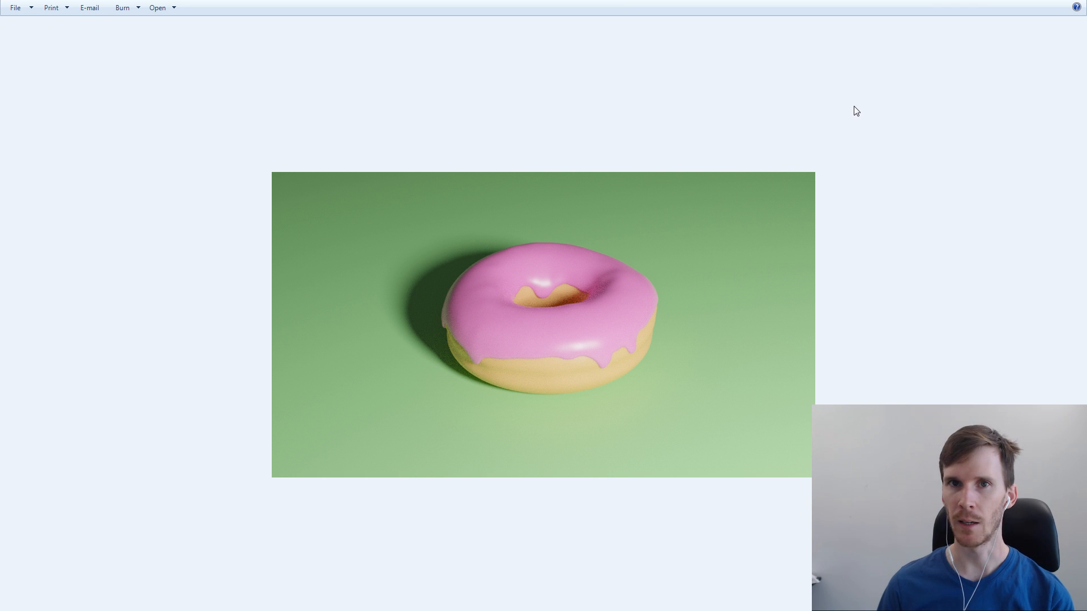
Close the Donut.png render preview and resize the Blender window so the tutorial video shows beside it
left_click_drag(854, 1, 709, 3)
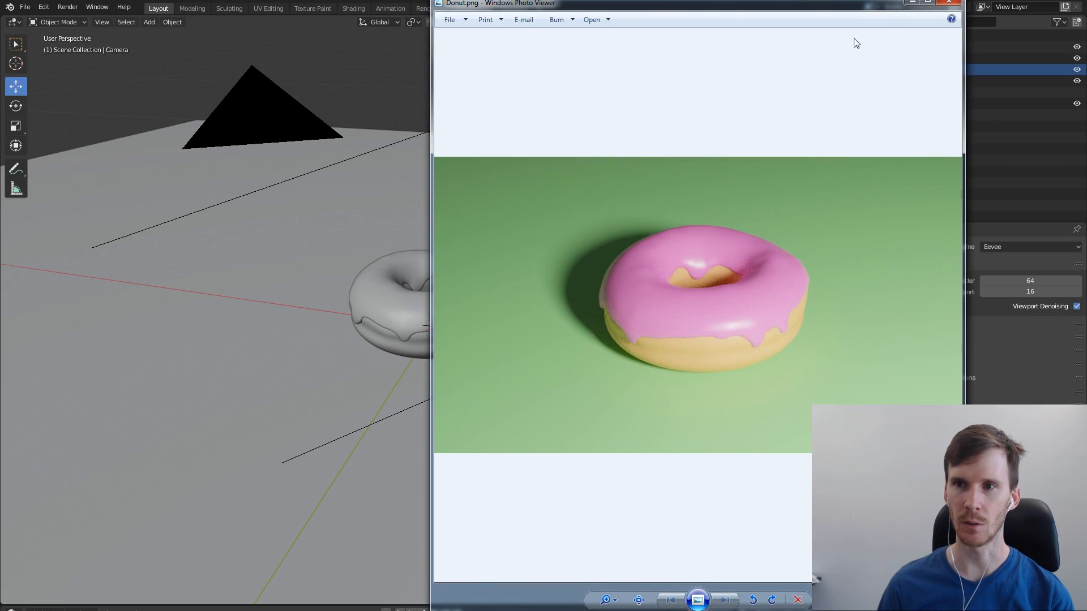
left_click(951, 3)
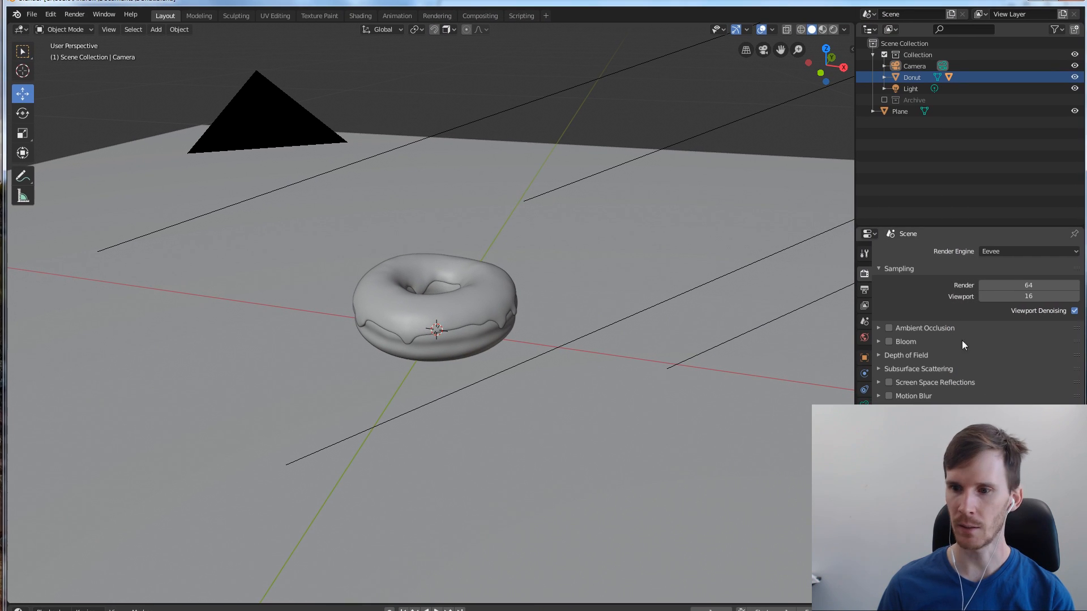
left_click_drag(385, 2, 321, 2)
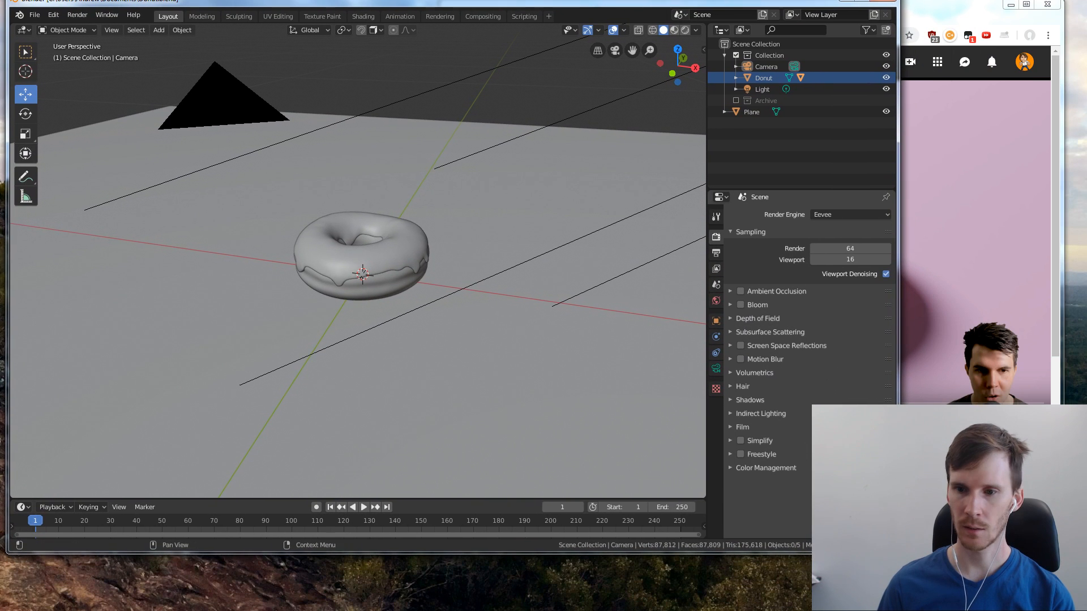
left_click_drag(900, 553, 800, 610)
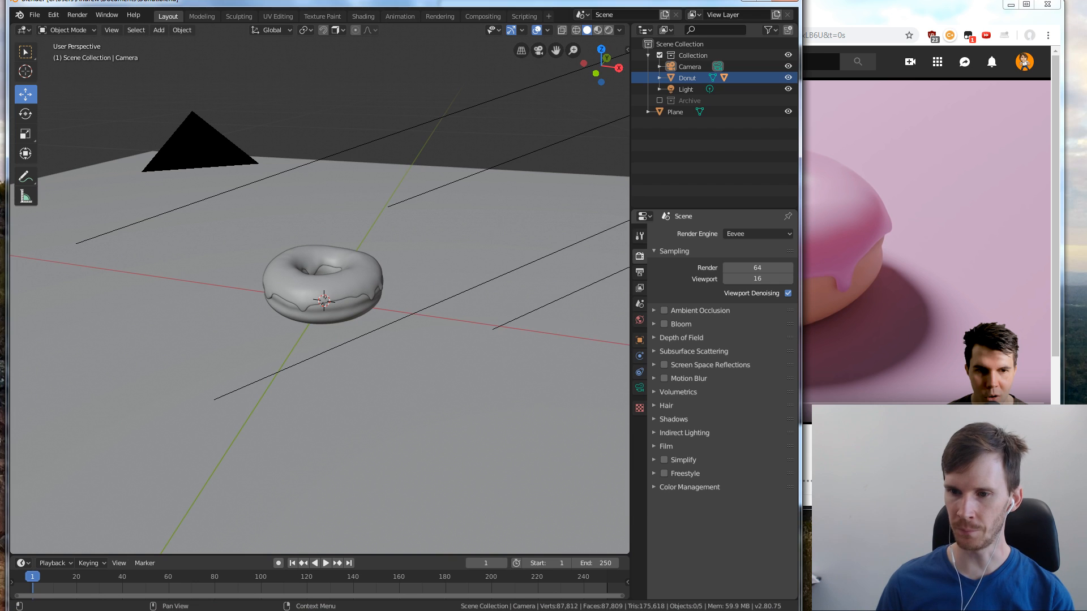
Bring the browser forward and check the title of the tutorial video "Blender Beginner Tutorial Level 2 - Part 1: Particles"
left_click(806, 499)
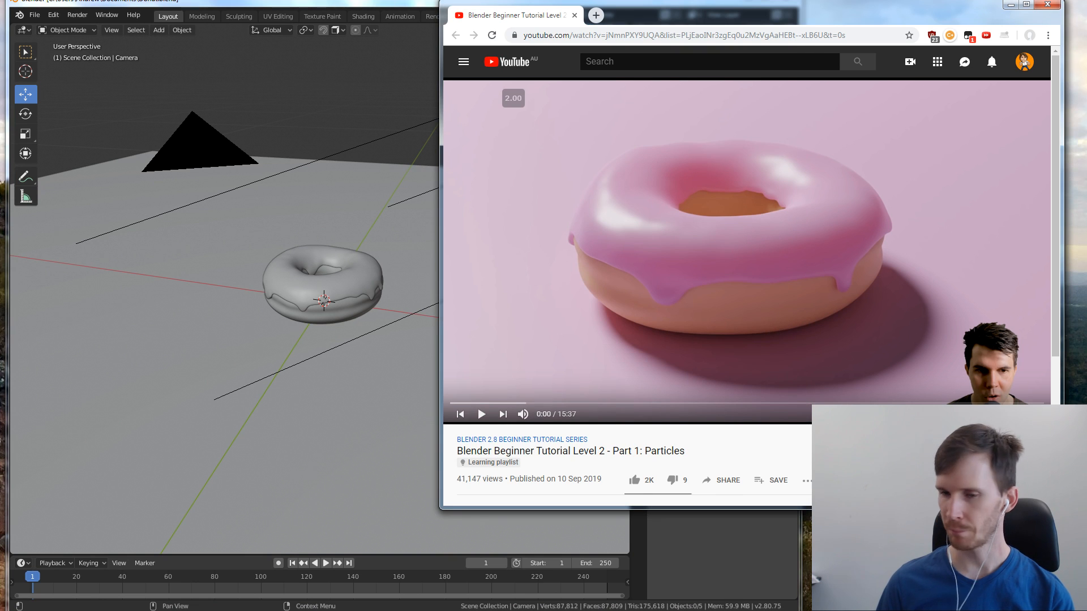
left_click_drag(720, 21, 735, 13)
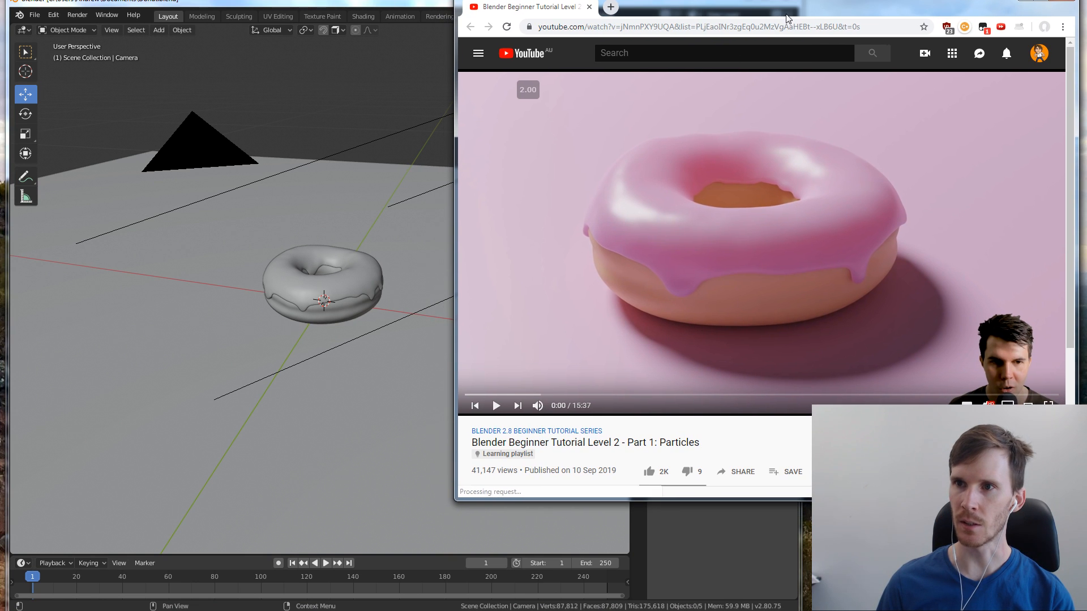
left_click_drag(472, 442, 563, 441)
left_click(564, 440)
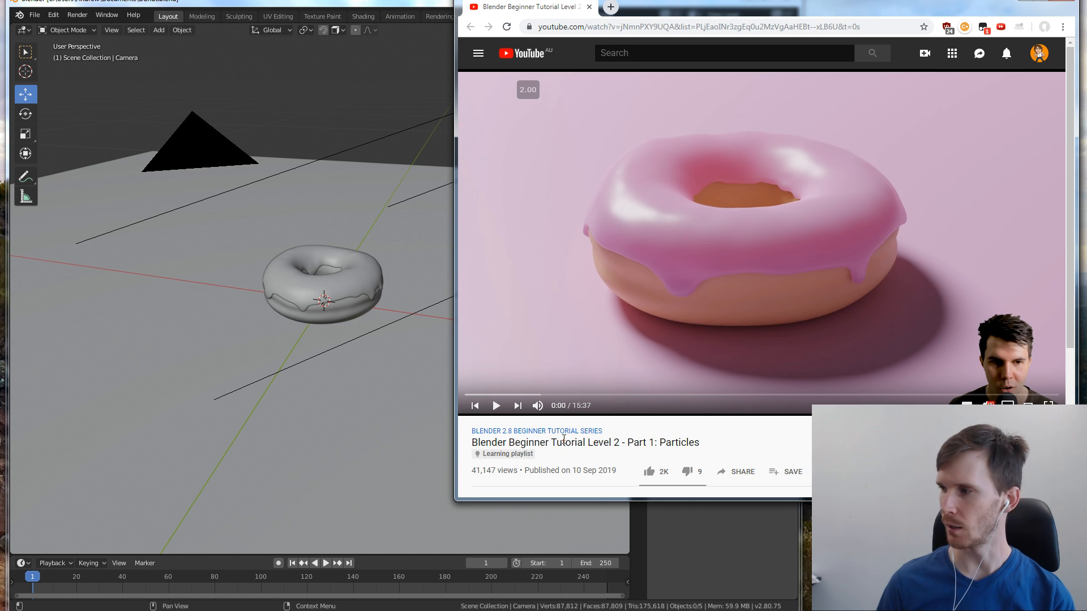
left_click_drag(701, 442, 520, 442)
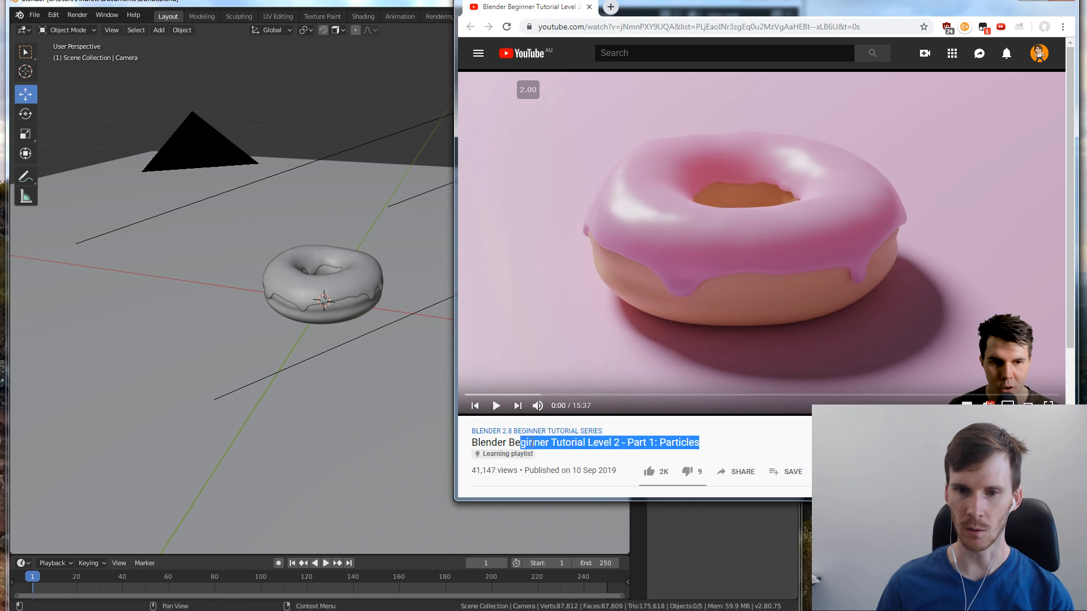
left_click(520, 442)
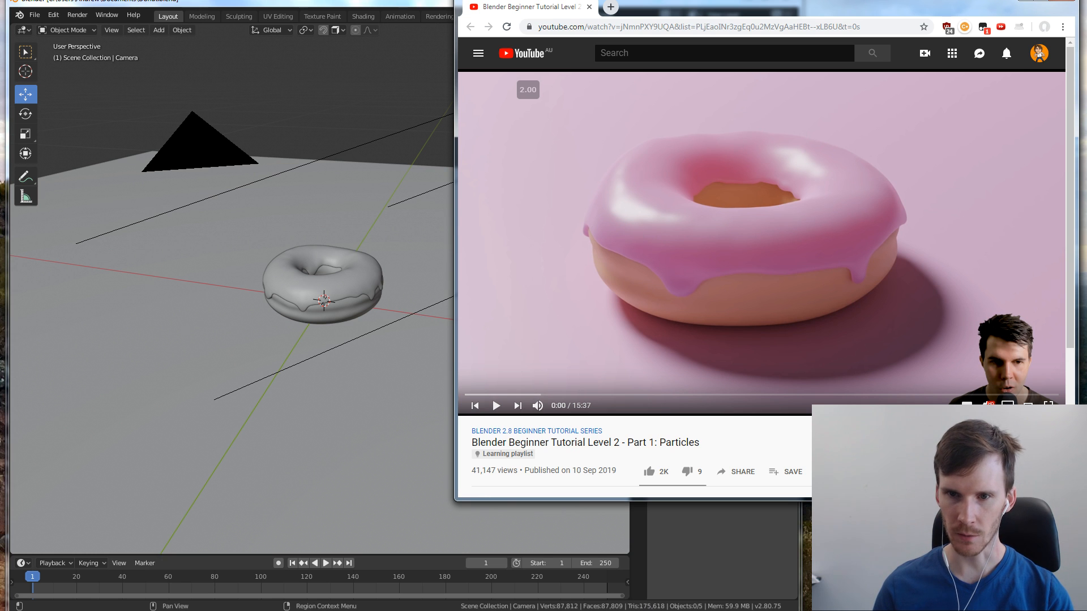
Place the Donut.png render beside the tutorial video and compare the two donuts
key("alt+Tab")
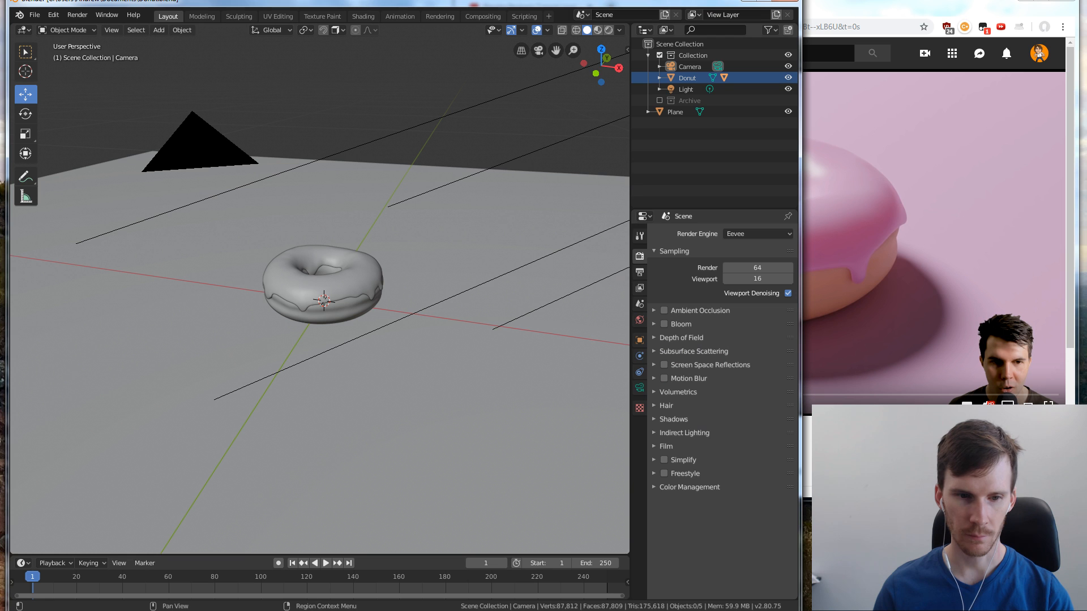
key("alt+Tab")
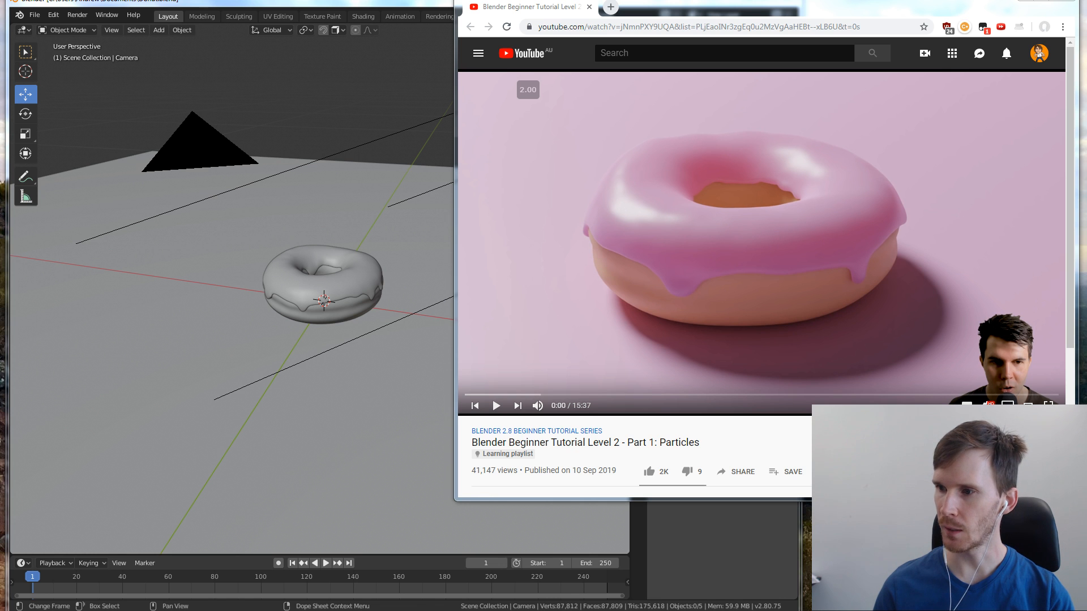
key("alt+Tab")
left_click_drag(844, 10, 426, 11)
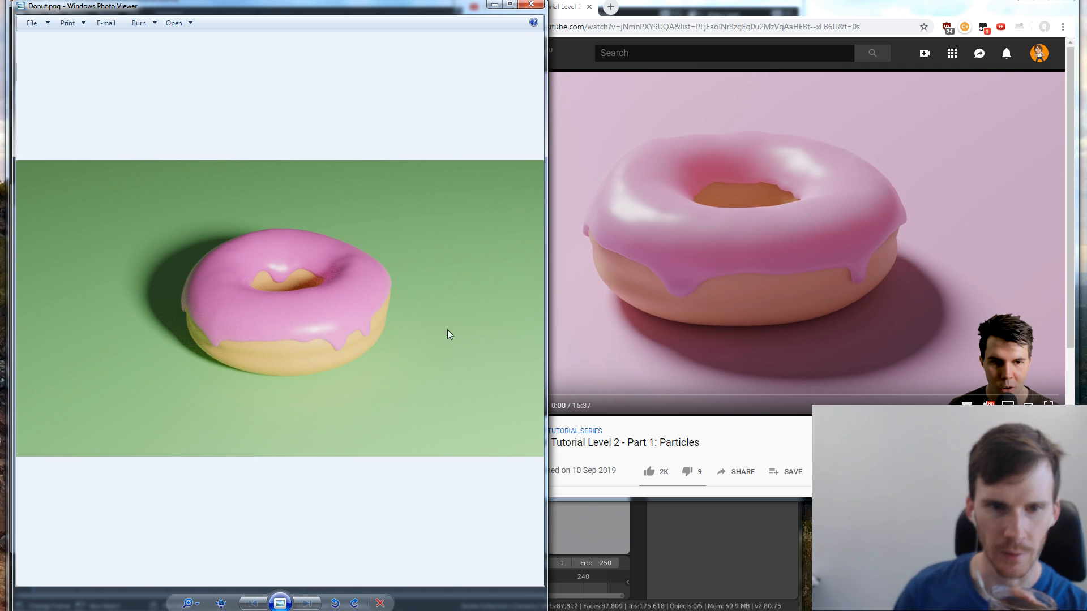
left_click_drag(546, 328, 637, 328)
scroll(427, 289, "up", 3)
scroll(427, 289, "down", 2)
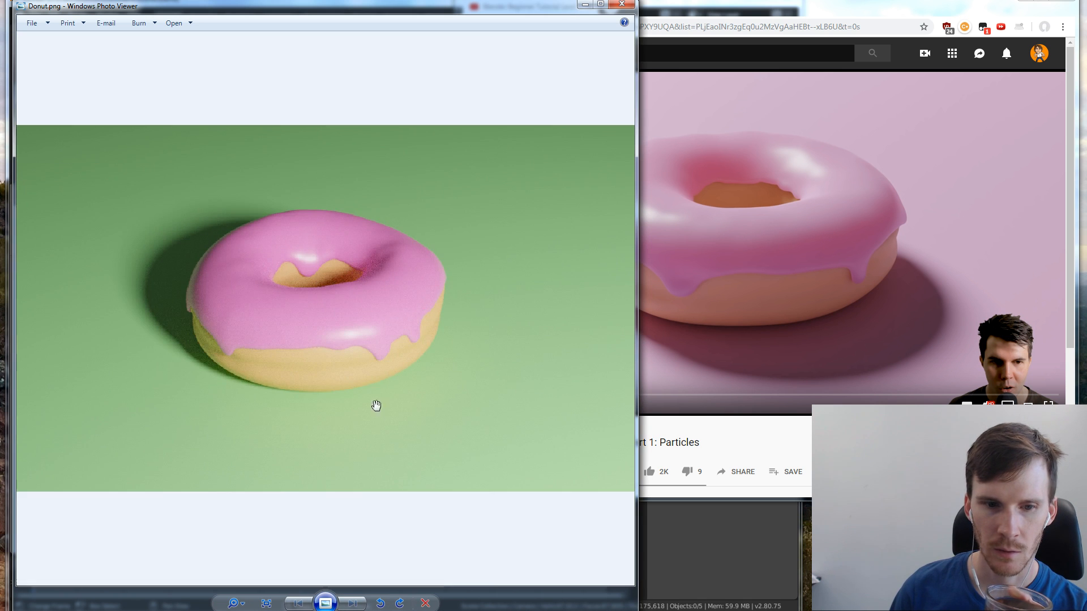
scroll(376, 406, "down", 2)
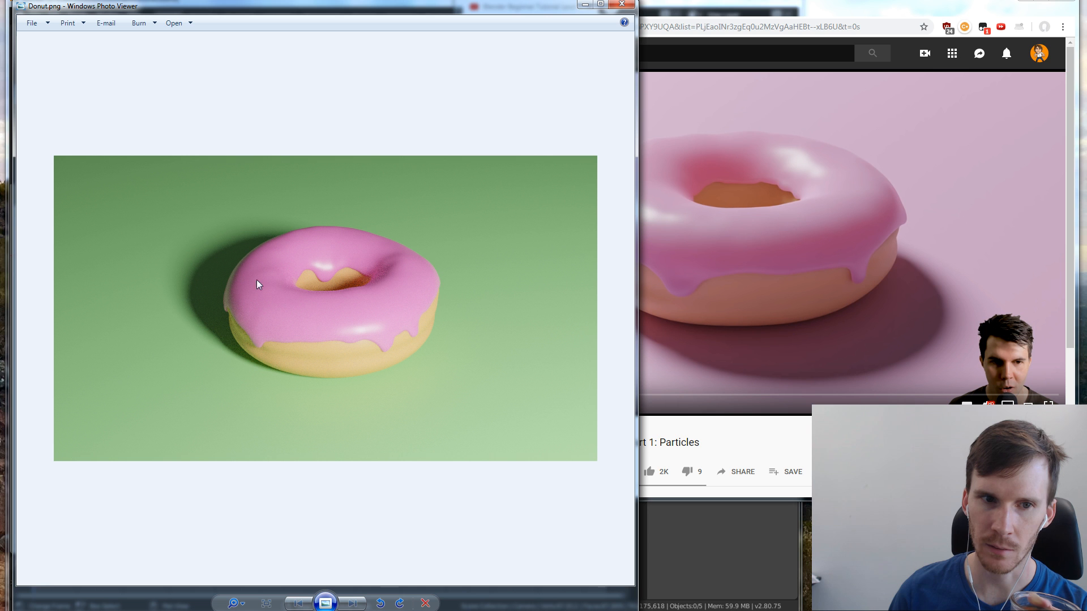
left_click(869, 4)
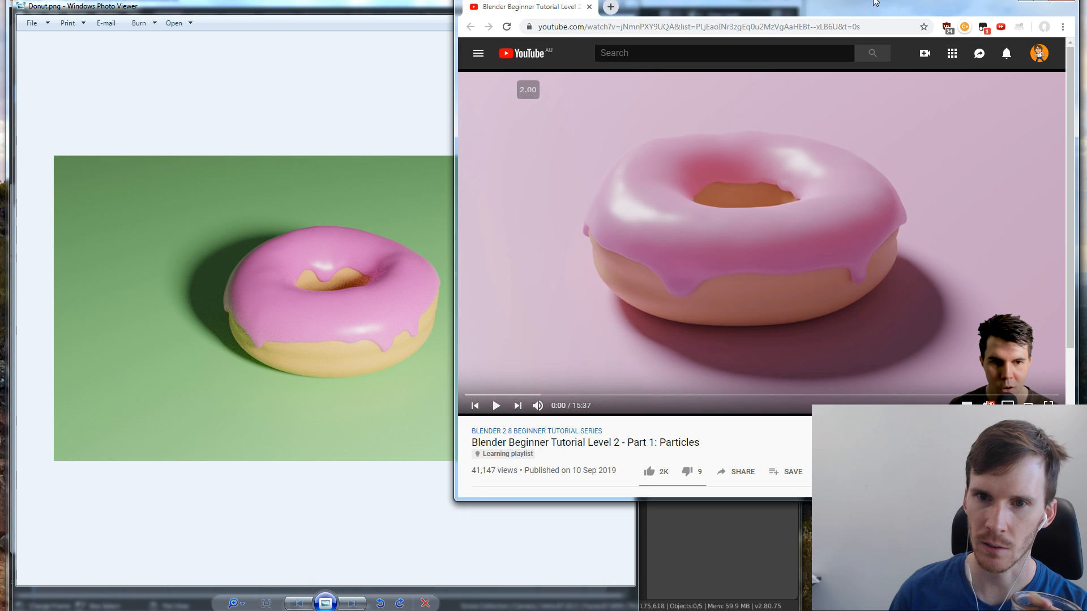
left_click(429, 139)
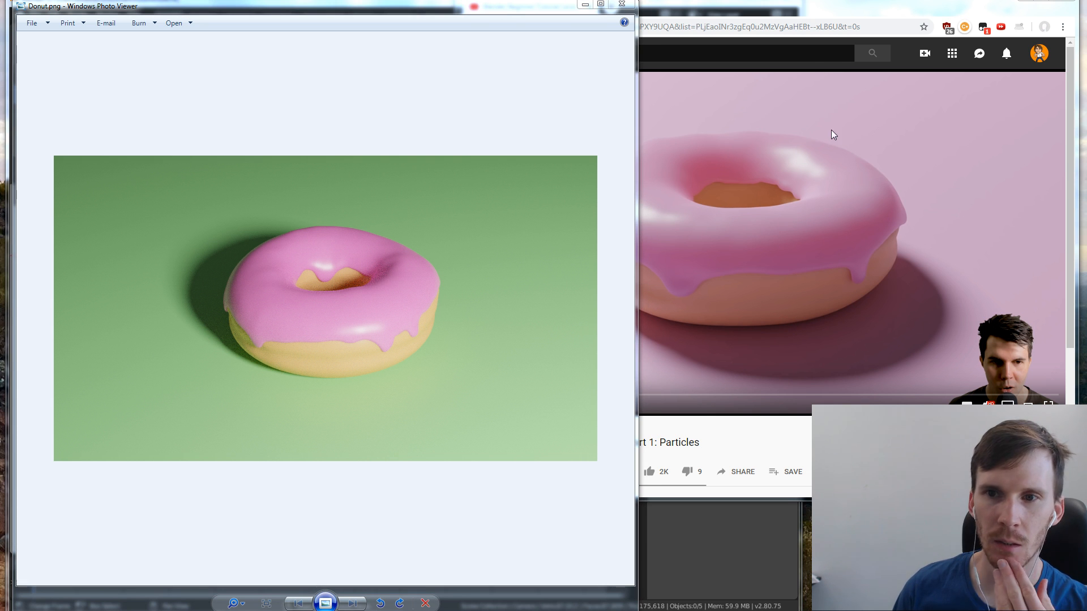
Close the Donut.png preview, switch to Blender and examine the icing drip at the donut's outer edge up close
left_click(623, 5)
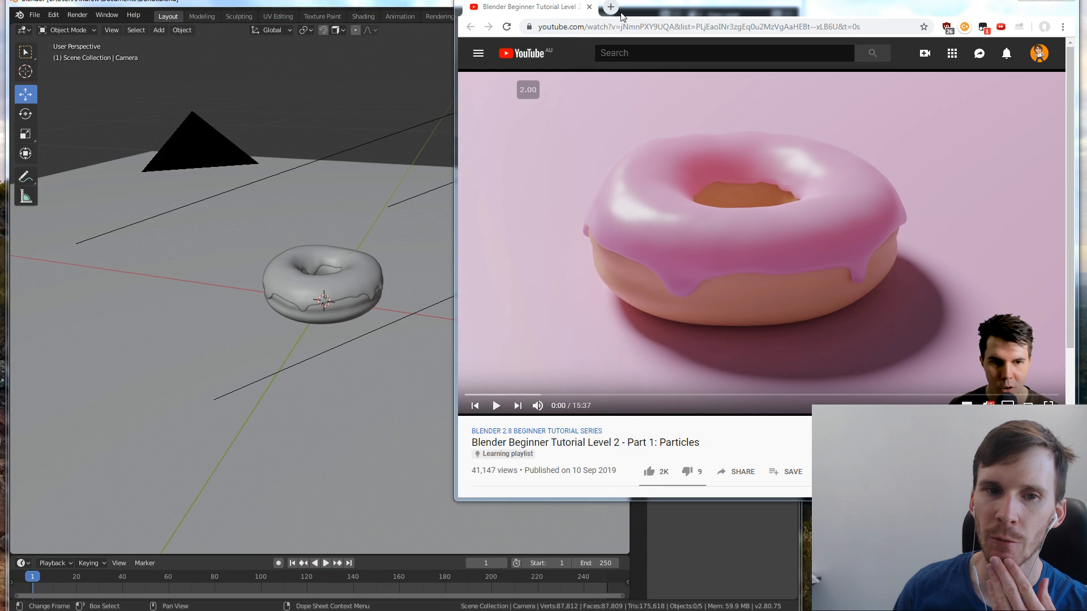
left_click(352, 2)
scroll(347, 237, "up", 4)
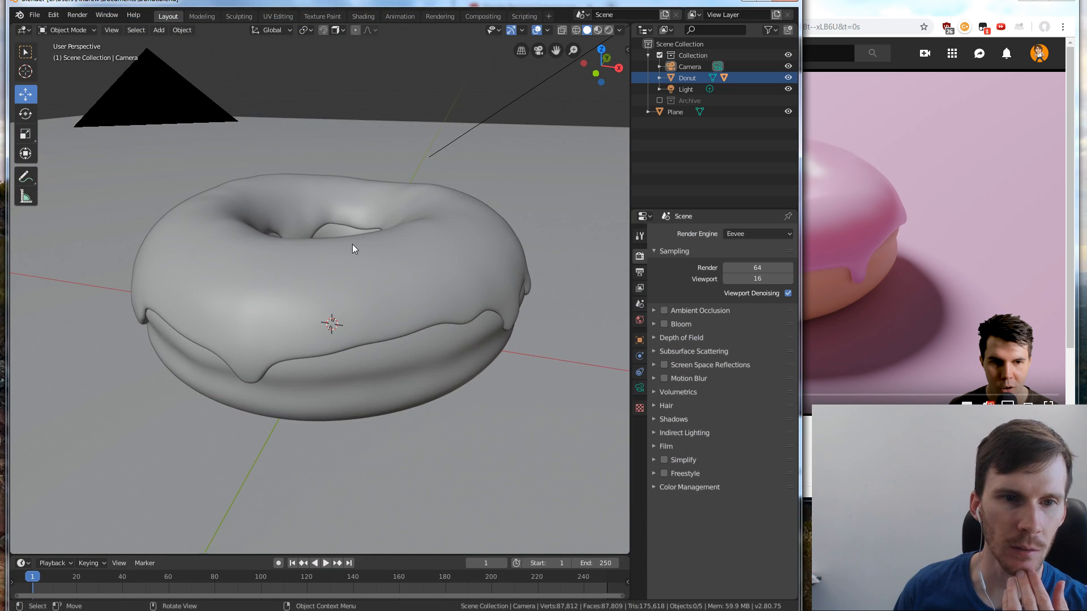
middle_click_drag(354, 229, 497, 210)
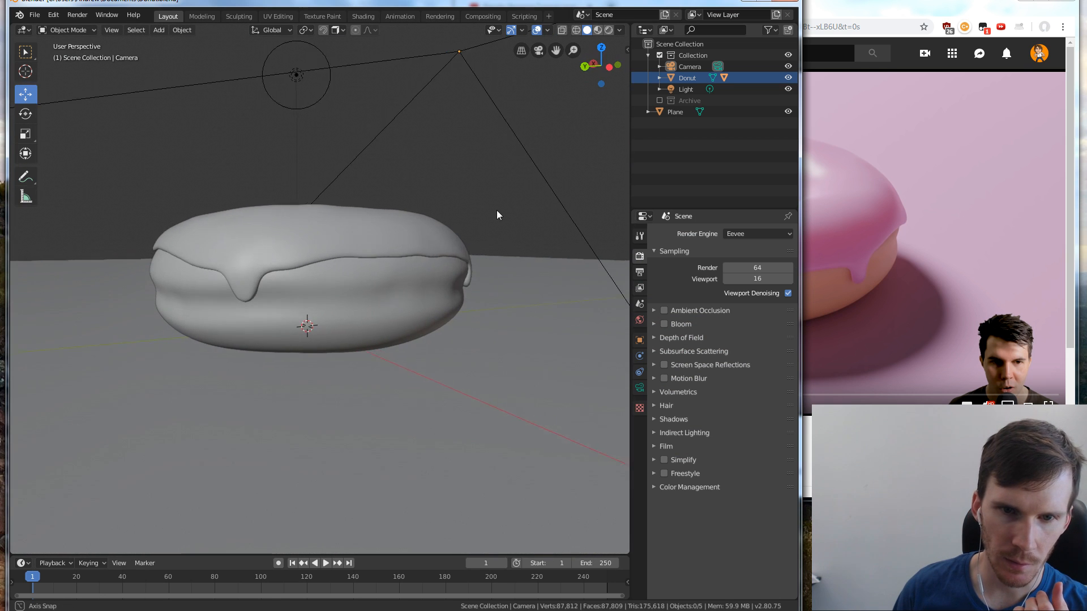
scroll(522, 280, "up", 4)
middle_click_drag(521, 285, 482, 253)
scroll(554, 254, "up", 3)
scroll(550, 256, "down", 2)
scroll(486, 253, "up", 2)
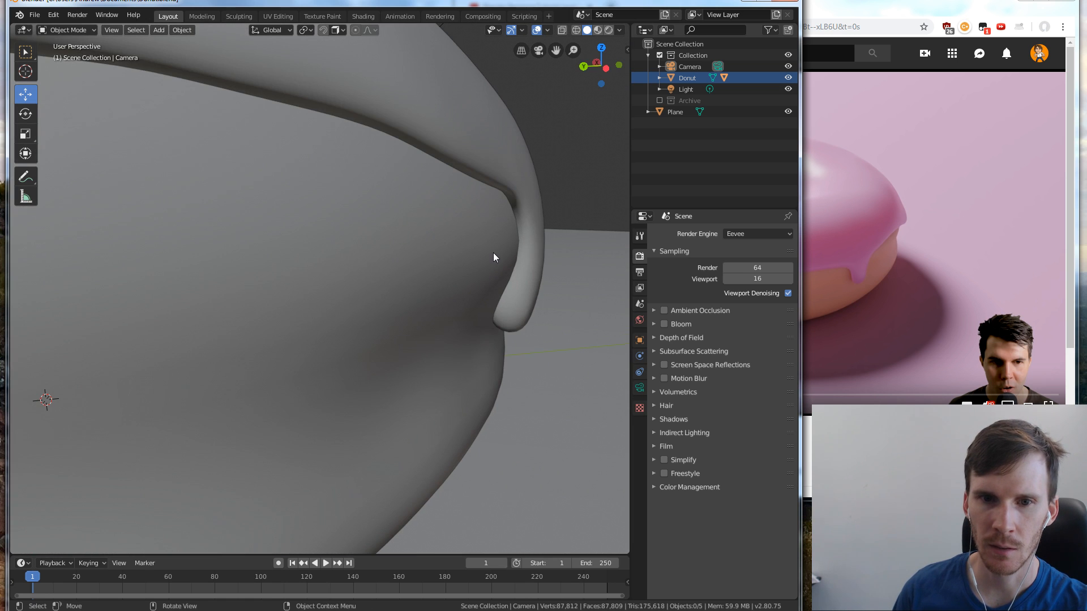
Select the icing and check its mesh data, constraints, physics, particle and modifier settings
left_click(525, 234)
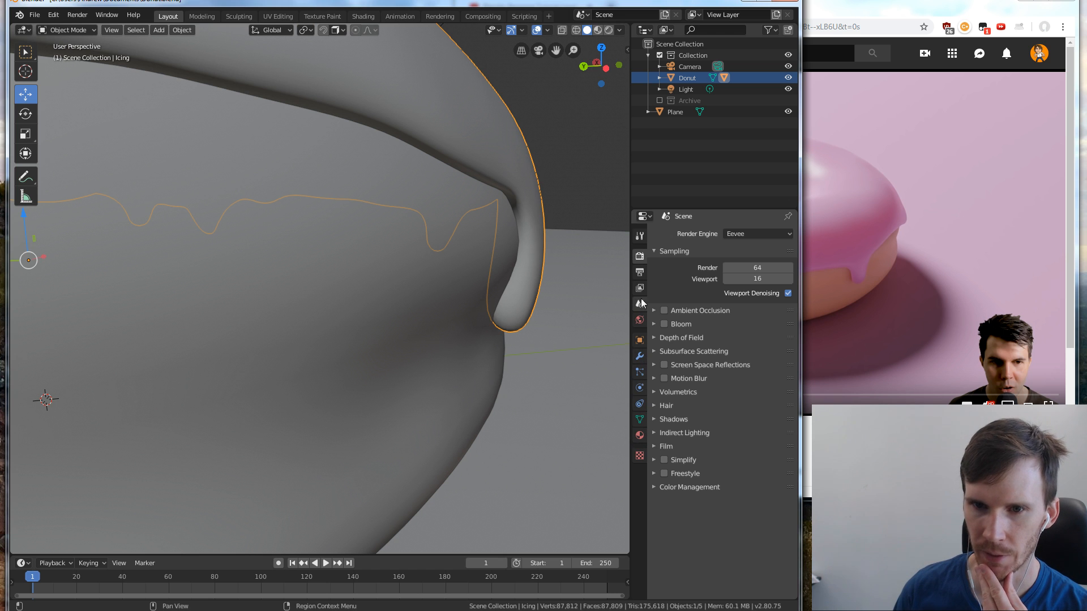
left_click(640, 421)
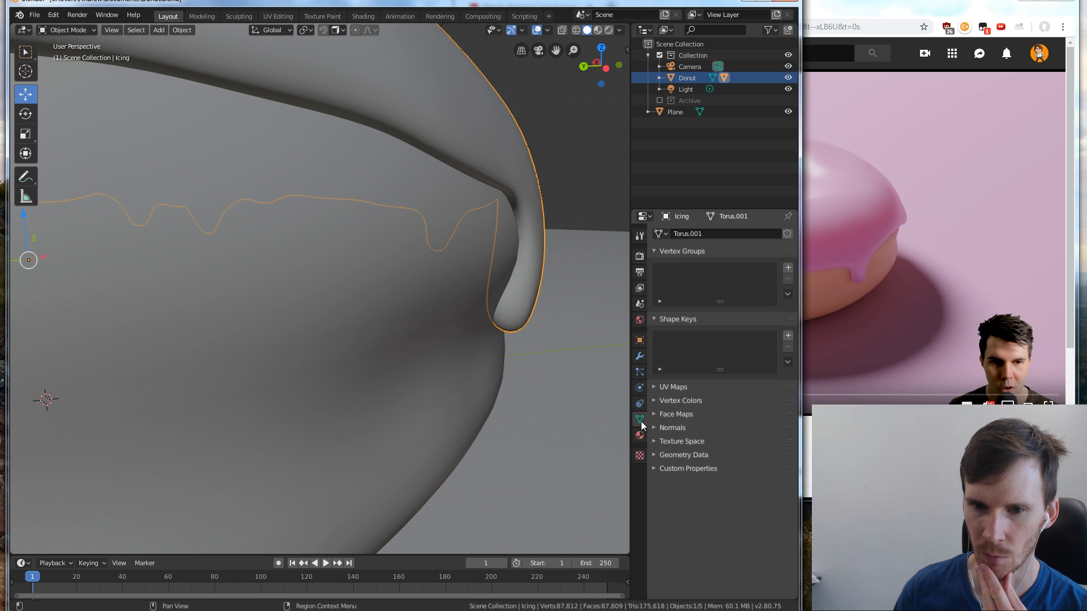
left_click(640, 404)
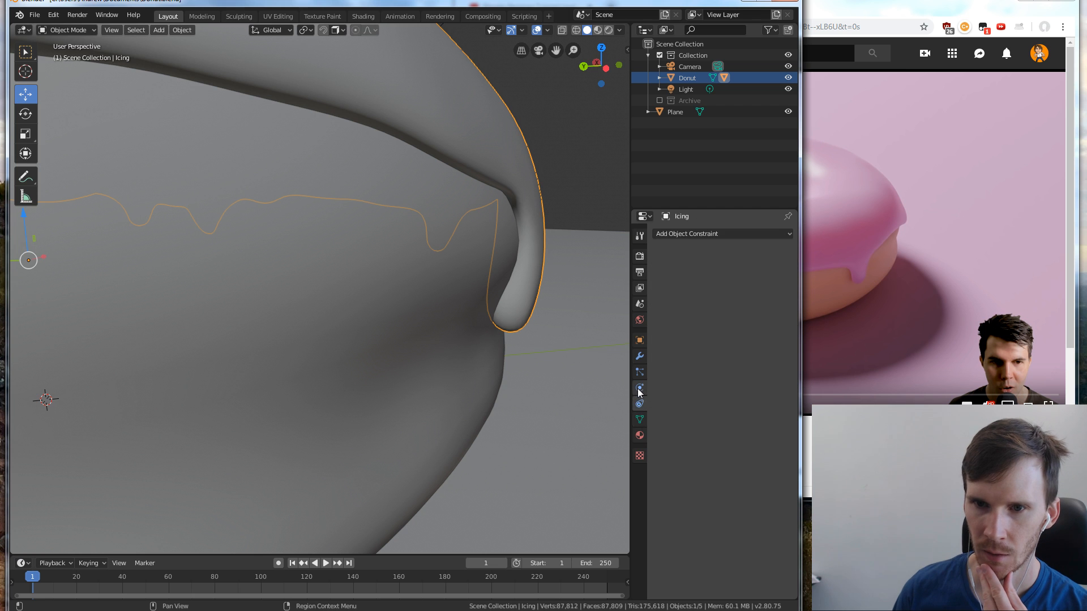
left_click(637, 388)
left_click(639, 372)
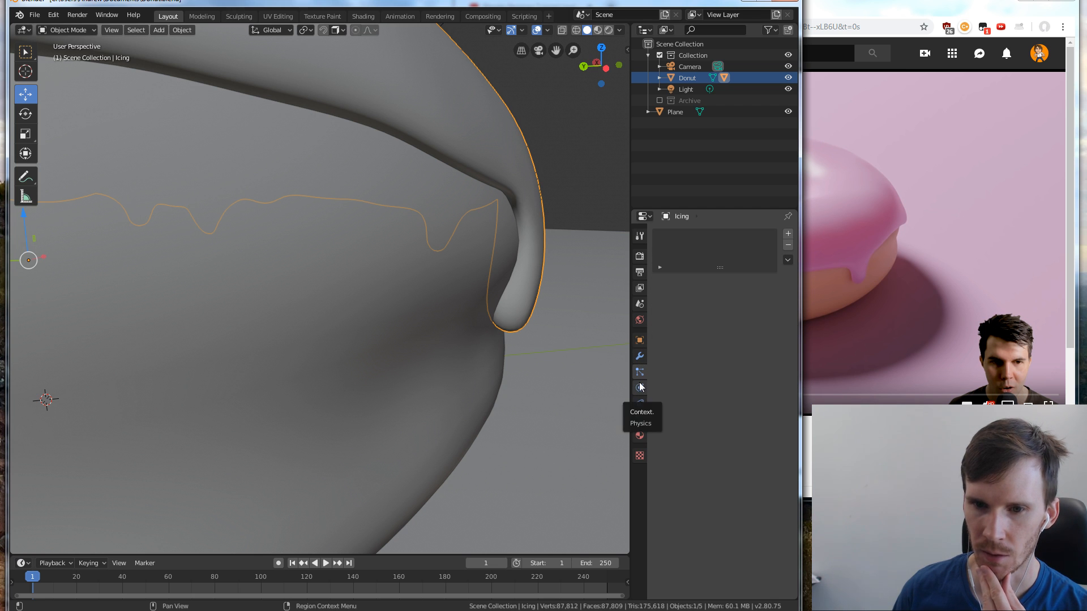
left_click(638, 358)
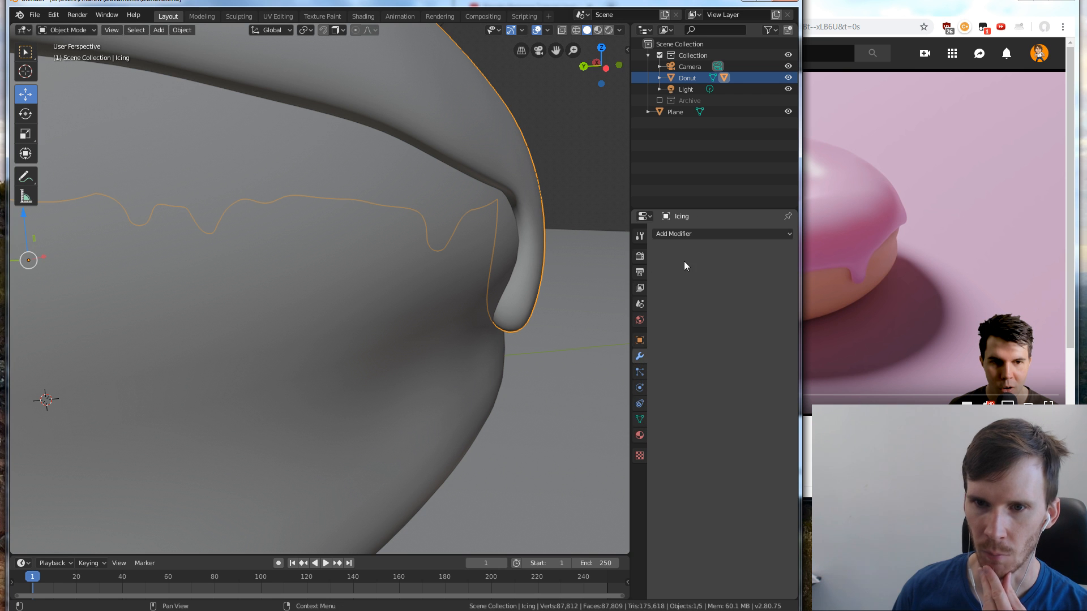
Try a Solidify modifier on the icing, inspect its rim and drips, and remove the modifier
left_click(707, 234)
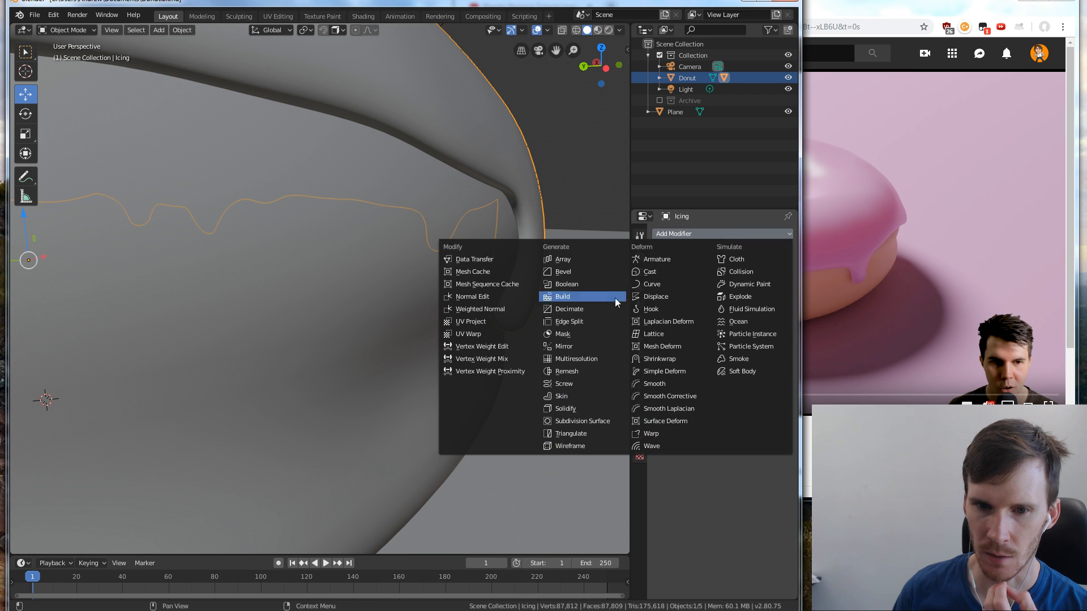
left_click(569, 408)
scroll(561, 363, "down", 8)
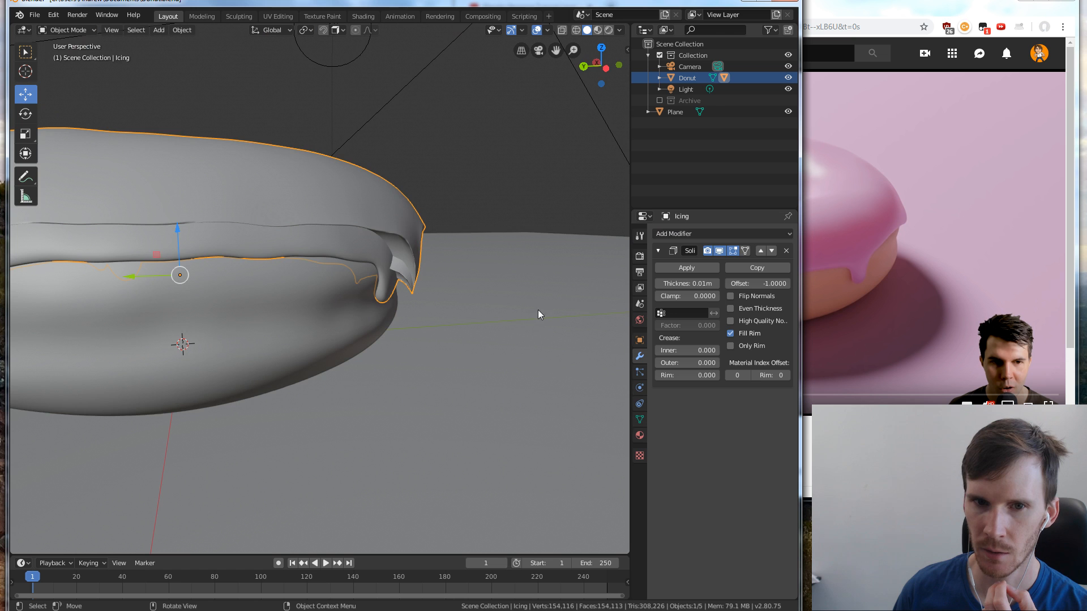
middle_click_drag(430, 267, 435, 294)
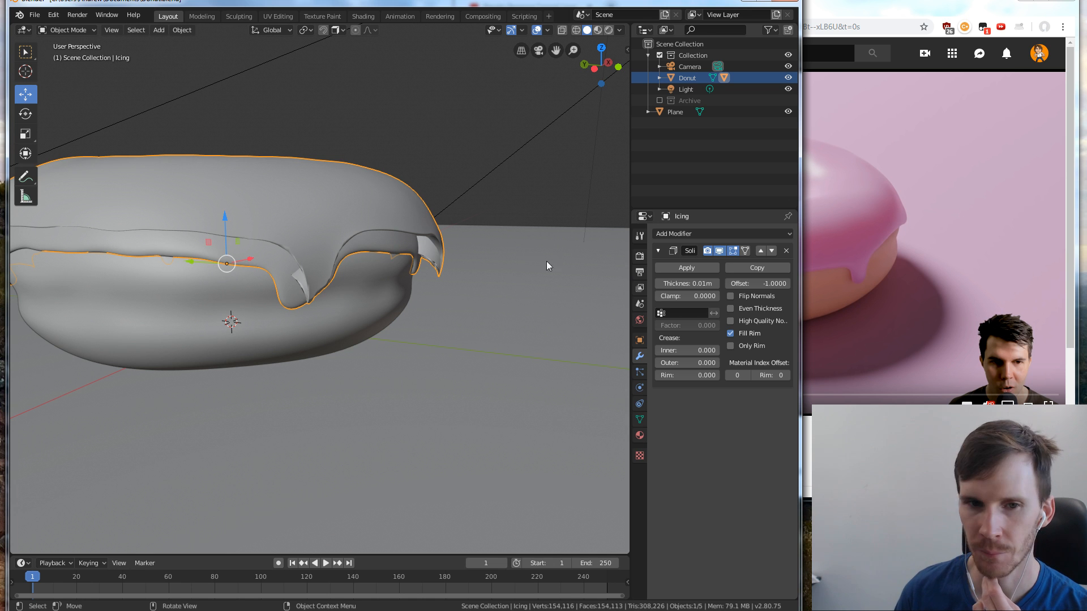
middle_click_drag(546, 260, 442, 308)
left_click(786, 251)
left_click(786, 234)
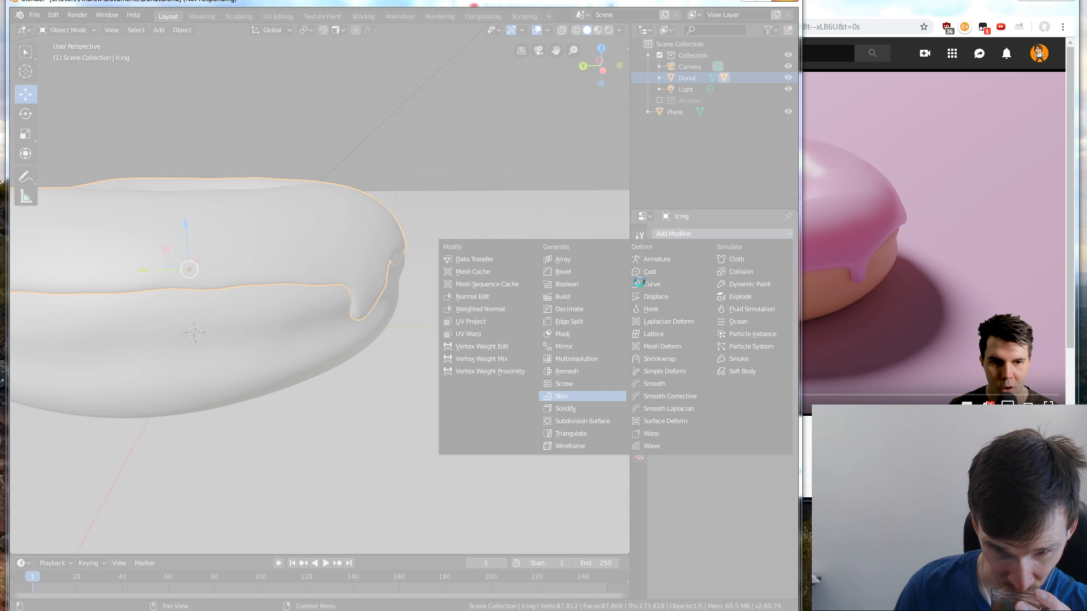
Close the unresponsive Blender program and launch Blender again
left_click(789, 6)
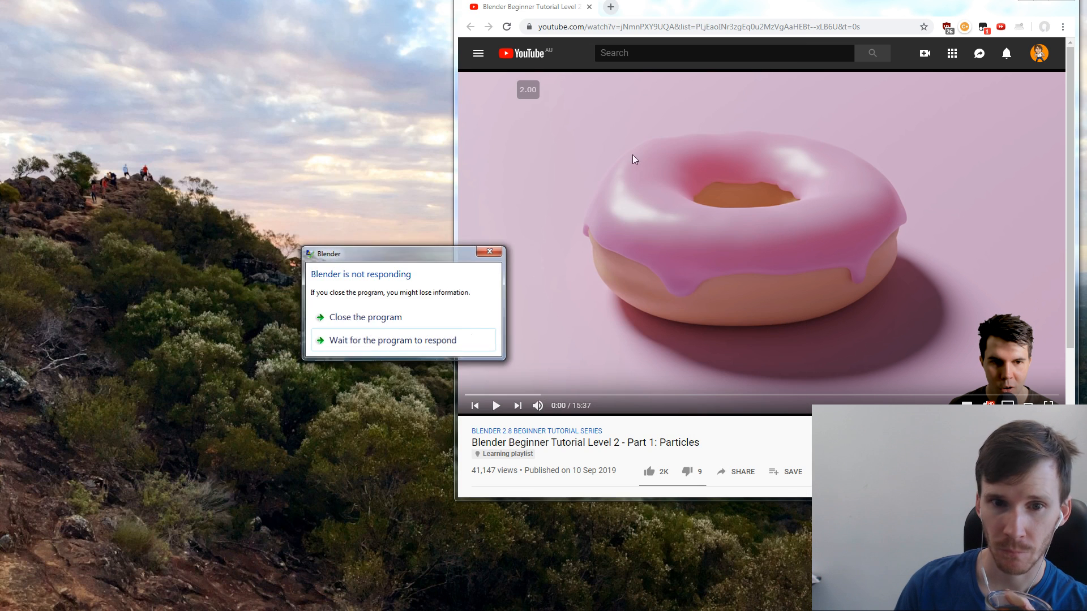
left_click(367, 319)
key("super")
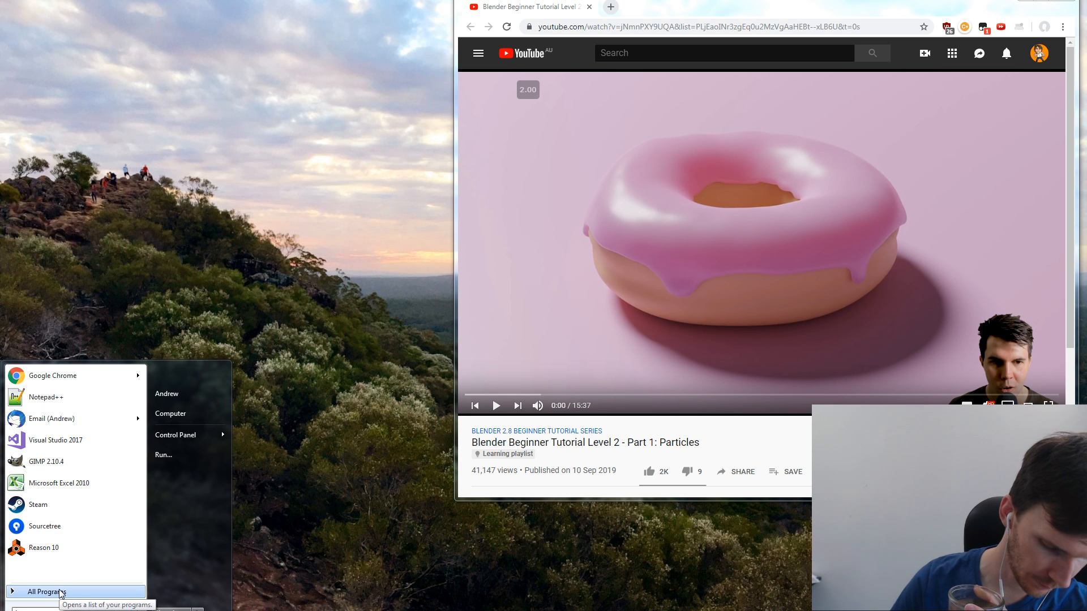
type("blend")
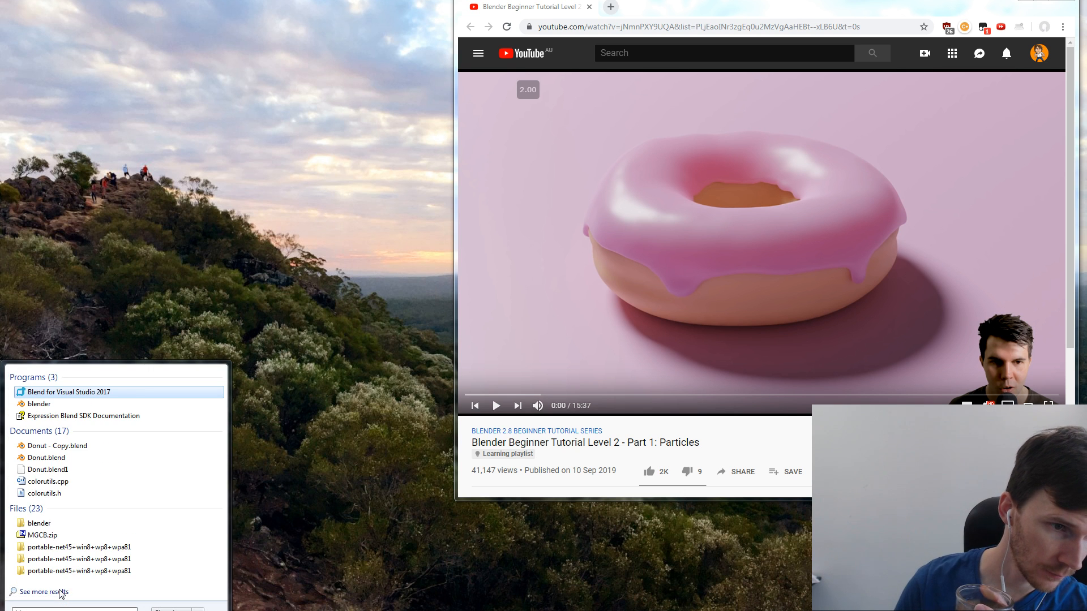
key("Down")
key("Return")
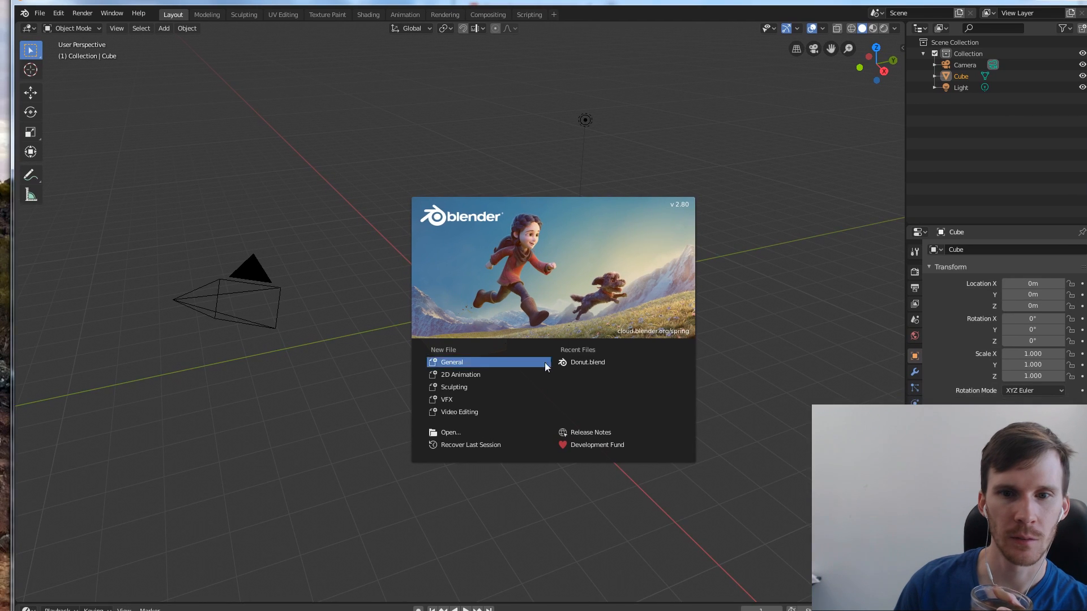
Reopen the Donut.blend file and move the Blender window so its title bar is accessible
left_click(566, 361)
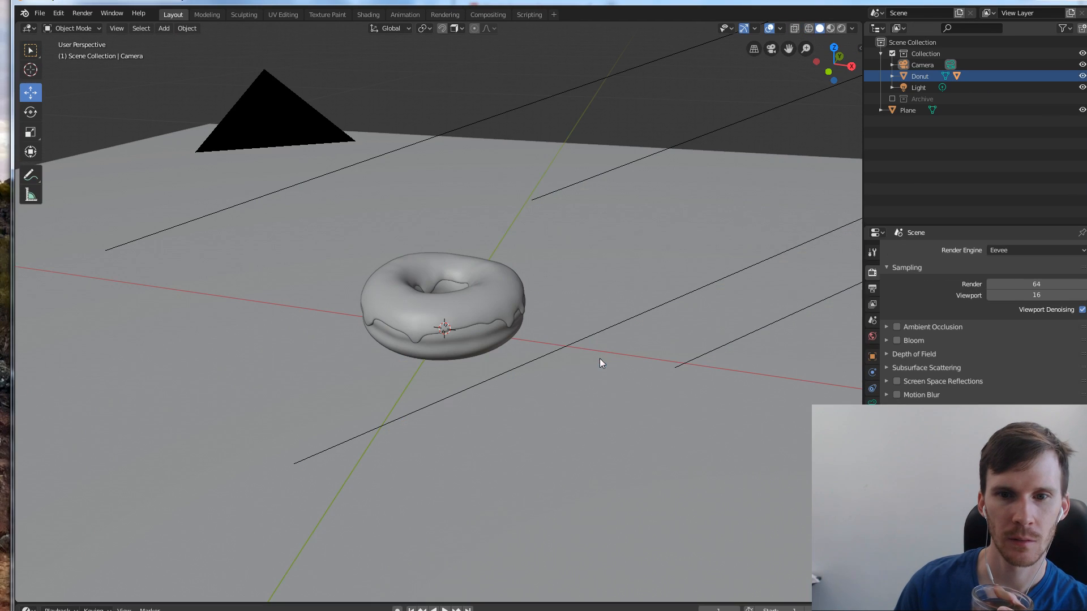
left_click_drag(12, 1, 74, 61)
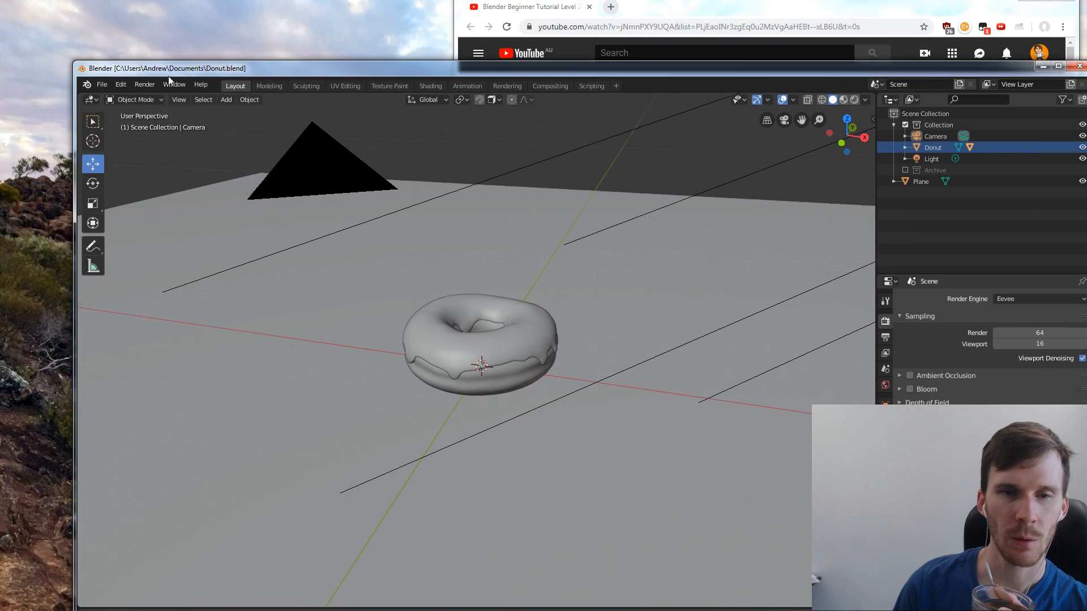
Move the Blender window fully into view and narrow it to fit beside the tutorial video
left_click_drag(420, 74, 356, 8)
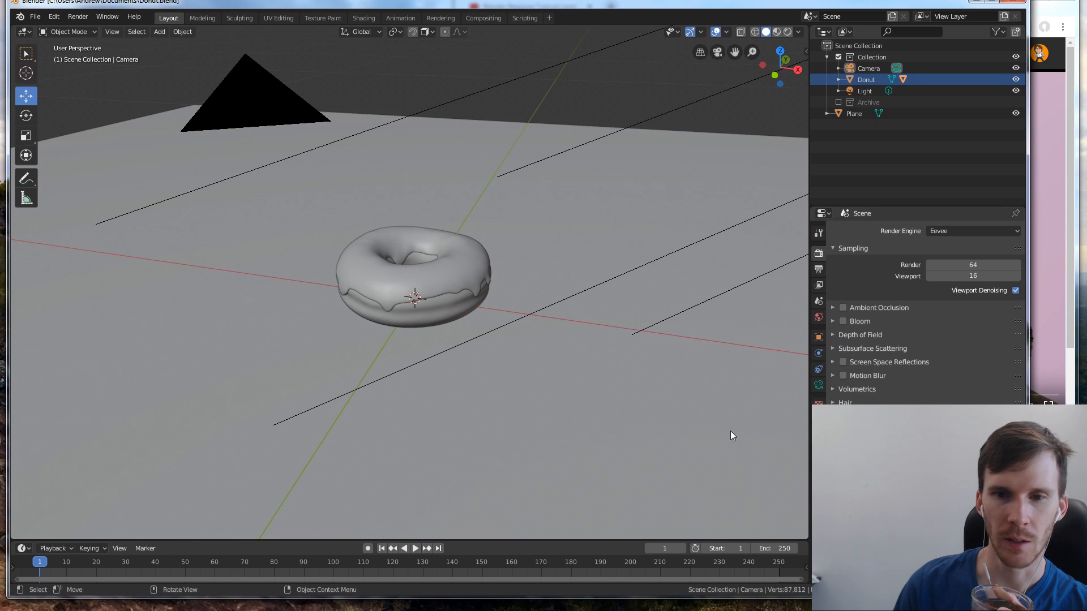
left_click_drag(1027, 227, 818, 226)
key("alt+Tab")
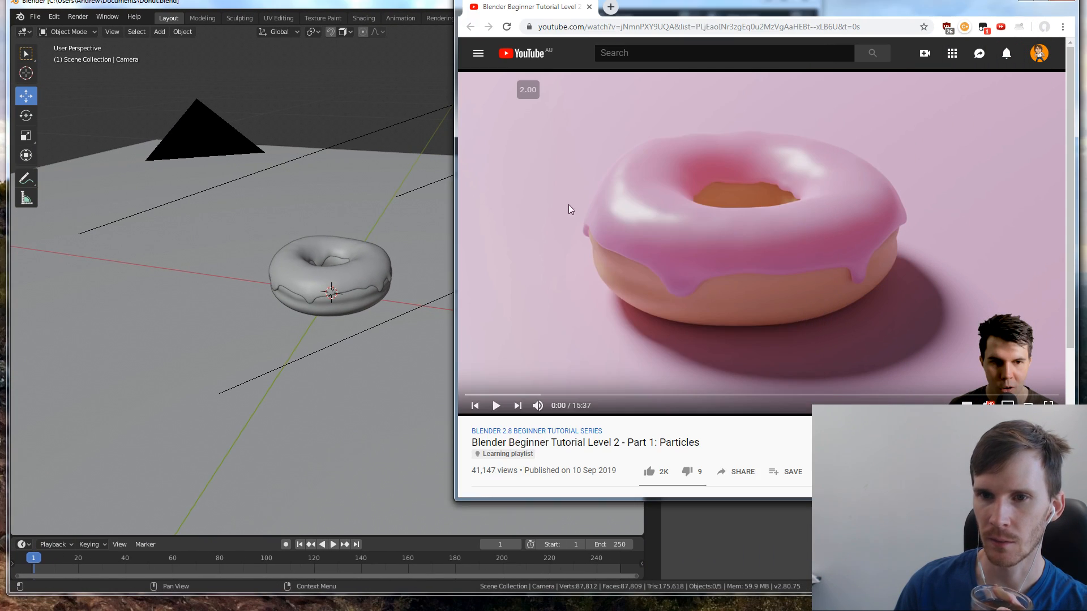
left_click(378, 34)
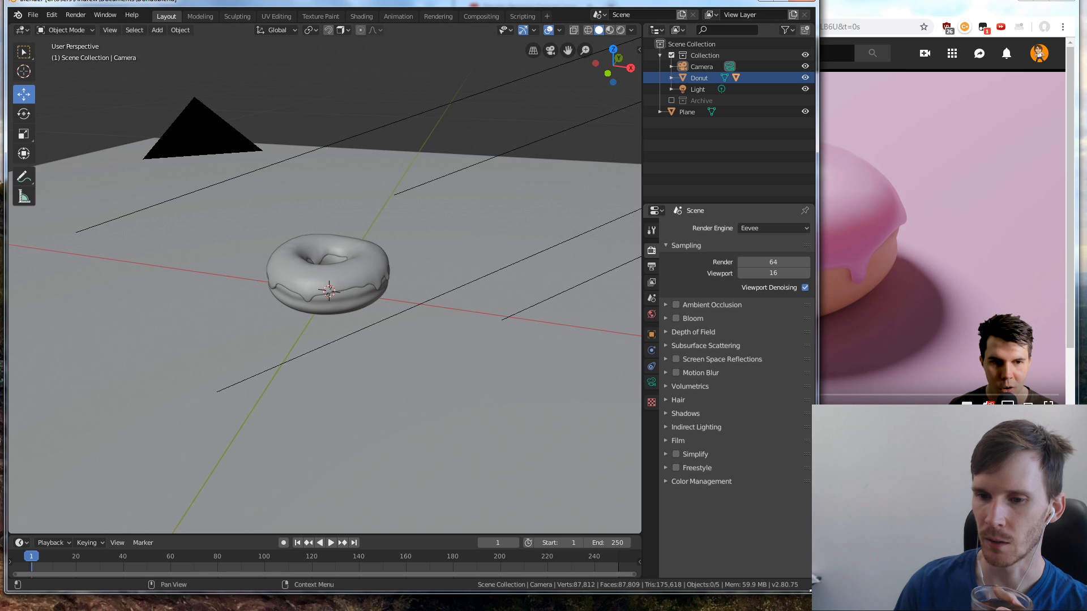
left_click_drag(815, 594, 794, 599)
Inspect the donut's side and icing drips up close and compare them with the donut in the tutorial video
left_click(844, 453)
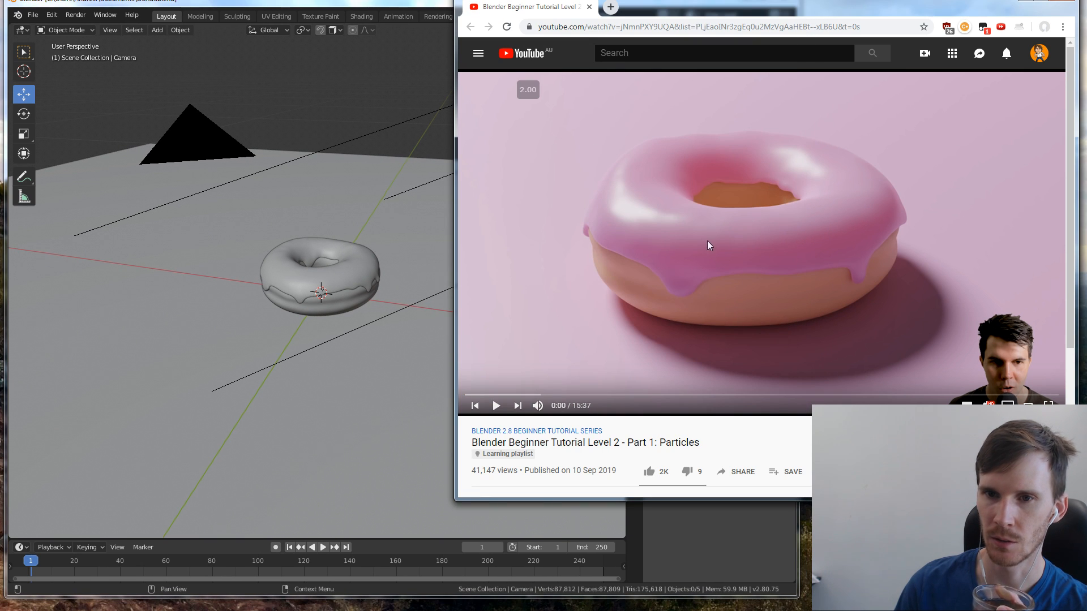
left_click(433, 4)
scroll(322, 267, "up", 6)
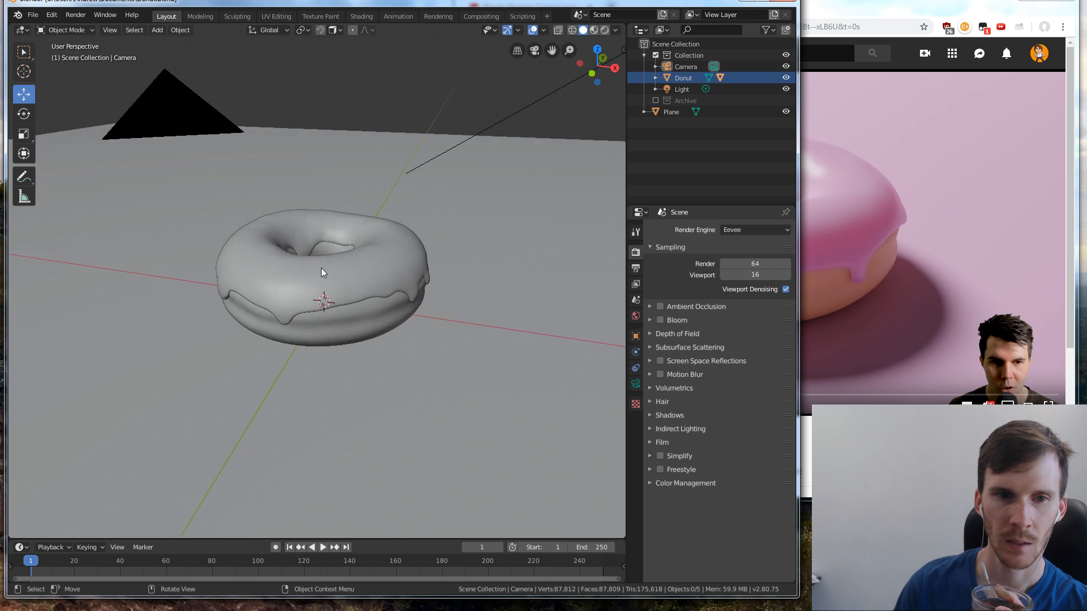
middle_click_drag(273, 329, 161, 268)
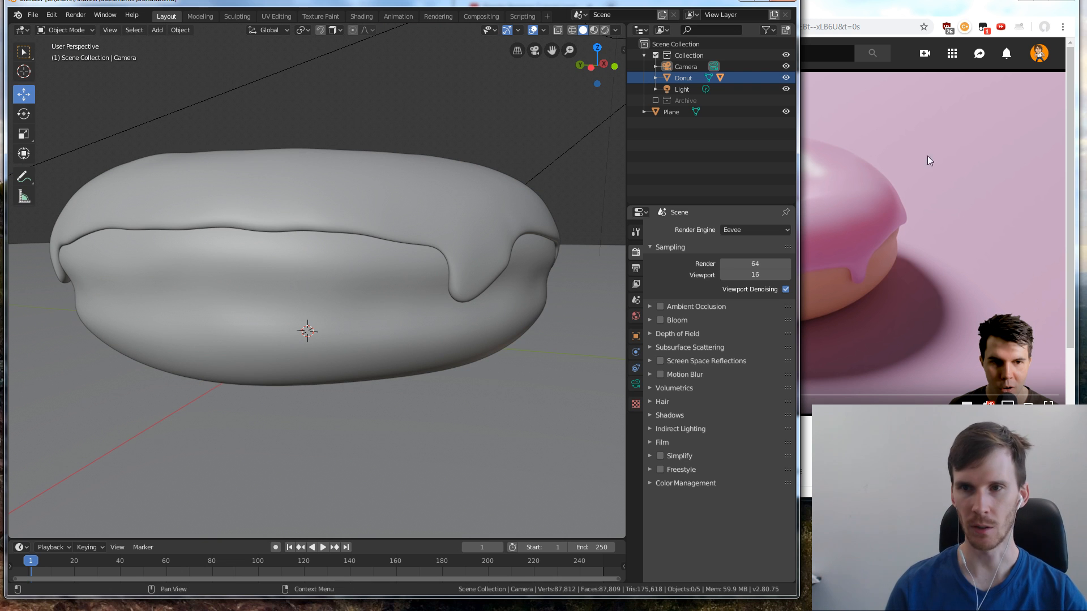
left_click(917, 31)
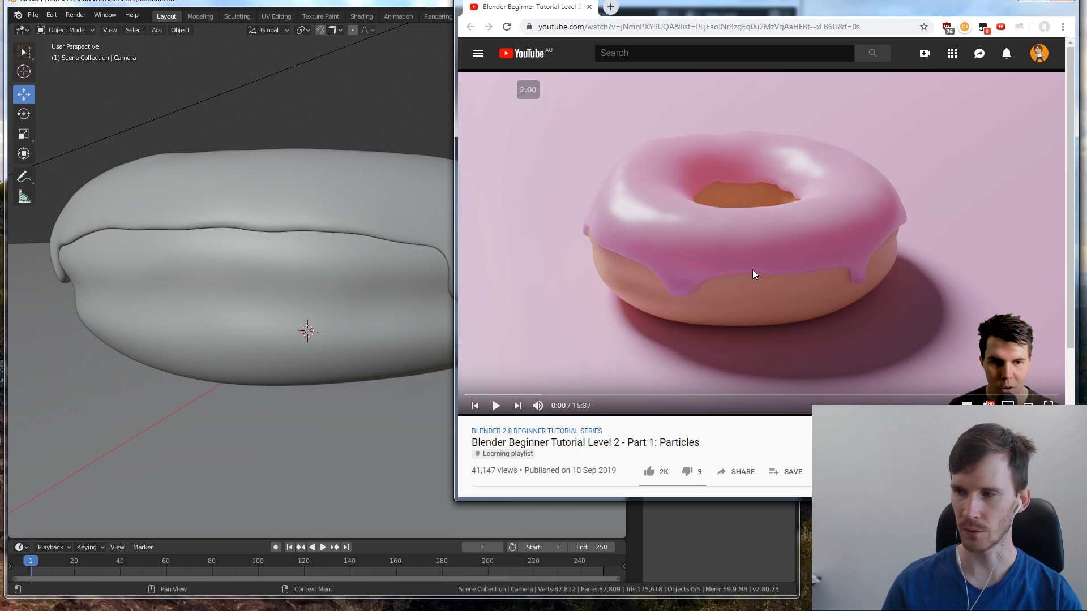
Play the particles tutorial, select the Donut object and expand its hierarchy in the outliner
left_click(785, 257)
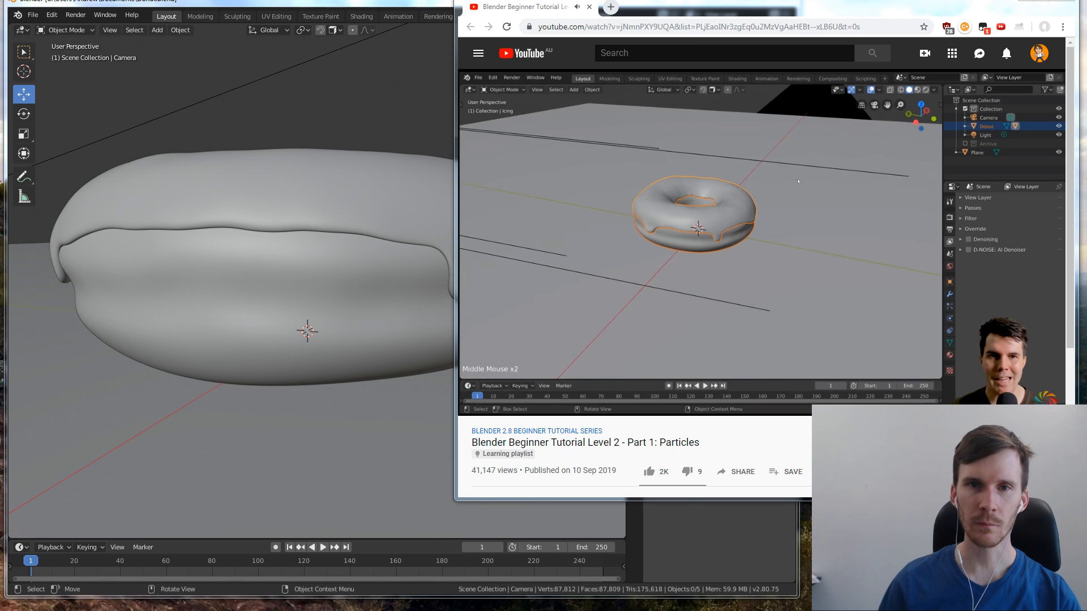
left_click(363, 2)
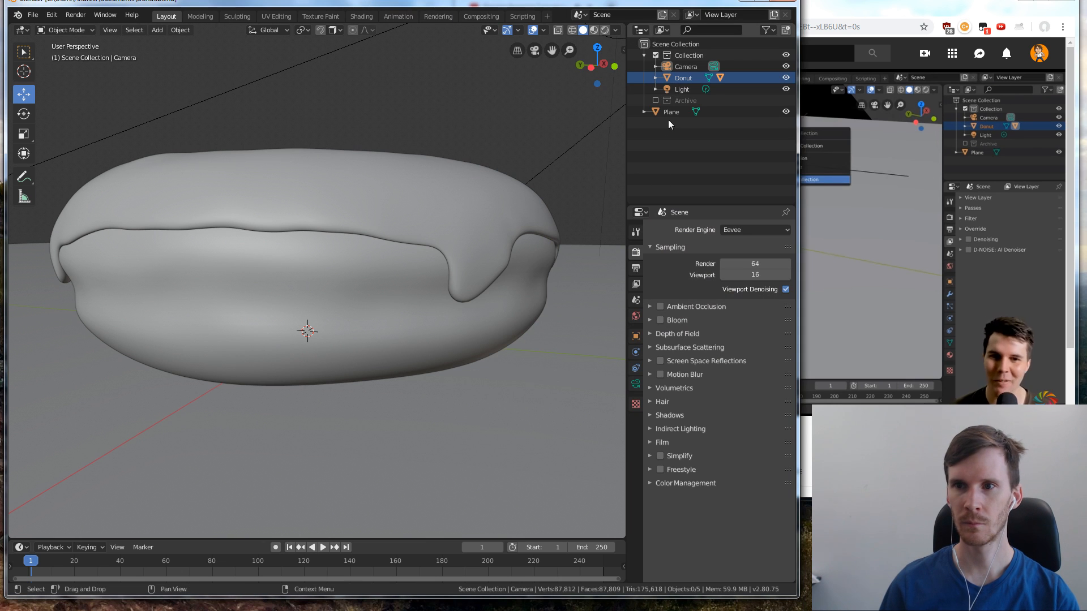
left_click(682, 78)
left_click(655, 78)
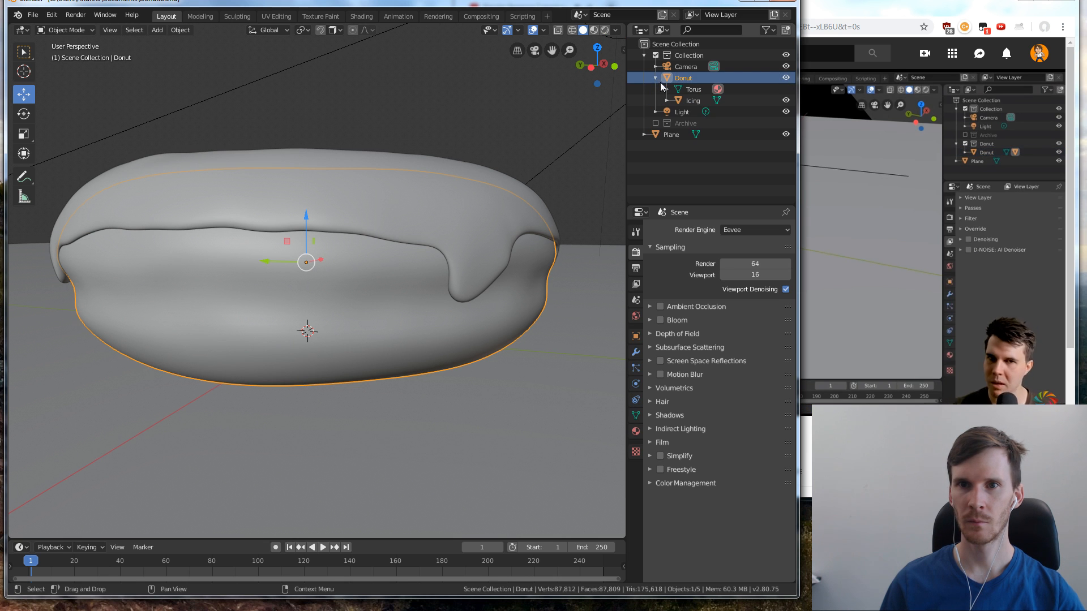
Rewind the tutorial video and rewatch how the donut is moved to a new collection
left_click(1022, 210)
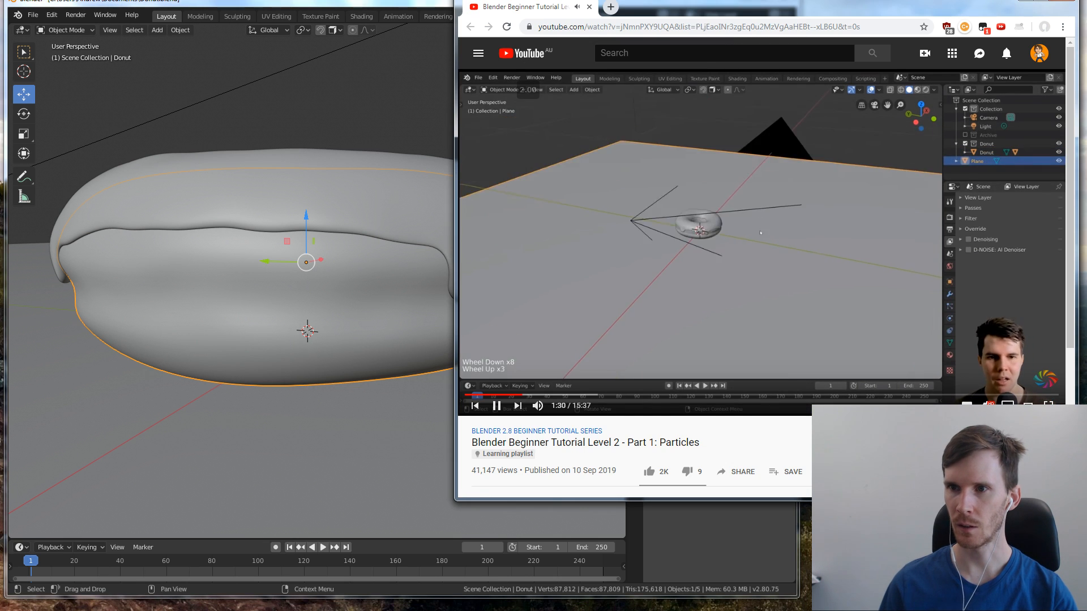
key("Left")
key("Left")
key("Left")
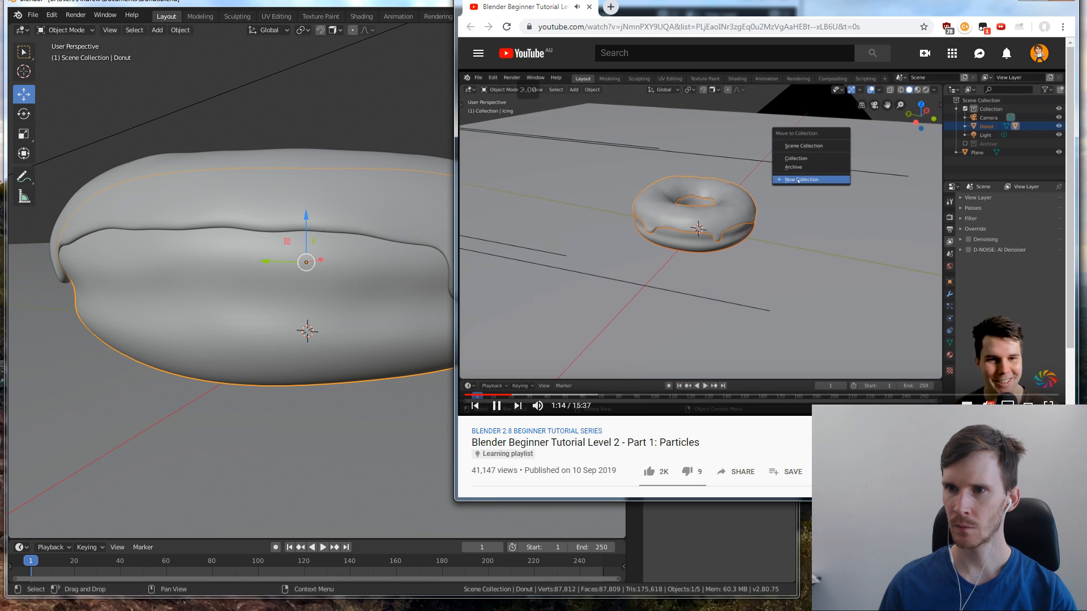
key("Left")
key("Left")
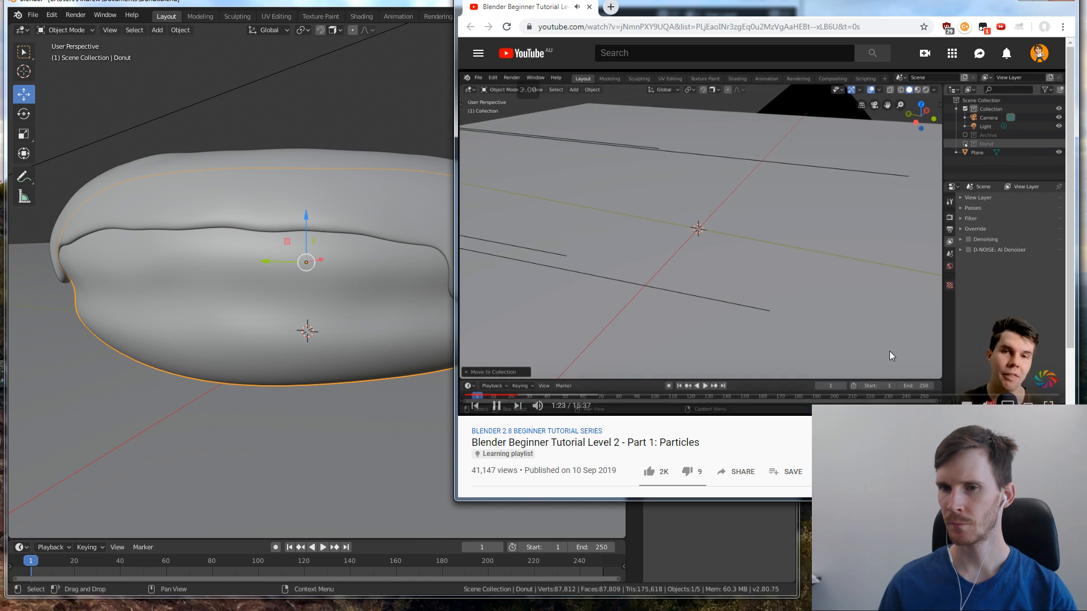
Try to move the donut base alone into a new collection named Donut from Edit Mode
left_click(436, 59)
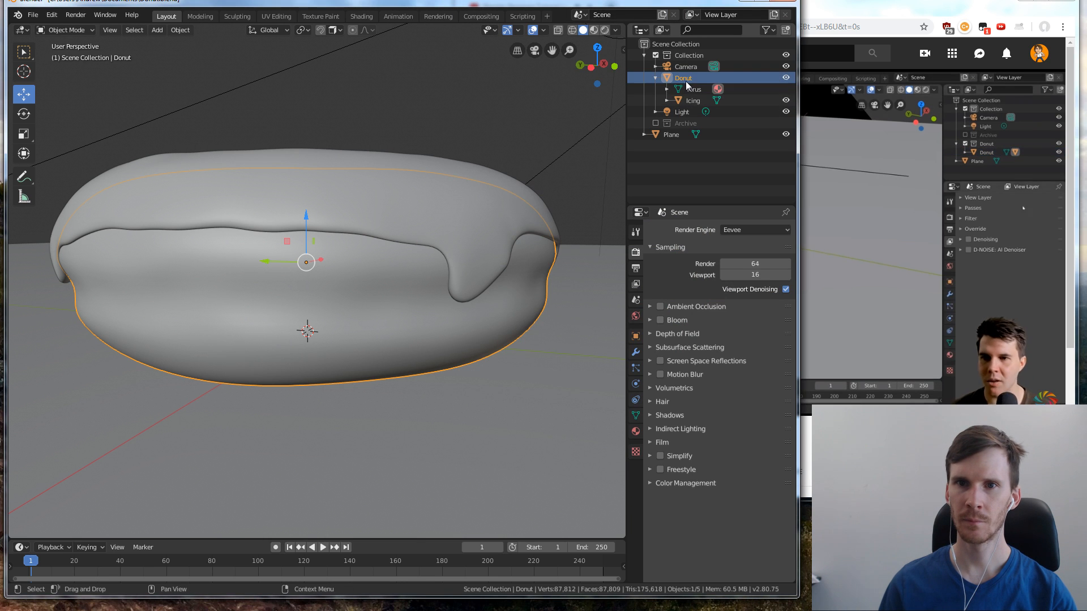
key("Tab")
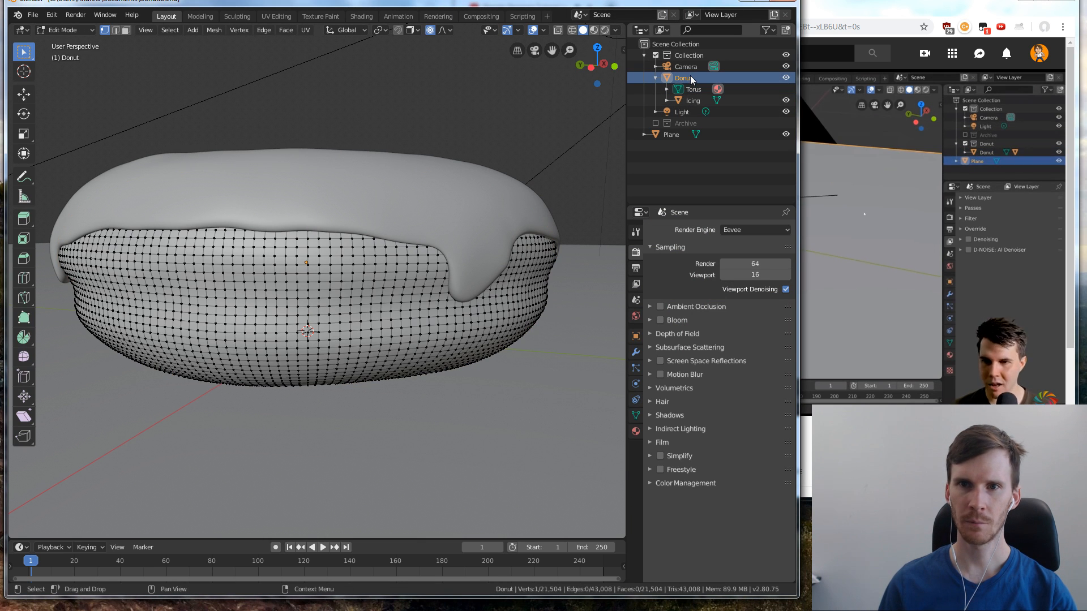
key("m")
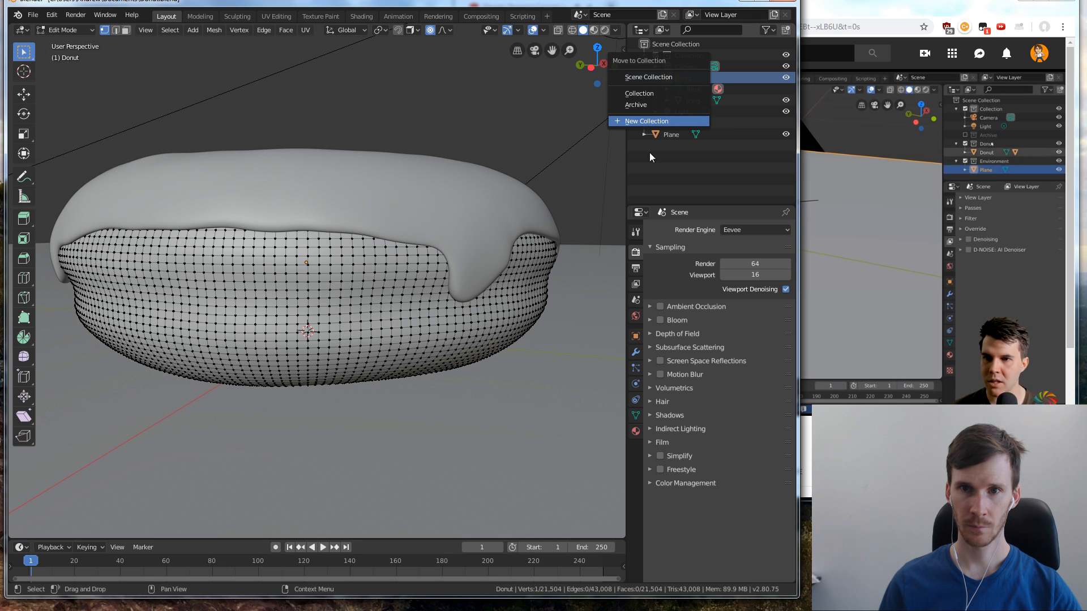
left_click(654, 120)
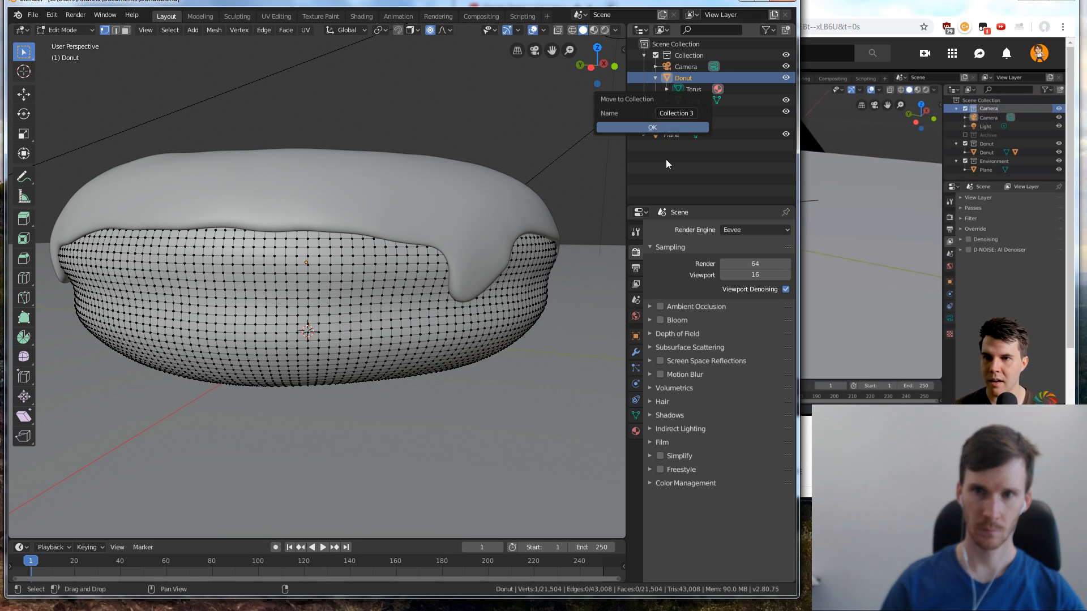
left_click(668, 114)
type("Donut")
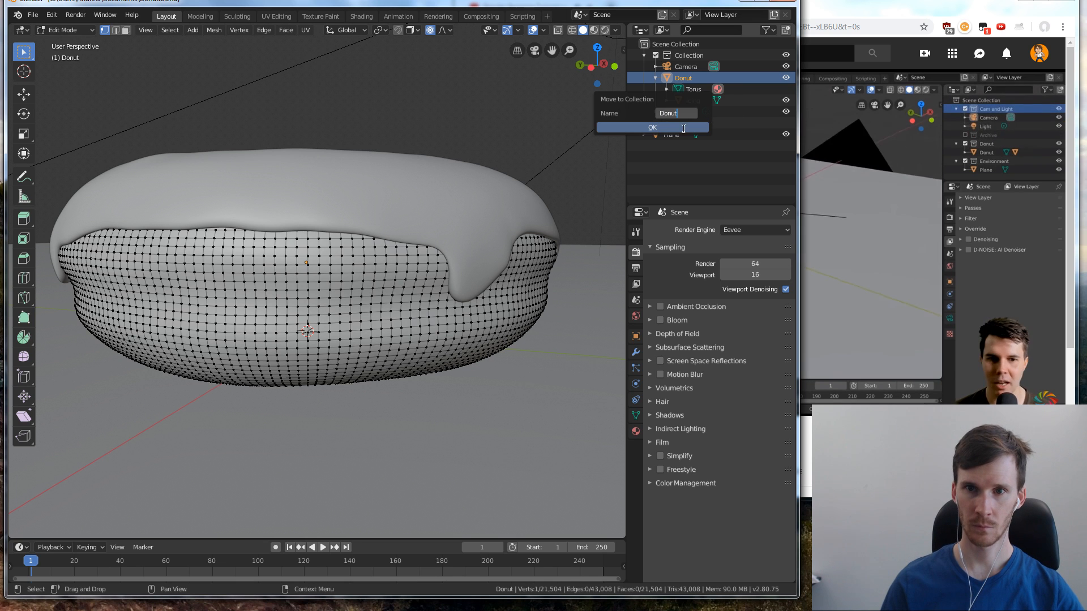
left_click(665, 128)
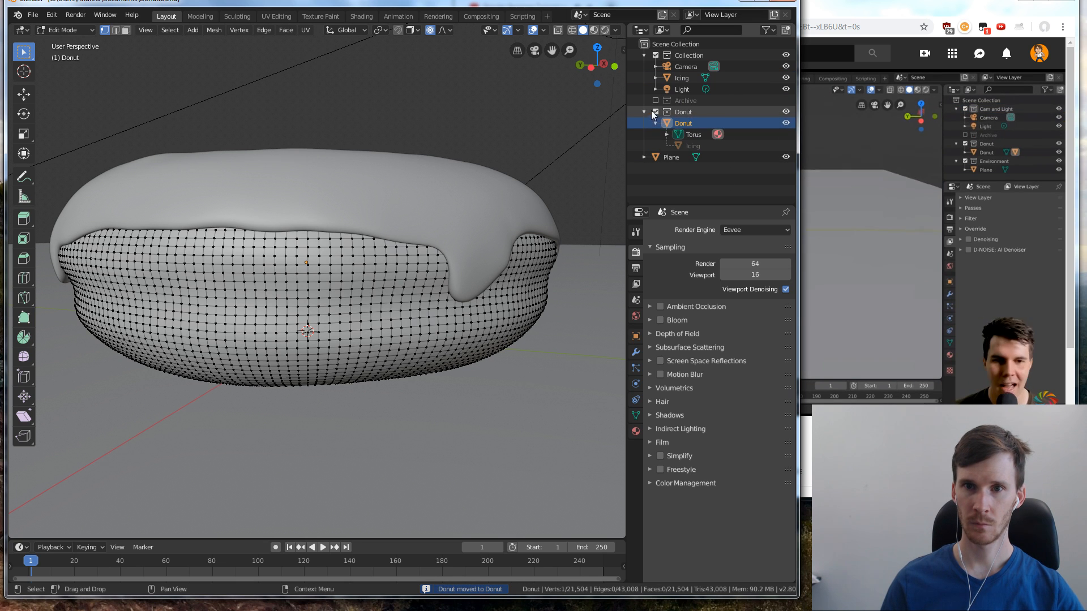
Toggle the new Donut collection off and on and check which objects it contains
left_click(655, 112)
left_click(656, 112)
left_click(674, 124)
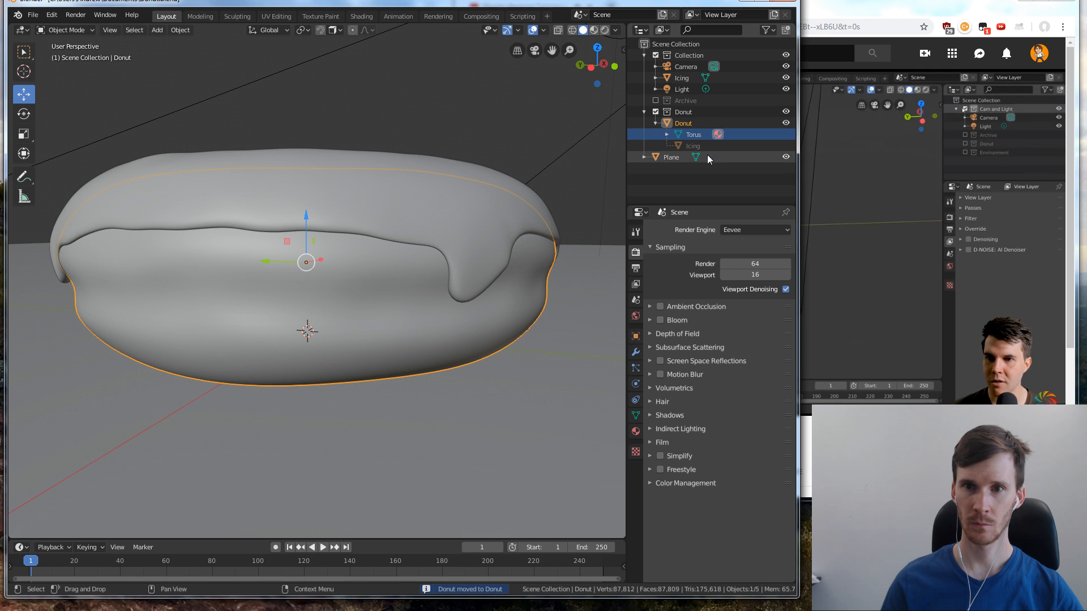
left_click(925, 188)
left_click(372, 125)
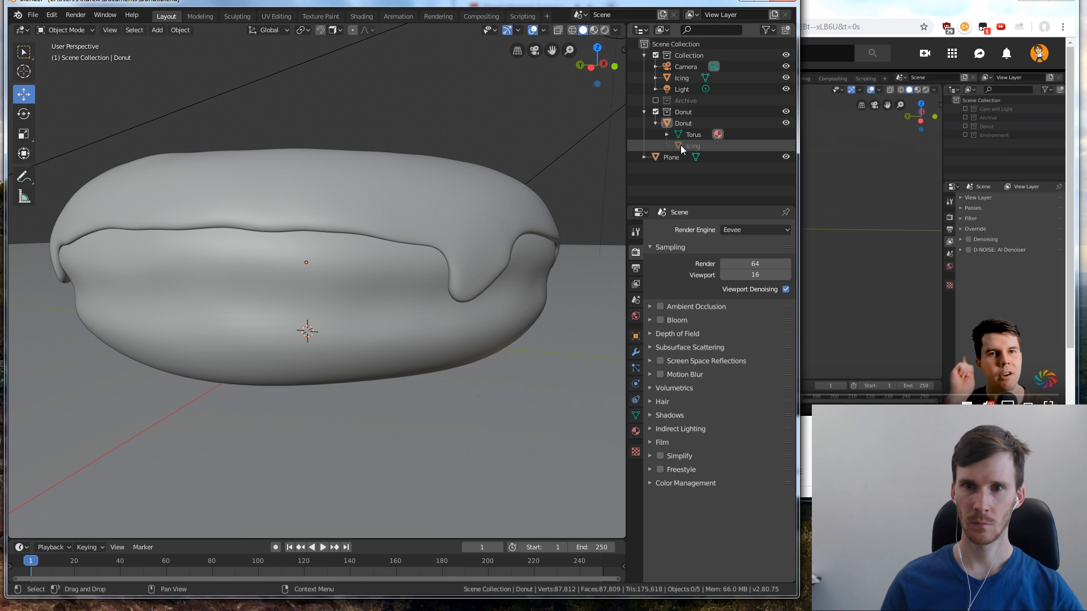
left_click(718, 136)
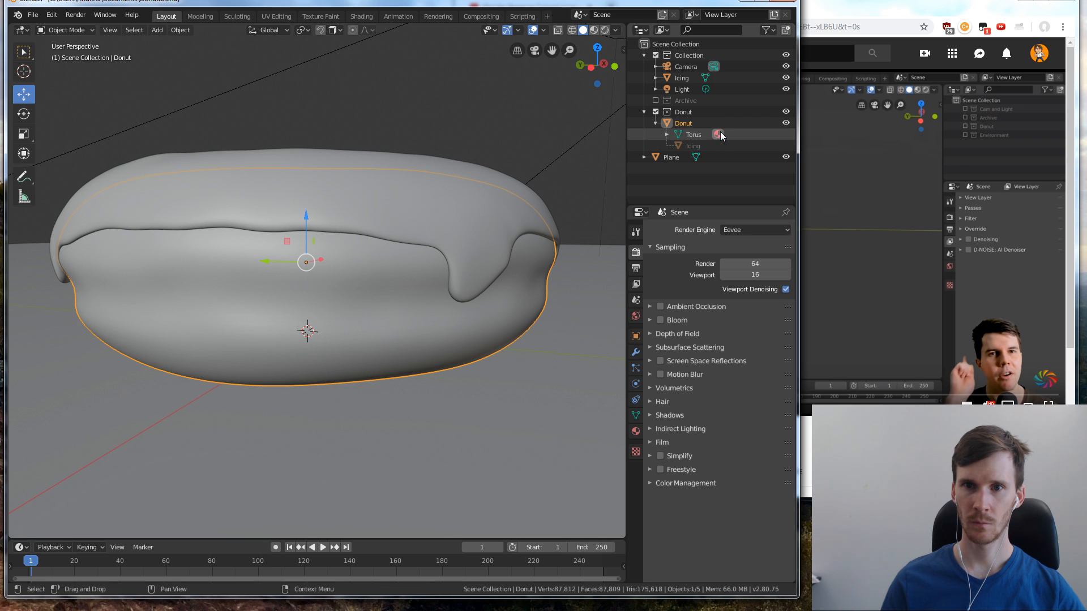
Undo moving the donut base to the new collection and return to Object Mode
key("ctrl+z")
key("ctrl+z")
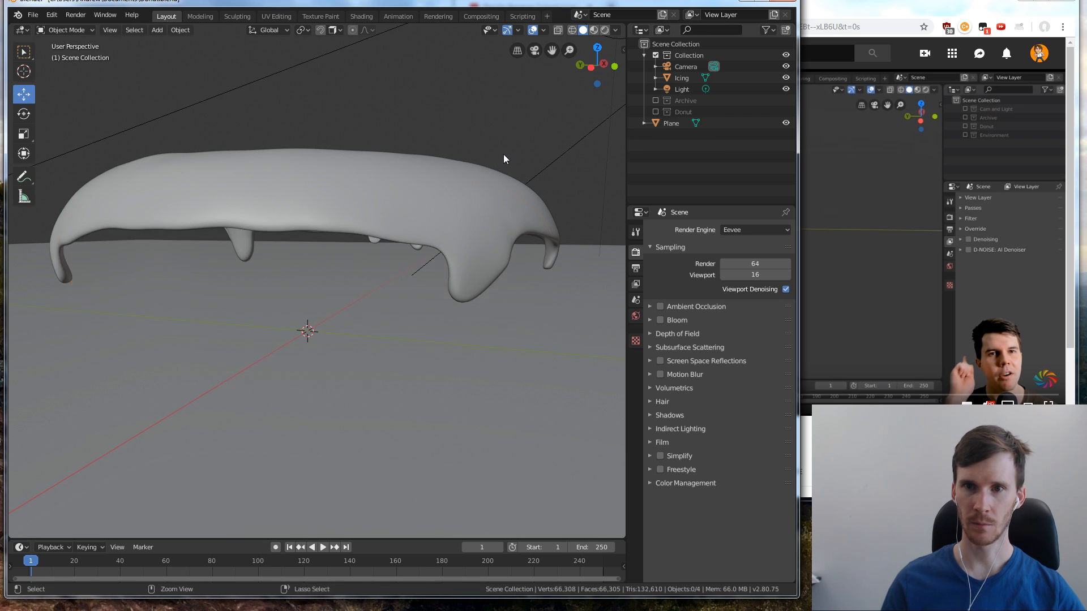
key("ctrl+z")
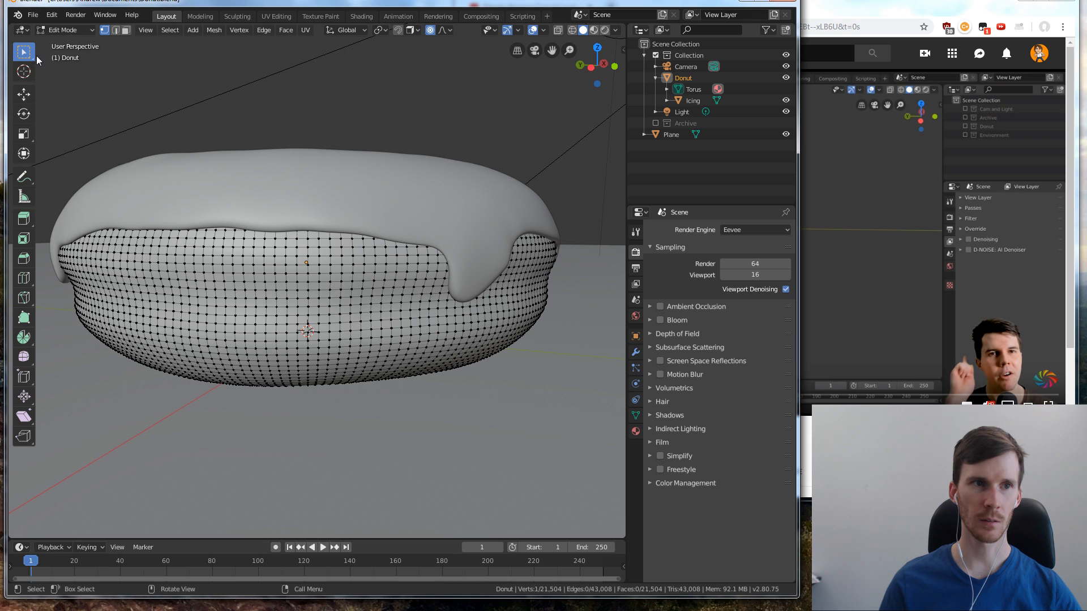
key("Tab")
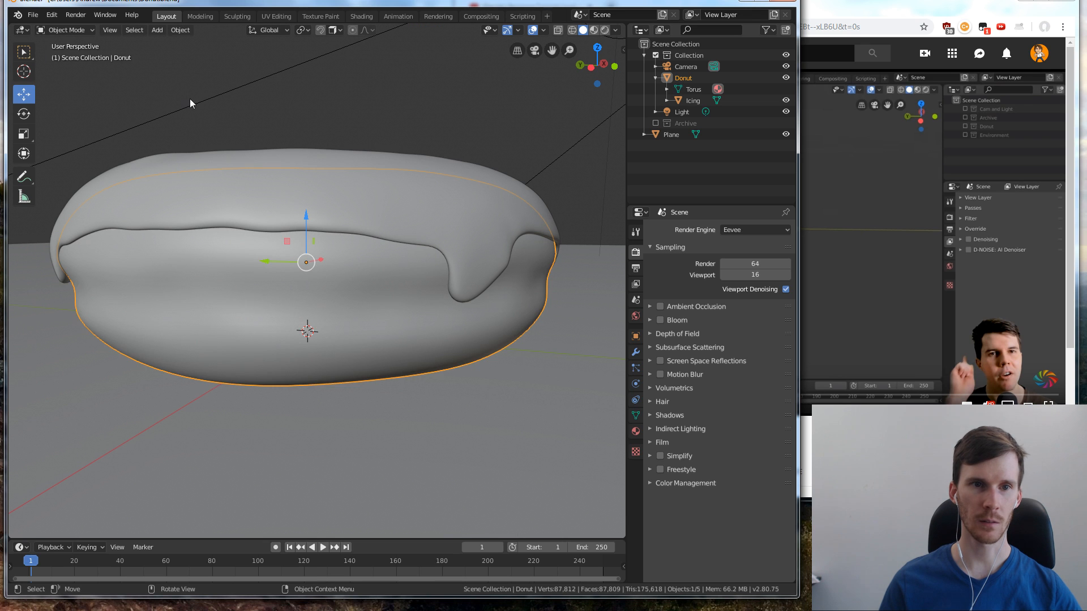
Try to select the donut and its icing together in the outliner
left_click(453, 114)
left_click(704, 76)
left_click(700, 90)
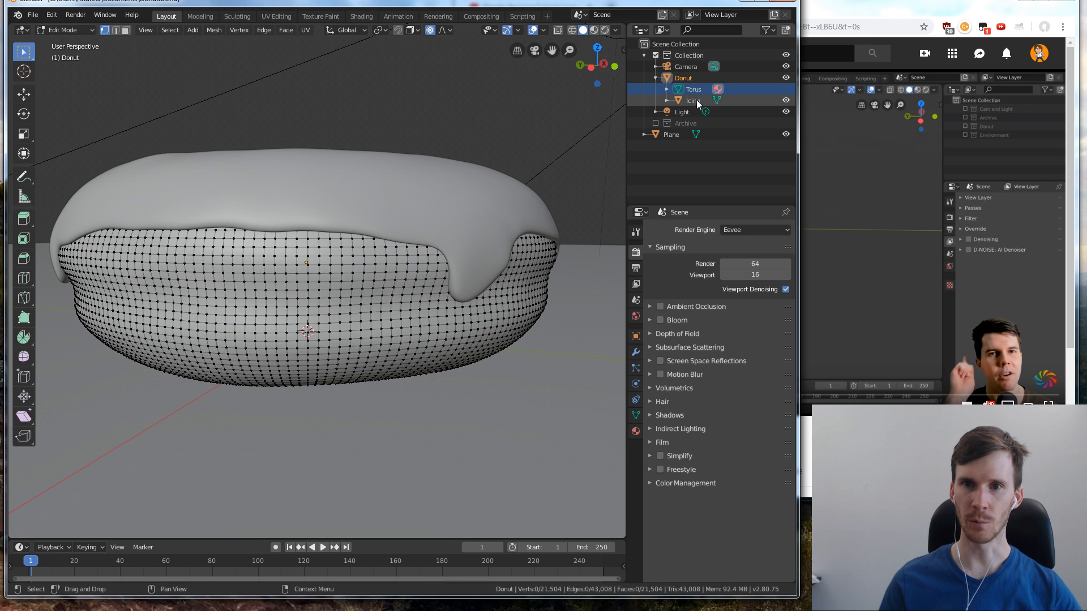
left_click(696, 99)
left_click(685, 80)
left_click(690, 101)
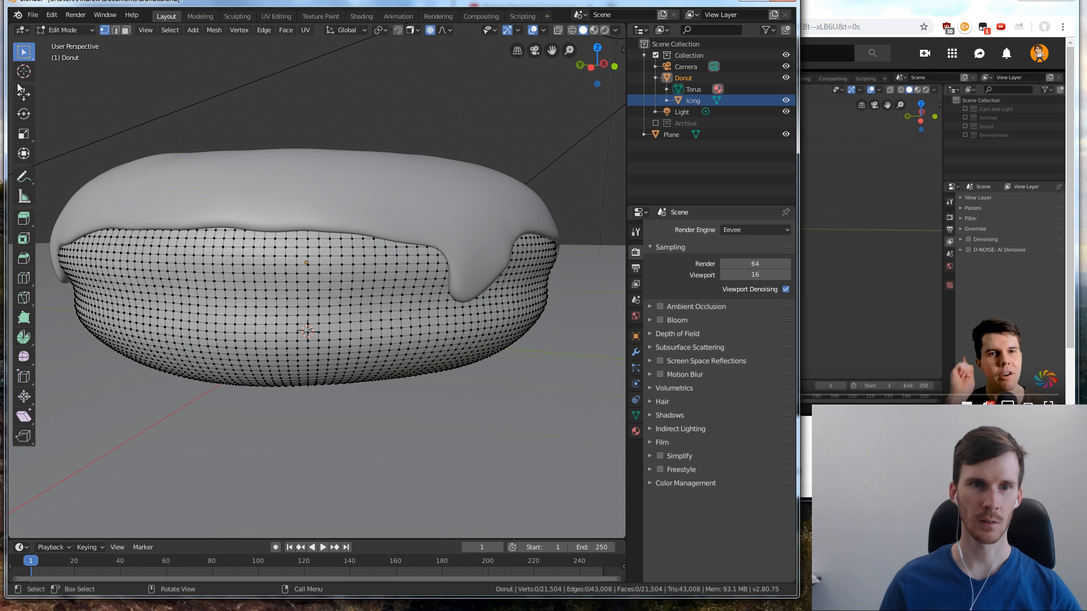
Return to Object Mode and select both the donut base and the icing in the viewport with the Select tool
key("Tab")
left_click(265, 97)
left_click(23, 52)
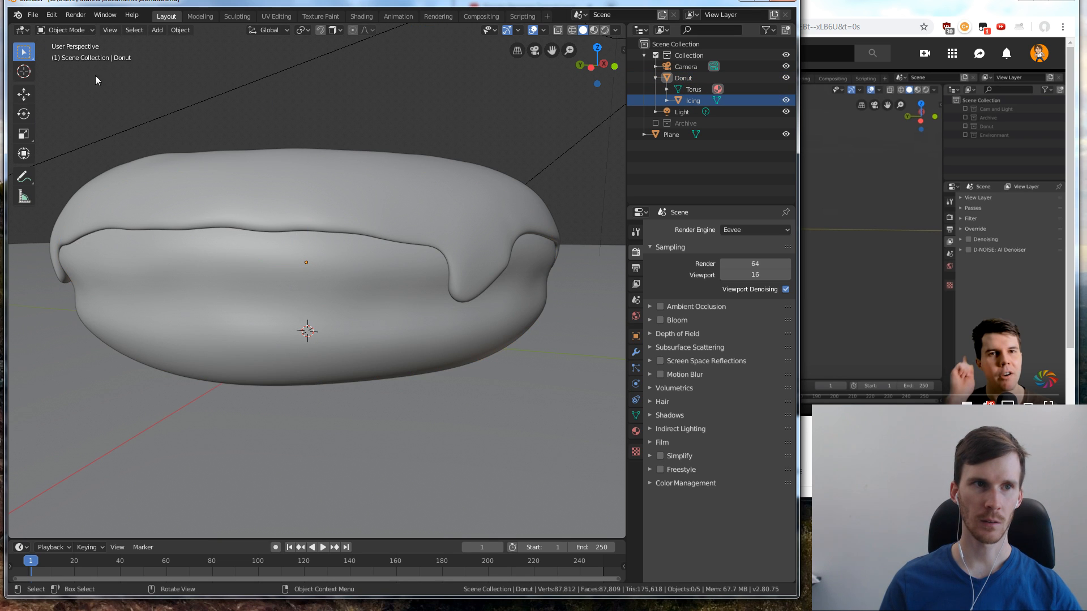
left_click(248, 266)
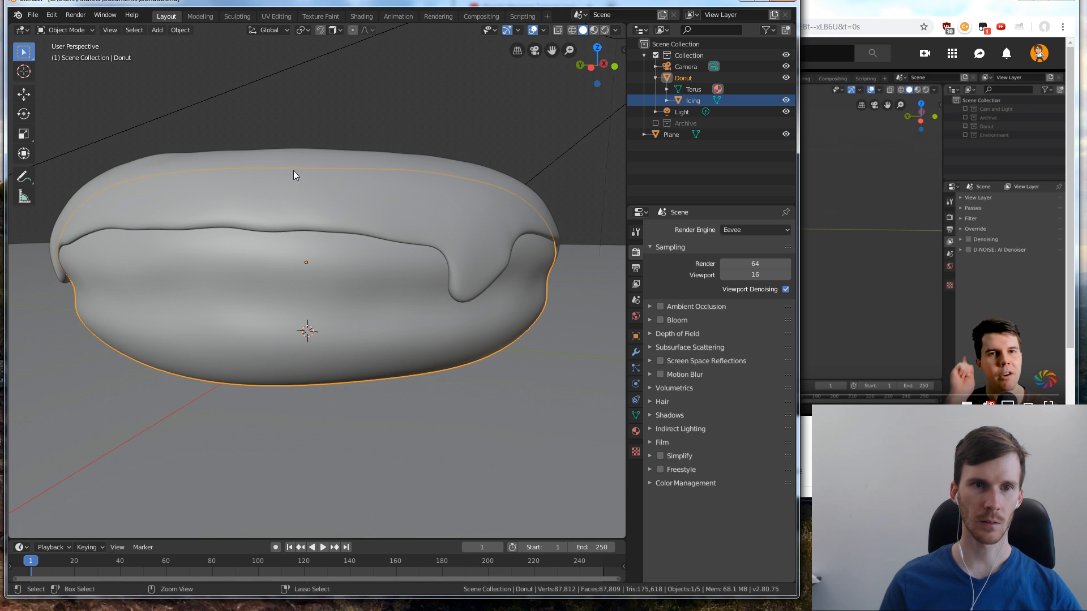
left_click(308, 153)
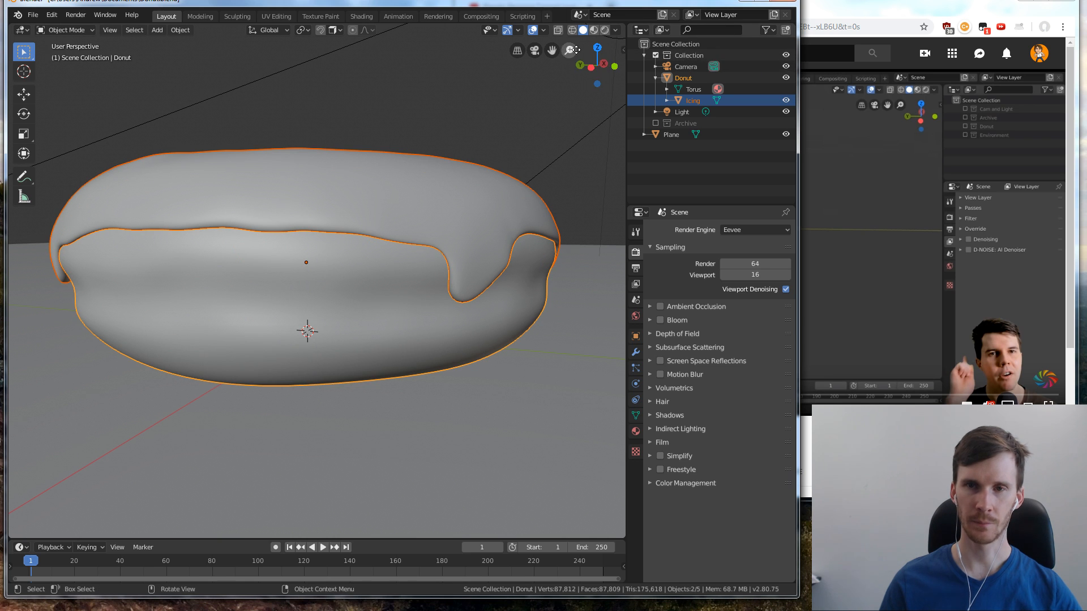
Move the selected donut base and icing into a new collection named Donut
key("m")
left_click(585, 130)
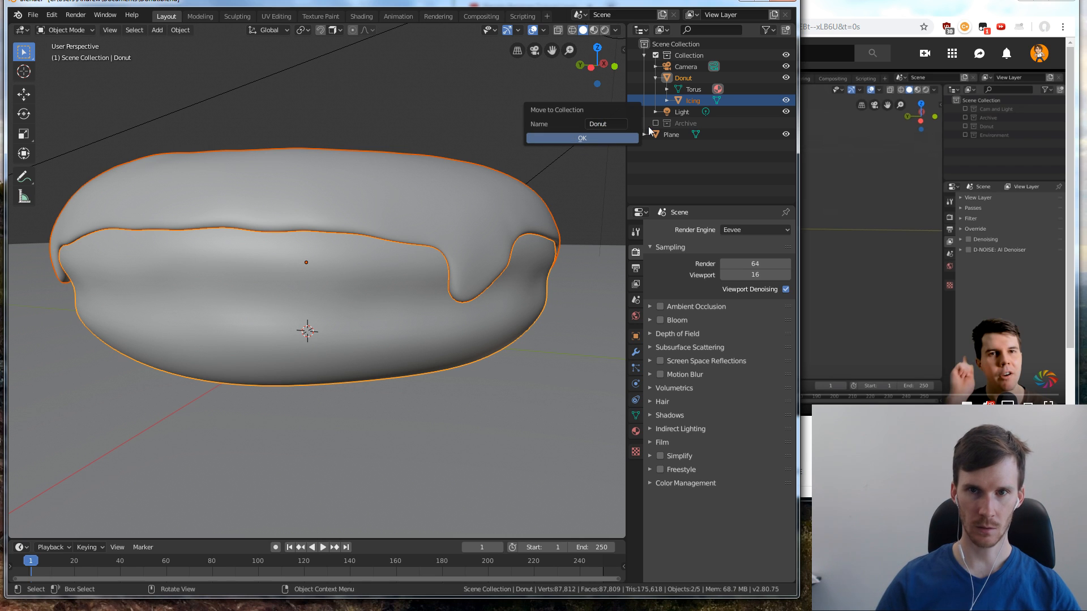
left_click(585, 137)
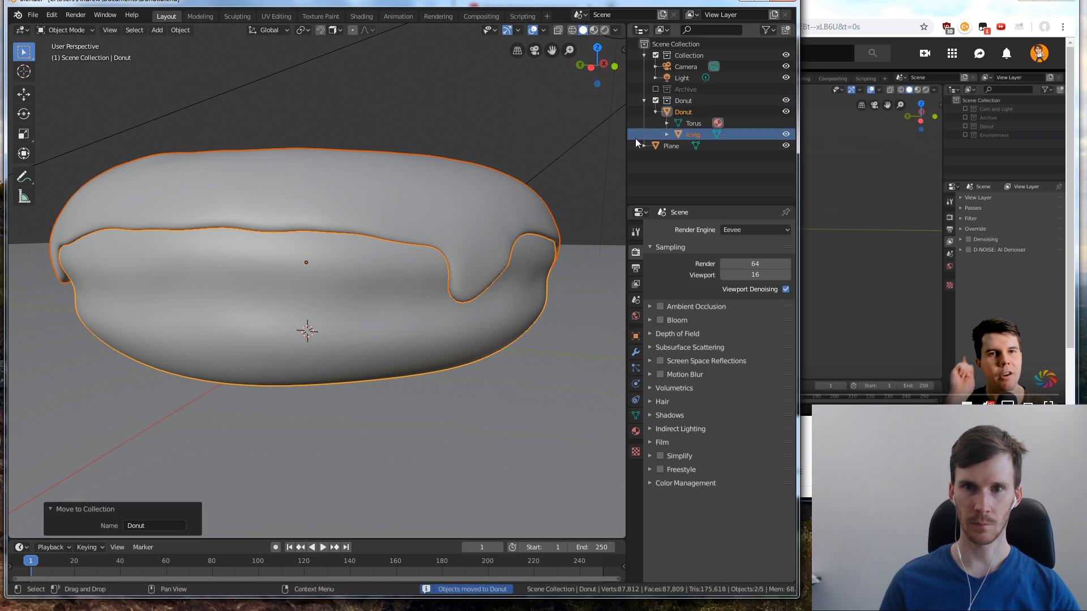
Check the Donut object's hierarchy in its new collection and exclude the Donut collection from the view layer
left_click(656, 111)
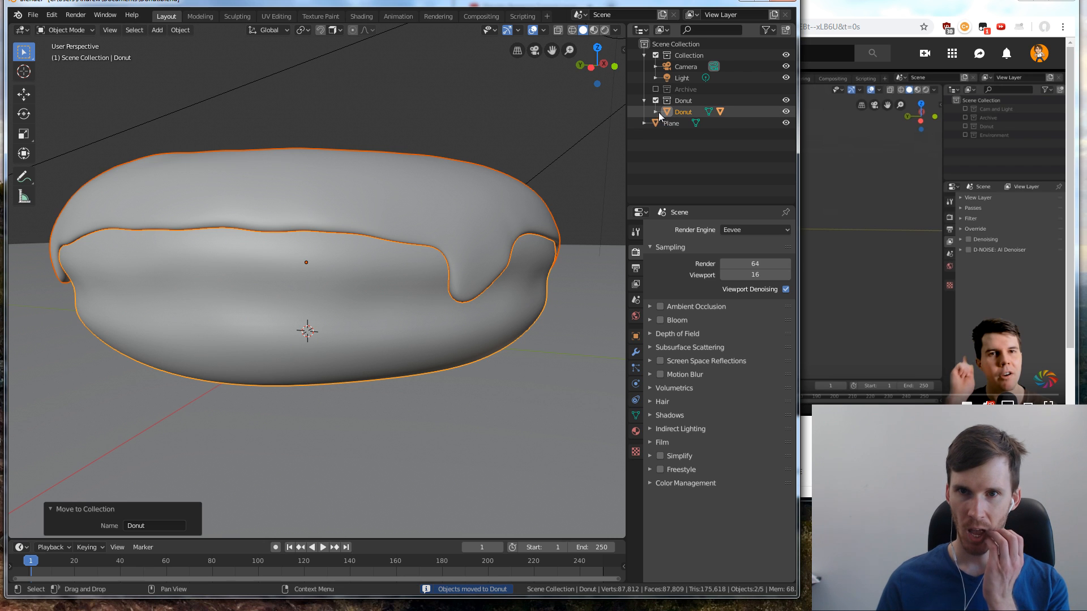
left_click(656, 111)
left_click(691, 135)
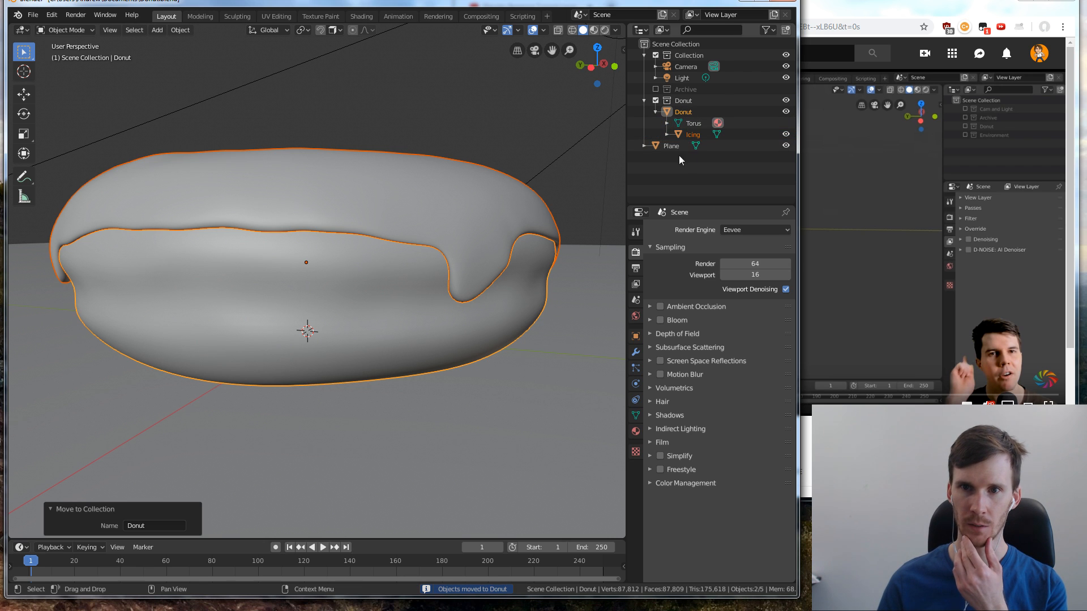
left_click(610, 138)
left_click(656, 100)
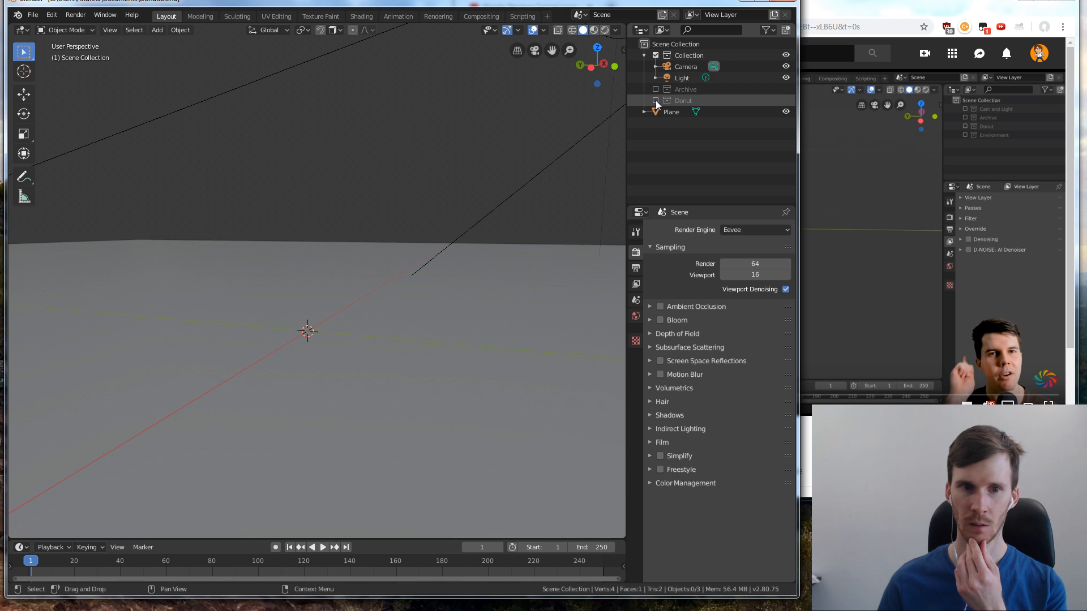
Include the Donut collection in the view layer again and toggle the default Collection off and on to check its contents
left_click(655, 100)
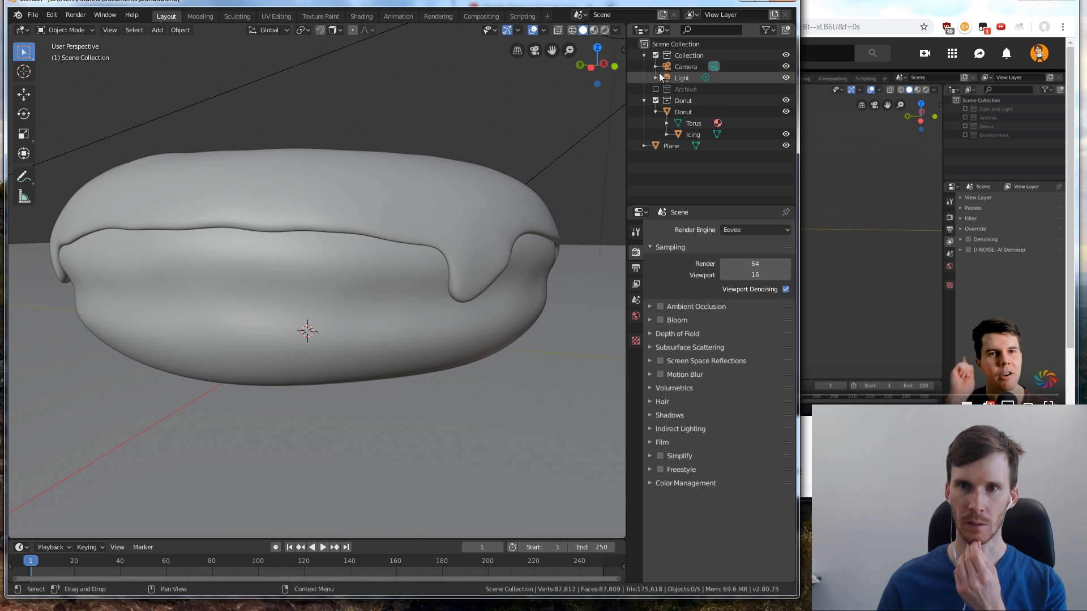
left_click(688, 57)
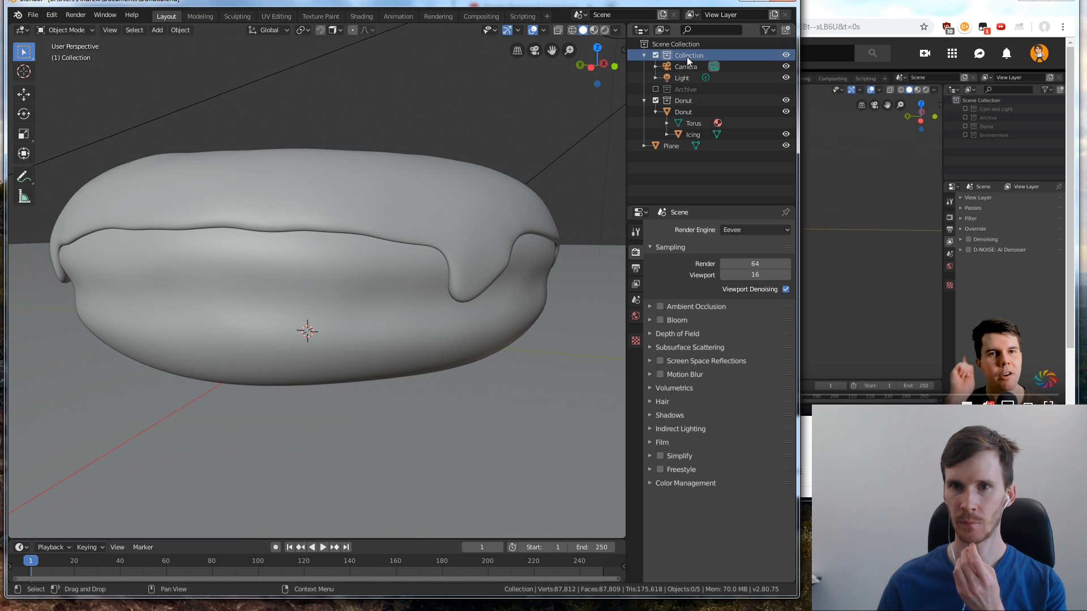
left_click(656, 55)
left_click(656, 55)
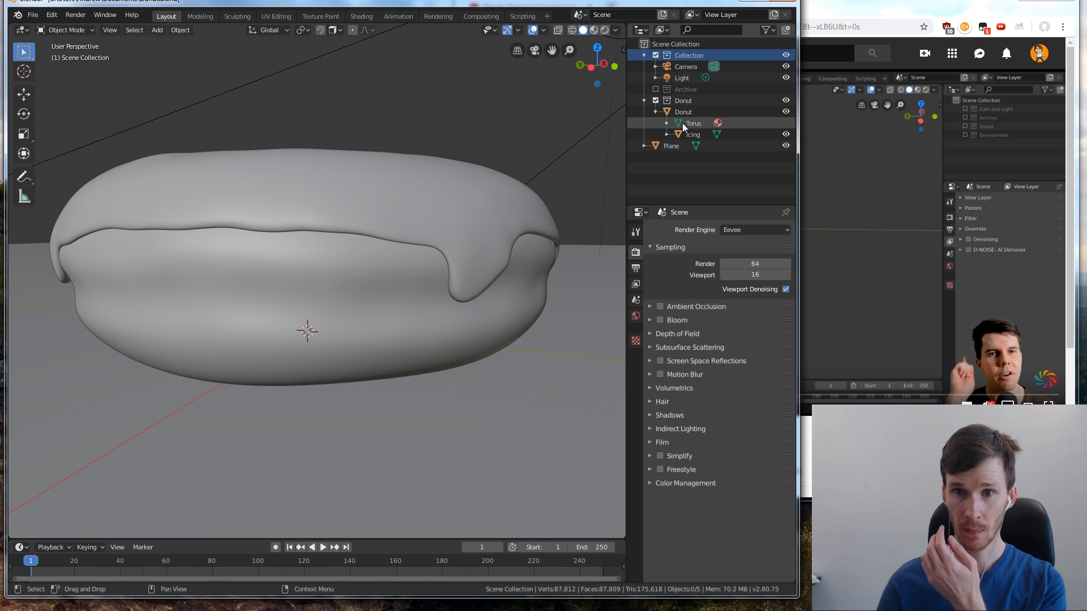
Move the Plane object into the default Collection, toggle that collection off and on to check it, and collapse its hierarchy
left_click(680, 146)
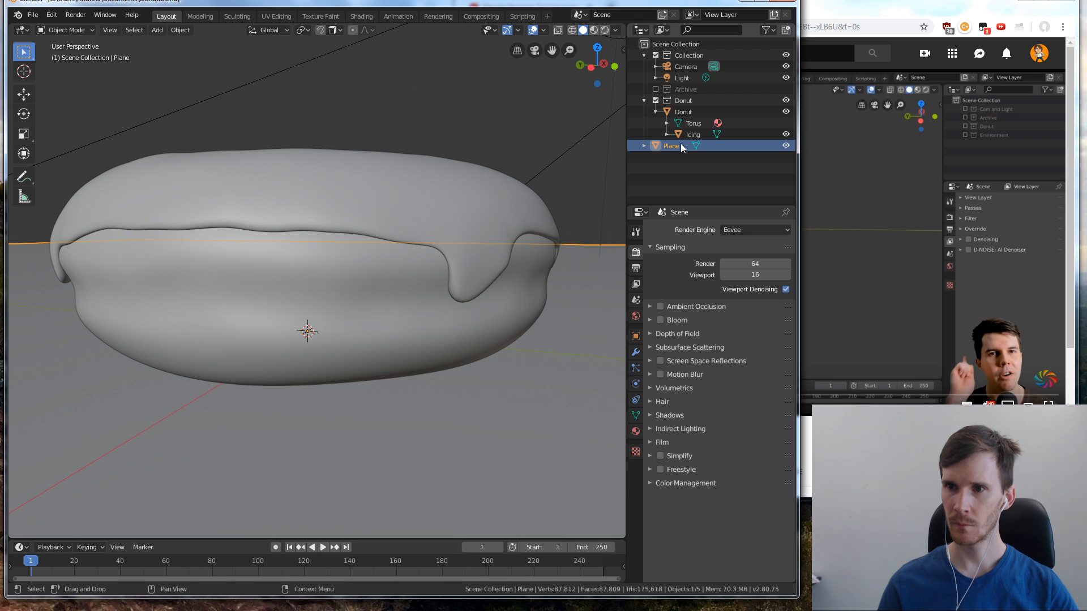
left_click(650, 56)
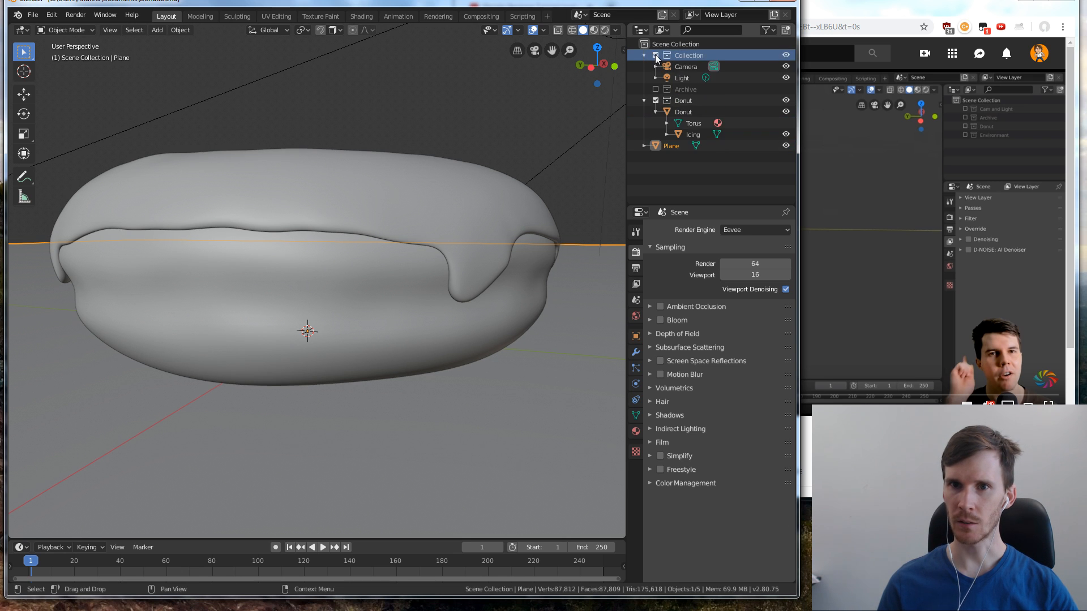
left_click(681, 53)
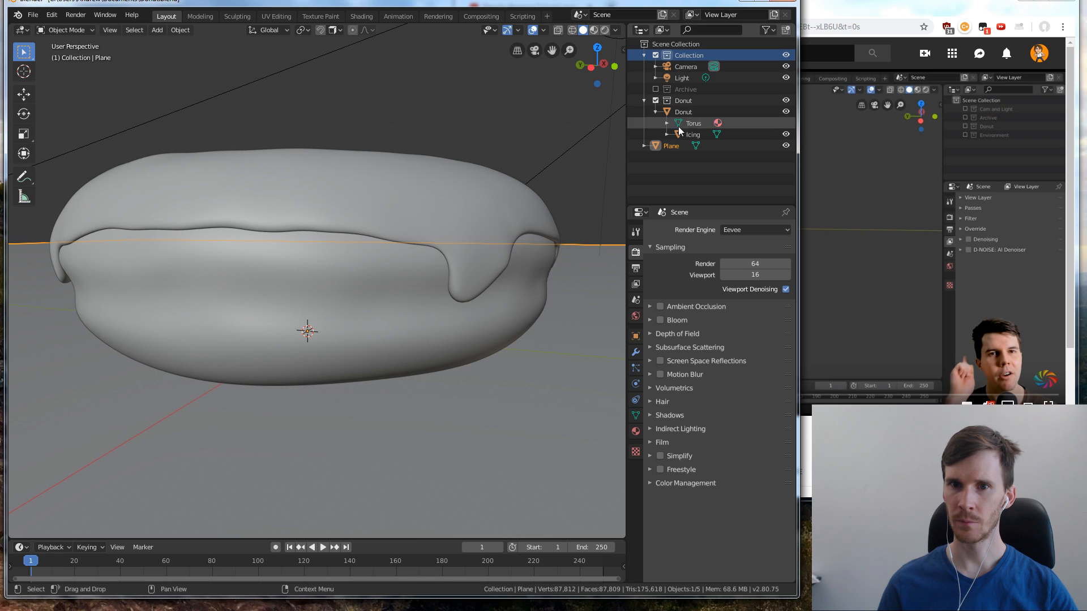
left_click_drag(660, 147, 691, 59)
left_click(655, 55)
left_click(655, 55)
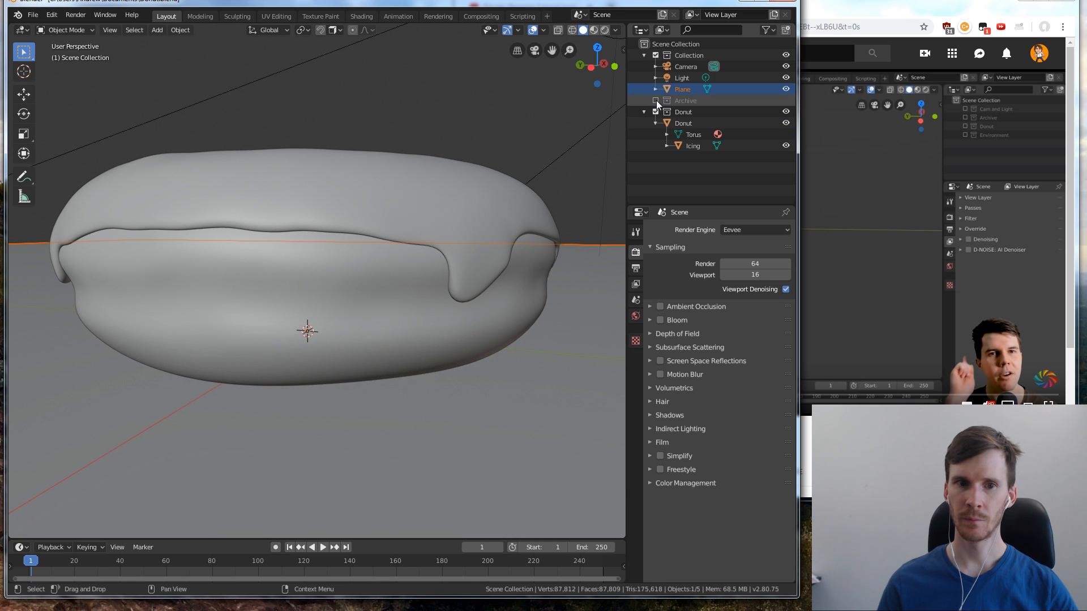
left_click(644, 55)
Exclude both the Donut collection and the default Collection from the view layer to leave an empty scene
left_click(821, 145)
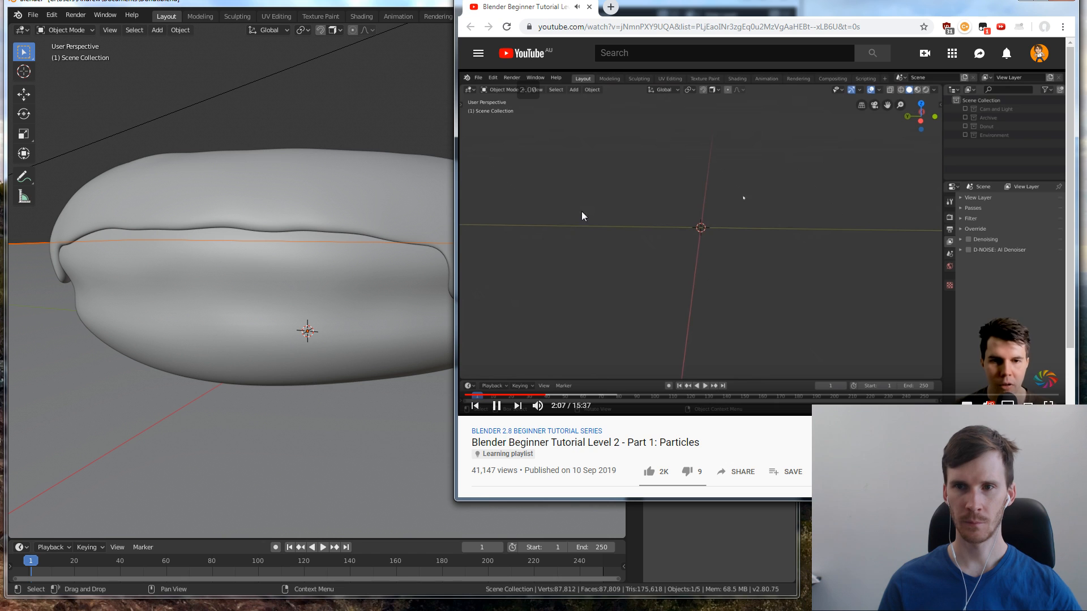
left_click(342, 110)
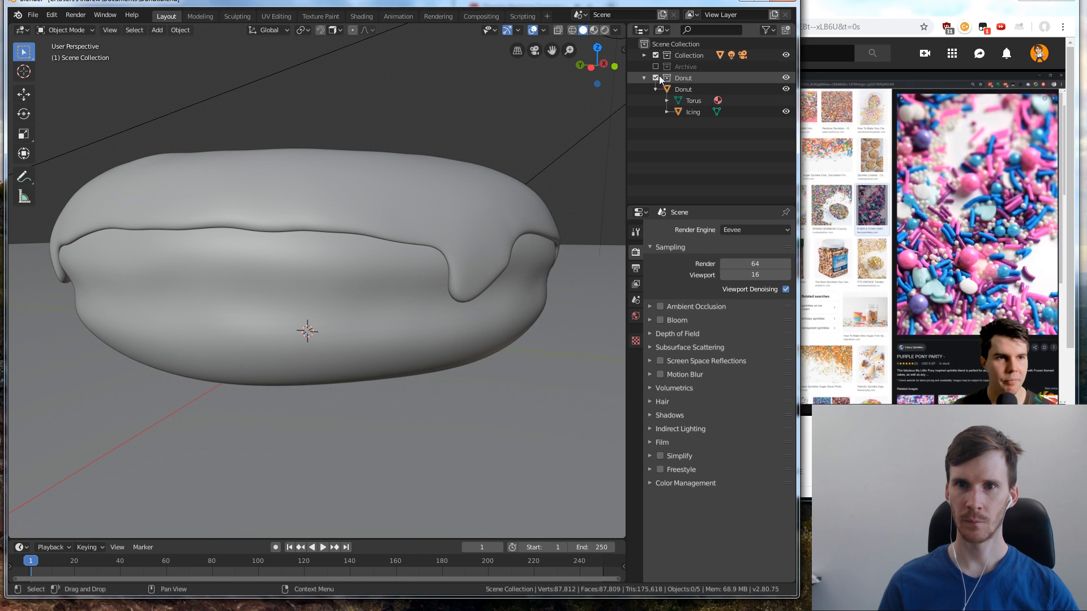
left_click(656, 78)
left_click(656, 55)
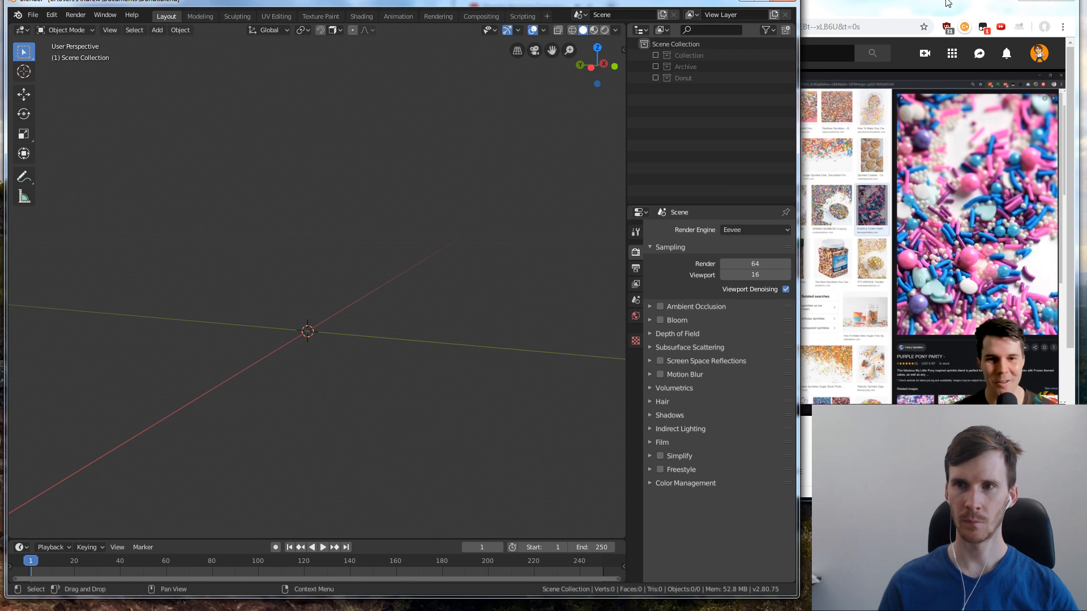
Follow the tutorial video up to the new object, pause it, and add a UV sphere at the world origin
left_click(945, 2)
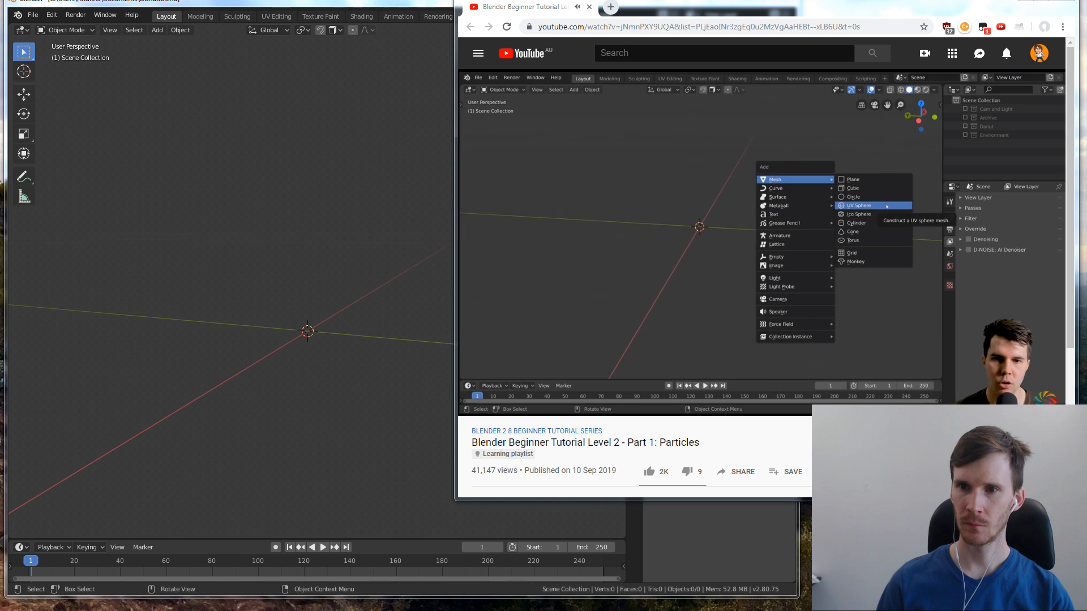
left_click(299, 317)
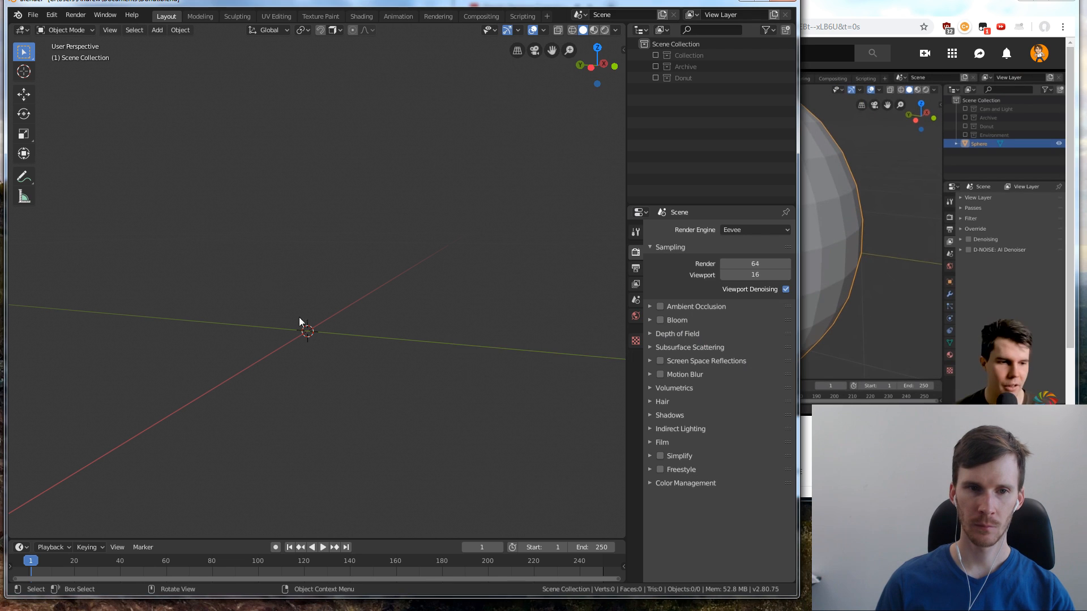
scroll(363, 301, "up", 1)
middle_click_drag(304, 281, 333, 334)
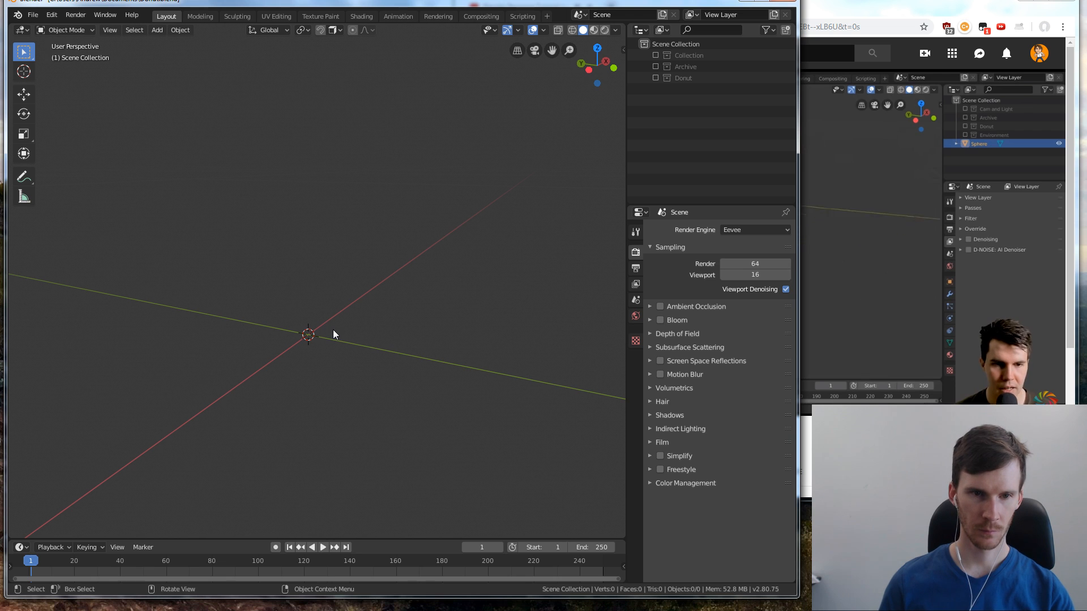
right_click(358, 277)
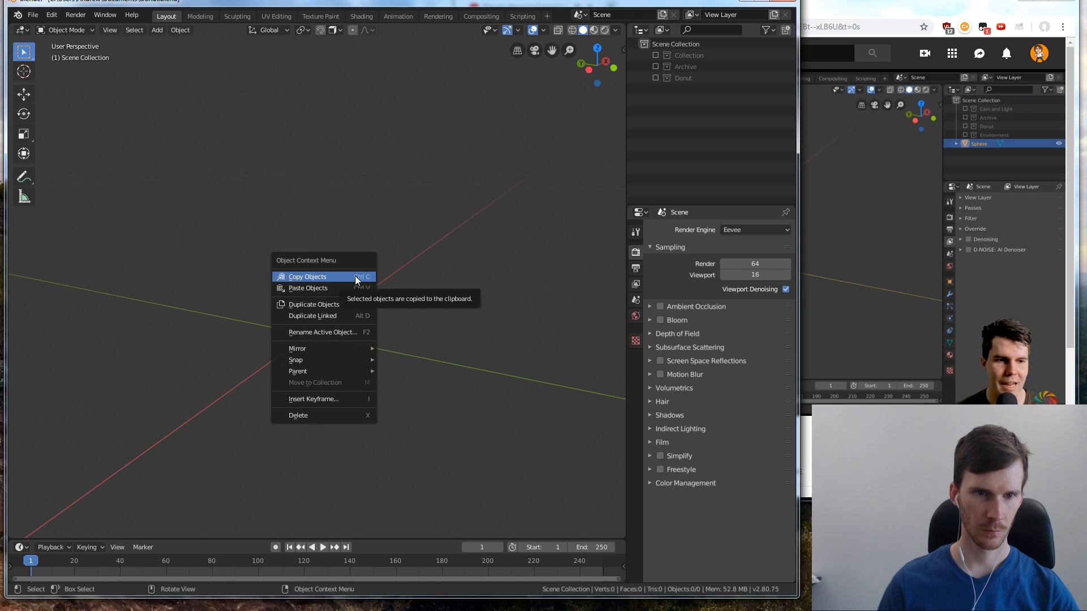
left_click(928, 260)
left_click(354, 244)
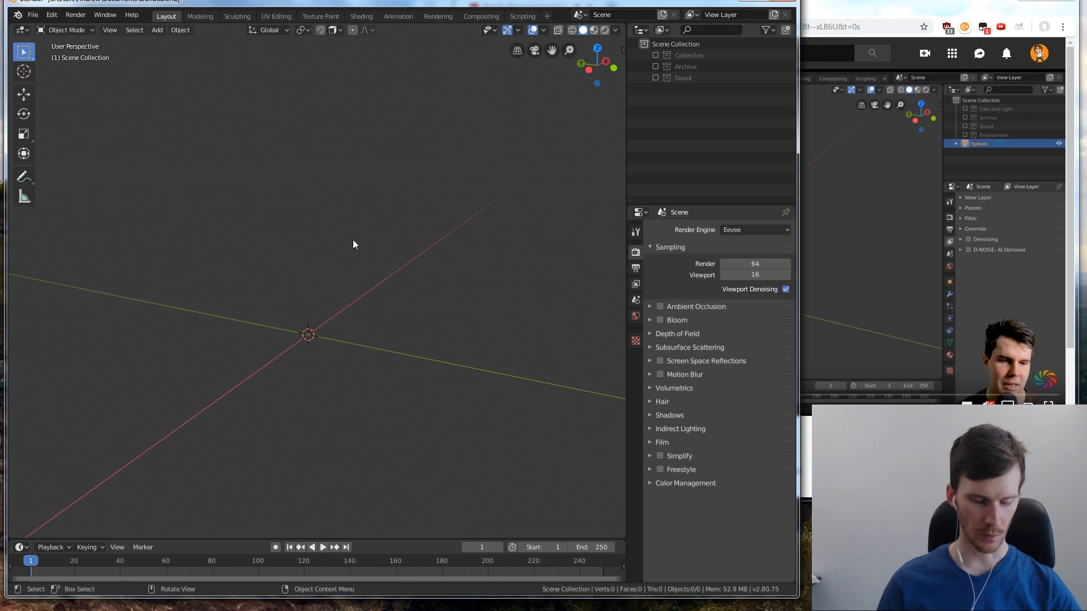
key("shift+a")
mouse_move(353, 243)
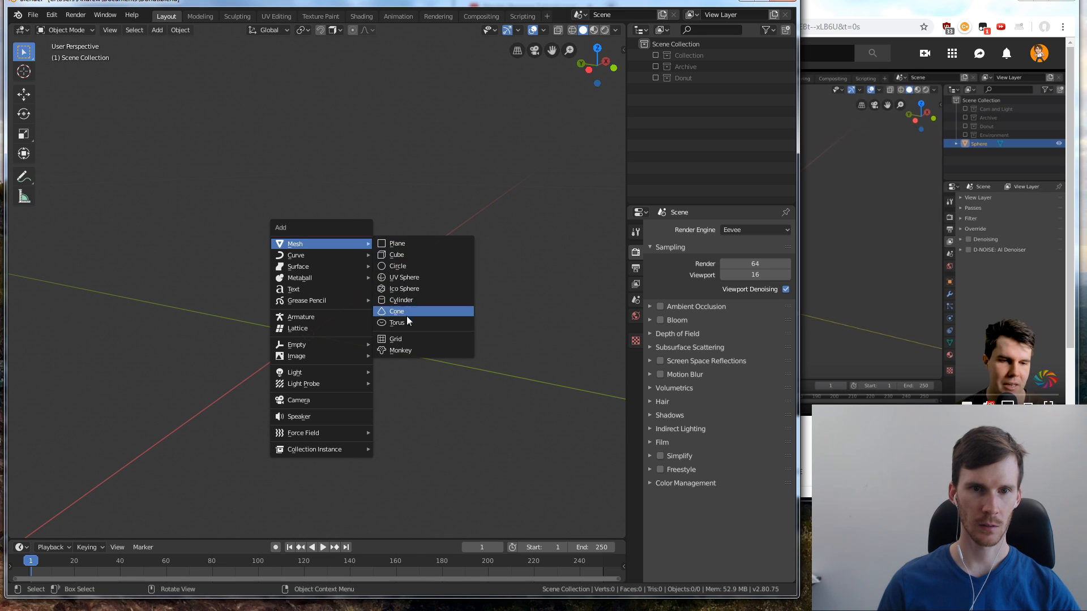
left_click(415, 277)
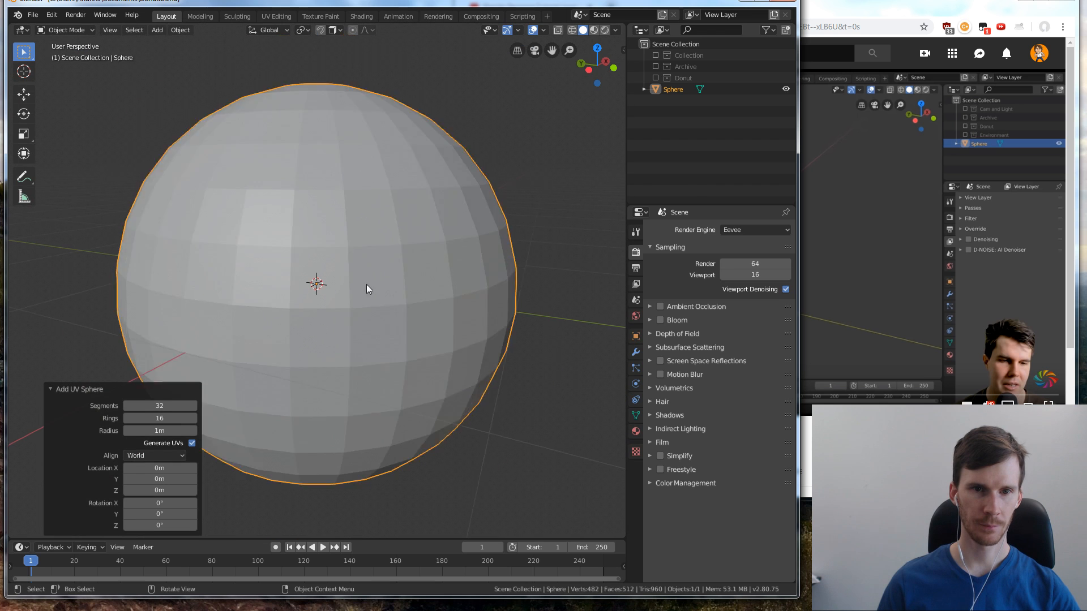
scroll(367, 289, "down", 4)
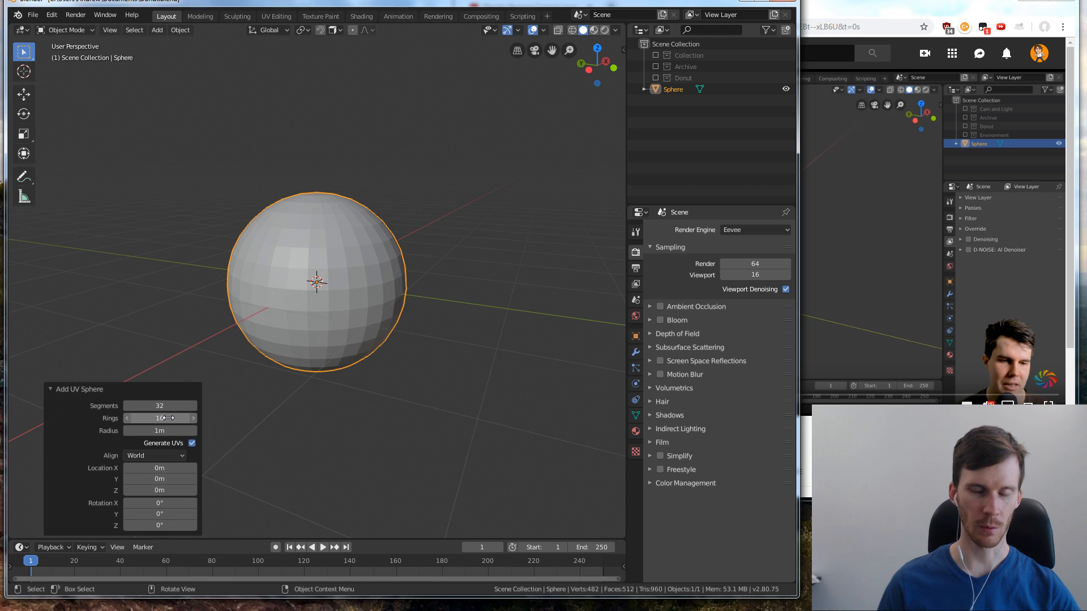
Resume the tutorial video and resize the browser and Blender windows so they fit side by side
left_click(870, 13)
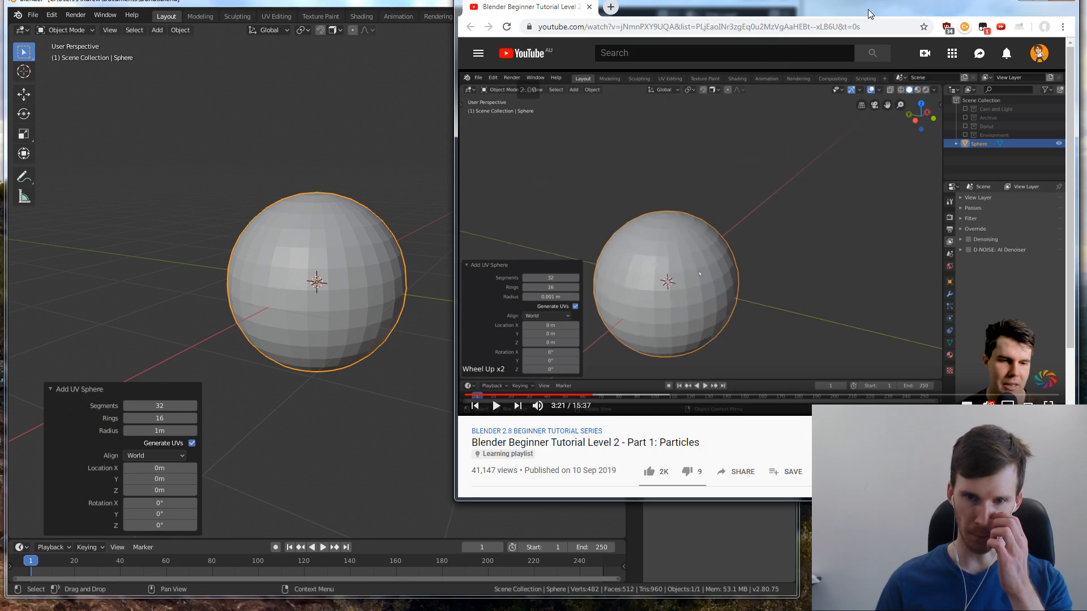
left_click(661, 203)
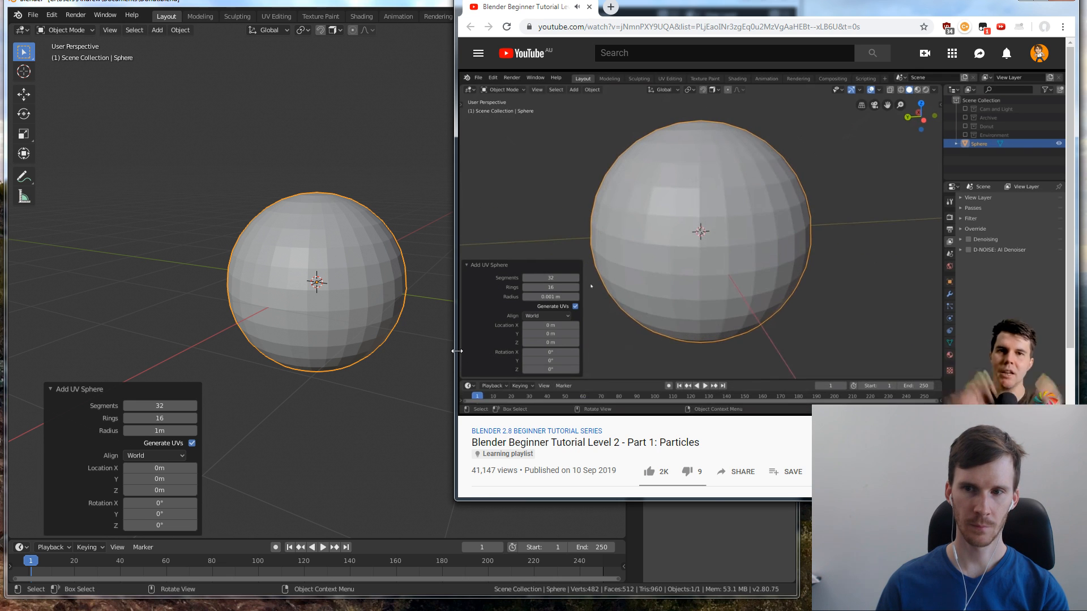
left_click_drag(456, 348, 702, 347)
left_click_drag(798, 531, 642, 507)
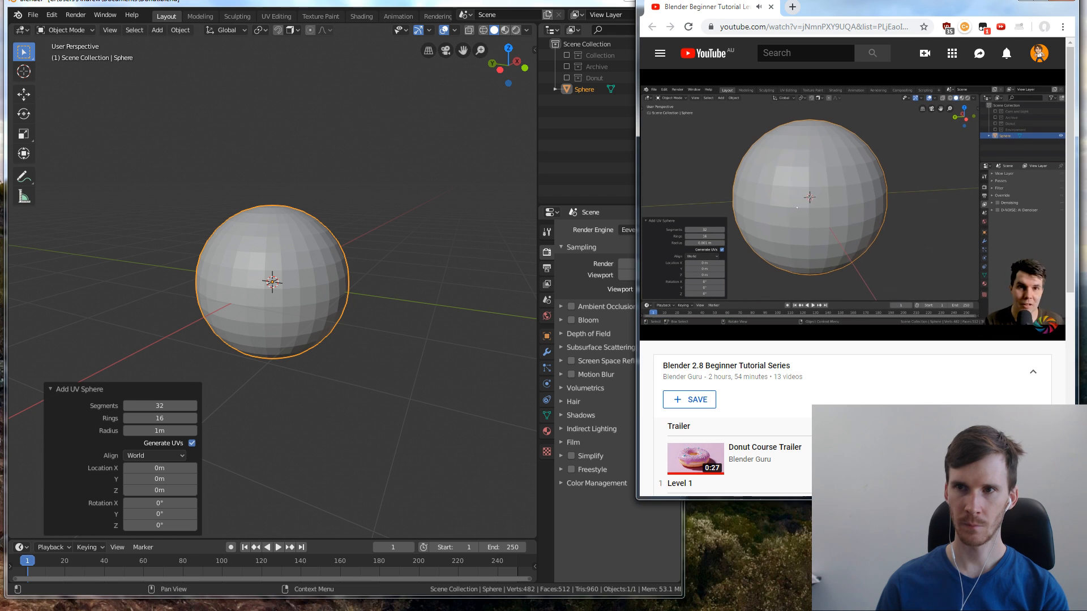
left_click_drag(858, 6, 887, 5)
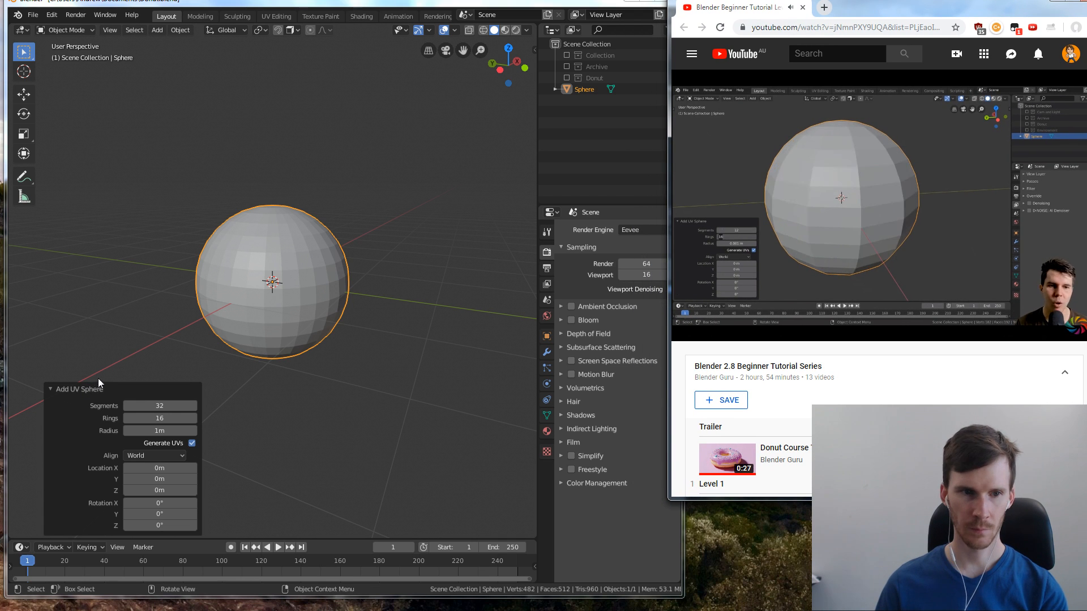
Reduce the new UV sphere's resolution to 12 segments and 6 rings
left_click(161, 405)
type("12")
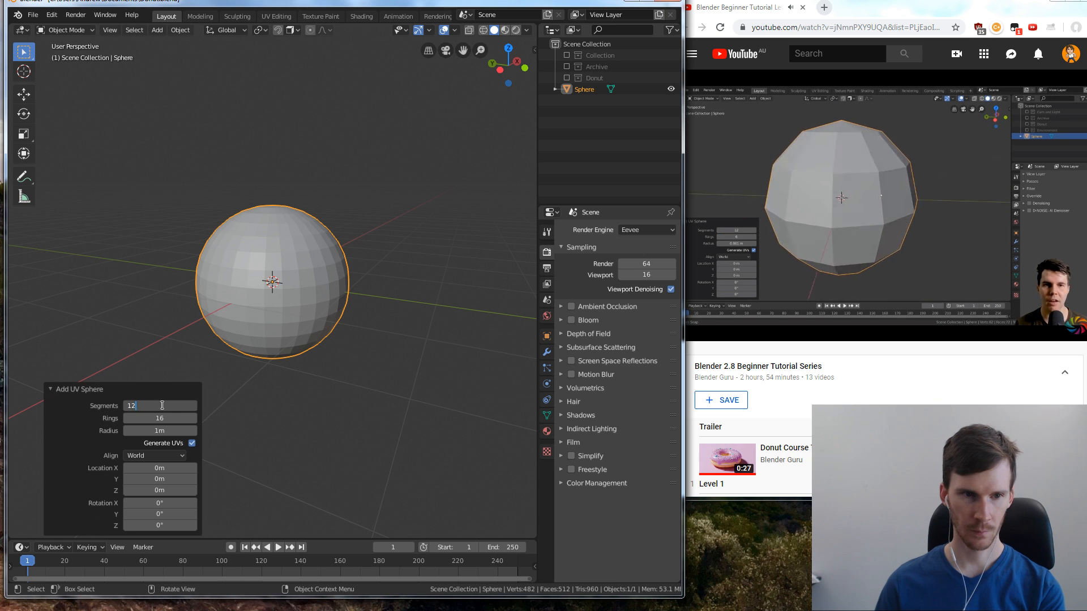
key("Return")
left_click(174, 419)
type("6")
key("Return")
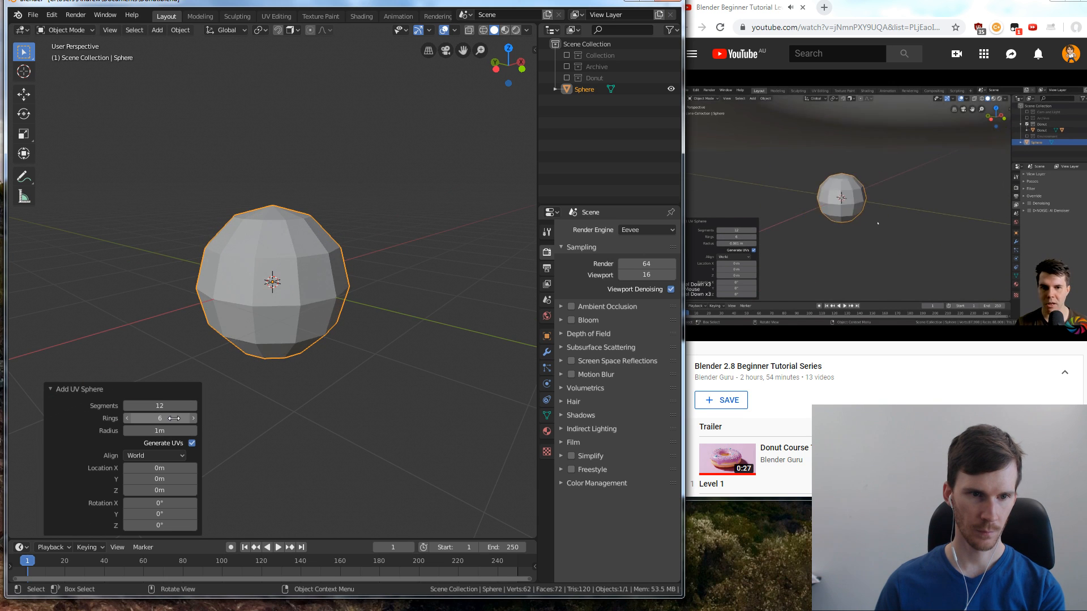
key("KP_6")
left_click(186, 419)
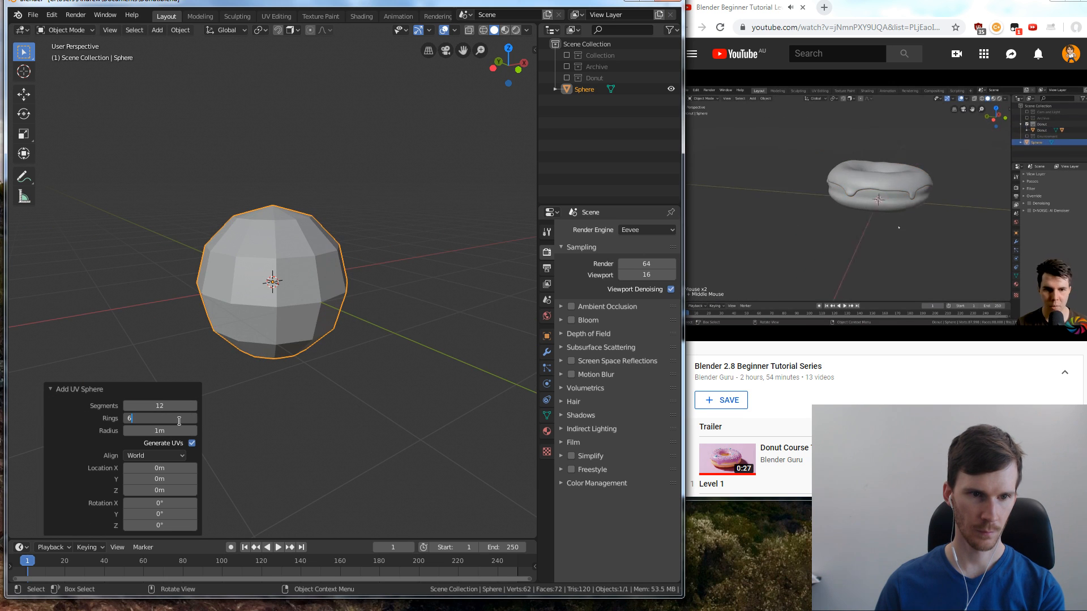
key("Return")
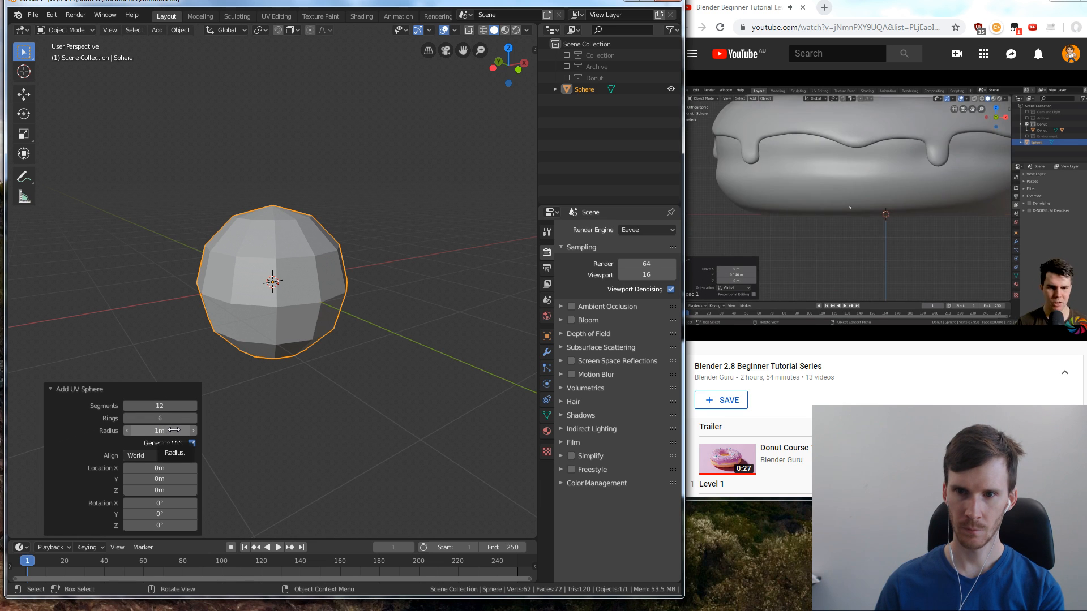
Rewind and pause the tutorial to check the size, set the UV sphere's radius to 0.001 m, and frame the sphere
left_click(817, 346)
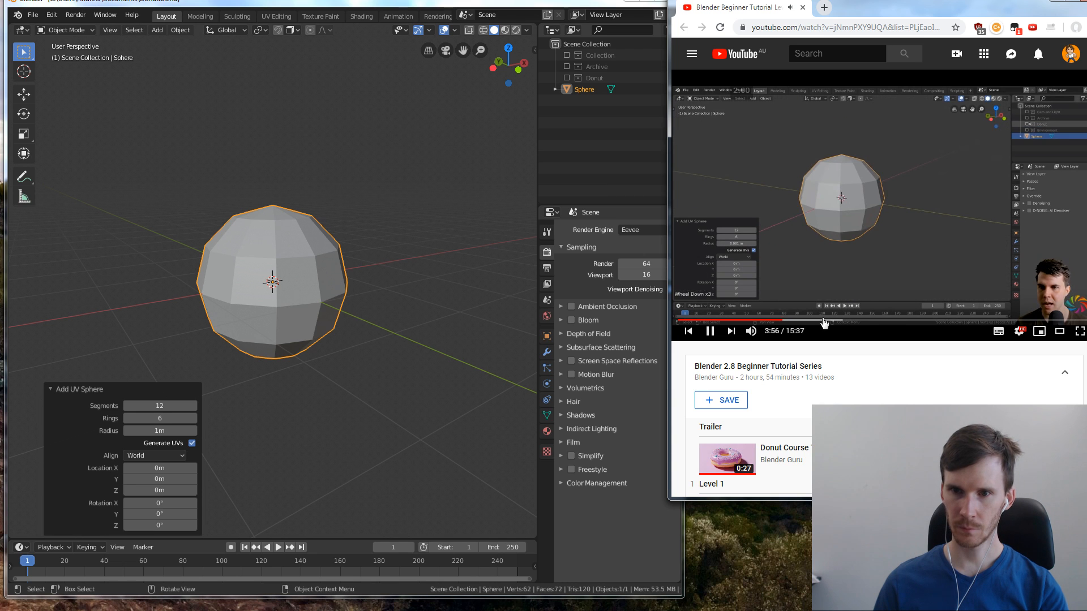
key("space")
left_click(160, 431)
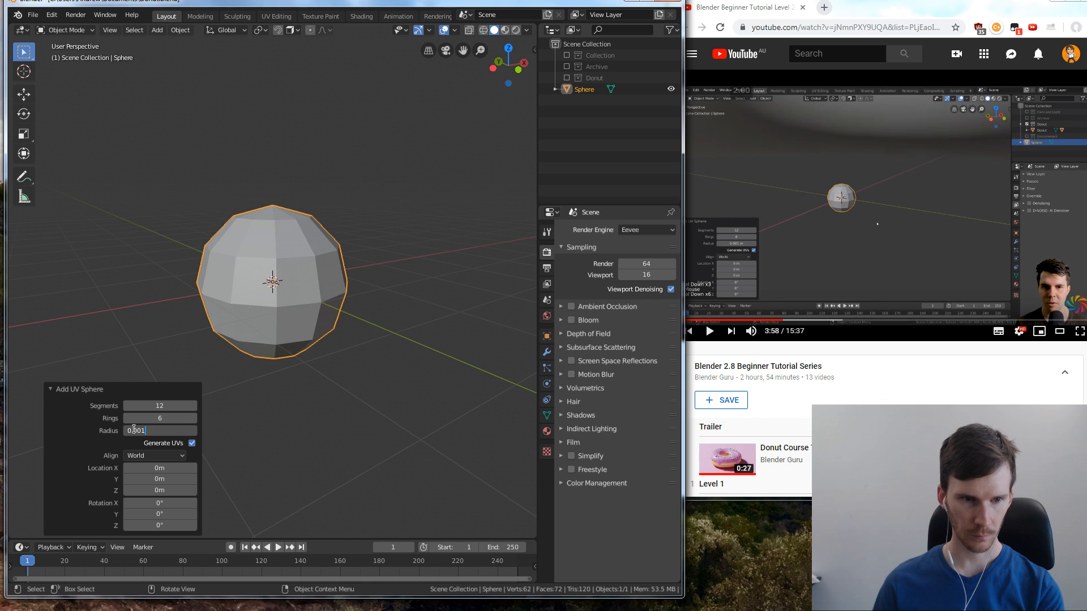
key("Return")
scroll(255, 296, "up", 6)
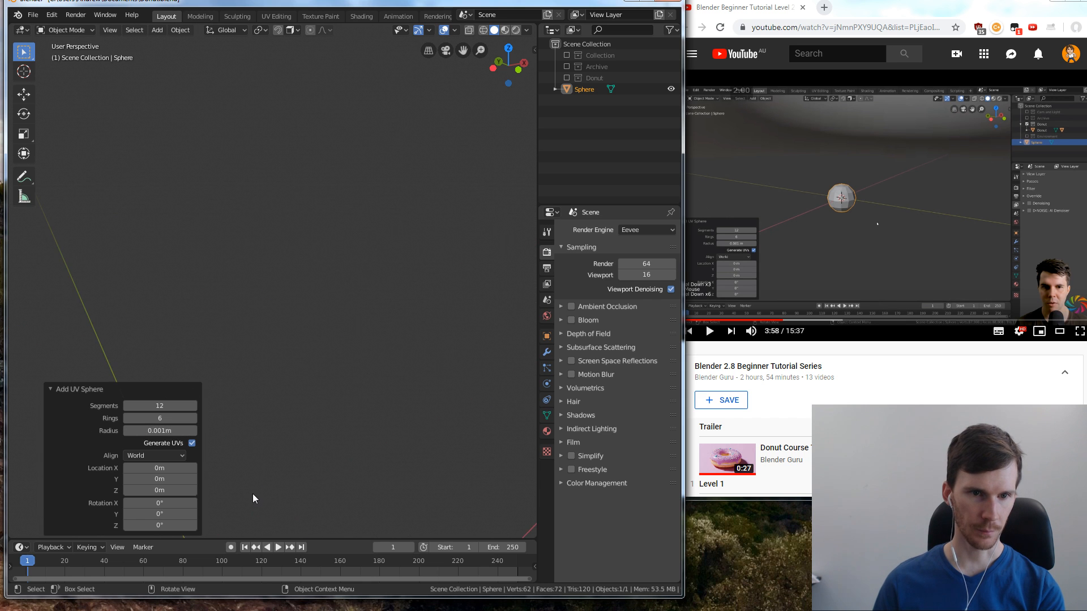
key("KP_Decimal")
scroll(289, 379, "down", 4)
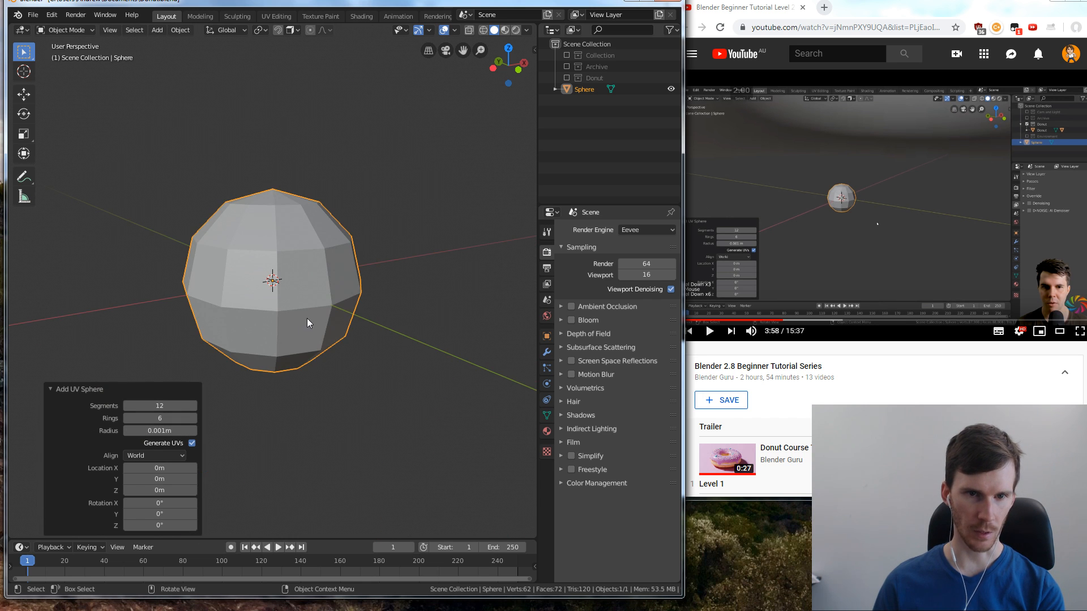
Resume the tutorial, deselect the sphere, and include the Donut collection in the view layer to compare their sizes
left_click(871, 233)
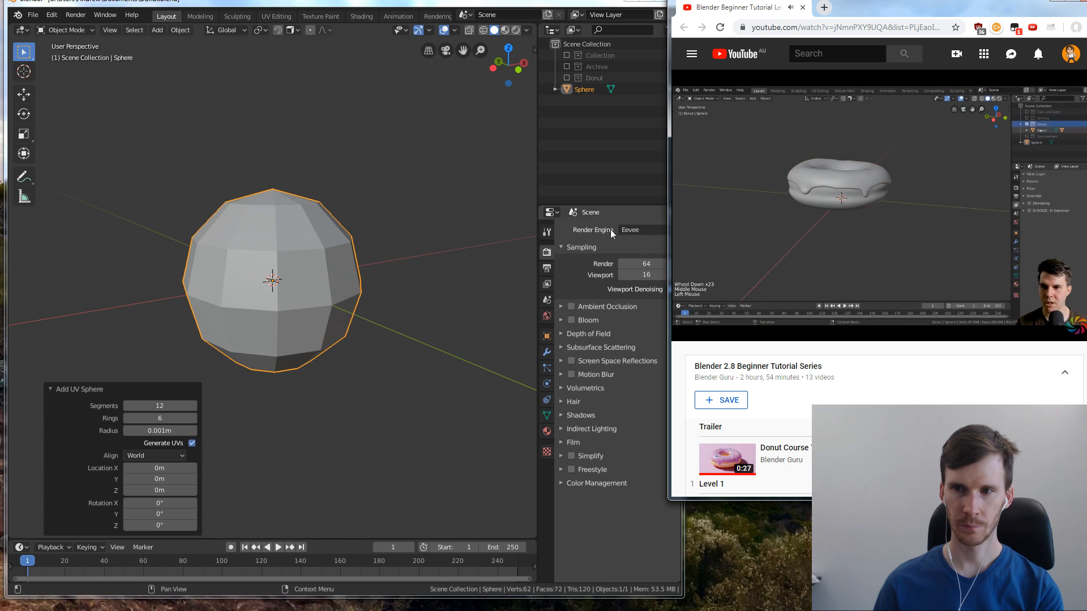
left_click(404, 222)
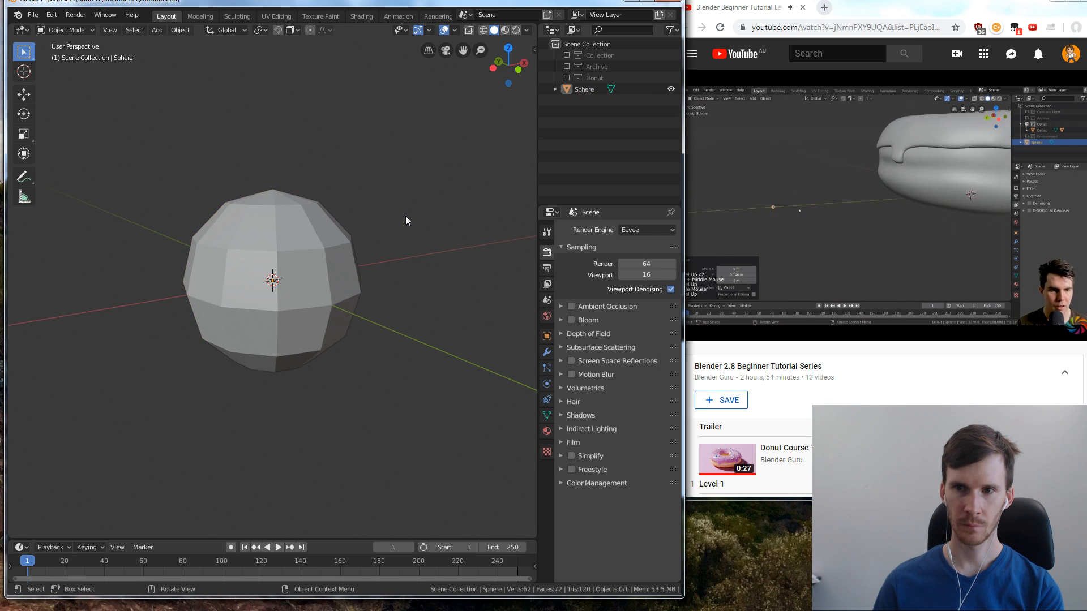
scroll(405, 220, "down", 3)
scroll(406, 221, "down", 6)
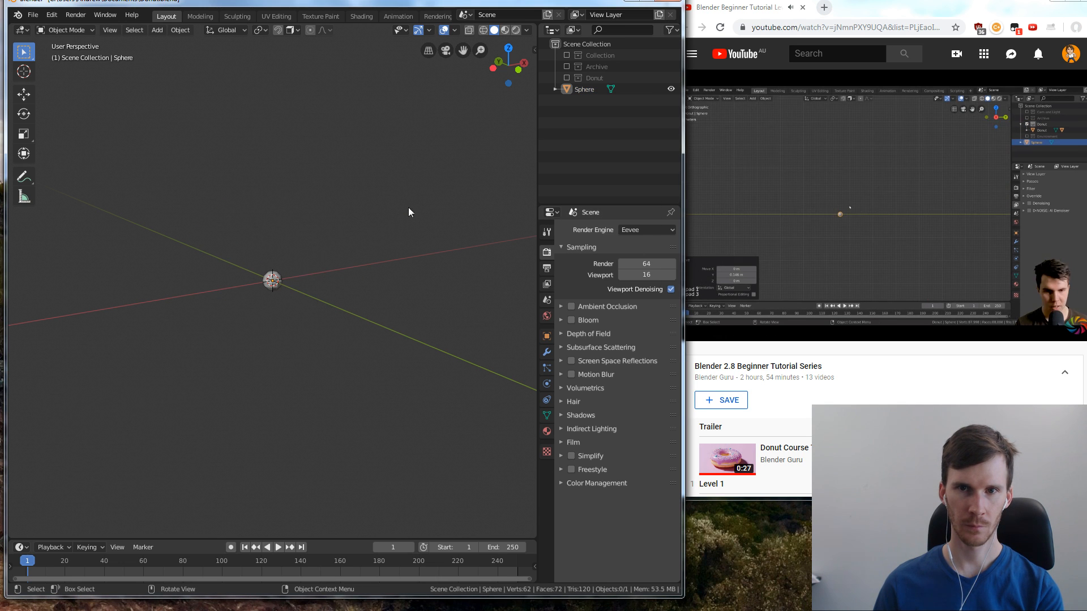
left_click(566, 77)
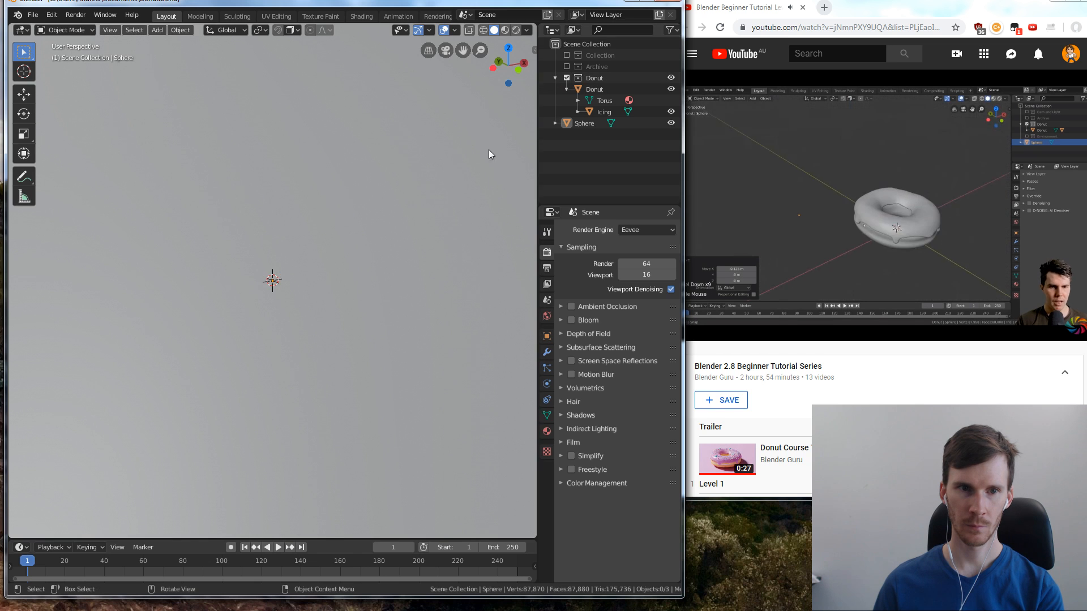
scroll(391, 237, "down", 8)
middle_click_drag(357, 195, 328, 296)
scroll(315, 285, "up", 5)
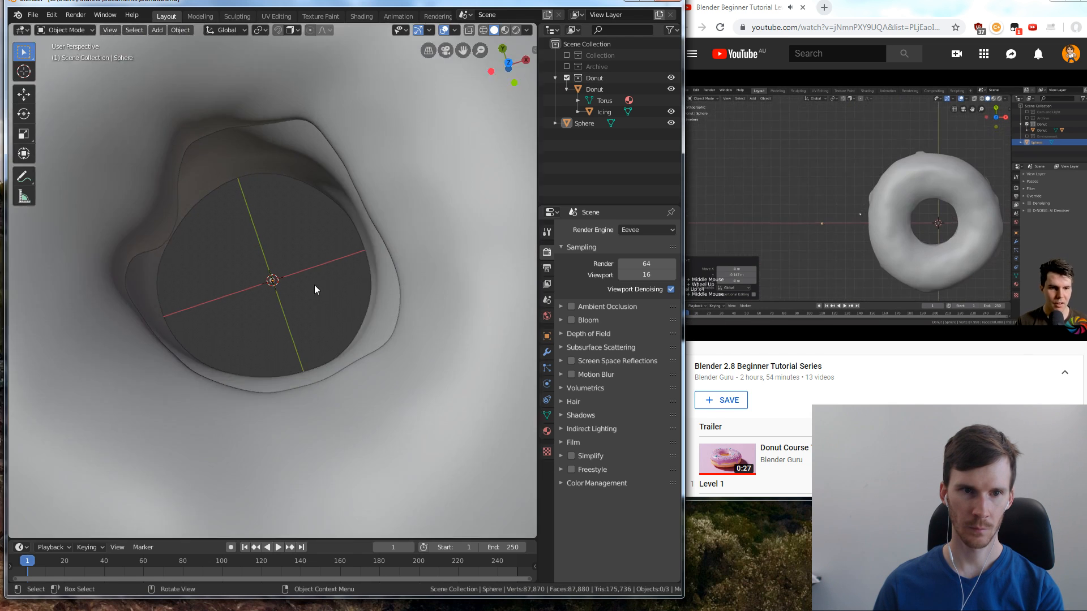
Move the sphere about -0.0913 m along the X axis in front view so it sits beside the donut
scroll(314, 284, "up", 4)
scroll(297, 297, "down", 4)
scroll(301, 300, "up", 2)
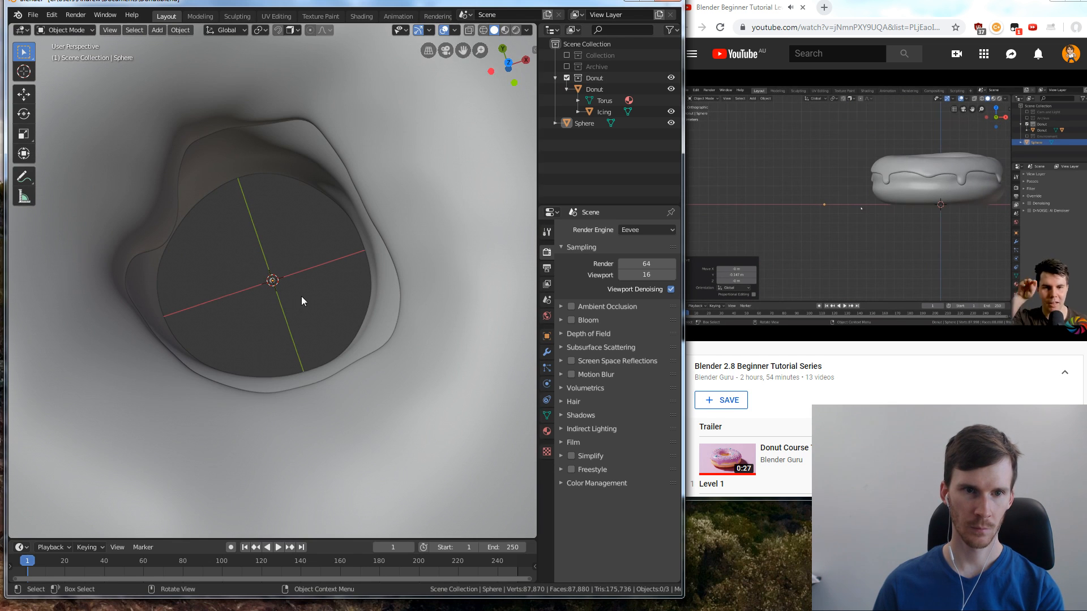
middle_click_drag(303, 301, 321, 282)
scroll(323, 281, "down", 5)
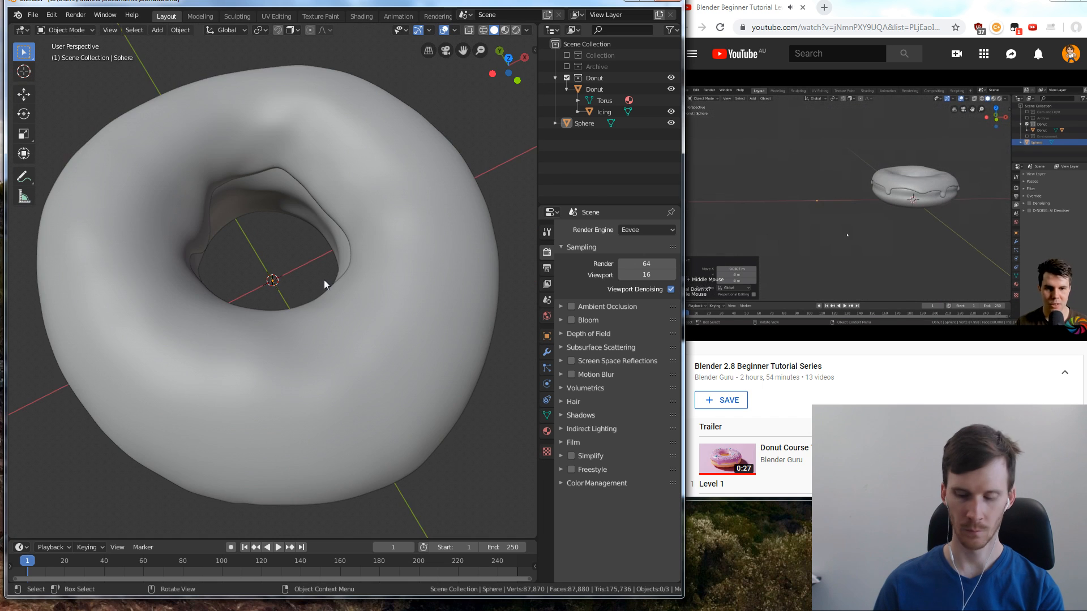
key("KP_1")
left_click_drag(309, 312, 249, 258)
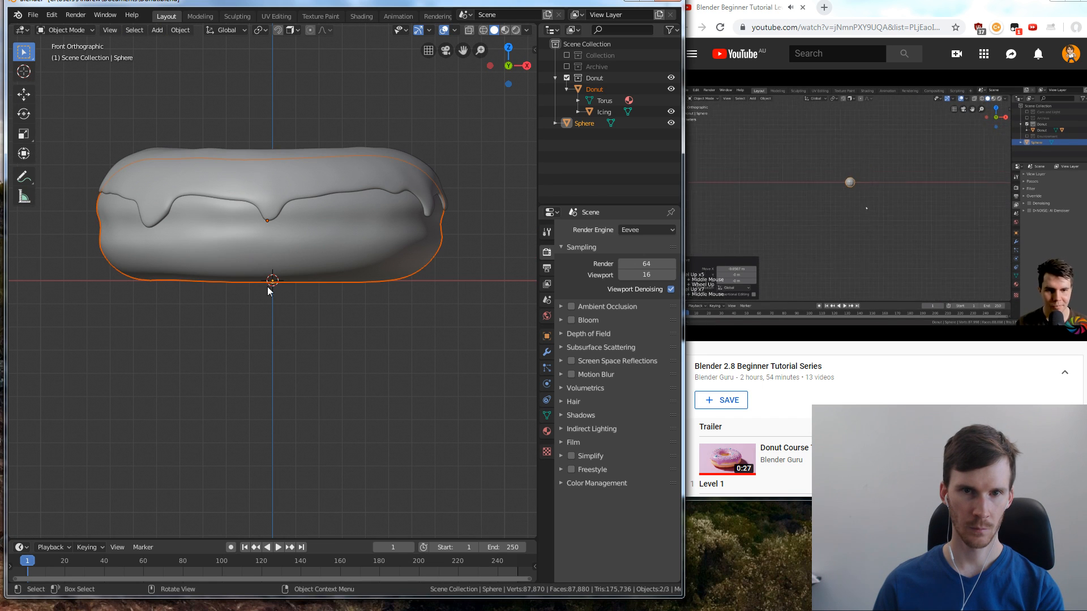
left_click(494, 165)
left_click(597, 89)
left_click(586, 121)
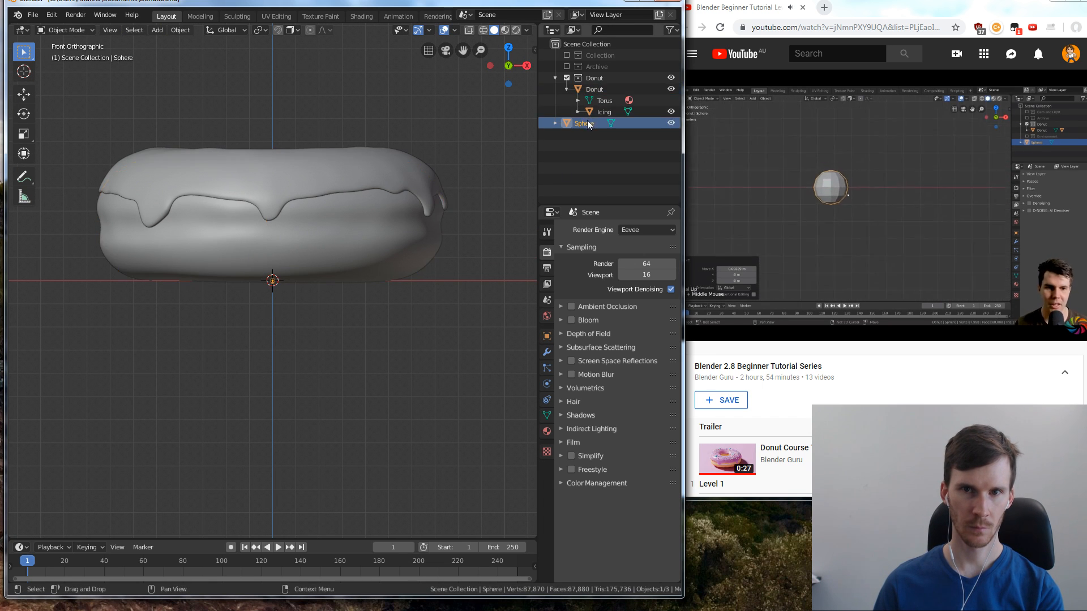
key("g")
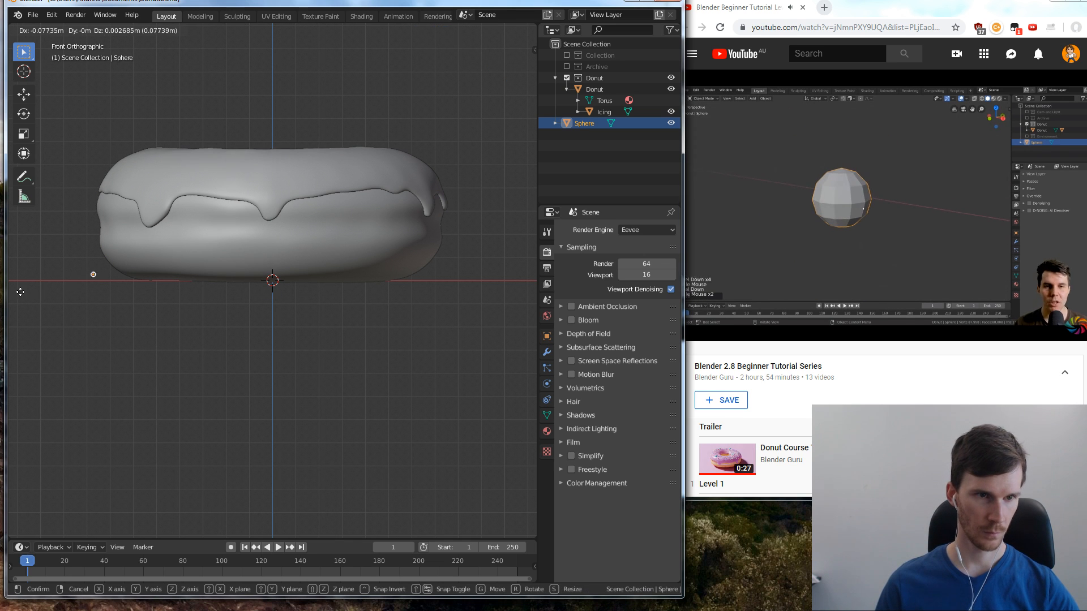
key("x")
left_click(535, 291)
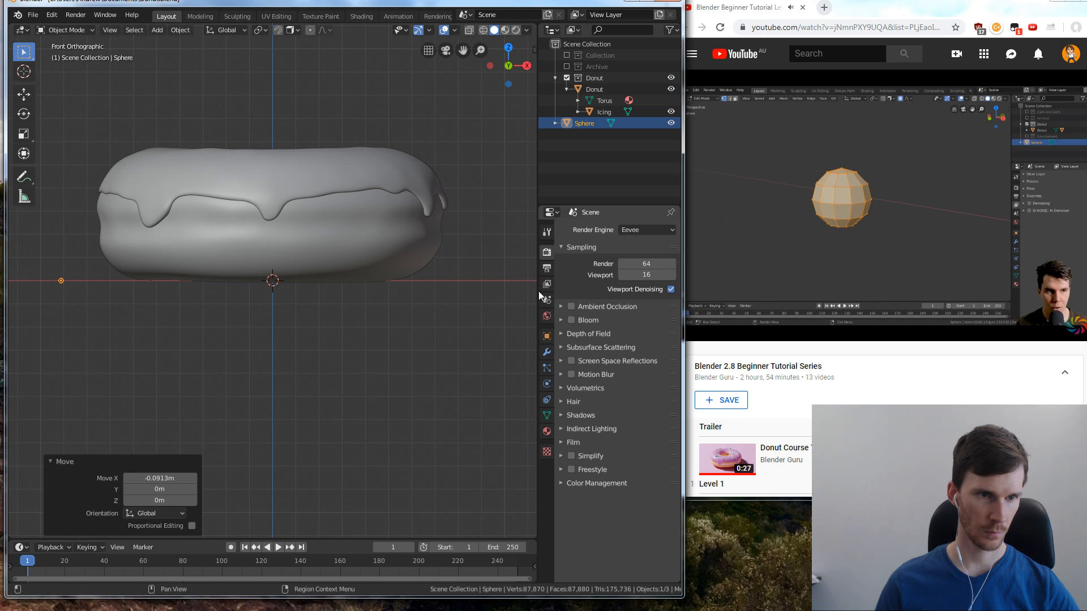
Pause the tutorial, exclude the Donut collection from the view layer, and frame the sphere in front view
left_click(296, 355)
middle_click_drag(297, 355, 181, 360)
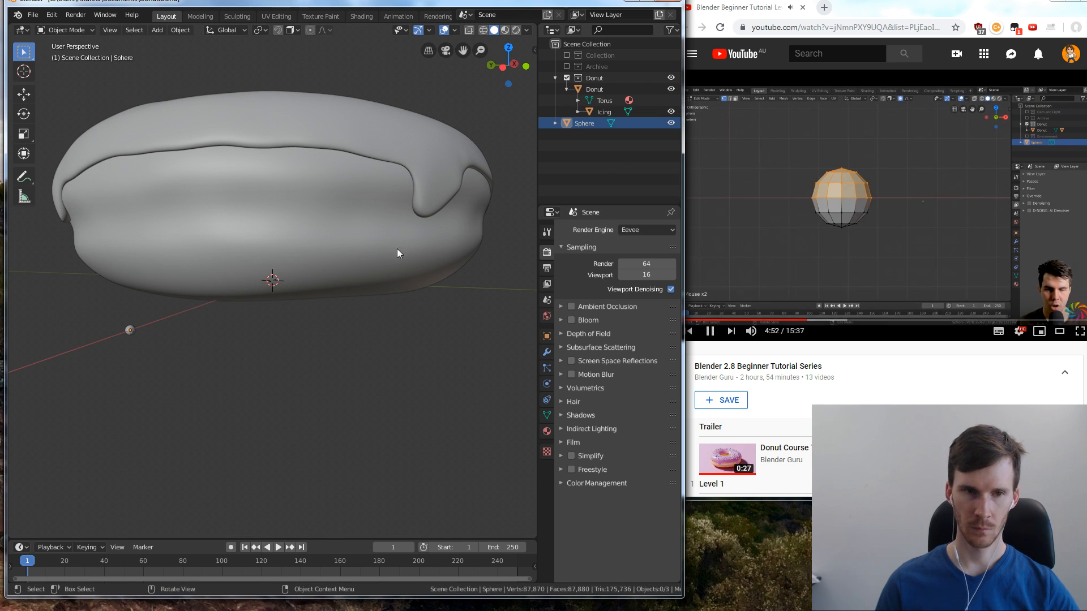
left_click(783, 200)
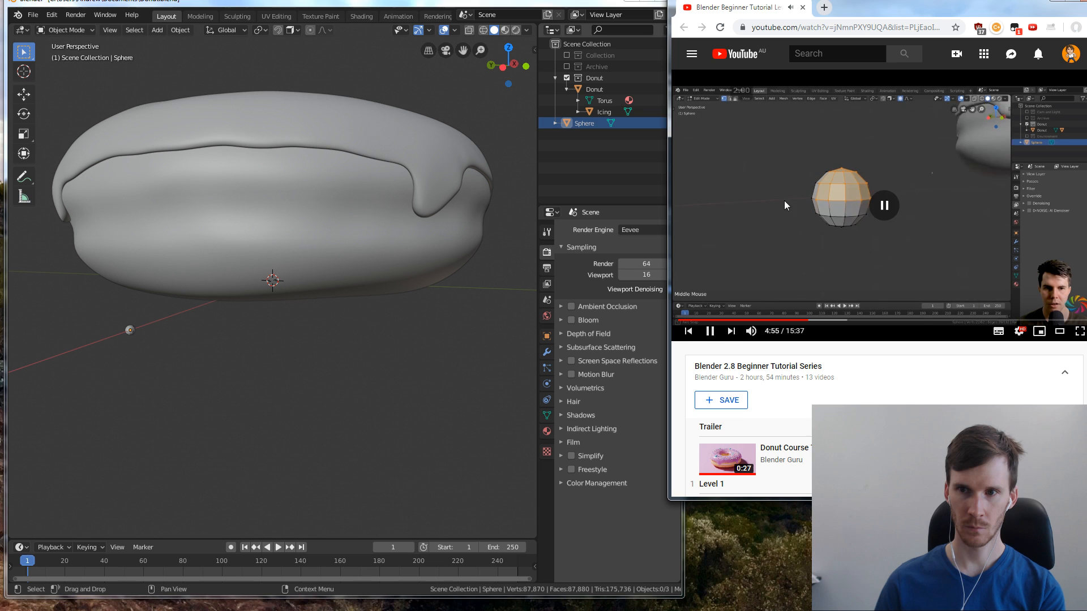
left_click(580, 126)
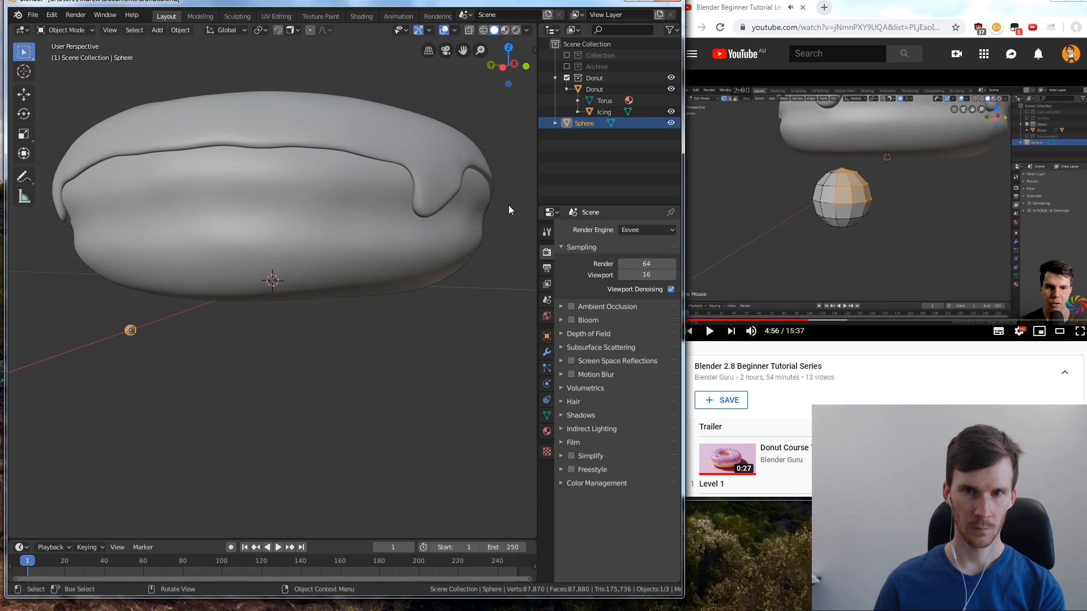
key("KP_Decimal")
scroll(461, 203, "down", 4)
middle_click_drag(461, 202, 423, 203)
left_click(568, 78)
left_click(465, 203)
key("KP_1")
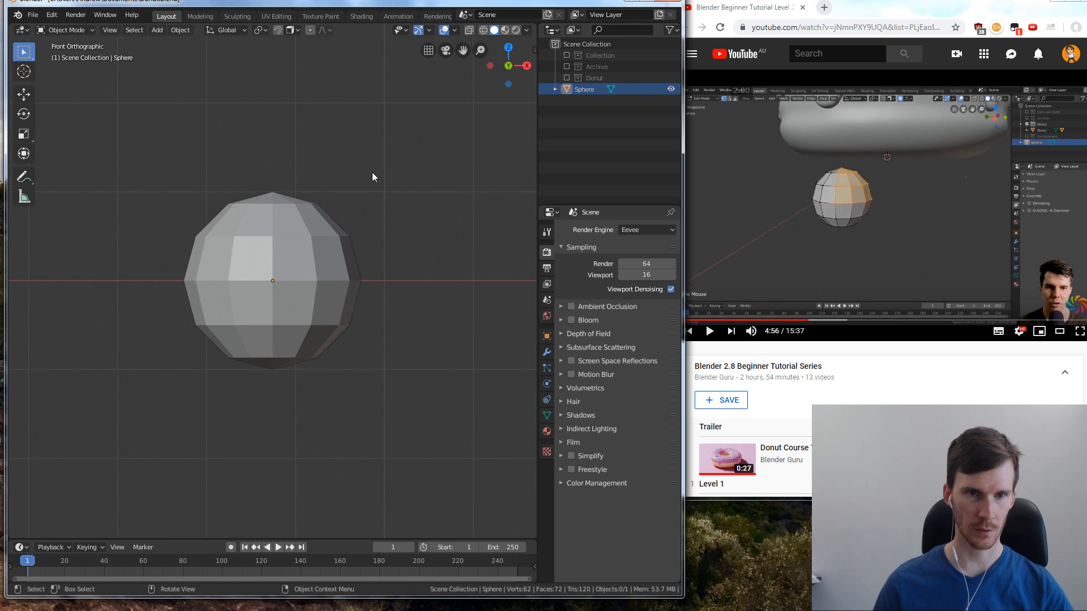
Resume the tutorial and select the sphere's upper half, including the middle ring, in Edit Mode with X-ray on
left_click(743, 152)
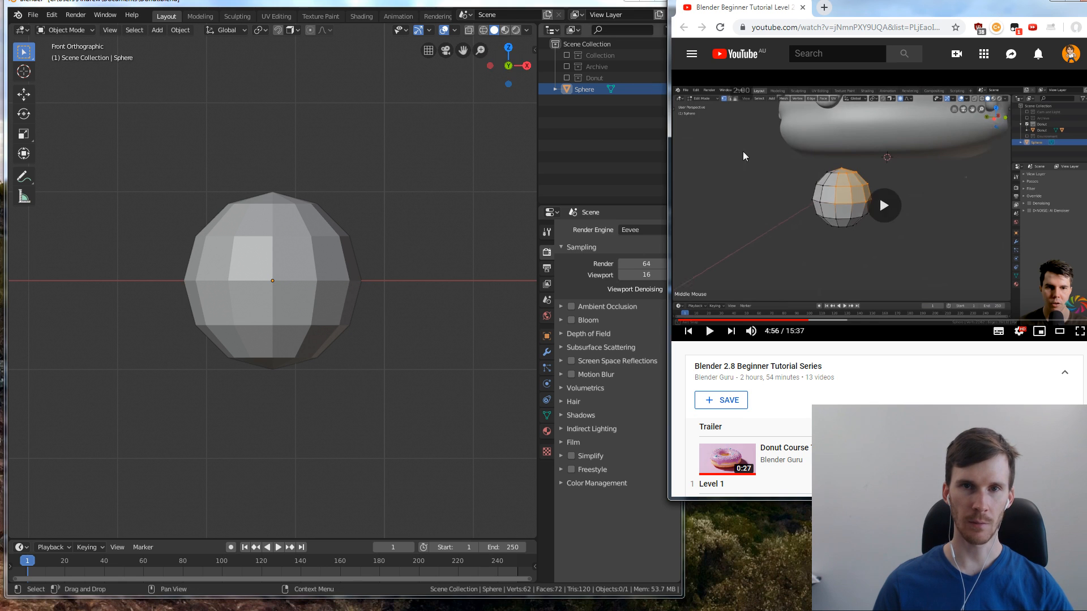
left_click(469, 30)
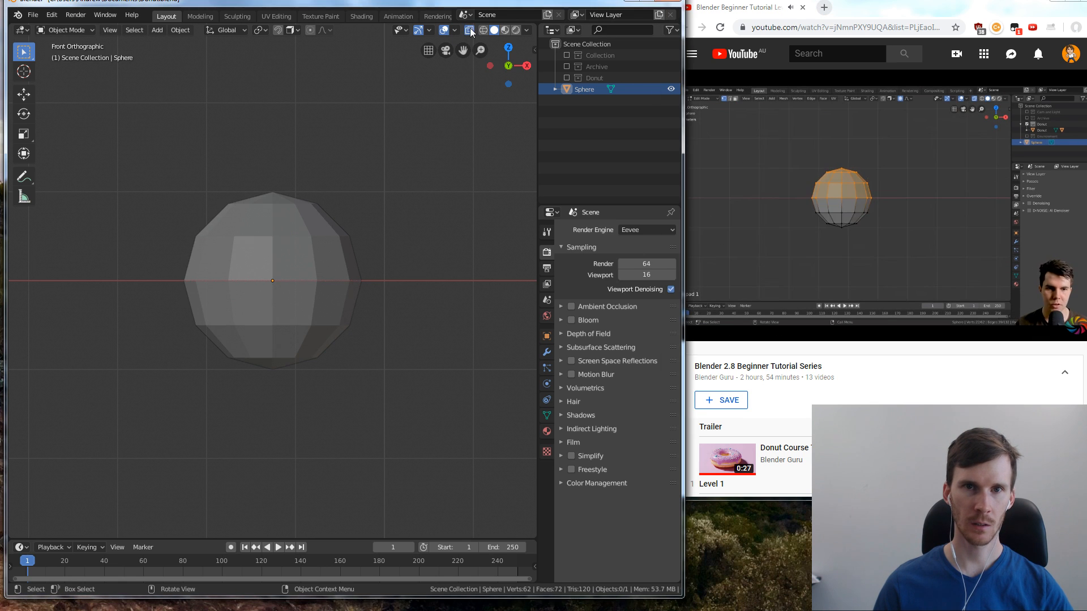
key("Tab")
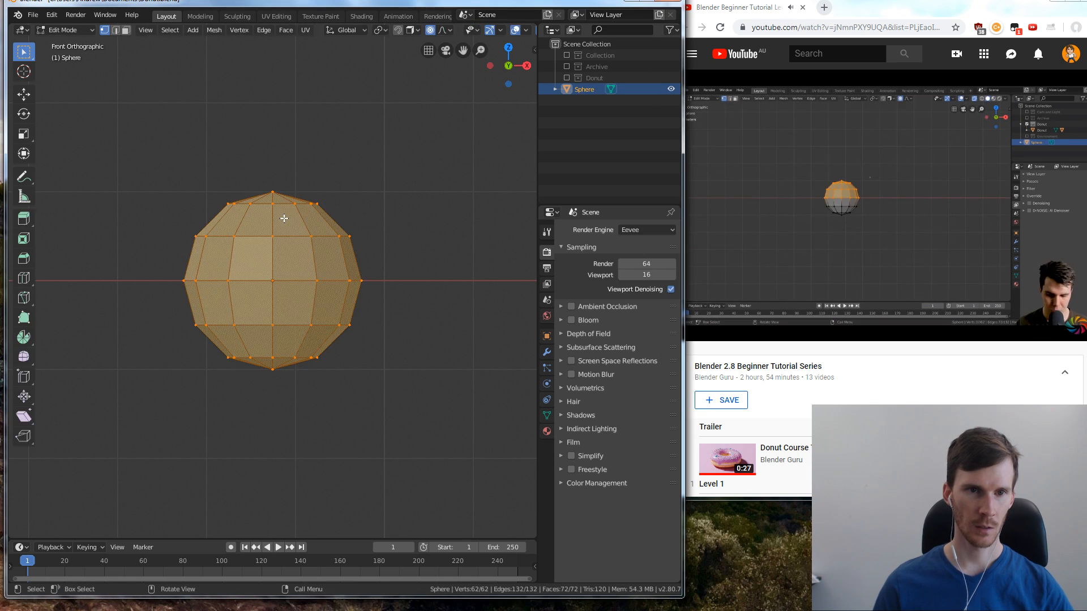
left_click_drag(154, 179, 403, 283)
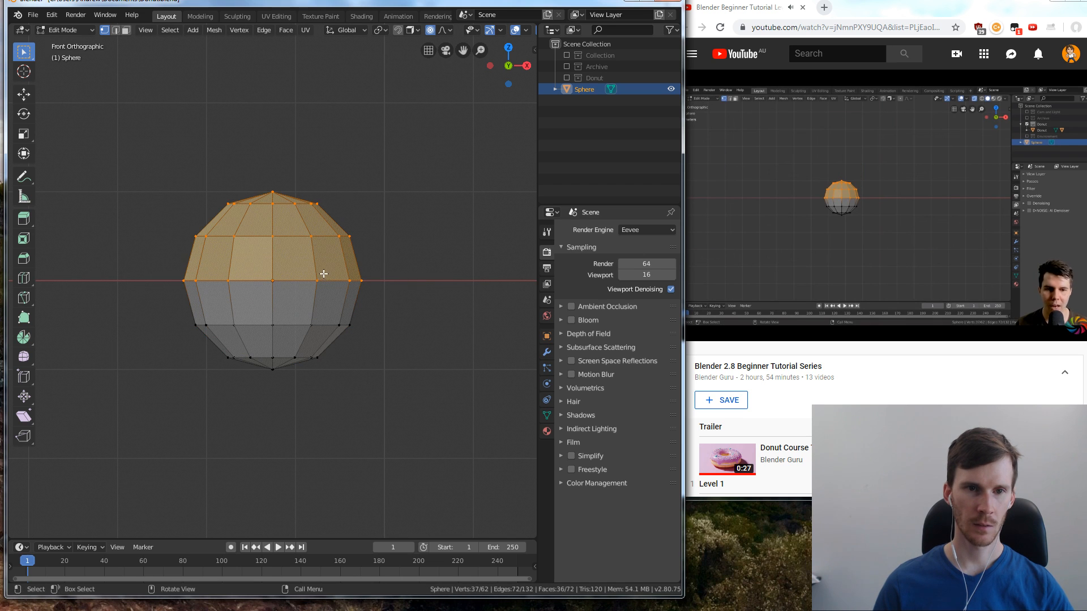
key("g")
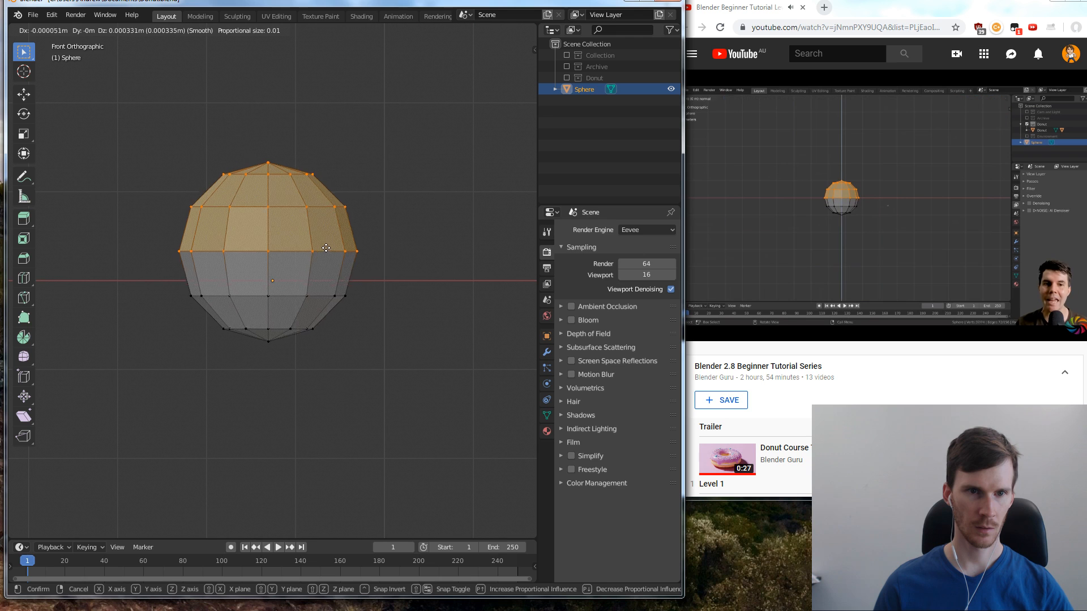
right_click(374, 218)
left_click(370, 226)
left_click_drag(185, 182, 356, 285)
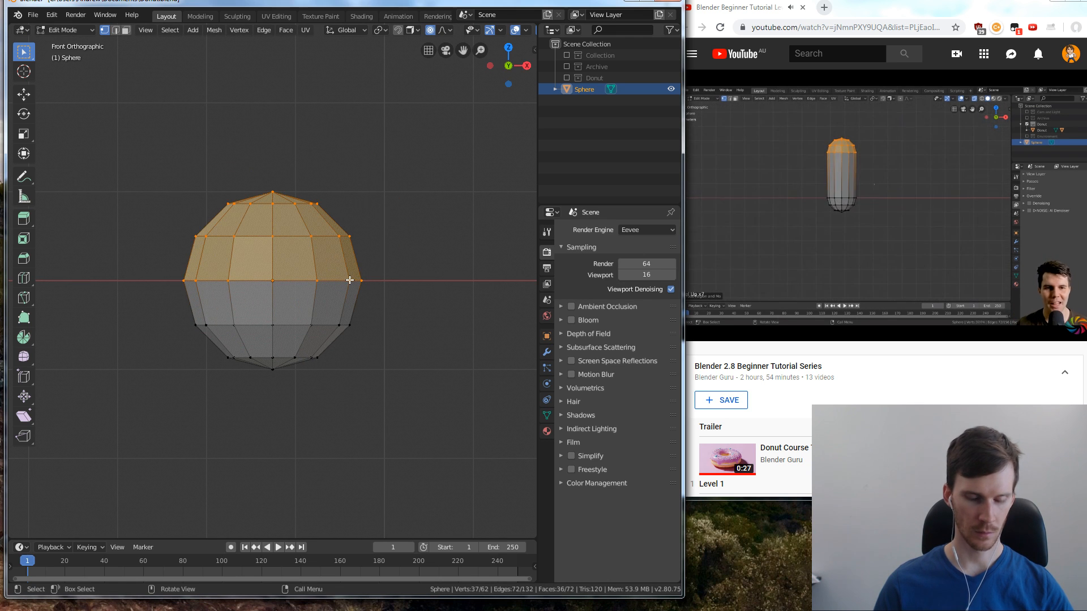
key("g")
right_click(371, 241)
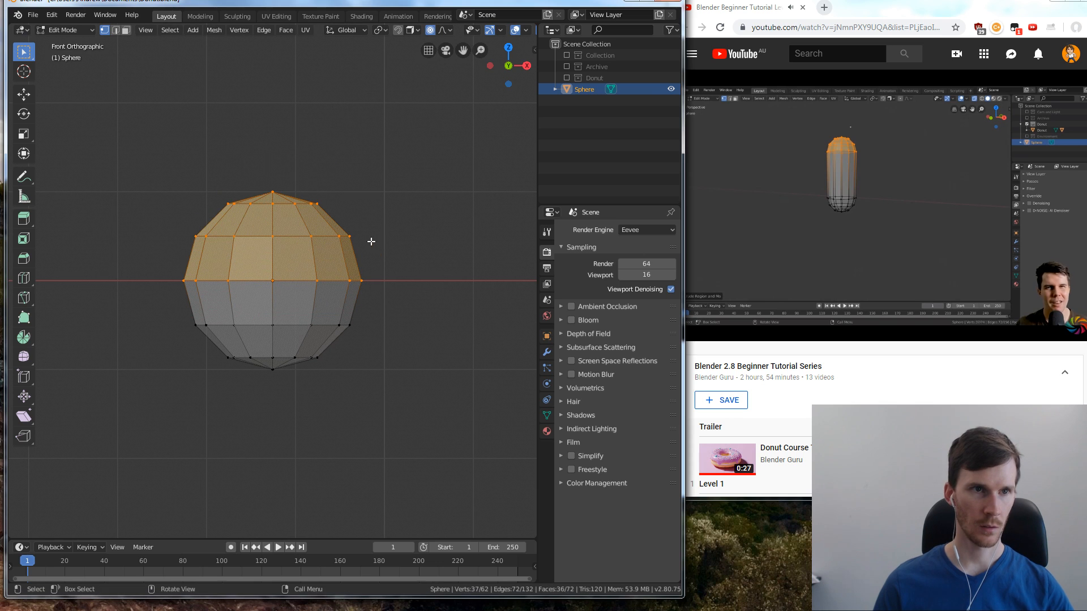
Pause the tutorial, turn off proportional editing, and test-move the sphere's upper half without keeping the move
left_click(708, 188)
left_click(484, 206)
left_click_drag(191, 181, 20, 182)
left_click(415, 37)
key("g")
right_click(237, 124)
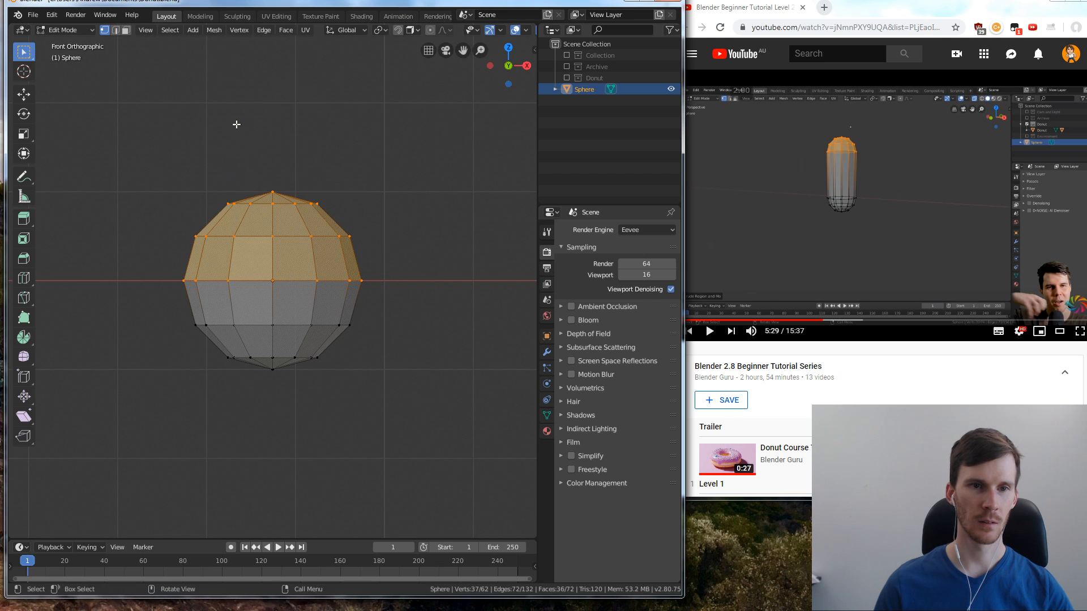
Watch the next few seconds of the tutorial, pause it again, and return to Blender
key("alt+Tab")
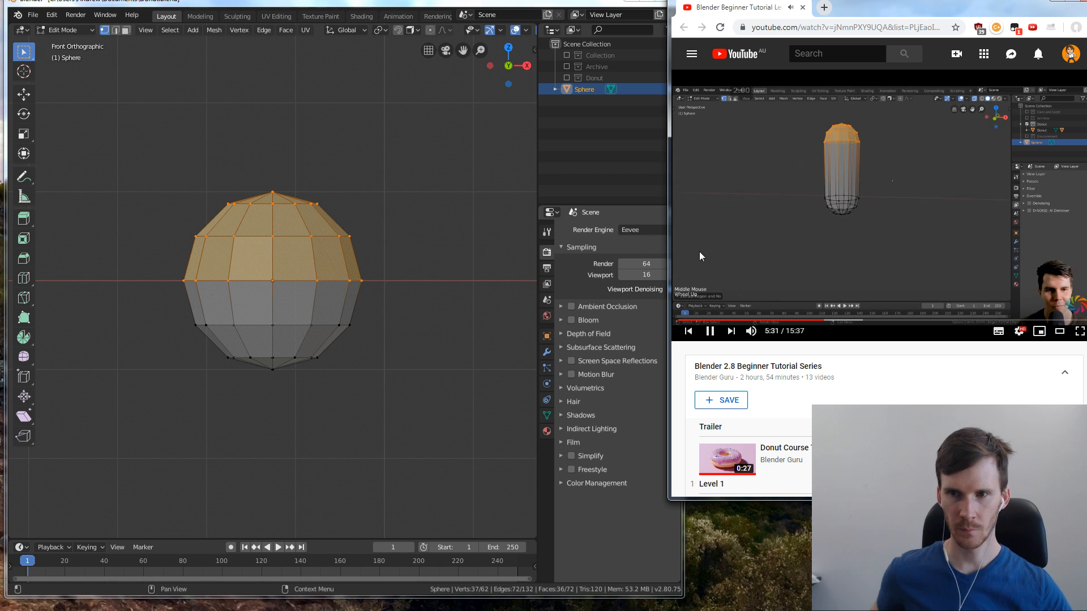
left_click(860, 276)
key("alt+Tab")
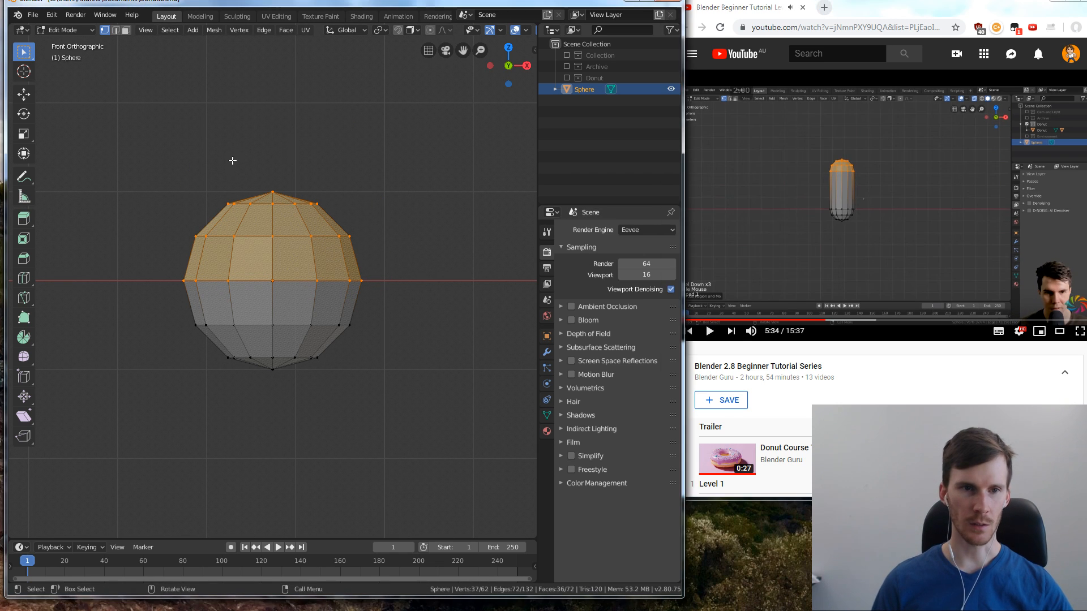
Try to extrude the sphere's upper half upward, and undo the leftover extrusion and selection
key("alt+a")
left_click_drag(121, 172, 458, 329)
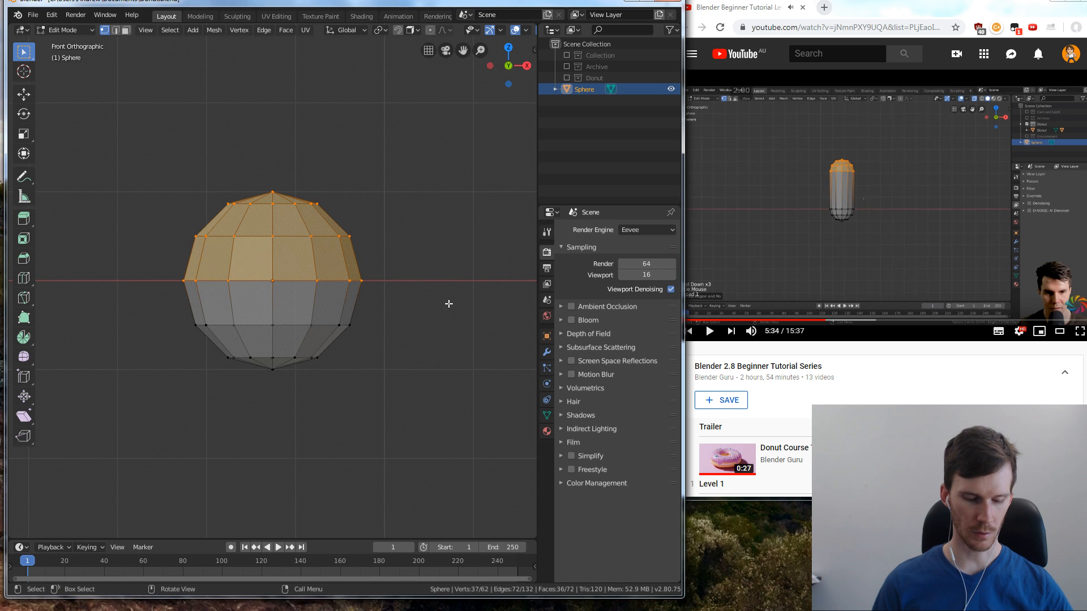
key("e")
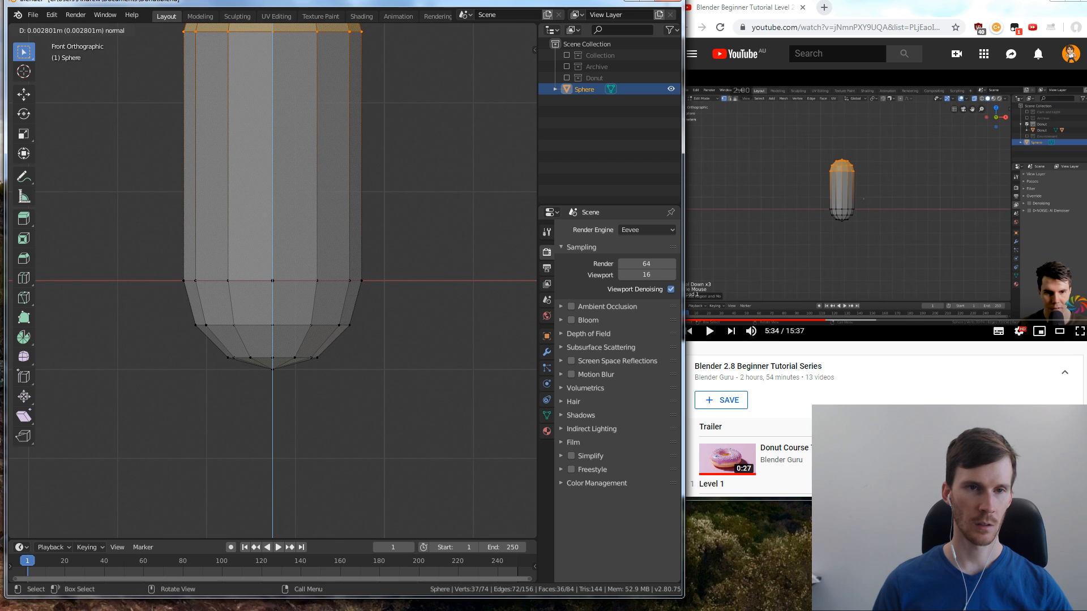
key("Escape")
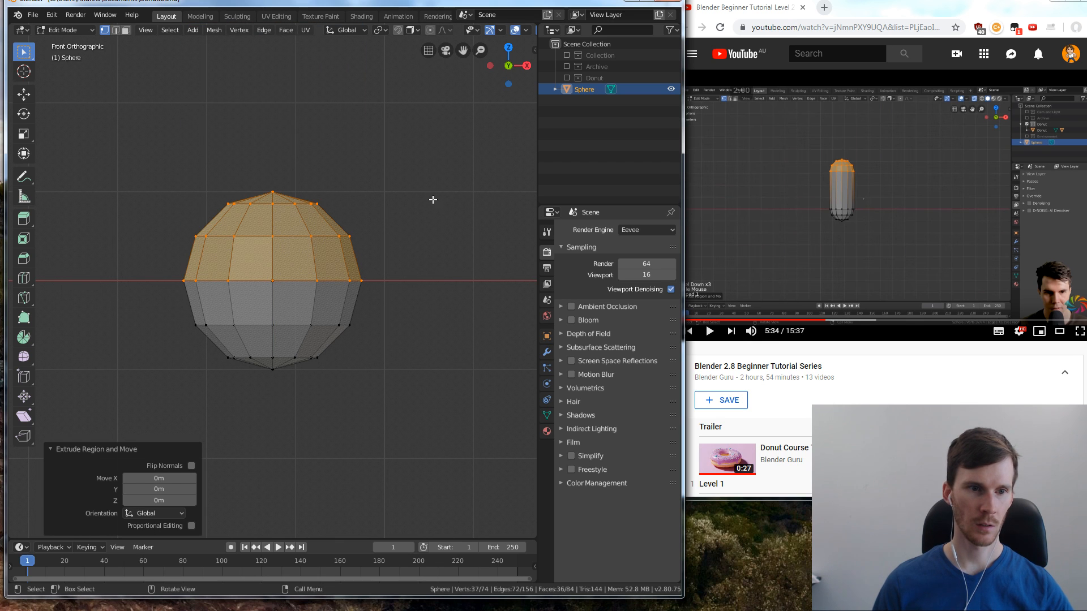
right_click(404, 245)
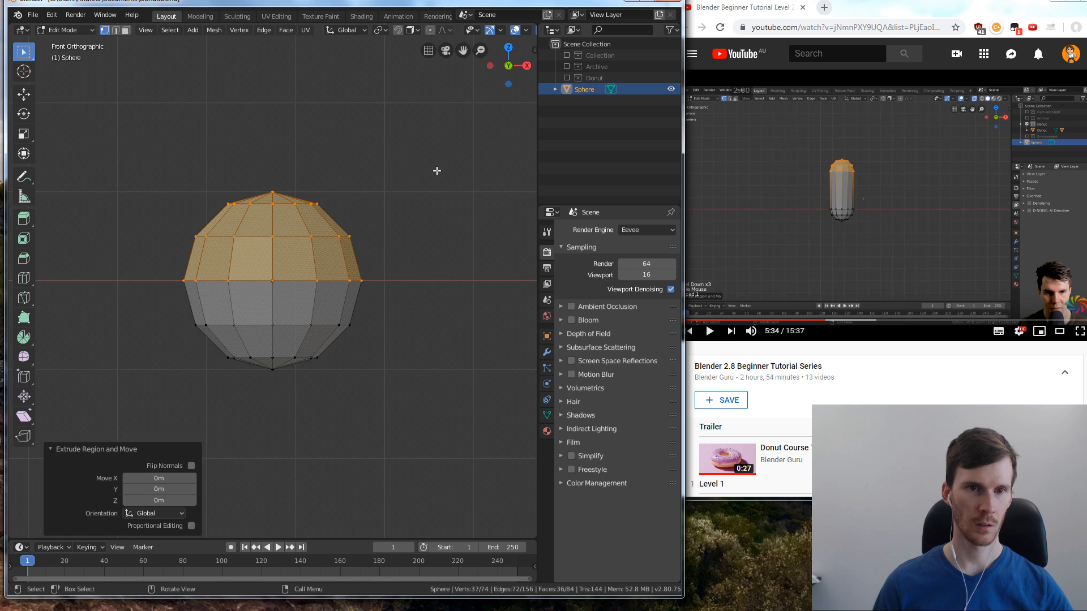
key("ctrl+z")
key("ctrl+z")
key("ctrl+shift+z")
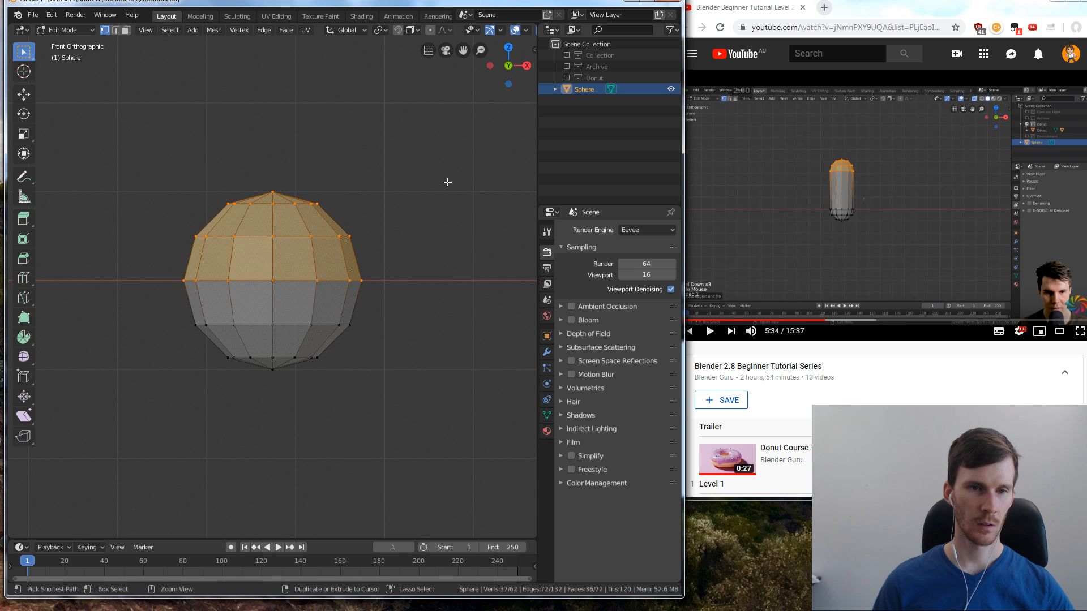
key("ctrl+z")
Select the sphere's upper half in front view and extrude it upward by about 0.0048 m to form a capsule
scroll(440, 198, "down", 7)
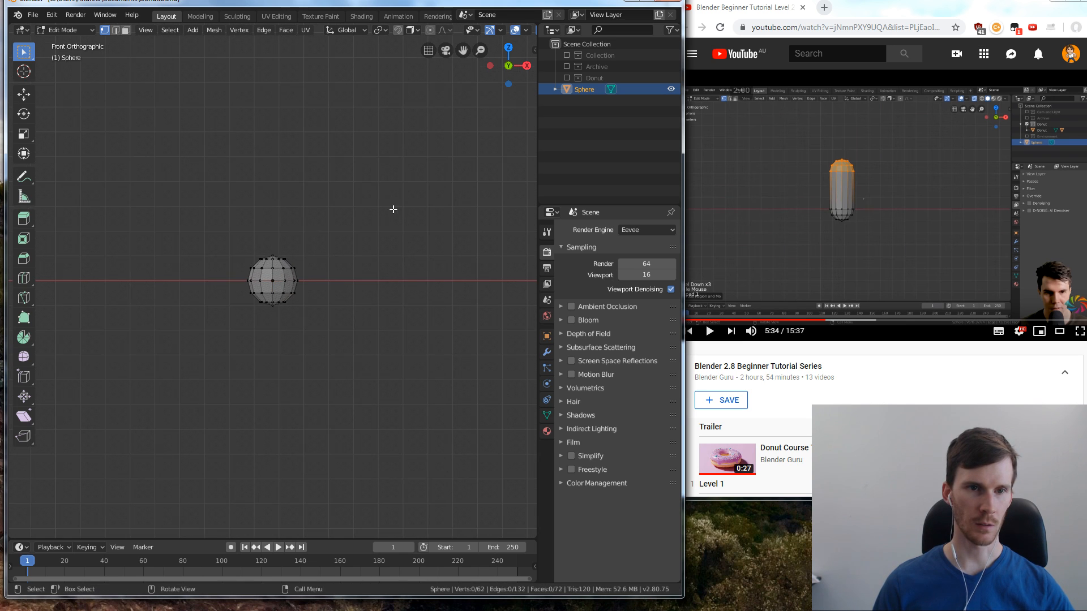
middle_click_drag(368, 178, 370, 192)
scroll(347, 205, "up", 1)
scroll(354, 203, "down", 2)
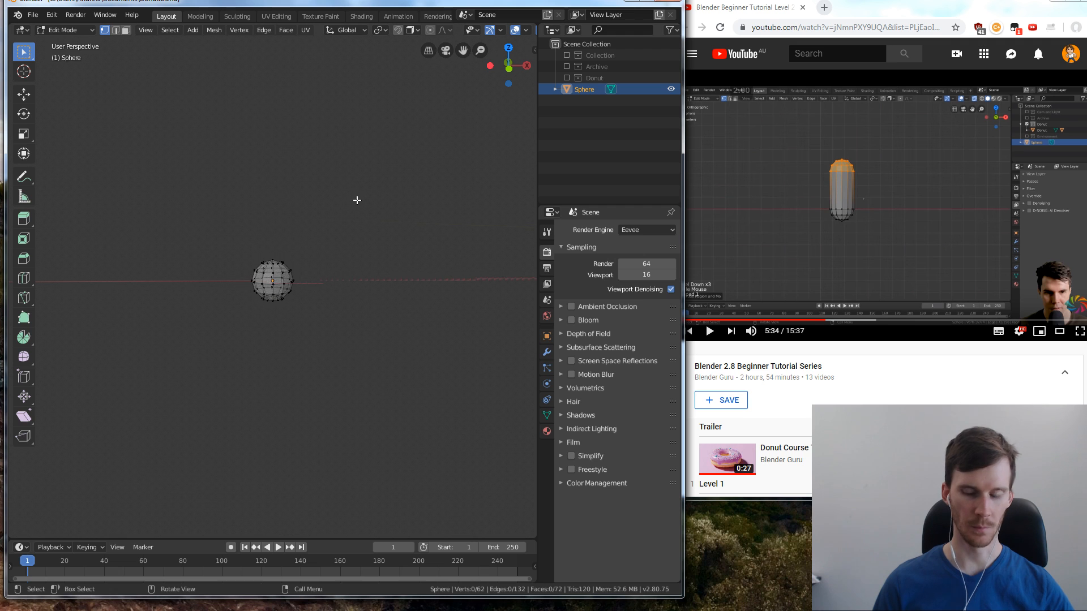
key("KP_1")
left_click_drag(219, 231, 316, 286)
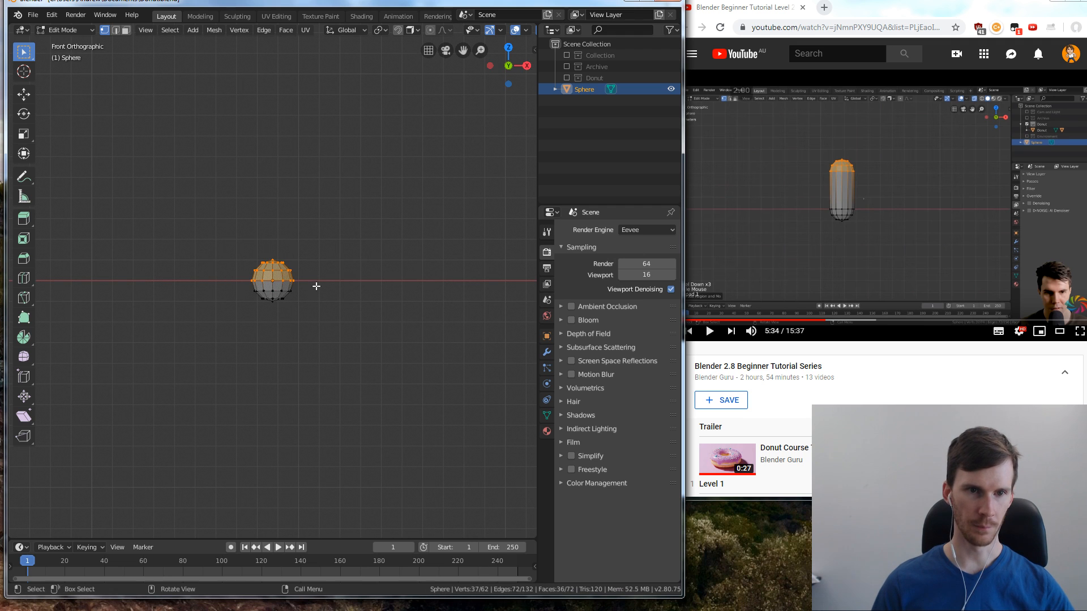
key("e")
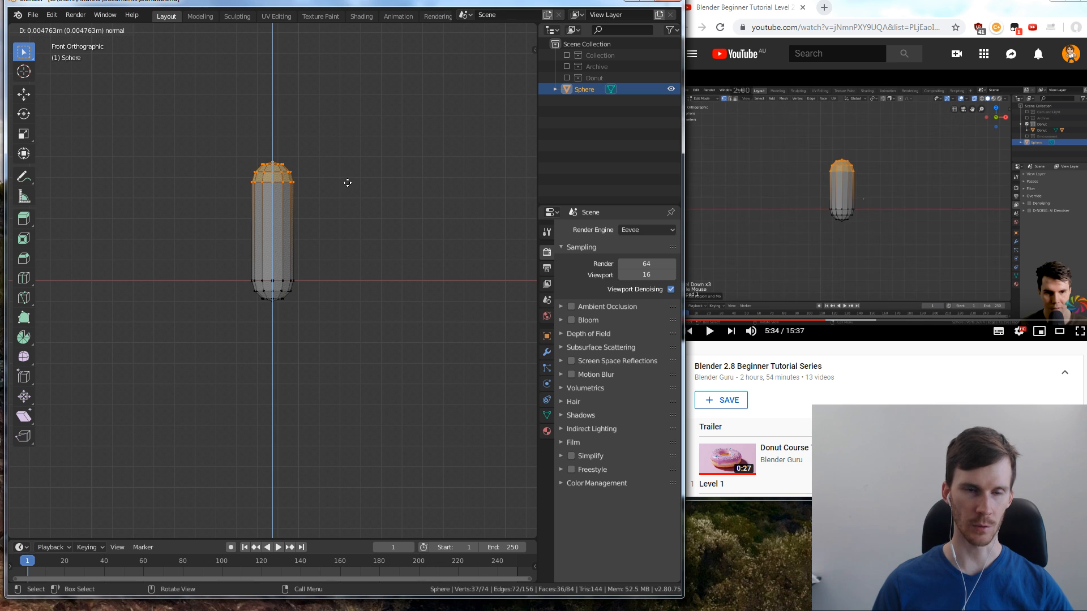
left_click(347, 183)
Resume the tutorial, try selecting the upper rings of the capsule's top cap, and clear the selection
key("alt+a")
left_click(950, 159)
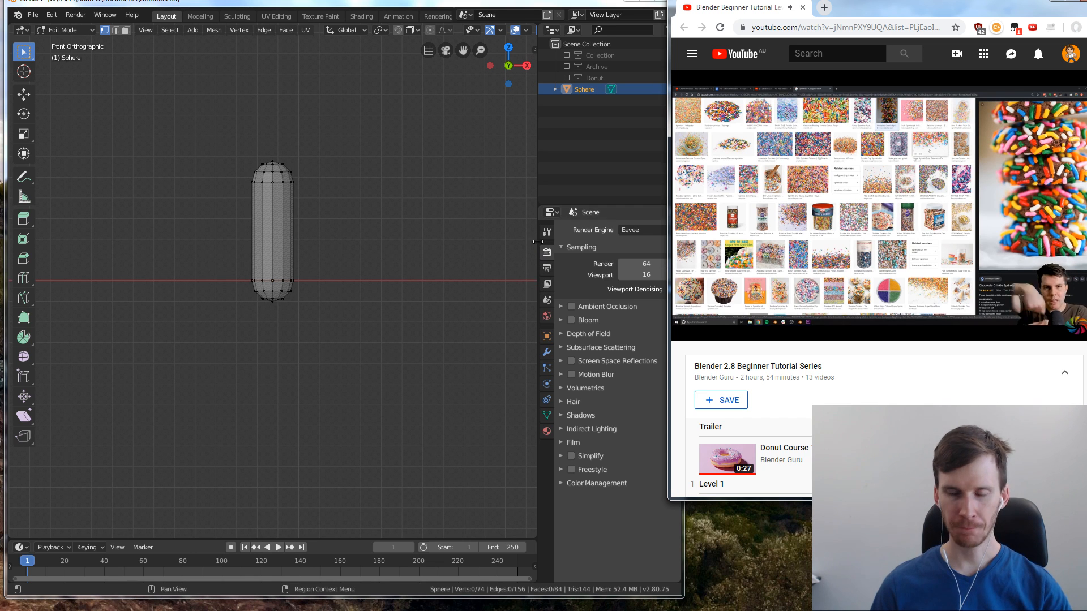
left_click(232, 145)
left_click_drag(232, 146, 315, 178)
scroll(340, 199, "up", 4)
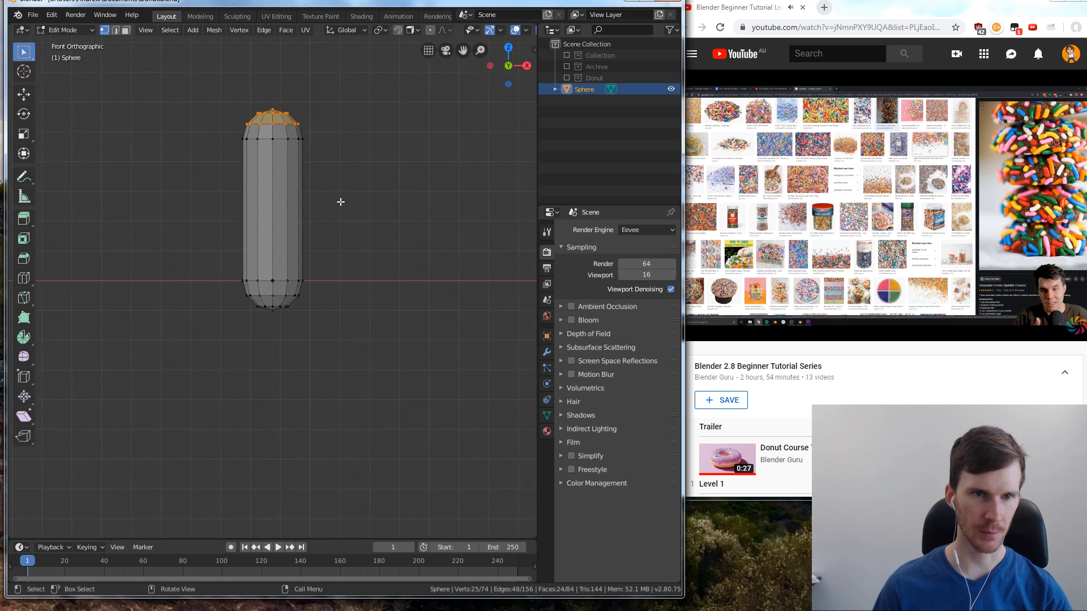
left_click(381, 182)
scroll(385, 173, "down", 1)
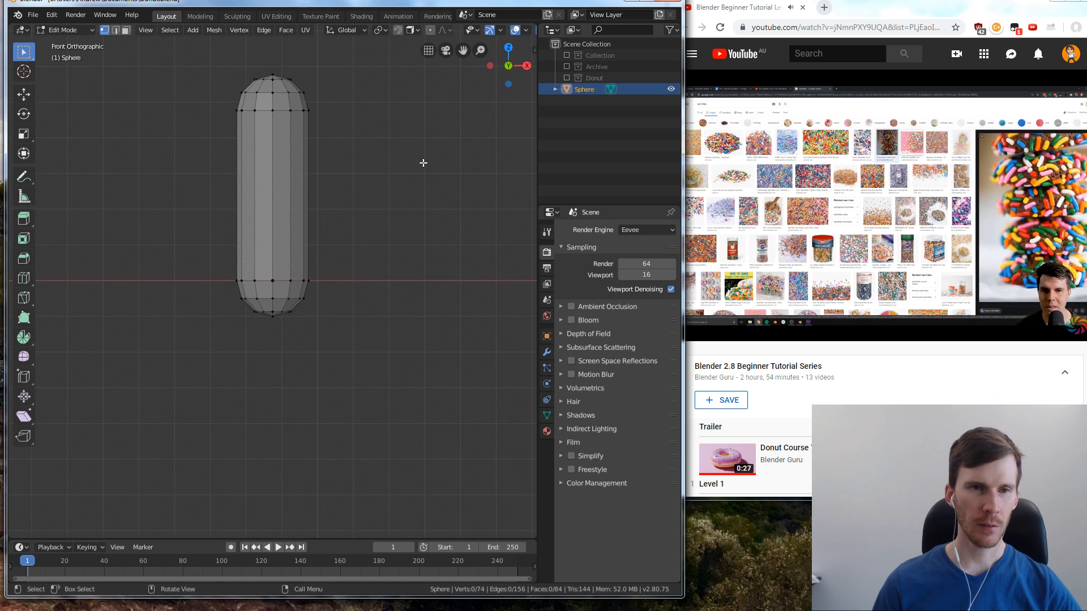
Undo the upward extrusion of the capsule, stepping back to the plain sphere with nothing selected
key("ctrl+z")
key("ctrl+z")
key("ctrl+z")
key("ctrl+z")
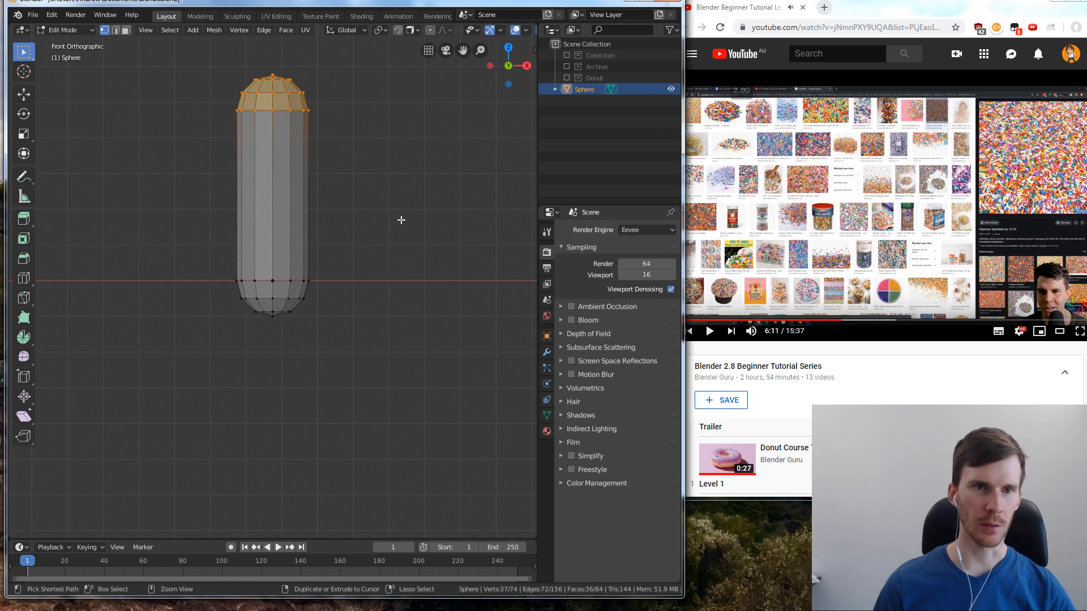
key("ctrl+shift+z")
key("ctrl+z")
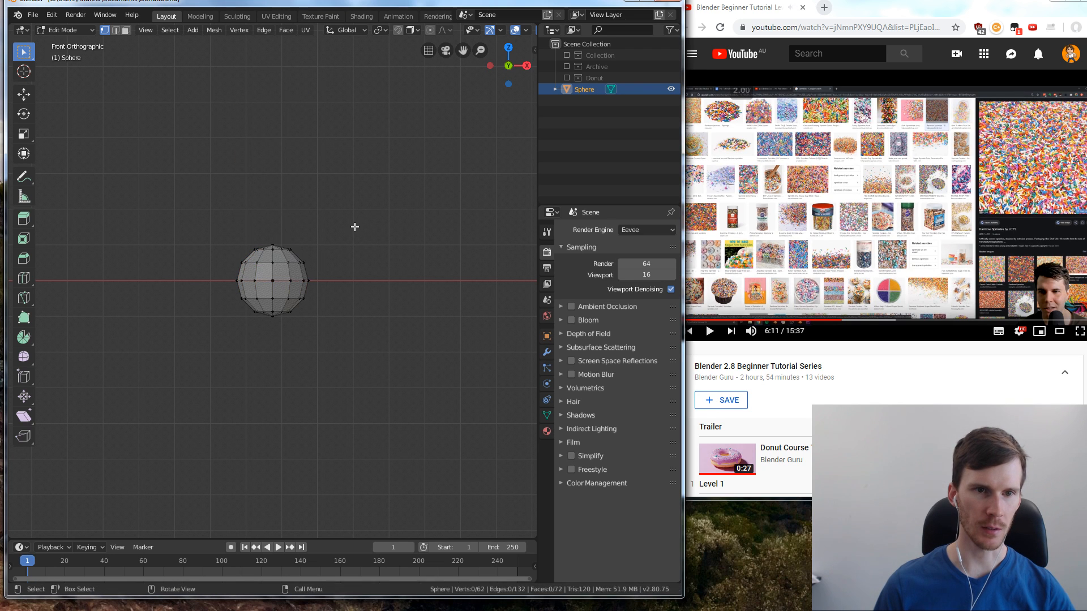
key("ctrl+shift+z")
key("ctrl+z")
key("ctrl+shift+z")
key("ctrl+z")
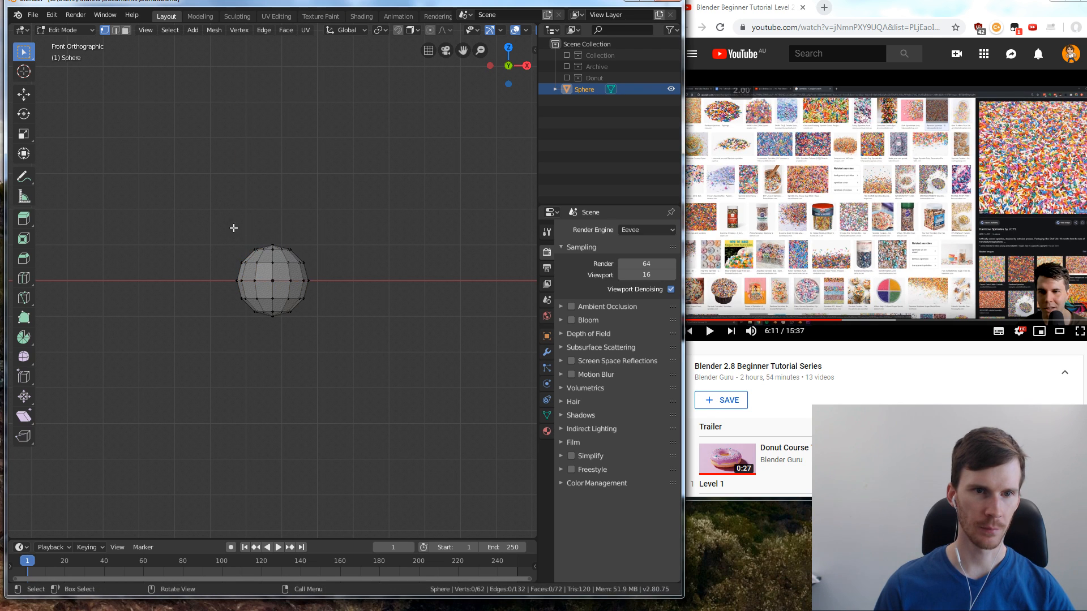
Select the whole sphere, scale it along Y, and flatten it along Z to about 0.42
key("a")
key("s")
key("y")
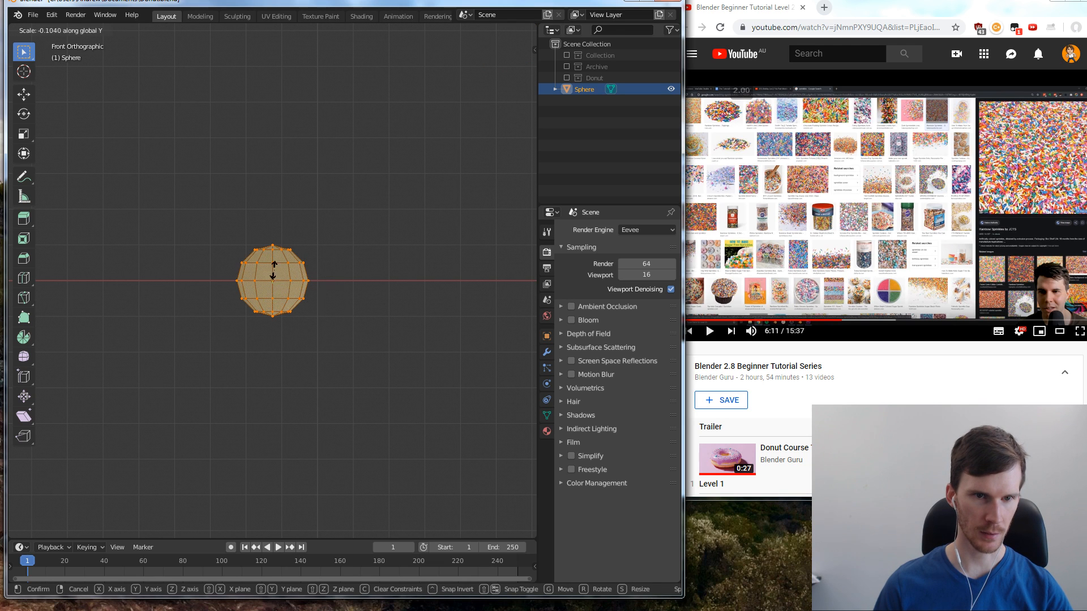
left_click(363, 292)
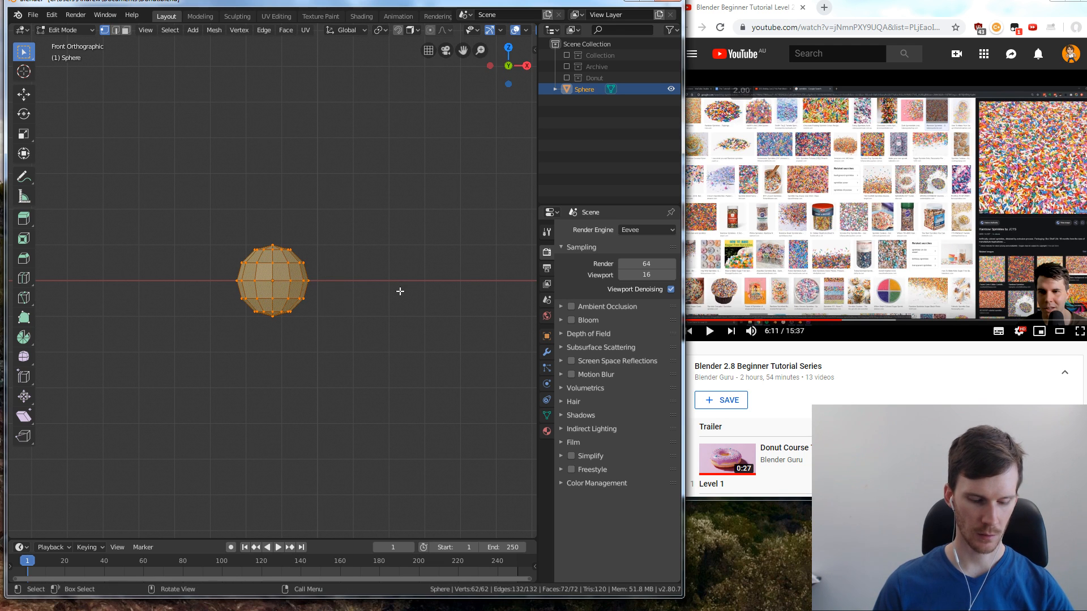
key("s")
key("z")
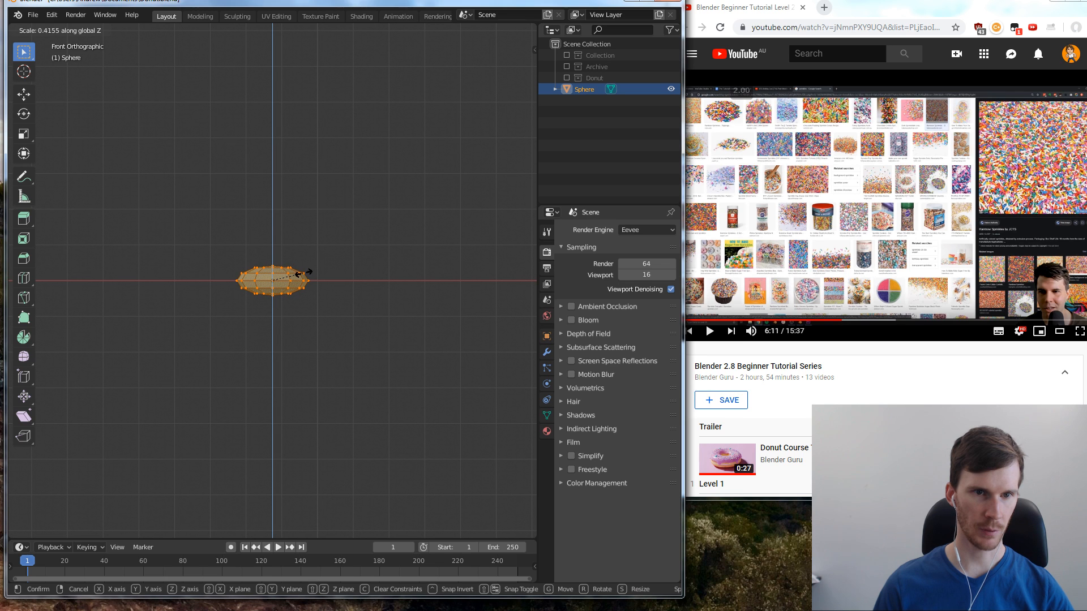
left_click(303, 273)
Select the flattened sphere's upper half, extrude it upward by 0.00385 m to form a capsule, and clear the selection
left_click(271, 265)
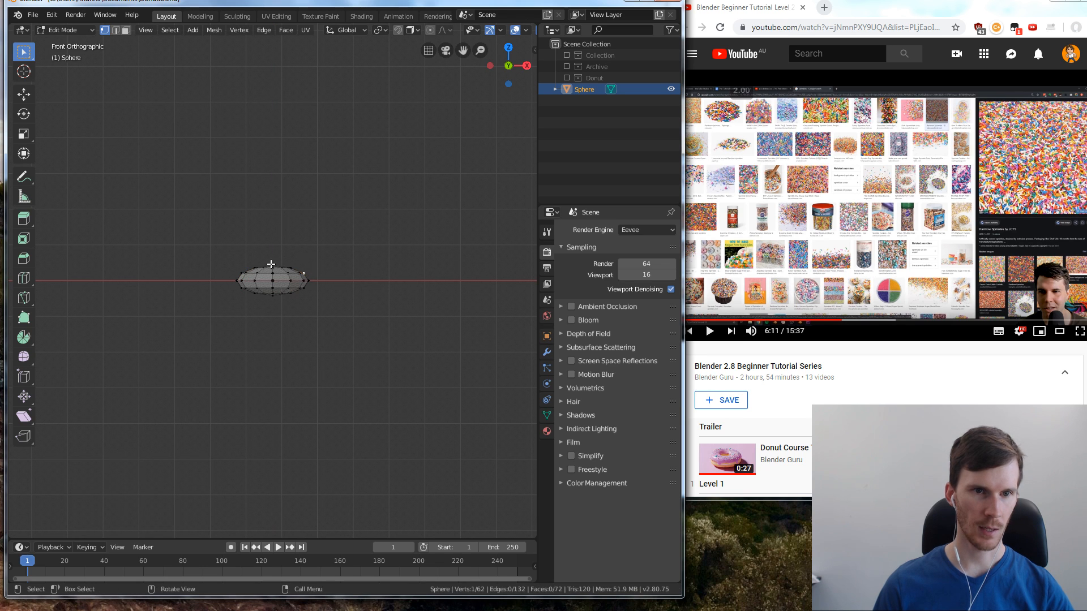
left_click_drag(228, 259, 319, 285)
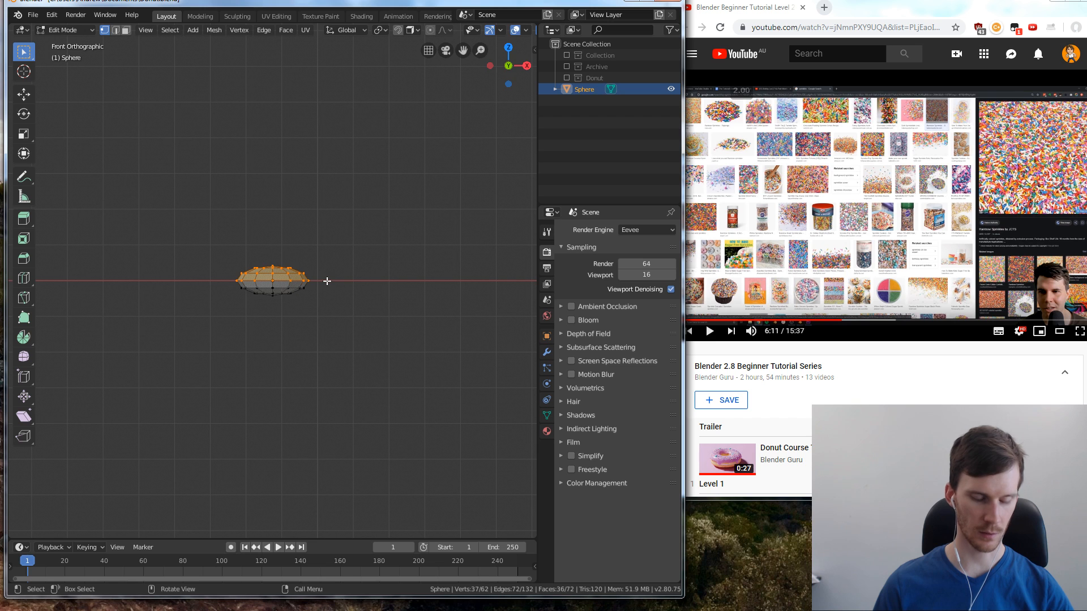
key("e")
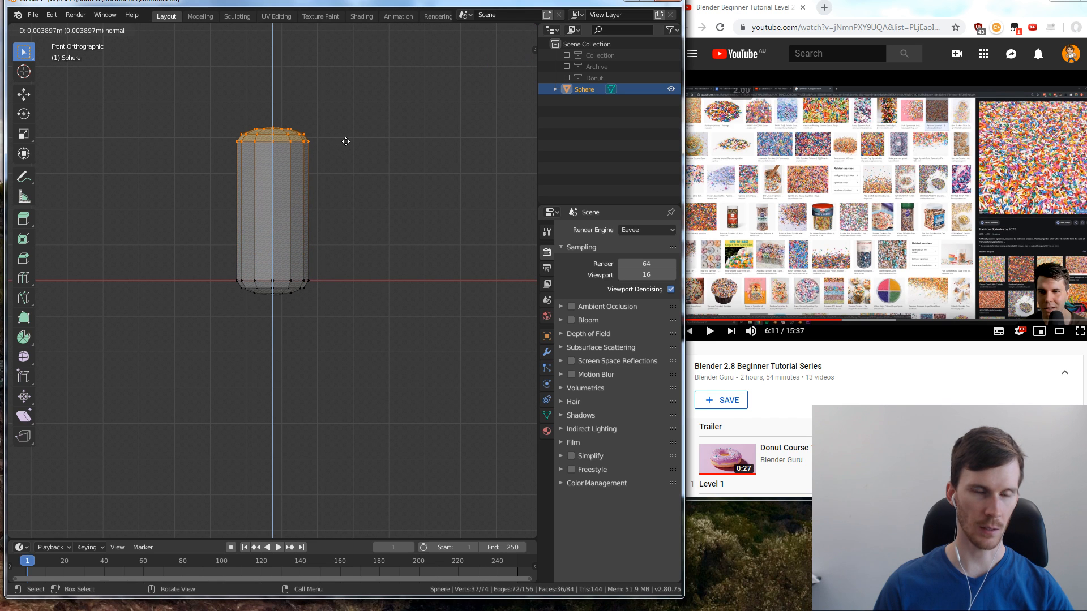
left_click(347, 145)
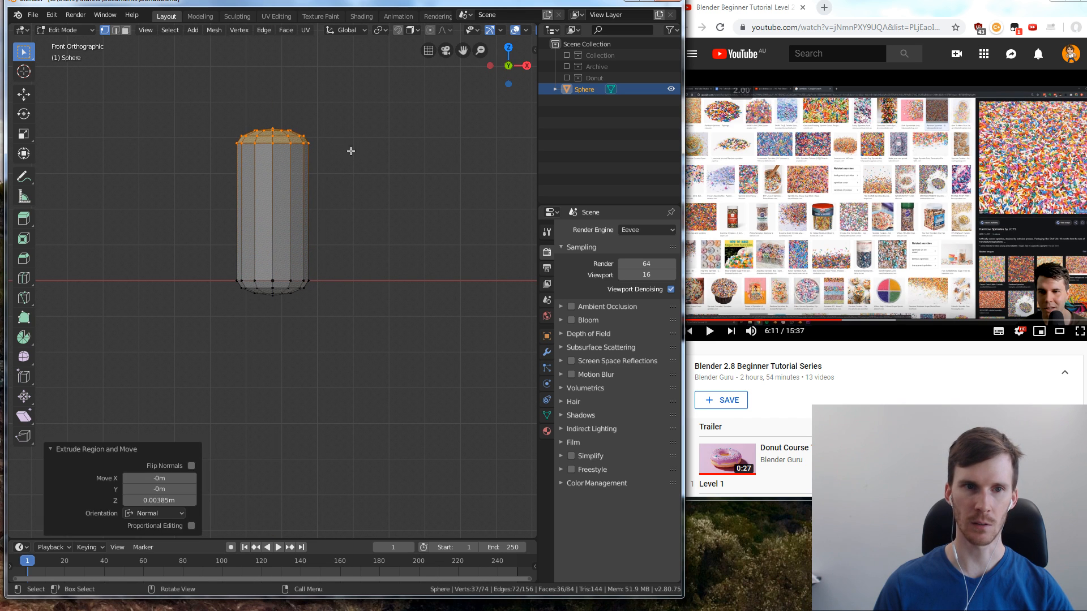
key("alt+a")
scroll(368, 195, "down", 3)
scroll(355, 189, "up", 3)
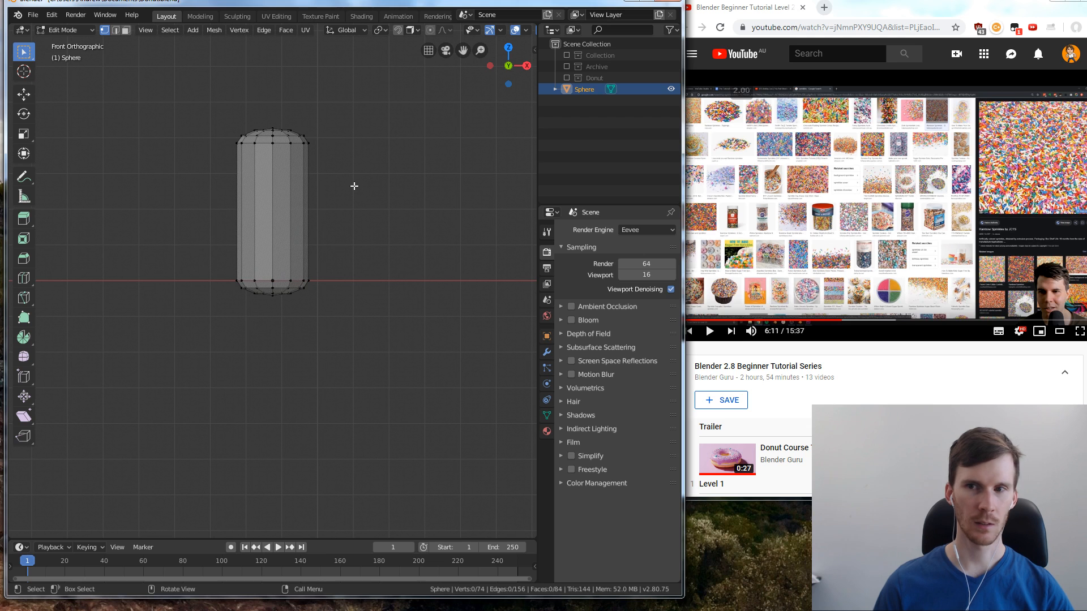
Switch to the browser, resume the tutorial video to check the sprinkle shape, and return to Blender
key("alt+Tab")
key("space")
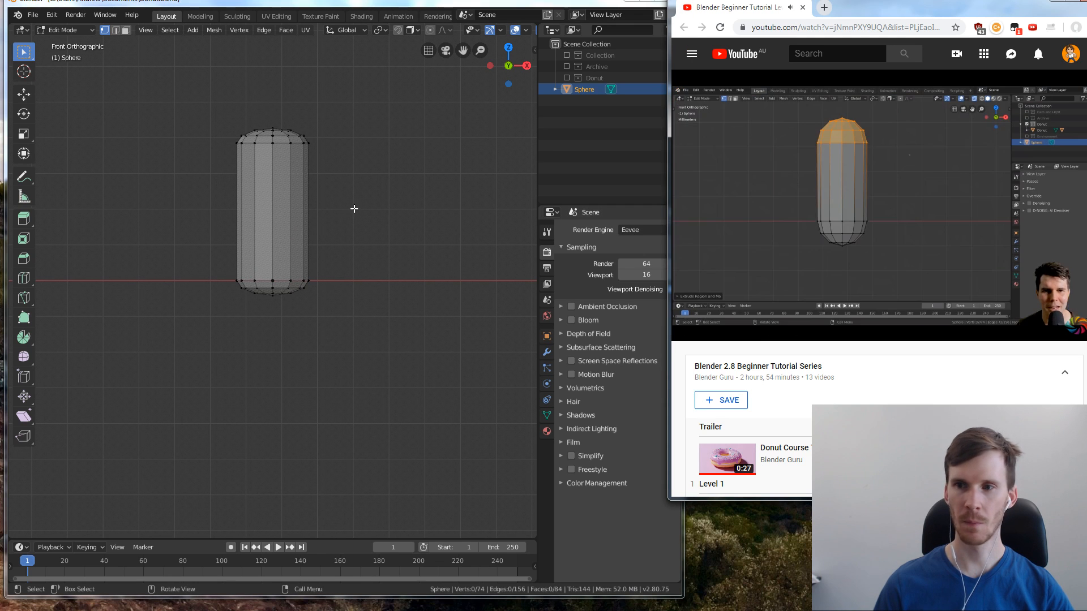
key("alt+Tab")
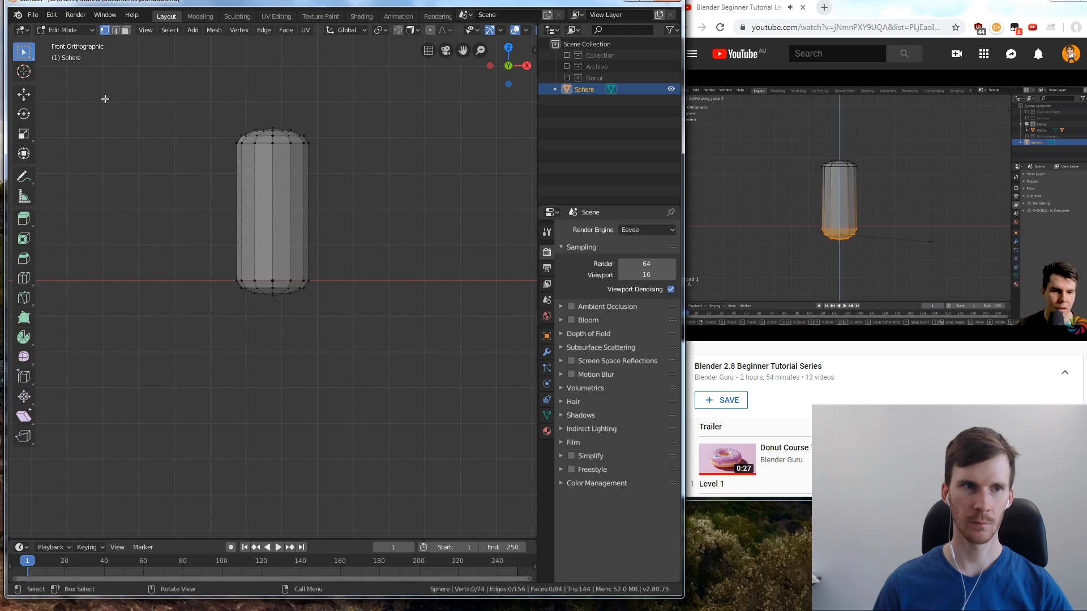
Leave Edit Mode, apply smooth shading to the capsule, and deselect it
key("Tab")
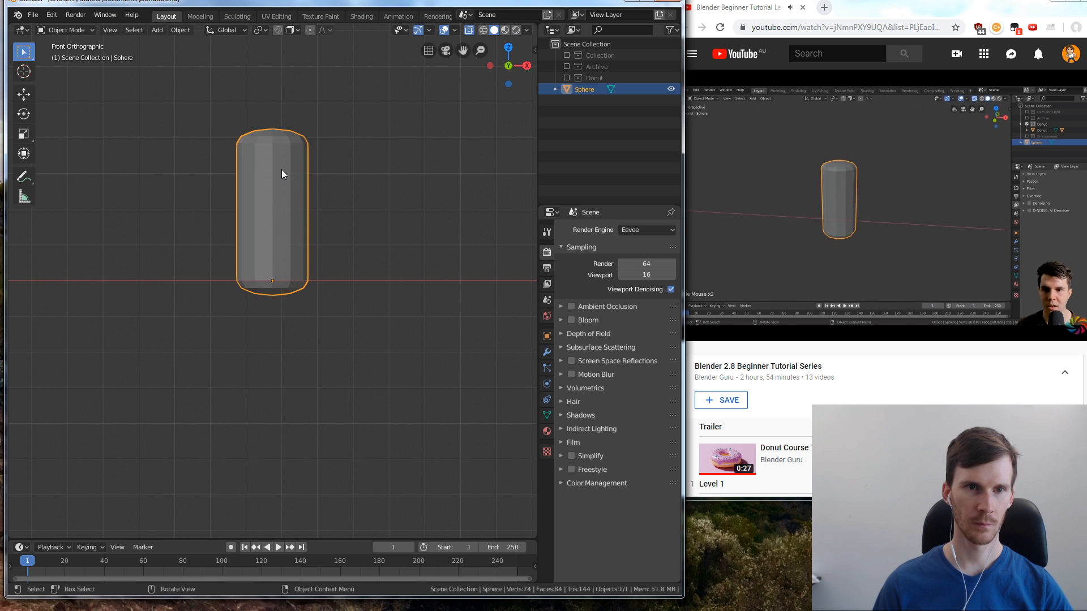
right_click(280, 168)
left_click(272, 170)
left_click(372, 171)
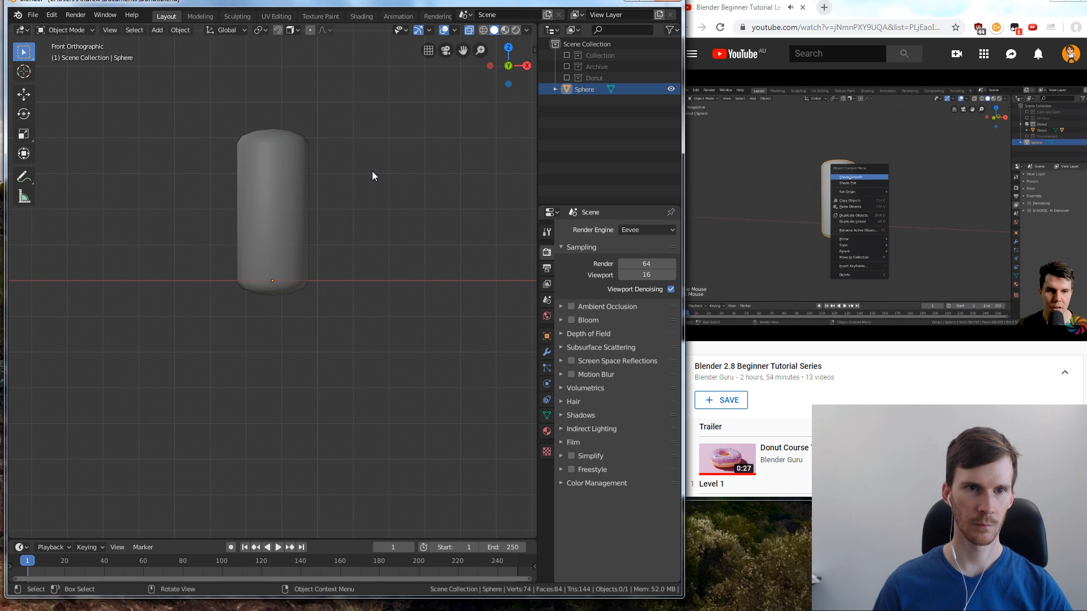
middle_click_drag(193, 174, 395, 189)
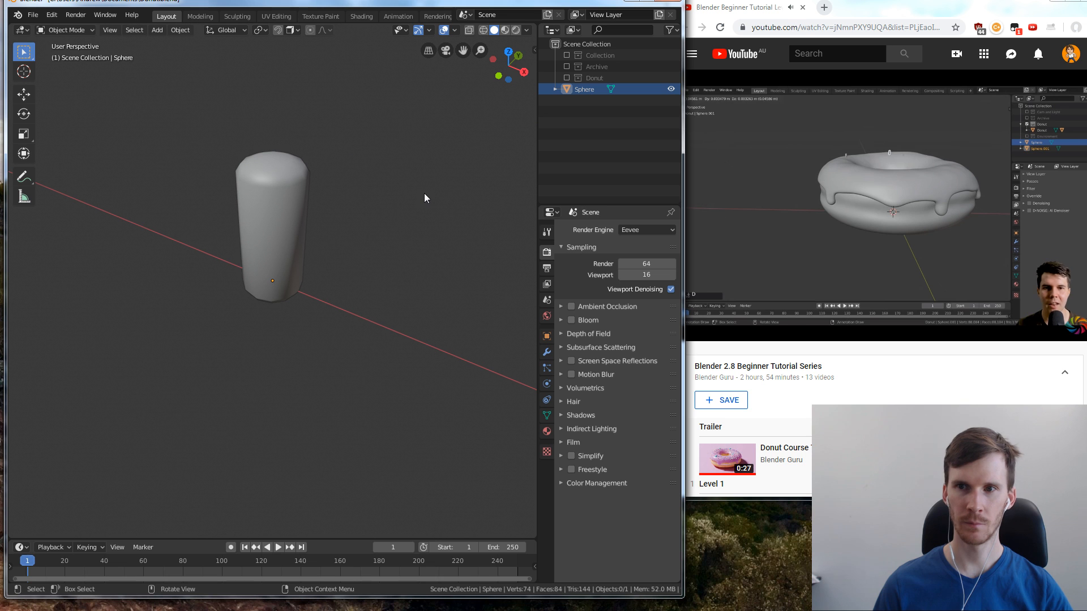
Enlarge the browser window showing the tutorial video, adjusting its size so the capsule in Blender stays uncovered
left_click_drag(685, 499, 408, 564)
left_click_drag(878, 10, 850, 4)
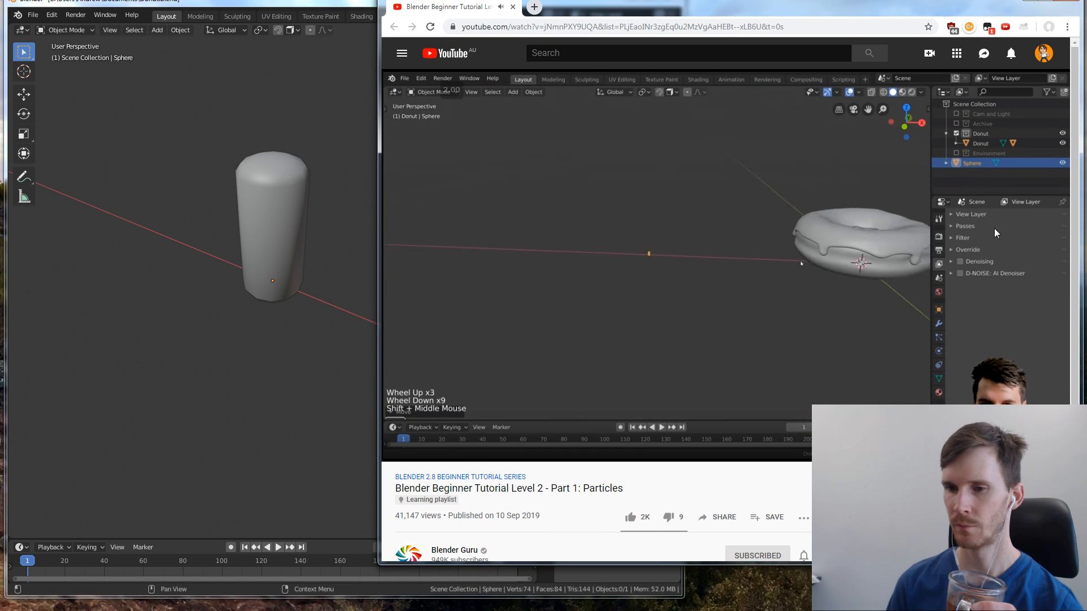
left_click_drag(906, 564, 906, 533)
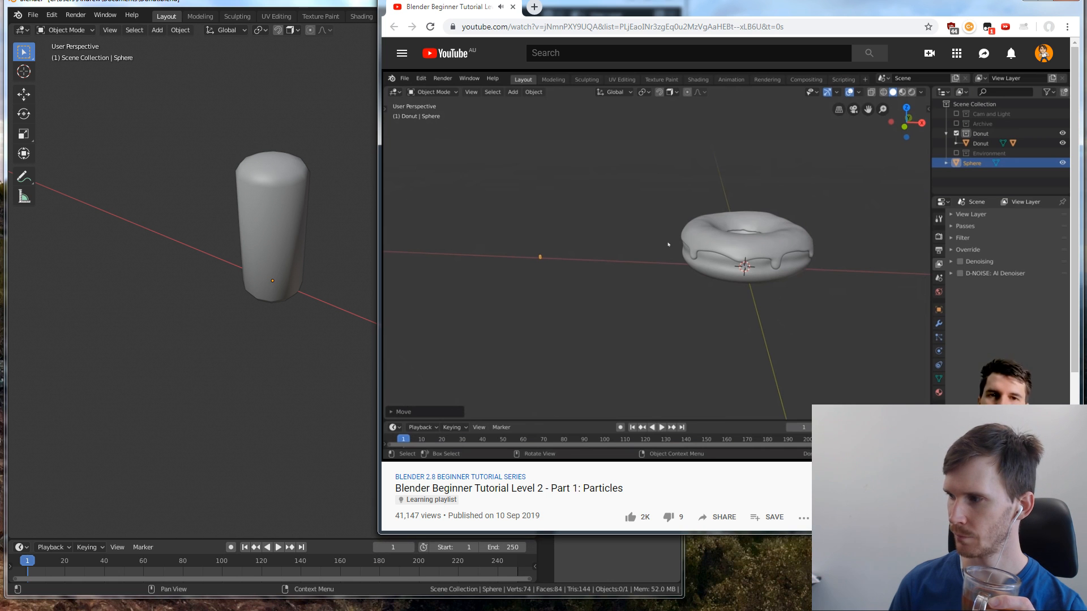
left_click_drag(381, 532, 434, 480)
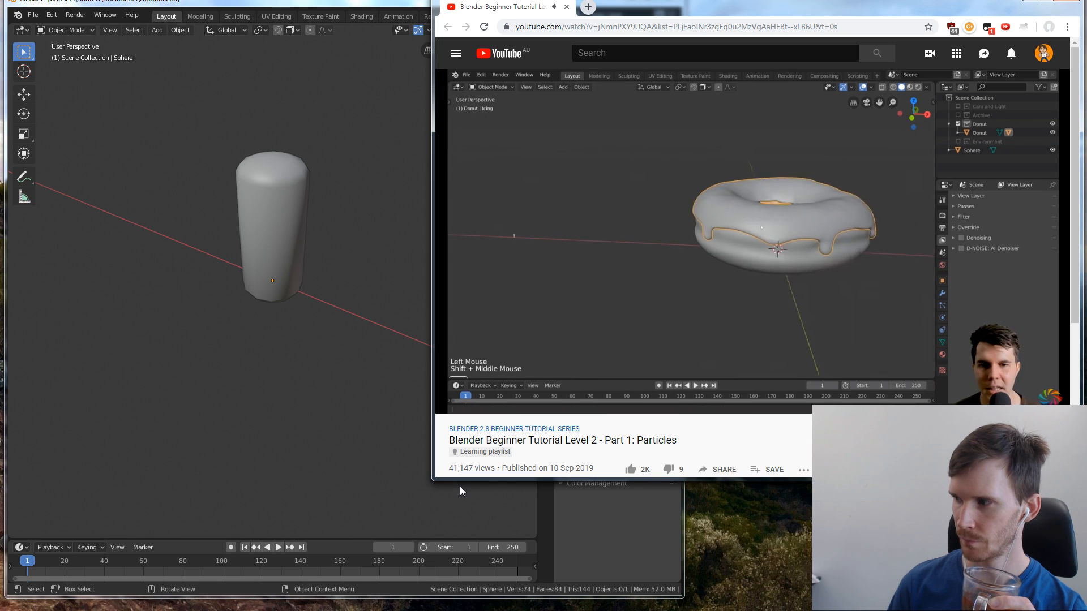
Switch to Blender, enable the Donut collection, and frame the view on the icing
left_click(261, 309)
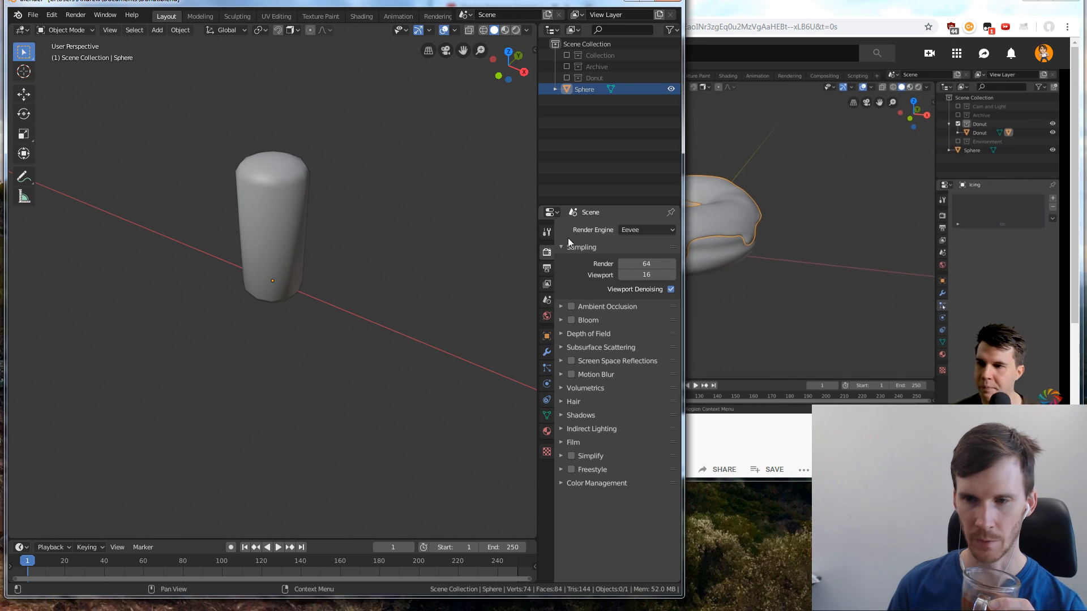
left_click(501, 131)
key("alt+Tab")
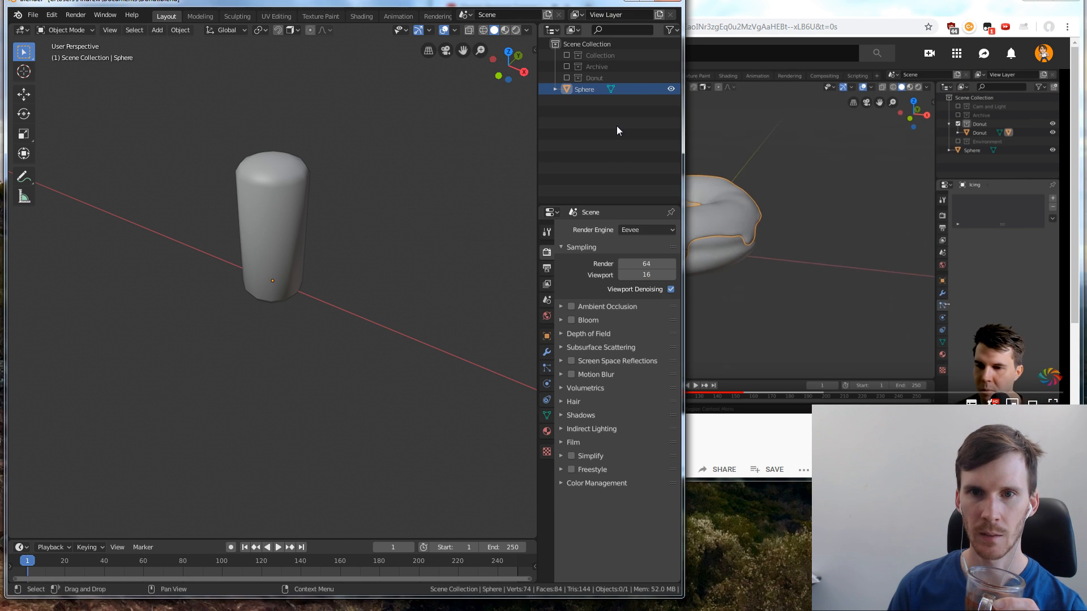
left_click(571, 86)
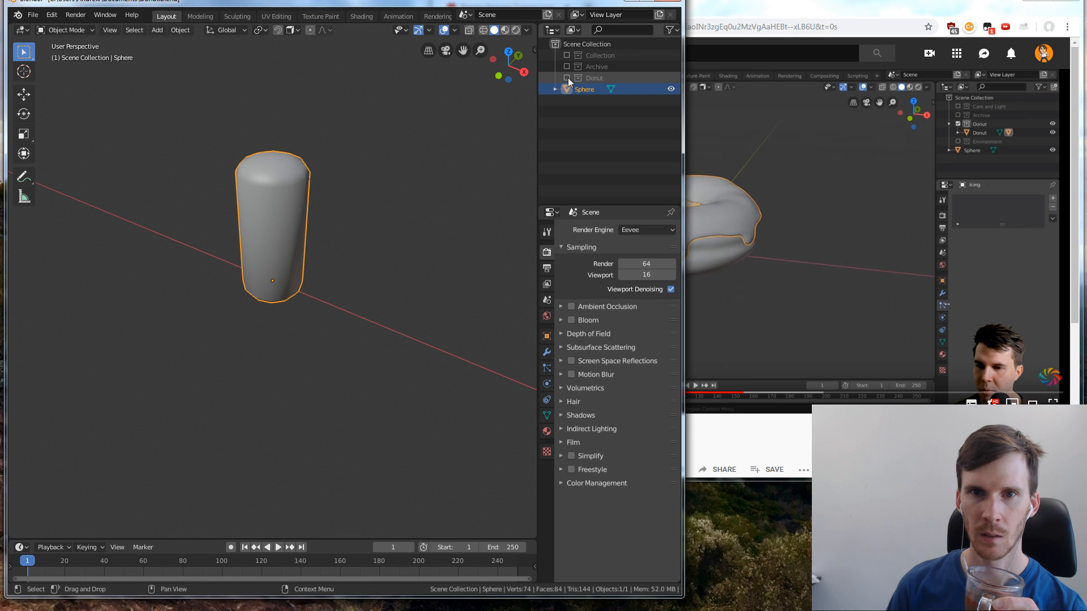
left_click(566, 77)
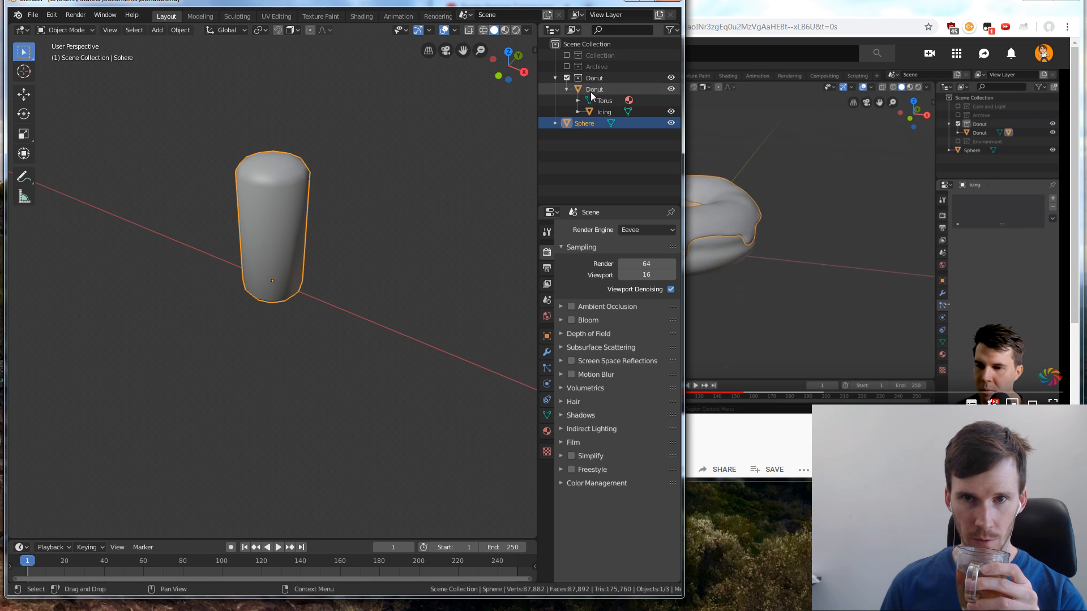
left_click(623, 113)
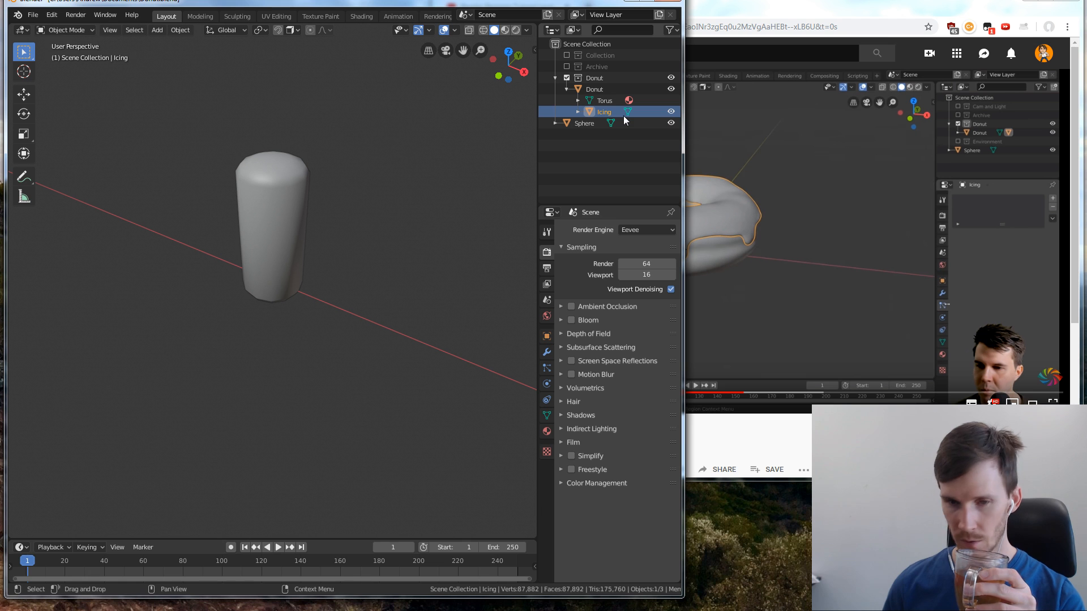
key("KP_Divide")
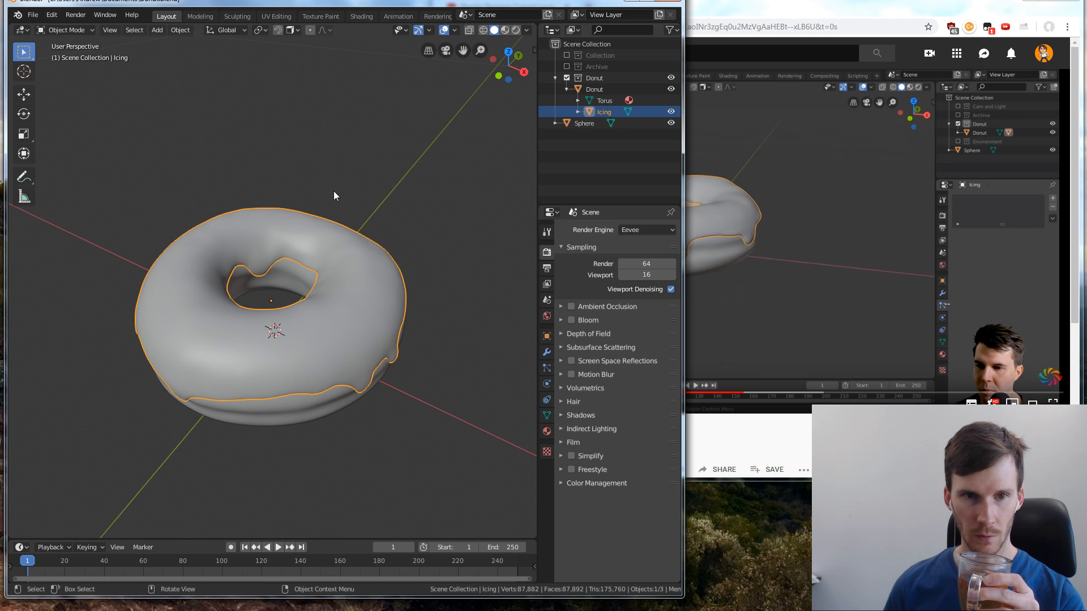
left_click(302, 164)
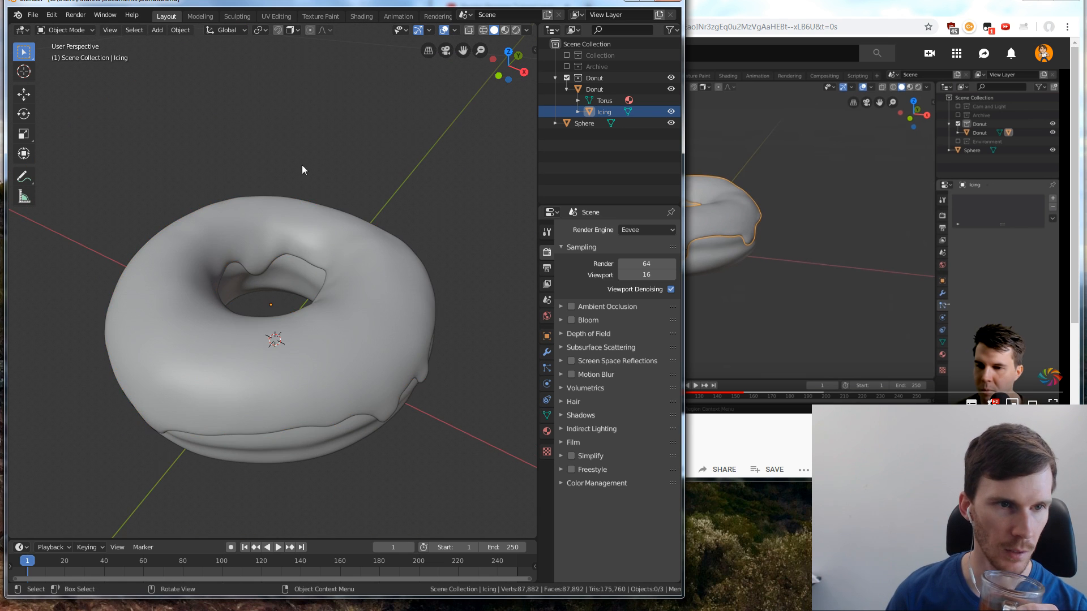
middle_click_drag(301, 164, 291, 341)
scroll(291, 341, "down", 2)
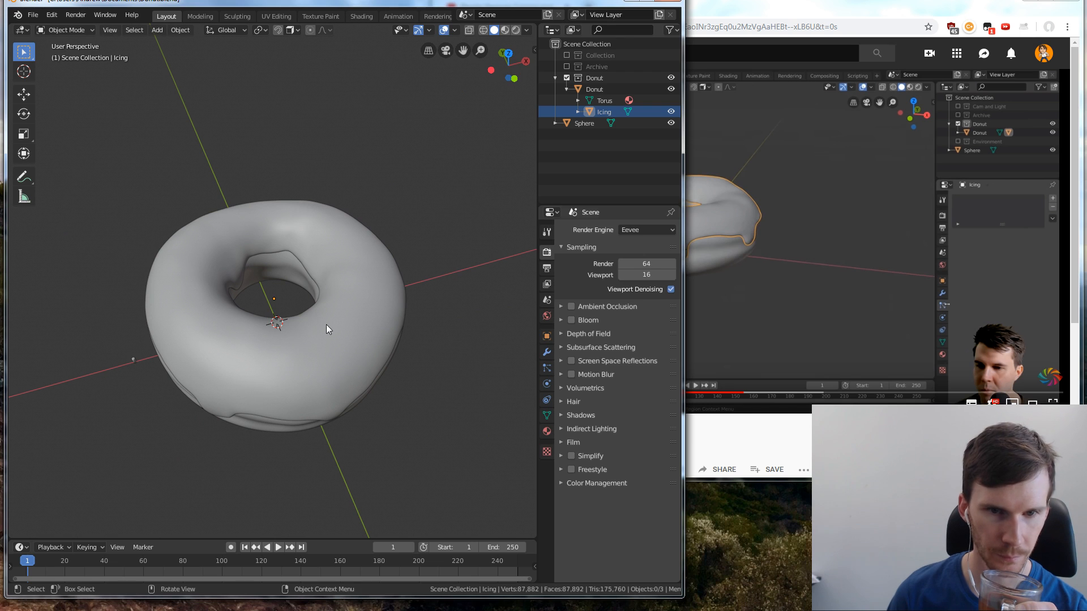
Switch to the browser, play the tutorial, and rewind it to rewatch how the particle system is added to the icing
left_click(842, 259)
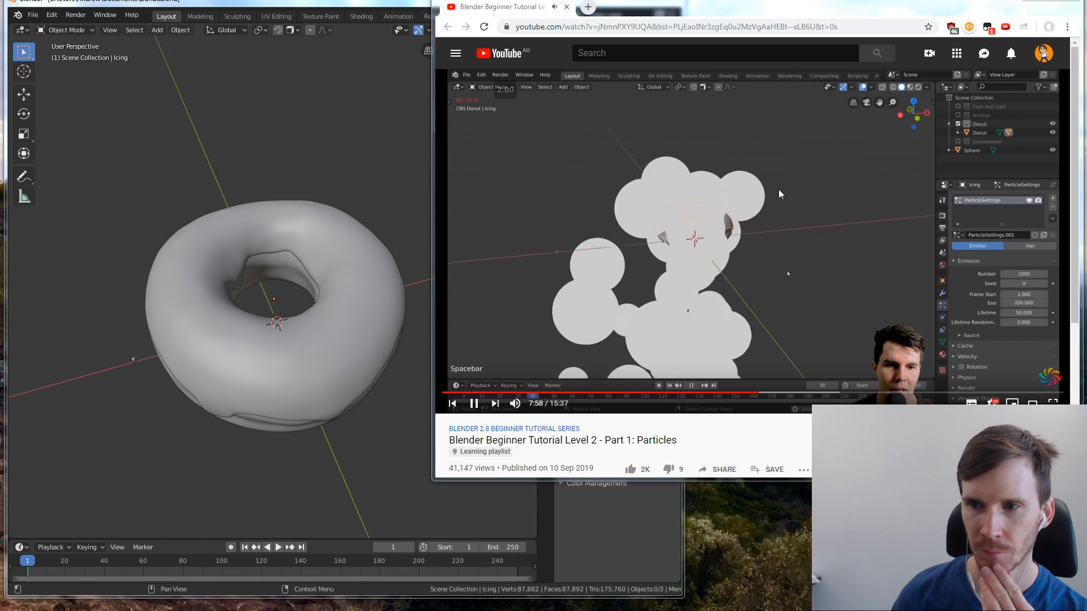
key("Left")
key("Left")
key("Left")
key("Left")
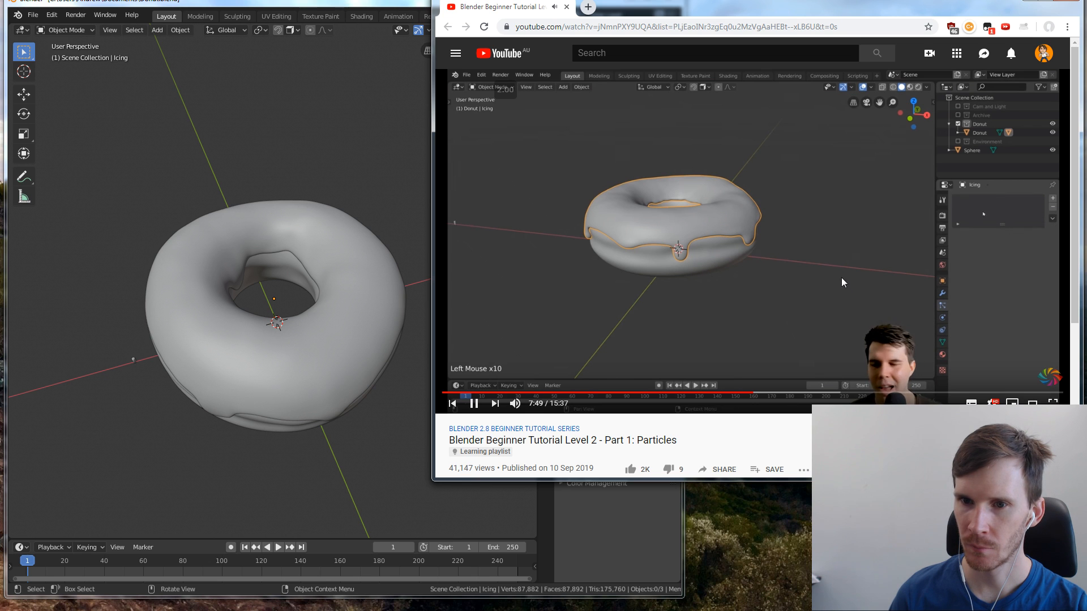
left_click(622, 525)
left_click(754, 287)
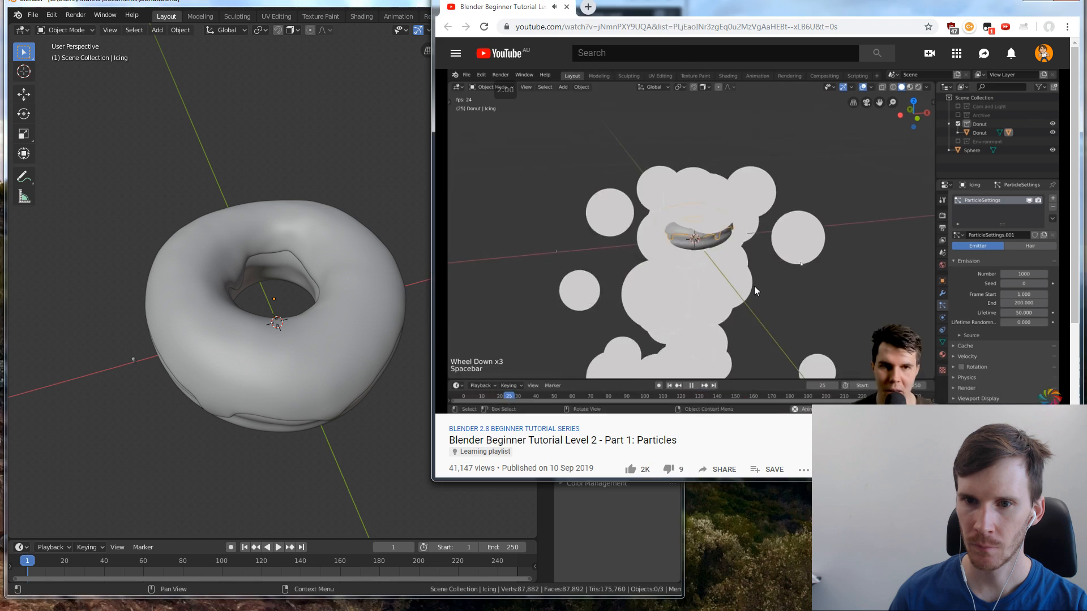
Switch to Blender, select the donut's icing, and add a new particle system to it
key("alt+Tab")
left_click(341, 302)
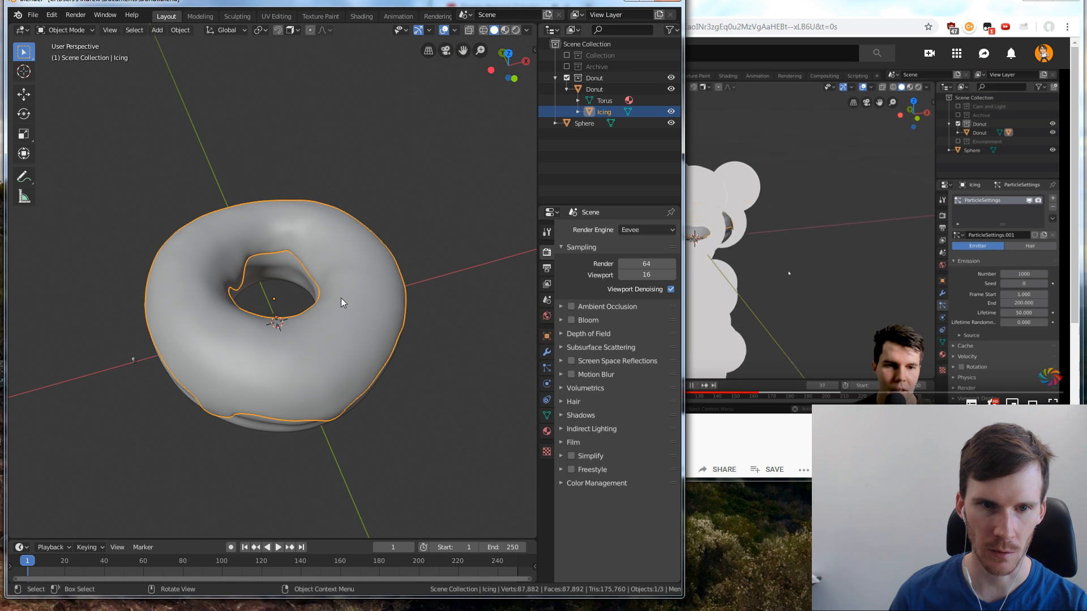
left_click(547, 384)
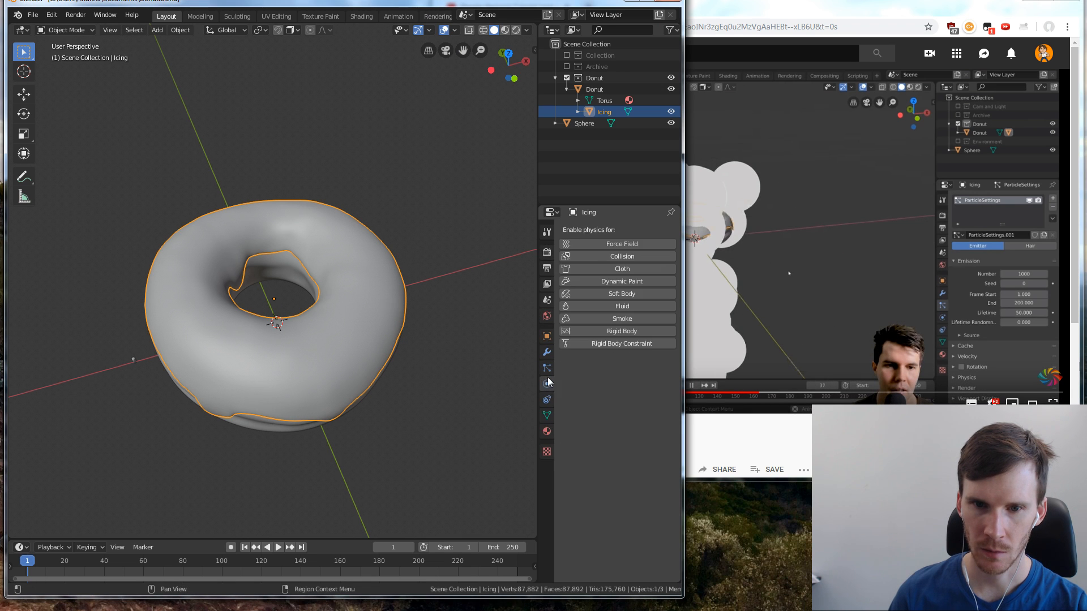
left_click(546, 368)
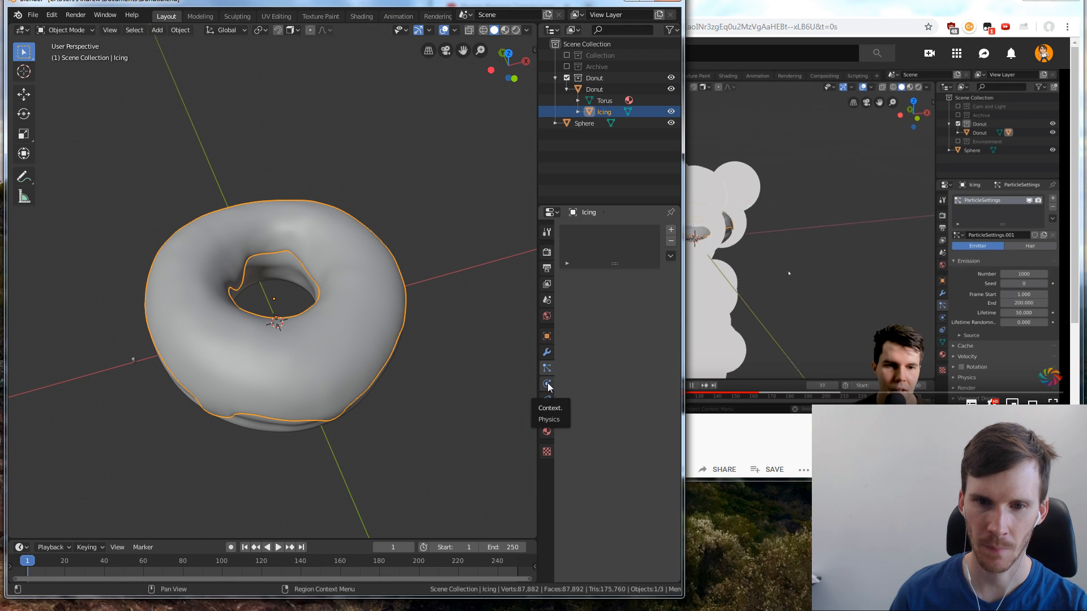
left_click(551, 358)
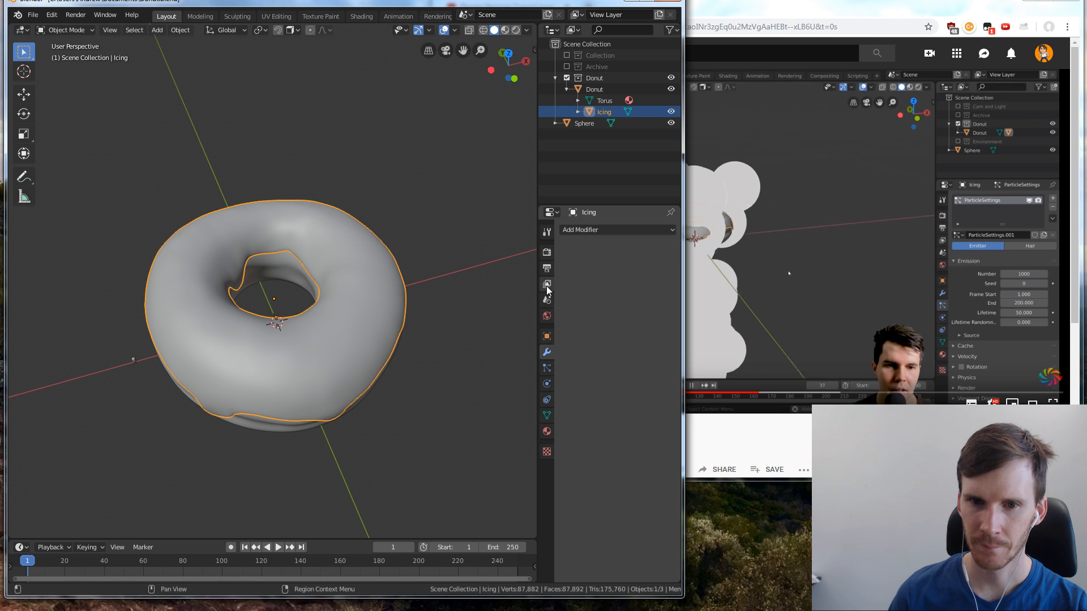
left_click(549, 368)
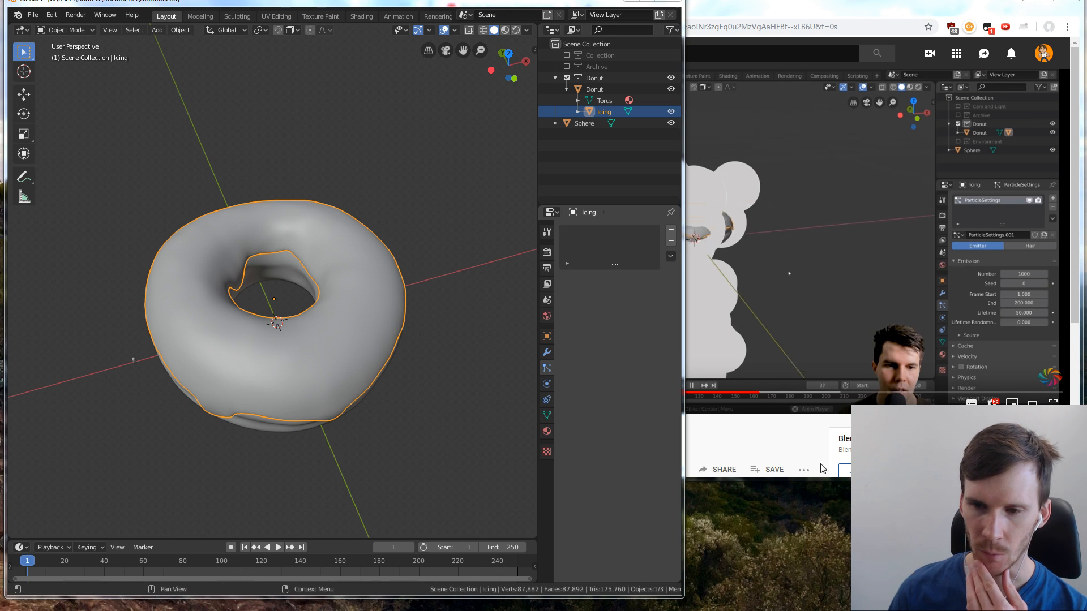
left_click(792, 414)
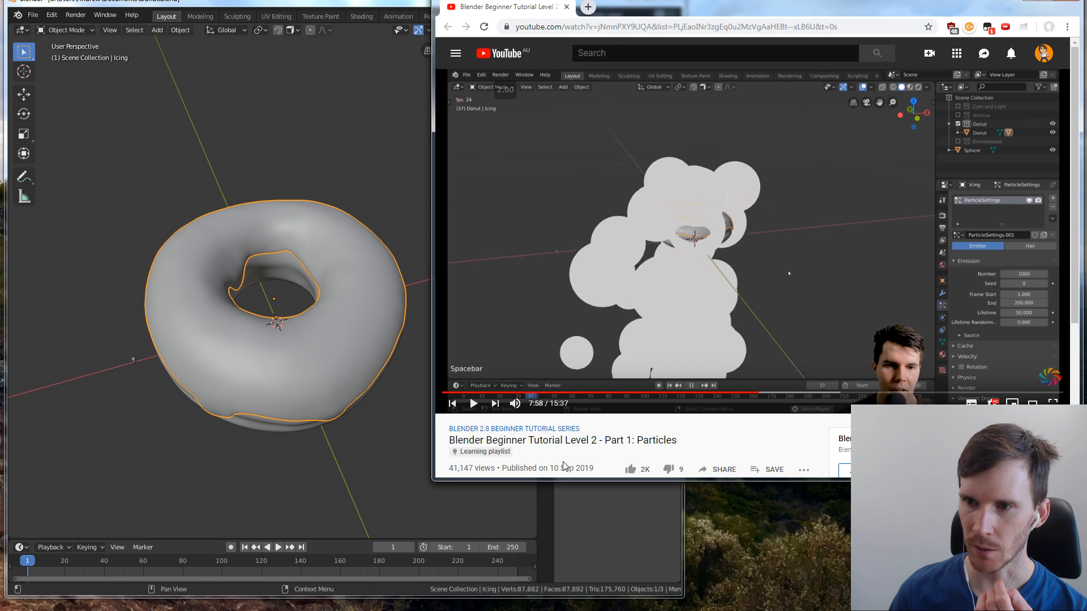
left_click(436, 490)
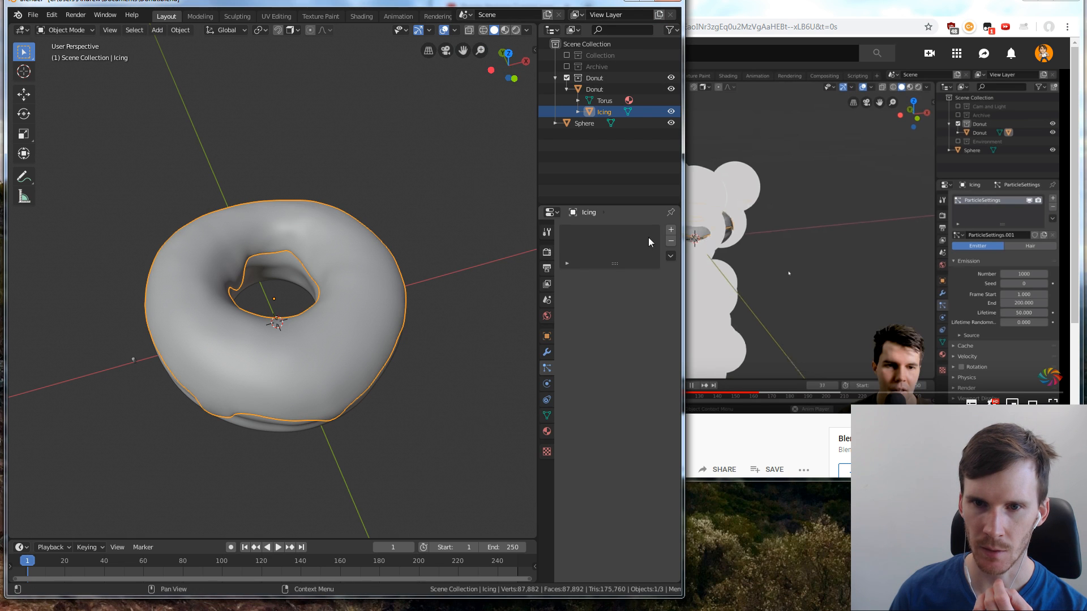
left_click(670, 231)
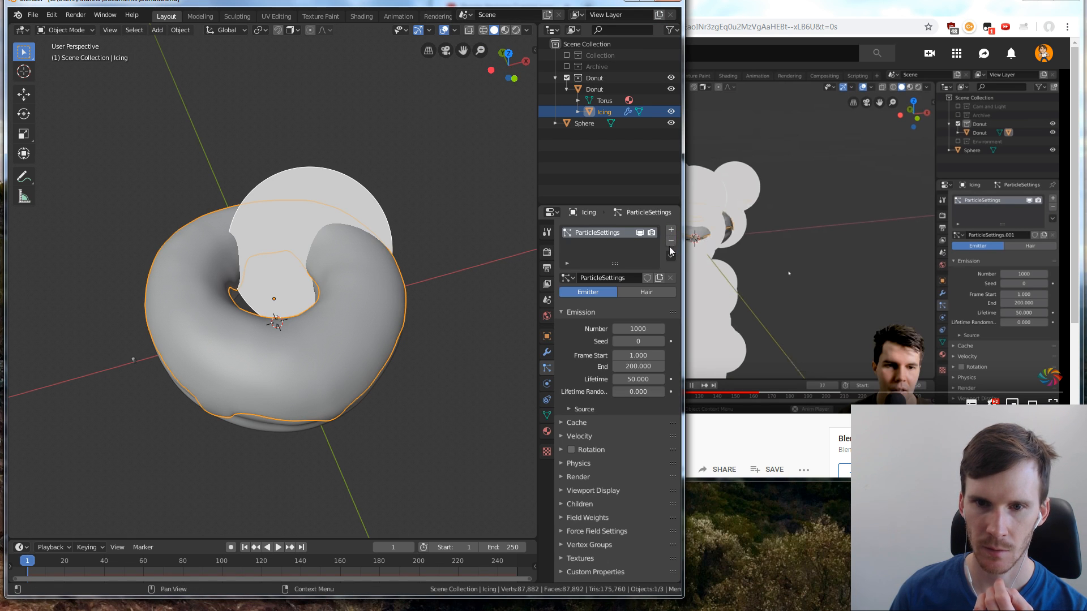
Play the animation to preview the icing's emitted particles, stop it, and return to the first frame
scroll(395, 307, "down", 4)
key("space")
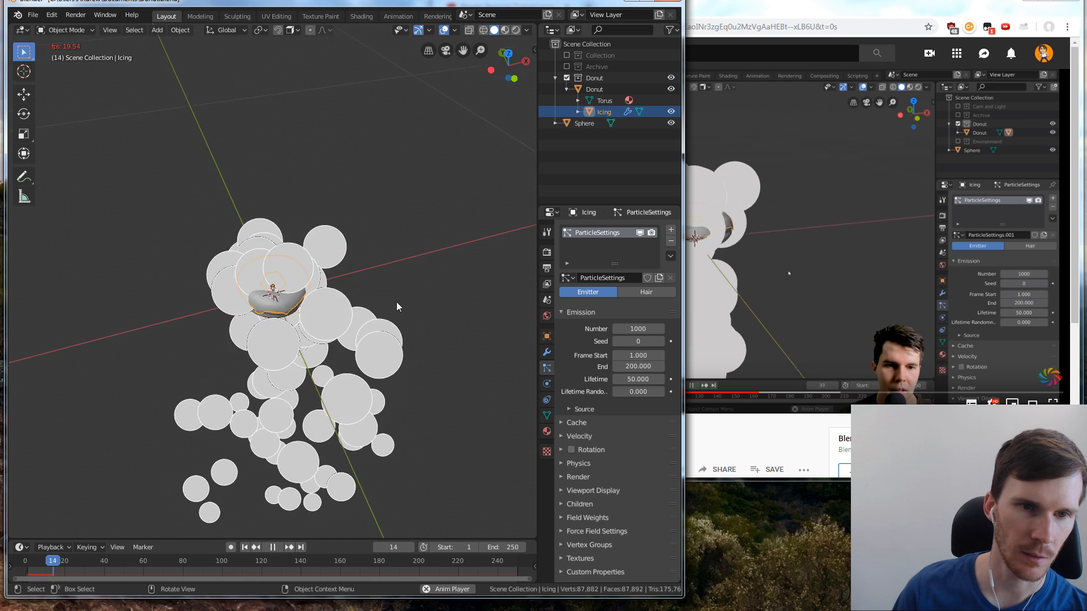
middle_click_drag(395, 304, 373, 291)
key("space")
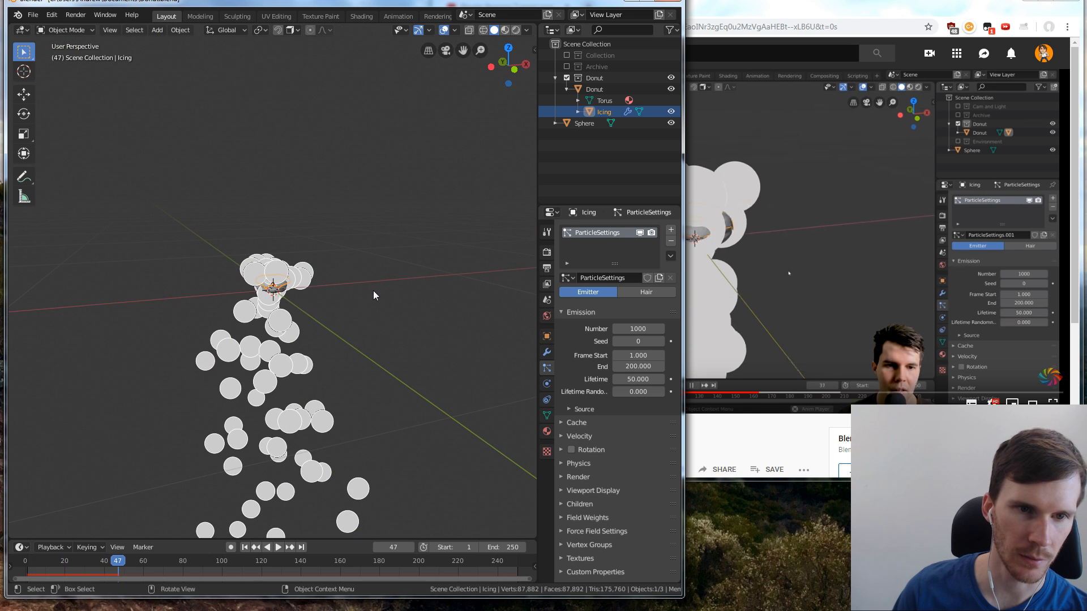
left_click(245, 548)
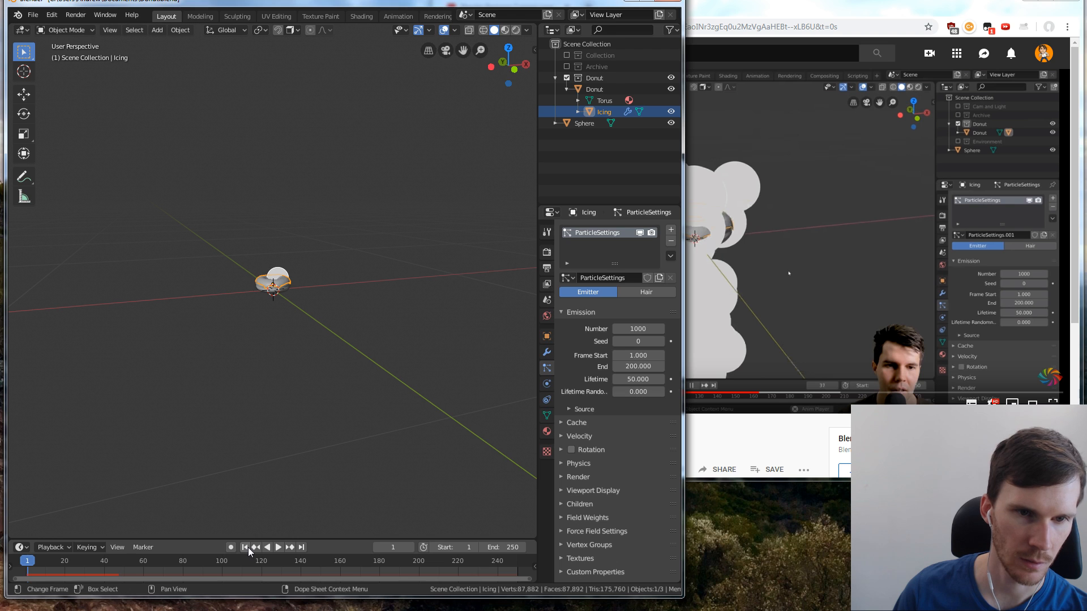
Play the tutorial in the browser, switch back to Blender, and change the icing's particle system type to Hair
left_click(814, 222)
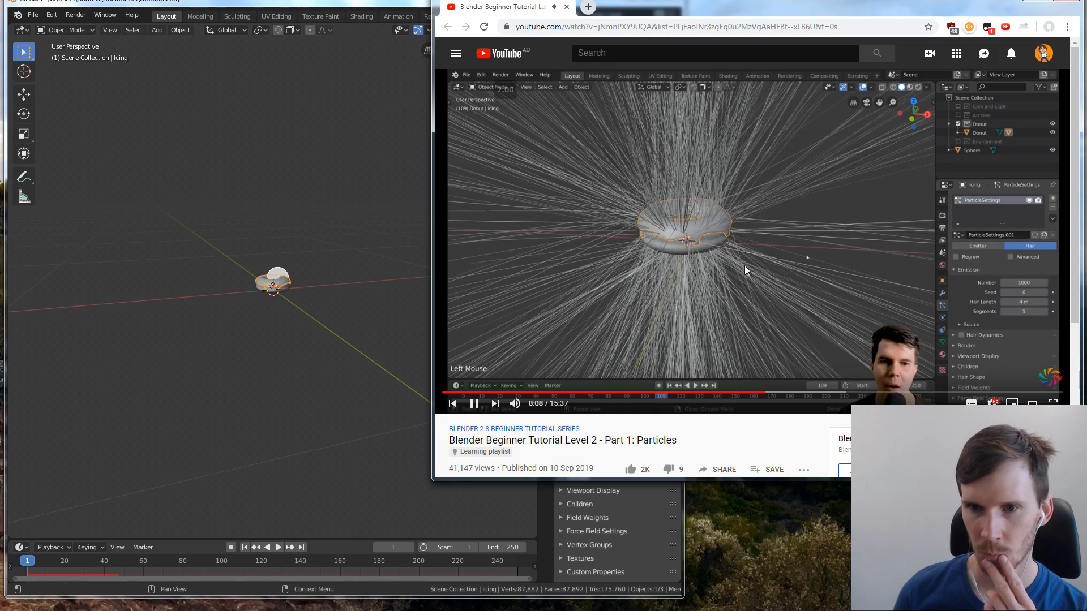
left_click(157, 304)
scroll(260, 283, "up", 10)
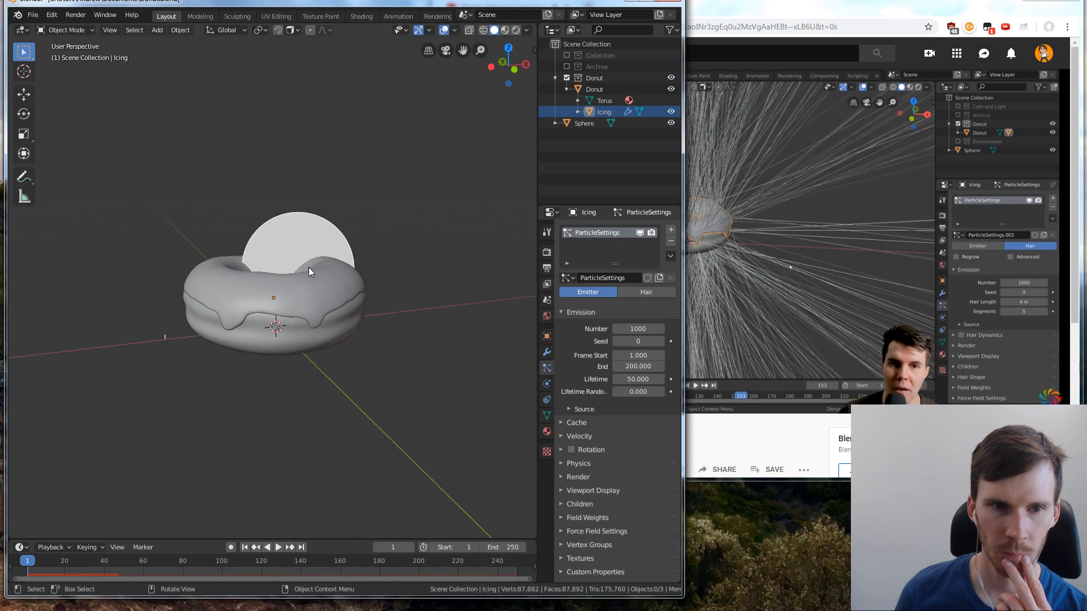
left_click(656, 292)
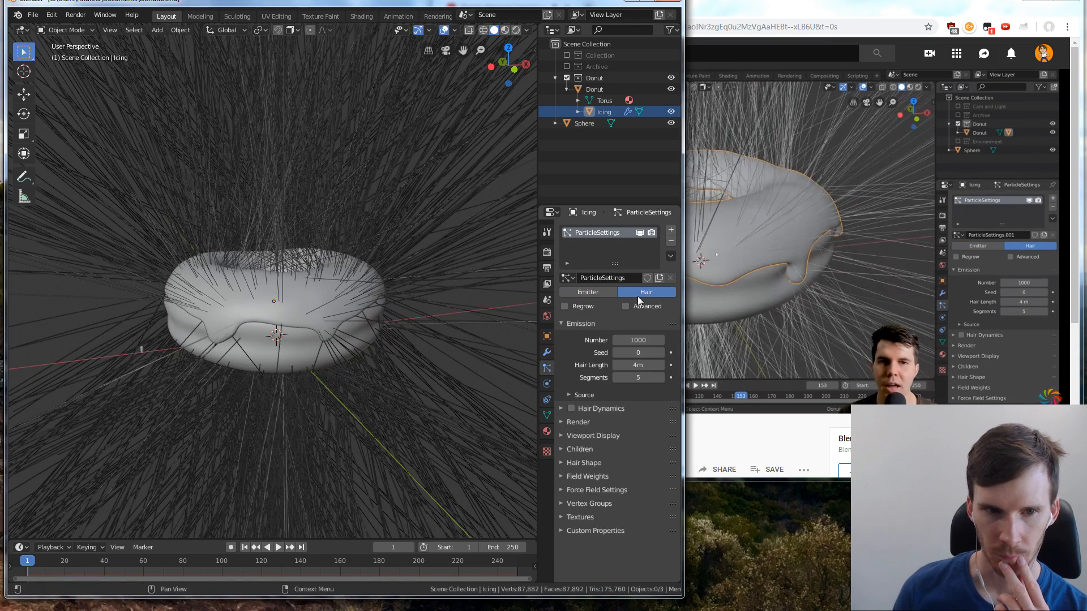
scroll(376, 308, "down", 5)
scroll(375, 308, "up", 4)
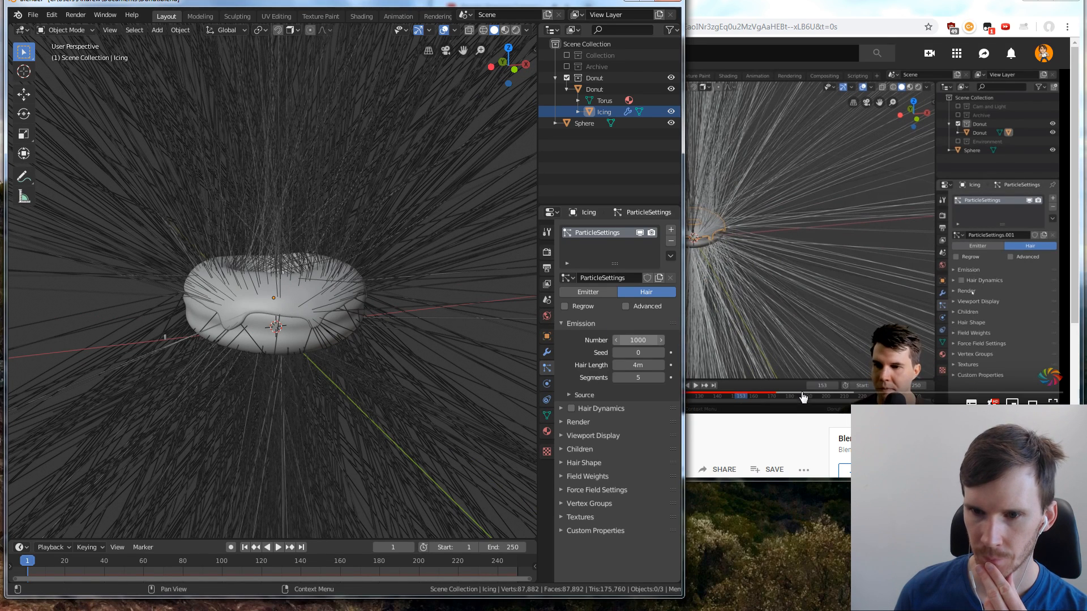
Switch to the browser, slow the tutorial's playback to 1.5x, pause it, and return to Blender with the icing selected
left_click(802, 410)
key("shift+comma")
key("shift+comma")
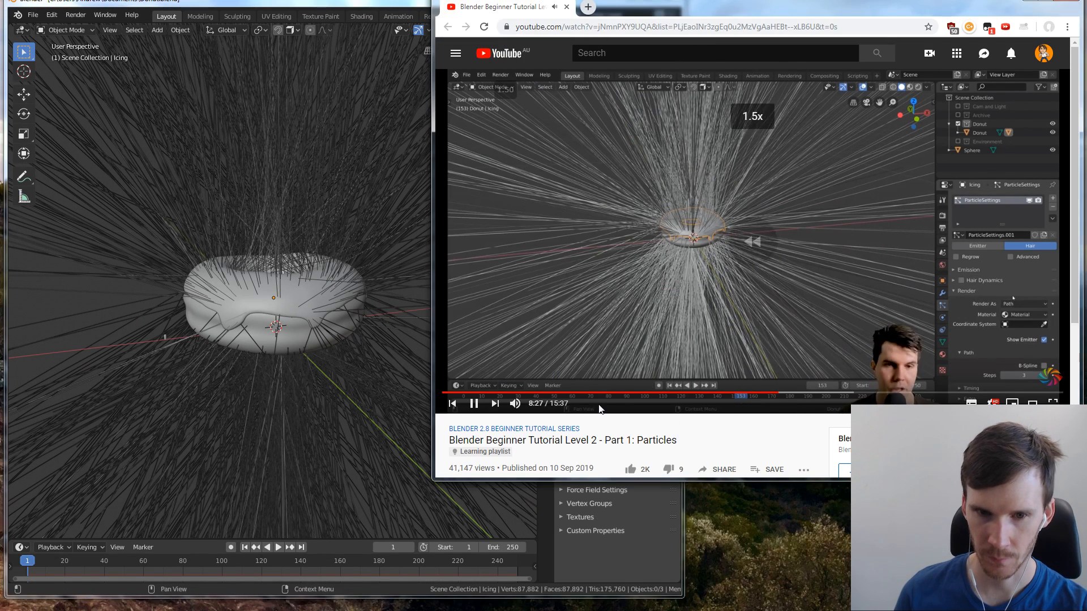
left_click(375, 436)
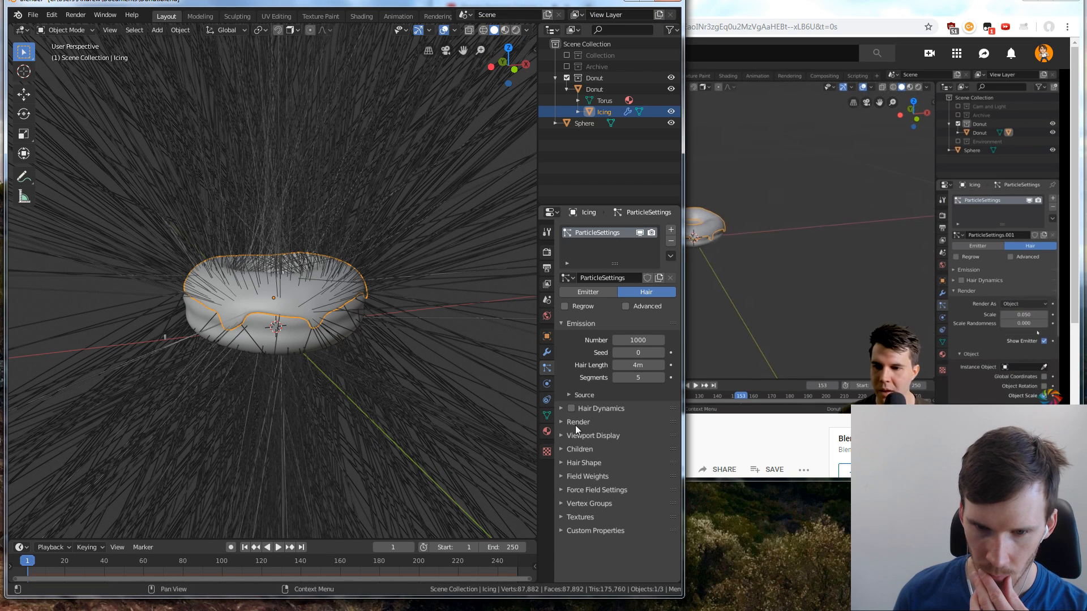
left_click(831, 337)
left_click(582, 557)
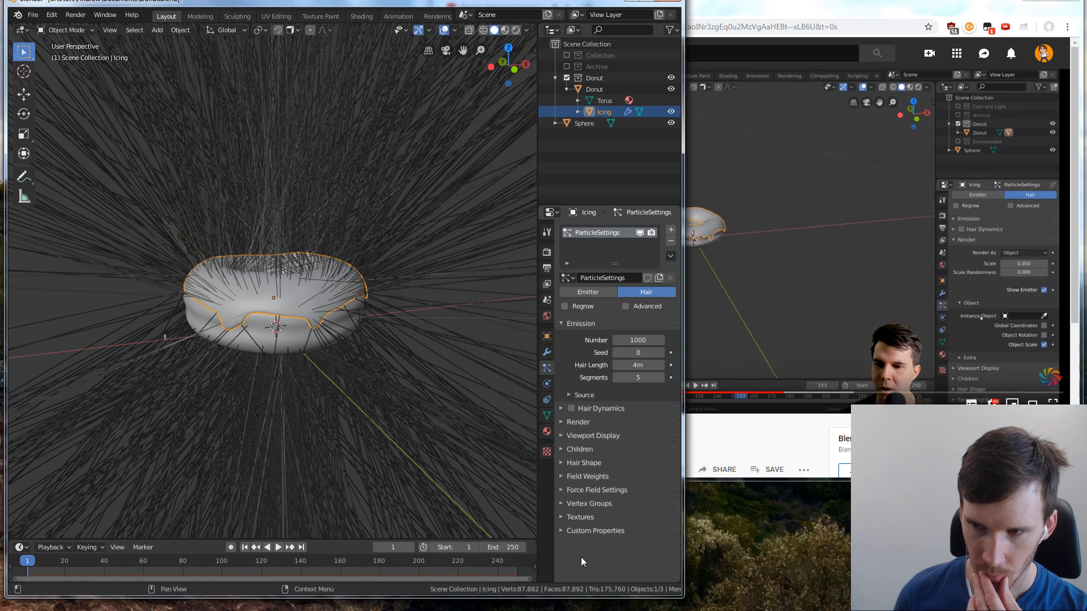
Collapse the particle Emission settings and set the hair particles to render as Object
left_click(561, 324)
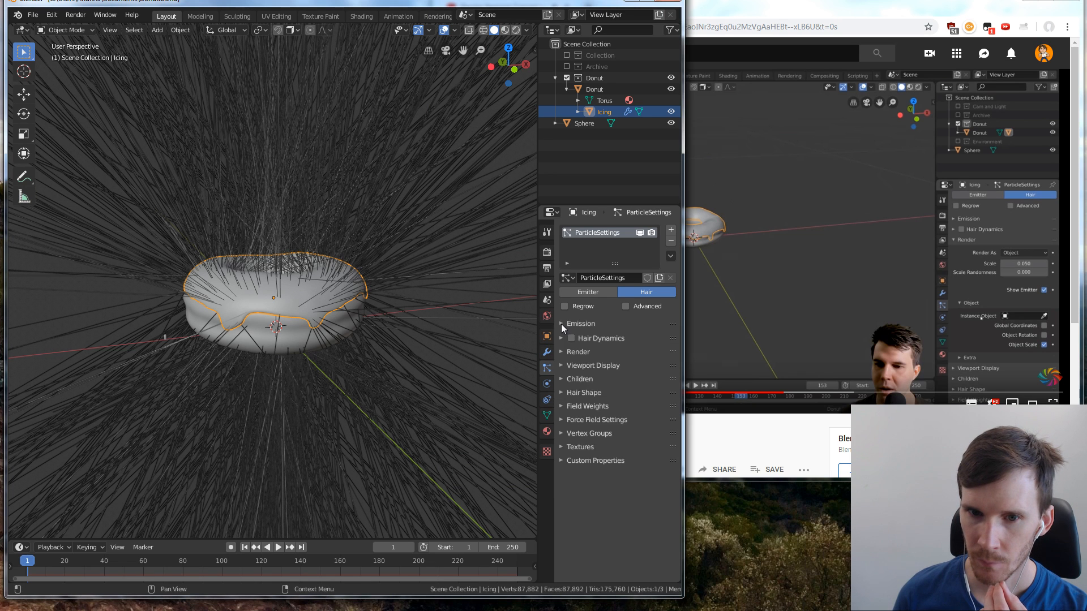
left_click(560, 349)
left_click(638, 369)
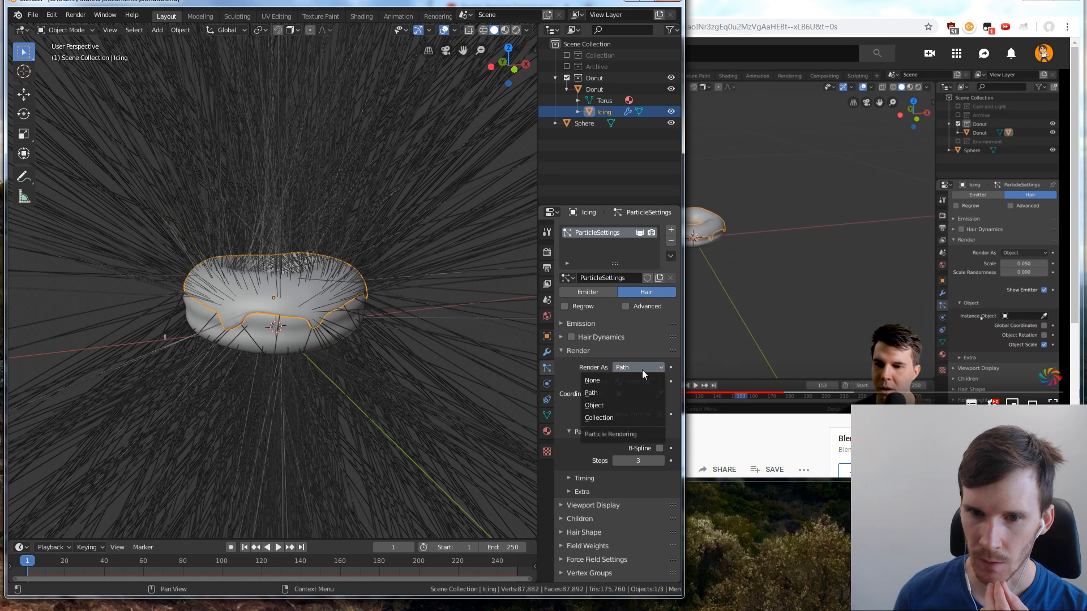
left_click(620, 407)
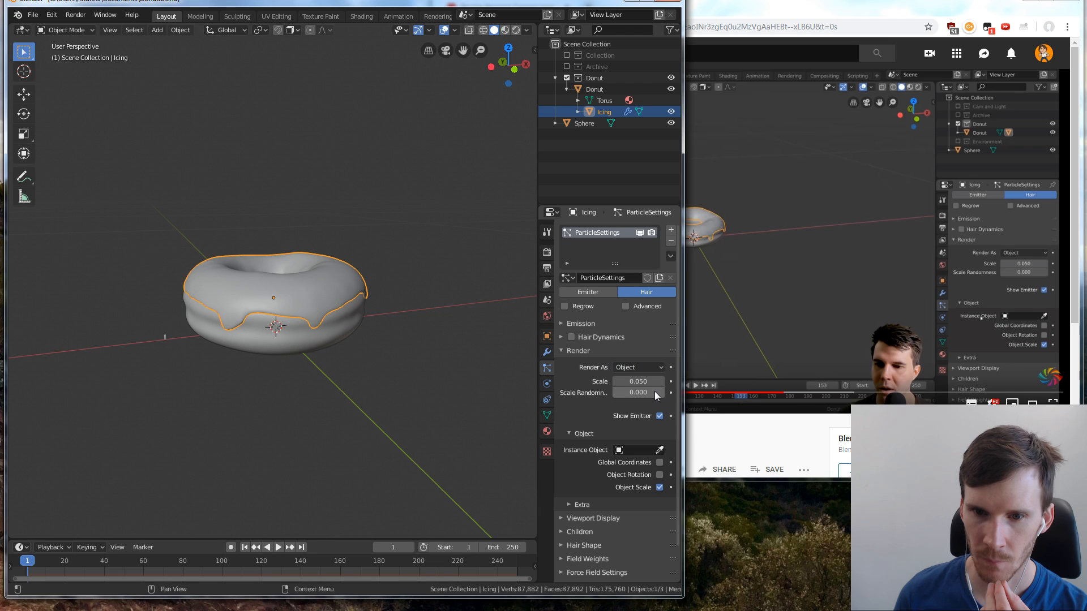
Try to sample the Sphere entry in the scene hierarchy as the particles' instance object
left_click(660, 449)
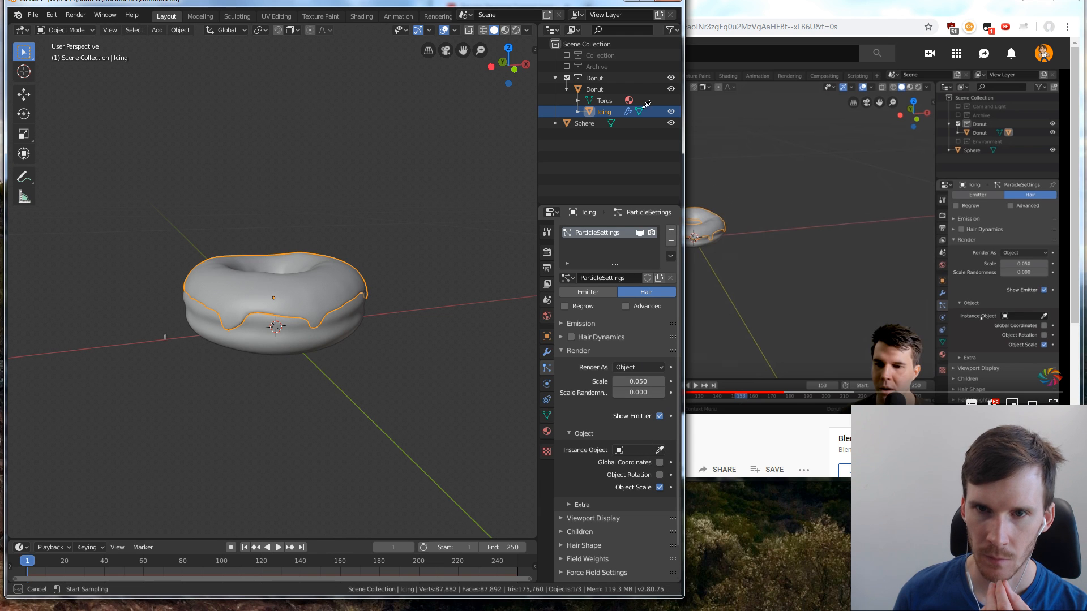
left_click(588, 124)
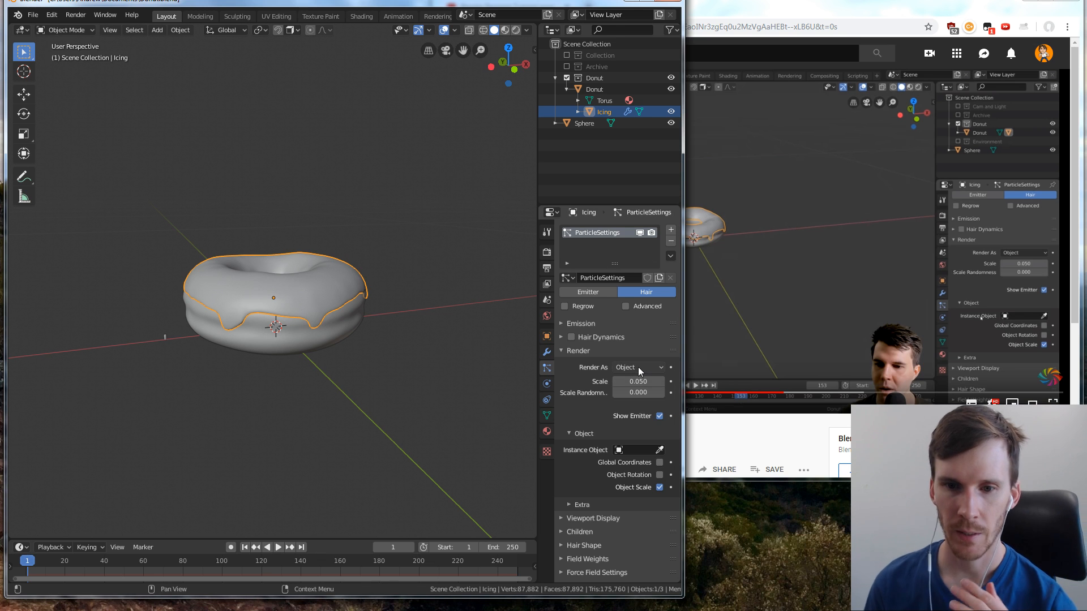
left_click(660, 450)
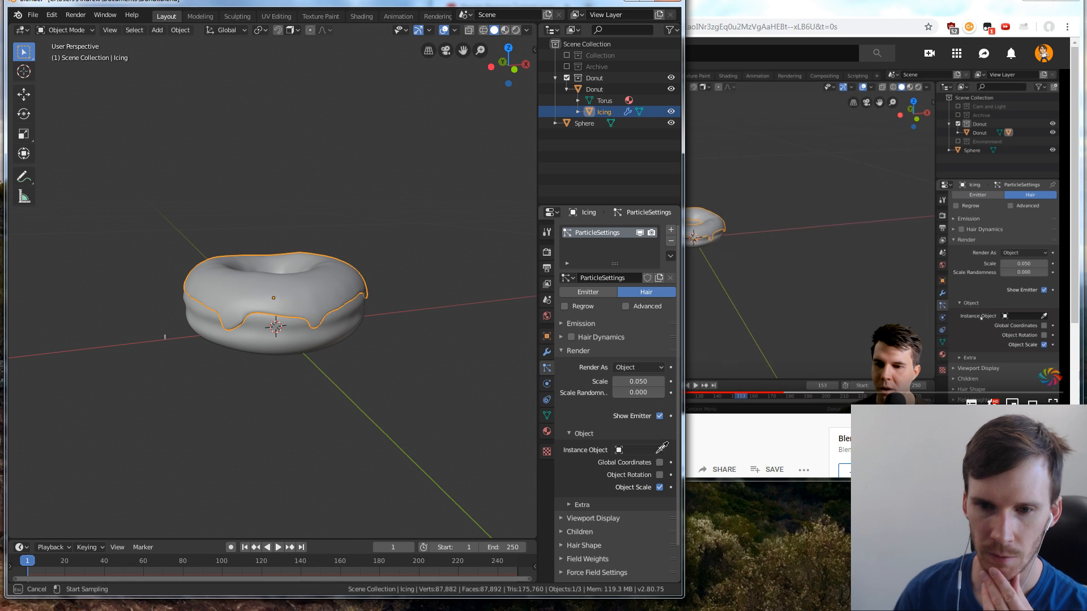
left_click(591, 128)
left_click(592, 127)
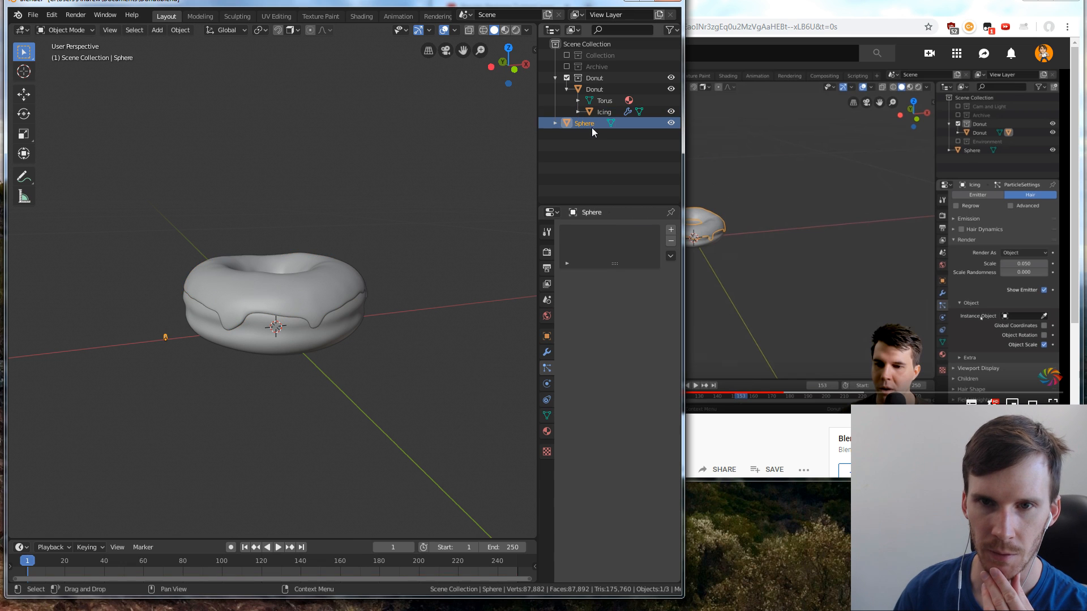
Reselect the icing and sample the small capsule beside the donut as its particles' instance object
left_click(604, 111)
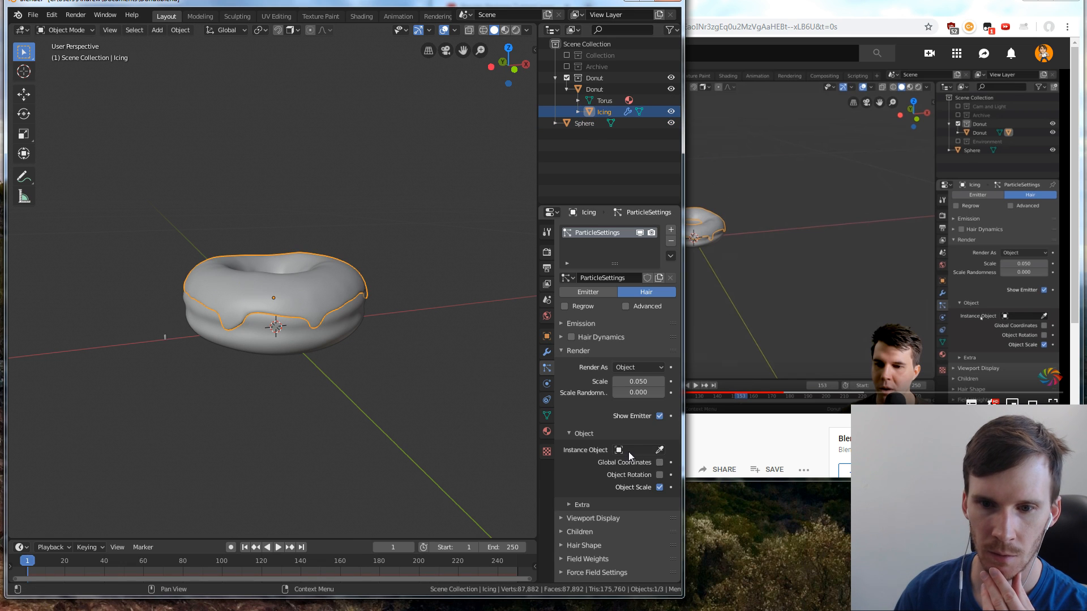
left_click(660, 450)
left_click(168, 334)
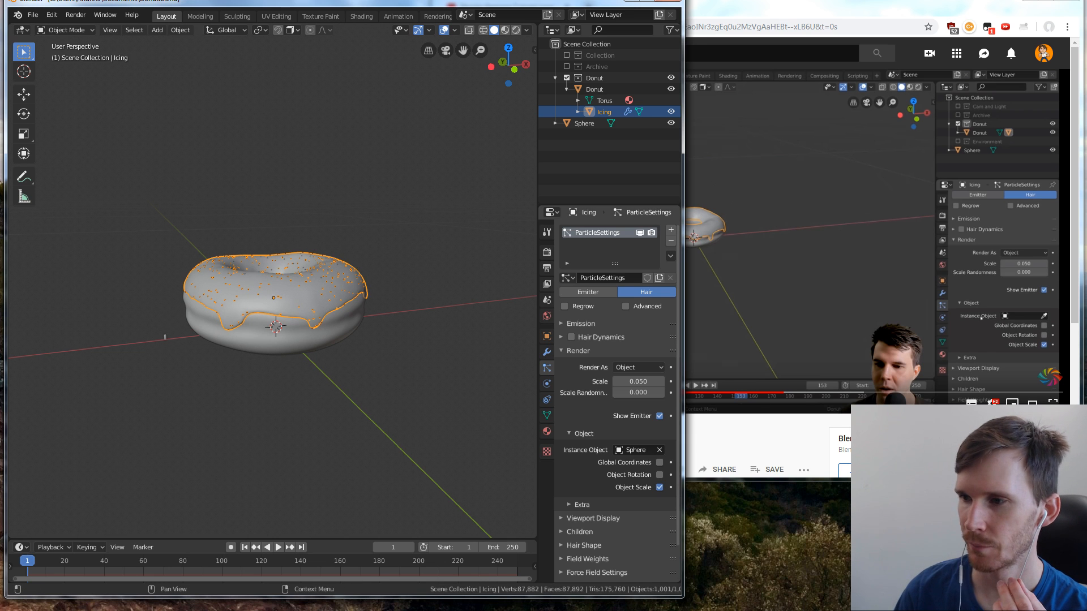
Switch to the browser to play the tutorial, return to Blender, and inspect the particles on the icing up close
left_click(883, 212)
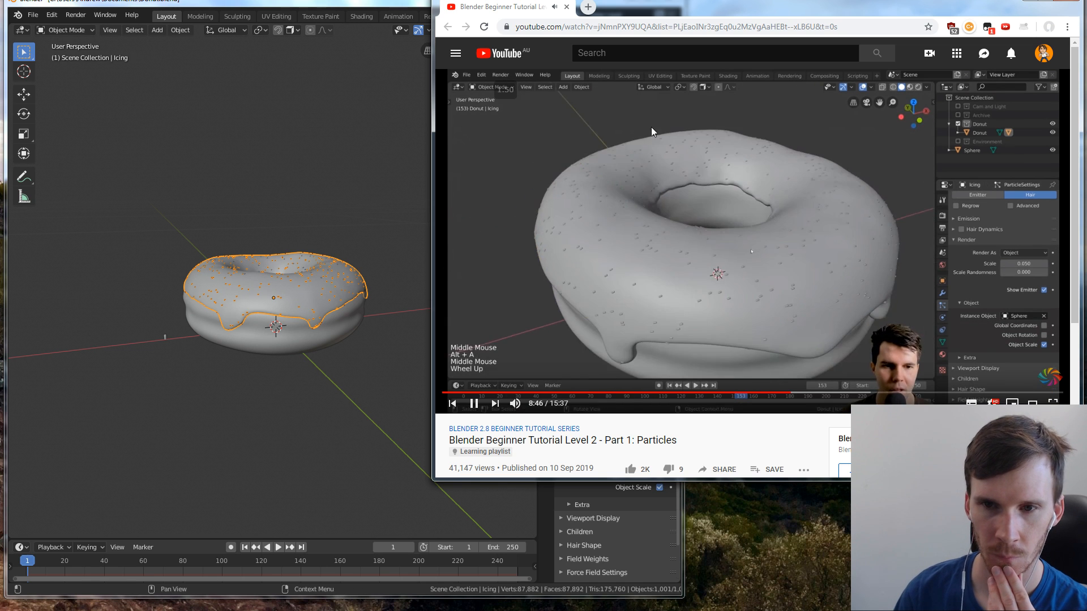
left_click(321, 6)
scroll(331, 281, "up", 6)
middle_click_drag(333, 280, 226, 340)
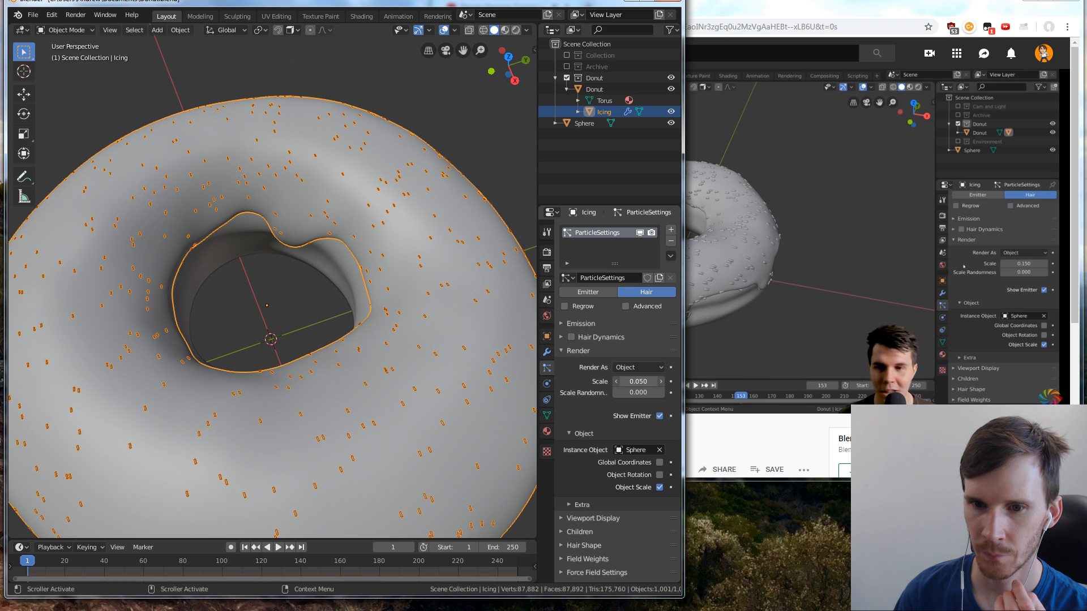
Set the render scale of the icing's particles to 0.180
left_click_drag(638, 382, 667, 382)
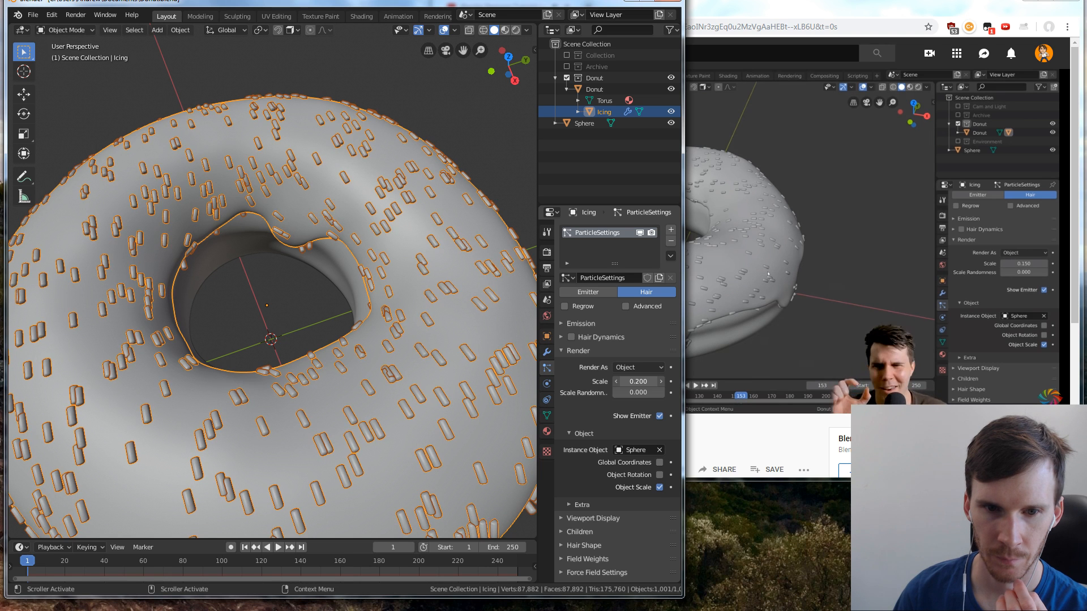
left_click_drag(667, 382, 663, 382)
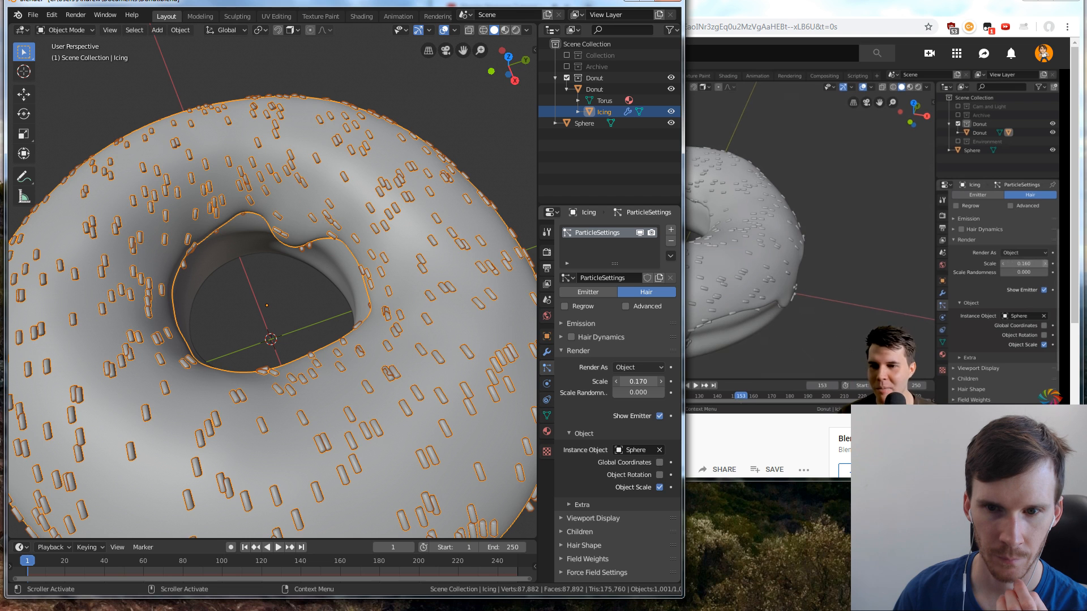
left_click(617, 382)
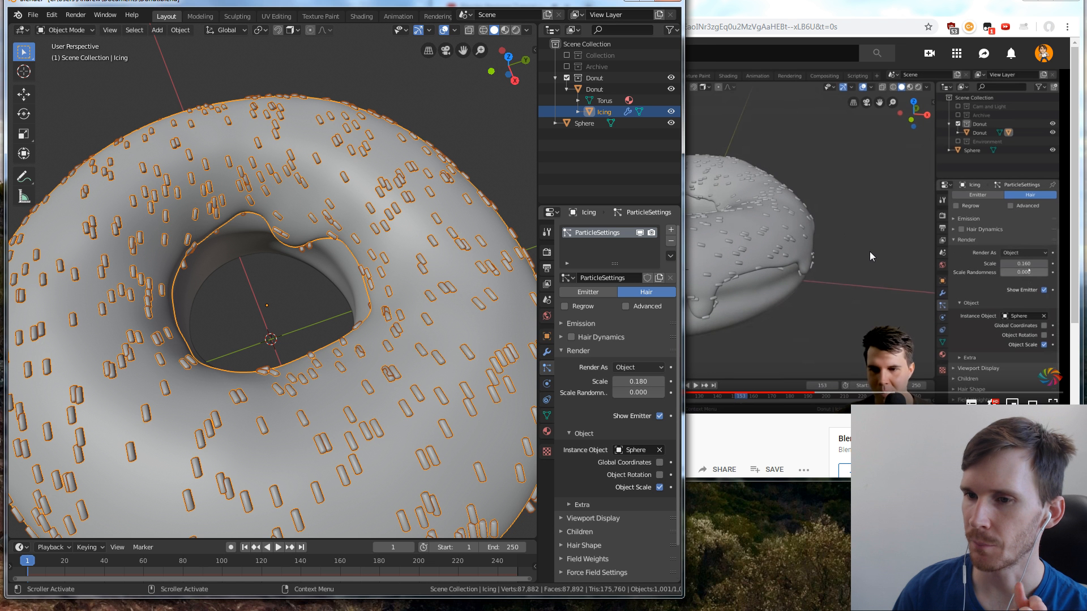
Pause the tutorial in the browser, return to Blender, and set the particles' scale to 0.200 after trying a smaller size
left_click(867, 244)
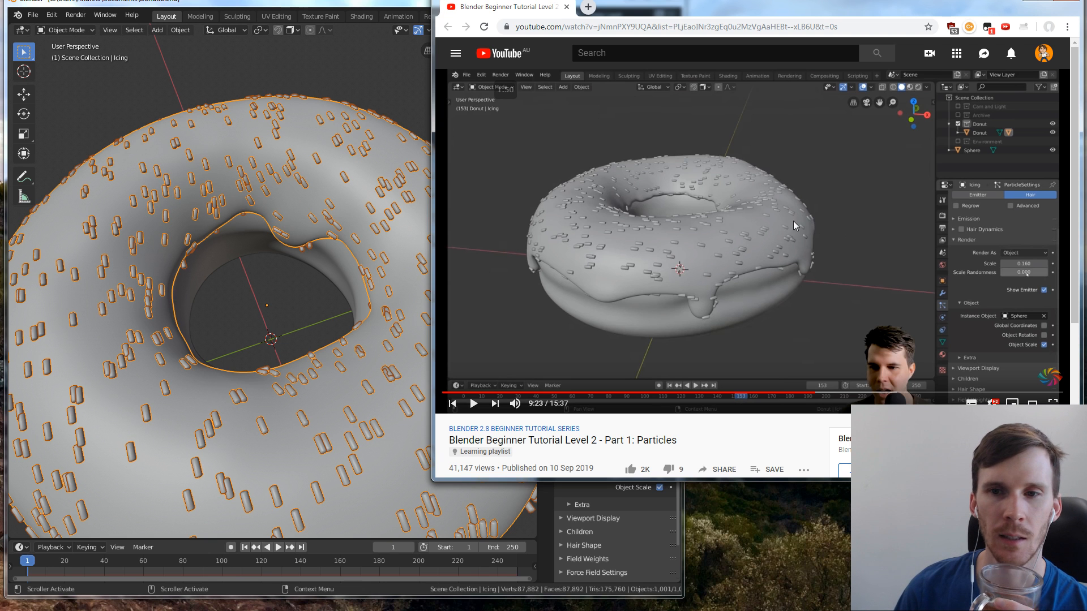
left_click(342, 2)
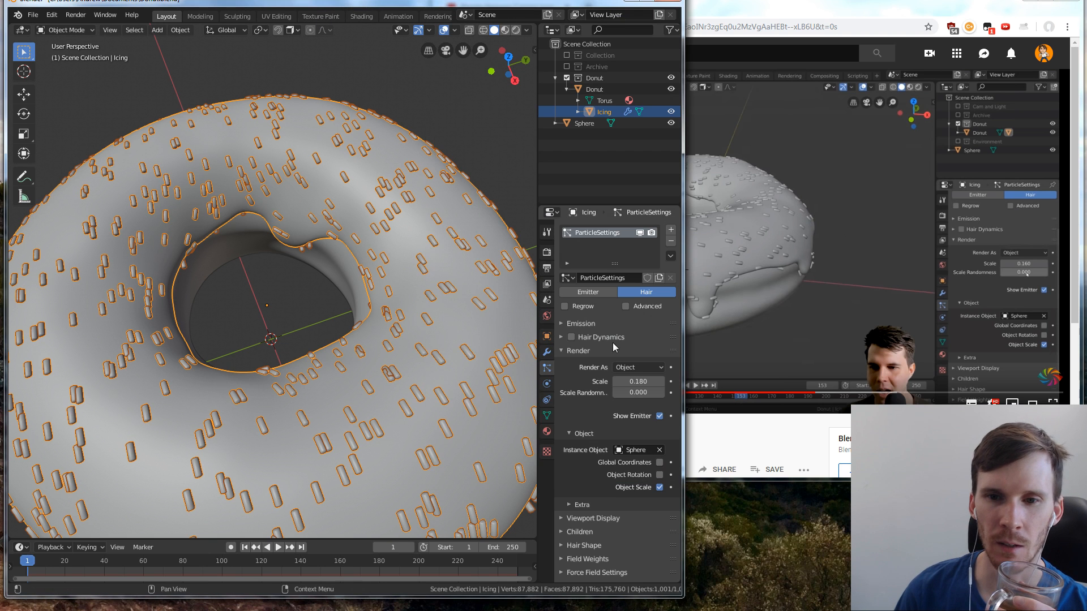
scroll(422, 312, "down", 5)
middle_click_drag(421, 312, 431, 289)
left_click_drag(639, 382, 616, 381)
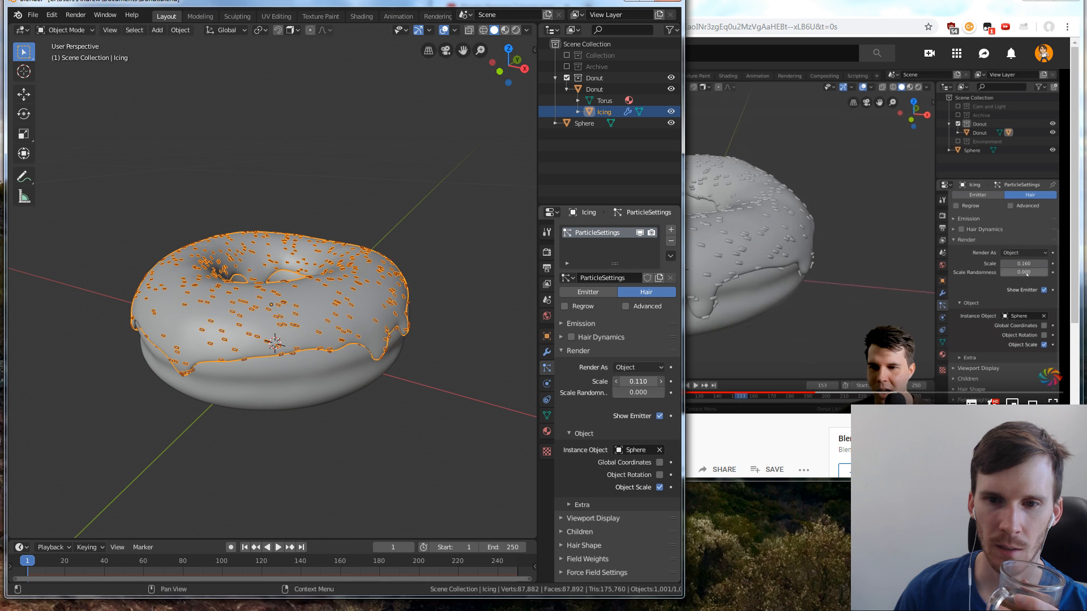
left_click_drag(639, 381, 664, 381)
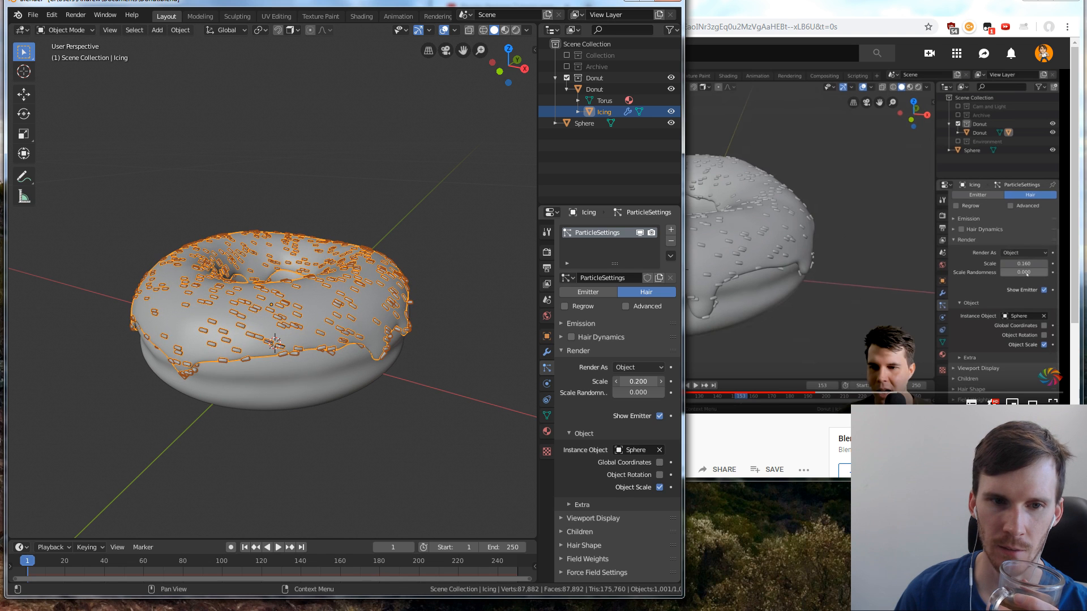
middle_click_drag(430, 318, 407, 341)
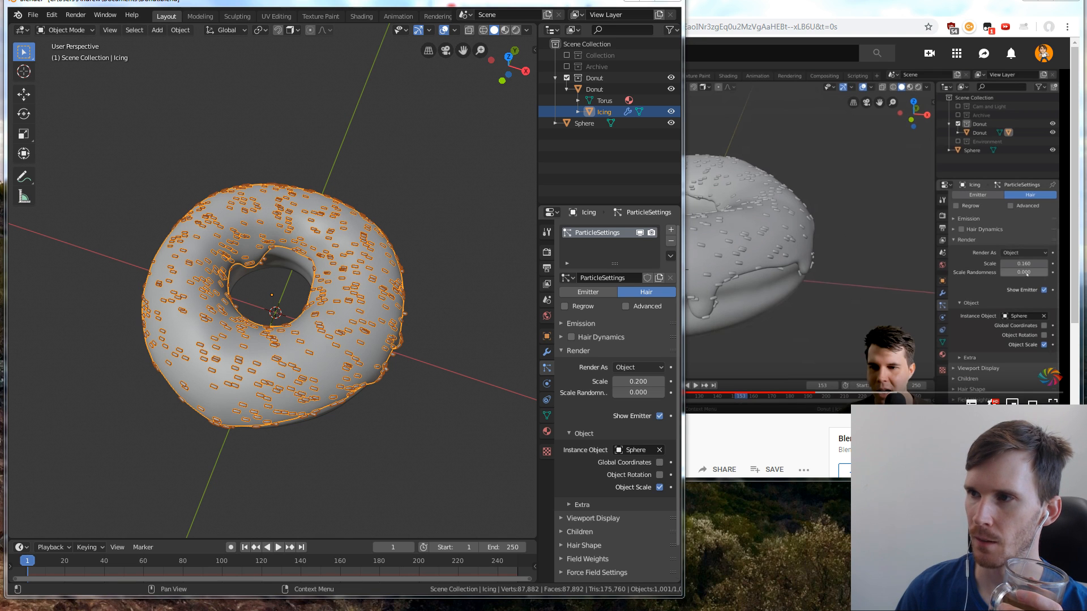
Resume the tutorial in the browser, switch to Blender, set the particles' Scale Randomness to about 0.702, and deselect the donut
left_click(822, 287)
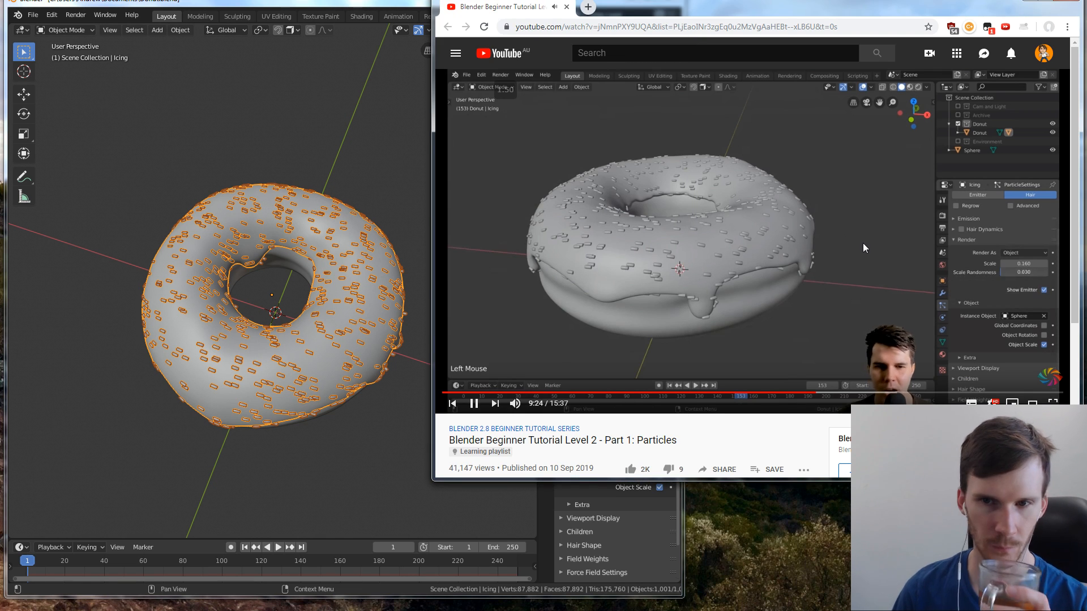
key("alt+Tab")
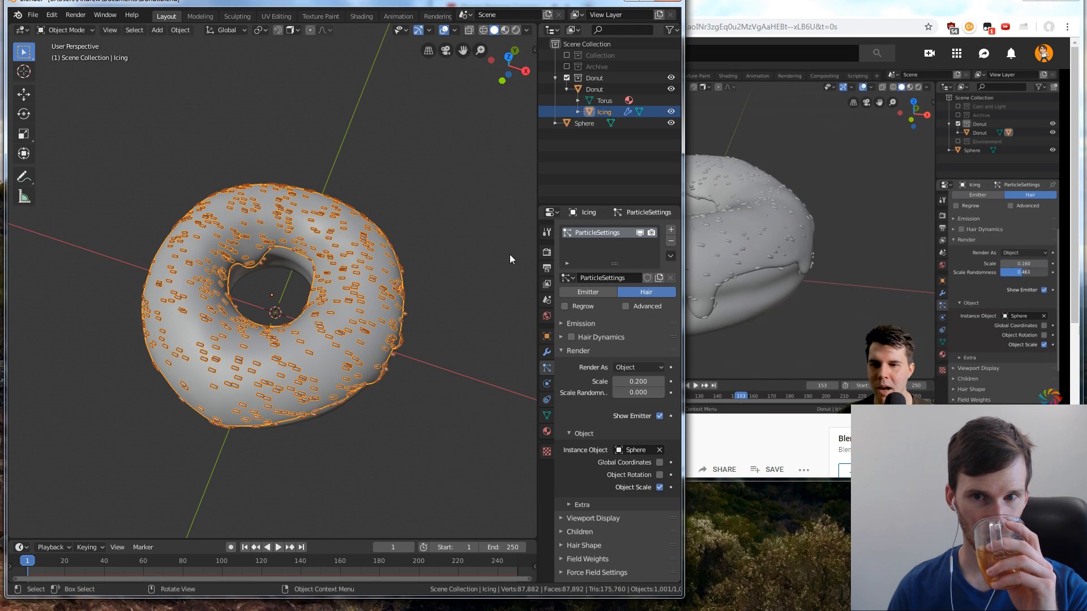
left_click_drag(638, 394, 694, 394)
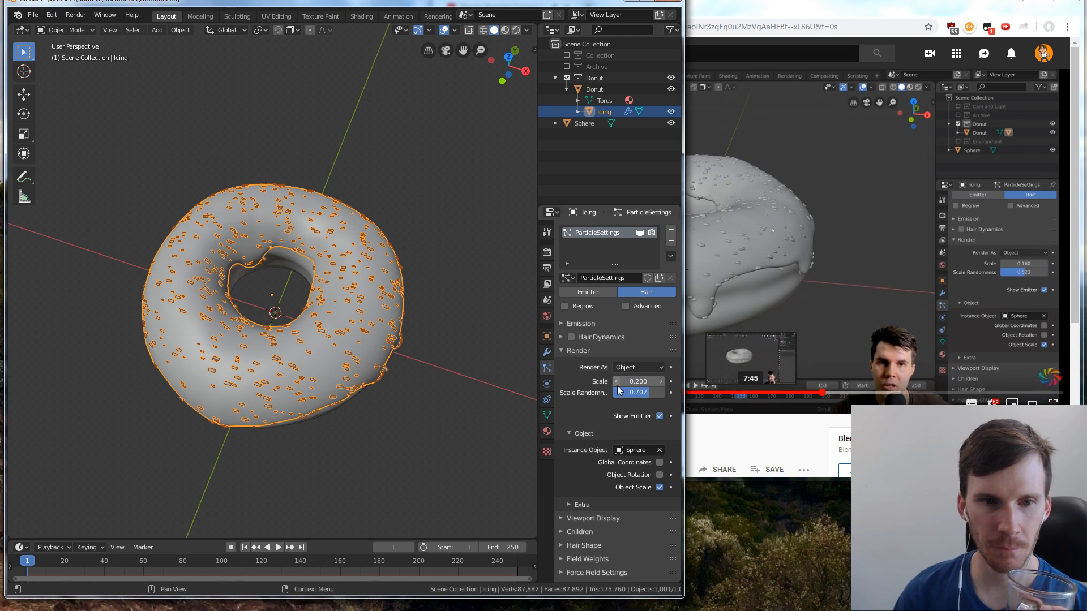
left_click(518, 382)
scroll(385, 311, "up", 3)
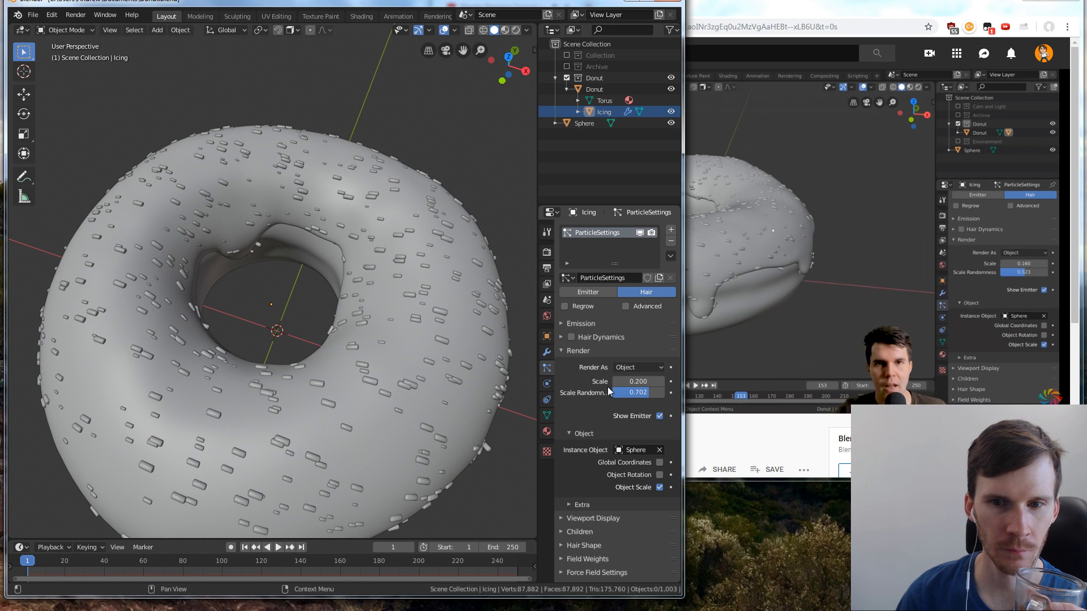
Set the Scale Randomness of the icing's particles to 0
double_click(638, 392)
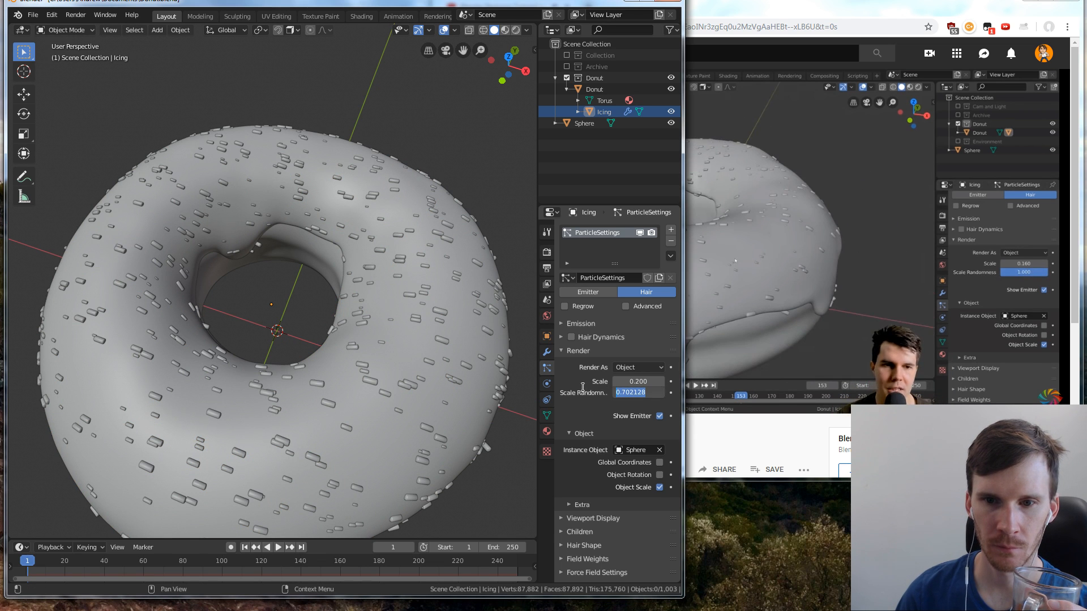
type("0")
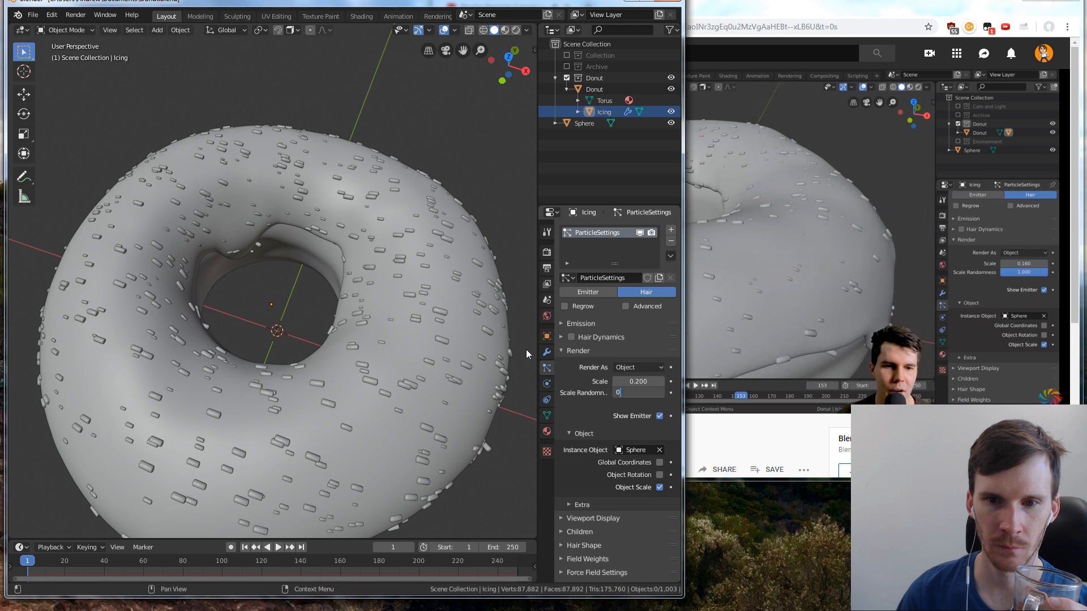
key("Return")
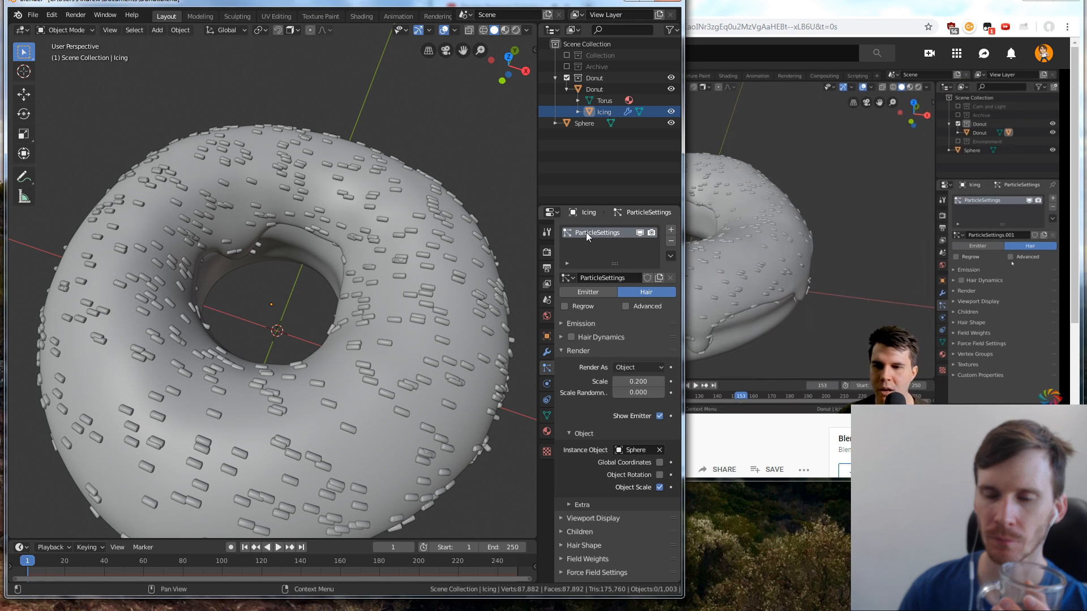
Enable the particle system's Advanced settings, turn on Rotation, and set the Orientation Axis to Normal
left_click(646, 306)
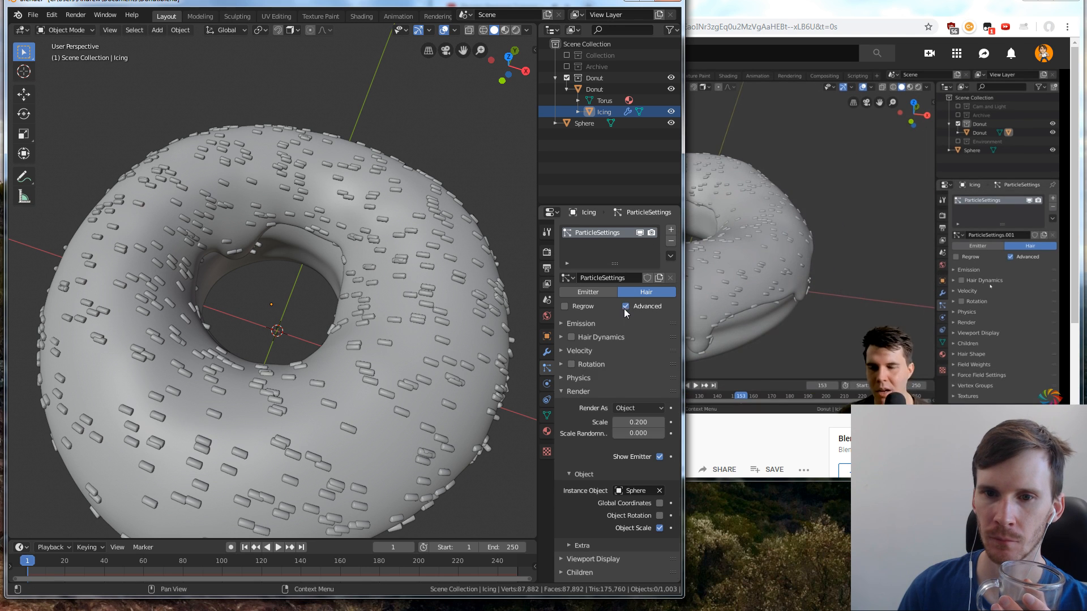
left_click(562, 393)
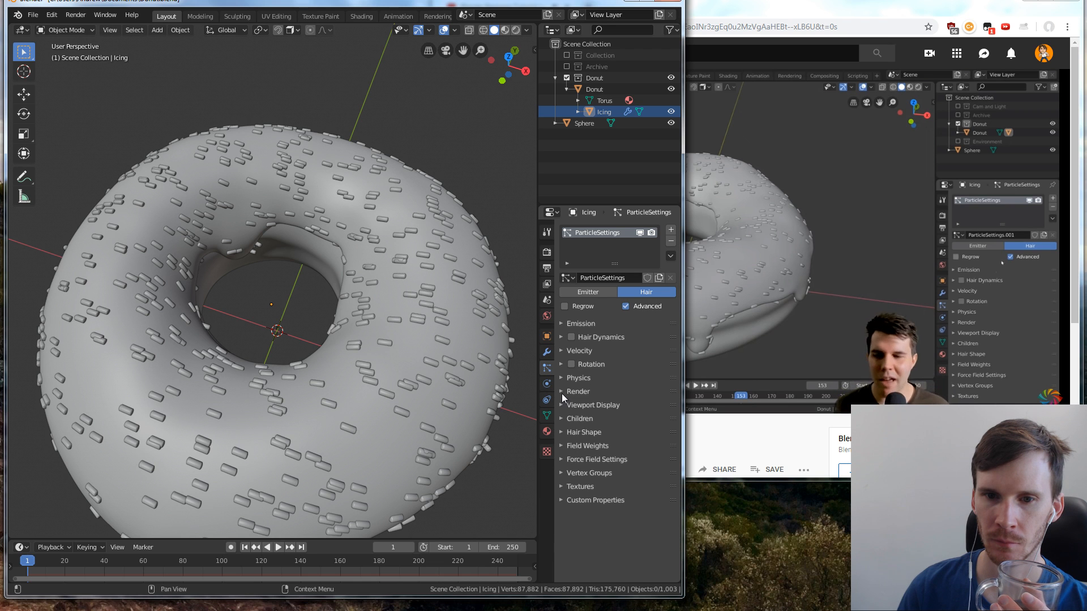
left_click(562, 364)
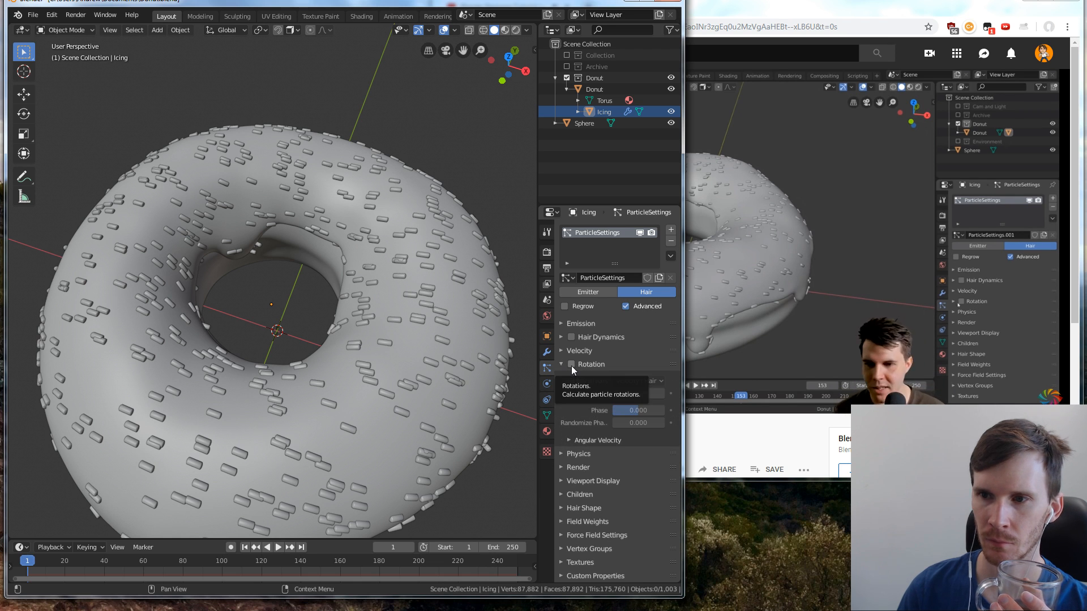
left_click(572, 366)
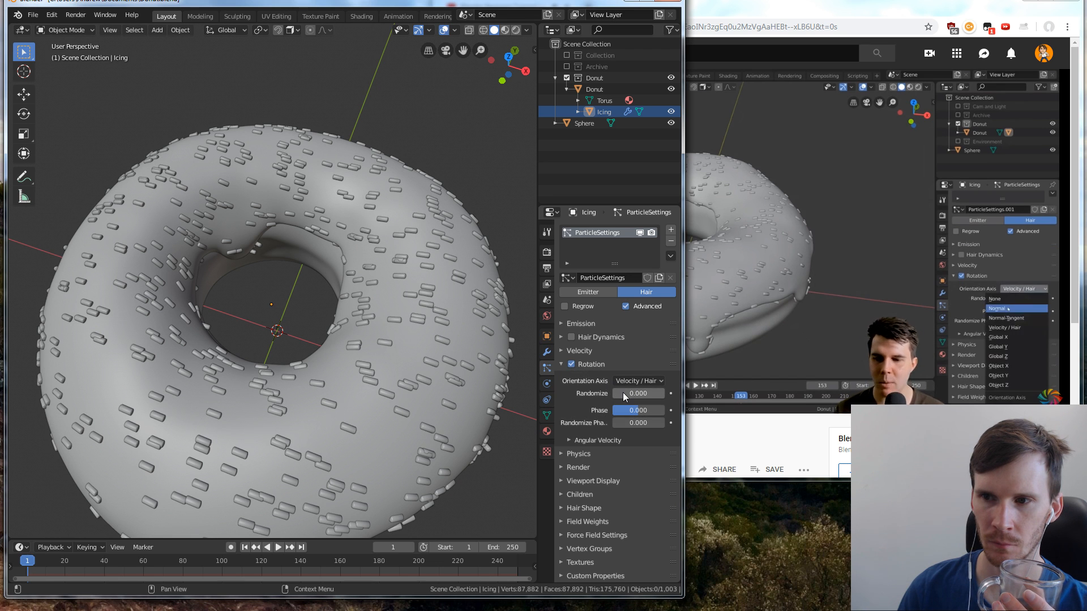
left_click(638, 381)
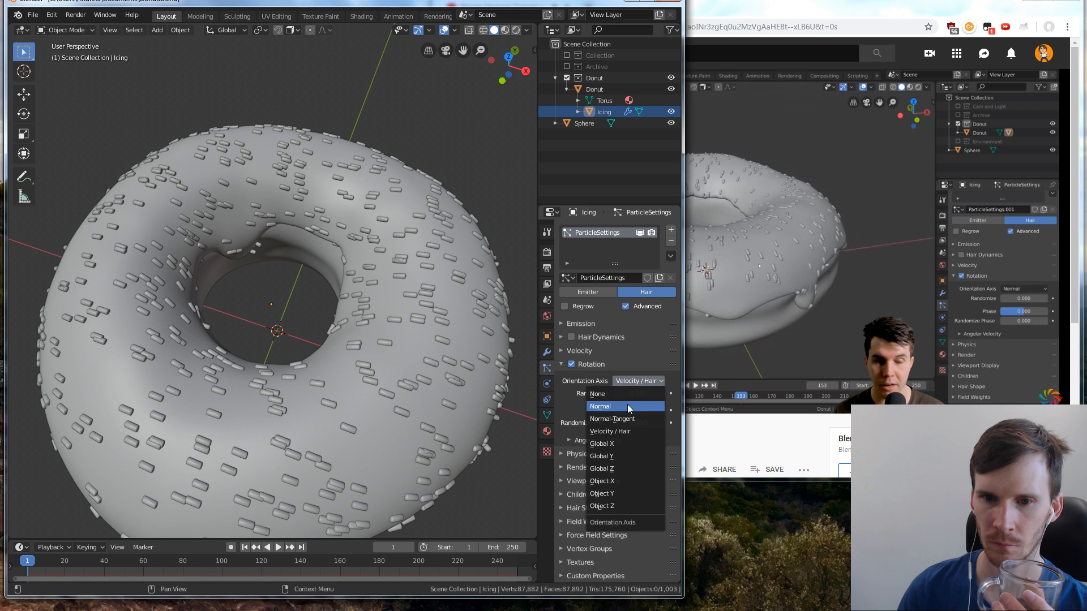
left_click(627, 404)
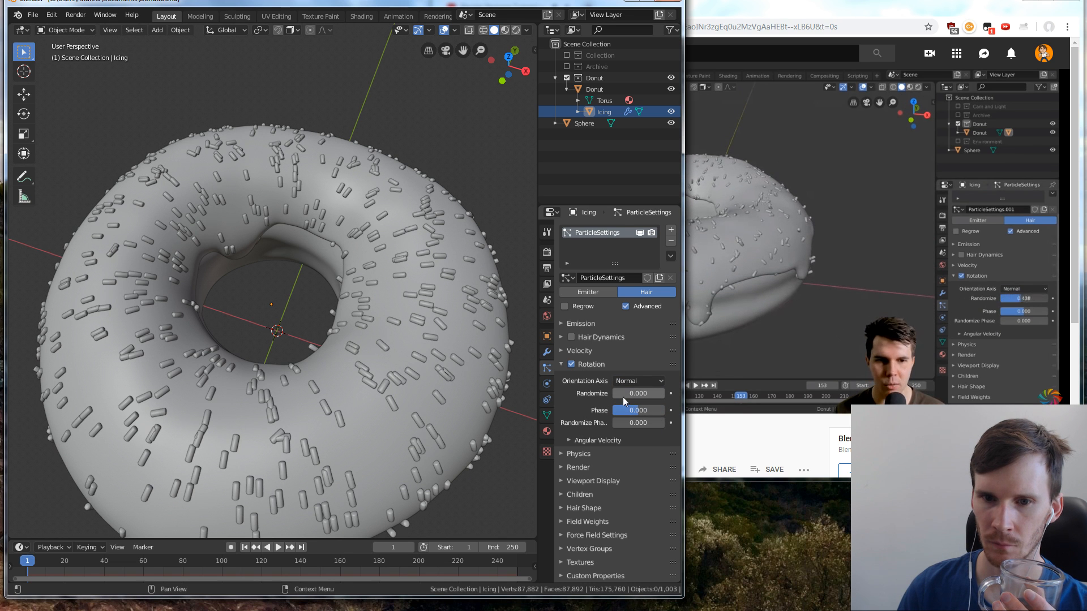
Set the particle rotation's Randomize Phase to 2.000 and Randomize to about 0.074
mouse_move(622, 395)
left_mouse_down()
mouse_move(669, 395)
mouse_move(612, 394)
left_mouse_up()
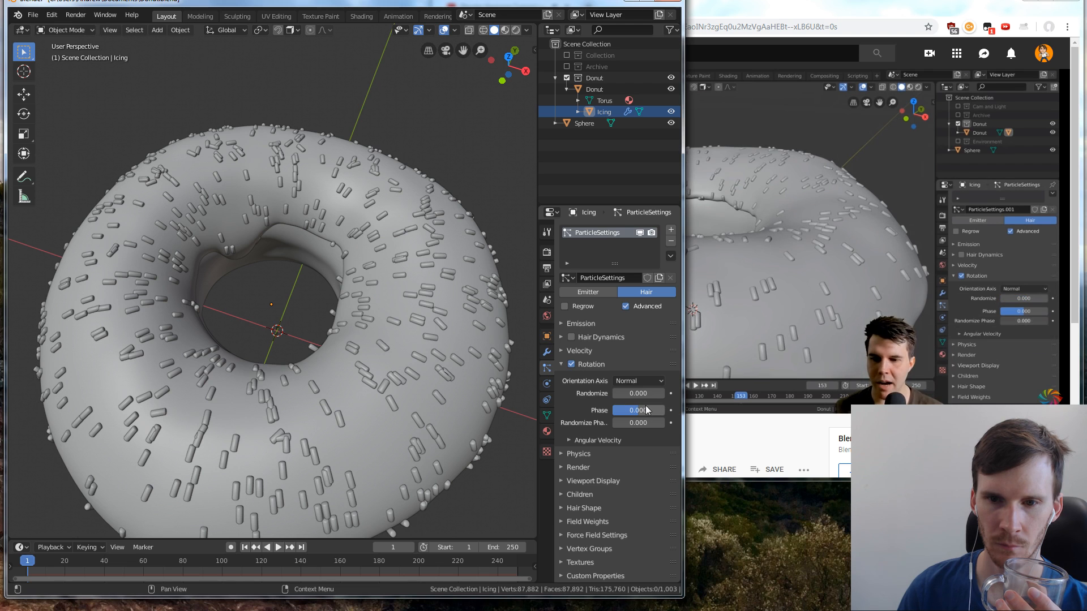
left_click_drag(623, 422, 665, 422)
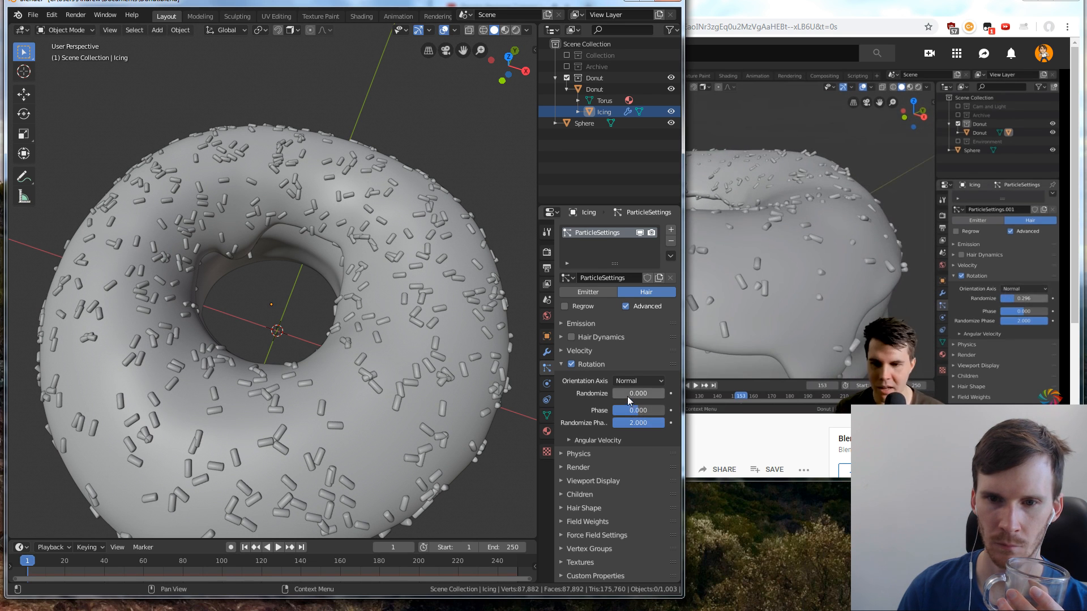
left_click_drag(639, 393, 659, 393)
left_click_drag(638, 393, 608, 394)
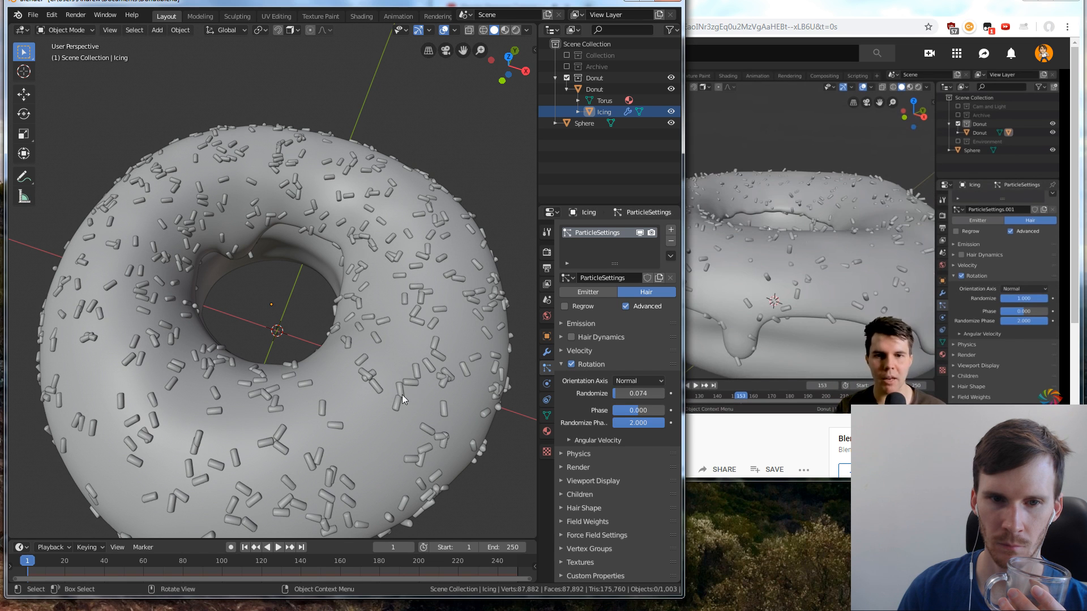
Check the sprinkles from the side of the donut, and hide the Donut base object in the viewport
middle_click_drag(355, 428, 385, 355)
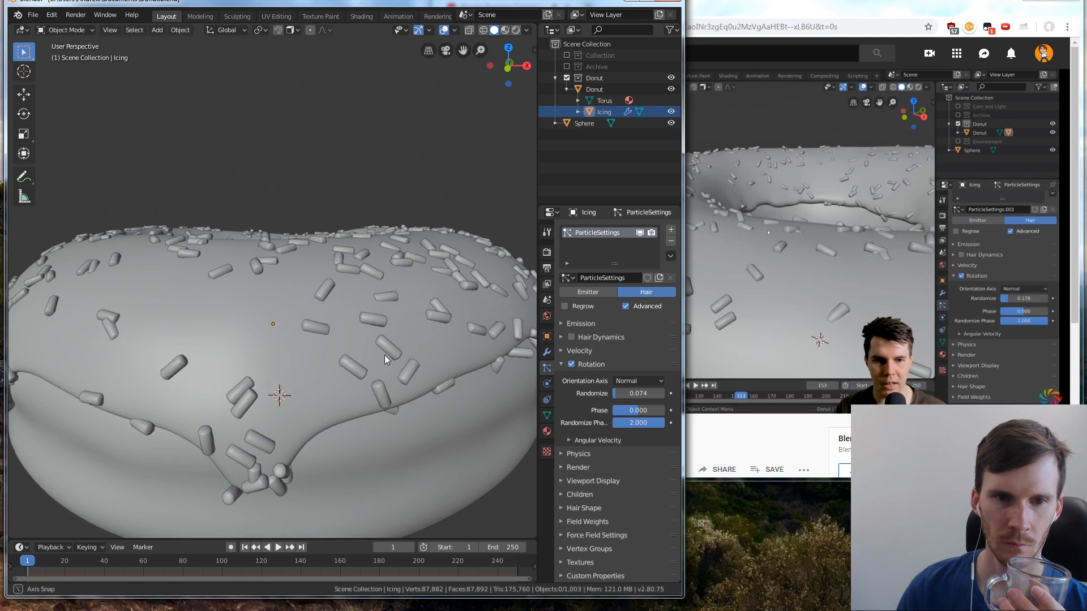
scroll(397, 368, "up", 1)
scroll(405, 361, "down", 1)
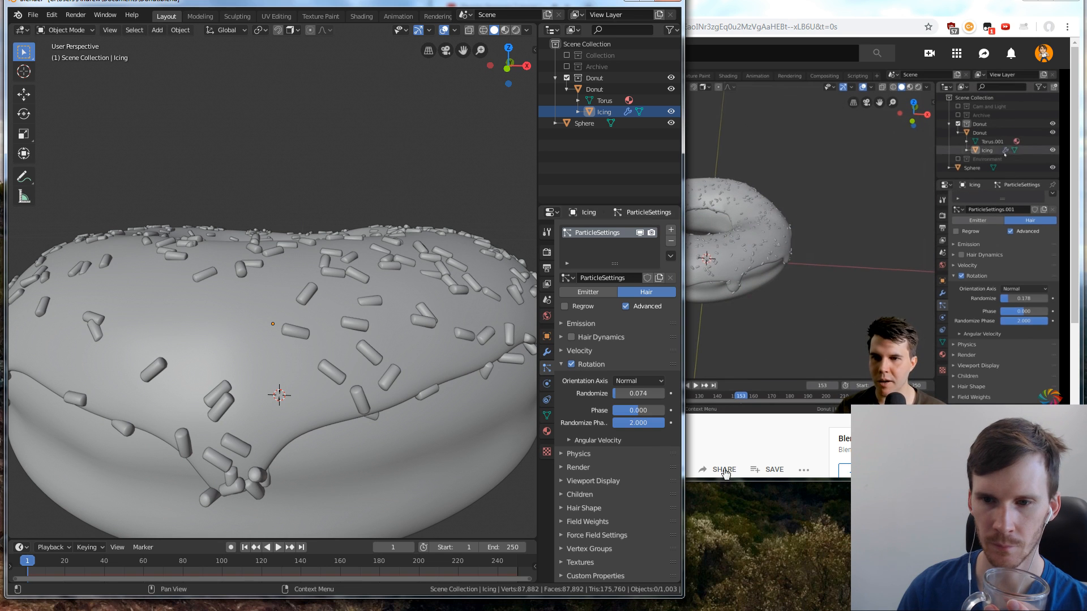
scroll(244, 280, "down", 5)
middle_click_drag(245, 280, 242, 261)
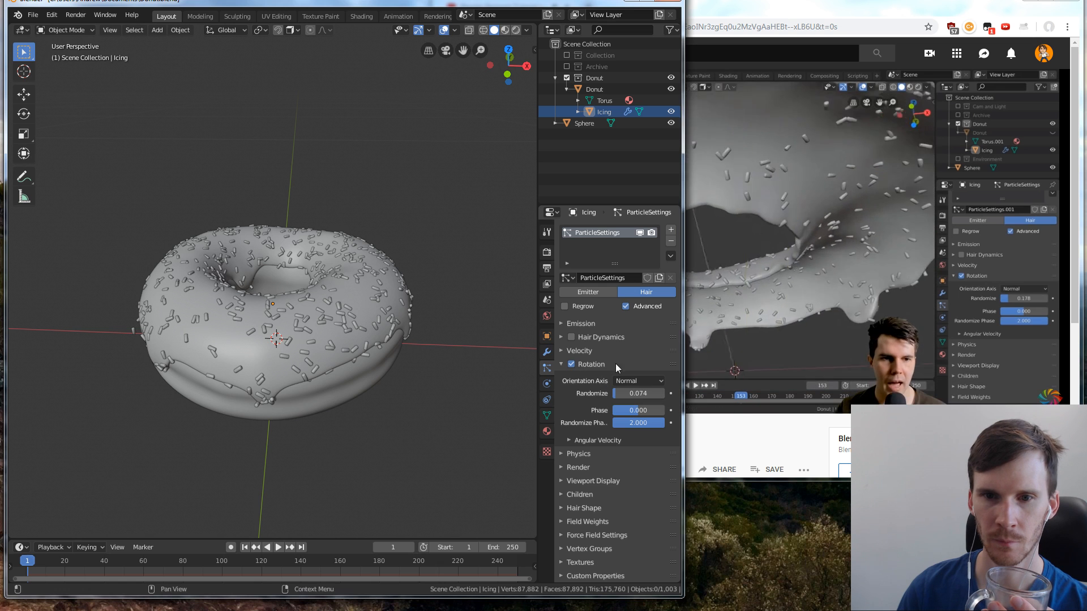
left_click(671, 89)
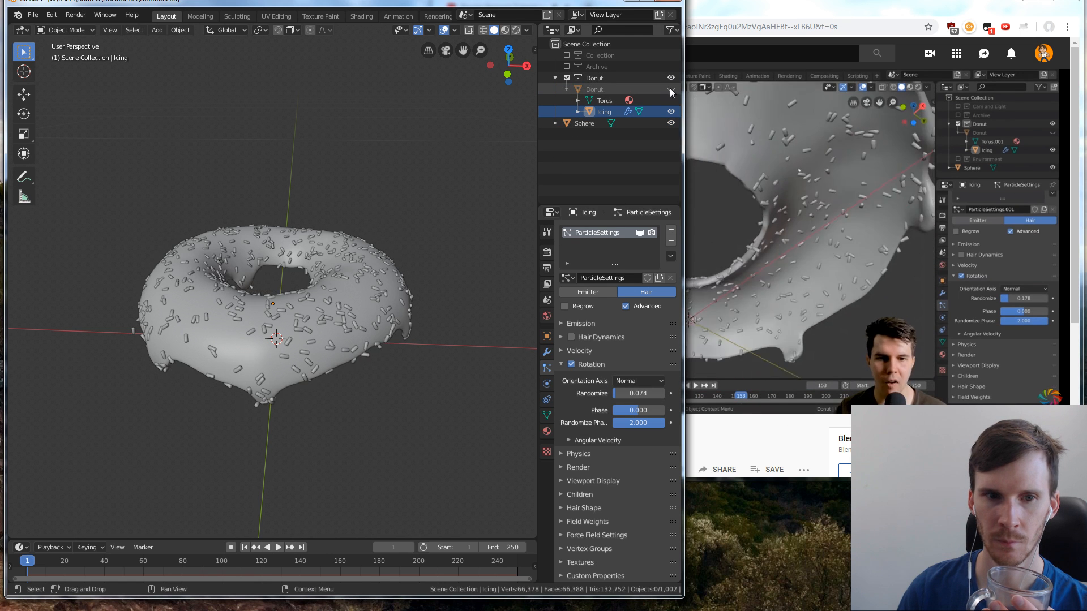
Inspect the sprinkles on the underside and inner surface of the icing, glancing at the browser tutorial in between
middle_click_drag(187, 447, 235, 361)
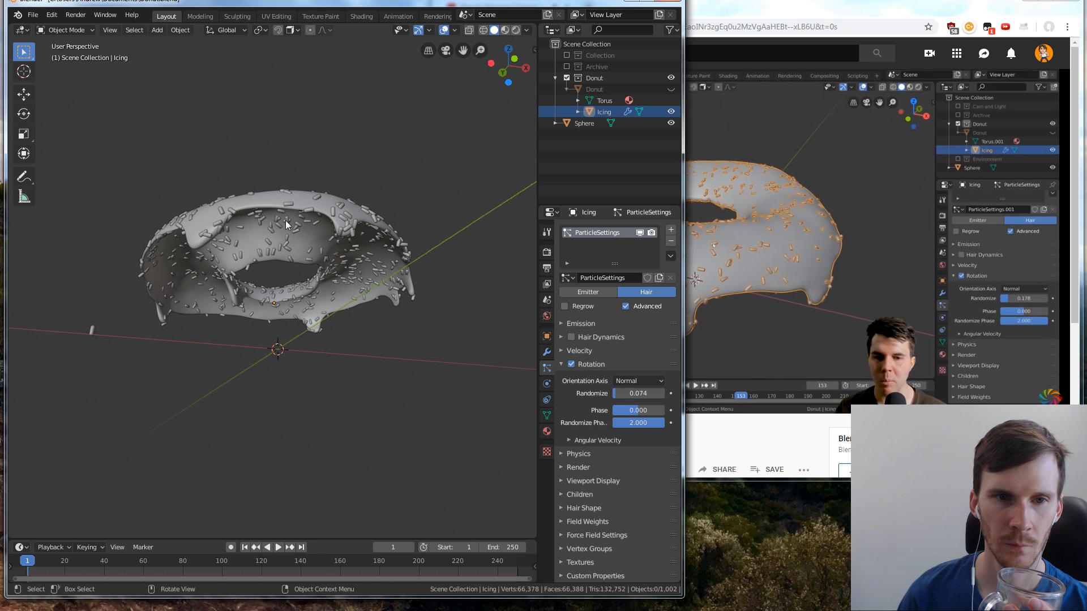
middle_click_drag(286, 220, 228, 205)
scroll(294, 214, "up", 4)
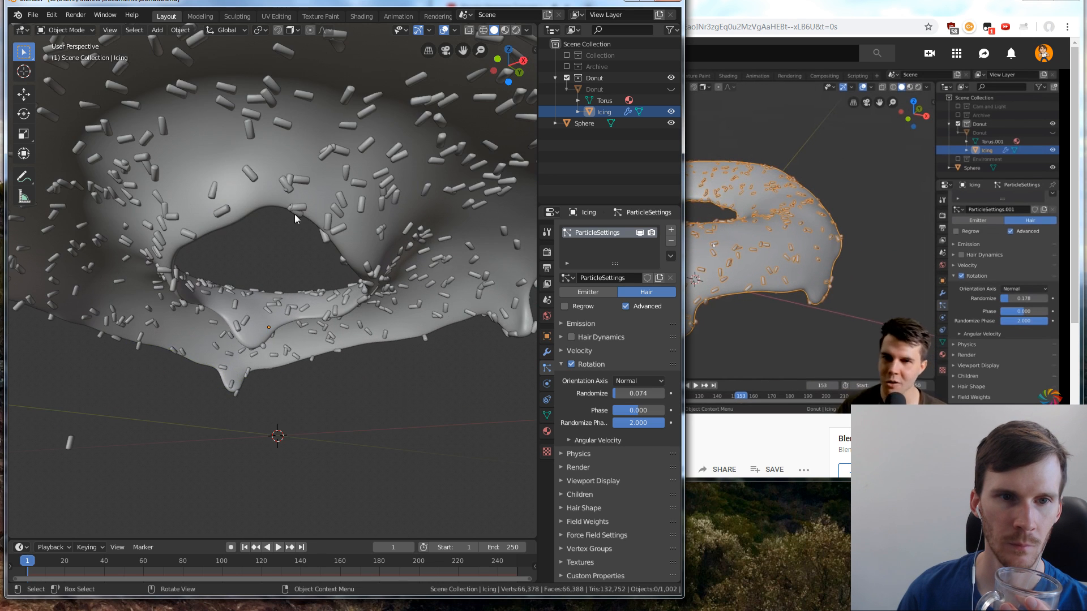
scroll(329, 215, "down", 1)
mouse_move(358, 215)
middle_mouse_down()
mouse_move(342, 256)
mouse_move(347, 234)
middle_mouse_up()
left_click(820, 2)
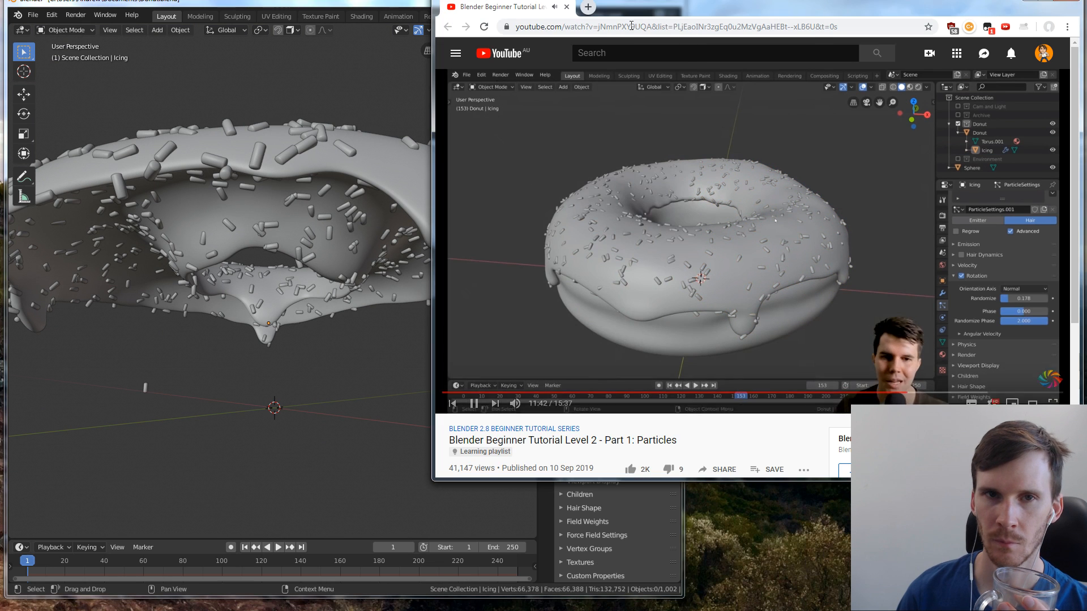
left_click(323, 2)
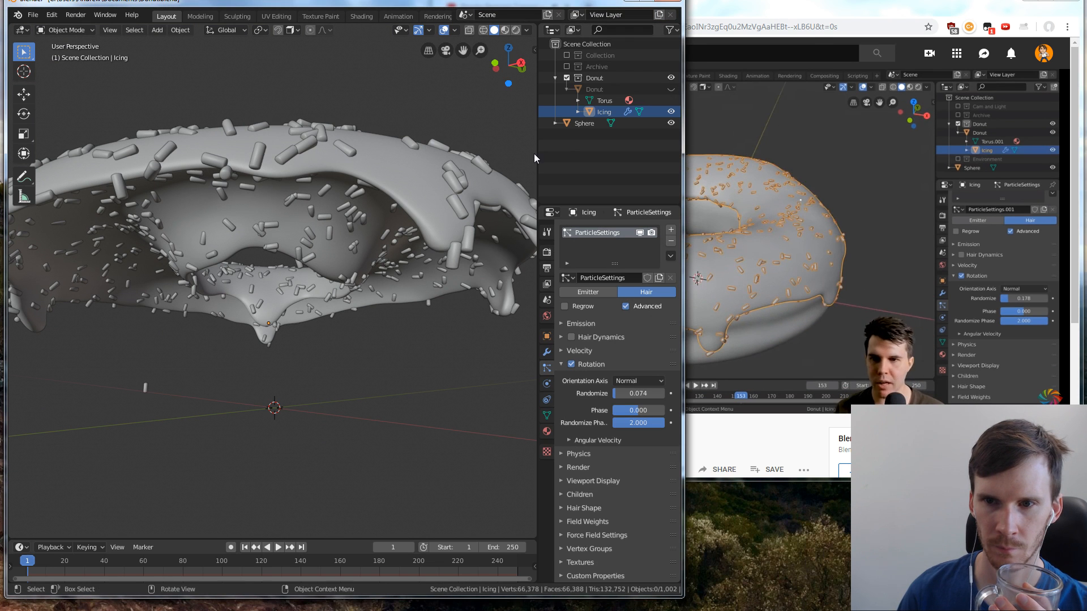
middle_click_drag(450, 179, 385, 216)
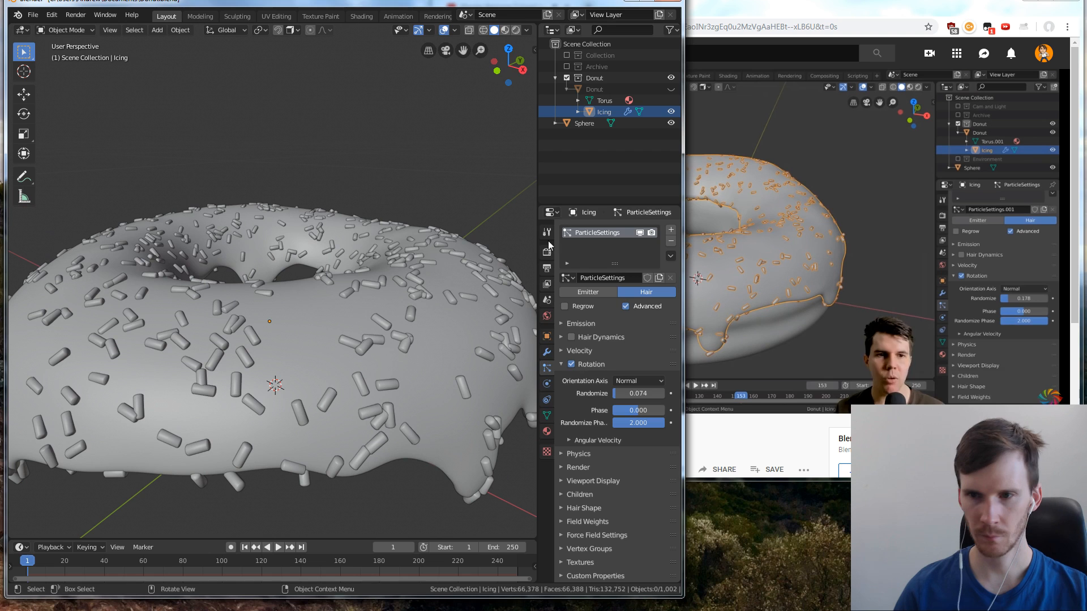
Pause the tutorial in the browser, return to Blender, and select the icing
left_click(849, 409)
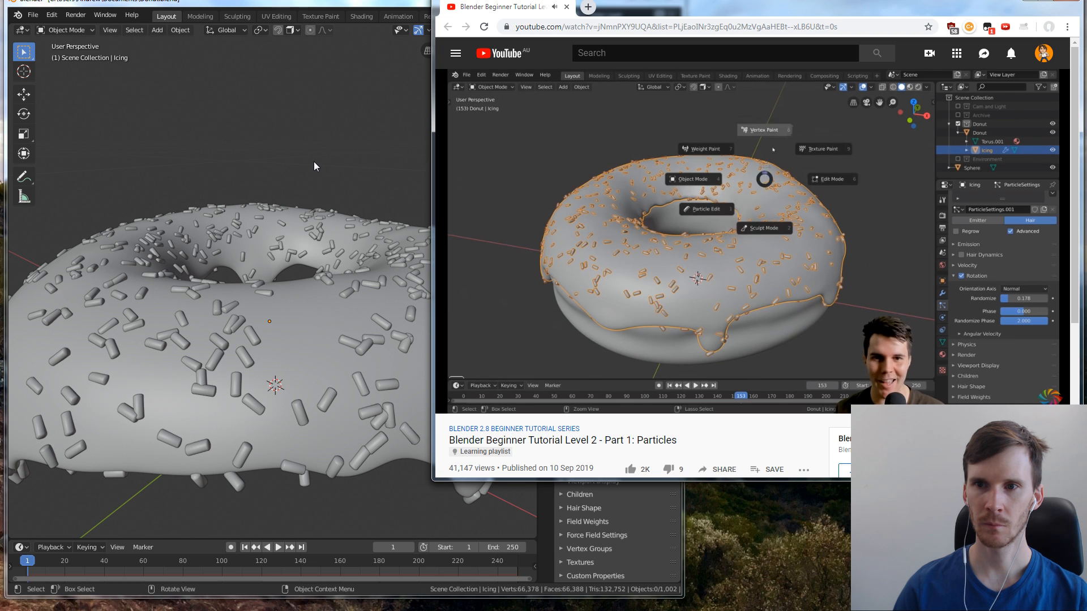
middle_click_drag(316, 163, 346, 226)
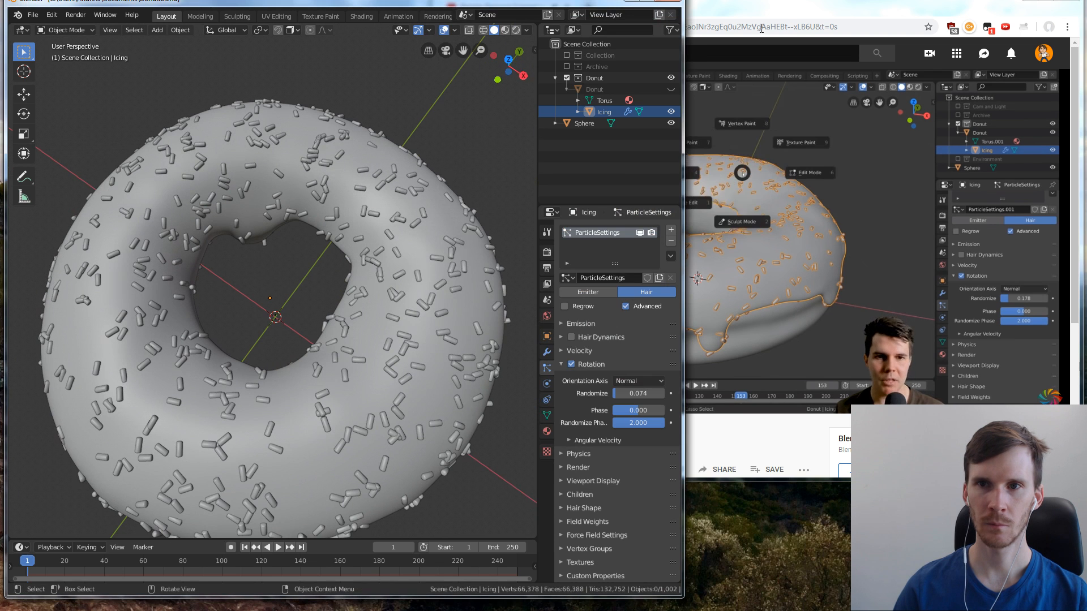
left_click(761, 29)
left_click(752, 210)
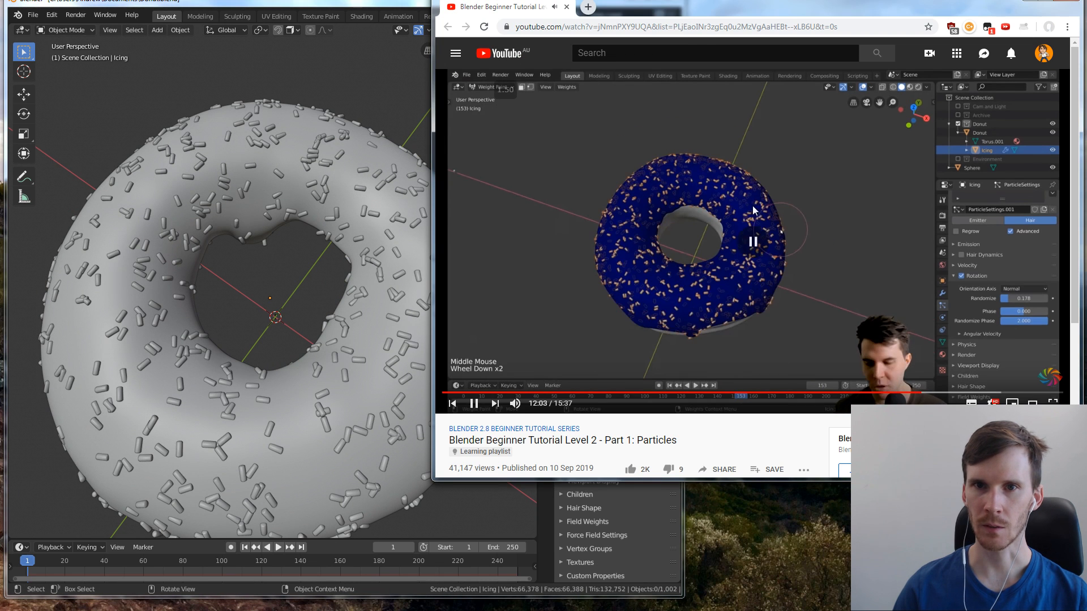
left_click(315, 134)
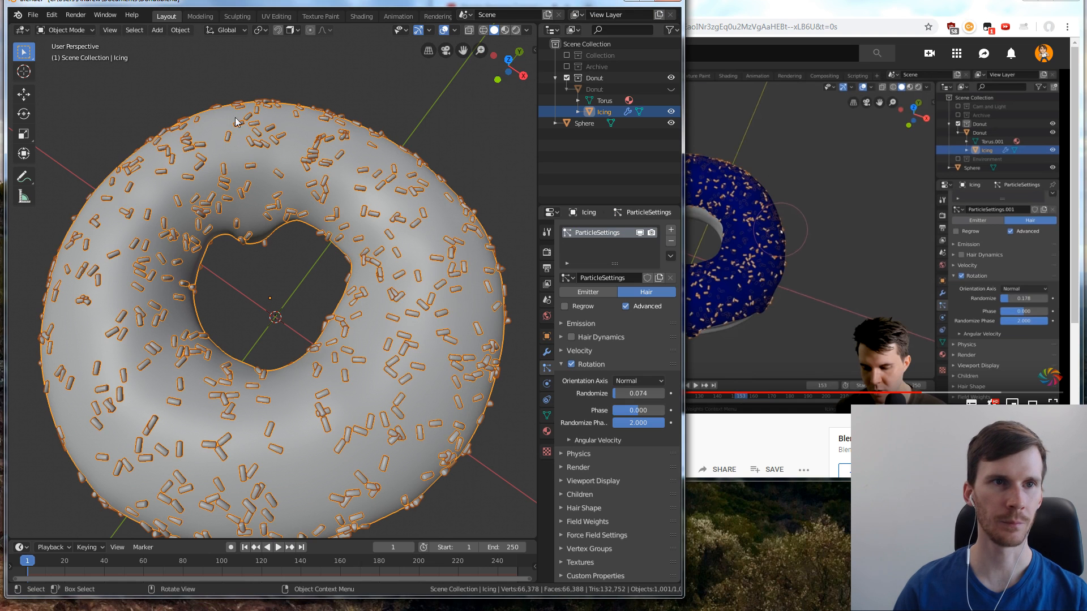
left_click(59, 18)
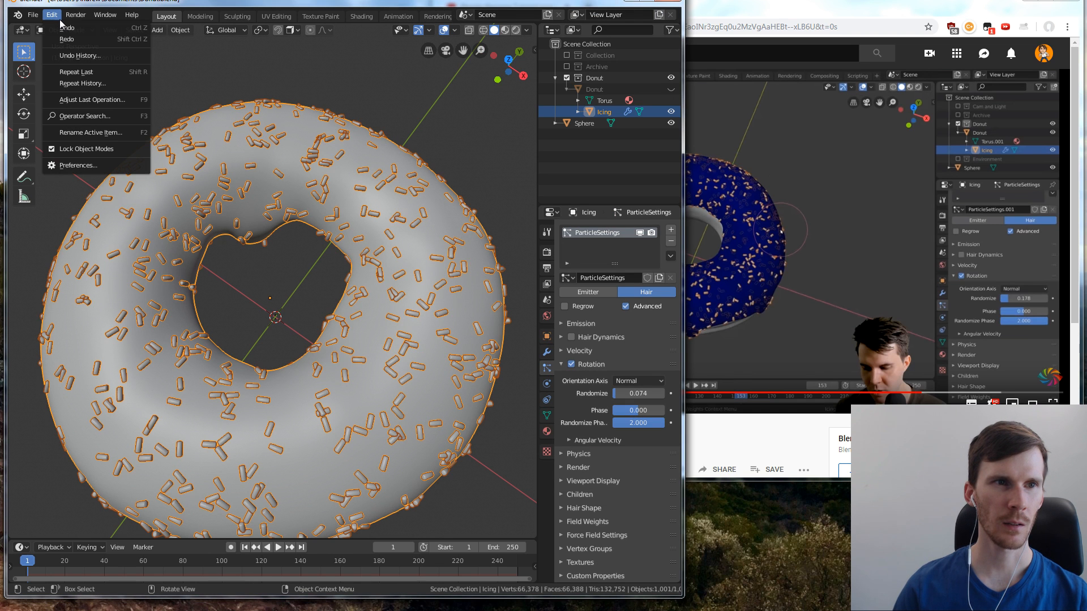
Rewind the tutorial in the browser by about a minute, replay that part at double speed, and pause it
left_click(740, 409)
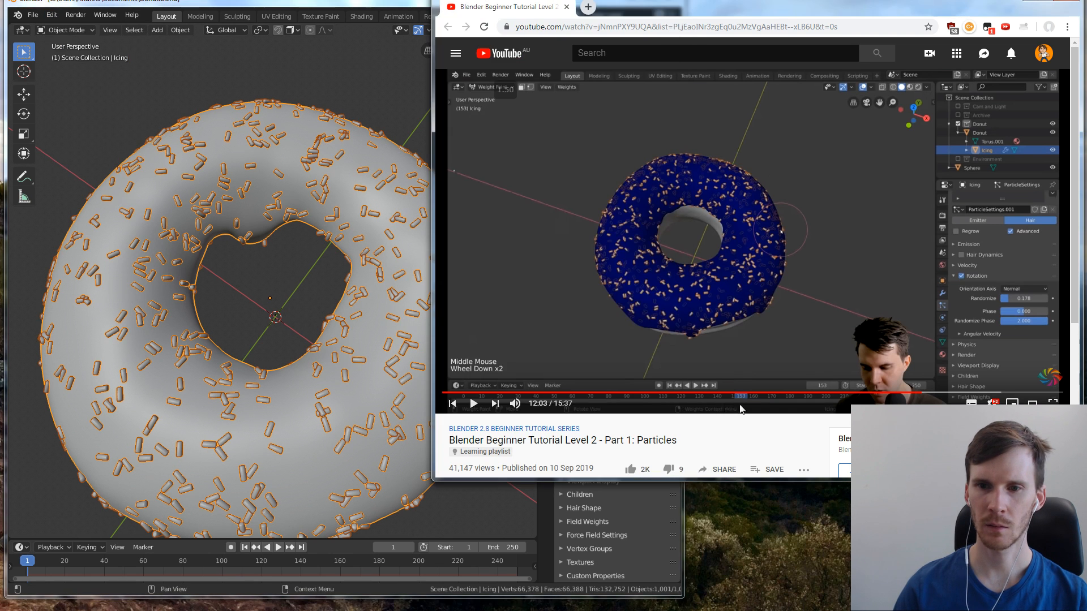
key("Left")
key("Left")
key("Left")
key("Left")
key("Left")
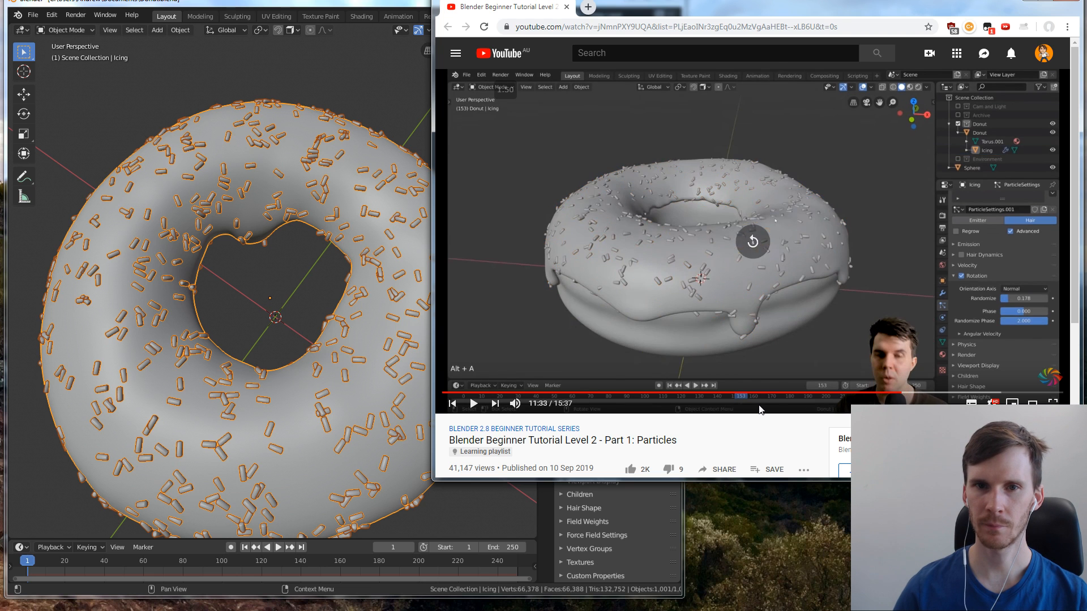
key("Left")
key("Left")
key("Left")
key("Left")
key("space")
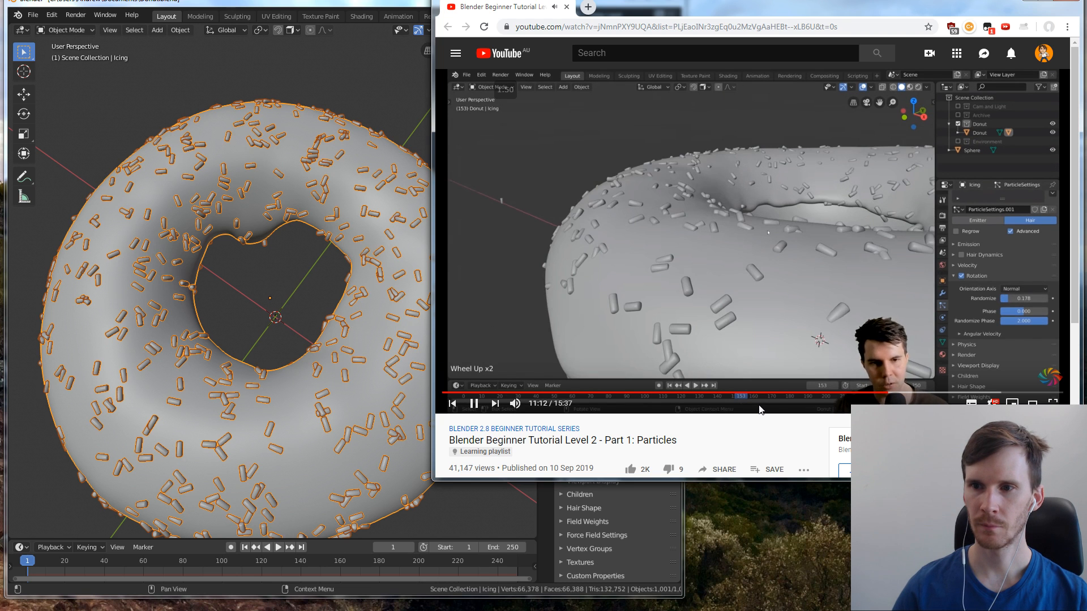
key("shift+period")
key("shift+period")
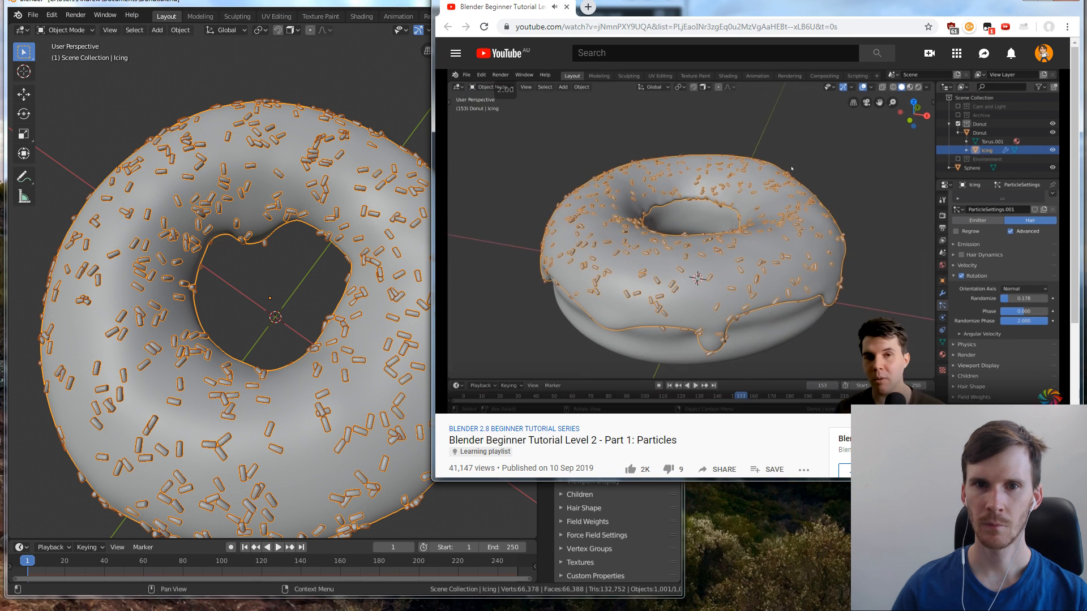
left_click(760, 407)
Return to Blender and switch the icing to Weight Paint mode
left_click(191, 146)
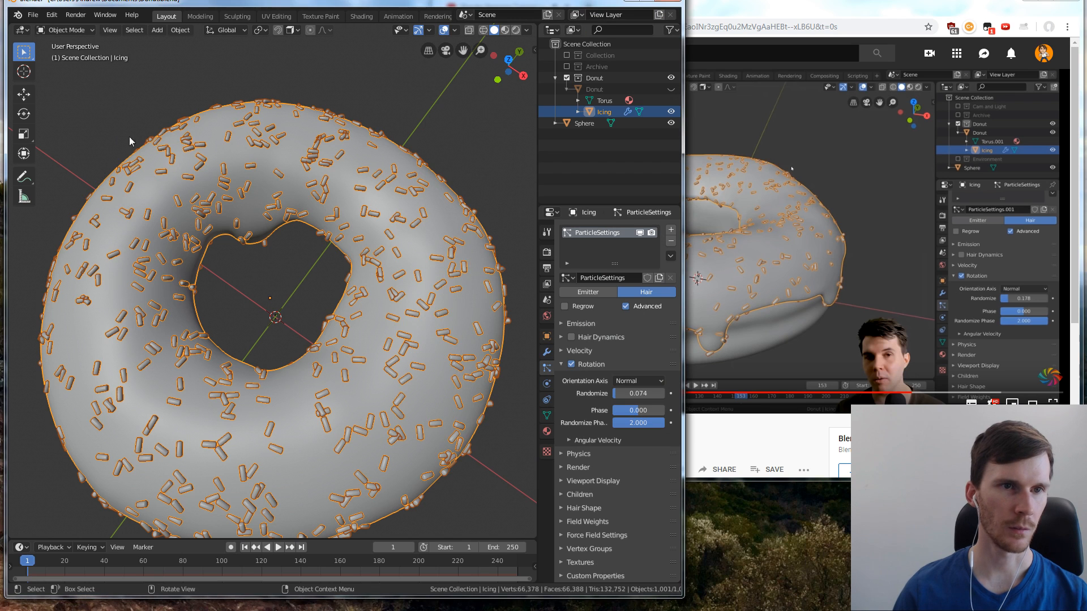
left_click(130, 137)
left_click(178, 161)
left_click(78, 33)
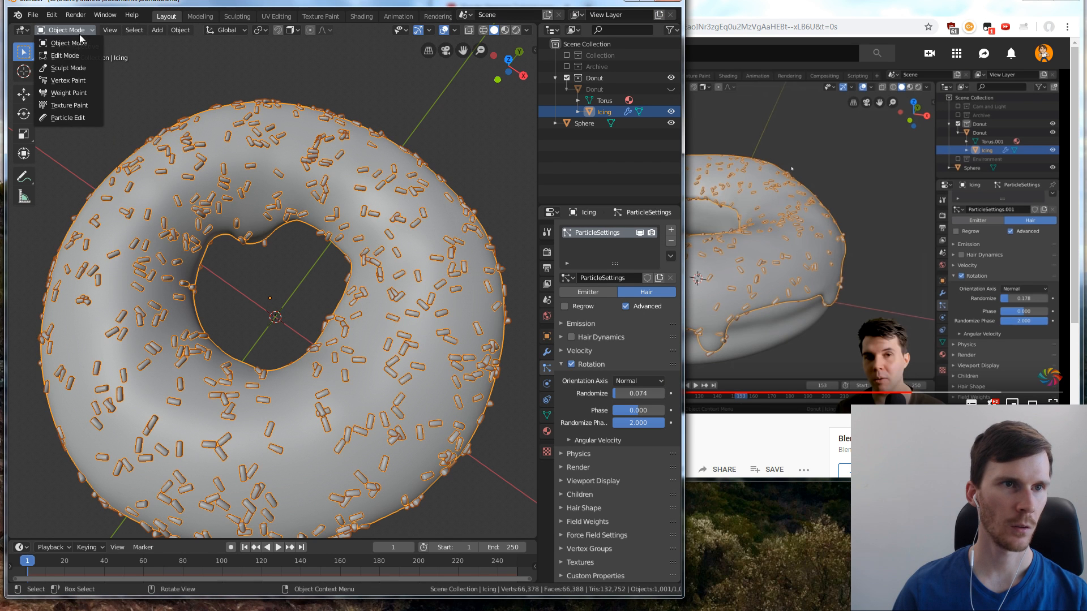
left_click(68, 93)
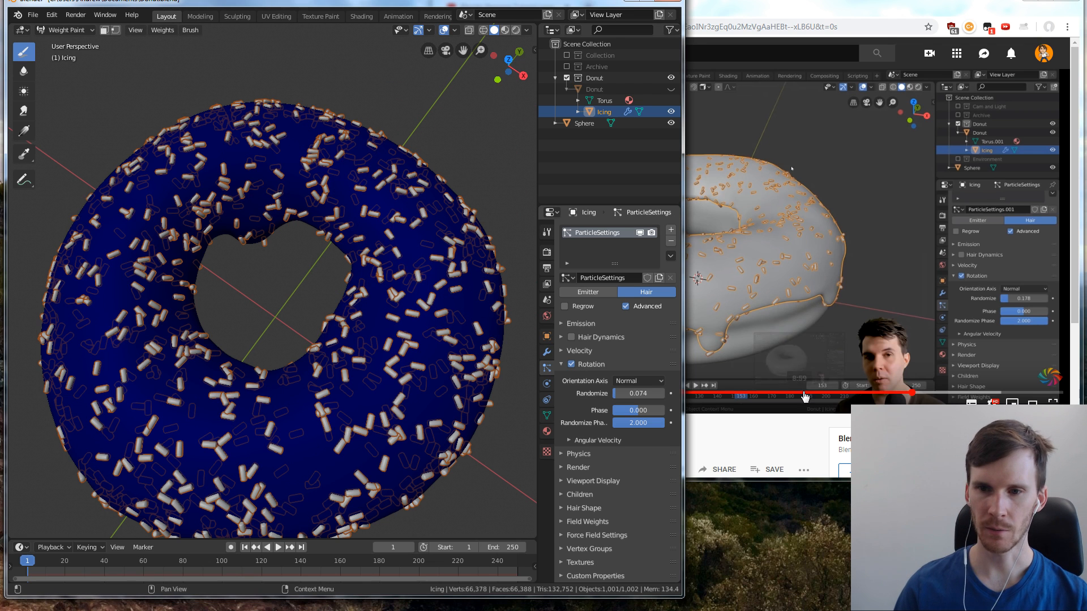
Resume the tutorial in the browser, return to Blender, and view the icing straight from the top
left_click(801, 321)
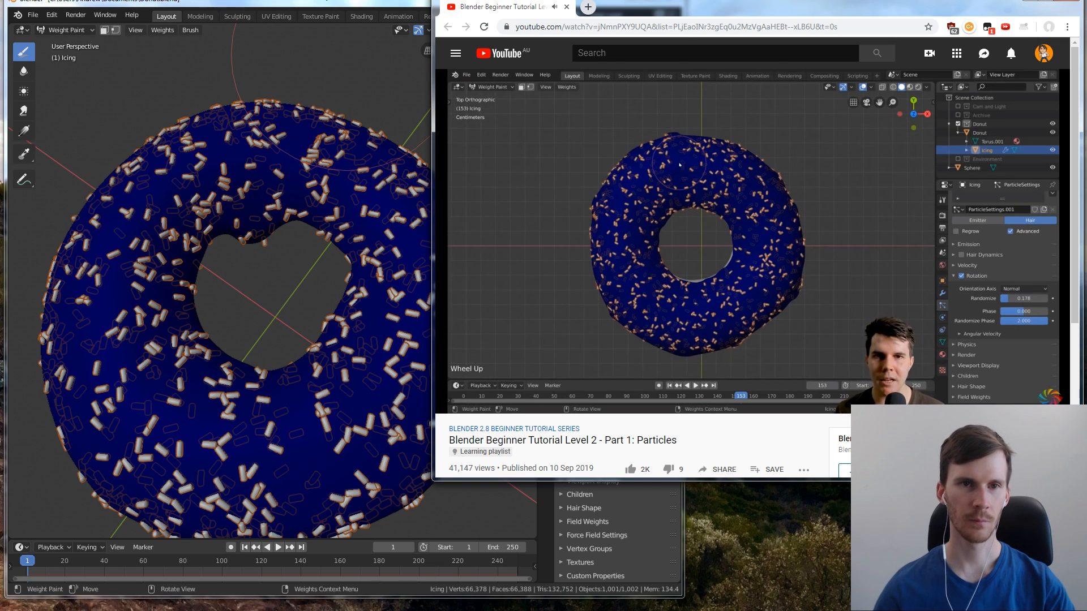
left_click(325, 1)
middle_click_drag(343, 140, 343, 163)
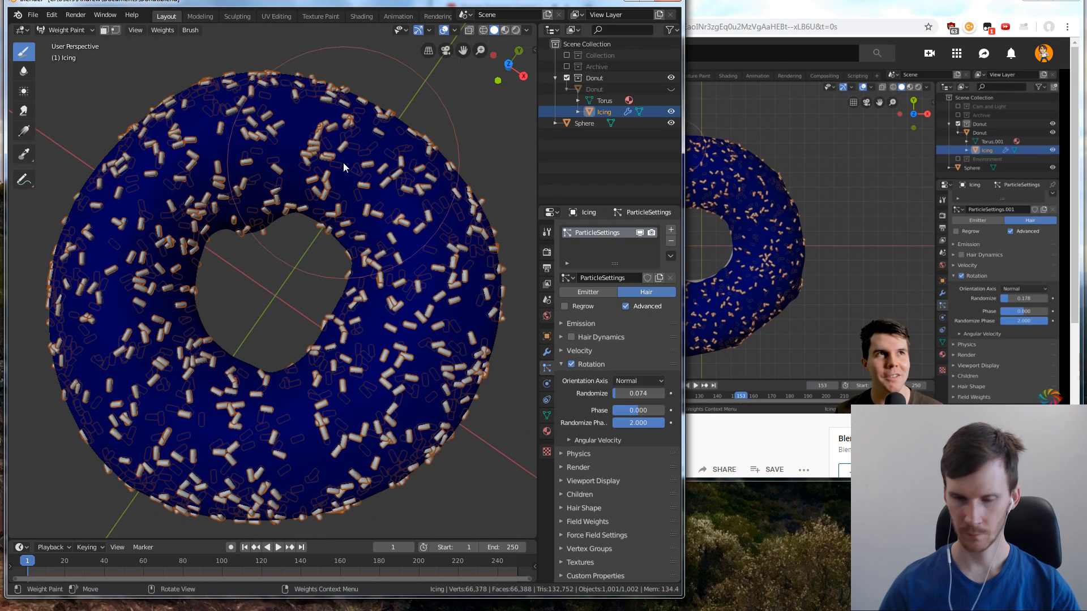
key("KP_7")
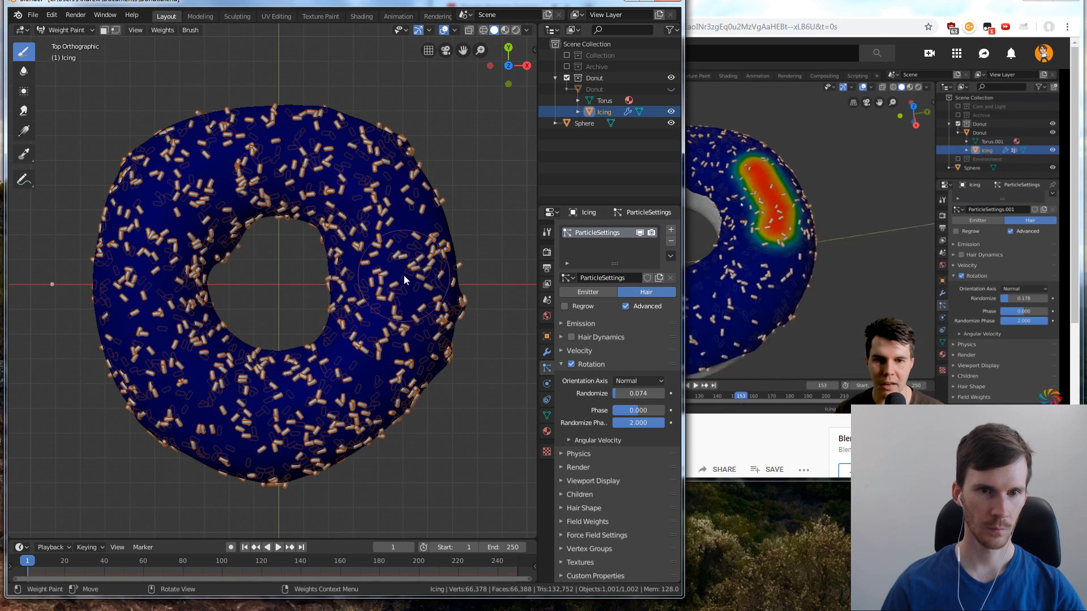
Try a short weight paint stroke on the icing's top, undo it, and enlarge the brush
left_click_drag(390, 261, 363, 199)
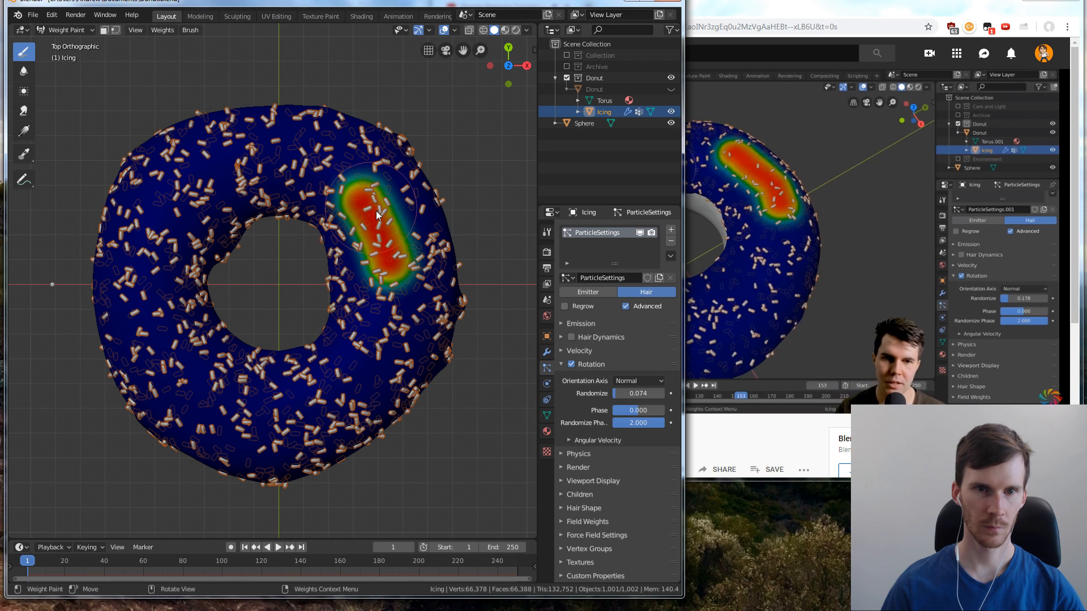
key("ctrl+z")
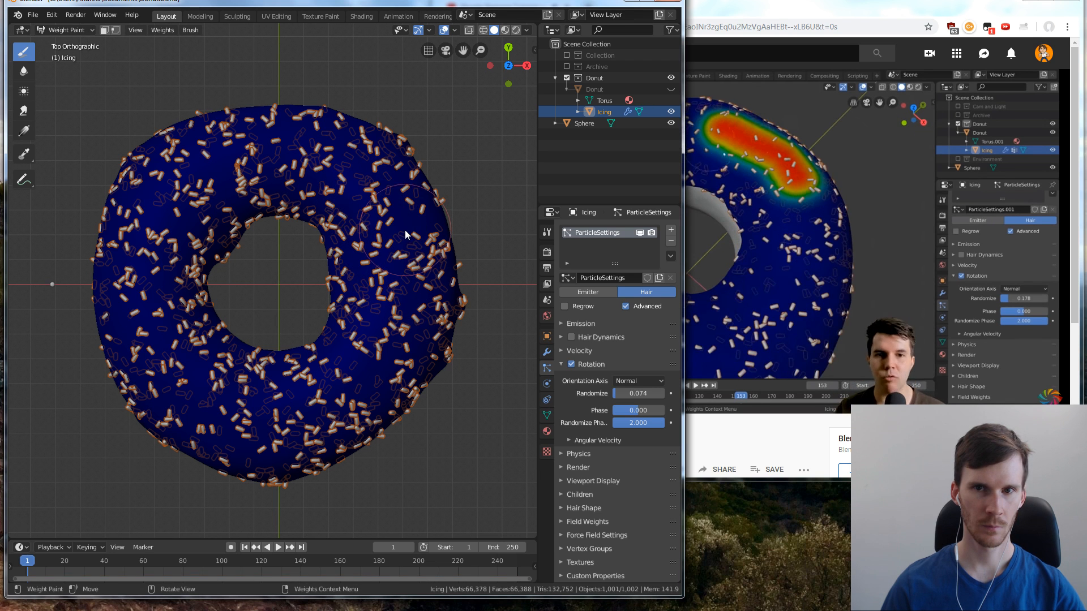
key("f")
left_click(400, 225)
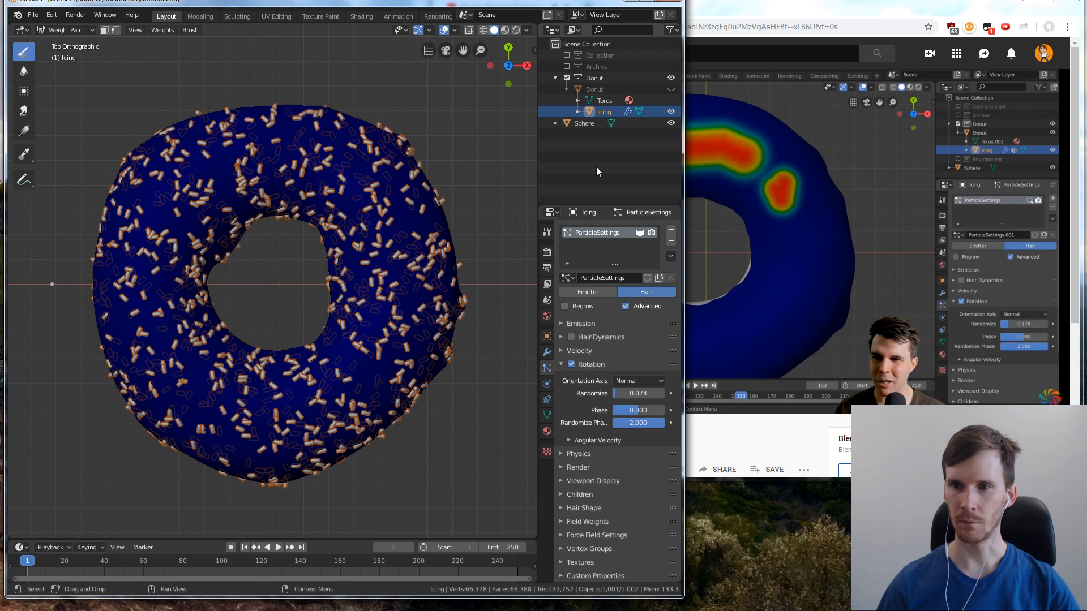
Hide the sprinkles in the viewport and weight paint a full ring over the icing's top, leaving the hole and outer edge unpainted
left_click(640, 233)
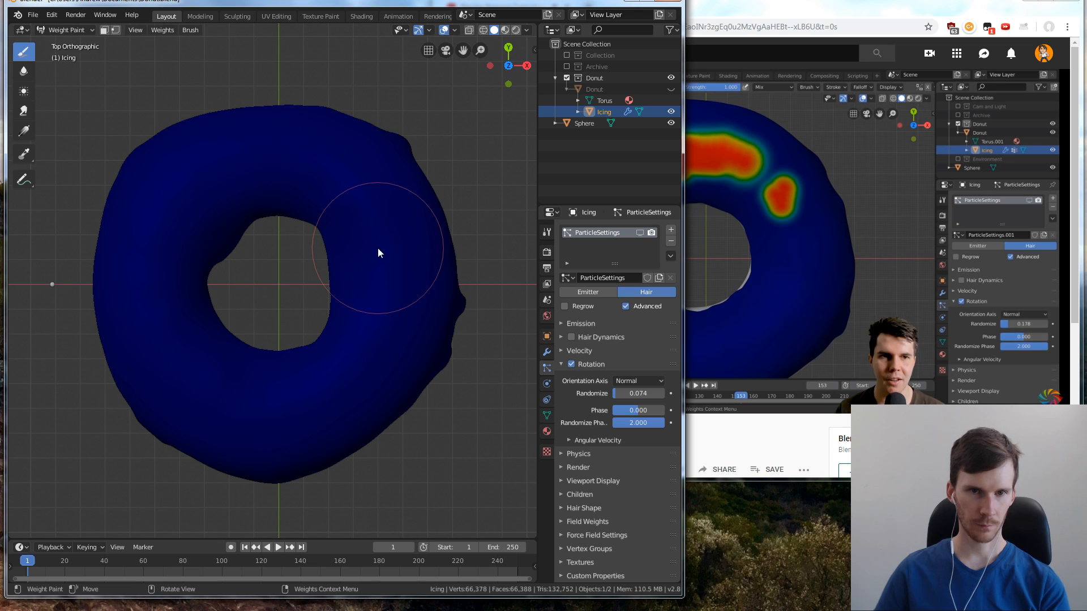
mouse_move(388, 241)
left_mouse_down()
mouse_move(398, 276)
mouse_move(381, 352)
mouse_move(331, 389)
mouse_move(265, 411)
left_mouse_up()
mouse_move(151, 343)
left_mouse_down()
mouse_move(169, 374)
mouse_move(270, 431)
mouse_move(254, 405)
left_mouse_up()
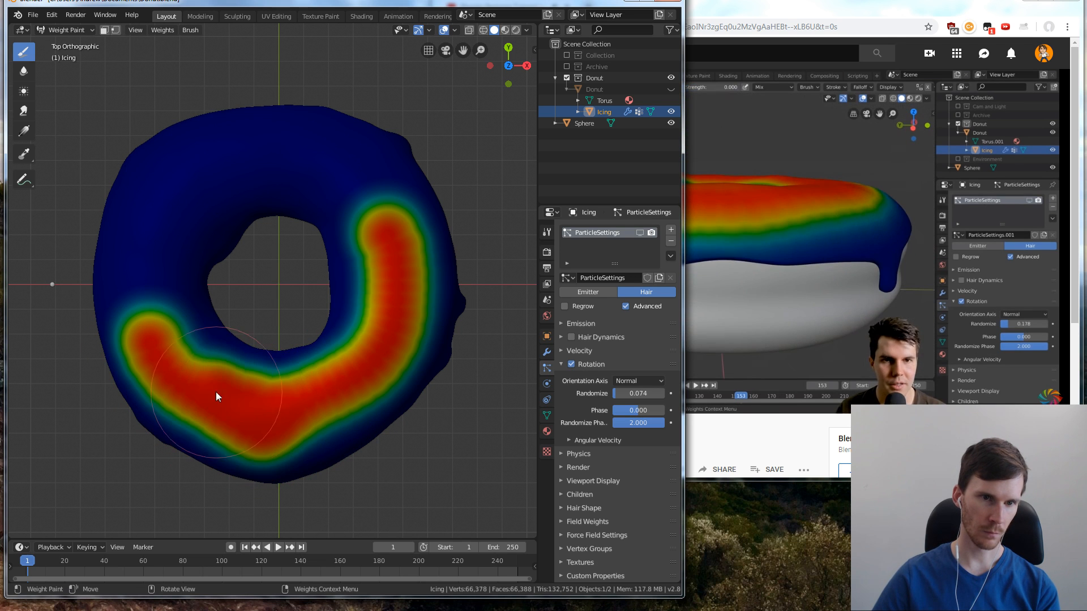
mouse_move(175, 368)
left_mouse_down()
mouse_move(147, 305)
mouse_move(148, 318)
mouse_move(154, 233)
mouse_move(179, 238)
mouse_move(204, 187)
mouse_move(173, 202)
mouse_move(205, 173)
mouse_move(270, 157)
mouse_move(369, 178)
mouse_move(389, 206)
mouse_move(390, 320)
mouse_move(357, 390)
mouse_move(341, 399)
mouse_move(321, 382)
mouse_move(357, 308)
mouse_move(329, 315)
left_mouse_up()
key("ctrl+z")
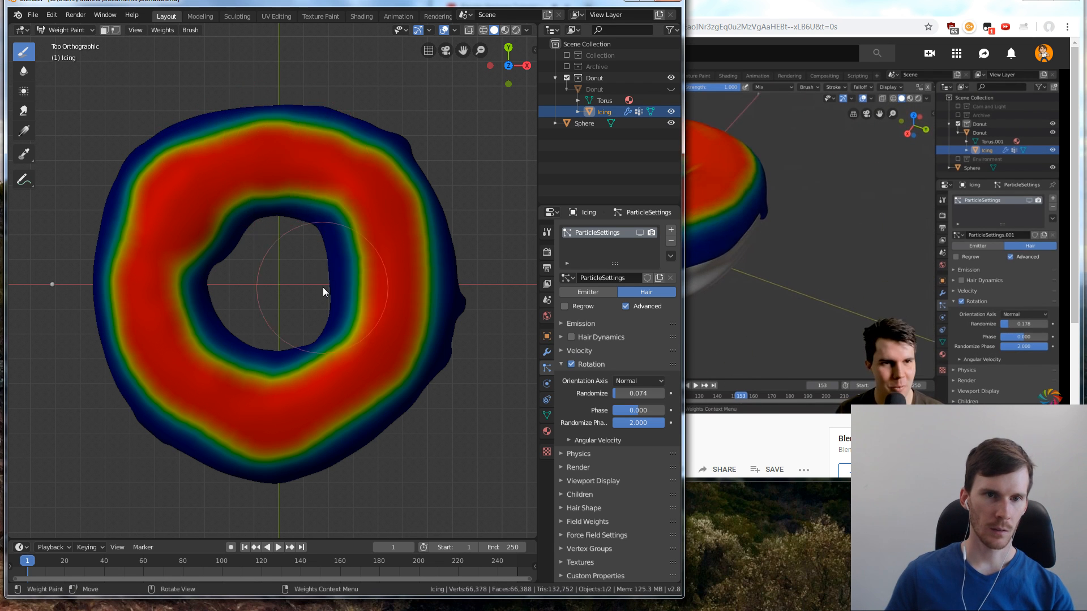
middle_click_drag(323, 288, 370, 189)
mouse_move(262, 287)
middle_mouse_down()
mouse_move(356, 277)
mouse_move(435, 320)
mouse_move(429, 363)
mouse_move(496, 268)
mouse_move(482, 322)
mouse_move(477, 314)
middle_mouse_up()
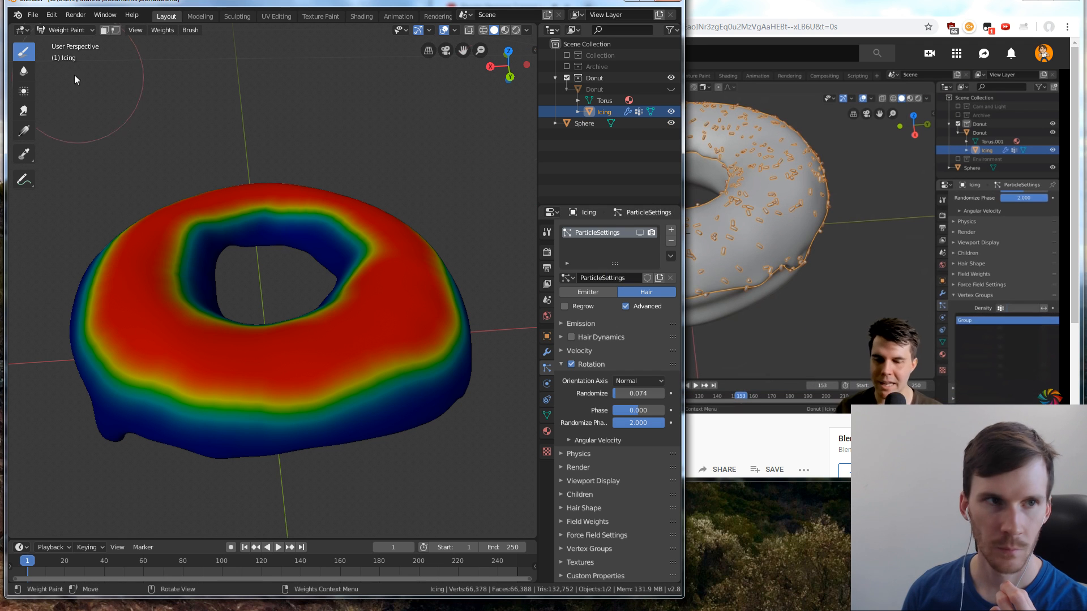
Switch the icing to Object Mode, pause the tutorial in the browser, and select the icing in Blender
left_click(56, 30)
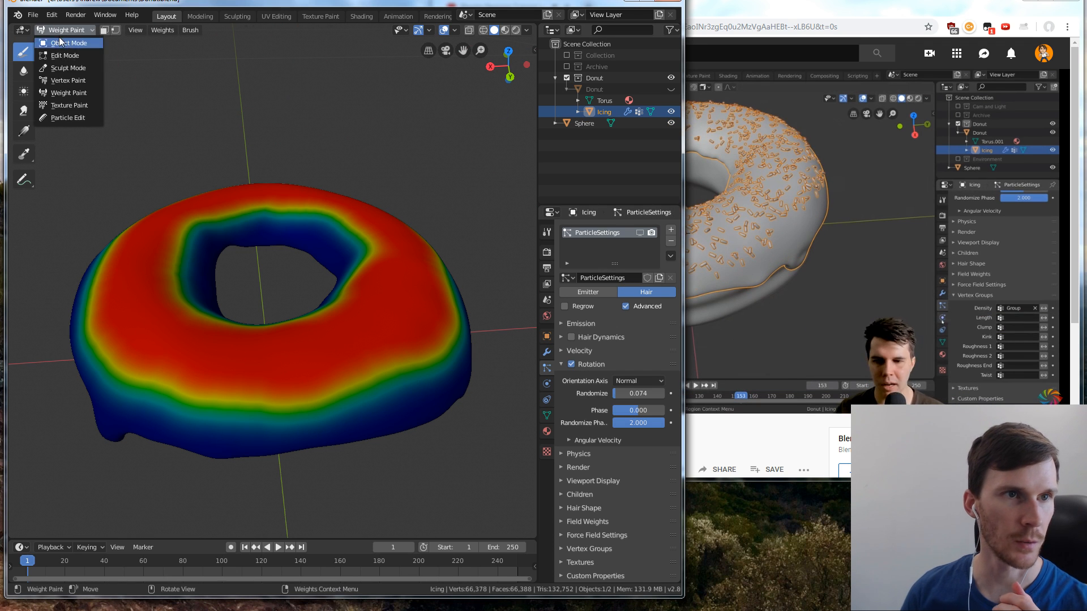
left_click(62, 42)
left_click(719, 306)
left_click(274, 164)
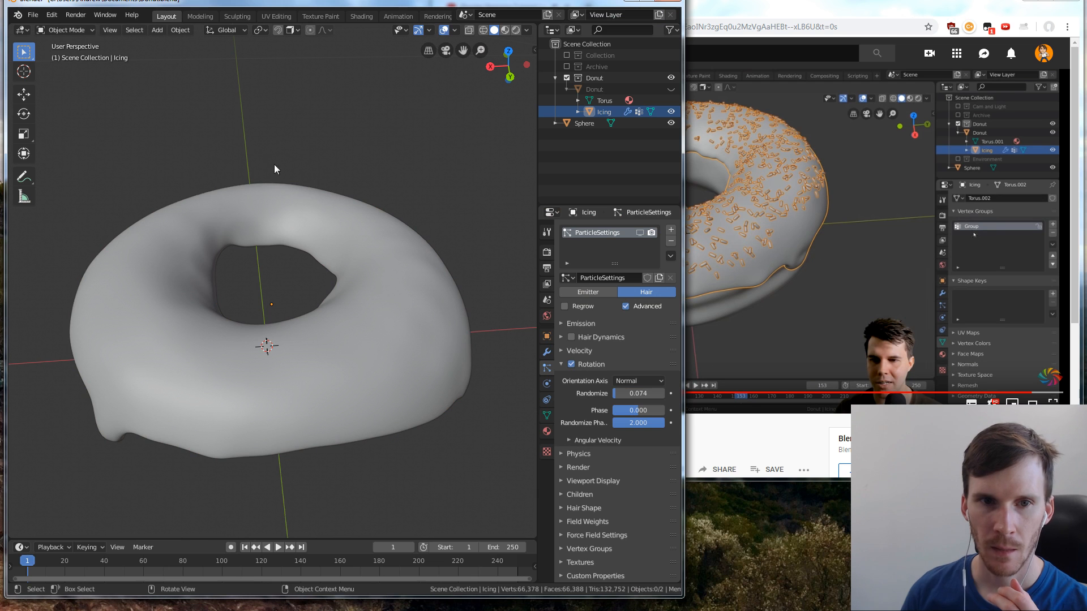
left_click(355, 233)
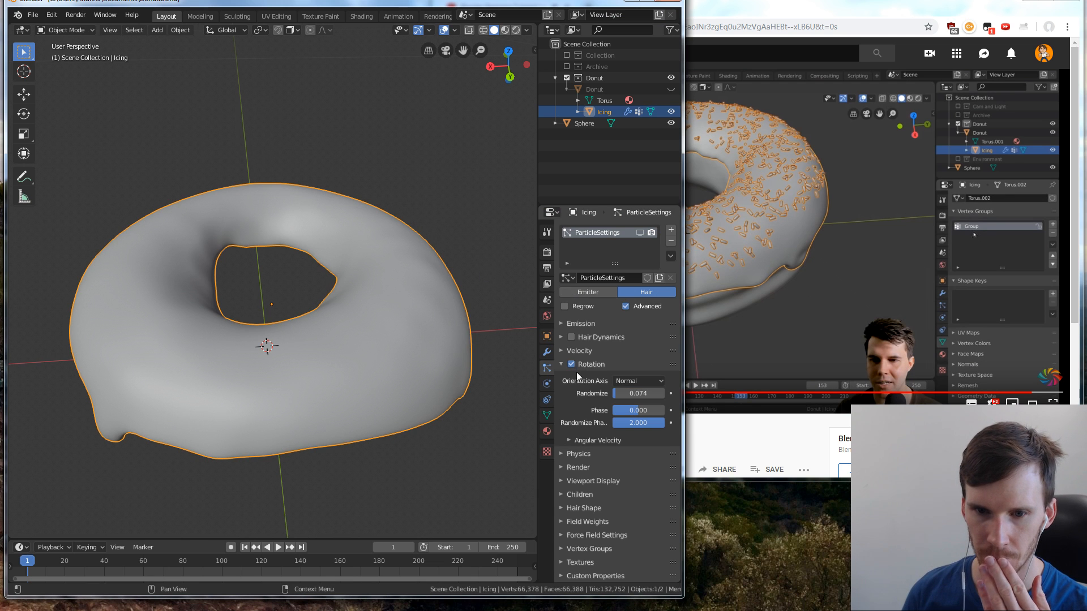
Resume the tutorial in the browser and rewind it to the part about assigning the particle vertex group
left_click(814, 325)
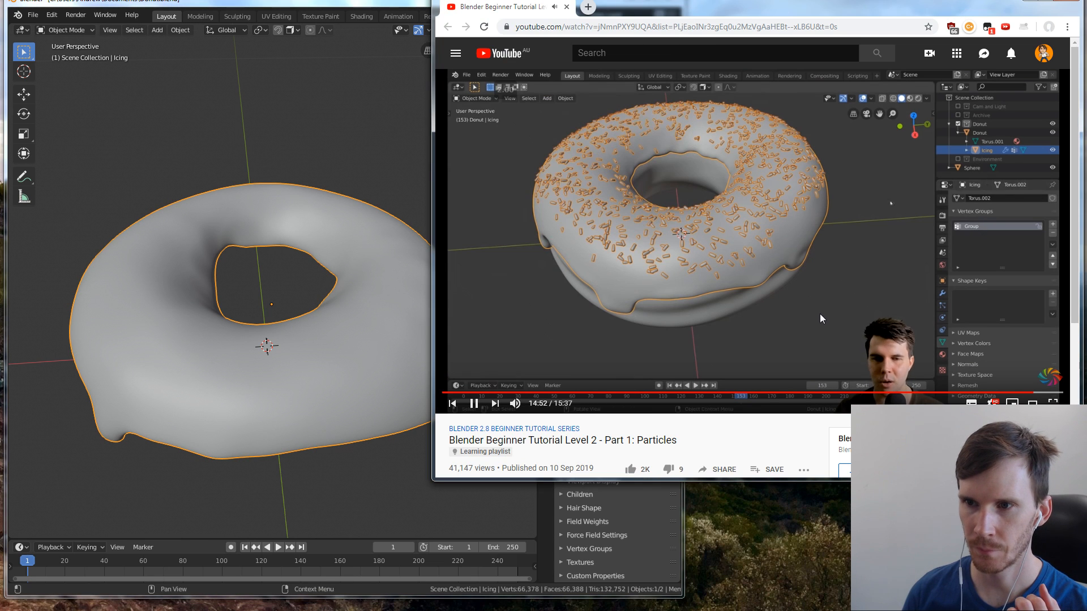
key("j")
key("j")
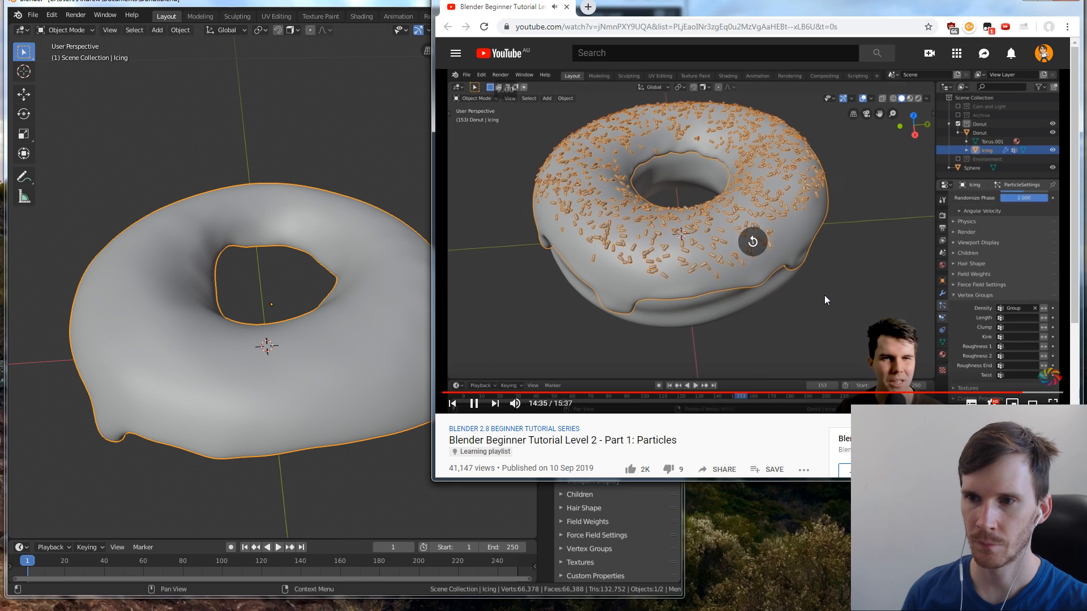
key("j")
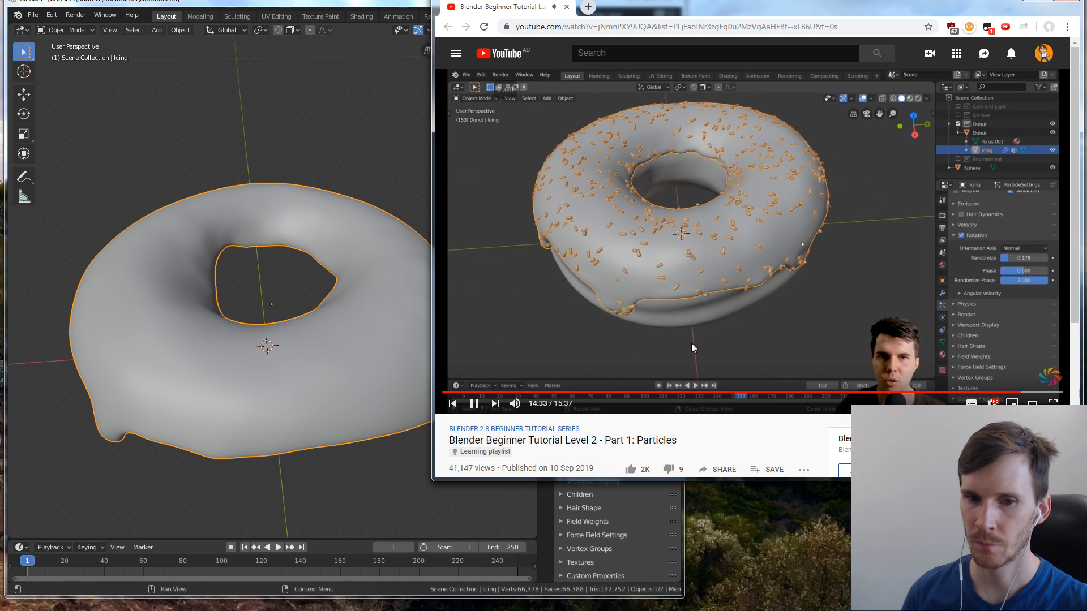
Return to Blender, assign Group as the icing particles' density vertex group, and show the sprinkles in the viewport again
left_click(343, 385)
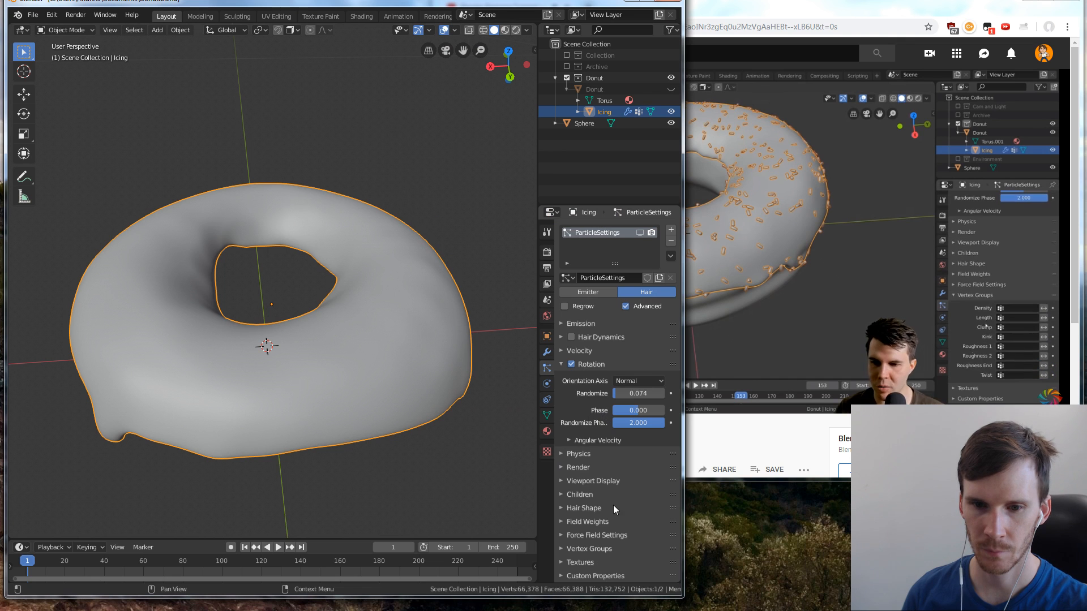
left_click(563, 551)
scroll(622, 508, "down", 4)
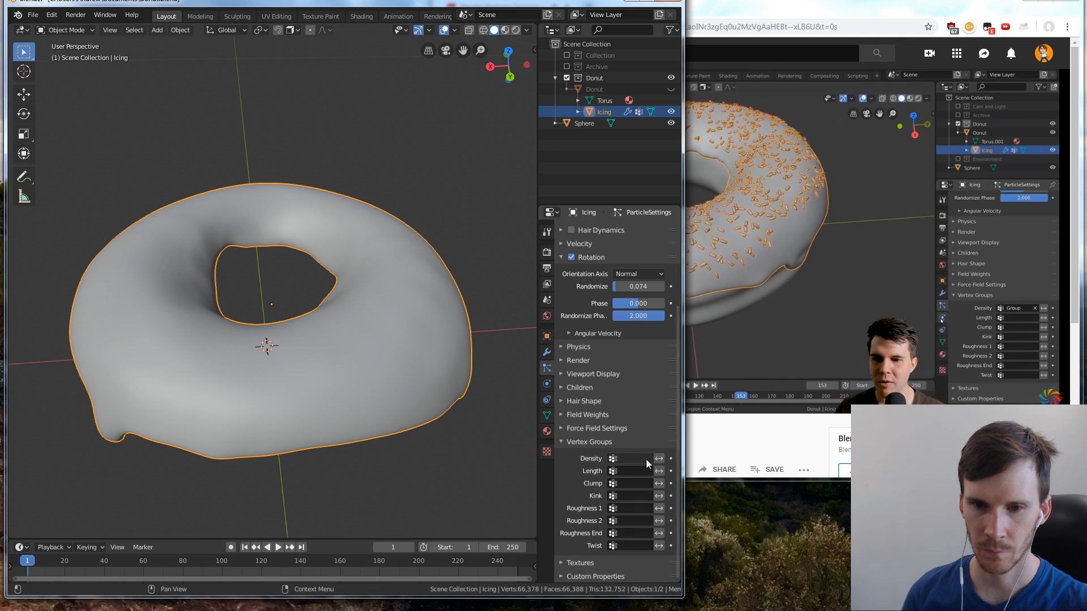
left_click(614, 460)
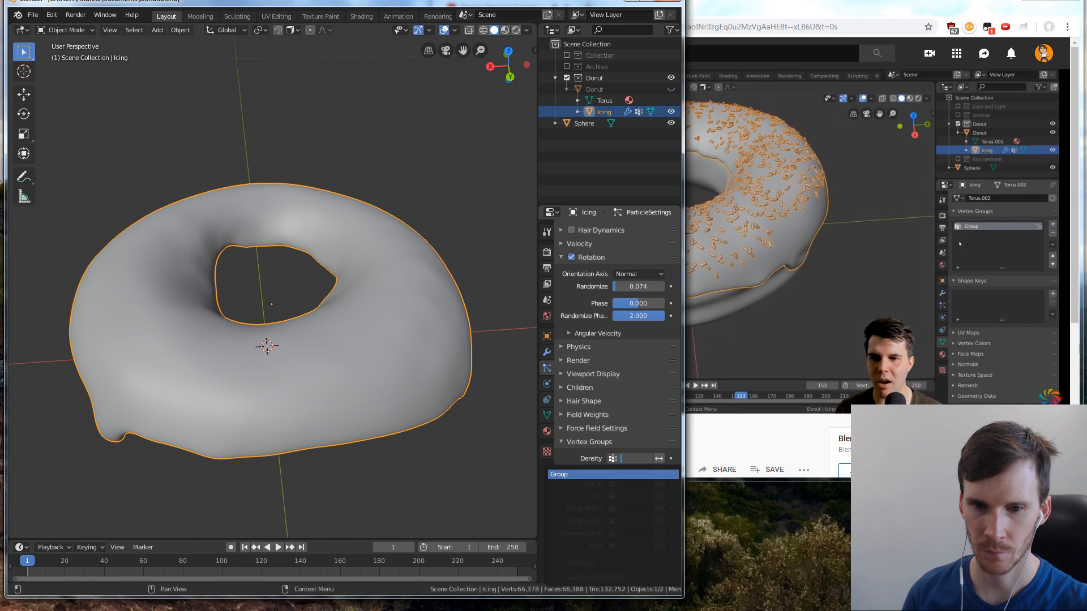
left_click(610, 475)
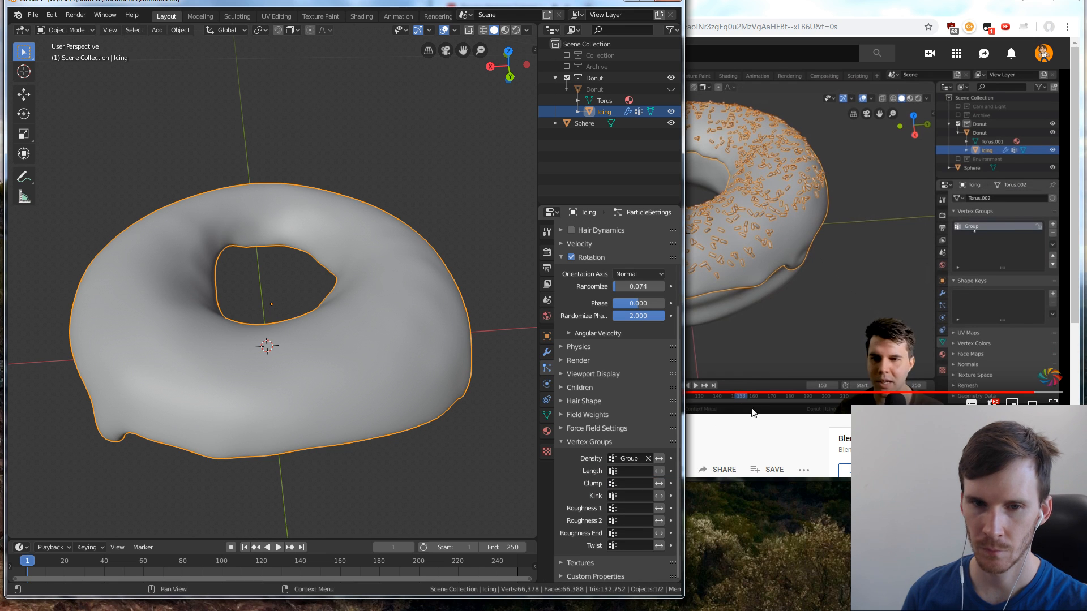
scroll(617, 317, "up", 5)
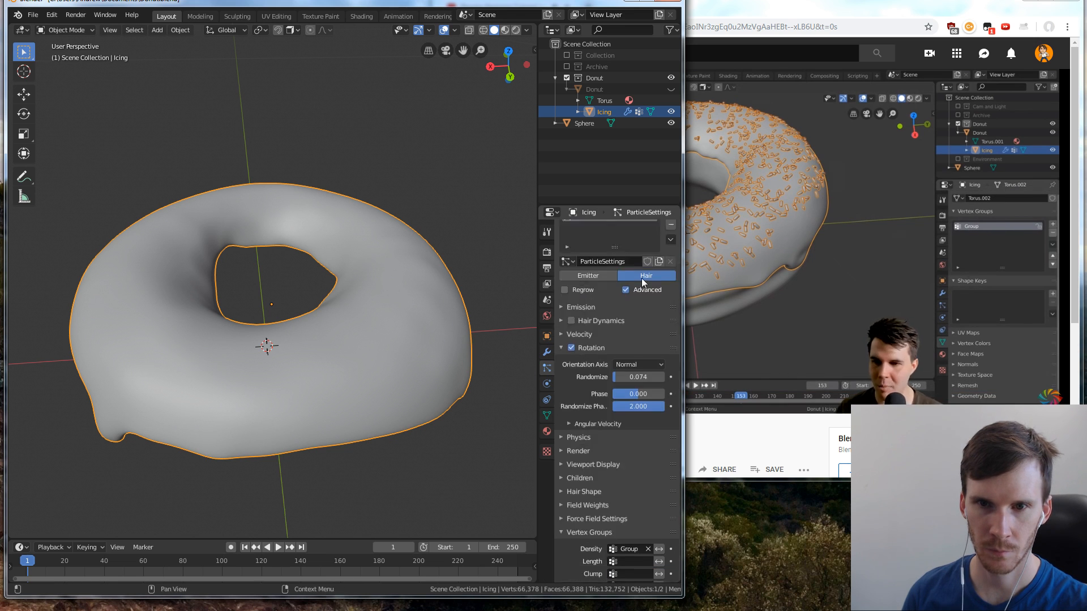
left_click(640, 232)
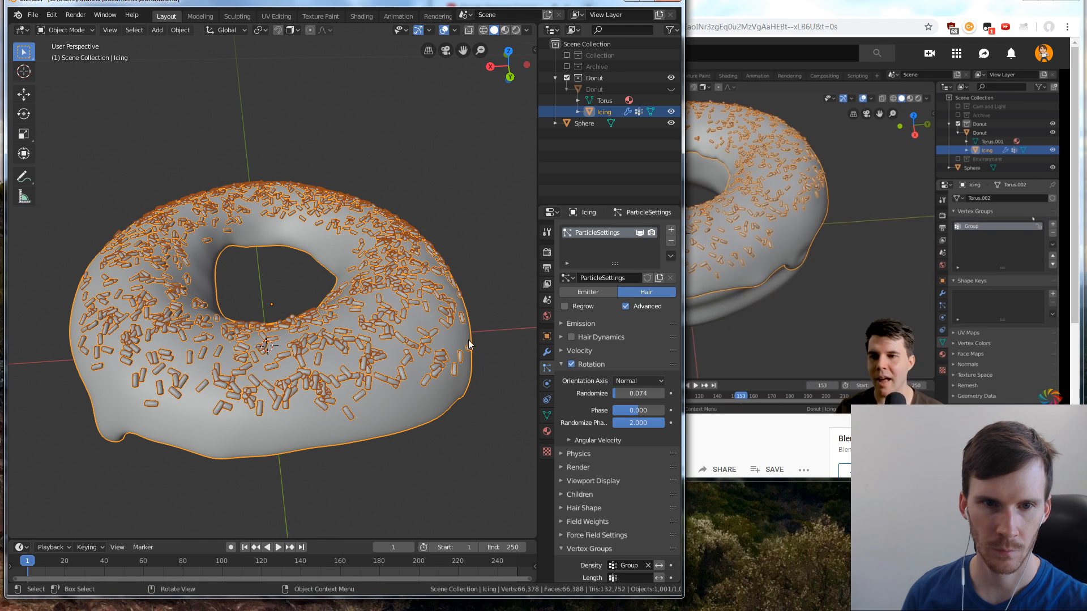
Pause the tutorial in the browser and inspect the sprinkle distribution over the icing's top and sides in Blender
middle_click_drag(469, 343, 429, 298)
left_click(739, 272)
left_click(382, 349)
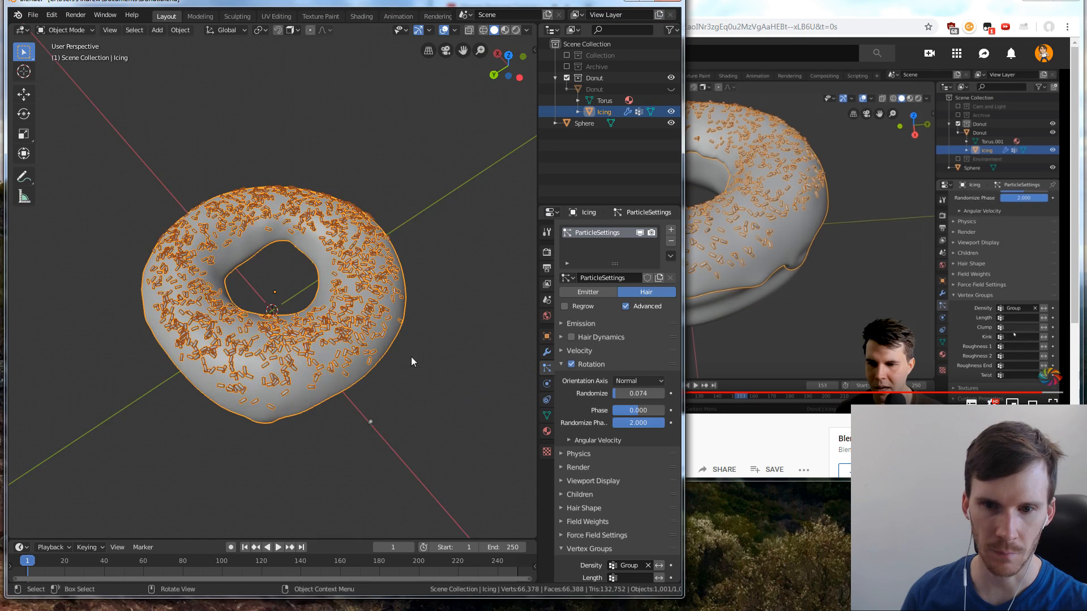
middle_click_drag(411, 361, 410, 310)
scroll(378, 283, "up", 3)
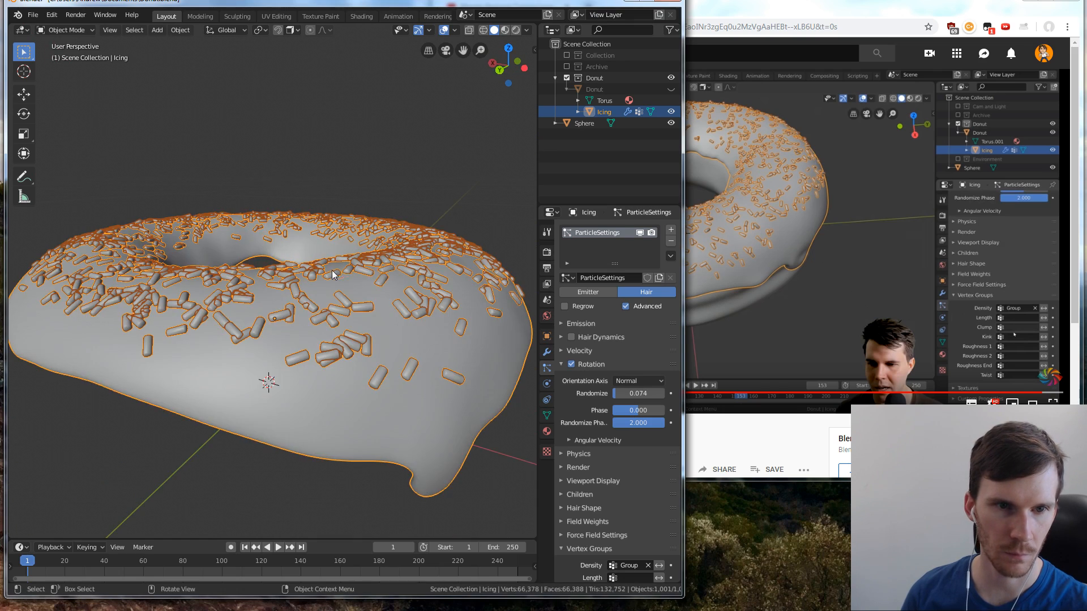
middle_click_drag(379, 283, 409, 299)
scroll(416, 294, "down", 2)
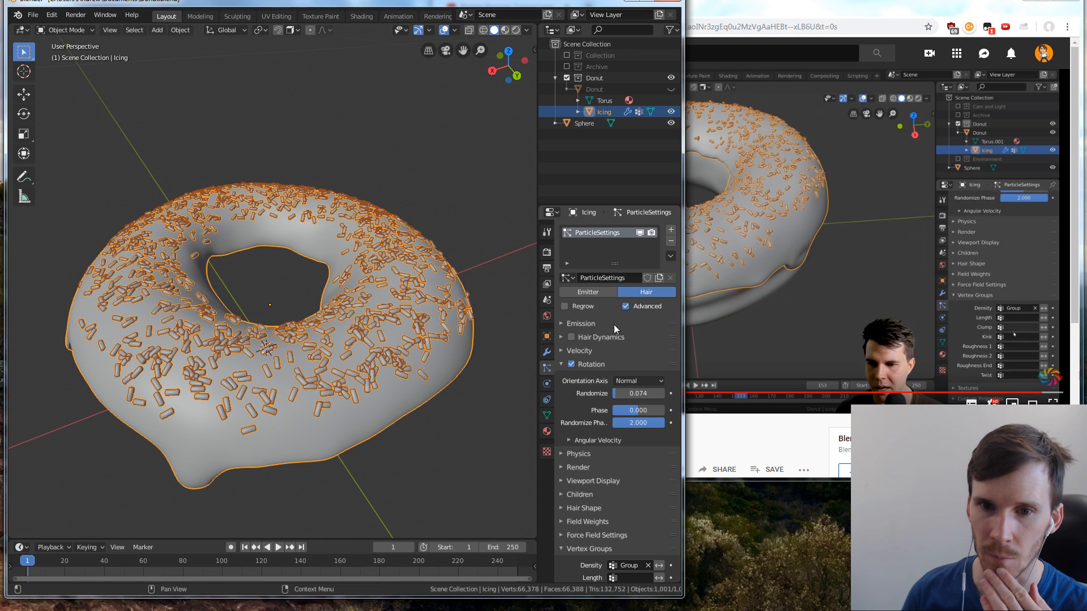
Collapse the particle system's Rotation and Vertex Groups settings and look through its Field Weights and Velocity settings
left_click(571, 365)
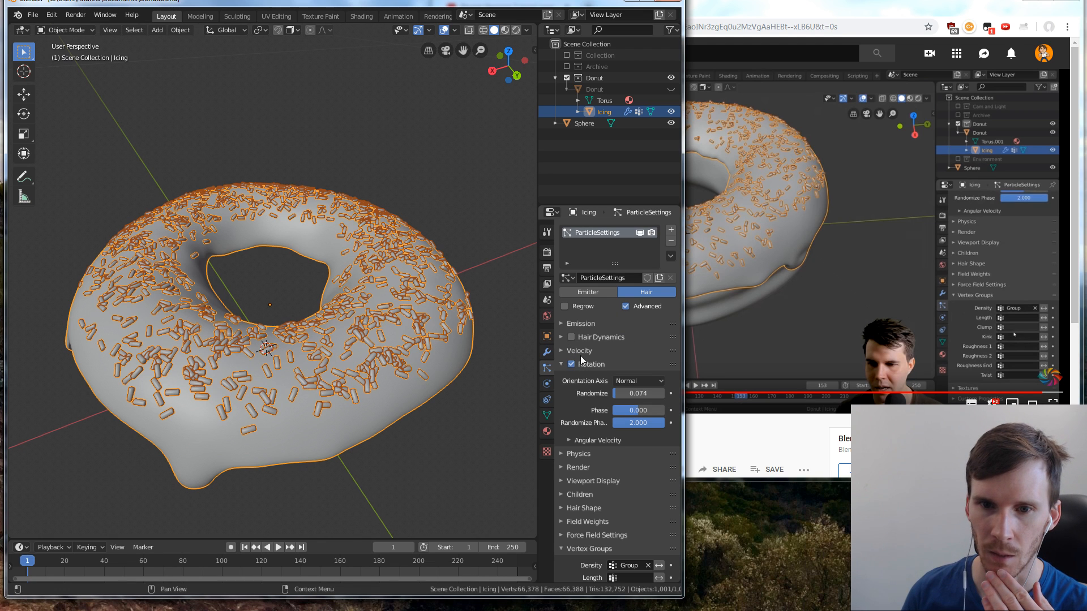
left_click(562, 365)
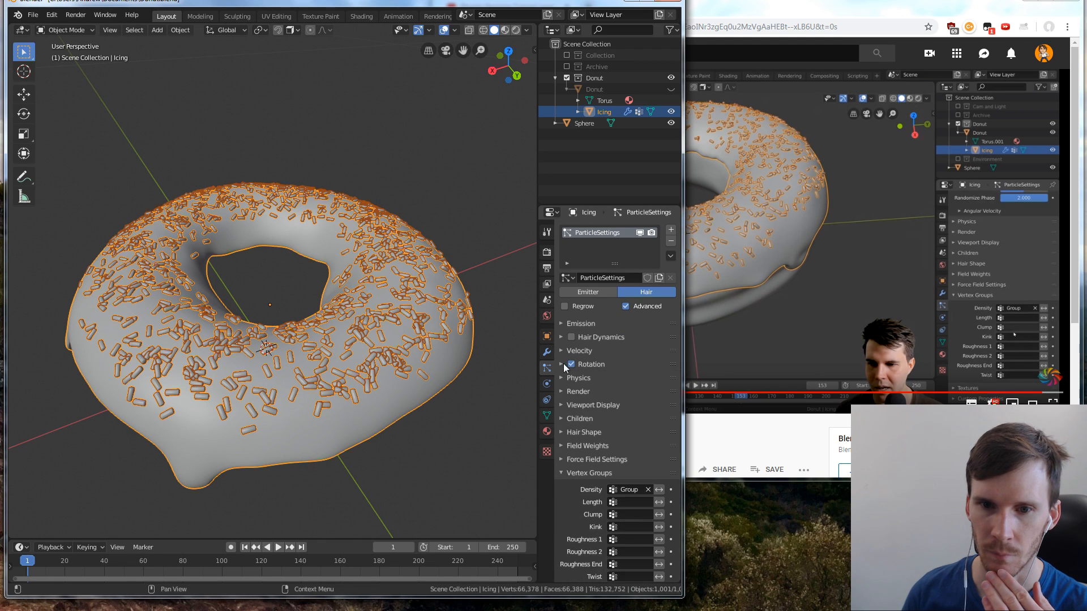
left_click(562, 472)
left_click(562, 472)
left_click(562, 472)
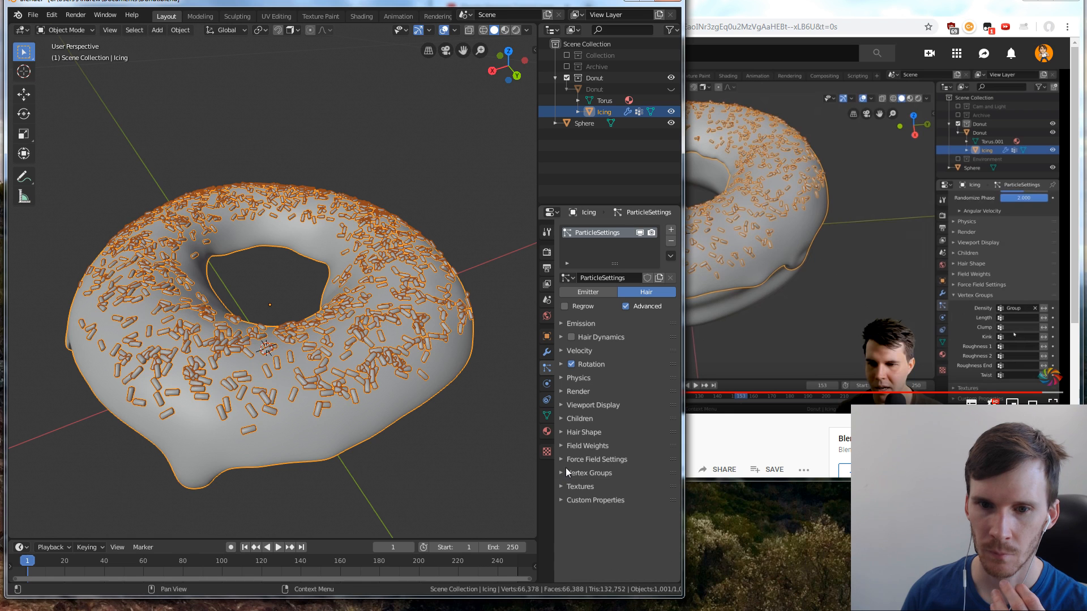
left_click(562, 447)
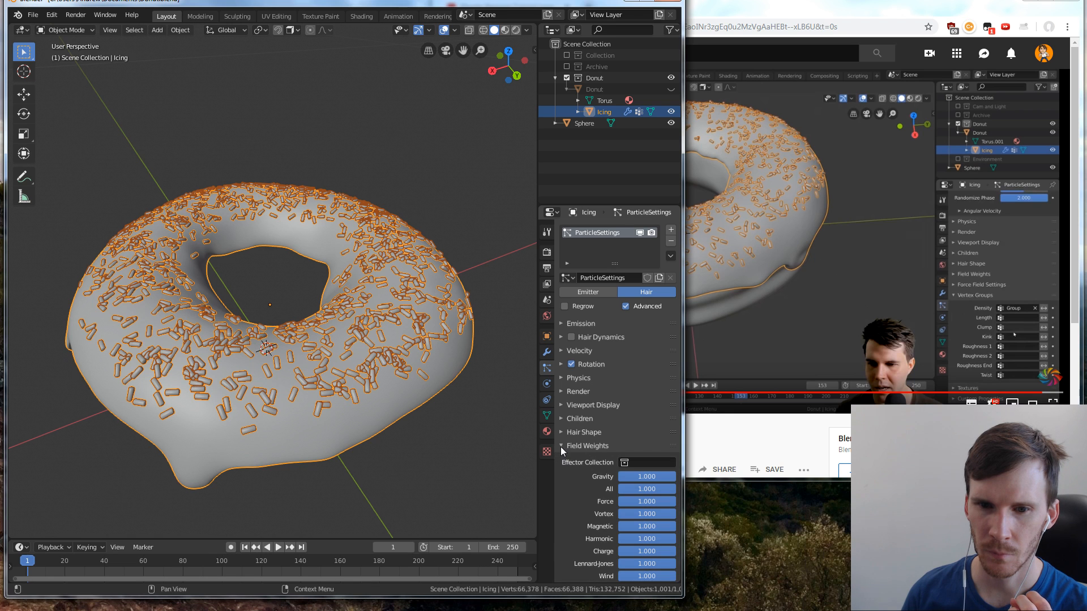
left_click(562, 446)
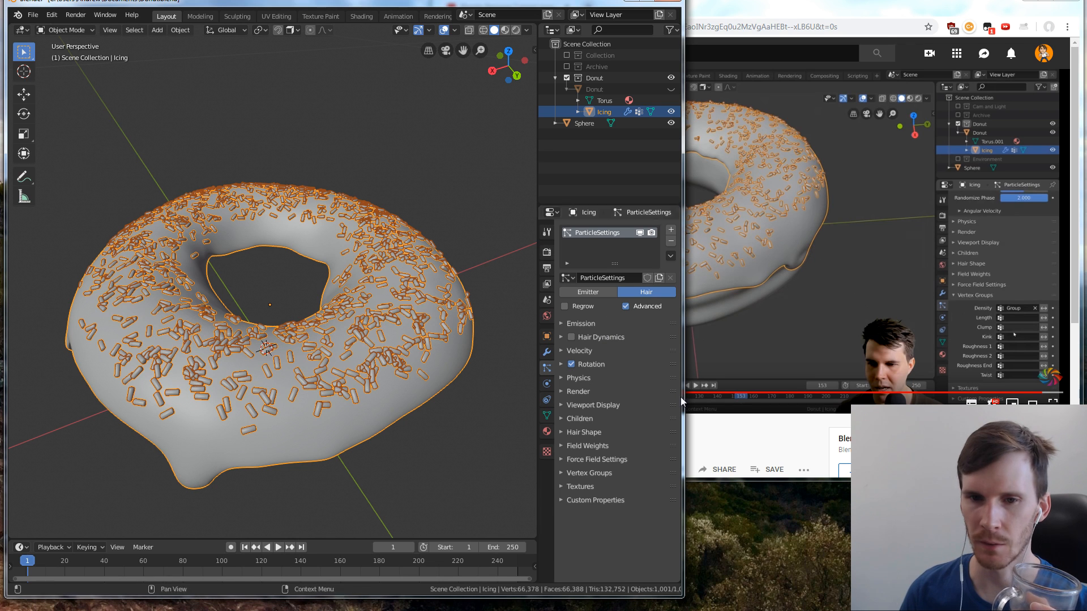
left_click(563, 349)
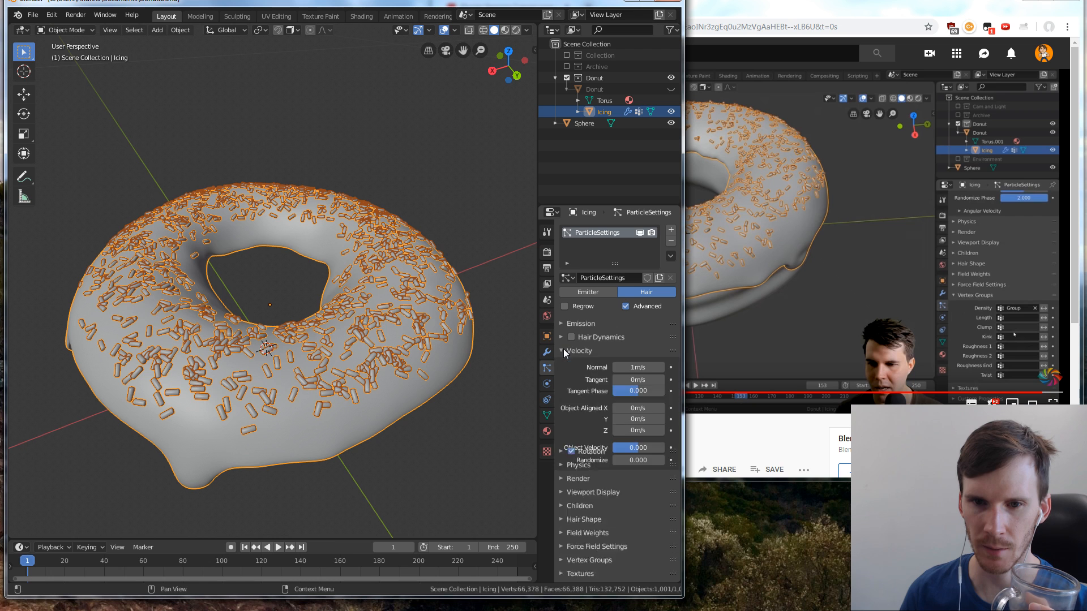
left_click(563, 350)
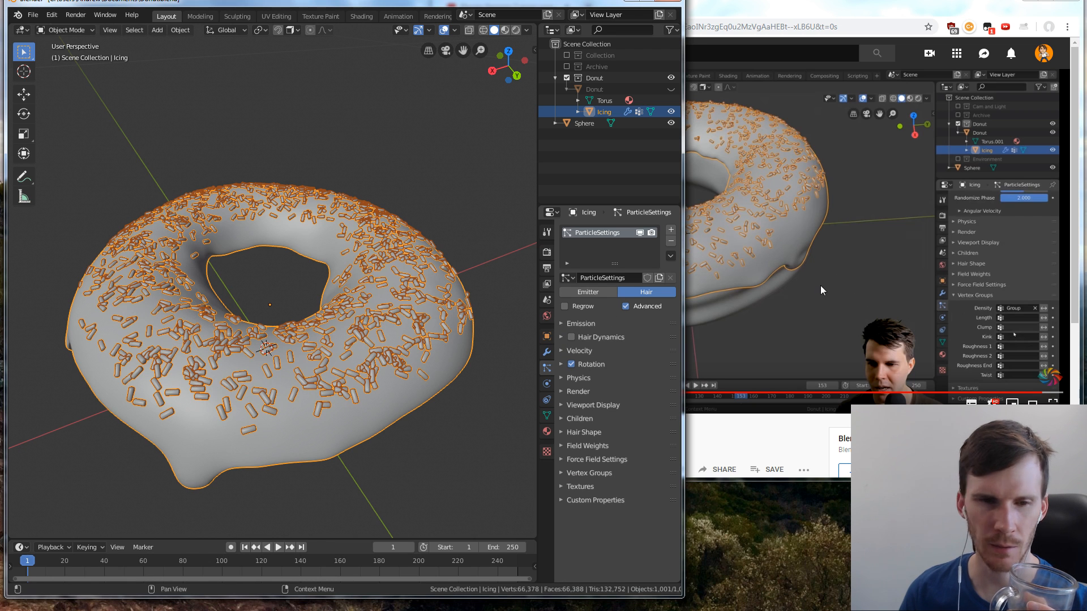
Switch to the browser and resume the tutorial
left_click(790, 287)
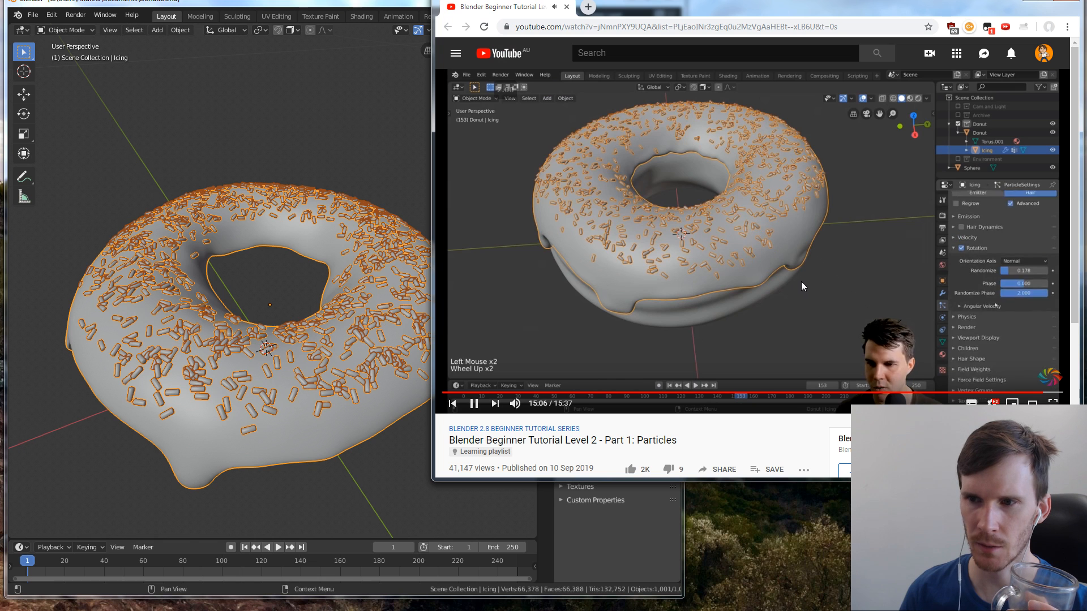
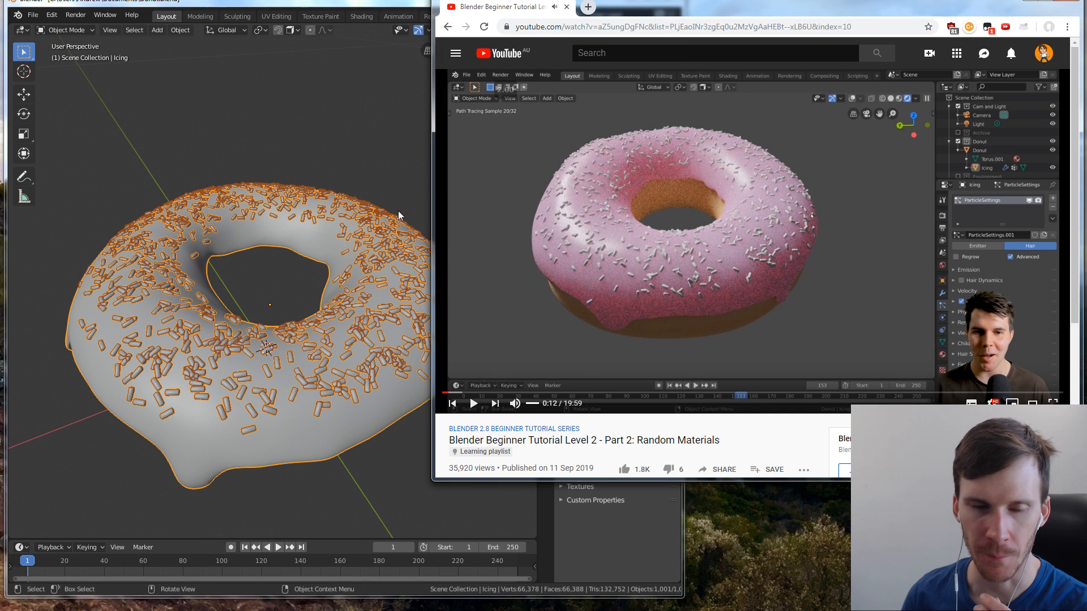
Return to Blender, lower the icing's particle emission number to 513, and set the seed to 27
left_click(342, 144)
middle_click_drag(383, 260, 394, 304)
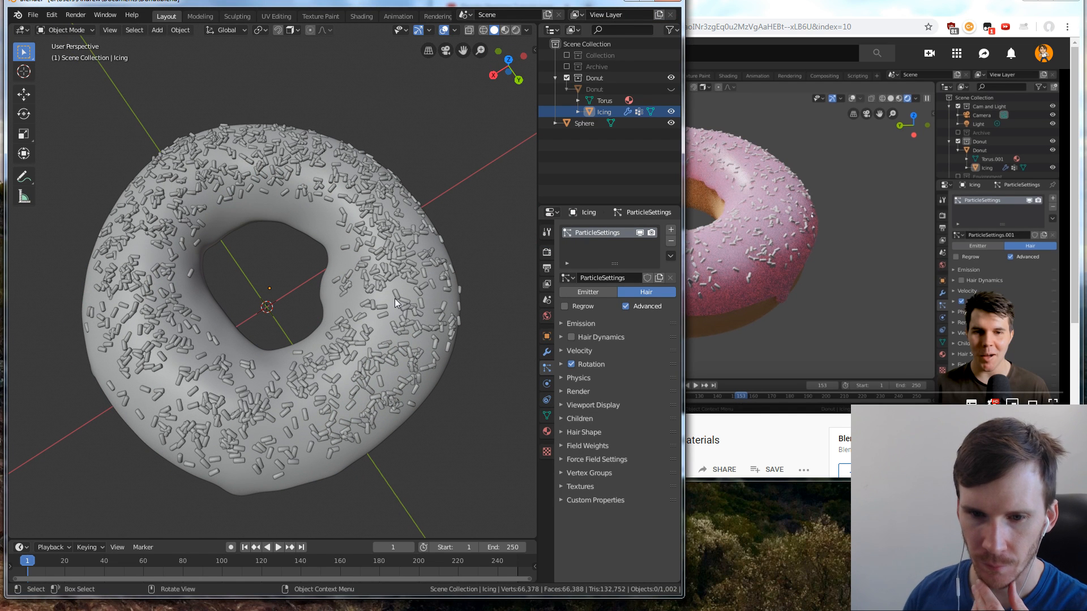
left_click(565, 326)
left_click(638, 340)
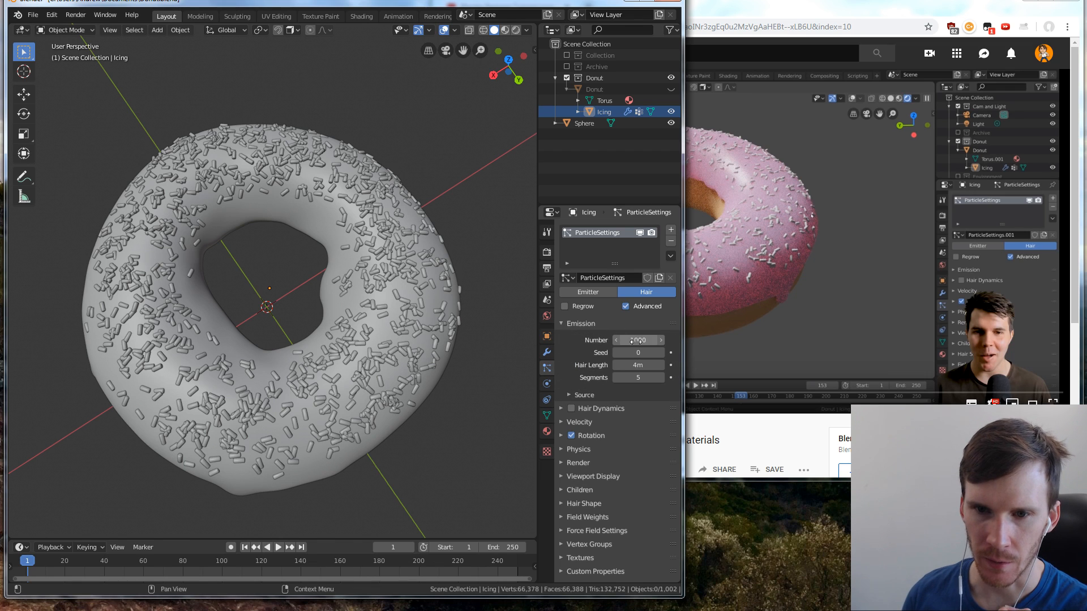
type("990")
key("Return")
left_click_drag(638, 340, 571, 340)
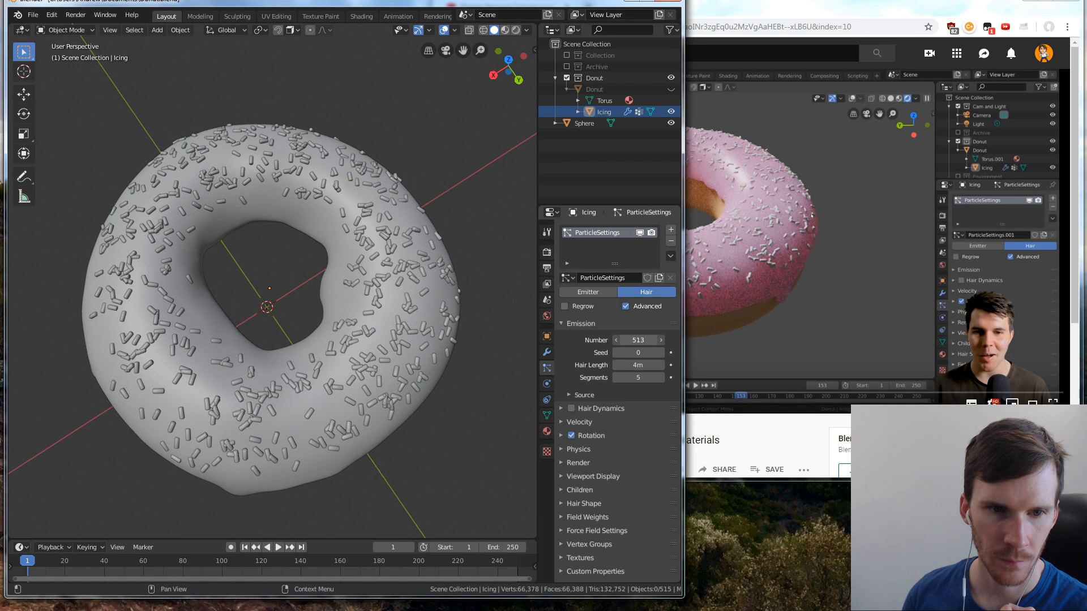
mouse_move(639, 352)
left_mouse_down()
mouse_move(654, 353)
mouse_move(641, 350)
left_mouse_up()
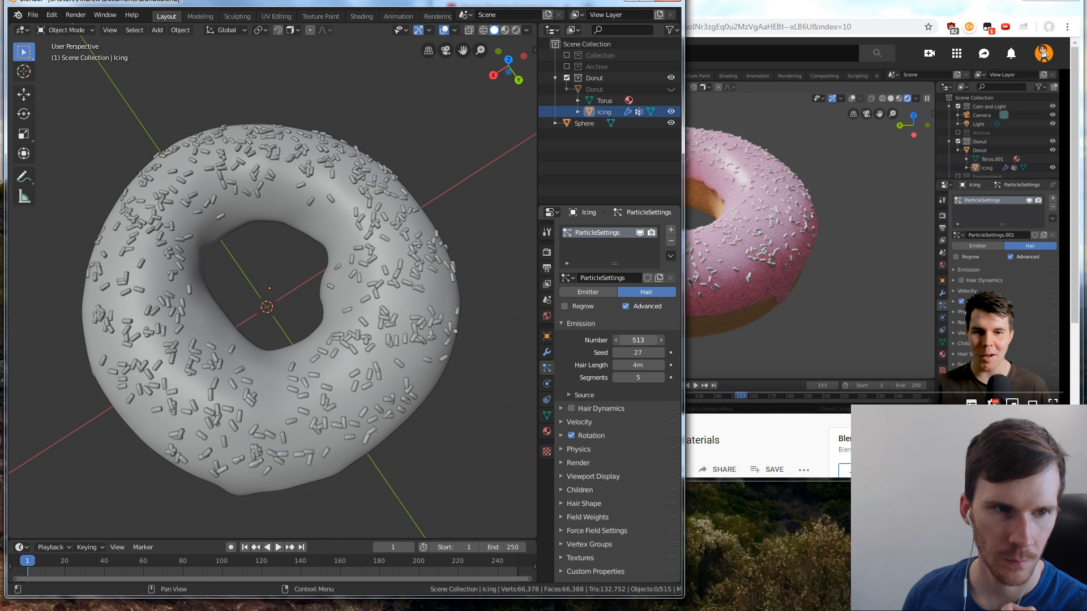
Set the icing's particle emission number to 550
left_click(638, 340)
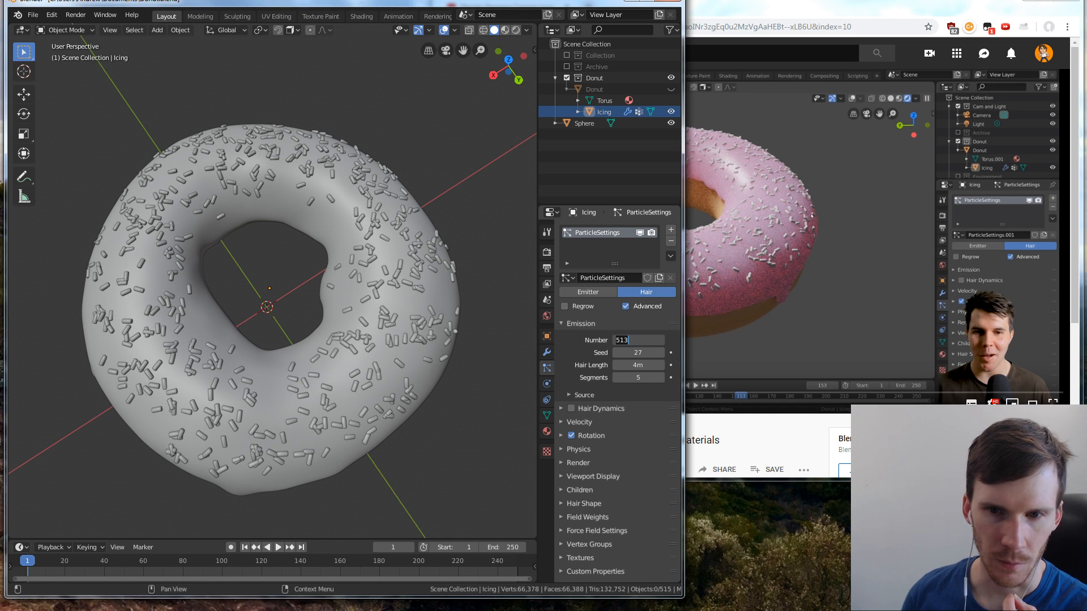
left_click(639, 352)
double_click(637, 341)
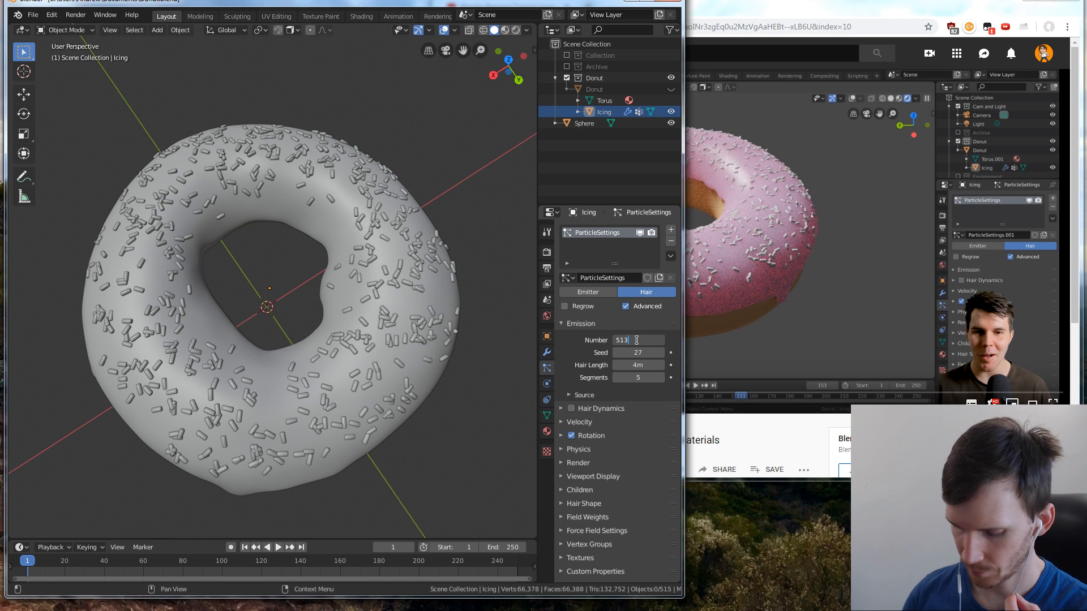
key("BackSpace")
key("BackSpace")
key("BackSpace")
type("550")
key("Return")
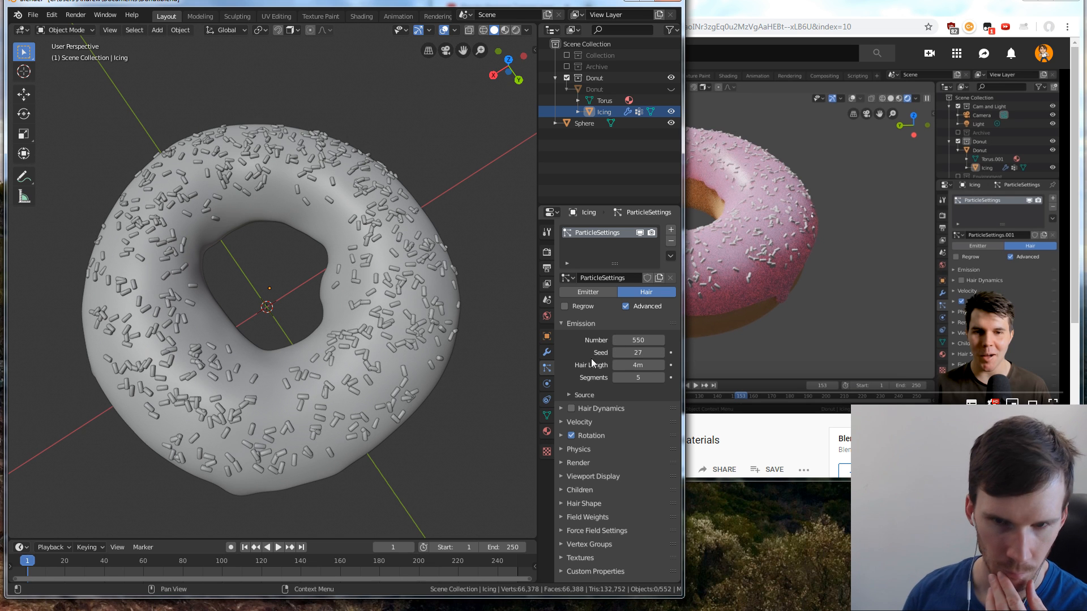
Select the icing, inspect its sprinkles up close, and look through the particle system's emission Source and Velocity settings
left_click(457, 367)
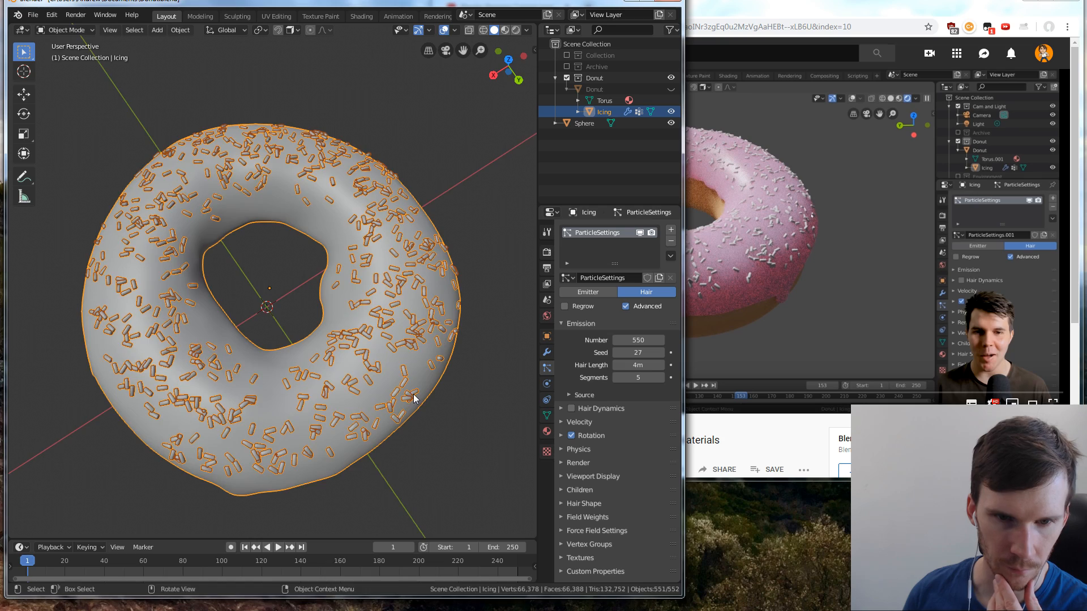
middle_click_drag(416, 399, 400, 351)
scroll(433, 340, "up", 3)
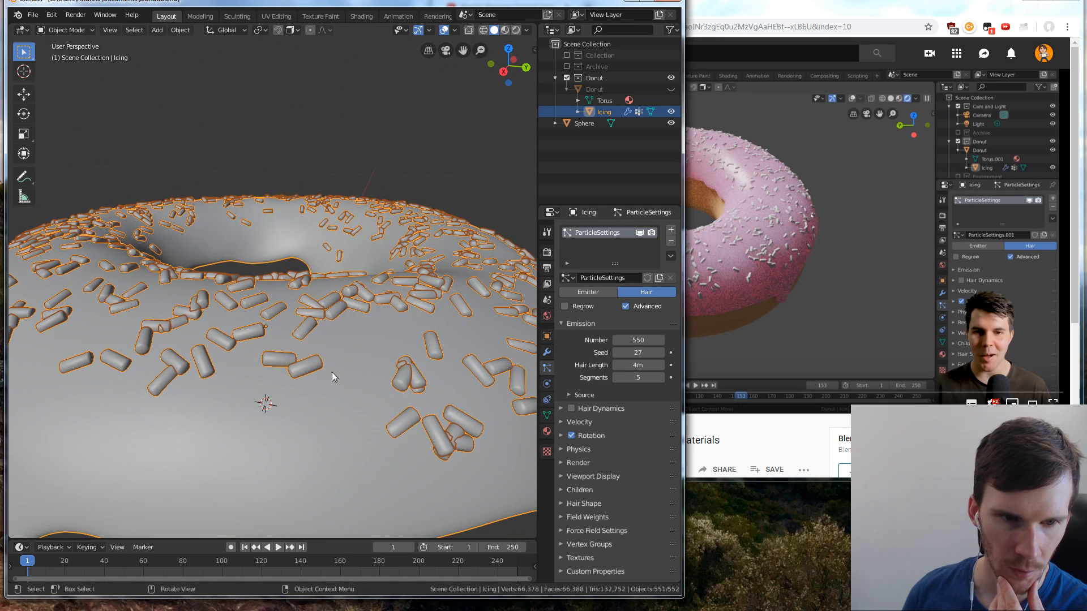
middle_click_drag(332, 372, 386, 393)
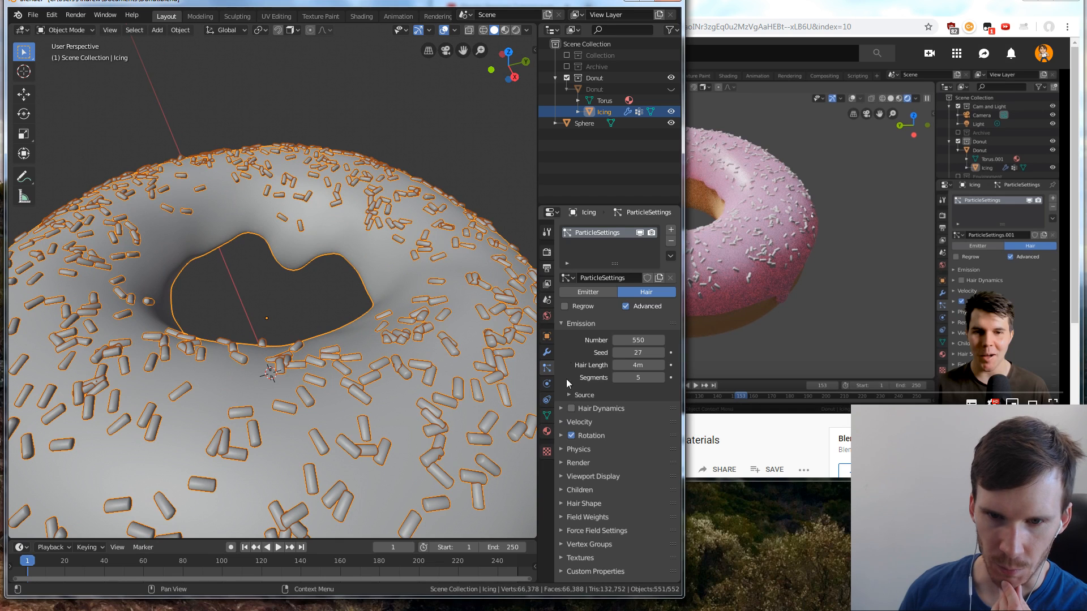
left_click(562, 324)
left_click(563, 324)
left_click(568, 395)
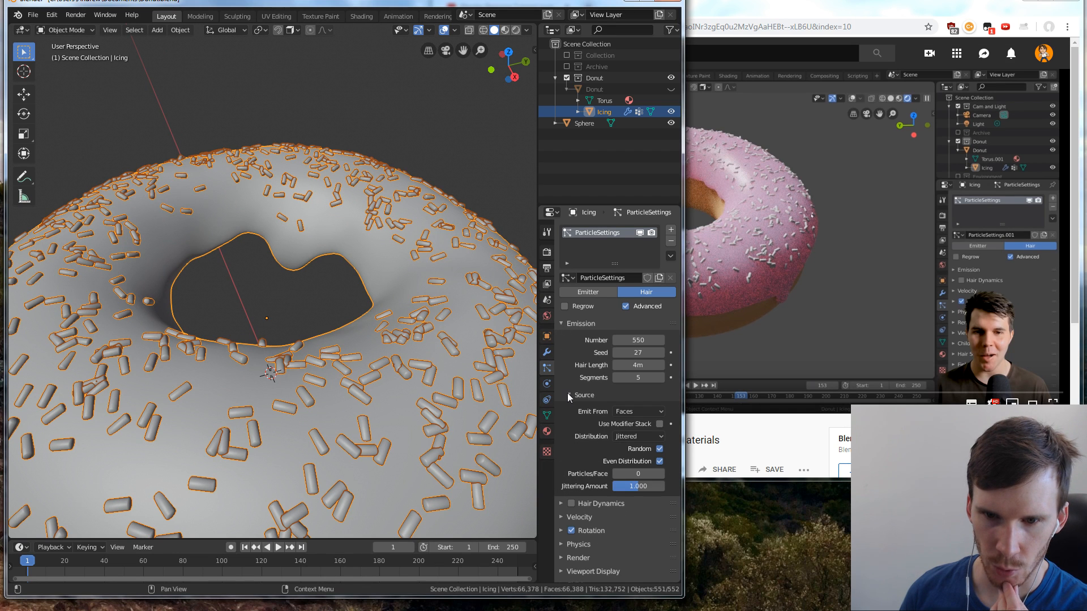
left_click(568, 395)
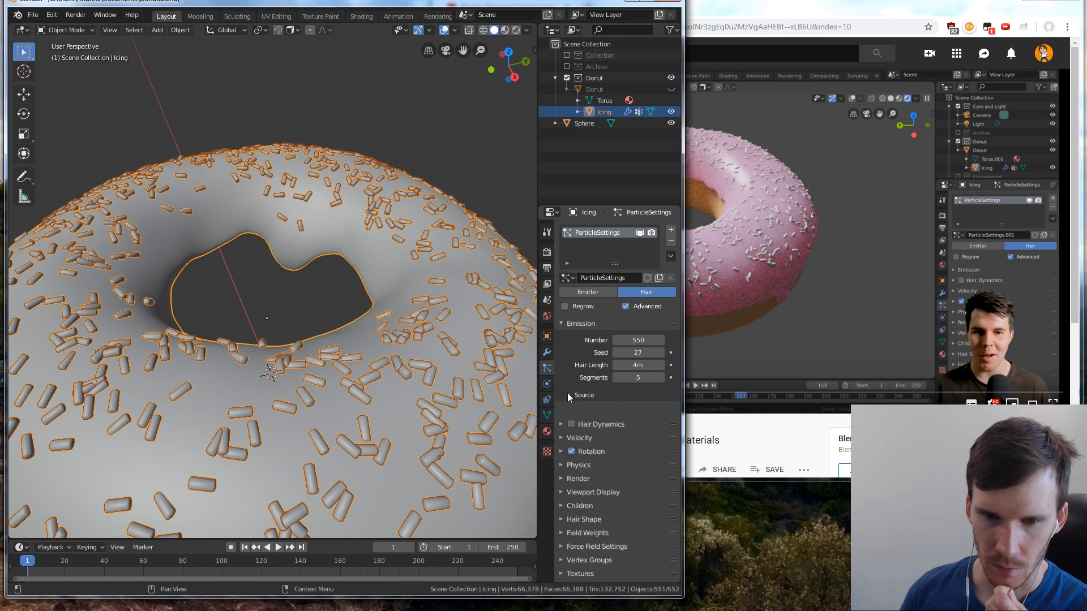
left_click(559, 323)
left_click(561, 352)
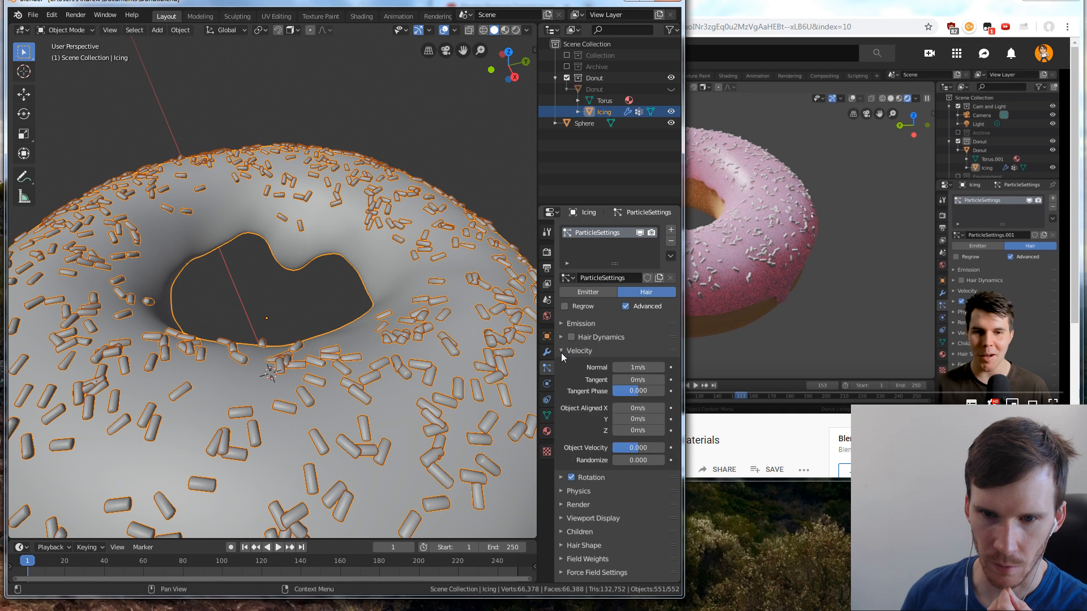
left_click(561, 352)
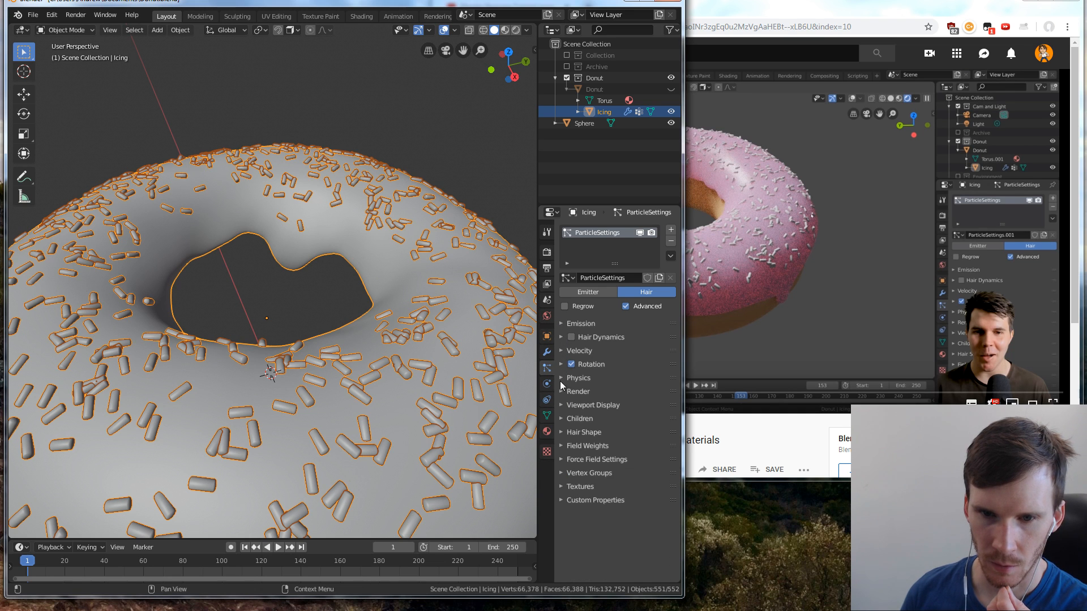
Set the sprinkles' rotation Randomize to 0.149 and Phase to 0, keeping Randomize Phase at 2
left_click(561, 364)
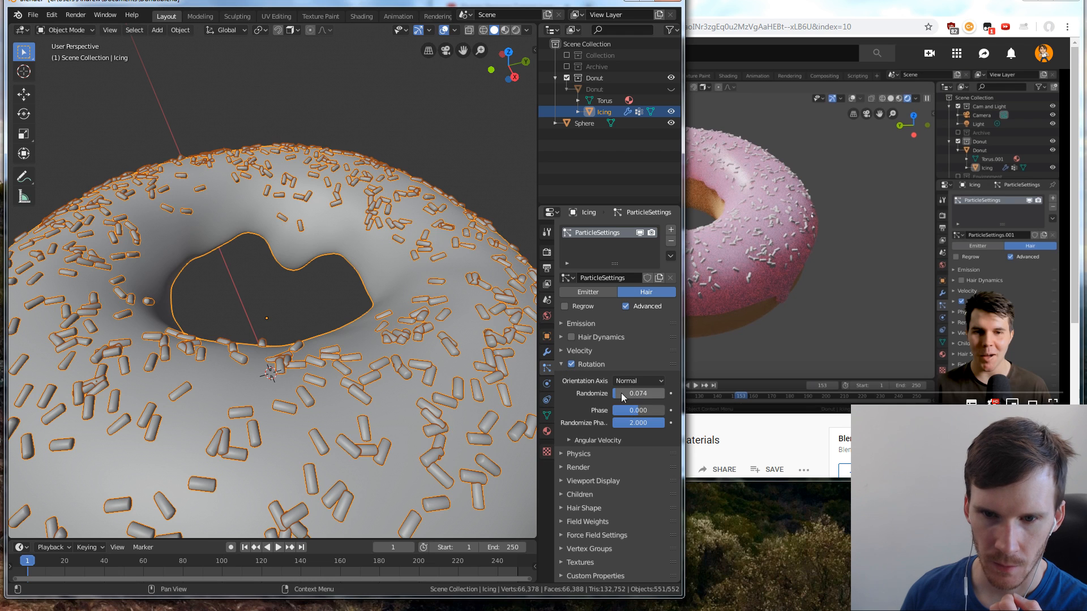
left_click_drag(617, 394, 590, 407)
double_click(633, 410)
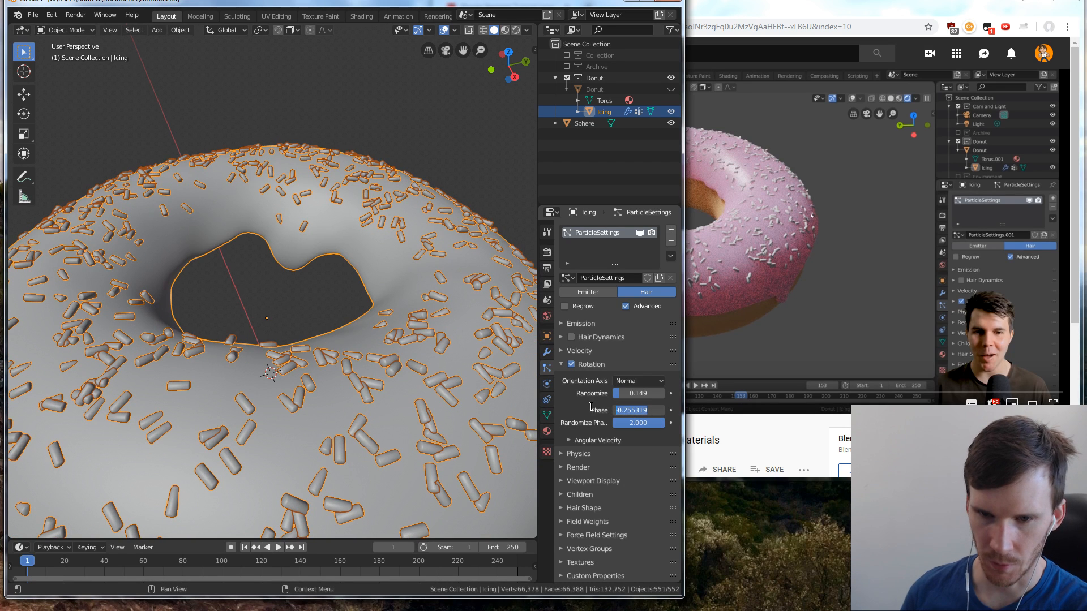
type("0")
key("Return")
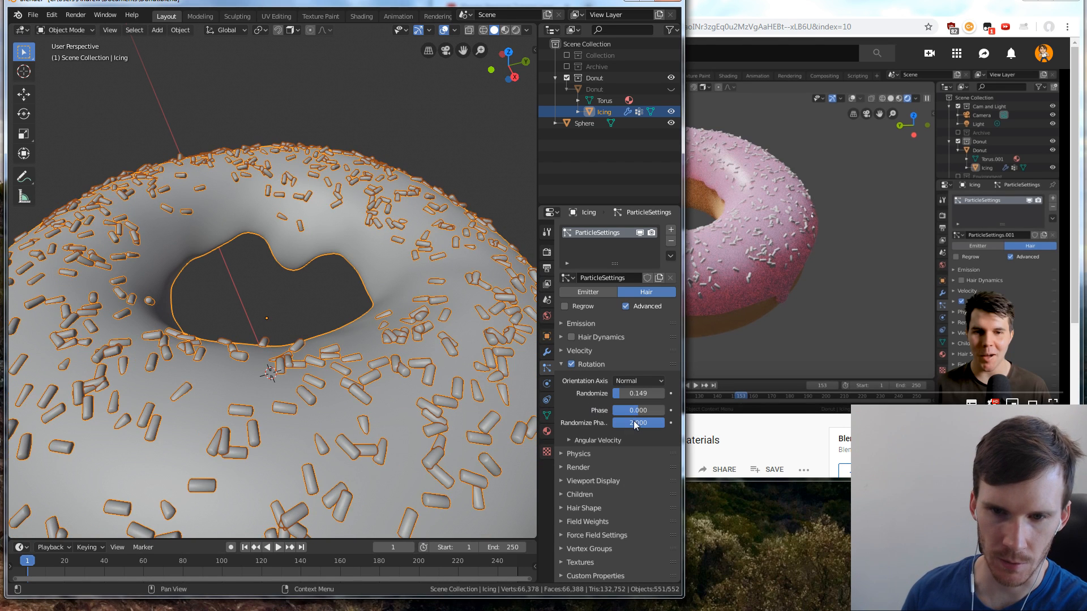
left_click_drag(639, 423, 665, 423)
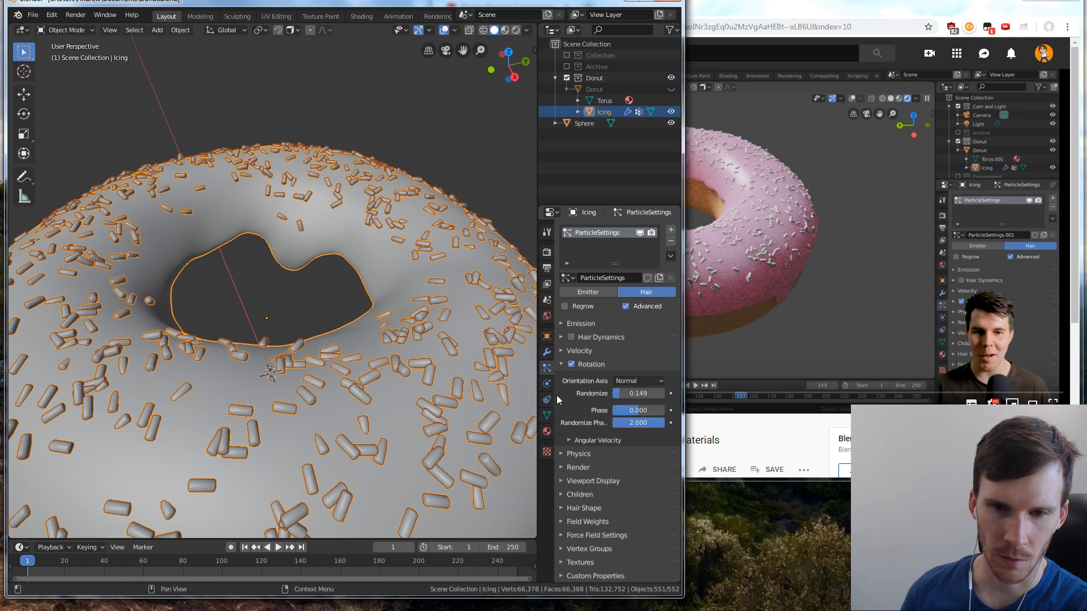
Toggle the particle rotation off and on to compare how the sprinkles lie on the icing
left_click(566, 365)
left_click(571, 365)
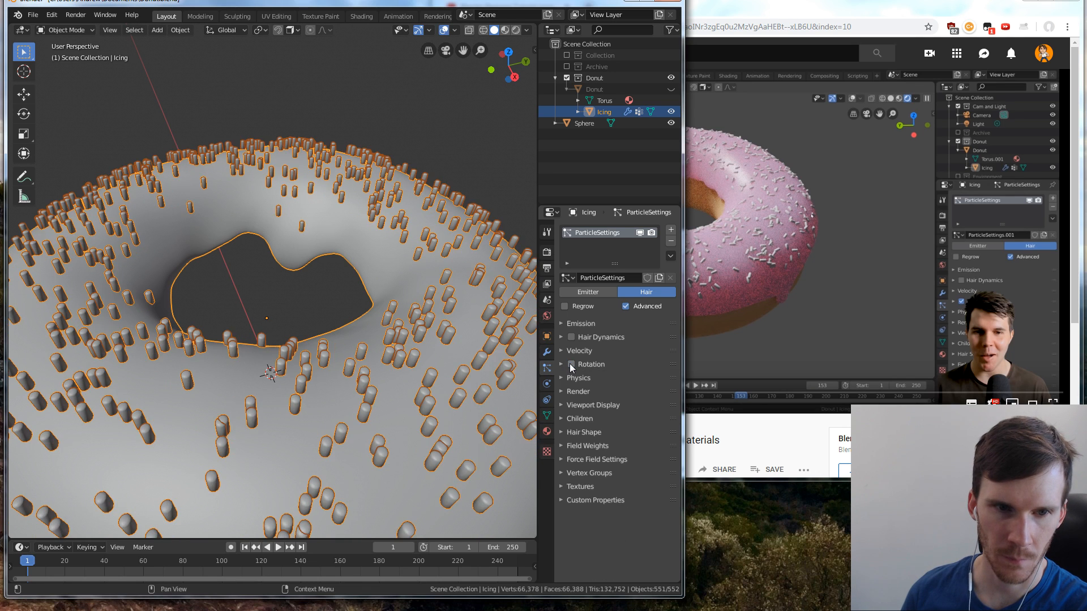
left_click(571, 365)
left_click(572, 364)
left_click(571, 364)
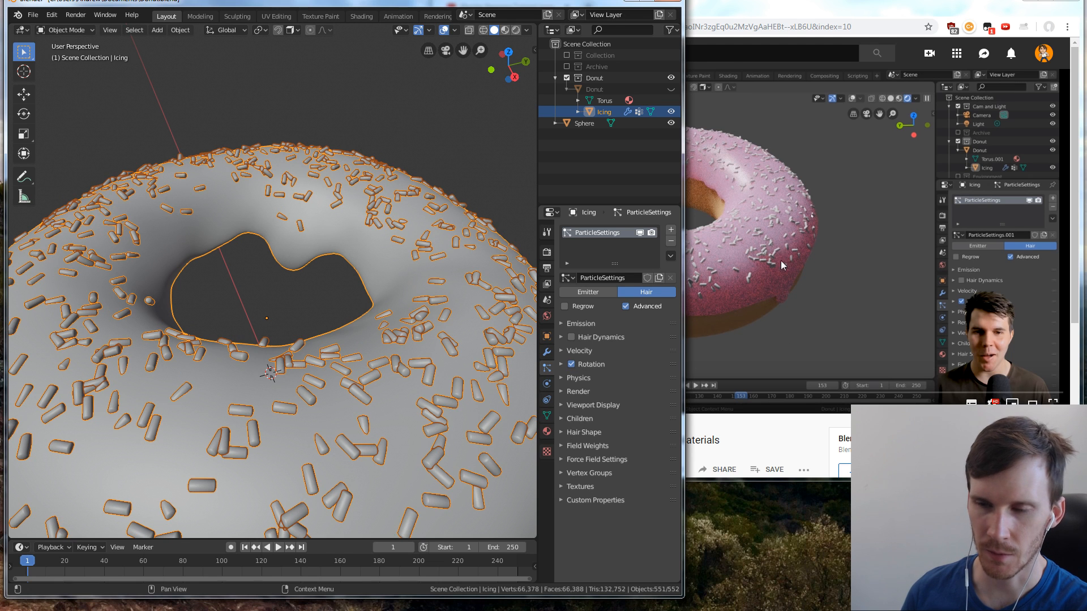
Resume the tutorial in the browser, return to Blender, and display the donut in Look Dev shading to inspect the sprinkles
left_click(807, 239)
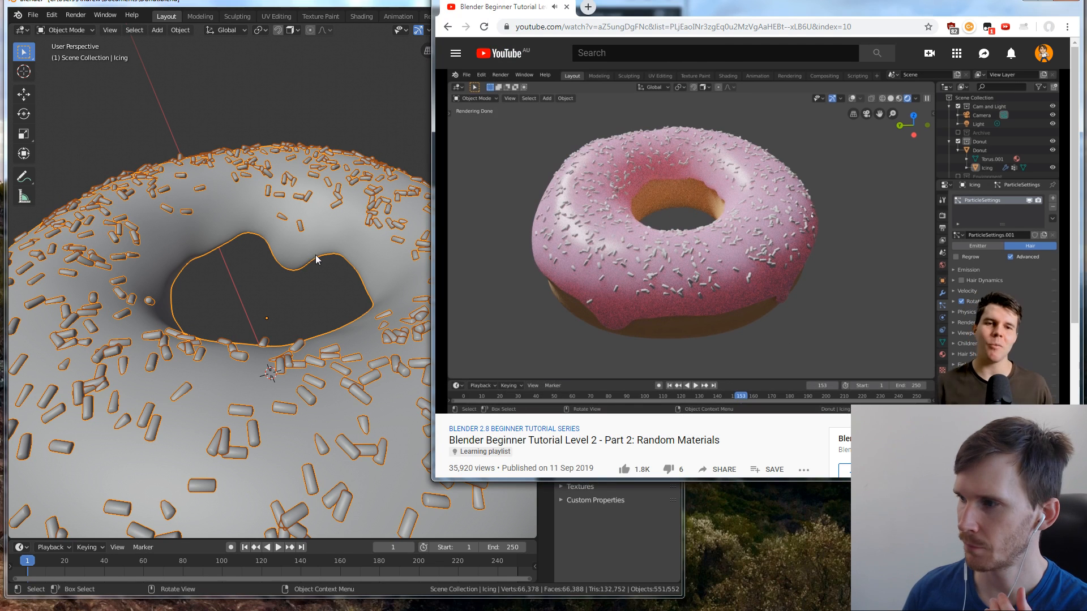
left_click(322, 220)
scroll(323, 224, "down", 4)
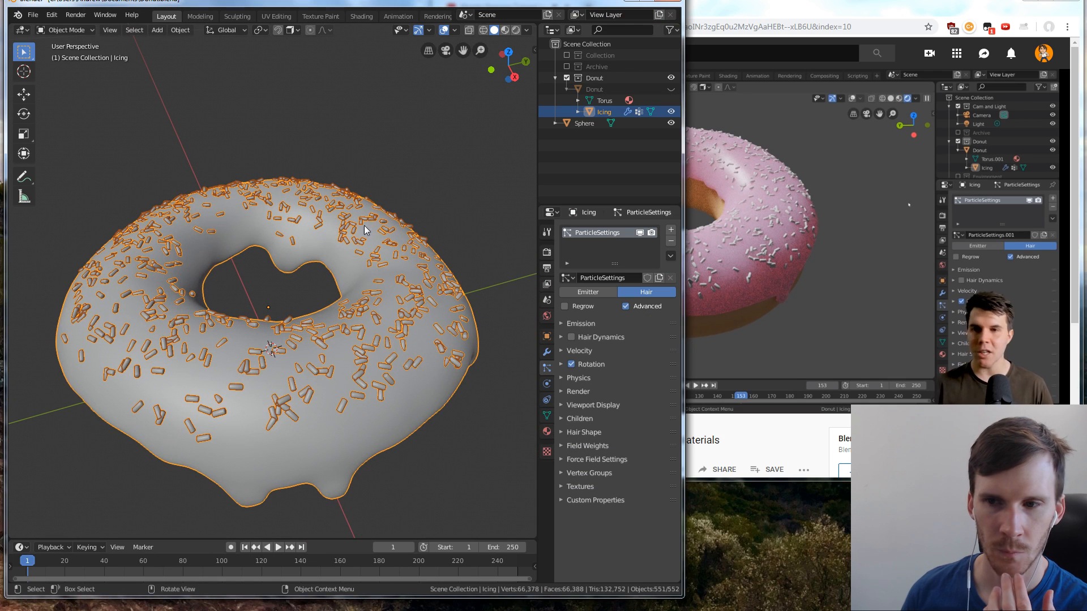
left_click(489, 158)
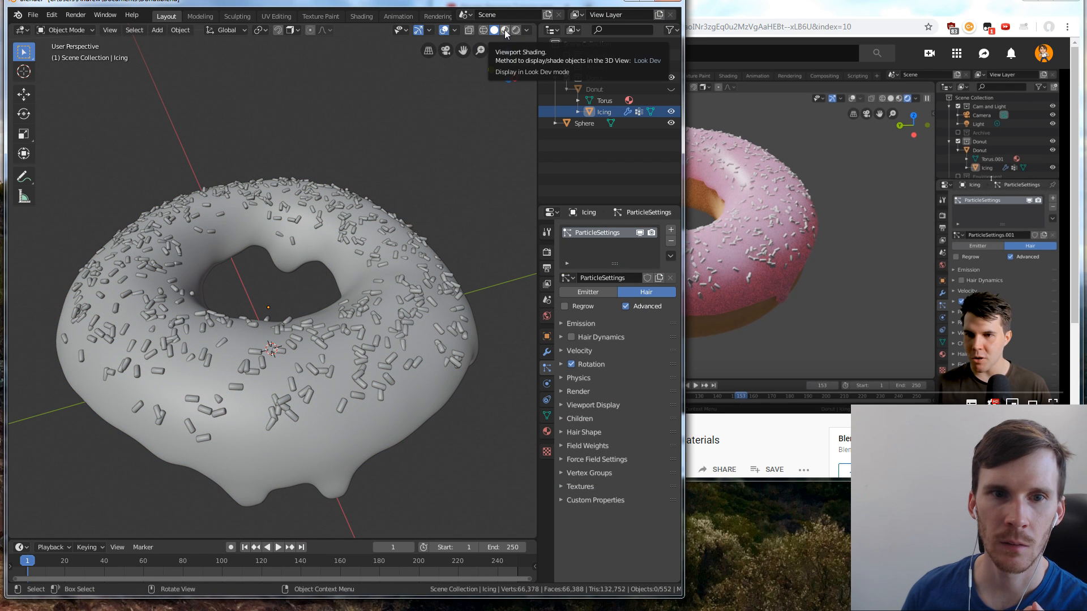
left_click(506, 34)
mouse_move(425, 322)
middle_mouse_down()
mouse_move(338, 364)
mouse_move(314, 393)
mouse_move(362, 351)
middle_mouse_up()
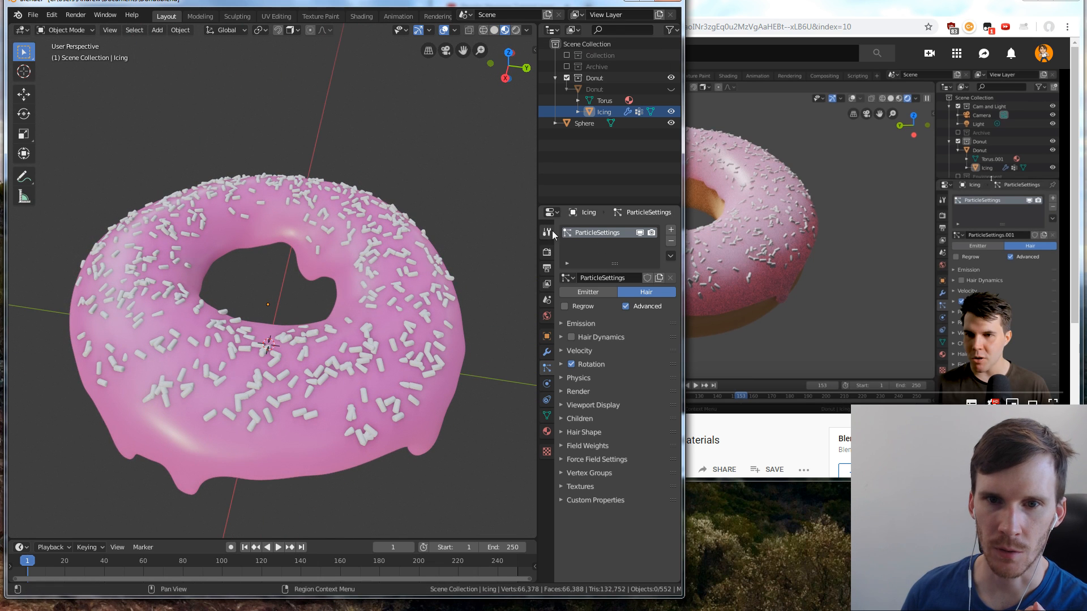
left_click(547, 252)
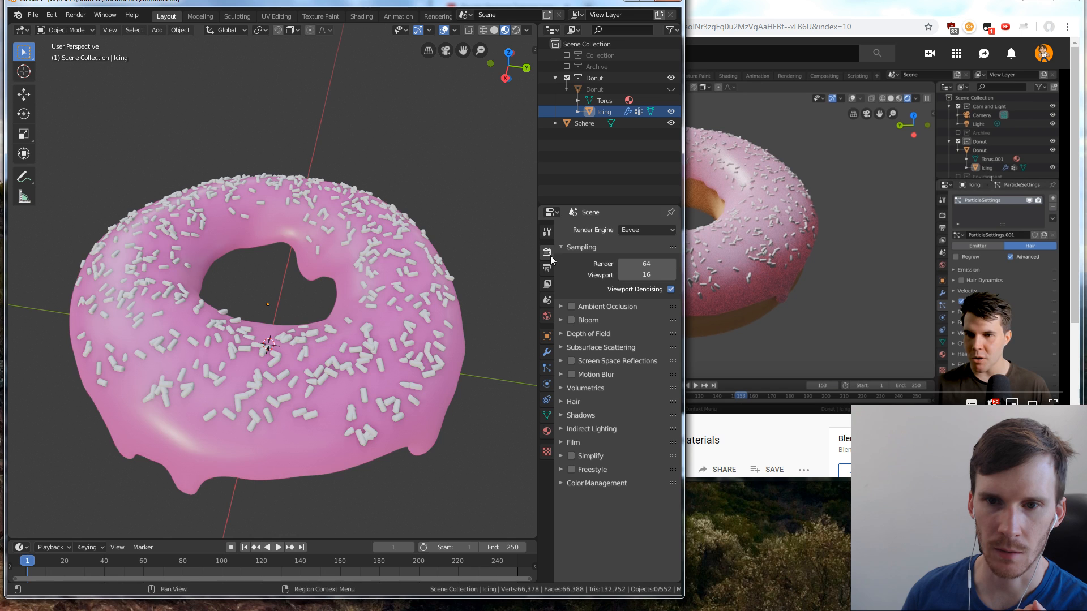
middle_click_drag(408, 328, 265, 353)
scroll(286, 339, "down", 3)
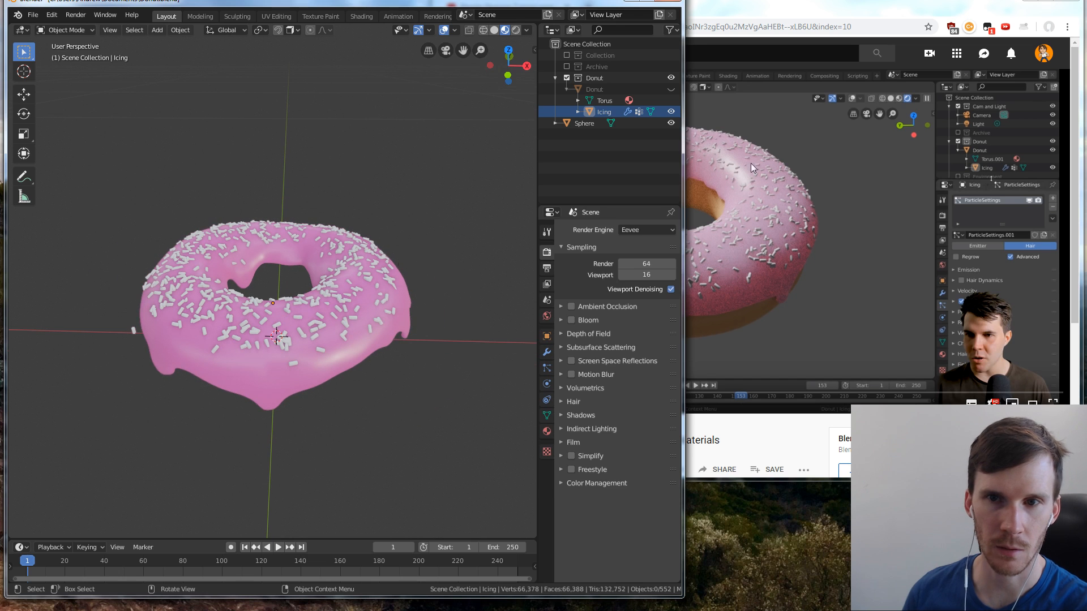
Select the icing in Blender and pause the tutorial playing in the browser
left_click(751, 163)
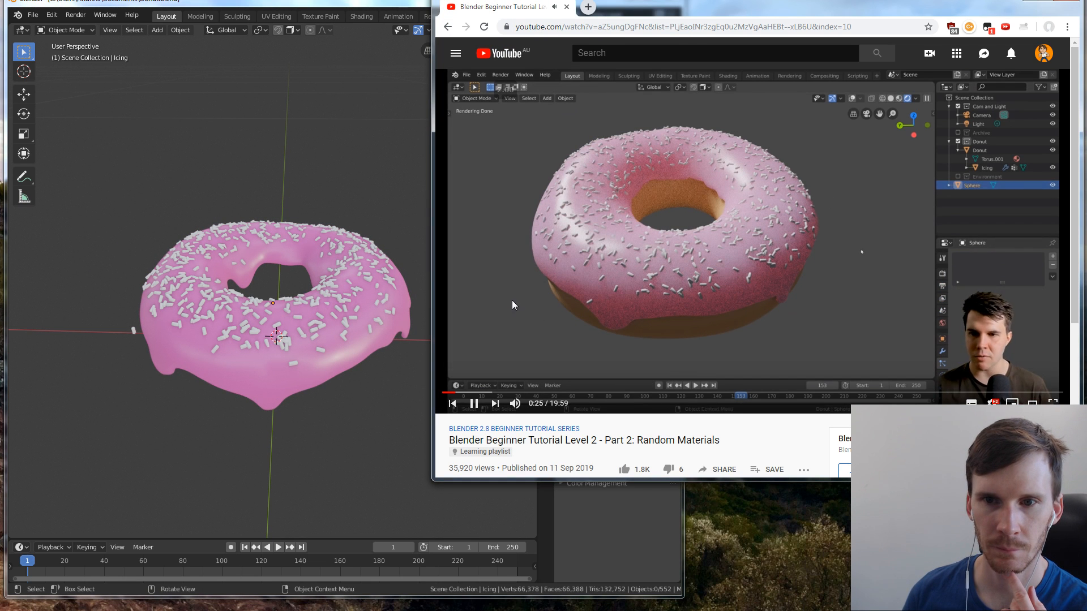
left_click(426, 257)
key("a")
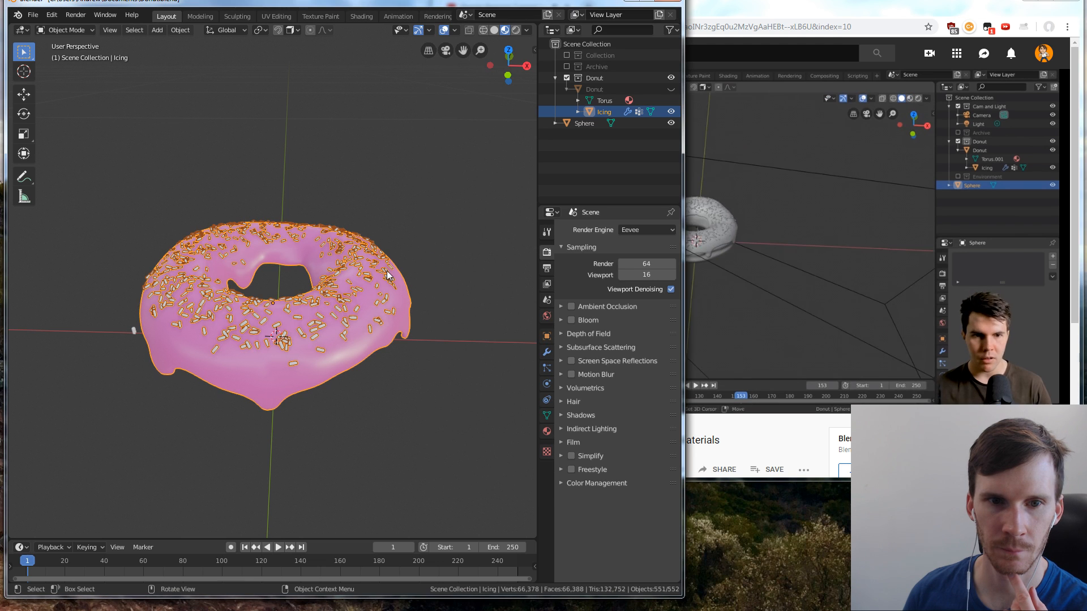
left_click(750, 187)
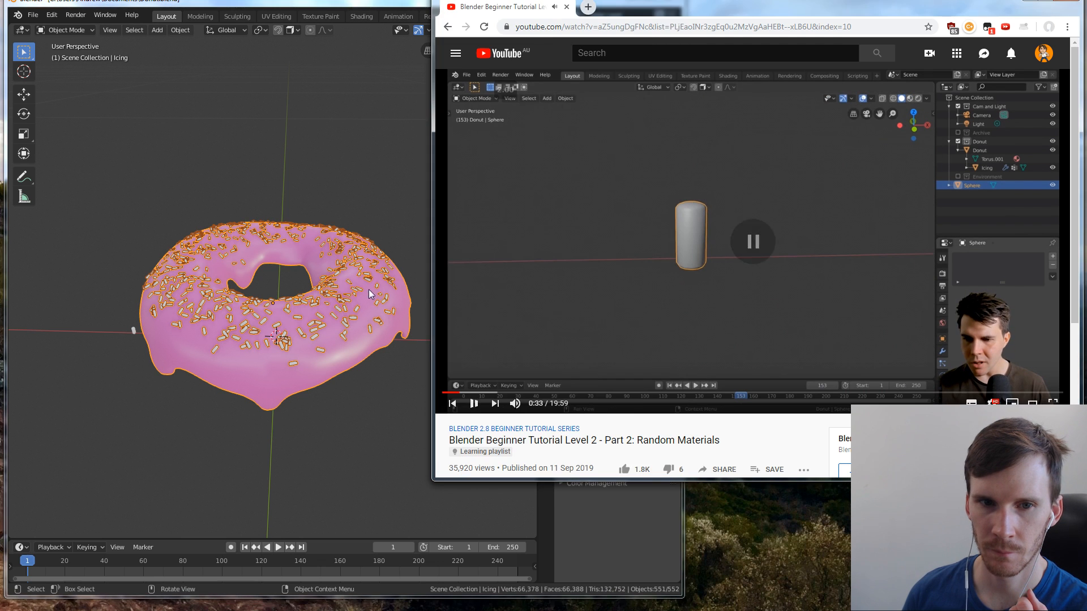
Switch to Blender and reduce the render scale of the icing's particles to 0.160
left_click(373, 275)
left_click(547, 369)
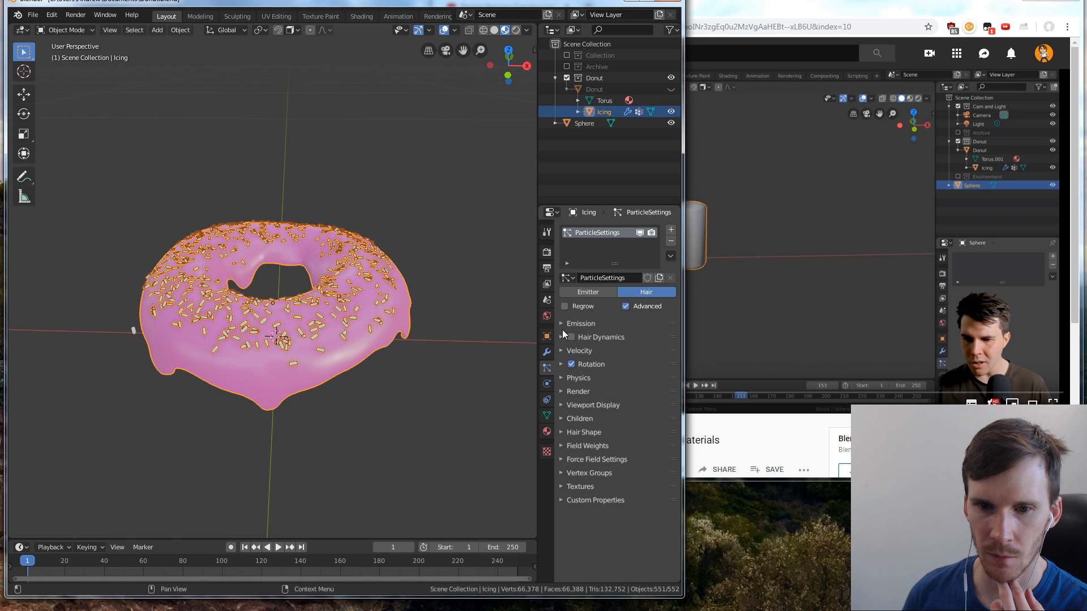
left_click(561, 389)
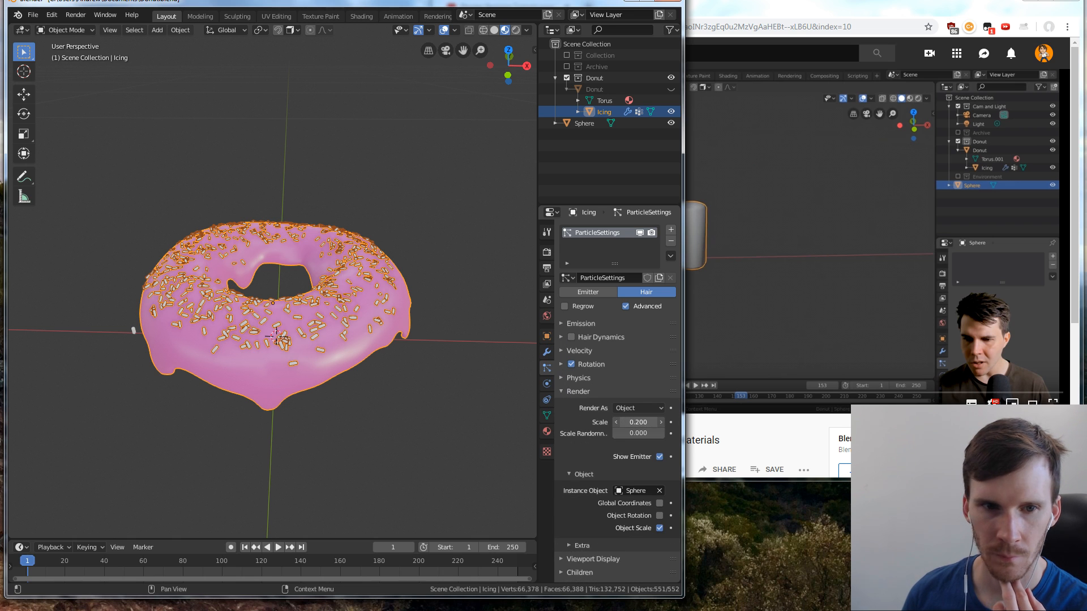
left_click_drag(638, 423, 635, 422)
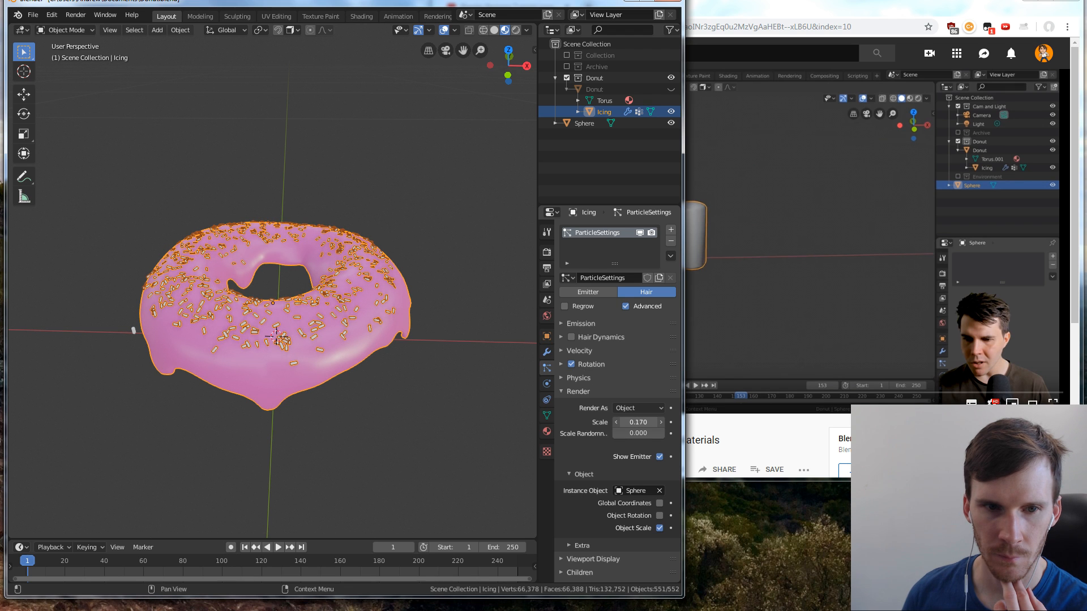
left_click_drag(635, 422, 643, 423)
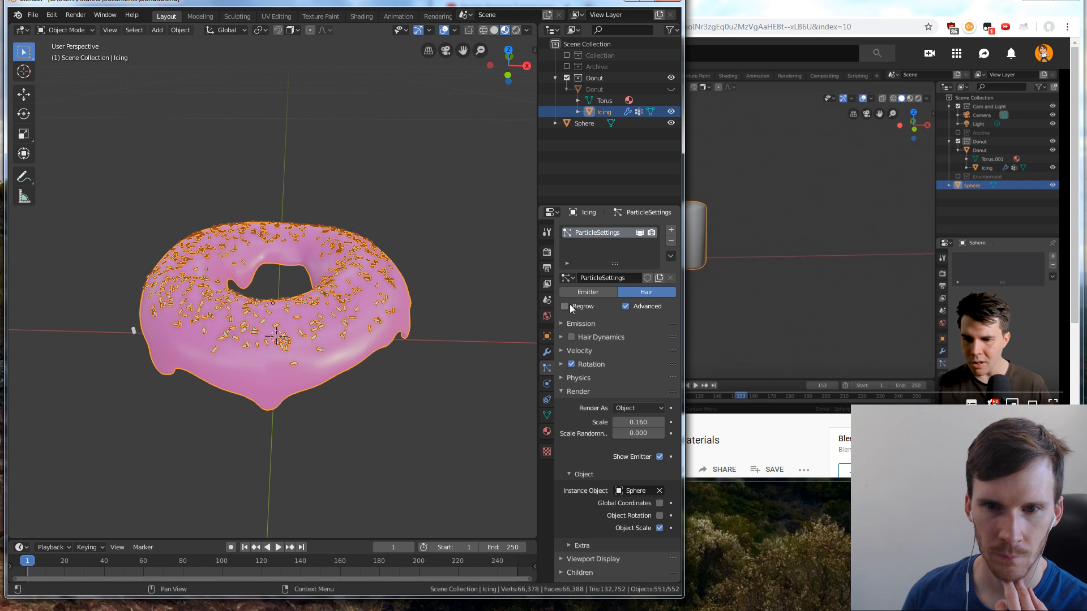
Raise the icing's particle emission number to 626
left_click(562, 324)
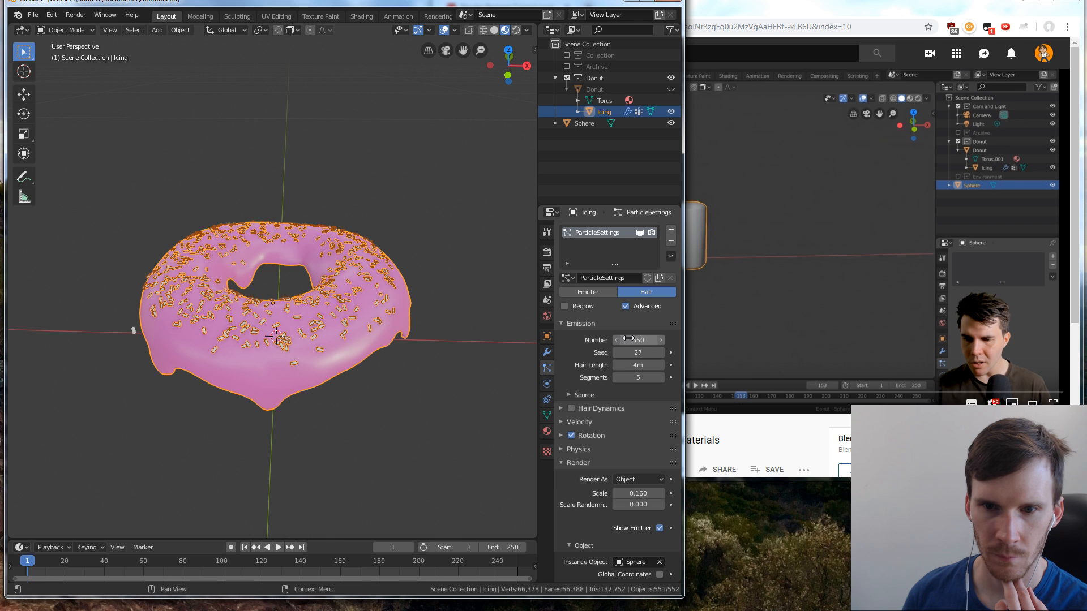
left_click_drag(652, 341, 629, 339)
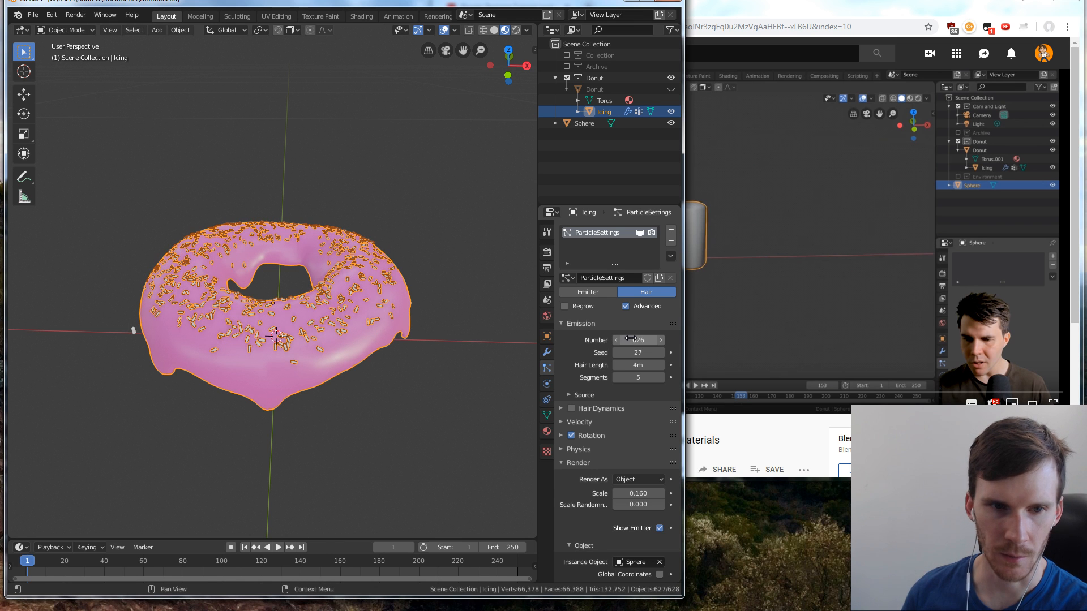
View the sprinkled icing from above and from the side, deselect it, and go to the tutorial in the browser
middle_click_drag(254, 334, 280, 309)
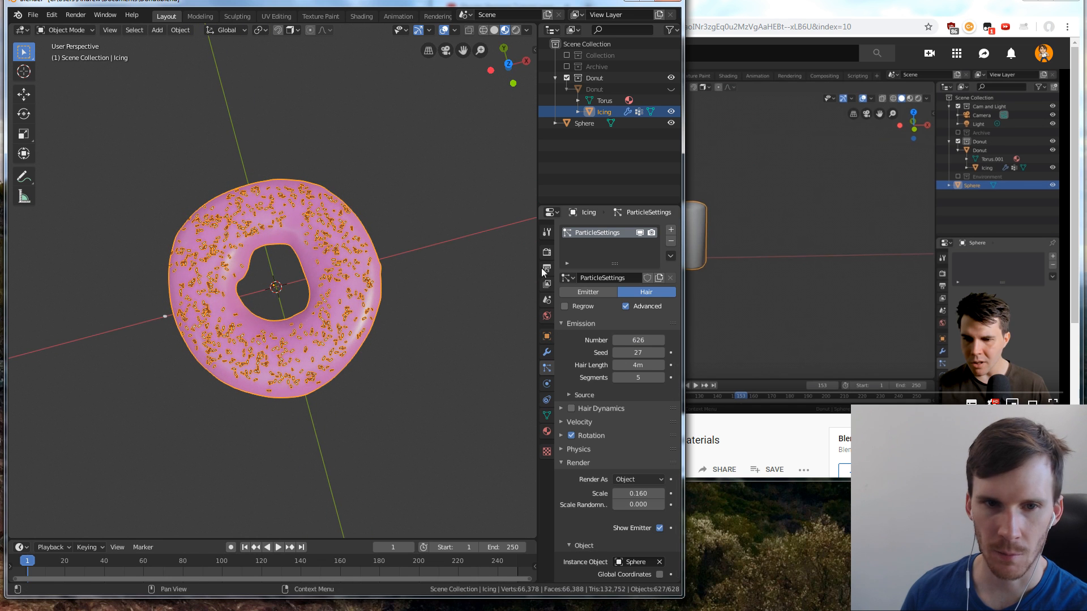
middle_click_drag(527, 272, 412, 254)
left_click(412, 253)
middle_click_drag(385, 311, 372, 297)
left_click(792, 245)
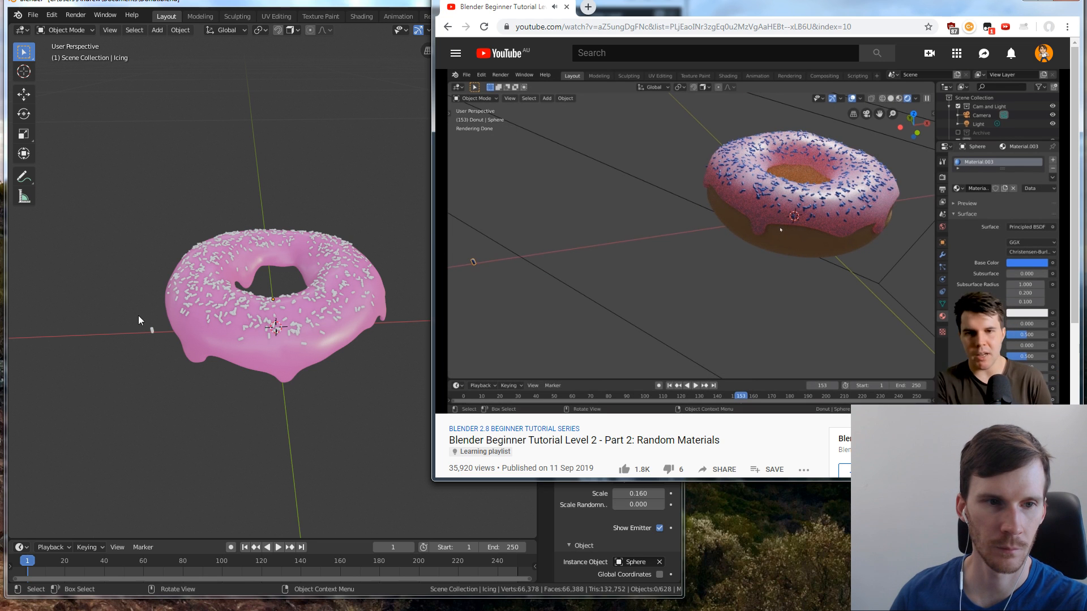
Switch to Blender, show the material settings of the sprinkle sphere beside the donut, and frame it in front orthographic view
left_click(152, 331)
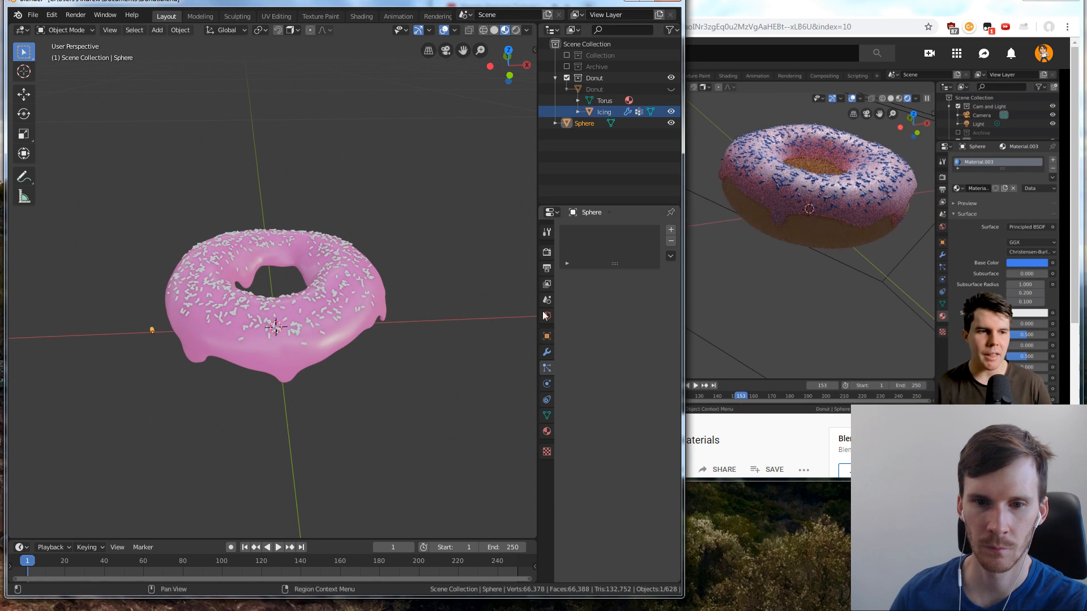
left_click(547, 431)
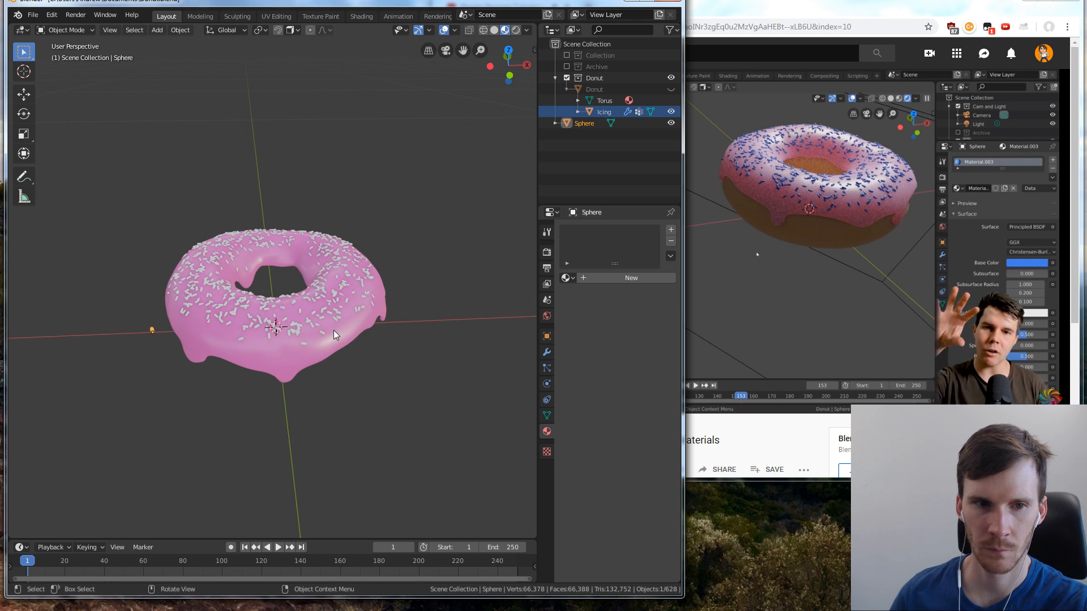
key("KP_1")
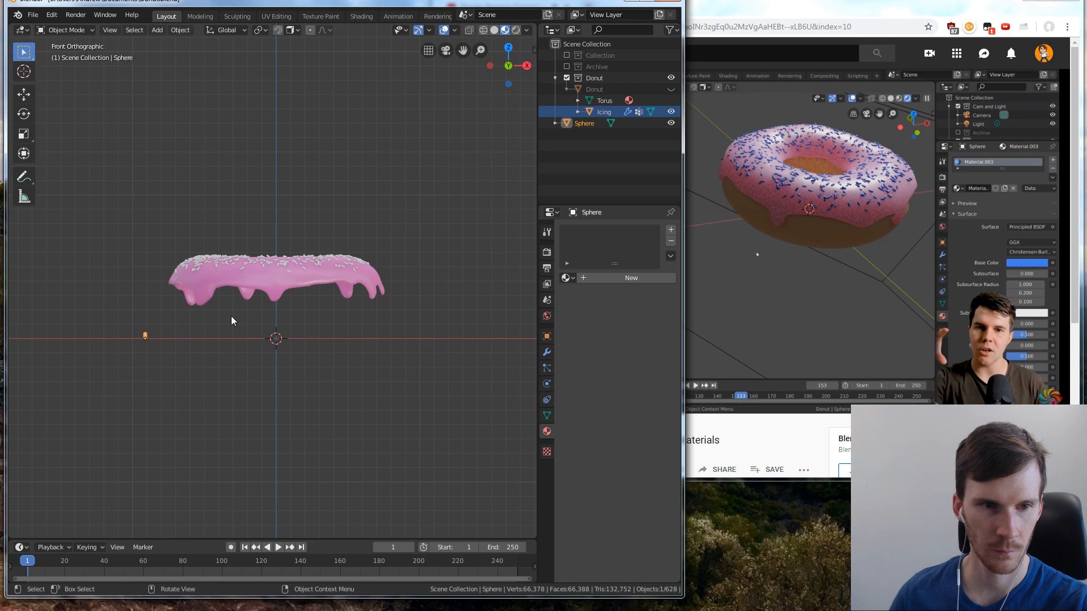
key("KP_0")
key("KP_1")
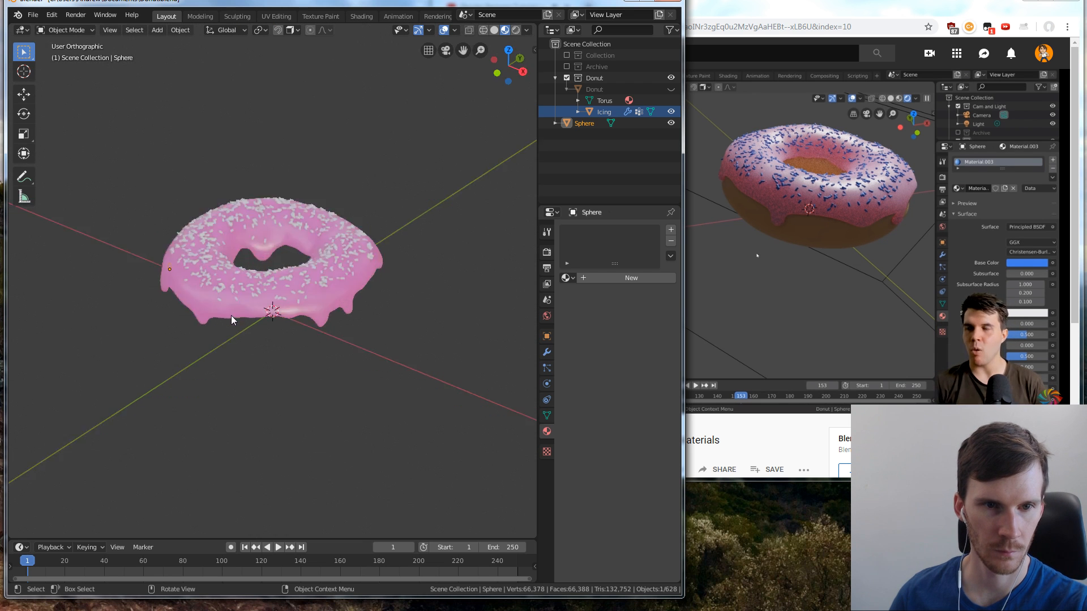
key("KP_Decimal")
scroll(266, 312, "down", 2)
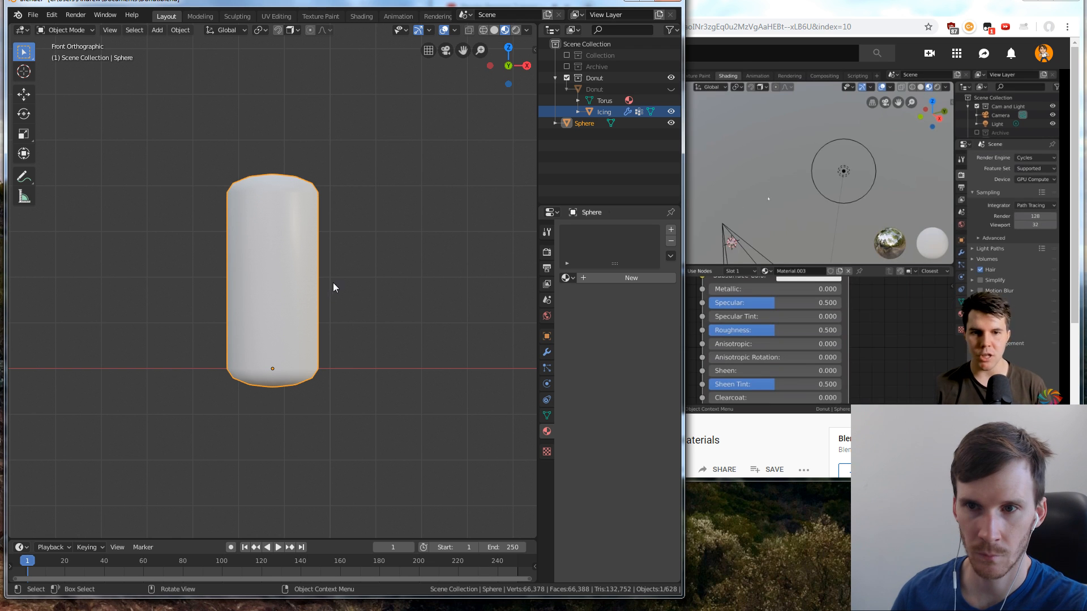
scroll(333, 288, "down", 3)
Pause the tutorial in the browser and switch Blender to the Shading workspace
left_click(902, 256)
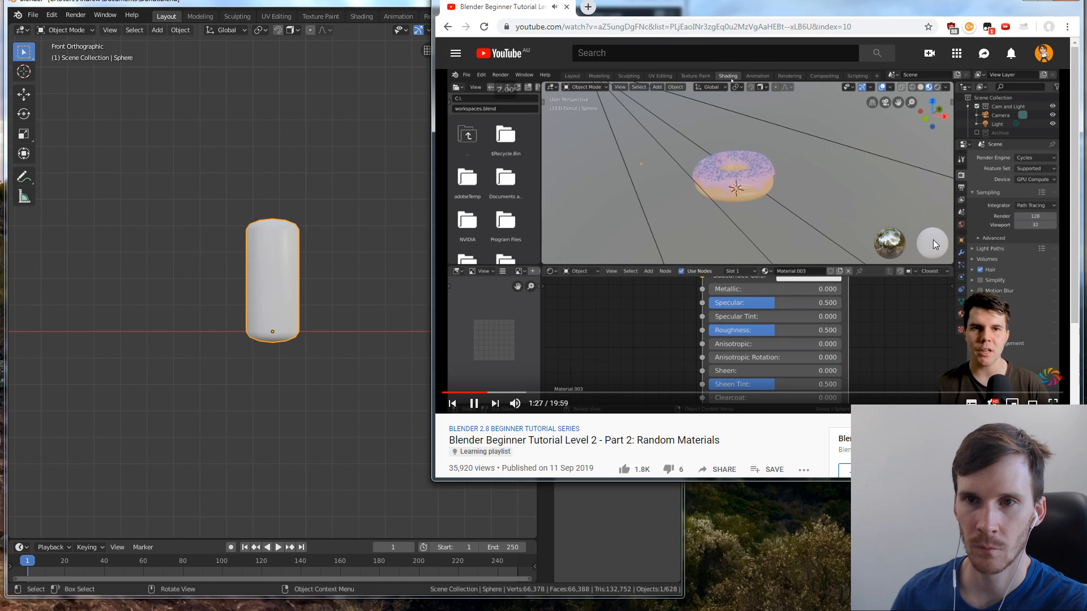
key("space")
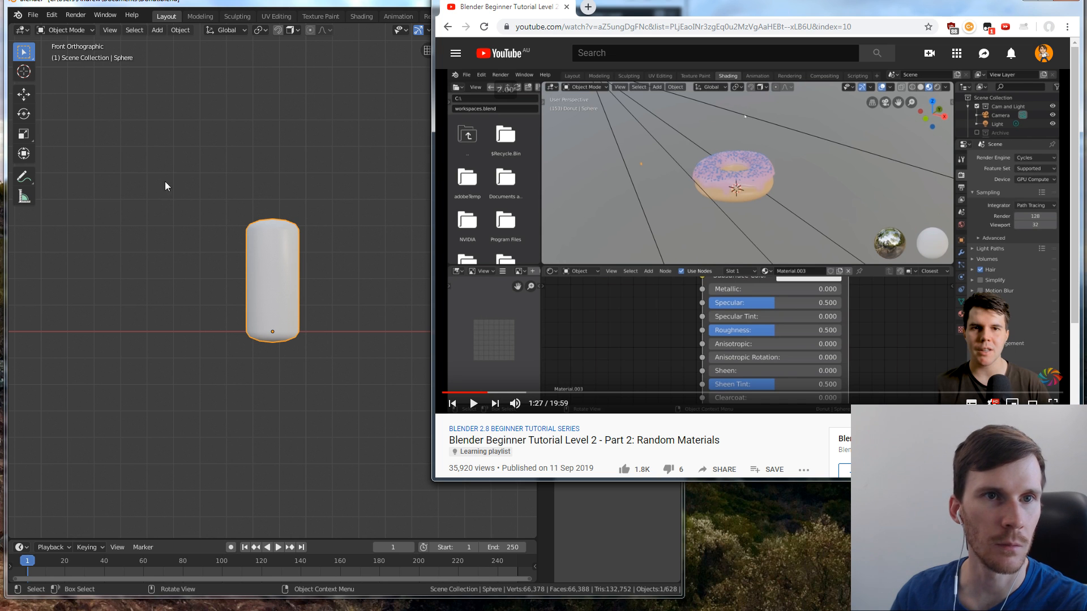
left_click(323, 1)
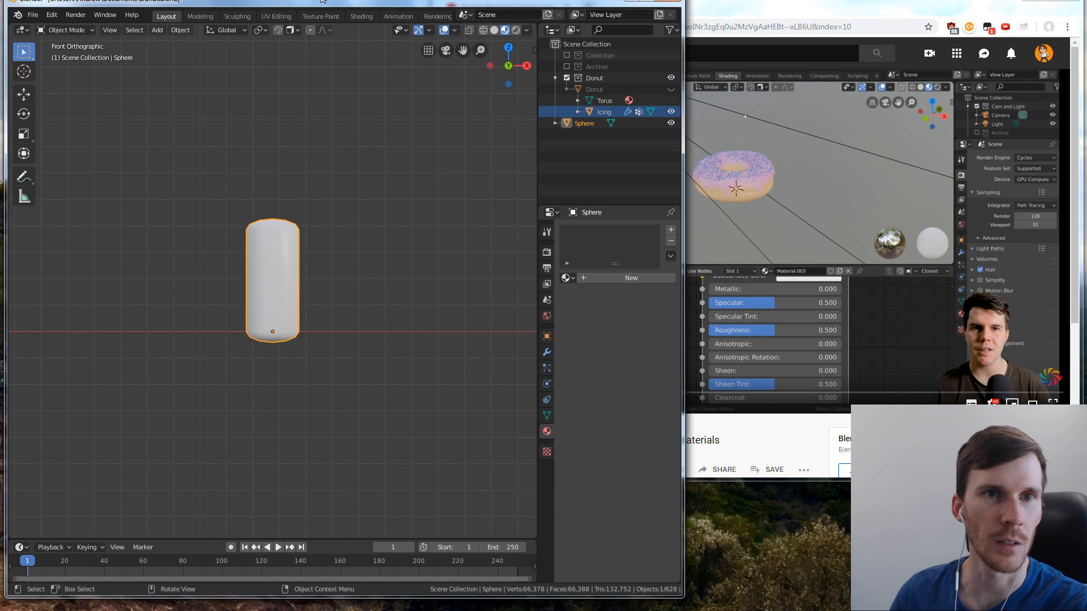
left_click(362, 16)
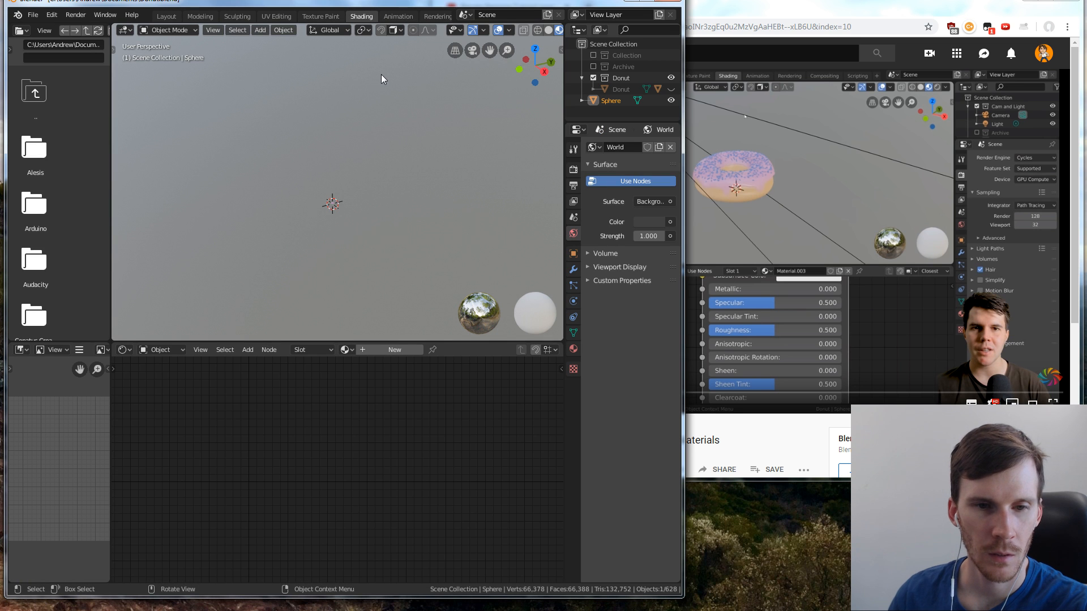
Show the Shading viewport from the front, deselect all objects, and highlight Sphere in the outliner
middle_click_drag(331, 222, 321, 263, "shift")
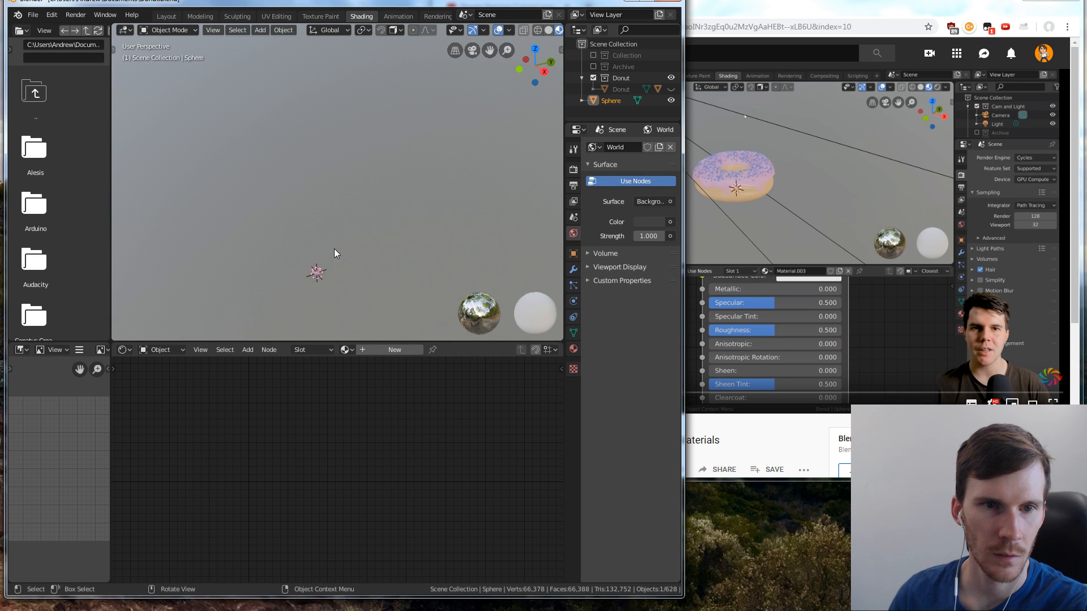
key("KP_1")
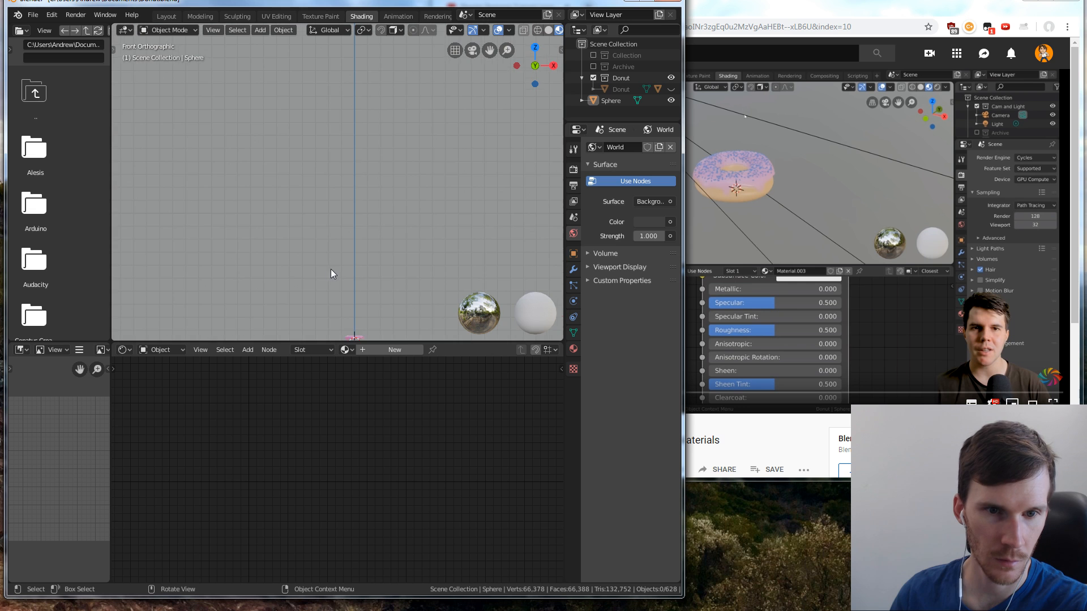
key("alt+a")
left_click(616, 98)
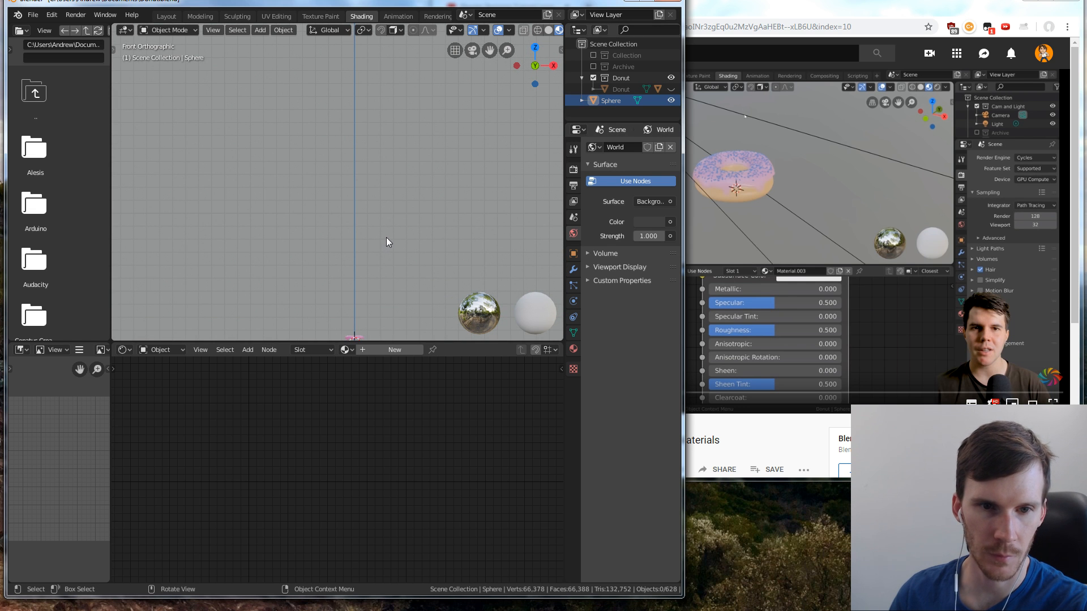
Locate the donut and the separate sprinkle in the Shading workspace's 3D viewport
middle_click_drag(388, 240, 396, 270)
middle_click_drag(395, 216, 373, 139, "shift")
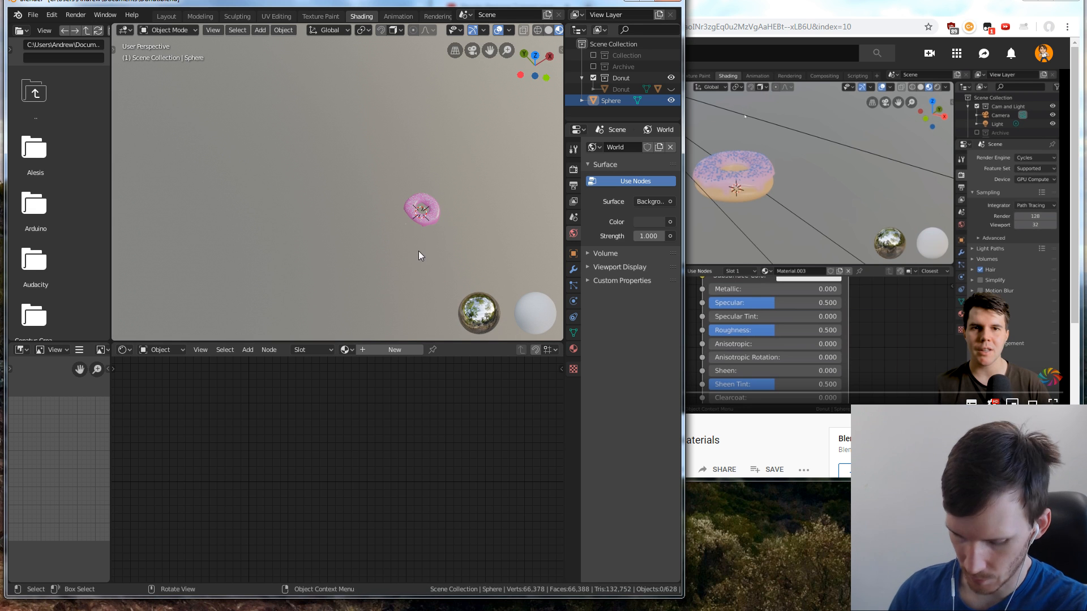
middle_click_drag(420, 255, 435, 219, "shift")
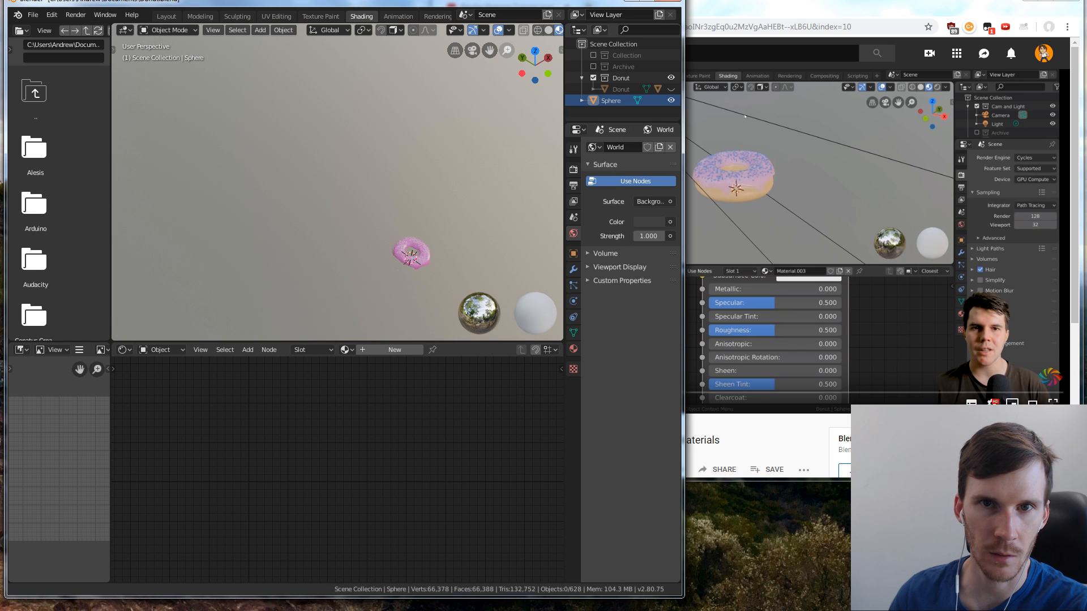
scroll(508, 51, "up", 2)
scroll(461, 181, "up", 1)
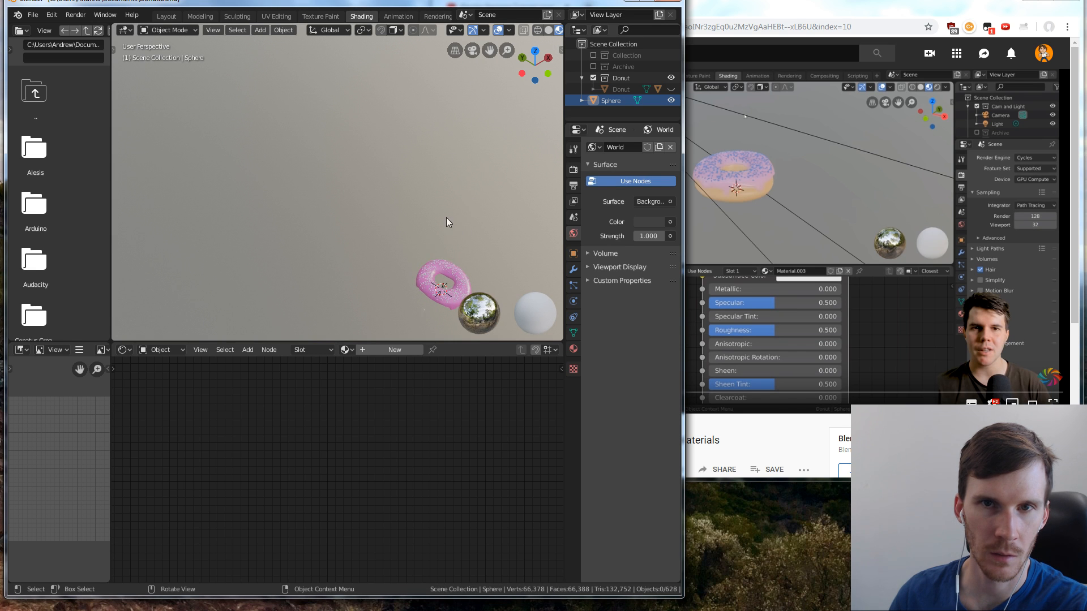
scroll(446, 218, "down", 4)
scroll(476, 152, "down", 1)
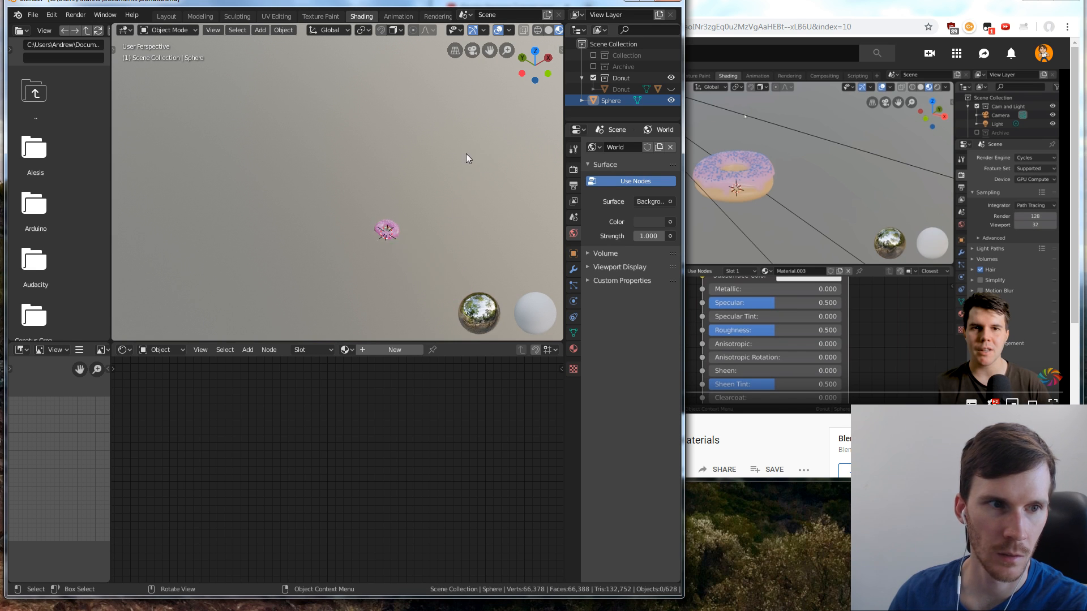
scroll(466, 154, "up", 2)
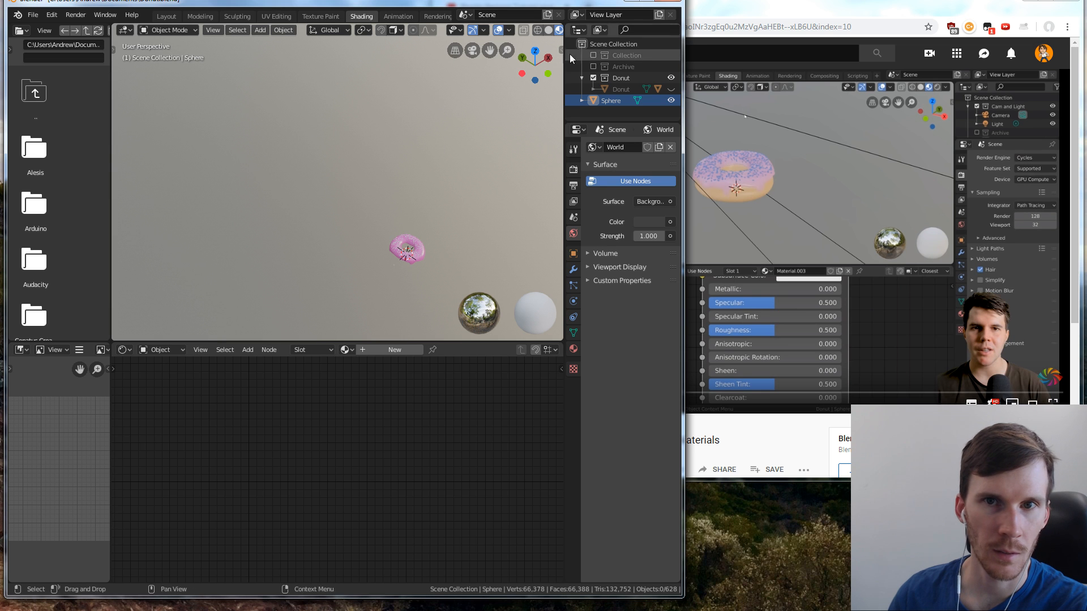
left_click(771, 1)
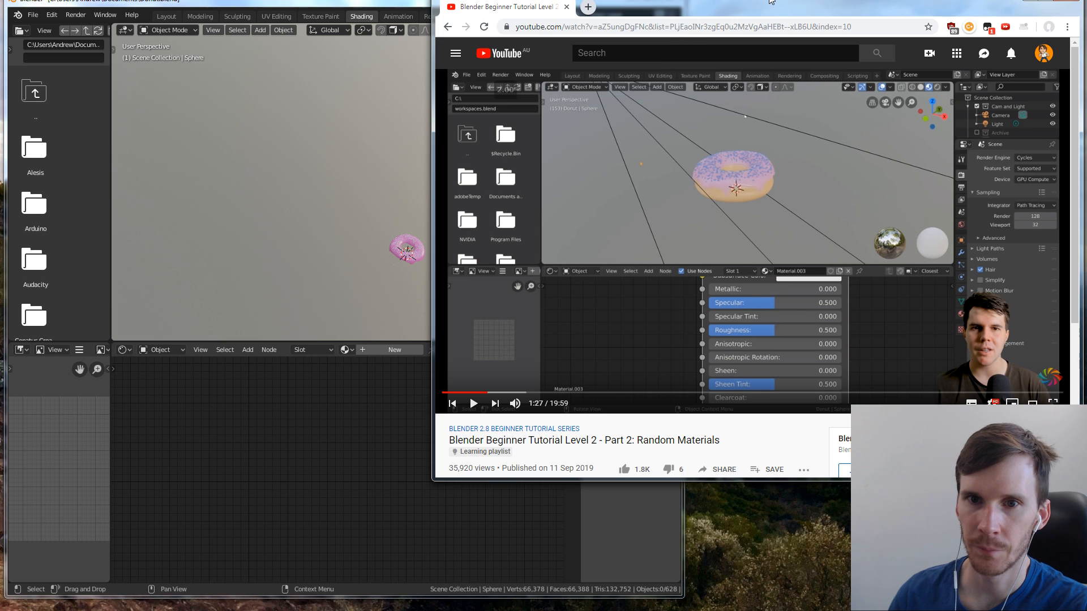
left_click(249, 136)
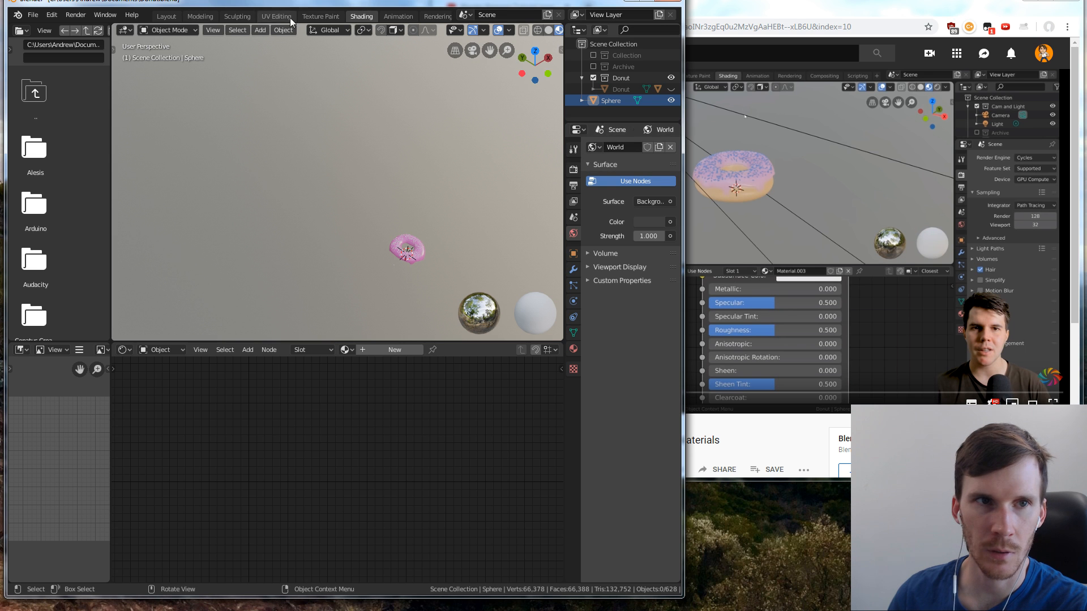
left_click(158, 18)
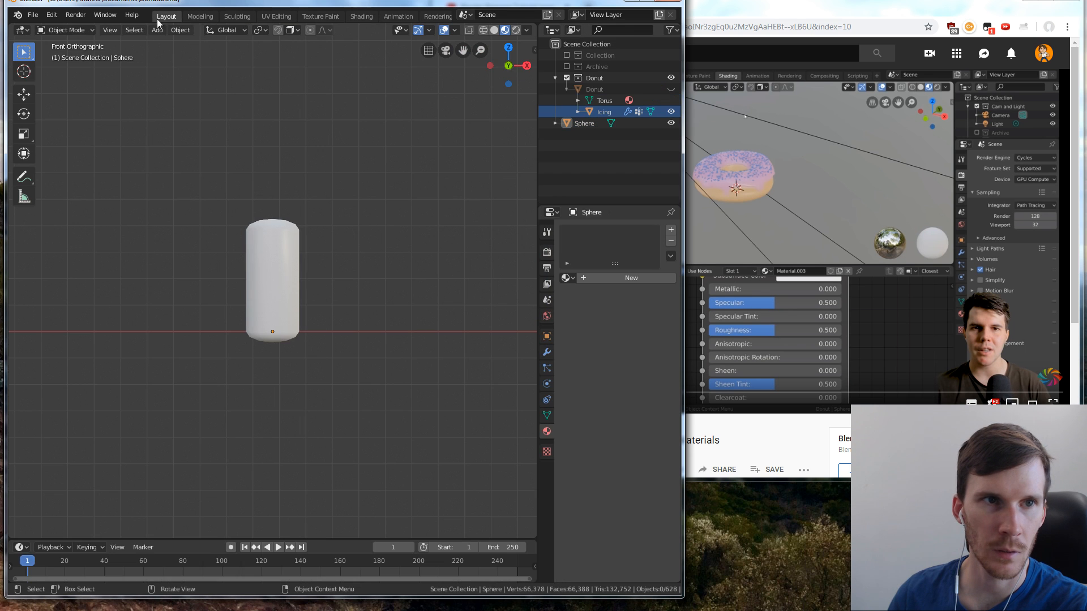
left_click(356, 16)
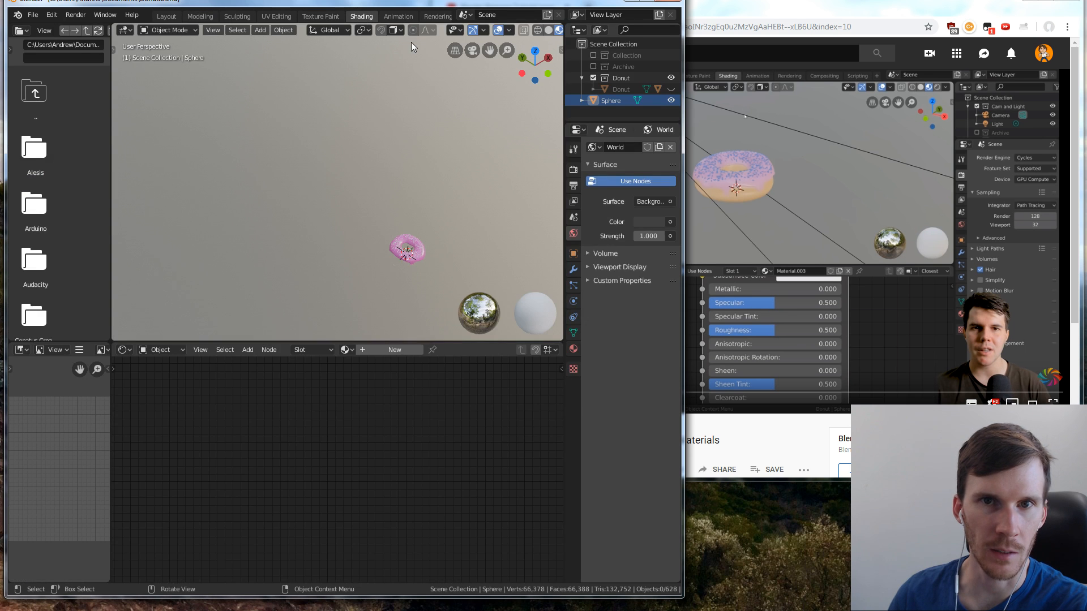
left_click(561, 48)
left_click(557, 93)
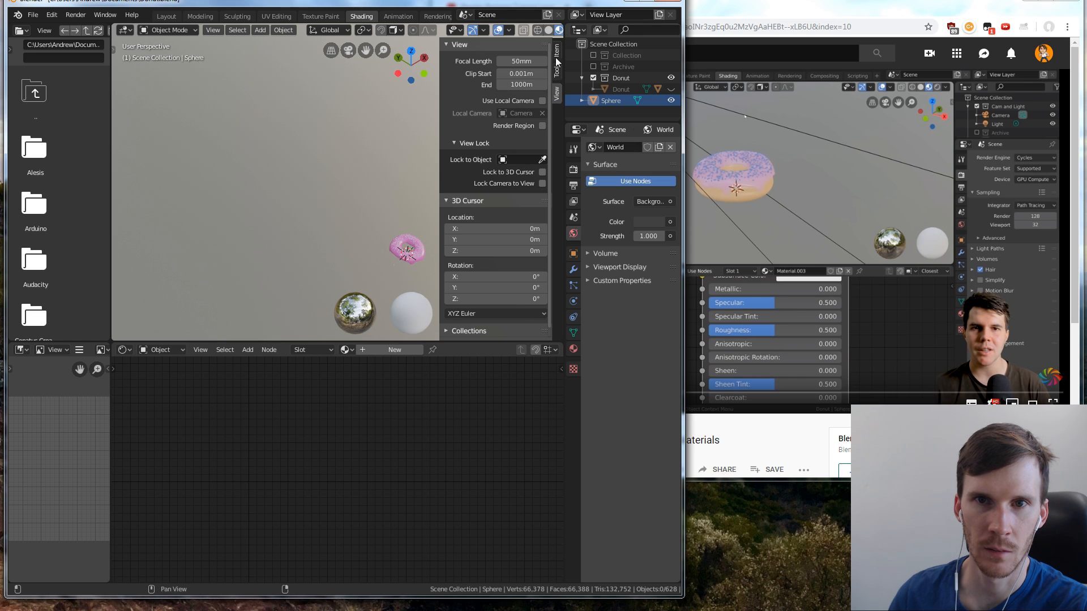
left_click_drag(439, 65, 682, 62)
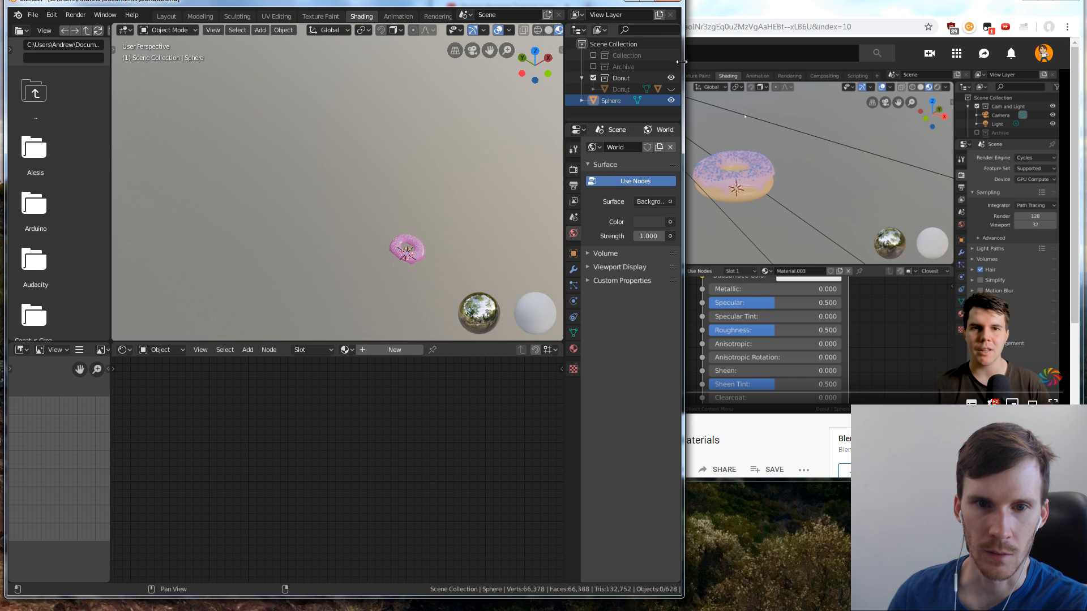
Resume the tutorial in the browser, and select the sprinkle sphere beside the donut in Blender
left_click(765, 175)
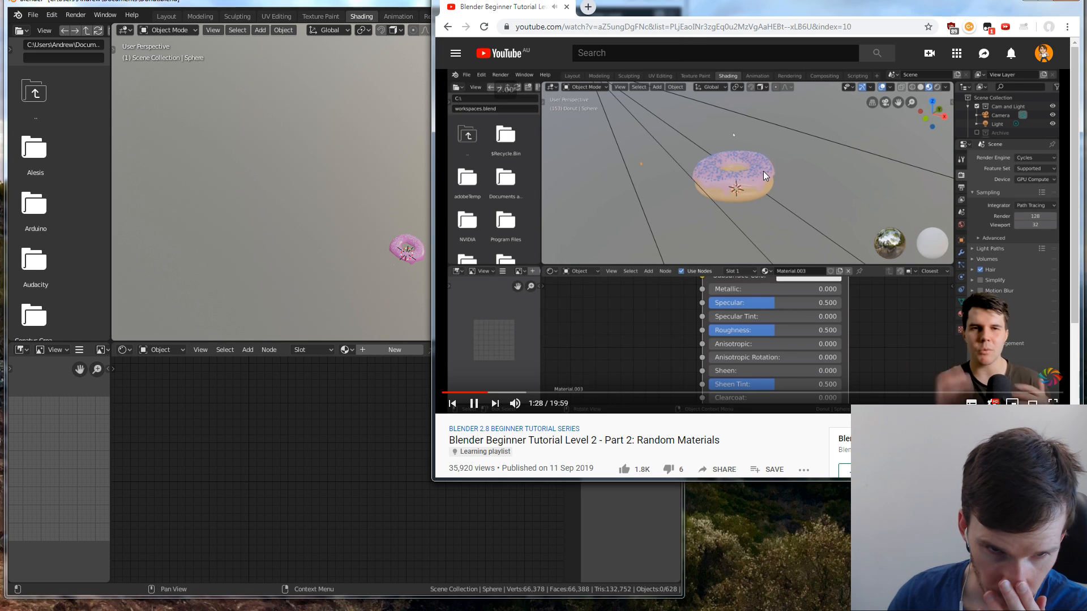
left_click(331, 263)
scroll(385, 258, "up", 5)
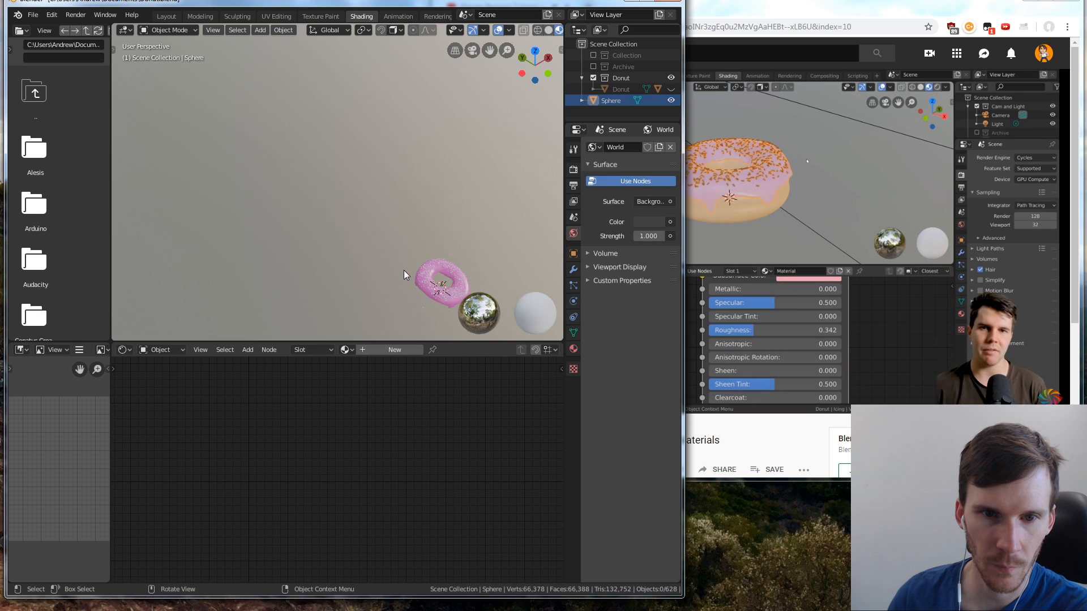
middle_click_drag(386, 187, 398, 278)
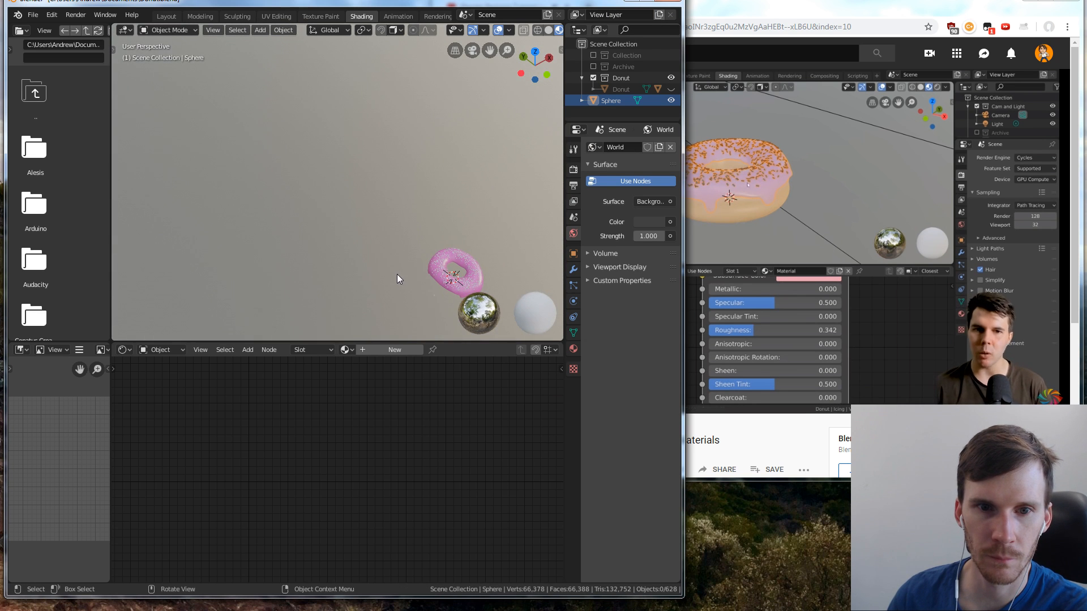
left_click(434, 294)
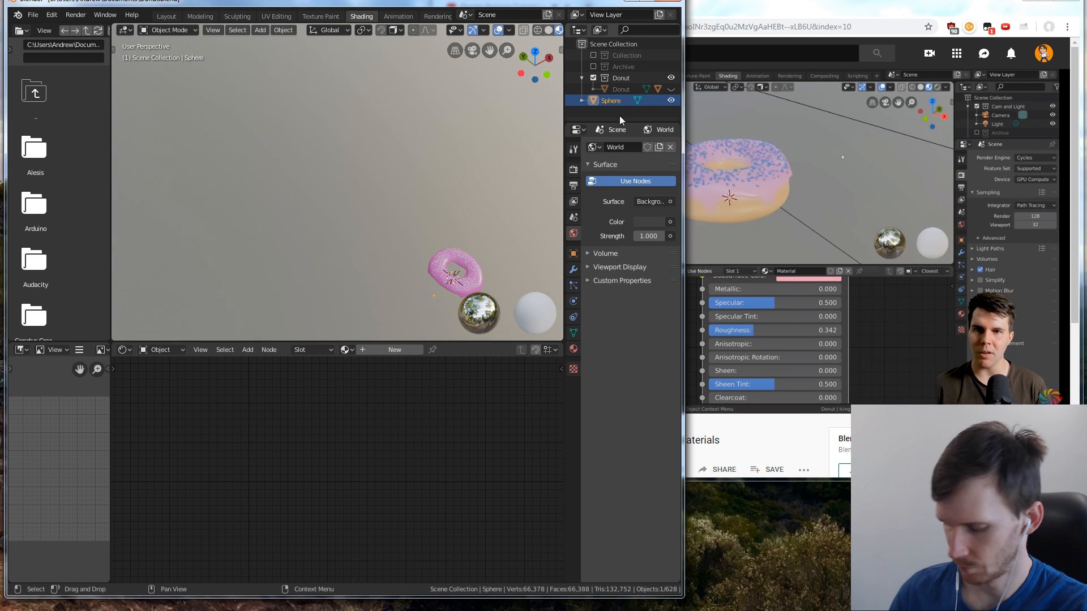
Frame the selected sprinkle sphere in the Shading viewport and widen the view to include part of the sprinkled icing
scroll(619, 116, "down", 2)
scroll(619, 114, "up", 2)
key("KP_Decimal")
scroll(426, 135, "down", 6)
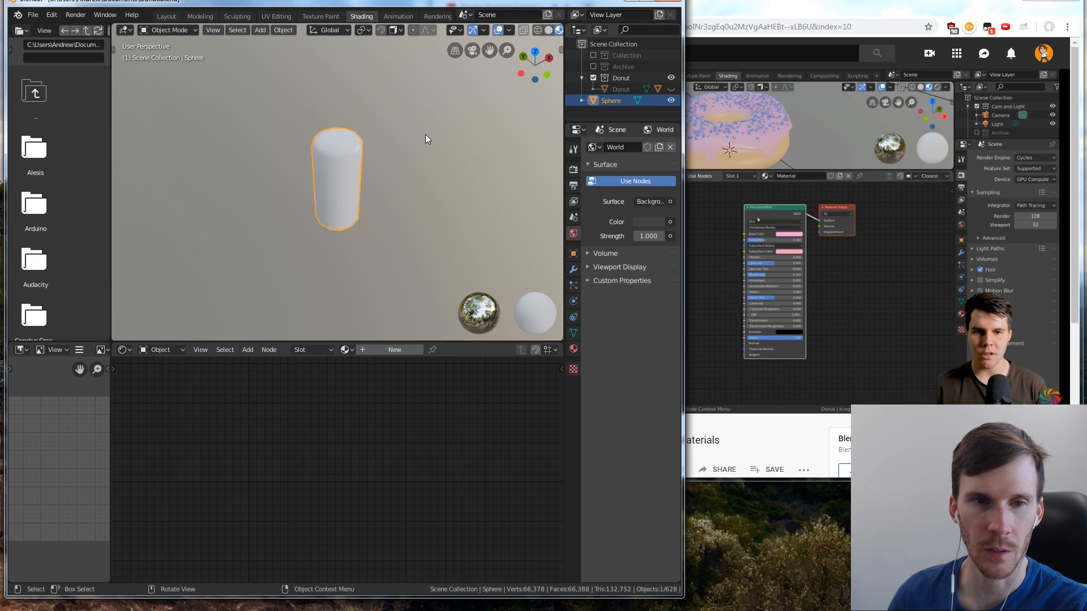
scroll(423, 182, "down", 8)
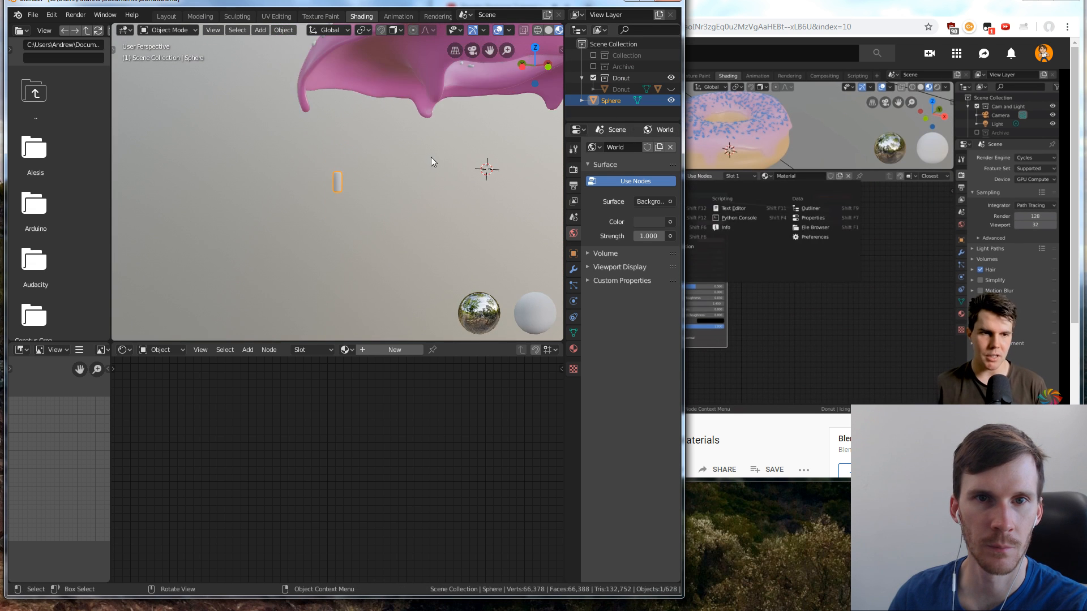
middle_click_drag(431, 157, 458, 163)
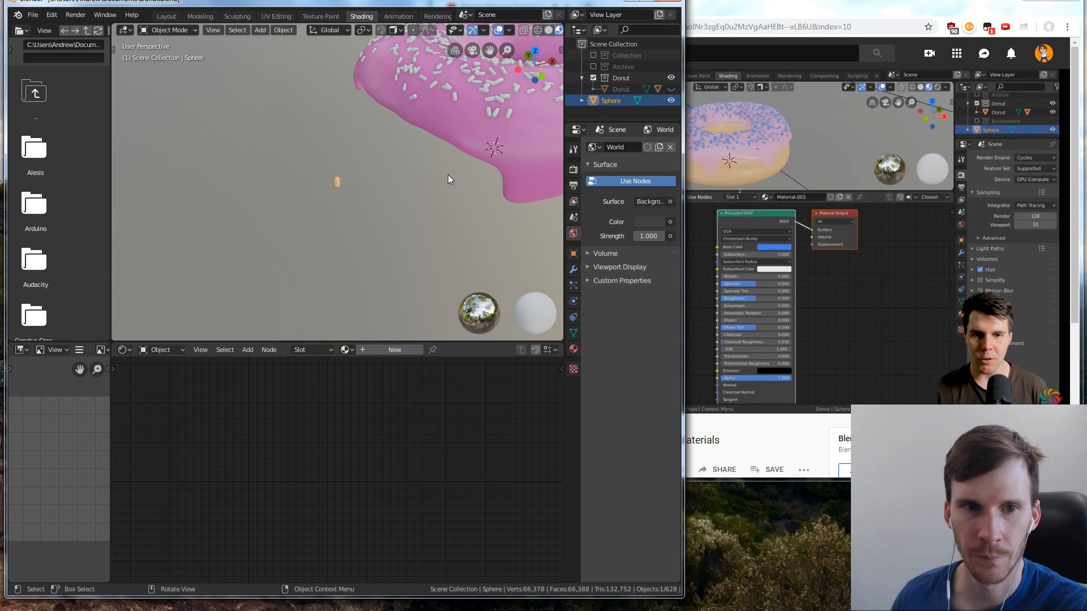
Display the material settings of the sprinkle sphere, and pause the tutorial in the browser
left_click(356, 185)
left_click(339, 184)
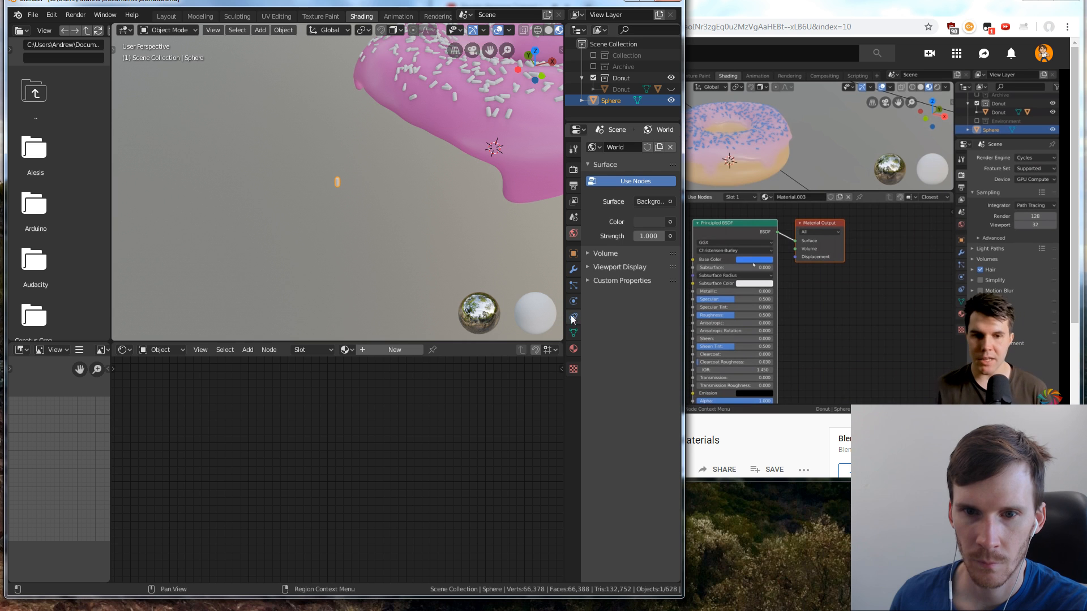
left_click(573, 288)
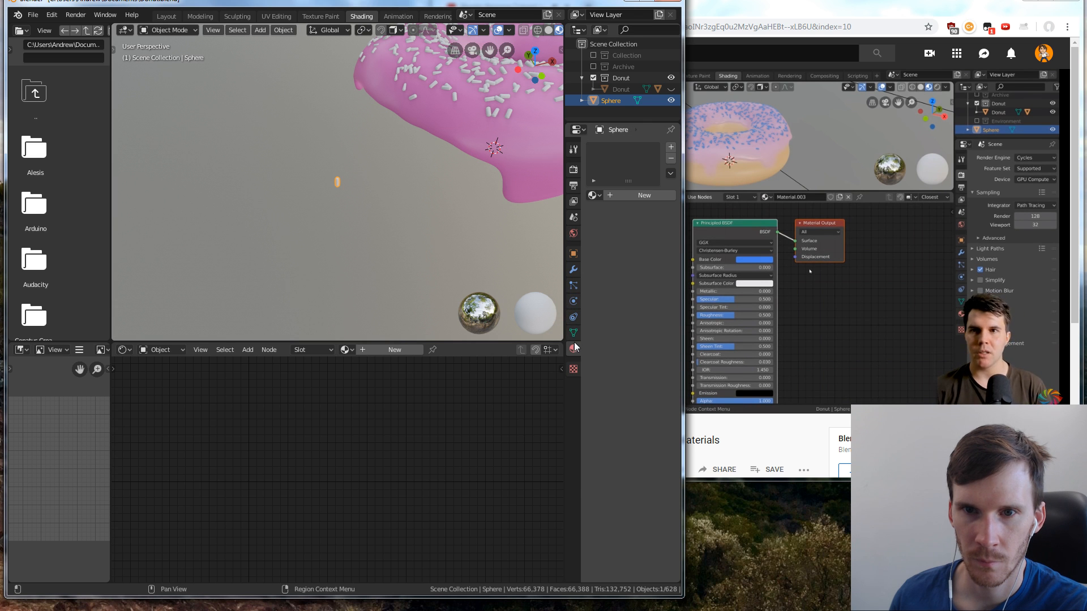
left_click(728, 224)
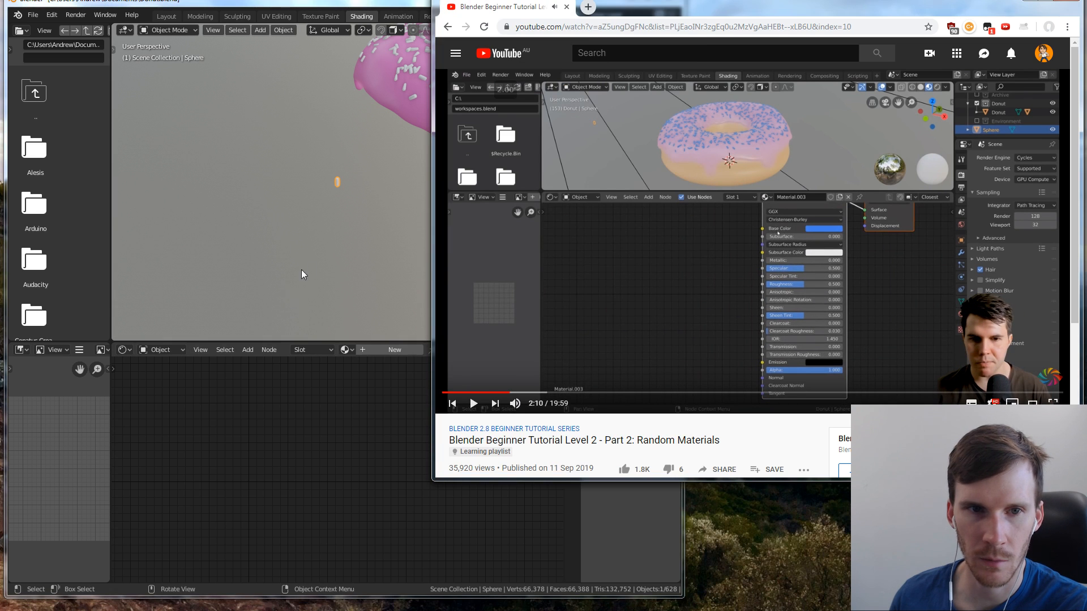
Add a new material to the sprinkle sphere in Blender, and enlarge the program window and the node editor to show its nodes
left_click(344, 443)
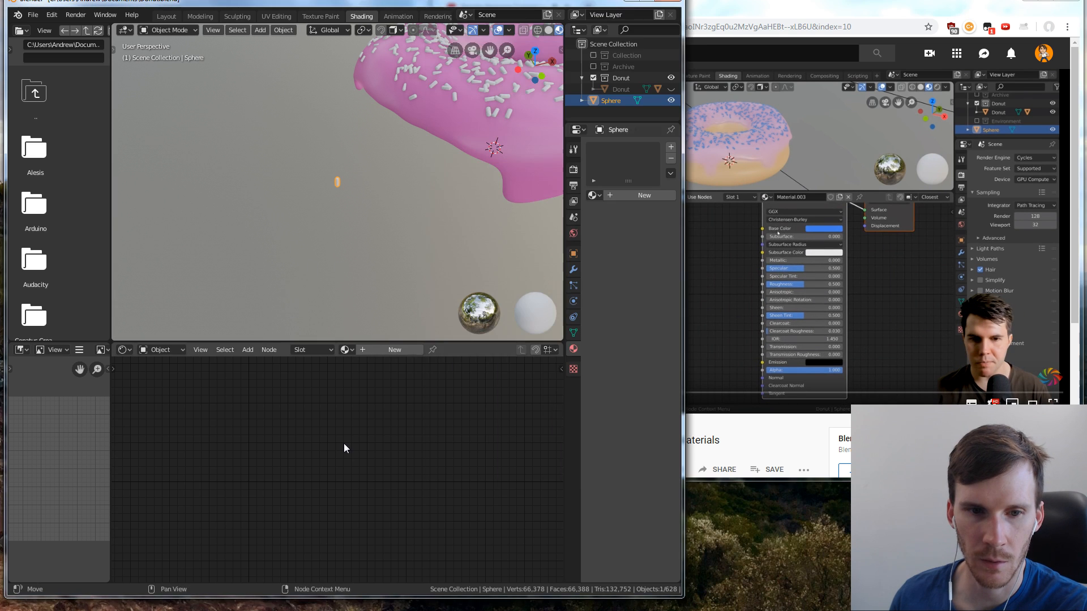
left_click(613, 196)
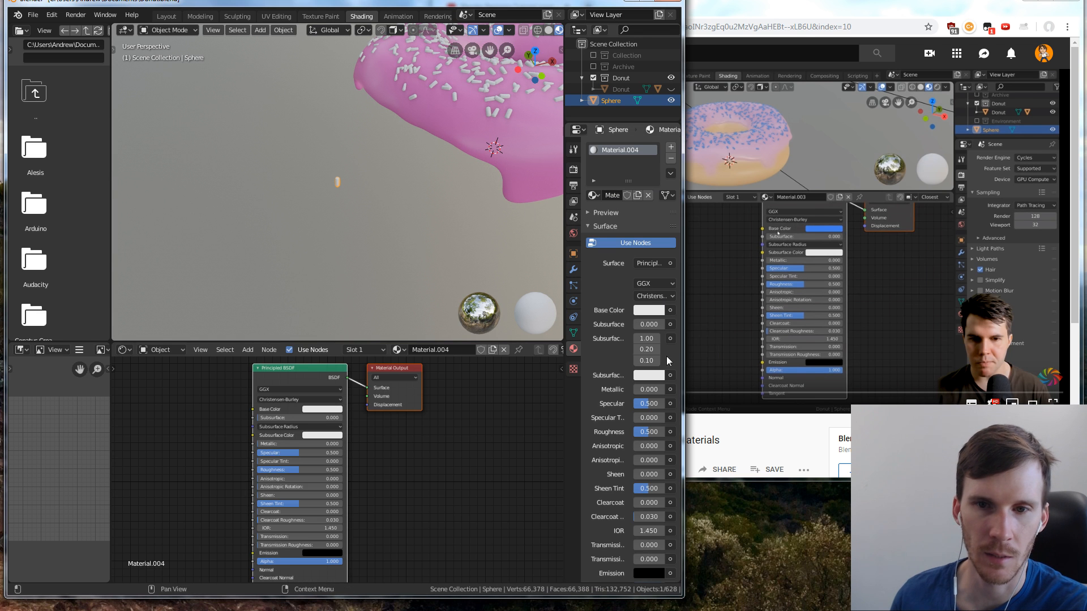
left_click_drag(683, 363, 808, 362)
scroll(492, 468, "up", 1)
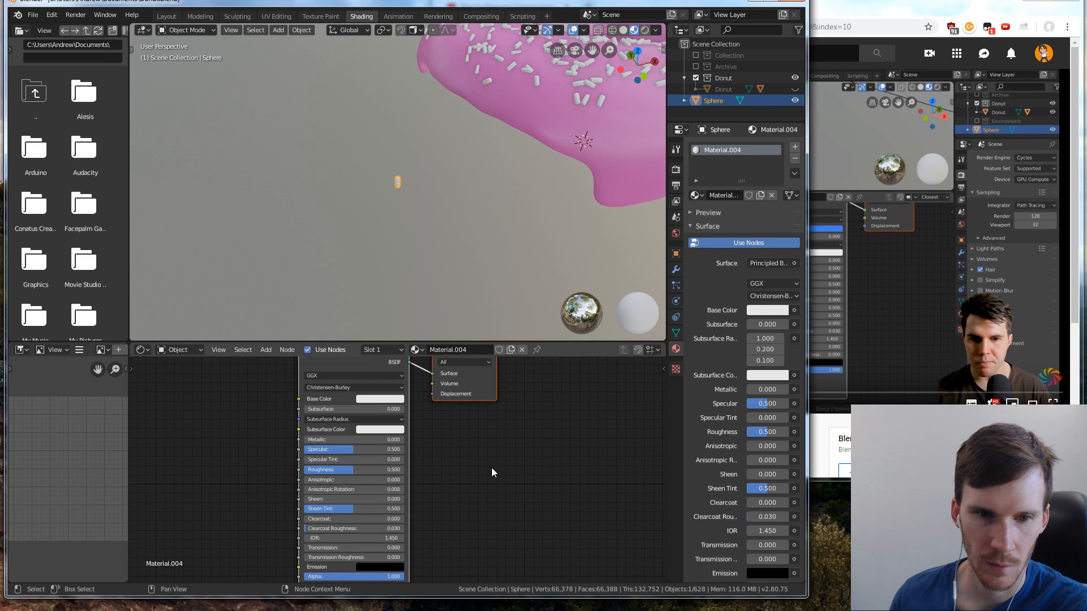
left_click_drag(548, 344, 548, 256)
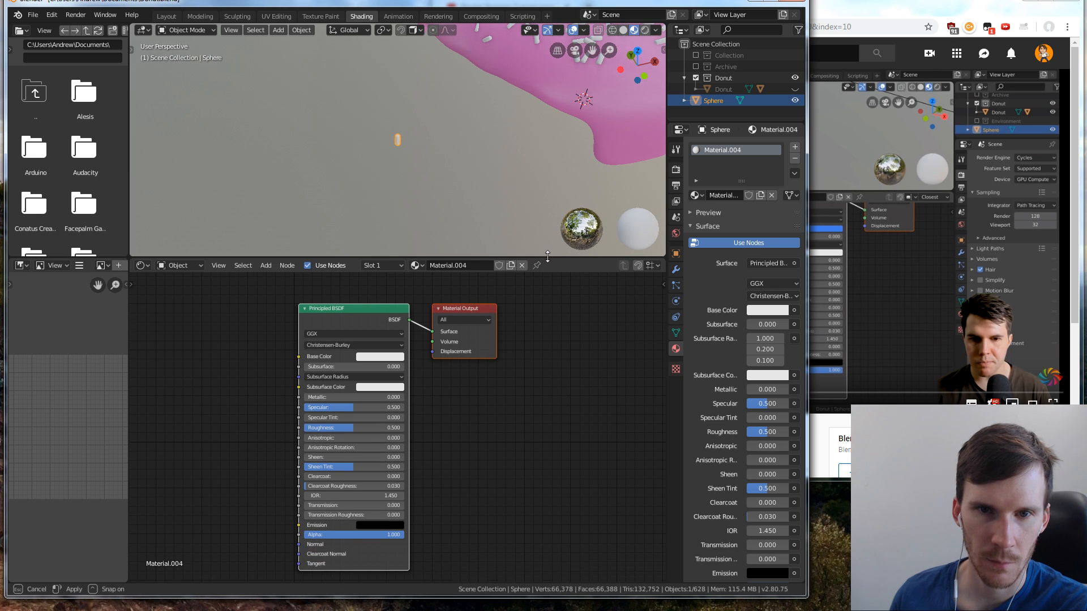
Bring the donut into view and inspect the icing's material, and reselect the sprinkle sphere
middle_click_drag(539, 139, 484, 137)
middle_click_drag(409, 162, 491, 154)
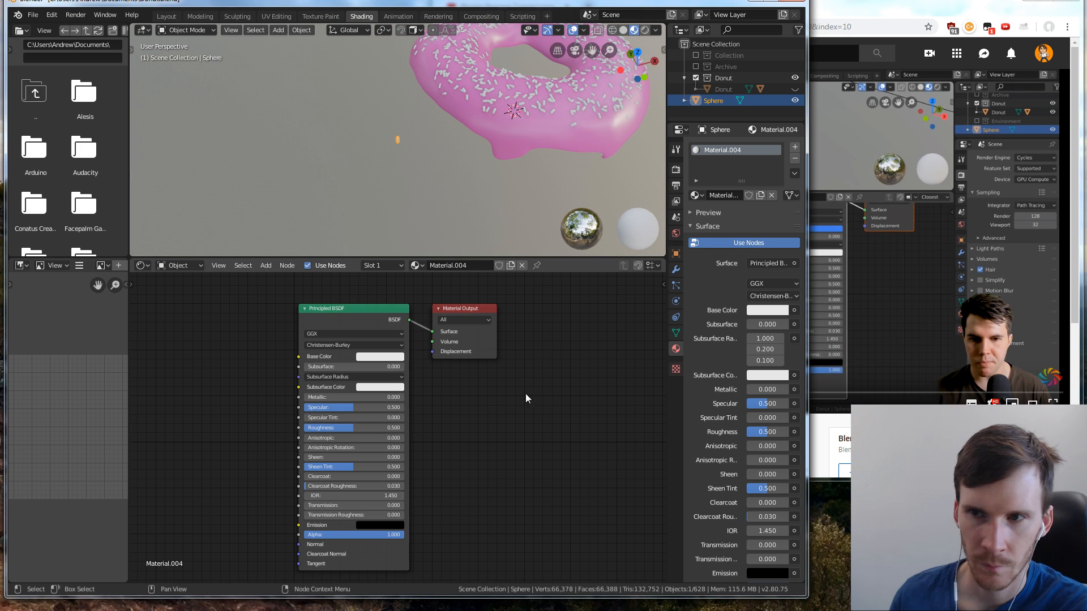
left_click(541, 134)
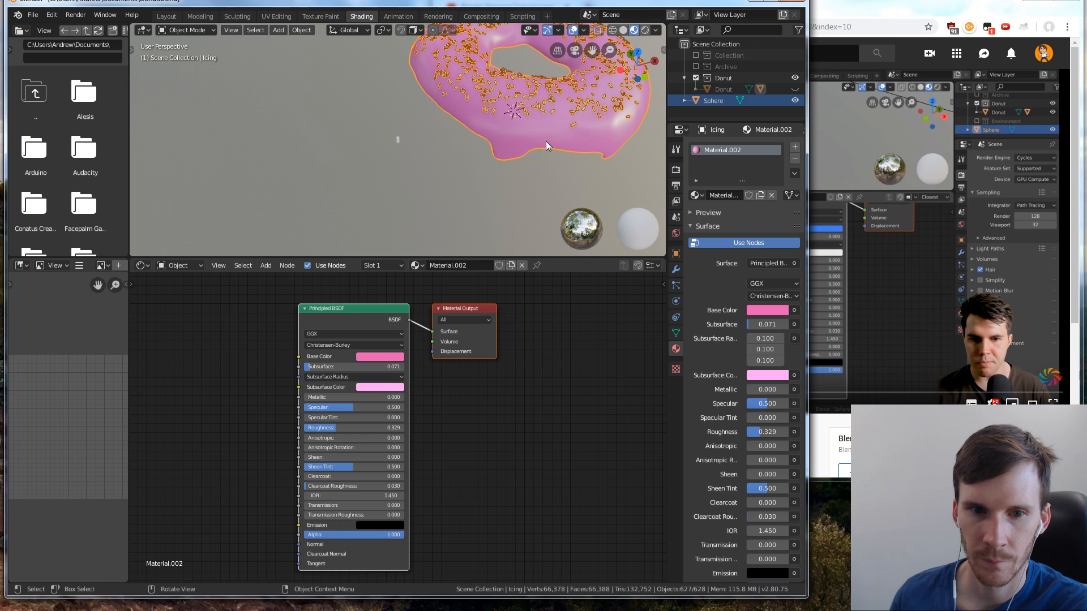
left_click(398, 139)
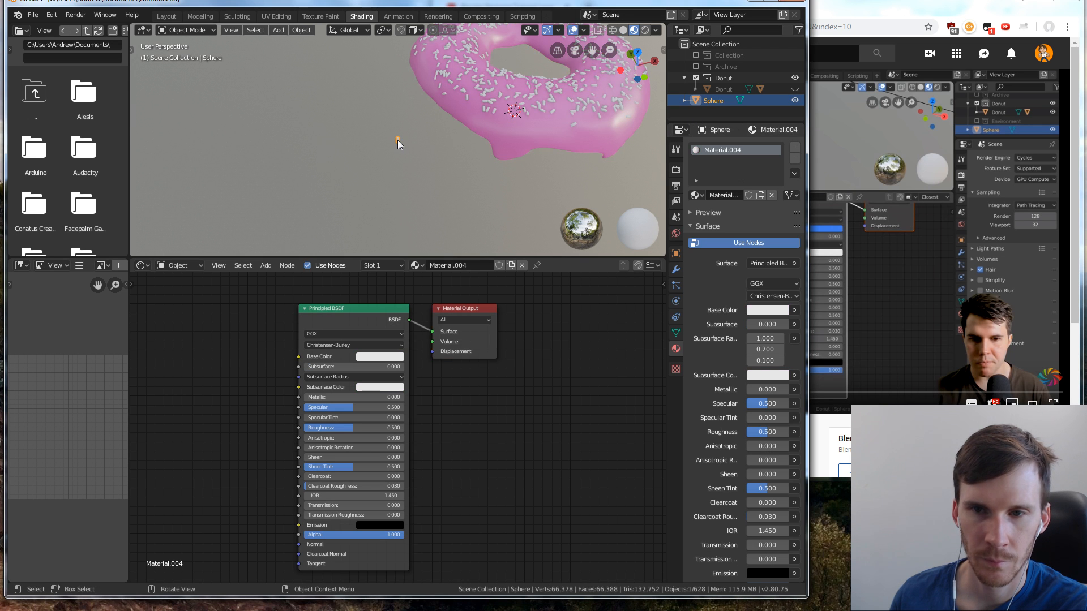
Resume the tutorial in the browser, and frame the donut's icing in Blender's 3D viewport
left_click(977, 302)
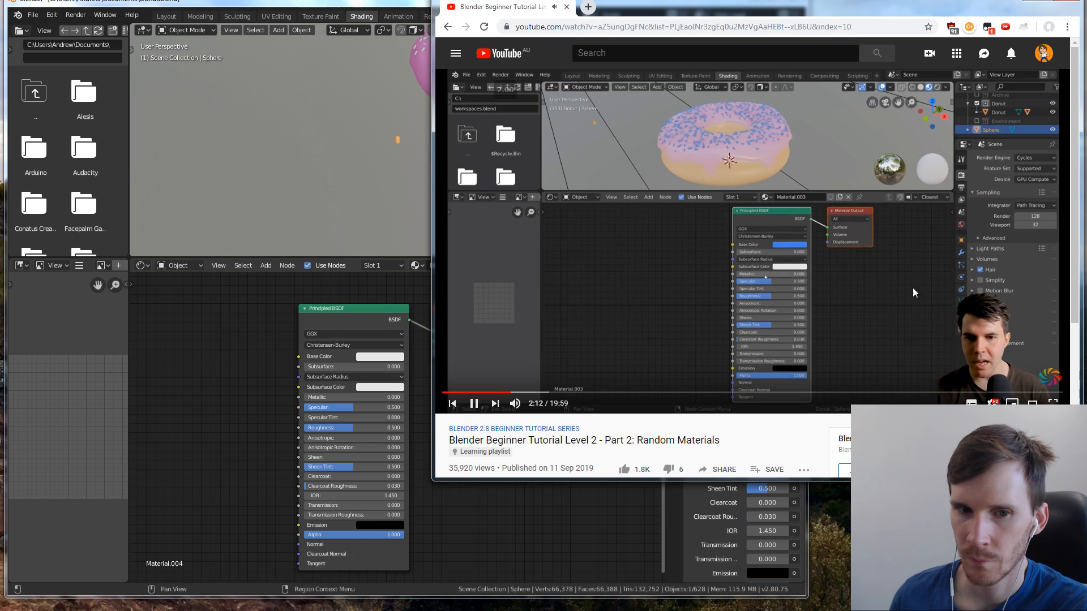
left_click(488, 518)
scroll(492, 442, "up", 3)
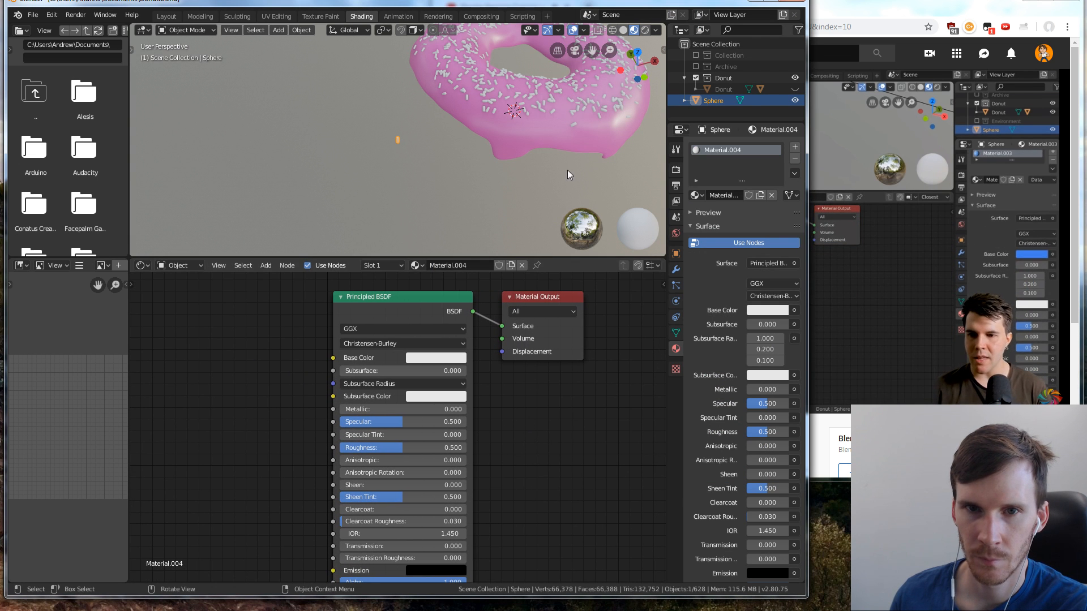
left_click(570, 137)
key("KP_Decimal")
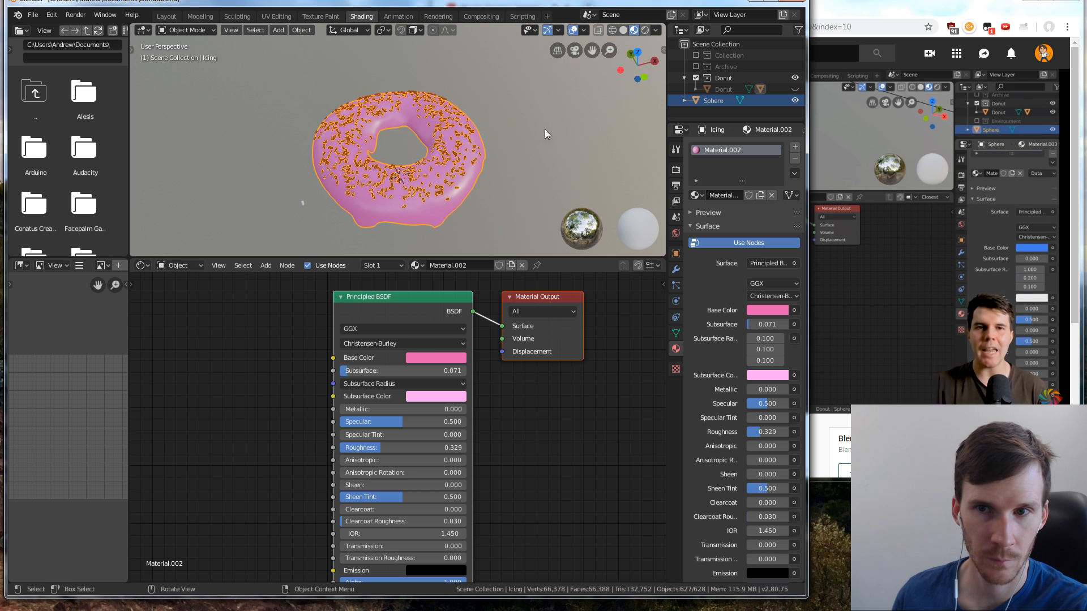
Check the tutorial in the browser, and reselect the sprinkle sphere beside the donut in Blender
left_click(933, 121)
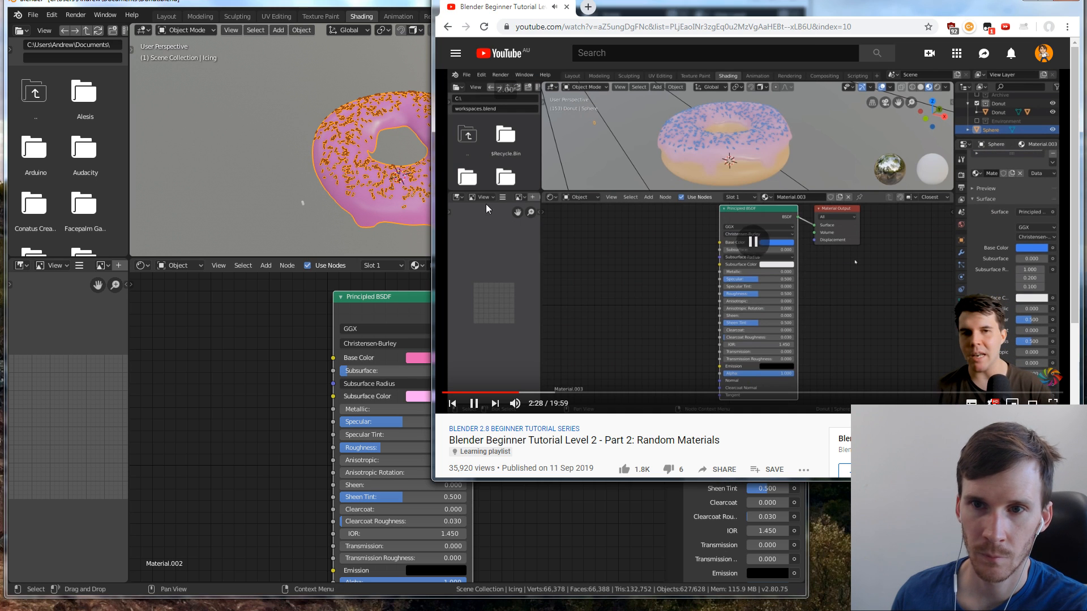
left_click(253, 342)
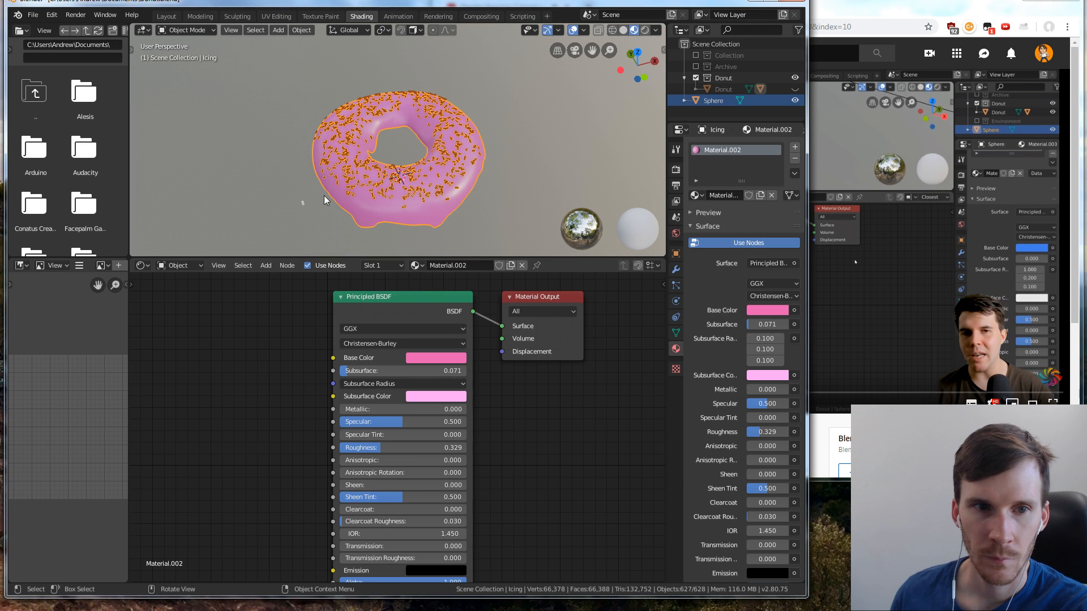
left_click(302, 203)
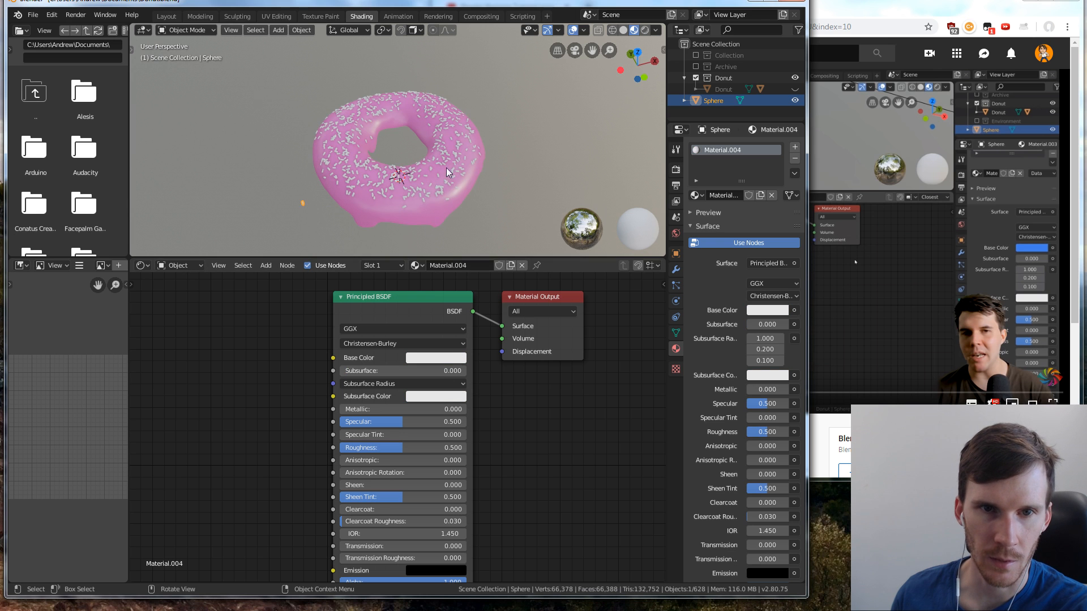
middle_click_drag(446, 167, 397, 160)
Follow the tutorial in the browser, and unhide the Donut base object beneath the icing in Blender
left_click(987, 218)
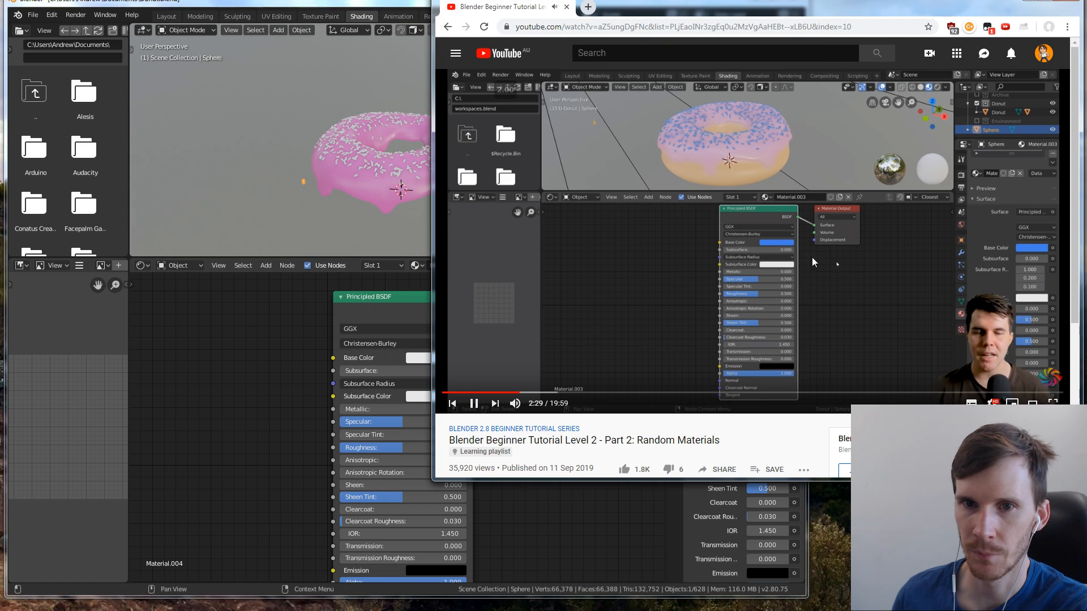
left_click(287, 419)
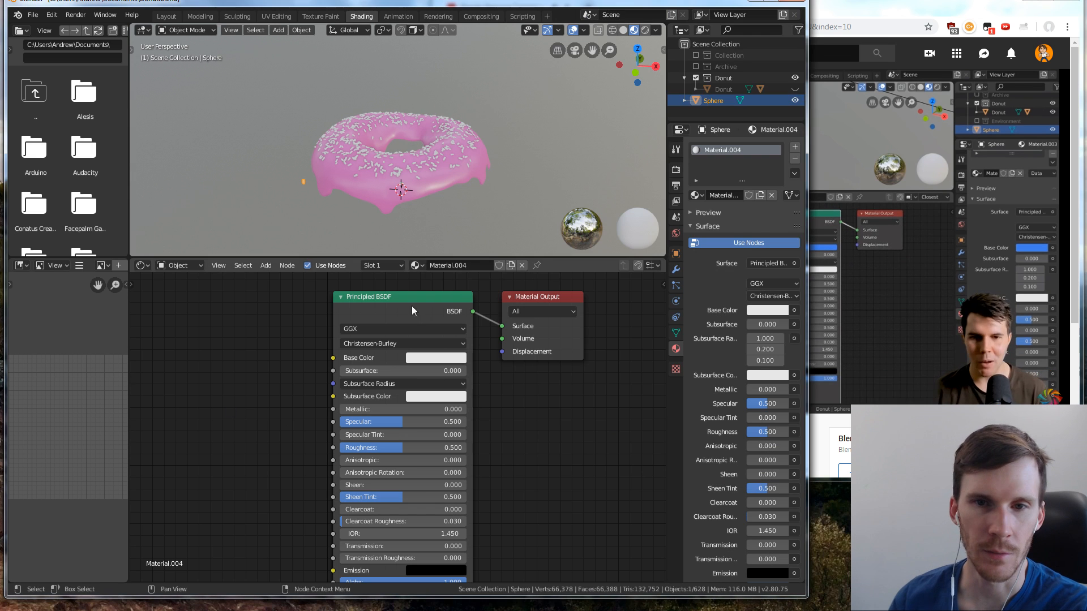
left_click(796, 90)
middle_click_drag(481, 172, 495, 191)
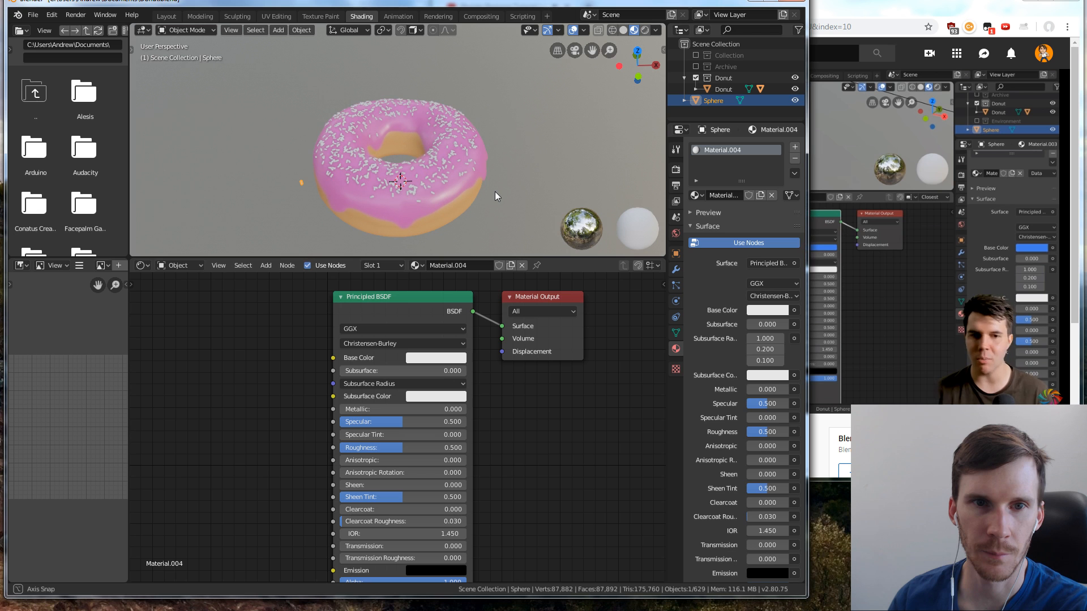
Watch how the tutorial adds an Object Info node in the browser, and return to Blender's node editor
left_click(953, 334)
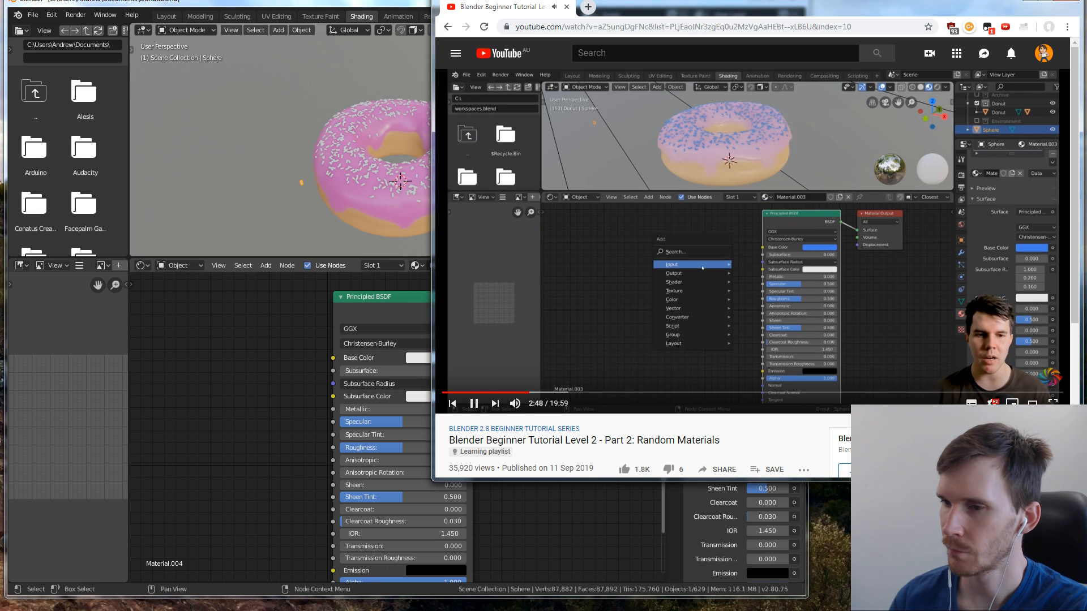
left_click(560, 501)
left_click(896, 349)
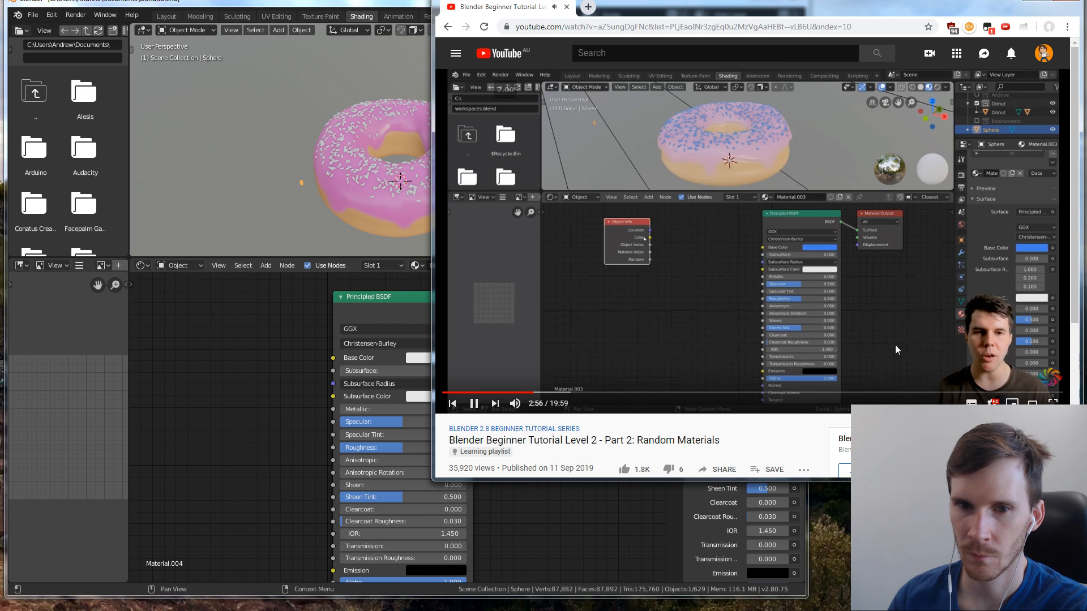
left_click(609, 495)
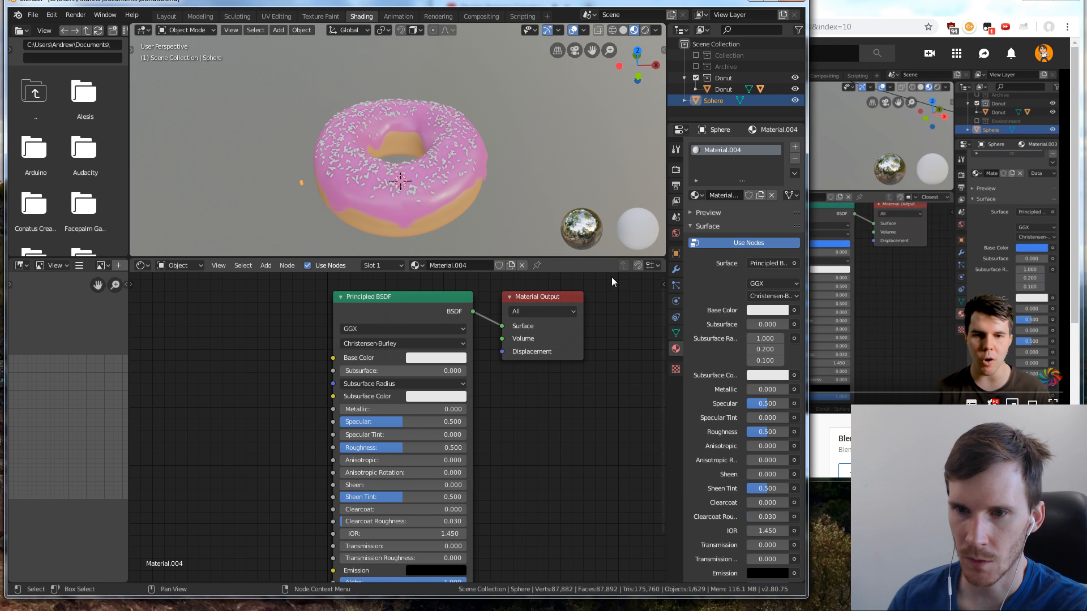
Add an Object Info input node before the Principled BSDF in the sprinkle material
right_click(632, 283)
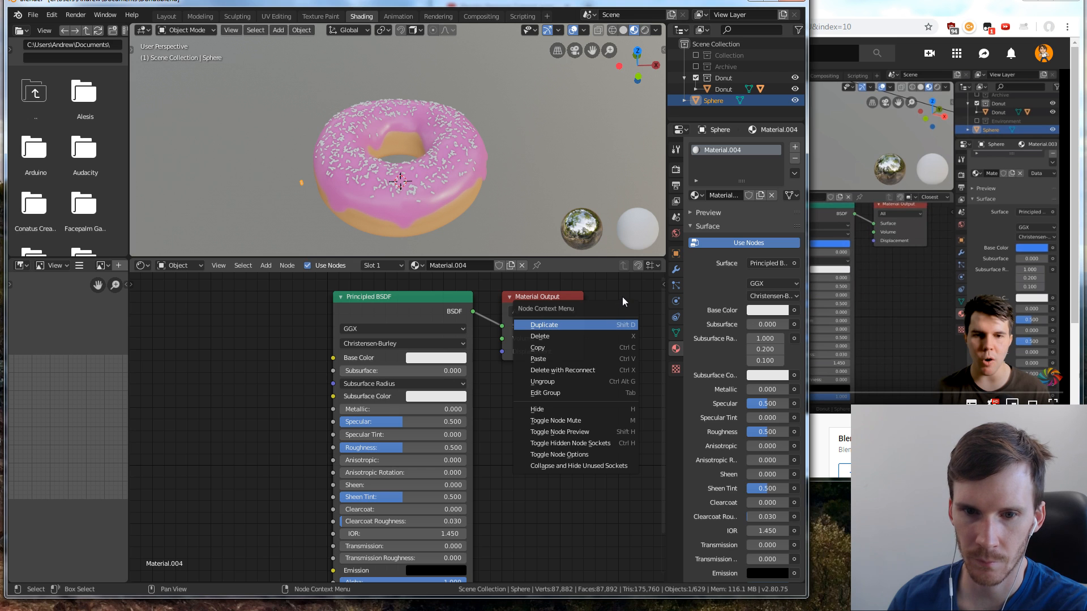
left_click(623, 296)
key("shift+a")
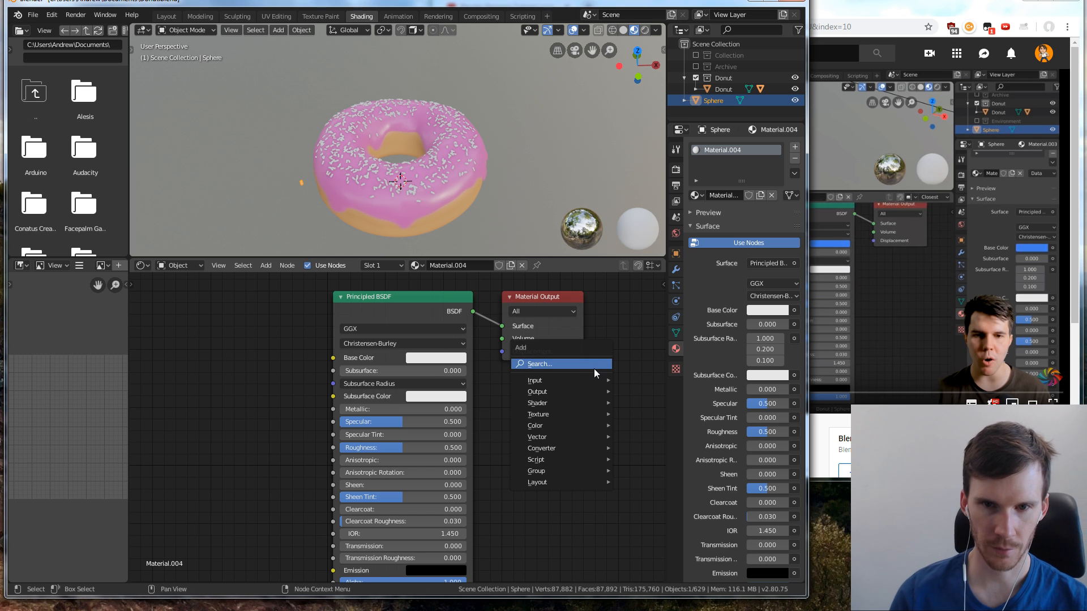
mouse_move(593, 391)
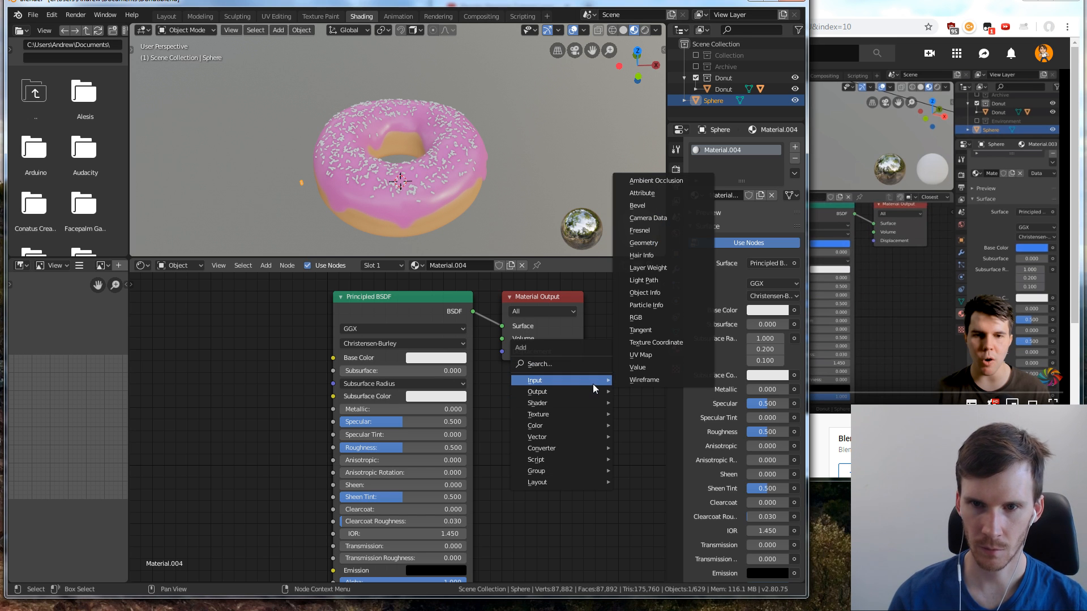
left_click(655, 304)
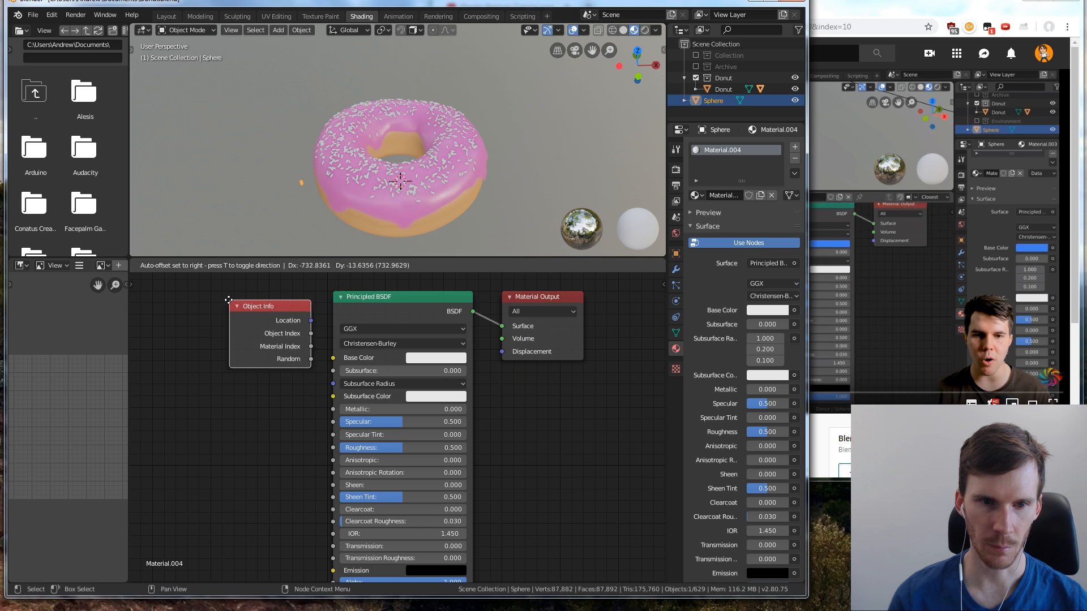
left_click(204, 295)
Check the tutorial's node layout in the browser, and widen the gap between the Object Info and Principled BSDF nodes in Blender
left_click(879, 311)
left_click(879, 311)
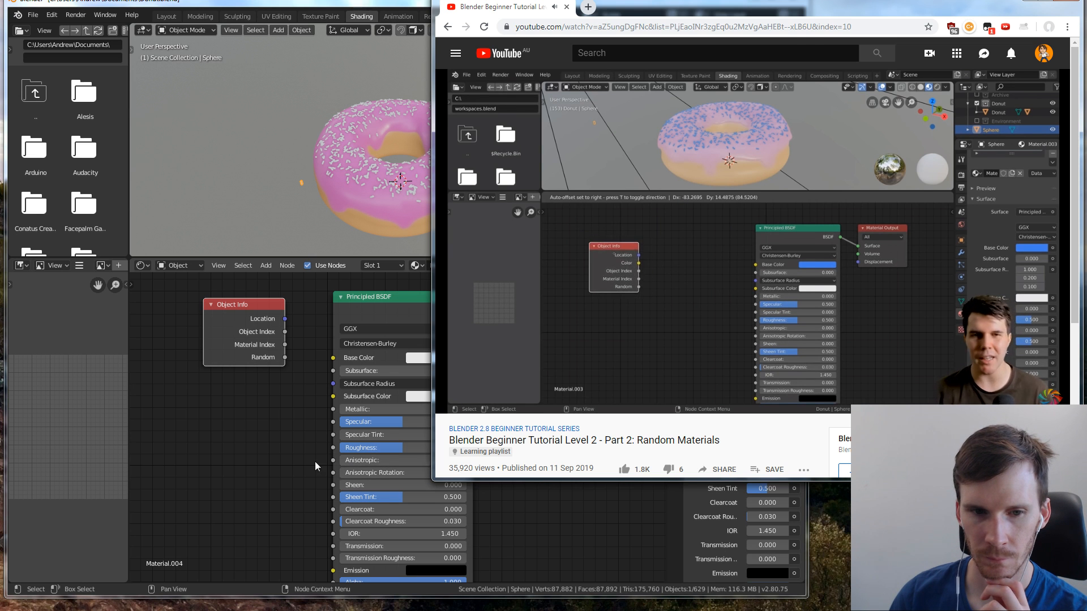
middle_click_drag(303, 457, 356, 452)
left_click_drag(305, 308, 224, 307)
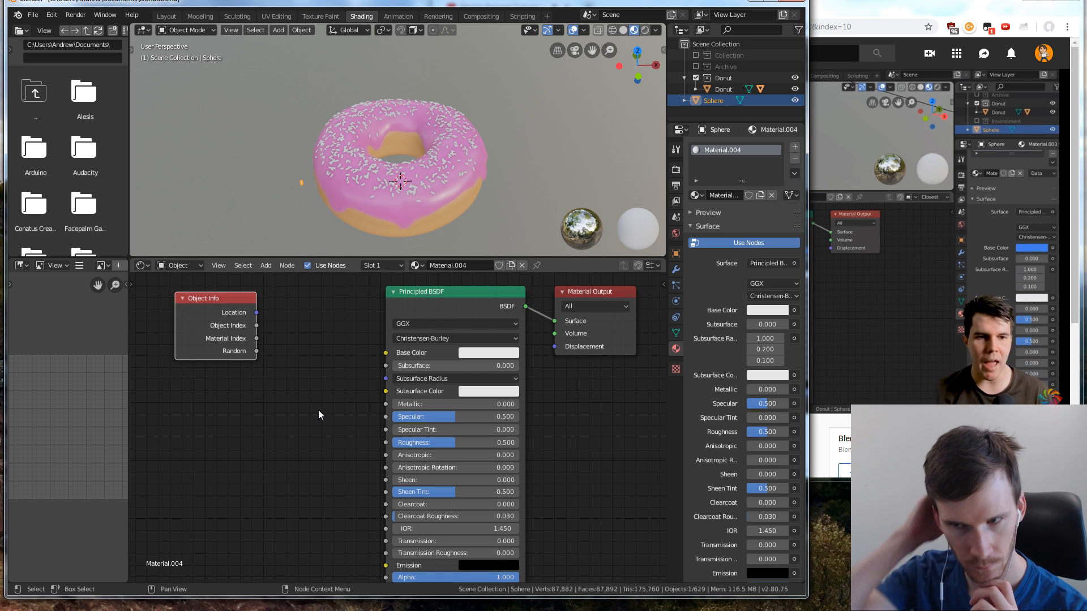
Check the tutorial's node link in the browser, and connect Object Info's Random output to the Principled BSDF's Base Color in Blender
left_click(883, 410)
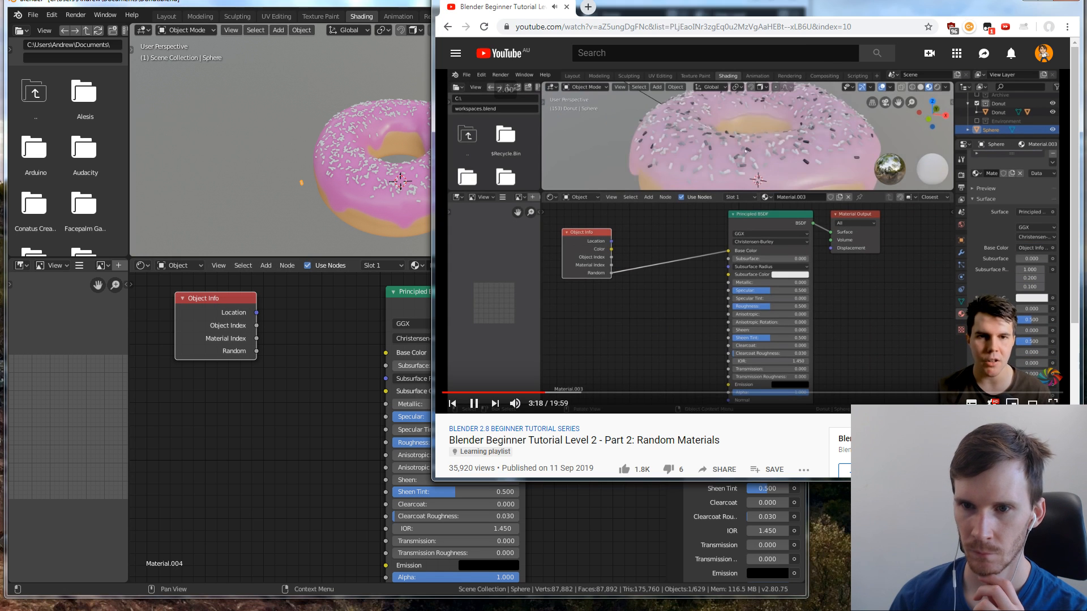
left_click(250, 357)
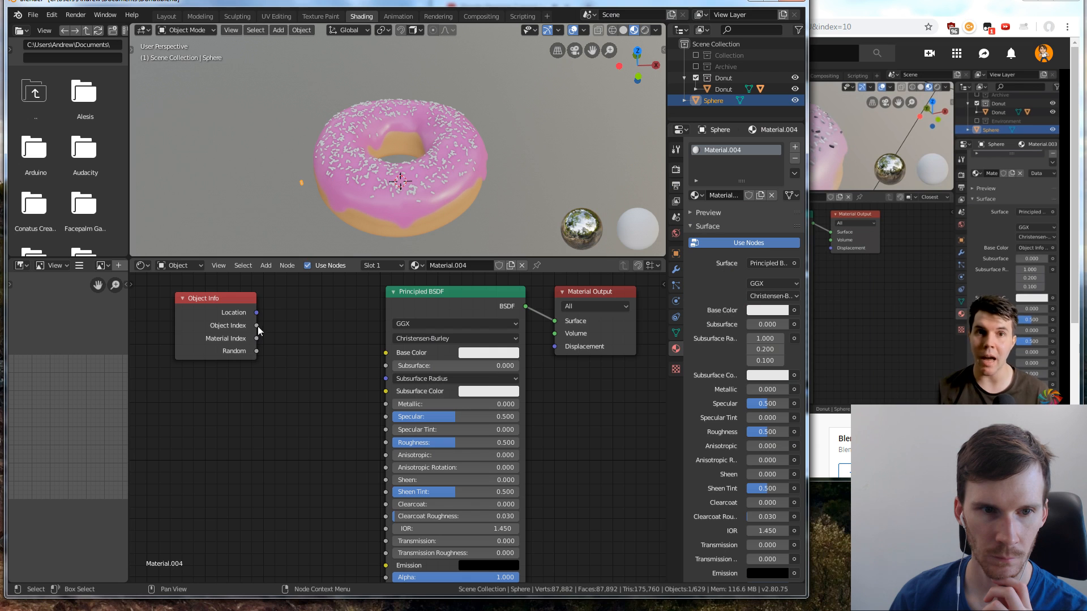
left_click_drag(258, 351, 387, 357)
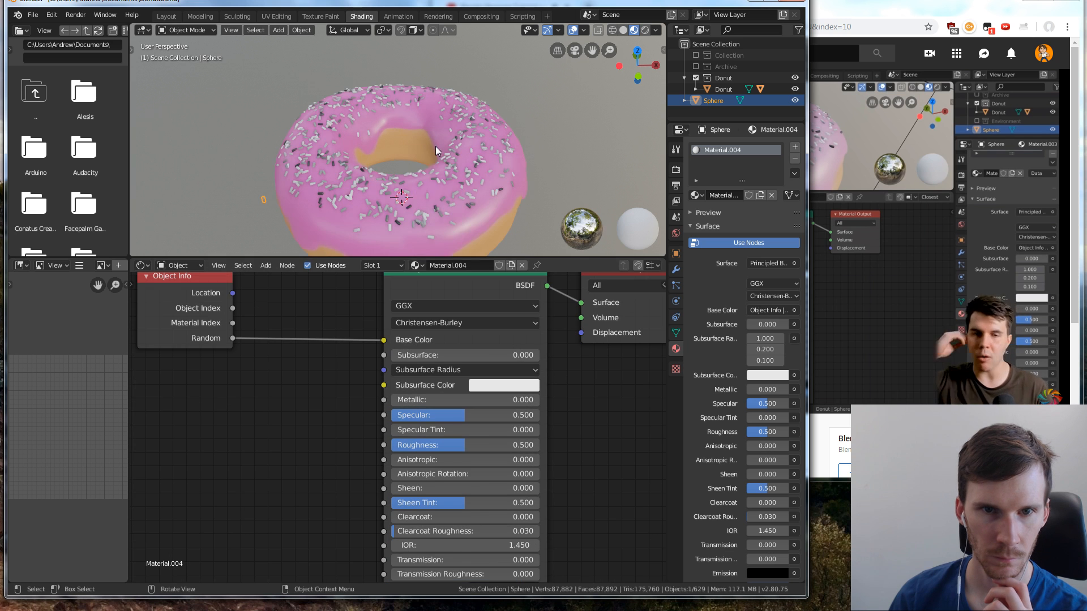
Examine the sprinkles' shade variation across the donut from several distances and angles, and check the tutorial's following node in the browser
scroll(436, 146, "up", 3)
scroll(468, 174, "down", 3)
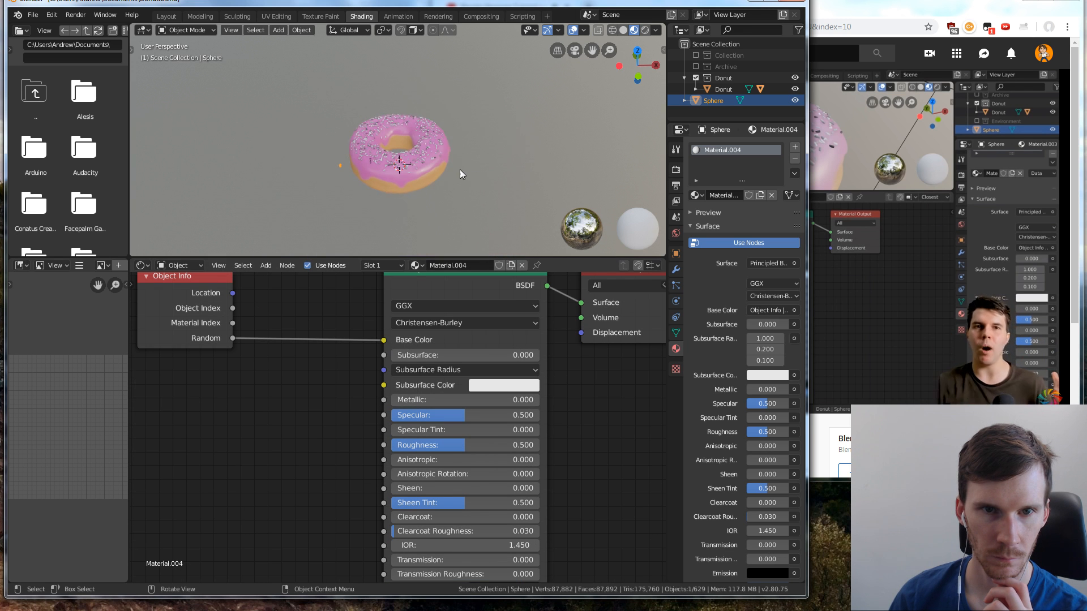
scroll(459, 169, "up", 5)
scroll(414, 198, "down", 3)
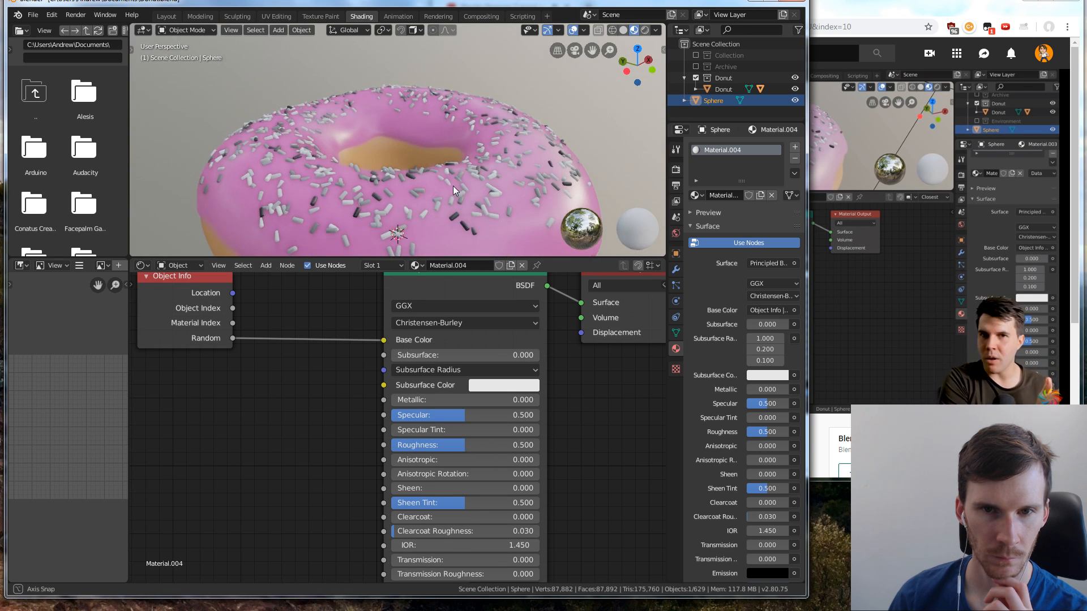
middle_click_drag(453, 186, 370, 195)
scroll(372, 197, "up", 2)
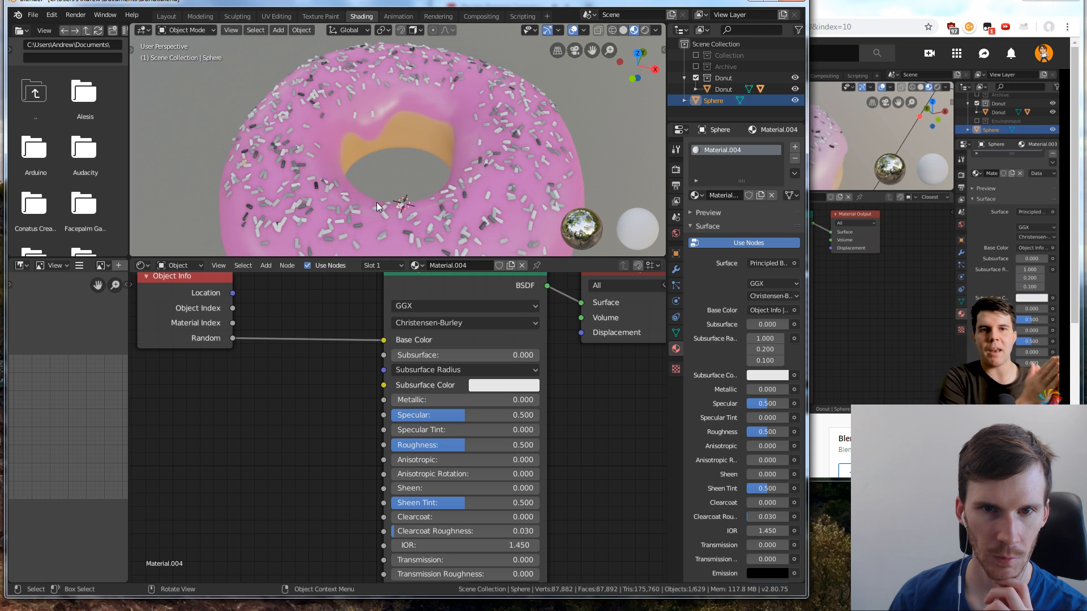
scroll(426, 209, "down", 2)
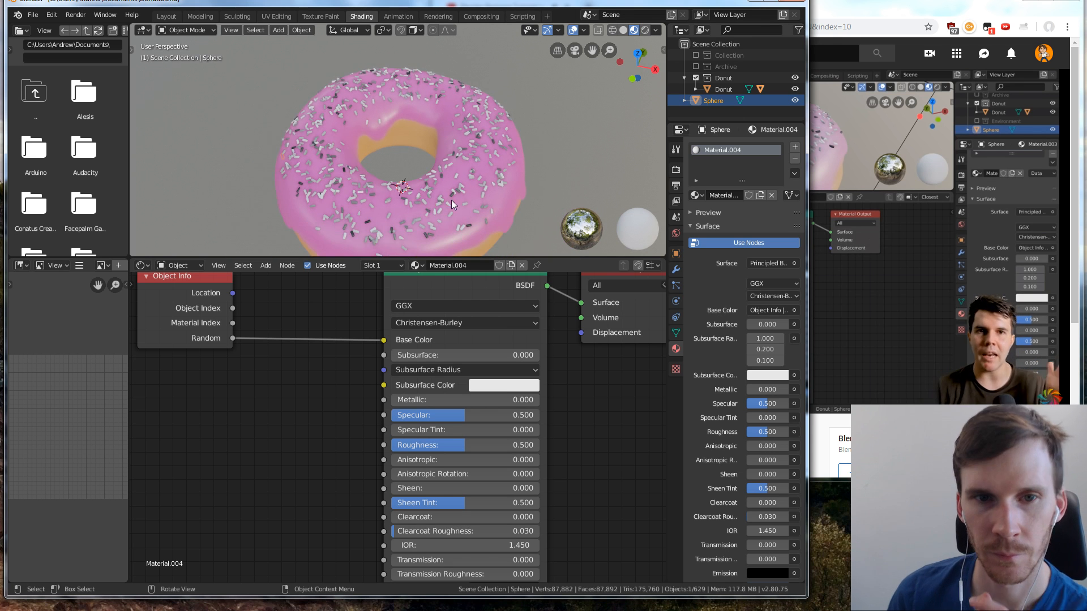
middle_click_drag(450, 199, 471, 166)
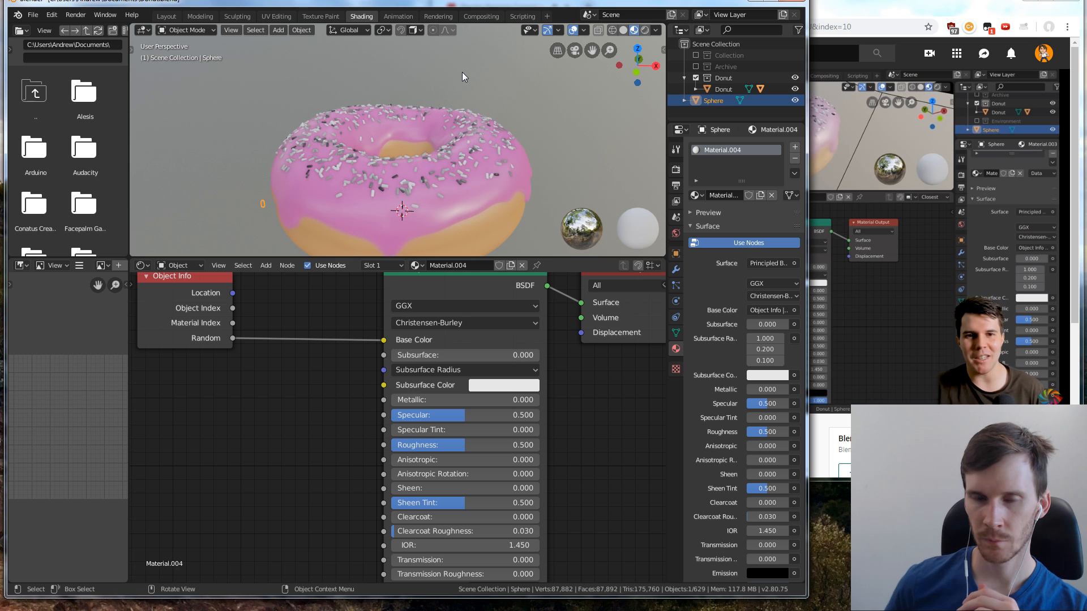
left_click(877, 12)
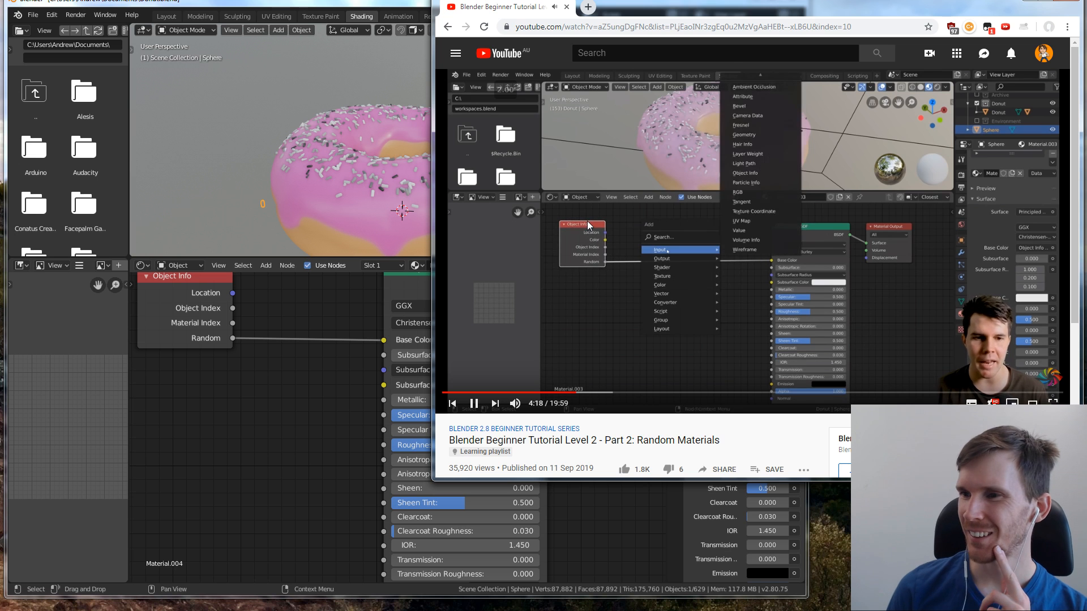
left_click(340, 374)
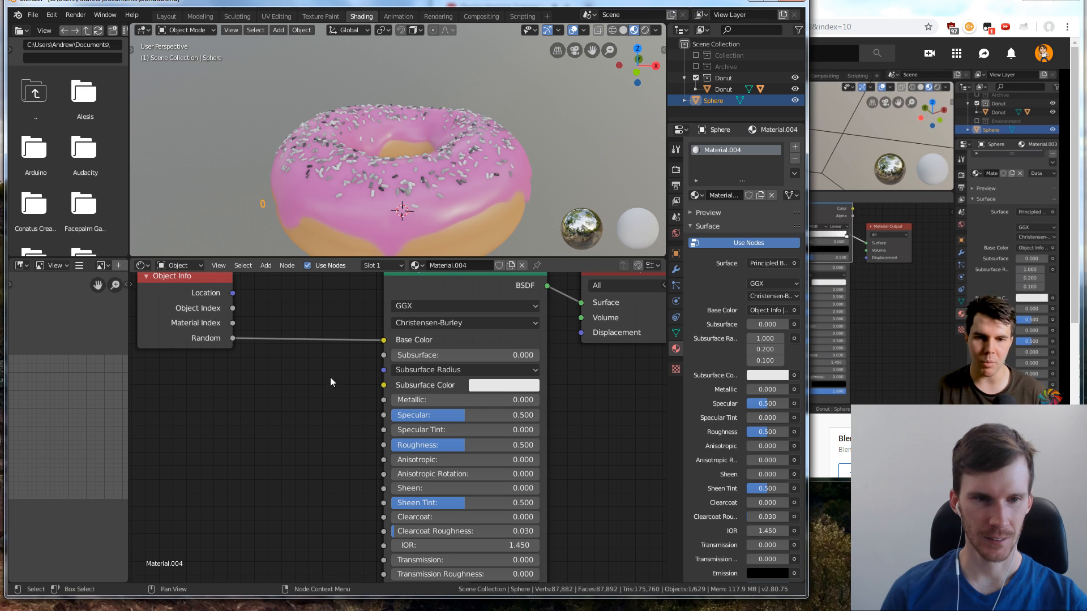
Add a ColorRamp converter node to the sprinkle material and move Object Info away from the Principled BSDF to make room for it
key("shift+a")
mouse_move(288, 351)
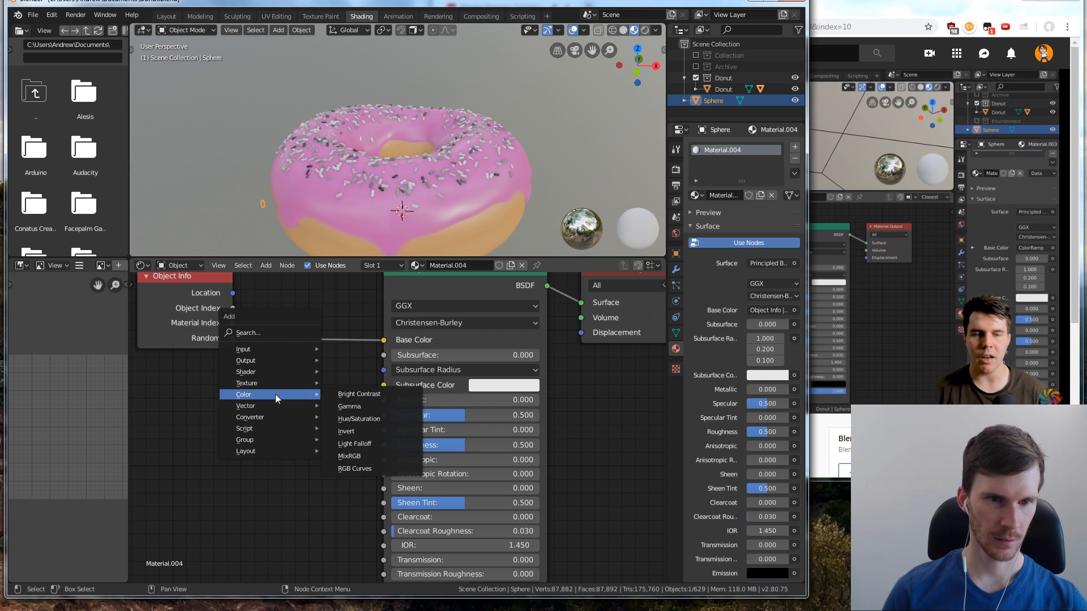
mouse_move(286, 413)
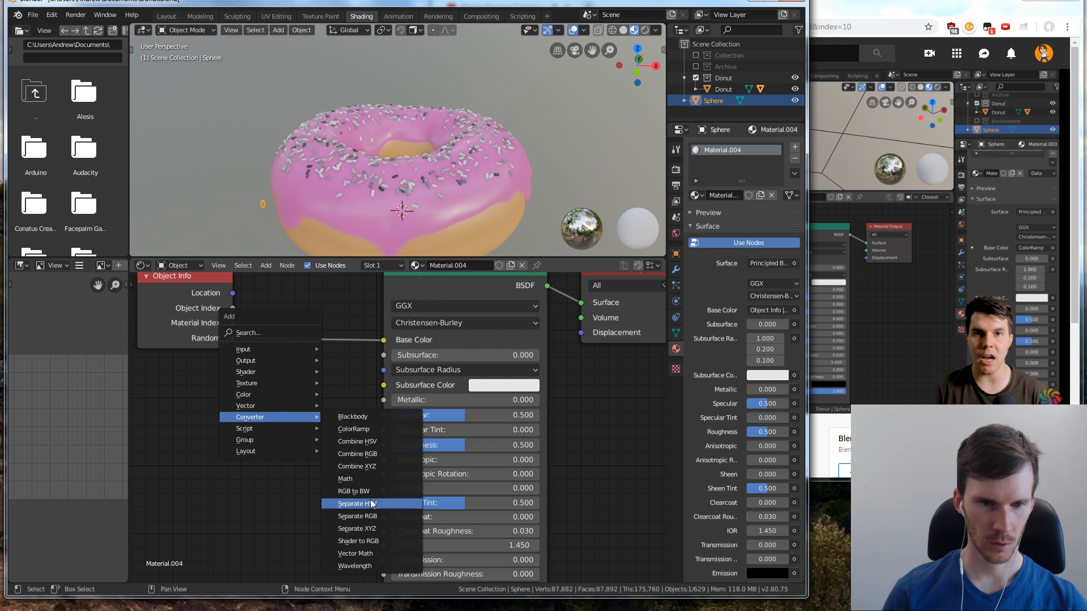
left_click(373, 429)
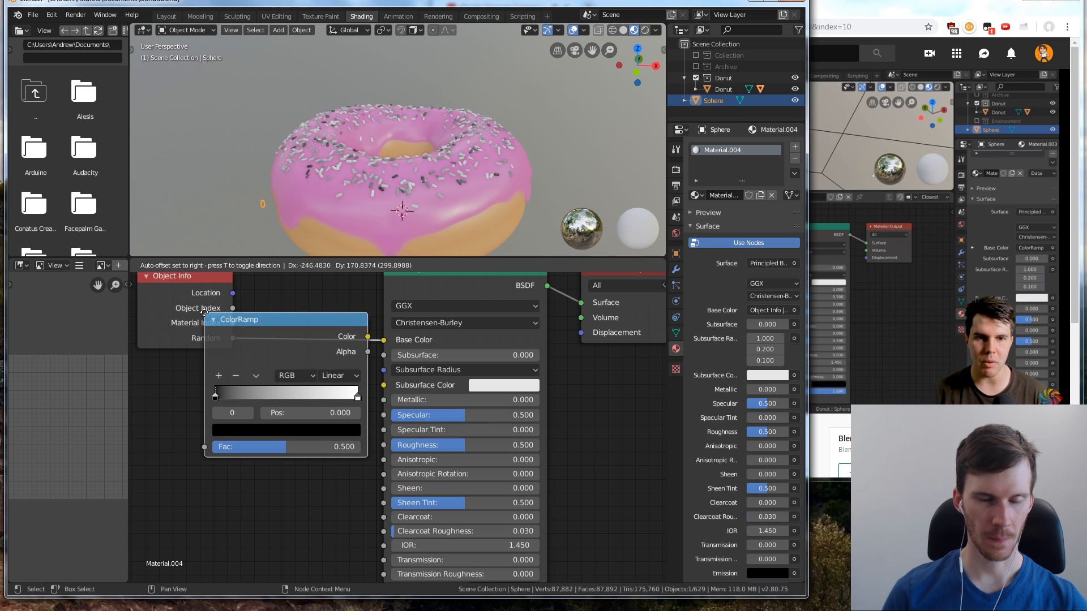
left_click(190, 362)
scroll(257, 327, "down", 1)
middle_click_drag(257, 327, 317, 326)
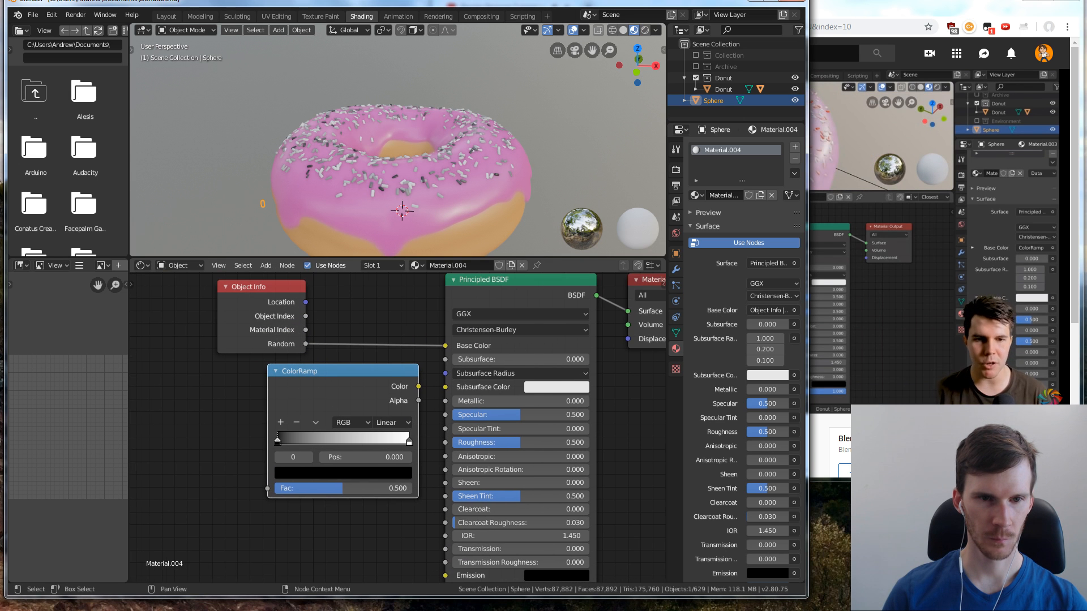
left_click_drag(264, 284, 187, 289)
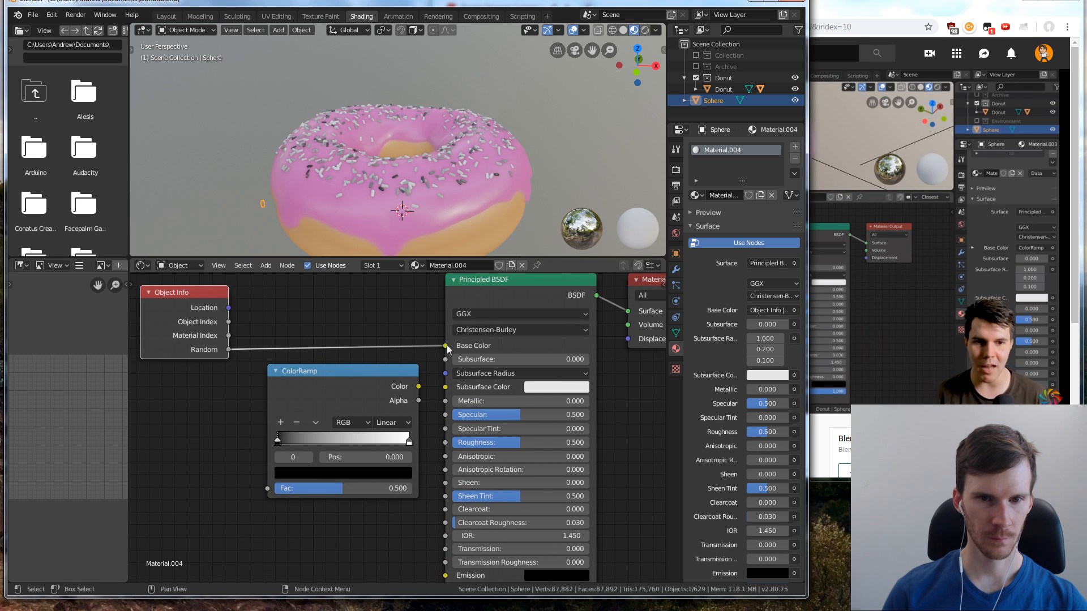
Route Object Info's Random output into the ColorRamp's Fac and its Color into Base Color, with the ColorRamp placed between the two nodes
left_click_drag(446, 346, 266, 487)
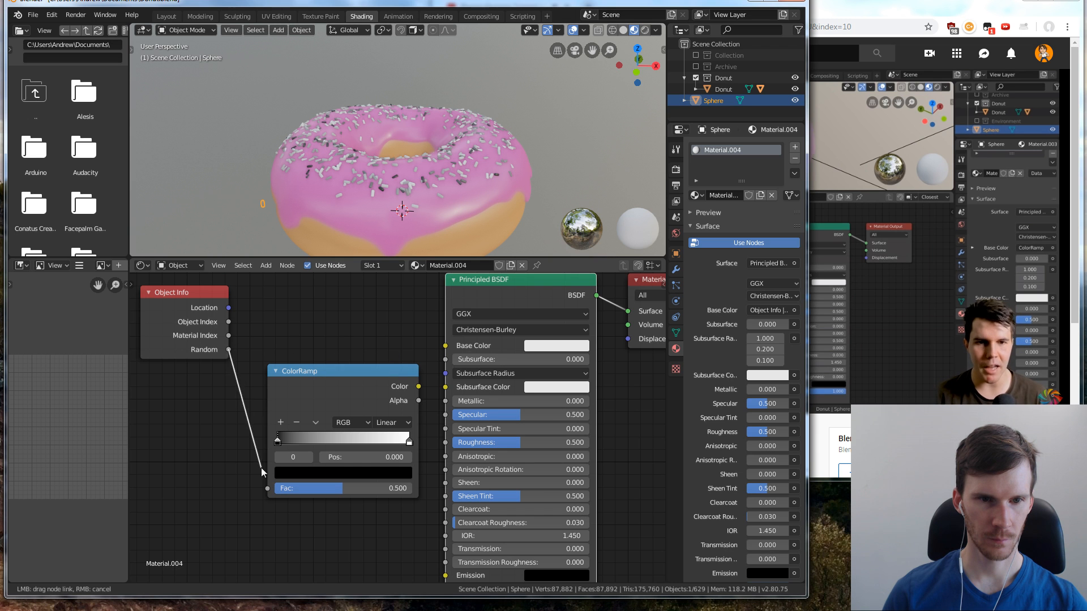
left_click(880, 286)
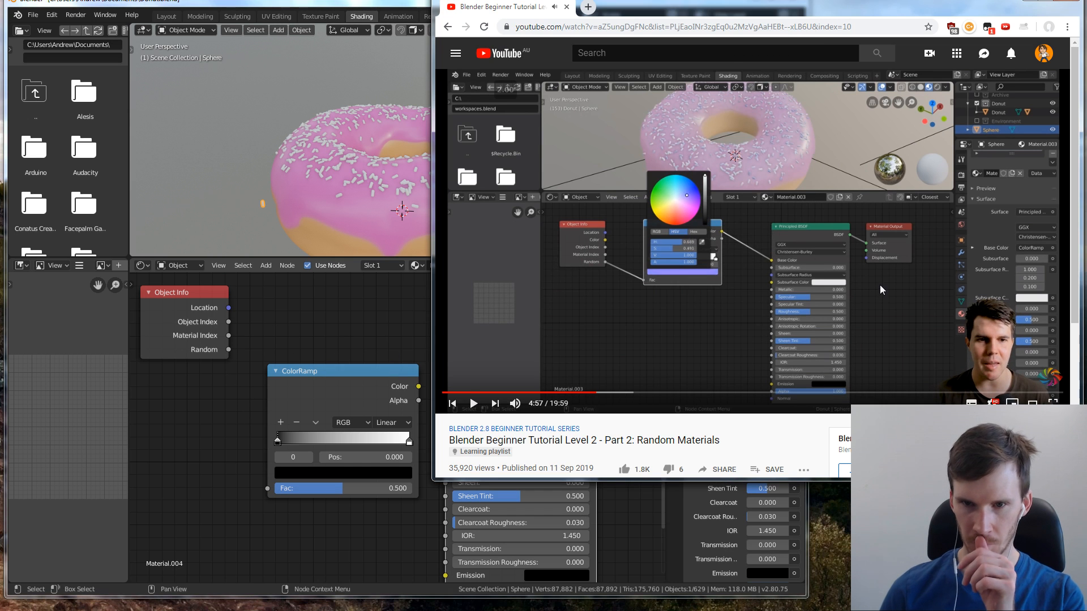
left_click(228, 328)
left_click_drag(229, 349, 267, 488)
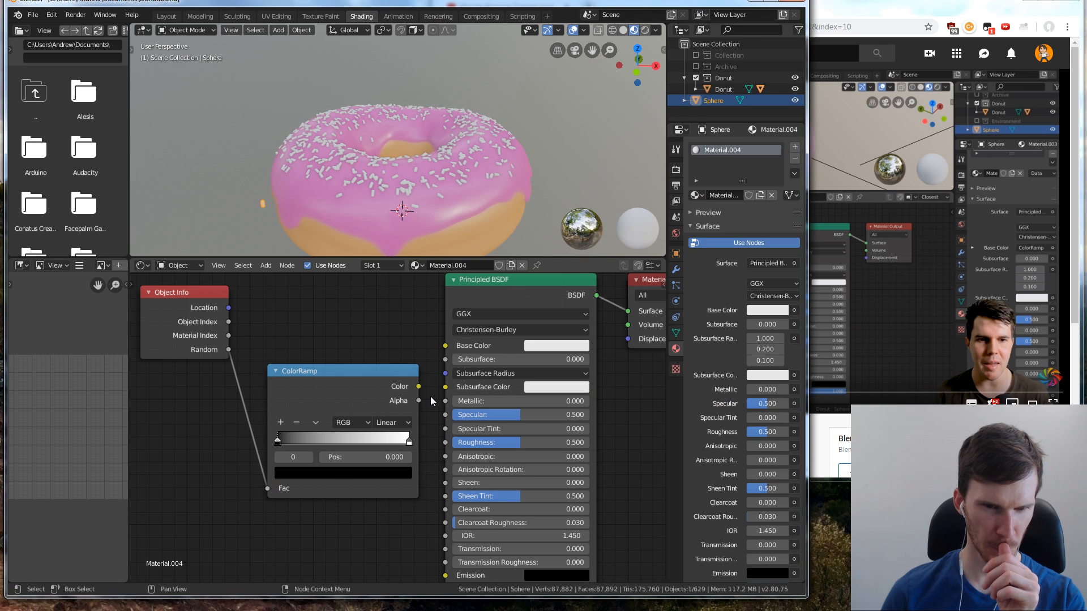
left_click_drag(419, 387, 447, 345)
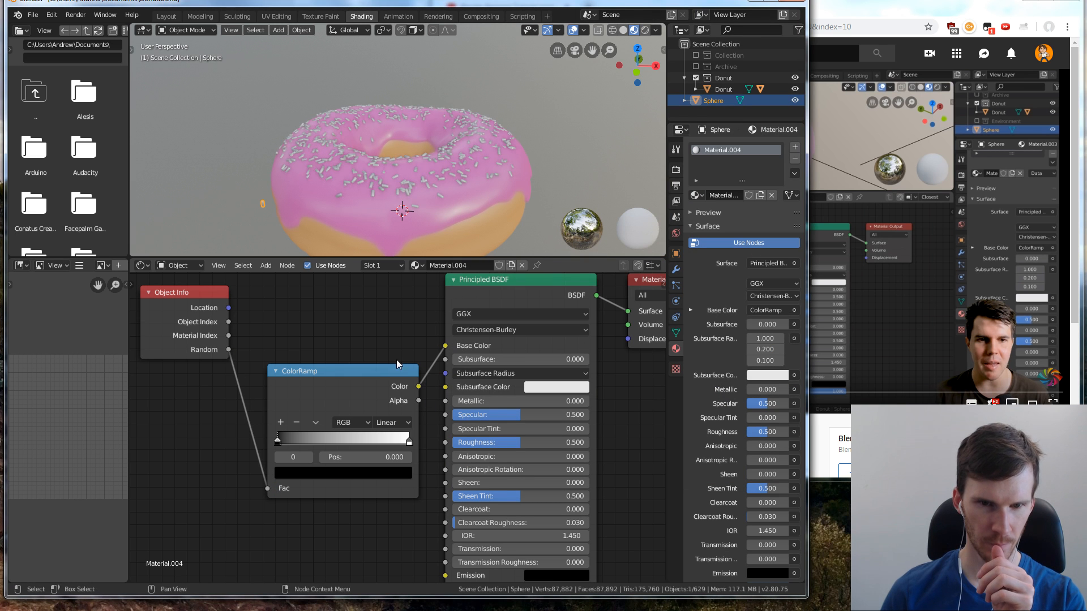
left_click_drag(384, 369, 378, 325)
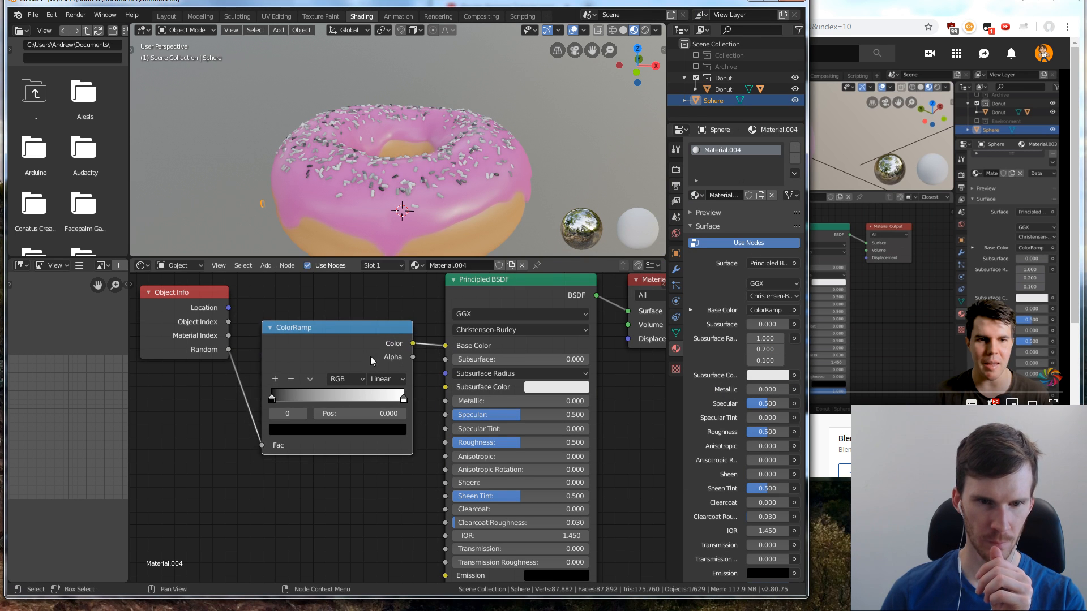
Watch the tutorial's section on colouring the ramp and its sprinkle reference images in the browser
left_click(846, 277)
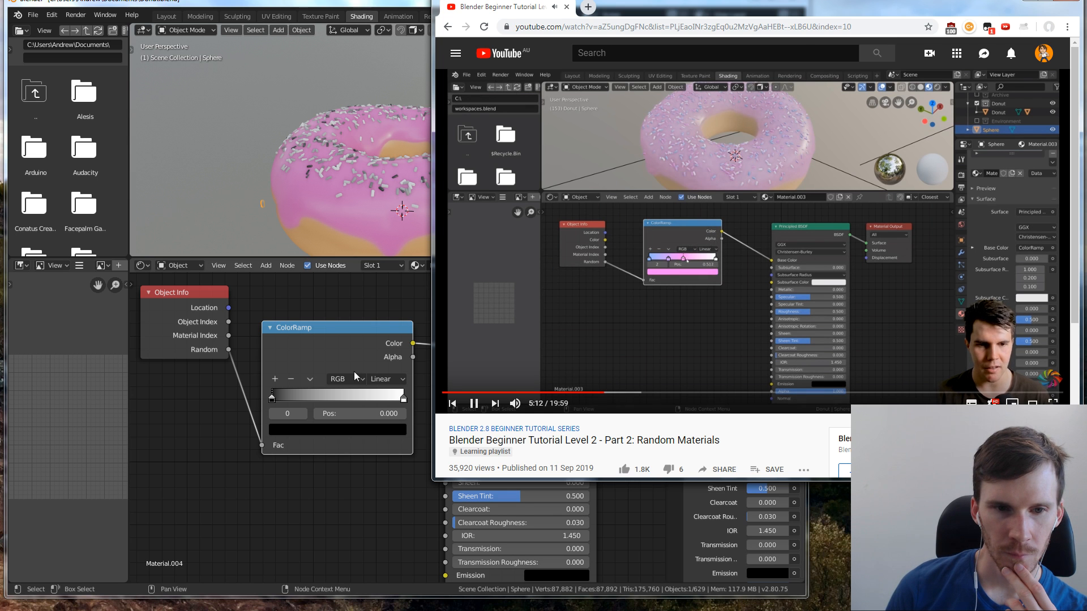
left_click(331, 385)
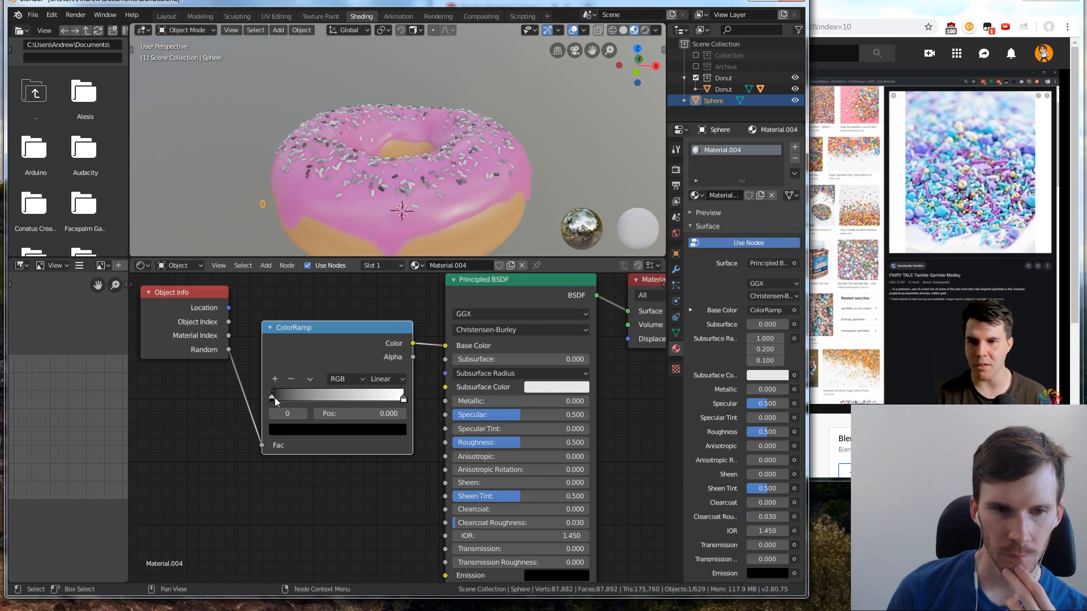
left_click(955, 229)
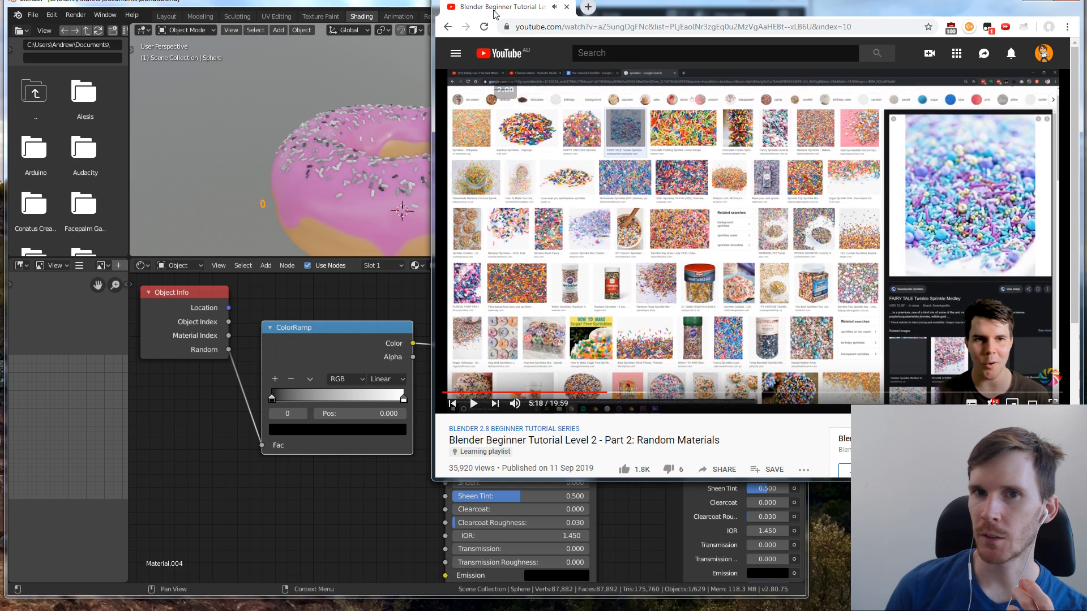
Switch to the browser window with the DuckDuckGo donut image results and enlarge it
left_click(588, 8)
key("ctrl+w")
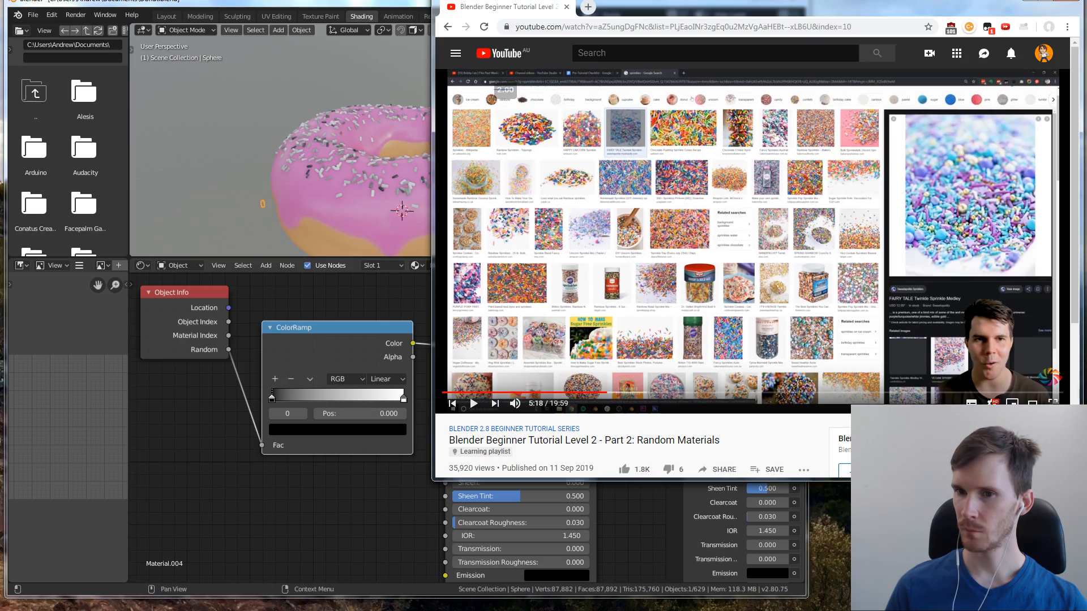
key("alt+Tab")
left_click_drag(725, 33, 527, 17)
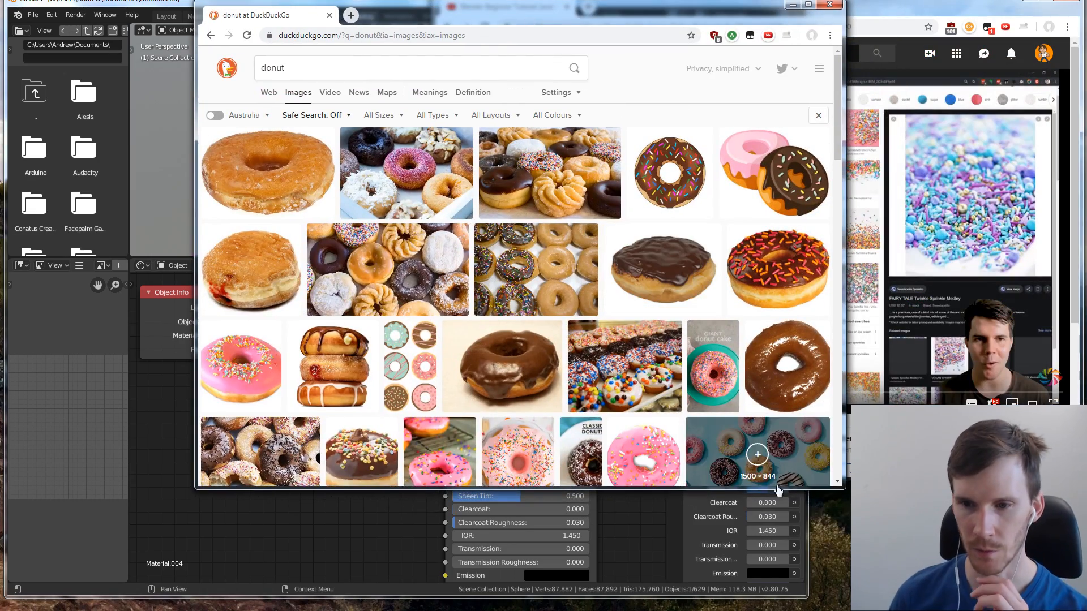
left_click_drag(846, 487, 954, 544)
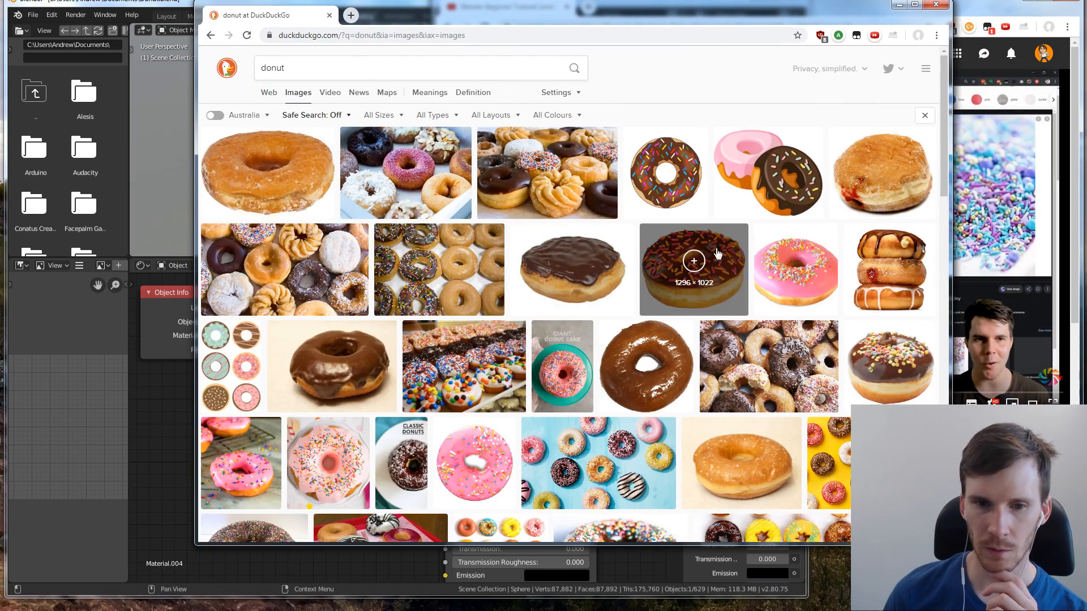
Examine the icing and sprinkle colours in the donut photos, including the assorted grid, giant donut cake, donut soap, Dunkin' box and mini donuts
scroll(694, 255, "down", 5)
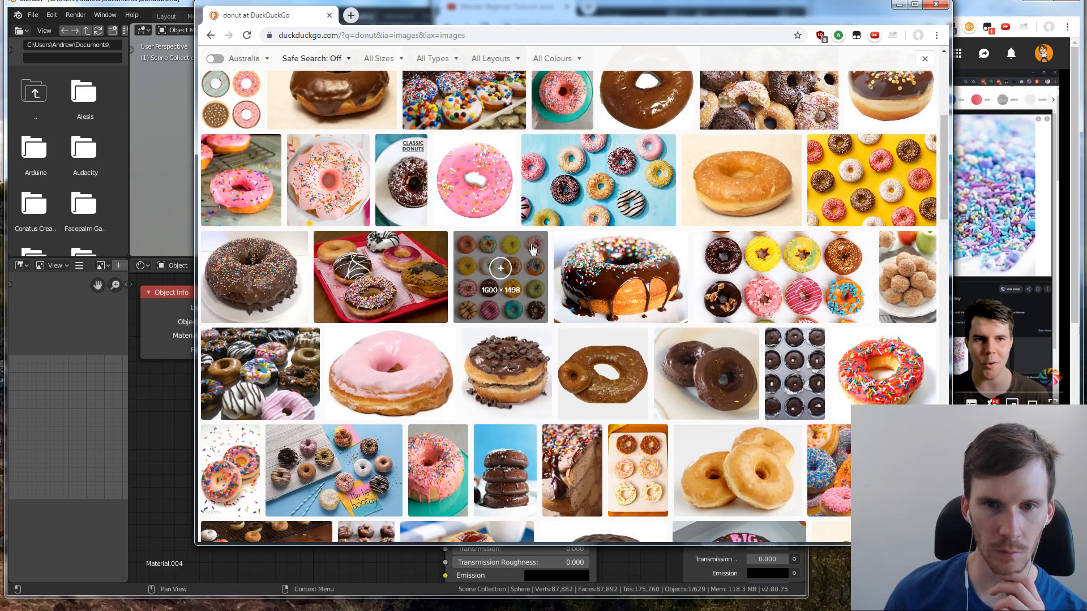
left_click(533, 249)
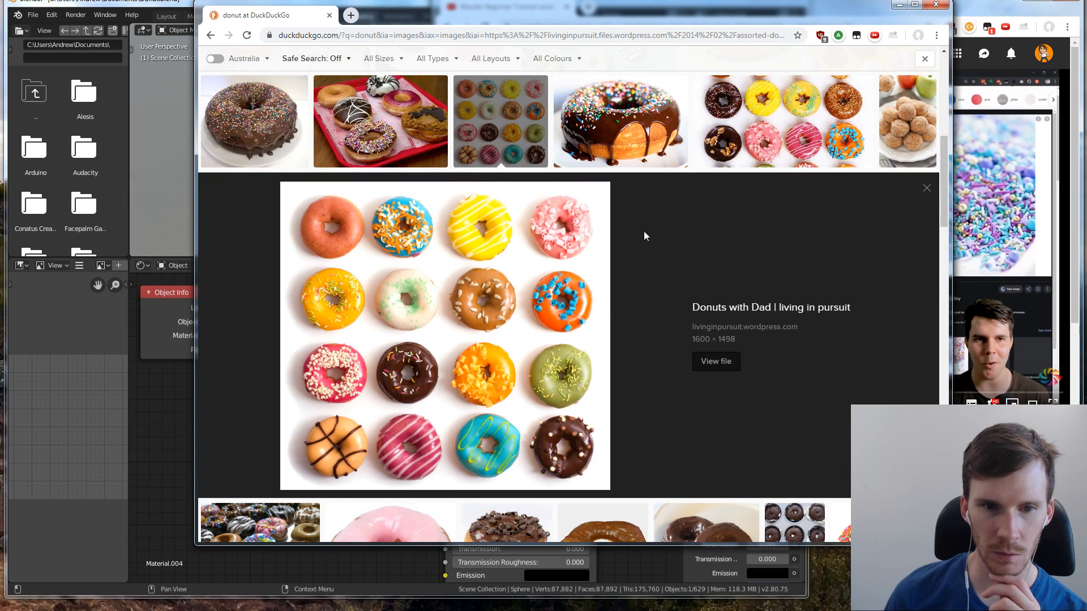
scroll(645, 235, "down", 2)
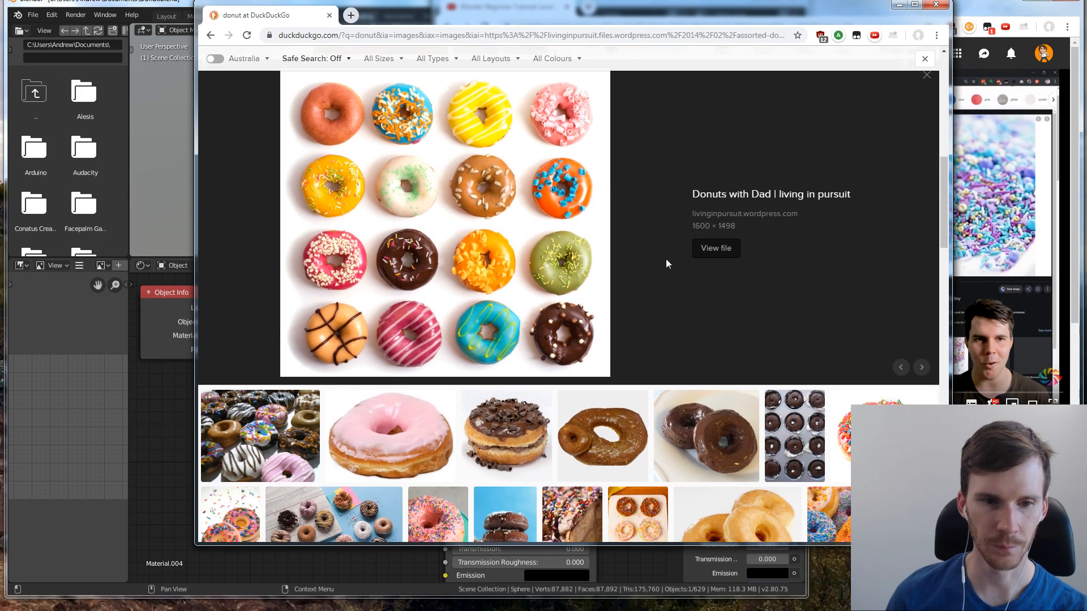
scroll(663, 258, "down", 4)
left_click(458, 331)
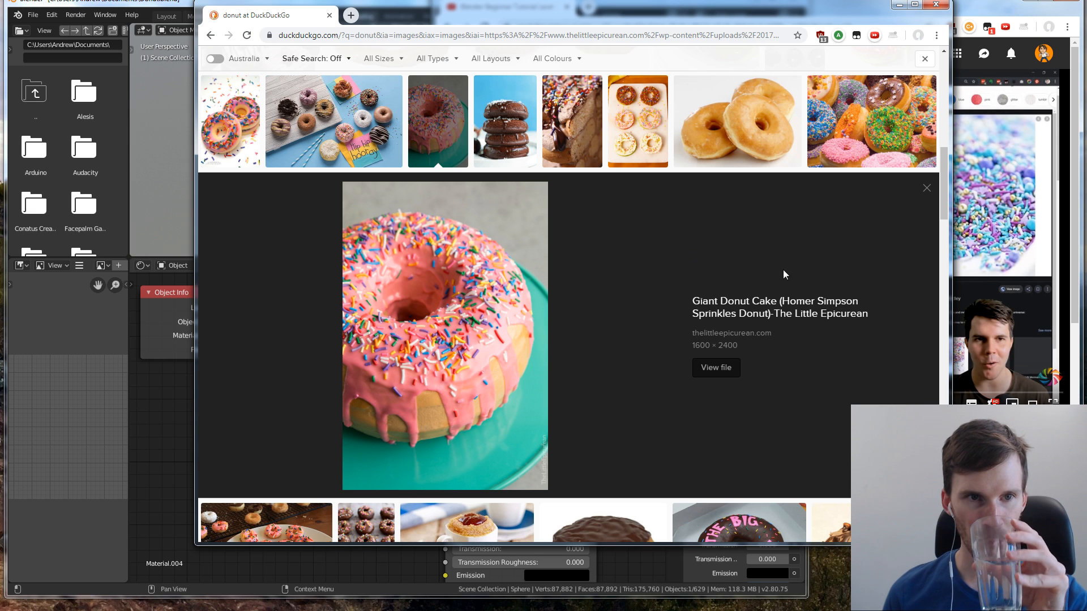
left_click(242, 156)
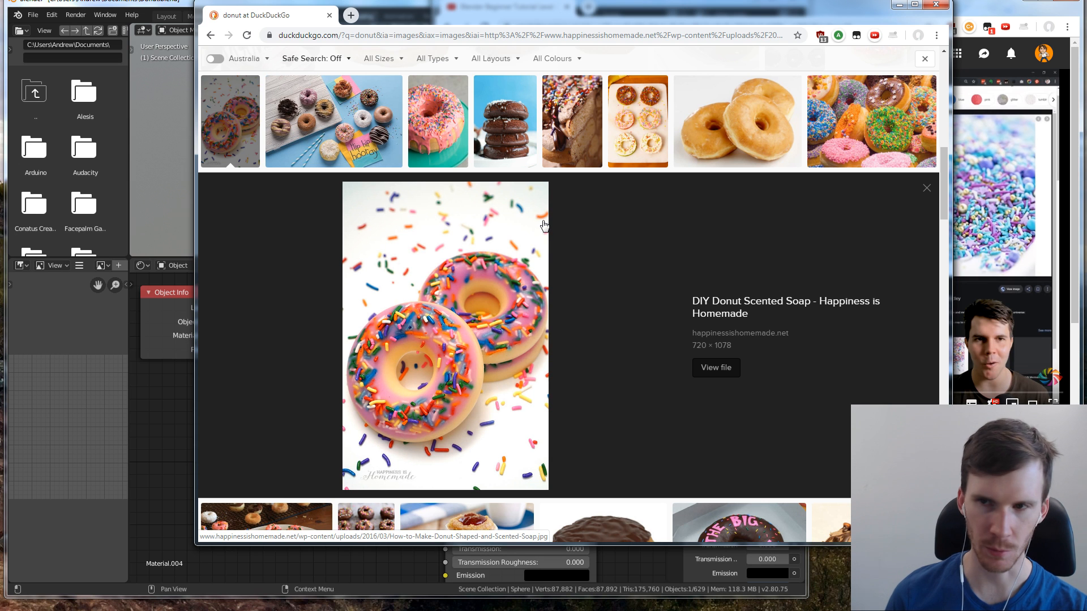
left_click(866, 122)
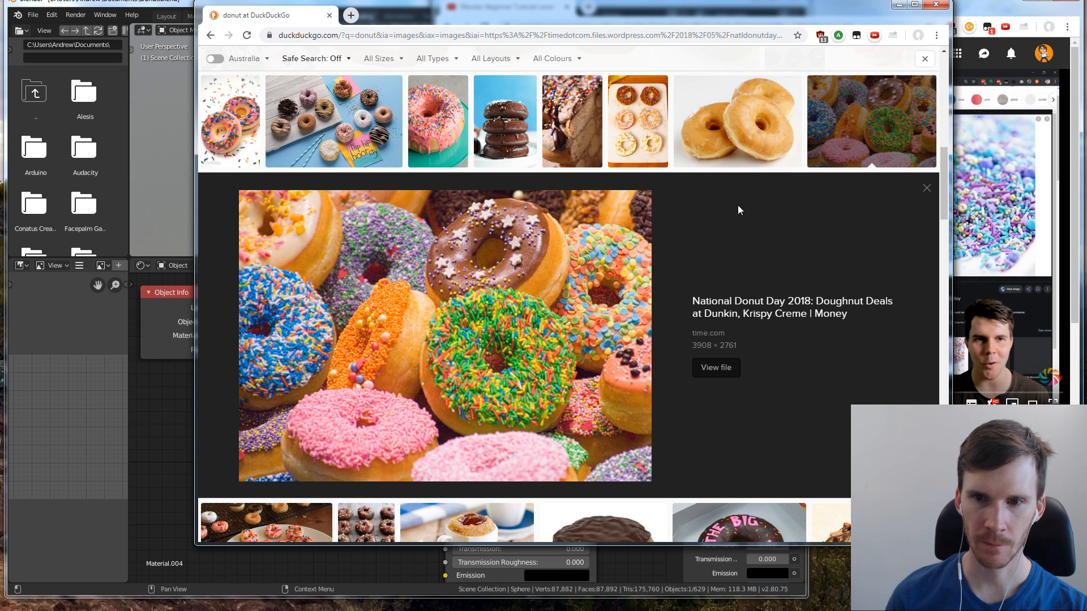
scroll(739, 205, "down", 1)
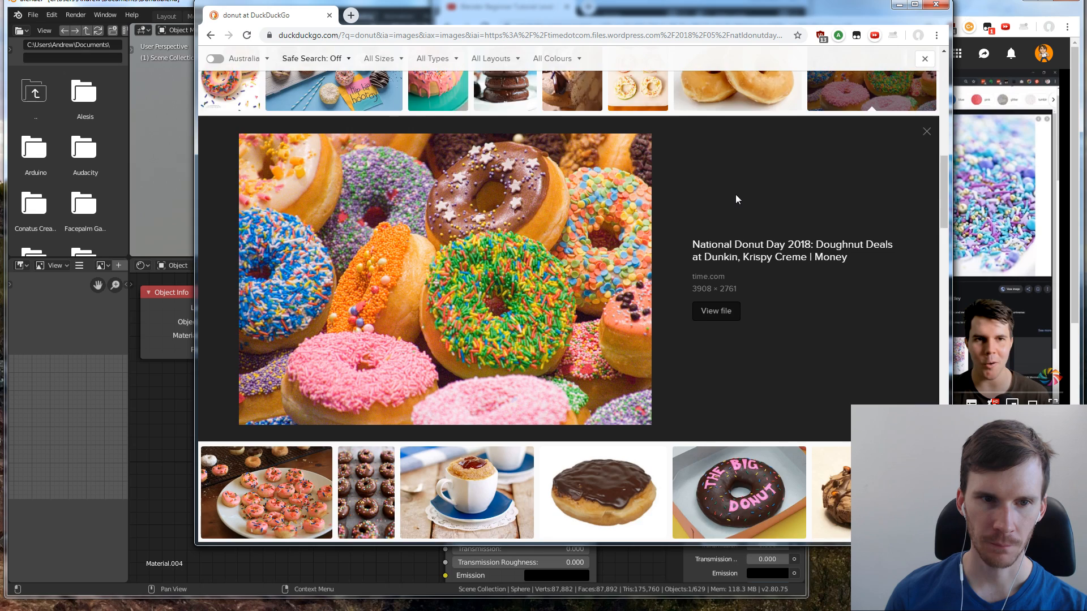
scroll(736, 200, "down", 3)
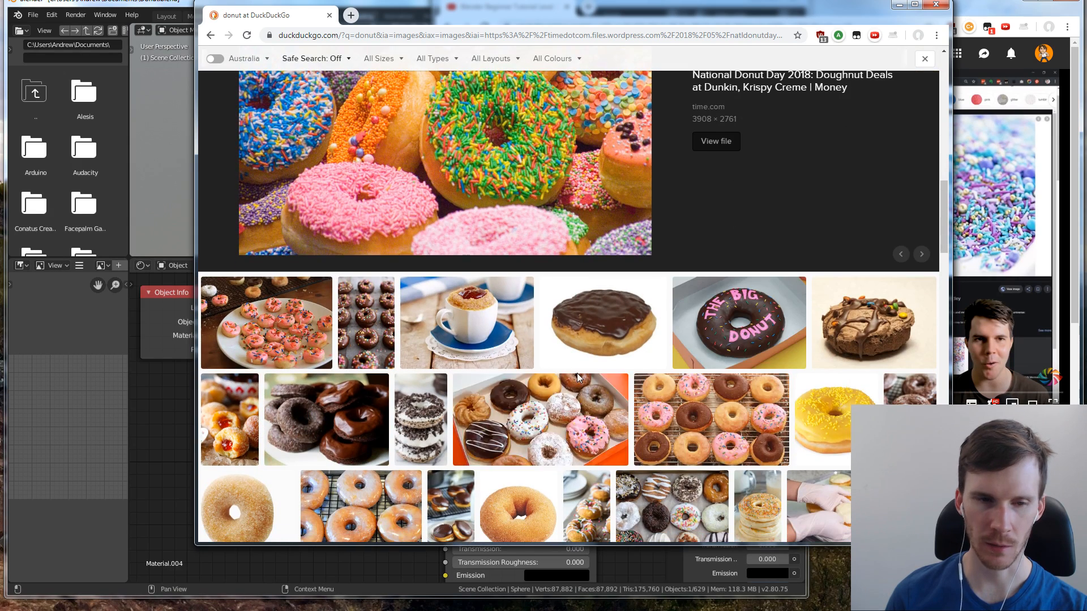
left_click(564, 400)
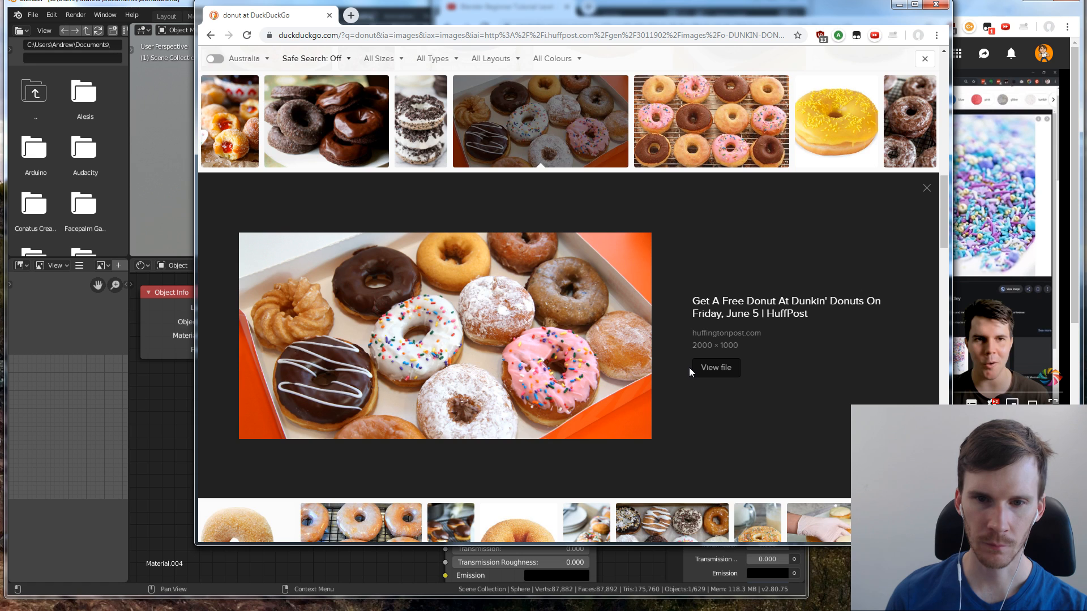
scroll(690, 368, "up", 4)
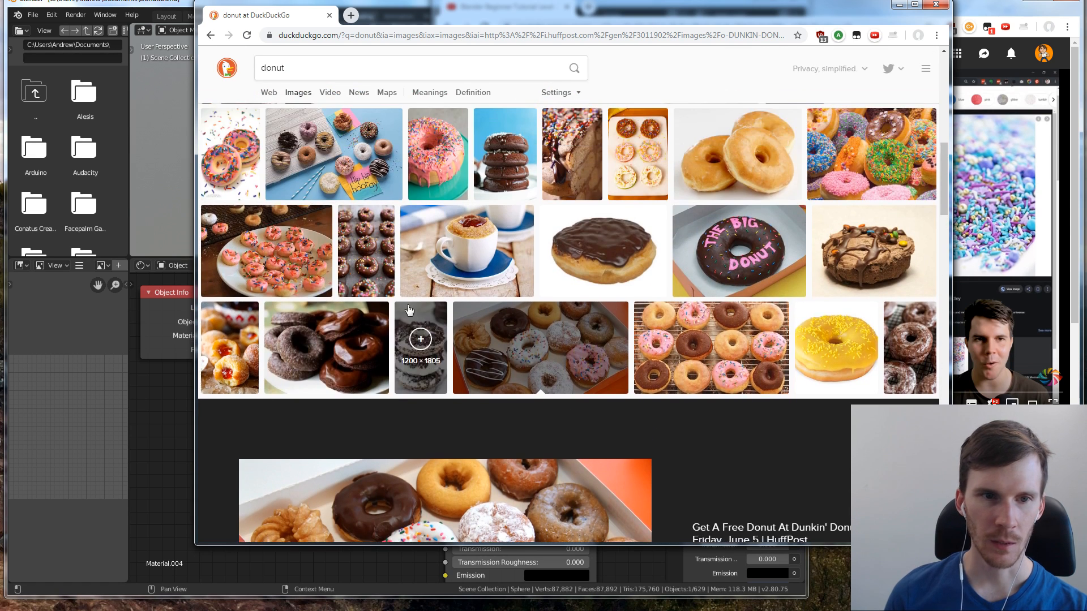
left_click(266, 251)
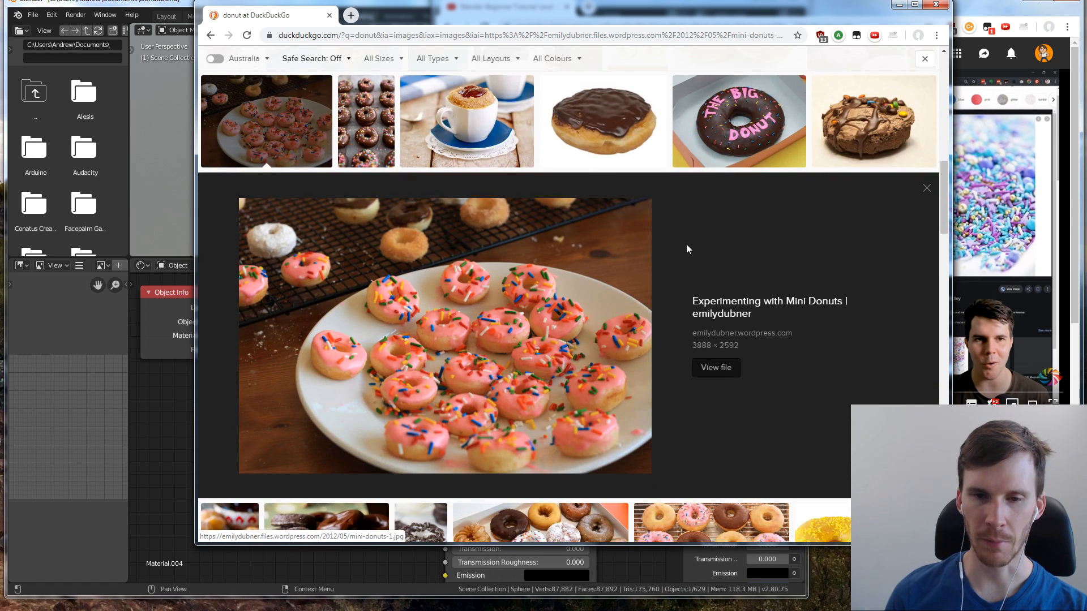
scroll(719, 236, "up", 6)
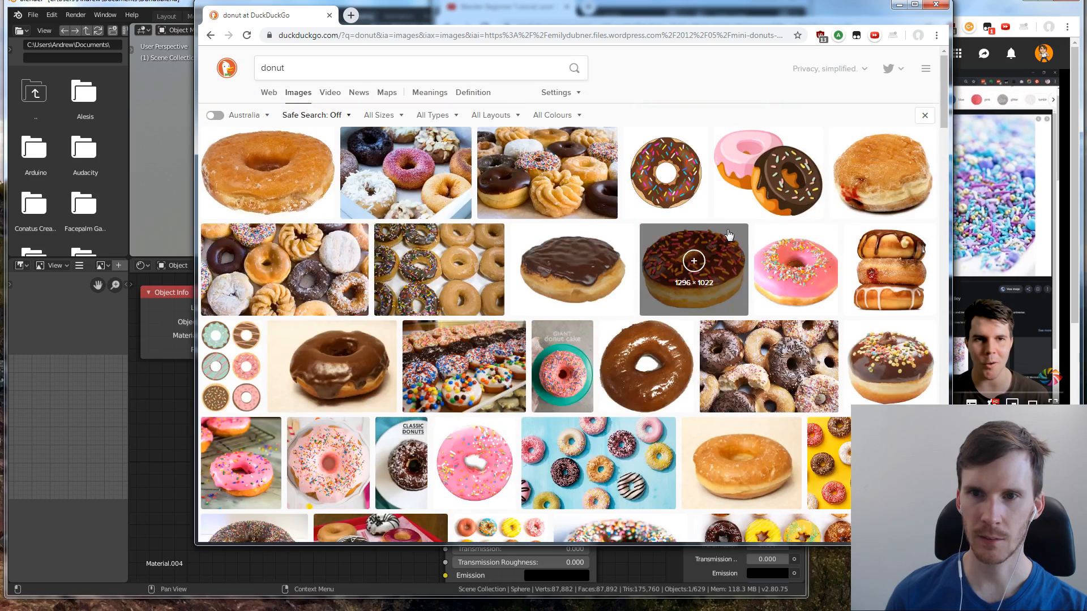
Go back through the earlier donut results and study the sprinkle palette in the donut clip art image
scroll(447, 253, "down", 7)
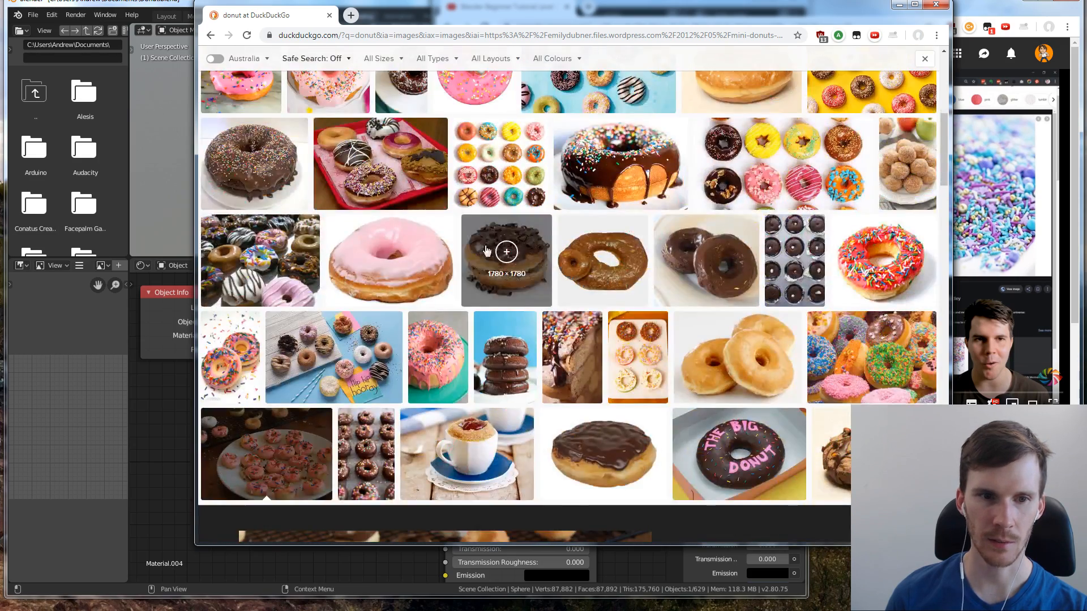
scroll(486, 250, "up", 6)
left_click(231, 197)
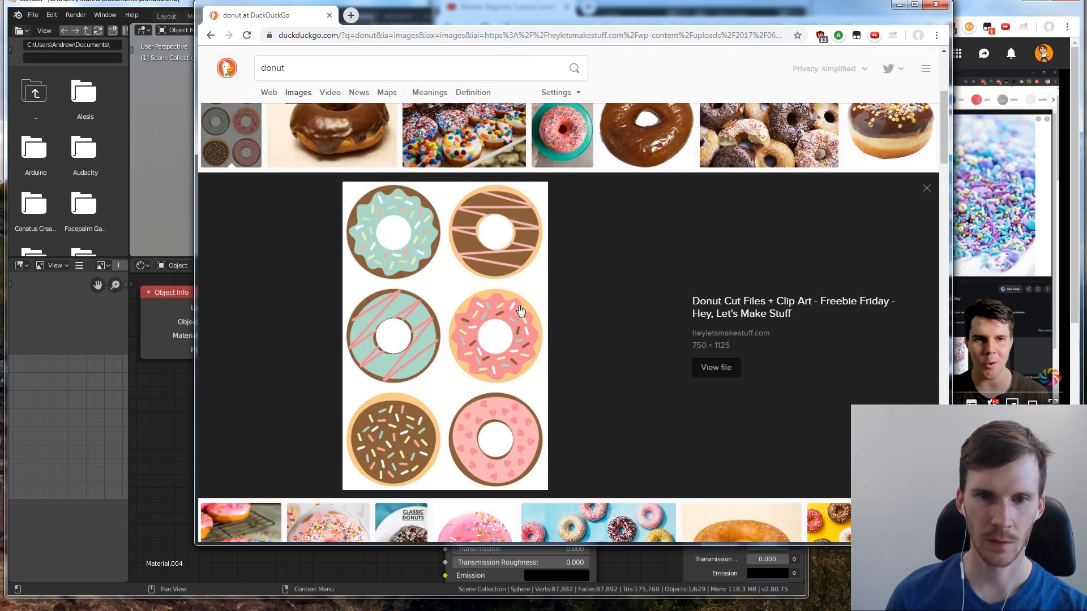
left_click(927, 188)
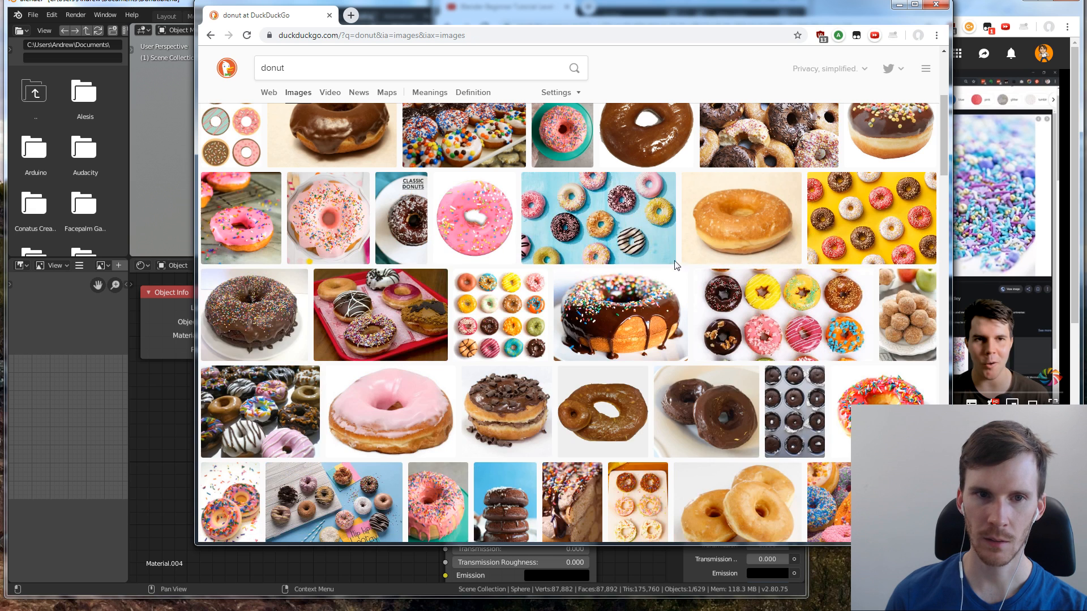
scroll(369, 276, "up", 3)
left_click(325, 235)
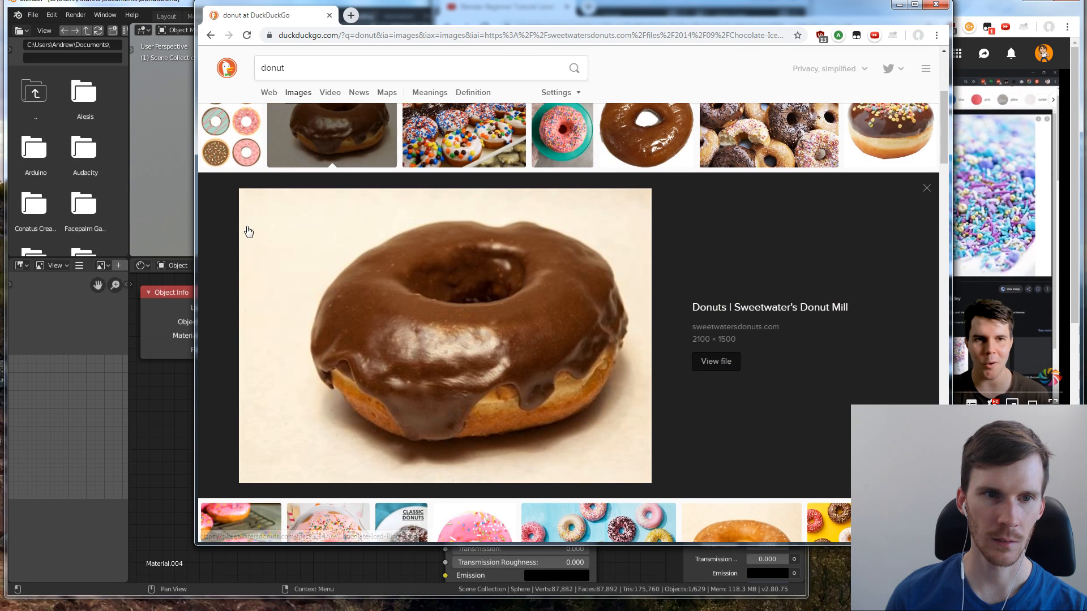
left_click(231, 136)
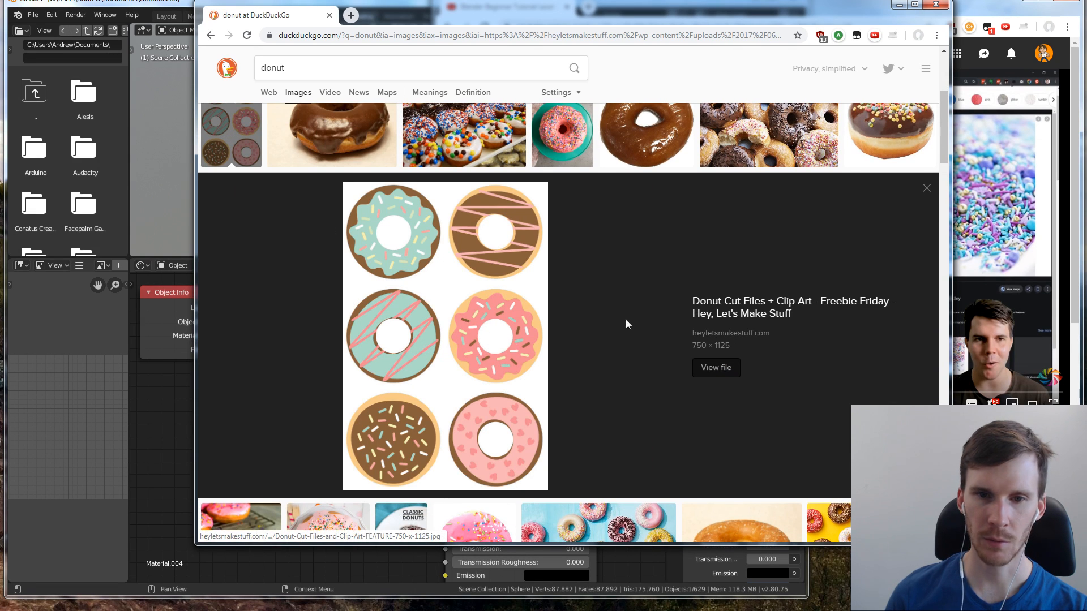
Return to the YouTube tutorial and watch how the remaining ColorRamp stops are coloured
left_click(1008, 250)
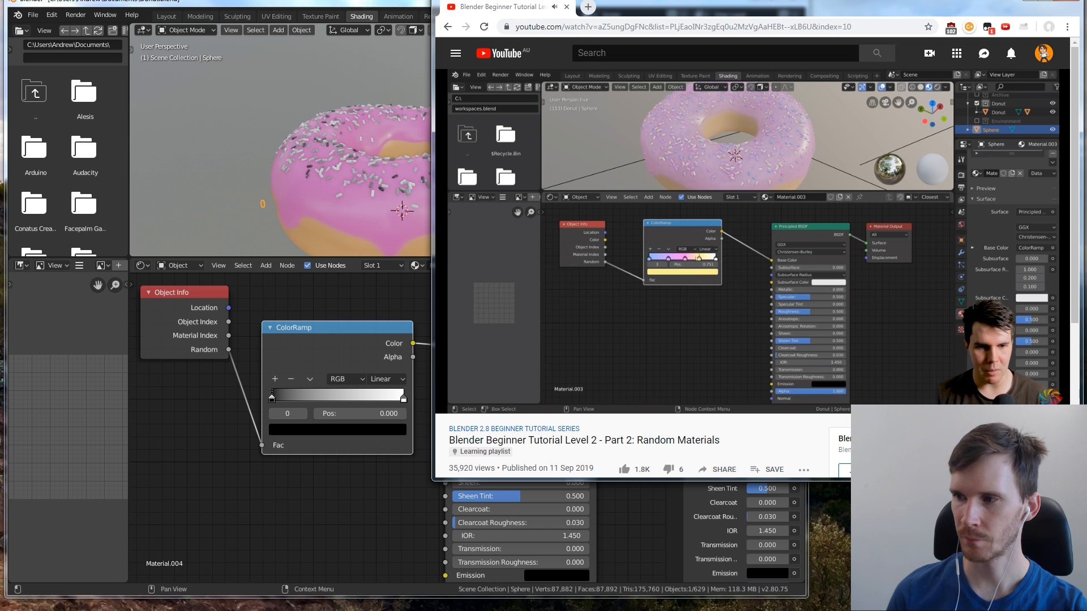
left_click(677, 285)
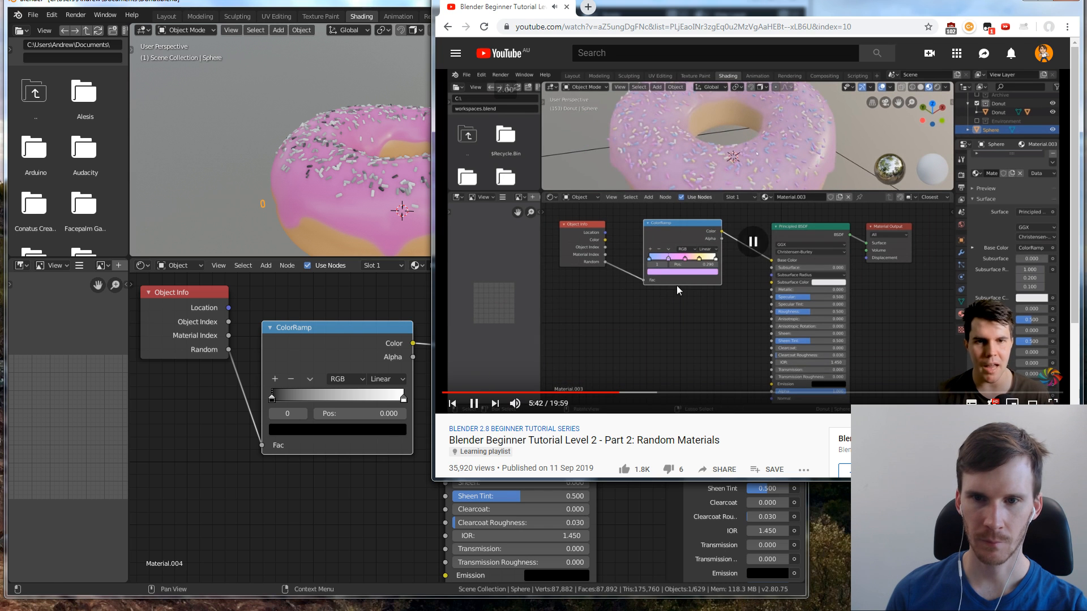
Switch back to Blender and colour the ColorRamp's last stop red, with hue 0.002 and full saturation and value
left_click(271, 391)
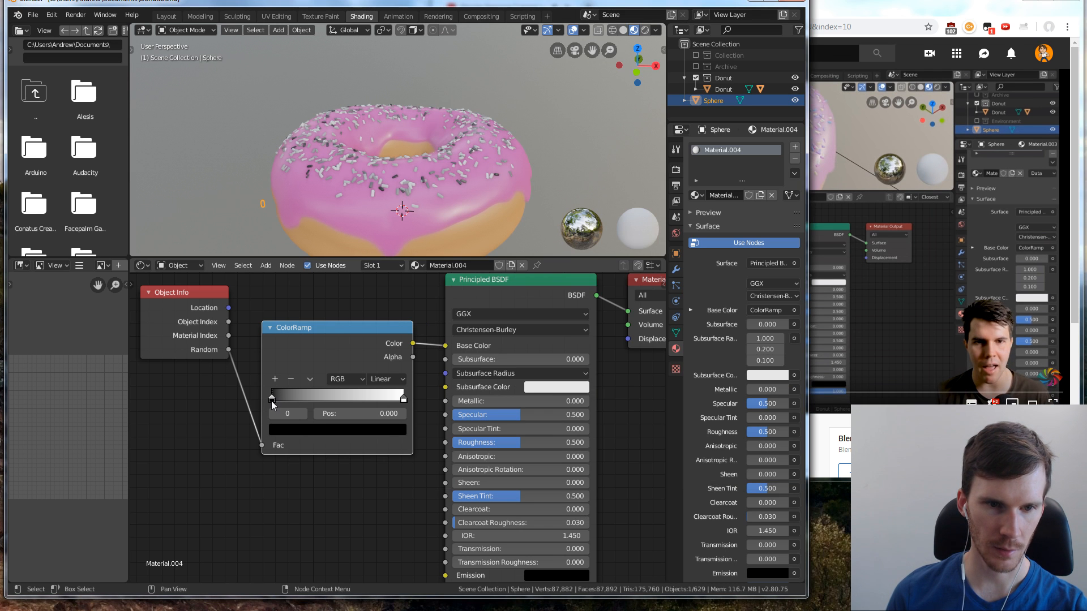
right_click(271, 399)
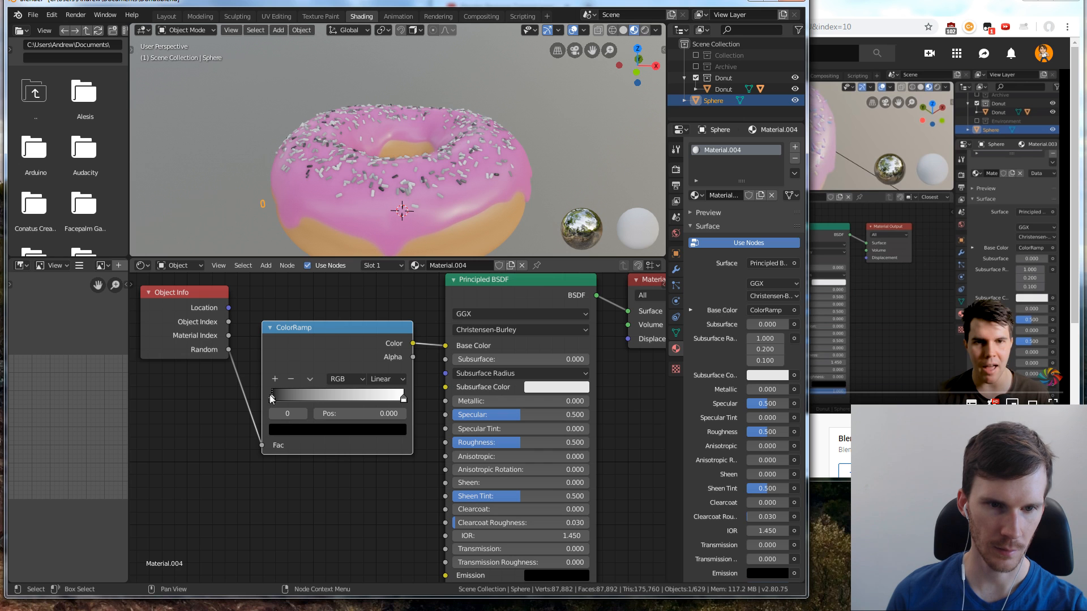
left_click_drag(273, 401, 262, 403)
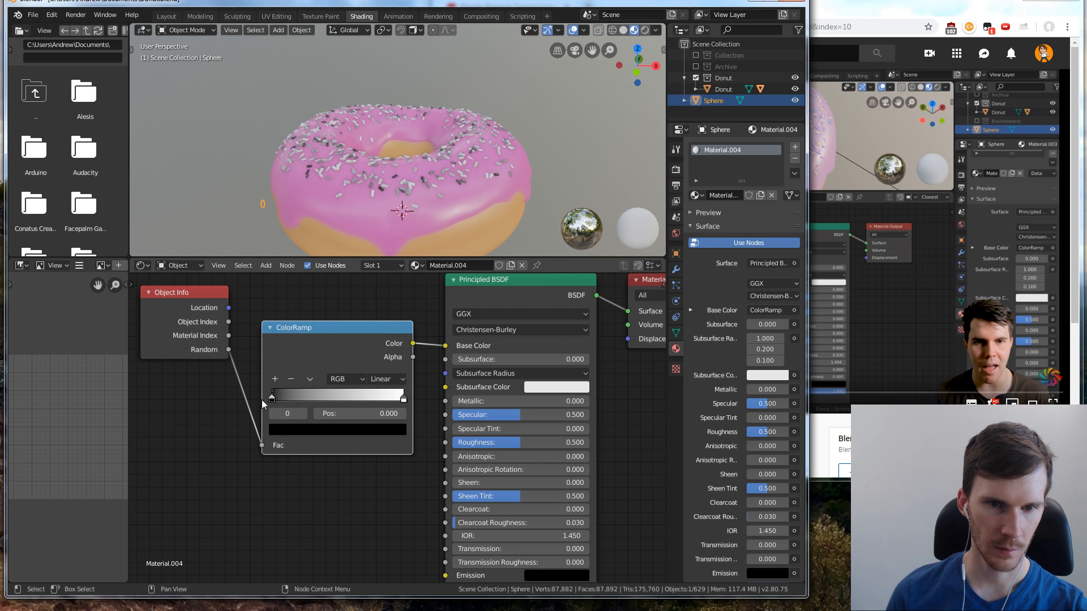
left_click(403, 400)
mouse_move(403, 400)
left_mouse_down()
mouse_move(347, 399)
mouse_move(412, 404)
left_mouse_up()
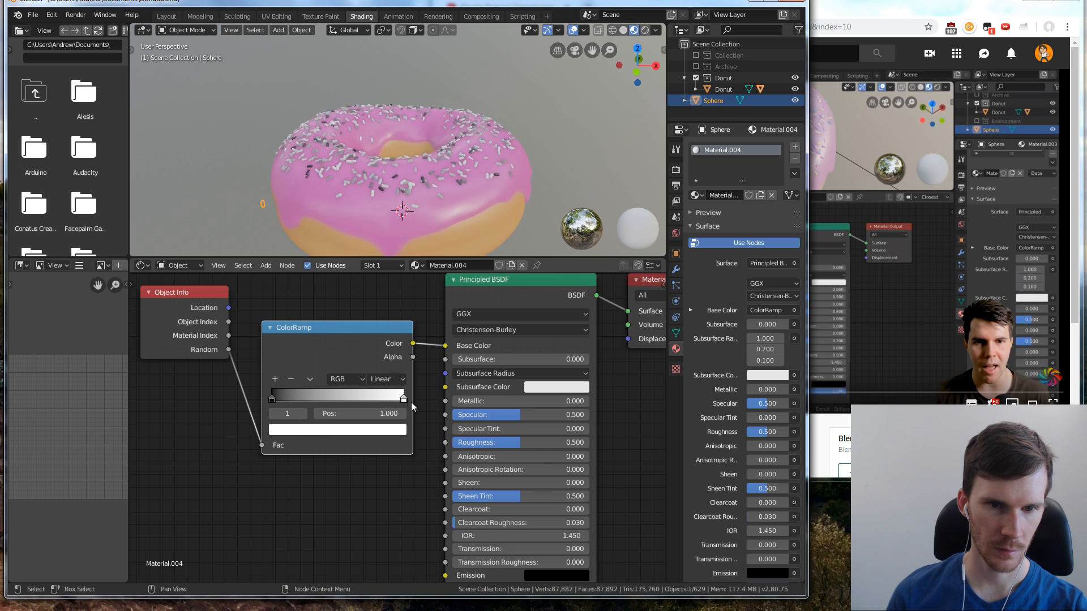
left_click(352, 431)
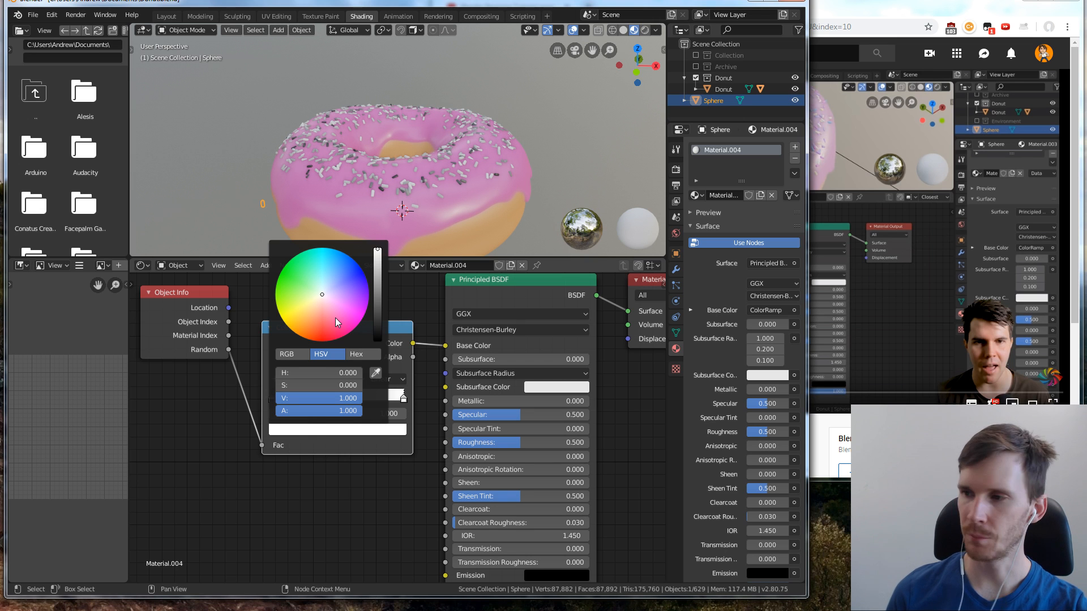
left_click(381, 430)
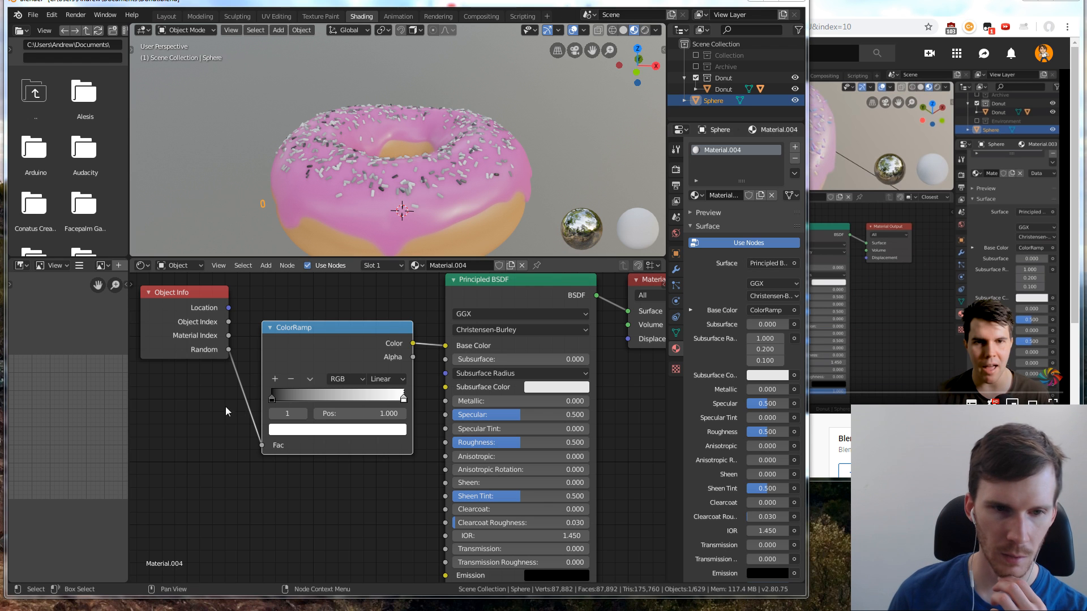
left_click(316, 434)
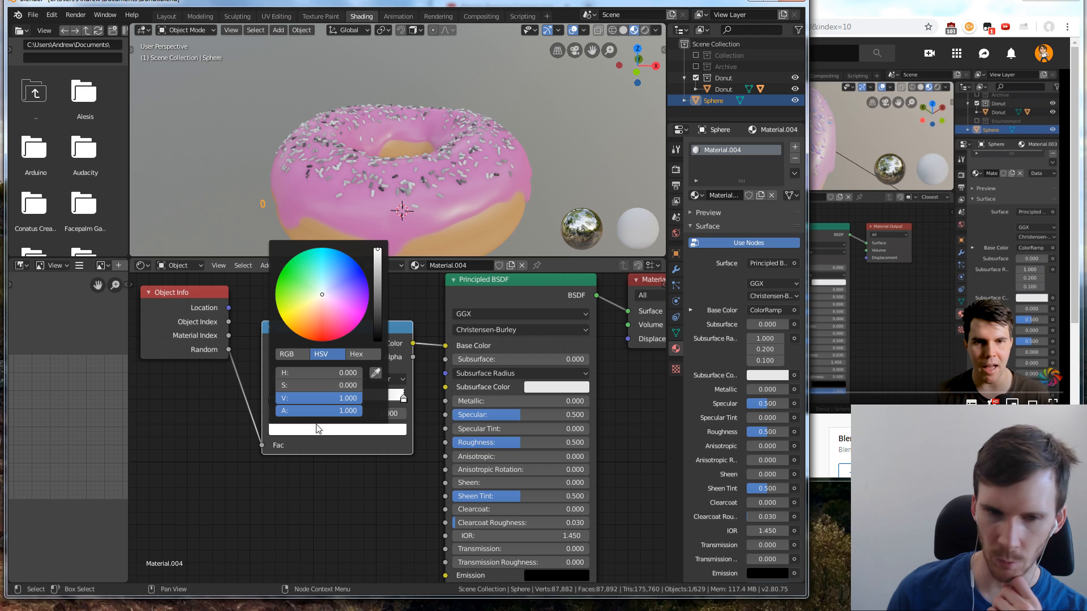
left_click_drag(316, 337, 322, 341)
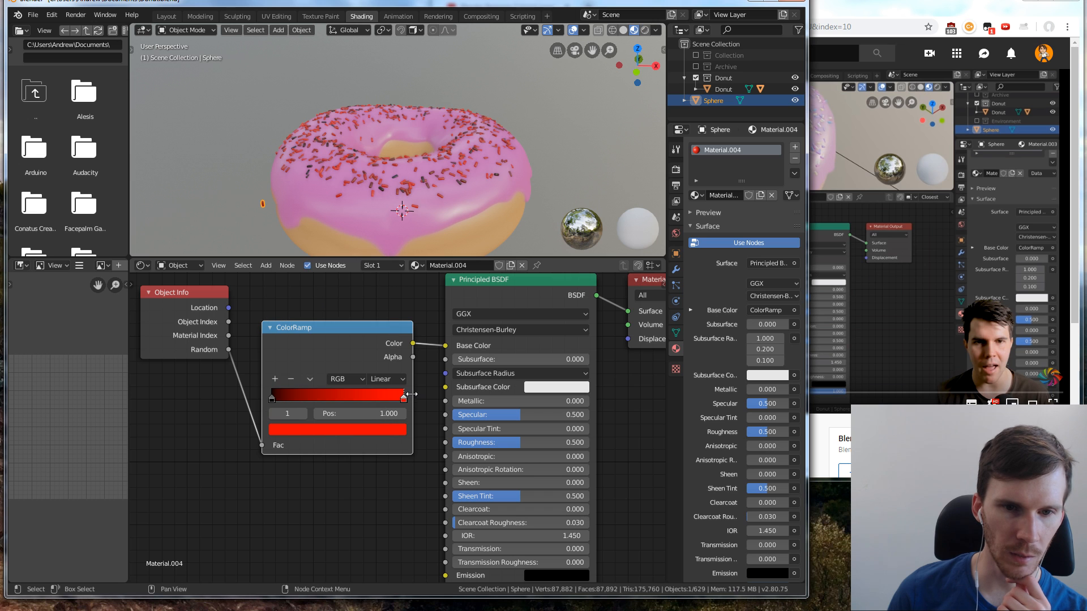
Remove the black stop from the ColorRamp and shift the red stop to the start of the ramp
left_click_drag(404, 398, 291, 403)
left_click(273, 399)
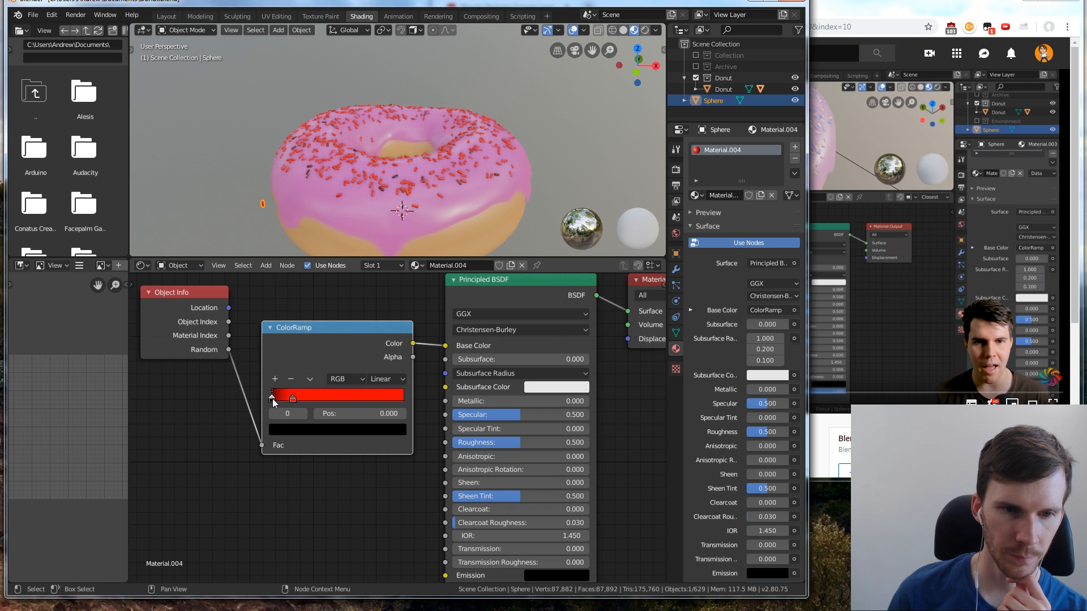
key("x")
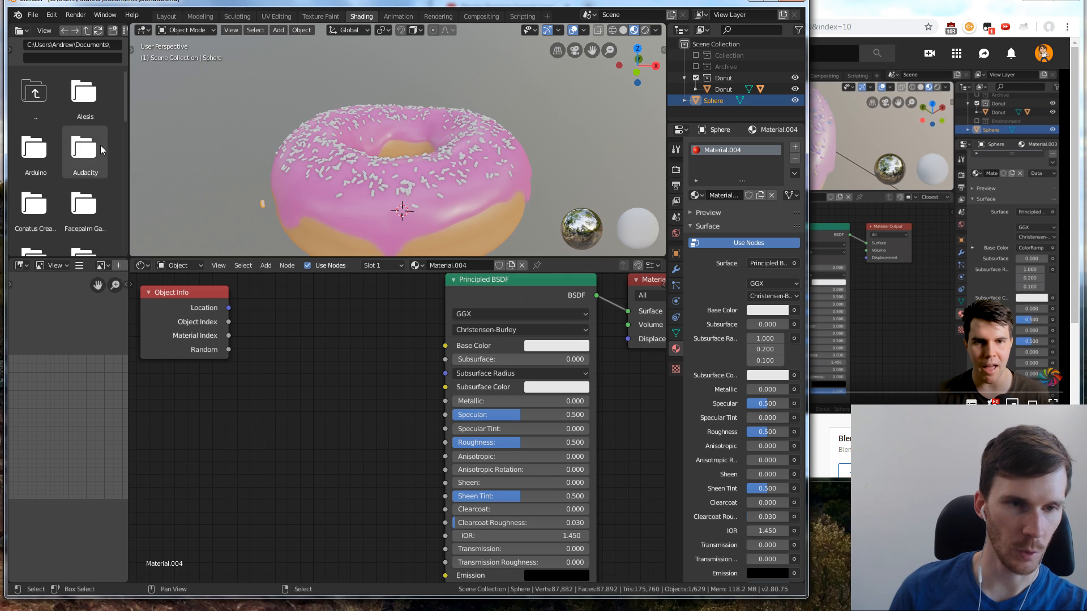
key("ctrl+z")
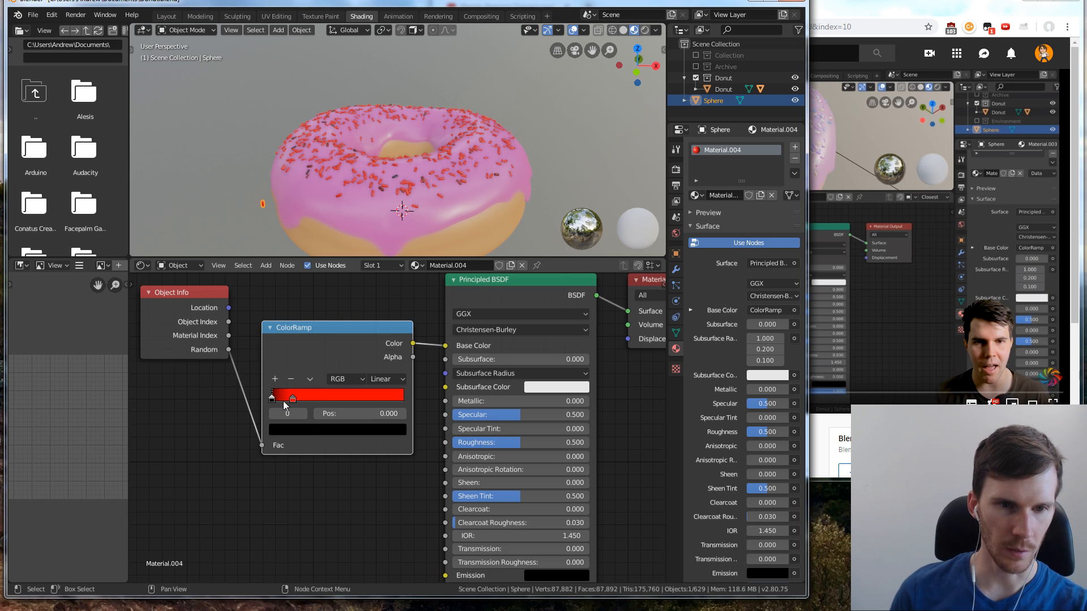
left_click(291, 380)
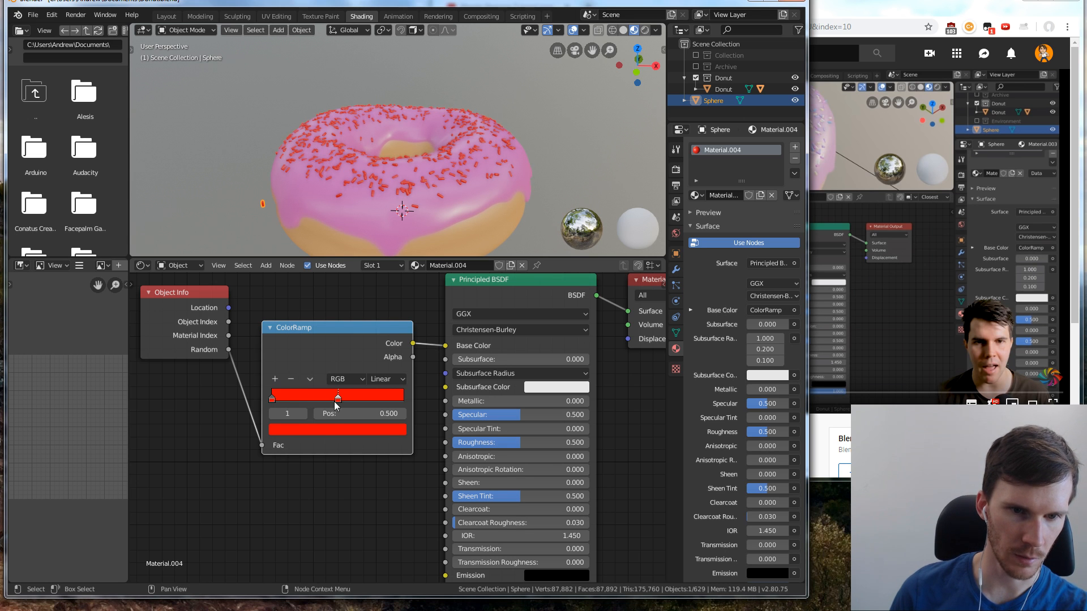
Place a second ColorRamp stop at 0.150 in orange with hue 0.083, and set the ramp's interpolation to Constant
key("g")
left_click(331, 400)
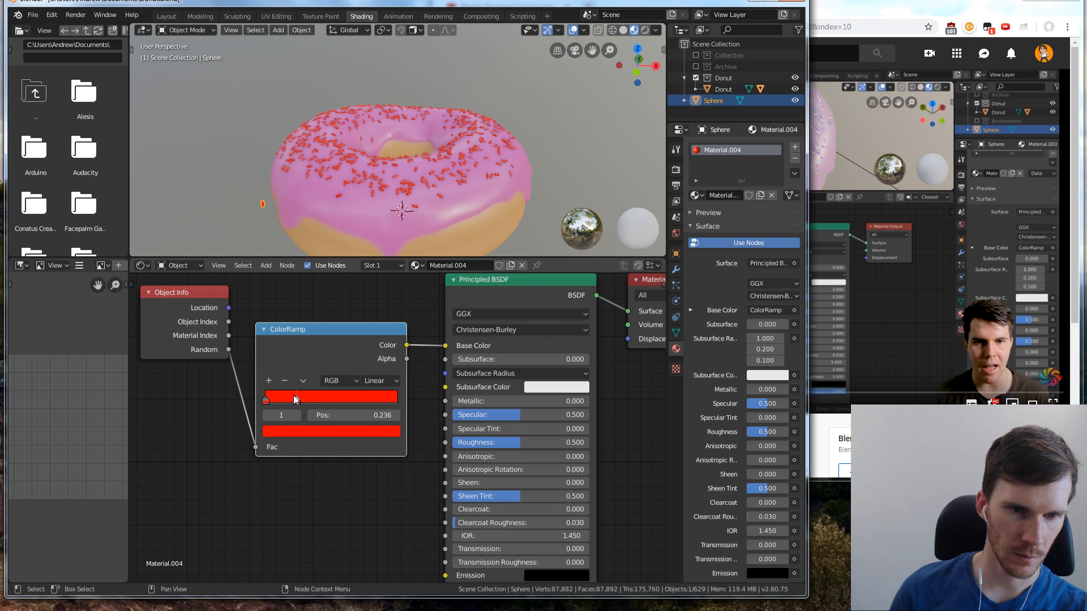
left_click_drag(295, 397, 285, 398)
left_click(288, 429)
left_click_drag(318, 335, 292, 338)
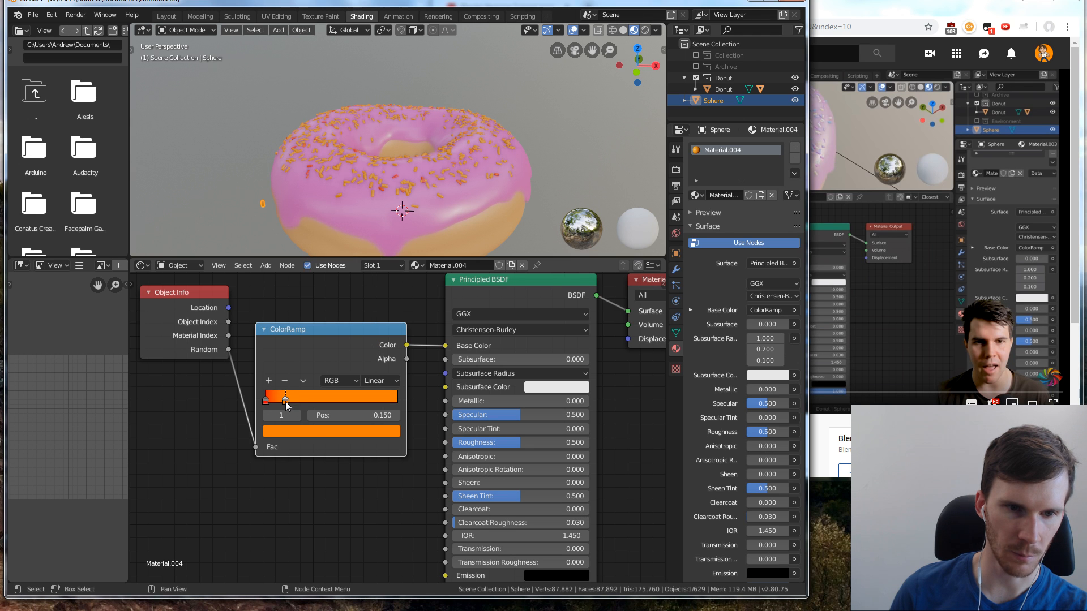
left_click_drag(286, 402, 290, 404)
left_click(384, 381)
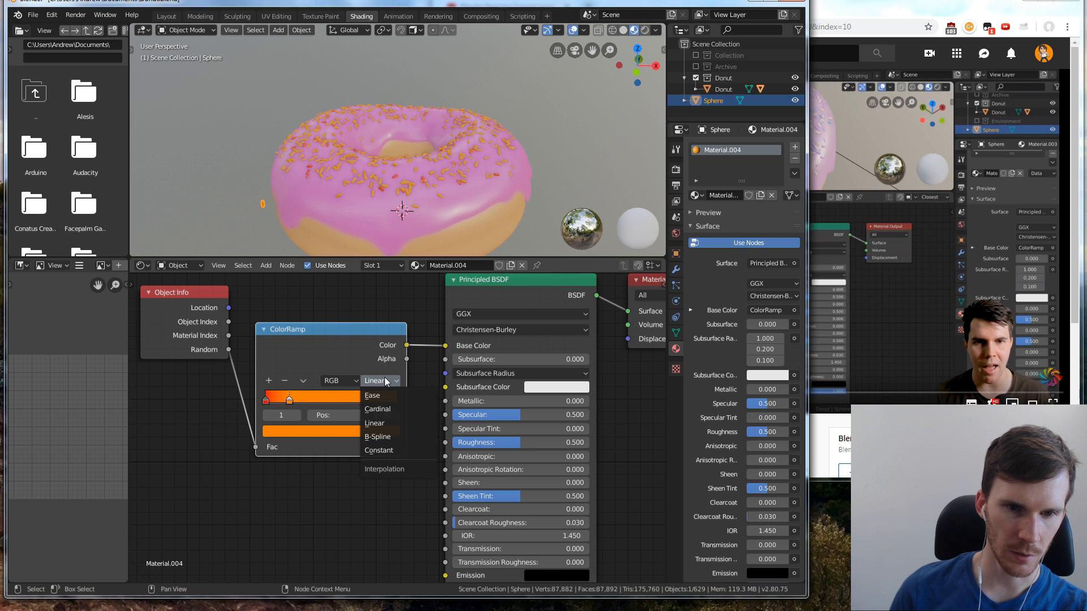
left_click(383, 451)
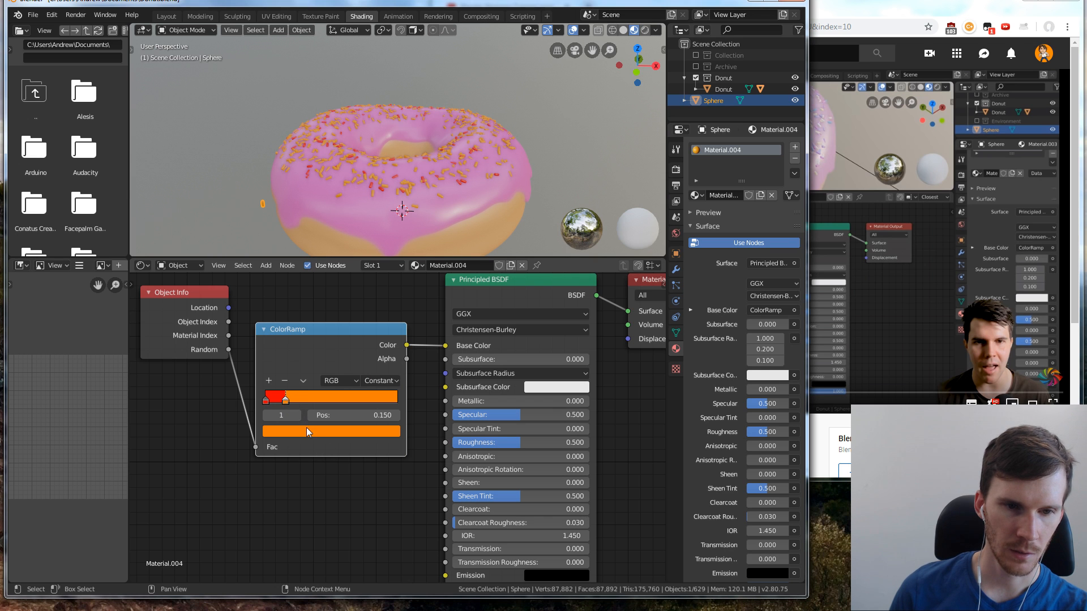
Add a third ColorRamp stop at position 0.293 and colour it yellow with hue 0.148
left_click(274, 382)
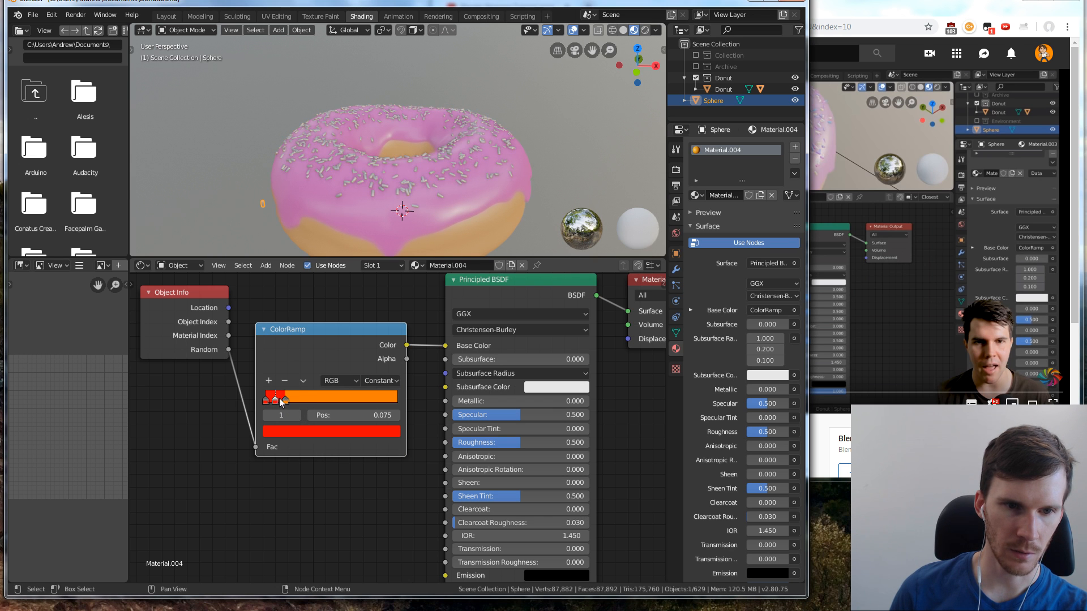
left_click_drag(281, 401, 304, 403)
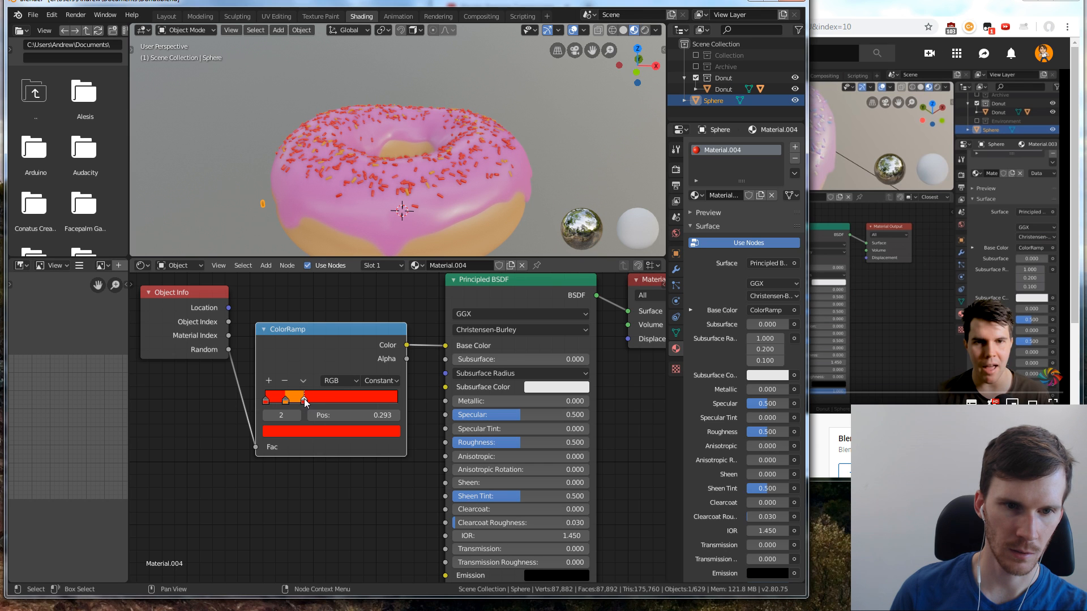
left_click(319, 432)
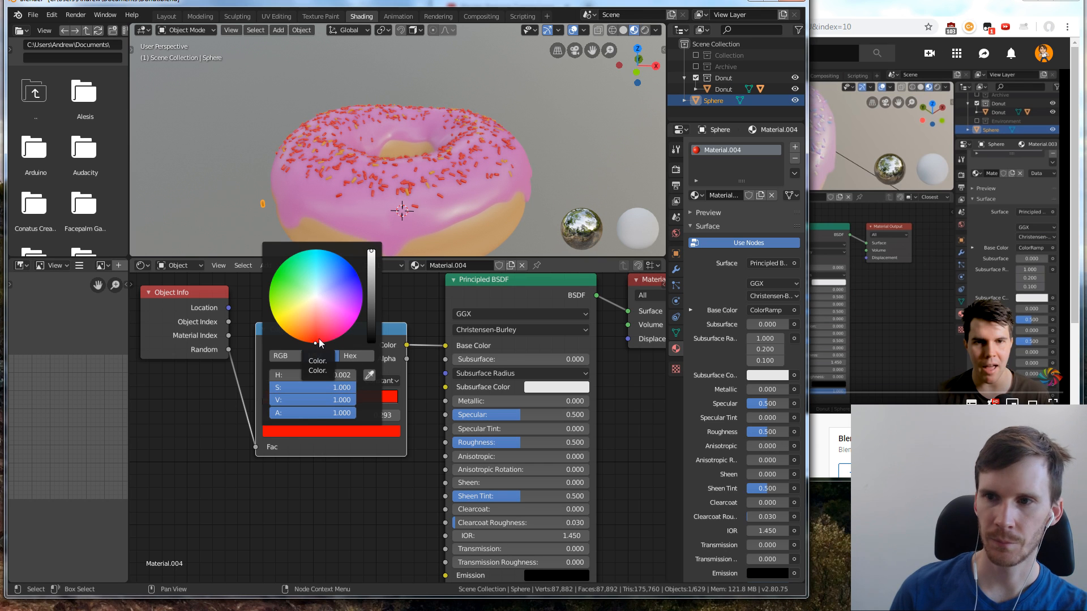
left_click_drag(320, 343, 282, 329)
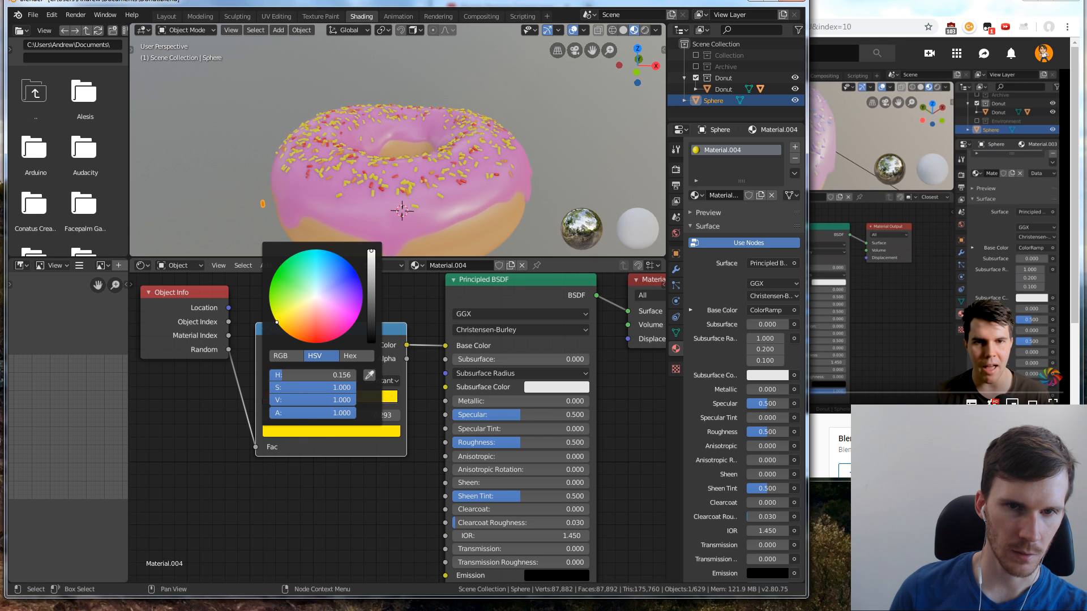
mouse_move(276, 323)
left_mouse_down()
mouse_move(287, 317)
mouse_move(279, 326)
left_mouse_up()
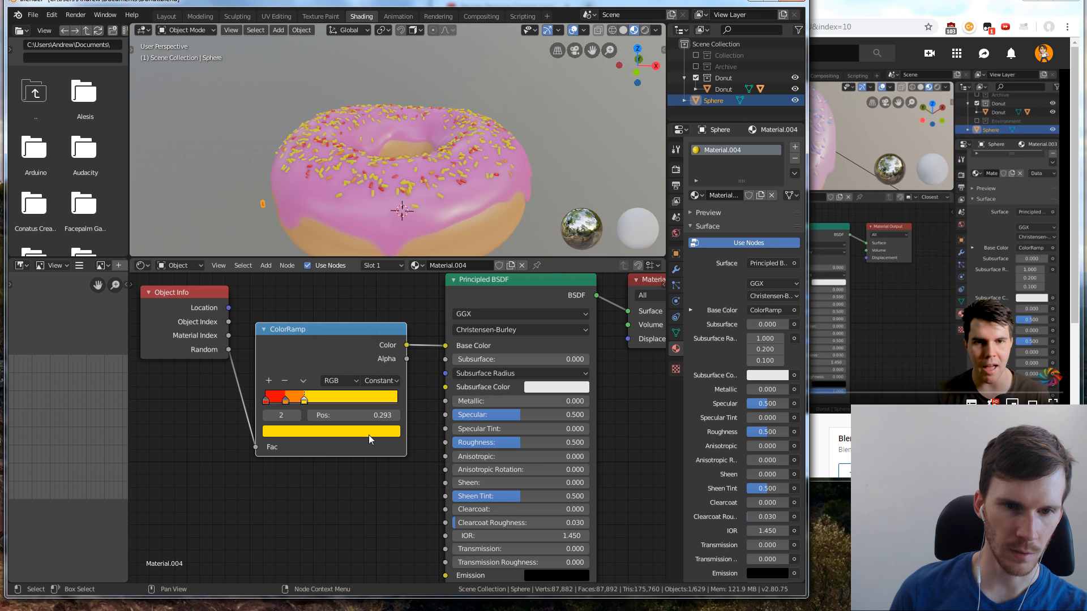
Add a fourth ColorRamp stop at position 0.449 and colour it dark green with hue 0.311 and value 0.524
left_click(269, 380)
left_click_drag(300, 400, 331, 401)
left_click(322, 431)
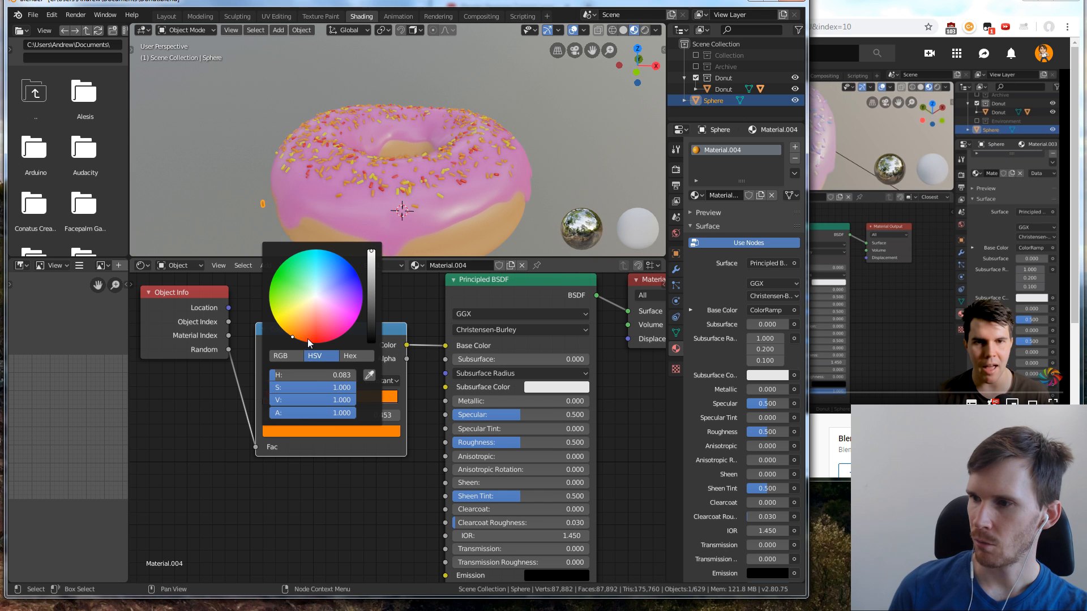
mouse_move(278, 317)
left_mouse_down()
mouse_move(270, 283)
mouse_move(277, 292)
left_mouse_up()
left_click_drag(372, 251, 372, 282)
mouse_move(276, 292)
left_mouse_down()
mouse_move(279, 275)
mouse_move(270, 288)
left_mouse_up()
left_click_drag(372, 281, 371, 294)
left_click_drag(269, 288, 273, 278)
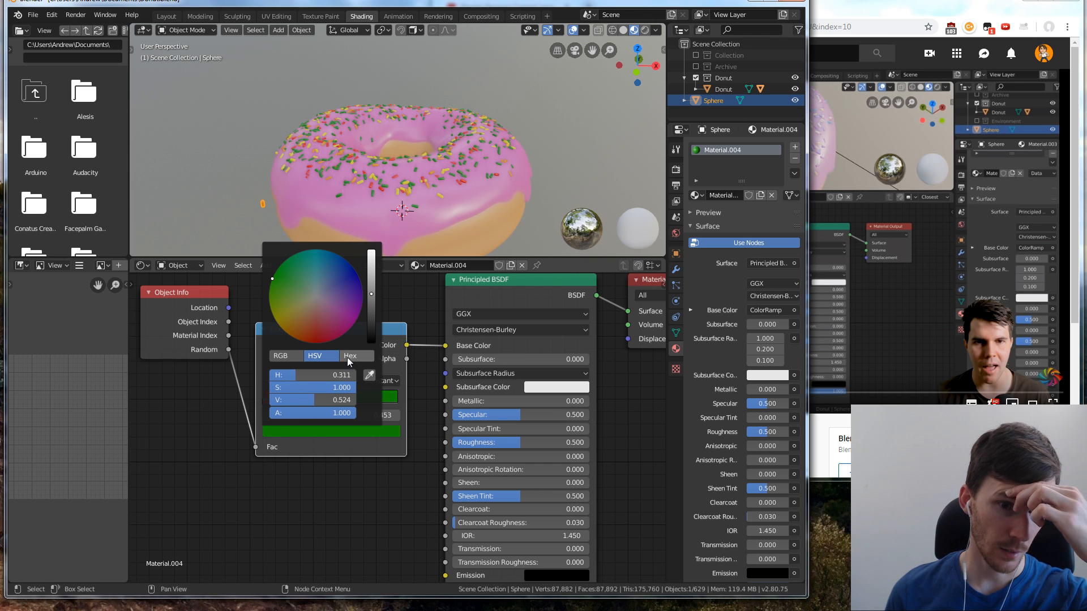
left_click(293, 357)
left_click(317, 356)
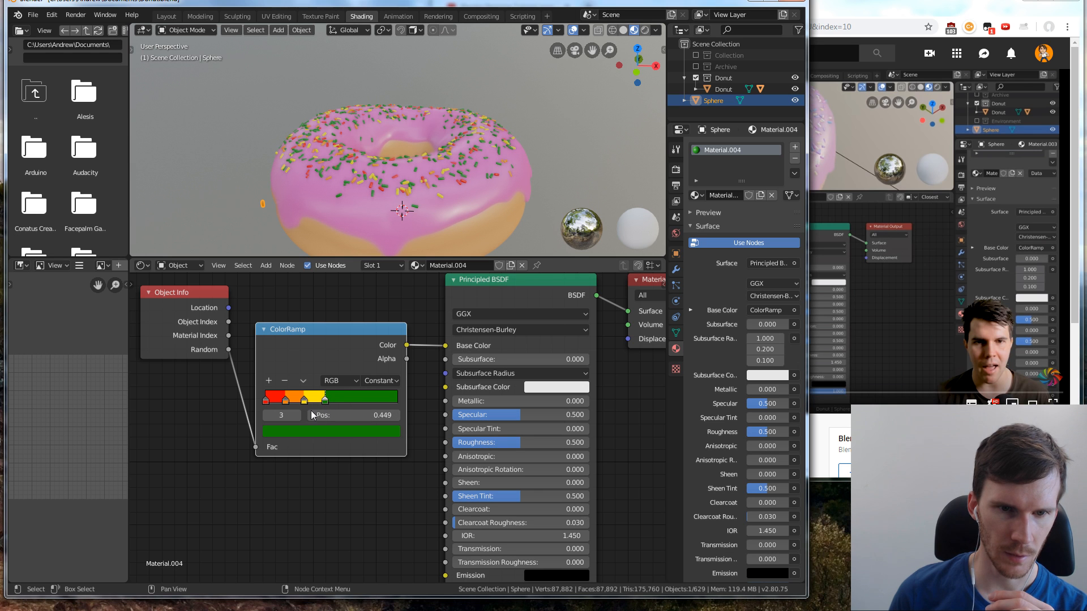
Add a fifth ColorRamp stop at position 0.626 and colour it blue
left_click(269, 380)
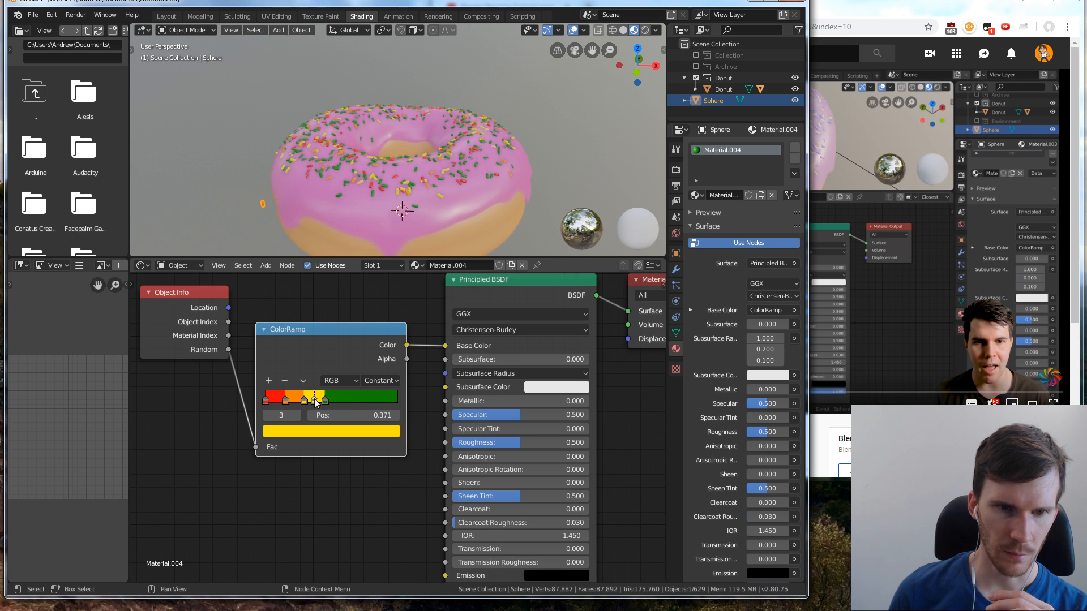
left_click_drag(316, 401, 346, 400)
left_click(333, 432)
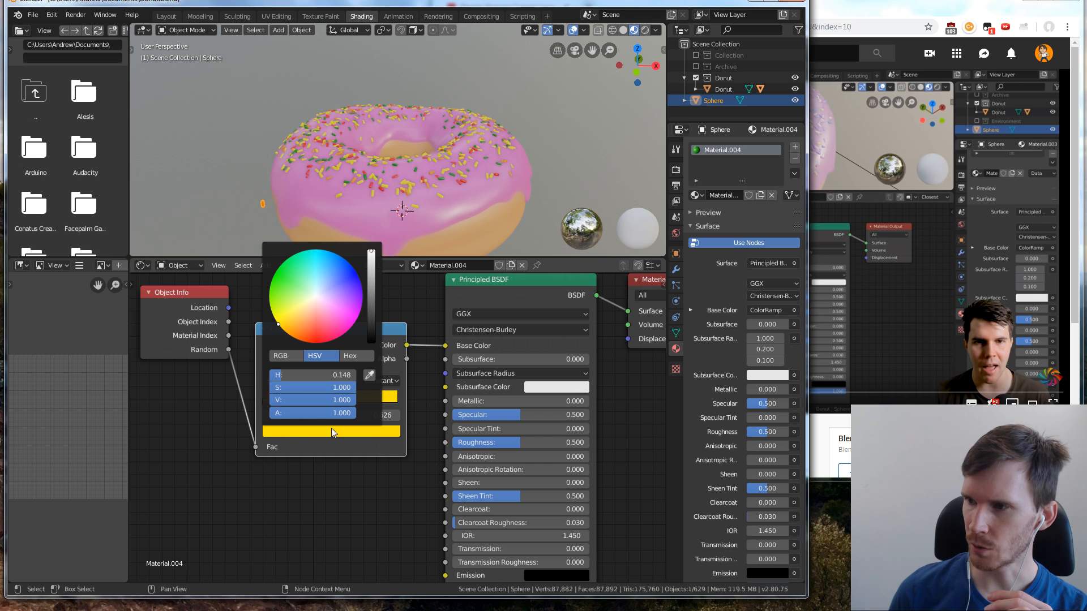
left_click(358, 275)
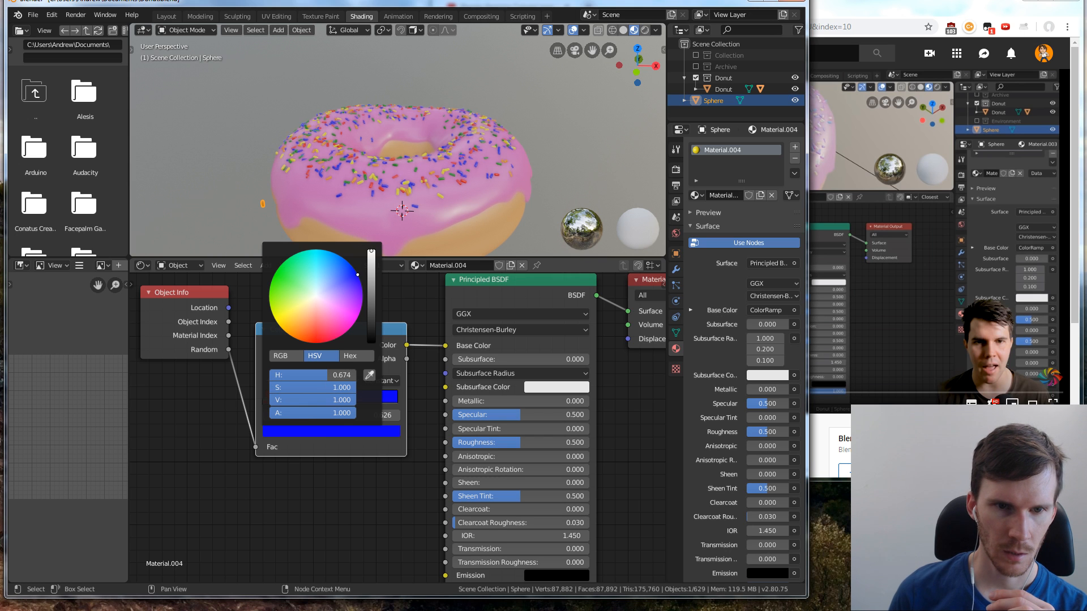
left_click(371, 259)
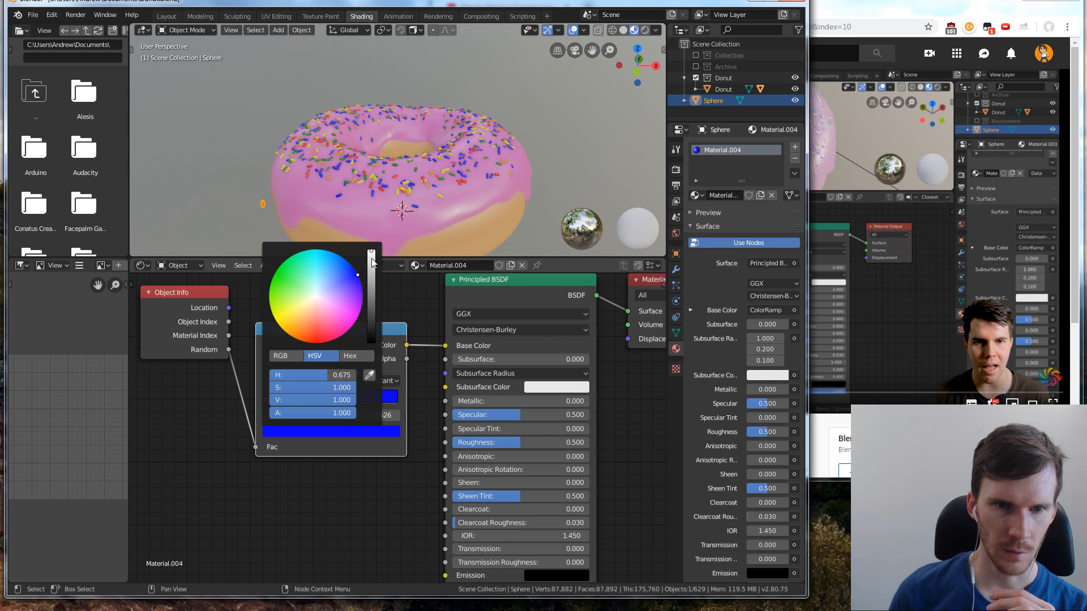
mouse_move(371, 259)
left_mouse_down()
mouse_move(371, 249)
mouse_move(350, 264)
mouse_move(371, 259)
left_mouse_up()
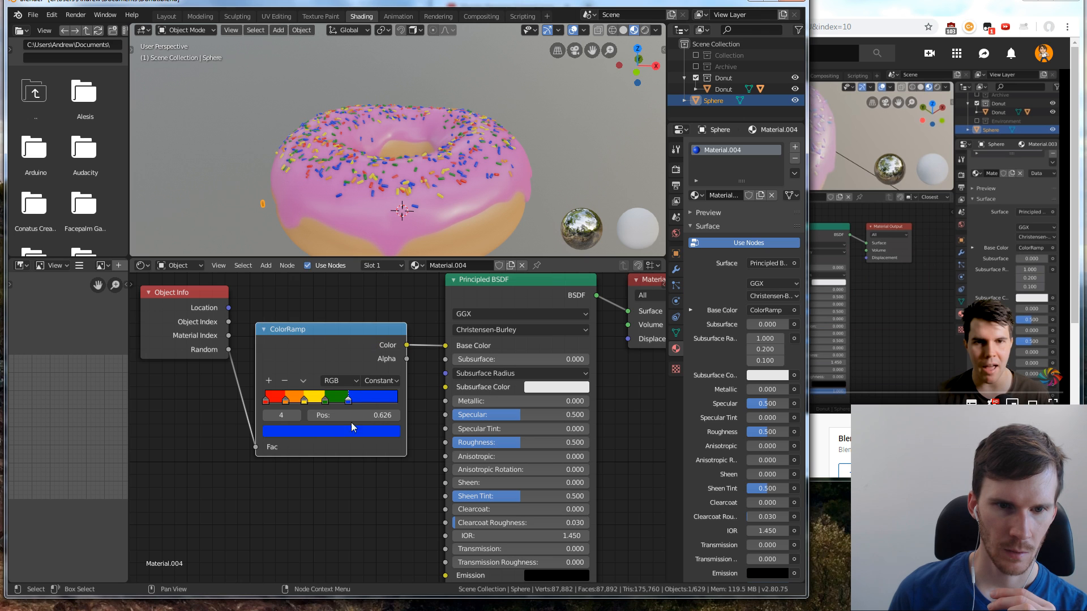
Add a sixth ColorRamp stop at position 0.801 and colour it bright magenta-purple
left_click(269, 381)
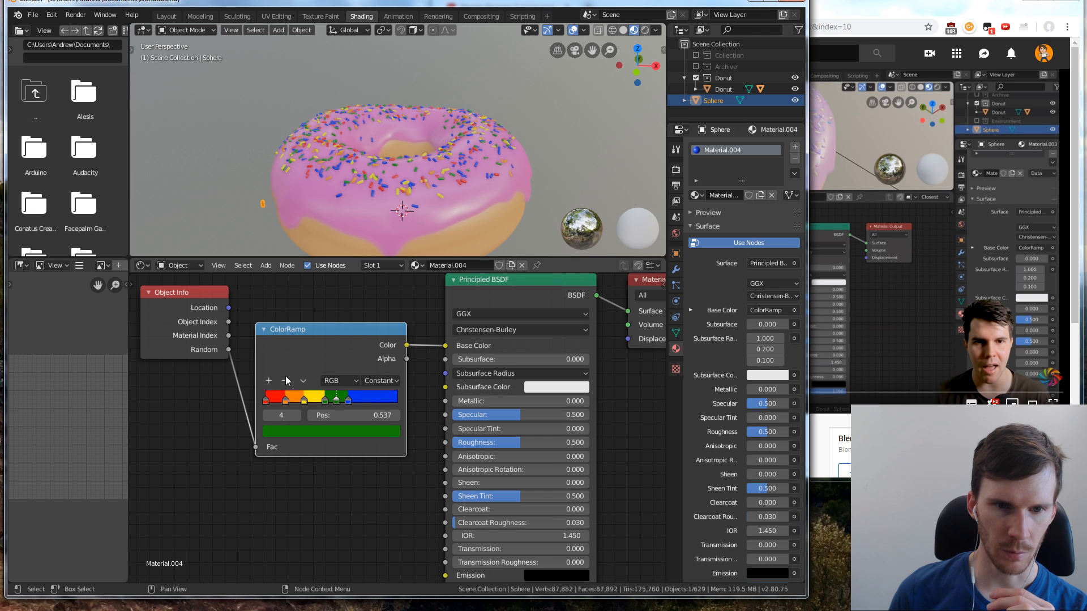
left_click_drag(338, 402, 378, 402)
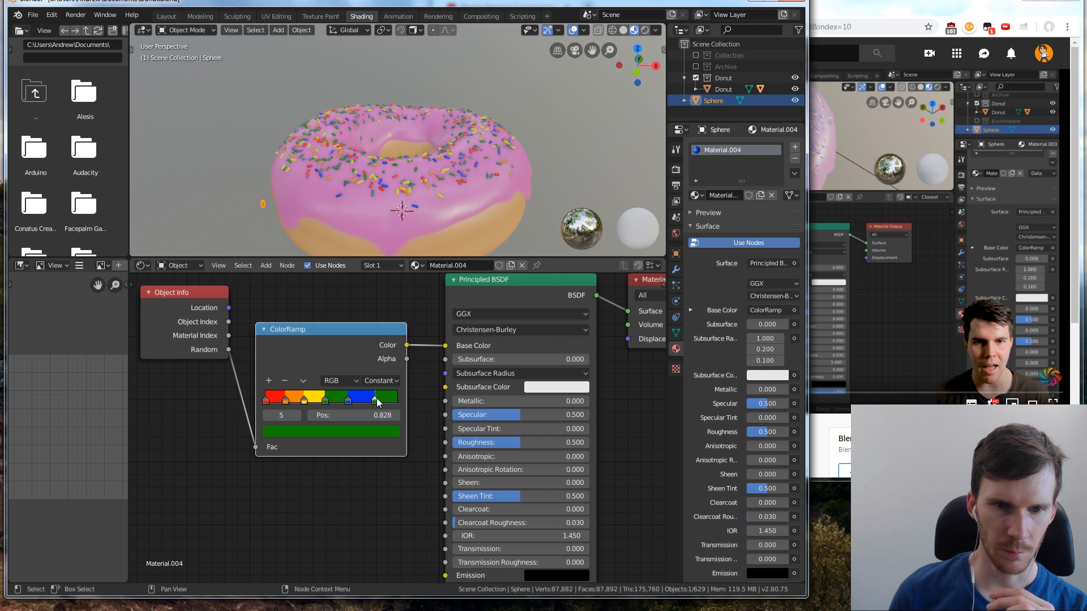
left_click(348, 434)
left_click(370, 332)
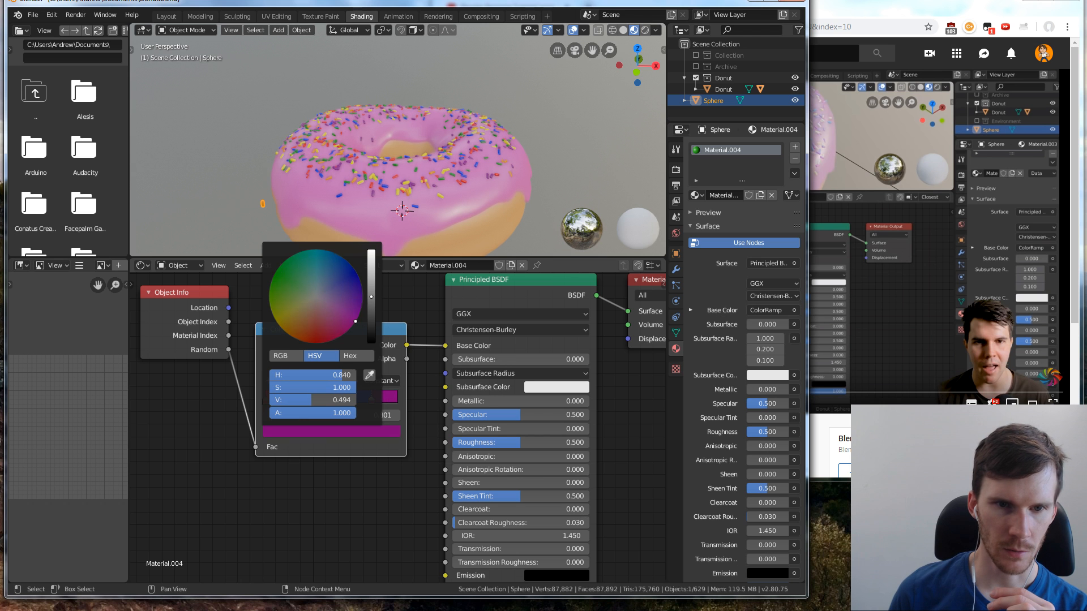
scroll(370, 331, "up", 6)
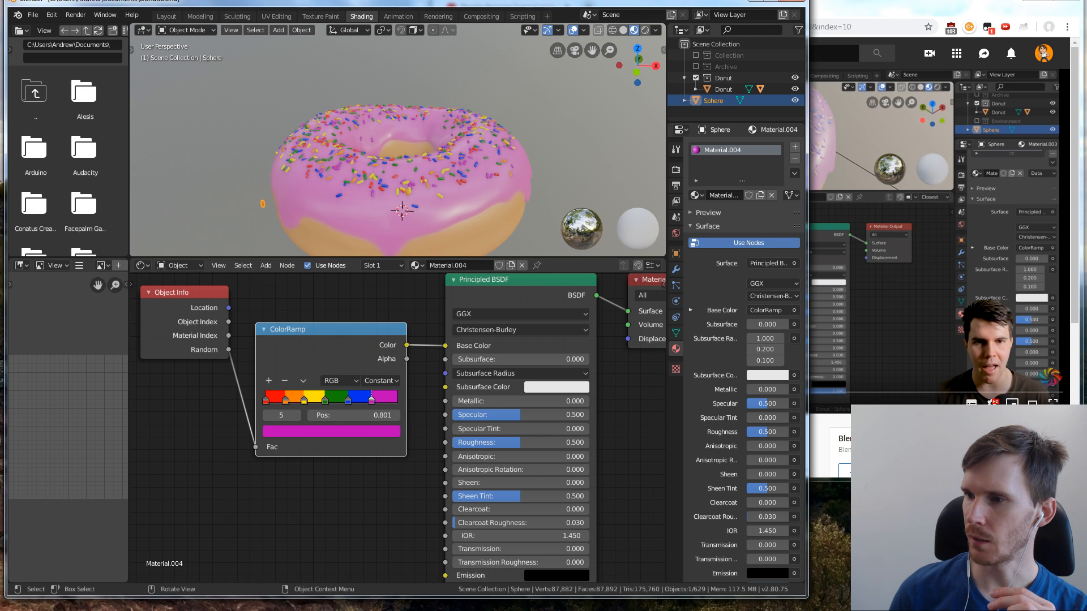
Consult the donut reference photo and add a seventh ColorRamp stop beyond the magenta one, coloured white with saturation 0 and value 1
left_click_drag(1086, 71, 547, 20)
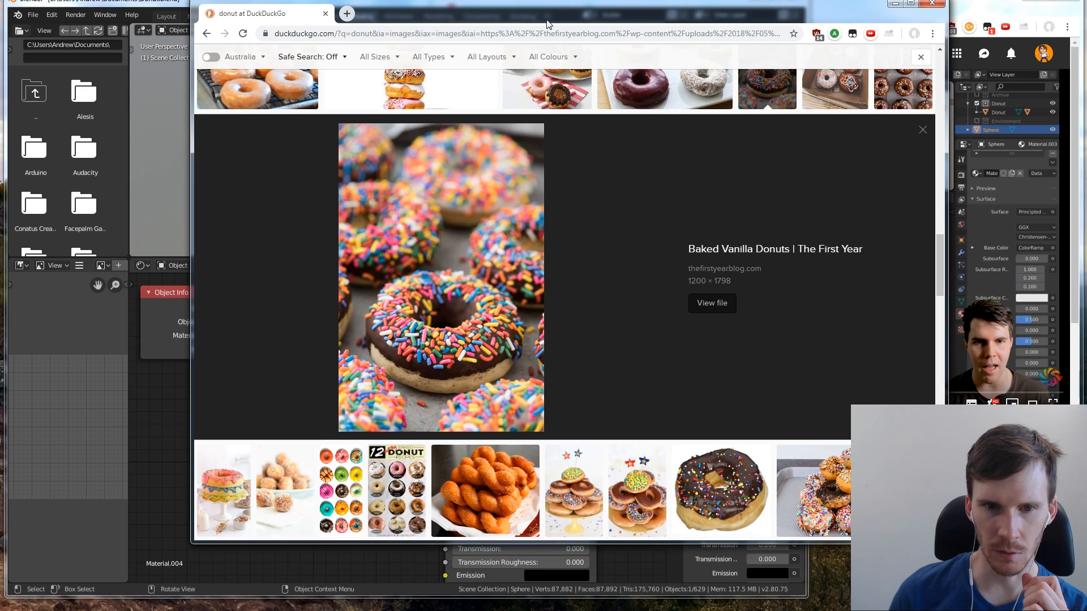
left_click_drag(547, 25, 1086, 56)
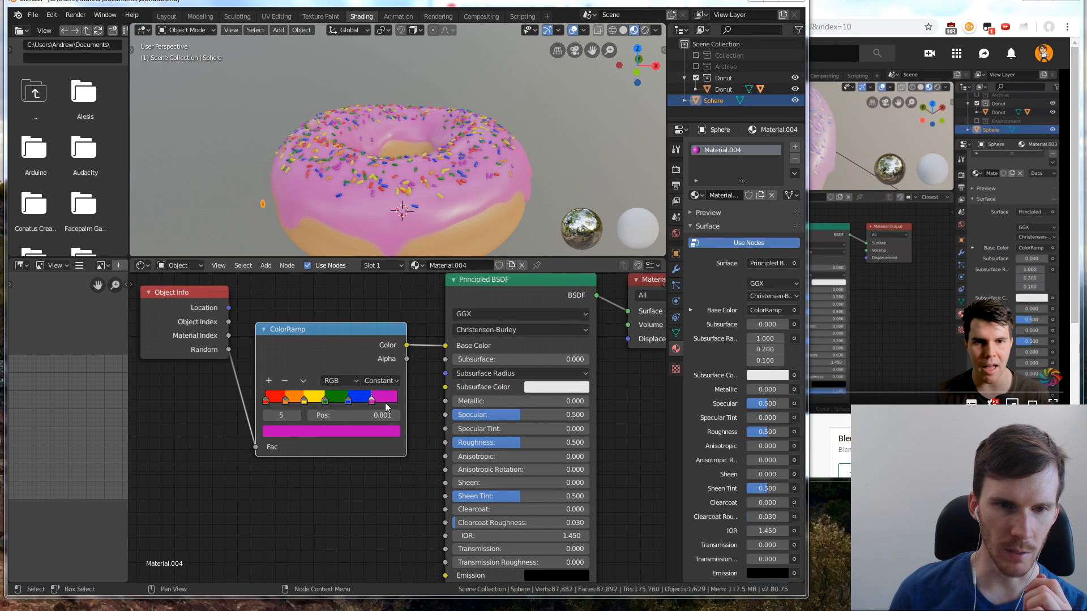
left_click(268, 381)
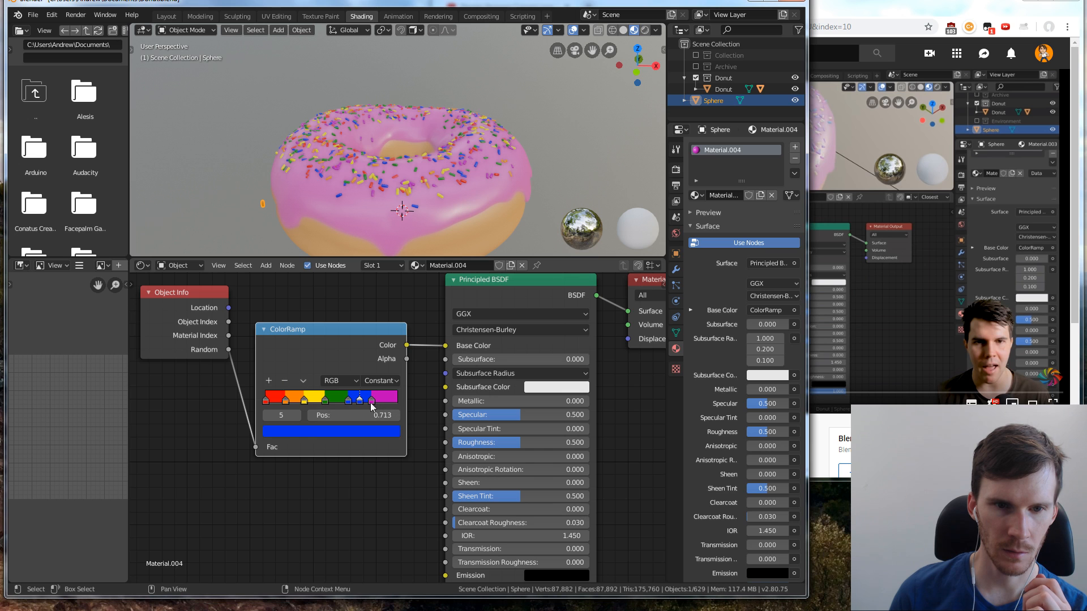
left_click_drag(361, 402, 387, 402)
left_click(377, 431)
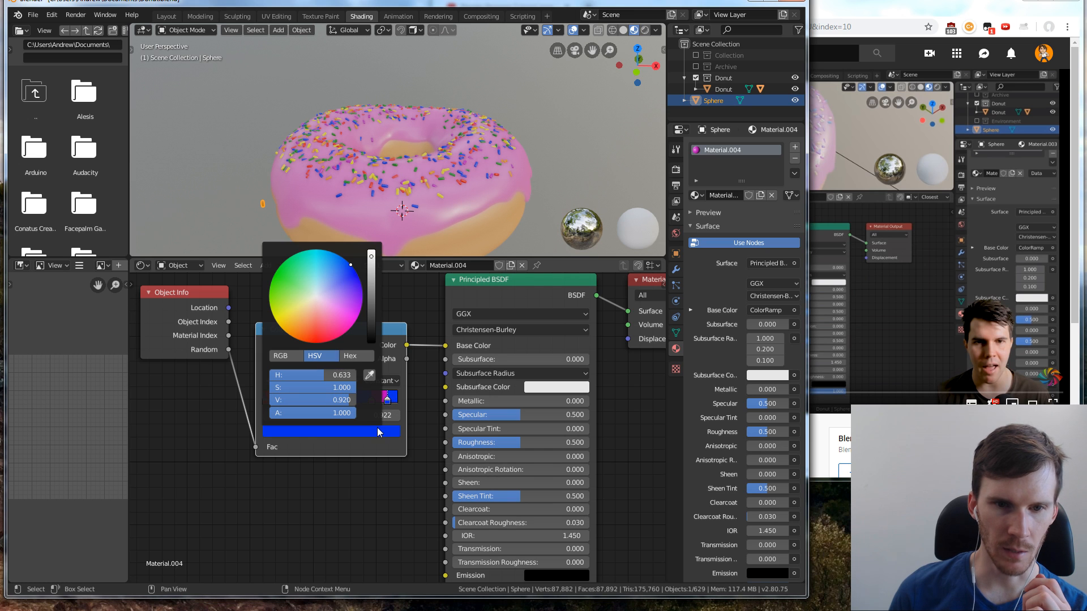
left_click_drag(323, 307, 317, 296)
left_click_drag(371, 257, 370, 248)
left_click_drag(285, 387, 270, 387)
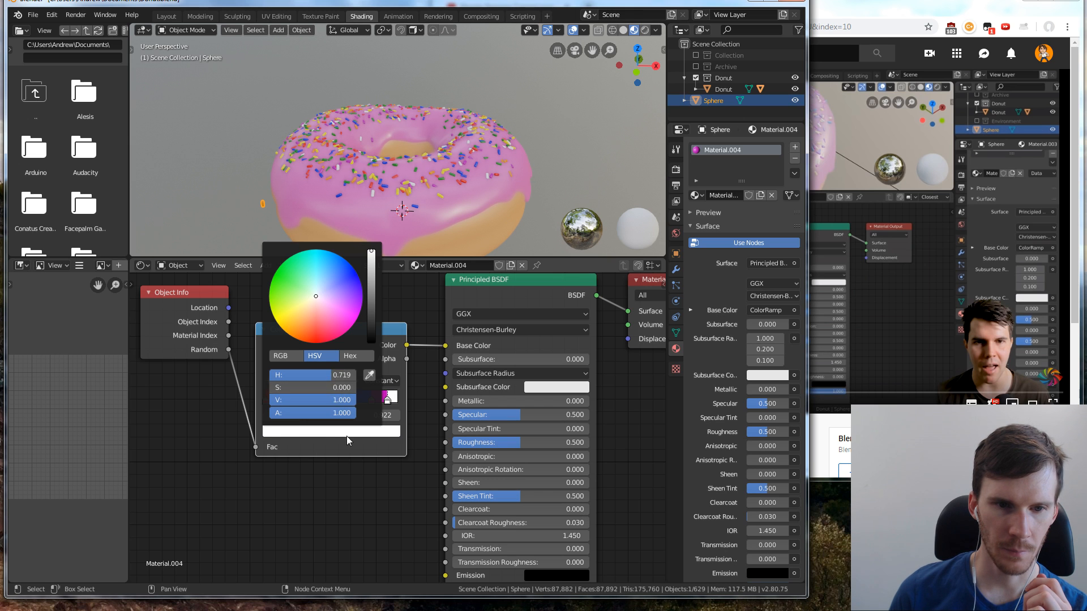
Even out the spacing of the ColorRamp stops, placing the magenta stop at position 0.724
mouse_move(372, 400)
left_mouse_down()
mouse_move(348, 402)
mouse_move(383, 402)
left_mouse_up()
left_click_drag(304, 402, 365, 406)
left_click(288, 403)
left_click(341, 401)
left_click(363, 402)
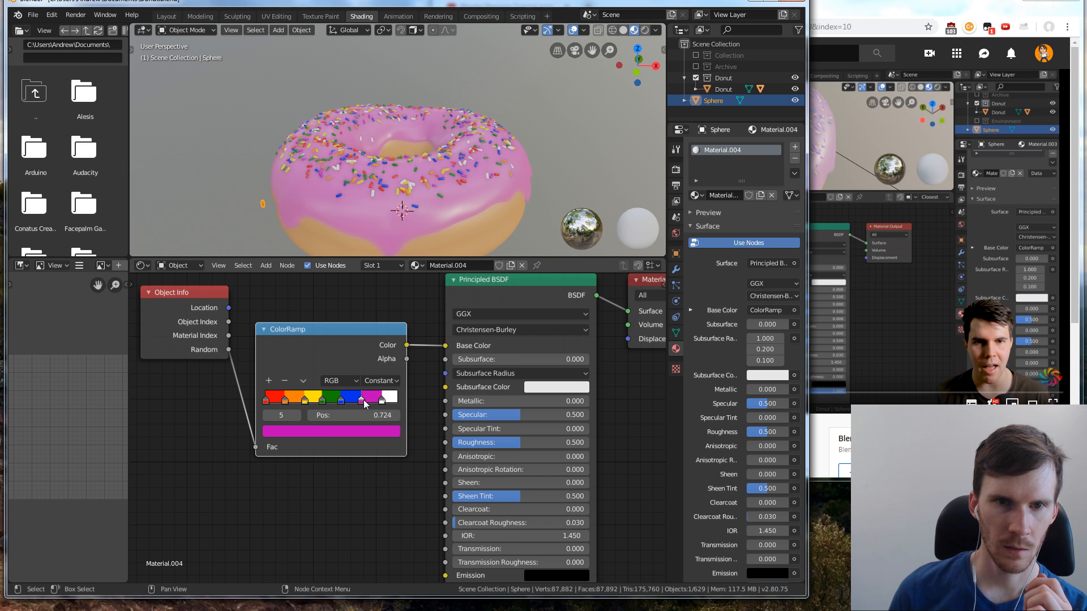
Check the recoloured sprinkles on the donut and move the Object Info node down, level with the ColorRamp node
left_click_drag(449, 156, 473, 180)
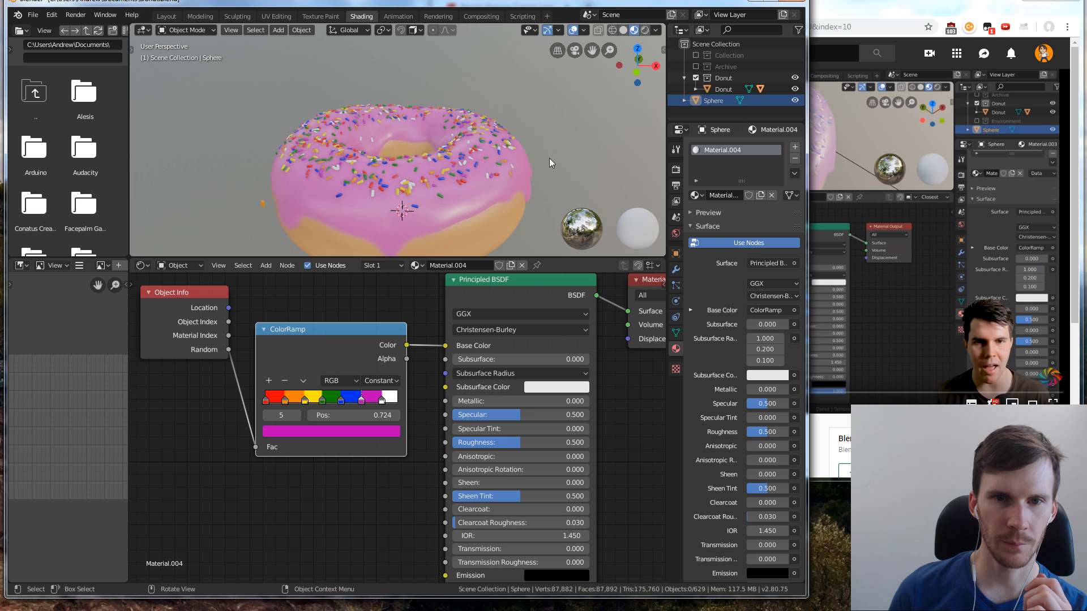
middle_click_drag(566, 148, 576, 165)
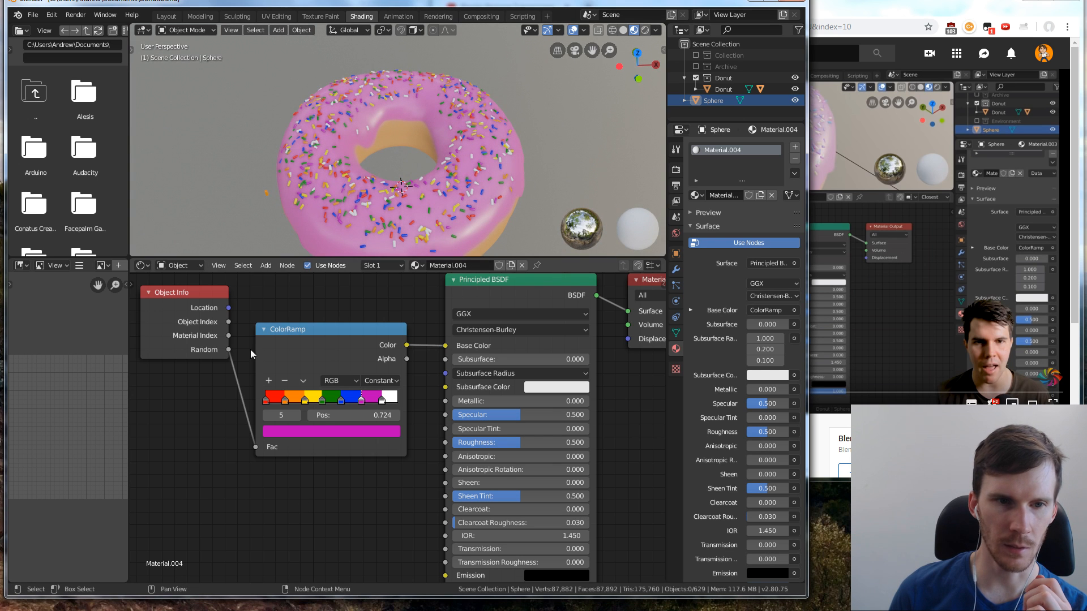
left_click_drag(191, 306, 191, 349)
middle_click_drag(617, 134, 531, 135)
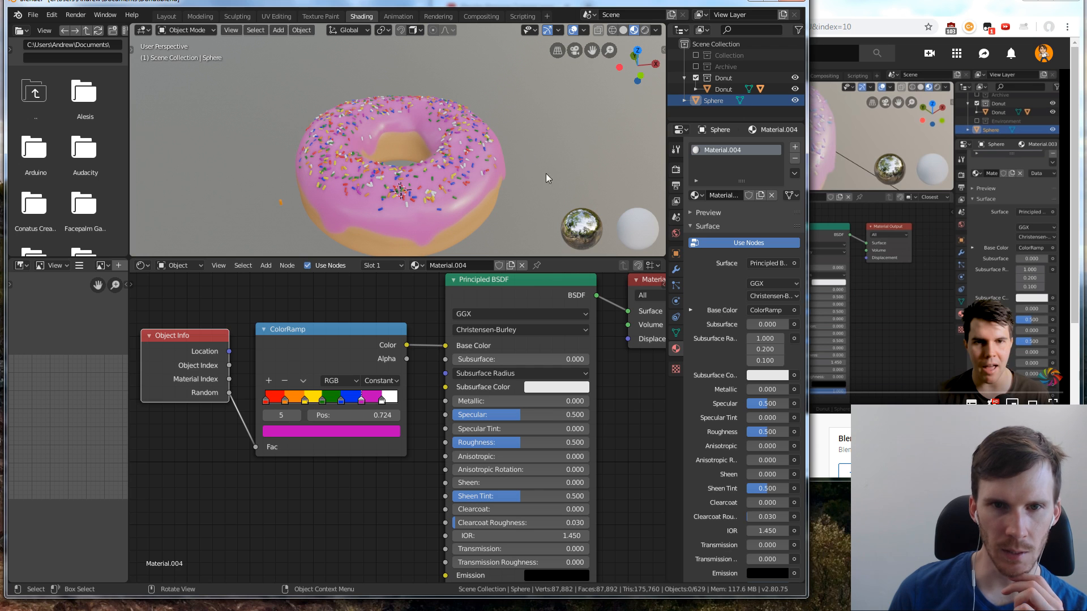
Increase the render scale of the icing's sprinkle particles to 0.200
left_click(451, 189)
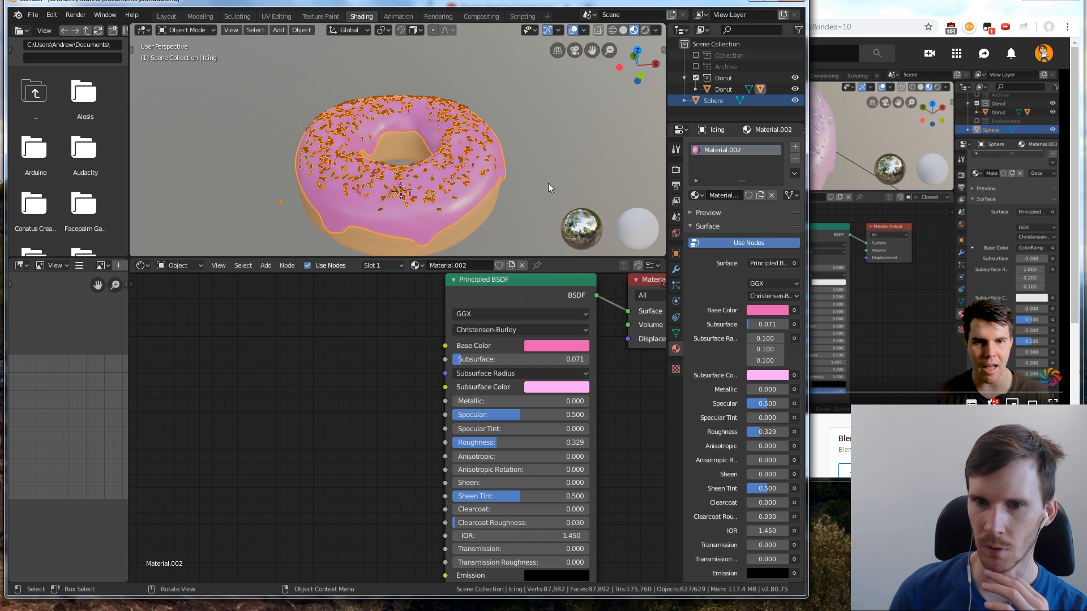
left_click(677, 288)
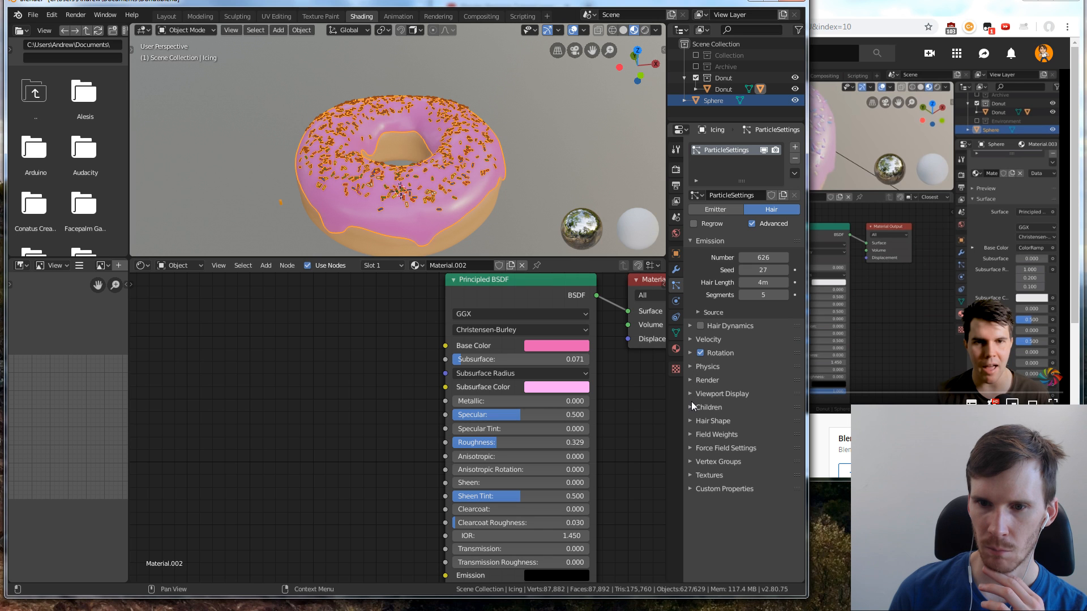
left_click(690, 380)
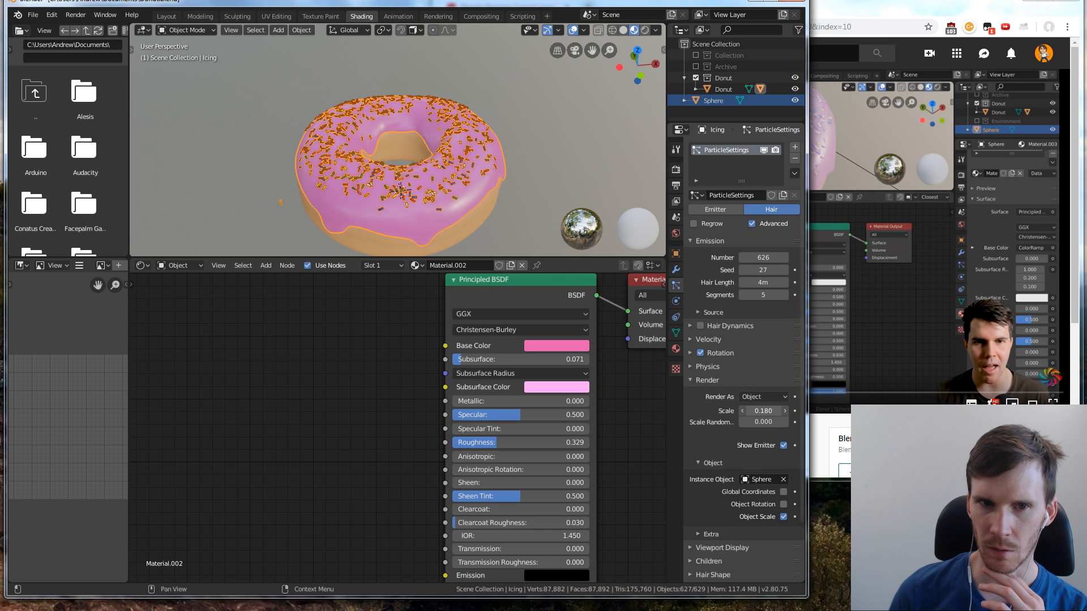
mouse_move(763, 411)
left_mouse_down()
mouse_move(777, 411)
mouse_move(752, 411)
mouse_move(768, 411)
left_mouse_up()
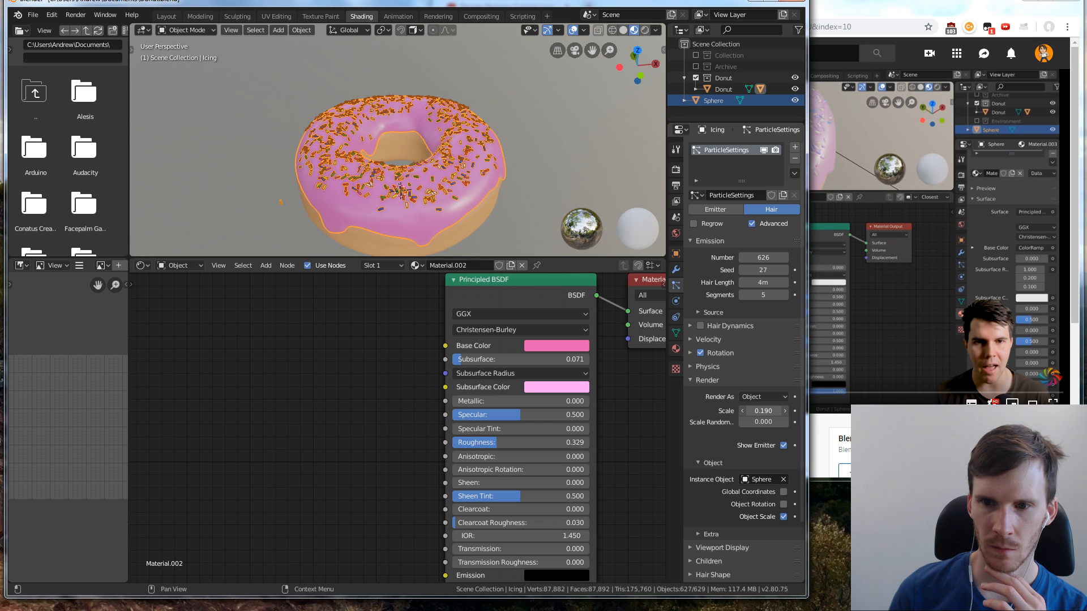
left_click_drag(763, 411, 729, 412)
Inspect the enlarged sprinkles on the donut and watch the next part of the Random Materials tutorial in the browser, pausing it
left_click(867, 337)
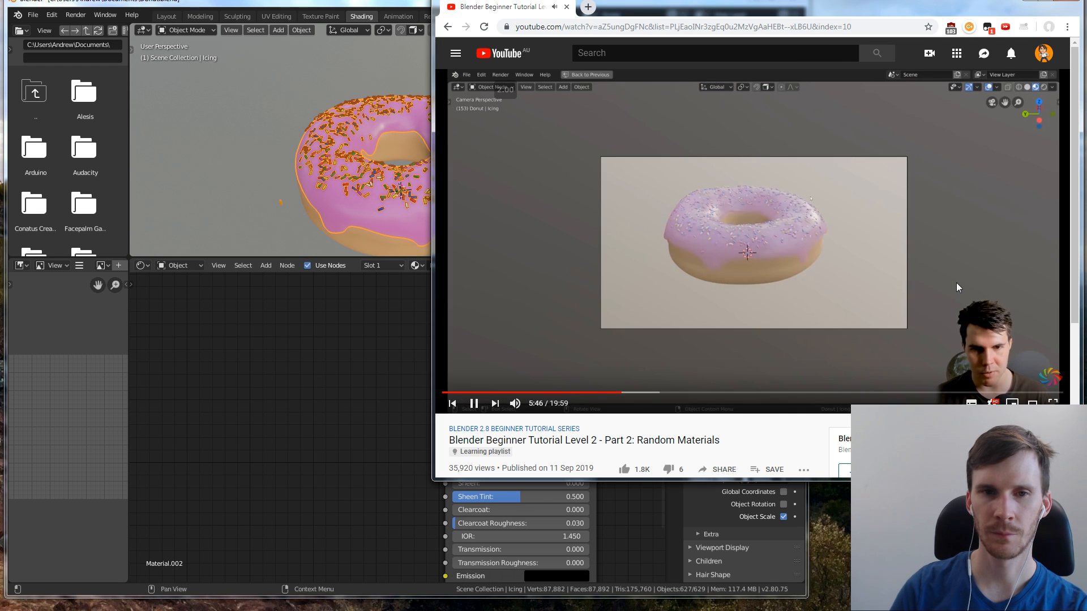
left_click(141, 69)
middle_click_drag(389, 121, 467, 151)
scroll(460, 151, "up", 3)
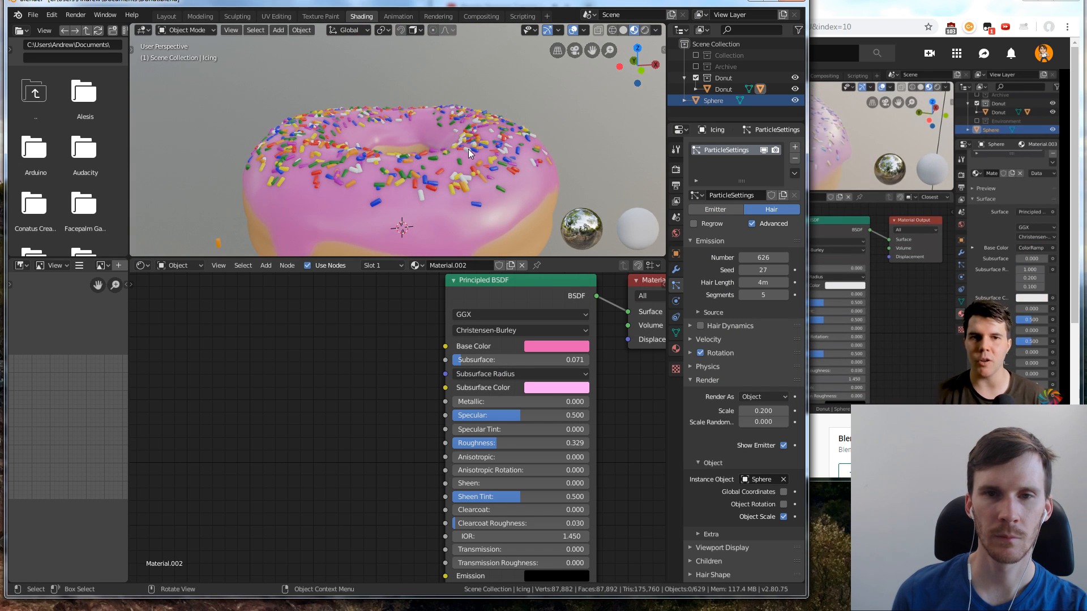
left_click(842, 6)
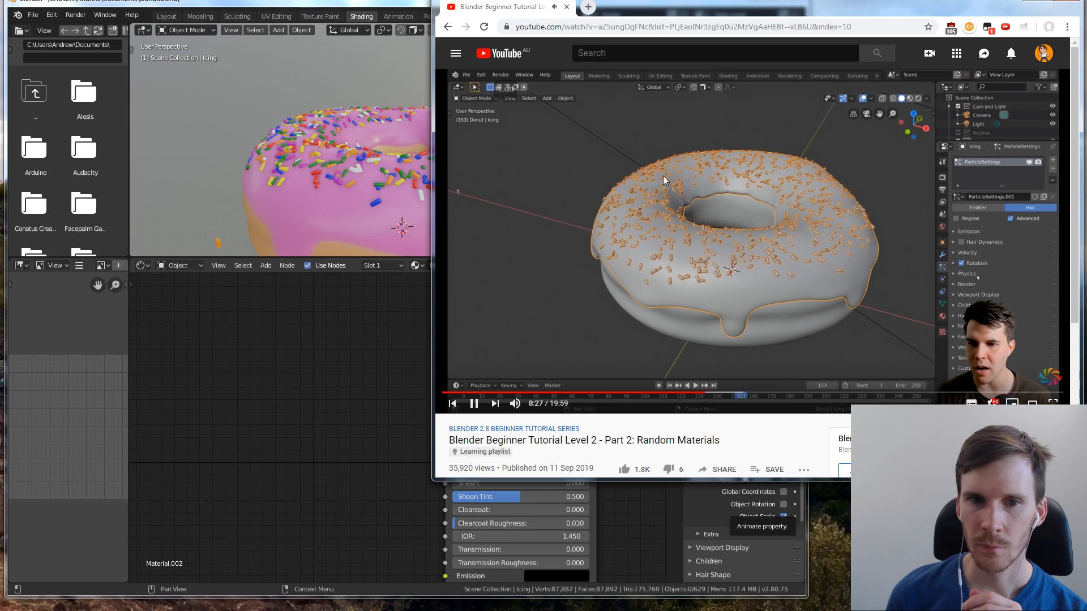
left_click(488, 334)
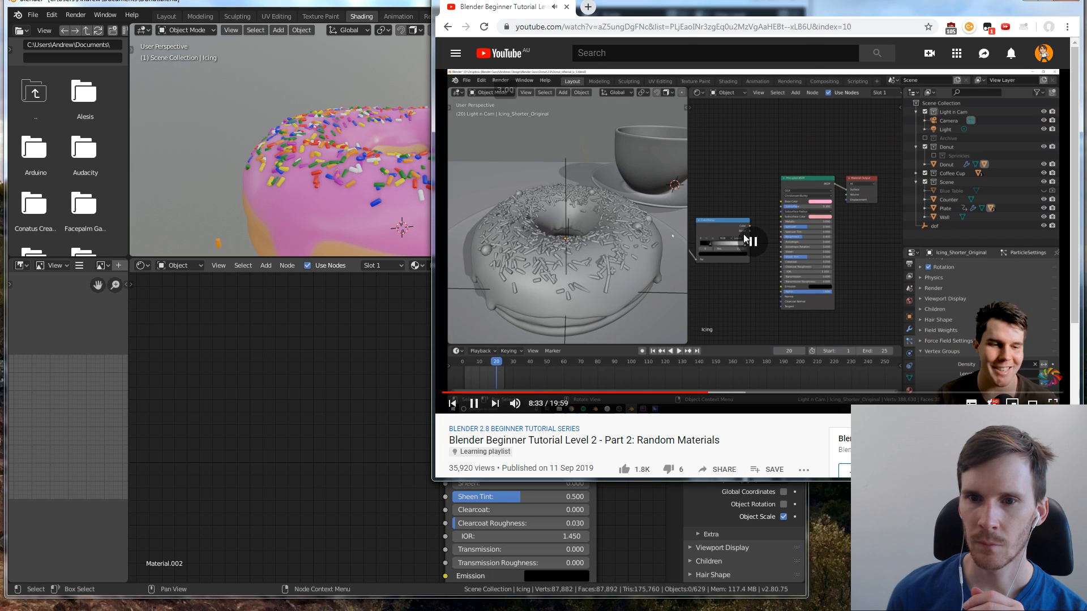
Return to Blender and try different roughness values on the icing material, such as 0.275 and 0.270
left_click(303, 273)
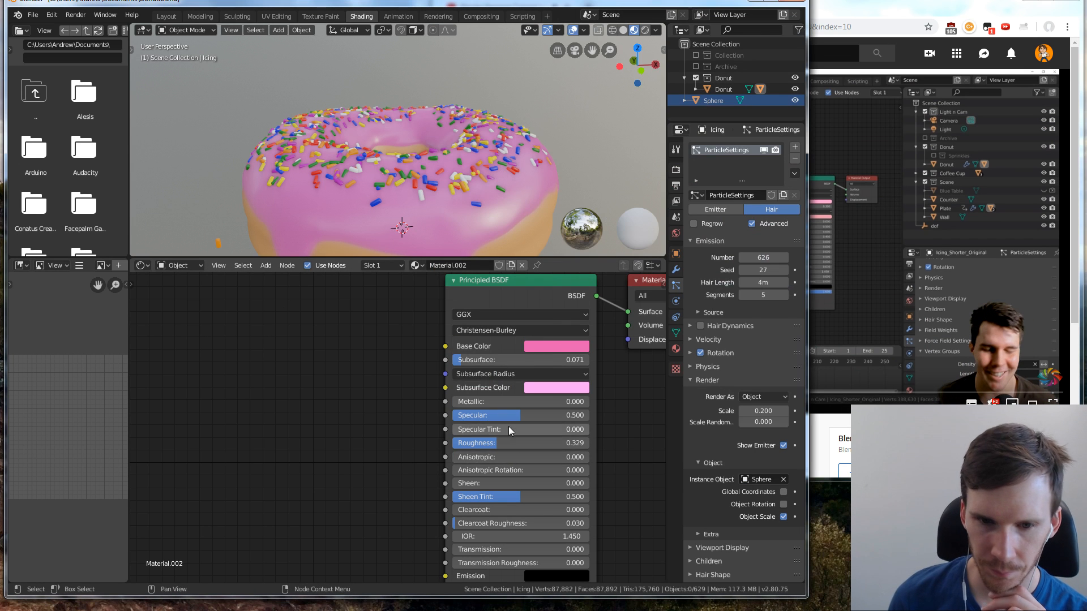
mouse_move(498, 443)
left_mouse_down()
mouse_move(552, 443)
mouse_move(468, 443)
mouse_move(506, 443)
mouse_move(497, 443)
left_mouse_up()
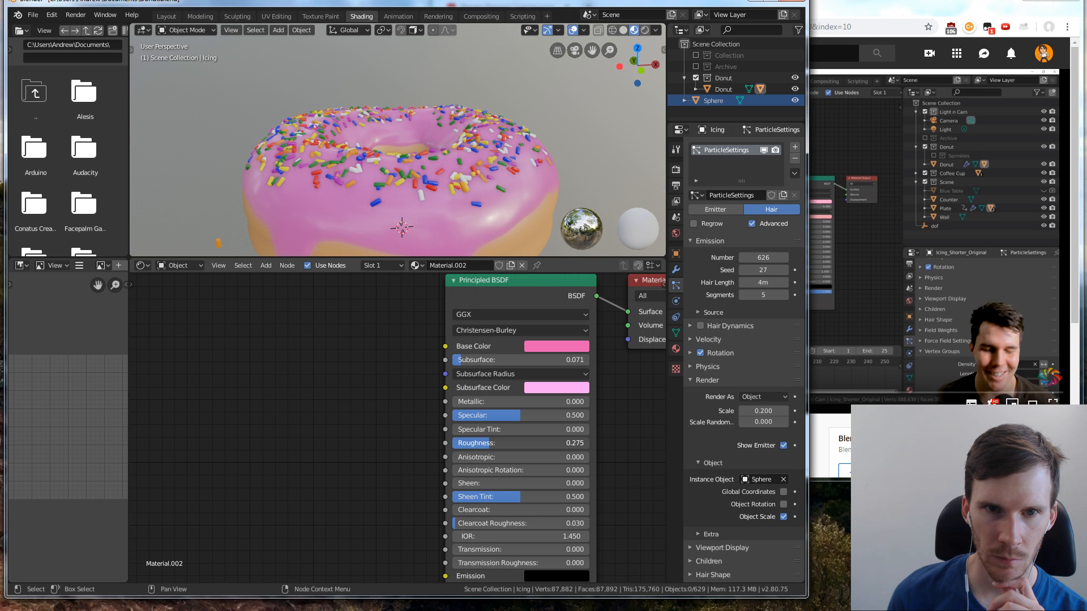
left_click_drag(493, 444, 493, 443)
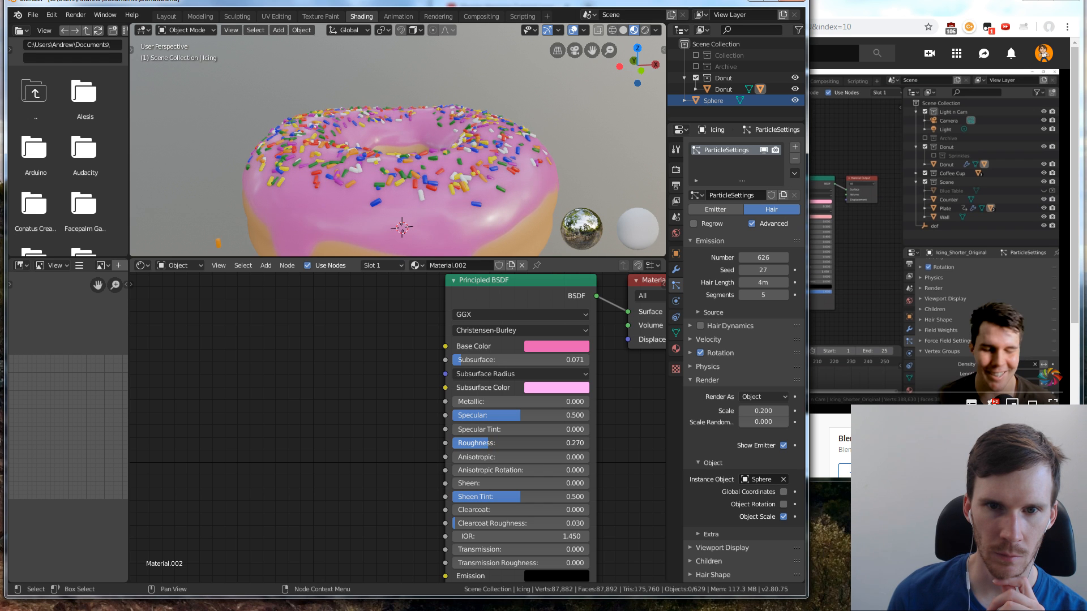
left_click_drag(486, 443, 489, 443)
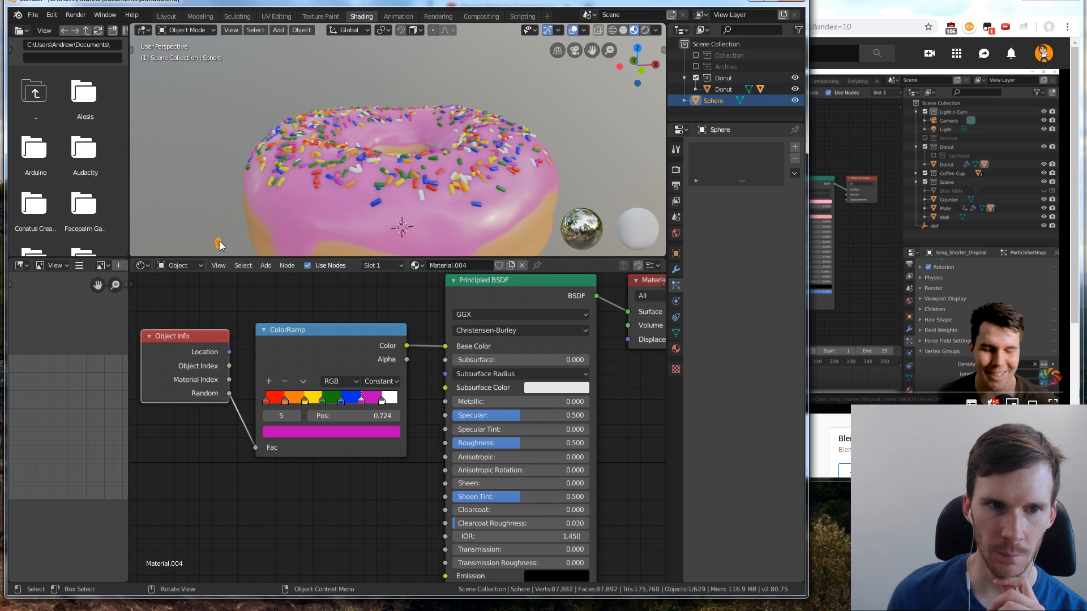
Set the sprinkle material's roughness to 0.541 and check the sprinkles from above
mouse_move(523, 443)
left_mouse_down()
mouse_move(567, 444)
mouse_move(464, 443)
mouse_move(562, 444)
mouse_move(522, 443)
left_mouse_up()
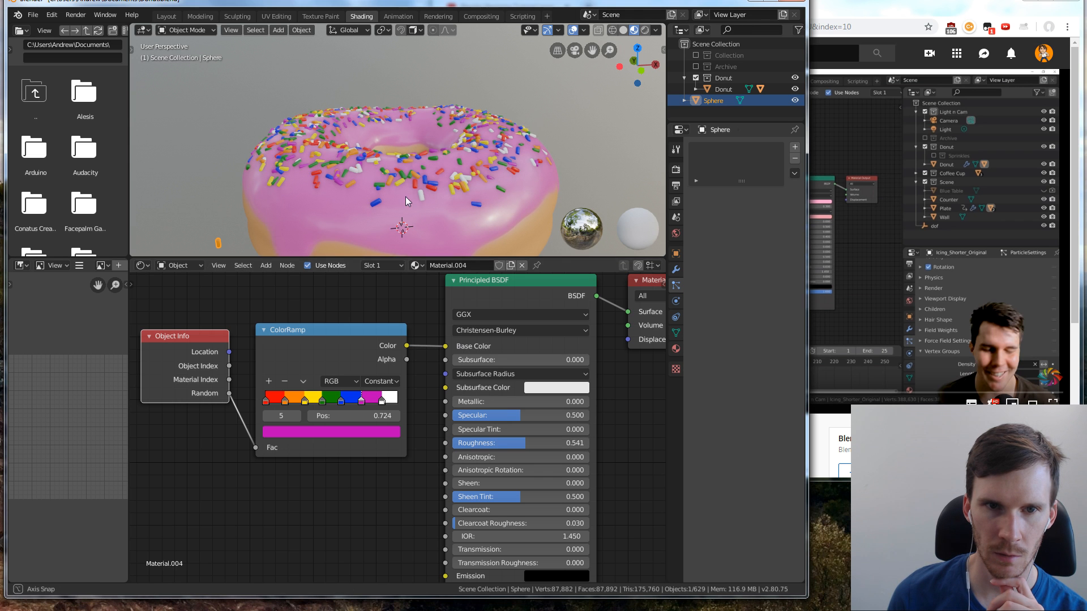
middle_click_drag(406, 196, 475, 217)
middle_click_drag(544, 180, 453, 249)
Set the icing material's roughness to 0.339
left_click(451, 250)
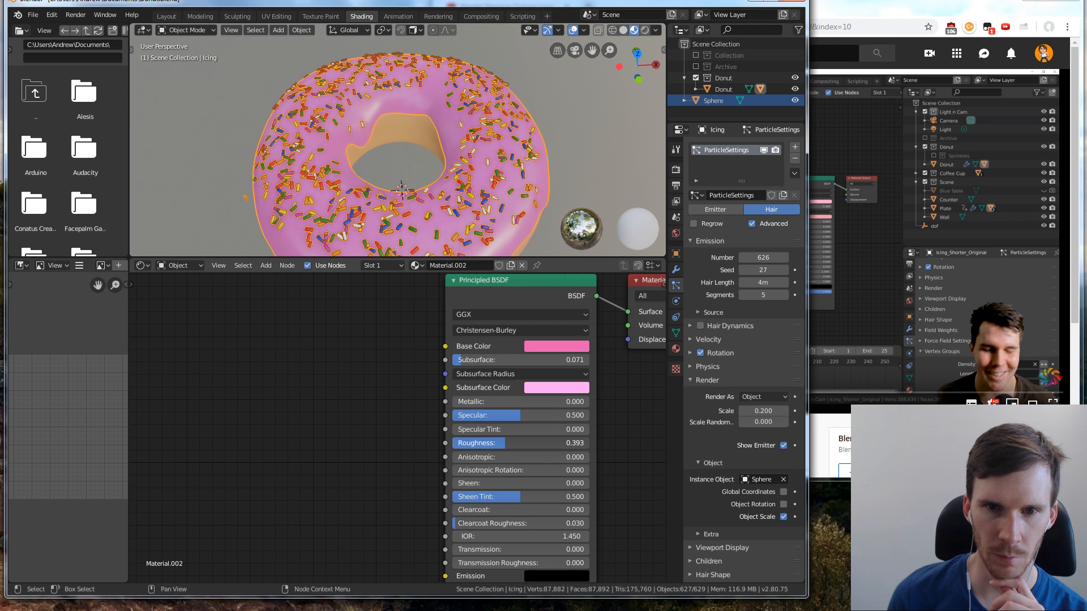
left_click(572, 174)
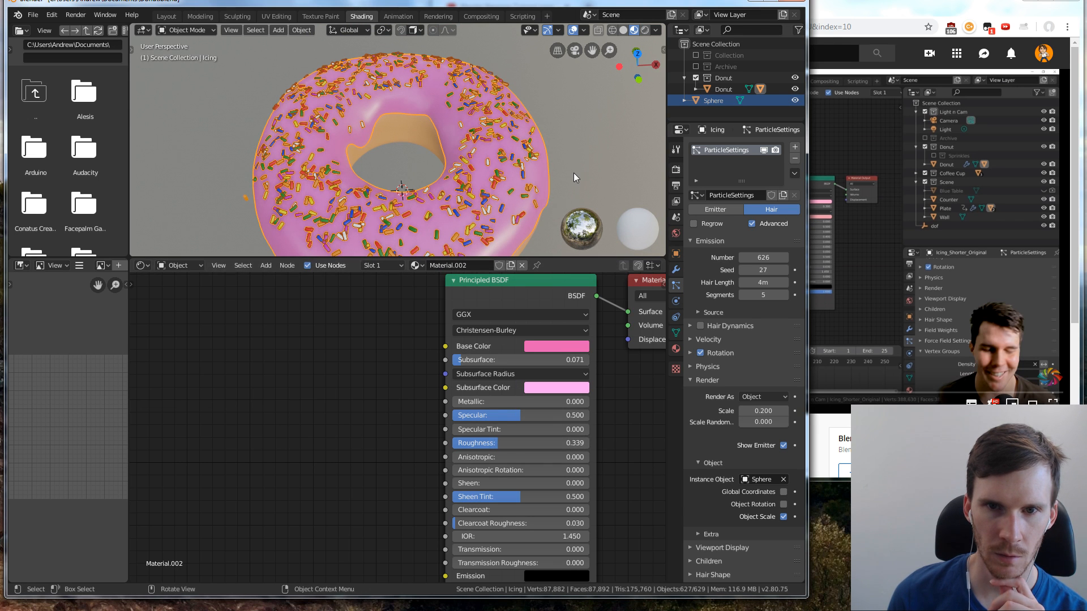
middle_click_drag(573, 172, 638, 212)
Raise the donut base material's roughness to 0.609
left_click(399, 150)
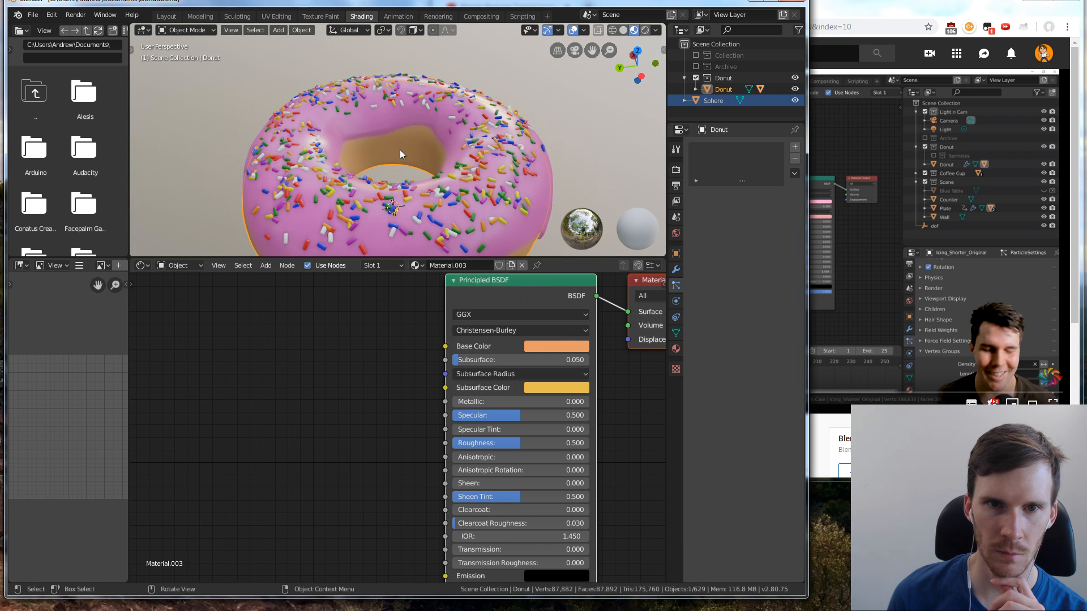
middle_click_drag(528, 201, 534, 163)
mouse_move(531, 444)
left_mouse_down()
mouse_move(560, 445)
mouse_move(535, 444)
left_mouse_up()
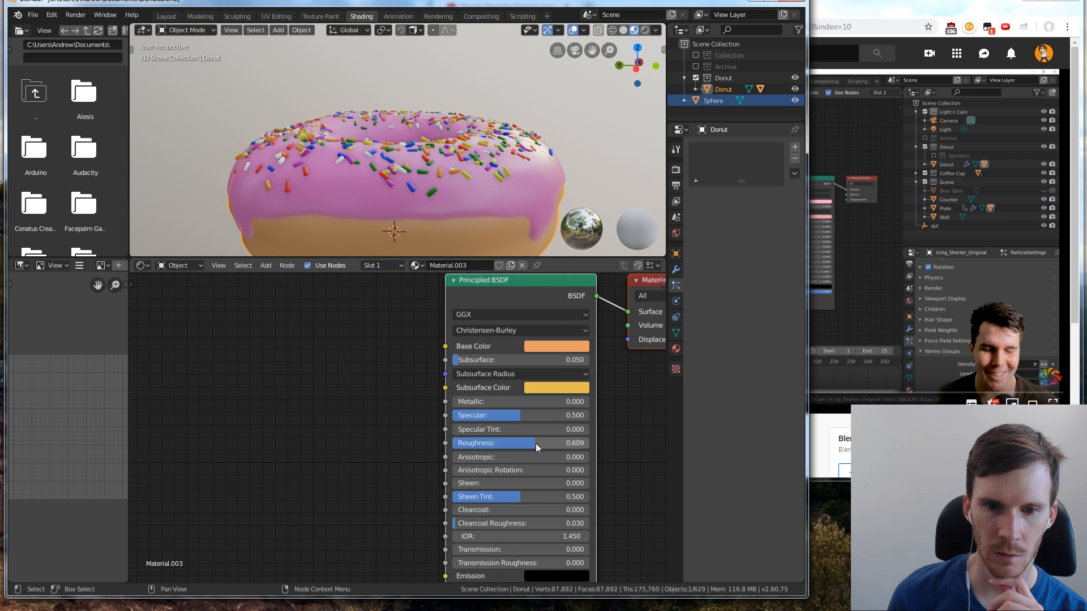
Compare subsurface strengths on the donut base material and set its Subsurface value to 0.086
scroll(527, 460, "down", 1)
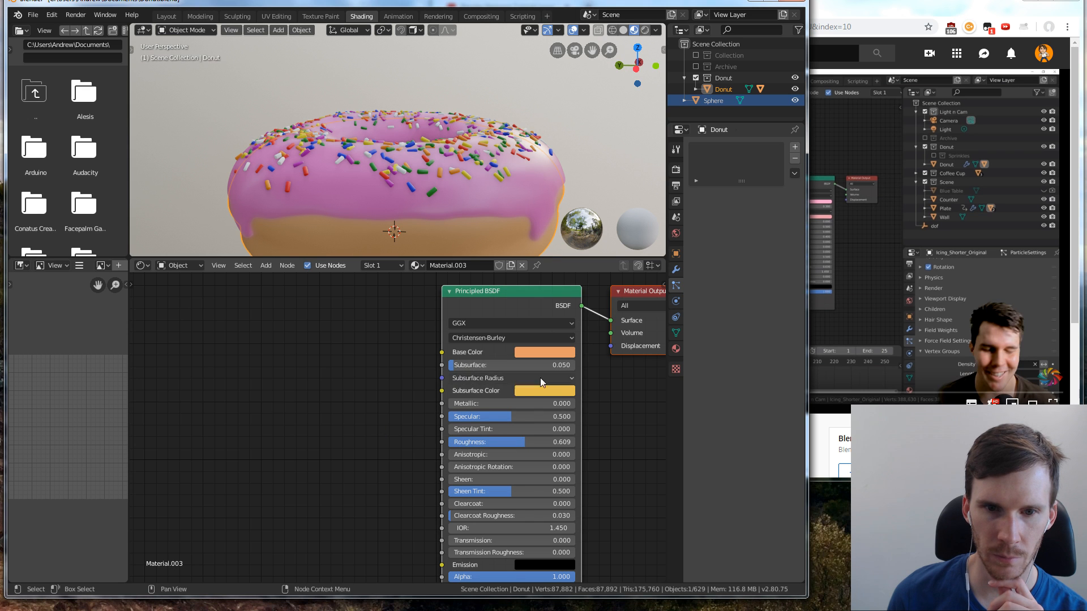
left_click(572, 379)
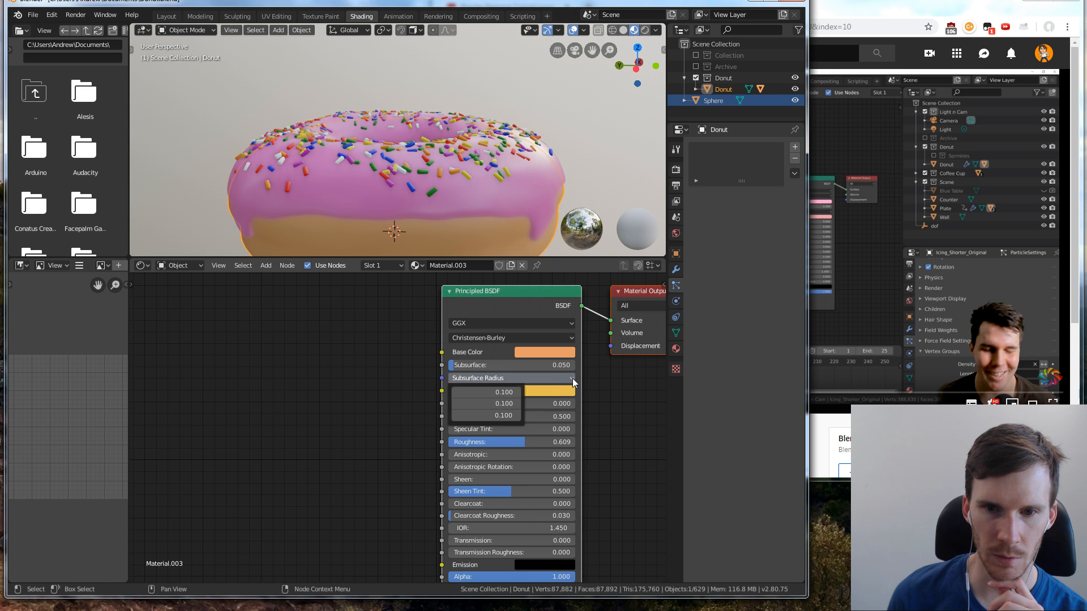
left_click(471, 380)
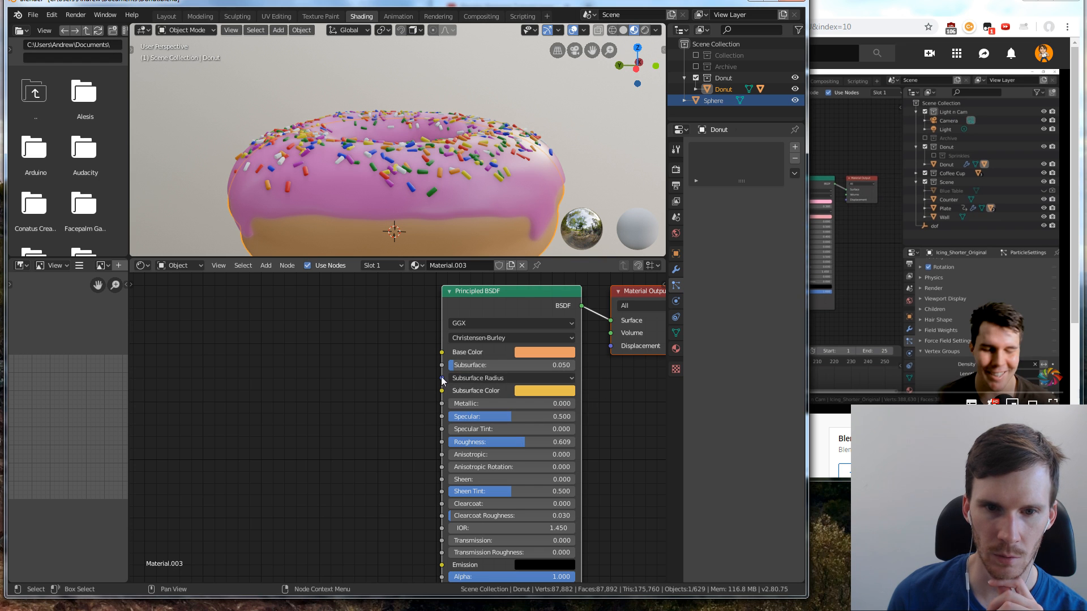
left_click_drag(453, 365, 447, 365)
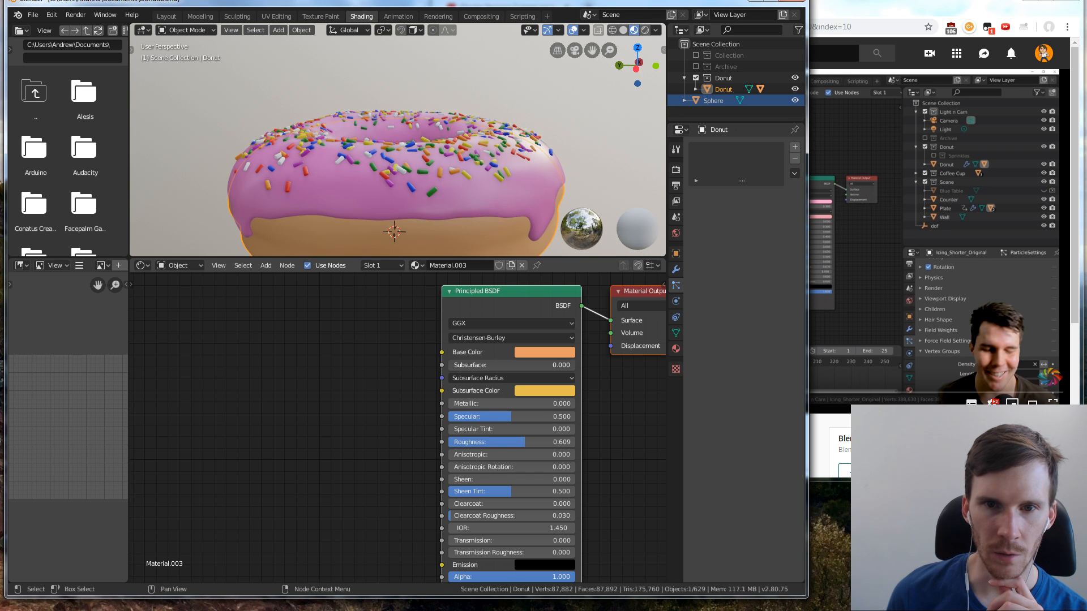
mouse_move(448, 365)
left_mouse_down()
mouse_move(492, 365)
mouse_move(452, 366)
left_mouse_up()
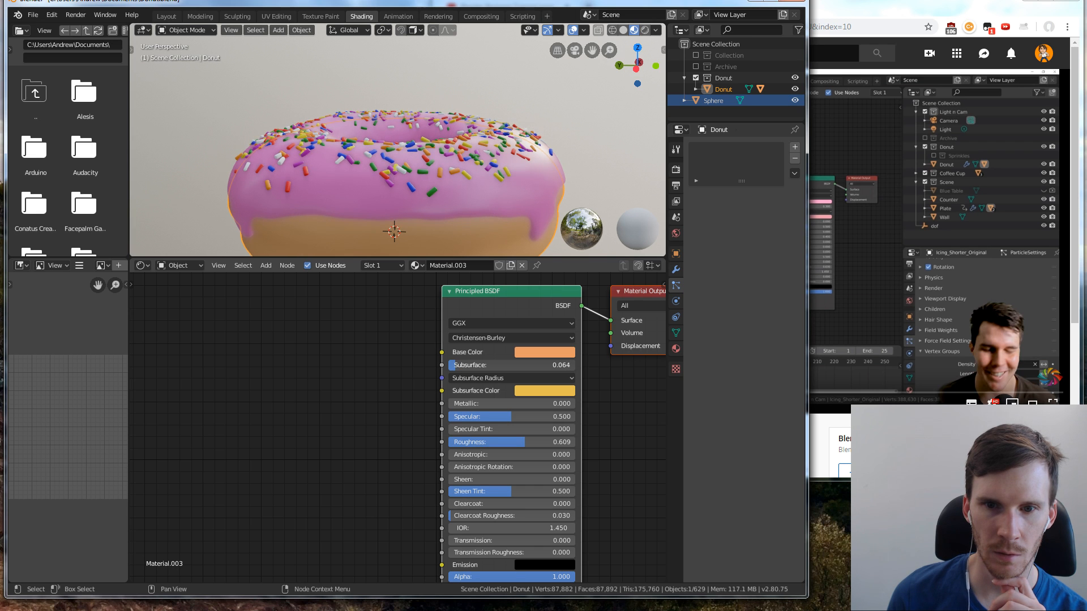
left_click_drag(457, 365, 458, 365)
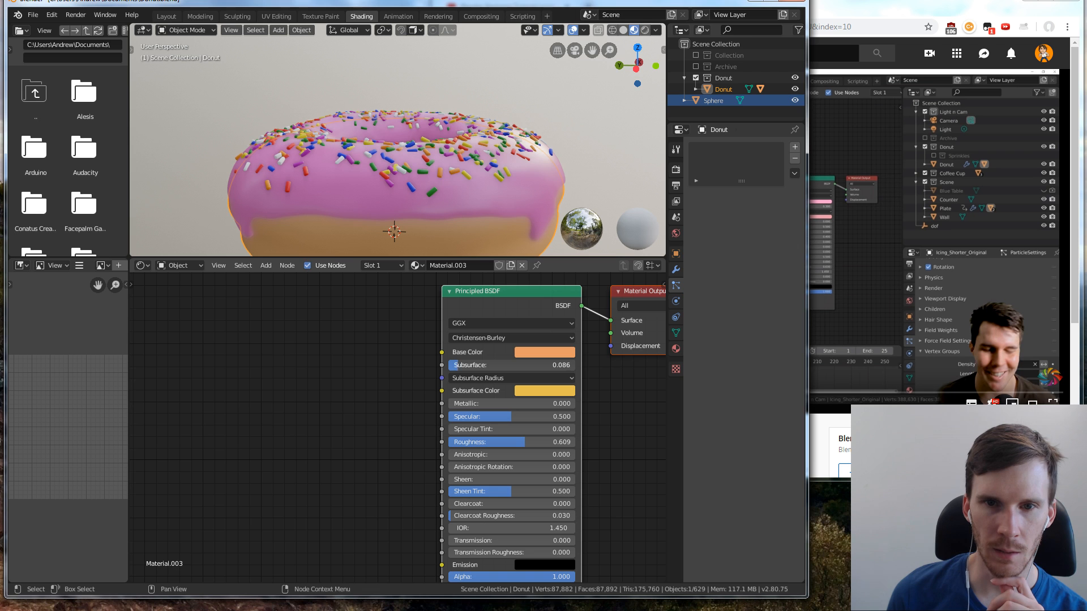
Set the icing material's Subsurface value to 0.075 and deselect the icing
left_click(528, 207)
mouse_move(484, 366)
left_mouse_down()
mouse_move(570, 366)
mouse_move(478, 365)
left_mouse_up()
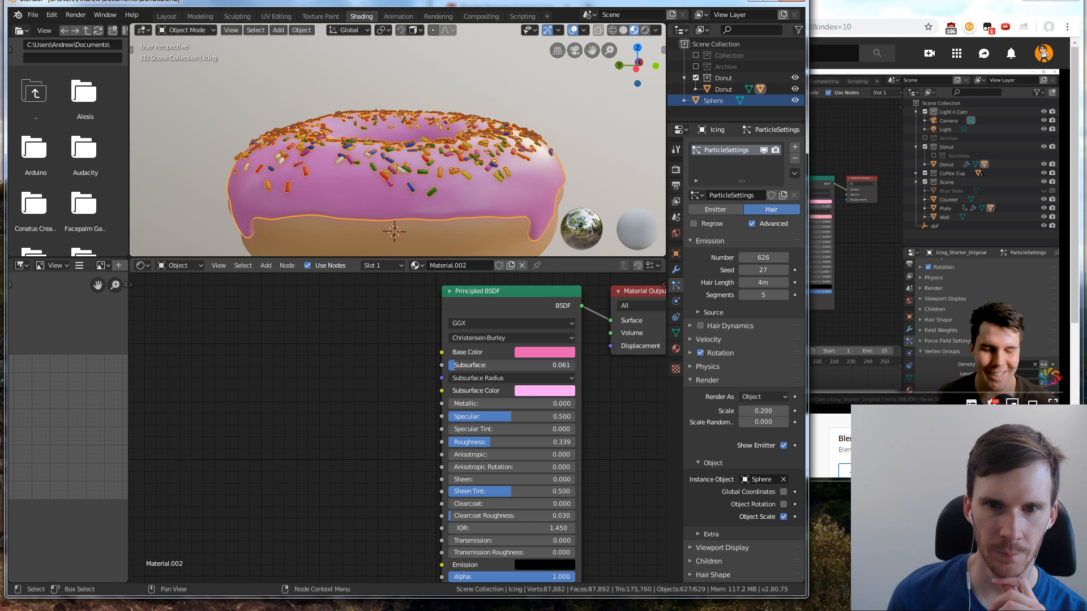
left_click_drag(478, 365, 474, 365)
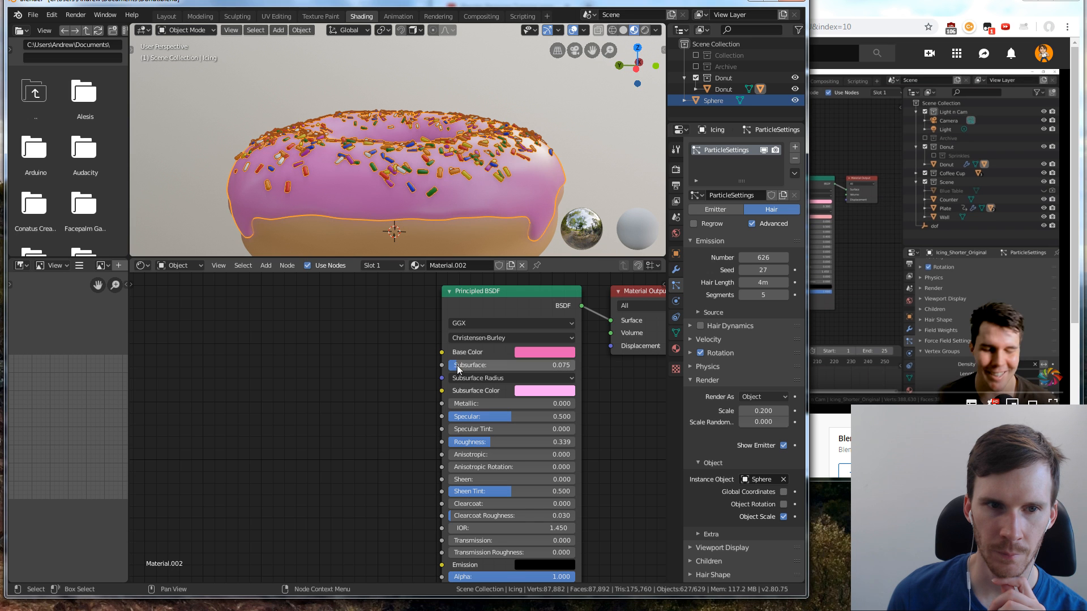
left_click(580, 163)
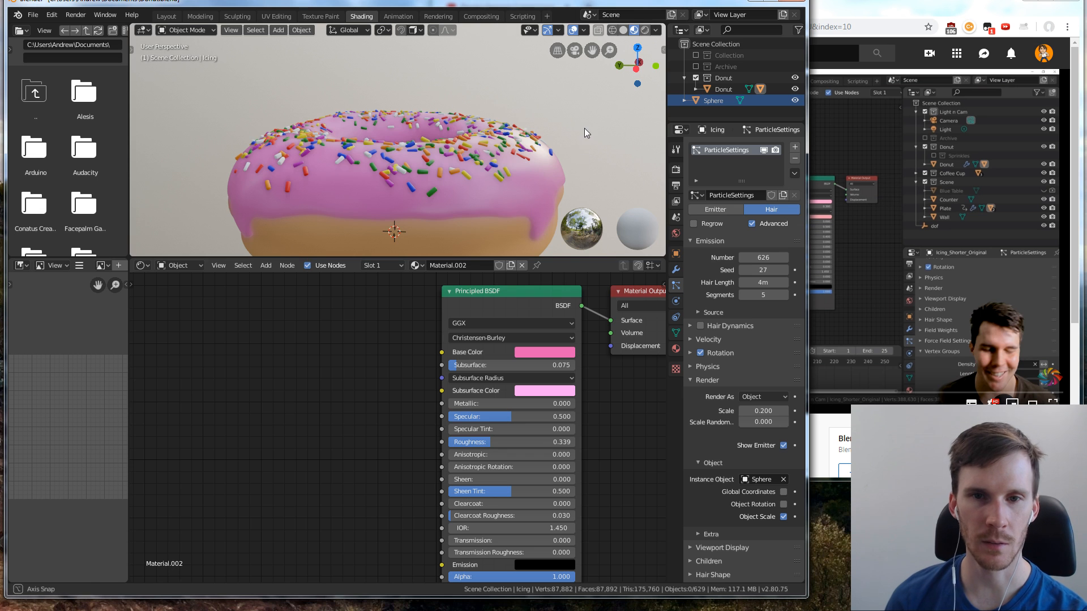
Switch the render engine to Cycles and start a test render of the donut
middle_click_drag(584, 128, 515, 141)
scroll(572, 174, "down", 2)
scroll(515, 133, "down", 1)
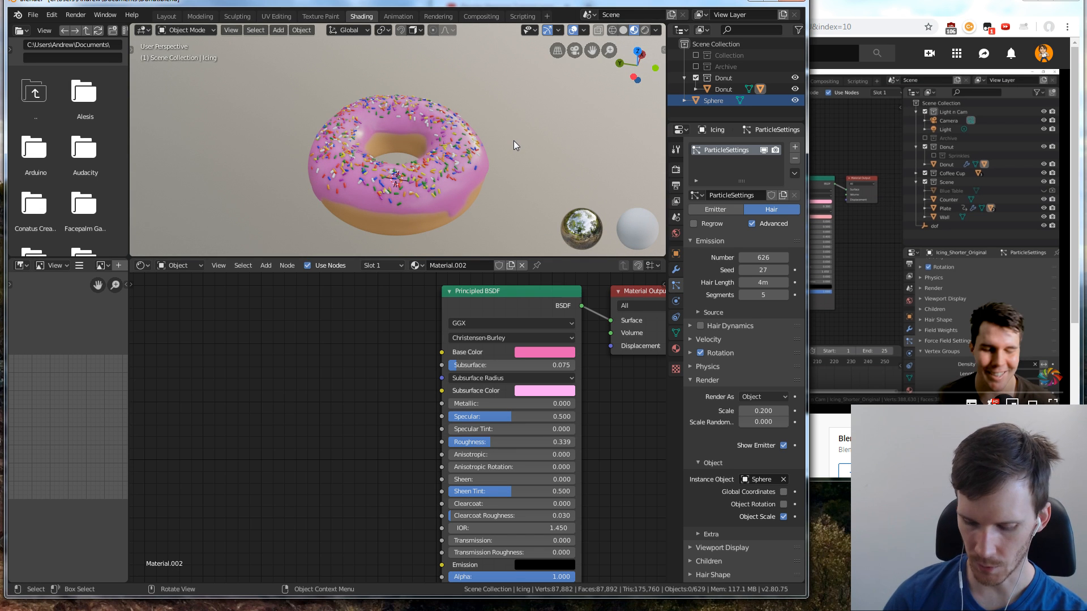
left_click(675, 148)
left_click(675, 168)
left_click(773, 147)
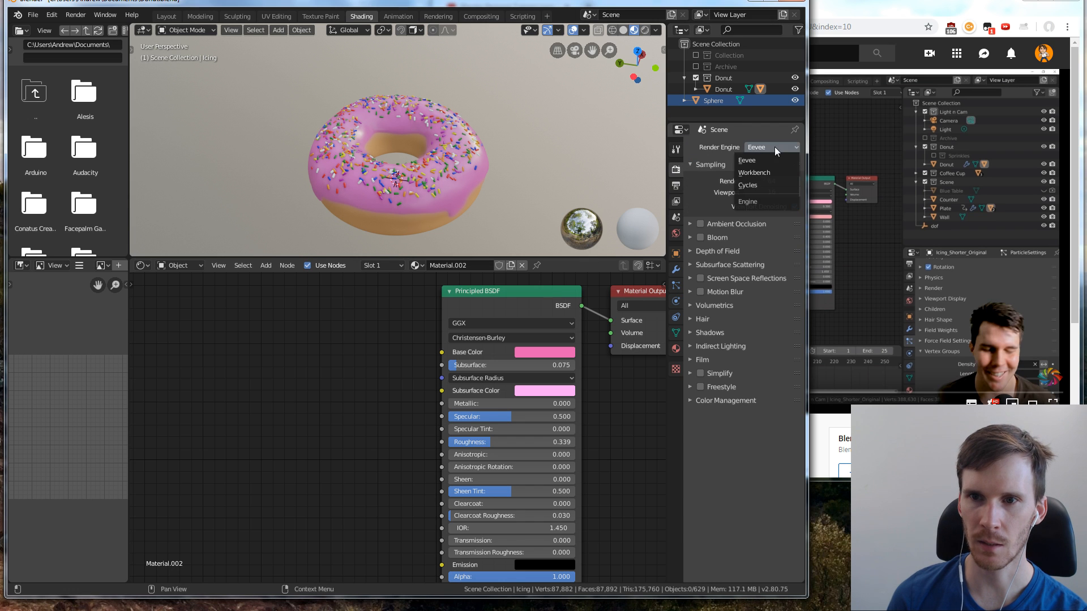
left_click(770, 182)
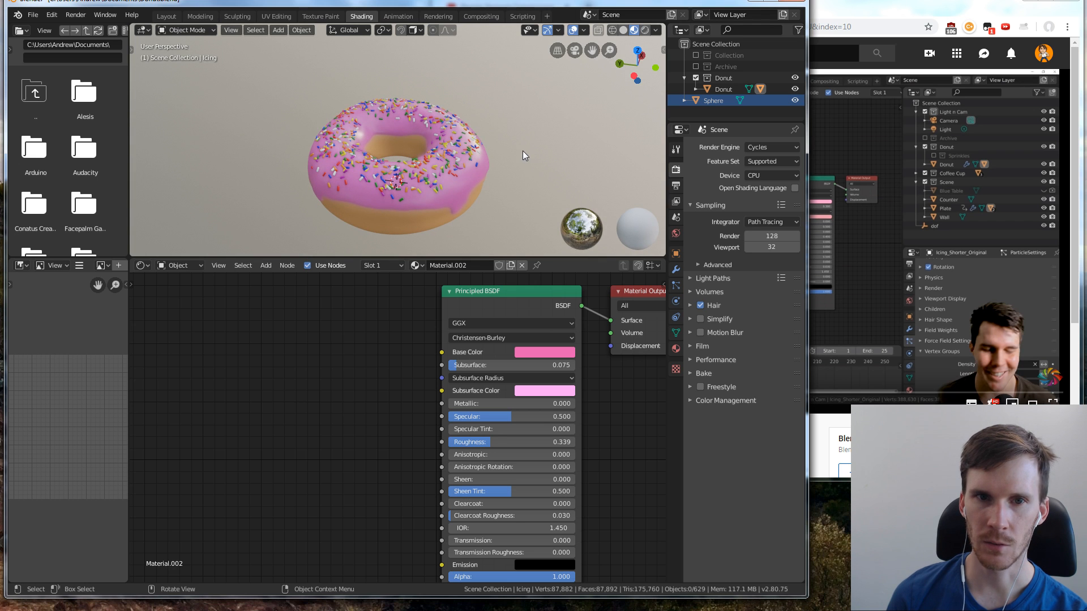
key("F12")
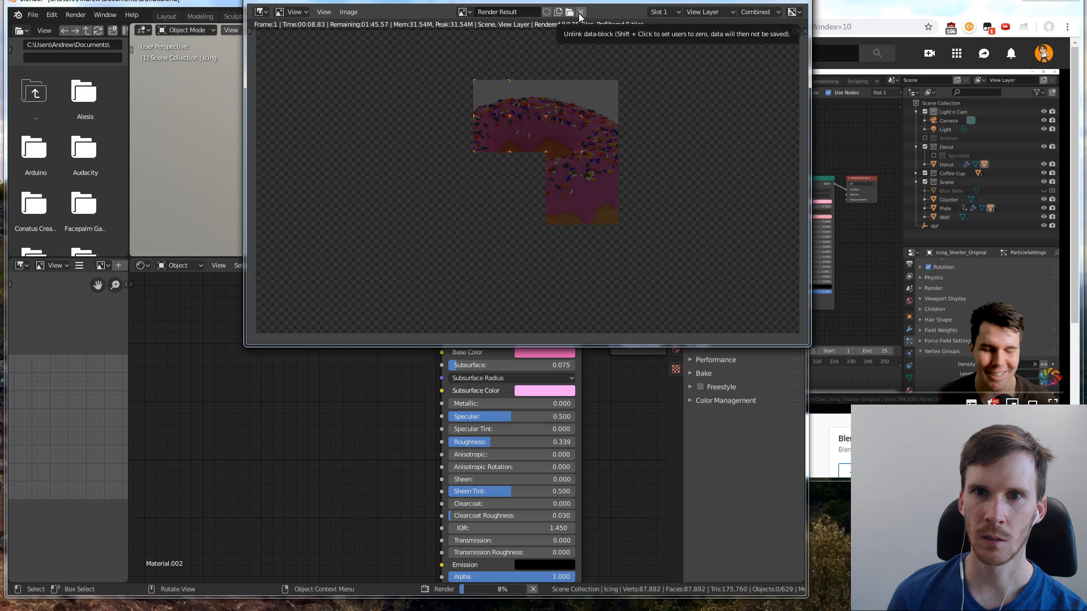
key("Escape")
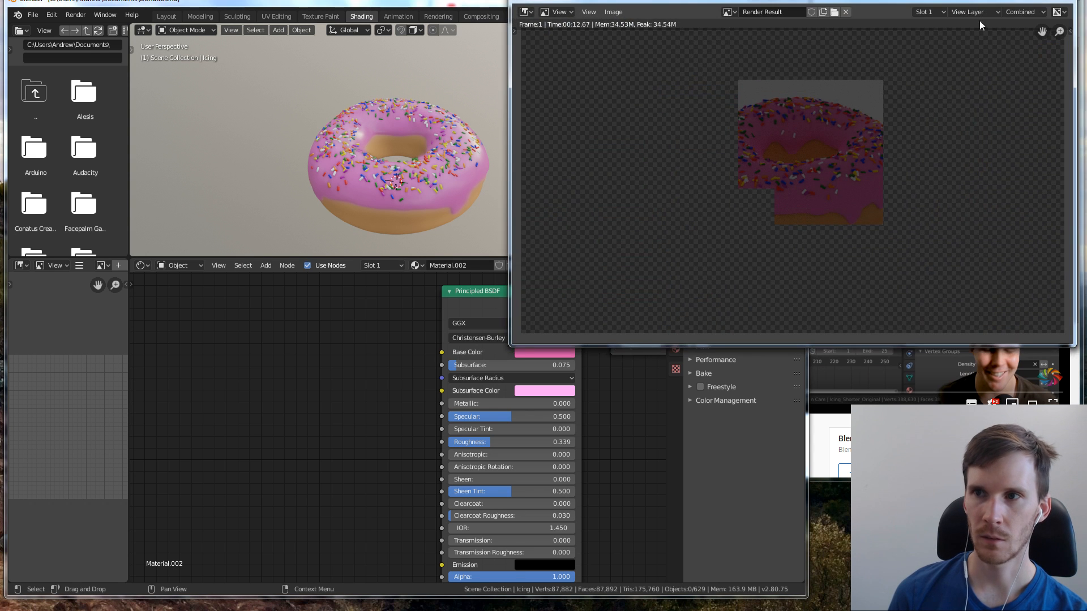
Switch to the browser and play the Random Materials tutorial video
left_click(1047, 0)
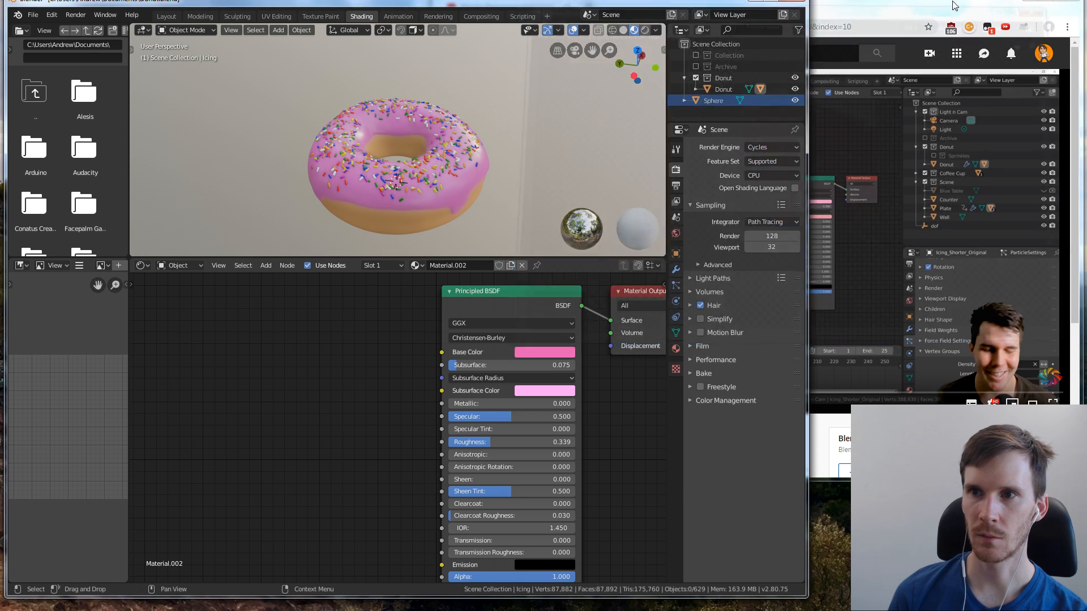
left_click(956, 1)
left_click(894, 285)
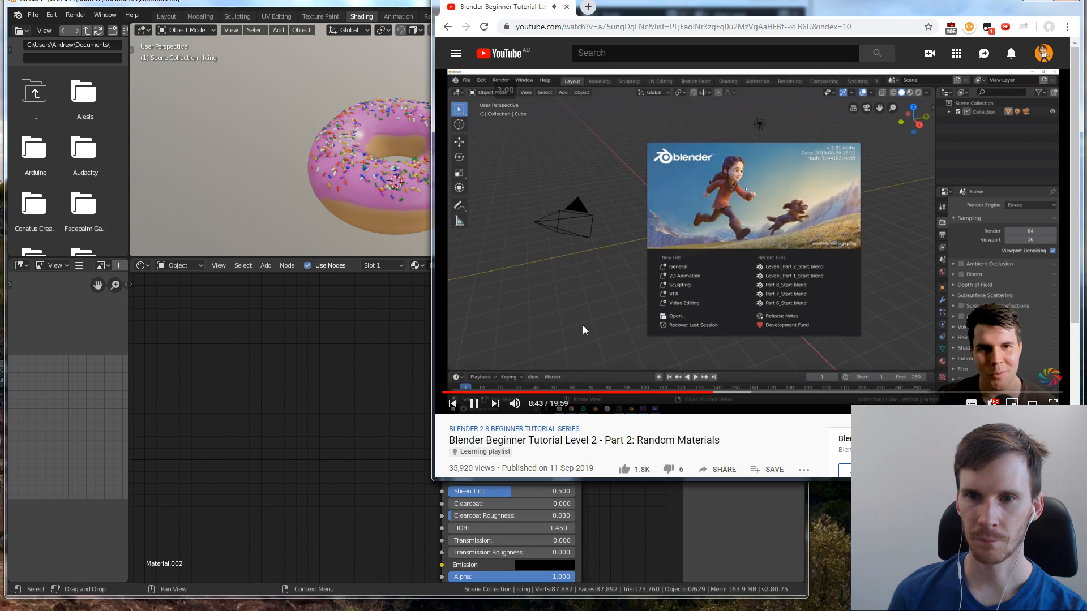
Return to Blender and save the donut file
left_click(346, 352)
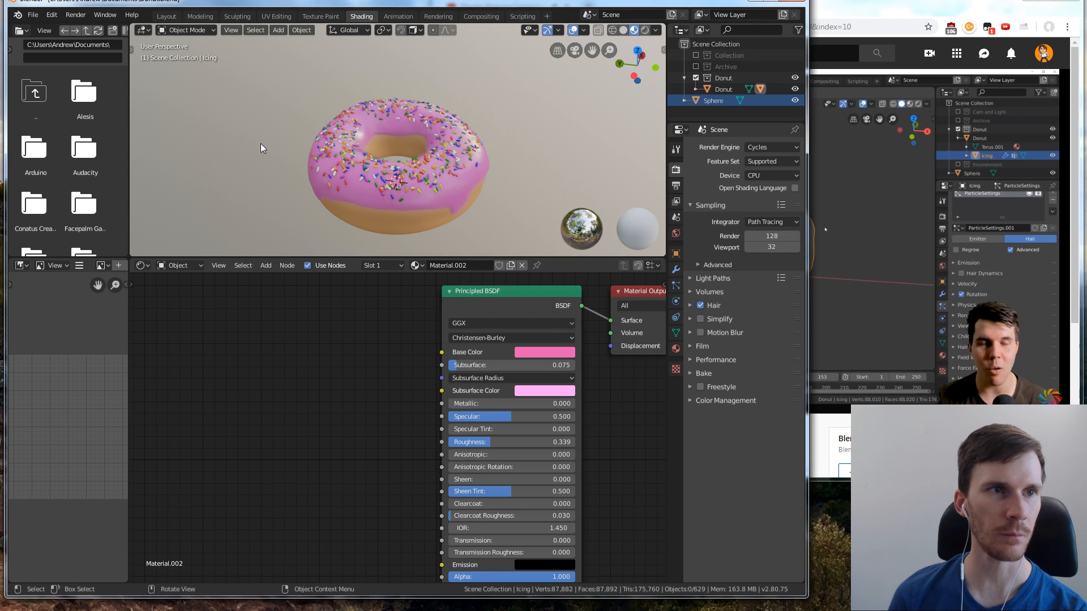
left_click(32, 14)
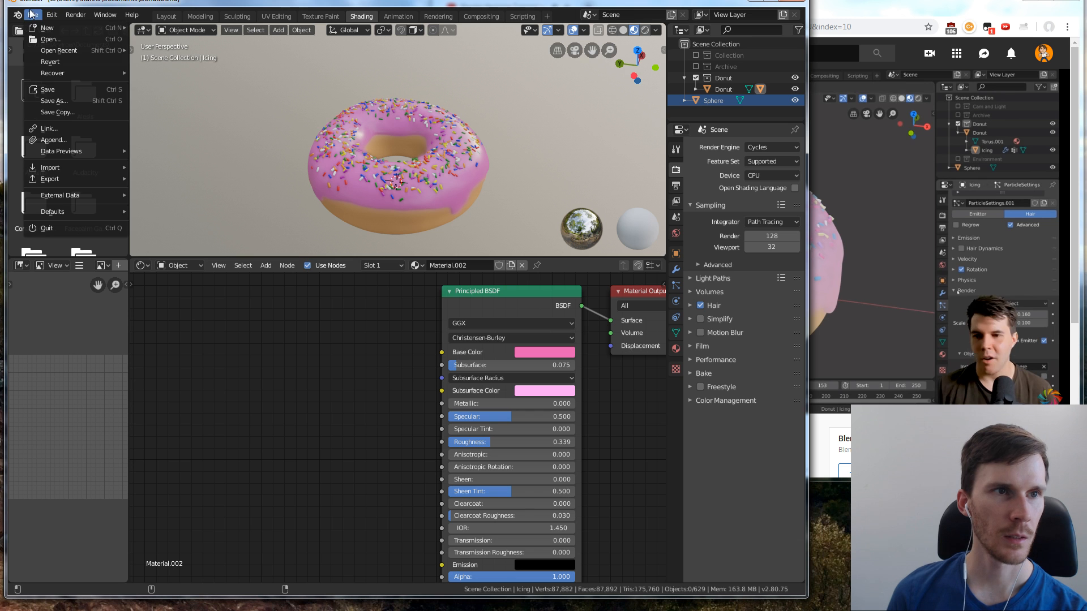
left_click(57, 87)
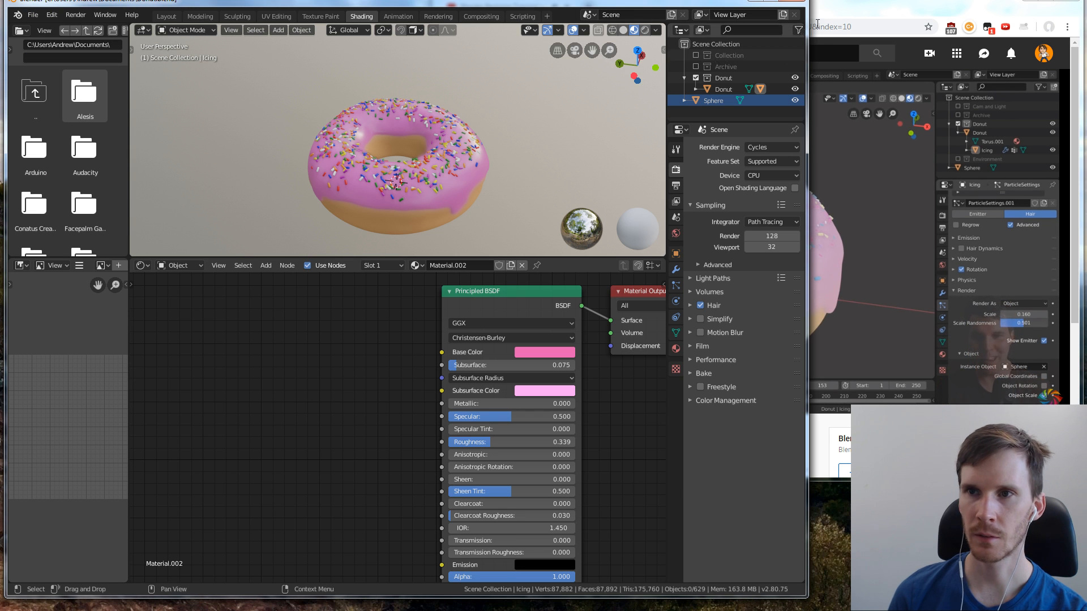
Watch the tutorial's part on duplicating the sprinkle in the browser and pause the video
left_click(850, 11)
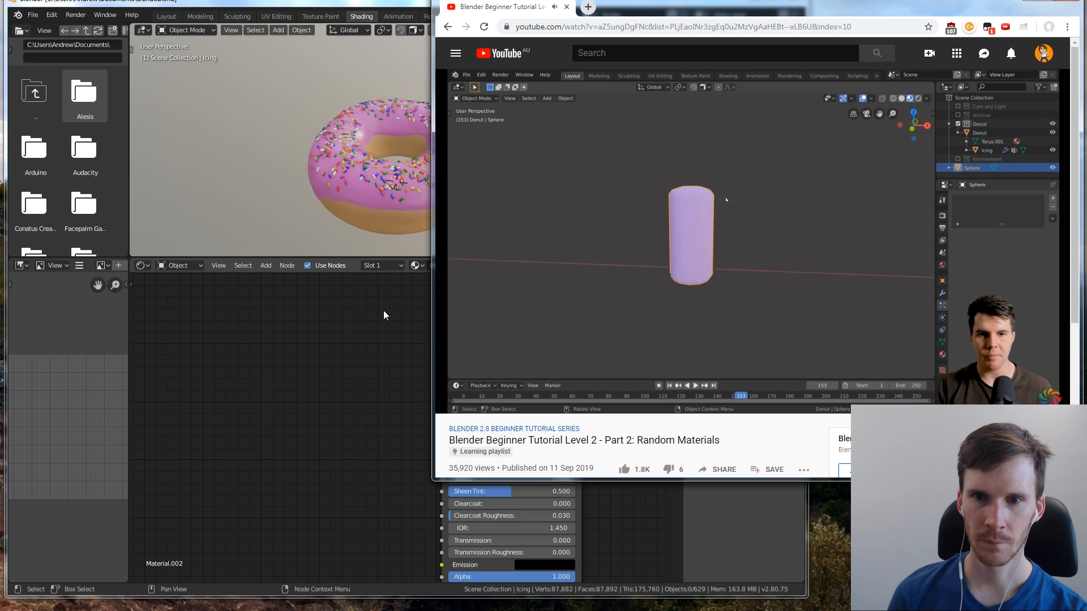
left_click(362, 332)
left_click(862, 309)
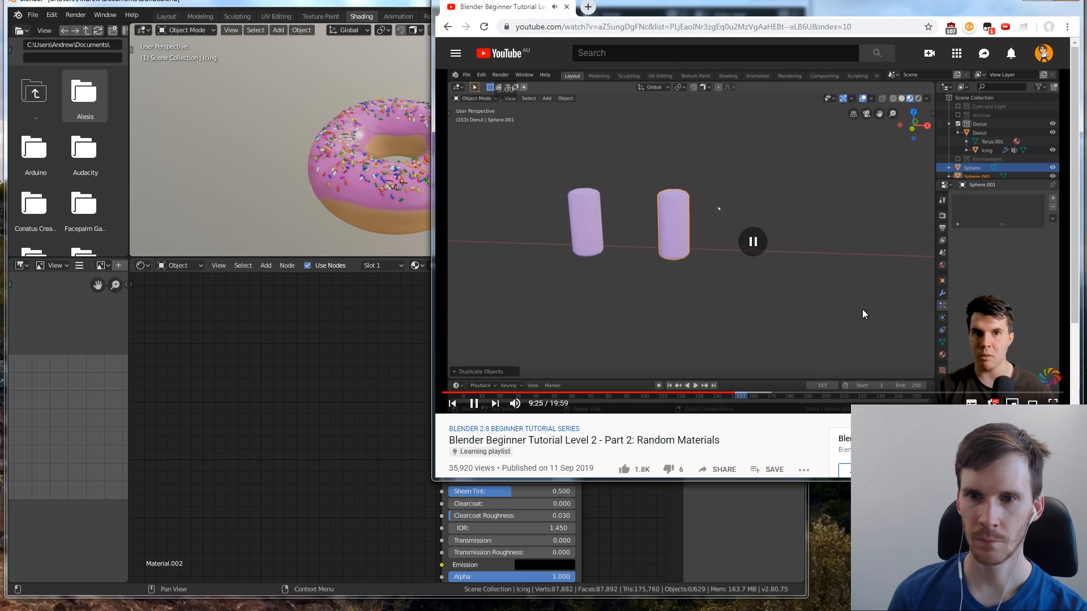
left_click(372, 344)
Select the donut's icing and set the render engine back to Eevee
left_click(441, 176)
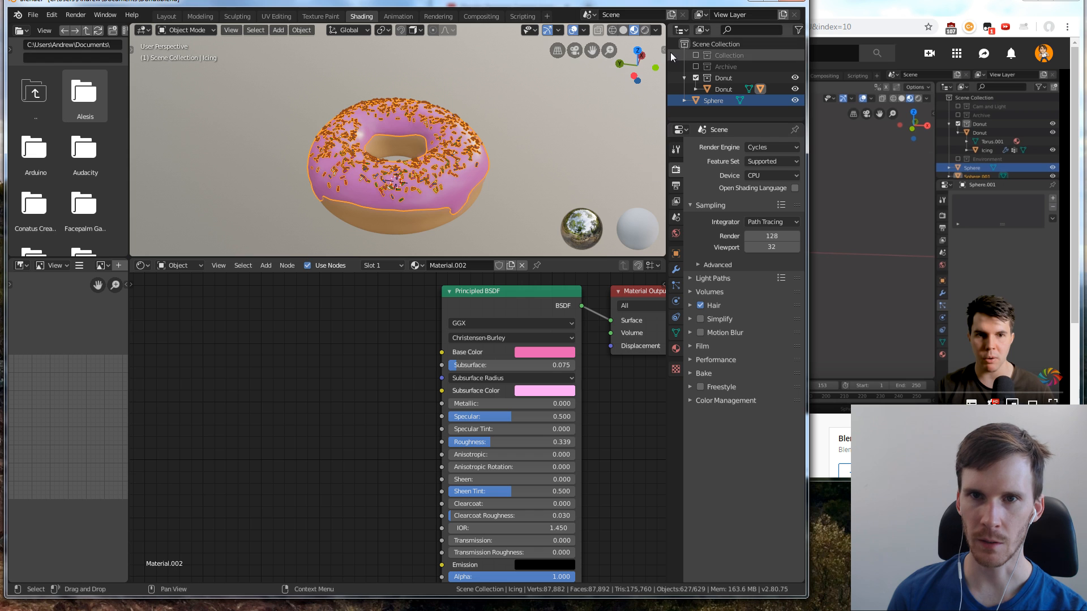
left_click(613, 30)
left_click(634, 30)
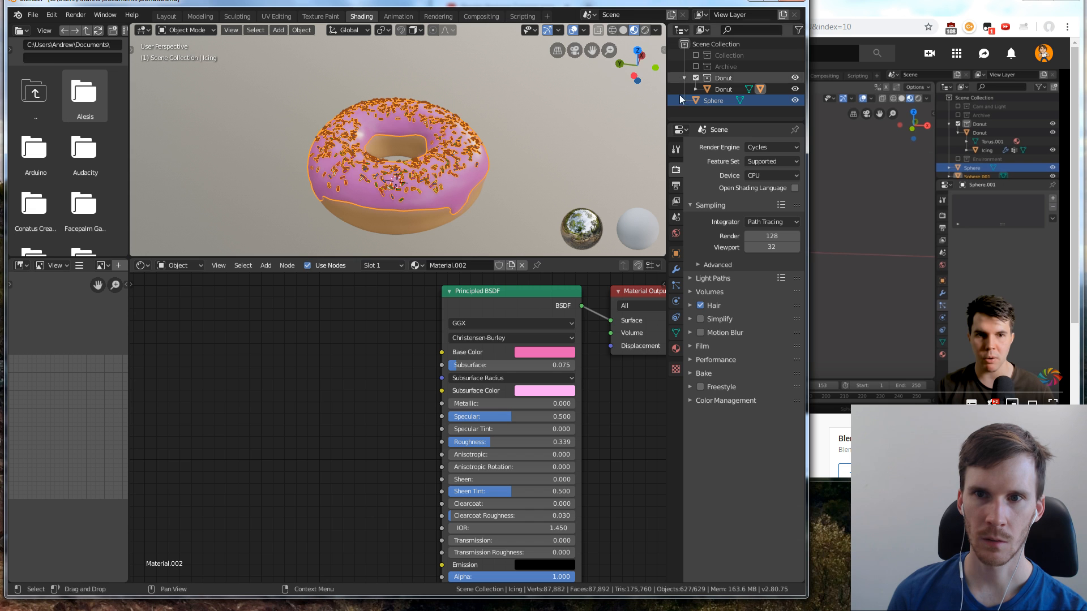
left_click(757, 148)
left_click(753, 159)
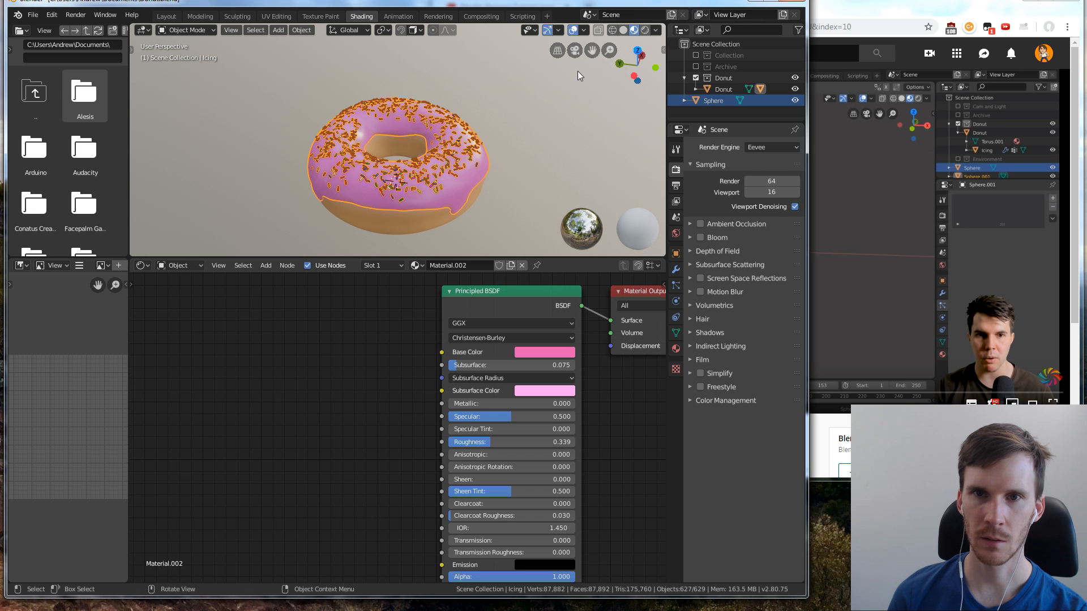
Switch to the Layout workspace, bring the donut into view and open the icing's particle settings
scroll(504, 137, "up", 4)
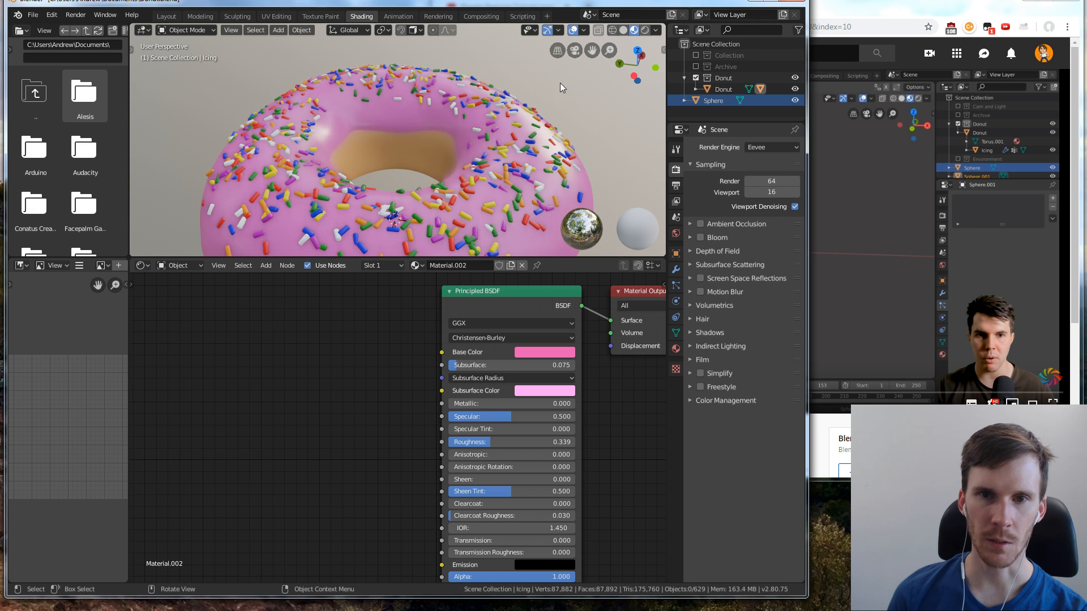
left_click(167, 15)
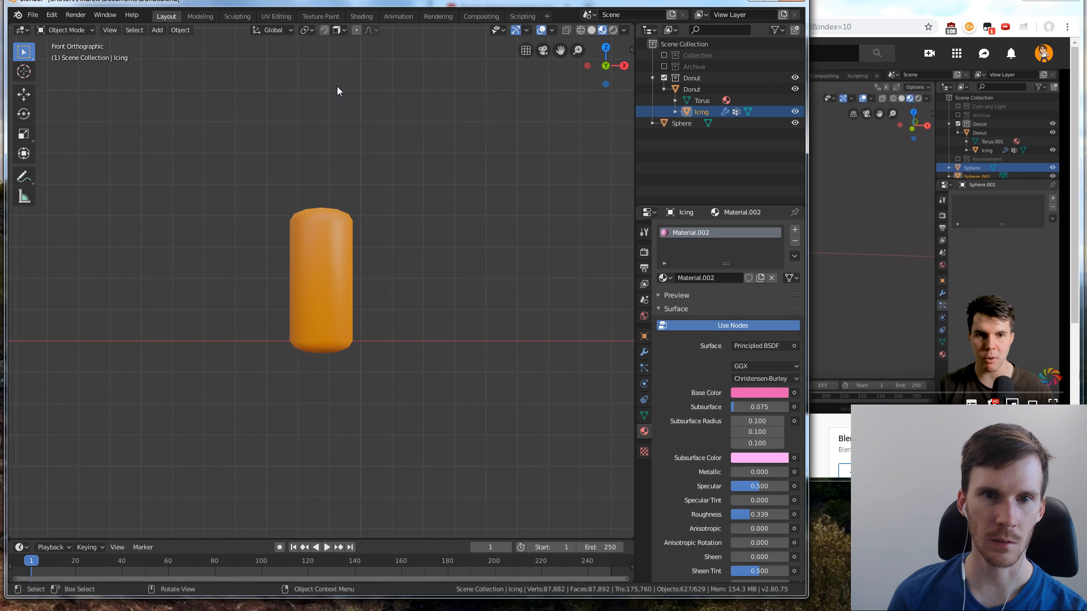
scroll(471, 209, "down", 5)
middle_click_drag(494, 189, 501, 307)
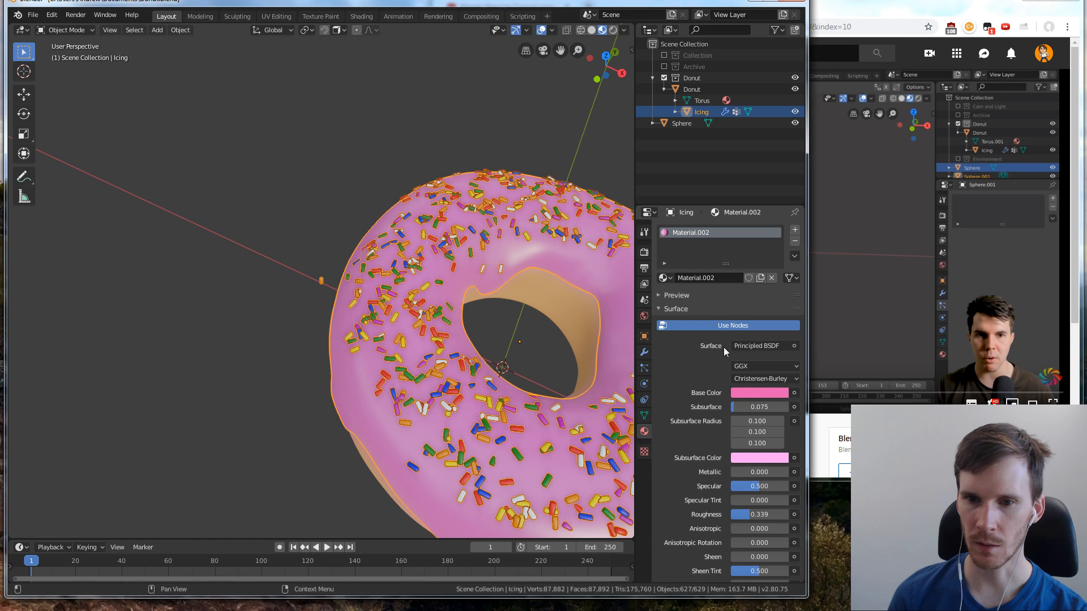
left_click(645, 368)
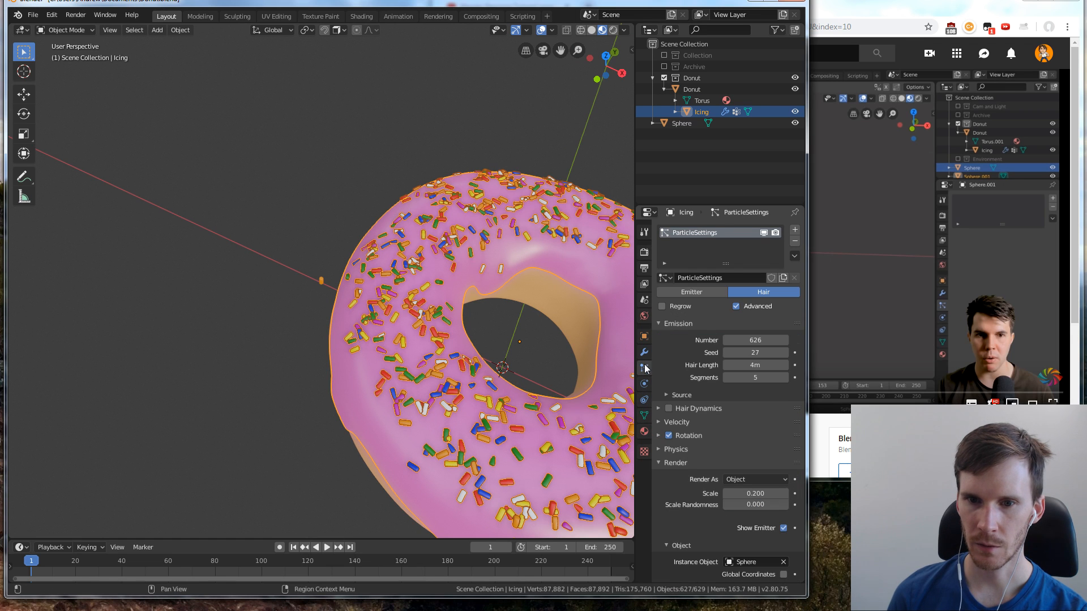
scroll(724, 417, "down", 2)
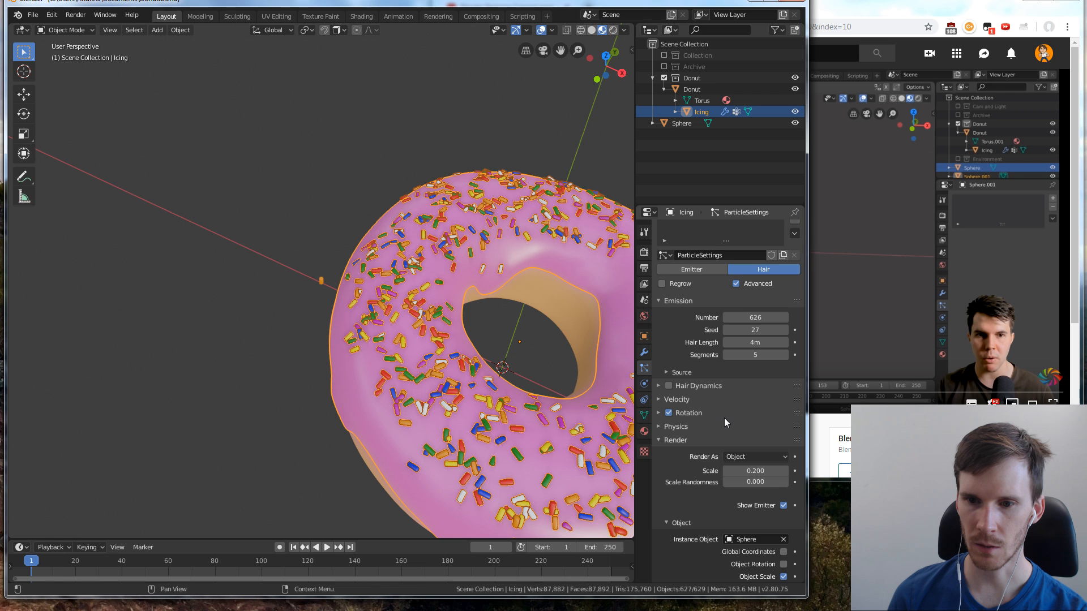
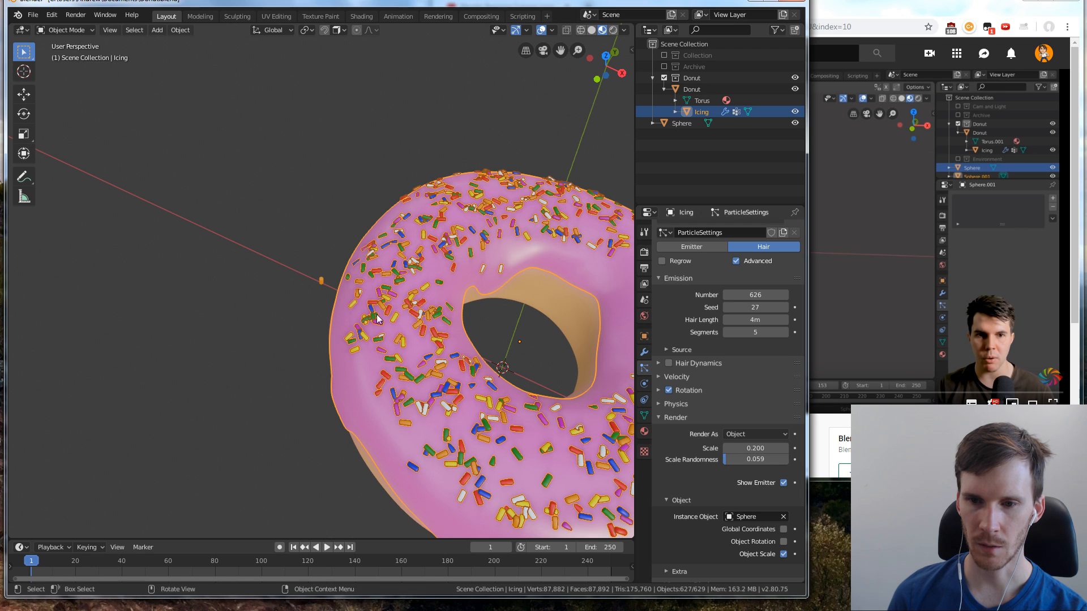
Set the scale randomness of the icing's sprinkle particles to 0.08
left_click(734, 456)
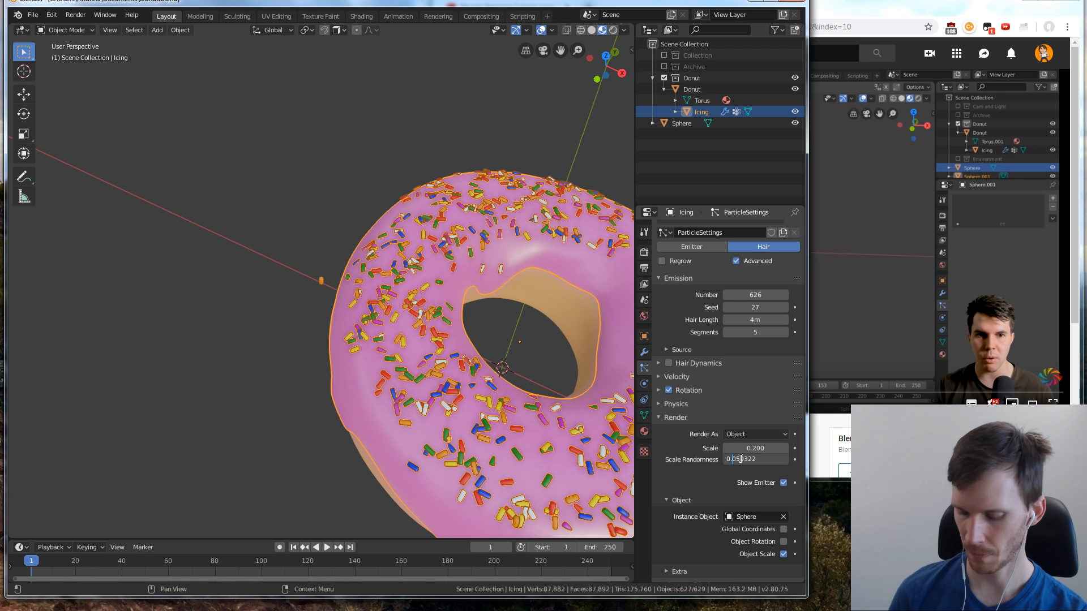
key("ctrl+a")
type("0.09")
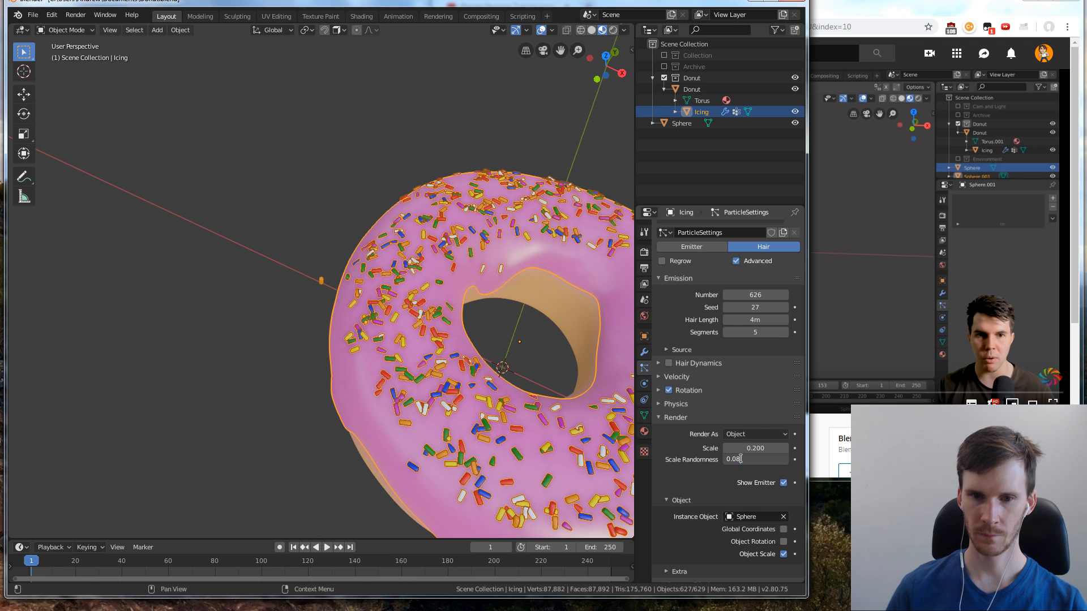
key("Return")
scroll(230, 339, "down", 4)
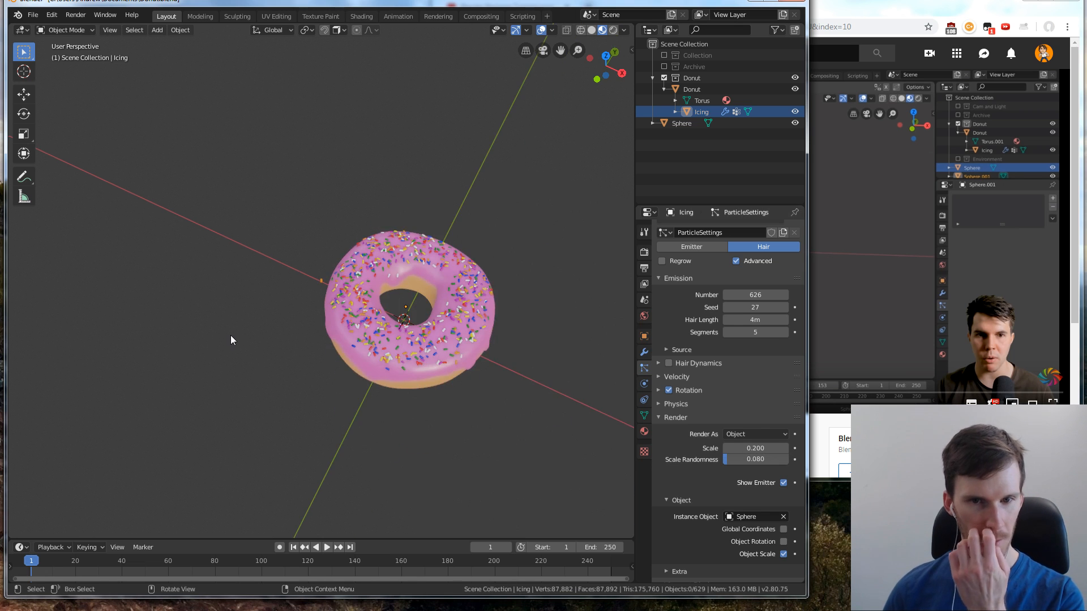
scroll(265, 335, "up", 2)
Play the tutorial in the browser up to 9:48, pause it and return to the donut in Blender
left_click(901, 243)
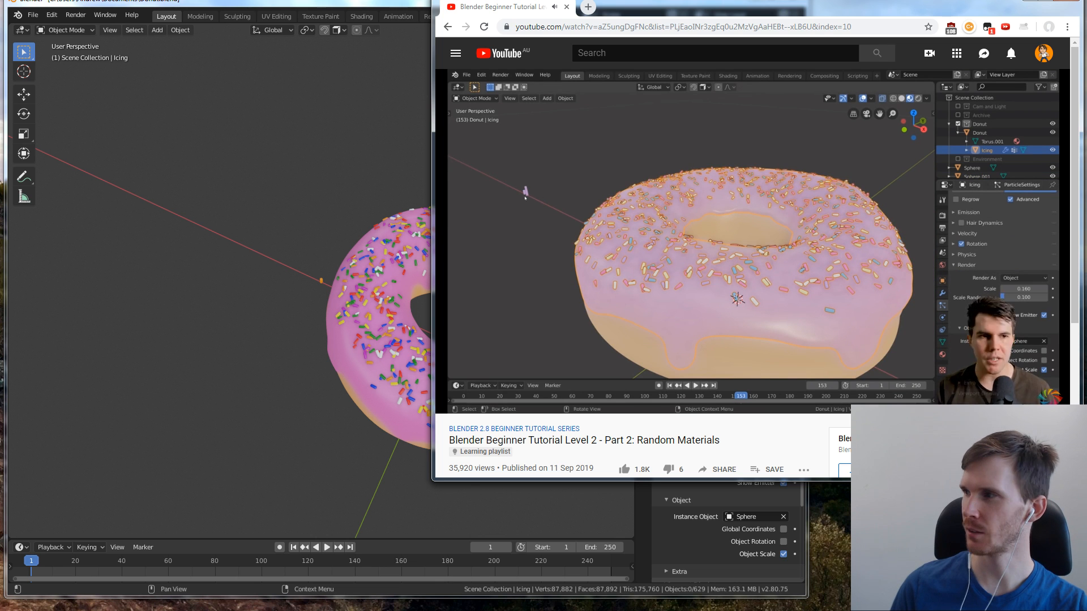
left_click(791, 243)
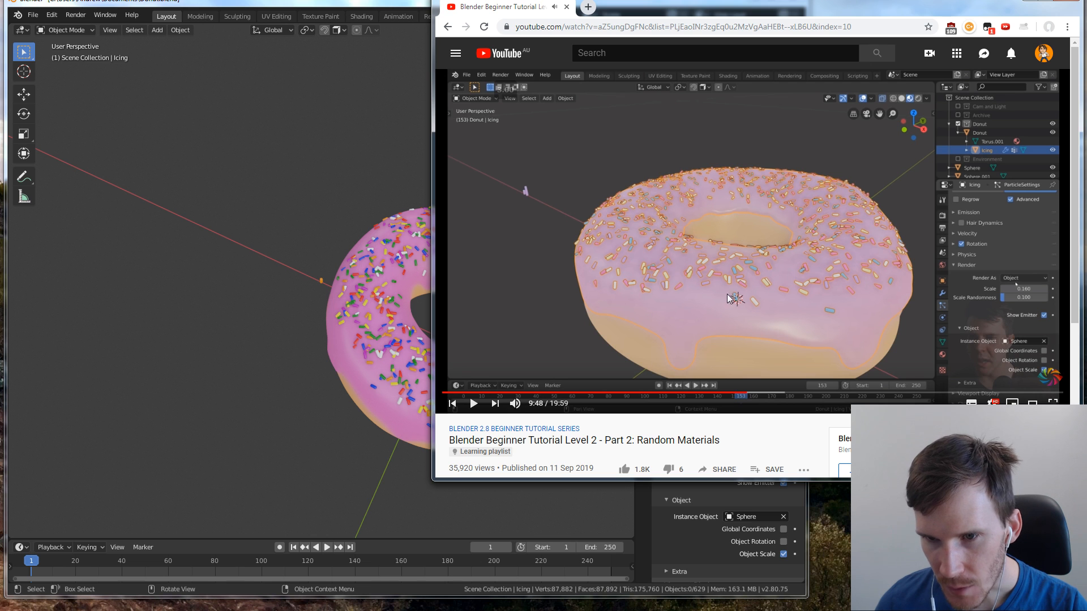
left_click(365, 359)
scroll(509, 258, "up", 3)
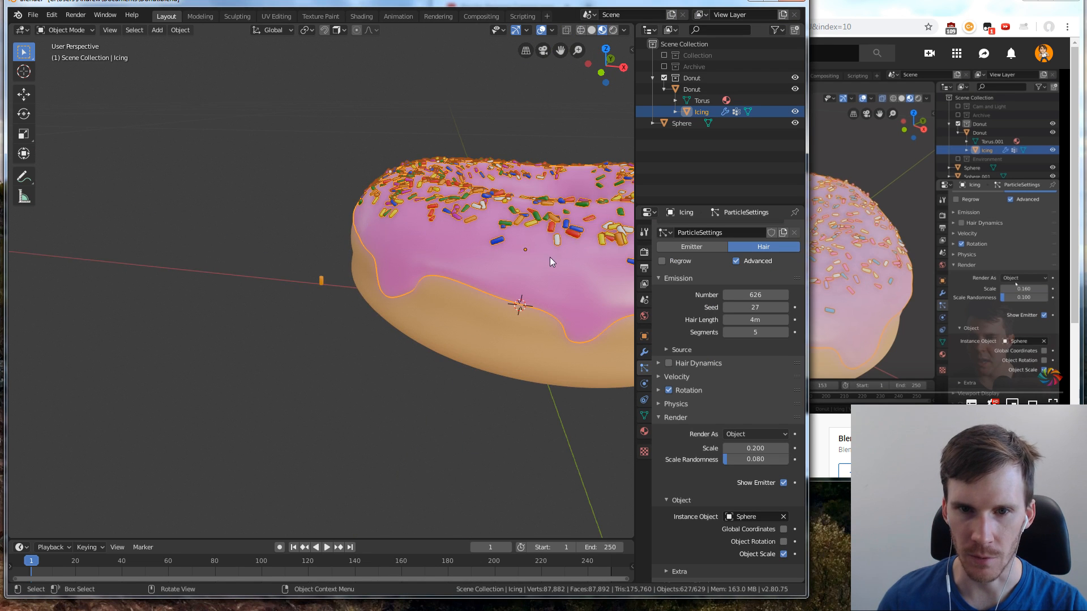
Set the subsurface value of the icing's material to 0.171
left_click(644, 432)
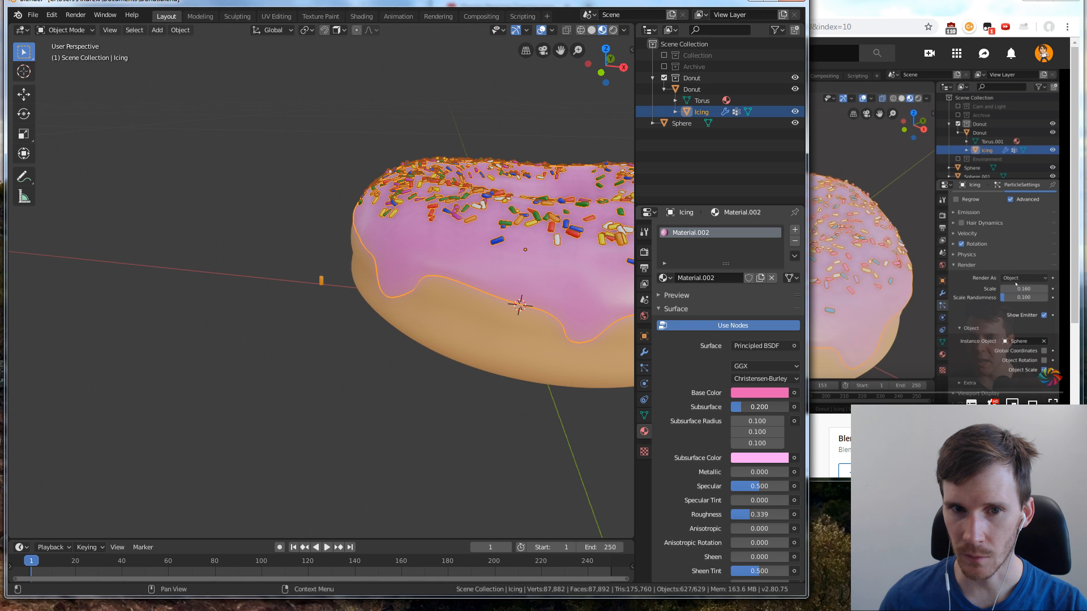
left_click(603, 399)
scroll(493, 344, "down", 3)
middle_click_drag(493, 344, 507, 363)
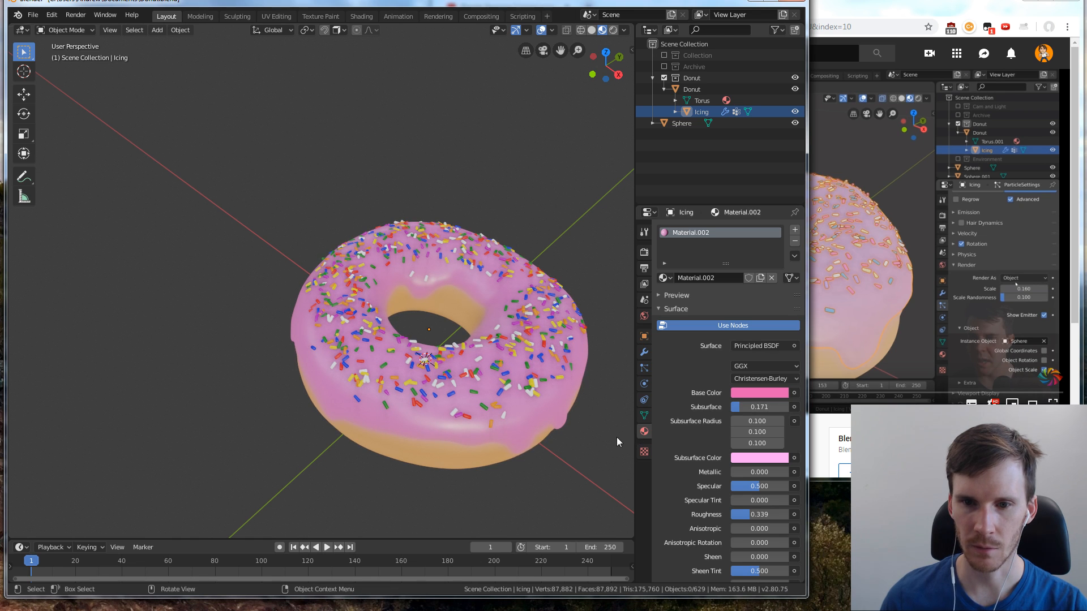
Resume the tutorial in the browser, and in Blender select the sprinkle sphere and frame it in front view
left_click(858, 276)
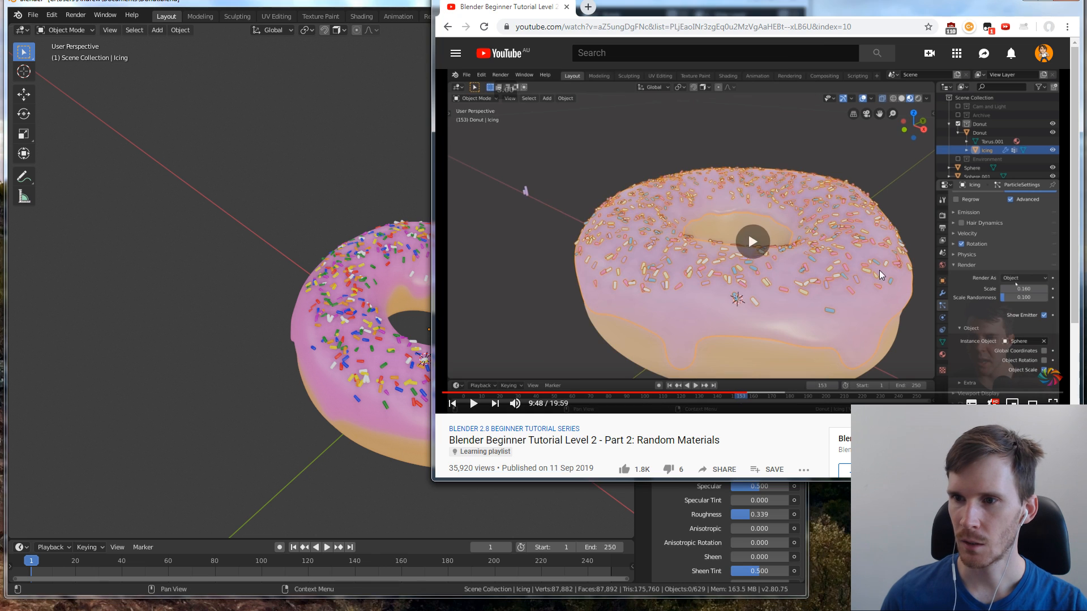
left_click(407, 484)
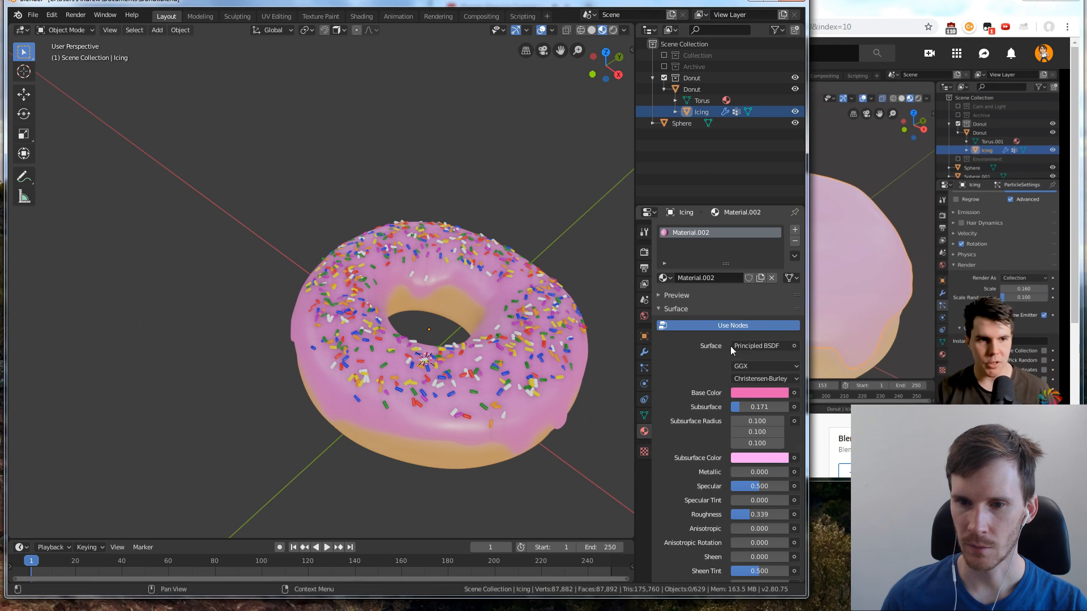
left_click(681, 125)
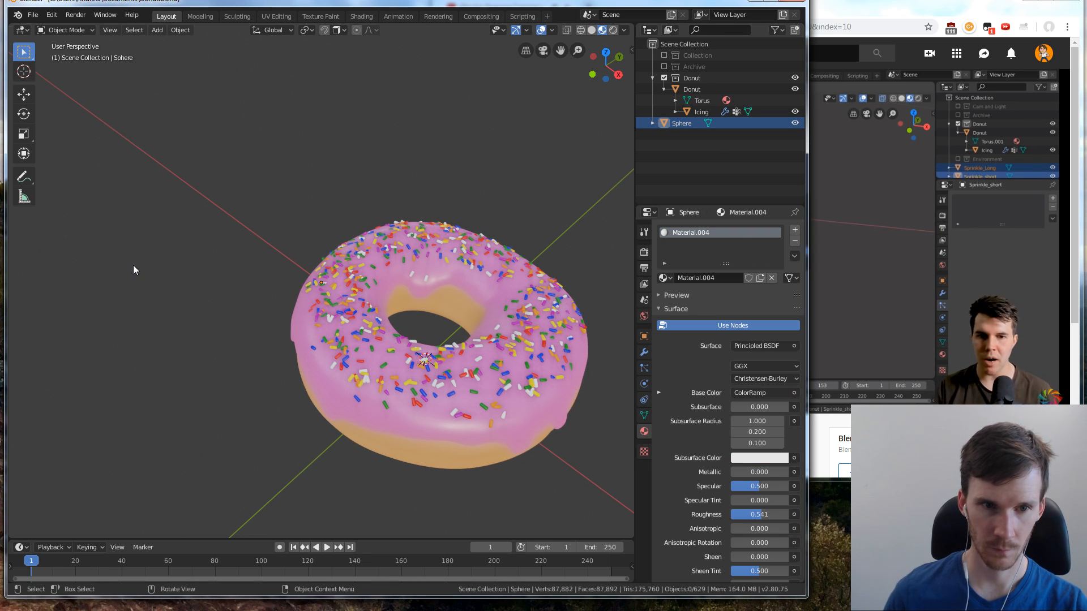
left_click(233, 234)
left_click(681, 124)
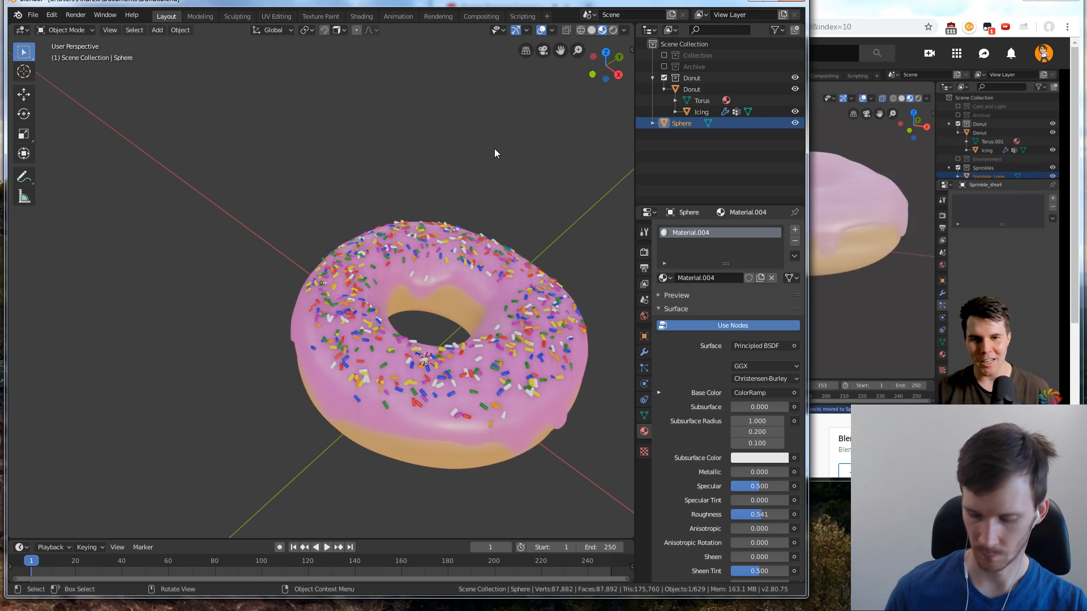
key("KP_Decimal")
key("KP_1")
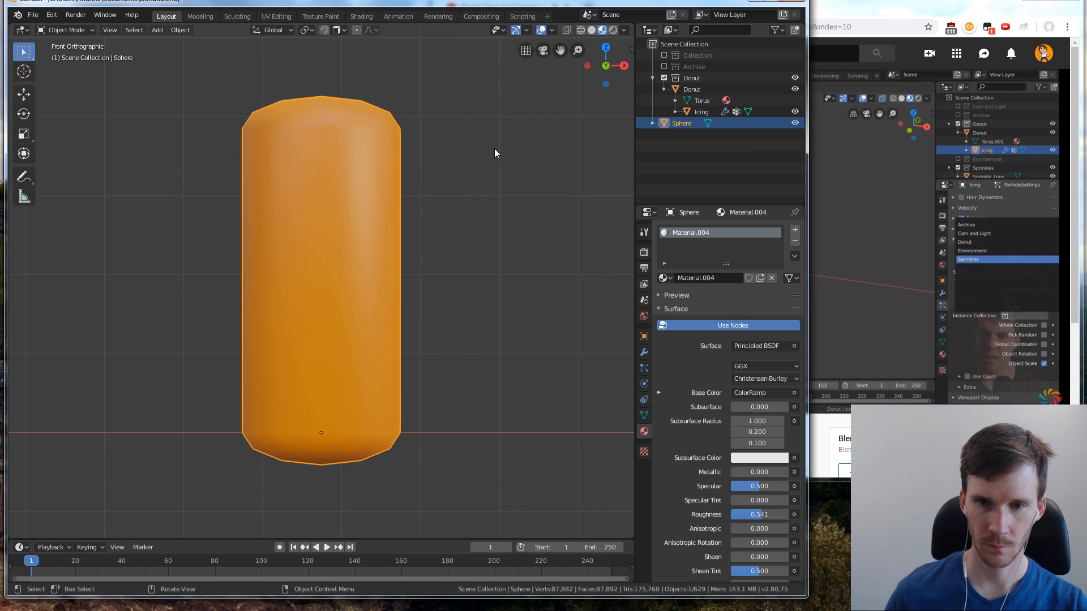
scroll(488, 243, "down", 5)
scroll(468, 253, "down", 2)
Watch the tutorial's part on making sprinkles of different lengths and pause the video at 10:52
left_click(823, 437)
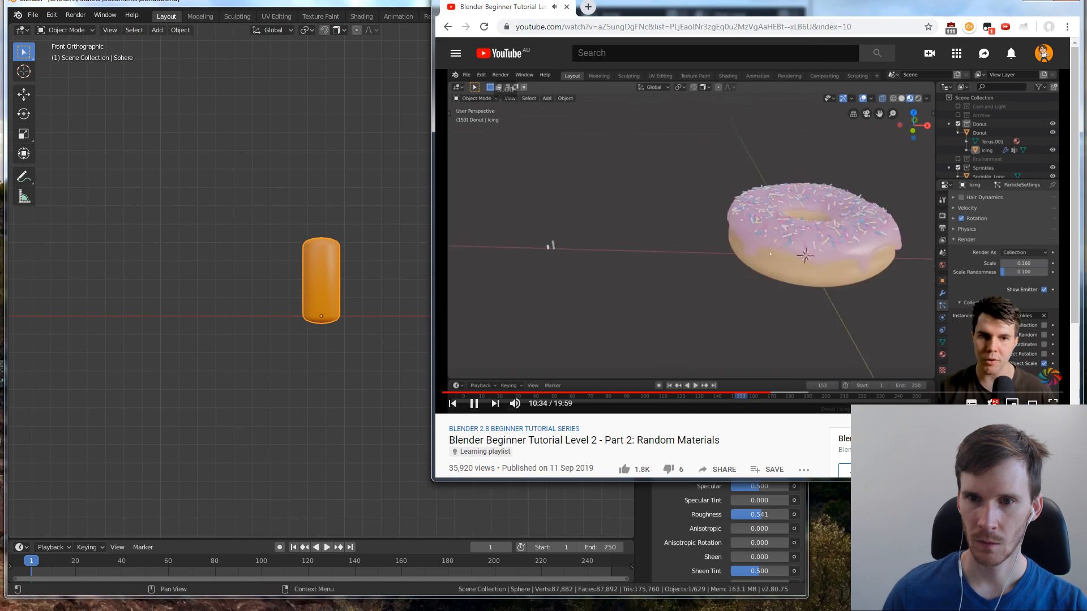
left_click(304, 220)
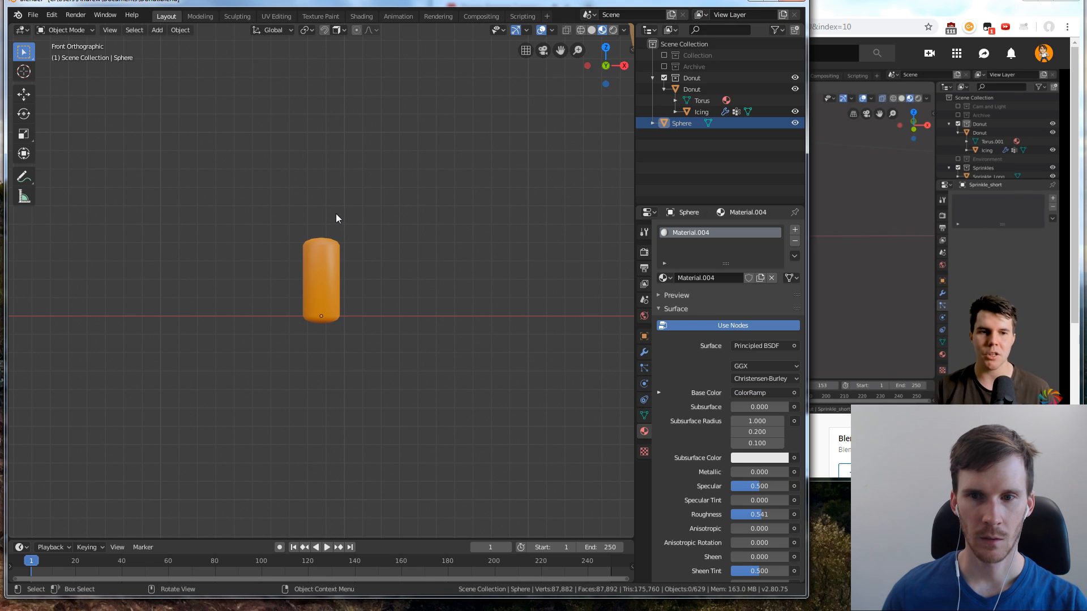
left_click_drag(275, 220, 399, 363)
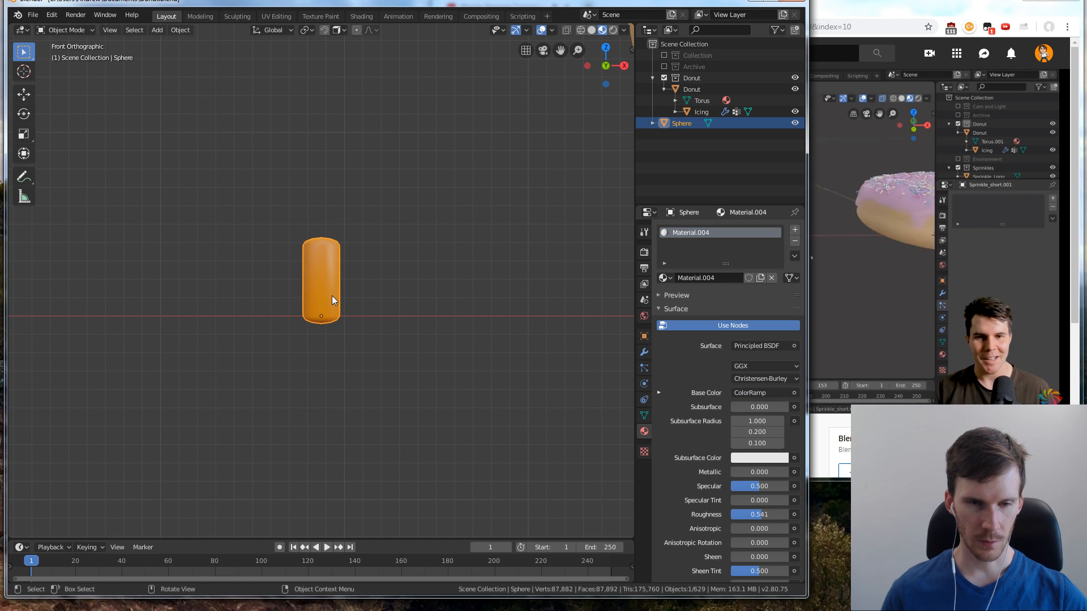
right_click(332, 296)
left_click(405, 291)
left_click(825, 290)
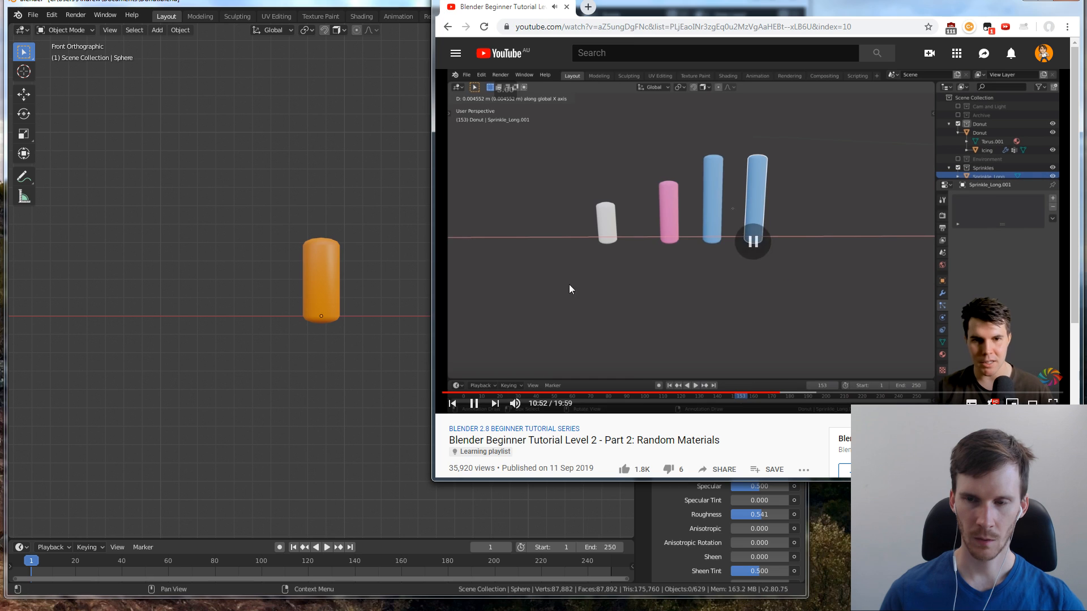
Duplicate the sprinkle and place the copy about 0.005 m beside the original along the X axis
left_click(331, 217)
right_click(317, 294)
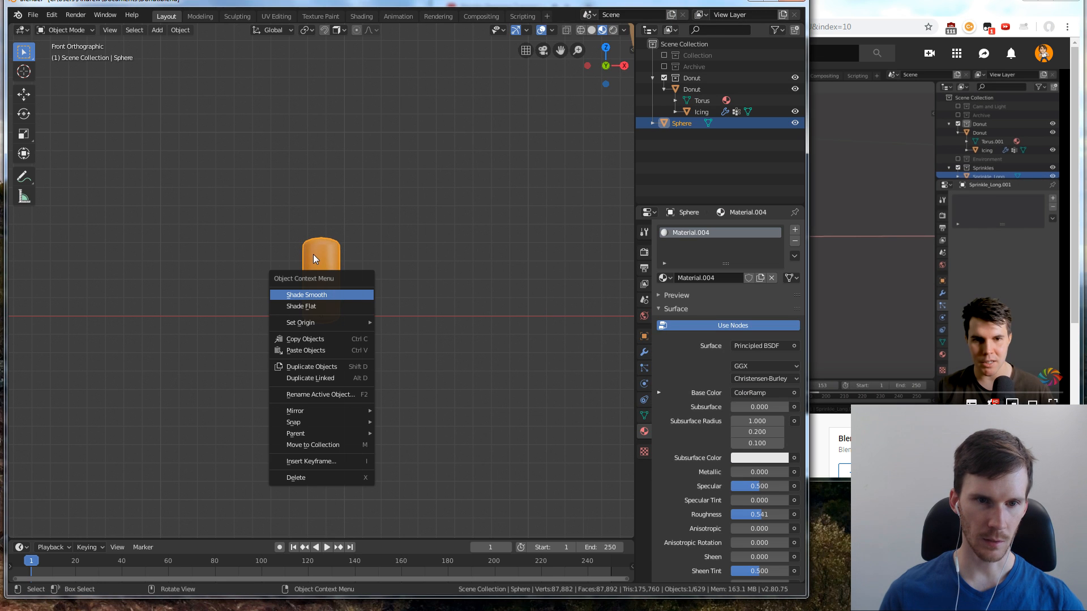
left_click(348, 371)
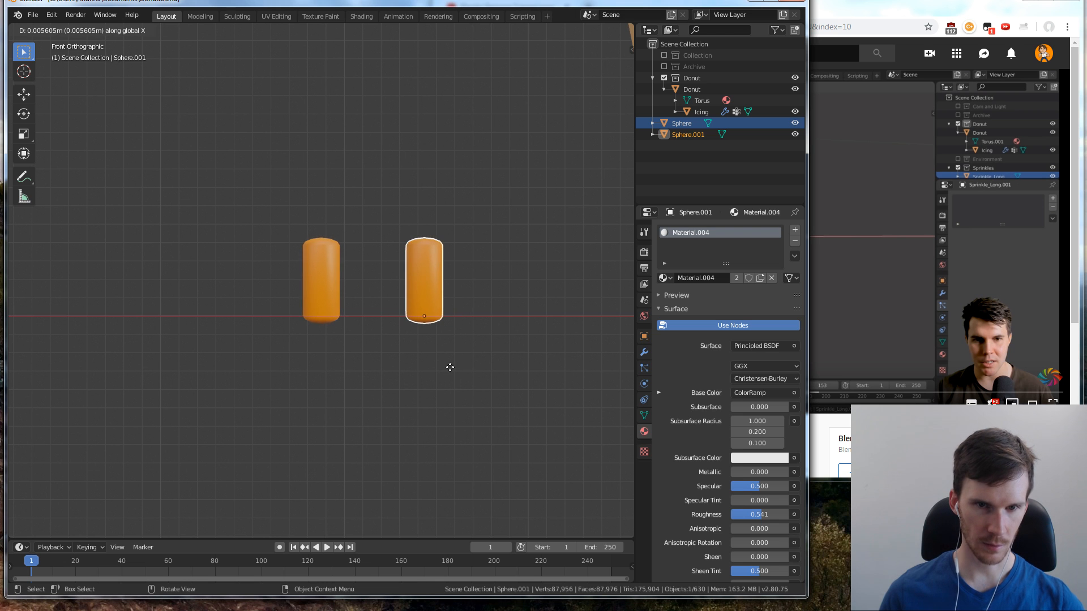
left_click(453, 369)
left_click(442, 250)
left_click(403, 267)
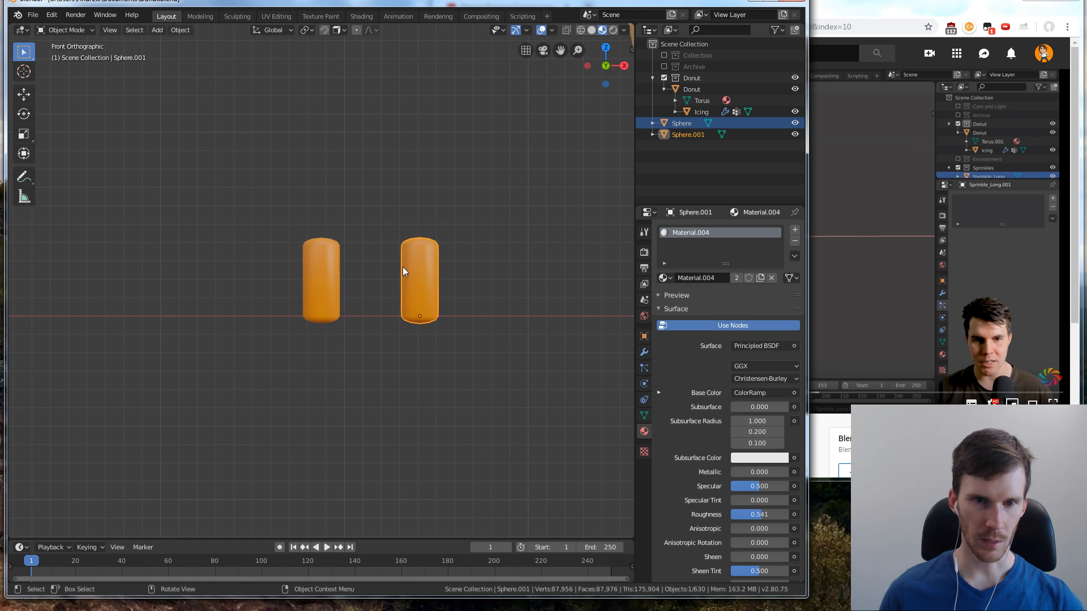
Enter Edit Mode on the copied sprinkle, turn on X-ray and clear the vertex selection
key("Tab")
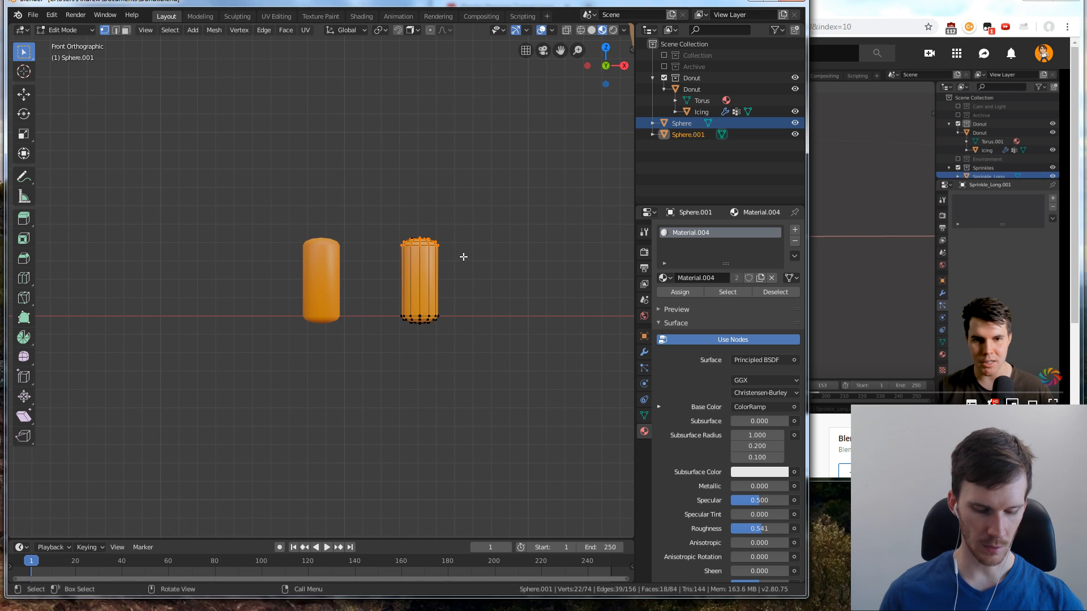
key("g")
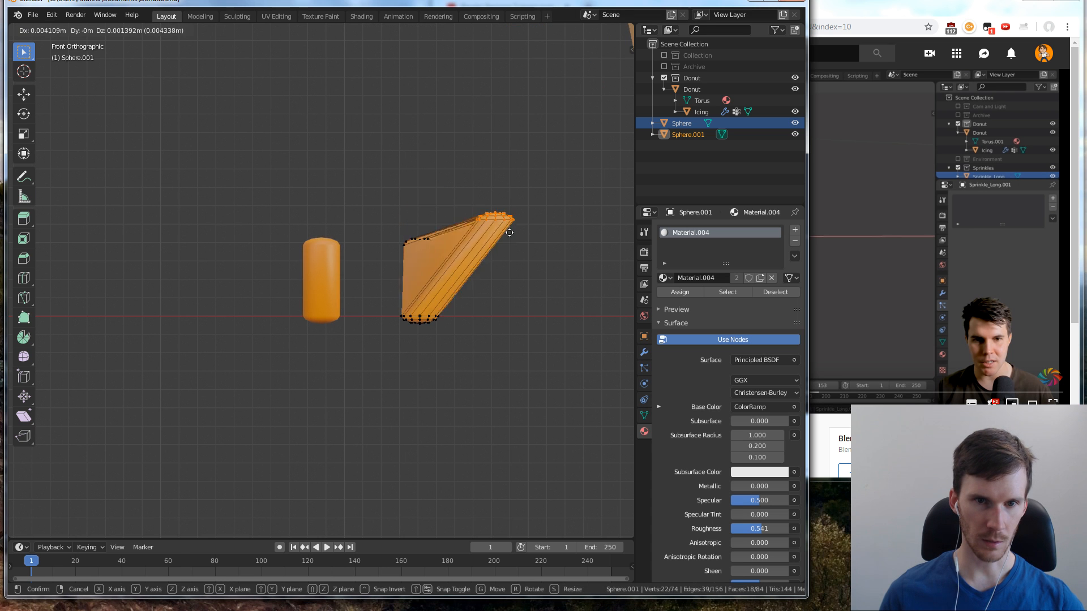
right_click(498, 236)
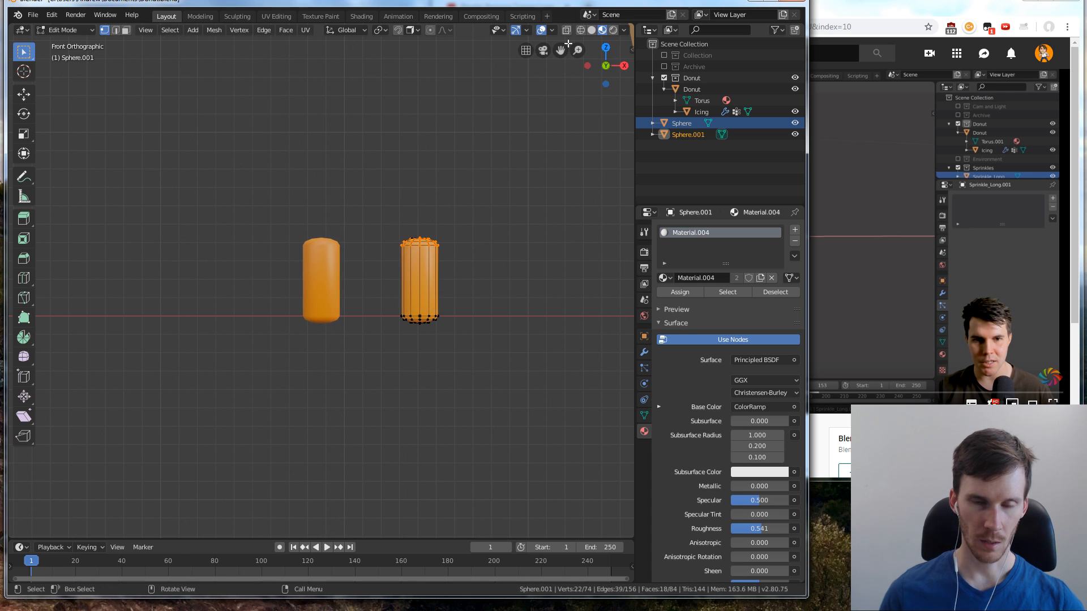
right_click(540, 91)
left_click(397, 107)
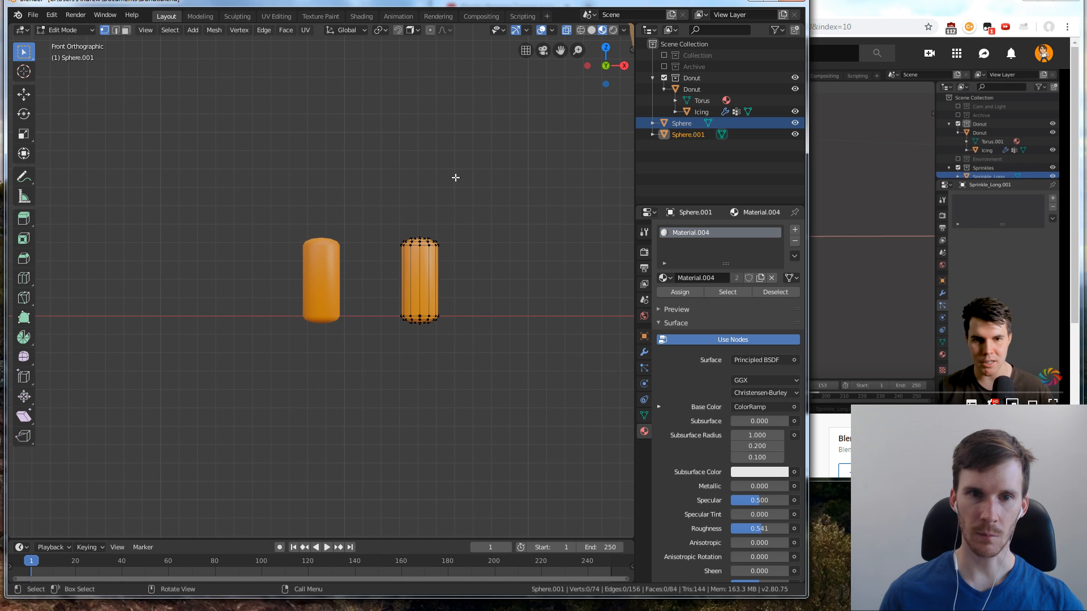
Lengthen the copied sprinkle by moving all its top vertices up about 0.0038 m along Z
left_click_drag(390, 198, 470, 256)
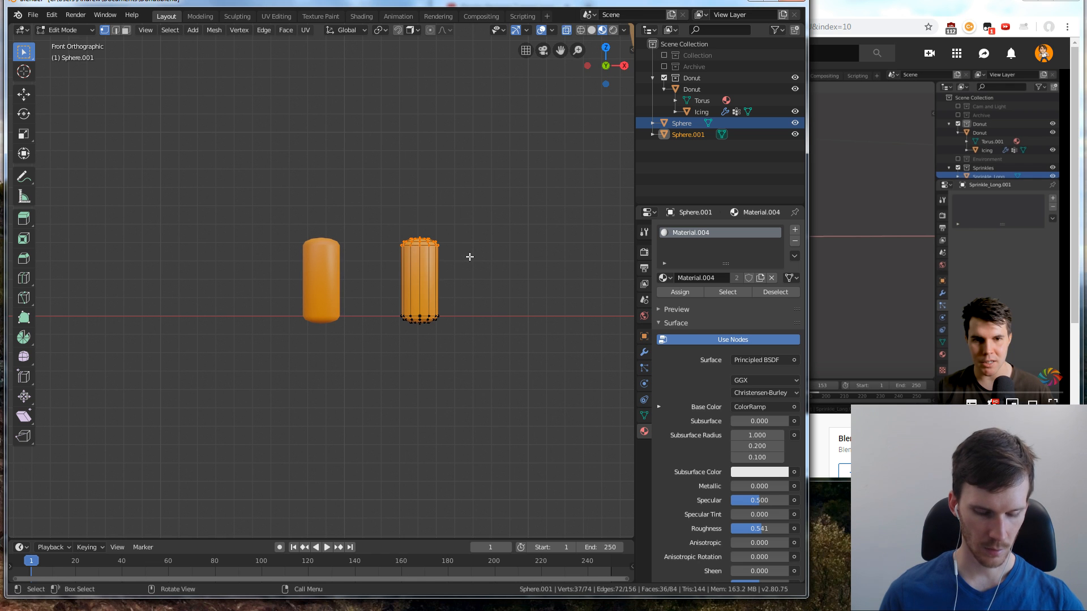
key("g")
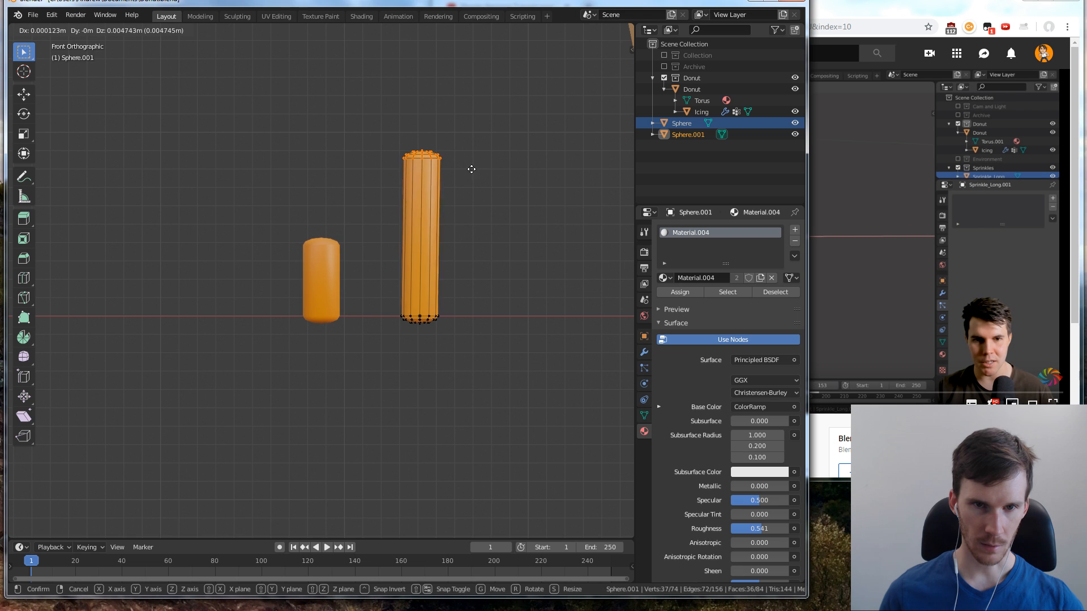
key("z")
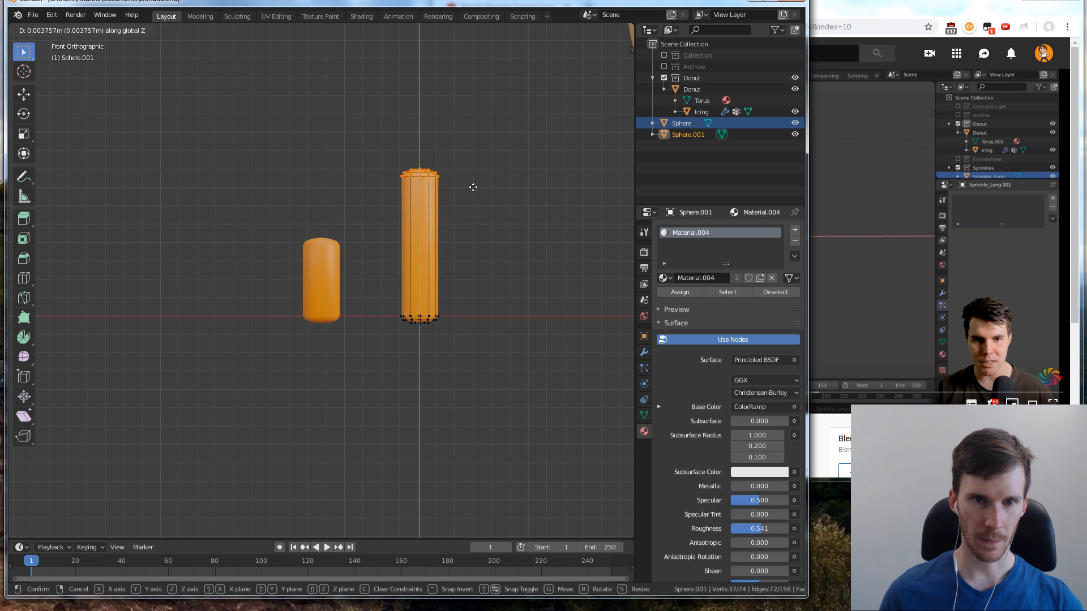
left_click(473, 187)
Watch the tutorial's loop-cut part up to 11:58 and narrow the Blender window so it covers less of the video
left_click(864, 277)
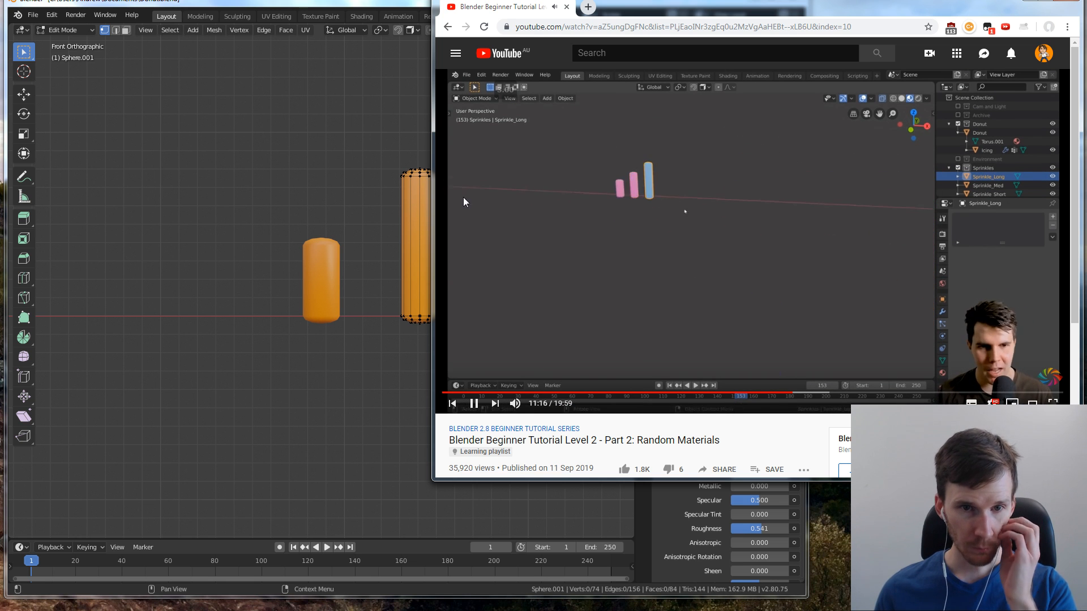
left_click(357, 147)
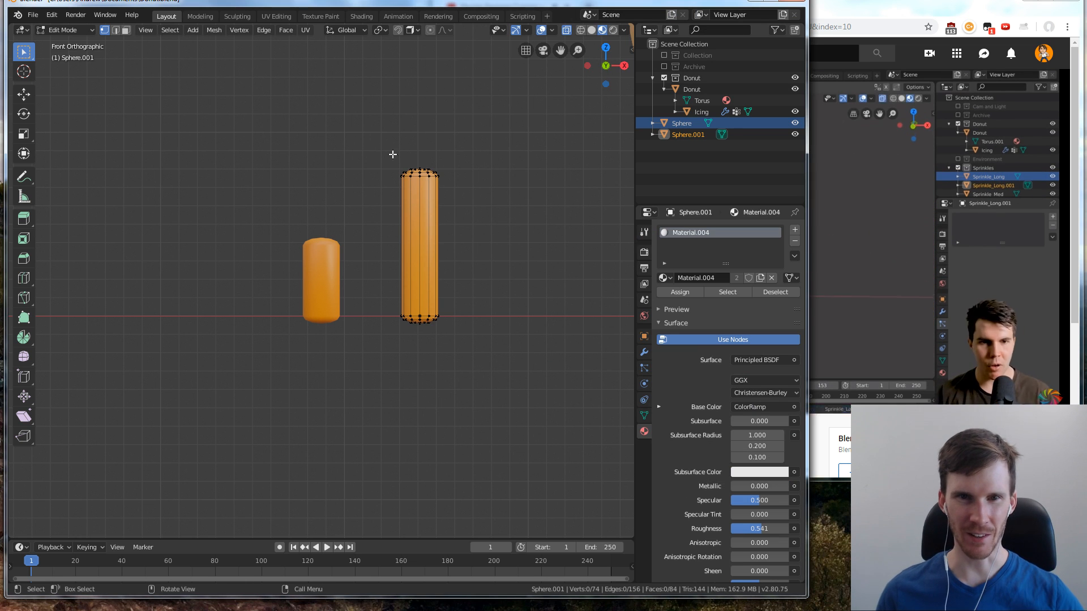
left_click(998, 257)
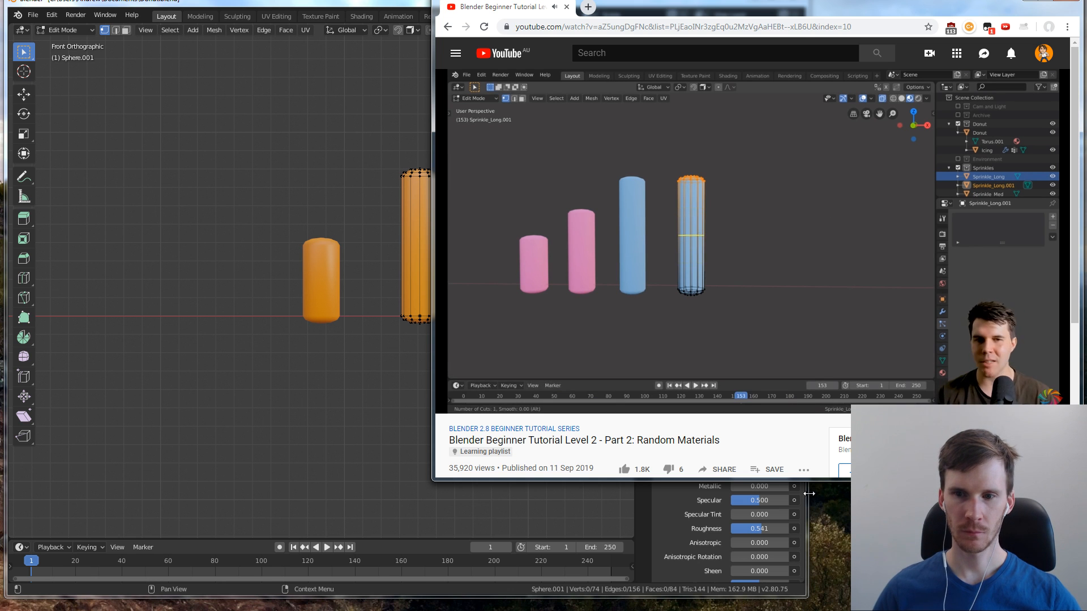
left_click_drag(808, 486, 519, 484)
left_click(667, 337)
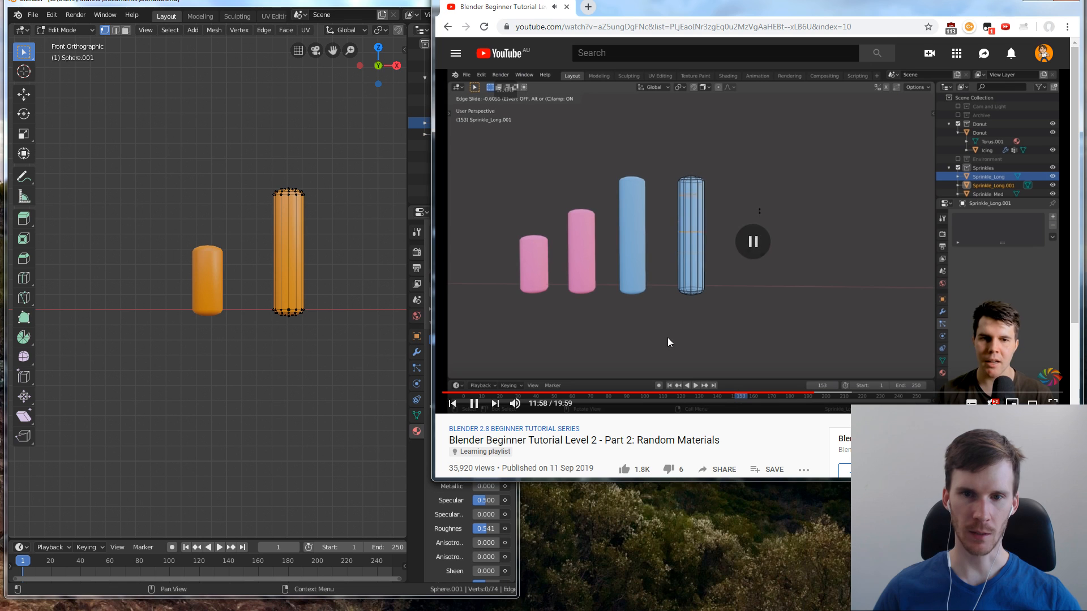
Return to Object Mode, duplicate the lengthened sprinkle and place the copy about 0.0053 m beside it along the X axis
left_click(369, 222)
left_click_drag(237, 156, 326, 371)
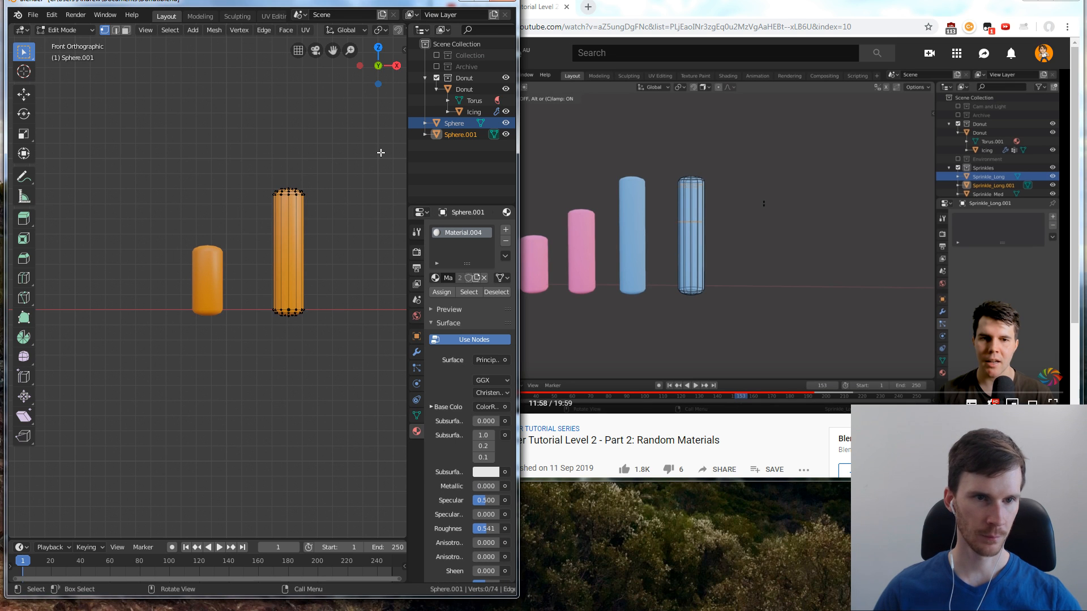
key("Tab")
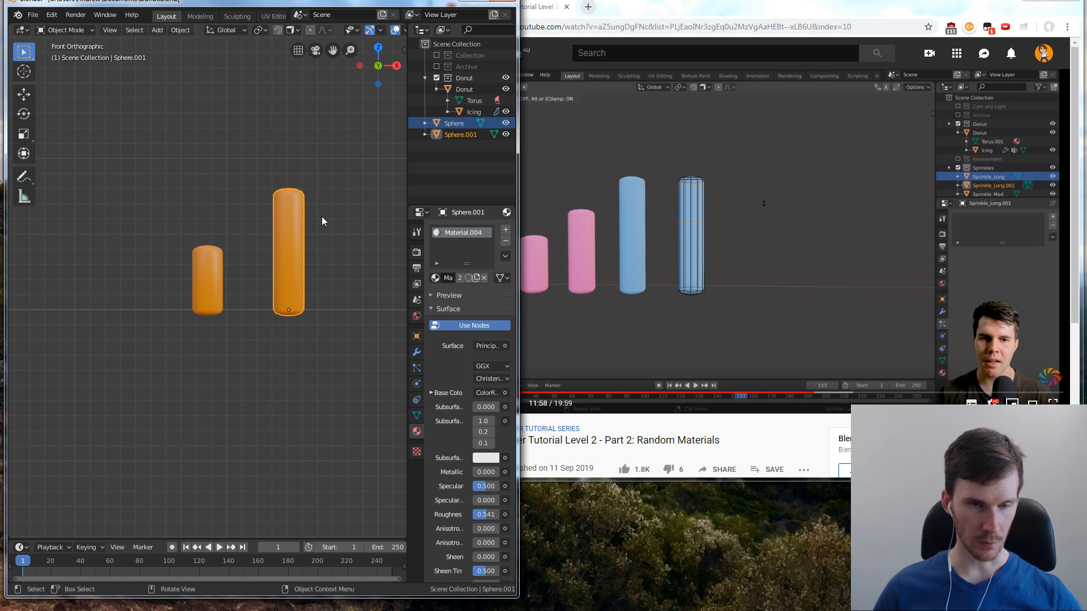
right_click(304, 223)
key("Escape")
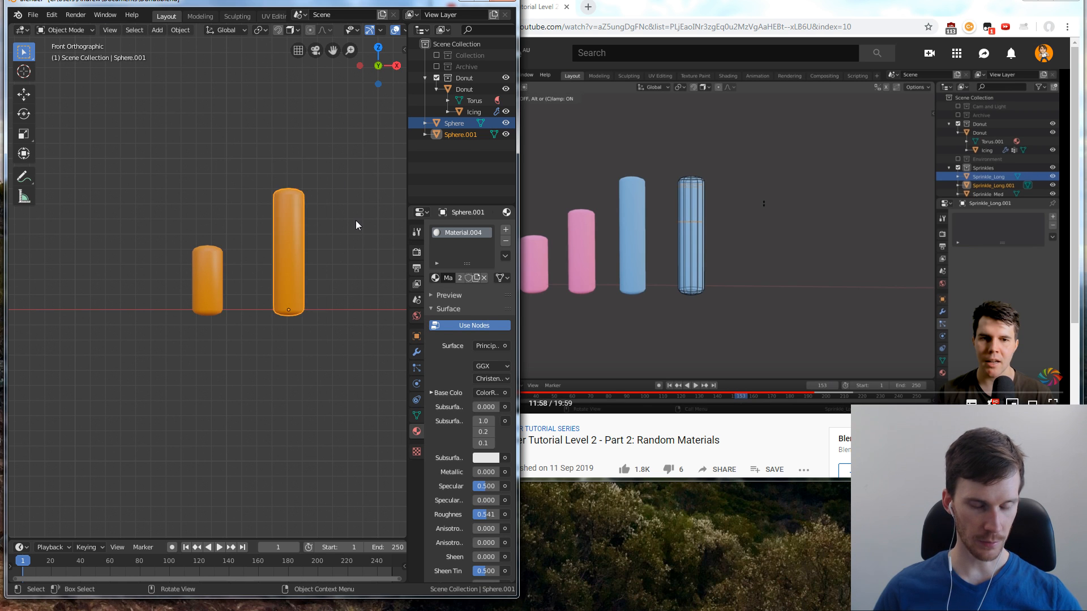
key("shift+d")
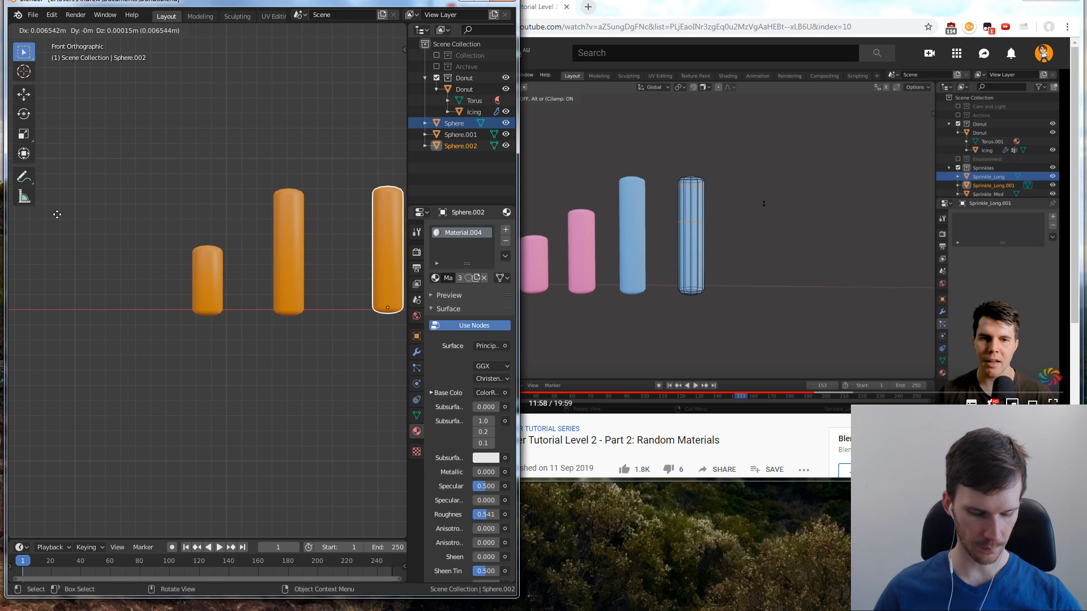
left_click(39, 214)
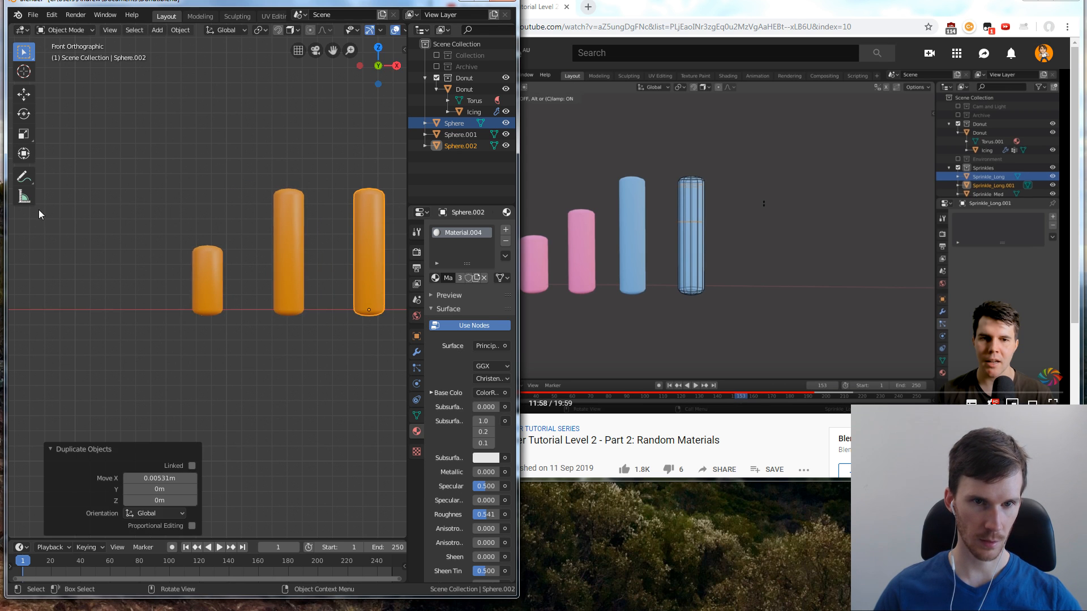
Select all three sprinkles and move them together about -0.0238 m along X, away from the donut
mouse_move(241, 222)
middle_mouse_down()
mouse_move(188, 232)
mouse_move(230, 236)
middle_mouse_up()
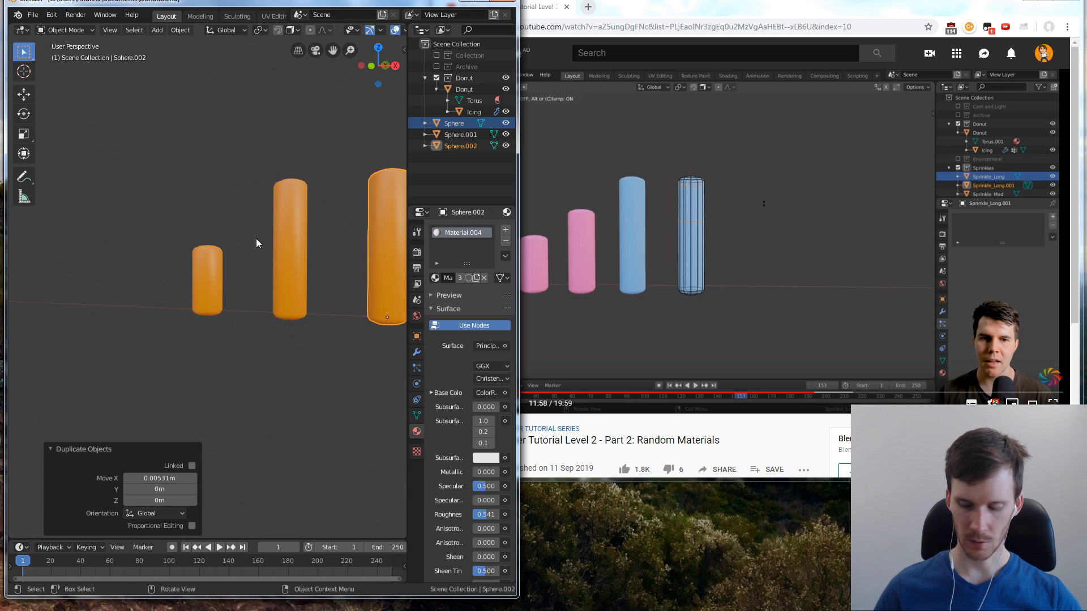
key("KP_1")
middle_click_drag(348, 259, 247, 287, "shift")
scroll(342, 226, "down", 3)
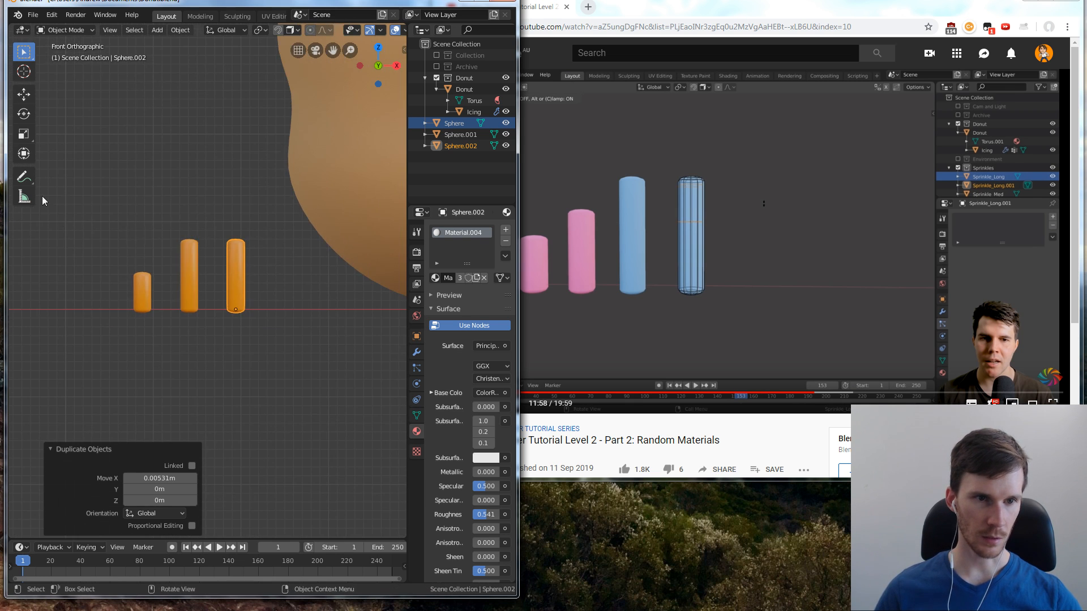
left_click_drag(42, 195, 263, 331)
key("Escape")
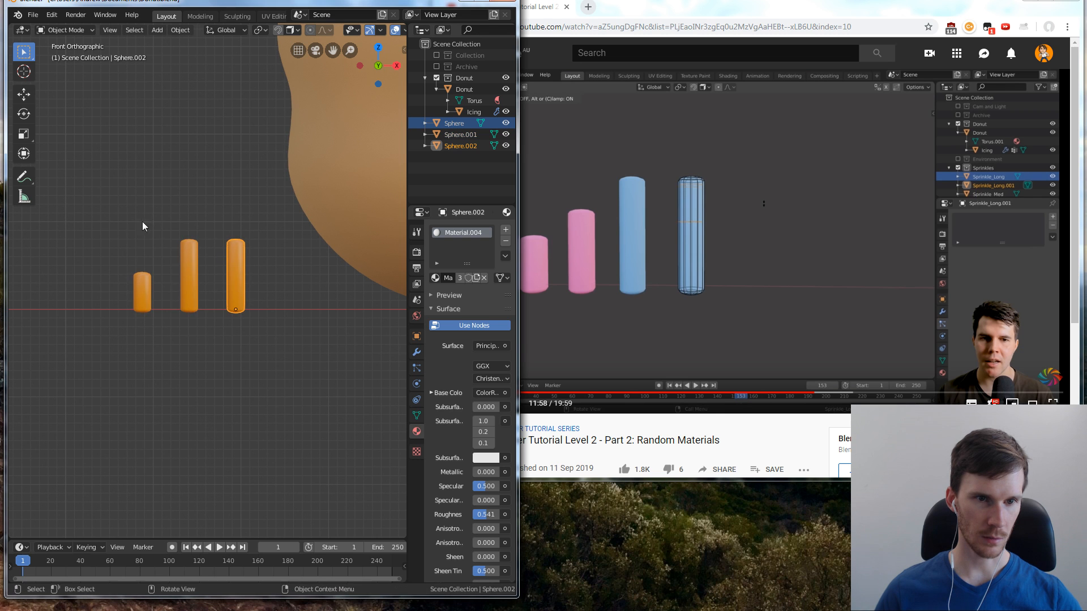
mouse_move(113, 222)
left_mouse_down()
mouse_move(297, 341)
mouse_move(277, 328)
left_mouse_up()
key("g")
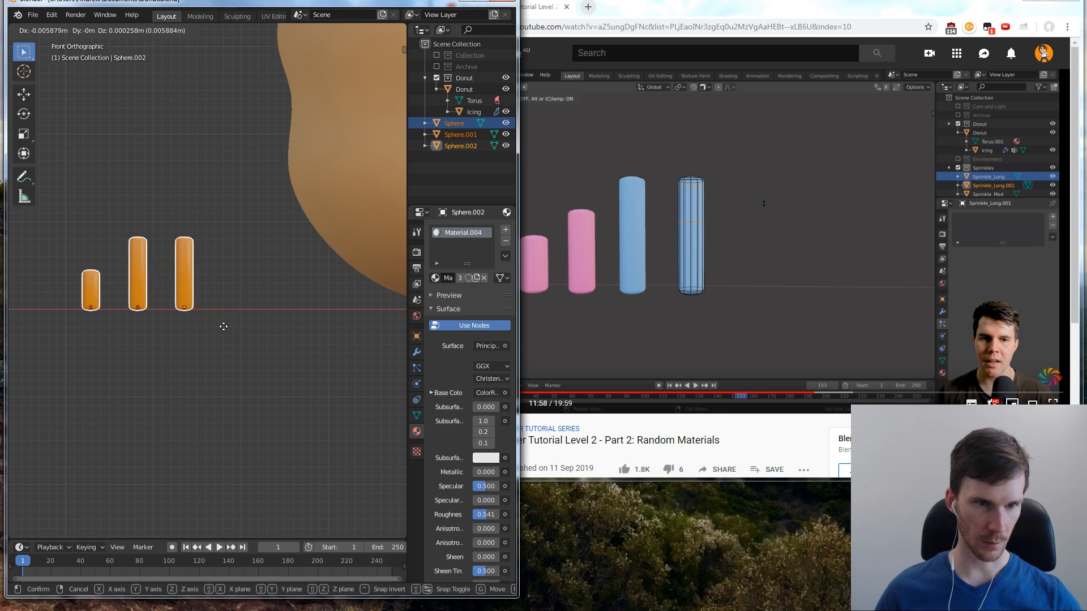
key("z")
key("x")
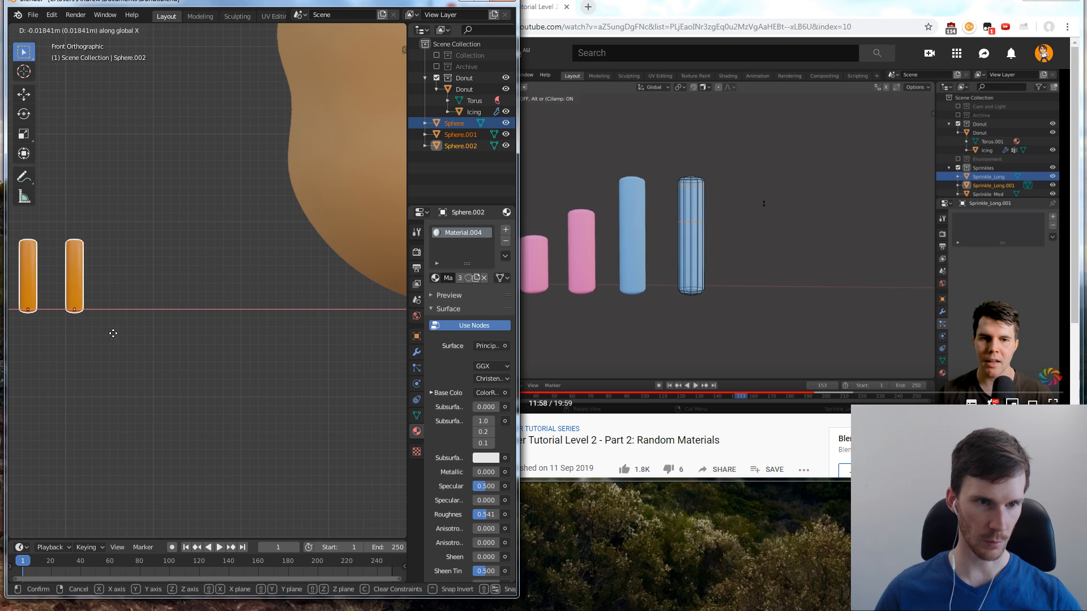
left_click(67, 334)
middle_click_drag(70, 322, 309, 332, "shift")
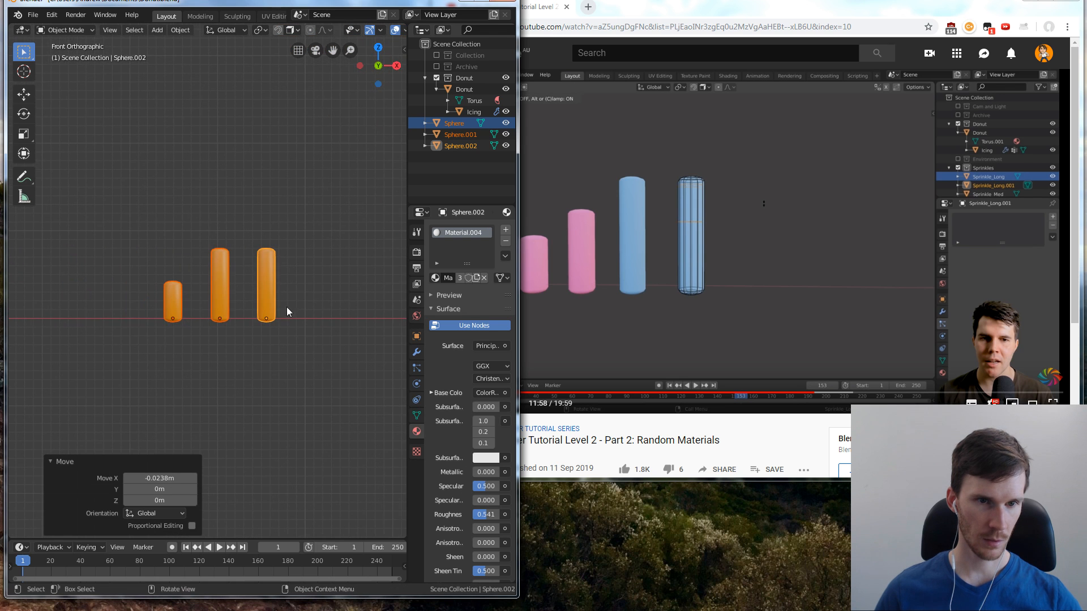
Return to the tutorial video and rewind it to about 11:34 to replay the loop-cut part
scroll(328, 311, "up", 3)
left_click(309, 311)
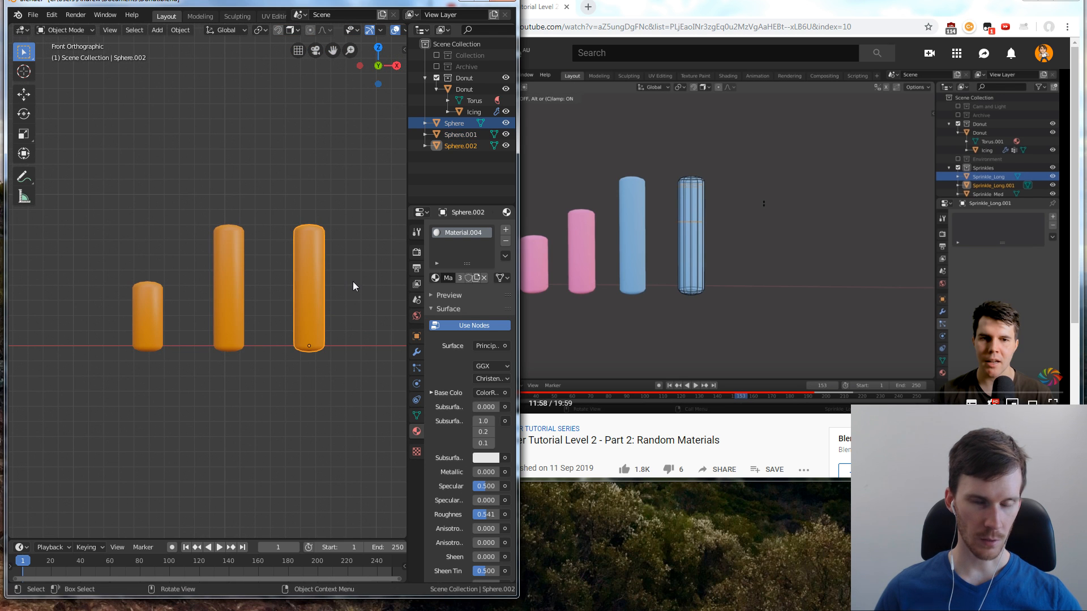
key("Tab")
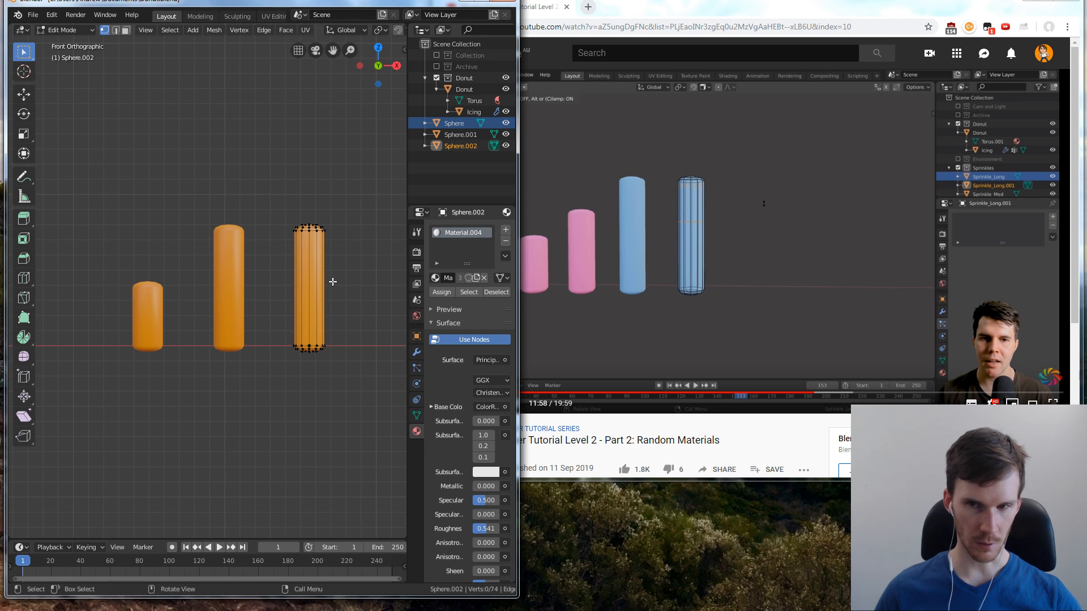
key("Tab")
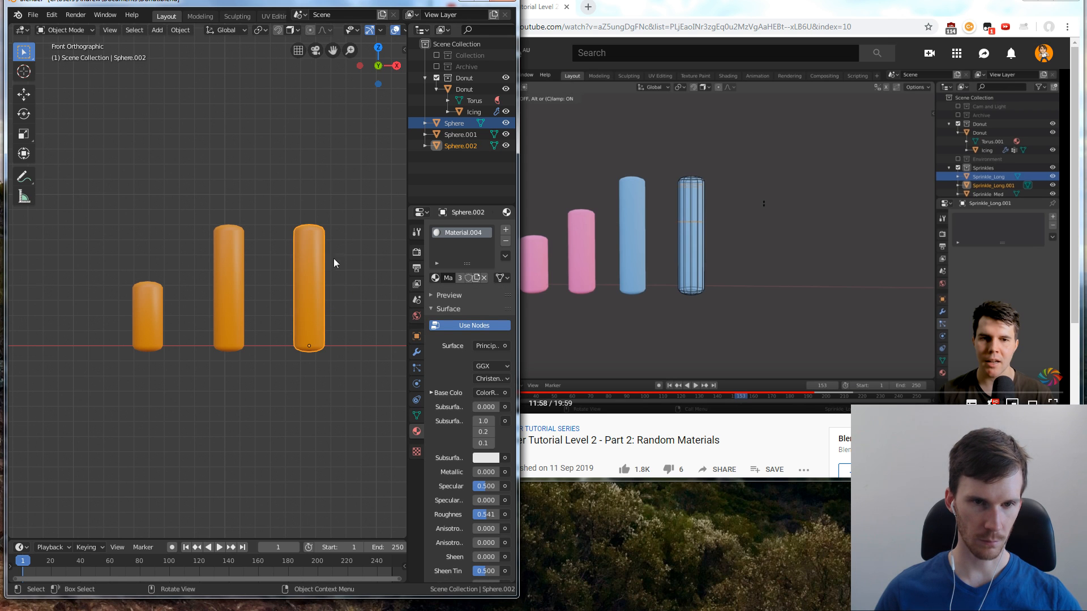
left_click(337, 254)
left_click(658, 318)
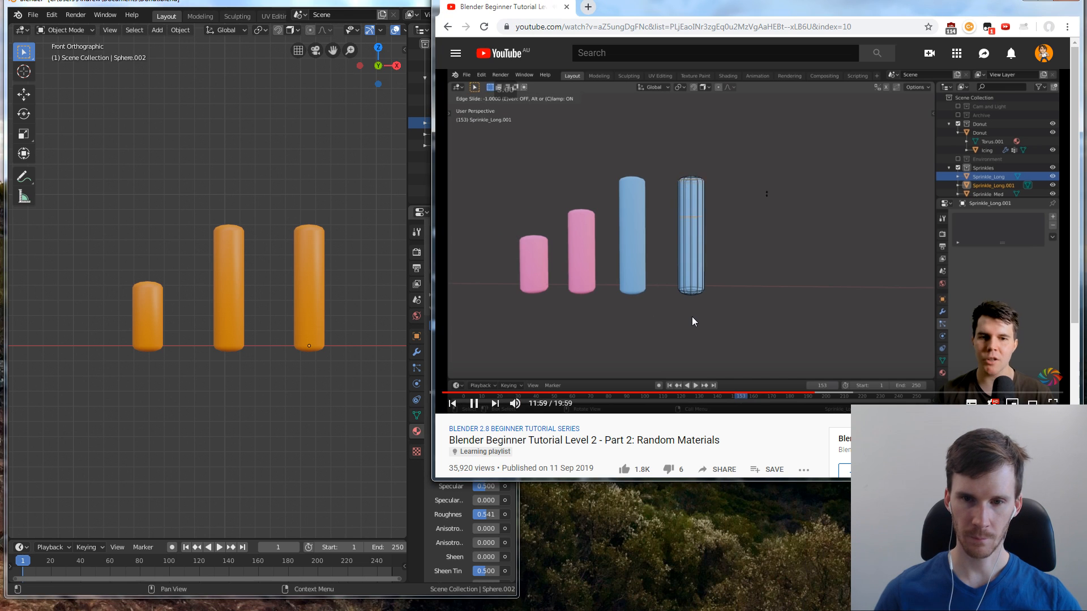
key("j")
key("j")
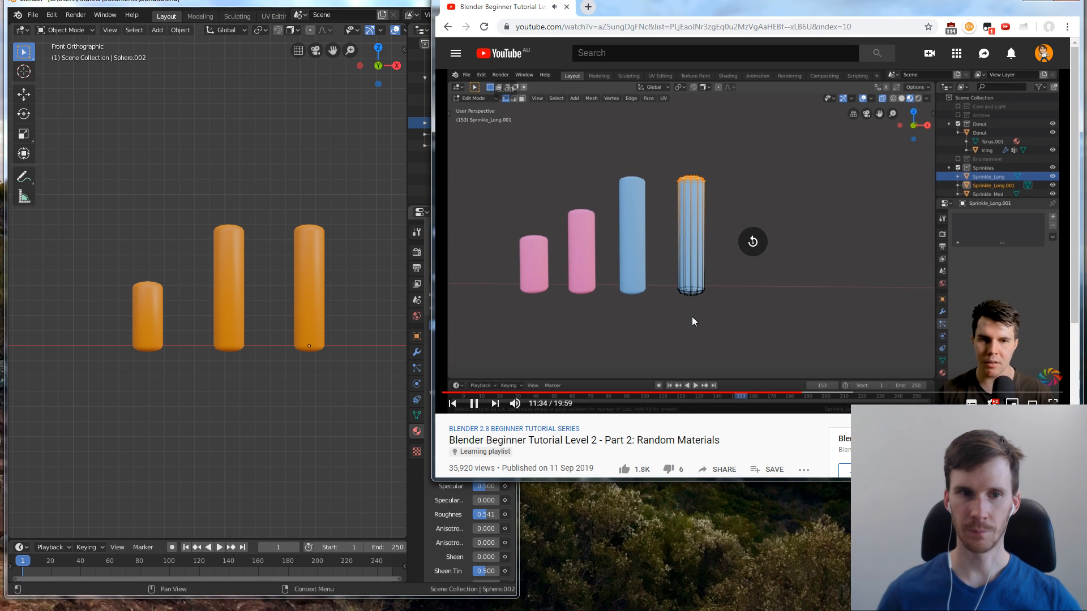
Add two evenly spaced horizontal loop cuts to the third sprinkle in Edit Mode, without sliding them
left_click(314, 271)
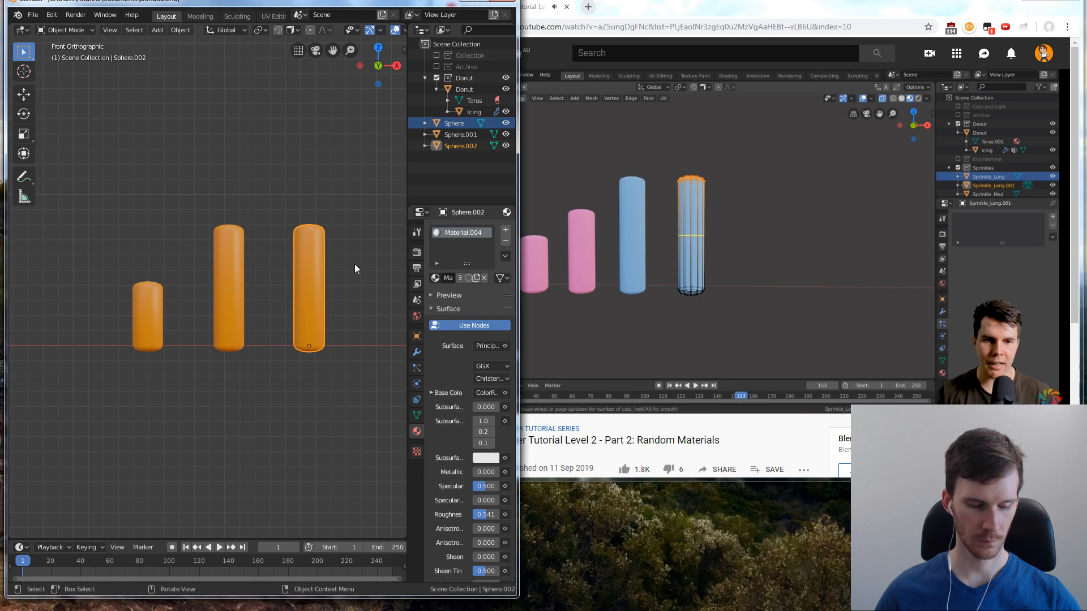
key("Tab")
key("ctrl+r")
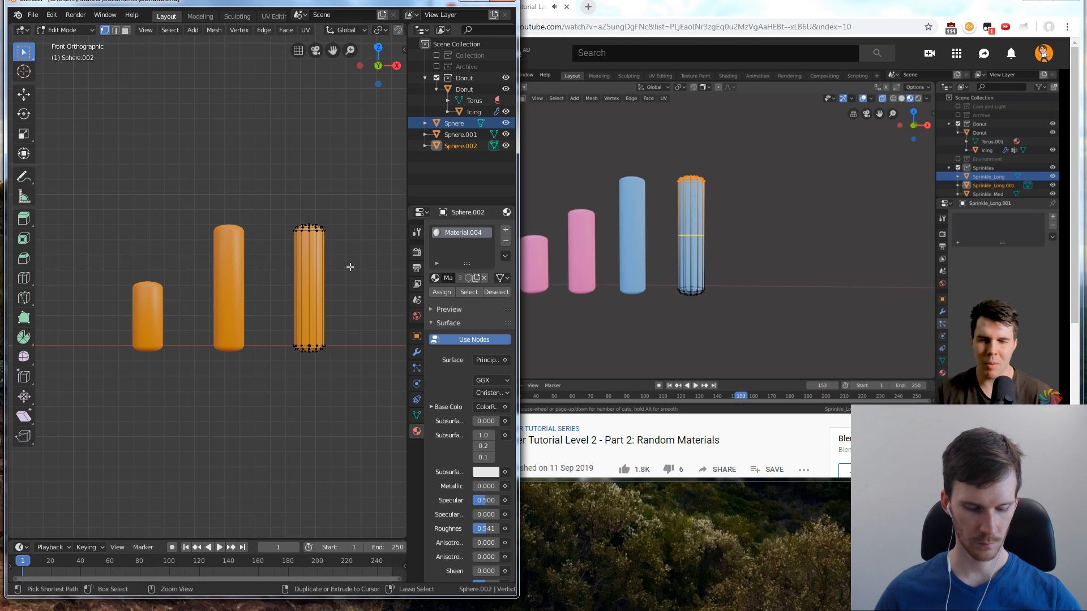
scroll(336, 291, "up", 2)
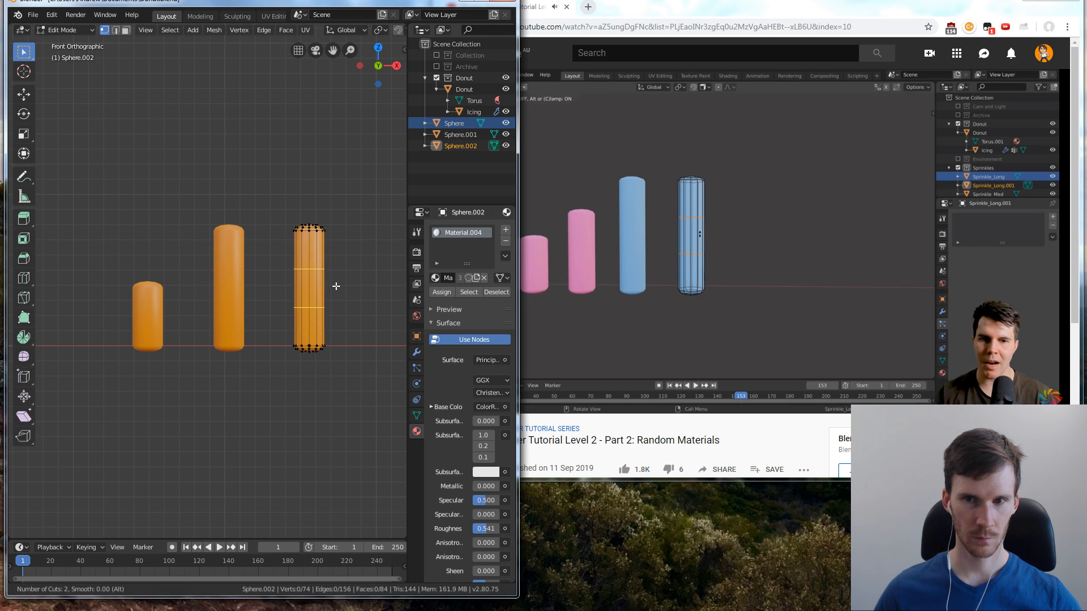
left_click(334, 287)
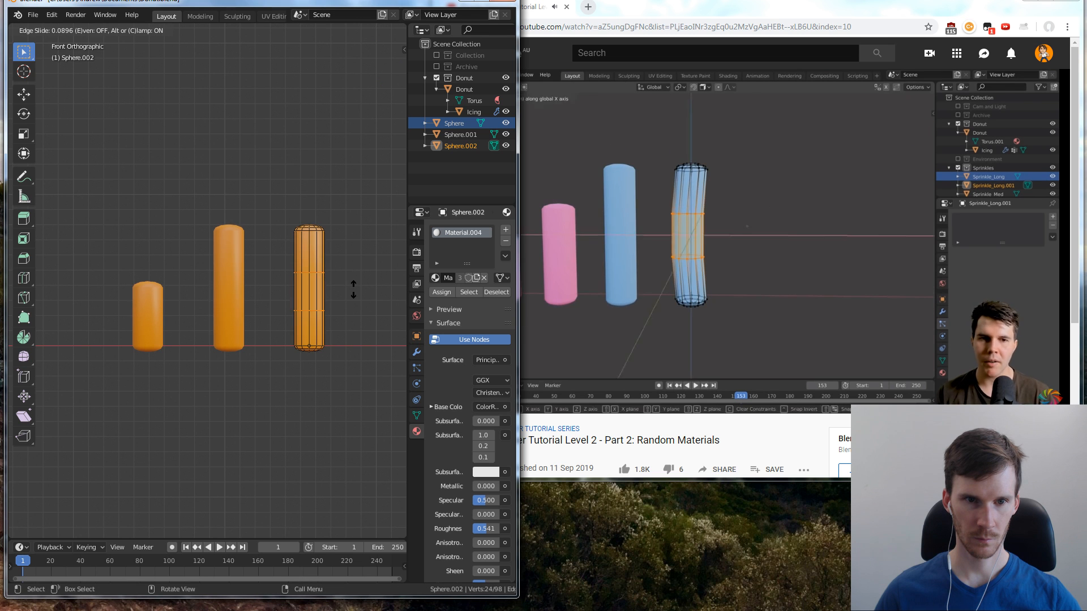
right_click(356, 286)
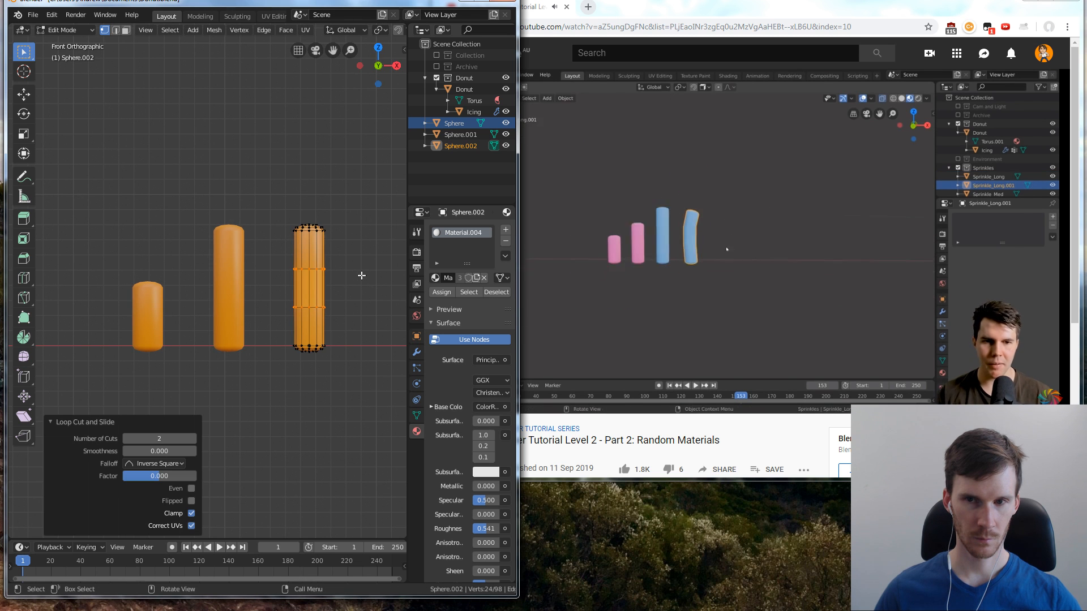
Pause the tutorial at 12:13, clear the third sprinkle's vertex selection and display the front view in wireframe shading
left_click(770, 286)
left_click(349, 189)
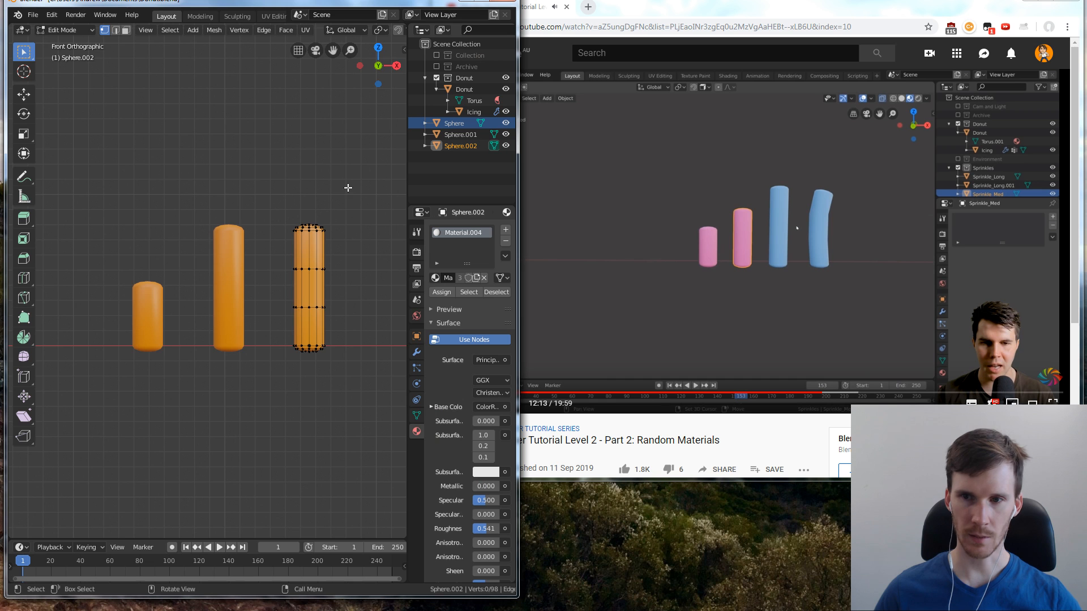
middle_click_drag(379, 215, 225, 225)
key("KP_1")
scroll(252, 177, "down", 2)
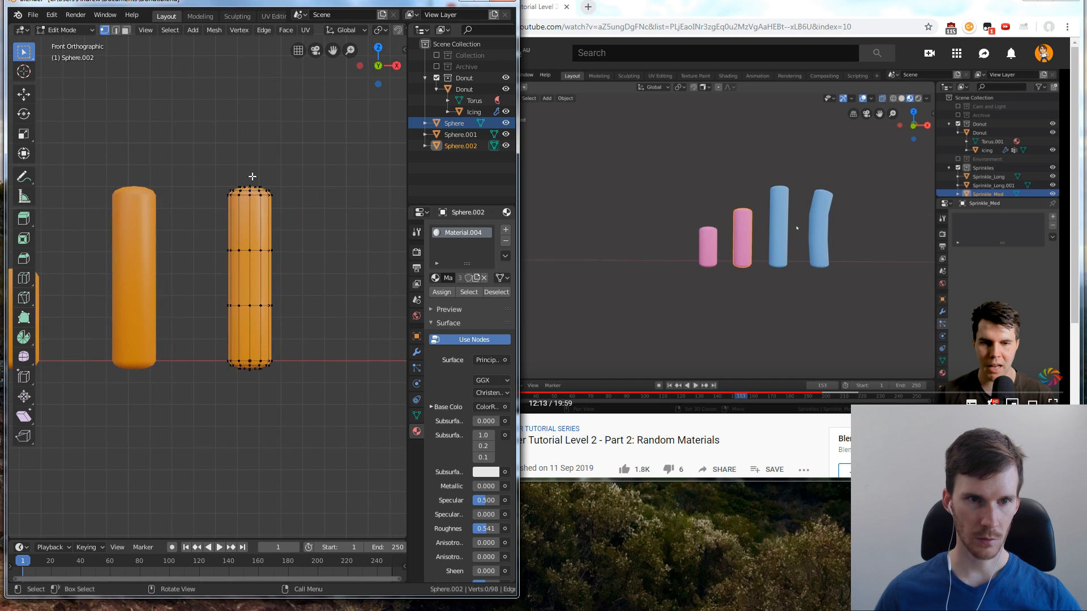
left_click_drag(214, 182, 297, 229)
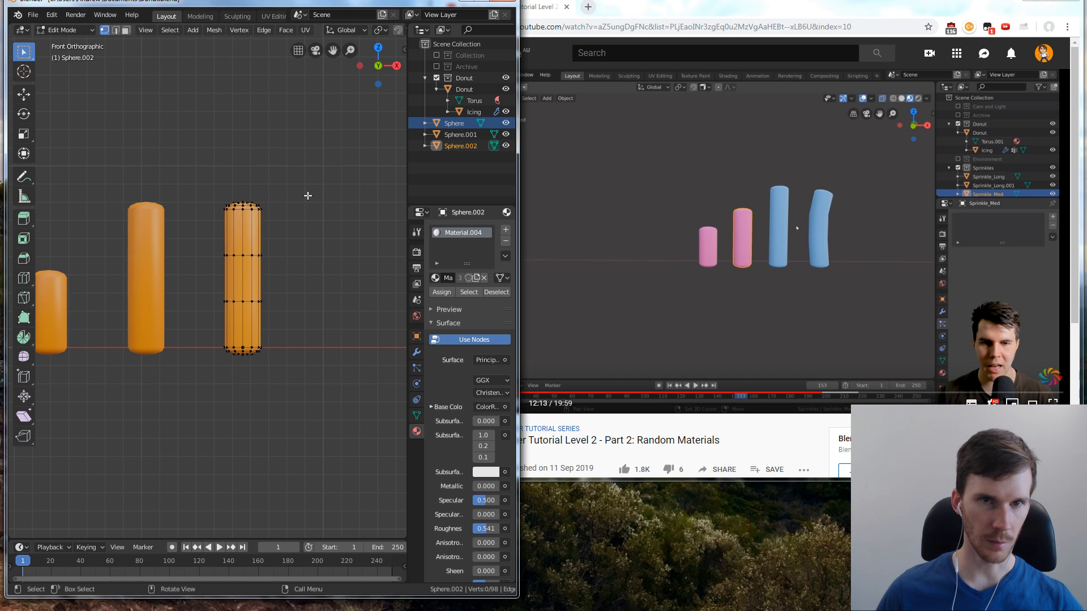
scroll(360, 32, "down", 8)
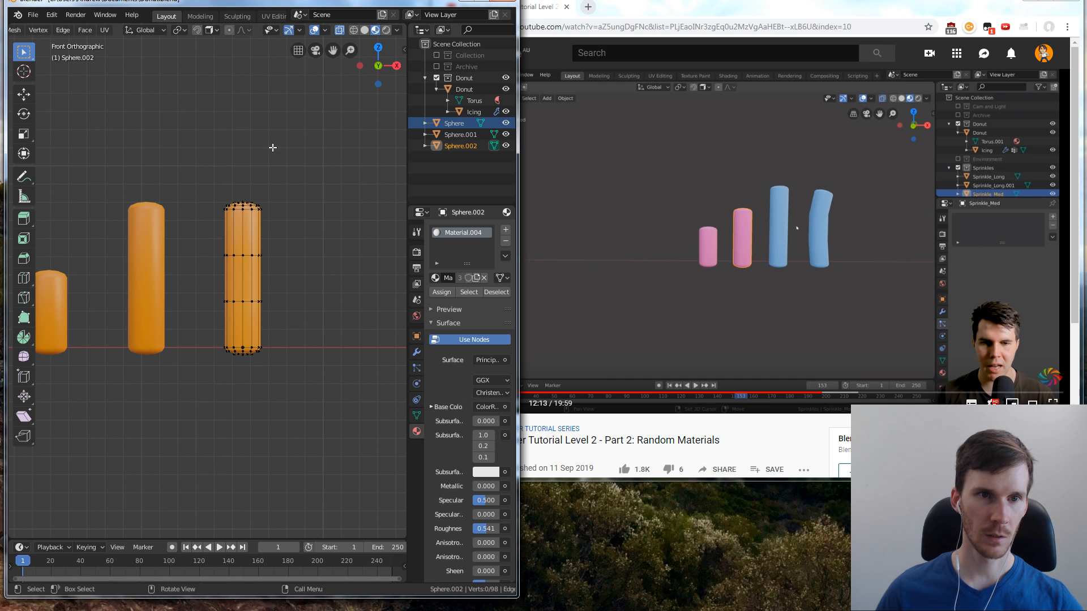
left_click(364, 33)
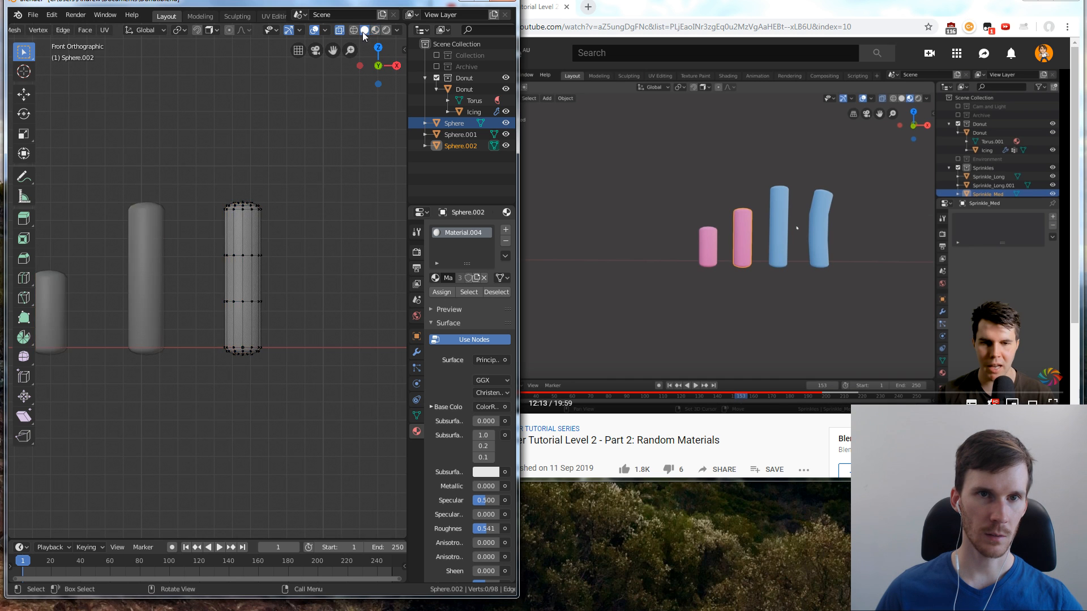
left_click(354, 31)
scroll(291, 170, "up", 2)
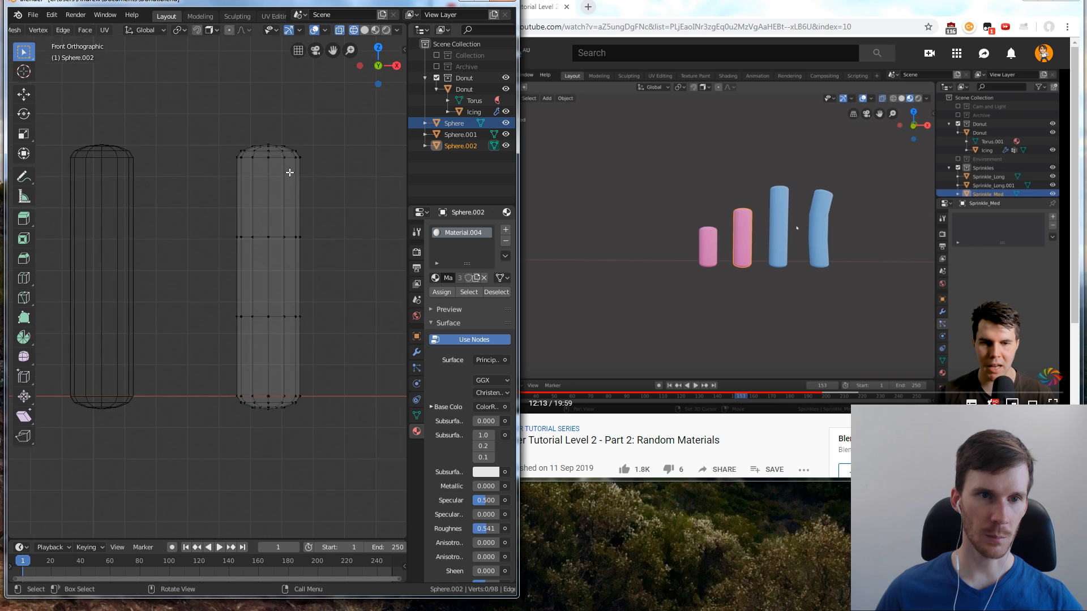
Select the vertices at the third sprinkle's top end and rotate them about 29.4° clockwise in front view
left_click_drag(210, 141, 326, 203)
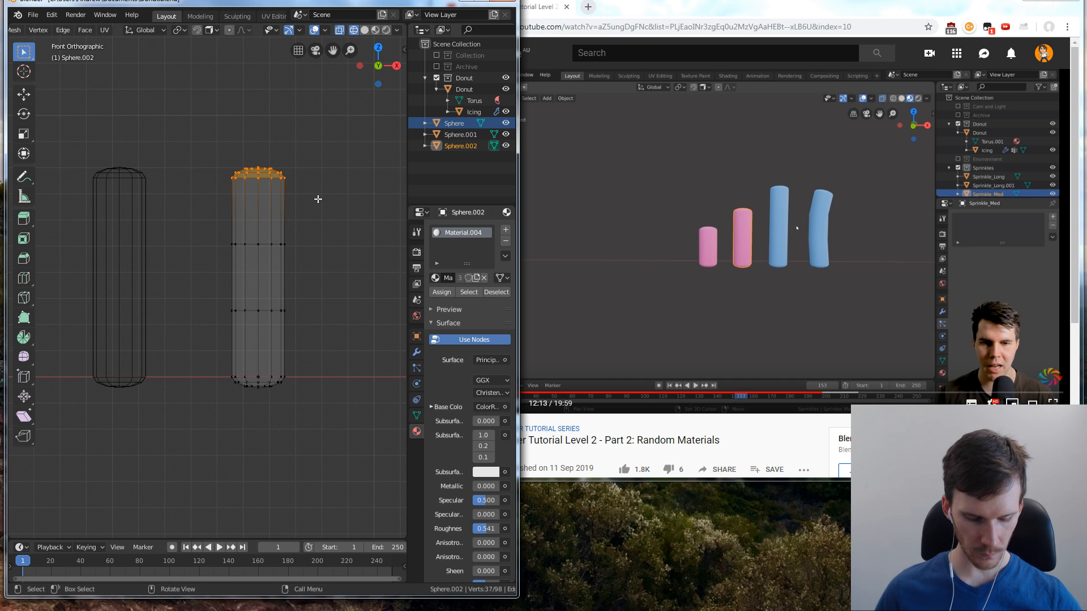
key("r")
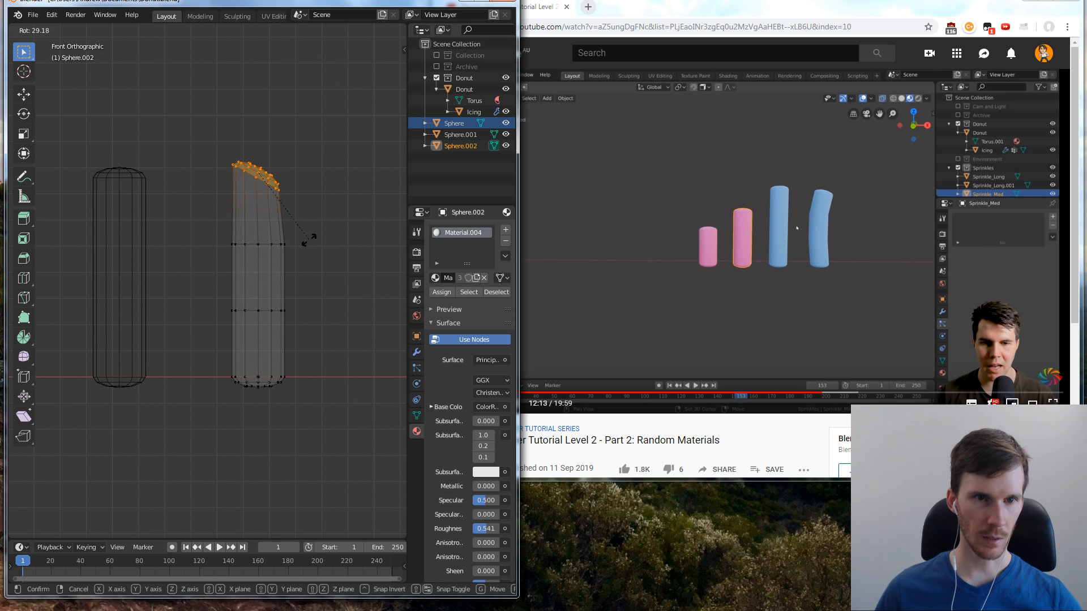
left_click(309, 240)
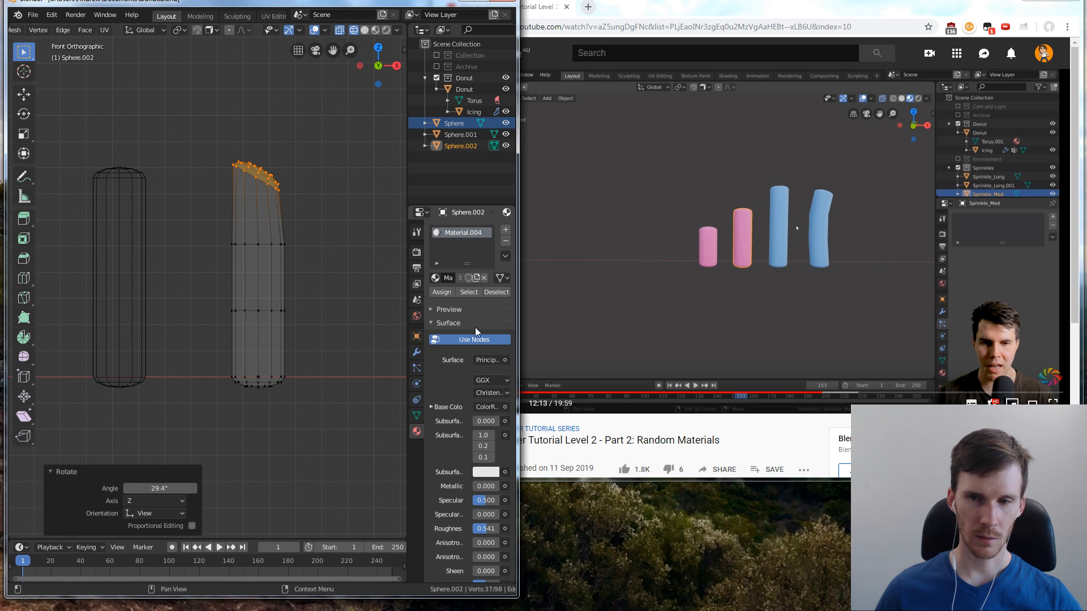
Rewatch the tutorial's sprinkle-bending part from 11:43 to 12:10 at a faster playback speed
left_click(796, 413)
key("Left")
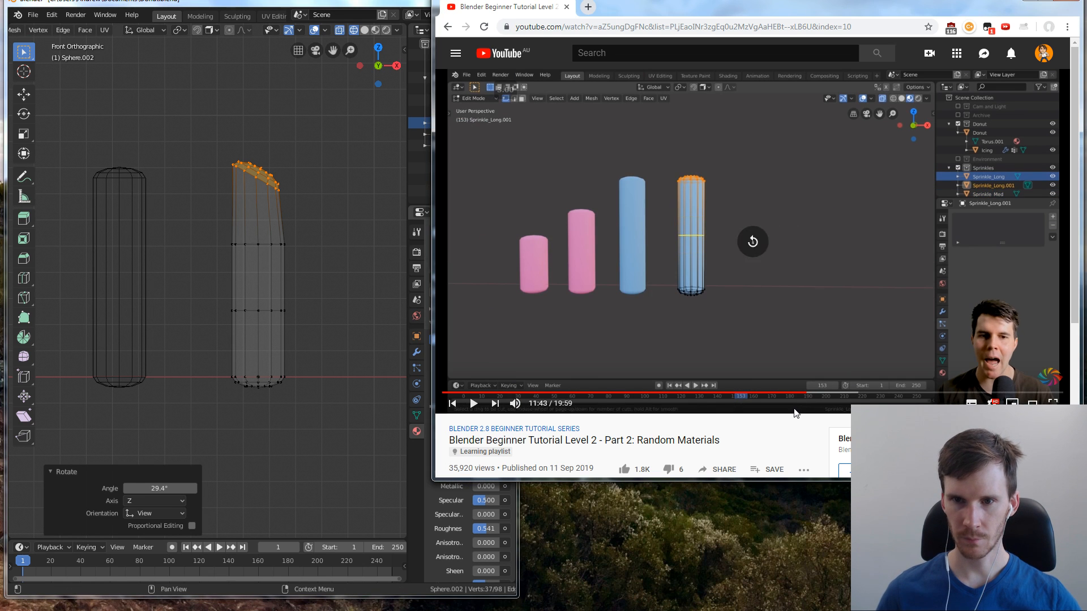
key("space")
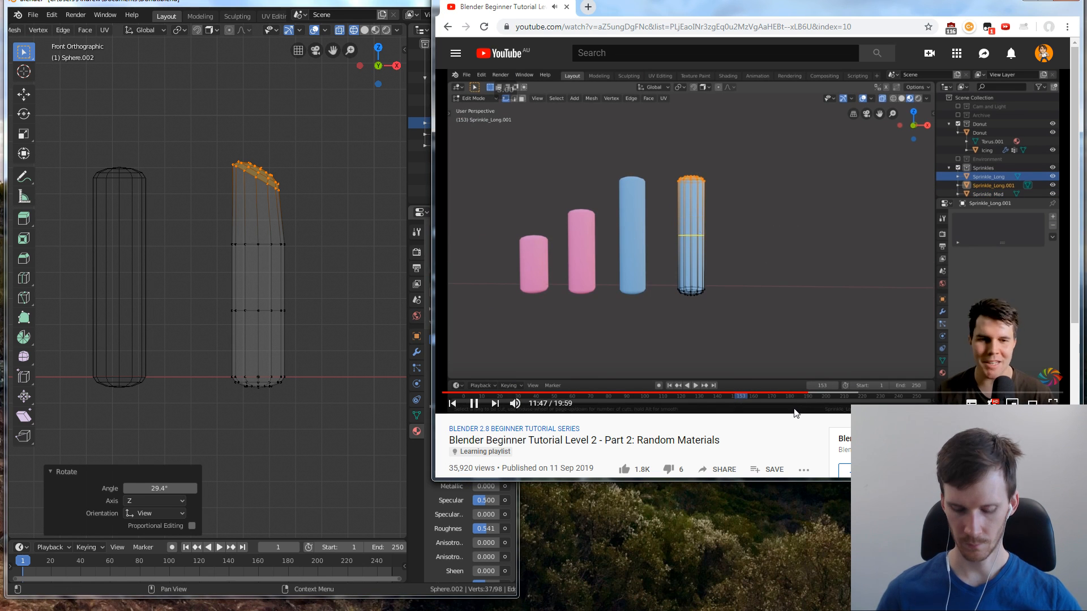
key("shift+period")
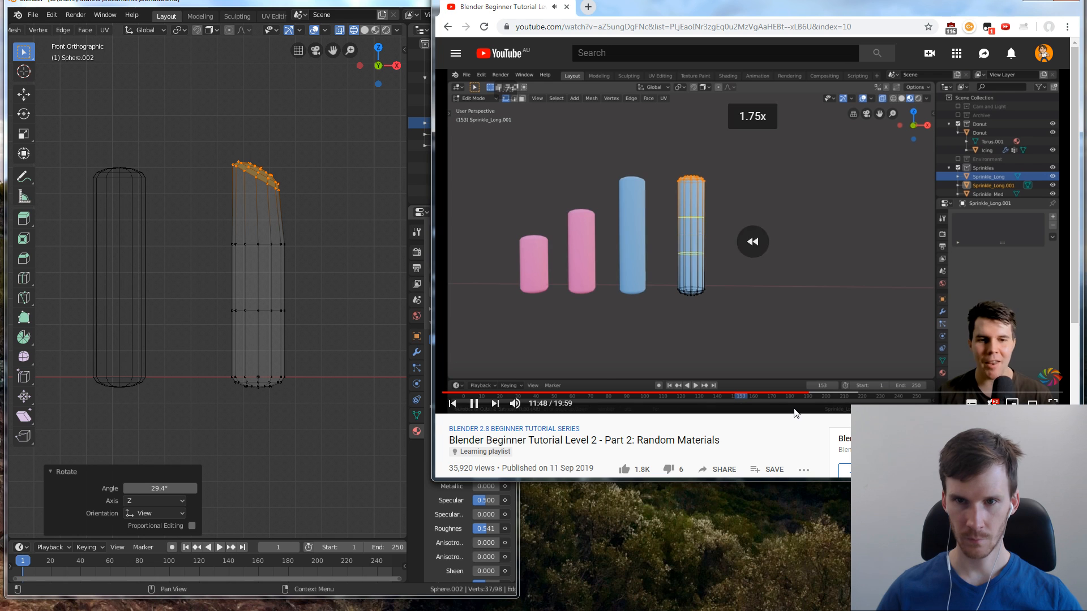
key("shift+period")
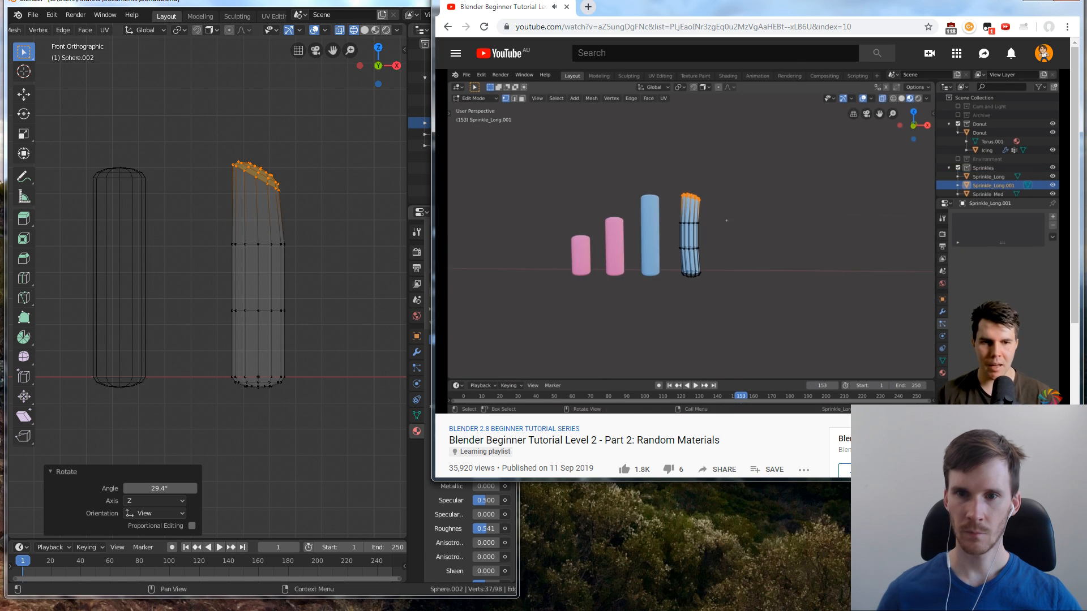
left_click(907, 275)
Select the bent sprinkle's top-end vertices and shift them to the right in front view so its upper section leans over
left_click(249, 149)
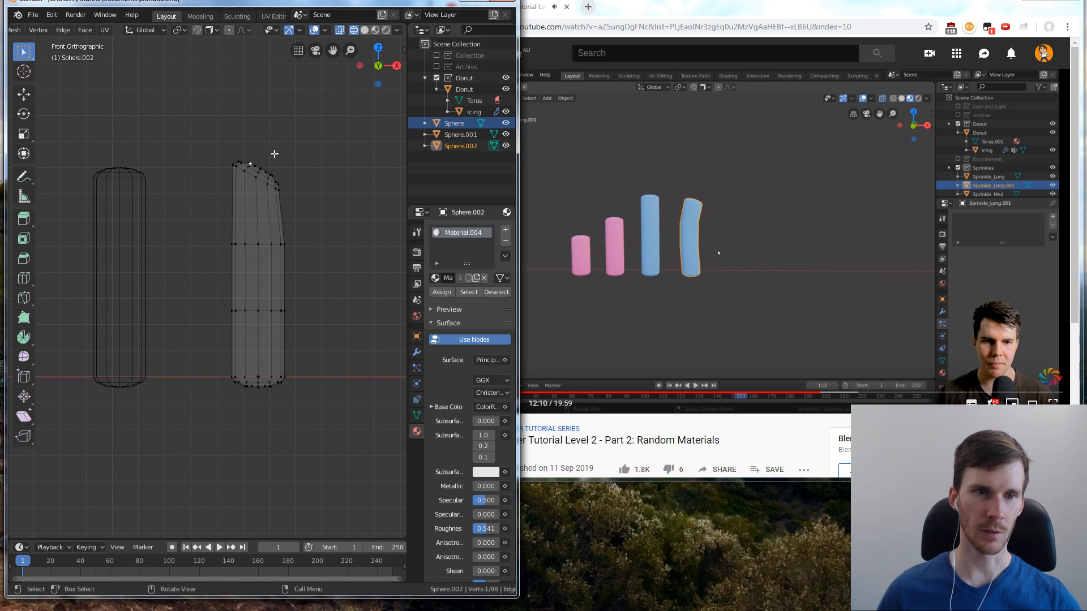
left_click_drag(193, 156, 314, 211)
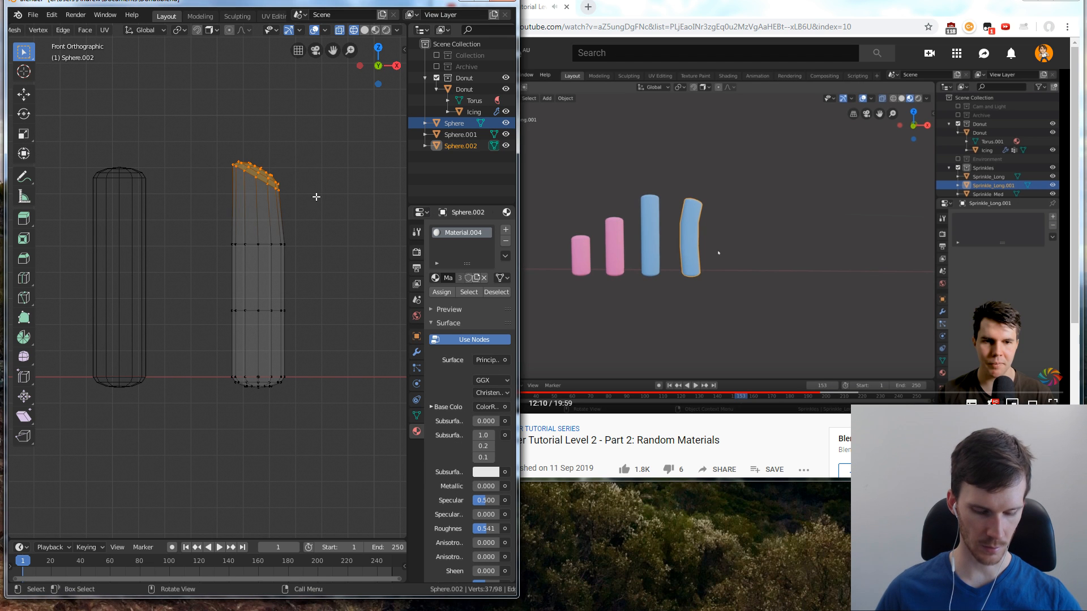
key("r")
left_click(345, 215)
left_click(323, 283)
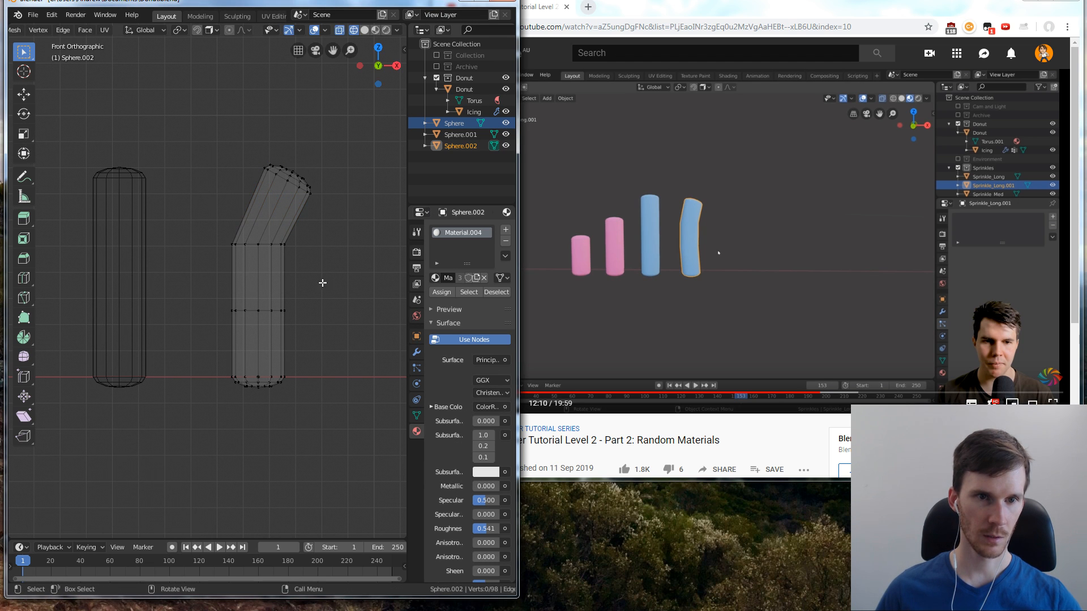
left_click_drag(249, 168, 323, 206)
key("g")
left_click(322, 208)
left_click(323, 272)
Move the bent sprinkle's bottom-end vertices about 0.0009 m along X and rotate them about 24.1° counterclockwise in front view
left_click_drag(219, 361, 319, 410)
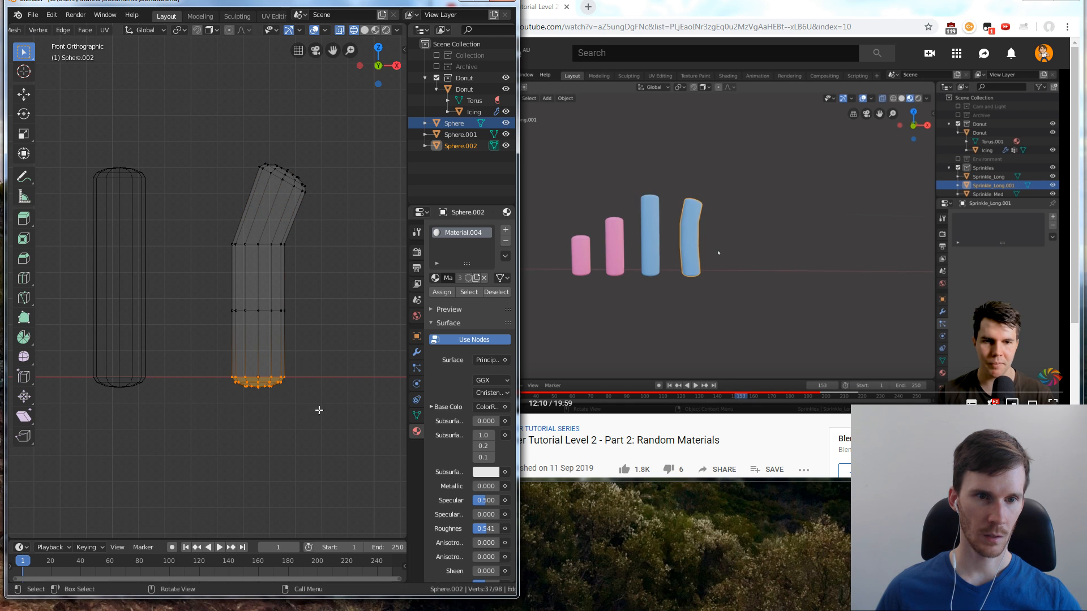
key("g")
left_click(338, 397)
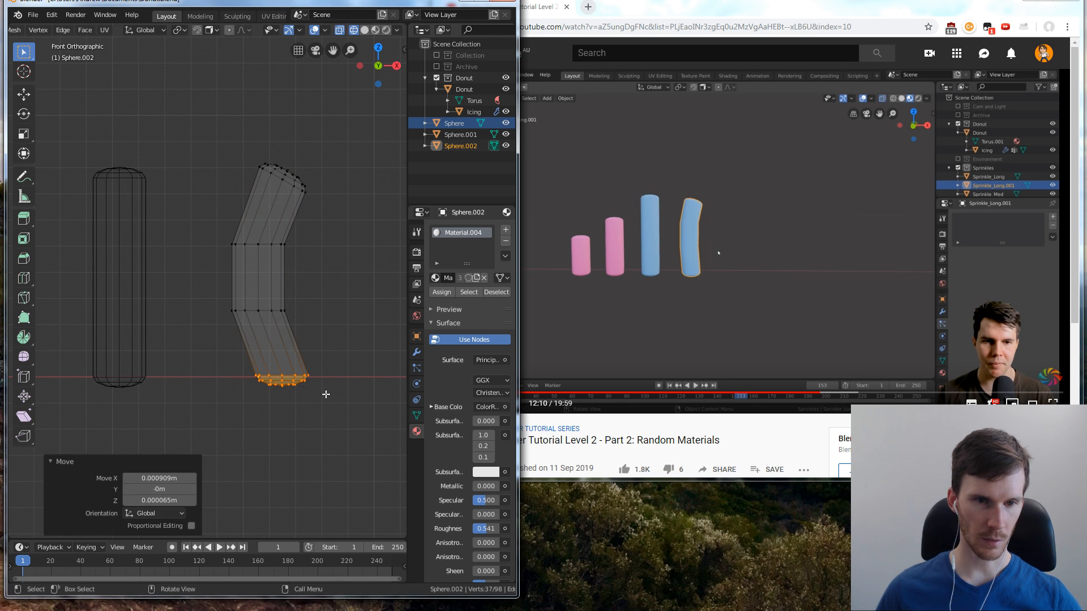
key("r")
right_click(329, 376)
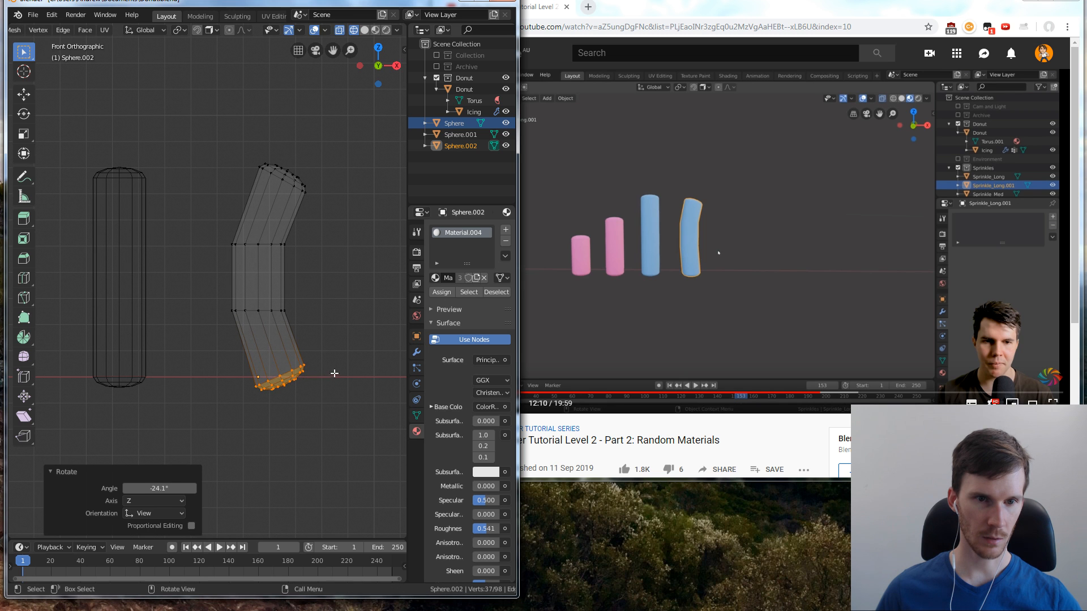
right_click(340, 347)
left_click(348, 280)
Select the bent sprinkle's two middle edge loops and shift them slightly right and down to soften the bend
scroll(331, 308, "down", 1)
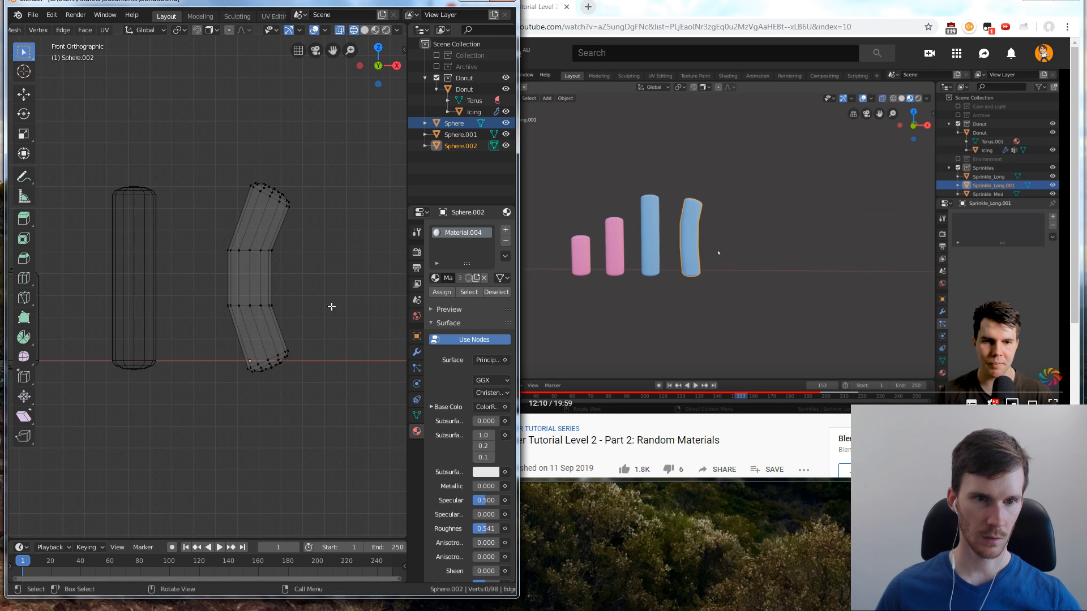
left_click_drag(219, 235, 314, 319)
key("g")
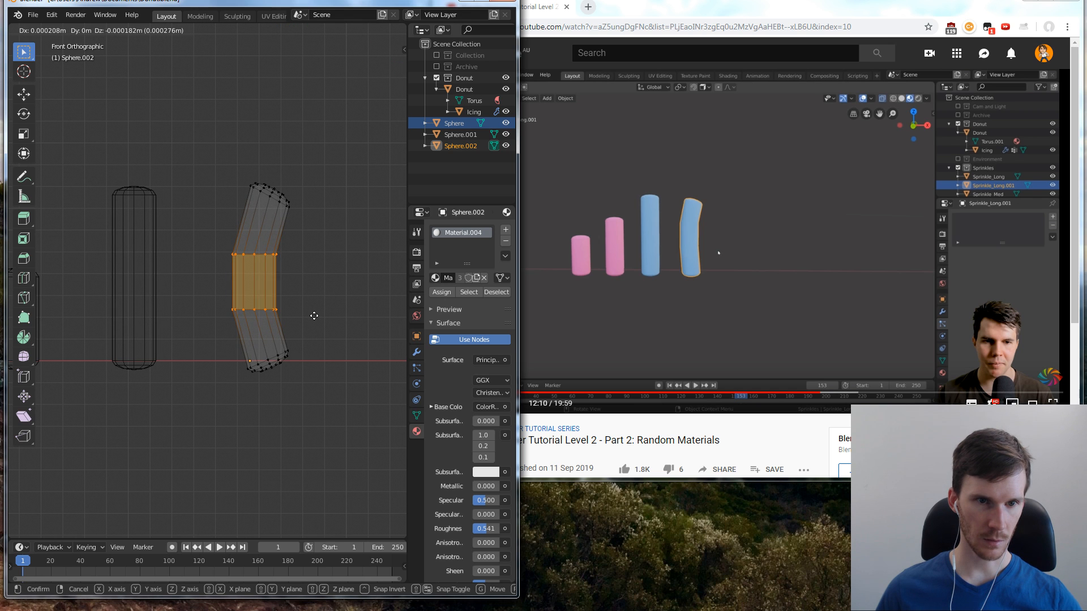
left_click(314, 318)
left_click(326, 318)
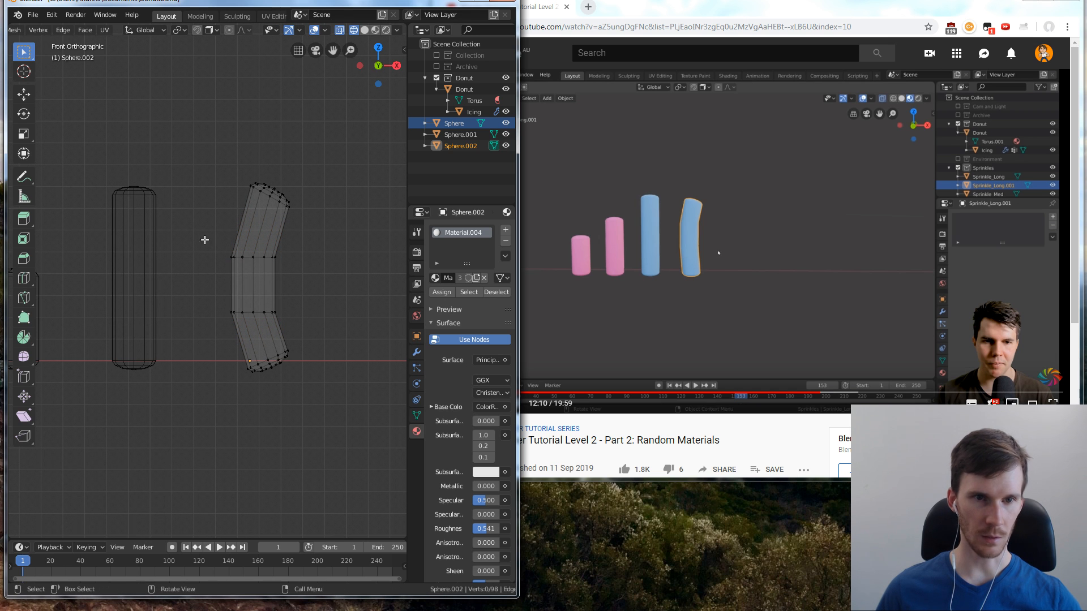
Return to the front view in solid shading and leave Edit Mode on the bent sprinkle
scroll(327, 308, "down", 5)
scroll(317, 305, "up", 3)
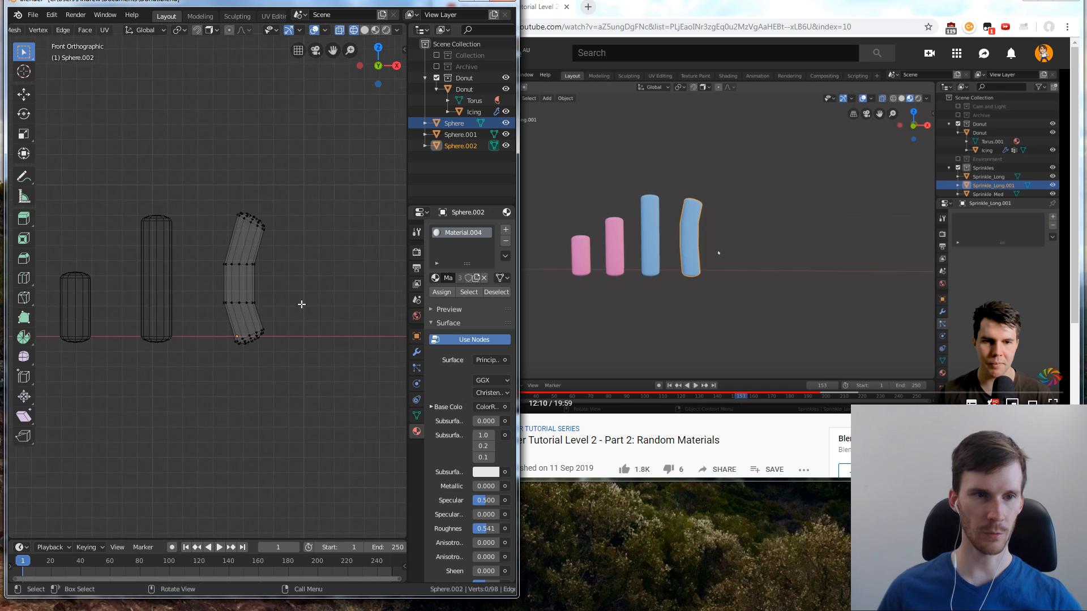
middle_click_drag(114, 288, 272, 298)
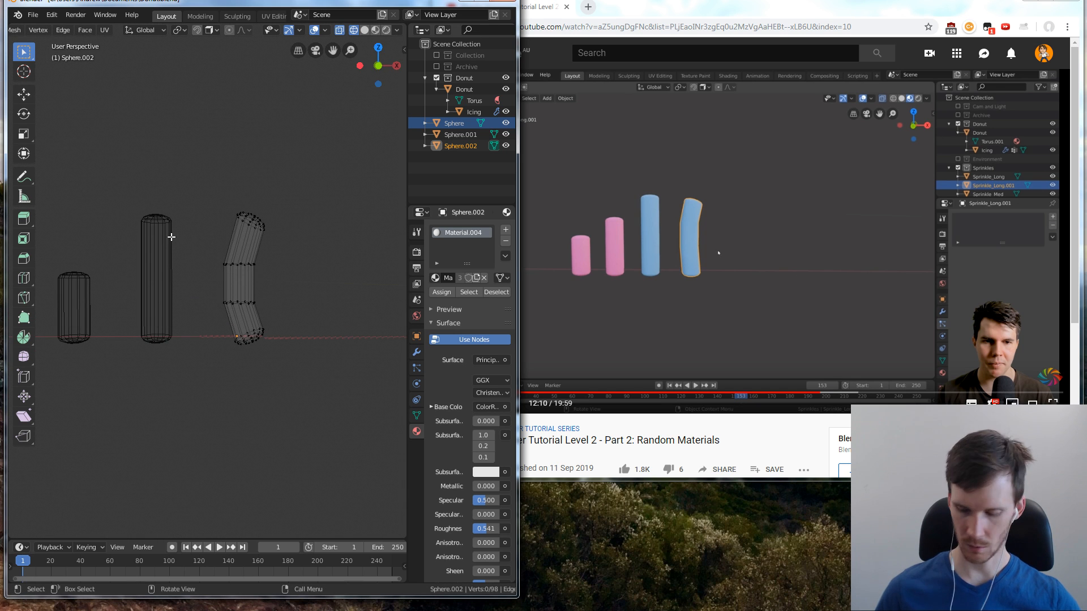
key("KP_1")
left_click(365, 31)
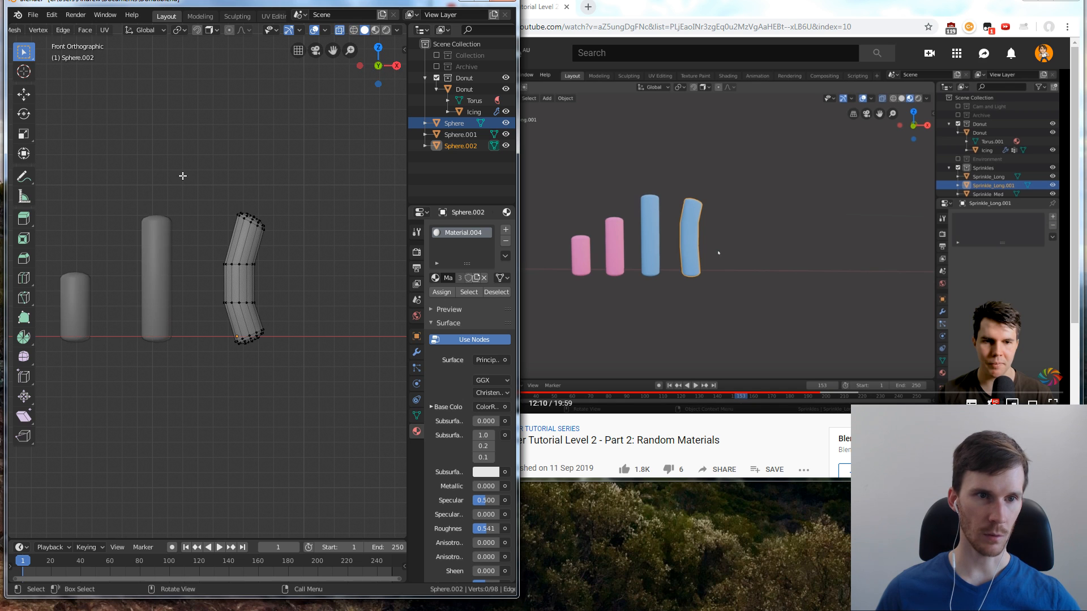
key("Tab")
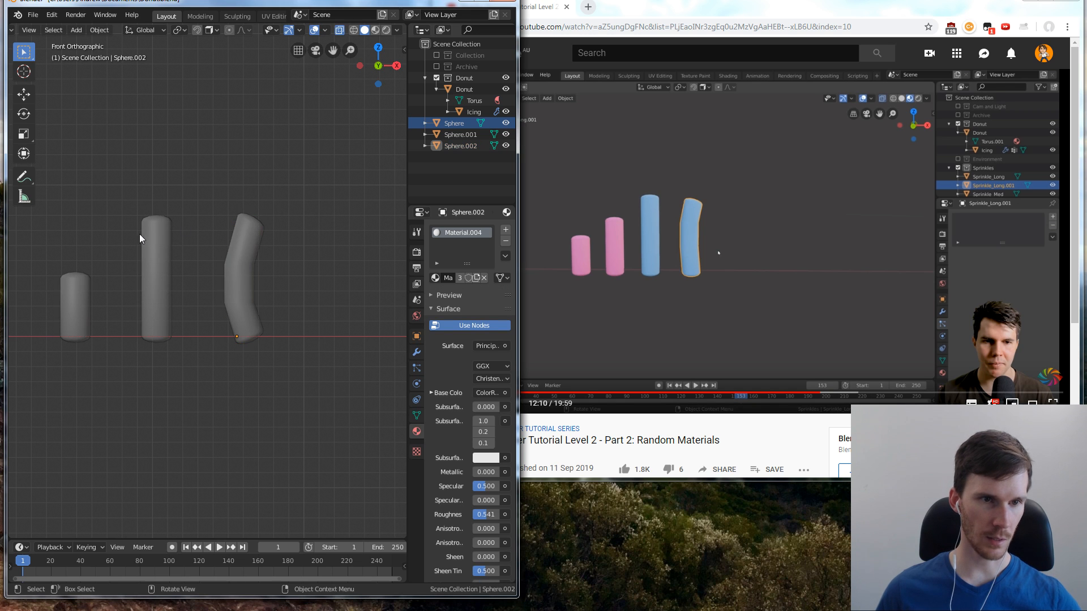
Duplicate the long straight sprinkle and place the copy about -0.00269 m along X, between the short and long sprinkles
left_click(145, 233)
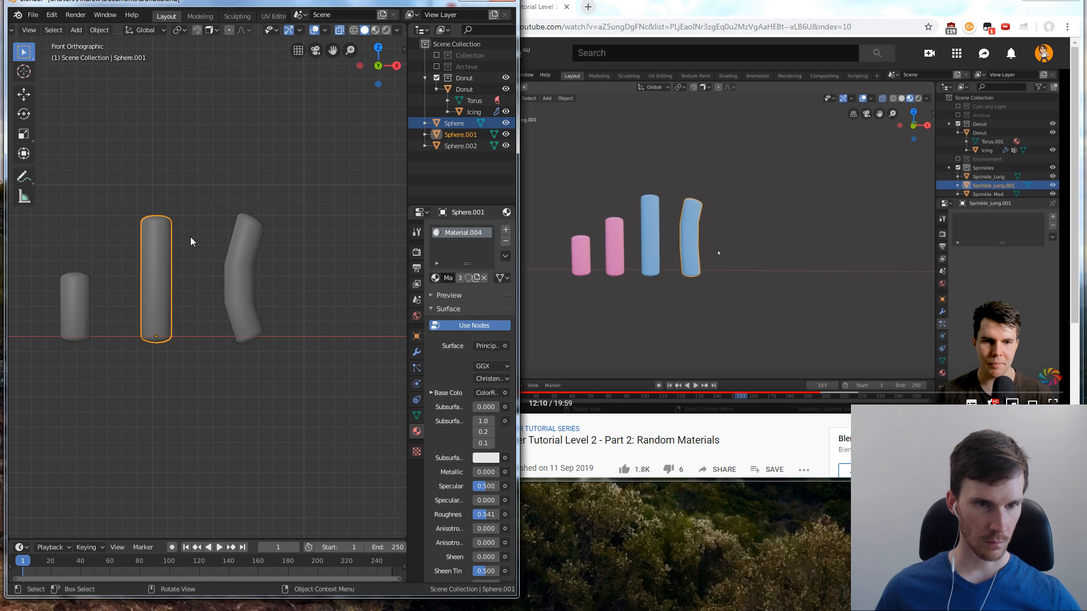
key("shift+d")
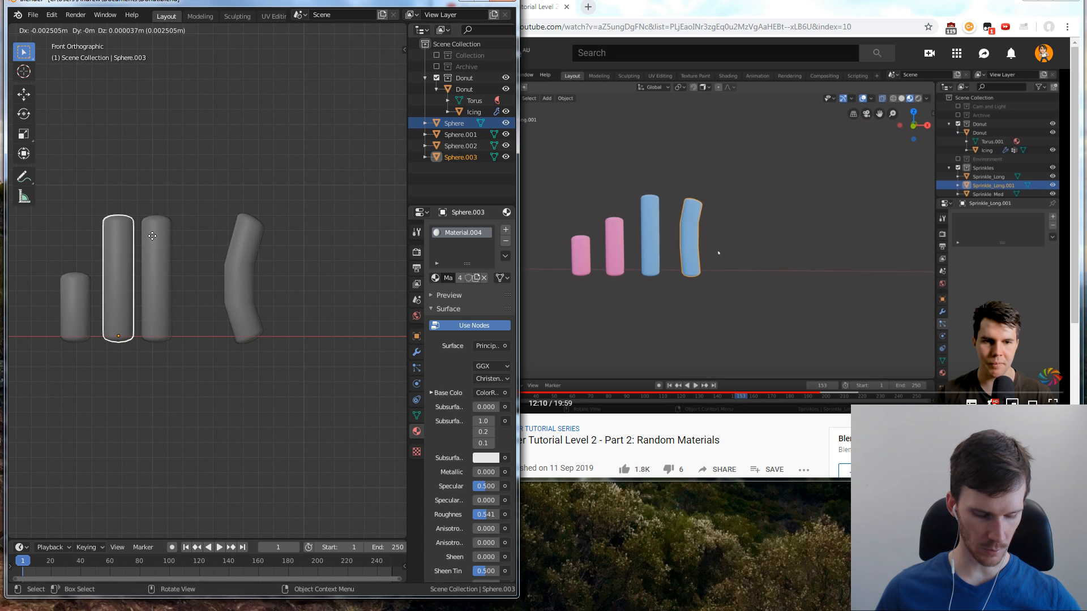
key("x")
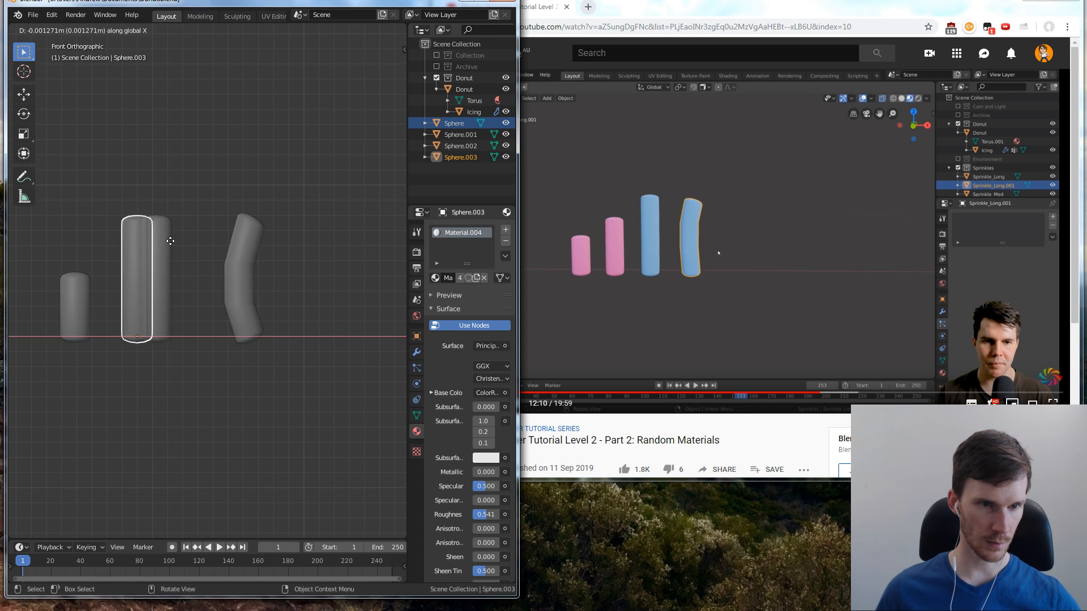
left_click(149, 240)
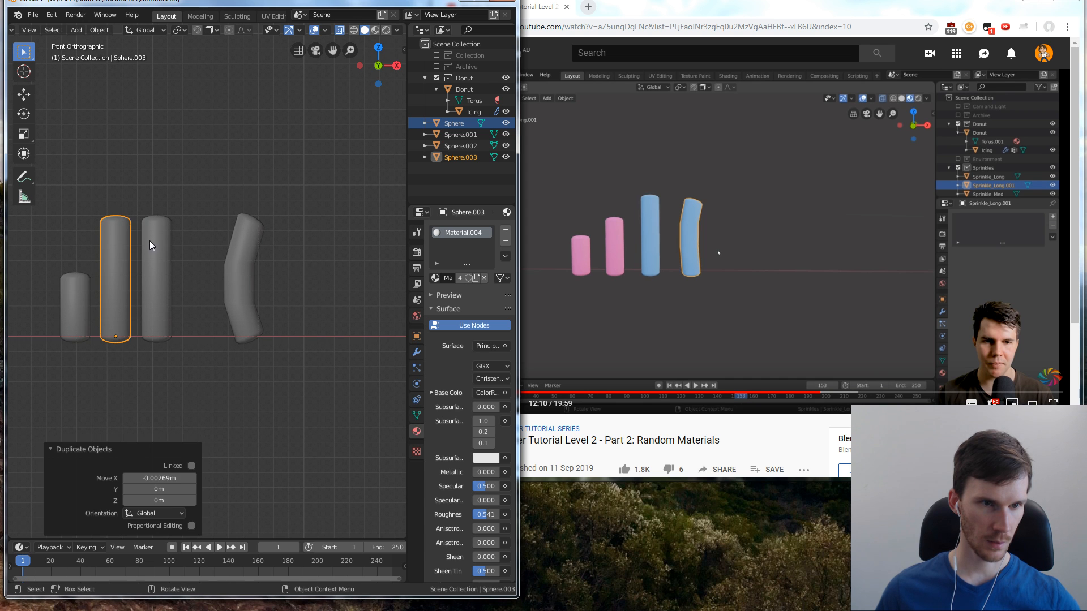
left_click(163, 193)
Shorten the new copy to a medium height by lowering its top-end vertices along Z, and save the file in Object Mode
left_click(120, 239)
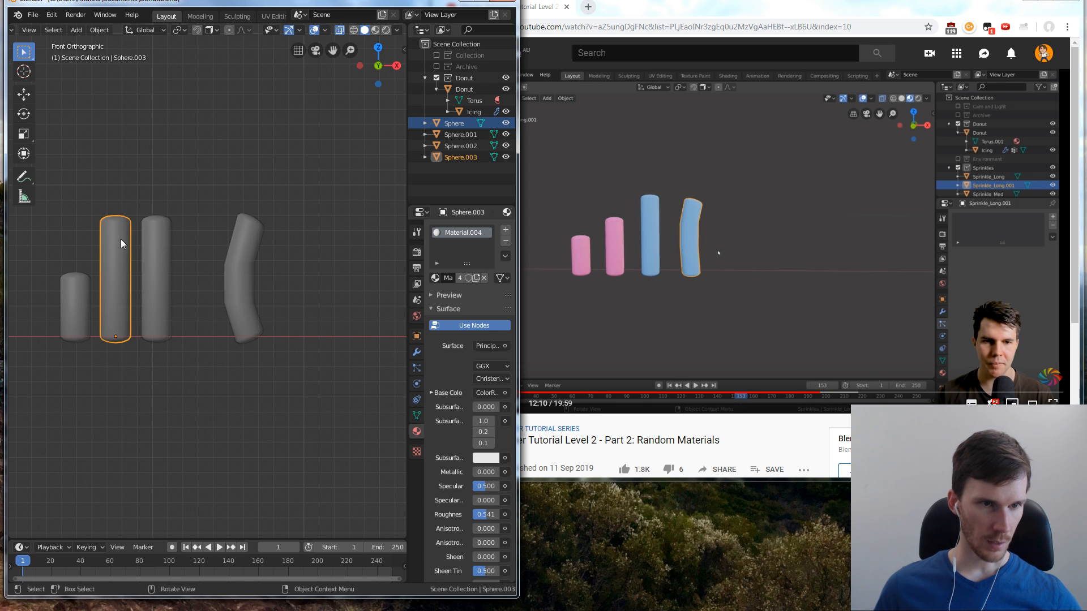
key("Tab")
left_click_drag(89, 202, 138, 238)
key("g")
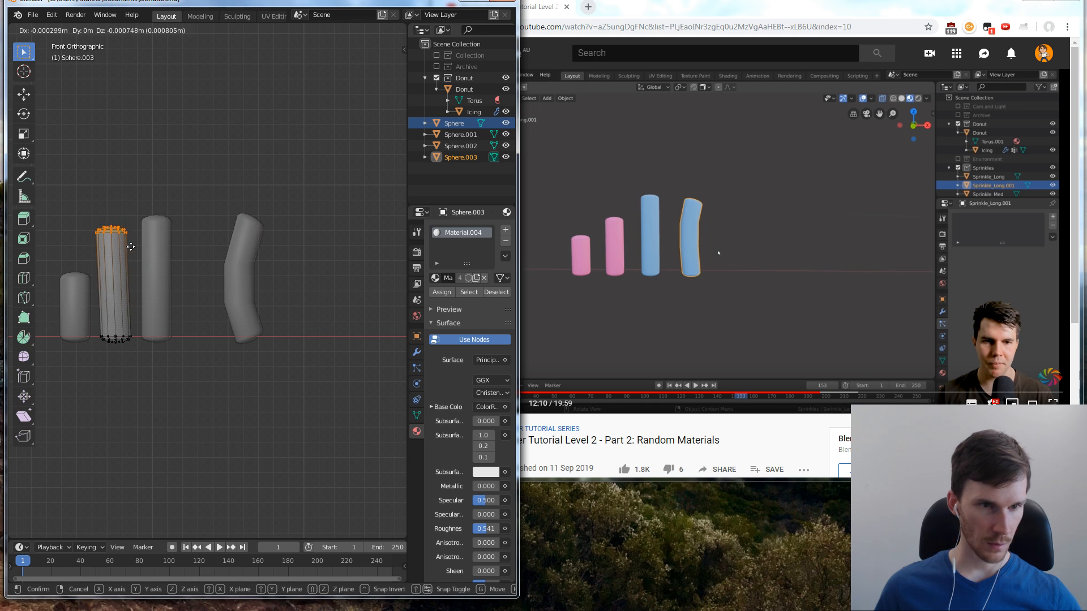
key("z")
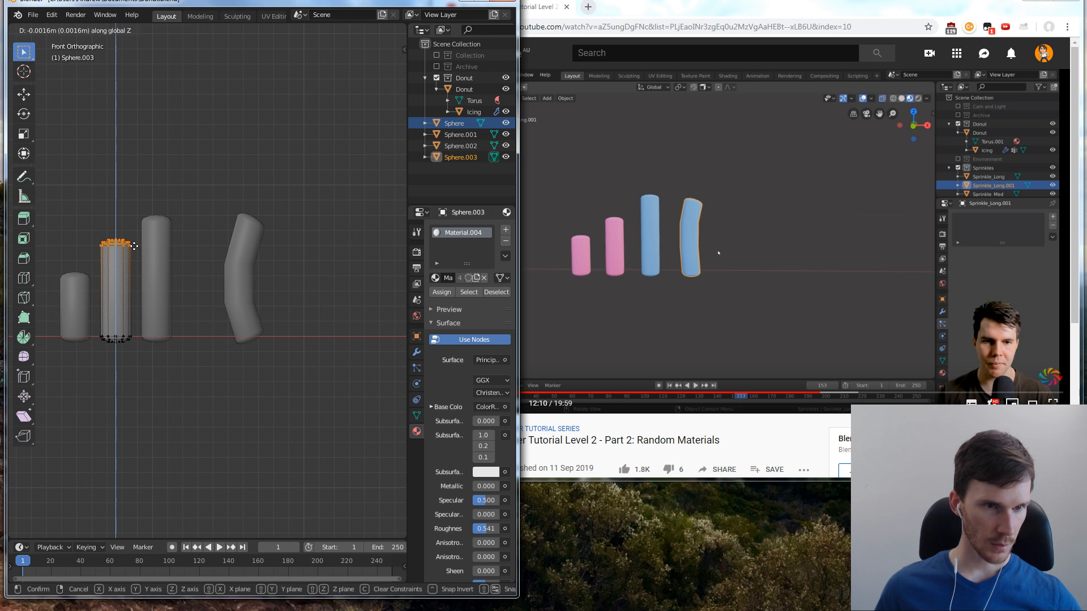
left_click(136, 247)
left_click(170, 187)
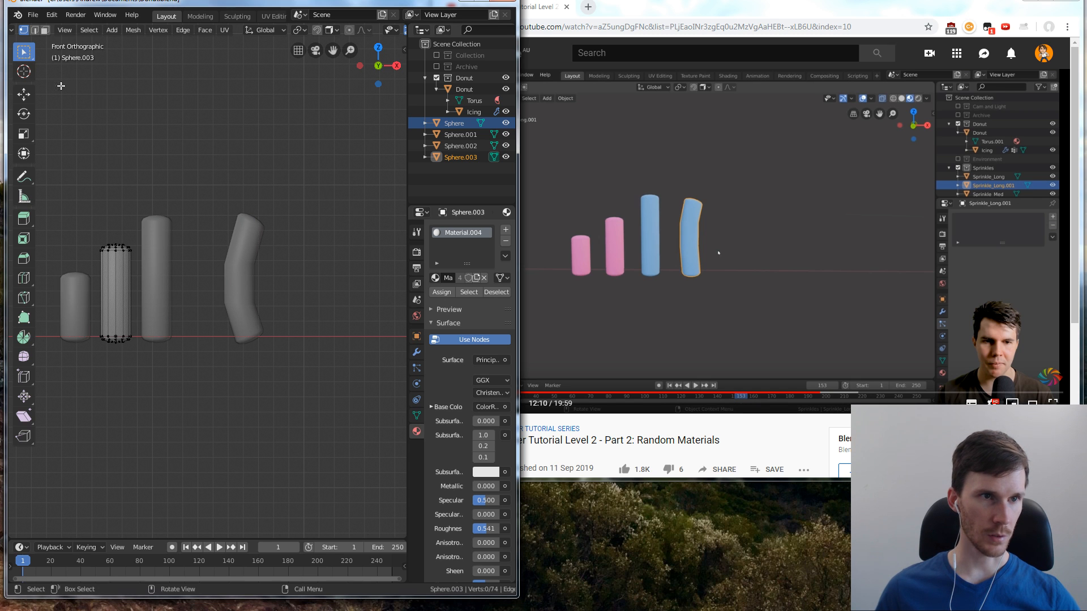
key("Tab")
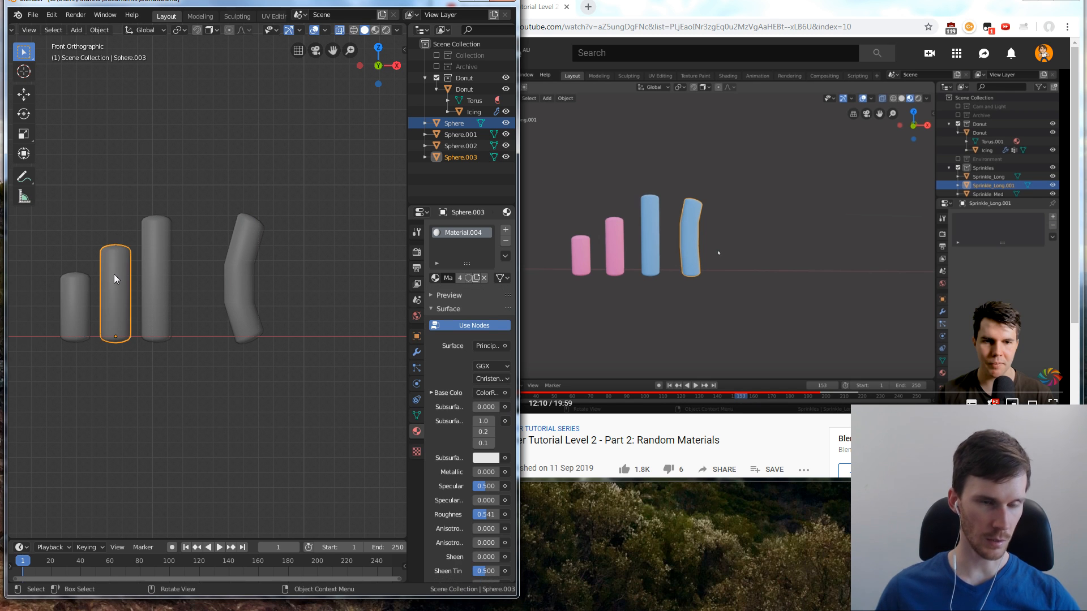
key("ctrl+s")
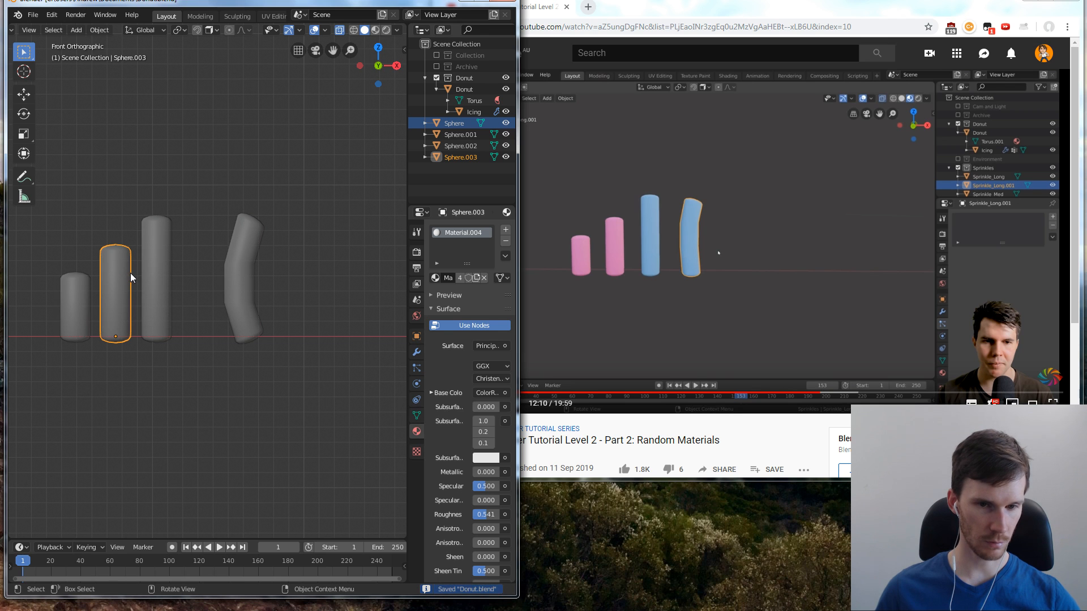
Duplicate the medium sprinkle about 0.0055 m along X, placing the copy between the long straight sprinkle and the bent one
key("shift+d")
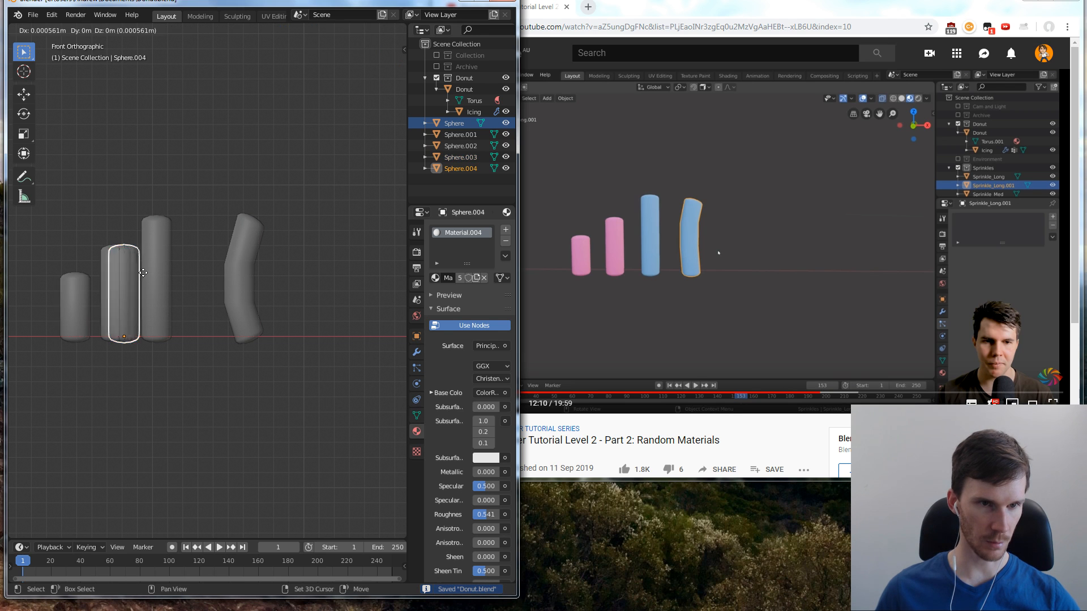
key("x")
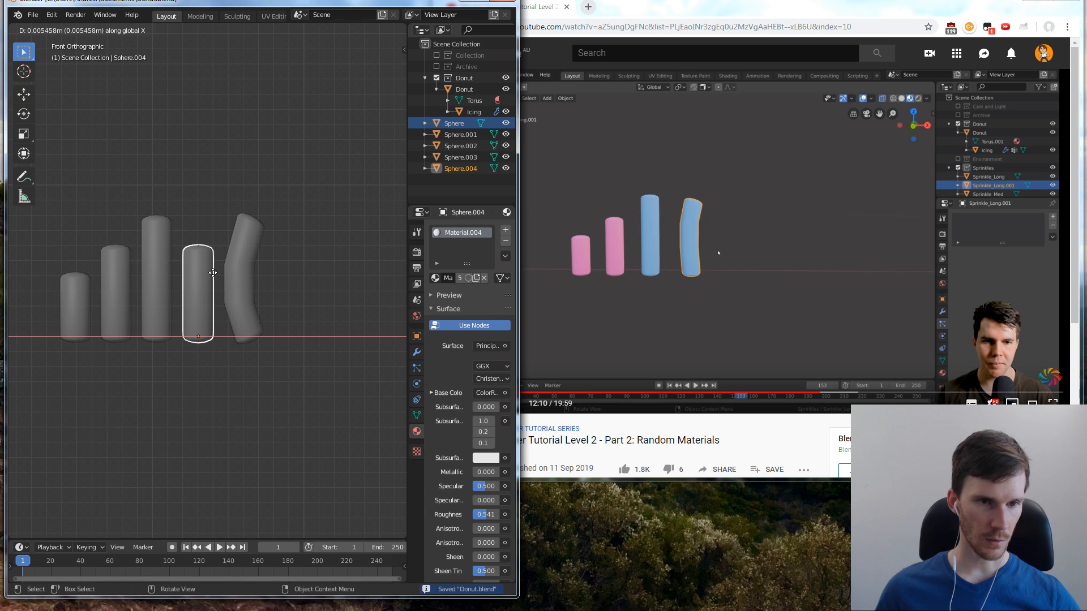
right_click(215, 270)
left_click(221, 246)
left_click(189, 269)
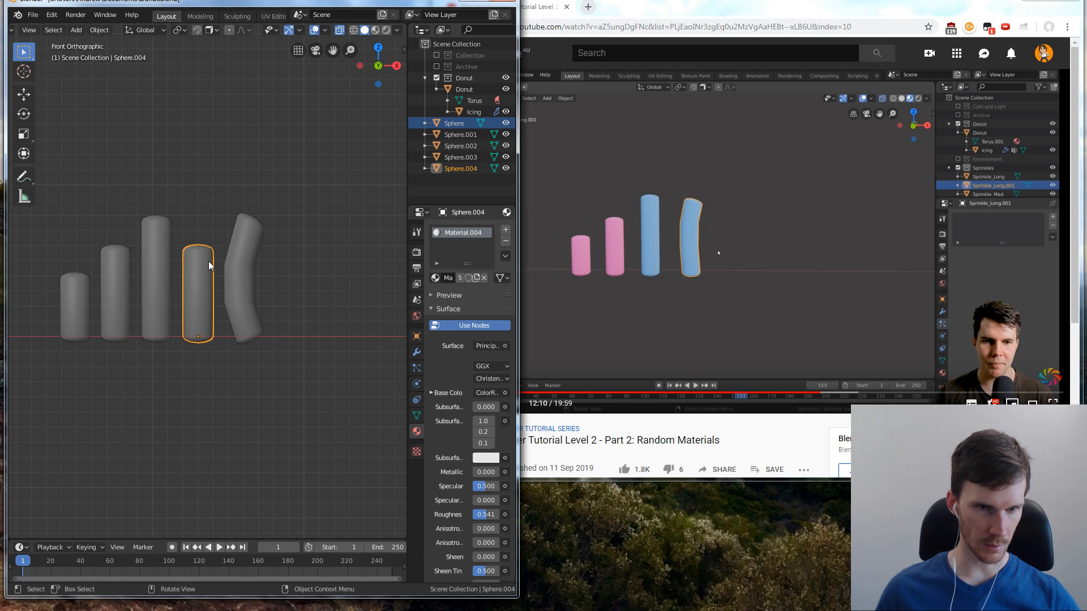
left_click(244, 282, "shift")
left_click(202, 280)
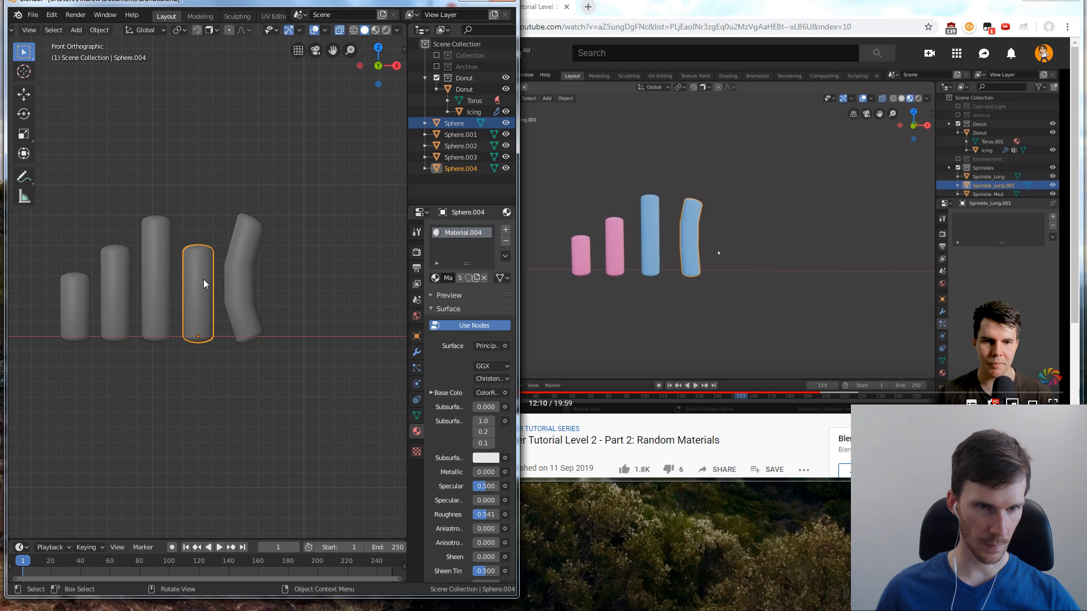
Add one centred horizontal loop cut to the new medium copy in Edit Mode, without sliding it
key("Tab")
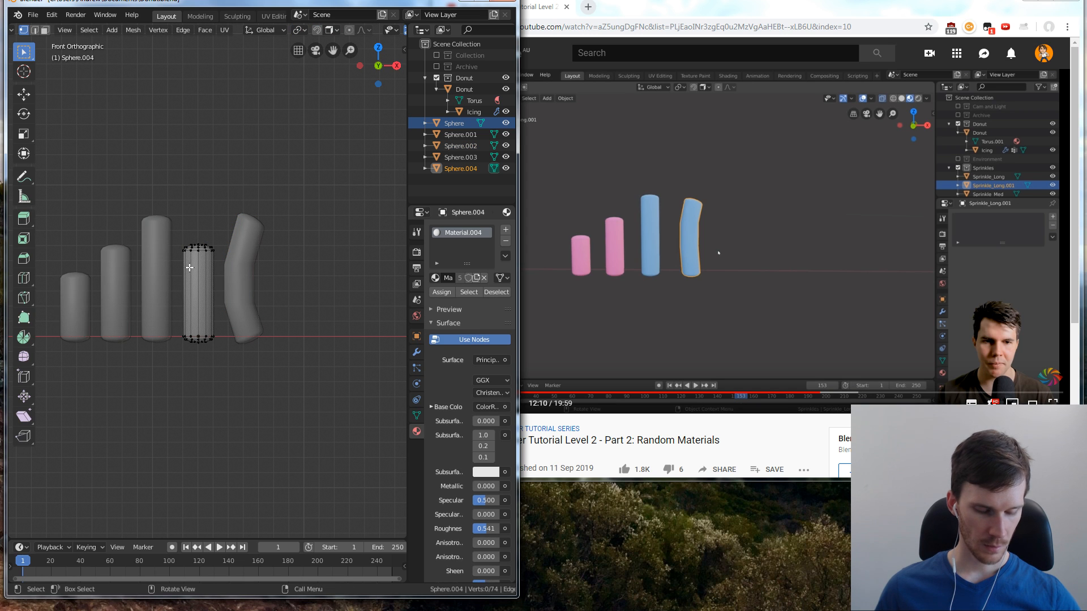
key("ctrl+r")
left_click(202, 284)
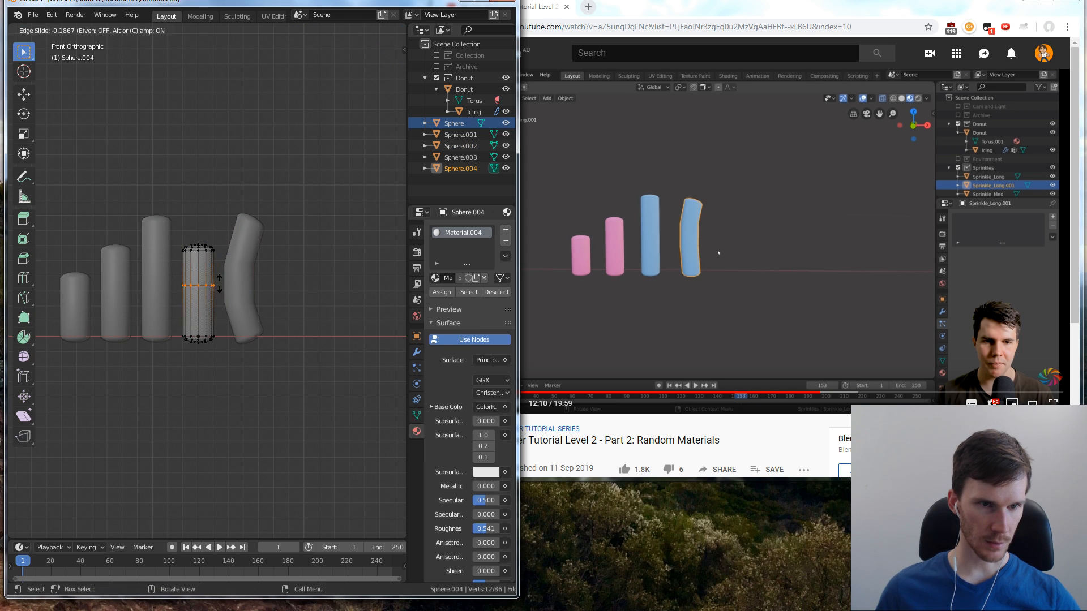
right_click(222, 287)
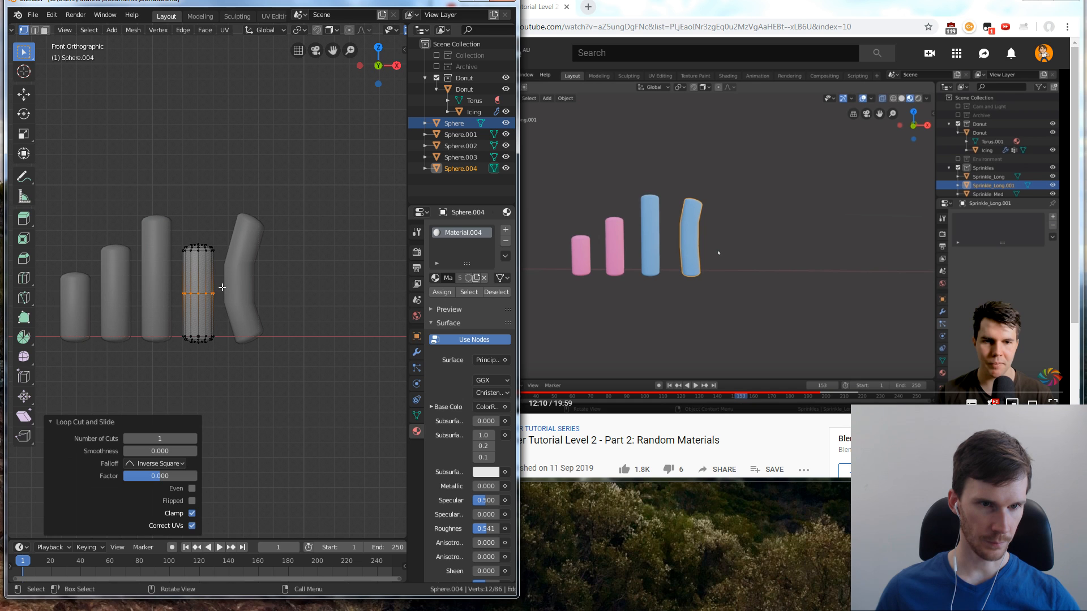
left_click(287, 292)
Bend the medium copy by rotating its bottom-end vertices about 18.9° counterclockwise and moving them about 0.0004 m right, and return to Object Mode
left_click_drag(182, 321, 224, 358)
key("r")
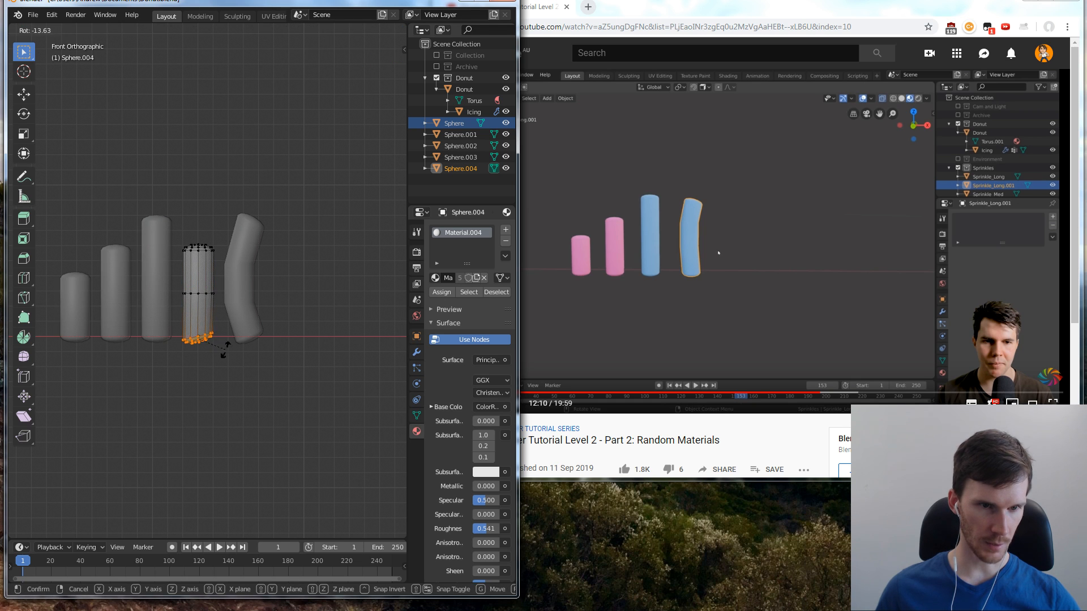
left_click(226, 347)
key("g")
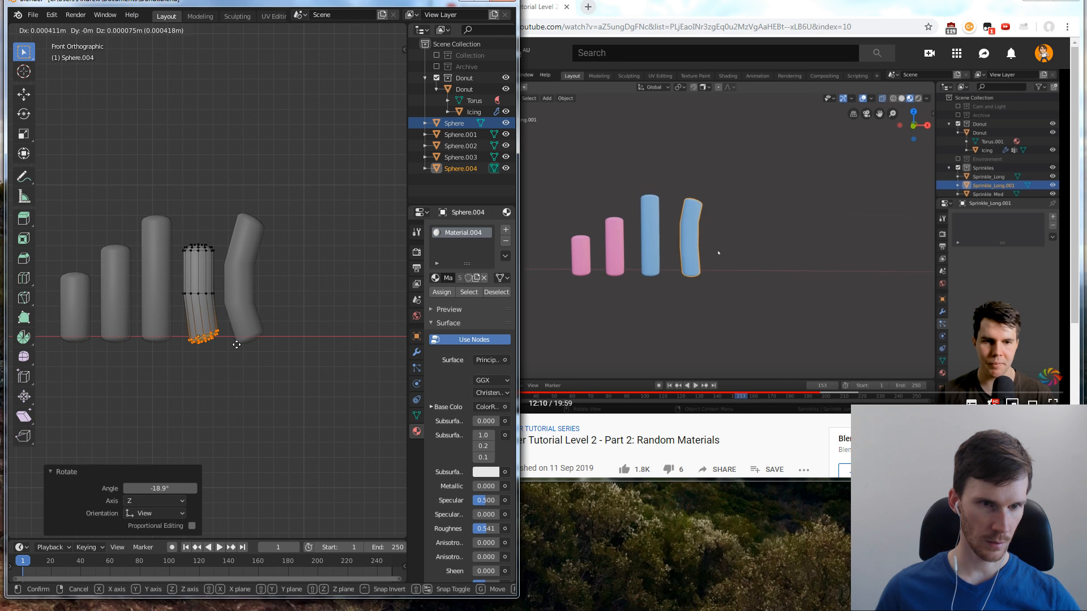
left_click(238, 343)
left_click(286, 277)
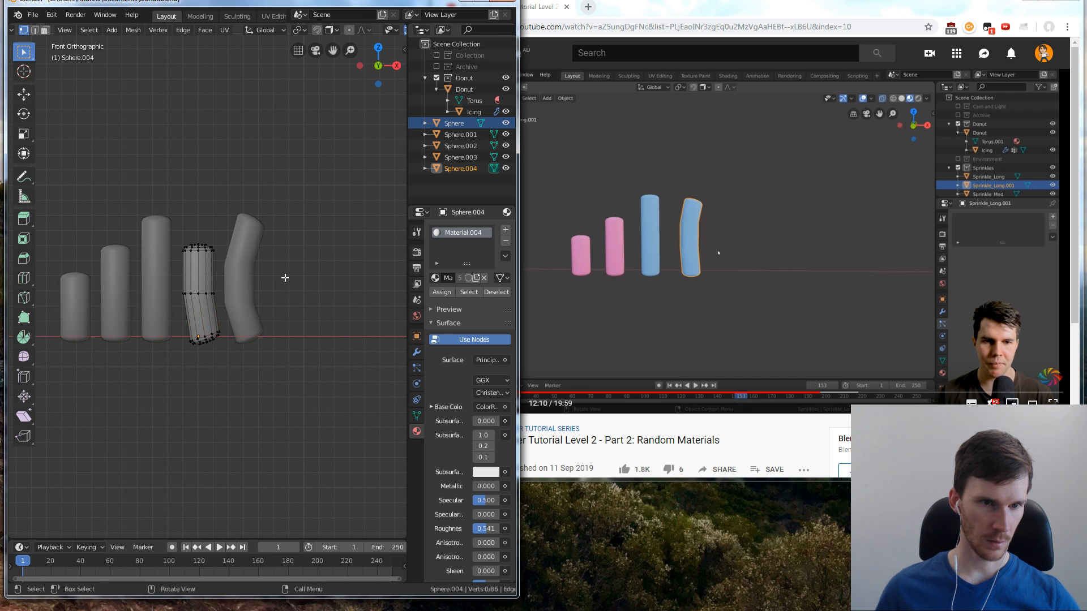
key("Tab")
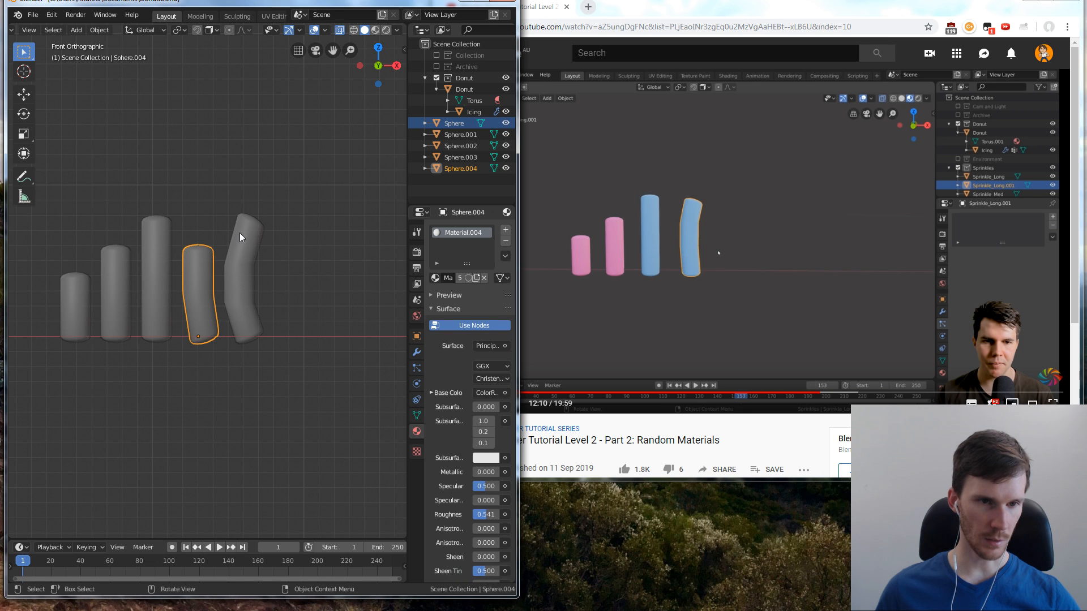
left_click(307, 254)
left_click(246, 297)
left_click(203, 314)
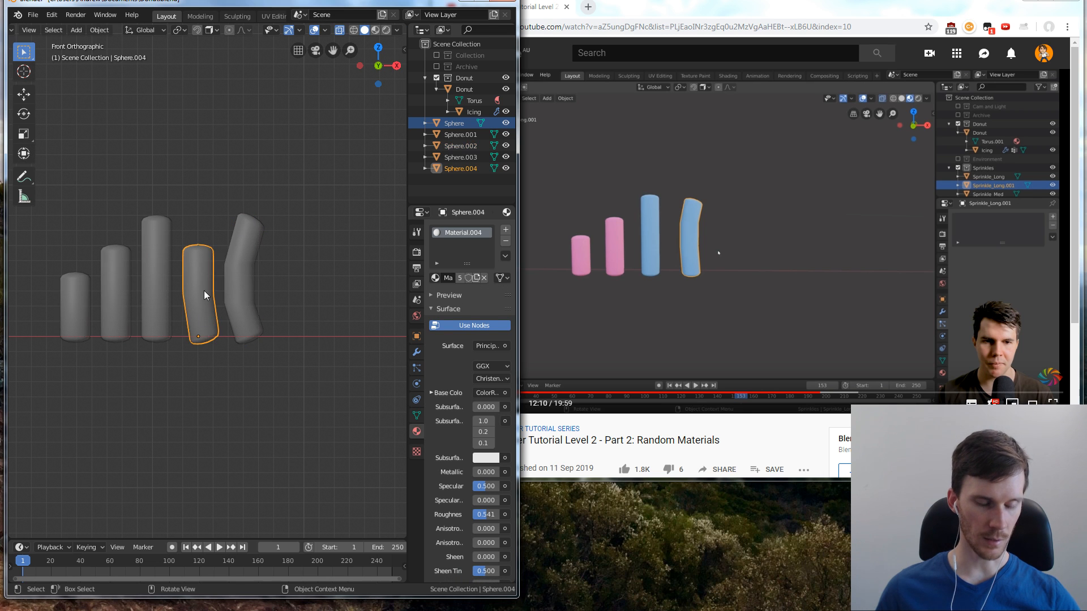
Rotate the bottom-end vertices of the bent medium sprinkle about 7.6° clockwise in Edit Mode
key("Tab")
key("b")
left_click_drag(178, 319, 226, 351)
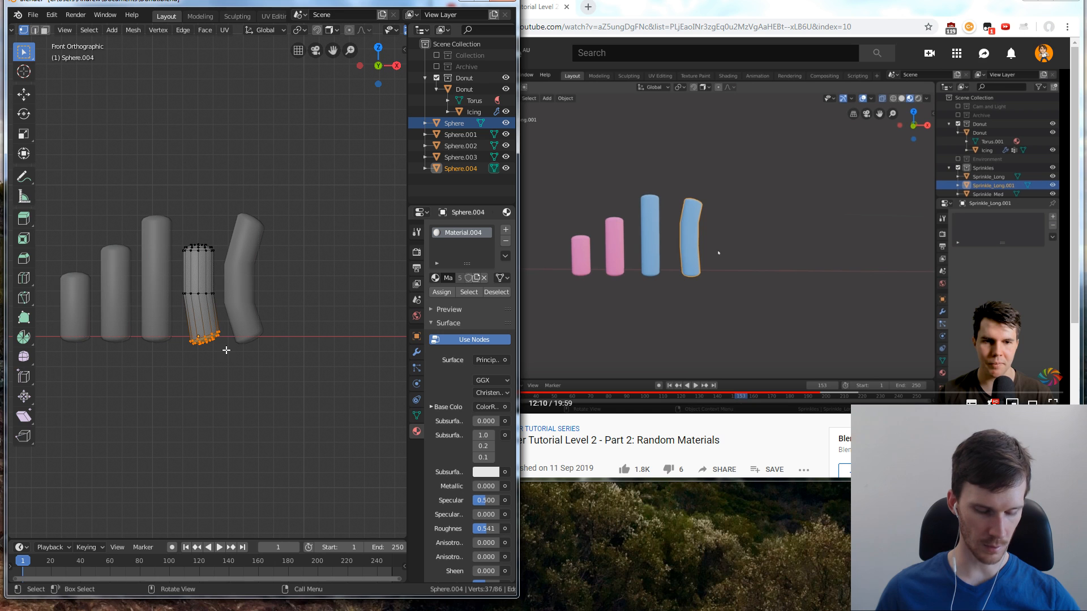
key("r")
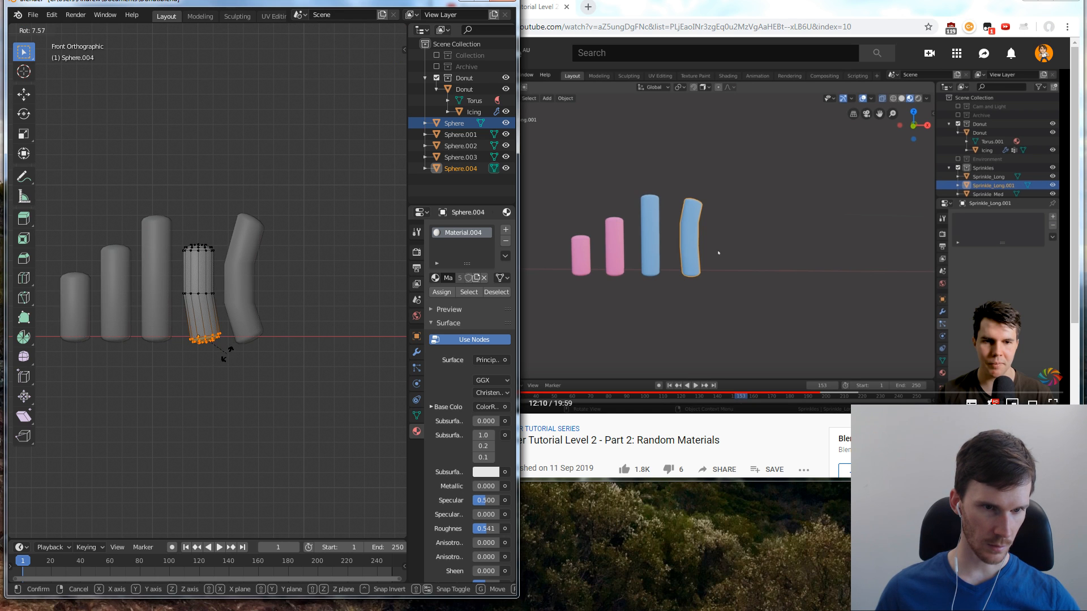
left_click(226, 354)
left_click(277, 274)
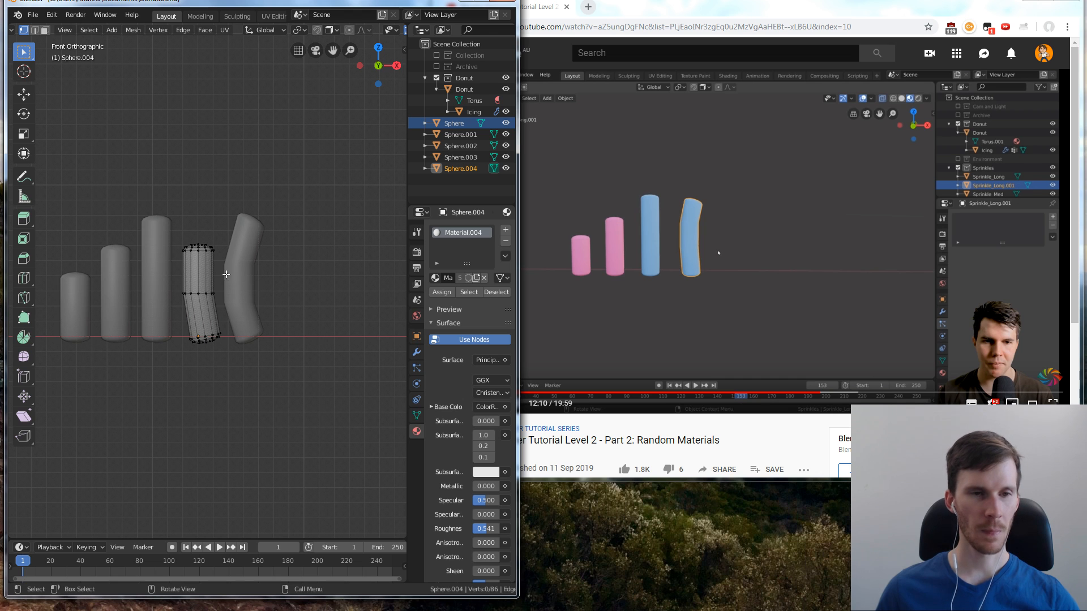
Rotate the middle edge loop of the bent medium sprinkle about 6.5° counterclockwise to smooth its bend
left_click(184, 291, "alt")
key("r")
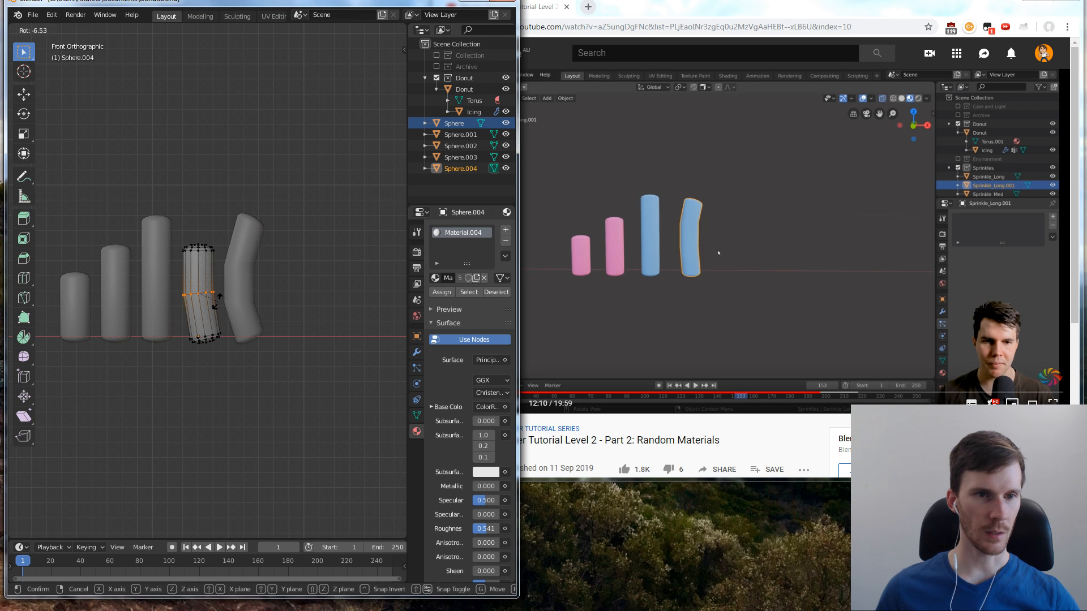
left_click(218, 299)
left_click(291, 264)
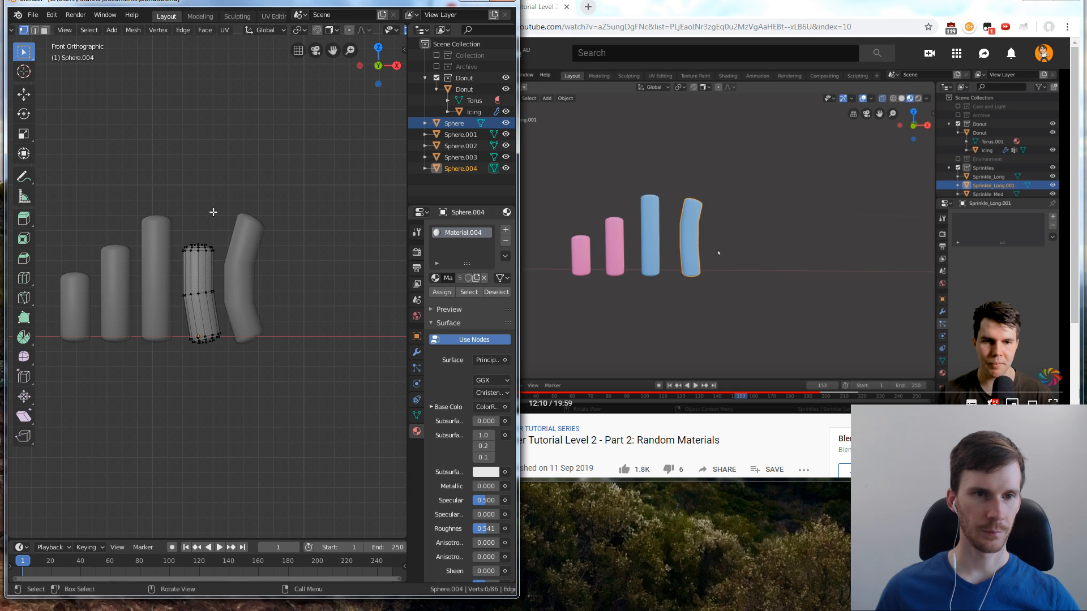
Switch to the YouTube tutorial and play it to 13:18, examining its bent sprinkles and viewport overlay options
left_click(821, 260)
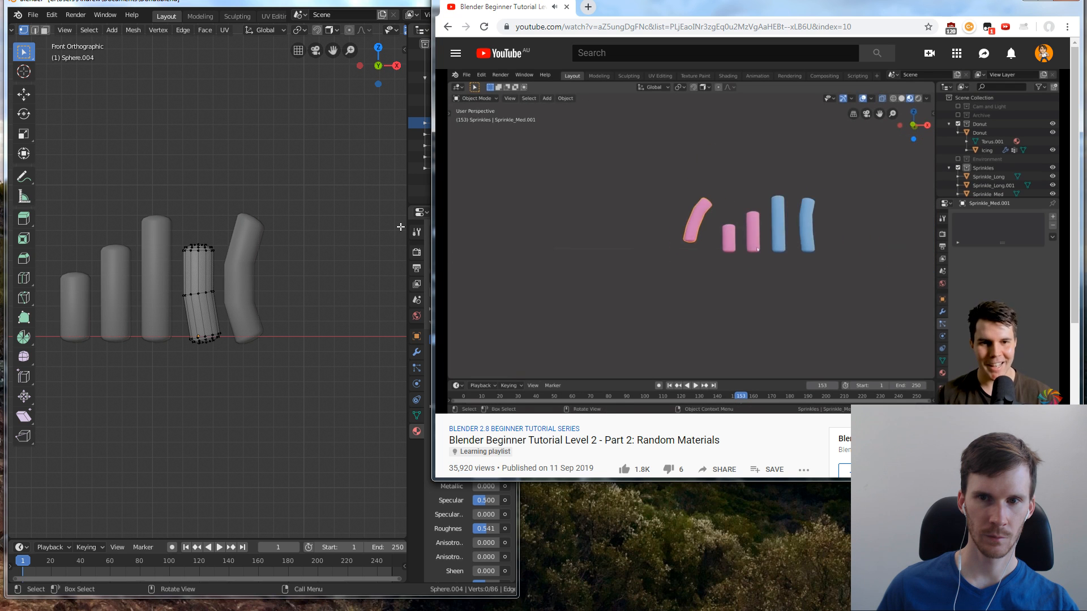
left_click(292, 260)
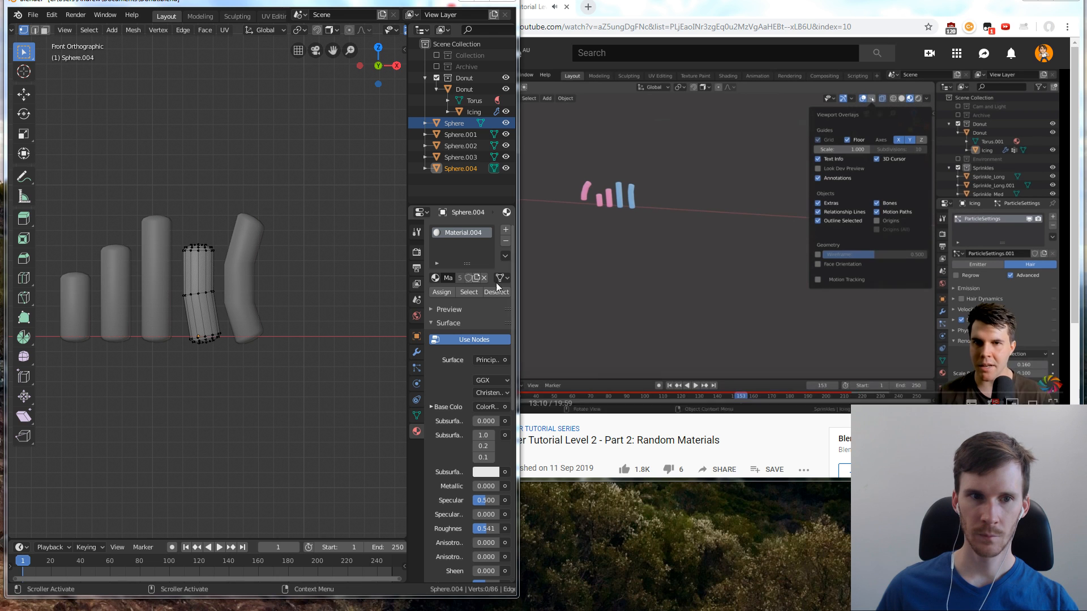
left_click(529, 213)
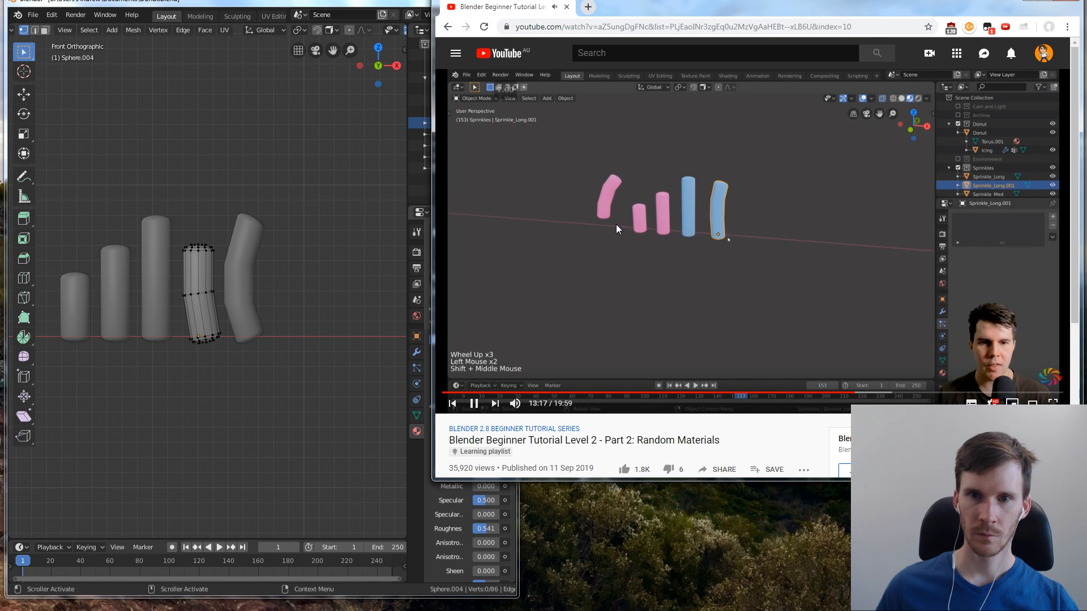
left_click(616, 225)
left_click(377, 178)
left_click(242, 230)
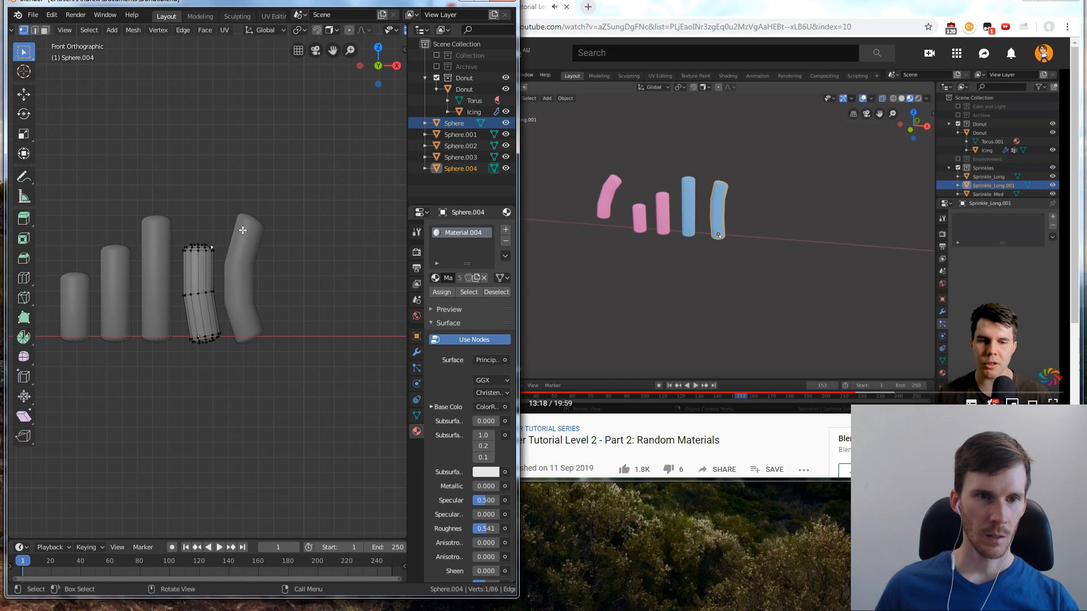
Return to Object Mode and move the long bent sprinkle right along X, away from the bent medium one
left_click(280, 203)
key("Tab")
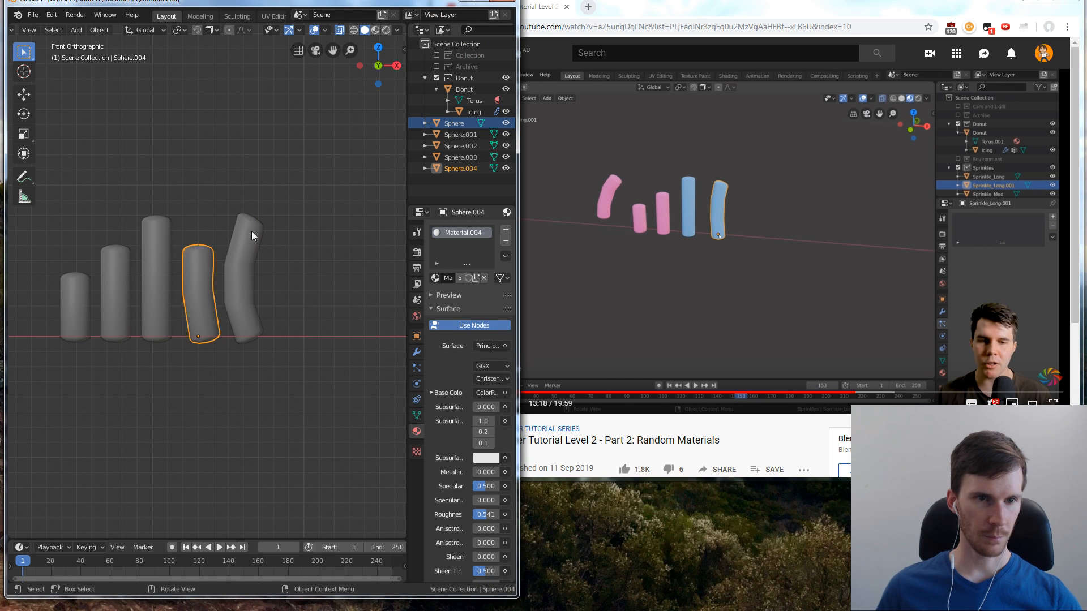
left_click(260, 229)
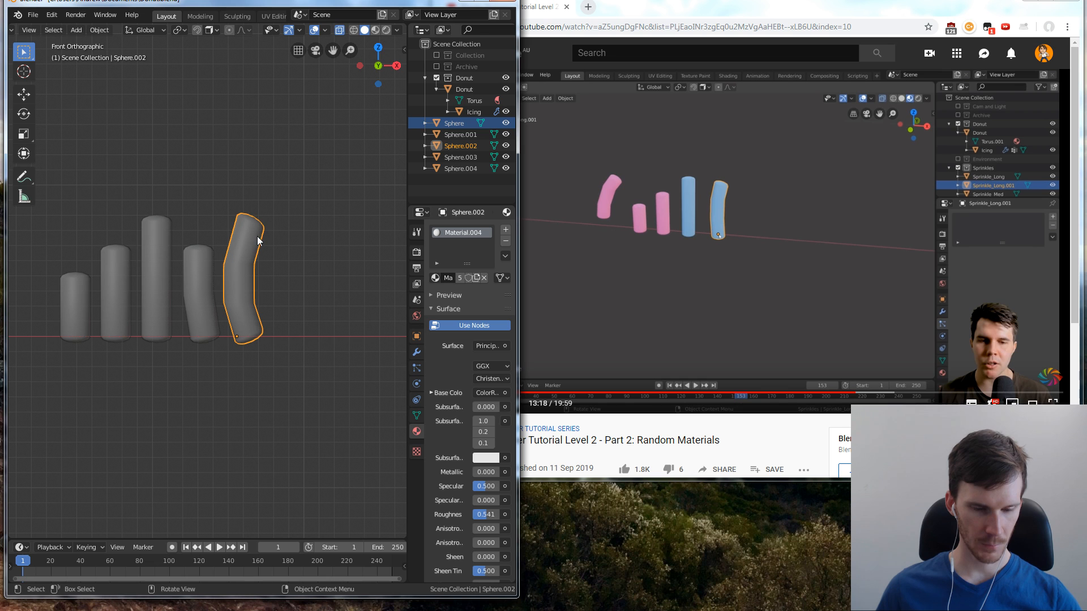
key("g")
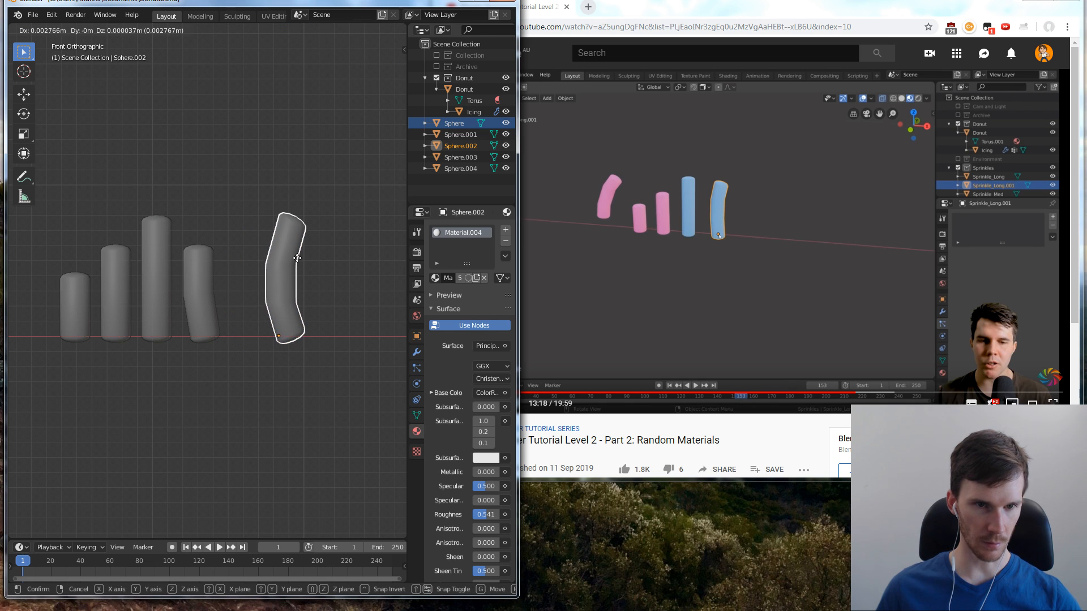
key("x")
left_click(272, 260)
left_click(272, 246)
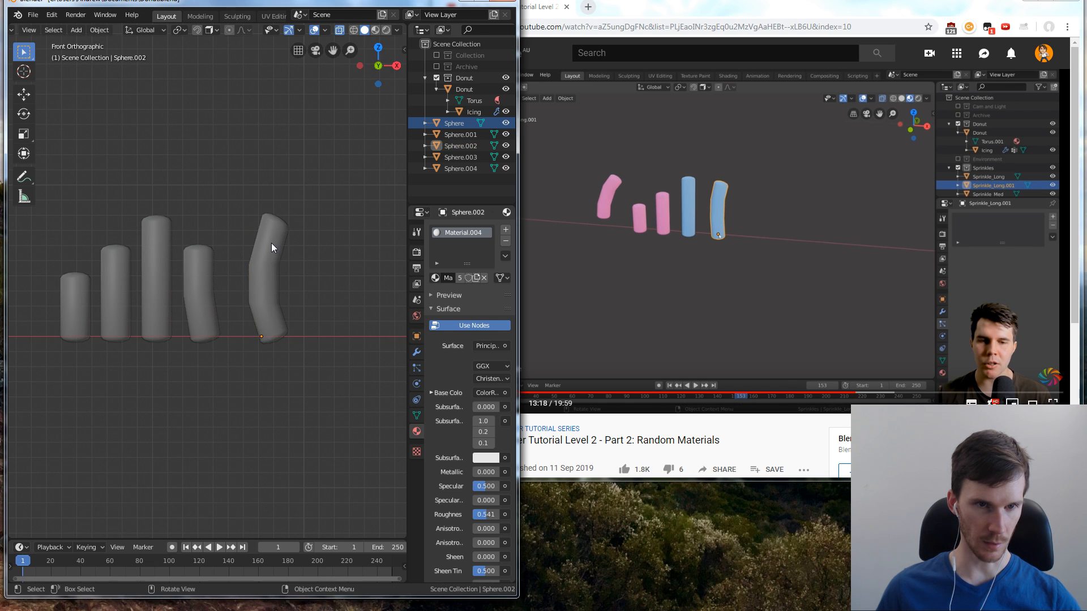
Lower the top-end vertices of the long bent sprinkle about 0.0003 m in Edit Mode
left_click(273, 244)
key("Tab")
left_click_drag(250, 192, 319, 261)
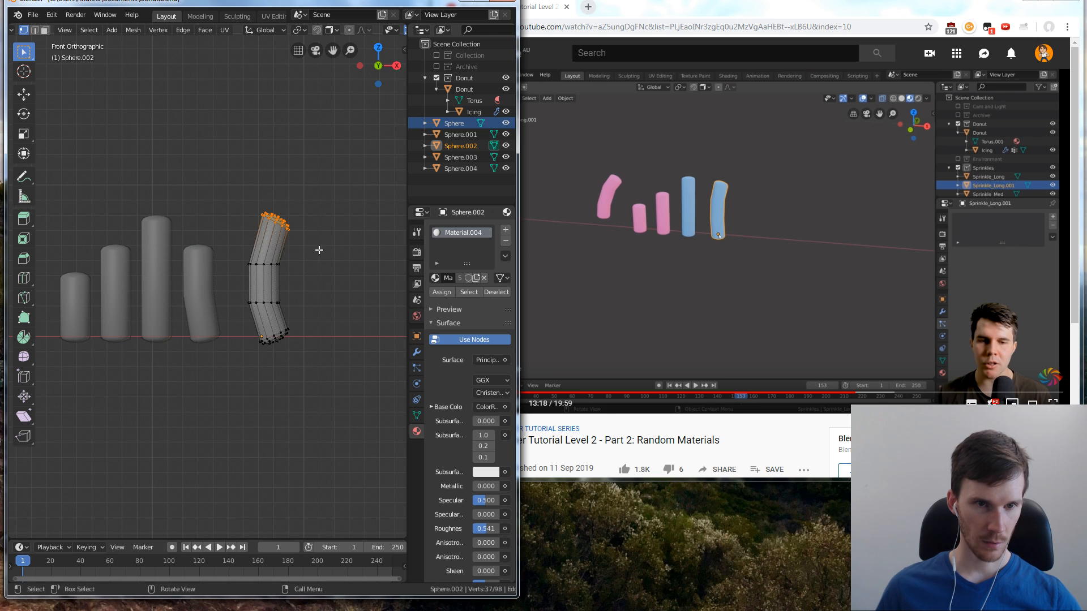
key("g")
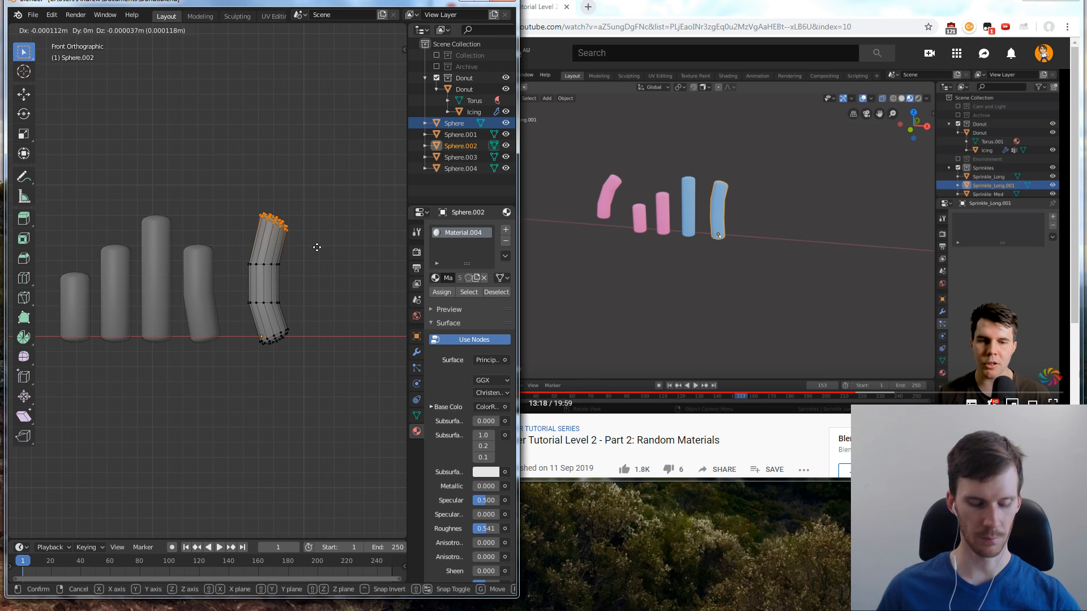
left_click(321, 252)
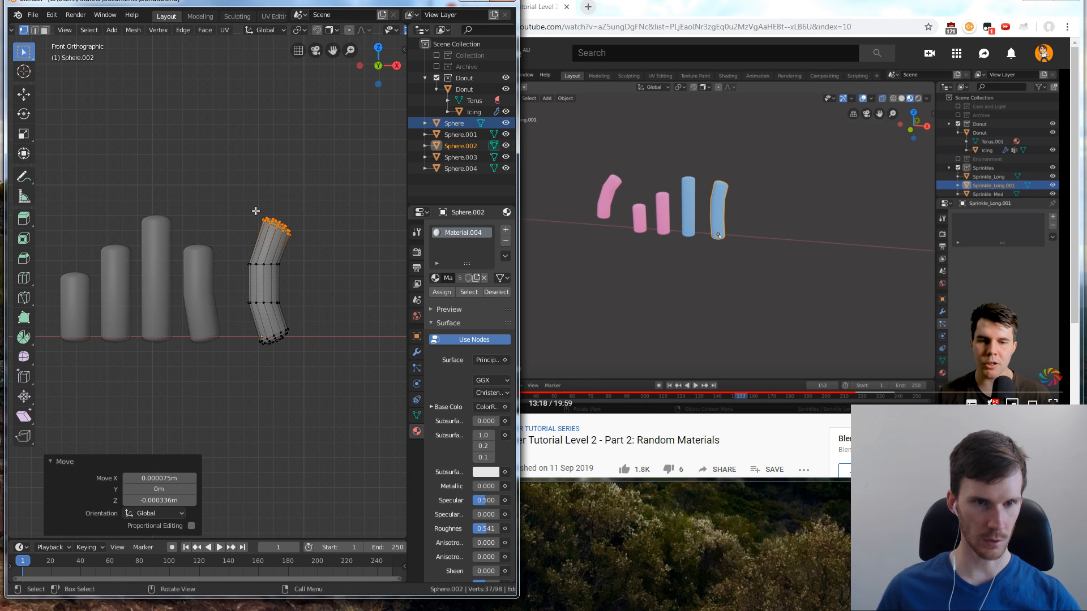
Extrude the top-end vertices of the long bent sprinkle about 0.0022 m along their normal to lengthen it
left_click_drag(256, 211, 322, 253)
right_click(308, 247)
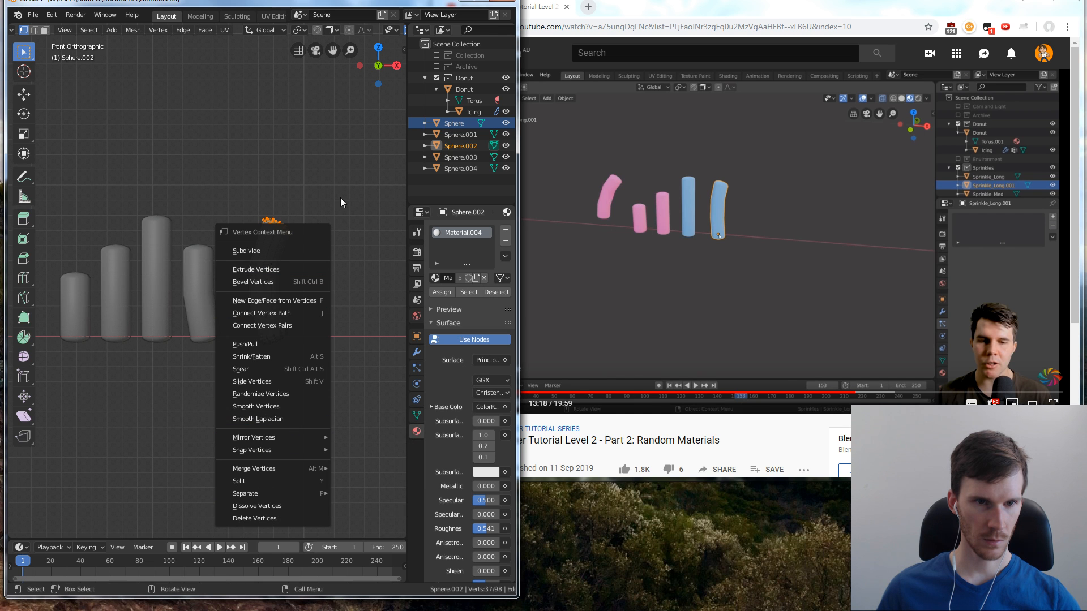
scroll(264, 192, "up", 2)
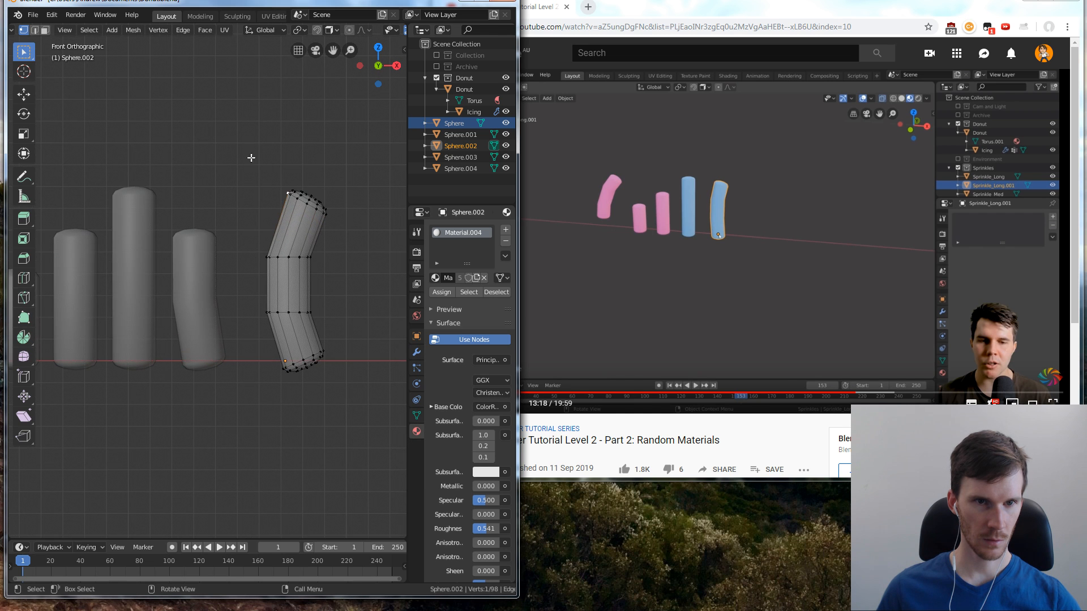
key("shift+e")
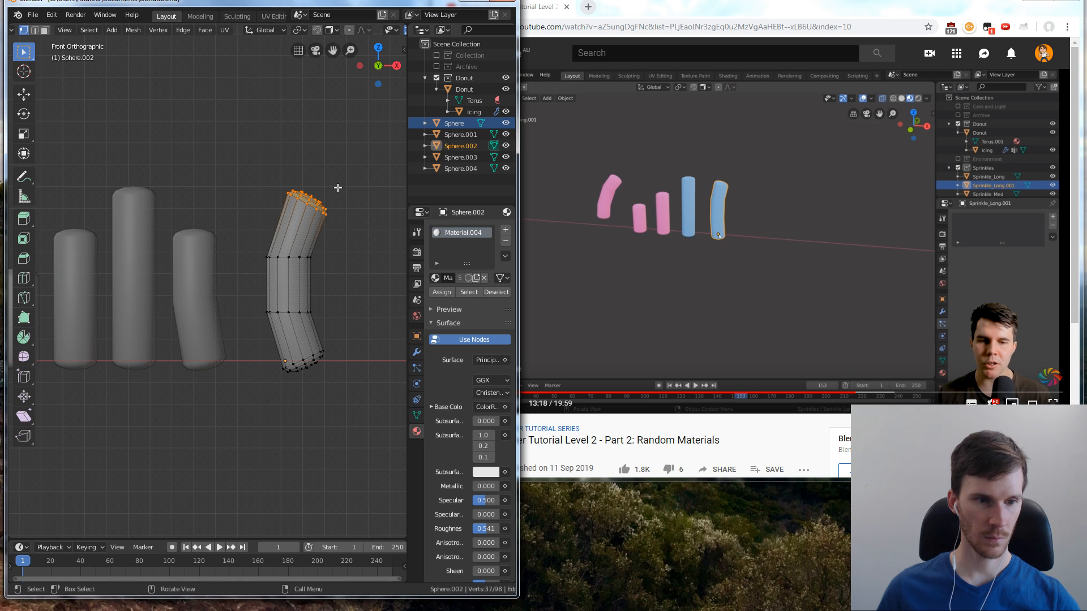
key("e")
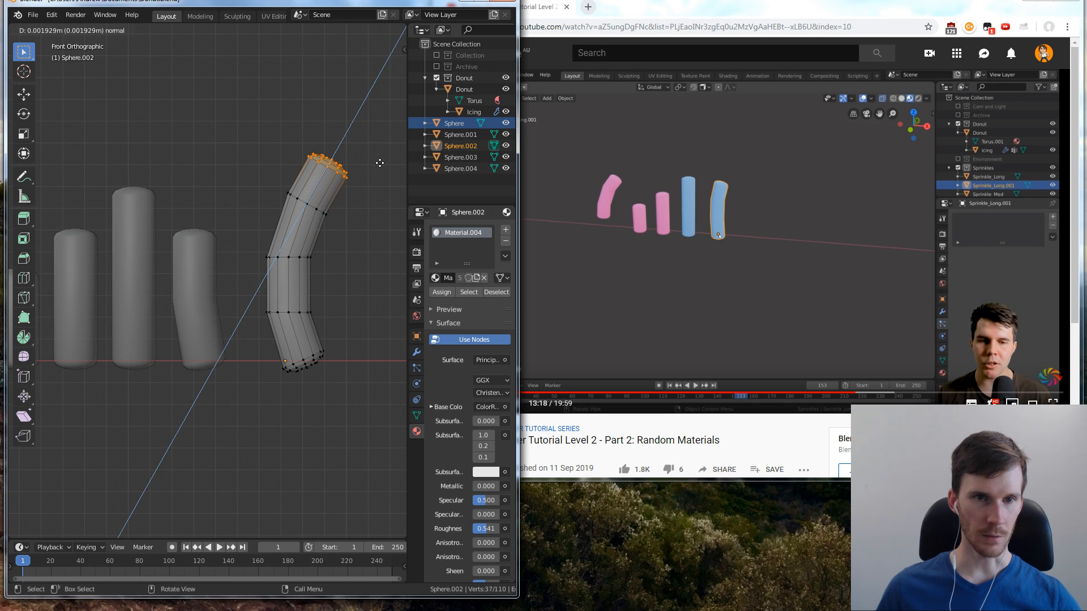
left_click(378, 157)
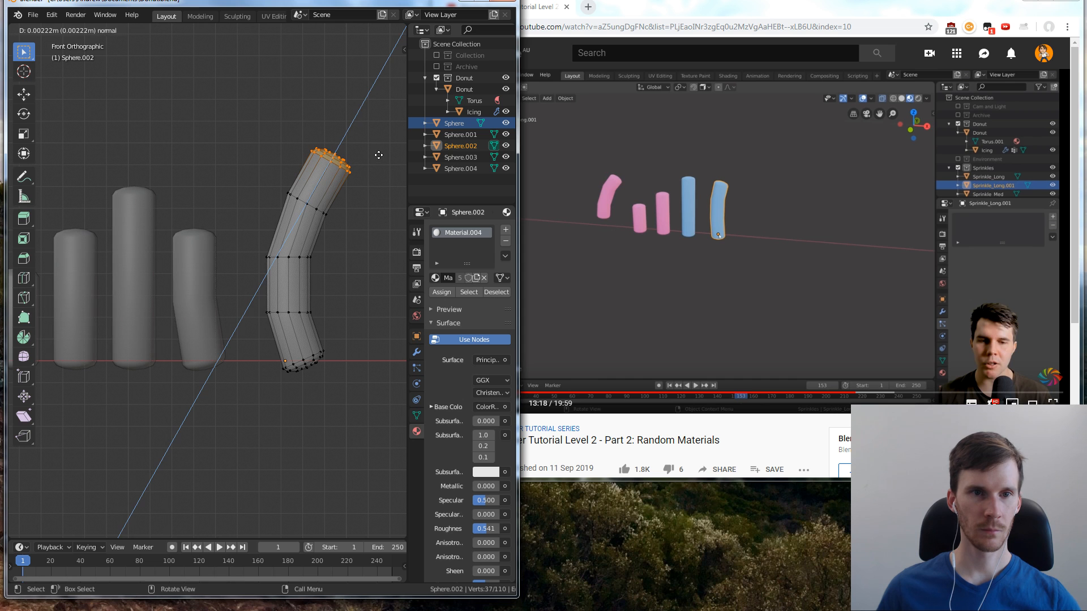
right_click(348, 225)
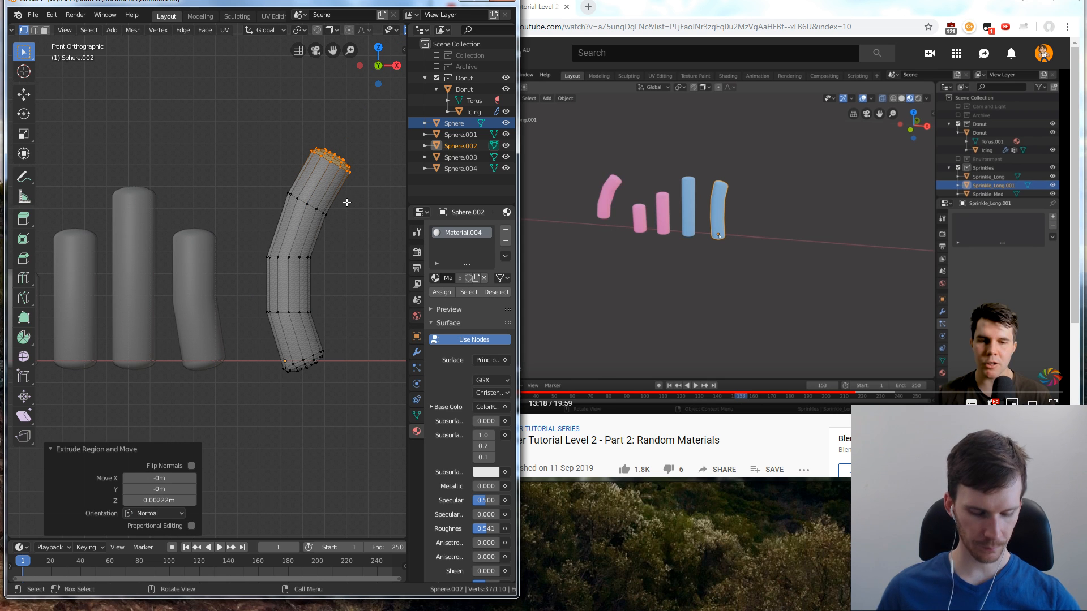
Move the long bent sprinkle's uppermost edge loop about 0.0003 m left and rotate it about 4.1° counterclockwise
left_click(308, 205, "alt")
key("g")
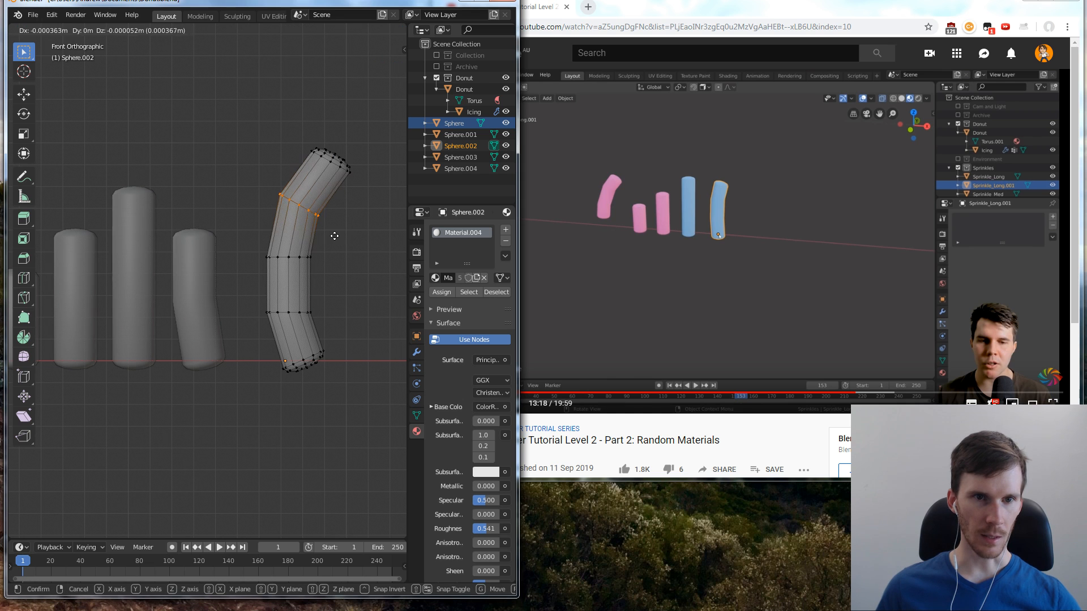
left_click(338, 235)
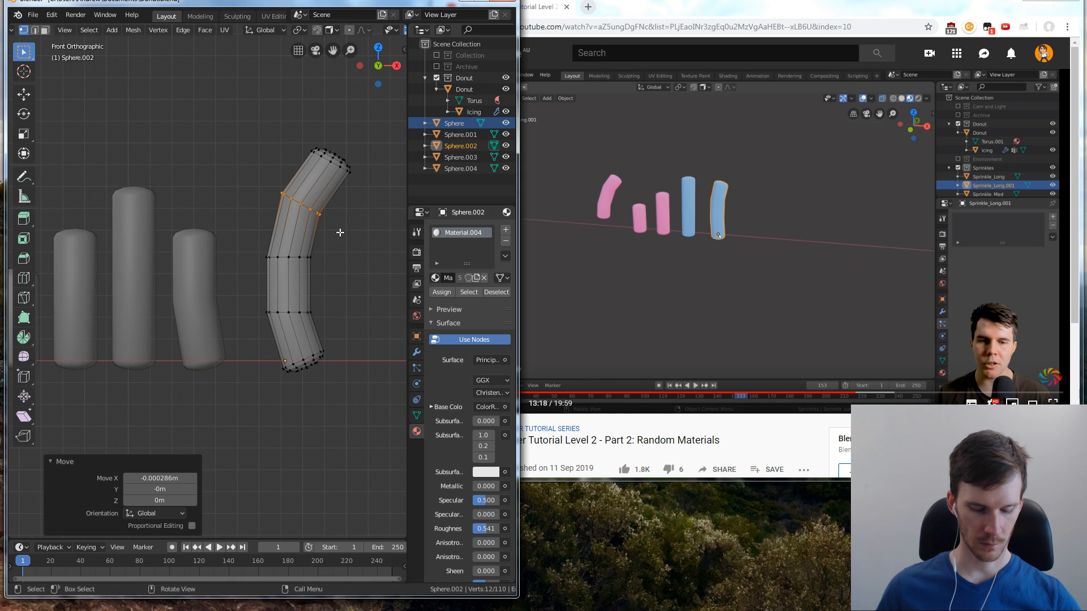
key("r")
left_click(343, 230)
right_click(347, 246)
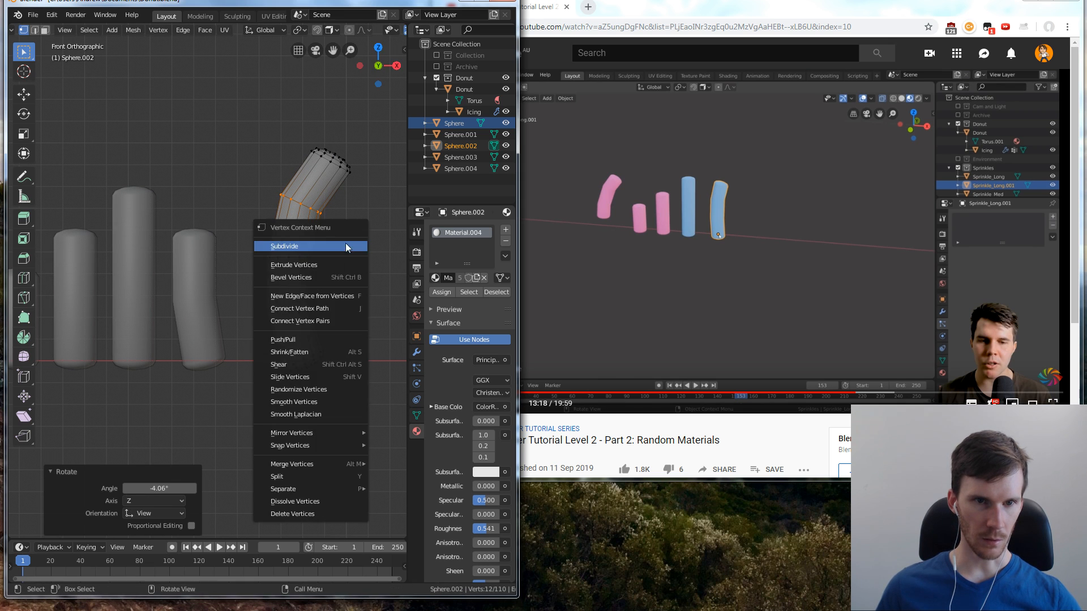
Rotate the long bent sprinkle's middle loop slightly clockwise and the loop below it about 7.2° counterclockwise
left_click_drag(258, 250, 326, 268)
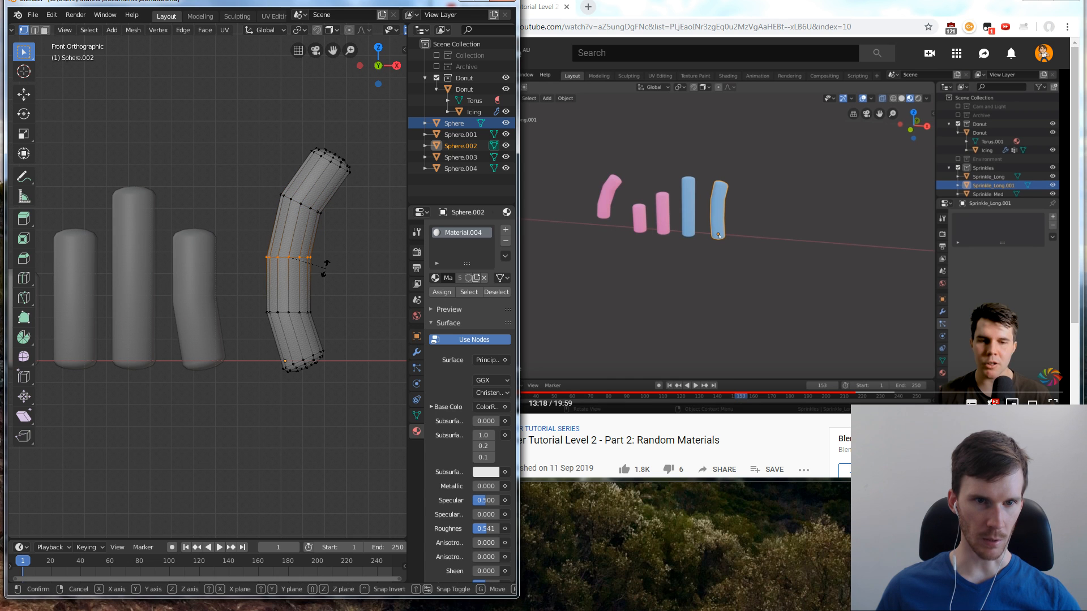
left_click_drag(258, 306, 332, 327)
key("r")
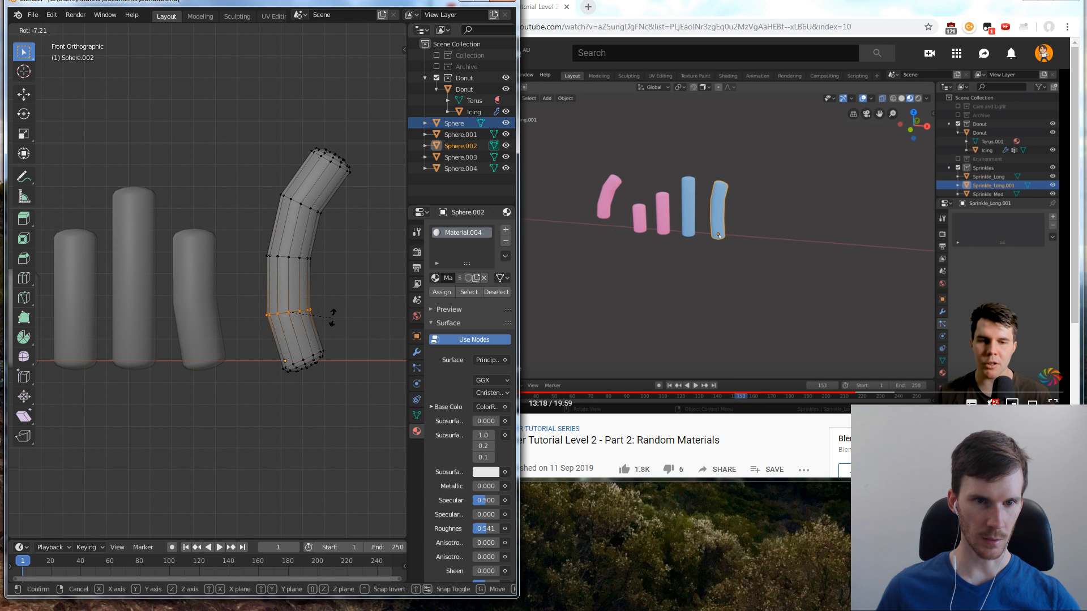
left_click(332, 315)
Move the long bent sprinkle's bottom-end vertices about 0.00016 m left and 0.00013 m up, and rotate them about 7.3° clockwise
left_click_drag(262, 342, 356, 382)
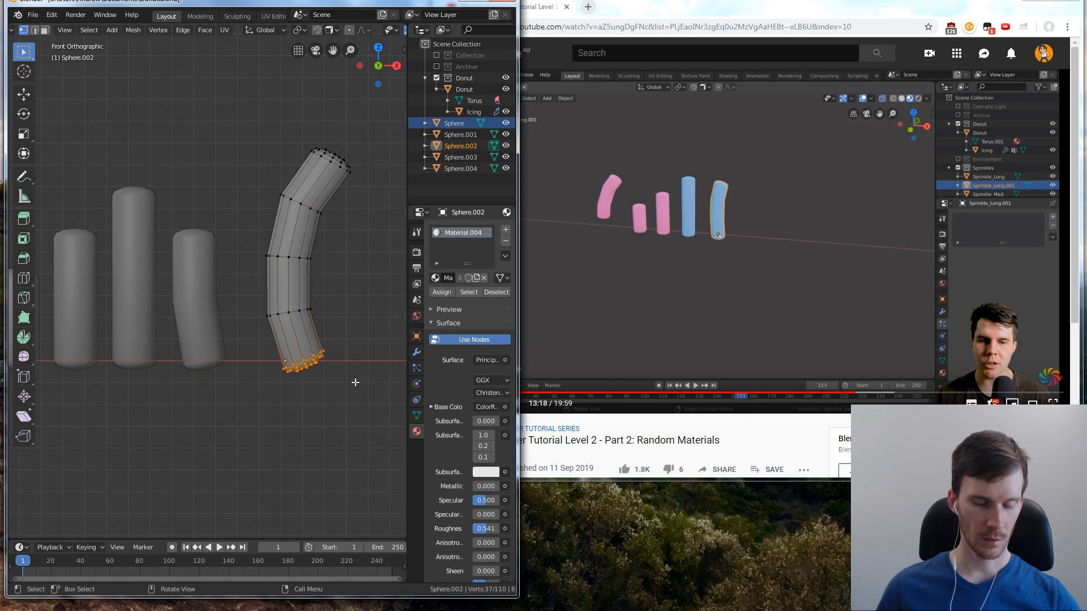
key("g")
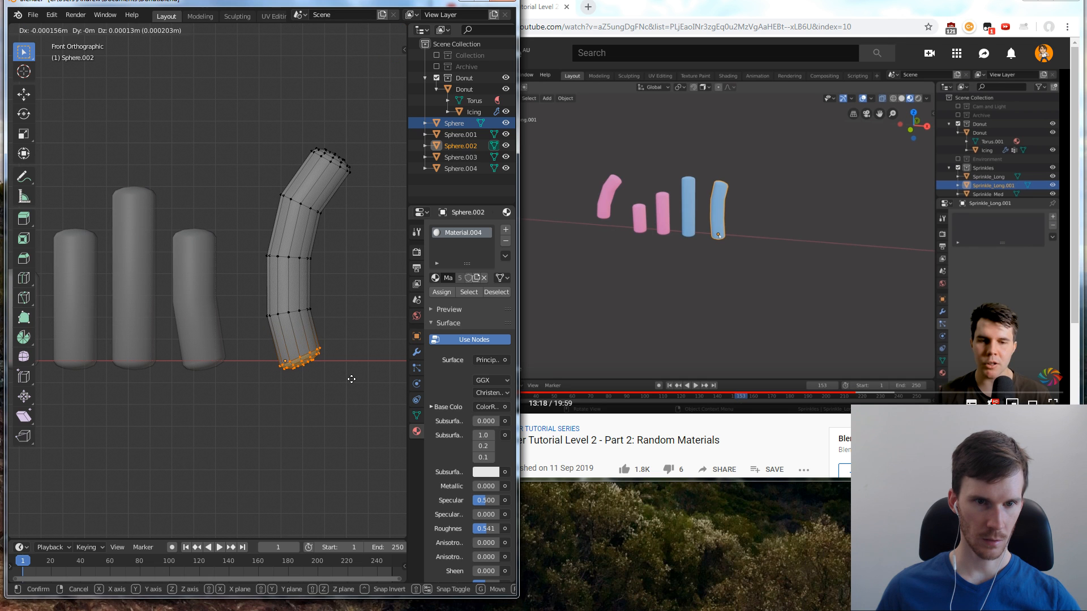
left_click(352, 379)
key("r")
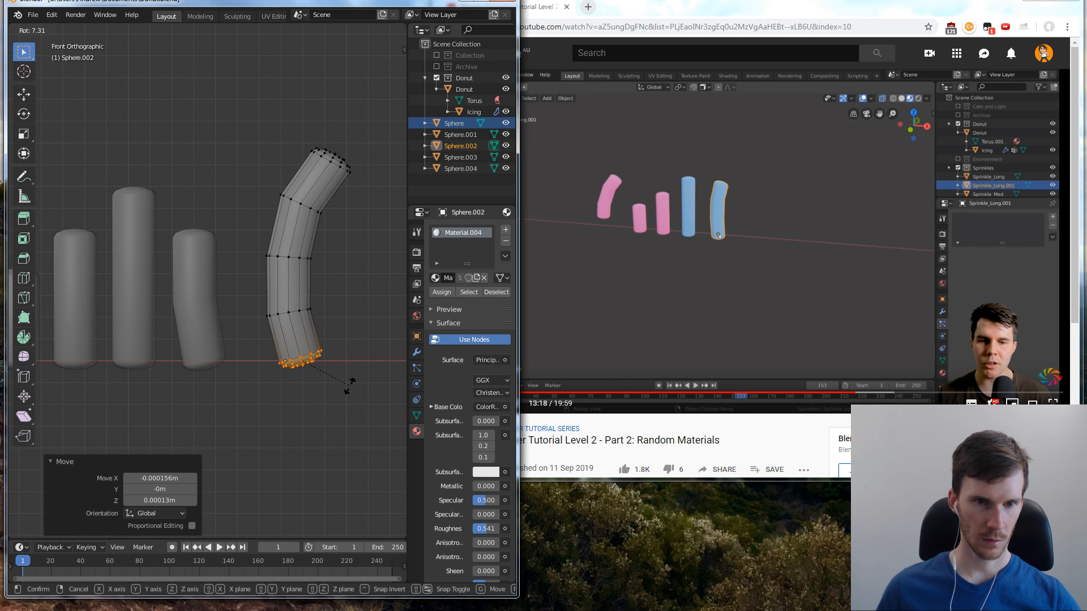
left_click(350, 386)
left_click(374, 304)
scroll(368, 304, "down", 5)
scroll(303, 301, "up", 2)
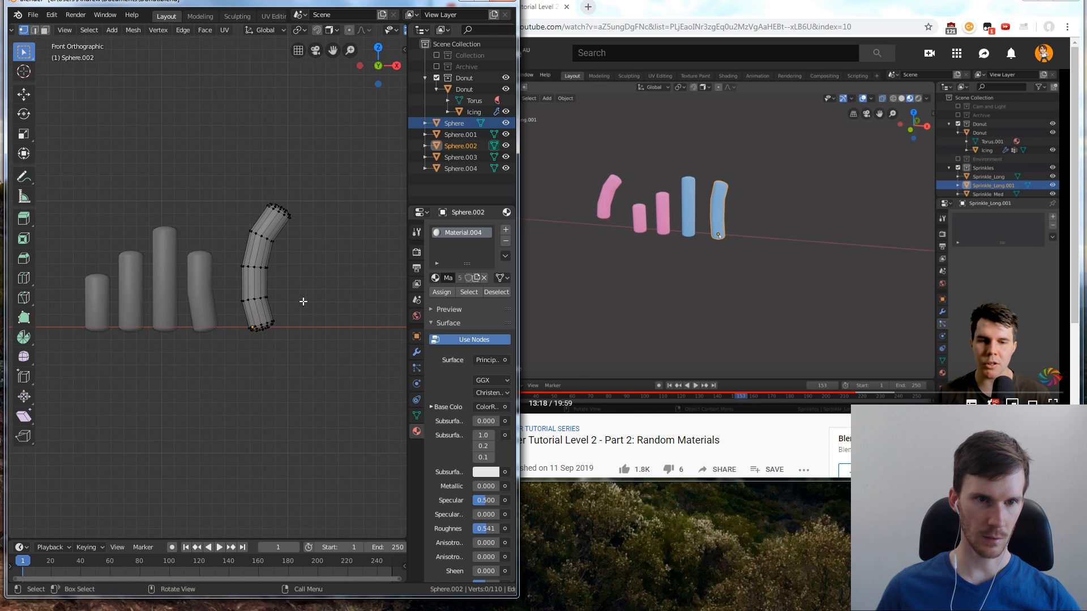
Return the long bent sprinkle to Object Mode and play the YouTube tutorial on to 13:25
left_click(599, 253)
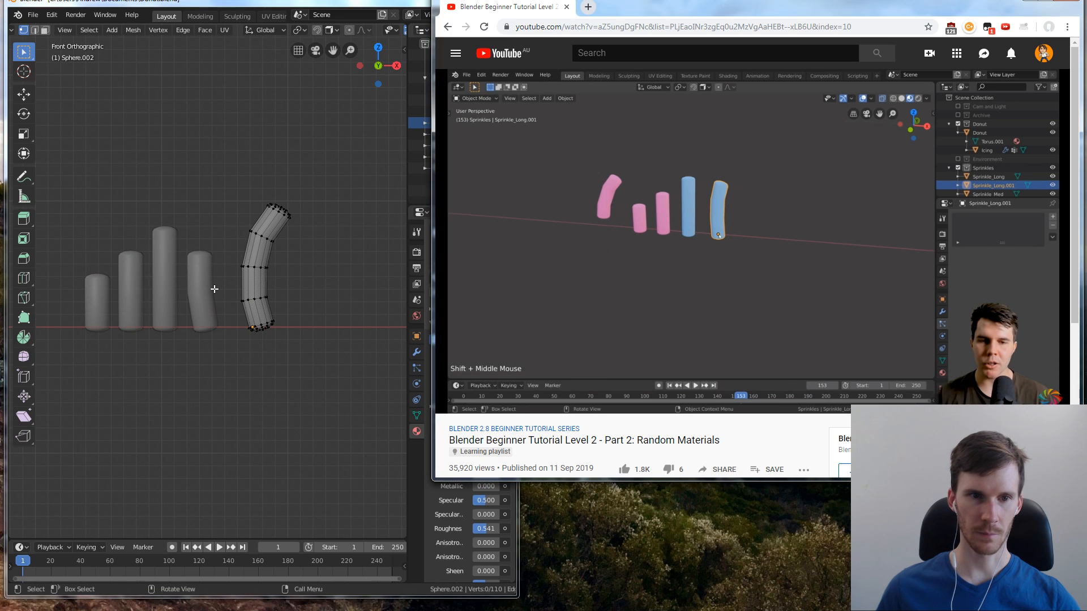
left_click(294, 271)
key("Tab")
scroll(304, 274, "down", 8)
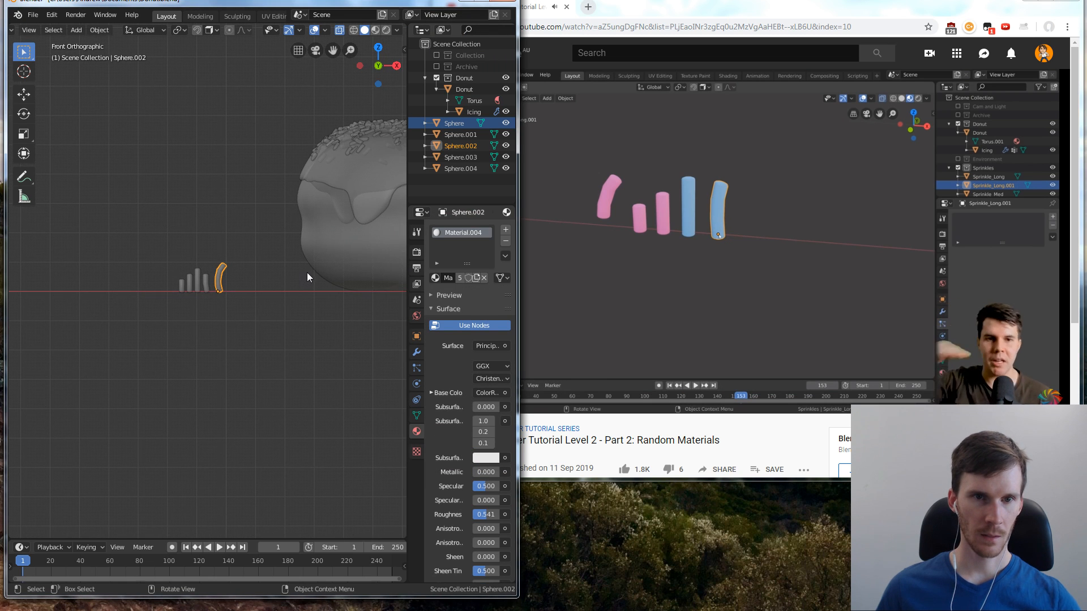
left_click(681, 232)
Create a new collection named Sprinkles and move the Sphere sprinkle into it
left_click(291, 220)
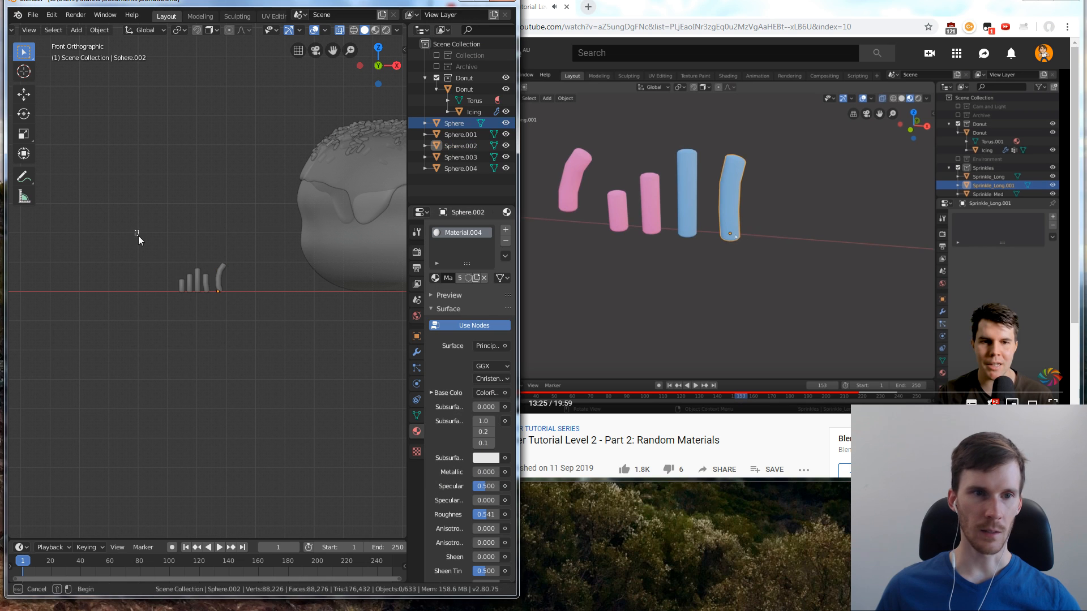
left_click_drag(138, 235, 271, 355)
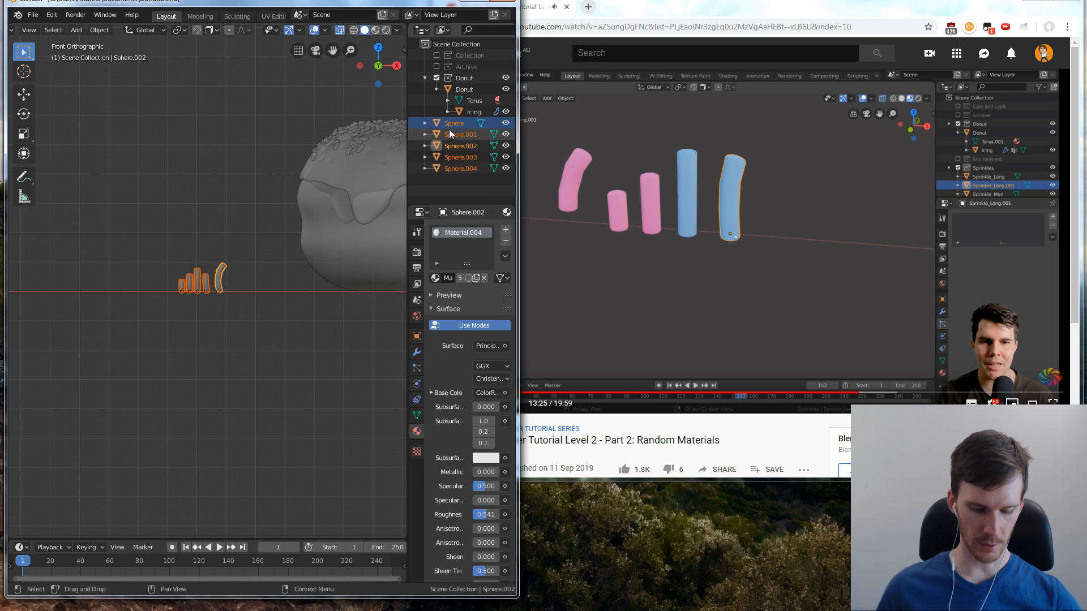
key("m")
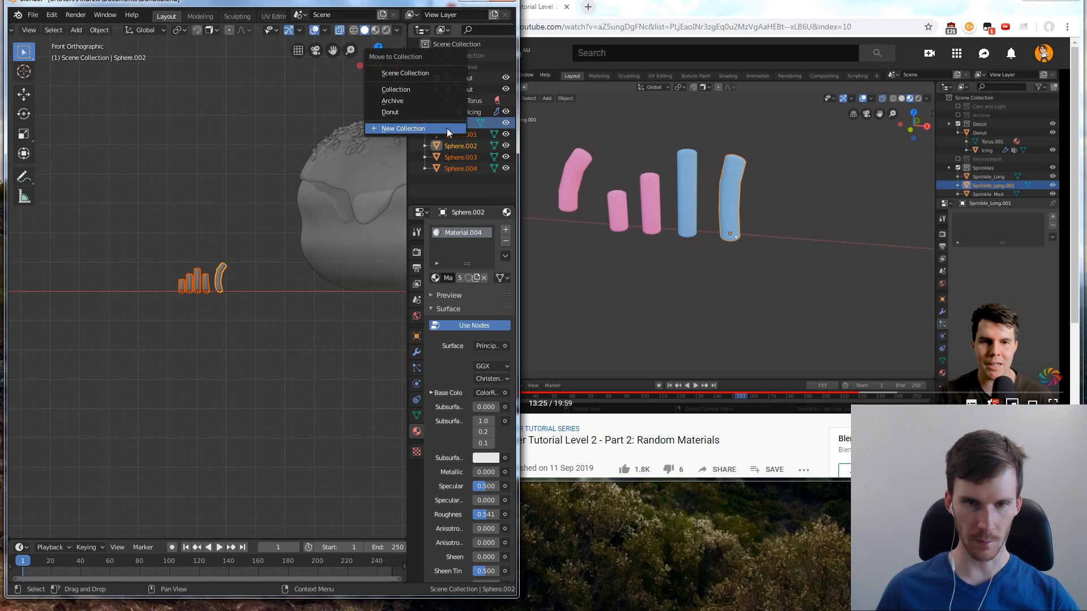
left_click(415, 128)
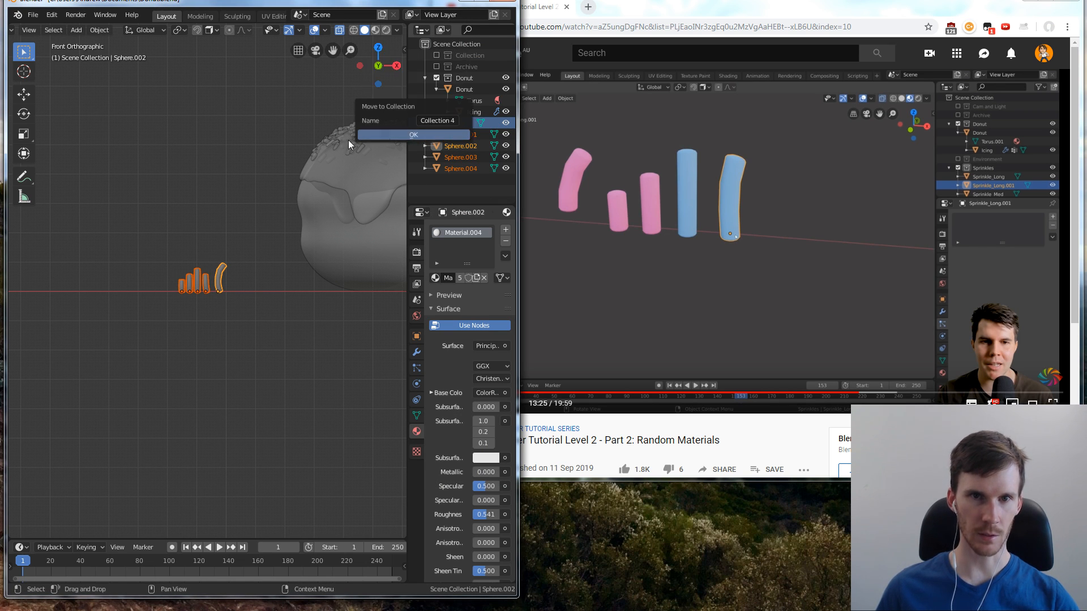
left_click(442, 121)
type("Sprinkles")
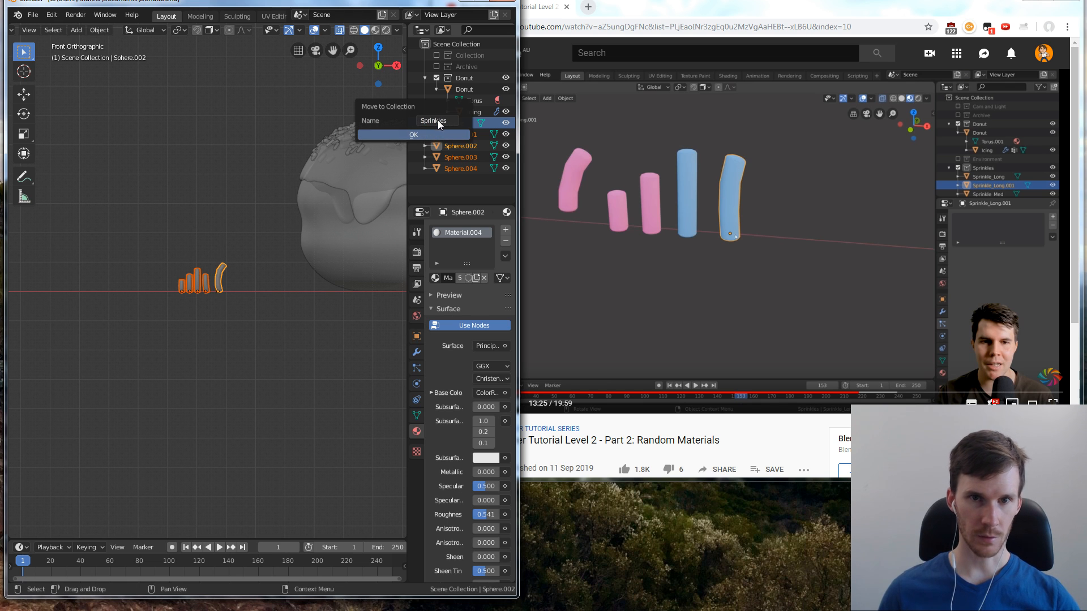
left_click(411, 134)
Move Sphere.001, Sphere.002, Sphere.003 and Sphere.004 into the Sprinkles collection
left_click(479, 148)
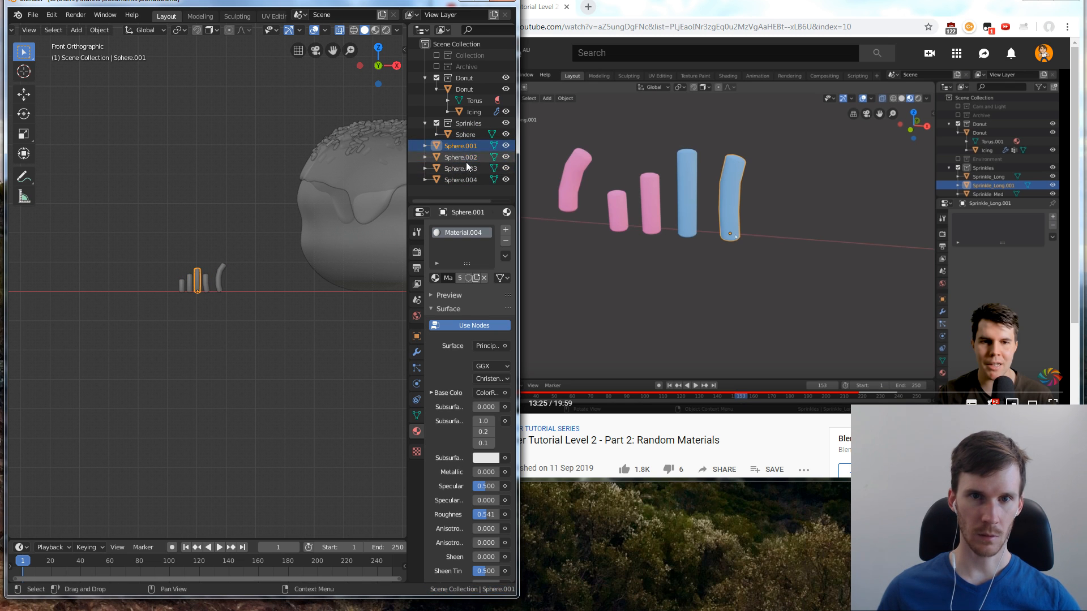
left_click(464, 157, "shift")
left_click(464, 168, "shift")
left_click(465, 180, "shift")
left_click_drag(464, 145, 464, 134)
Rename the Sphere object, the shortest straight sprinkle, as Sprinkle Small
left_click(474, 139)
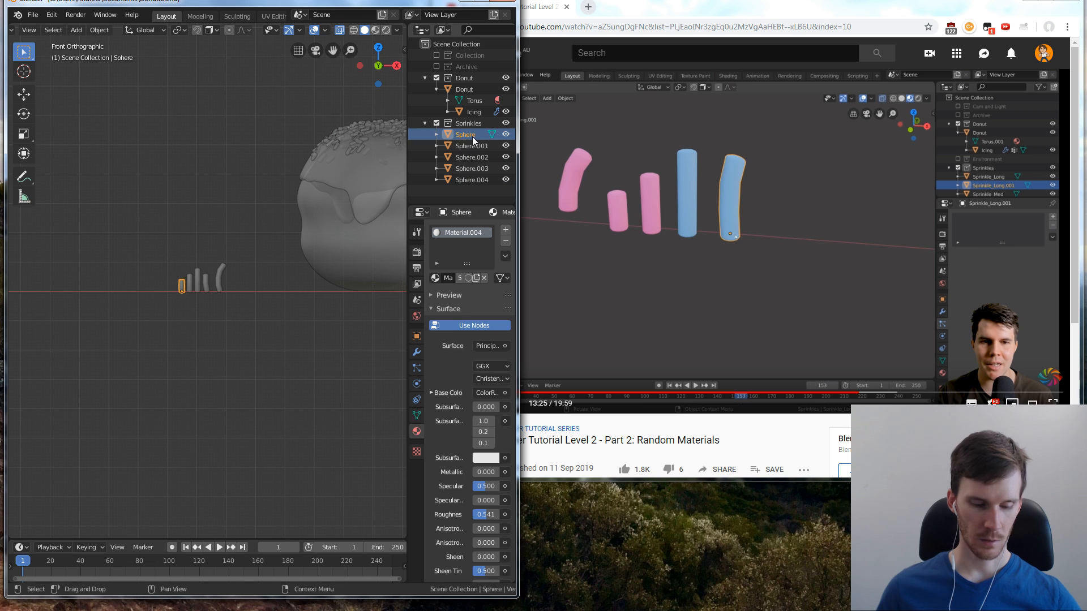
key("F2")
type("Sprinkle")
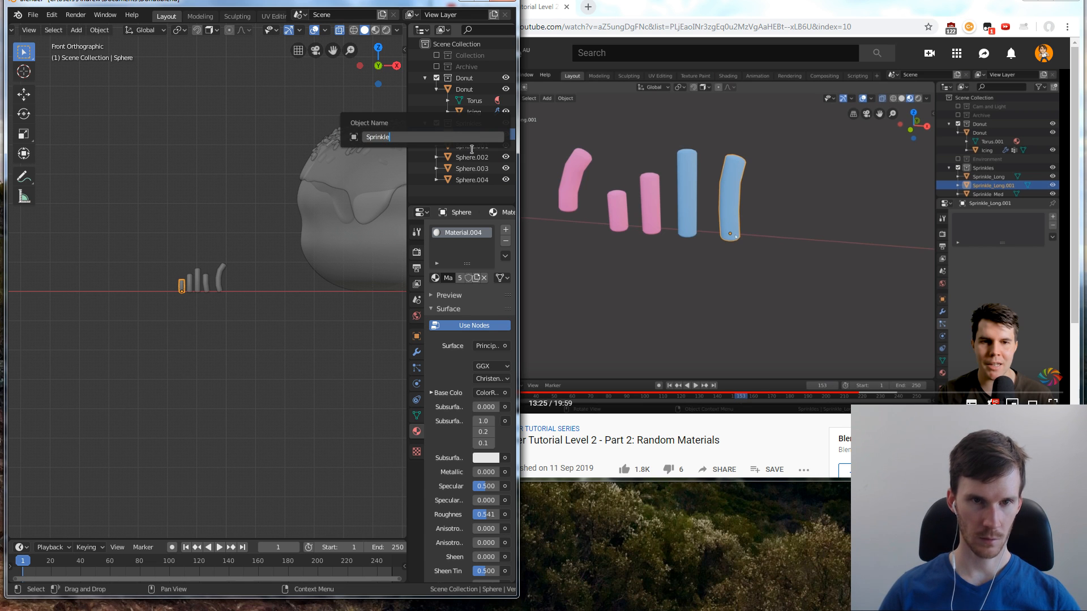
type(" Small")
key("Return")
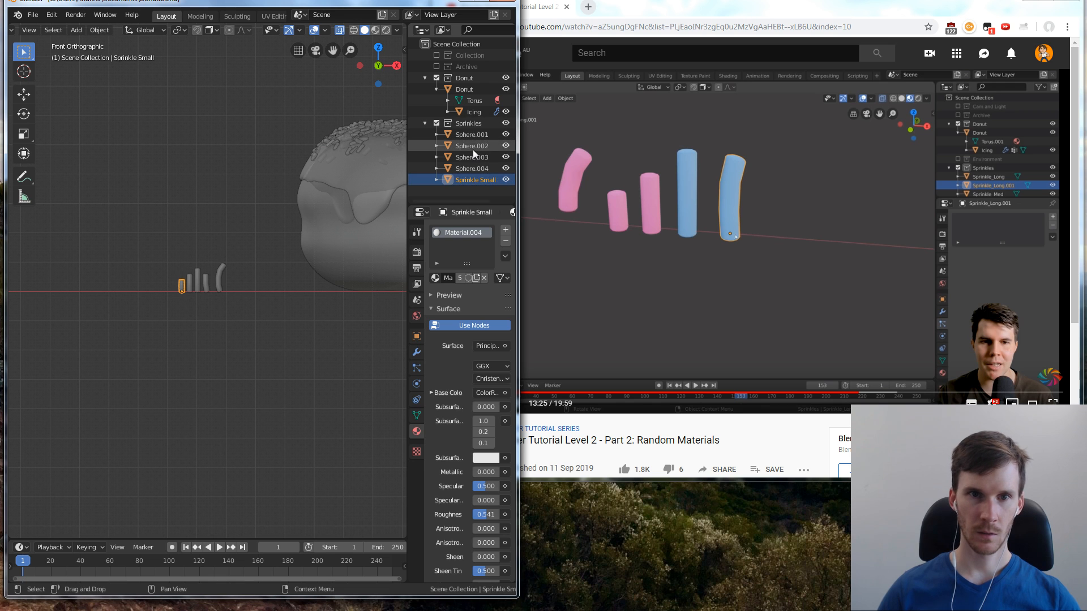
Rename Sphere.001, the longest straight sprinkle, as Sprinkle Long
left_click(473, 134)
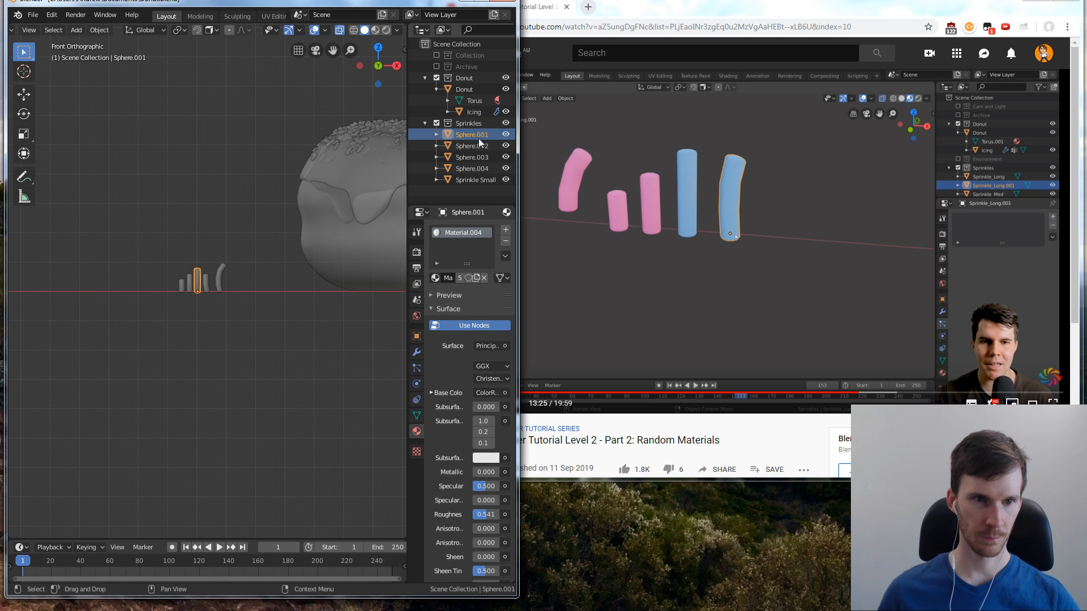
key("F2")
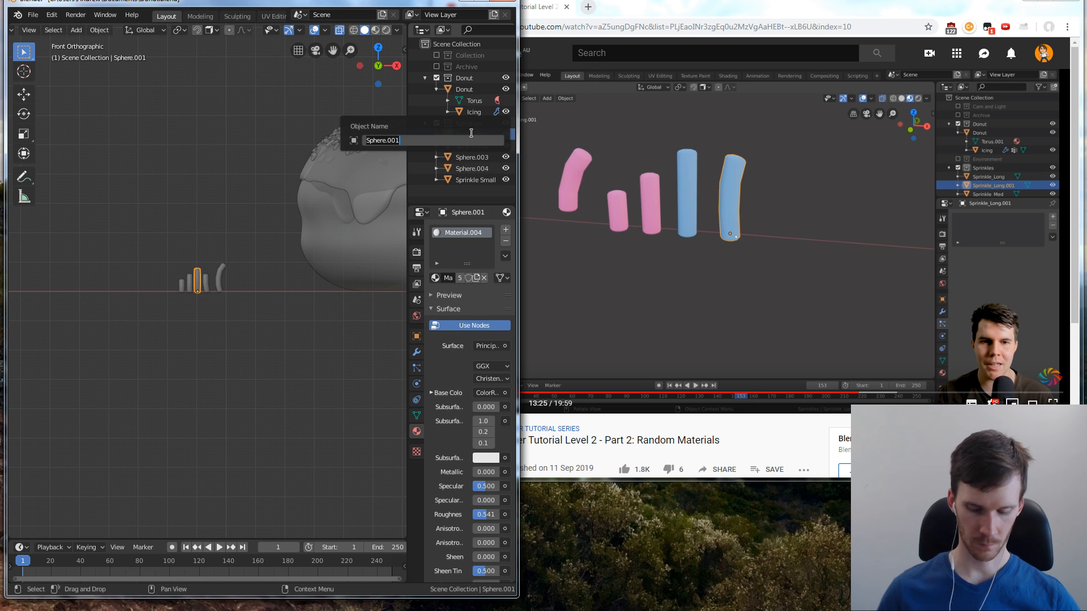
type("Sprinkle Long")
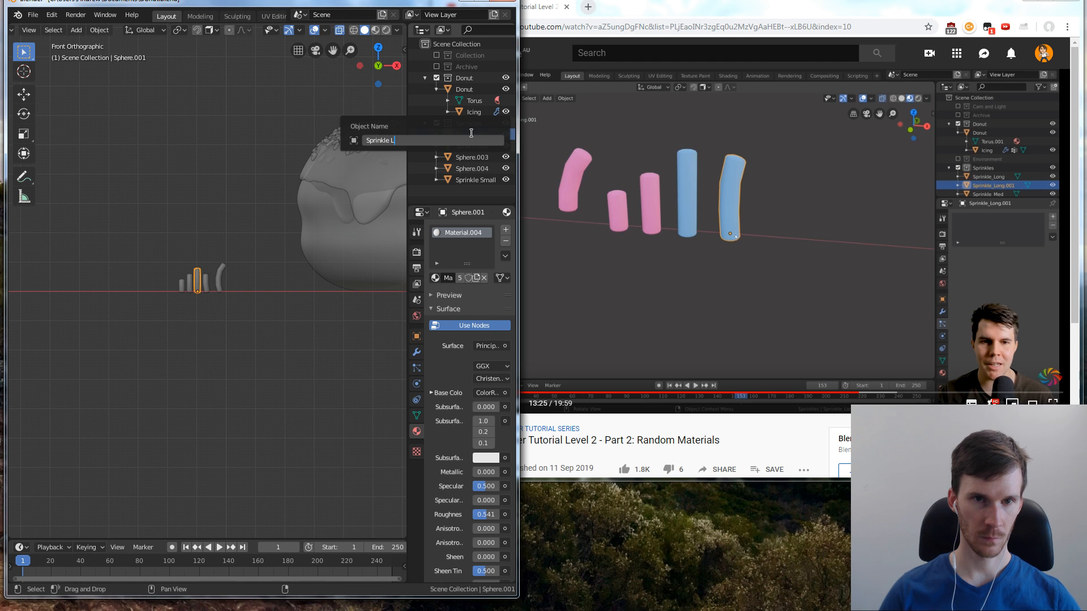
key("Return")
Rename Sphere.004, the medium-length bent sprinkle, as Sprinkle Medium Bend
left_click(474, 158)
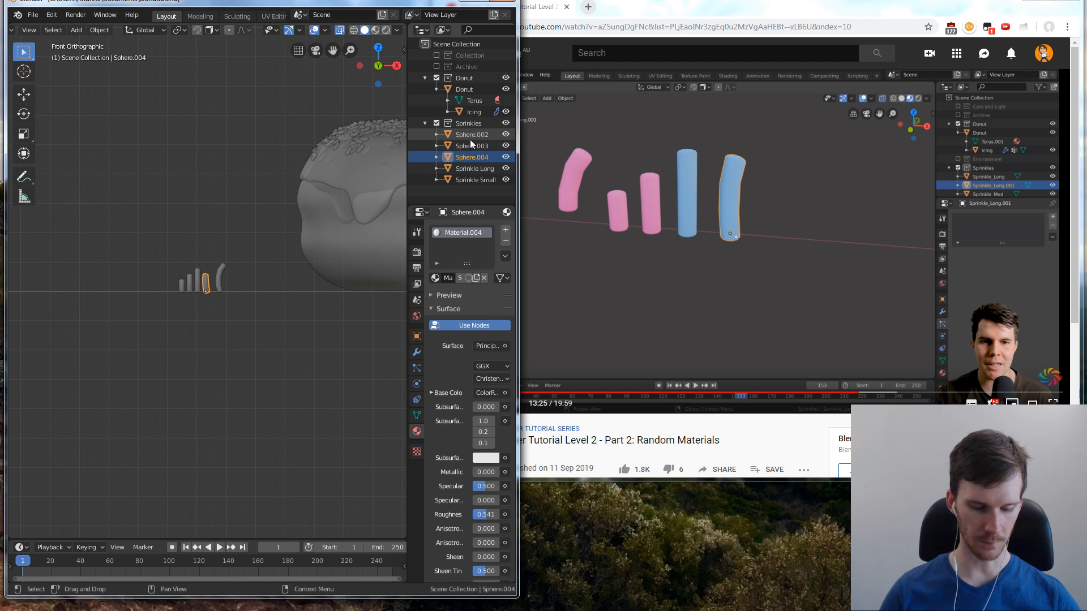
key("F2")
type("Sprinkle")
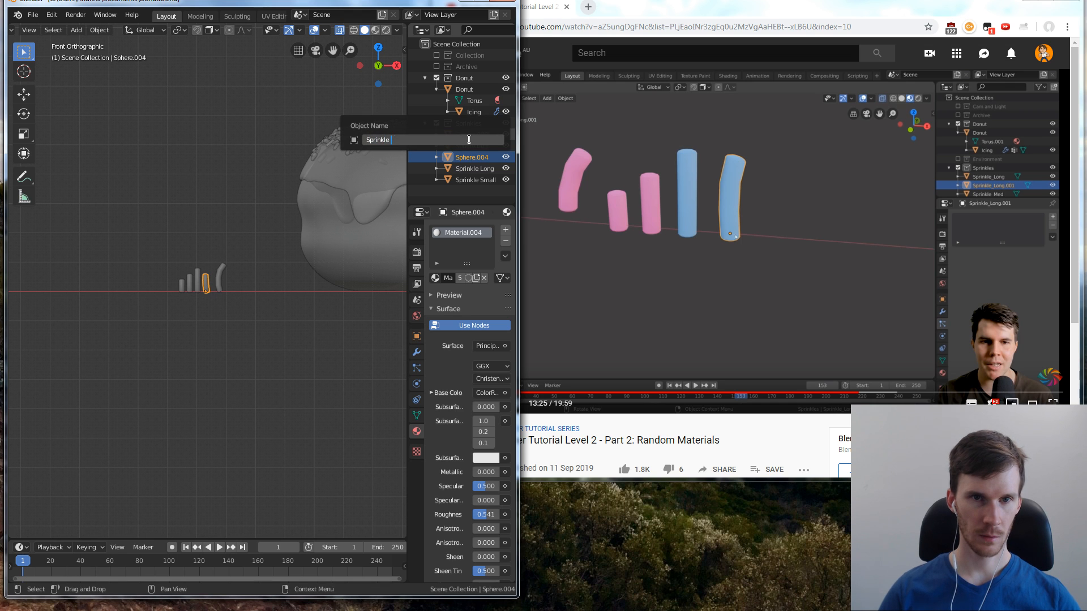
type(" m")
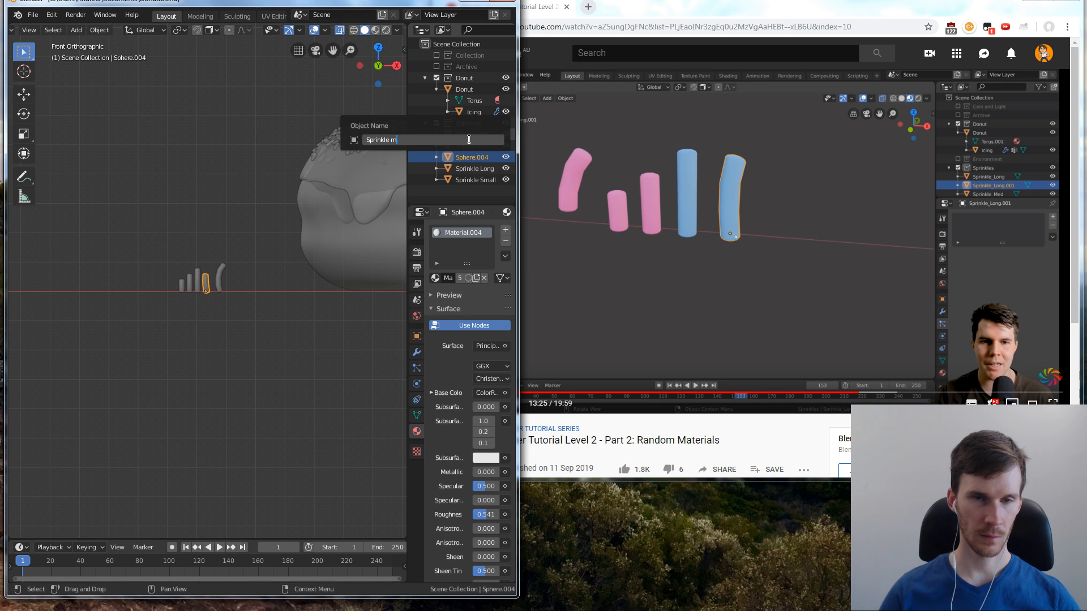
type("edium Bend")
key("Return")
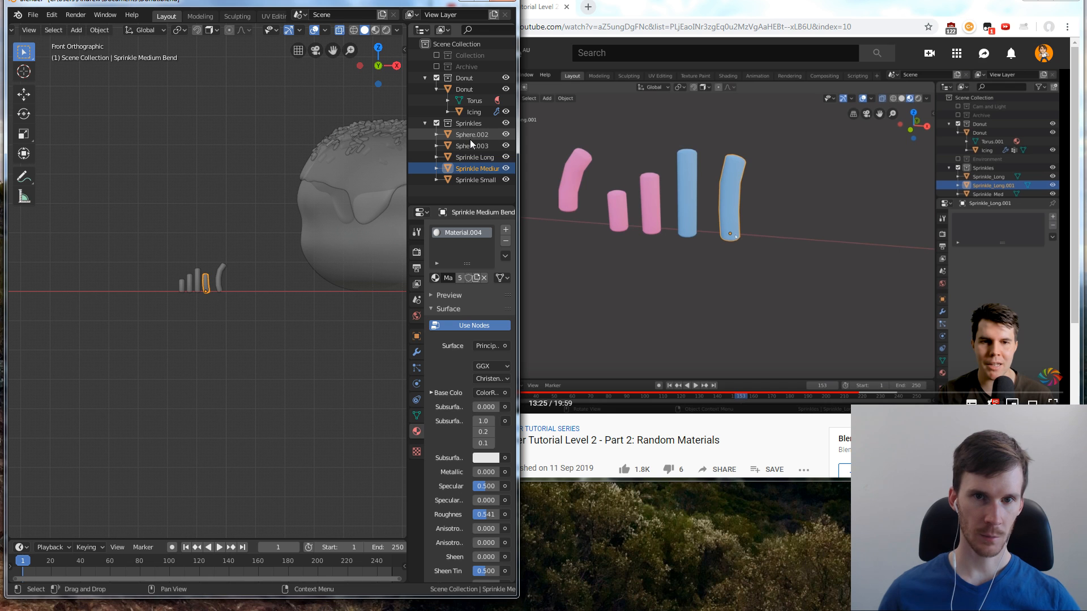
Rename Sphere.003, the medium-length straight sprinkle, as Sprinkle Medium
left_click(470, 156)
left_click(472, 147)
key("F2")
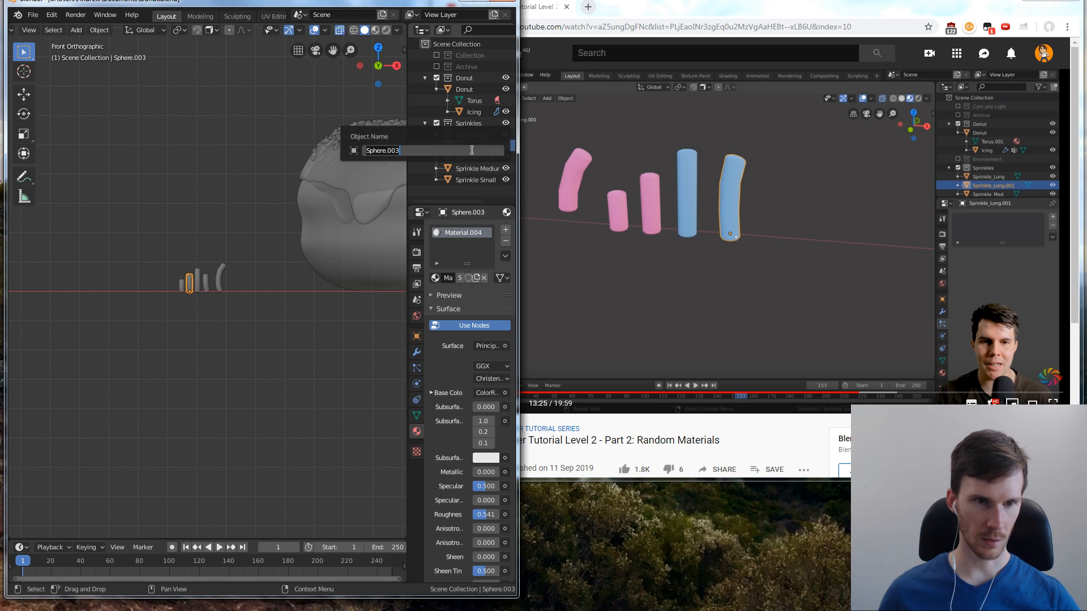
type("Sprint")
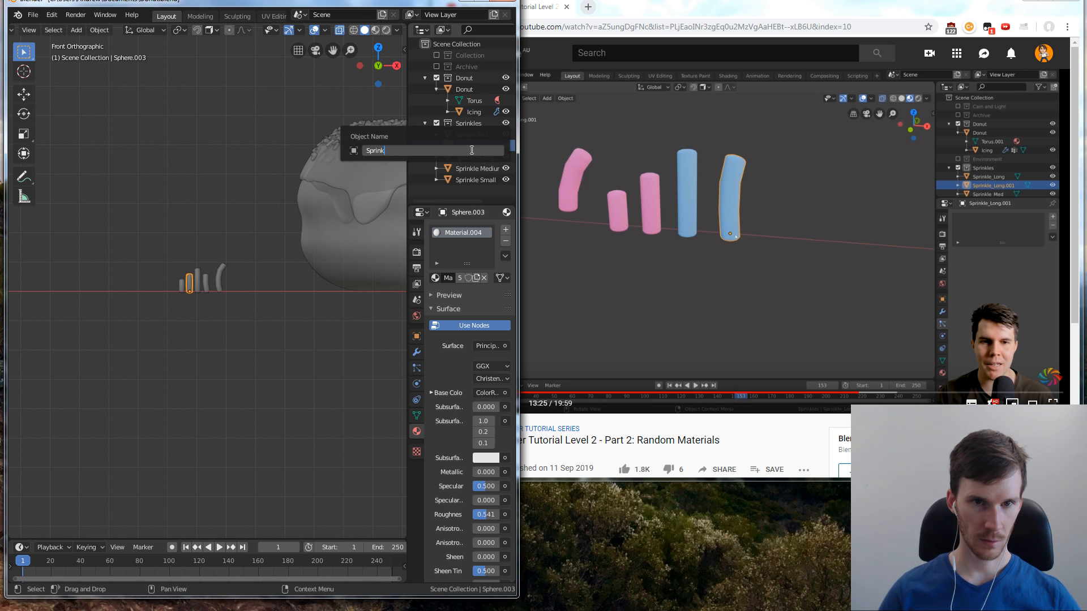
type("le Medium")
key("Return")
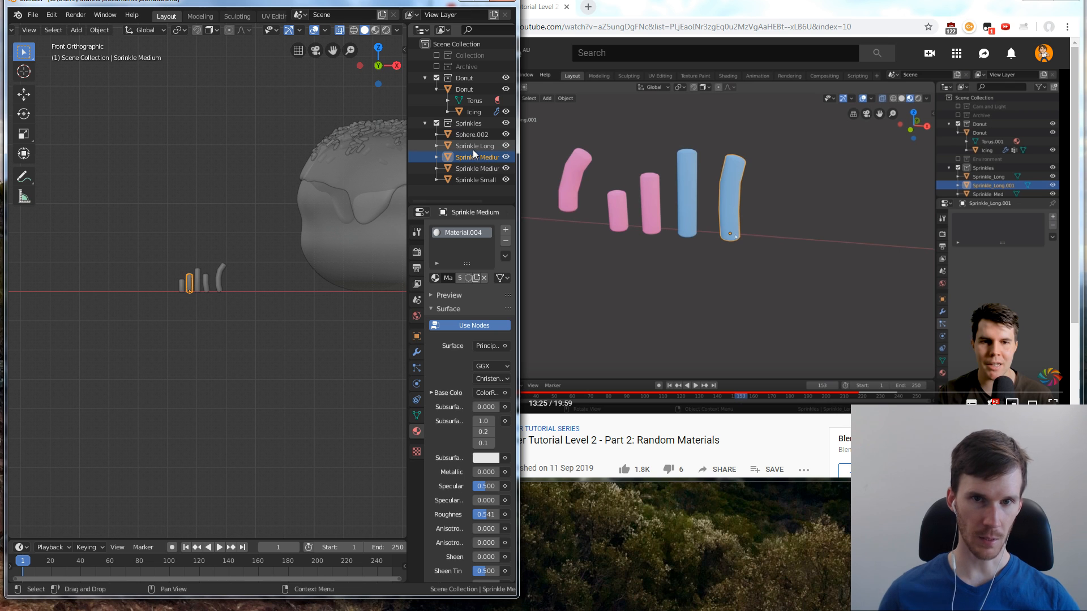
Rename Sphere.002, the long bent sprinkle, as Sprinkle Long Bend
left_click(473, 136)
key("F2")
type("S")
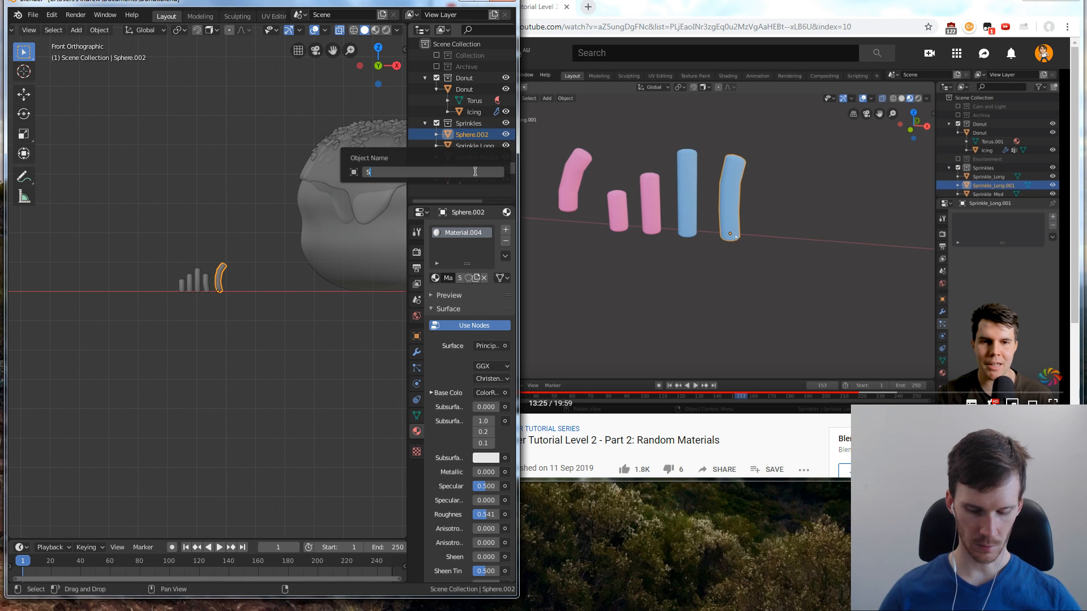
type("prinkle Long Bend")
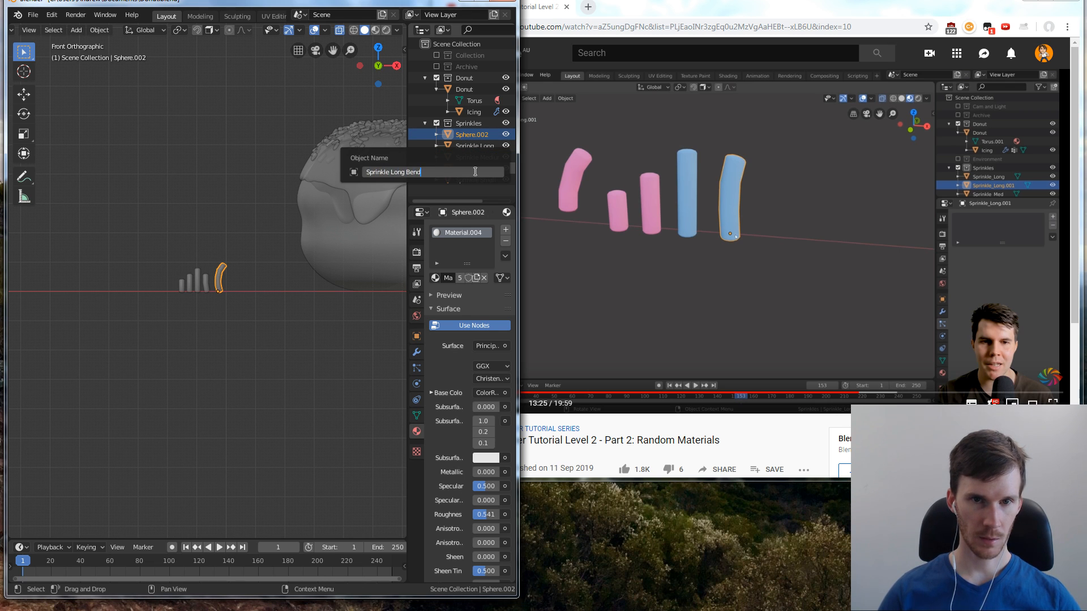
key("Return")
Resume the YouTube tutorial and set the origin of all five sprinkles to their geometry
left_click(698, 215)
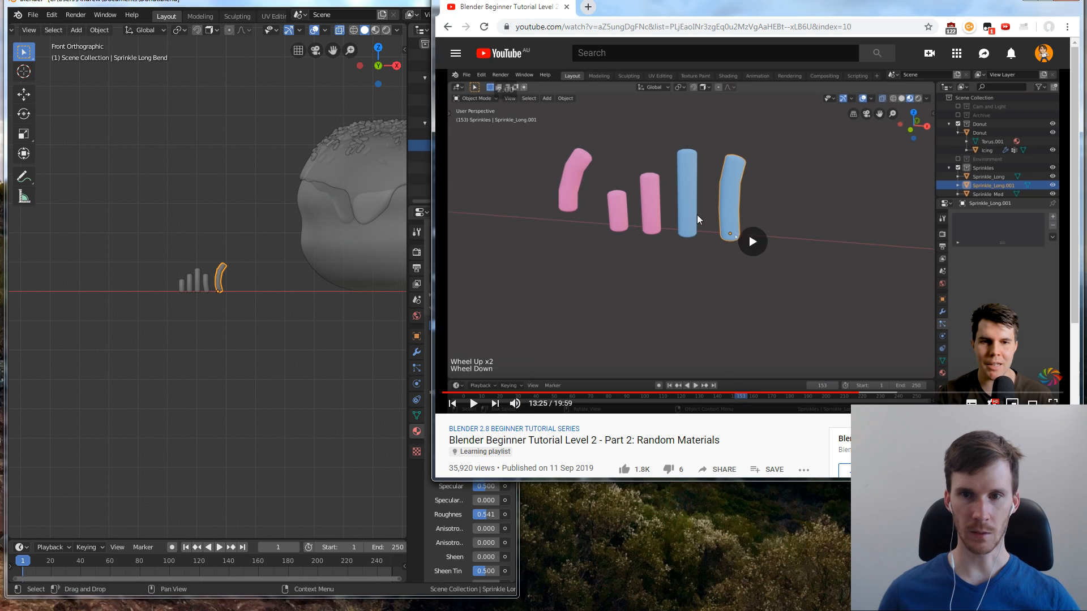
left_click(283, 365)
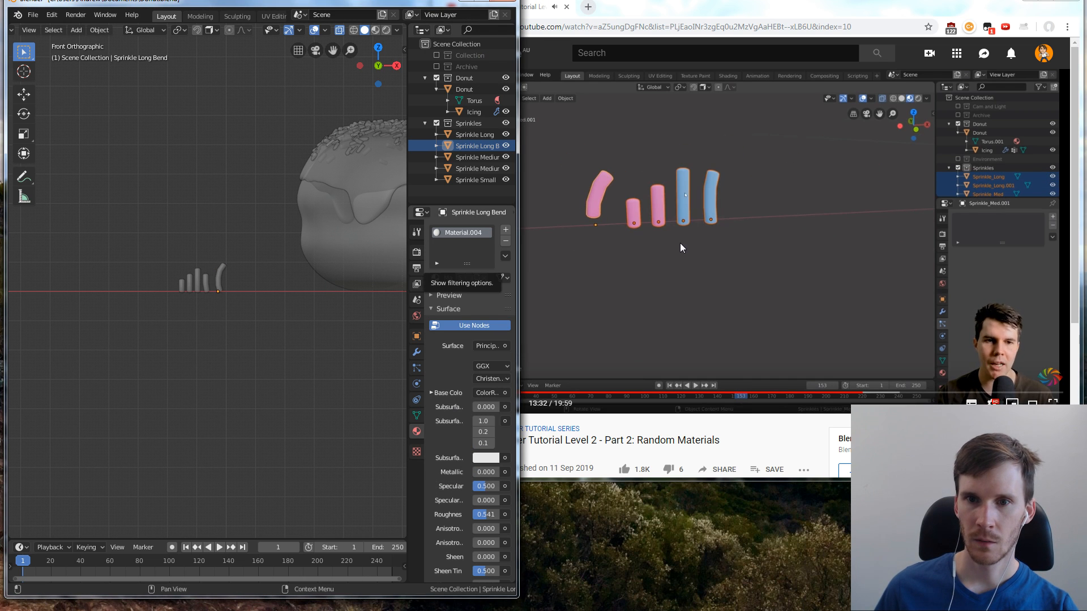
left_click_drag(163, 235, 263, 302)
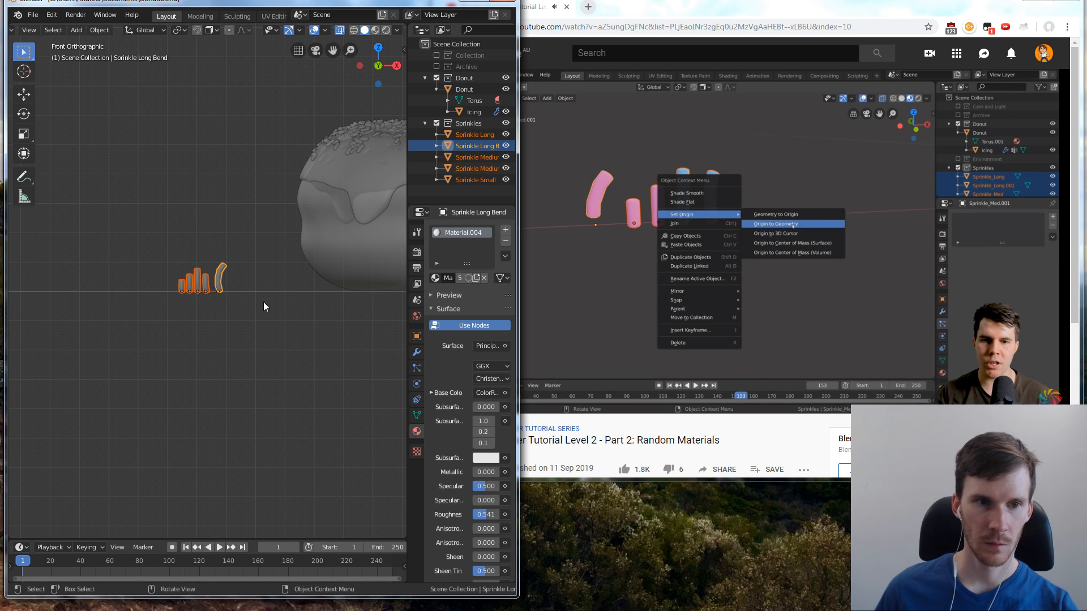
right_click(219, 279)
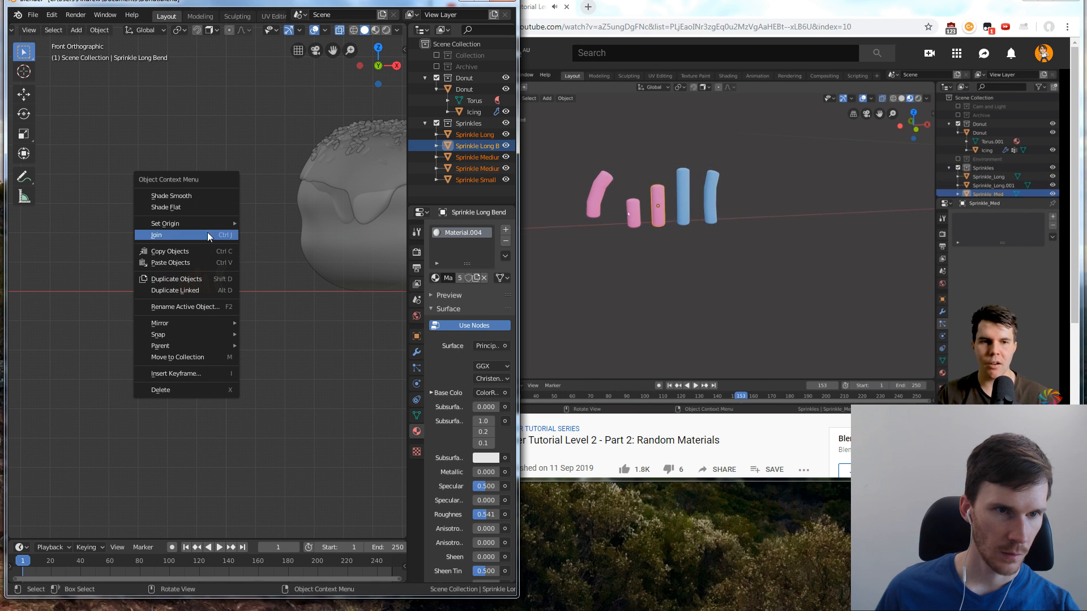
mouse_move(207, 224)
left_click(302, 238)
left_click(259, 243)
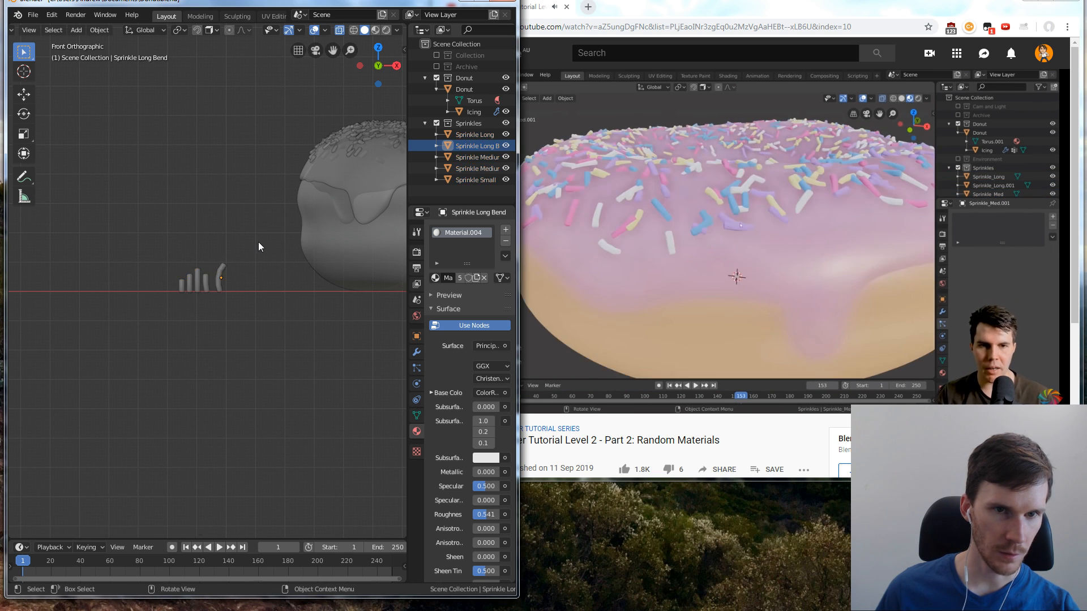
Play the YouTube tutorial on to 13:47, pause it there and return to Blender
middle_click_drag(258, 242, 296, 262)
key("alt+Tab")
key("space")
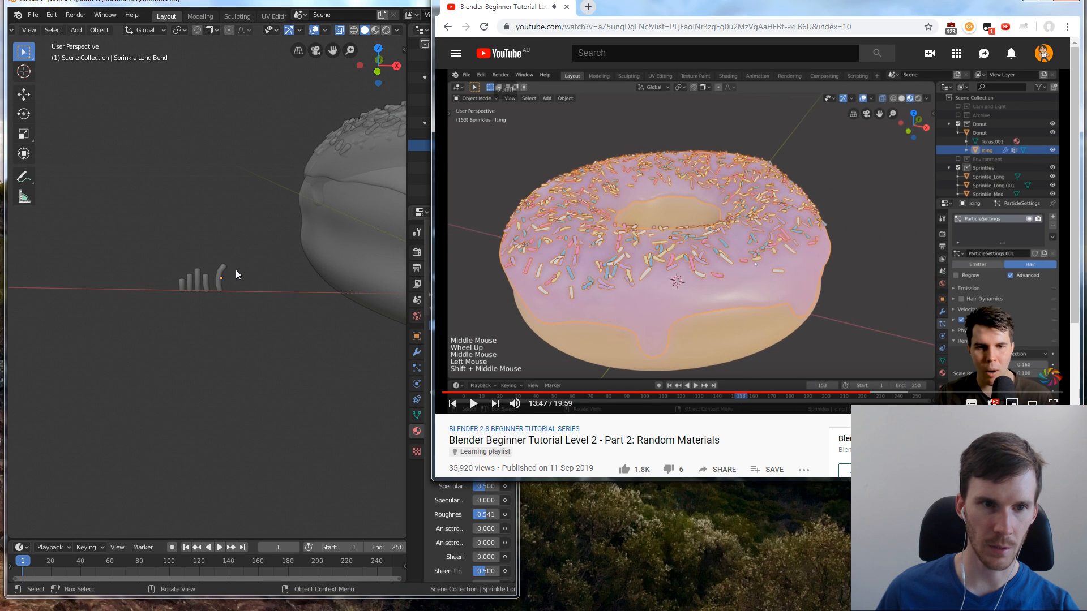
key("alt+Tab")
Select the donut's icing and turn off the viewport's X-ray display
middle_click_drag(301, 233, 279, 273)
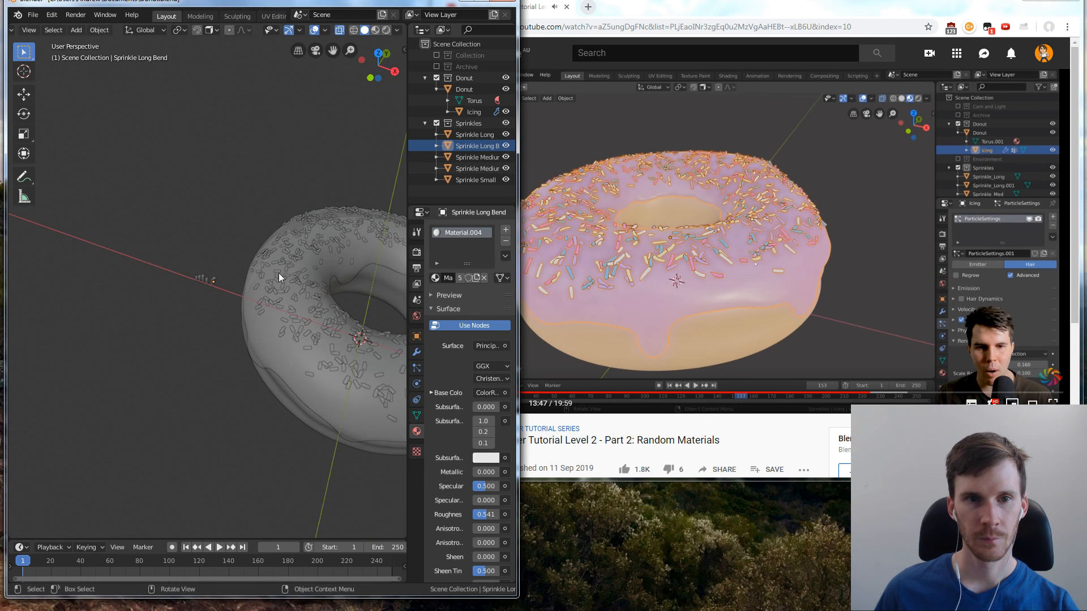
middle_click_drag(232, 303, 312, 283)
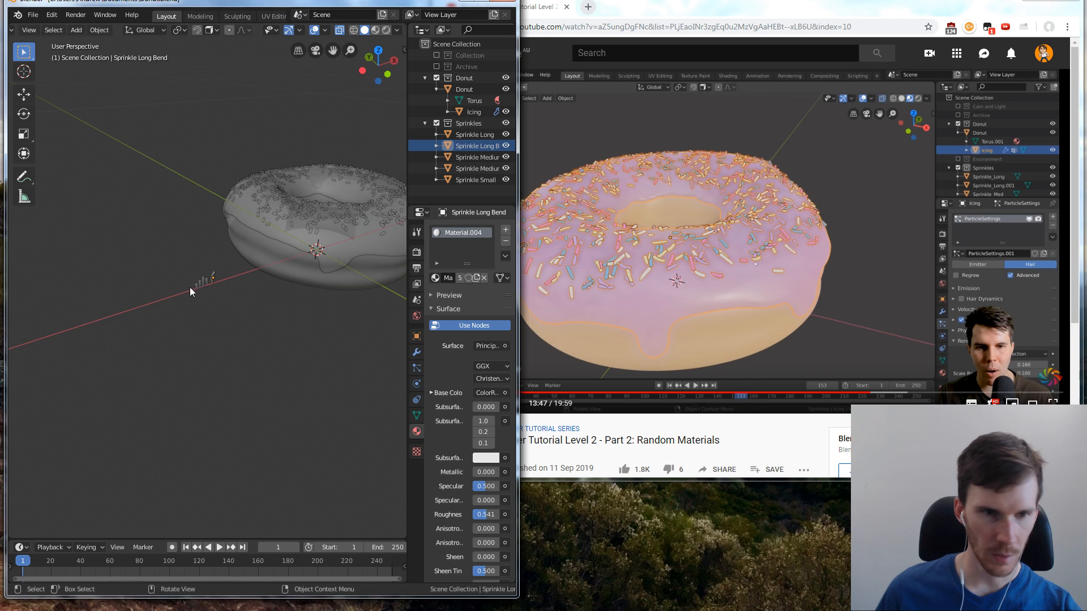
key("KP_Decimal")
scroll(241, 232, "down", 4)
middle_click_drag(351, 219, 197, 274)
scroll(331, 250, "down", 4)
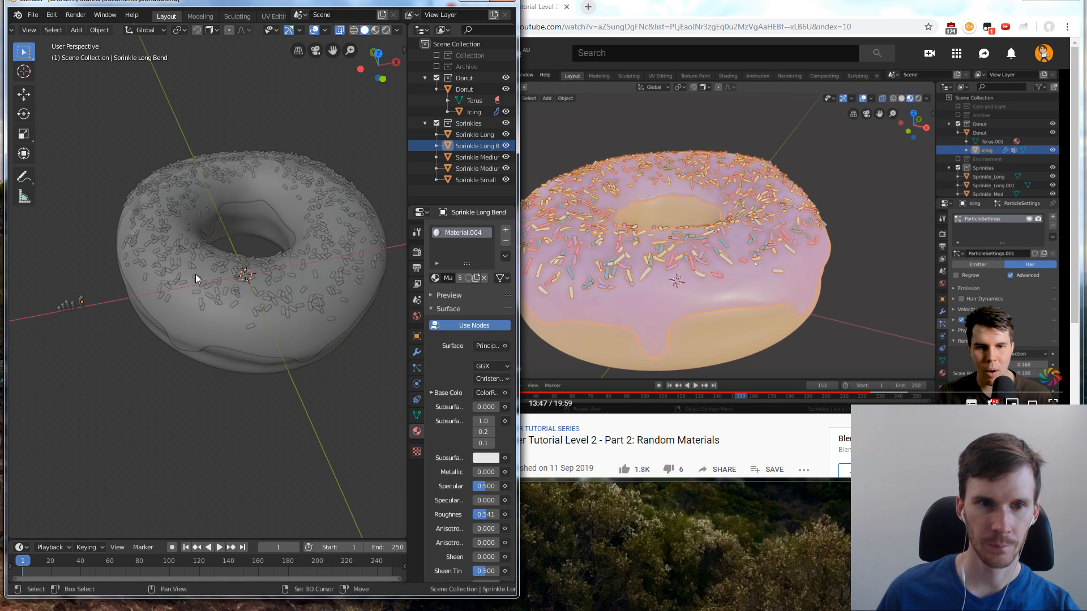
left_click(301, 246)
left_click(326, 167)
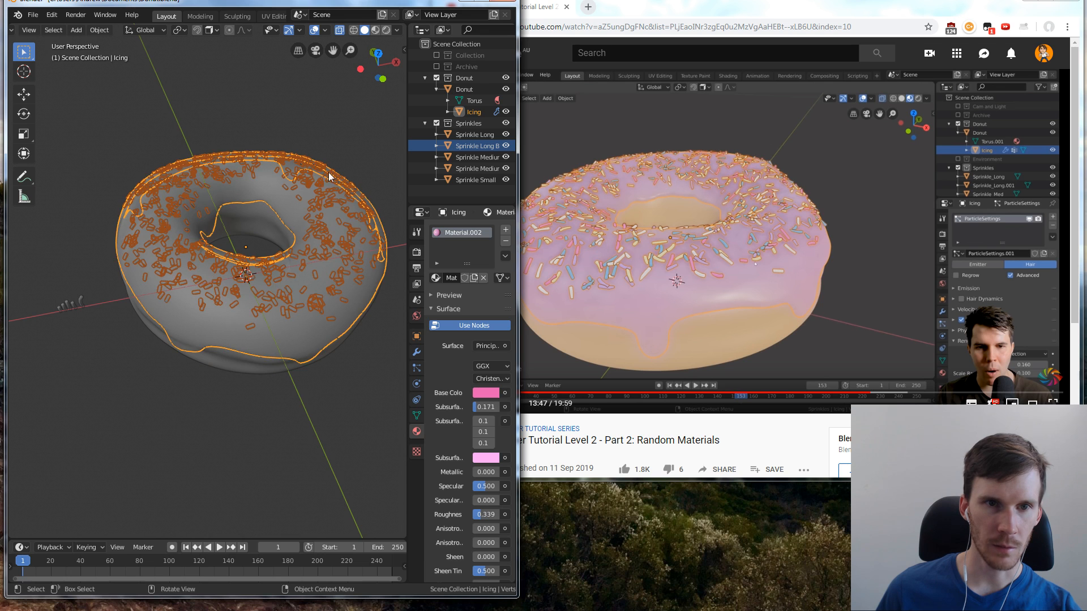
middle_click_drag(330, 175, 359, 115)
left_click(342, 29)
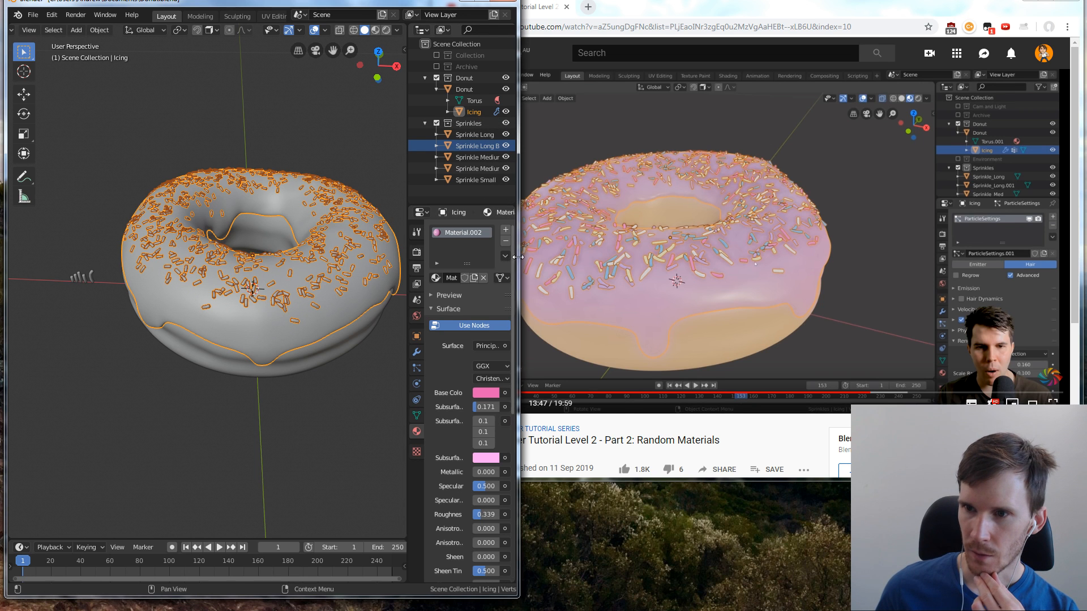
Widen the Blender window and open the icing's particle settings with the Emission and Render sections collapsed
left_click_drag(517, 256, 705, 255)
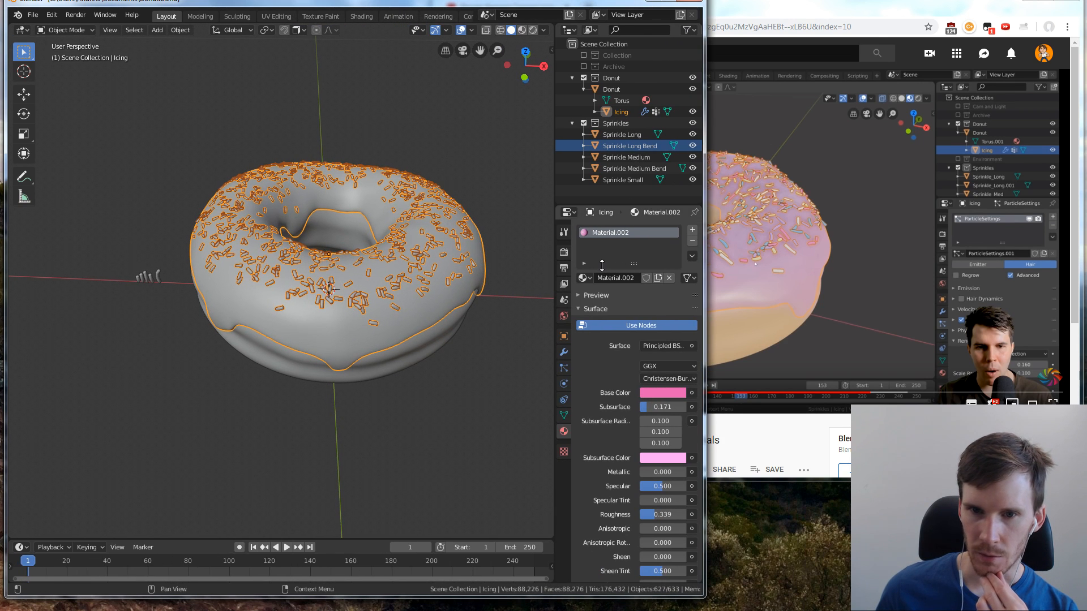
left_click(564, 369)
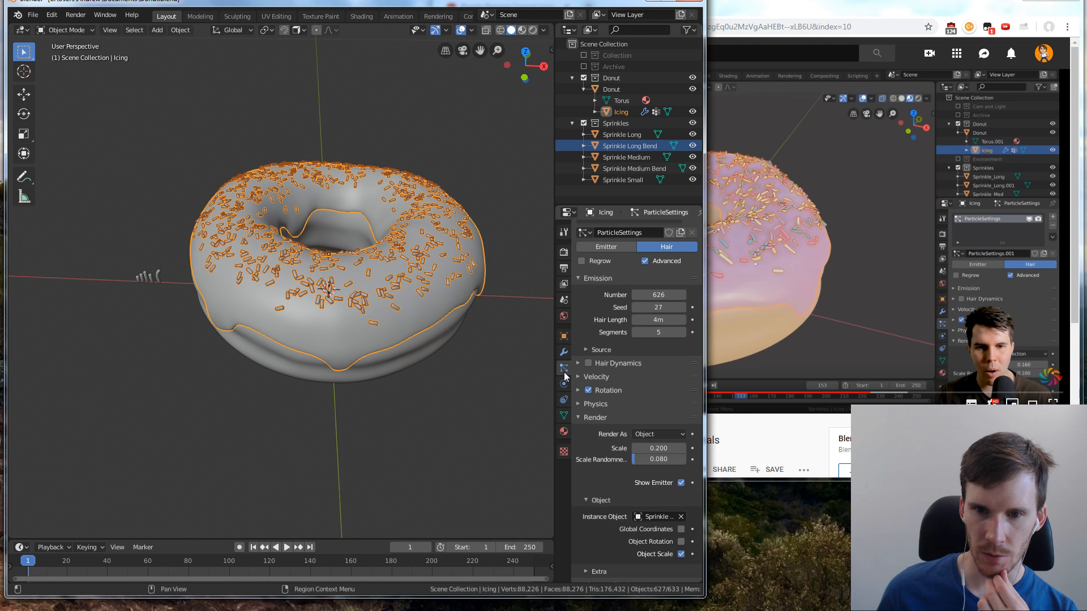
left_click(581, 417)
left_click(580, 325)
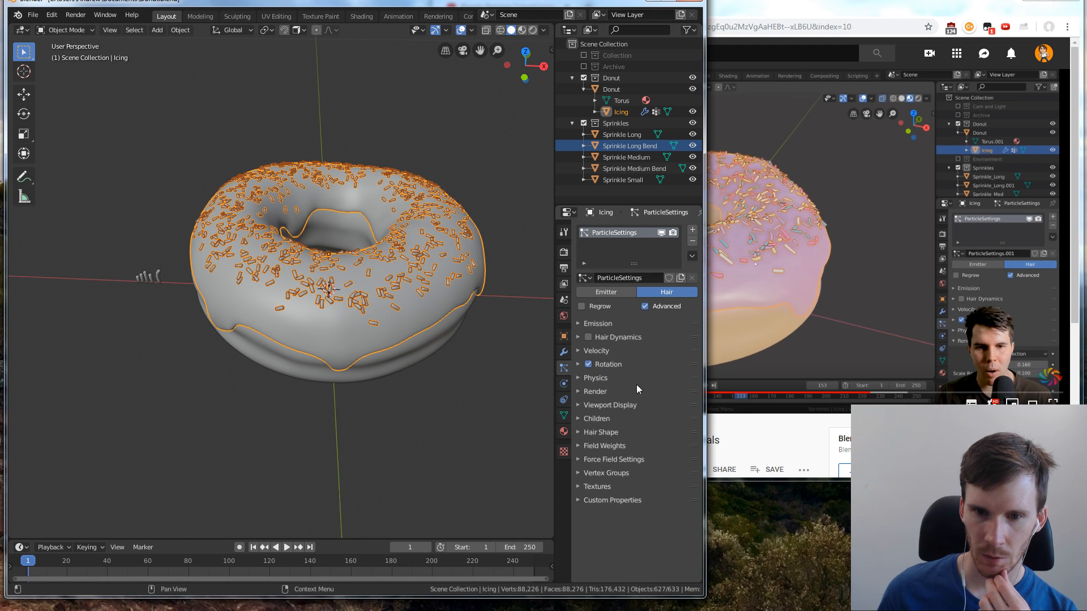
Render the icing's particles as a collection, using Sprinkles as the instance collection
left_click(594, 392)
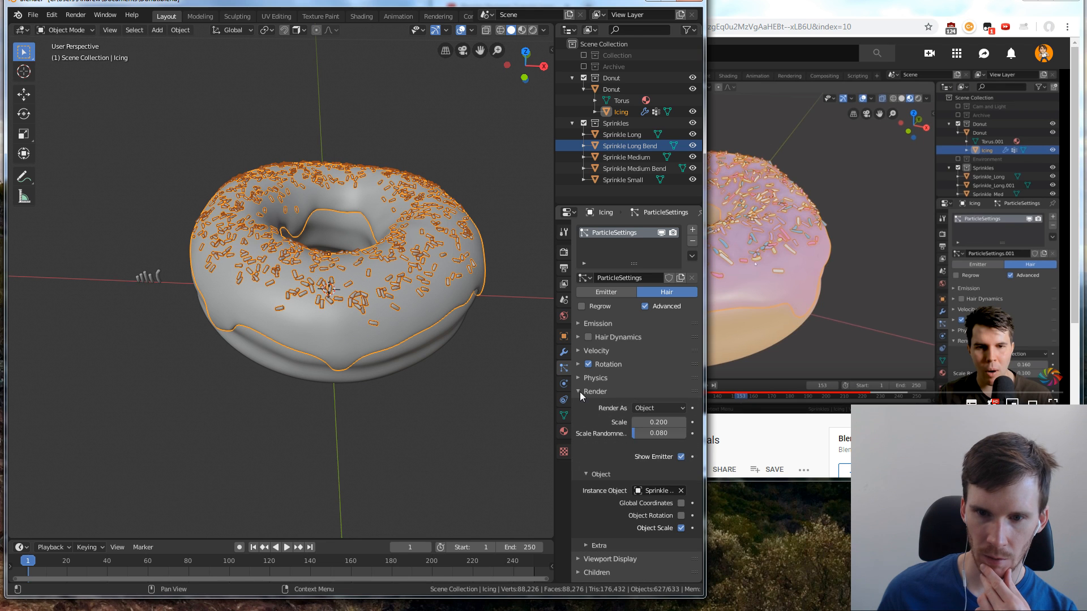
left_click(656, 410)
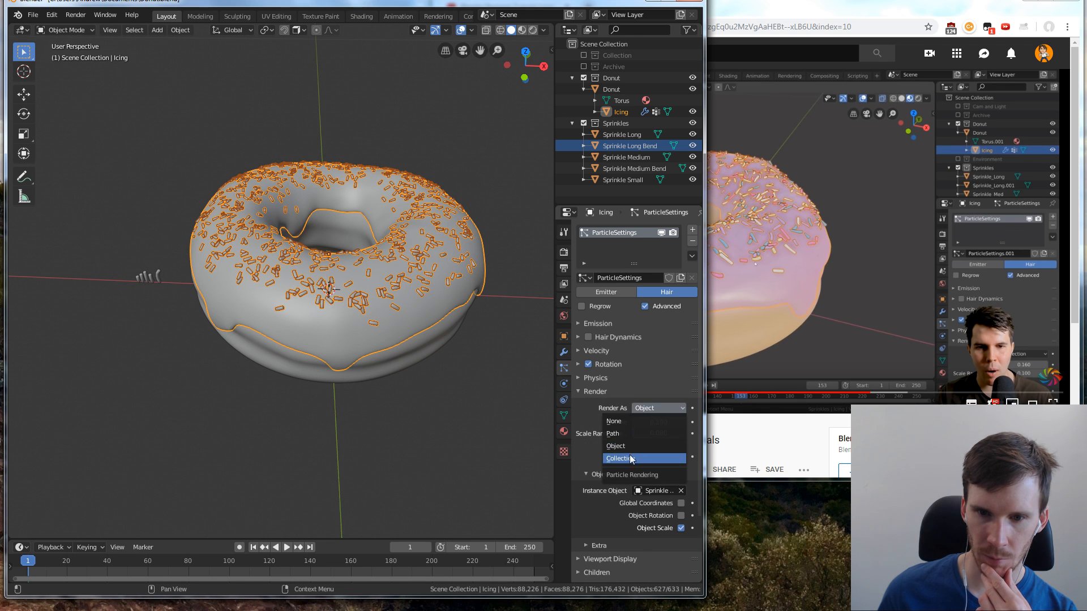
left_click(668, 458)
left_click(637, 492)
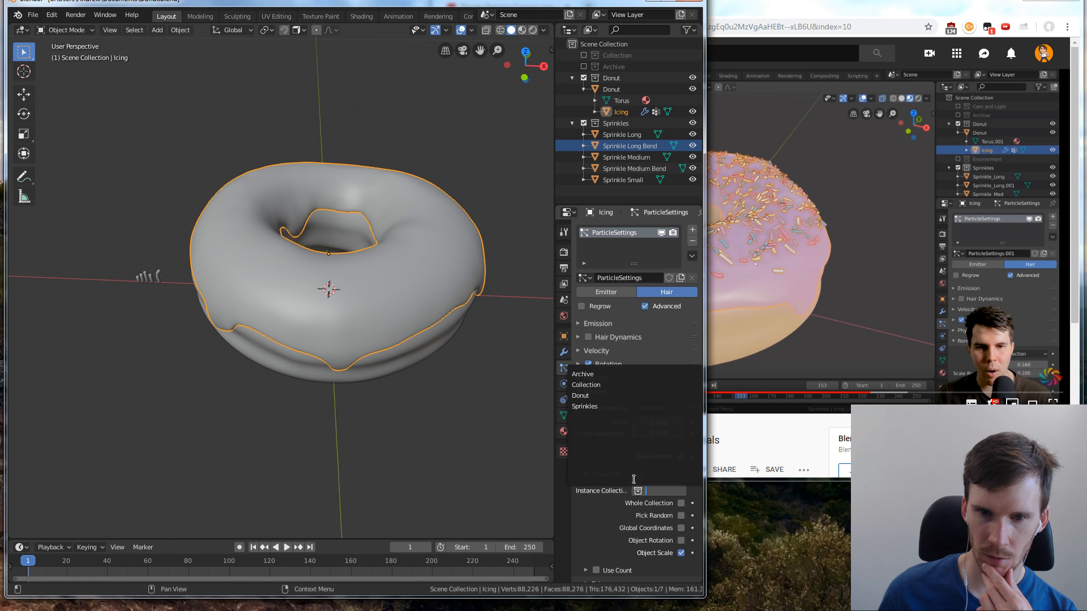
left_click(589, 407)
scroll(448, 266, "up", 5)
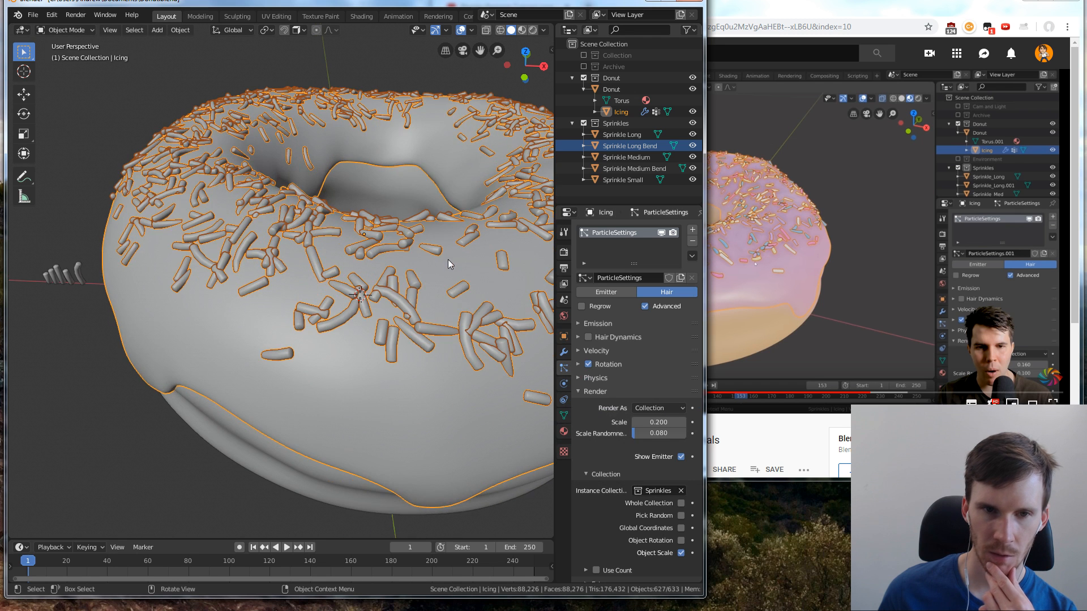
Switch the viewport to material preview shading and view the coloured sprinkles on the donut
left_click(403, 178)
scroll(407, 185, "down", 5)
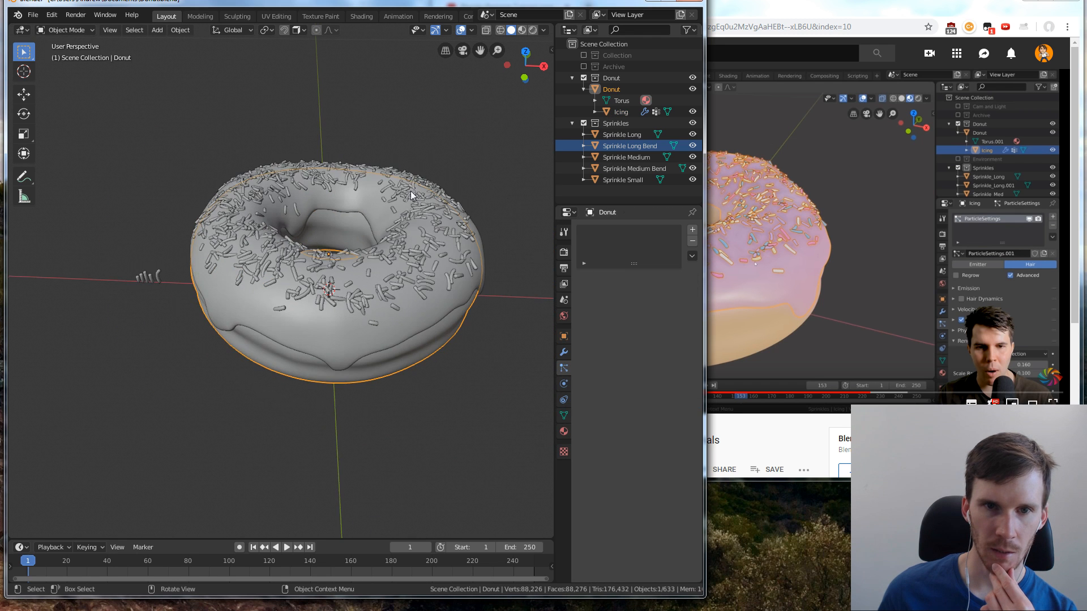
left_click(522, 30)
middle_click_drag(413, 251, 300, 339)
Select the icing and set its particle scale randomness to 0.121 and scale to 0.190
left_click(477, 281)
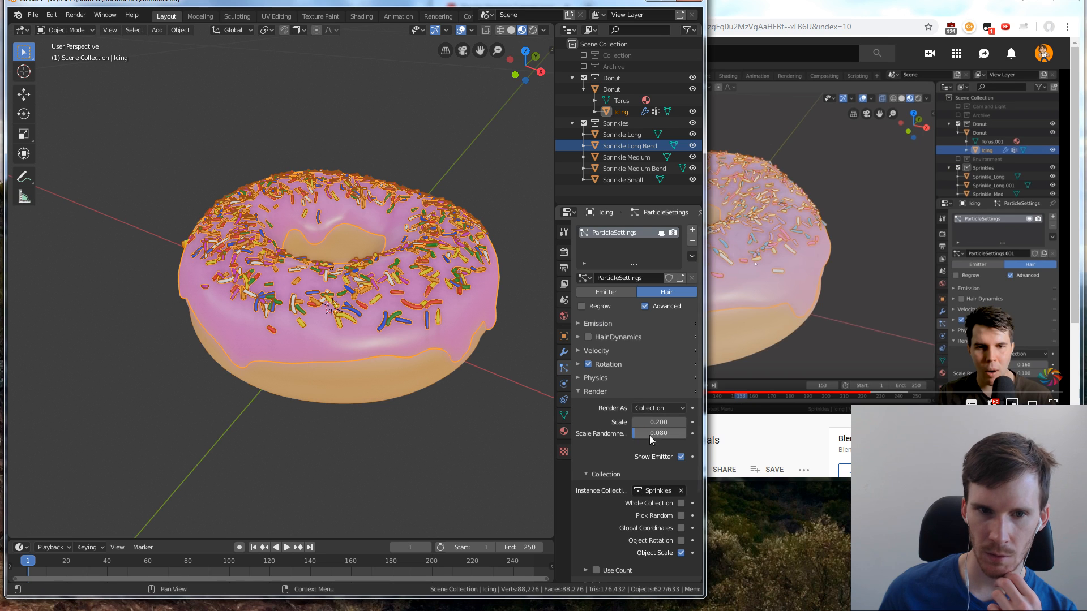
left_click_drag(658, 433, 674, 433)
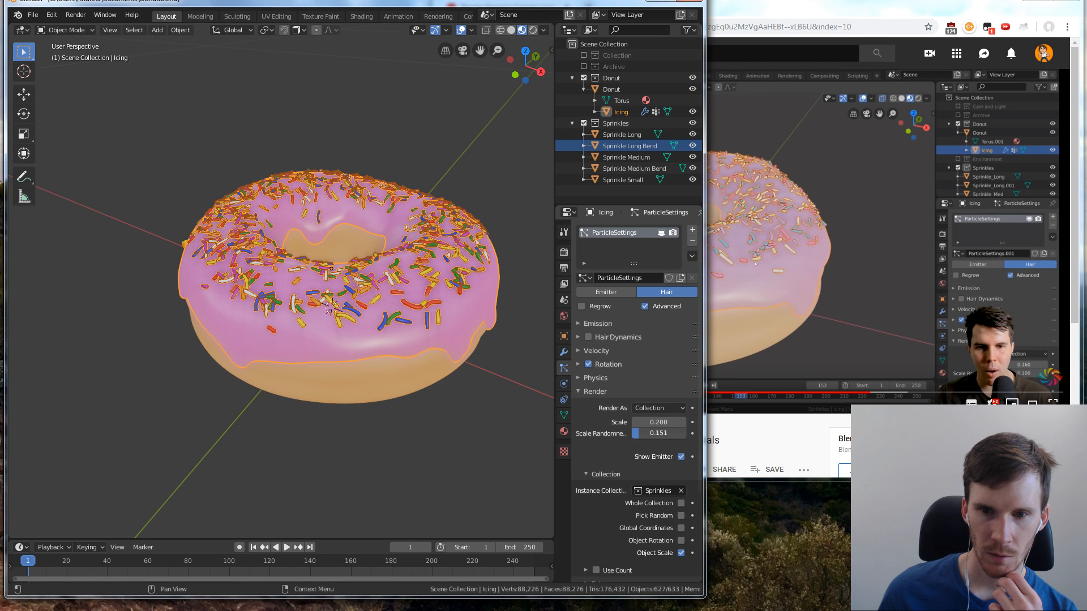
left_click(638, 424)
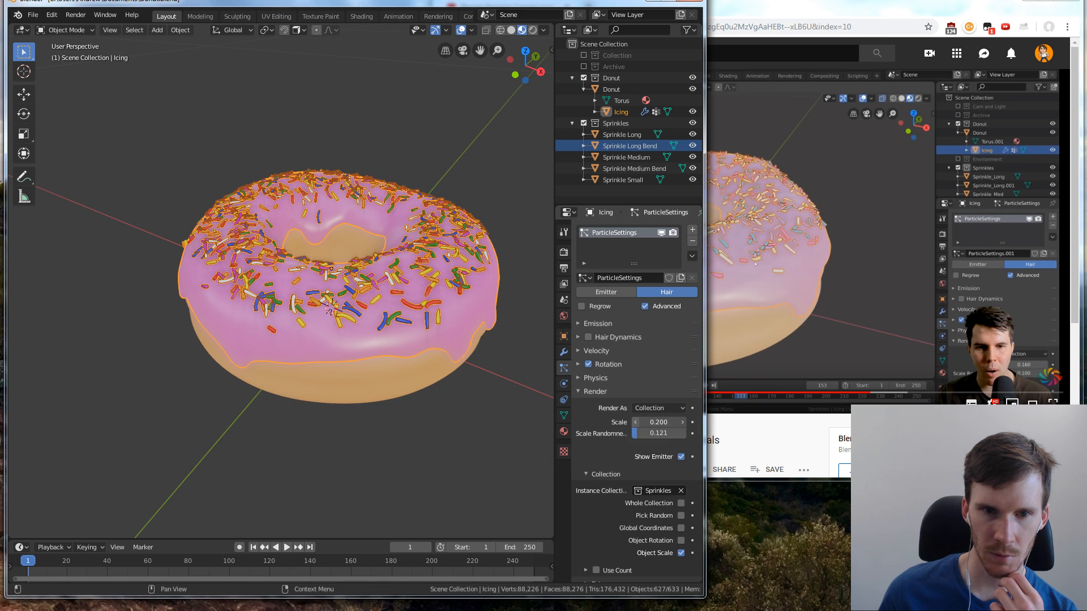
left_click(638, 424)
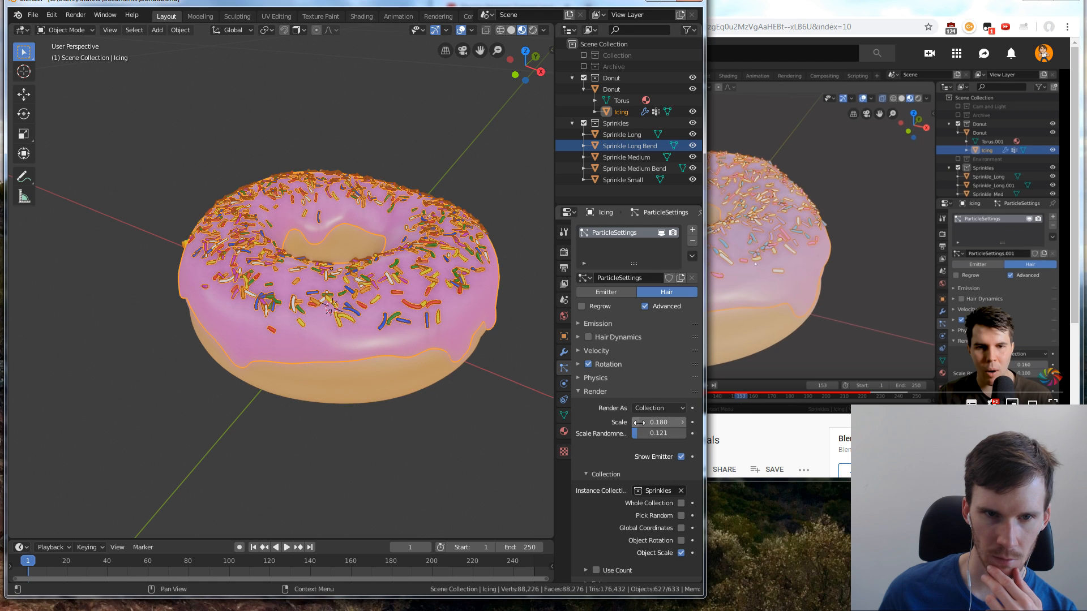
left_click(683, 422)
left_click(683, 422)
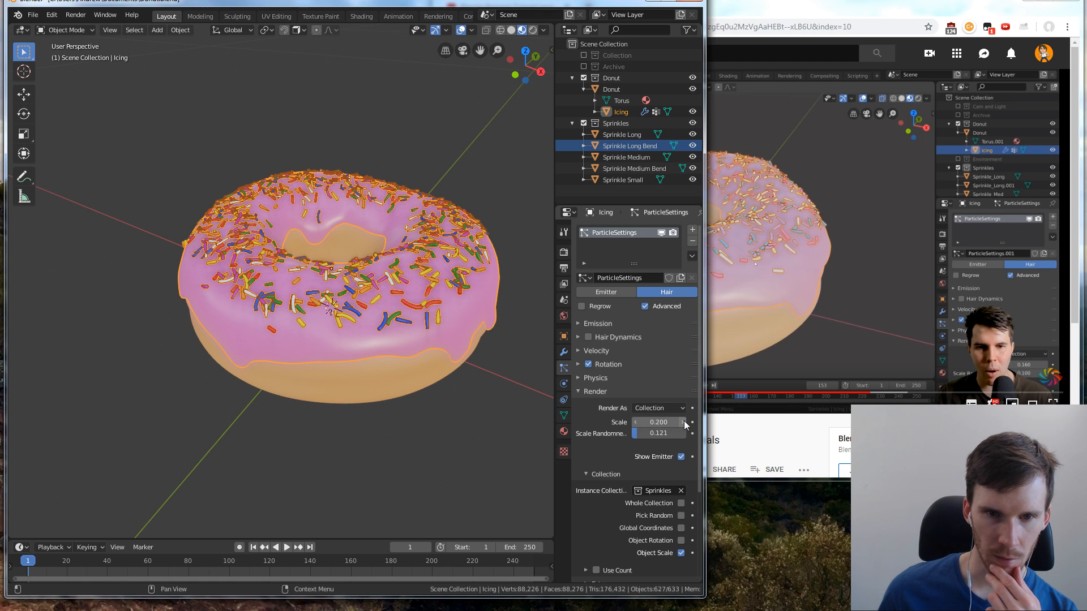
left_click(635, 424)
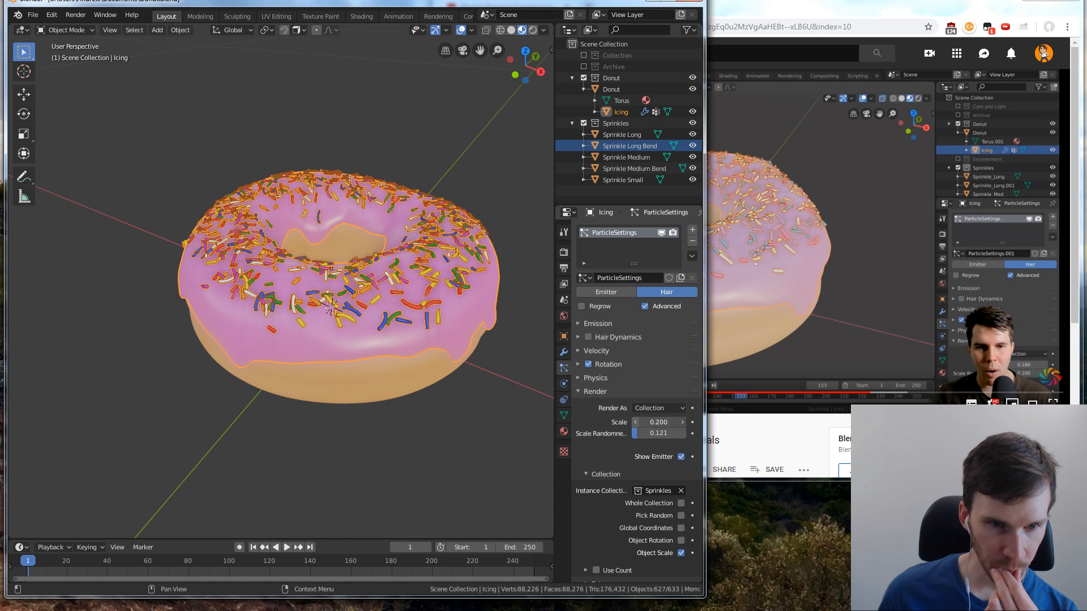
left_click(635, 424)
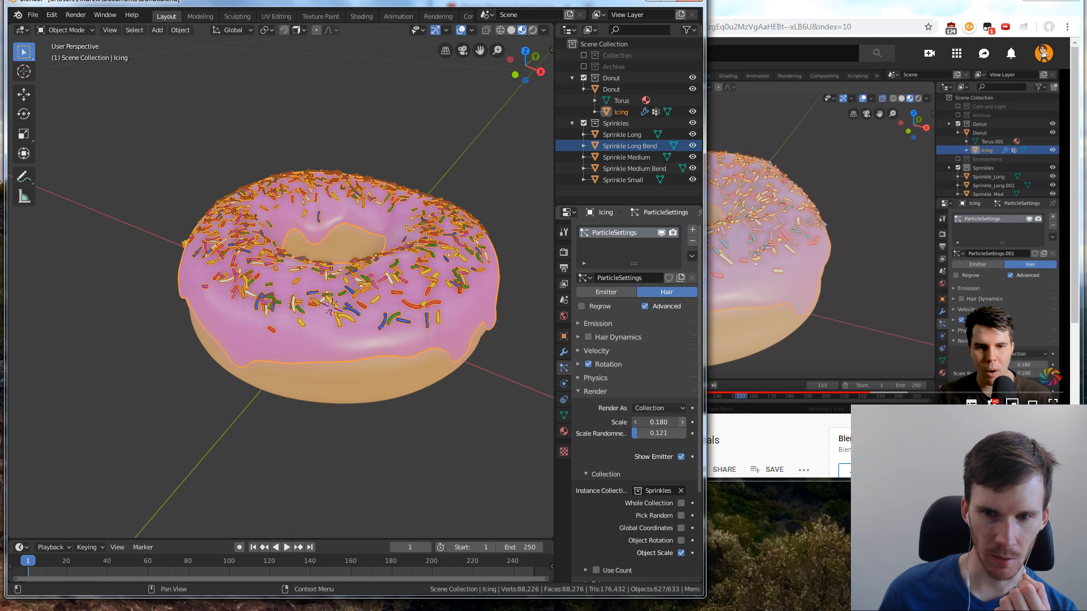
left_click(684, 422)
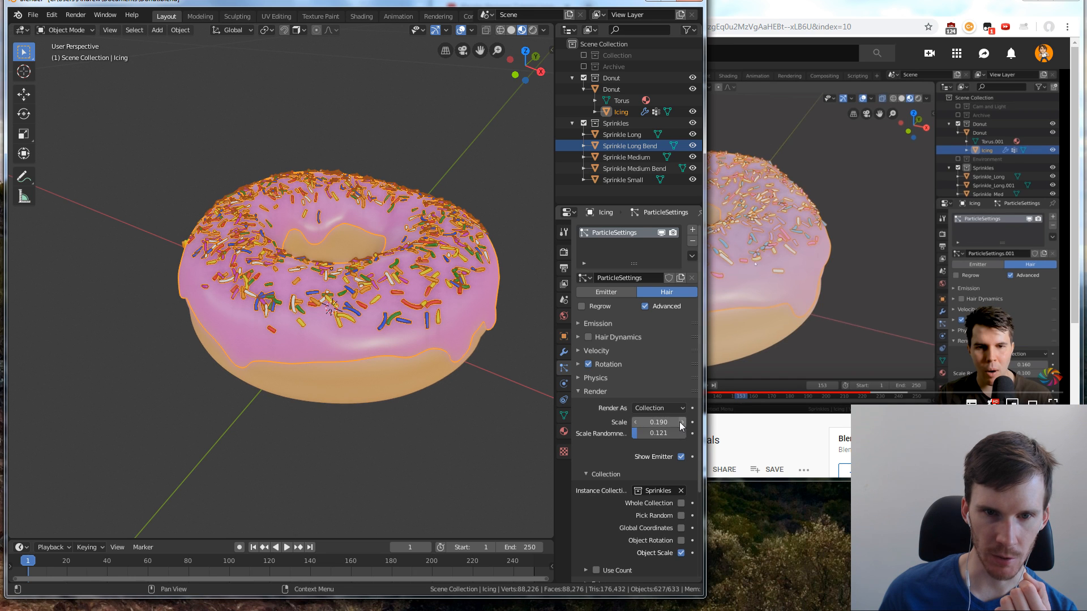
Try the Pick Random and Object Scale options for the icing's Sprinkles instance collection
left_click(681, 517)
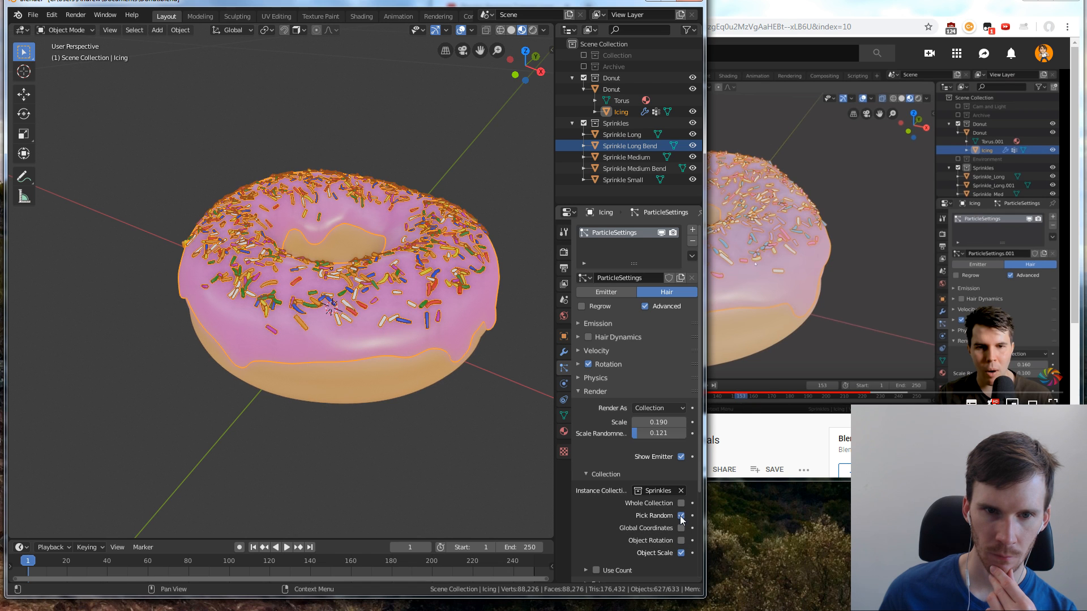
left_click(681, 516)
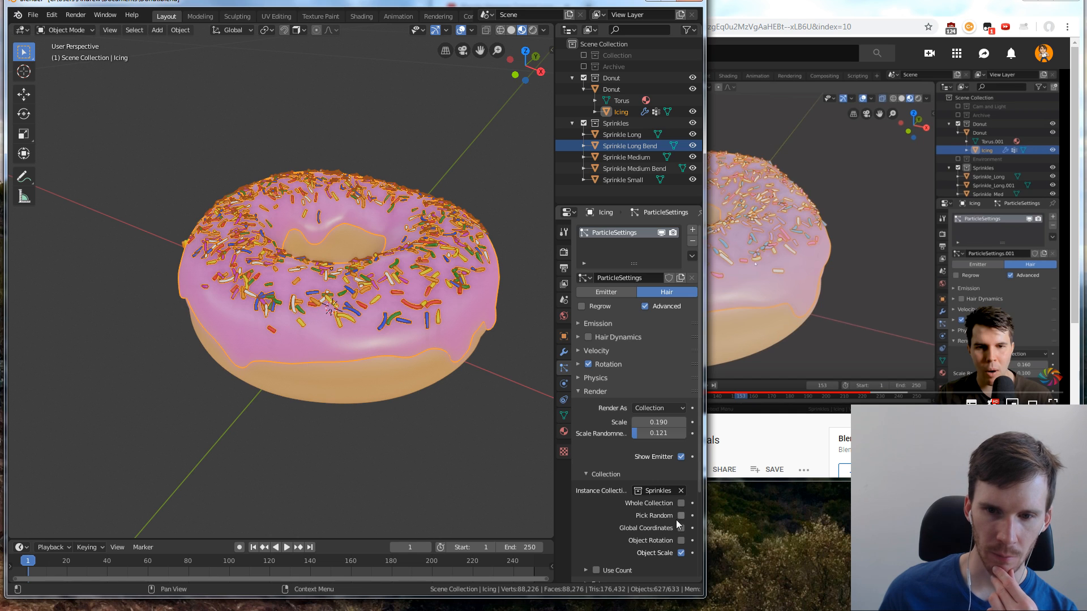
left_click(681, 553)
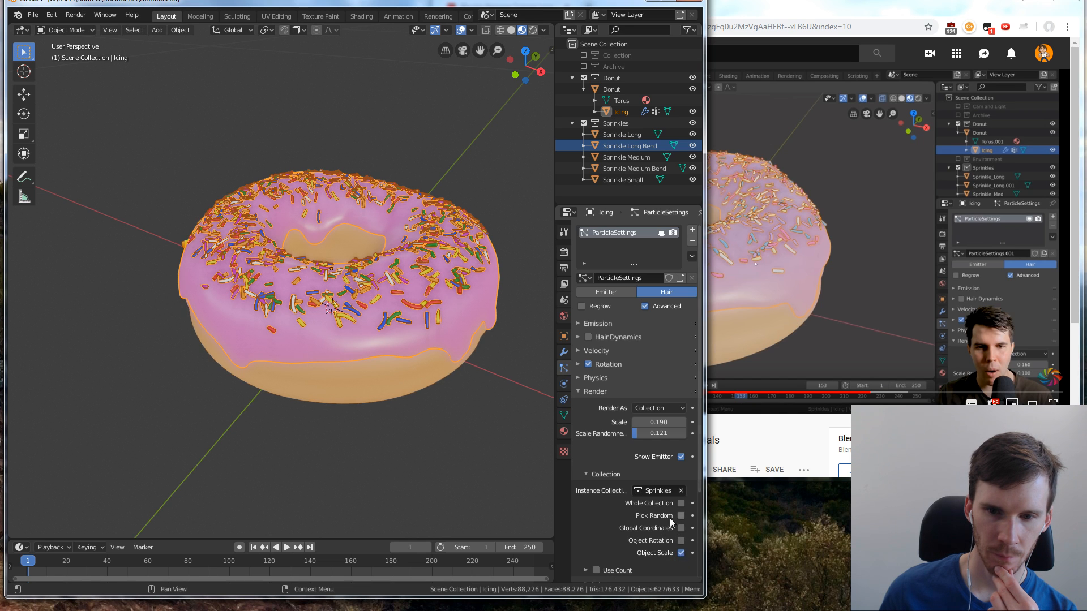
scroll(670, 518, "down", 3)
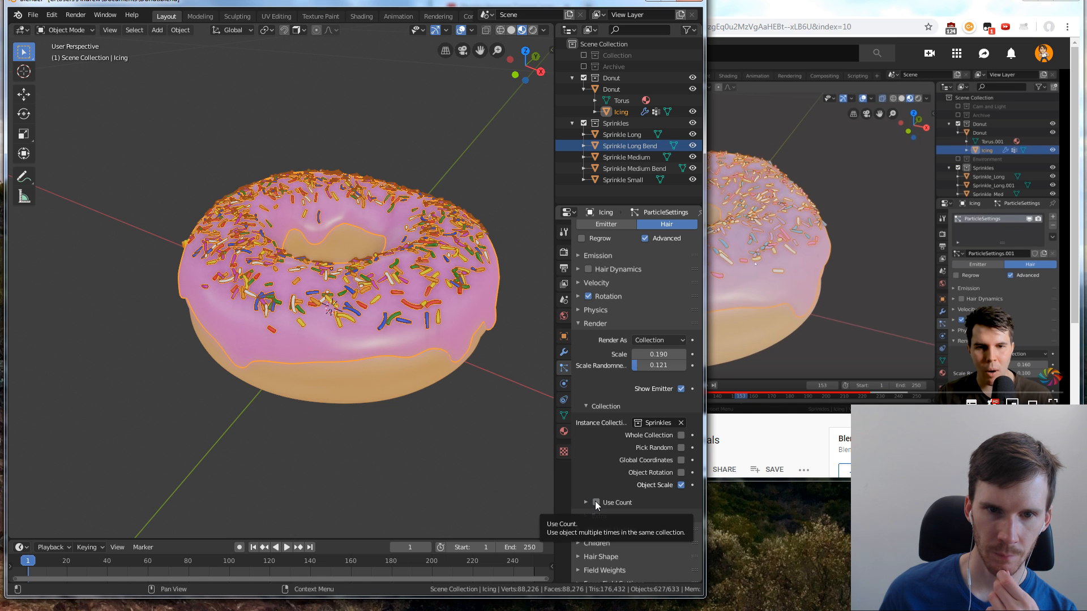
Resume the YouTube tutorial, return to Blender and examine the sprinkles on the donut from several angles
middle_click_drag(359, 263, 417, 362)
left_click(740, 244)
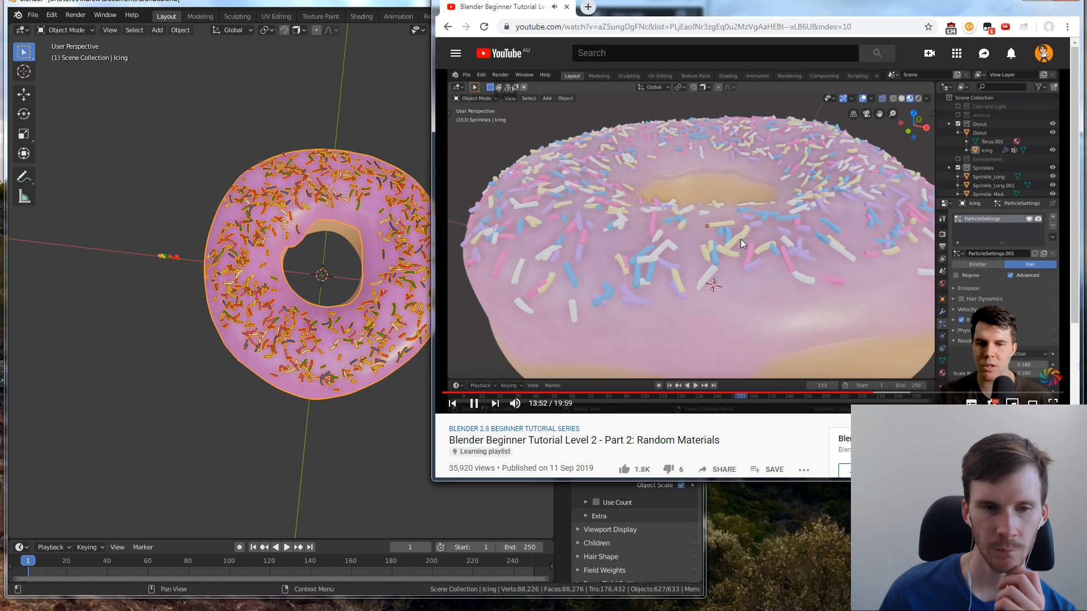
left_click(403, 367)
scroll(437, 337, "up", 5)
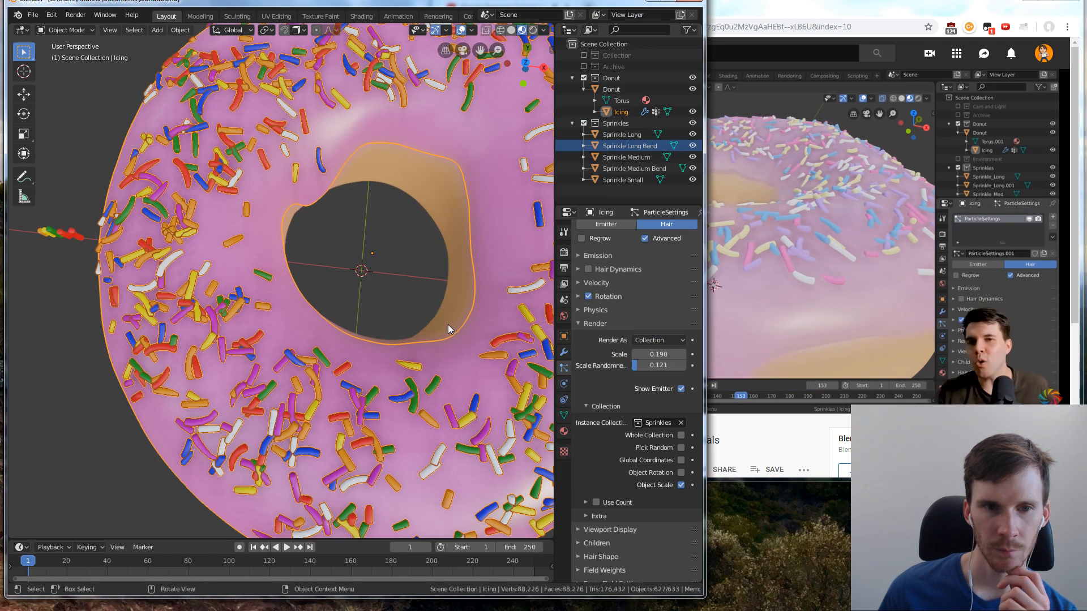
middle_click_drag(447, 325, 413, 352)
left_click(391, 424)
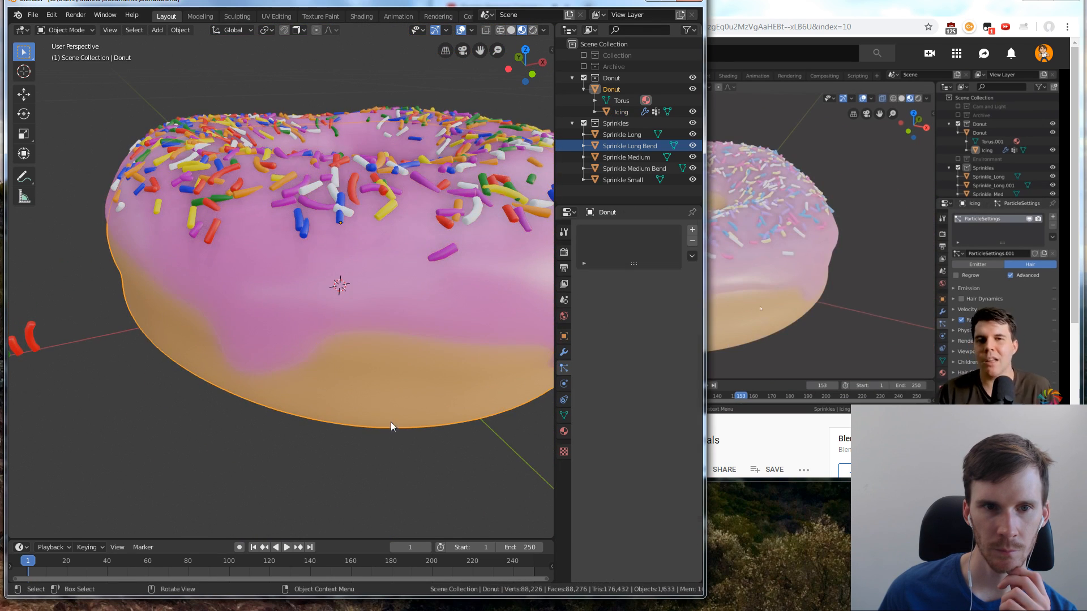
middle_click_drag(412, 416, 377, 252)
Select the icing and set its particle emission seed to 28 and number to 363
left_click(377, 253)
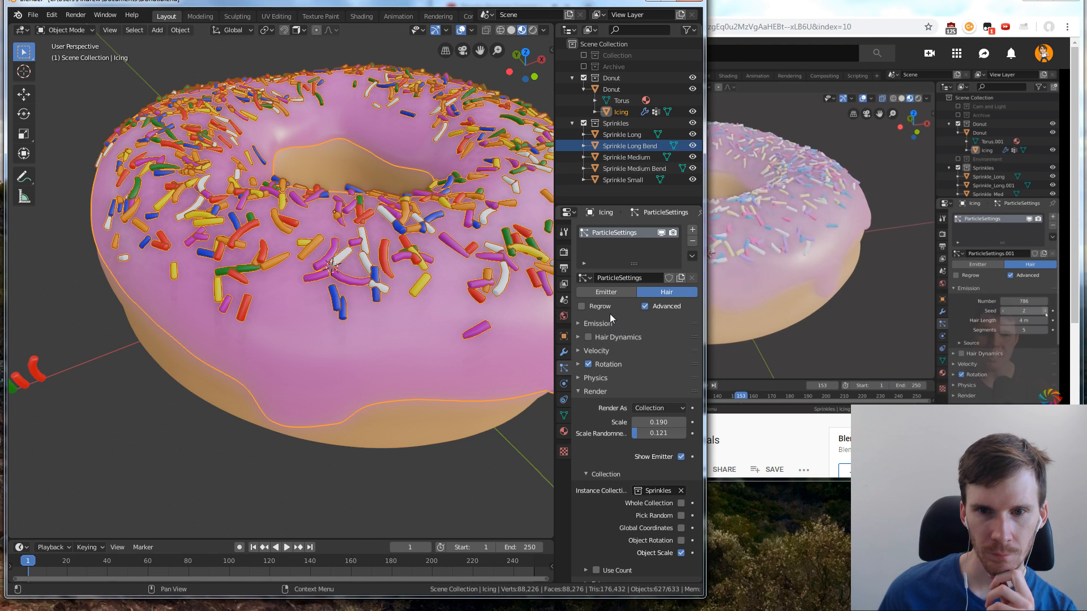
left_click(582, 392)
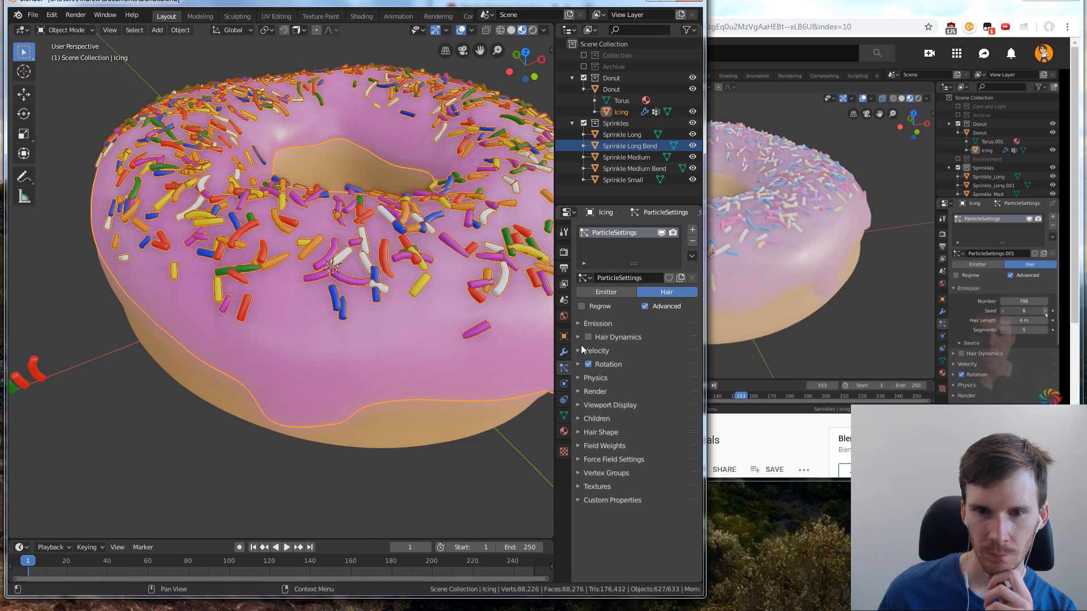
left_click(578, 323)
left_click_drag(645, 352, 655, 352)
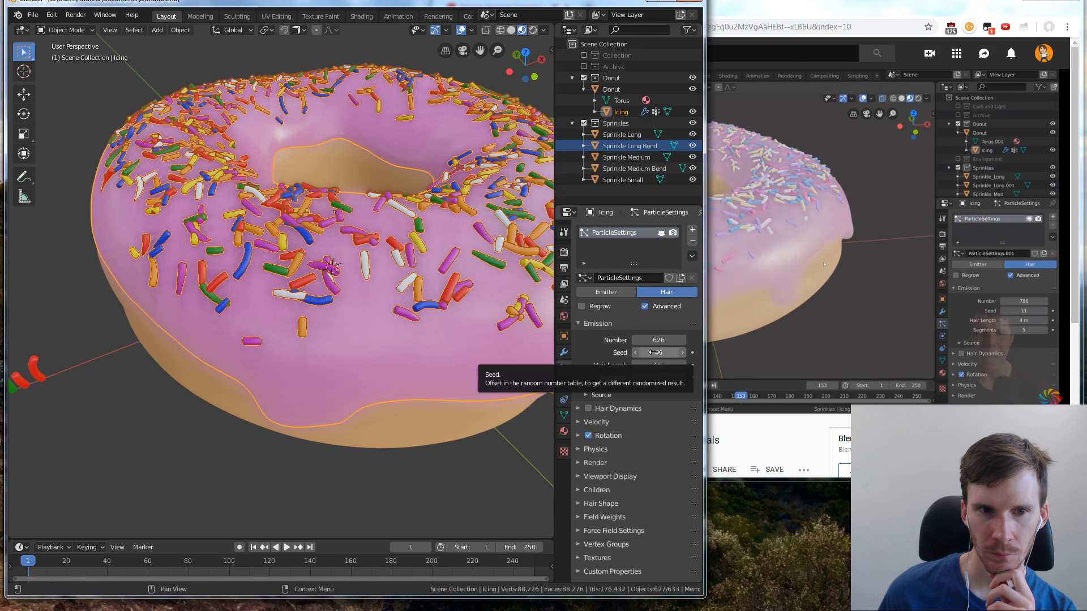
left_click_drag(638, 345, 532, 345)
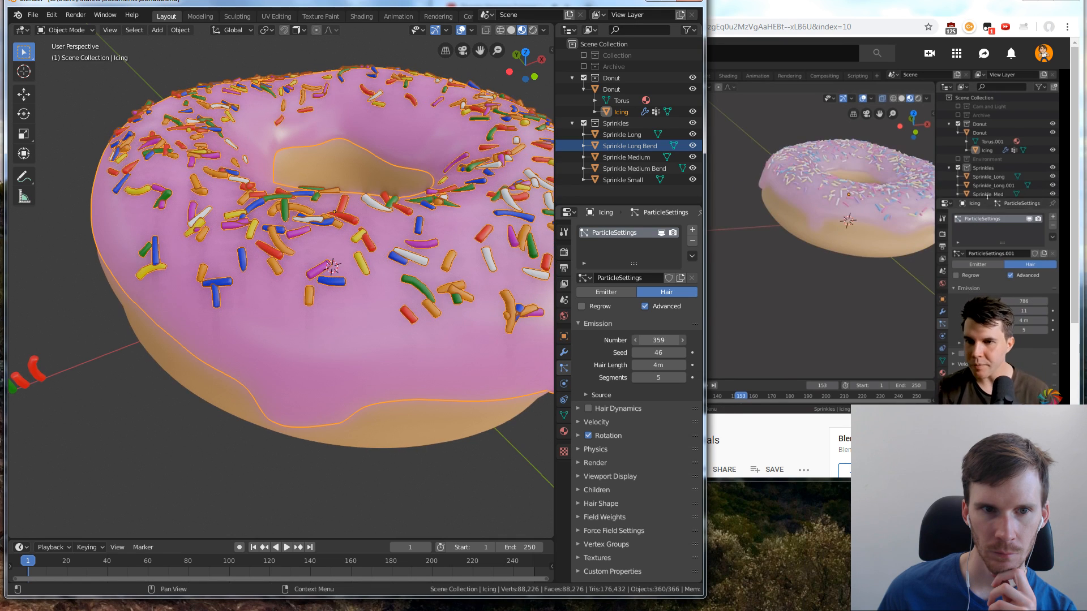
mouse_move(670, 354)
left_mouse_down()
mouse_move(657, 353)
mouse_move(664, 341)
left_mouse_up()
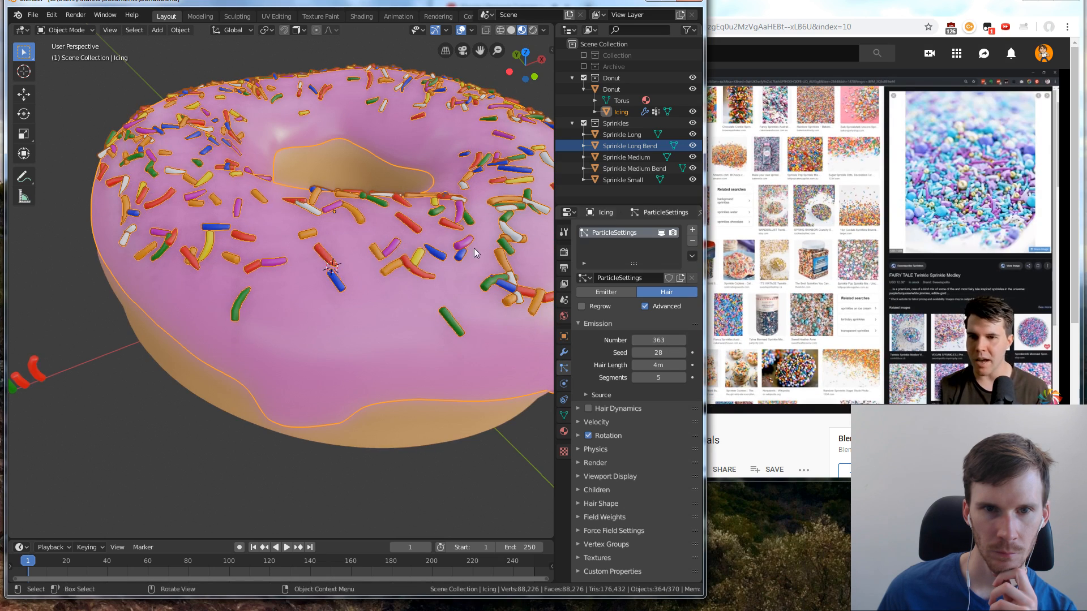
Raise the icing's particle emission number to 858, check the coverage on the whole donut and fine-tune the number to 825
middle_click_drag(465, 243, 497, 286)
scroll(498, 277, "down", 2)
scroll(461, 215, "down", 3)
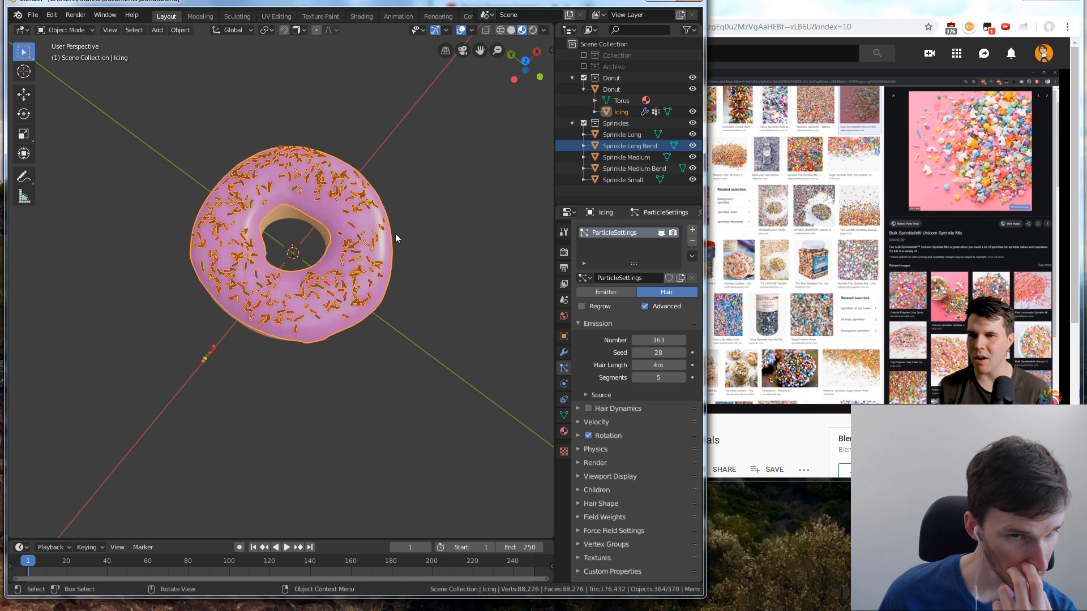
left_click(402, 181)
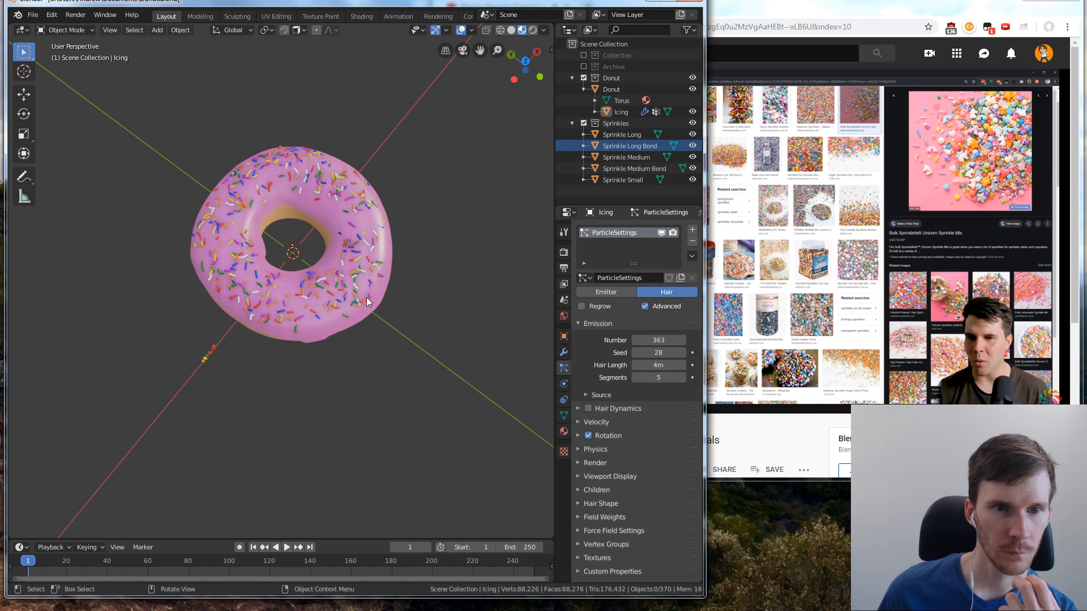
key("a")
left_click_drag(639, 338, 715, 339)
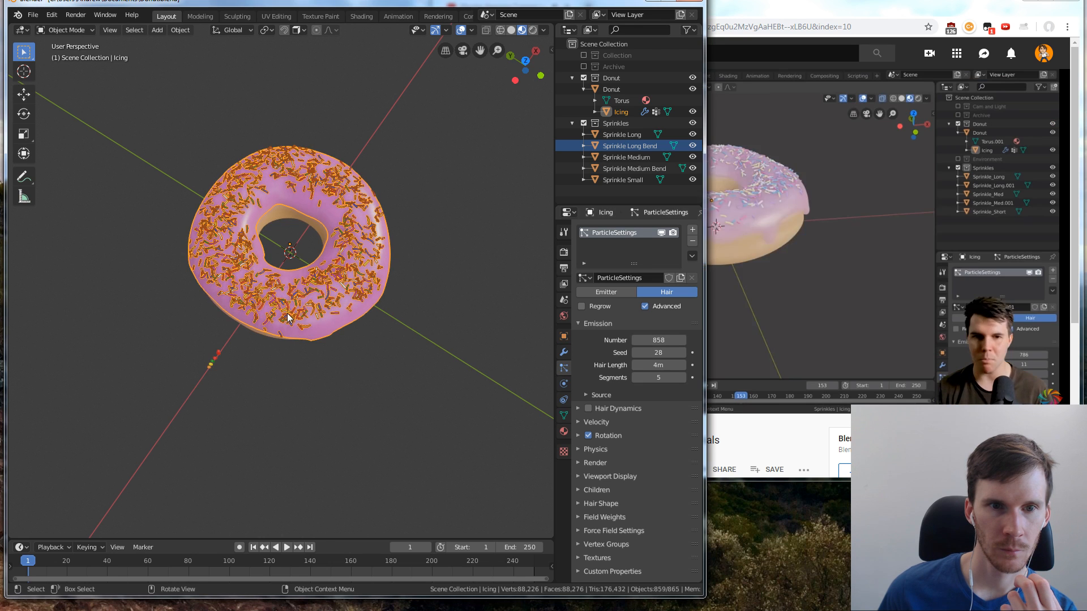
key("alt+a")
middle_click_drag(387, 360, 369, 313)
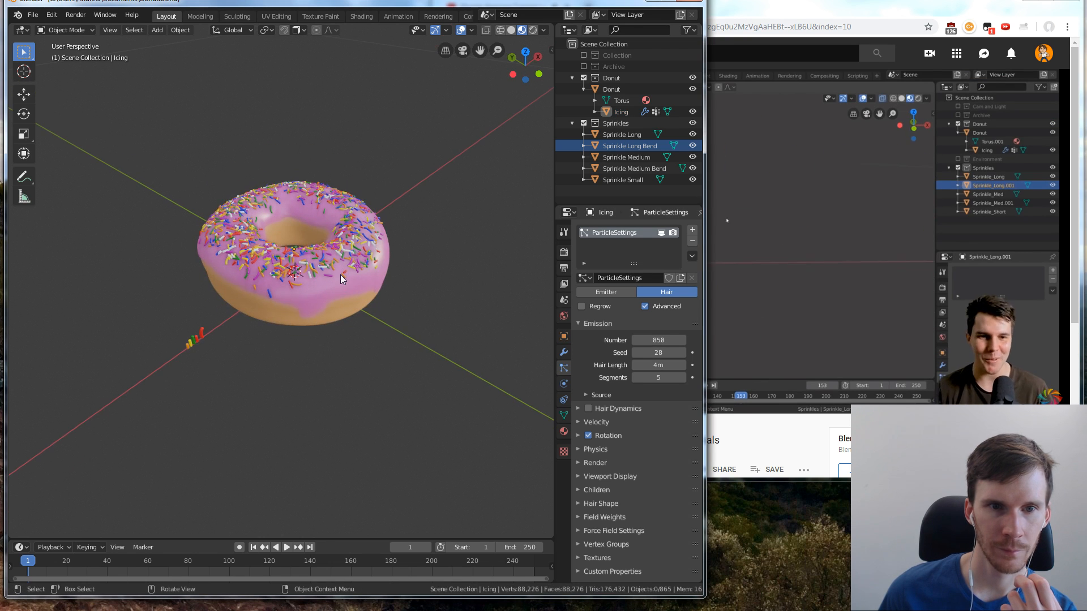
key("a")
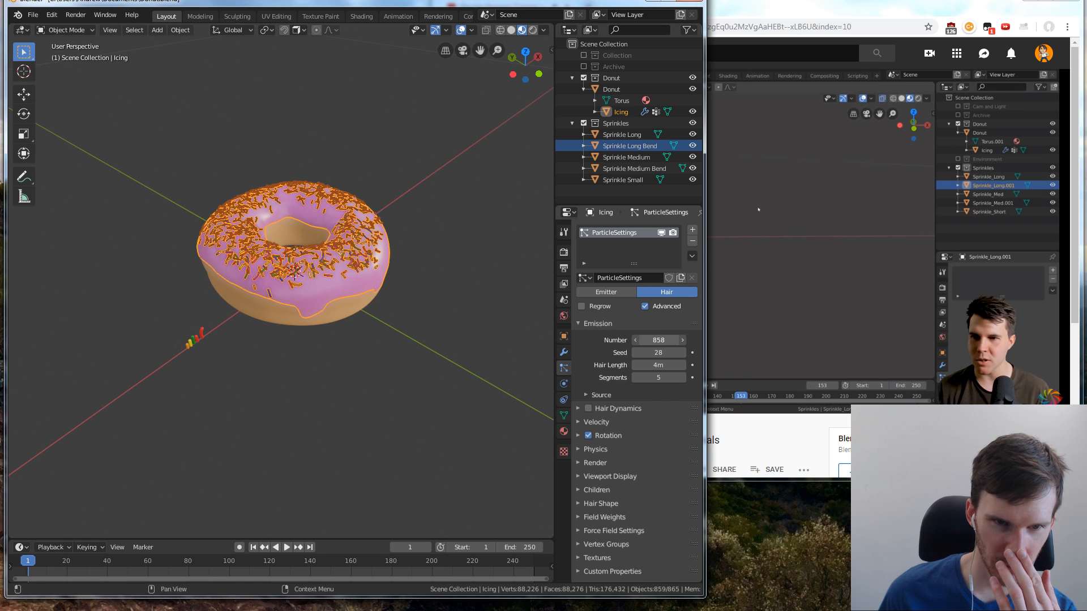
left_click_drag(660, 339, 654, 339)
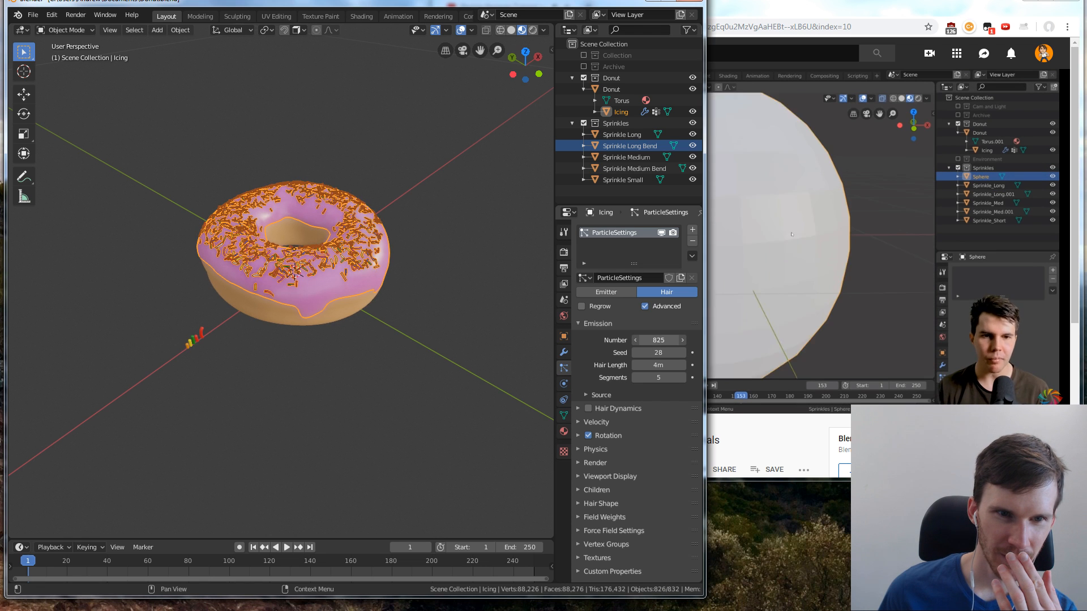
scroll(313, 292, "up", 4)
left_click(301, 166)
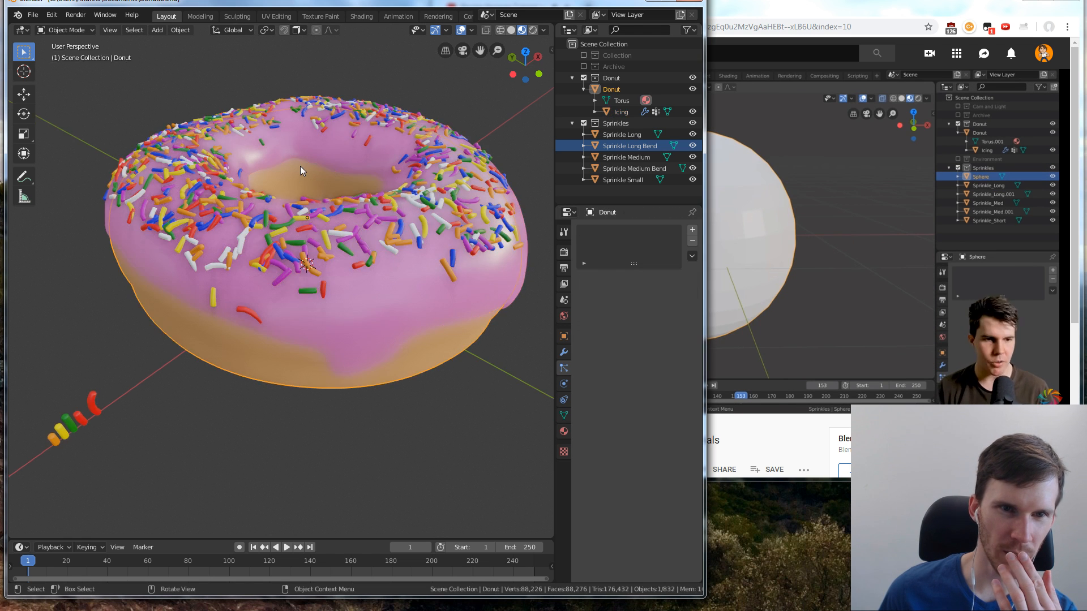
Select the icing and set its particle rotation Randomize to 0.169 and Randomize Phase to 1.245
left_click(415, 240)
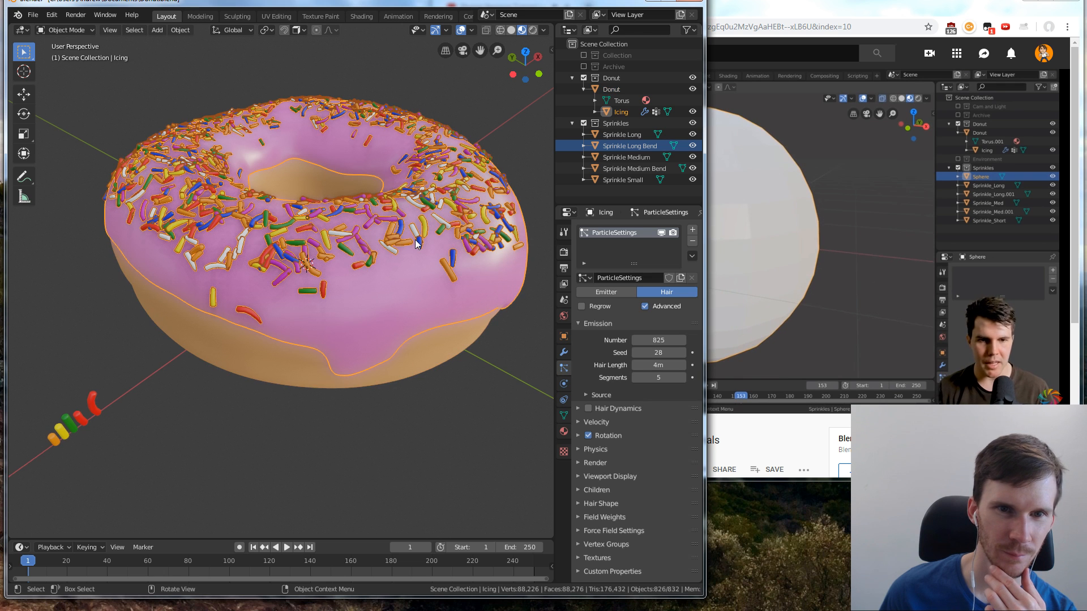
left_click(582, 437)
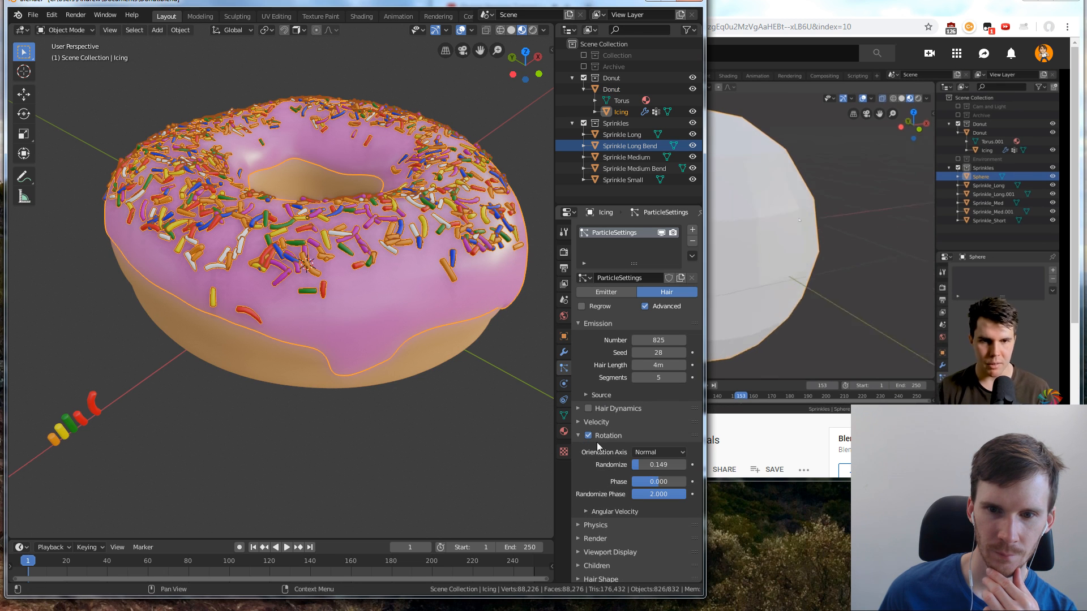
left_click_drag(651, 465, 656, 494)
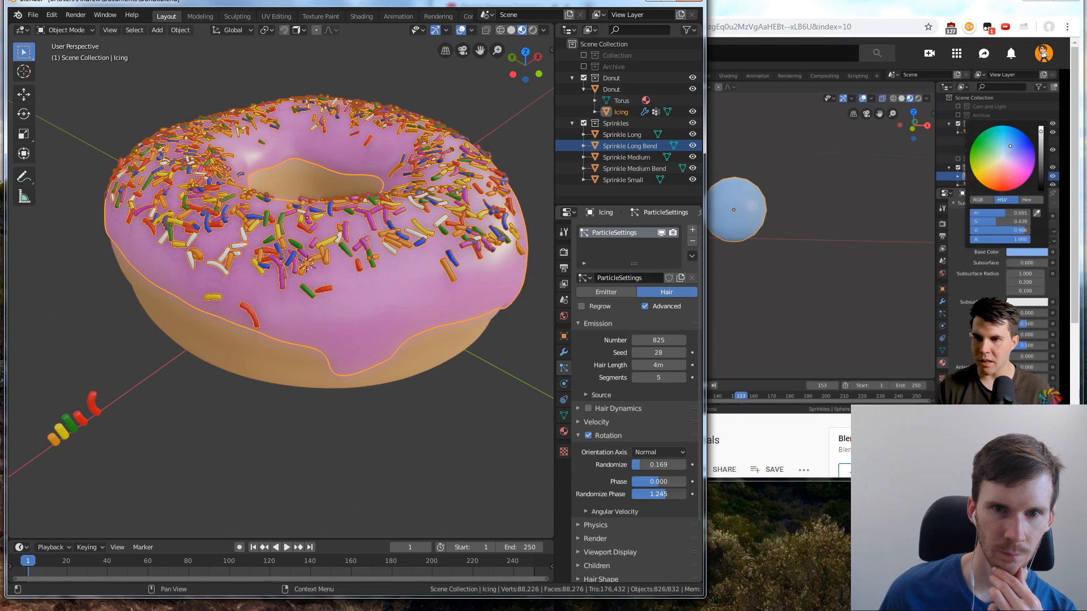
Examine the sprinkle coverage on the donut from above with the icing deselected, and pause the YouTube tutorial
scroll(400, 152, "up", 2)
middle_click_drag(400, 152, 428, 222)
scroll(428, 222, "down", 5)
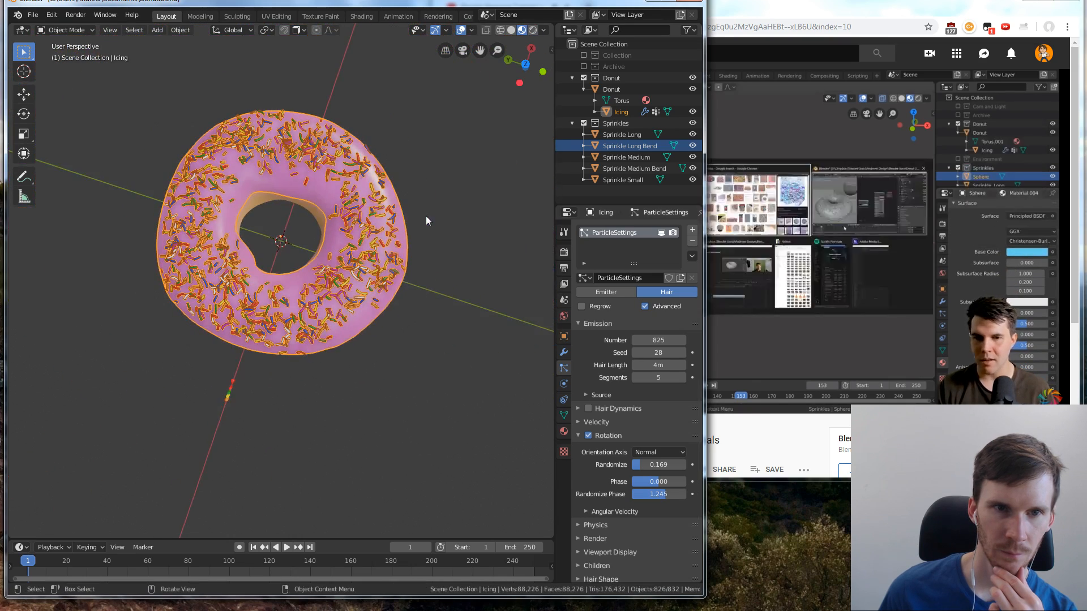
scroll(417, 217, "up", 3)
left_click(530, 263)
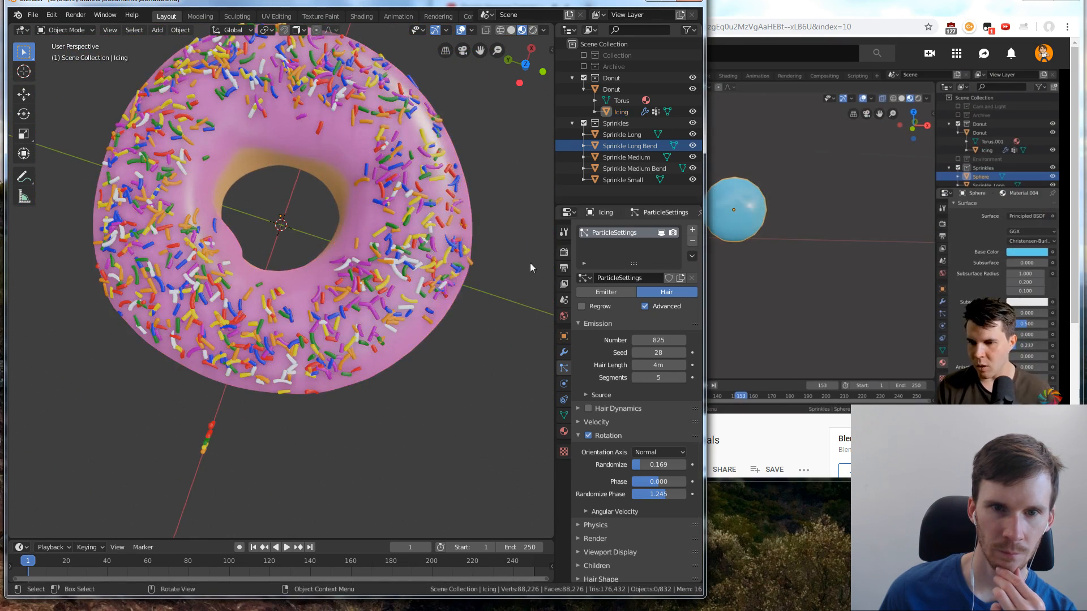
left_click(726, 247)
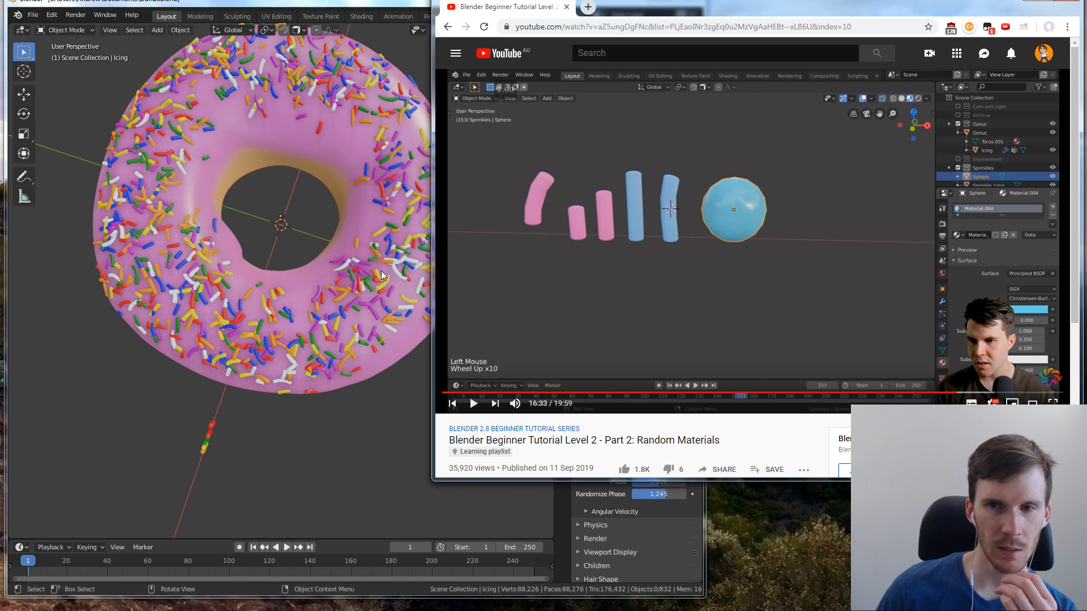
left_click(340, 409)
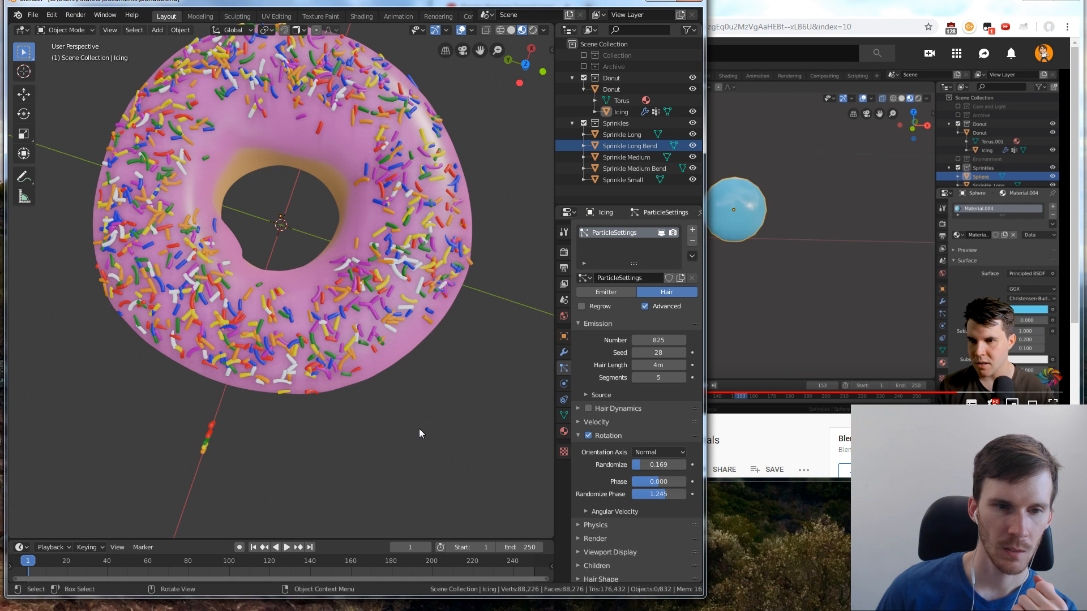
Add a UV sphere mesh at the world origin while in front view
middle_click_drag(419, 434, 236, 319)
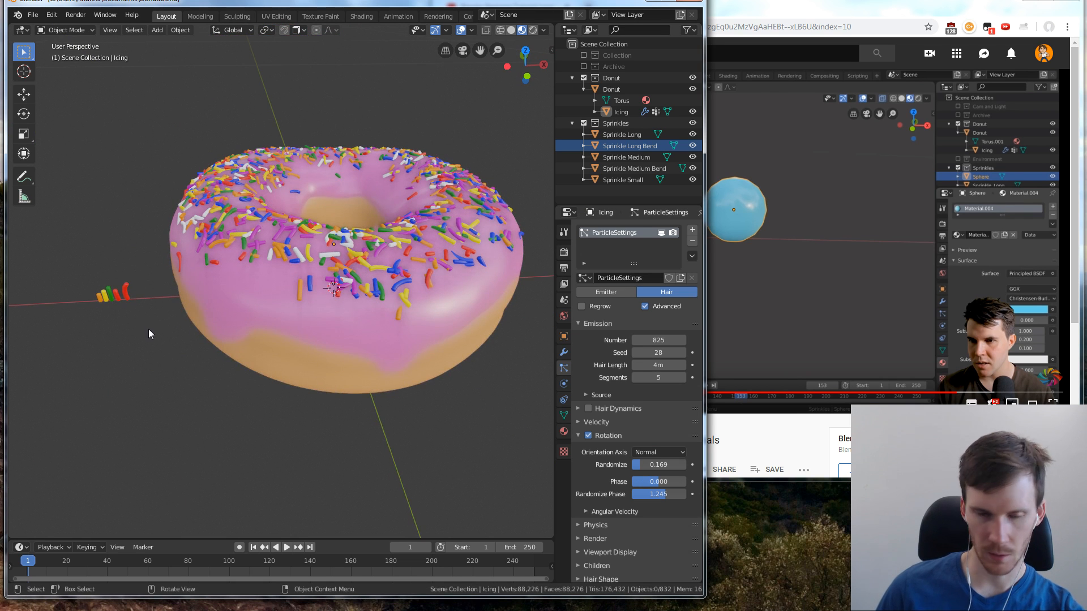
middle_click_drag(149, 329, 195, 294)
key("KP_1")
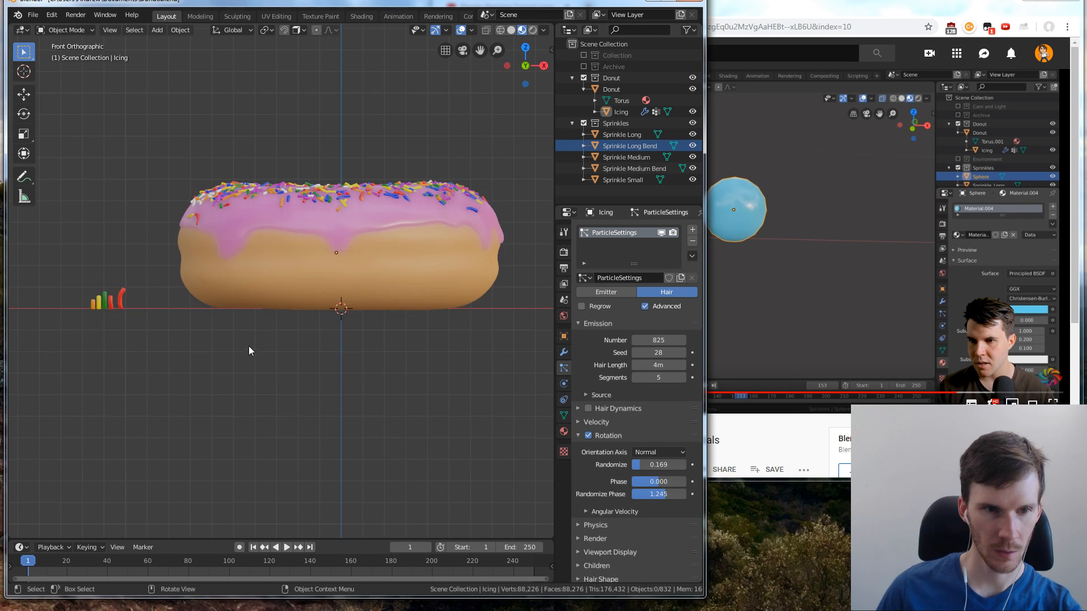
right_click(141, 311)
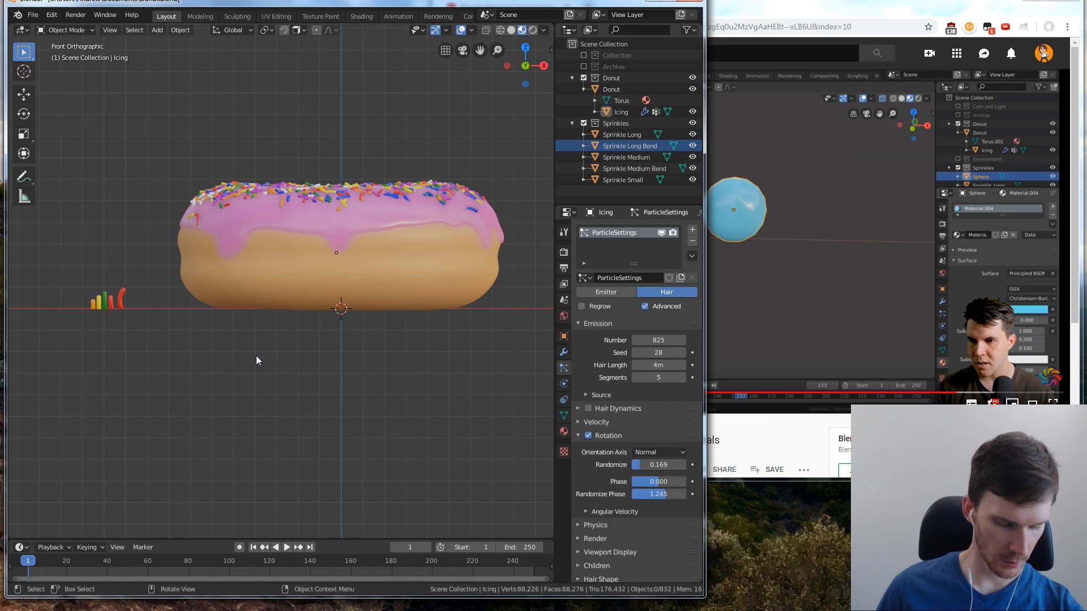
key("shift+a")
mouse_move(252, 354)
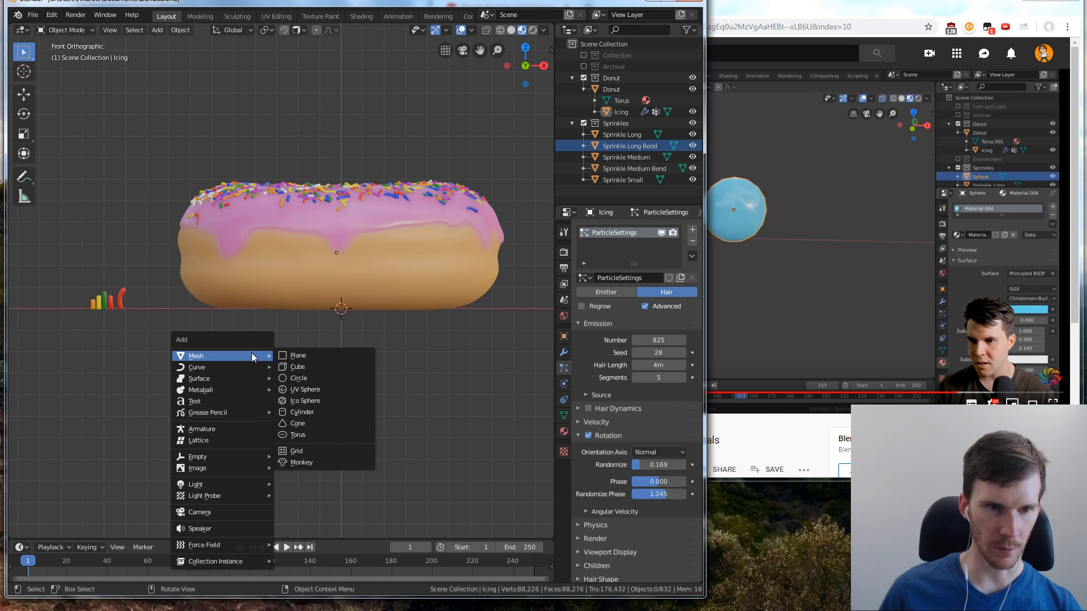
left_click(311, 389)
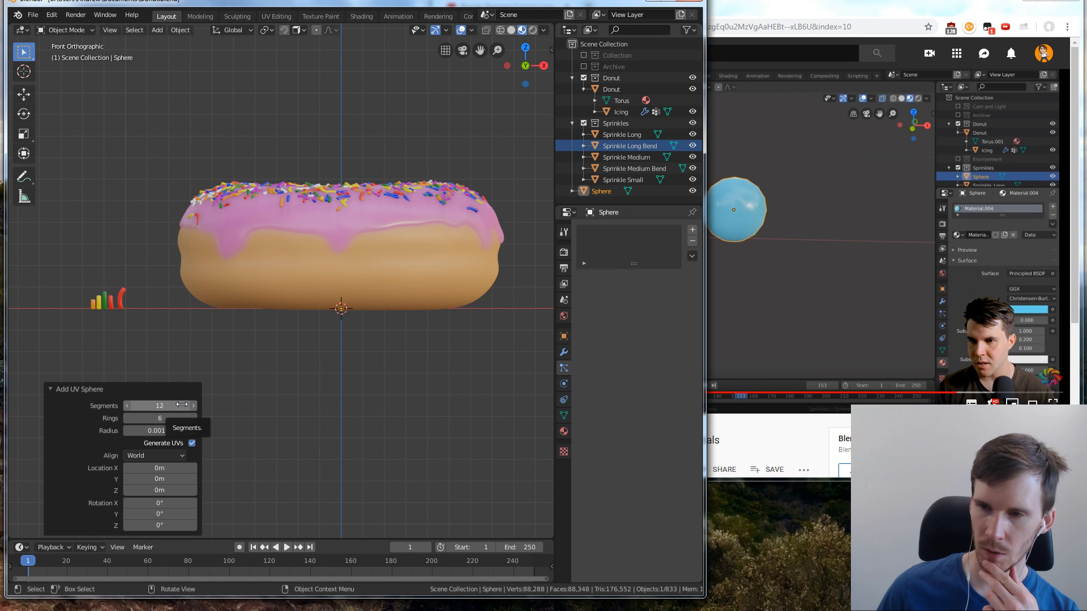
Rewind the YouTube tutorial to the UV sphere's creation settings and check the segments and rings used there
left_click(745, 416)
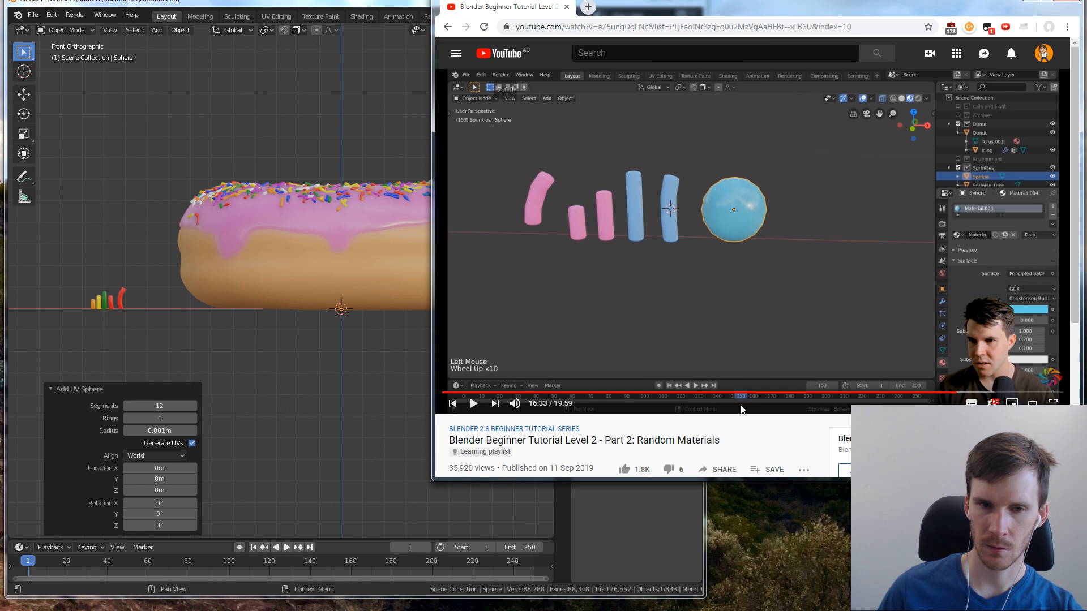
key("j")
key("j")
key("j")
key("j")
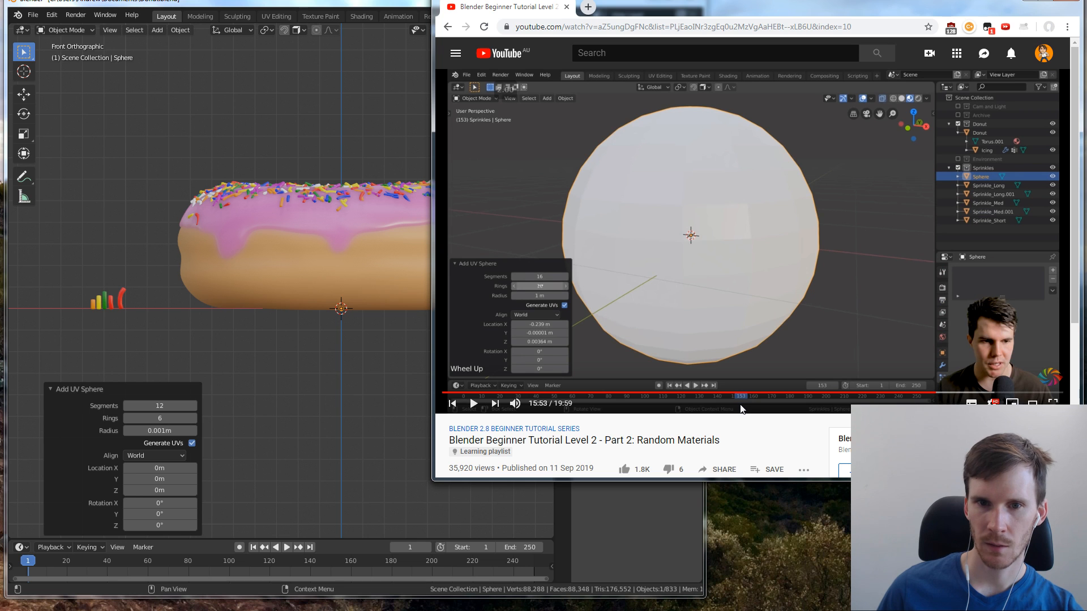
left_click(707, 324)
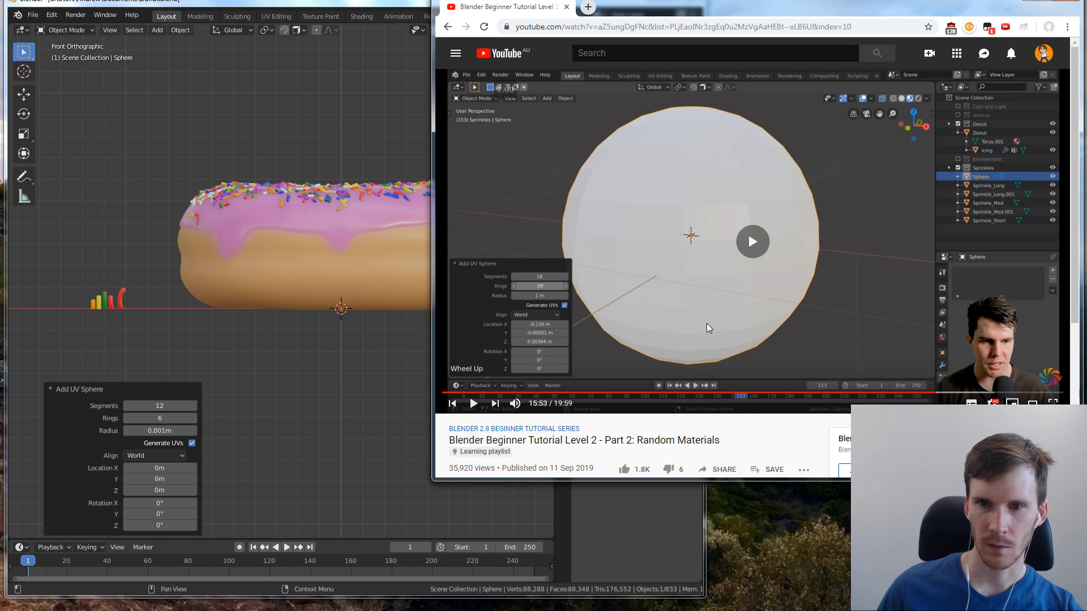
left_click(706, 324)
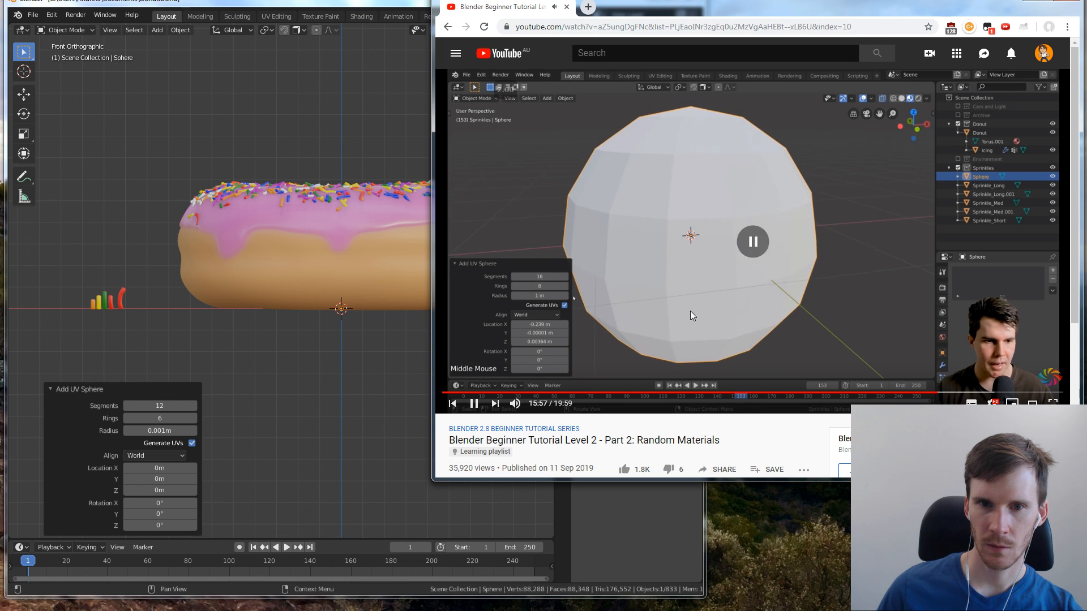
left_click(693, 315)
In Blender, set the new UV sphere to 16 segments and 8 rings, and place it in the Sprinkles collection
left_click(169, 406)
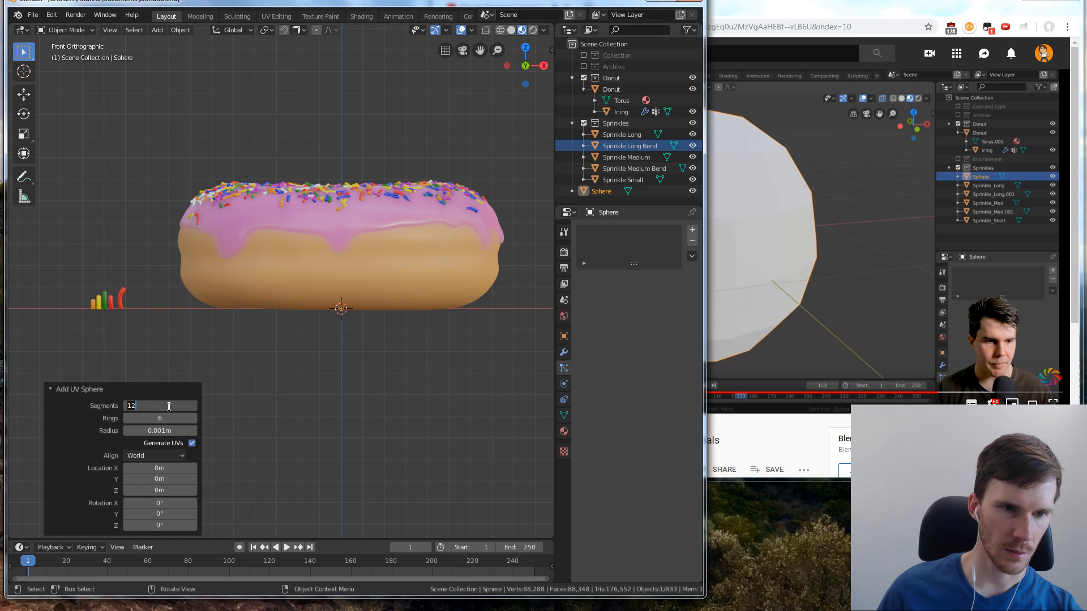
type("16")
key("Return")
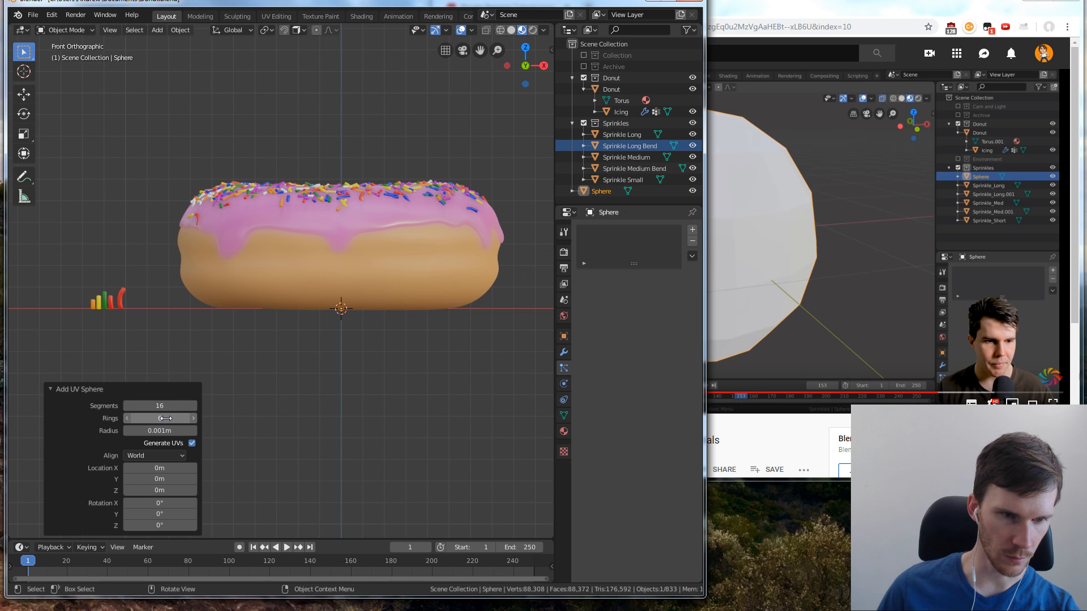
left_click(209, 375)
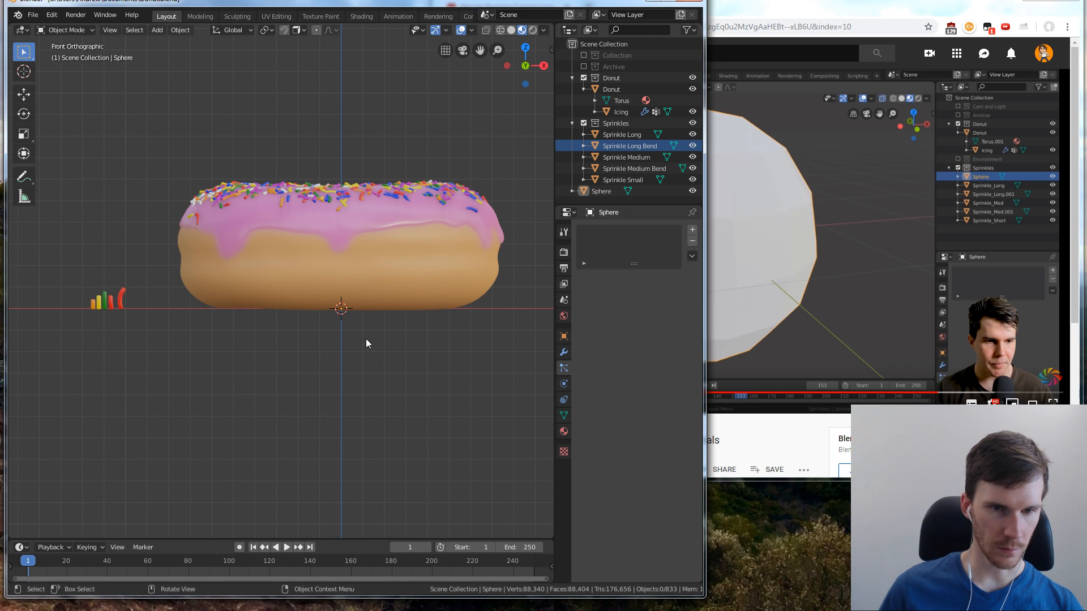
left_click(600, 191)
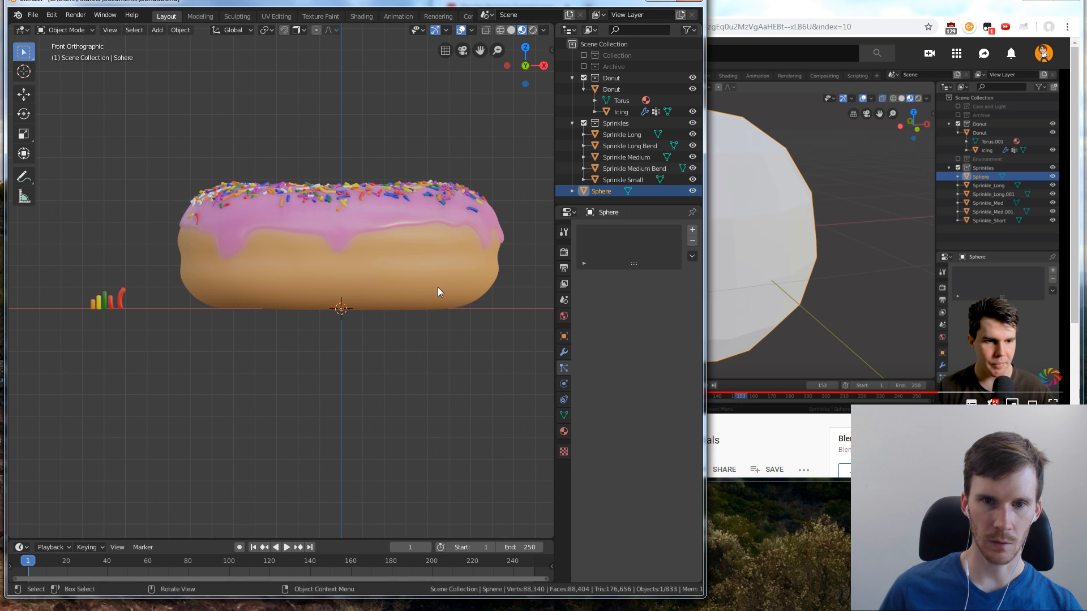
left_click_drag(596, 191, 619, 124)
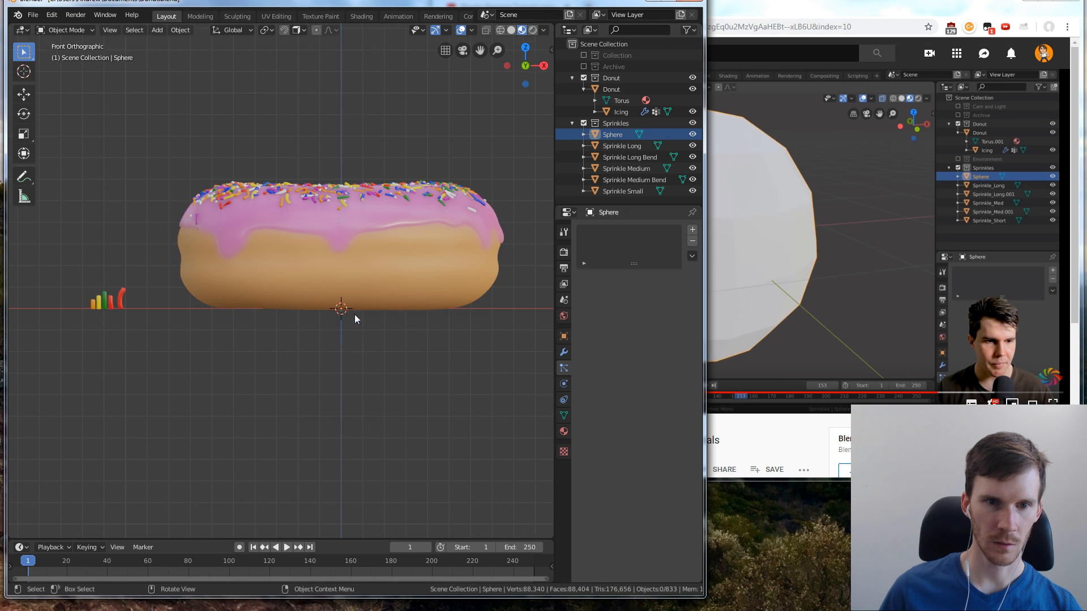
Move the sphere about -0.077 m along the X axis, out from under the donut
scroll(355, 314, "up", 5)
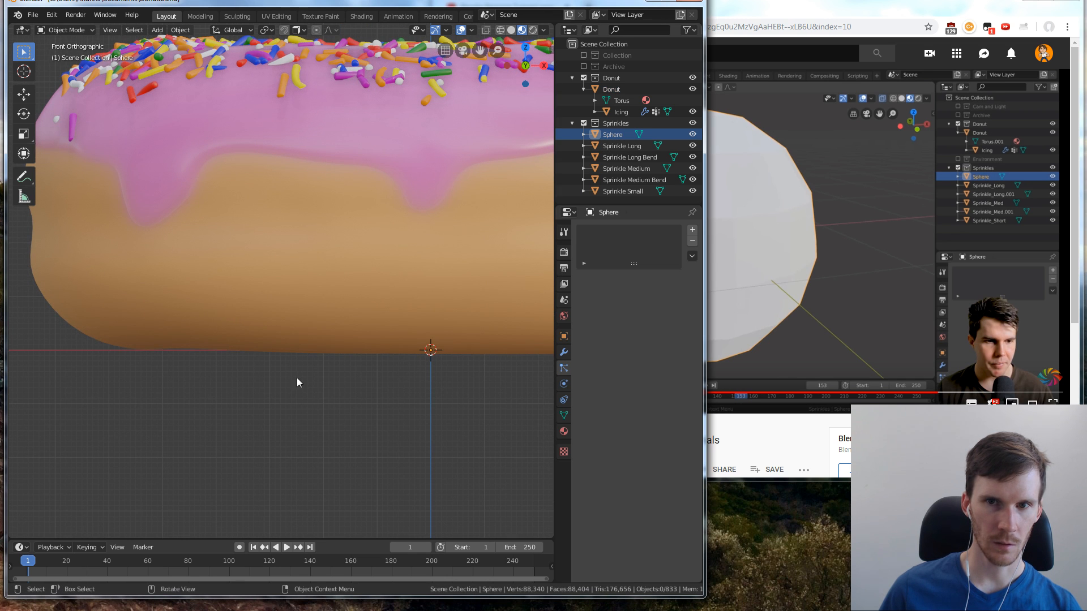
left_click(620, 135)
key("g")
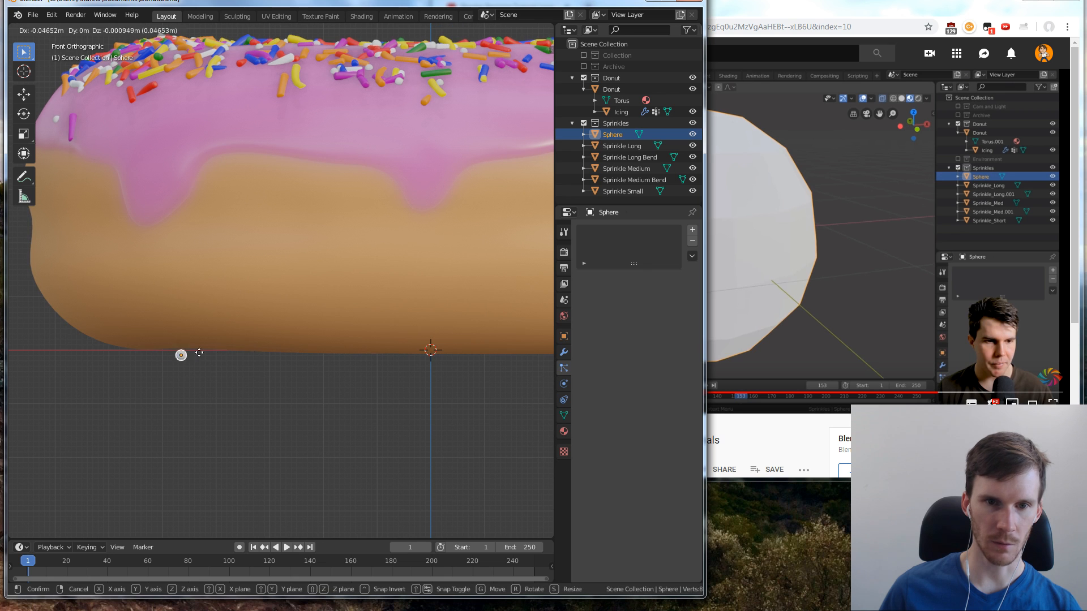
key("x")
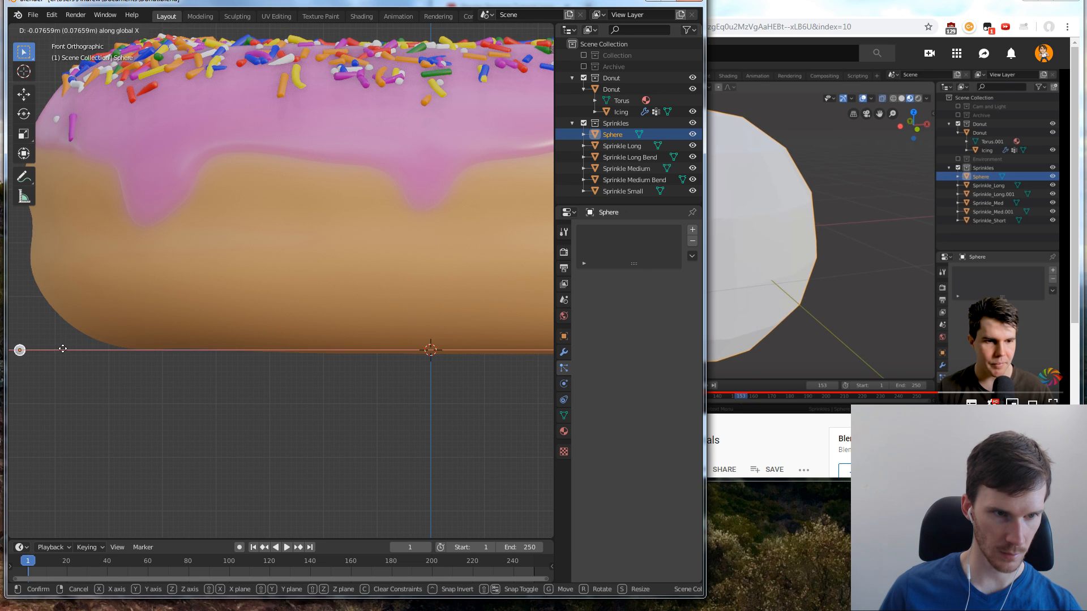
left_click(64, 365)
scroll(60, 374, "down", 5)
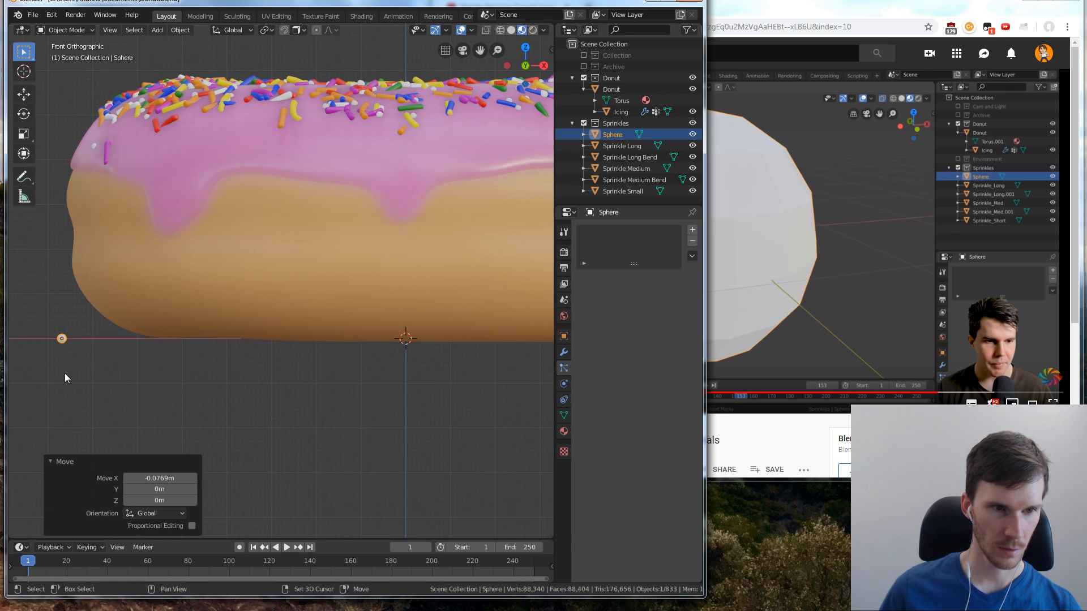
Move the sphere about 0.018 m further in the negative X direction, placing it beside the bent long red sprinkle
middle_click_drag(97, 364, 90, 341)
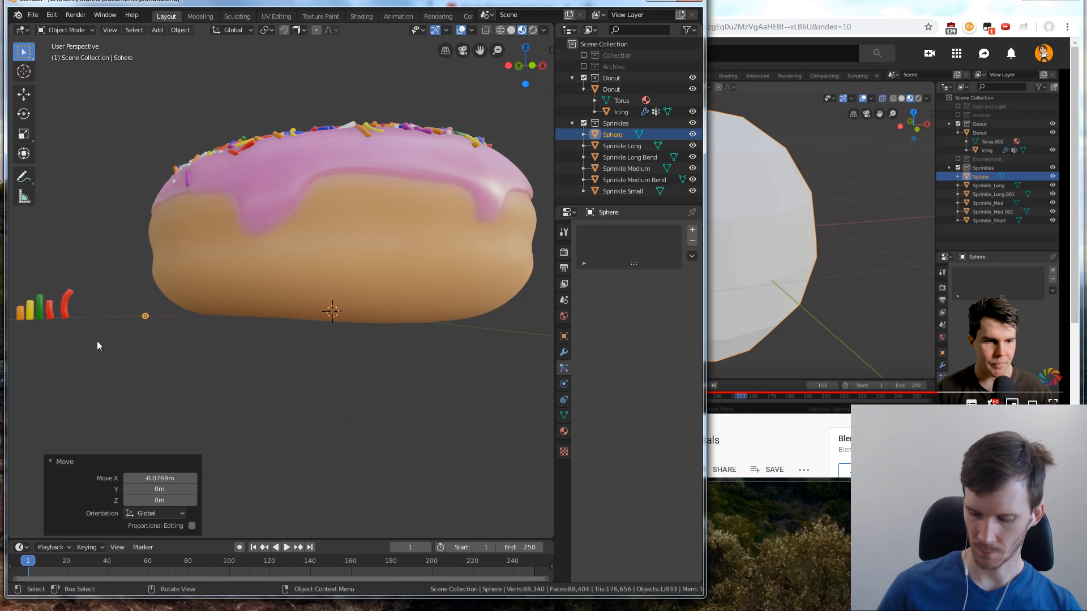
key("KP_1")
key("KP_Decimal")
scroll(202, 325, "down", 10)
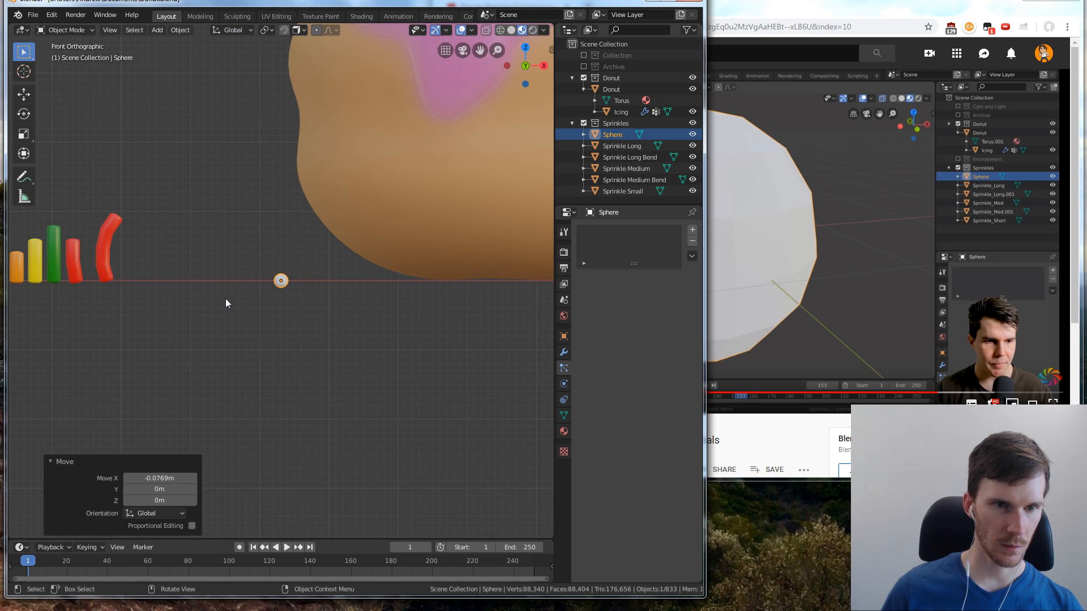
key("g")
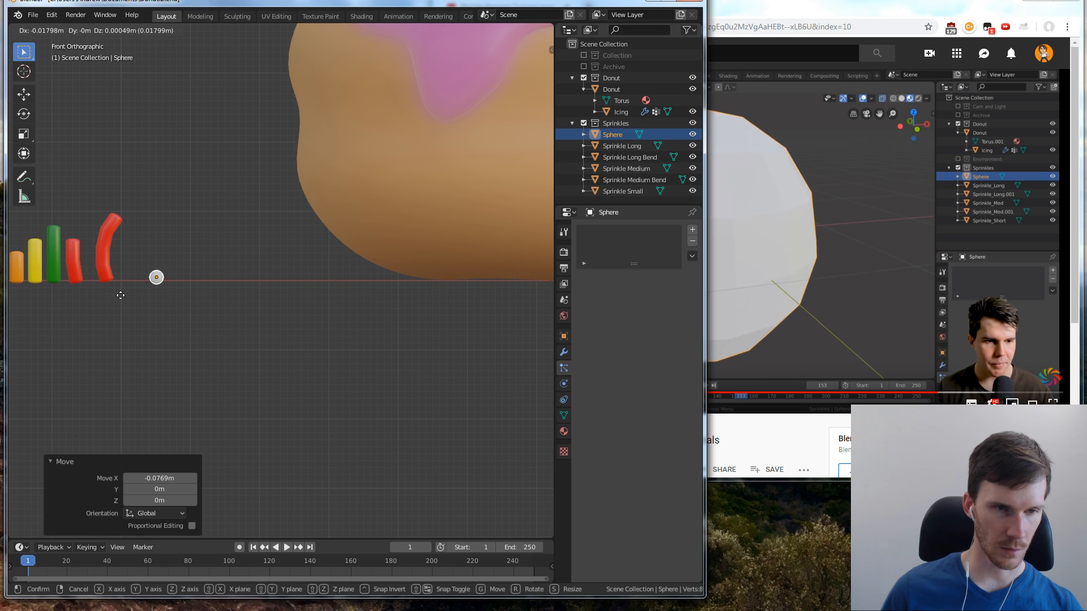
left_click(117, 294)
left_click(164, 309)
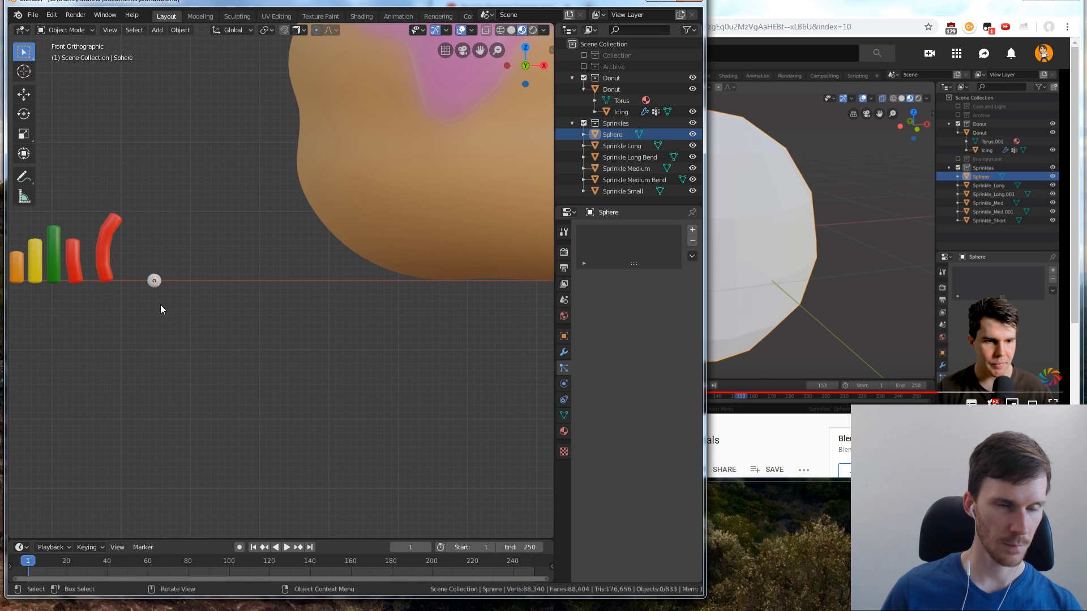
middle_click_drag(163, 302, 330, 297, "shift")
scroll(374, 308, "up", 5)
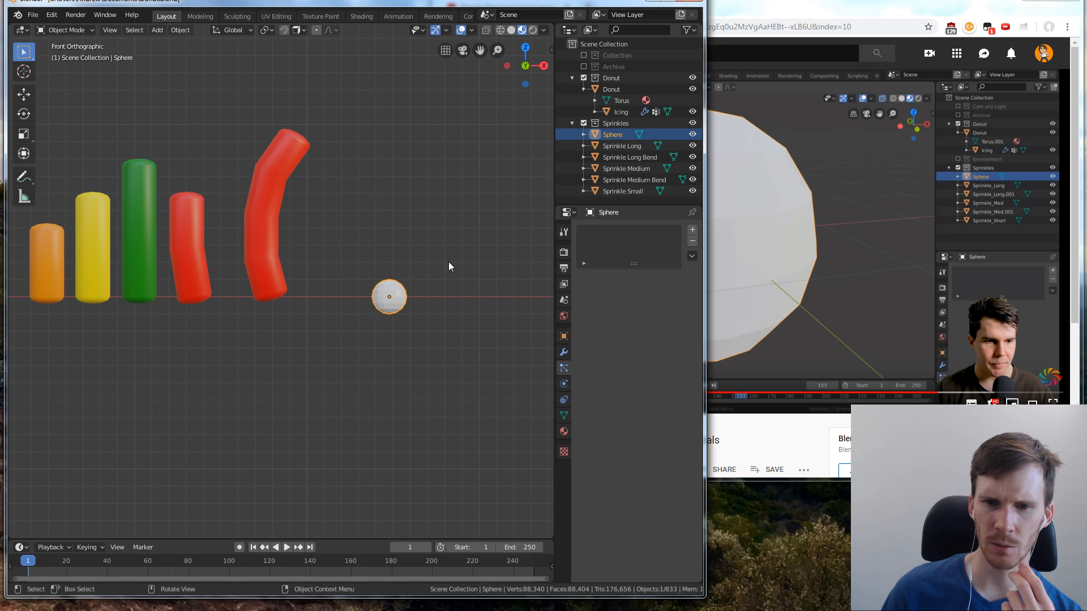
Resume the YouTube tutorial, return to Blender and give the sphere a new material
left_click(773, 264)
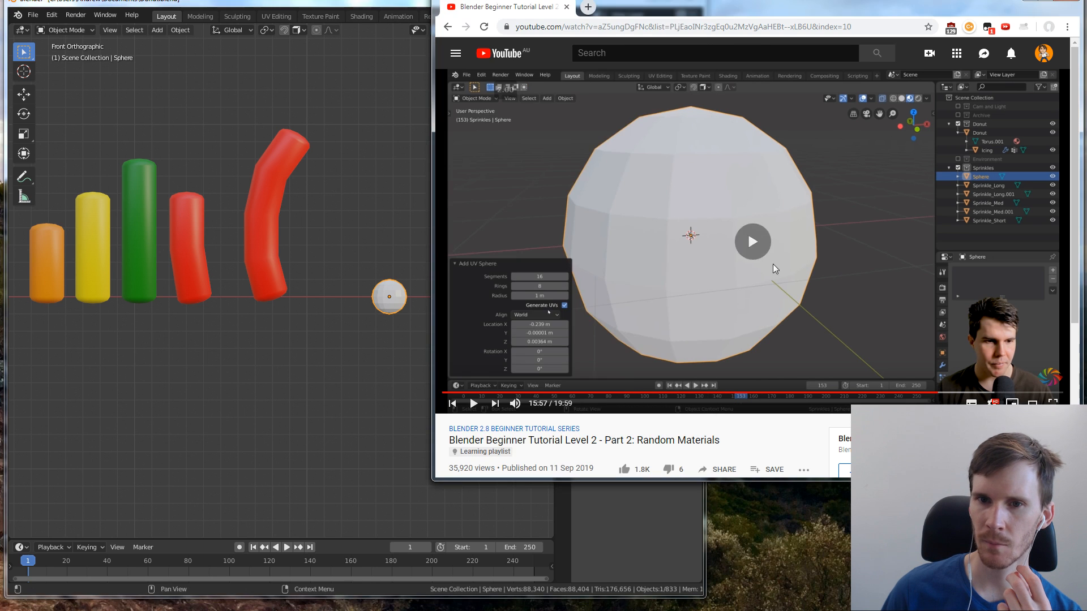
left_click(359, 350)
left_click(396, 301)
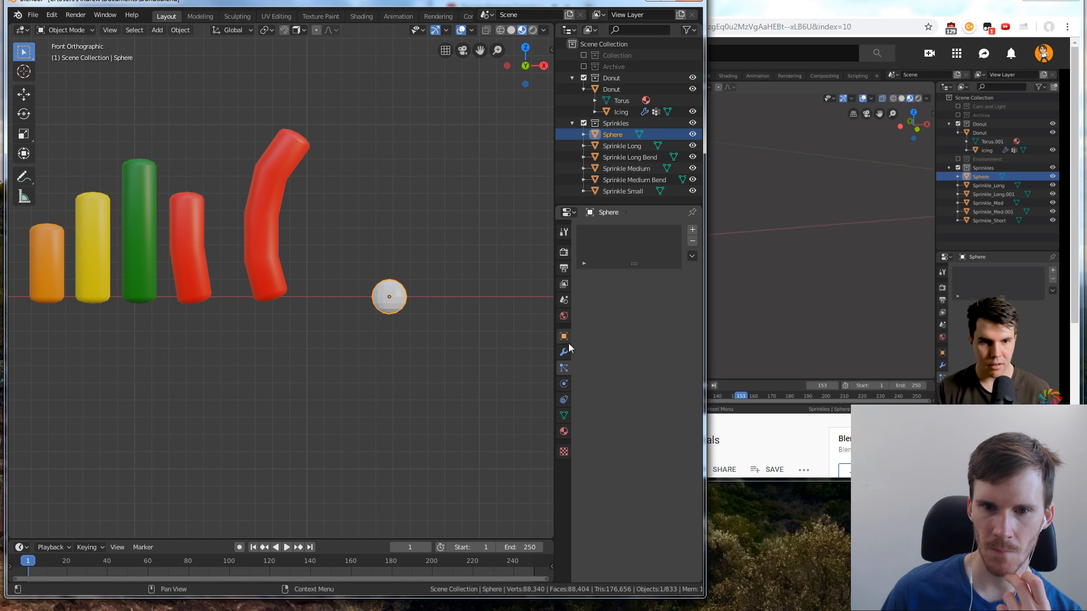
left_click(565, 432)
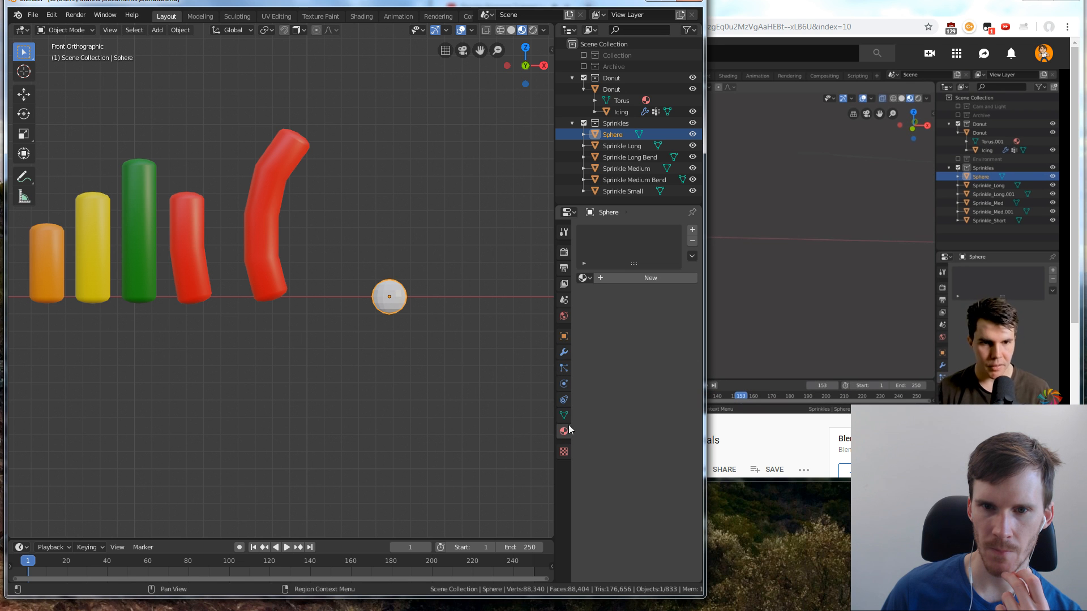
left_click(596, 278)
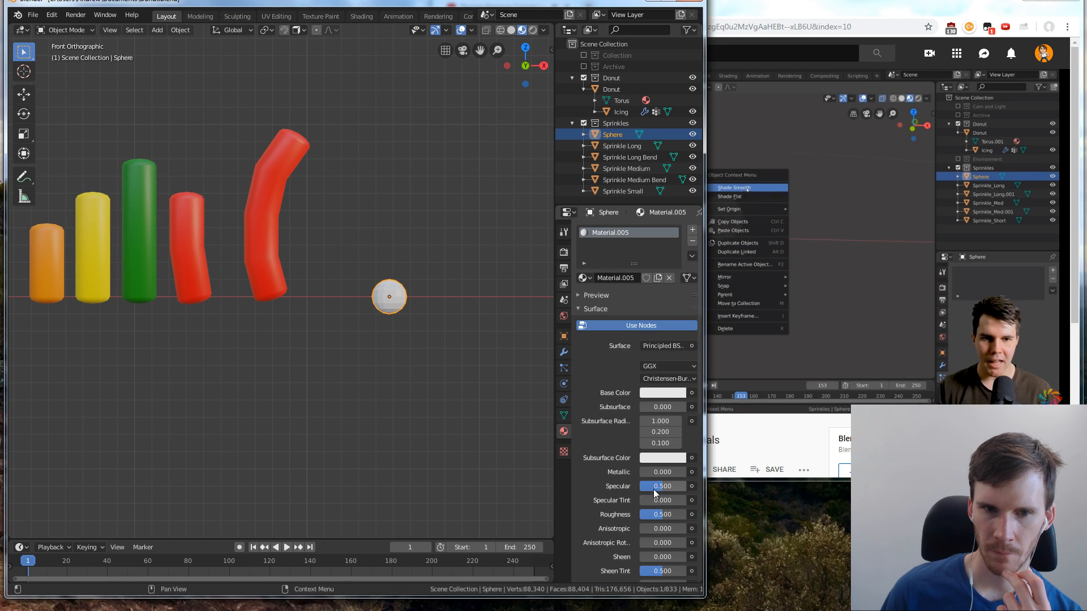
left_click(533, 31)
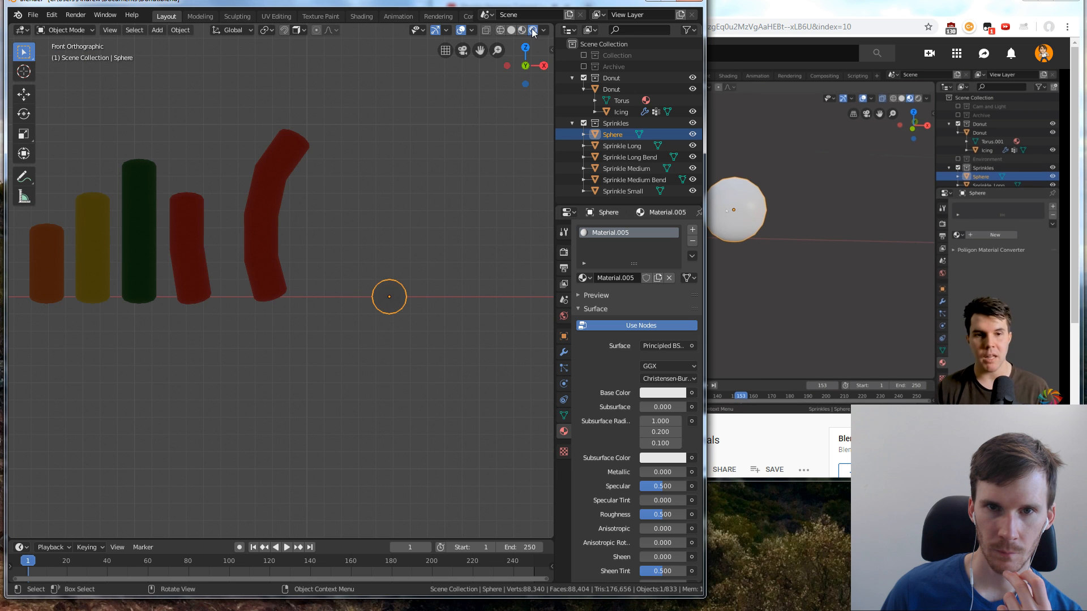
left_click(522, 32)
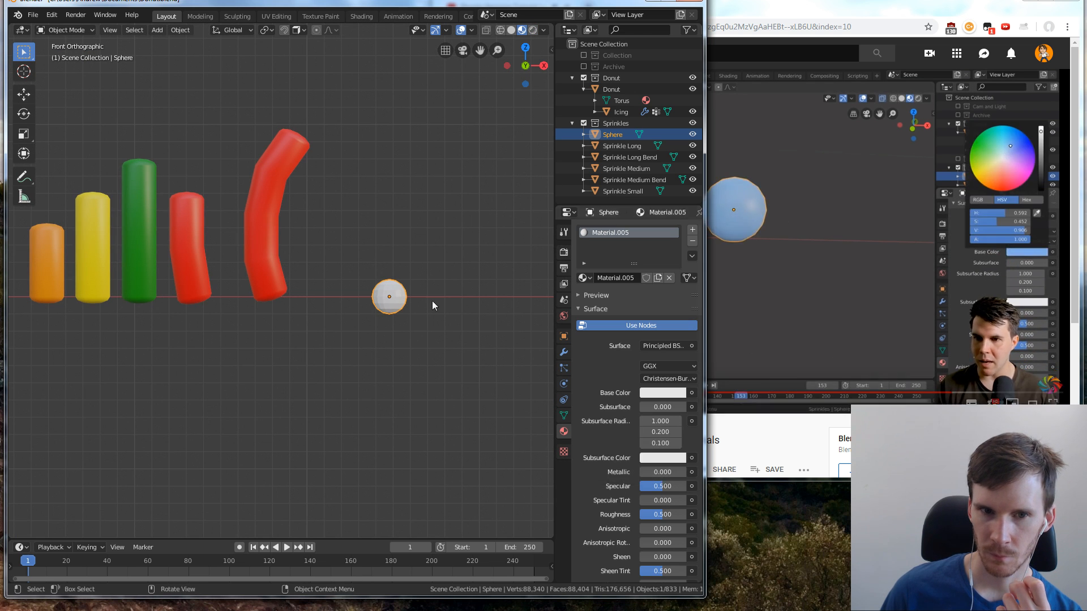
Apply smooth shading to the sphere
right_click(406, 300)
right_click(395, 287)
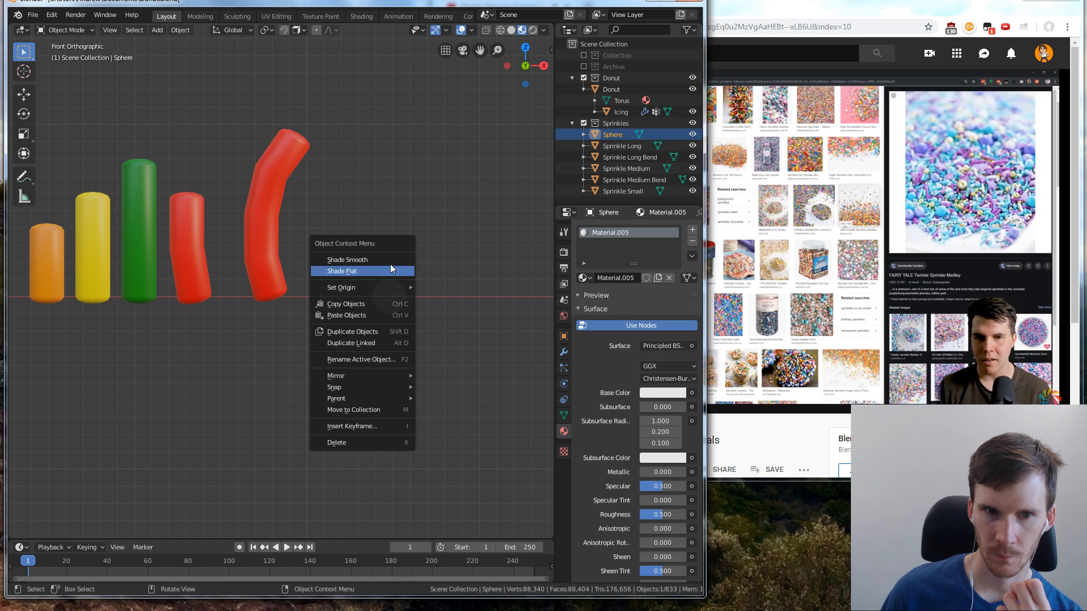
left_click(393, 261)
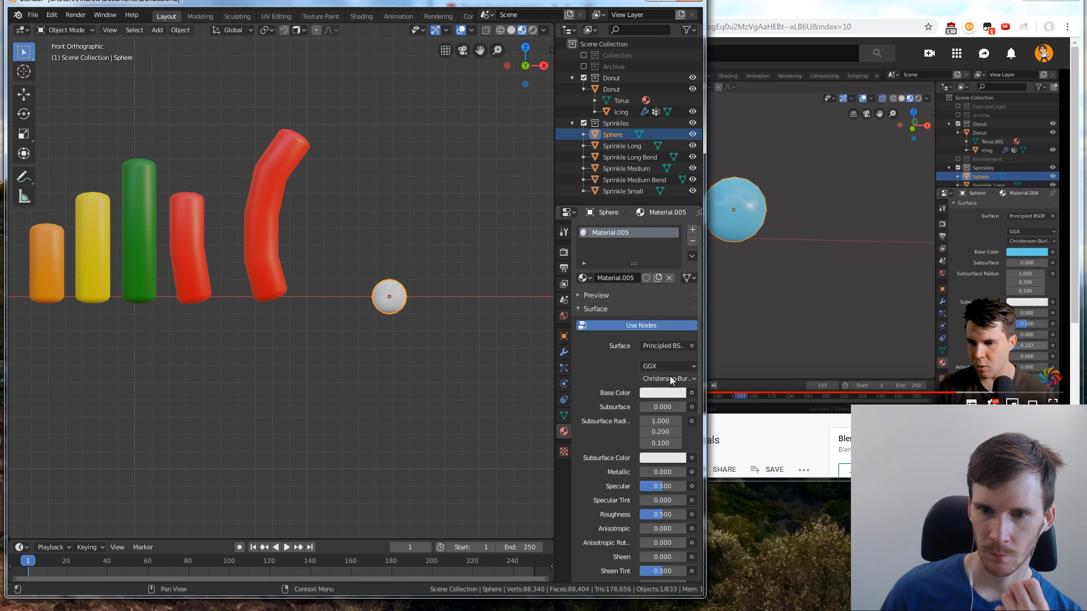
Give the sphere's material a light blue base colour and a roughness of 0.155
left_click(656, 392)
left_click(630, 263)
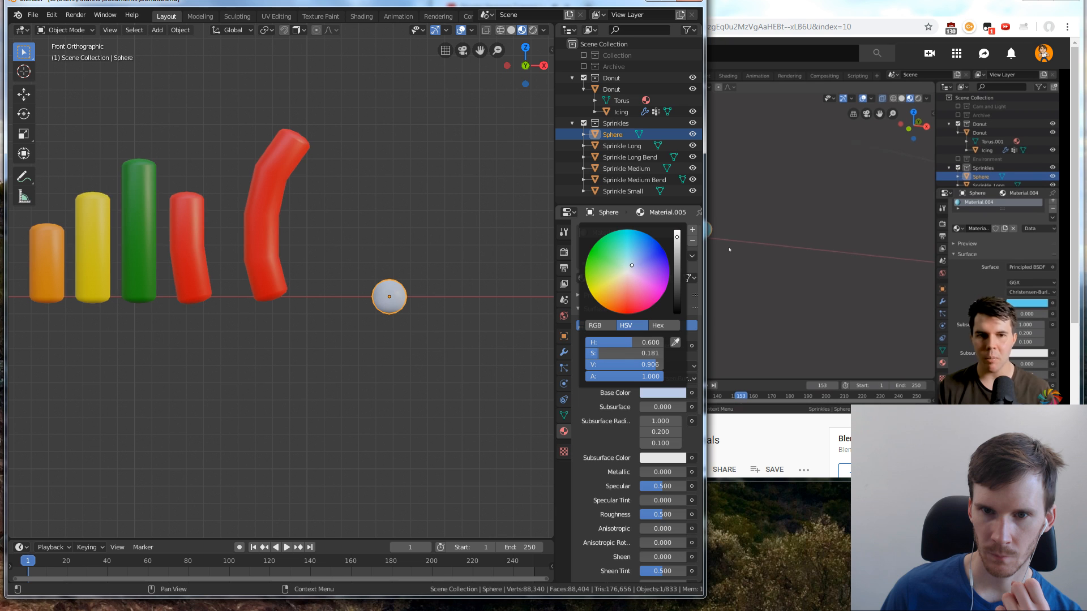
left_click_drag(630, 263, 630, 256)
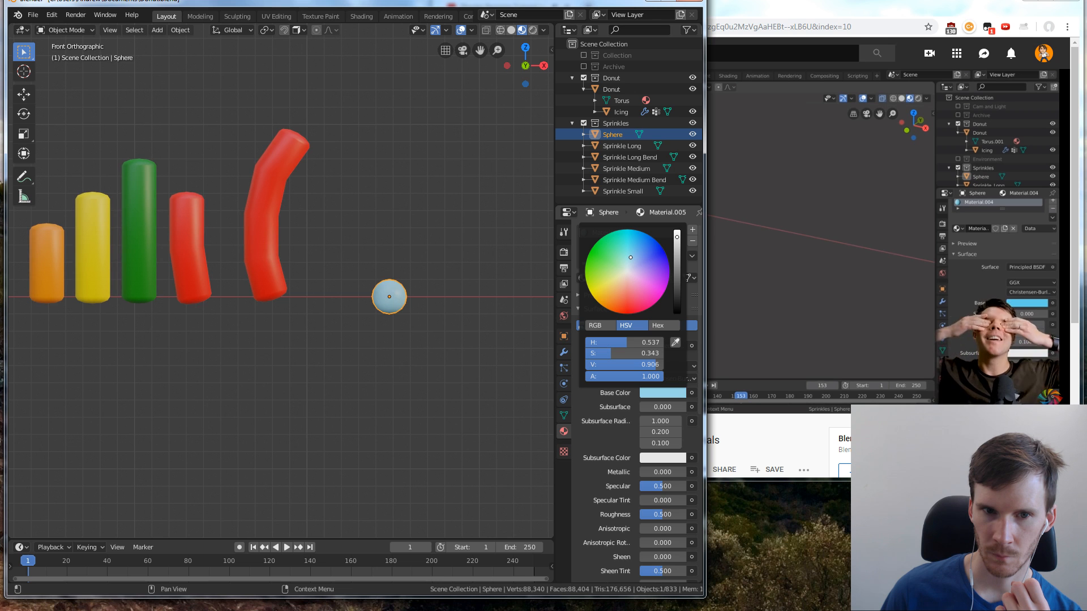
left_click_drag(630, 258, 631, 258)
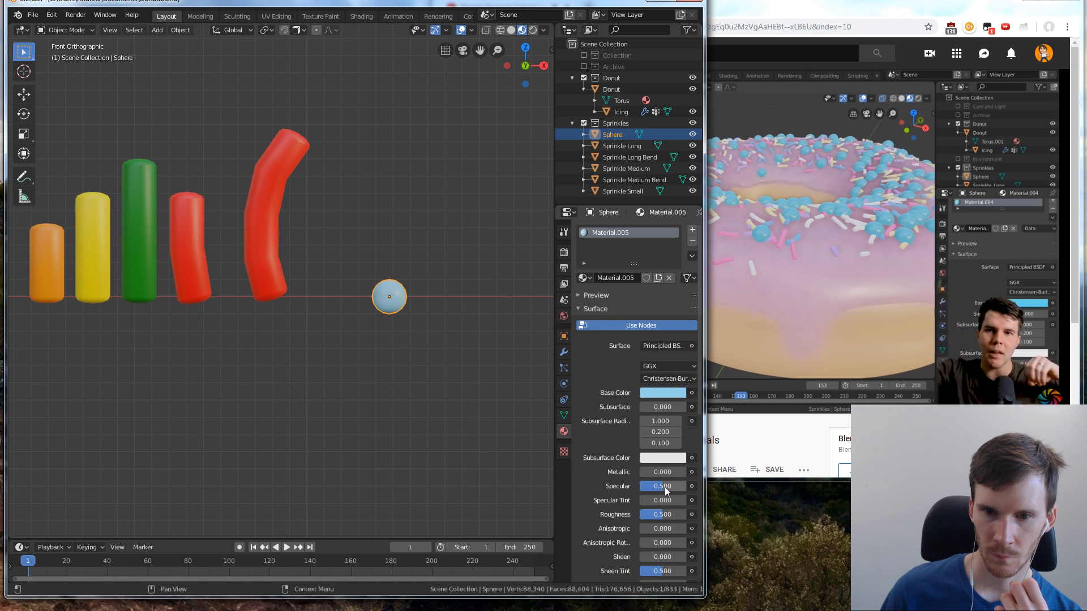
left_click_drag(679, 514, 648, 515)
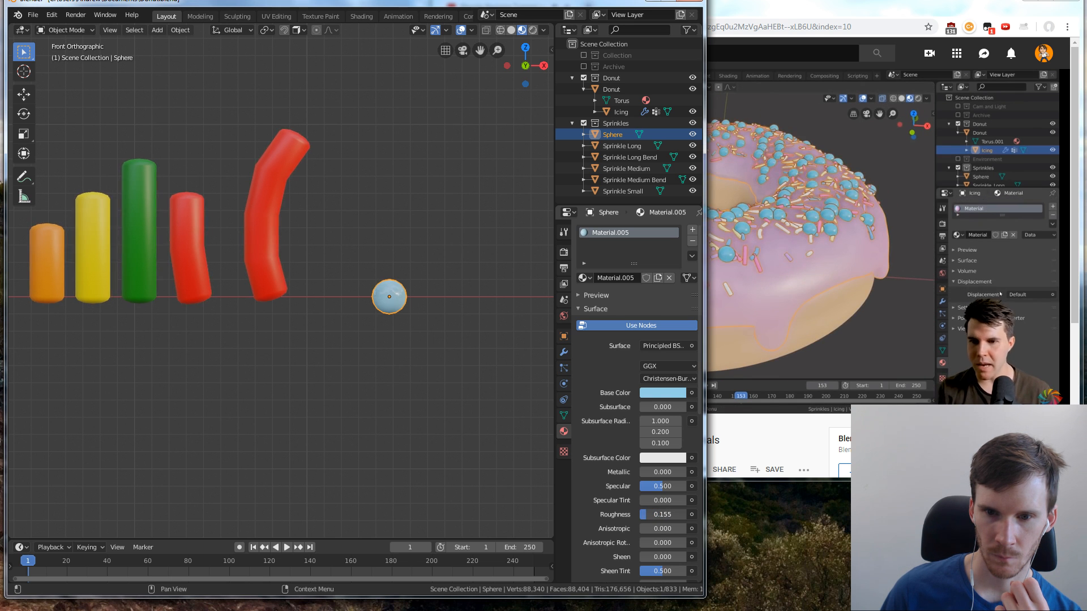
Scale the sphere up uniformly by a factor of 3.675 and check the sphere sprinkles around the donut
left_click(466, 444)
scroll(468, 375, "down", 6)
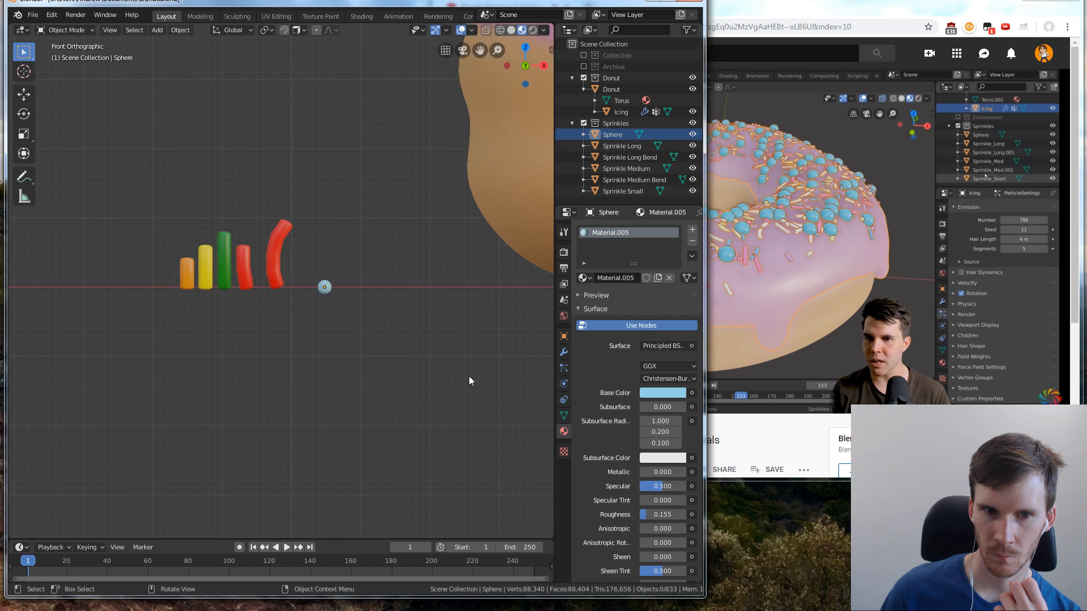
middle_click_drag(467, 375, 301, 294)
scroll(301, 294, "up", 4)
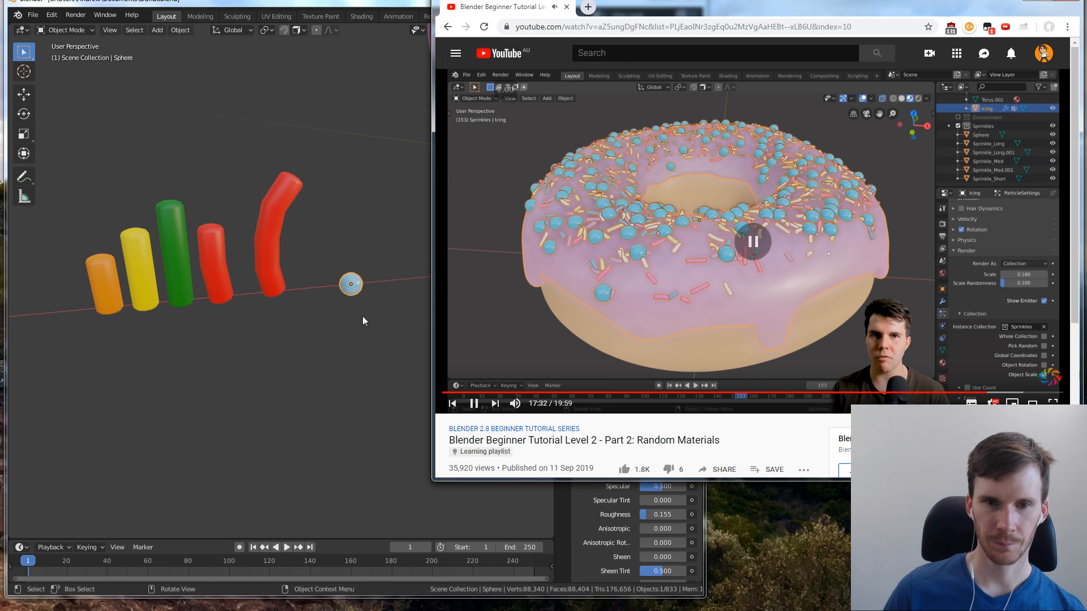
left_click(353, 283)
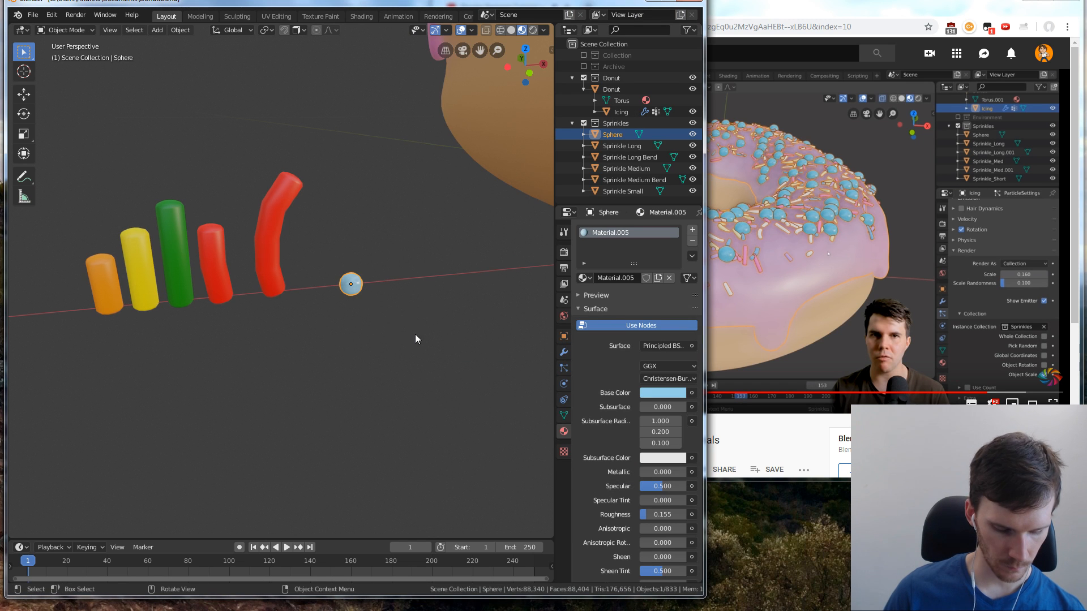
key("s")
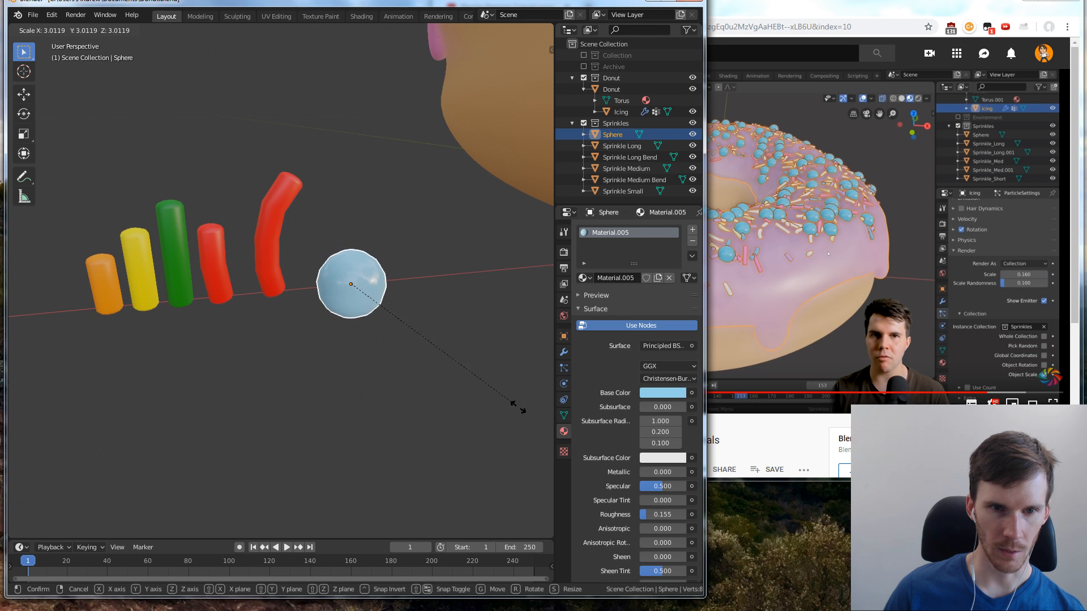
left_click(514, 470)
scroll(464, 333, "down", 2)
scroll(460, 323, "down", 3)
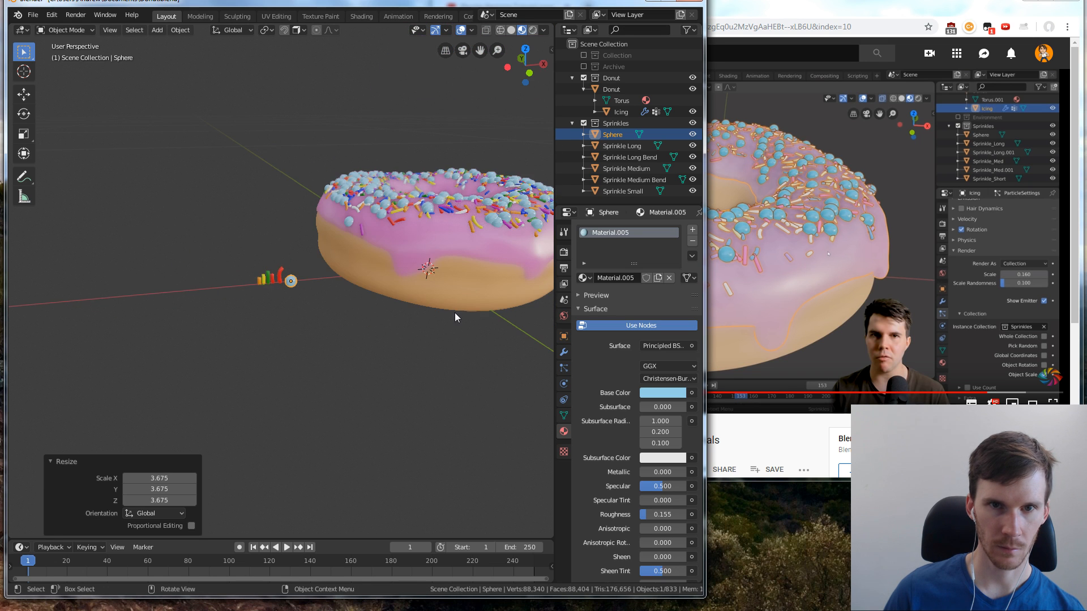
middle_click_drag(454, 313, 470, 303)
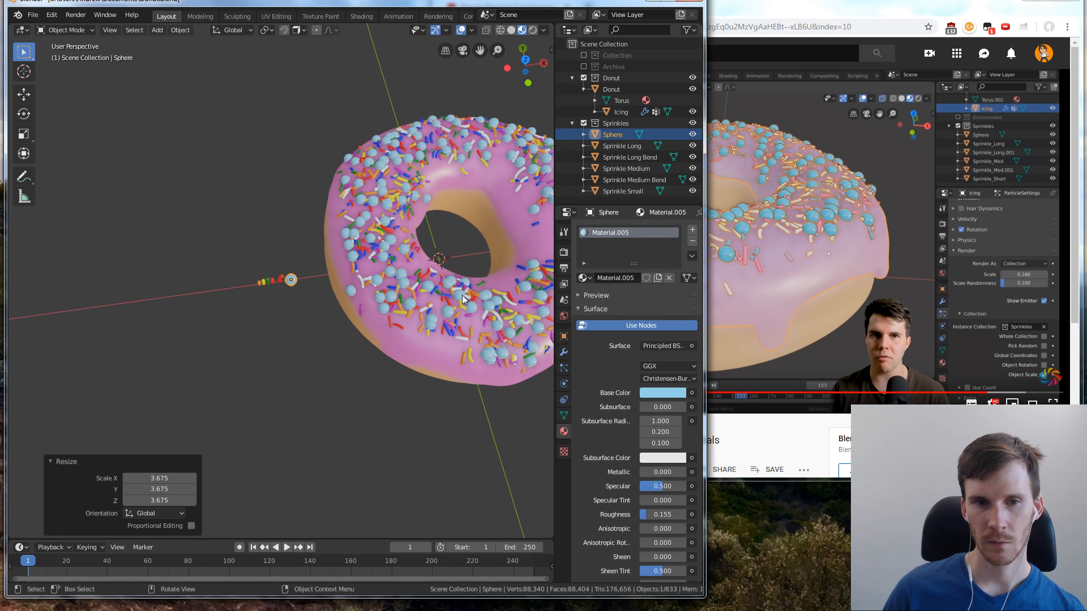
middle_click_drag(447, 309, 389, 261, "shift")
scroll(354, 210, "up", 3)
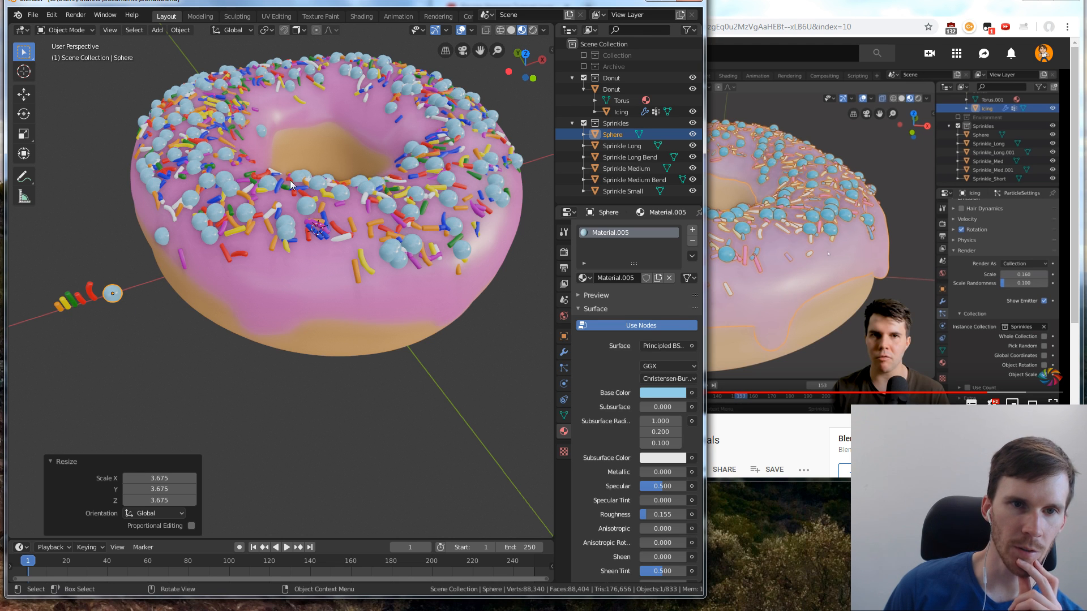
middle_click_drag(340, 162, 333, 208)
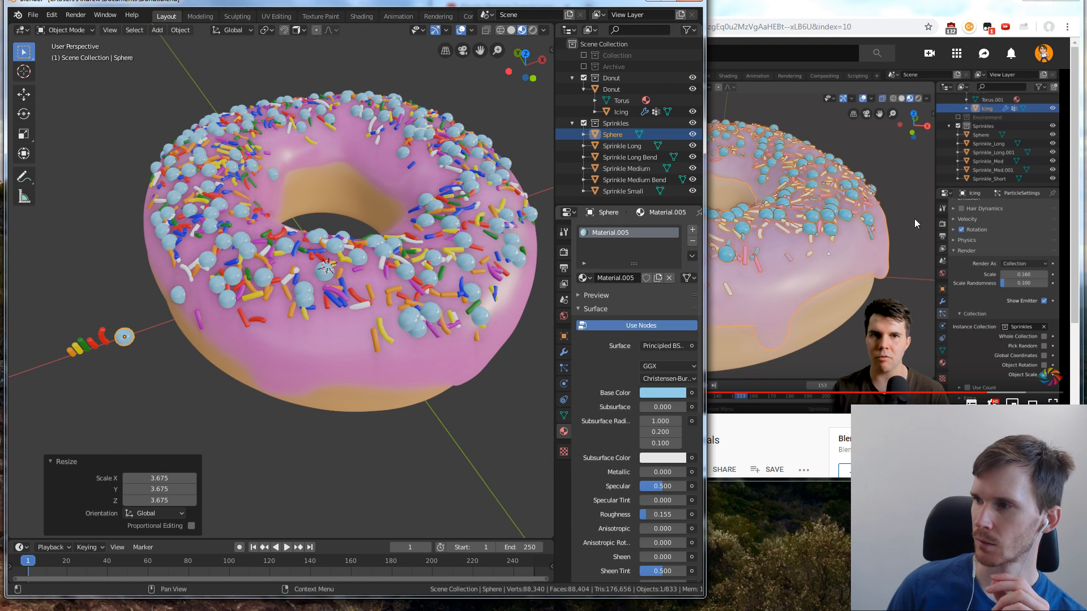
Resume the YouTube tutorial, return to Blender and select the icing
left_click(929, 213)
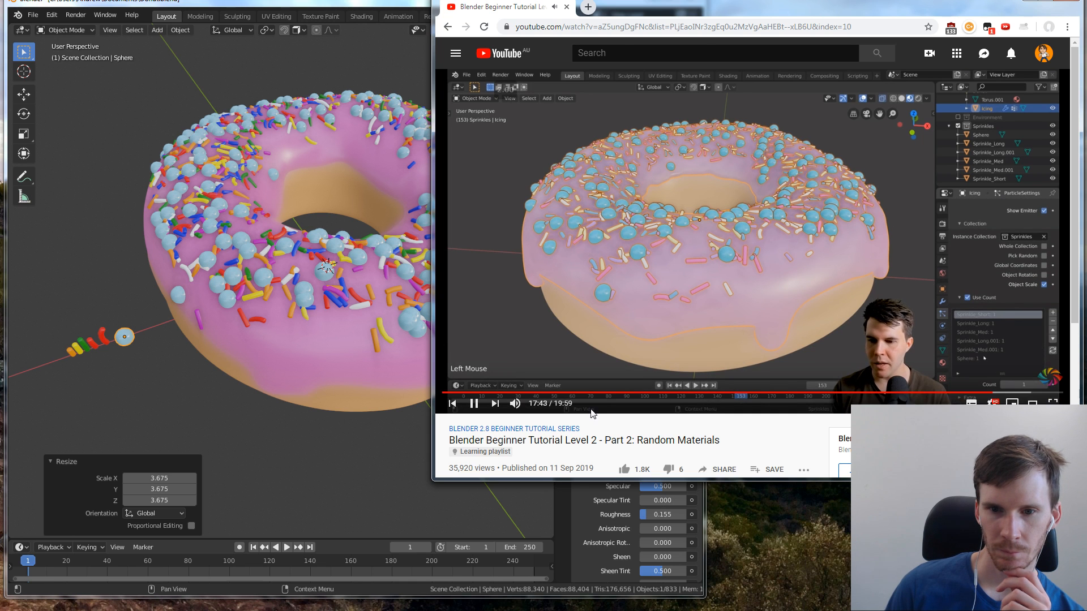
left_click(422, 447)
scroll(624, 401, "down", 1)
scroll(625, 402, "down", 3)
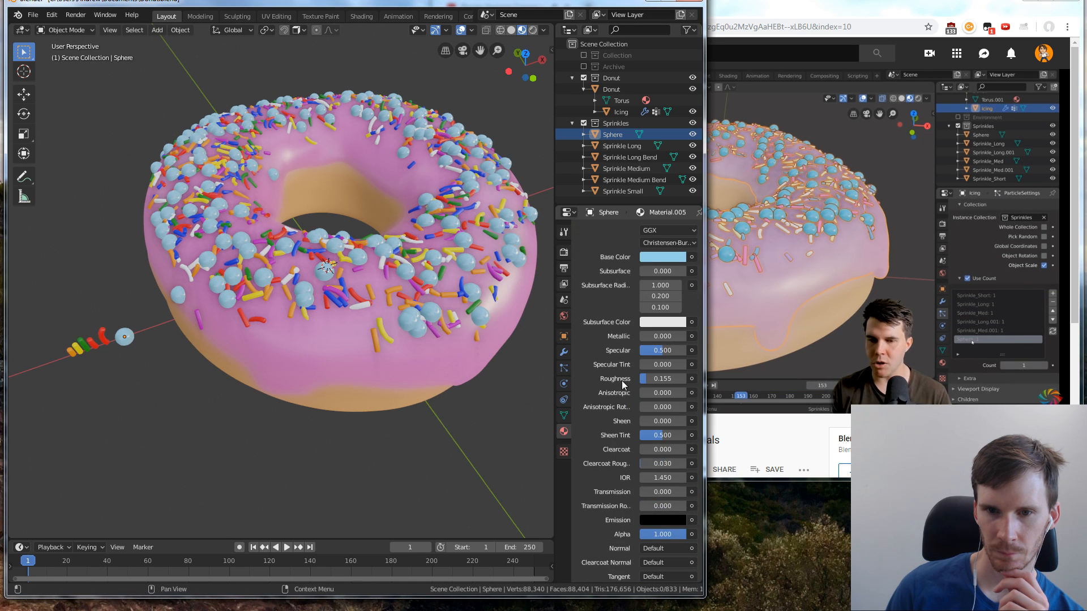
scroll(622, 380, "up", 2)
left_click(564, 353)
left_click(451, 351)
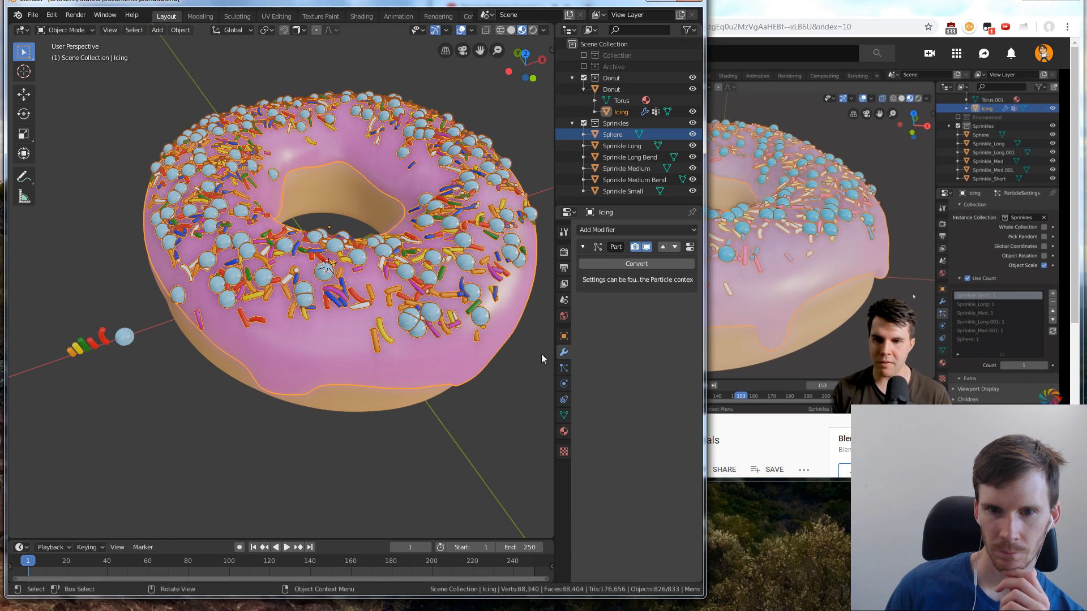
Show the icing's particle settings, collapse the Rotation settings, pause the YouTube tutorial and return to Blender
left_click(564, 368)
scroll(628, 393, "down", 3)
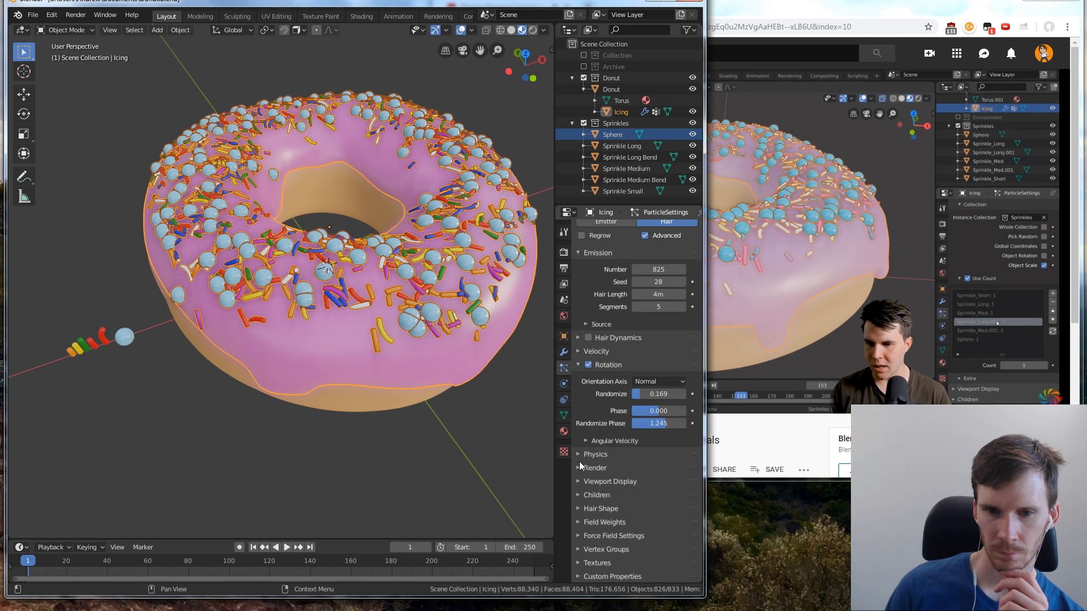
left_click(577, 364)
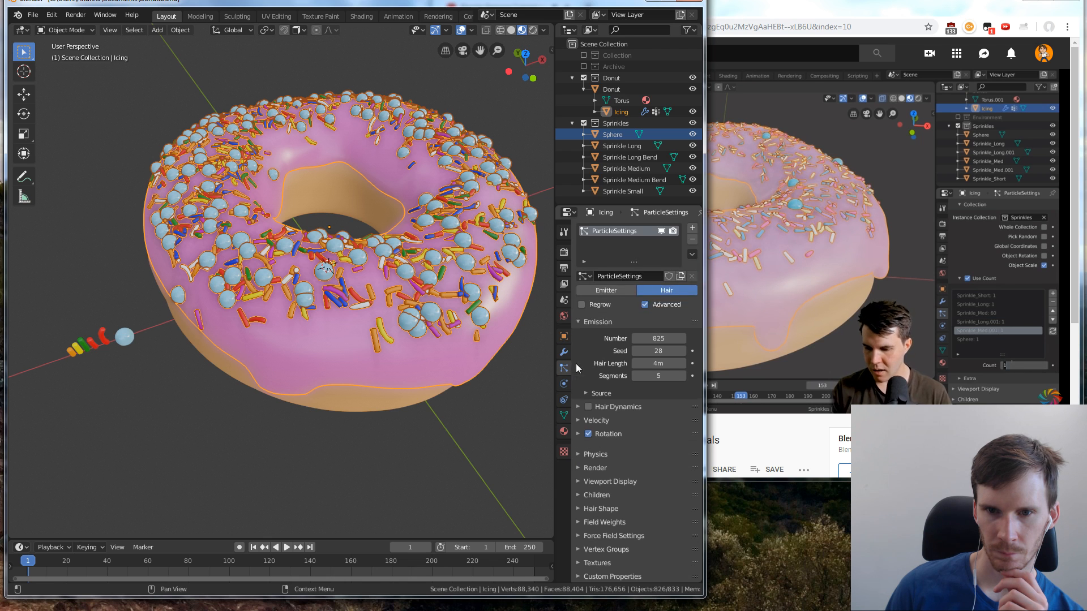
left_click(864, 297)
left_click(504, 506)
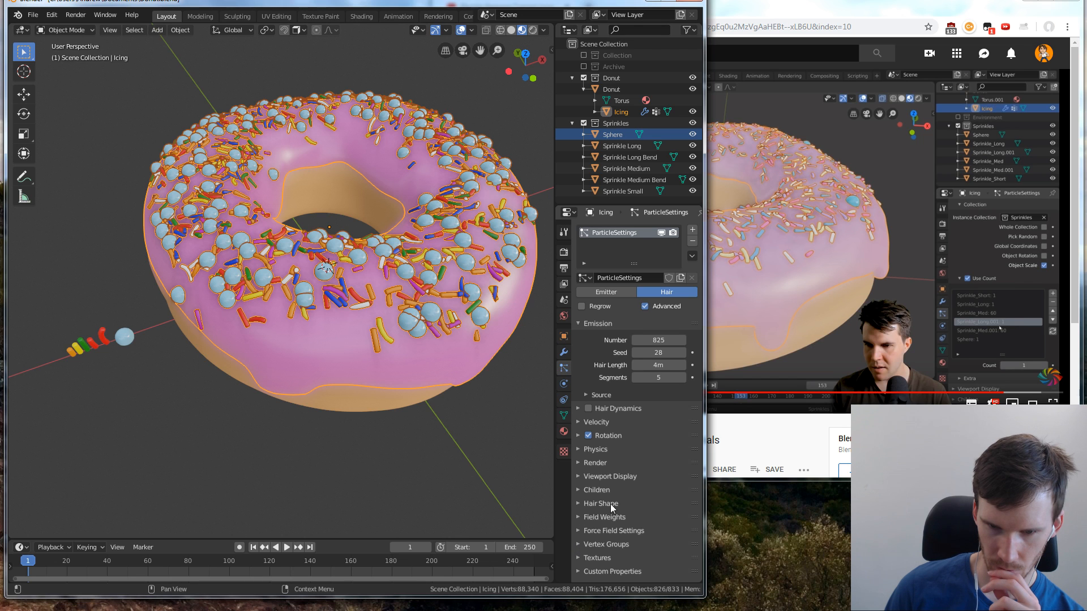
Expand the particle system's Render settings and its Use Count list of sprinkle objects
left_click(578, 457)
left_click(578, 457)
left_click(578, 462)
scroll(612, 456, "down", 5)
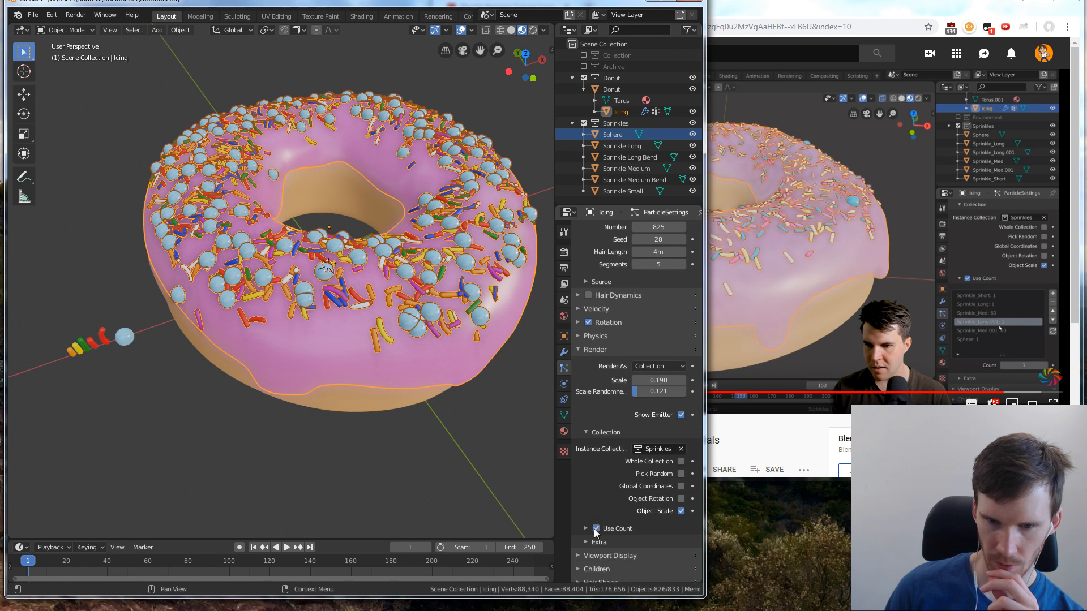
left_click(587, 528)
scroll(600, 524, "down", 2)
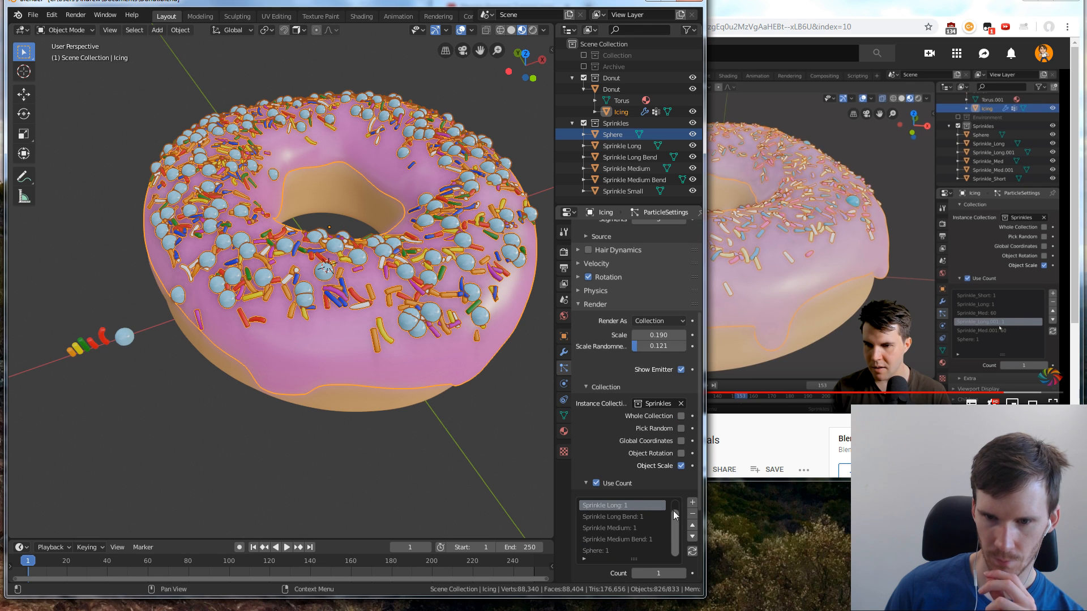
Set the instance count of Sprinkle Long to 60
left_click(655, 573)
type("165")
key("Return")
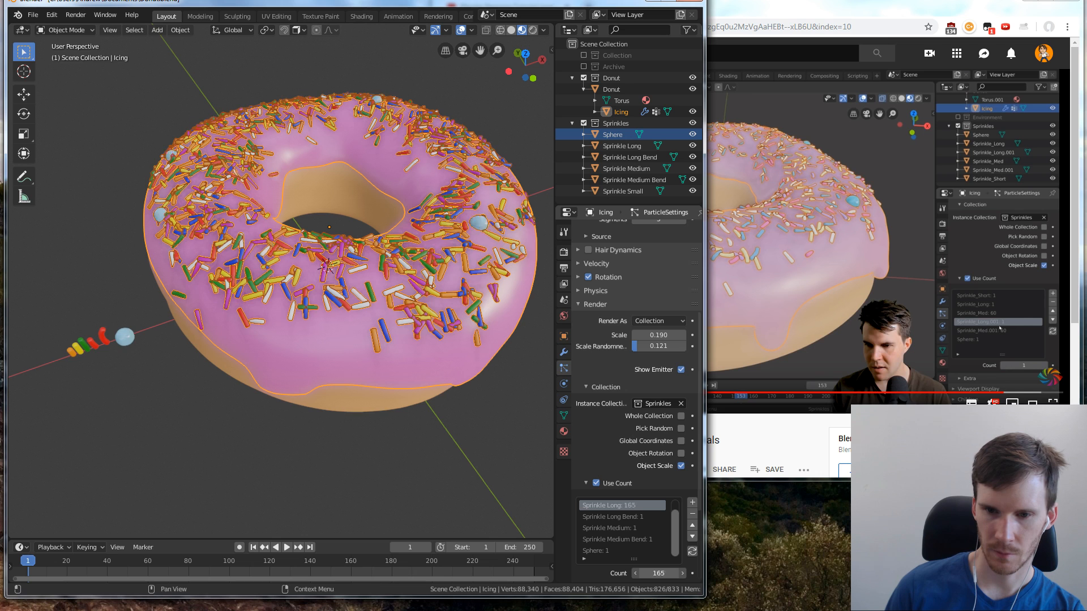
left_click_drag(655, 573, 633, 574)
left_click(655, 573)
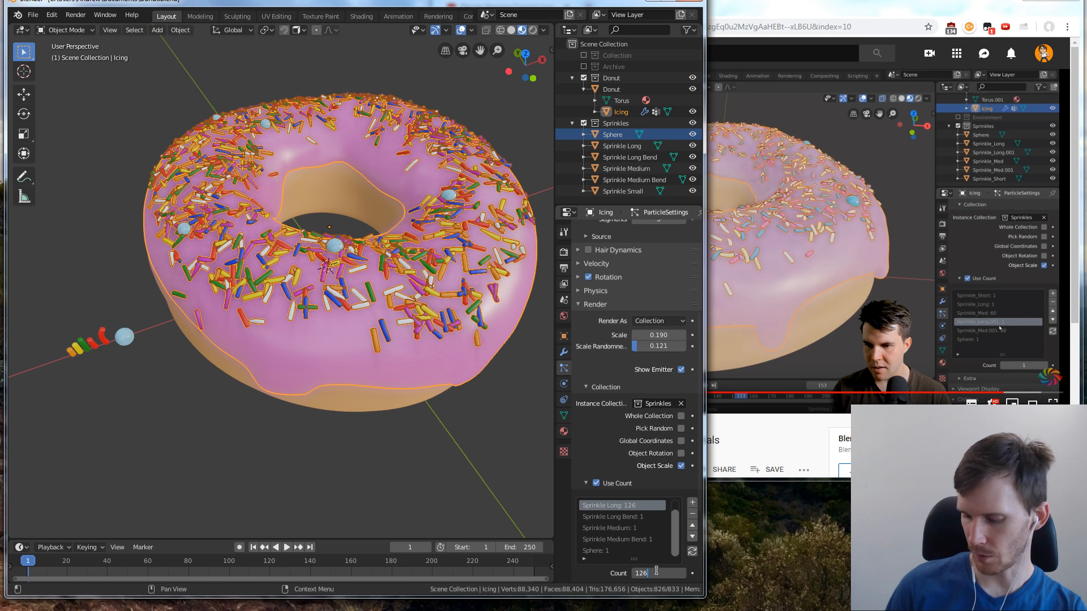
key("ctrl+a")
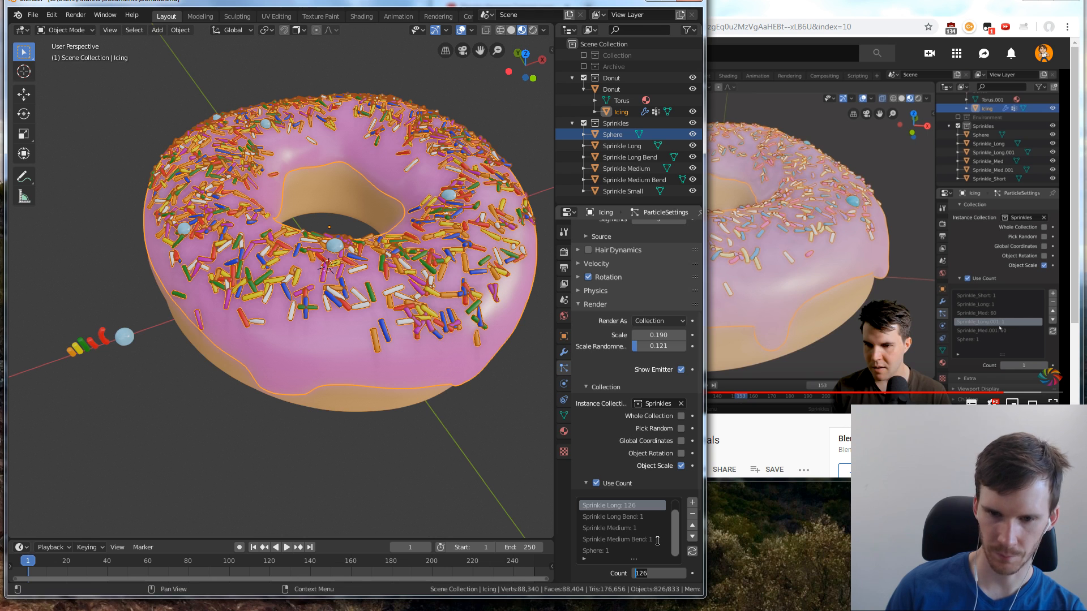
Set the instance count of Sprinkle Long Bend to 60
left_click(639, 519)
left_click_drag(658, 573, 641, 572)
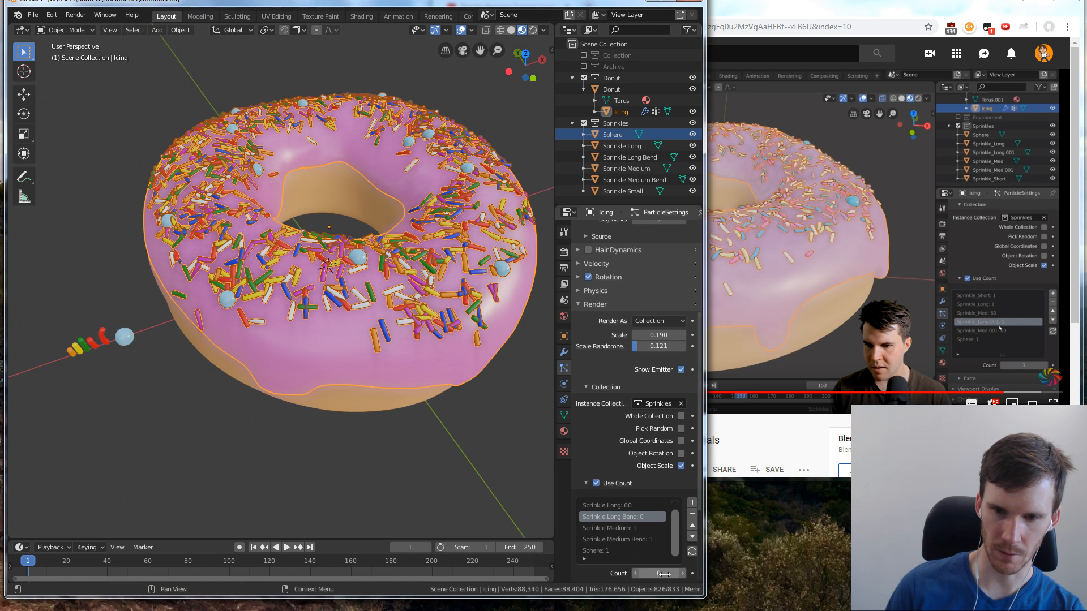
double_click(655, 573)
type("6")
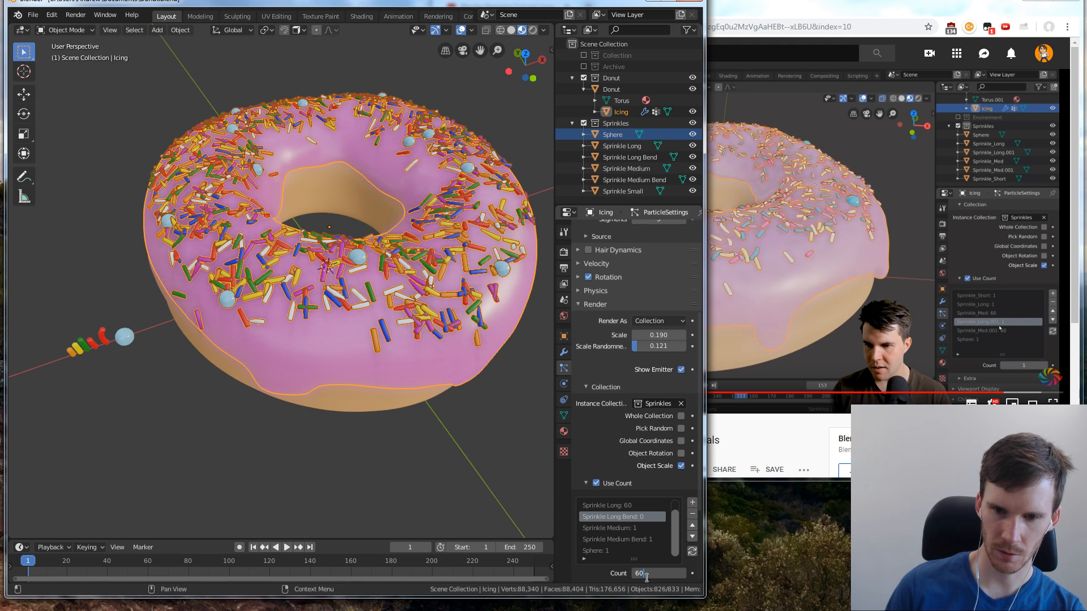
type("0")
key("Return")
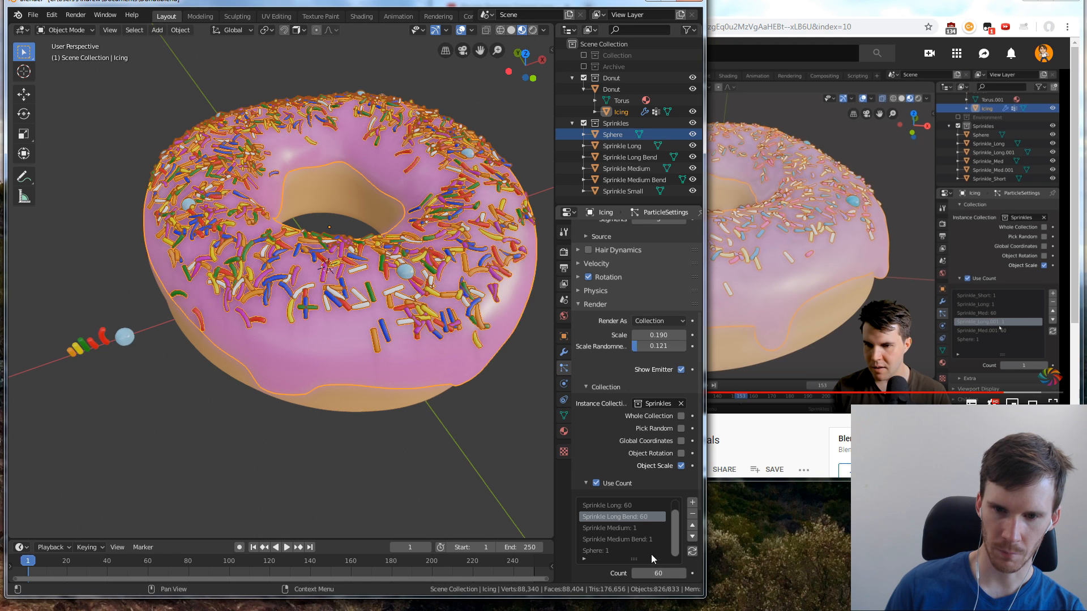
Set the instance count of Sprinkle Medium to 240 and raise that of Sprinkle Medium Bend
left_click(639, 528)
double_click(659, 573)
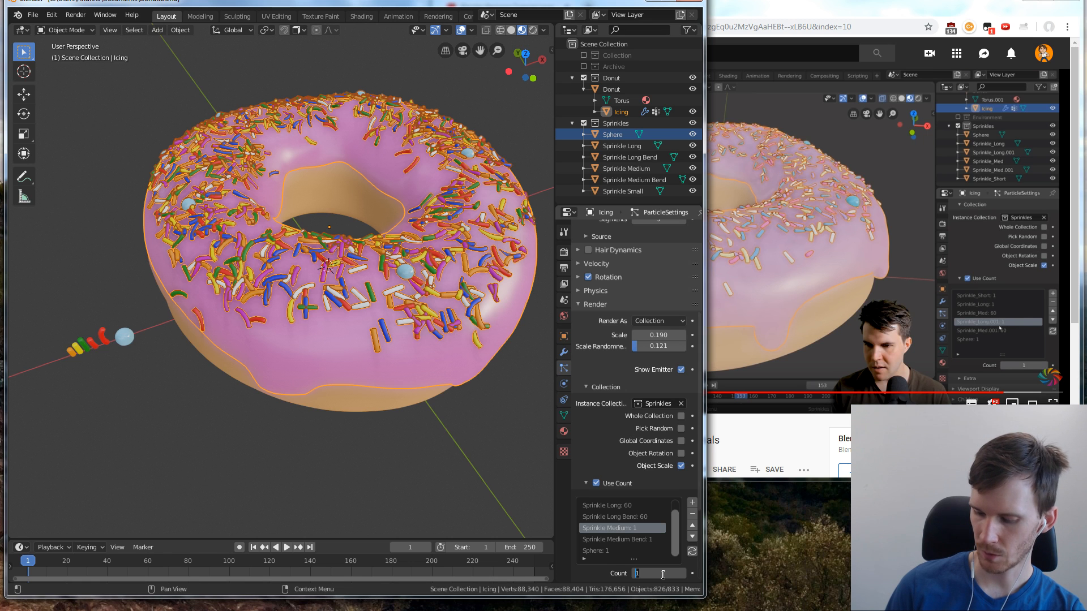
key("Return")
left_click(643, 540)
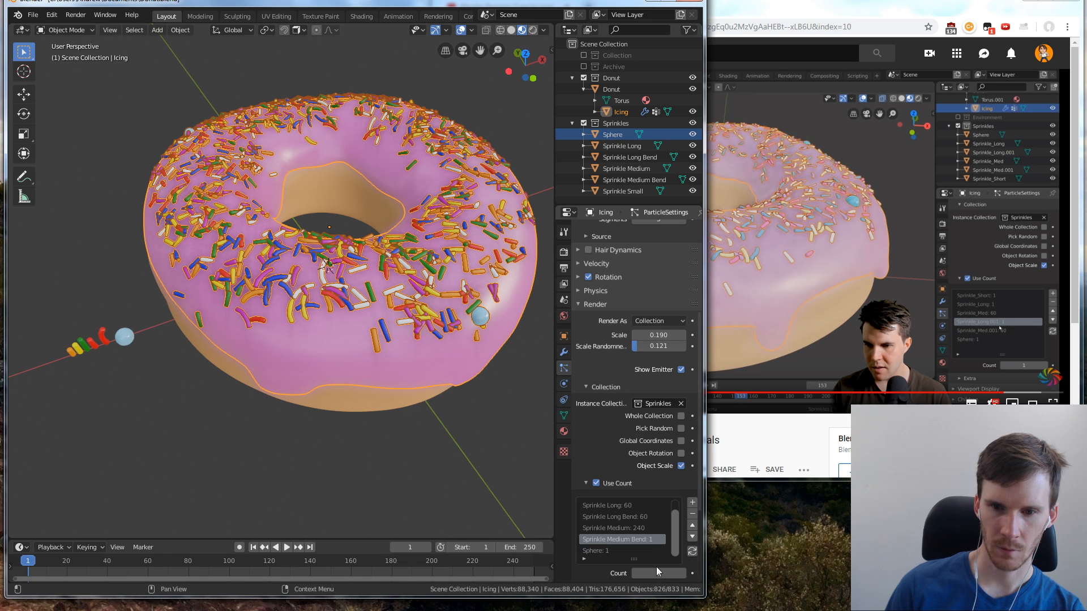
double_click(661, 572)
key("Return")
Set the instance count of Sprinkle Small to 140
left_click(639, 551)
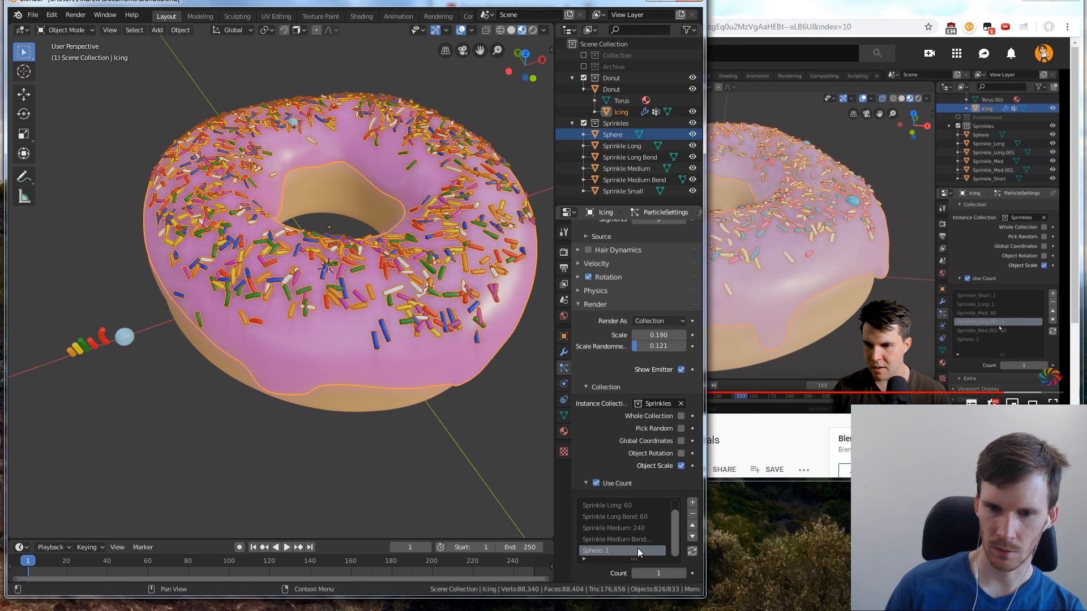
scroll(675, 520, "up", 1)
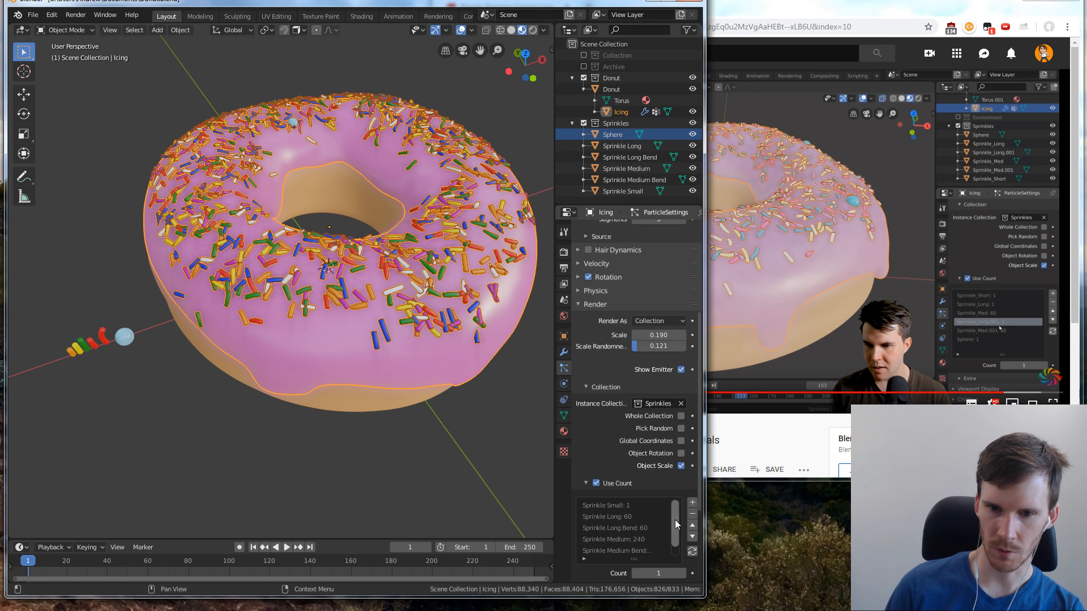
left_click(637, 508)
double_click(663, 572)
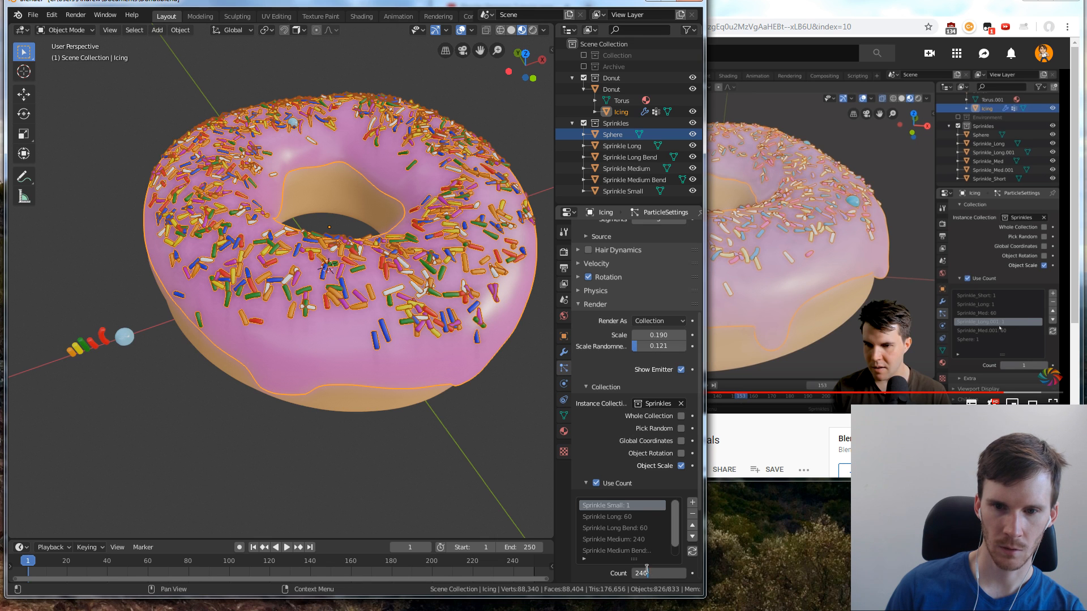
key("Return")
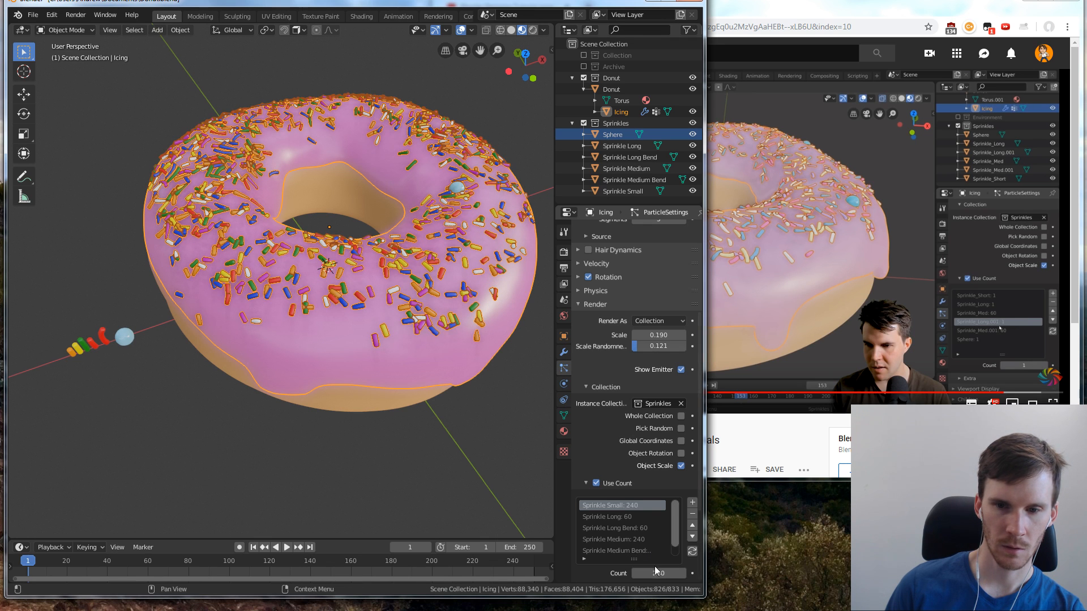
double_click(656, 572)
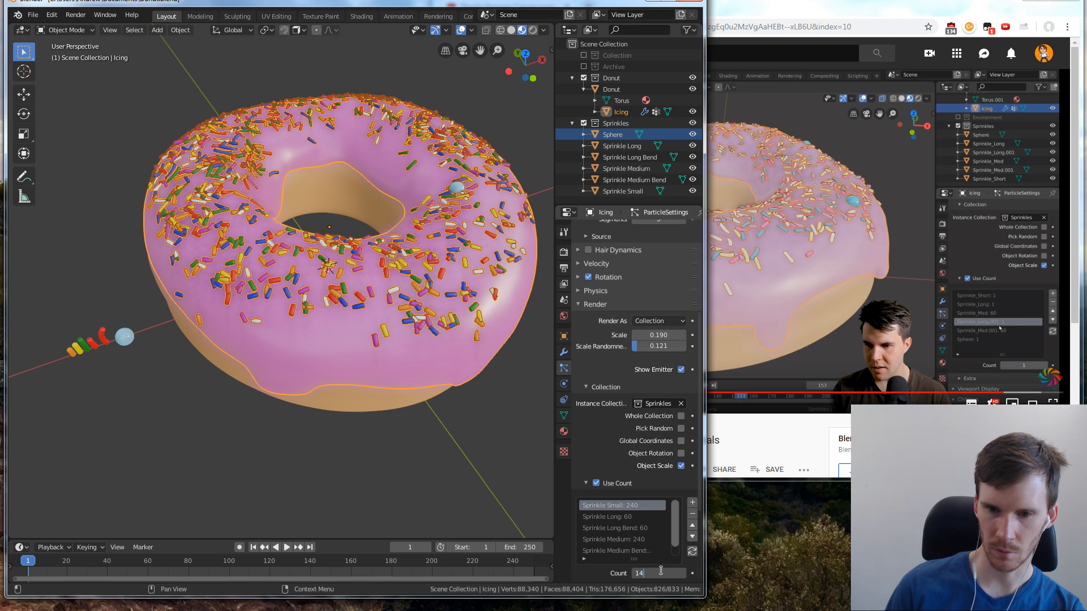
key("Return")
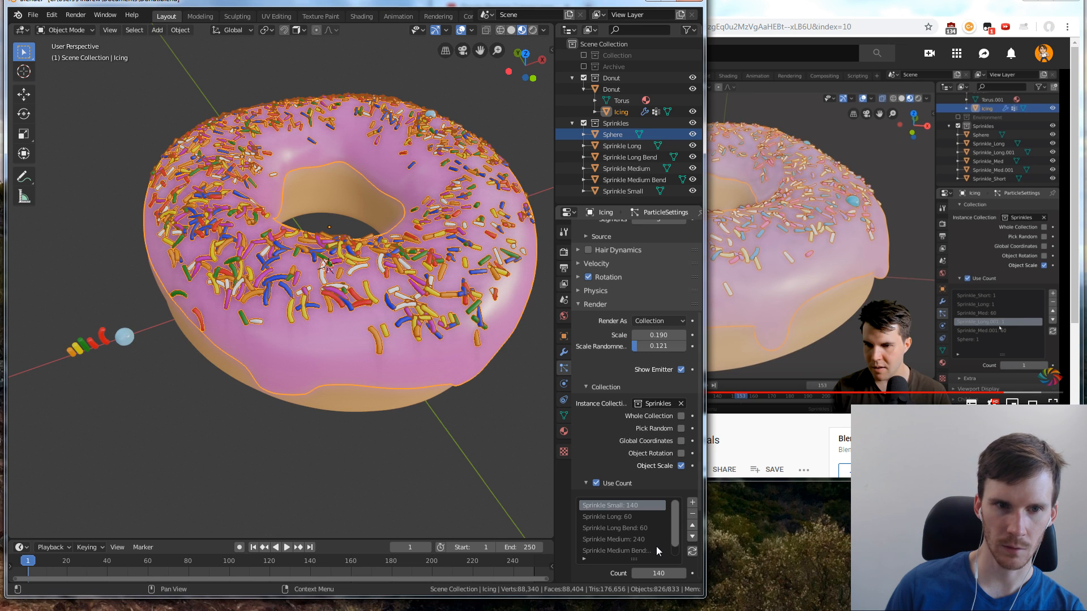
Set the instance count of Sphere to 30
left_click(657, 546)
scroll(645, 543, "down", 1)
left_click(631, 549)
double_click(654, 572)
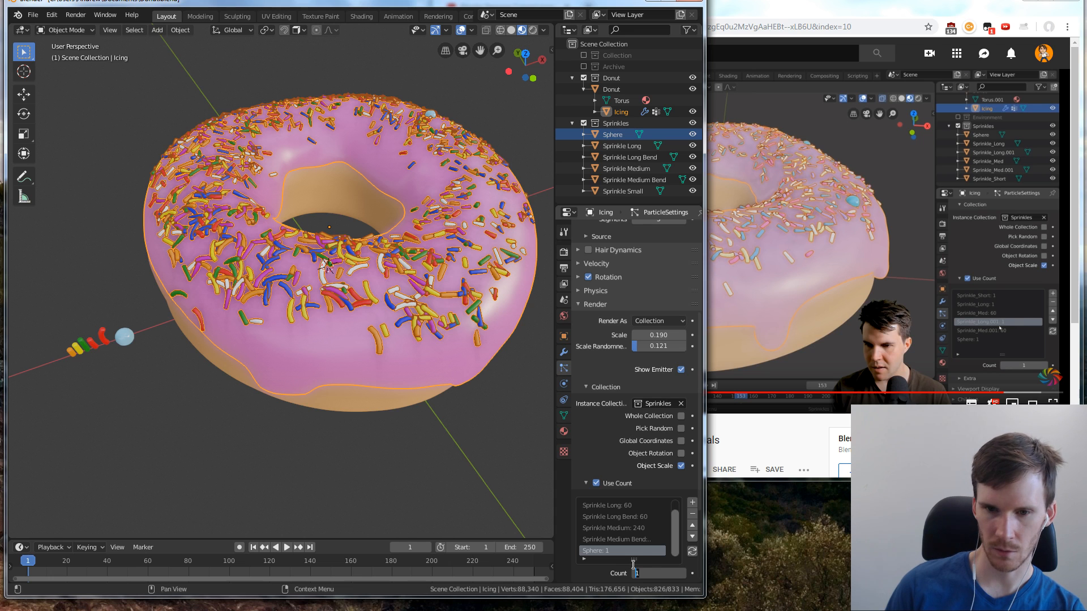
type("30")
key("Return")
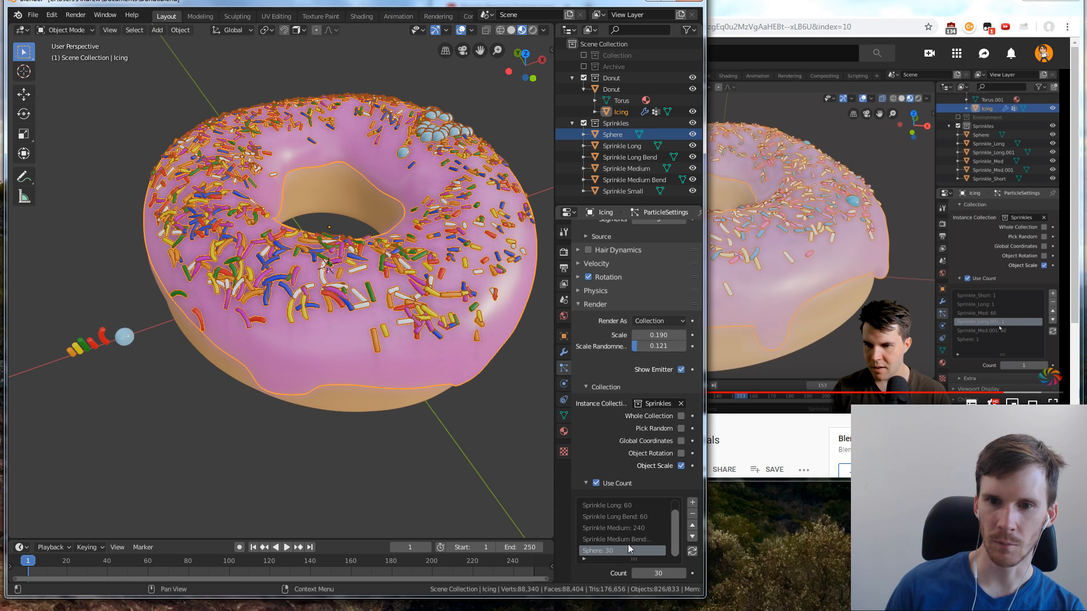
Turn on Pick Random for the icing's sprinkle collection and set the instance count of Sphere to 10
left_click(681, 429)
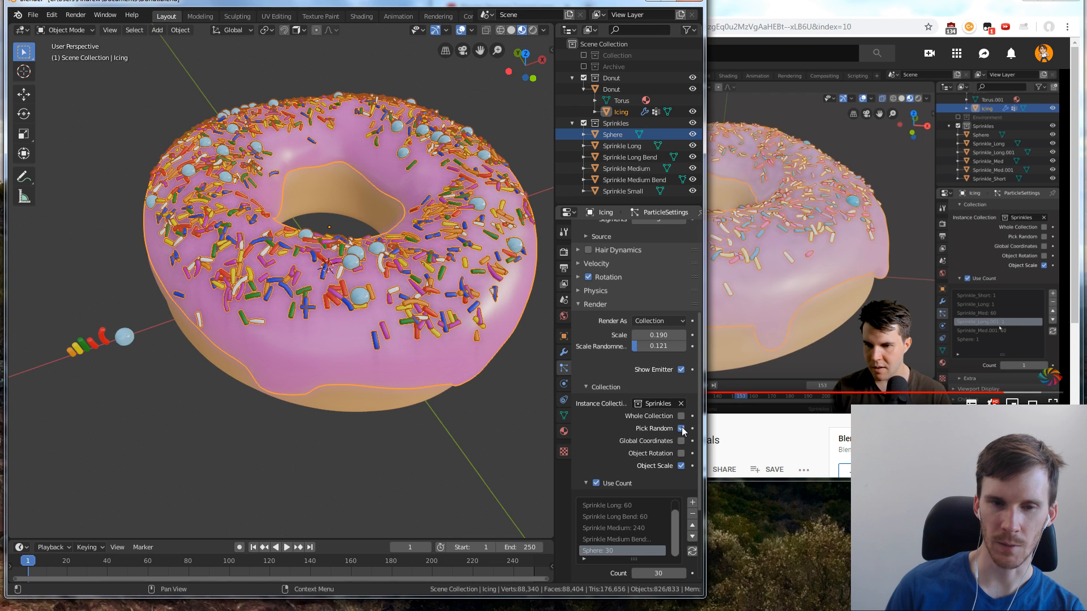
left_click(681, 428)
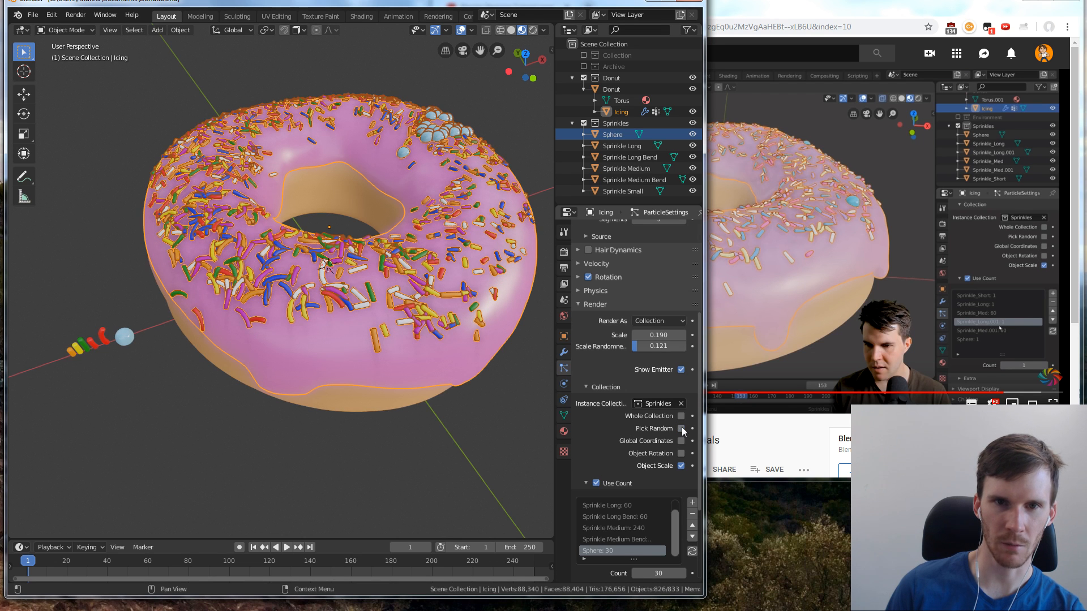
left_click(681, 428)
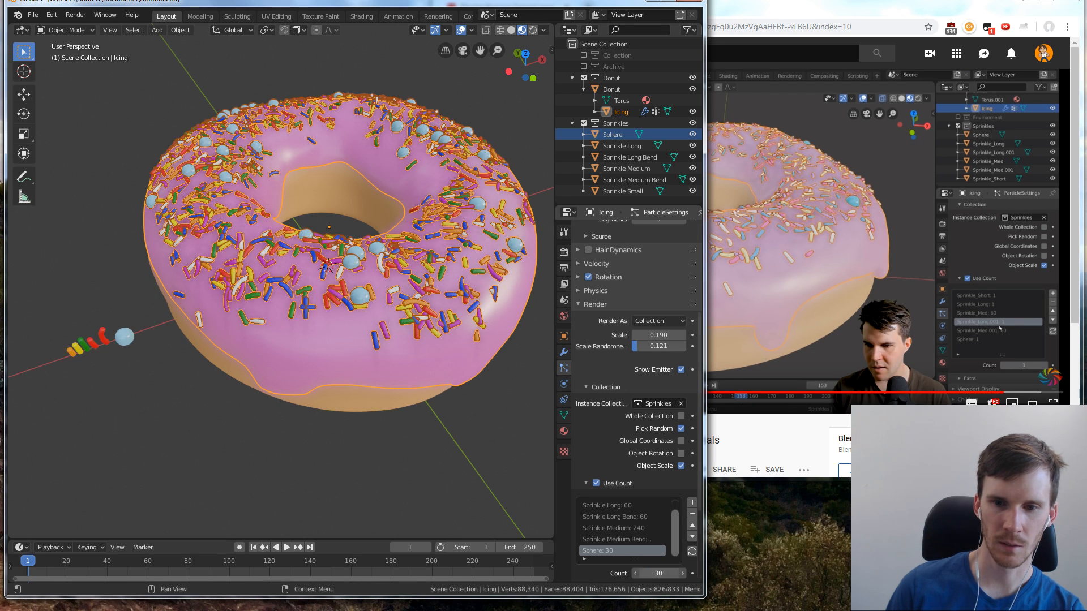
left_click(664, 573)
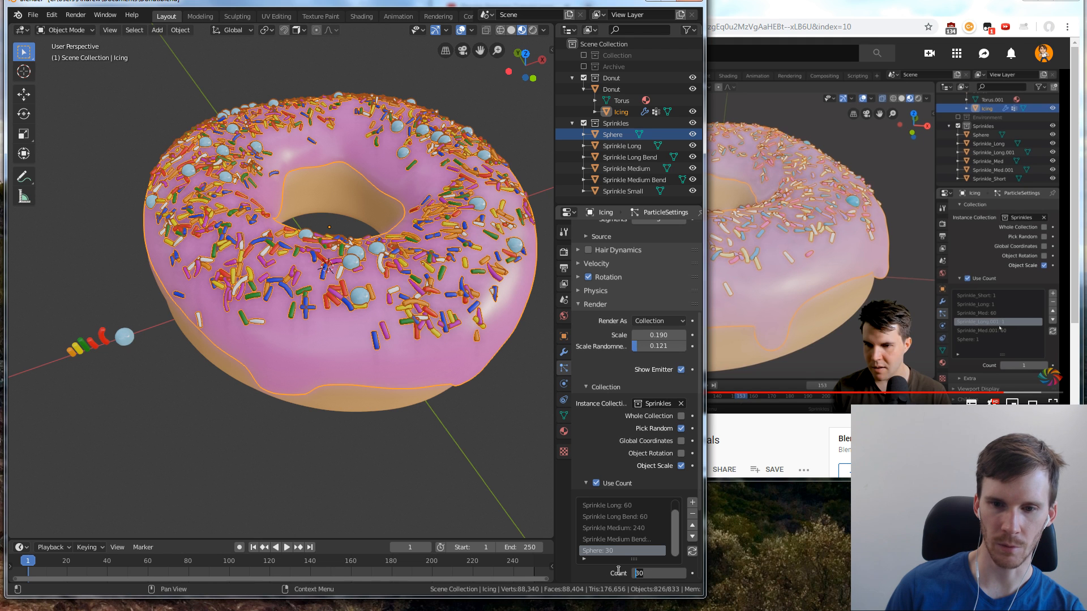
key("Return")
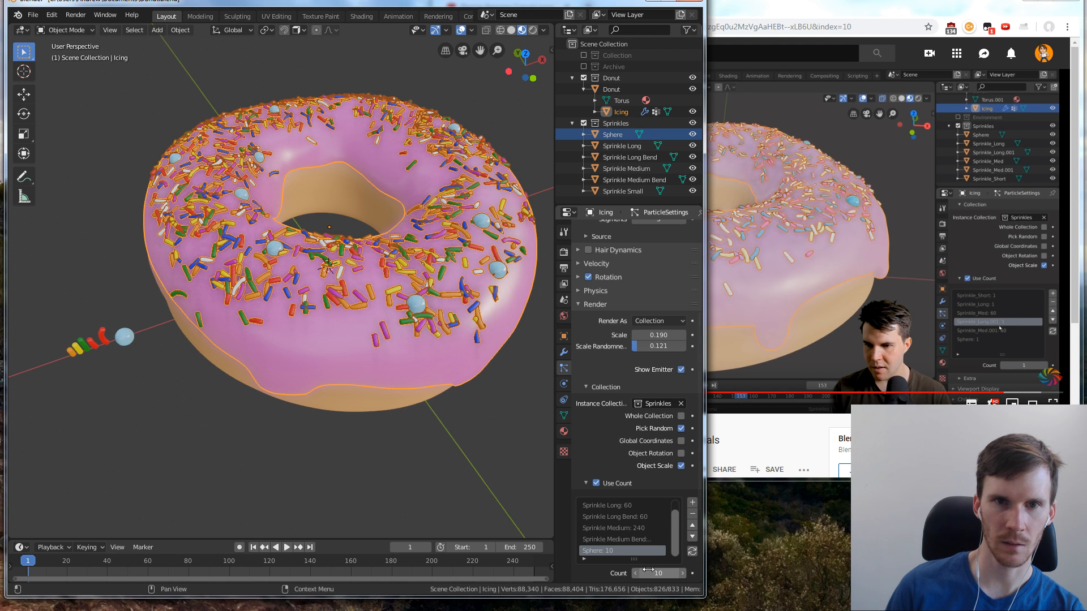
scroll(398, 293, "down", 2)
middle_click_drag(398, 293, 362, 348)
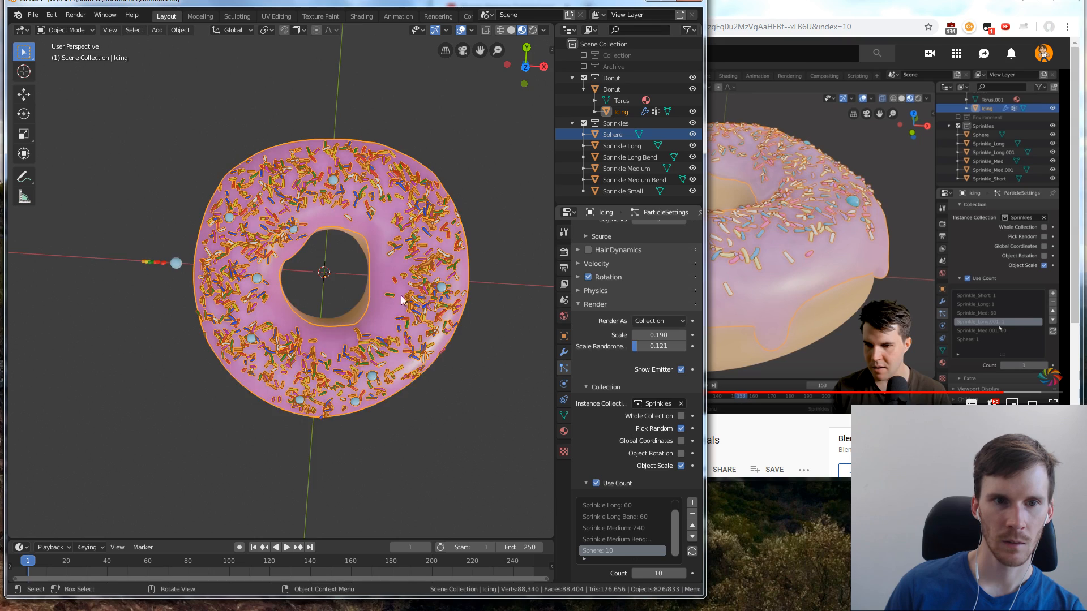
scroll(402, 298, "up", 2)
middle_click_drag(402, 299, 443, 319)
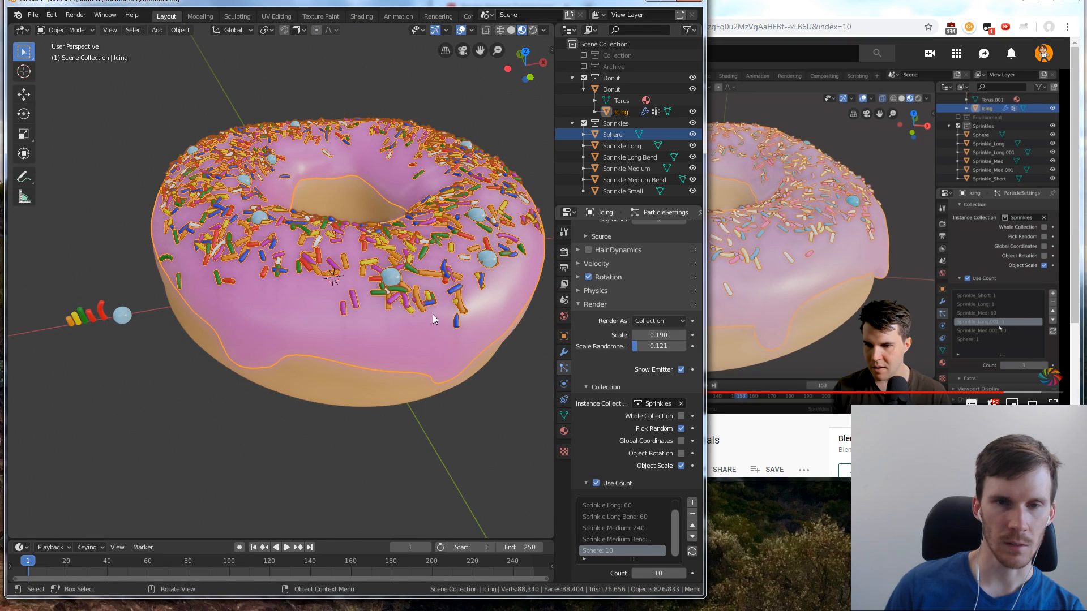
left_click(123, 315)
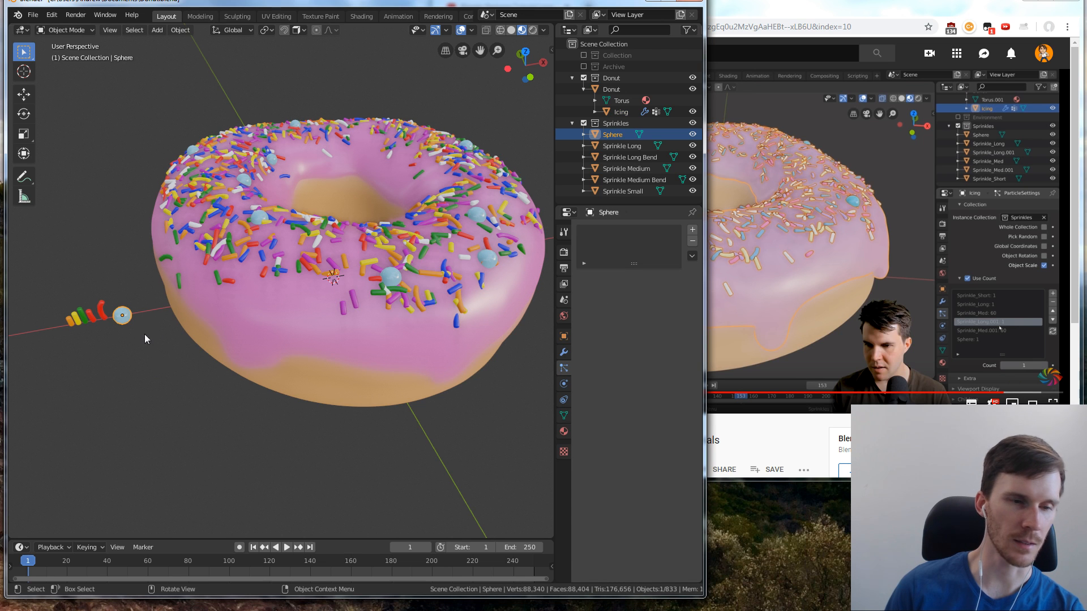
right_click(120, 316)
mouse_move(98, 345)
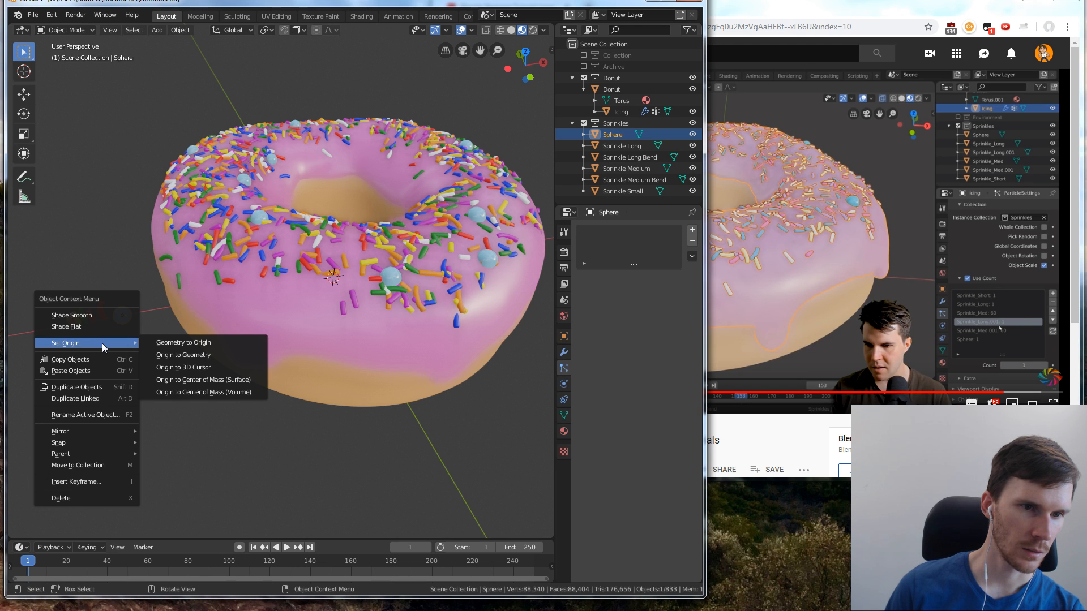
left_click(161, 238)
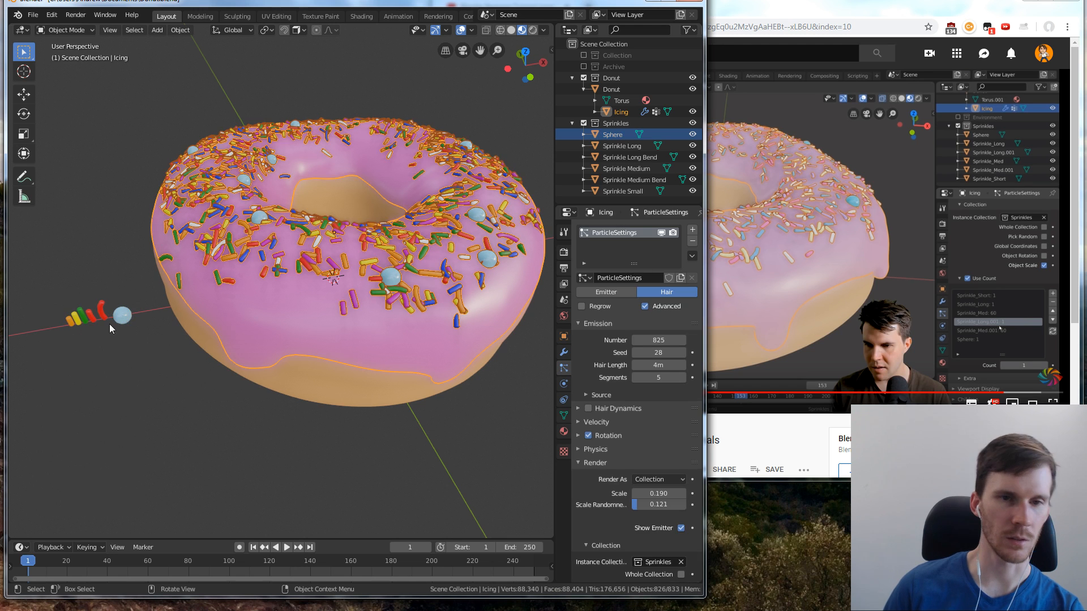
left_click(152, 326)
middle_click_drag(181, 347, 159, 321)
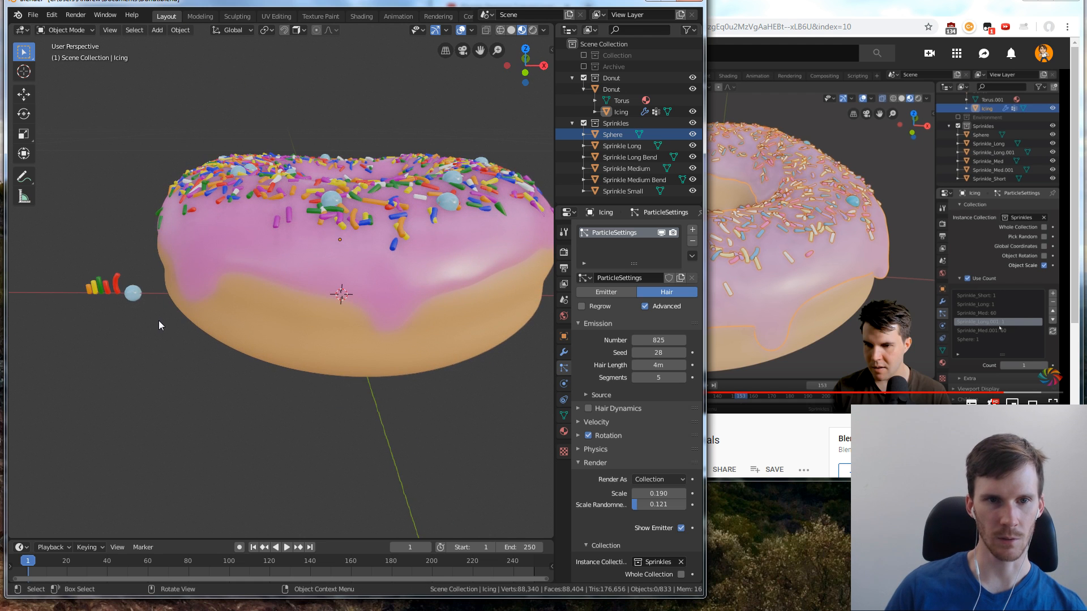
middle_click_drag(161, 274, 168, 318)
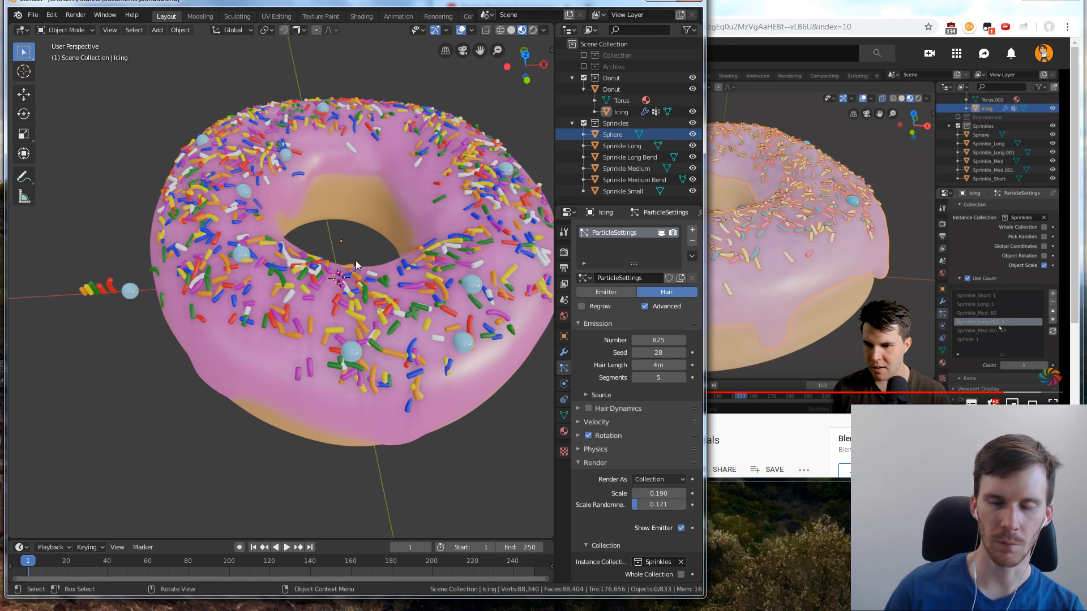
right_click(137, 307)
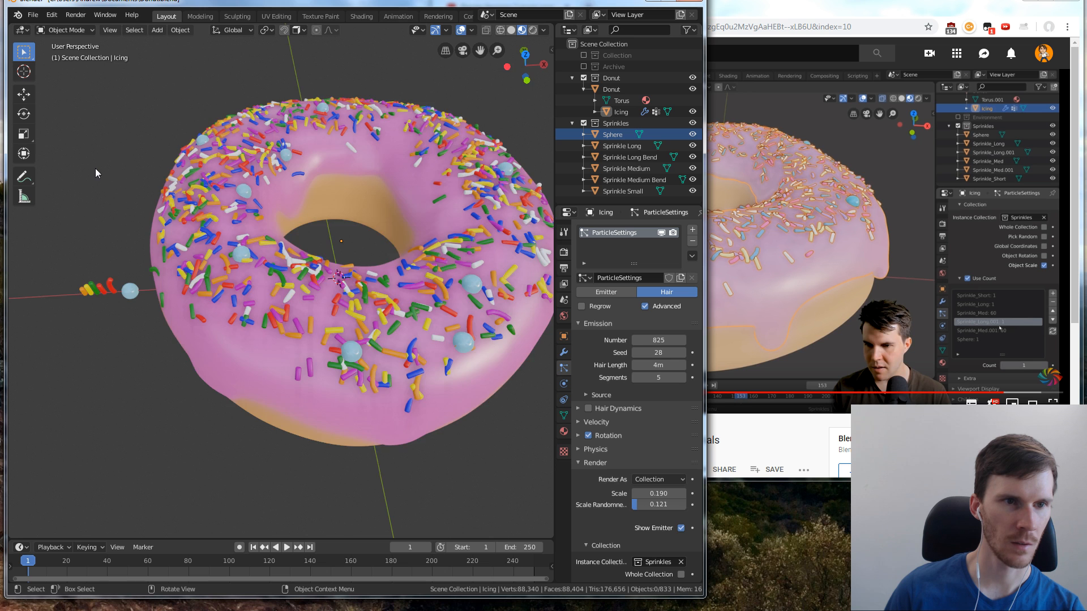
Show the scene from the front and enter Edit Mode on the light blue sphere beside the source sprinkles
key("KP_1")
scroll(161, 310, "up", 4)
scroll(162, 323, "up", 3)
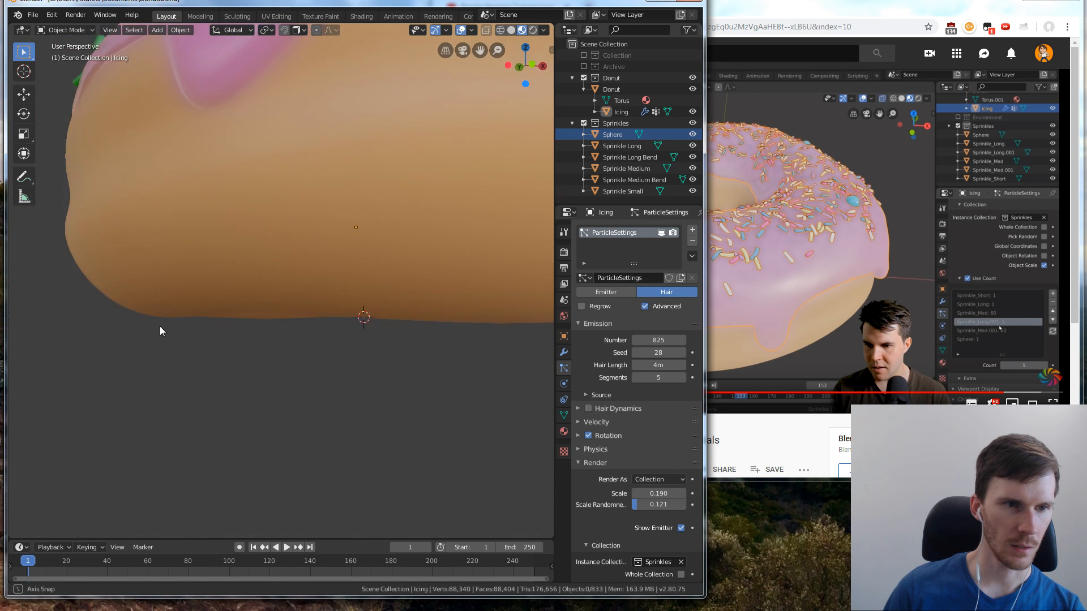
scroll(134, 325, "down", 3)
middle_click_drag(114, 362, 290, 358, "shift")
left_click(184, 317)
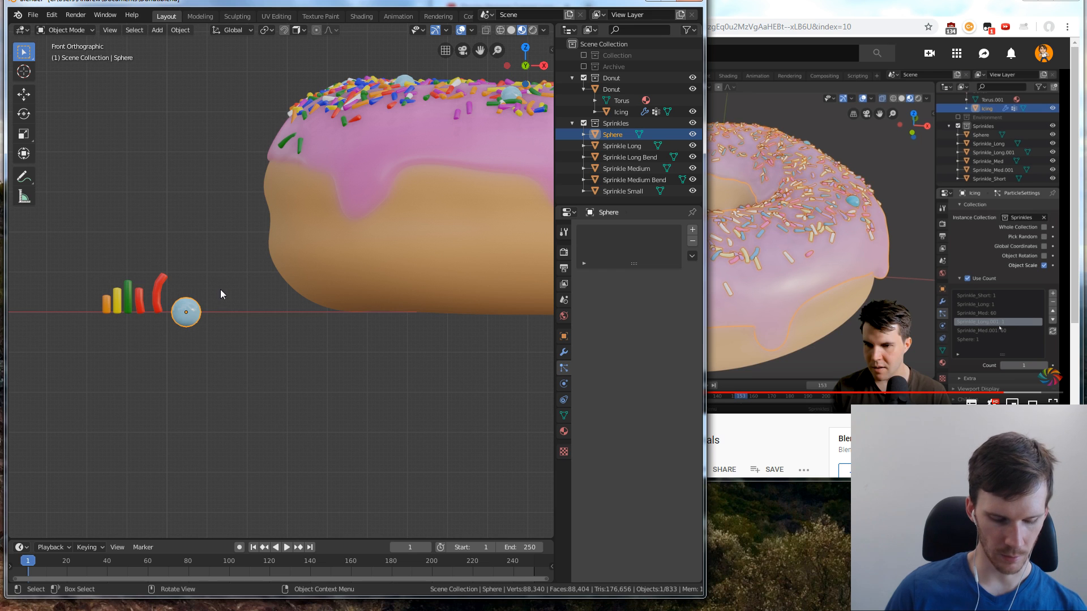
key("Tab")
left_click_drag(215, 283, 165, 348)
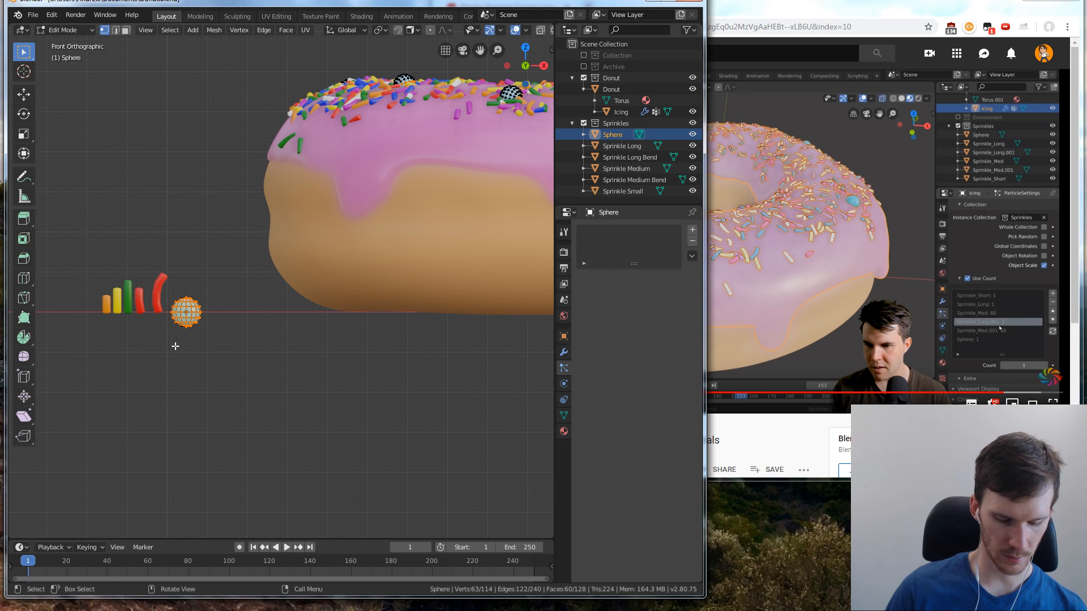
key("g")
right_click(194, 333)
right_click(219, 312)
key("Escape")
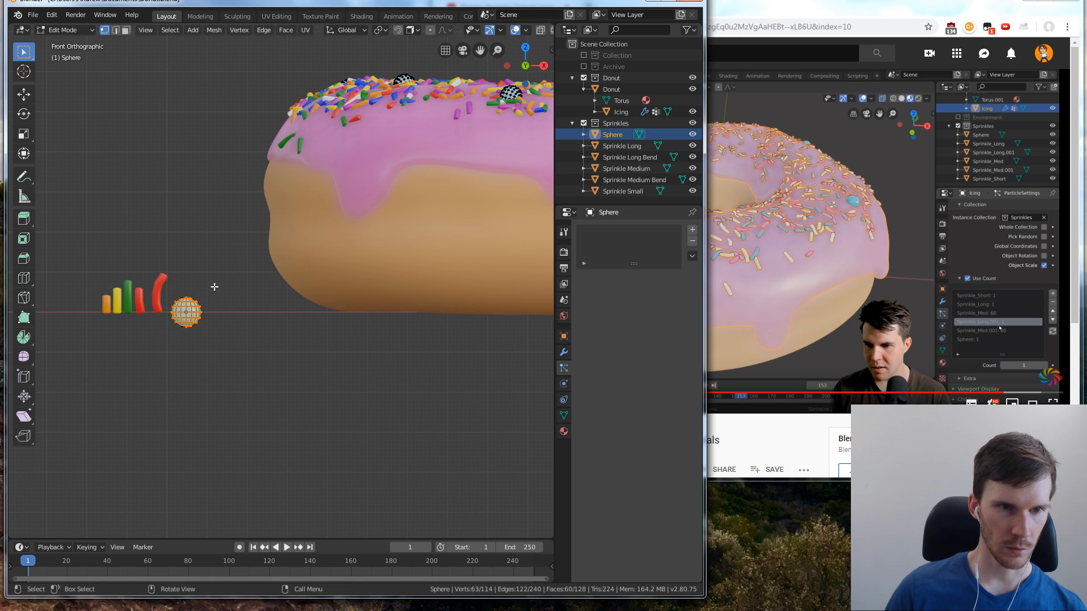
Enable X-ray and select all of the sphere's vertices, including those on its far side
left_click(215, 286)
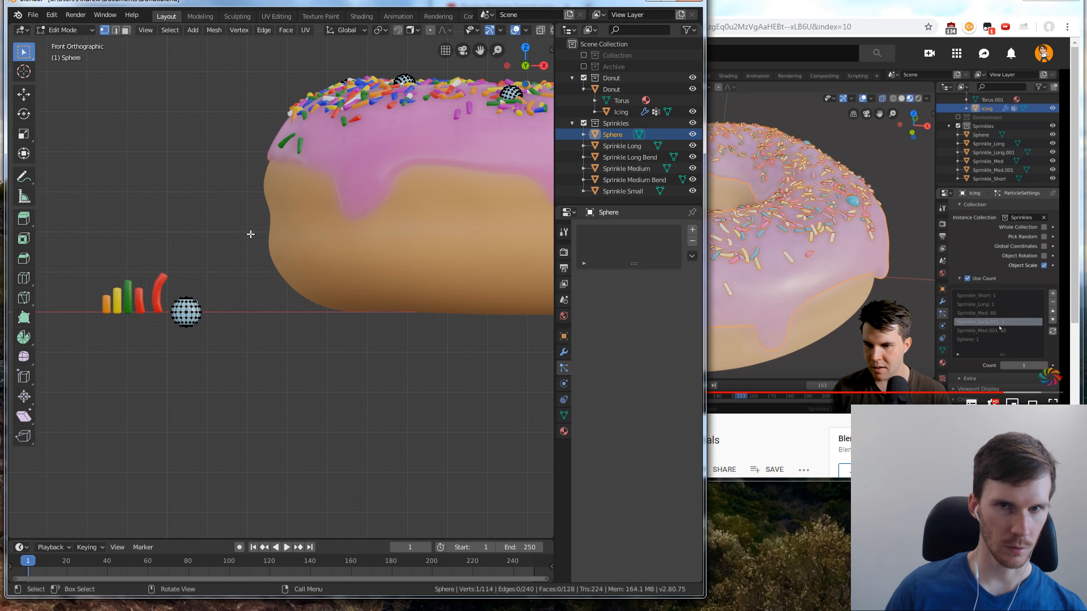
left_click(541, 31)
left_click_drag(210, 280, 167, 339)
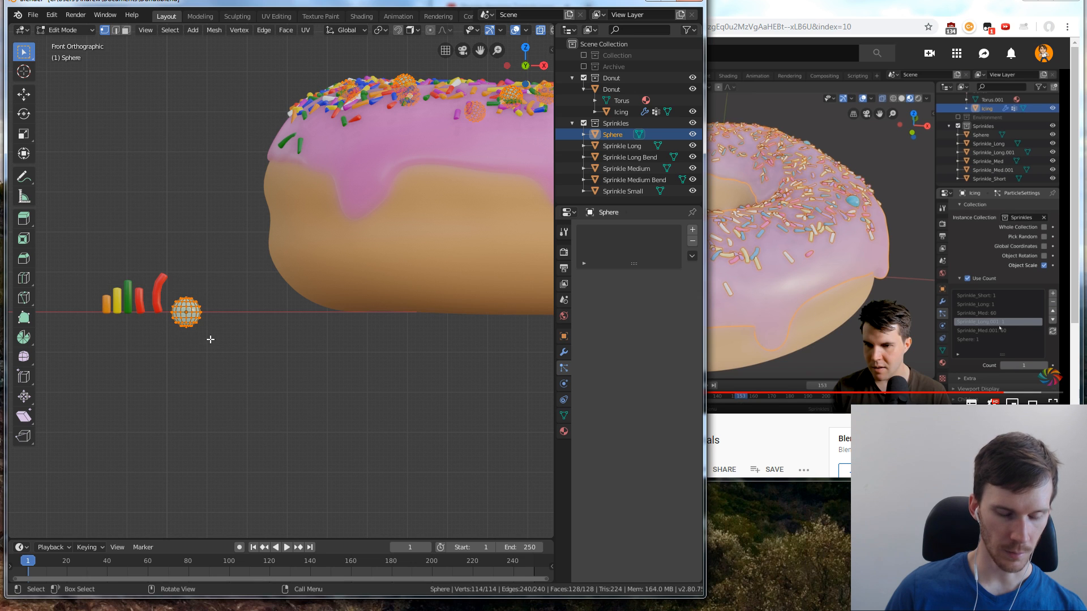
Try moving the whole sphere mesh off its origin in the front view and in the right view
key("g")
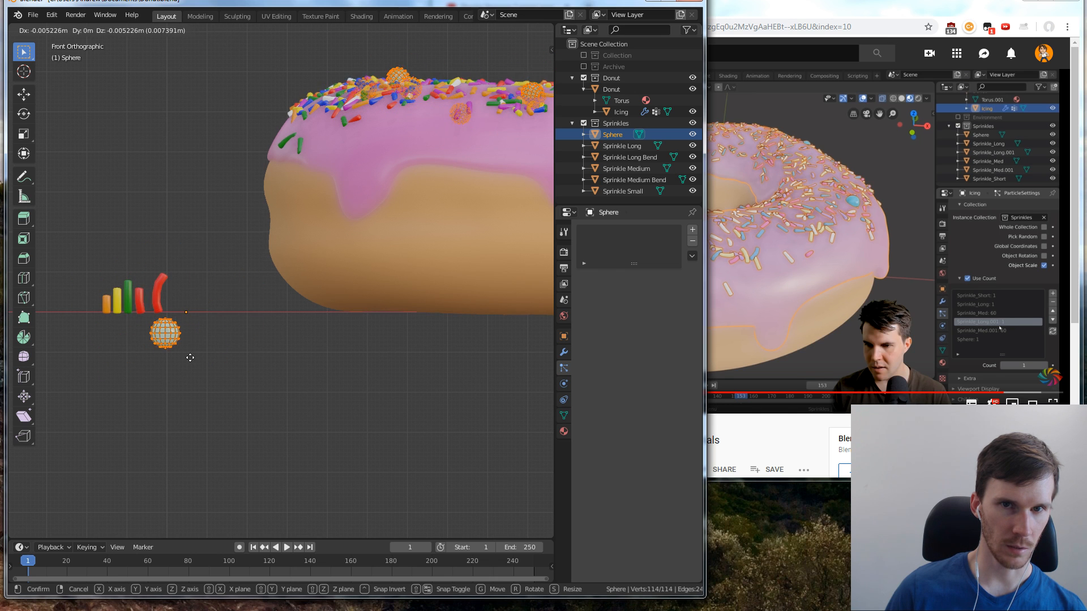
left_click(217, 303)
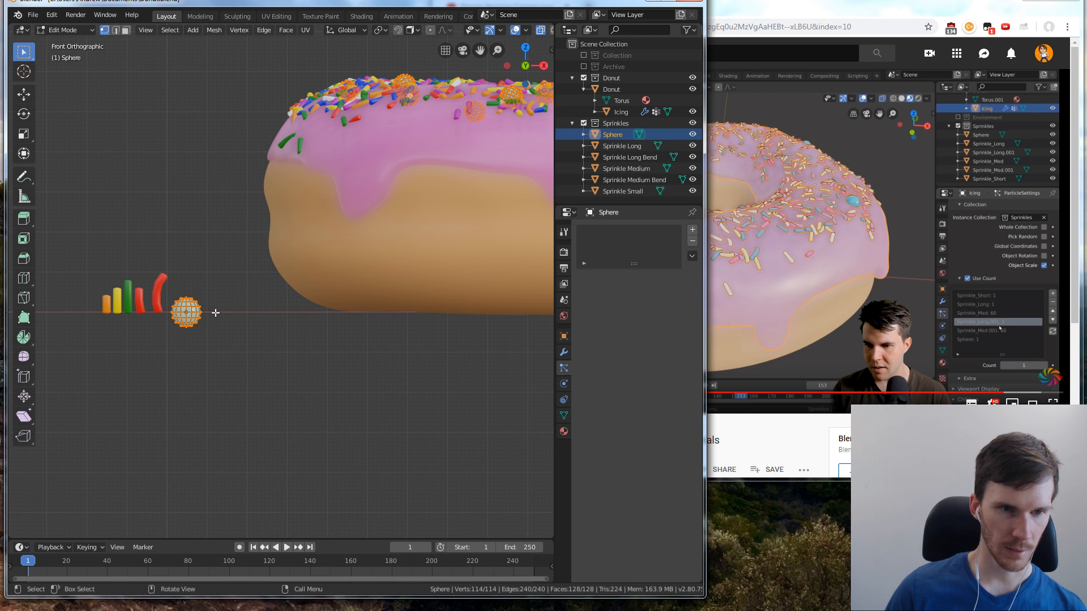
key("g")
right_click(218, 306)
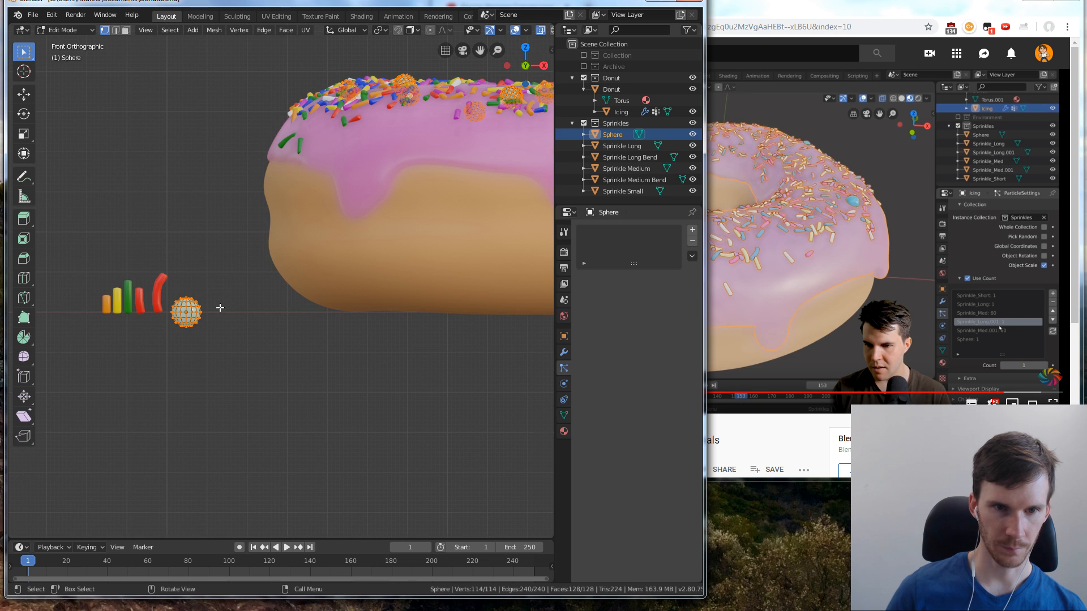
key("KP_7")
key("KP_1")
key("KP_3")
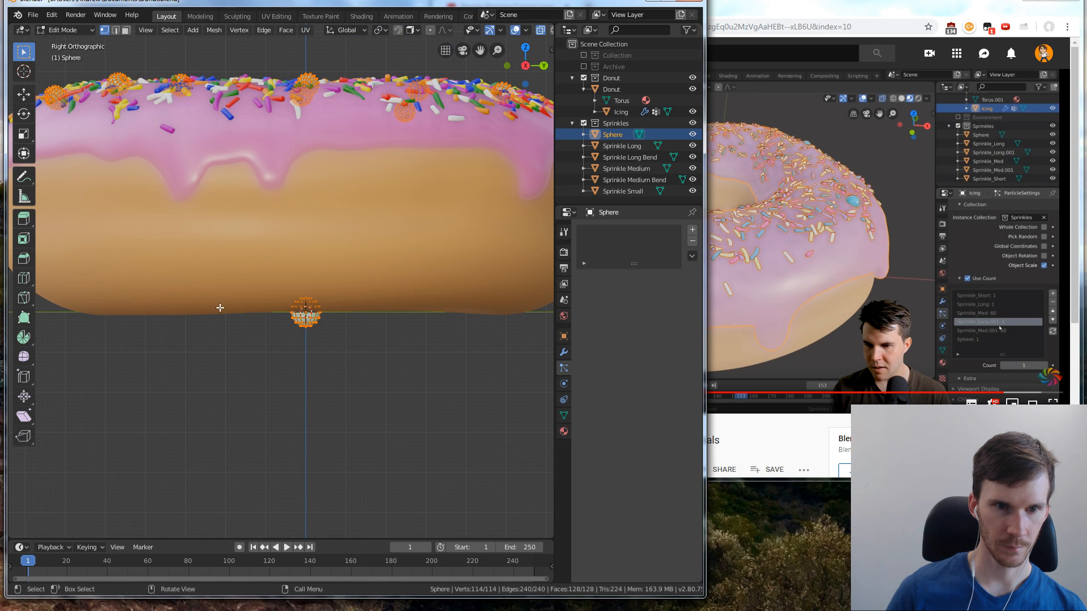
key("g")
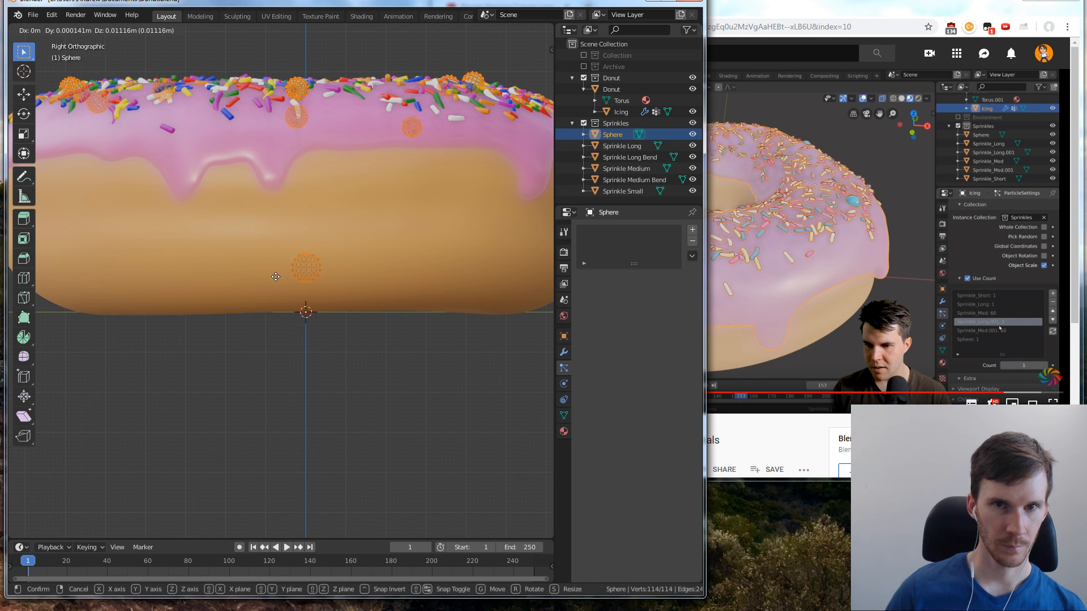
right_click(277, 305)
Move the whole sphere mesh relative to its origin in the top view
key("KP_7")
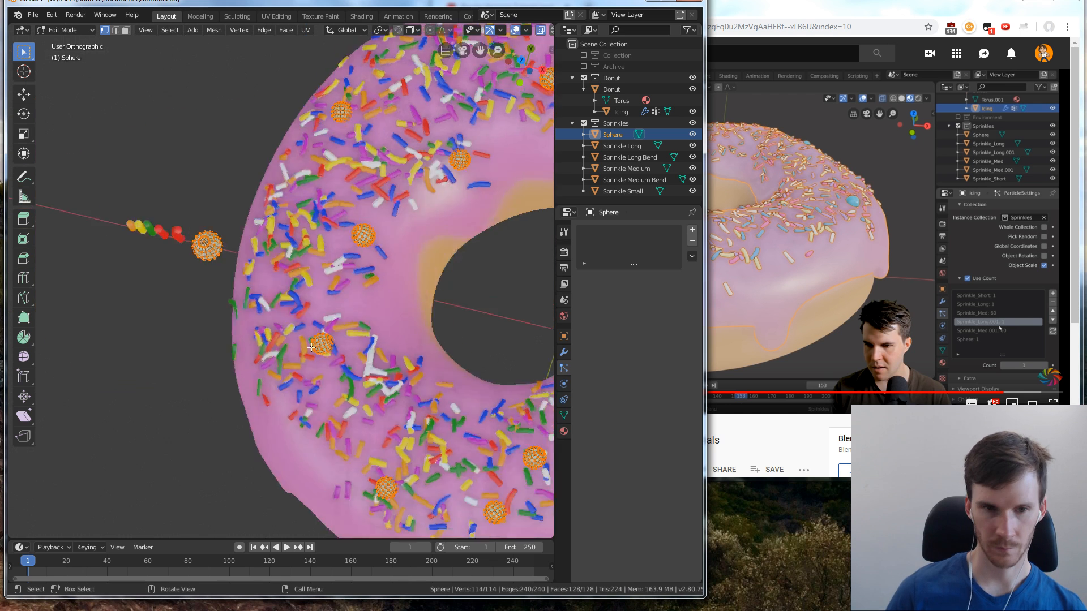
key("g")
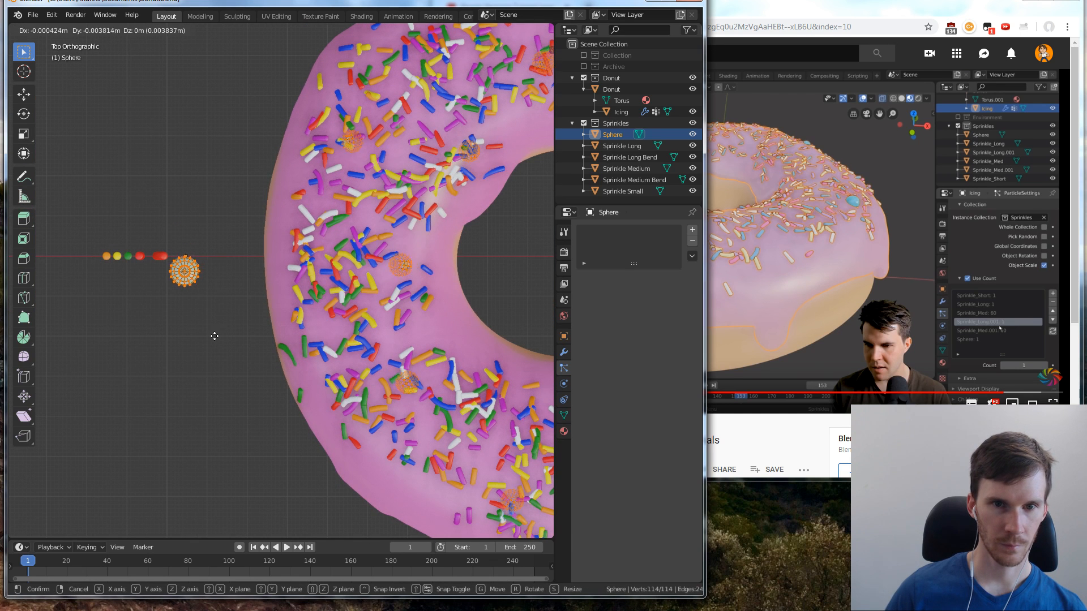
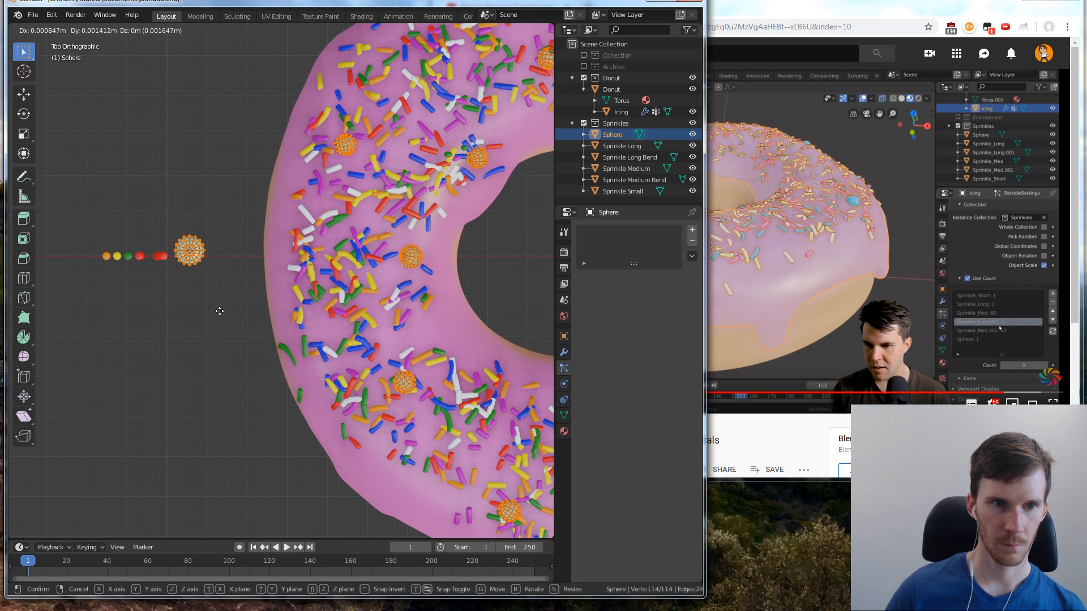
Move the sphere's mesh in top view about 0.00155 m along both X and Y, away from the row of sprinkles
type("7711")
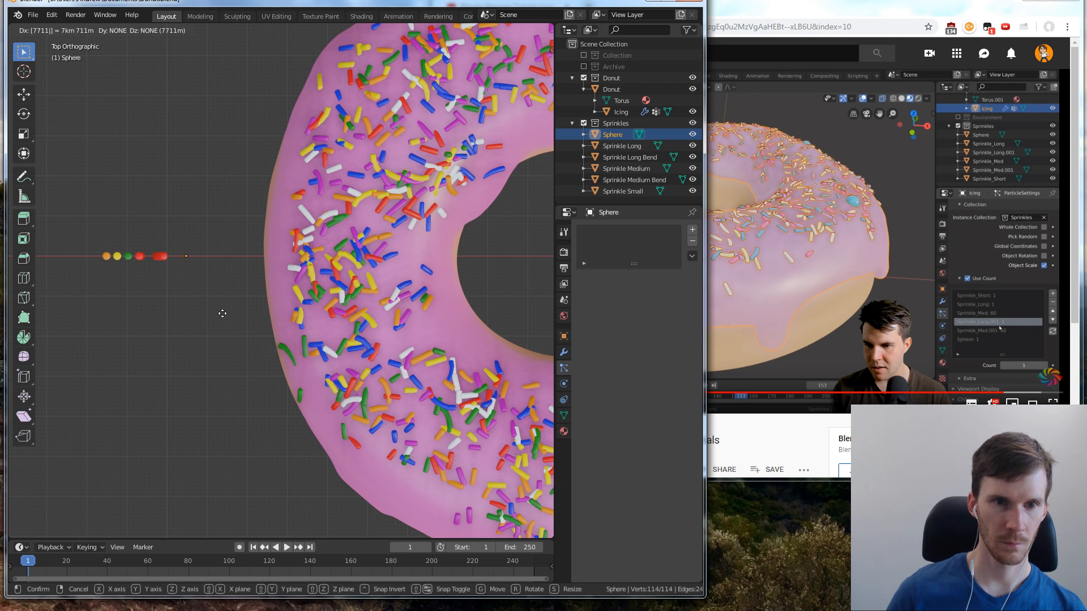
key("Escape")
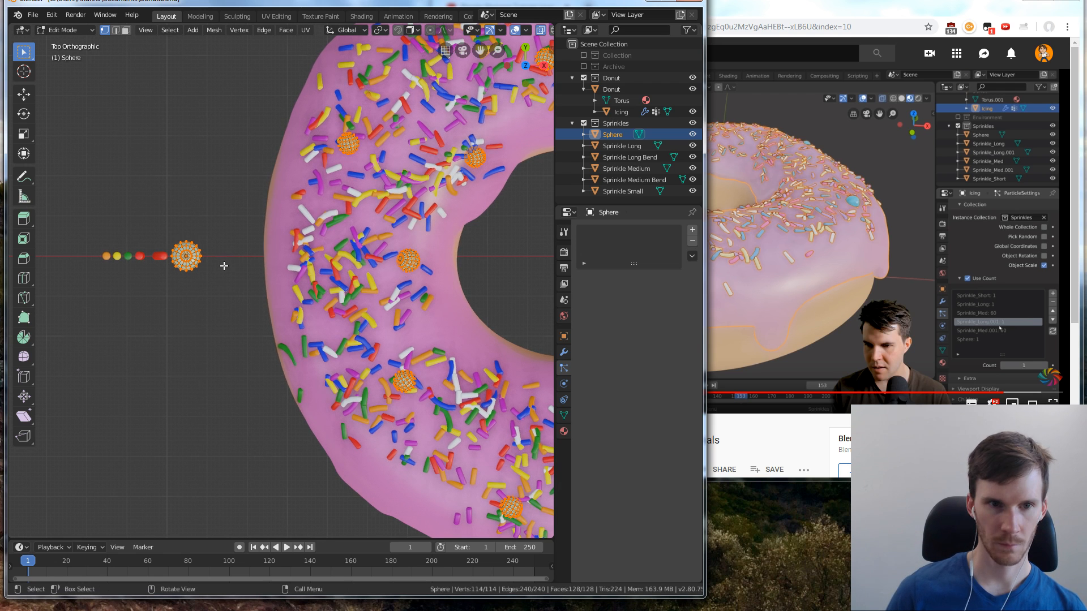
key("KP_1")
key("g")
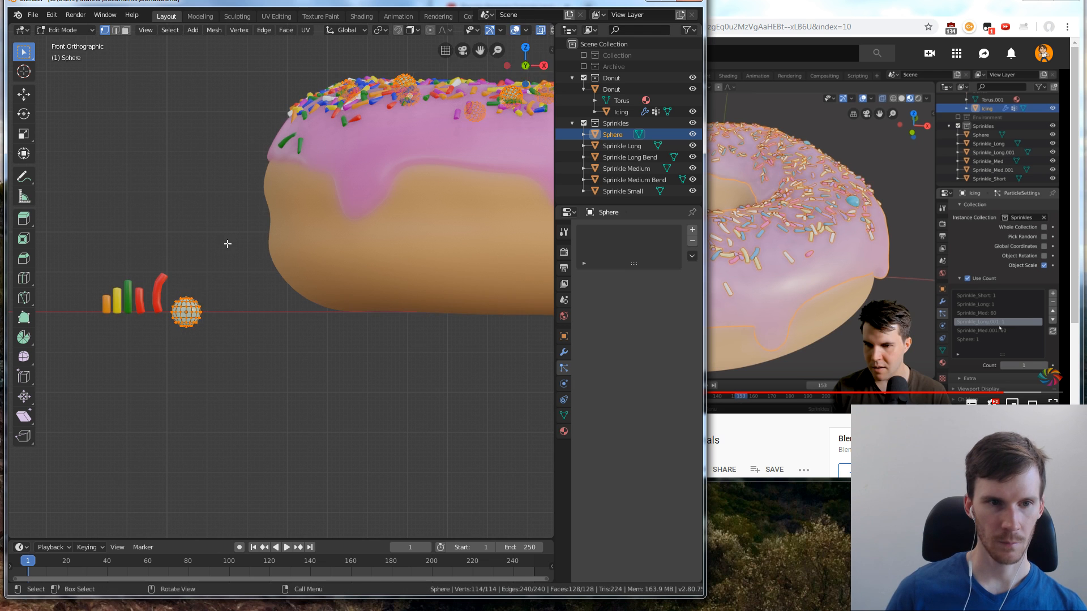
key("KP_7")
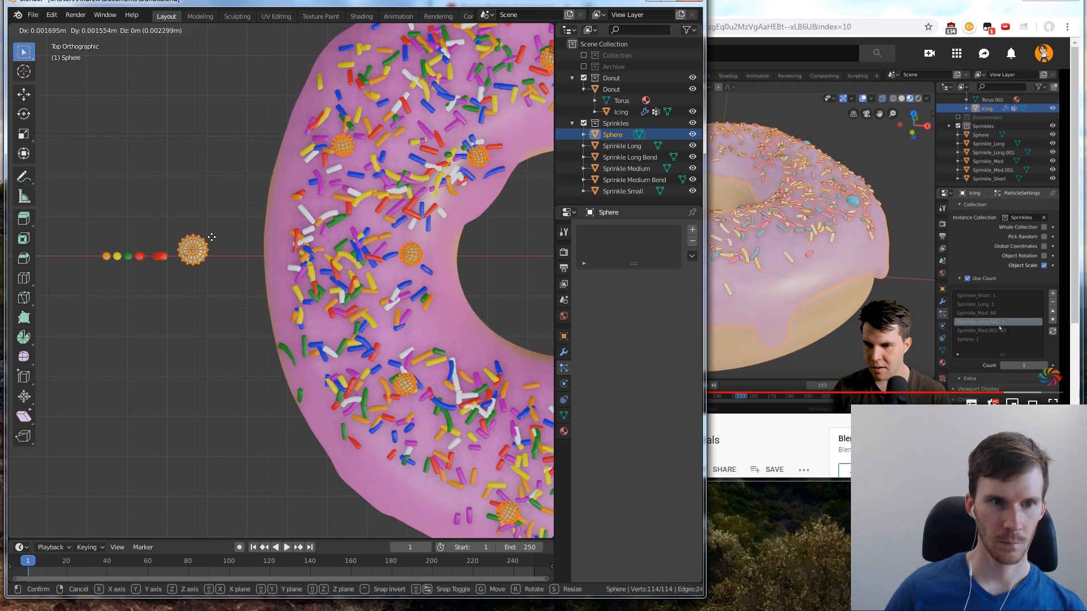
left_click(213, 239)
middle_click_drag(244, 336, 227, 224)
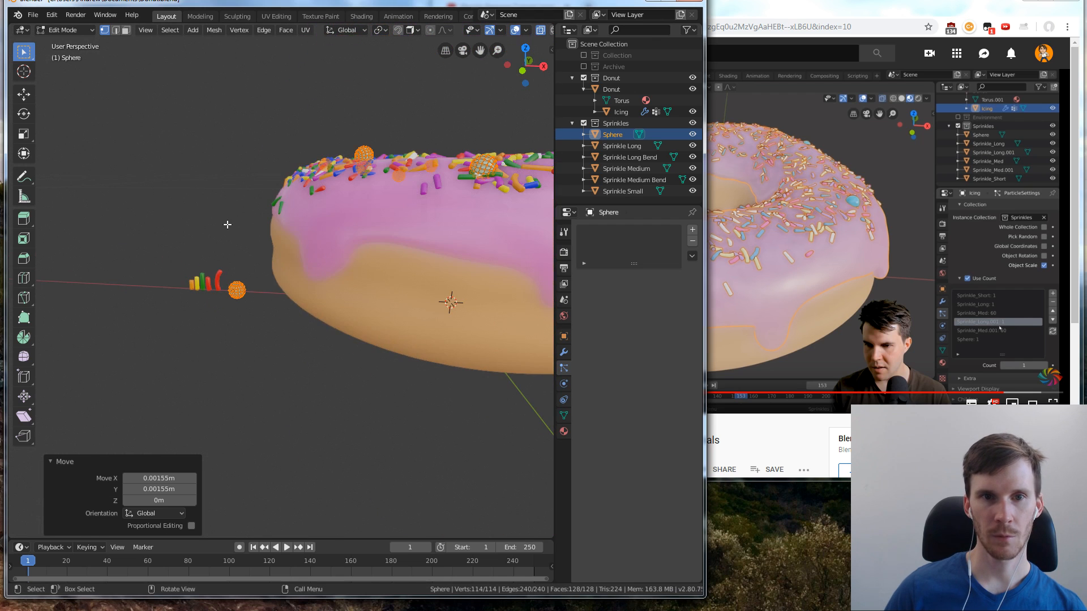
Deselect the sphere's mesh geometry and return to Object Mode
left_click(372, 332)
middle_click_drag(367, 314, 282, 322)
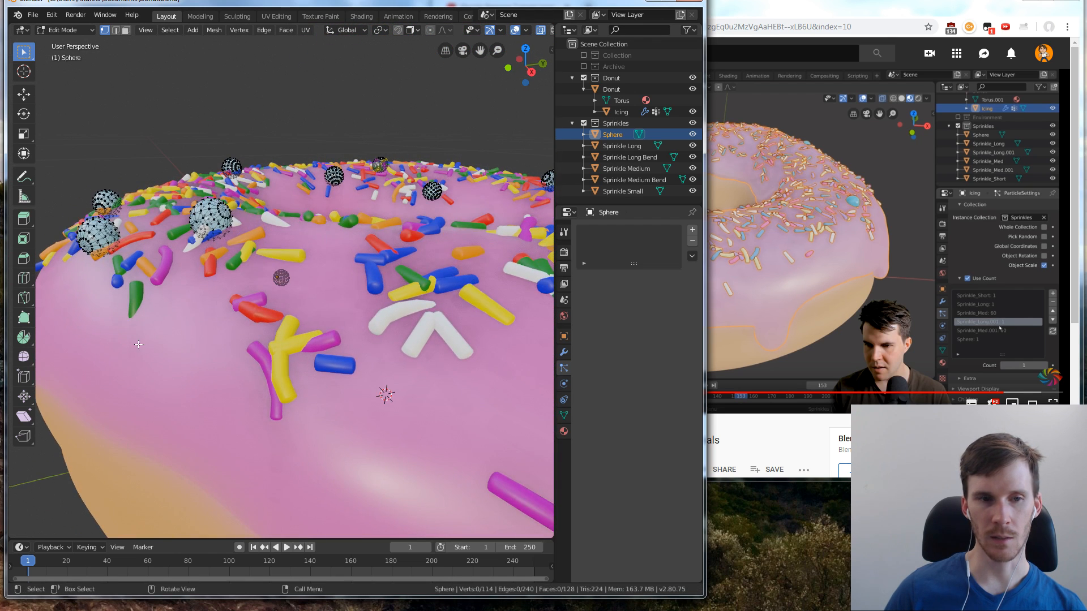
left_click(291, 32)
left_click(290, 32)
key("Tab")
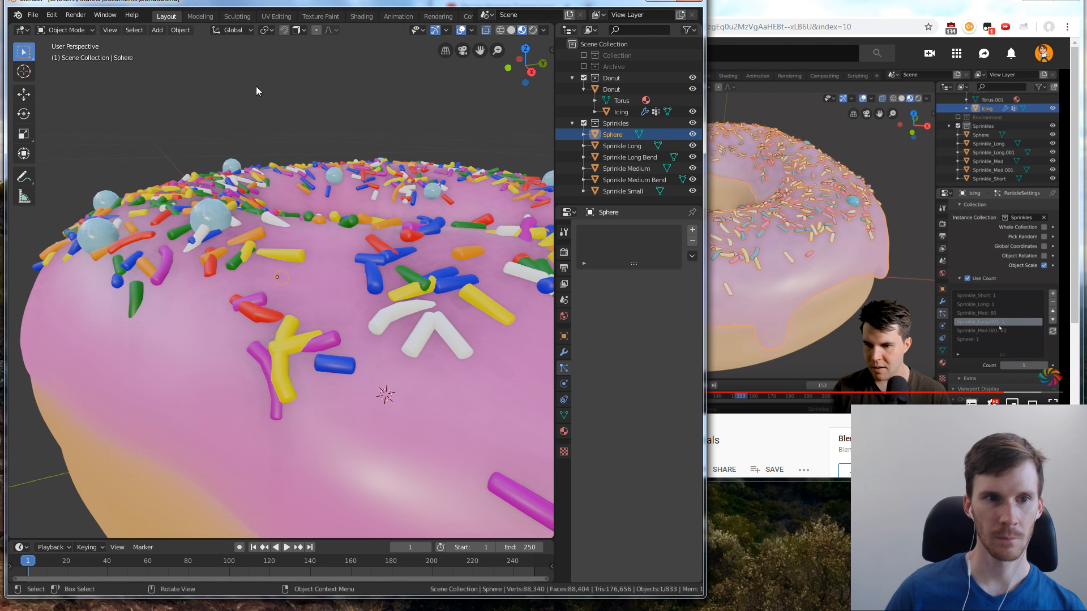
Set the Sphere's instance count to 4 in the icing's particle settings, and deselect the icing
scroll(256, 86, "down", 4)
middle_click_drag(260, 87, 361, 188)
scroll(315, 123, "down", 5)
scroll(361, 188, "up", 2)
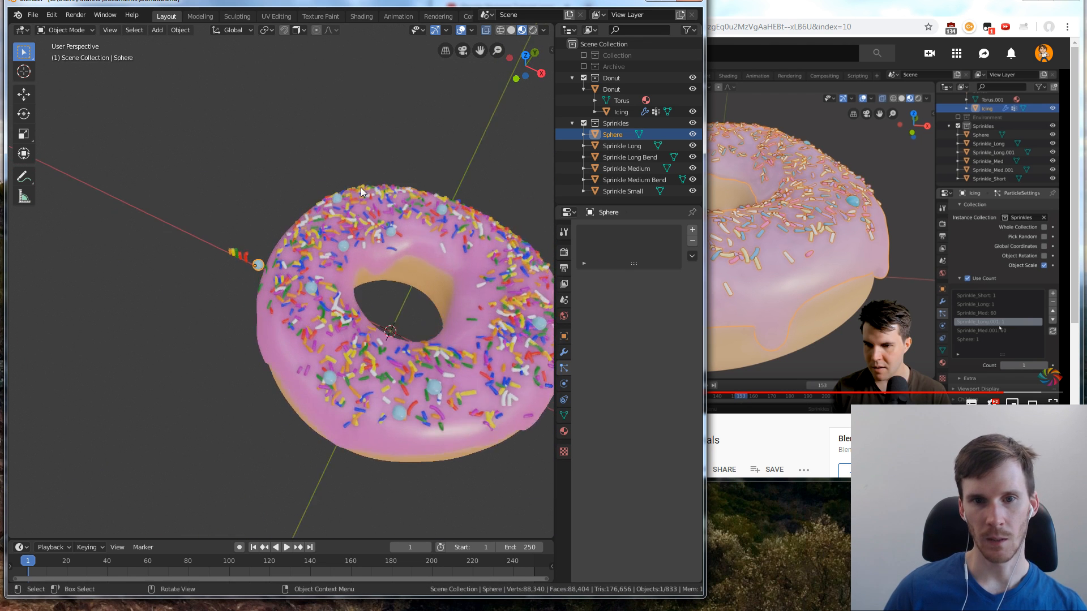
scroll(361, 188, "down", 1)
left_click(345, 270)
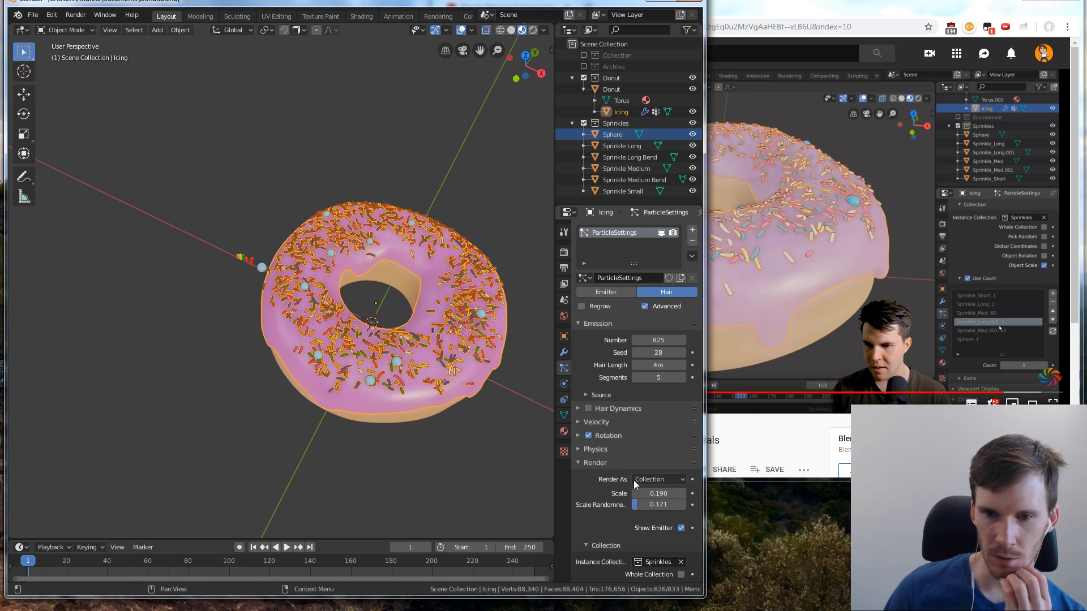
scroll(638, 476, "down", 6)
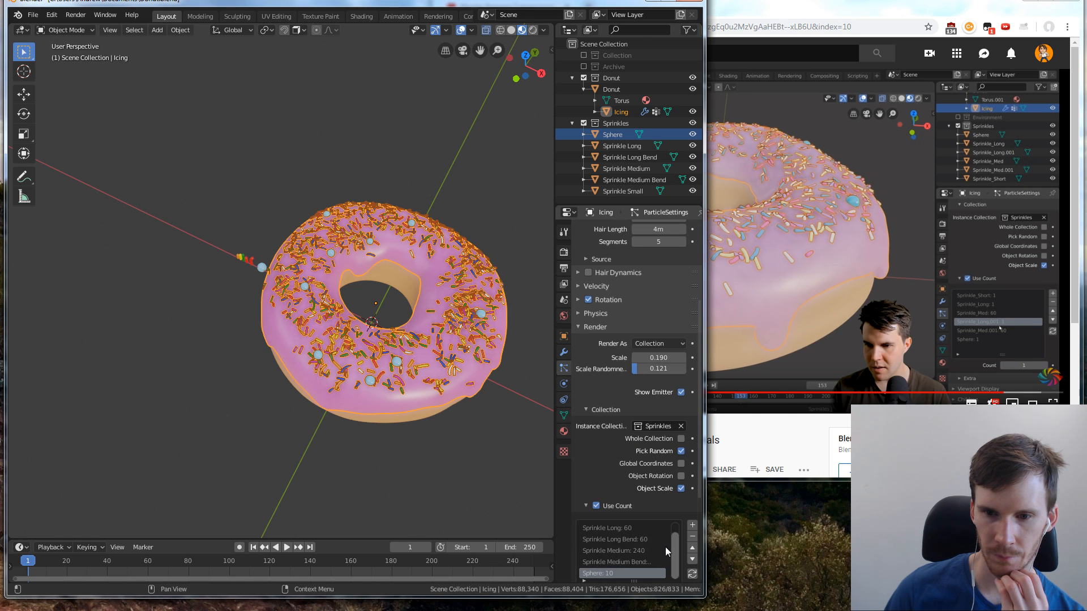
scroll(688, 545, "down", 1)
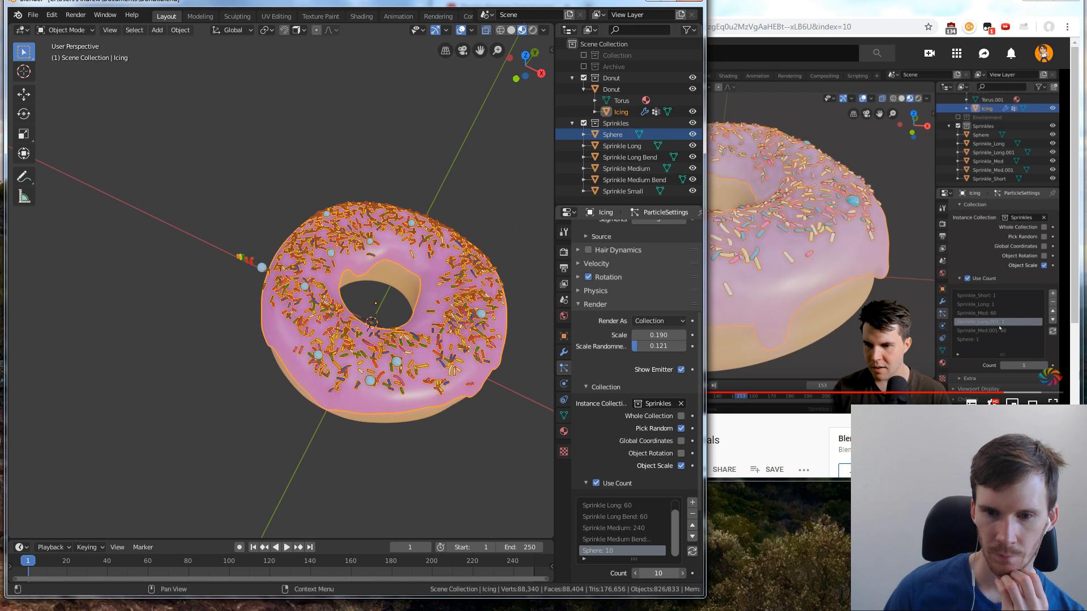
left_click_drag(659, 573, 684, 575)
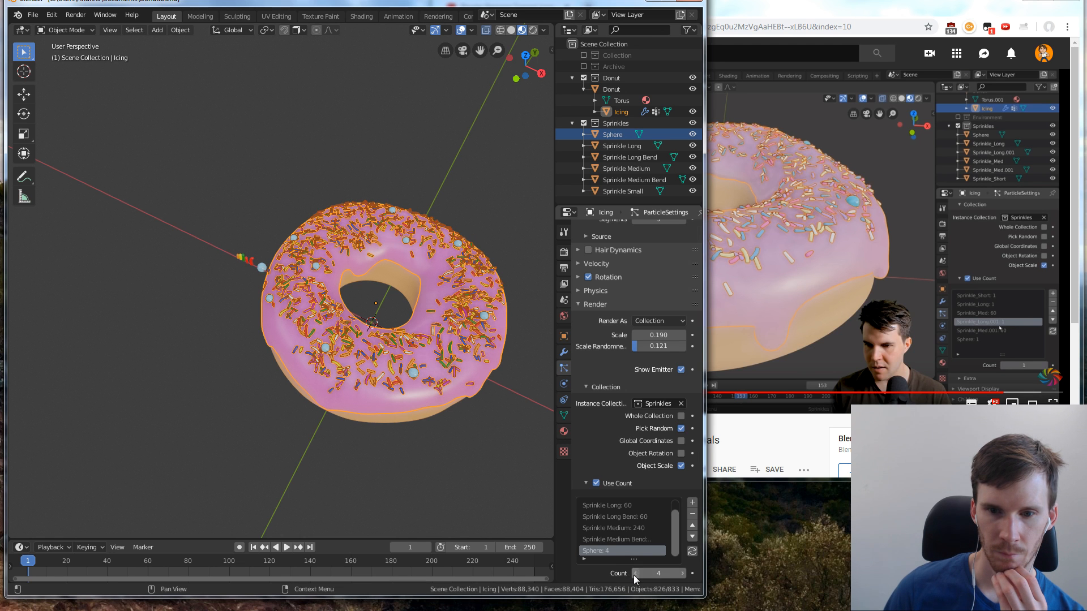
left_click(635, 574)
left_click(683, 574)
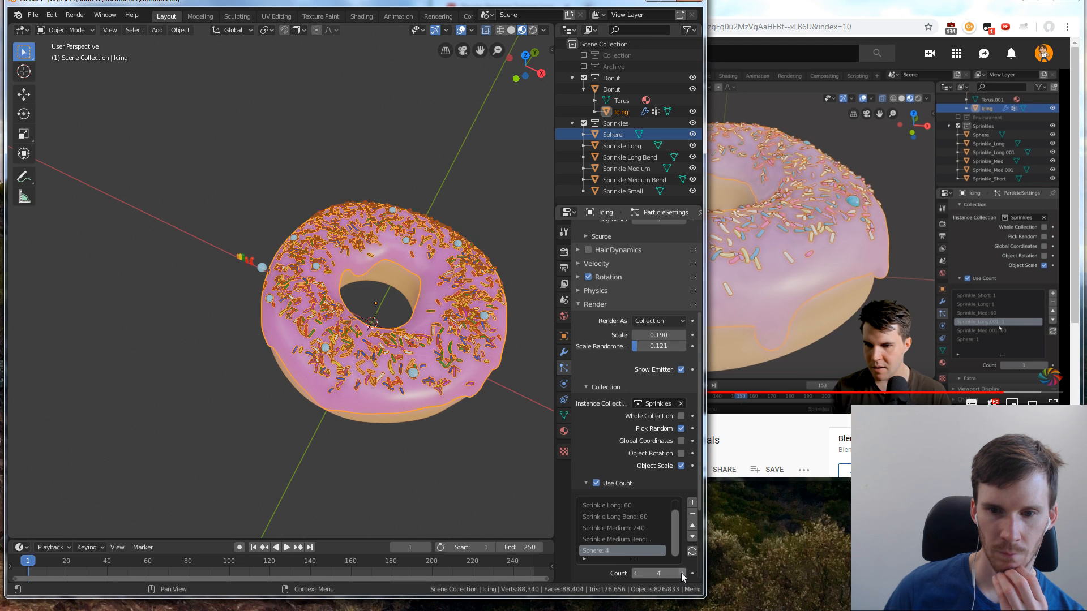
middle_click_drag(430, 266, 406, 285)
left_click(422, 142)
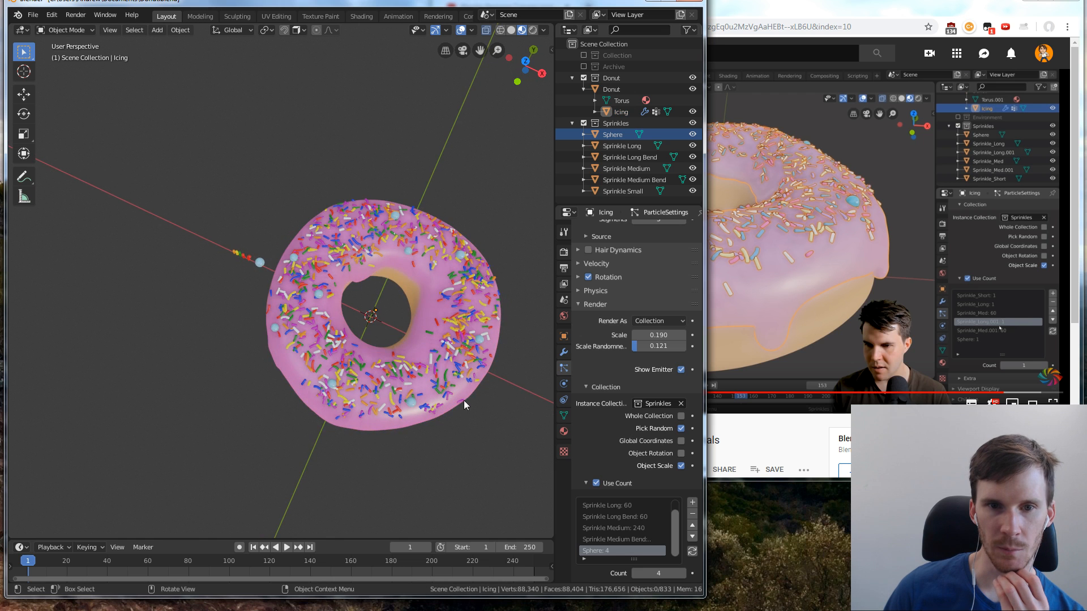
middle_click_drag(464, 400, 444, 344)
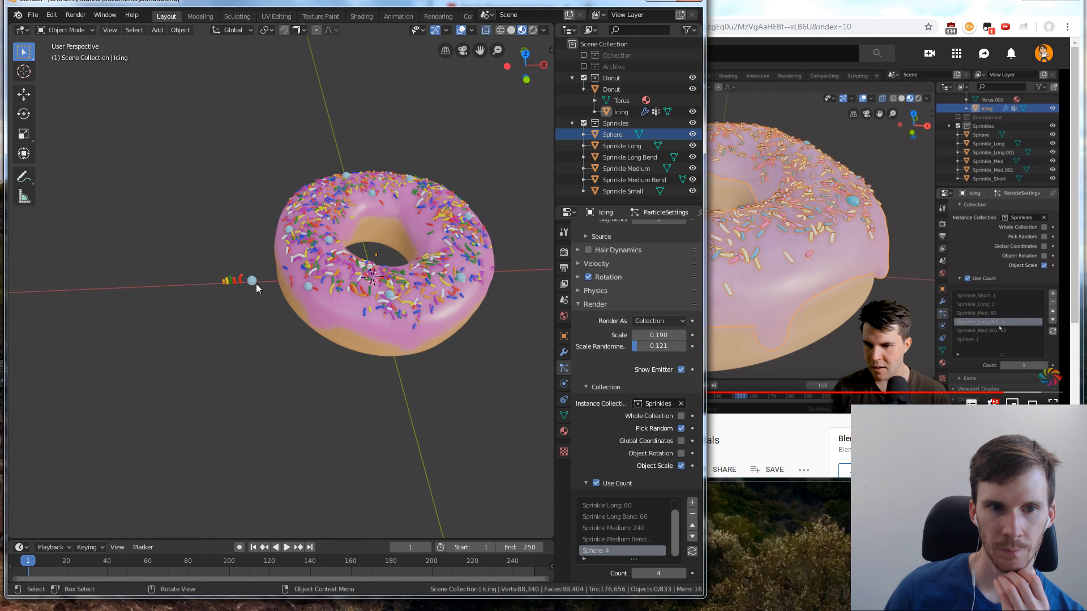
scroll(276, 255, "up", 3)
key("b")
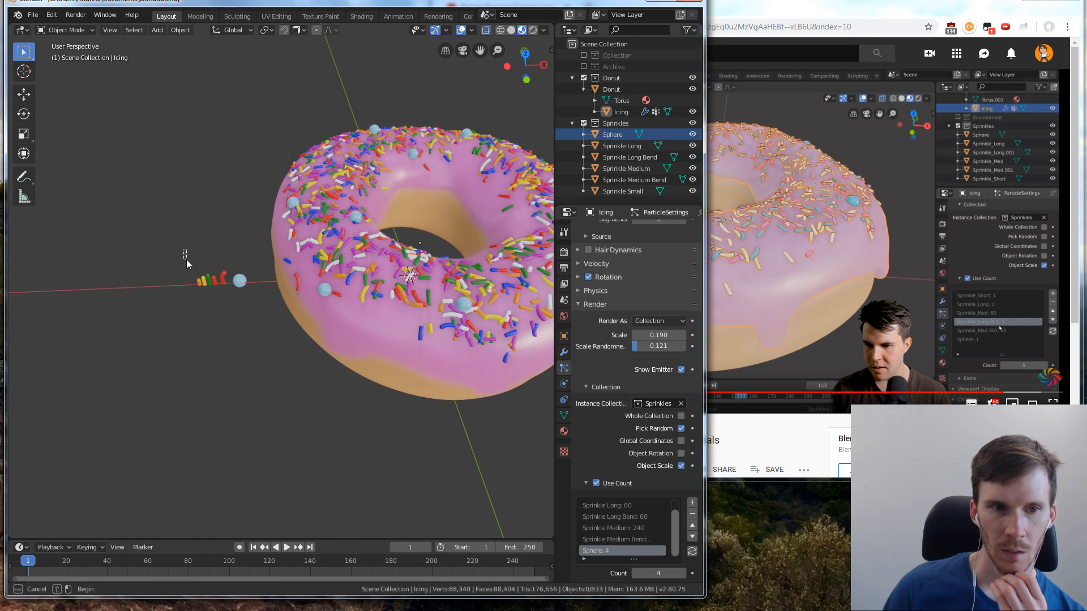
left_click_drag(187, 262, 227, 294)
key("KP_7")
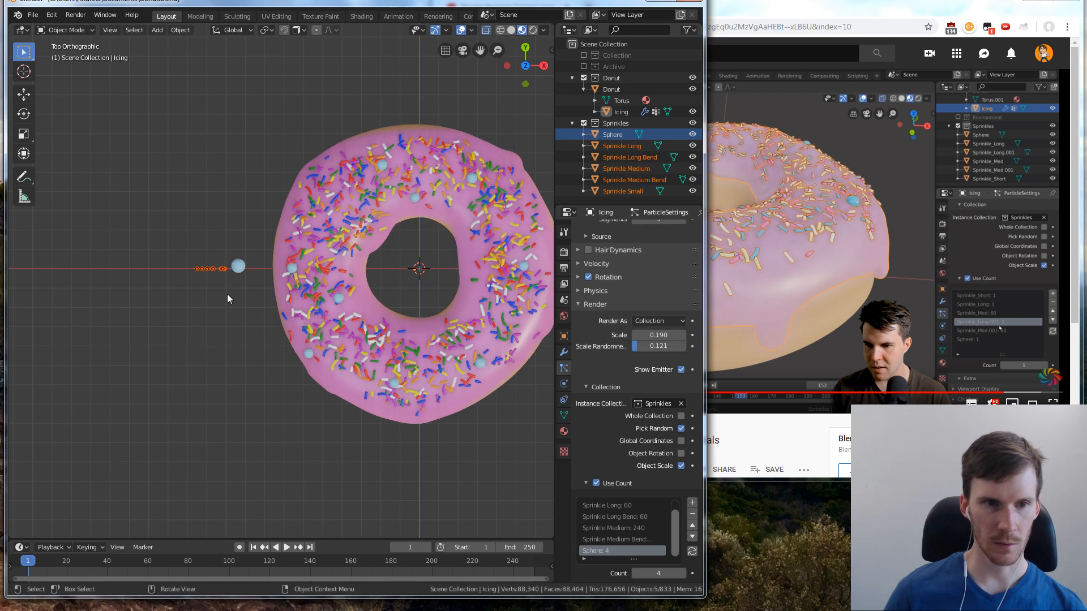
key("KP_1")
key("s")
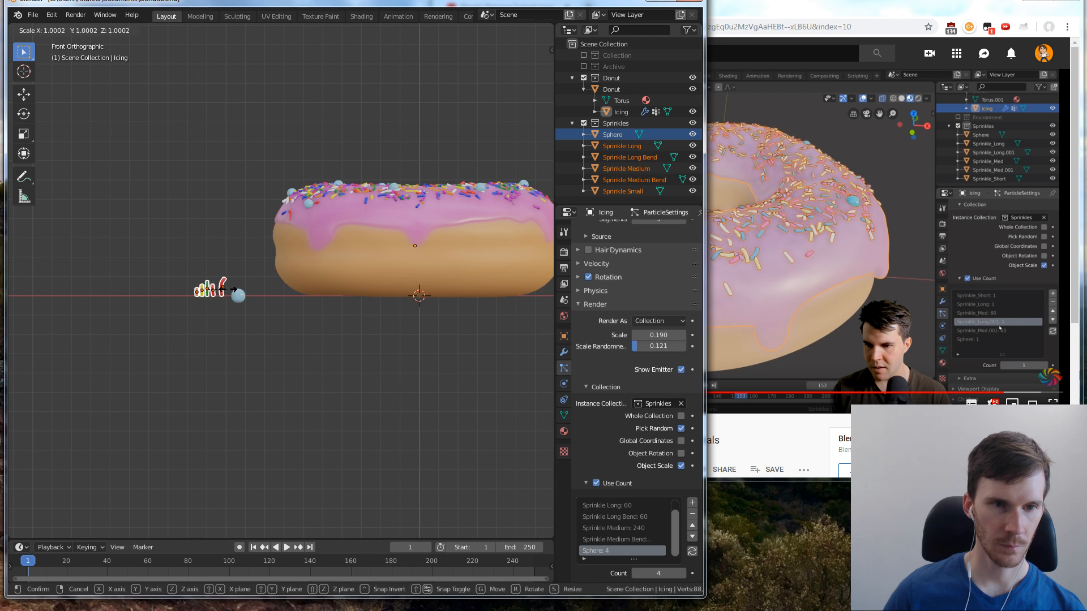
left_click(233, 290)
left_click(229, 280)
Scale up the source sphere beside the sprinkles slightly in front view, and deselect it
scroll(229, 278, "up", 2)
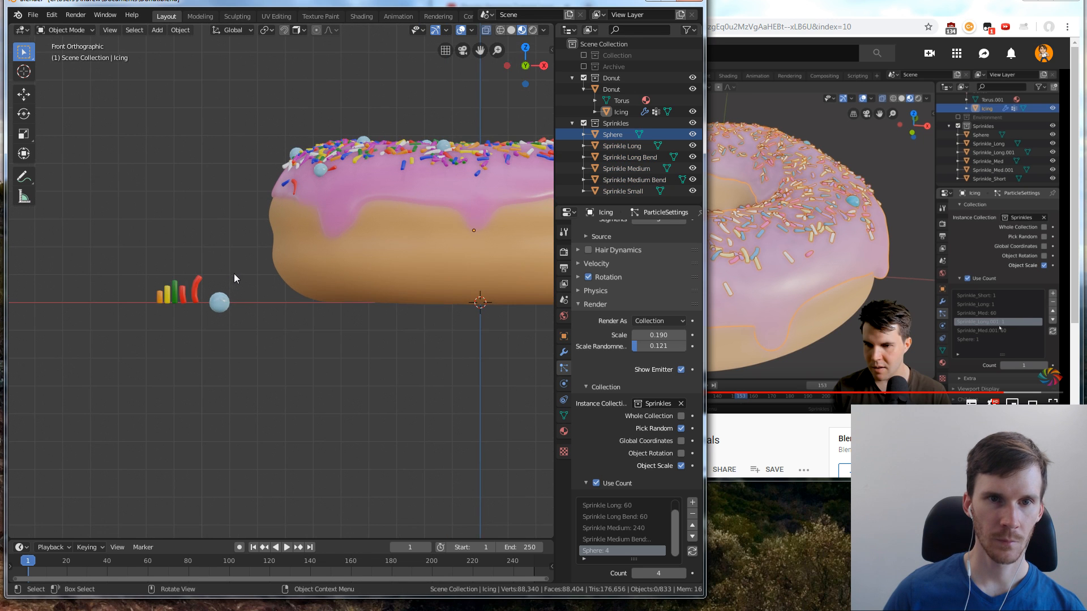
scroll(234, 278, "up", 1)
left_click(221, 293)
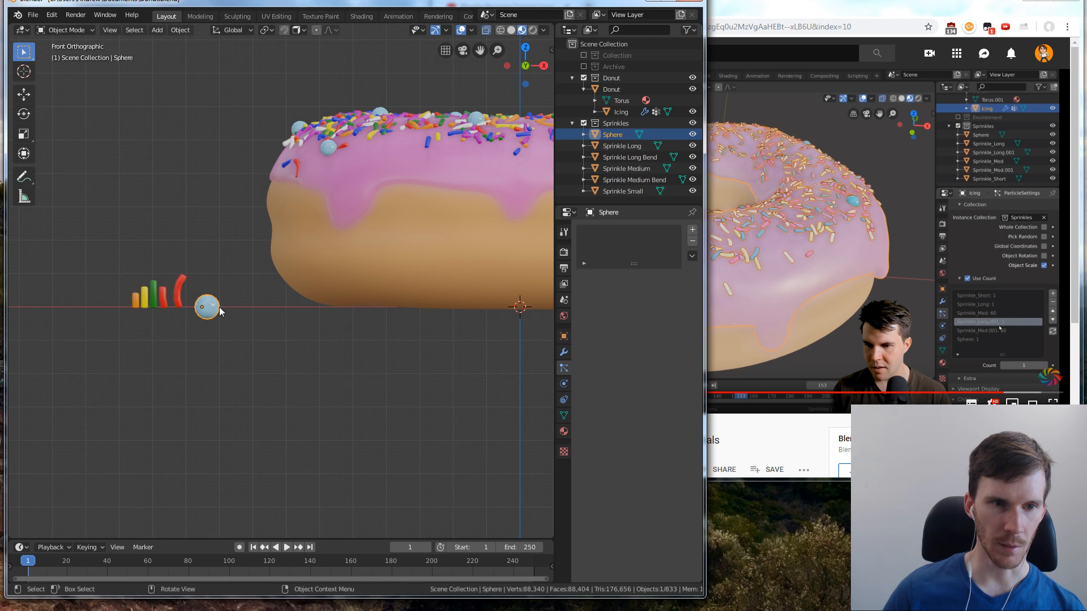
key("s")
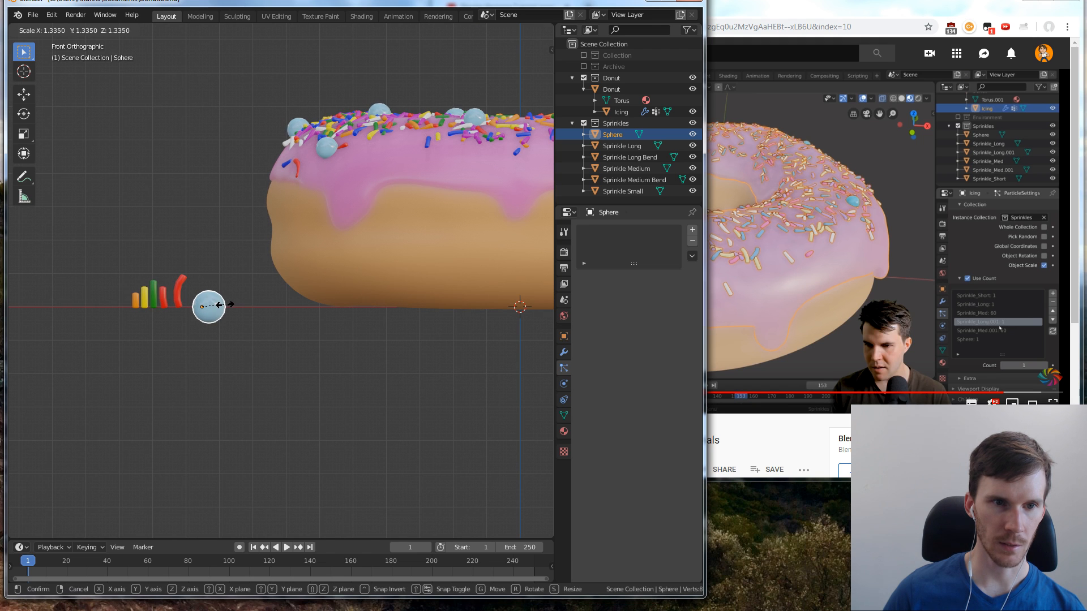
left_click(218, 305)
left_click_drag(114, 253, 264, 370)
left_click(264, 370)
Set the render scale of the icing's particle system to 0.18, and deselect the icing
left_click(406, 179)
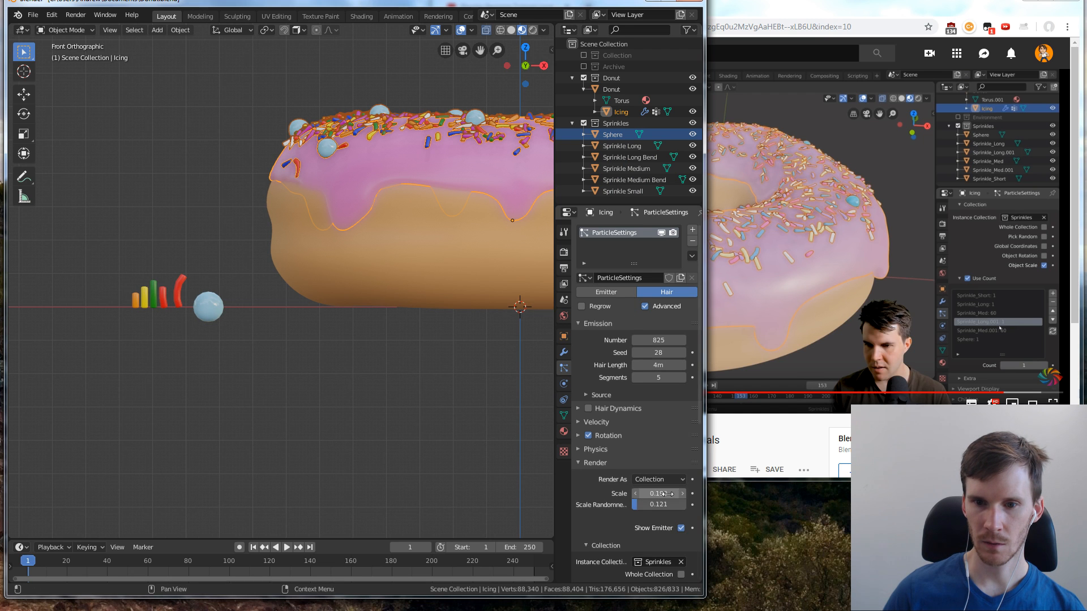
type("0.18")
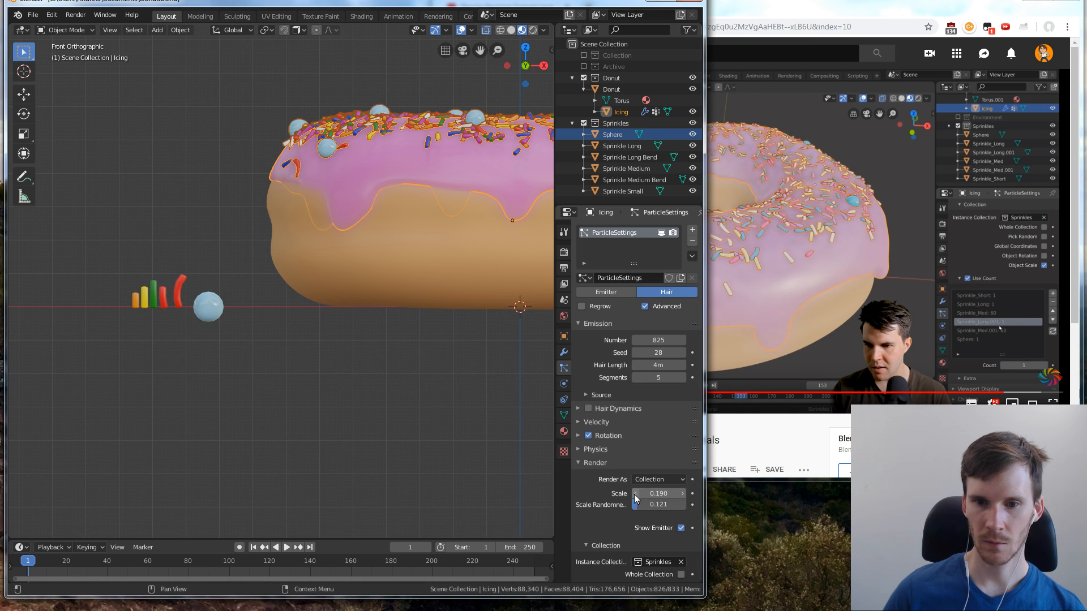
key("Return")
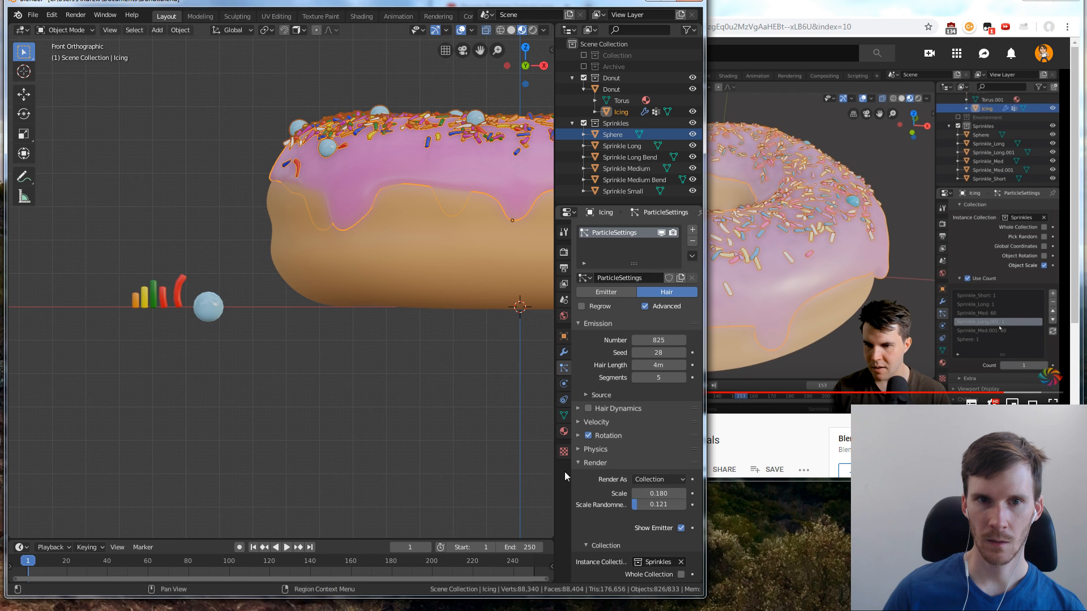
left_click(478, 355)
Scale the source sphere beside the donut down to about 0.95 in front view, and deselect it
middle_click_drag(477, 353, 454, 391)
middle_click_drag(407, 331, 216, 284)
left_click(229, 286)
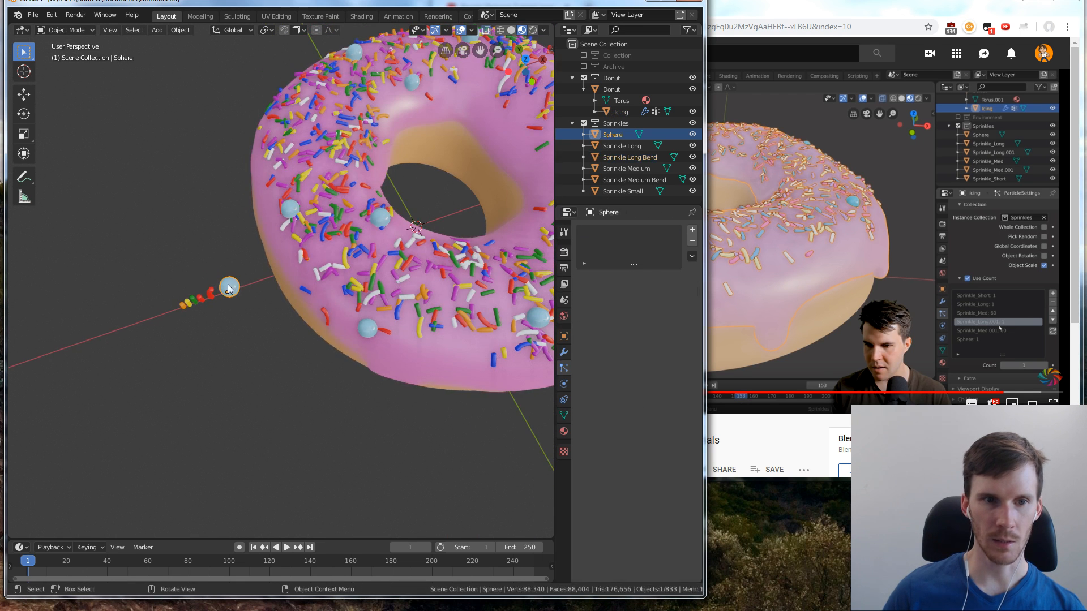
middle_click_drag(318, 345, 293, 263)
key("KP_1")
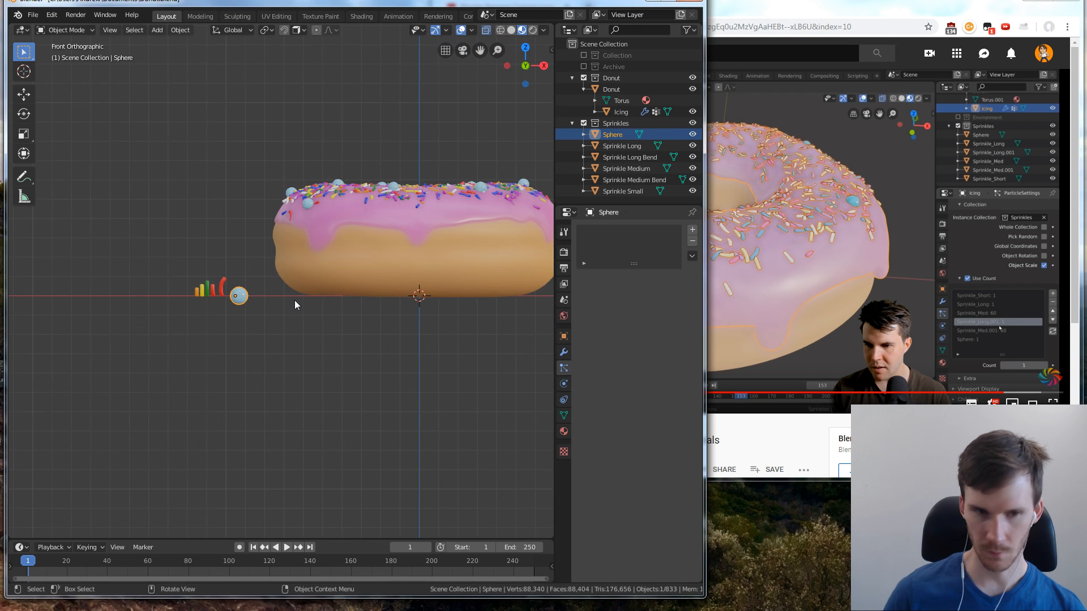
key("s")
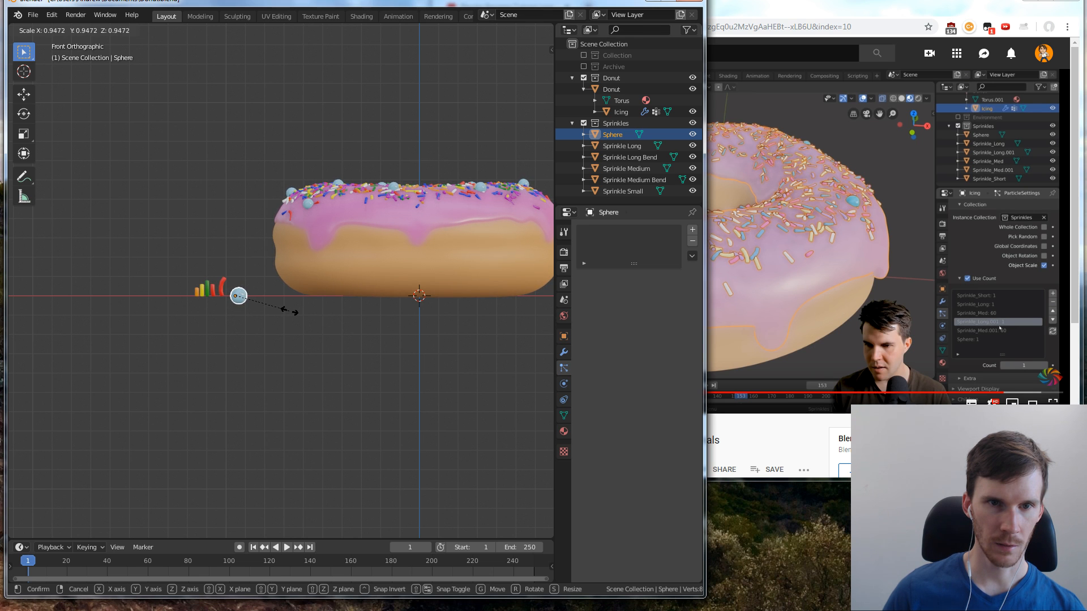
left_click(290, 310)
left_click(324, 347)
middle_click_drag(296, 294, 276, 336)
middle_click_drag(370, 320, 280, 297)
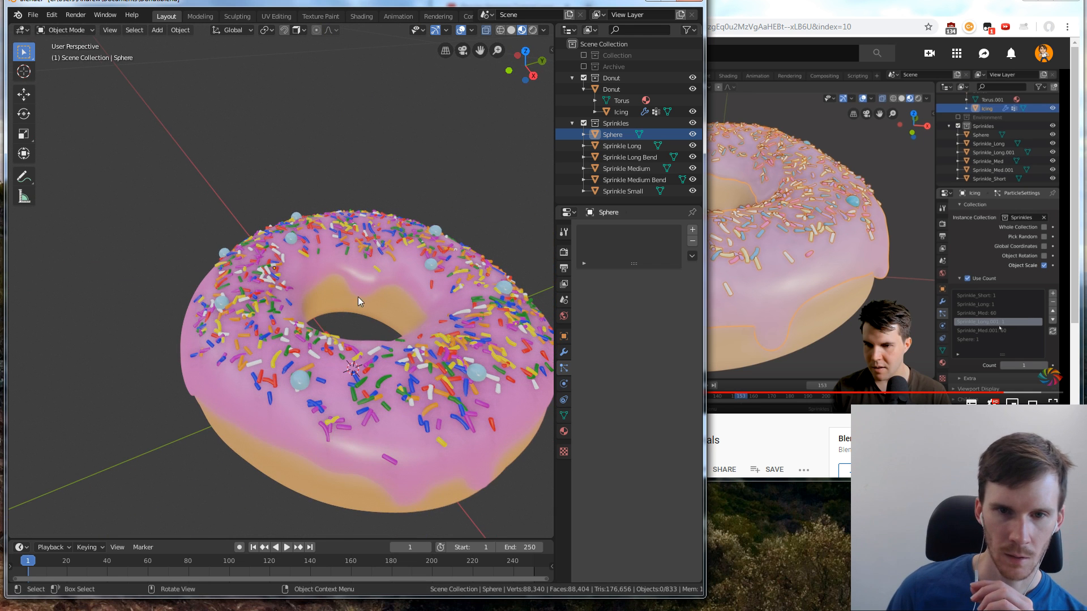
Exclude the Sprinkles collection from the view layer and include it again
left_click(692, 123)
left_click(584, 123)
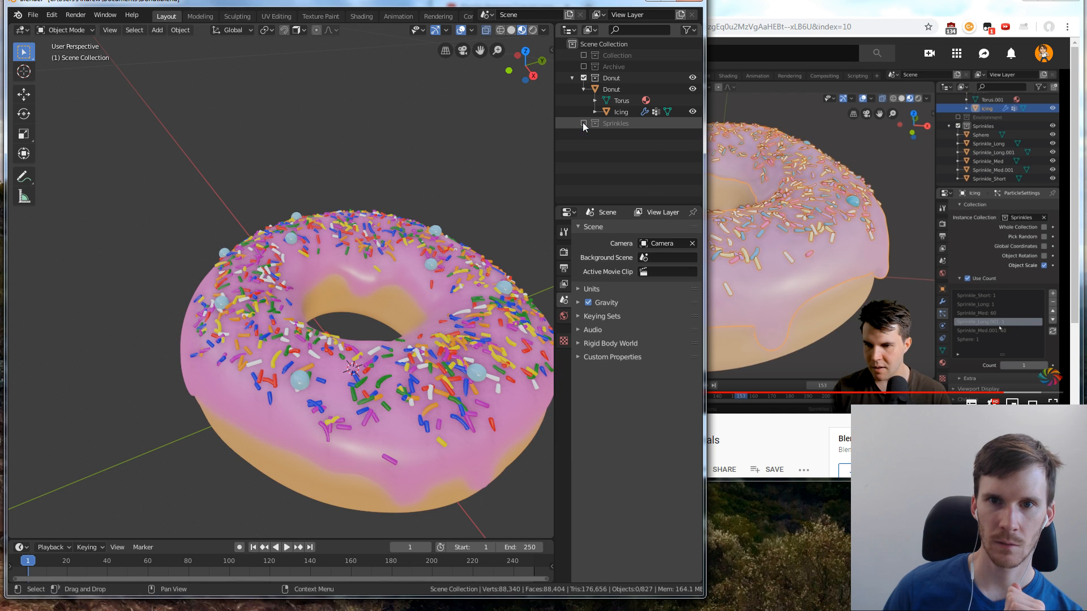
left_click(584, 123)
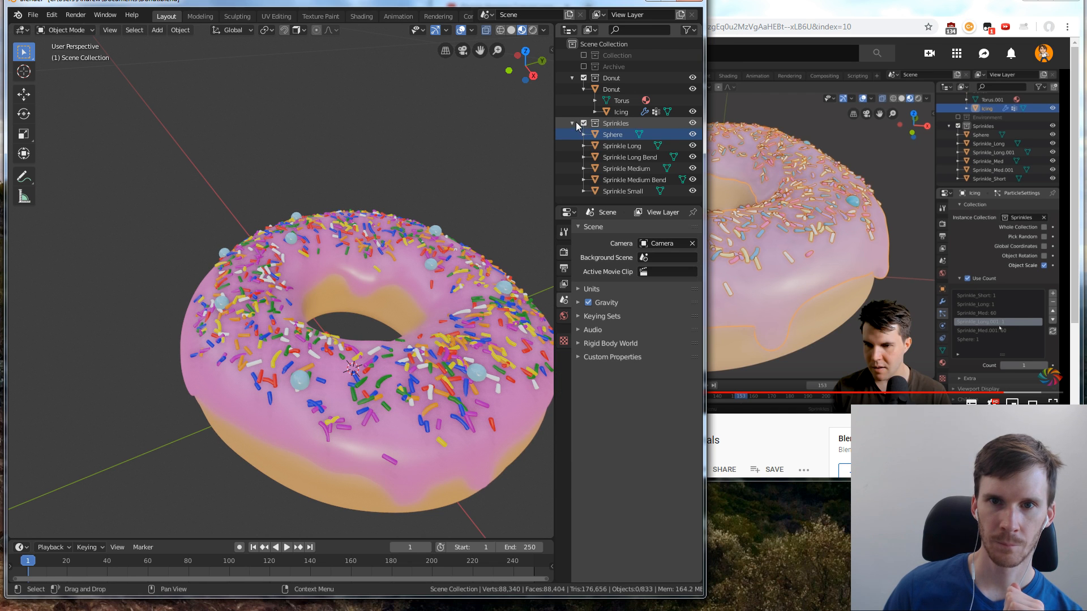
Switch to the YouTube browser window to resume the tutorial video, and return to Blender
left_click(826, 142)
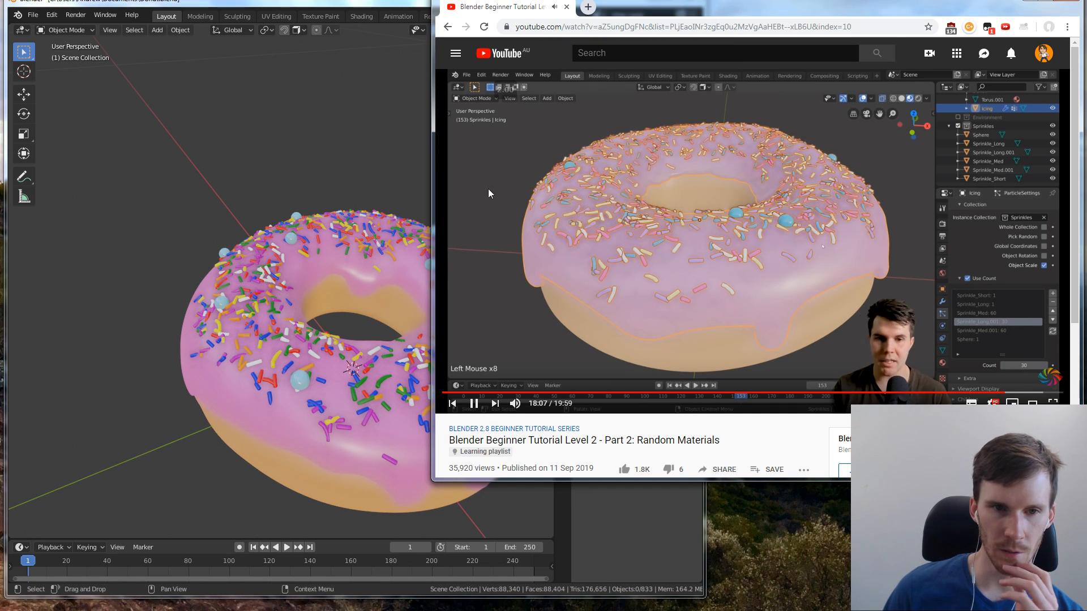
left_click(366, 154)
Set the emission seed of the icing's particle system to 24 to redistribute the sprinkles and spheres
scroll(403, 136, "down", 4)
scroll(467, 233, "up", 5)
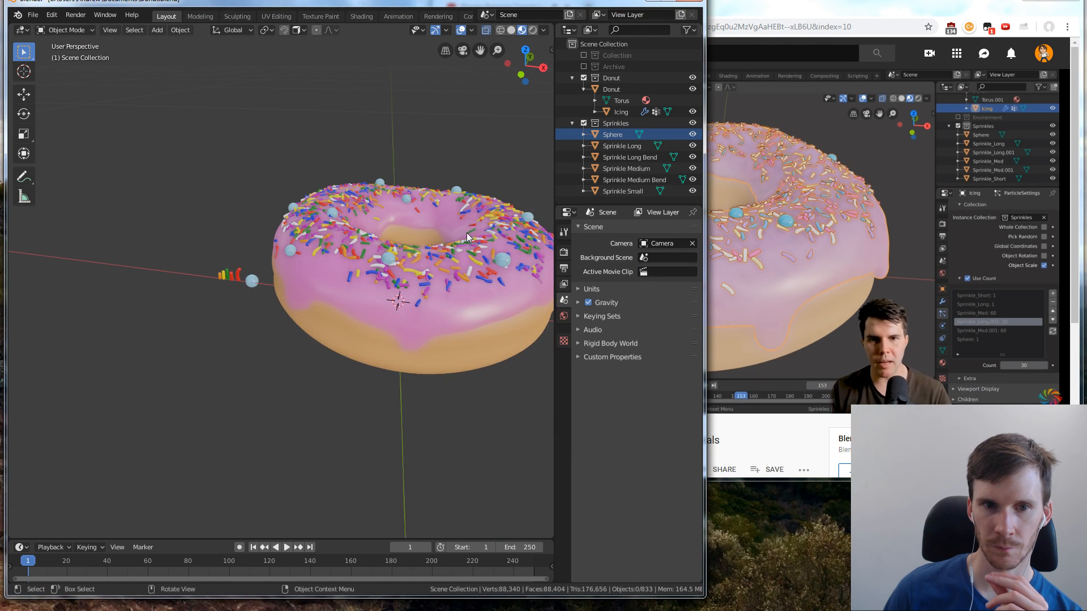
middle_click_drag(402, 219, 432, 251)
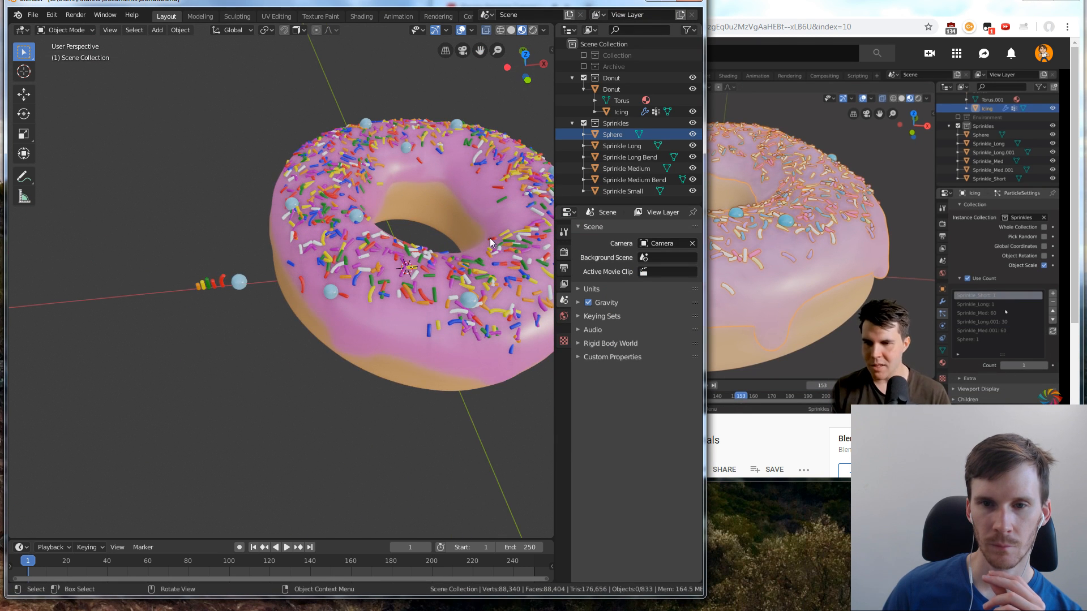
left_click(484, 204)
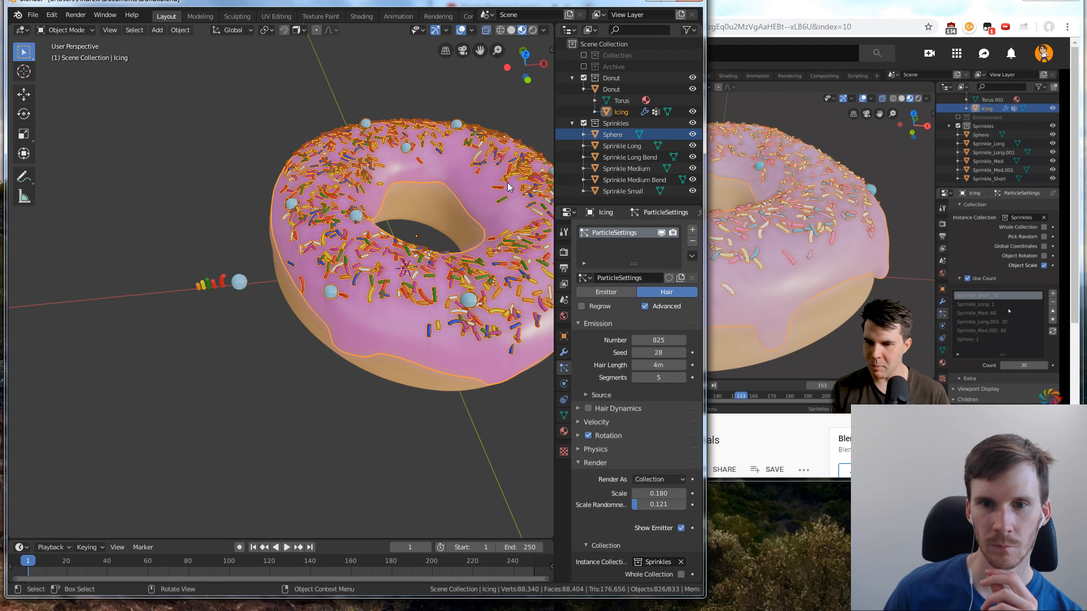
mouse_move(659, 353)
left_mouse_down()
mouse_move(643, 353)
mouse_move(678, 353)
left_mouse_up()
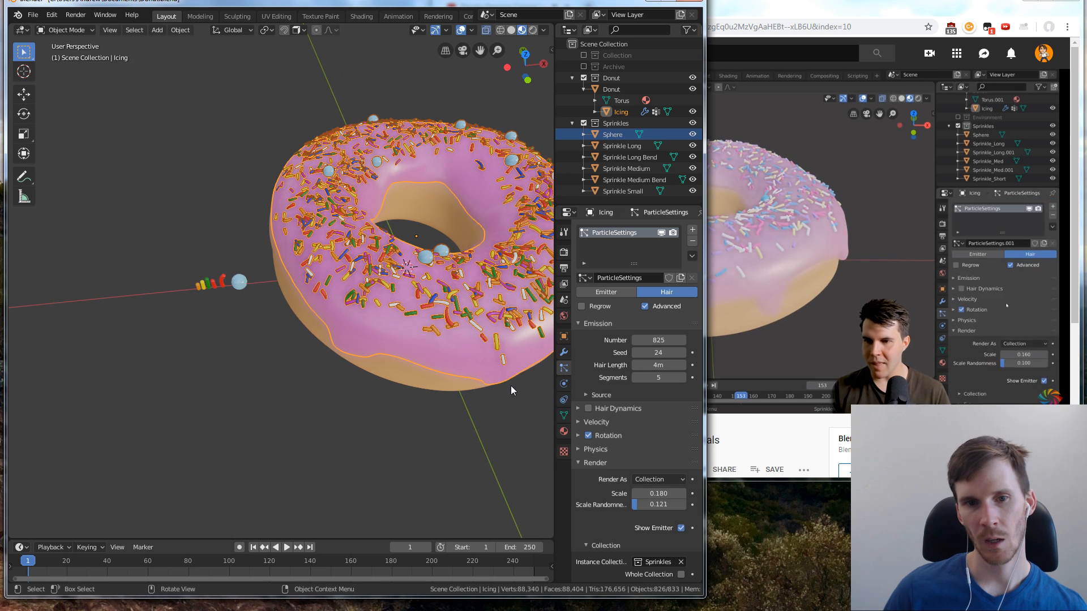
Go through the undo history to bring the icing's particle emission seed to 28, with the icing deselected
key("ctrl+z")
key("ctrl+z")
key("ctrl+z")
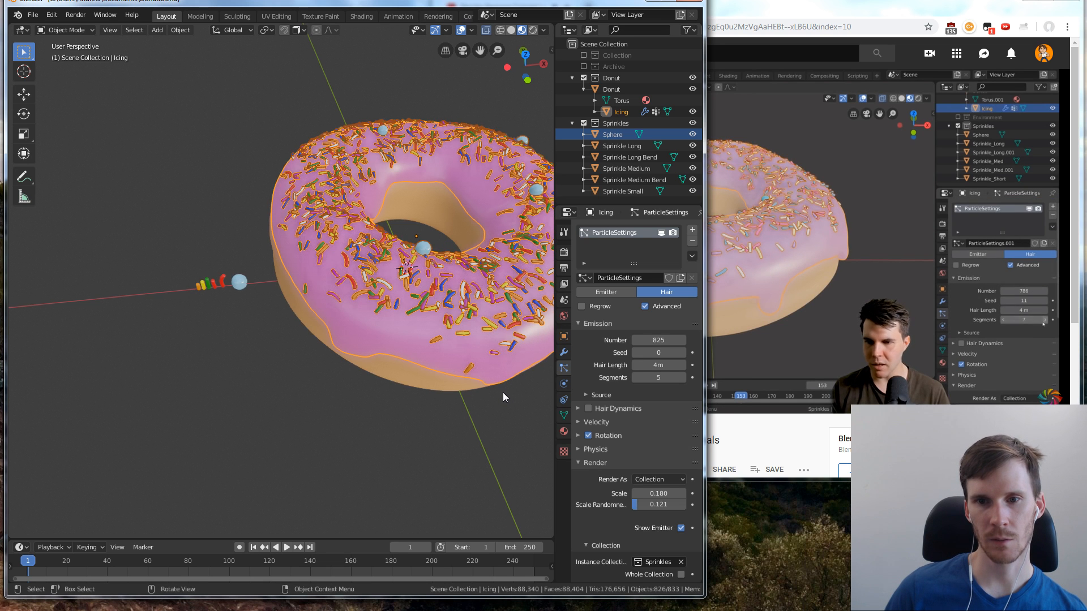
middle_click_drag(504, 384, 481, 387)
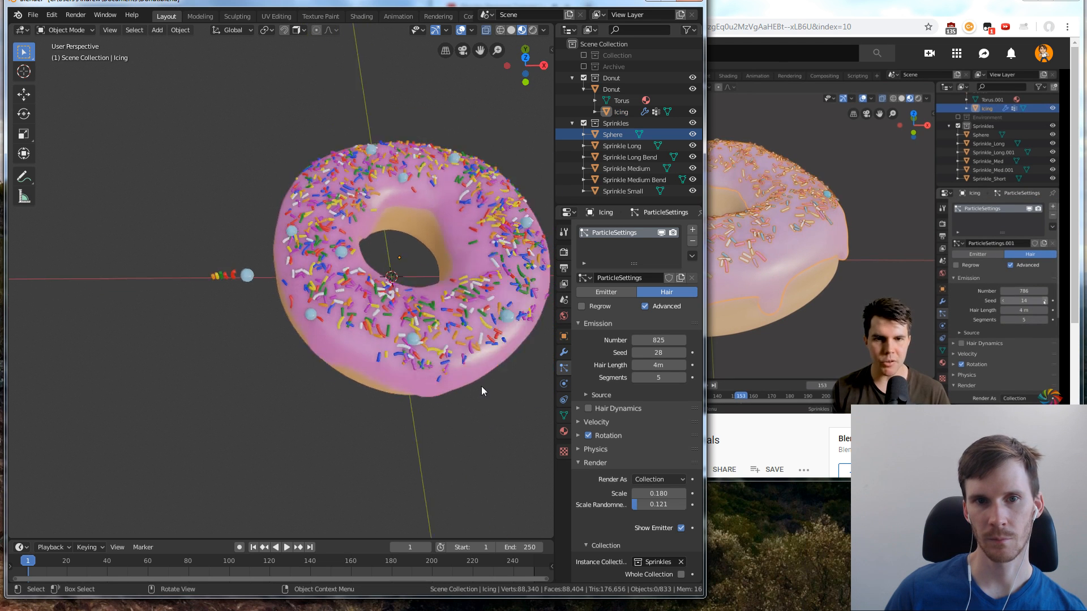
Frame the donut in the viewport and examine its sprinkle distribution from above and from the side
scroll(481, 354, "down", 3)
scroll(481, 355, "up", 3)
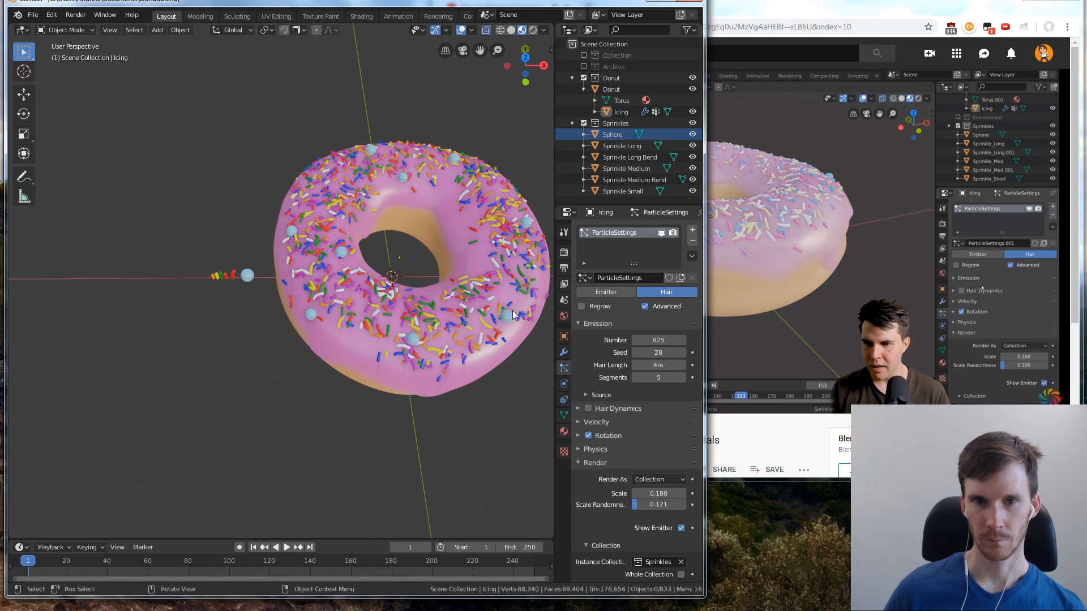
left_click(436, 243)
key("KP_Decimal")
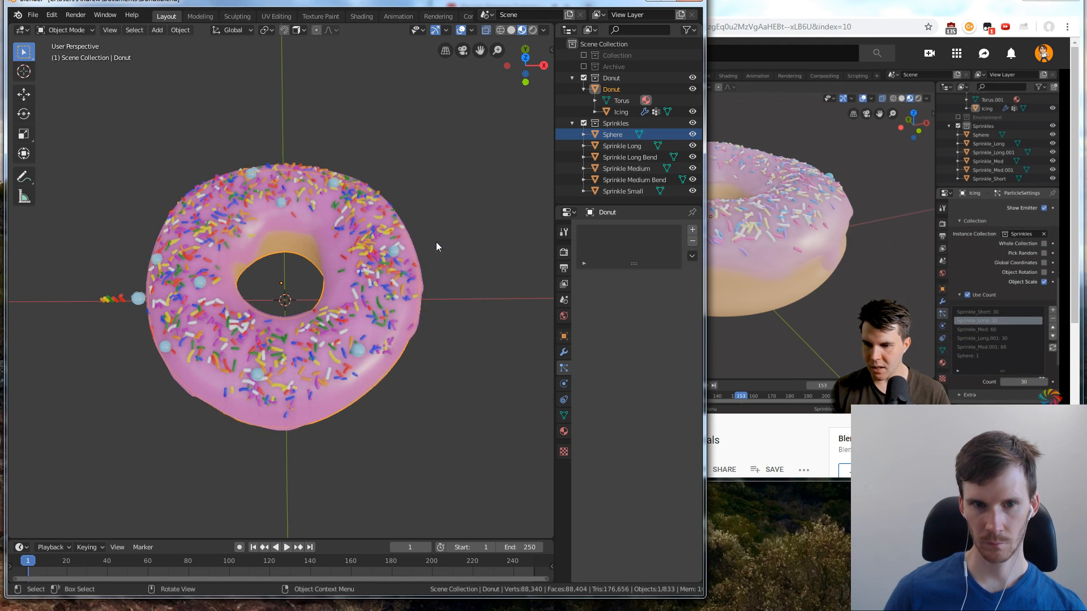
middle_click_drag(435, 264, 479, 262)
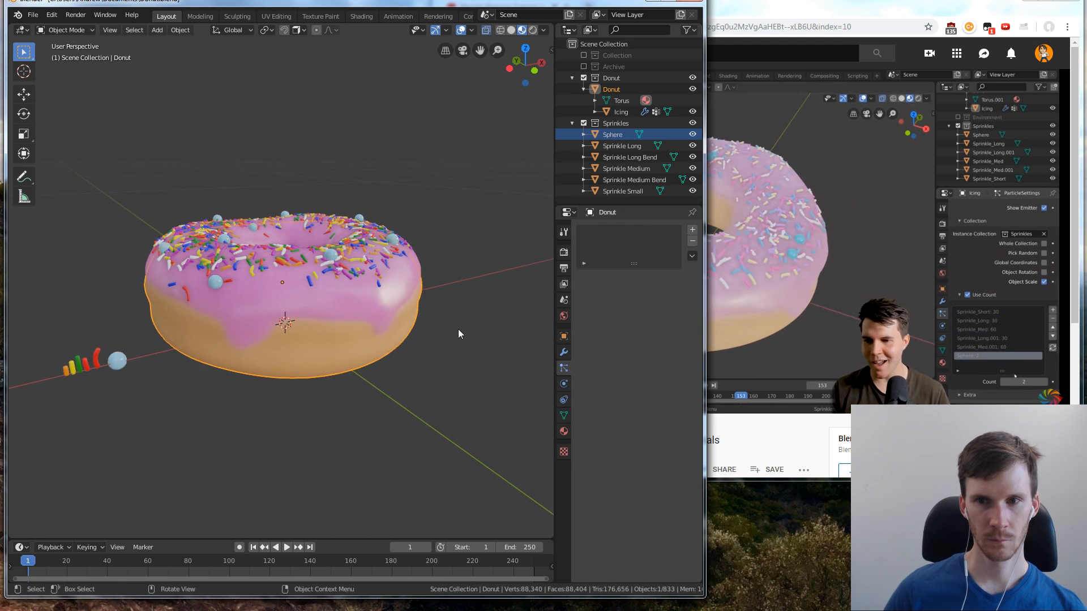
left_click(457, 331)
middle_click_drag(453, 349, 508, 321)
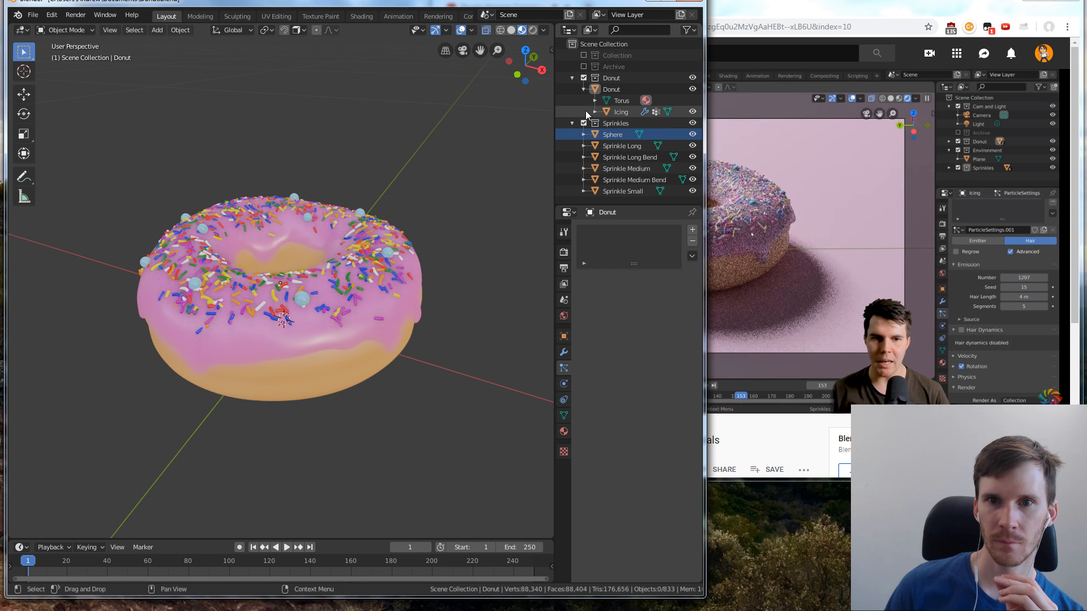
Include the first collection in the view layer again and rename it Environment
left_click(584, 55)
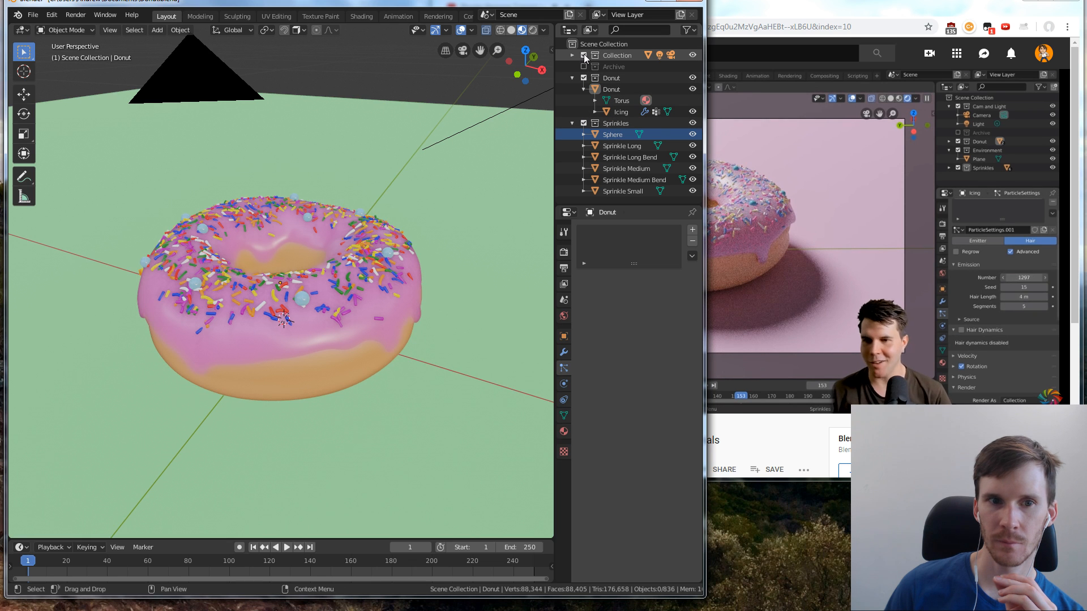
double_click(613, 56)
type("E")
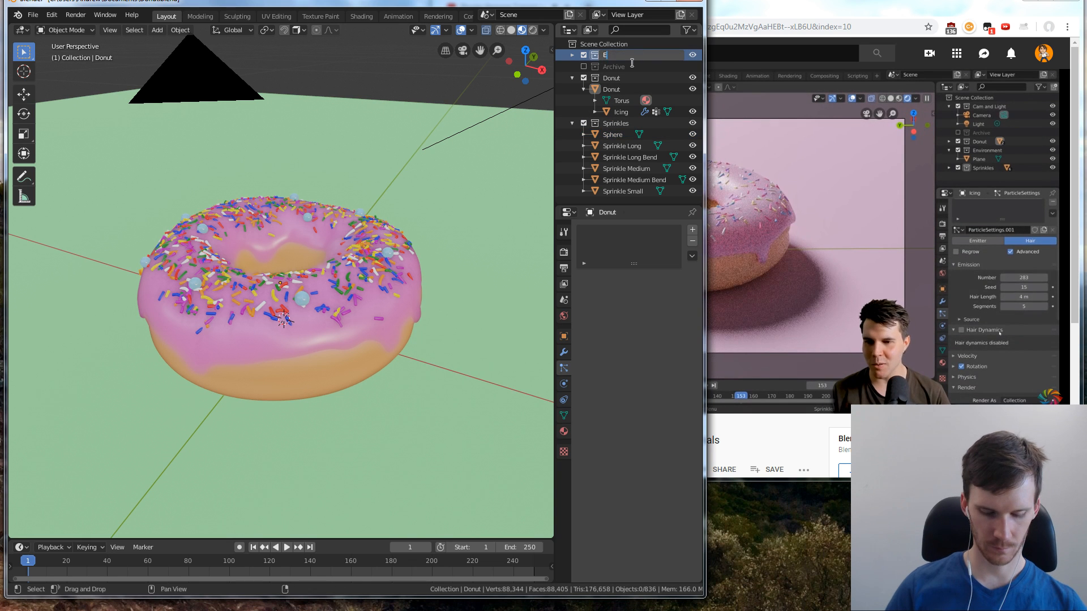
type("nbironment")
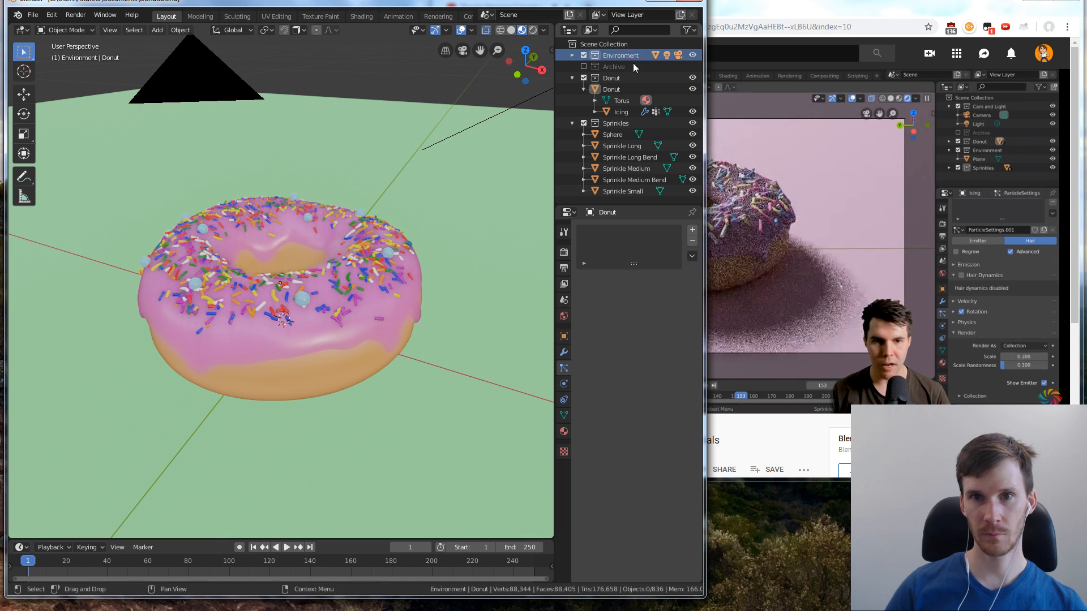
key("Return")
Exclude the Sprinkles collection from the view layer and collapse the Donut collection in the outliner
left_click(495, 116)
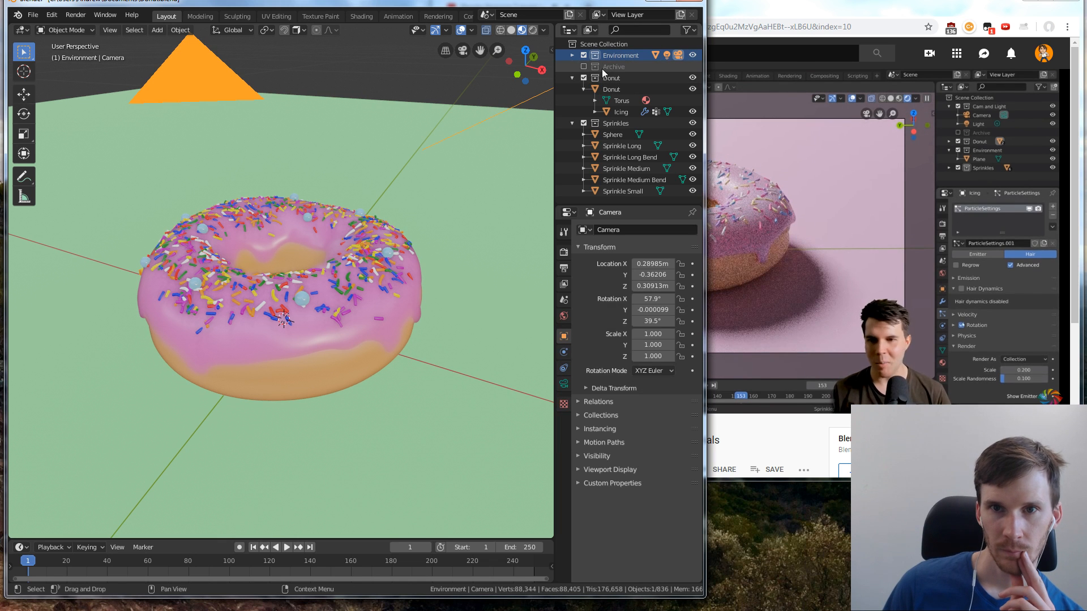
left_click(583, 77)
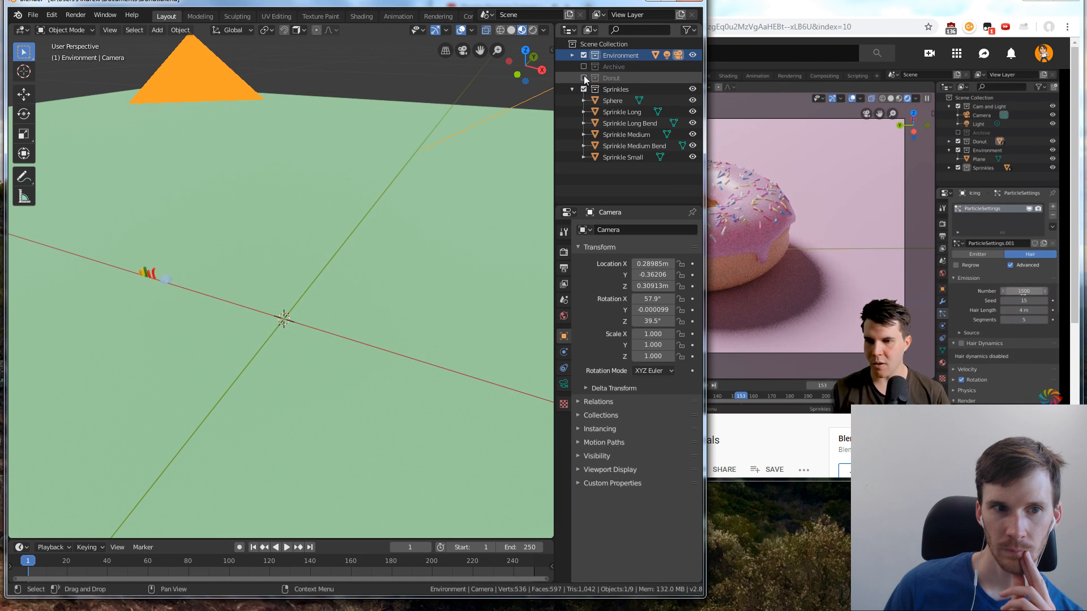
left_click(583, 77)
left_click(583, 123)
left_click(572, 77)
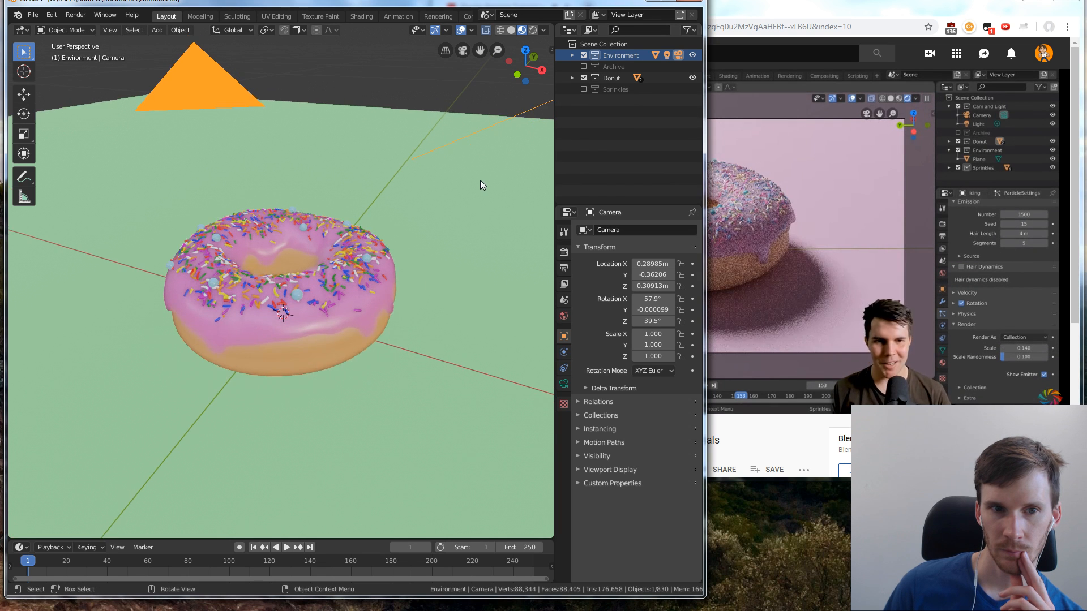
Select the green ground plane under the donut
left_click(478, 182)
left_click(383, 243)
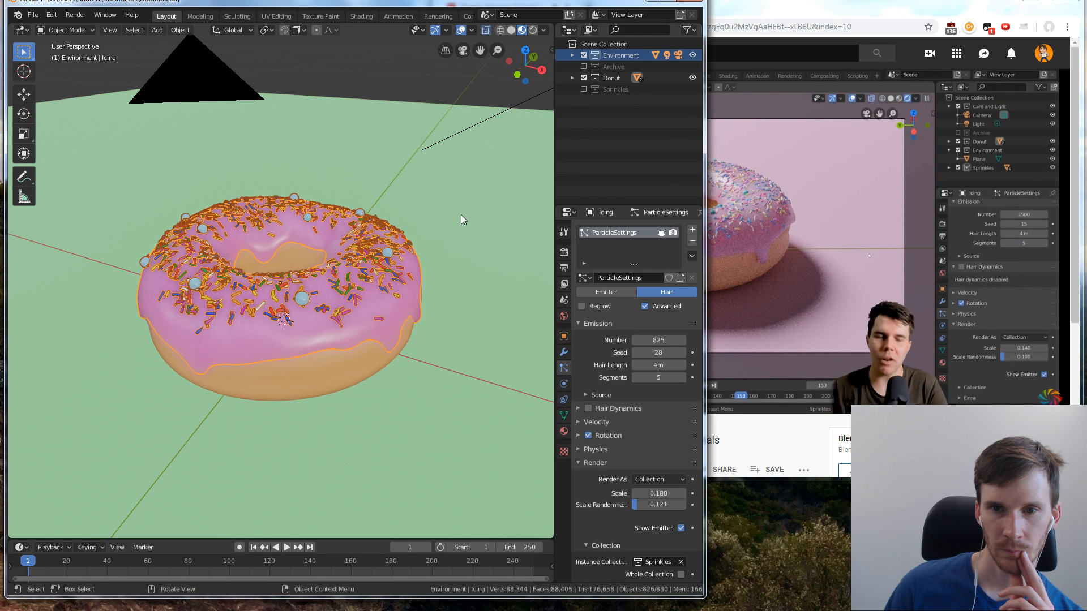
left_click(474, 201)
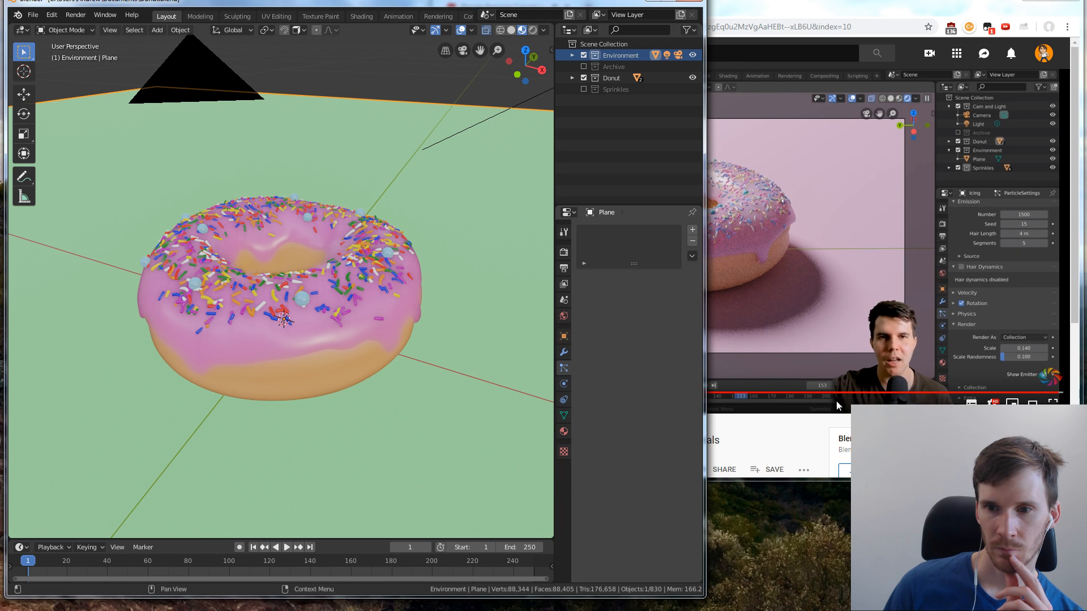
Switch to the YouTube browser window for the end of the tutorial video, return to Blender and minimise the browser
left_click(848, 417)
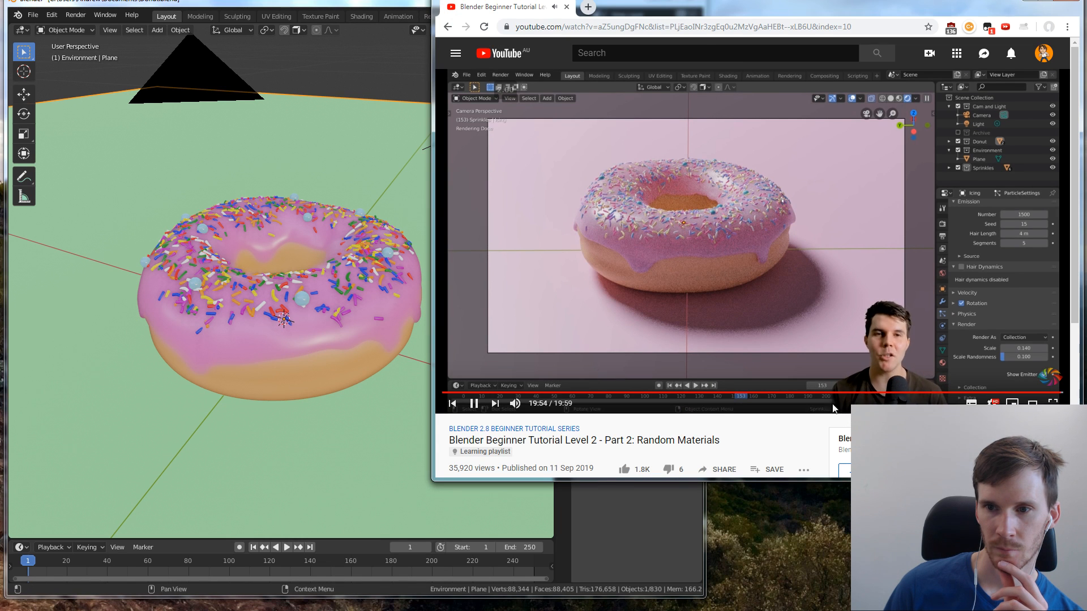
left_click(402, 182)
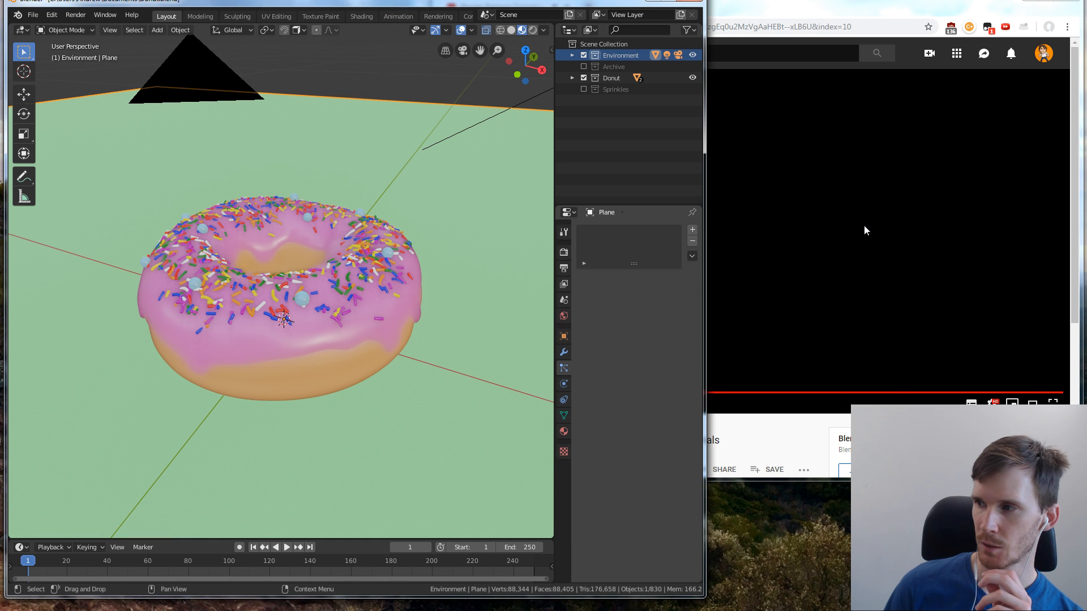
key("alt+Tab")
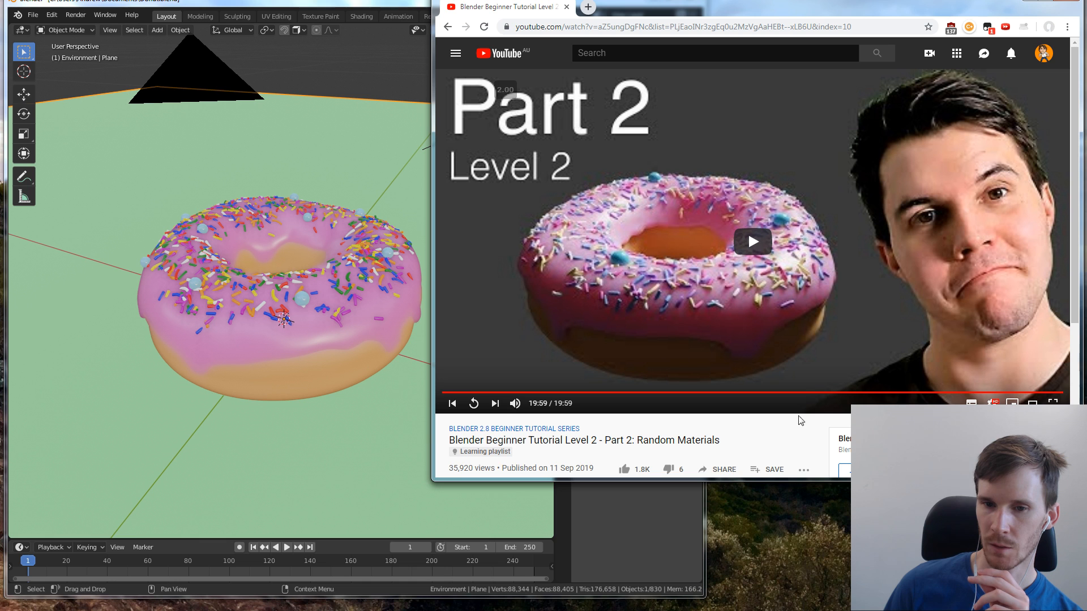
key("alt+Tab")
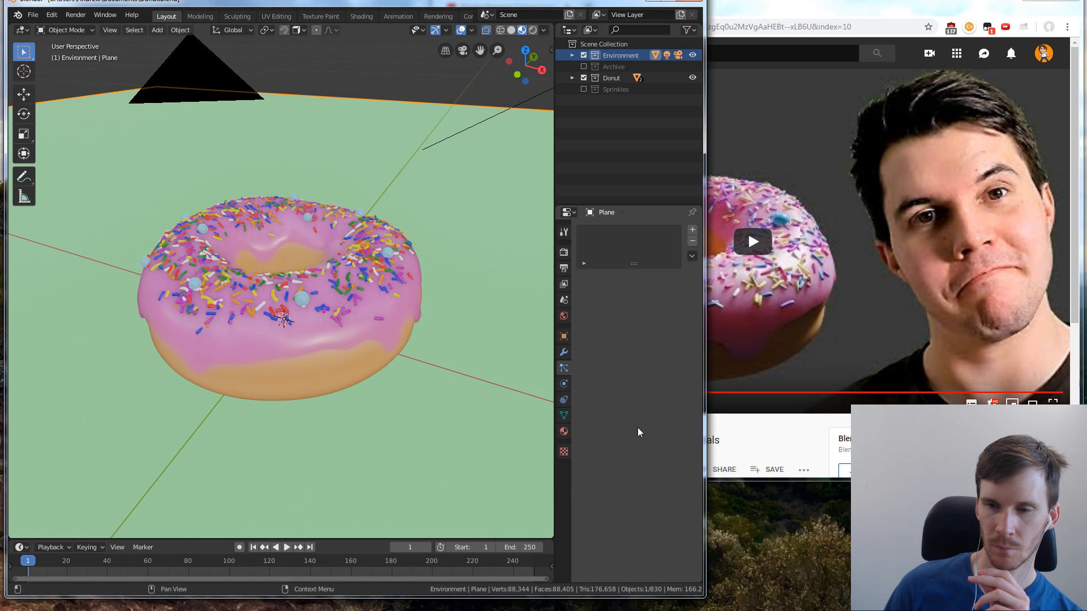
left_click(1046, 2)
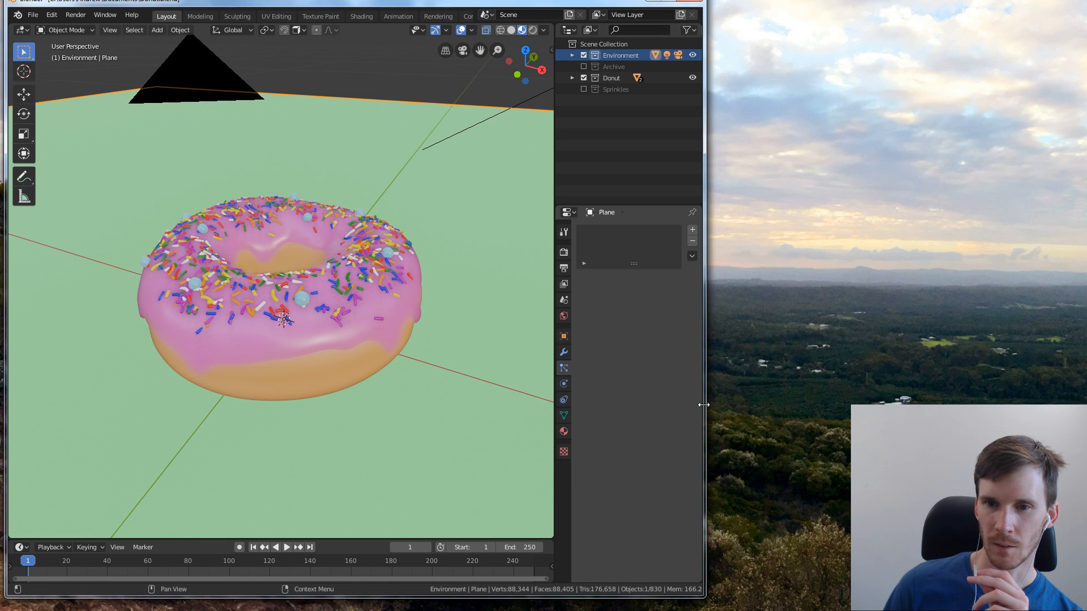
Widen the Blender window and show the camera view in rendered shading, with the scene's render settings open
left_click_drag(704, 13, 934, 13)
left_click(644, 49)
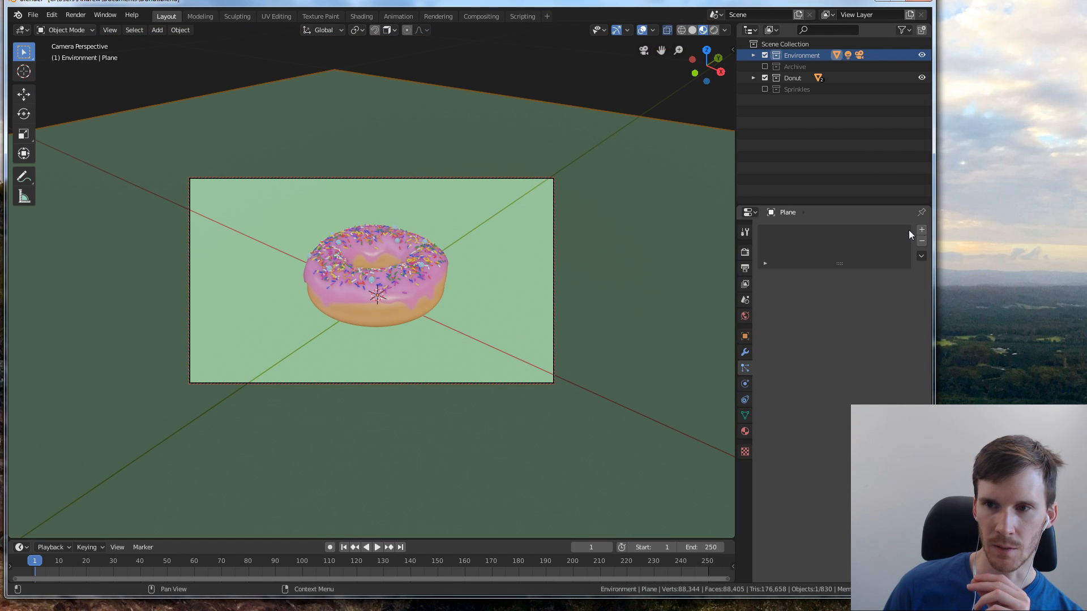
left_click_drag(935, 224, 1034, 224)
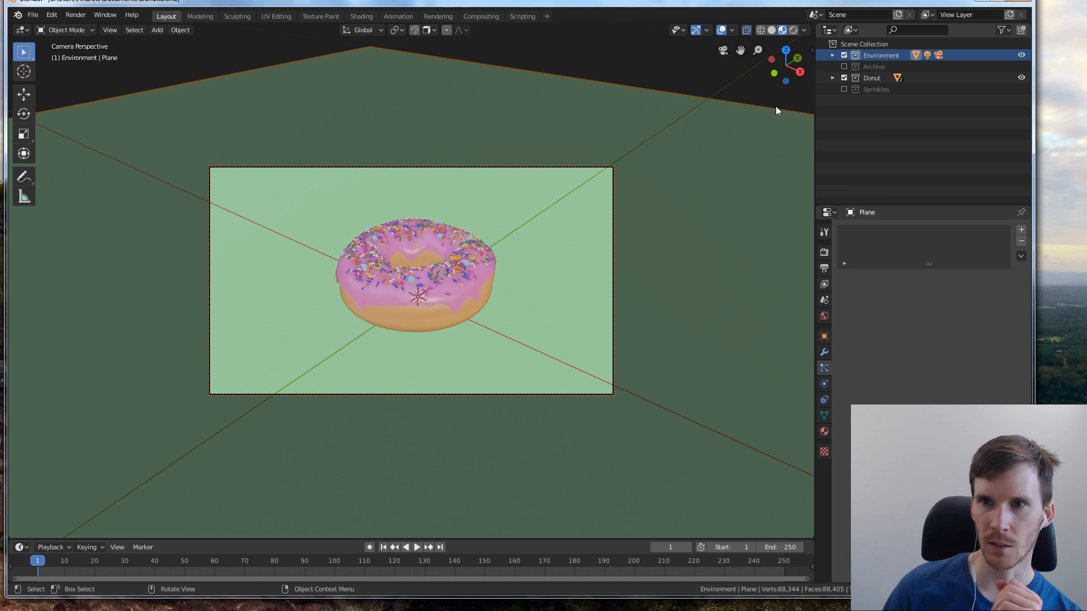
left_click(794, 30)
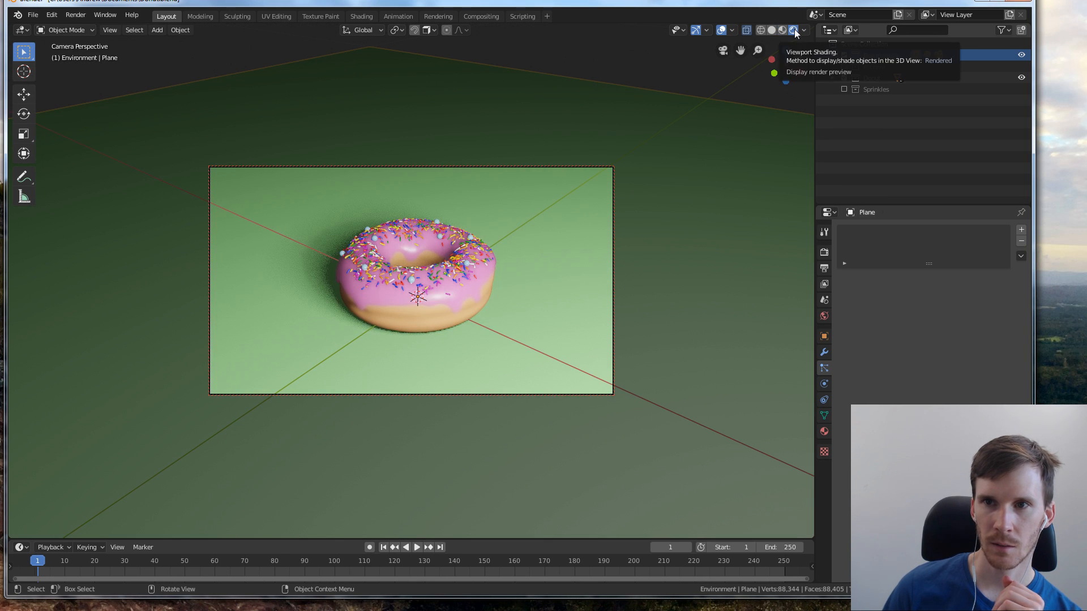
left_click(825, 252)
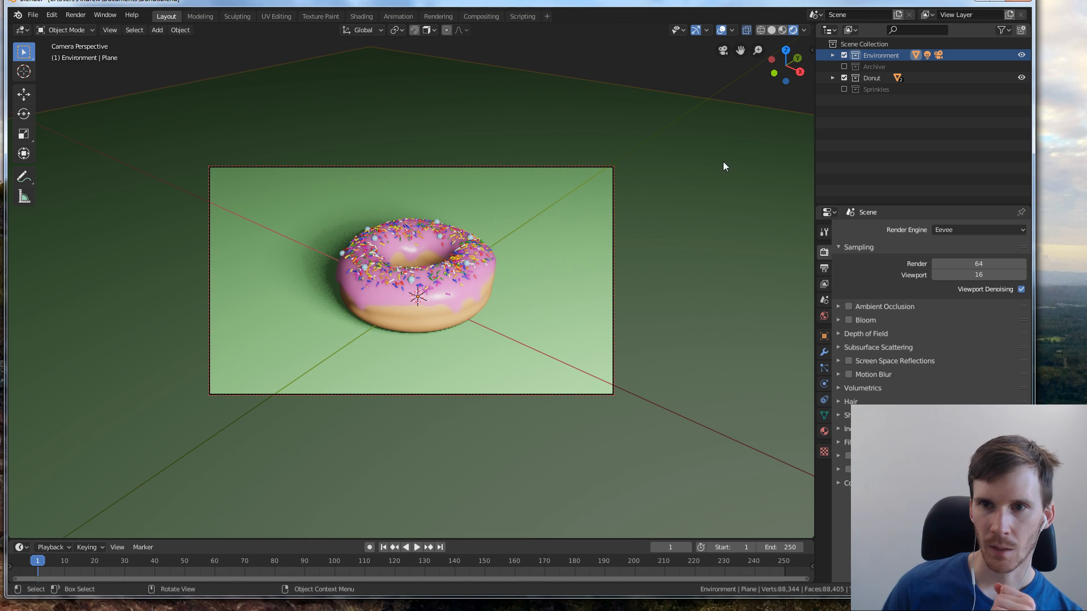
Split the 3D viewport in two side by side and set the new viewport to a top orthographic view covering the donut, camera and light
mouse_move(807, 109)
left_mouse_down()
mouse_move(694, 110)
mouse_move(910, 113)
mouse_move(905, 55)
mouse_move(637, 107)
left_mouse_up()
left_click(835, 87)
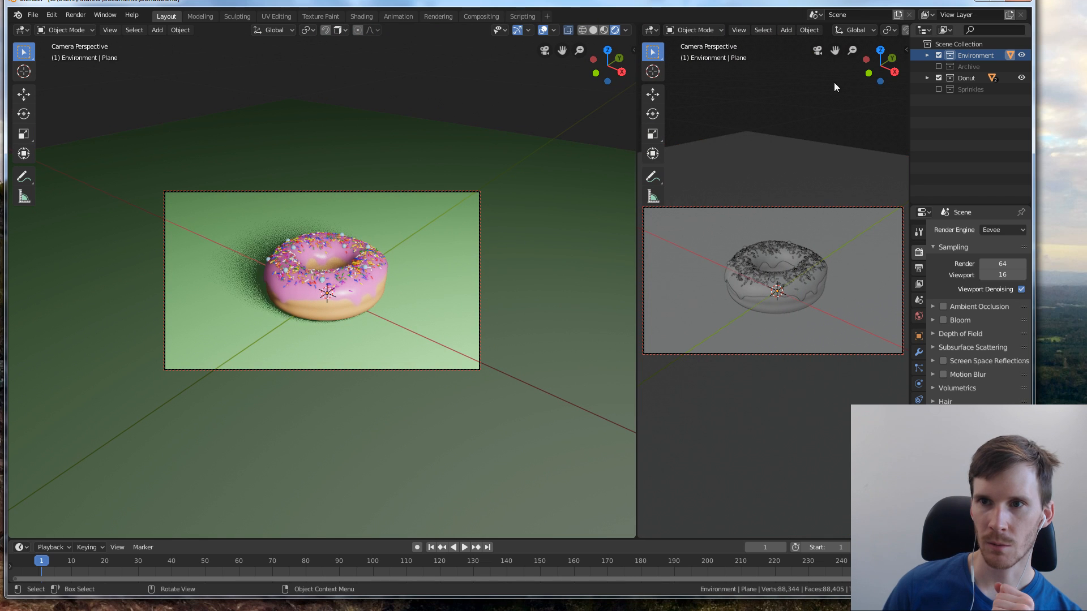
left_click(818, 50)
left_click(818, 50)
left_click(820, 53)
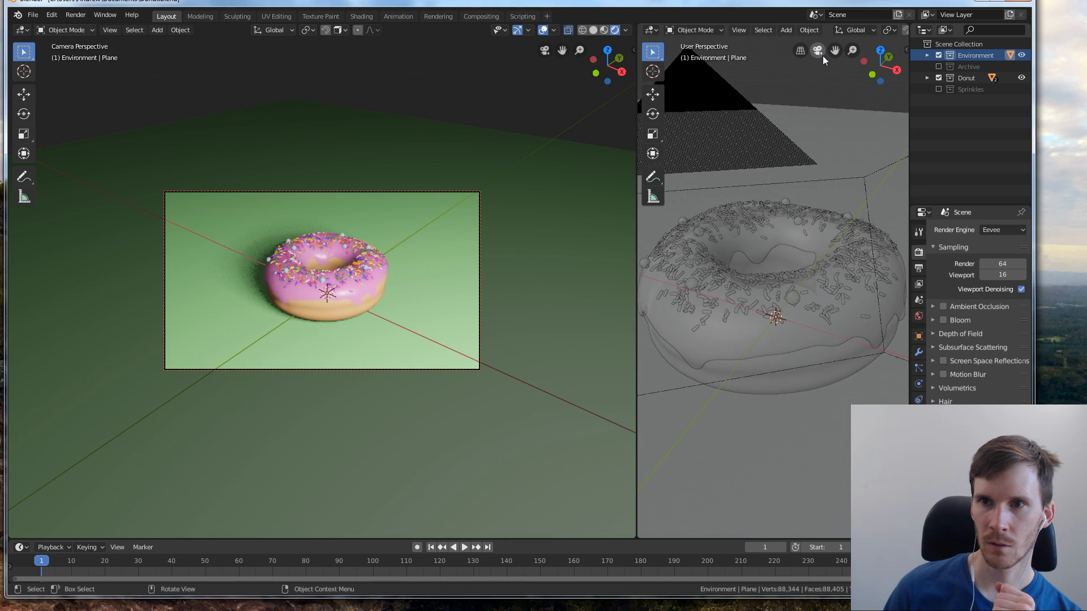
scroll(869, 34, "down", 6)
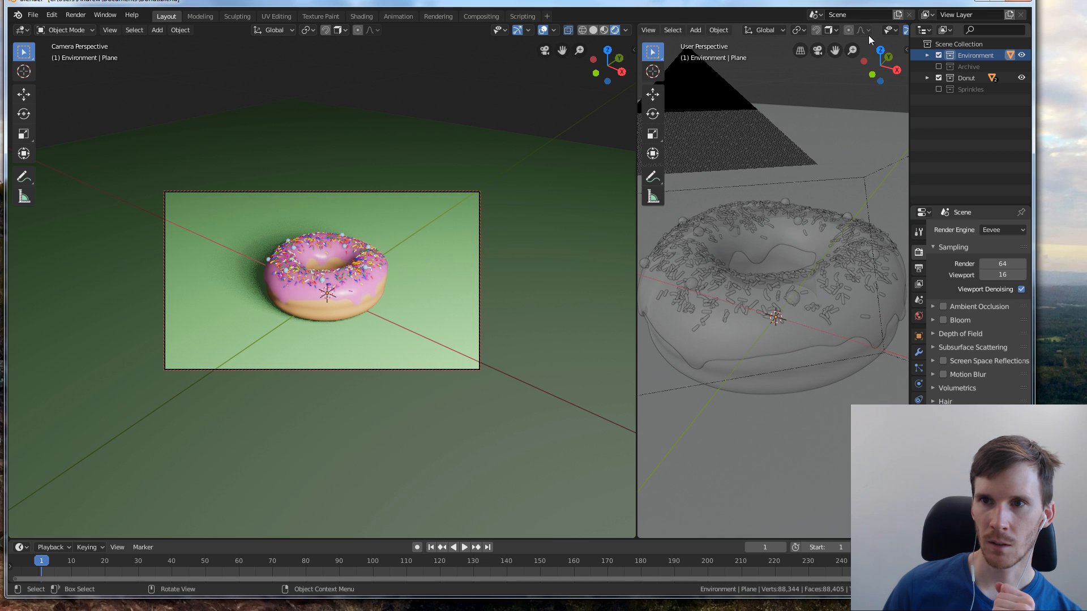
scroll(870, 36, "up", 5)
scroll(849, 35, "down", 2)
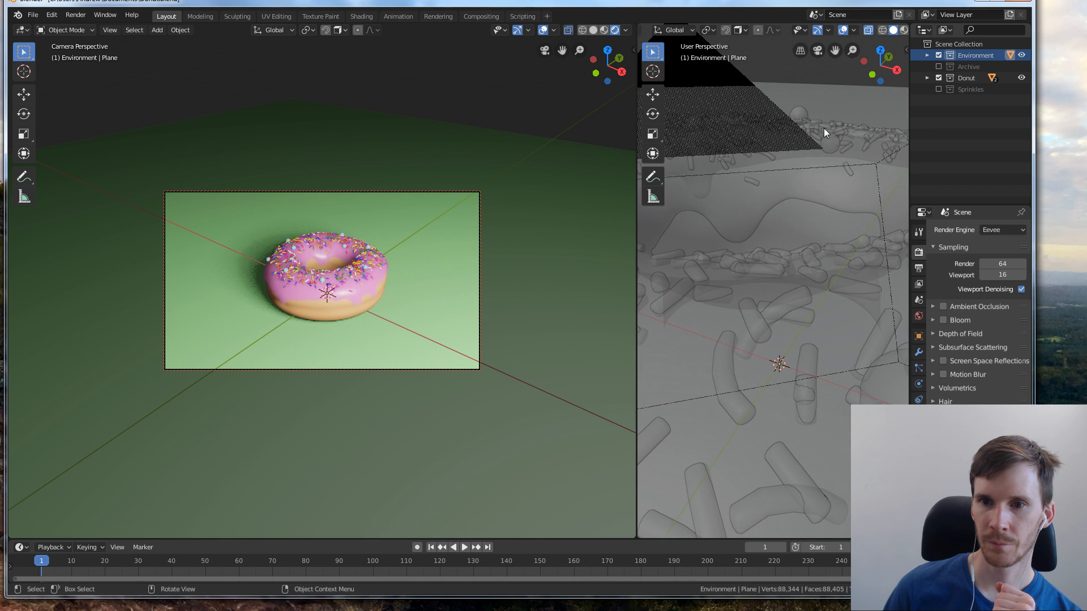
scroll(824, 132, "down", 5)
scroll(820, 134, "down", 3)
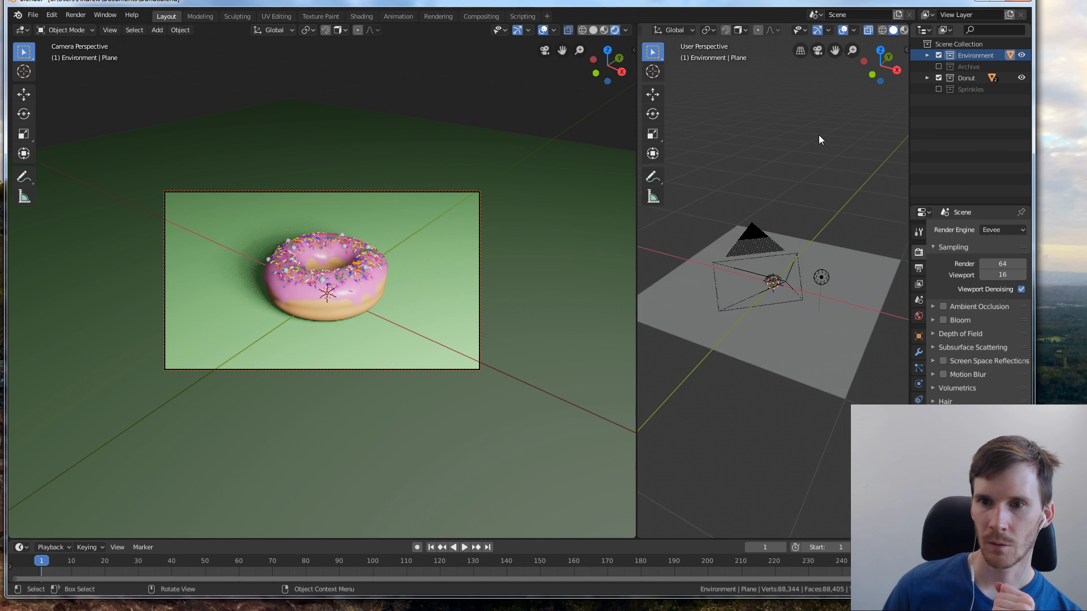
scroll(819, 139, "up", 3)
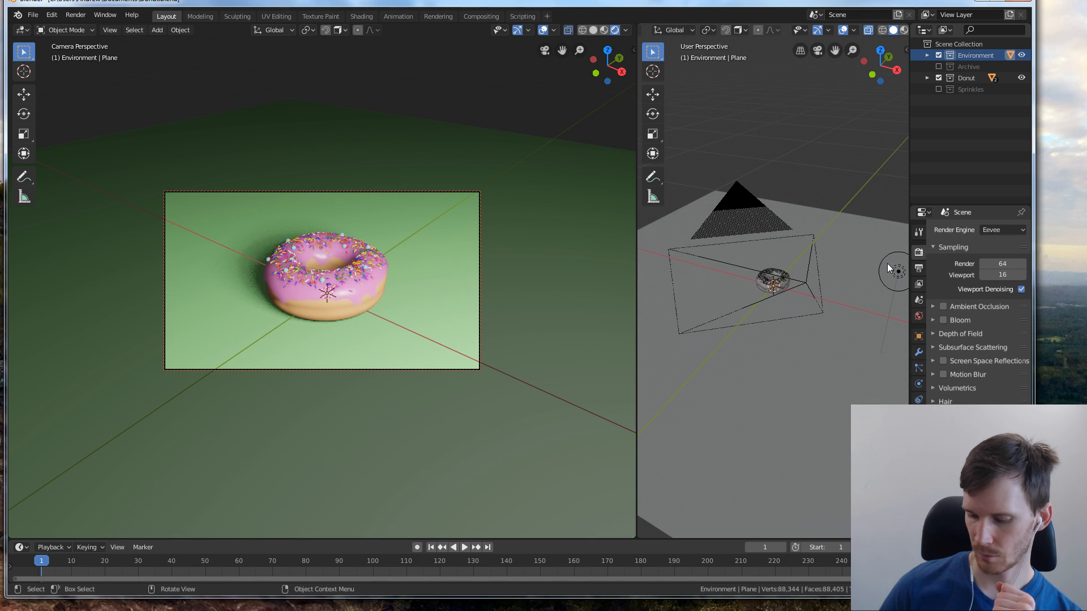
key("KP_7")
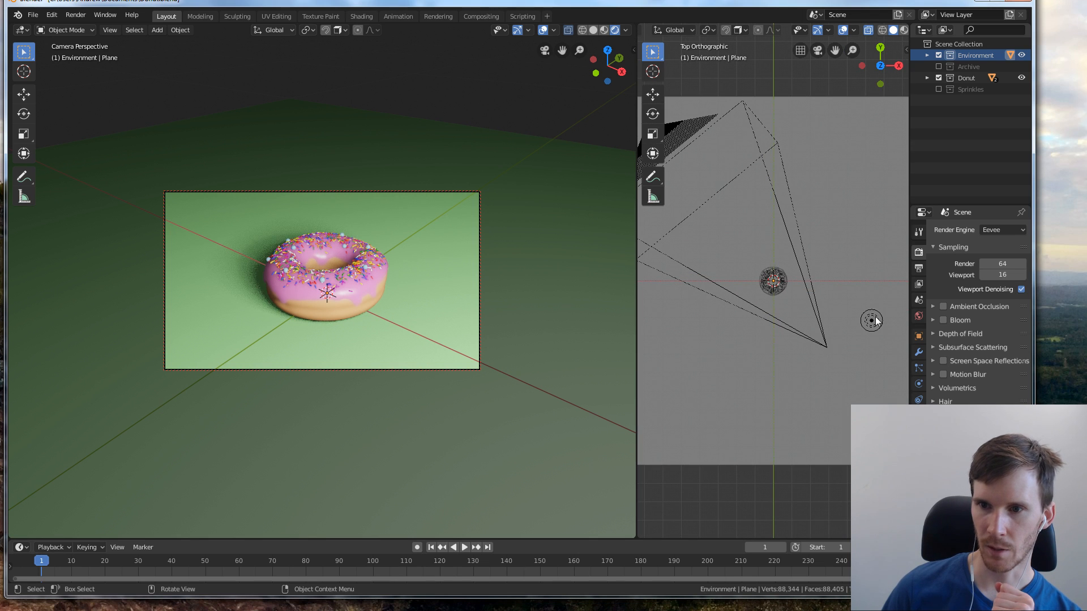
Move the light in the top view by about -0.768 m in X and 0.237 m in Y, then by about 0.473 m and 0.175 m
left_click(653, 94)
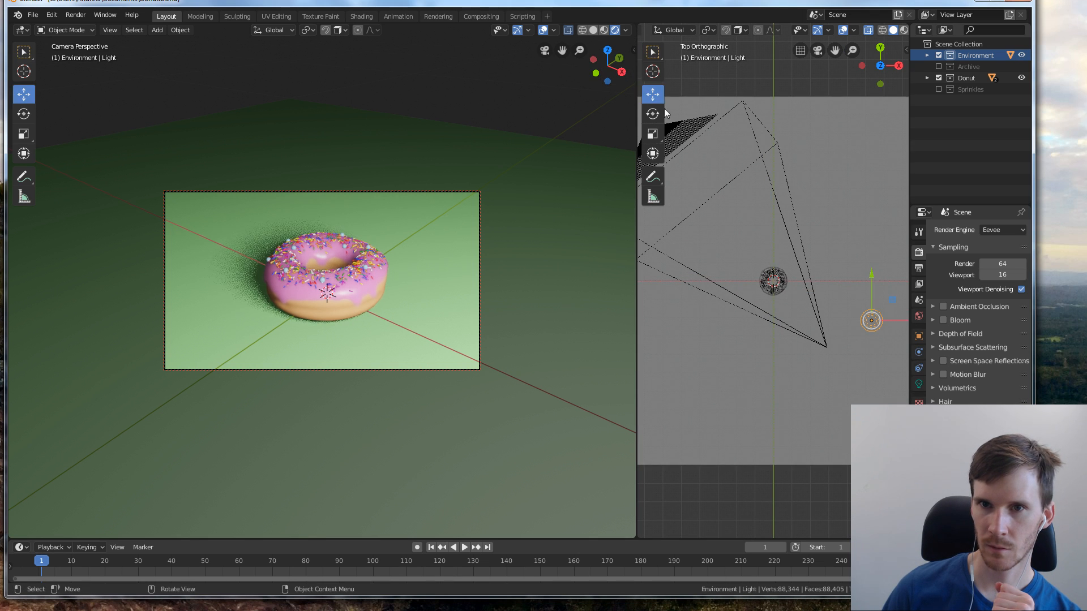
left_click_drag(872, 321, 874, 295)
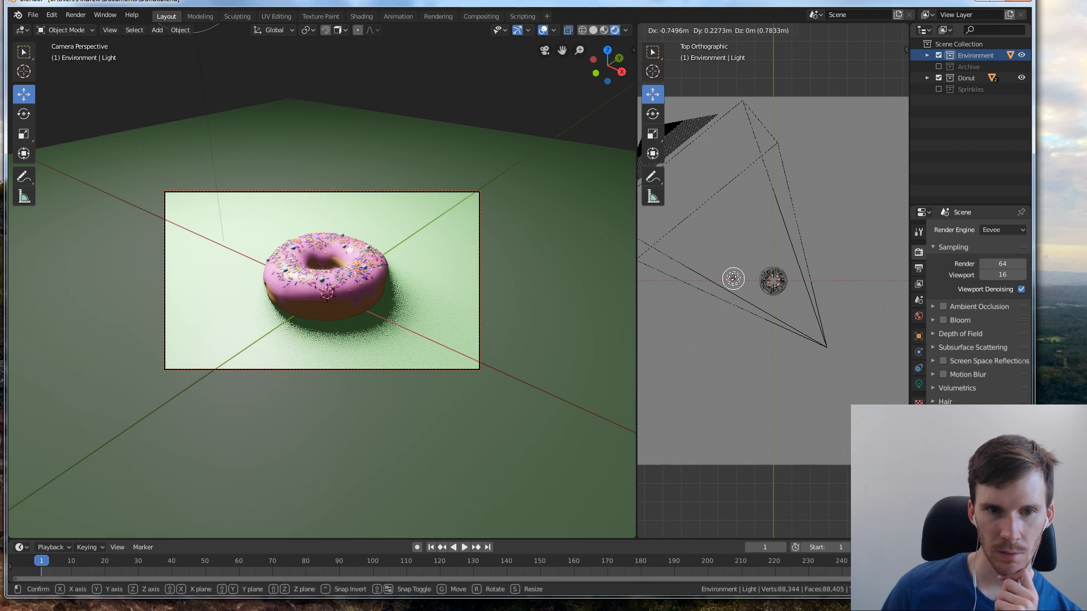
left_click(731, 276)
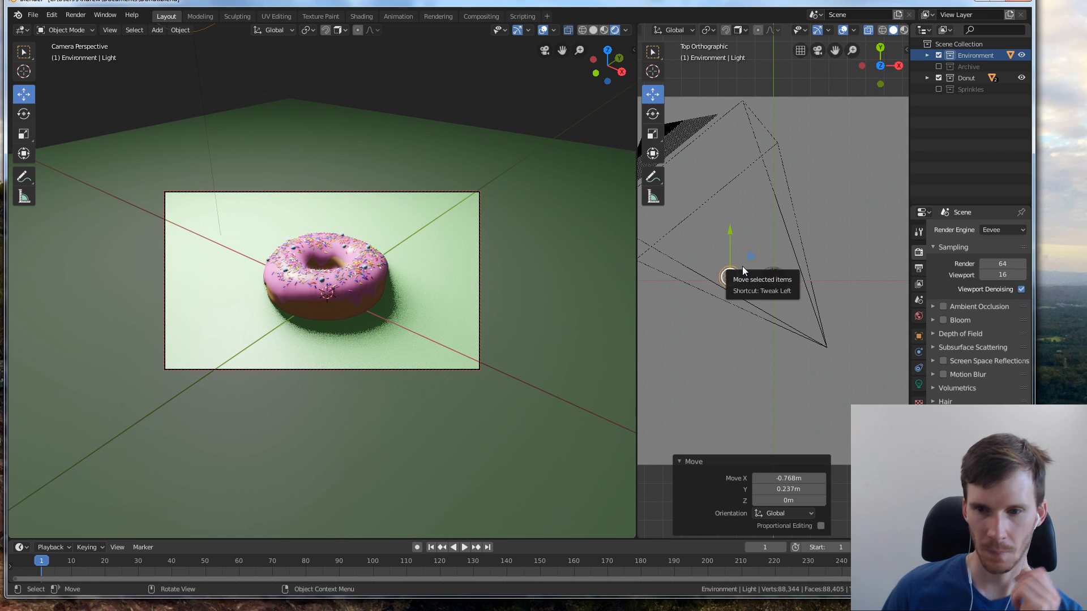
key("g")
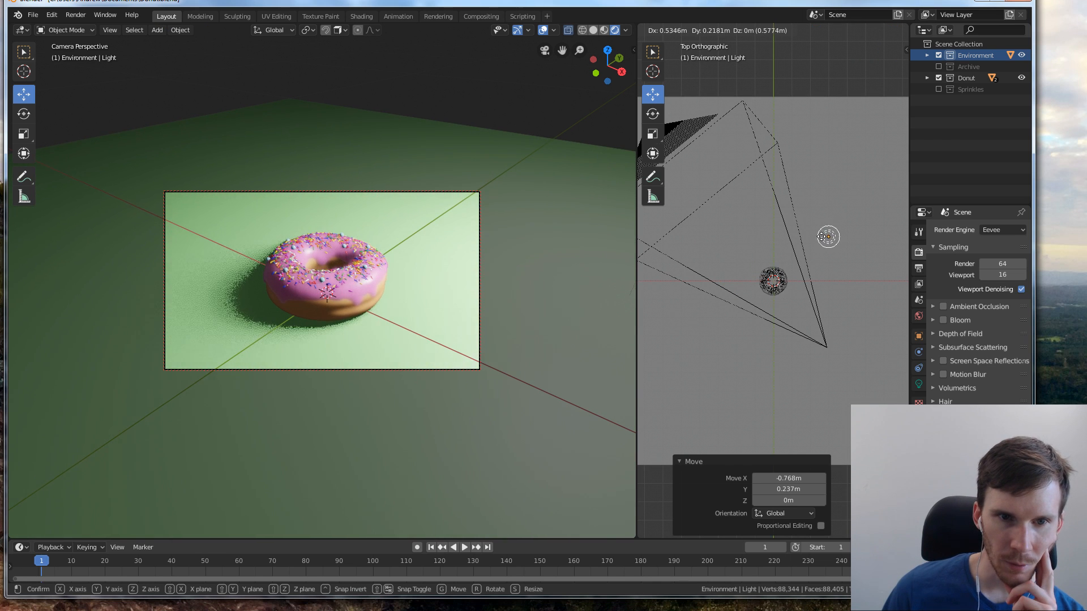
left_click(817, 244)
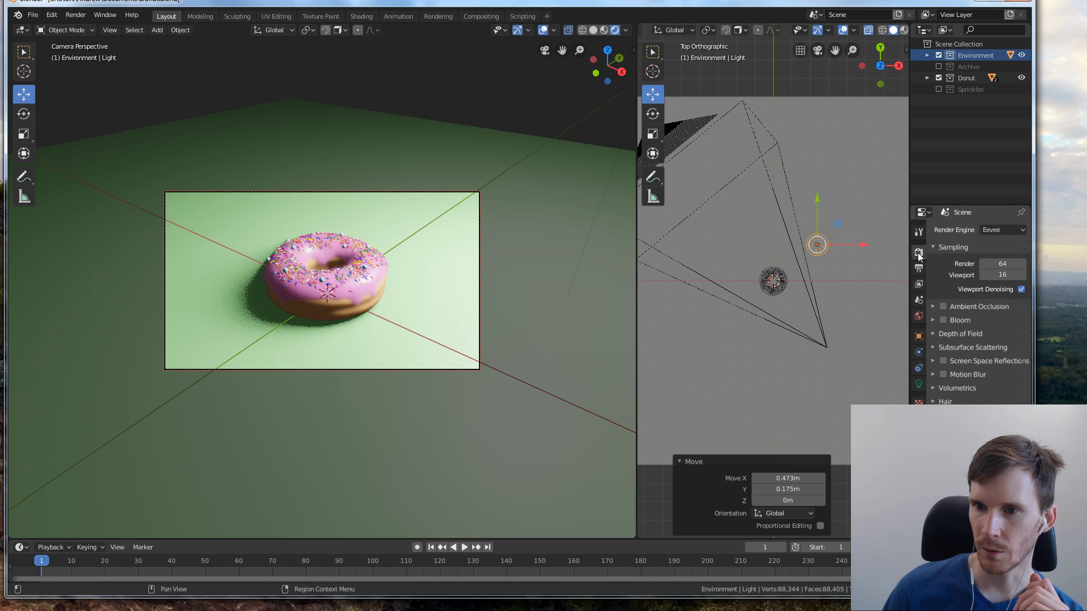
Set the point light's radius to 0.14 m
left_click(919, 385)
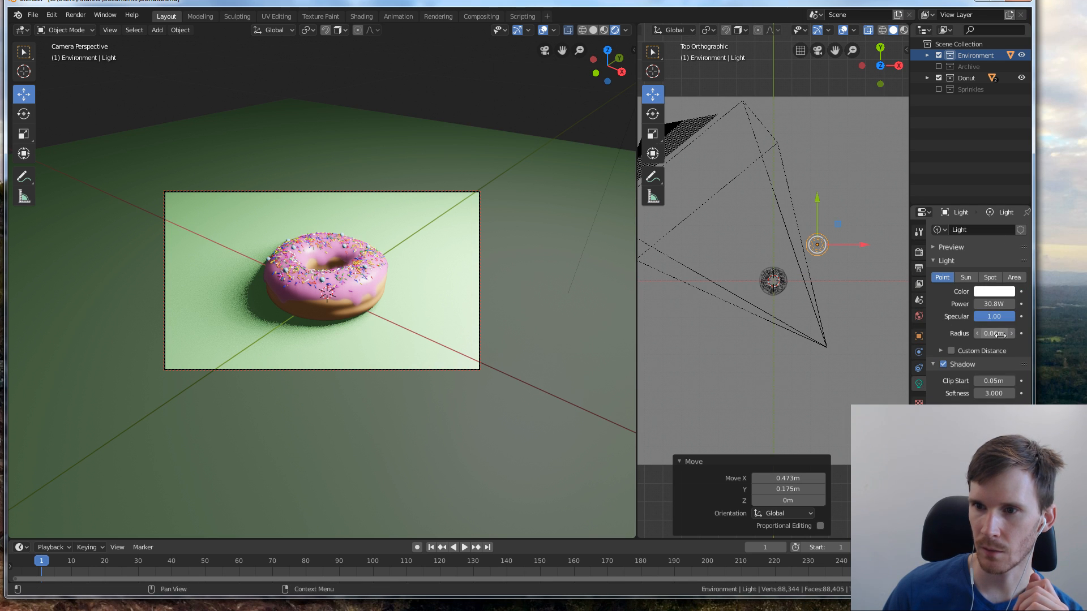
mouse_move(997, 334)
left_mouse_down()
mouse_move(1024, 334)
mouse_move(1010, 335)
left_mouse_up()
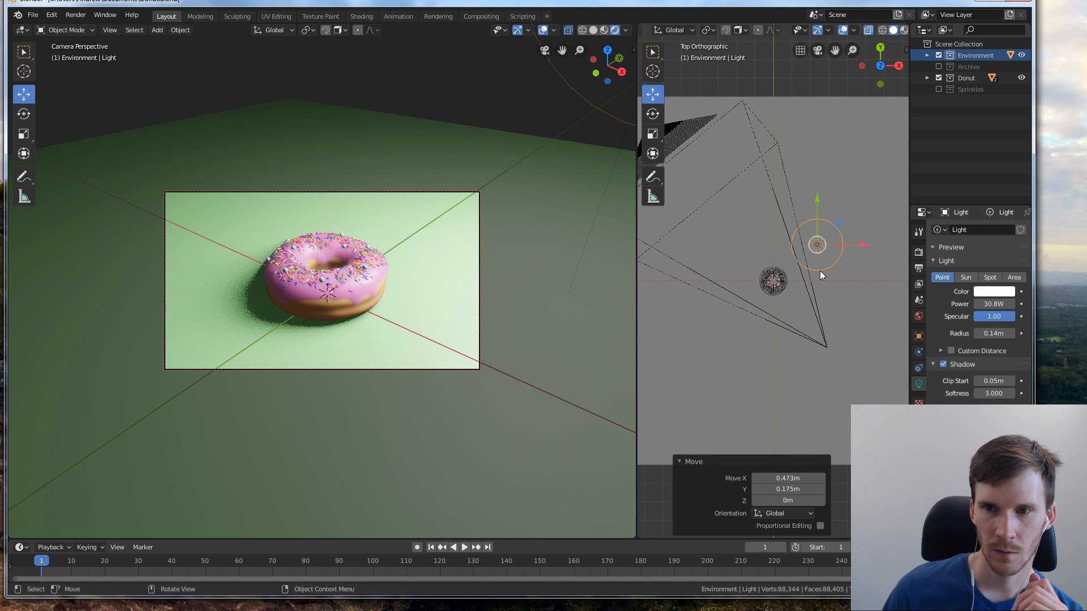
left_click(612, 229)
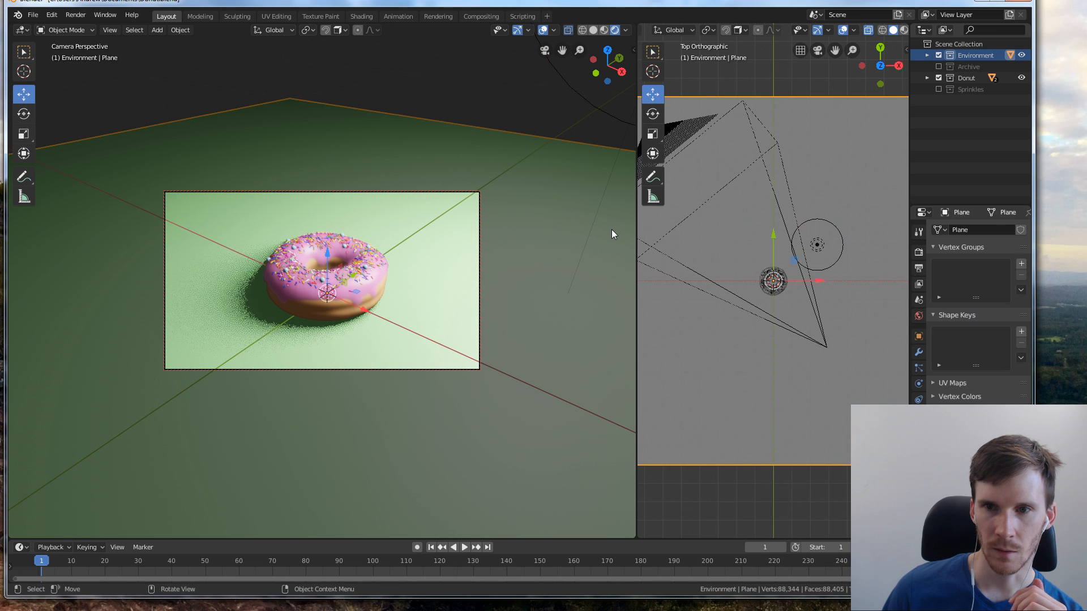
Try the Cycles render engine in the rendered camera view and undo the switch
left_click(920, 233)
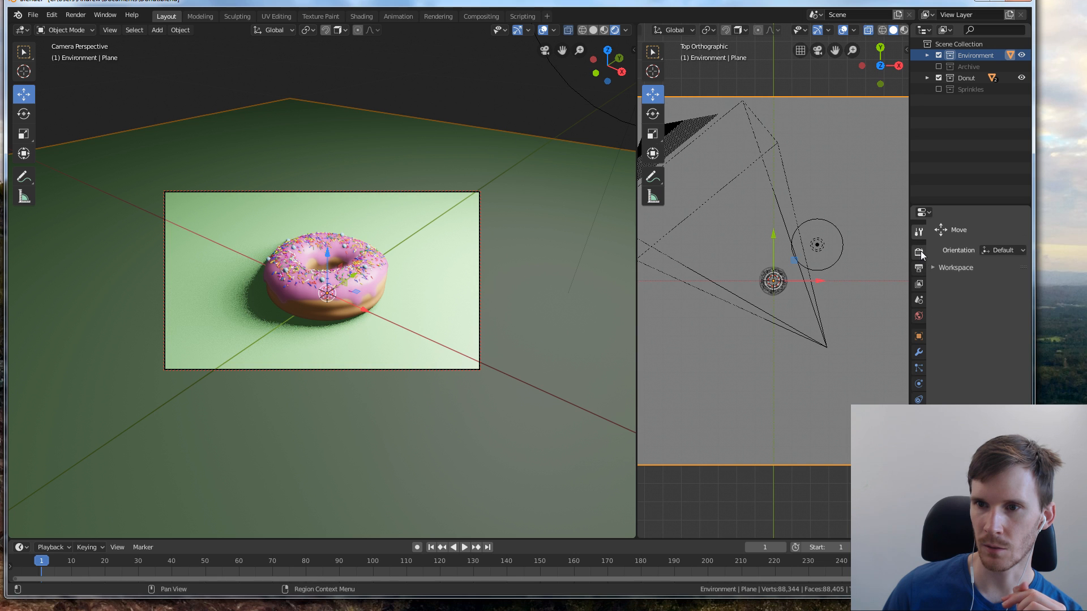
left_click(919, 252)
left_click(1001, 230)
left_click(989, 266)
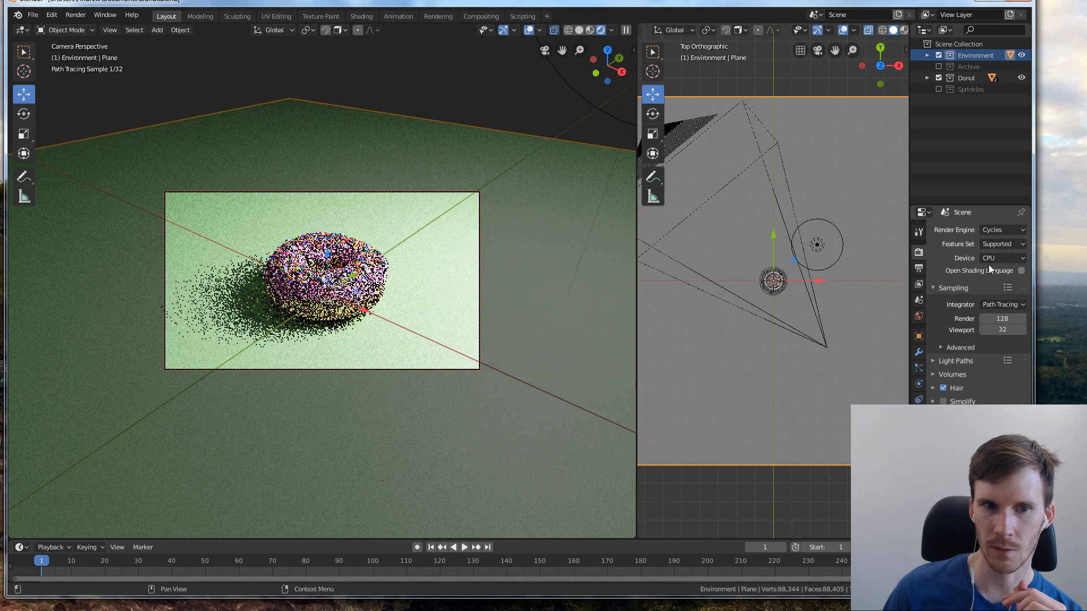
key("ctrl+z")
left_click(1000, 230)
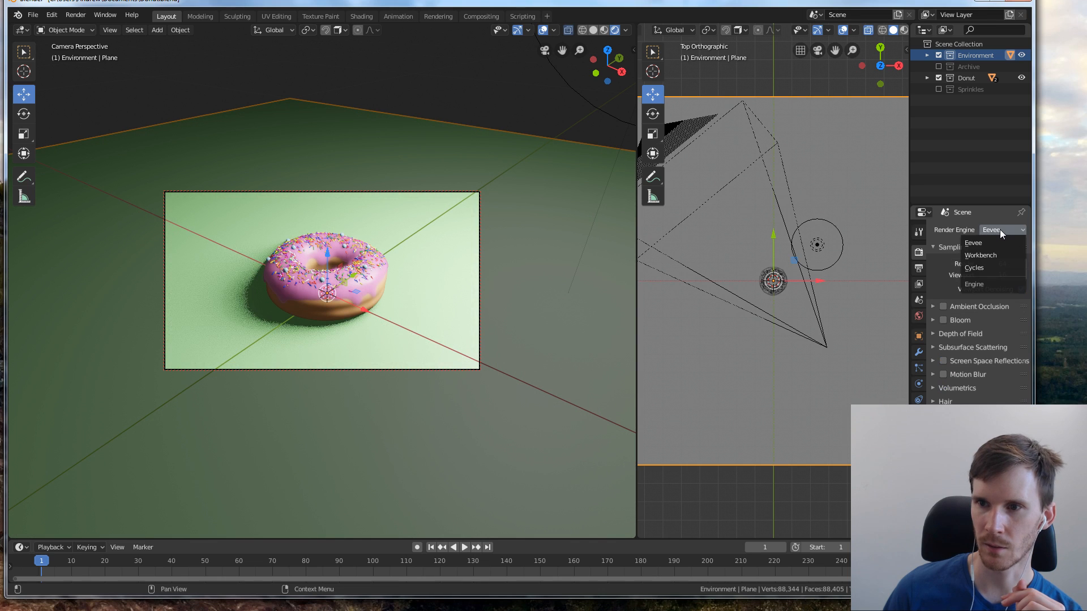
left_click(1000, 229)
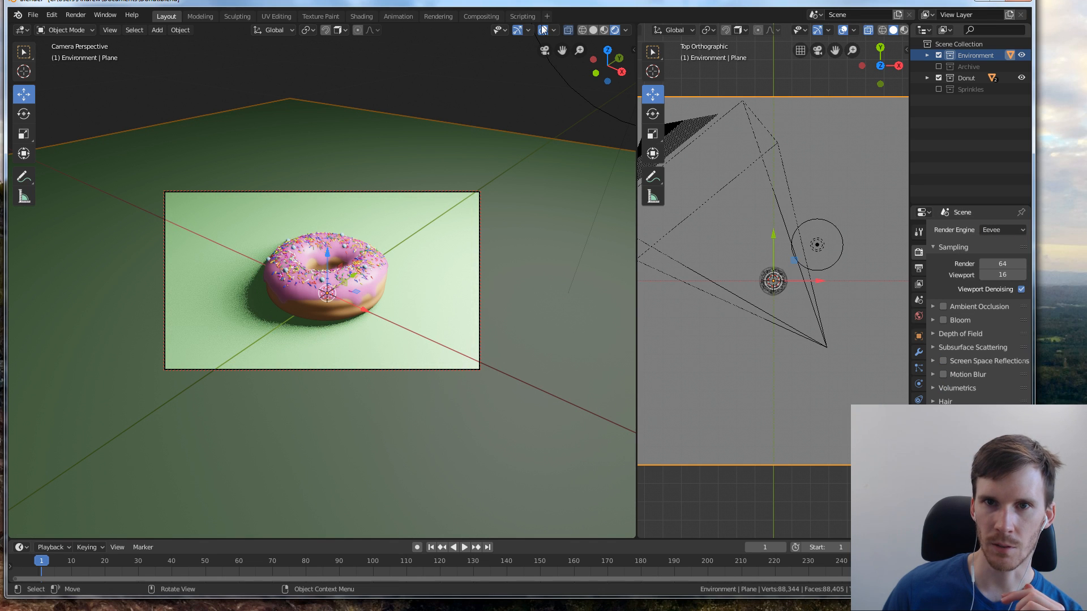
Set the camera viewport to material preview shading and change the scene's render engine to Cycles
left_click(593, 31)
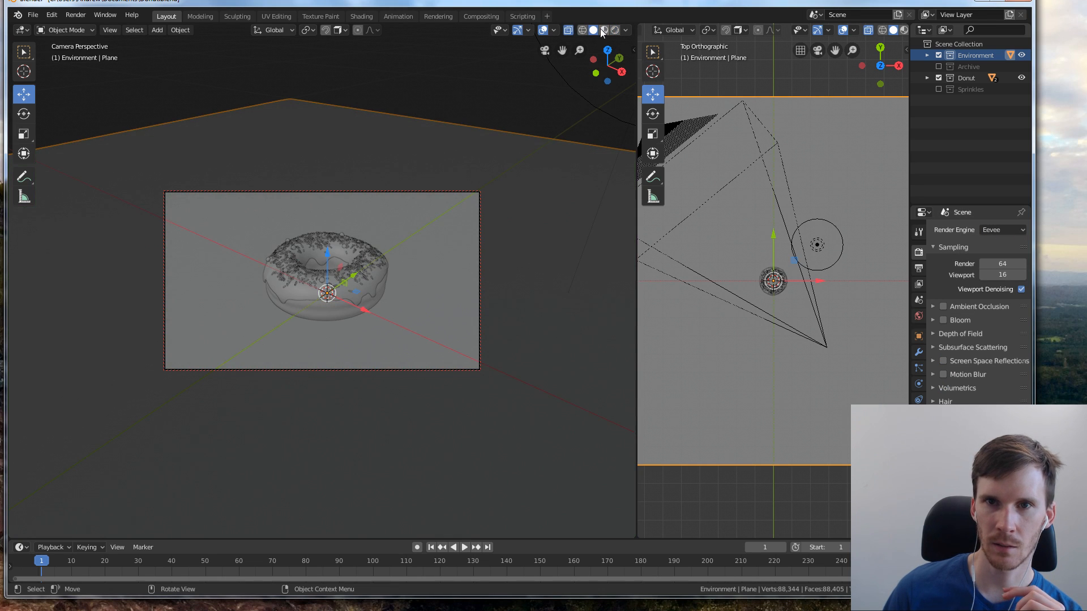
left_click(604, 31)
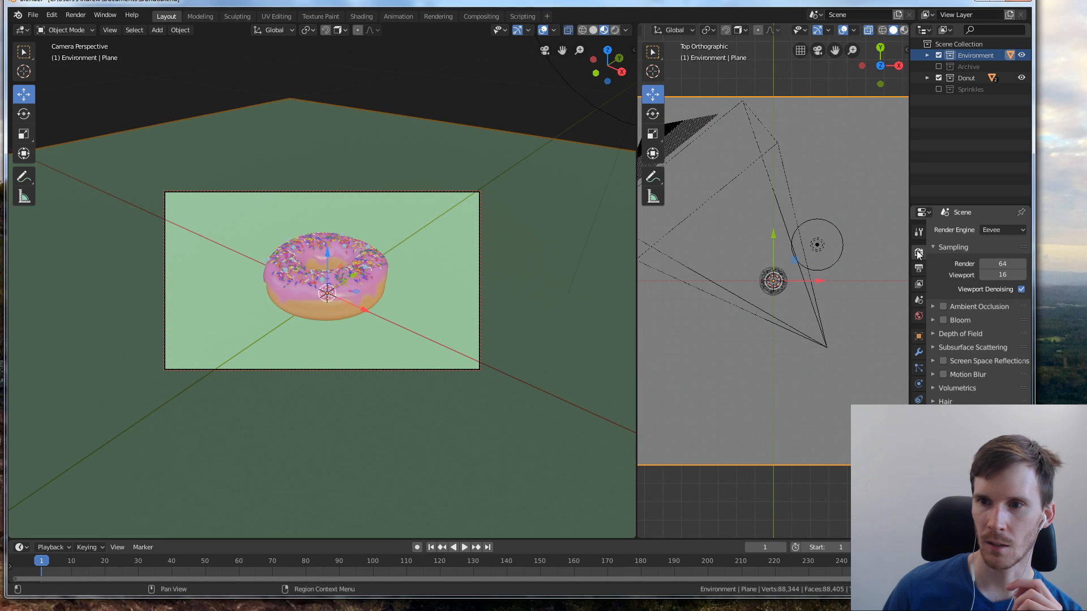
left_click(982, 230)
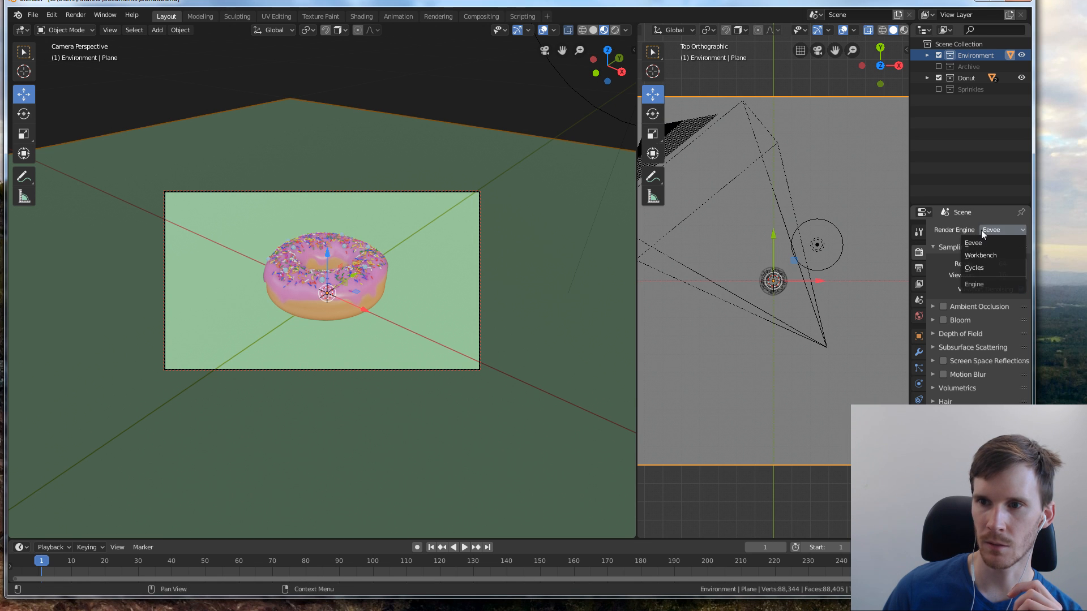
left_click(975, 270)
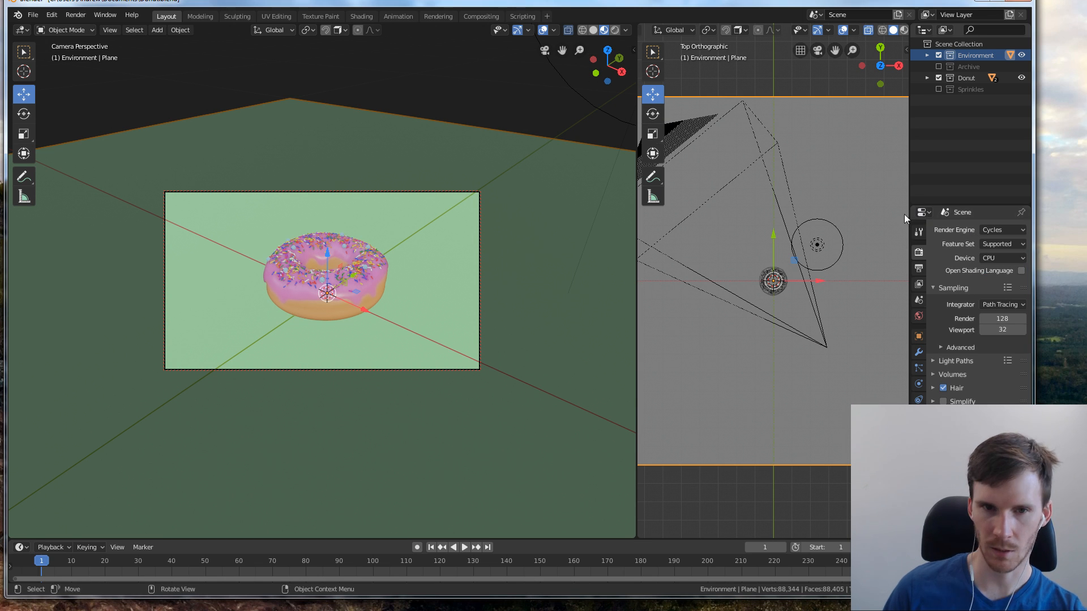
Render the scene's image and save the result as Donut 2.png in the Documents folder
key("F12")
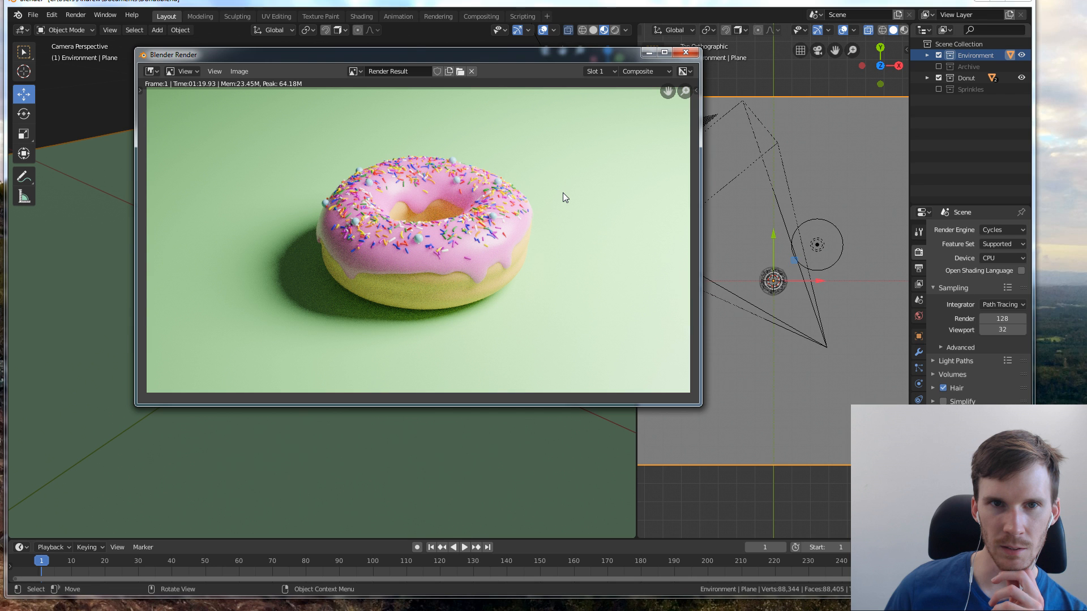
key("shift+alt+s")
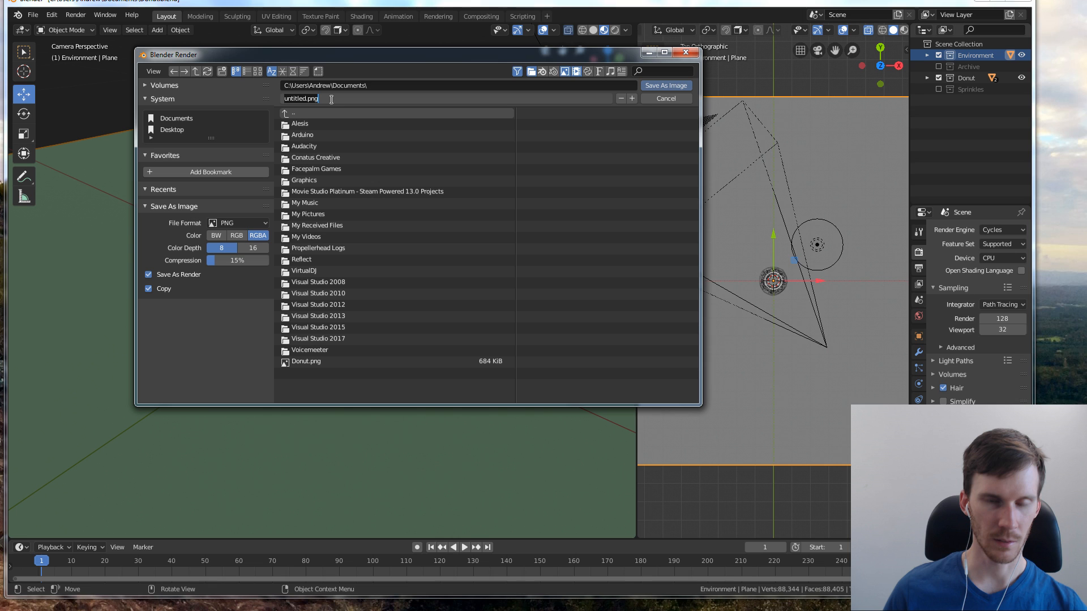
type("Donut 2.0")
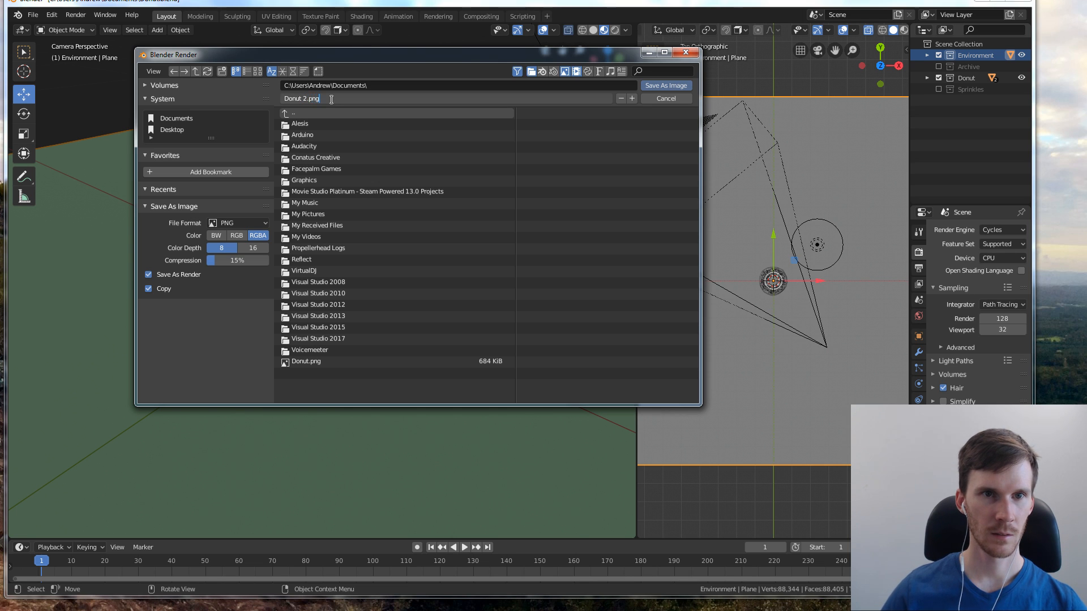
key("Return")
left_click(671, 86)
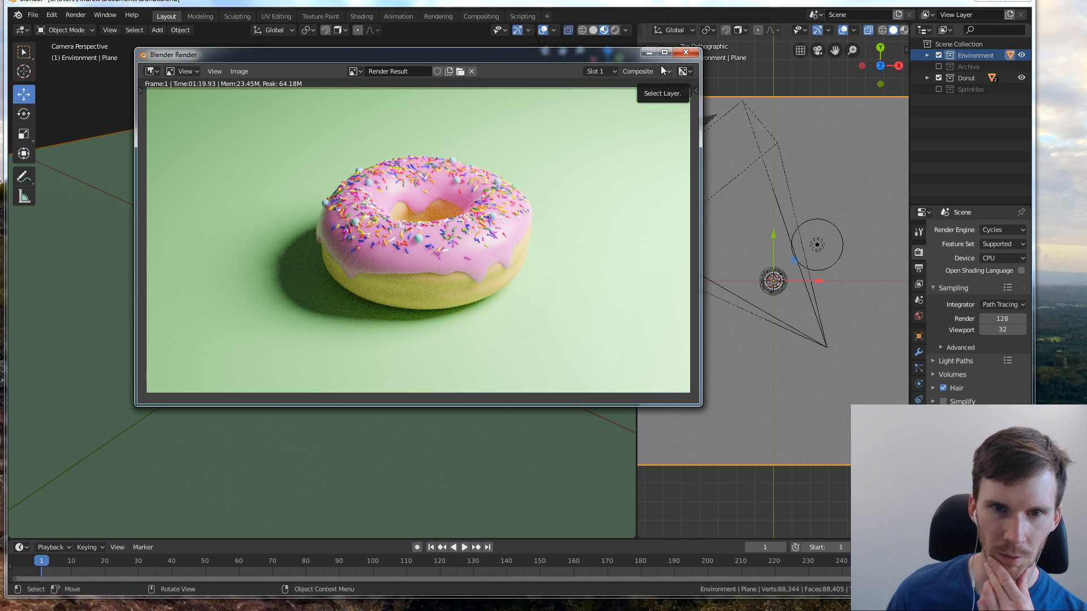
left_click(686, 53)
Set the render engine back to Eevee and show the camera view in rendered shading
left_click(997, 230)
left_click(997, 242)
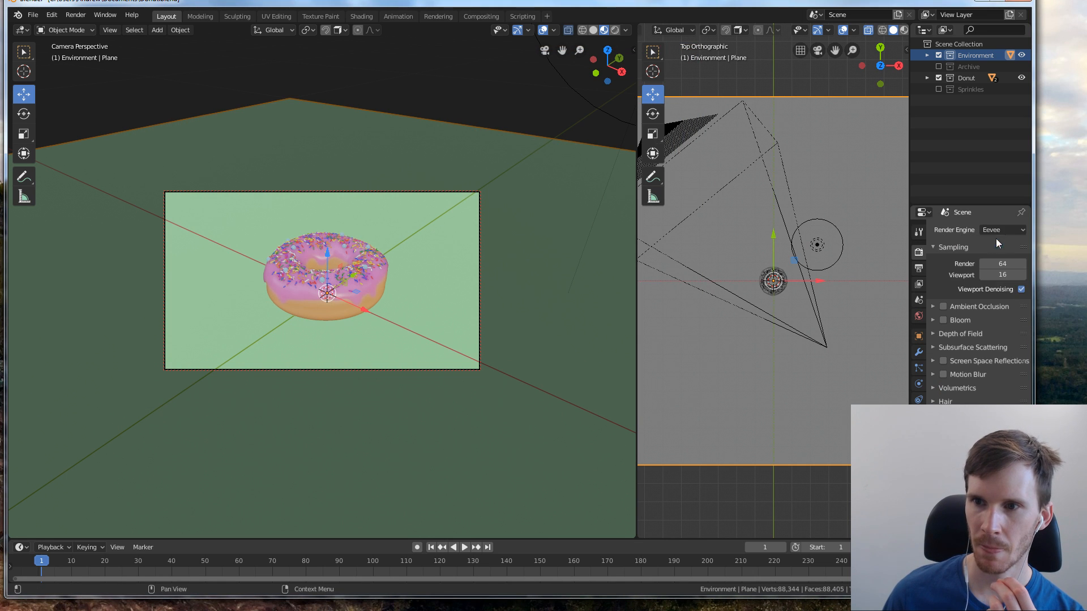
left_click(614, 30)
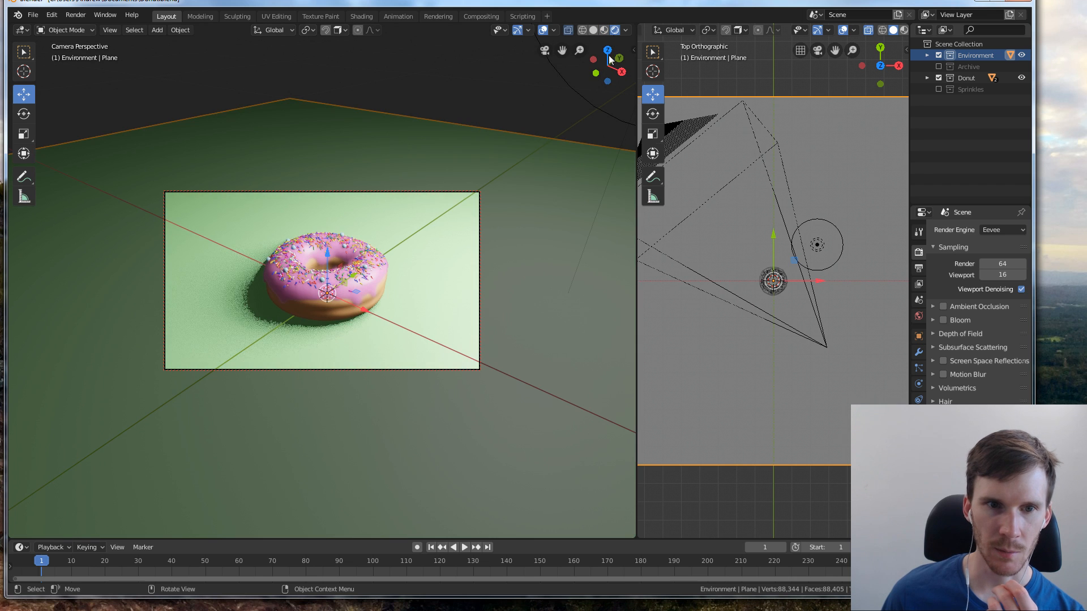
Move the camera closer to the donut so it fills more of the frame
scroll(460, 257, "up", 5)
scroll(403, 254, "down", 4)
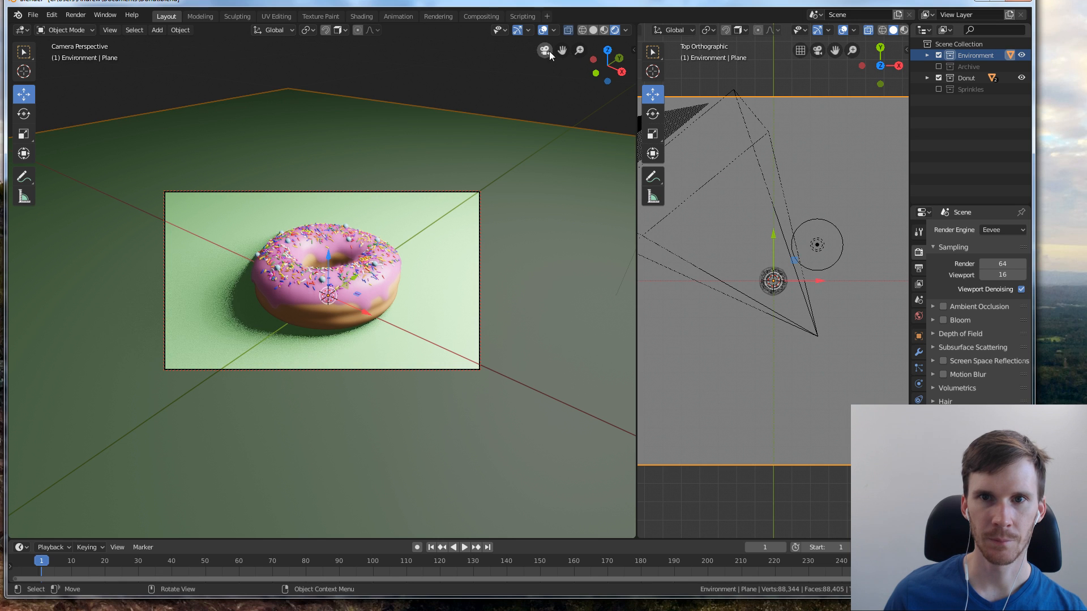
left_click_drag(579, 52, 580, 54)
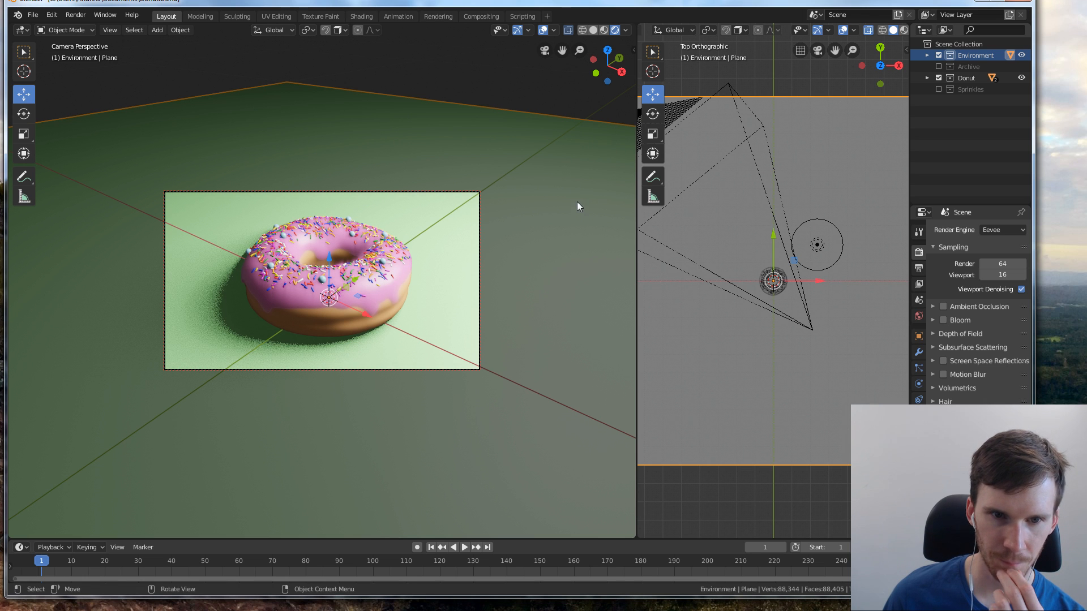
Set the Subsurface value of the donut dough's material to 0.06
left_click(349, 325)
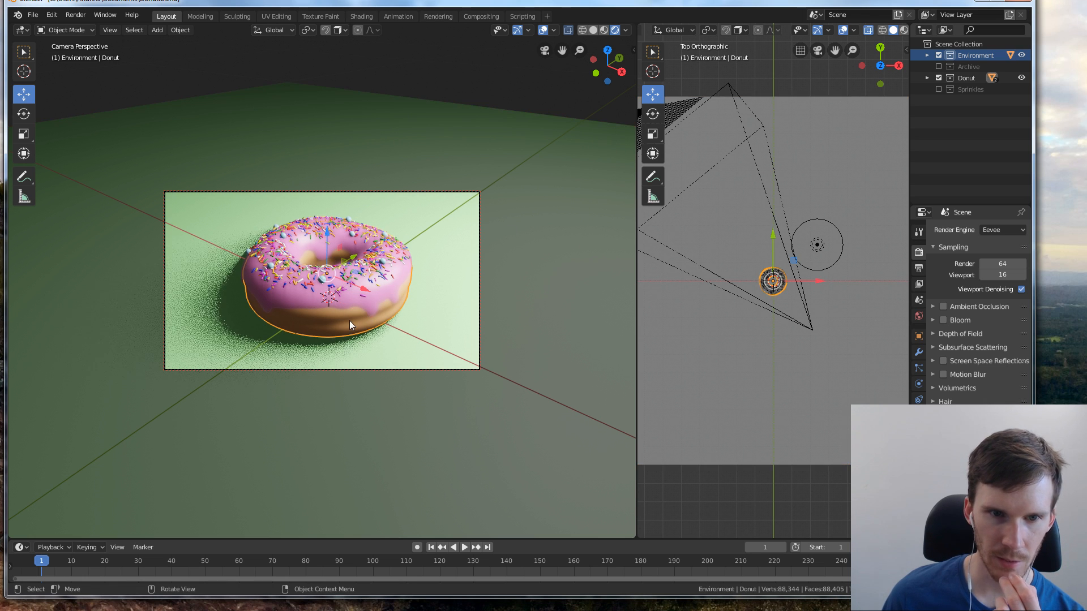
left_click(934, 347)
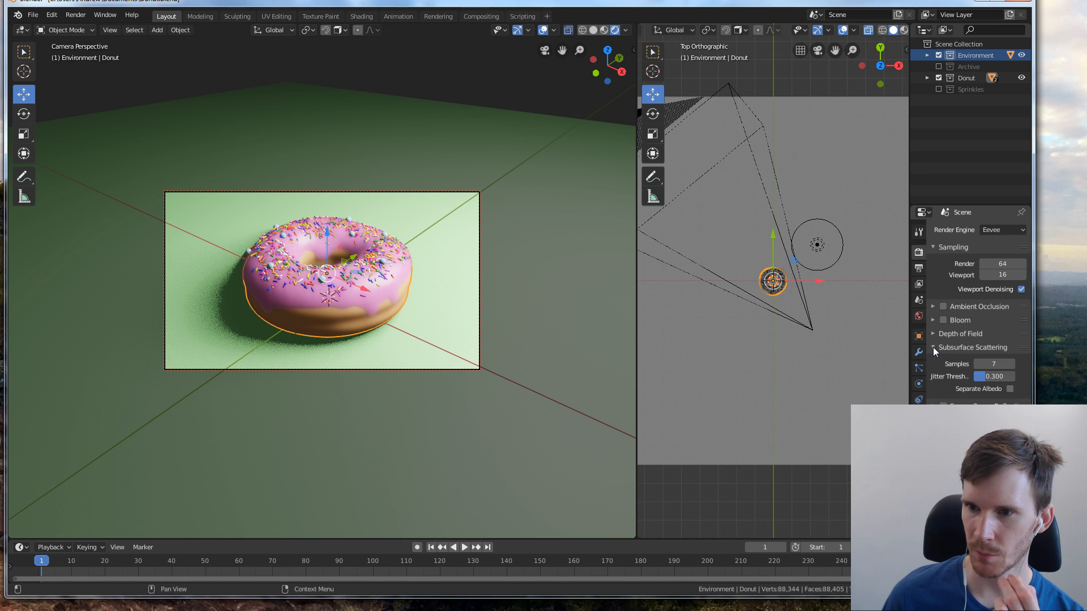
left_click(933, 348)
left_click(919, 402)
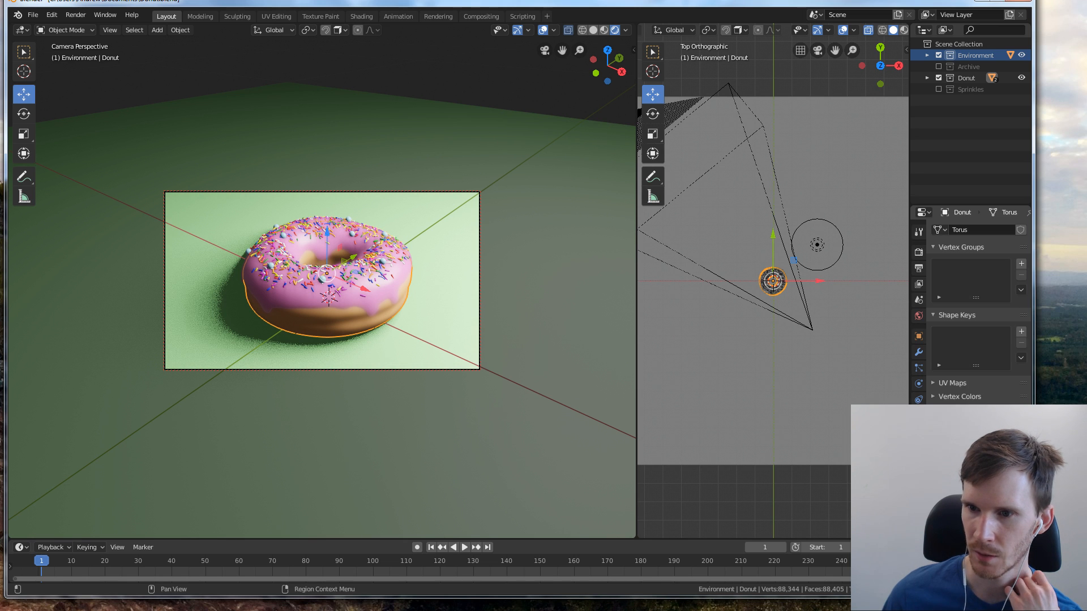
left_click(919, 431)
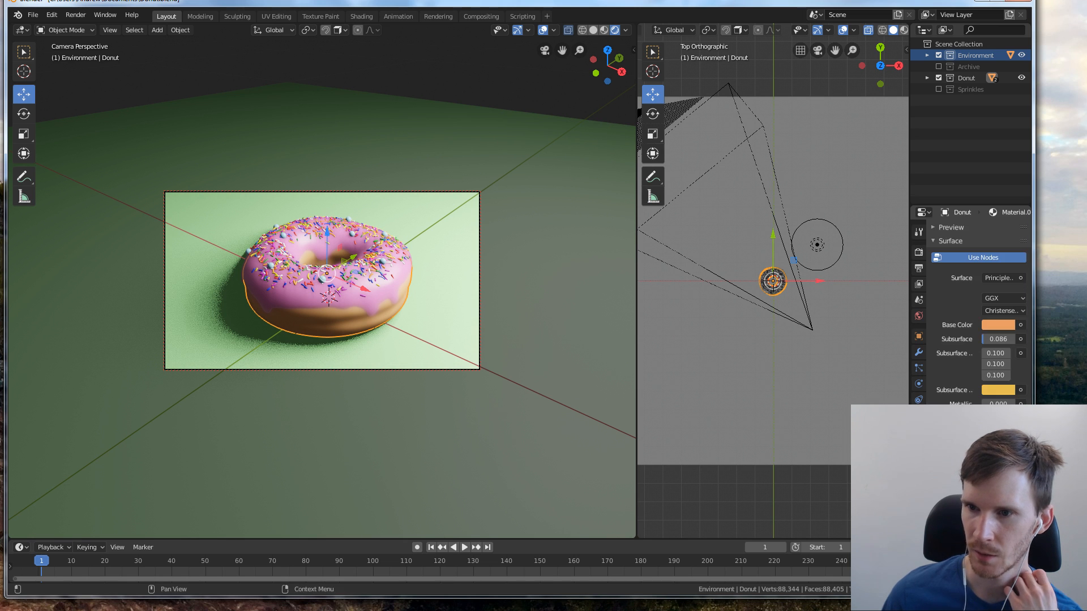
double_click(991, 340)
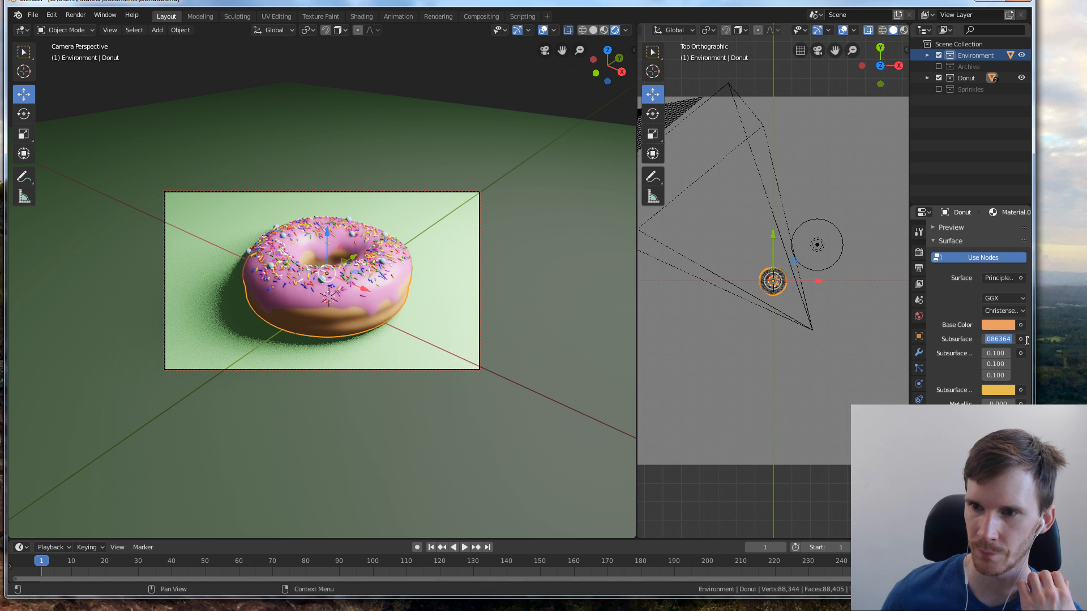
type("0.06")
key("Return")
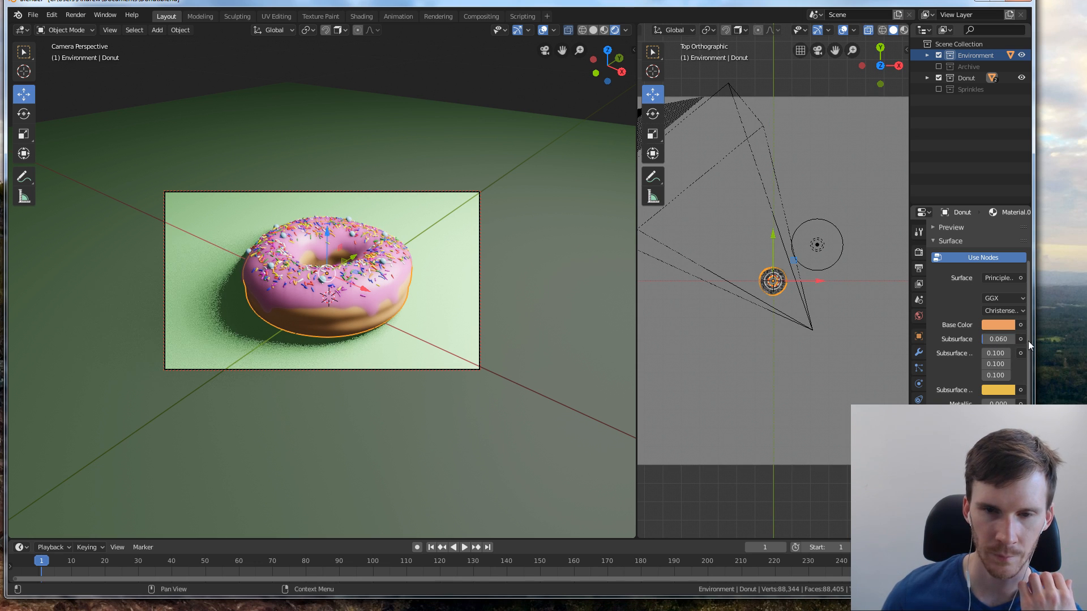
left_click(824, 502)
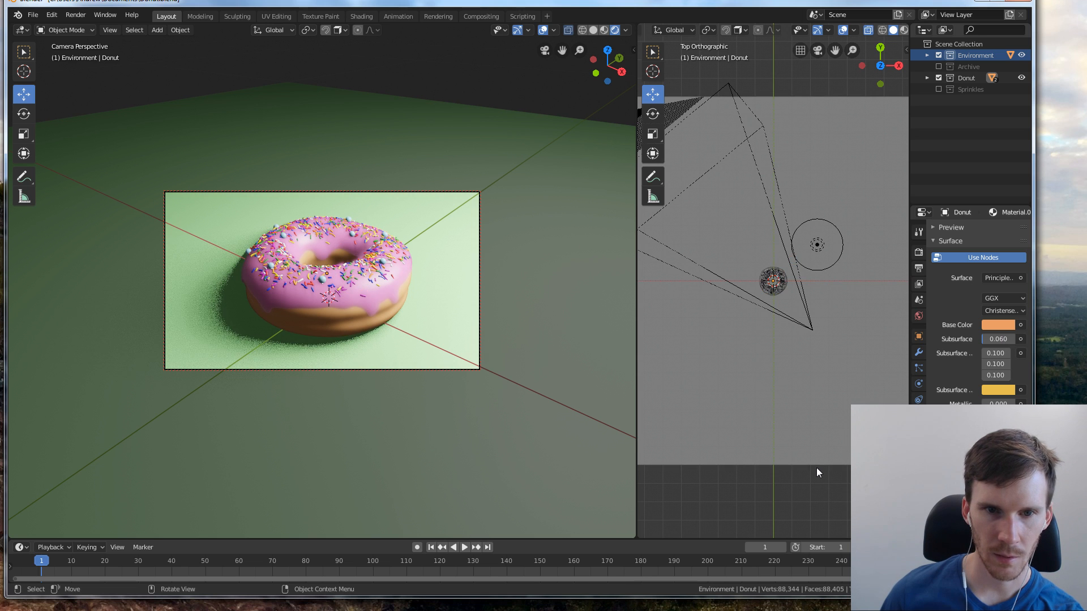
Change the ground plane's base color to a darker green with hue 0.291, saturation 0.414 and value 0.720
left_click(437, 331)
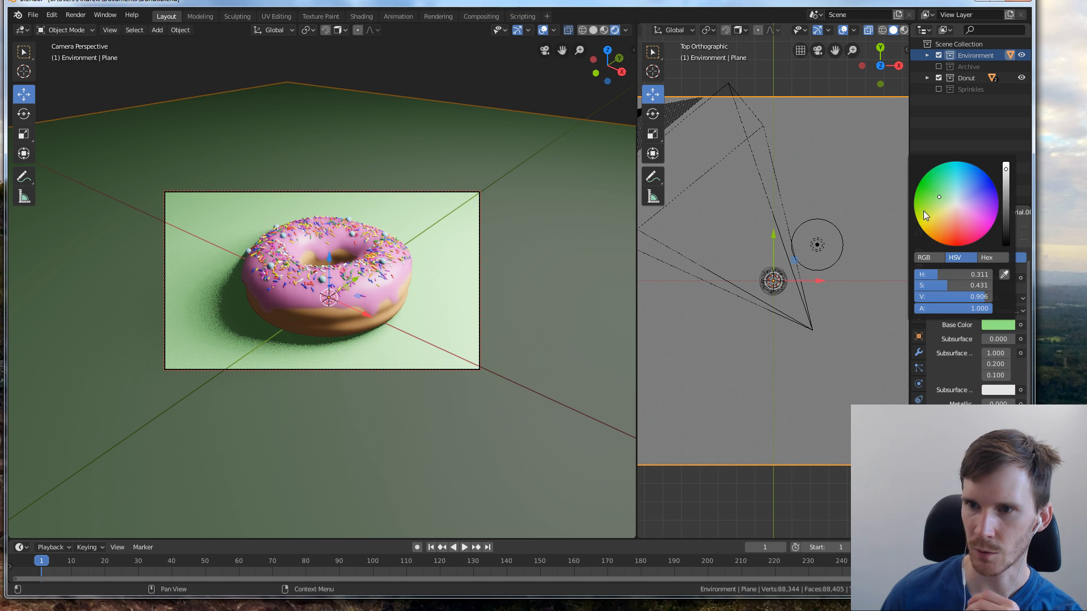
left_click_drag(1006, 169, 1006, 187)
left_click_drag(940, 197, 939, 200)
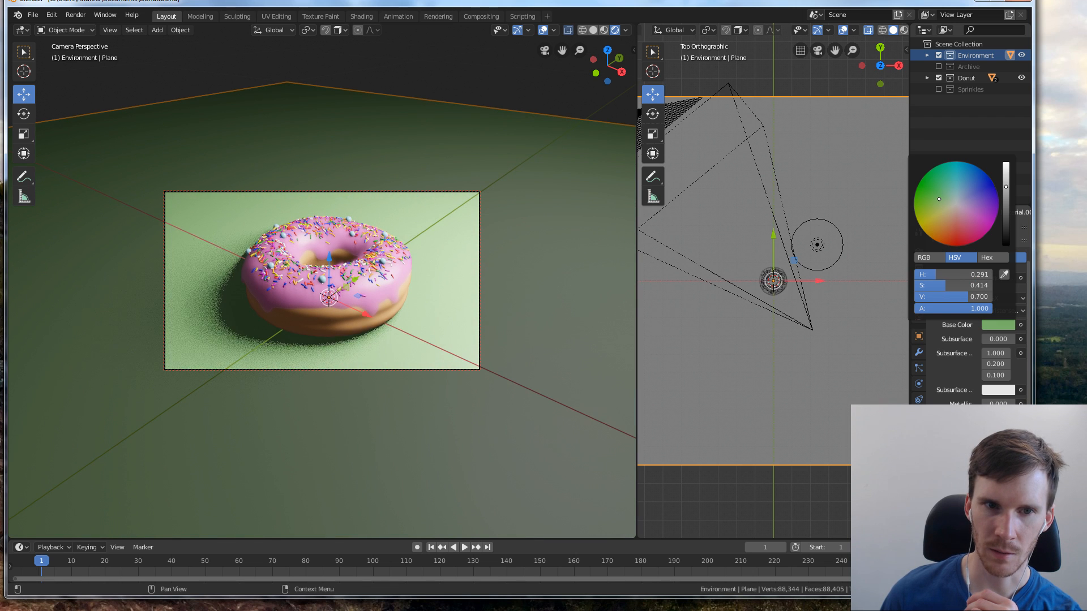
left_click_drag(1005, 192, 1005, 186)
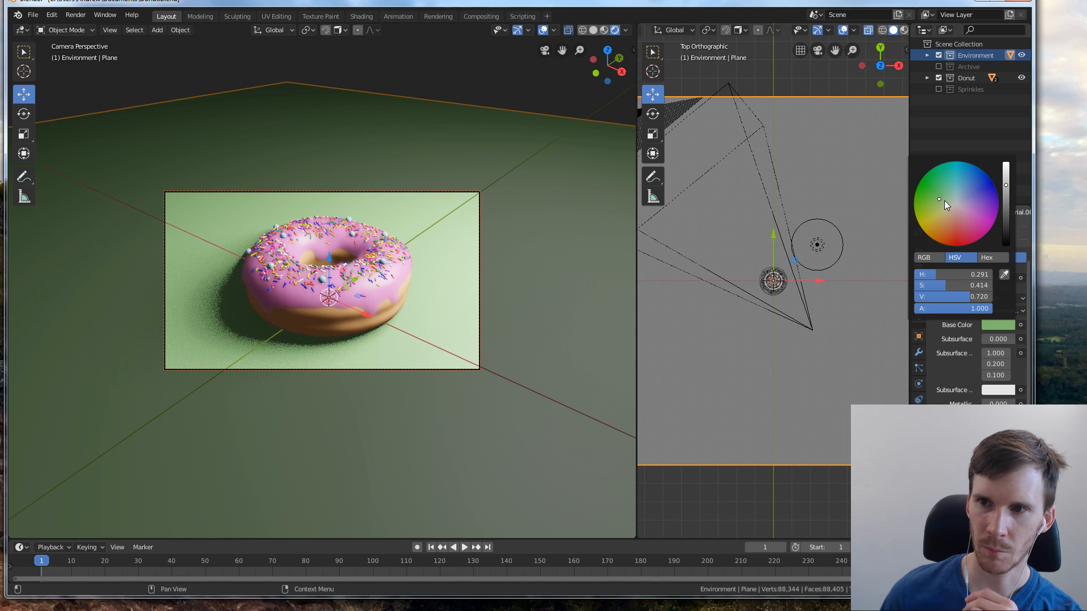
left_click(772, 522)
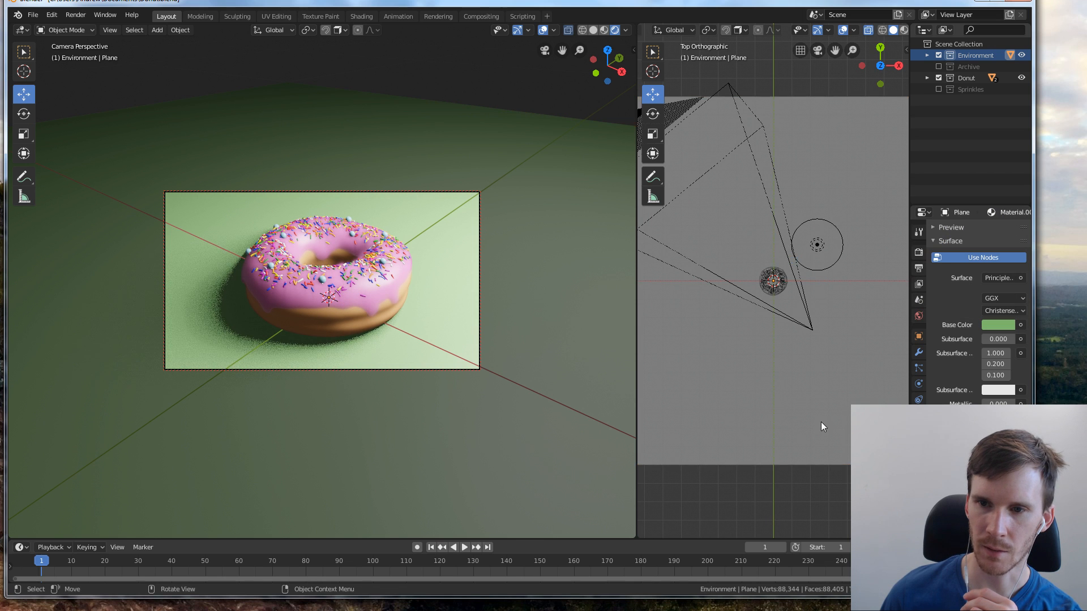
Move the light by about 0.107 m in X, 0.081 m in Y and 0.15 m in Z
middle_click_drag(821, 422, 818, 334)
left_click(817, 215)
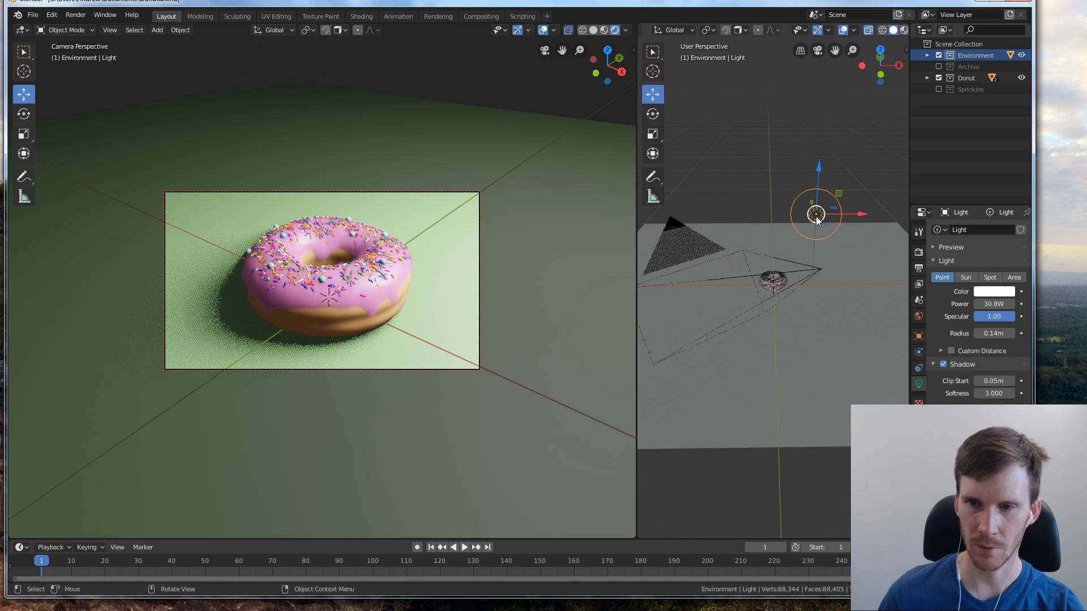
left_click_drag(817, 220, 836, 182)
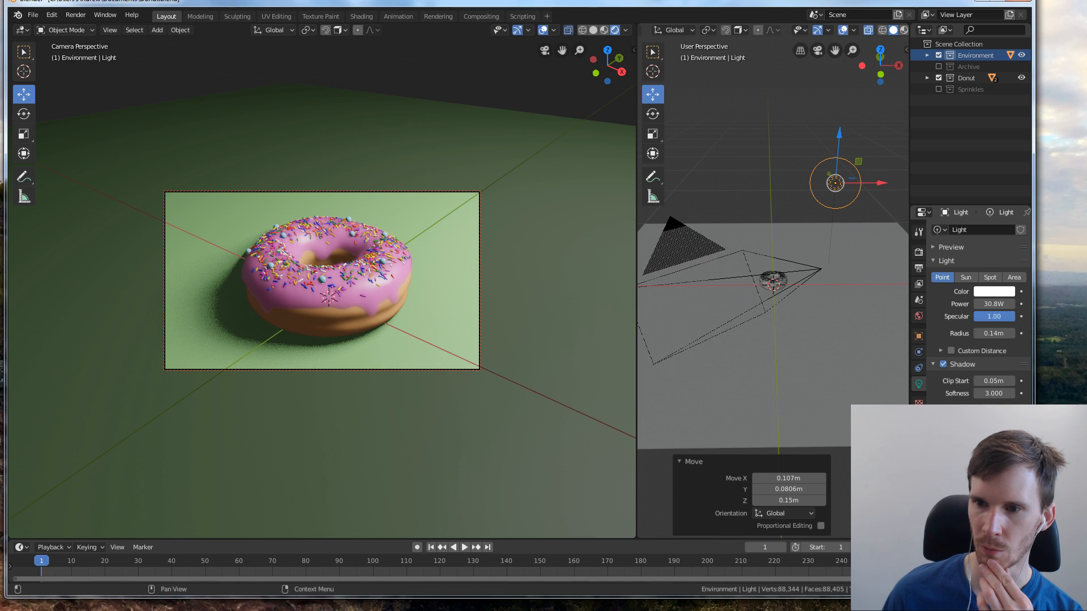
Switch the scene's color management view transform to False Color in the render settings
left_click(919, 233)
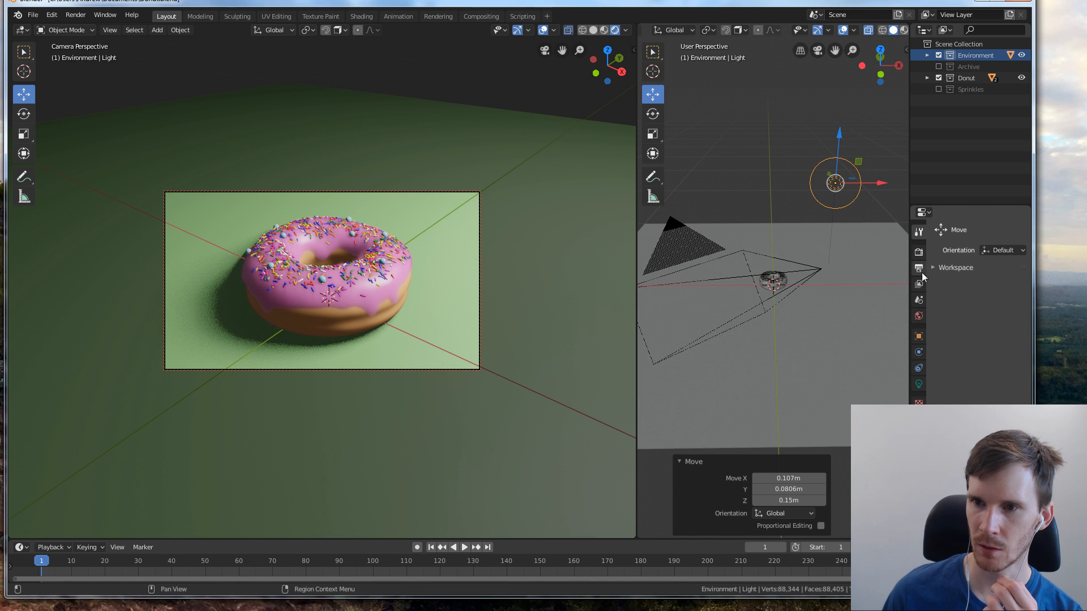
left_click(919, 255)
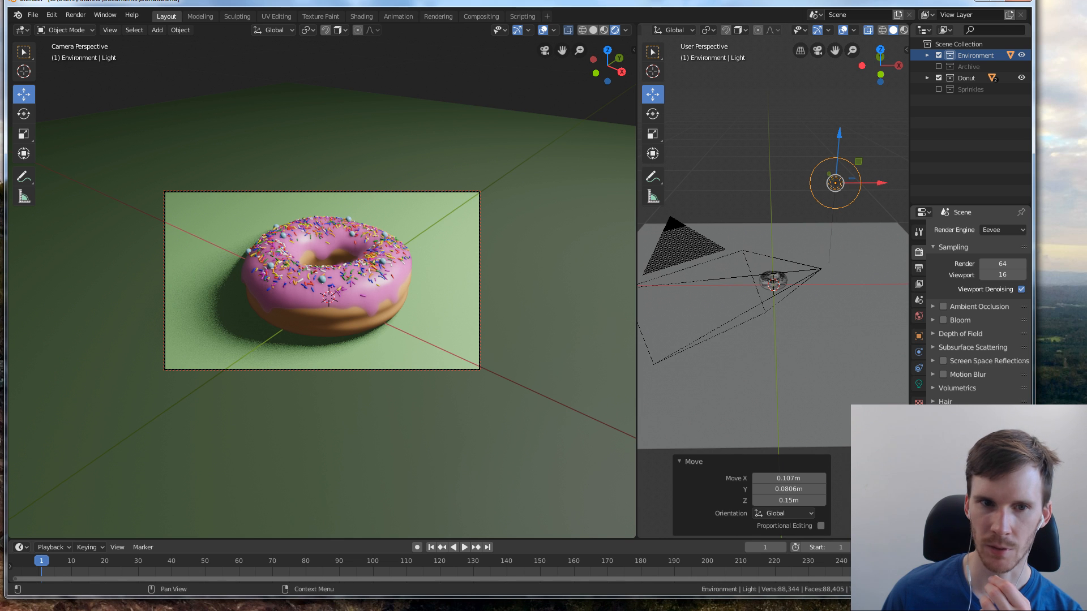
left_click(999, 510)
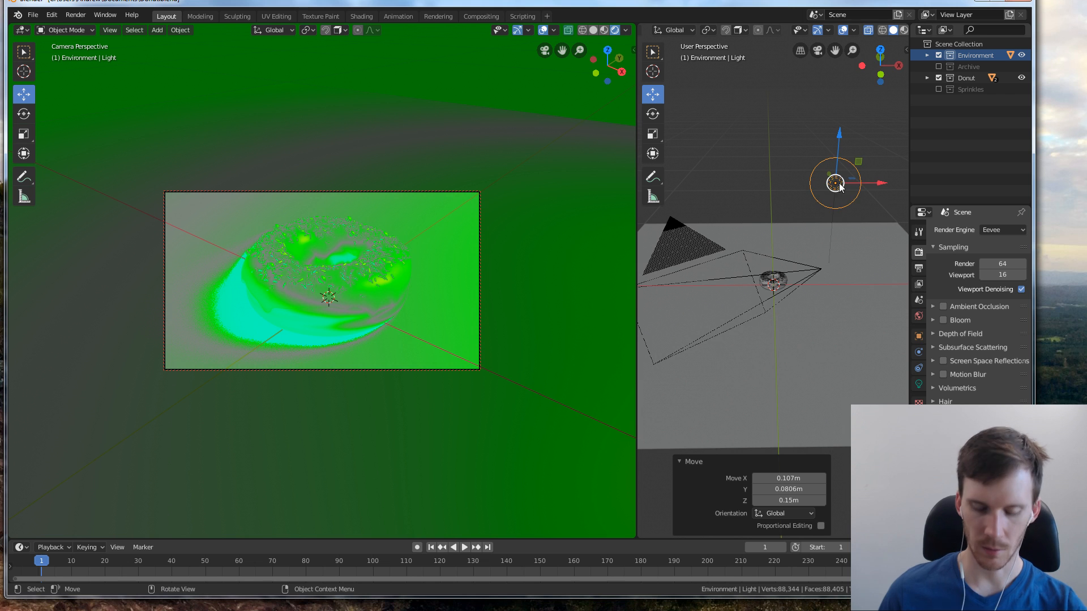
Move the light by about -0.020 m in X, 0.115 m in Y and 0.21 m in Z, and turn off the False Color view transform
key("g")
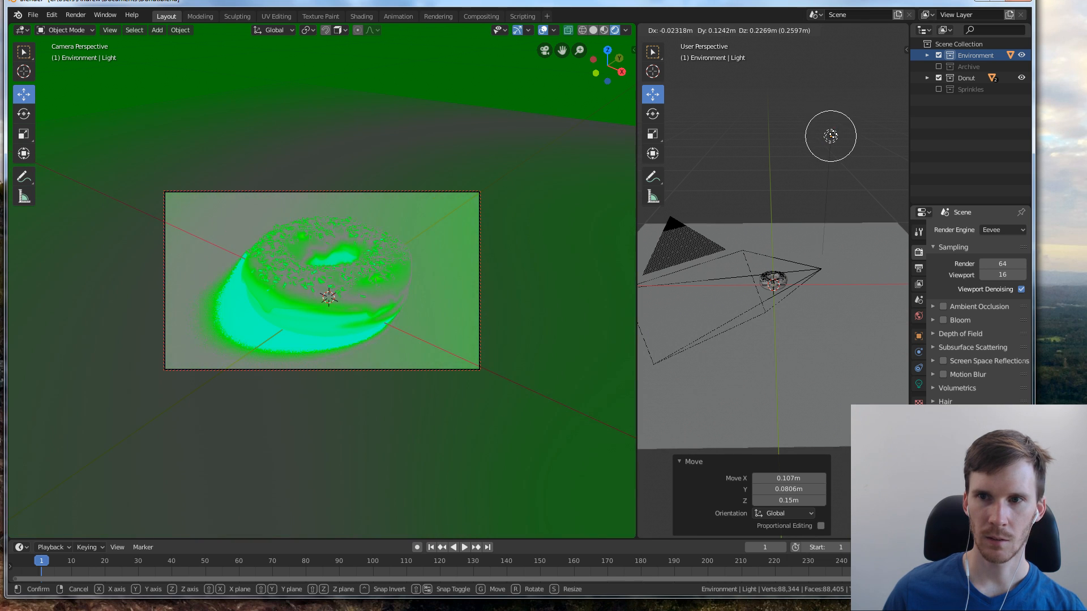
left_click(858, 157)
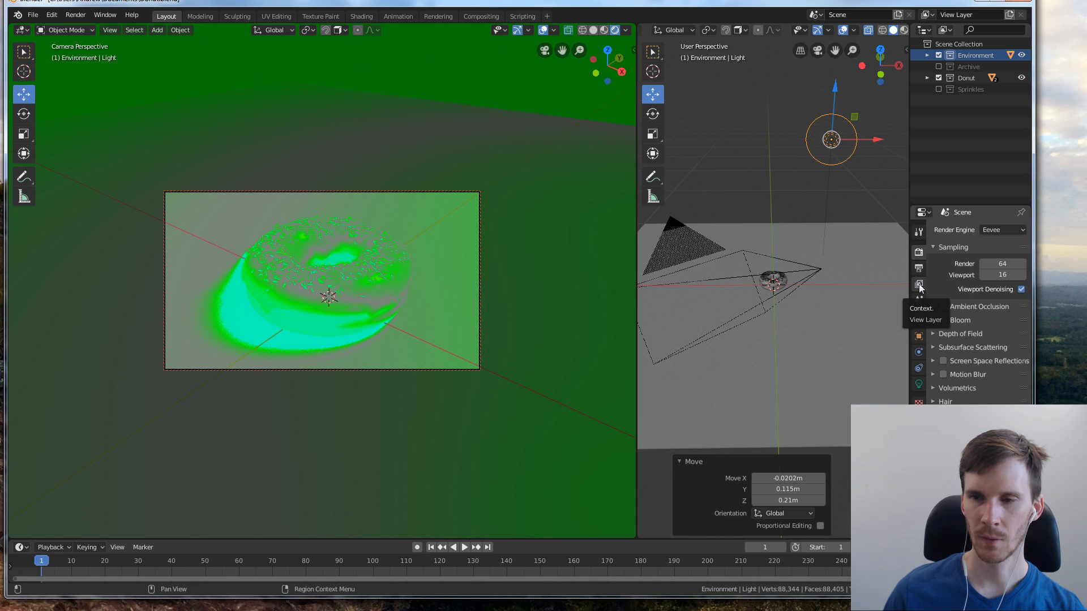
scroll(974, 311, "down", 1)
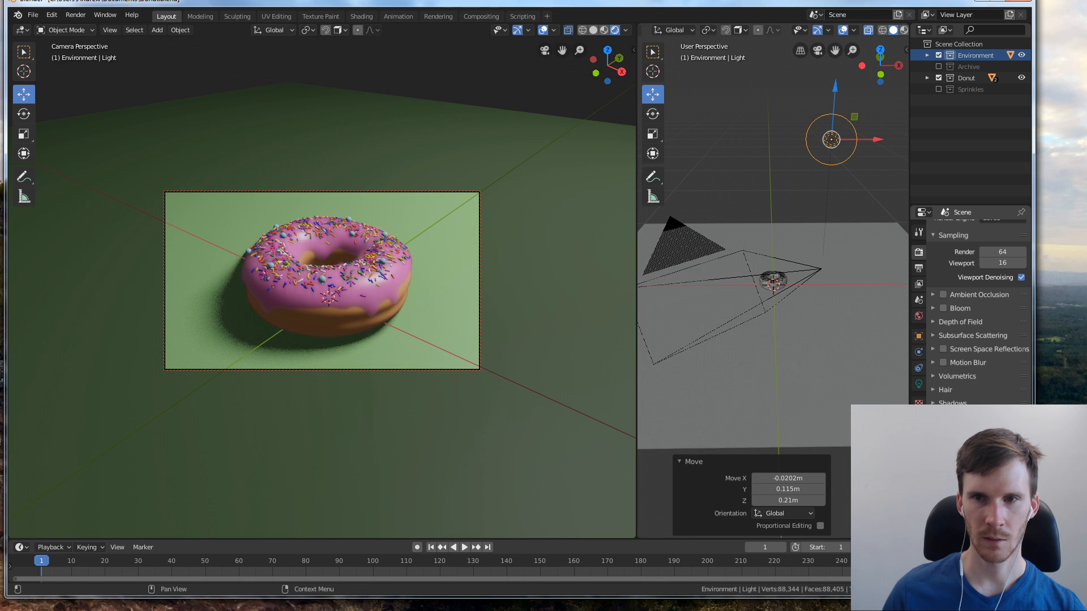
Move the light by about -0.111 m in X, -0.151 m in Y and -0.279 m in Z, plus 0.062 m in X and 0.026 m in Y
key("g")
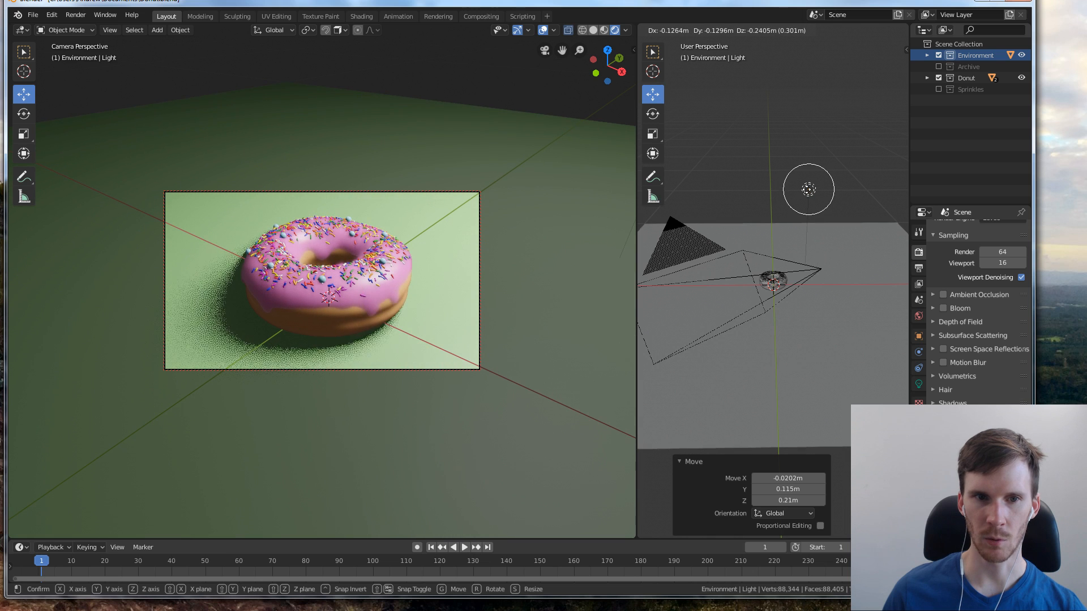
left_click(814, 195)
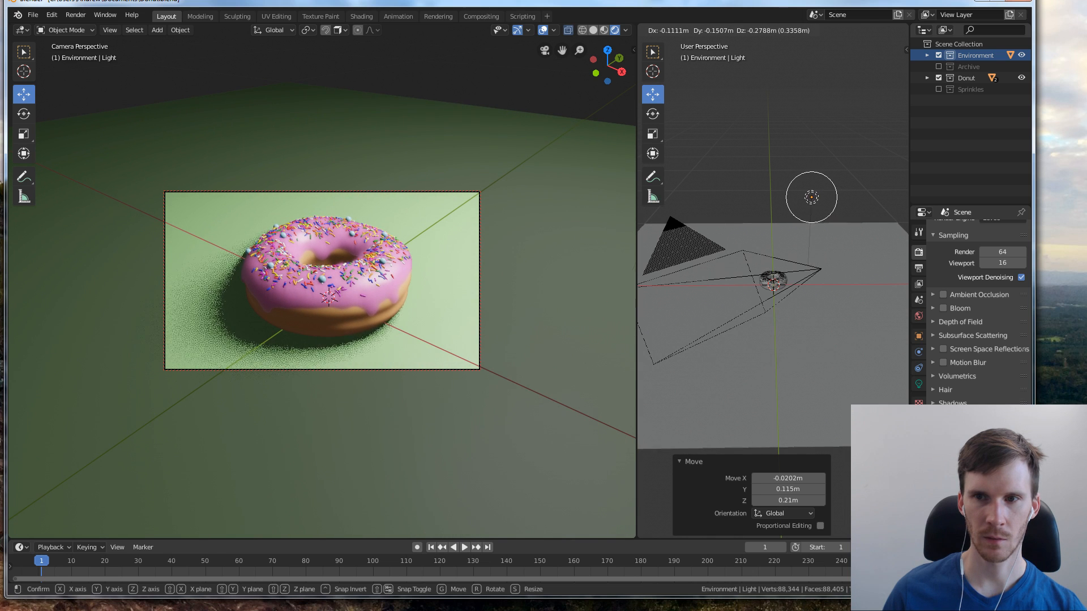
middle_click_drag(830, 227, 804, 280)
key("g")
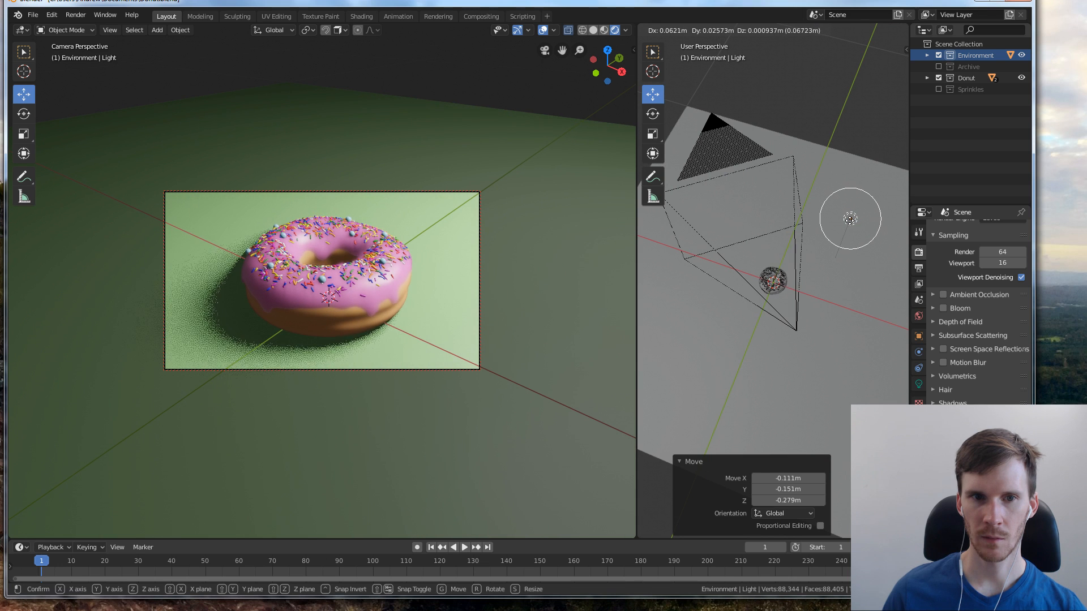
left_click(844, 231)
middle_click_drag(844, 231, 860, 234)
Switch the view transform to False Color and move the light by about 0.012 m in X, 0.063 m in Y and 0.082 m in Z
left_click(919, 384)
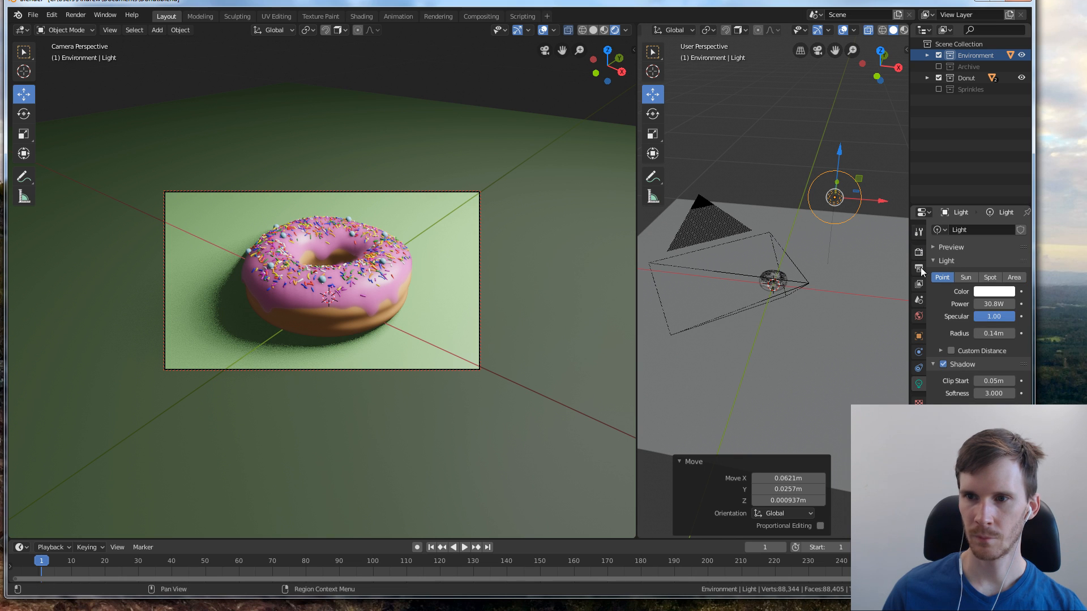
left_click(919, 252)
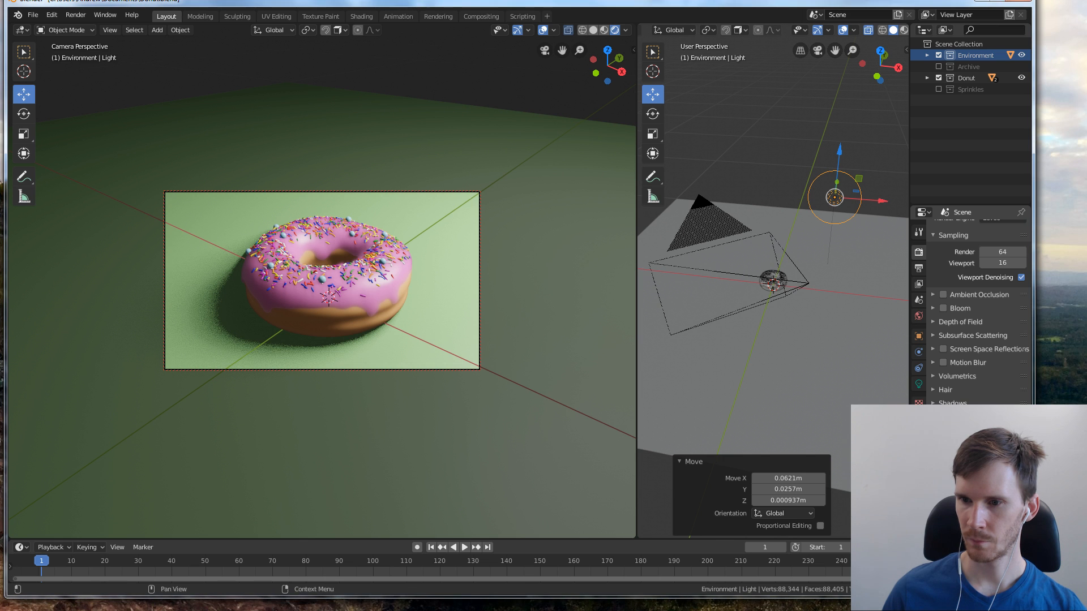
left_click(988, 558)
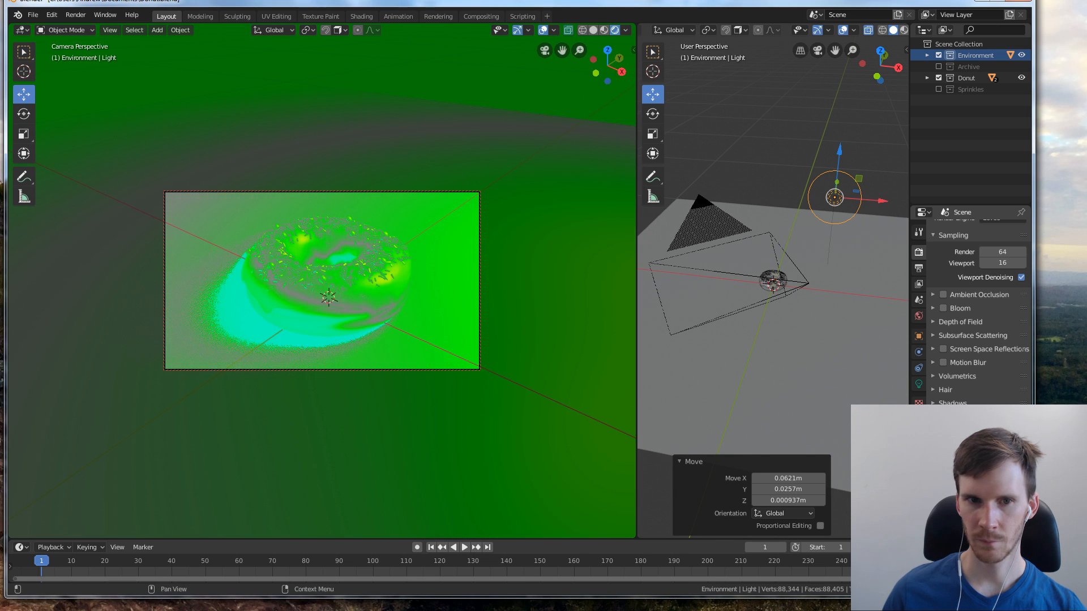
left_click(838, 200)
left_click_drag(841, 203, 840, 178)
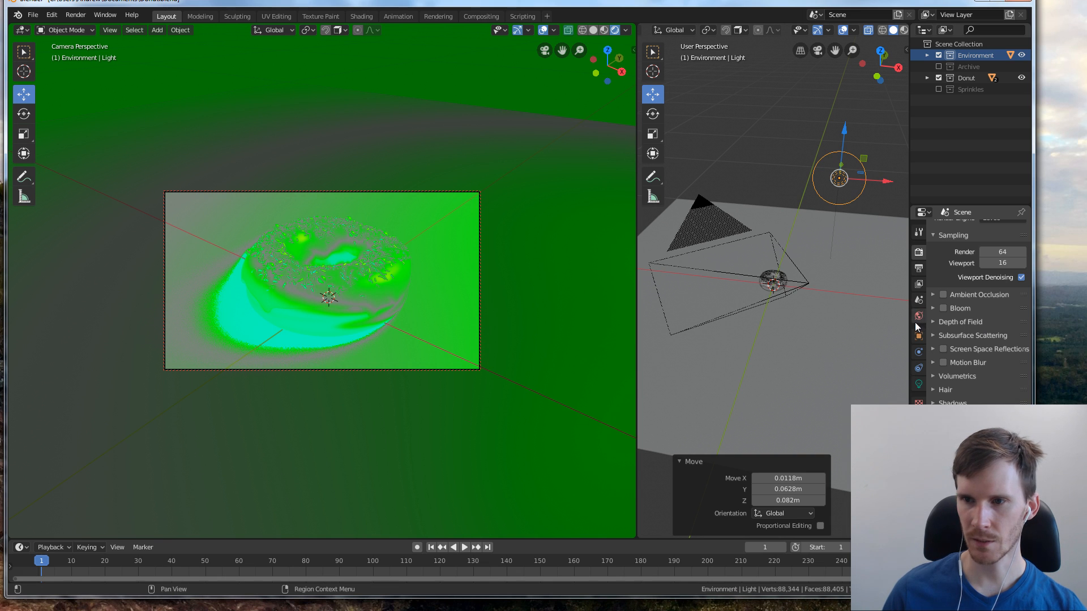
Set the point light's power to 44.4 W and return the scene from False Color to the normal view transform
left_click(918, 385)
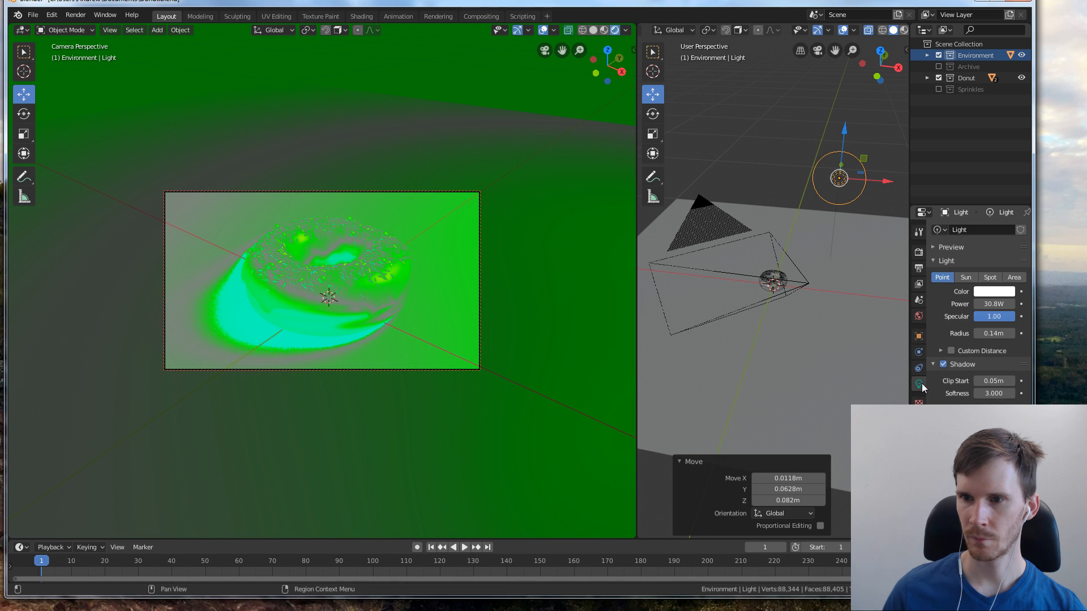
mouse_move(995, 304)
left_mouse_down()
mouse_move(971, 304)
mouse_move(1007, 304)
left_mouse_up()
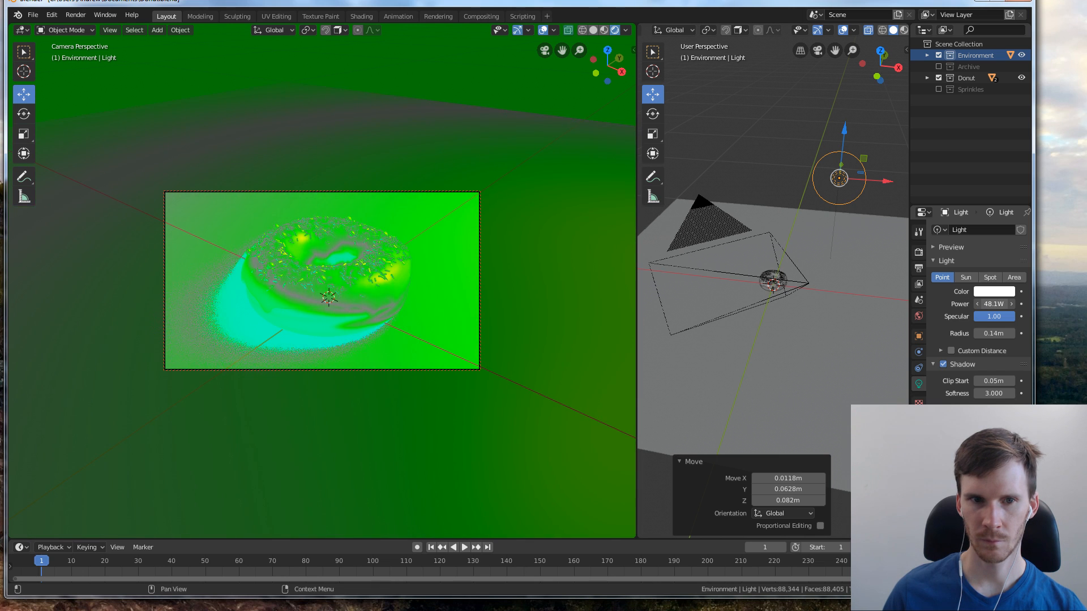
left_click(919, 252)
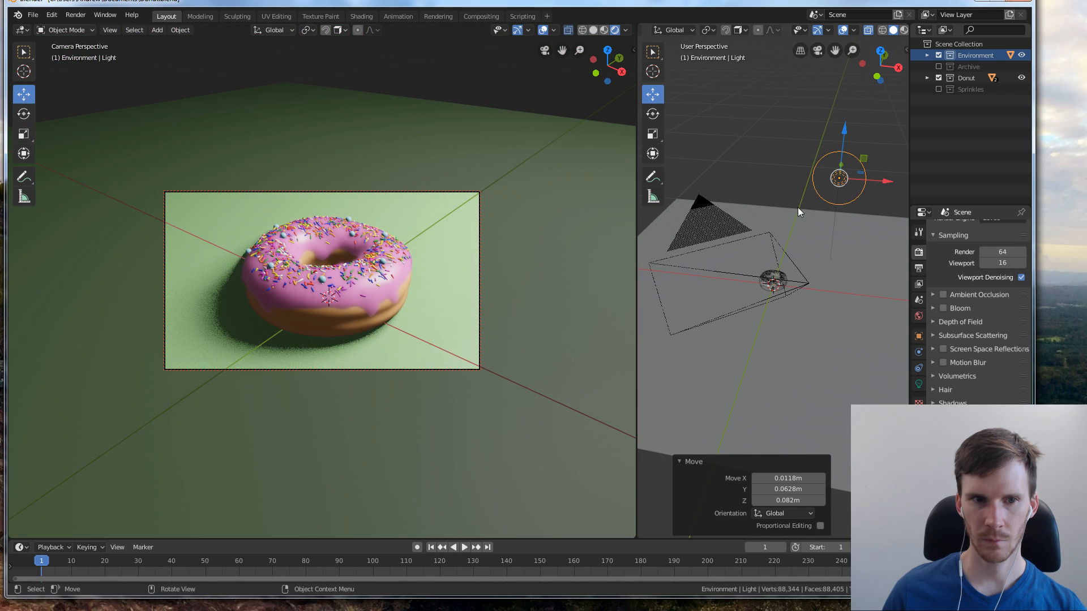
Move the light by about 0.006 m in X, -0.031 m in Y and -0.043 m in Z
key("g")
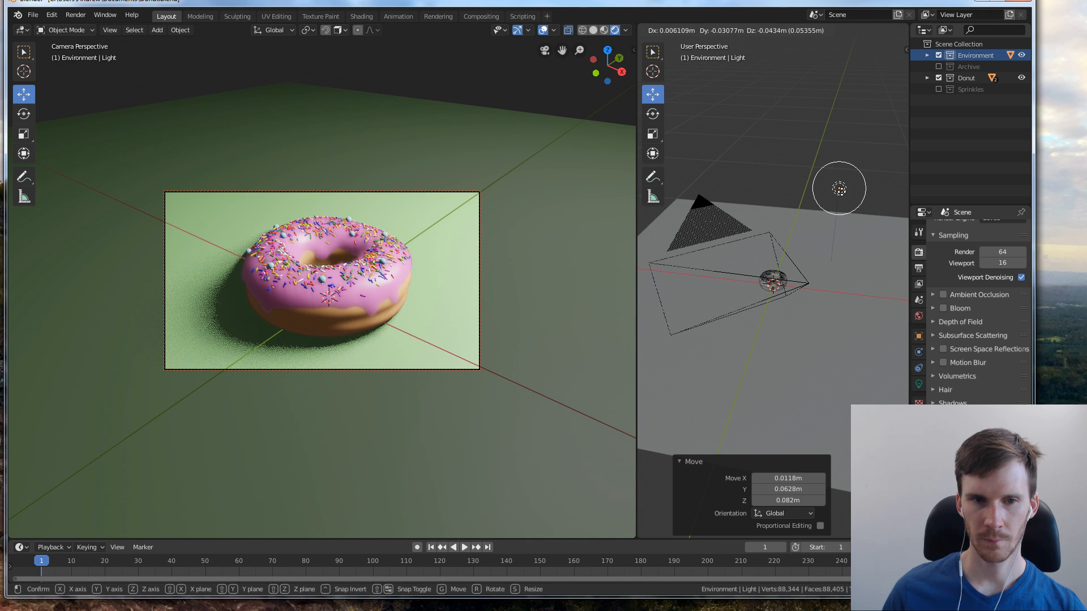
left_click(840, 189)
left_click(552, 170)
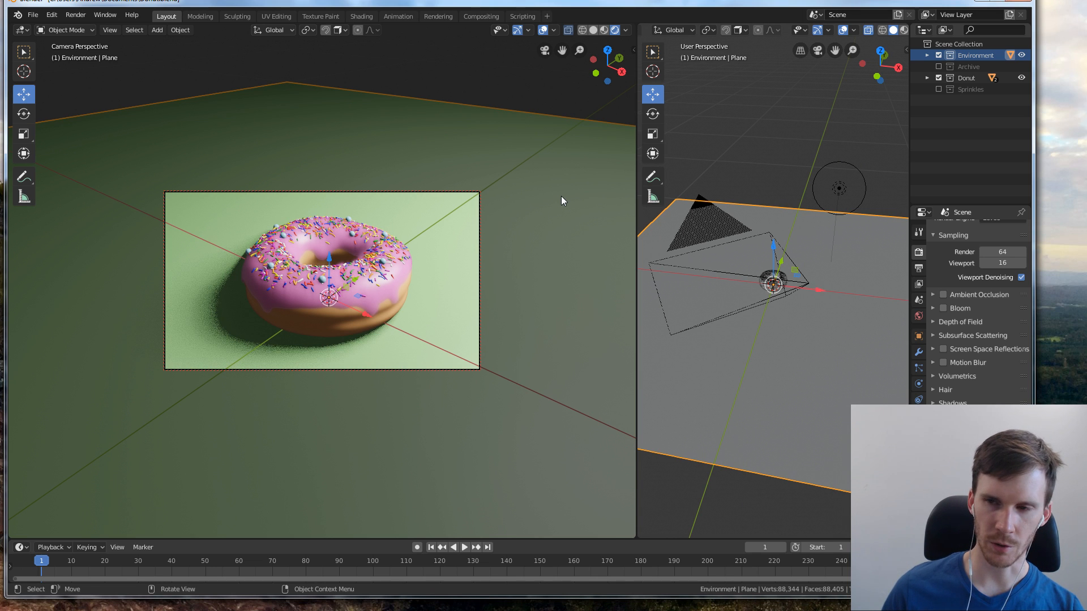
Switch the camera viewport to Material Preview shading and render the scene with the Cycles engine
left_click(919, 232)
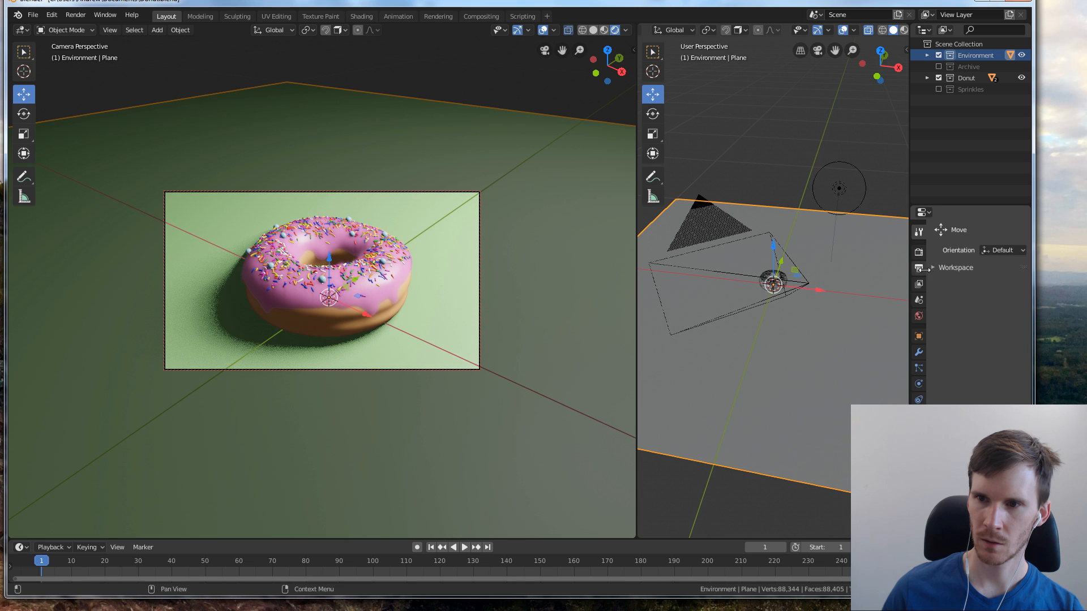
left_click(919, 251)
left_click(993, 231)
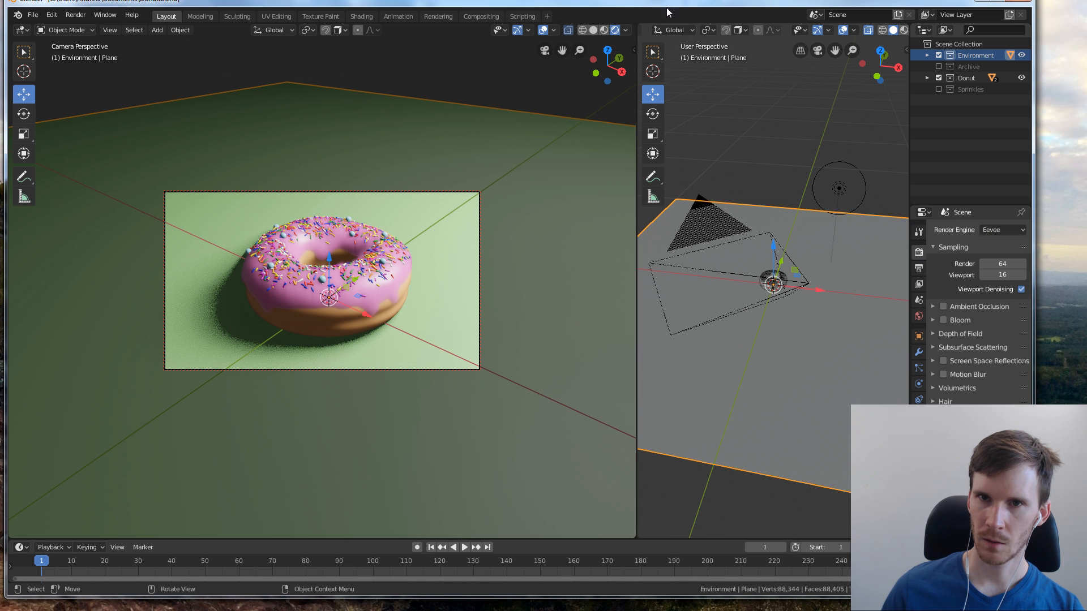
left_click(604, 30)
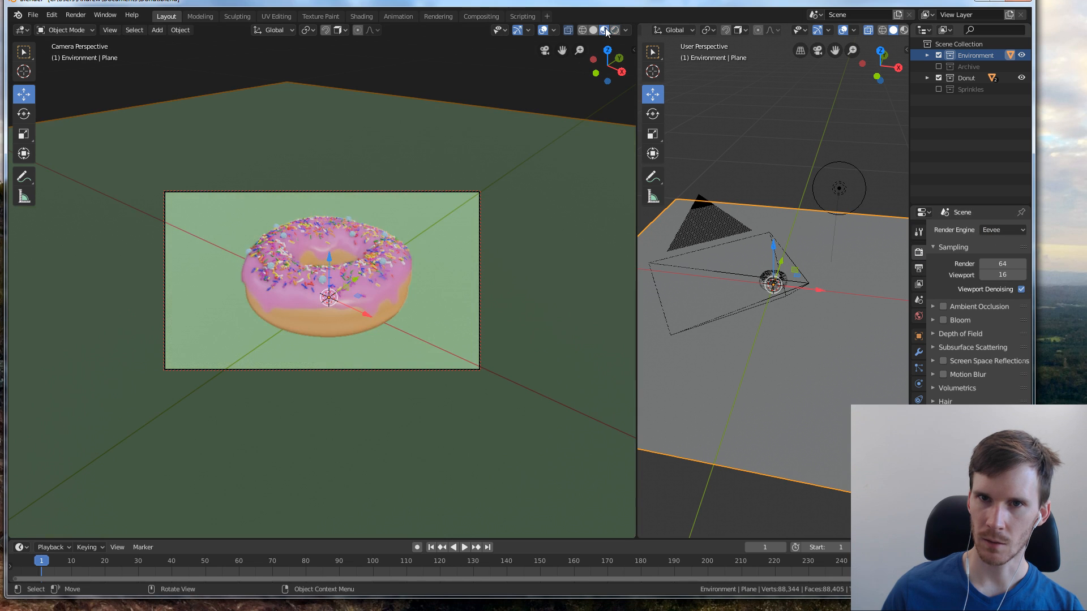
left_click(993, 231)
left_click(980, 249)
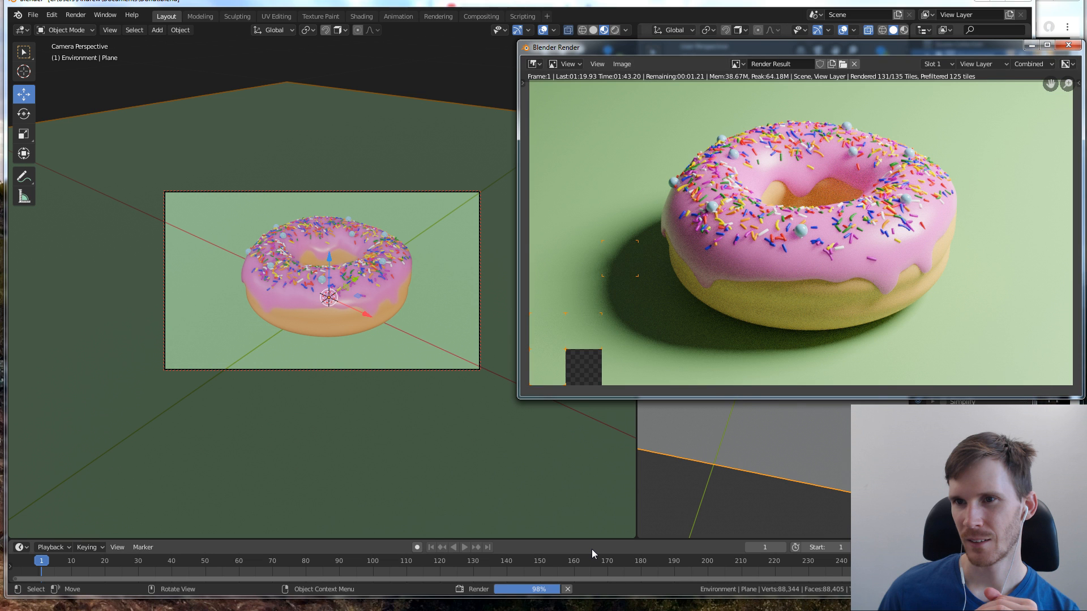
Check the finished donut render, close its window and set the render engine back to Eevee
left_click_drag(726, 50, 530, 50)
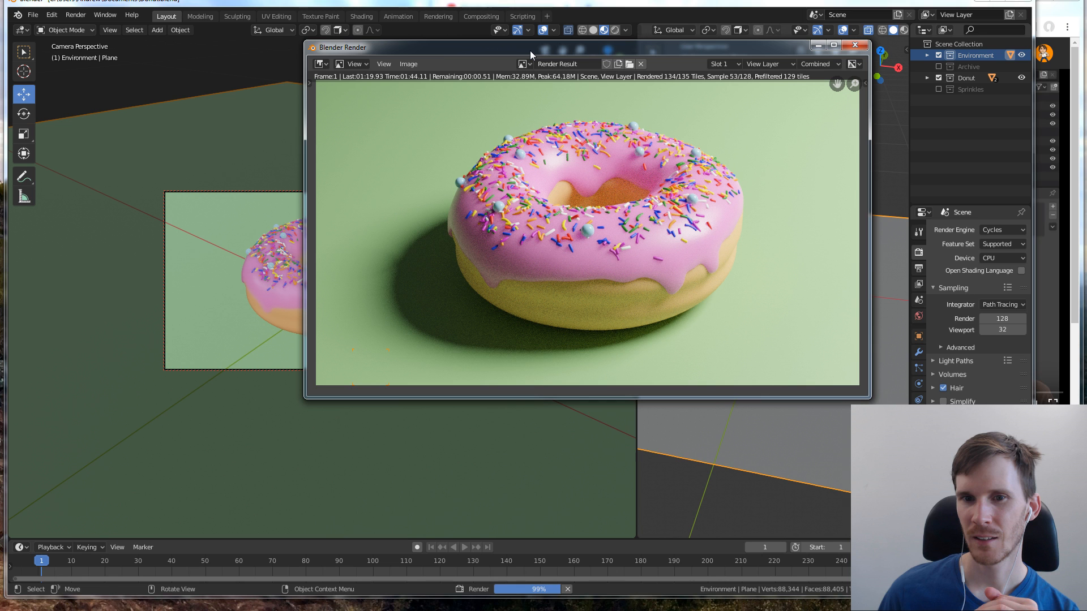
left_click_drag(530, 50, 408, 50)
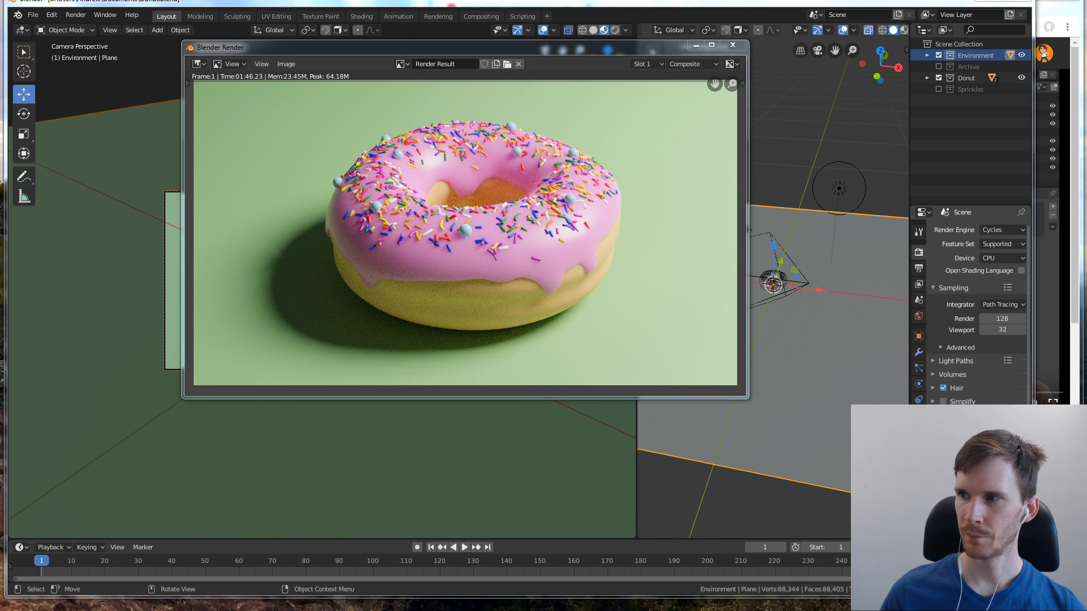
key("Escape")
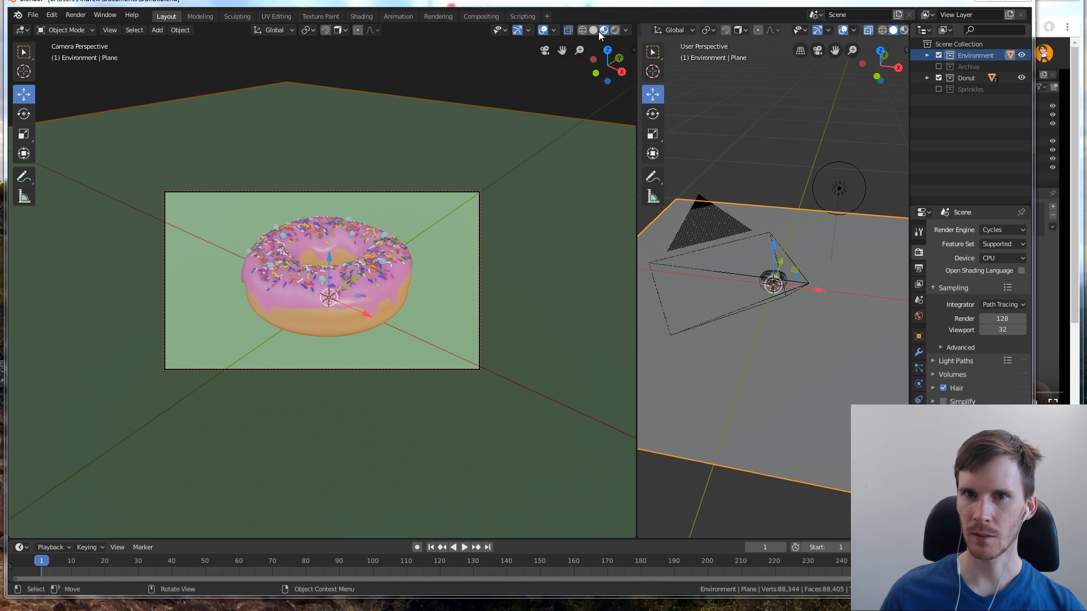
left_click(1000, 230)
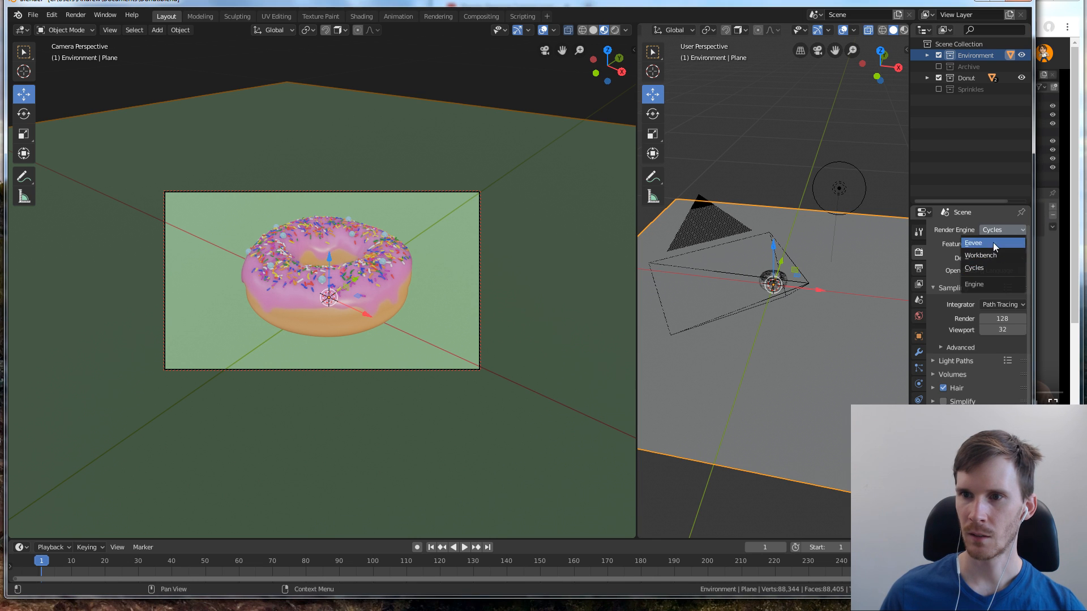
left_click(983, 243)
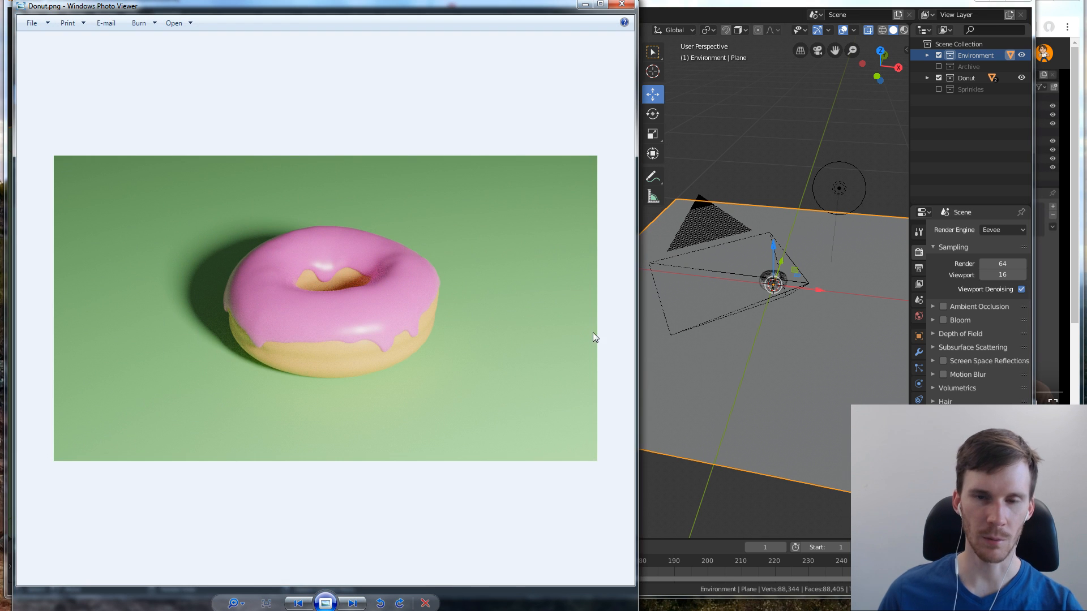
Compare the saved renders Donut.png, Donut 2.png and Donut 2b.png in Windows Photo Viewer, and close the viewer
key("Right")
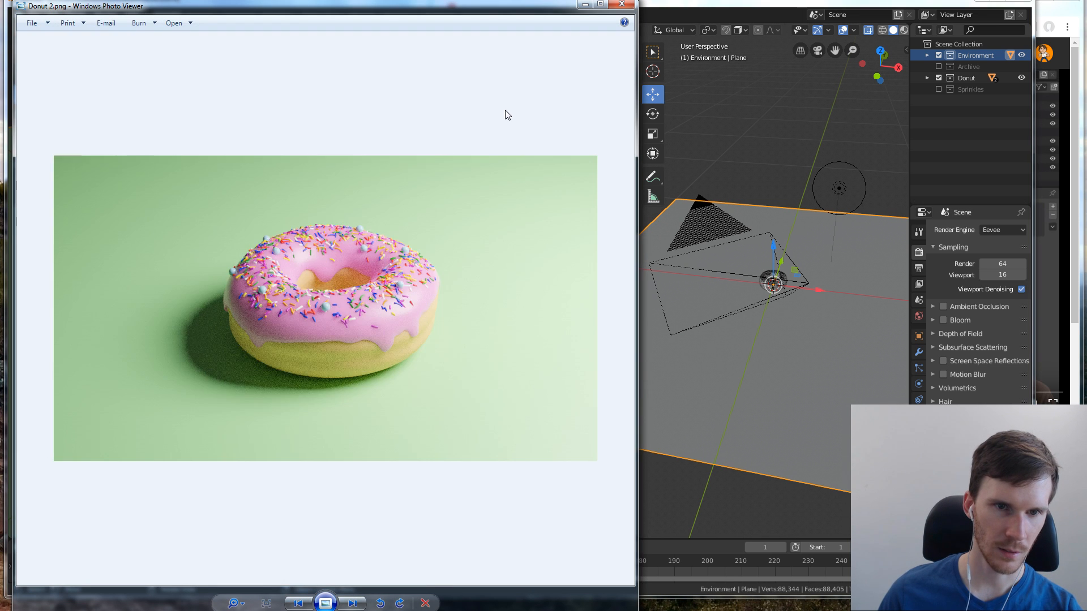
key("Left")
key("Right")
key("Left")
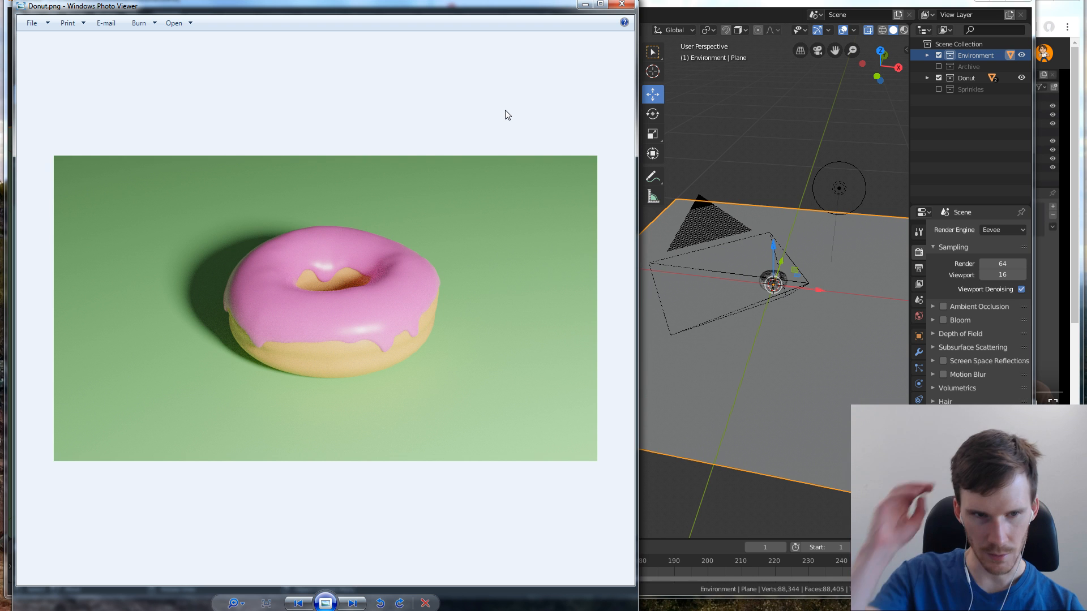
key("Right")
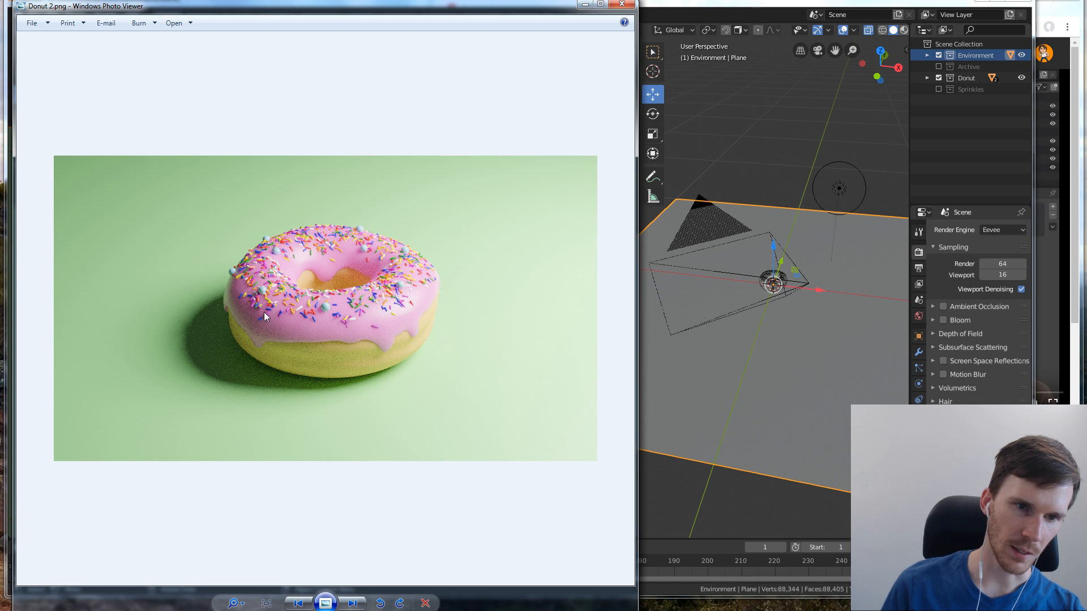
key("Right")
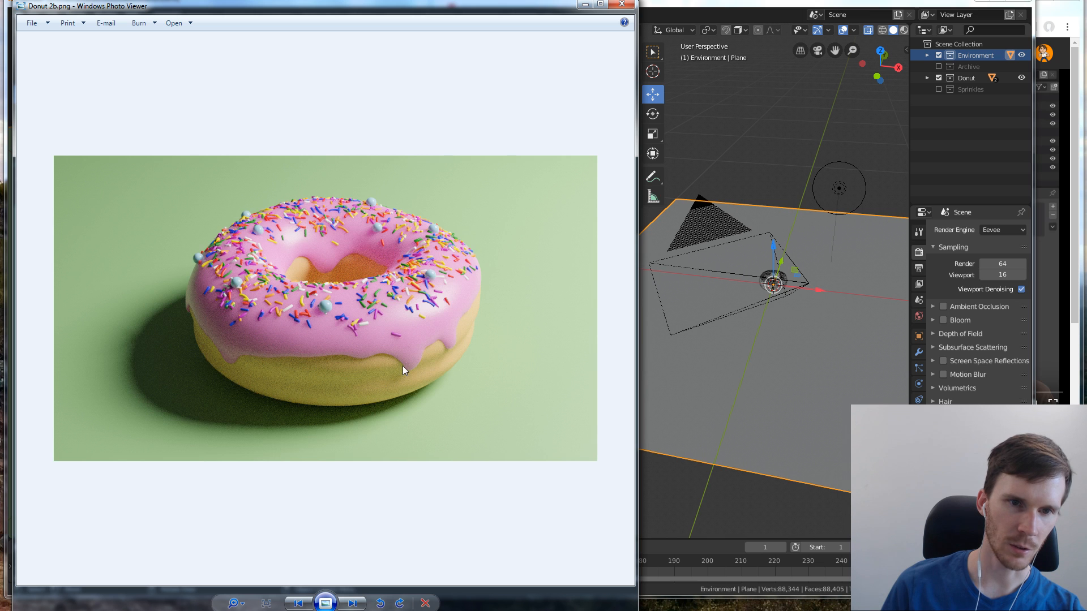
key("Right")
key("Left")
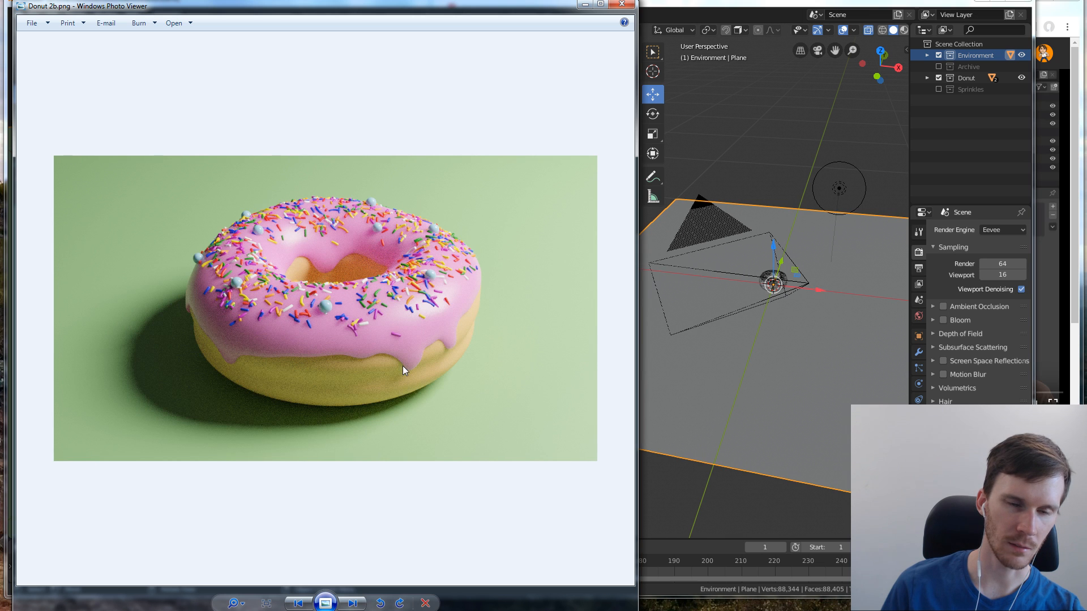
key("Left")
key("Right")
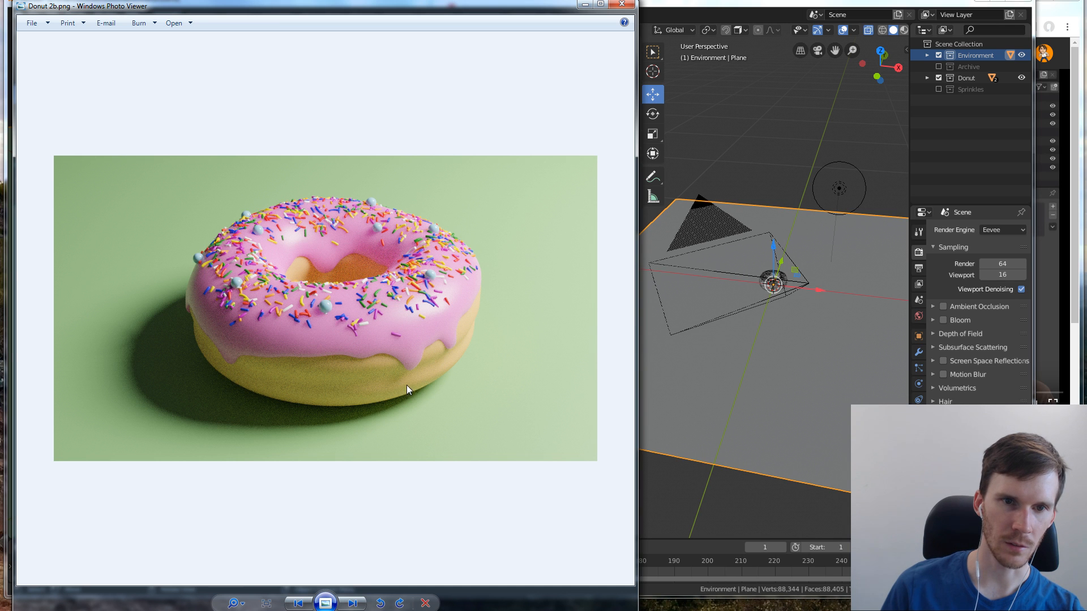
key("Right")
key("Left")
key("Left")
key("Right")
key("Right")
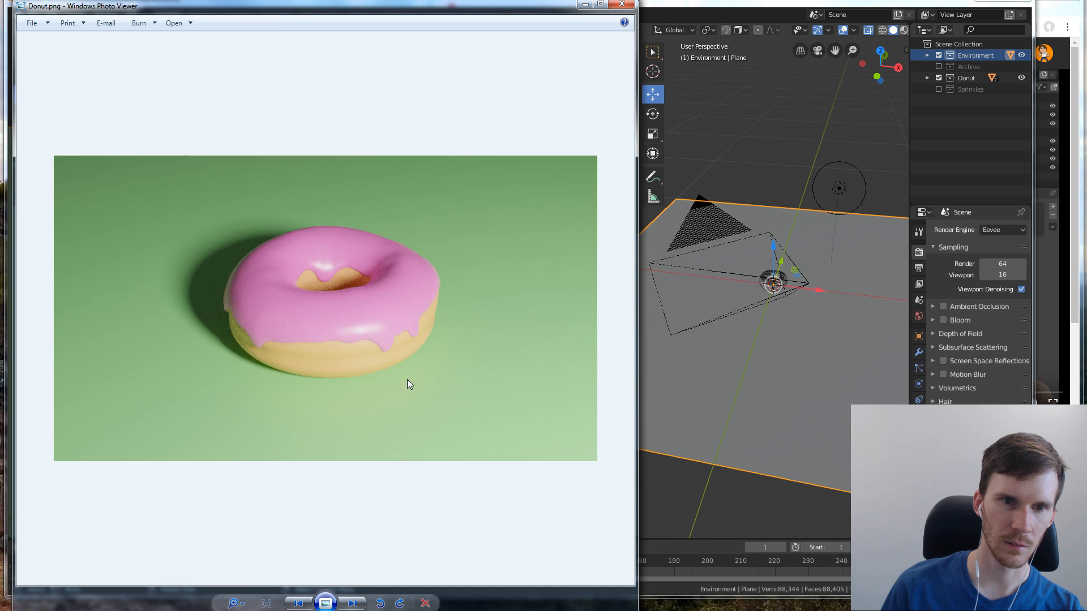
key("Left")
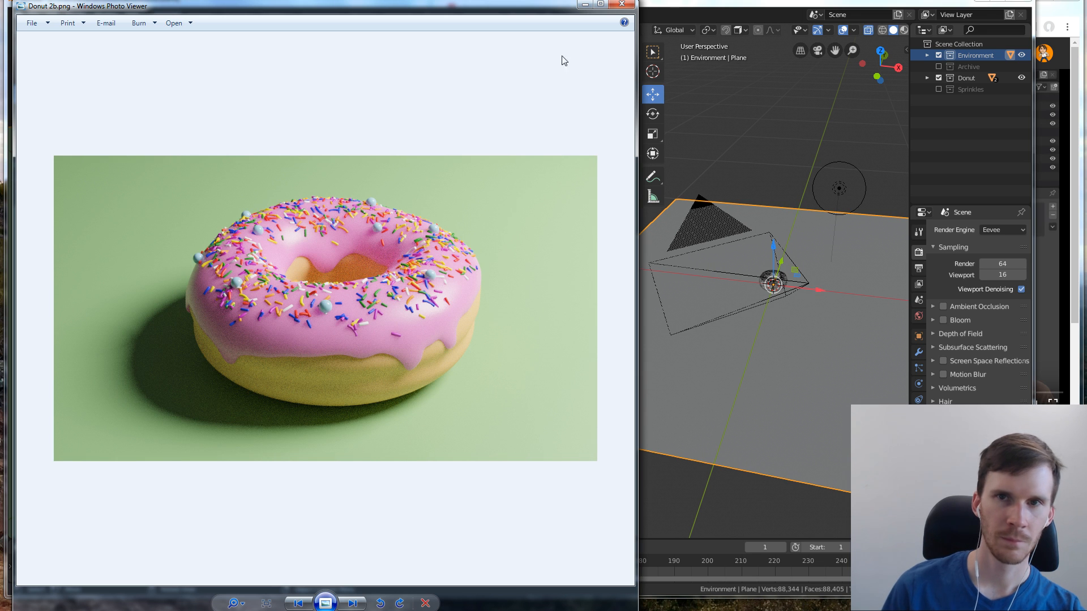
left_click(622, 5)
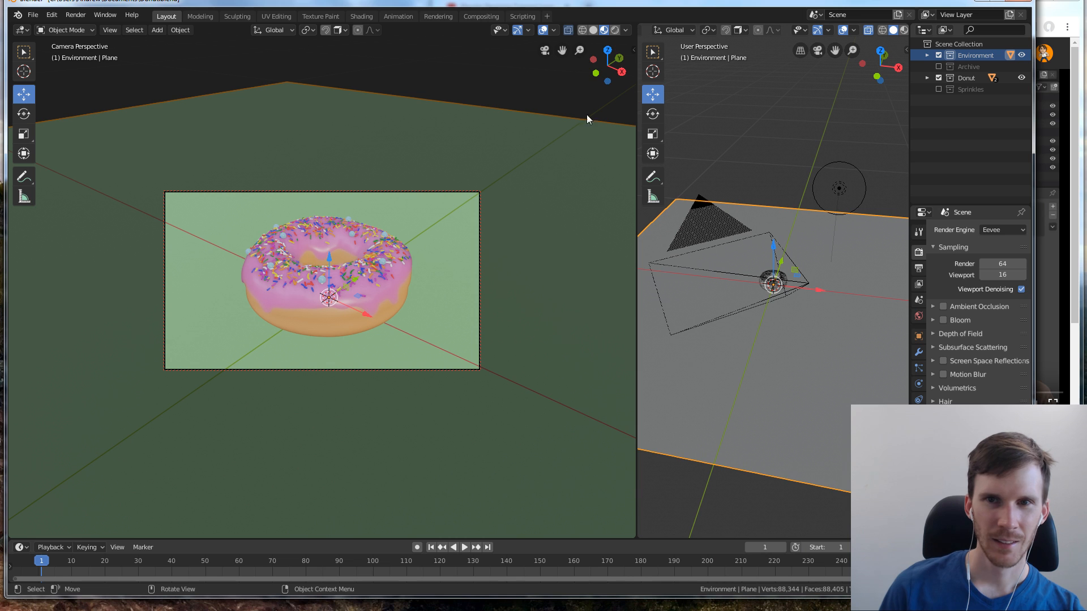
left_click(544, 51)
left_click(544, 51)
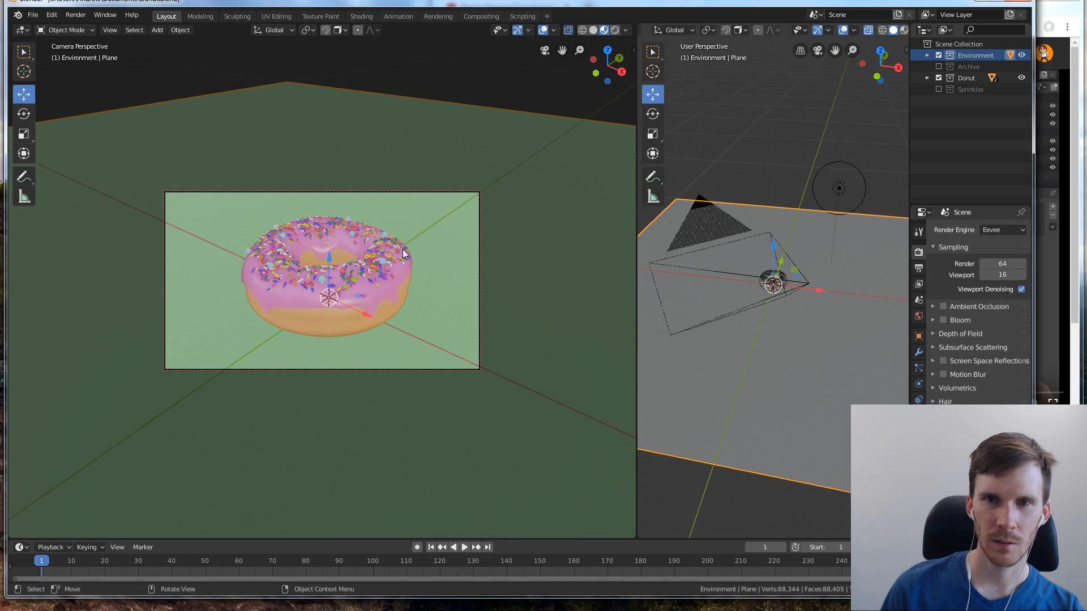
left_click(545, 51)
left_click(545, 51)
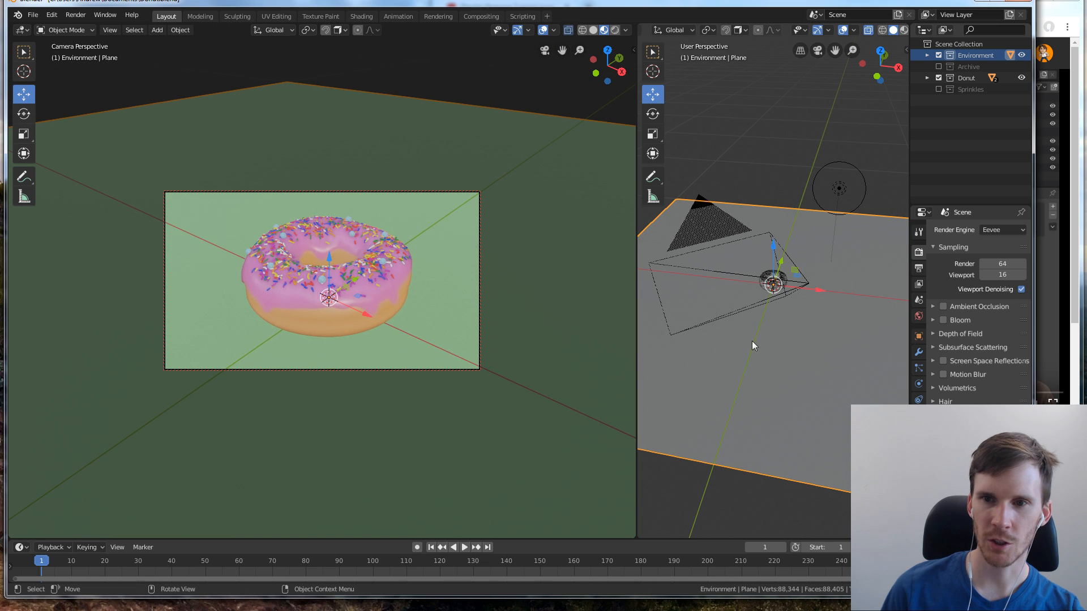
Try seed 31 for the icing's sprinkle particle system and deselect the icing to preview the distribution
scroll(776, 296, "up", 10)
left_click(701, 313)
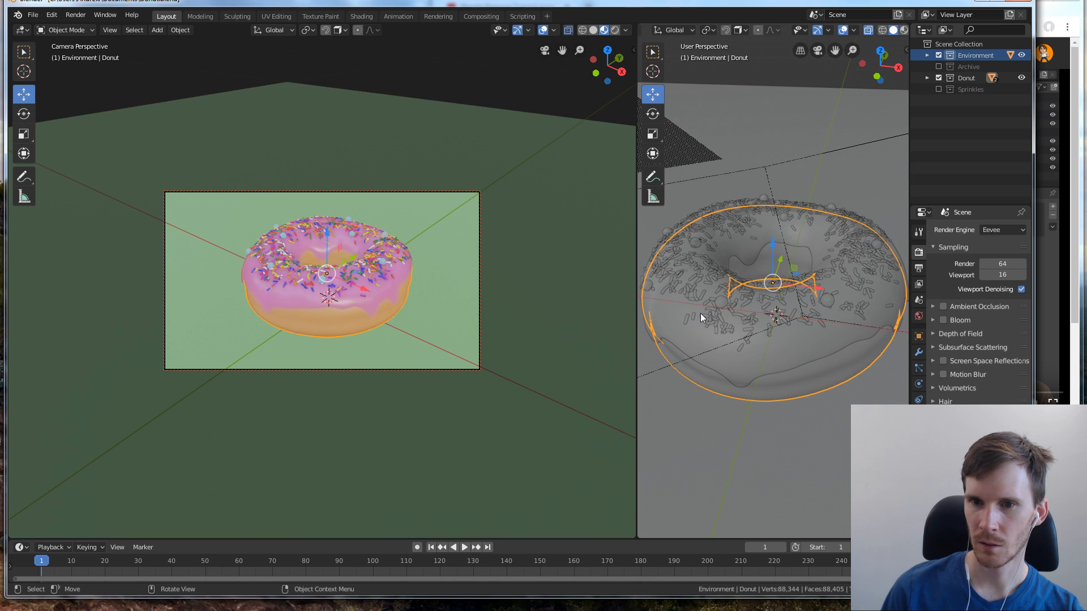
left_click(789, 311)
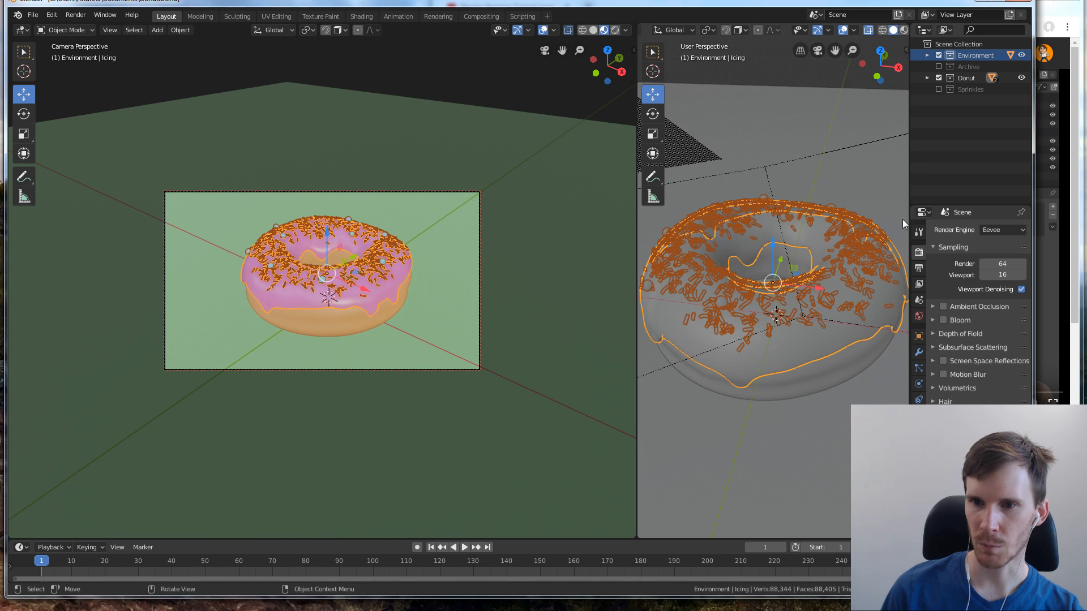
left_click(886, 174)
left_click(848, 228)
left_click(848, 226)
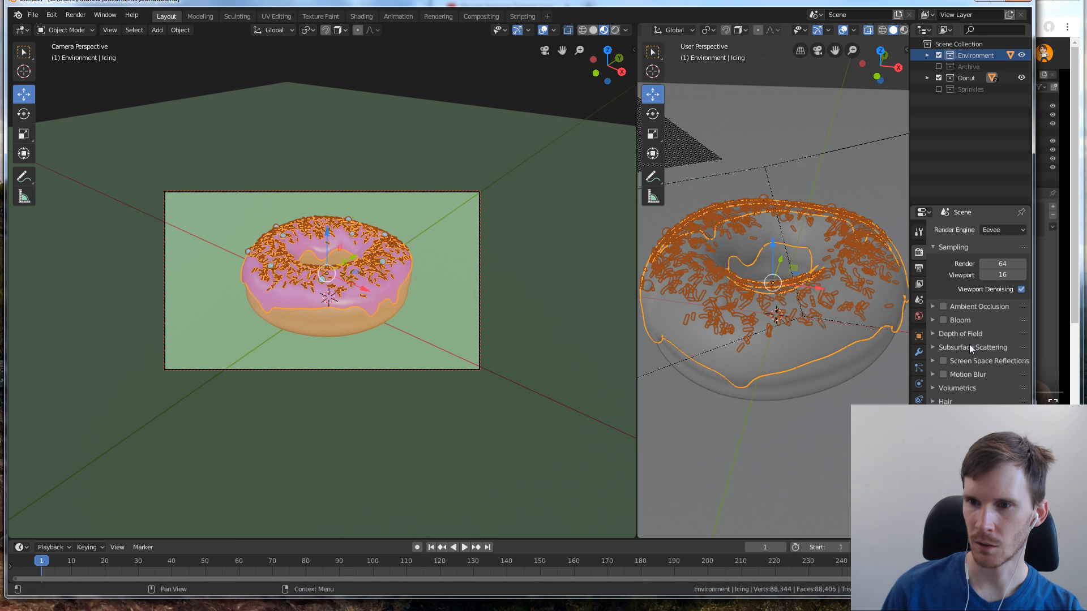
left_click(919, 385)
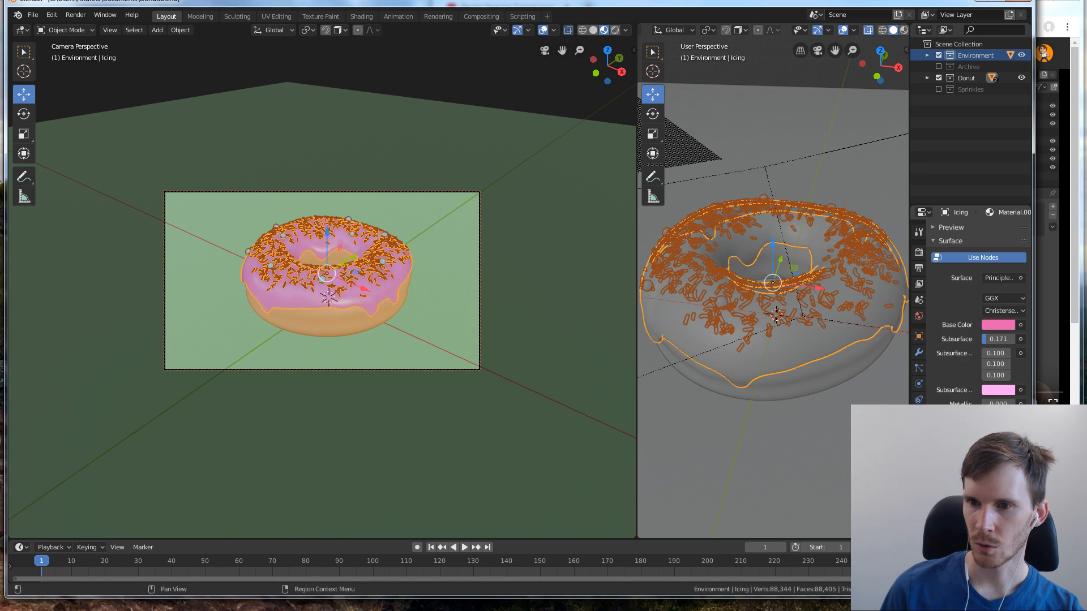
left_click(919, 369)
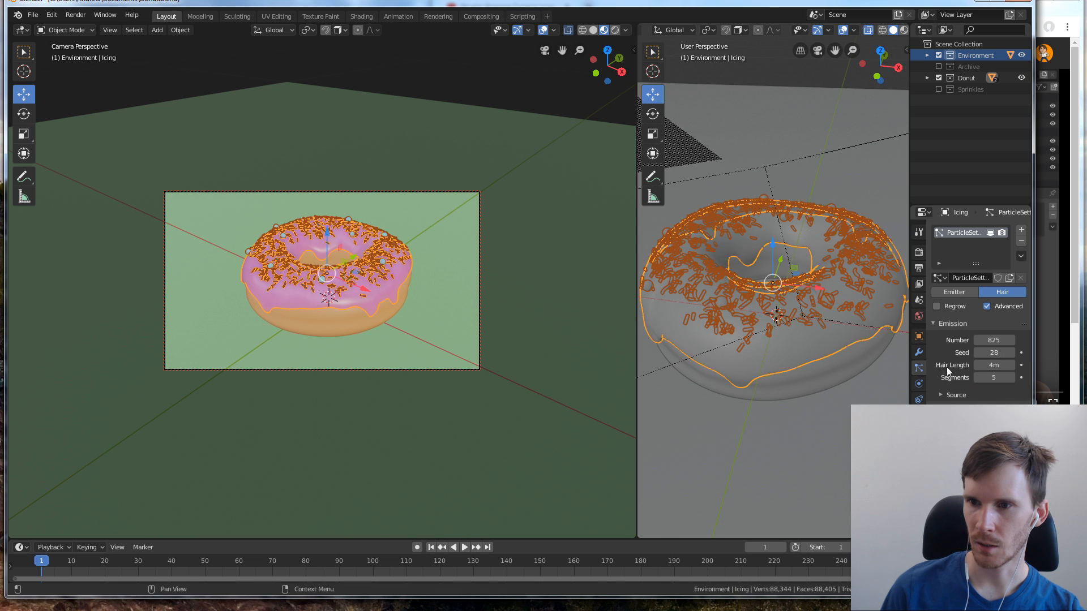
left_click(1011, 352)
left_click_drag(994, 352, 986, 352)
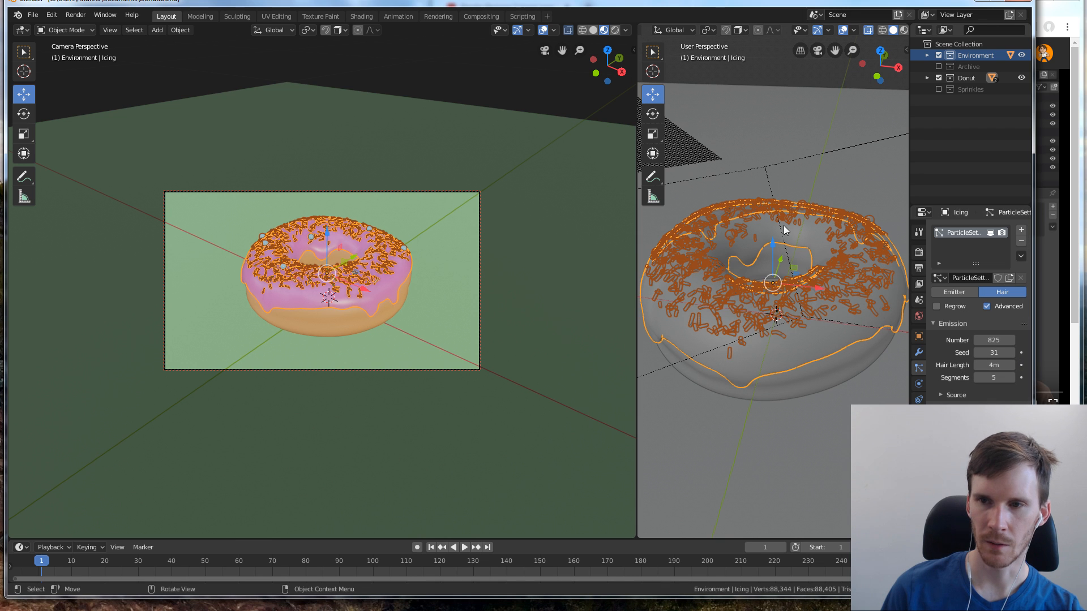
left_click(556, 76)
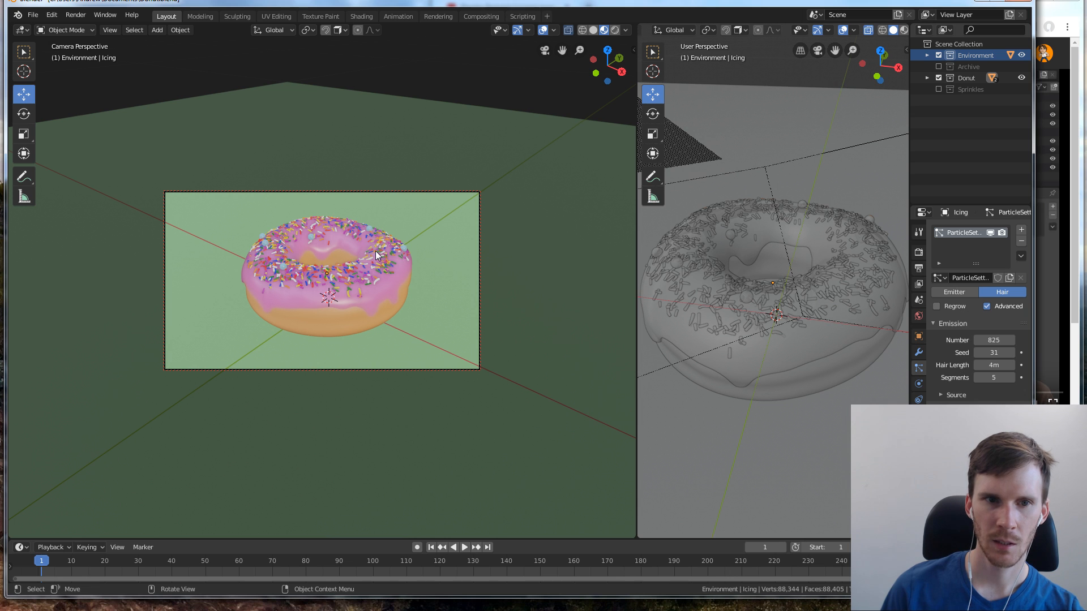
Reselect the icing, raise the sprinkle particle seed step by step to 42, and deselect it to judge the arrangement
left_click(398, 252)
left_click(1012, 352)
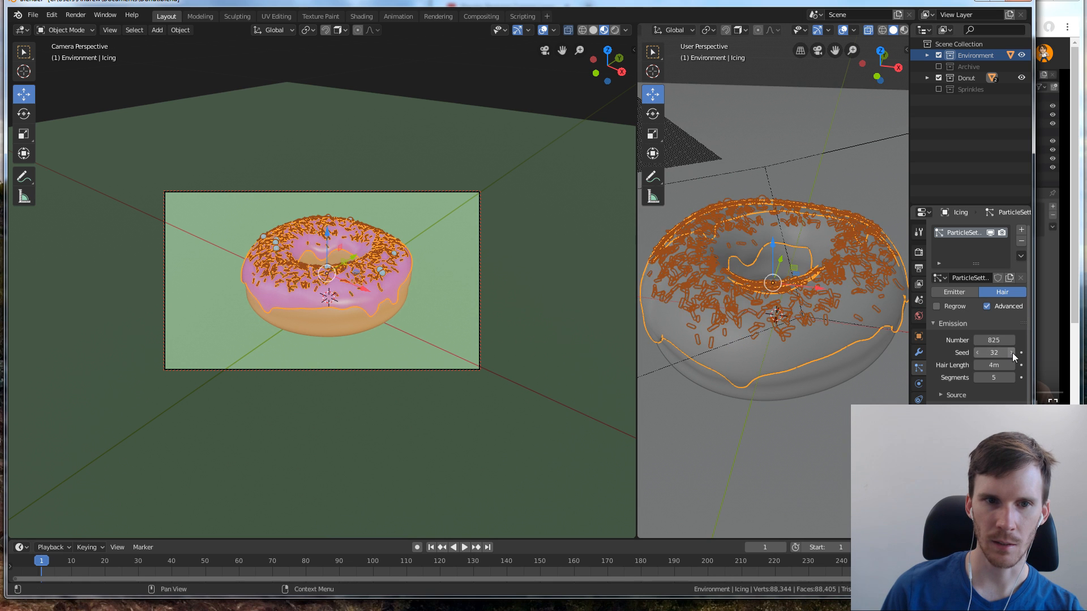
left_click(1012, 352)
left_click(1013, 353)
left_click(1012, 352)
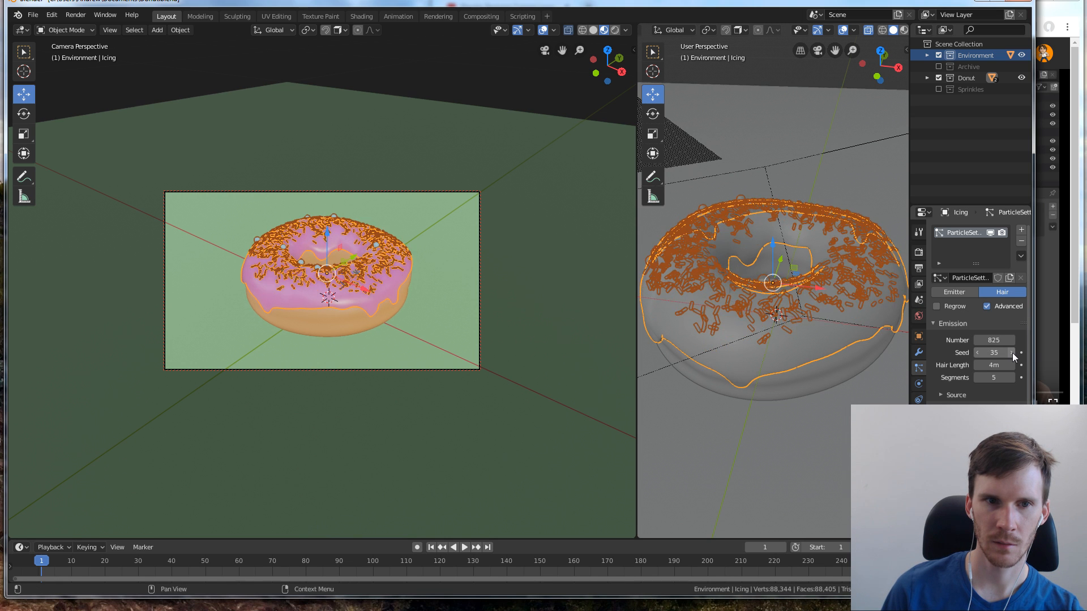
left_click(1012, 352)
left_click(1012, 353)
left_click(1012, 352)
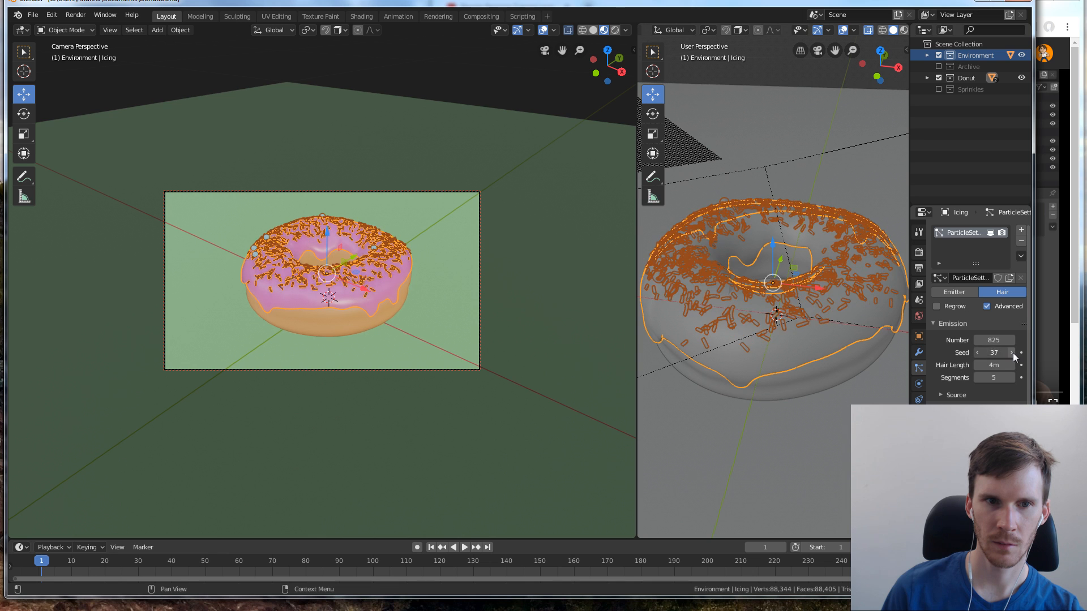
left_click(1013, 352)
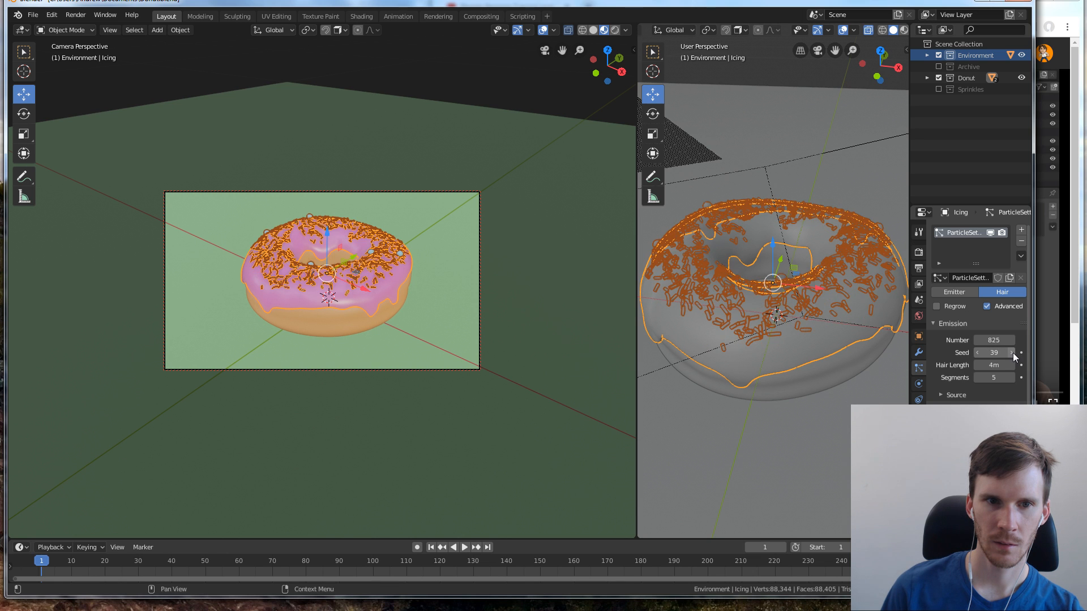
left_click(1012, 352)
left_click(1012, 352)
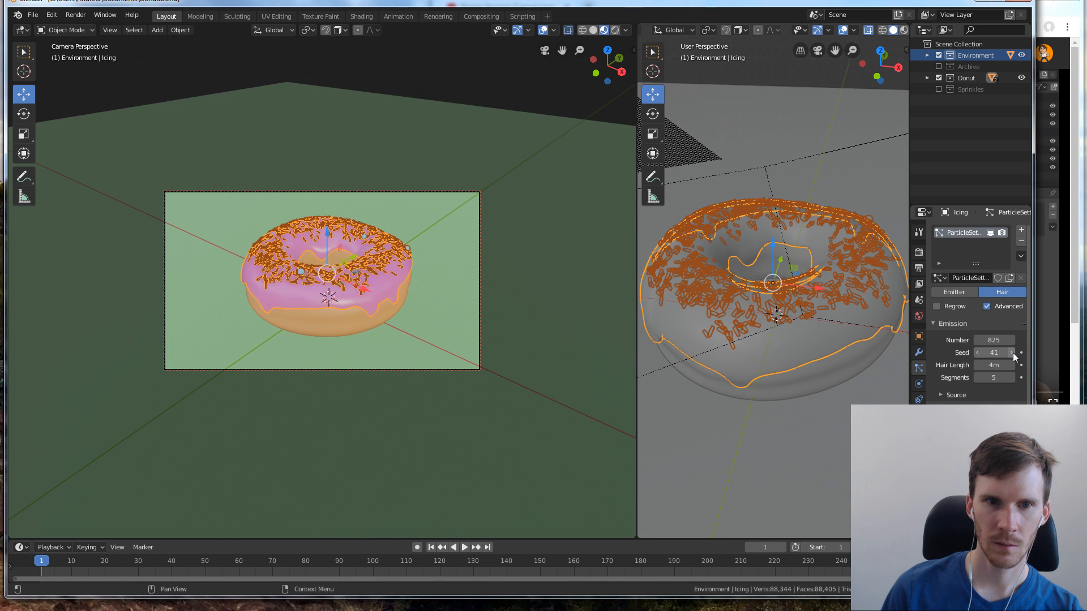
left_click(1012, 352)
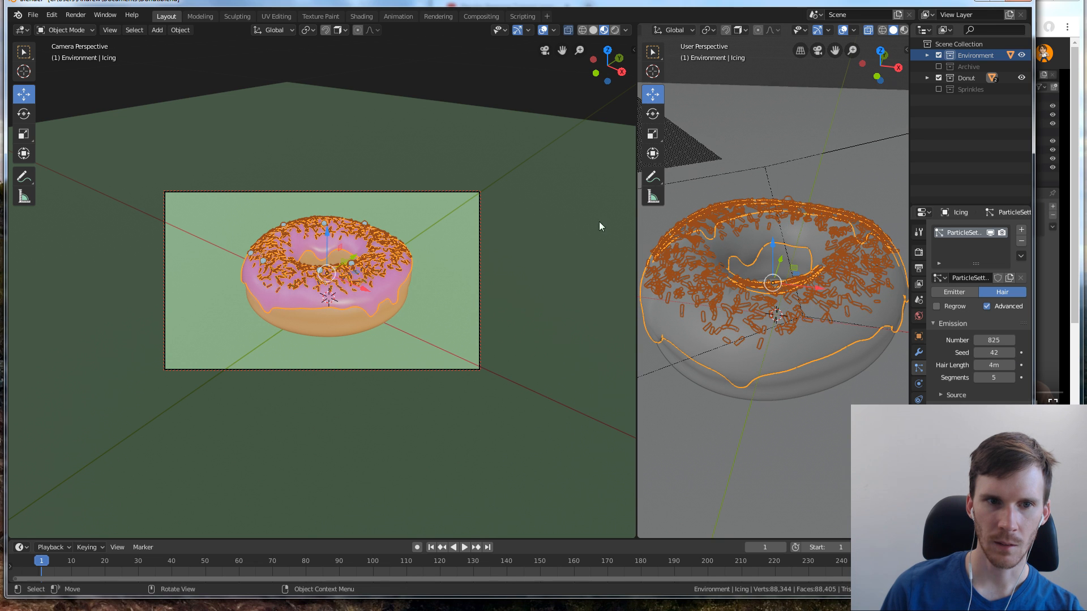
left_click(437, 57)
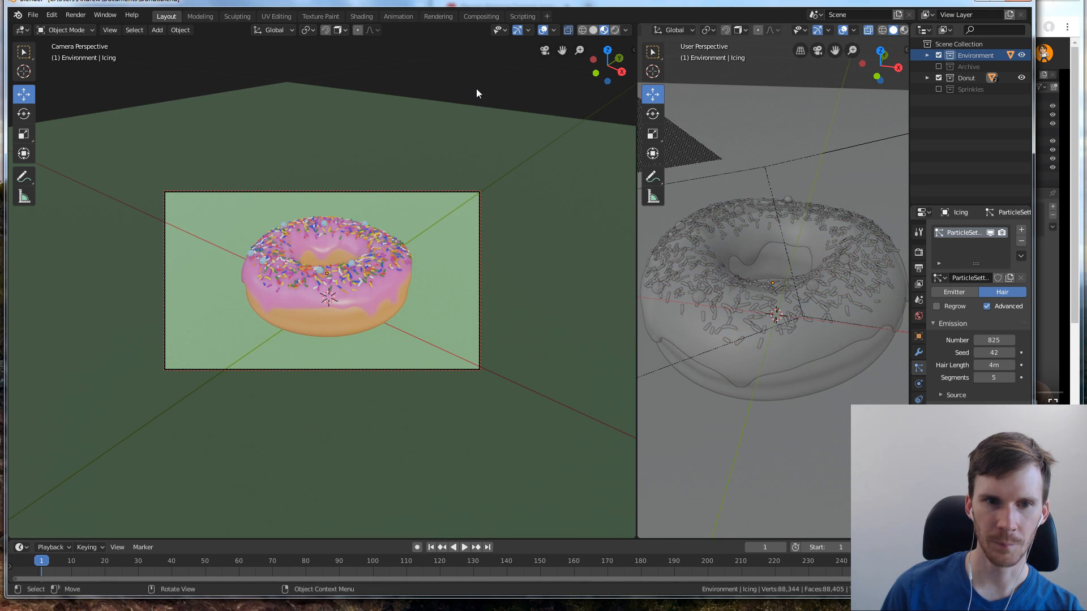
Cycle the icing's particle seed upward to 61 and preview the sprinkle layout without the selection highlight
left_click(379, 270)
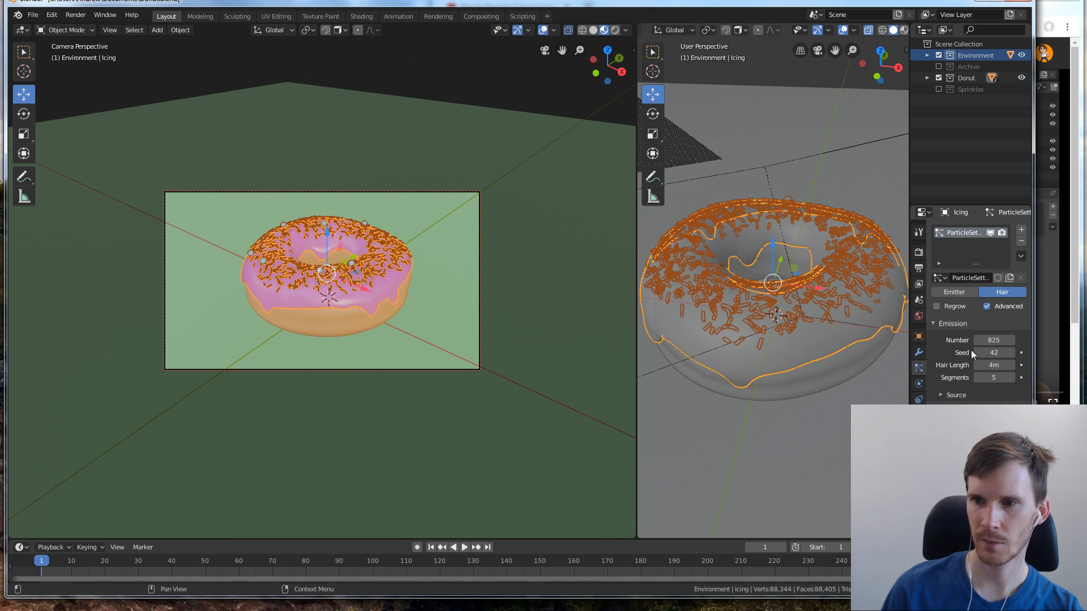
left_click(1013, 352)
left_click(1012, 352)
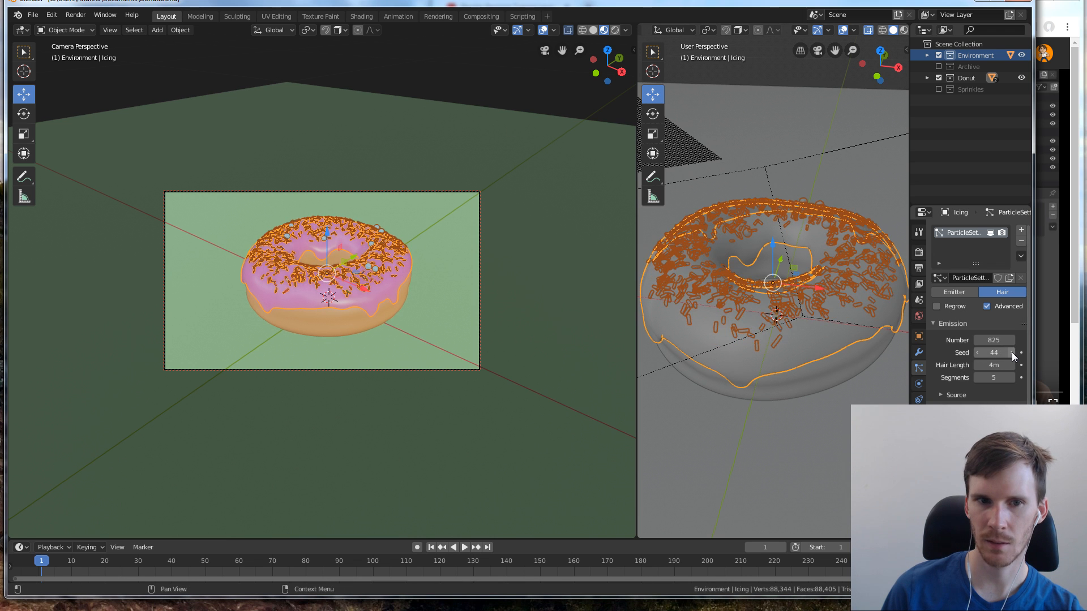
left_click(1012, 352)
left_click(1011, 352)
left_click(1012, 352)
left_click(1011, 352)
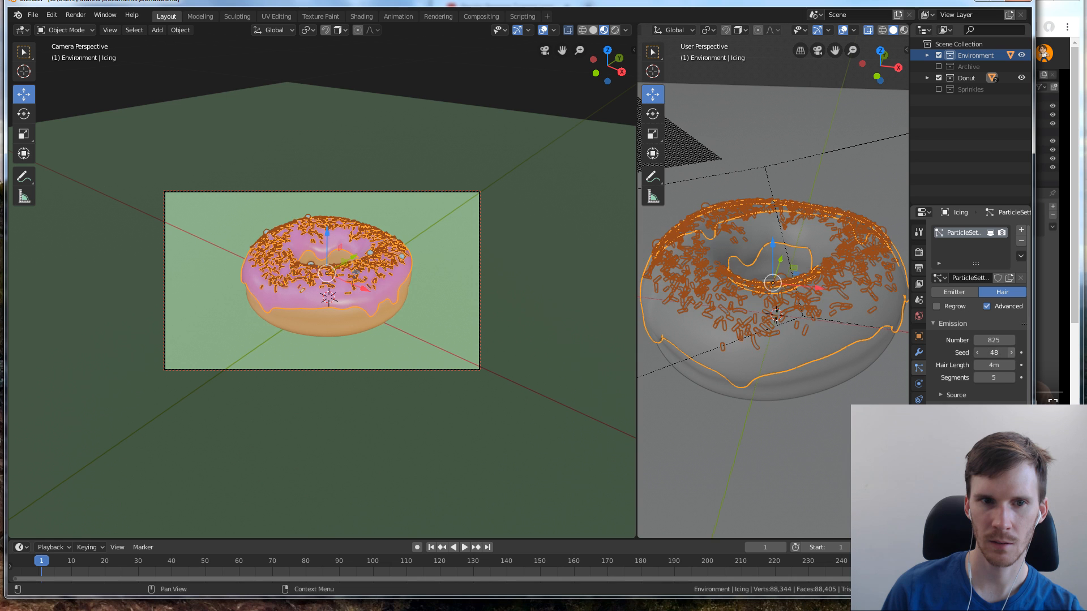
left_click(1011, 352)
left_click(1011, 352)
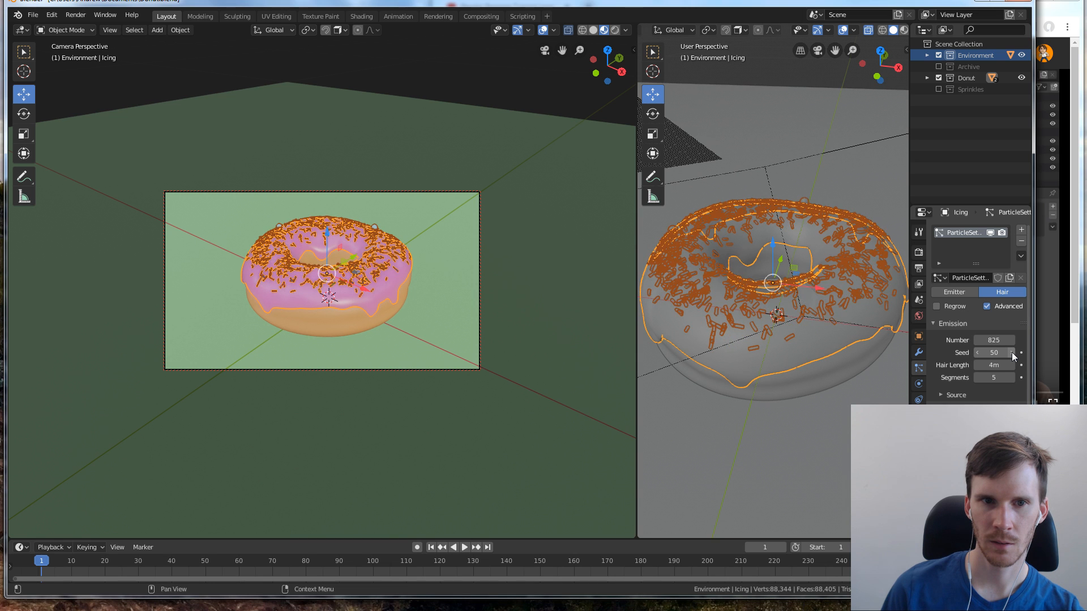
left_click(1011, 352)
left_click(1011, 353)
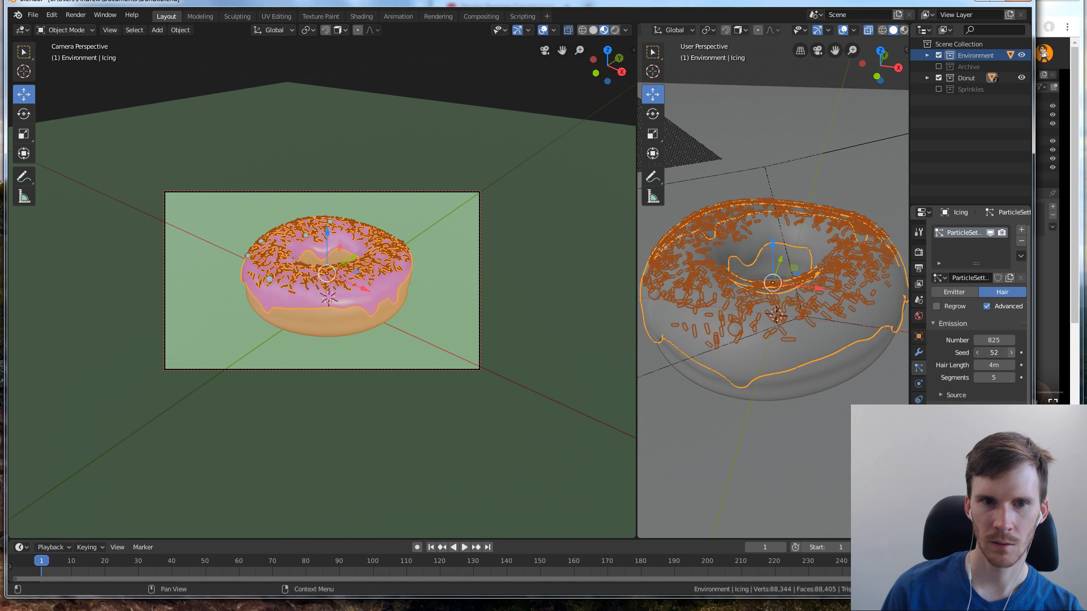
left_click(1011, 352)
left_click(1011, 353)
left_click(1011, 352)
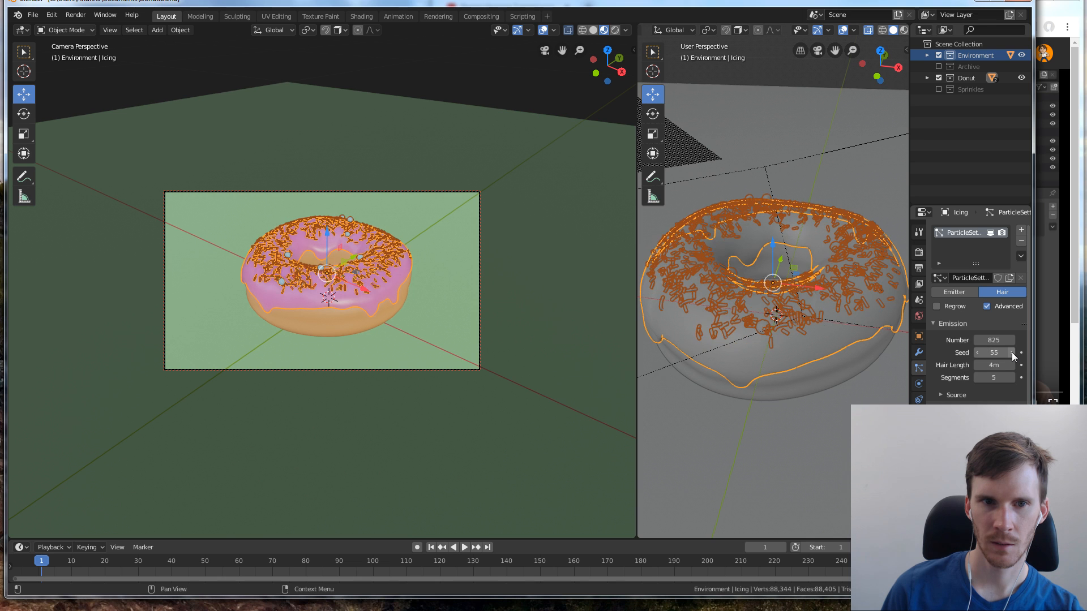
left_click(1011, 352)
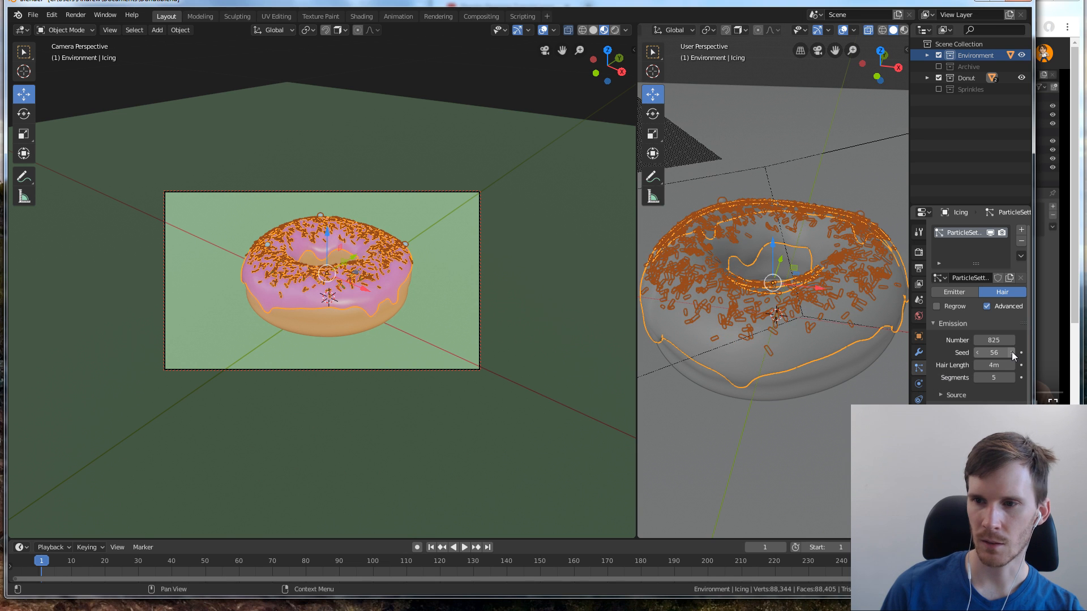
left_click(1011, 352)
left_click(1011, 352)
left_click(1011, 352)
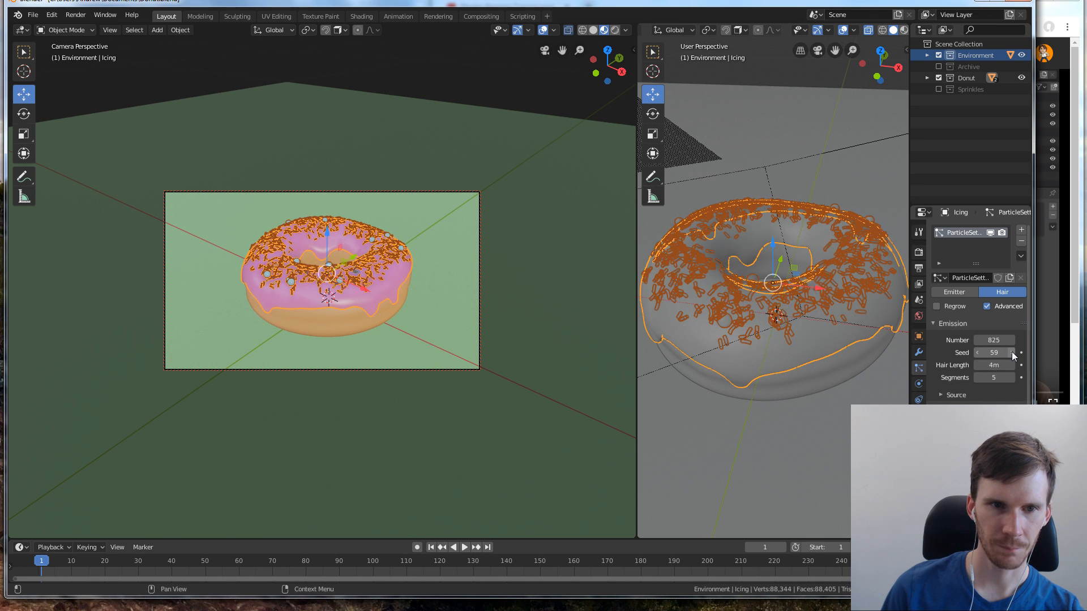
left_click(1011, 353)
left_click(1011, 352)
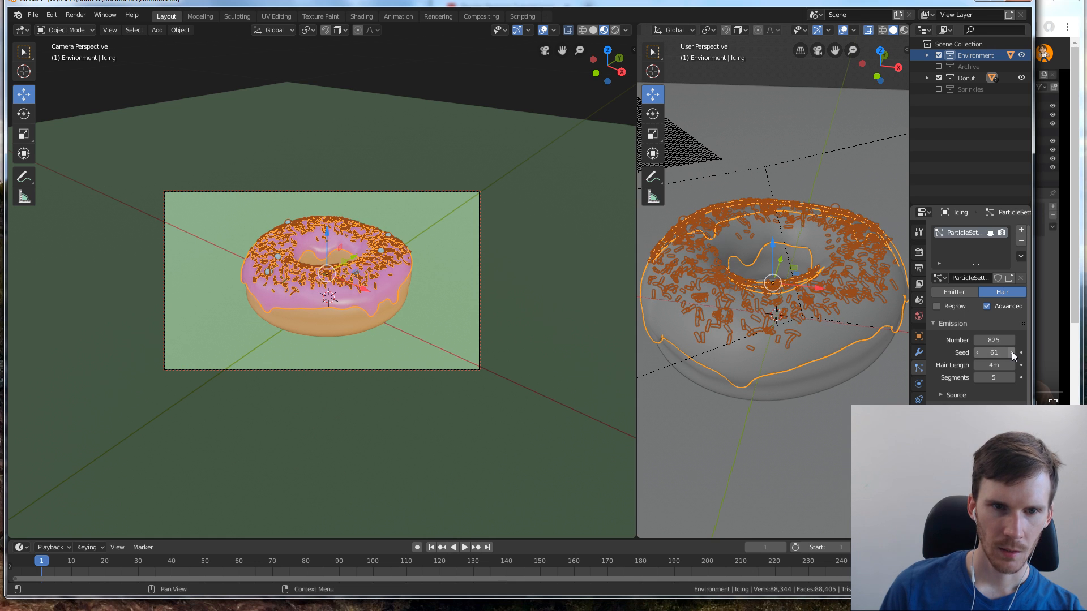
left_click(475, 103)
Set the seed of the icing's particle system to 28 and deselect the icing
left_click(378, 252)
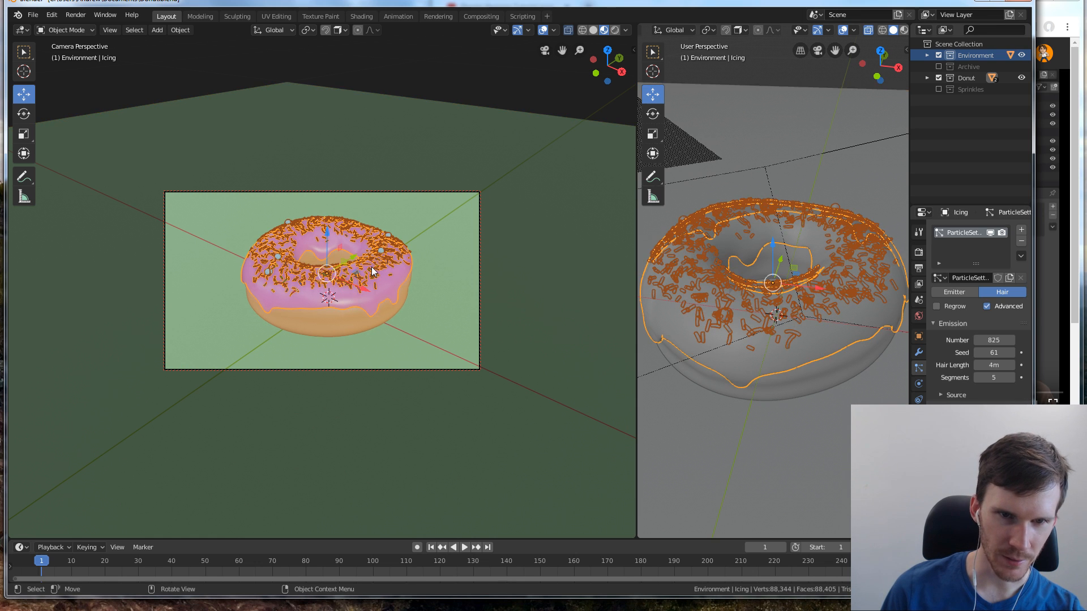
left_click(1012, 354)
left_click(992, 353)
type("28")
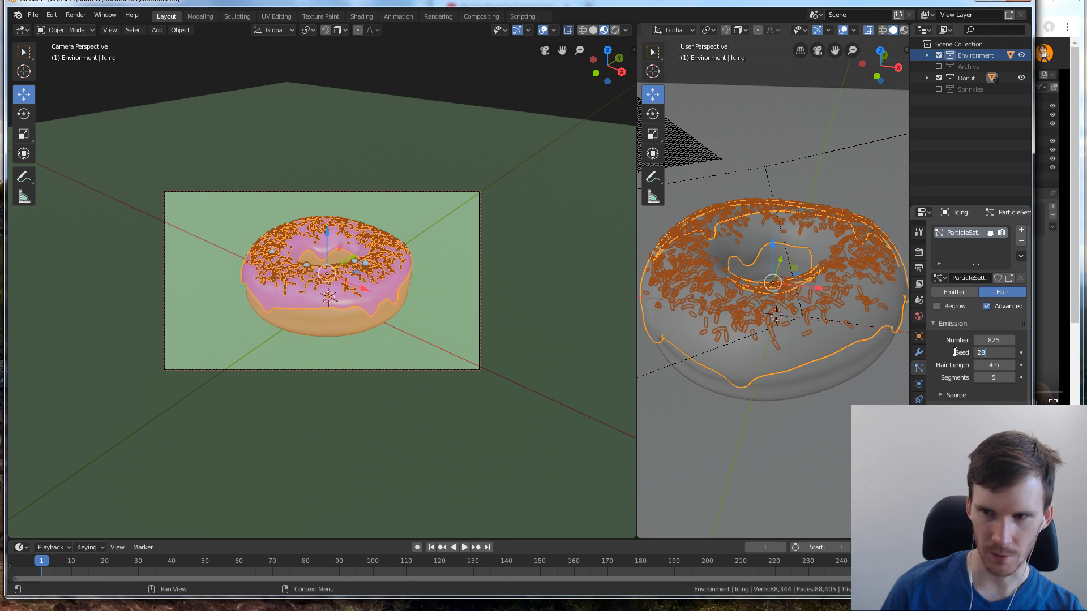
key("Return")
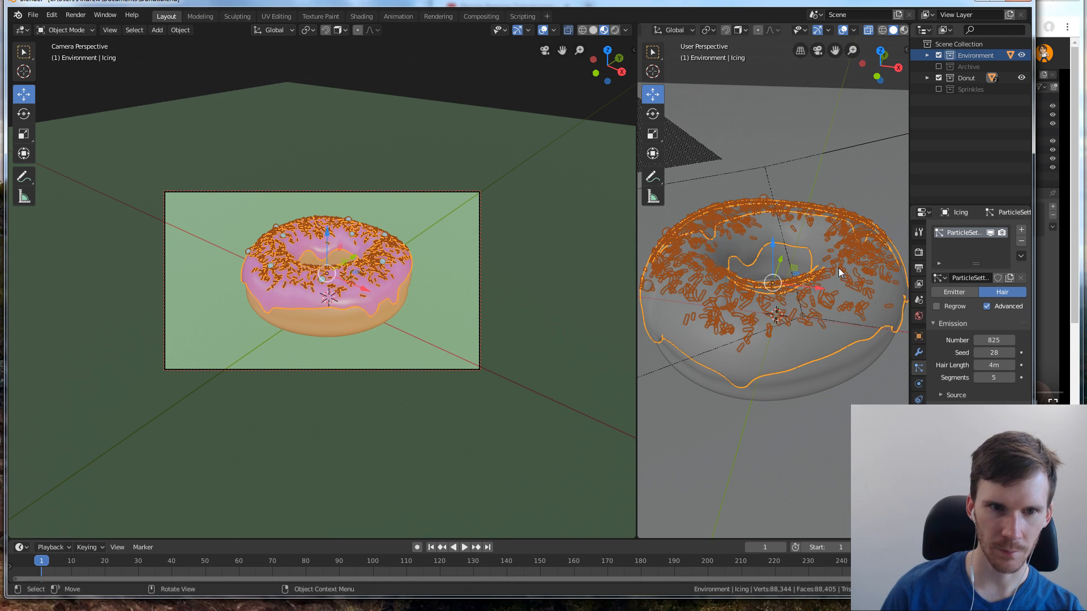
left_click(507, 85)
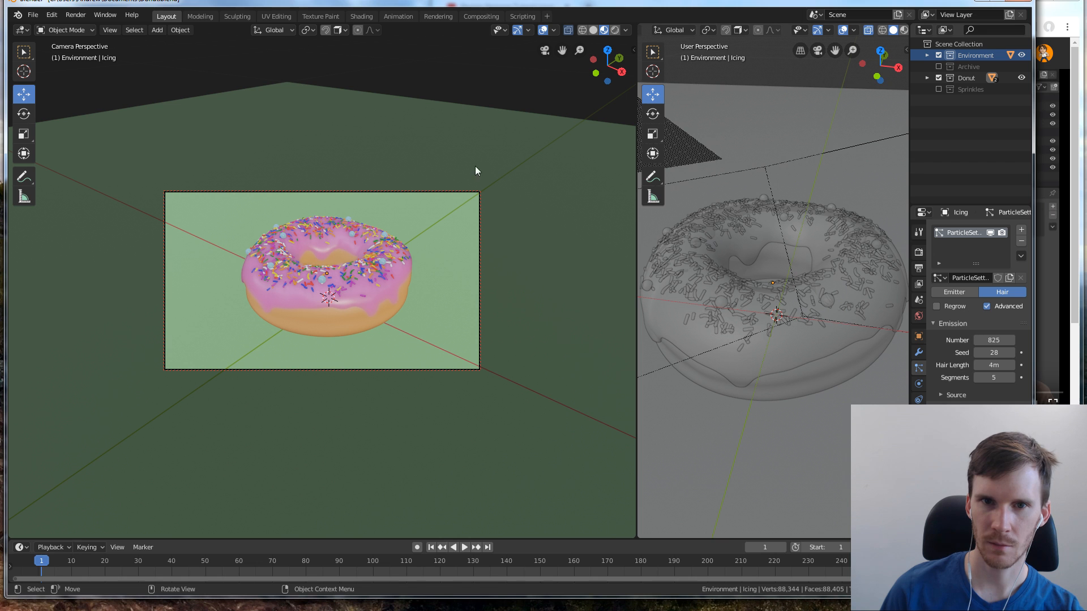
Exclude the Donut and Environment collections from the view layer and enable the Sprinkles collection
scroll(797, 190, "down", 5)
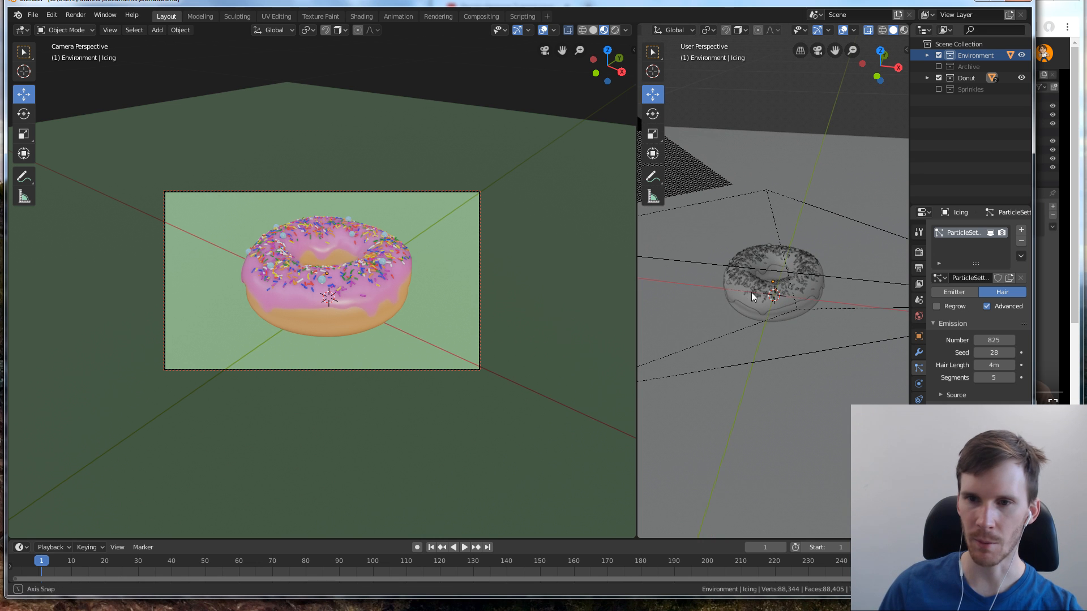
middle_click_drag(752, 292, 882, 256)
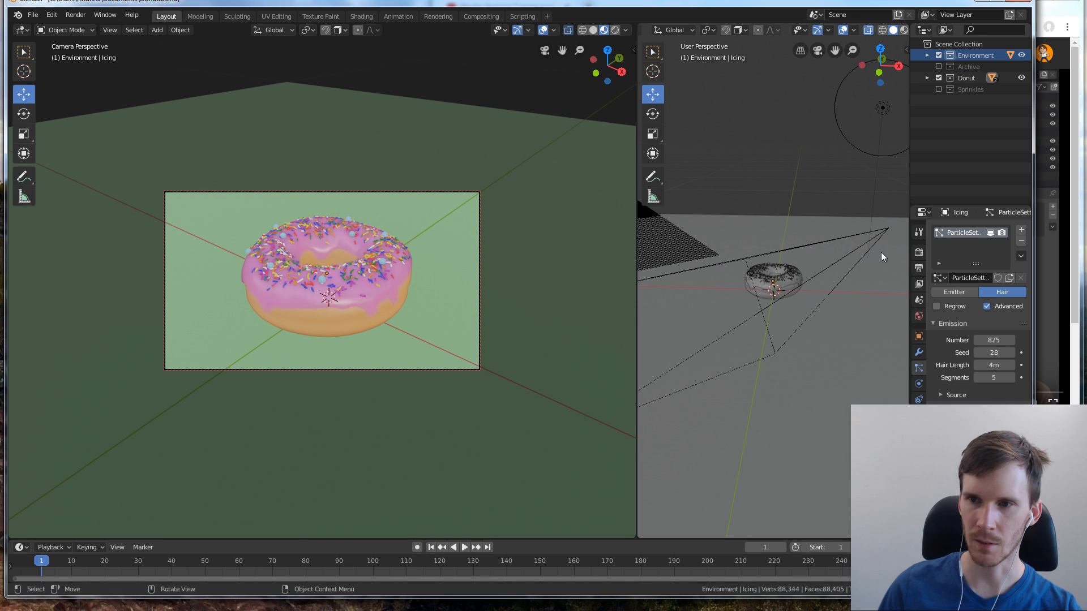
left_click(938, 79)
left_click(938, 55)
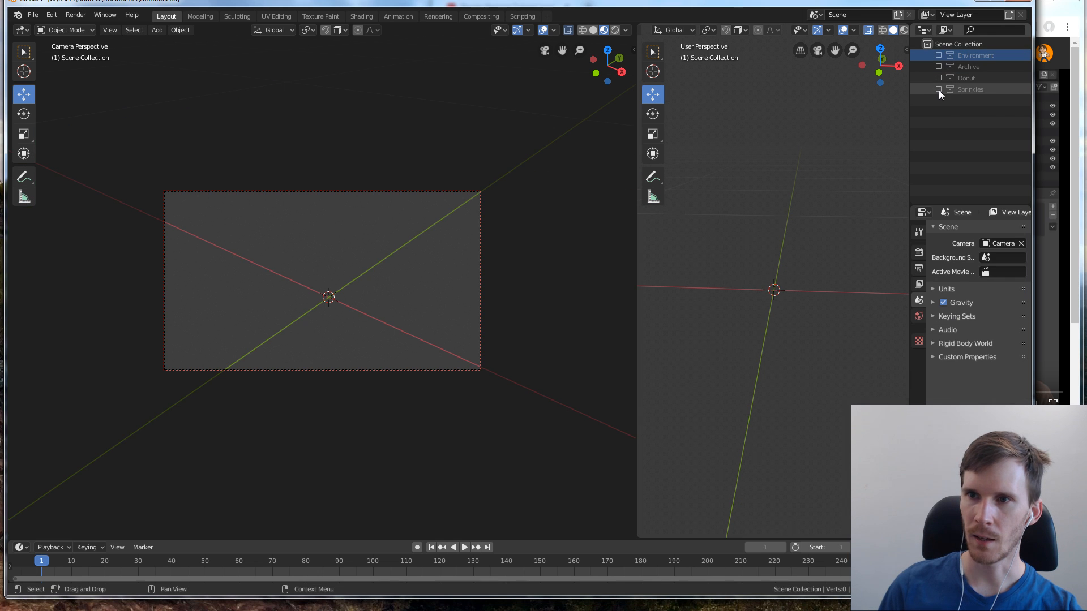
left_click(938, 88)
Leave the camera view and examine the Sphere sprinkle's mesh and origin point from the front and top orthographic views
left_click(546, 51)
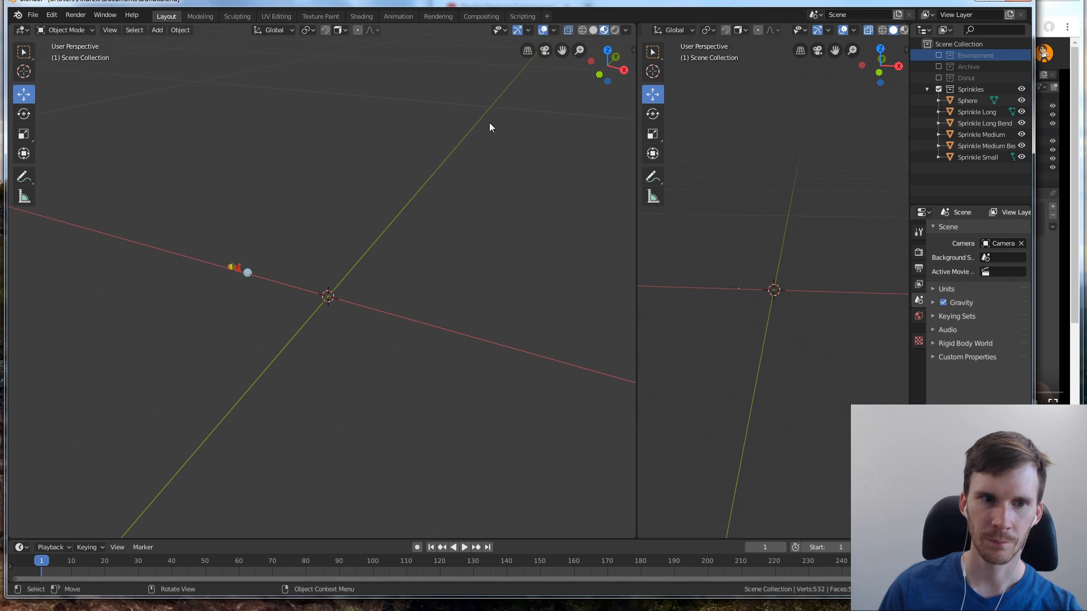
middle_click_drag(300, 297, 192, 327)
key("KP_1")
scroll(202, 335, "up", 3)
key("KP_1")
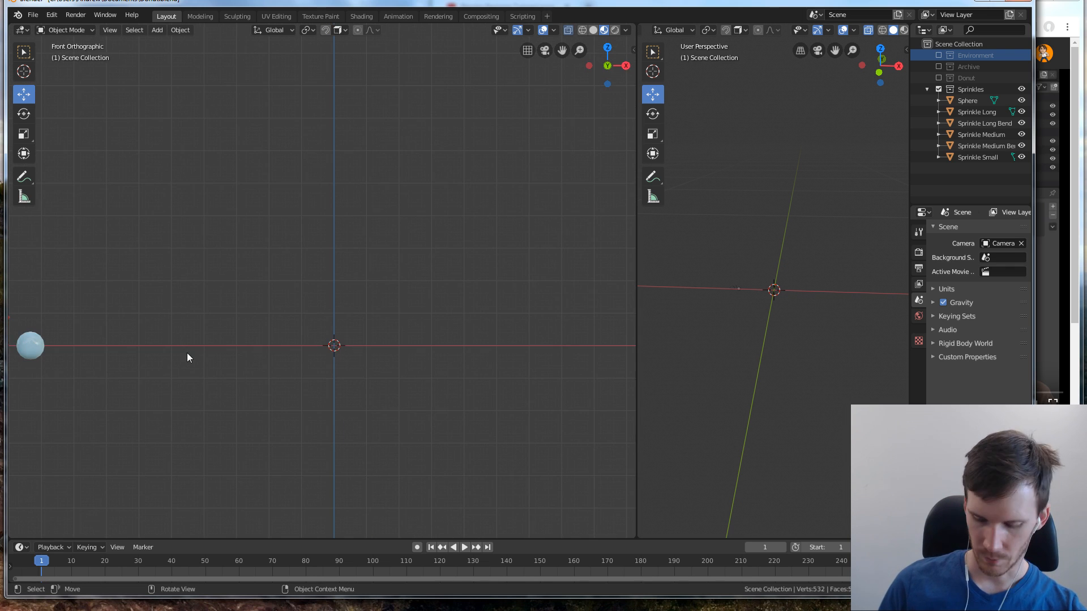
middle_click_drag(148, 379, 367, 359, "shift")
scroll(195, 361, "up", 4)
left_click(195, 365)
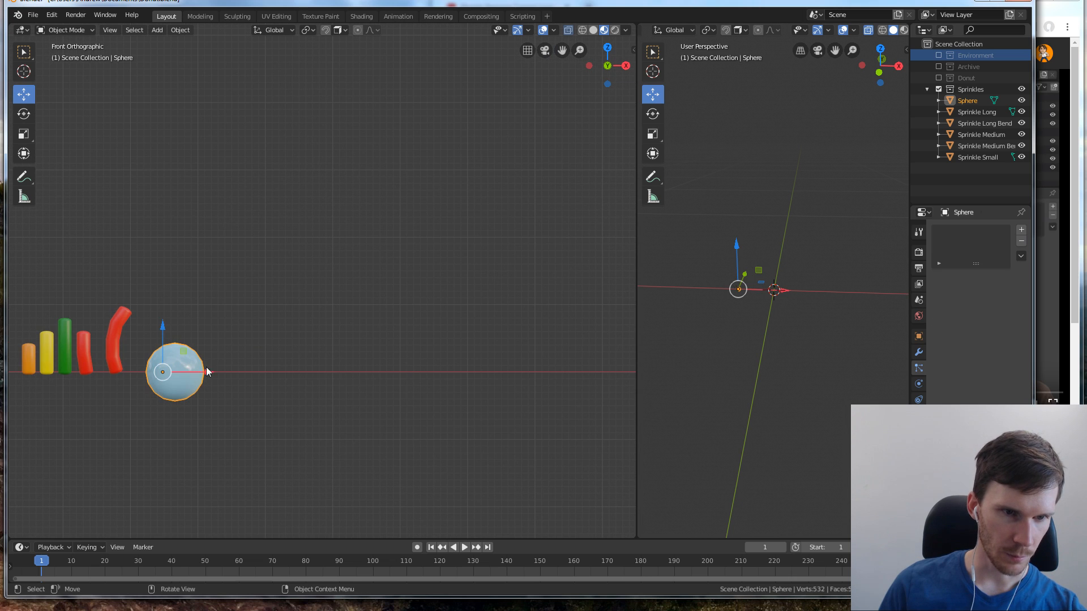
key("Tab")
key("Tab")
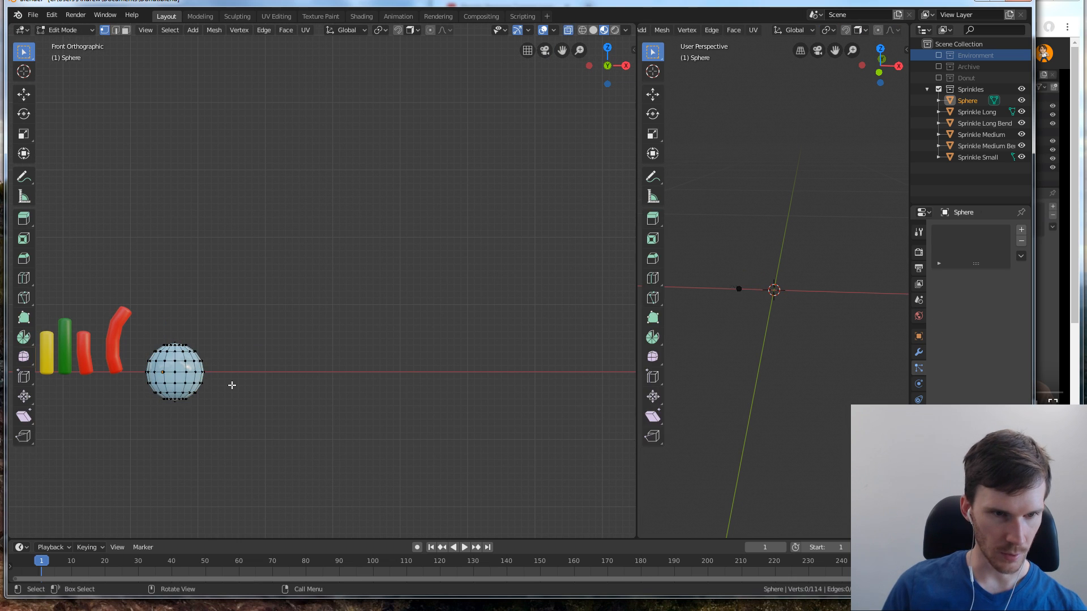
key("KP_7")
left_click(250, 173)
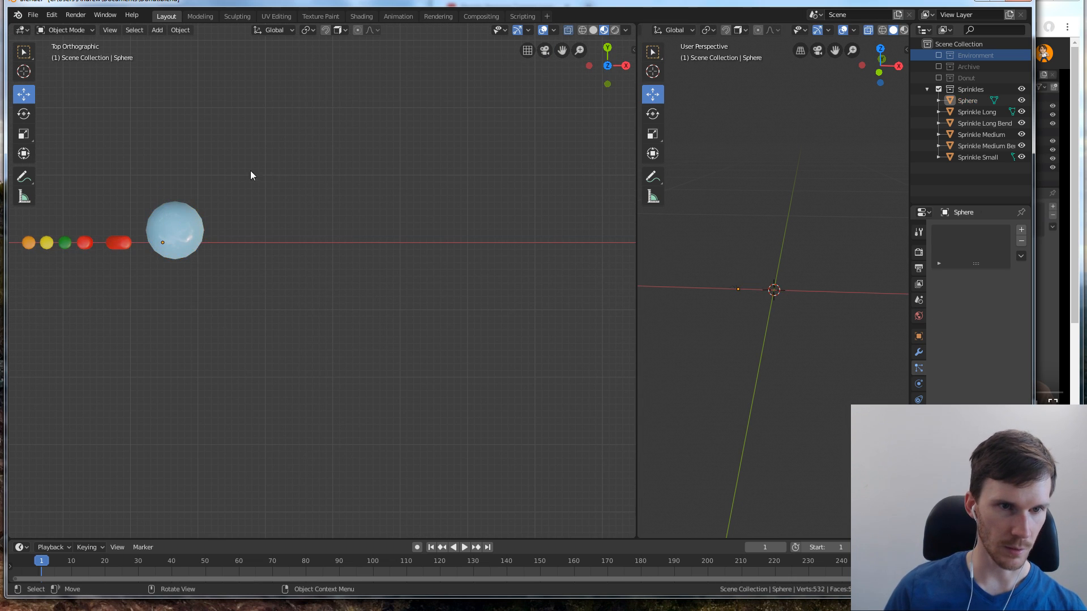
Move all of the Sphere sprinkle's vertices about 0.00067 m in negative X and Y, closer to its origin point
left_click(188, 218)
left_click_drag(189, 218, 205, 219)
key("ctrl+z")
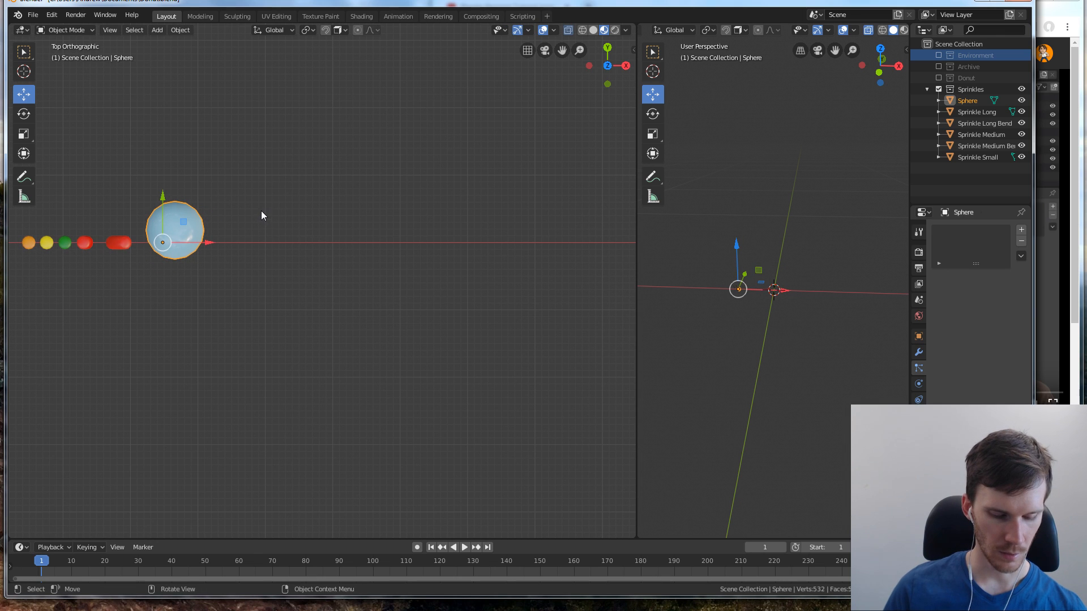
key("Tab")
left_click_drag(227, 184, 144, 291)
key("g")
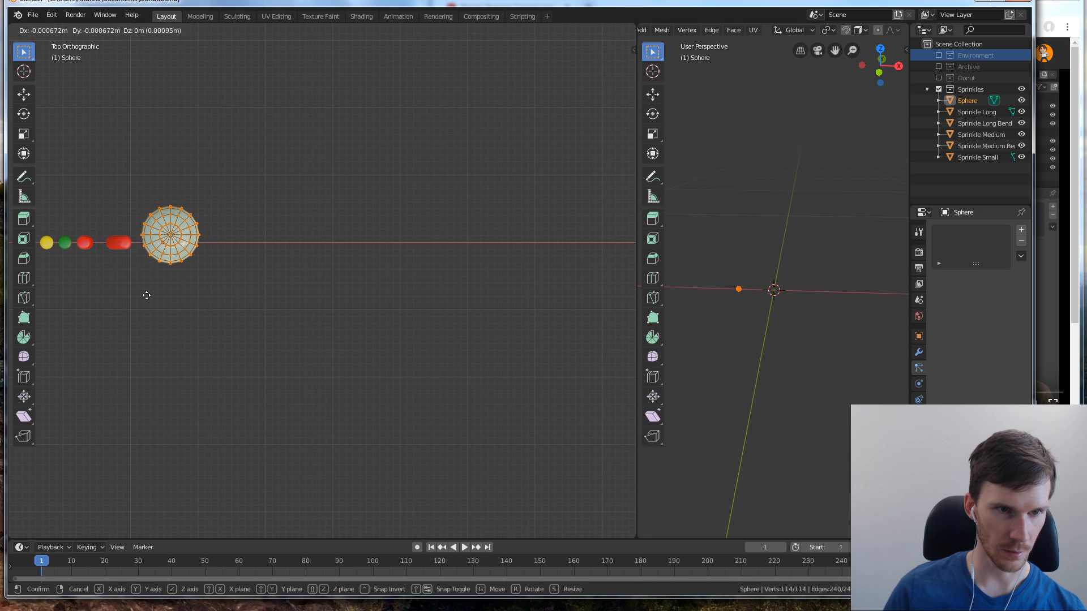
left_click(148, 296)
left_click(260, 230)
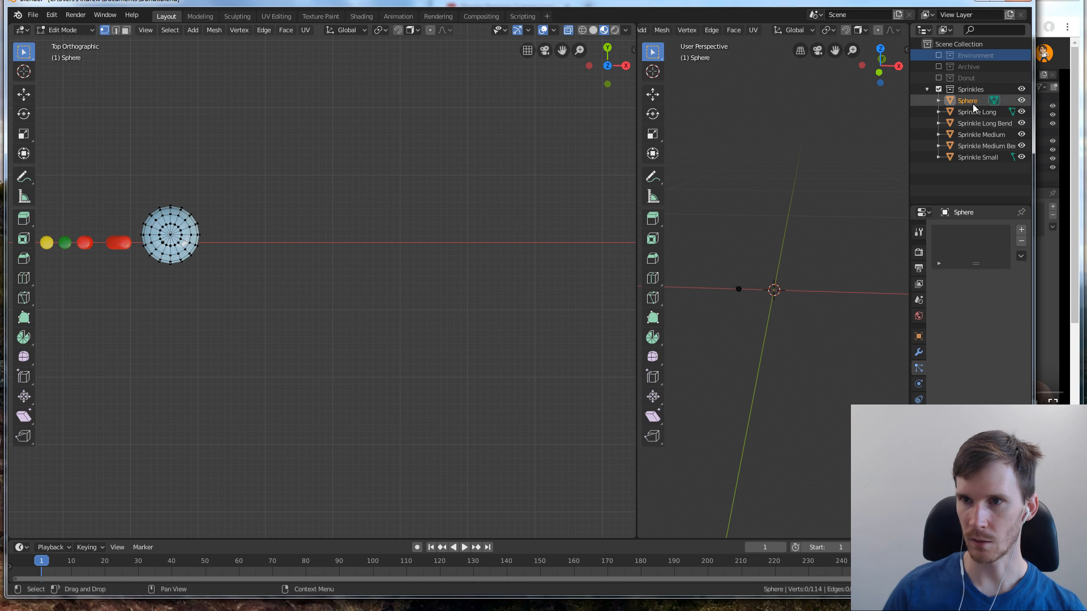
Exclude the Sprinkles collection, re-enable the Donut collection and look at the sprinkled donut in perspective
left_click(939, 89)
left_click(938, 77)
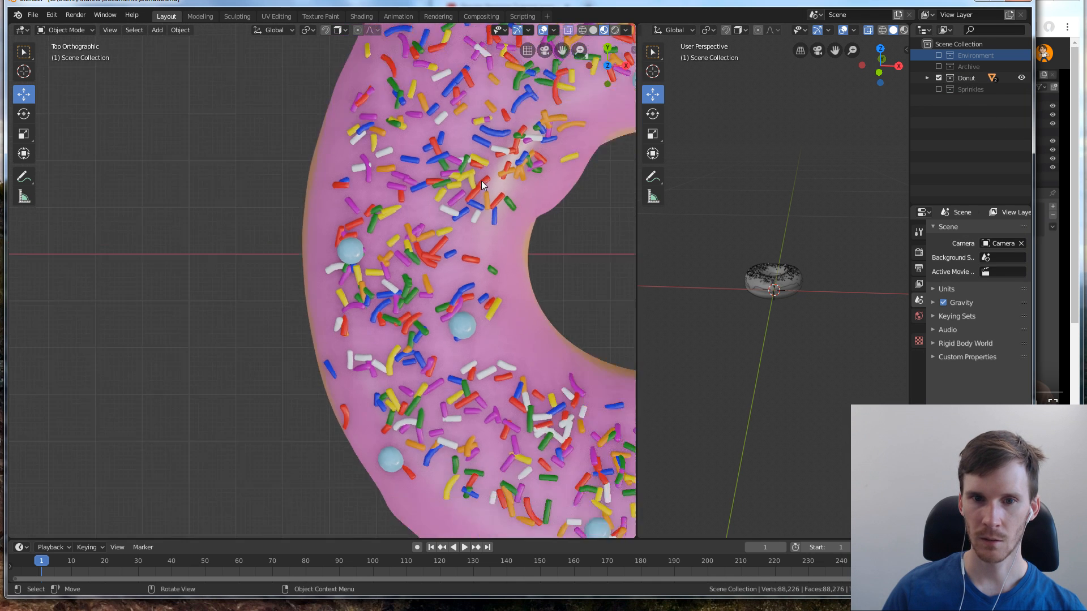
middle_click_drag(481, 182, 338, 268)
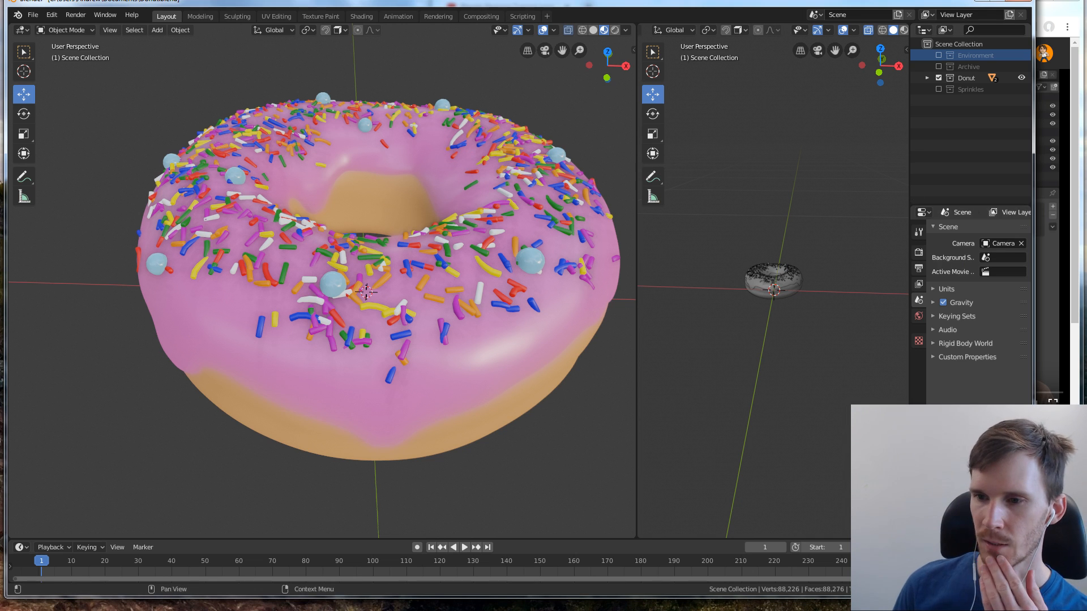
key("alt+Tab")
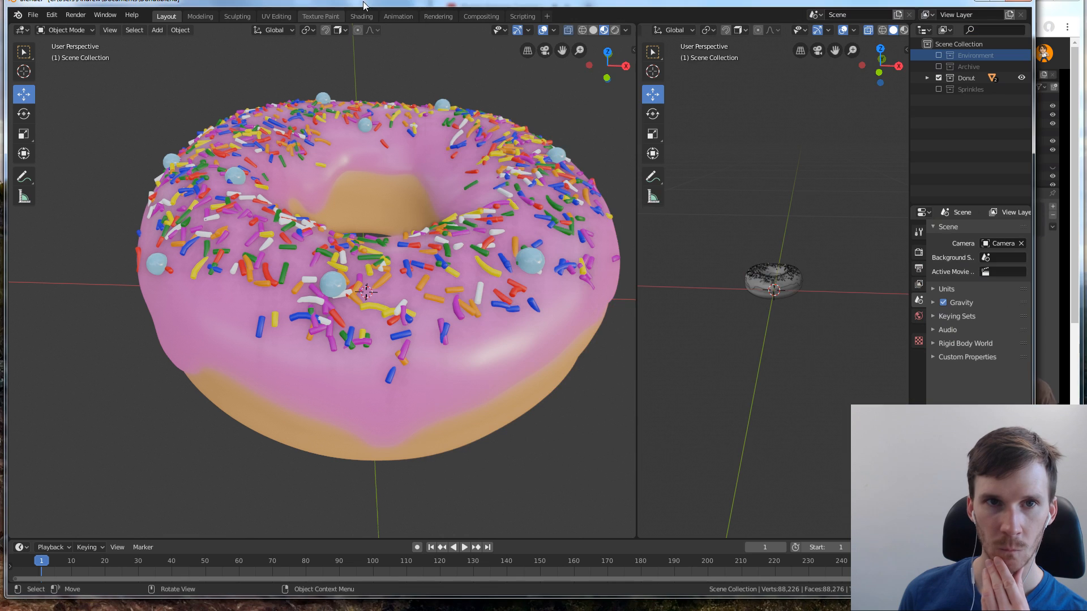
Hide the Icing object under the Donut so only the bare dough remains in view
key("alt+Tab")
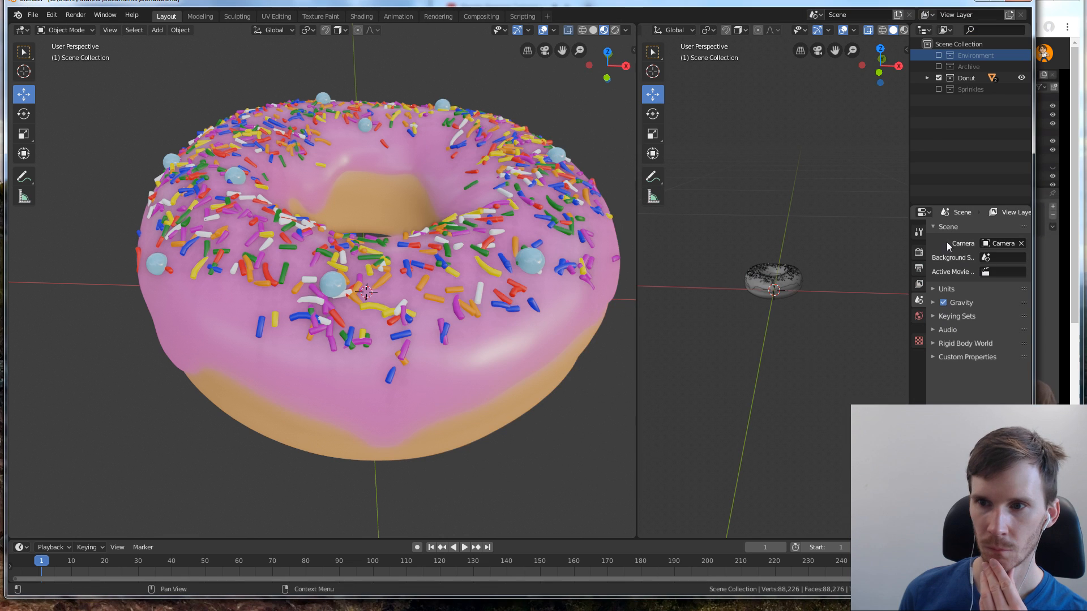
left_click(926, 78)
left_click(939, 89)
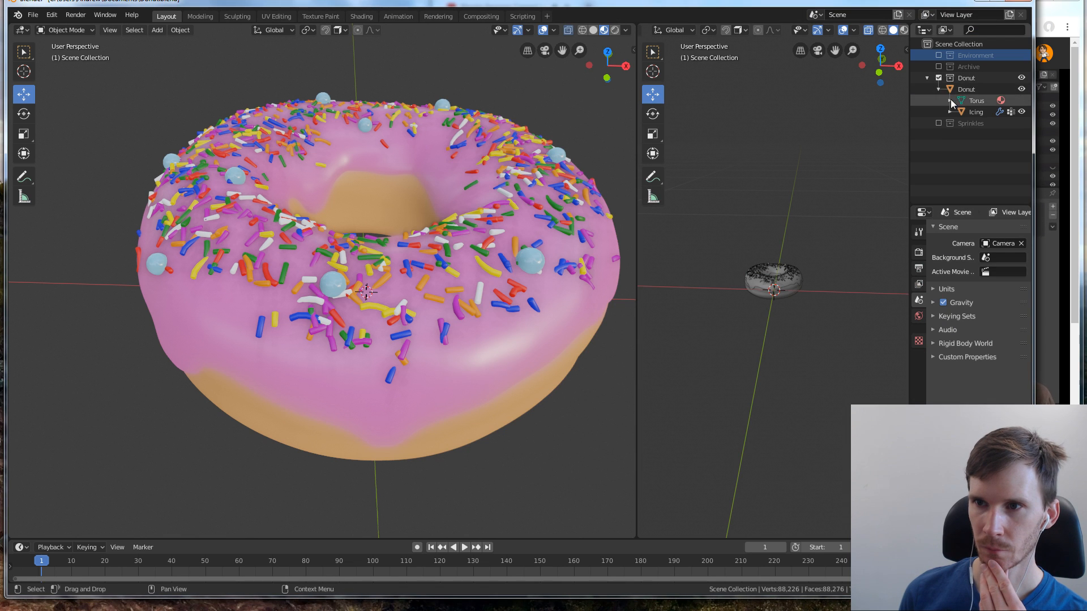
left_click(1022, 112)
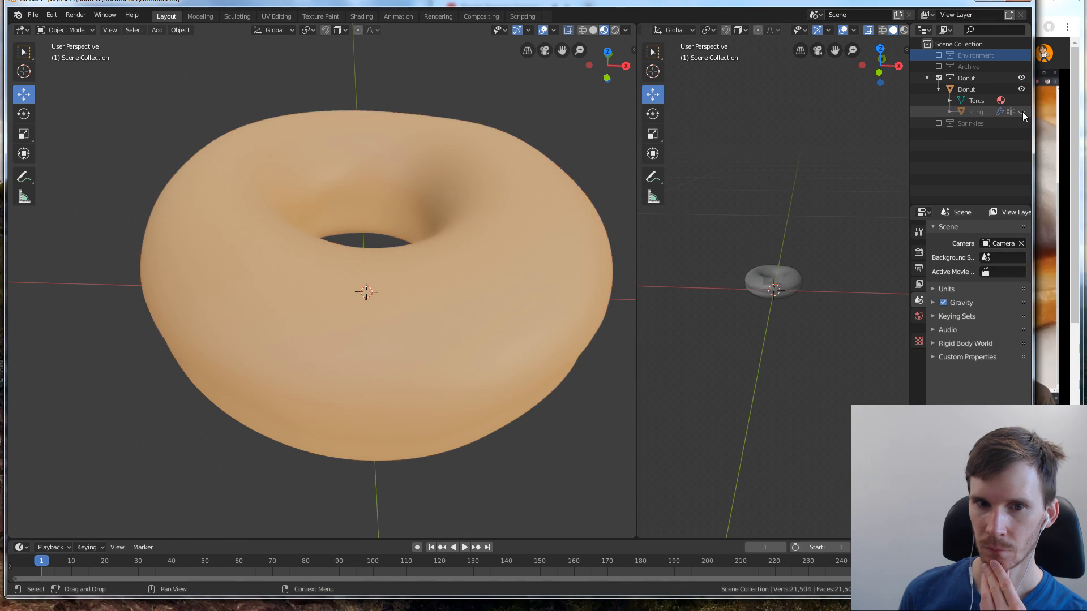
key("alt+Tab")
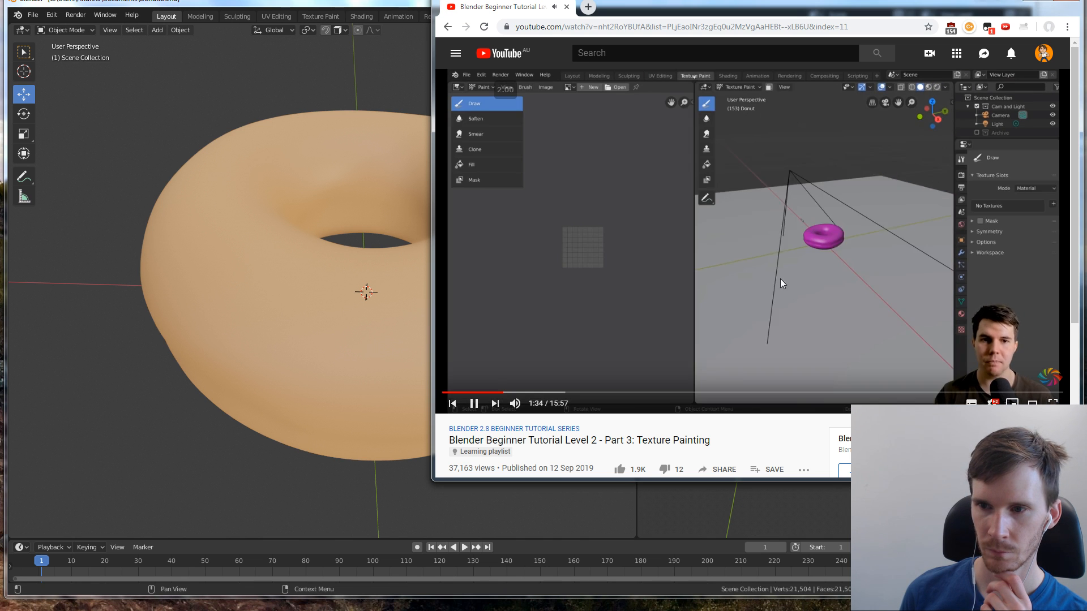
Select the Donut object and switch to the Texture Paint workspace
left_click(330, 239)
left_click(329, 239)
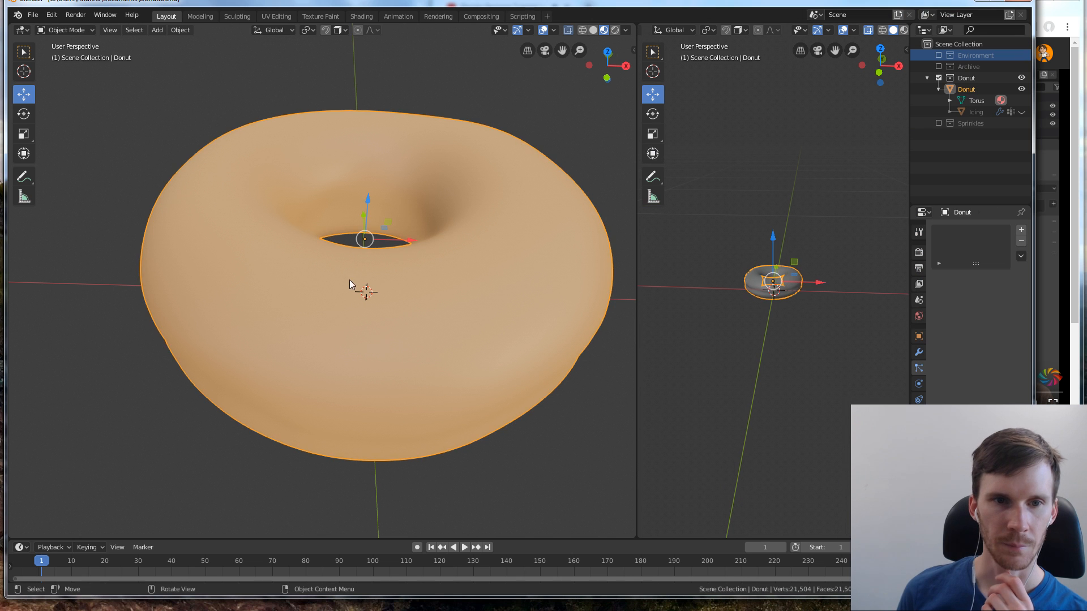
left_click(311, 100)
key("ctrl+z")
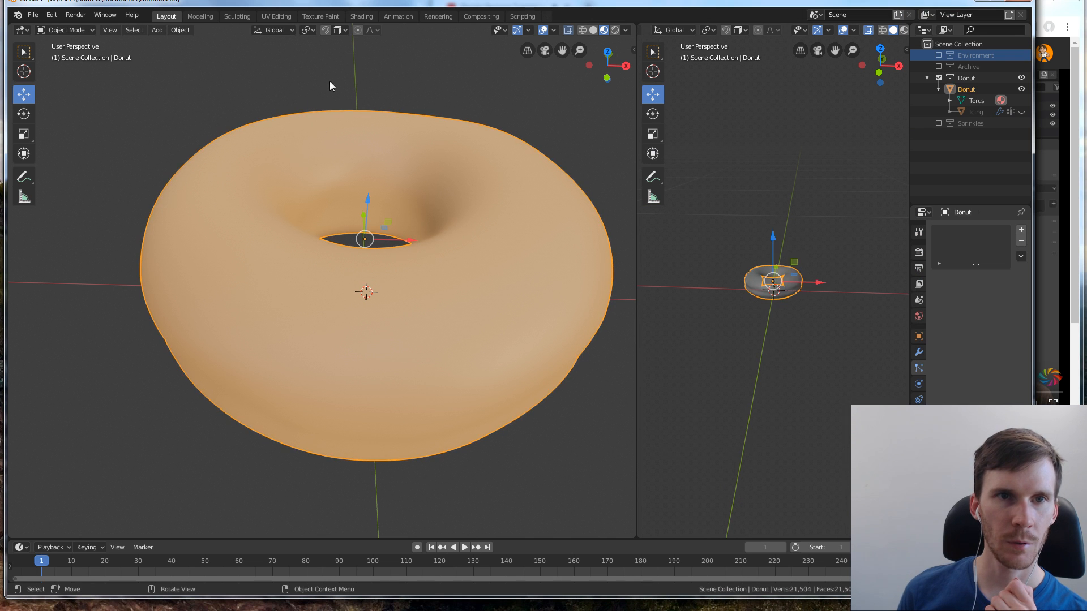
left_click(324, 15)
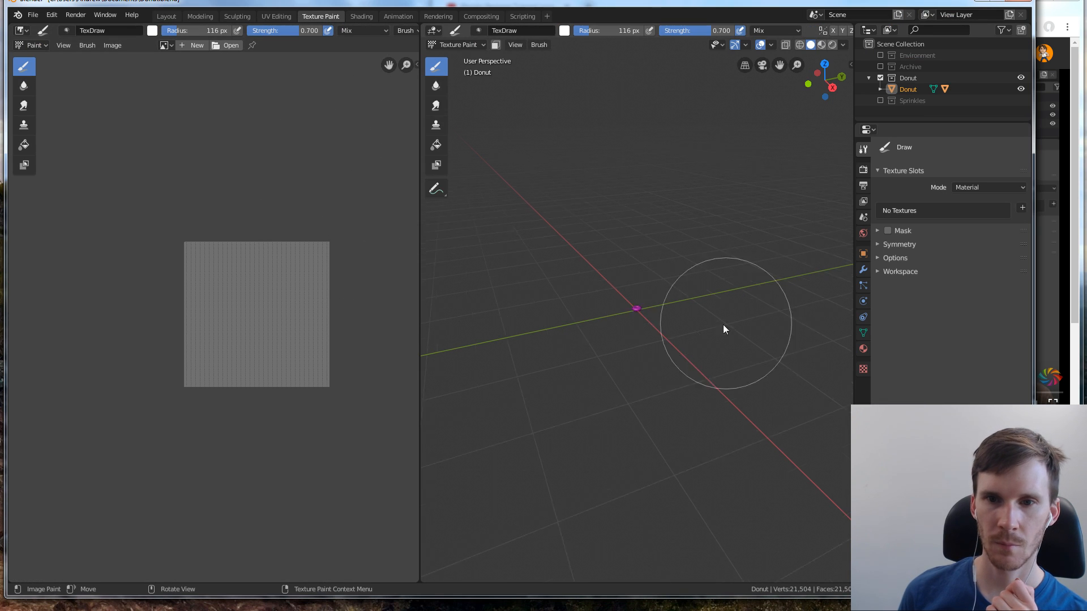
Set the Texture Paint viewport's clip start to 0.001 m and frame the whole donut
scroll(669, 319, "up", 12)
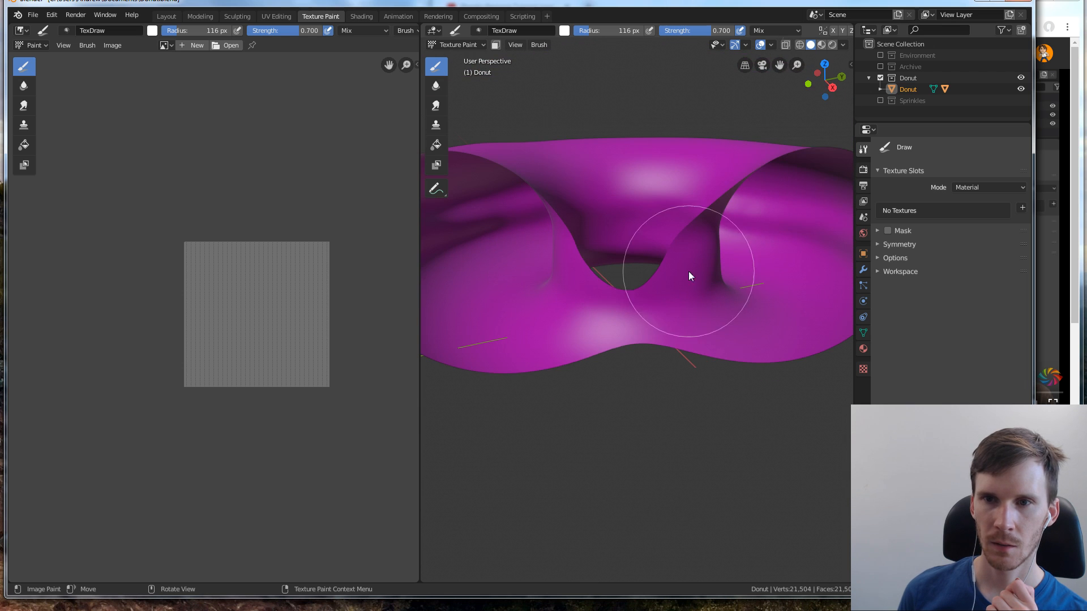
left_click(850, 64)
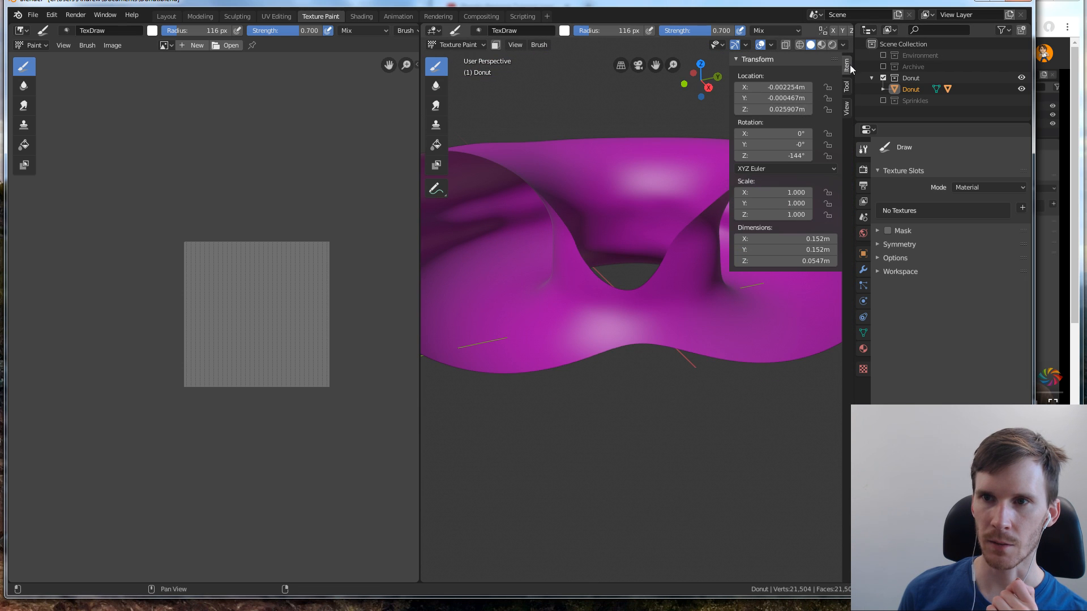
left_click(847, 106)
left_click_drag(815, 88, 795, 88)
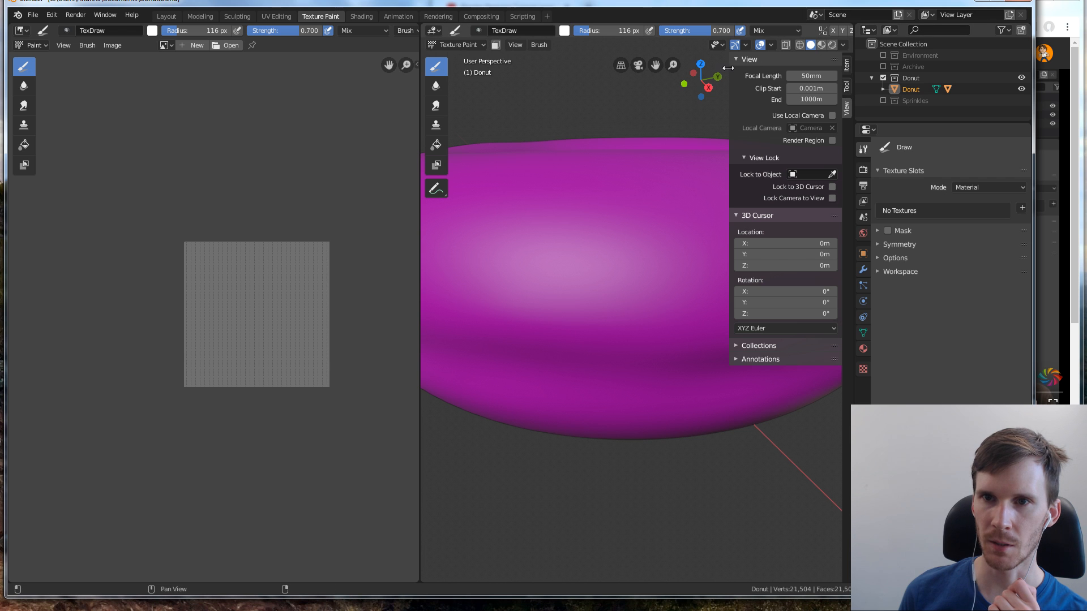
left_click_drag(728, 68, 850, 68)
scroll(679, 266, "down", 5)
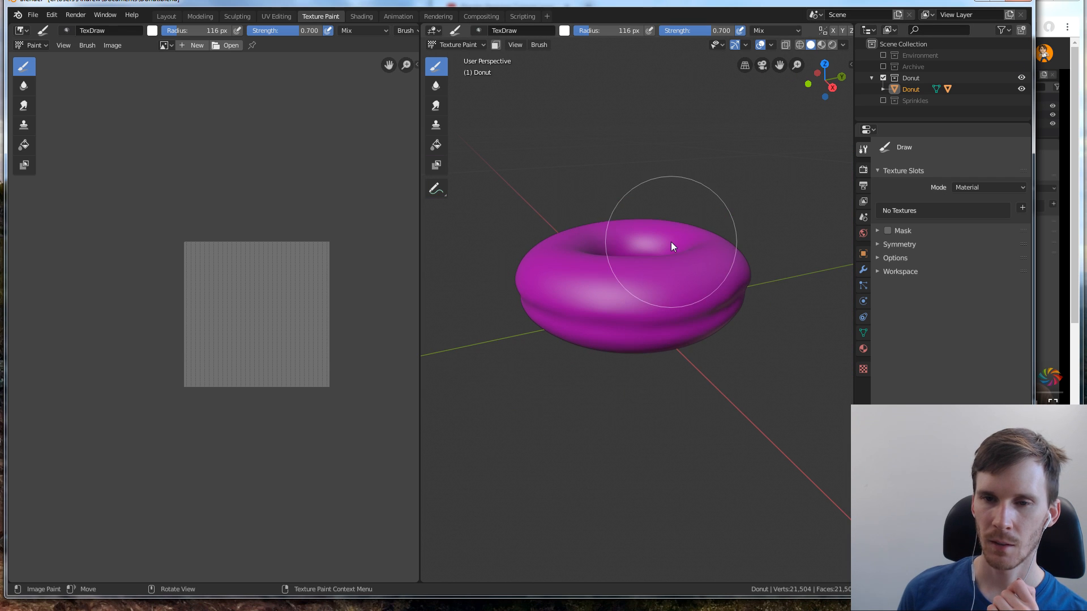
mouse_move(671, 228)
middle_mouse_down()
mouse_move(661, 181)
mouse_move(728, 272)
mouse_move(668, 214)
mouse_move(562, 318)
mouse_move(687, 272)
mouse_move(788, 267)
mouse_move(585, 311)
mouse_move(738, 304)
mouse_move(721, 317)
middle_mouse_up()
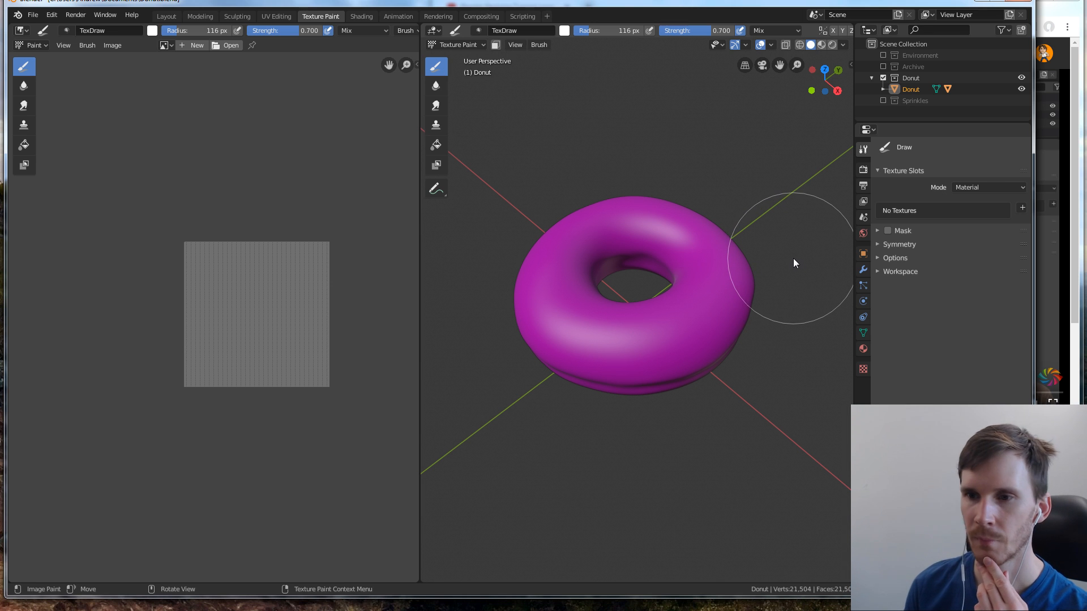
Switch to Windows Photo Viewer and compare the Donut.png, Donut 2.png and Donut 2b.png renders side by side
left_click(1049, 13)
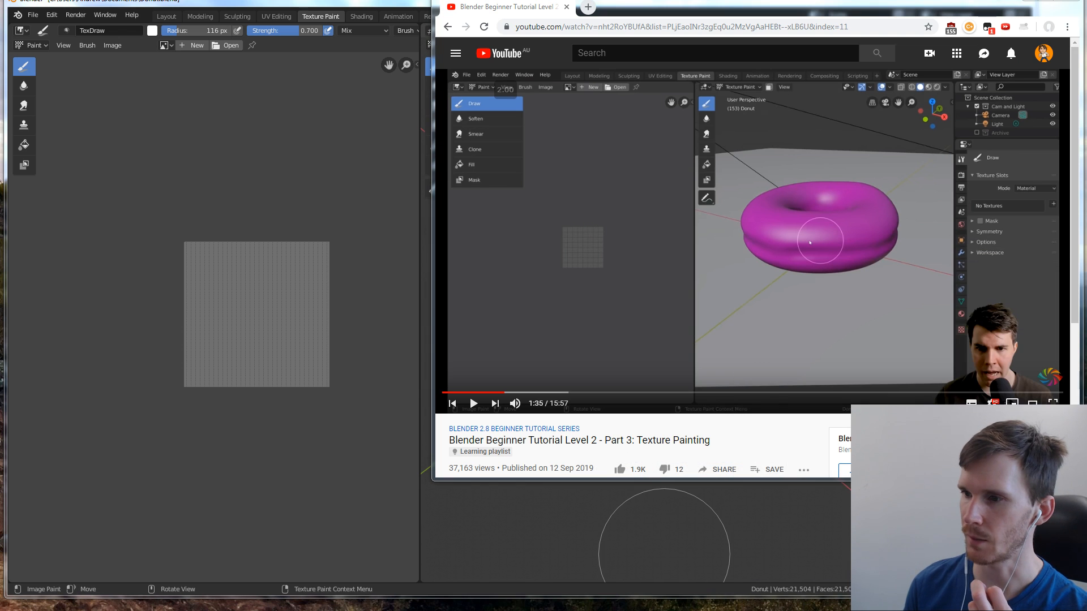
key("alt+Tab")
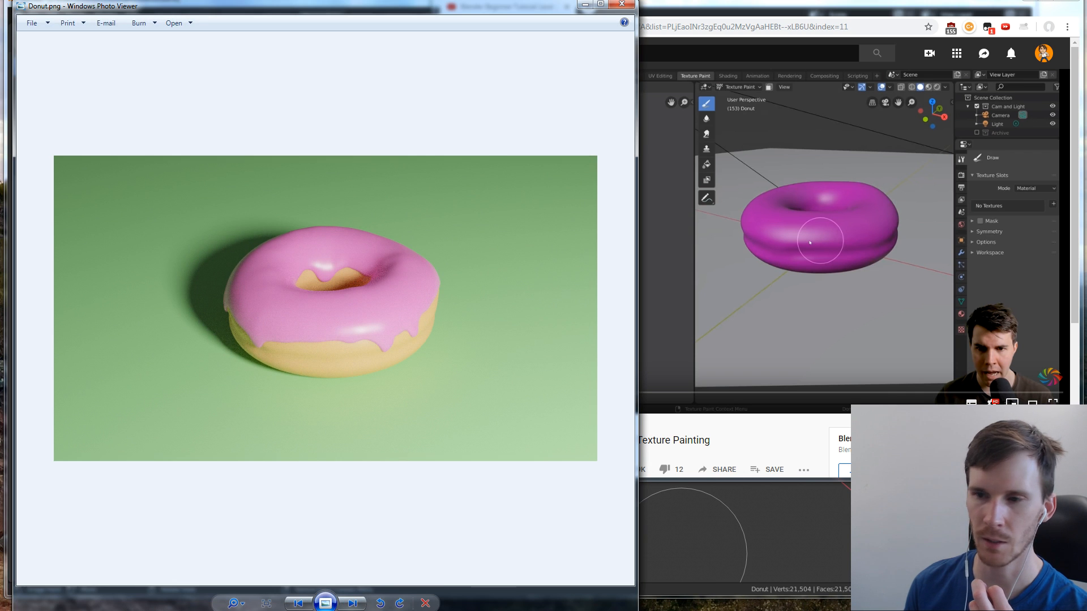
key("Right")
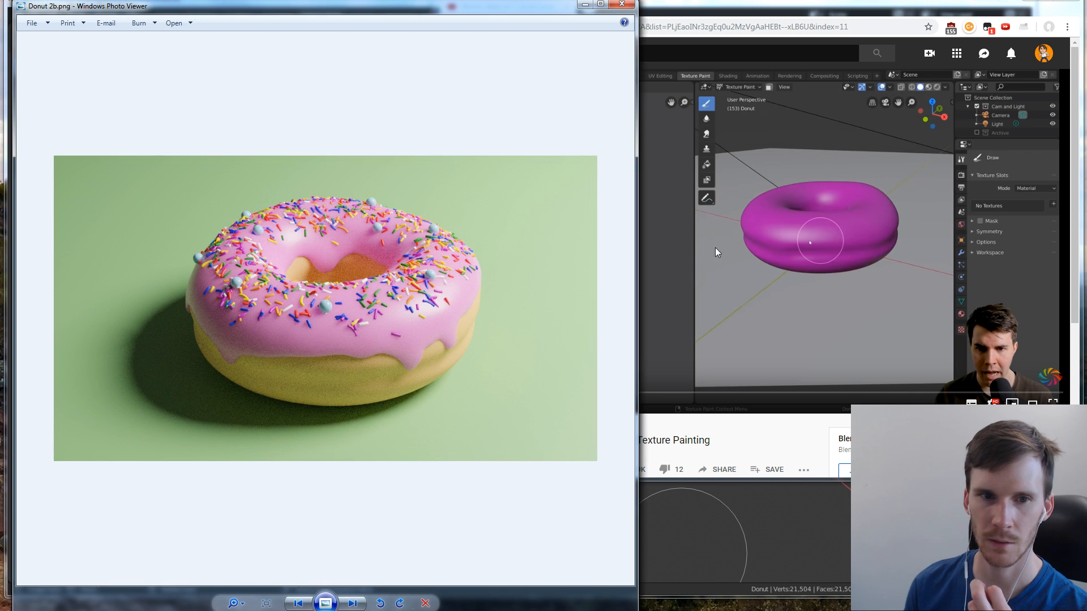
left_click_drag(465, 8, 906, 5)
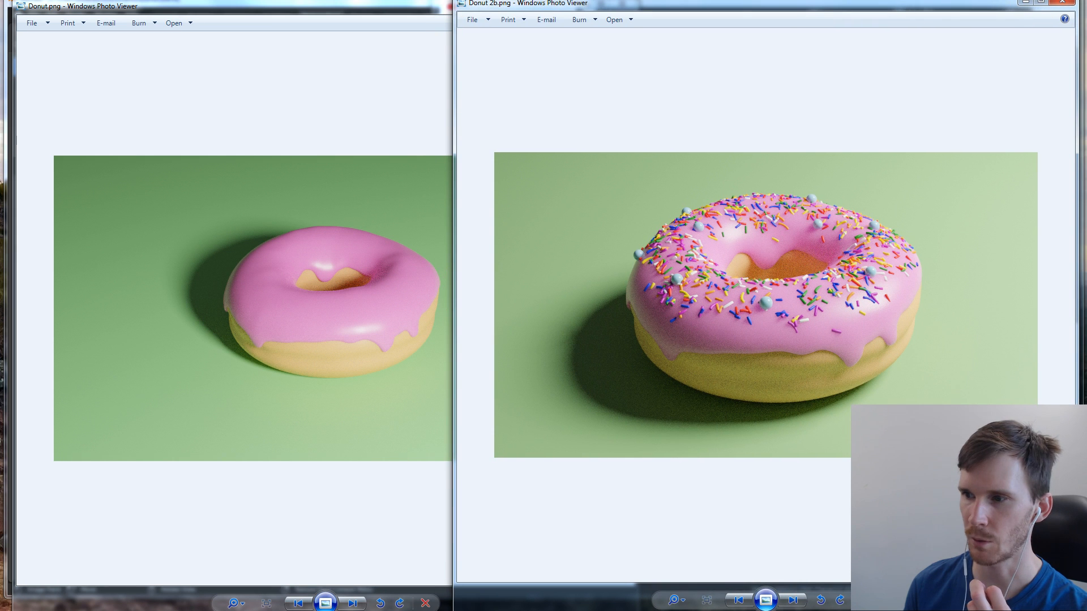
key("alt+Tab")
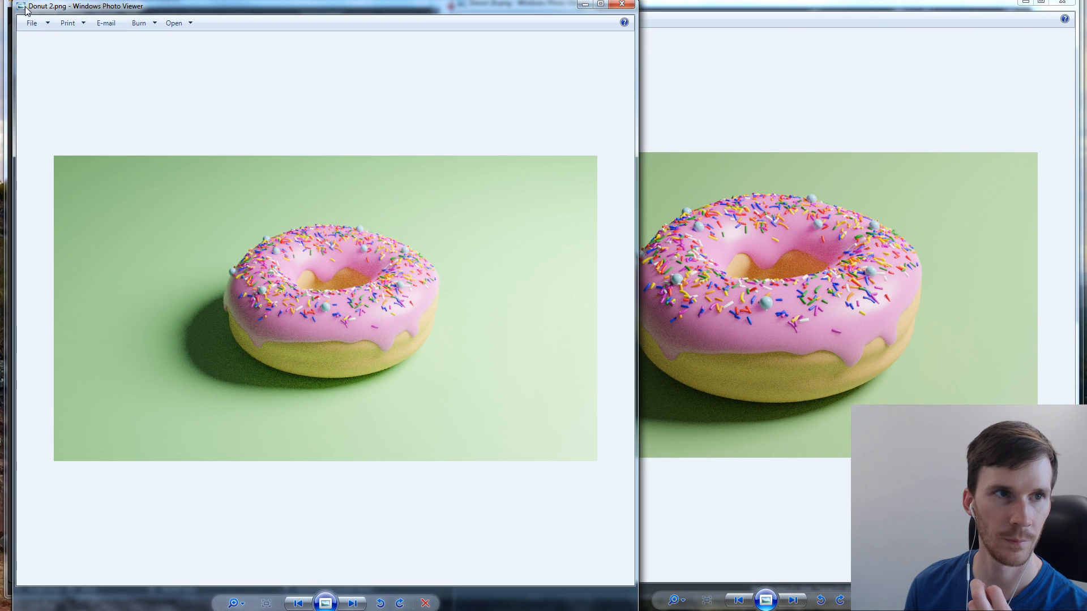
key("alt+Tab")
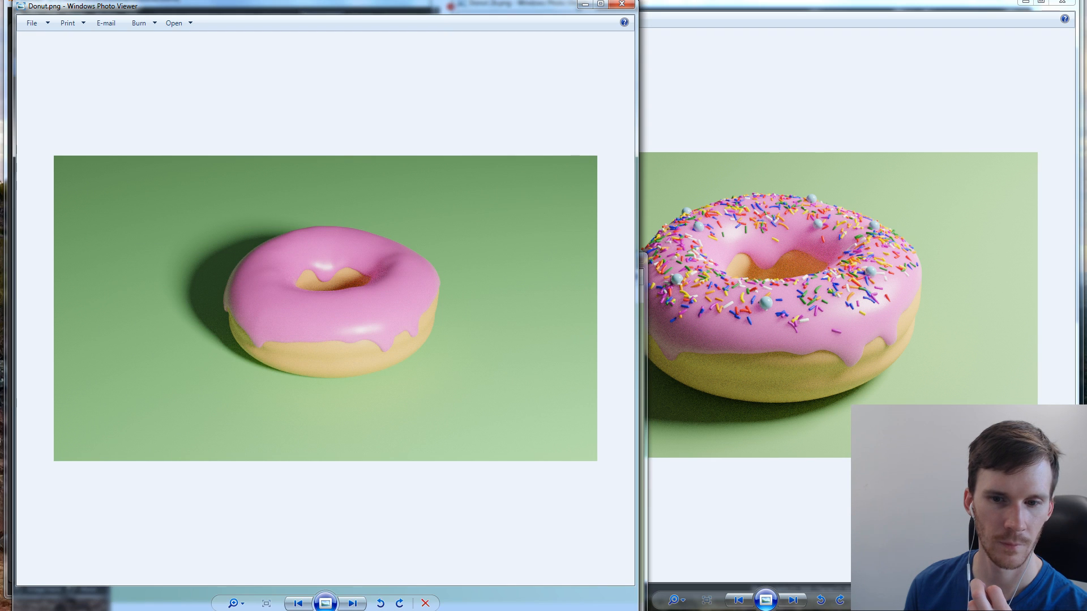
left_click_drag(638, 609, 534, 303)
left_click(547, 256)
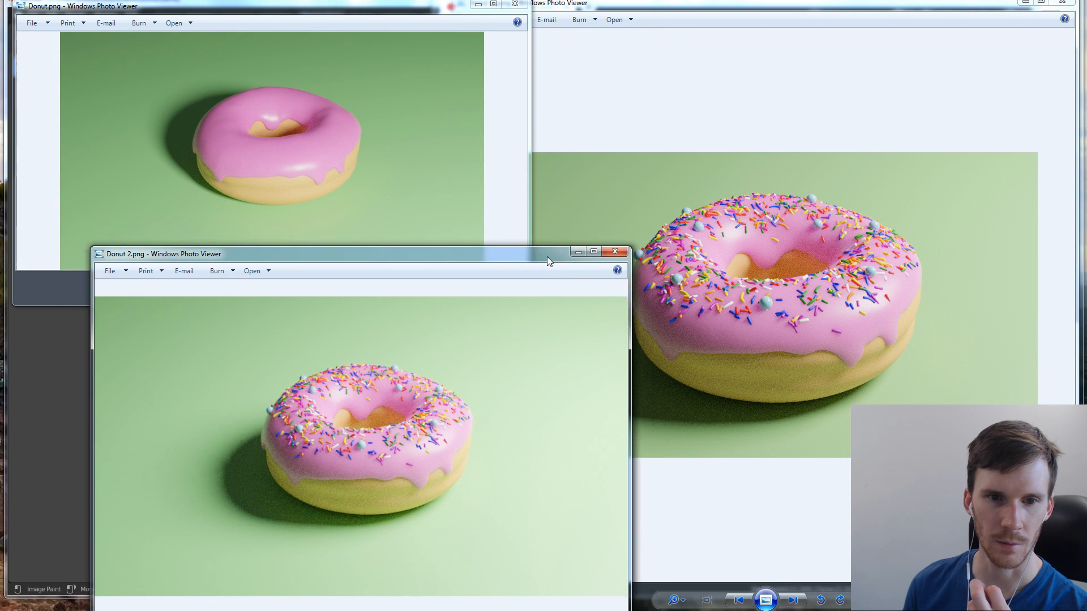
left_click_drag(547, 256, 493, 258)
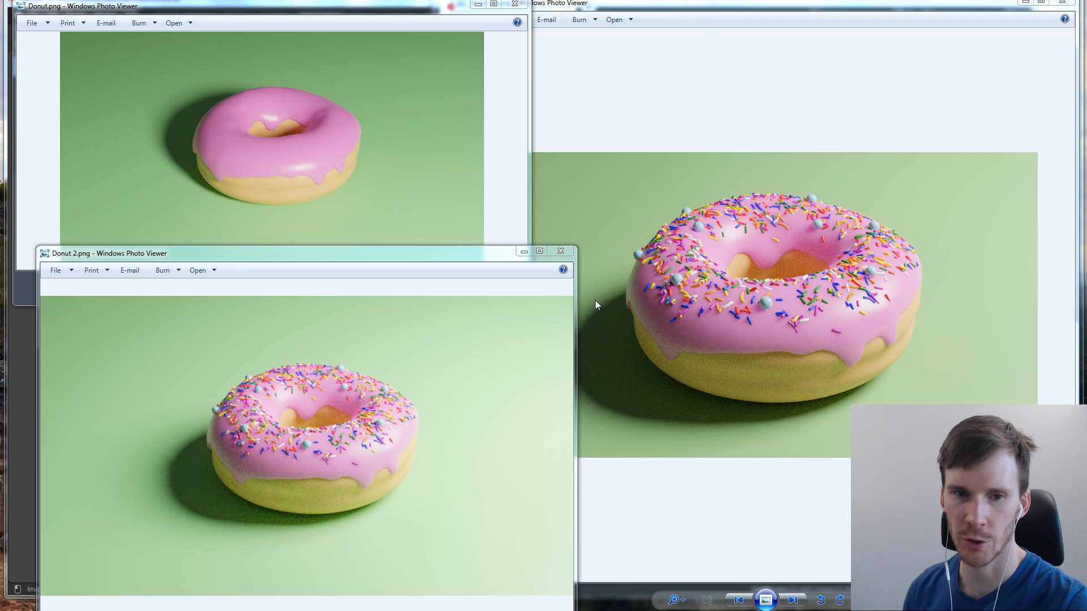
Close the three Photo Viewer windows showing the donut renders
left_click(396, 334)
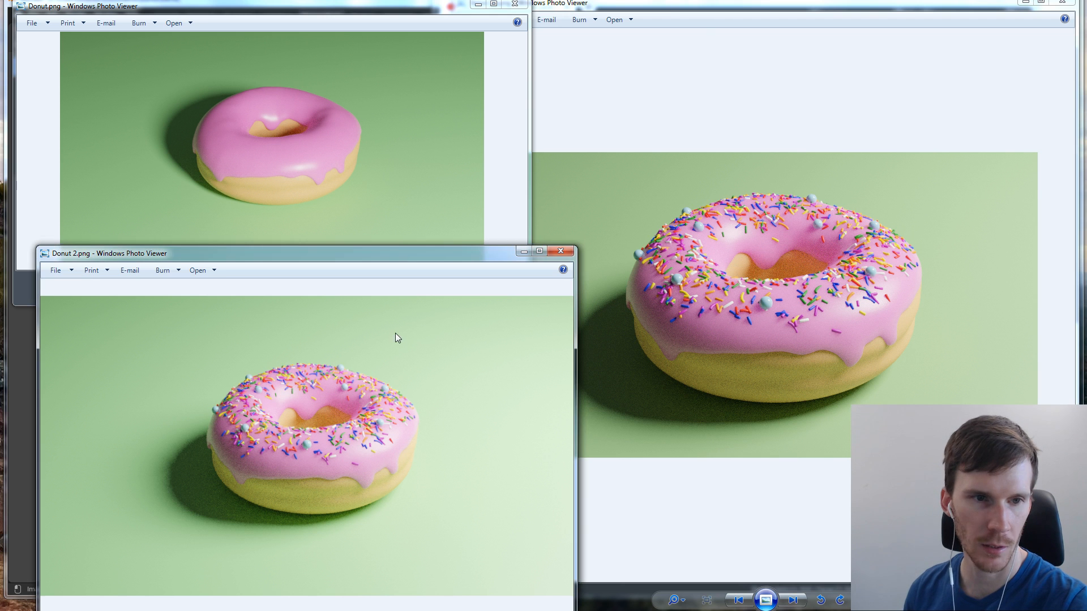
left_click(550, 257)
left_click(515, 4)
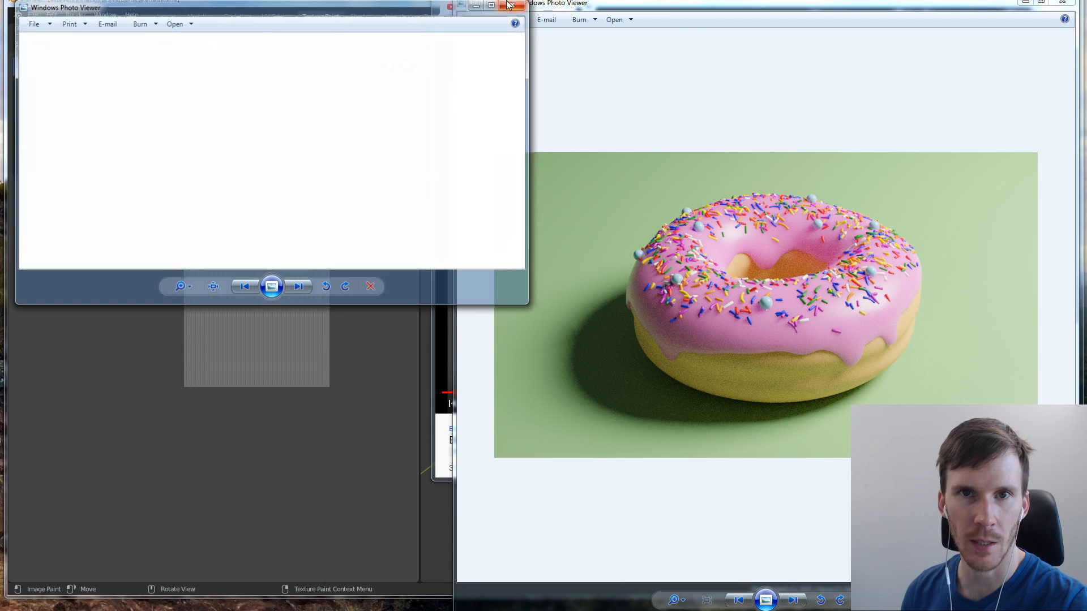
left_click(1067, 5)
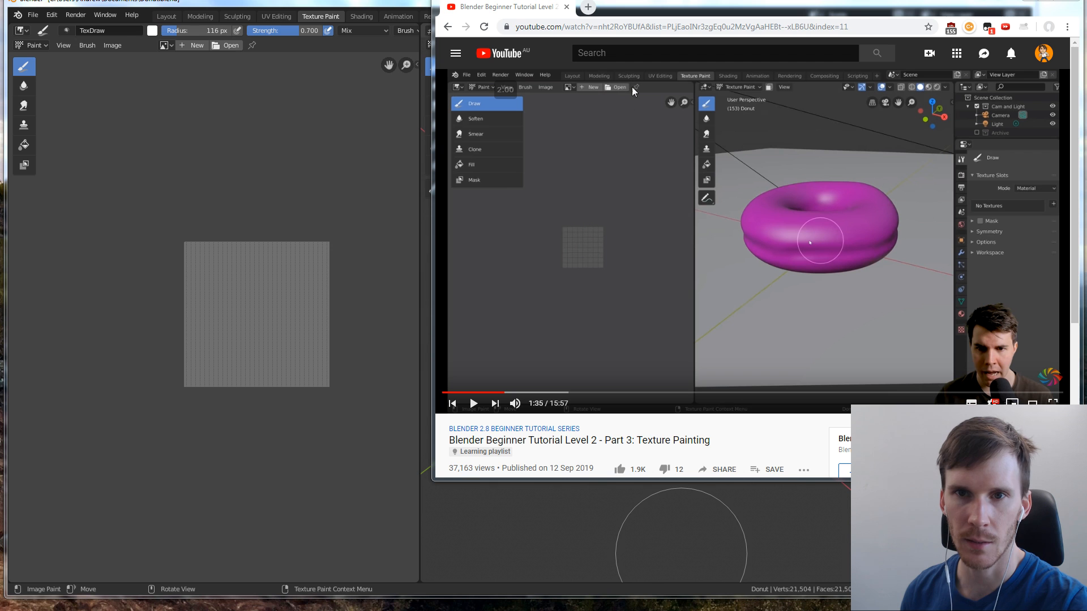
Resume the Texture Painting tutorial video in the browser to follow its UV editing part, and return to Blender
left_click(736, 258)
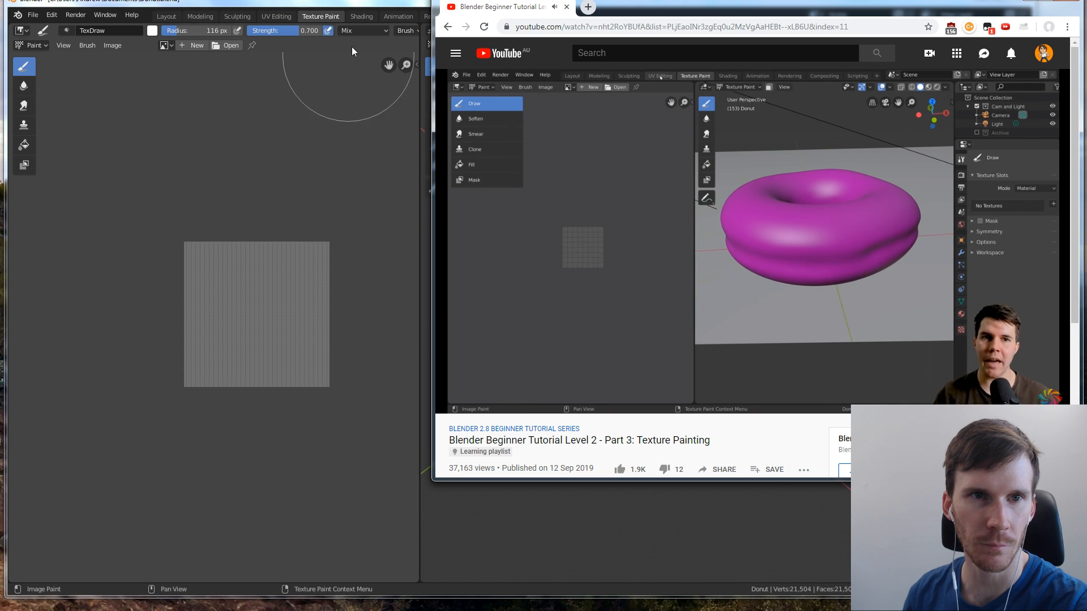
left_click(374, 1)
key("alt+Tab")
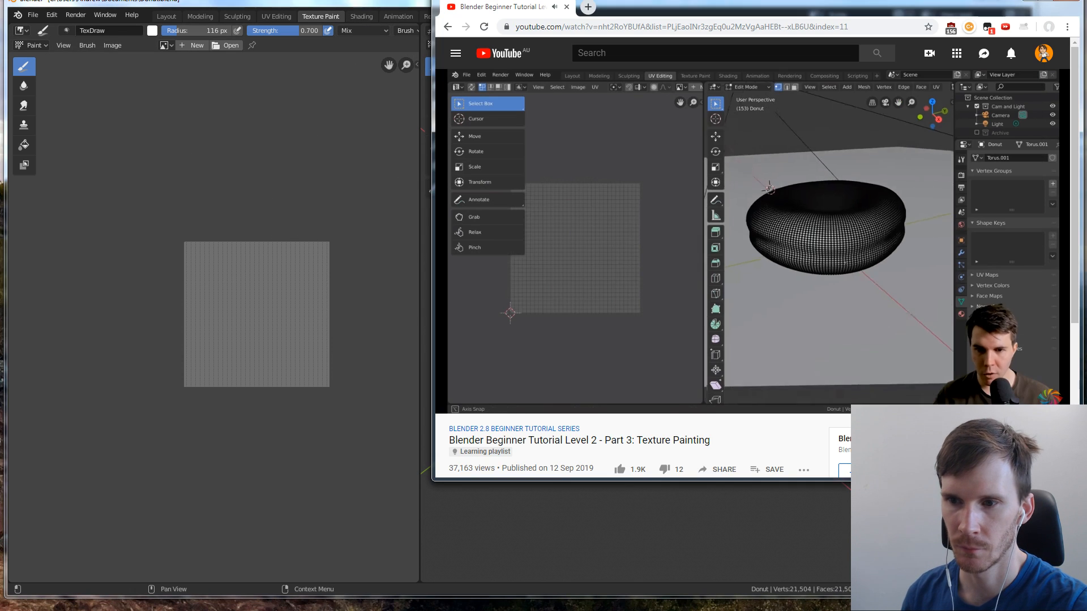
left_click(786, 271)
left_click(385, 8)
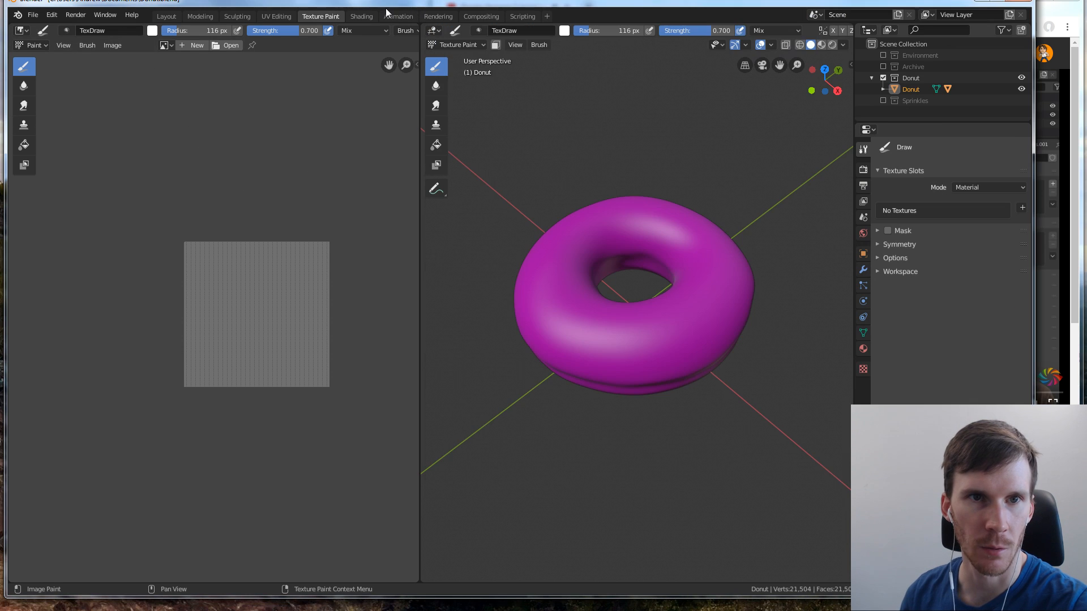
Switch to the UV Editing workspace and inspect the donut's mesh and UV grid against the tutorial video
left_click(276, 16)
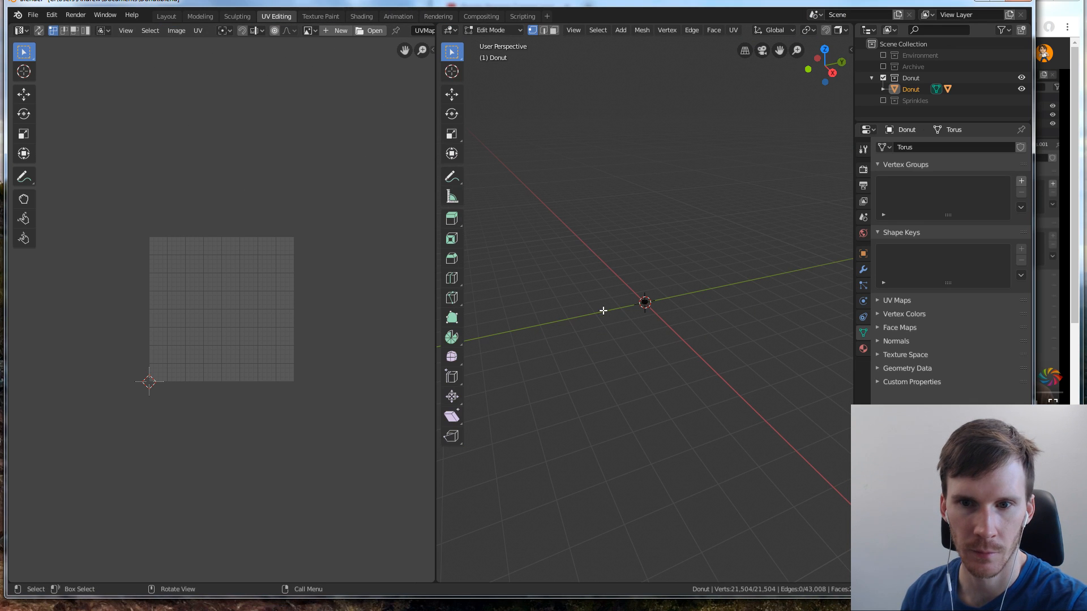
scroll(652, 299, "up", 10)
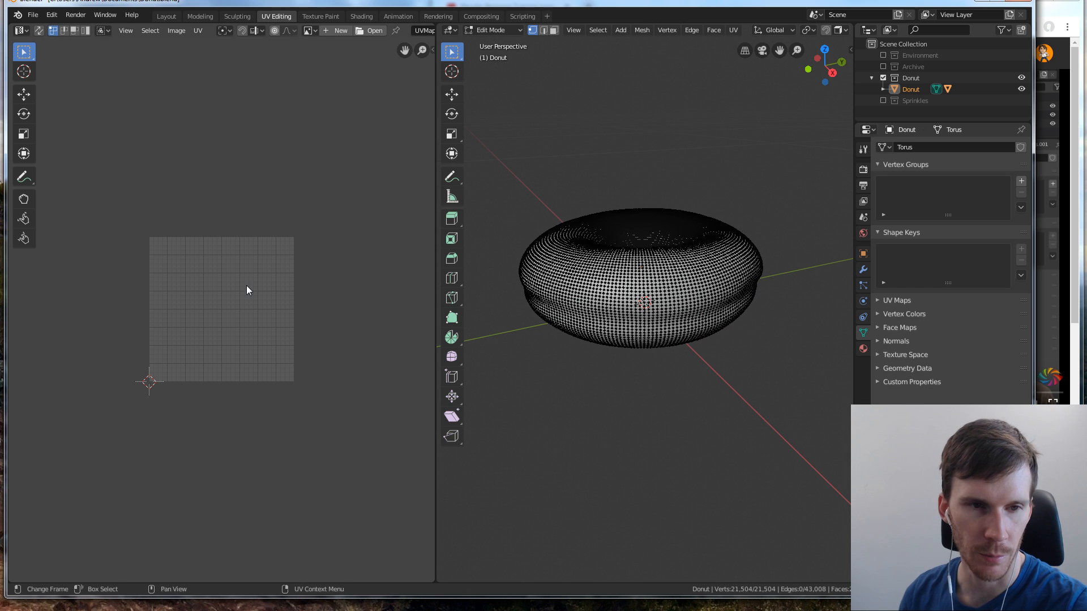
scroll(247, 287, "up", 5)
scroll(249, 283, "down", 4)
scroll(371, 177, "down", 1)
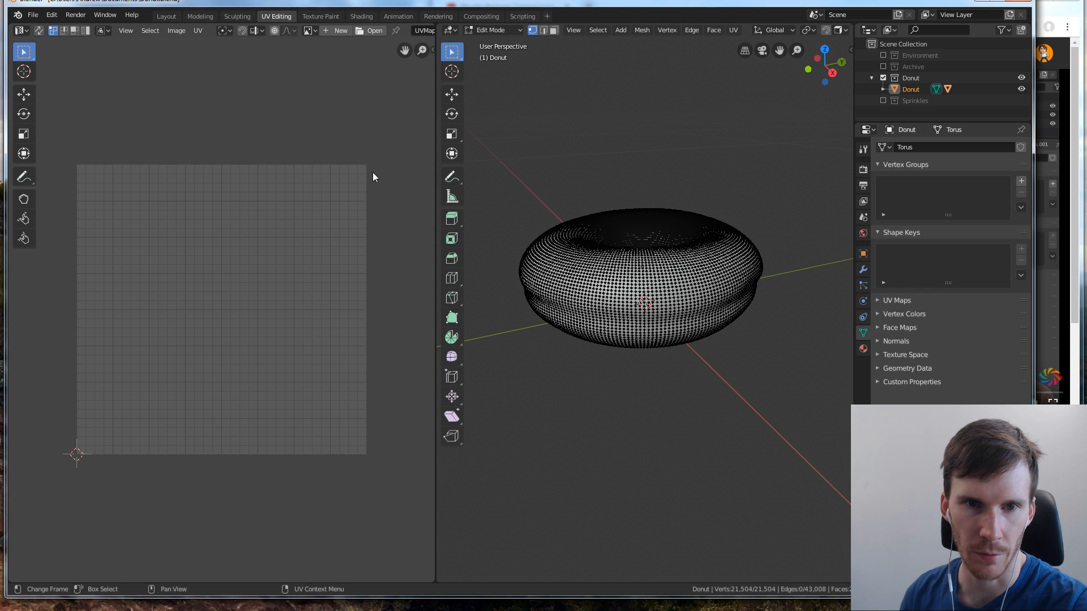
left_click(1042, 224)
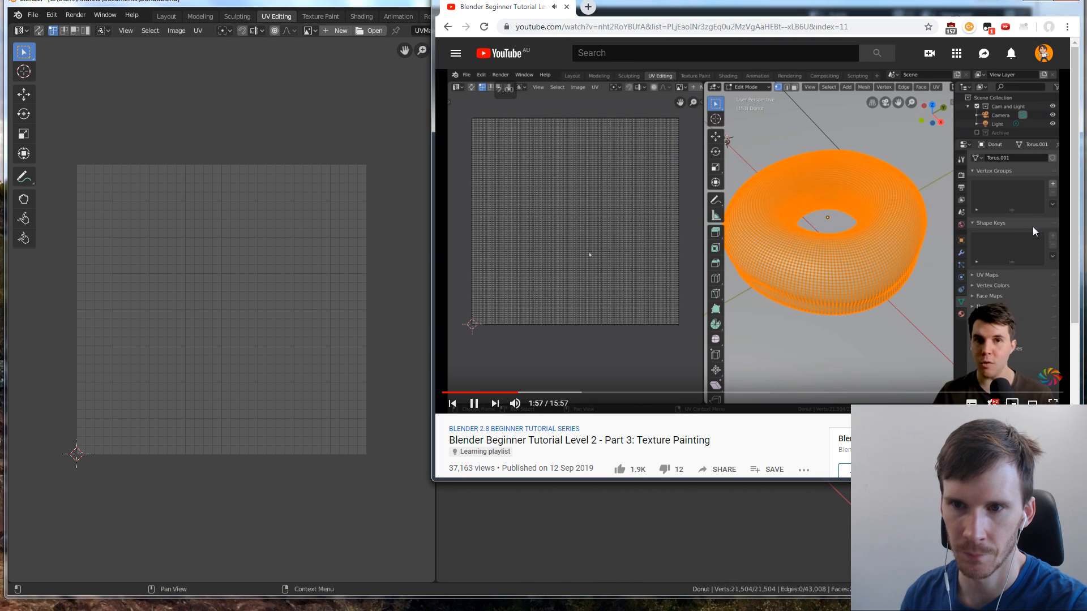
Switch to Blender, try box-selecting the donut's whole mesh, and go back to the tutorial video
left_click(378, 3)
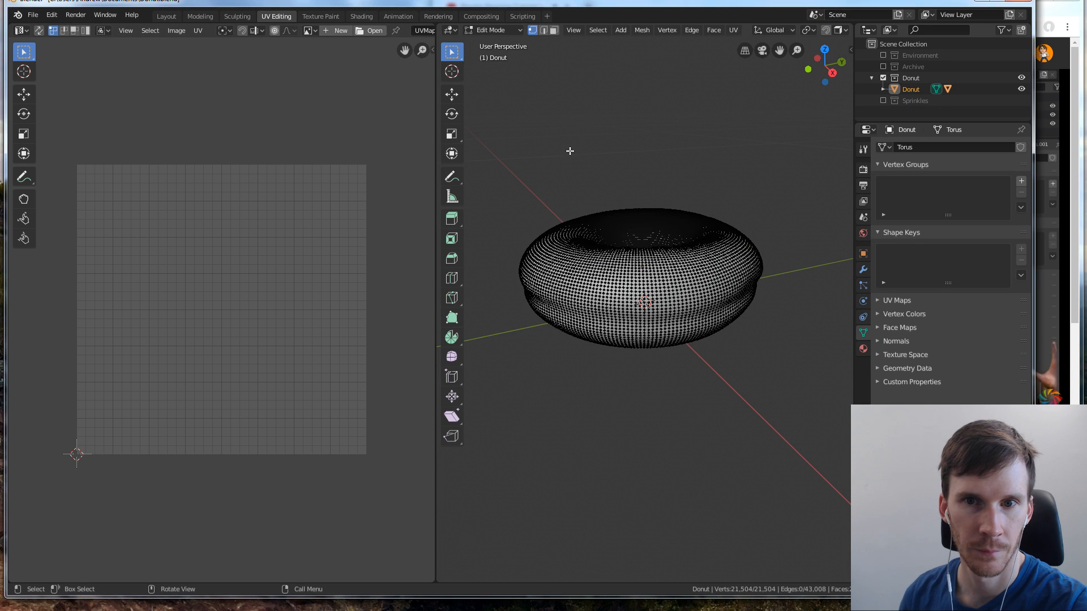
left_click_drag(504, 177, 692, 359)
left_click(755, 368)
left_click_drag(801, 385, 495, 131)
left_click(495, 131)
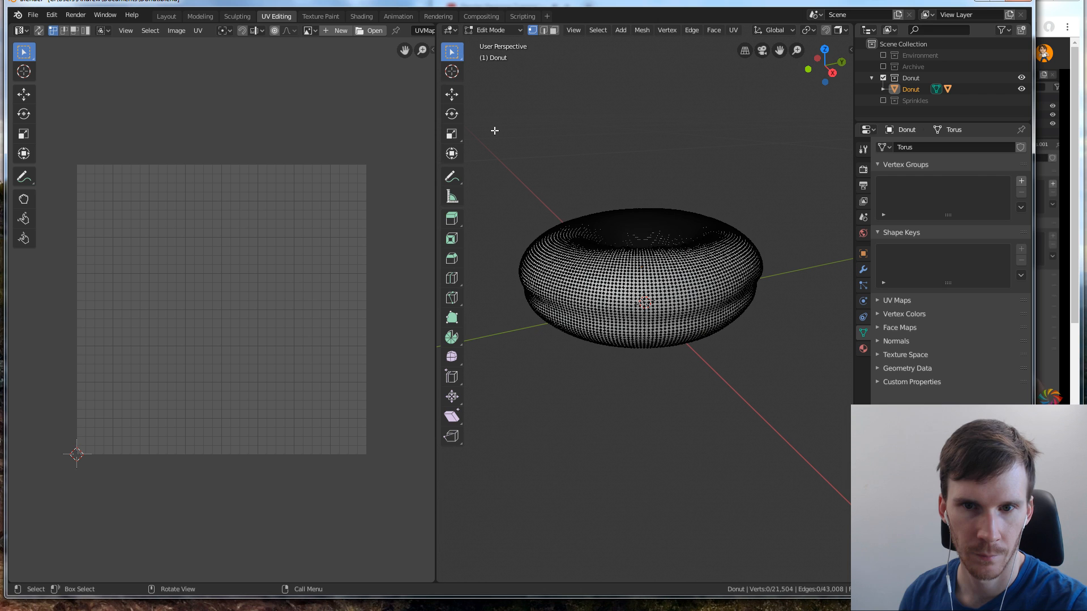
key("a")
left_click_drag(513, 151, 792, 397)
left_click(792, 397)
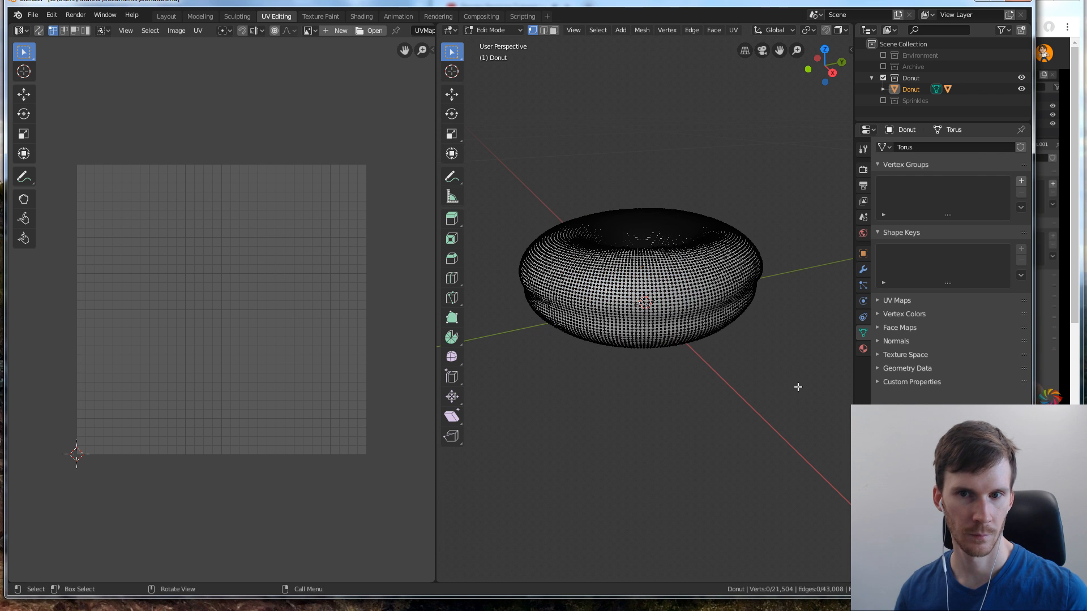
key("alt+Tab")
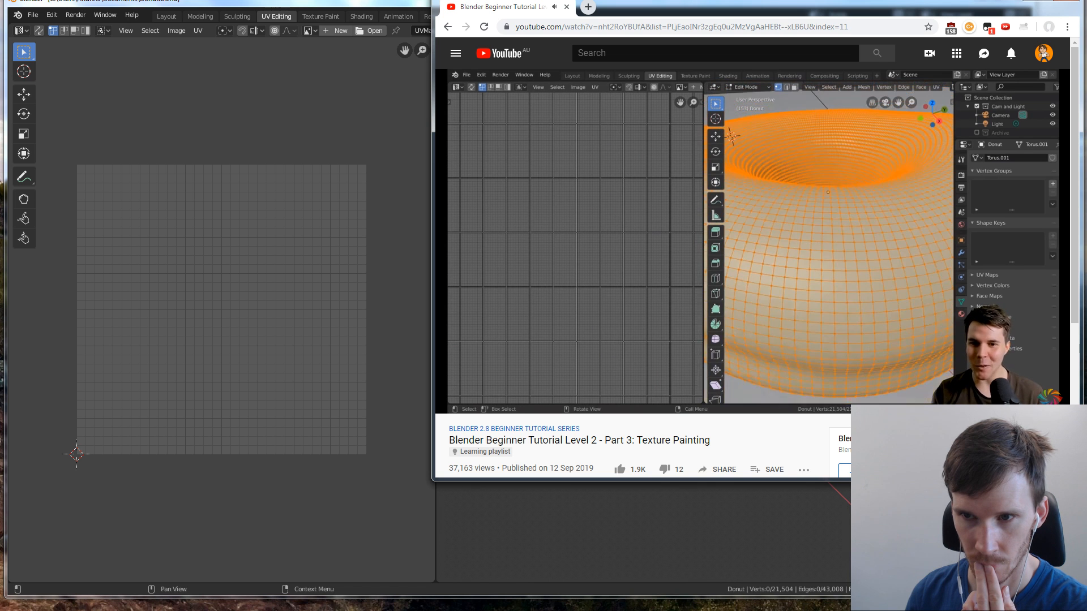
Return to Blender and select all of the donut's mesh to show its UVs
left_click(431, 136)
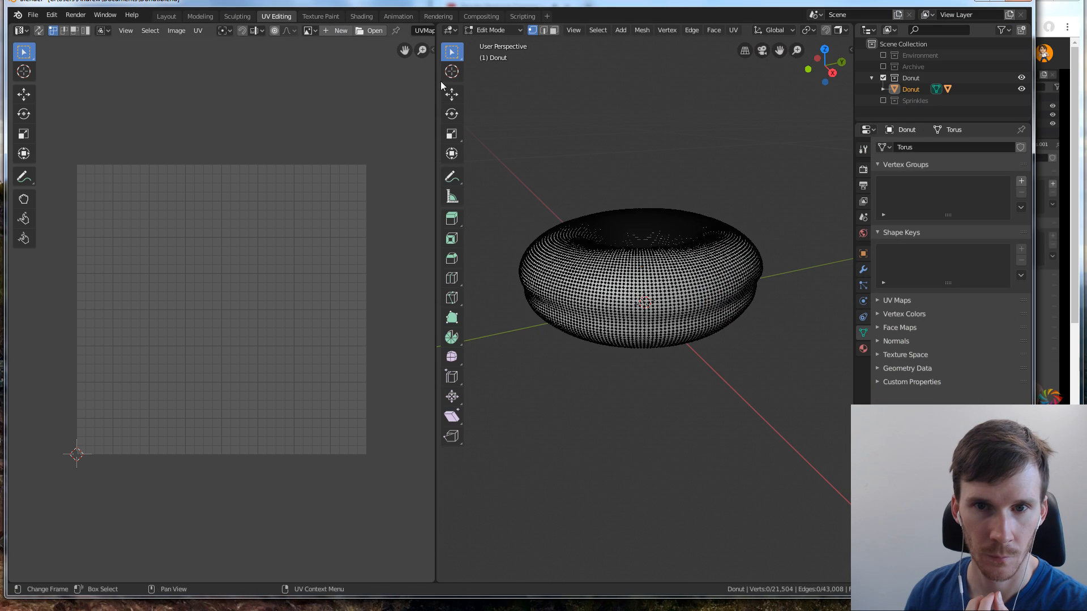
key("a")
scroll(204, 271, "up", 3)
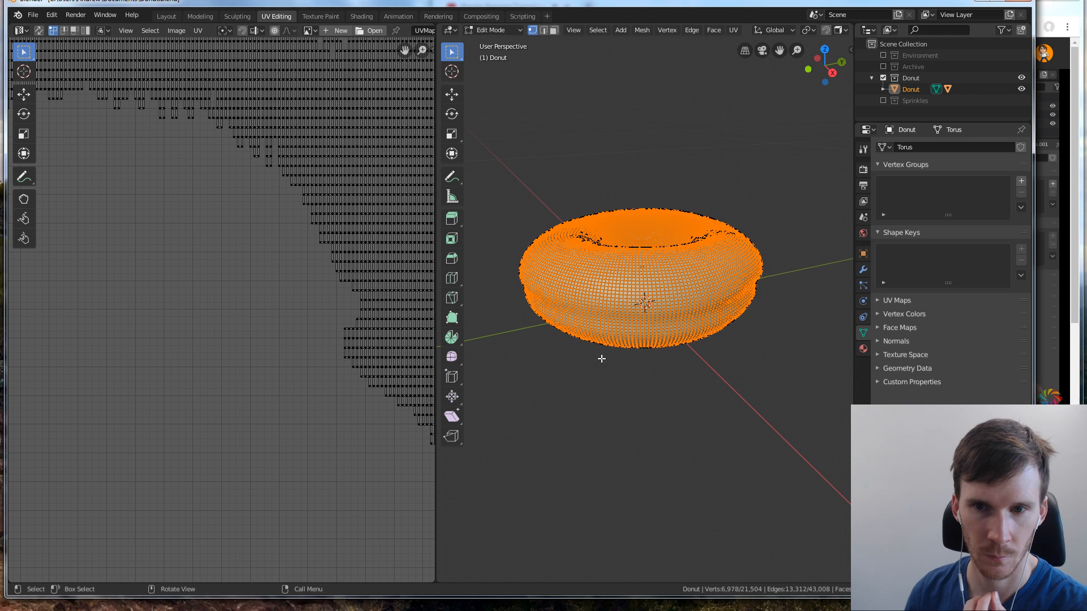
left_click(602, 359)
key("s")
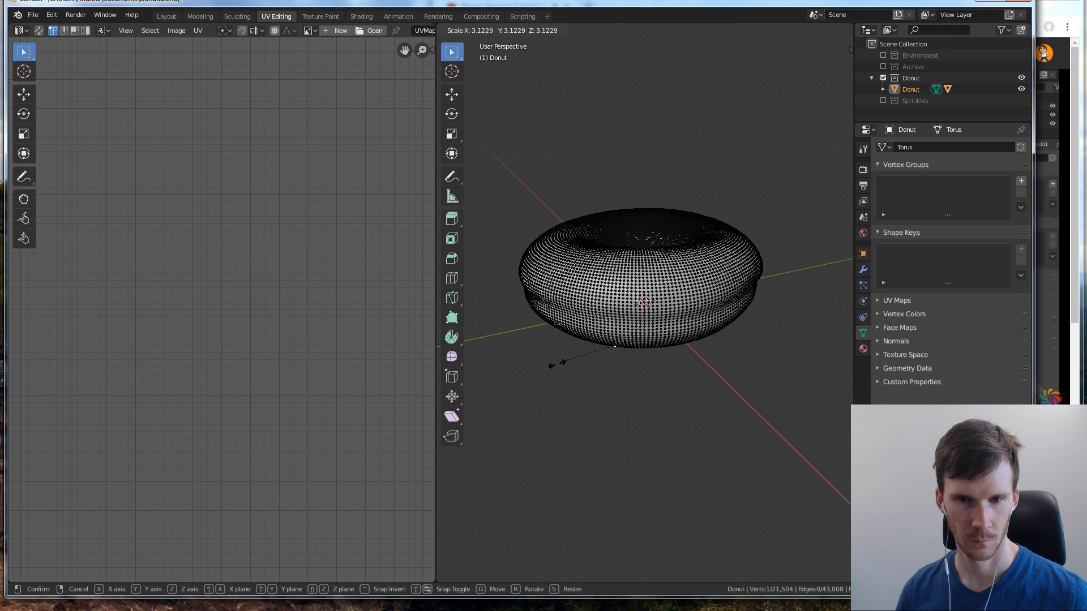
right_click(564, 365)
right_click(594, 375)
Reselect the donut's entire mesh and inspect its UV grid up close
key("a")
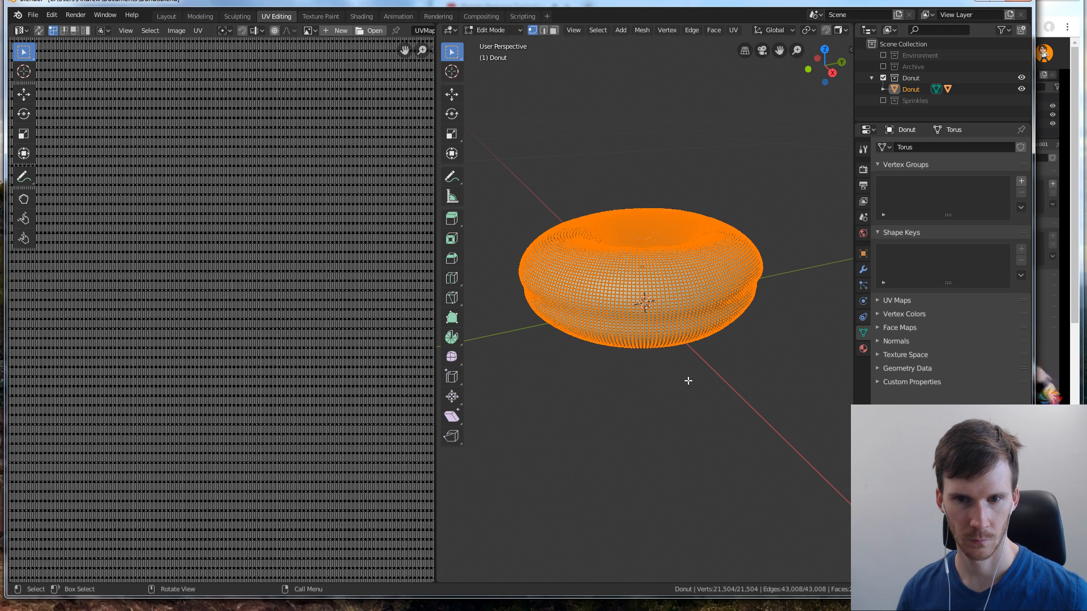
scroll(324, 291, "up", 6)
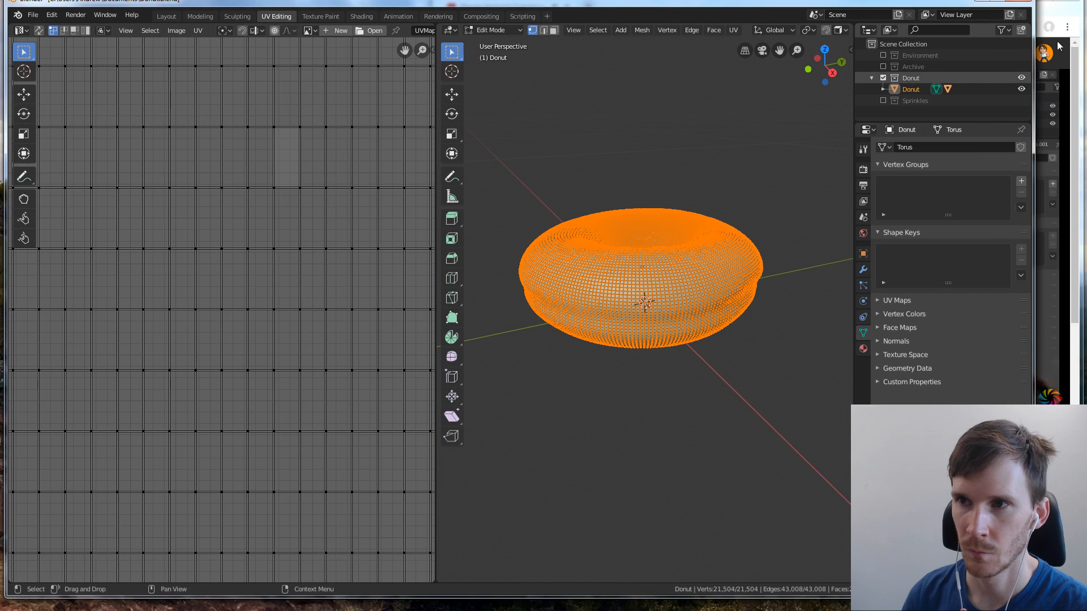
Switch to the browser and follow the tutorial video's part on creating a new image for texture painting
left_click(1057, 17)
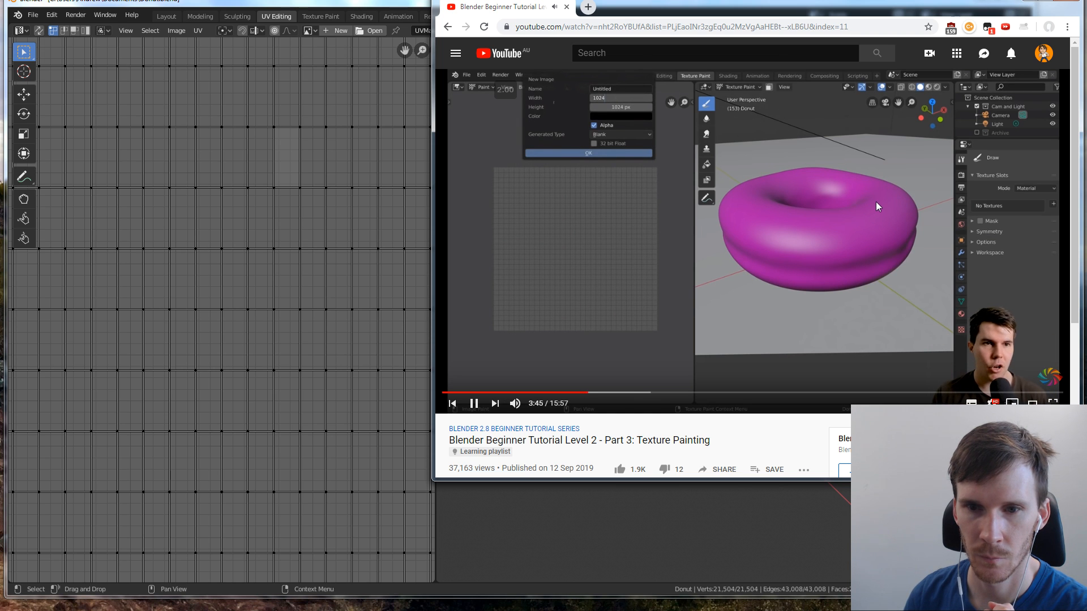
left_click(809, 202)
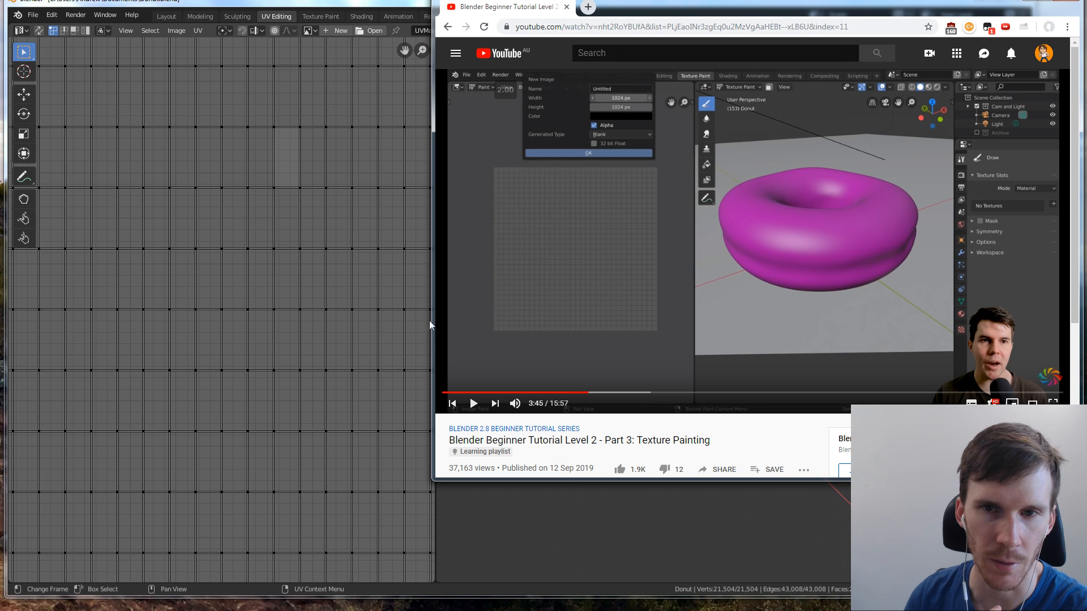
left_click(537, 168)
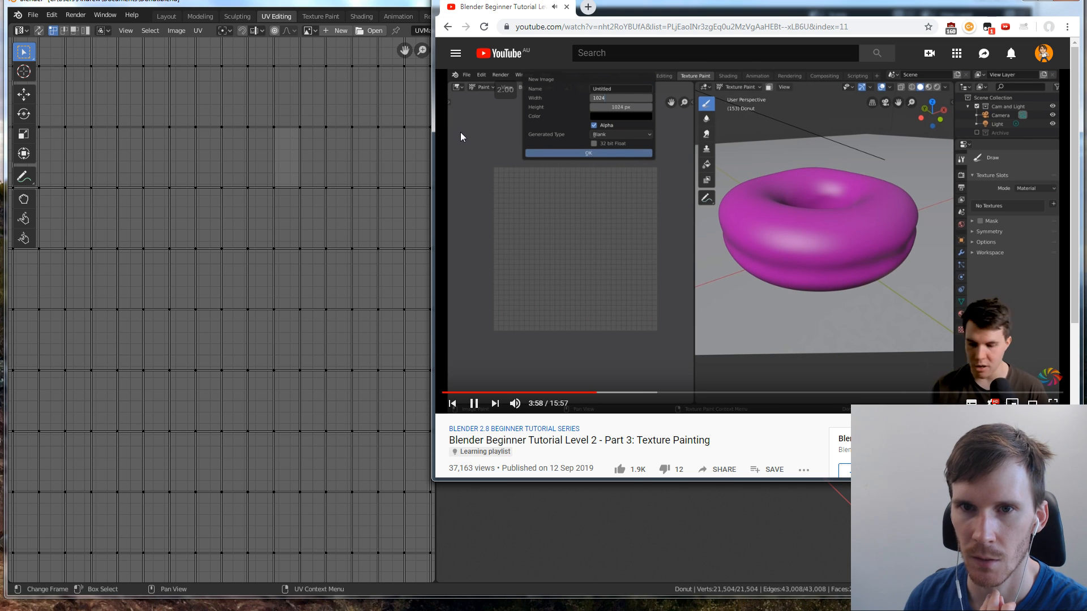
left_click(611, 187)
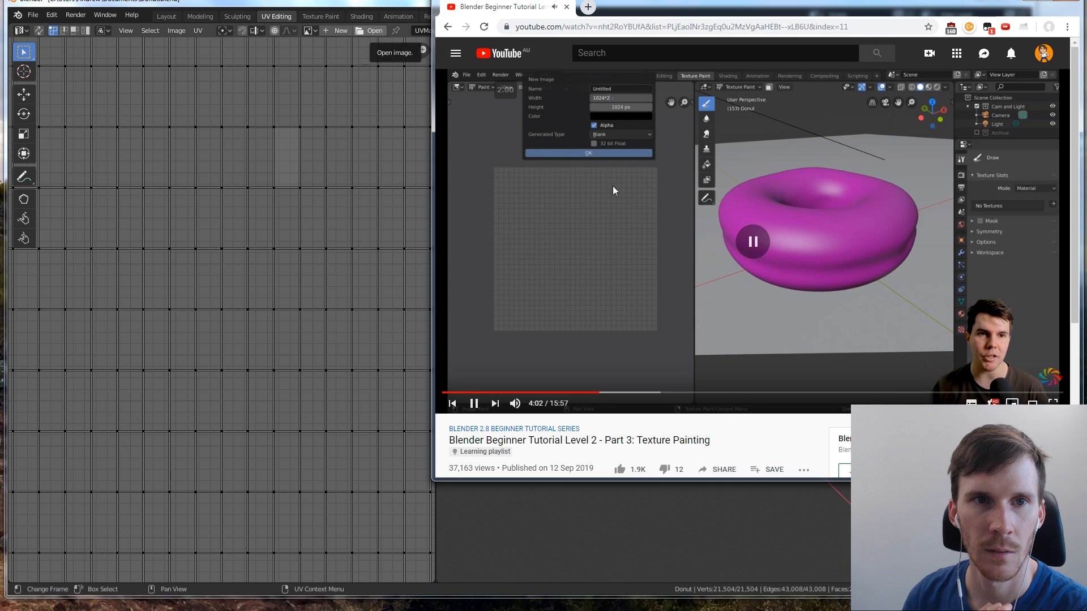
Open Blender's Texture Paint workspace and start a new image with a width of 2560 px, keeping the Blank generated type
left_click(327, 7)
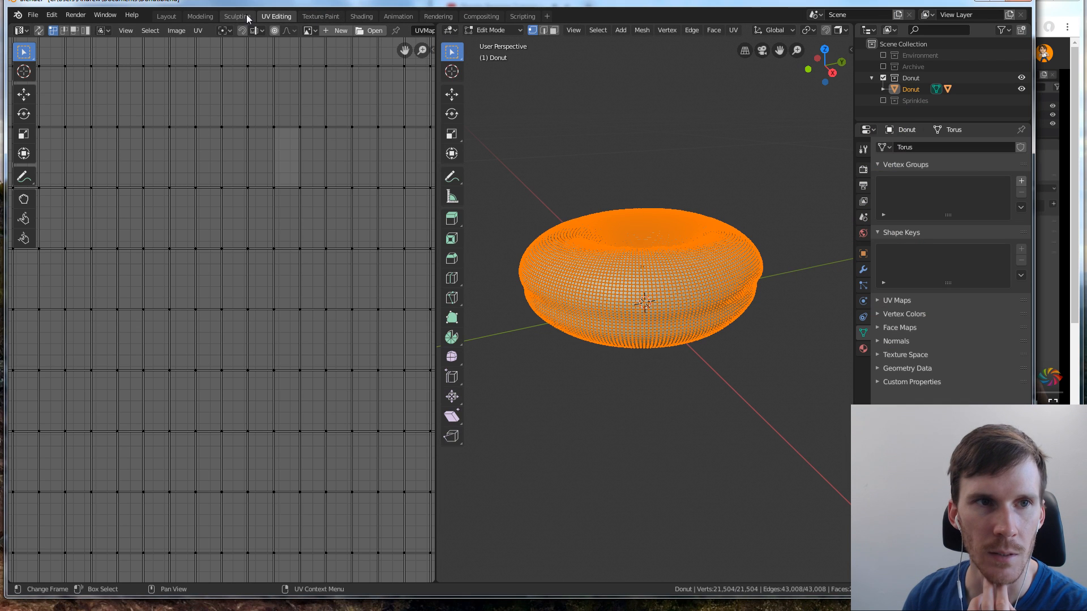
left_click(305, 16)
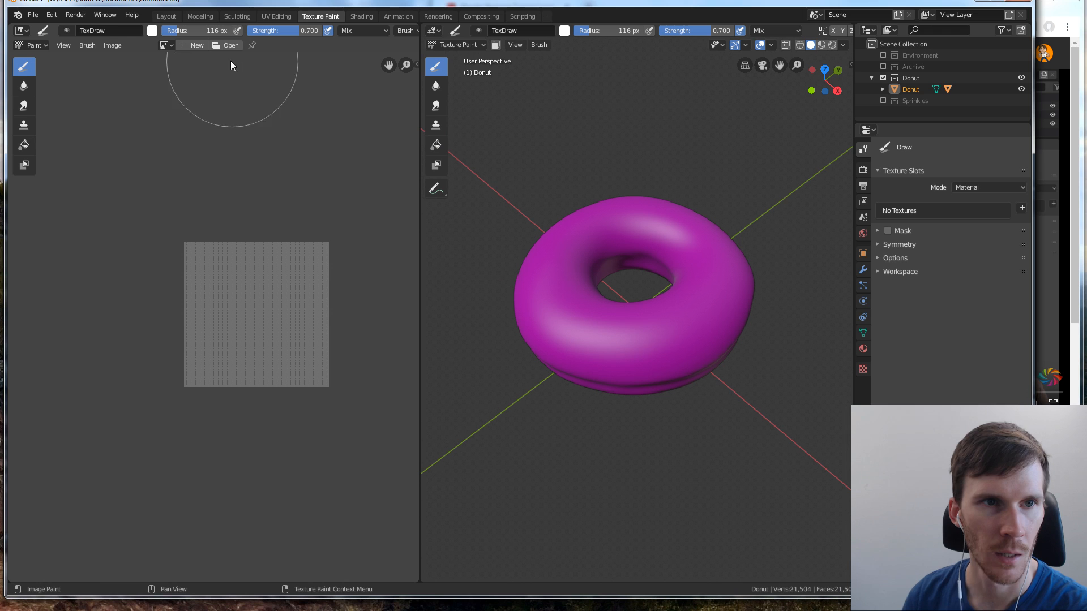
left_click(199, 45)
left_click(256, 46)
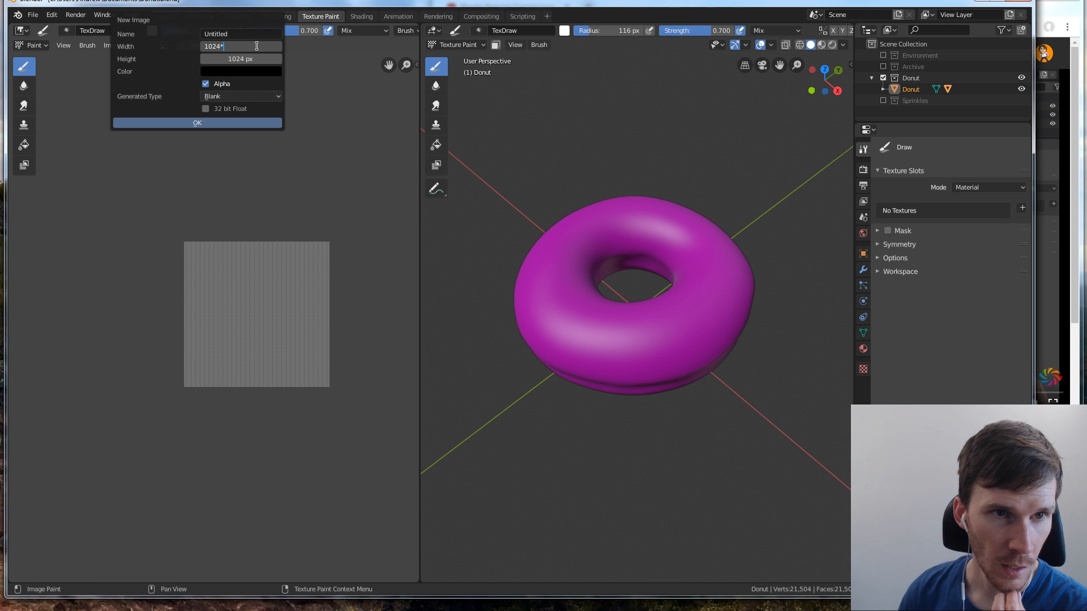
key("Return")
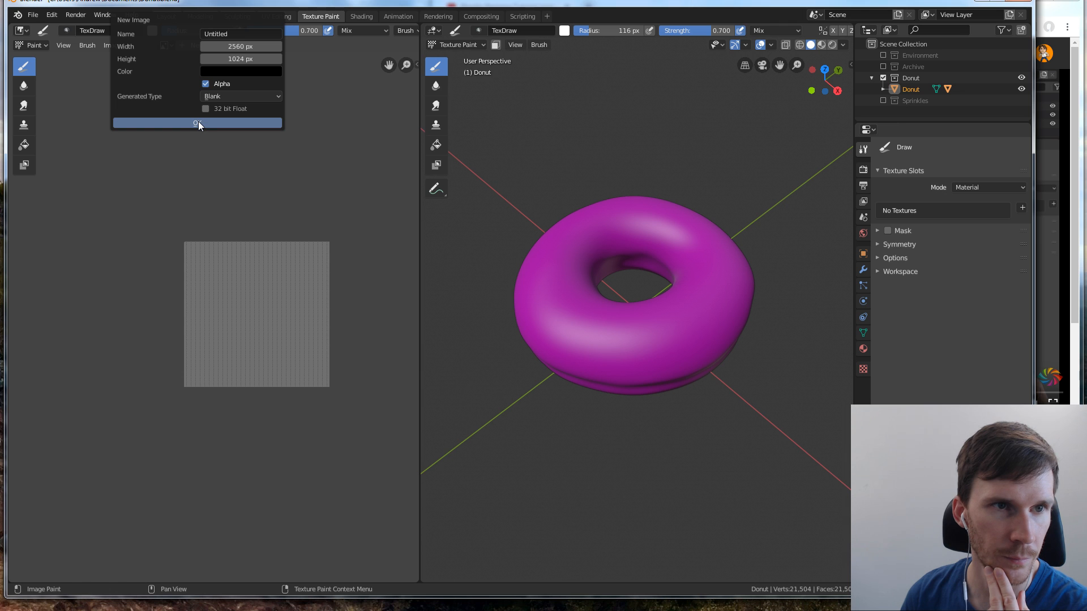
left_click(242, 97)
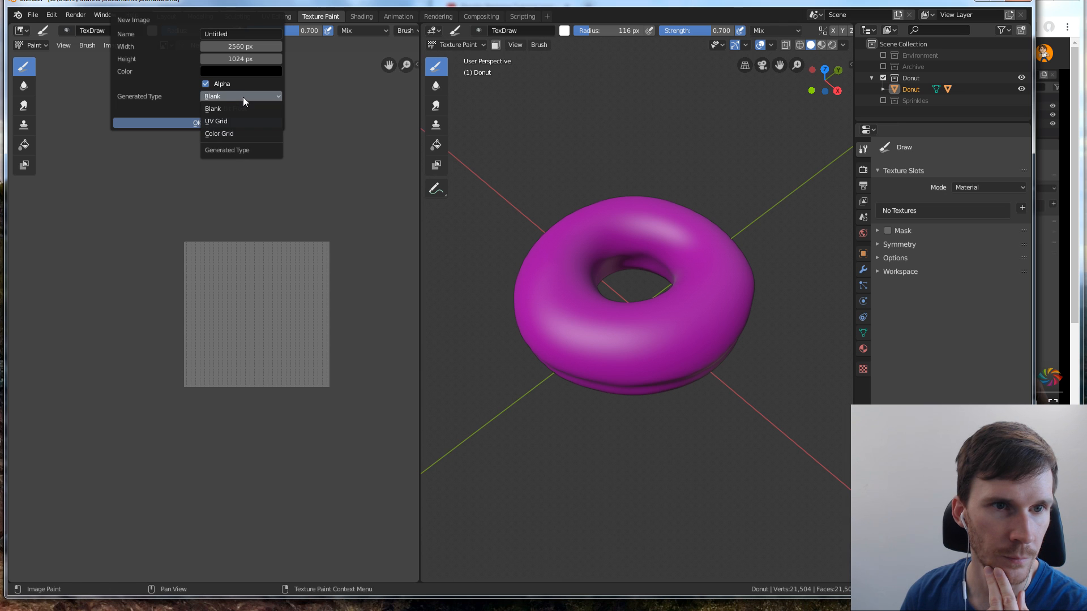
left_click(242, 97)
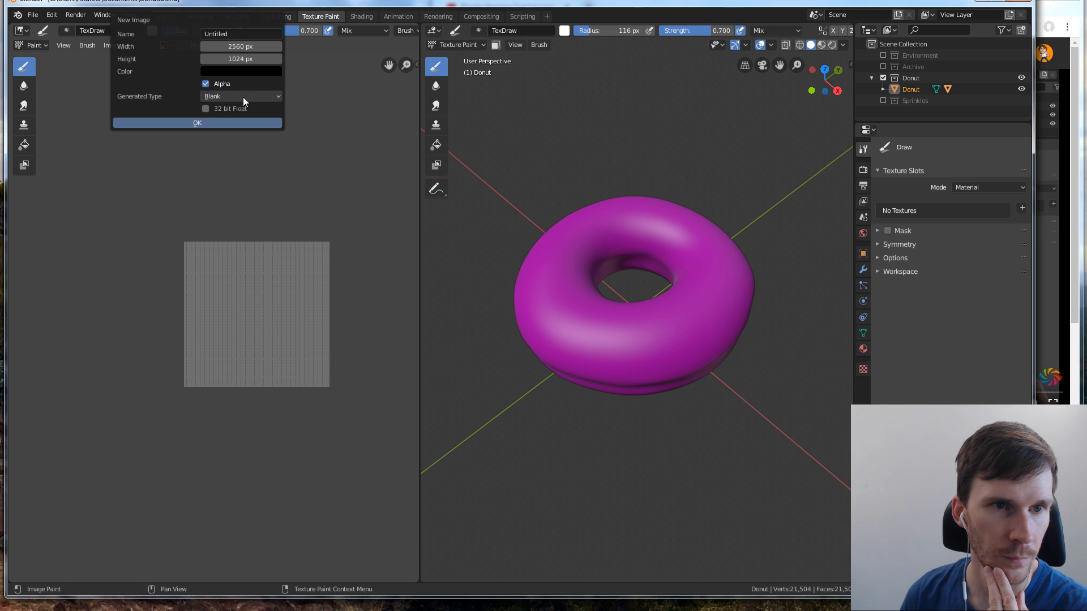
Check the tutorial video's new-image part, pause it, name the new image Donut Skin, and create it
left_click(1051, 189)
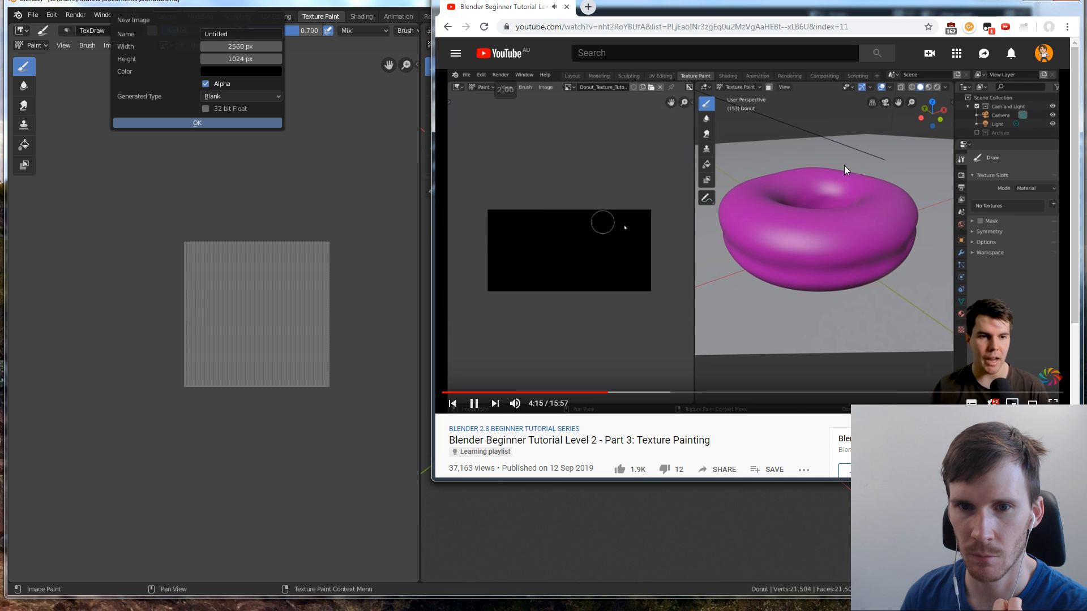
left_click(766, 165)
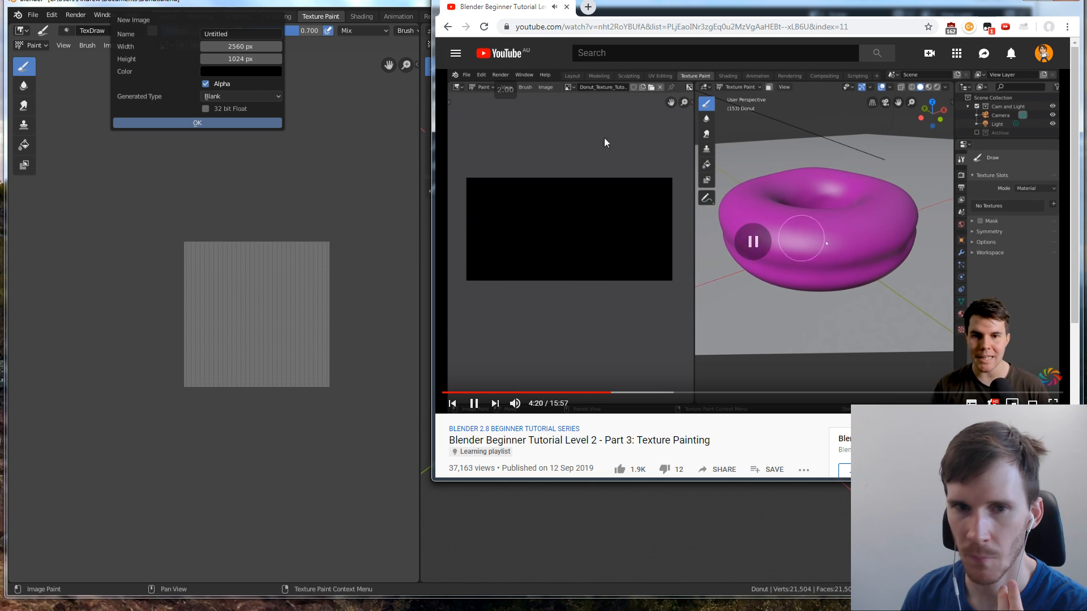
left_click(238, 36)
type("Donut Skin")
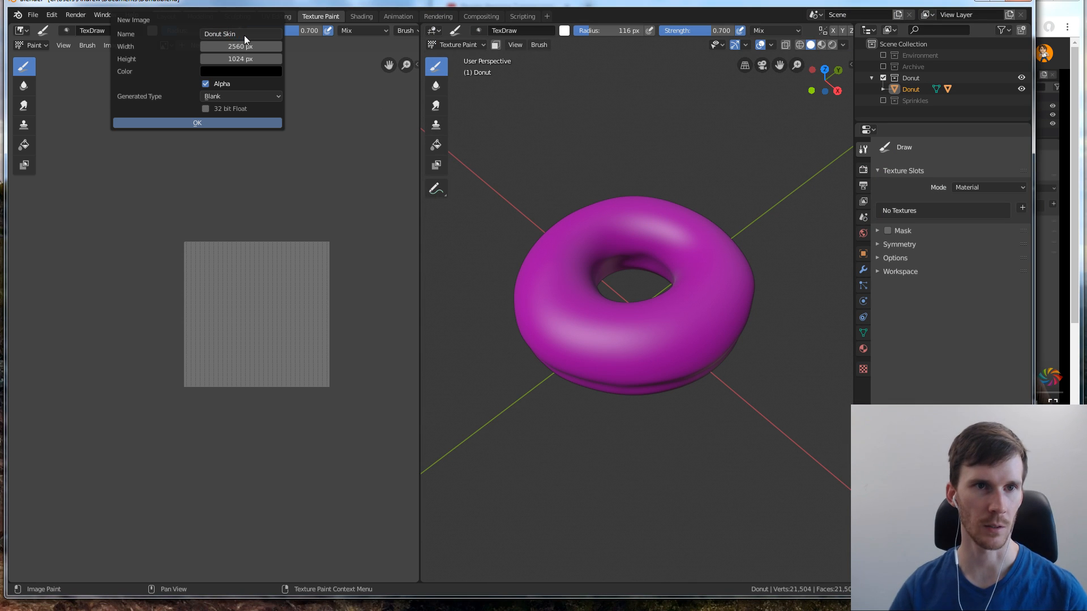
left_click(184, 122)
scroll(234, 149, "down", 4)
scroll(242, 176, "up", 2)
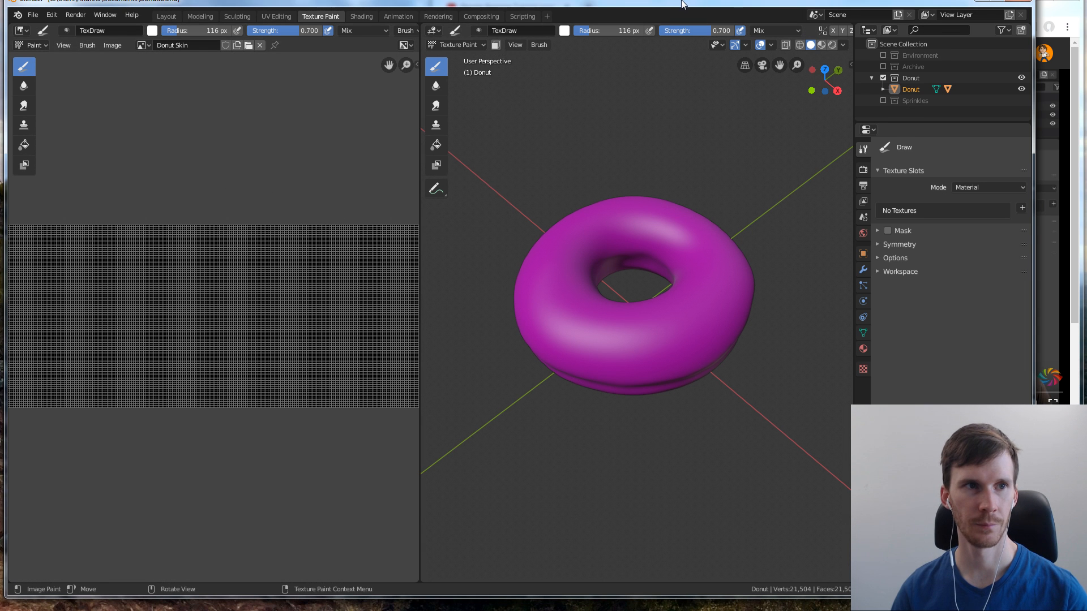
Resume the tutorial video in the browser, return to Blender, and inspect the untextured donut in the 3D viewport
left_click_drag(682, 2, 685, 2)
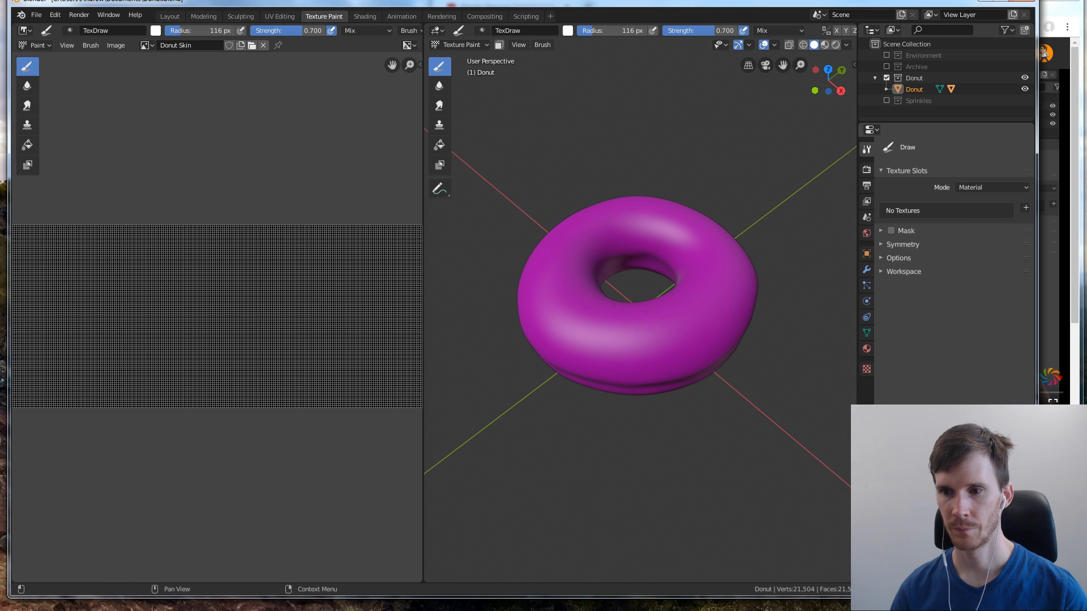
key("alt+Tab")
key("space")
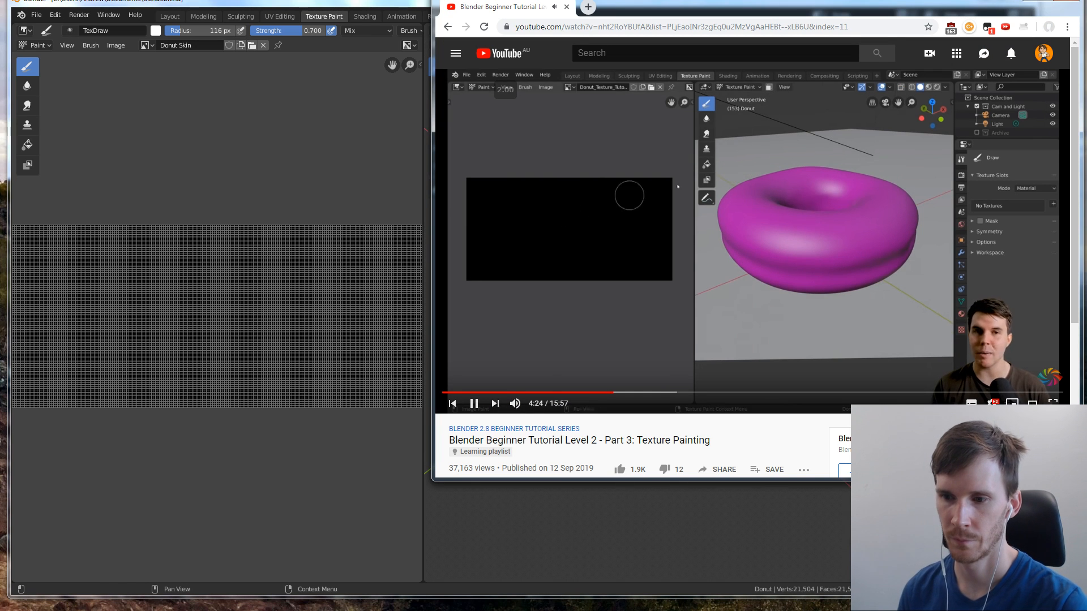
key("alt+Tab")
scroll(490, 205, "down", 4)
scroll(490, 205, "up", 4)
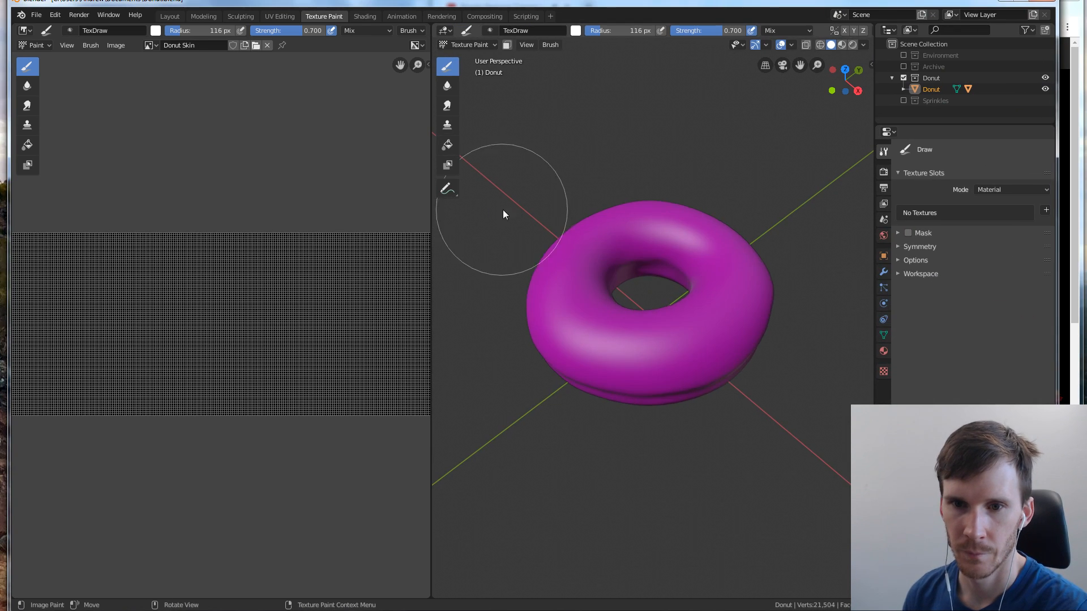
scroll(653, 221, "up", 5)
scroll(659, 226, "down", 4)
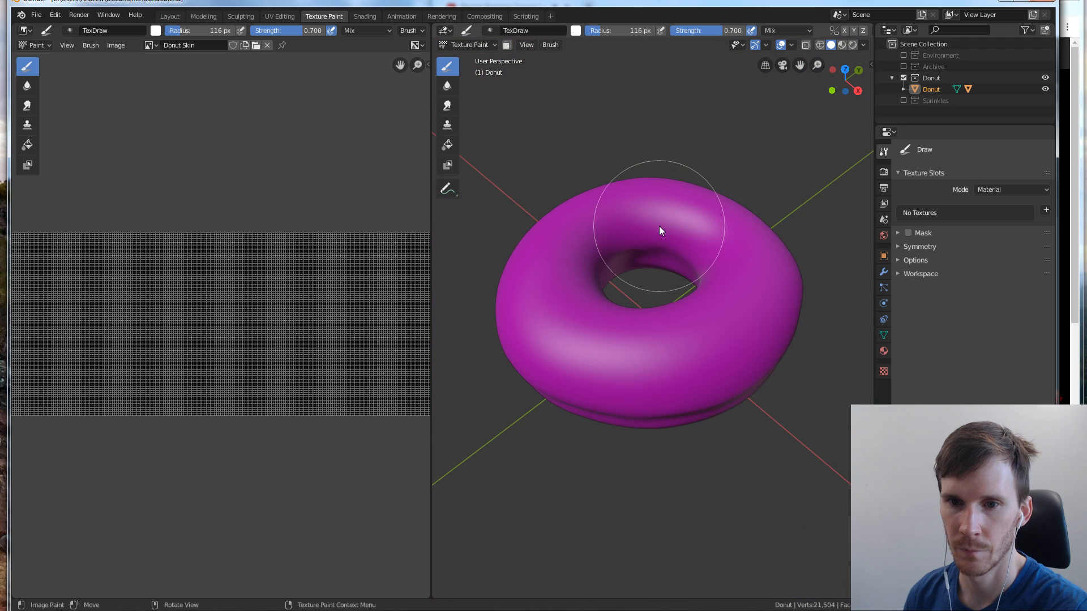
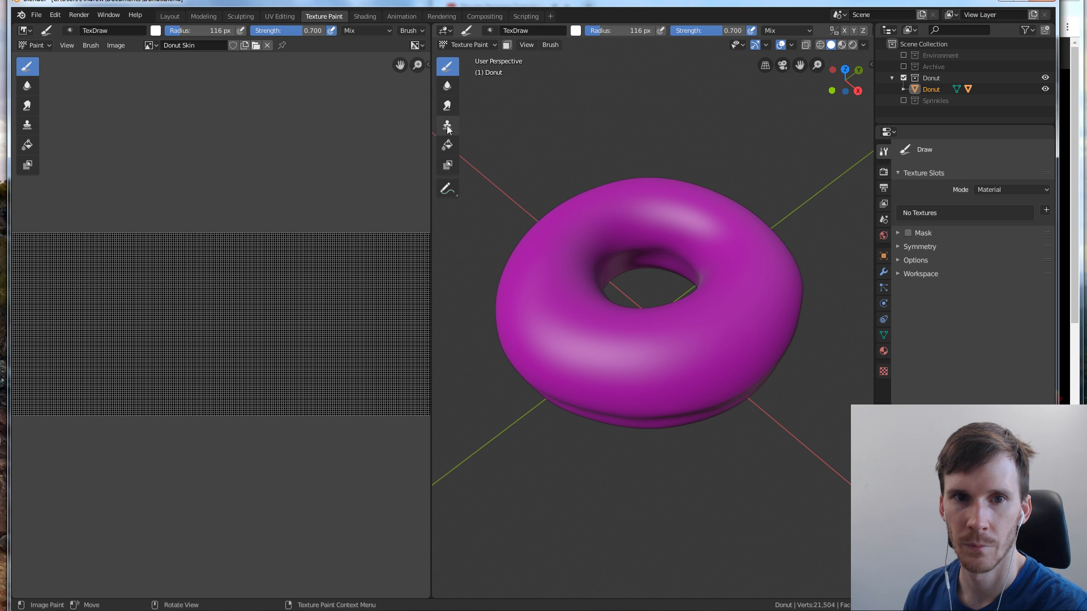
Check the tutorial video's material part and show the donut's material properties in Blender
left_click(1080, 117)
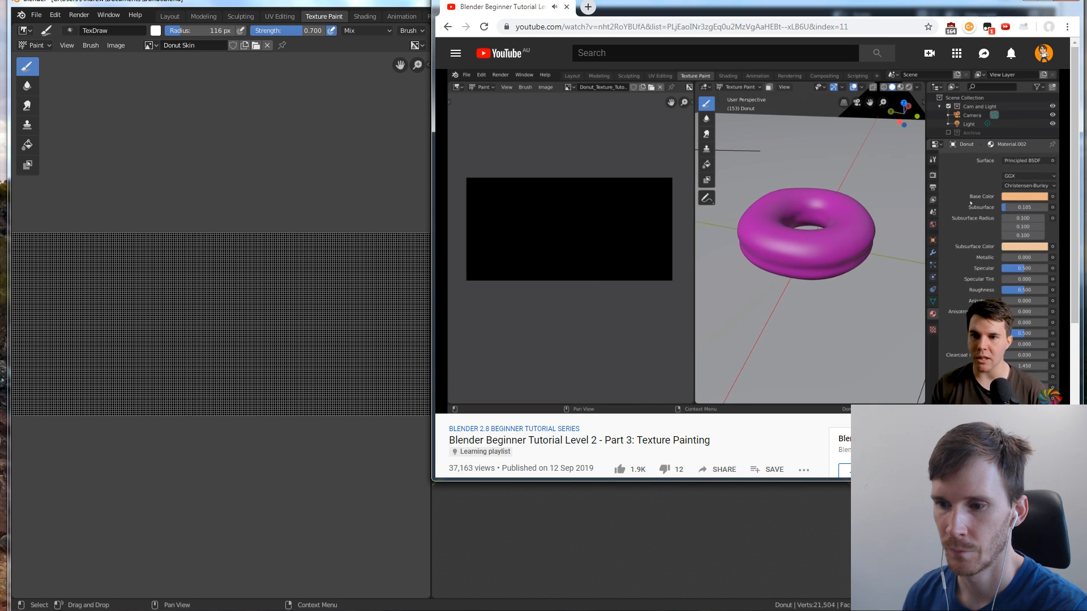
key("alt+Tab")
left_click(884, 351)
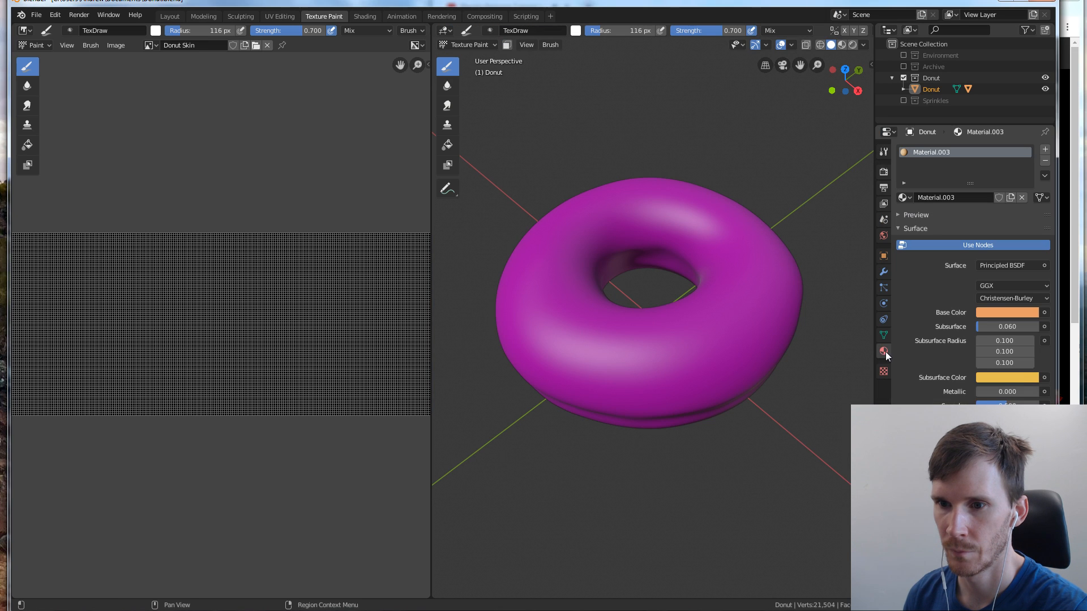
key("alt+Tab")
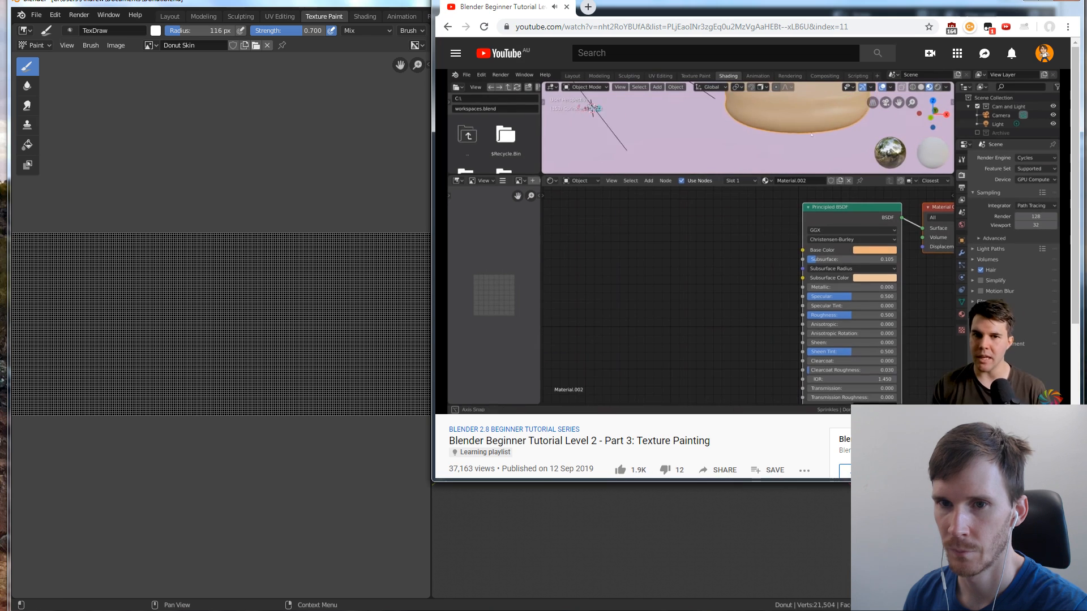
Open Blender's Shading workspace and narrow its window so the tutorial video shows alongside
left_click(365, 19)
left_click(365, 16)
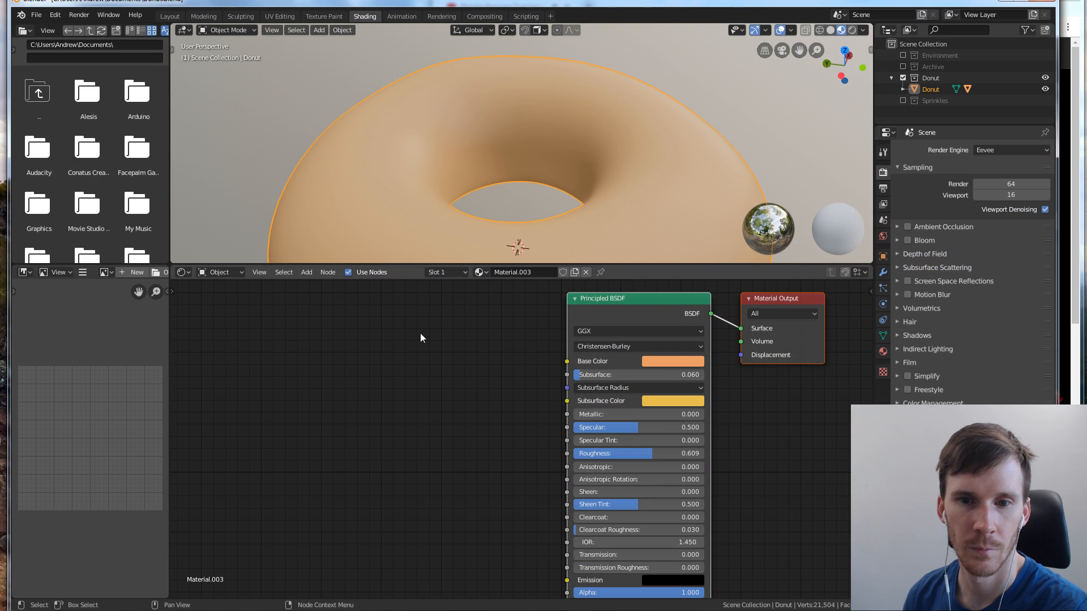
left_click_drag(1057, 444, 653, 442)
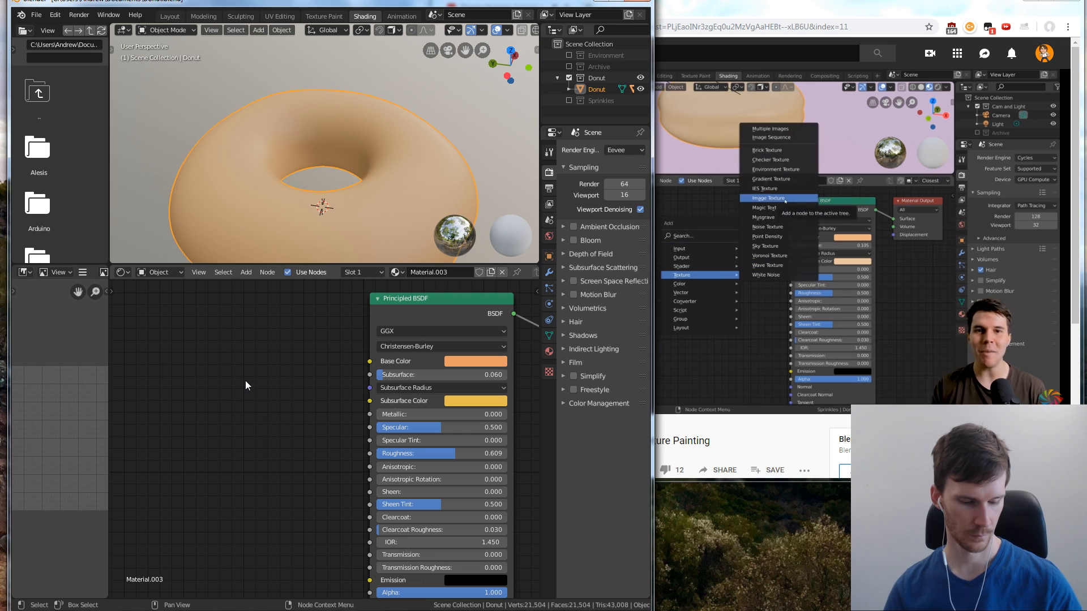
Add an Image Texture node using the Donut Skin image and connect its Color output to the Principled BSDF's Base Color
key("shift+a")
mouse_move(217, 433)
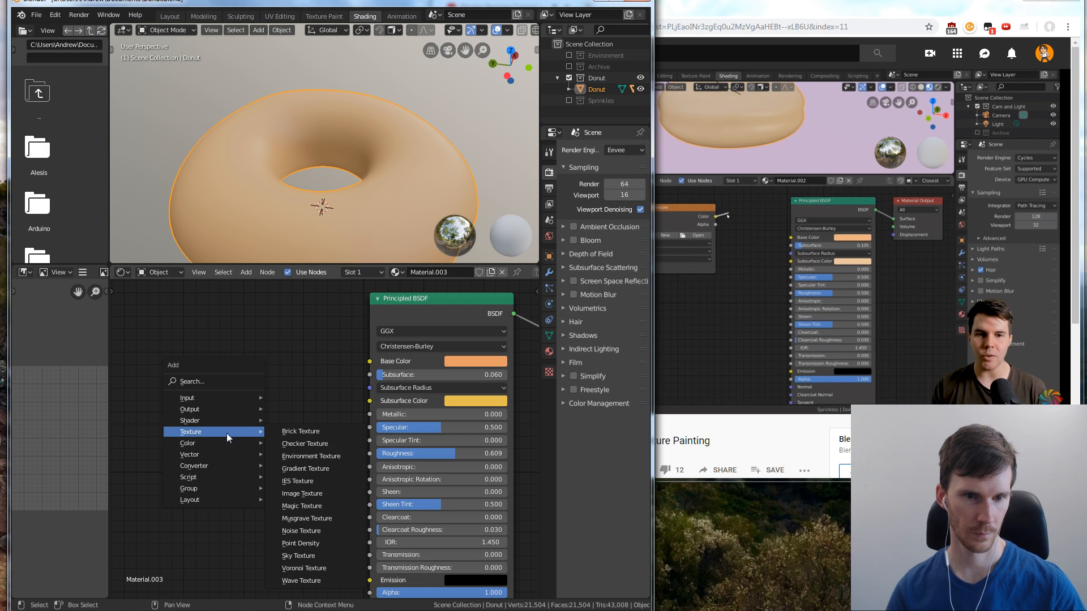
left_click(312, 495)
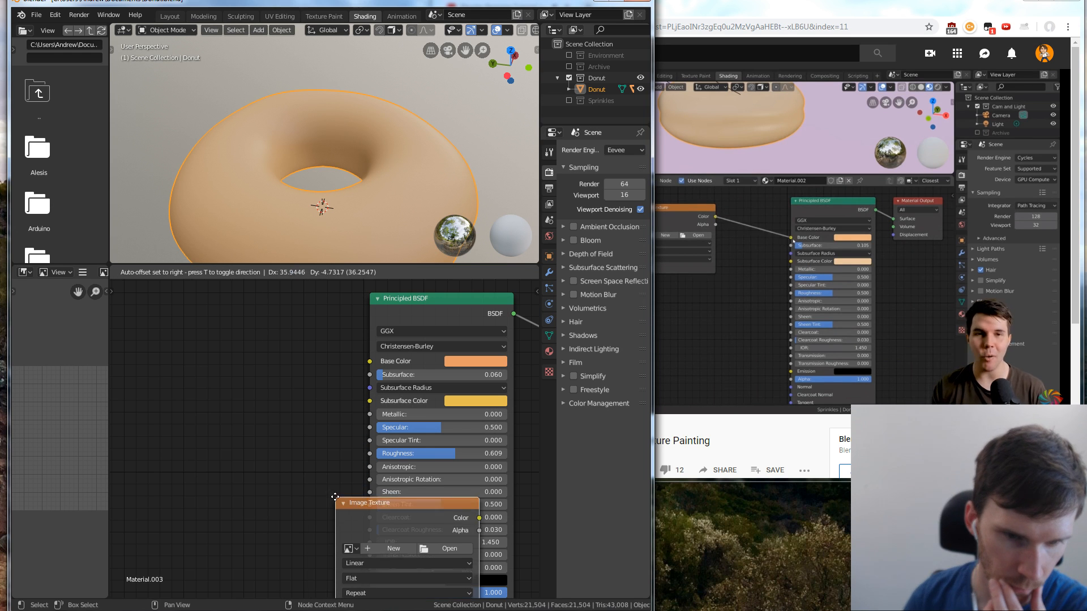
left_click(338, 499)
left_click_drag(364, 507, 184, 348)
left_click_drag(306, 362, 365, 367)
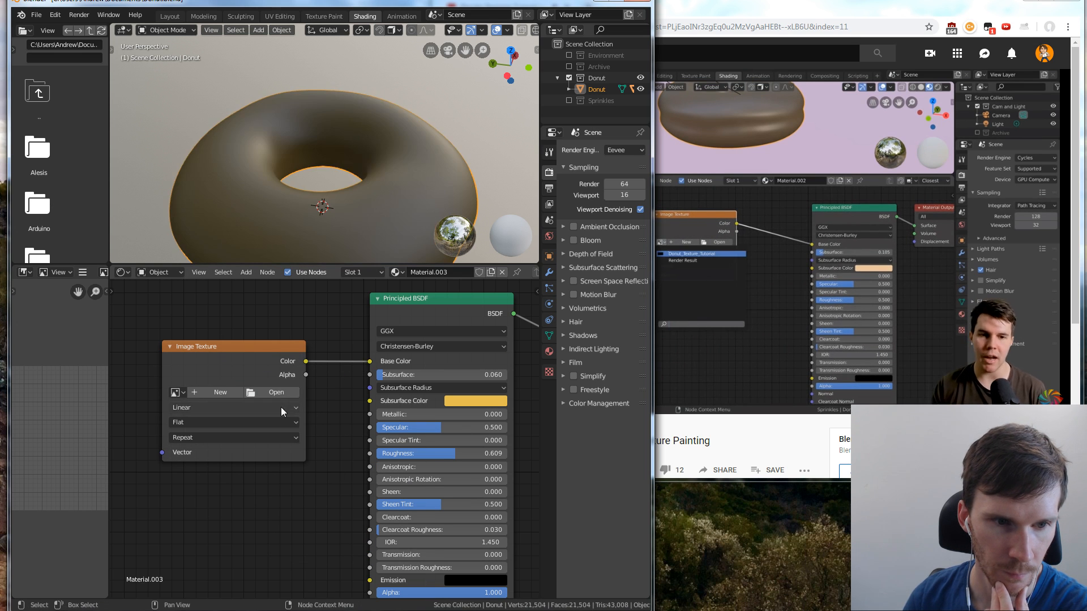
left_click(176, 392)
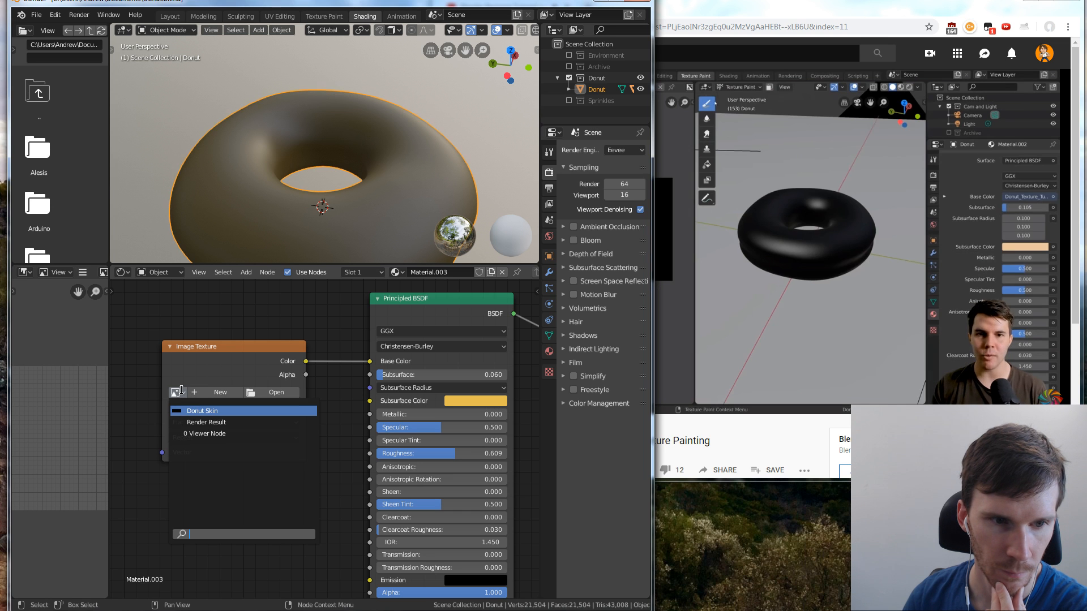
left_click(217, 409)
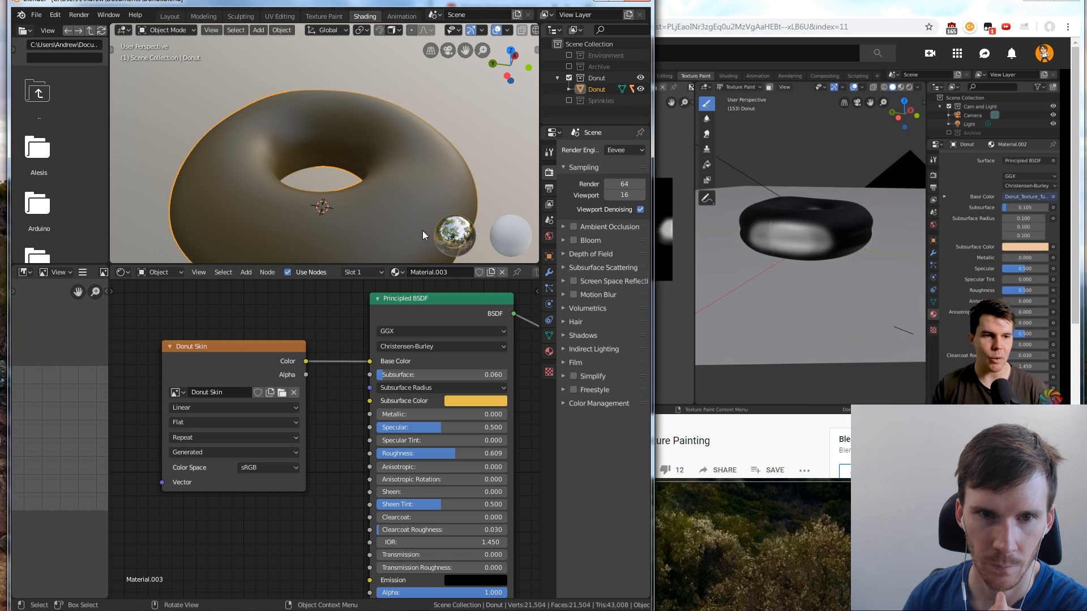
Pause the tutorial, return to the Texture Paint workspace, and paint white test strokes on the donut
left_click(750, 250)
left_click(321, 3)
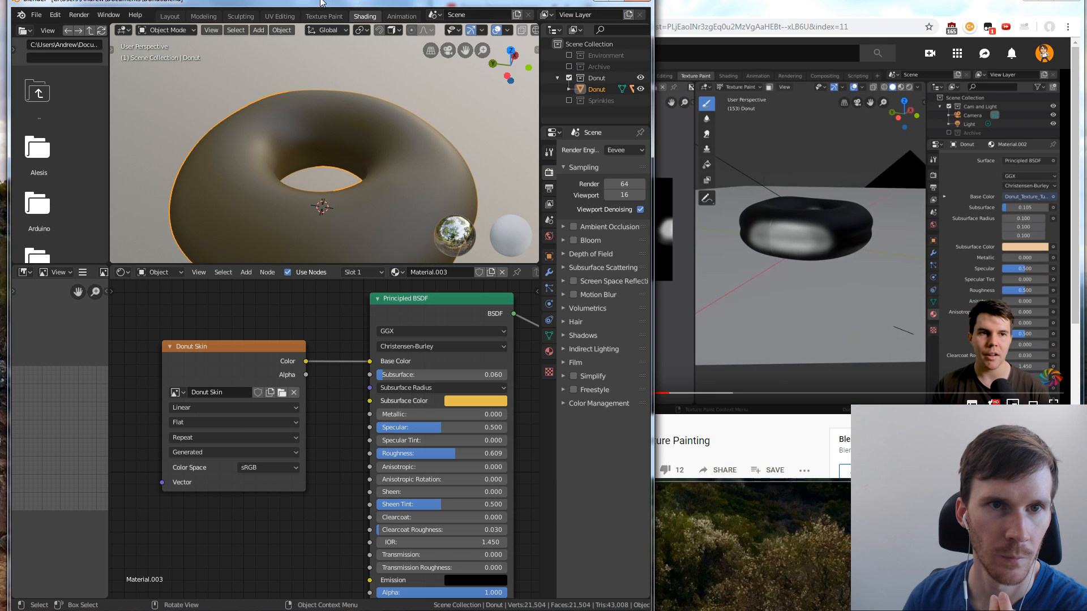
left_click(307, 17)
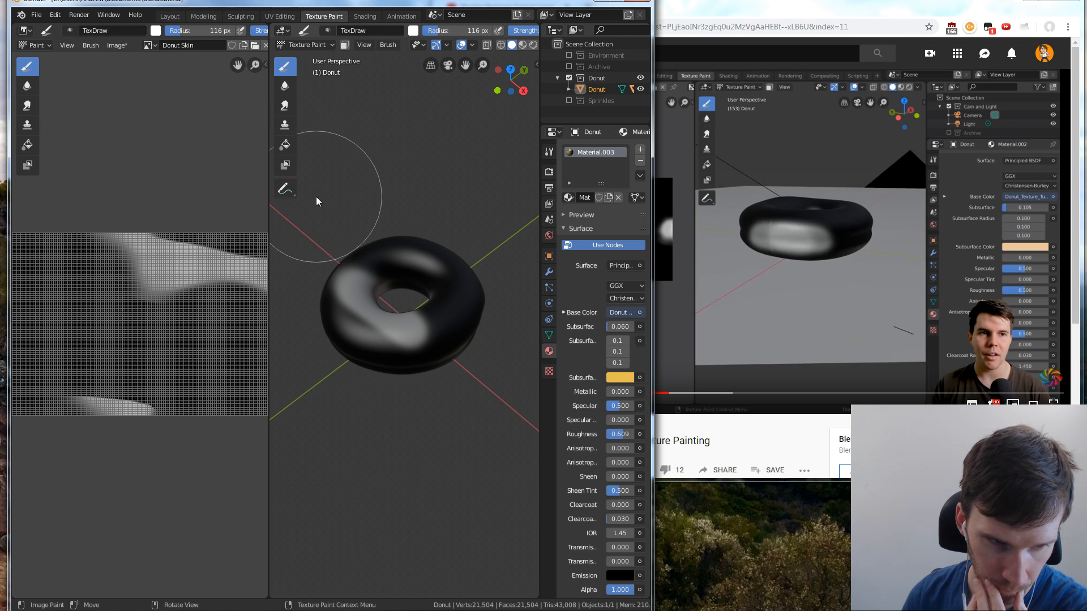
scroll(326, 201, "down", 3)
scroll(188, 214, "up", 1)
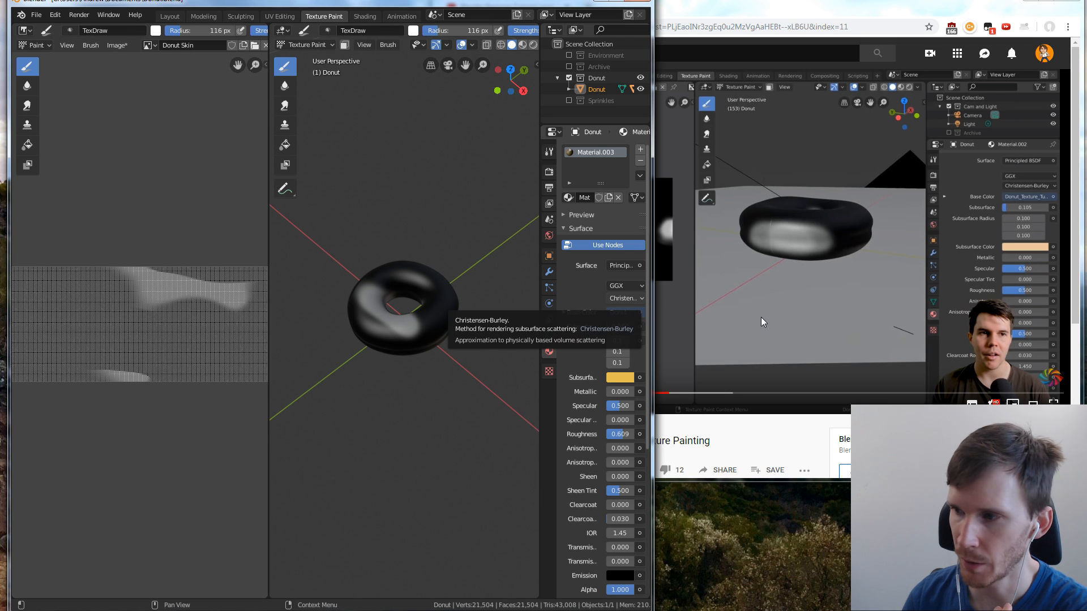
Resume the tutorial video and paint more white strokes across the Donut Skin image
left_click(769, 301)
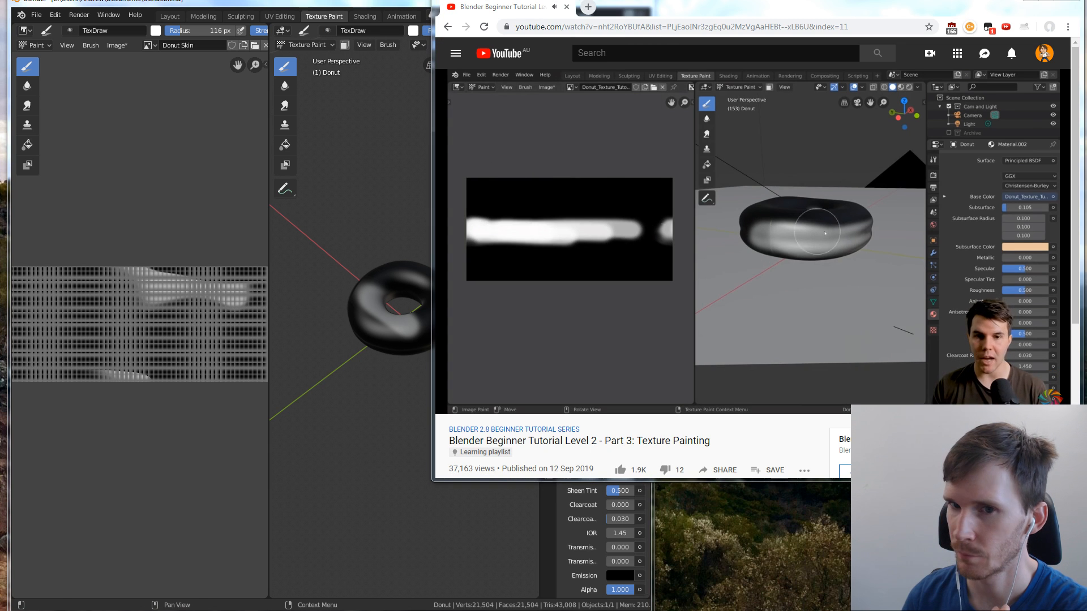
mouse_move(97, 329)
left_mouse_down()
mouse_move(157, 344)
mouse_move(75, 308)
mouse_move(237, 341)
left_mouse_up()
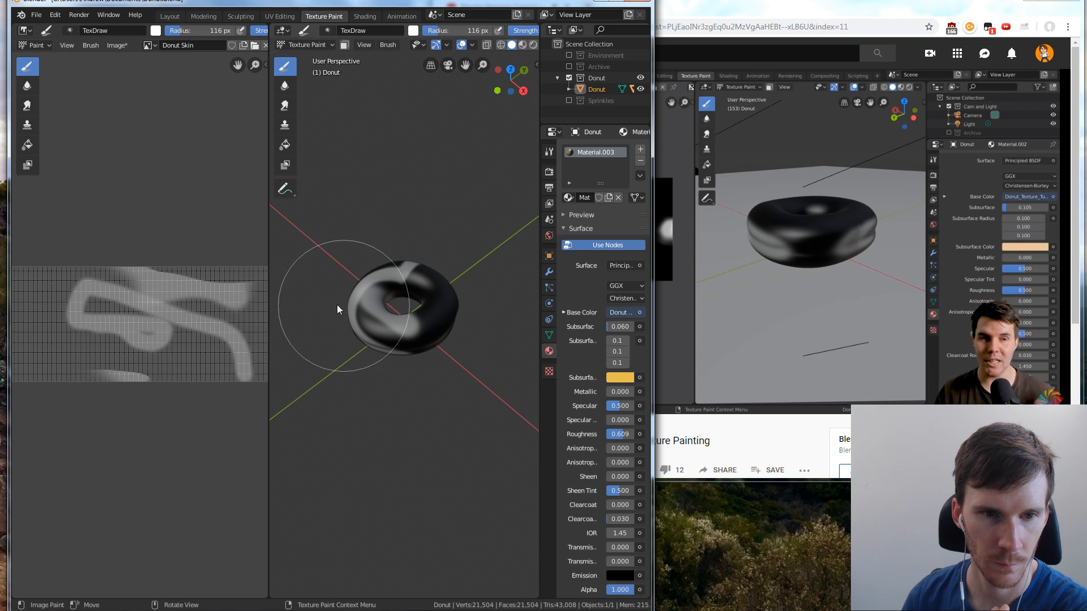
left_click_drag(226, 285, 138, 378)
mouse_move(191, 275)
left_mouse_down()
mouse_move(97, 272)
mouse_move(49, 291)
mouse_move(48, 347)
mouse_move(97, 372)
mouse_move(170, 318)
mouse_move(219, 330)
mouse_move(240, 292)
left_mouse_up()
scroll(177, 316, "down", 2)
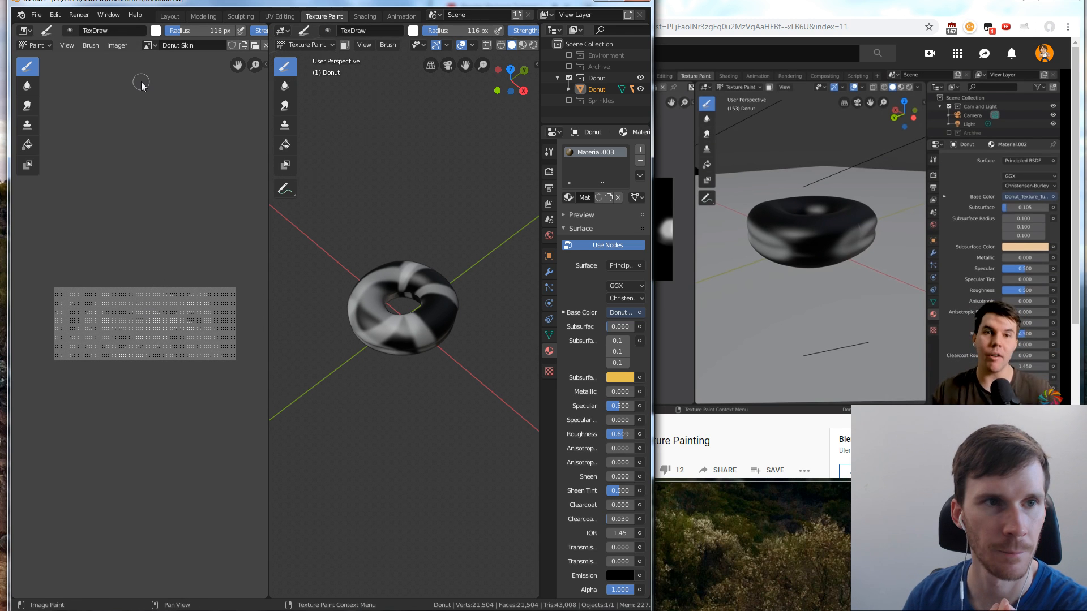
Save the painted image as Donut Skin.png in the Documents folder, first as a copy, then as the image's own RGB file
left_click(120, 46)
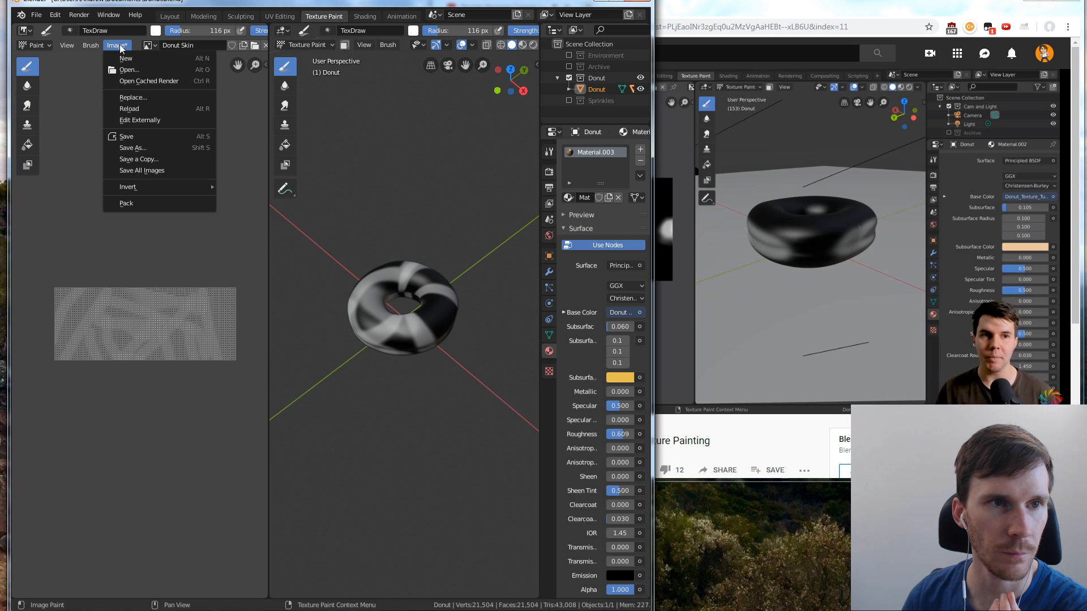
left_click(149, 146)
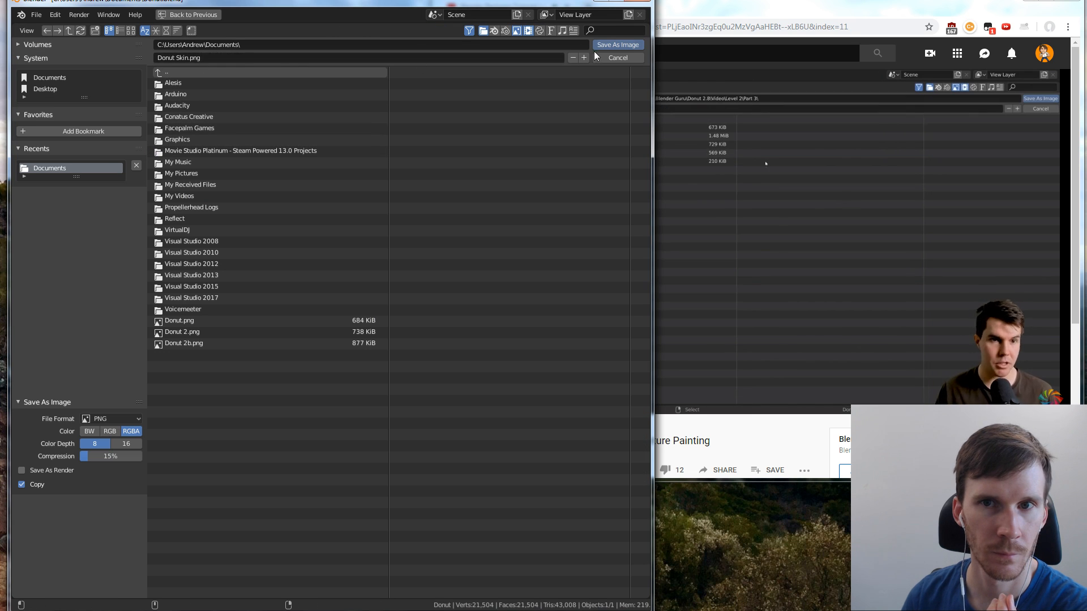
left_click(605, 45)
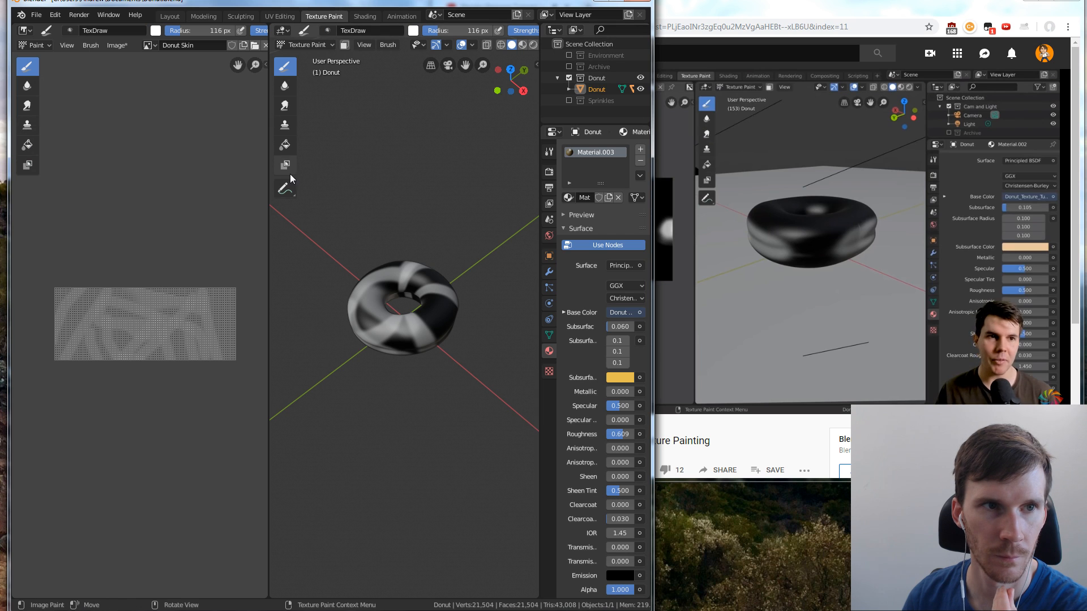
left_click(117, 45)
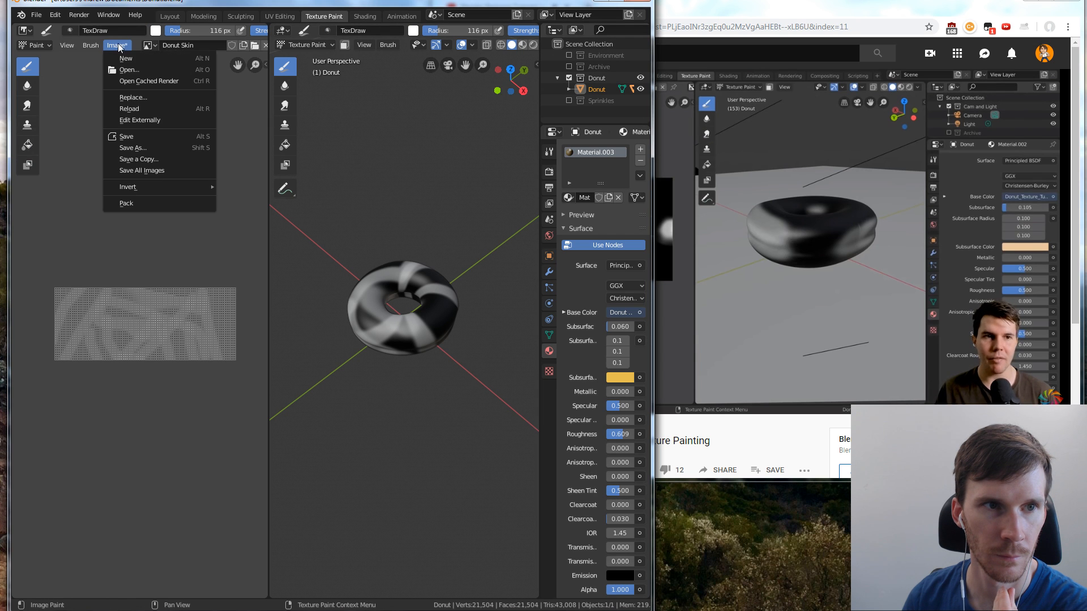
left_click(144, 136)
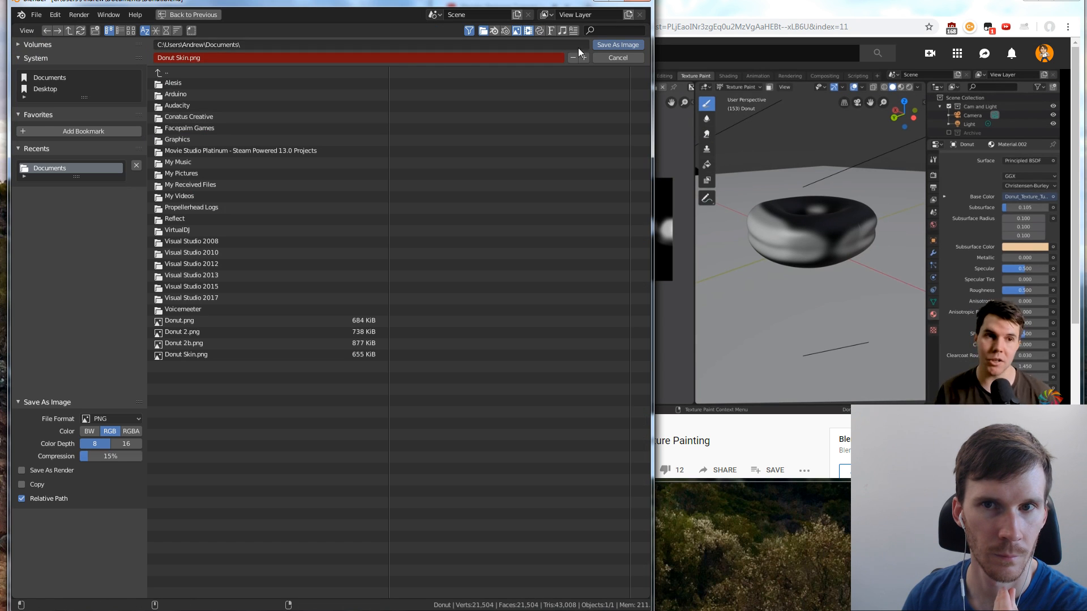
left_click(606, 45)
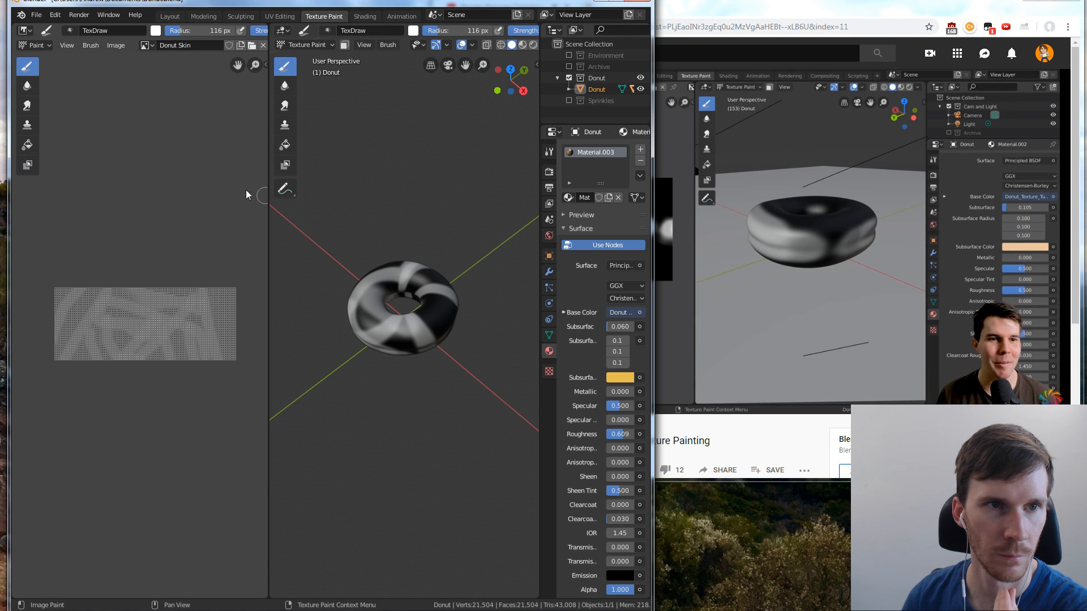
Switch to the browser, pause the tutorial at the brush settings part, and lower the playback speed to 1.50
left_click(694, 9)
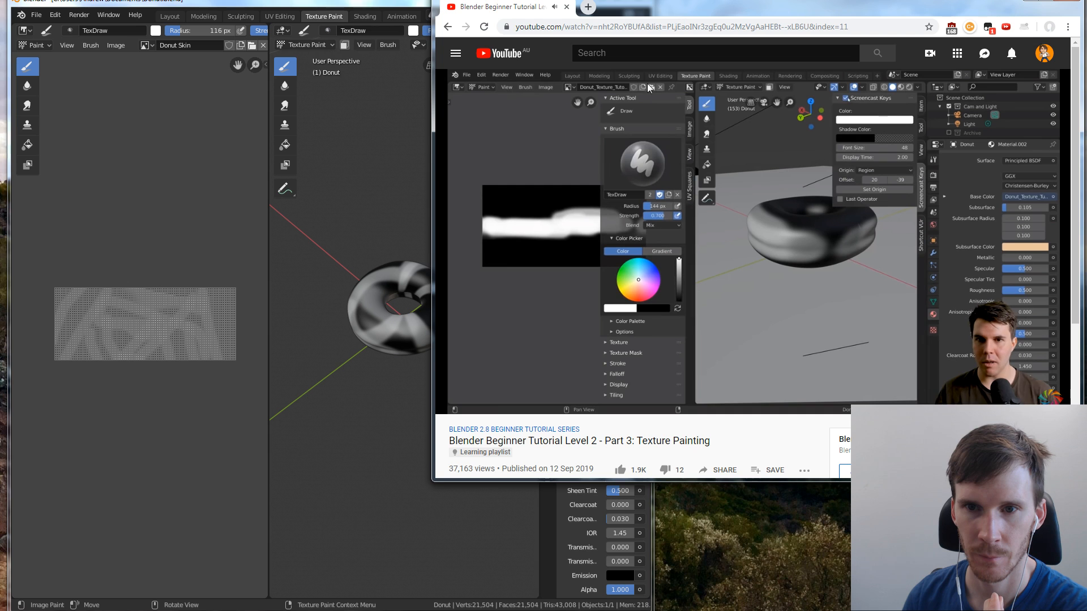
left_click(523, 256)
left_click(600, 544)
left_click(827, 409)
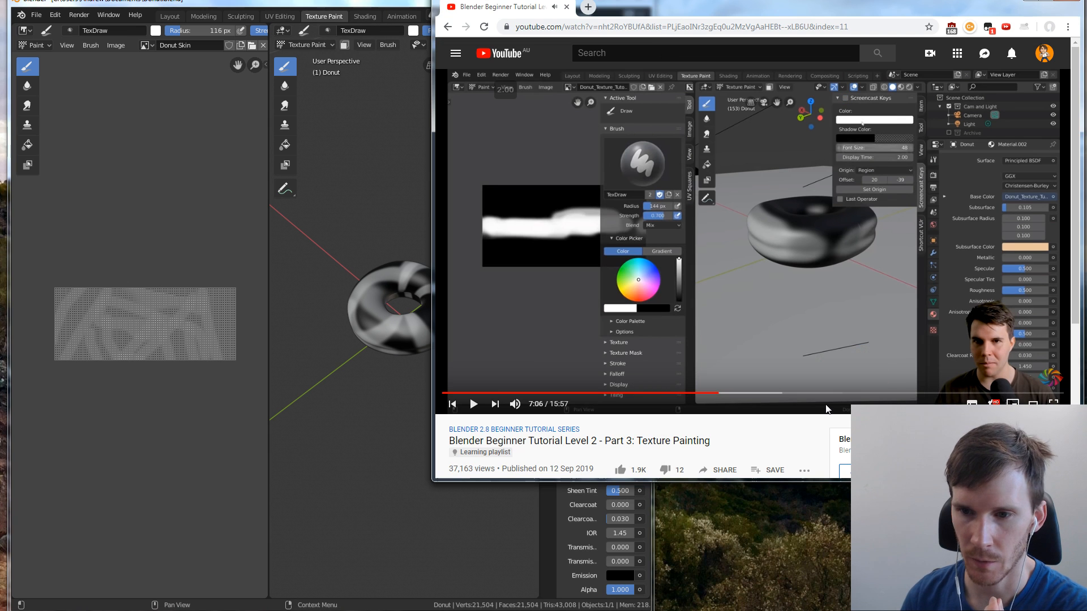
key("shift+comma")
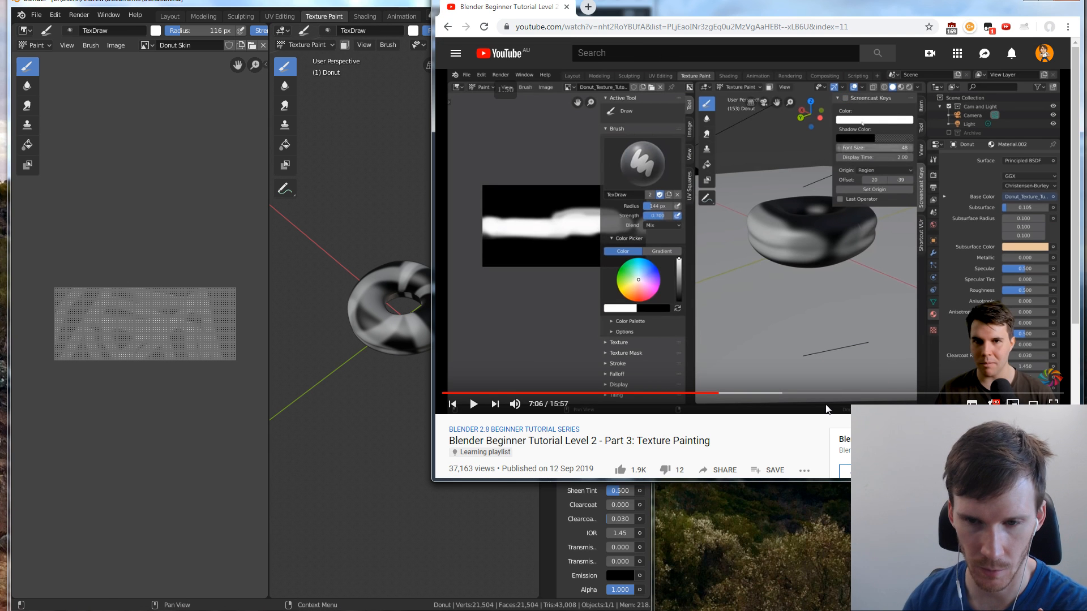
Widen the Blender window and enlarge the image editor beside the 3D viewport
left_click_drag(655, 498, 1041, 497)
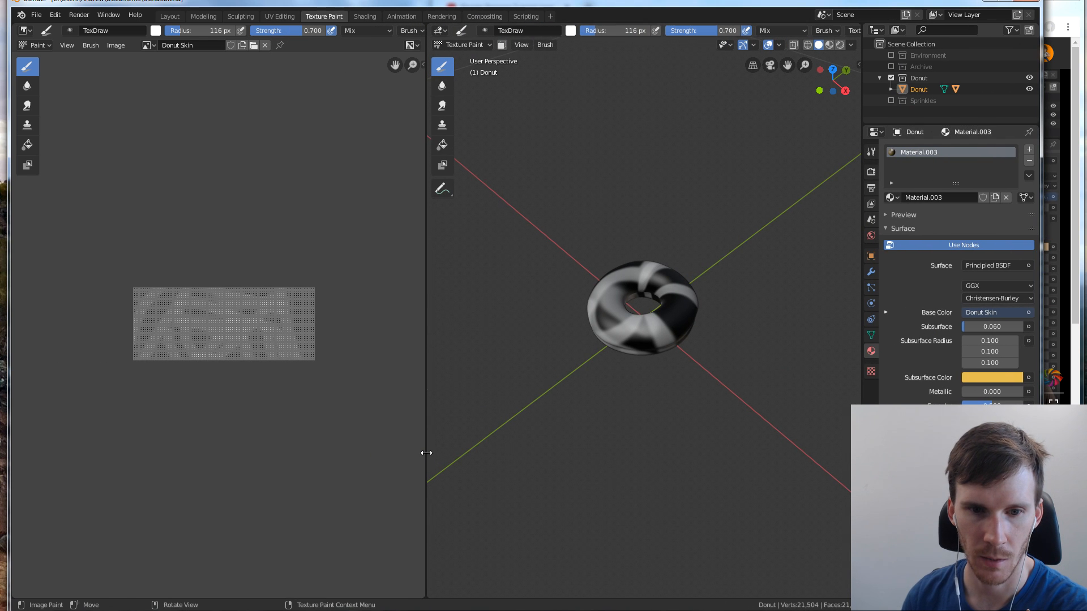
left_click_drag(426, 453, 650, 439)
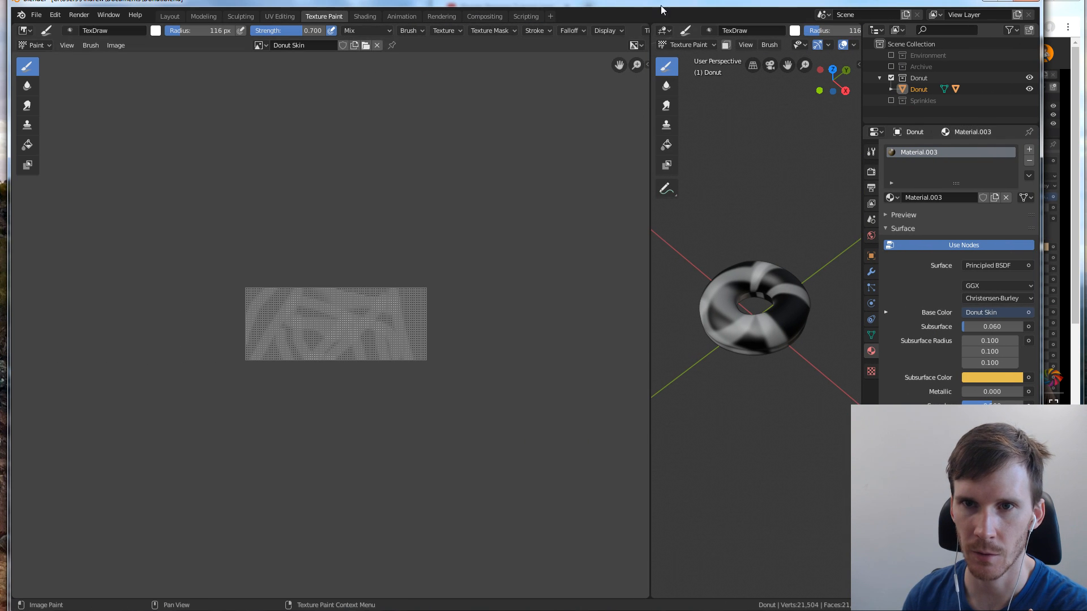
right_click(650, 45)
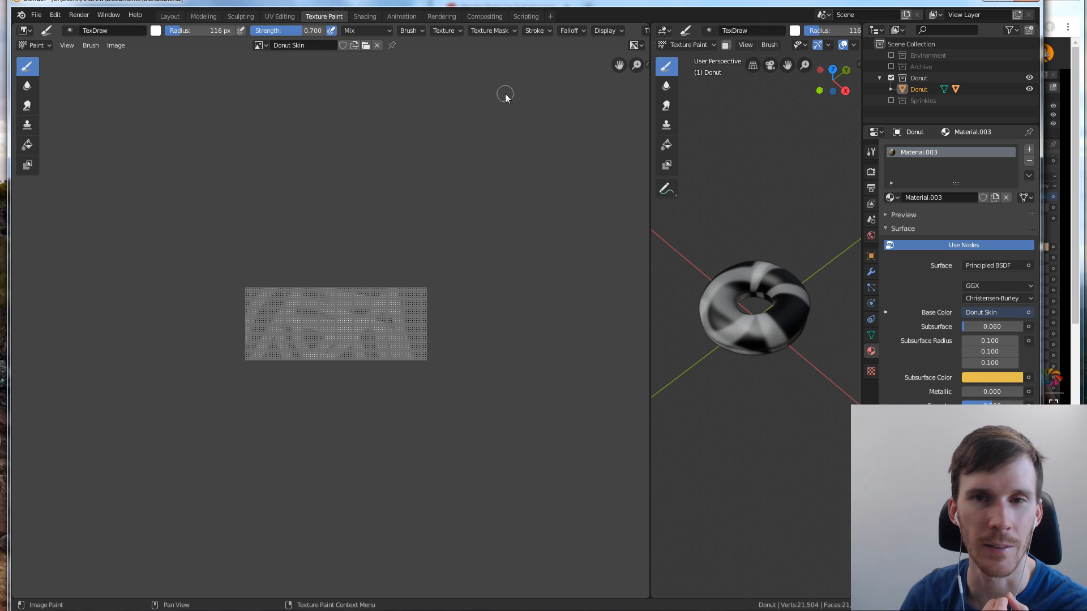
left_click(668, 32)
left_click(669, 33)
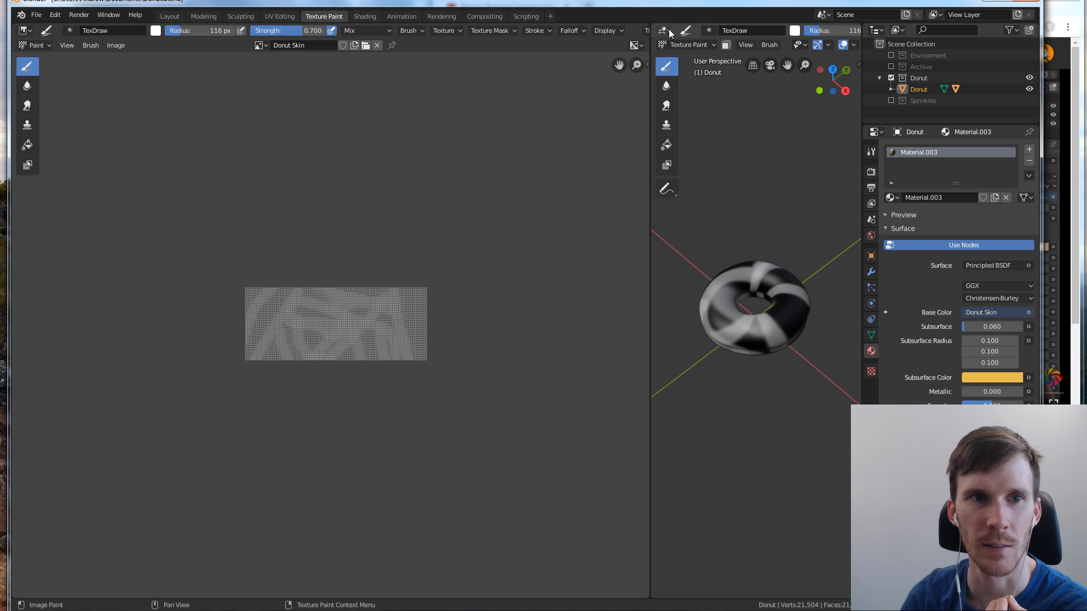
Split the 3D viewport into two stacked areas and join them back into one
left_click_drag(859, 27, 730, 209)
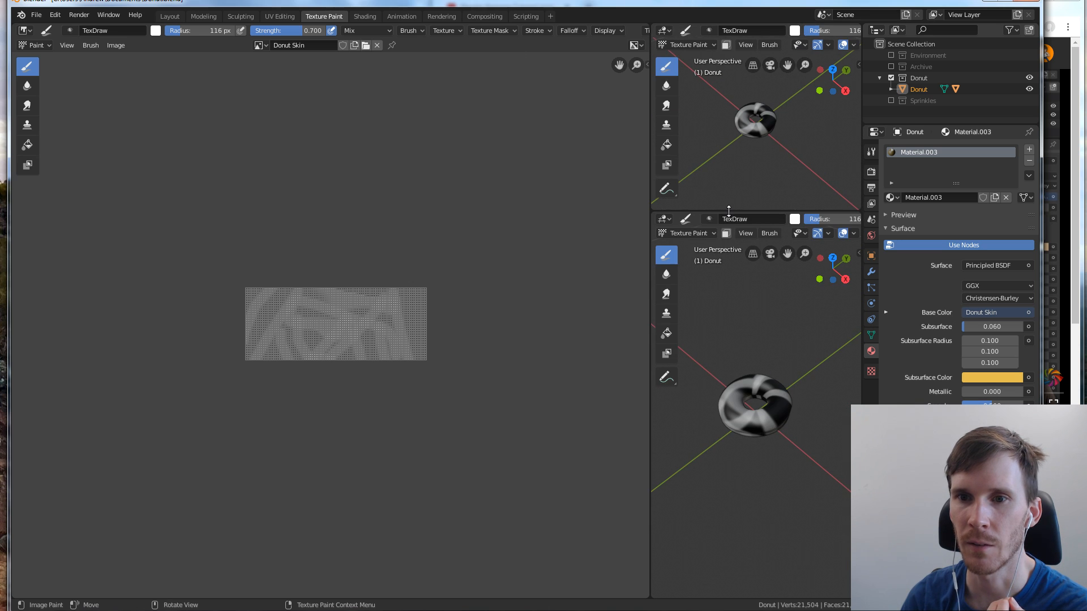
right_click(729, 212)
left_click(725, 224)
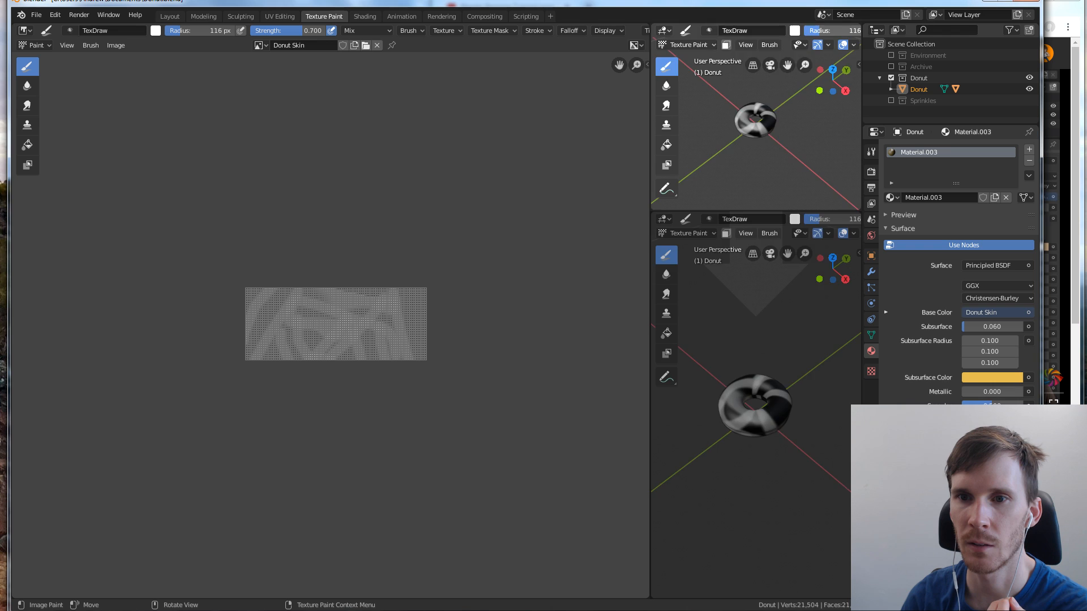
left_click(753, 317)
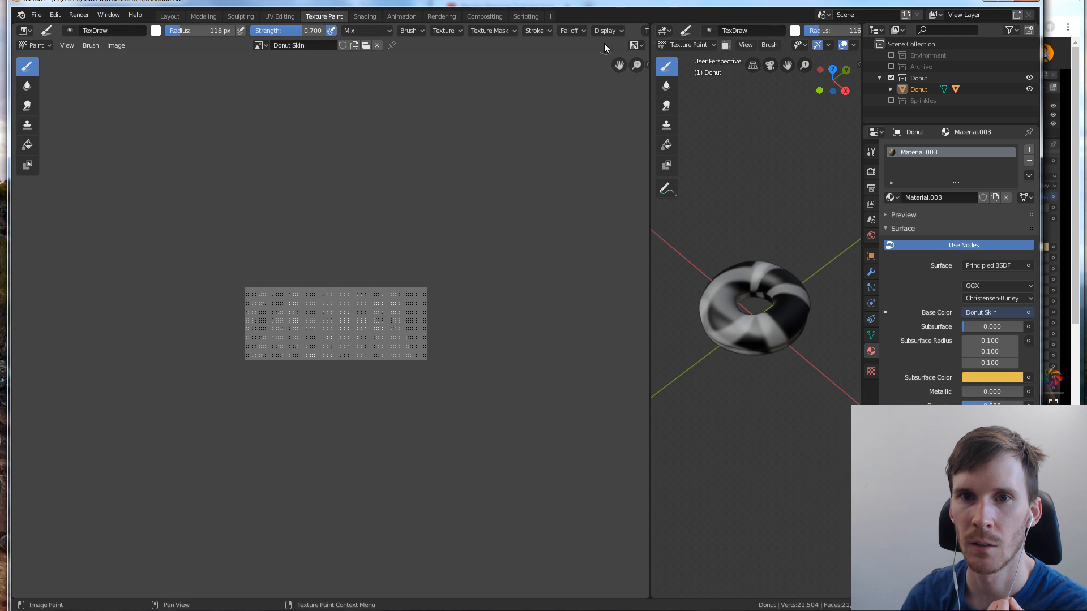
Split the image editor into two stacked areas and turn the upper one into a 3D viewport showing the donut
left_click_drag(648, 37, 620, 194)
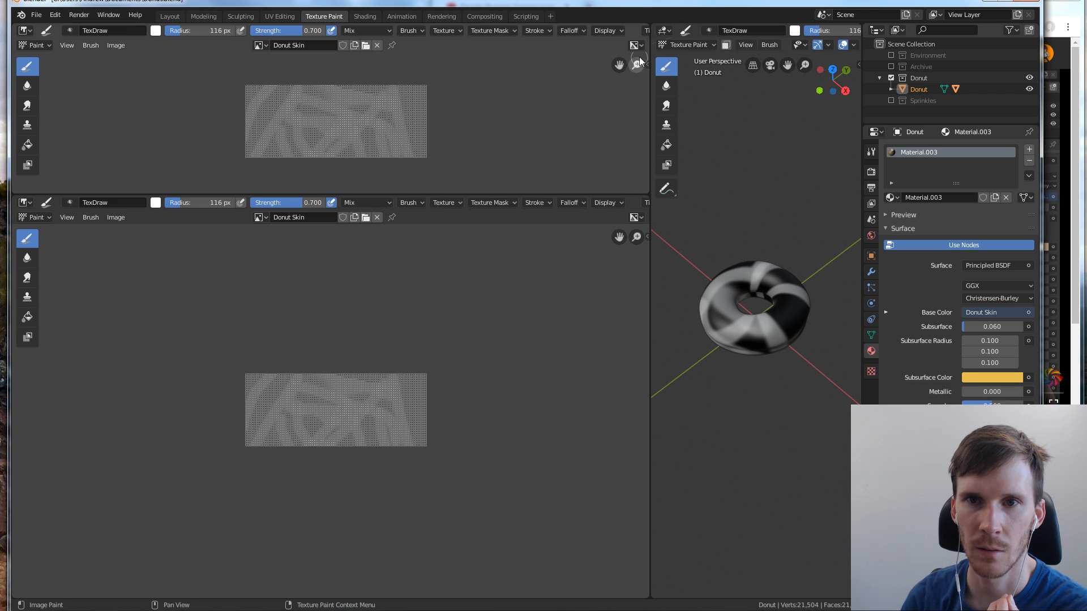
left_click(23, 32)
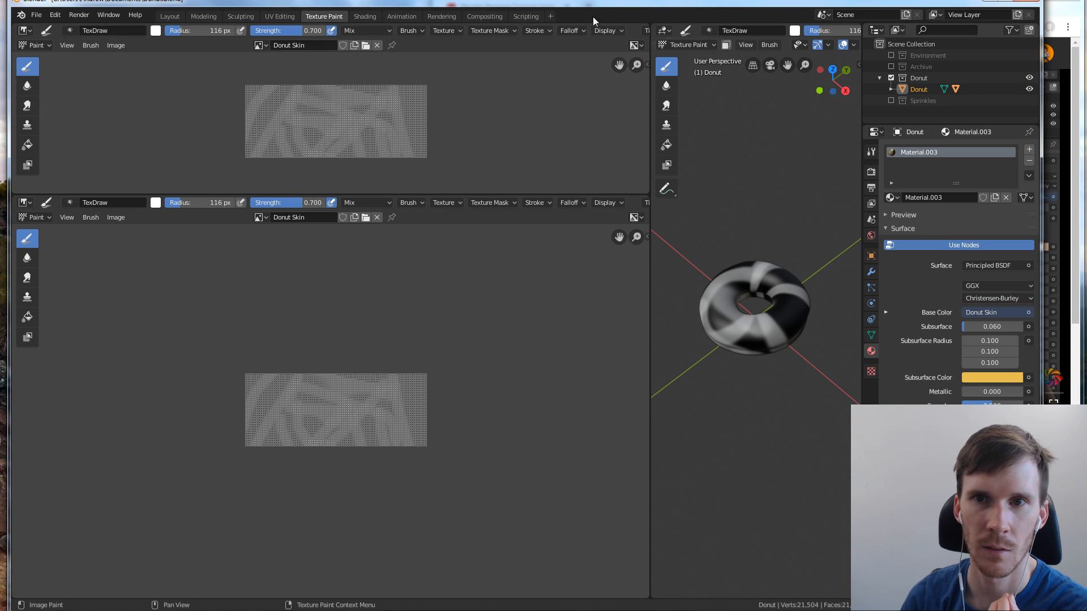
left_click(664, 30)
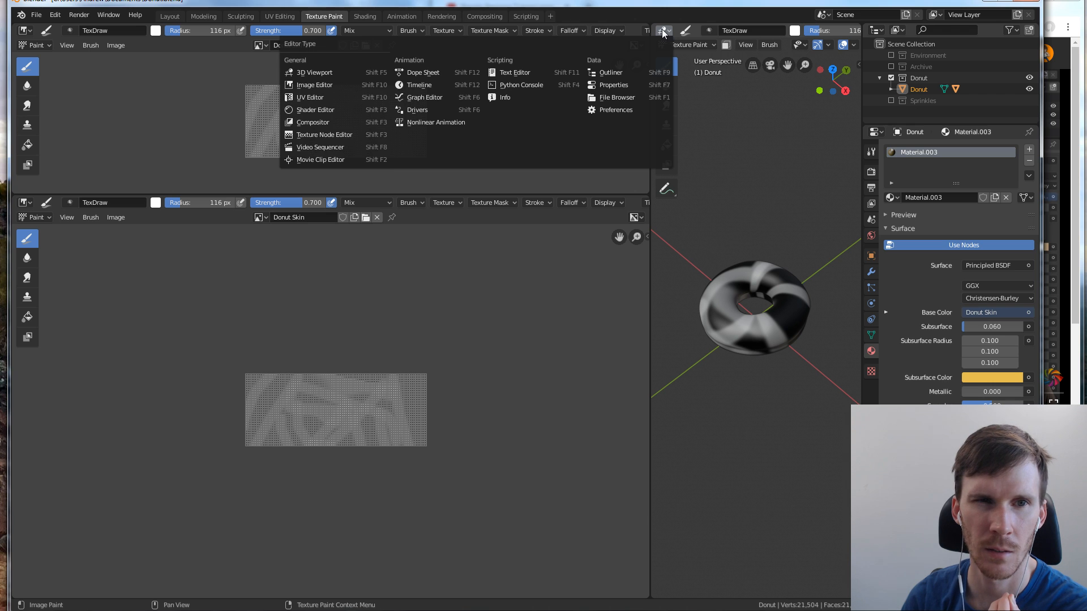
left_click(21, 31)
left_click(43, 72)
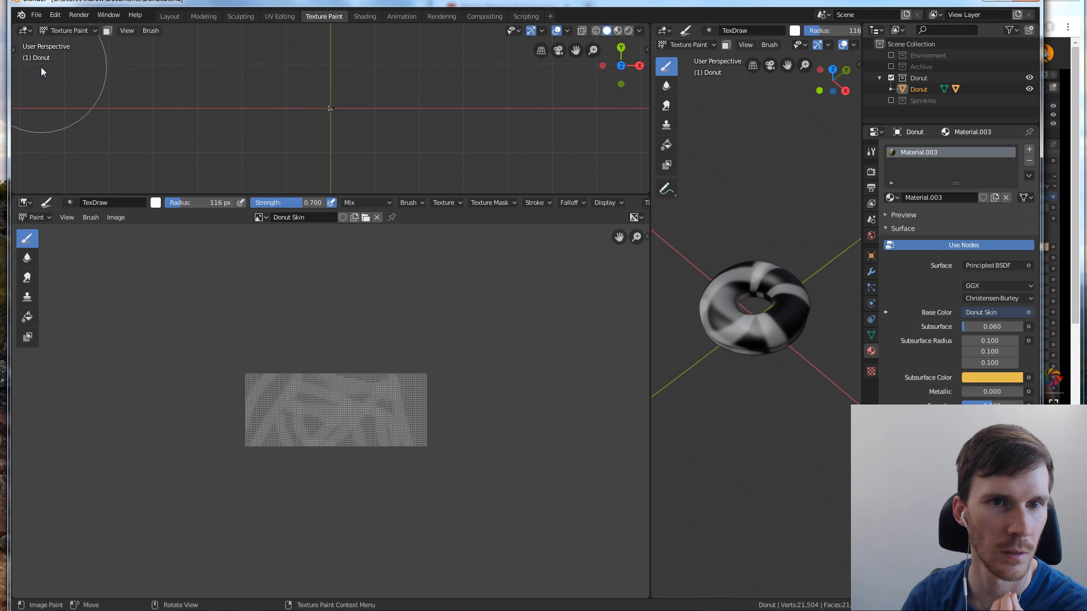
scroll(349, 104, "up", 8)
middle_click_drag(352, 117, 419, 115)
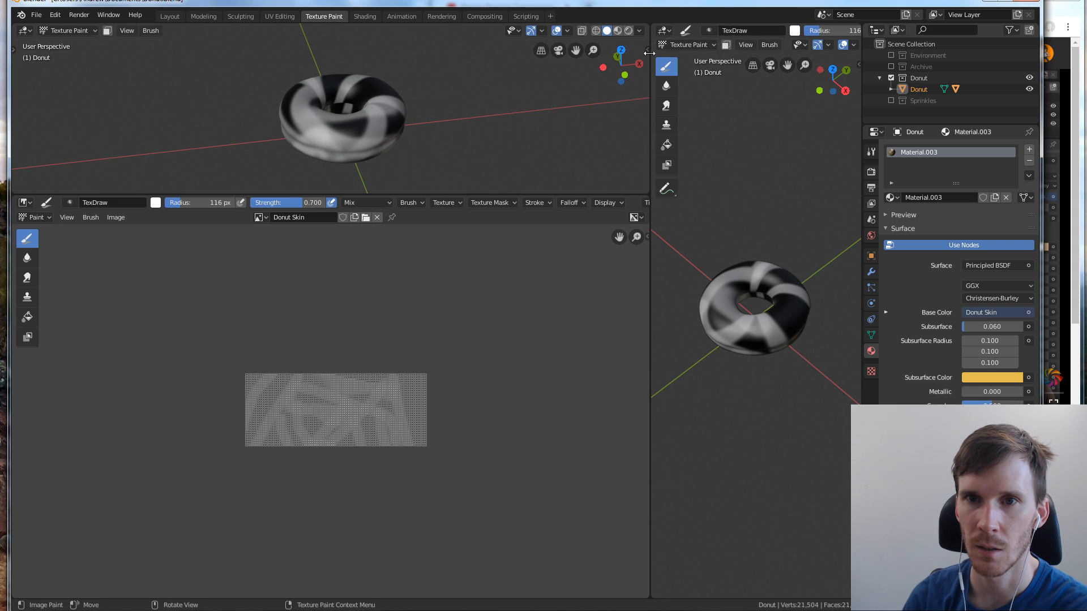
Try to join the areas along the border between the image editor and the original 3D viewport
right_click(651, 225)
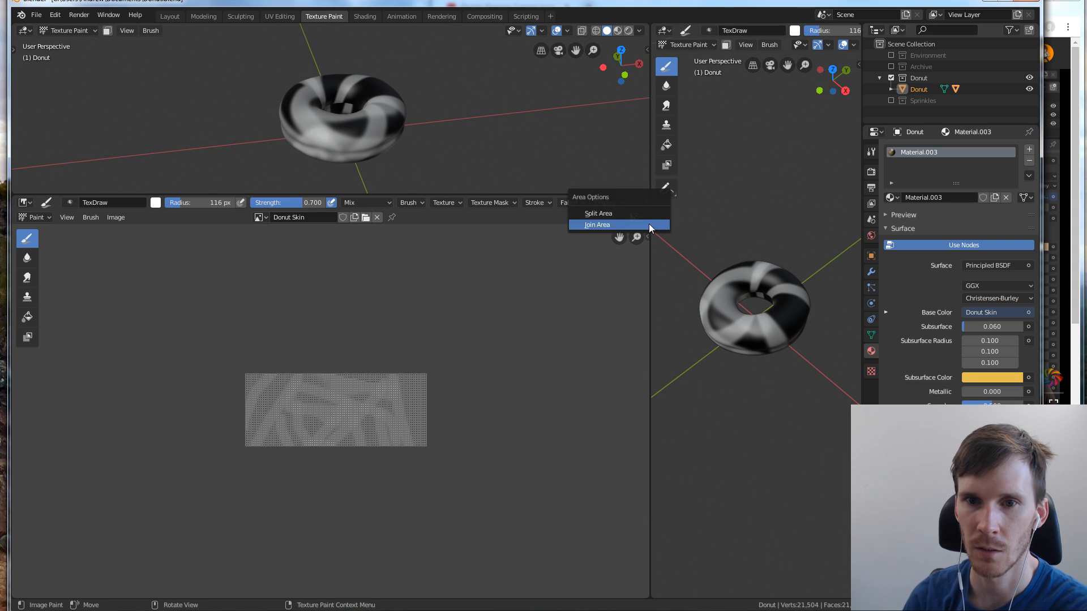
left_click(650, 225)
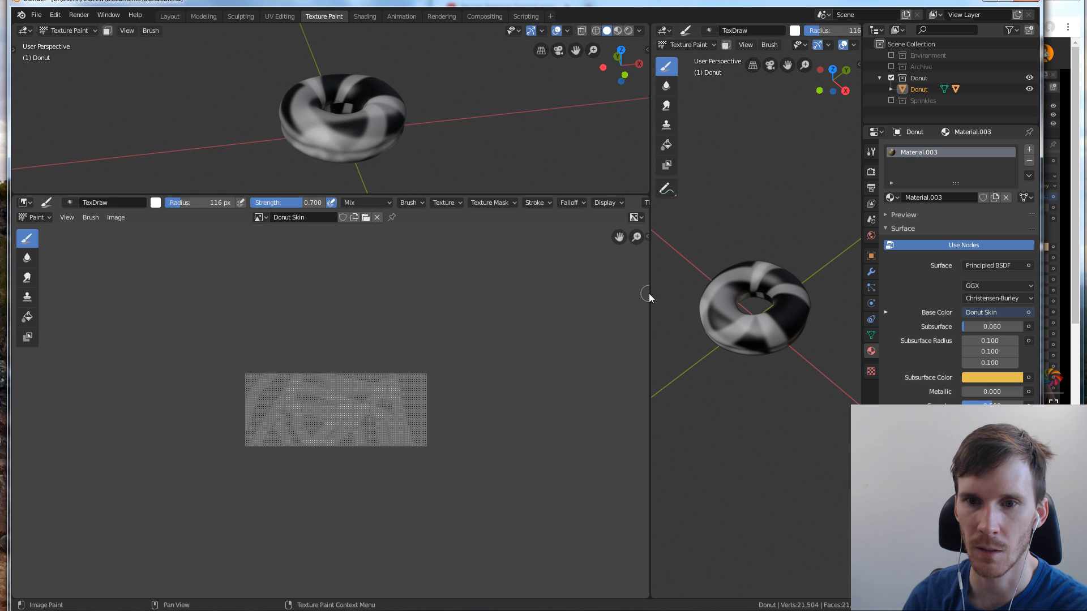
left_click_drag(649, 293, 678, 295)
right_click(677, 294)
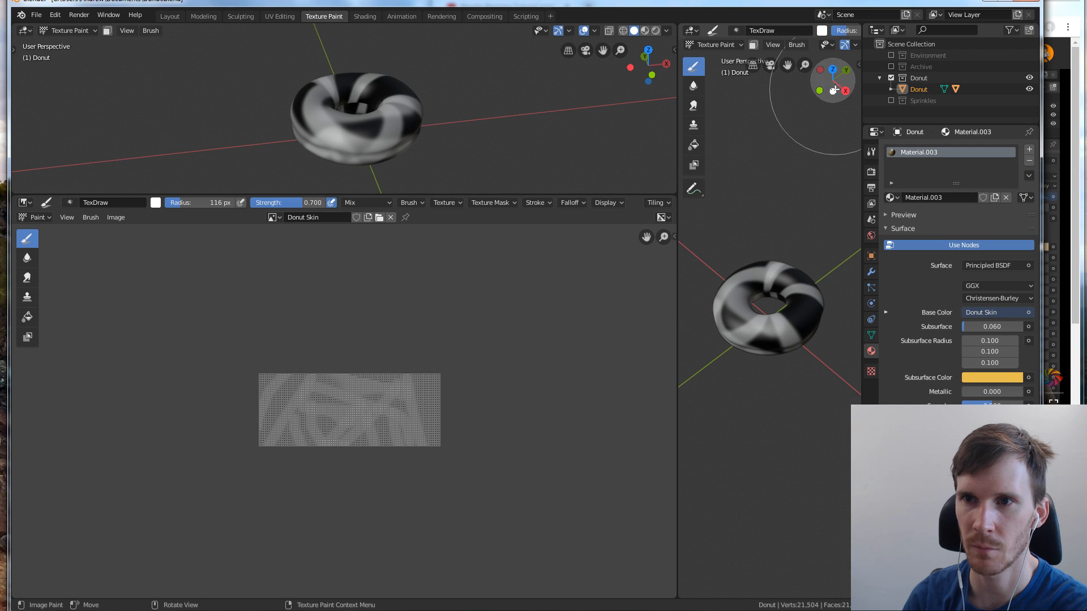
left_click_drag(861, 25, 818, 158)
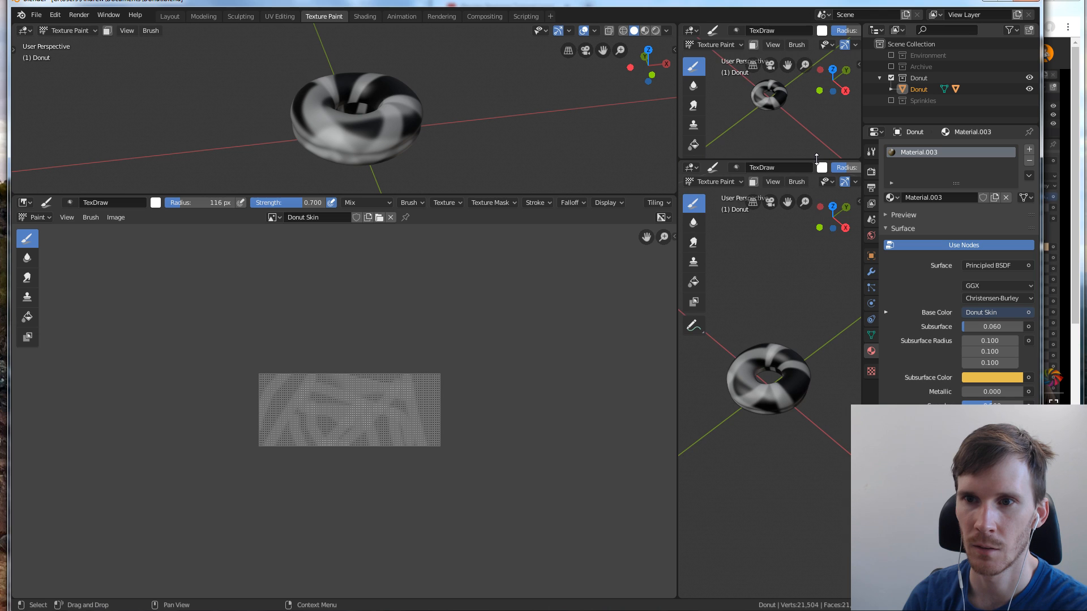
right_click(816, 158)
left_click(810, 161)
left_click(799, 116)
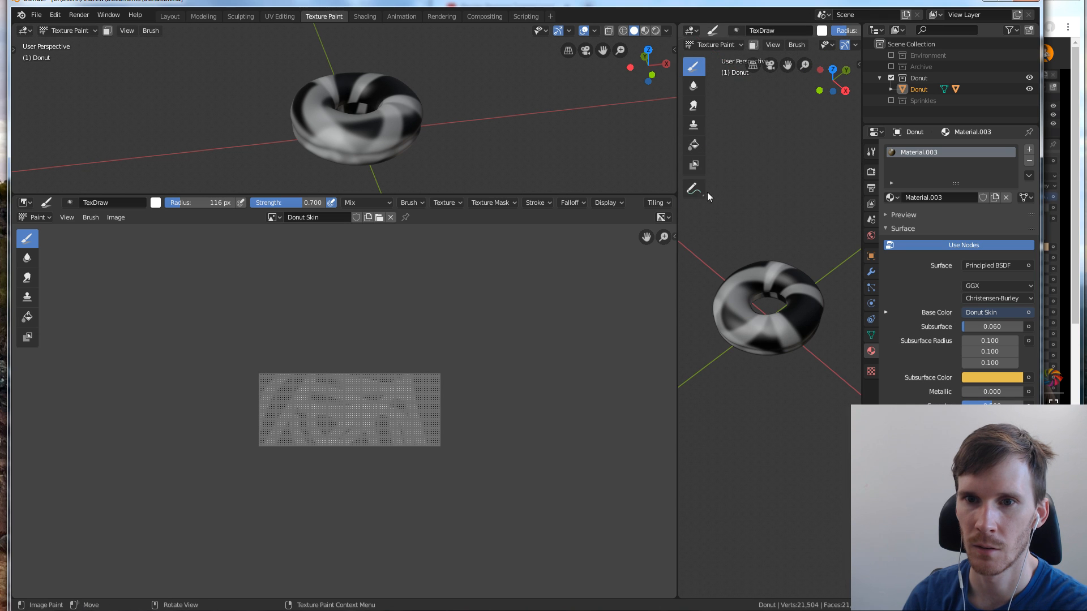
Widen the image editor and the new 3D viewport above it by narrowing the original 3D viewport and the Properties editor
left_click_drag(677, 227, 787, 224)
left_click_drag(860, 229, 913, 227)
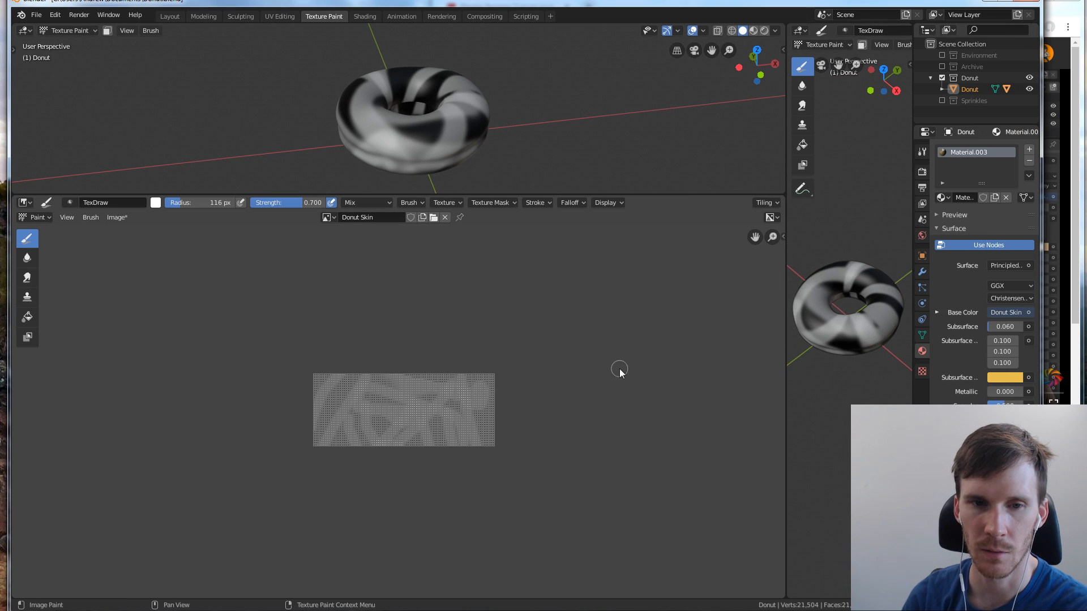
key("alt+Tab")
left_click(250, 316)
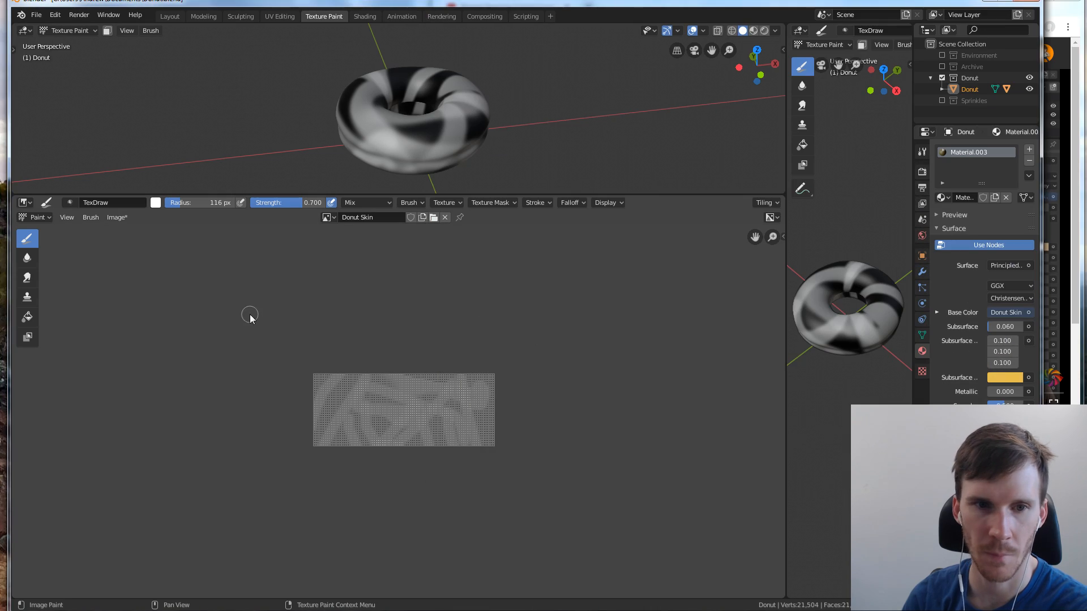
Look closely at the painted Donut Skin texture and check the brush's Display, Texture, Texture Mask and Brush settings
scroll(341, 339, "up", 7)
scroll(343, 340, "down", 1)
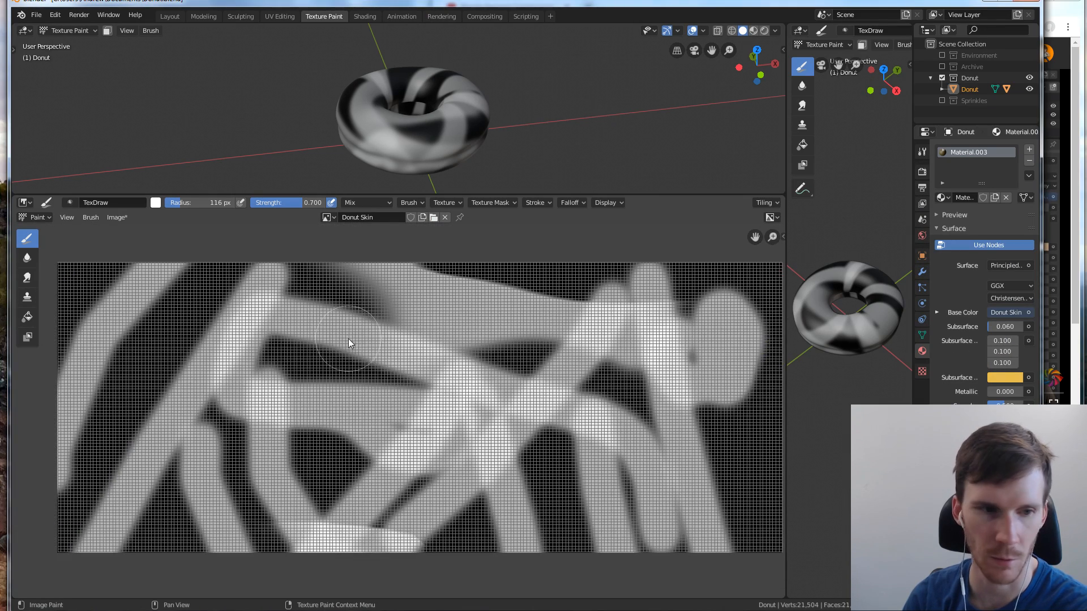
middle_click_drag(381, 337, 362, 336)
middle_click_drag(287, 325, 297, 320)
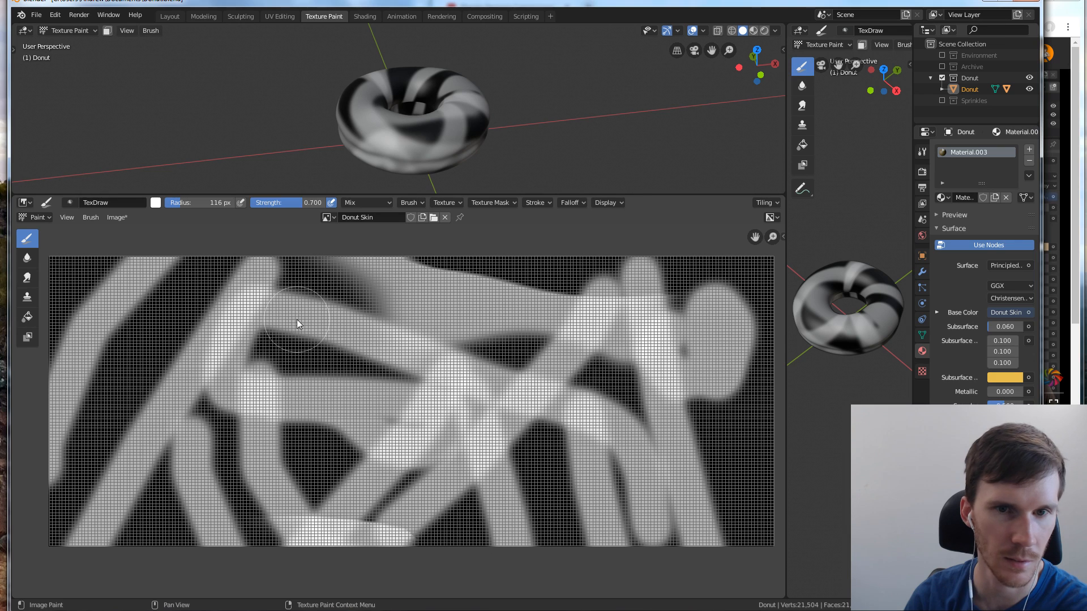
left_click(621, 202)
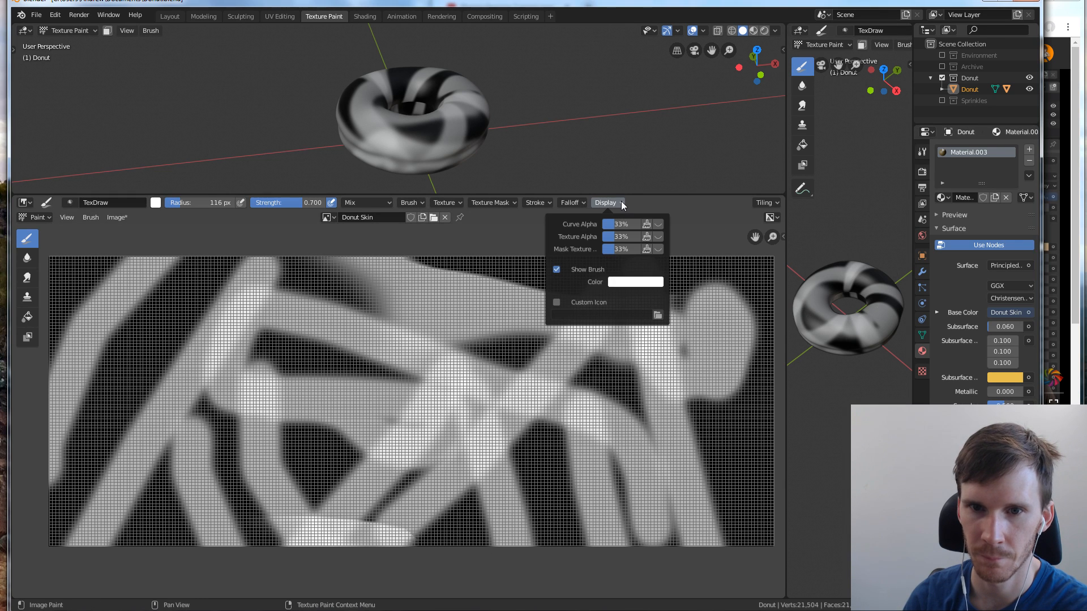
left_click(622, 204)
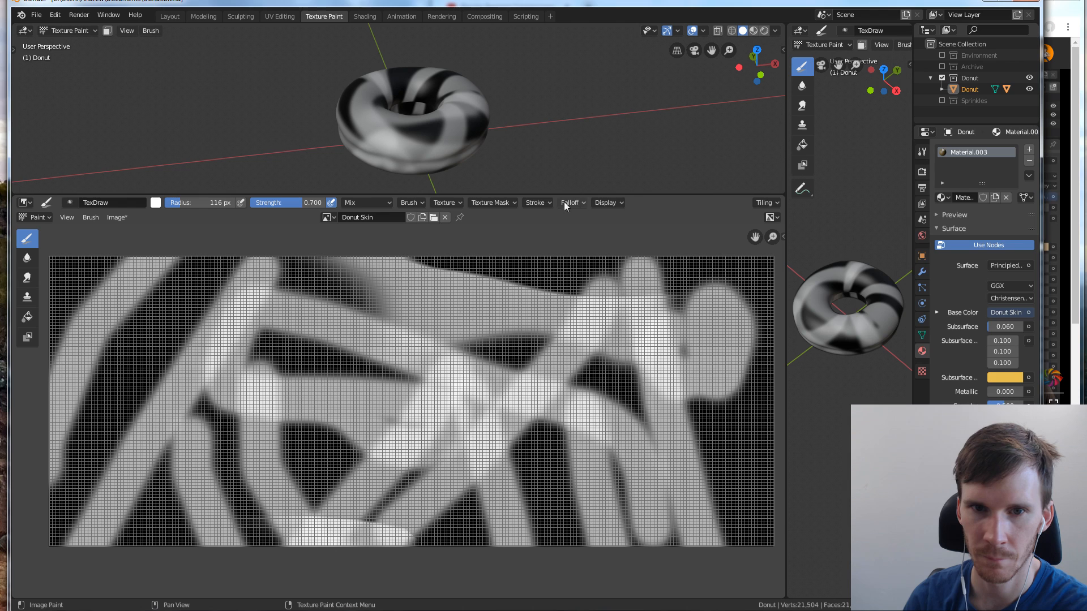
left_click(456, 204)
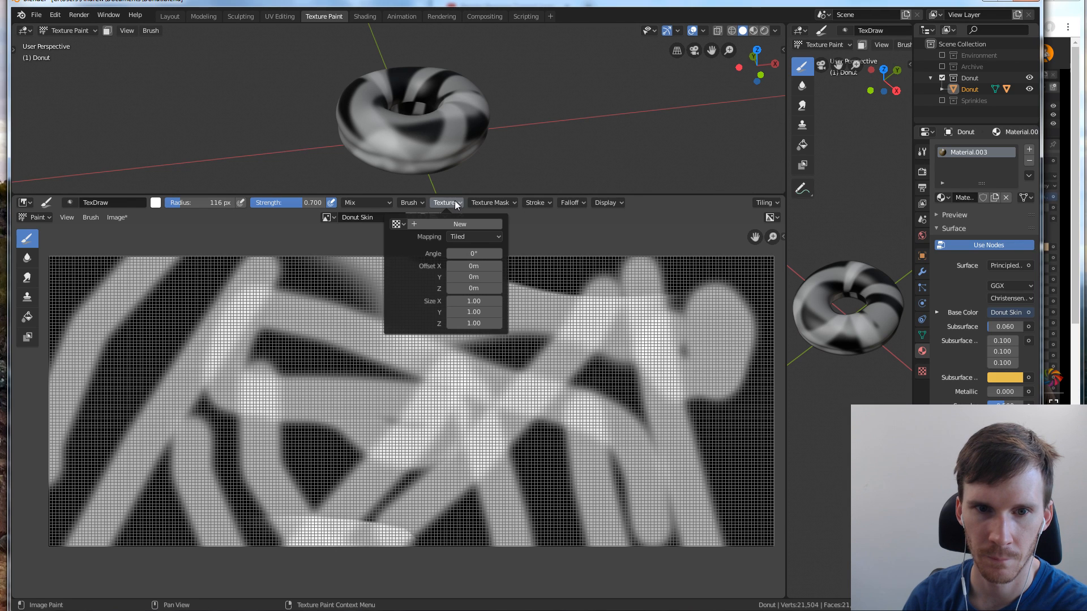
left_click(454, 202)
left_click(492, 202)
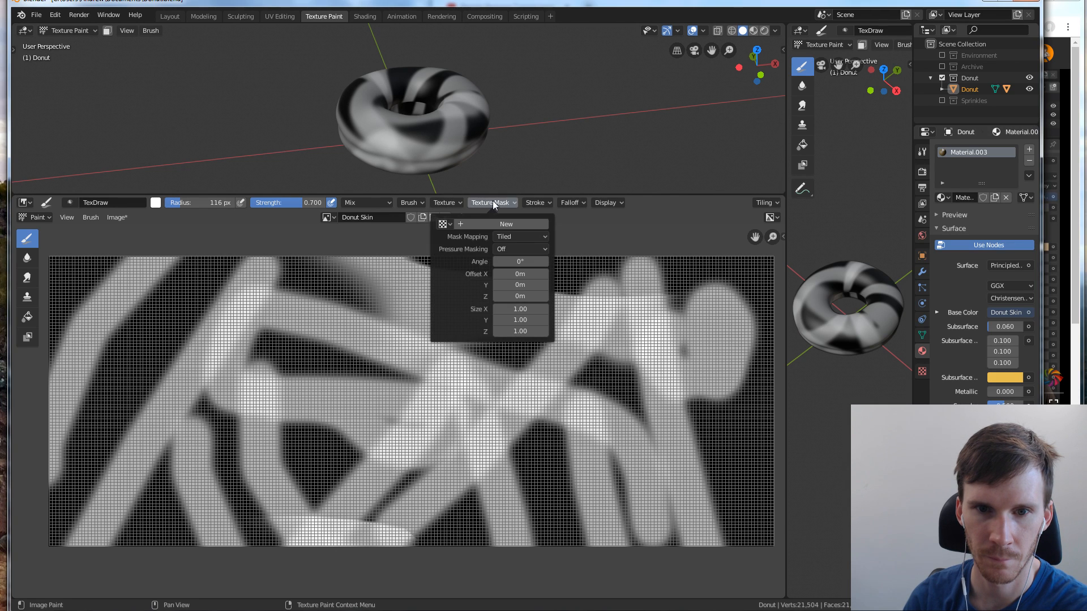
left_click(492, 202)
left_click(424, 203)
left_click(424, 203)
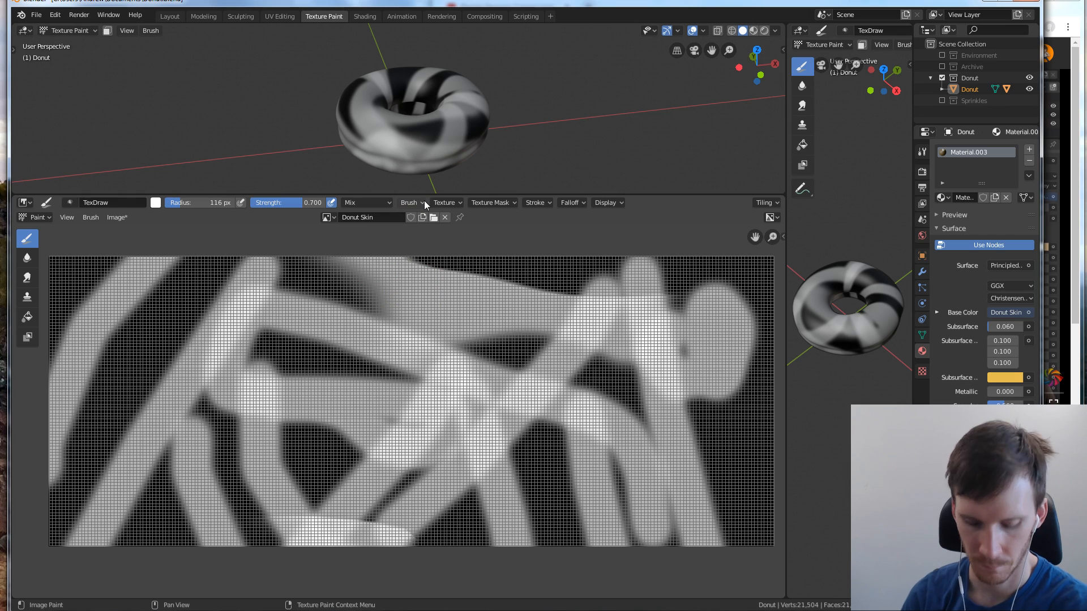
Examine the image editor's sidebar, including its brush tool, display and annotation settings, hide it again, and check the display channels
key("n")
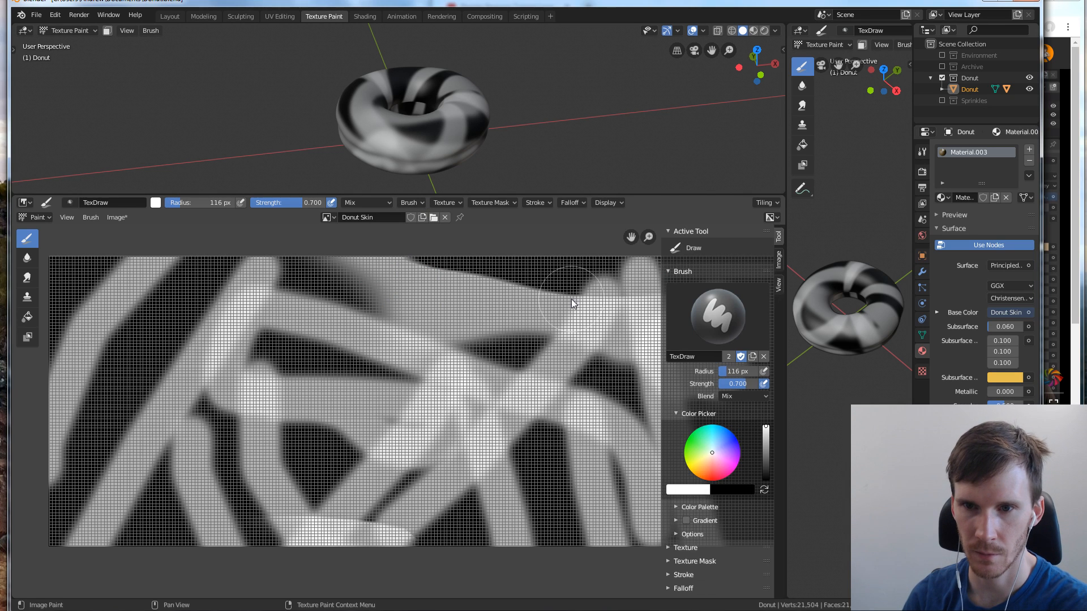
key("n")
key("n")
key("n")
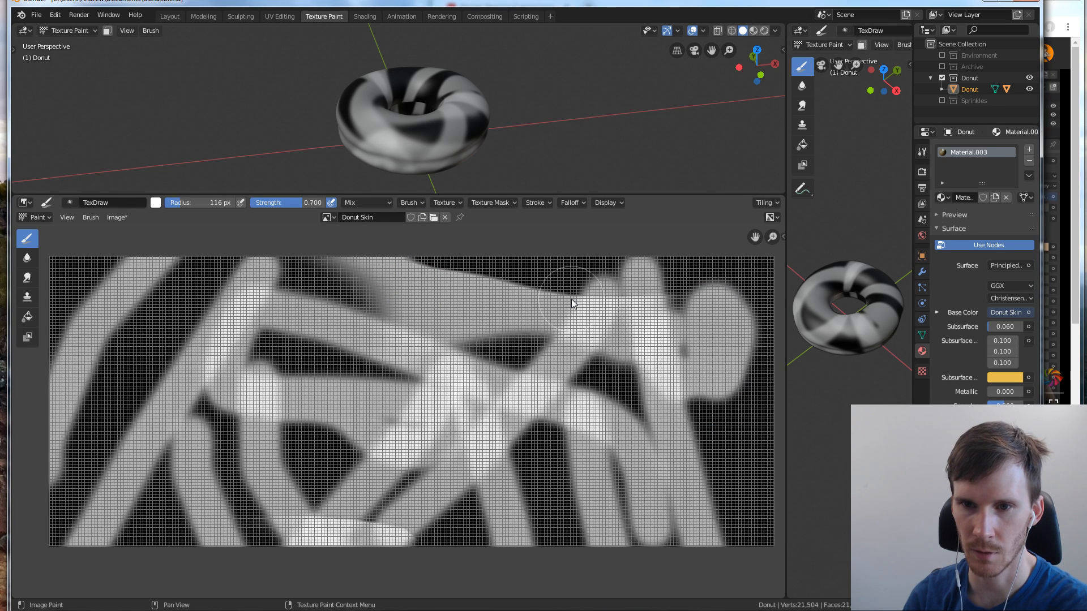
left_click(782, 237)
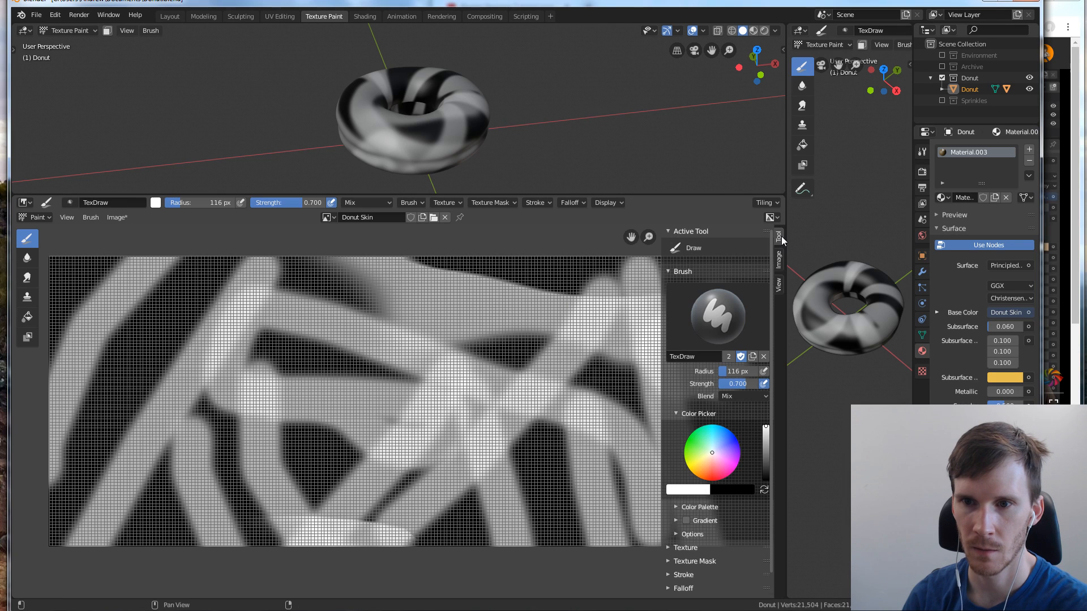
left_click(779, 285)
left_click(668, 288)
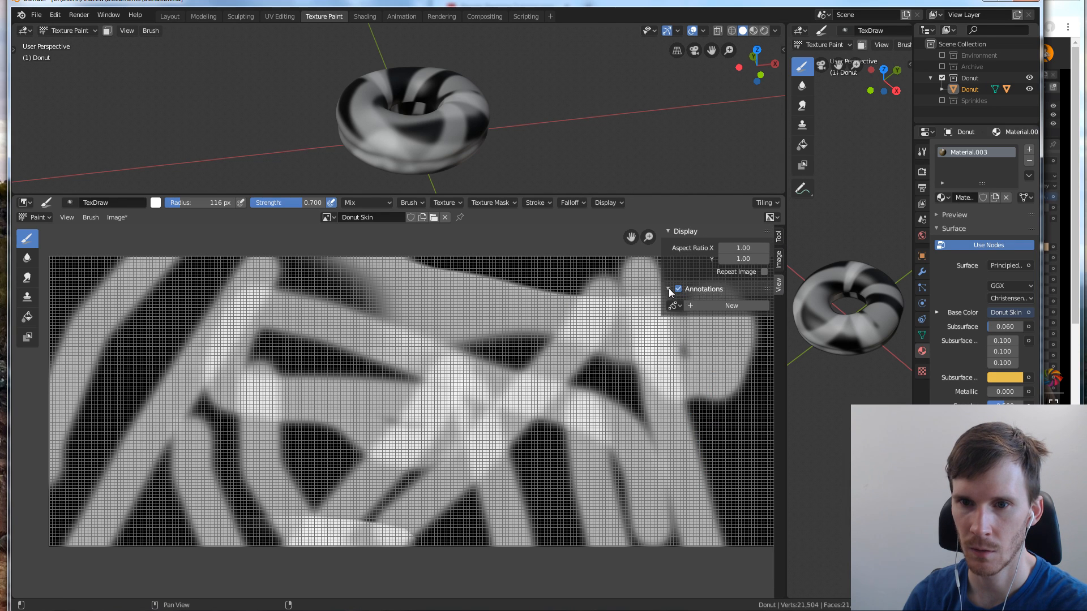
left_click(669, 288)
left_click(668, 289)
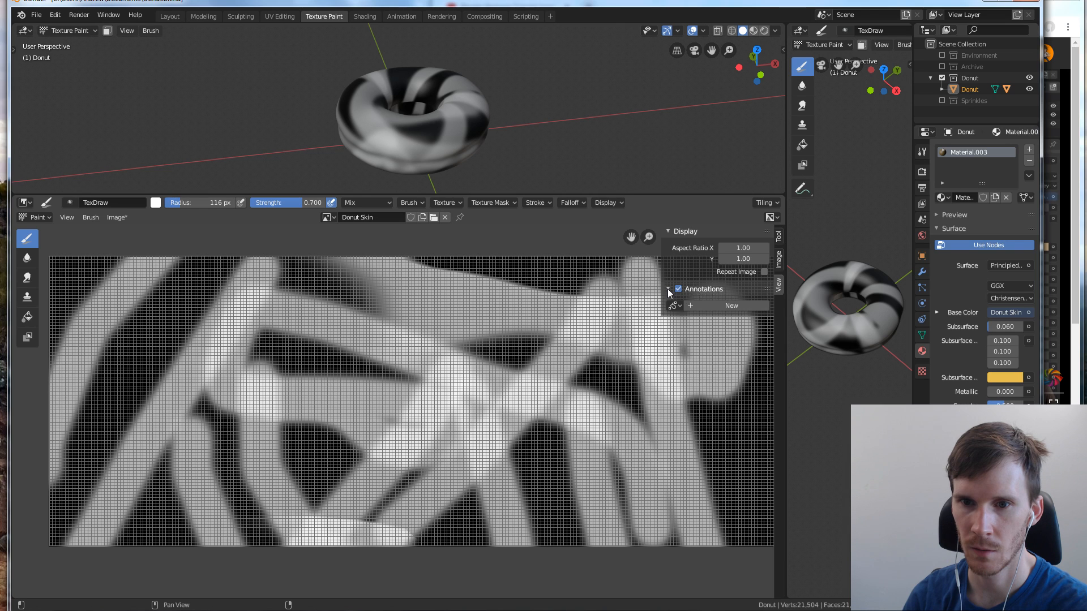
left_click(668, 289)
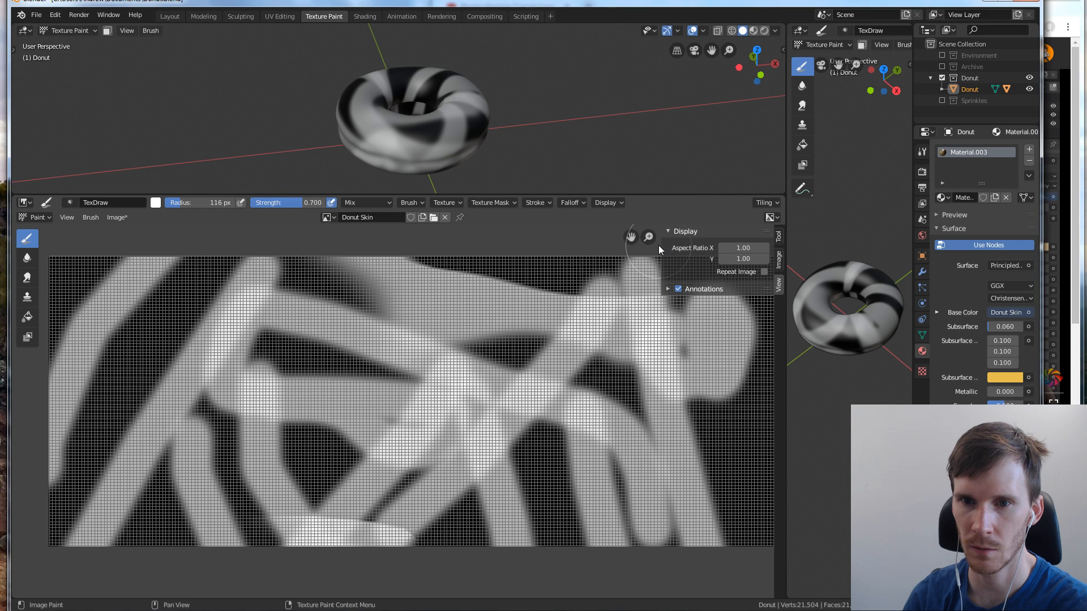
left_click_drag(661, 246, 819, 241)
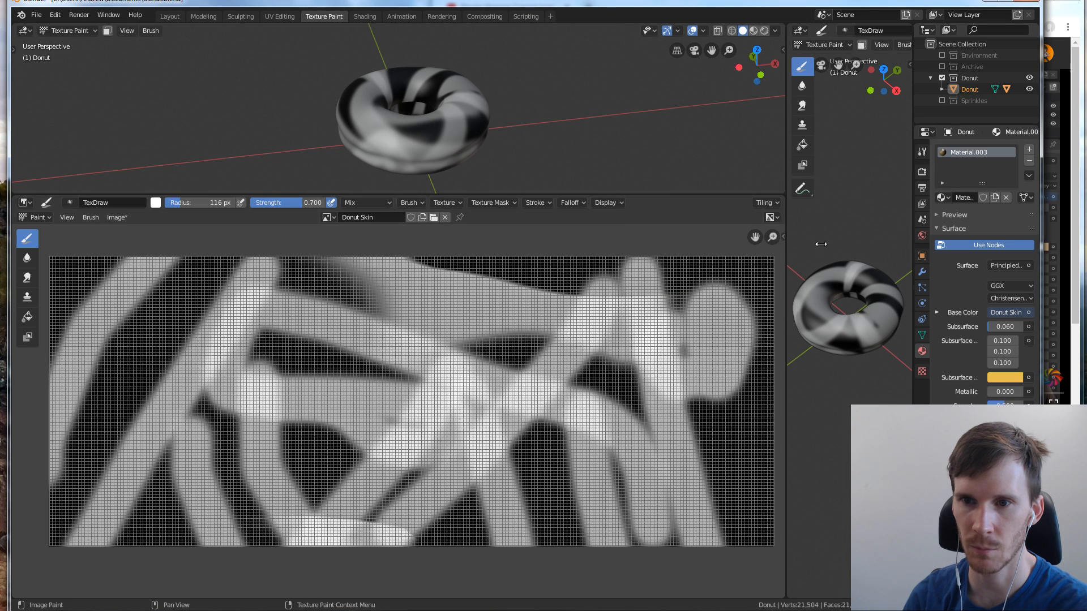
left_click(773, 218)
left_click(778, 222)
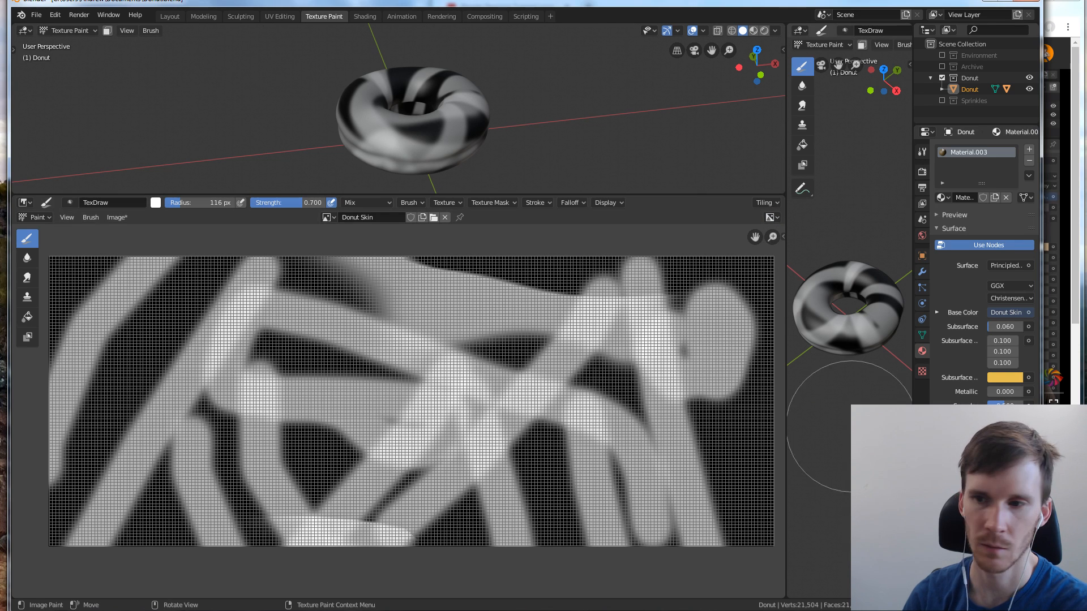
Switch to the browser and search the Texture Painting tutorial for the donut painting part, replaying it from about 5:53
left_click(1058, 442)
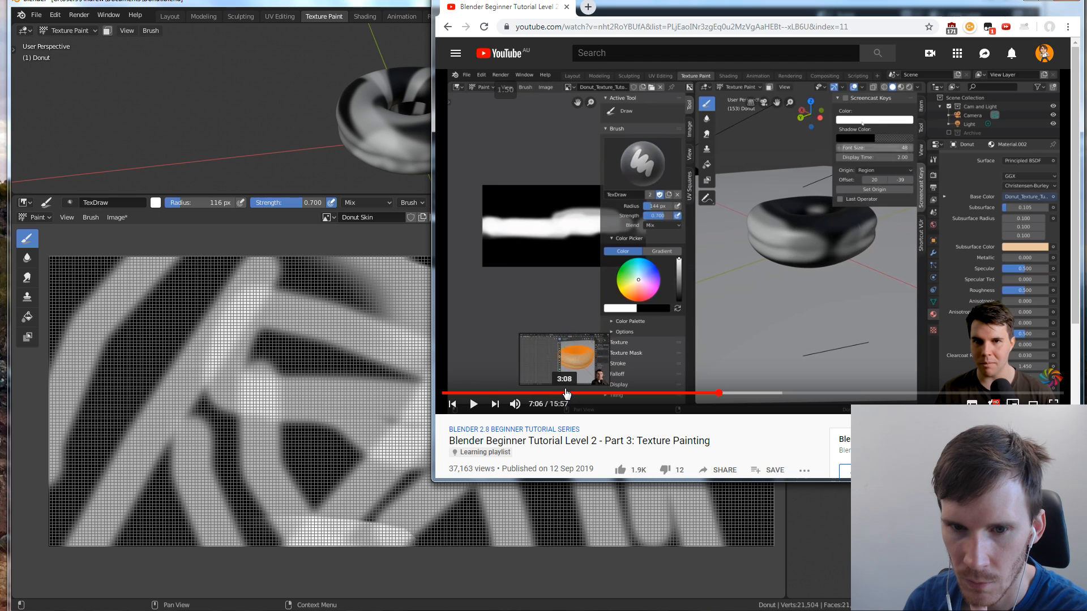
left_click(611, 392)
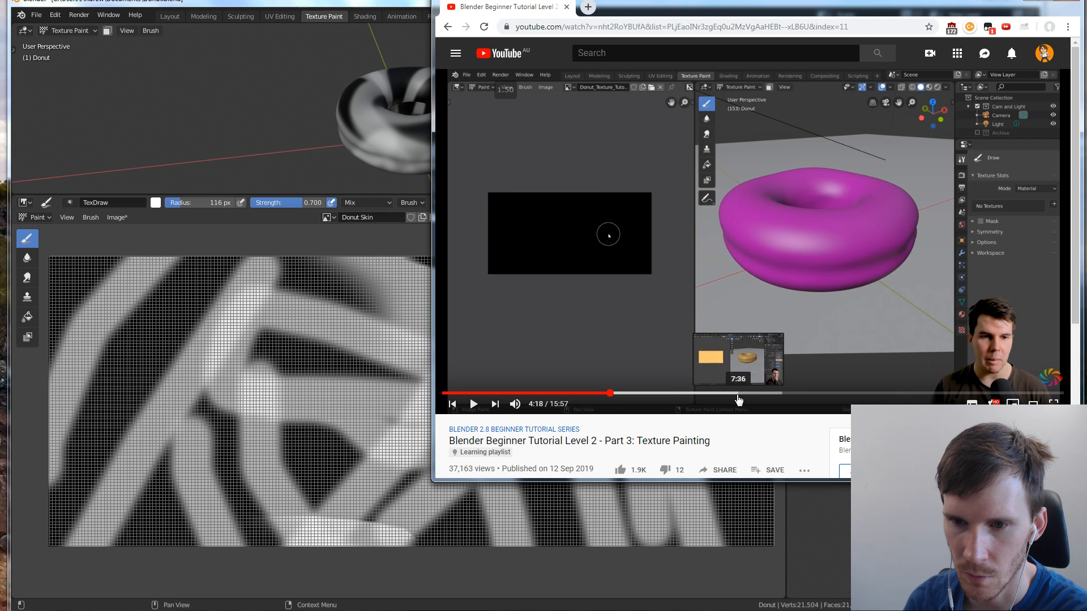
left_click(698, 393)
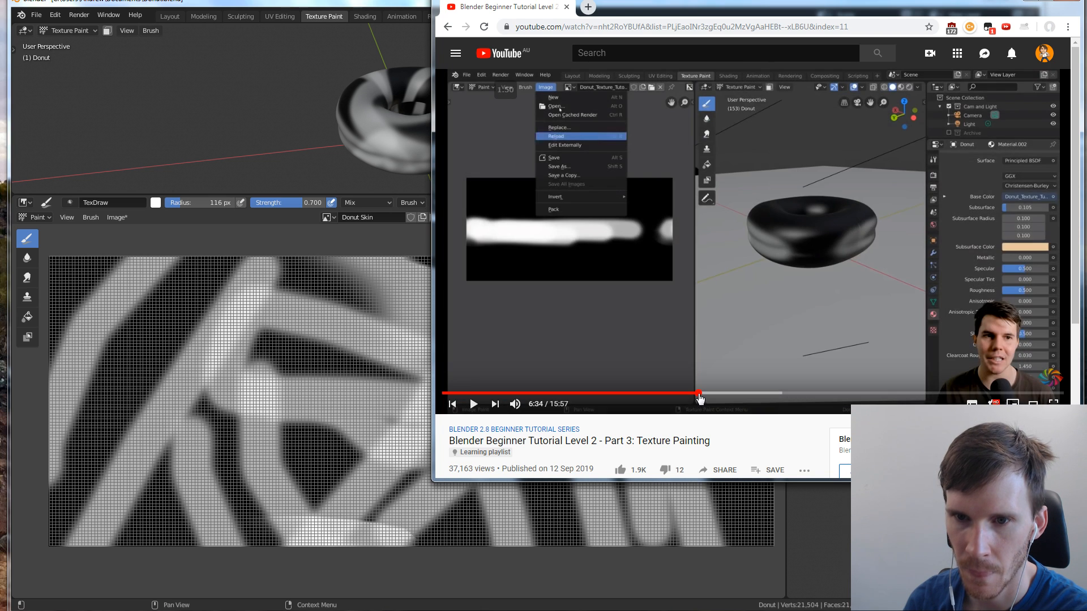
left_click(694, 325)
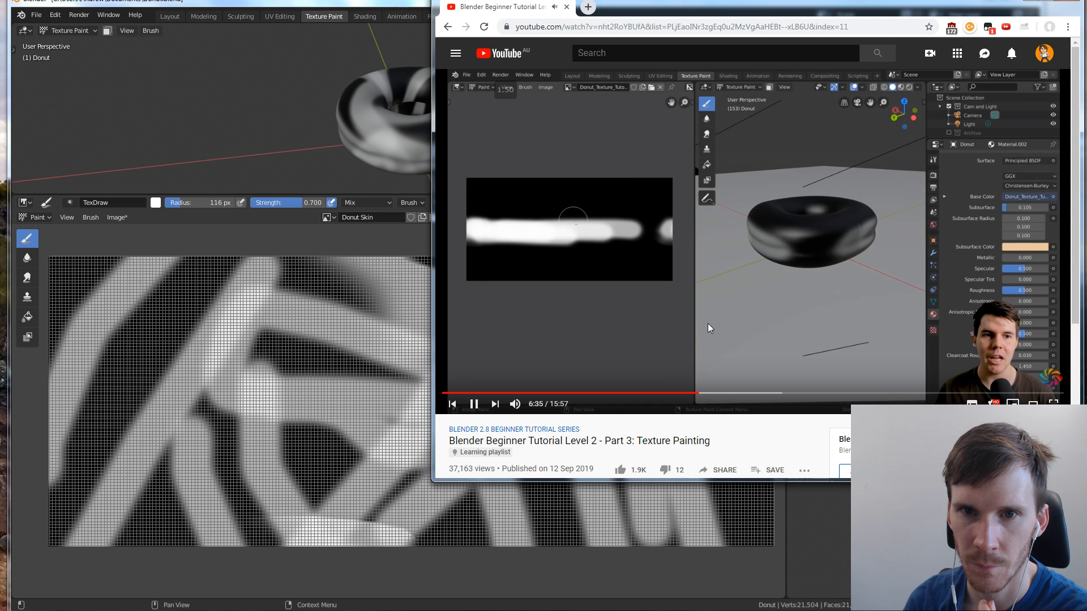
left_click(671, 393)
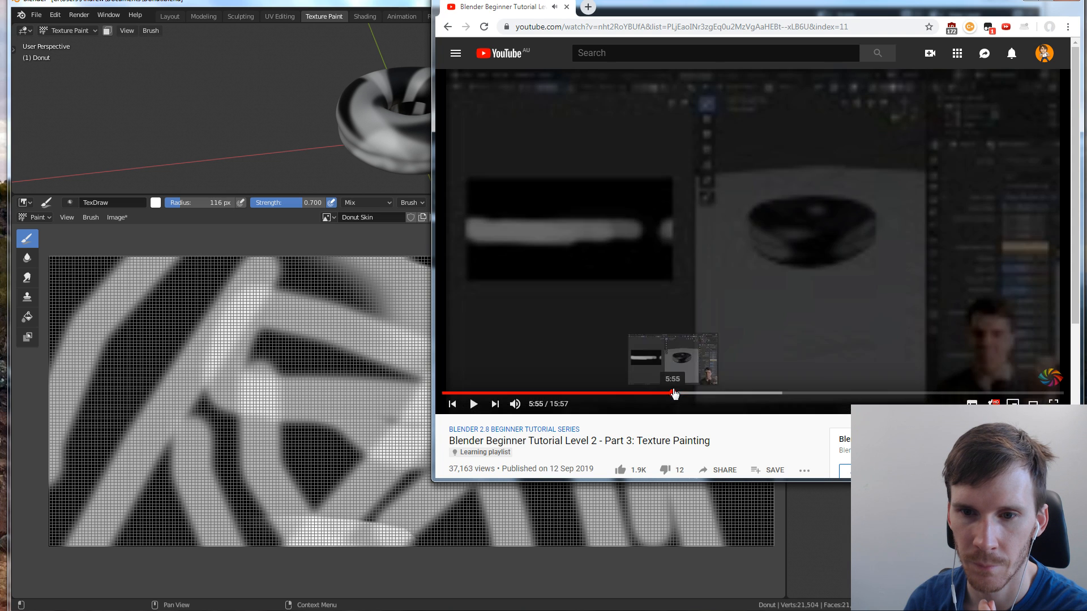
left_click(655, 394)
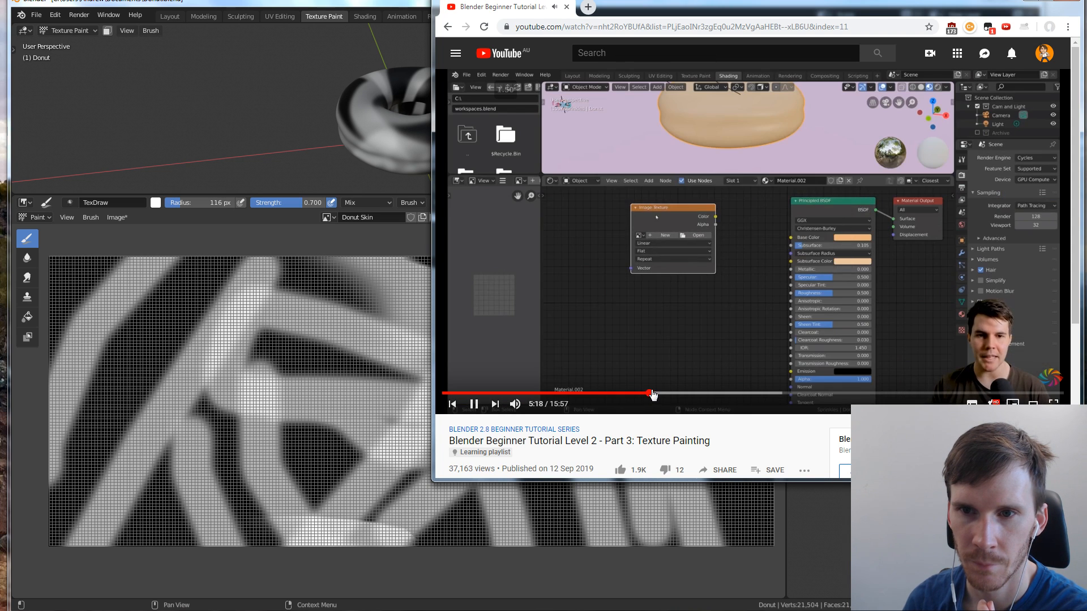
left_click(668, 394)
left_click(671, 393)
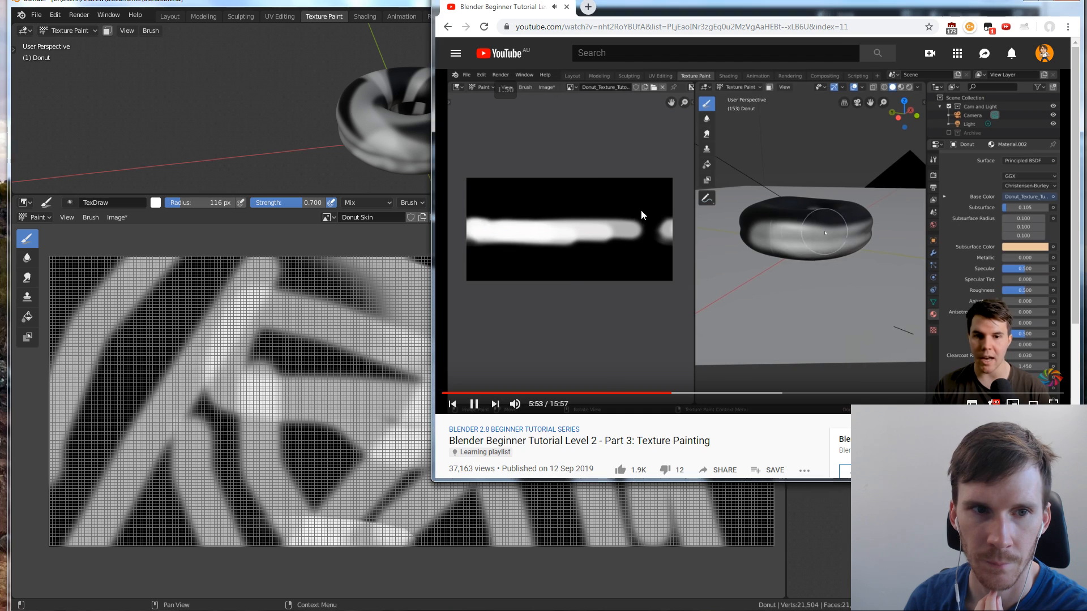
Return to Blender and turn off the texture paint UV overlay in the image editor, toggling it to compare
left_click(188, 223)
left_click(91, 218)
mouse_move(113, 219)
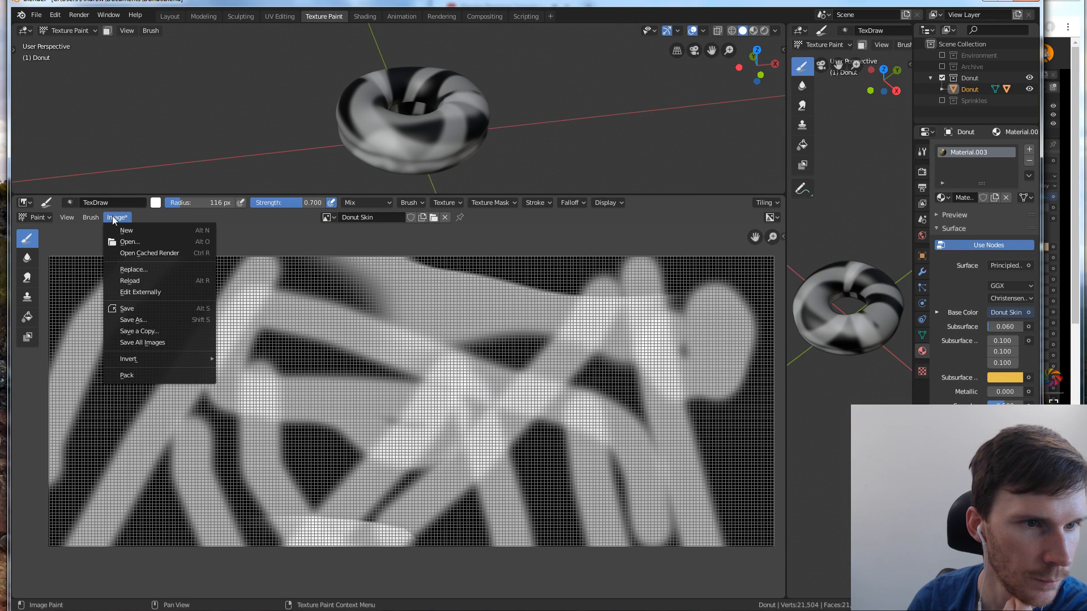
mouse_move(72, 219)
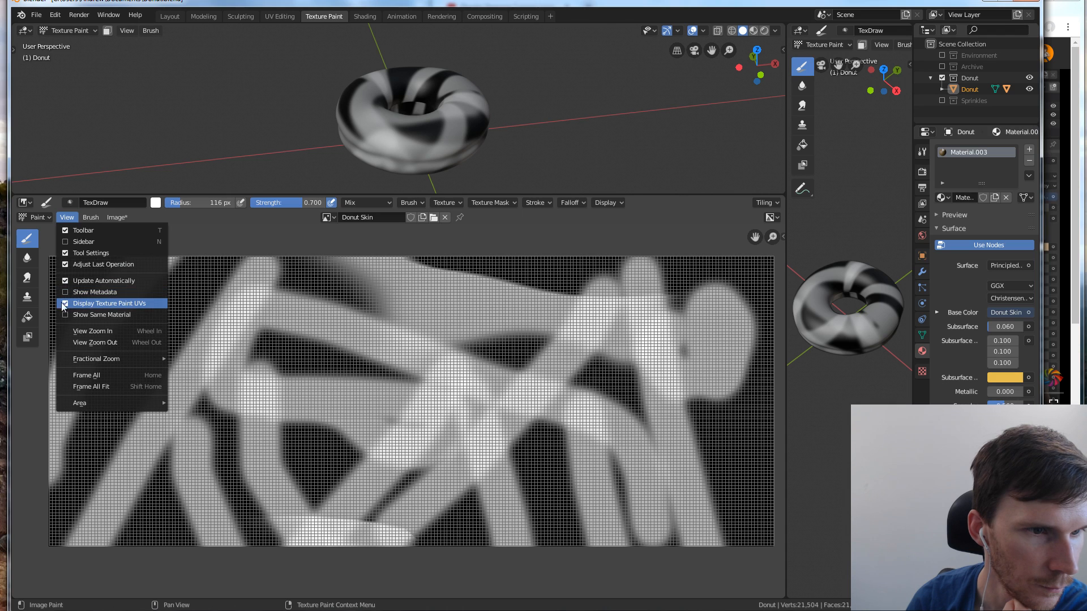
left_click(64, 304)
left_click(67, 219)
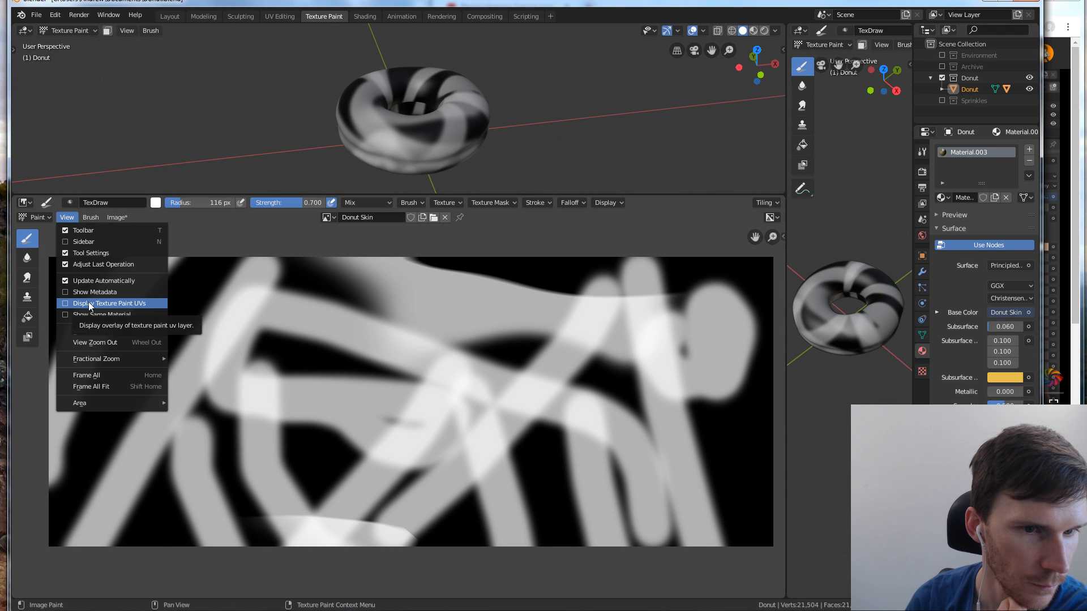
left_click(89, 304)
left_click(62, 219)
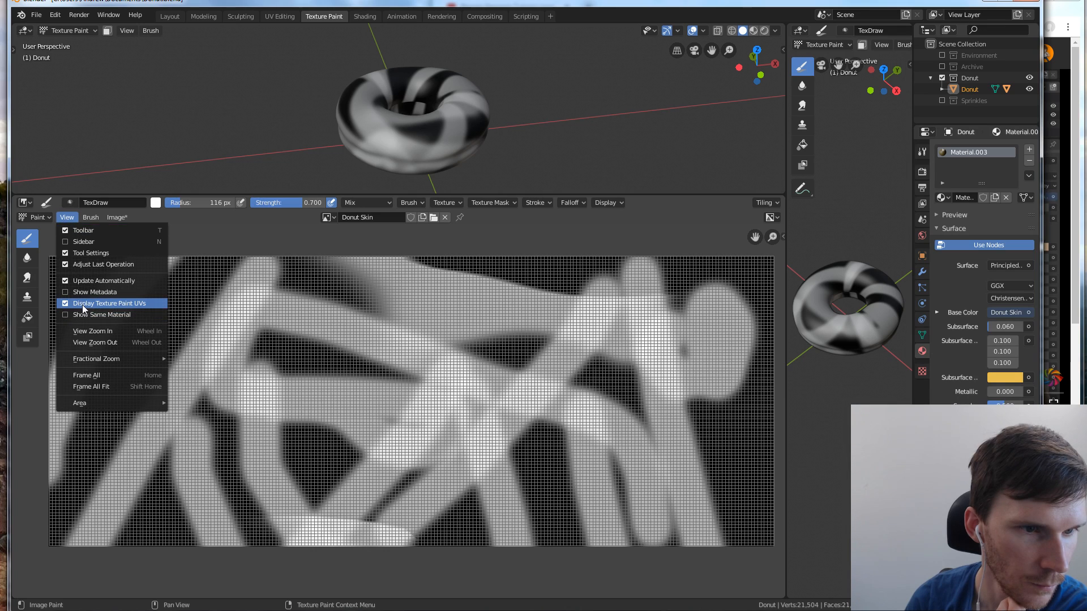
left_click(82, 305)
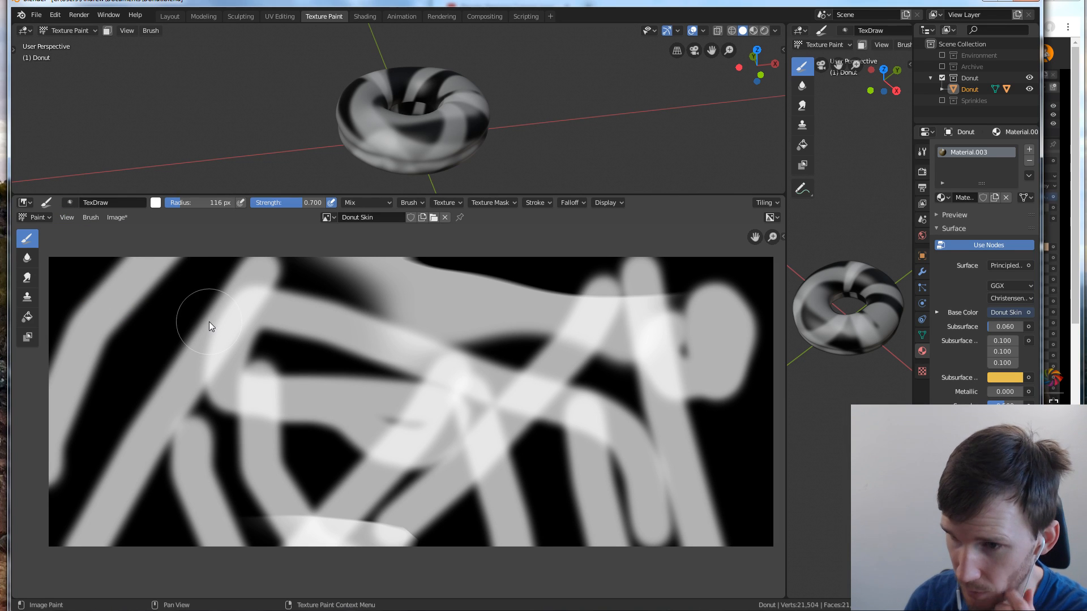
Preview the painted donut in material preview shading in the upper 3D viewport, and return to solid shading
middle_click_drag(456, 156, 464, 141)
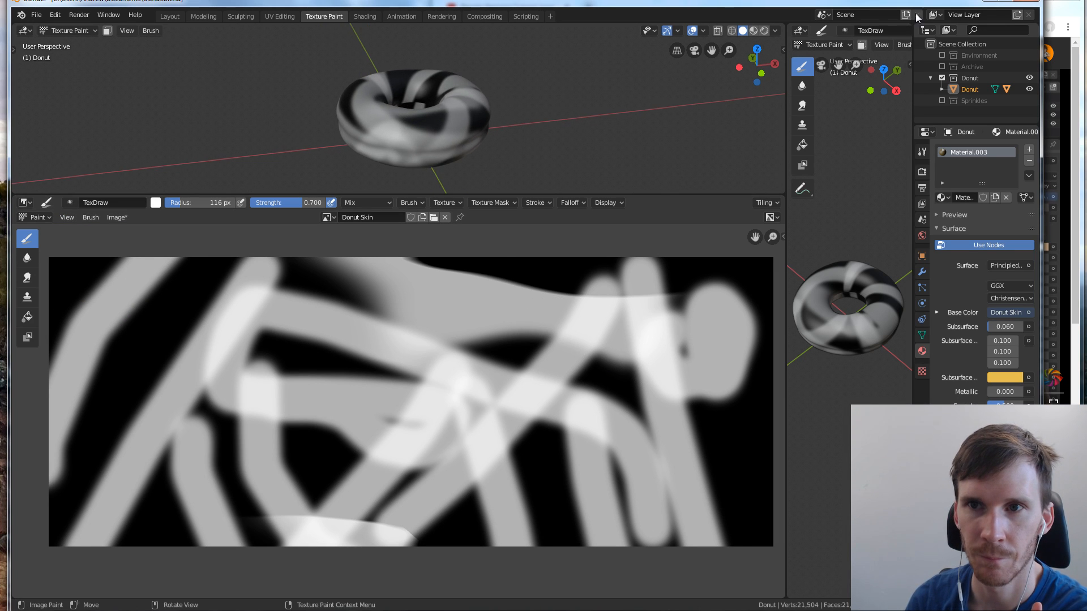
left_click(754, 31)
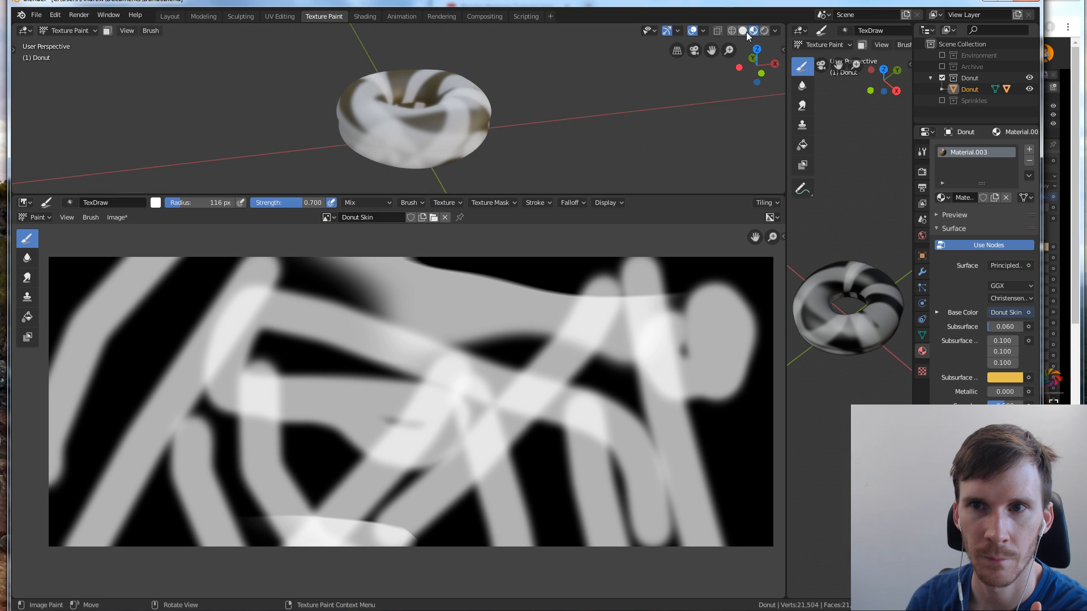
left_click(743, 31)
Switch to the browser, resume the Texture Painting tutorial and skip ahead to about 7:00
key("alt+Tab")
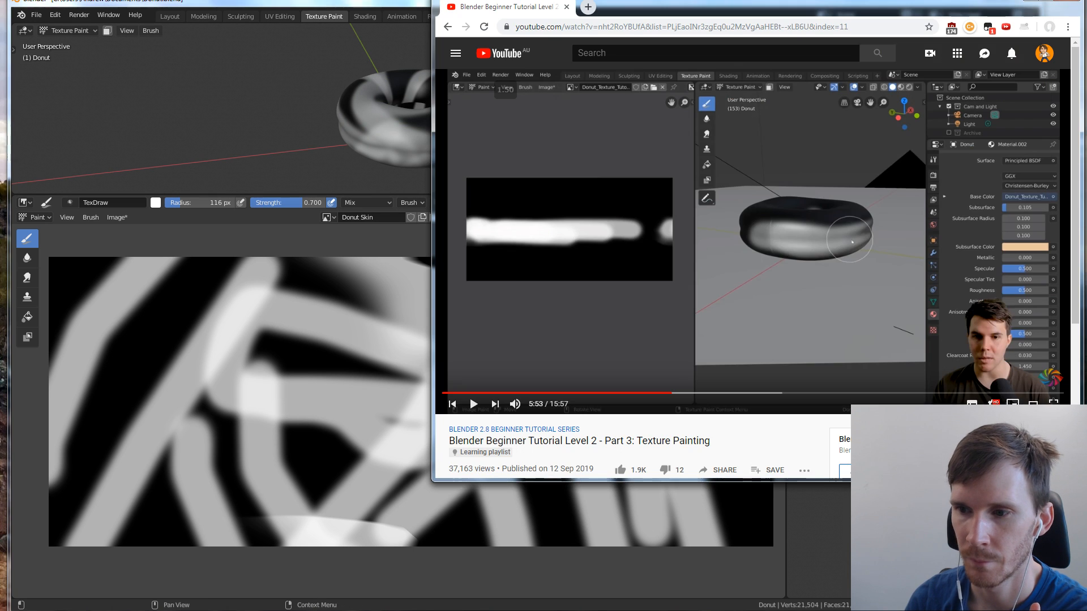
key("space")
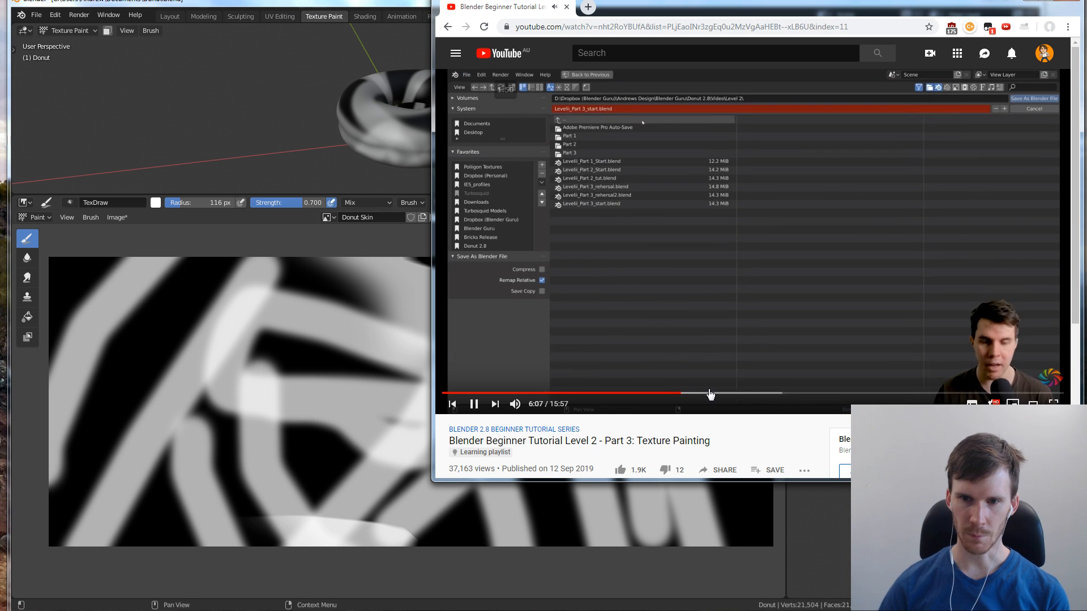
left_click(715, 393)
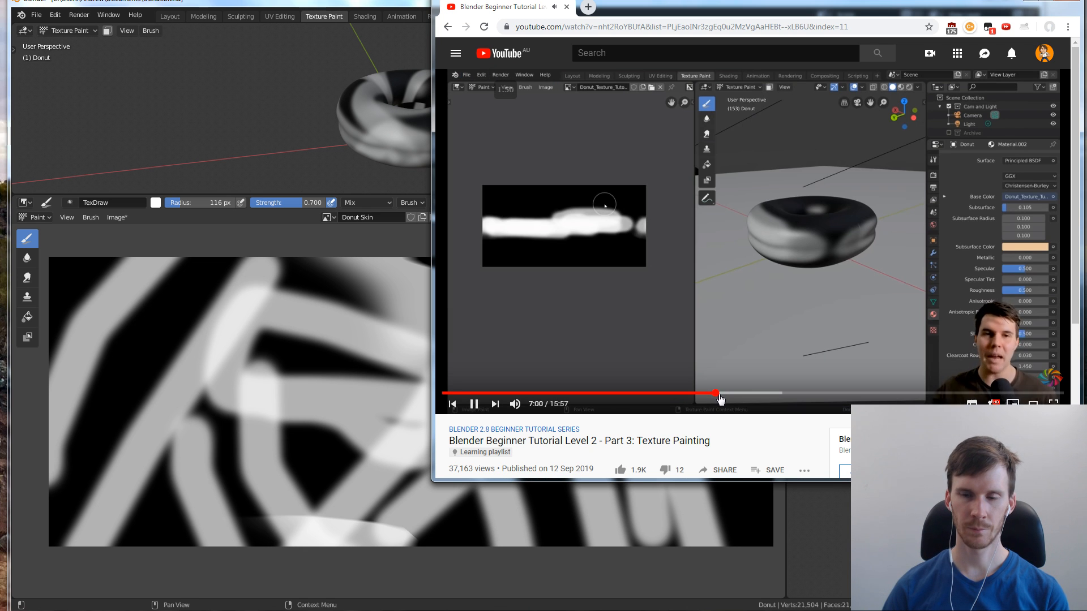
Return to Blender, show the image editor's brush tool settings, and set a light orange colour with strength 1.000
left_click(808, 607)
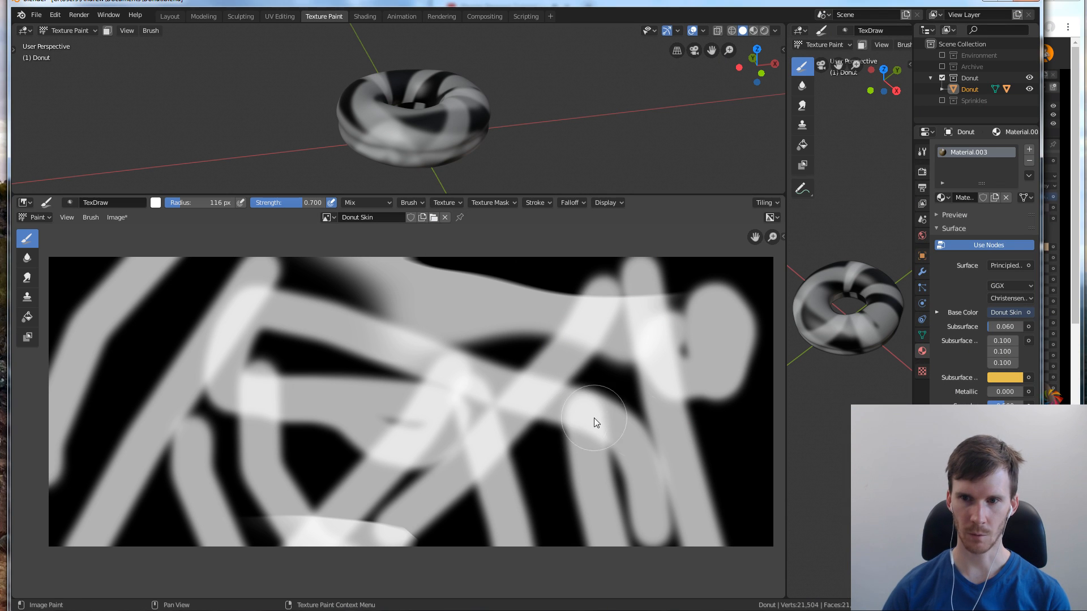
key("n")
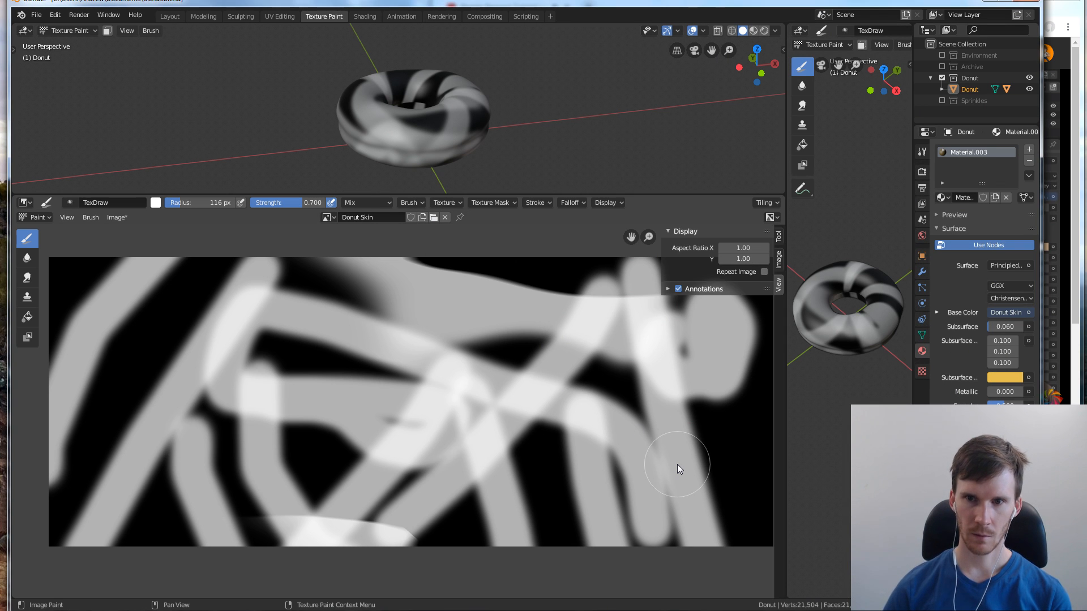
key("n")
key("n")
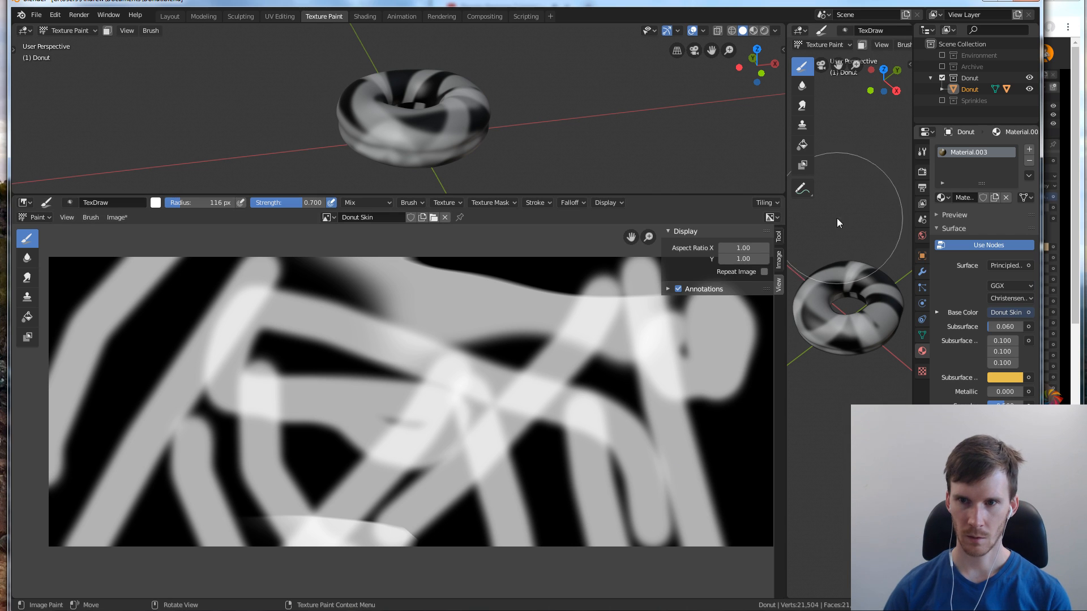
left_click(780, 236)
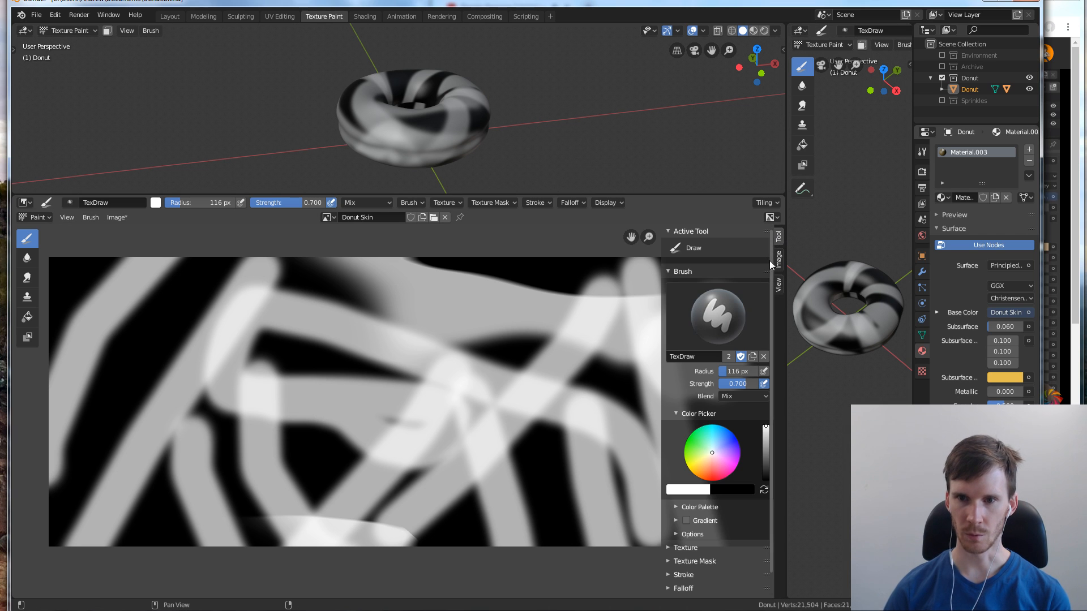
left_click(710, 471)
left_click_drag(697, 469, 706, 471)
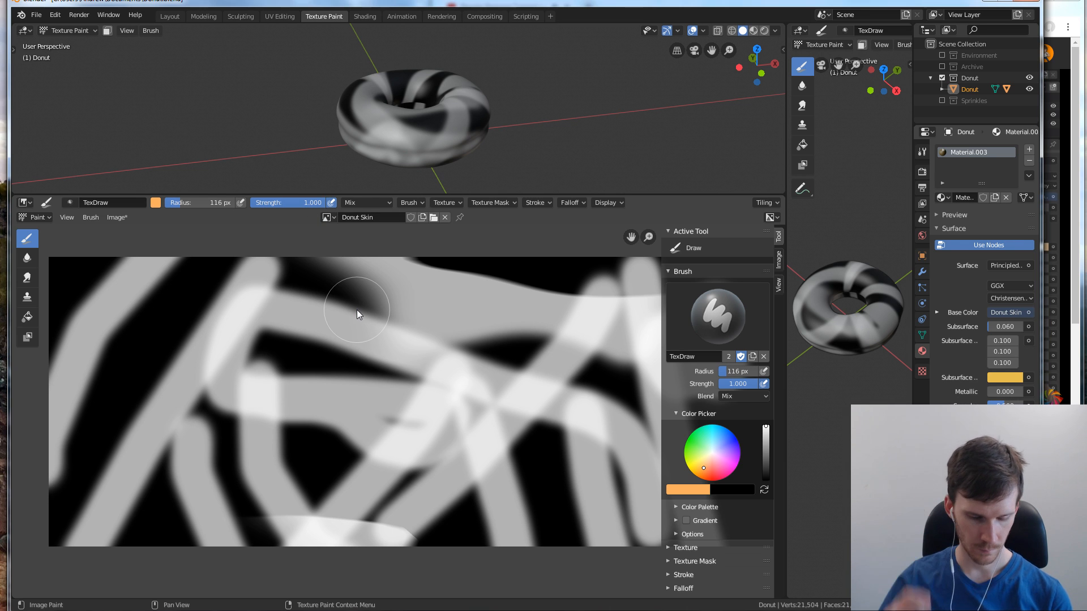
Enlarge the brush radius to 500 px and paint the entire Donut Skin texture light orange
key("f")
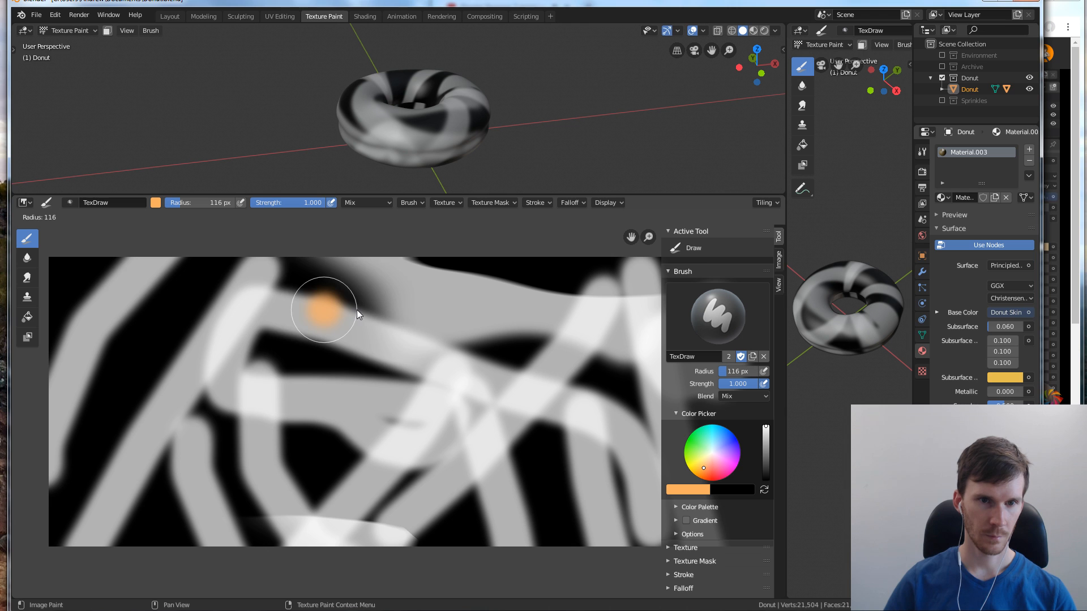
left_click(573, 360)
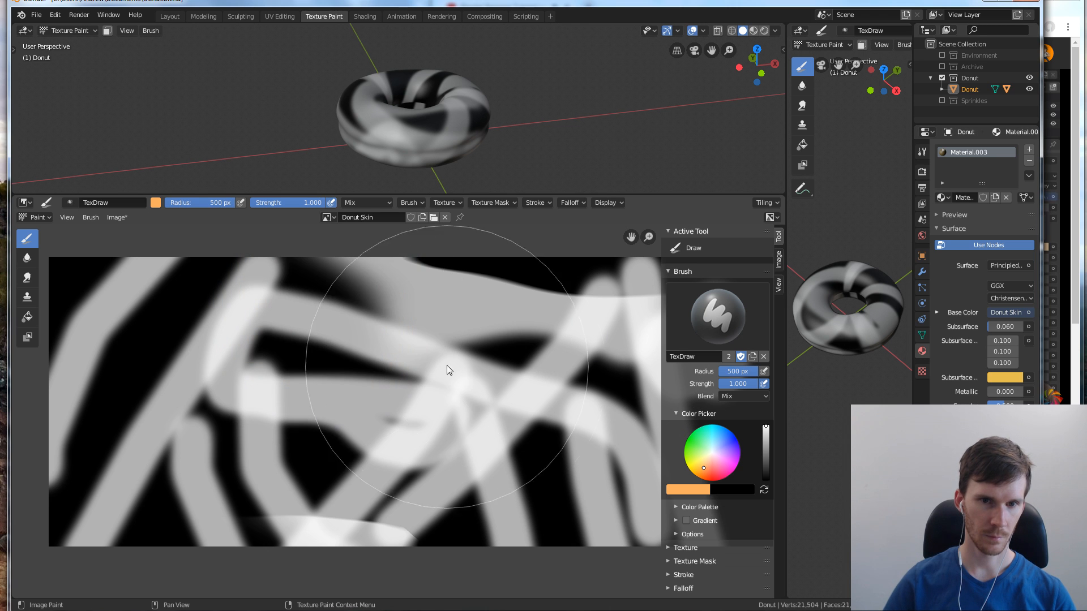
mouse_move(447, 369)
left_mouse_down()
mouse_move(417, 400)
mouse_move(379, 290)
mouse_move(190, 474)
mouse_move(101, 484)
mouse_move(88, 423)
mouse_move(183, 439)
mouse_move(192, 412)
mouse_move(72, 302)
mouse_move(517, 292)
mouse_move(260, 280)
mouse_move(406, 389)
mouse_move(738, 310)
mouse_move(699, 256)
left_mouse_up()
scroll(506, 298, "down", 1)
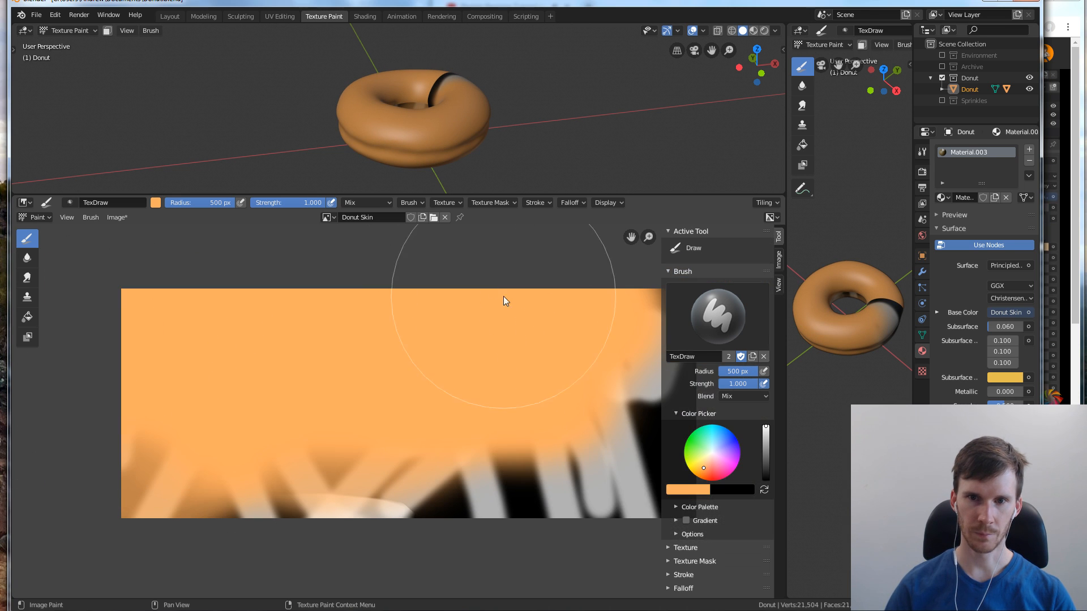
mouse_move(500, 308)
middle_mouse_down()
mouse_move(430, 306)
mouse_move(443, 302)
middle_mouse_up()
mouse_move(244, 340)
left_mouse_down()
mouse_move(566, 317)
mouse_move(555, 488)
mouse_move(580, 480)
mouse_move(3, 453)
left_mouse_up()
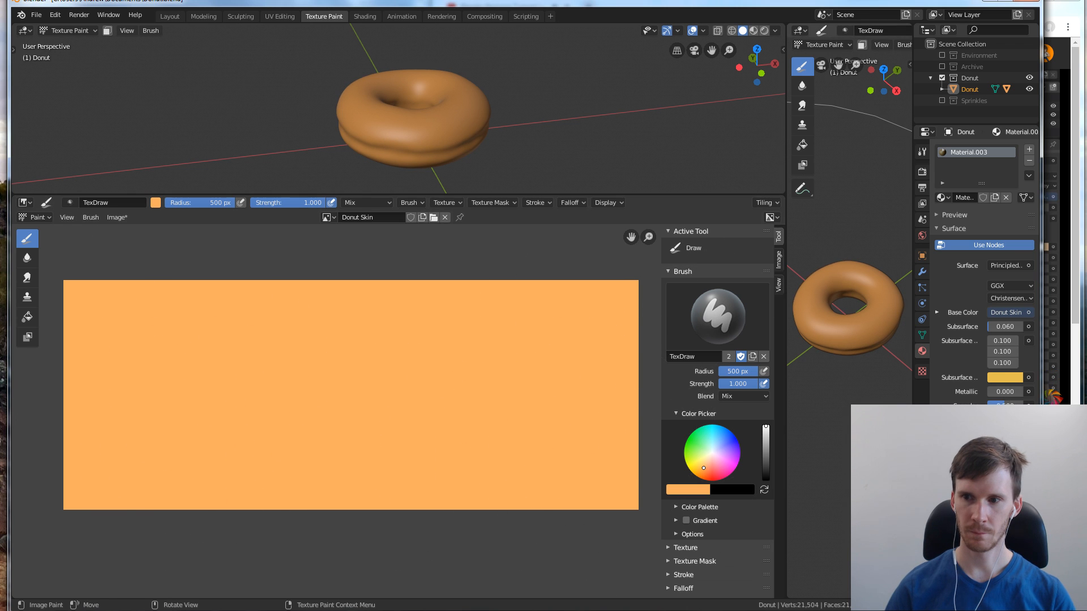
Check the tutorial, swap the brush colours, and configure a white brush with radius 116 px and strength 0.259
key("alt+Tab")
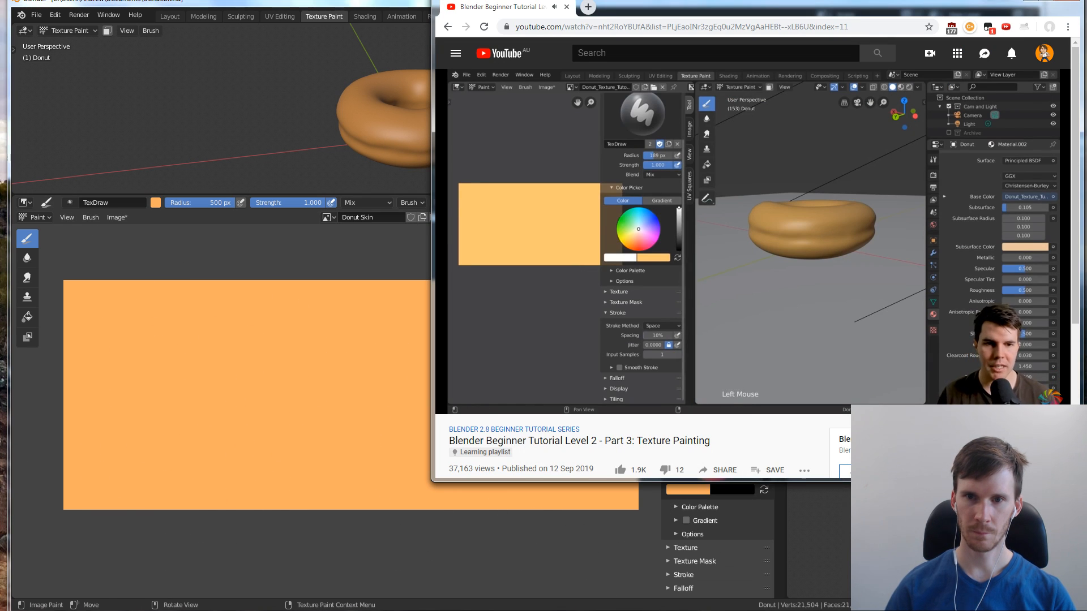
key("alt+Tab")
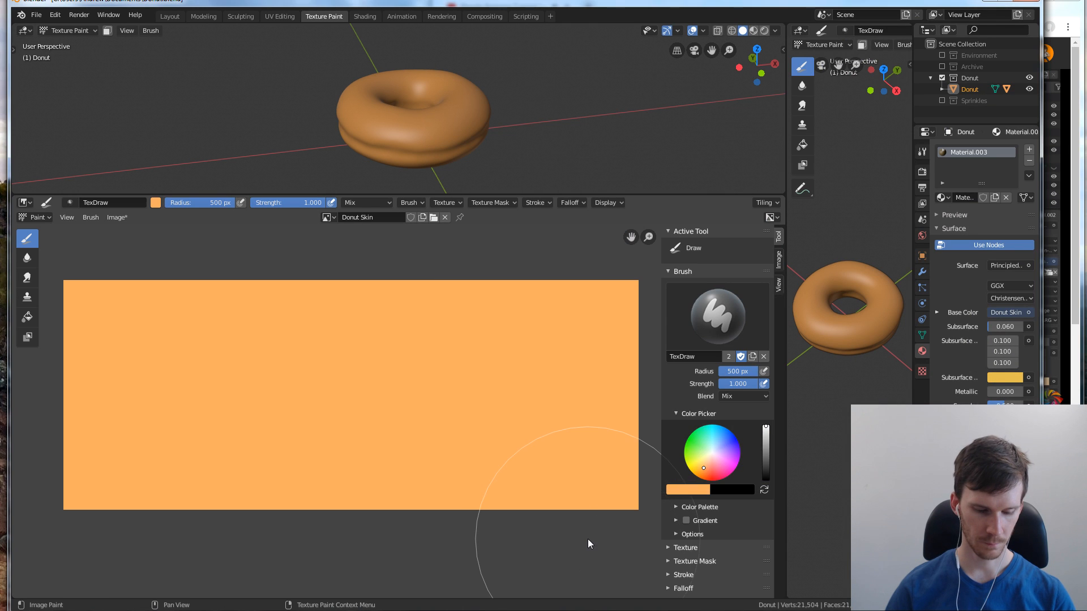
key("x")
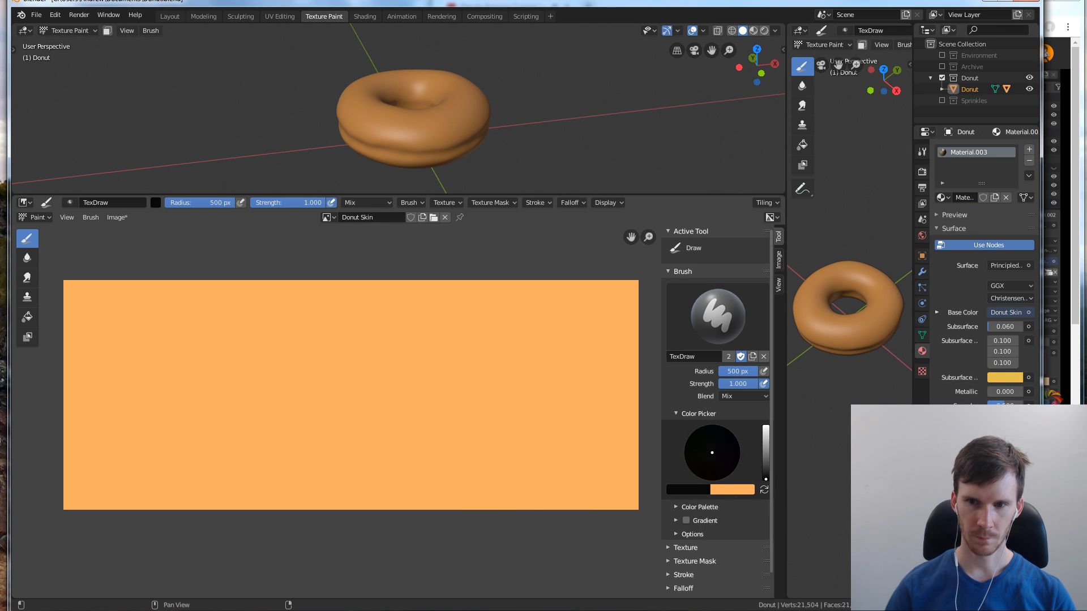
left_click_drag(766, 479, 766, 426)
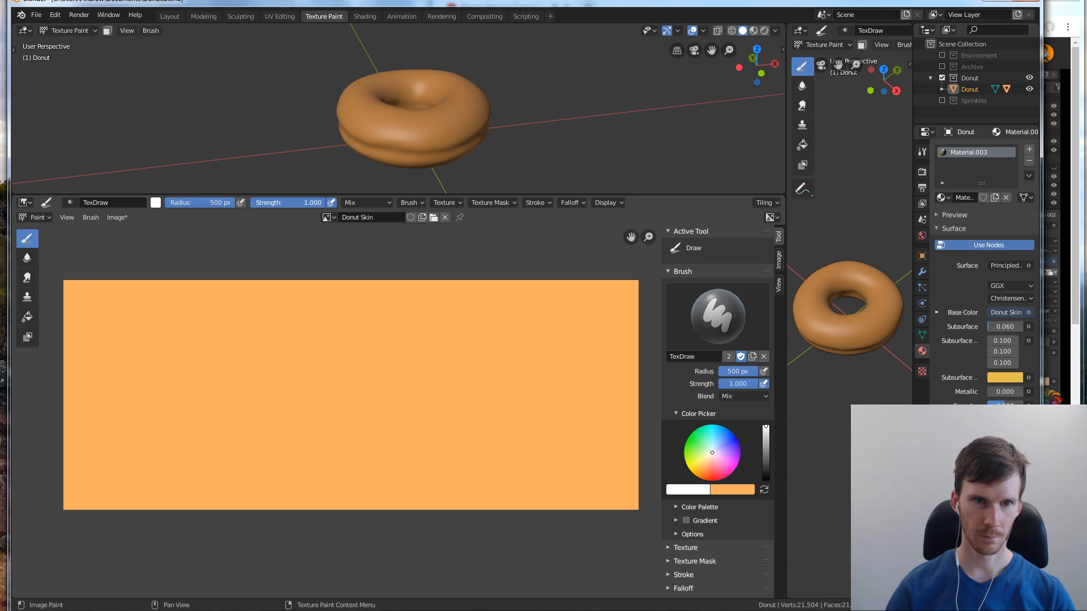
left_click(266, 201)
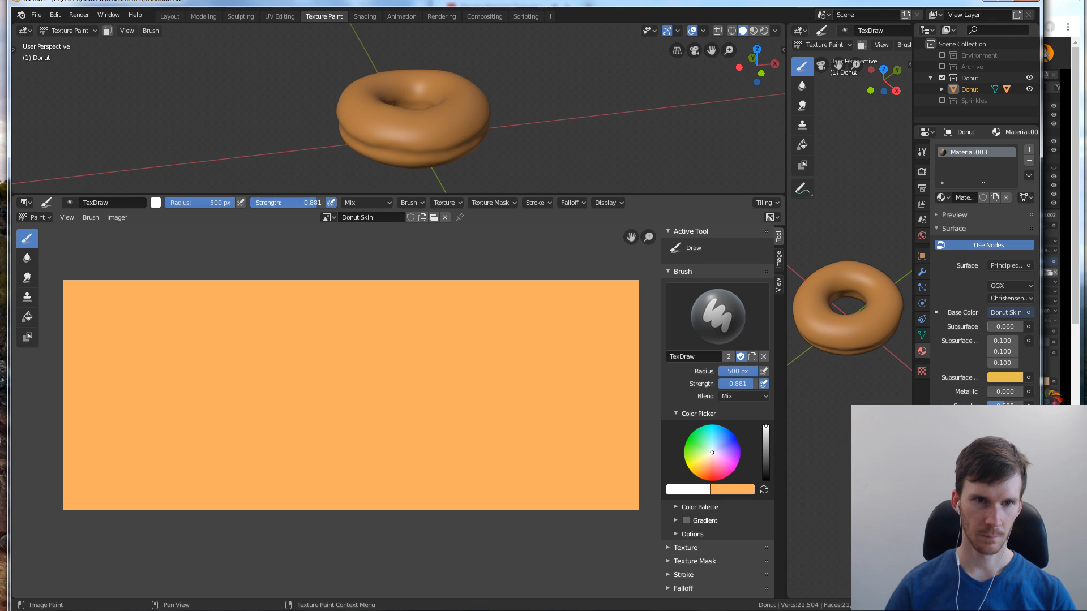
left_click_drag(316, 203, 251, 203)
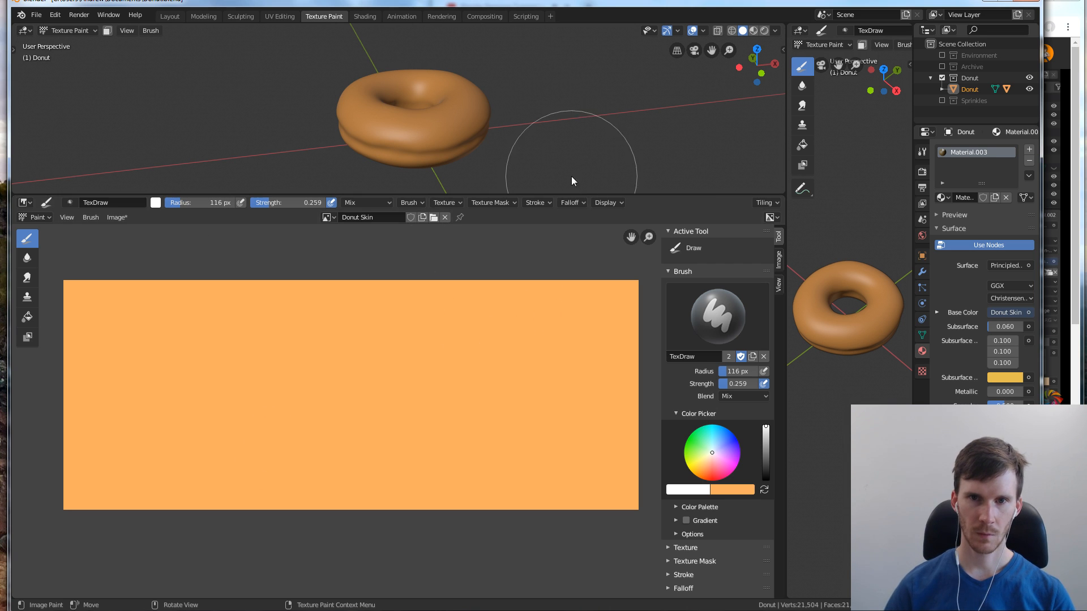
Enlarge the upper 3D viewport and frame the donut closely from the side
left_click_drag(573, 193, 565, 324)
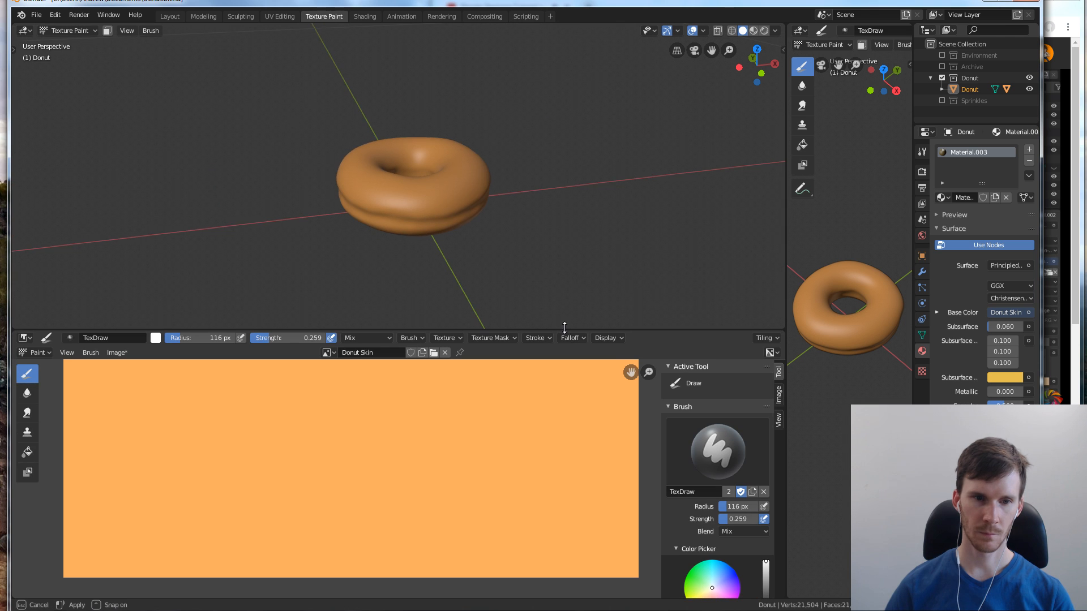
scroll(474, 196, "up", 4)
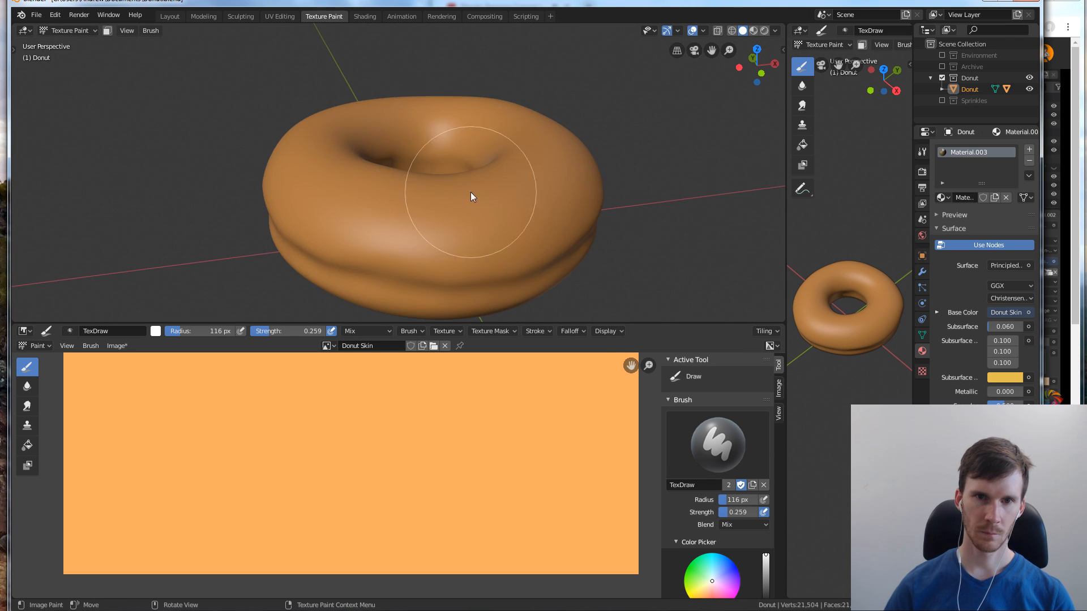
middle_click_drag(433, 238, 422, 194)
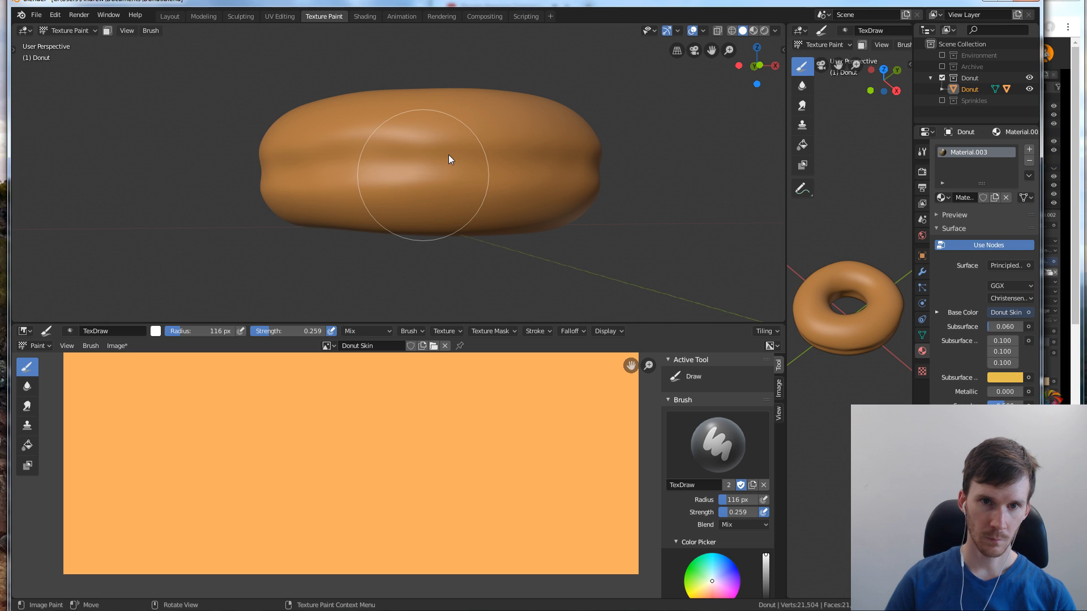
Try a faint white brush stroke on the donut's side and undo it
left_click(520, 155)
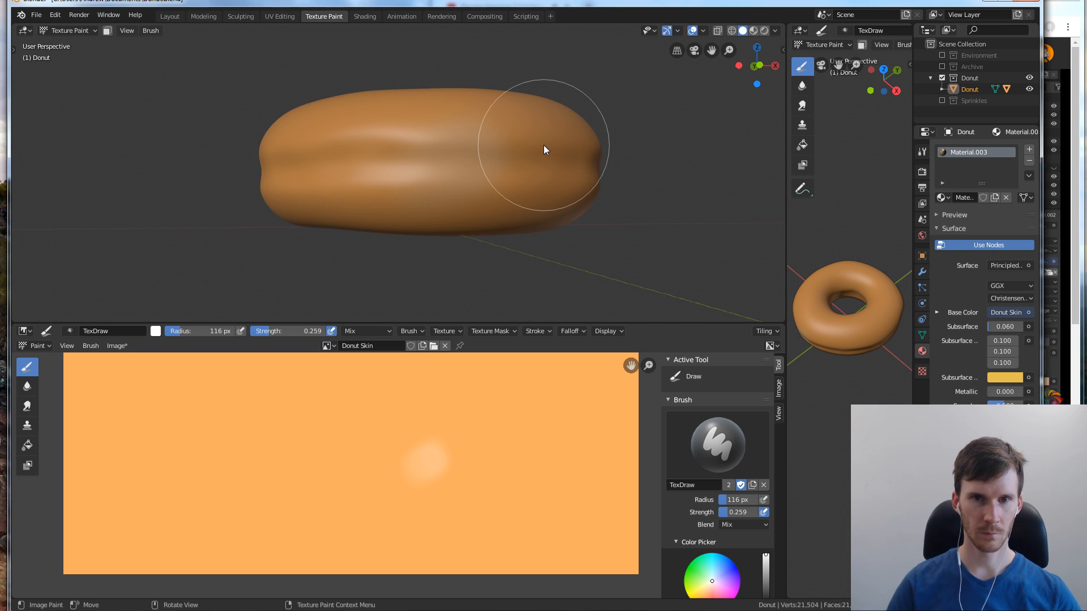
key("ctrl+z")
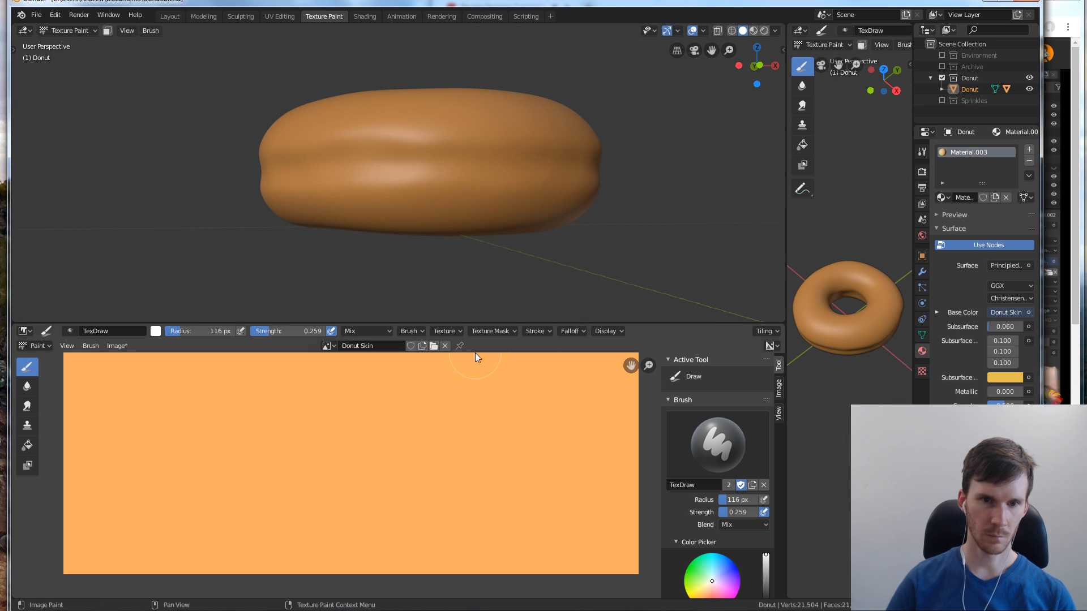
Consult the tutorial in the browser, return to Blender and expand the brush's Texture Mask settings
key("alt+Tab")
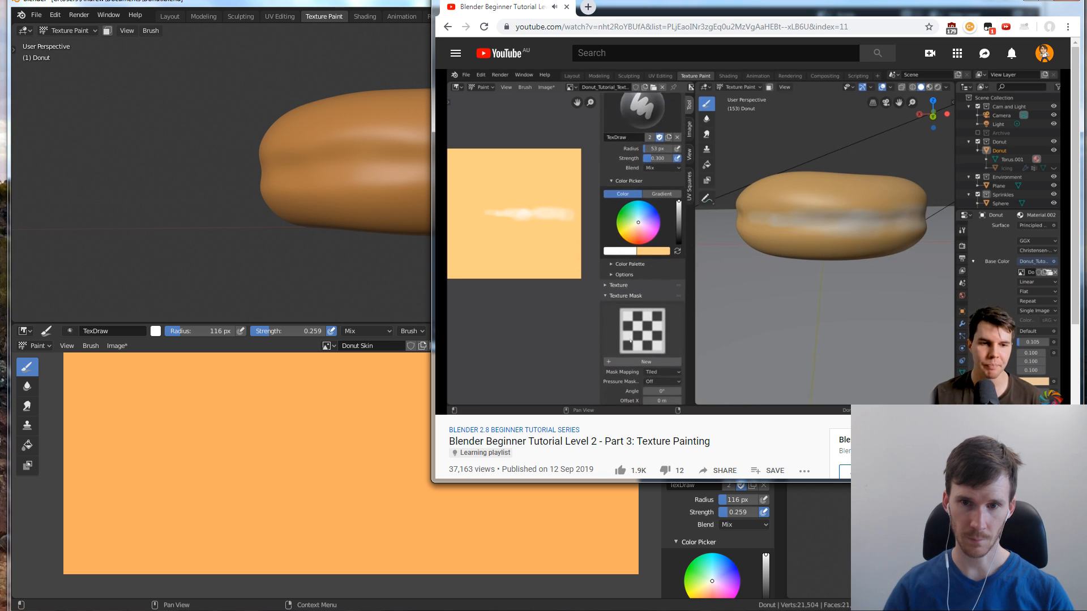
key("alt+Tab")
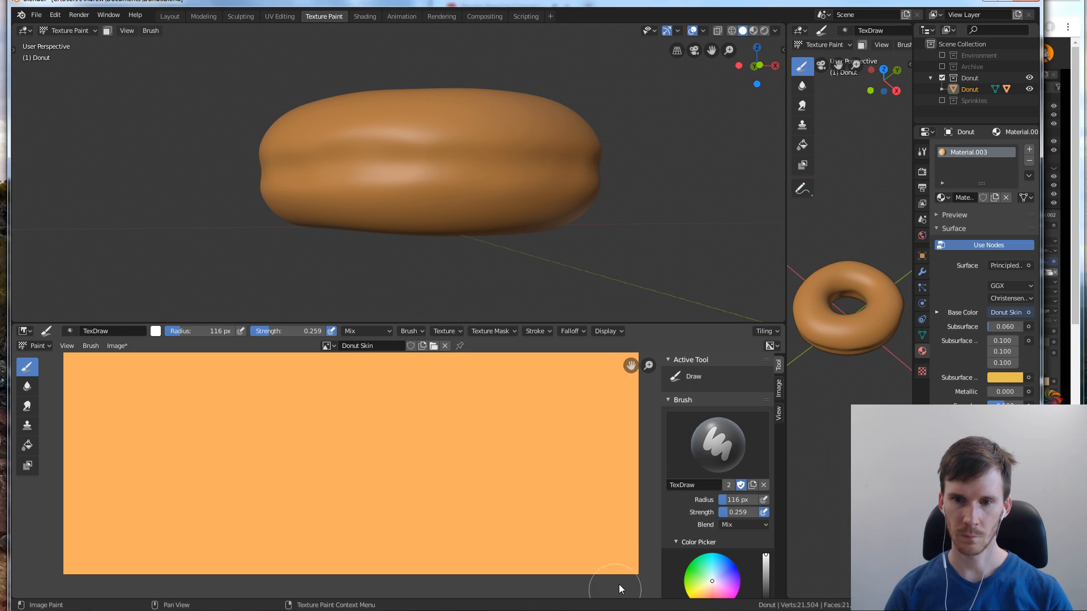
scroll(729, 438, "down", 6)
left_click(674, 538)
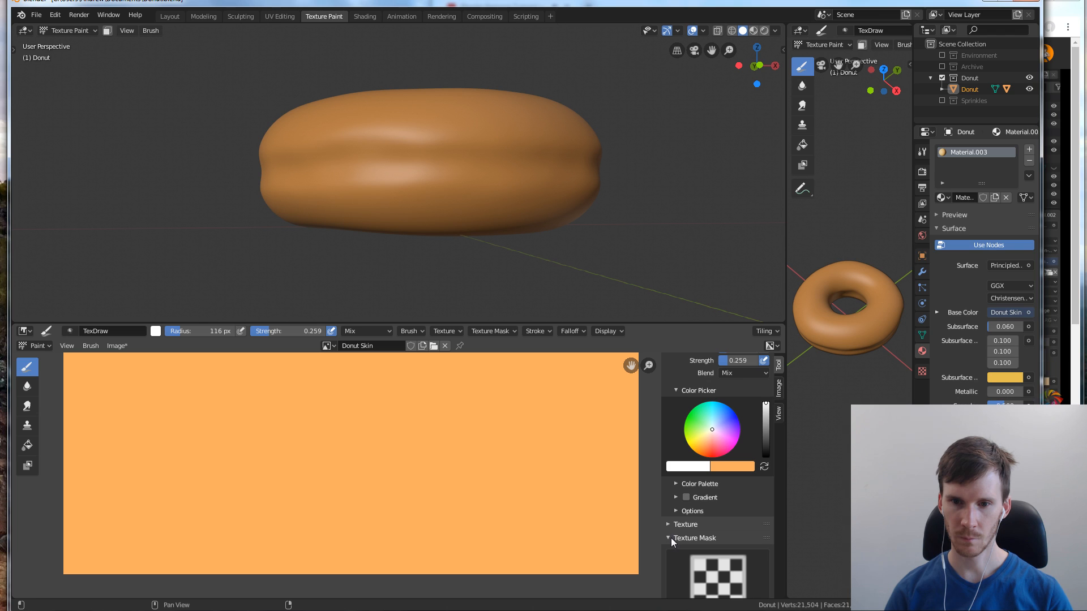
scroll(720, 497, "down", 5)
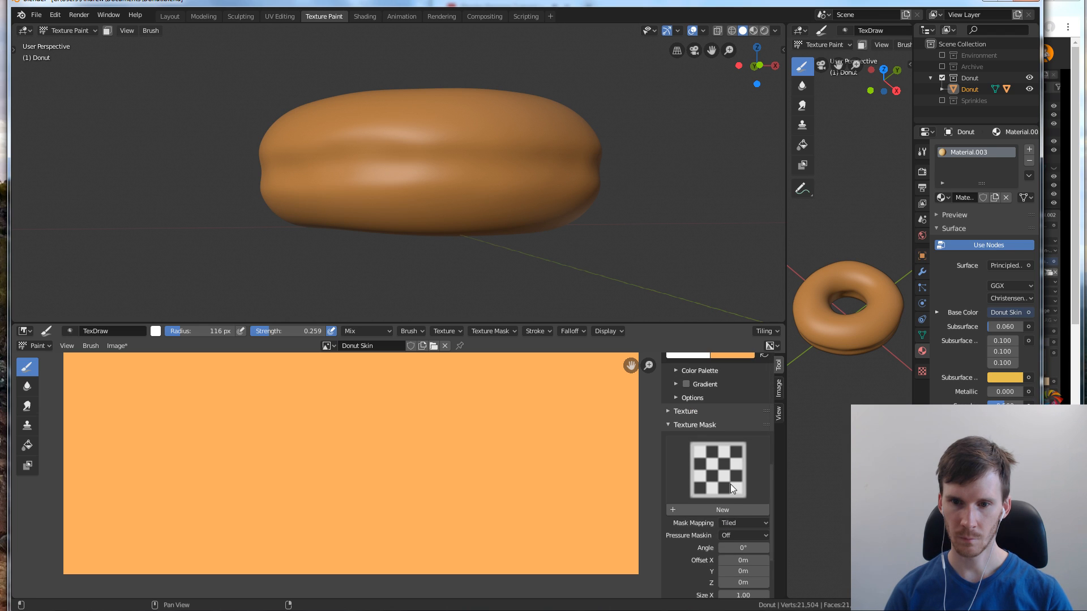
scroll(730, 484, "down", 1)
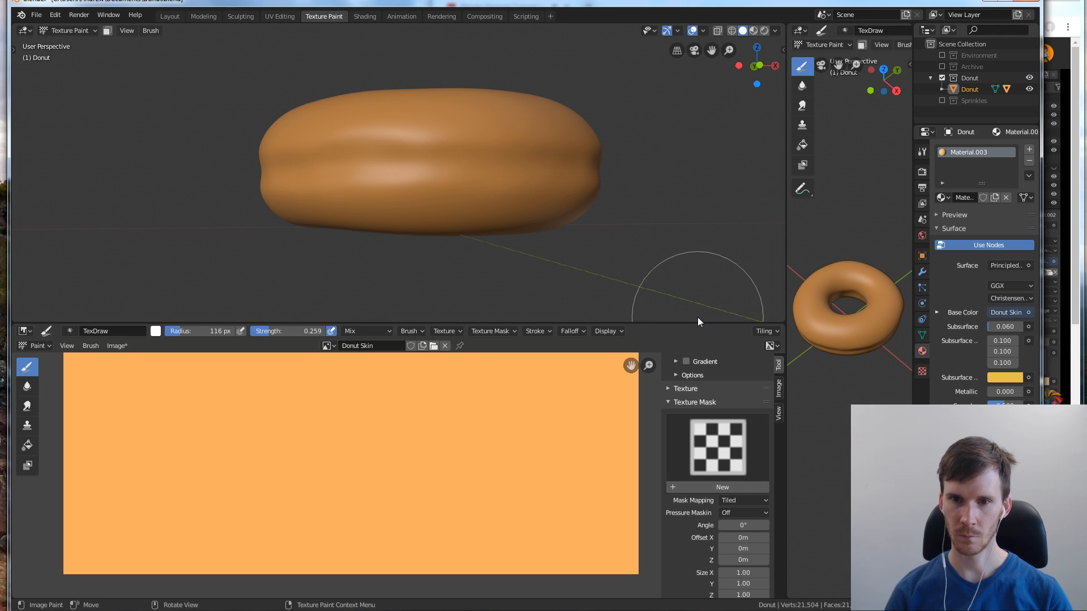
Enlarge the image editor and create a new texture for the brush's Texture Mask
left_click_drag(730, 323, 730, 96)
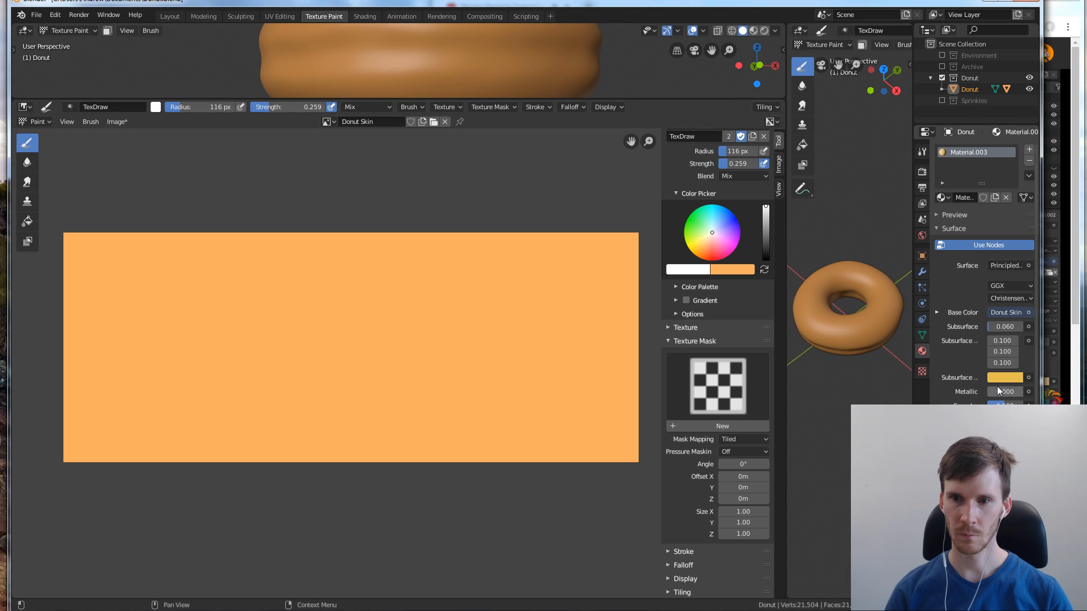
left_click(728, 426)
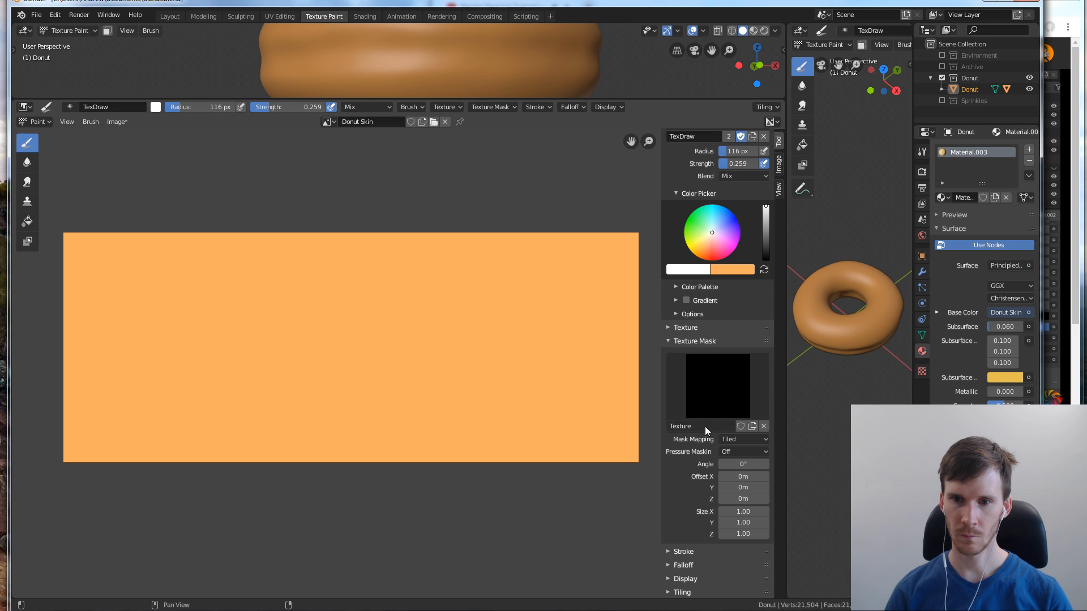
double_click(727, 427)
Check the tutorial in the browser, return to Blender and create a new brush texture in the texture properties
key("alt+Tab")
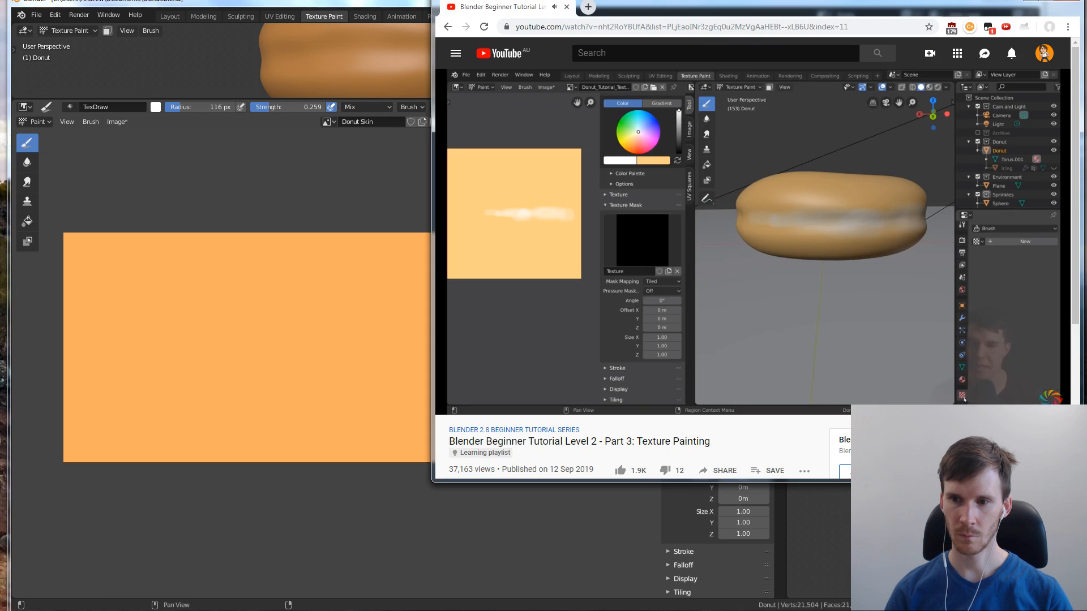
left_click(533, 560)
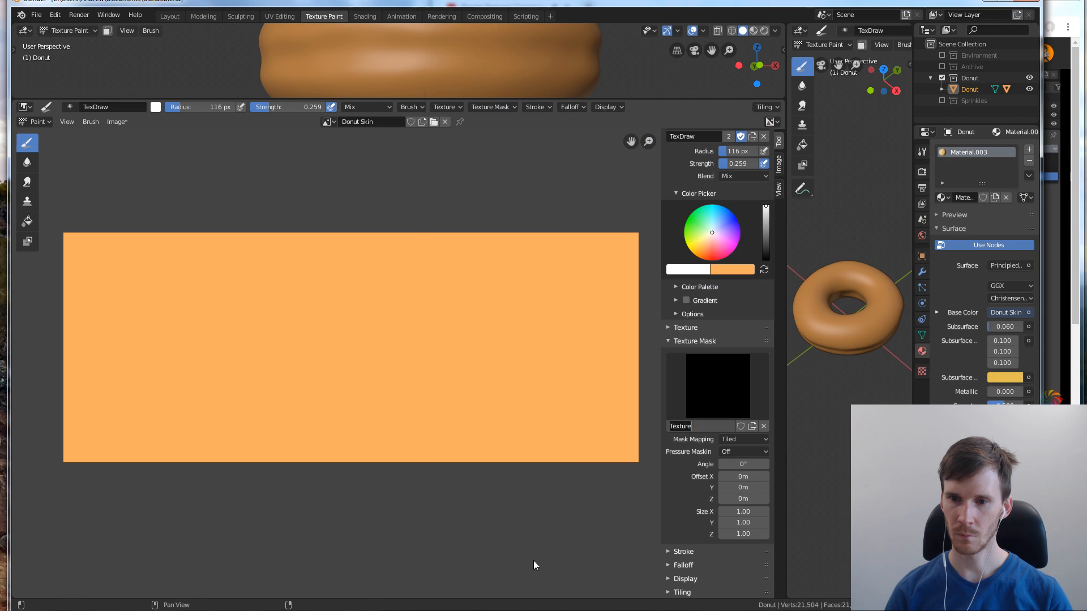
key("alt+Tab")
left_click(1055, 359)
key("alt+Tab")
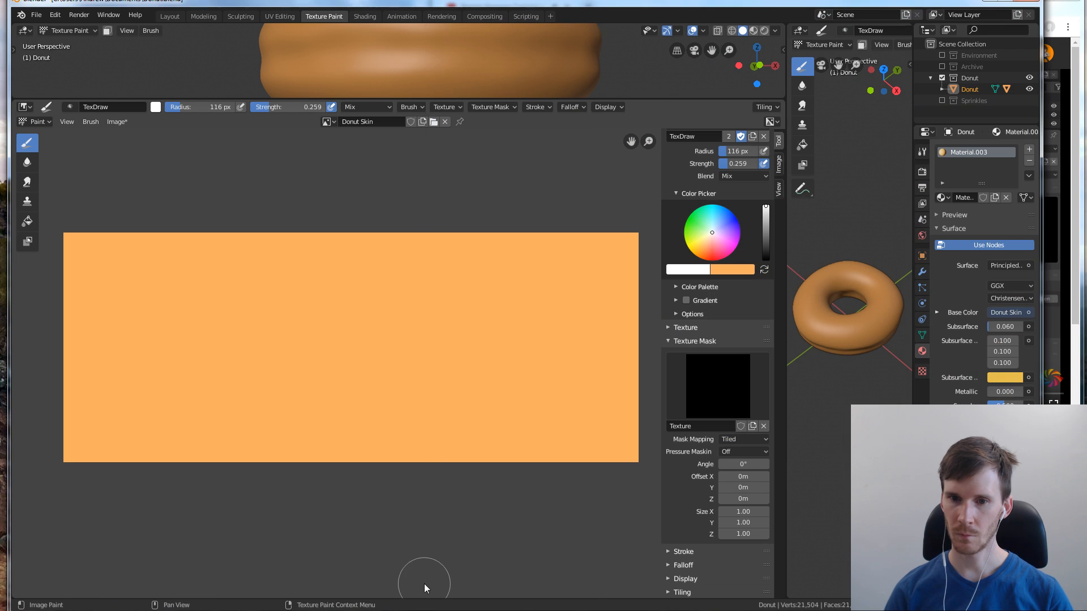
left_click(921, 372)
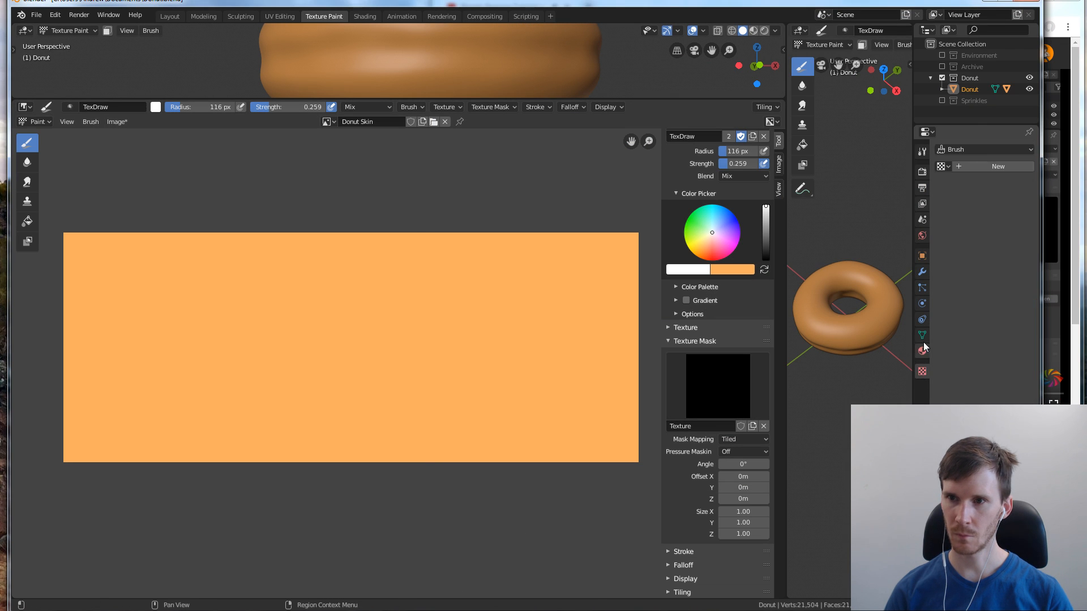
left_click(957, 165)
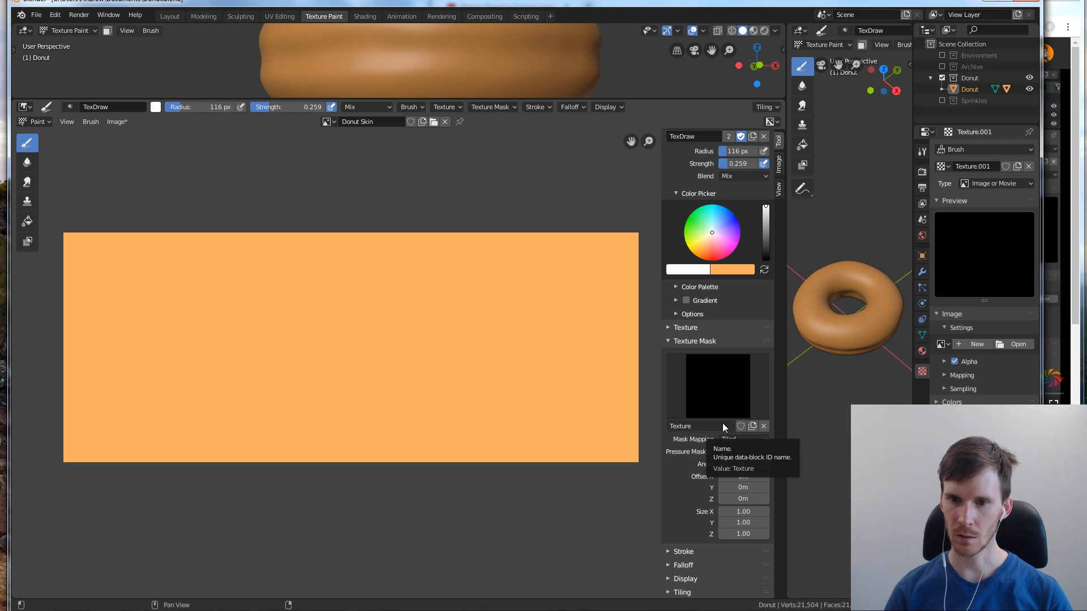
Remove the texture from the brush's Texture Mask and unlink the texture assigned to the brush itself
left_click(705, 426)
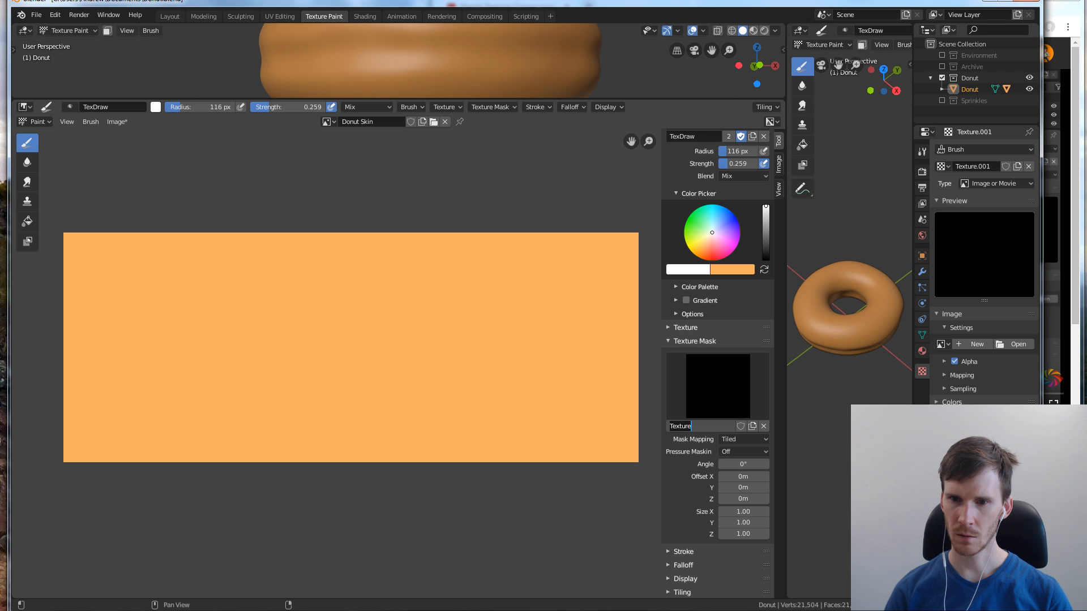
left_click(763, 427)
left_click(764, 427)
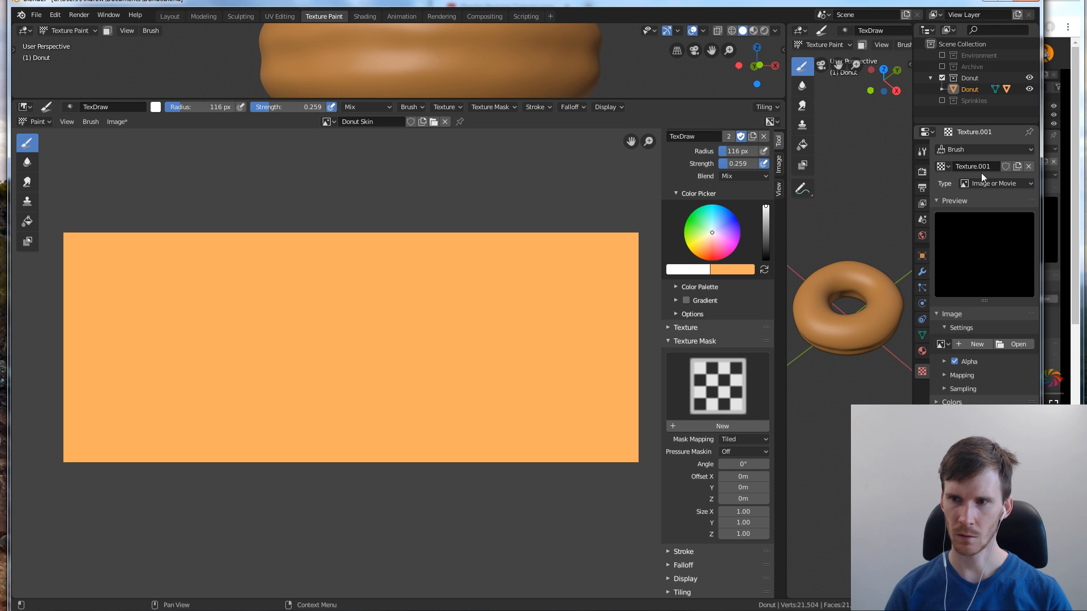
left_click(1029, 166)
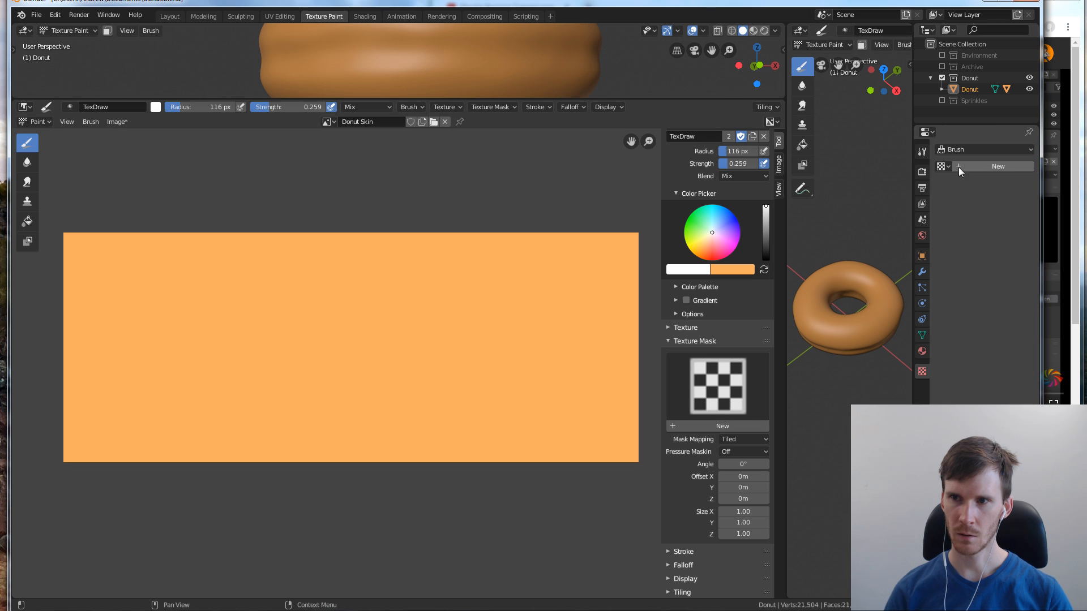
Create a new Texture Mask texture and assign the same texture to the brush in the texture properties
left_click(672, 343)
left_click(668, 464)
scroll(717, 434, "down", 5)
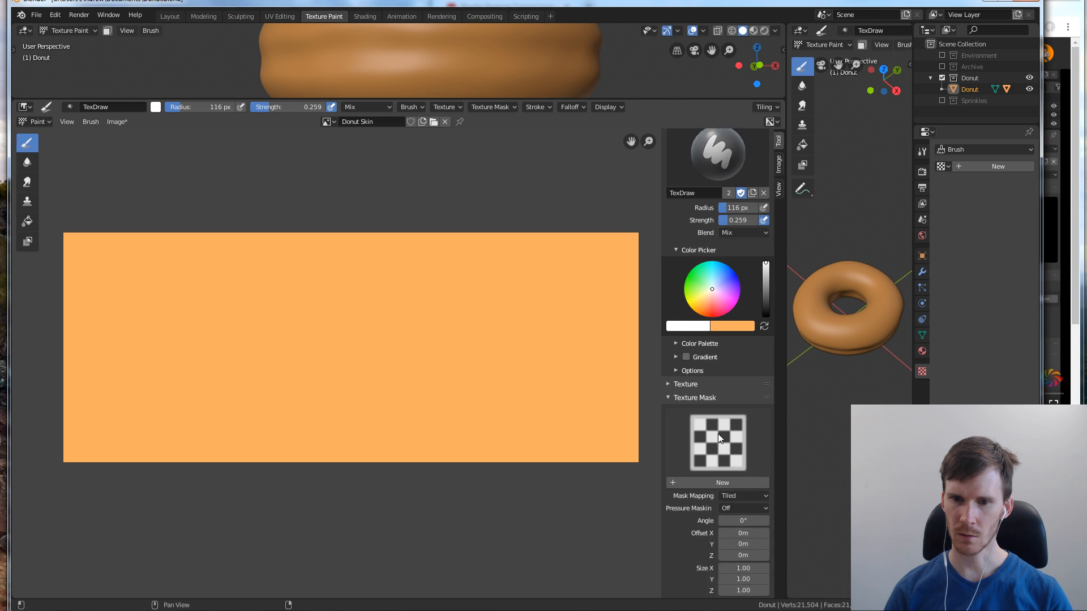
left_click(688, 437)
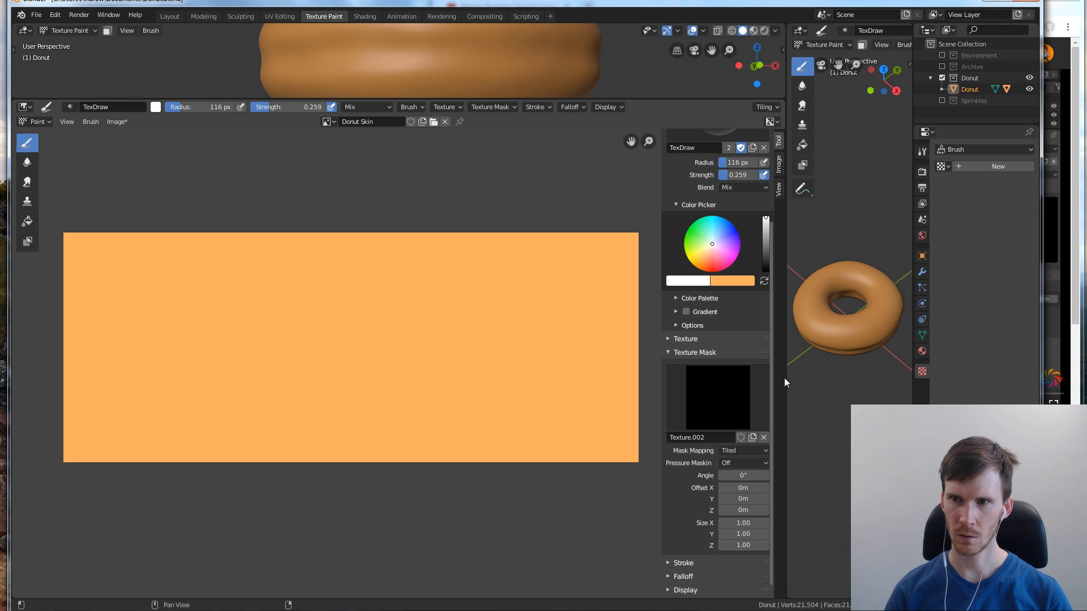
left_click(942, 166)
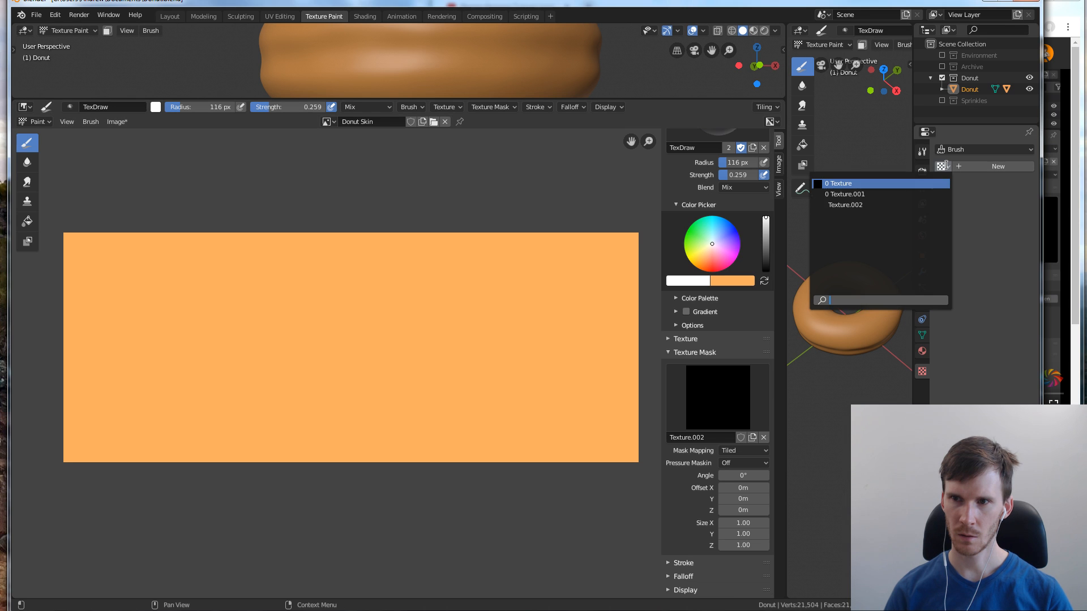
left_click(850, 205)
left_click(939, 167)
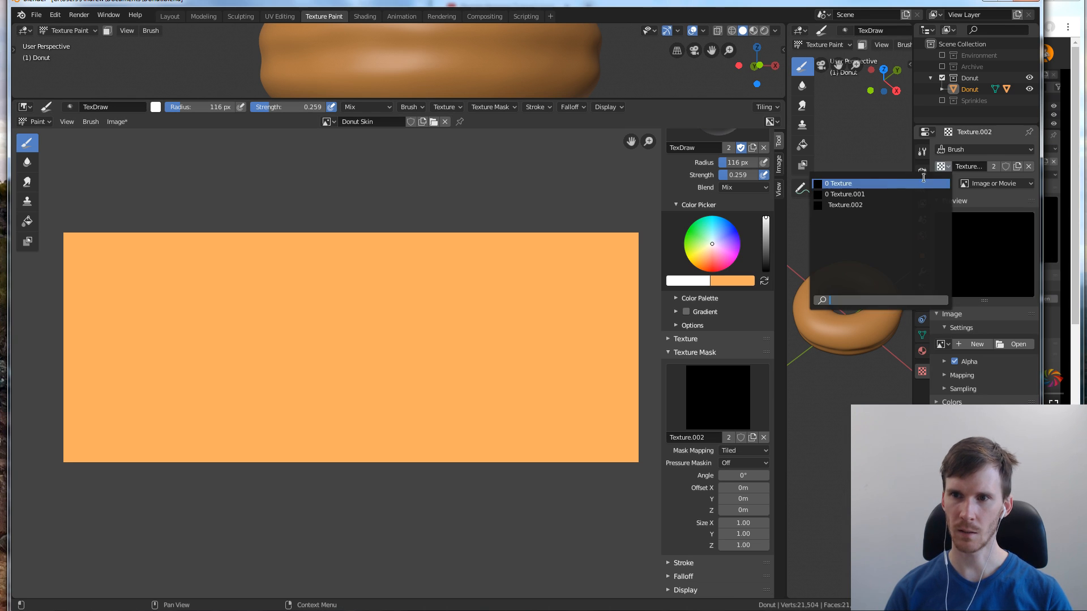
left_click(871, 205)
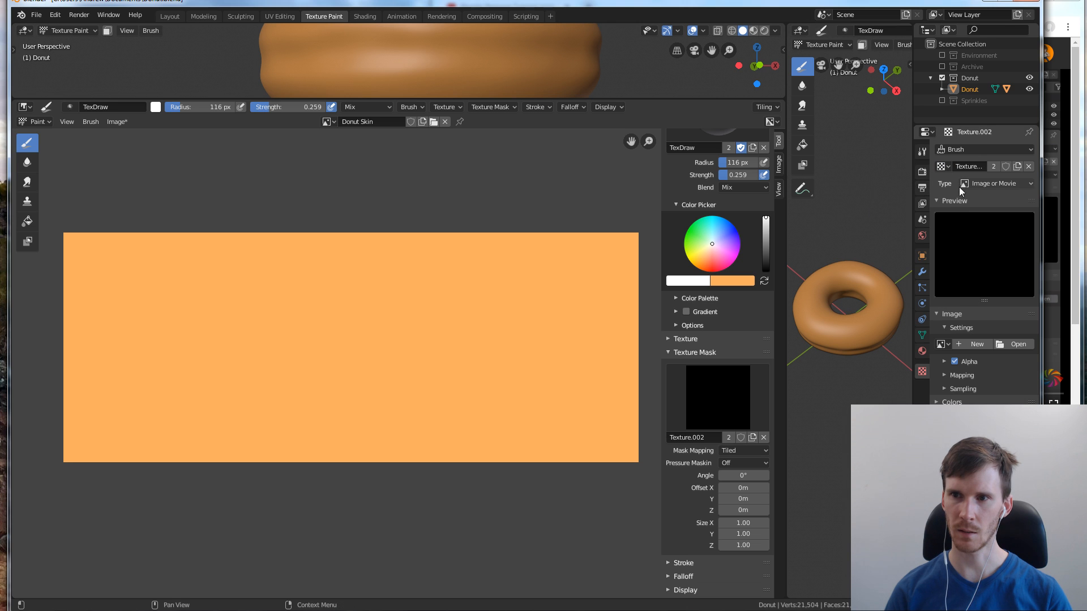
Review the tutorial's section on choosing the brush mask's texture type, rewinding the video, and return to Blender
left_click(1076, 240)
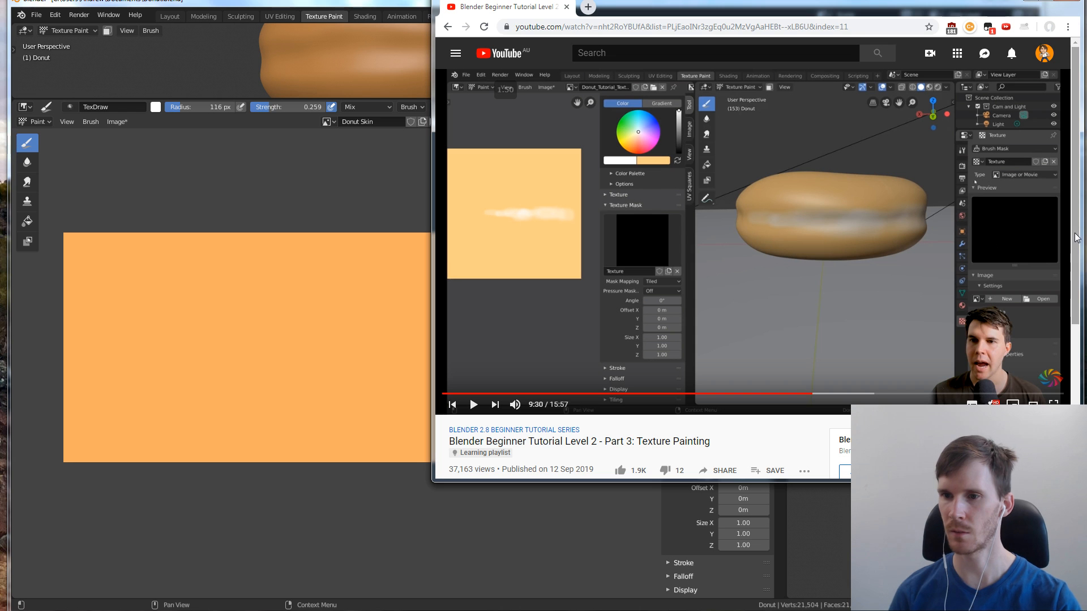
left_click(945, 239)
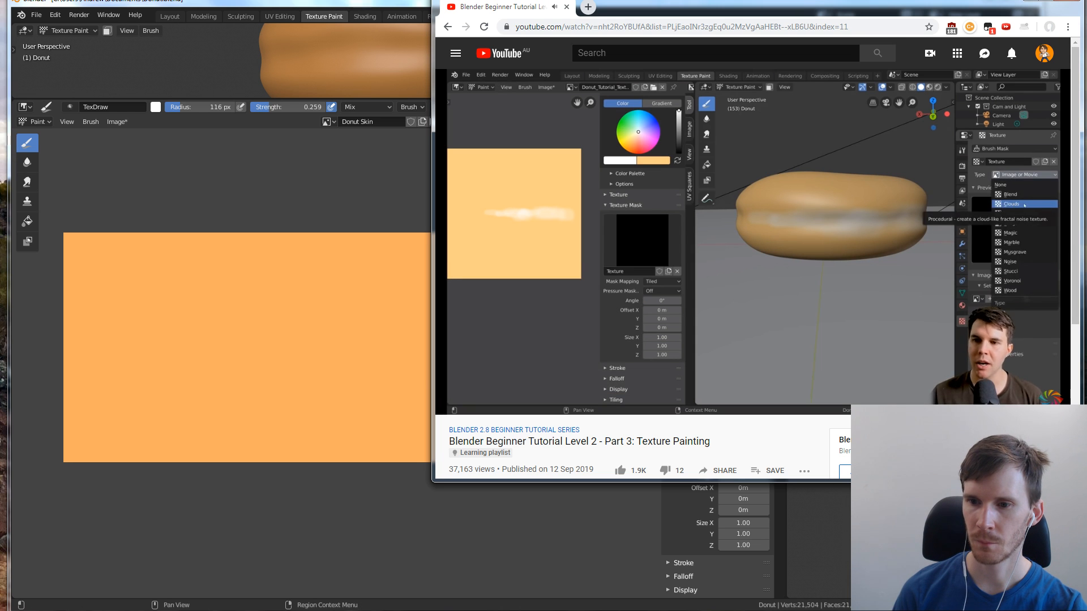
key("alt+Tab")
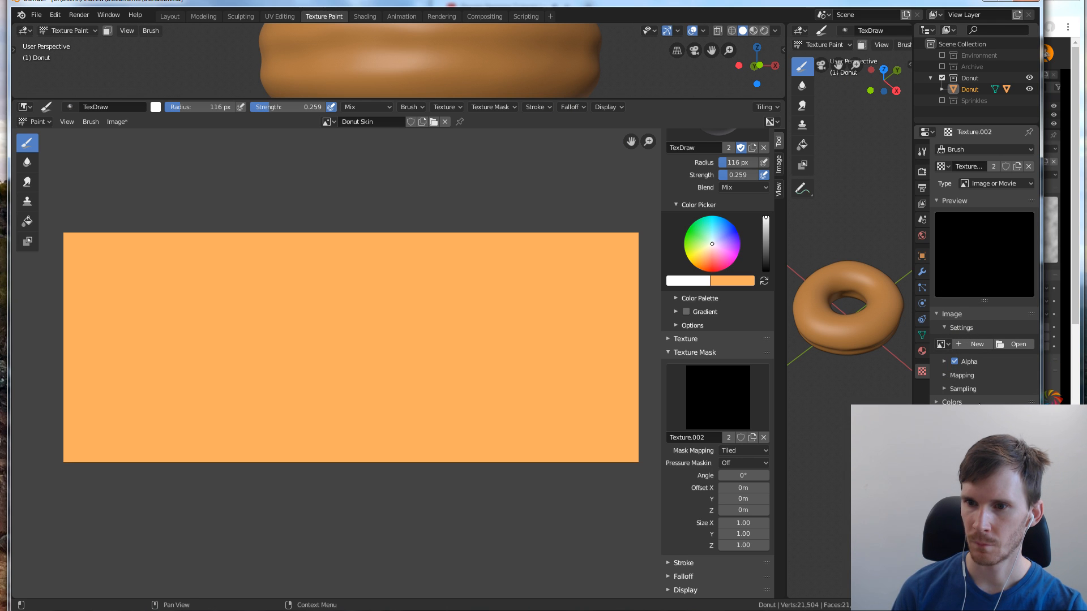
key("alt+Tab")
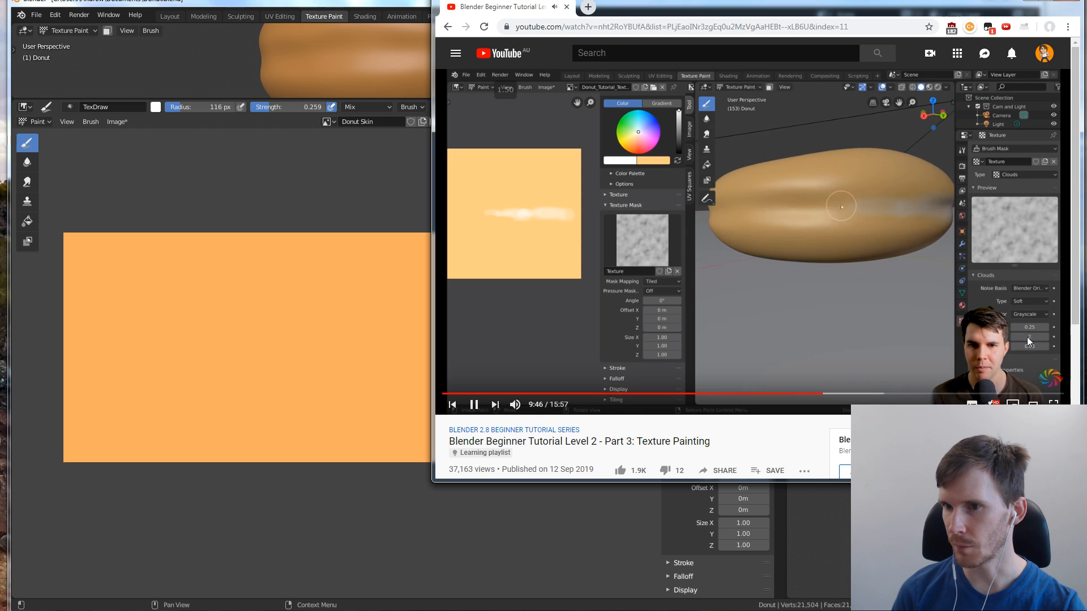
key("alt+Tab")
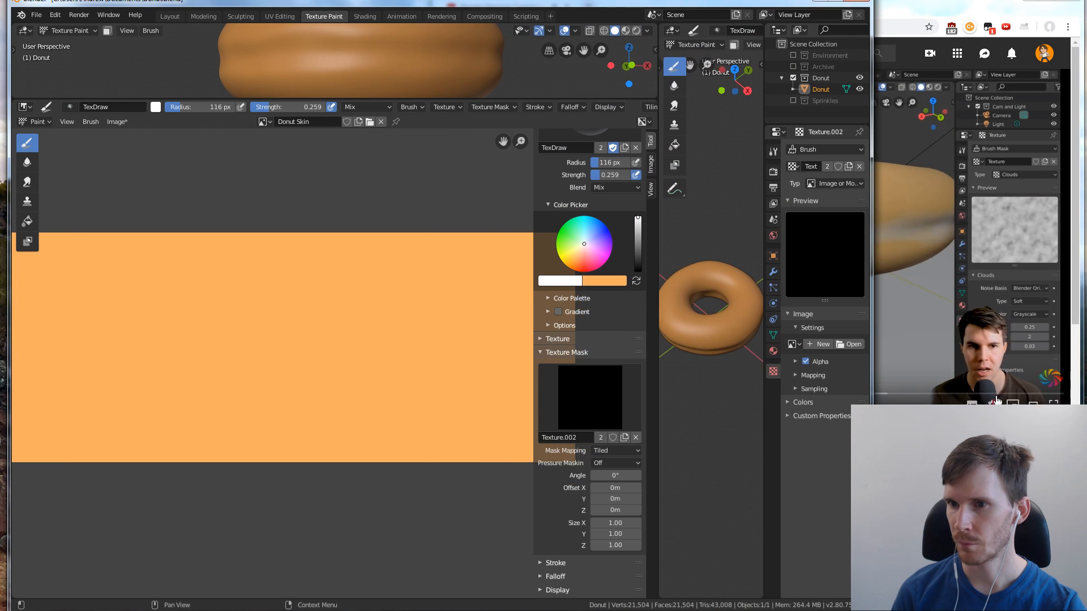
key("alt+Tab")
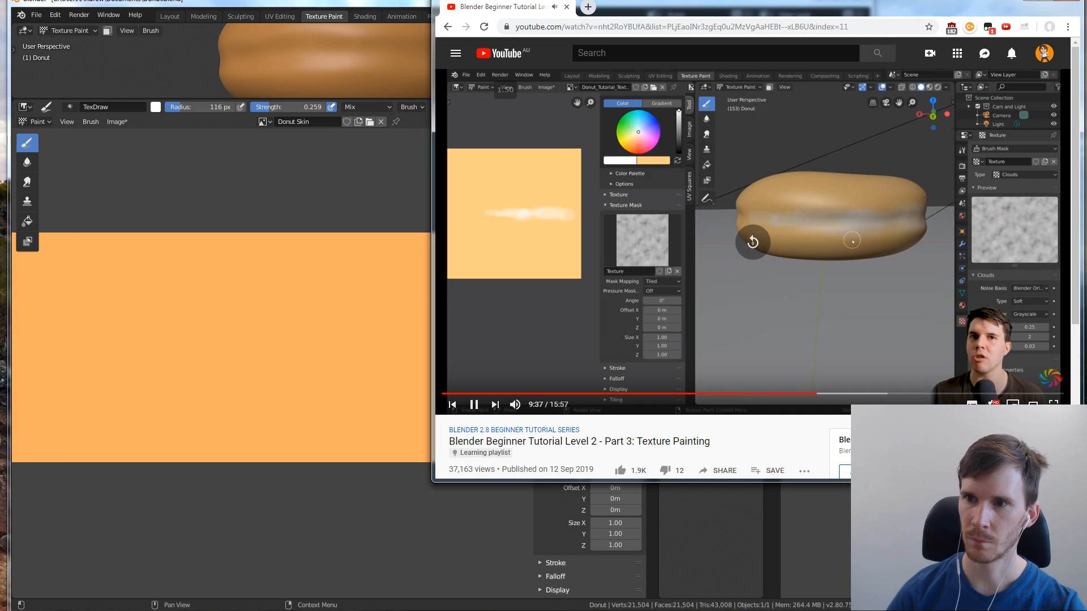
key("Left")
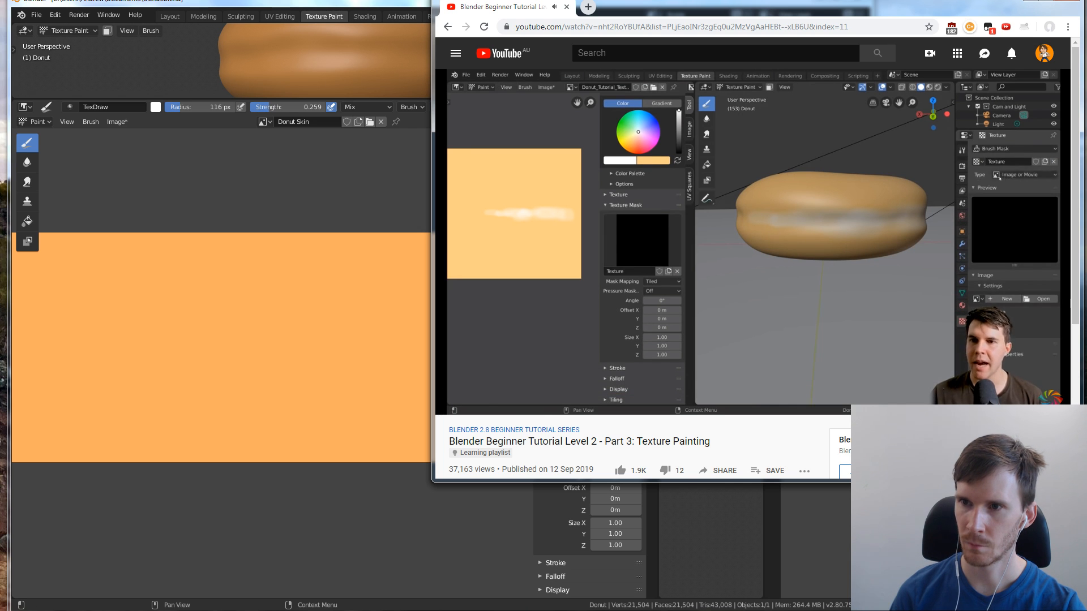
key("alt+Tab")
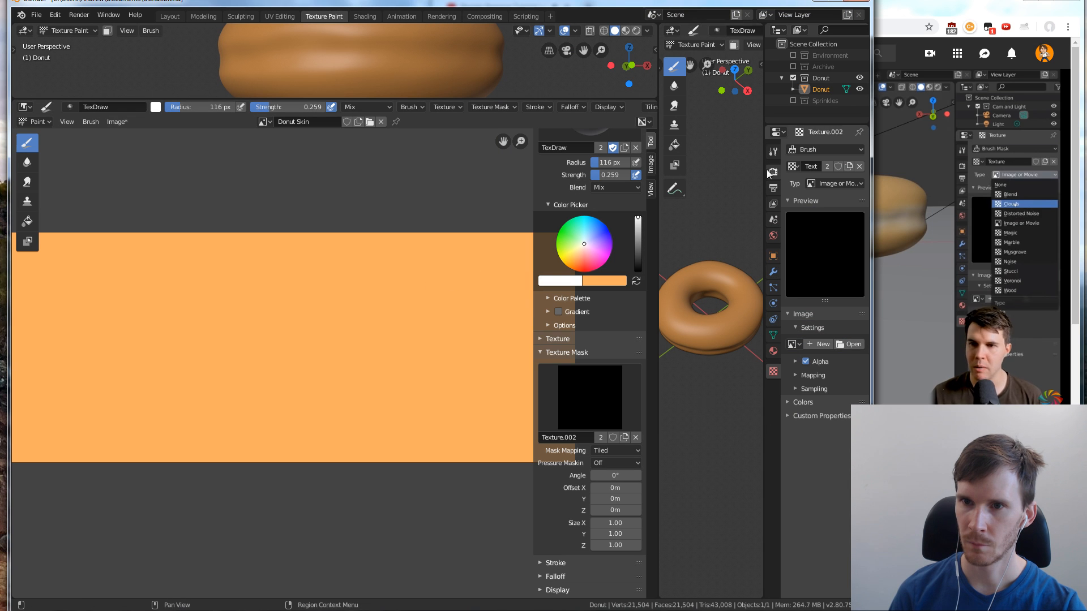
Display the Brush Mask texture in the widened properties area and set its type to Clouds
left_click(820, 149)
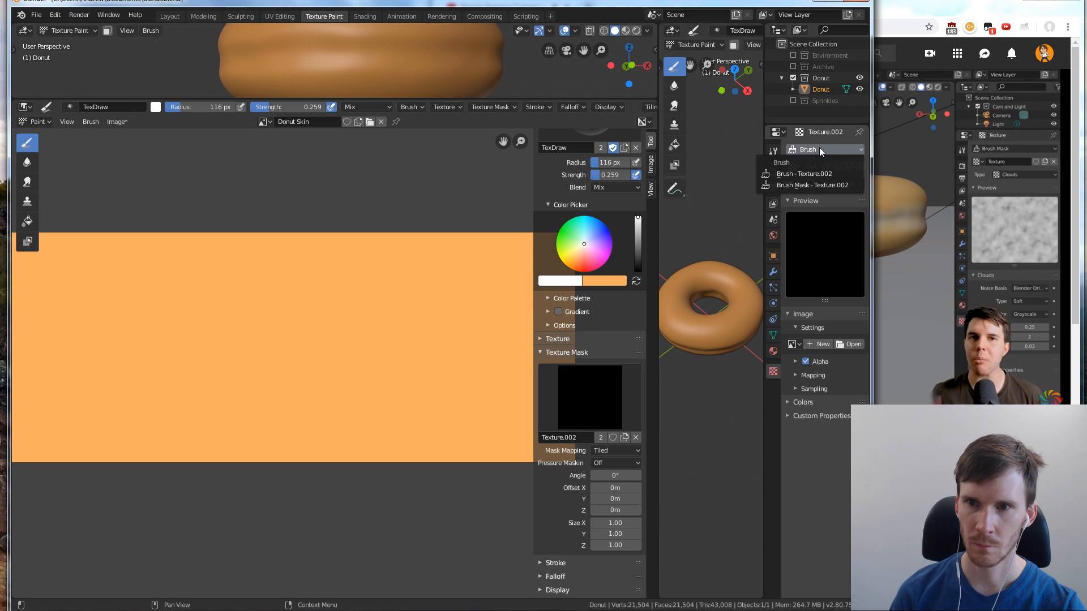
left_click(820, 185)
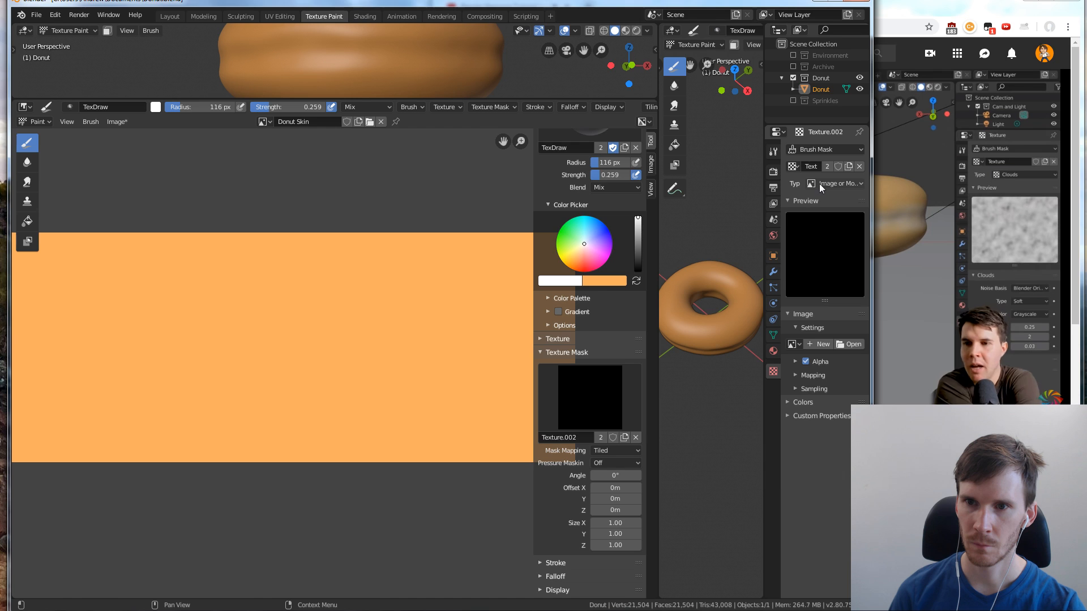
left_click(965, 234)
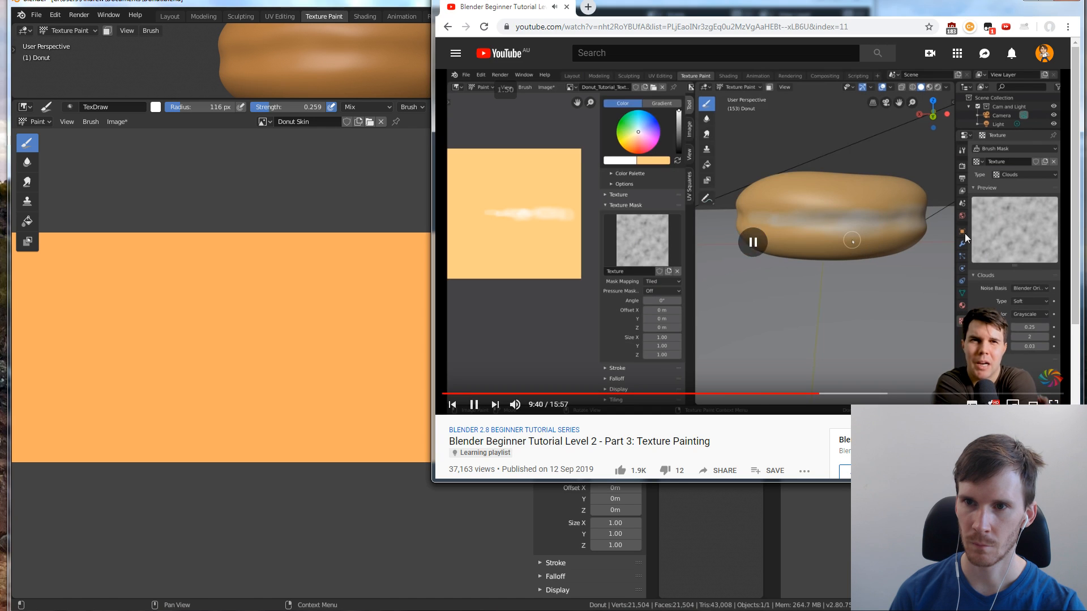
left_click(411, 10)
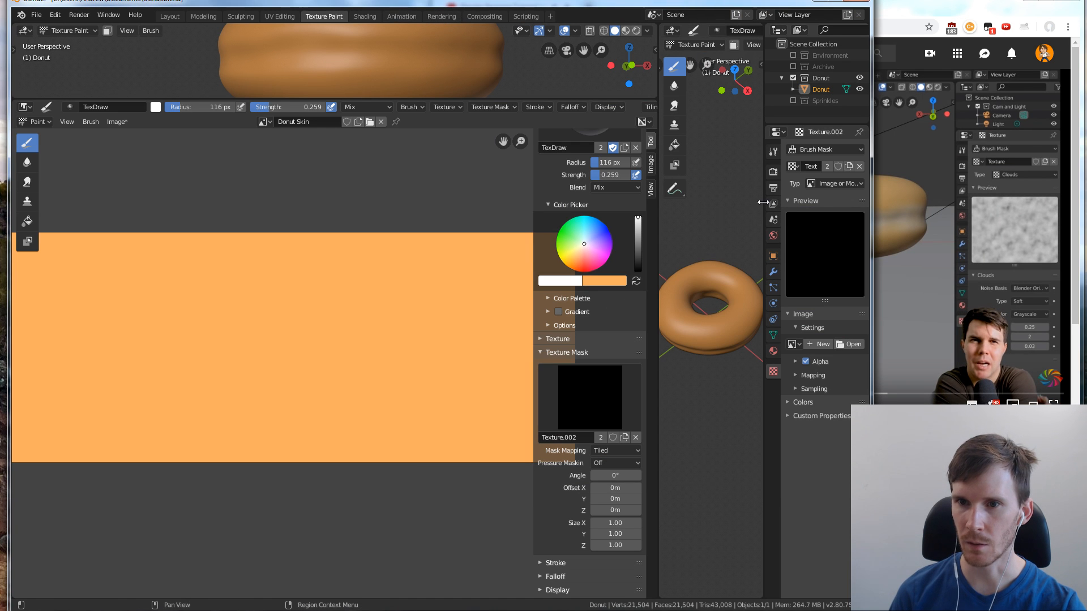
left_click_drag(764, 203, 736, 203)
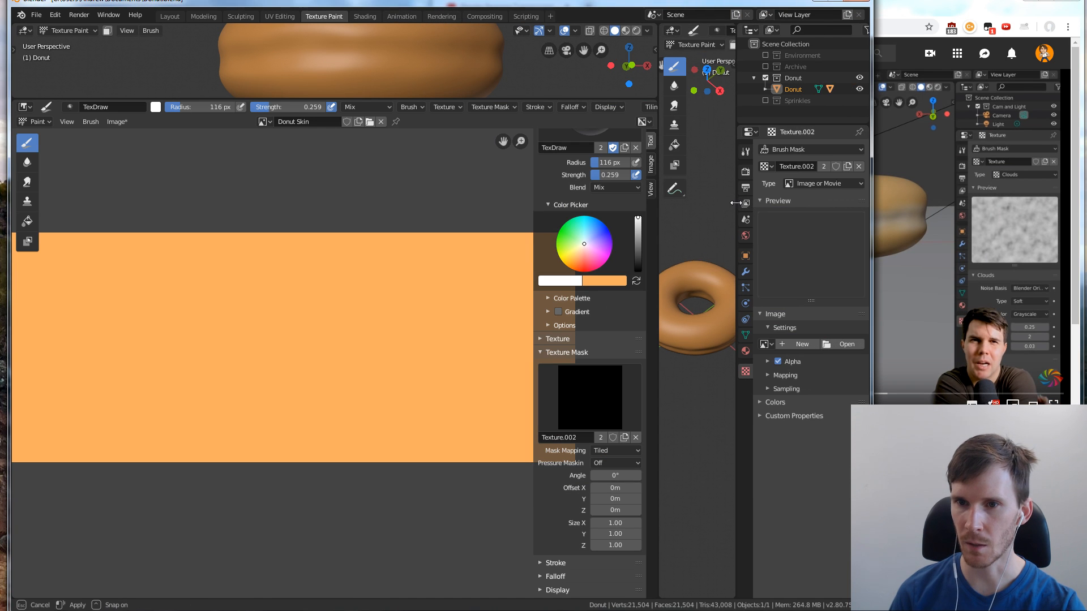
left_click(830, 181)
left_click(824, 216)
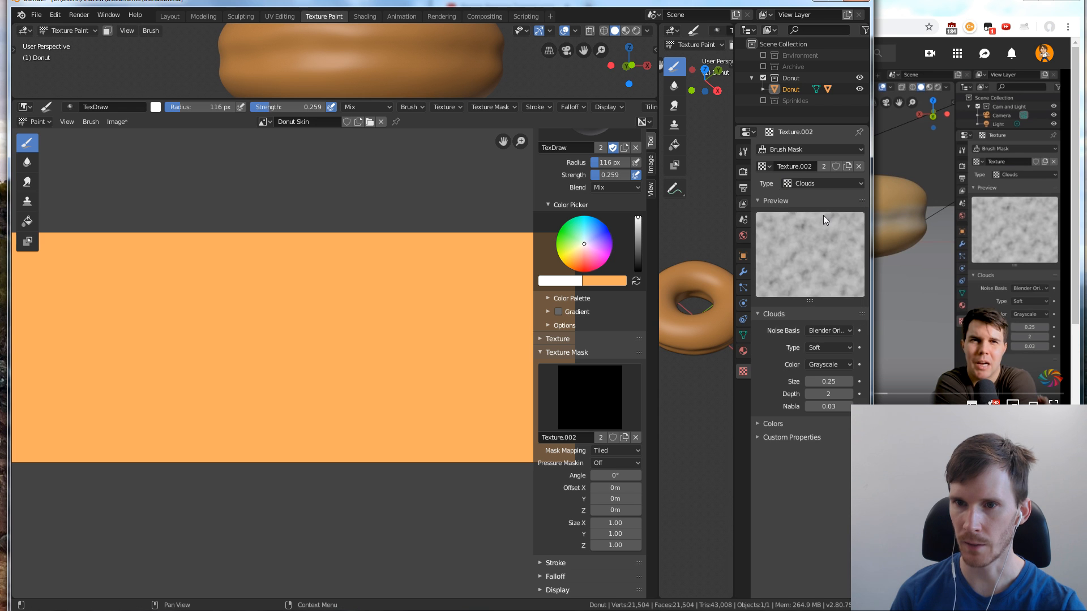
Try white strokes with the Clouds mask on the Donut Skin image, undo them, and check the tutorial again
left_click(937, 268)
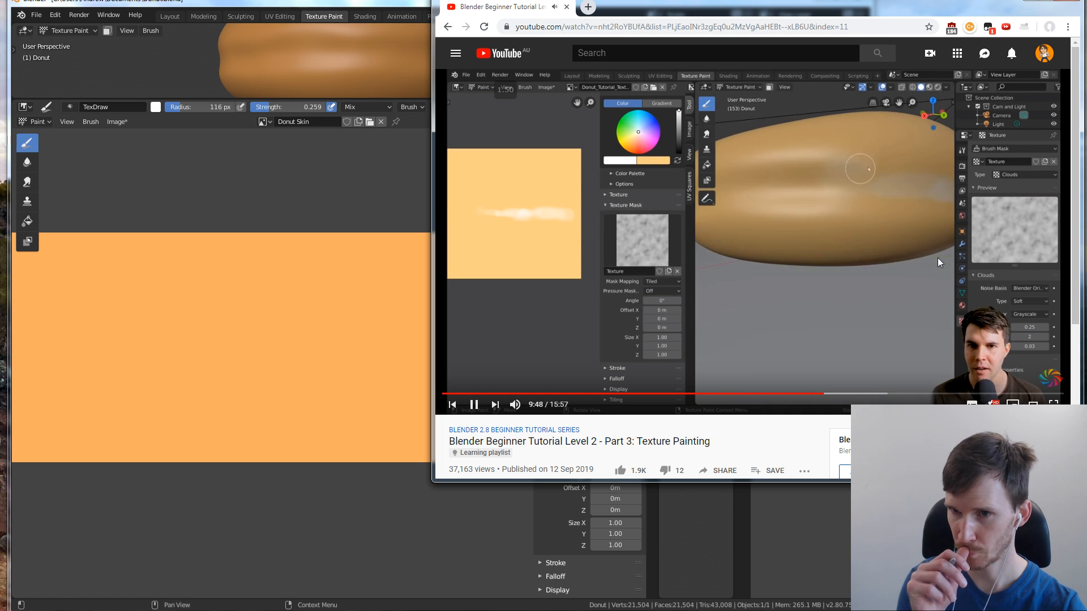
mouse_move(393, 320)
left_mouse_down()
mouse_move(348, 369)
mouse_move(355, 351)
left_mouse_up()
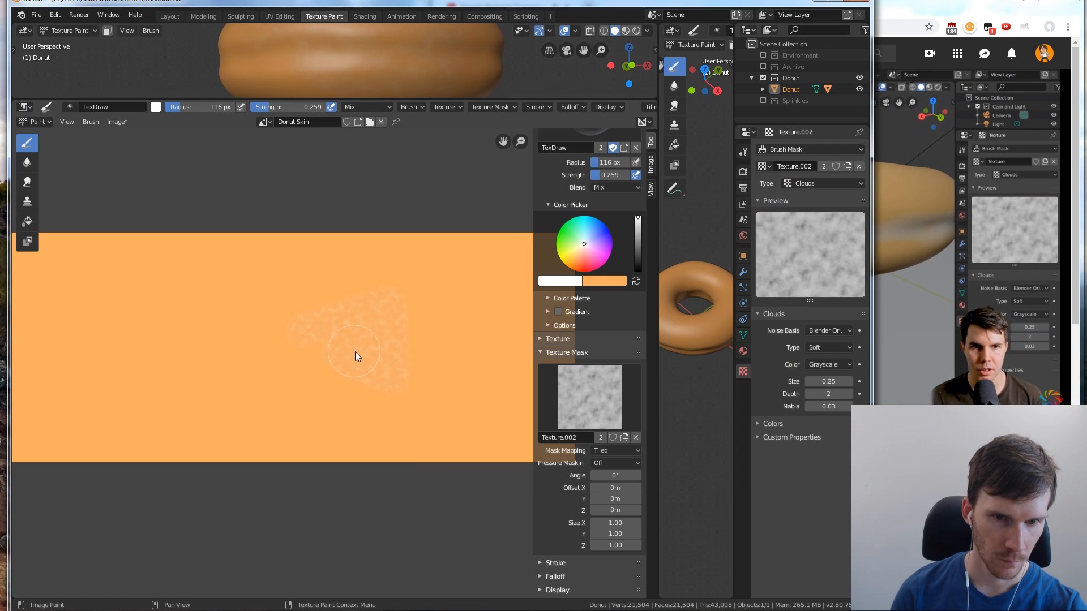
key("ctrl+z")
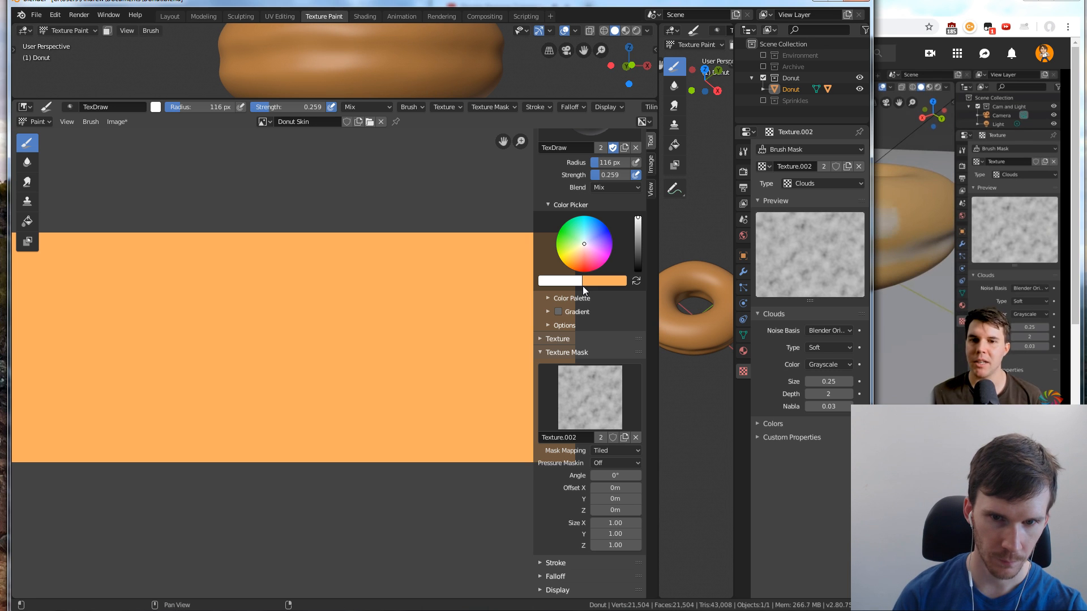
mouse_move(356, 305)
left_mouse_down()
mouse_move(321, 373)
mouse_move(353, 385)
left_mouse_up()
key("ctrl+z")
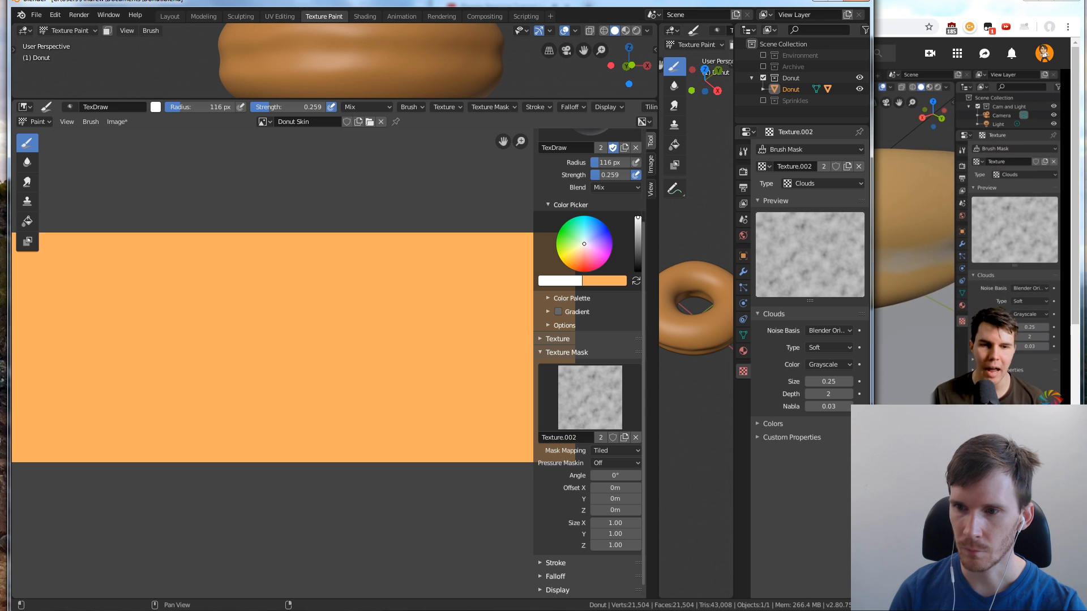
key("alt+Tab")
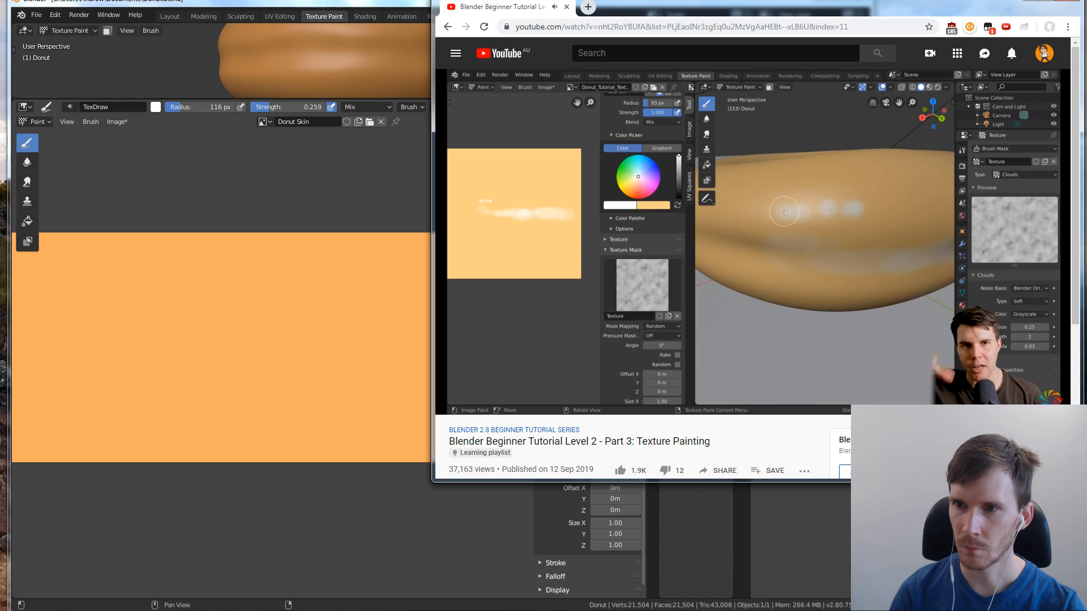
key("alt+Tab")
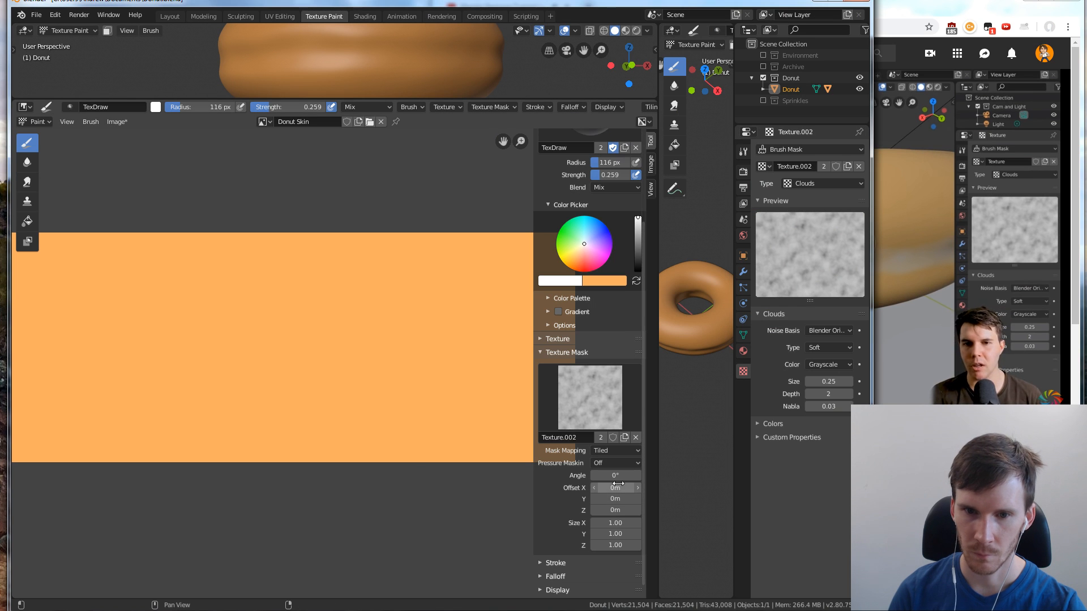
Set the brush's mask mapping to Random and reduce the brush radius to 101 px
left_click(617, 451)
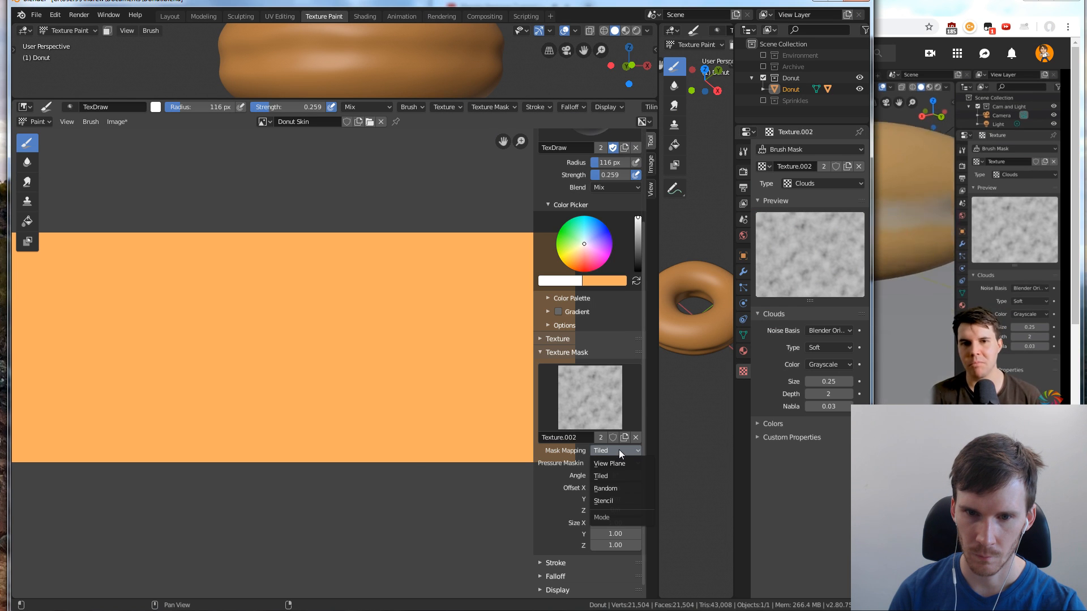
left_click(613, 487)
scroll(565, 470, "down", 1)
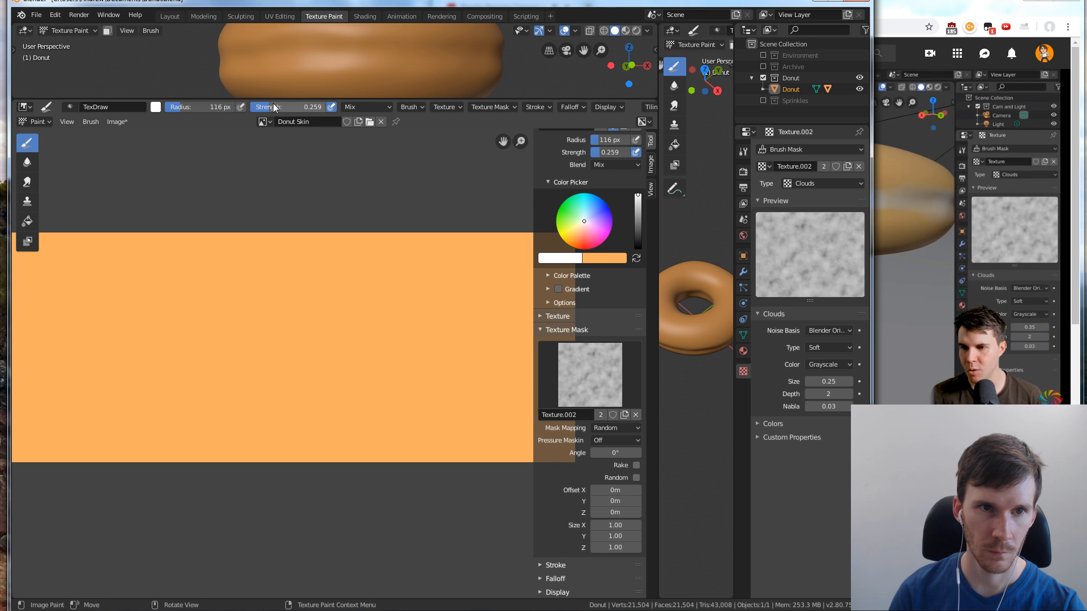
mouse_move(206, 107)
left_mouse_down()
mouse_move(218, 111)
mouse_move(202, 108)
left_mouse_up()
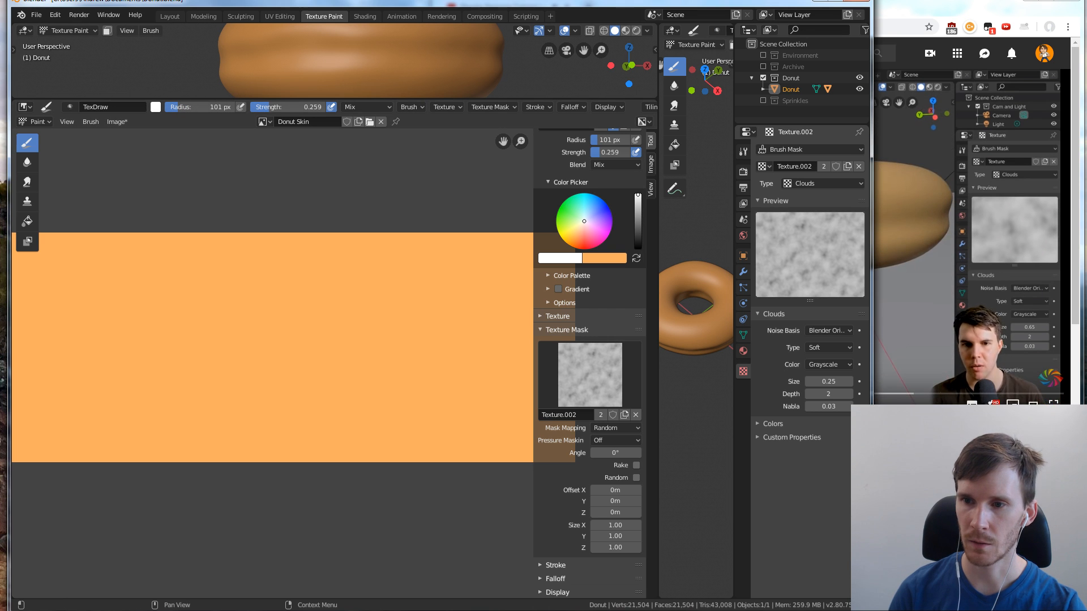
Widen the Blender window and enlarge the upper 3D viewport around the donut's side
left_click_drag(872, 271, 1034, 272)
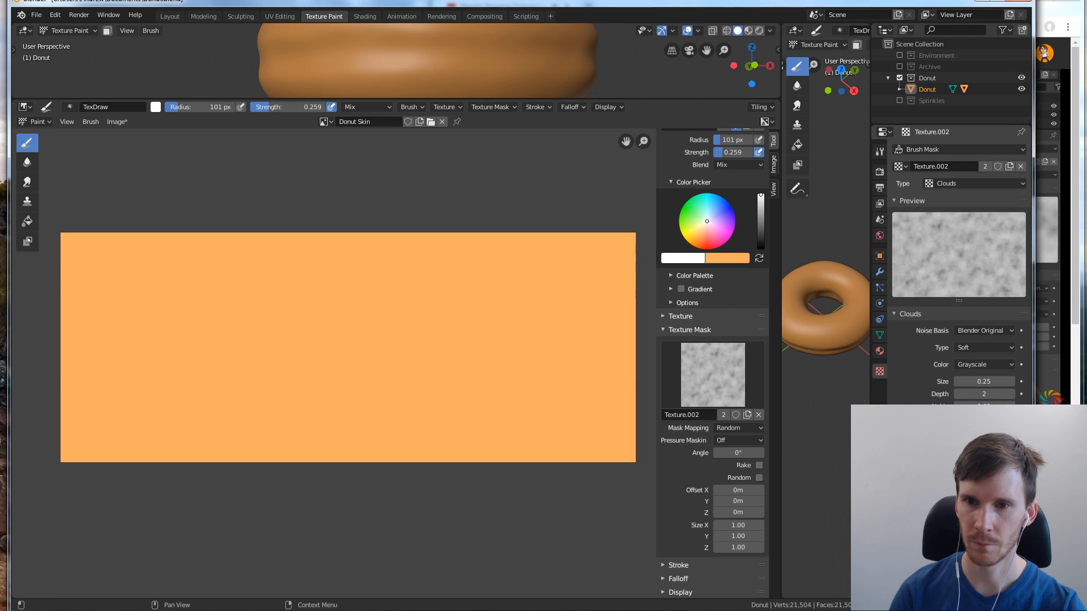
left_click_drag(558, 100, 552, 365)
scroll(547, 152, "up", 1)
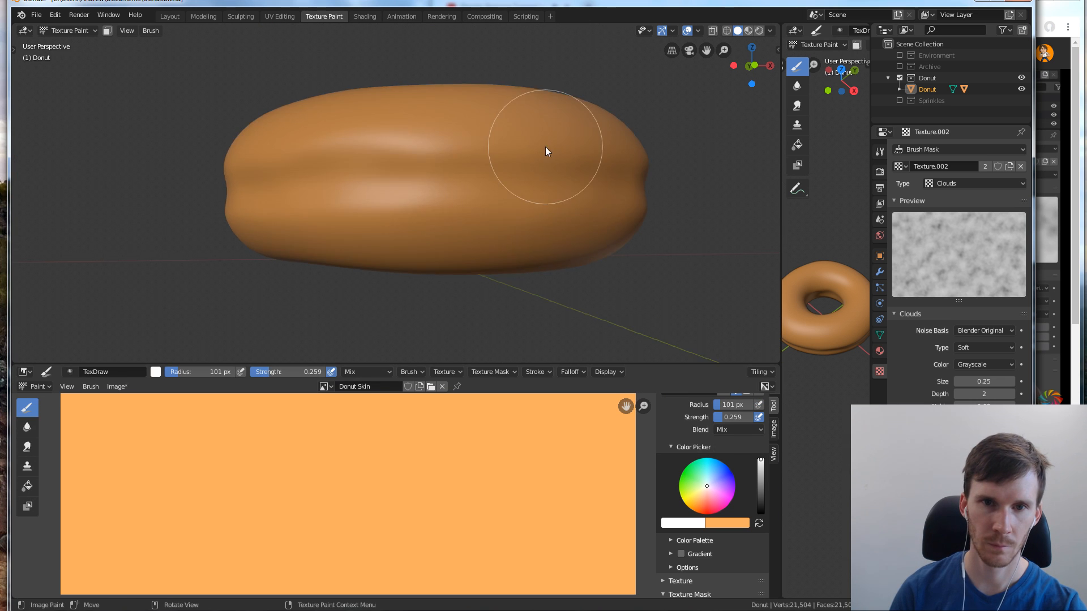
middle_click_drag(518, 137, 533, 177)
scroll(529, 175, "up", 1)
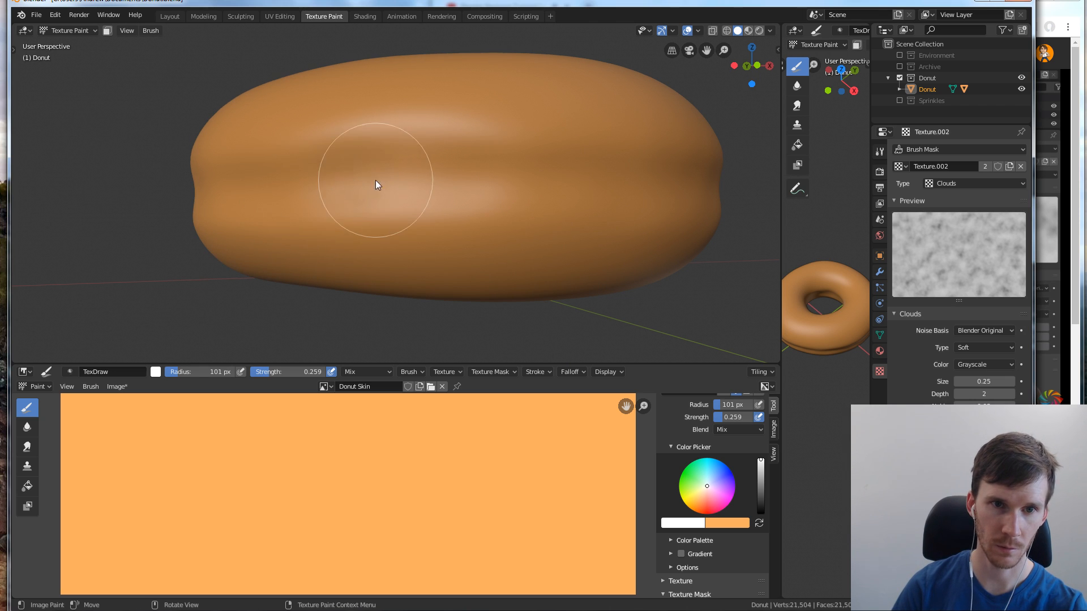
left_click_drag(597, 182, 657, 186)
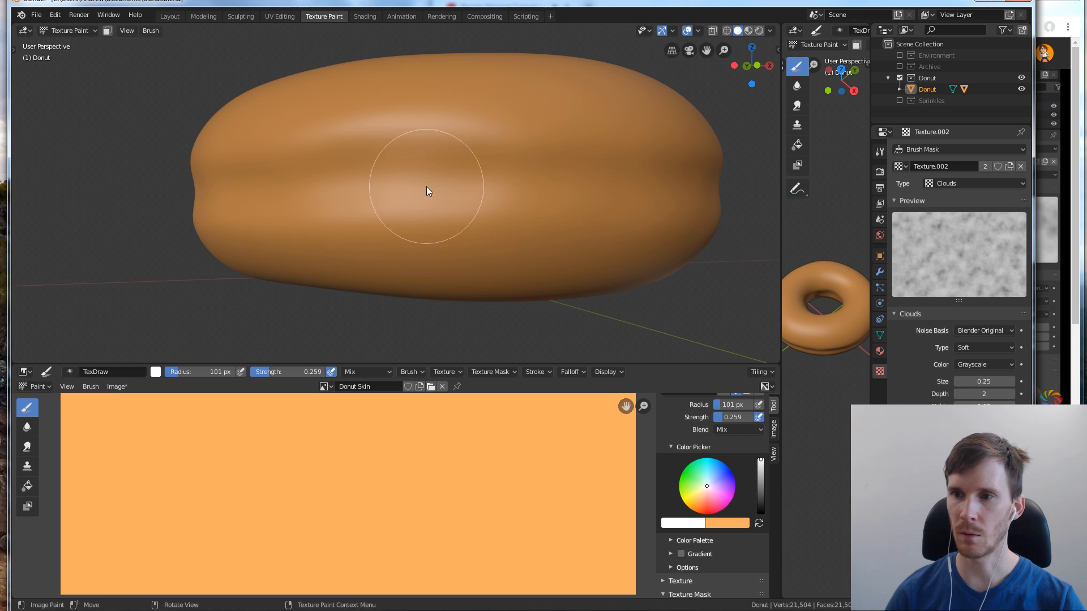
Check the tutorial's donut painting demonstration and compare it with the brush's Texture Mask settings in Blender
left_click(1070, 252)
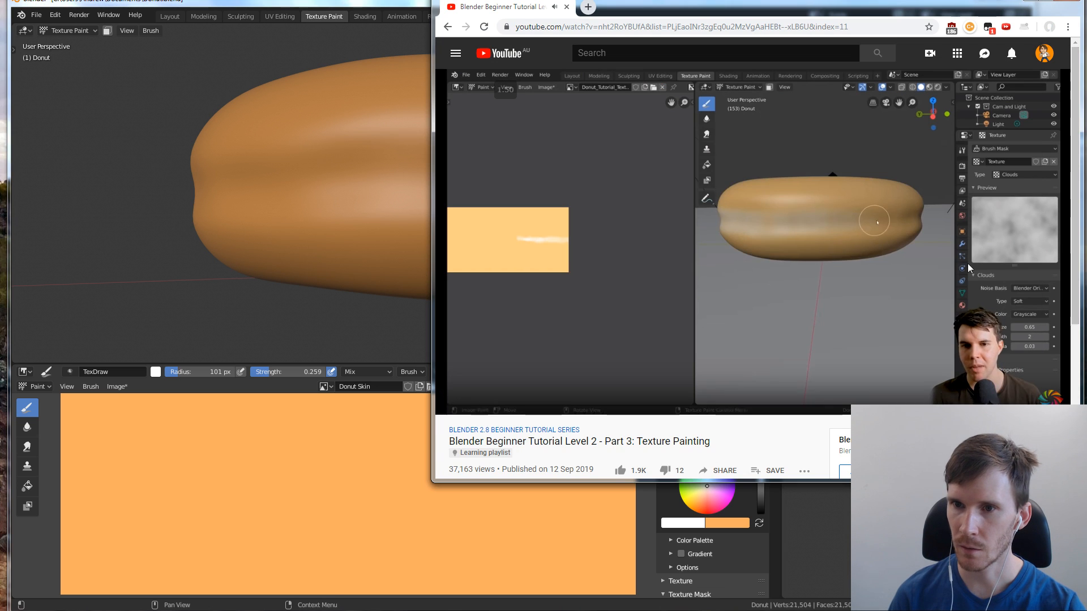
left_click(951, 262)
left_click(335, 2)
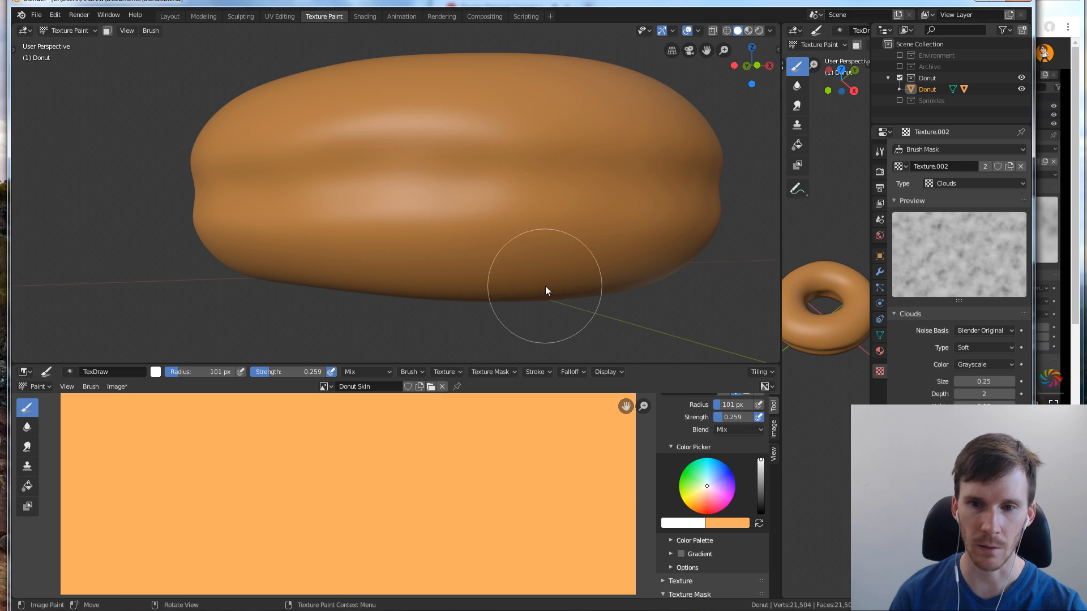
scroll(705, 342, "down", 2)
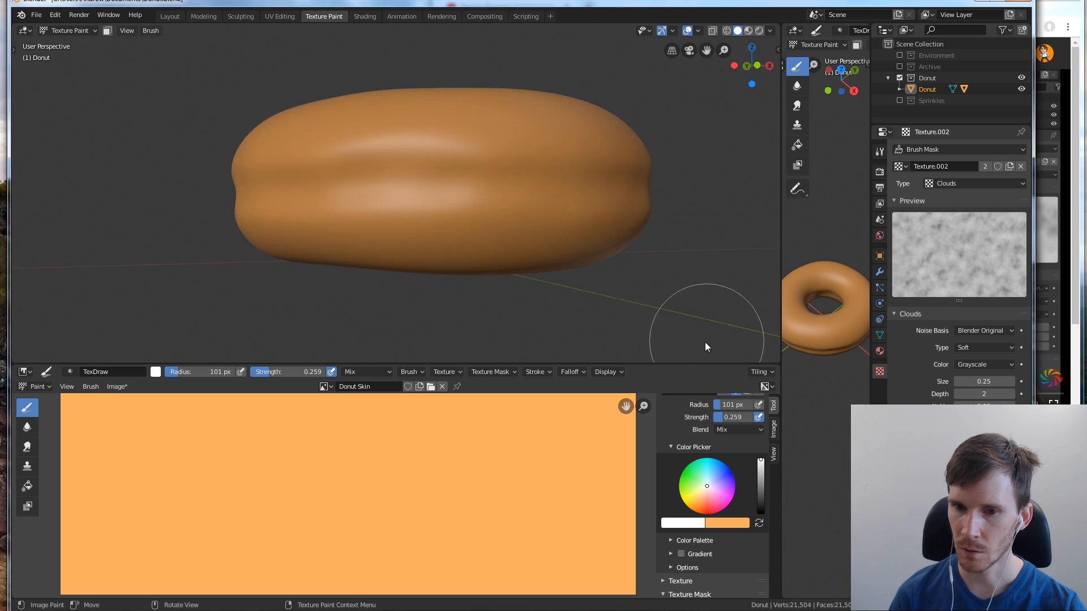
scroll(687, 334, "up", 2)
scroll(694, 434, "down", 7)
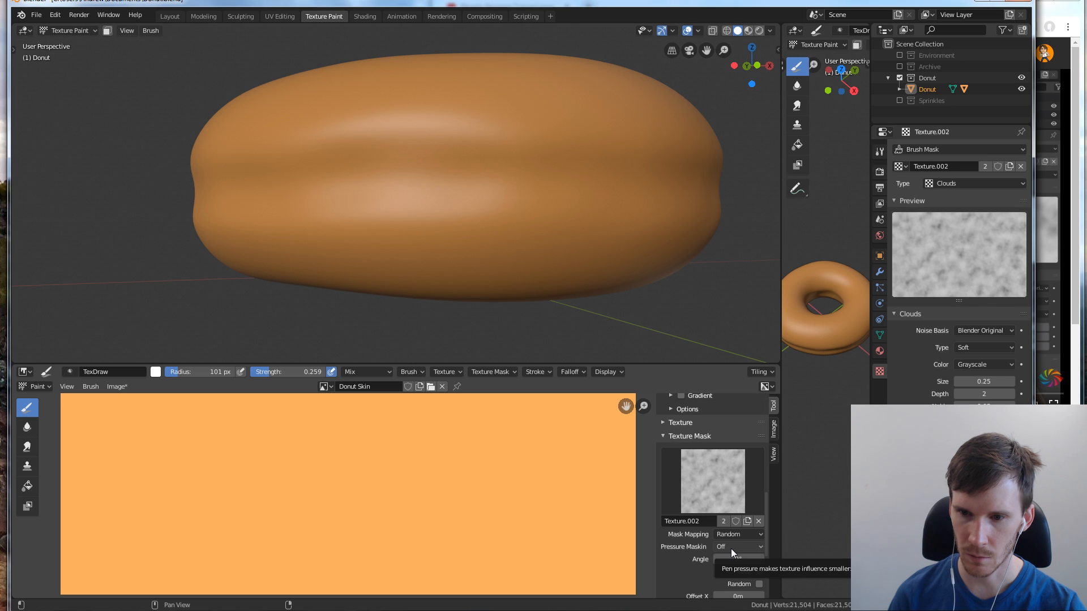
scroll(732, 549, "down", 2)
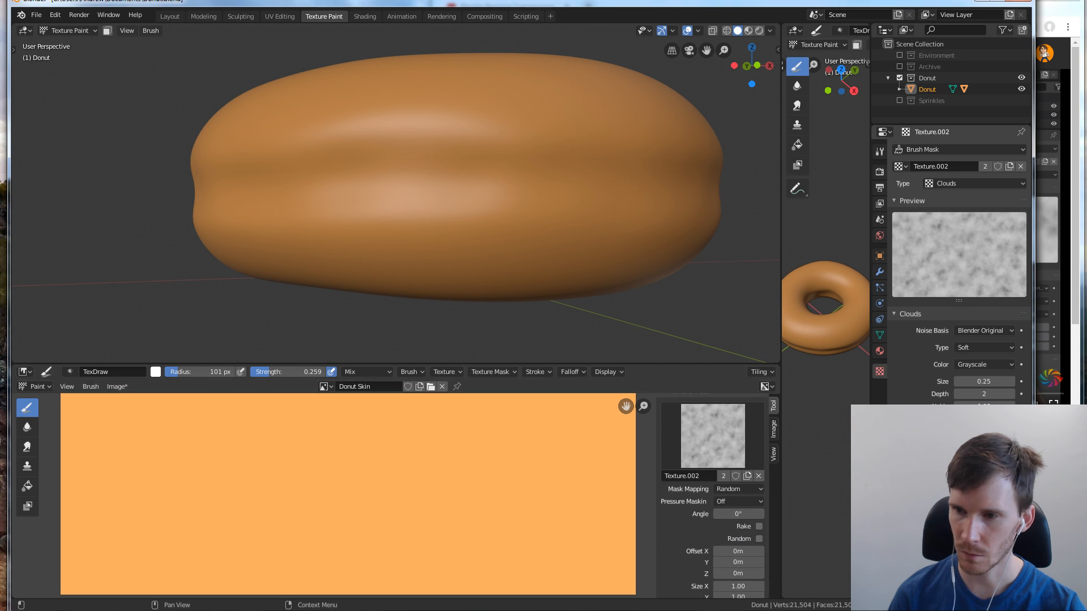
Rewind the tutorial to 9:56, rewatch its Random mask mapping explanation, and try a short stroke on the donut's side in Blender
key("alt+Tab")
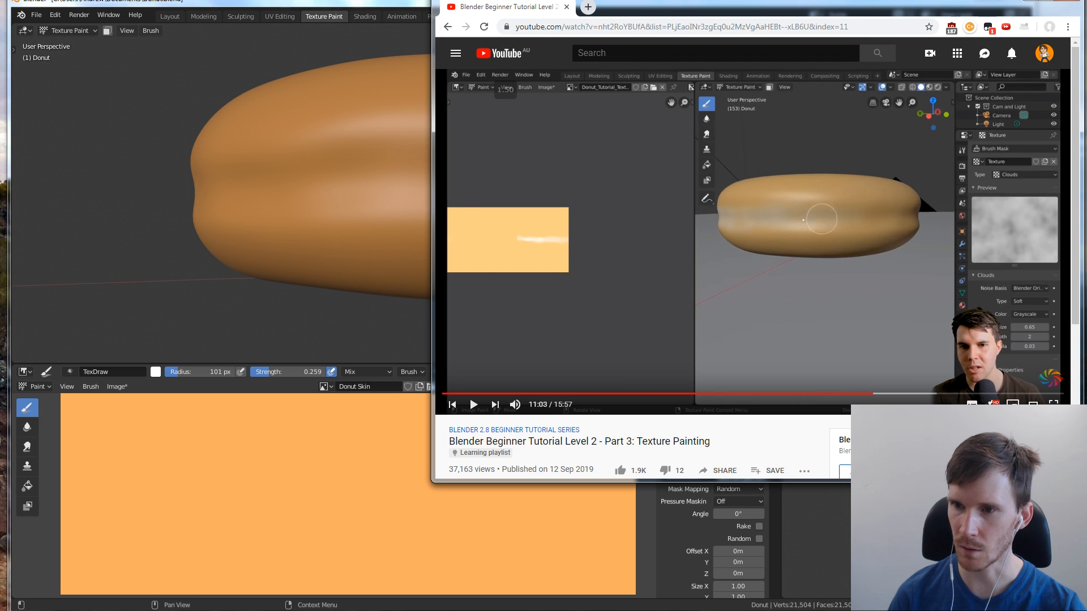
key("Left")
key("Left")
key("Left")
key("Left")
key("Left")
key("Left")
key("Left")
key("Left")
key("Left")
key("Left")
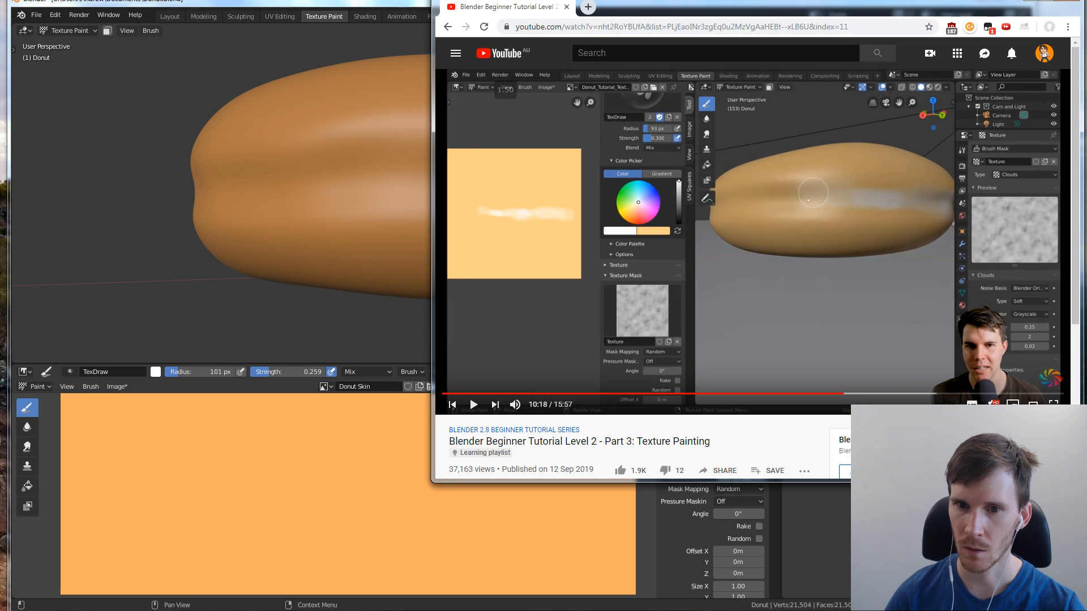
key("Left")
key("Left")
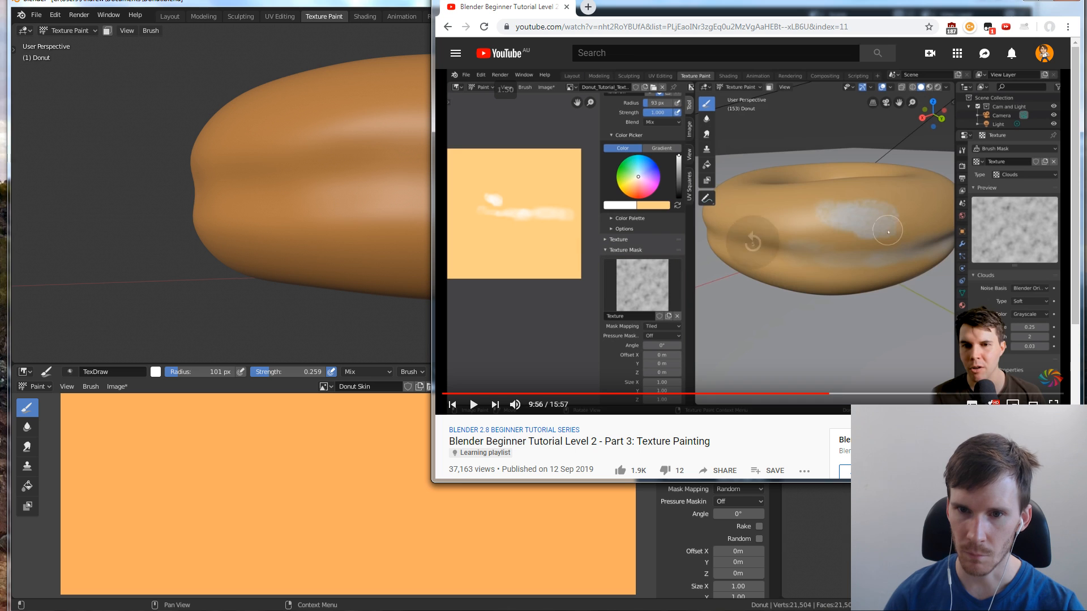
key("space")
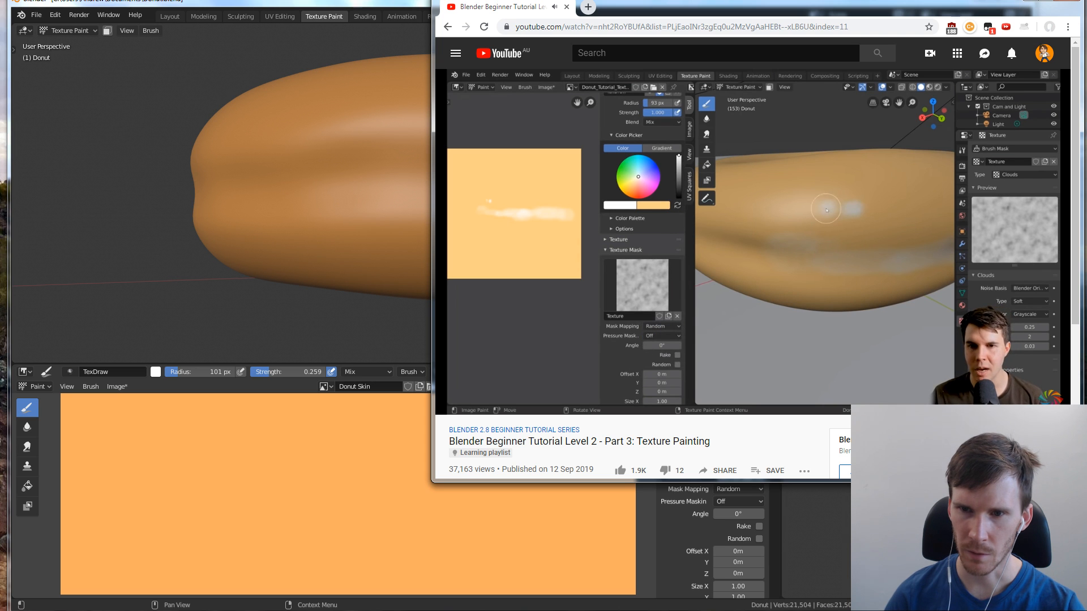
key("space")
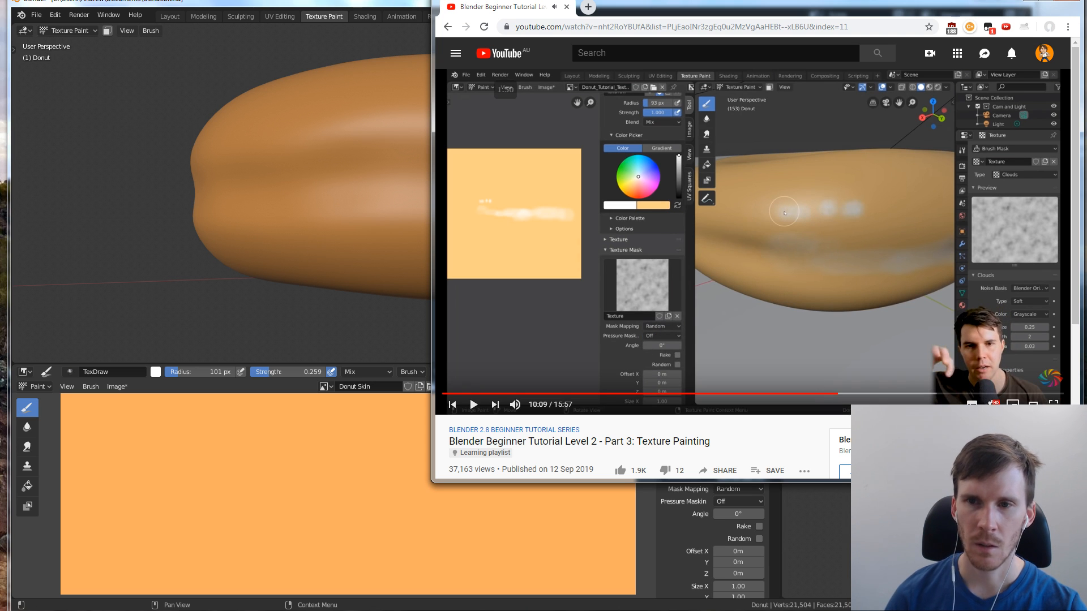
left_click(314, 7)
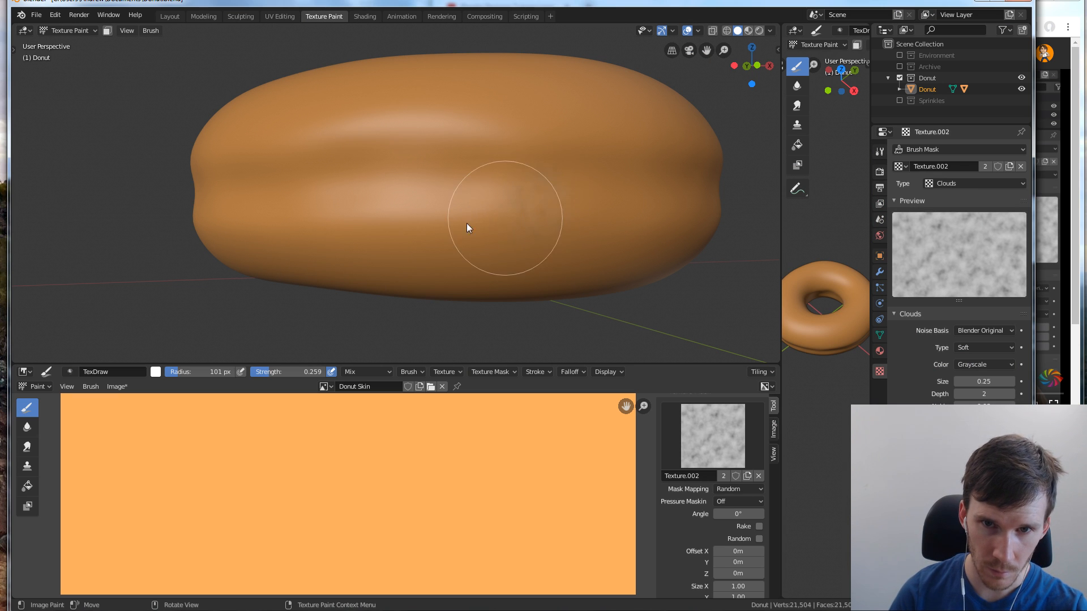
mouse_move(480, 208)
left_mouse_down()
mouse_move(454, 237)
mouse_move(507, 186)
left_mouse_up()
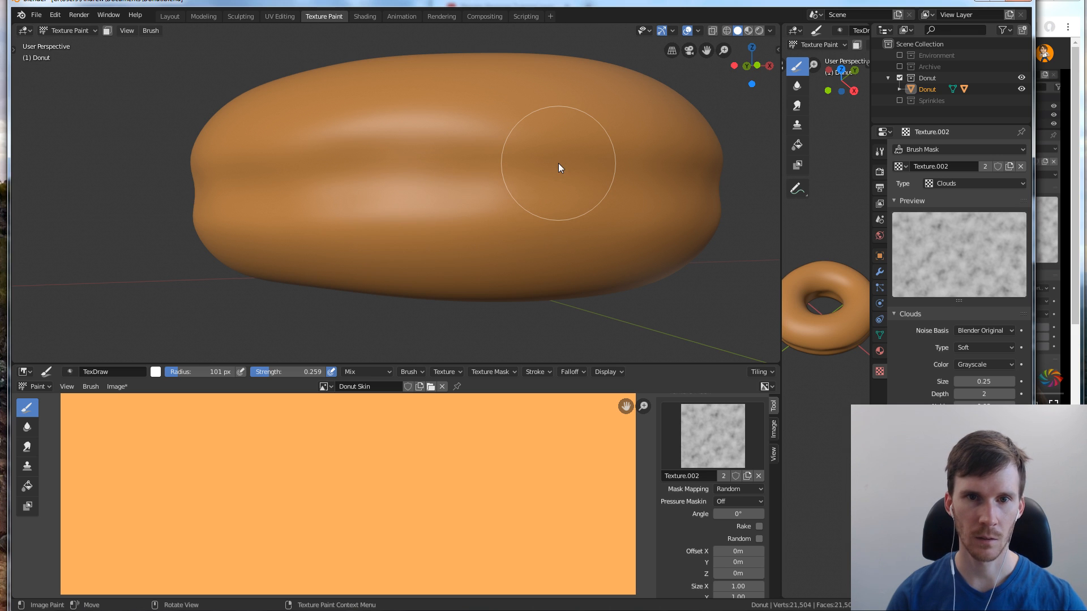
Switch back to the tutorial, enlarge its browser window, and replay the section on mask mapping
key("alt+Tab")
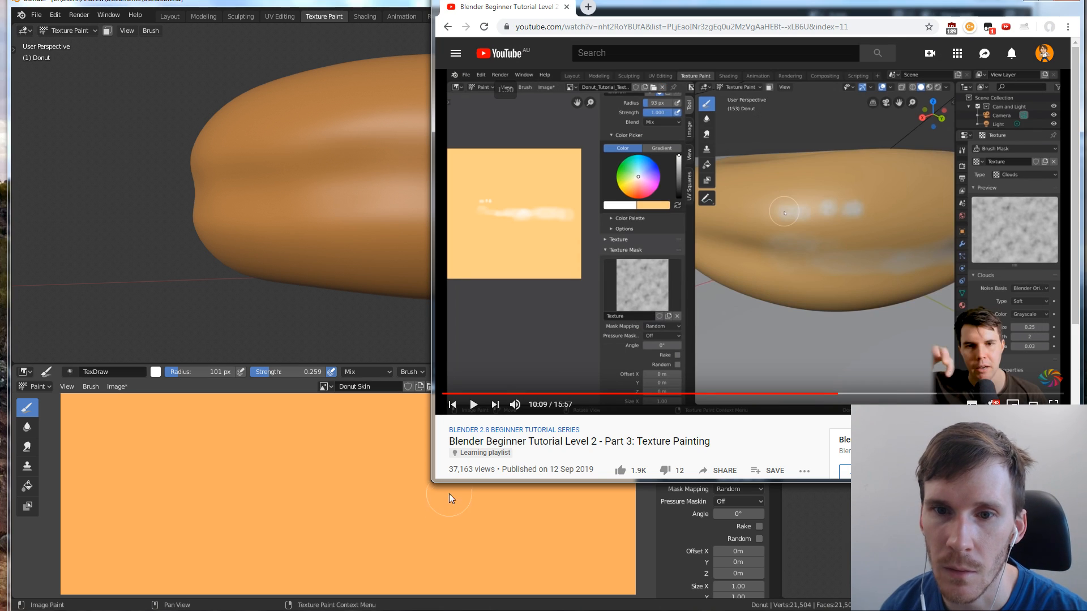
left_click_drag(438, 481, 59, 610)
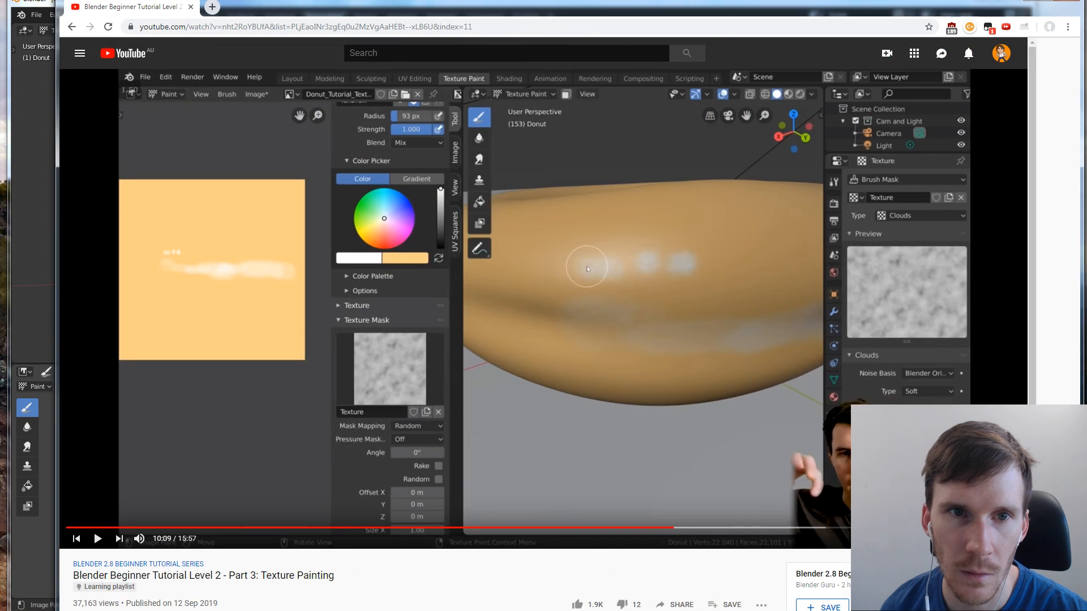
left_click(330, 358)
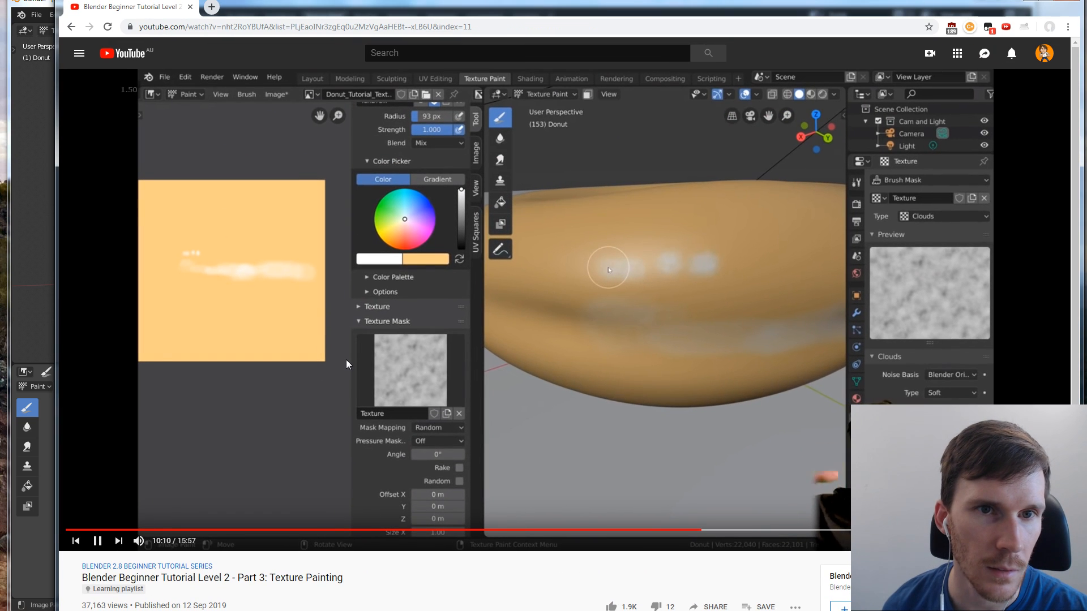
key("Left")
key("Left")
key("Left")
key("Left")
key("Left")
key("Left")
key("Left")
key("Left")
key("Left")
key("Left")
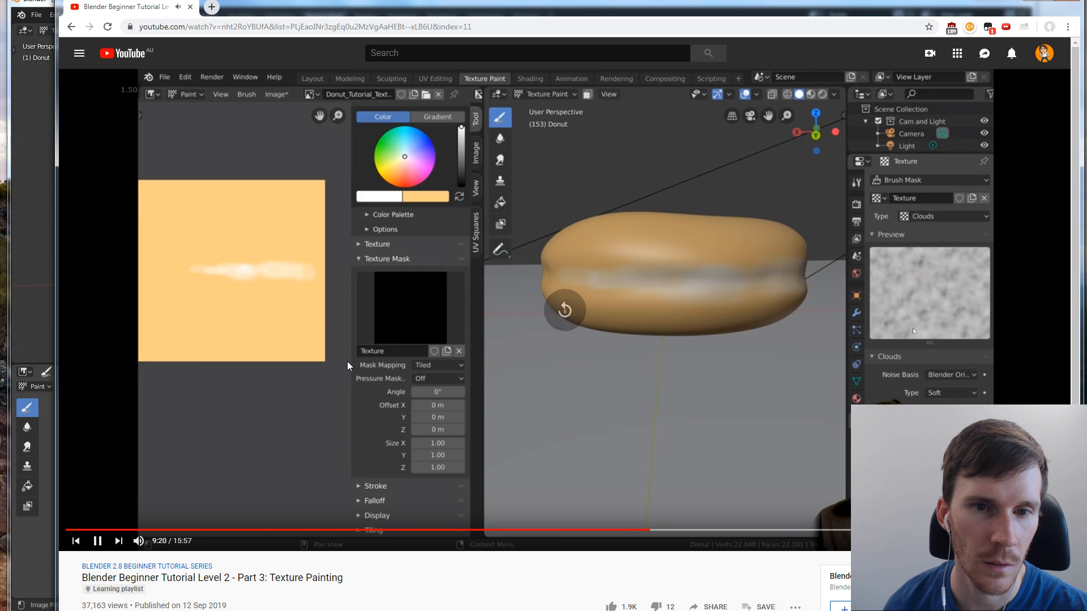
key("Left")
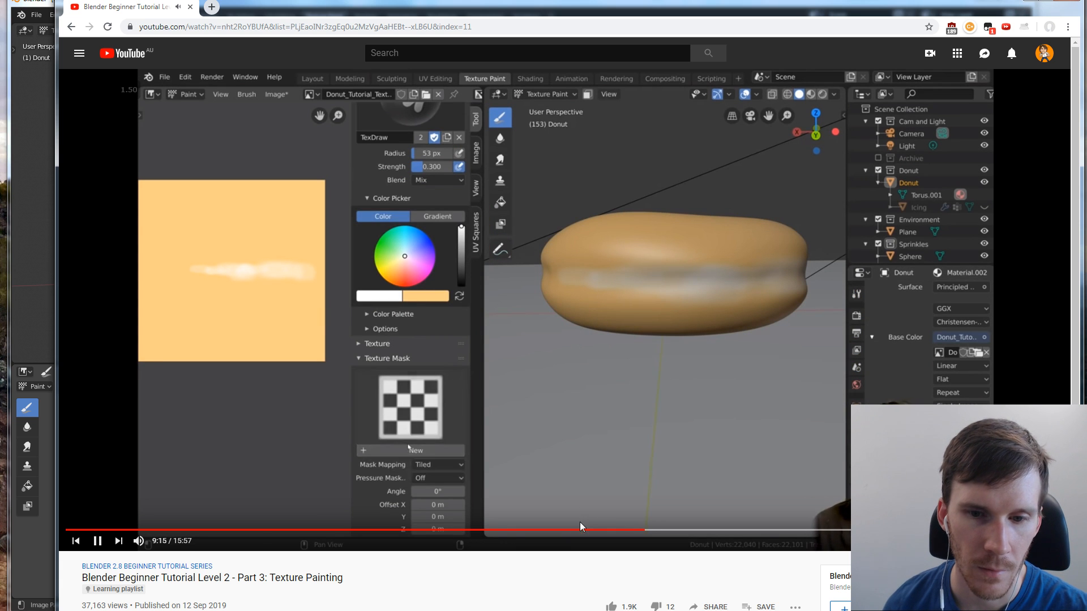
Review the tutorial's painting stages from the first strokes to the pale side band, pause at 11:17, and return to Blender
left_click_drag(580, 526, 489, 531)
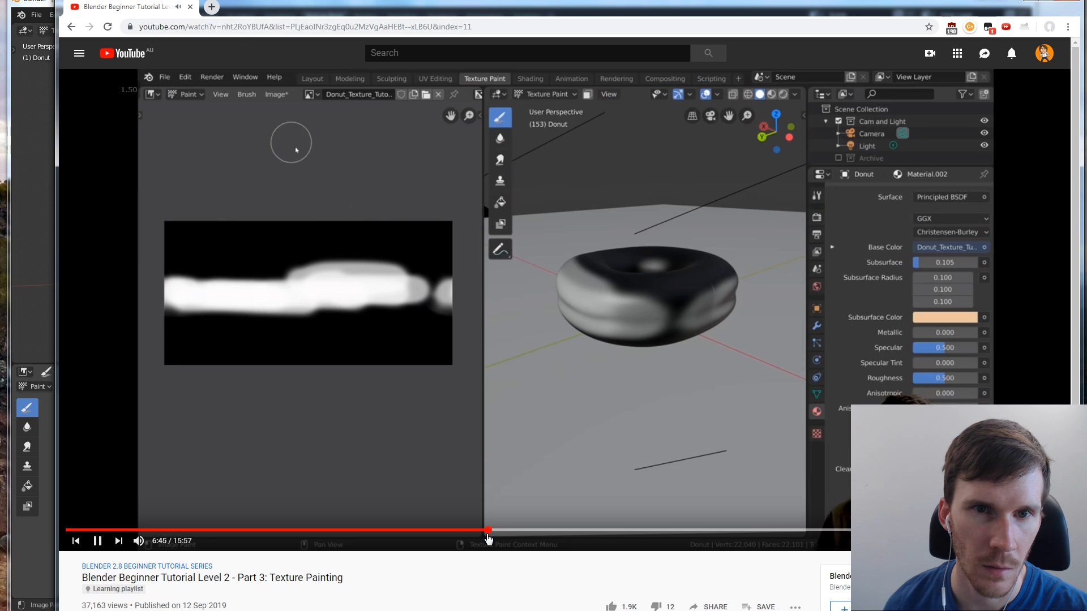
left_click(412, 533)
left_click_drag(415, 533, 556, 531)
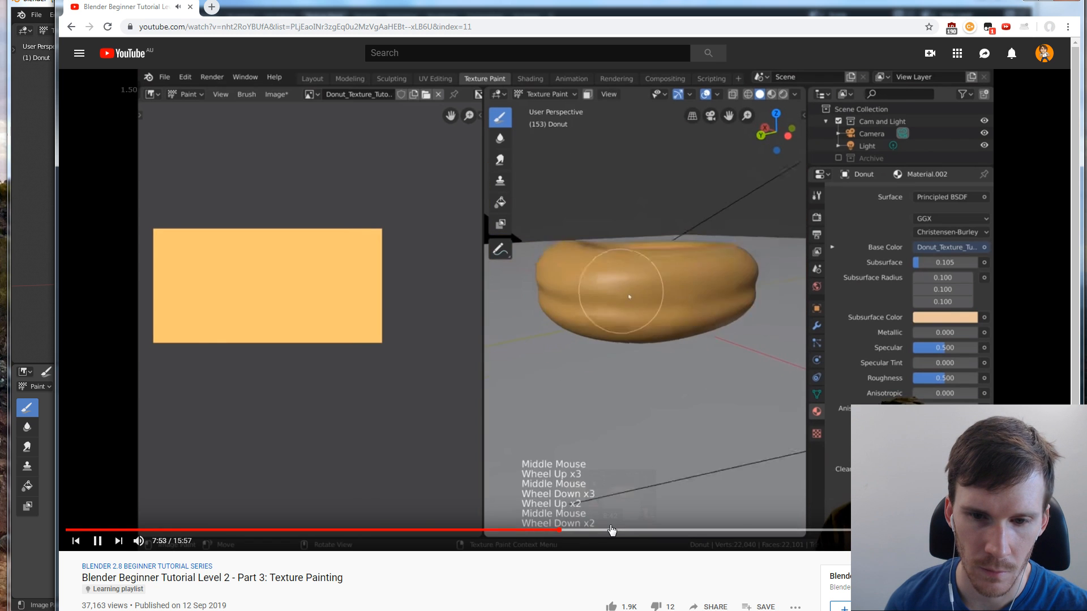
left_click(567, 531)
left_click_drag(568, 532, 744, 520)
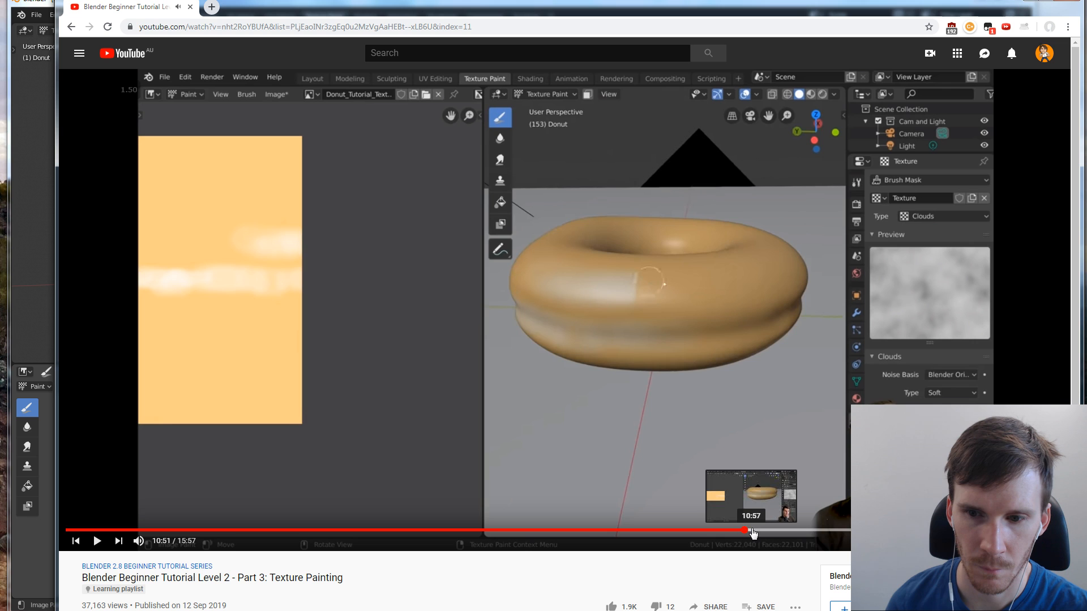
left_click(758, 529)
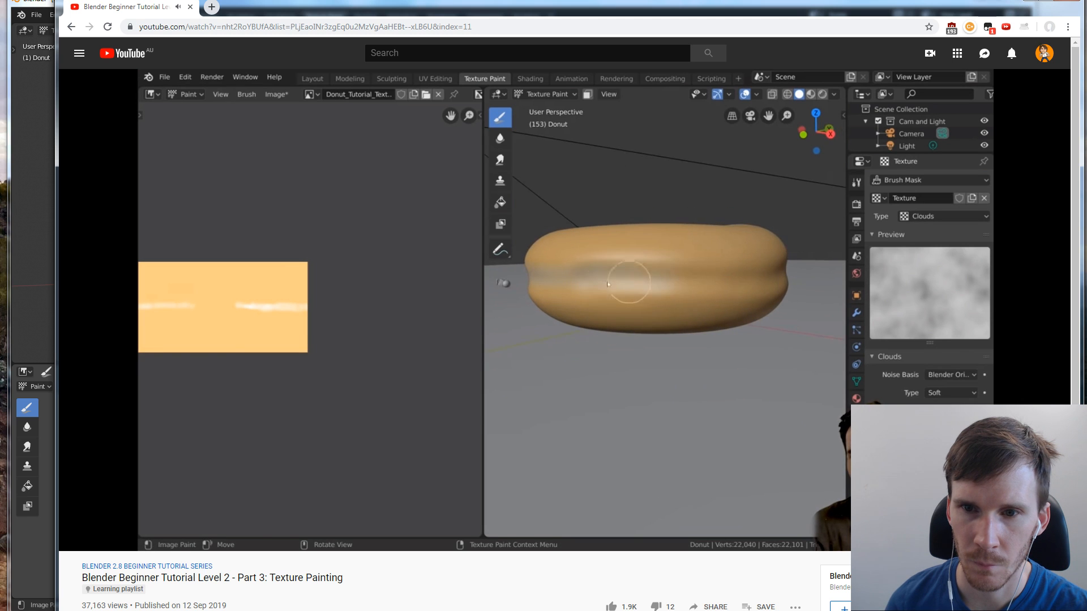
left_click(773, 363)
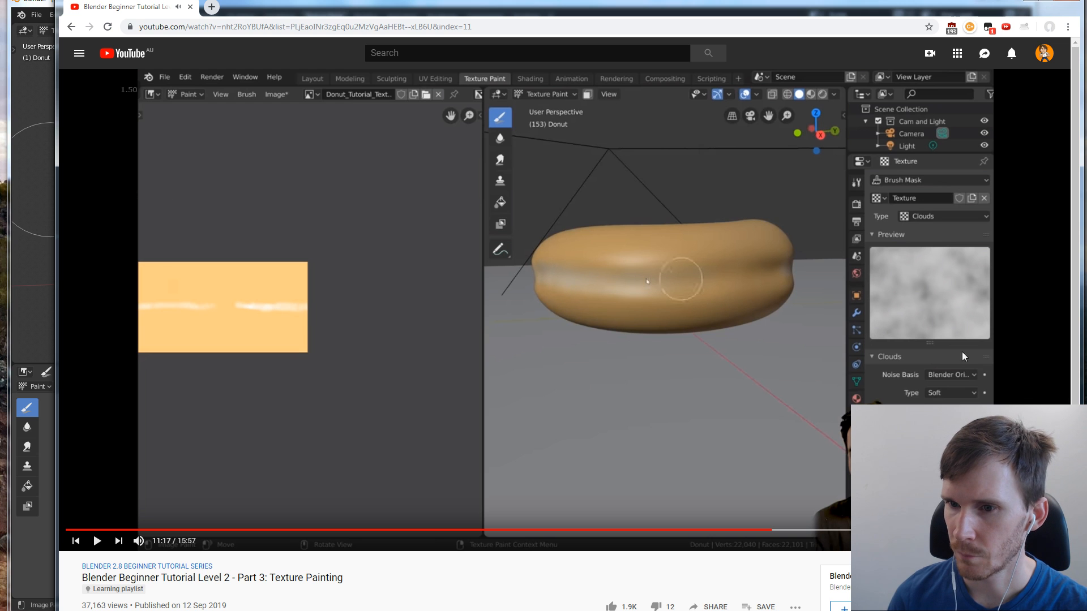
key("alt+Tab")
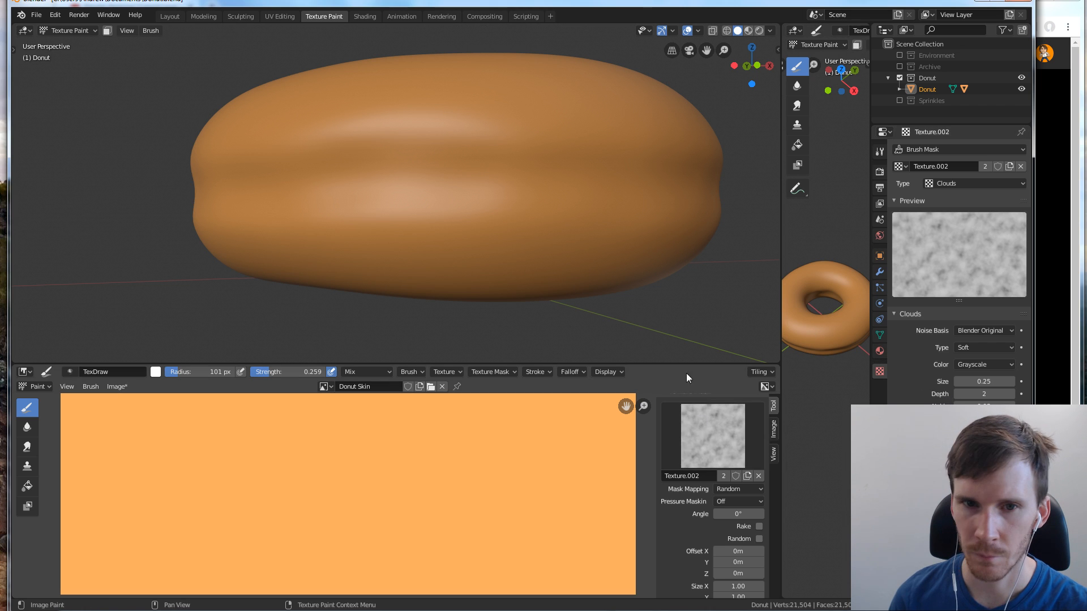
Try Clouds-masked white strokes along the donut's side with Random mapping and undo the painting
left_click_drag(447, 170, 422, 165)
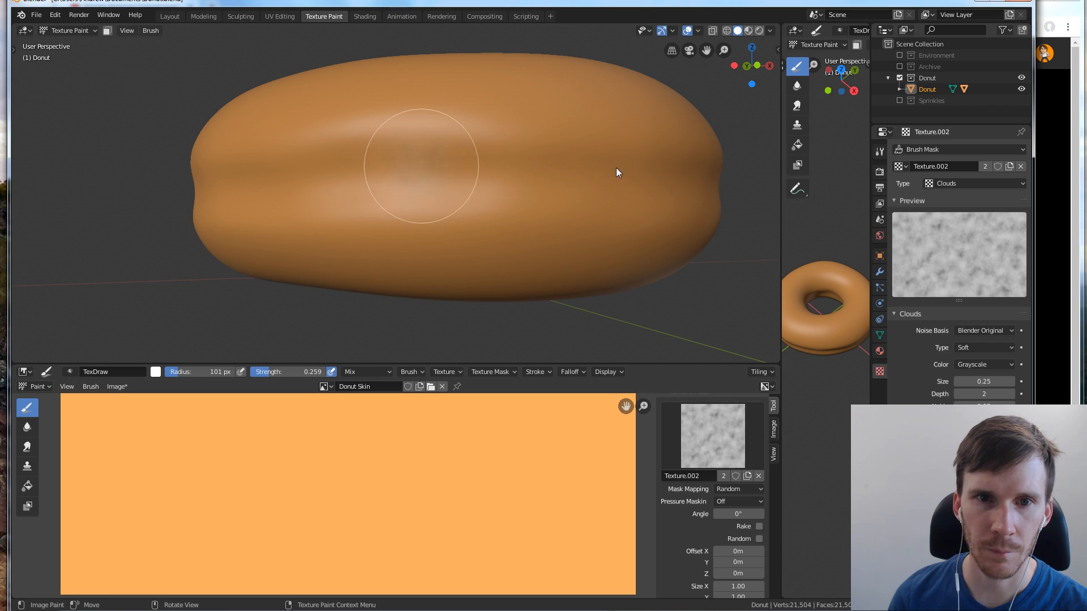
left_click_drag(680, 178, 348, 183)
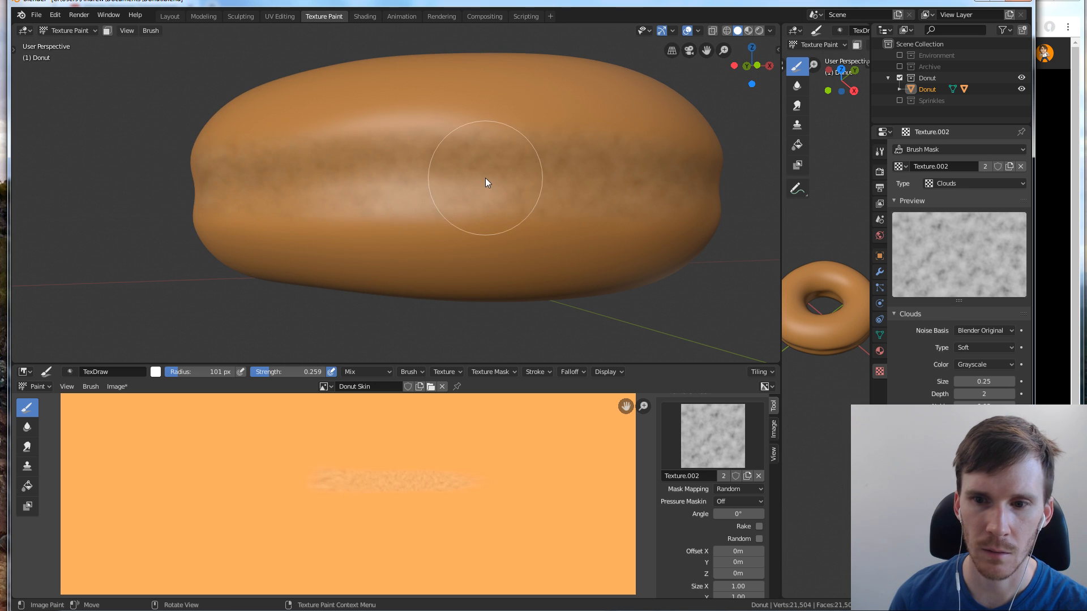
left_click(54, 15)
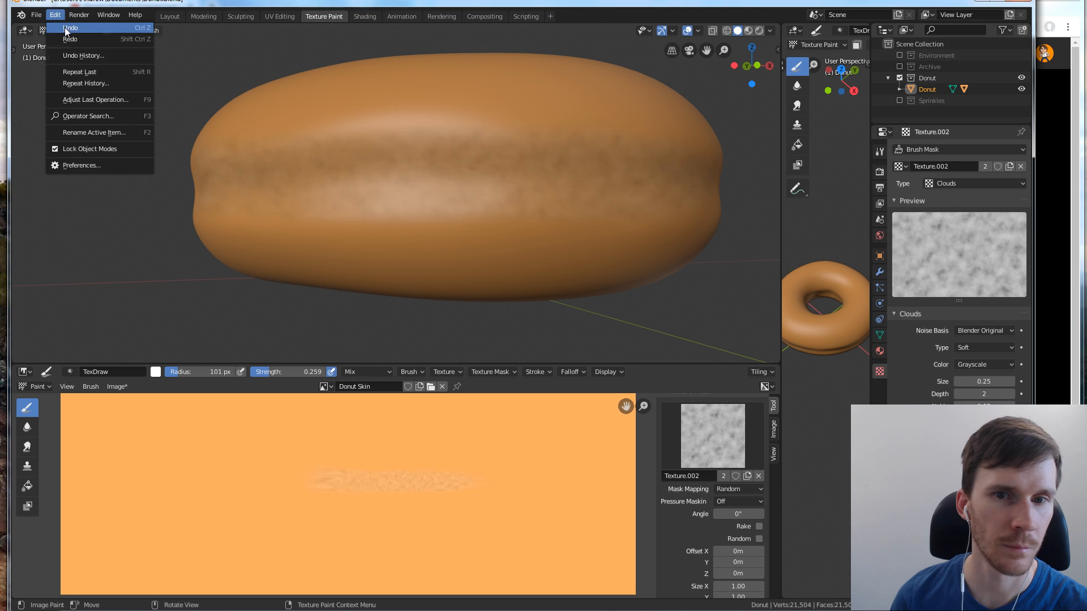
left_click(67, 29)
Enlarge the image editor area and check the brush's colours and available blend modes
left_click_drag(663, 364, 674, 291)
scroll(707, 382, "up", 8)
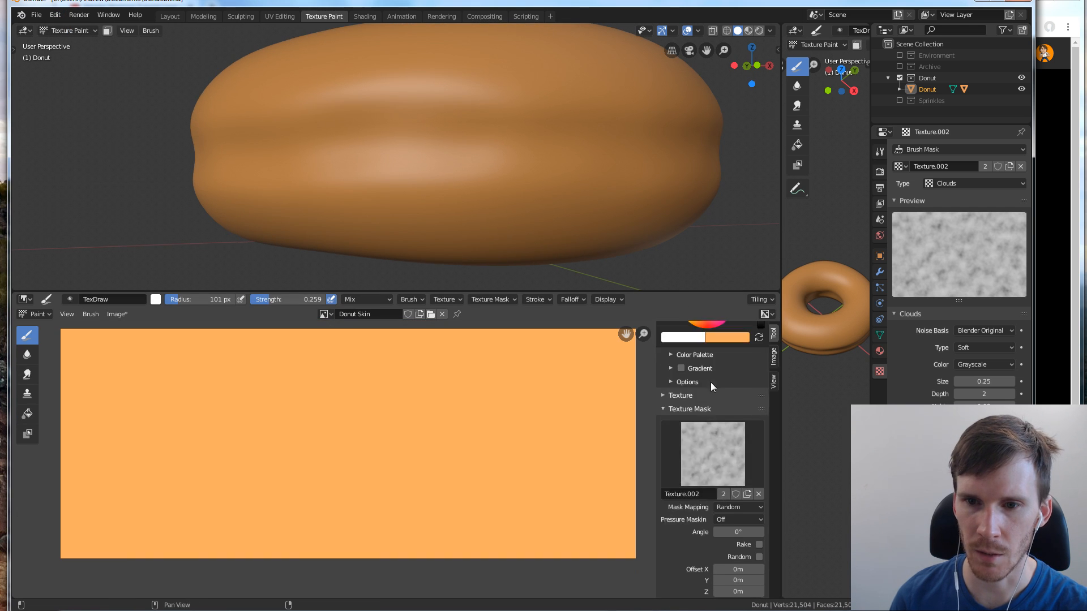
left_click(696, 474)
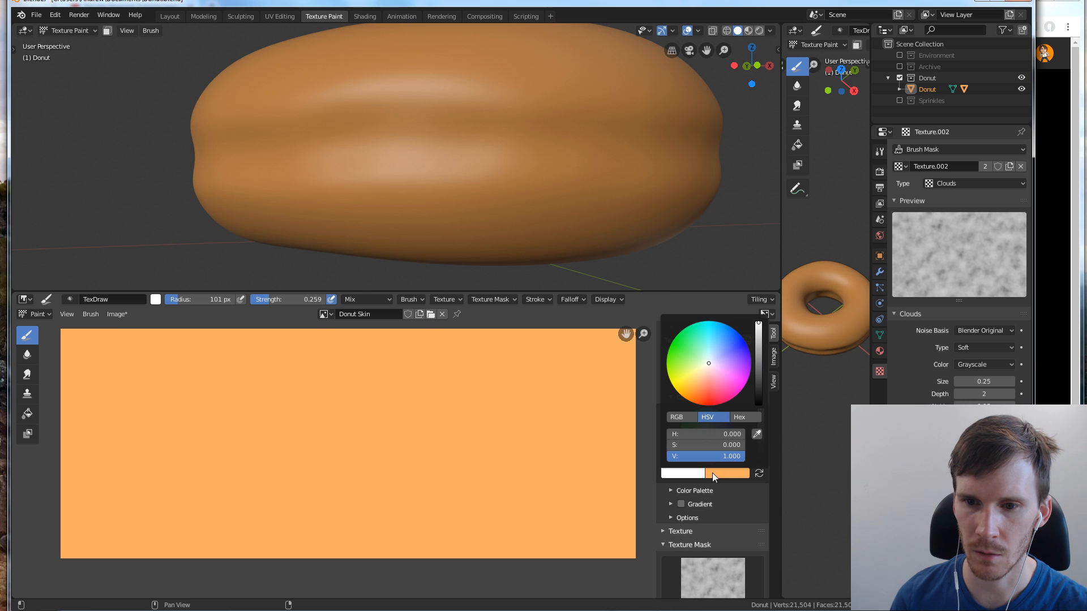
left_click(758, 474)
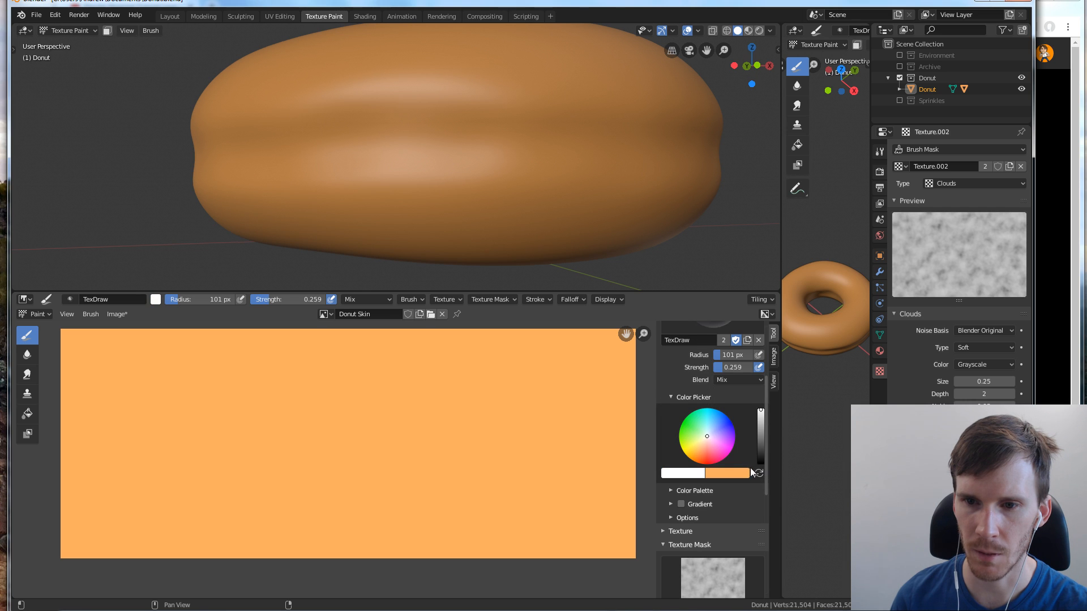
scroll(742, 414, "up", 1)
left_click(735, 402)
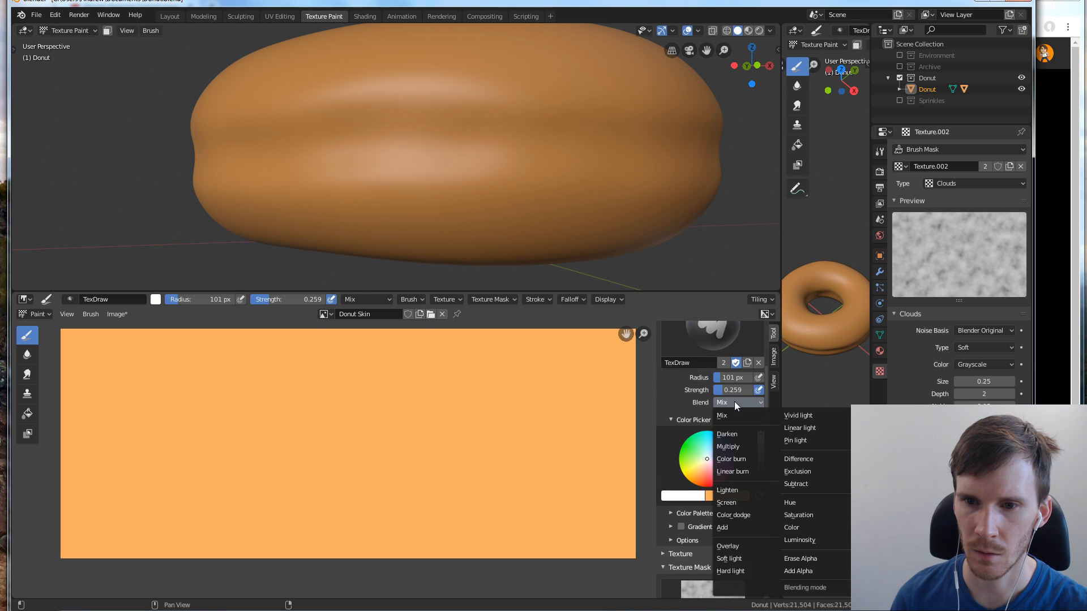
left_click(735, 402)
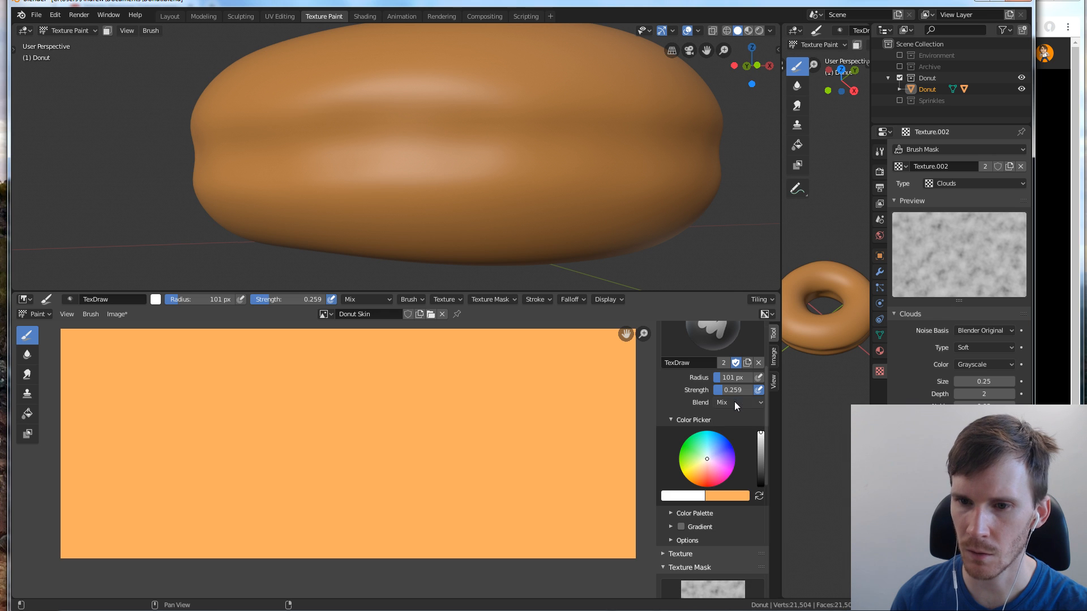
Switch to the tutorial, rewatch the brush settings and first white strokes from about 7:36, pause at 8:53, and return to Blender
key("alt+Tab")
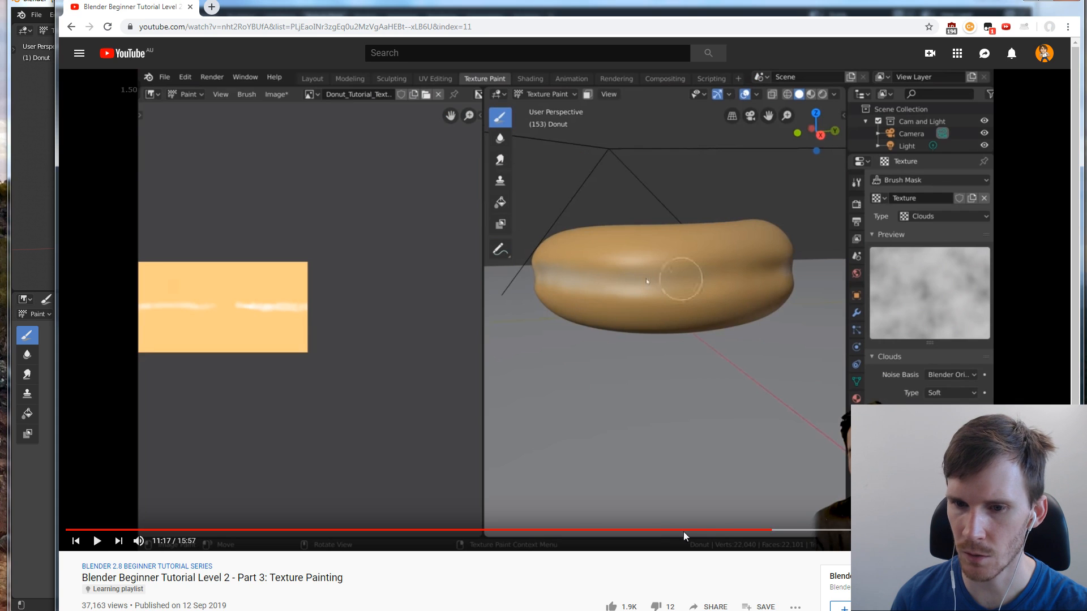
mouse_move(708, 530)
left_mouse_down()
mouse_move(471, 531)
mouse_move(583, 531)
mouse_move(541, 531)
left_mouse_up()
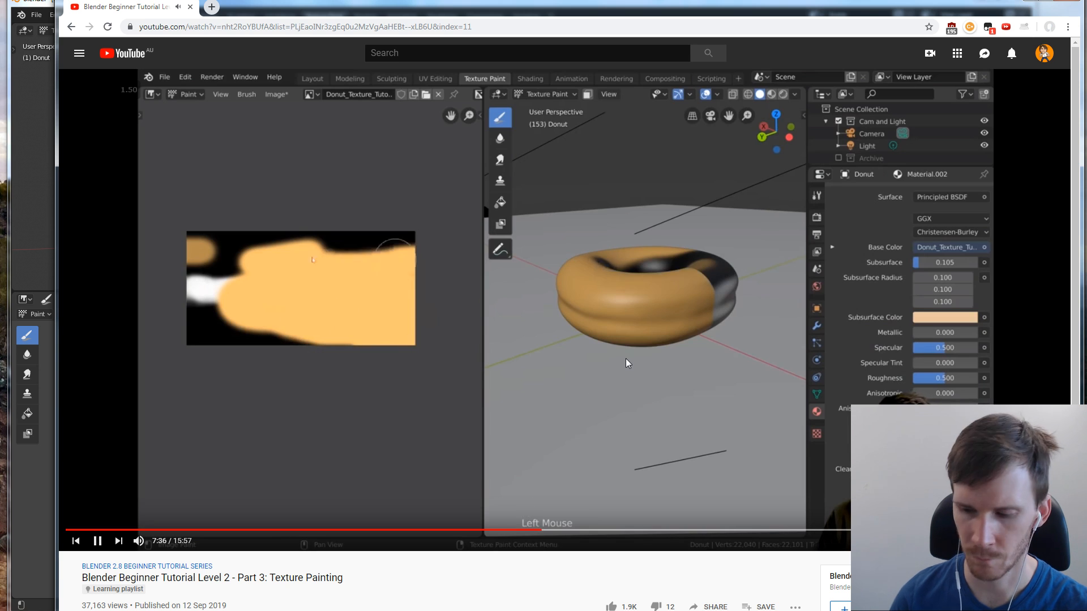
key("Right")
key("Right")
key("Right")
key("Right")
key("Right")
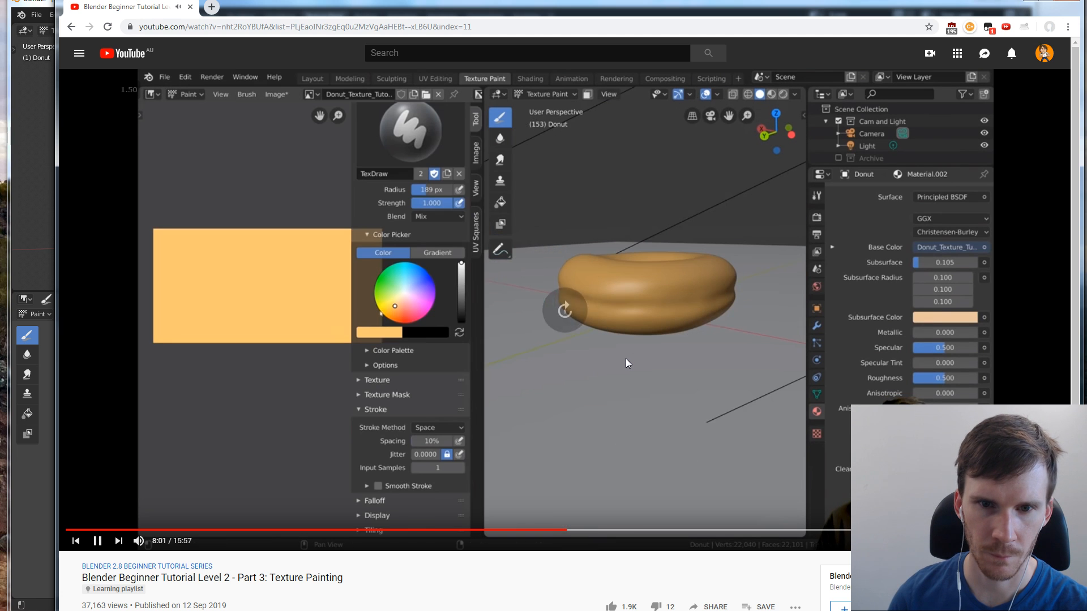
key("Right")
key("Right")
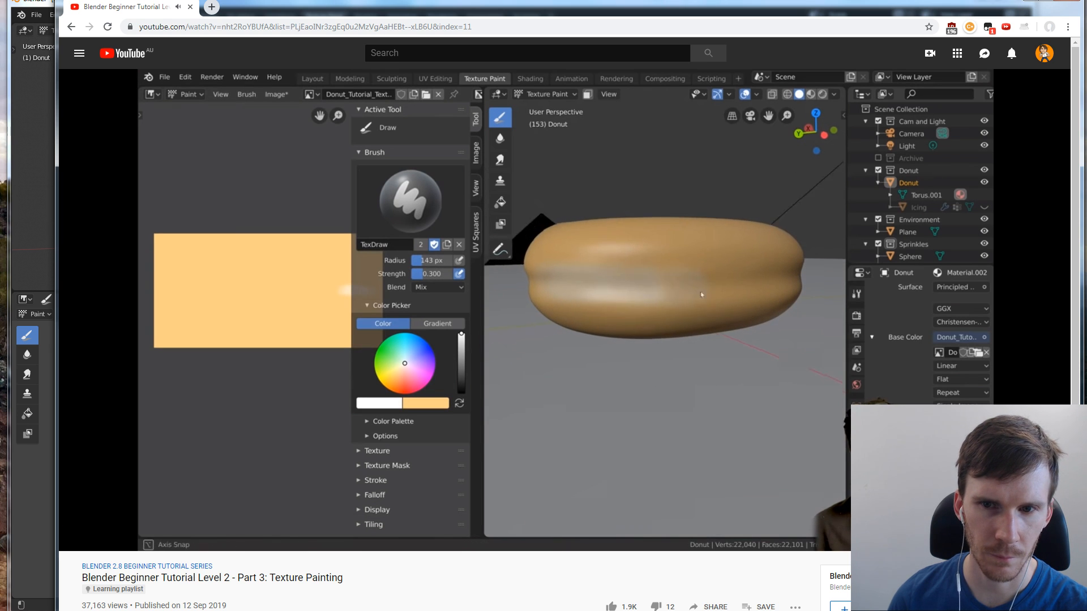
key("Left")
key("Right")
key("Right")
key("Right")
key("Right")
key("Right")
key("Right")
key("Right")
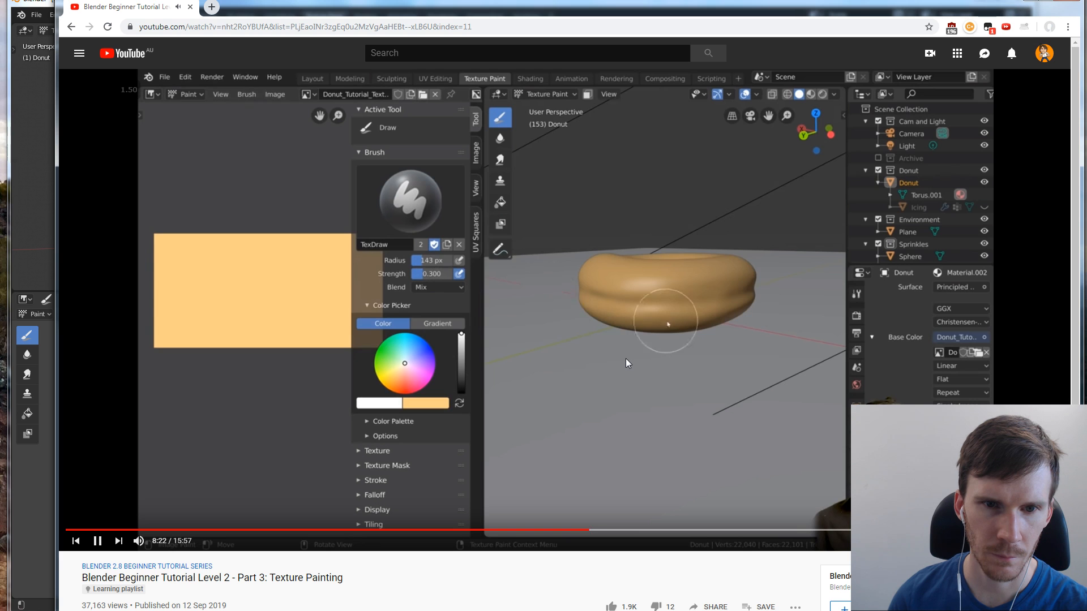
key("Left")
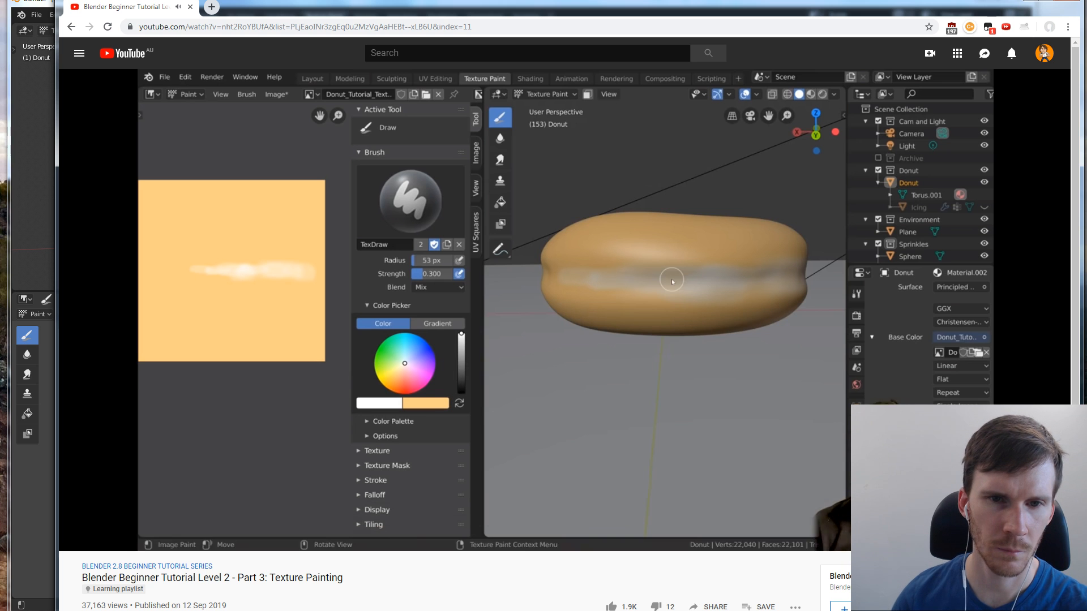
left_click(546, 266)
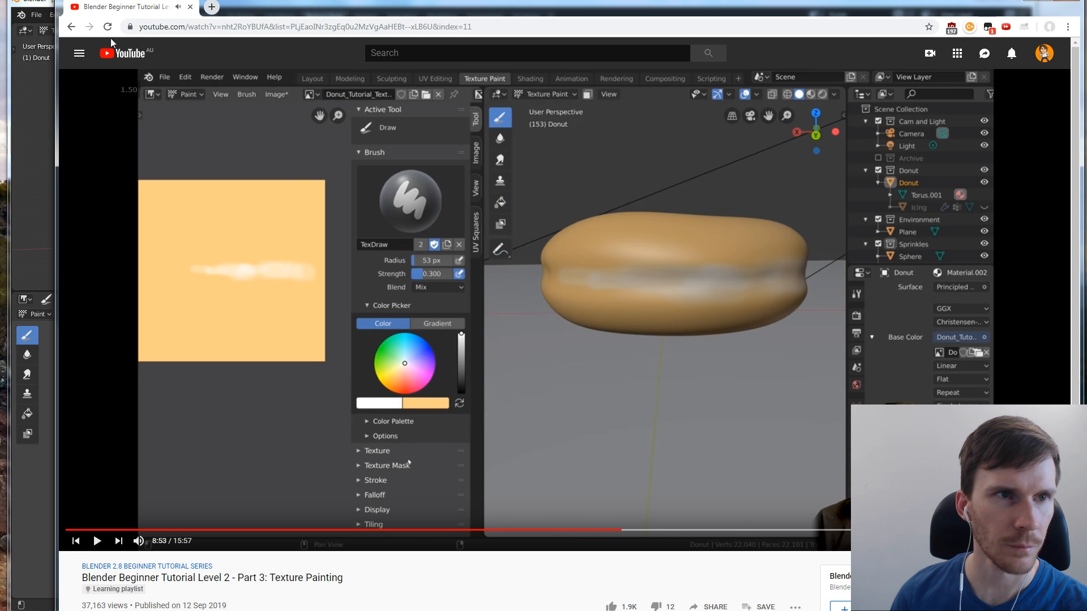
key("alt+Tab")
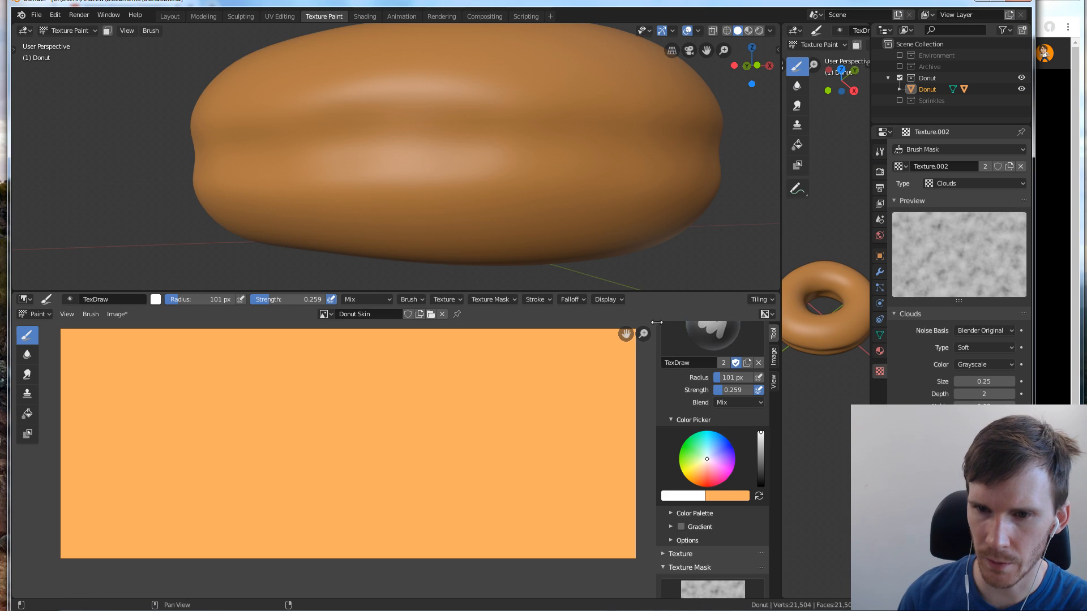
Set the brush's blend mode to Overlay and try a short white stroke on the donut's side
left_click(745, 402)
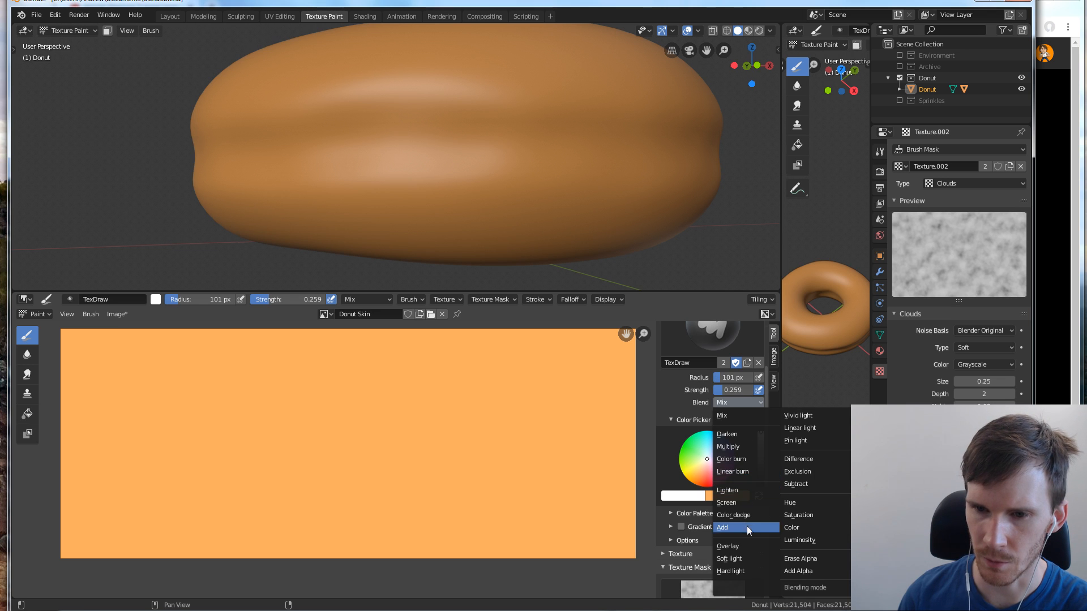
left_click(749, 545)
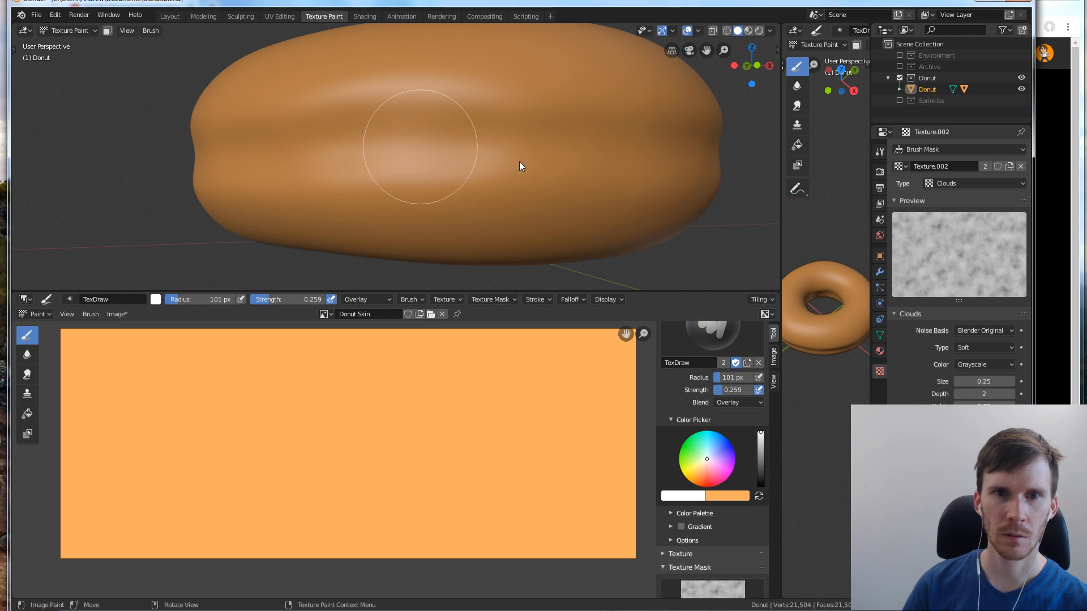
mouse_move(468, 148)
left_mouse_down()
mouse_move(599, 147)
mouse_move(461, 151)
left_mouse_up()
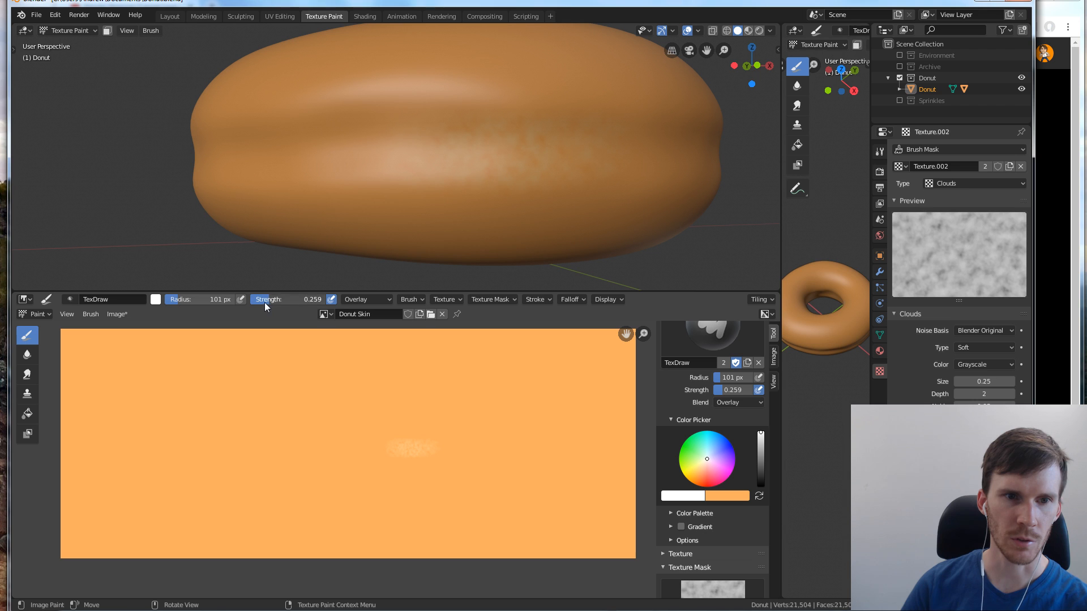
Set the brush strength to 0.622, try another stroke on the donut's side, and undo it
left_click_drag(264, 302, 299, 299)
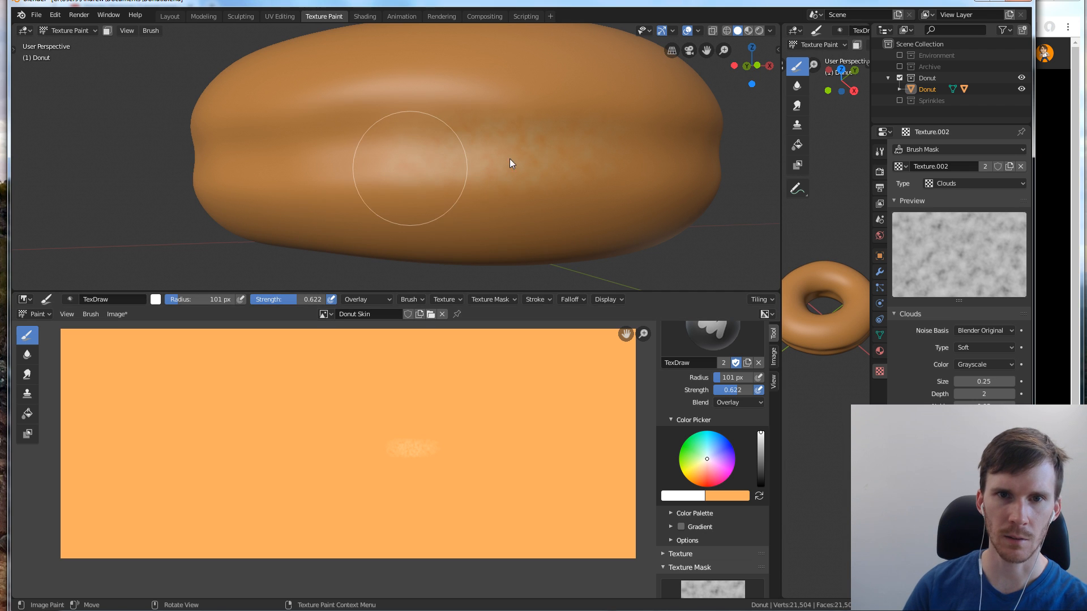
mouse_move(510, 158)
left_mouse_down()
mouse_move(565, 151)
mouse_move(539, 148)
left_mouse_up()
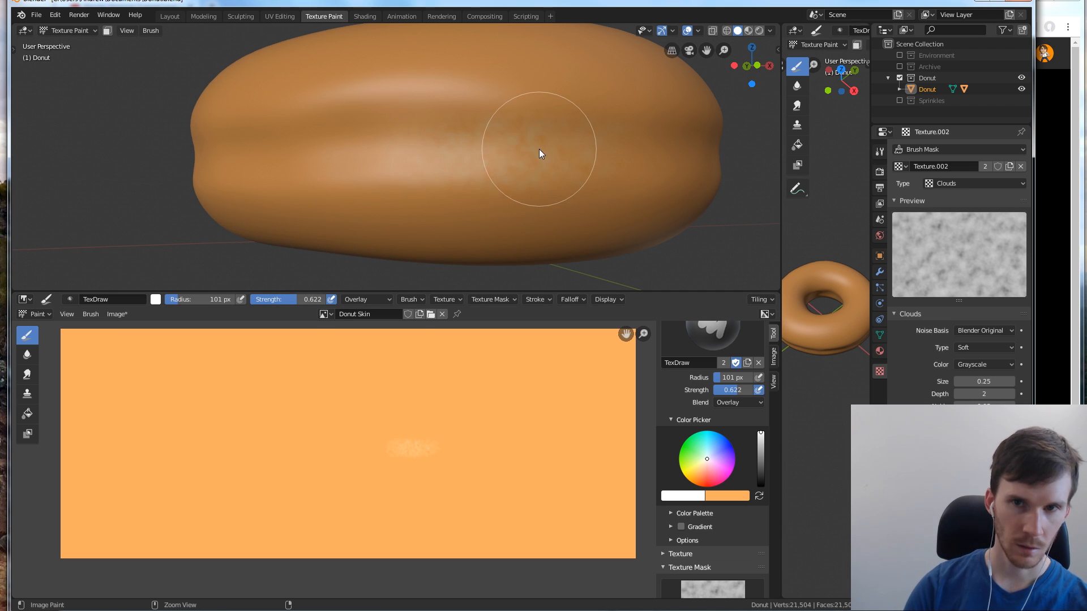
key("ctrl+z")
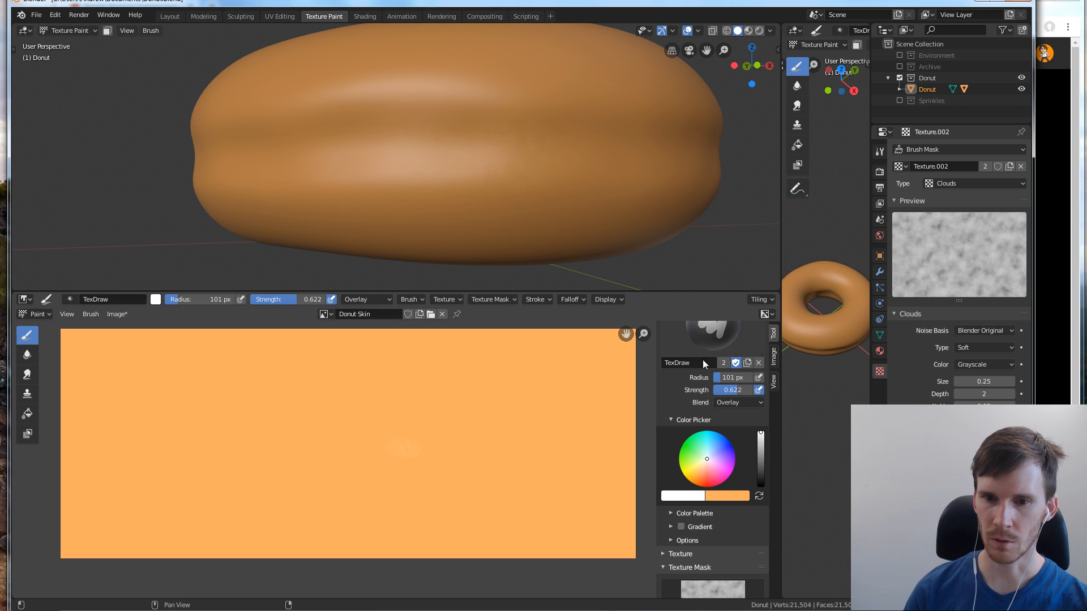
Enable random rotation for the brush's texture mask, with the random angle at 360°
scroll(736, 414, "down", 6)
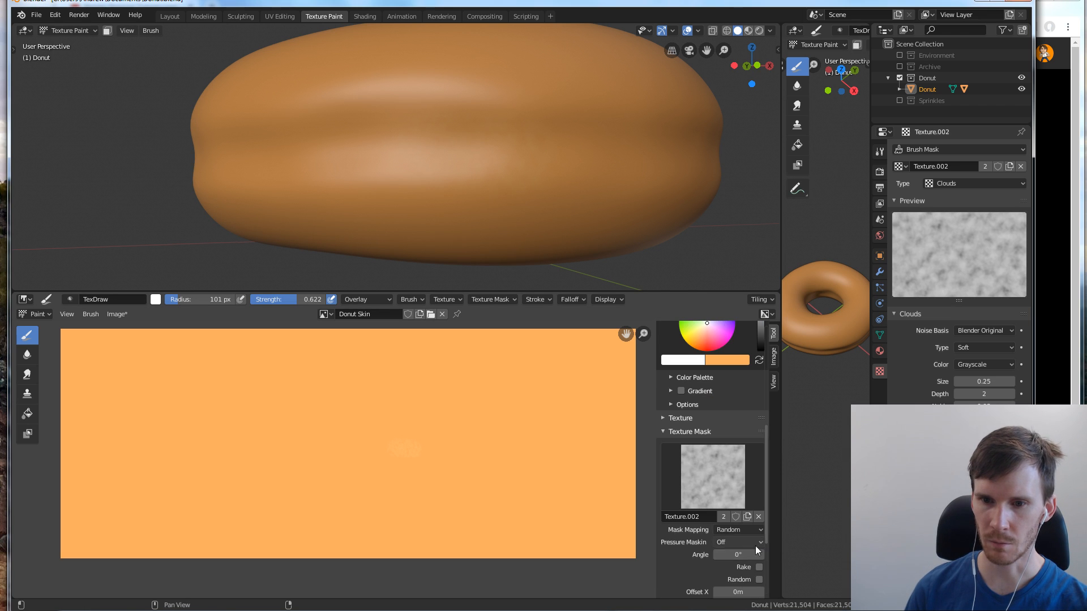
left_click(759, 580)
scroll(742, 564, "down", 1)
scroll(726, 531, "up", 1)
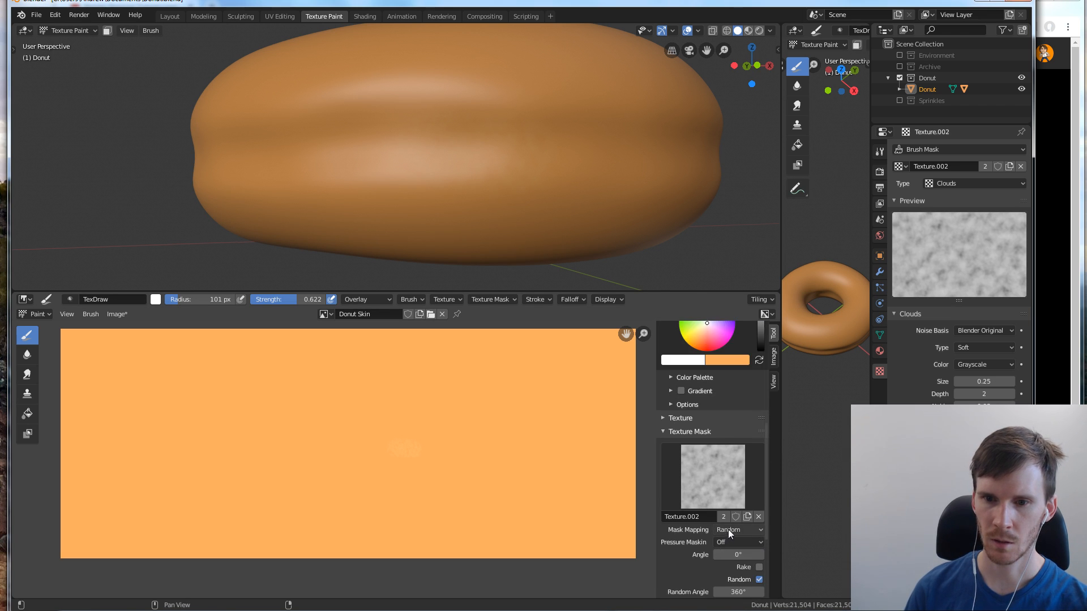
scroll(733, 519, "down", 5)
scroll(734, 518, "up", 2)
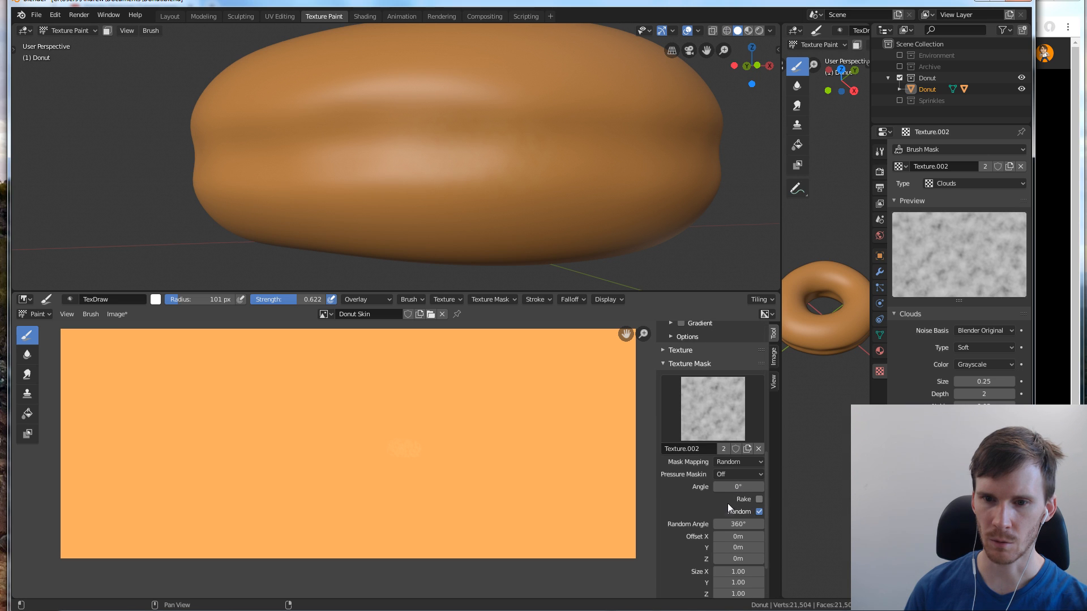
scroll(726, 513, "down", 1)
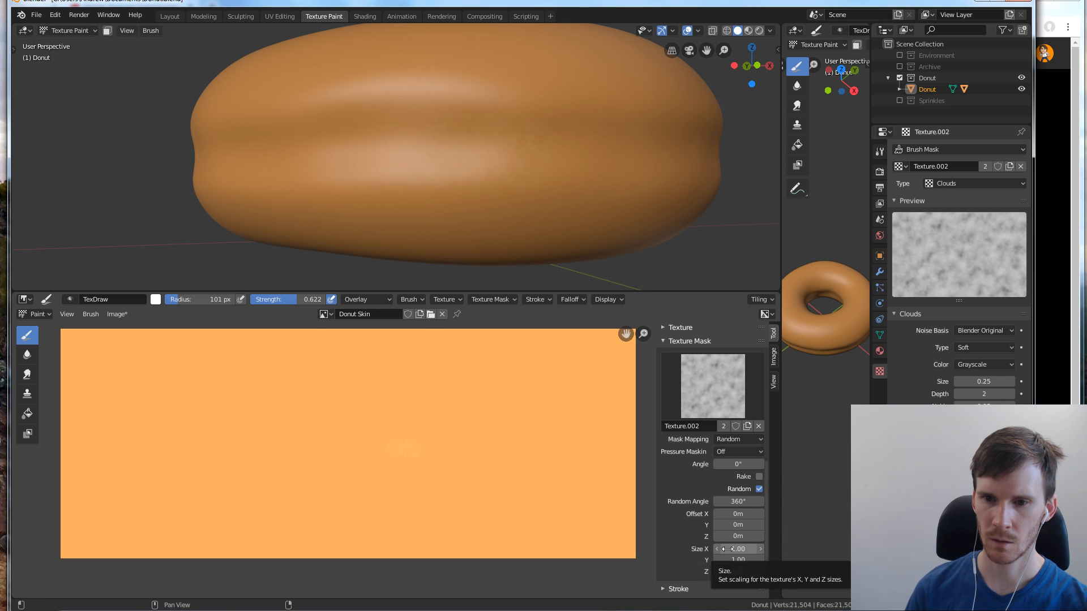
left_click_drag(730, 551, 764, 551)
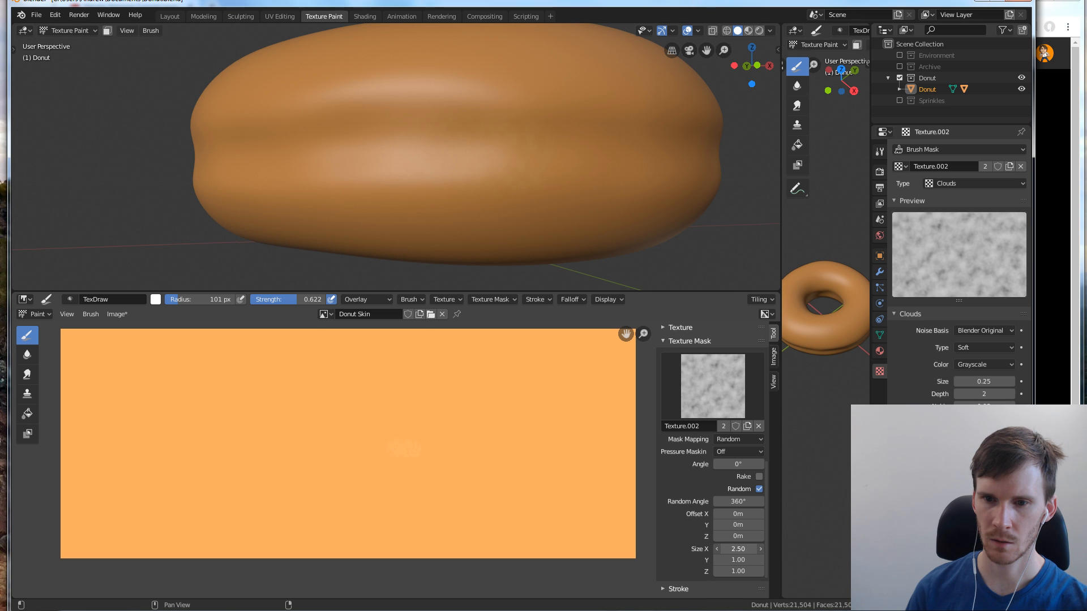
left_click(750, 549)
type("2.0")
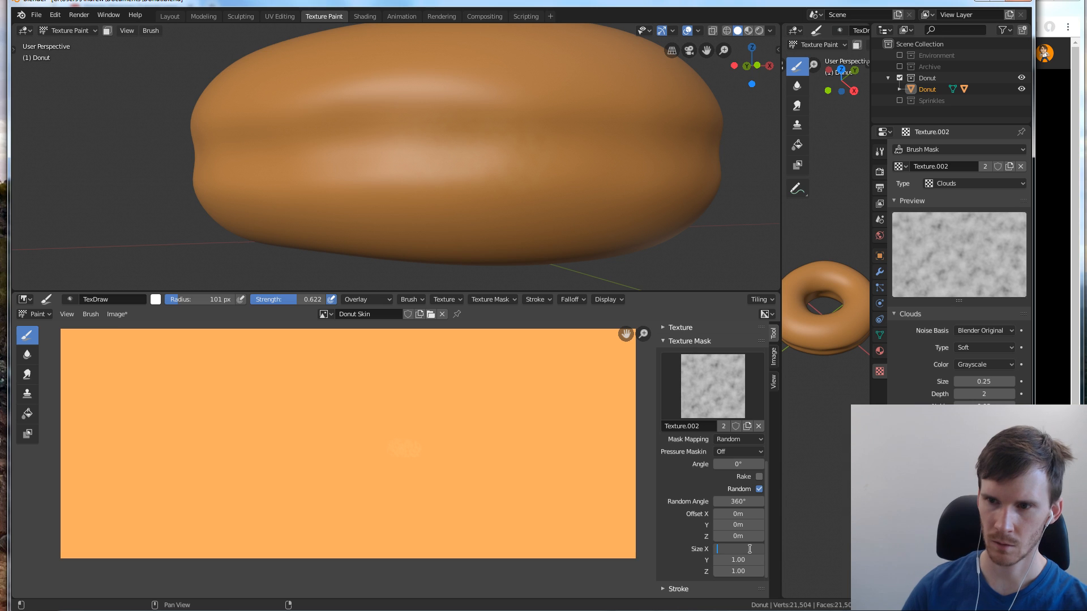
key("Escape")
Set the Clouds mask texture's size to 1.15 and paint mottled white strokes along the donut's side crease
mouse_move(984, 381)
left_mouse_down()
mouse_move(1036, 382)
mouse_move(1010, 381)
mouse_move(1023, 381)
left_mouse_up()
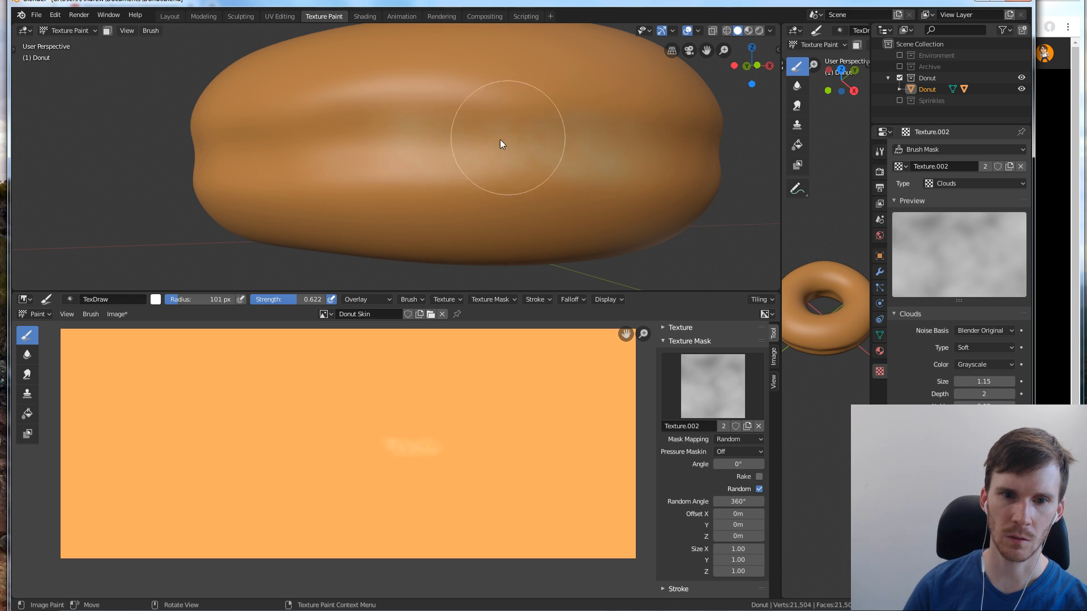
left_click_drag(500, 143, 653, 152)
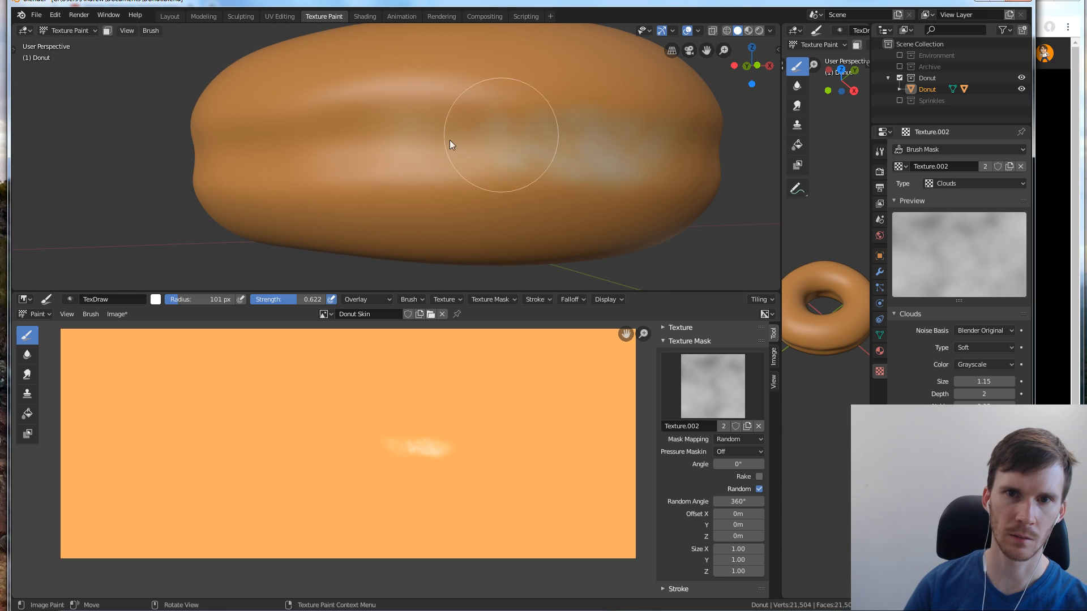
left_click_drag(489, 148, 426, 146)
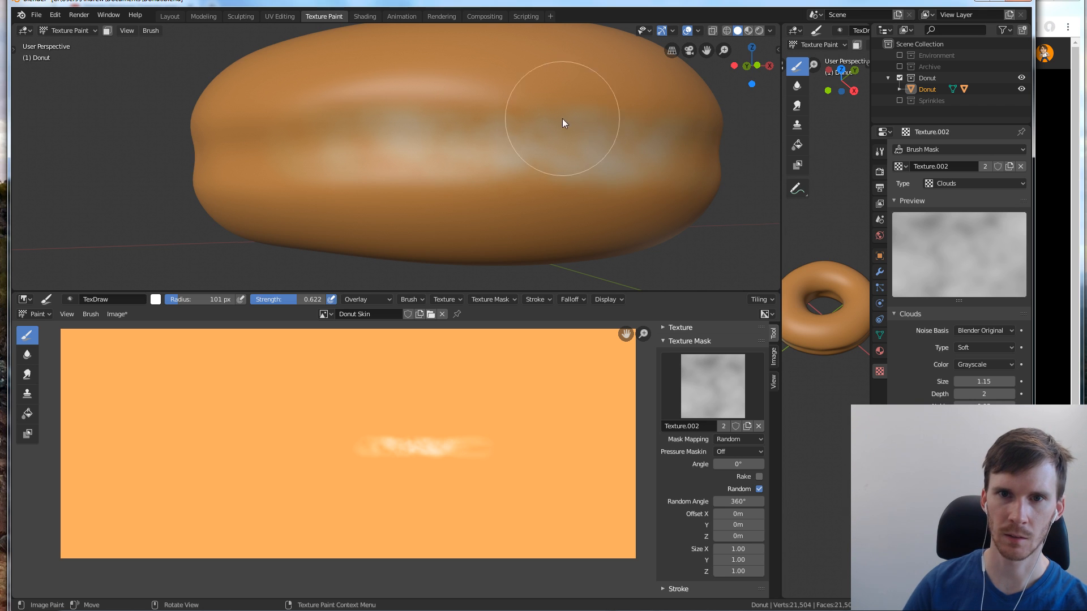
mouse_move(562, 118)
left_mouse_down()
mouse_move(560, 145)
mouse_move(410, 141)
mouse_move(488, 147)
left_mouse_up()
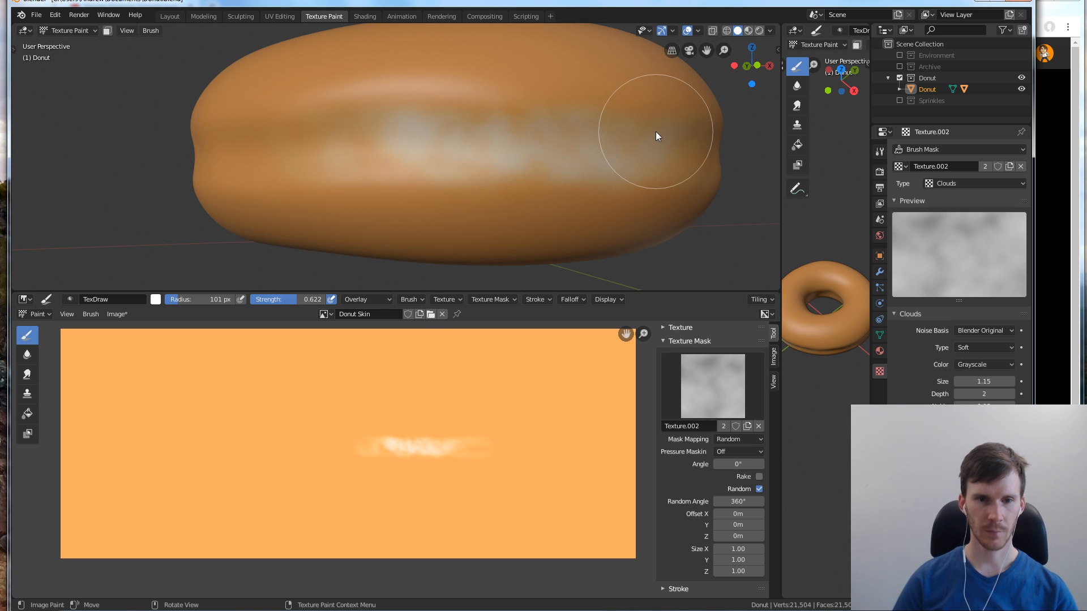
Set the brush radius to 150 px and extend the pale band along the side crease towards the adjoining unpainted part
key("f")
left_click(368, 165)
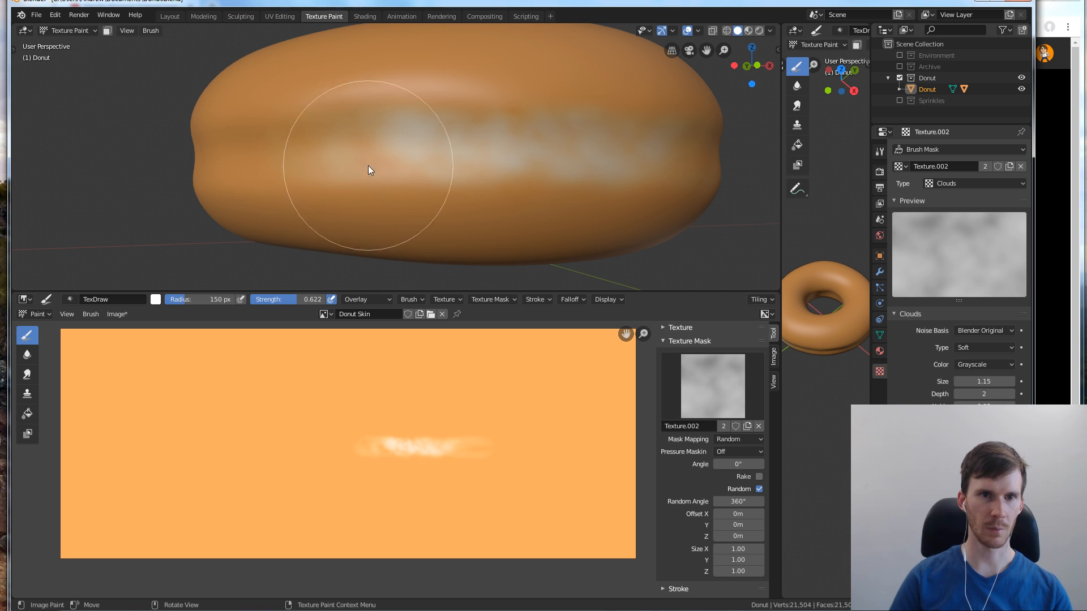
middle_click_drag(297, 118, 362, 172)
left_click_drag(290, 192, 556, 194)
Paint the pale band along the next section of the donut's side with a 109 px brush, then with a larger one
key("f")
left_click(538, 192)
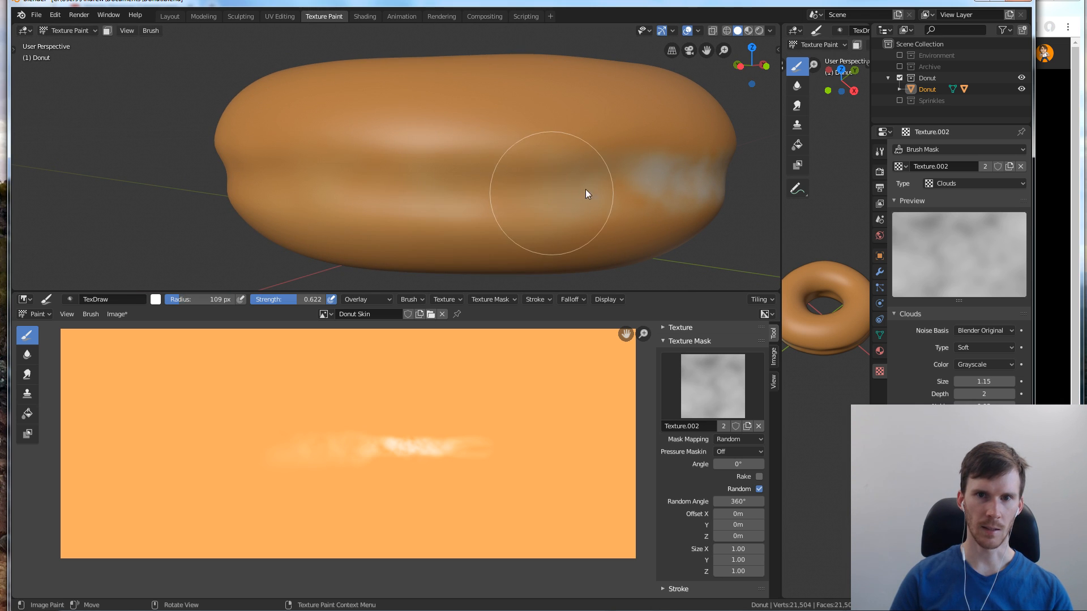
left_click_drag(439, 185, 601, 194)
left_click_drag(271, 181, 390, 188)
key("f")
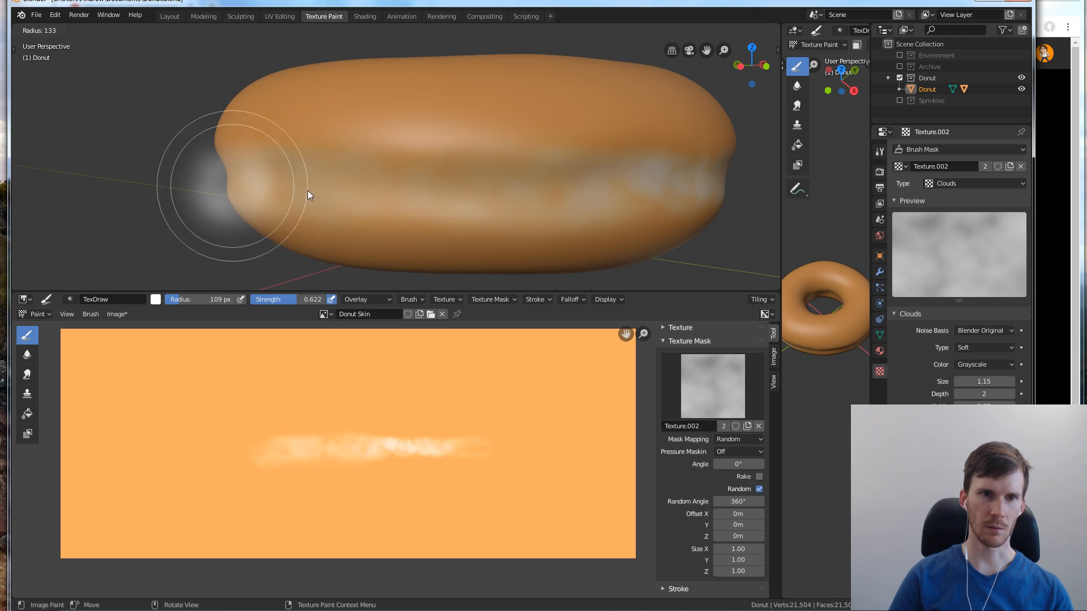
left_click(284, 199)
mouse_move(355, 141)
middle_mouse_down()
mouse_move(328, 206)
mouse_move(381, 201)
middle_mouse_up()
mouse_move(373, 188)
left_mouse_down()
mouse_move(489, 192)
mouse_move(355, 175)
left_mouse_up()
Set the brush radius to 59 px and continue the pale band around the next unpainted part of the donut's side
key("f")
left_click(342, 189)
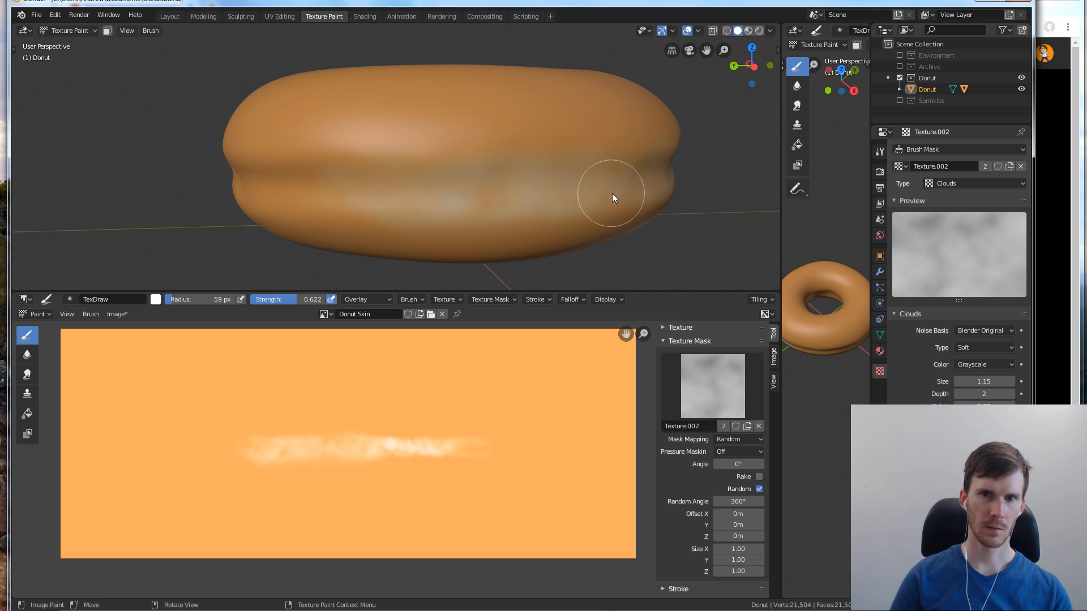
mouse_move(478, 108)
middle_mouse_down()
mouse_move(423, 209)
mouse_move(446, 194)
middle_mouse_up()
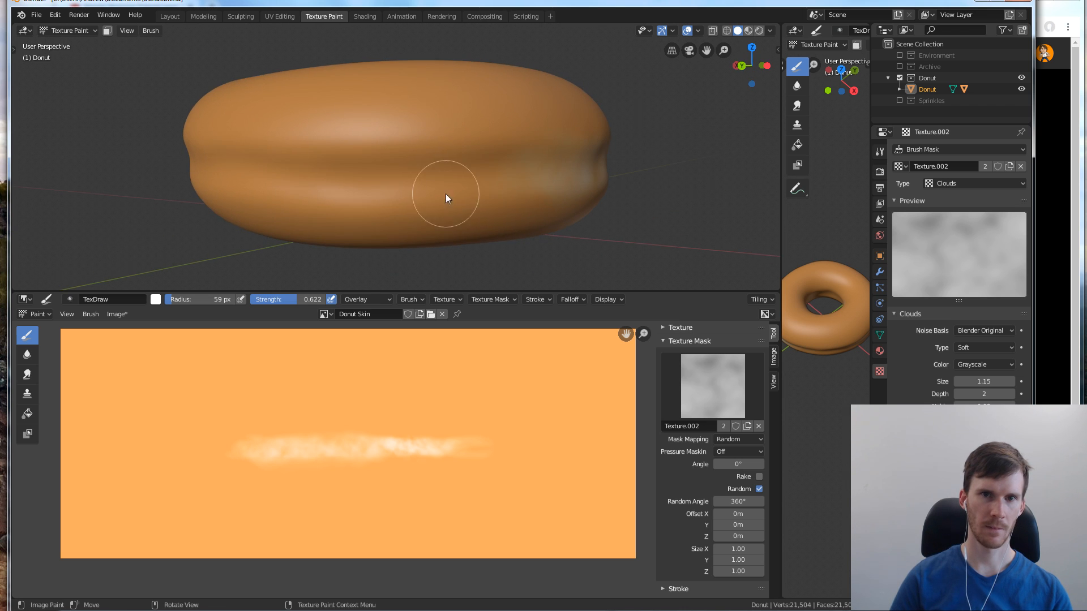
mouse_move(495, 168)
left_mouse_down()
mouse_move(400, 182)
mouse_move(518, 176)
left_mouse_up()
left_click_drag(383, 182, 331, 187)
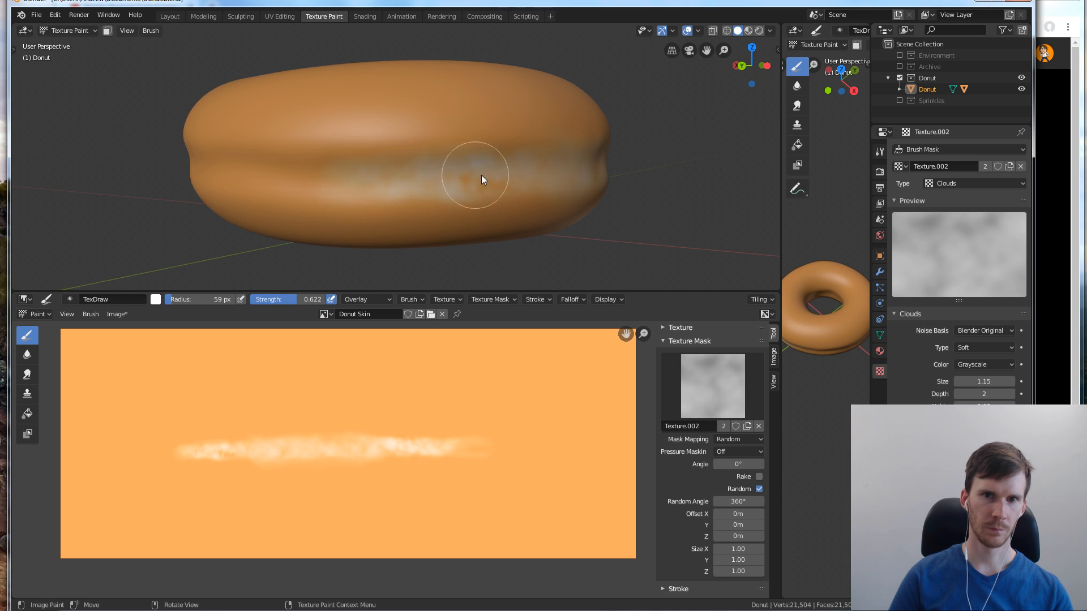
Paint on the pale side band, then turn off the mask's random angle, set its angle to 90.7° and test the result there
mouse_move(482, 175)
left_mouse_down()
mouse_move(518, 175)
mouse_move(463, 177)
mouse_move(517, 175)
mouse_move(497, 160)
left_mouse_up()
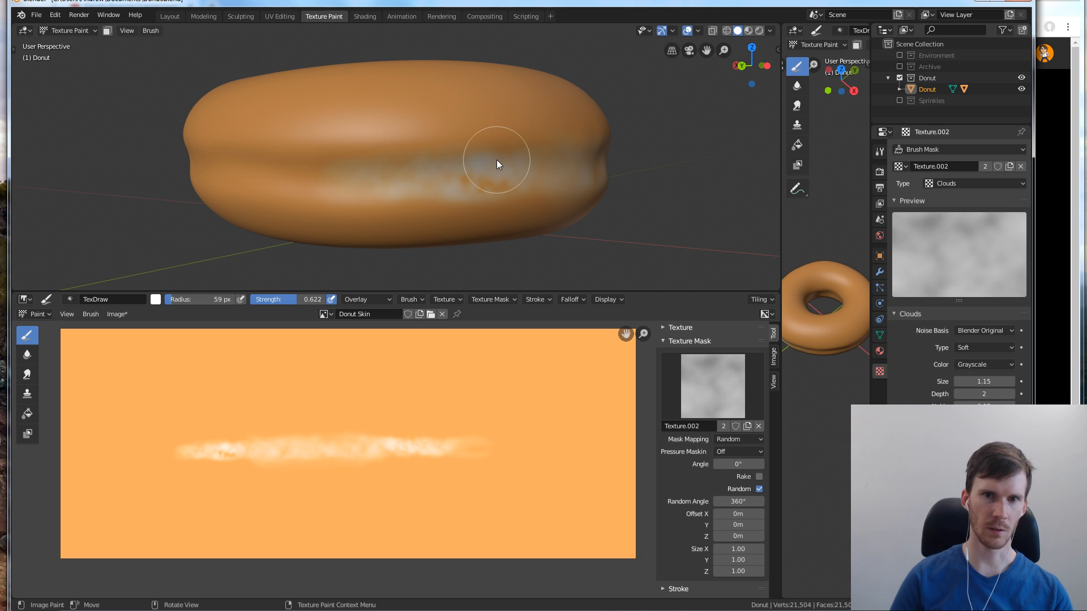
left_click(760, 490)
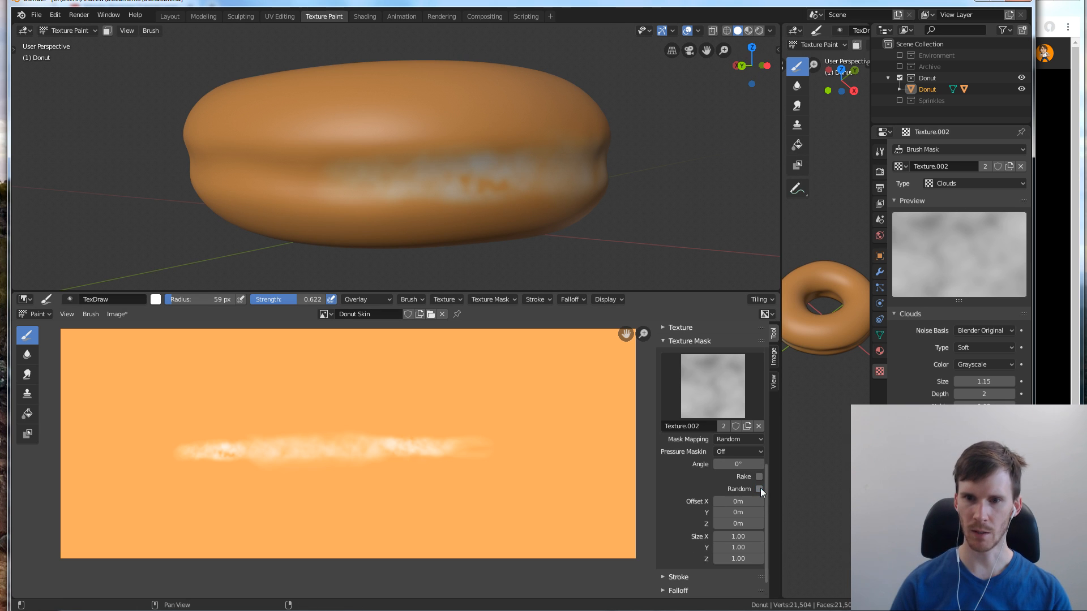
left_click_drag(739, 465, 804, 464)
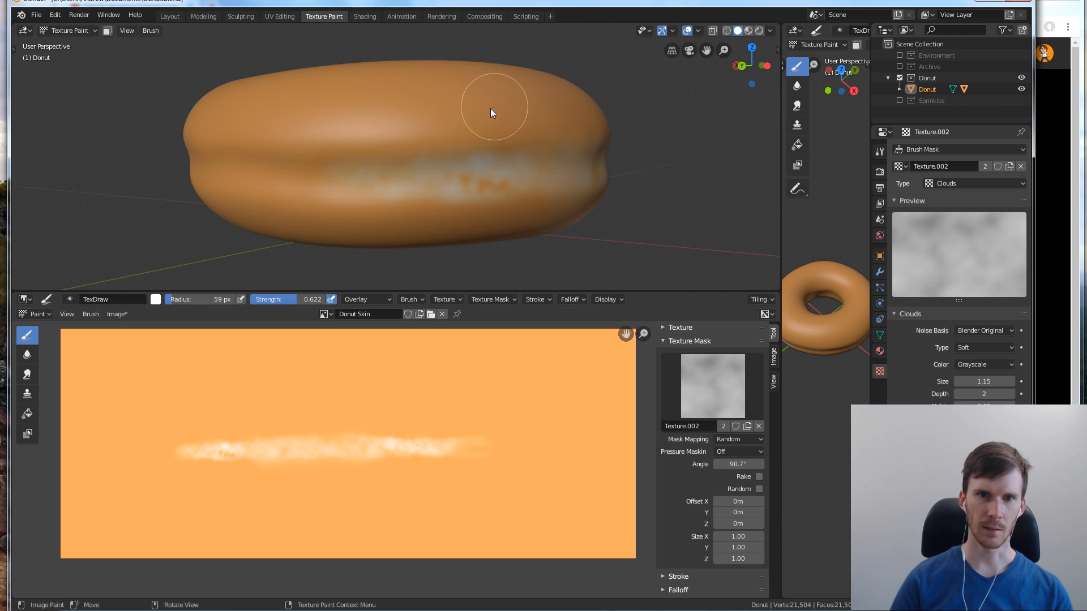
left_click(489, 181)
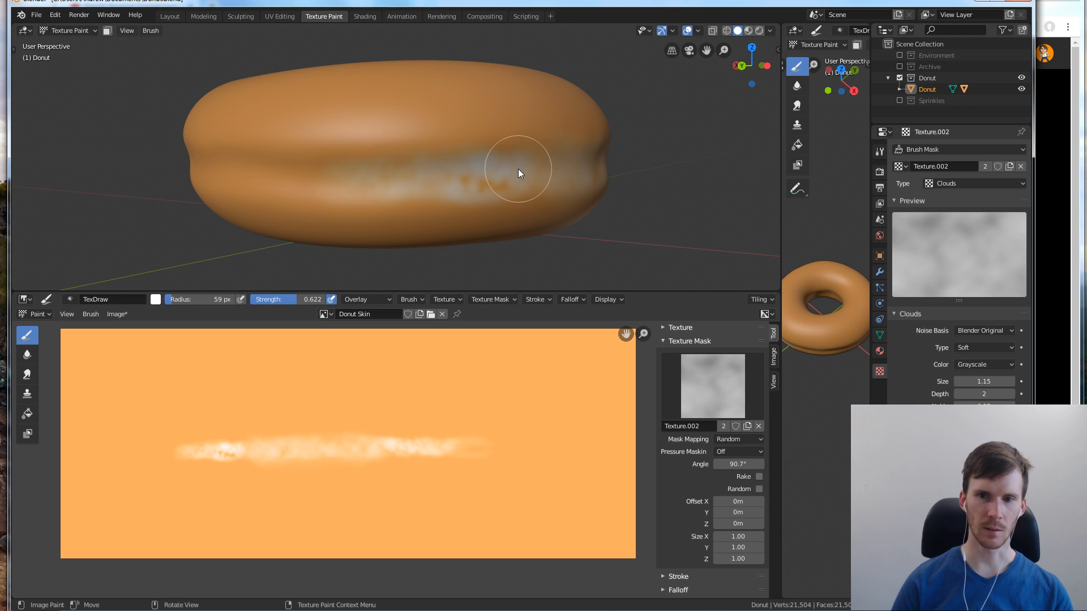
Reset the texture mask's angle to 0° and turn its random angle back on, keeping the mask mapping at Random
left_click(748, 464)
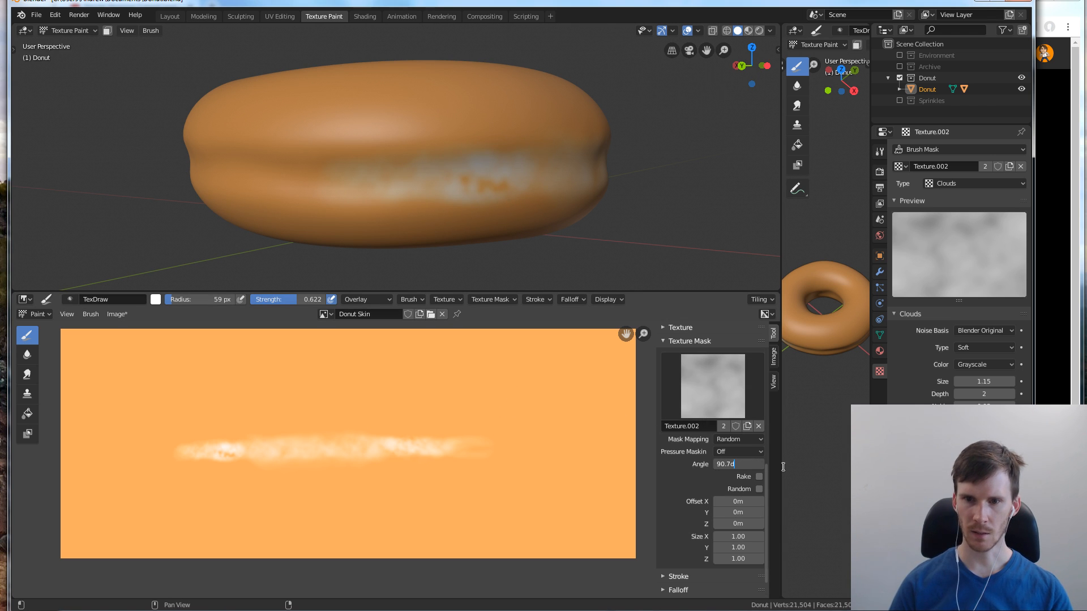
type("0")
key("Return")
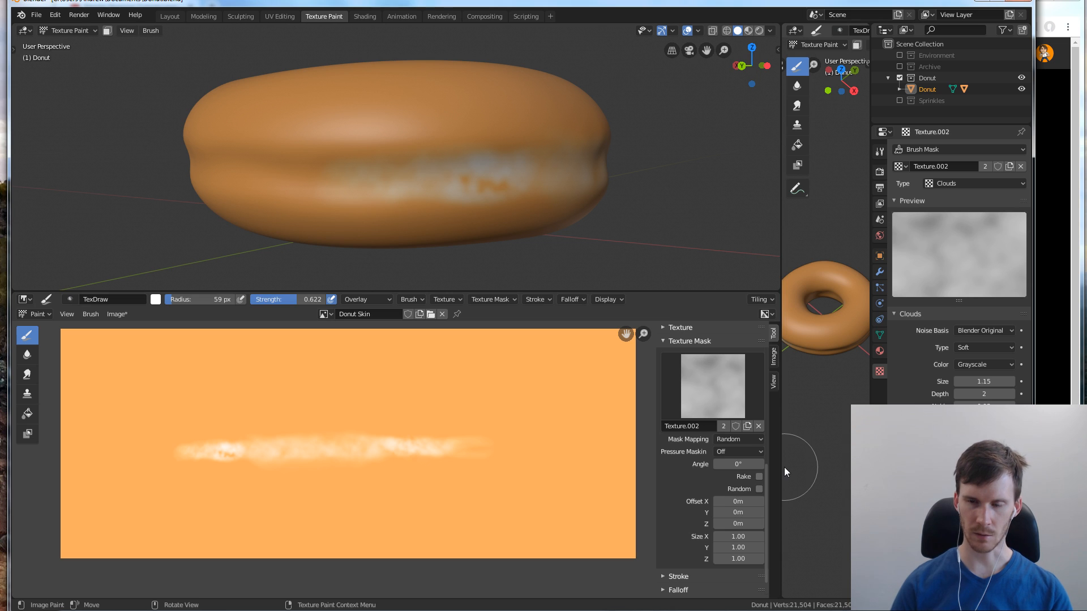
left_click(742, 441)
left_click(738, 478)
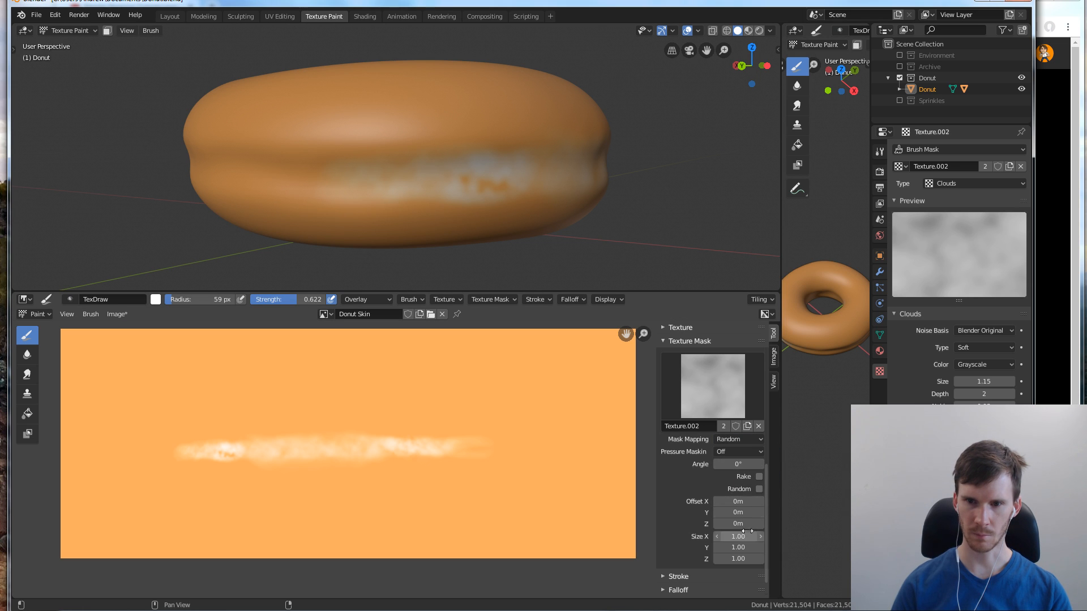
left_click(759, 489)
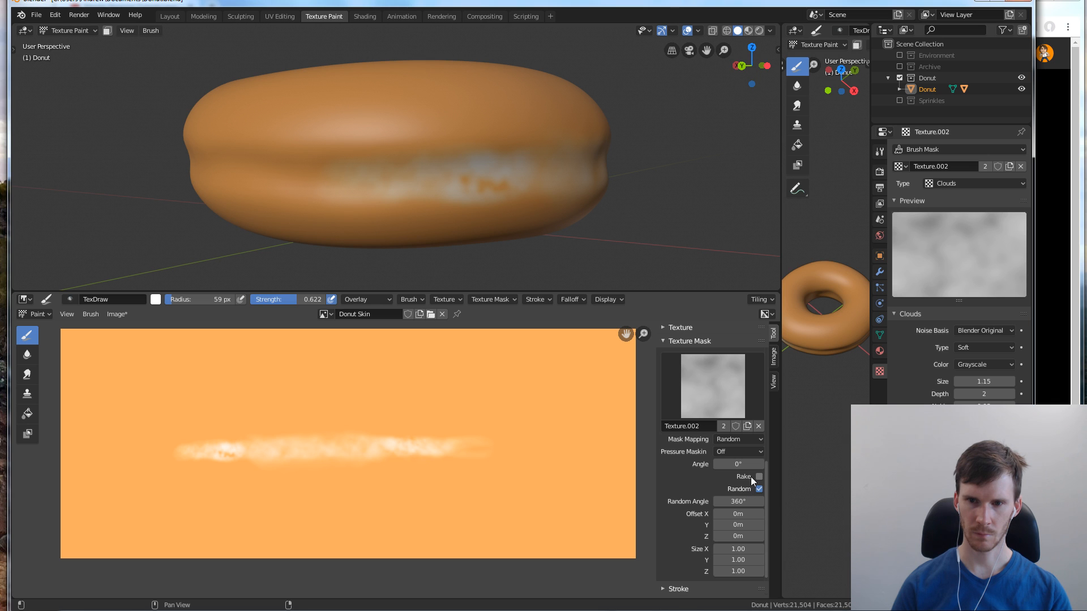
scroll(732, 440, "down", 2)
scroll(733, 447, "up", 2)
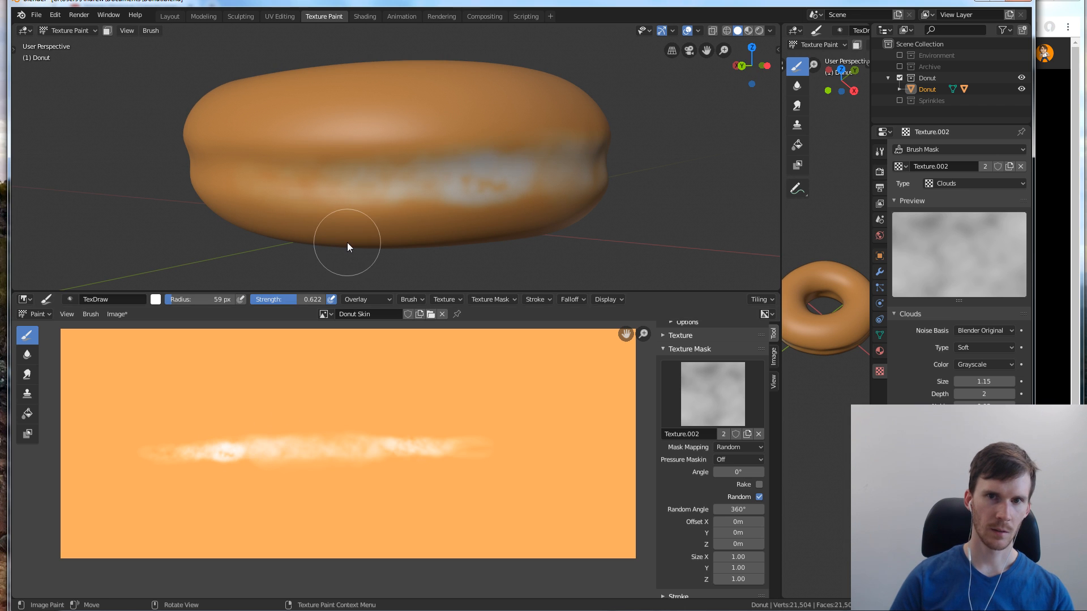
Extend the mottled pale band with the 59 px brush along the adjoining unpainted section of the donut's side crease
middle_click_drag(348, 243, 398, 222)
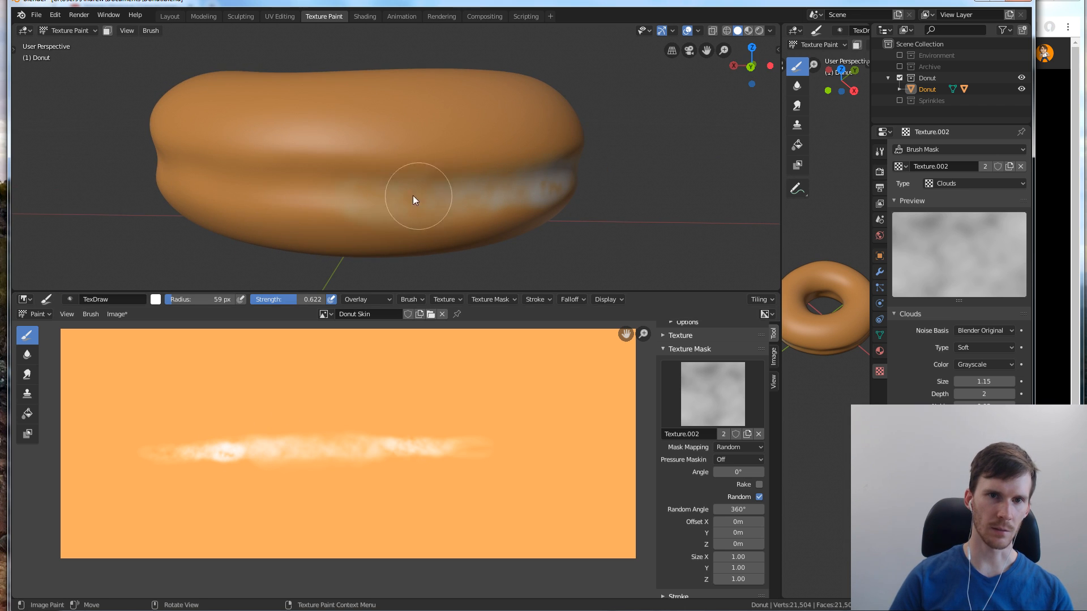
left_click_drag(417, 195, 274, 192)
mouse_move(393, 195)
left_mouse_down()
mouse_move(434, 195)
mouse_move(308, 201)
mouse_move(475, 190)
left_mouse_up()
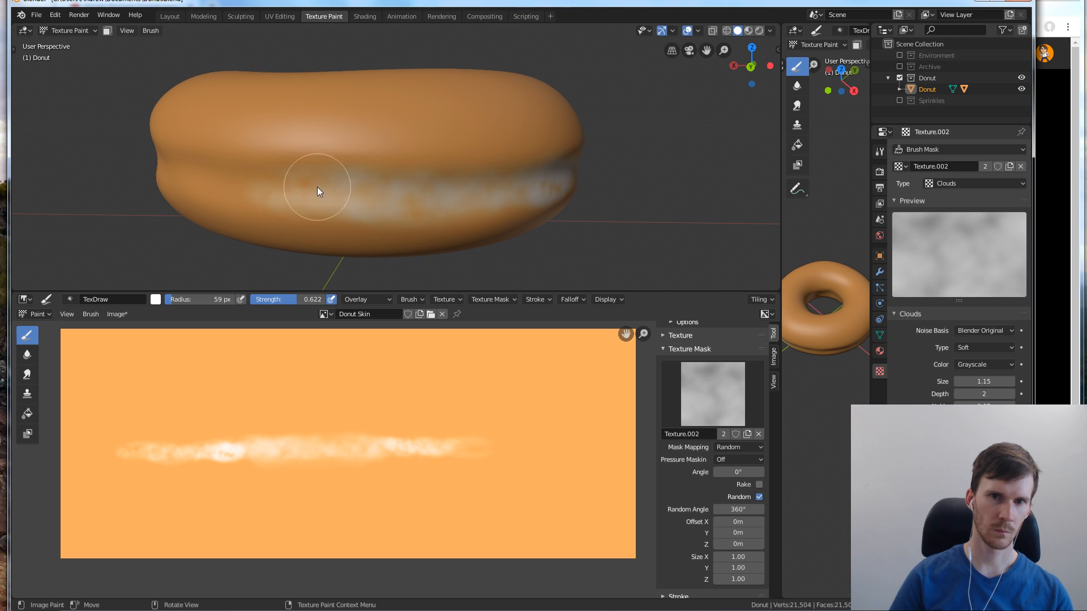
left_click_drag(181, 171, 275, 175)
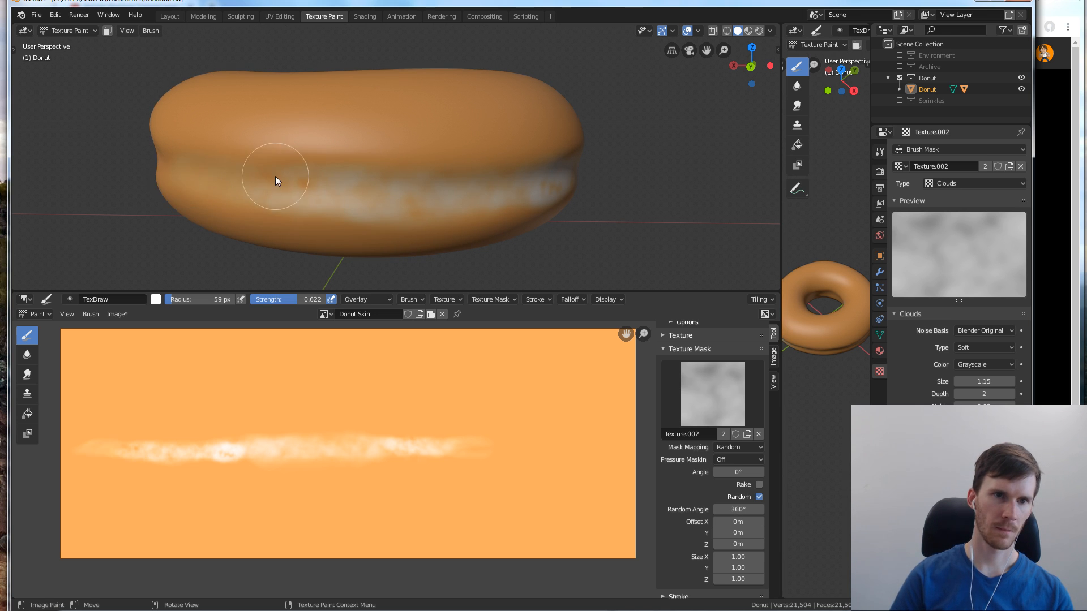
middle_click_drag(275, 175, 290, 211)
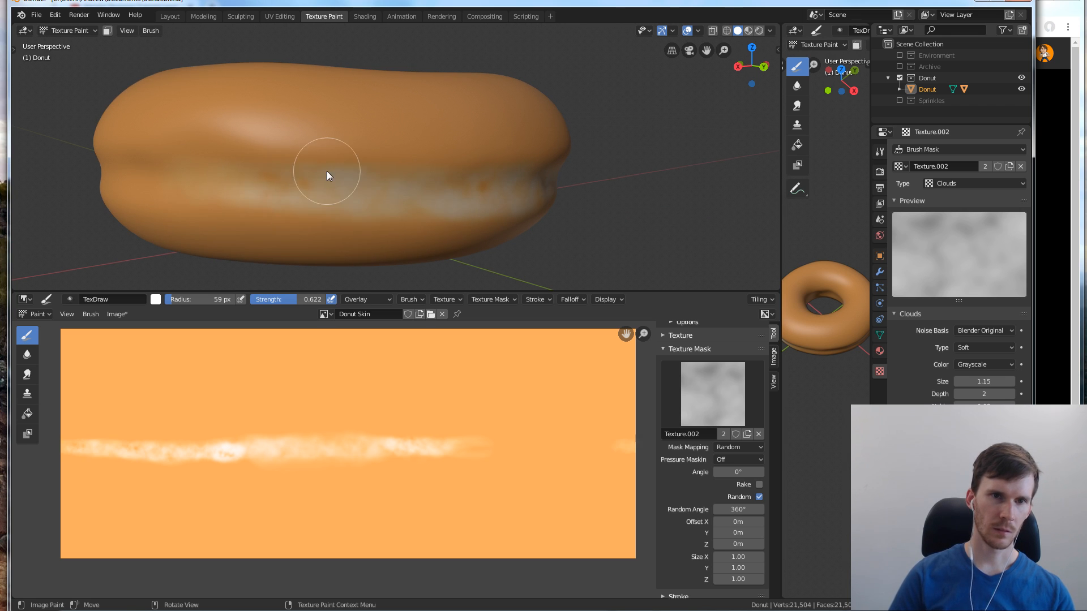
Paint the remaining gap along the donut's side so the pale band forms a complete ring
middle_click_drag(328, 175, 352, 187)
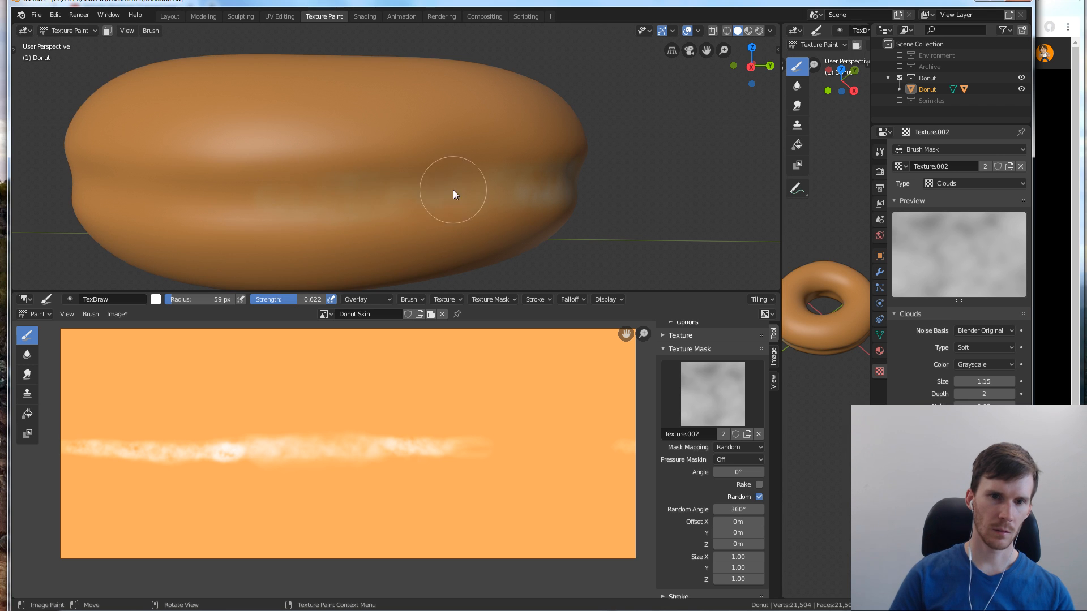
mouse_move(535, 179)
left_mouse_down()
mouse_move(416, 192)
mouse_move(193, 192)
mouse_move(247, 205)
mouse_move(460, 182)
left_mouse_up()
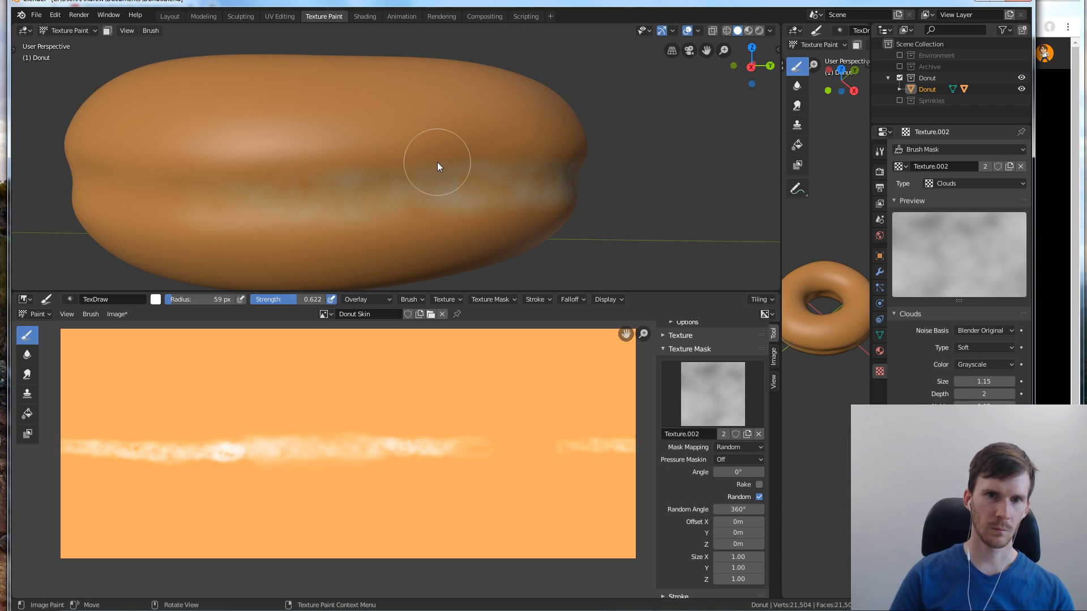
mouse_move(437, 163)
middle_mouse_down()
mouse_move(353, 212)
mouse_move(351, 196)
middle_mouse_up()
scroll(351, 194, "down", 1)
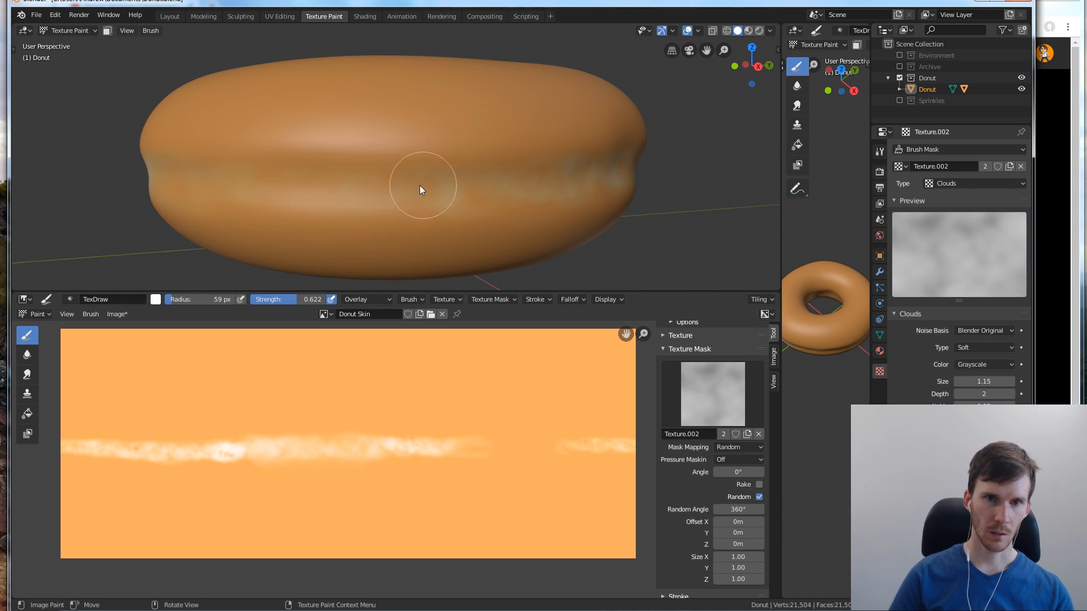
left_click_drag(347, 187, 538, 180)
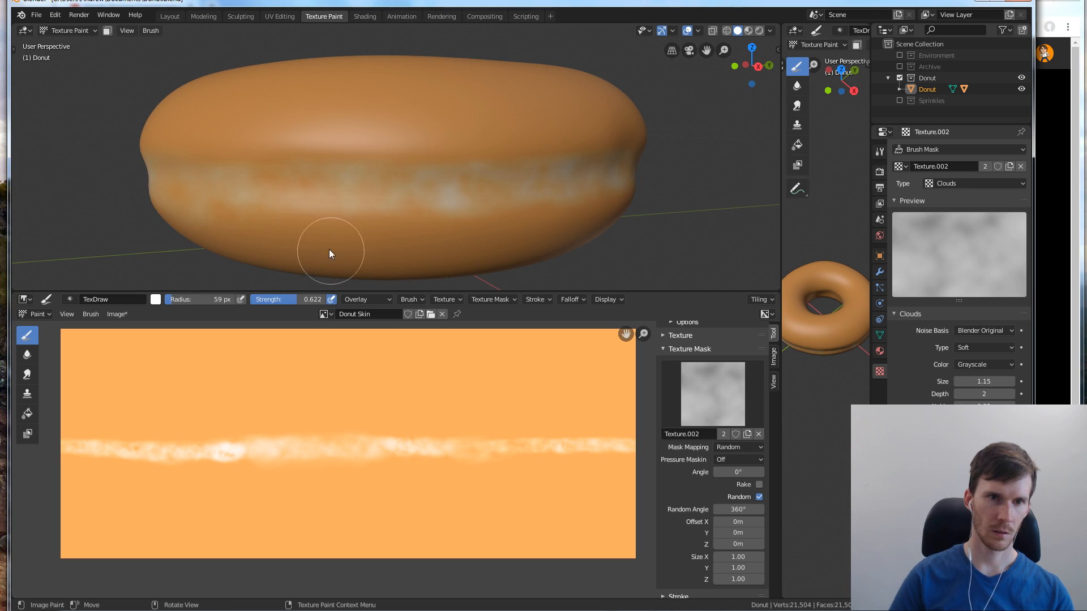
Fill in the thin and patchy spots of the finished pale band around the donut's side with the 59 px brush
middle_click_drag(328, 249, 352, 268)
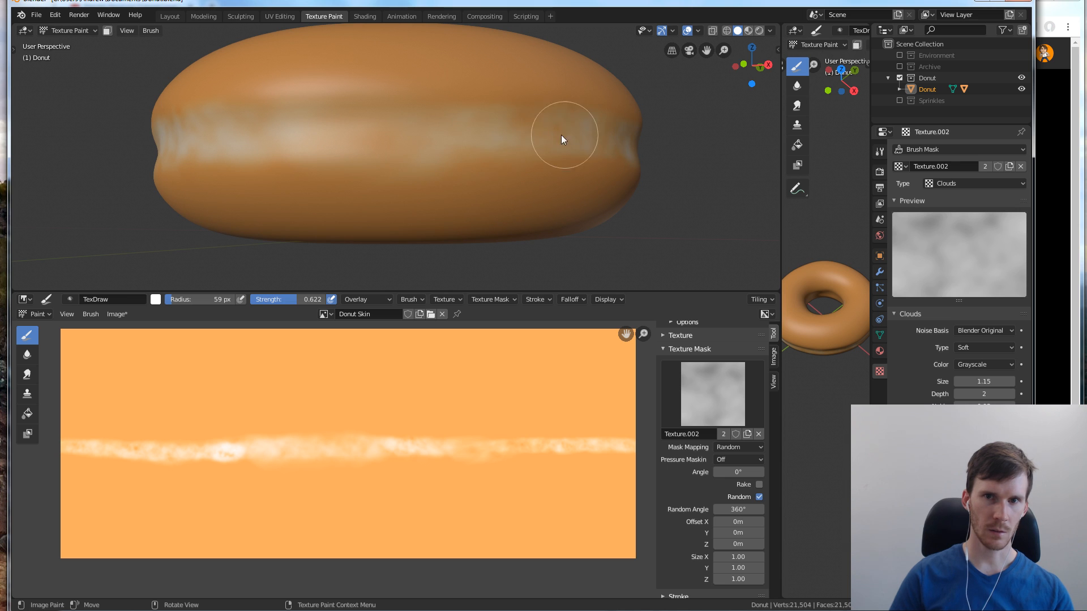
middle_click_drag(367, 168, 423, 179)
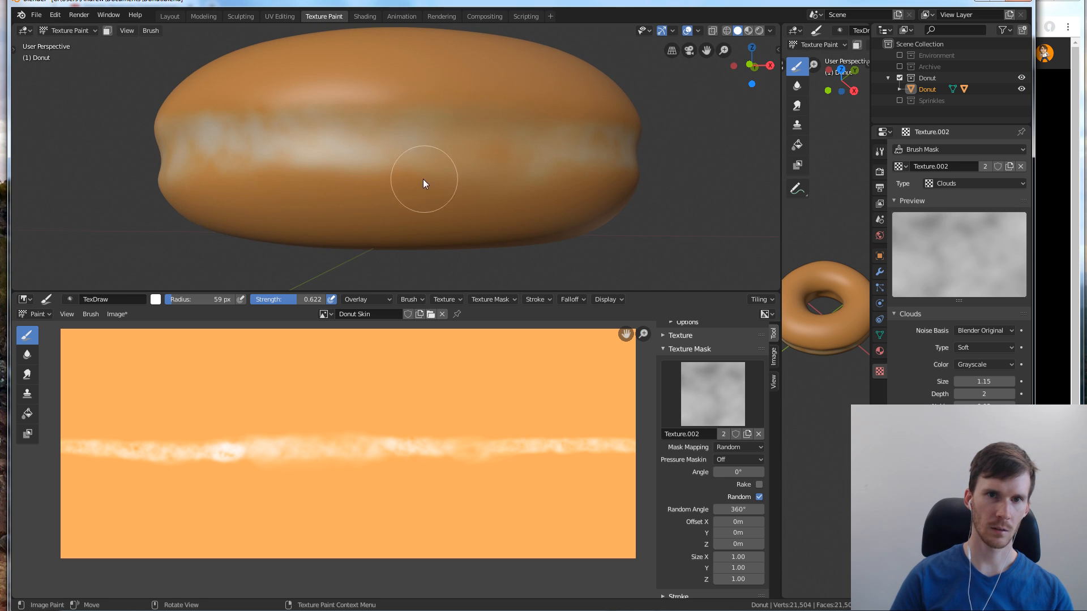
left_click_drag(483, 129, 498, 134)
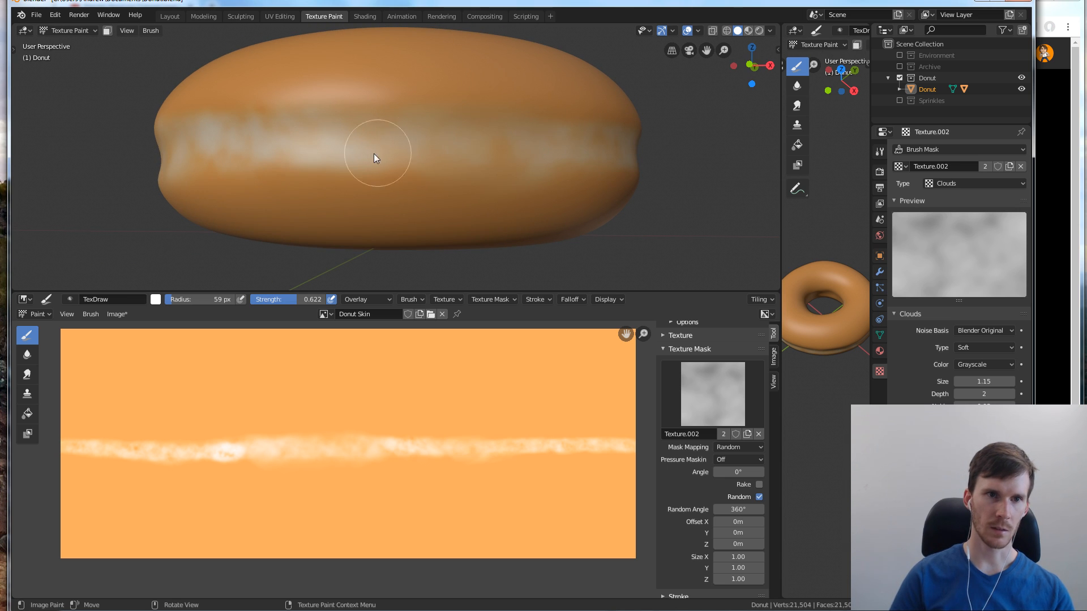
middle_click_drag(343, 153, 350, 180)
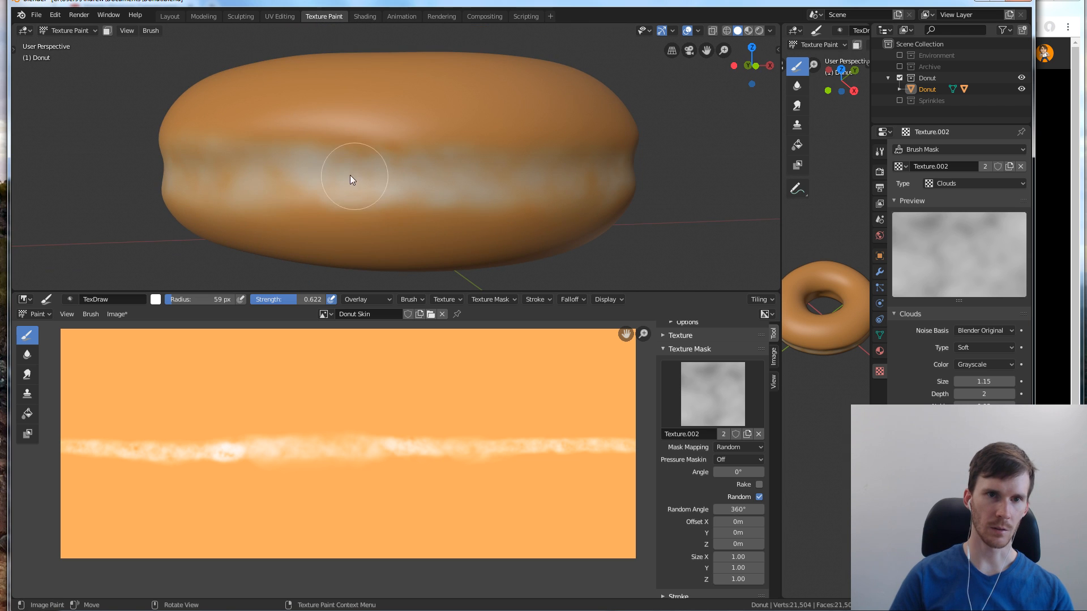
middle_click_drag(261, 154, 270, 161)
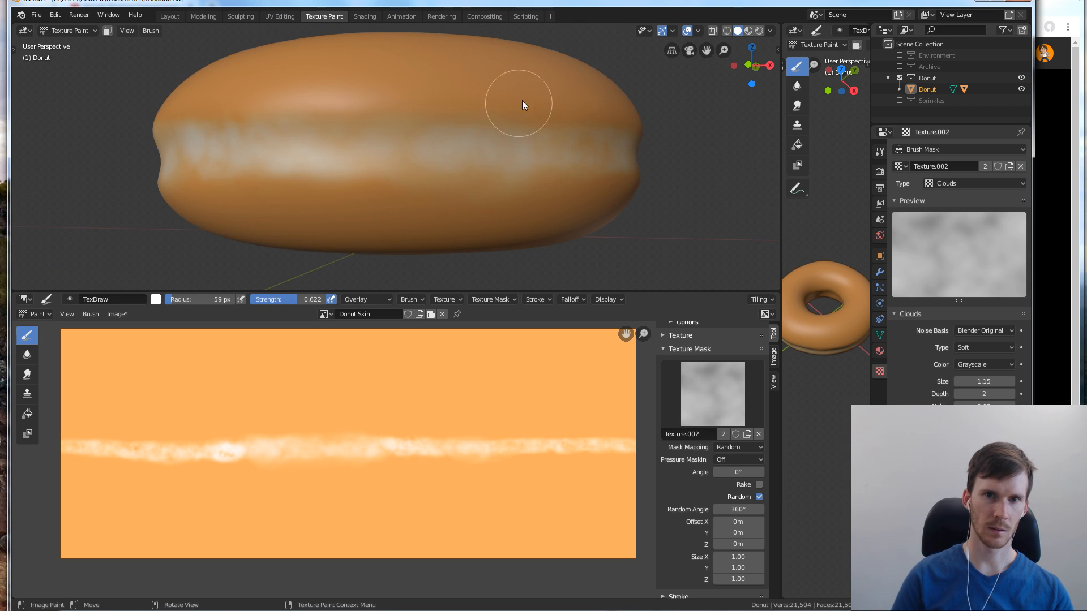
Set the brush radius to 36 px and add finer mottled touch-ups to the pale band around the side
mouse_move(522, 100)
middle_mouse_down()
mouse_move(539, 138)
mouse_move(509, 205)
middle_mouse_up()
key("f")
left_click(502, 192)
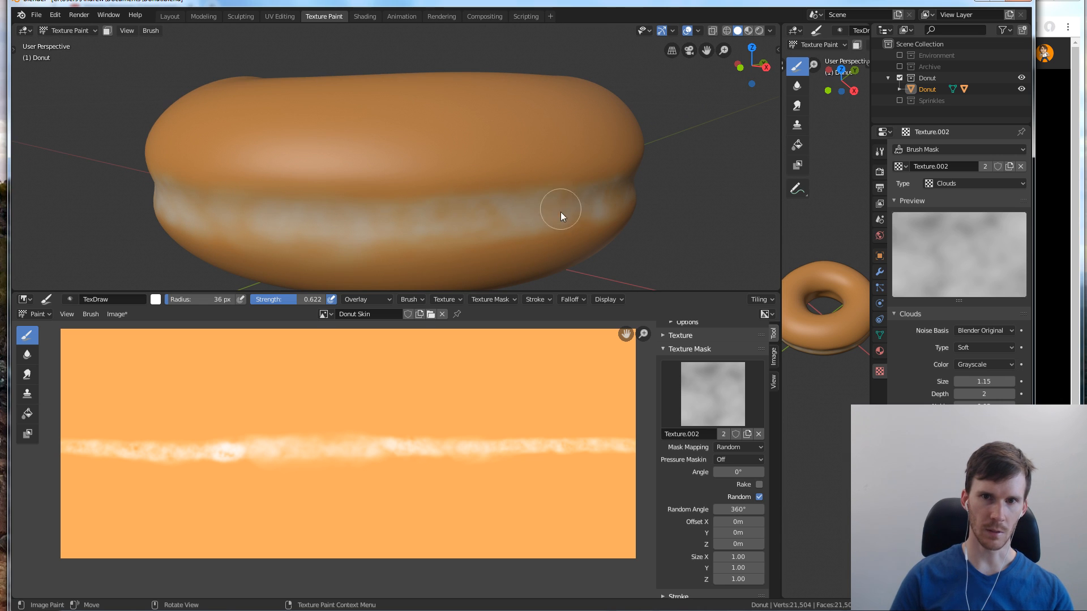
mouse_move(572, 182)
middle_mouse_down()
mouse_move(516, 190)
mouse_move(573, 176)
mouse_move(561, 187)
middle_mouse_up()
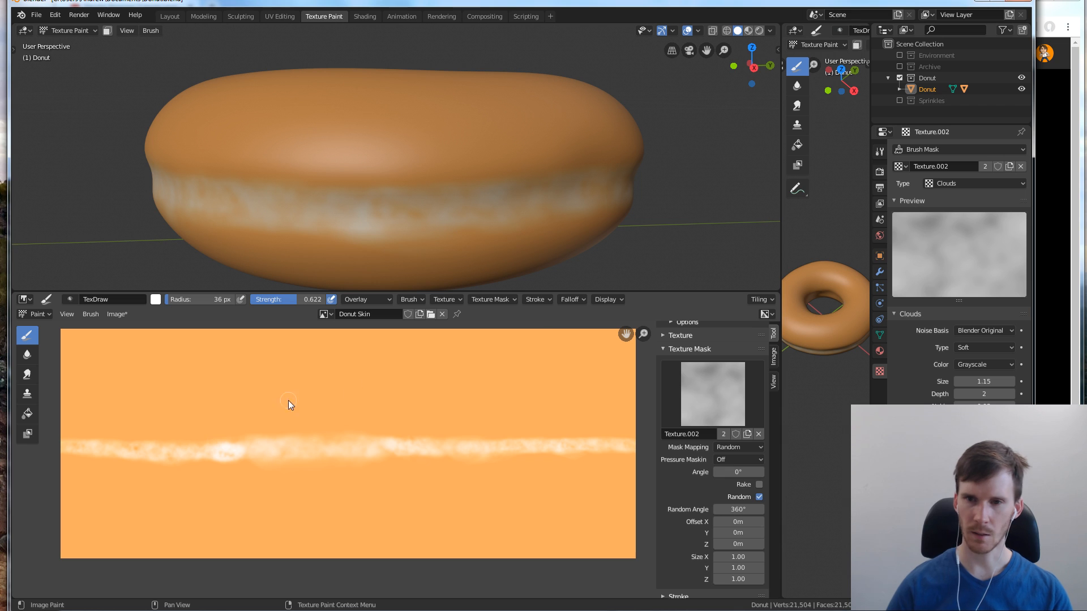
Compare the texture settings of the brush with those of the brush mask
left_click(960, 148)
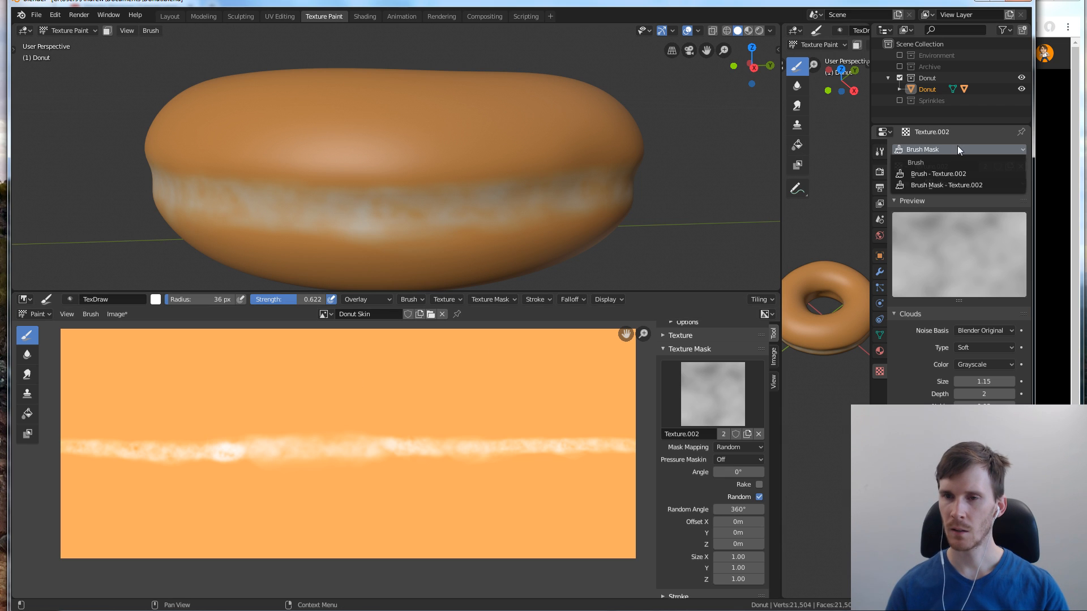
left_click(958, 169)
left_click(954, 150)
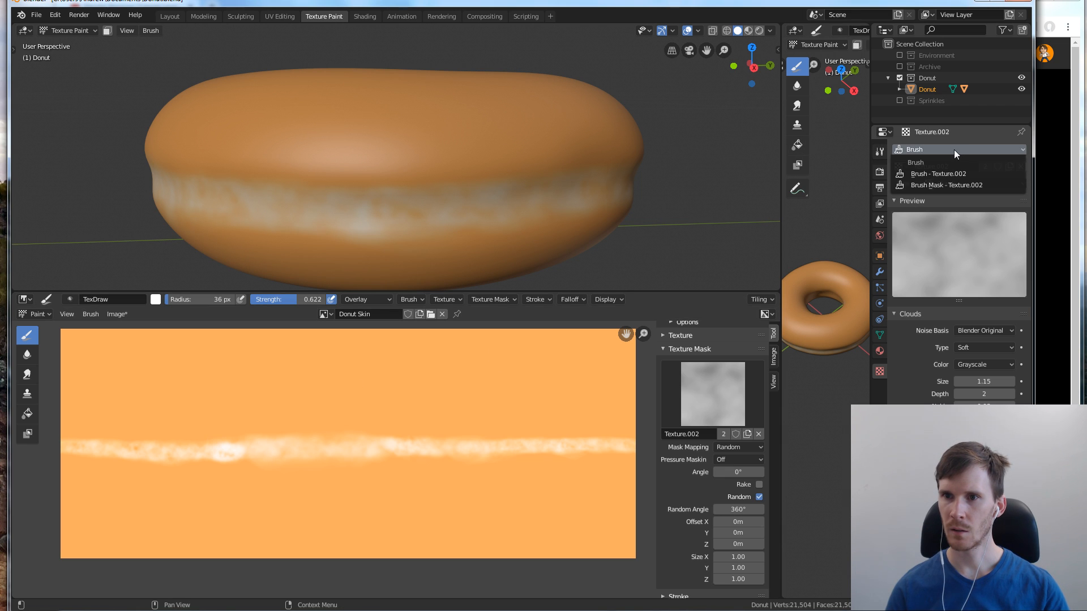
left_click(956, 169)
left_click(954, 150)
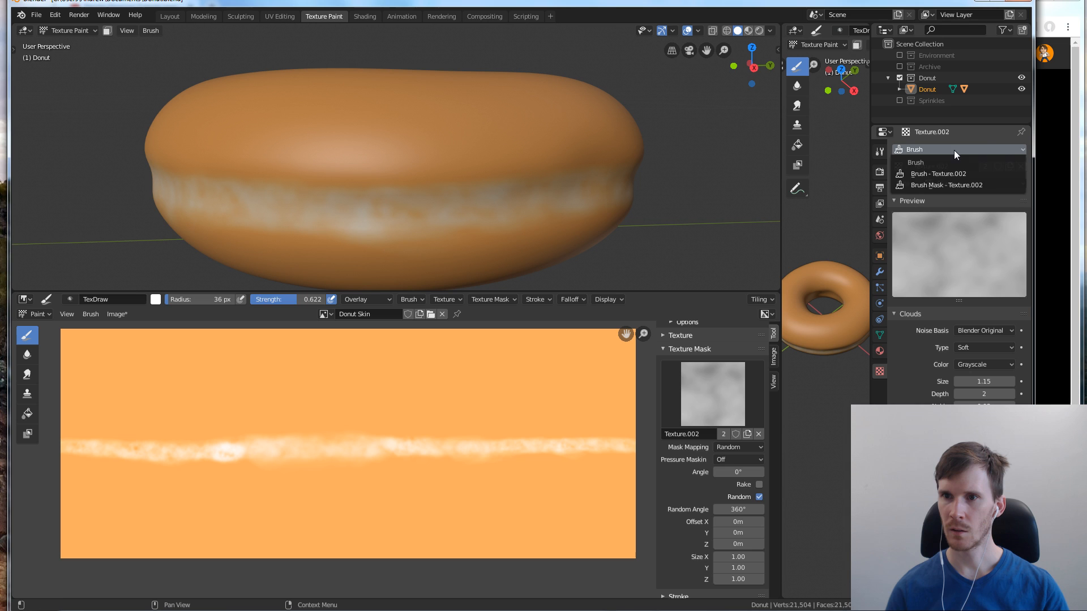
left_click(956, 181)
Unlink Texture.002 from the brush's own texture slot, leaving it assigned only to the texture mask
left_click(663, 335)
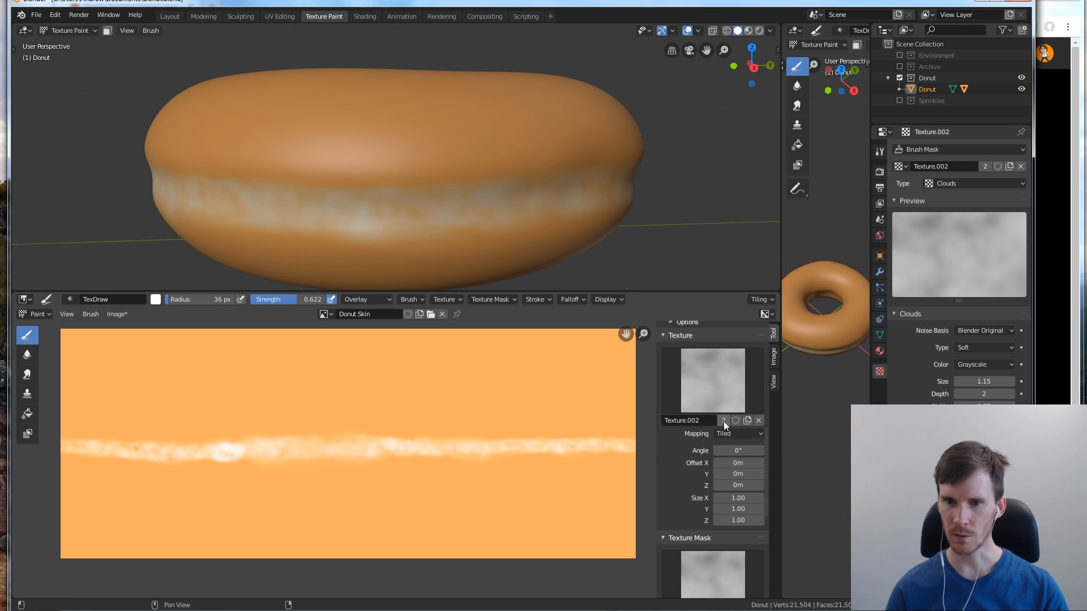
left_click(756, 421)
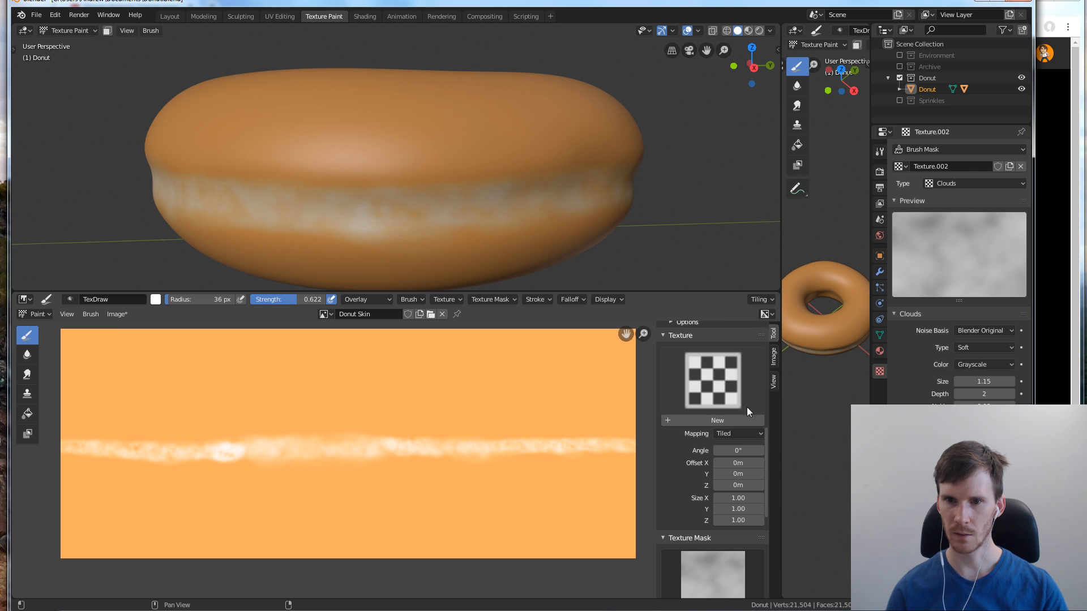
left_click(665, 337)
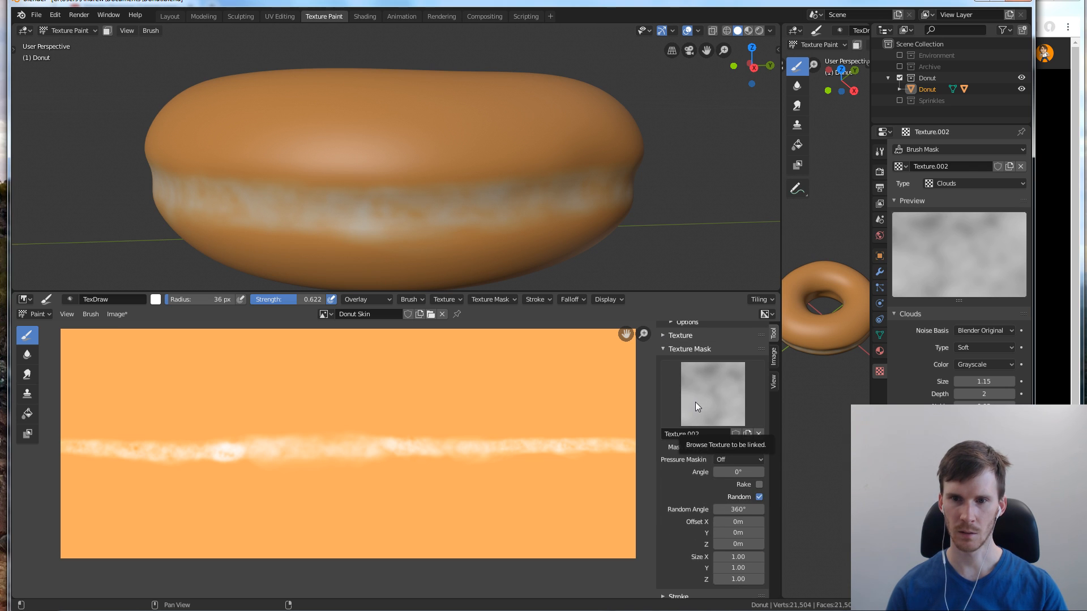
Change the TexDraw brush's blend mode to Mix and review its texture mask settings
scroll(696, 402, "up", 5)
scroll(702, 381, "up", 3)
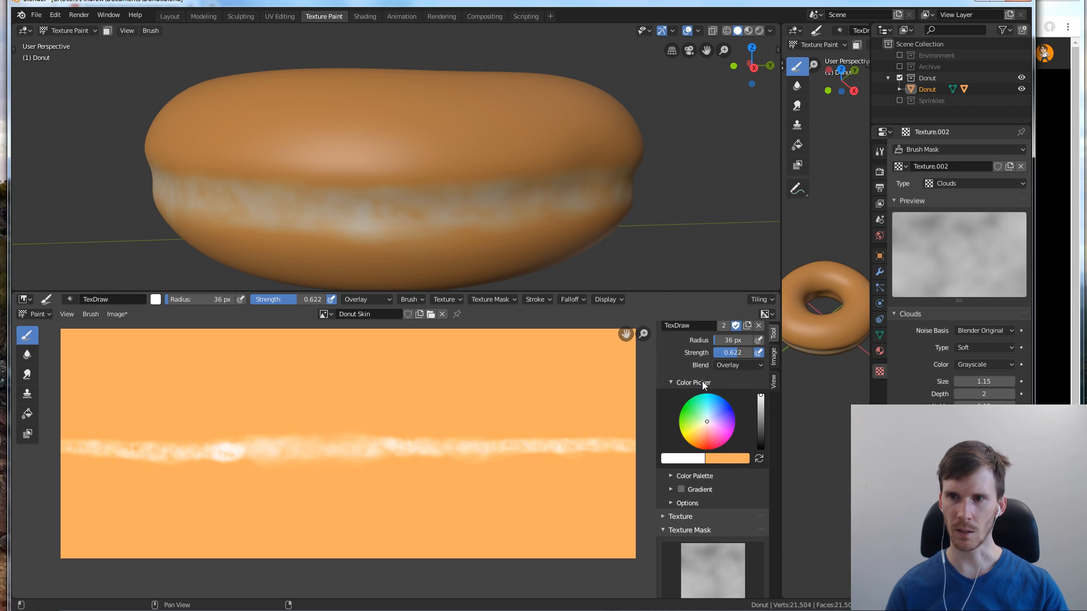
left_click(729, 388)
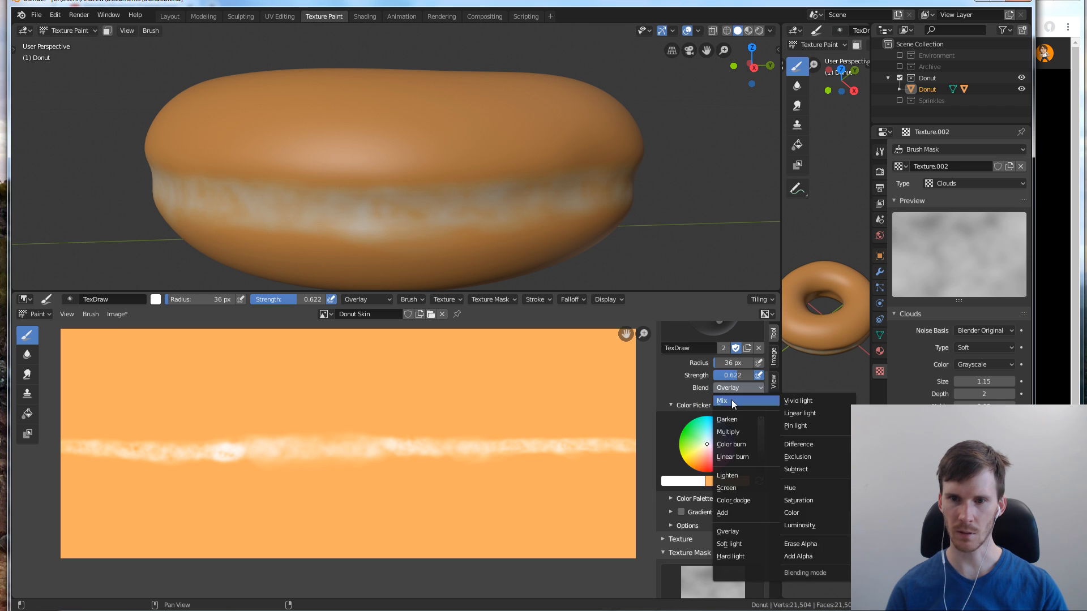
left_click(731, 396)
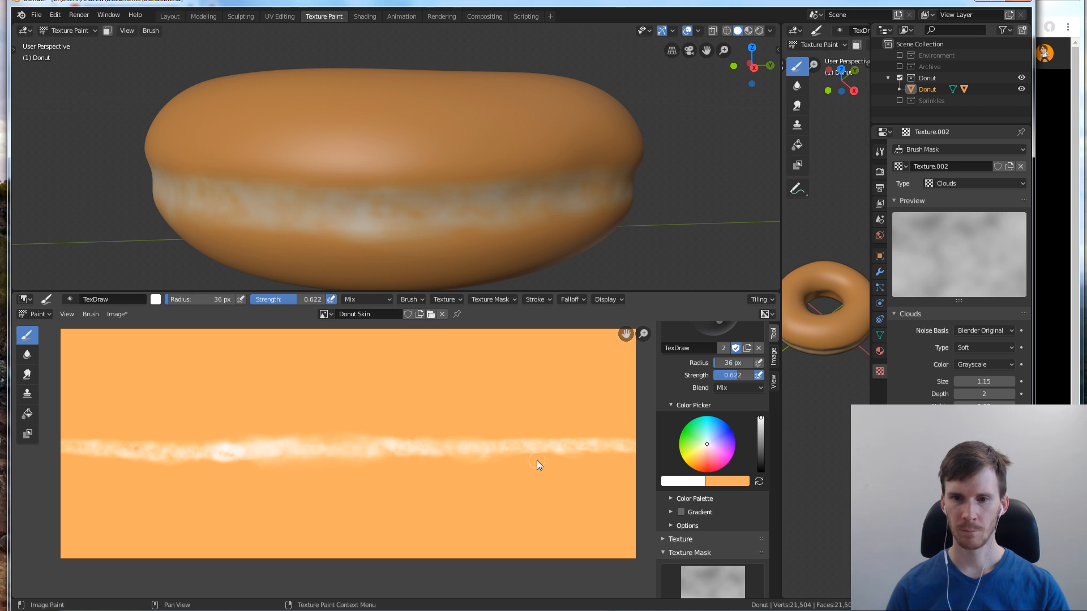
left_click(707, 406)
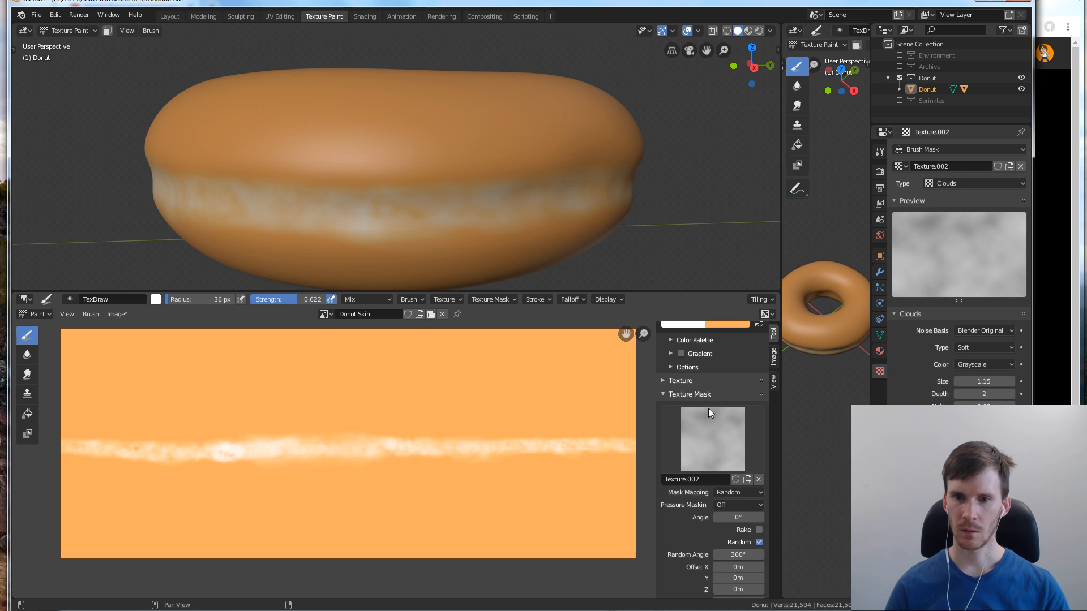
scroll(708, 409, "down", 2)
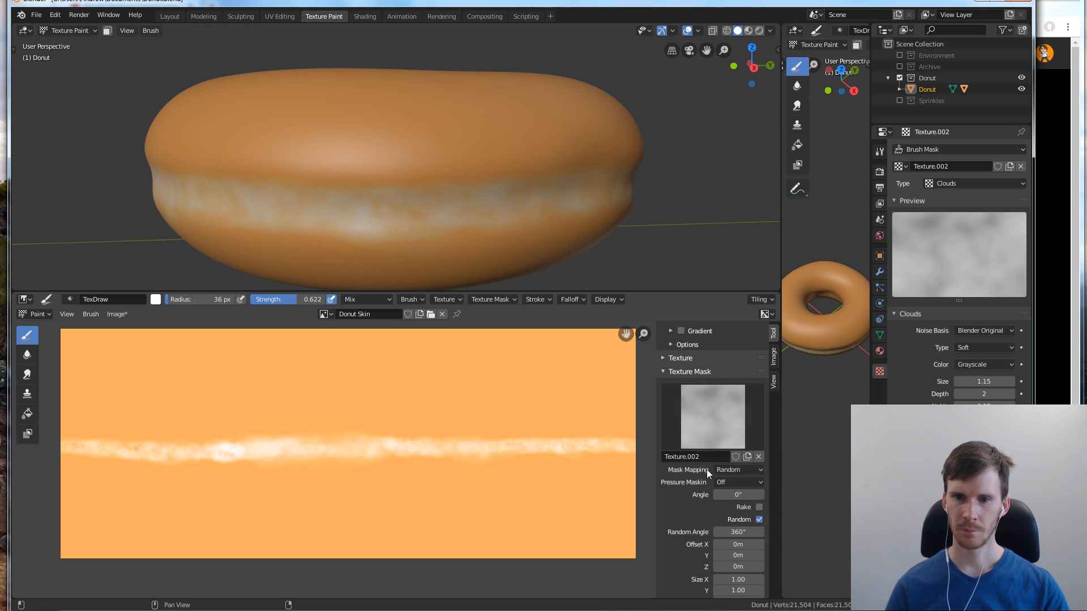
Turn off the random angle for the brush's texture mask, keeping its mask mapping at Random
left_click(724, 470)
left_click(732, 471)
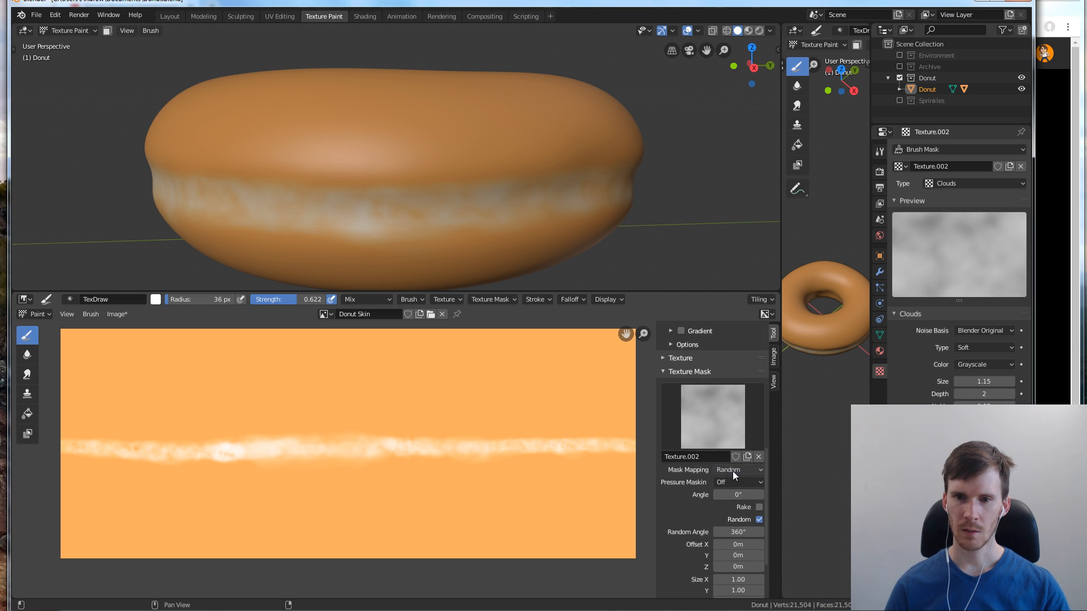
left_click(758, 519)
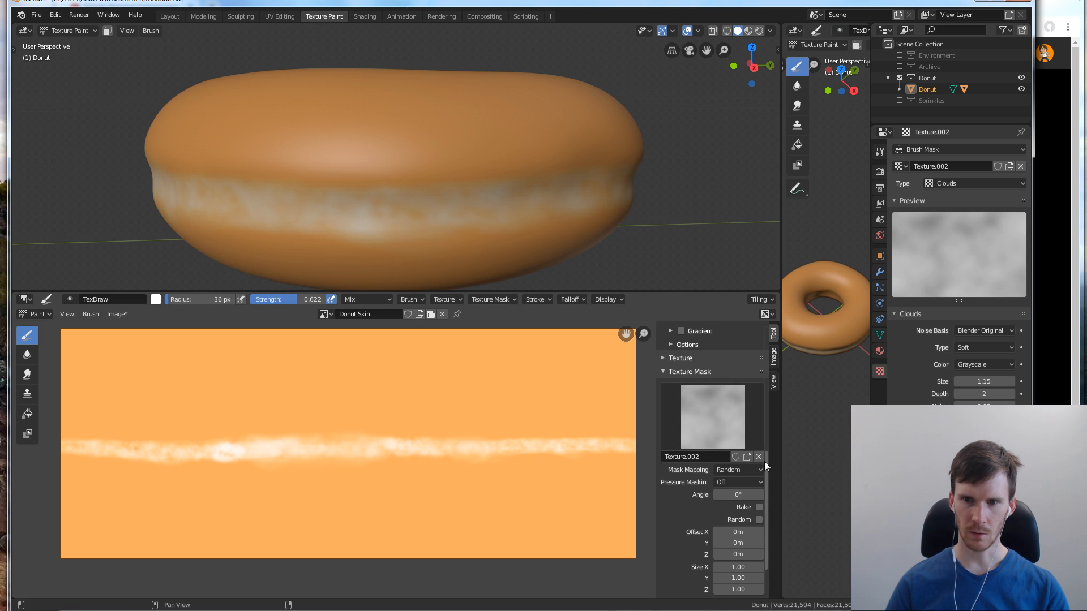
scroll(759, 419, "up", 10)
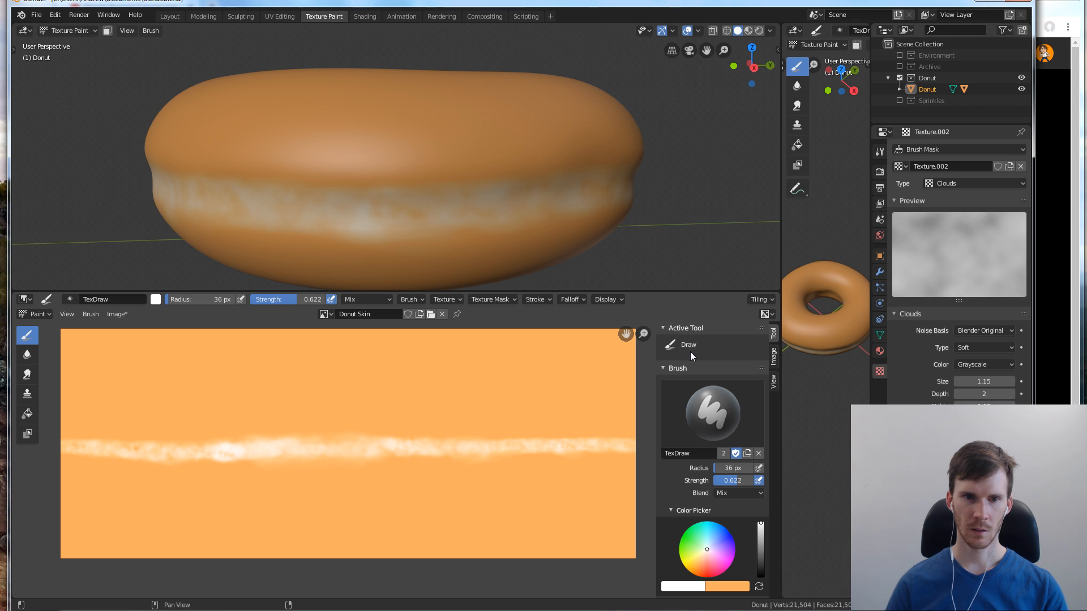
scroll(694, 362, "down", 10)
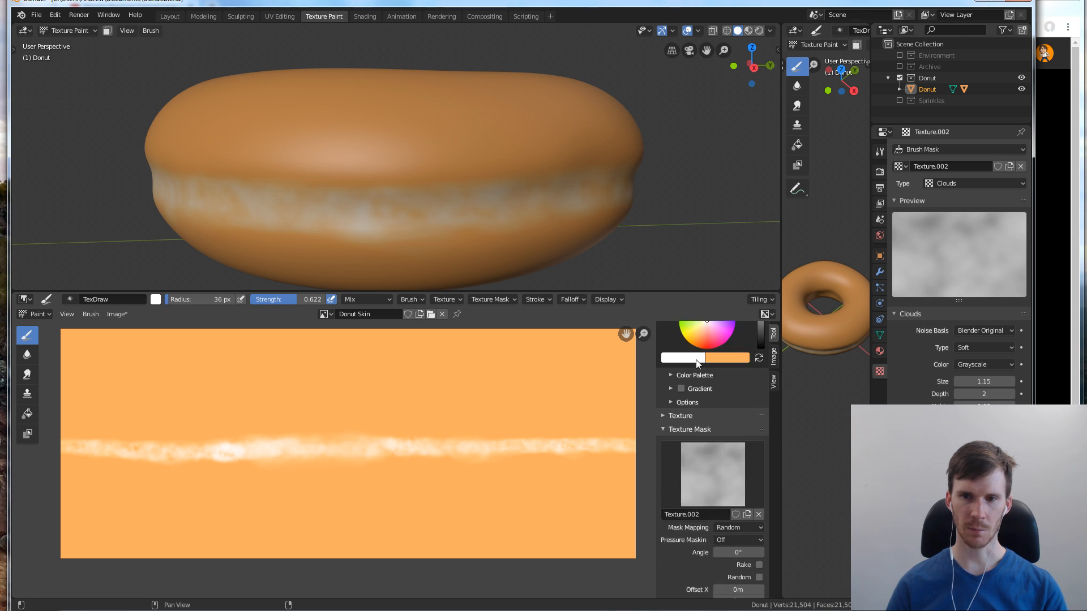
scroll(696, 361, "up", 4)
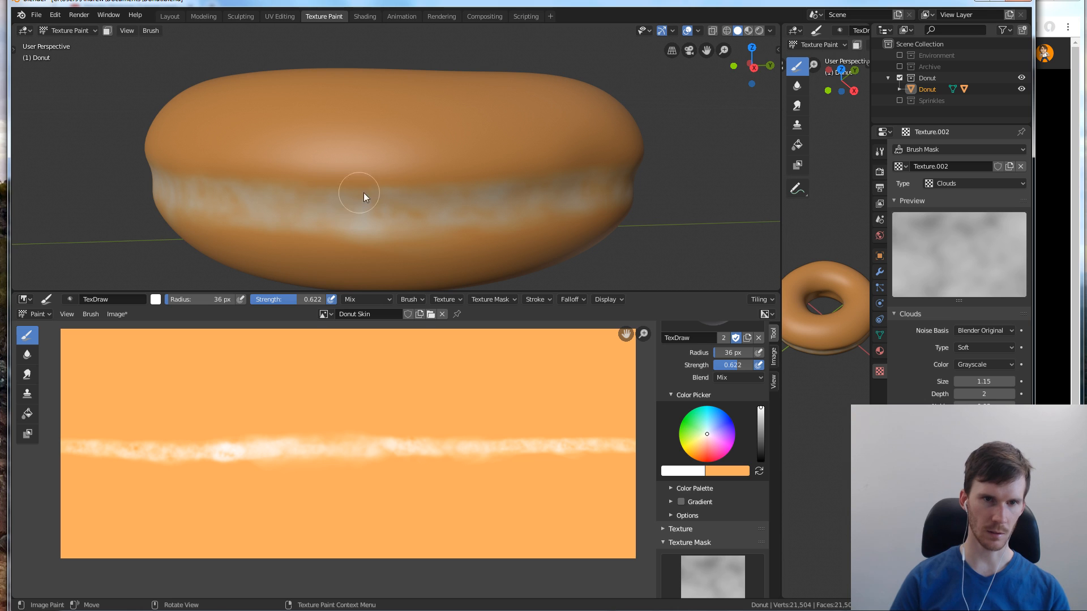
Switch the brush to orange, set its radius to 69 px and tone down the brightest parts of the pale band
left_click(226, 454)
key("x")
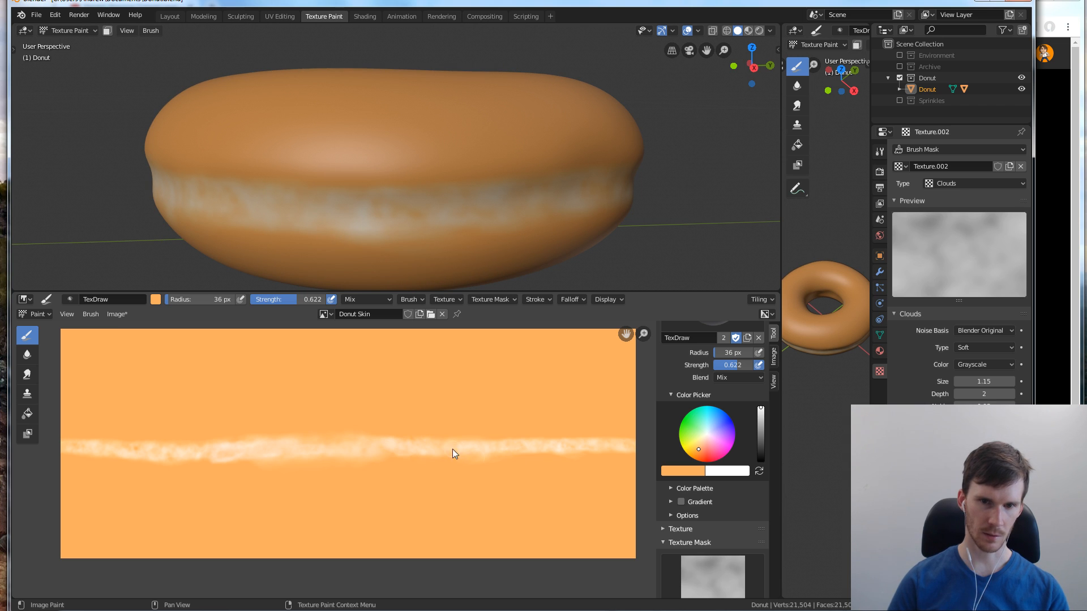
key("f")
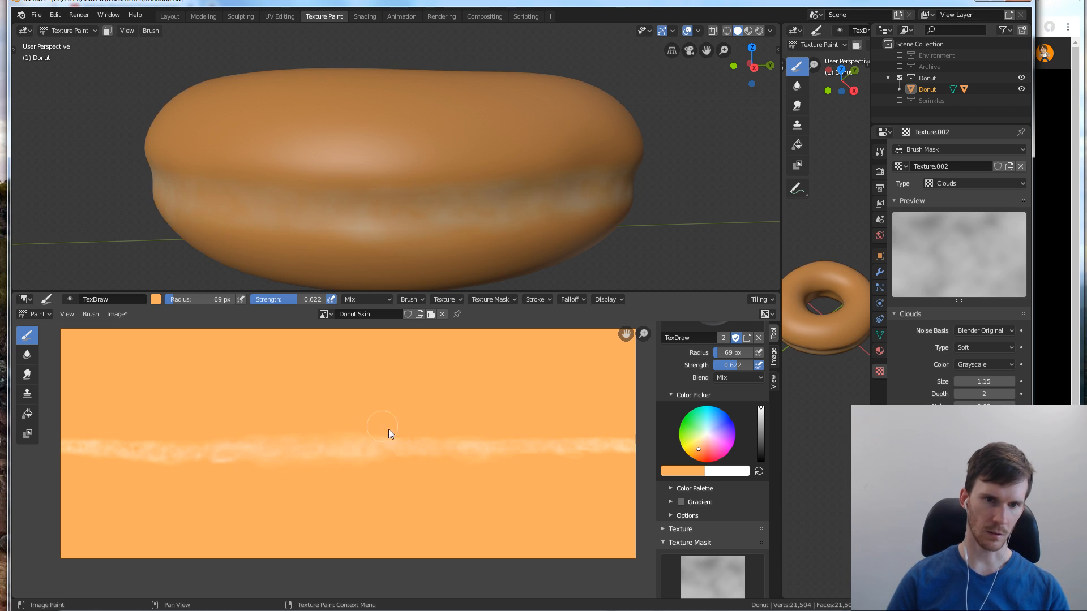
Switch back to white, set the brush radius to 47 px and repaint the pale band along the donut's facing side
key("x")
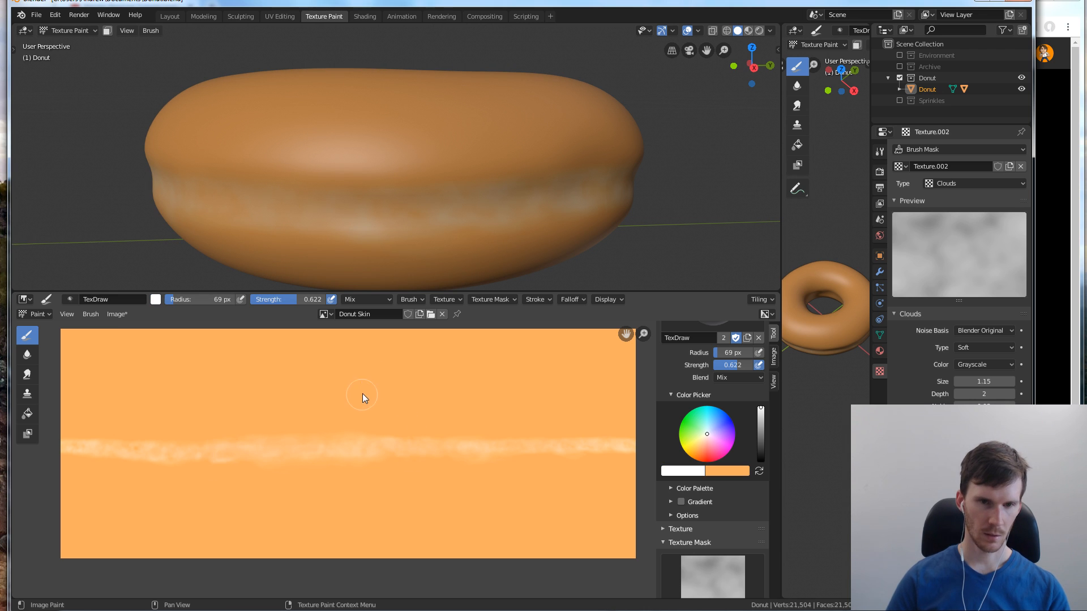
key("f")
left_click(369, 396)
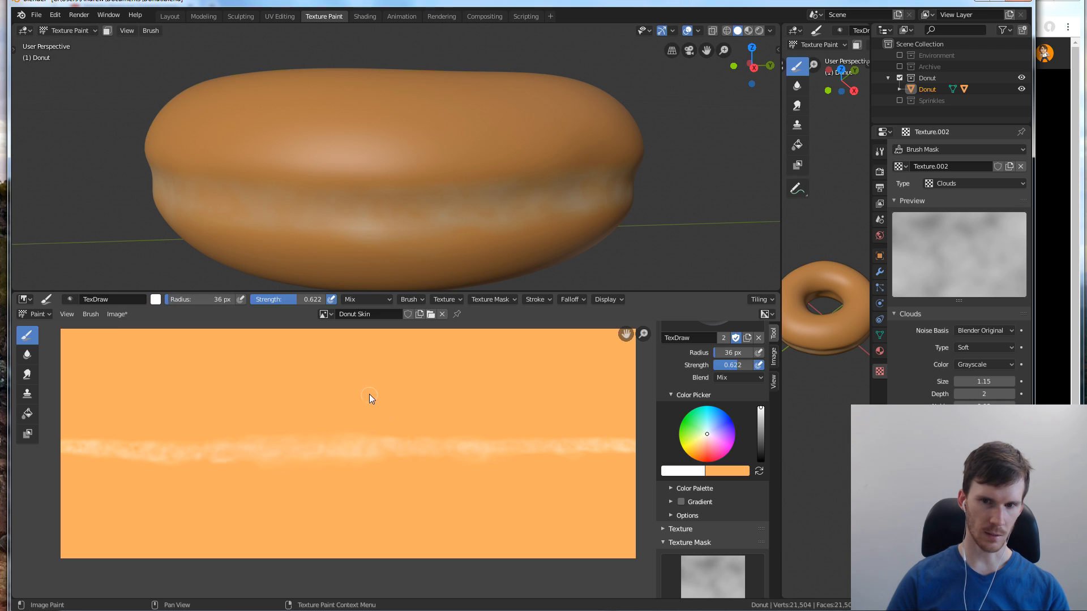
key("f")
left_click(378, 391)
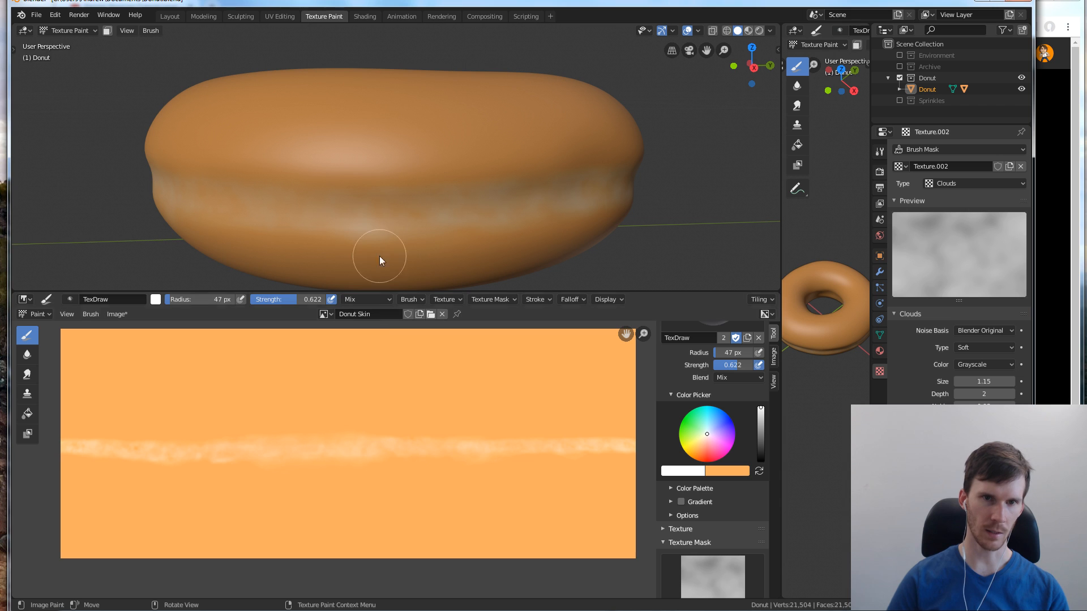
mouse_move(460, 209)
left_mouse_down()
mouse_move(549, 206)
mouse_move(512, 205)
left_mouse_up()
left_click_drag(633, 188, 629, 192)
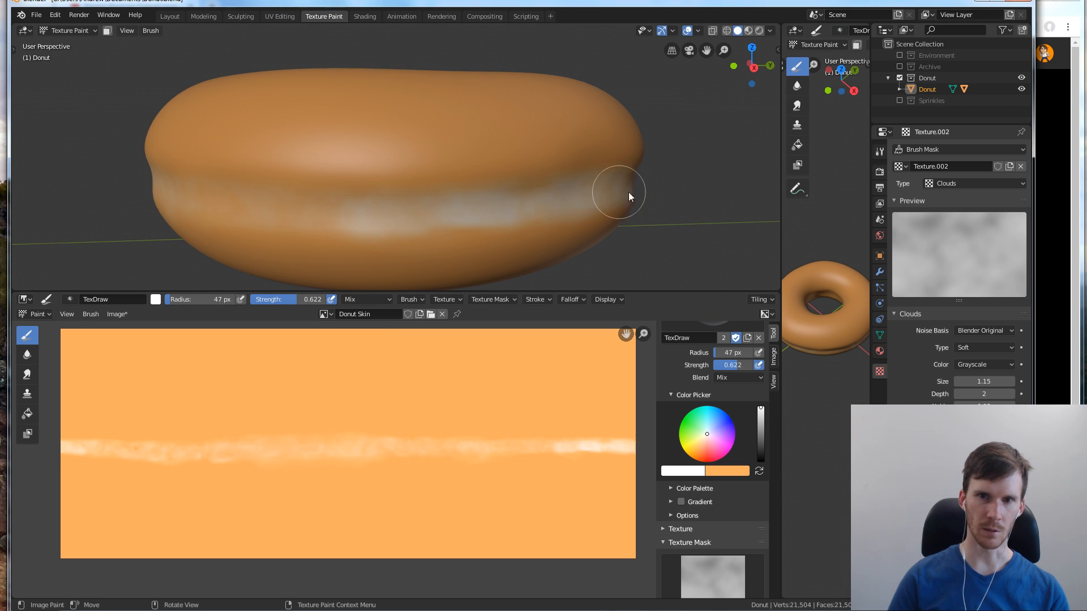
mouse_move(341, 211)
left_mouse_down()
mouse_move(169, 196)
mouse_move(246, 208)
left_mouse_up()
left_click_drag(349, 218, 541, 214)
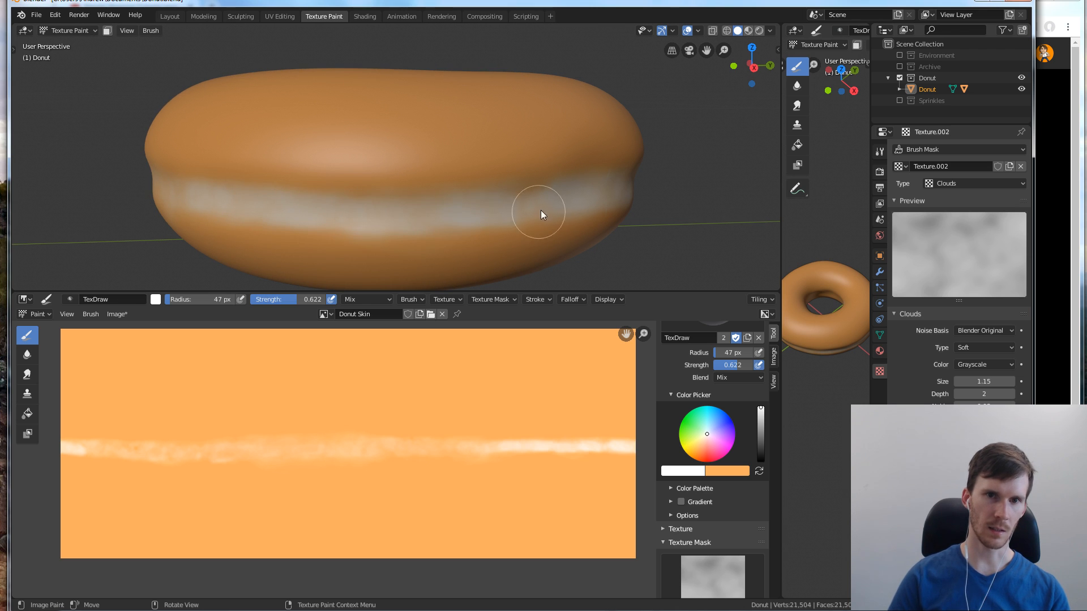
middle_click_drag(562, 199, 462, 198)
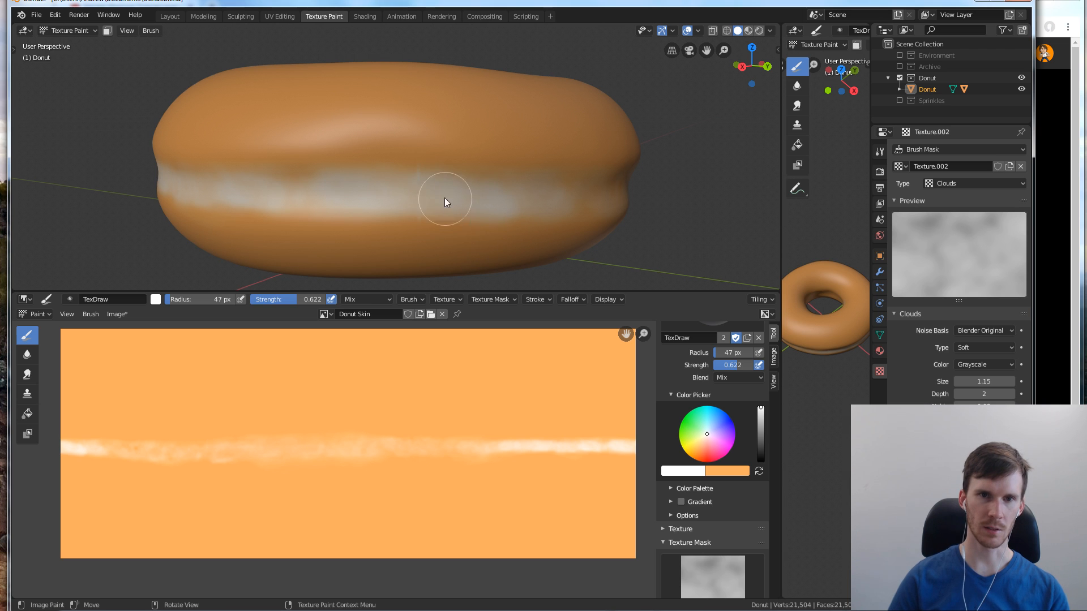
Test an orange dab over the middle of the pale band and cover it with white again
key("x")
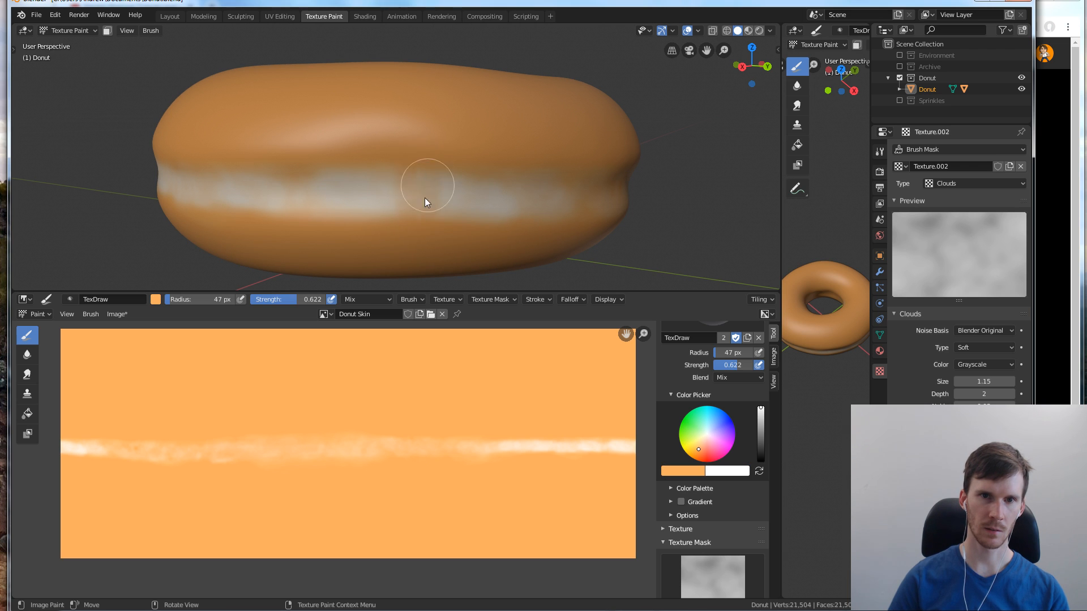
key("x")
mouse_move(421, 182)
left_mouse_down()
mouse_move(420, 173)
mouse_move(437, 201)
mouse_move(432, 189)
left_mouse_up()
key("x")
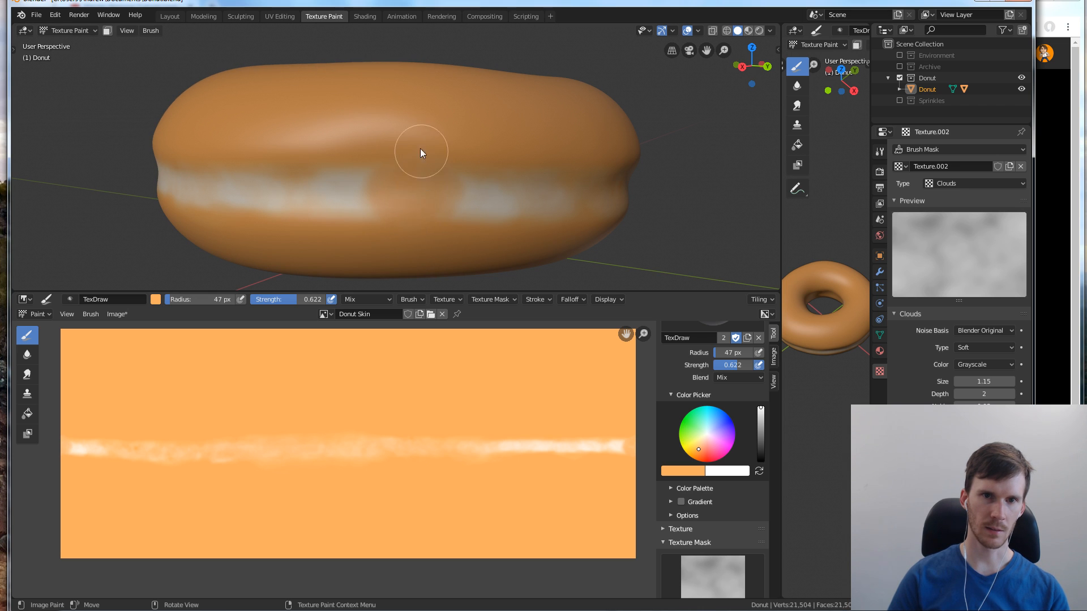
key("x")
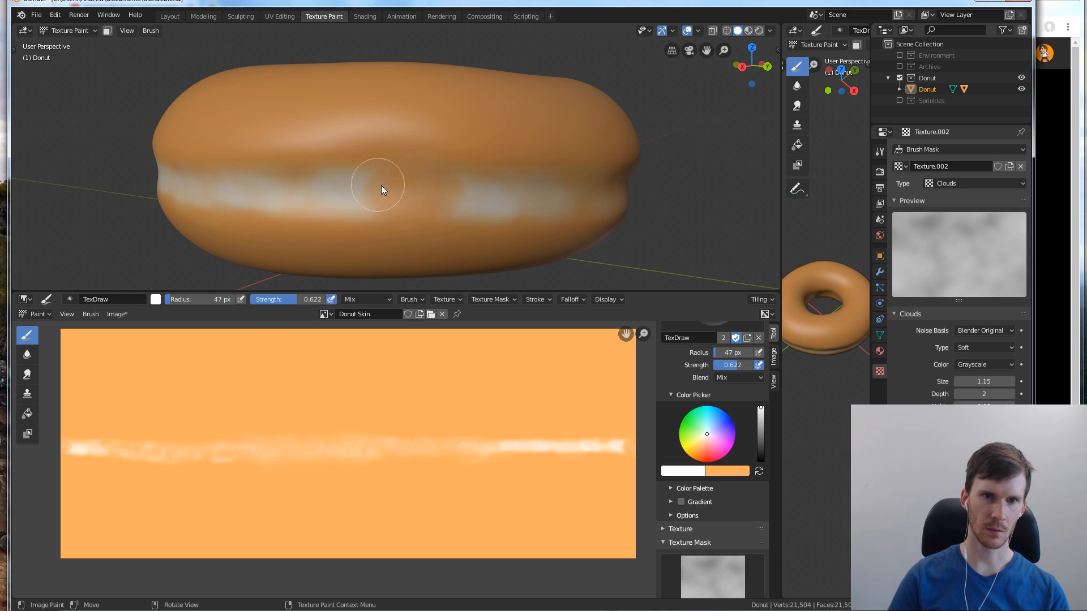
mouse_move(376, 192)
left_mouse_down()
mouse_move(450, 199)
mouse_move(379, 191)
left_mouse_up()
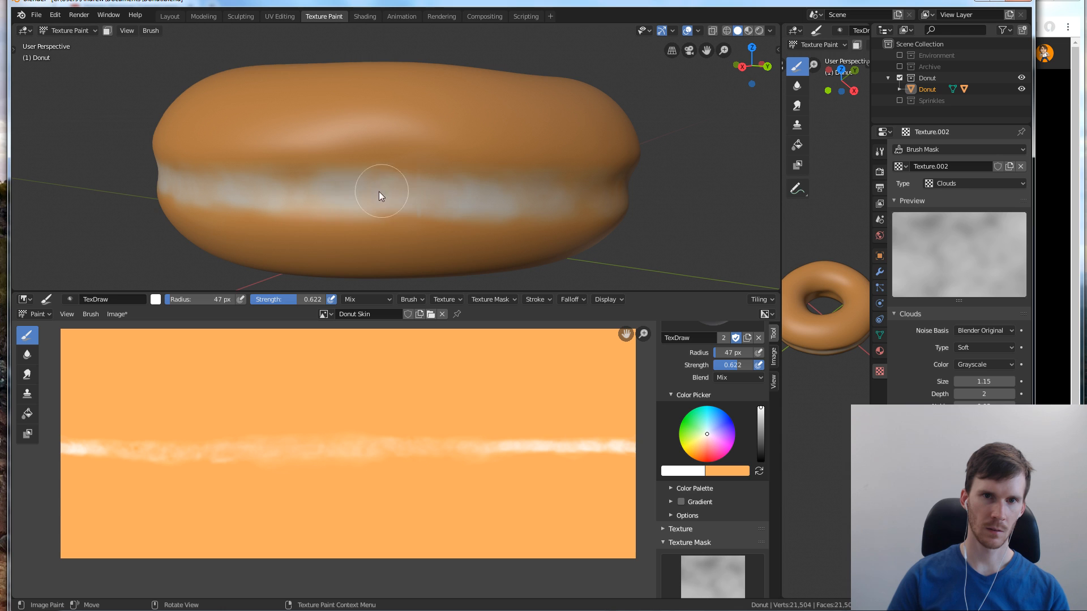
Set the brush radius to 56 px and even out the facing part of the band in white
key("f")
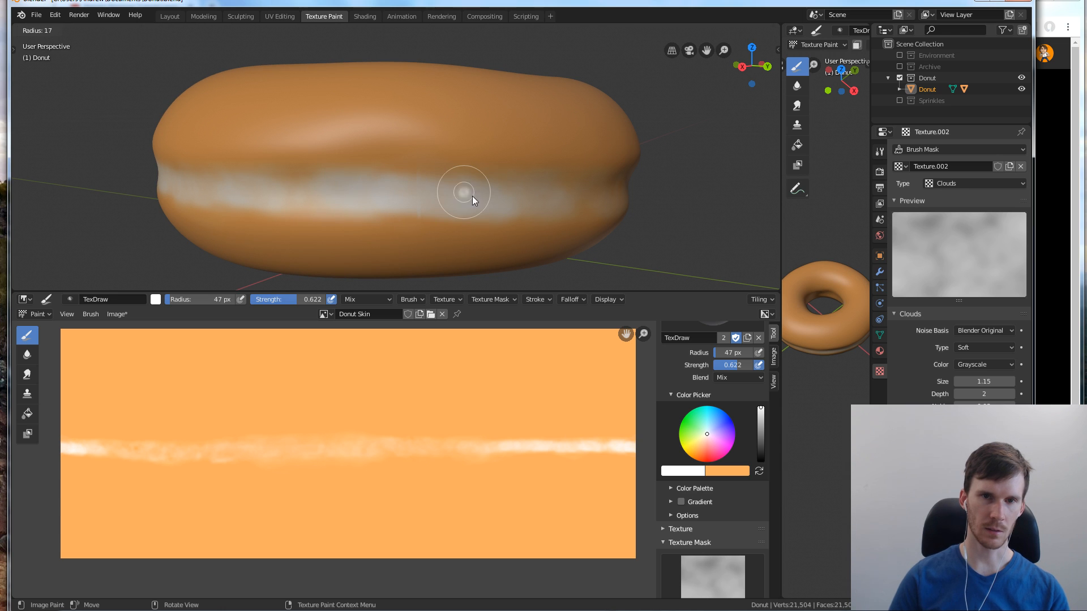
left_click(484, 205)
key("f")
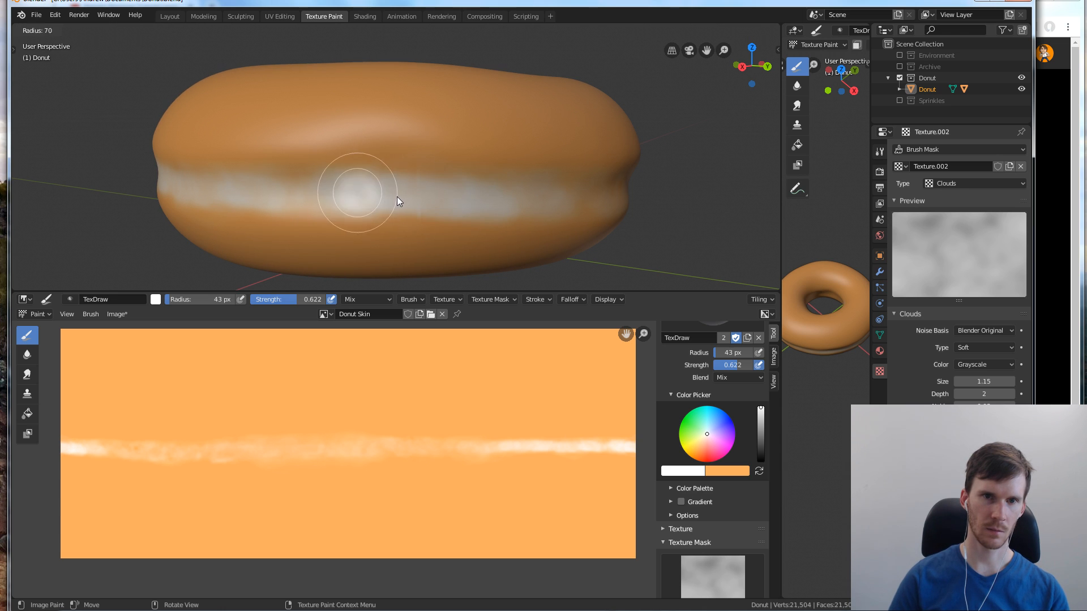
left_click(396, 196)
key("x")
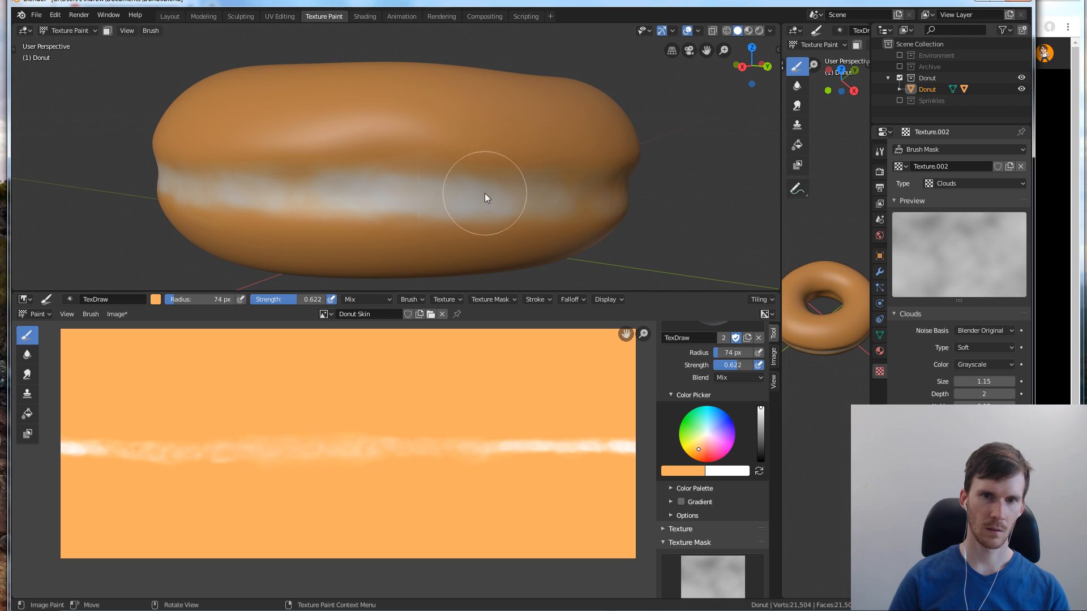
key("x")
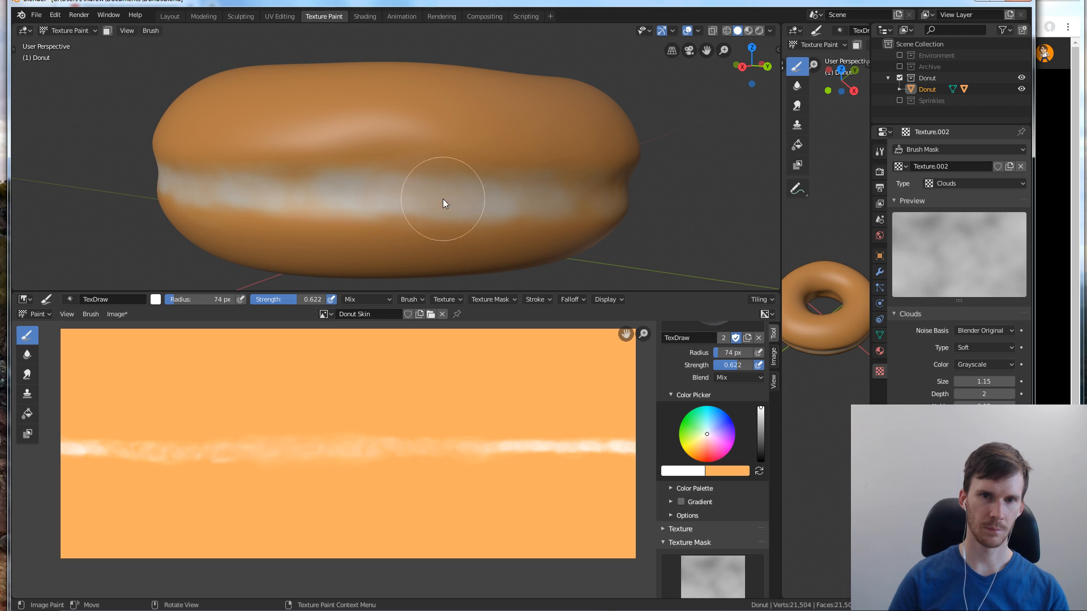
key("f")
left_click(369, 196)
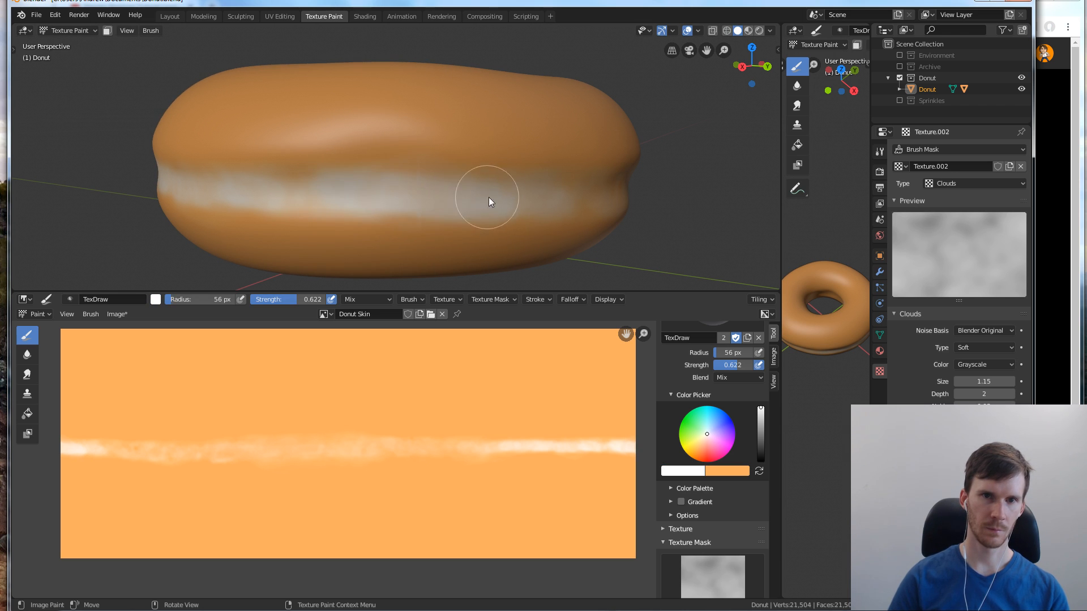
mouse_move(445, 174)
middle_mouse_down()
mouse_move(563, 224)
mouse_move(515, 210)
middle_mouse_up()
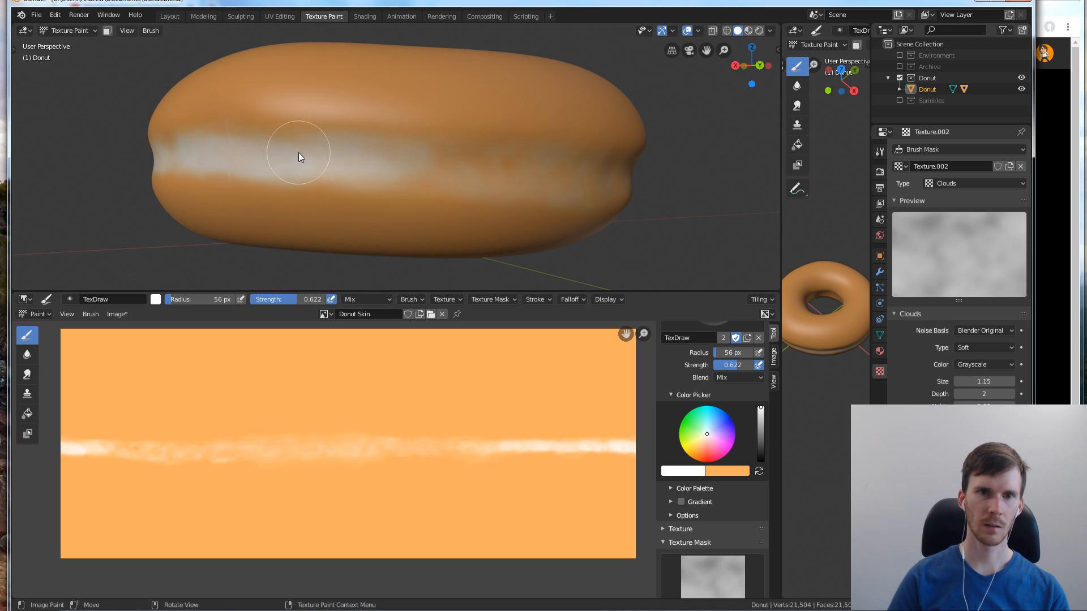
Extend the white band around the adjoining section of the donut's side with the 56 px brush
mouse_move(378, 165)
left_mouse_down()
mouse_move(634, 186)
mouse_move(601, 172)
left_mouse_up()
middle_click_drag(545, 111, 496, 169)
left_click_drag(543, 191, 528, 195)
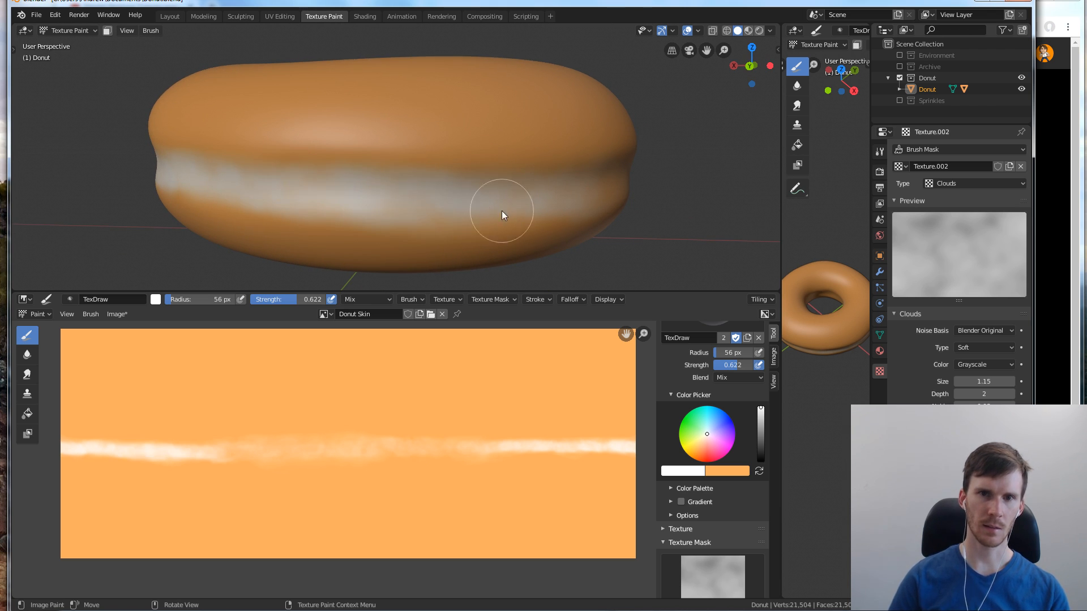
left_click_drag(605, 194, 485, 197)
Set the brush radius to 59 px and continue the white band around the donut's side with overlapping strokes
key("f")
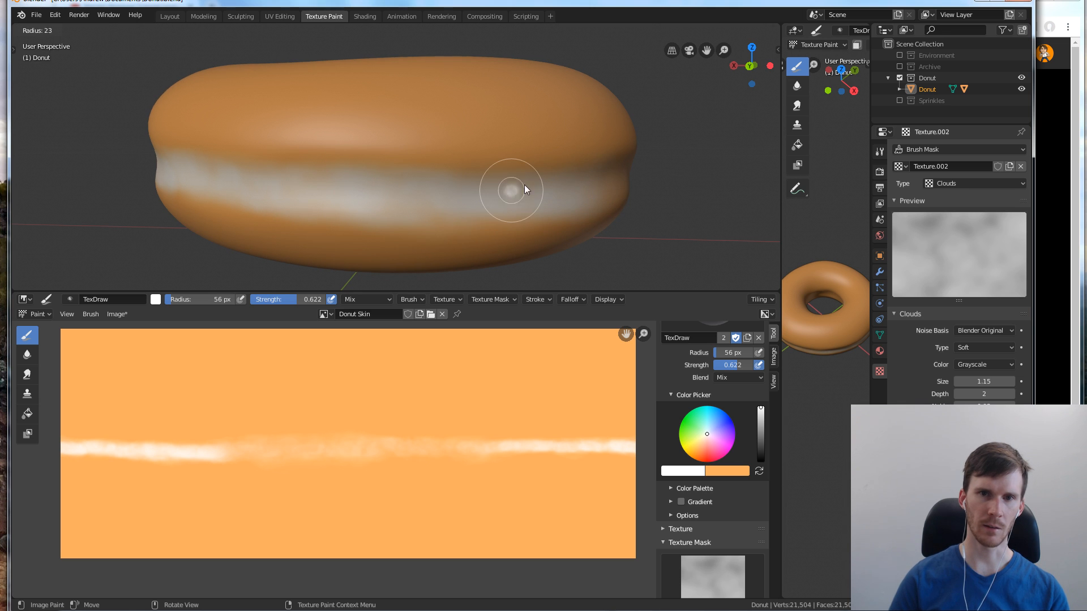
left_click(545, 185)
mouse_move(548, 161)
middle_mouse_down()
mouse_move(478, 166)
mouse_move(490, 153)
mouse_move(552, 195)
middle_mouse_up()
mouse_move(580, 243)
middle_mouse_down()
mouse_move(571, 230)
mouse_move(467, 227)
middle_mouse_up()
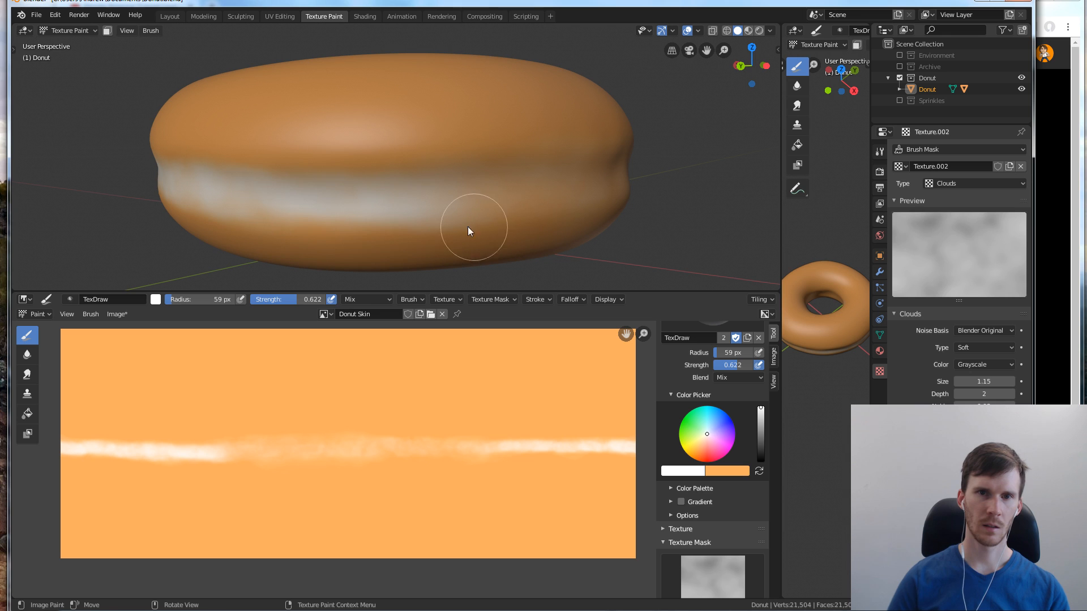
left_click_drag(549, 184, 485, 189)
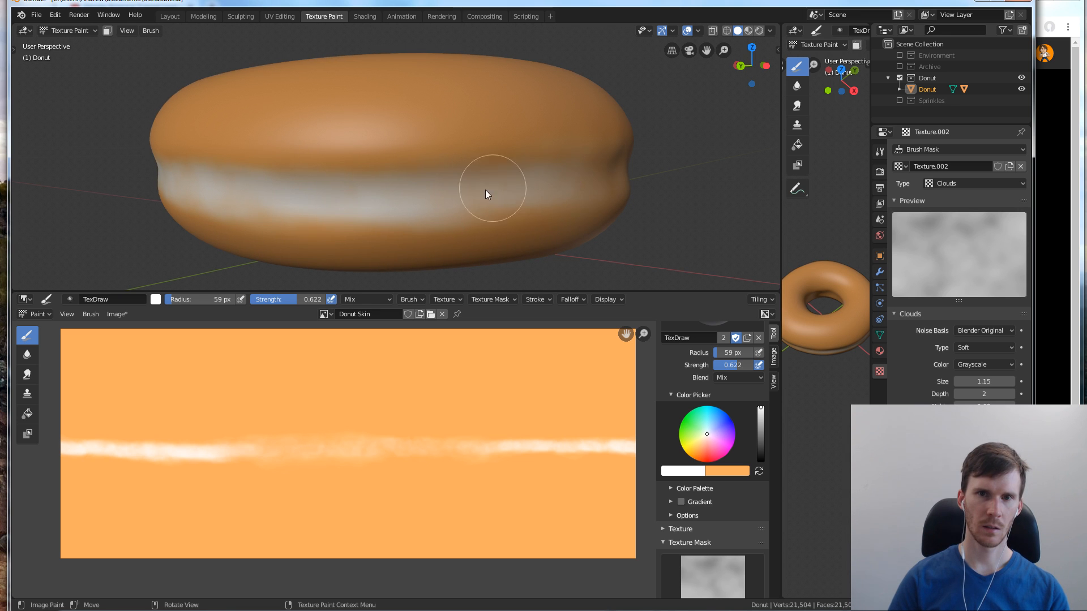
mouse_move(599, 184)
left_mouse_down()
mouse_move(537, 194)
mouse_move(595, 186)
left_mouse_up()
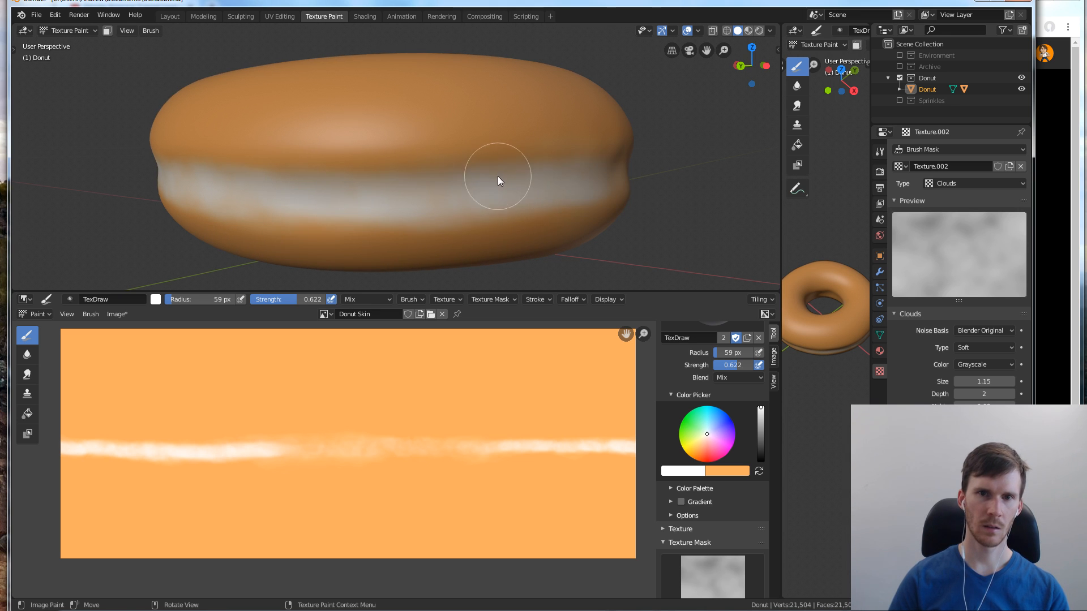
middle_click_drag(531, 176, 471, 175)
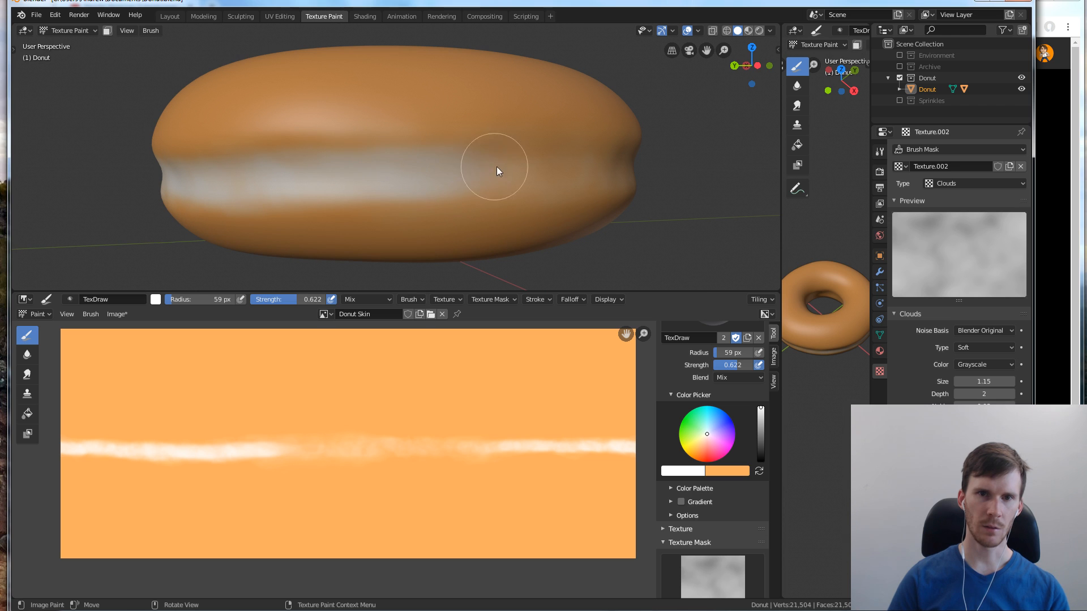
mouse_move(497, 167)
left_mouse_down()
mouse_move(465, 178)
mouse_move(619, 166)
mouse_move(548, 165)
left_mouse_up()
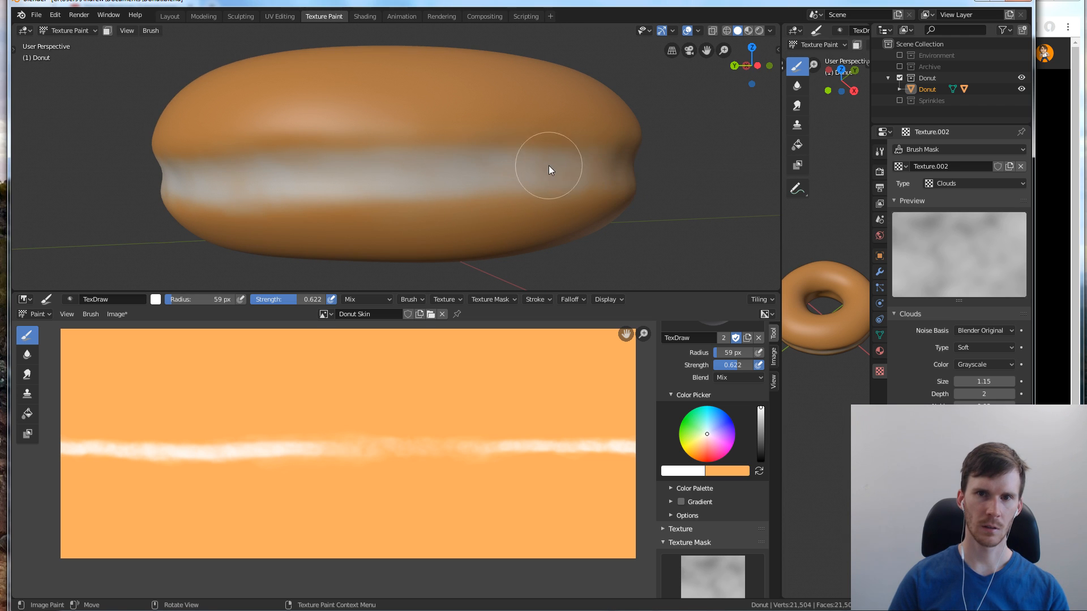
Paint the remaining faint section of the band white so it runs all the way around the donut
middle_click_drag(590, 144, 572, 208)
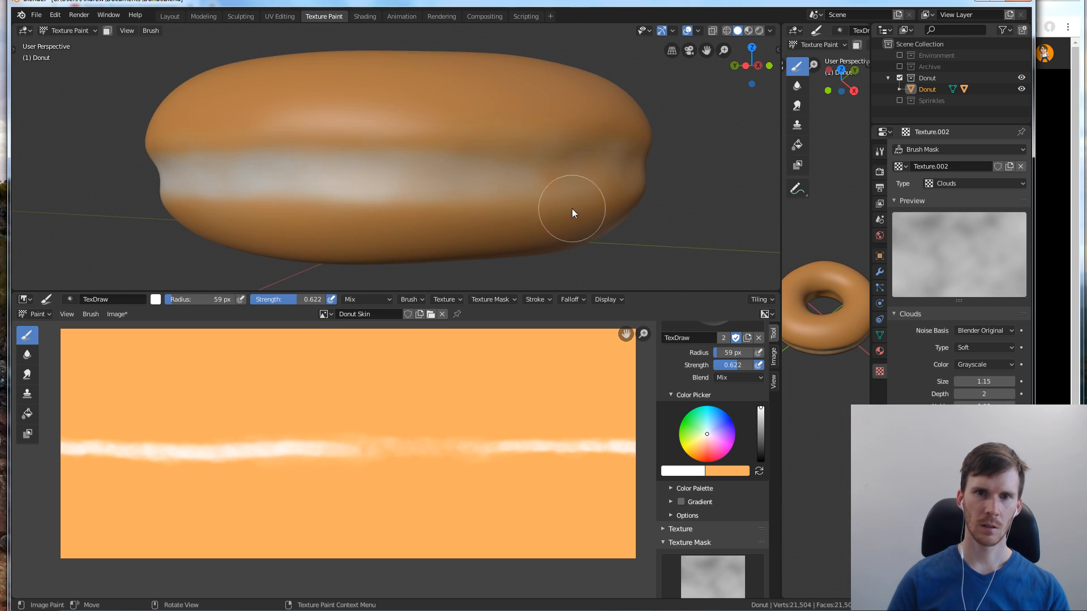
left_click_drag(359, 168, 535, 171)
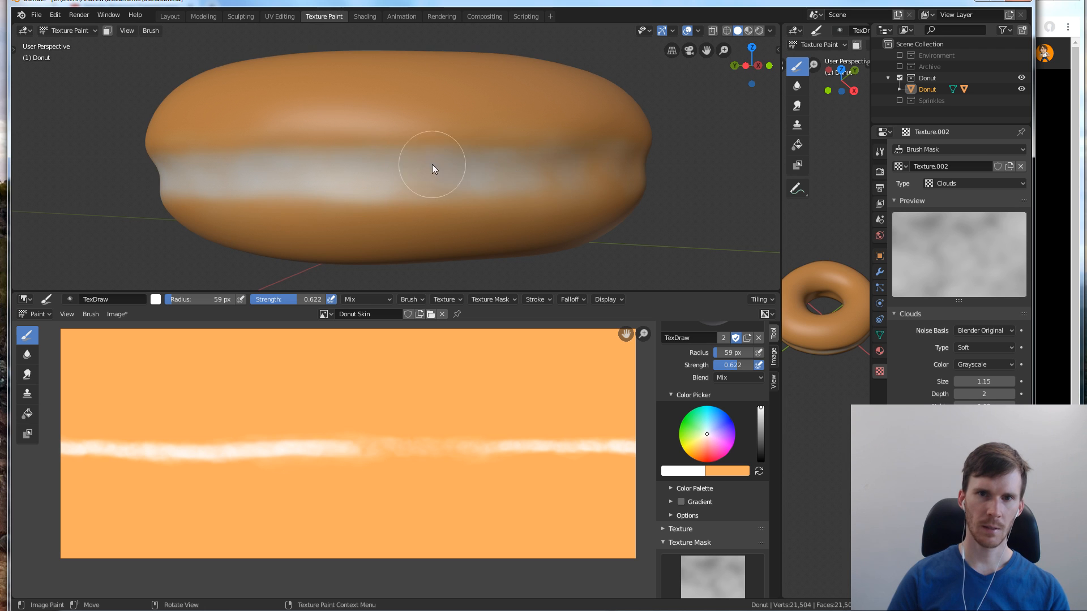
mouse_move(433, 165)
left_mouse_down()
mouse_move(584, 177)
mouse_move(549, 177)
mouse_move(657, 169)
mouse_move(514, 173)
left_mouse_up()
mouse_move(555, 169)
middle_mouse_down()
mouse_move(479, 180)
mouse_move(404, 212)
middle_mouse_up()
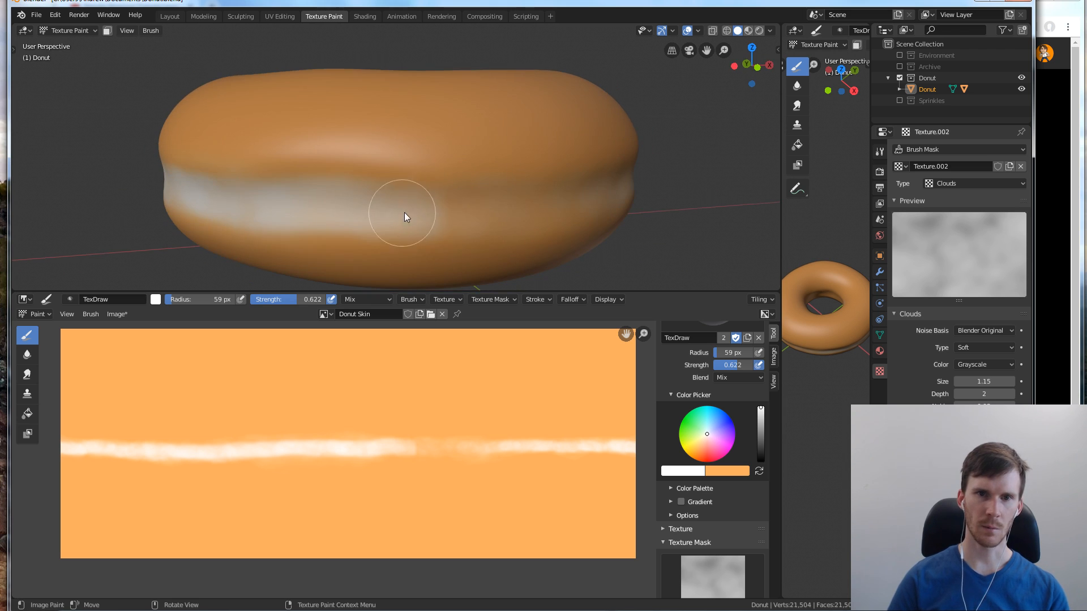
left_click_drag(376, 209, 611, 193)
middle_click_drag(442, 175, 399, 218)
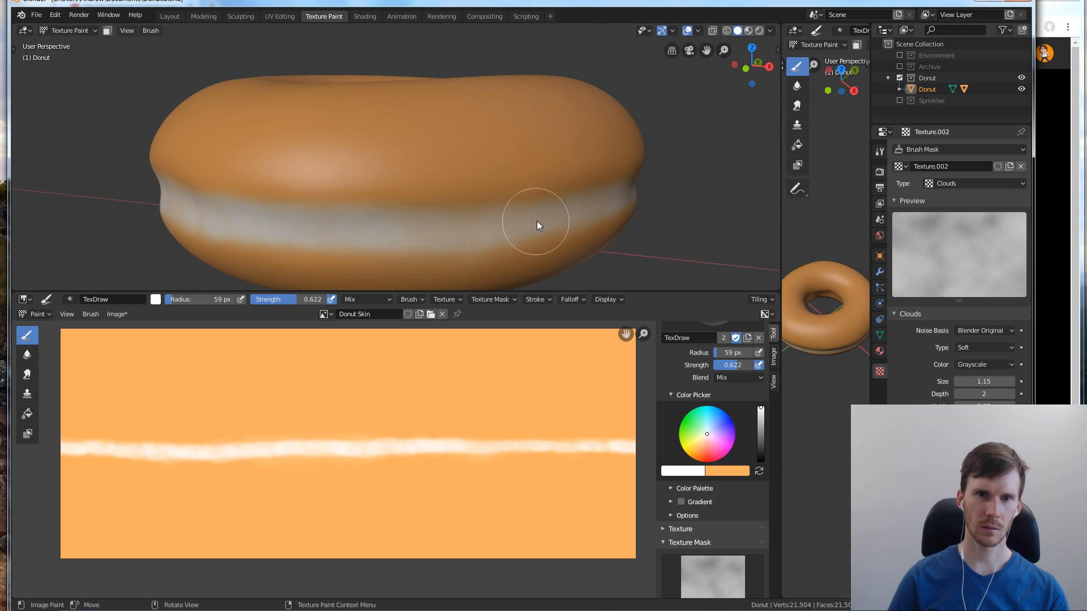
mouse_move(537, 224)
left_mouse_down()
mouse_move(364, 226)
mouse_move(495, 199)
left_mouse_up()
middle_click_drag(495, 199, 464, 213)
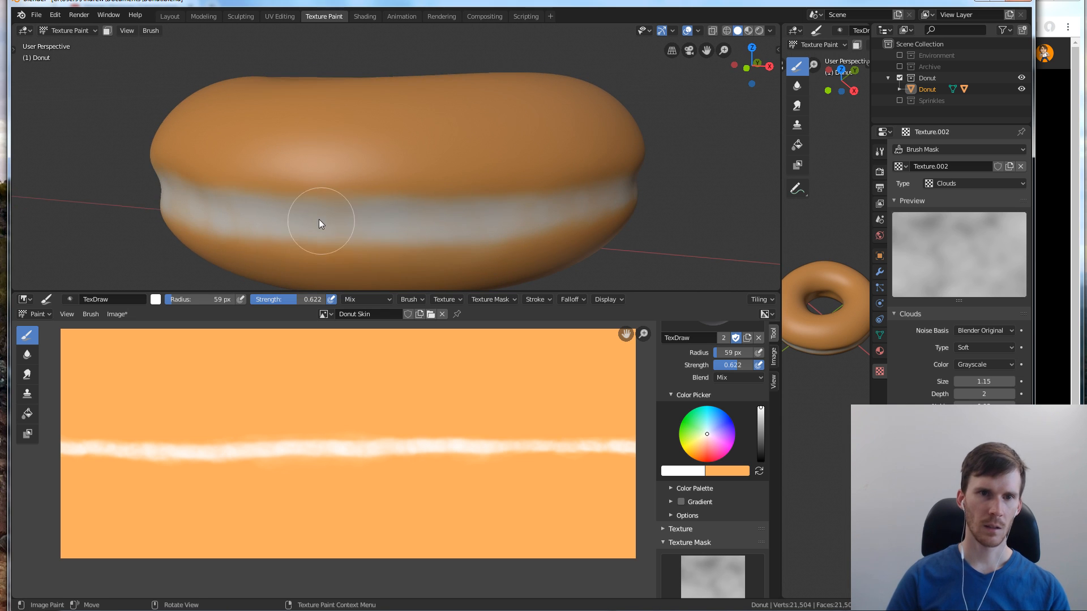
Set the brush radius to 103 px and even out the white band on the donut's side with broad strokes
middle_click_drag(544, 235, 523, 226)
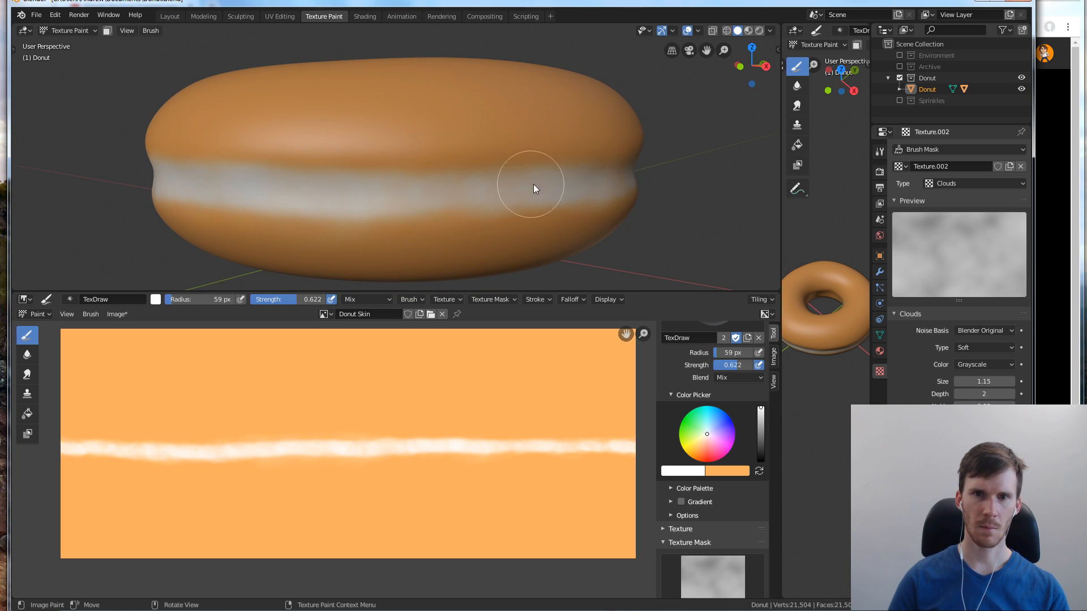
key("f")
left_click(571, 192)
left_click_drag(561, 179, 457, 192)
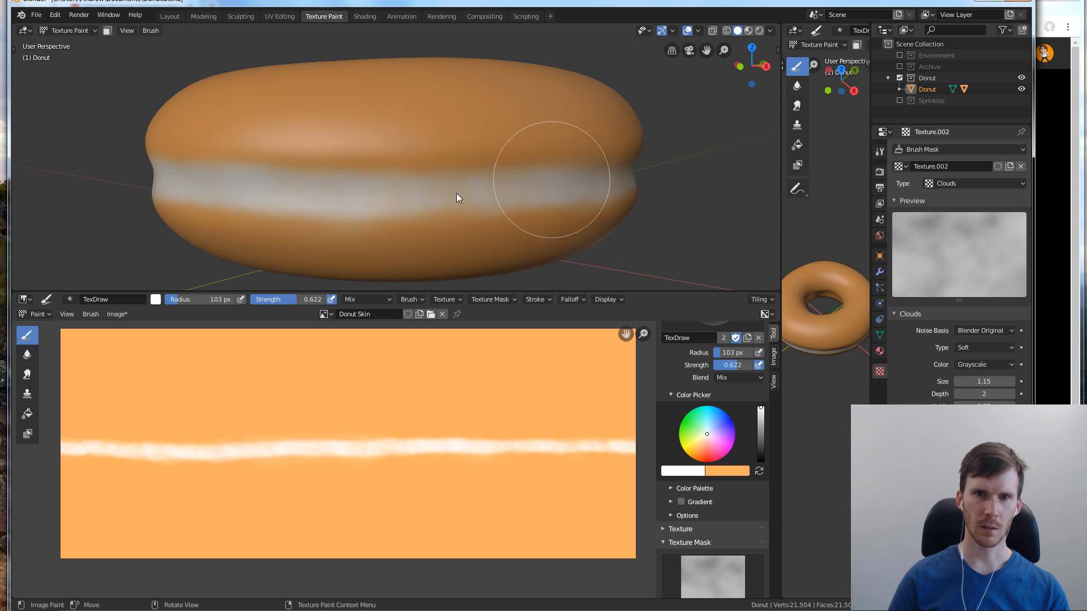
mouse_move(475, 180)
middle_mouse_down()
mouse_move(508, 195)
mouse_move(485, 199)
mouse_move(481, 184)
mouse_move(338, 195)
mouse_move(430, 222)
mouse_move(467, 199)
mouse_move(463, 185)
middle_mouse_up()
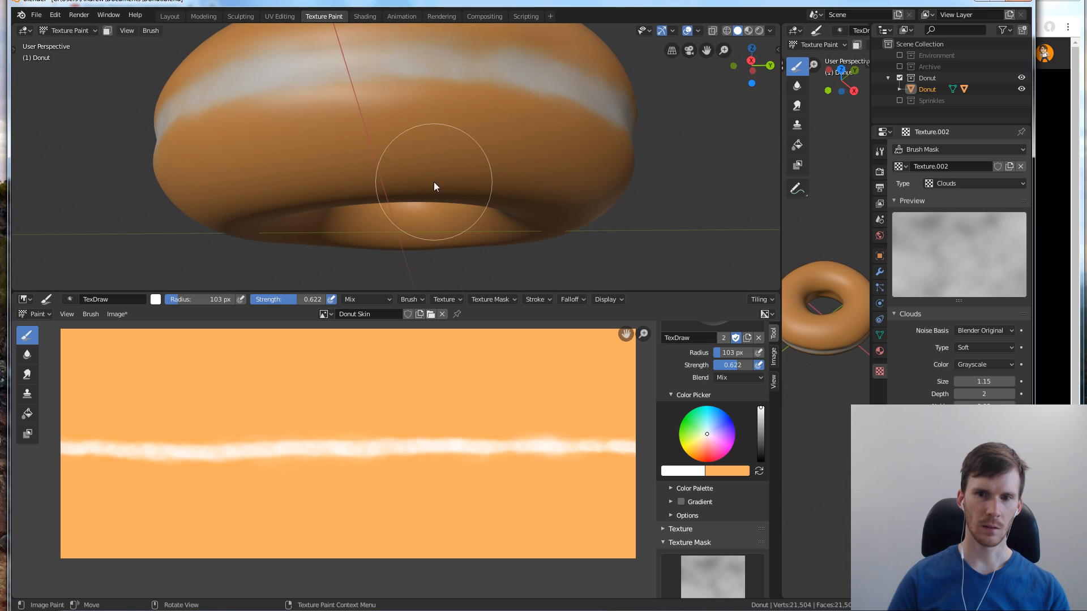
Swap the brush colours to make light orange the active painting colour, and view the whole band from the side
key("x")
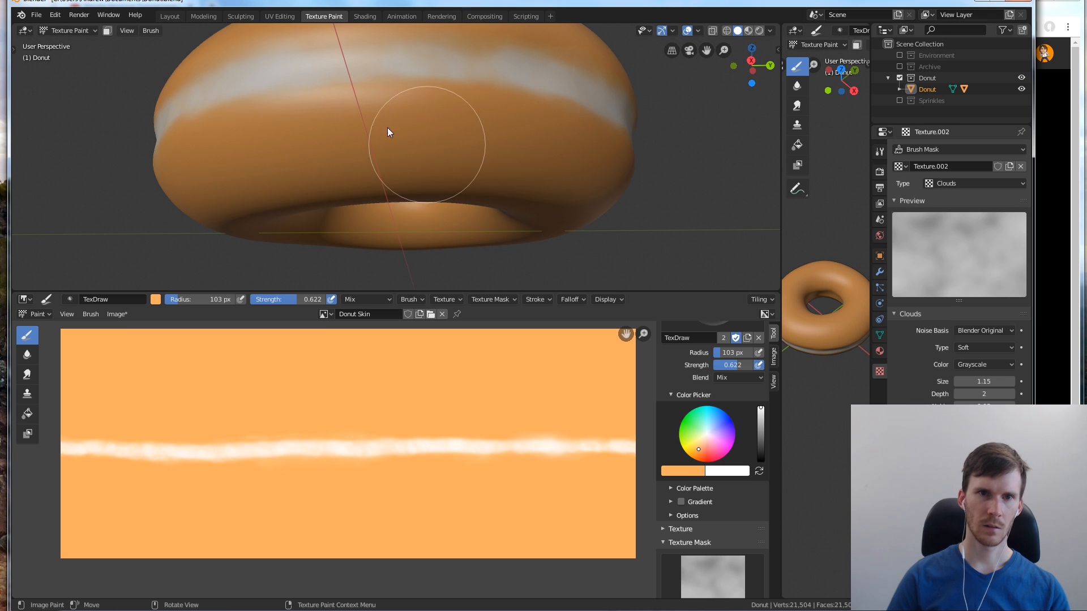
mouse_move(359, 139)
middle_mouse_down()
mouse_move(426, 193)
mouse_move(419, 202)
mouse_move(453, 176)
middle_mouse_up()
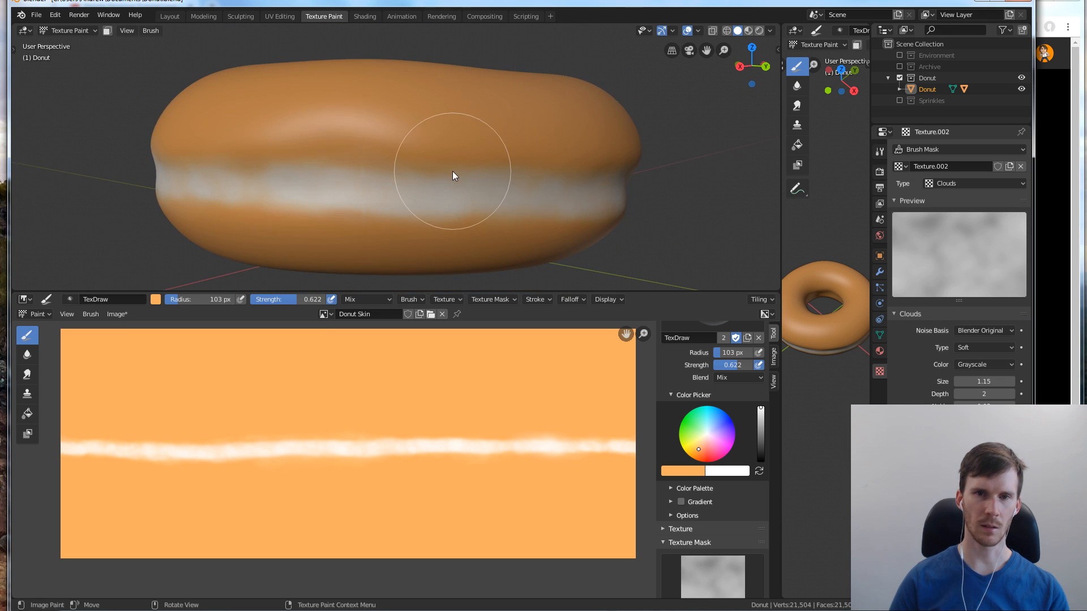
scroll(521, 228, "down", 1)
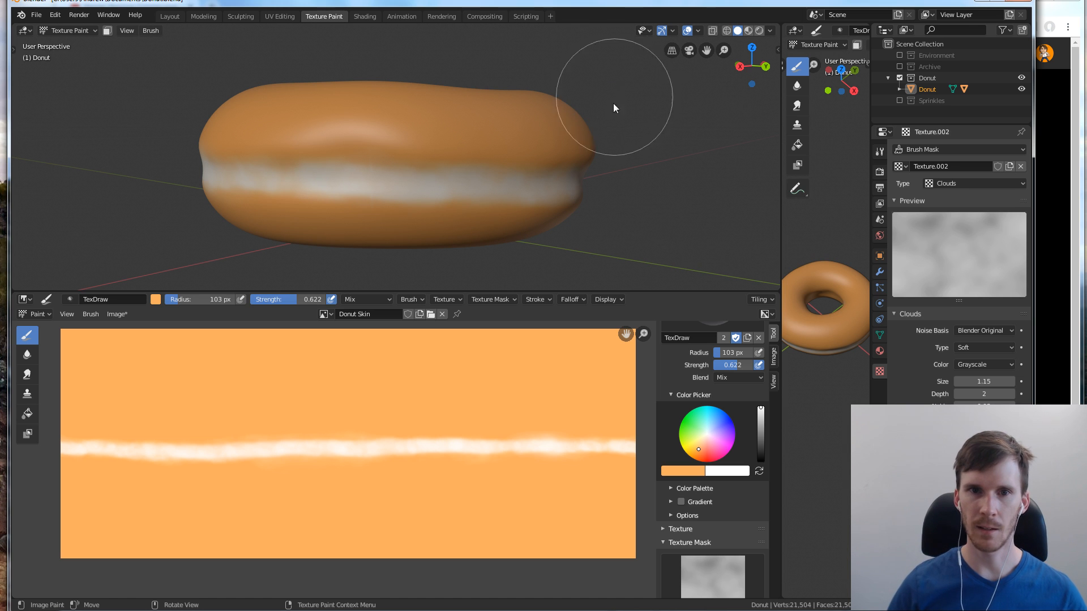
Switch to the Texture Painting tutorial on YouTube, resume it and skip ahead to about 11:05, where the band is being painted
left_click(1075, 173)
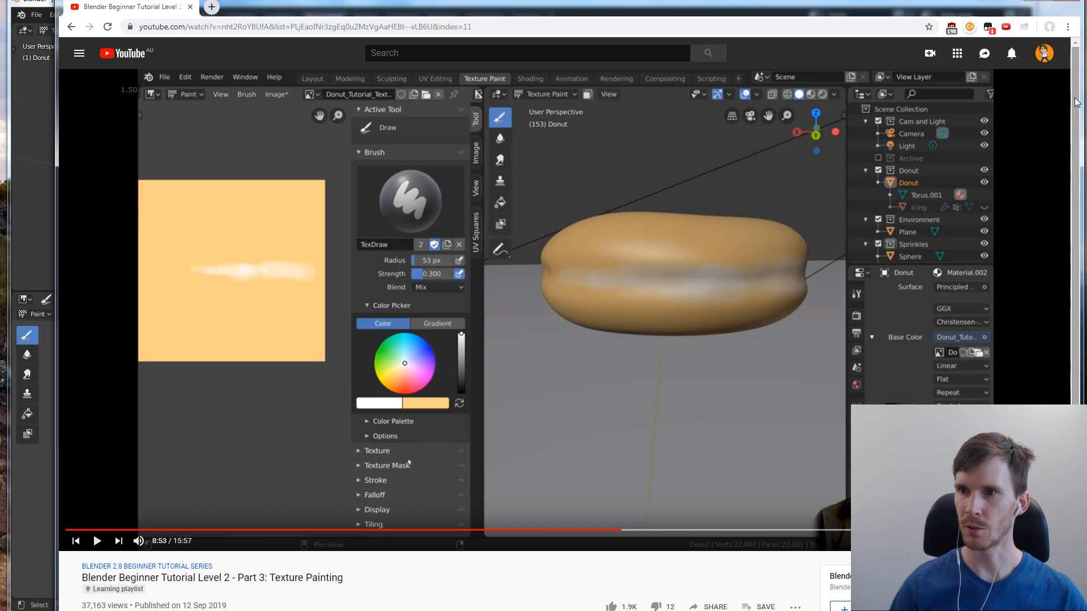
left_click(956, 172)
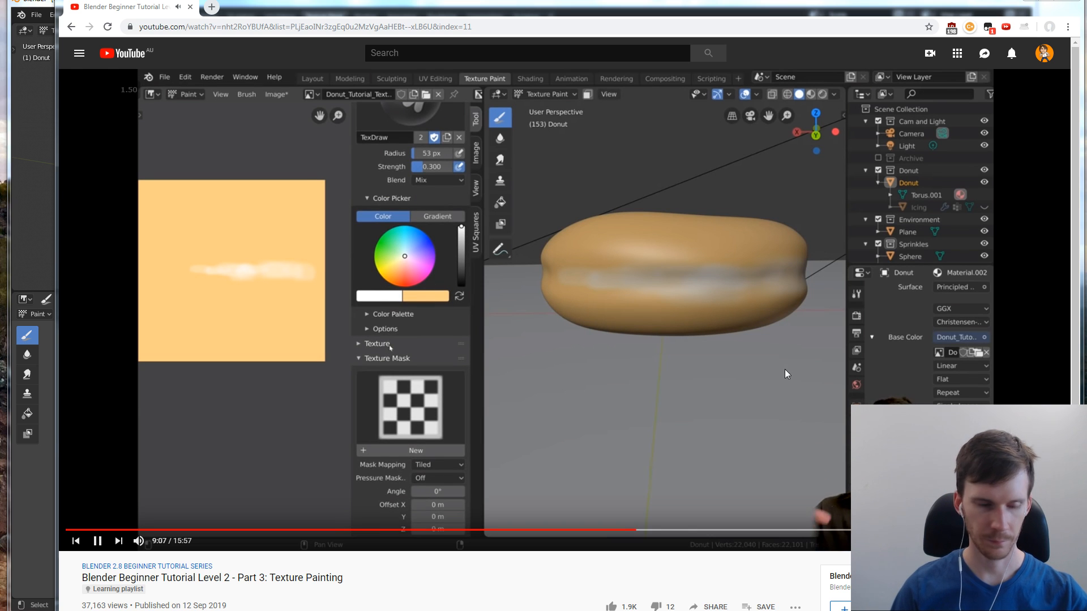
left_click(712, 530)
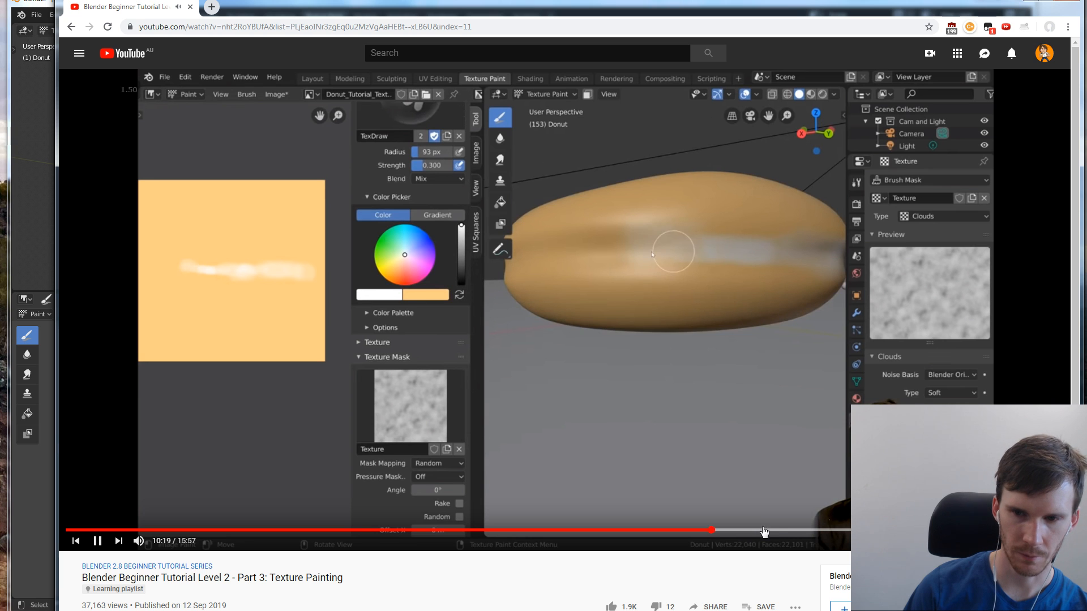
left_click(779, 530)
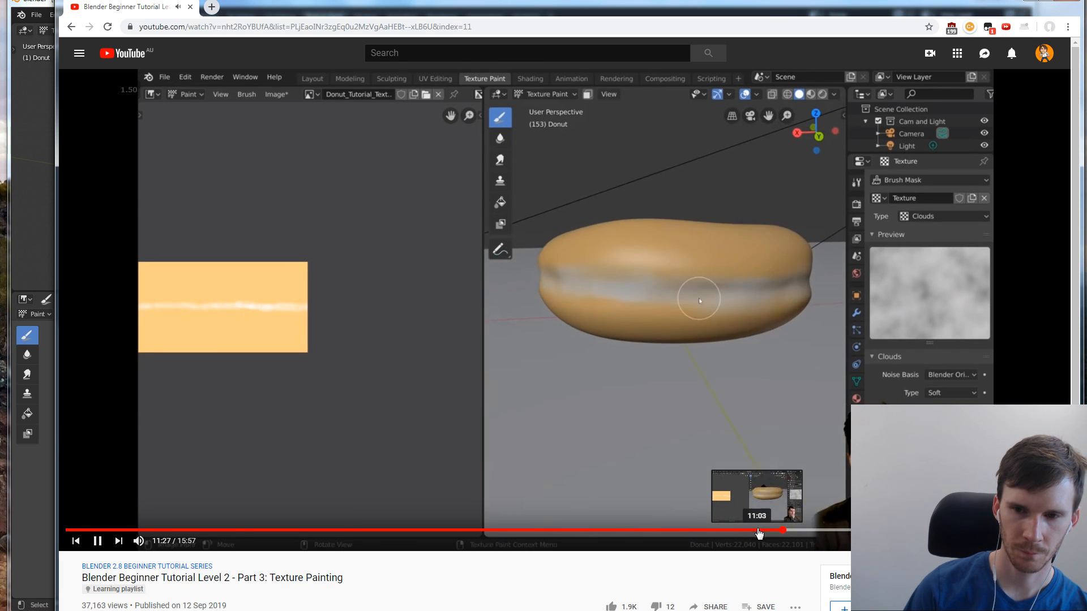
left_click(758, 530)
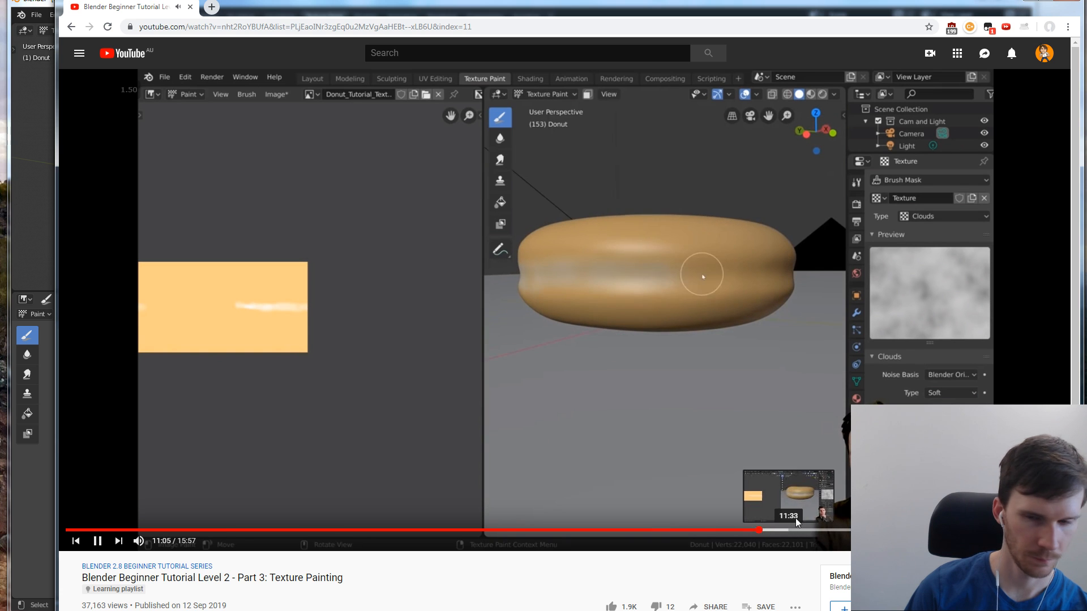
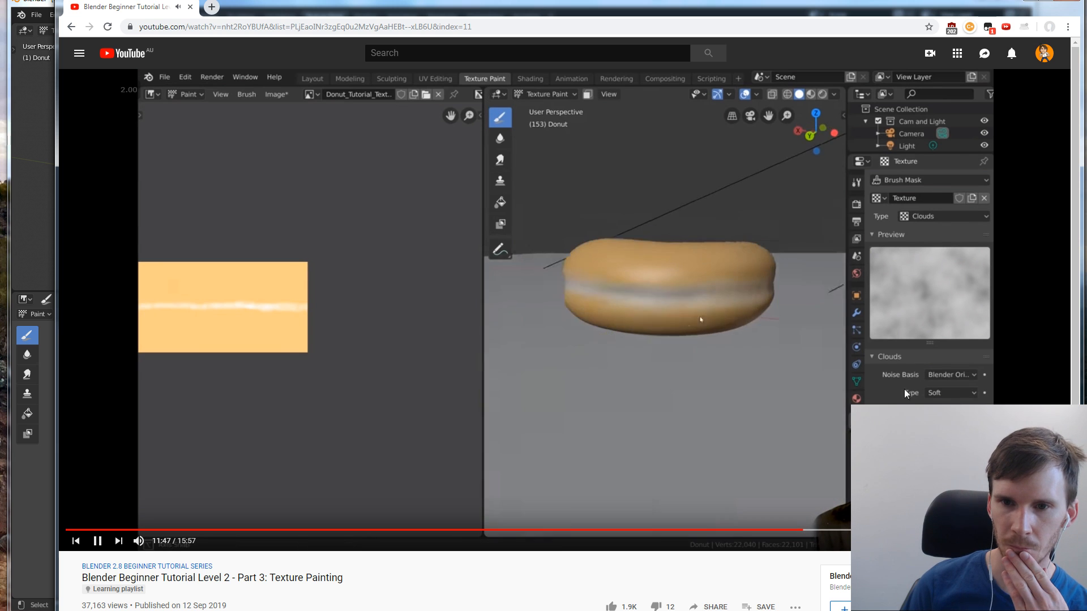
Switch to Blender, open the Layout workspace and preview the painted donut with rendered shading
left_click_drag(643, 6, 648, 14)
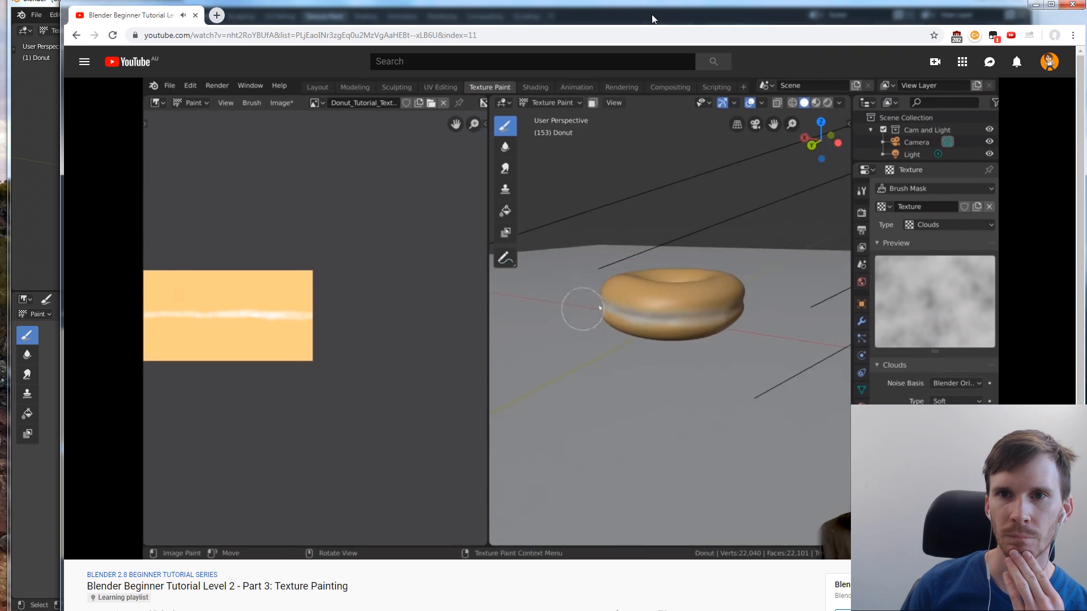
left_click(646, 1)
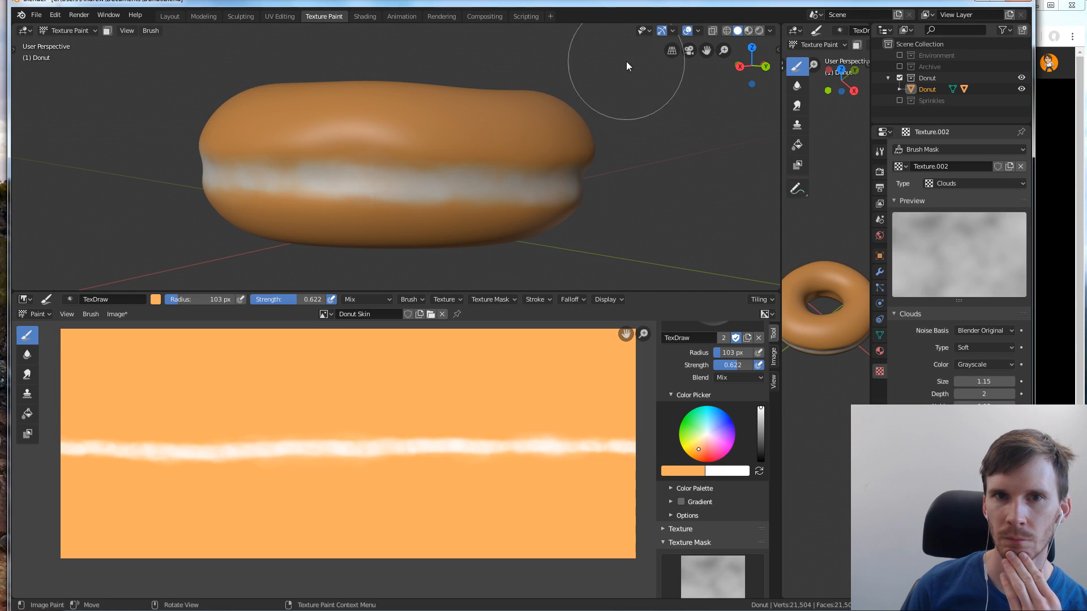
left_click(171, 16)
scroll(460, 246, "down", 5)
middle_click_drag(459, 247, 417, 300)
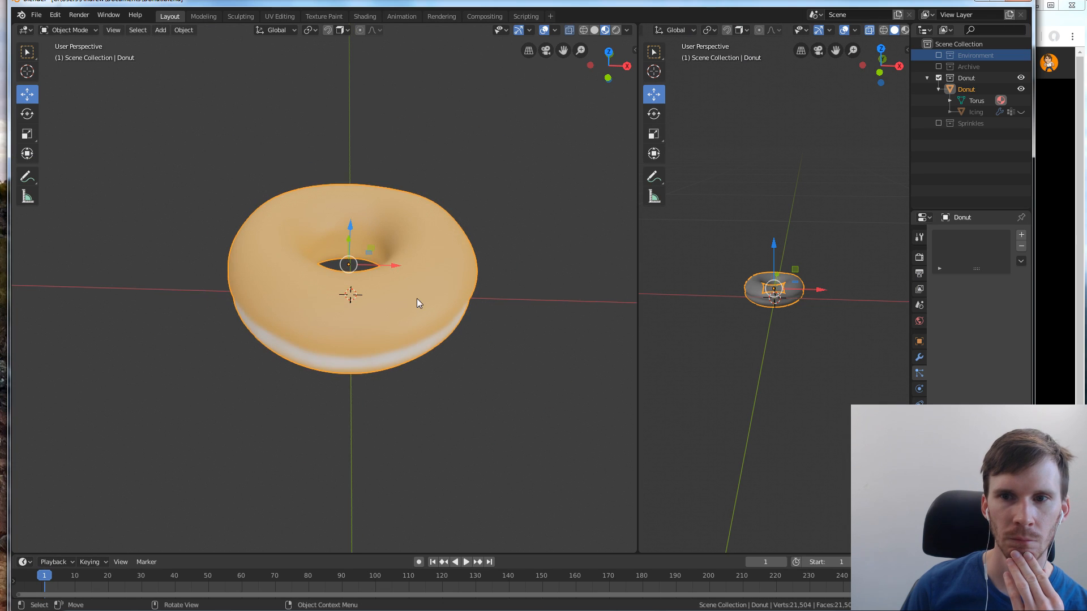
left_click(617, 31)
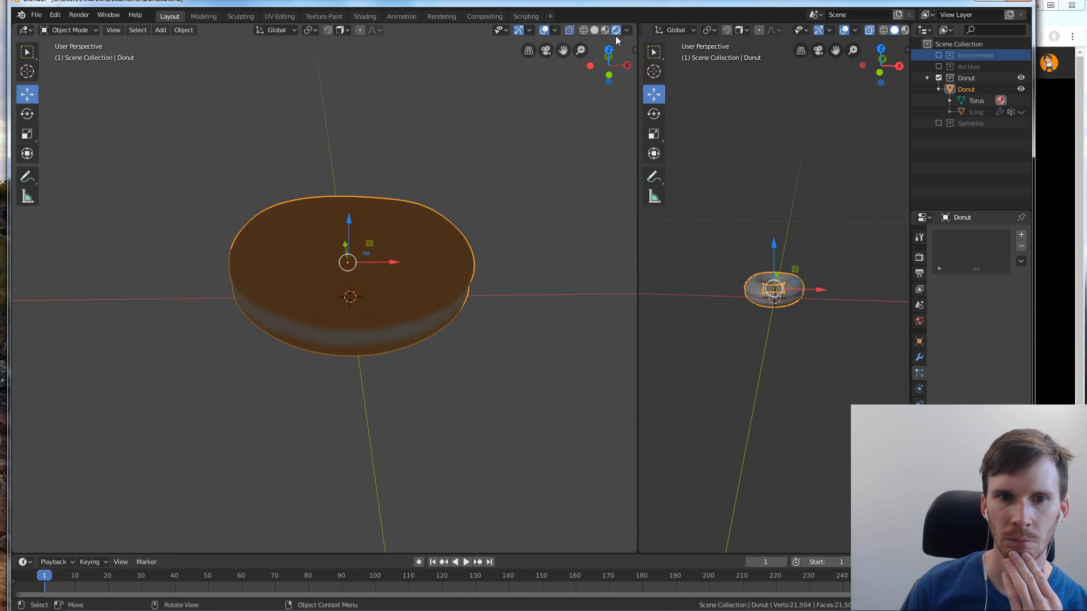
Enable the Environment collection, unhide the Icing and check the painted band from several sides of the donut
left_click(938, 55)
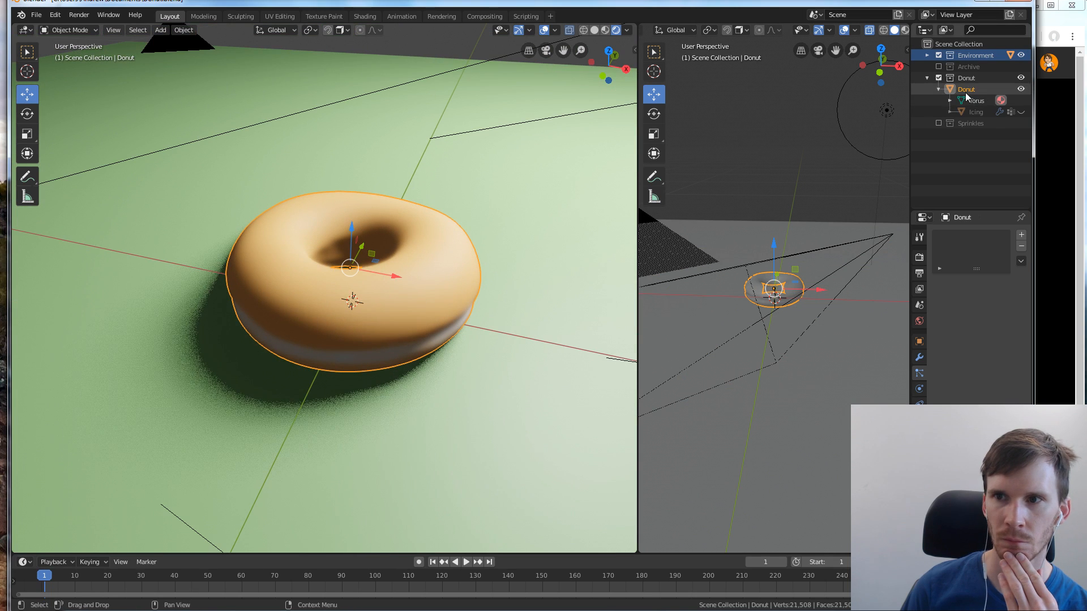
left_click(1022, 112)
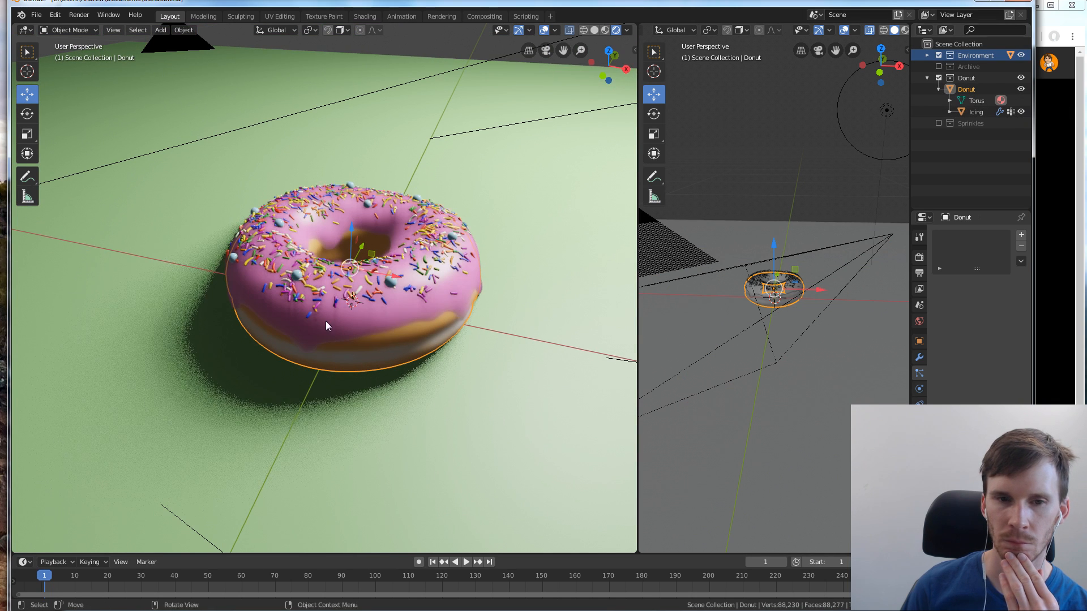
middle_click_drag(325, 321, 542, 287)
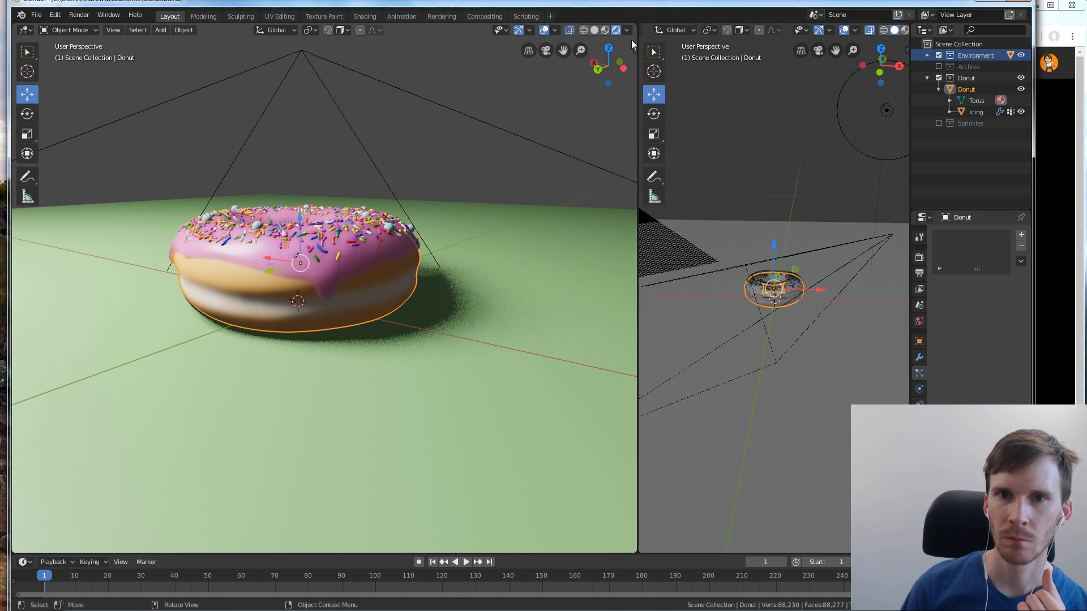
middle_click_drag(249, 311, 576, 297)
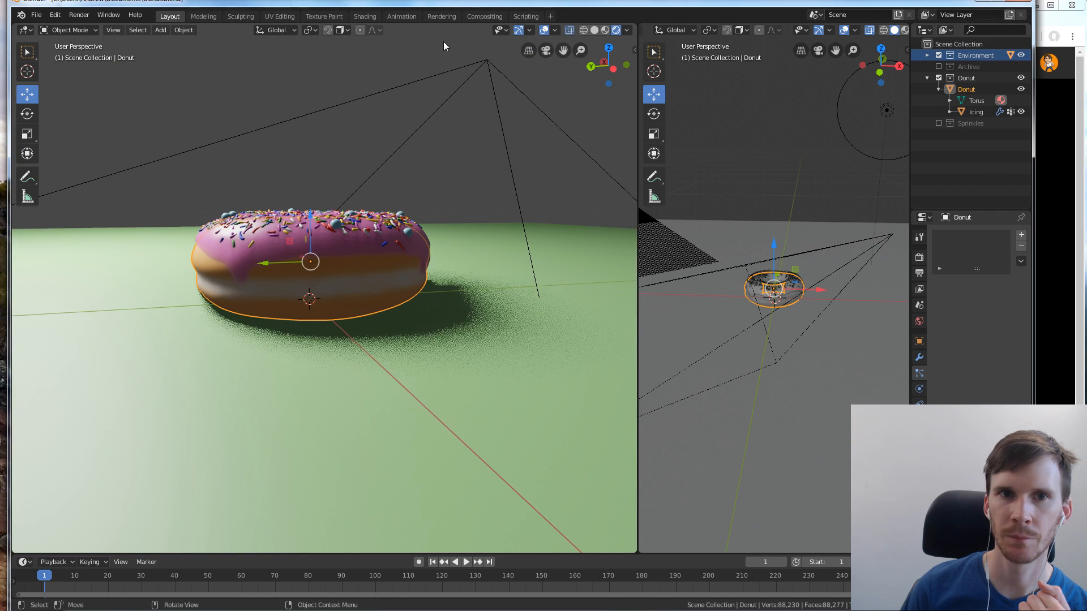
Return to the Texture Paint workspace, exclude the Environment collection and hide the Icing so only the bare donut shows
left_click(334, 18)
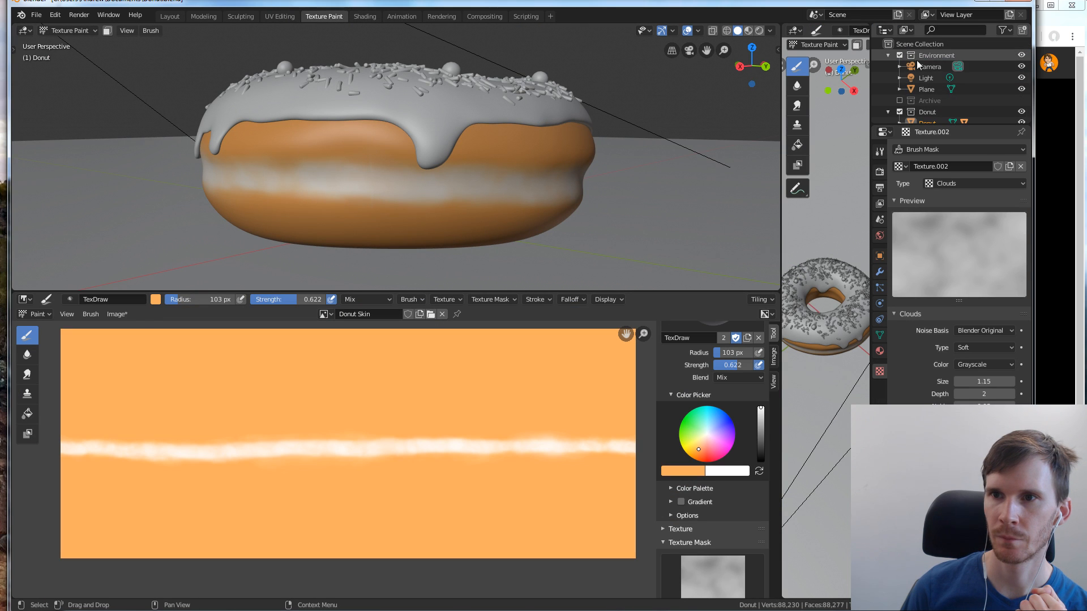
left_click(899, 56)
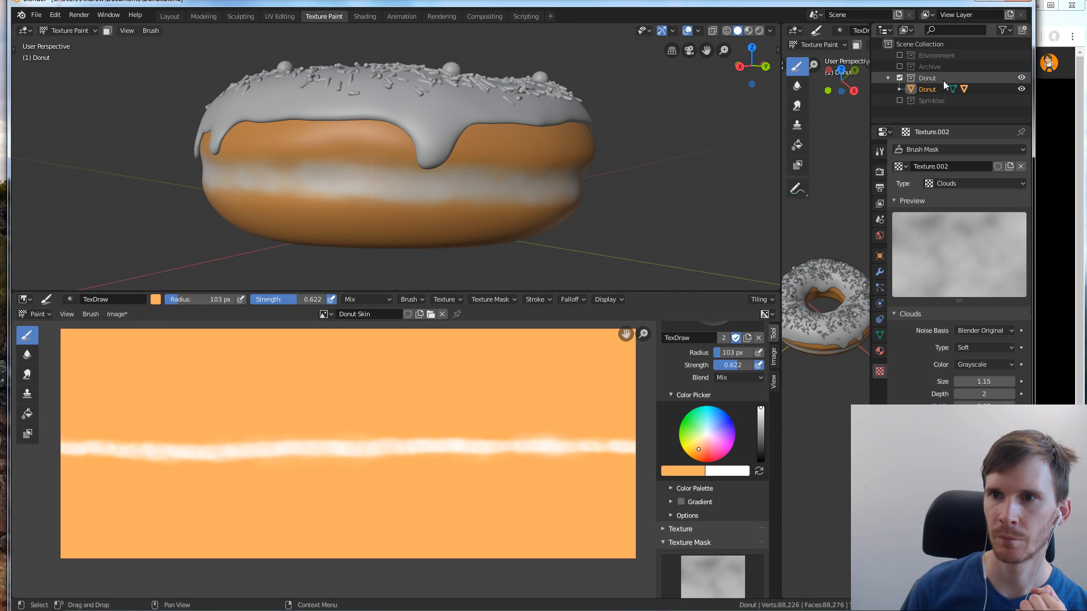
left_click(1022, 89)
left_click(1022, 89)
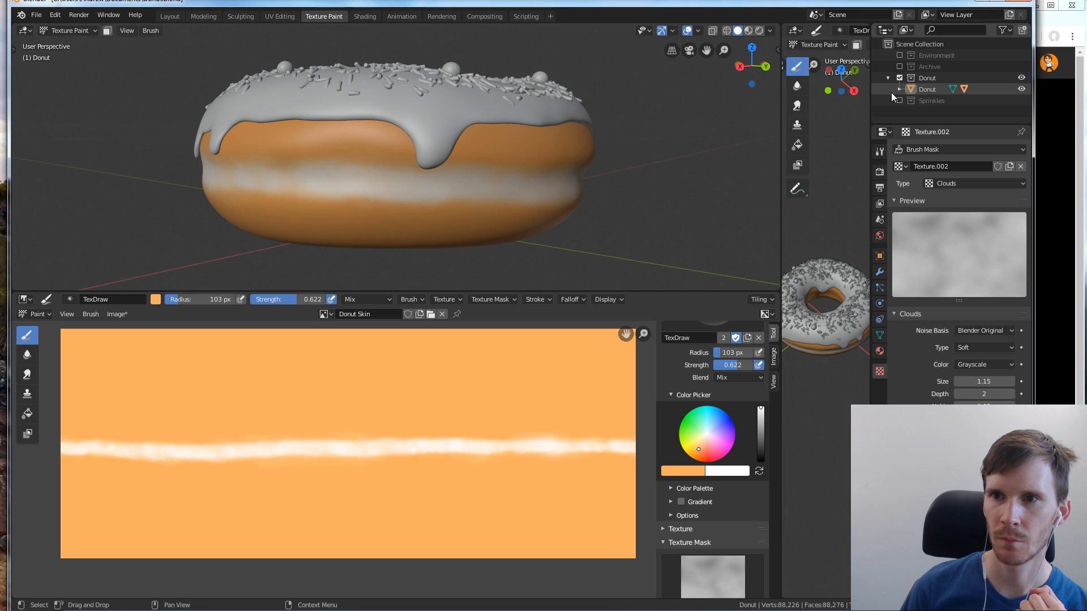
left_click(900, 89)
left_click(1021, 111)
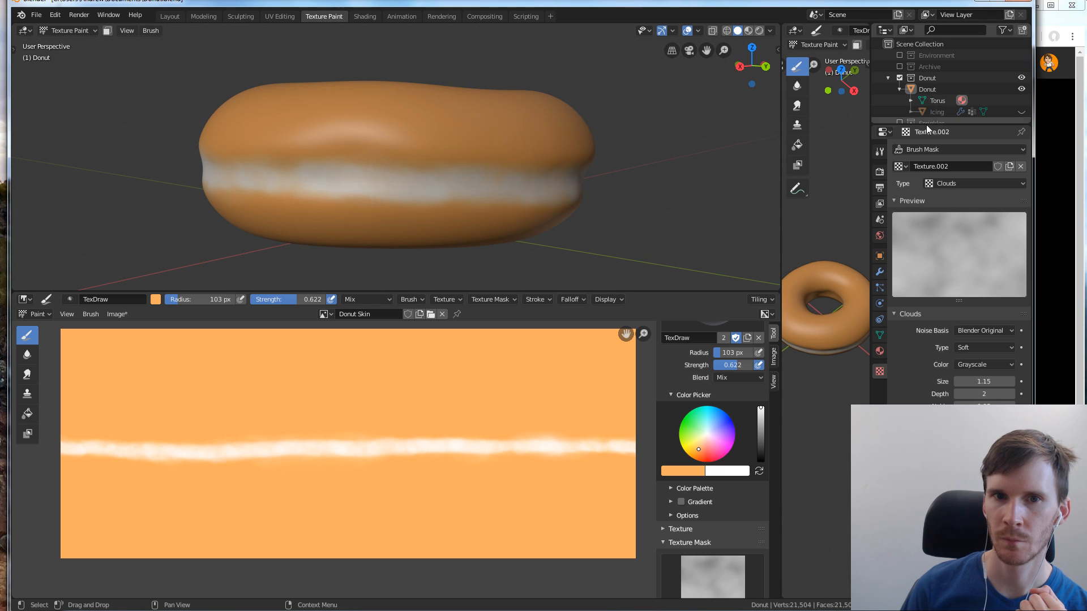
middle_click_drag(535, 158, 545, 168)
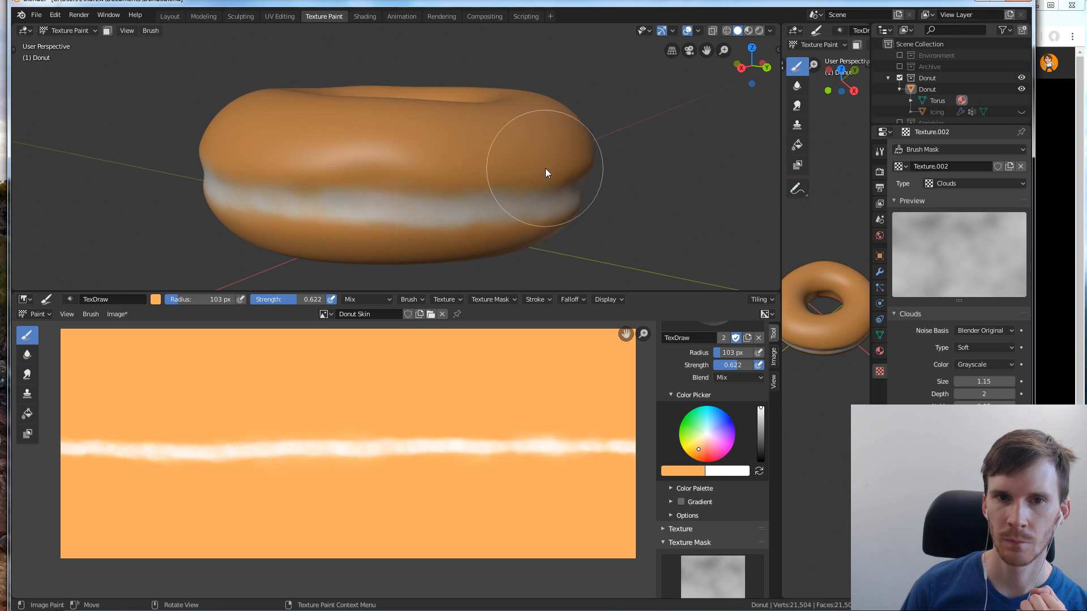
Switch to the Texture Painting tutorial on YouTube, pause it at about 13:10 and return to Blender
left_click(1035, 29)
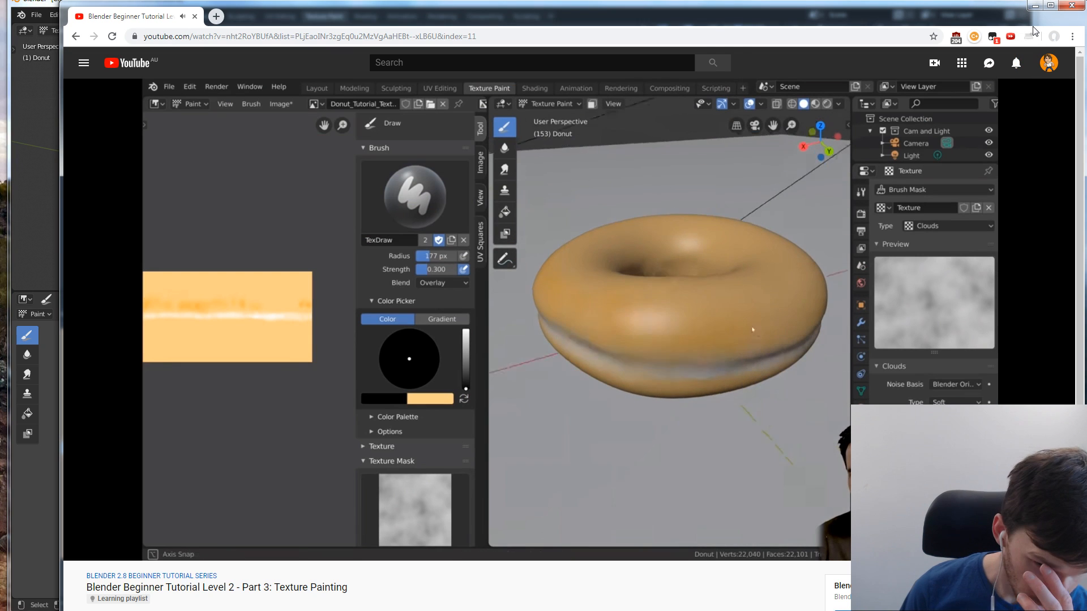
left_click(693, 250)
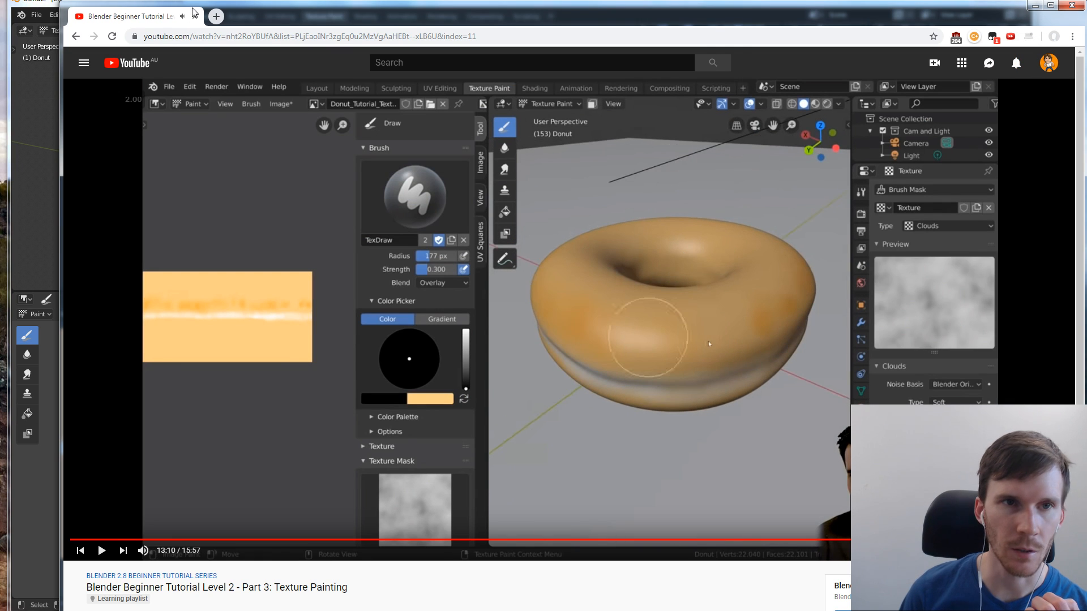
key("alt+Tab")
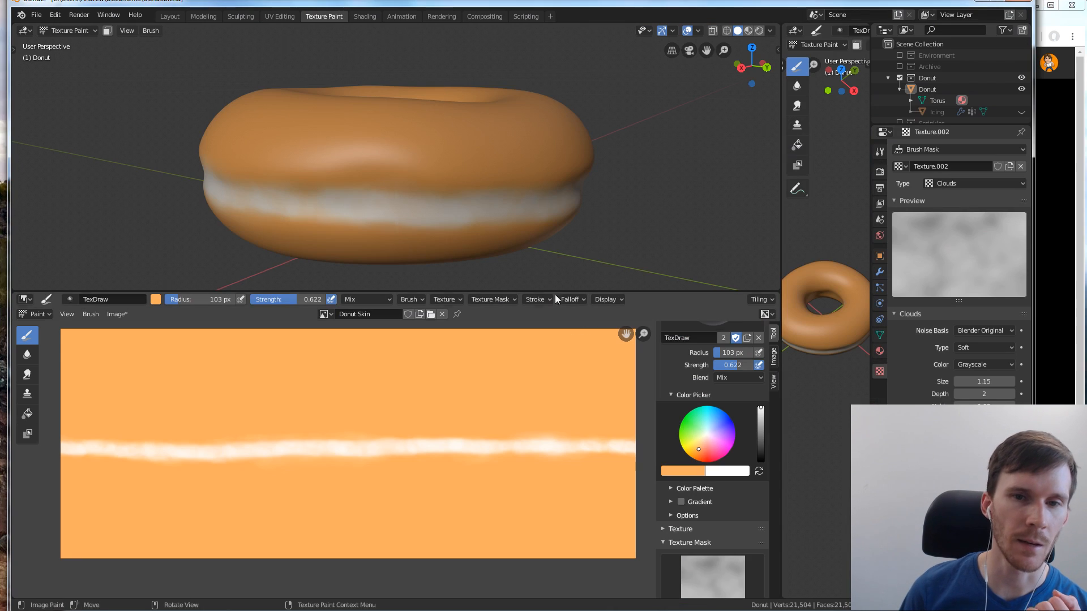
Set the brush blend mode to Overlay, change the secondary colour to black and swap it in as the painting colour
left_click(730, 378)
left_click(739, 521)
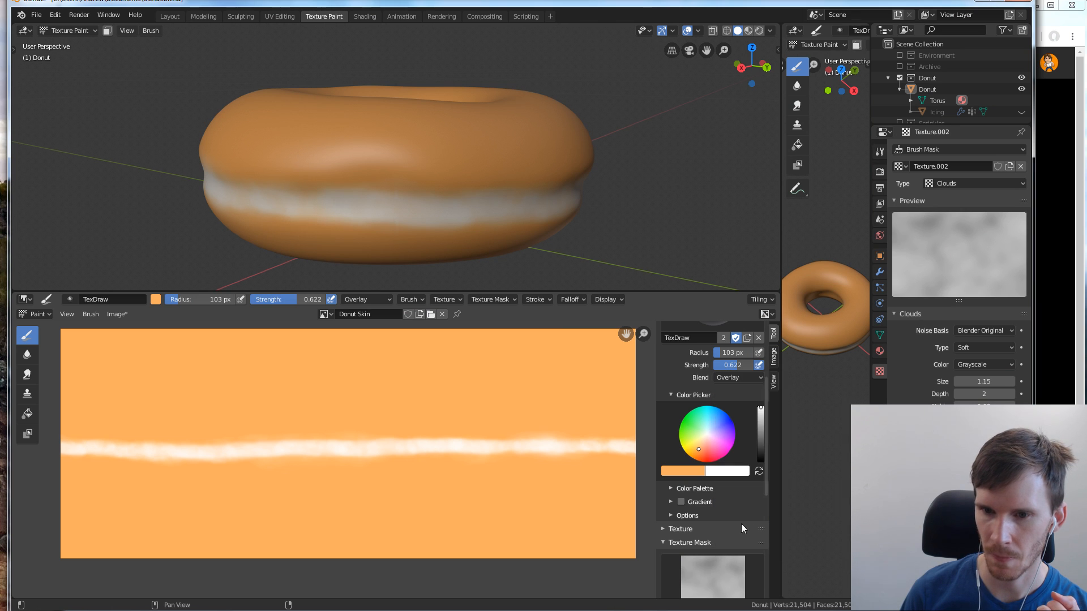
left_click(730, 472)
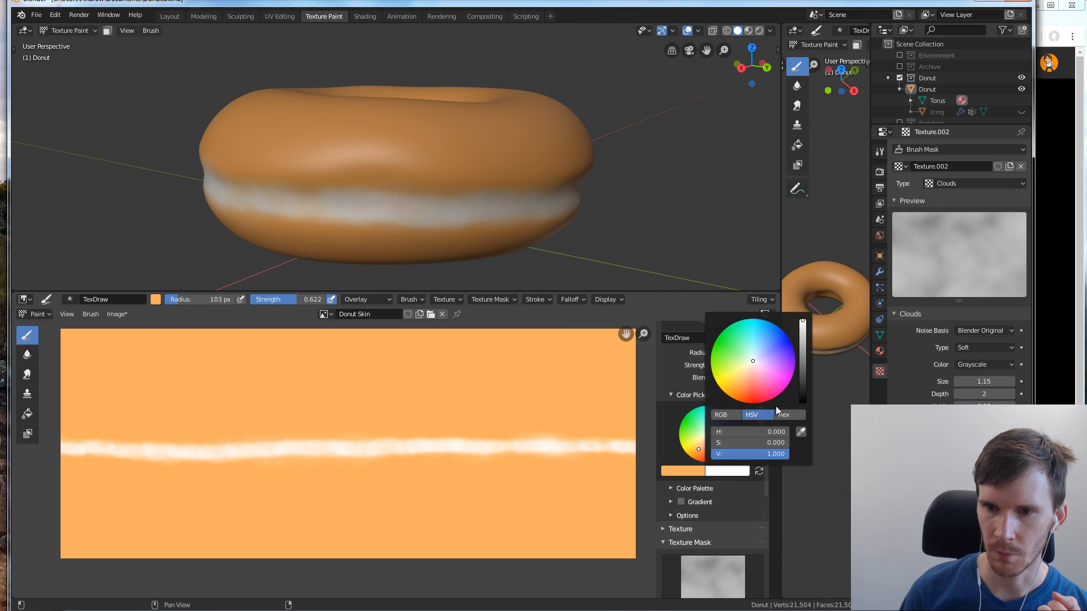
left_click_drag(801, 385, 807, 403)
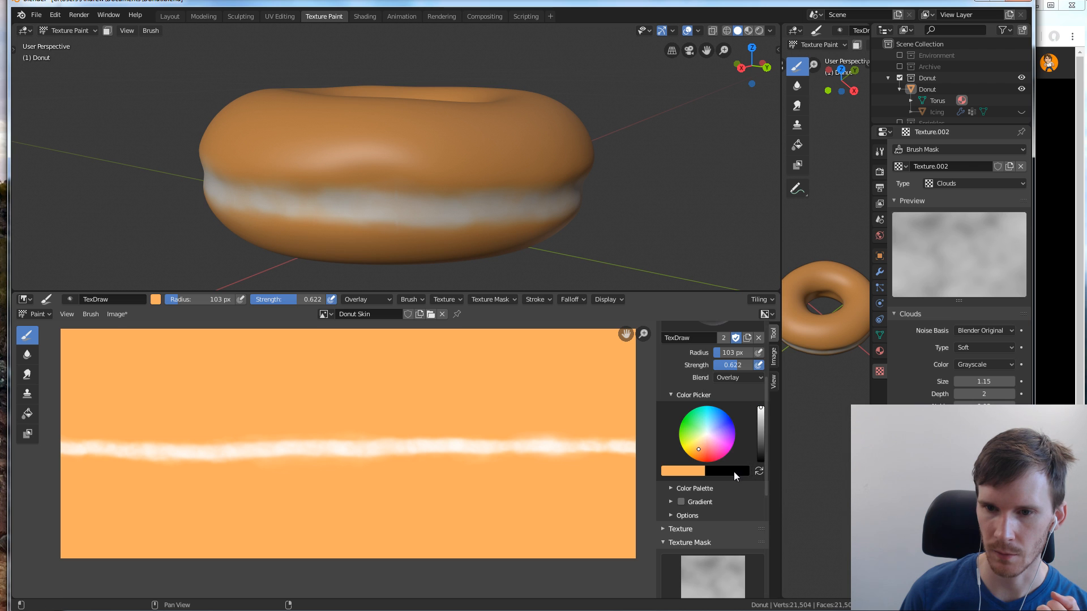
left_click(759, 471)
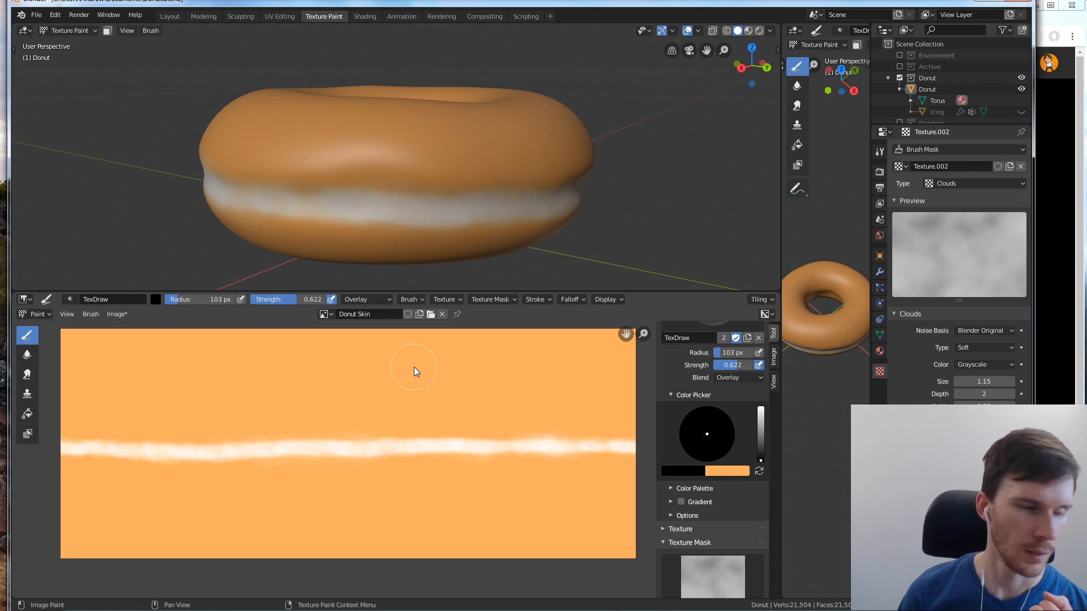
Enlarge the 3D viewport and, in top view, darken the donut's top in uneven patches around the ring with black Overlay strokes
middle_click_drag(406, 256, 434, 257)
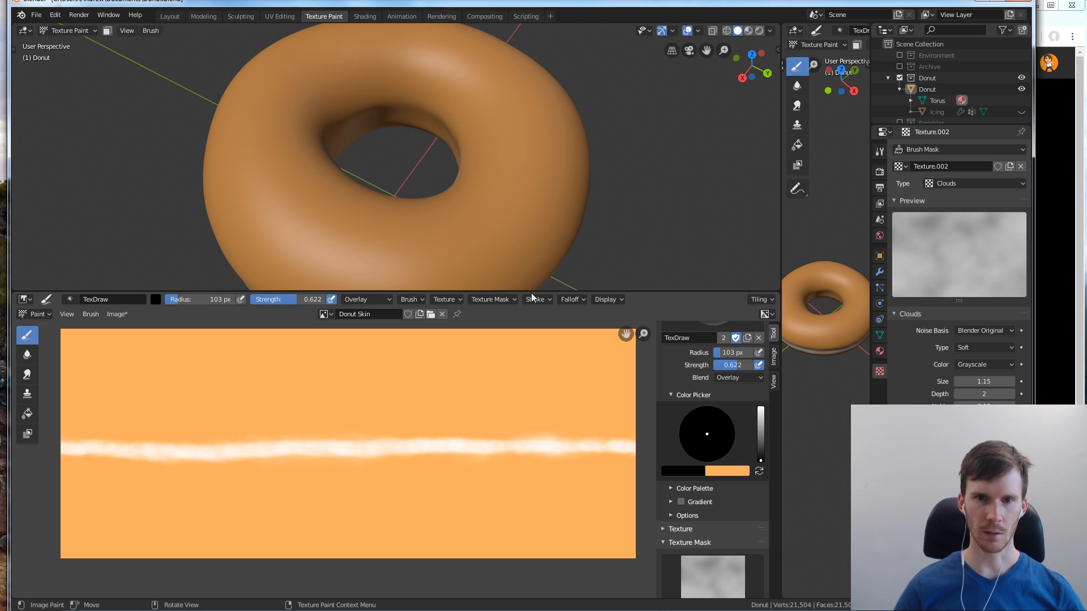
left_click_drag(533, 292, 537, 333)
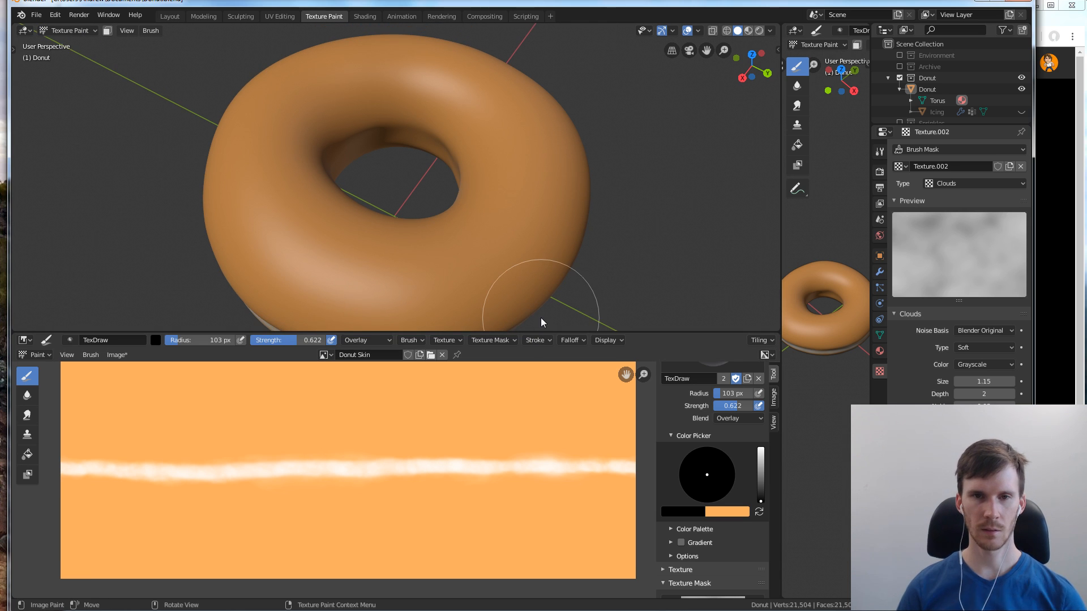
scroll(529, 252, "down", 1)
mouse_move(542, 194)
middle_mouse_down()
mouse_move(553, 210)
mouse_move(544, 226)
mouse_move(550, 213)
middle_mouse_up()
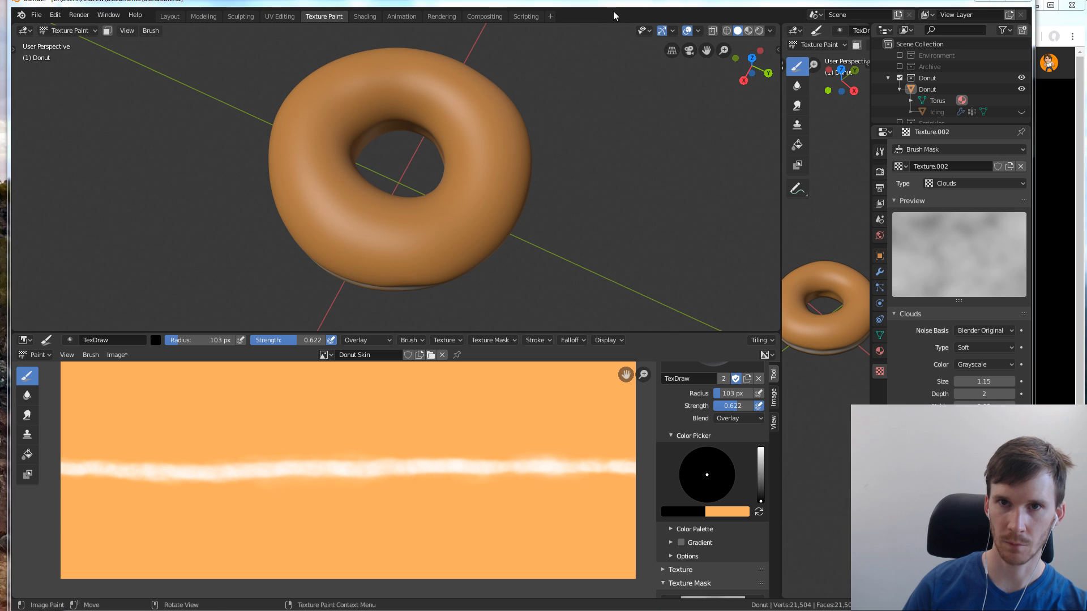
key("KP_7")
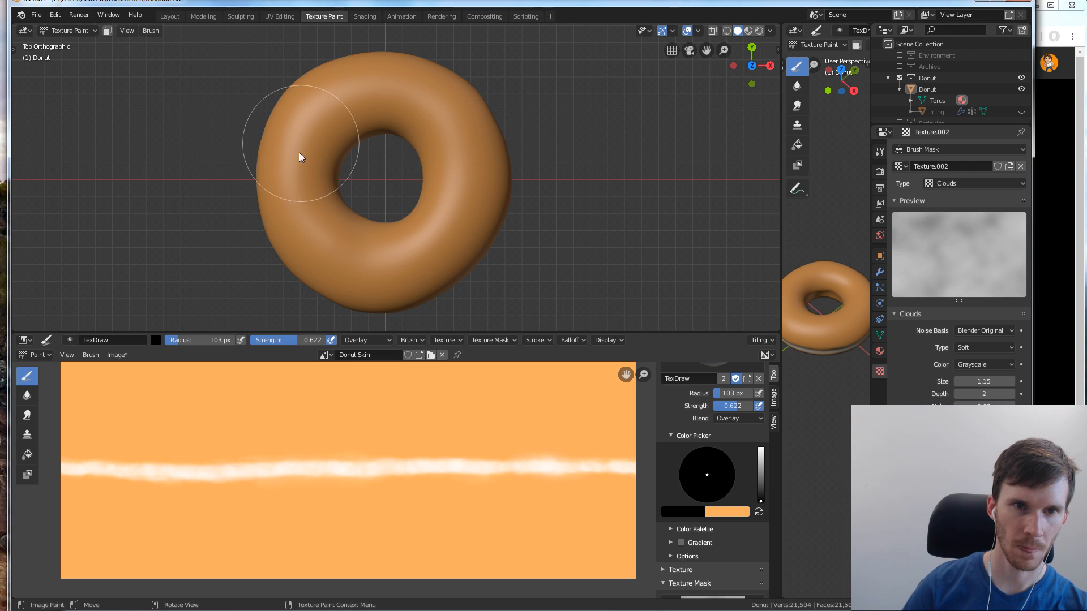
left_click(315, 134)
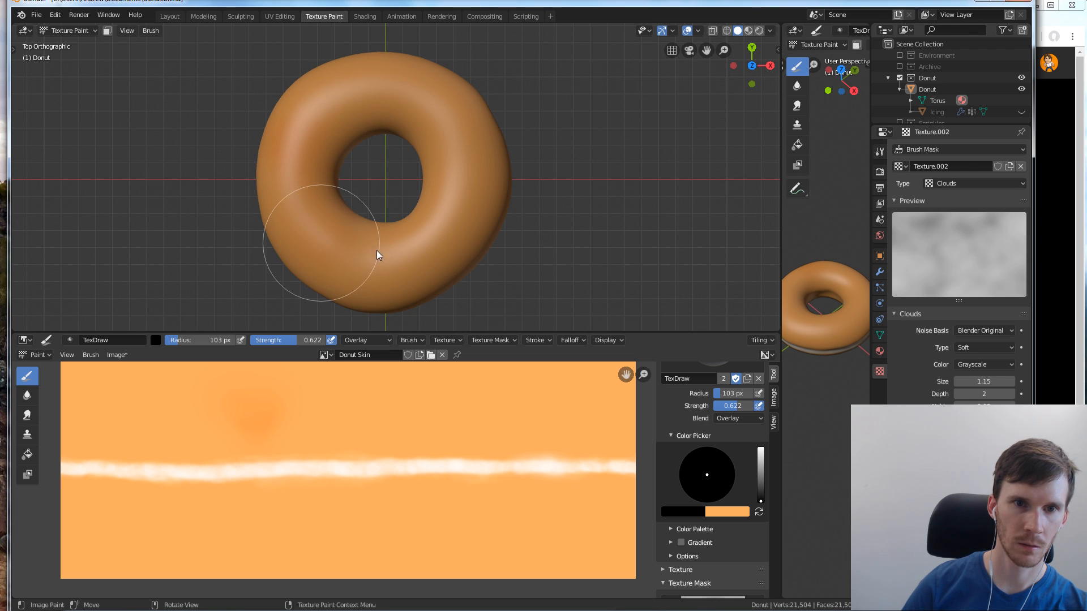
left_click(462, 195)
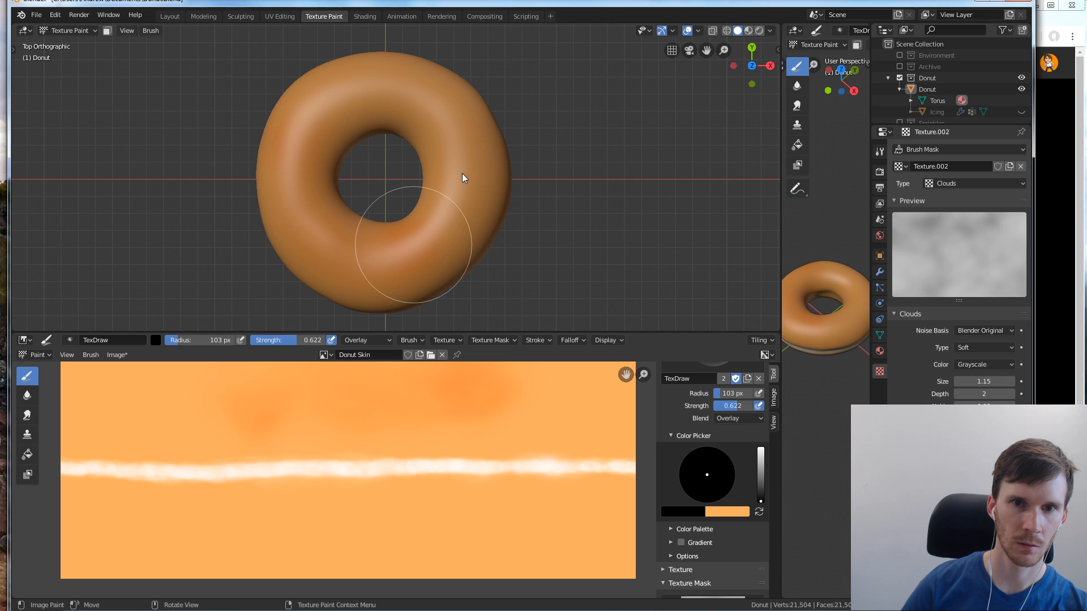
left_click(467, 155)
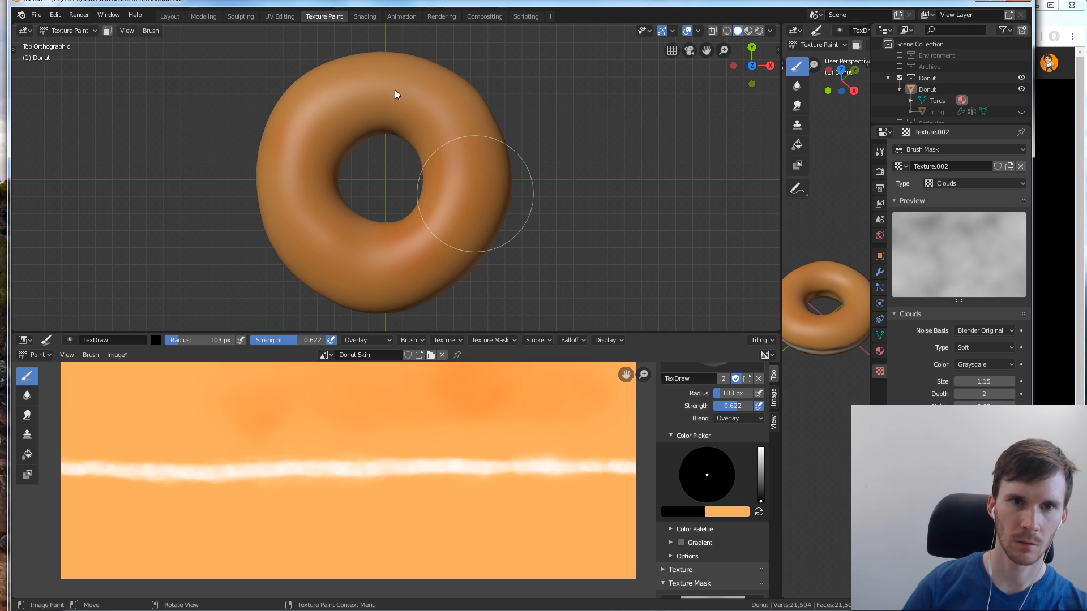
left_click_drag(338, 128, 339, 104)
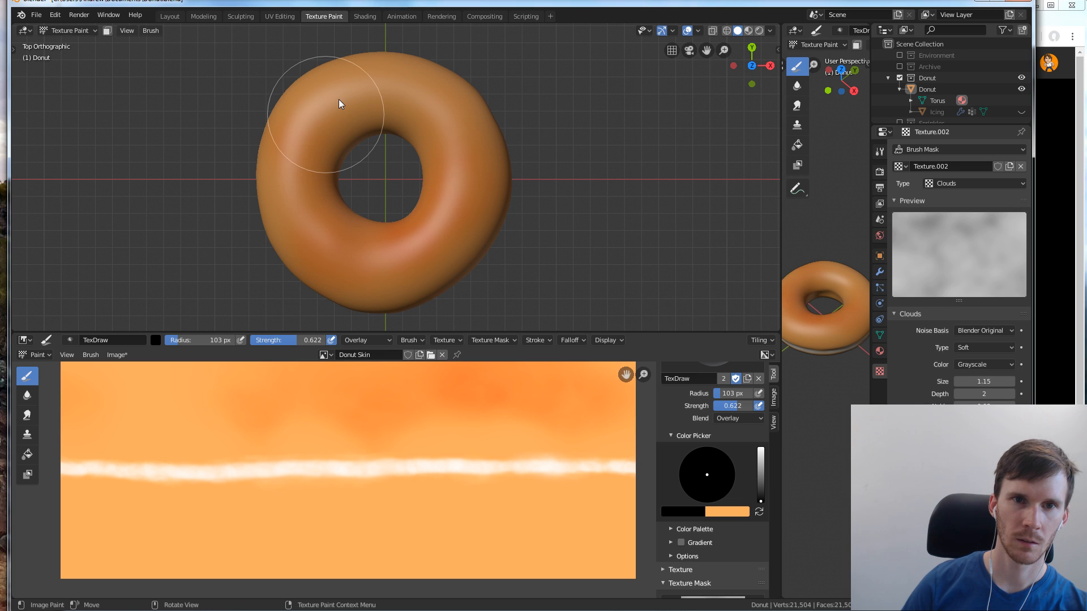
mouse_move(406, 83)
left_mouse_down()
mouse_move(412, 126)
mouse_move(403, 115)
left_mouse_up()
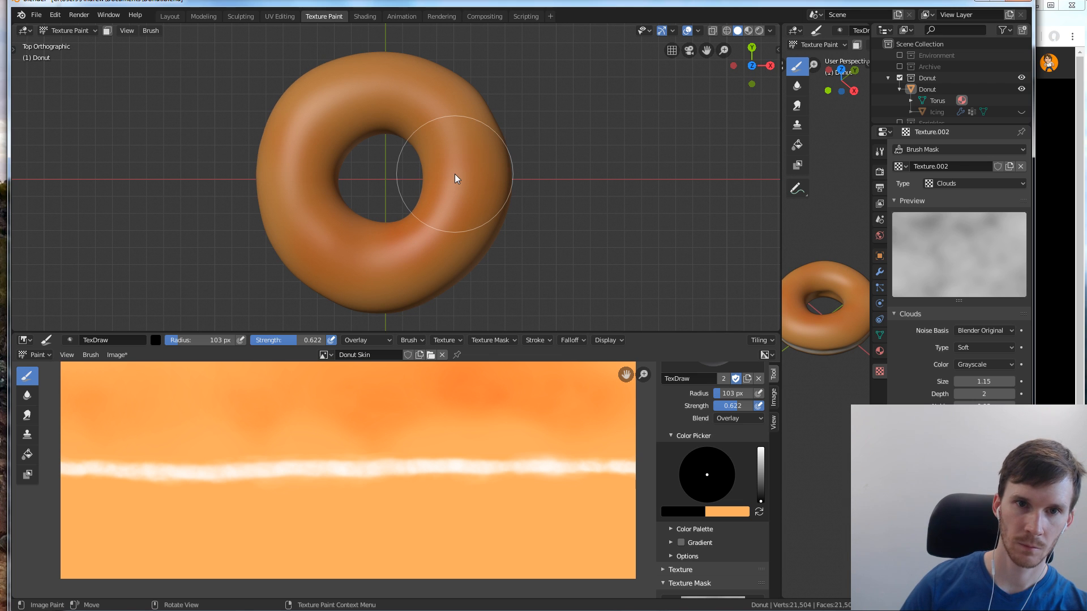
In bottom view, set the brush radius to 84 px and darken the donut's underside in uneven patches around the ring
key("KP_1")
key("KP_7")
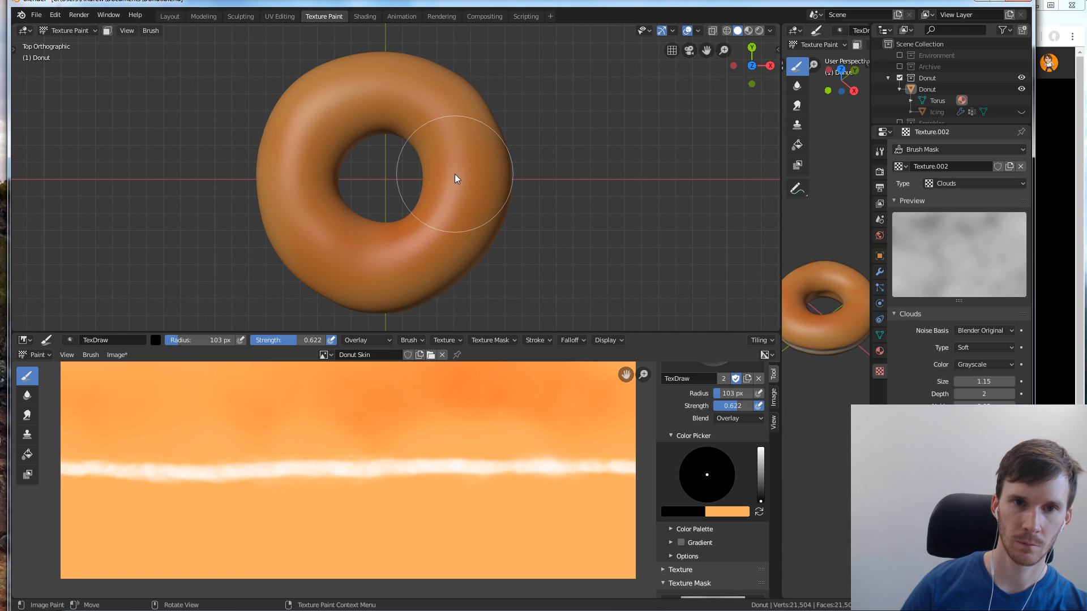
key("ctrl+KP_7")
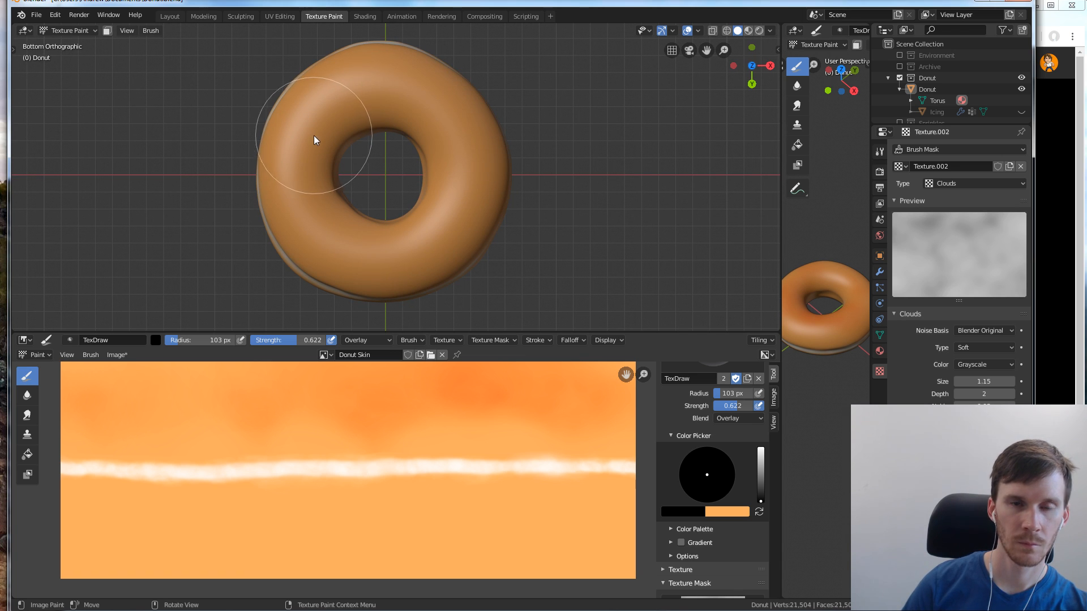
key("f")
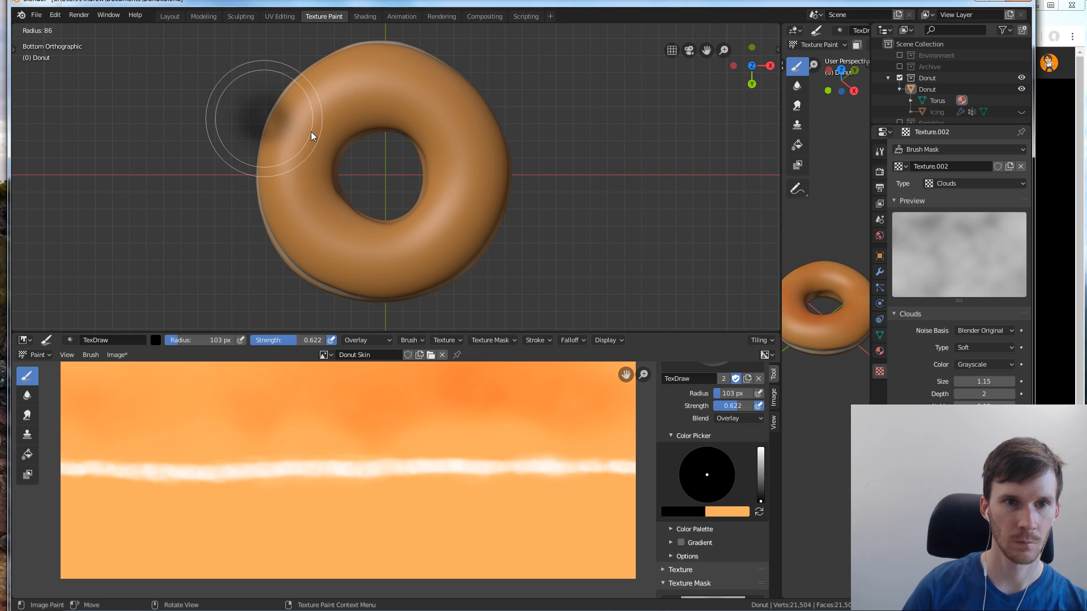
left_click(311, 131)
left_click_drag(296, 200, 367, 257)
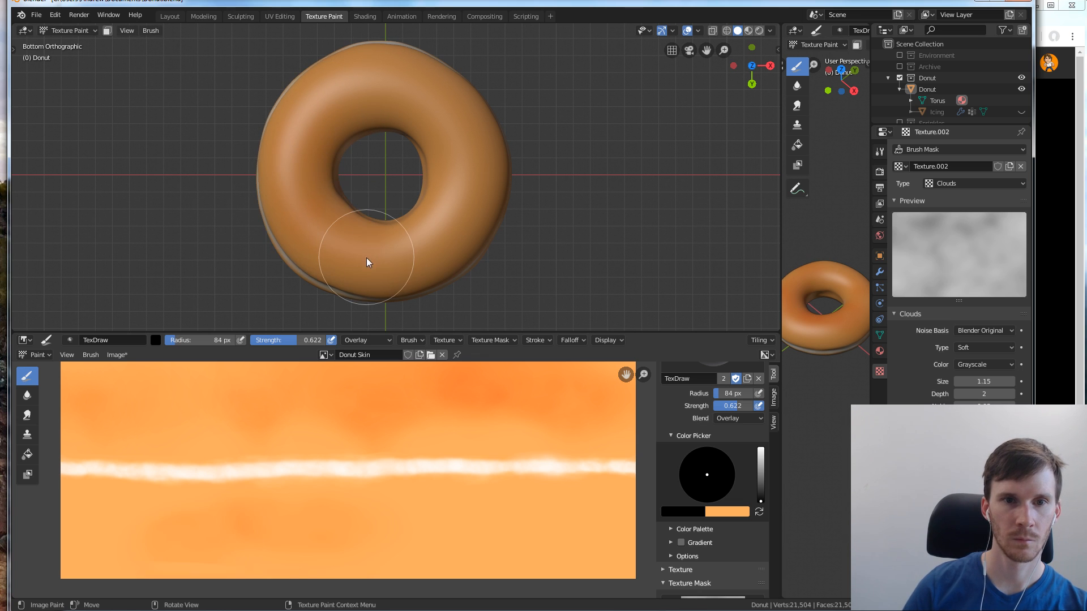
mouse_move(442, 202)
left_mouse_down()
mouse_move(464, 189)
mouse_move(448, 113)
left_mouse_up()
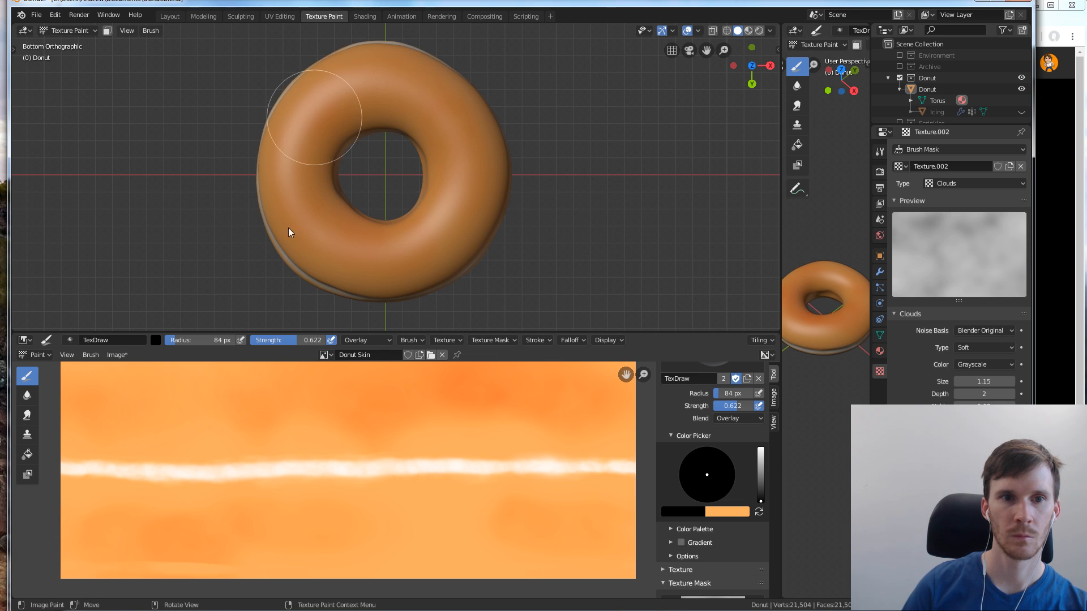
left_click_drag(405, 219, 467, 130)
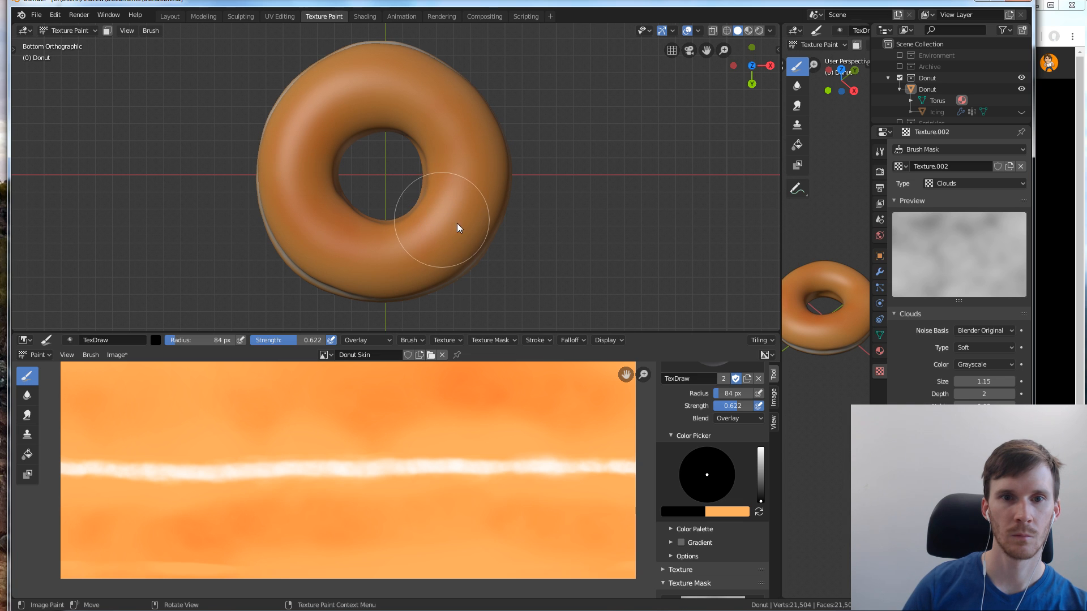
Try another dark Overlay stroke on the donut's underside beside the hole and undo it
mouse_move(362, 248)
left_mouse_down()
mouse_move(323, 243)
mouse_move(362, 277)
mouse_move(333, 257)
left_mouse_up()
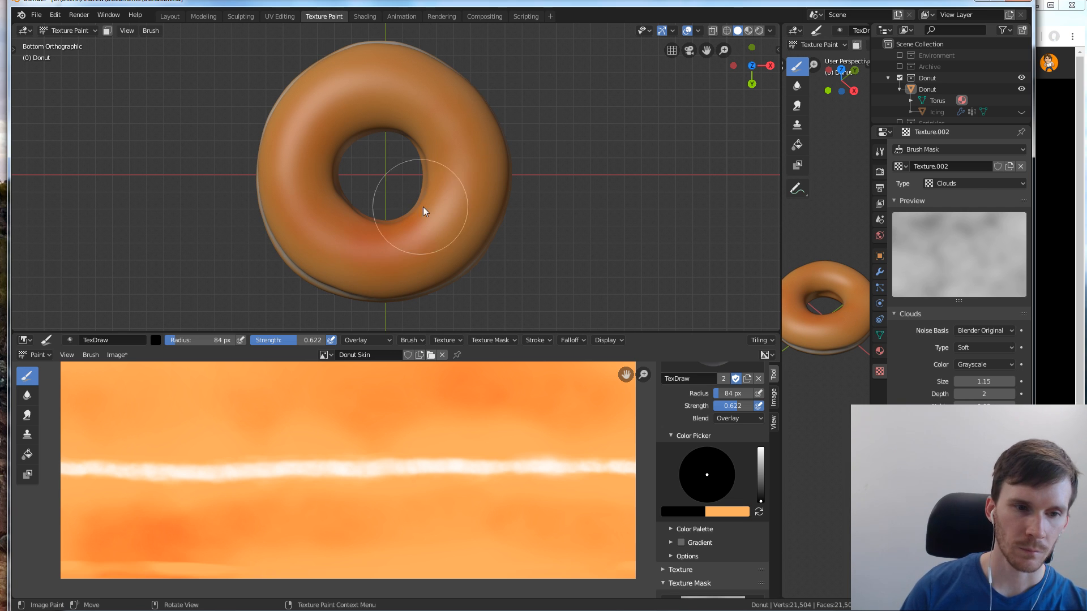
key("ctrl+z")
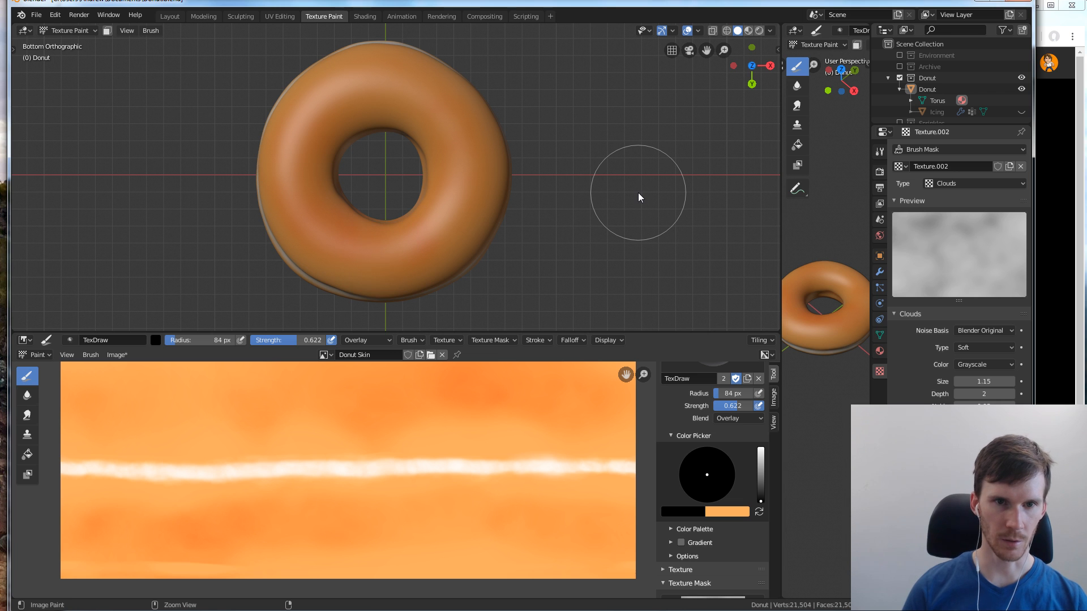
Set the brush blend mode to Mix, undo the black test stroke in the hole and swap light orange in as the painting colour
mouse_move(449, 182)
middle_mouse_down()
mouse_move(474, 186)
mouse_move(473, 279)
mouse_move(359, 268)
mouse_move(319, 182)
mouse_move(375, 159)
mouse_move(406, 169)
mouse_move(440, 259)
mouse_move(459, 148)
mouse_move(501, 103)
mouse_move(466, 225)
mouse_move(371, 237)
mouse_move(535, 167)
mouse_move(395, 154)
mouse_move(451, 185)
mouse_move(435, 195)
mouse_move(542, 199)
mouse_move(400, 182)
mouse_move(296, 332)
mouse_move(316, 68)
middle_mouse_up()
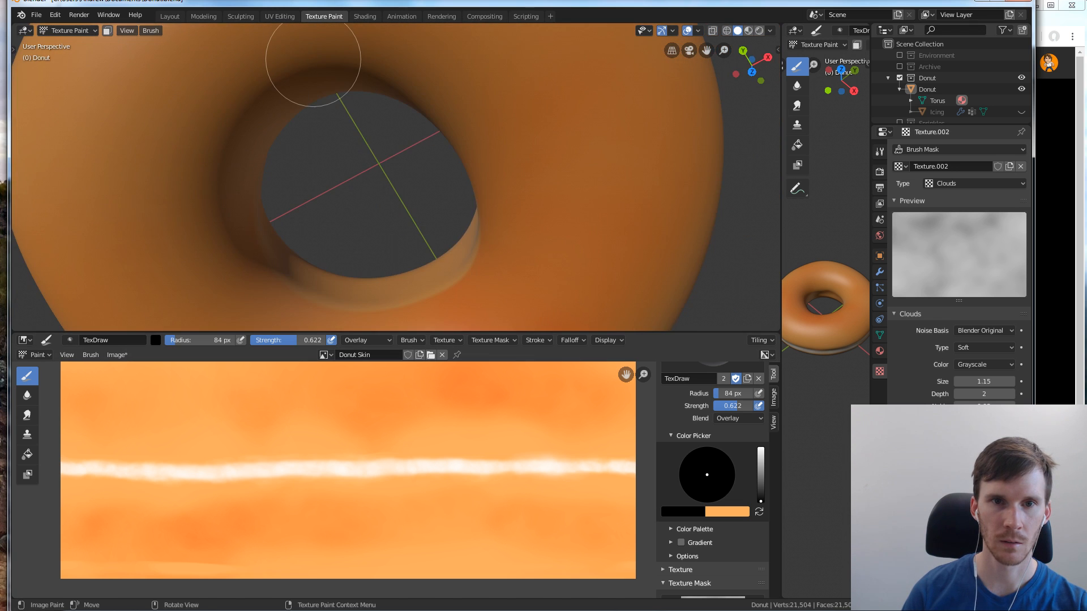
mouse_move(426, 107)
middle_mouse_down()
mouse_move(474, 102)
mouse_move(468, 143)
mouse_move(475, 127)
middle_mouse_up()
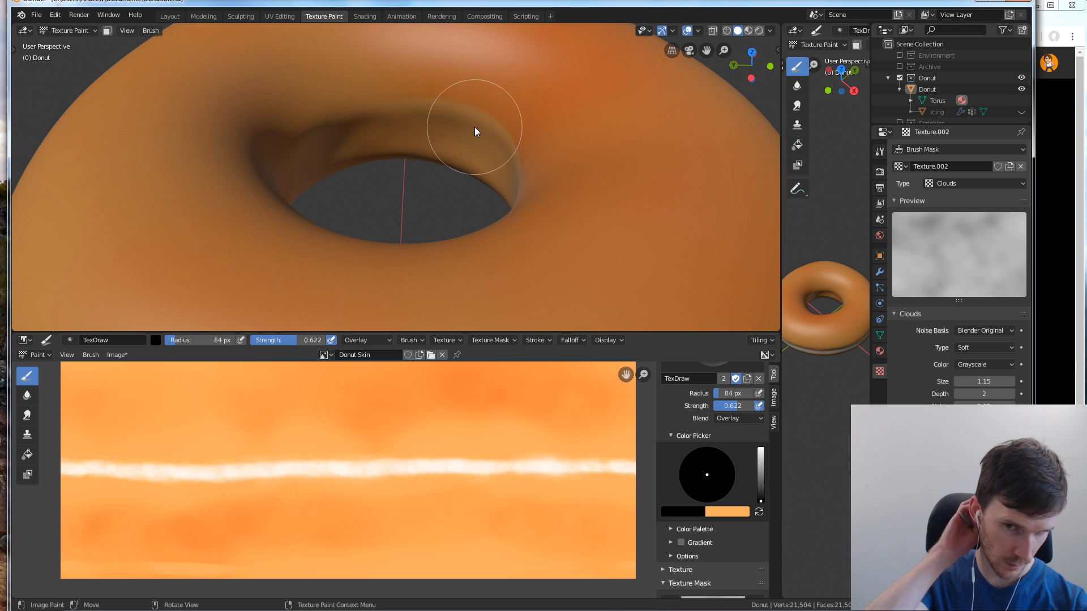
left_click(739, 419)
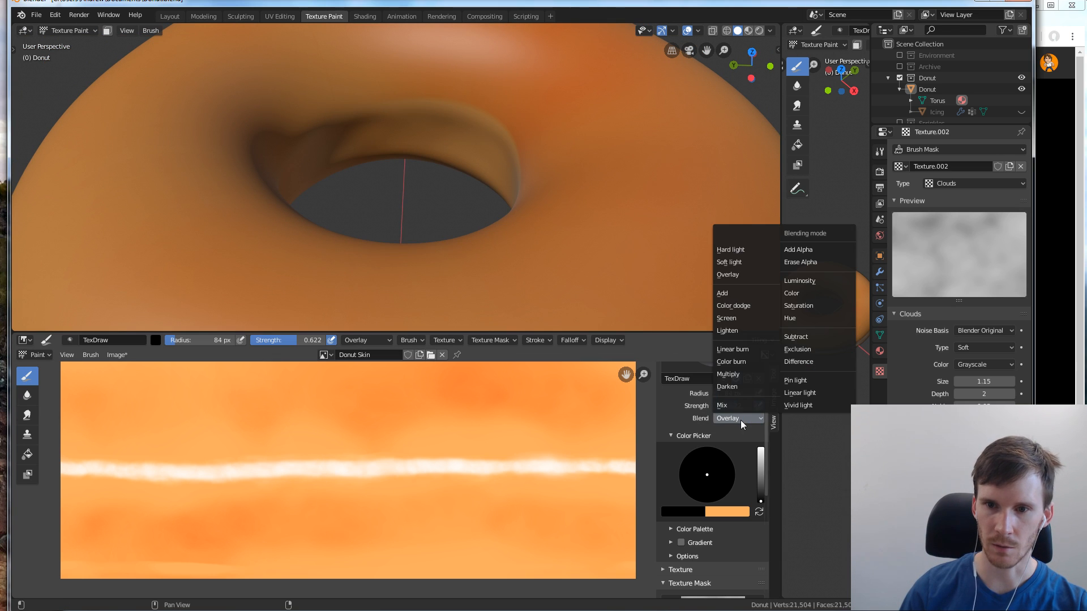
left_click(736, 407)
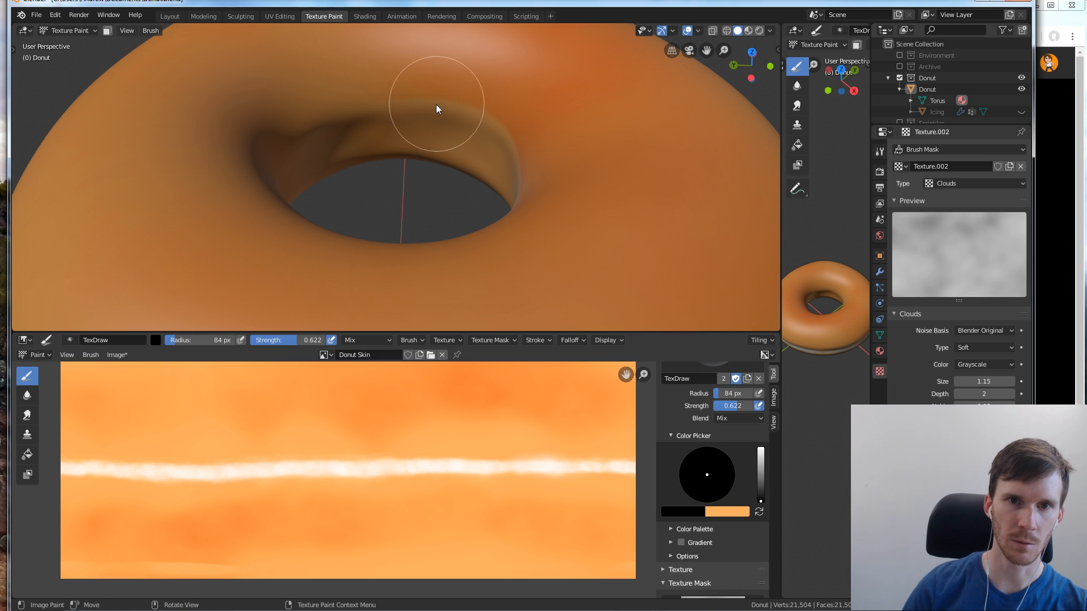
left_click_drag(435, 103, 453, 107)
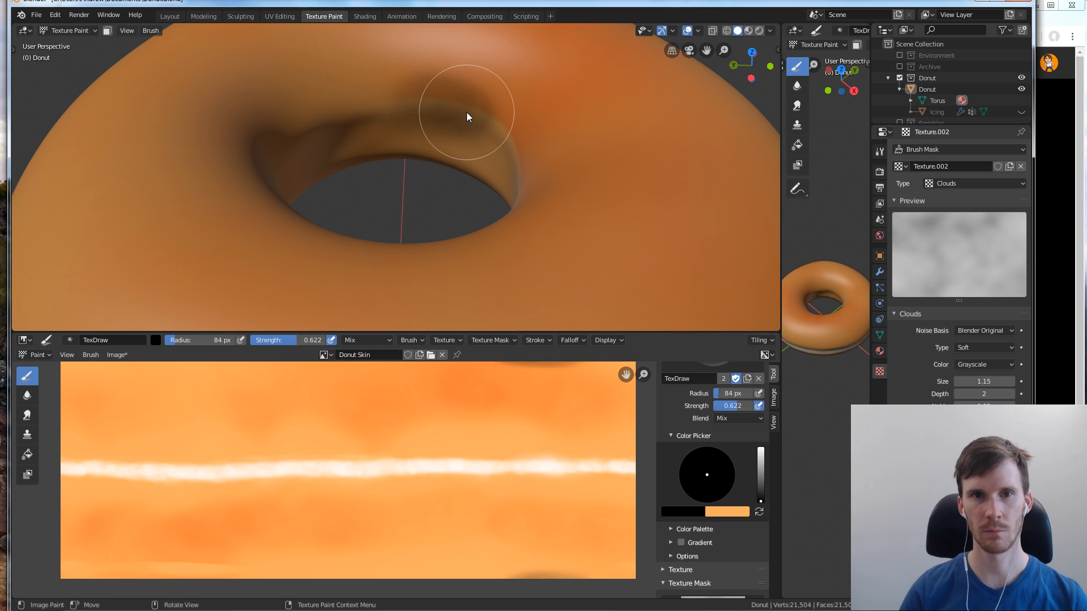
key("ctrl+z")
key("x")
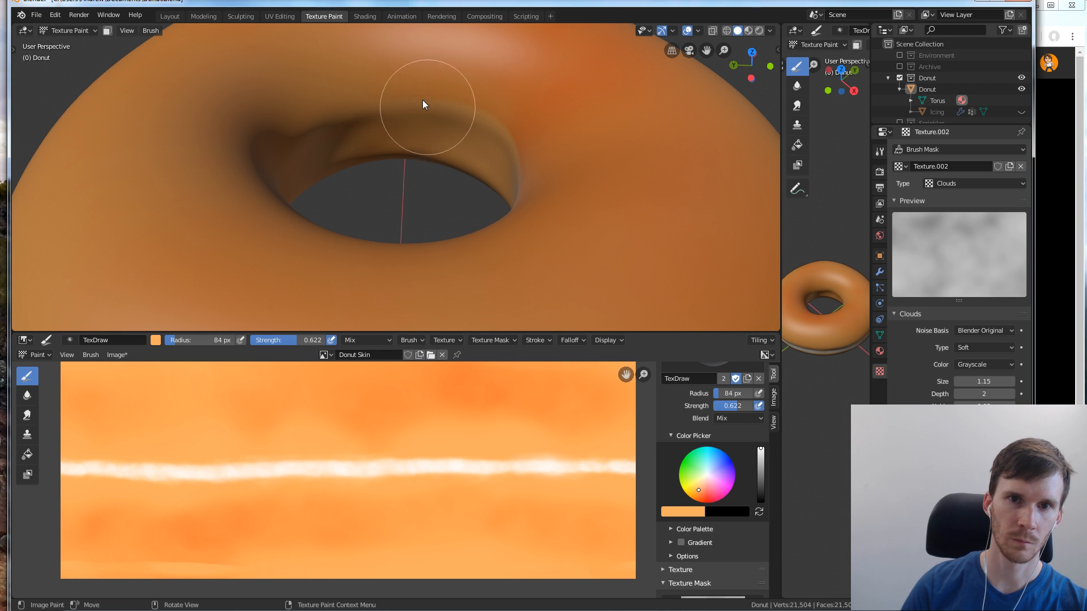
Set the brush radius to 102 px and paint light orange around the inner wall of the donut hole
middle_click_drag(419, 172, 441, 127)
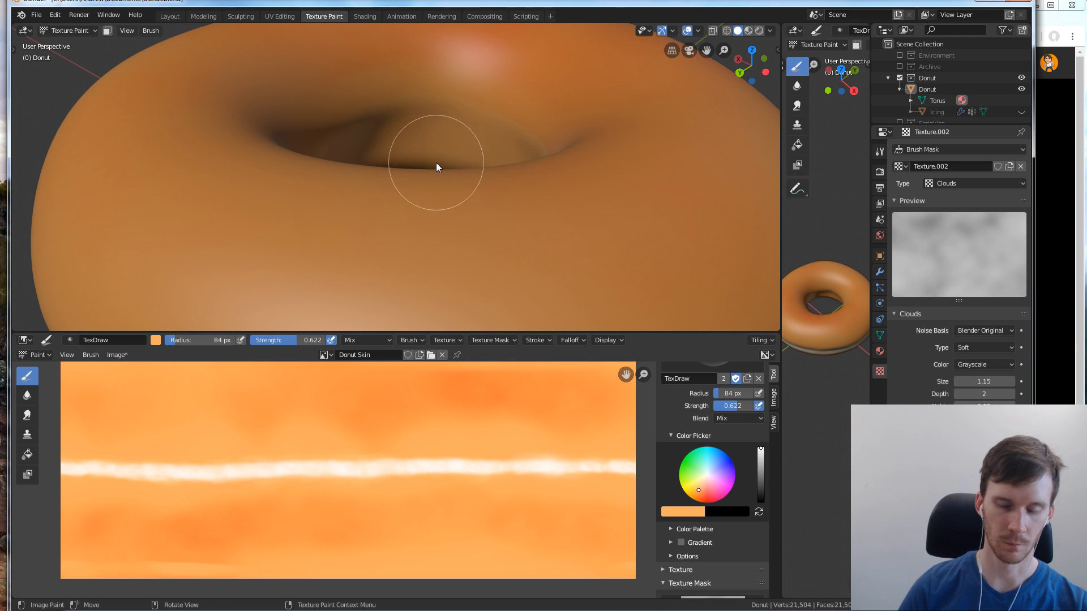
key("f")
left_click(514, 205)
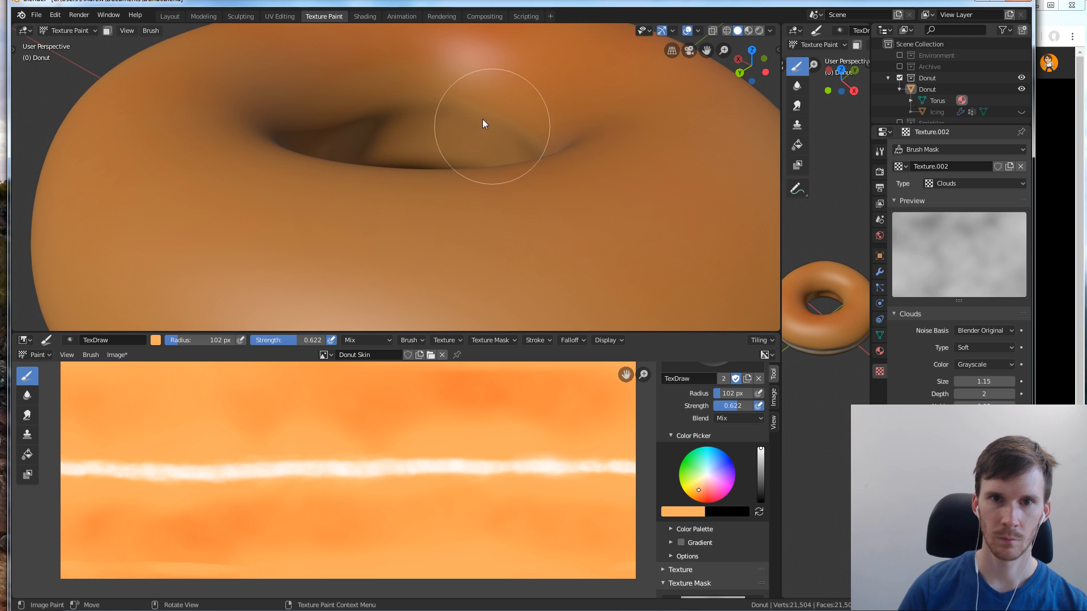
mouse_move(473, 120)
middle_mouse_down()
mouse_move(454, 120)
mouse_move(491, 105)
mouse_move(512, 120)
mouse_move(454, 109)
mouse_move(510, 89)
middle_mouse_up()
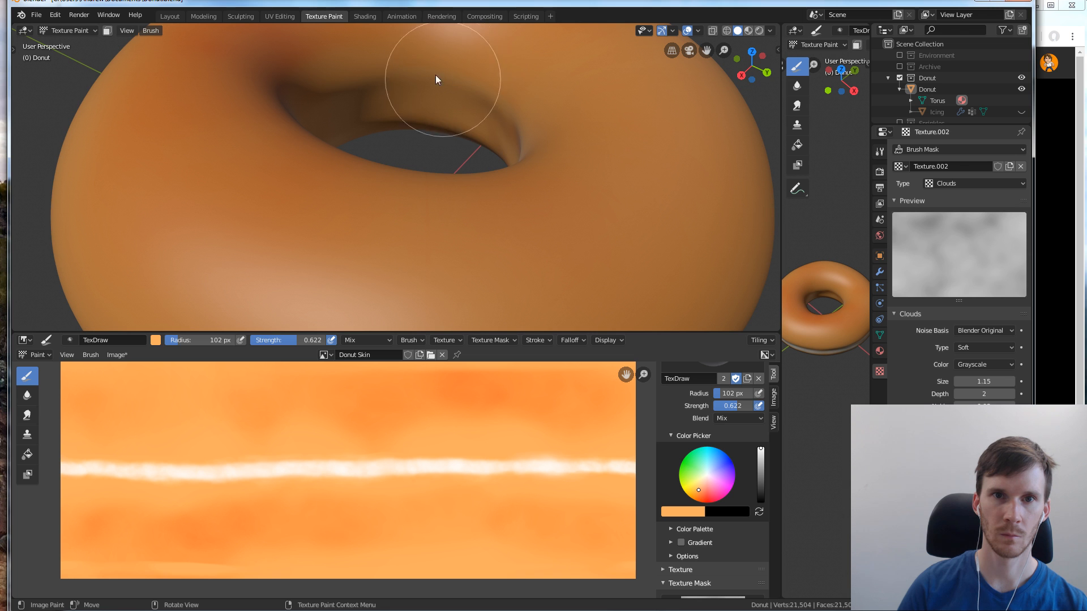
mouse_move(474, 101)
middle_mouse_down()
mouse_move(485, 112)
mouse_move(477, 90)
mouse_move(433, 97)
mouse_move(469, 94)
mouse_move(453, 87)
mouse_move(384, 114)
mouse_move(415, 97)
mouse_move(423, 112)
middle_mouse_up()
middle_click_drag(464, 117, 500, 131)
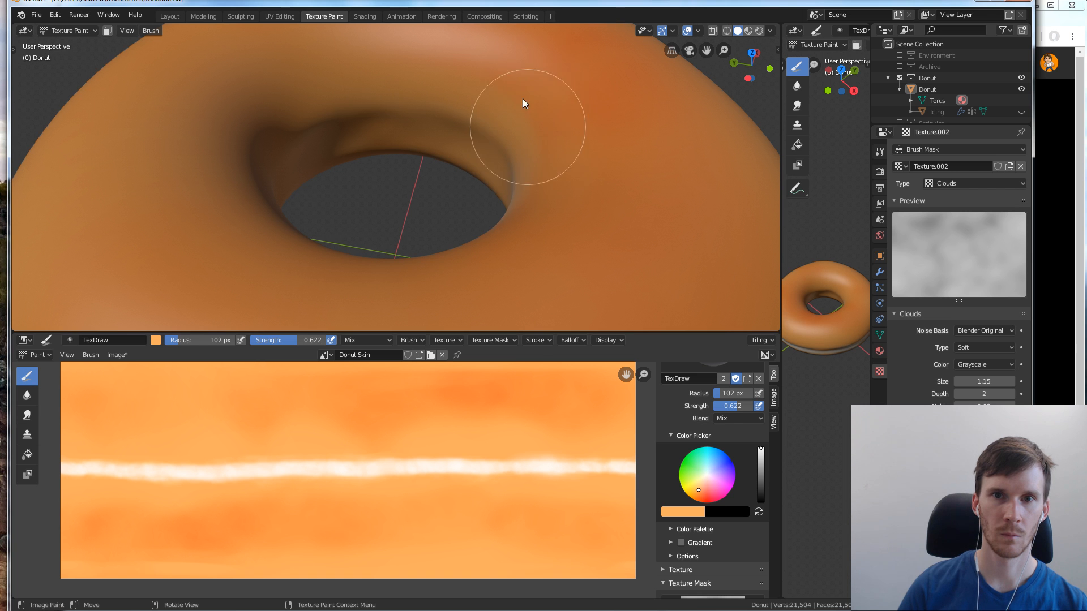
mouse_move(485, 114)
middle_mouse_down()
mouse_move(514, 114)
mouse_move(505, 167)
mouse_move(516, 120)
mouse_move(497, 107)
mouse_move(406, 150)
middle_mouse_up()
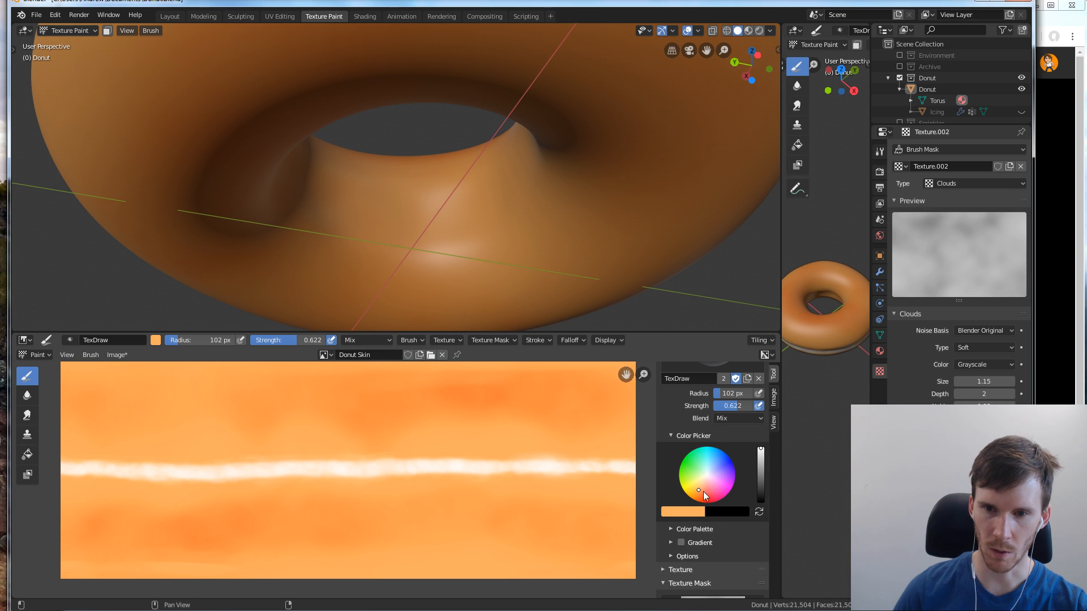
Change the secondary colour to white, set the brush radius to 55 px and swap white in as the painting colour
left_click(715, 510)
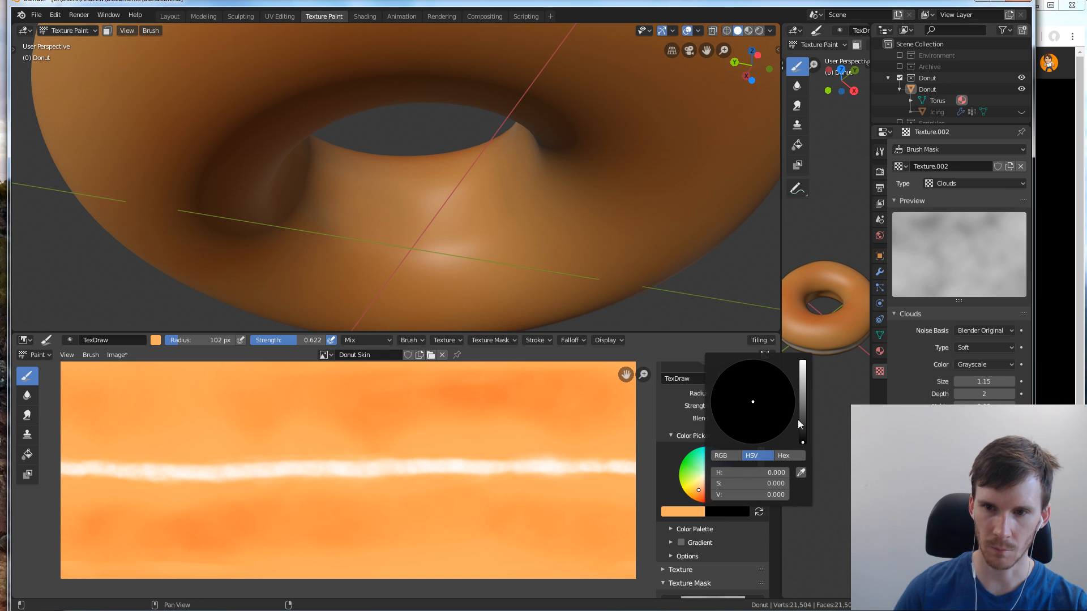
left_click_drag(802, 429, 804, 347)
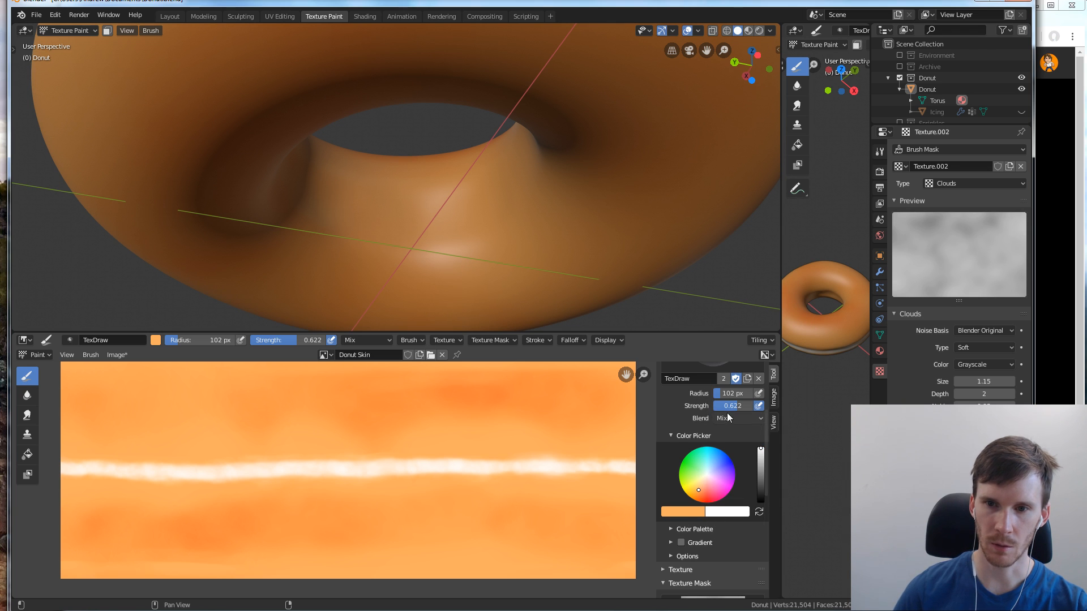
left_click(728, 418)
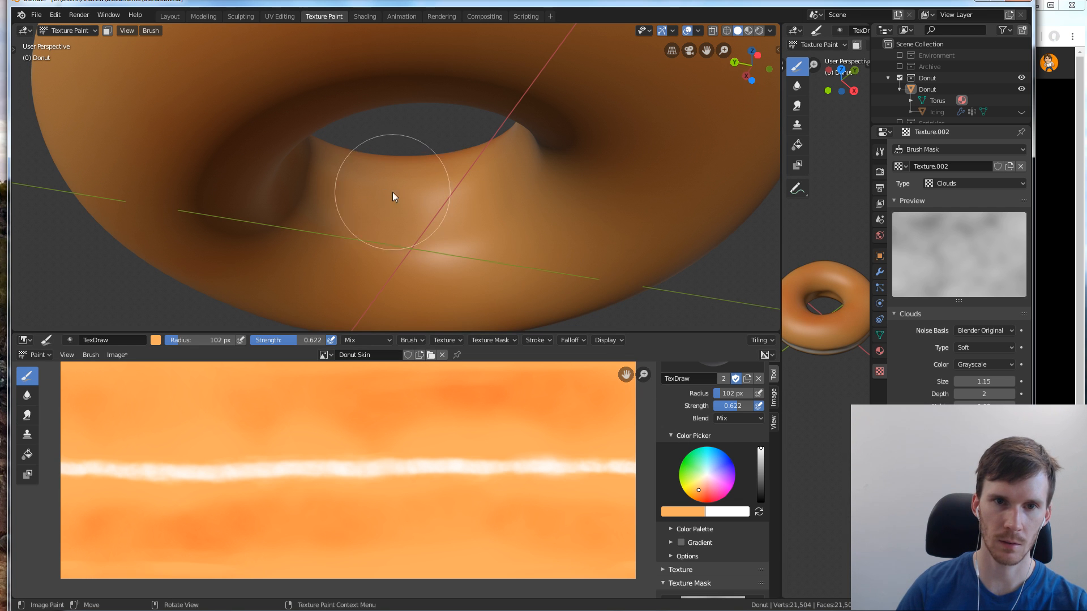
key("f")
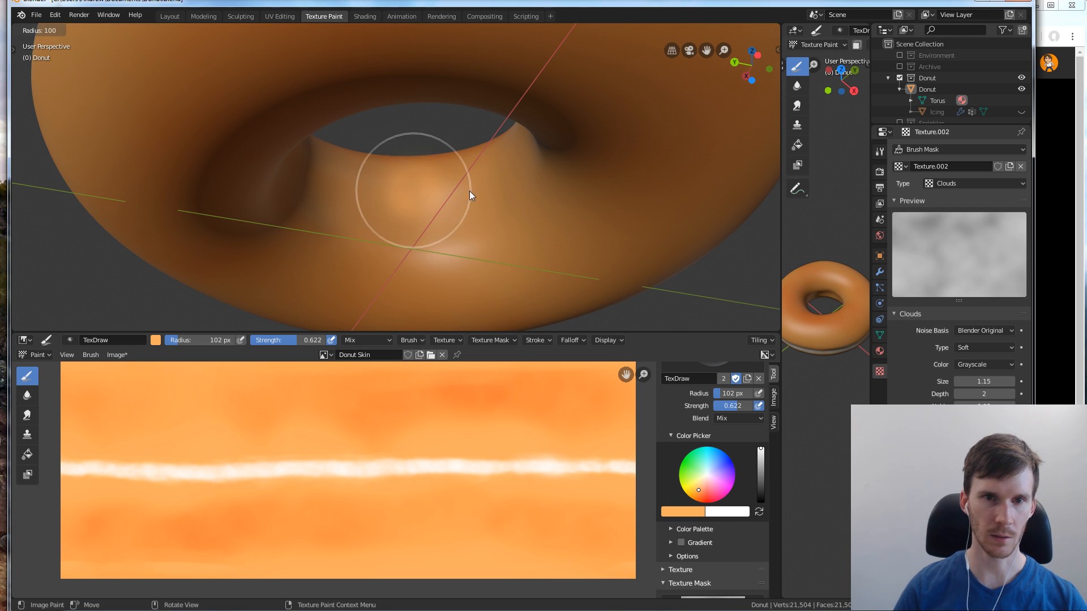
left_click(444, 205)
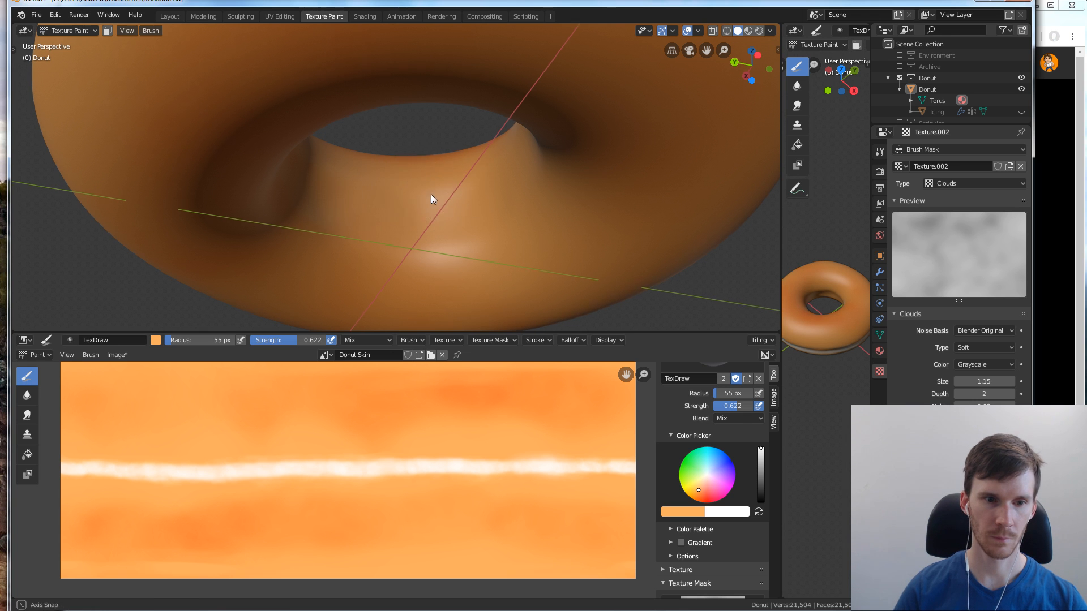
middle_click_drag(432, 199, 467, 238)
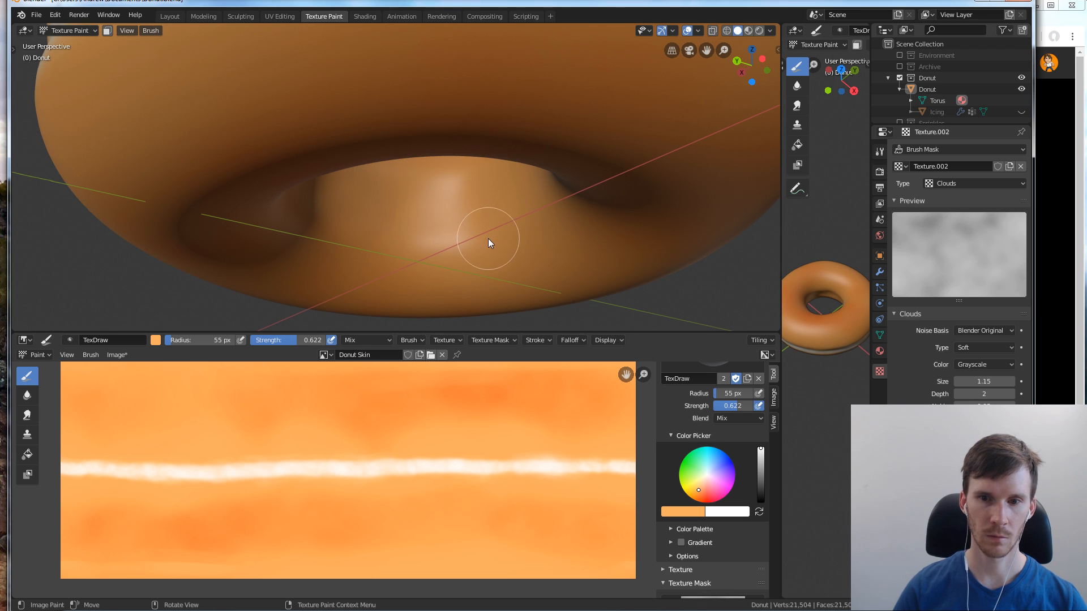
key("x")
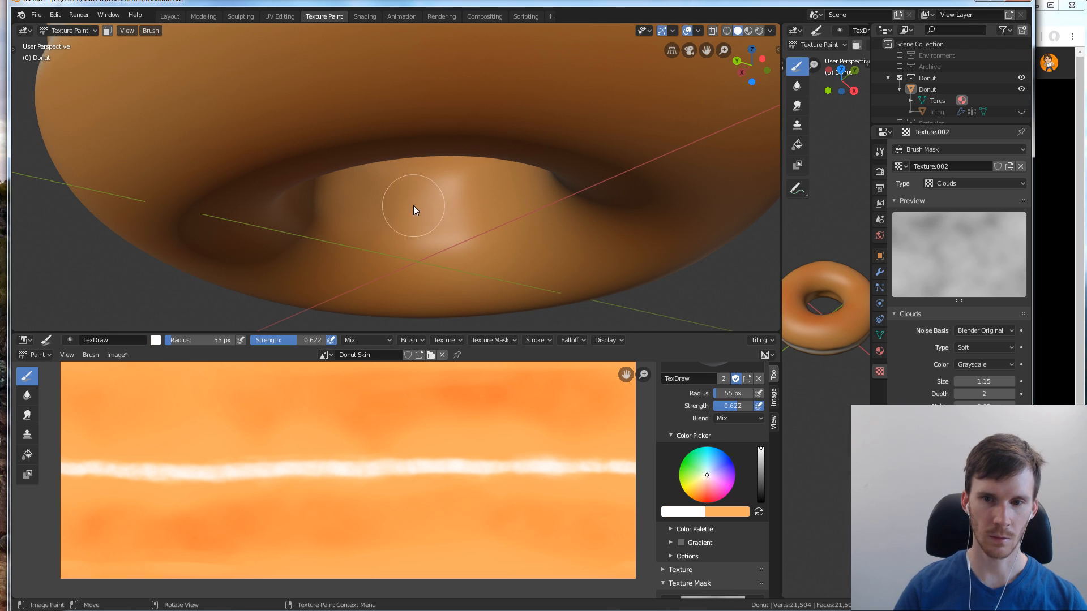
Start a soft white band along the inner wall of the donut hole with Mix strokes
mouse_move(403, 202)
left_mouse_down()
mouse_move(497, 198)
mouse_move(427, 177)
left_mouse_up()
mouse_move(427, 177)
middle_mouse_down()
mouse_move(493, 189)
mouse_move(495, 153)
mouse_move(512, 150)
mouse_move(489, 118)
middle_mouse_up()
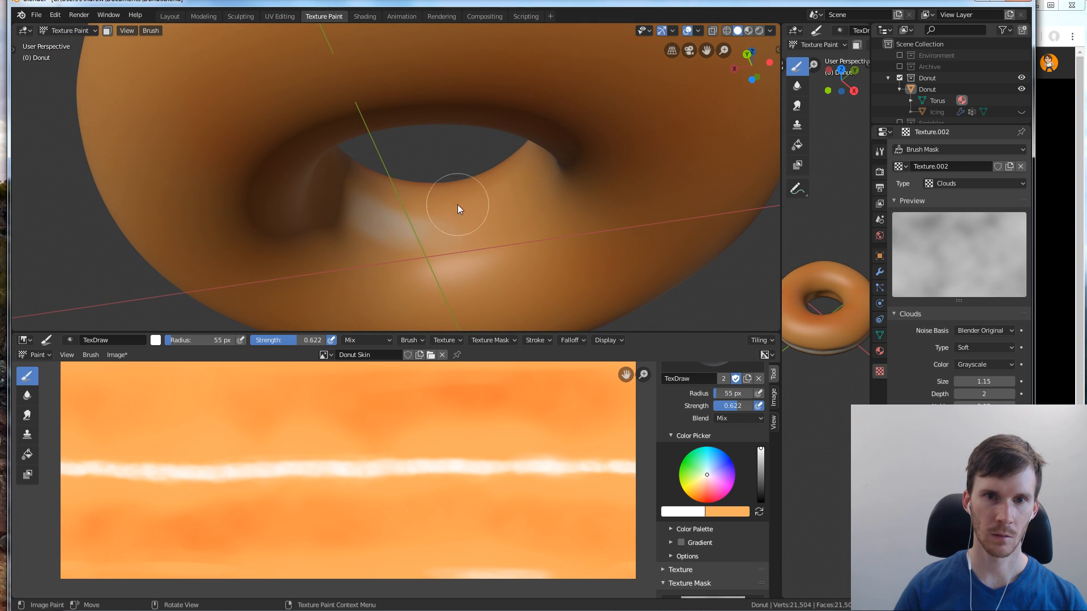
left_click_drag(400, 220, 466, 188)
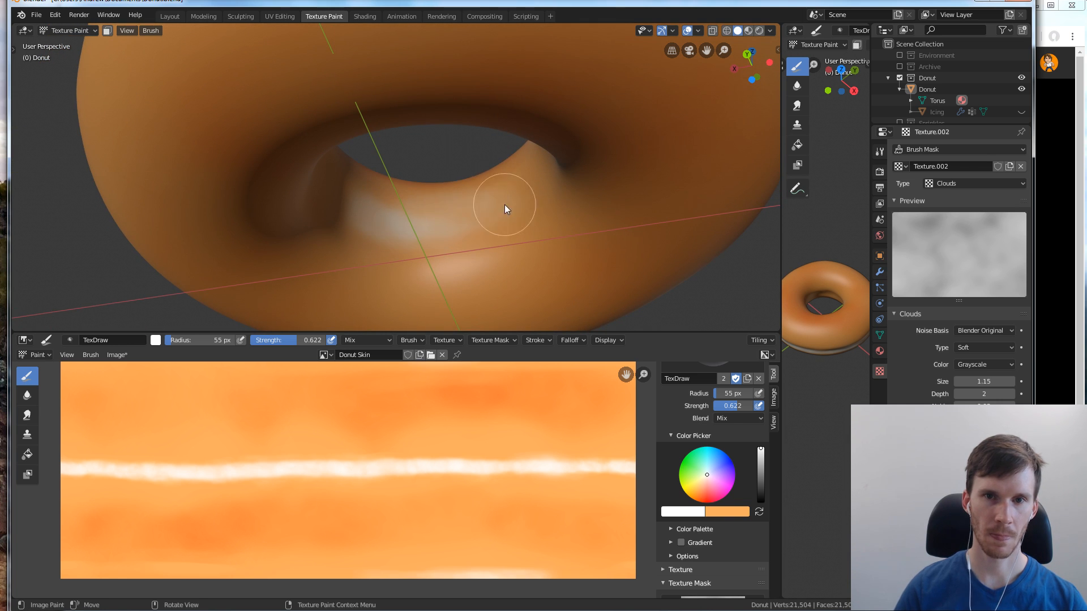
middle_click_drag(382, 129, 491, 208)
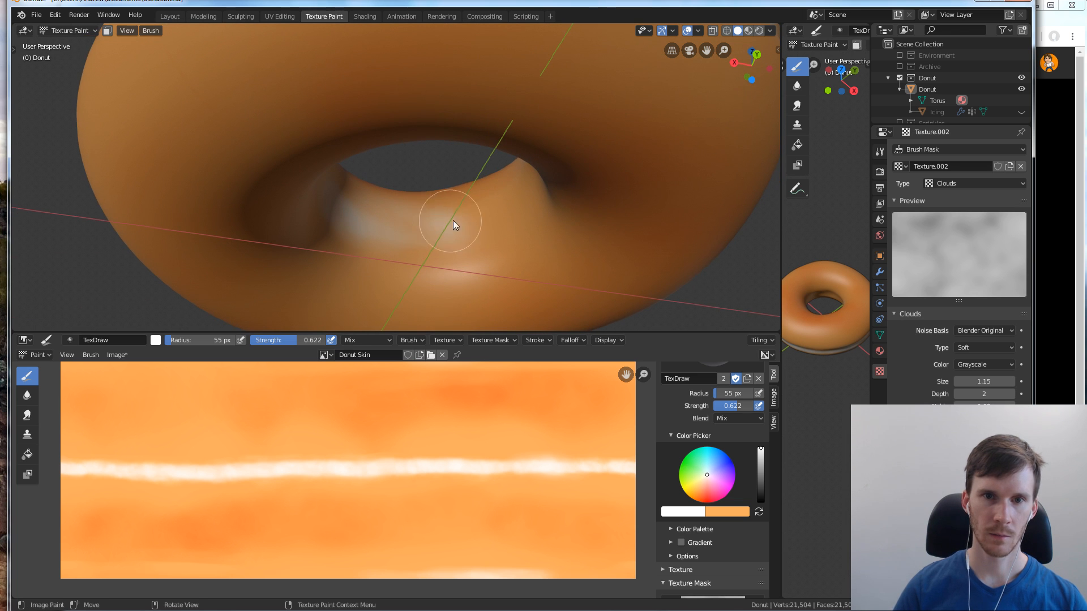
Switch to the tutorial on YouTube, toggle its playback and return to Blender
left_click(1049, 17)
key("space")
key("alt+Tab")
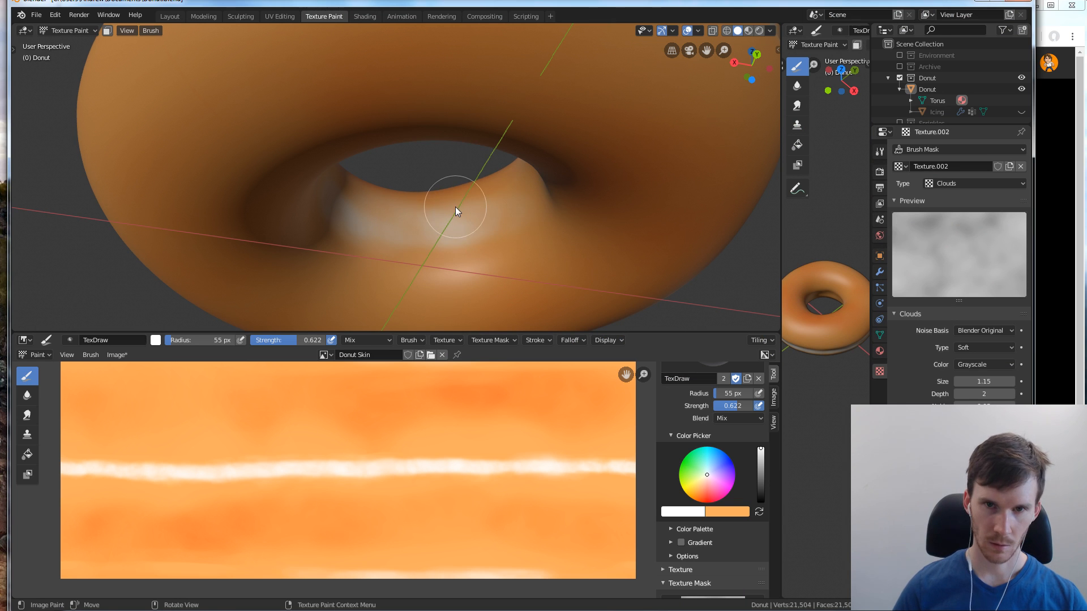
Extend the white band further around the inner wall of the hole with the 55 px brush
mouse_move(455, 206)
middle_mouse_down()
mouse_move(499, 222)
mouse_move(545, 214)
middle_mouse_up()
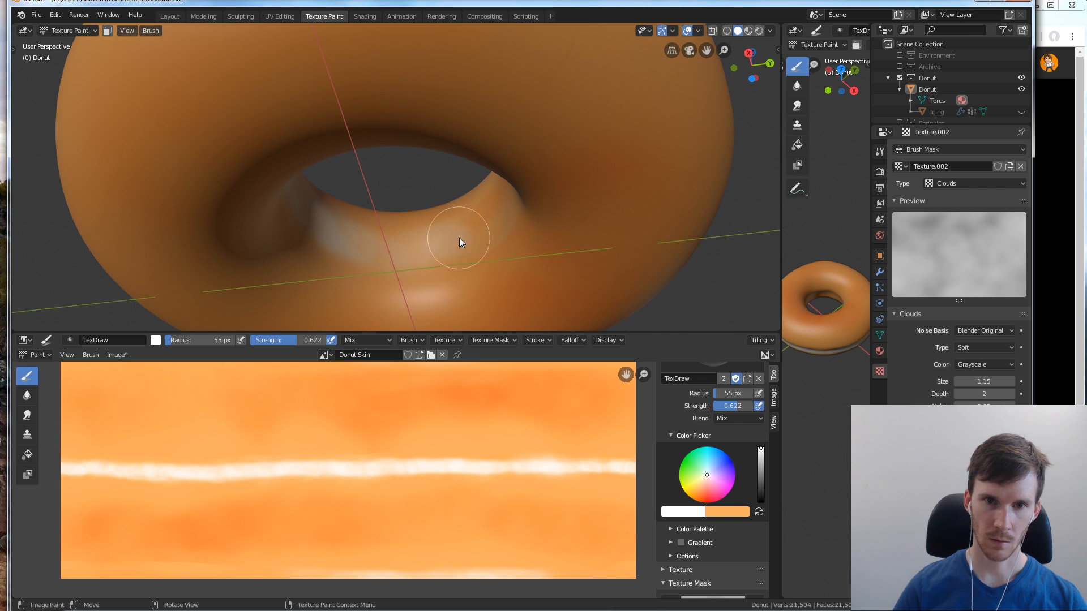
middle_click_drag(487, 232, 466, 202)
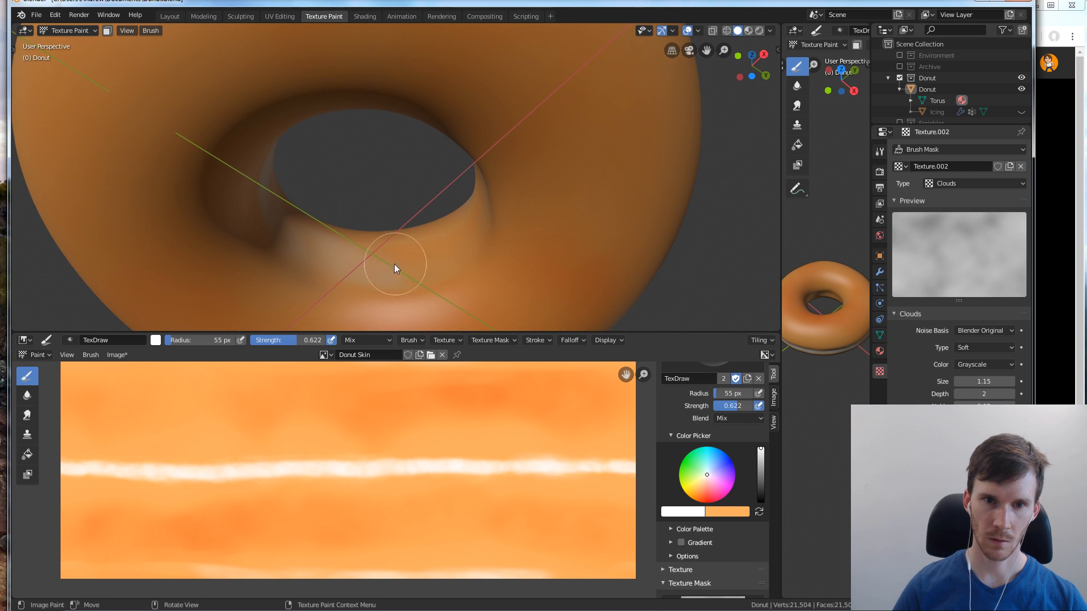
mouse_move(392, 259)
middle_mouse_down()
mouse_move(467, 252)
mouse_move(386, 259)
middle_mouse_up()
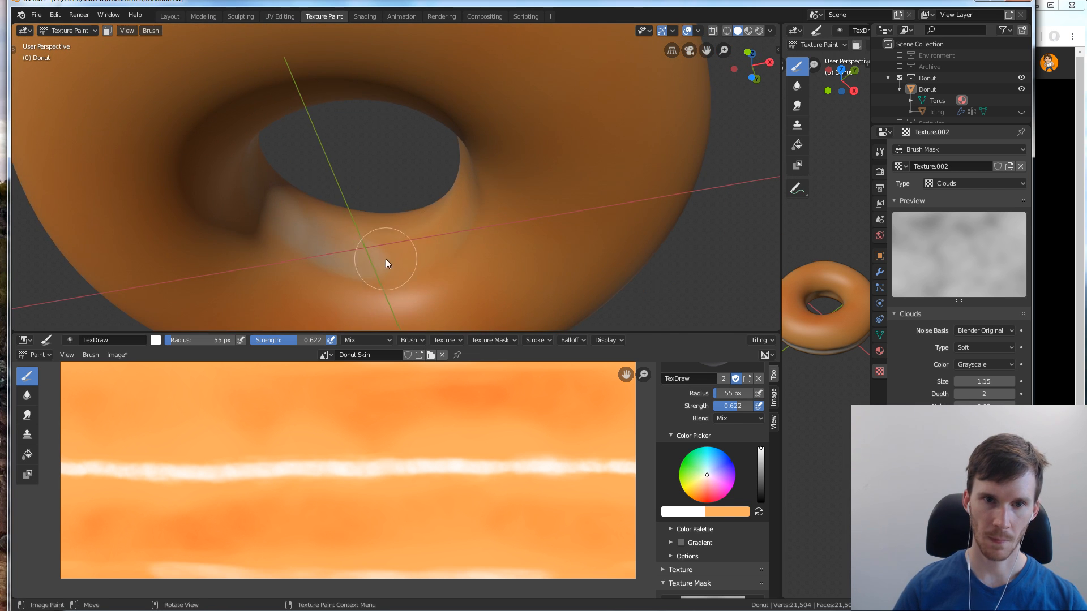
middle_click_drag(413, 223, 450, 230)
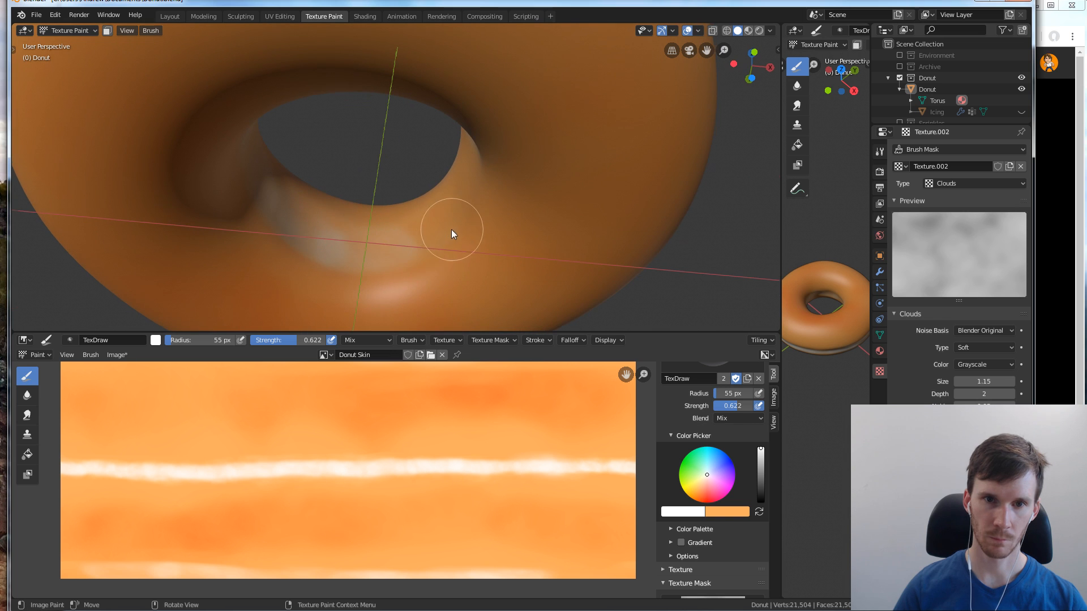
Set the brush radius to 47 px and complete the white band around the inner wall, reinforcing its faint parts
key("f")
left_click(405, 255)
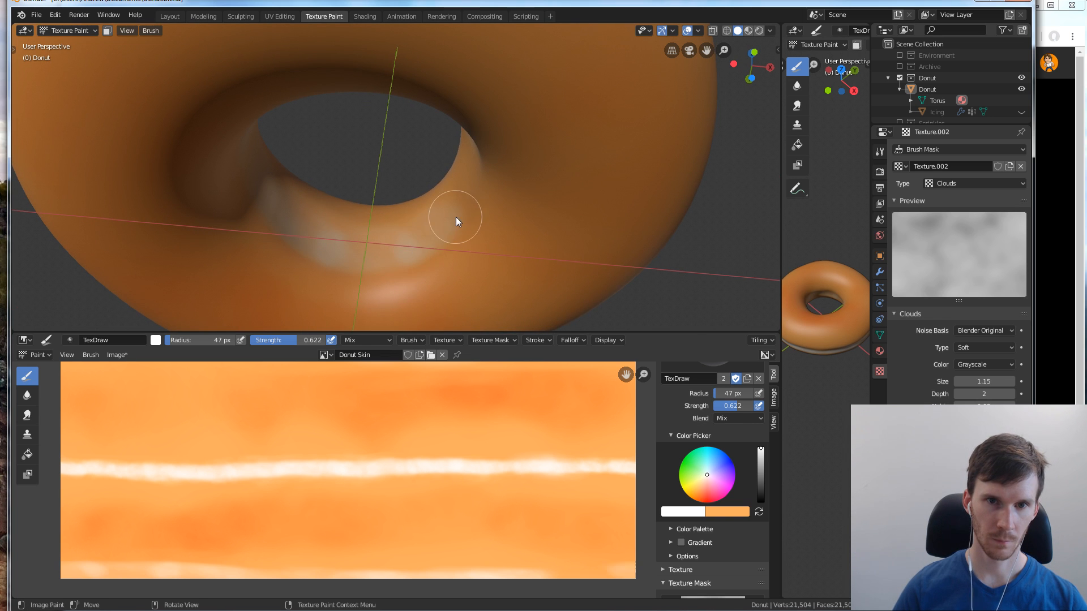
mouse_move(416, 227)
middle_mouse_down()
mouse_move(460, 229)
mouse_move(344, 226)
middle_mouse_up()
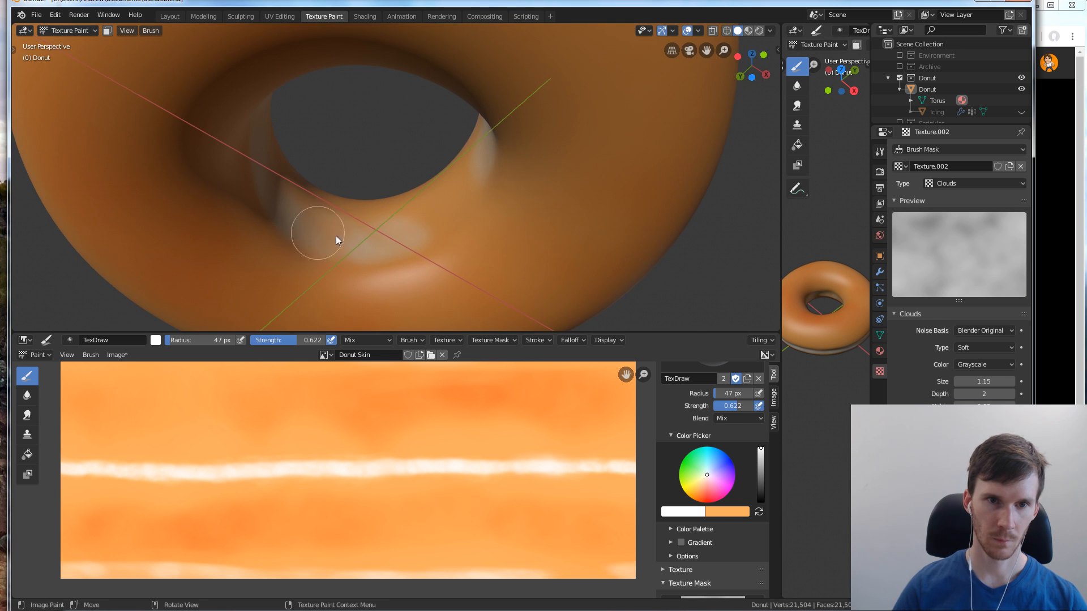
mouse_move(437, 199)
middle_mouse_down()
mouse_move(483, 220)
mouse_move(398, 214)
middle_mouse_up()
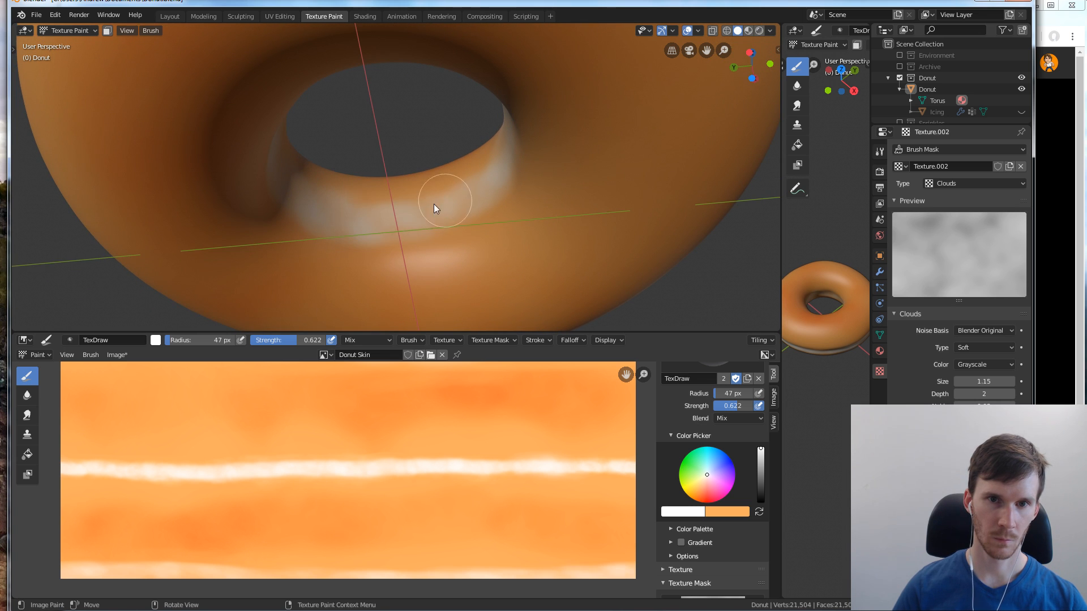
mouse_move(449, 173)
middle_mouse_down()
mouse_move(528, 187)
mouse_move(419, 223)
middle_mouse_up()
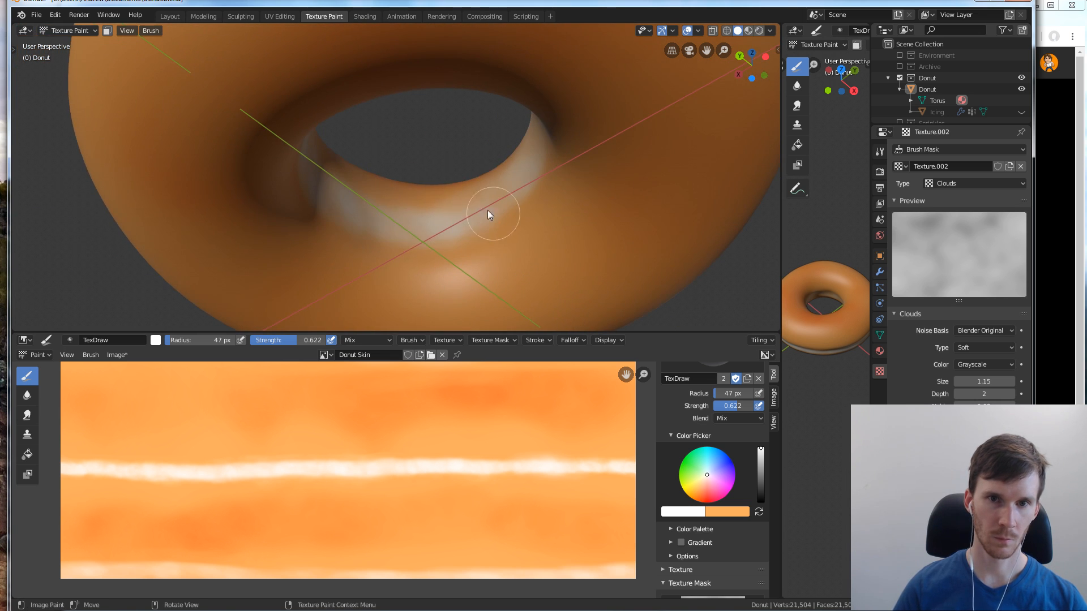
mouse_move(496, 199)
middle_mouse_down()
mouse_move(528, 197)
mouse_move(443, 224)
middle_mouse_up()
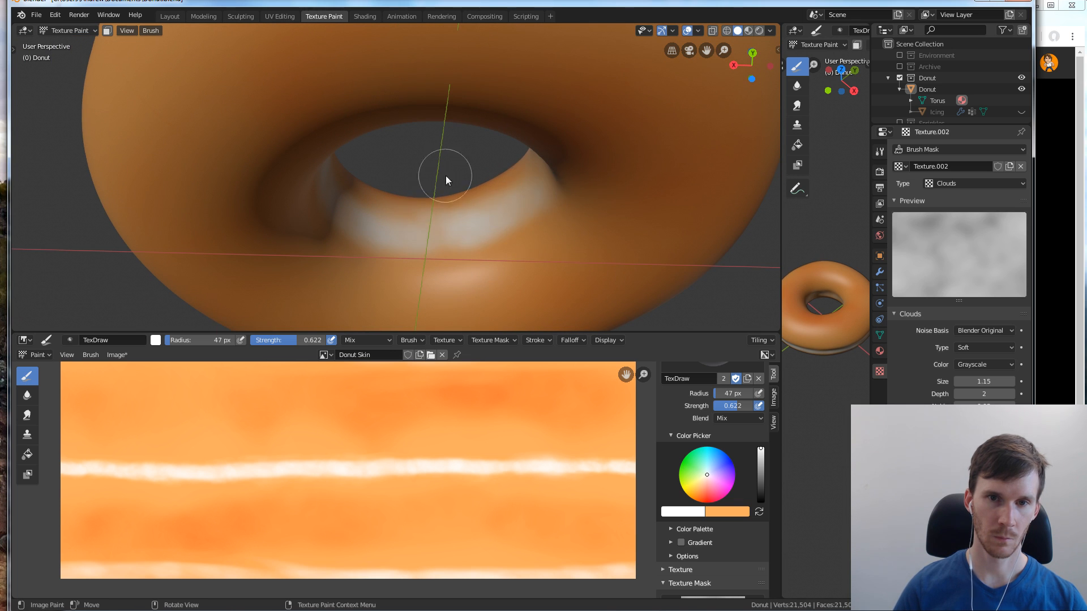
middle_click_drag(446, 180, 557, 170)
mouse_move(436, 270)
middle_mouse_down()
mouse_move(517, 195)
mouse_move(433, 229)
mouse_move(517, 211)
mouse_move(375, 250)
middle_mouse_up()
mouse_move(410, 213)
middle_mouse_down()
mouse_move(461, 217)
mouse_move(464, 286)
mouse_move(438, 155)
mouse_move(491, 148)
mouse_move(462, 169)
mouse_move(403, 156)
mouse_move(426, 152)
middle_mouse_up()
Set the brush radius to 118 px and review the whole painted donut from an angle above it
key("f")
left_click(467, 235)
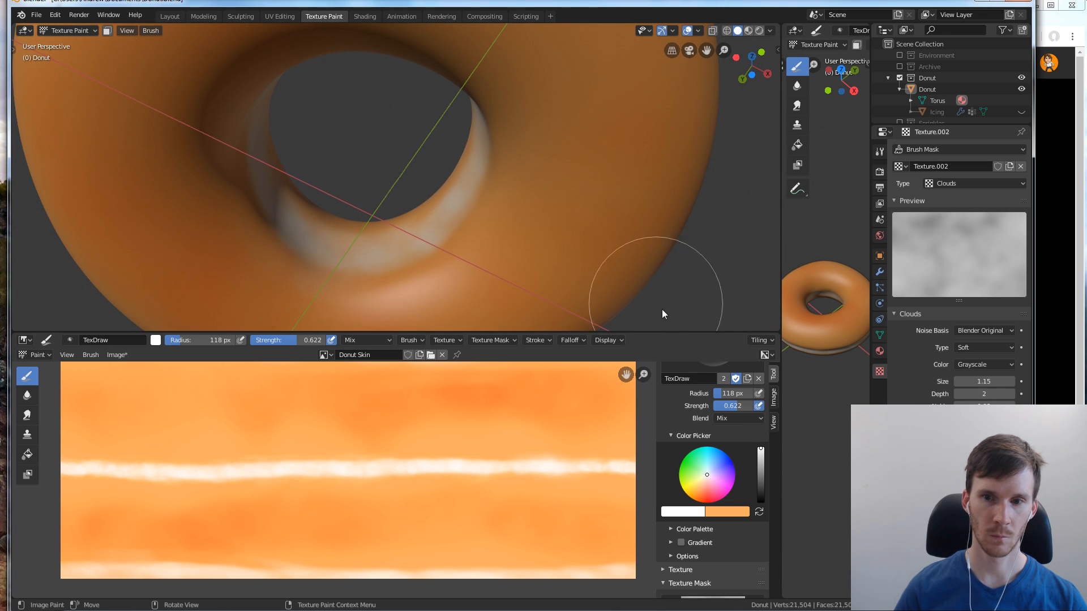
scroll(609, 226, "down", 6)
middle_click_drag(580, 135, 381, 250)
scroll(399, 201, "down", 5)
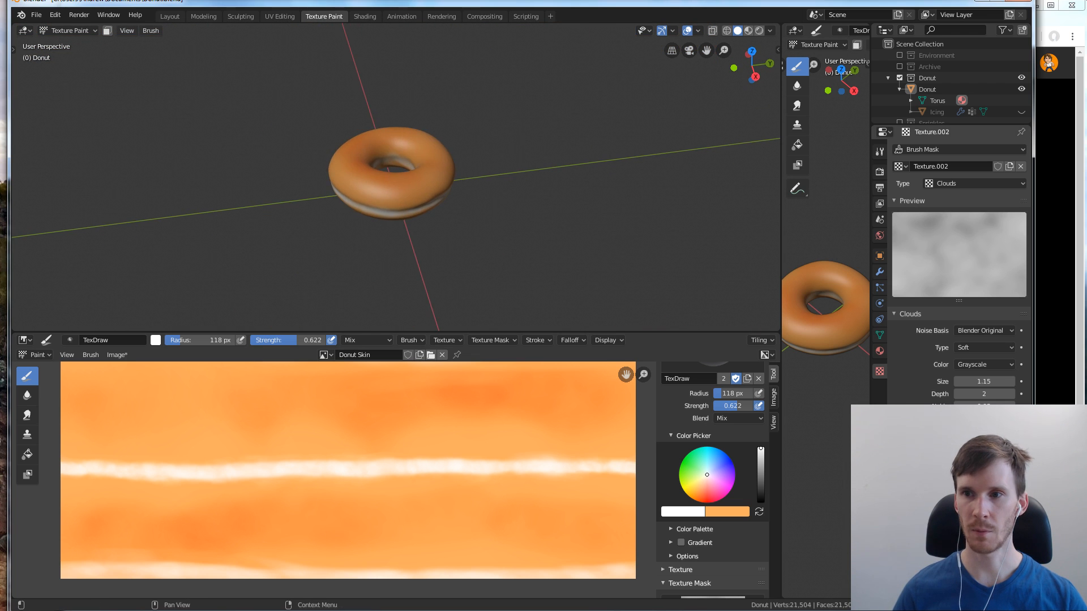
Check the texture painting tutorial on YouTube, return to Blender and examine the painted donut from above
left_click(1076, 239)
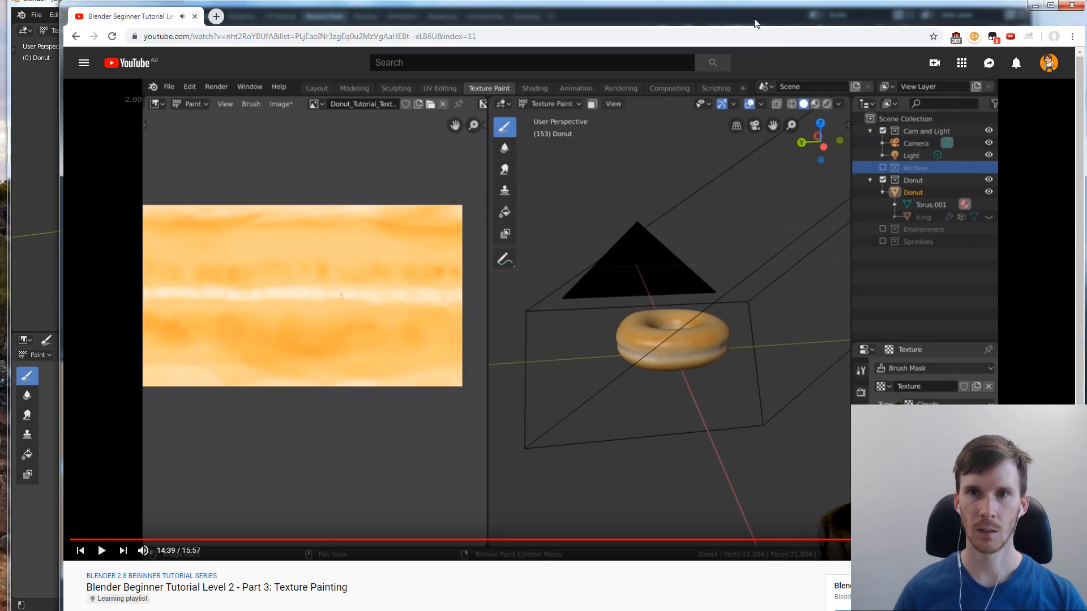
left_click(35, 147)
scroll(360, 130, "down", 1)
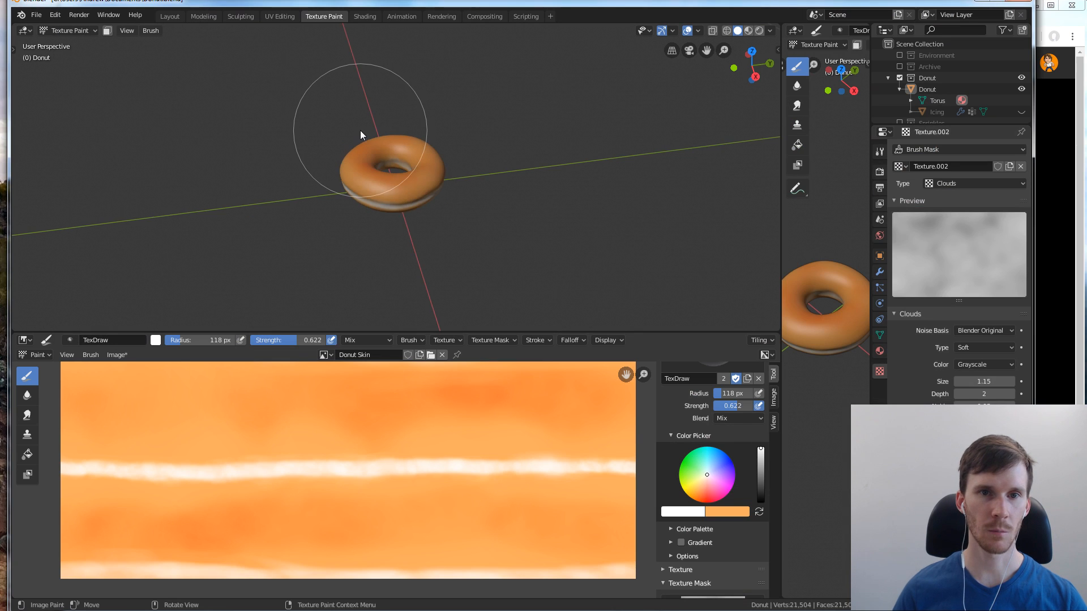
scroll(372, 144, "up", 5)
middle_click_drag(372, 144, 475, 221)
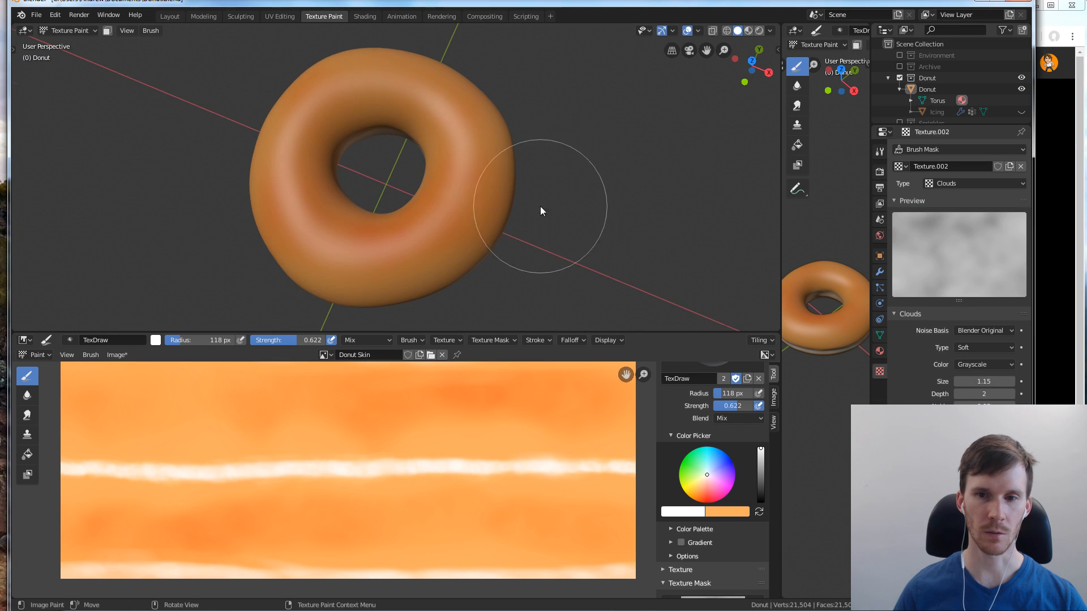
middle_click_drag(541, 208, 569, 192)
scroll(538, 209, "down", 2)
scroll(568, 187, "up", 4)
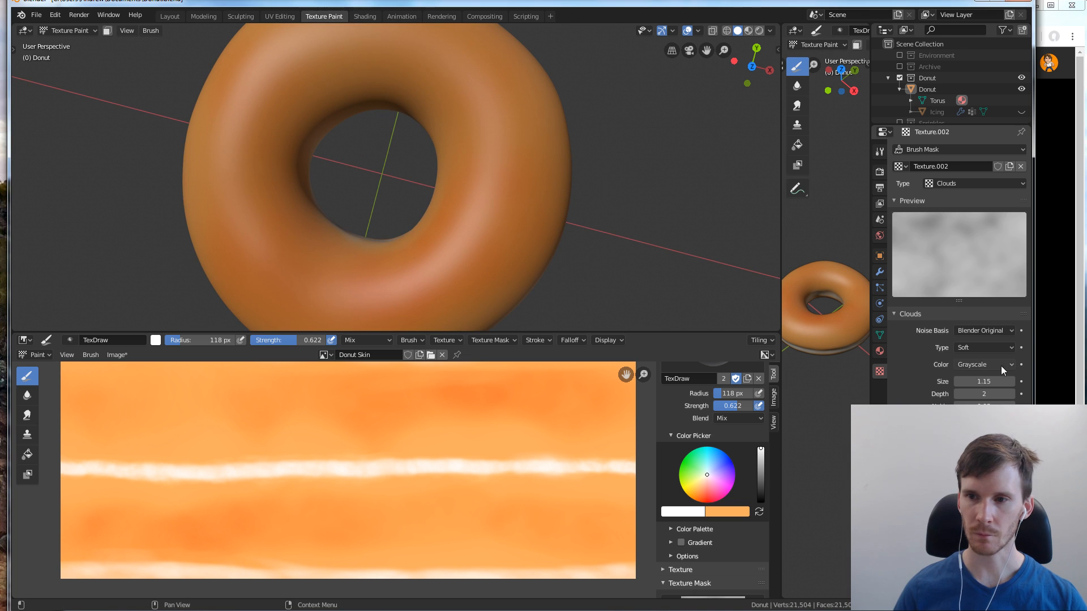
Set the brush mask's Clouds texture size to 0.55 and make the primary brush colour black
mouse_move(1002, 384)
left_mouse_down()
mouse_move(1044, 384)
mouse_move(973, 382)
mouse_move(990, 381)
left_mouse_up()
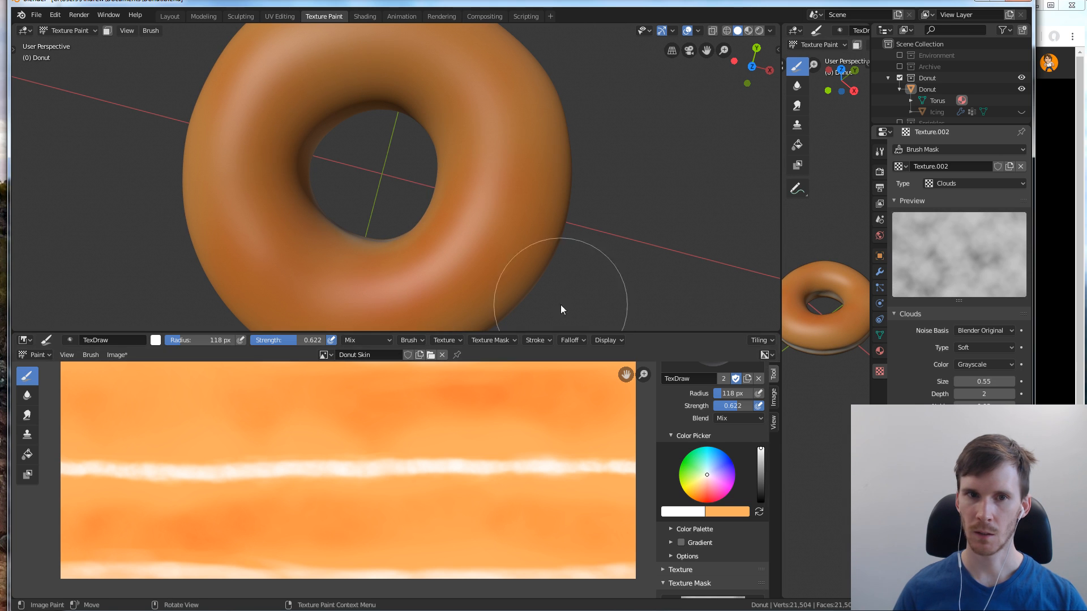
scroll(606, 232, "down", 2)
left_click(699, 512)
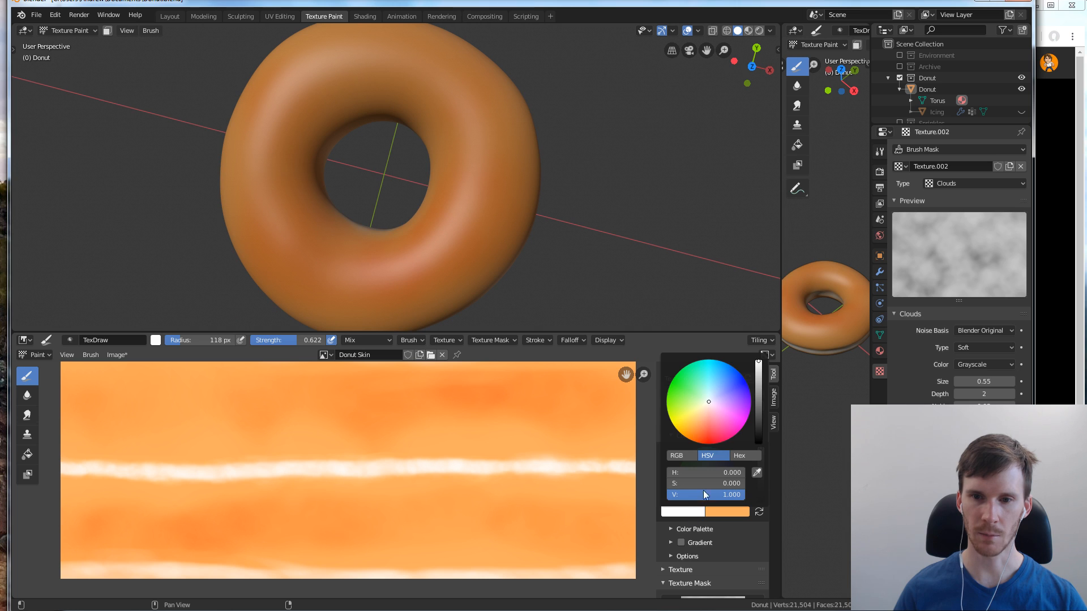
left_click_drag(758, 428, 759, 444)
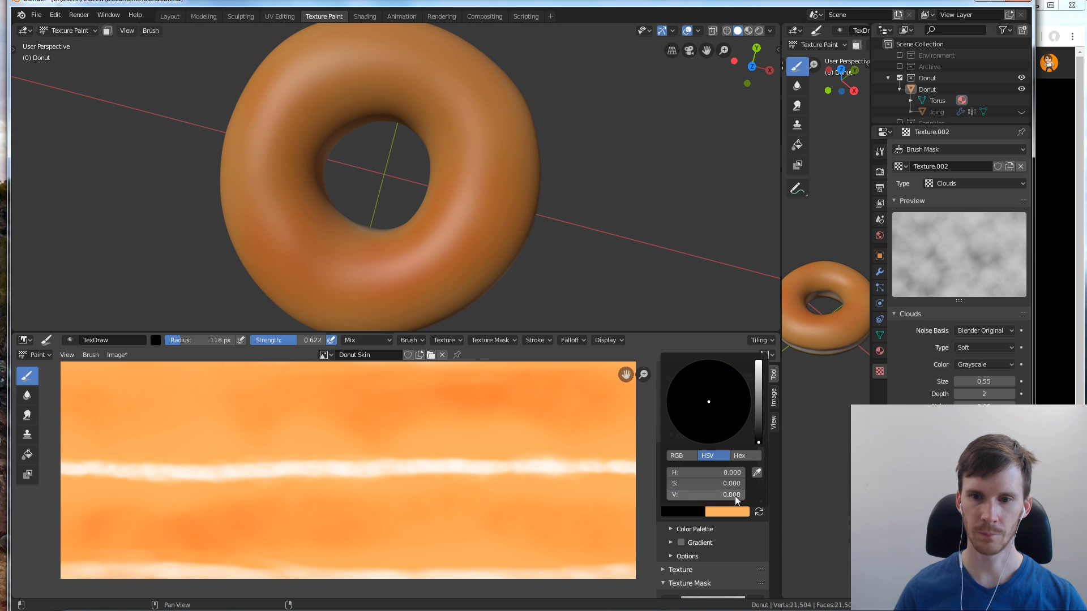
Keep the blend mode on Mix, swap the brush colour to light orange and set the brush radius to 72 px
left_click(732, 420)
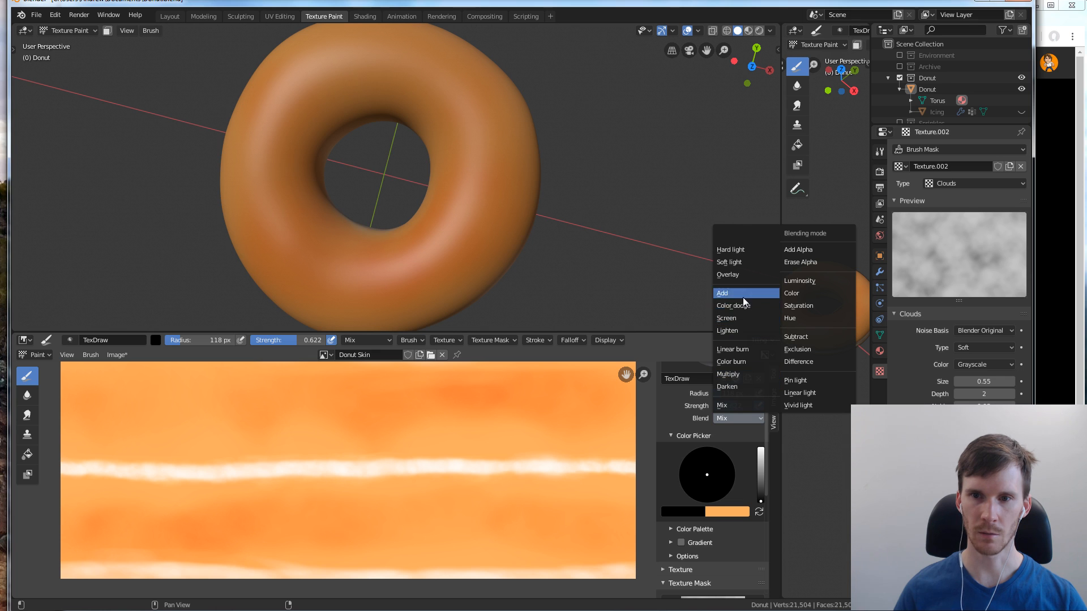
left_click(745, 406)
key("x")
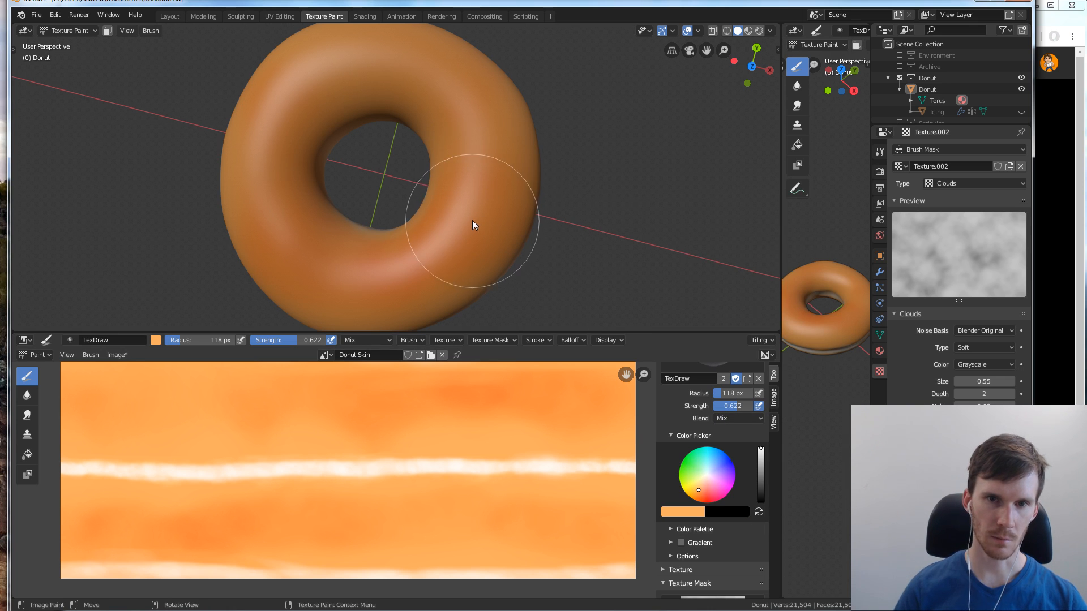
key("f")
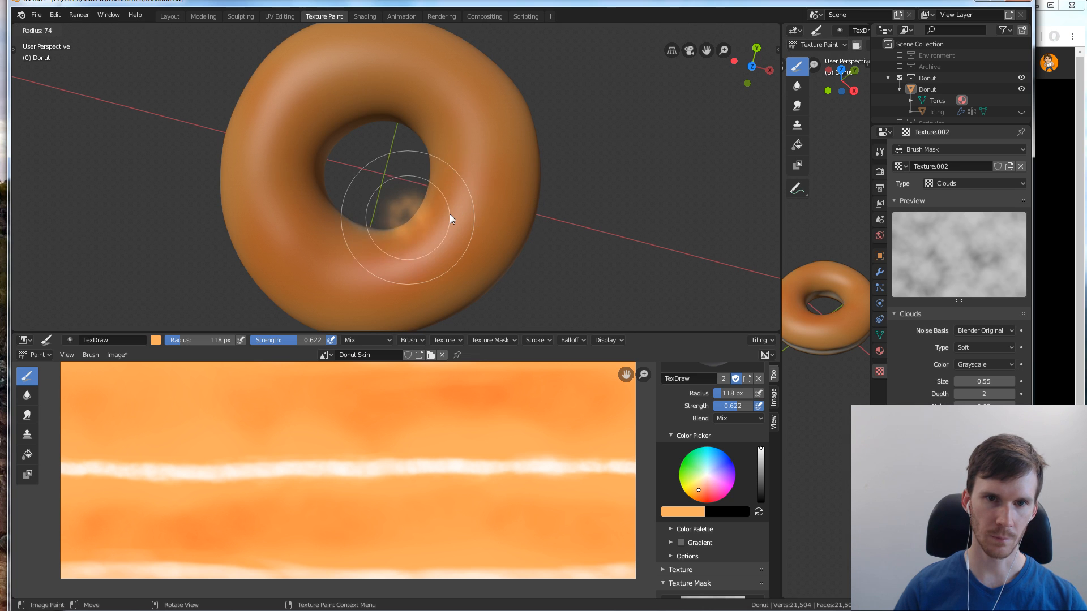
left_click(449, 214)
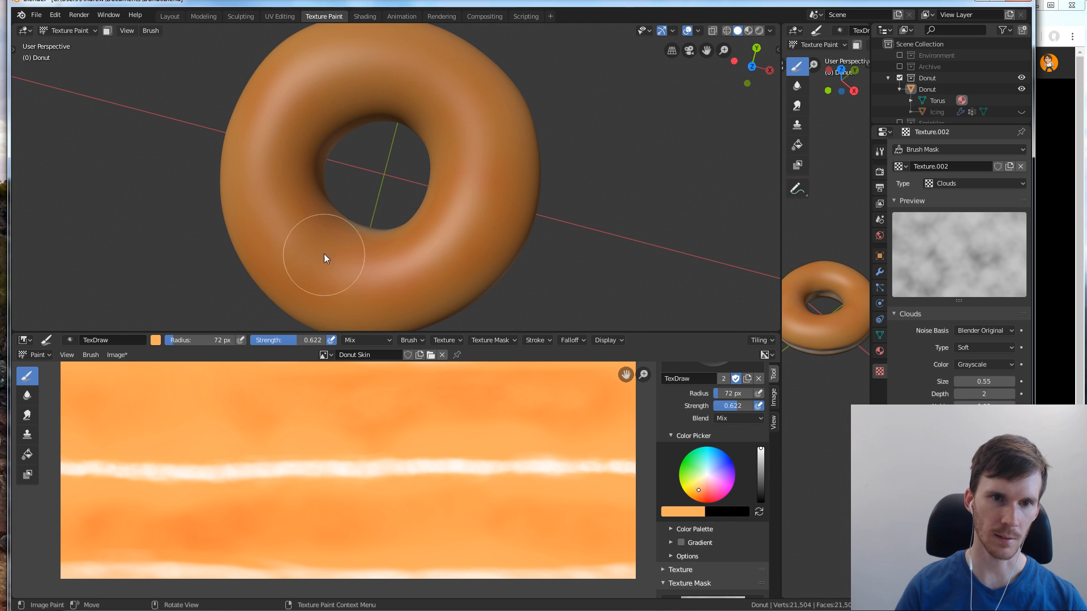
Break up the darker patches around the donut's upper side with mottled light orange strokes of the 72 px brush
middle_click_drag(464, 189, 521, 117)
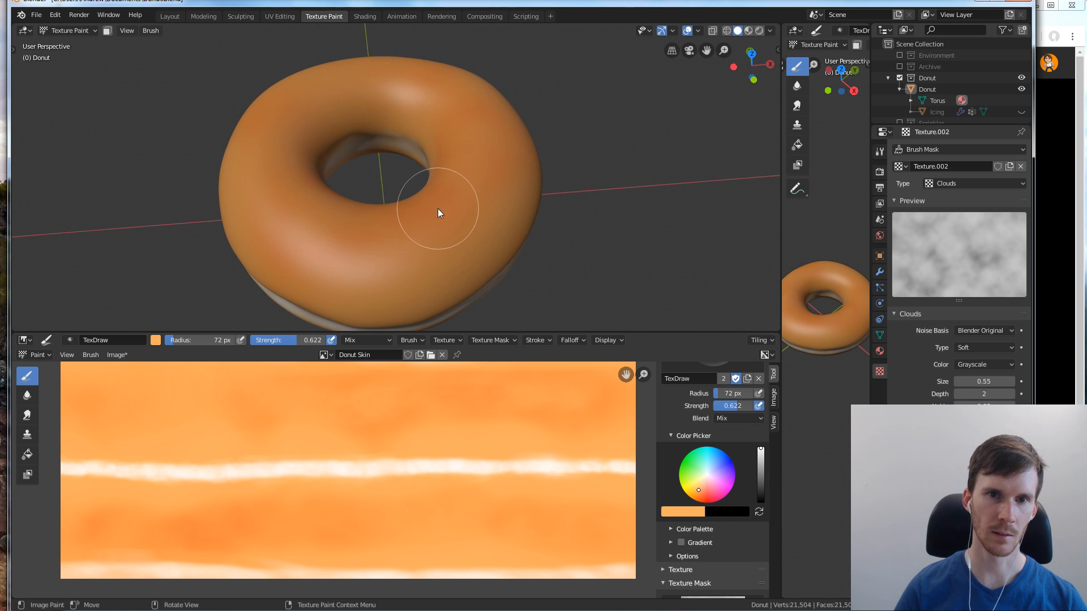
middle_click_drag(478, 202, 545, 154)
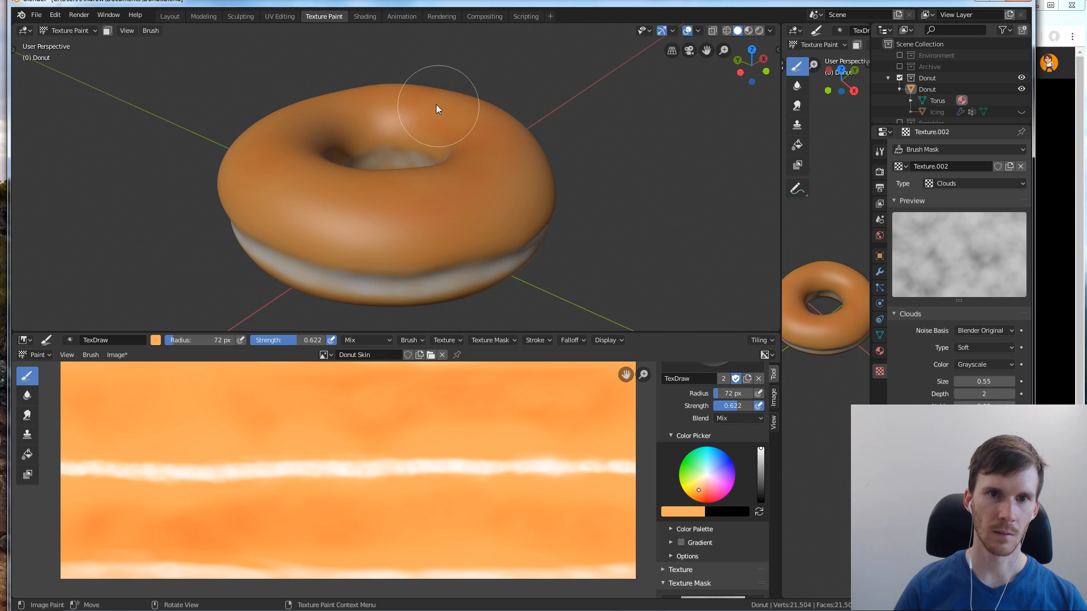
mouse_move(436, 109)
middle_mouse_down()
mouse_move(468, 124)
mouse_move(502, 109)
mouse_move(515, 133)
mouse_move(497, 128)
mouse_move(503, 89)
mouse_move(443, 107)
mouse_move(526, 29)
mouse_move(482, 89)
mouse_move(481, 116)
middle_mouse_up()
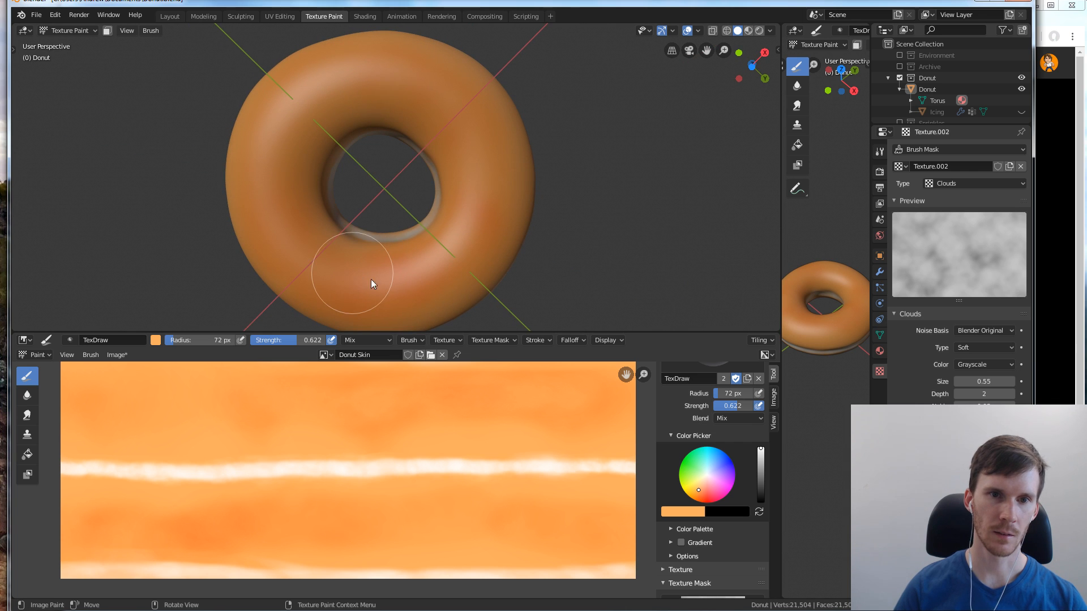
mouse_move(476, 221)
middle_mouse_down()
mouse_move(447, 149)
mouse_move(346, 261)
middle_mouse_up()
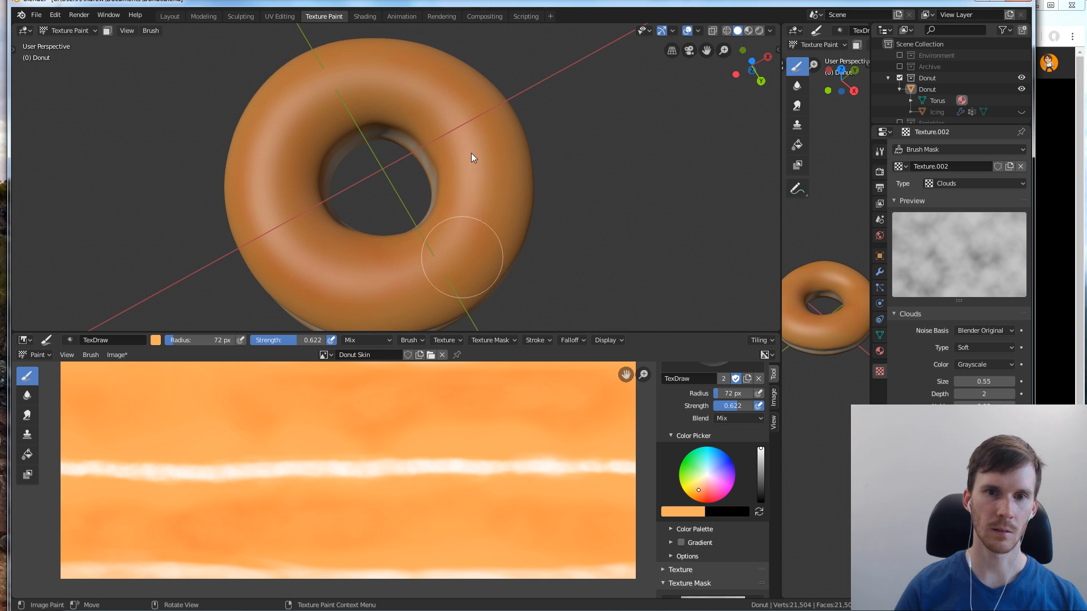
mouse_move(471, 152)
middle_mouse_down()
mouse_move(475, 200)
mouse_move(461, 191)
mouse_move(471, 165)
middle_mouse_up()
Set the brush radius to 49 px, swap the brush colour to black and change the blend mode to Overlay
key("f")
left_click(463, 206)
key("x")
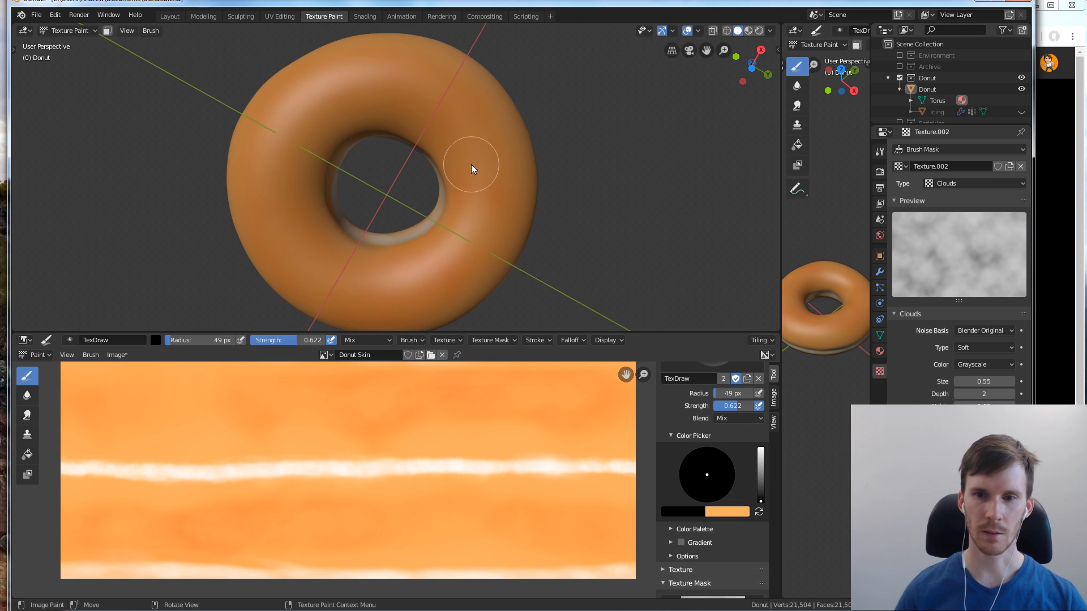
left_click(727, 419)
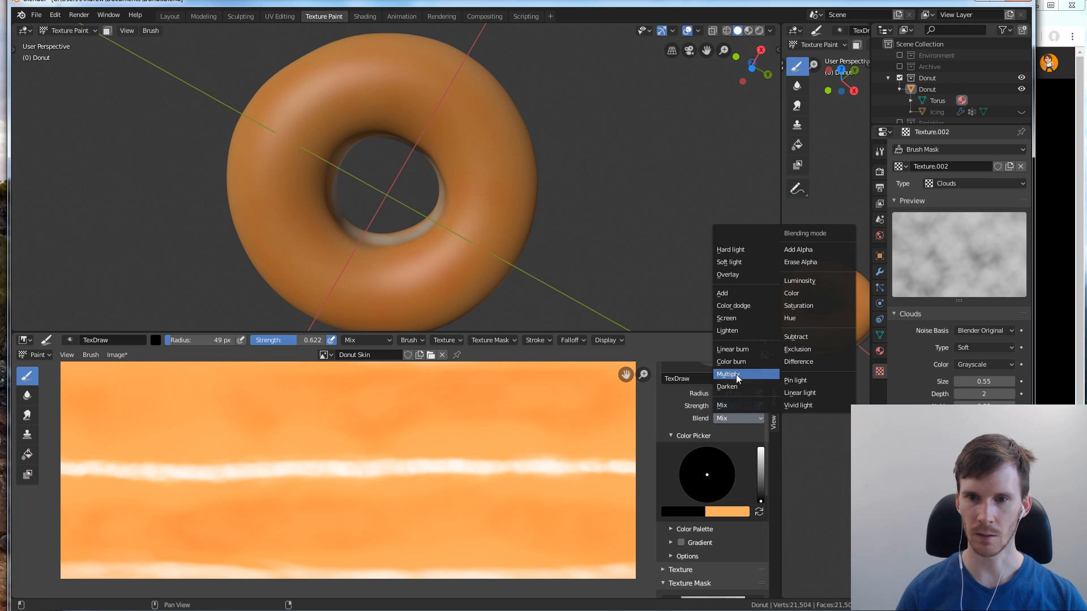
left_click(756, 275)
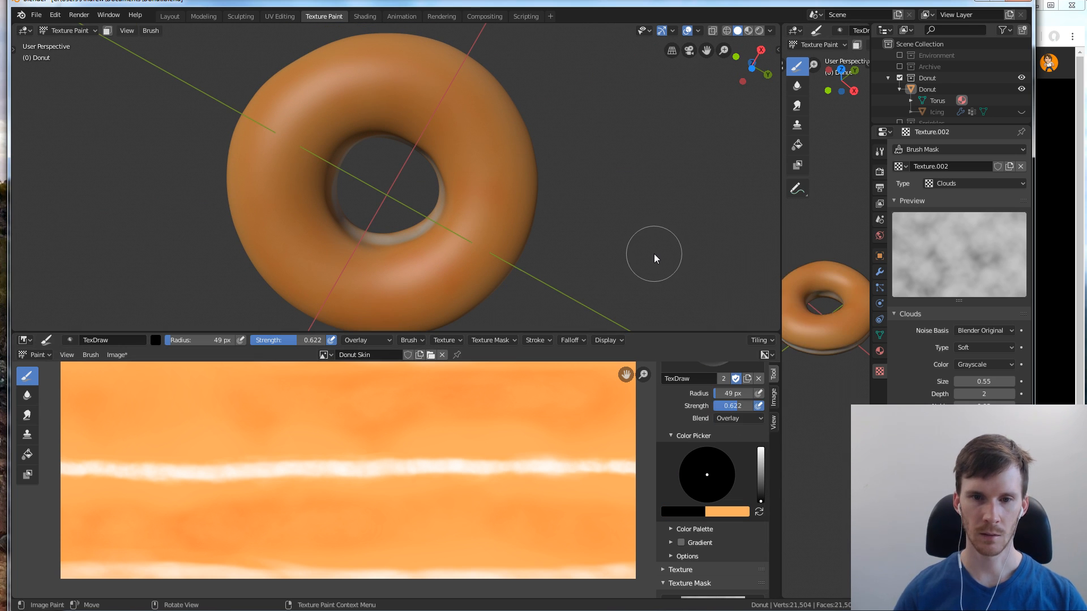
Turn the donut to its underside, lower the brush strength to 0.356 and set the brush radius to 67 px
middle_click_drag(654, 253, 427, 134)
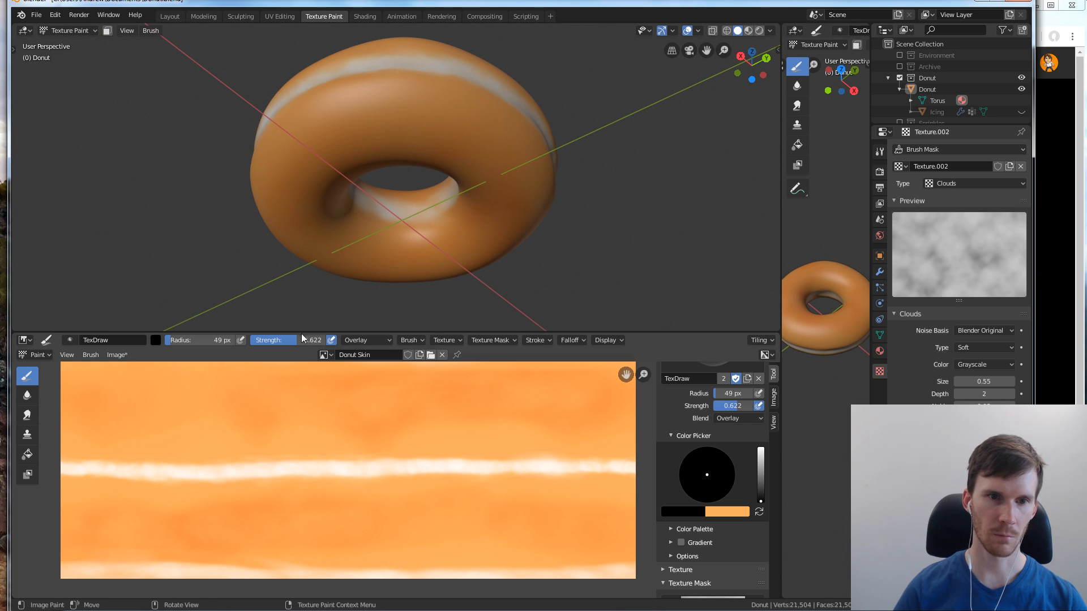
left_click_drag(278, 341, 276, 341)
key("f")
left_click(375, 139)
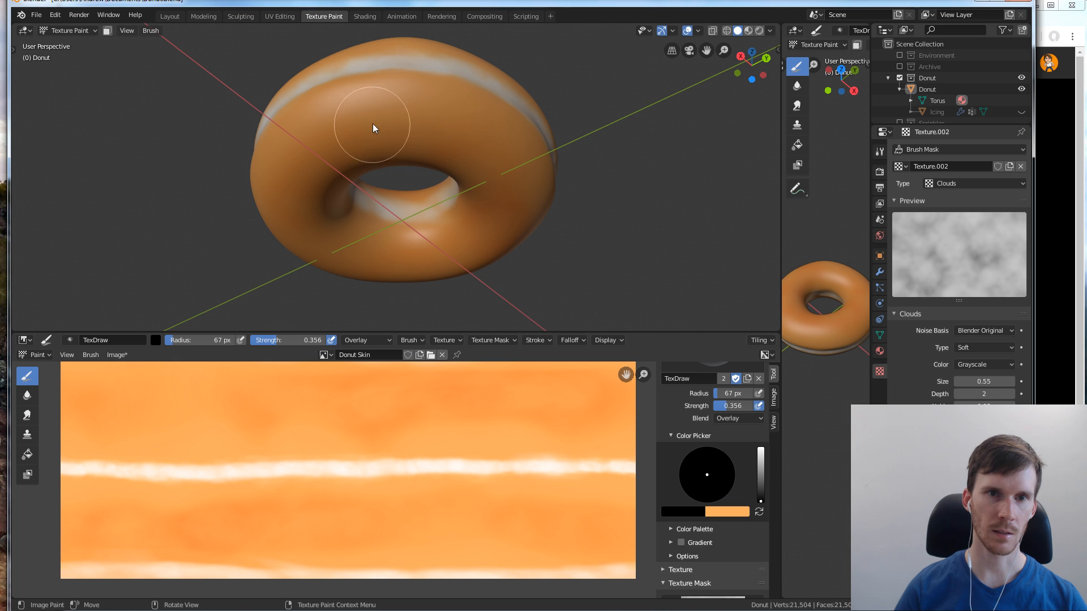
Paint subtle black Overlay patches all around the donut's underside with the 67 px brush
mouse_move(497, 149)
middle_mouse_down()
mouse_move(413, 155)
mouse_move(427, 141)
middle_mouse_up()
mouse_move(504, 152)
middle_mouse_down()
mouse_move(473, 156)
mouse_move(372, 116)
middle_mouse_up()
mouse_move(484, 108)
middle_mouse_down()
mouse_move(456, 135)
mouse_move(416, 98)
middle_mouse_up()
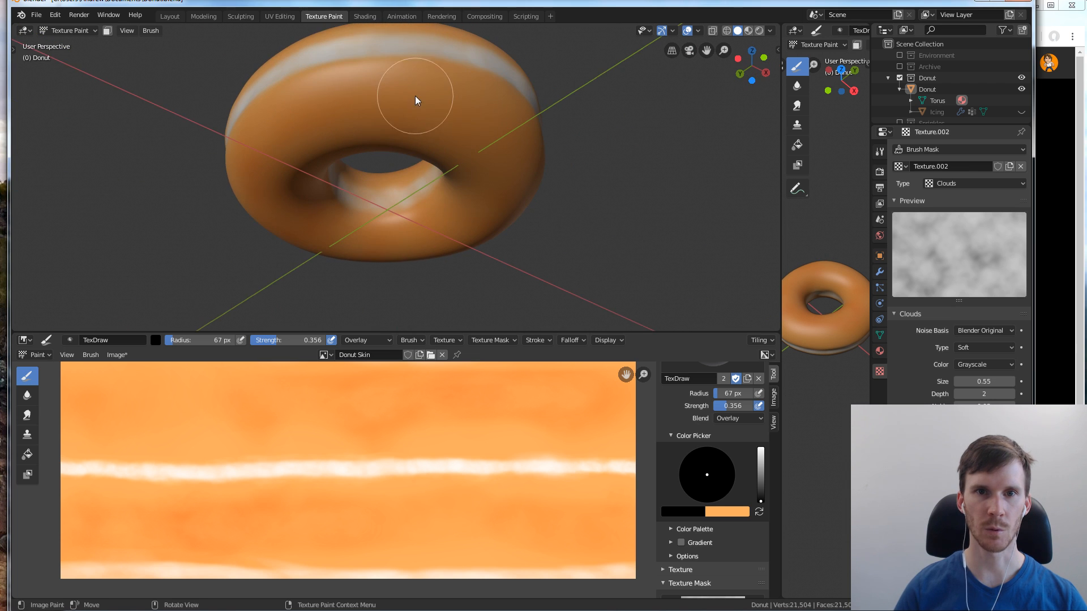
mouse_move(502, 124)
middle_mouse_down()
mouse_move(473, 143)
mouse_move(398, 133)
middle_mouse_up()
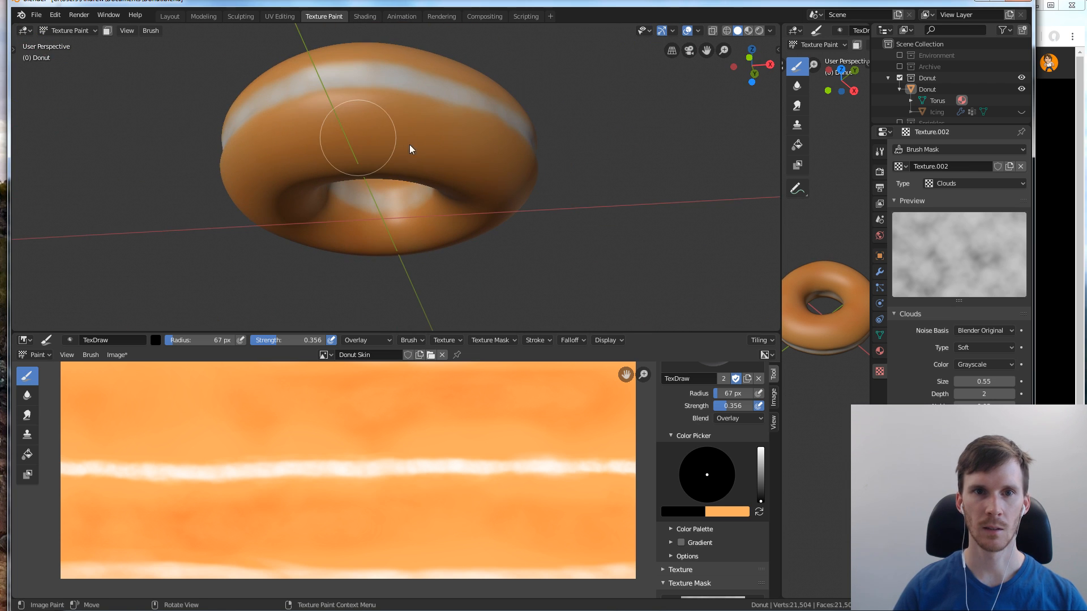
middle_click_drag(519, 175, 461, 175)
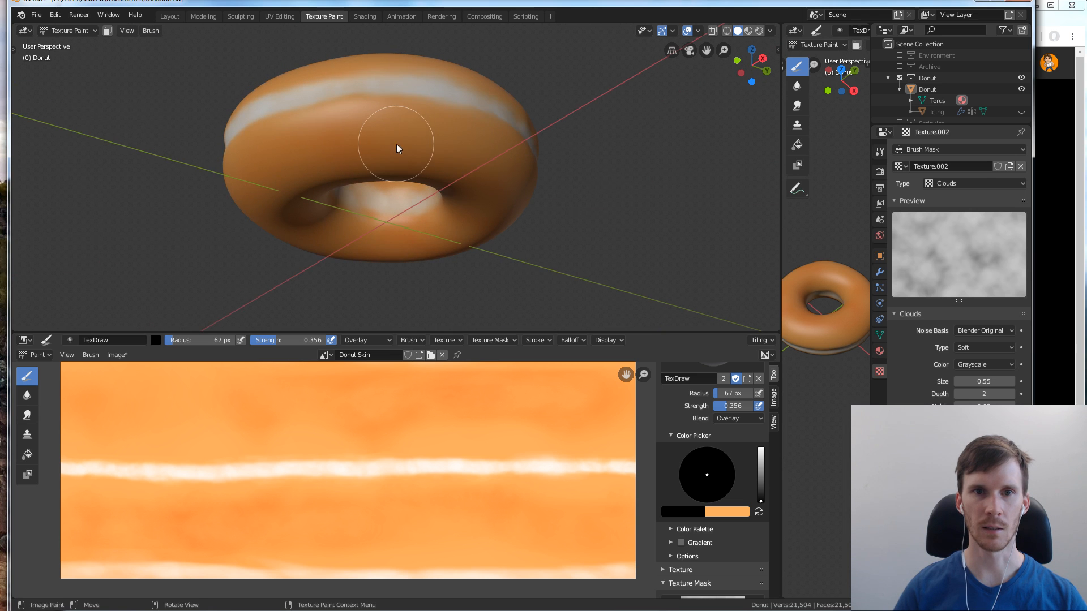
mouse_move(505, 145)
middle_mouse_down()
mouse_move(486, 161)
mouse_move(420, 158)
middle_mouse_up()
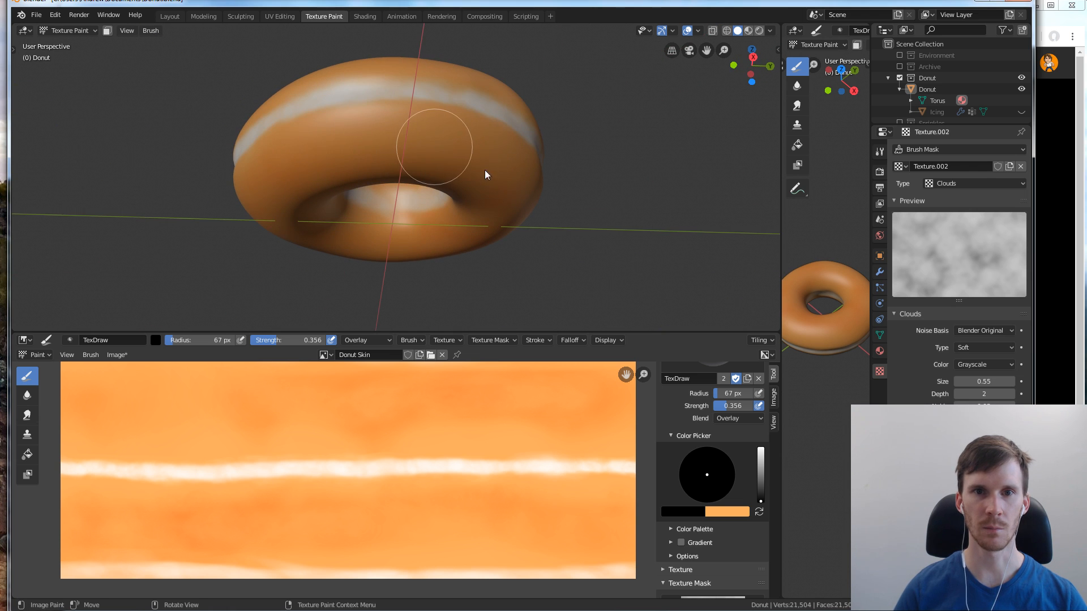
mouse_move(514, 157)
middle_mouse_down()
mouse_move(426, 137)
mouse_move(417, 147)
middle_mouse_up()
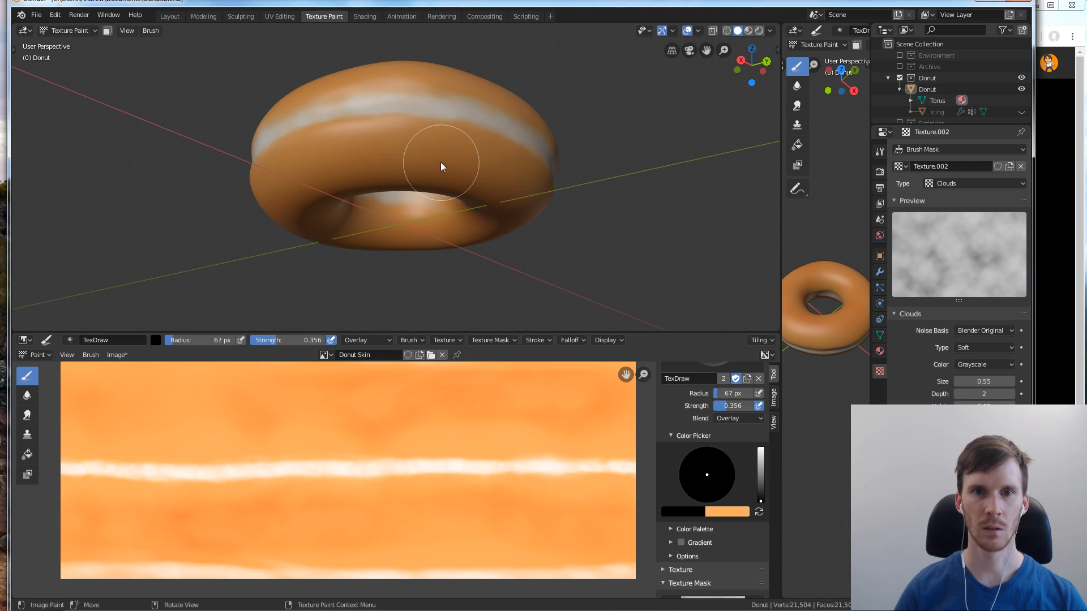
Paint subtle black Overlay variation all around the donut's upper side with the 67 px brush
middle_click_drag(496, 169, 465, 184)
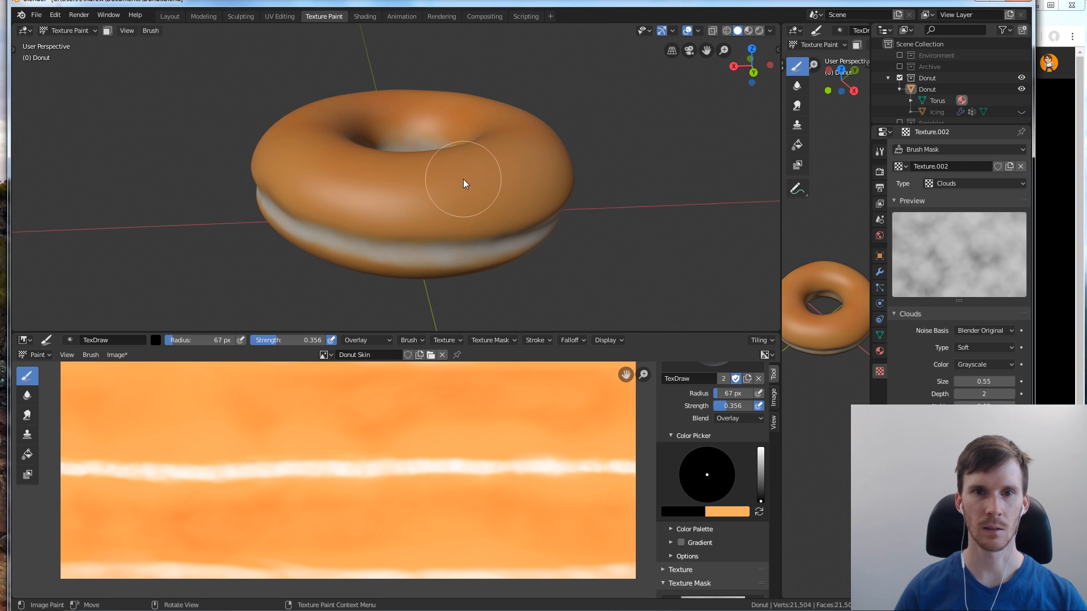
middle_click_drag(532, 167, 446, 199)
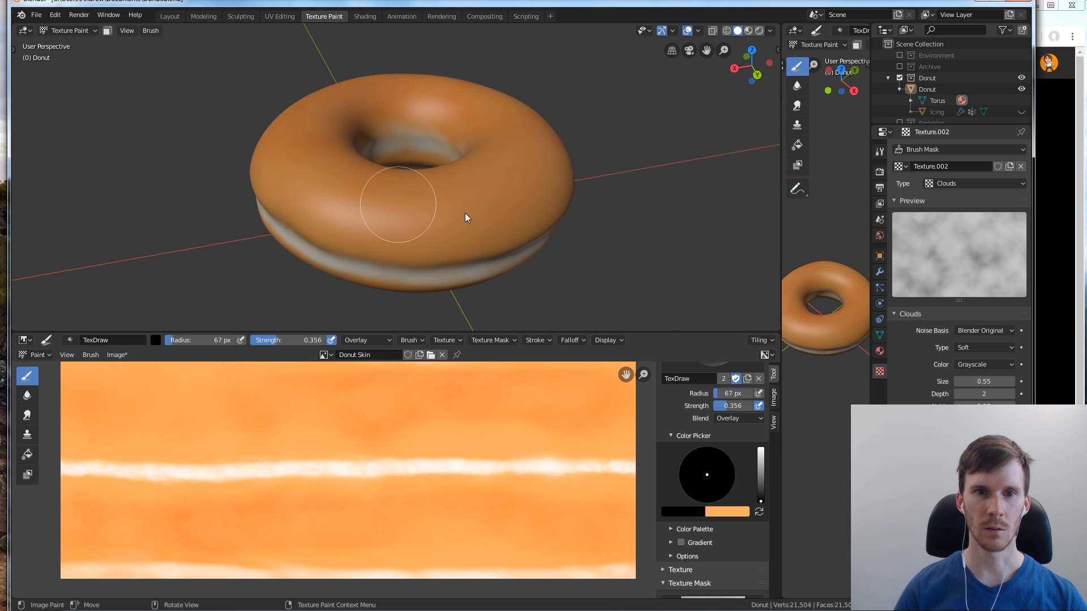
middle_click_drag(513, 149, 391, 206)
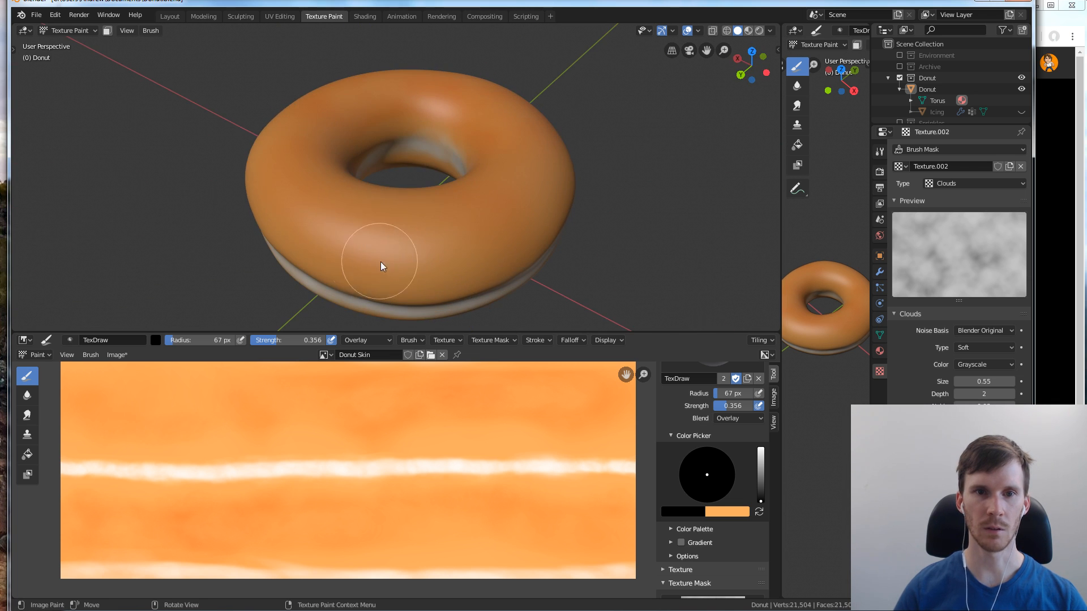
middle_click_drag(445, 254, 383, 170)
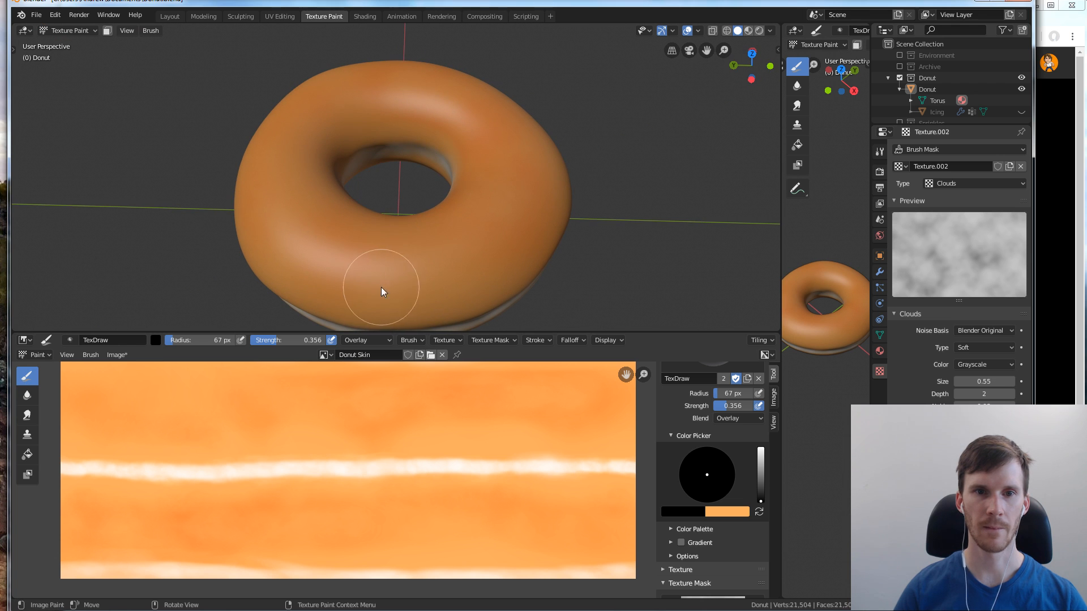
middle_click_drag(468, 172, 397, 187)
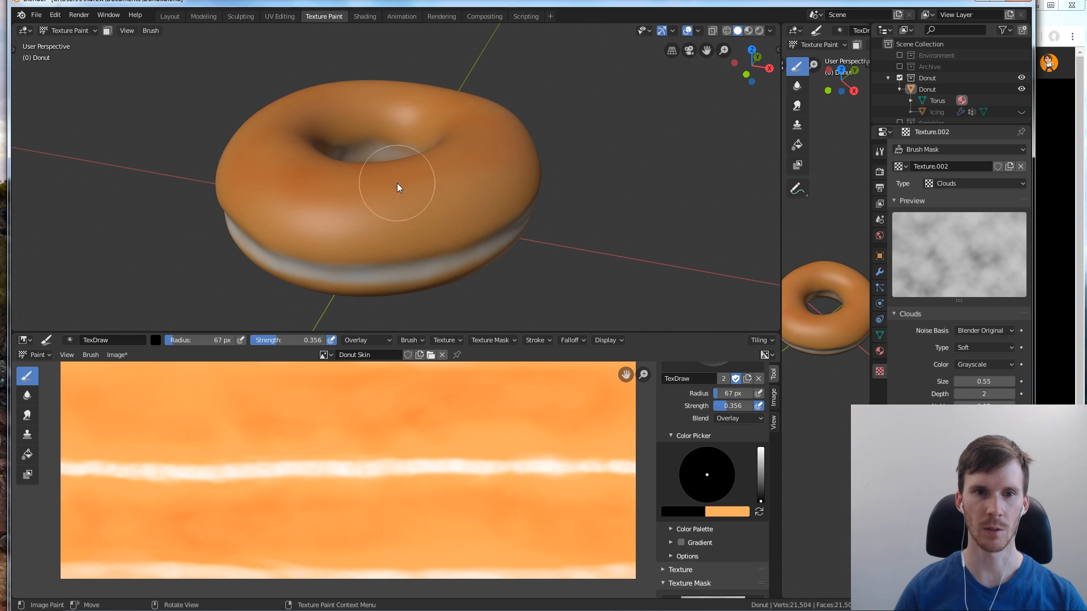
middle_click_drag(498, 146, 449, 226)
mouse_move(497, 143)
middle_mouse_down()
mouse_move(476, 160)
mouse_move(507, 190)
mouse_move(500, 109)
mouse_move(501, 183)
mouse_move(415, 229)
mouse_move(469, 227)
mouse_move(466, 200)
mouse_move(442, 213)
mouse_move(559, 68)
mouse_move(492, 182)
mouse_move(356, 211)
middle_mouse_up()
middle_click_drag(511, 192, 535, 131)
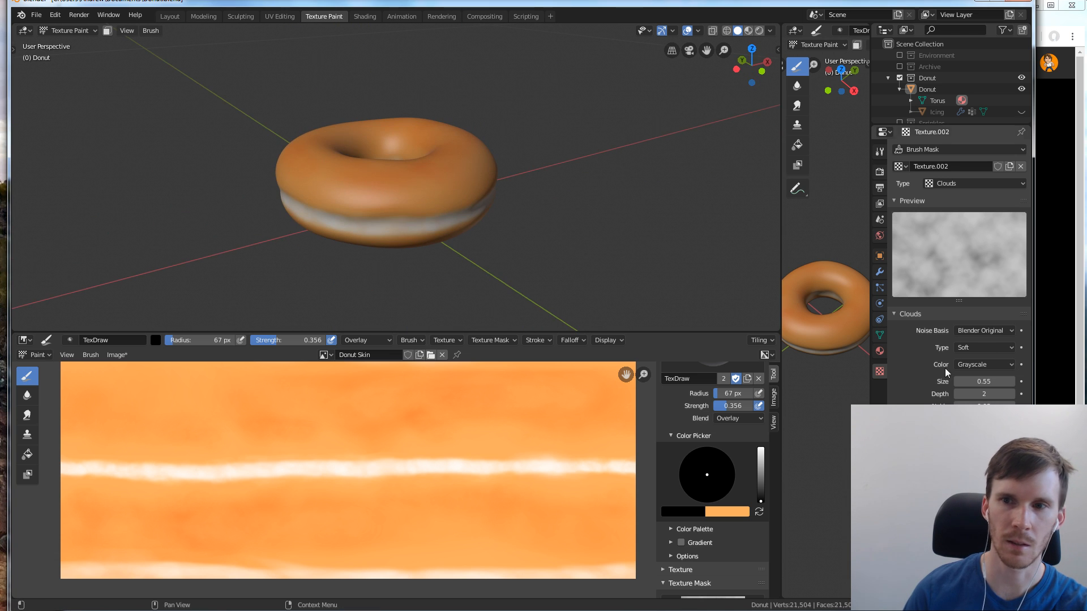
Switch to the Layout workspace, enable the Environment collection and unhide the Icing on the donut
left_click(1021, 112)
left_click(1021, 112)
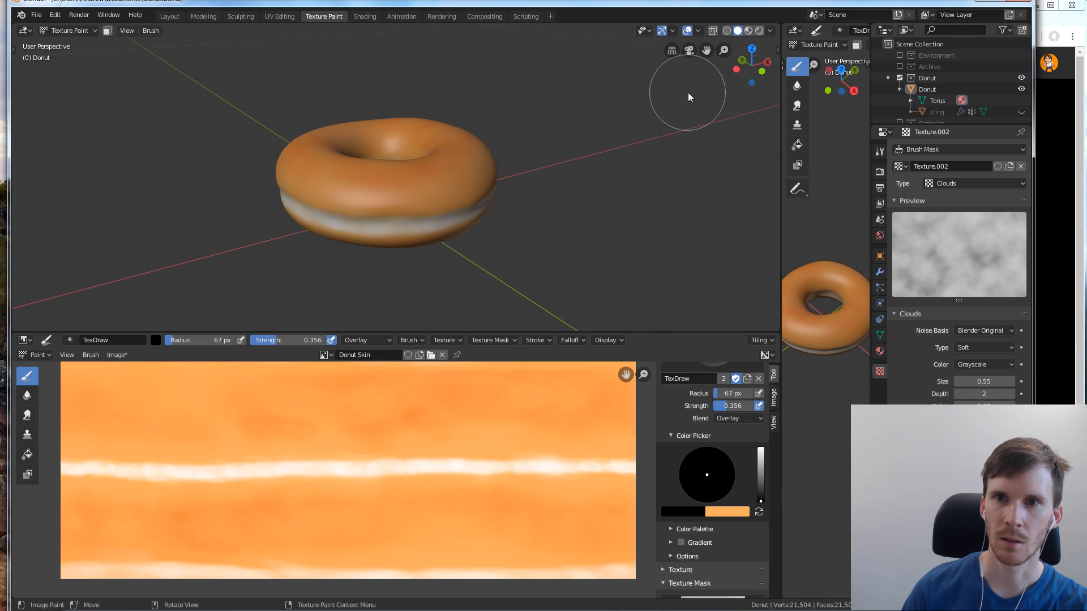
left_click(169, 16)
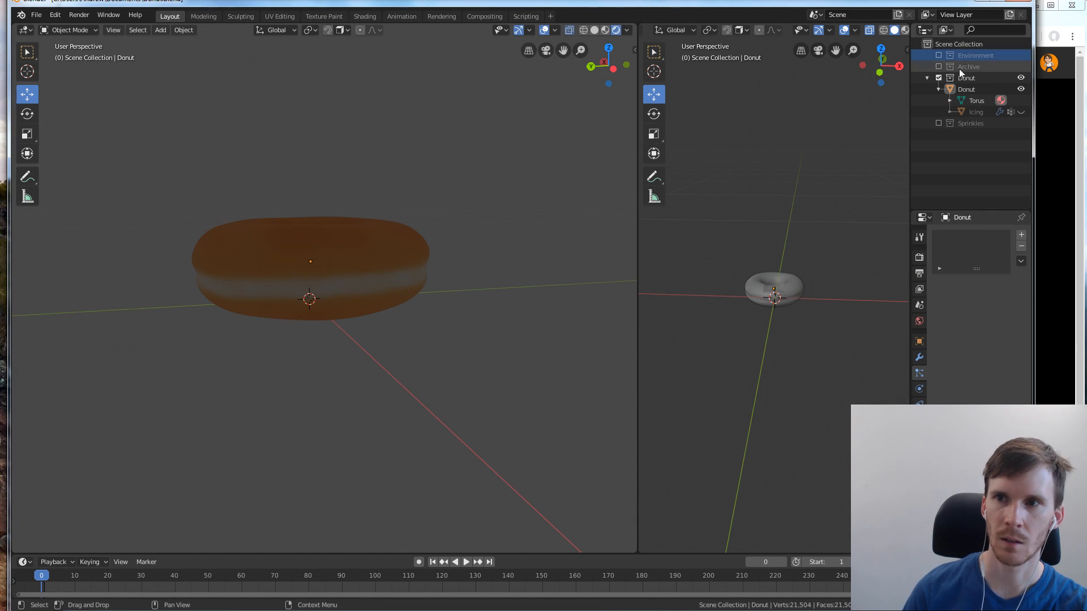
left_click(939, 55)
middle_click_drag(442, 148, 432, 206)
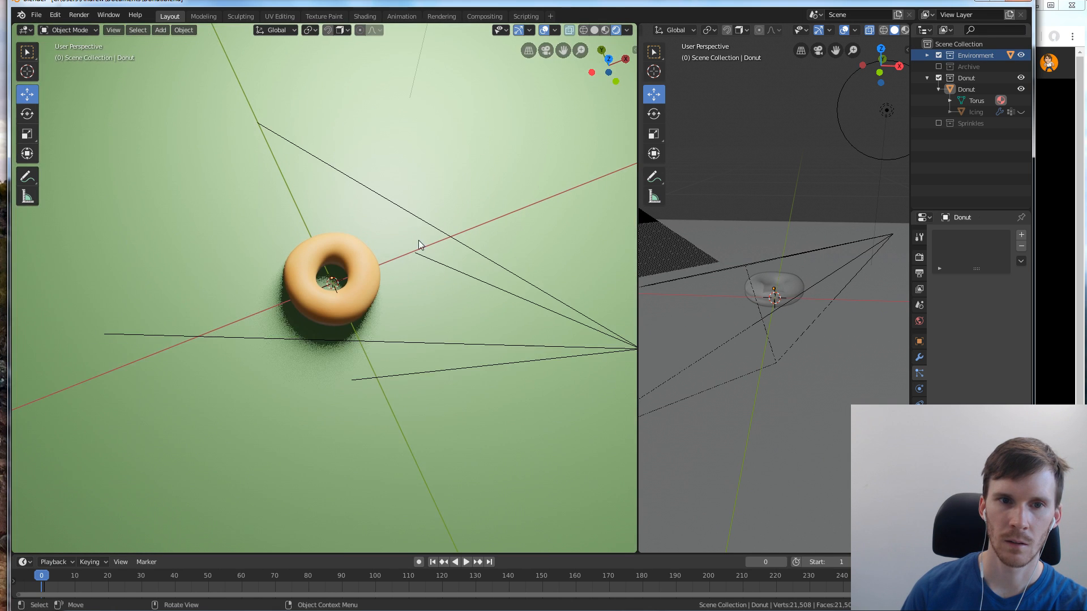
scroll(413, 249, "up", 3)
left_click(1021, 112)
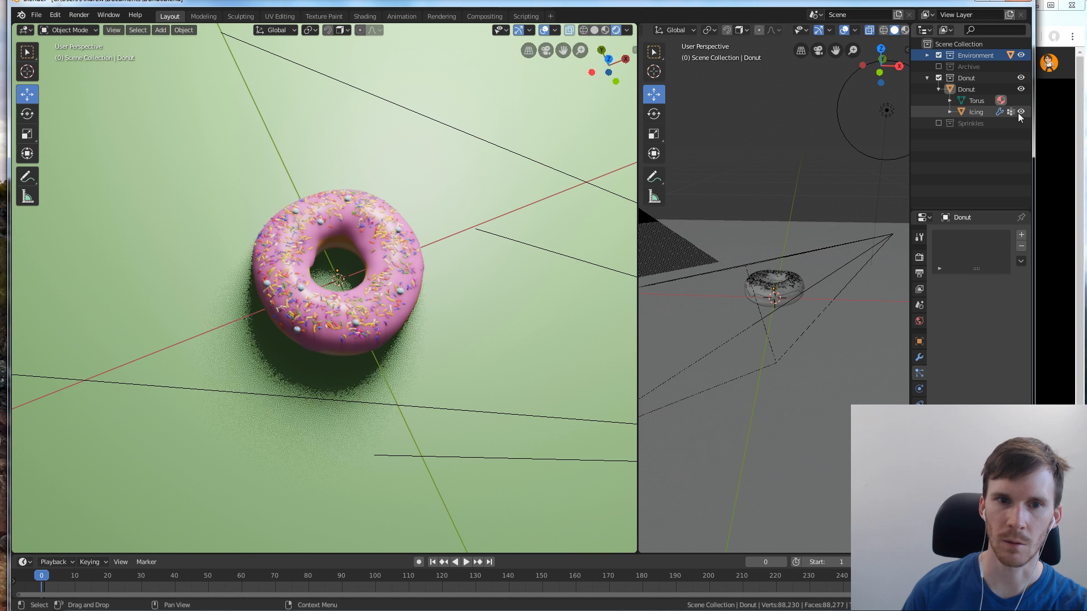
Examine the iced, painted donut in the rendered scene from the side and through the camera
middle_click_drag(499, 246, 487, 155)
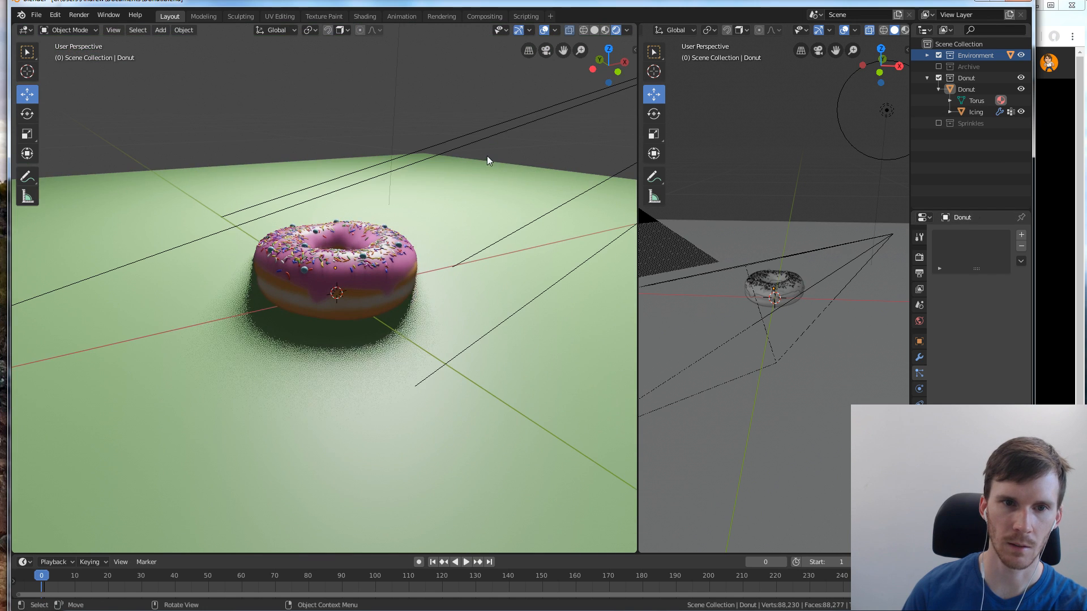
left_click(547, 50)
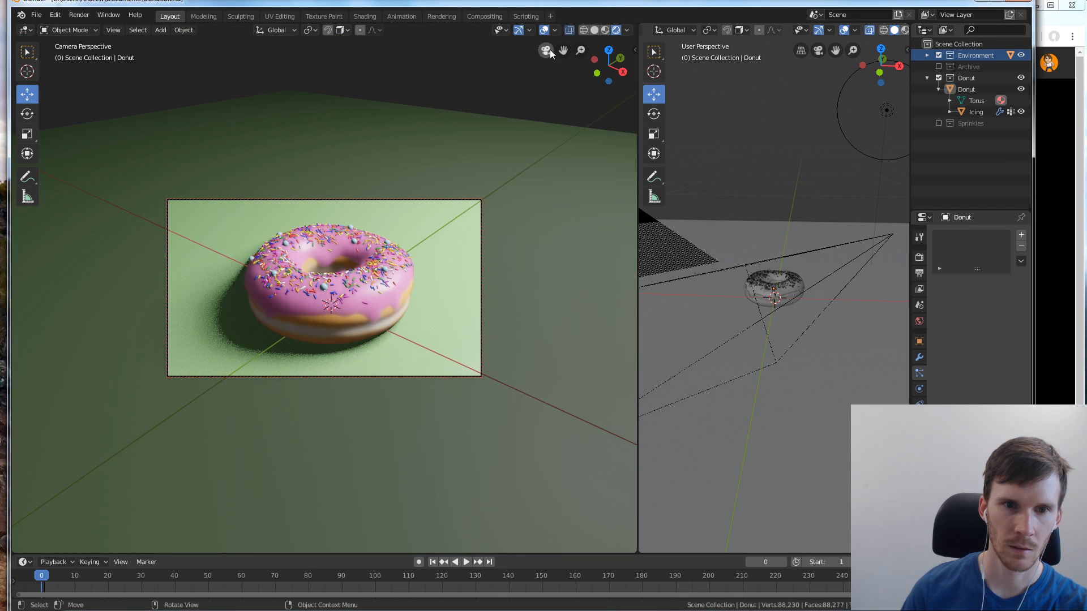
left_click(547, 50)
Save the painted Donut Skin image from the Texture Paint workspace
left_click(1078, 267)
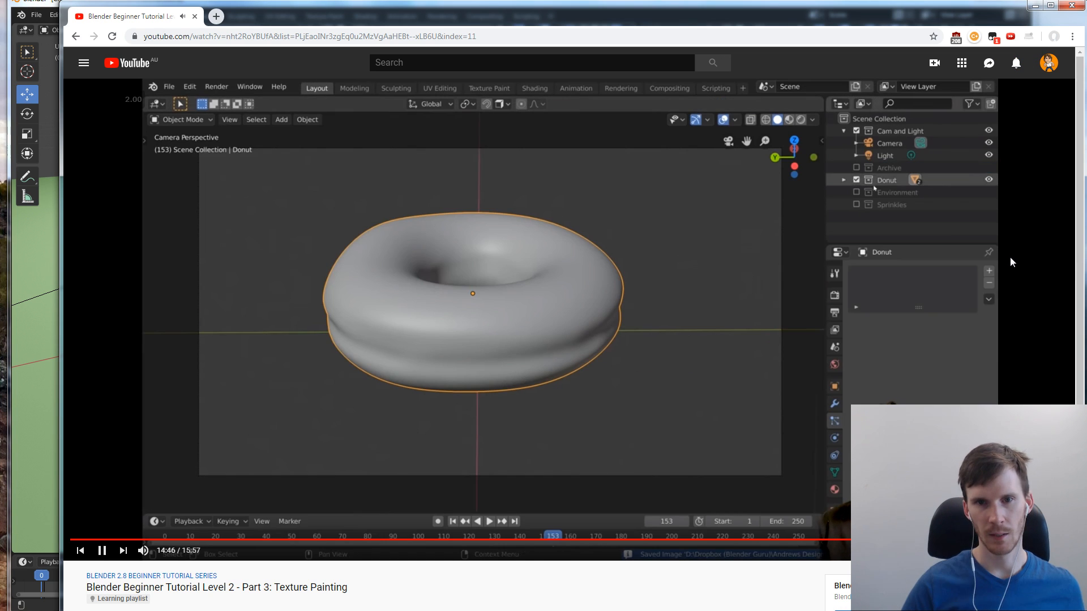
left_click(470, 3)
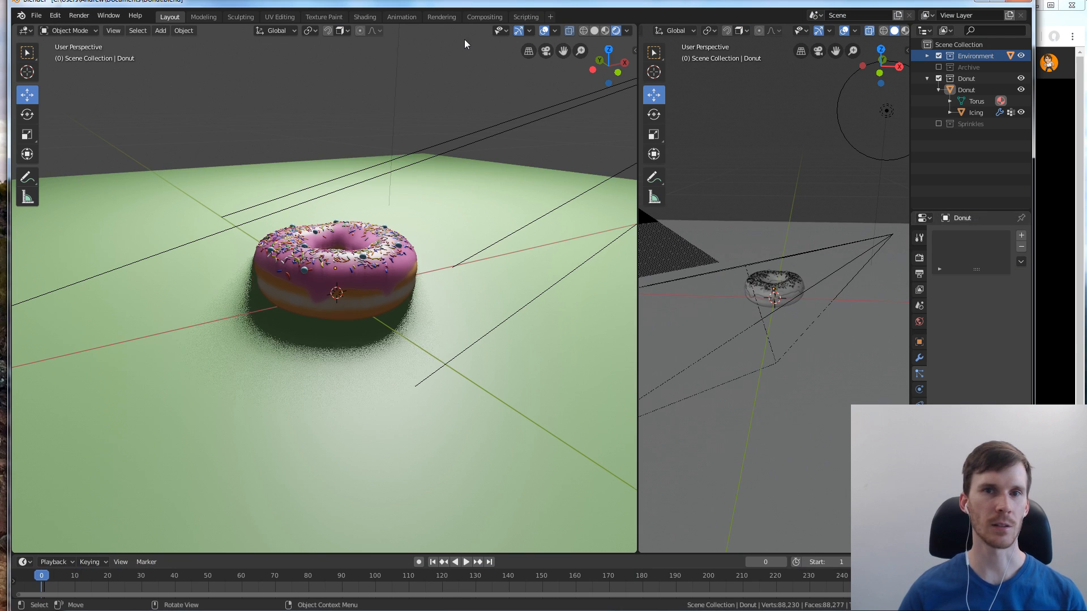
left_click(324, 16)
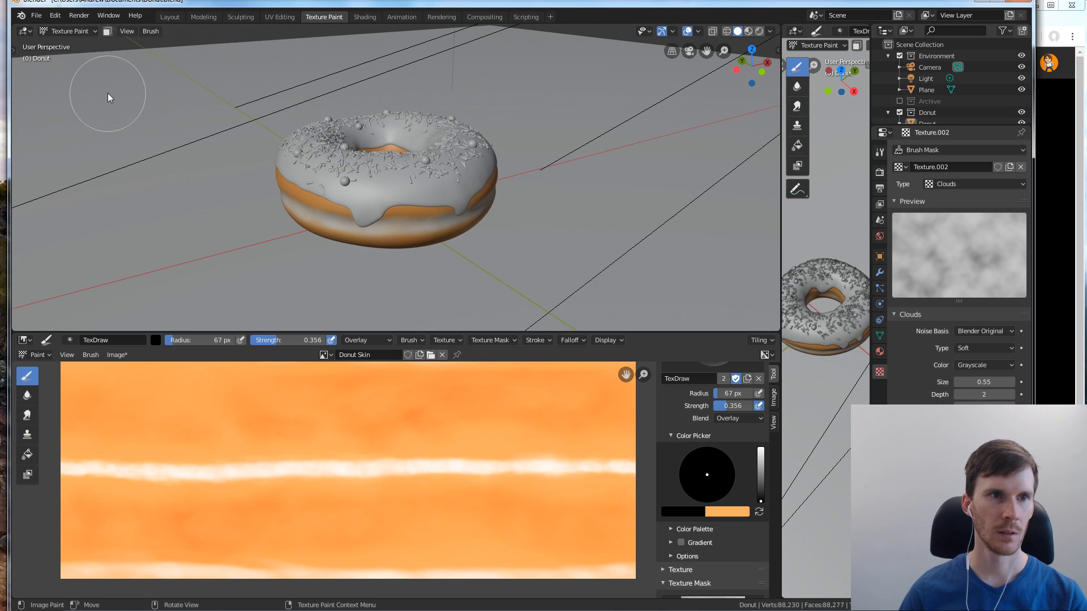
left_click(116, 355)
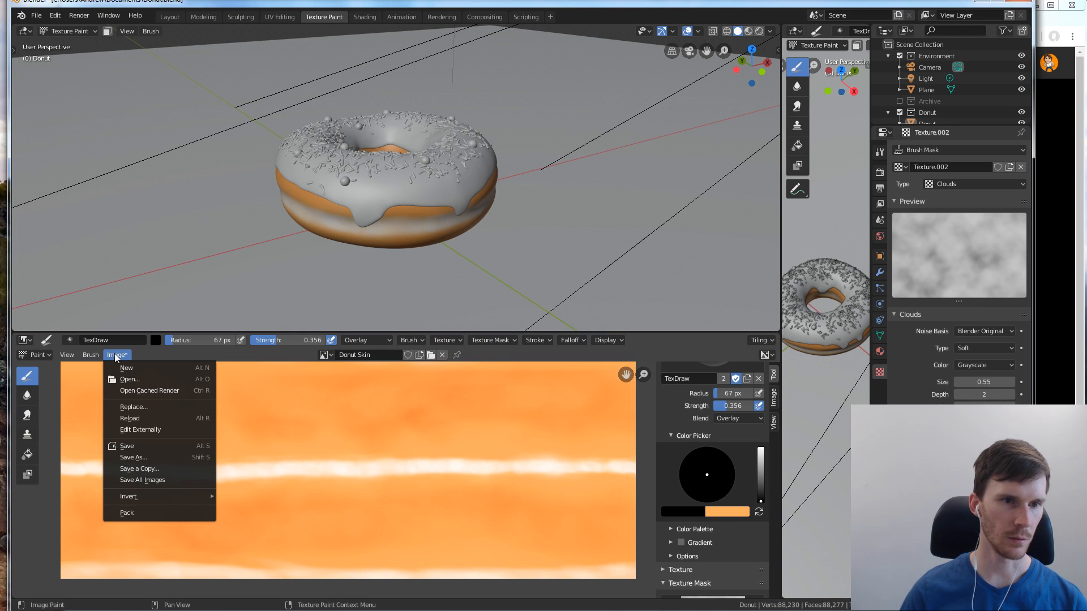
left_click(149, 448)
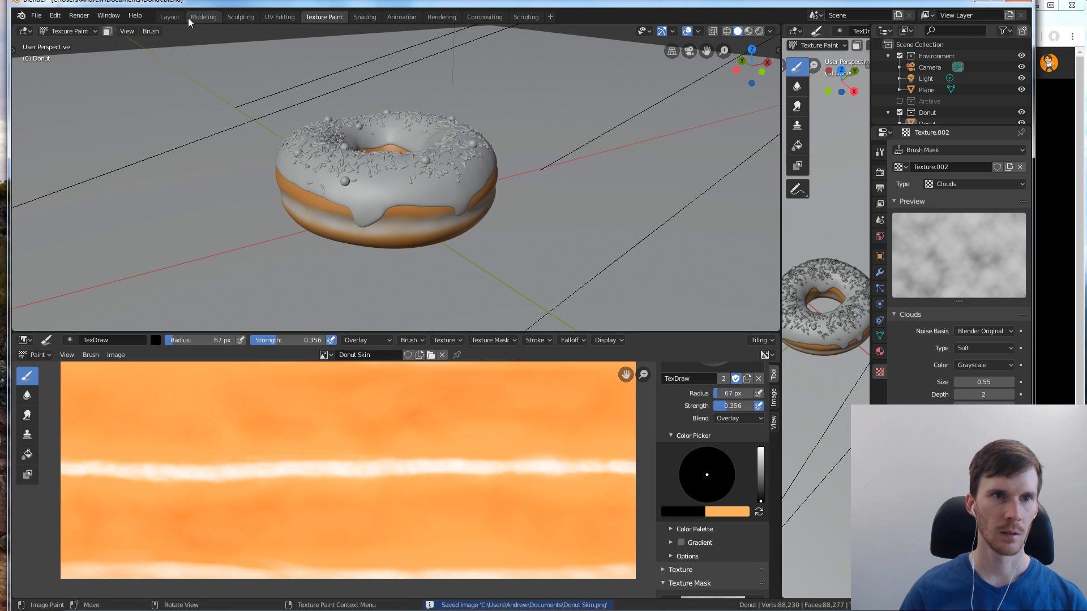
Return to the Layout workspace, switch to the browser tutorial and resize its window so Blender remains visible beside the video
left_click(173, 16)
left_click(1058, 125)
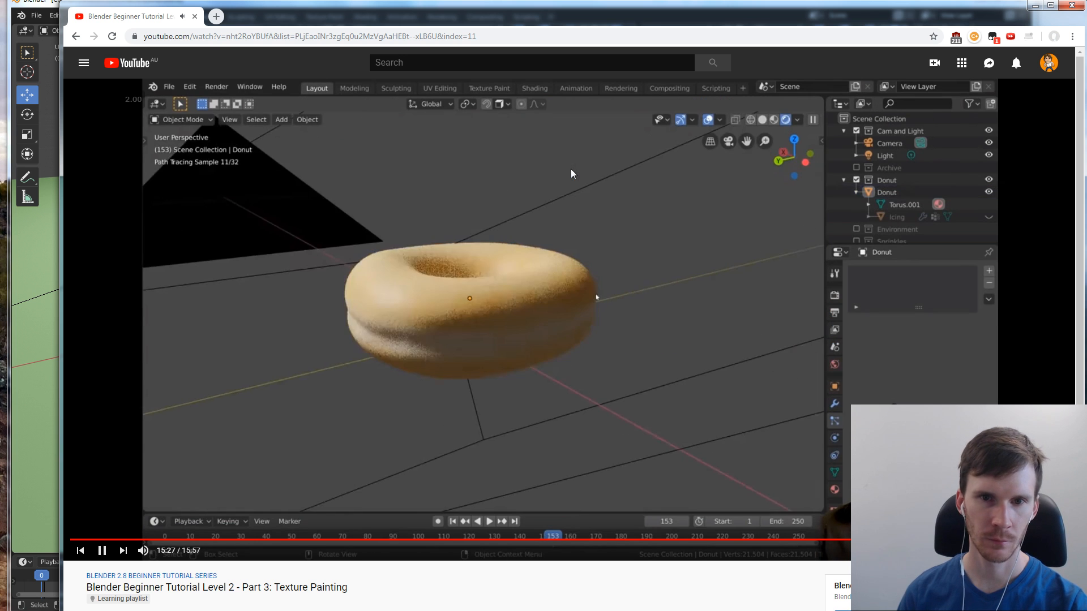
mouse_move(348, 16)
left_mouse_down()
mouse_move(364, 19)
mouse_move(341, 13)
left_mouse_up()
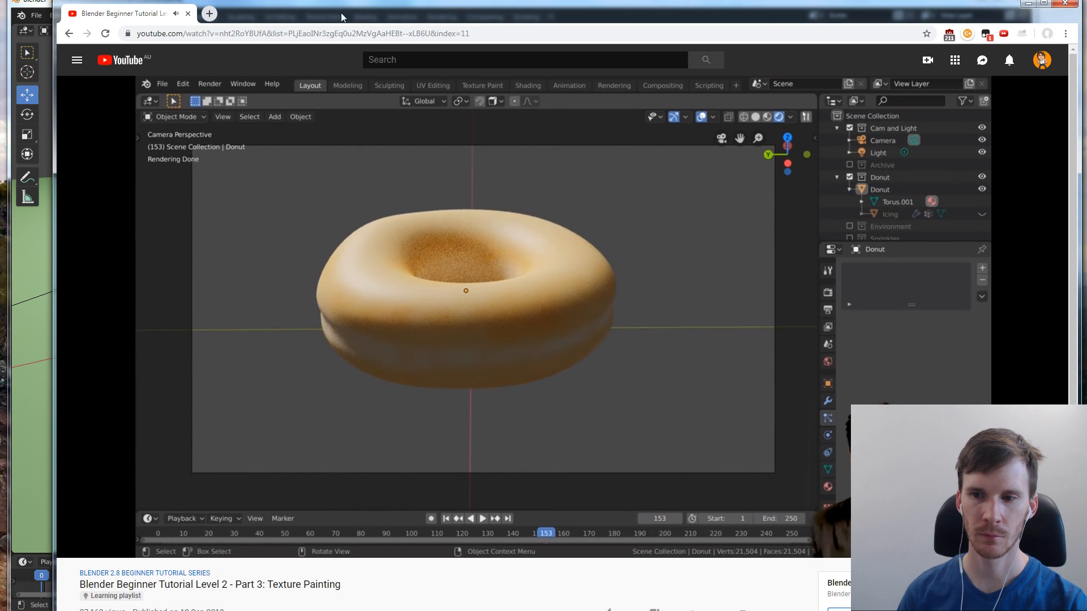
left_click_drag(62, 607, 340, 511)
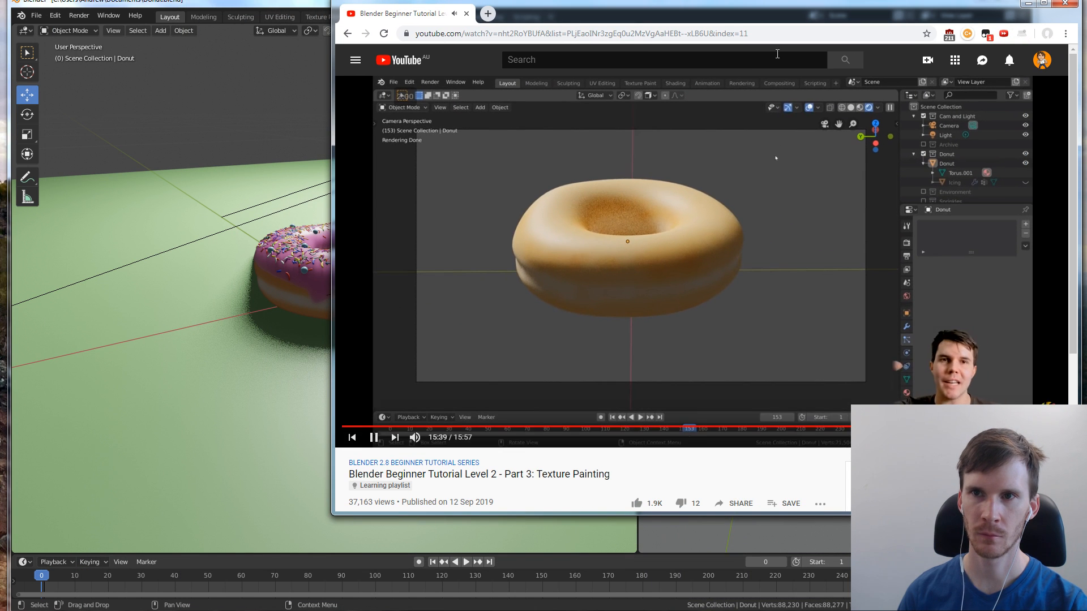
left_click_drag(828, 10, 823, 14)
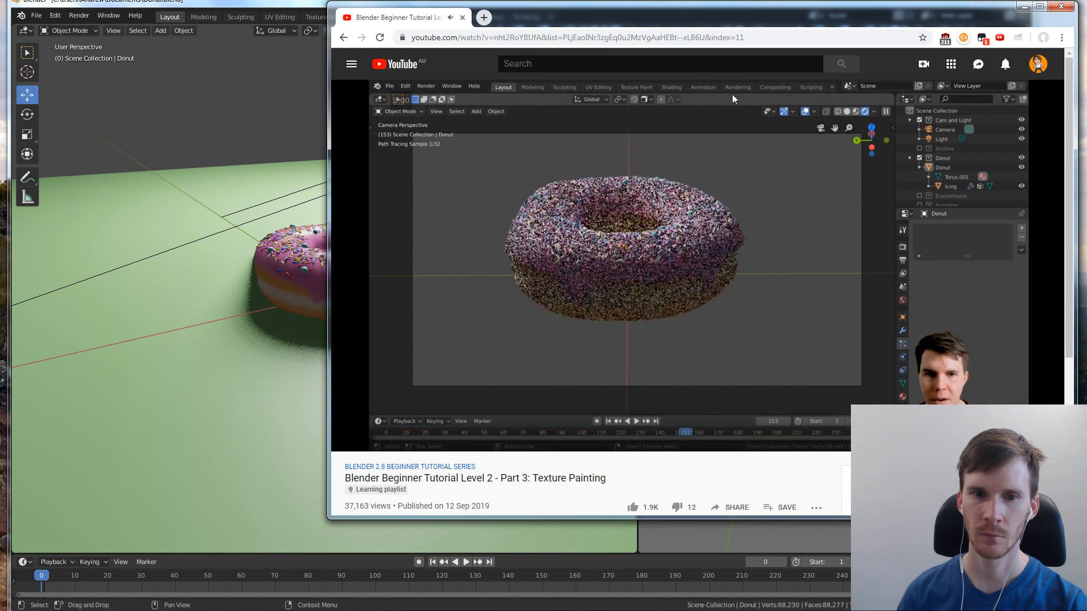
left_click_drag(321, 518, 321, 554)
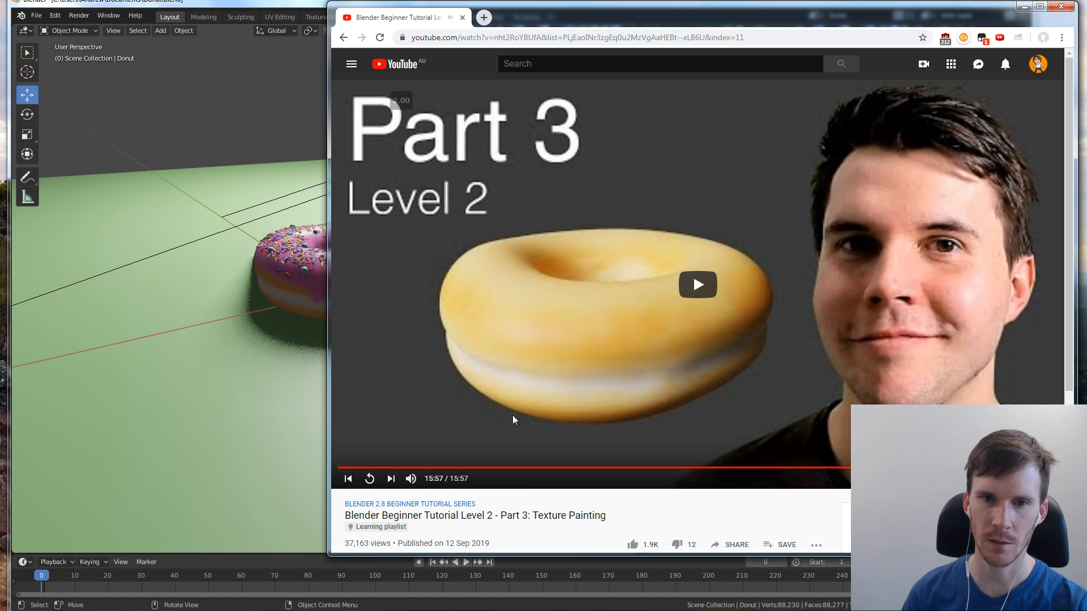
Open the Part 4: Procedural Displacement tutorial and resume it after viewing the rendered donut in Blender from another angle
left_click(391, 478)
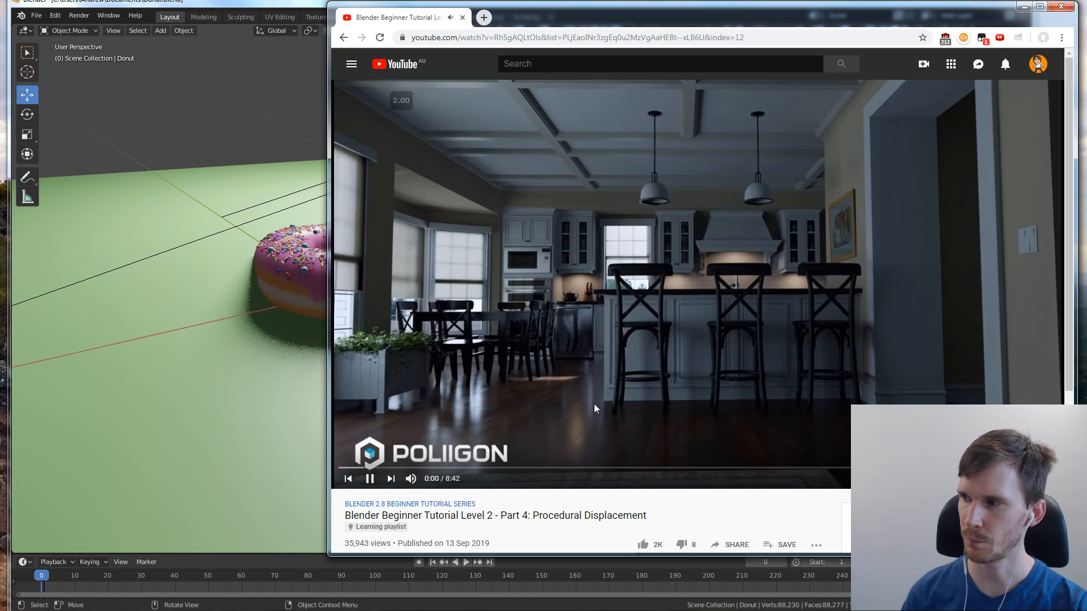
left_click(772, 317)
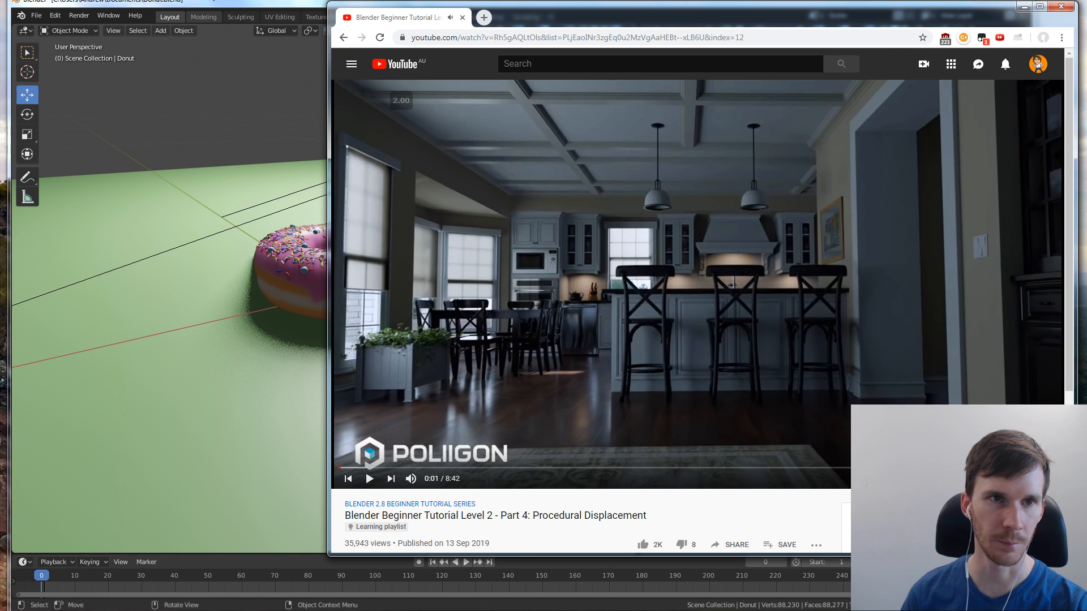
left_click(216, 1)
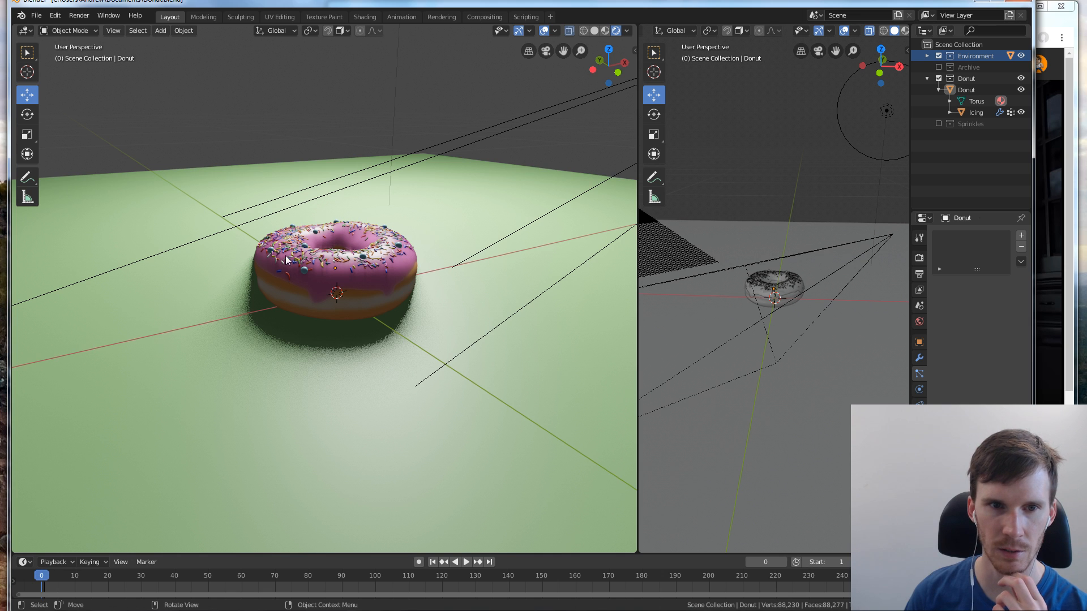
middle_click_drag(285, 255, 334, 247)
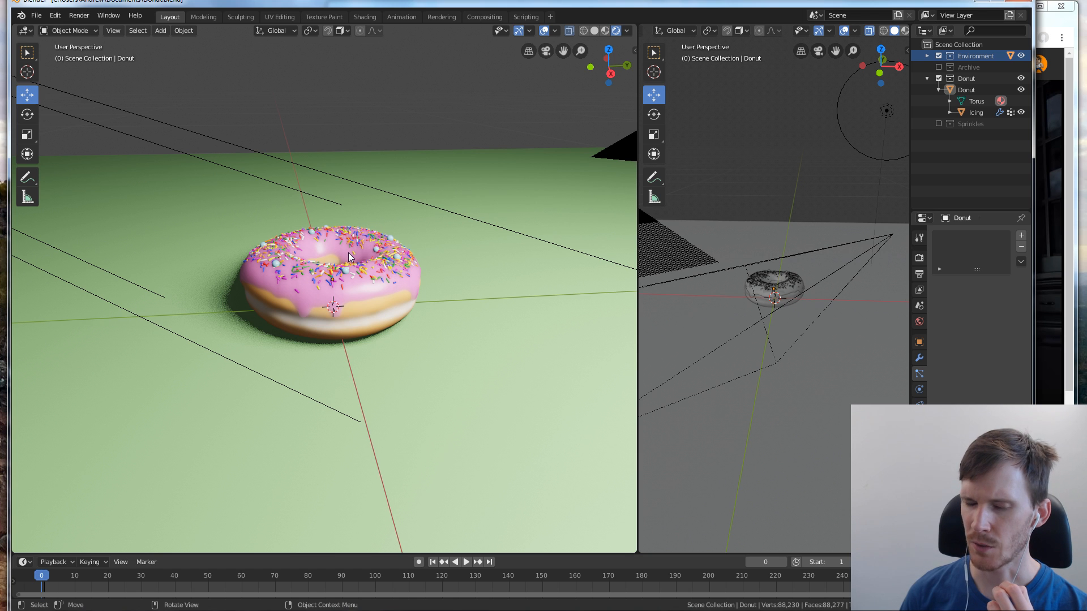
left_click(1056, 222)
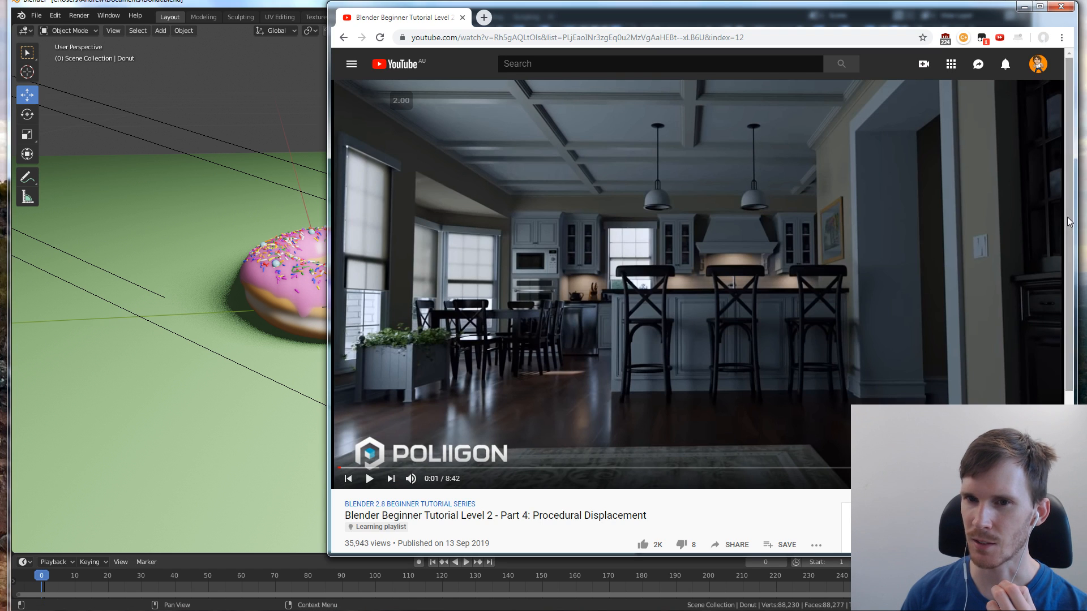
left_click(725, 220)
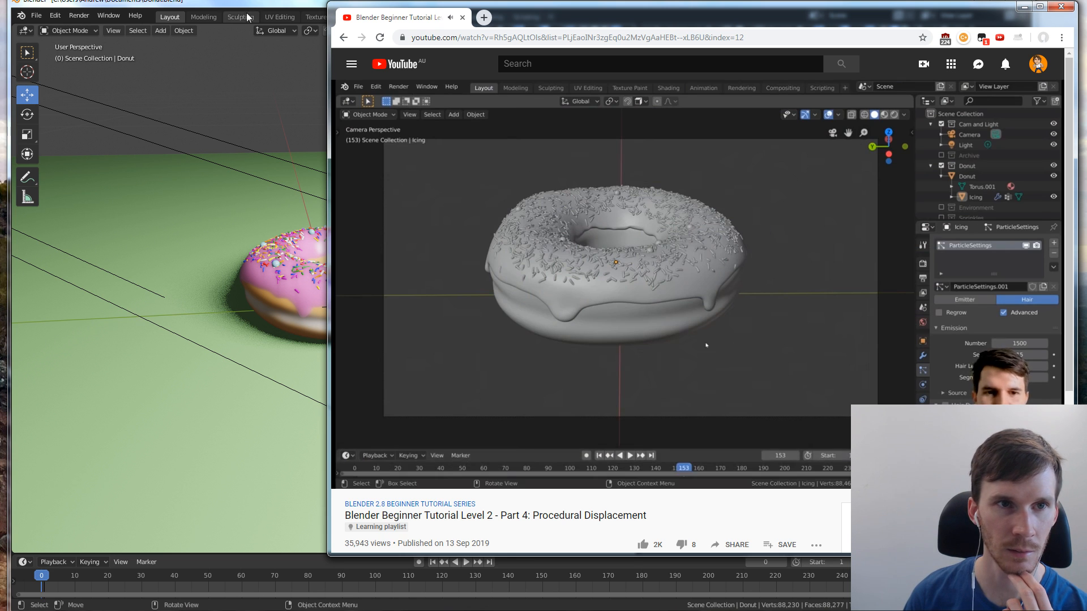
Switch to Blender to save the Donut.blend file, and go back to the tutorial in the browser
left_click(231, 6)
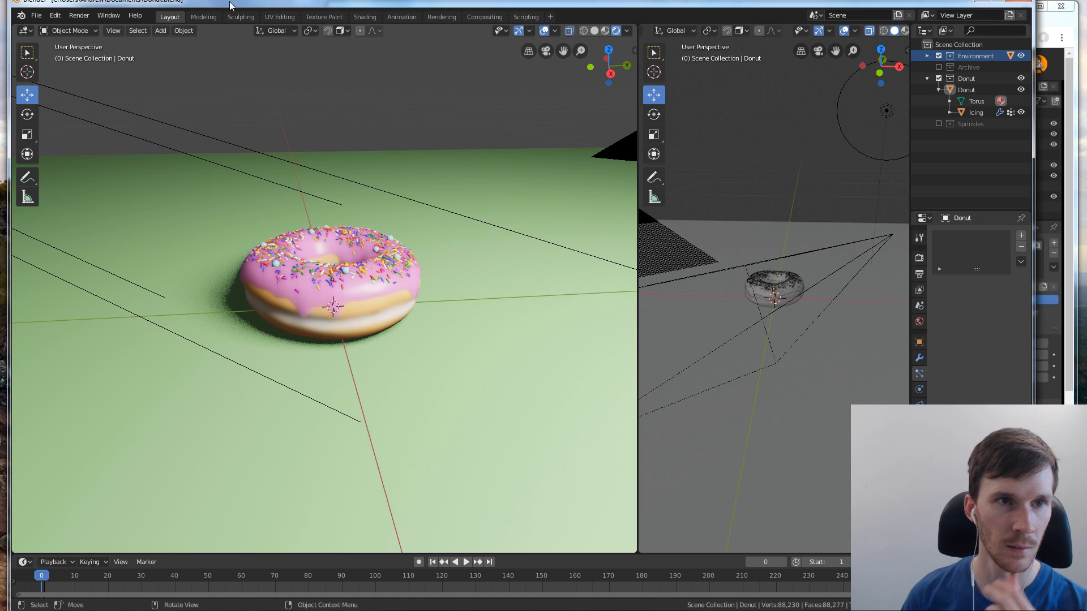
key("ctrl+s")
left_click(1064, 241)
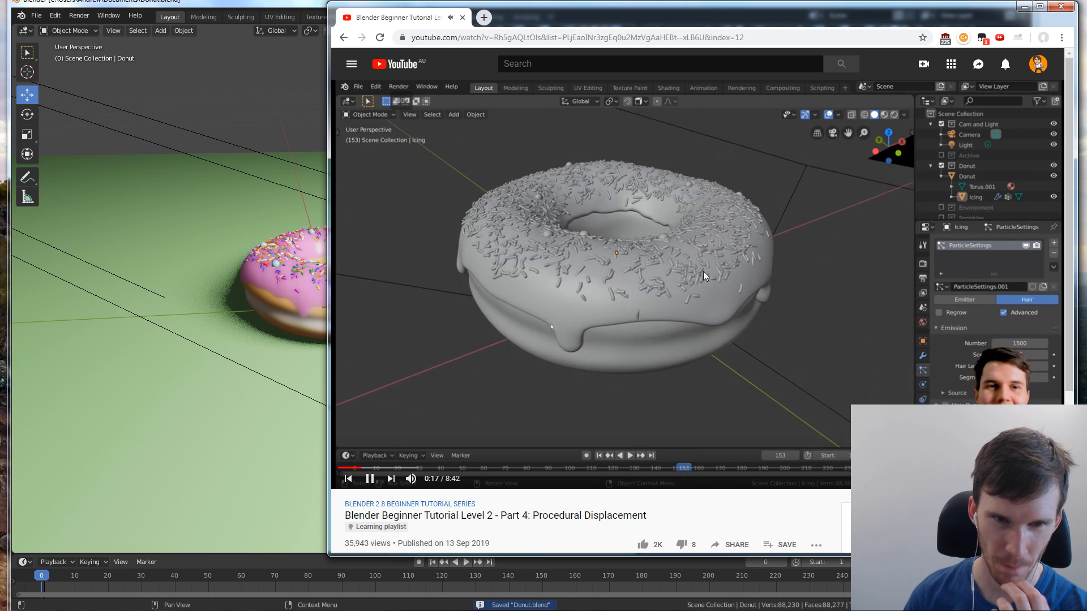
Switch to Blender to show the rendered scene through the camera, and pause the tutorial in the browser before returning
left_click(235, 297)
left_click(234, 297)
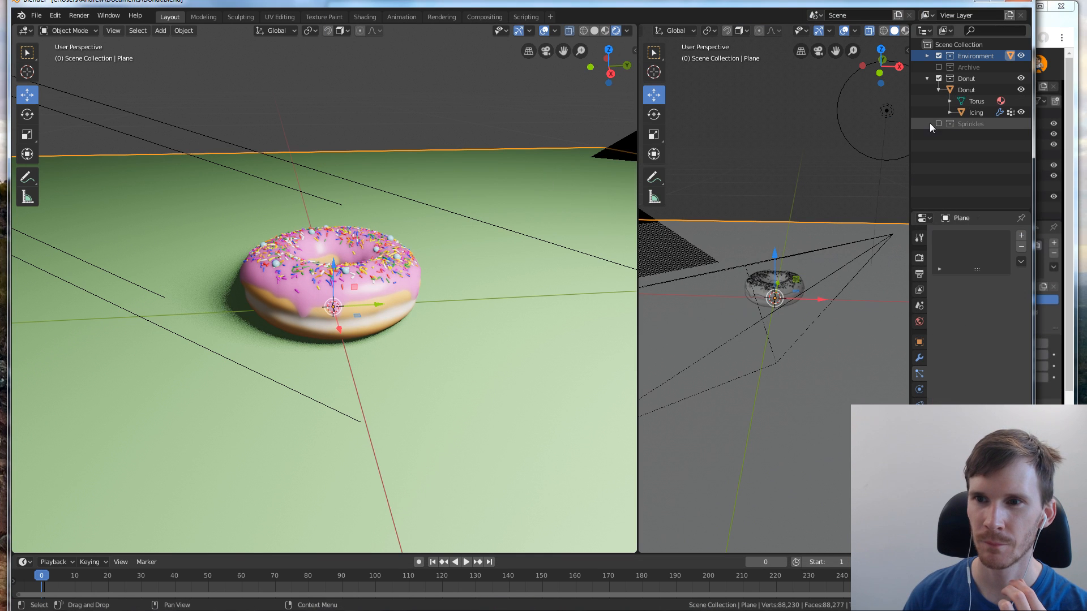
left_click(545, 52)
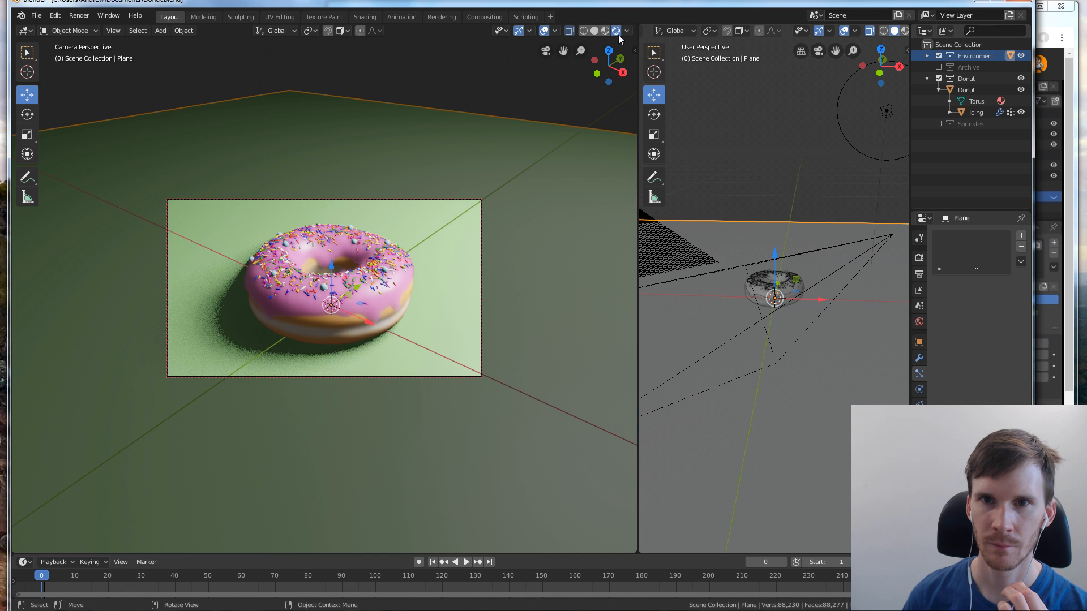
left_click(594, 30)
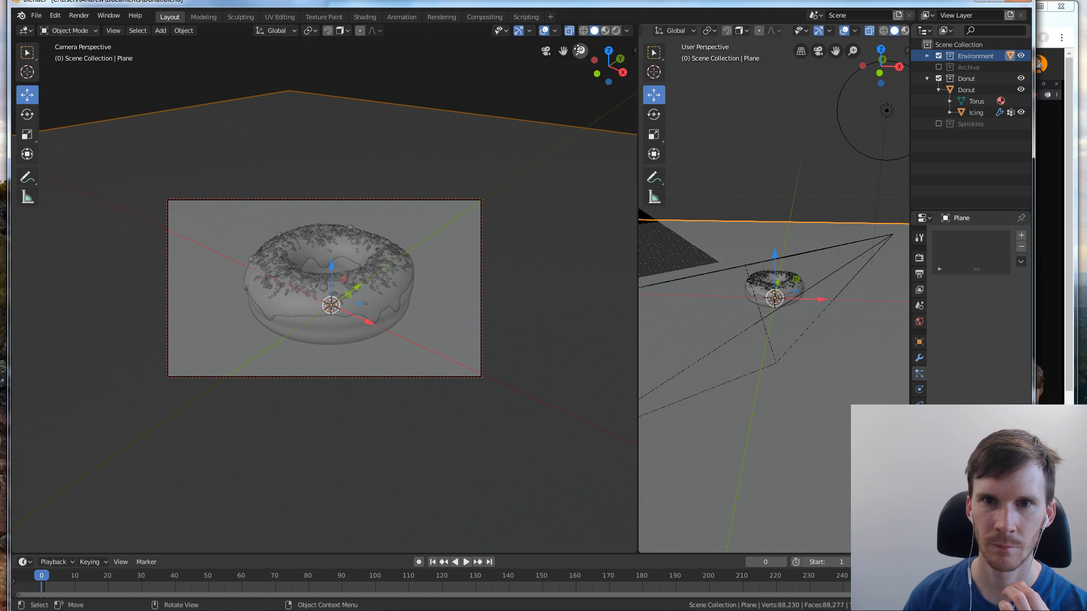
left_click(615, 32)
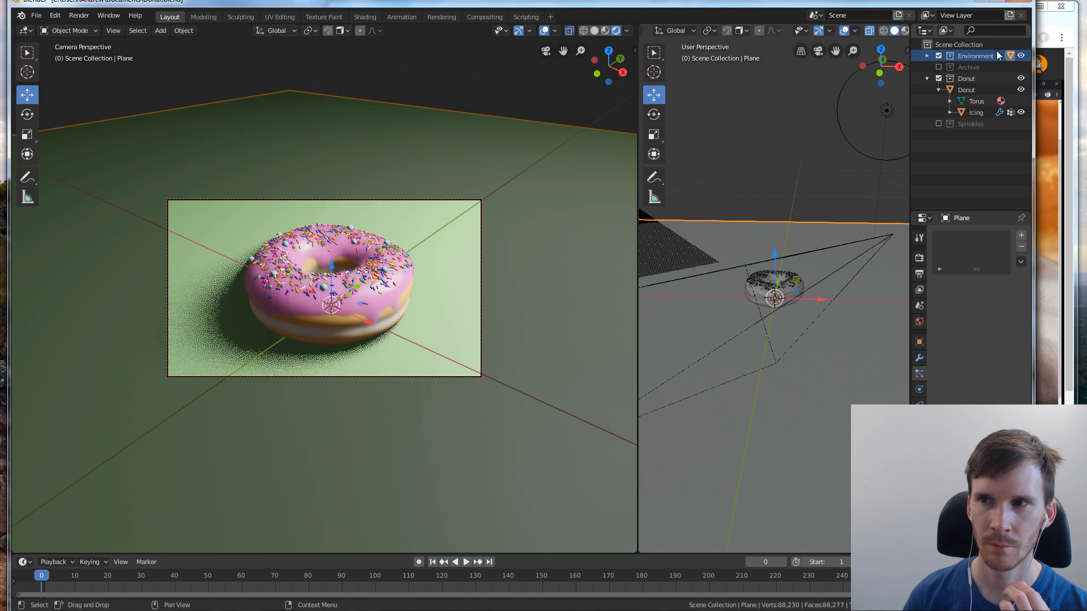
left_click(1072, 65)
left_click(882, 181)
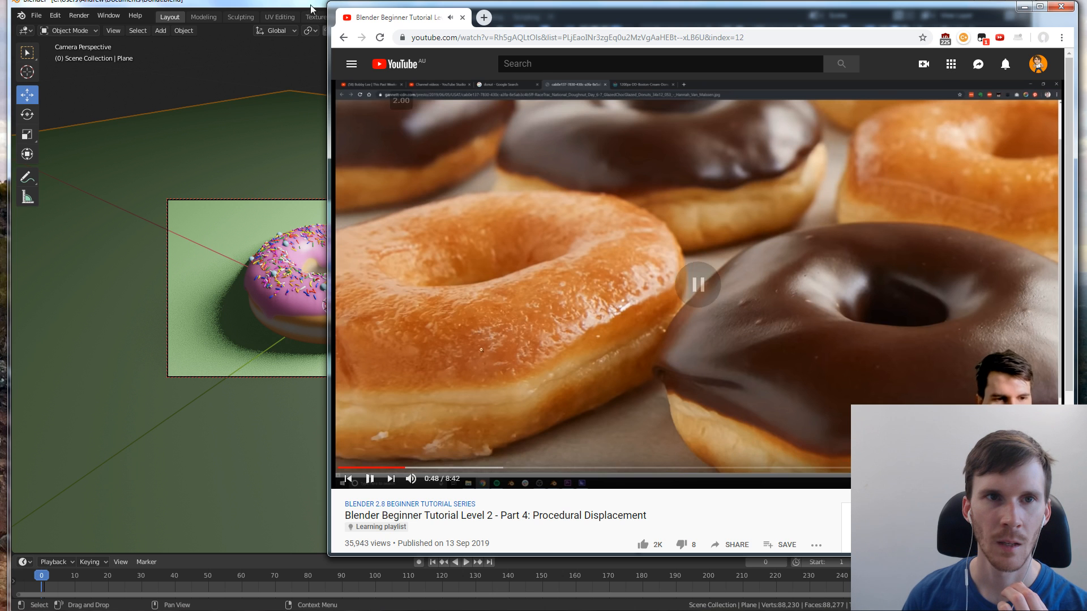
left_click(311, 8)
left_click(203, 17)
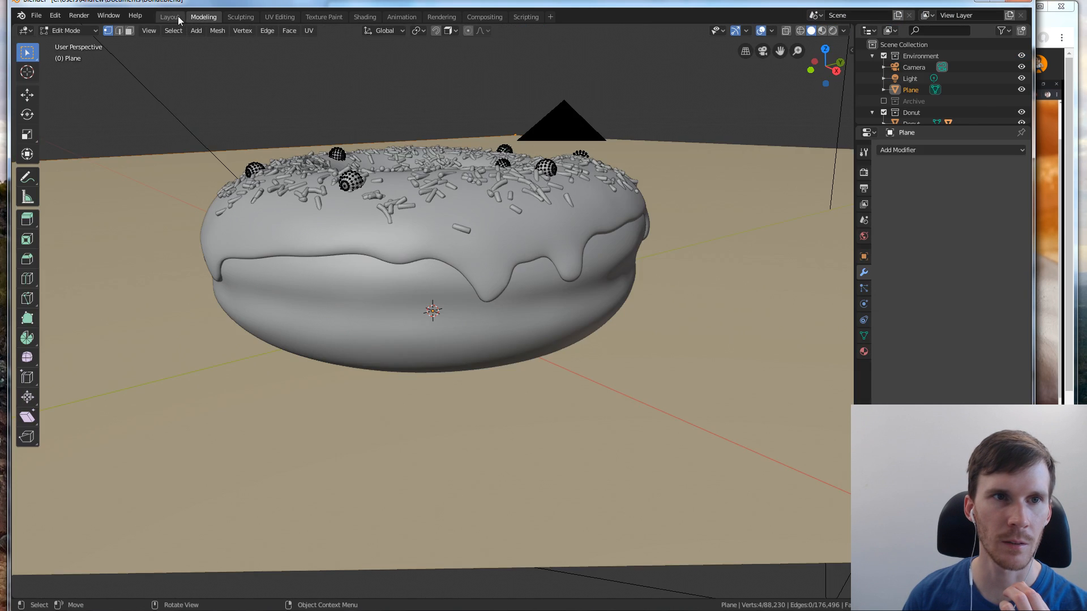
left_click(171, 17)
left_click(280, 17)
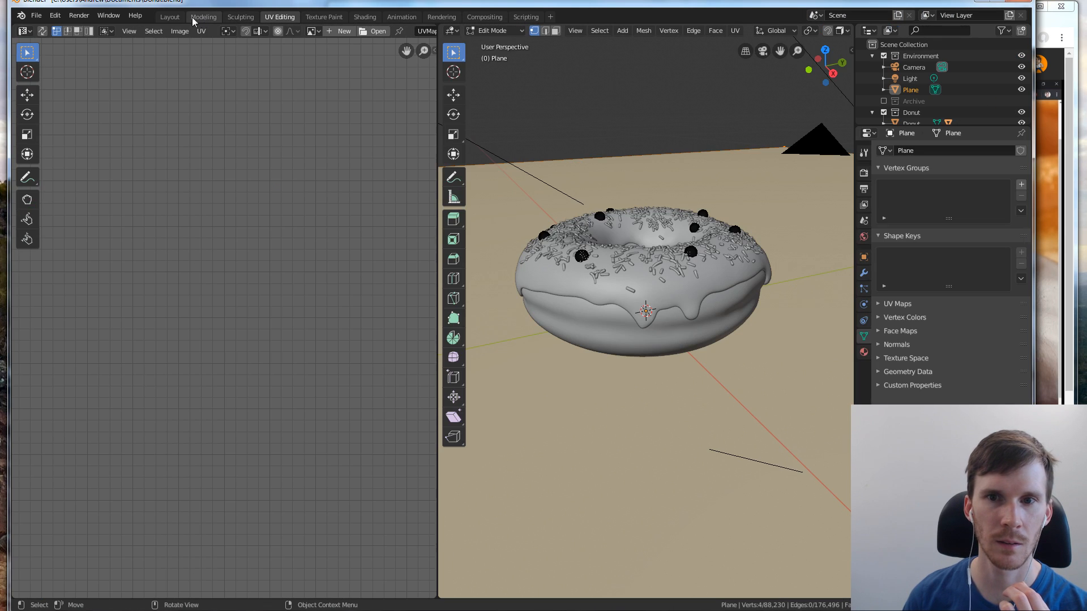
left_click(334, 17)
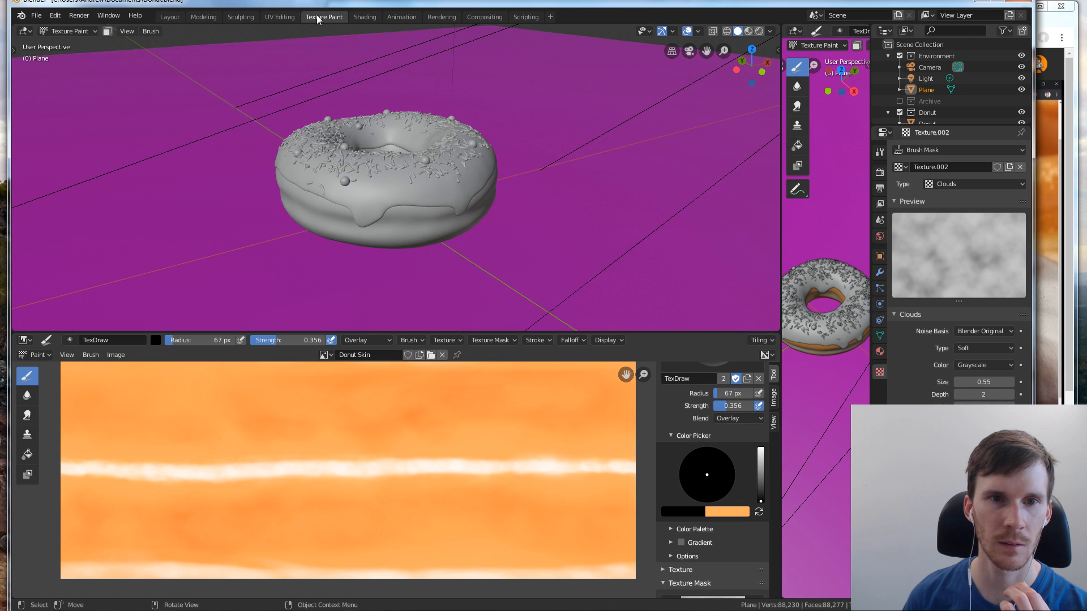
left_click(175, 17)
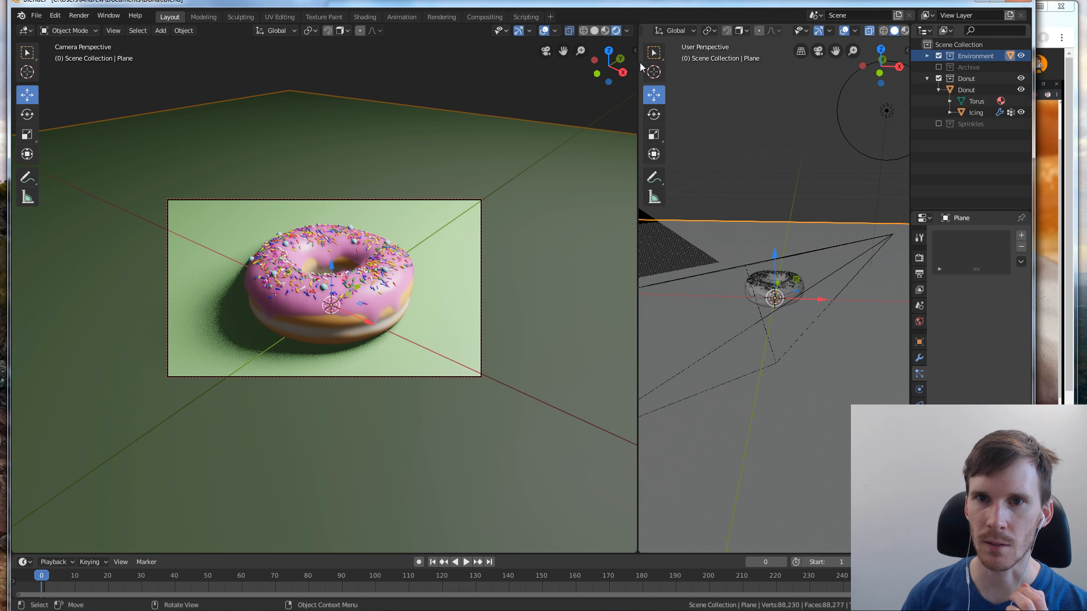
Join the two 3D viewports of the Layout workspace into one, keeping the area beside the outliner
left_click_drag(639, 26, 730, 63)
right_click(732, 69)
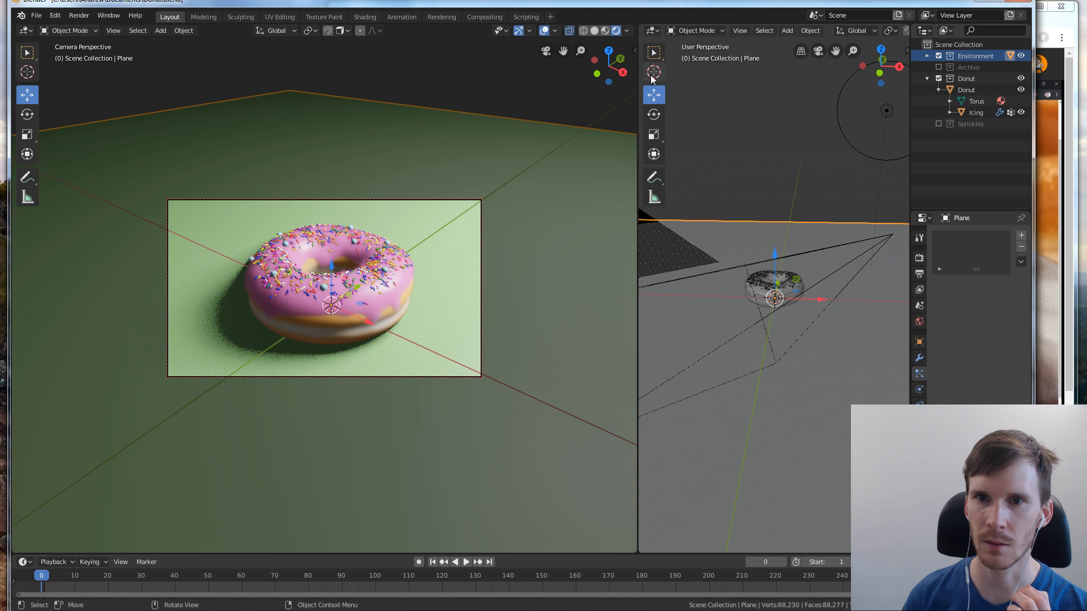
right_click(637, 62)
left_click(637, 62)
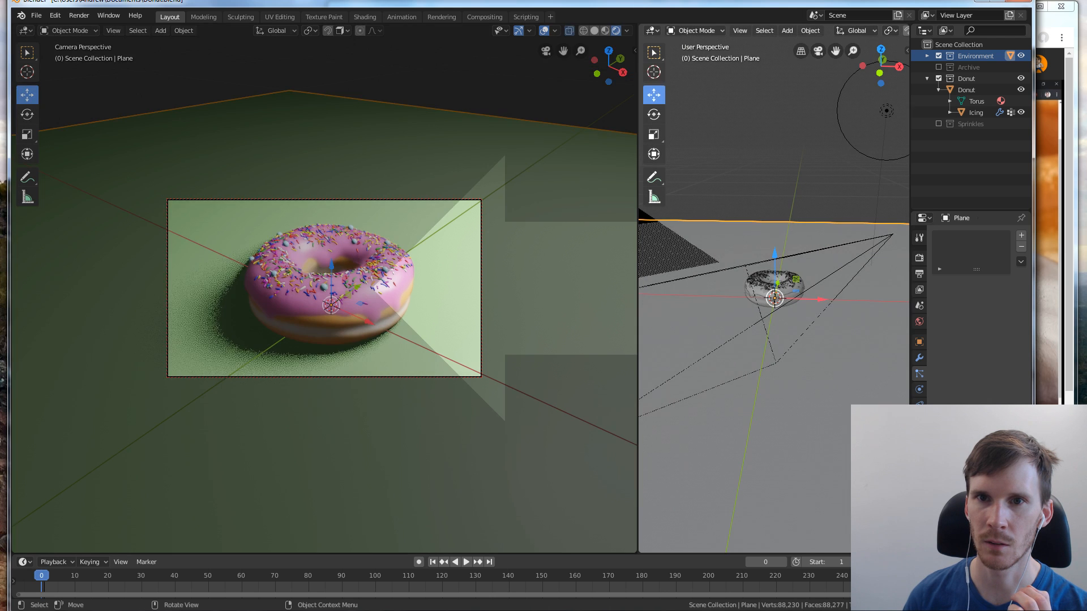
left_click(807, 98)
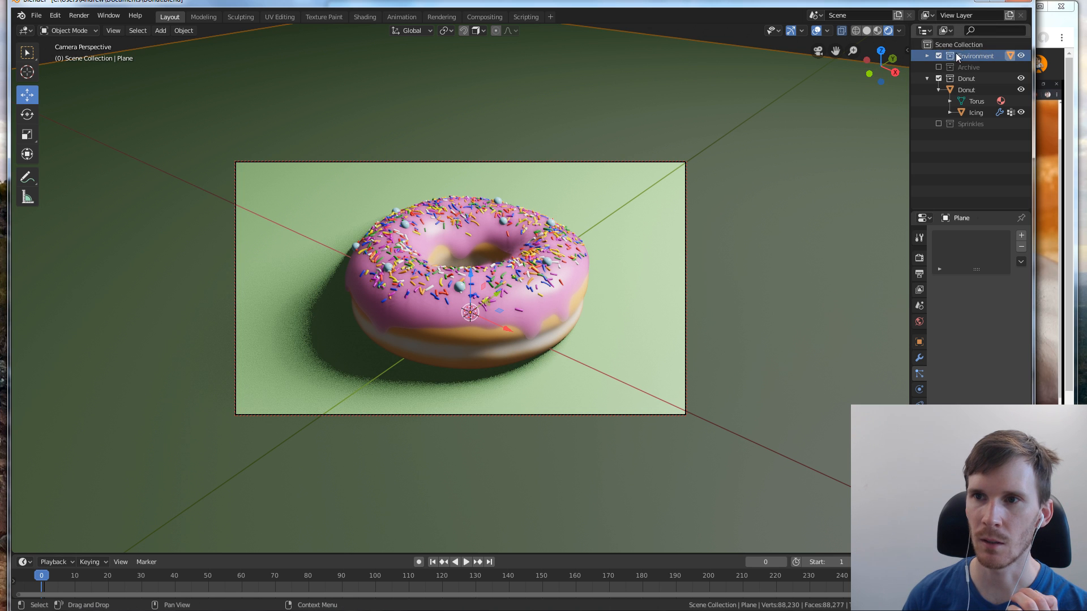
Set the enlarged viewport to solid shading and leave the camera for a free perspective view of the donut, plane and camera
left_click(867, 30)
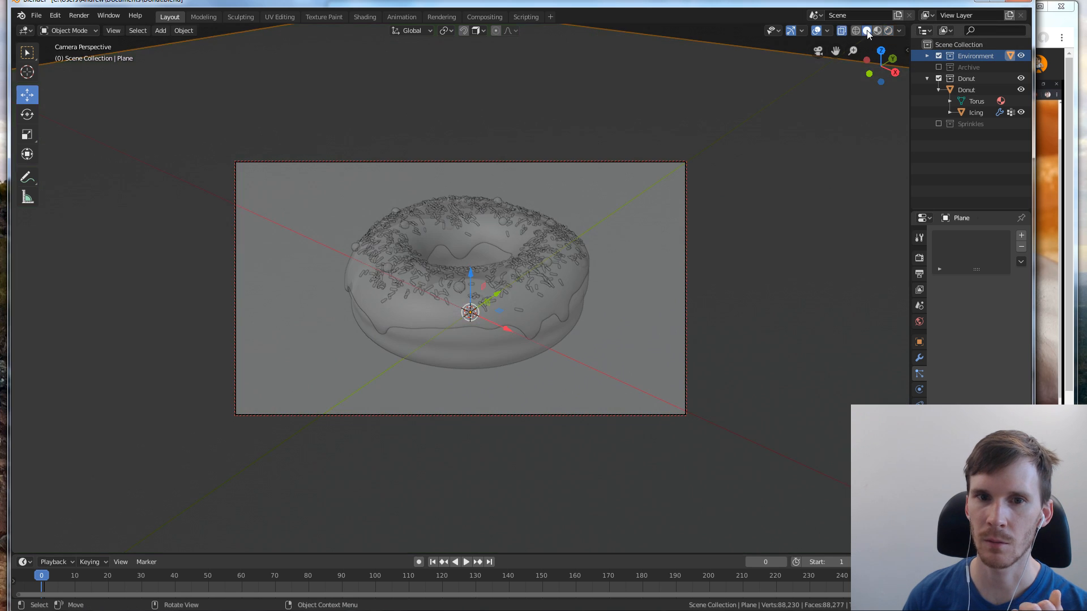
left_click(818, 54)
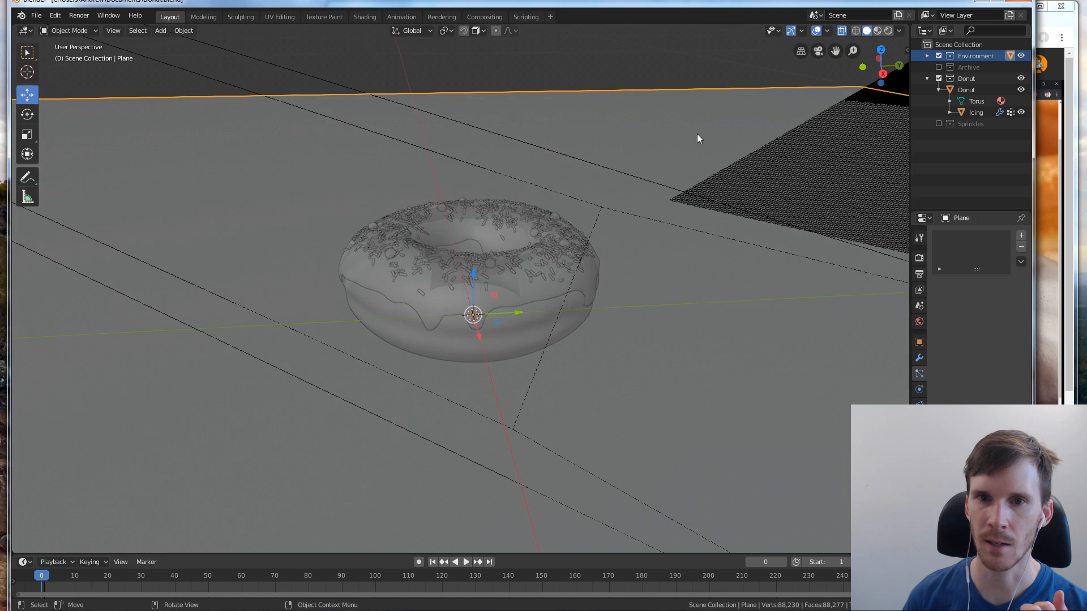
scroll(698, 136, "down", 8)
scroll(531, 205, "up", 4)
middle_click_drag(530, 207, 608, 211)
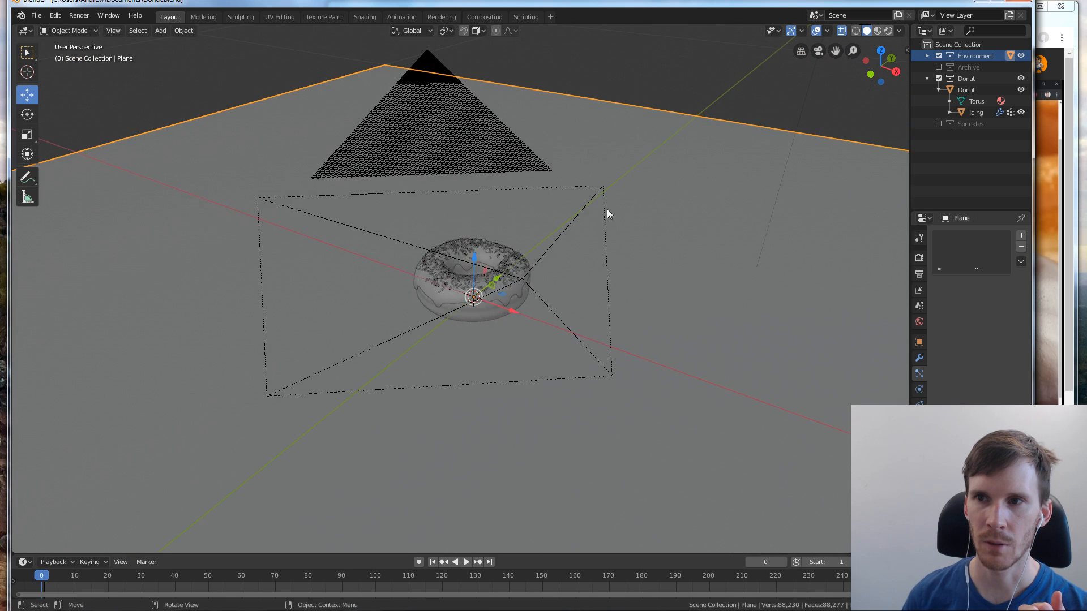
Exclude the Environment collection from the scene, and frame the selected Donut object in material preview shading
scroll(709, 144, "up", 4)
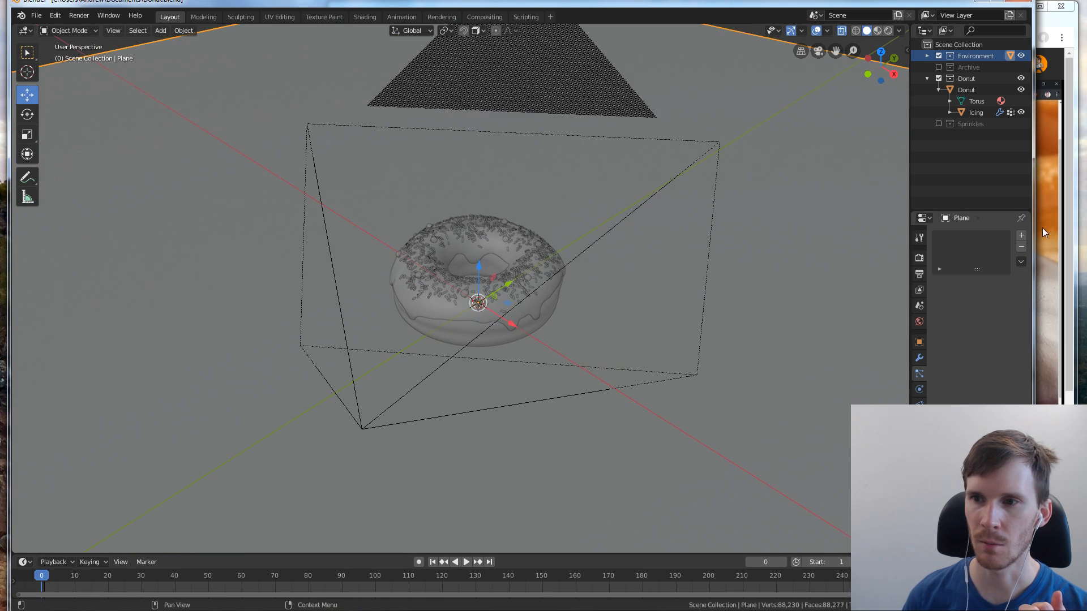
left_click(939, 56)
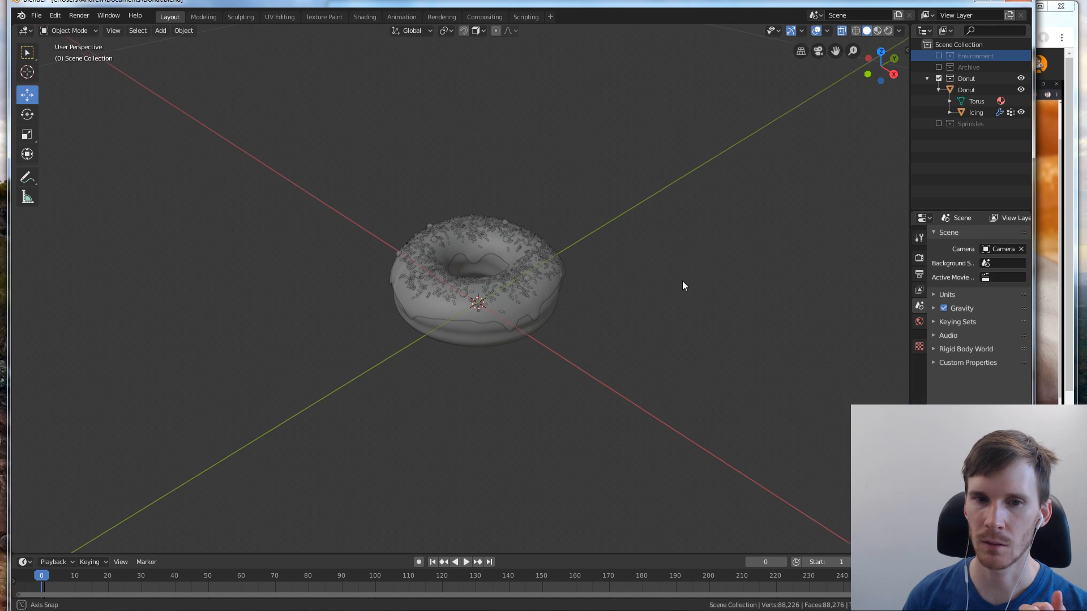
left_click(877, 31)
scroll(560, 257, "up", 3)
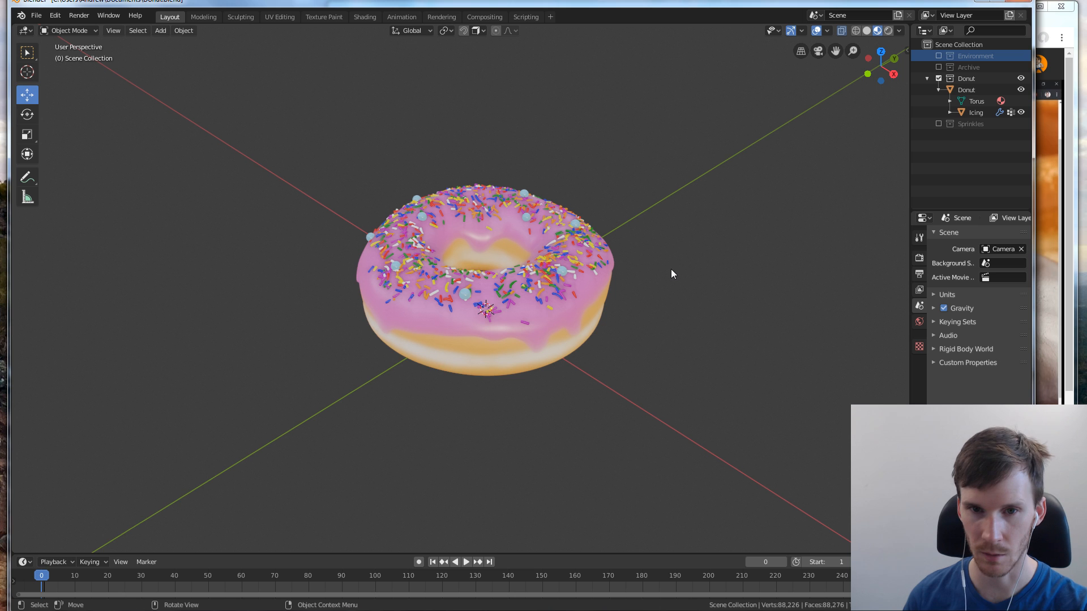
left_click(513, 352)
key("KP_Decimal")
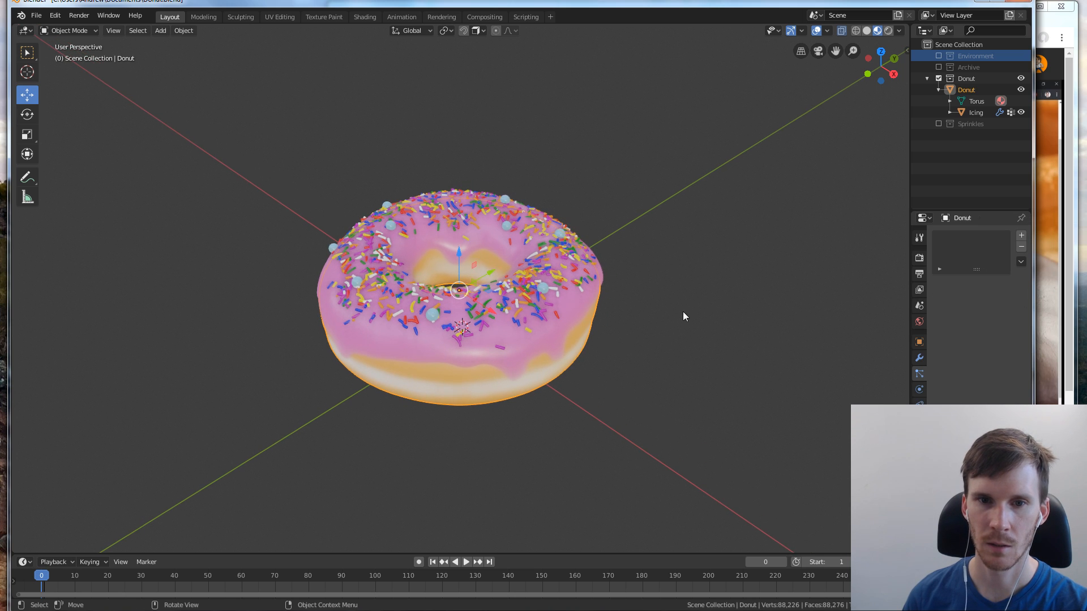
Check the tutorial in the browser, return to Blender, and hide the Icing object so only the bare donut shows
left_click(1055, 281)
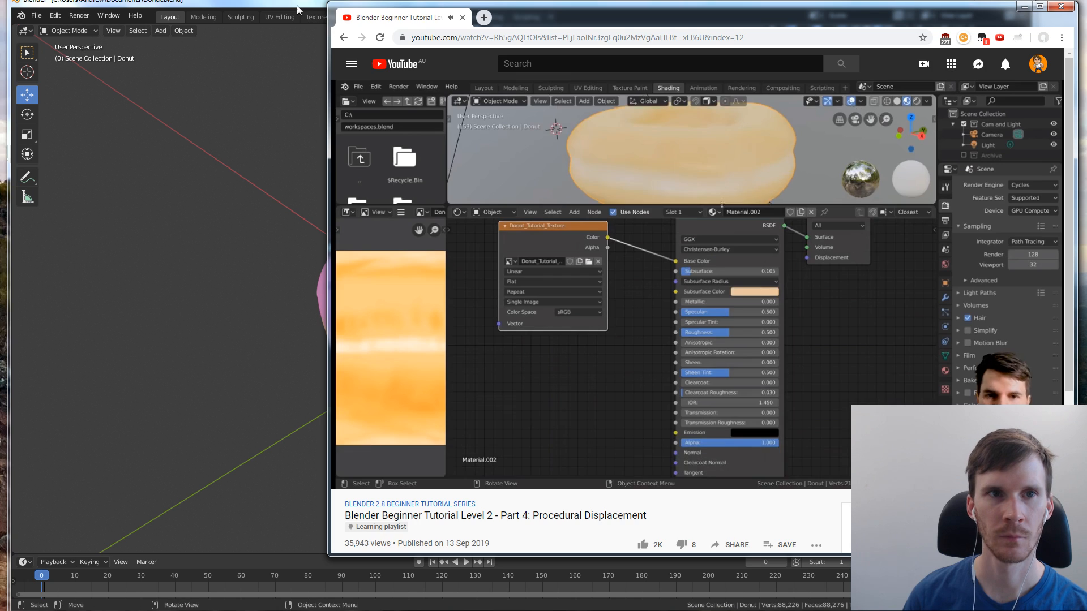
left_click(297, 5)
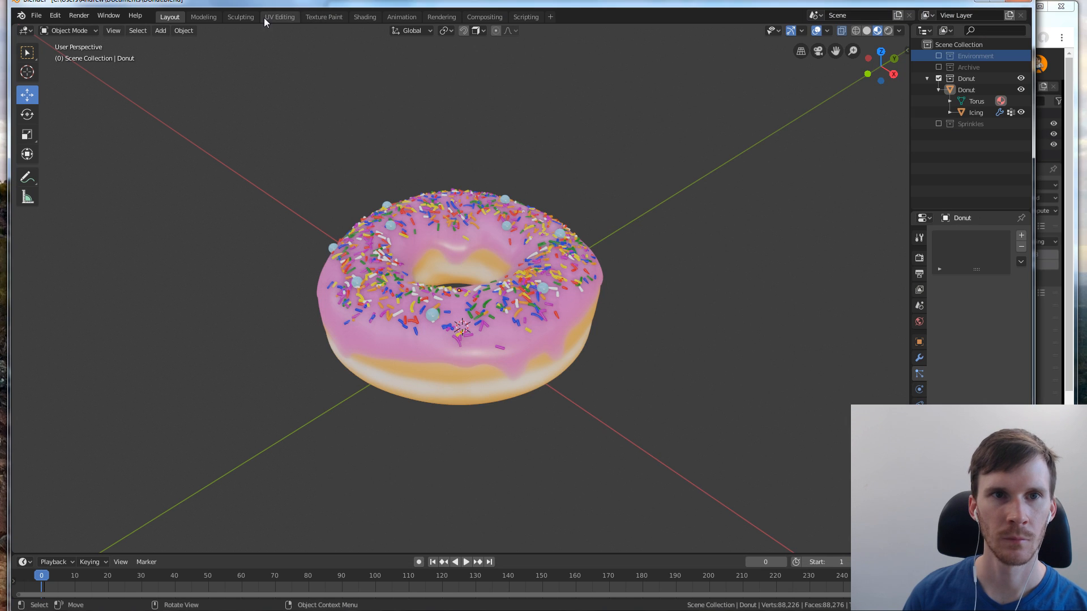
left_click(433, 391)
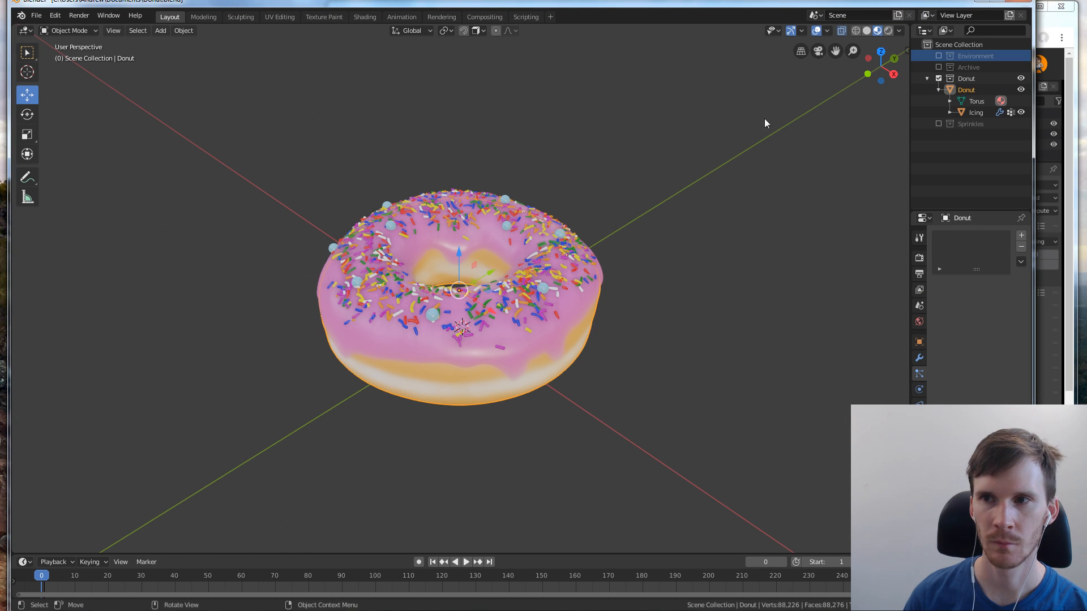
left_click(1021, 112)
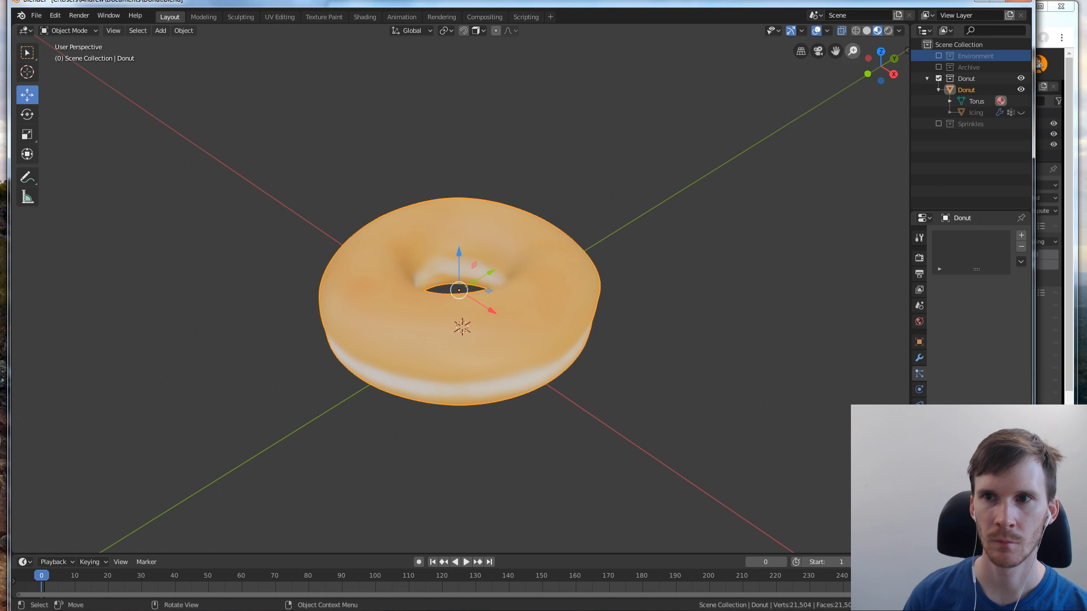
Open the Shading workspace and enlarge its 3D viewport above the node editor so the whole donut fits
left_click(1049, 28)
left_click(797, 1)
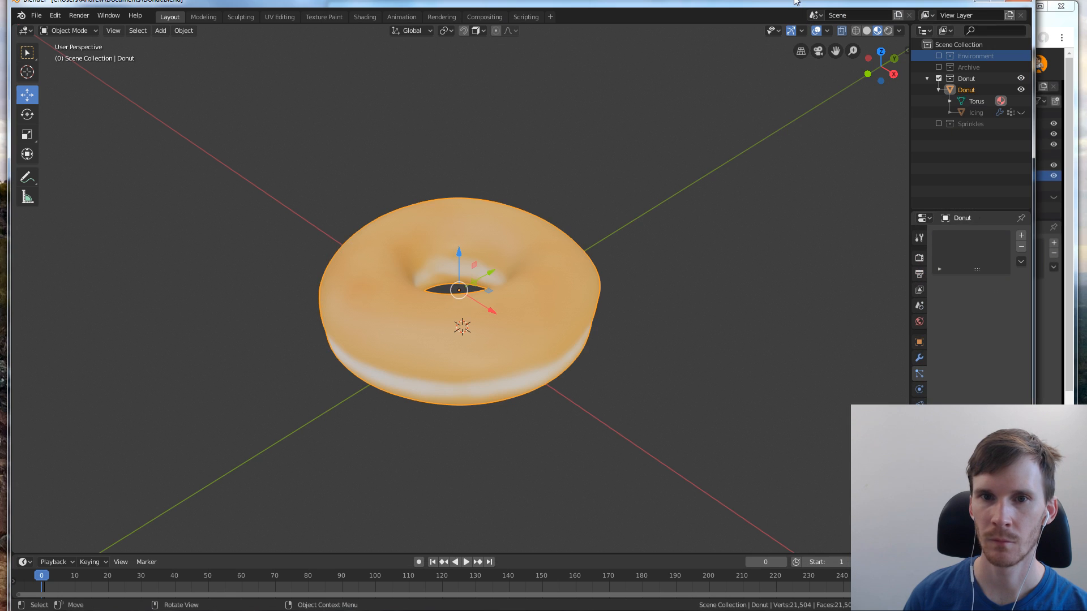
left_click(362, 17)
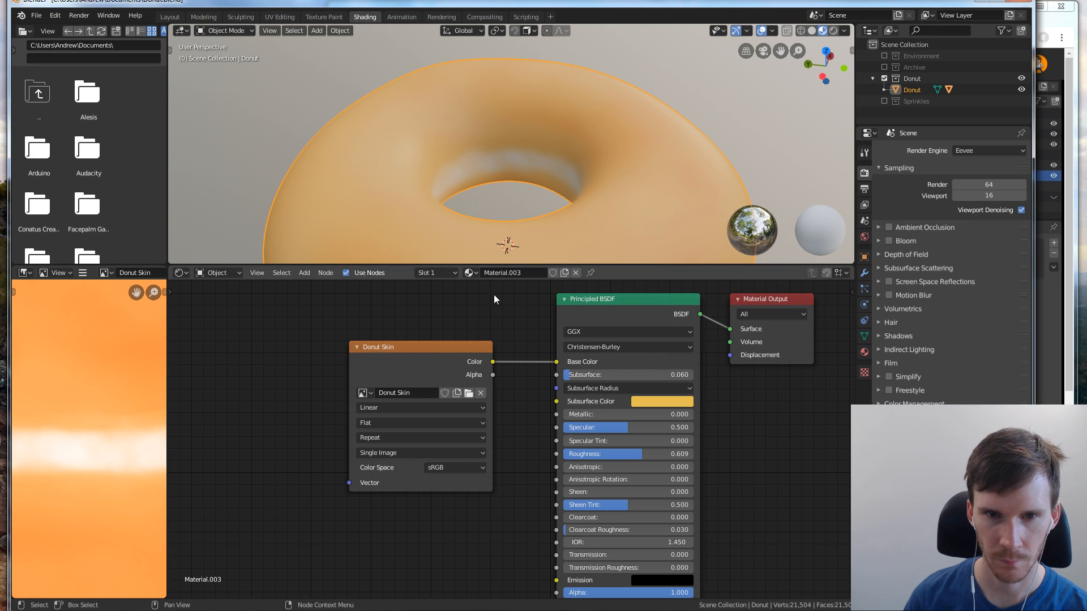
left_click_drag(517, 262, 514, 355)
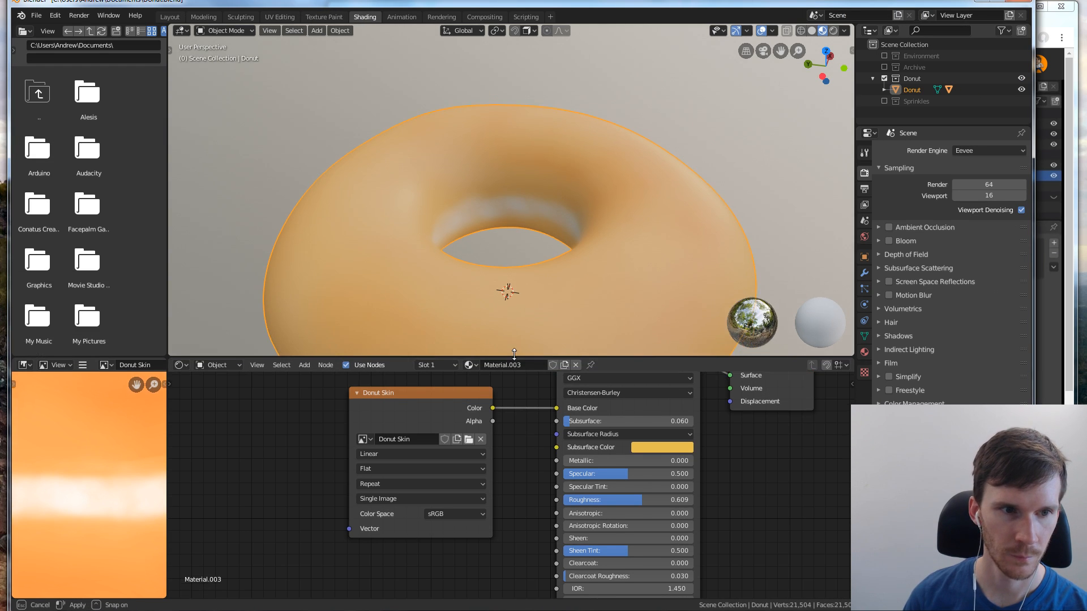
scroll(537, 247, "down", 5)
mouse_move(531, 266)
middle_mouse_down()
mouse_move(525, 253)
mouse_move(528, 264)
middle_mouse_up()
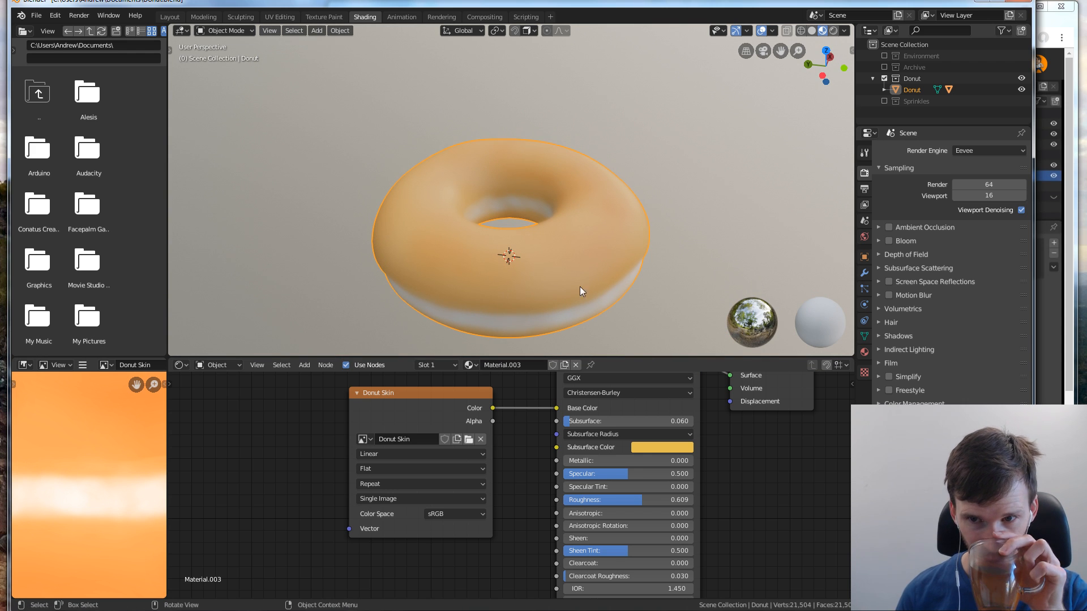
Try several environment lighting presets for the donut's material preview, and return to the forest one
left_click(743, 327)
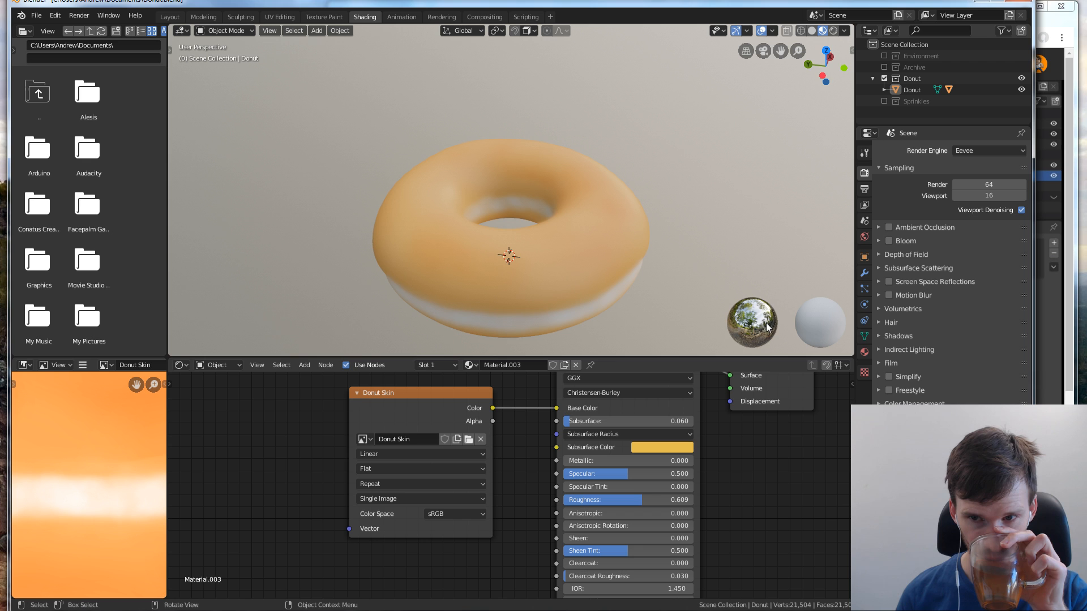
right_click(822, 31)
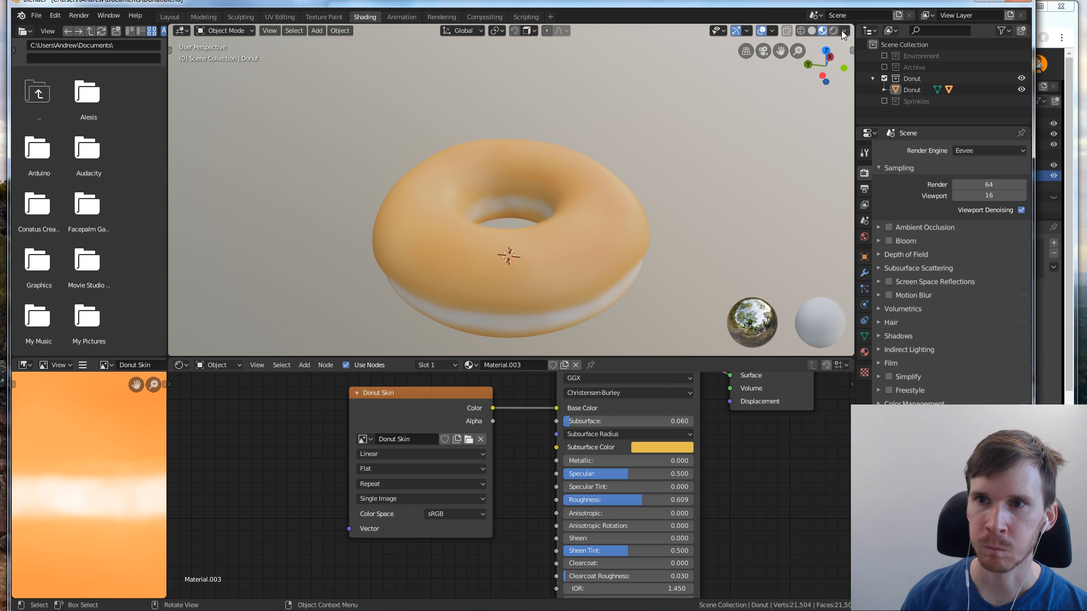
left_click(844, 31)
left_click(792, 140)
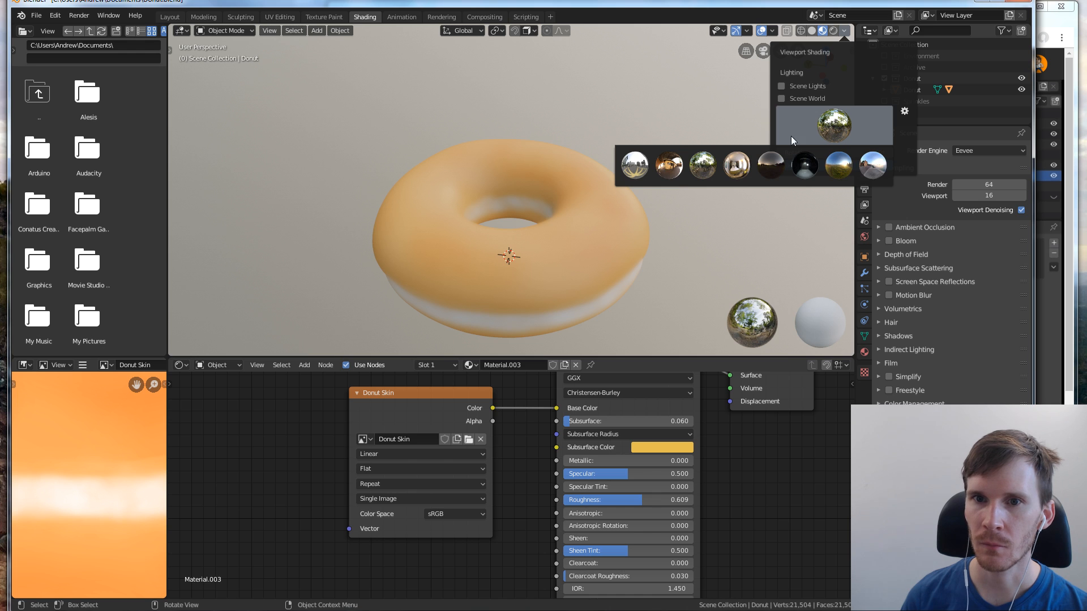
left_click(634, 164)
left_click(833, 129)
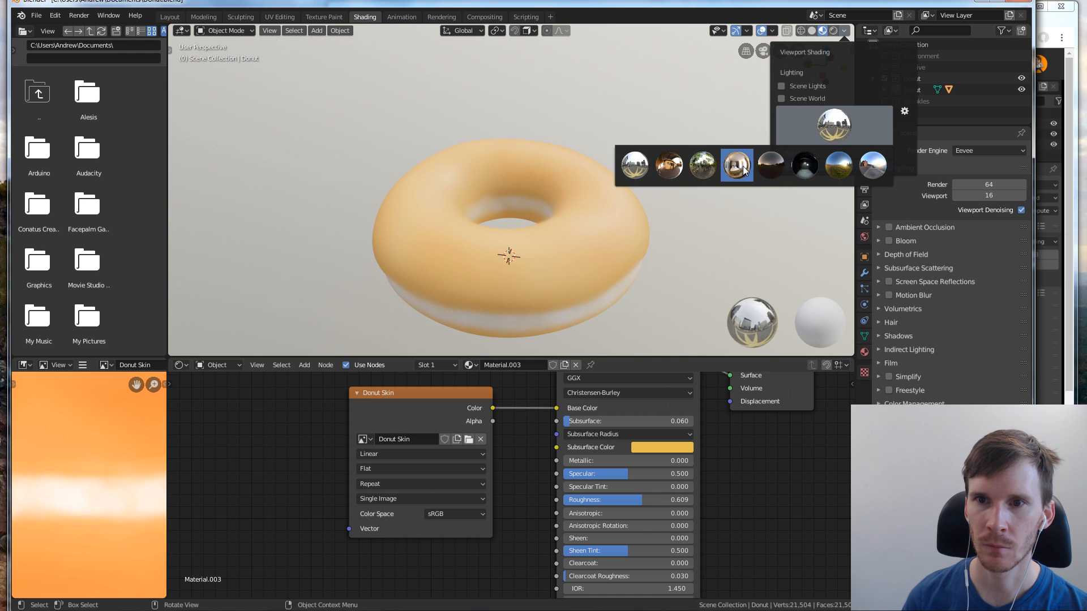
left_click(716, 166)
left_click(820, 131)
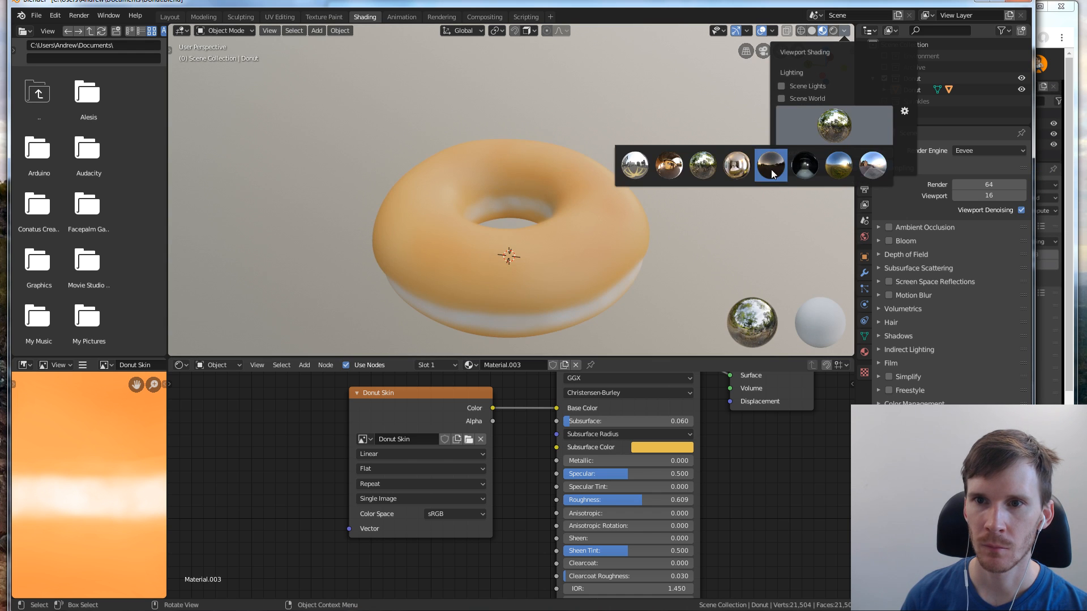
left_click(772, 172)
left_click(838, 120)
left_click(837, 163)
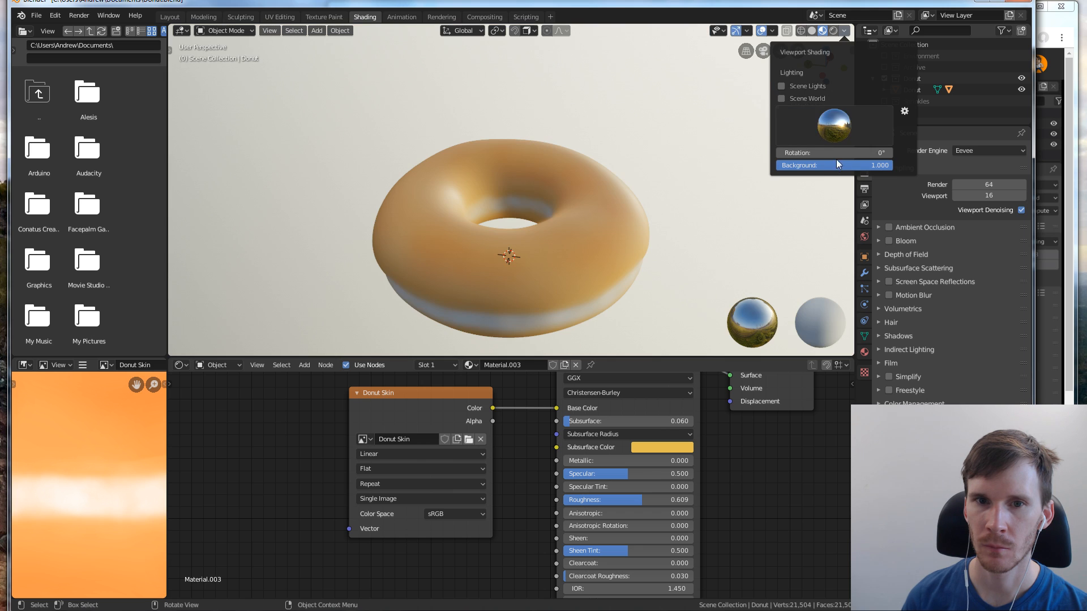
left_click(836, 128)
left_click(867, 165)
left_click(847, 127)
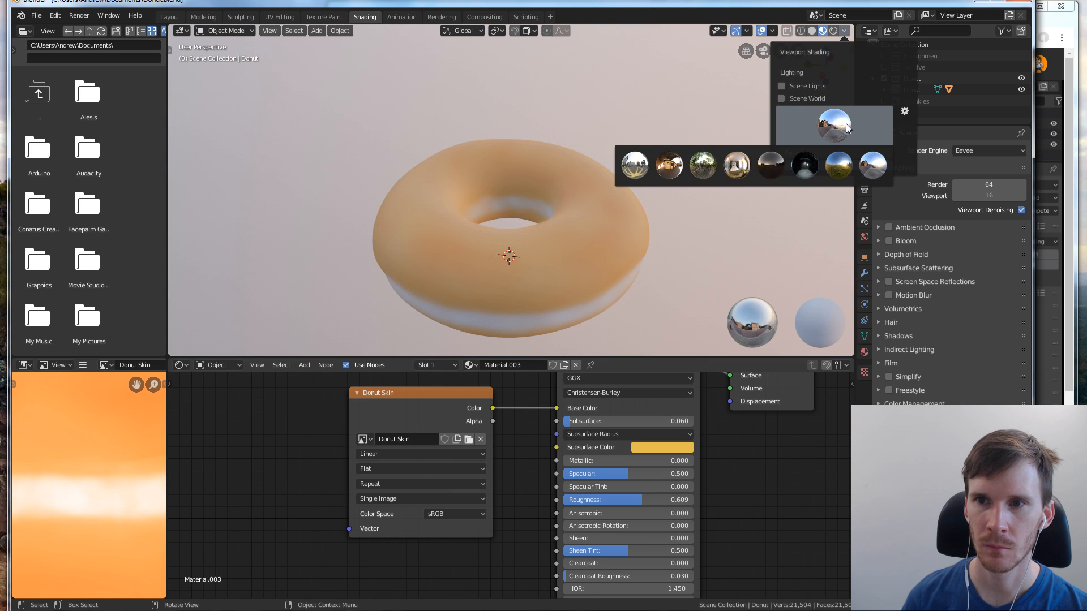
left_click(708, 170)
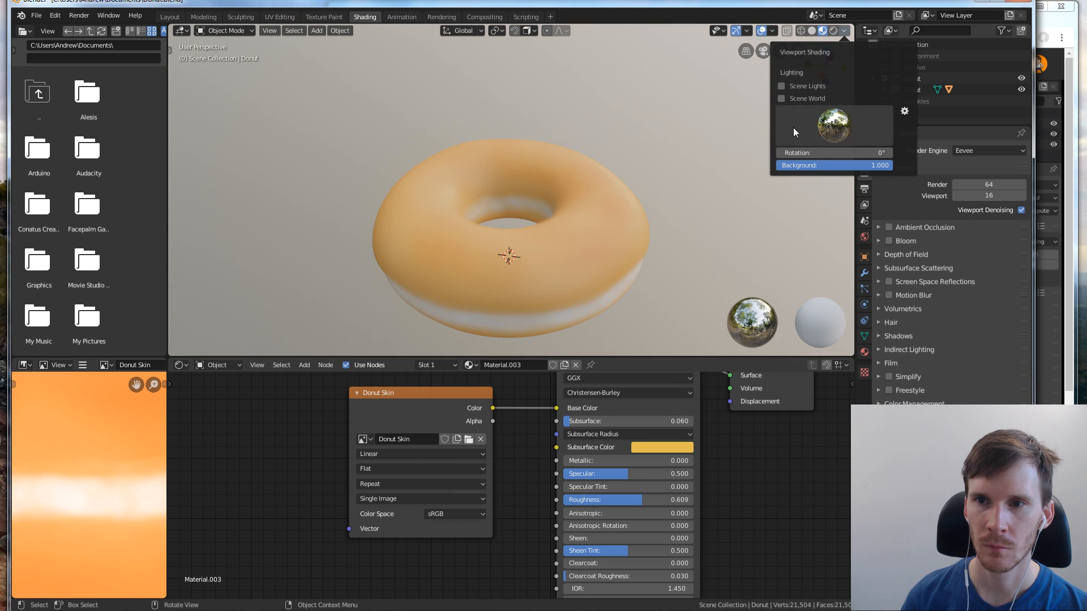
left_click(835, 125)
left_click(854, 116)
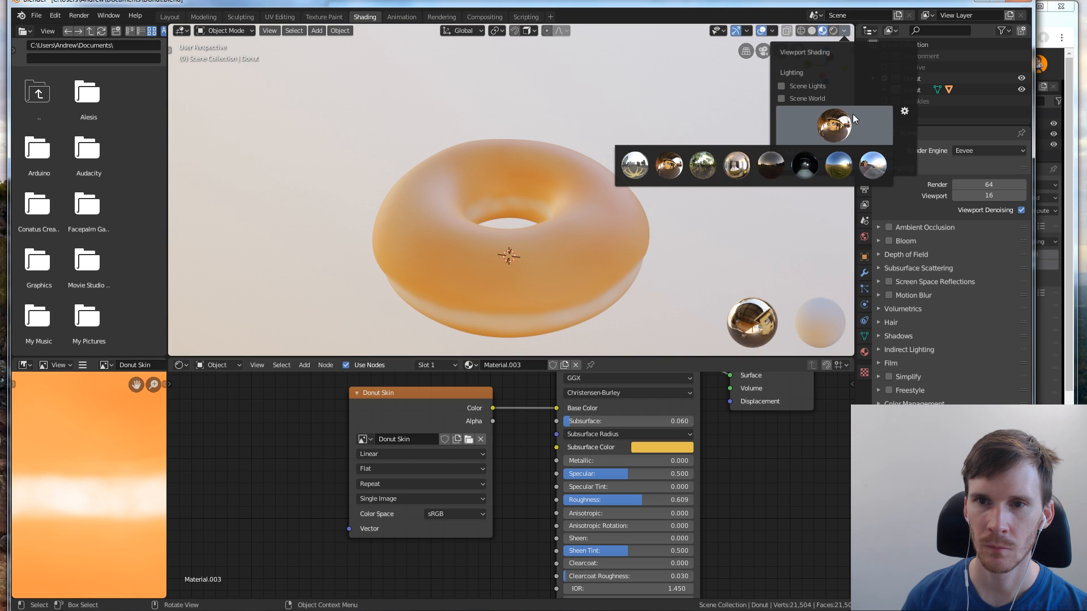
left_click(703, 166)
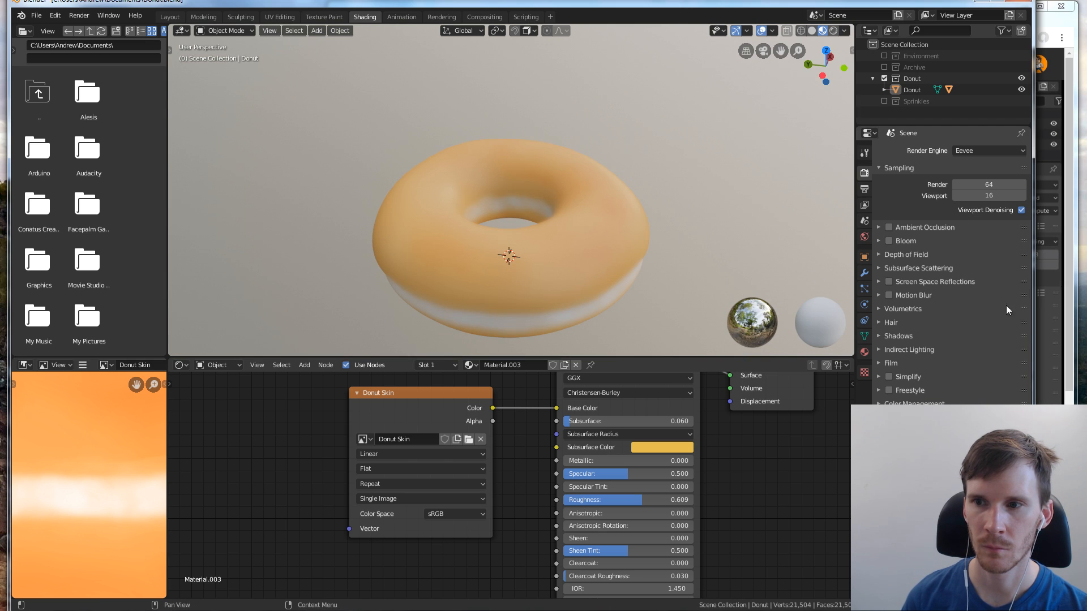
Switch to the browser to slow the tutorial to 1.5x speed, and narrow the Blender window to see both side by side
left_click(1075, 299)
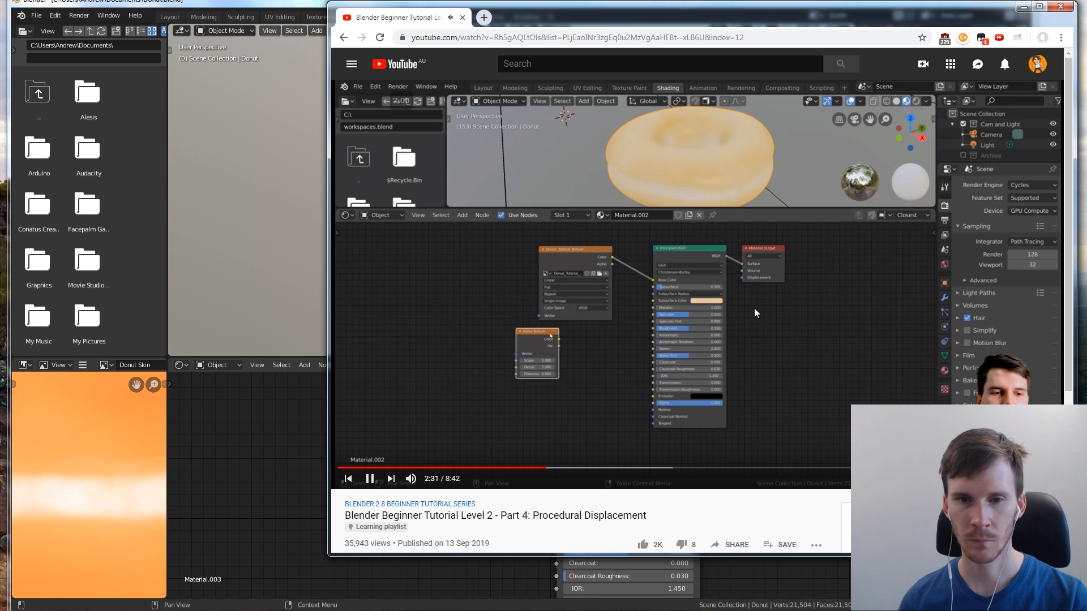
key("shift+comma")
key("shift+comma")
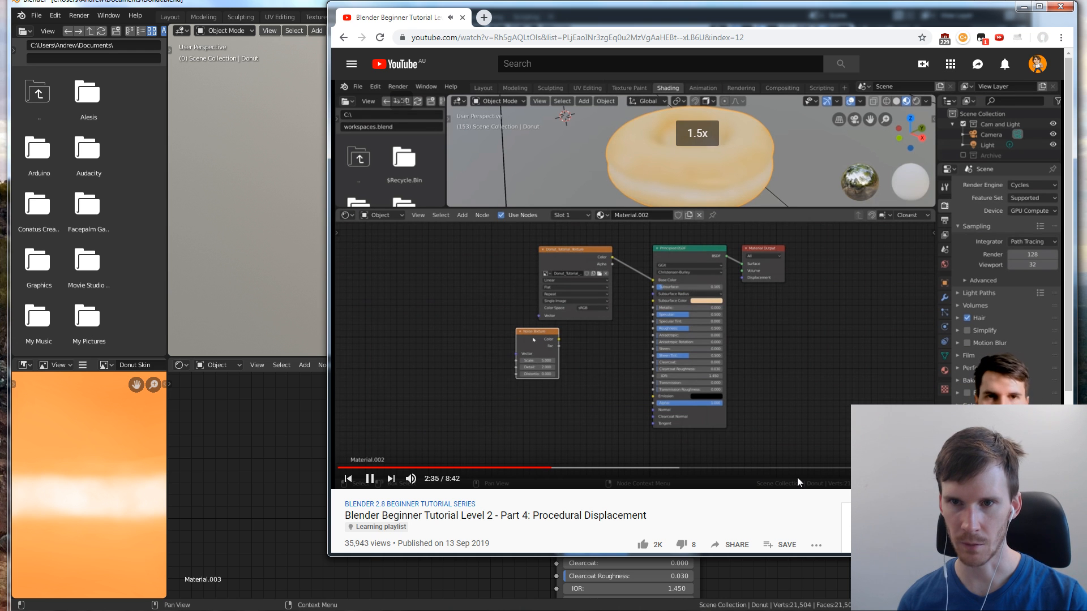
key("alt+Tab")
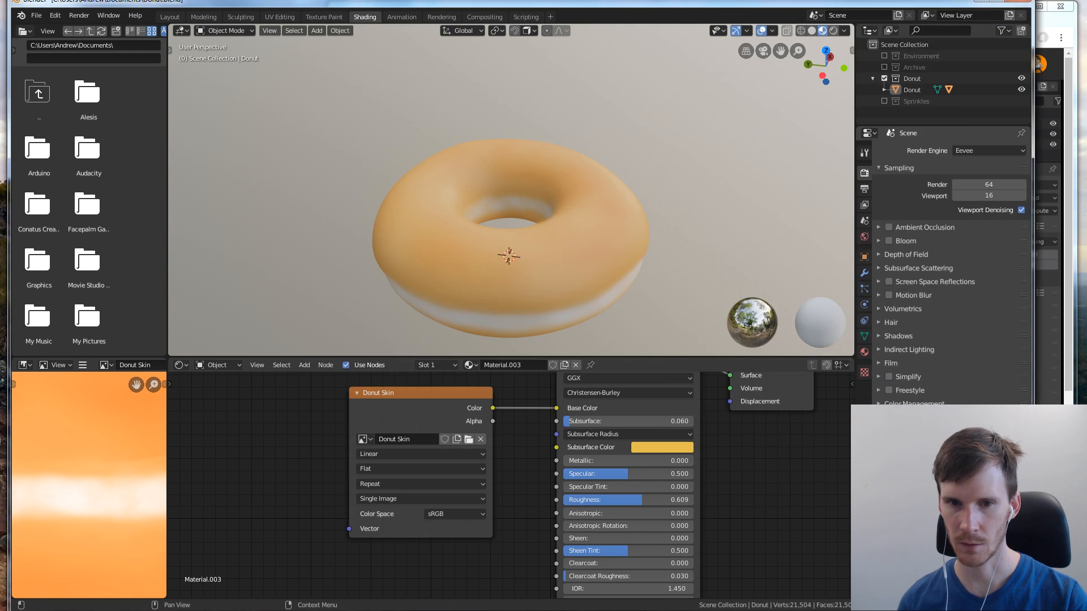
left_click_drag(1034, 527, 640, 527)
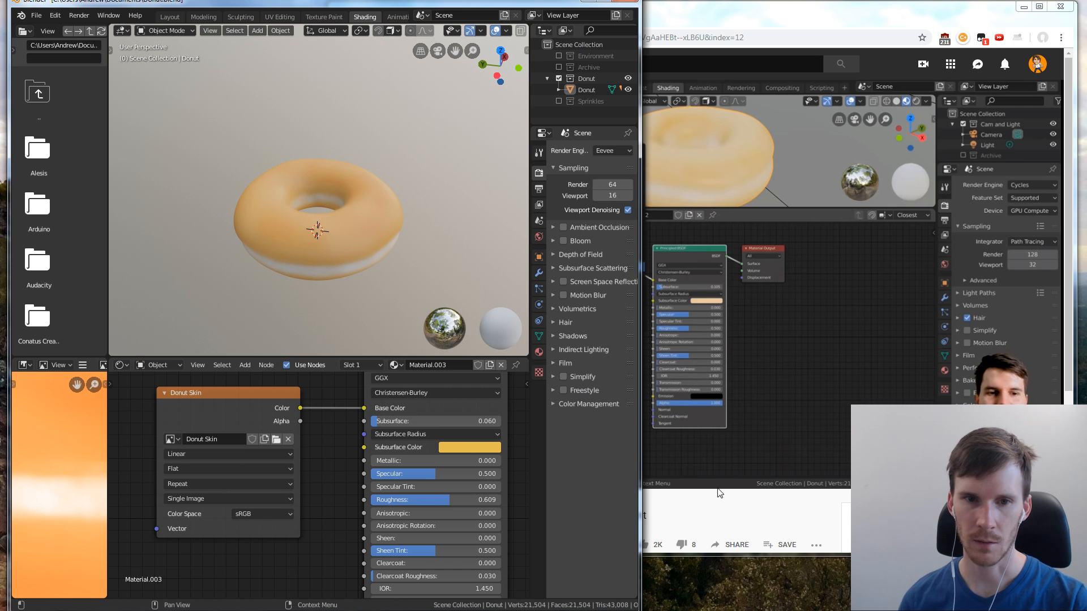
Move the Donut Skin node away from the Principled BSDF, and place a new Noise Texture node between and below them
scroll(331, 428, "down", 3)
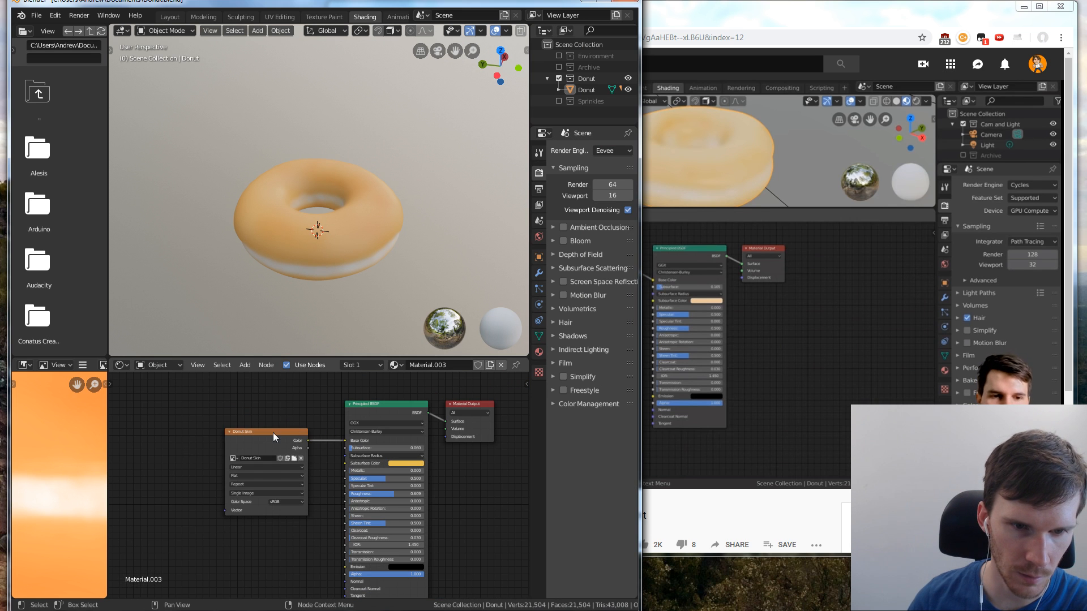
left_click_drag(273, 433, 204, 397)
key("shift+a")
mouse_move(286, 440)
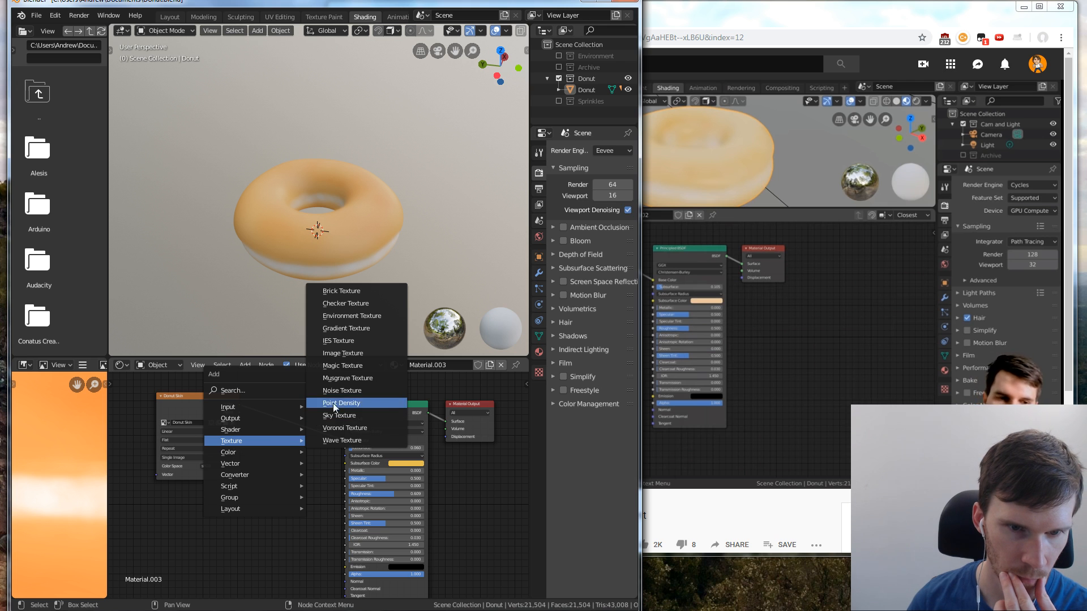
left_click(339, 391)
left_click(269, 453)
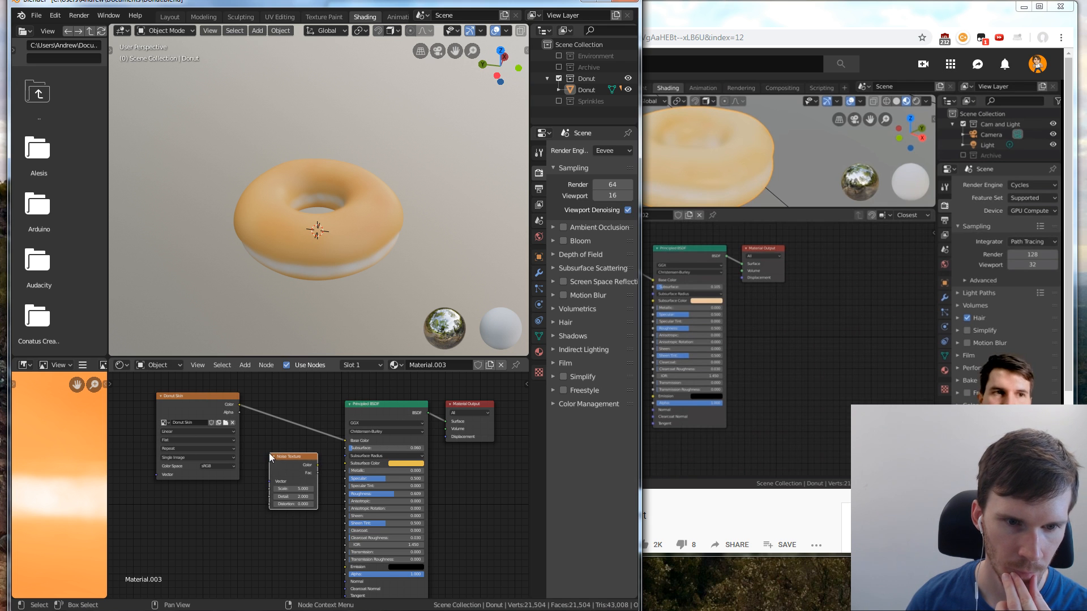
left_click_drag(284, 454, 275, 452)
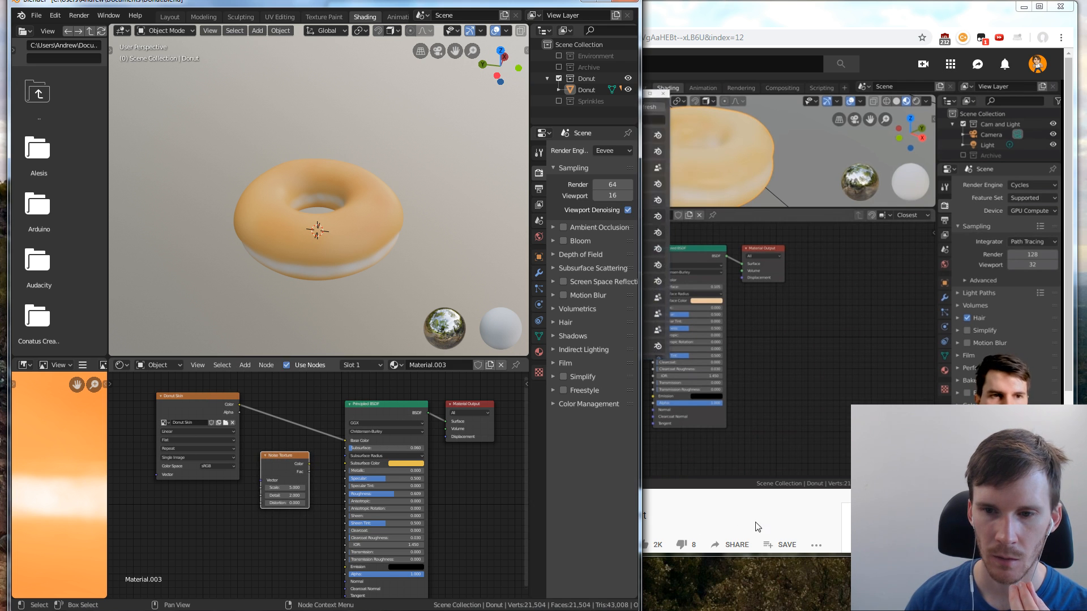
Open the Blender Preferences in a clear spot, and switch to the browser to check the tutorial's Add-ons settings
left_click(727, 528)
left_click(108, 16)
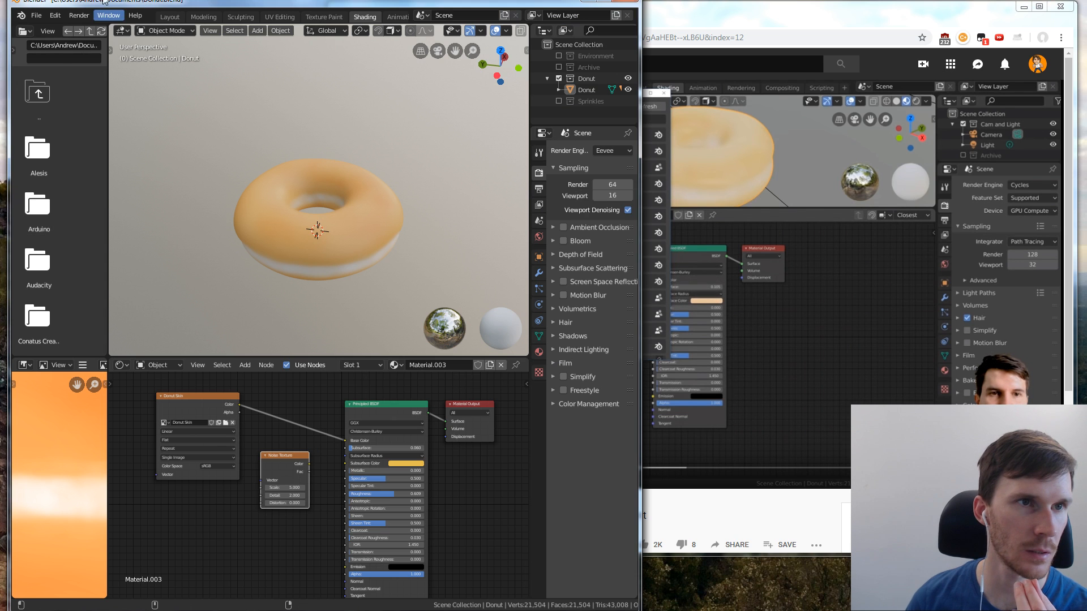
left_click(36, 15)
left_click(68, 89)
left_click(32, 17)
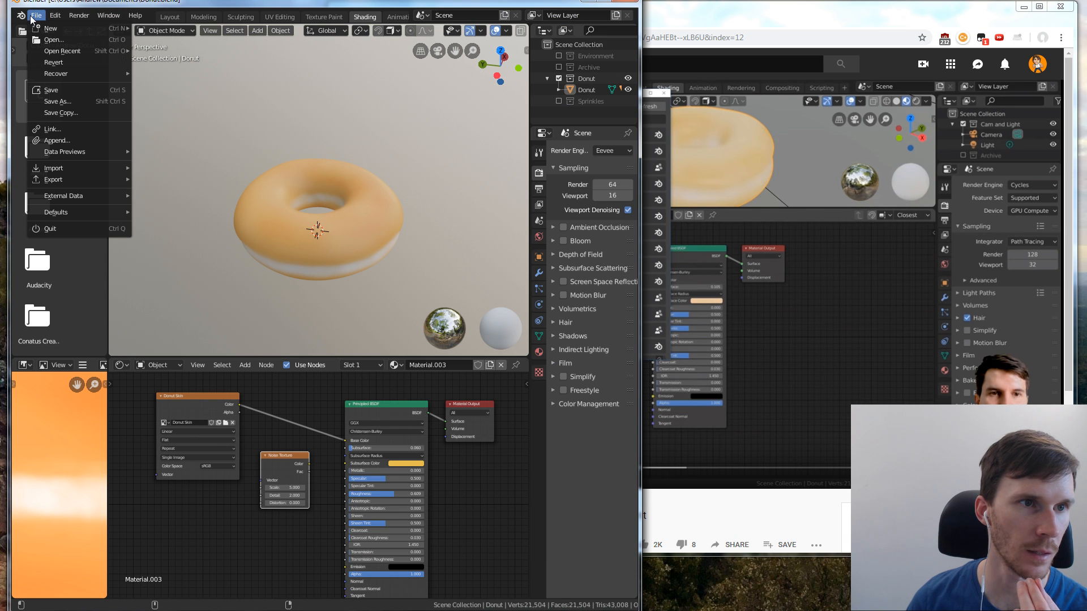
left_click(34, 16)
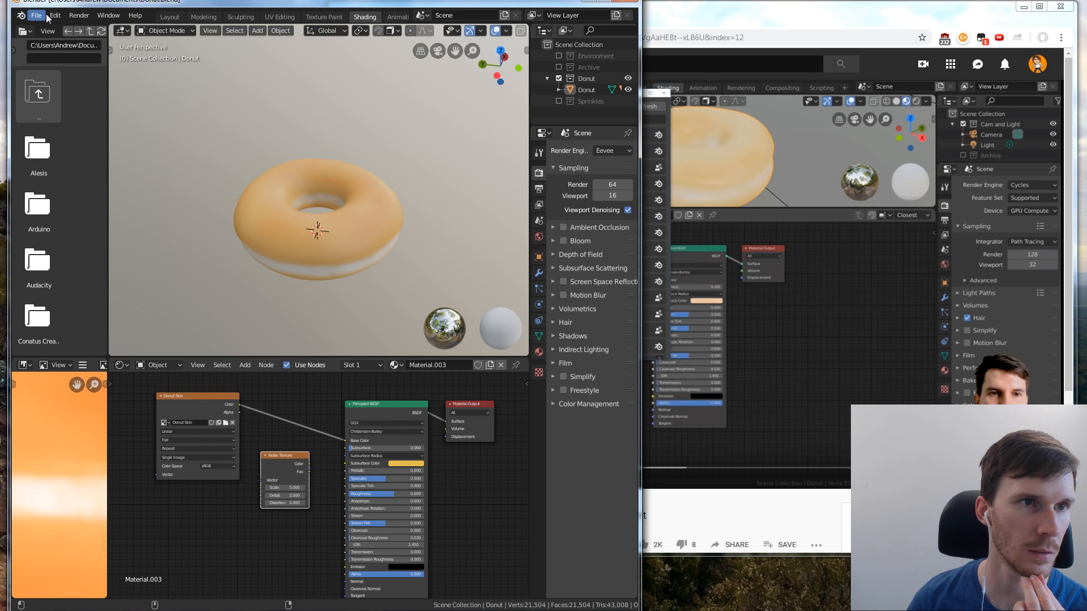
left_click(55, 15)
left_click(76, 164)
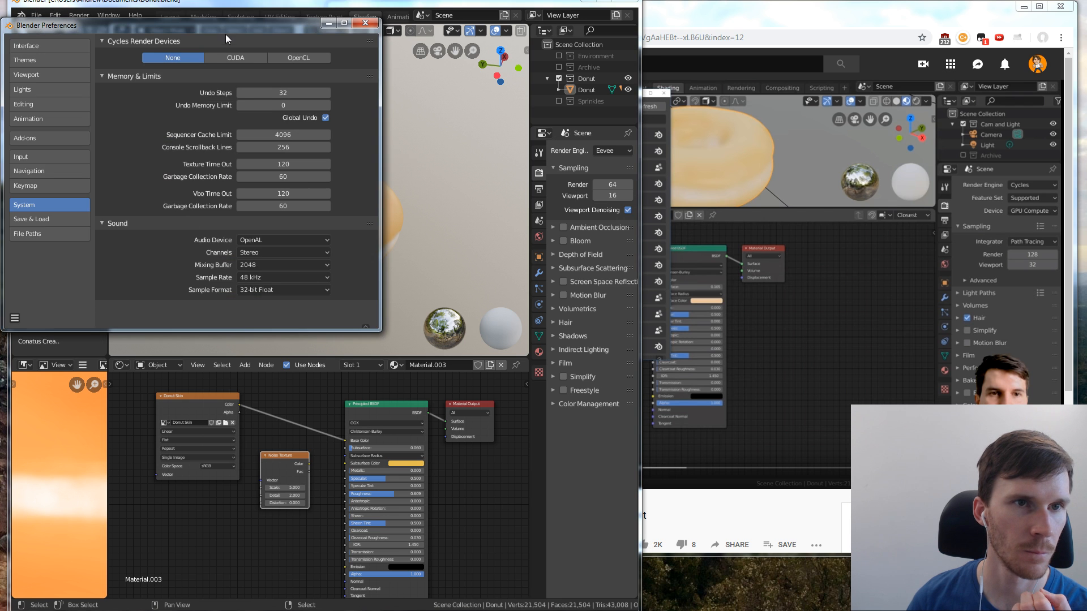
left_click_drag(226, 25, 233, 62)
left_click(862, 274)
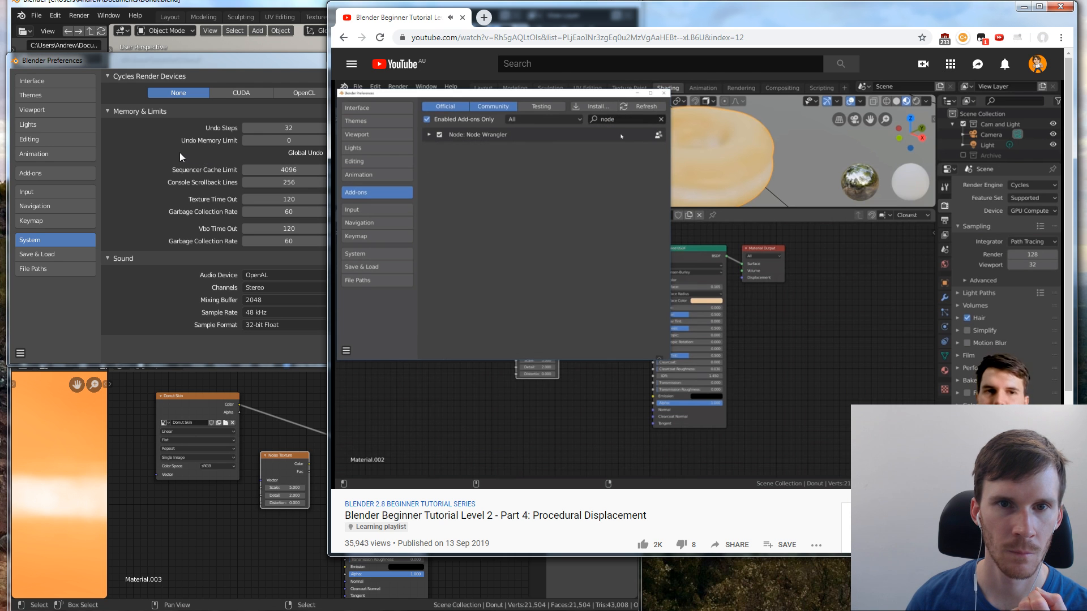
Find the Node Wrangler add-on in the Preferences by searching for "node", enable it, and close the Preferences
key("space")
left_click(91, 173)
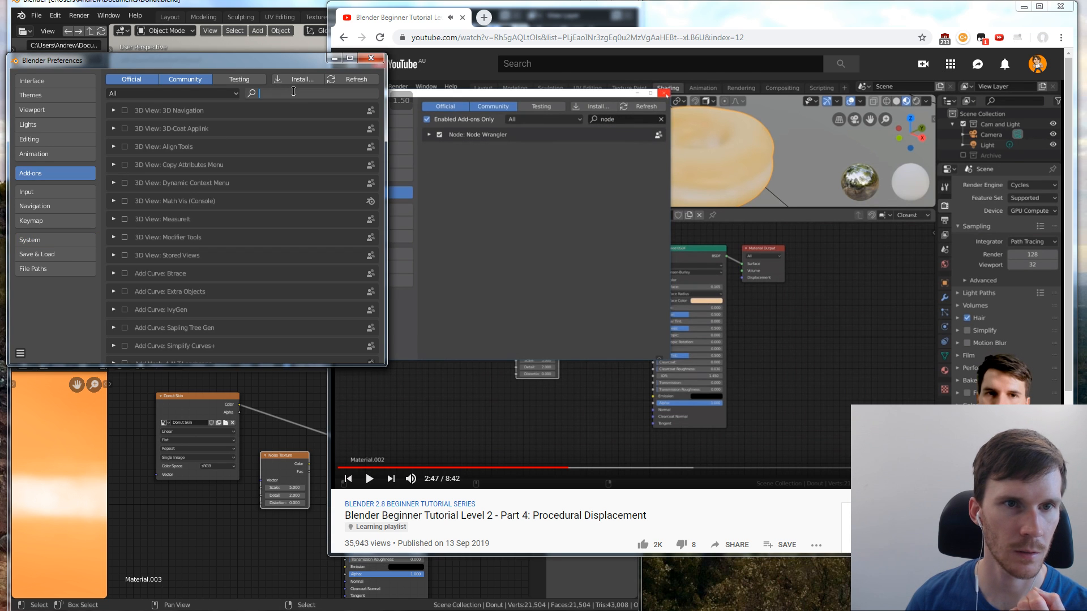
type("node")
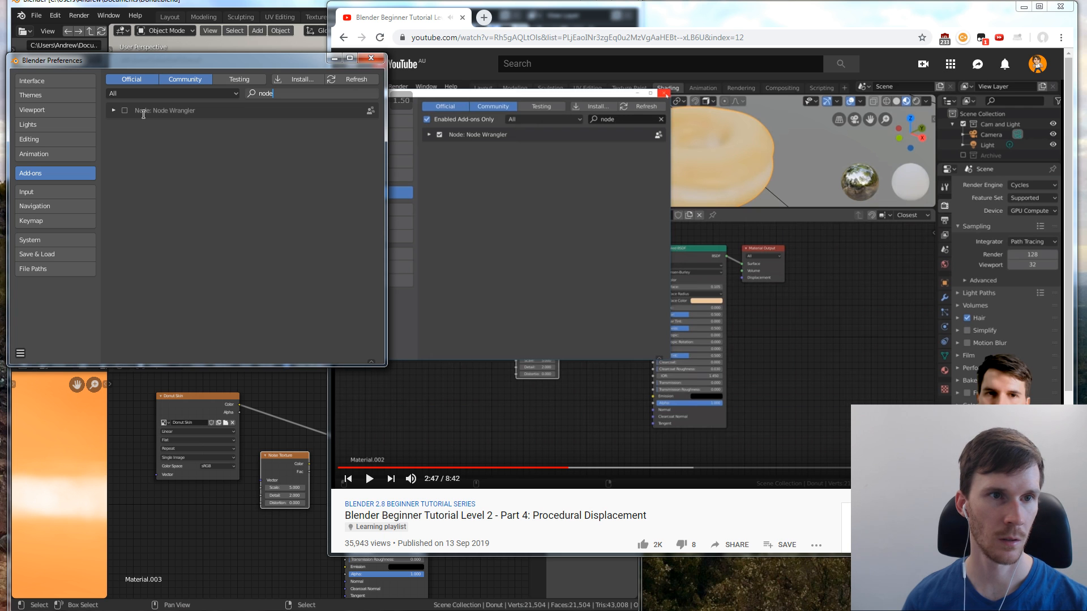
left_click(125, 110)
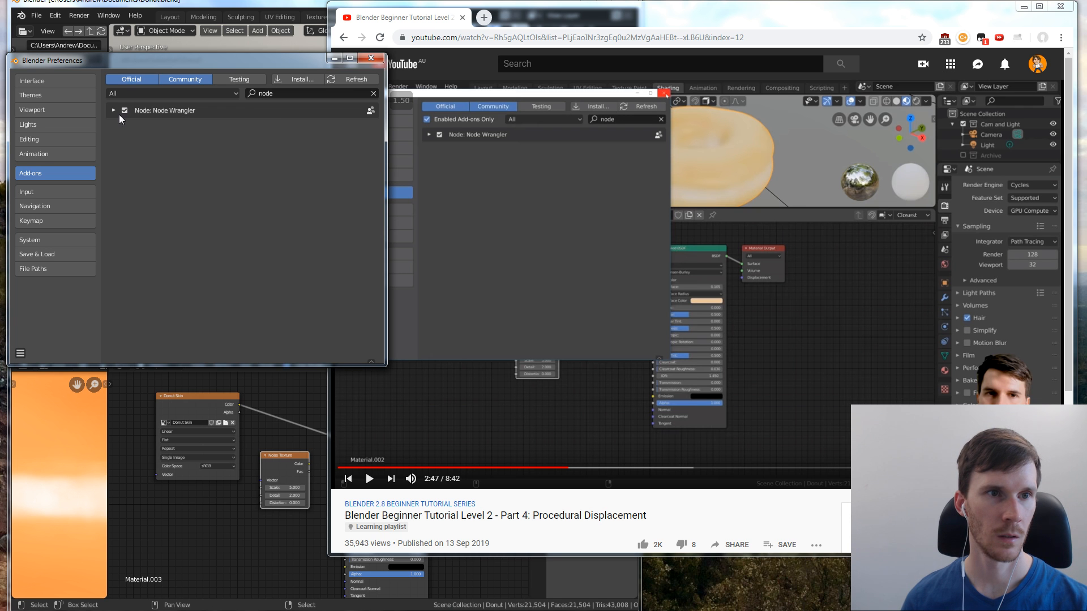
left_click(558, 197)
left_click(266, 169)
left_click(366, 56)
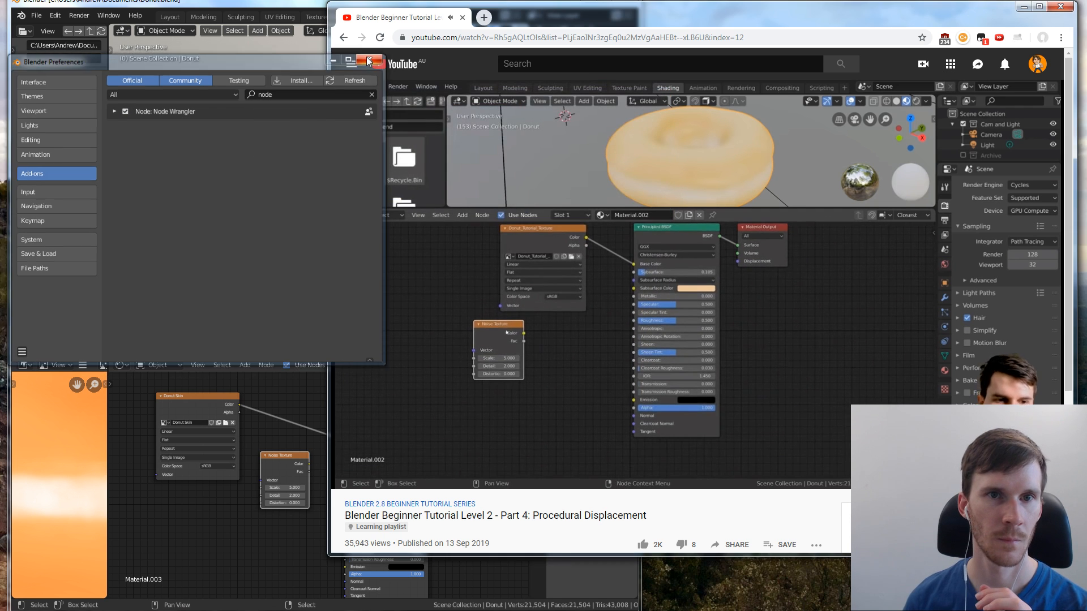
Preview the Noise Texture's Color output and its Fac output directly on the donut with Node Wrangler, and inspect the pattern from several angles
left_click(283, 461)
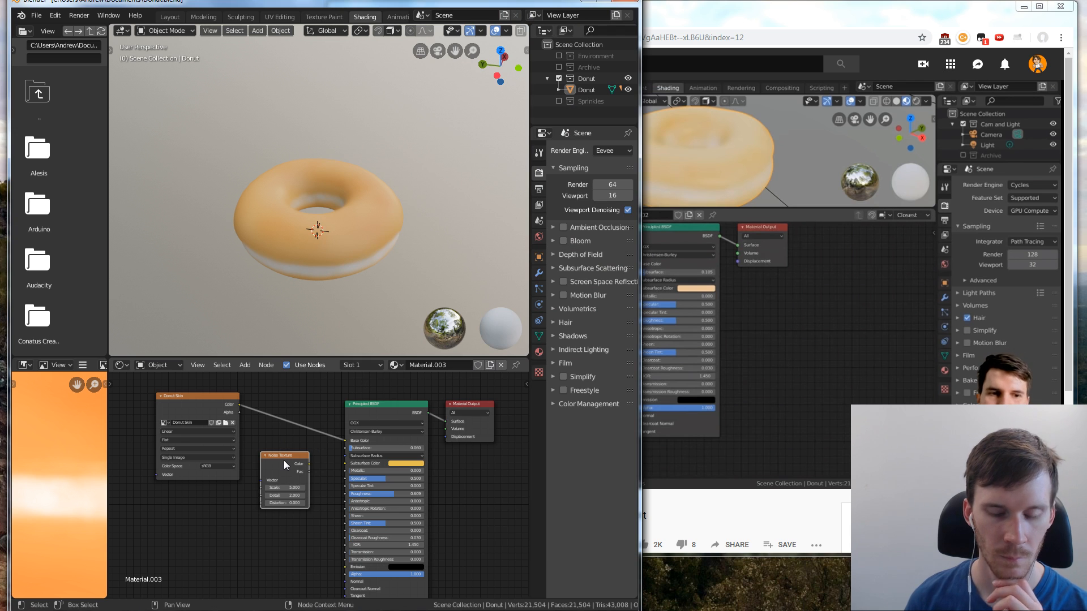
left_click(283, 464, "ctrl+shift")
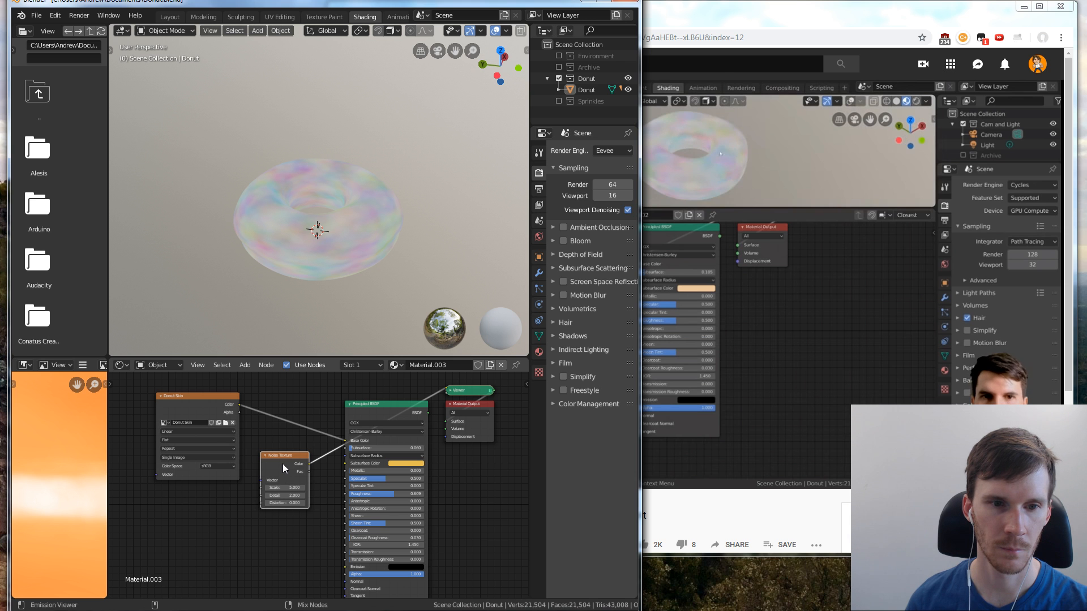
middle_click_drag(340, 237, 320, 266)
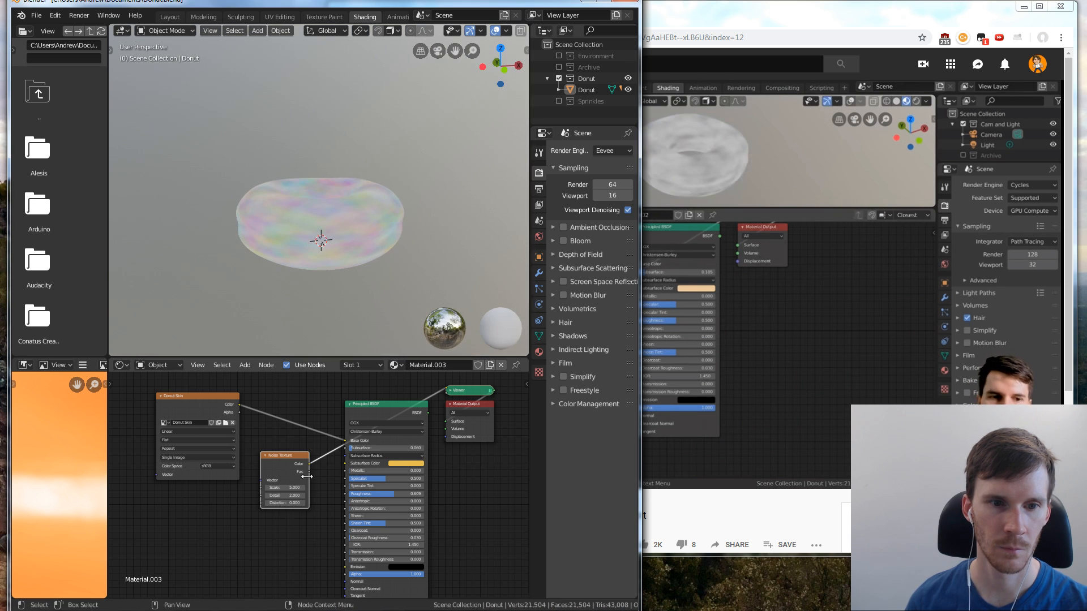
left_click(278, 472, "ctrl+shift")
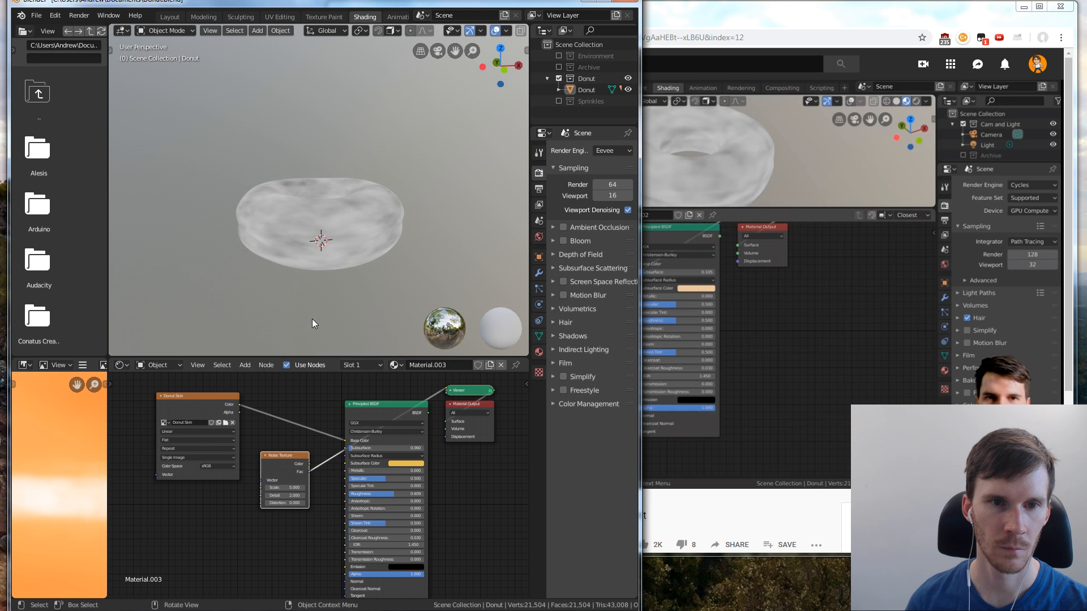
mouse_move(312, 324)
middle_mouse_down()
mouse_move(390, 229)
mouse_move(378, 273)
mouse_move(315, 333)
middle_mouse_up()
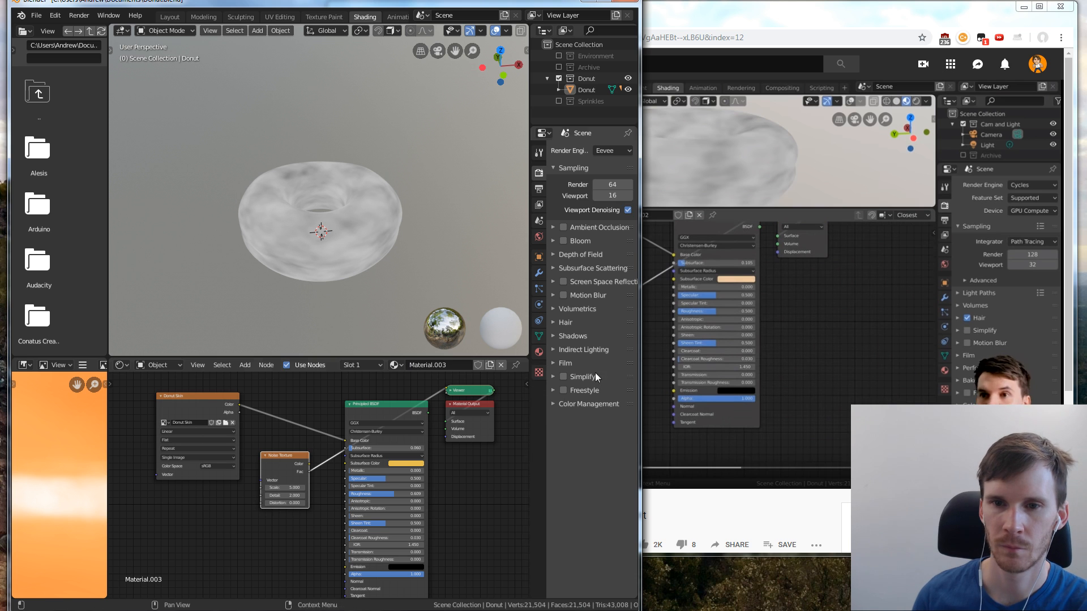
middle_click_drag(304, 491, 340, 475)
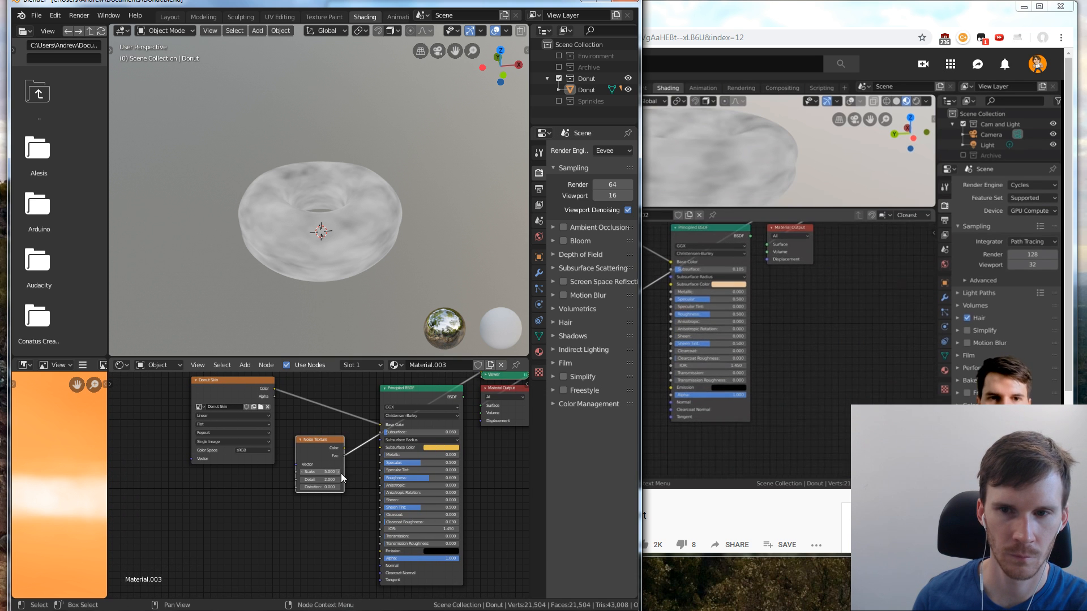
left_click(725, 491)
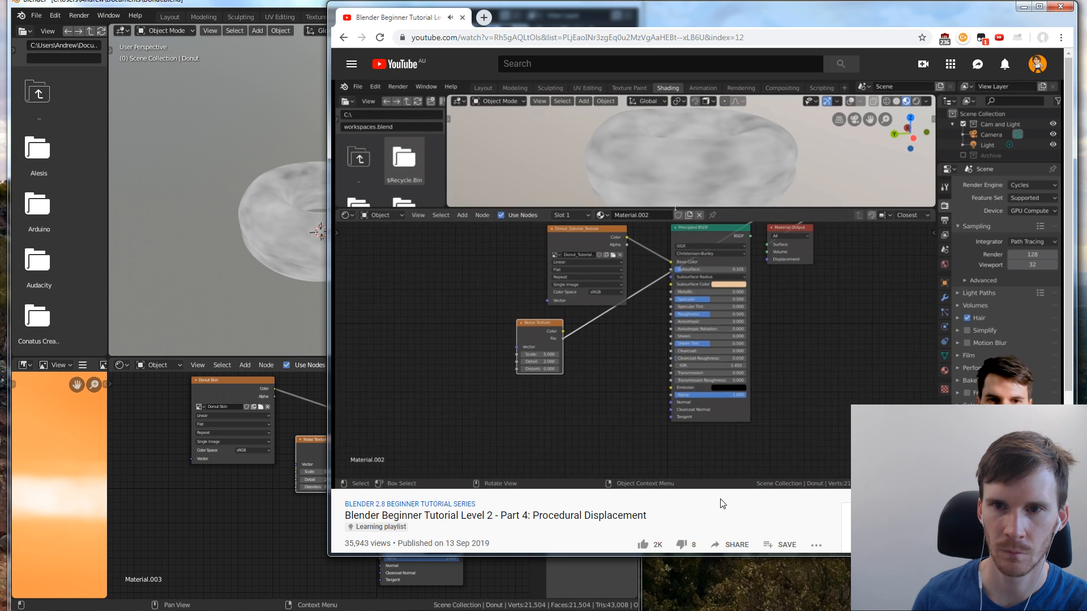
left_click(222, 256)
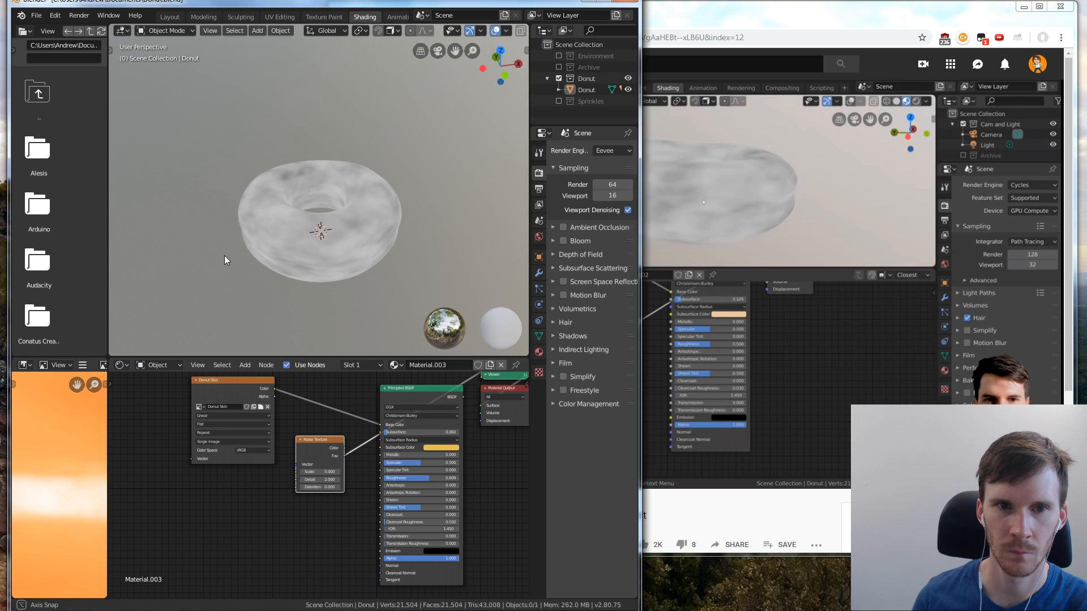
scroll(355, 212, "up", 3)
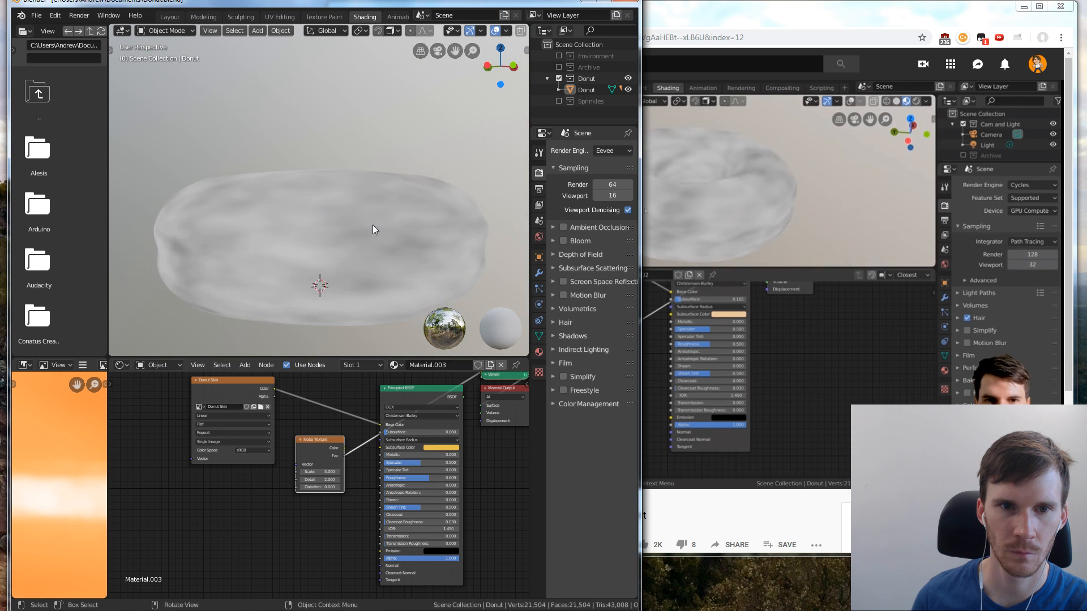
mouse_move(372, 225)
middle_mouse_down()
mouse_move(363, 264)
mouse_move(354, 200)
mouse_move(366, 203)
mouse_move(365, 233)
mouse_move(365, 182)
mouse_move(370, 236)
mouse_move(368, 226)
middle_mouse_up()
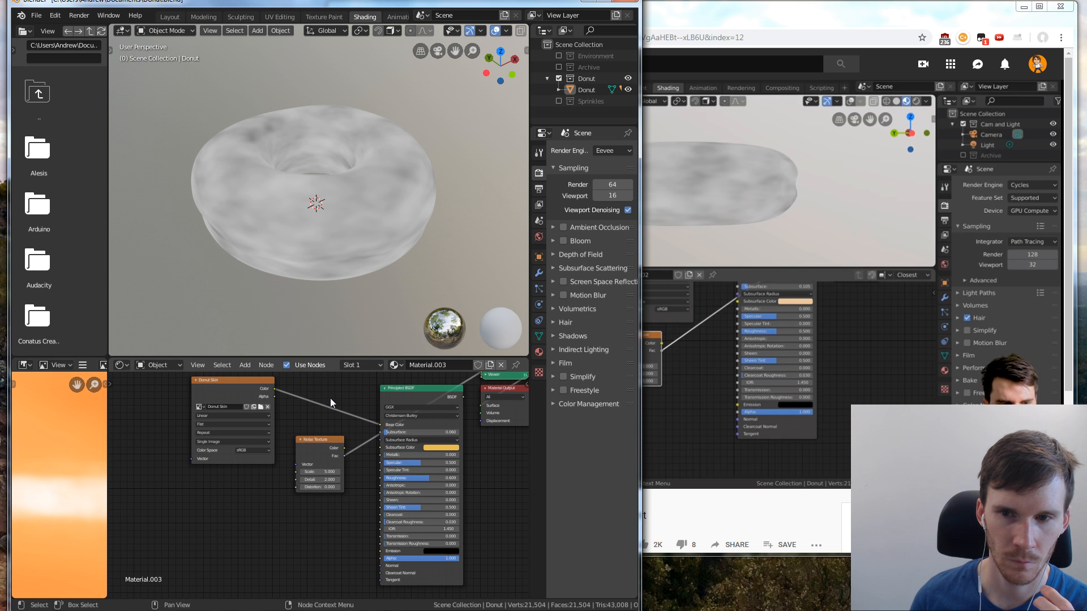
Add a Texture Coordinate node to the donut's material and place it below the Donut Skin node
key("shift+a")
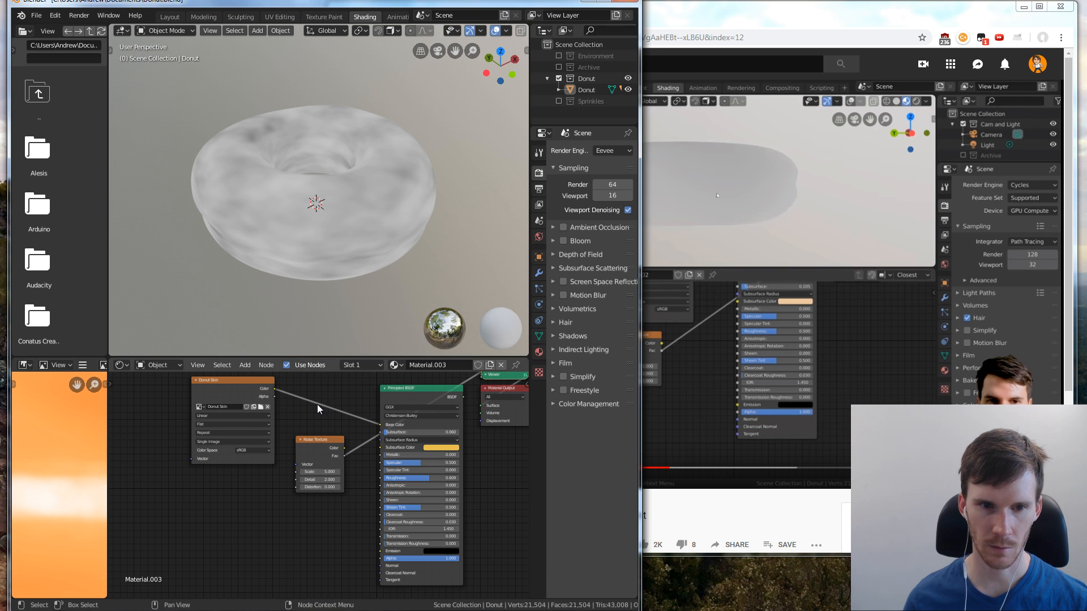
key("shift+a")
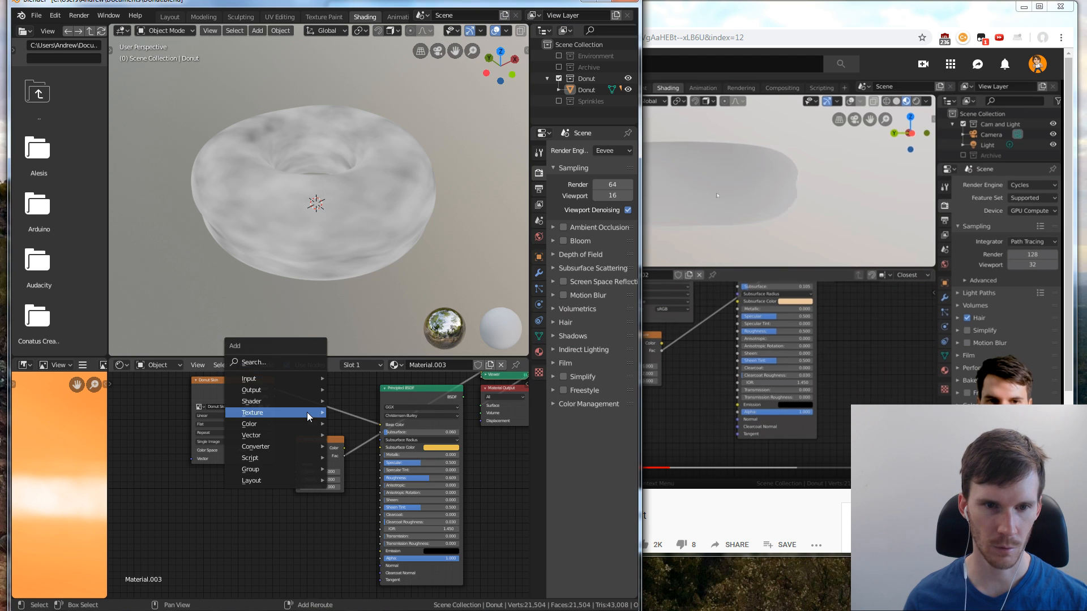
mouse_move(294, 378)
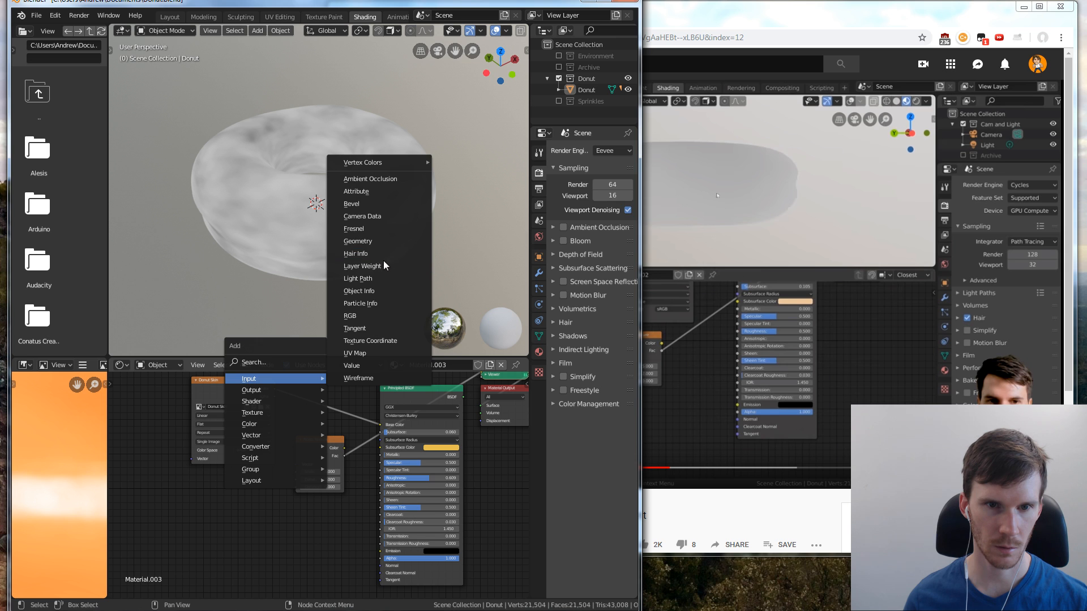
left_click(370, 341)
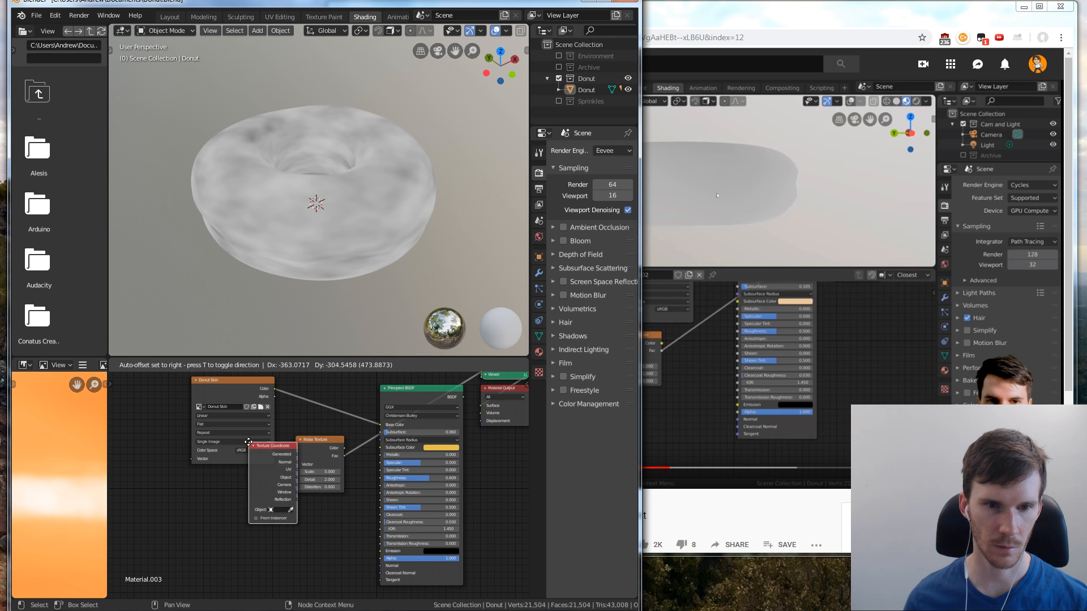
left_click(229, 472)
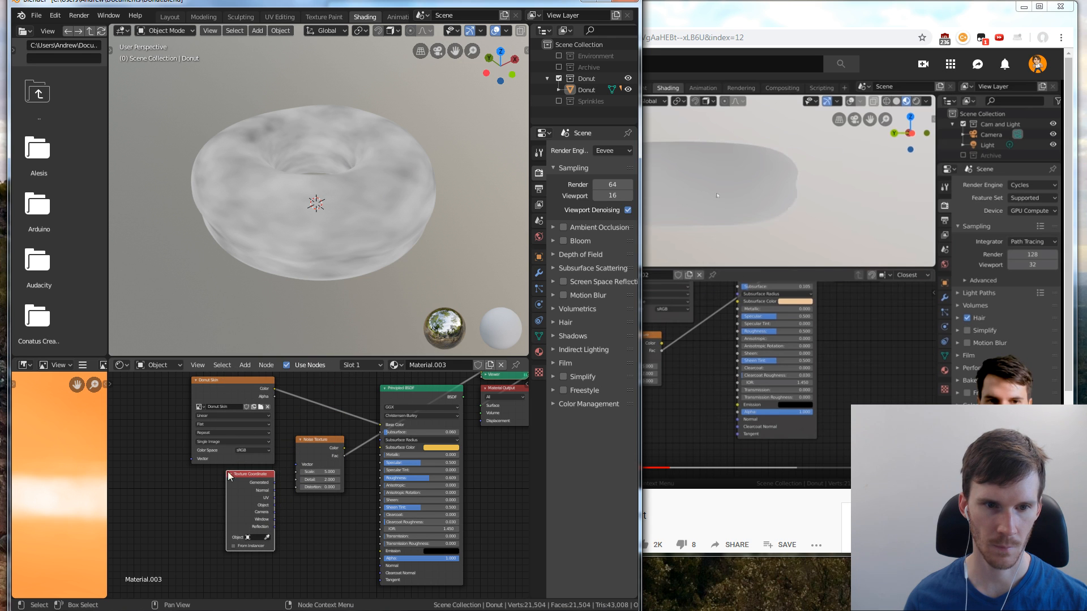
Connect the Texture Coordinate's Object output to the Noise Texture's Vector input, and move the Texture Coordinate node farther from the Noise Texture
left_click(725, 485)
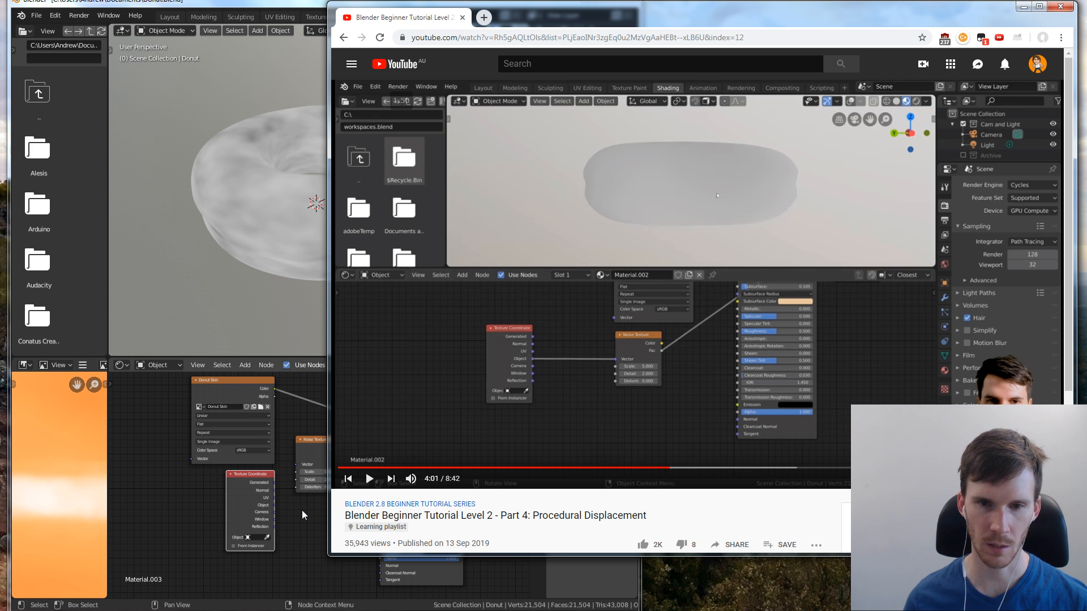
left_click(288, 507)
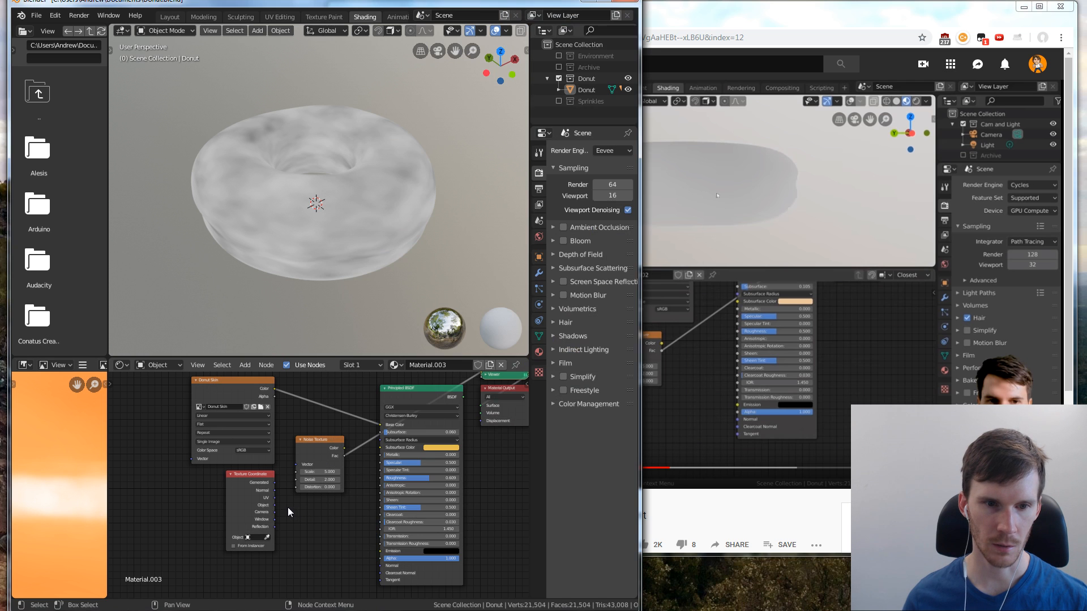
left_click_drag(276, 506, 283, 498)
left_click_drag(293, 461, 222, 472)
Compare with the tutorial's noise pattern in the browser, and raise the Noise Texture's Scale to 430.1
left_click(705, 382)
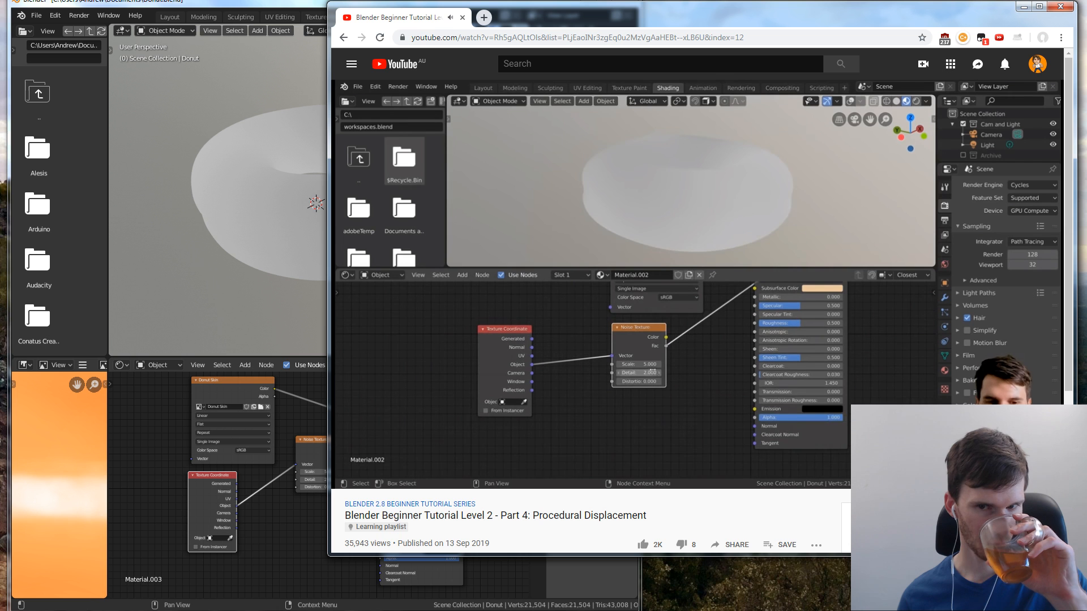
left_click(280, 510)
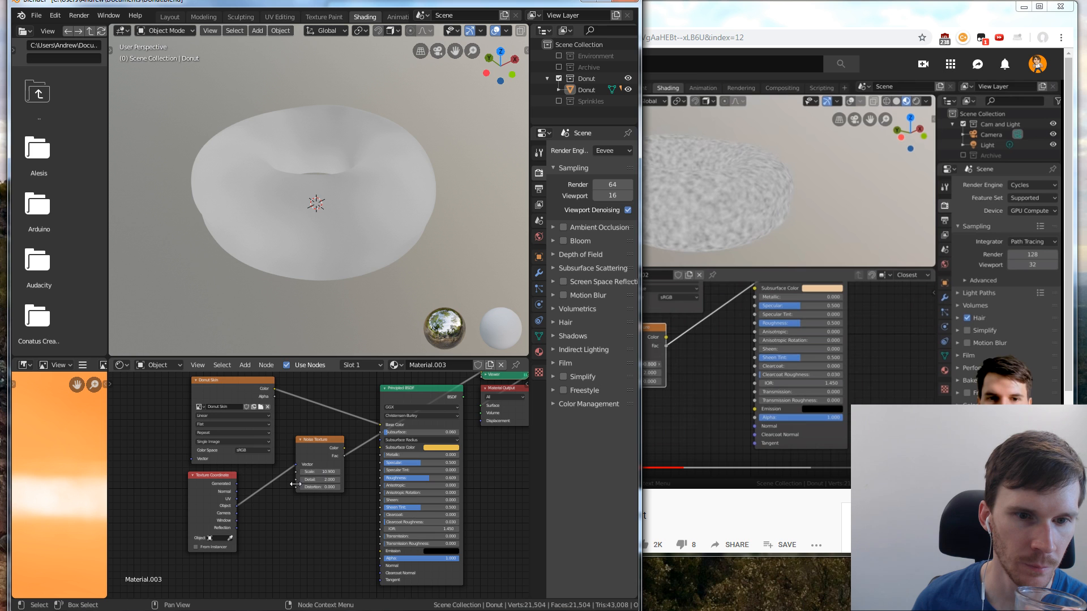
left_click_drag(358, 471, 688, 472)
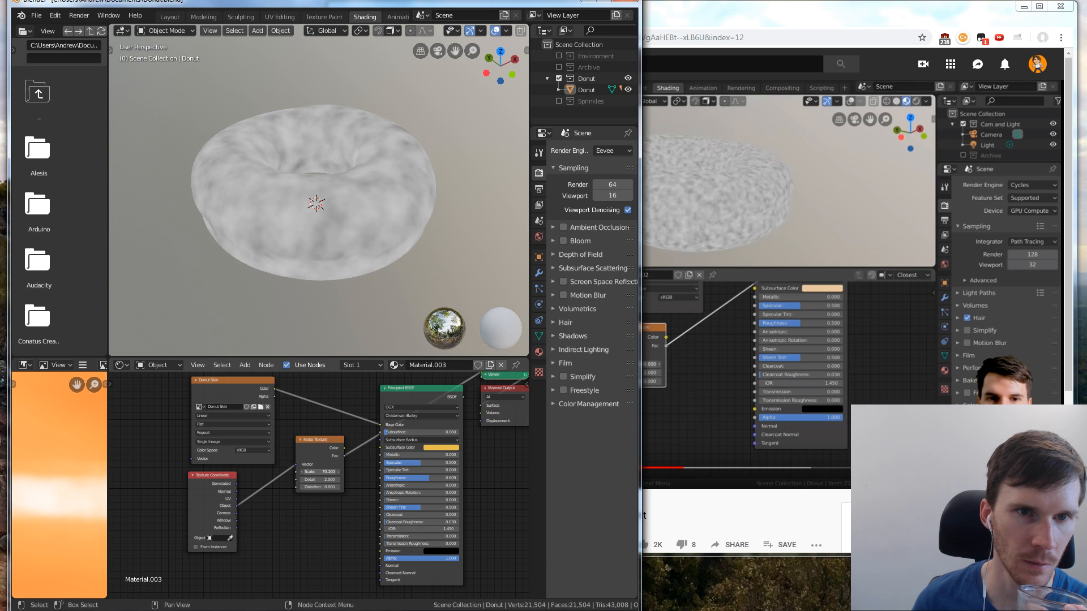
left_click(701, 399)
left_click_drag(317, 471, 539, 472)
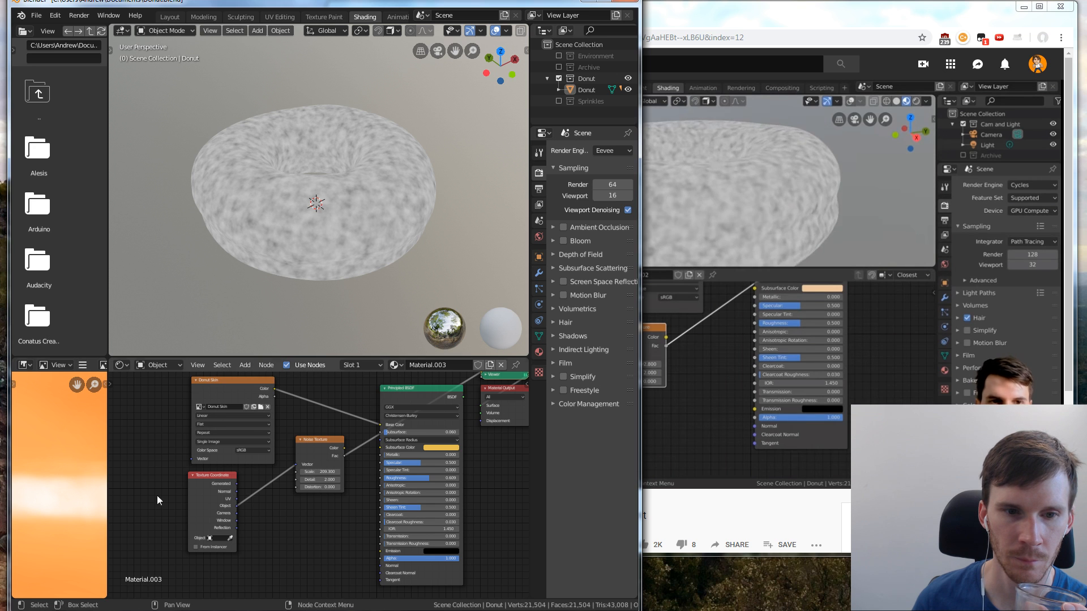
left_click_drag(322, 471, 357, 472)
left_click(645, 481)
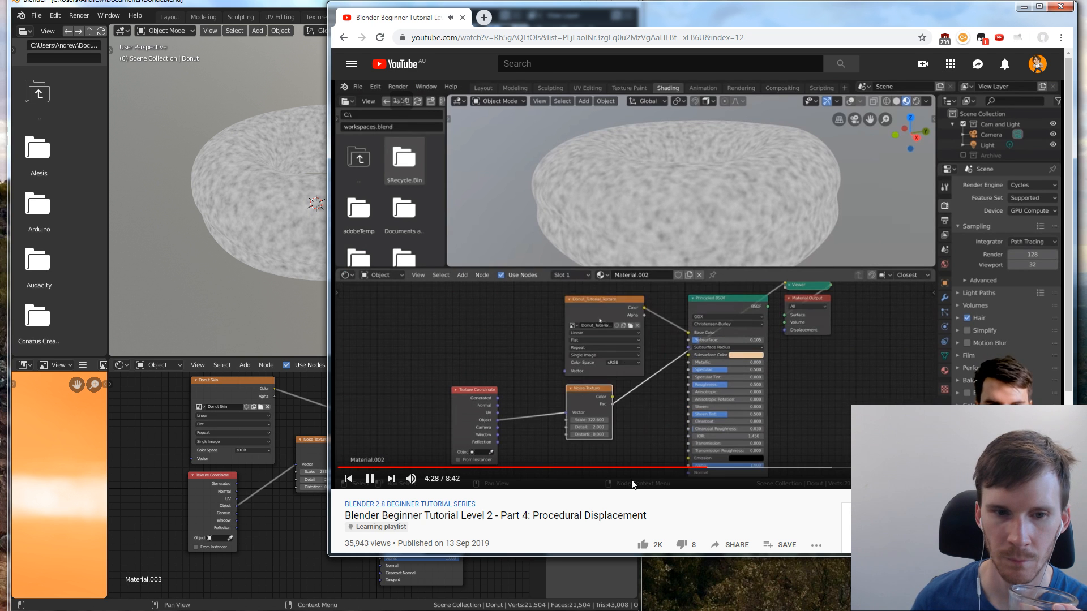
left_click_drag(317, 471, 345, 471)
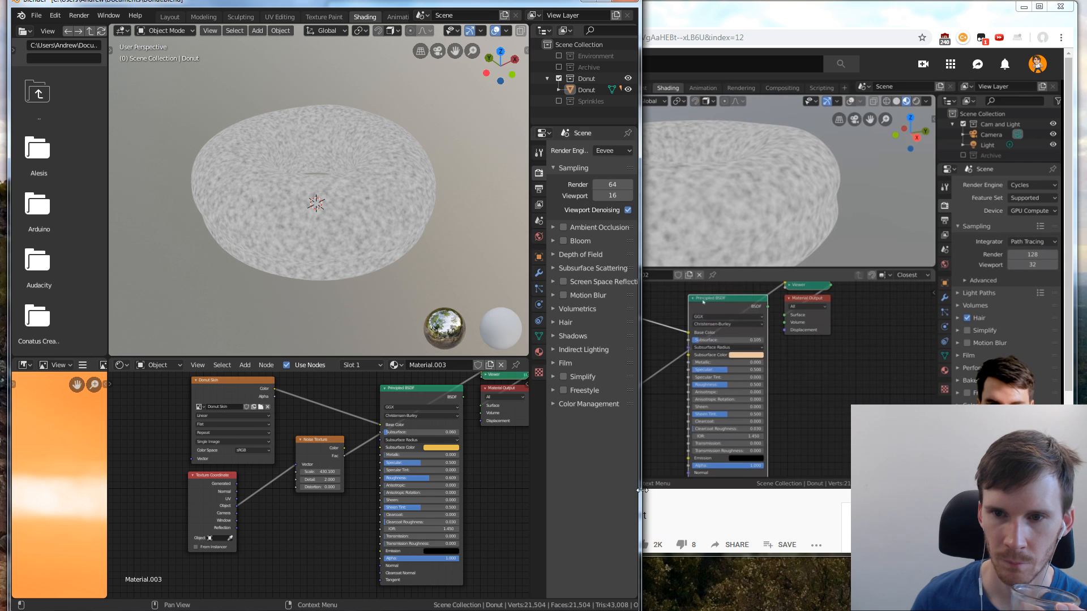
Switch to the browser to check how the tutorial arranges its Noise Texture node, pausing and resuming the video
left_click(693, 488)
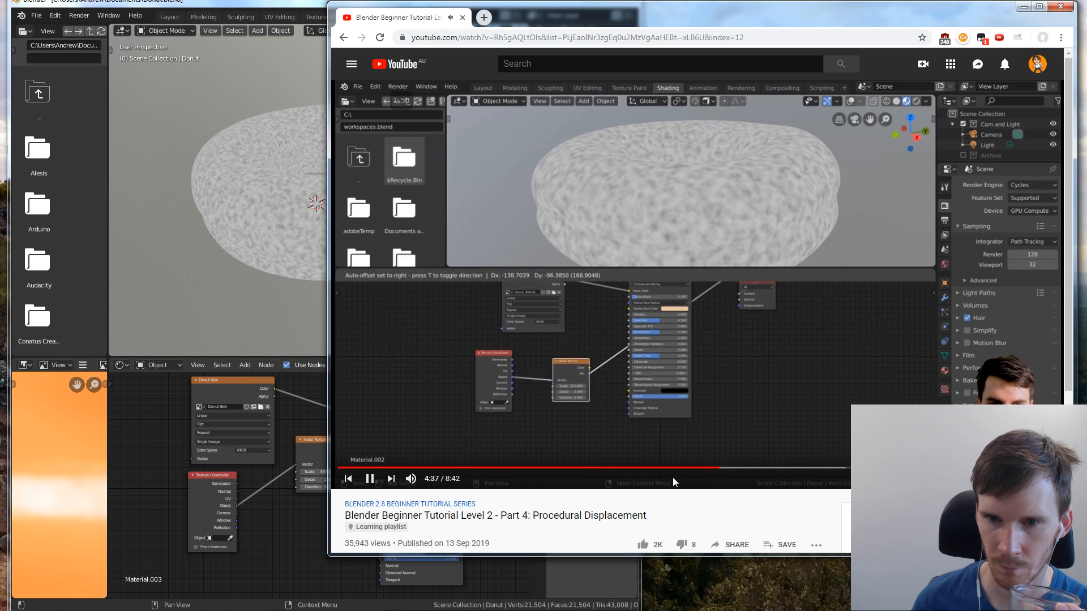
left_click(748, 376)
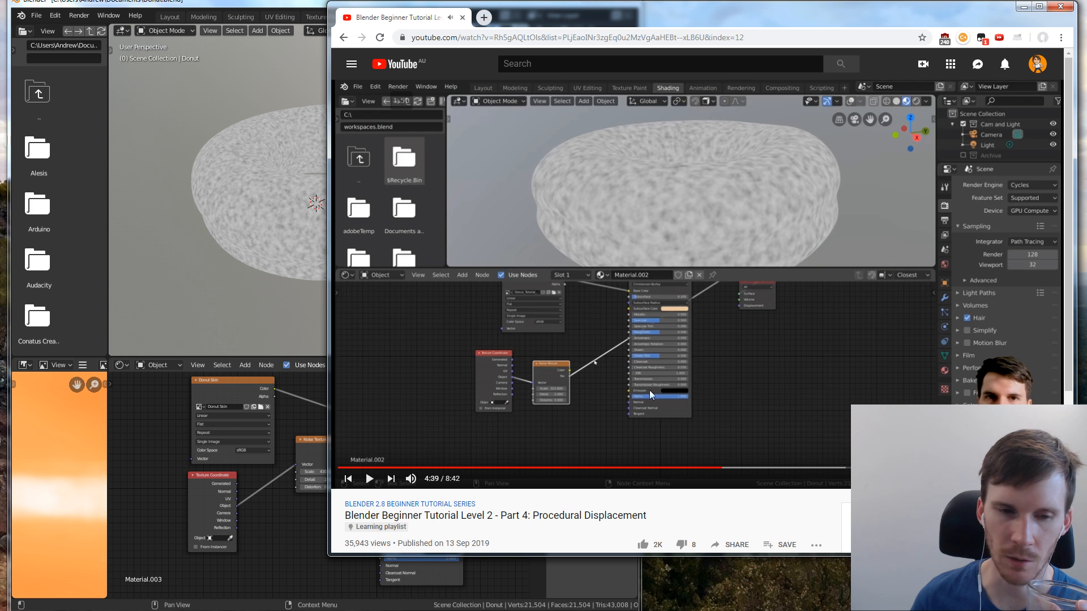
left_click(601, 369)
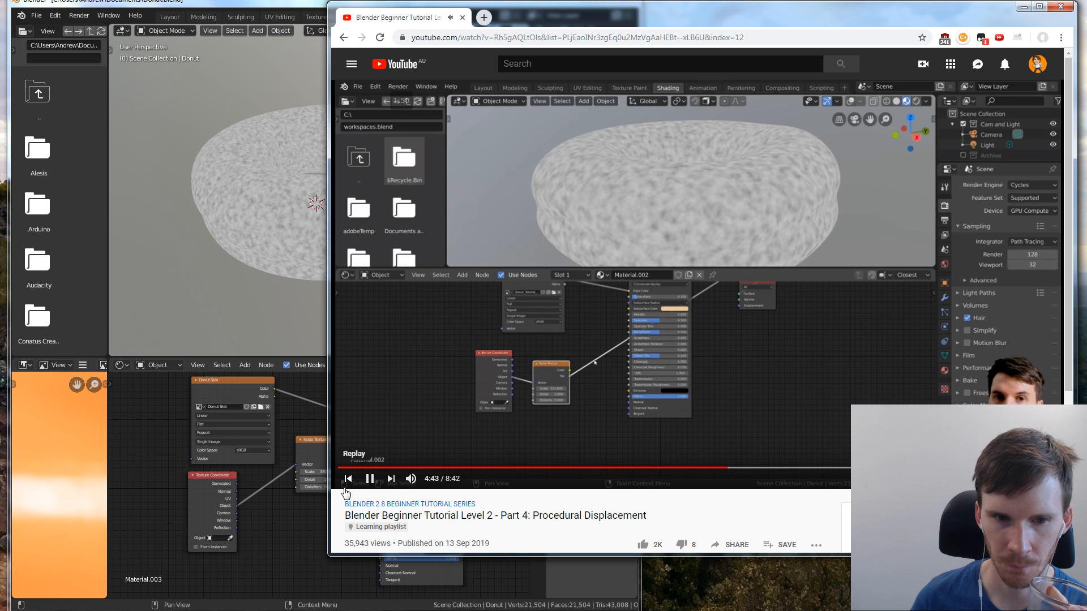
Switch to Blender, widen its window over the browser, and enlarge the node editor for a close view of the noise nodes
left_click(306, 507)
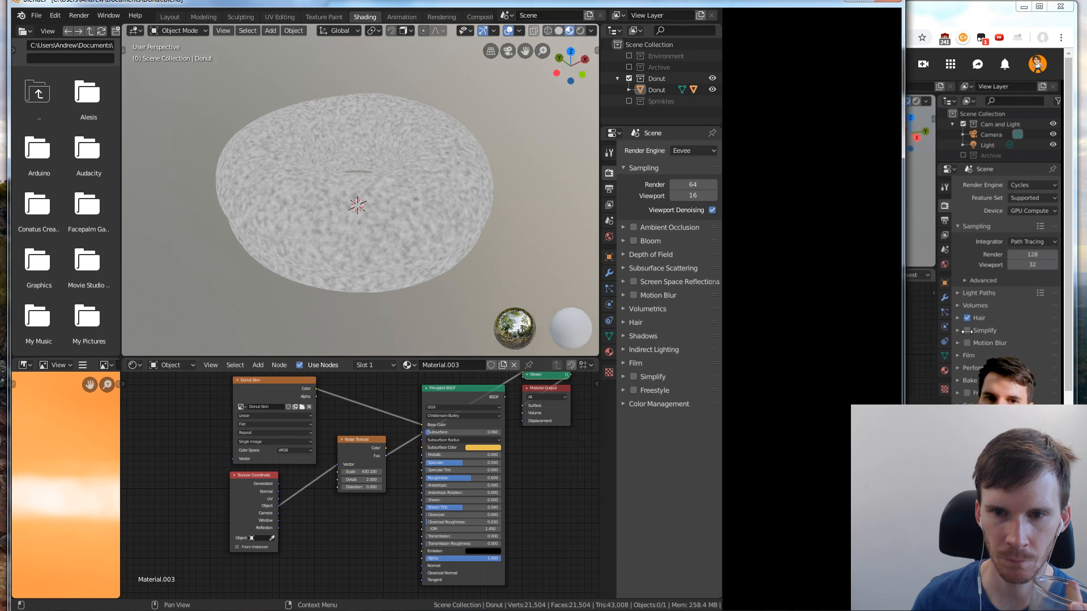
left_click_drag(641, 341, 980, 341)
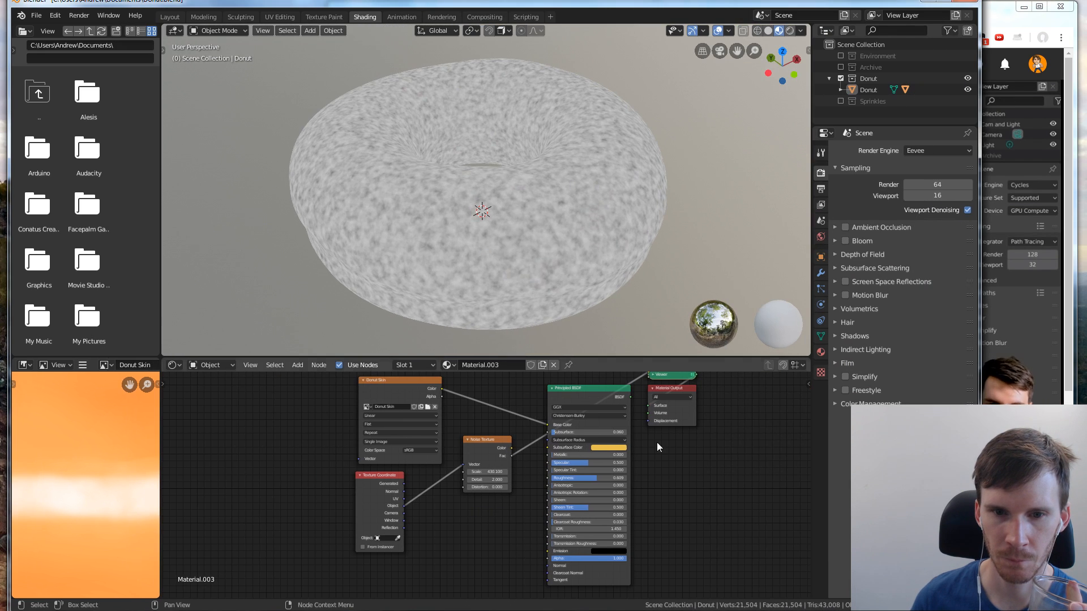
left_click_drag(528, 359, 528, 248)
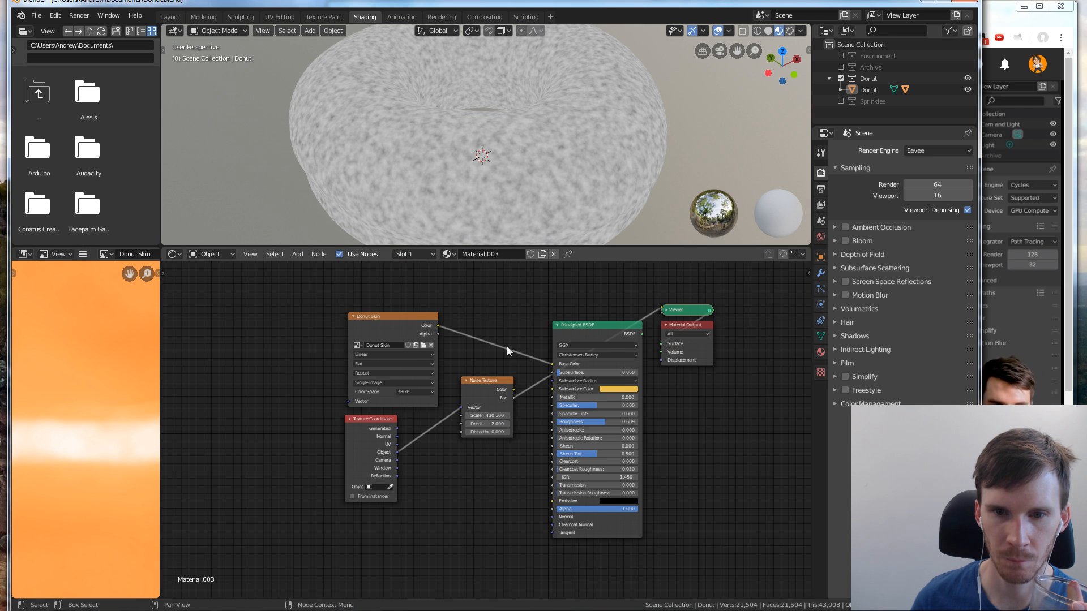
scroll(510, 456, "up", 1)
scroll(509, 460, "up", 2)
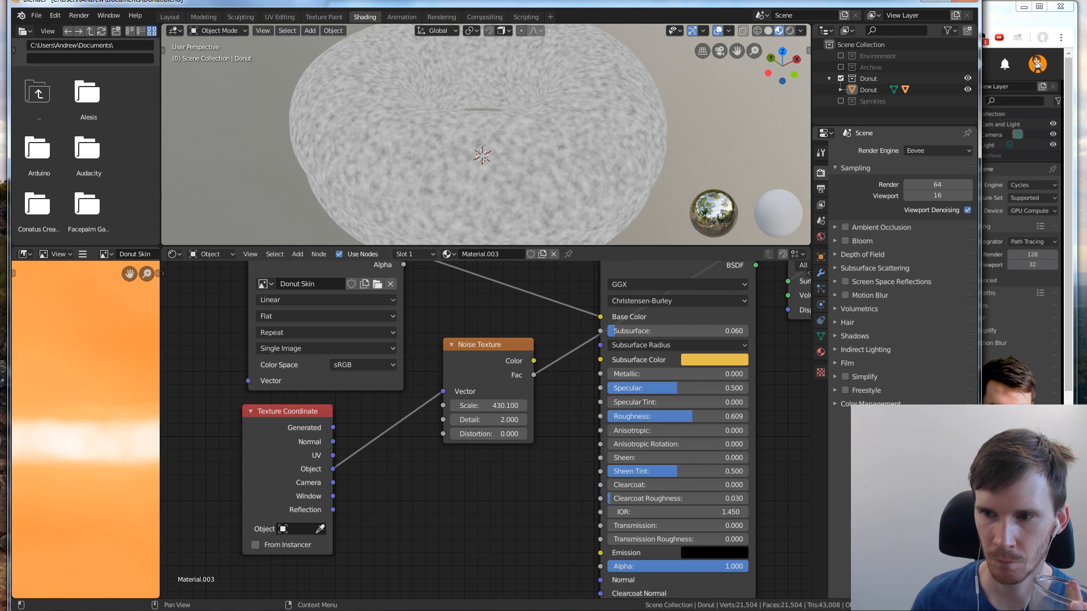
Switch to the browser and replay the part of the tutorial that adds and connects the displacement node
left_click(1047, 422)
scroll(1047, 422, "down", 4)
scroll(1047, 390, "up", 8)
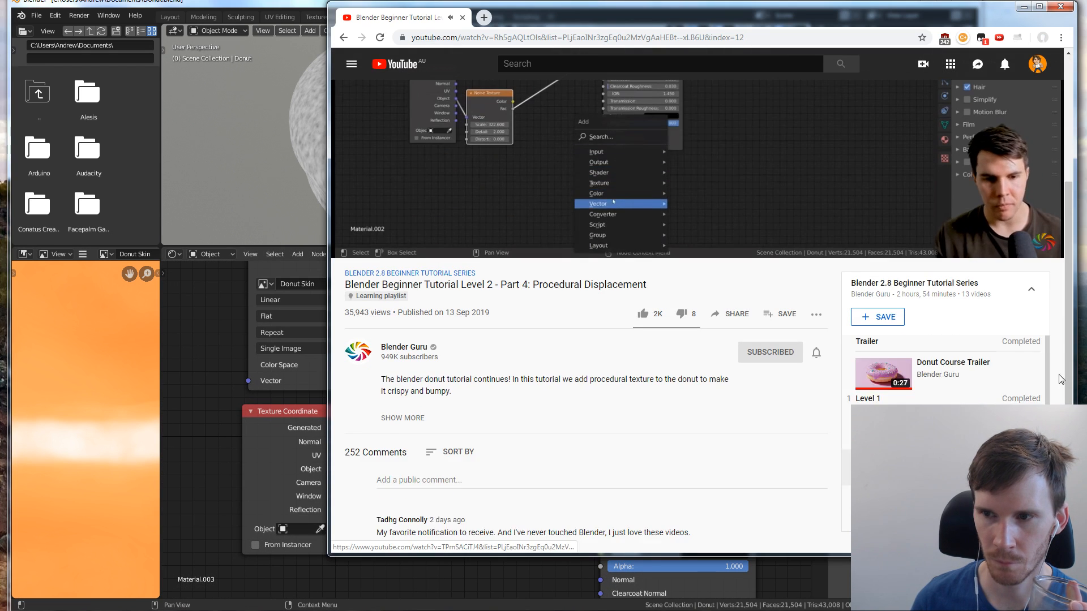
scroll(1061, 278, "down", 6)
scroll(1053, 272, "down", 2)
scroll(1070, 89, "up", 10)
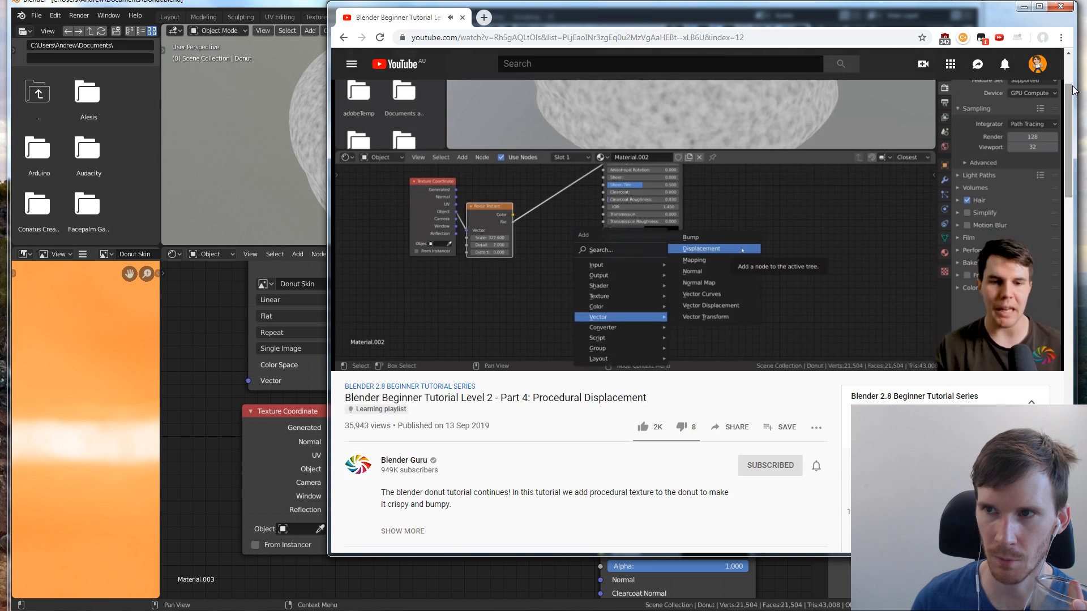
key("Left")
key("Left")
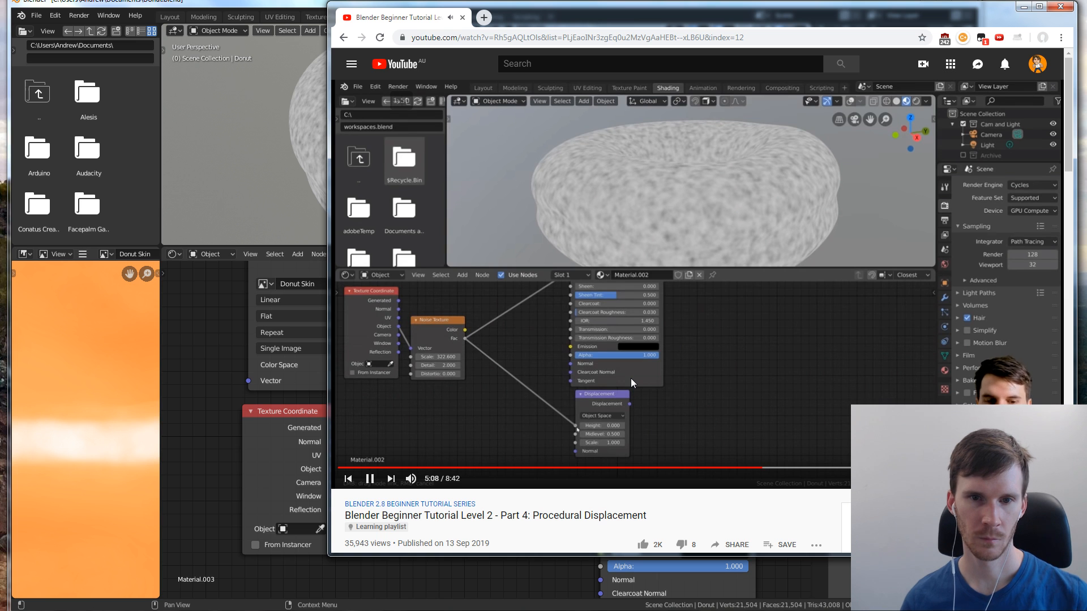
Switch to Blender and add a Vector Displacement node below the Noise Texture node
left_click(212, 395)
scroll(453, 452, "down", 2)
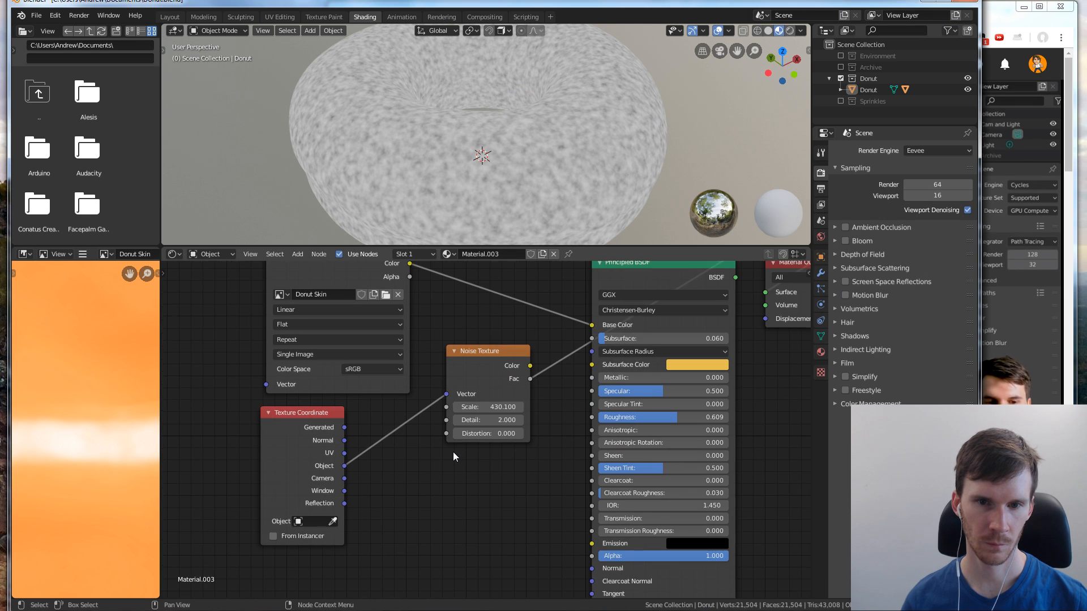
middle_click_drag(456, 458, 369, 423)
key("shift+a")
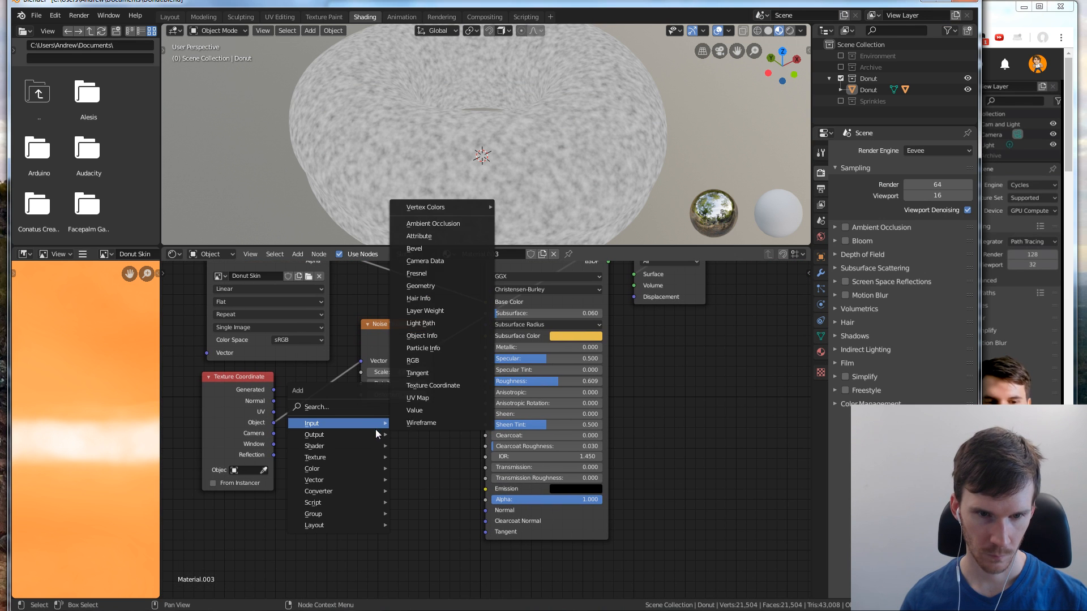
mouse_move(351, 481)
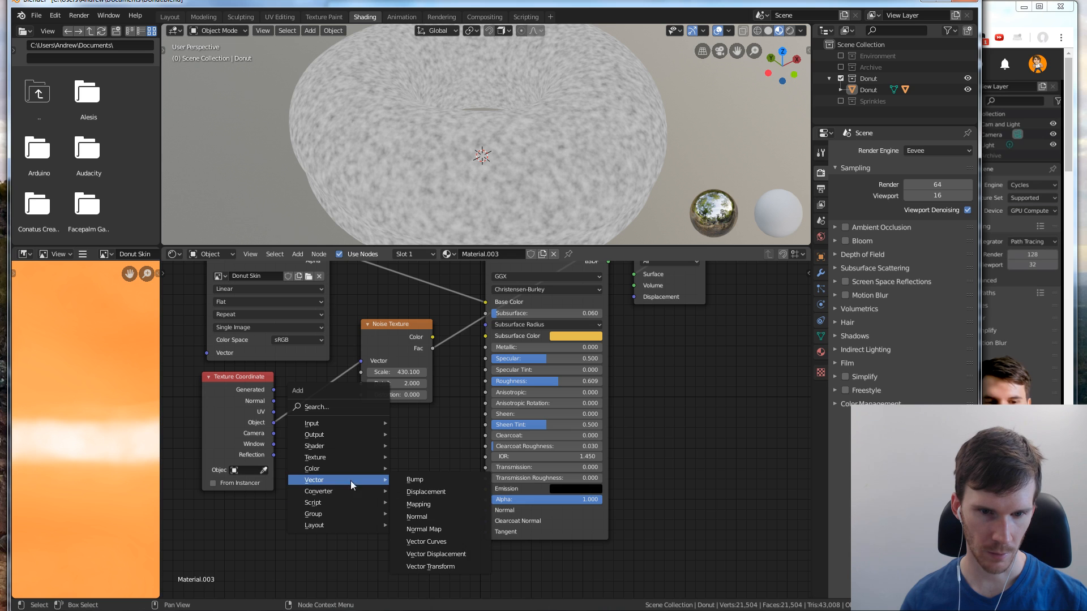
left_click(436, 554)
left_click(379, 444)
Move the Noise Texture and Texture Coordinate nodes together below the Donut Skin image node
left_click_drag(379, 331, 306, 420)
left_click_drag(250, 378, 227, 403)
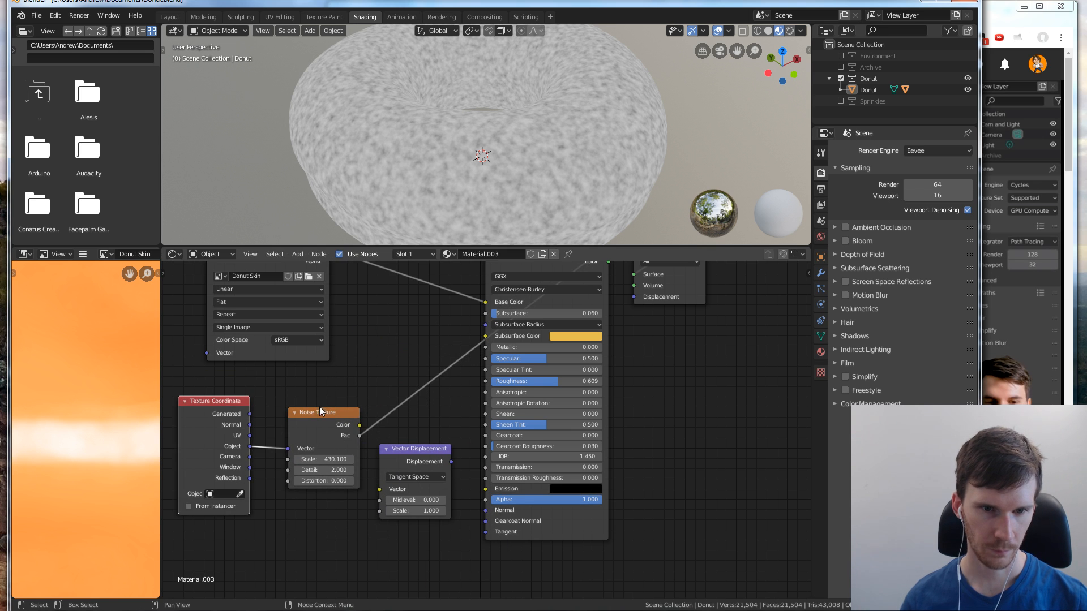
left_click_drag(319, 407, 298, 399)
Connect the Noise Texture's Fac output to the Vector Displacement node's Vector input
left_click_drag(337, 428, 356, 450)
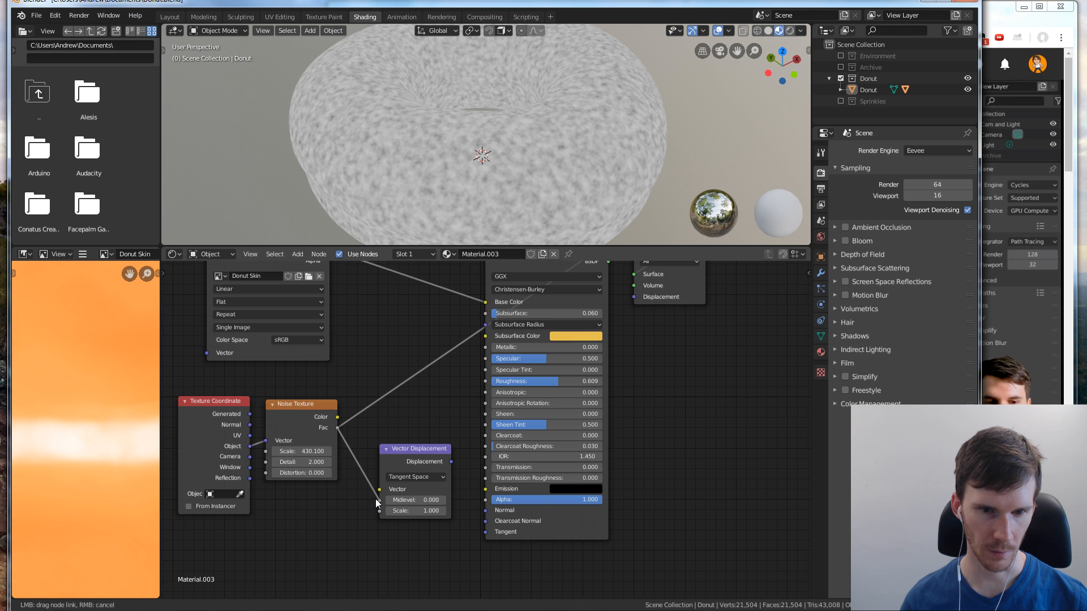
left_click_drag(381, 492, 376, 490)
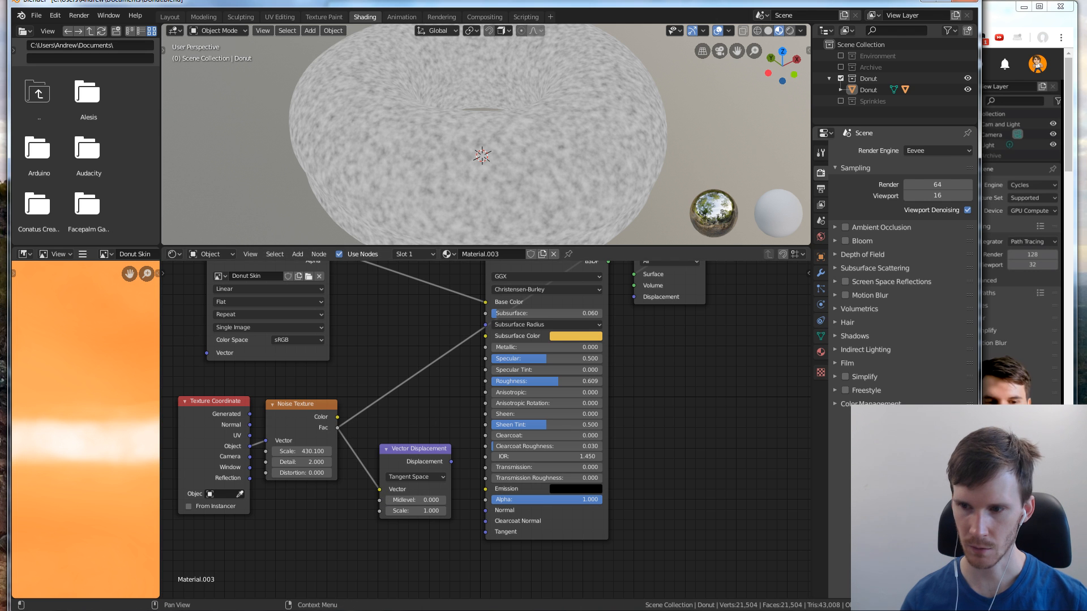
Switch to the browser and replay the tutorial to check which displacement node type it adds
key("alt+Tab")
left_click(247, 529)
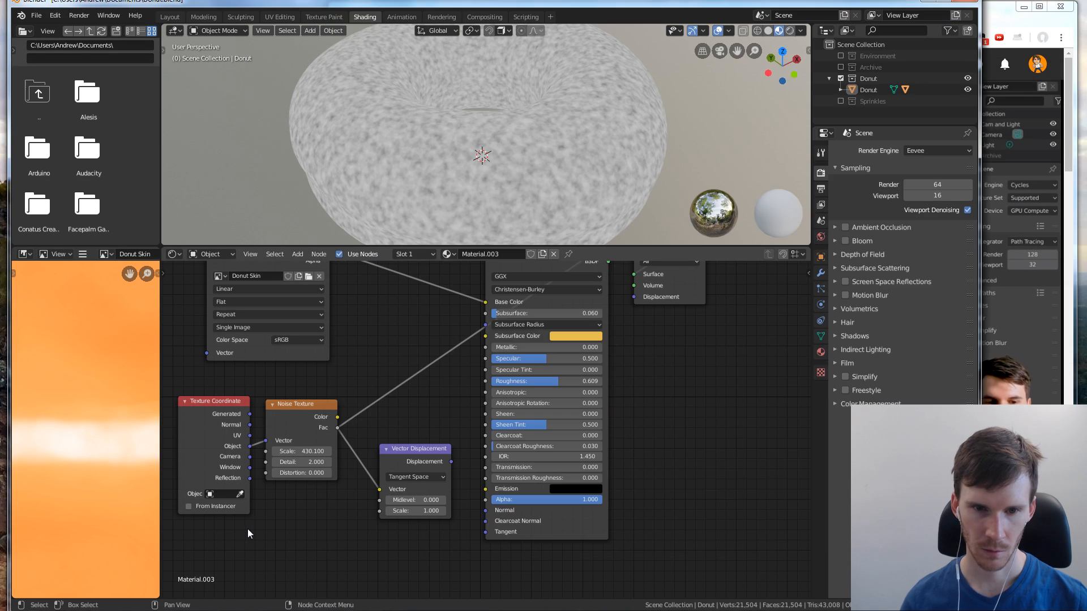
key("alt+Tab")
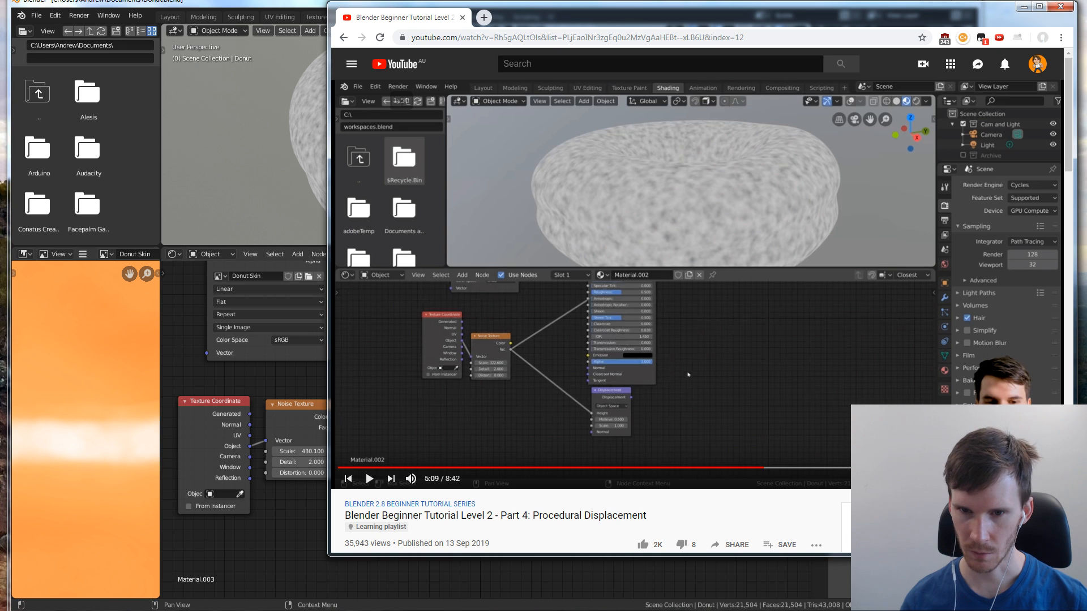
key("space")
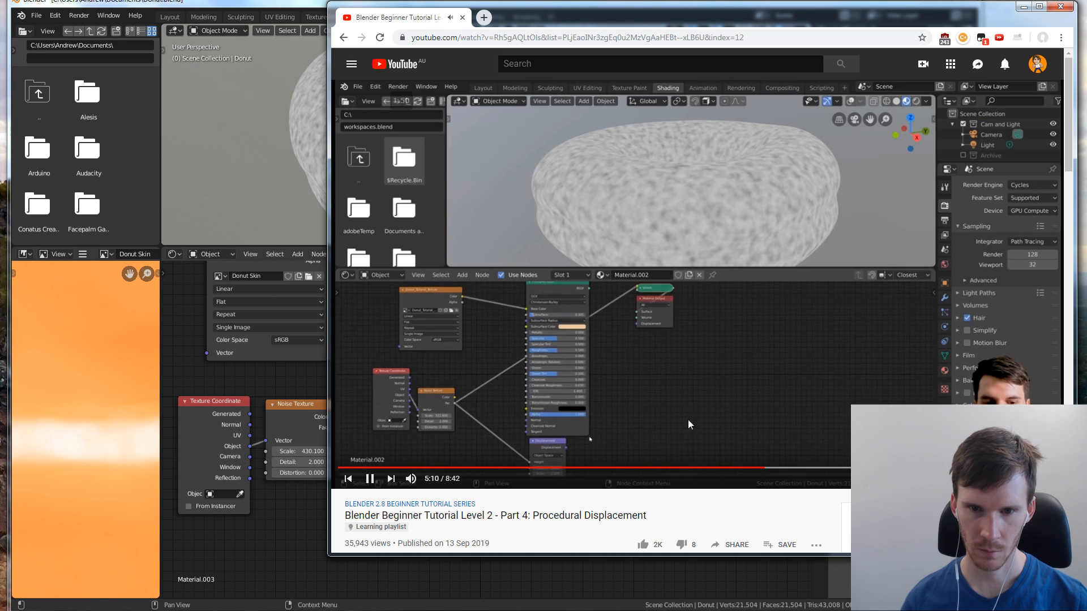
key("Left")
key("Left")
key("Left")
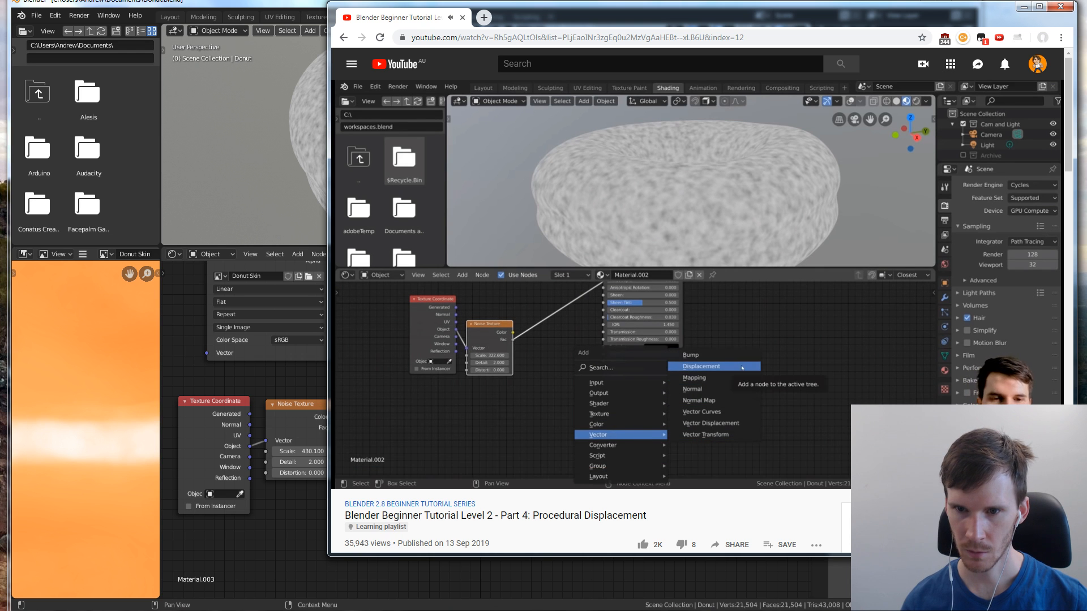
Switch to Blender and delete the Vector Displacement node
left_click(297, 527)
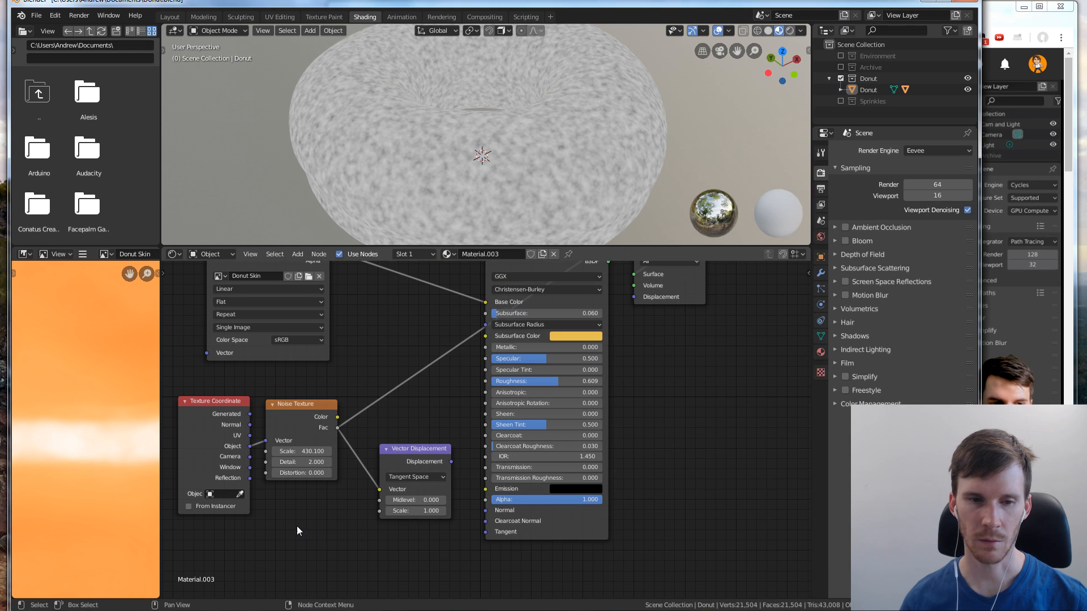
left_click(408, 456)
key("x")
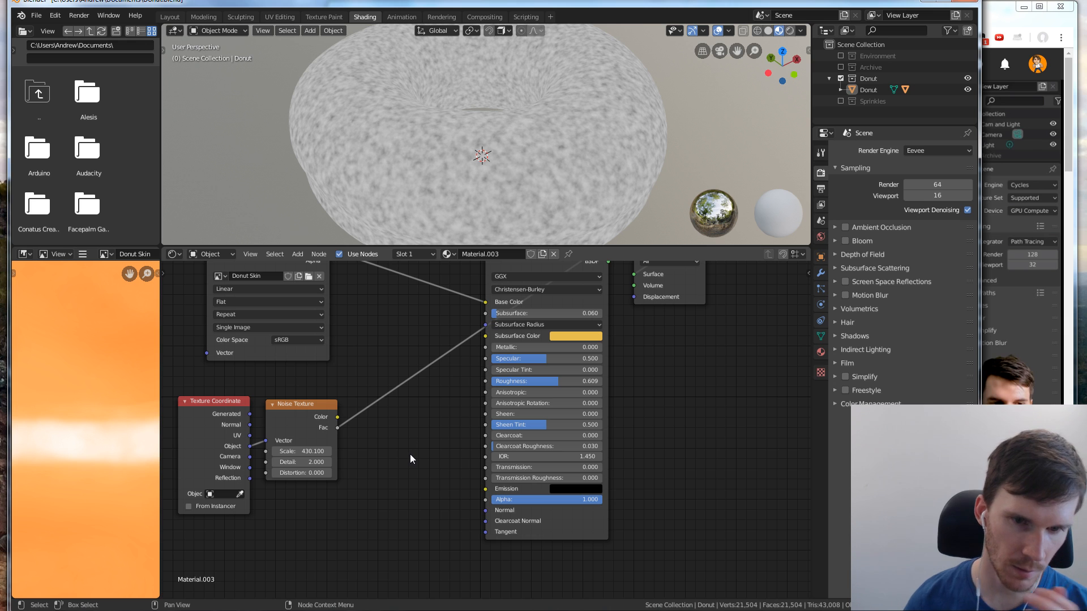
Add a Displacement node beside the Noise Texture and connect the Noise Texture's Fac output to its Height input
key("shift+a")
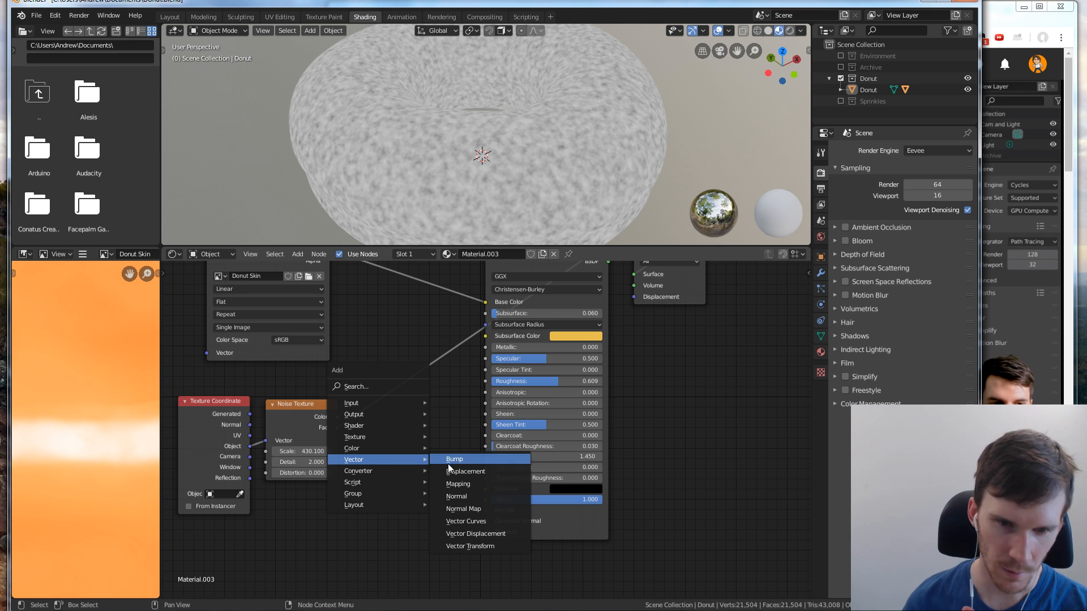
left_click(466, 471)
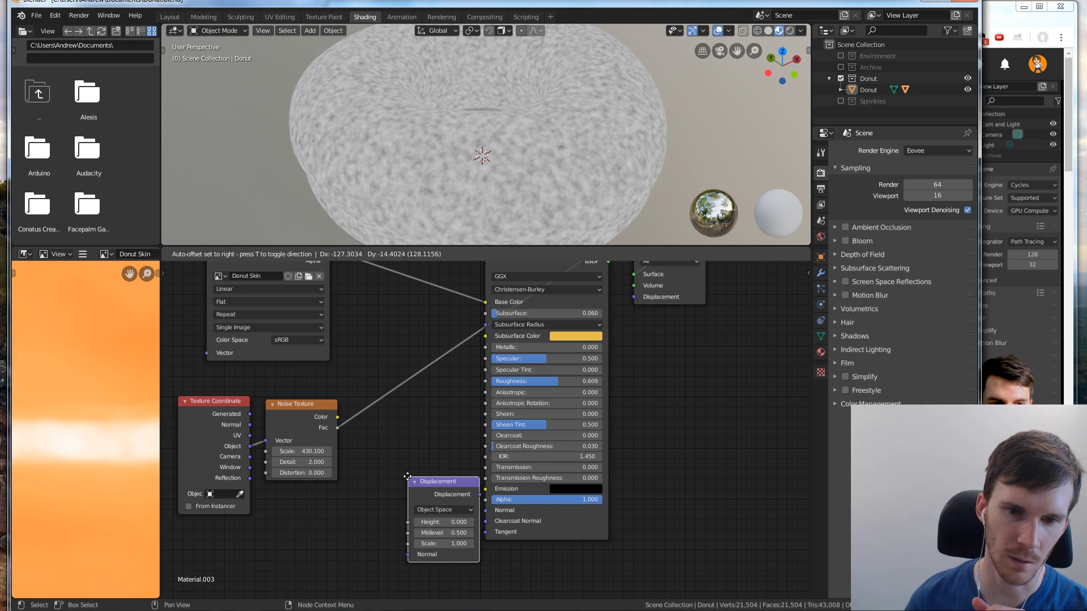
left_click(389, 459)
left_click_drag(423, 460, 409, 464)
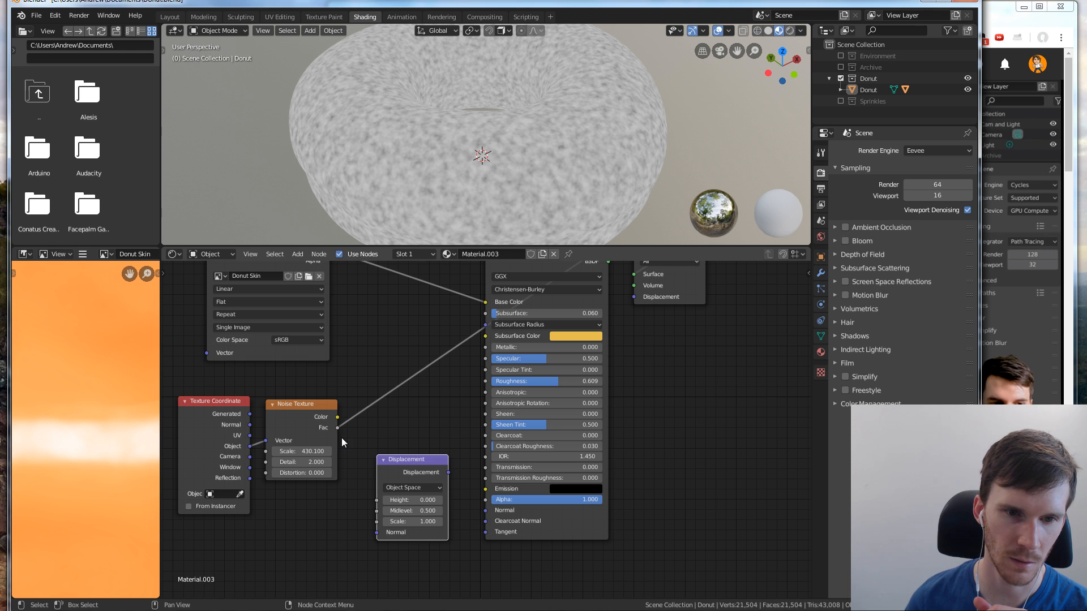
left_click_drag(341, 429, 377, 500)
Check the tutorial's node layout in the browser, return to Blender, and move the Displacement node below the Principled BSDF
left_click(1019, 444)
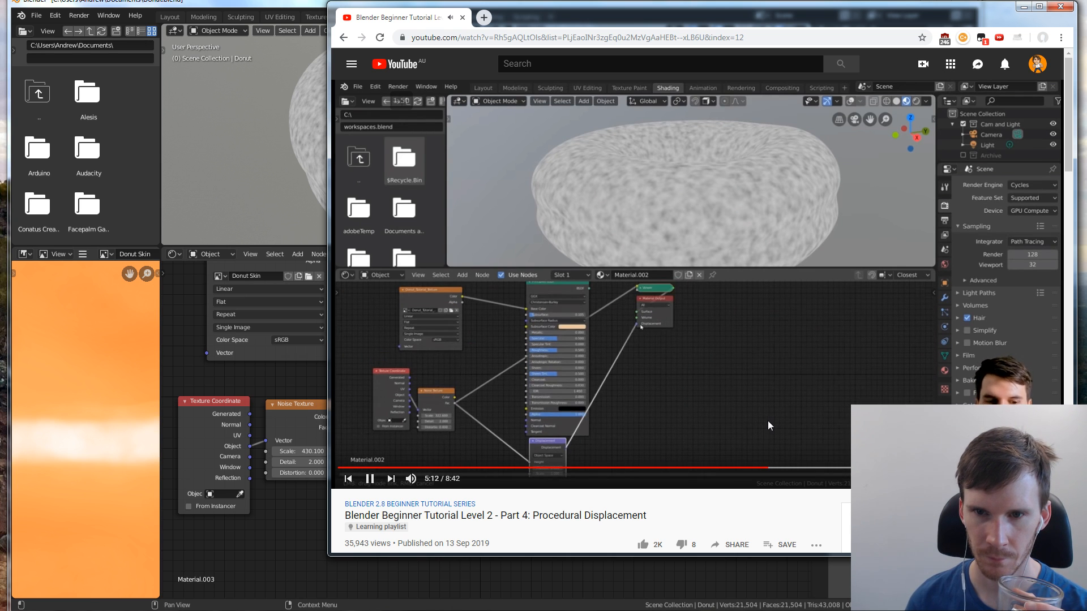
left_click(626, 574)
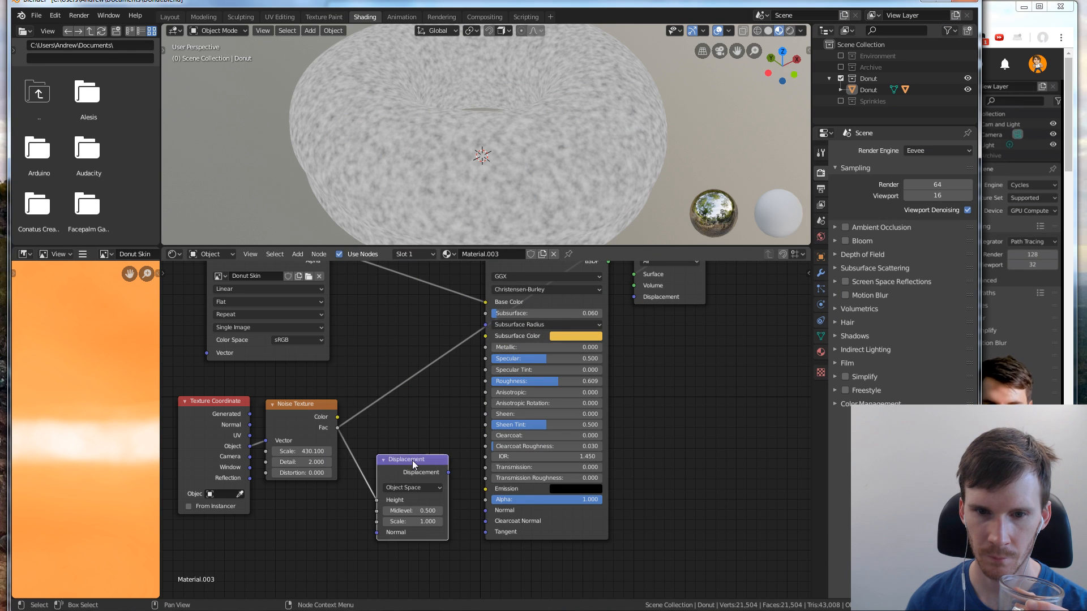
left_click_drag(412, 460, 523, 554)
scroll(623, 461, "down", 1)
scroll(668, 489, "down", 1)
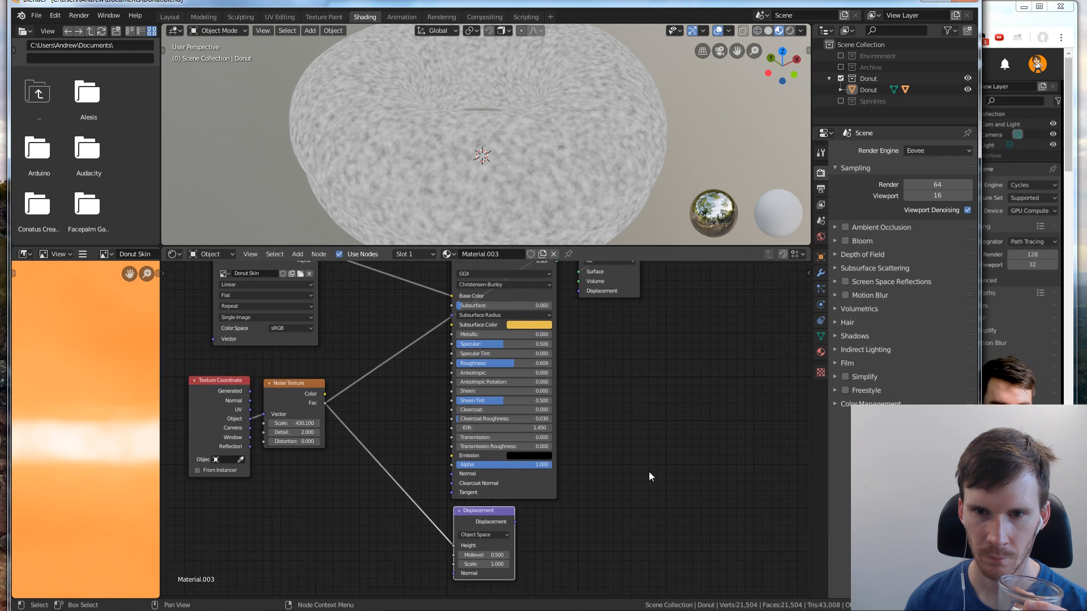
Reconnect the Principled BSDF to the Material Output's Surface and connect the Displacement node's output to its Displacement input, spacing out both end nodes
left_click_drag(587, 275, 624, 315)
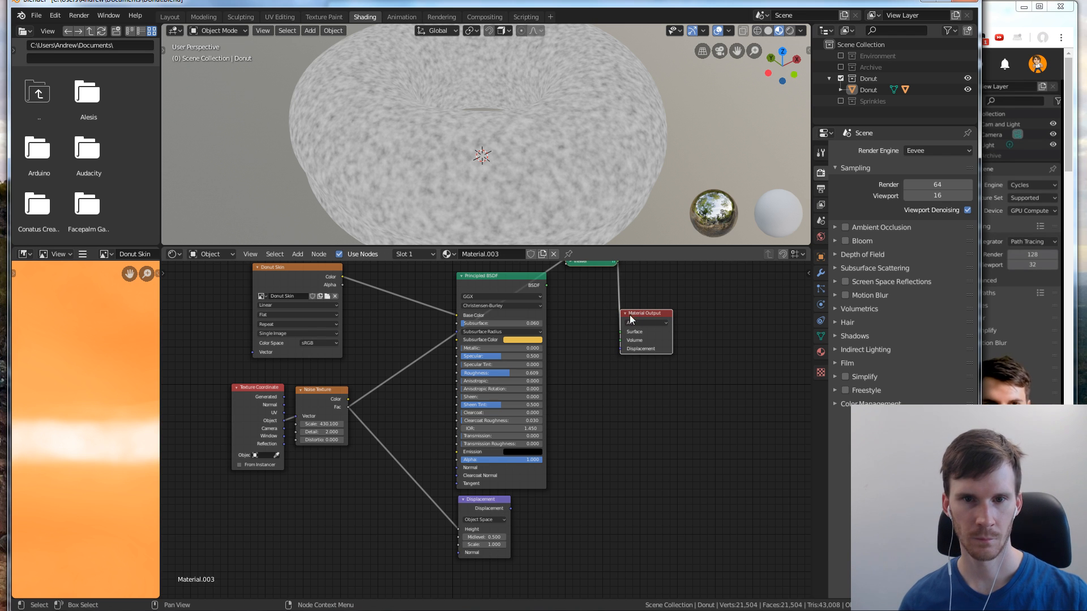
left_click(498, 288, "ctrl+shift")
left_click_drag(511, 508, 620, 350)
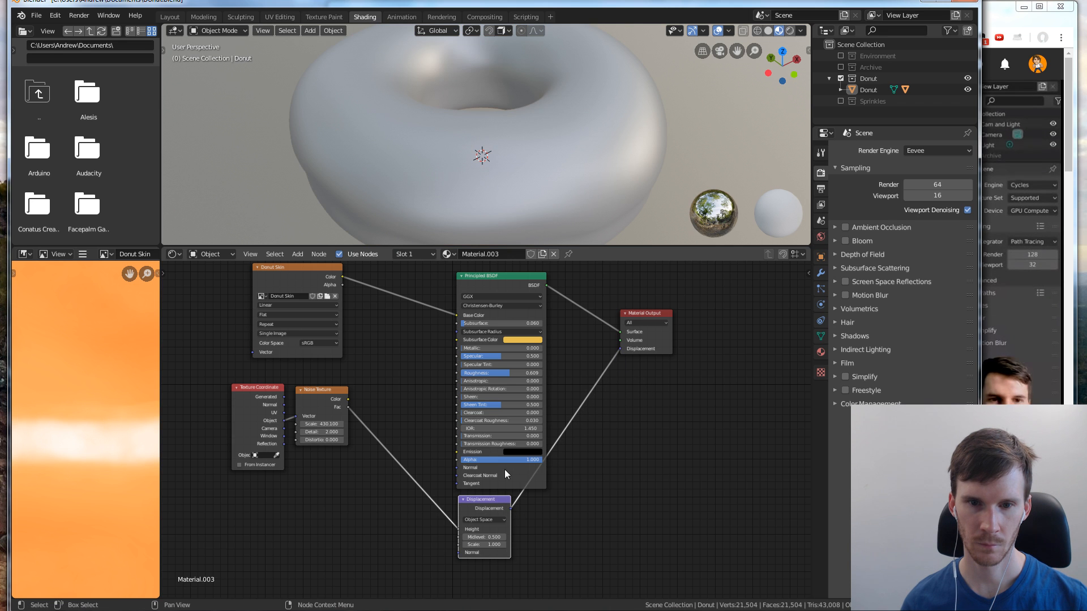
left_click_drag(490, 501, 527, 510)
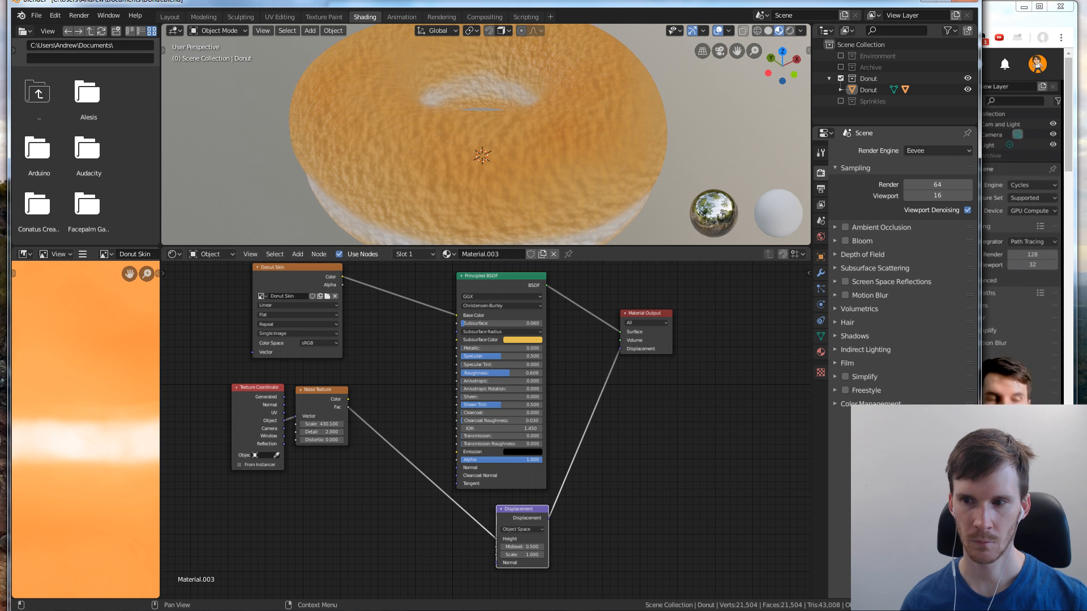
Compare the tutorial's displaced donut in the browser with the one in Blender, examining its surface up close and from the side
left_click(1024, 509)
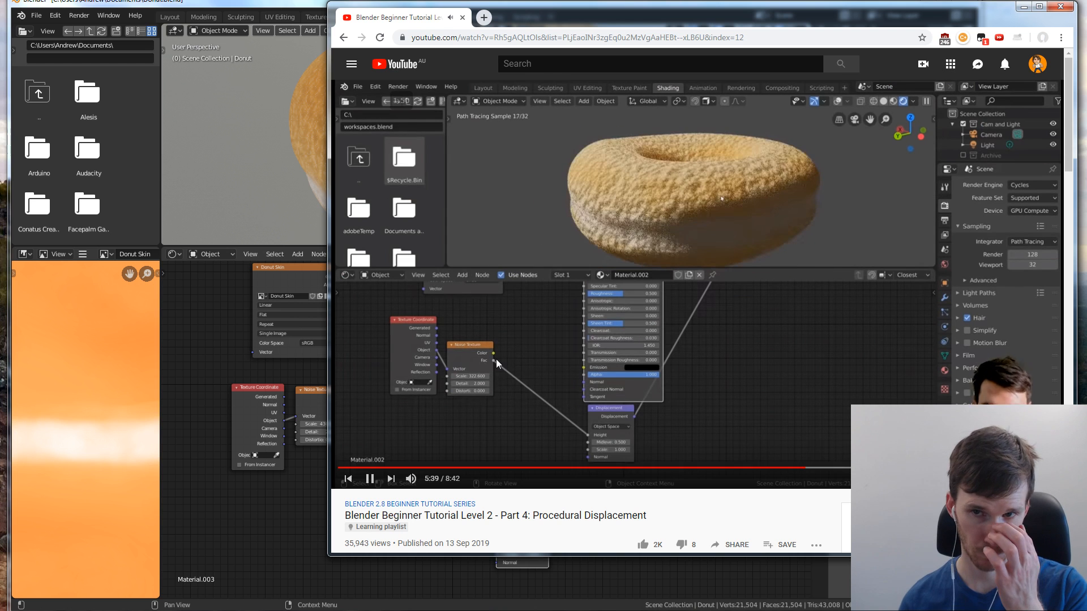
left_click(289, 357)
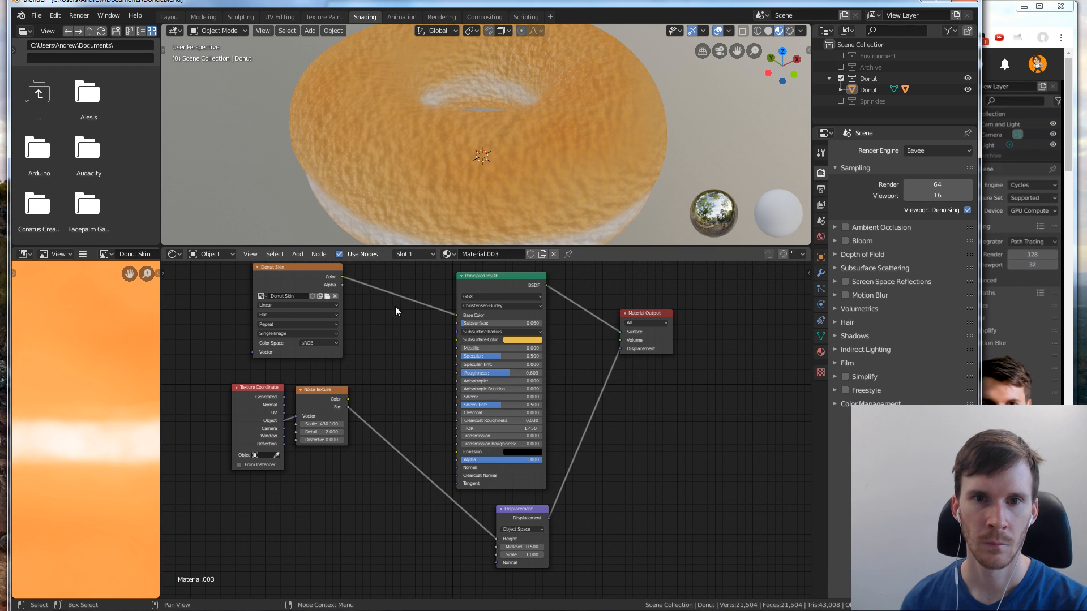
scroll(576, 125, "up", 5)
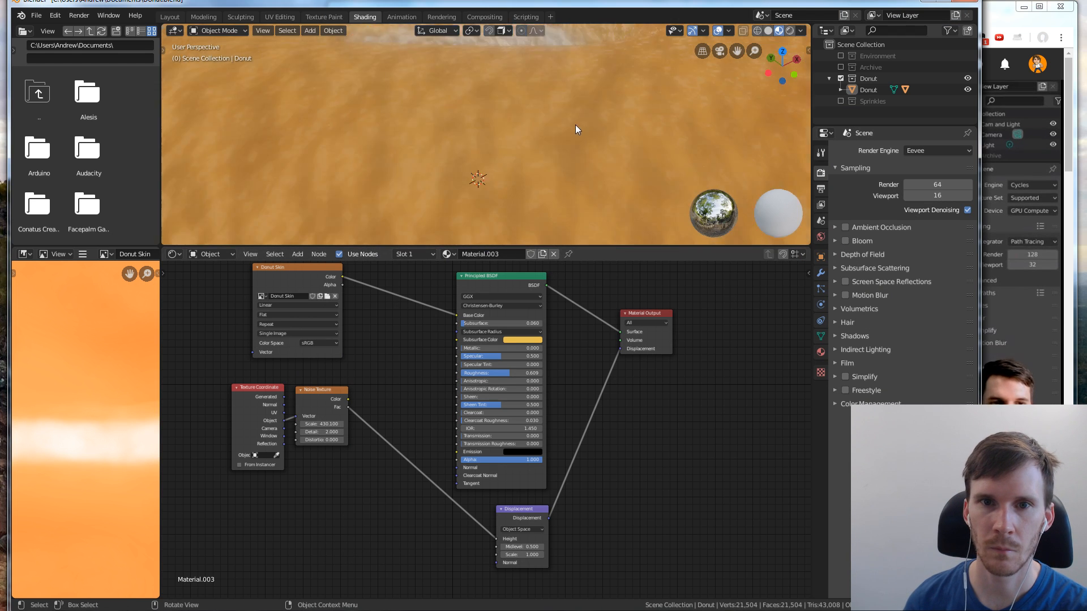
scroll(579, 131, "down", 6)
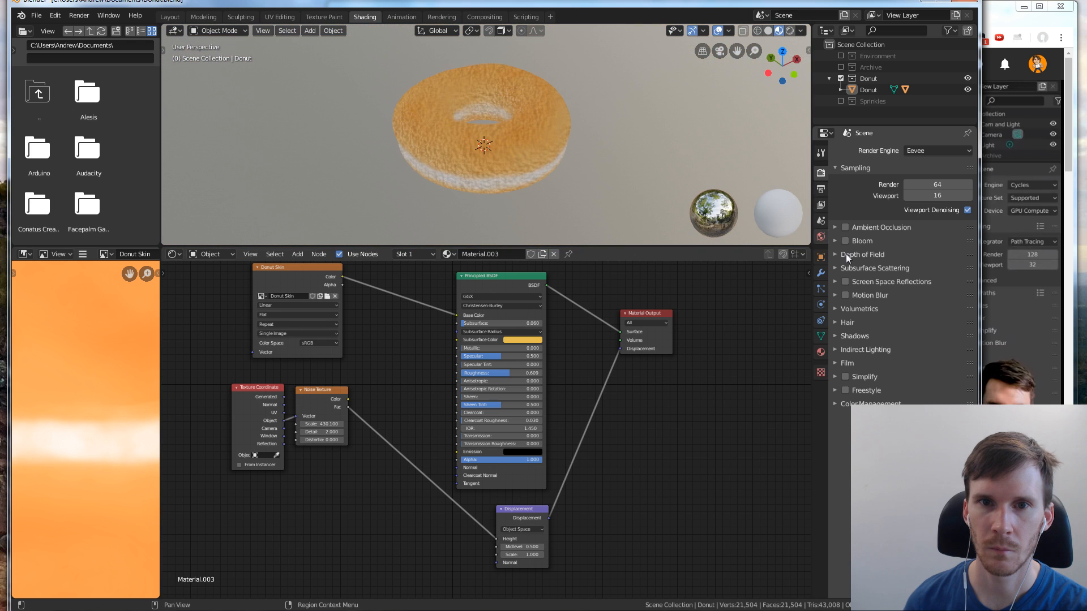
left_click(1014, 313)
left_click(229, 295)
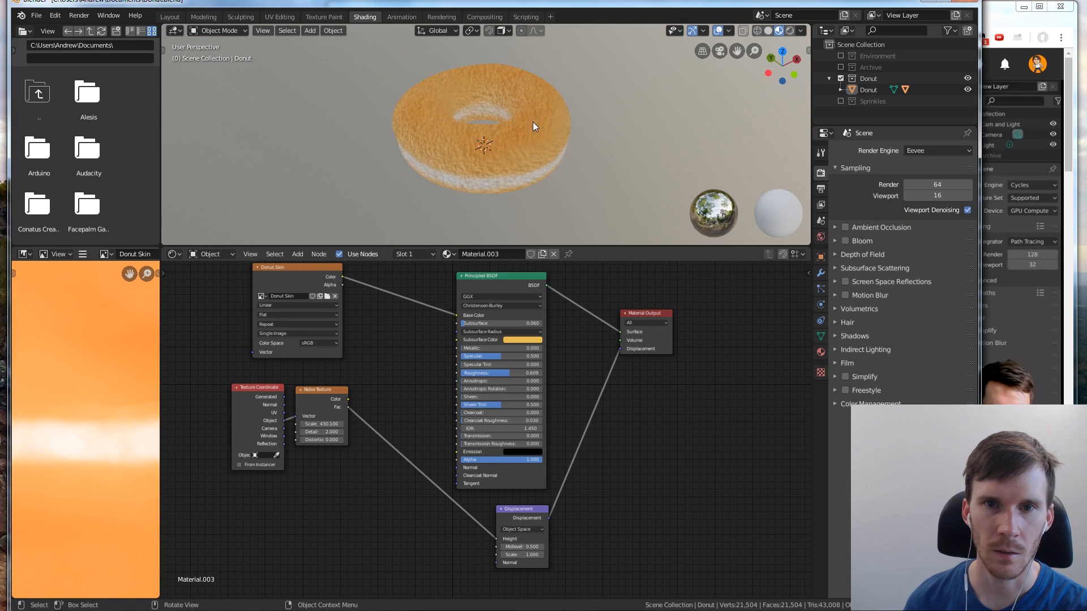
scroll(535, 113, "up", 2)
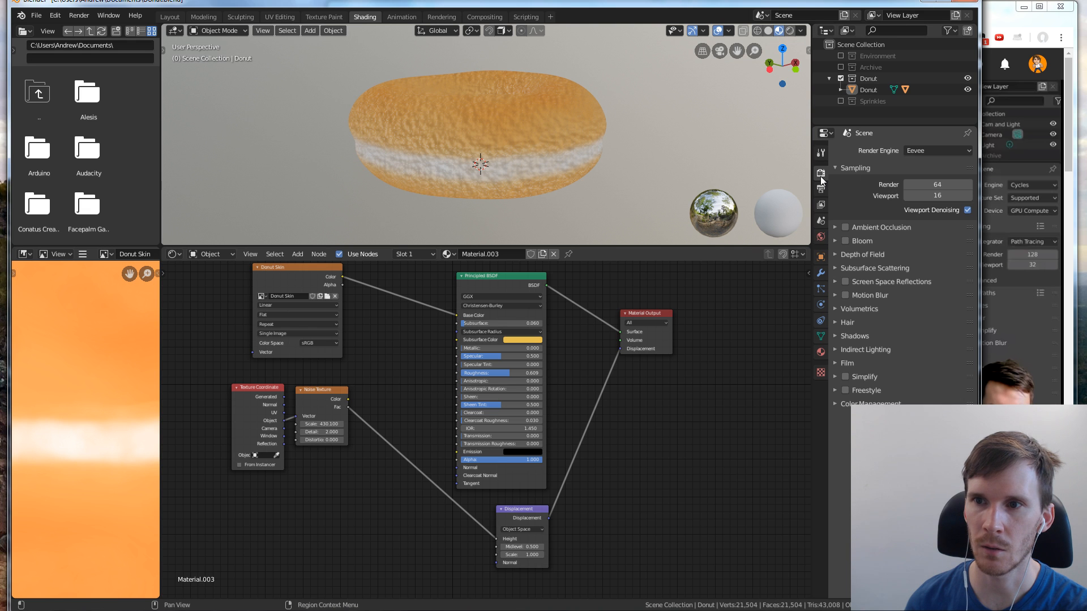
Set the viewport to Rendered shading and enable the Environment collection to view the donut in the lit scene
left_click(790, 30)
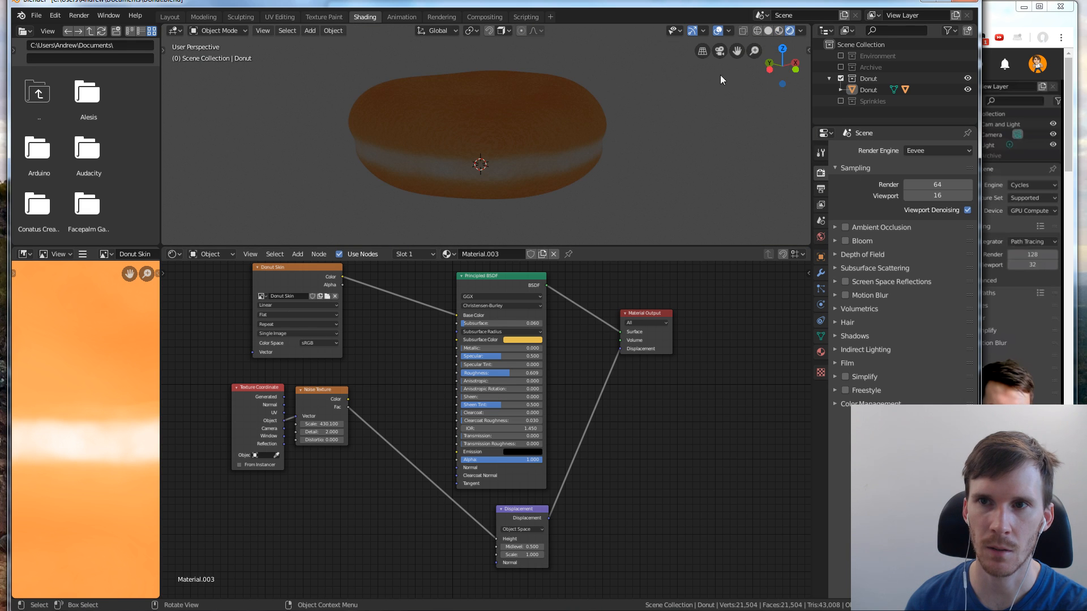
left_click(841, 56)
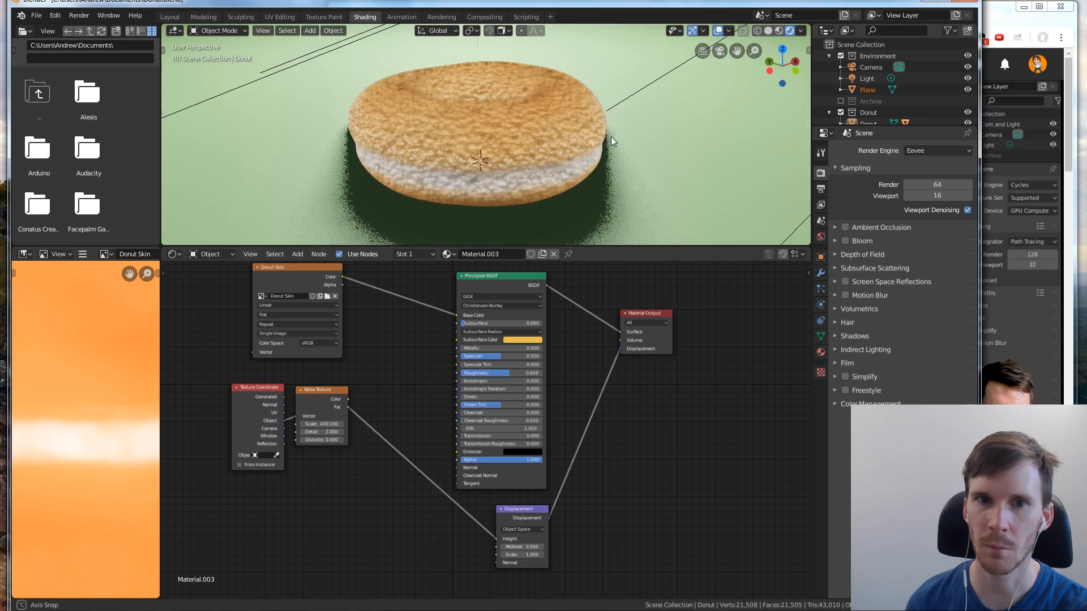
middle_click_drag(610, 137, 565, 151)
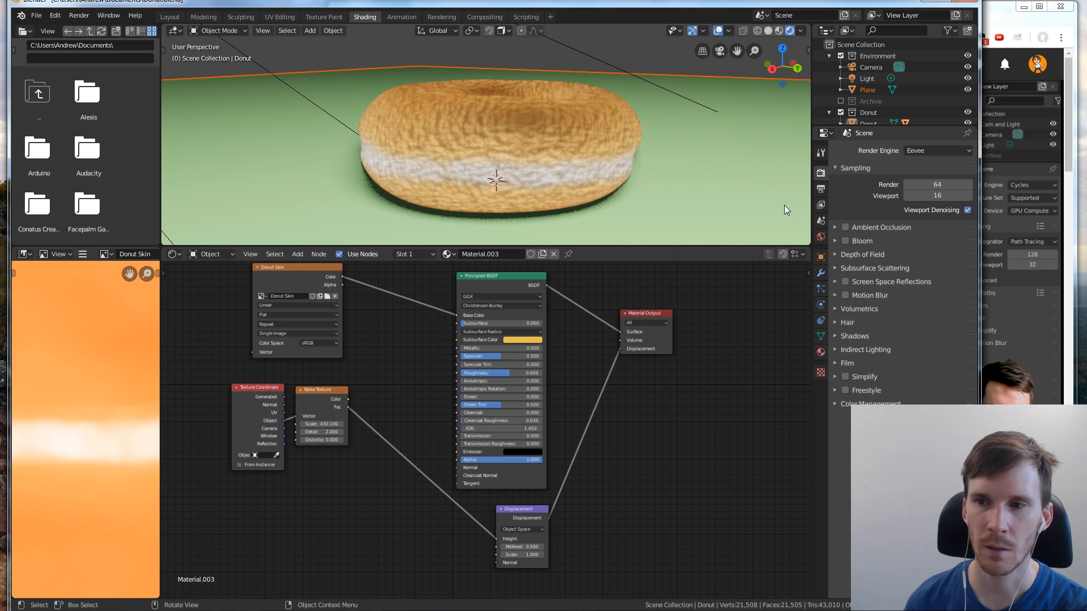
Check the tutorial's rendered donut in the browser, and return to Blender to examine the rendered donut from above
left_click(1024, 266)
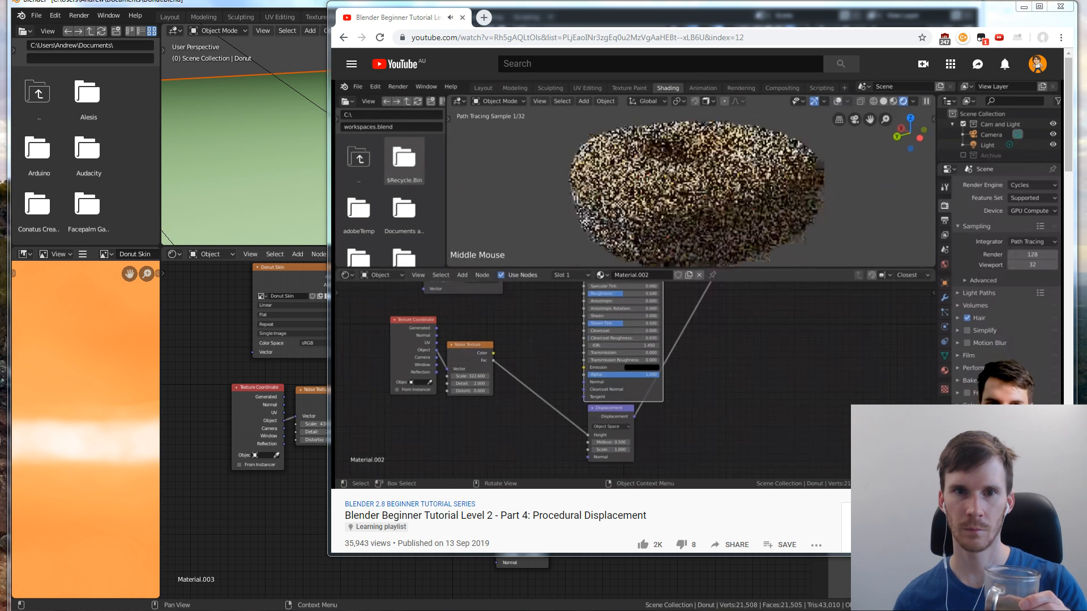
key("alt+Tab")
middle_click_drag(606, 103, 597, 225)
scroll(621, 184, "down", 1)
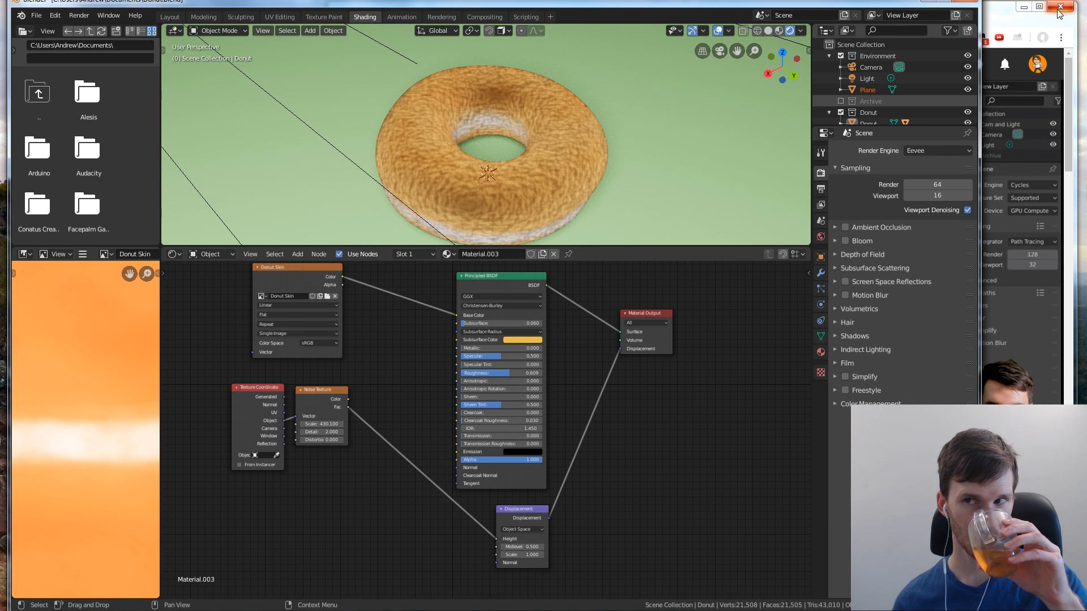
Play the tutorial further in the browser, and narrow the Blender window so the tutorial's material settings show beside it
left_click(1006, 16)
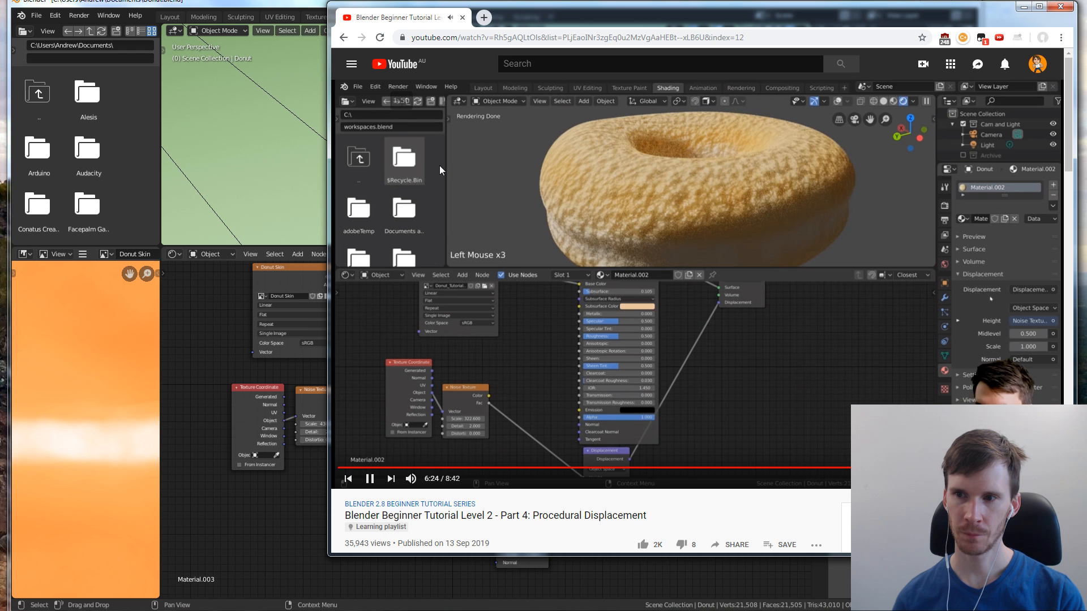
left_click(245, 359)
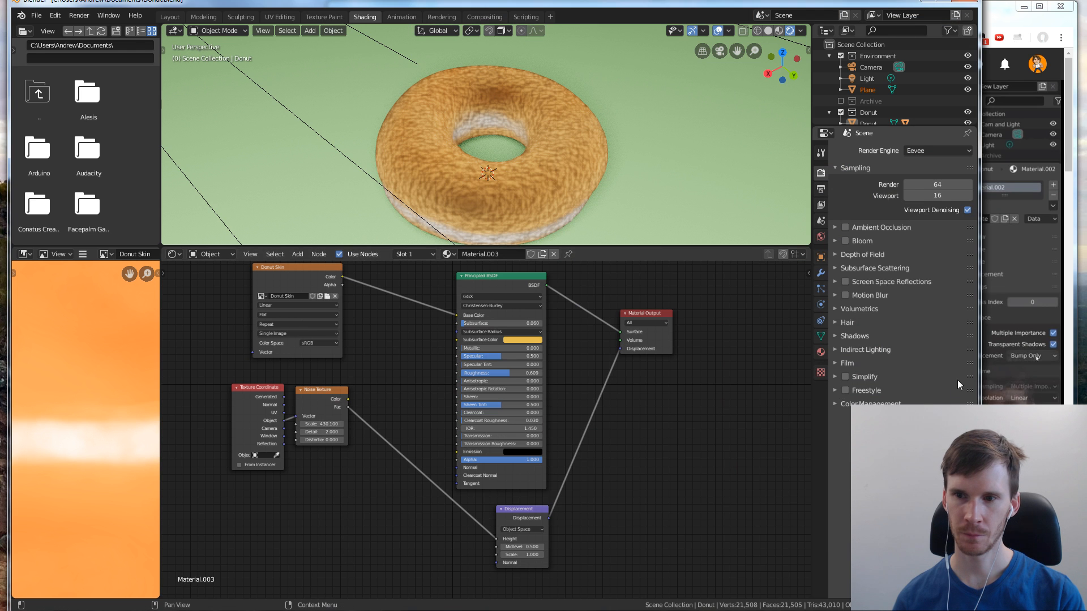
left_click_drag(937, 368, 876, 368)
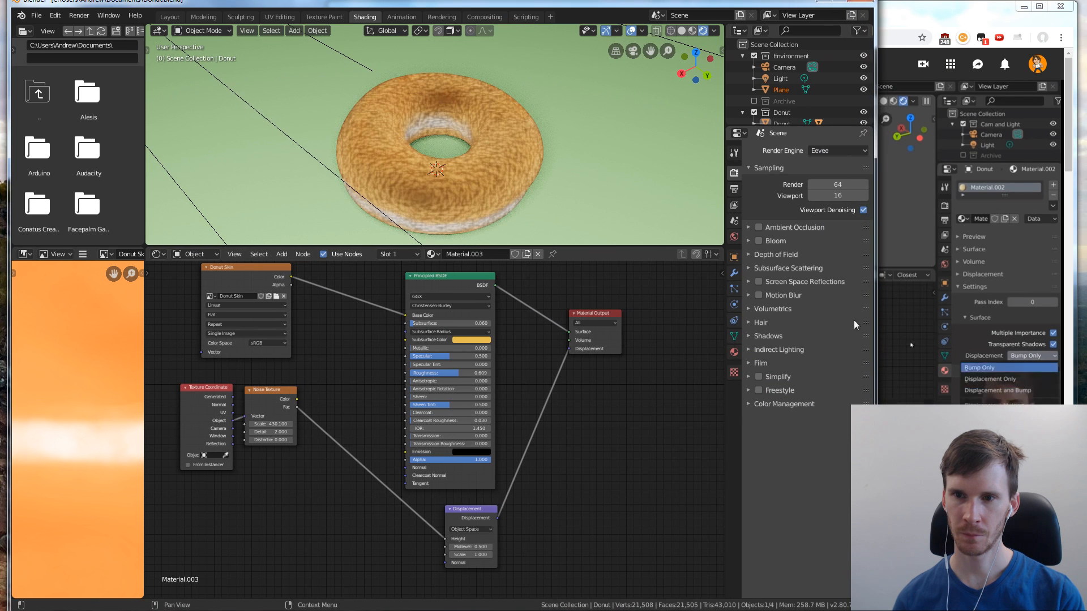
left_click(953, 318)
left_click(538, 579)
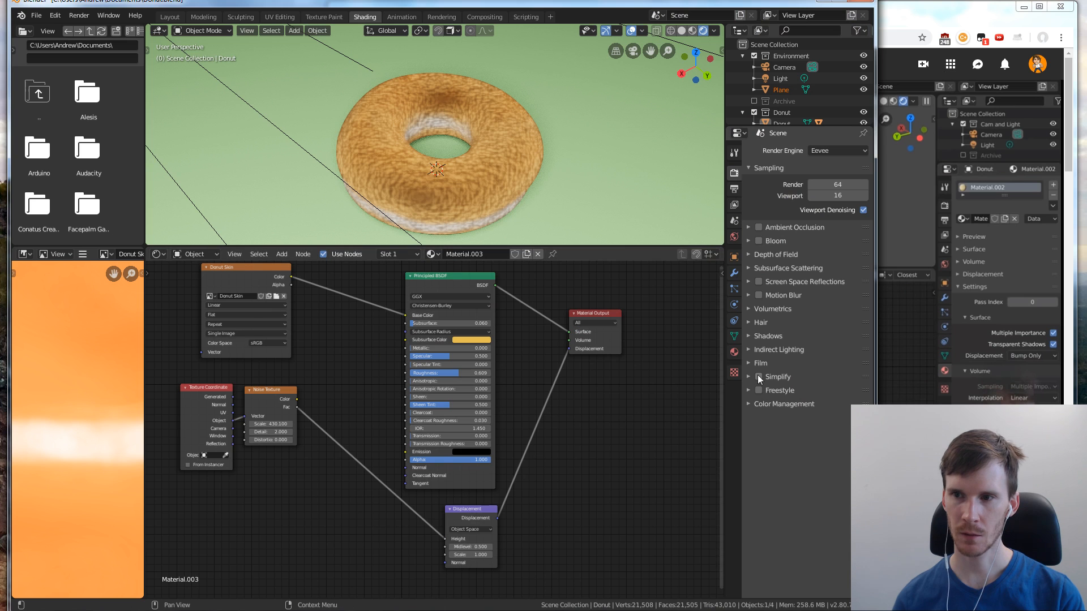
Select the donut and look through its material properties, including the Settings section, for the surface displacement option
left_click(735, 352)
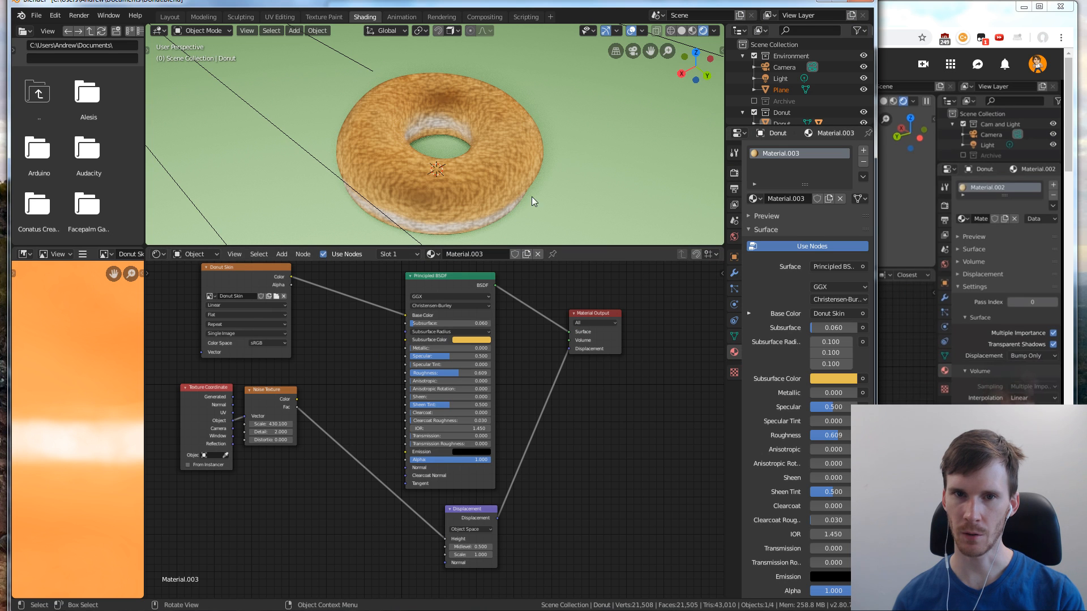
left_click(497, 170)
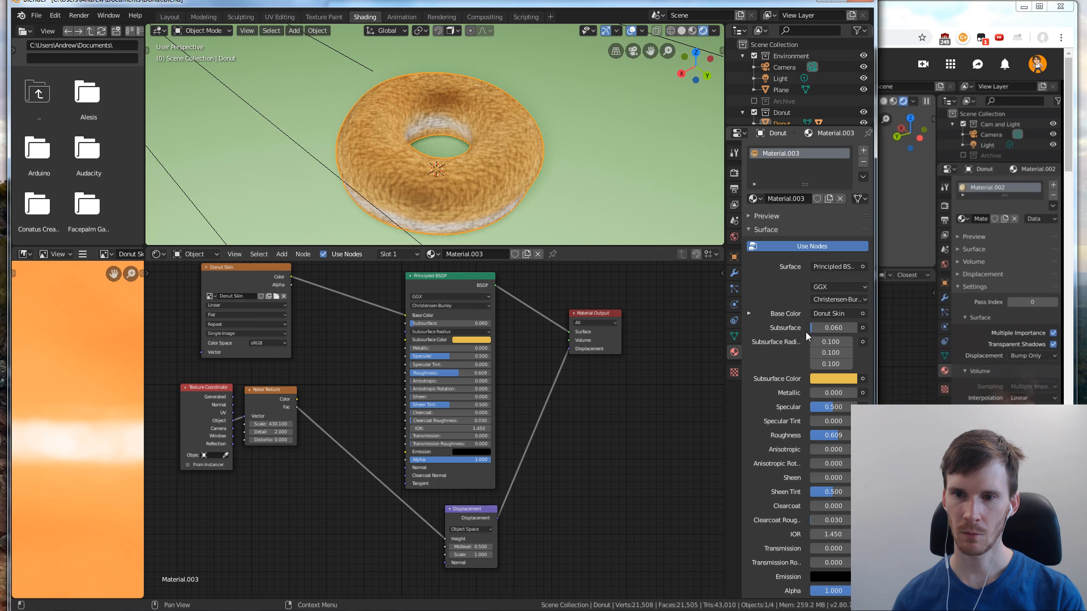
scroll(806, 337, "down", 5)
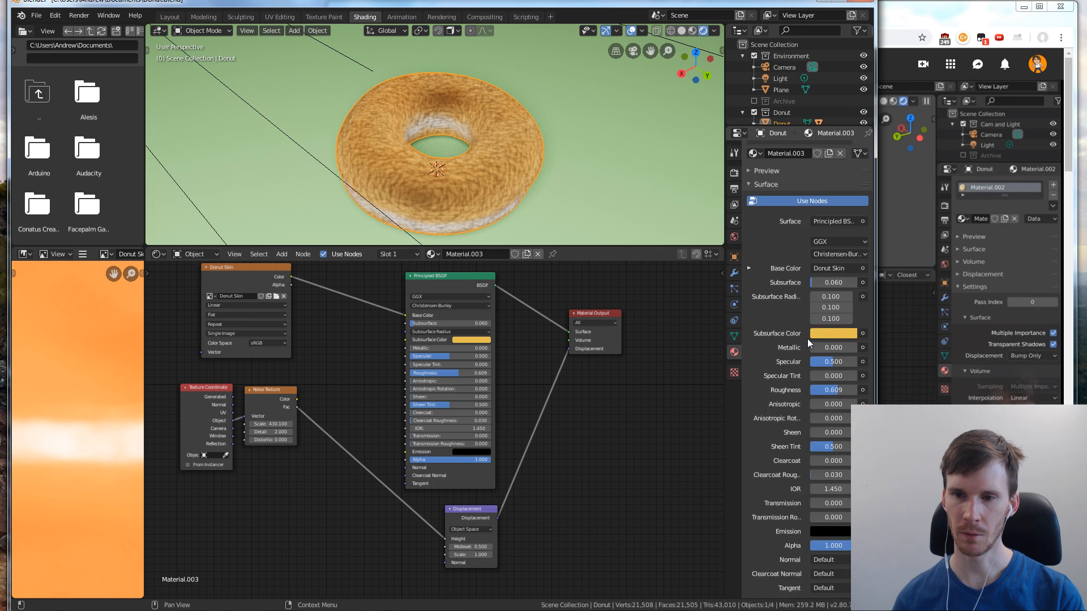
scroll(807, 340, "down", 5)
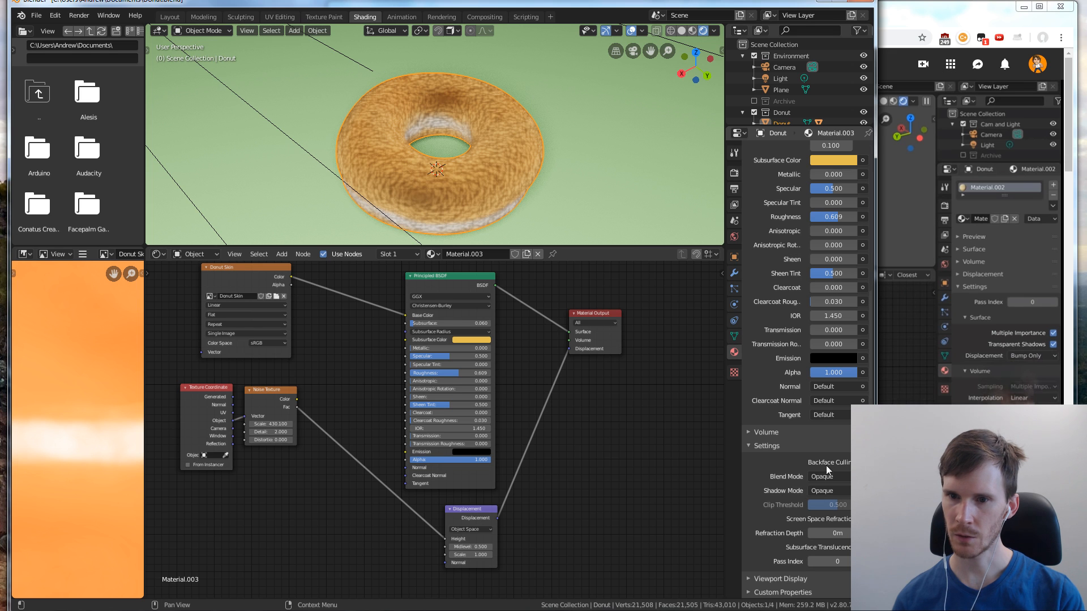
left_click(749, 446)
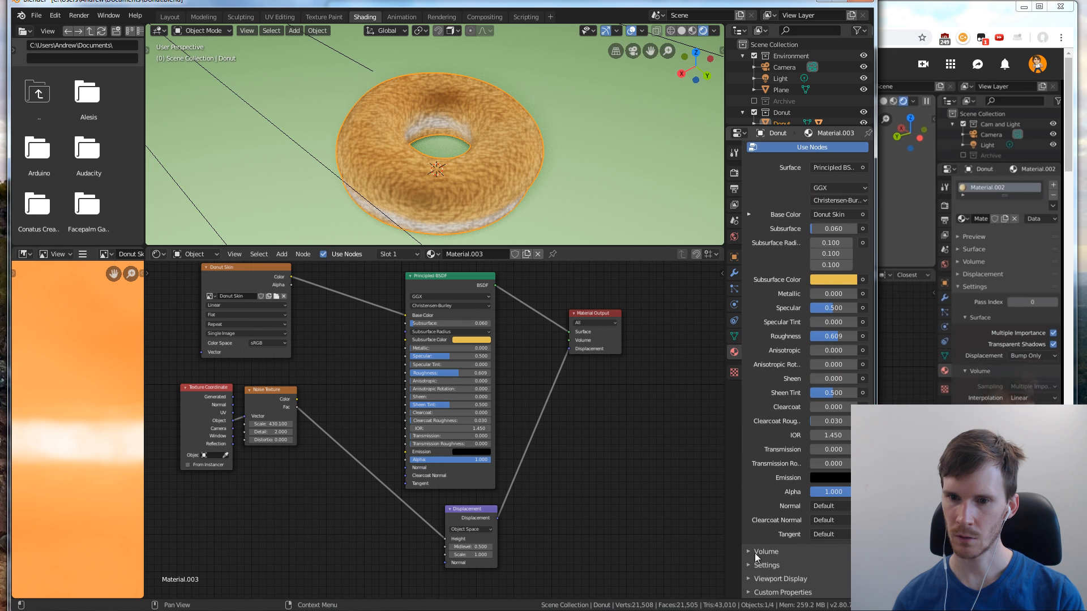
left_click(450, 280)
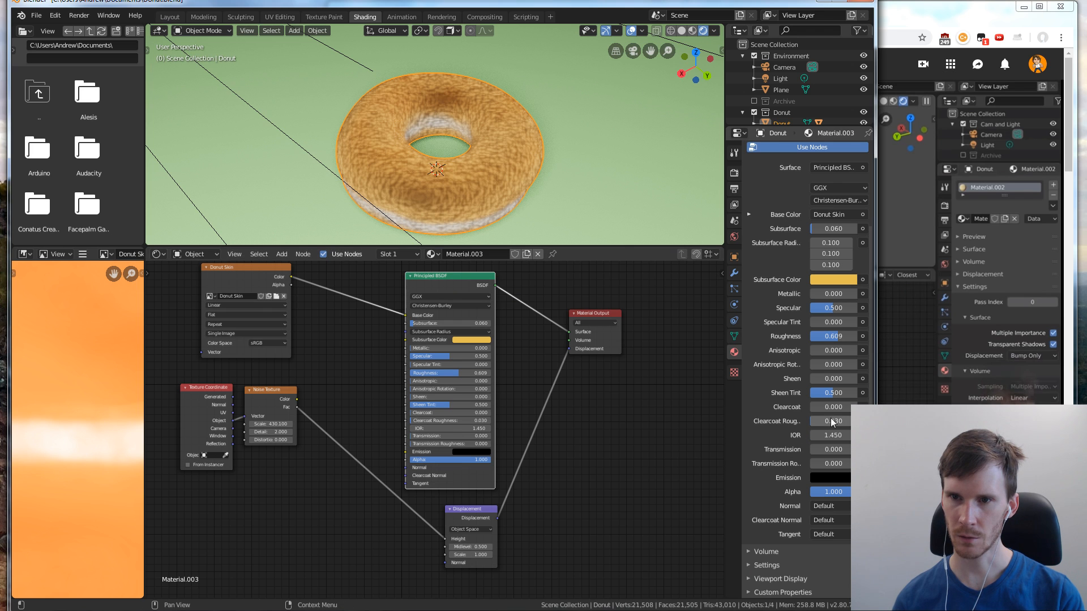
left_click(749, 566)
scroll(793, 463, "down", 5)
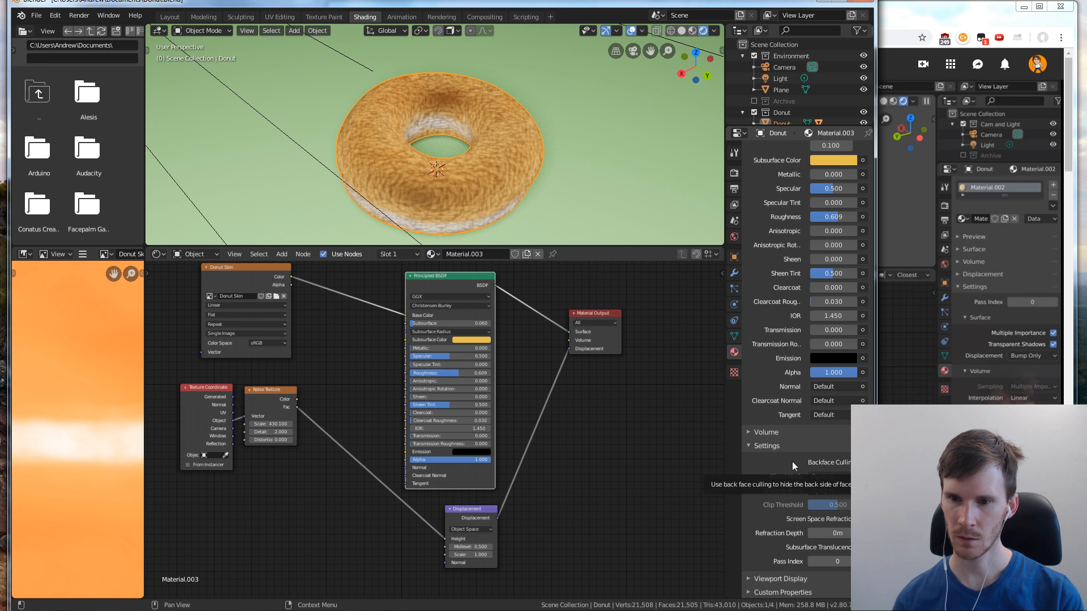
Switch the scene's render engine to Cycles
left_click(735, 173)
left_click(828, 150)
left_click(825, 187)
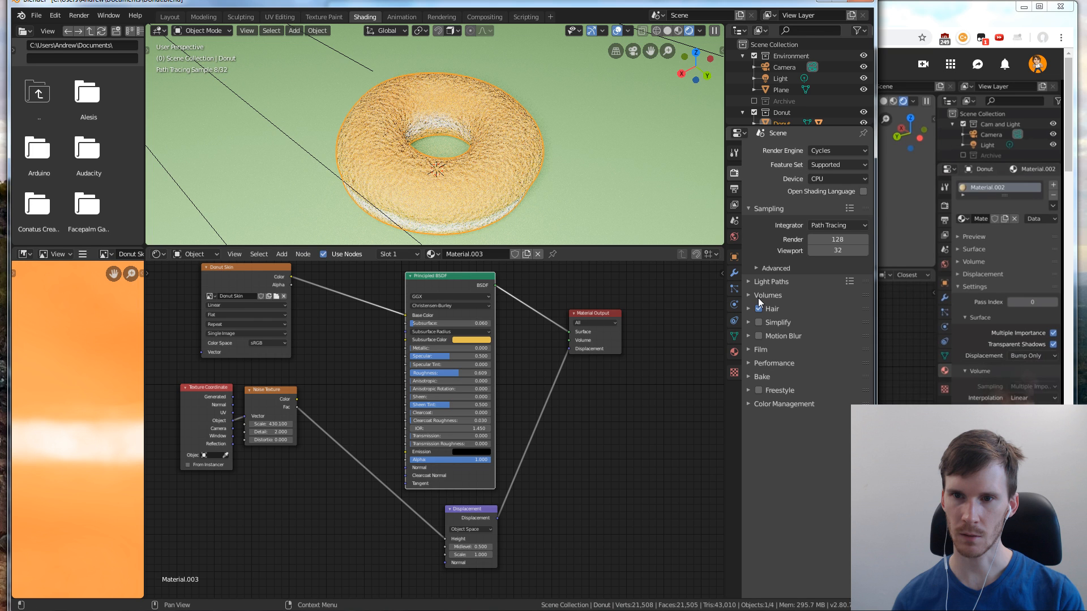
Look at the node choices for the material's displacement input, and replay the tutorial's displacement method setting in the browser
left_click(834, 484)
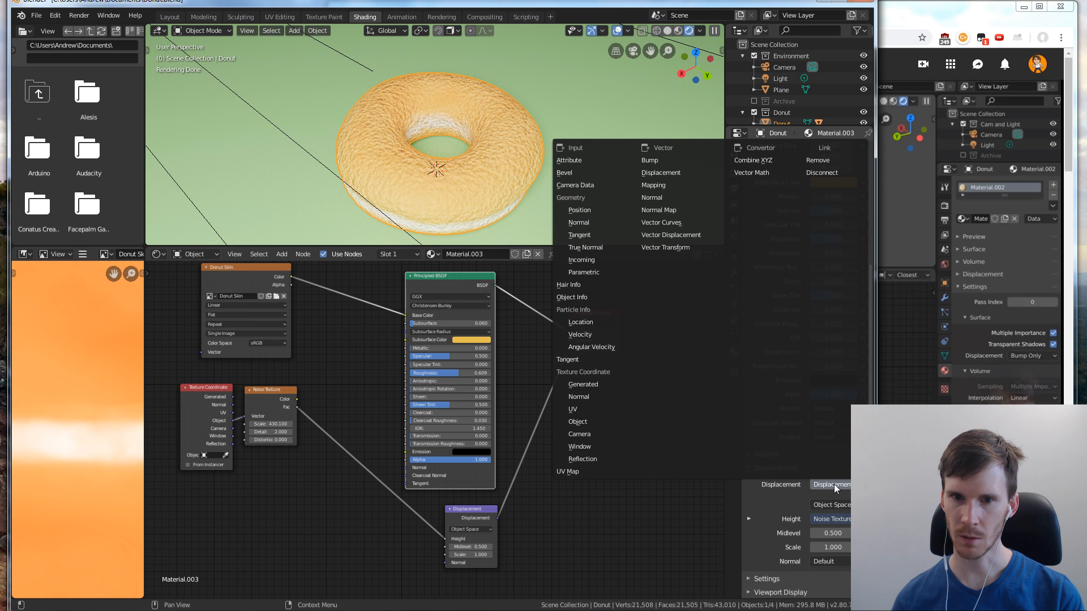
left_click(836, 484)
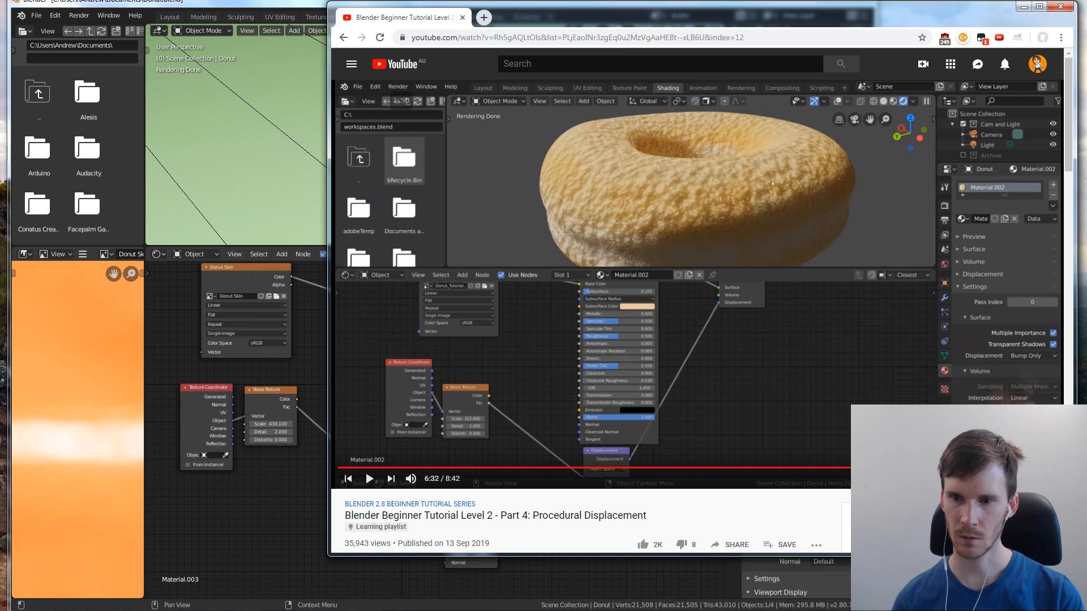
left_click(889, 393)
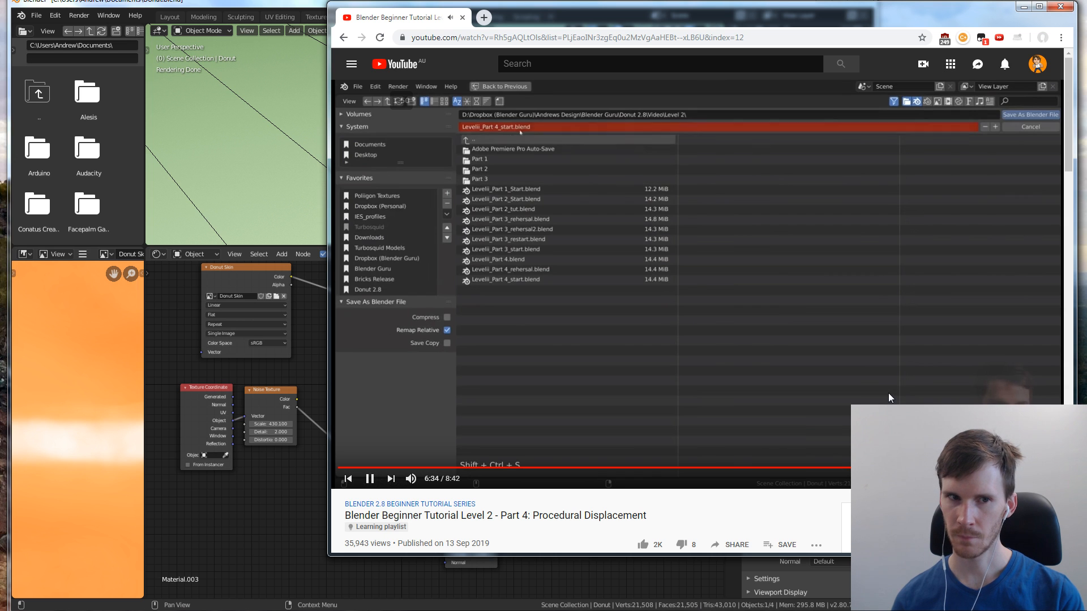
key("Left")
key("Left")
key("Left")
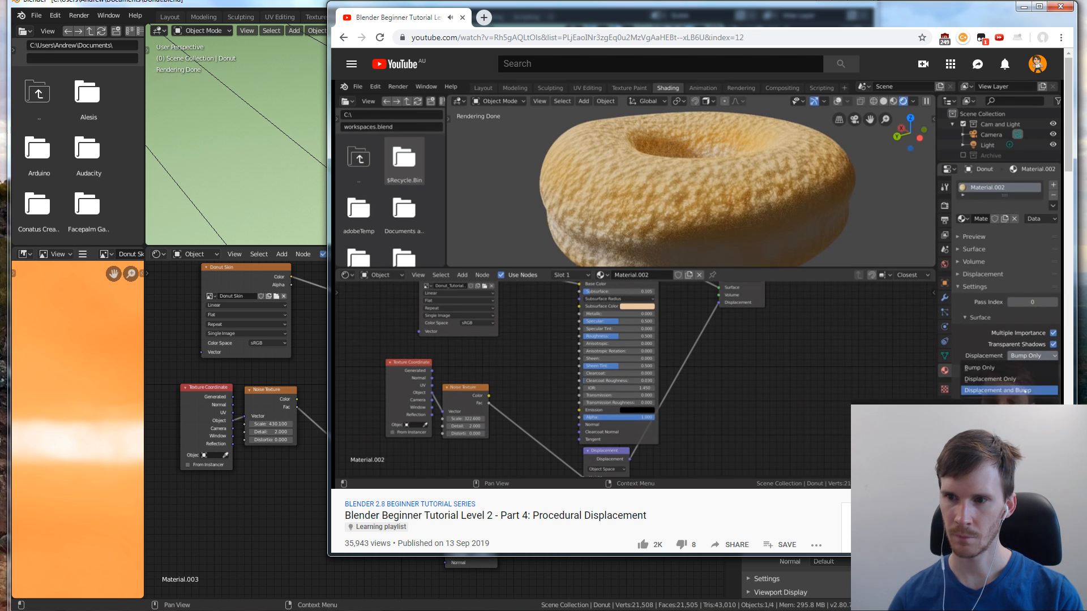
Back in Blender, set the donut material's surface displacement method to Displacement and Bump
left_click(607, 572)
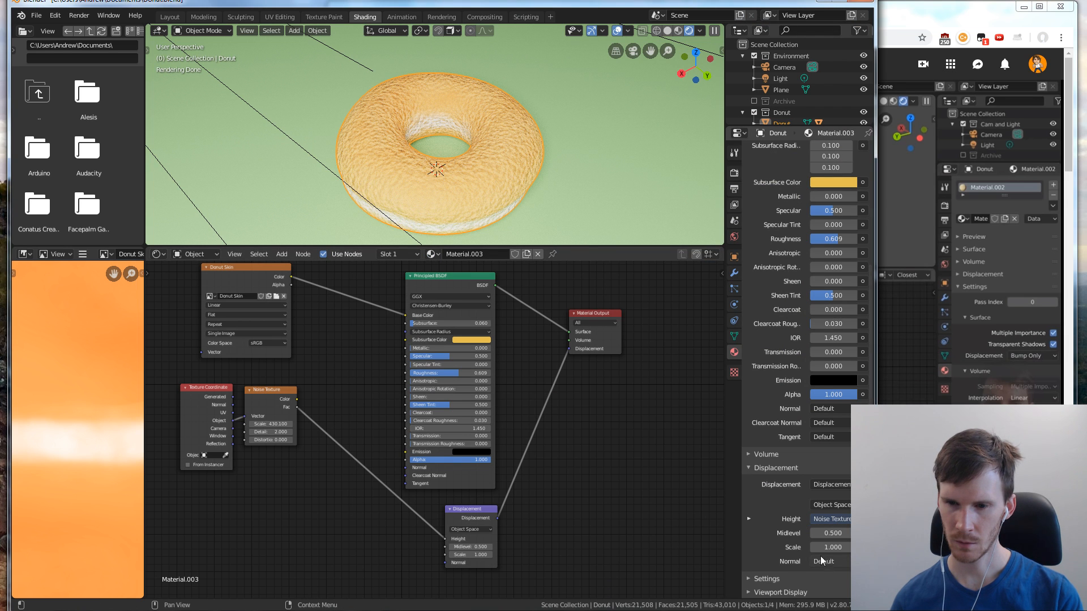
left_click(749, 578)
scroll(793, 469, "down", 3)
scroll(798, 471, "down", 3)
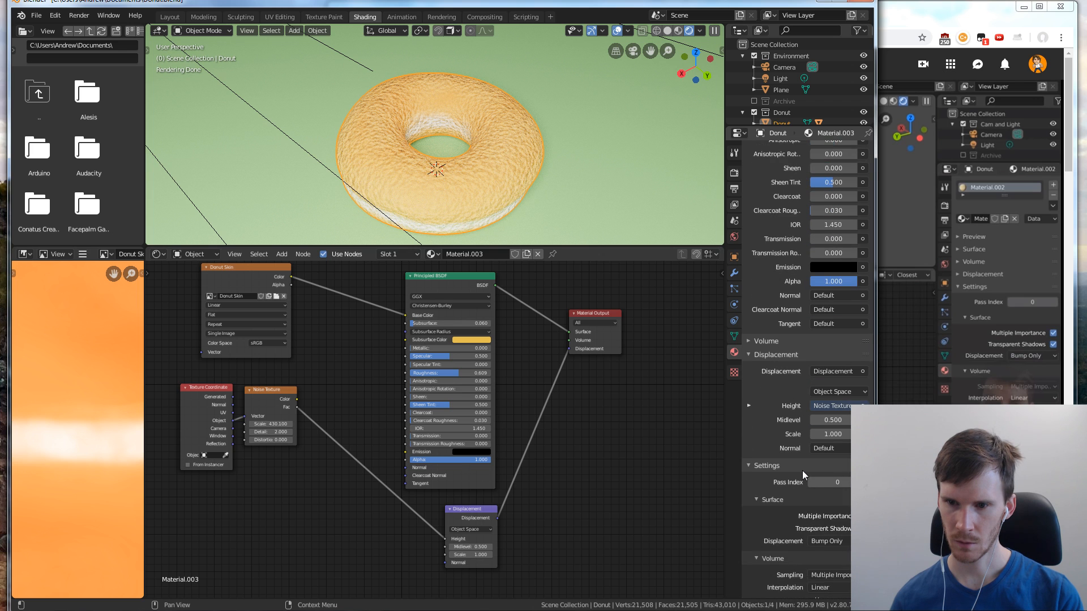
left_click(829, 516)
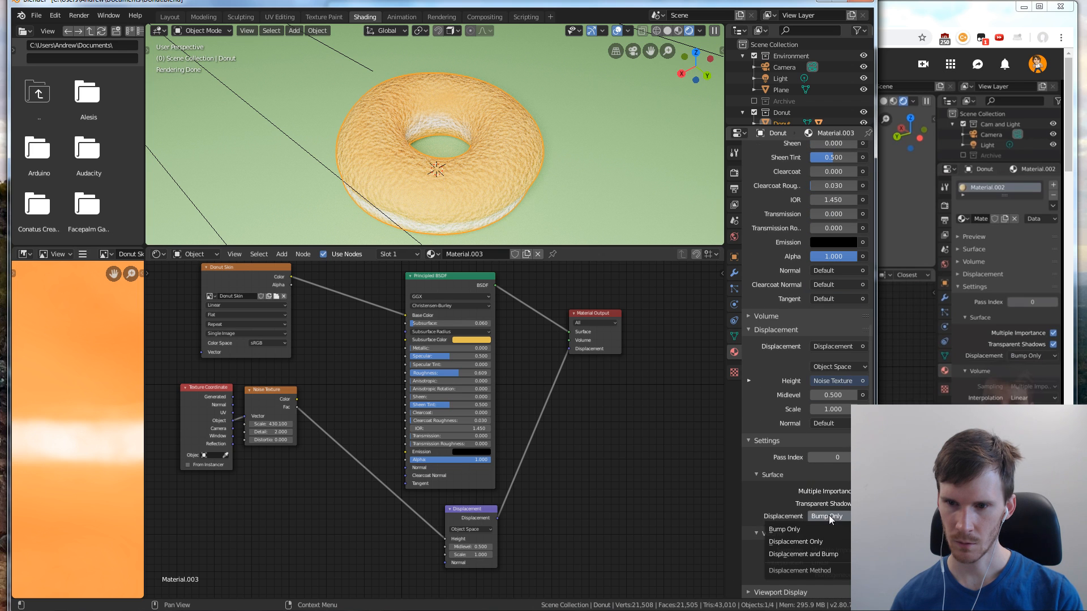
left_click(811, 552)
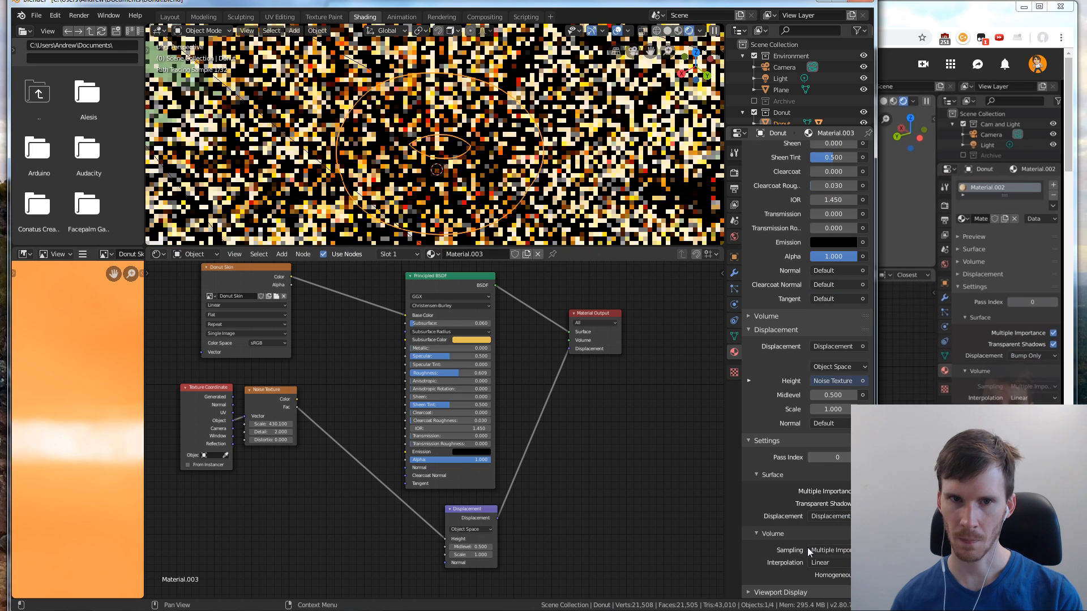
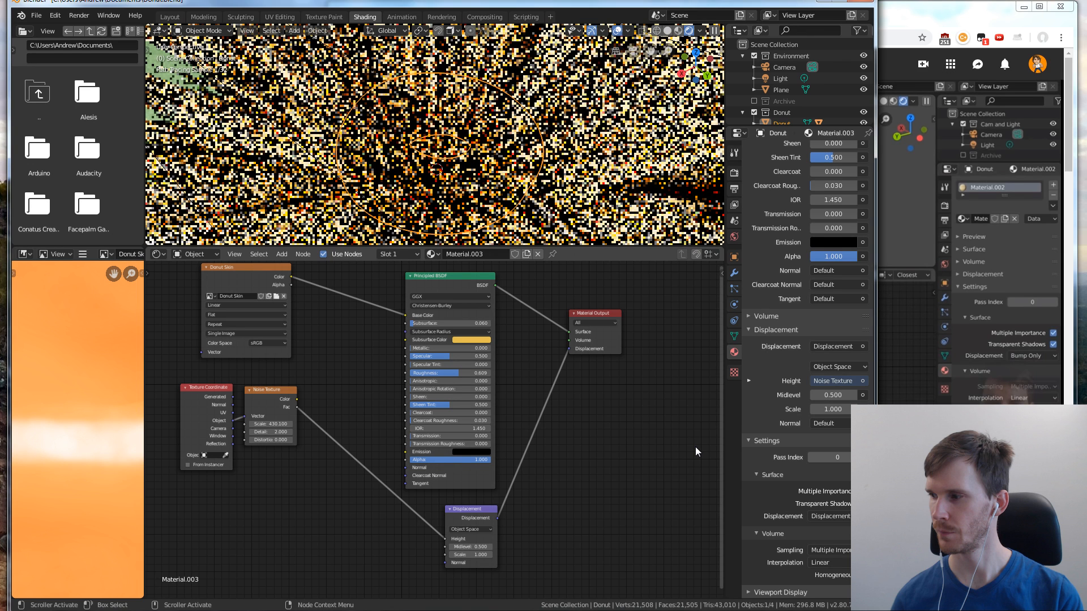
Switch the scene's render engine to Eevee and hide the Plane in the viewport
left_click(734, 173)
left_click(830, 151)
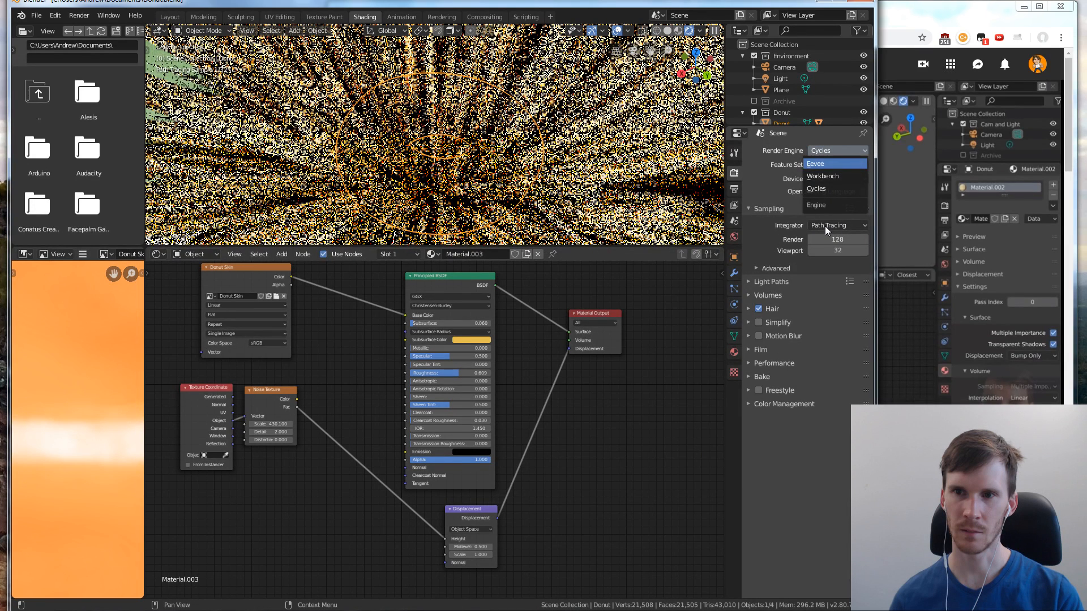
left_click(816, 163)
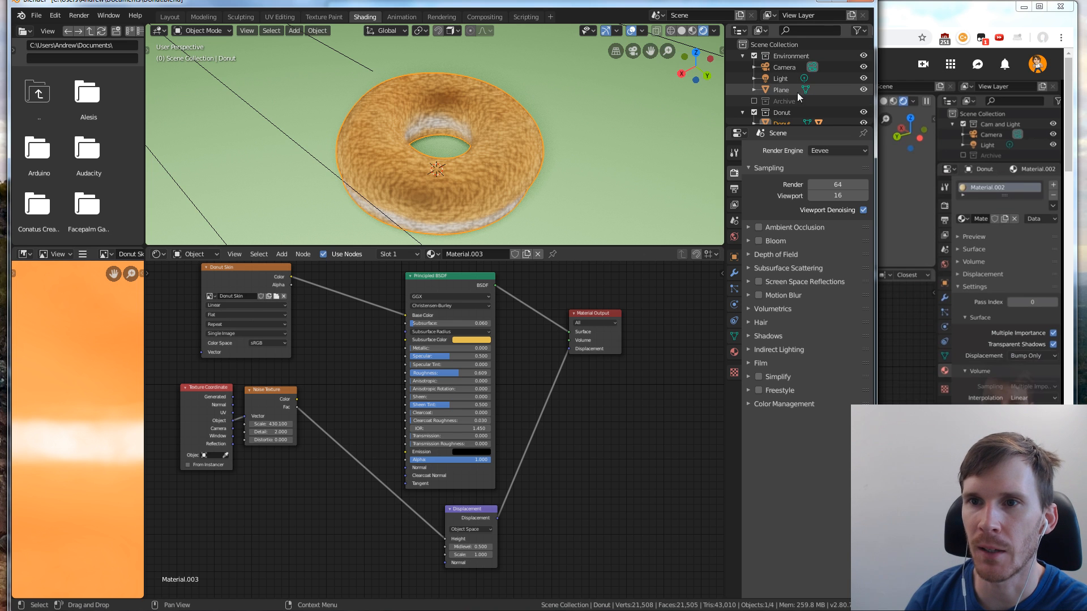
left_click(864, 90)
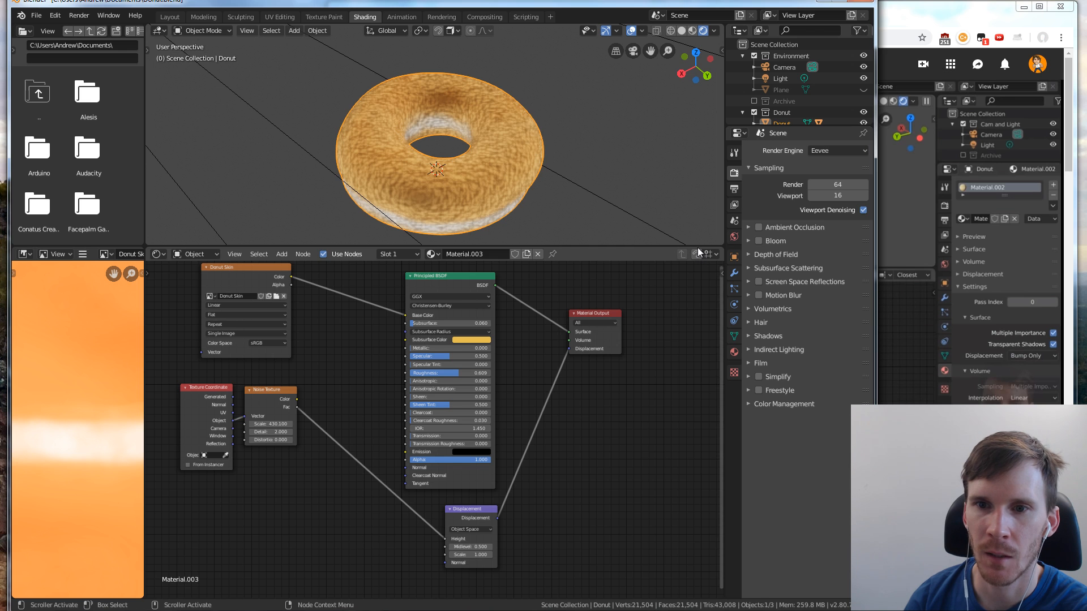
Enlarge the node editor below the 3D viewport and set the render engine back to Cycles
left_click_drag(698, 247, 664, 245)
scroll(586, 147, "down", 6)
middle_click_drag(586, 148, 604, 231)
left_click_drag(630, 245, 657, 165)
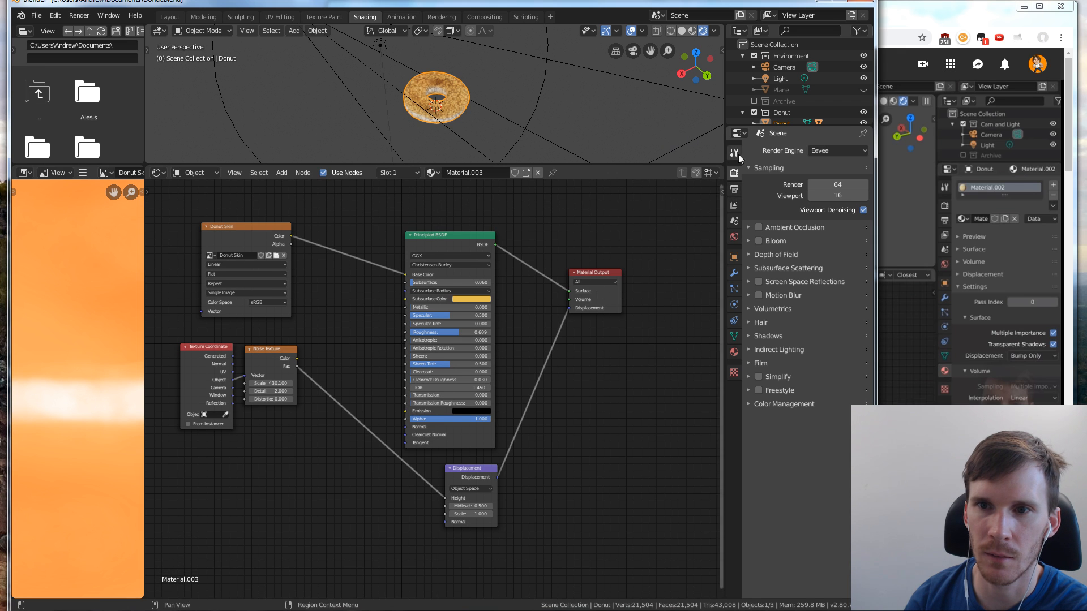
left_click(815, 150)
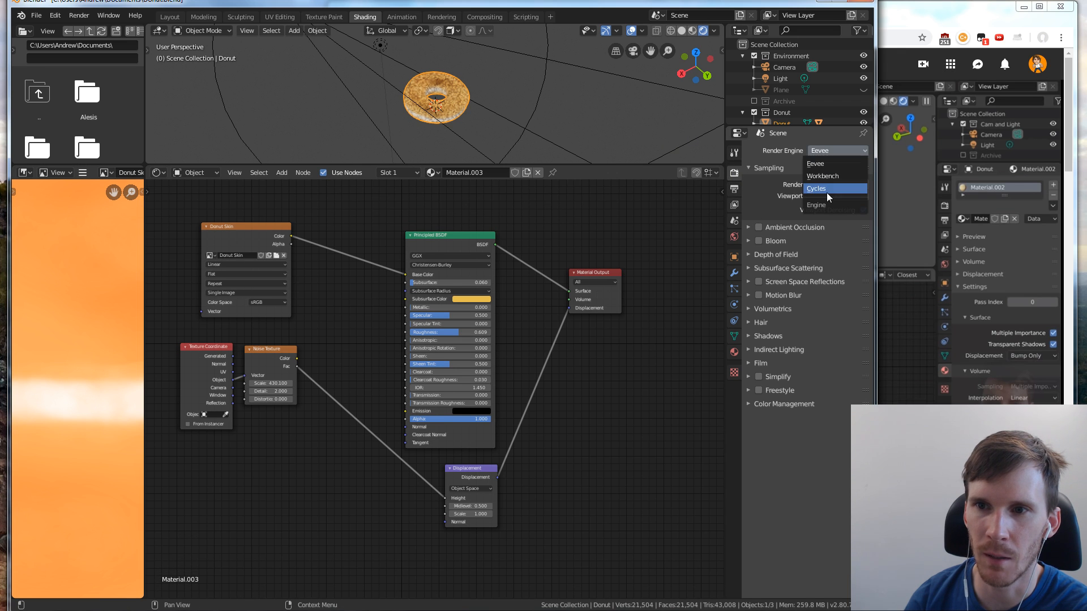
left_click(827, 193)
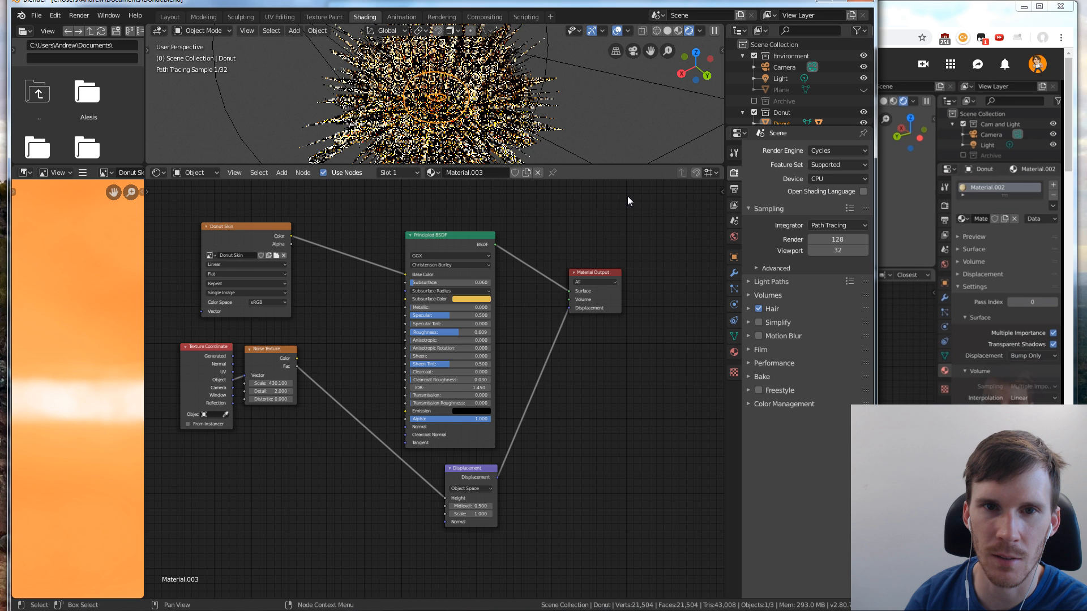
Resume the tutorial video in the browser, and back in Blender set the Cycles viewport samples to 8
key("alt+Tab")
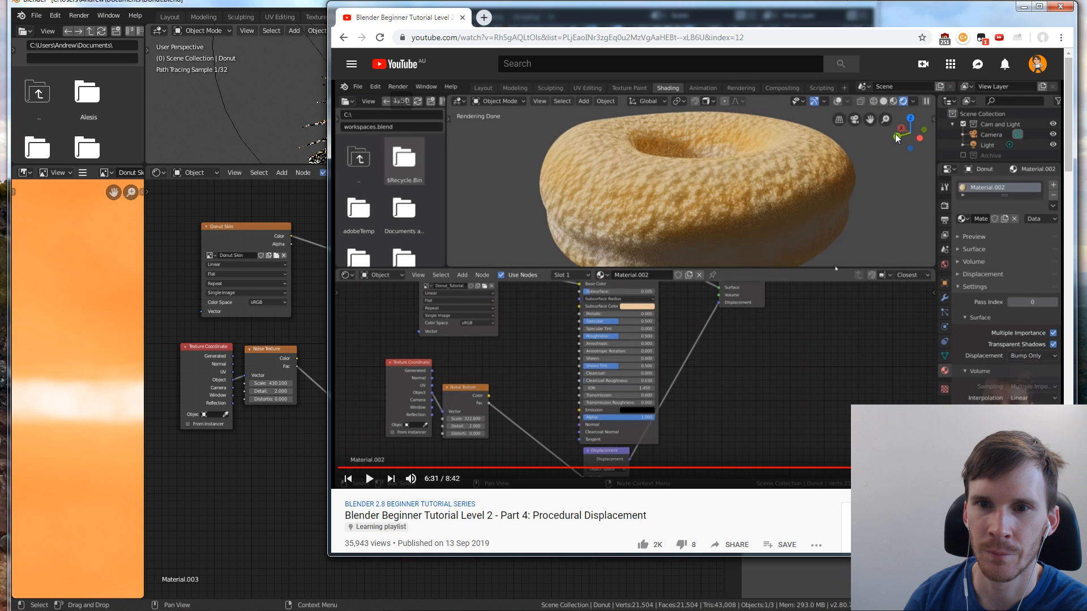
left_click(247, 4)
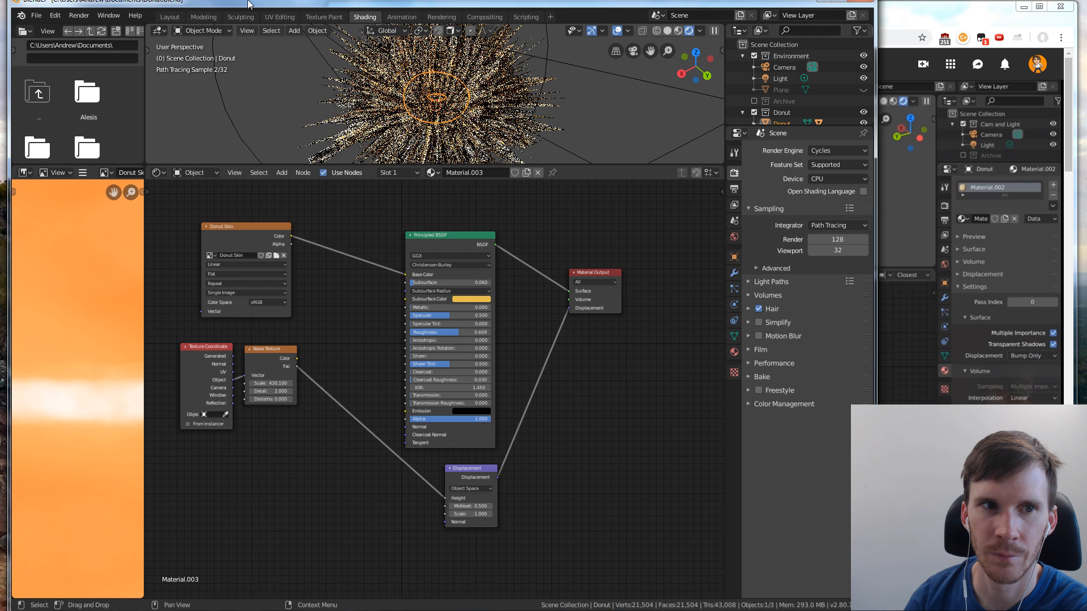
double_click(838, 251)
type("8")
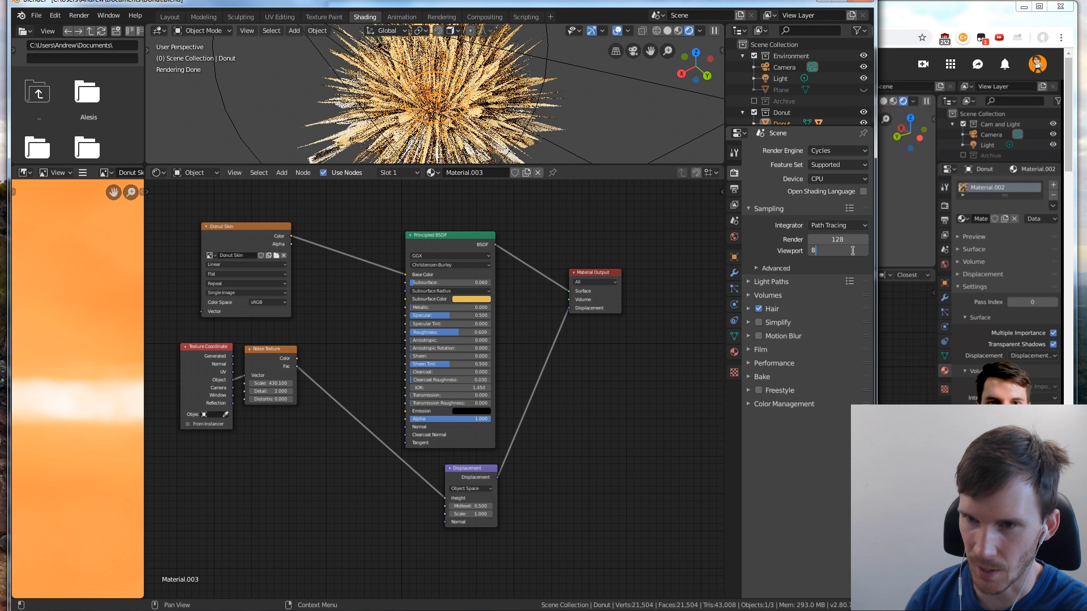
key("Return")
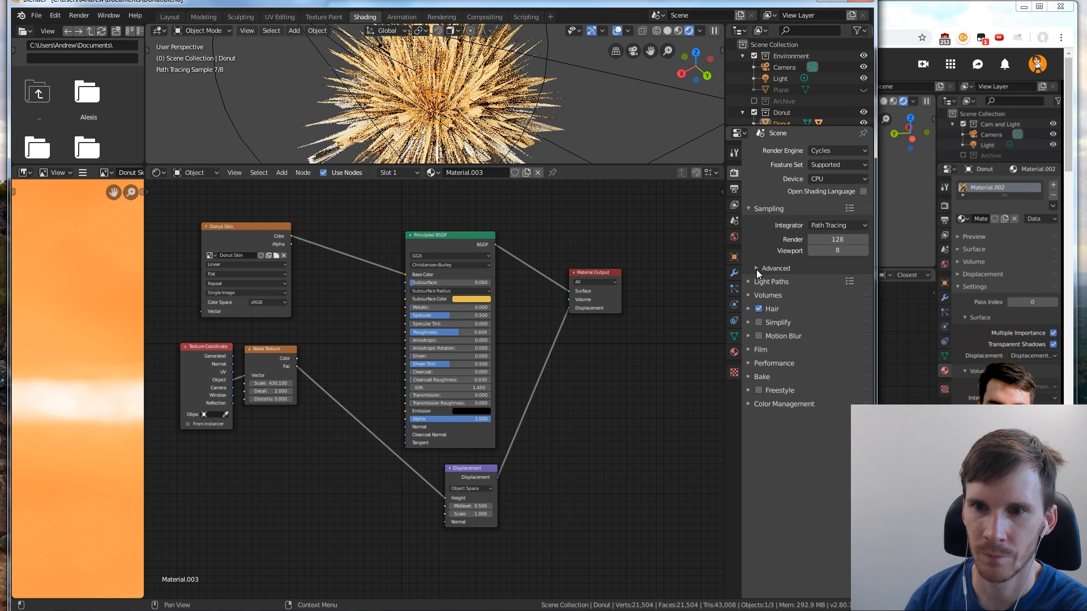
Check the tutorial's Displacement node in the browser, and in Blender set the donut's Displacement node scale to 0.01
key("alt+Tab")
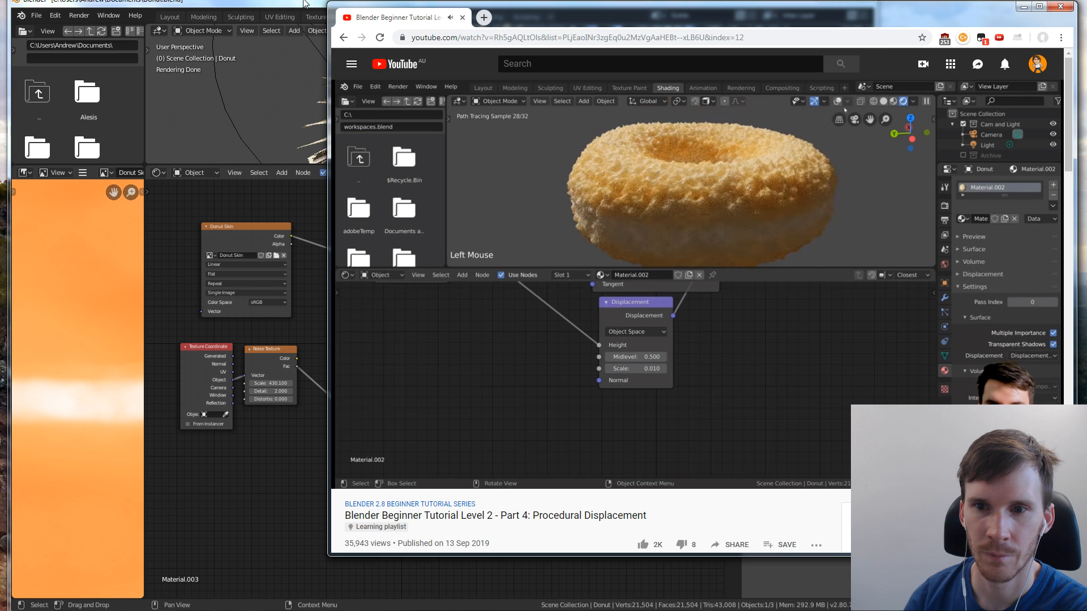
left_click(161, 441)
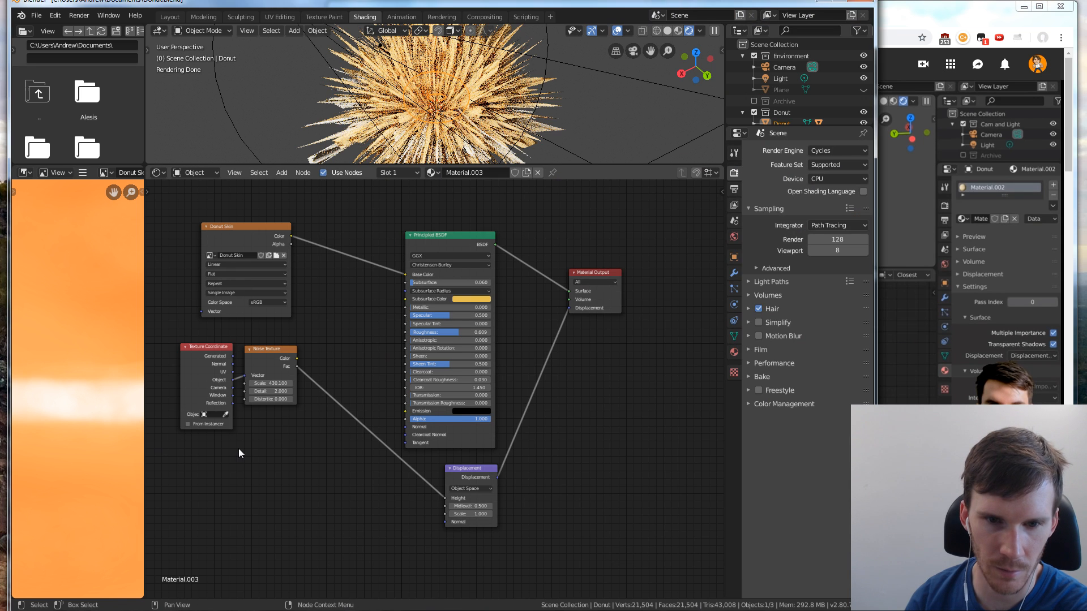
left_click(490, 514)
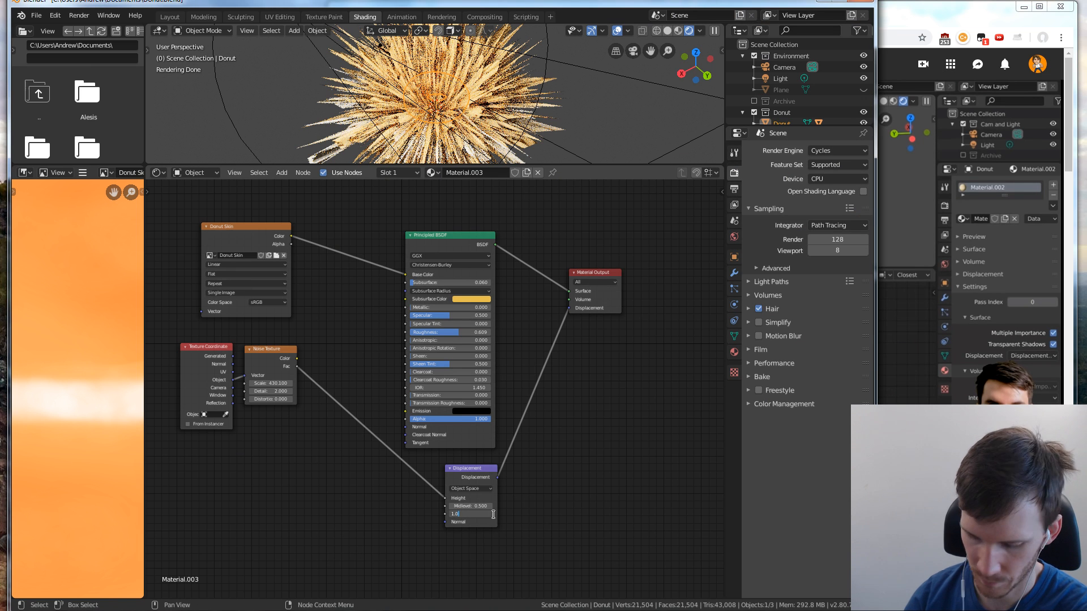
type("0.01")
key("Return")
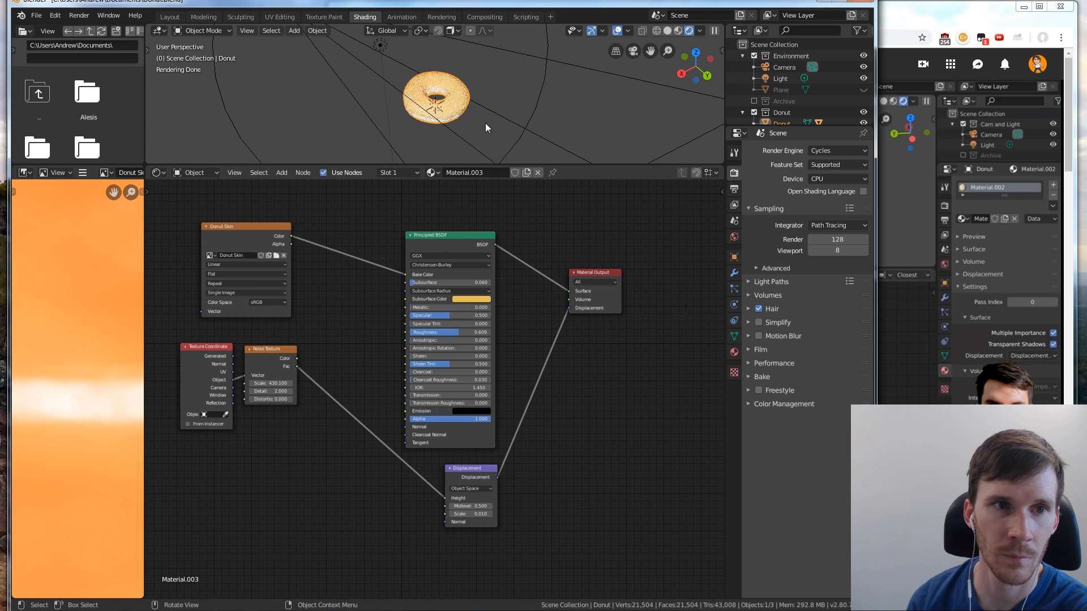
Examine the displaced donut up close, using solid shading to frame it and returning to rendered shading
scroll(493, 116, "up", 7)
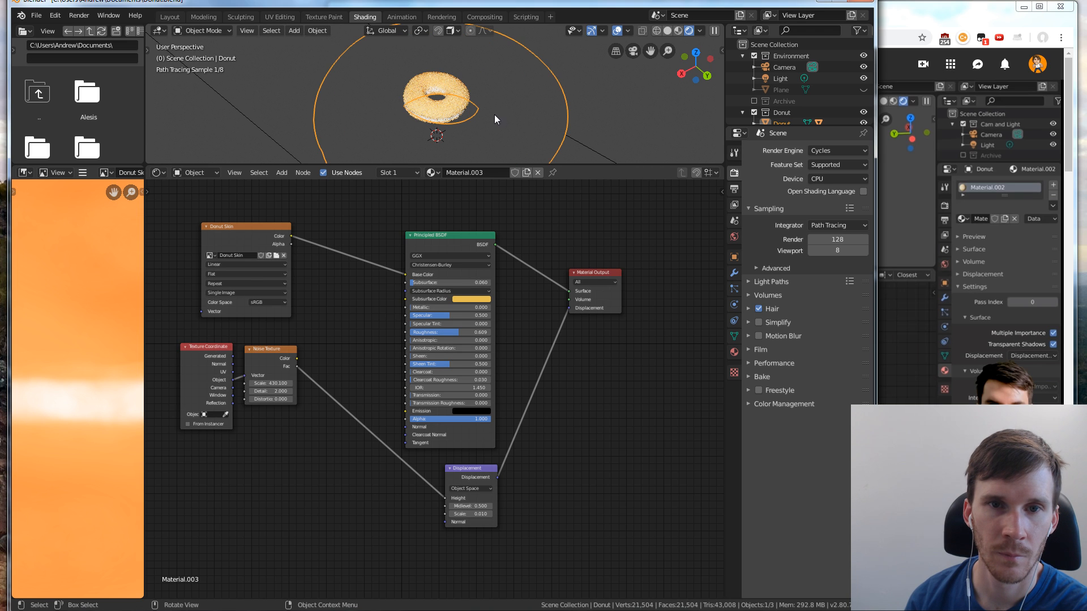
middle_click_drag(494, 114, 527, 125)
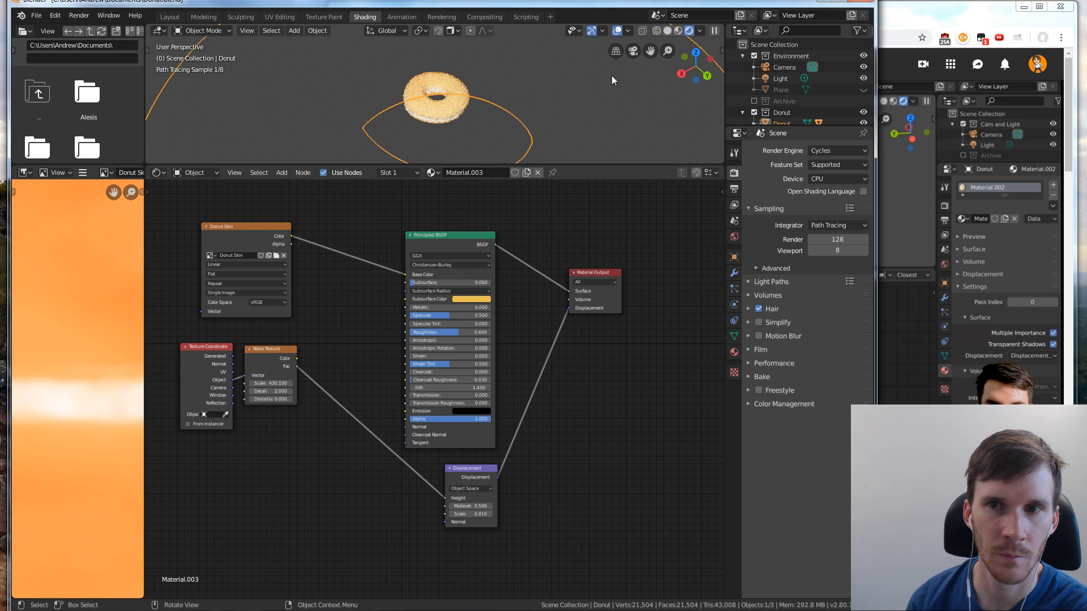
scroll(579, 97, "up", 2)
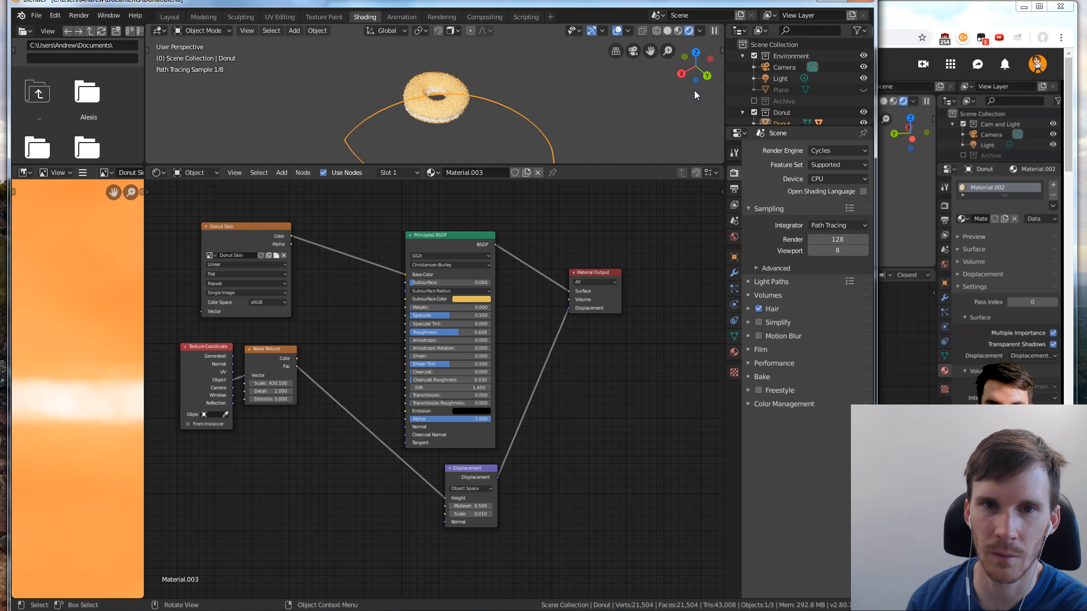
key("shift+z")
mouse_move(586, 115)
middle_mouse_down()
mouse_move(573, 121)
mouse_move(579, 85)
mouse_move(569, 75)
mouse_move(589, 77)
middle_mouse_up()
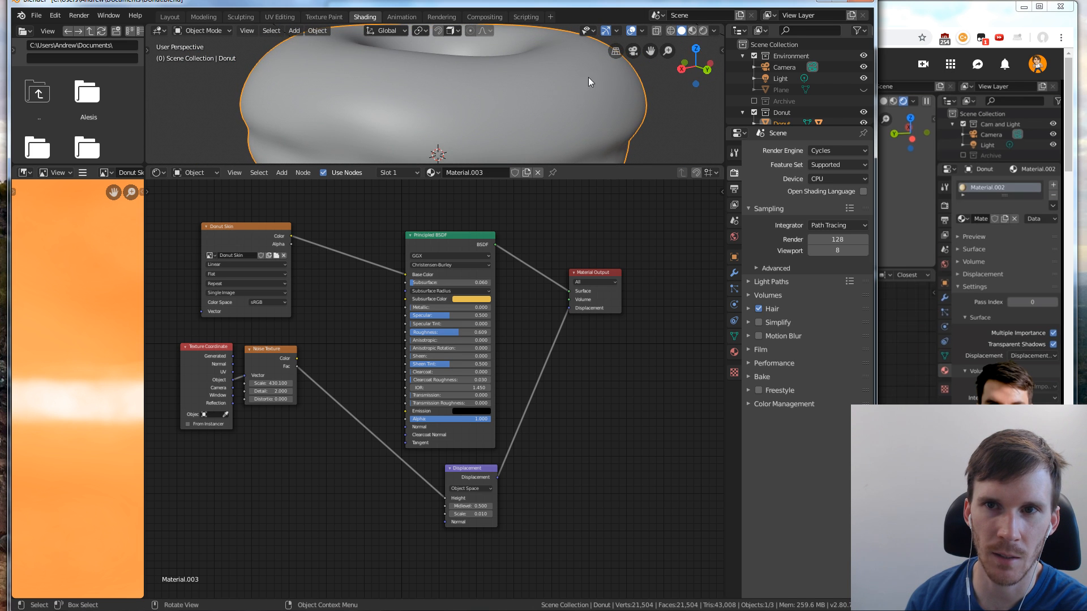
left_click(703, 30)
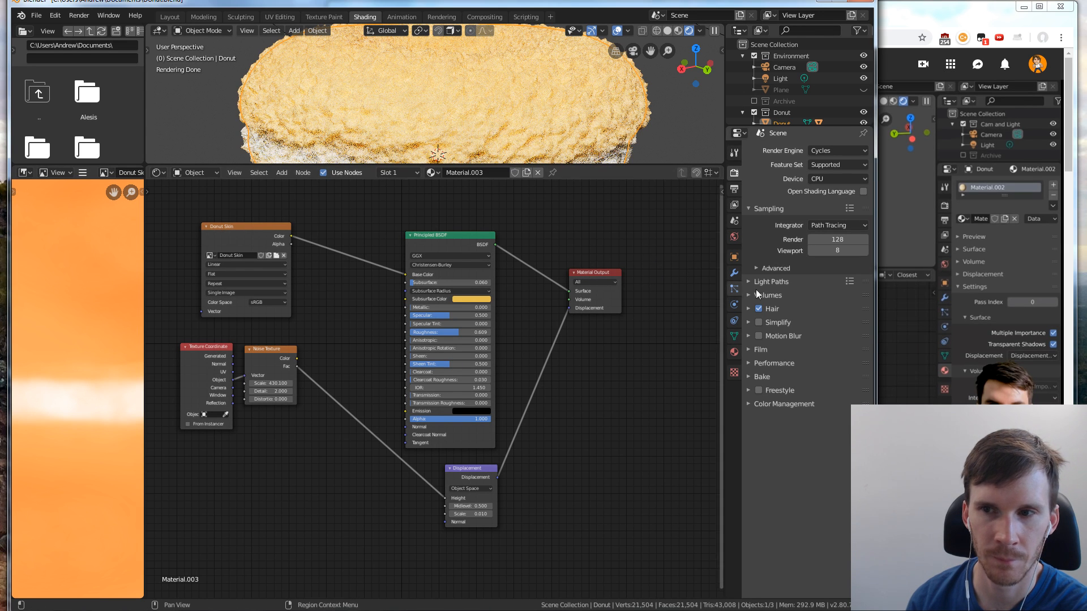
Follow the tutorial's displacement scale adjustment in the browser, and in Blender set the Displacement node's scale to 0.003
left_click(916, 290)
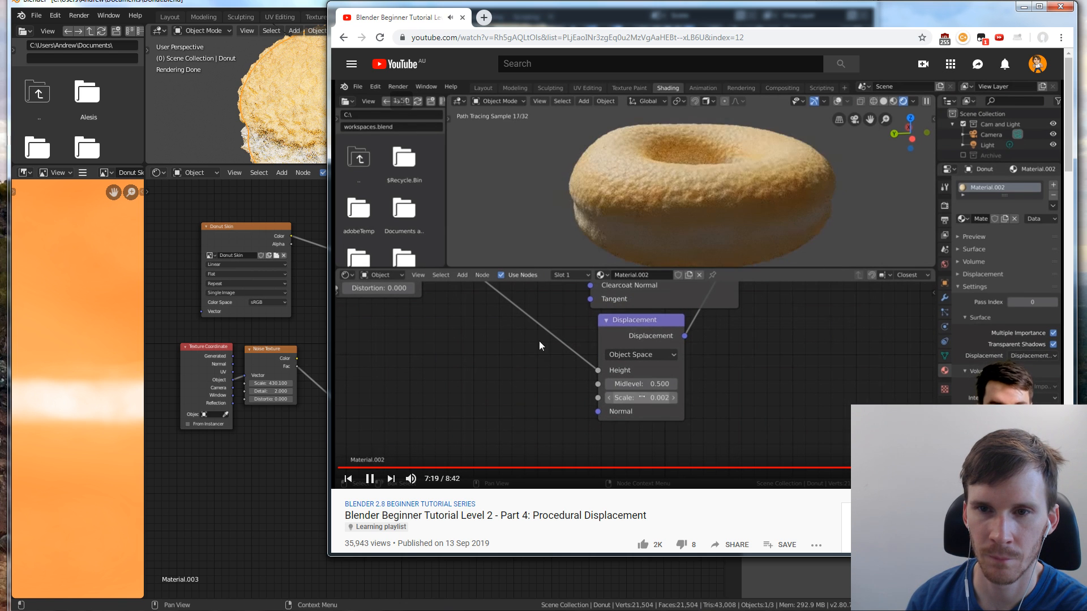
left_click(246, 422)
key("alt+Tab")
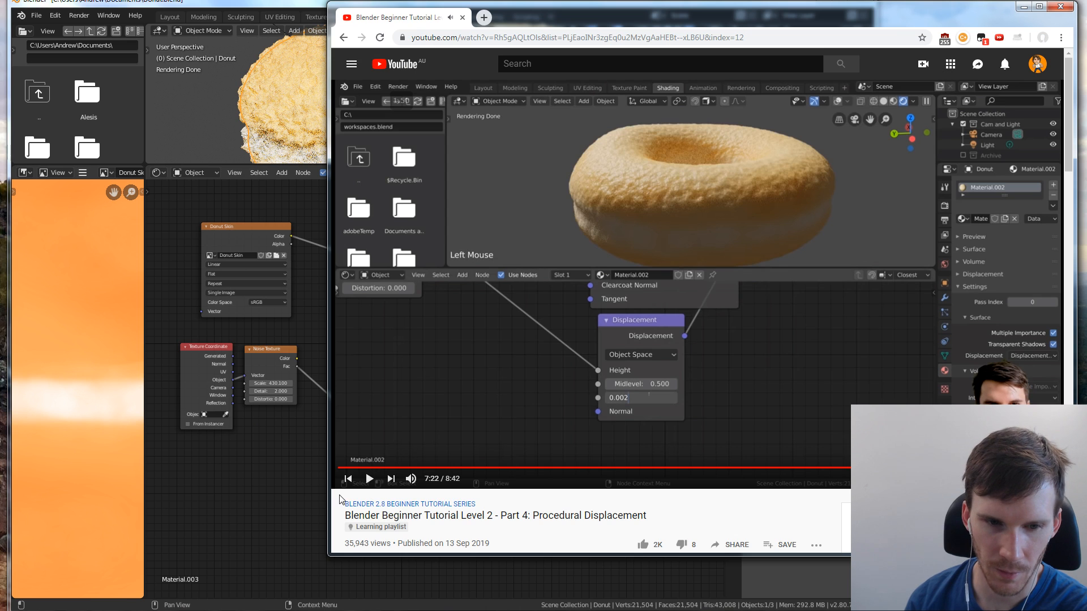
left_click(308, 496)
left_click(481, 512)
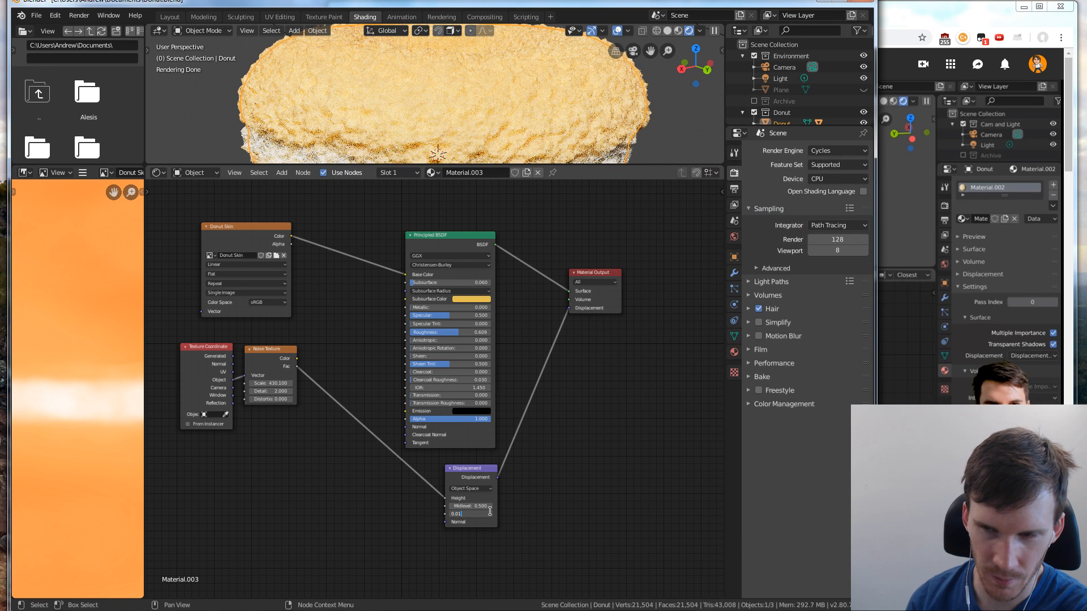
key("alt+Tab")
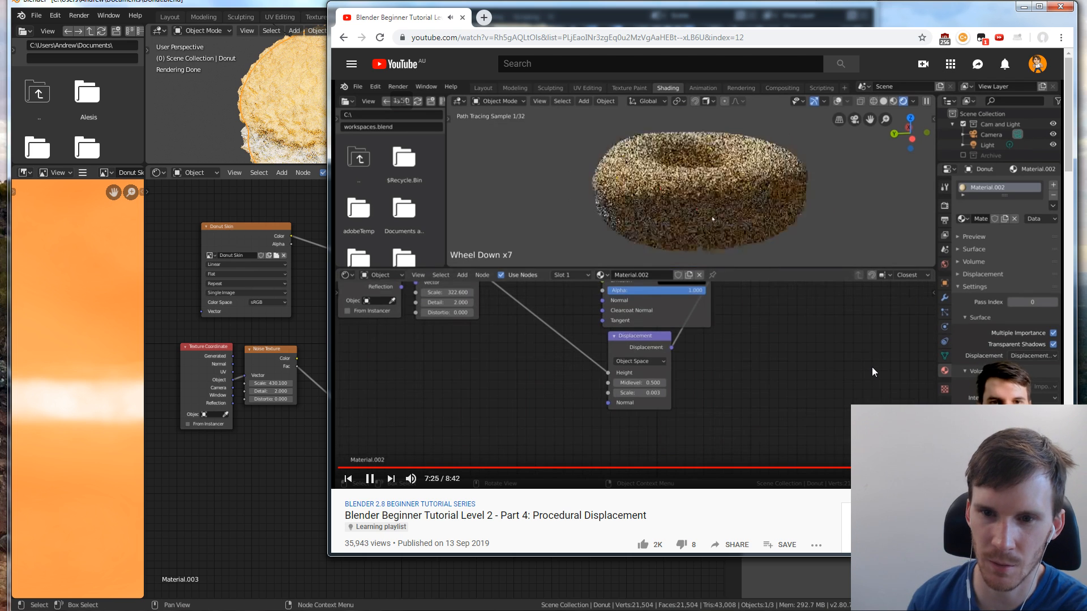
key("alt+Tab")
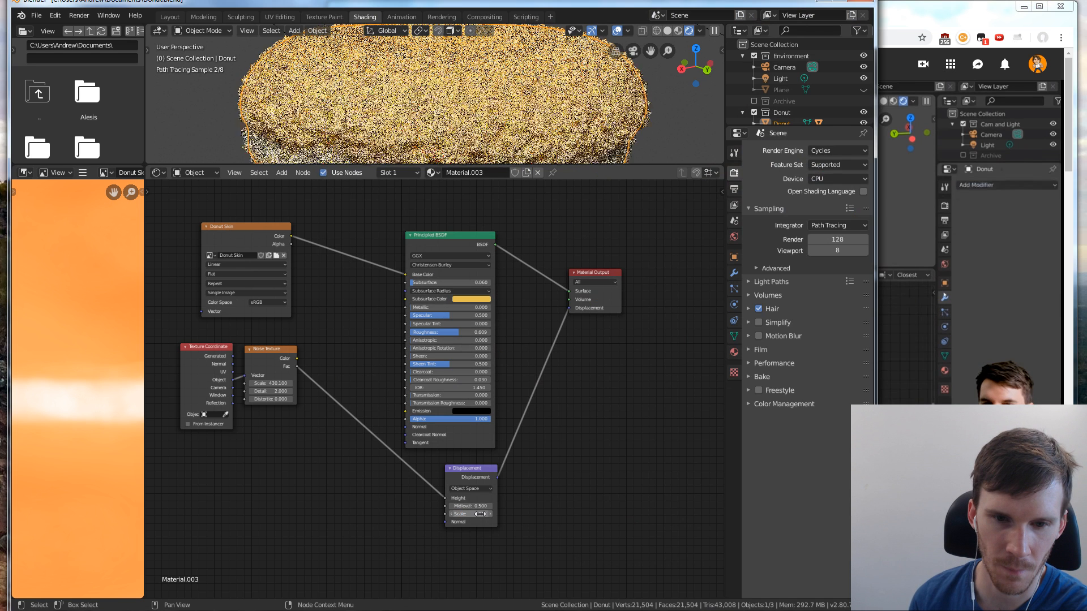
left_click(480, 514)
type("0")
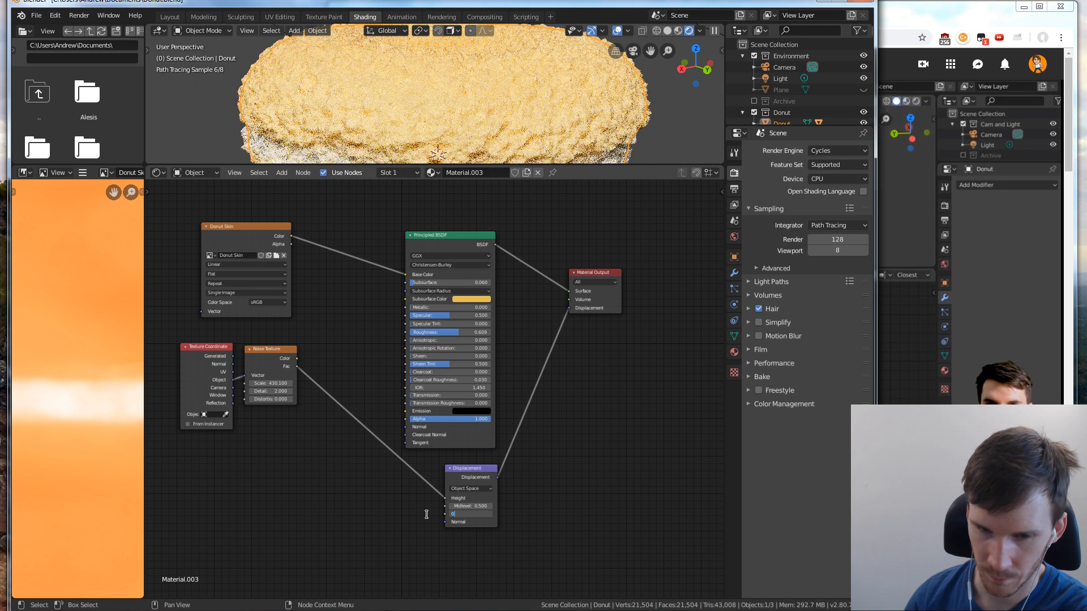
type(".003")
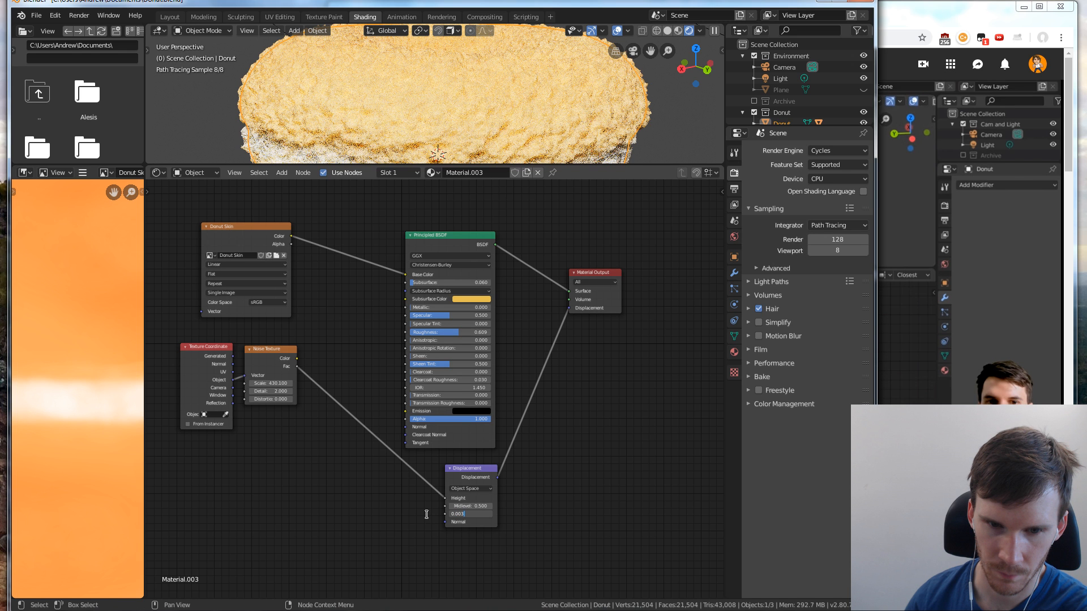
key("Return")
Watch the tutorial's modifier choice in the browser, and in Blender add a Subdivision Surface modifier to the donut
left_click(951, 15)
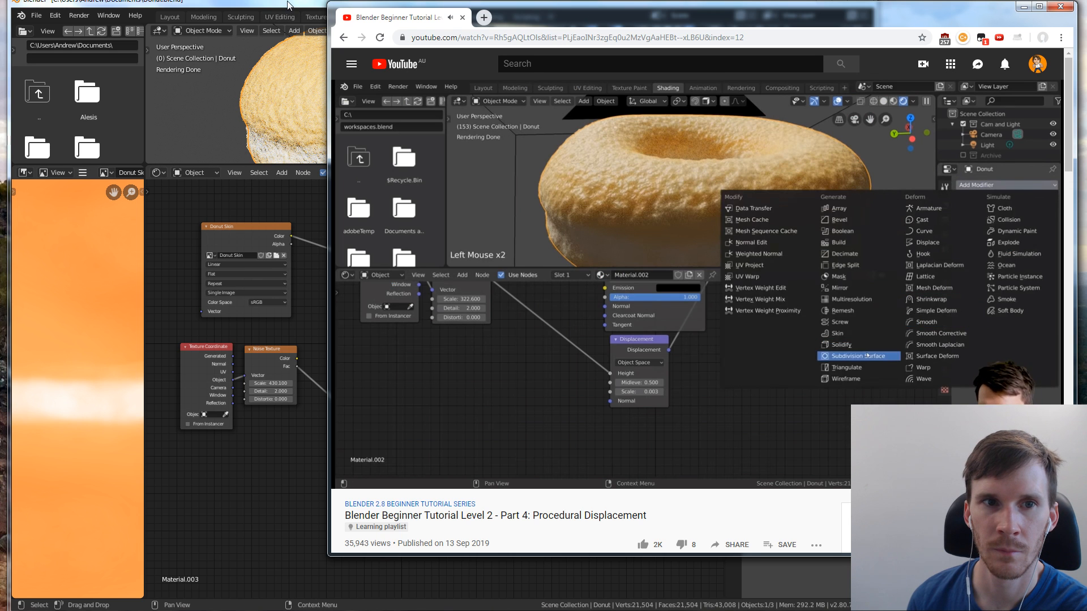
left_click(288, 5)
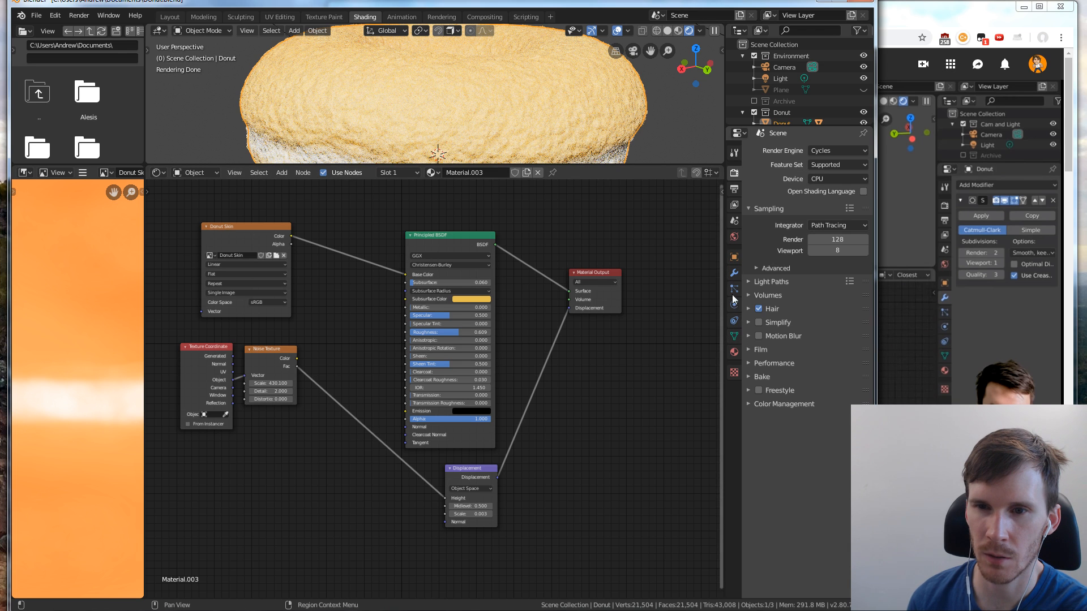
left_click(734, 237)
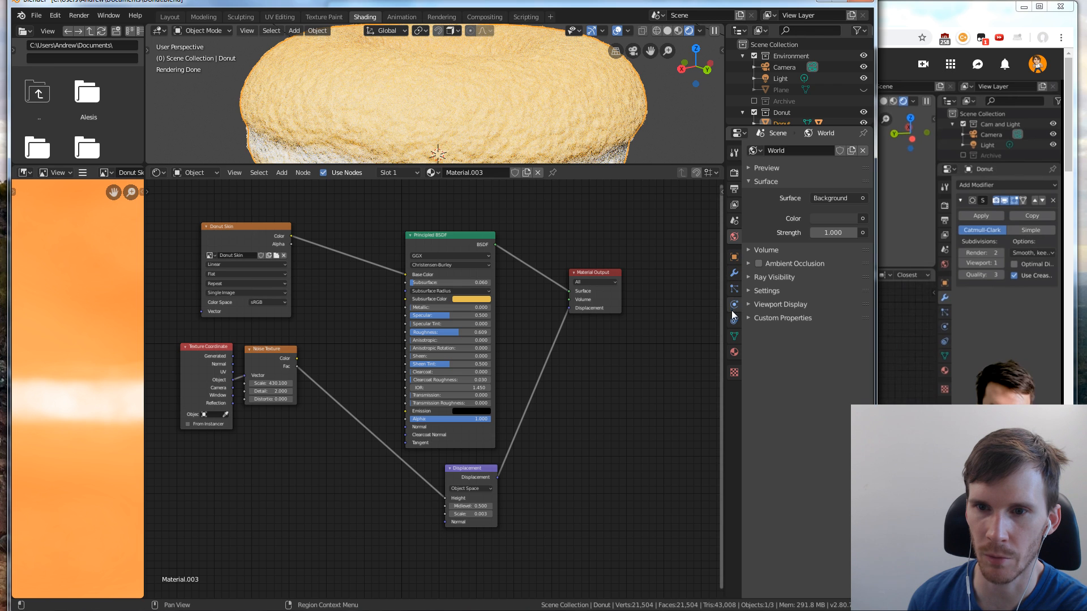
left_click(734, 273)
left_click(760, 151)
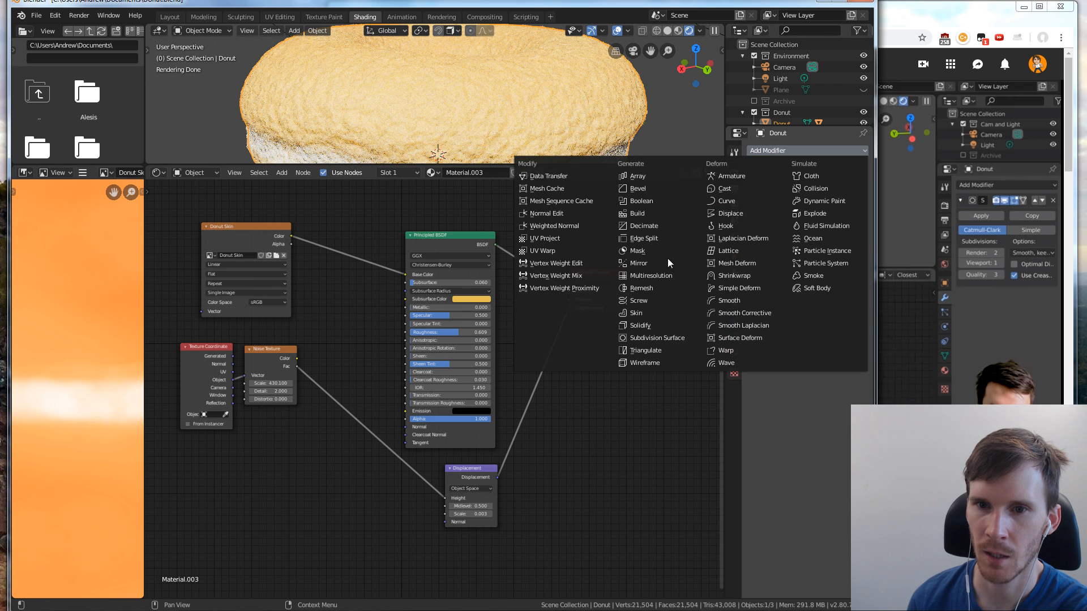
left_click(648, 338)
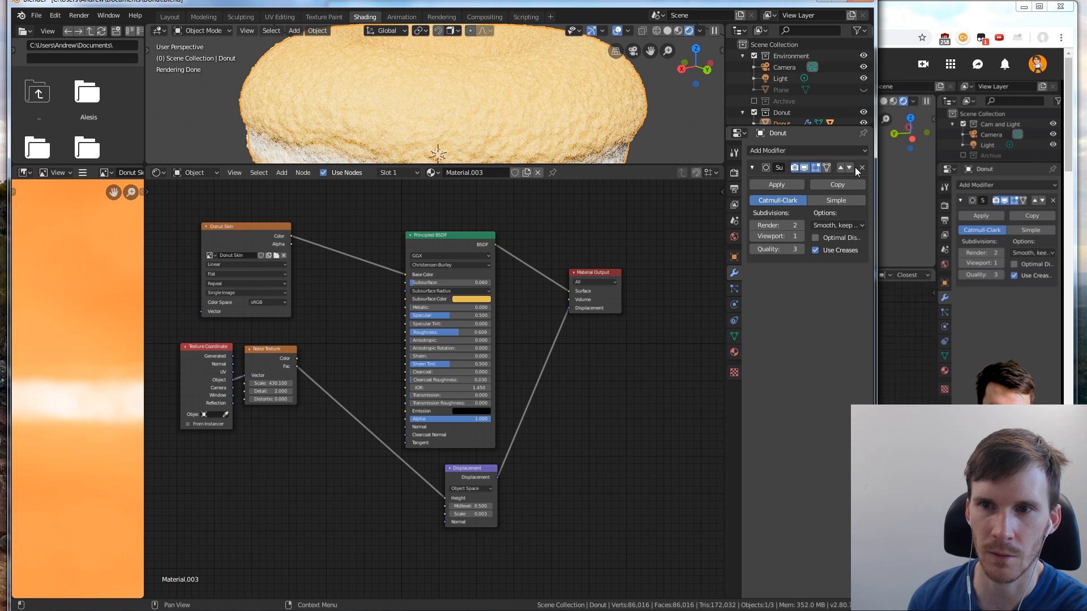
Turn the Subdivision Surface modifier's render and viewport display off and on again to compare the donut's surface detail
left_click(796, 168)
left_click(804, 168)
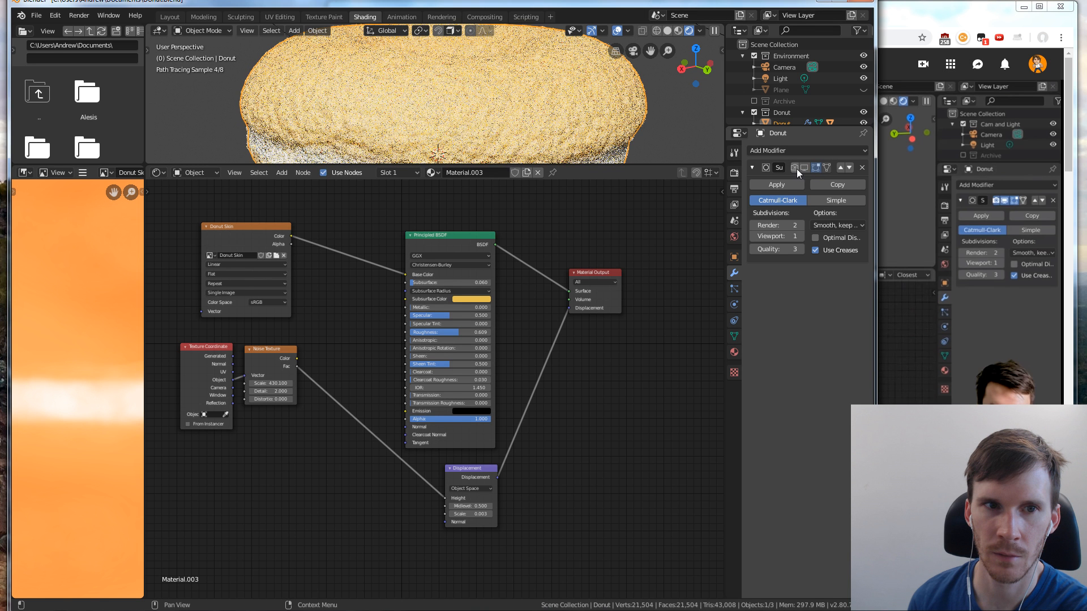
left_click(794, 168)
left_click(804, 168)
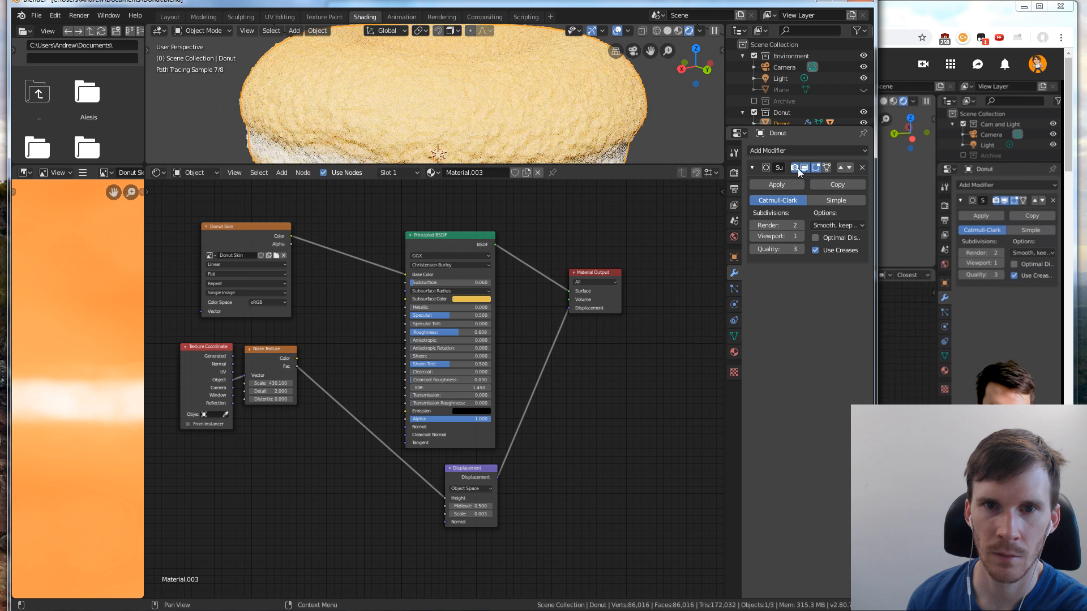
Check the tutorial in the browser, and in Blender raise the Subdivision Surface modifier's viewport subdivisions to 2
left_click(929, 275)
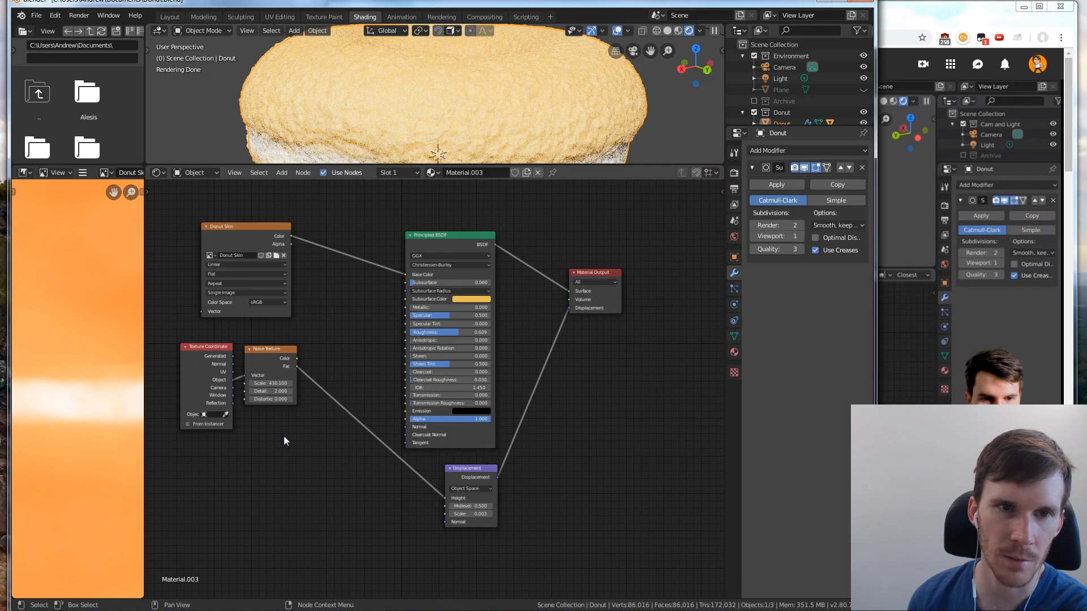
left_click(283, 436)
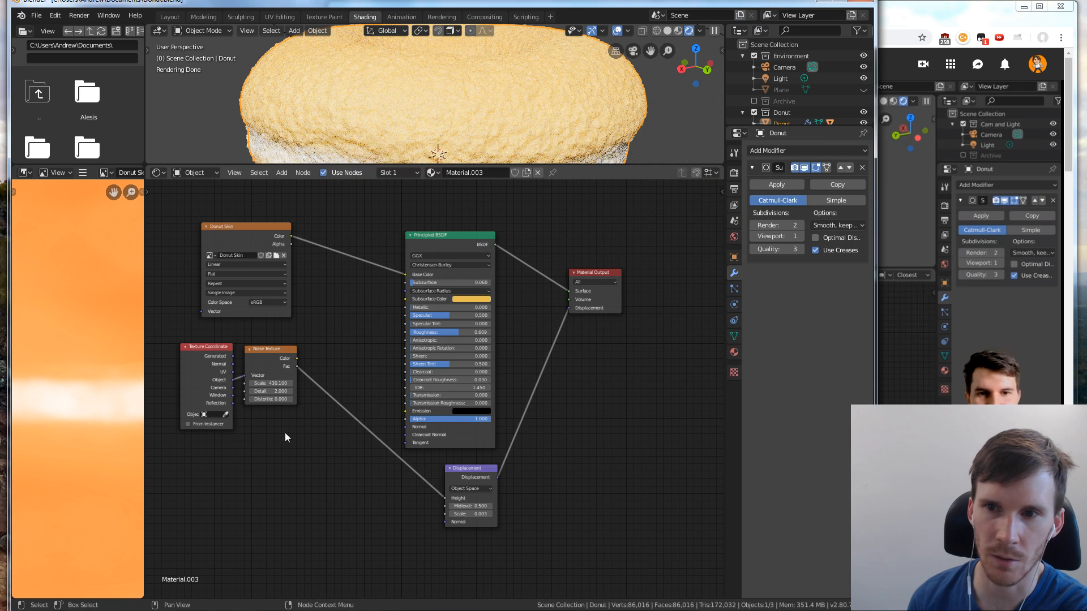
left_click(800, 236)
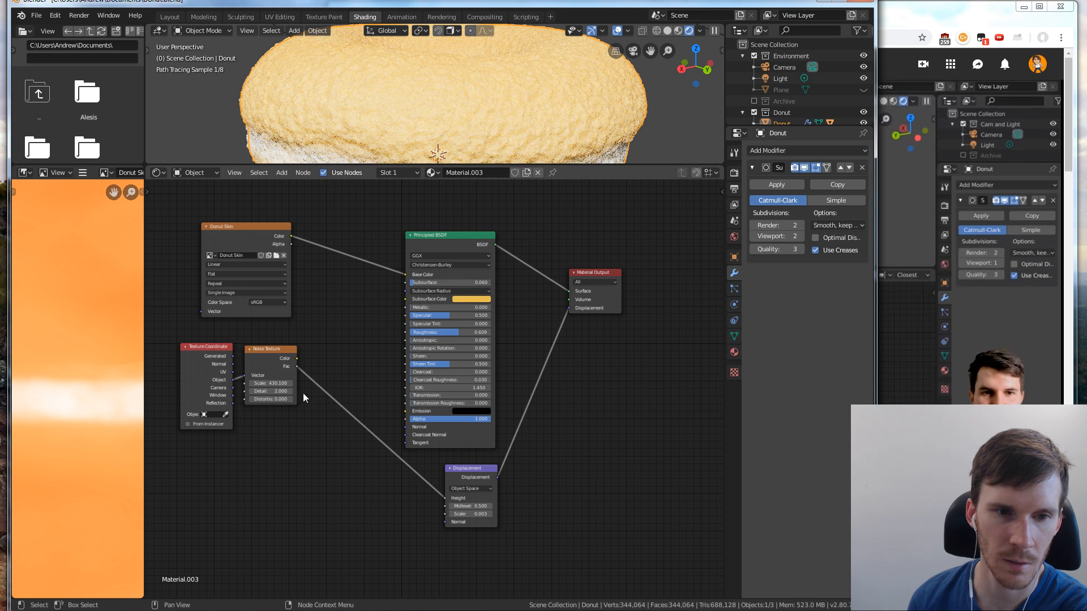
Follow the tutorial's noise adjustment in the browser, and in Blender set the Noise Texture node's scale to 1500
left_click(271, 384)
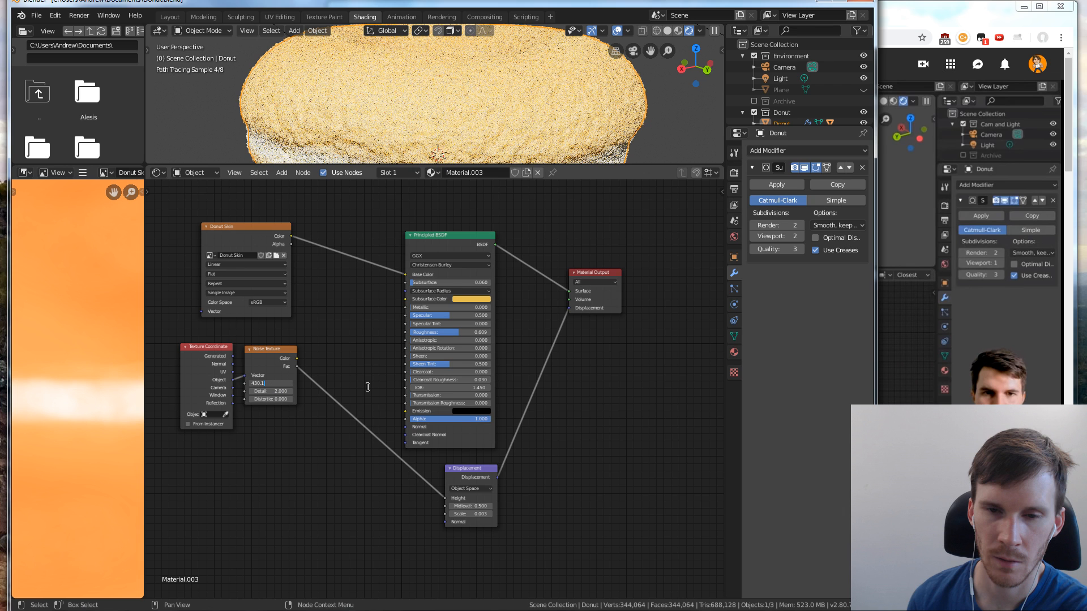
key("Return")
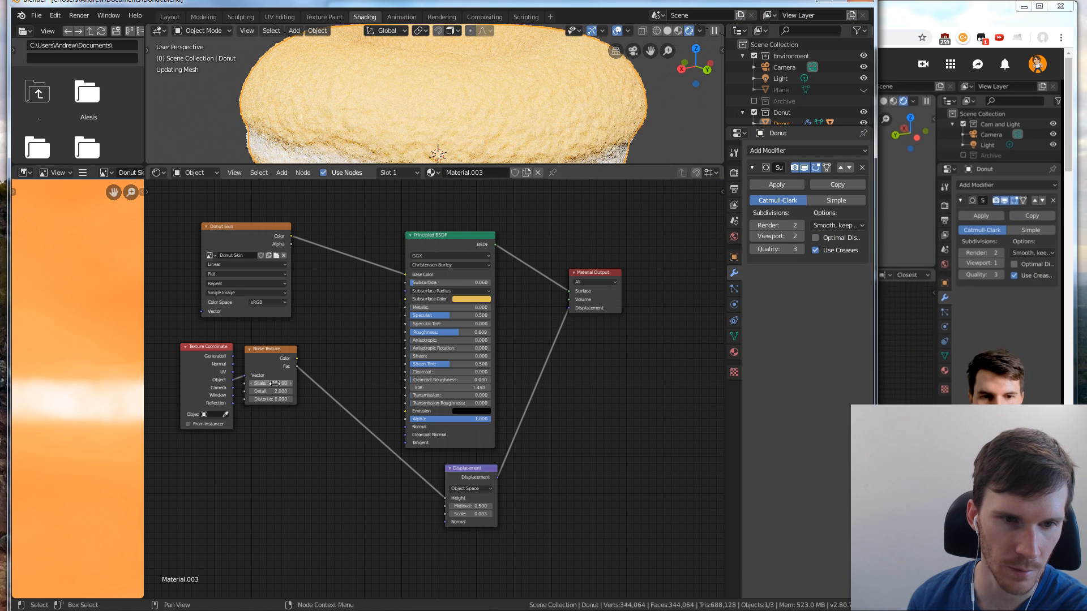
left_click(275, 383)
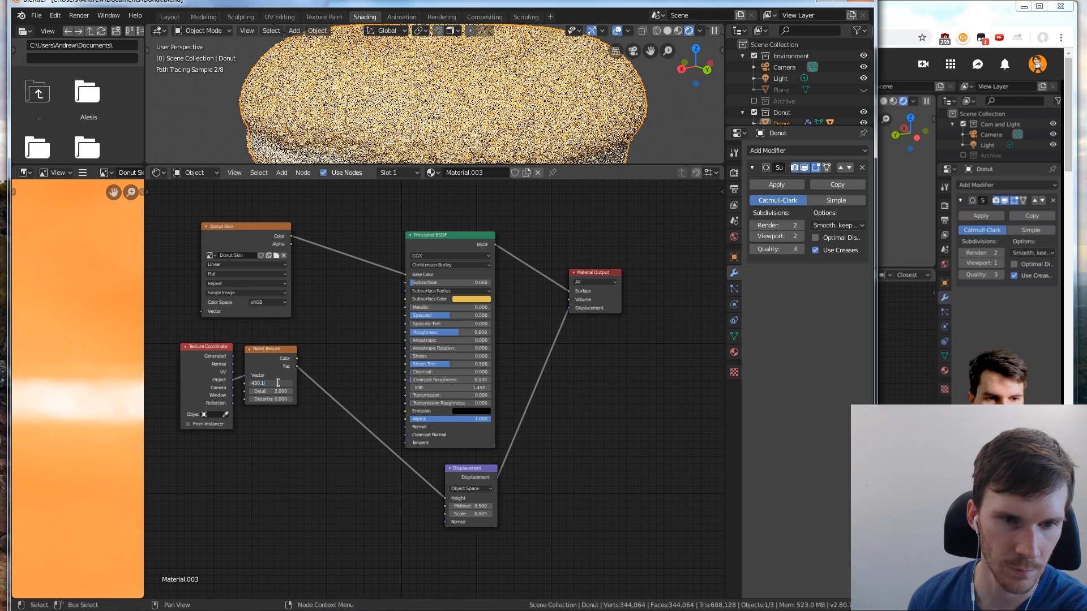
type("1500")
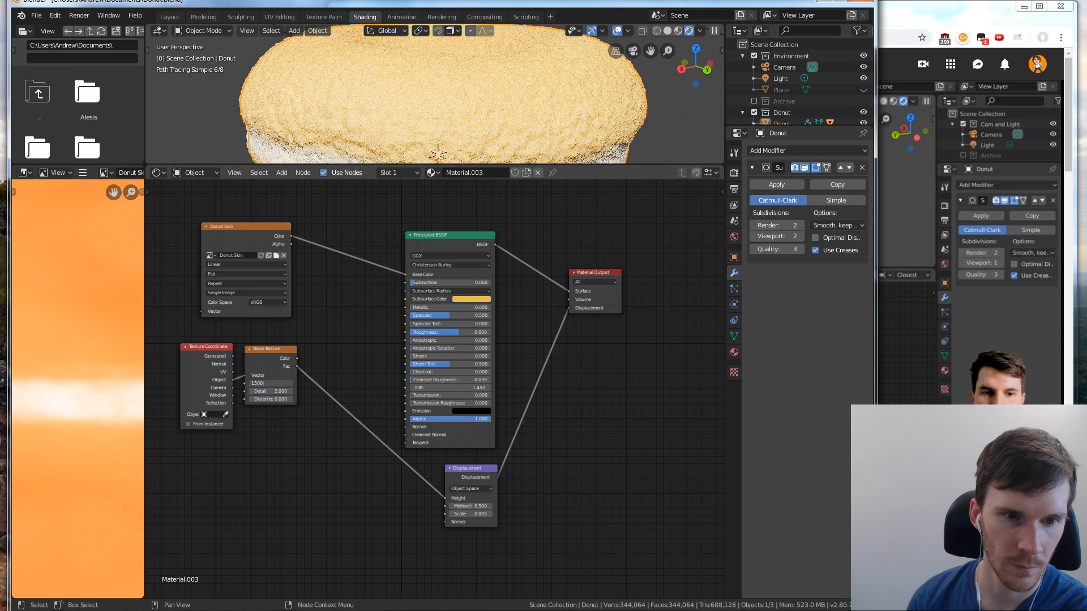
key("Return")
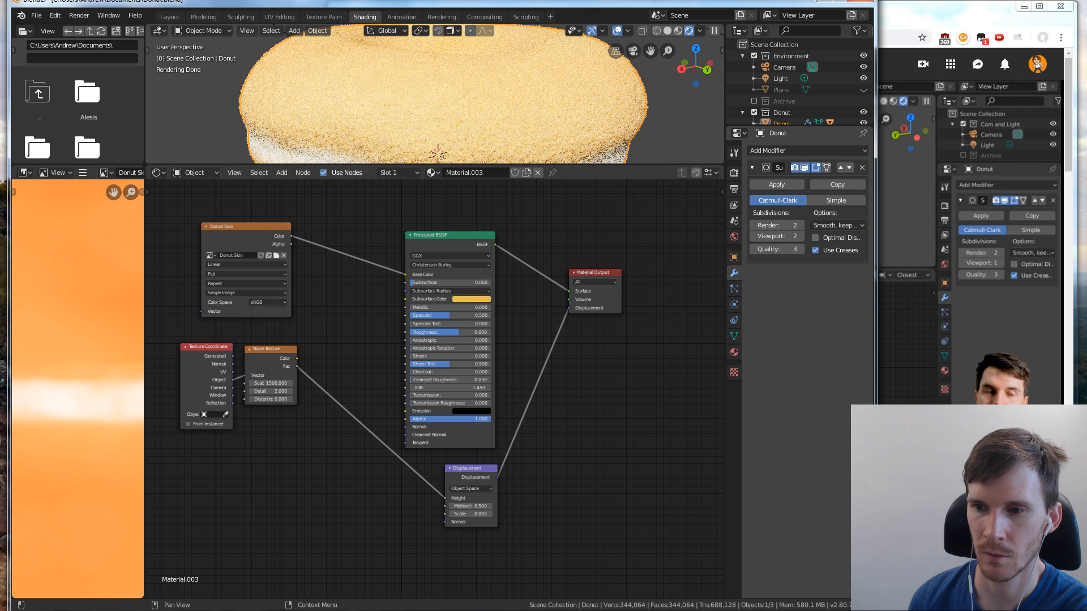
Switch to the browser, advance the playlist to Part 5: Final Donut, and return to Blender after watching its opening
key("alt+Tab")
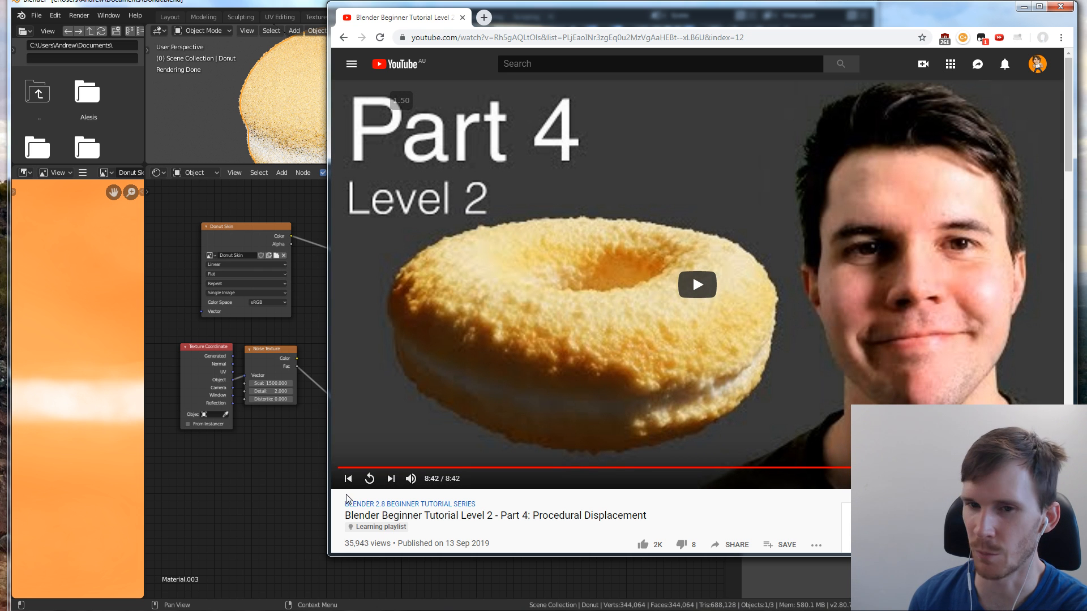
left_click(393, 482)
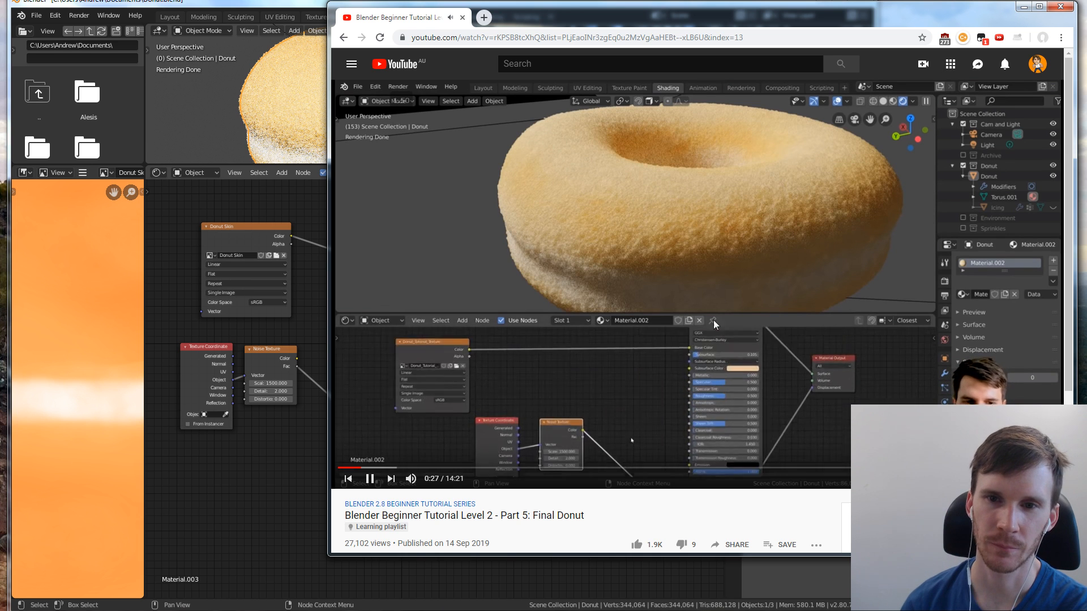
left_click(323, 461)
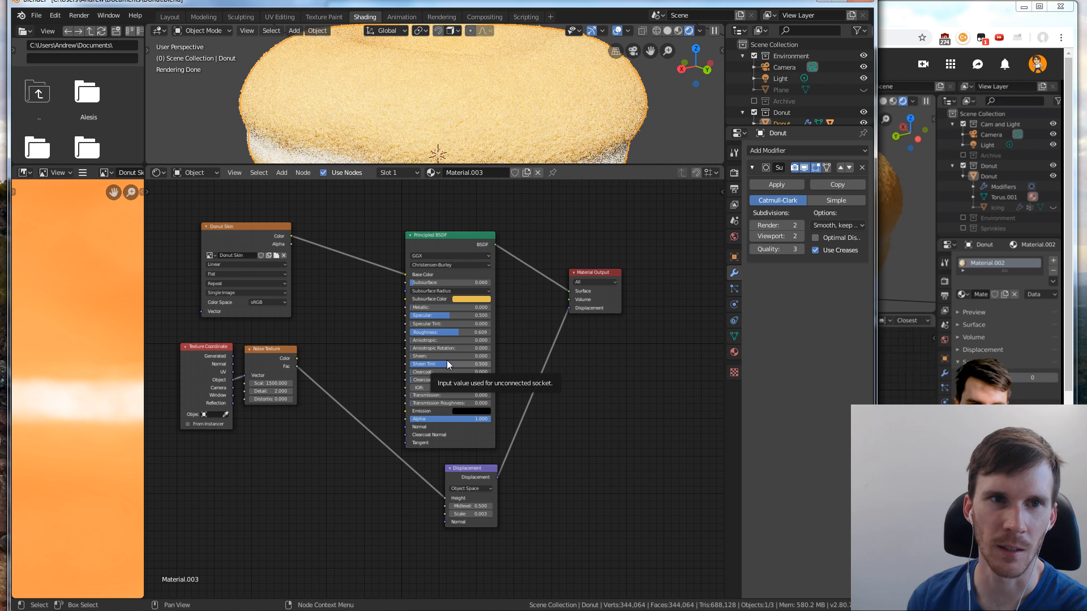
Change the scene's render engine from Cycles to Eevee
left_click(734, 153)
left_click(735, 174)
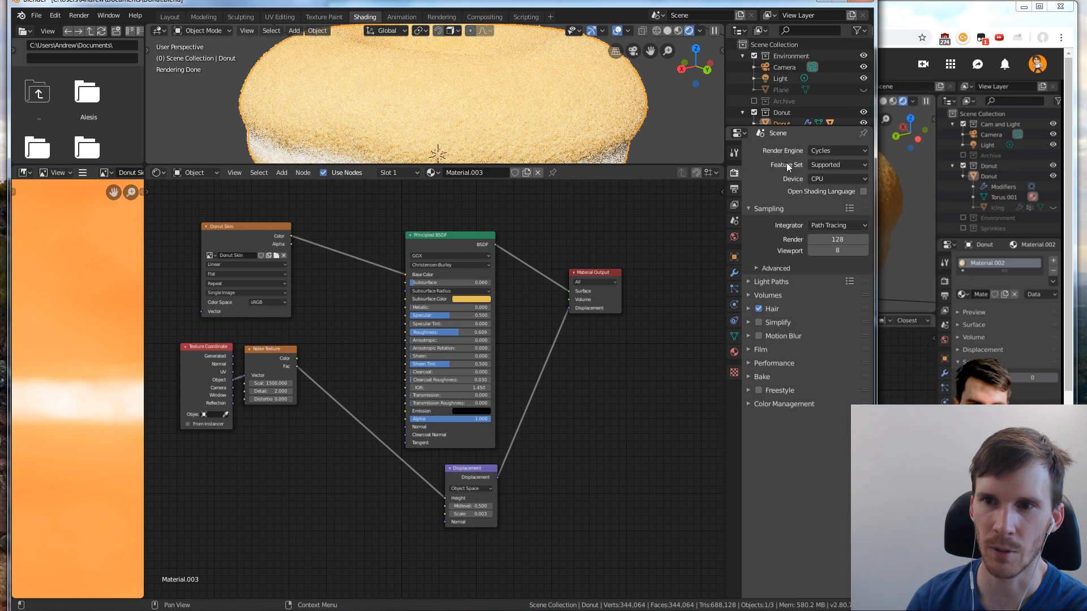
left_click(838, 150)
left_click(830, 165)
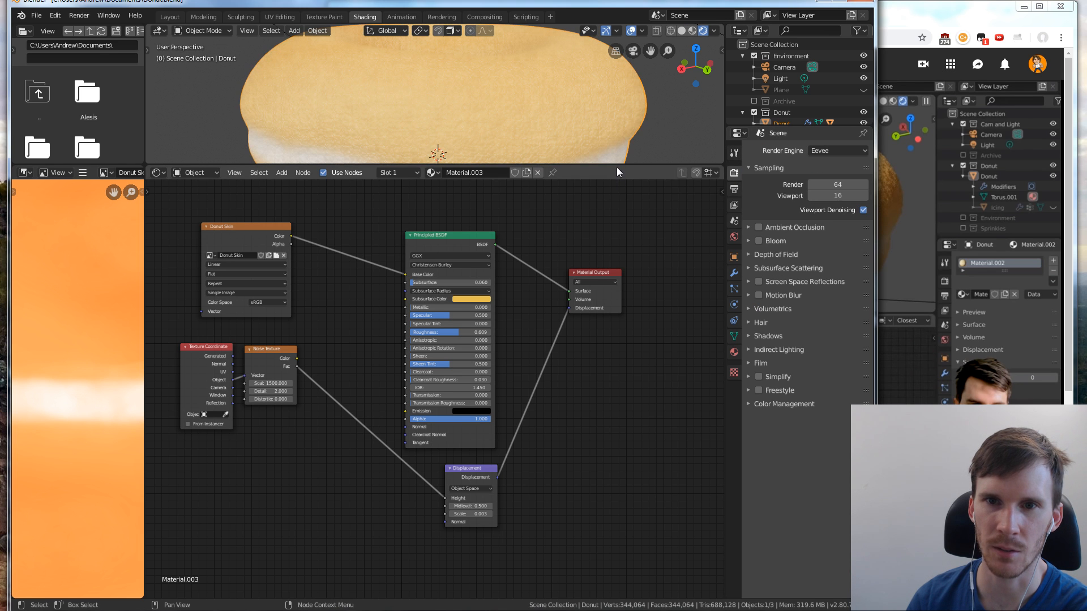
Enlarge the 3D viewport's height and frame the whole donut from above
left_click_drag(617, 165, 617, 283)
middle_click_drag(428, 176, 484, 198)
scroll(506, 219, "down", 3)
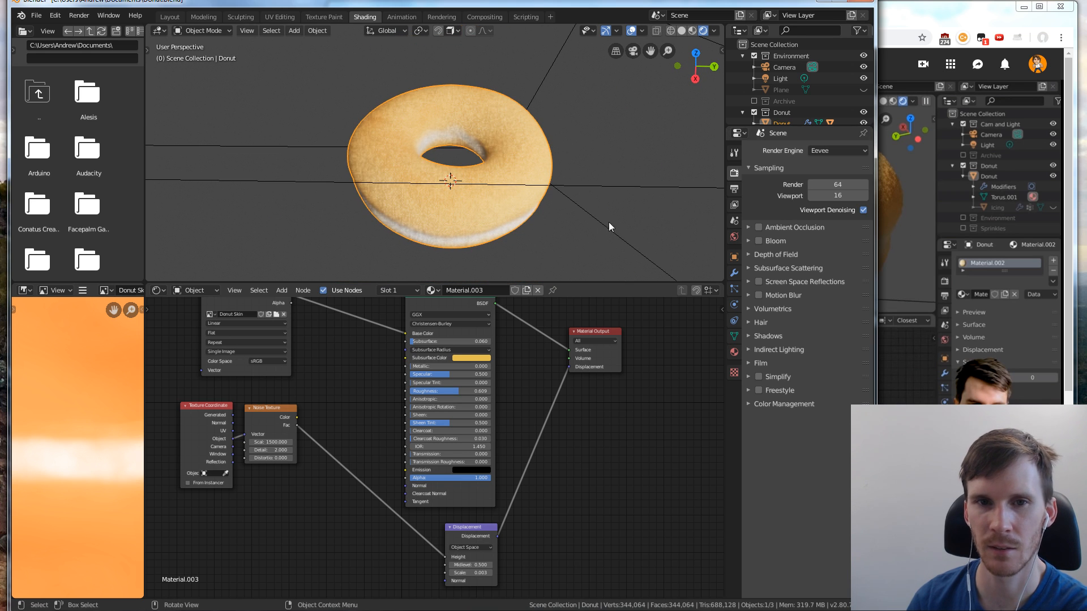
Watch the opening explanation of Part 5: Final Donut in the browser, going back and forth between it and Blender
left_click(912, 200)
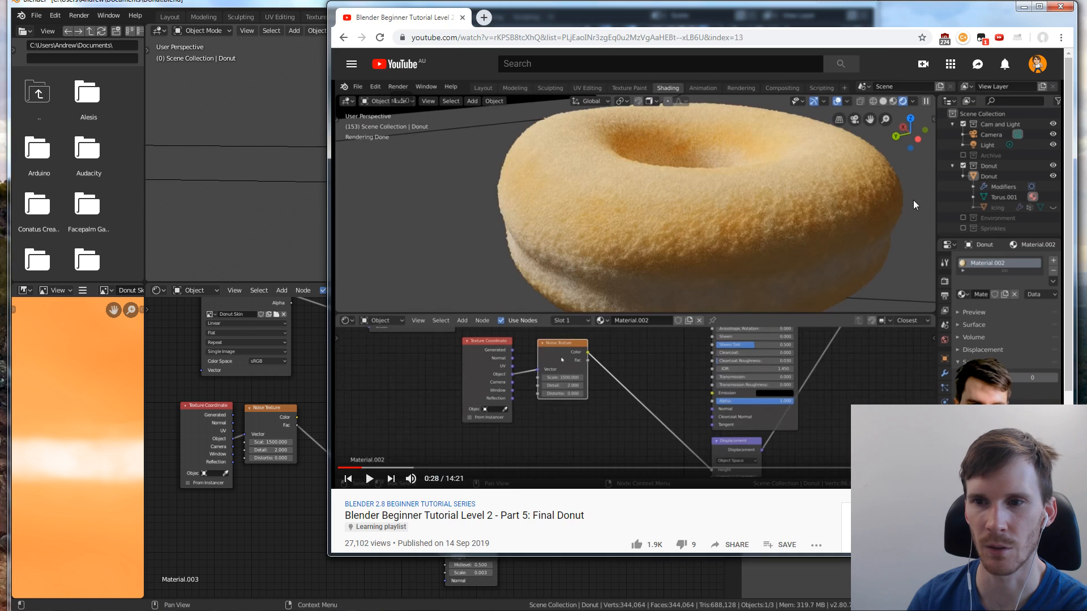
left_click(320, 270)
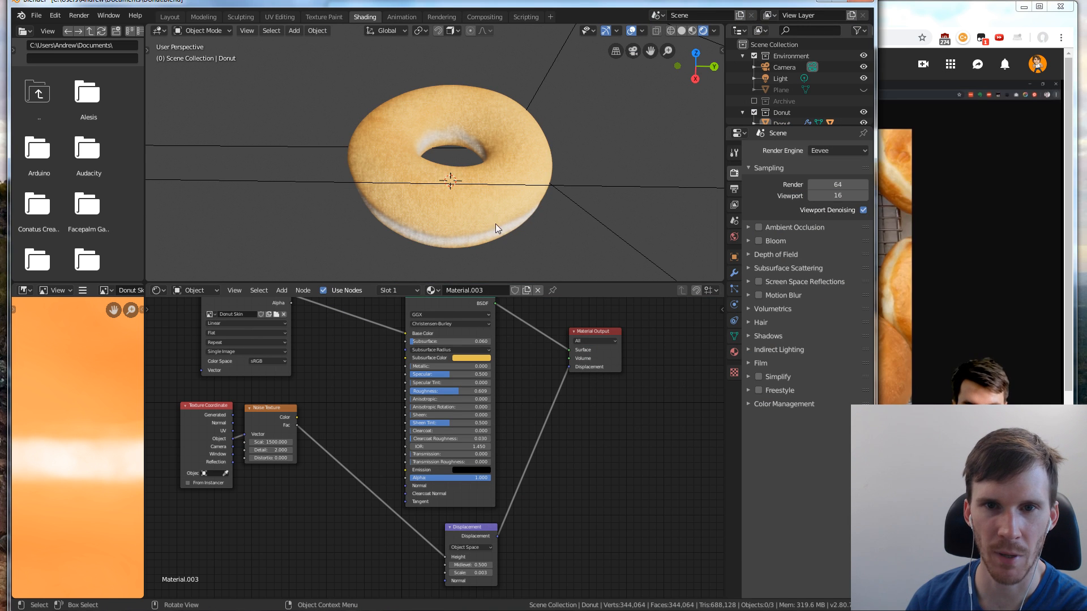
left_click(950, 4)
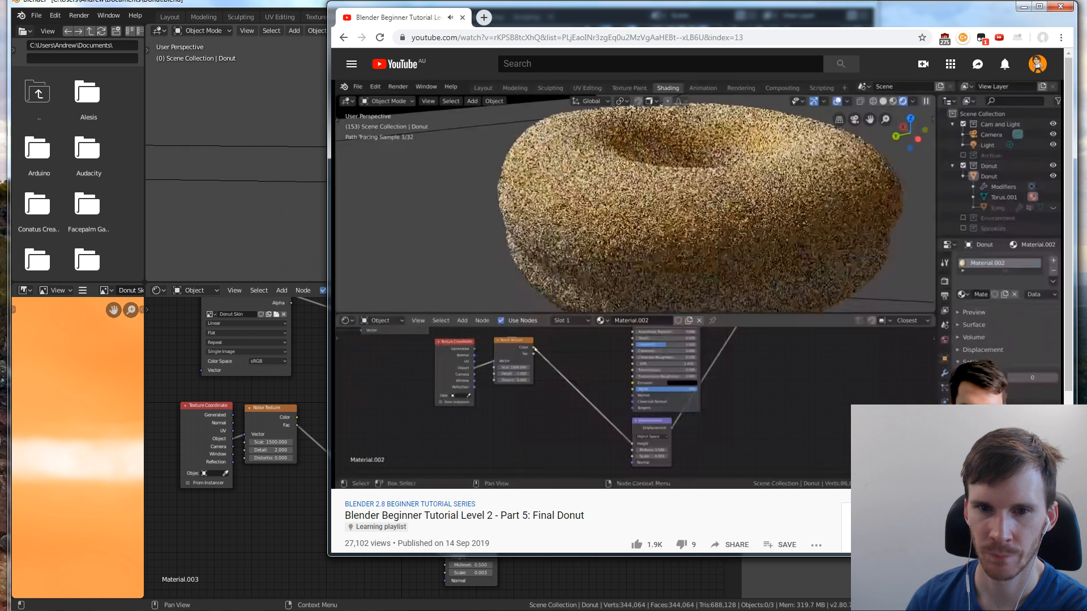
left_click(579, 398)
key("alt+Tab")
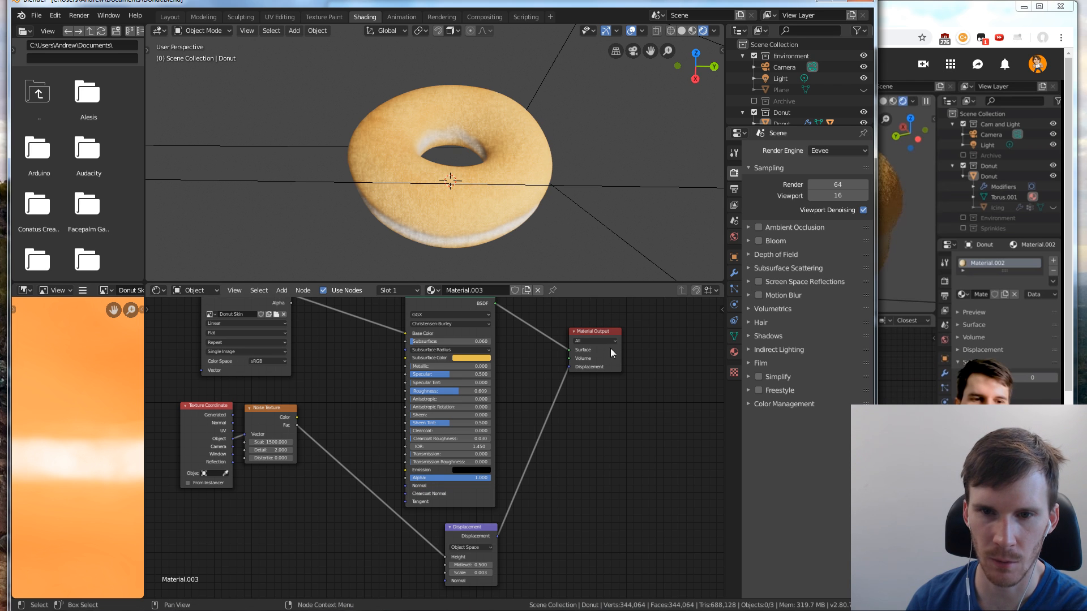
Examine the donut material's properties, including the volume shader choices, the Settings section and the custom properties
left_click(734, 352)
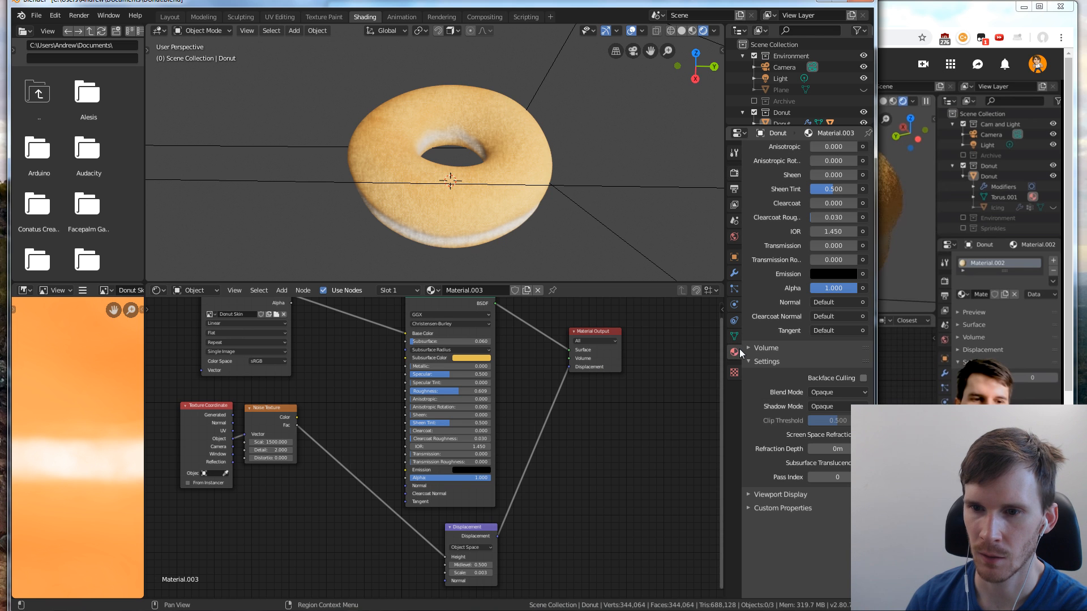
scroll(821, 355, "up", 3)
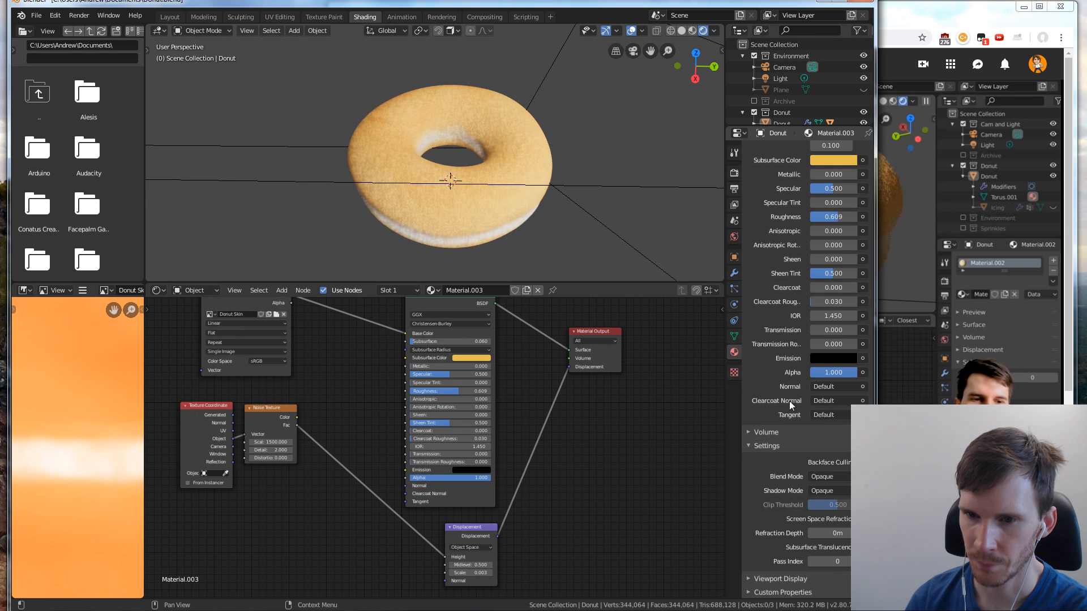
left_click(748, 432)
left_click(818, 449)
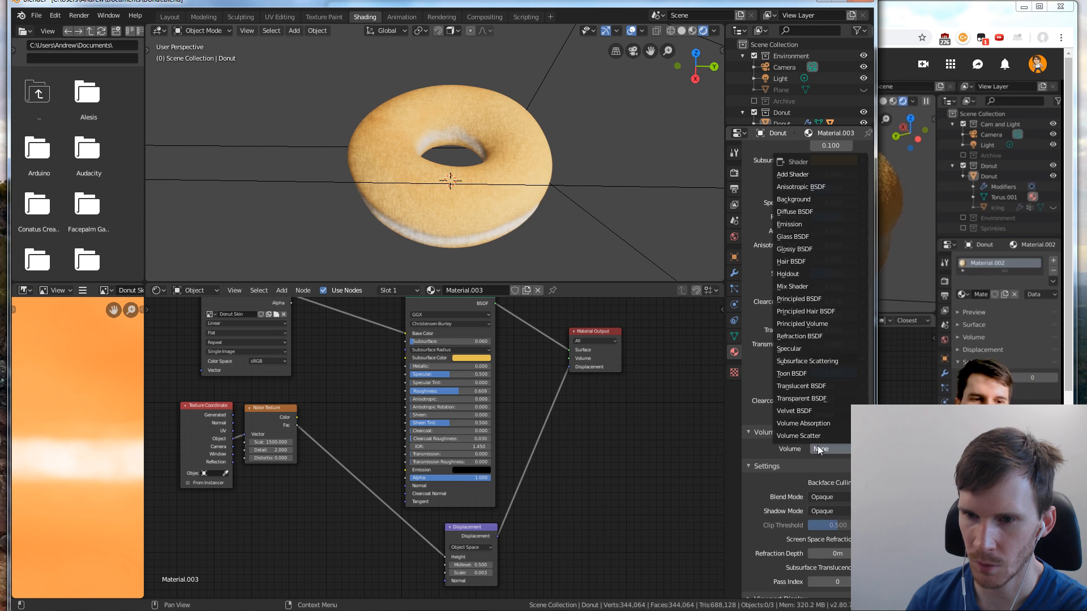
left_click(817, 447)
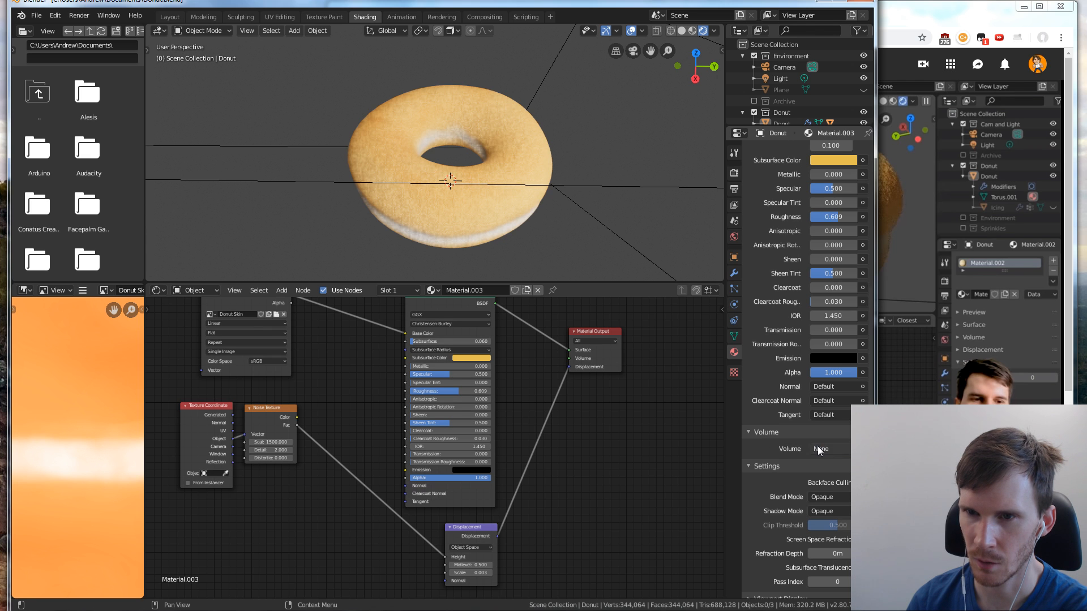
left_click(749, 433)
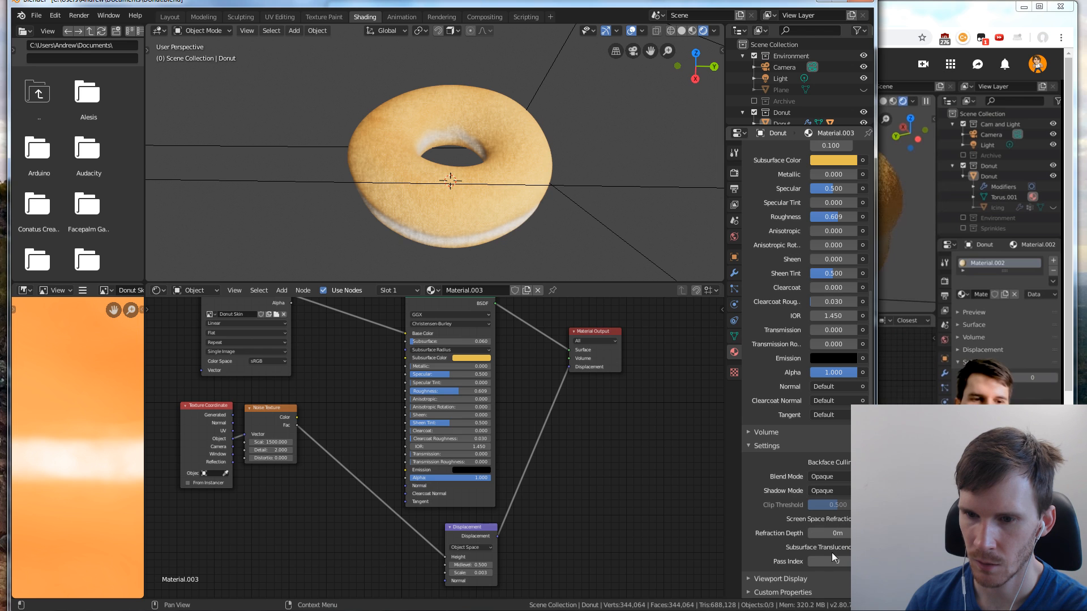
left_click(749, 592)
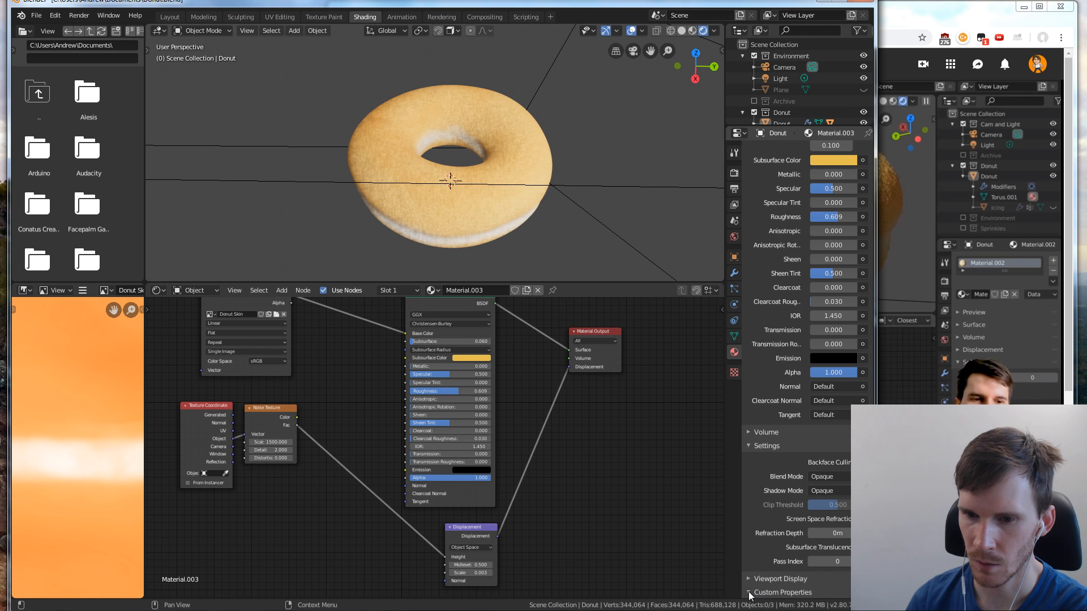
scroll(790, 517, "down", 2)
left_click(747, 568)
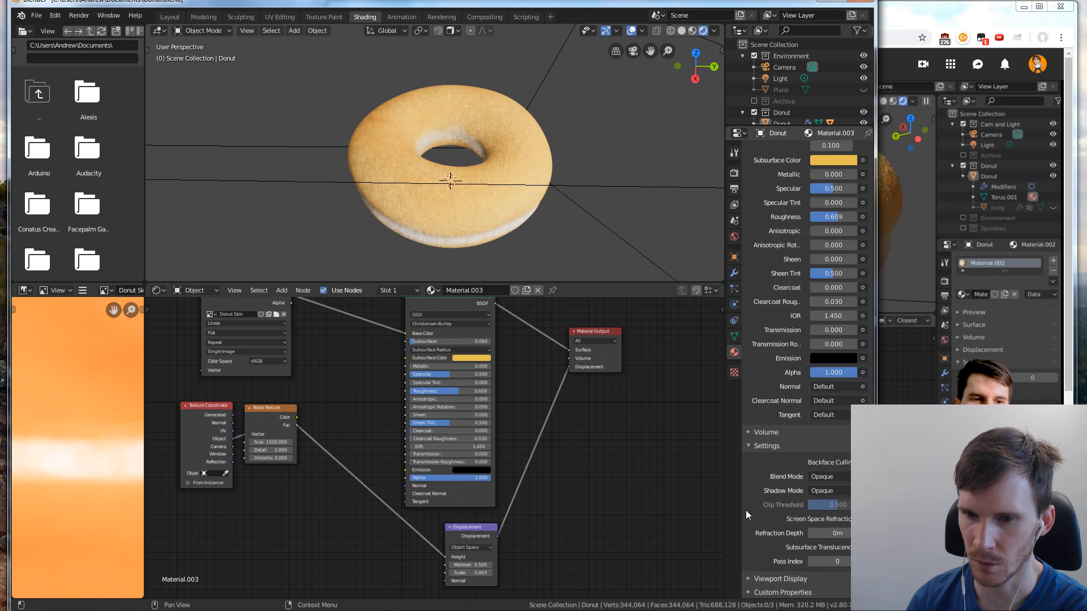
left_click(748, 447)
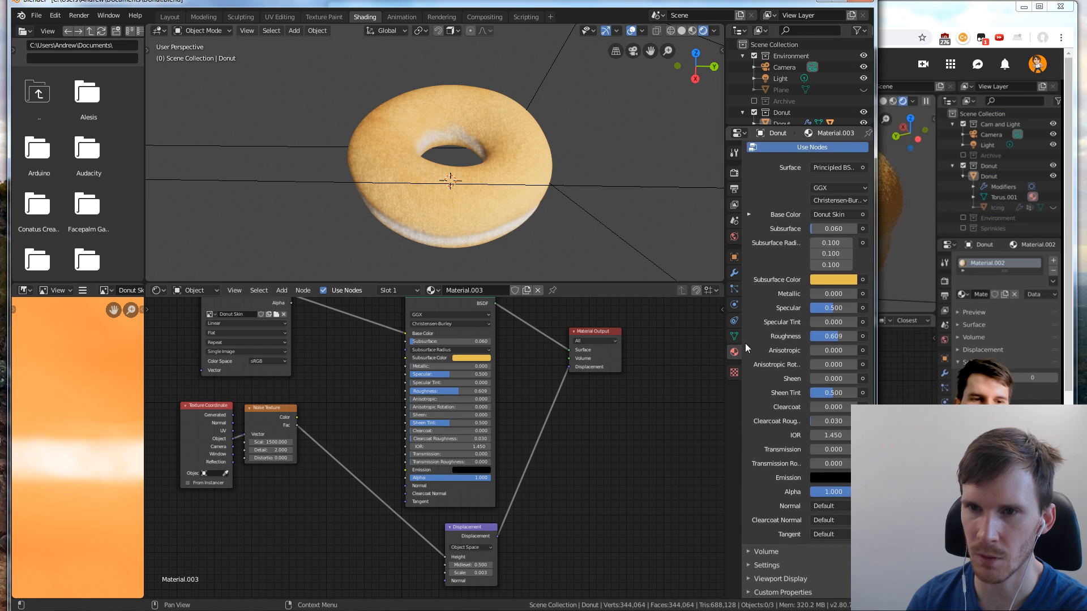
Review the modifier types available for the donut, and return to the tutorial in the browser
left_click(738, 272)
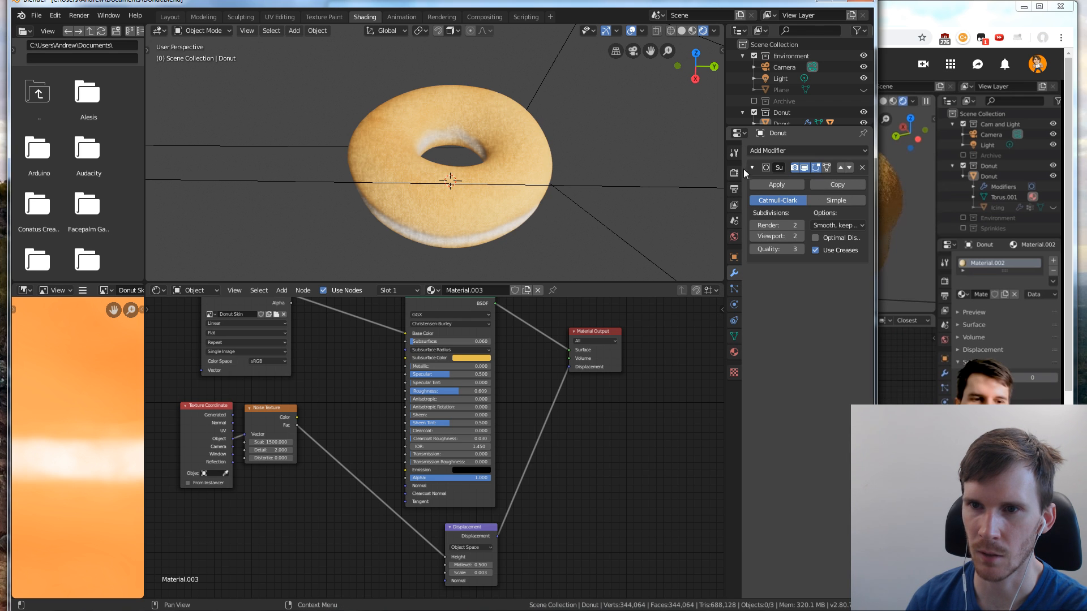
left_click(803, 151)
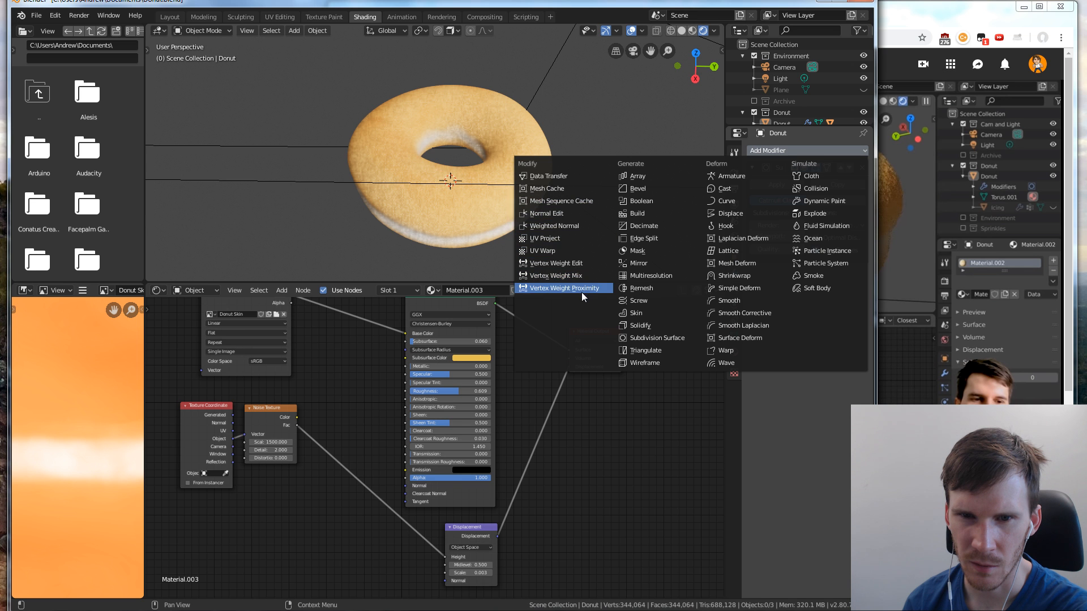
left_click(1031, 267)
left_click(1031, 267)
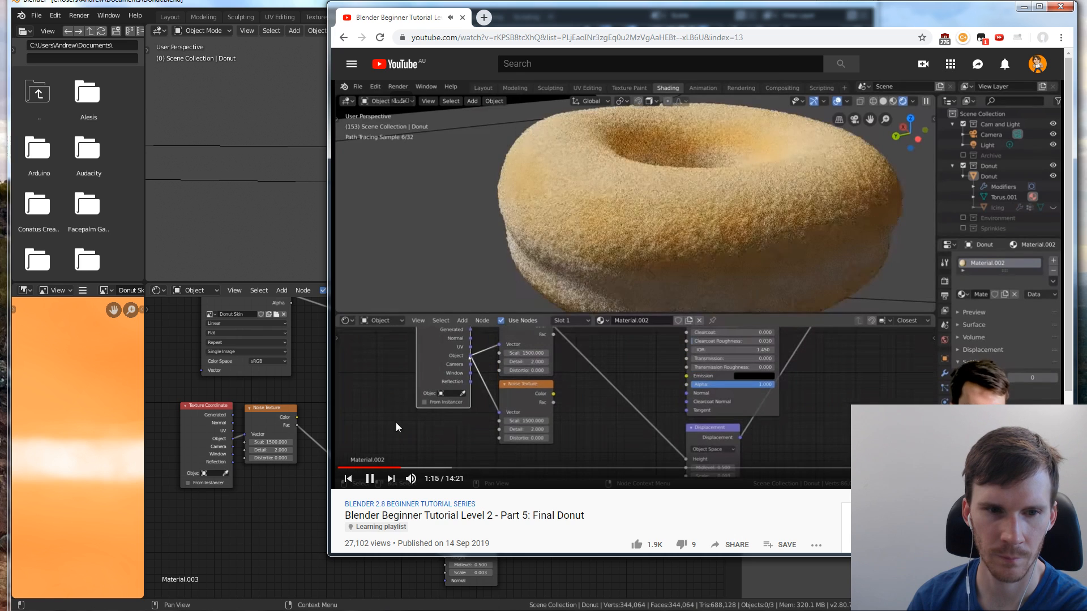
In Blender, duplicate the Noise Texture node, place the copy below the original, and set its scale to 200
left_click(269, 474)
left_click(272, 407)
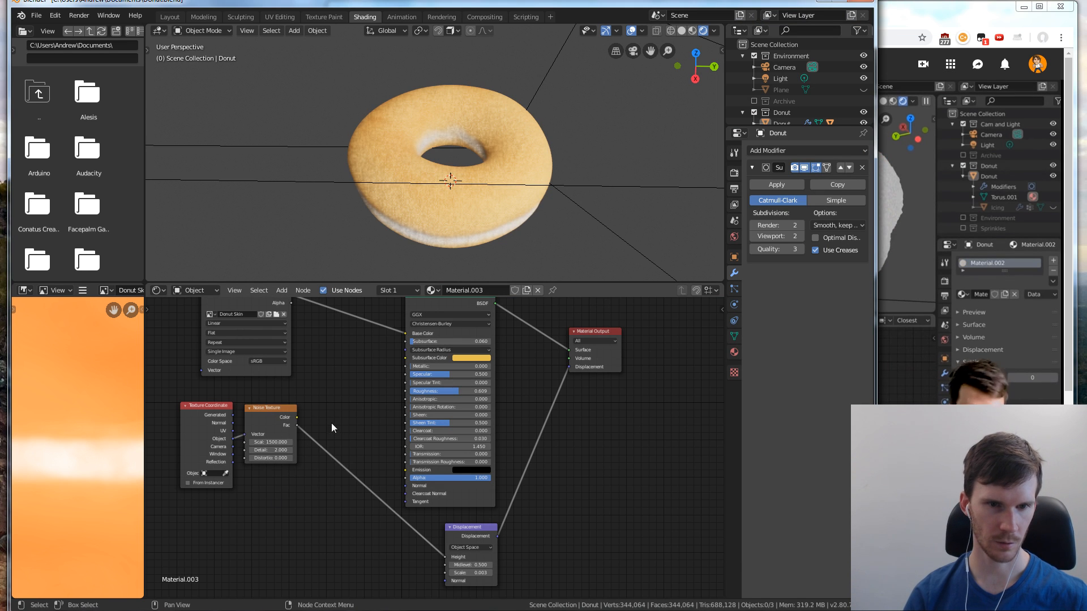
key("shift+d")
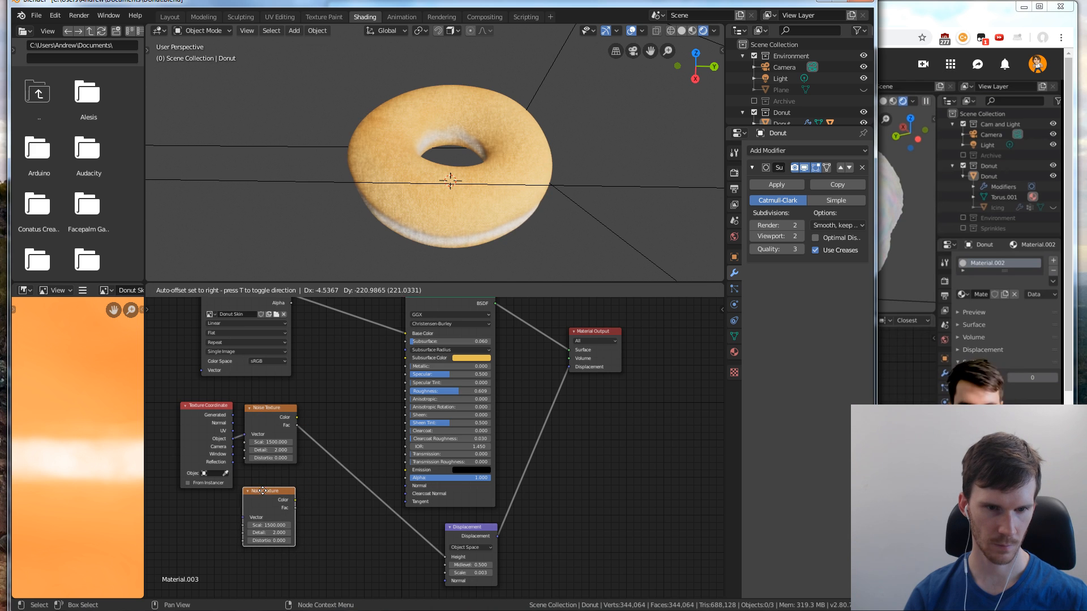
left_click(264, 484)
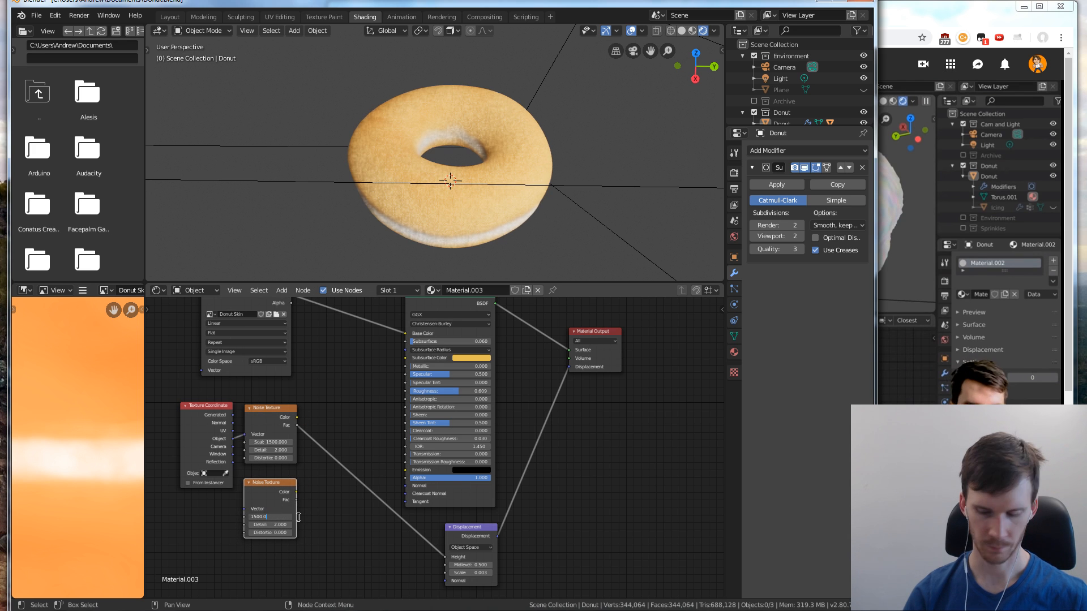
left_click(278, 517)
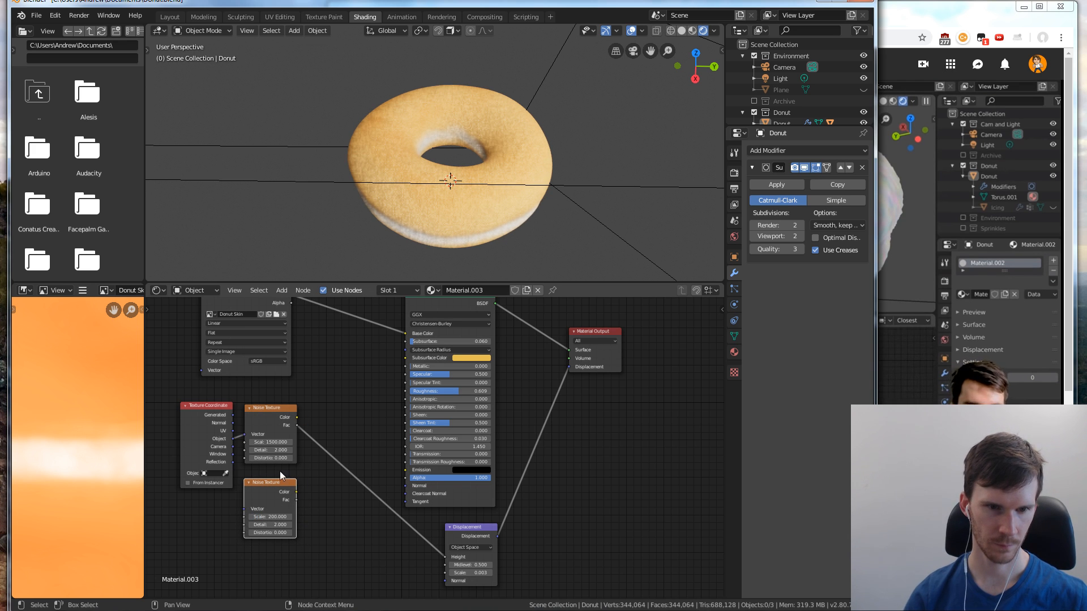
Connect the Texture Coordinate's Object output to the second Noise Texture's Vector input, and line up both noise nodes, checking the browser tutorial
left_click_drag(232, 438, 267, 479)
left_click_drag(280, 408, 291, 402)
key("alt+Tab")
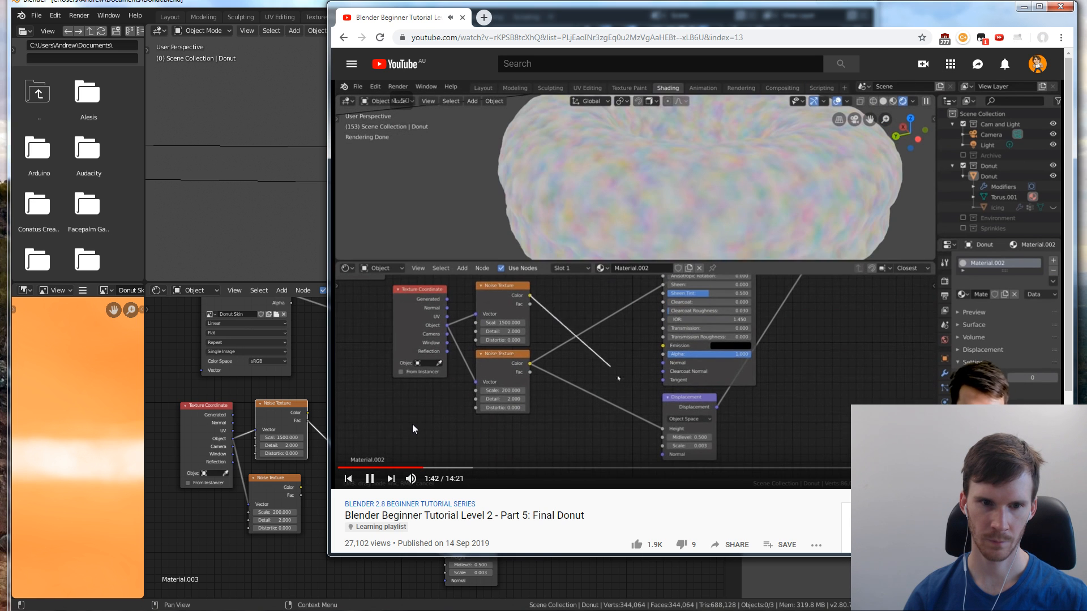
left_click(263, 470)
left_click_drag(269, 478, 278, 473)
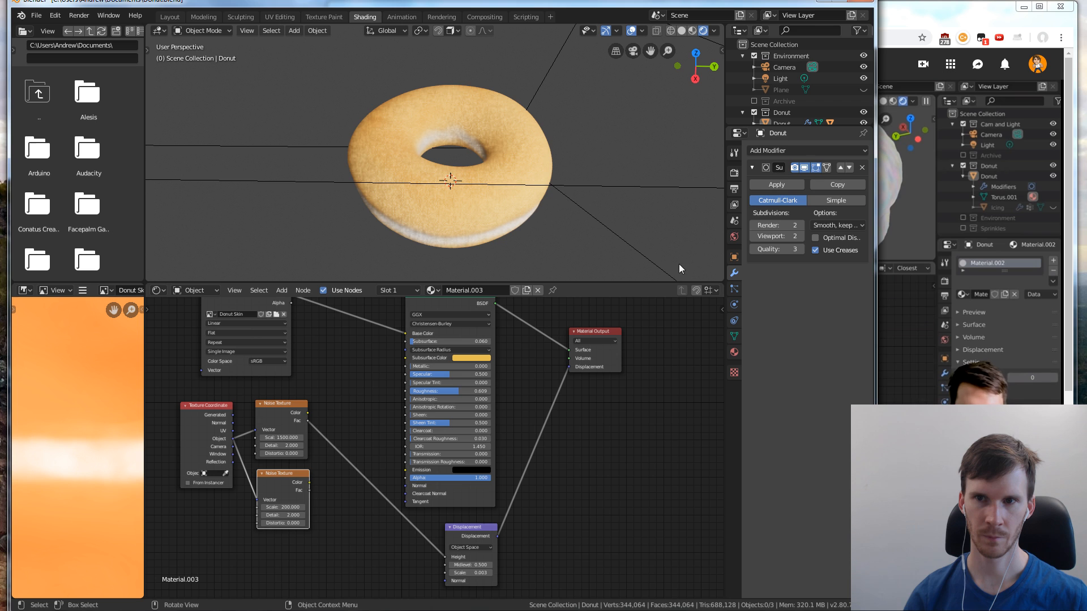
Set the donut's subdivision modifier to 1 viewport level and return to the tutorial in the browser
left_click(759, 238)
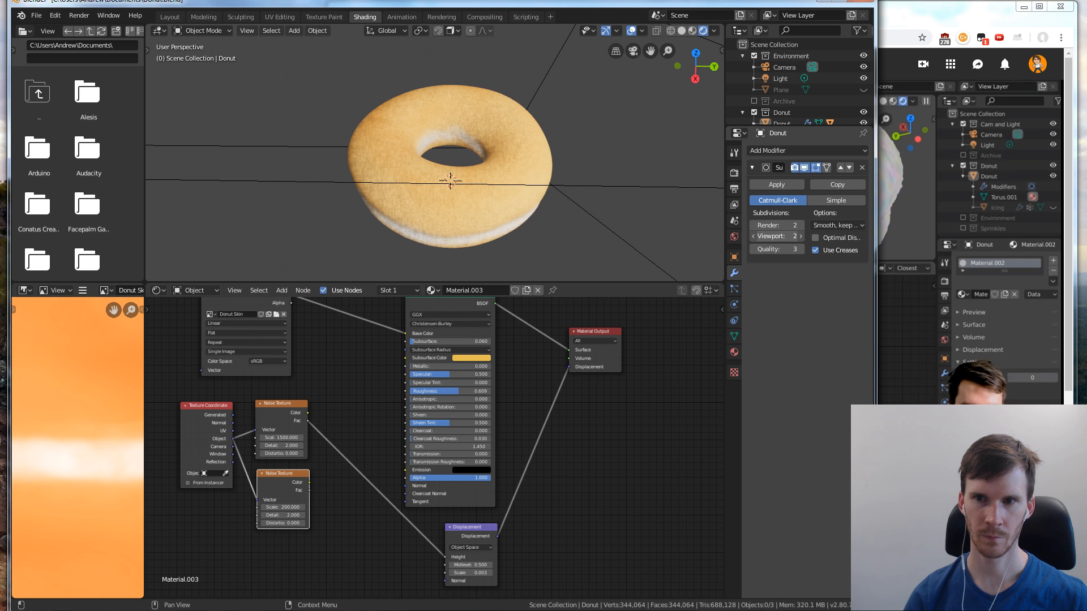
type("1")
key("Return")
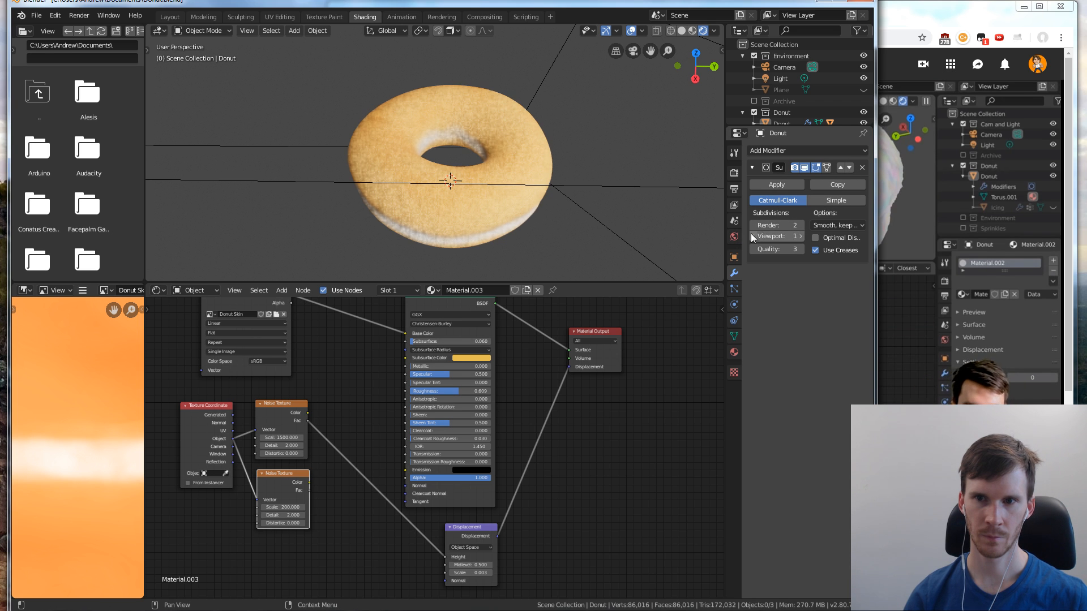
middle_click_drag(546, 186, 530, 170)
left_click(906, 444)
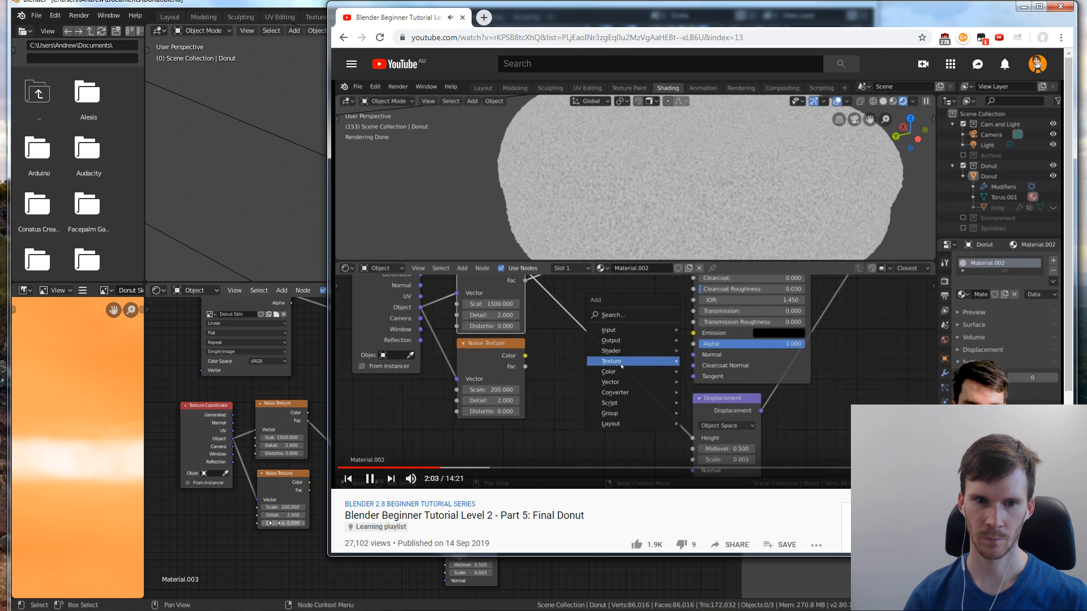
In Blender, add a MixRGB color node to the donut's material
left_click(386, 580)
key("shift+a")
mouse_move(365, 519)
mouse_move(351, 466)
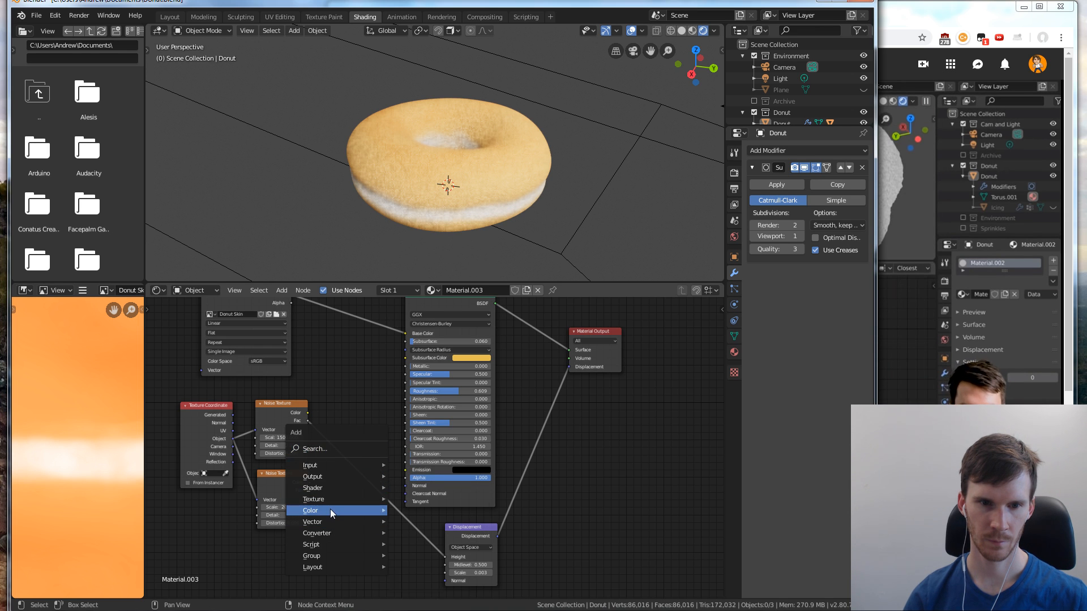
mouse_move(331, 508)
left_click(416, 573)
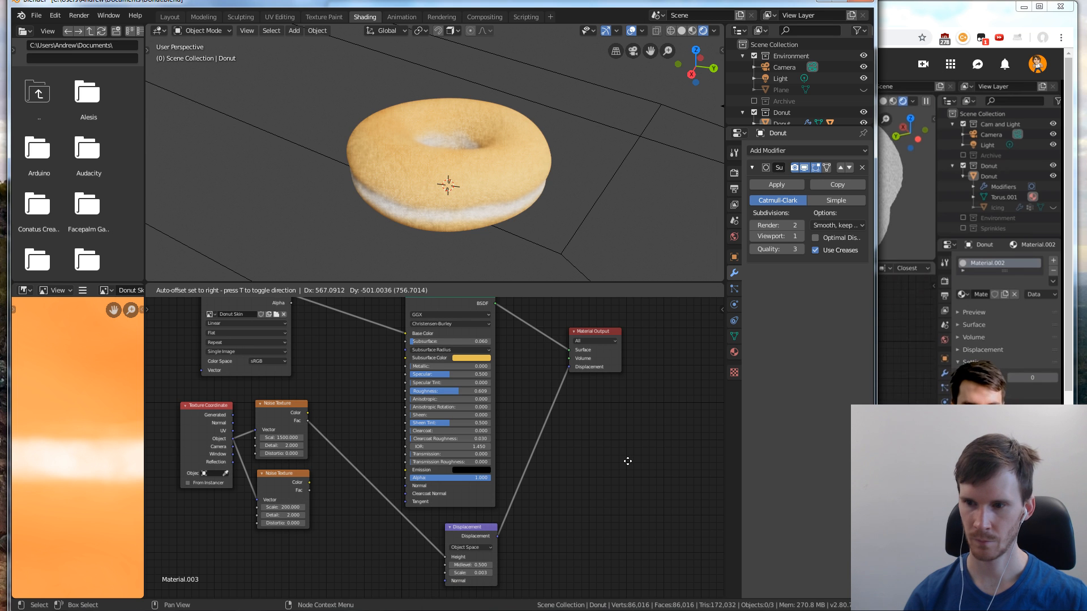
left_click(595, 442)
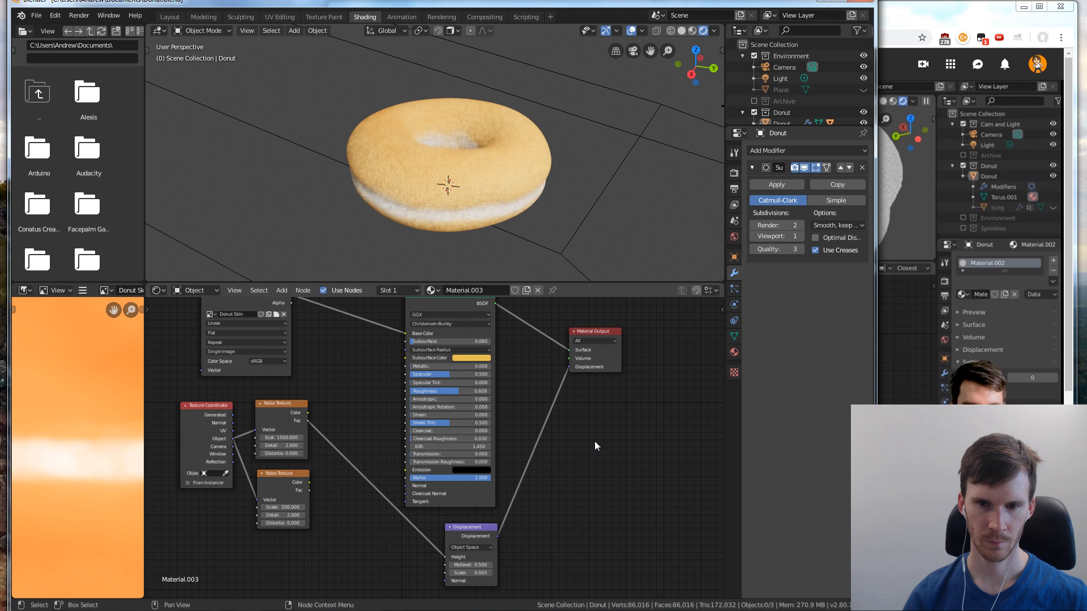
scroll(632, 447, "down", 3)
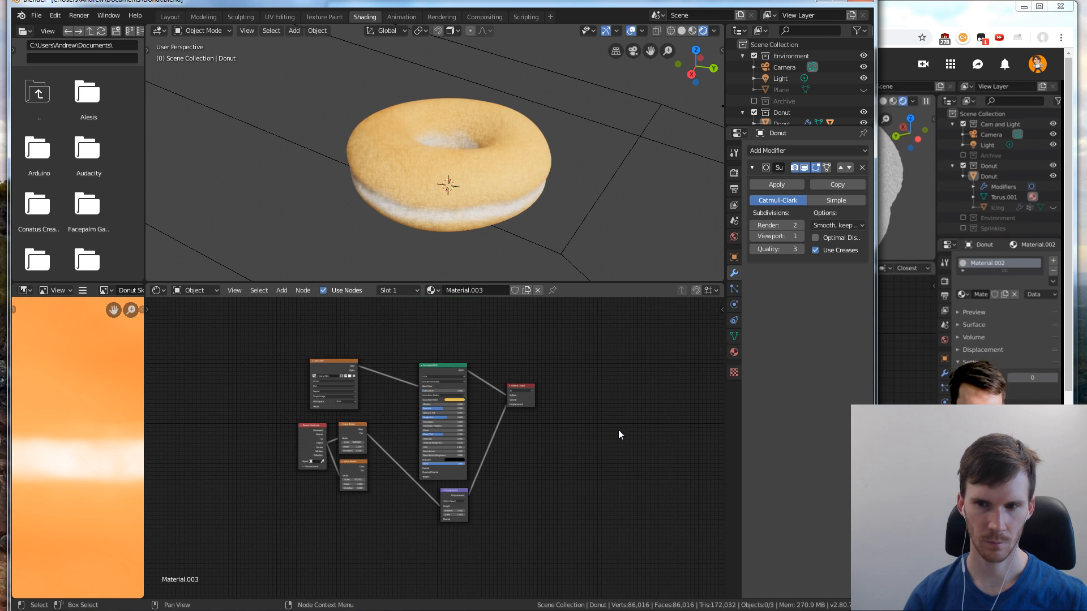
Replay the tutorial from 2:09 in the browser to see how the Mix node is added and placed
left_click(971, 369)
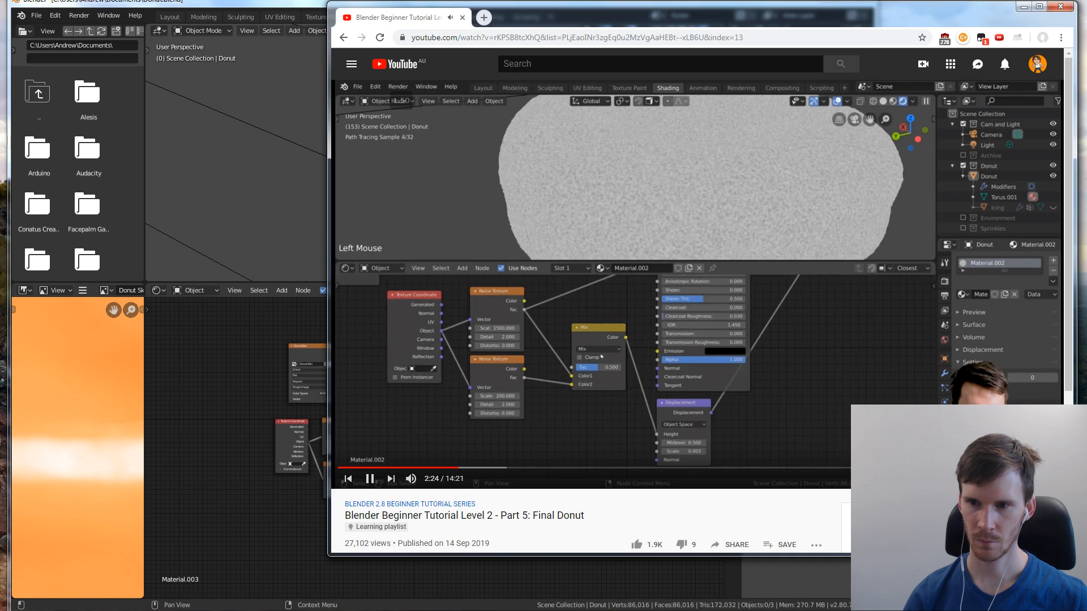
key("Left")
key("Left")
key("Left")
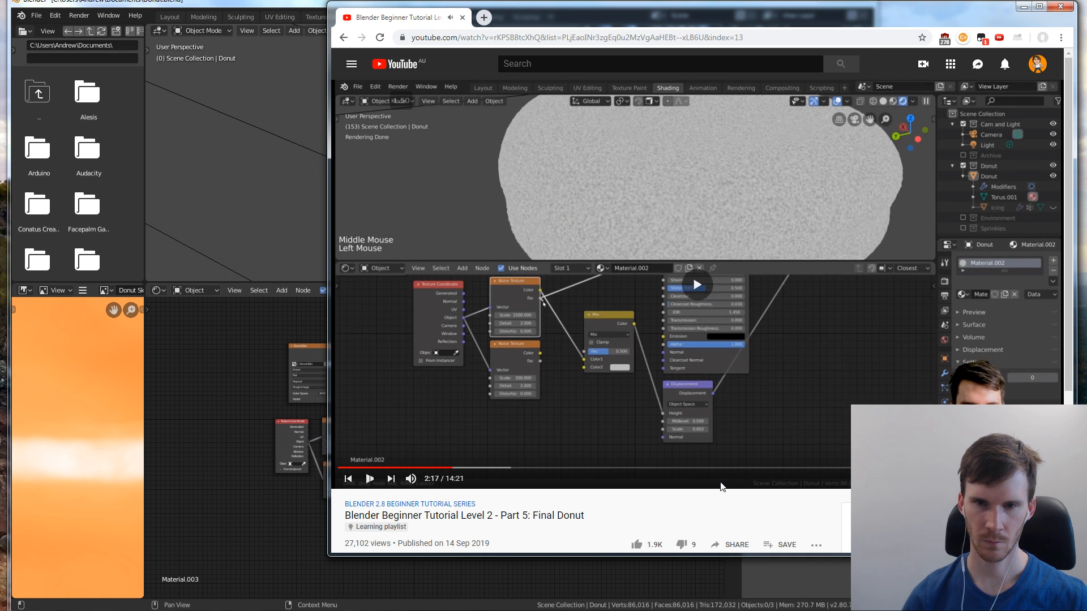
key("space")
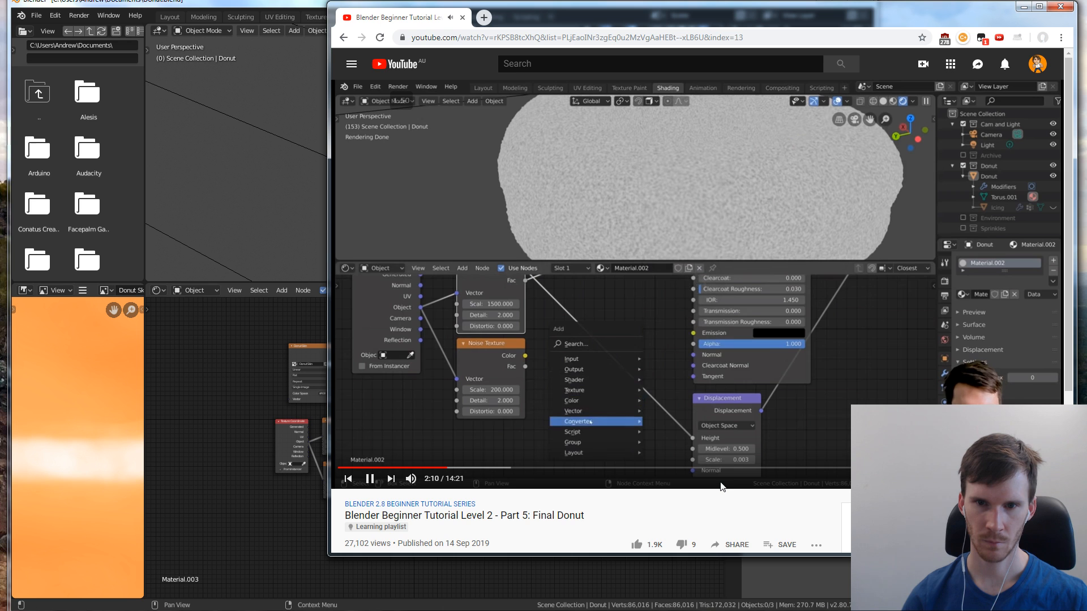
left_click(263, 447)
left_click(912, 351)
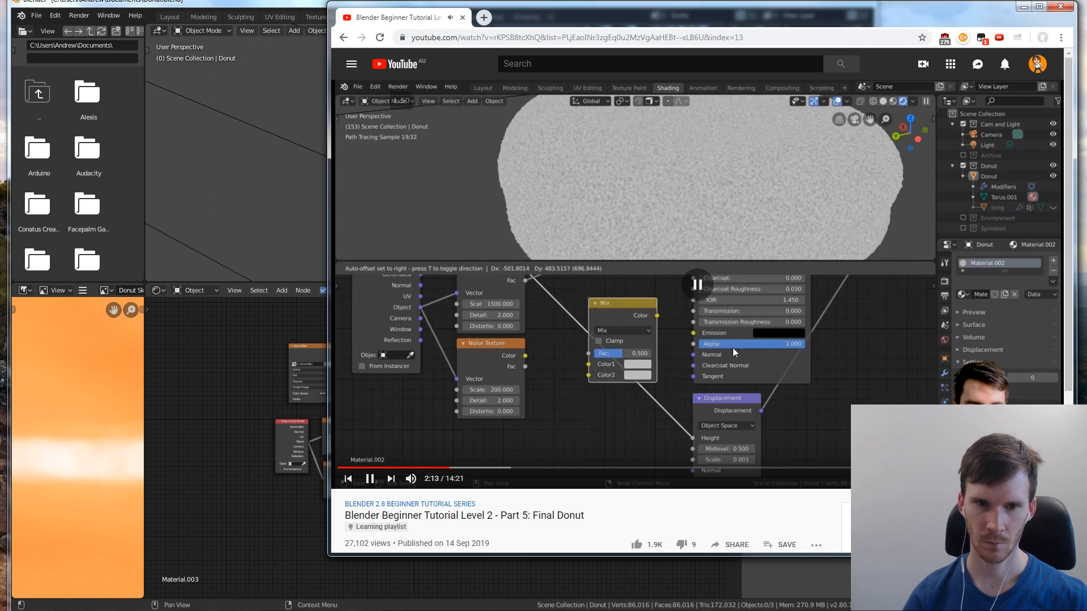
In Blender, insert the Mix node into the link between the first Noise Texture and the Displacement node
left_click(231, 367)
scroll(414, 421, "up", 1)
scroll(409, 421, "down", 2)
scroll(409, 417, "down", 2)
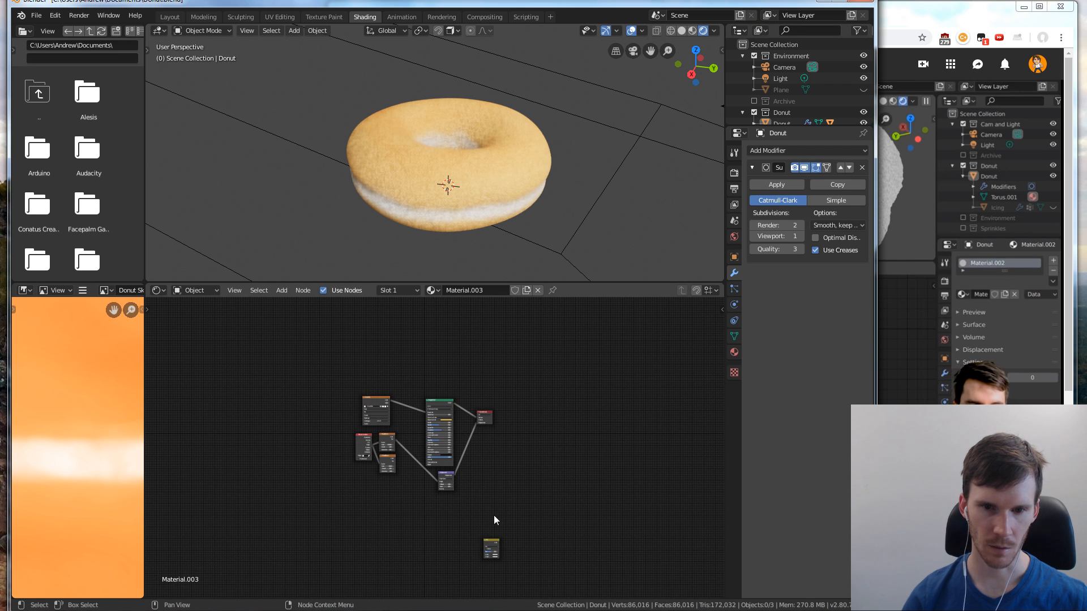
left_click_drag(490, 546, 422, 451)
left_click(412, 451)
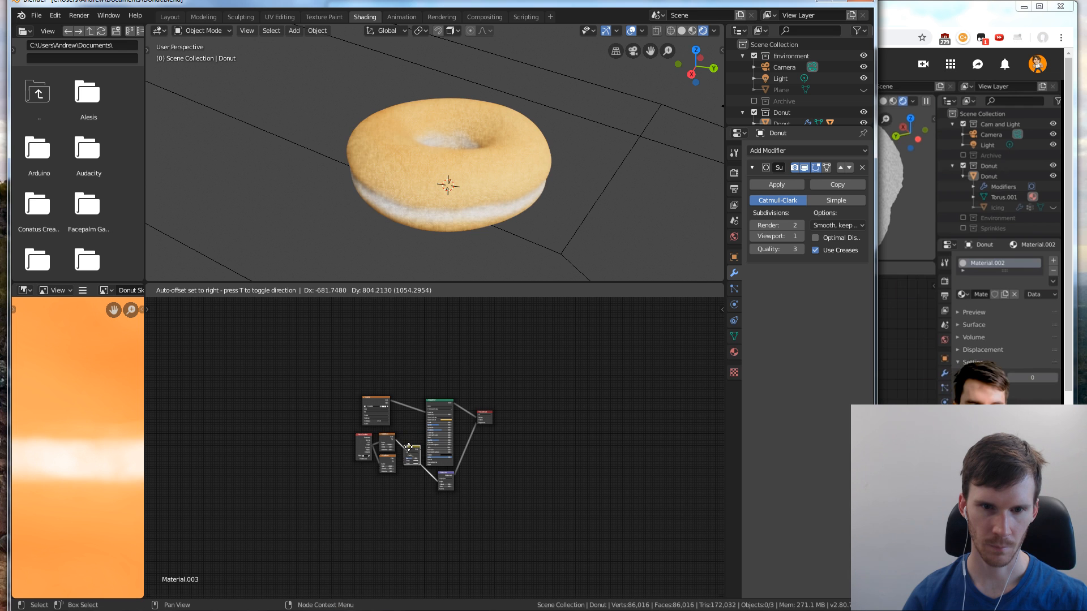
scroll(419, 478, "up", 6)
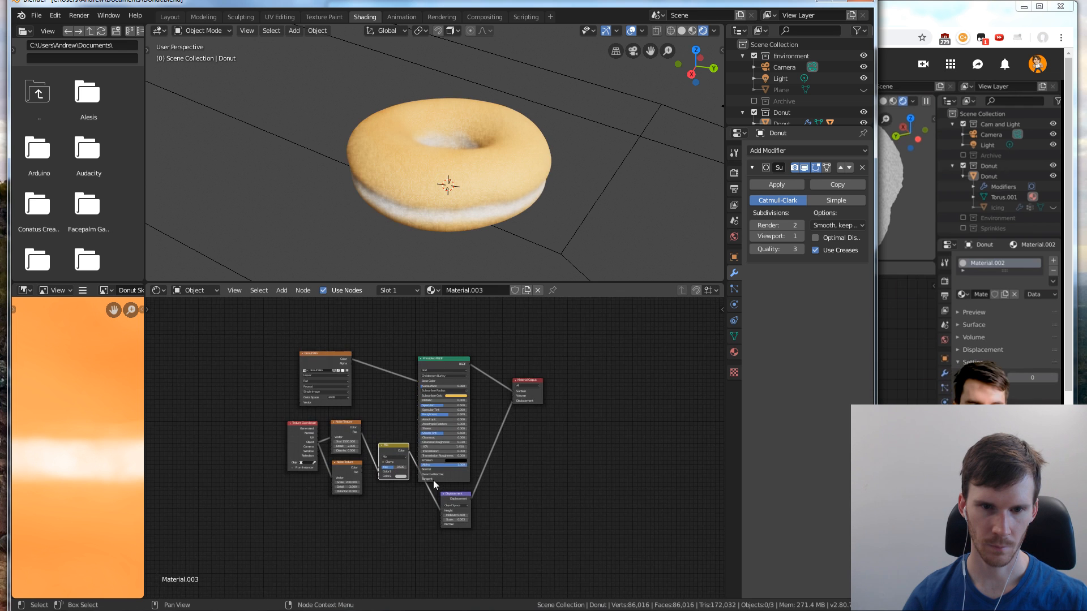
Place the Mix node beside the Displacement node, below the noise textures, and check the tutorial in the browser
left_click_drag(354, 444, 363, 526)
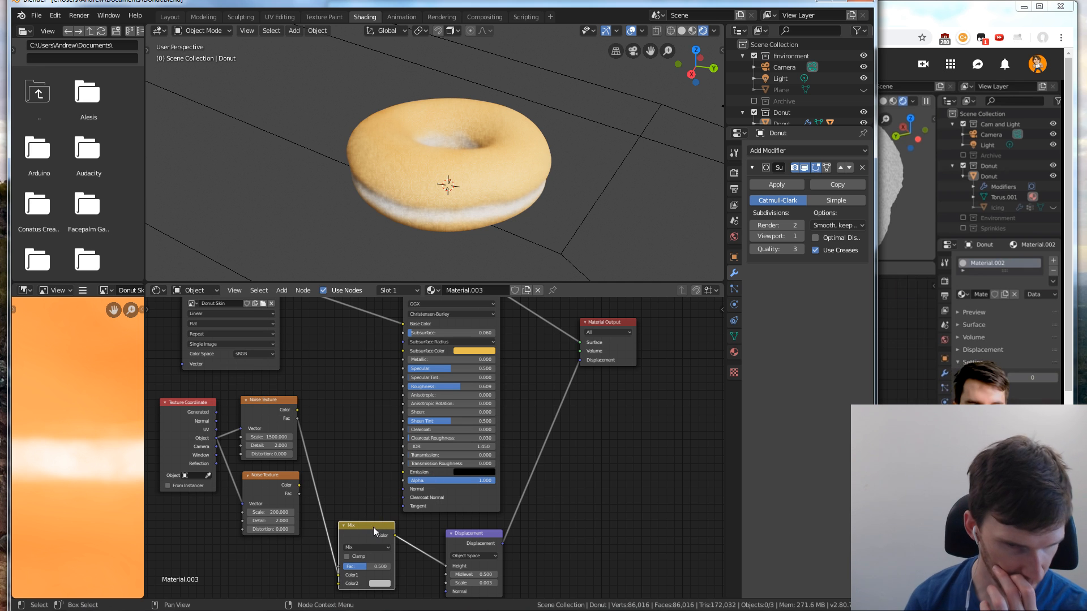
scroll(637, 372, "down", 1)
middle_click_drag(553, 517, 560, 430)
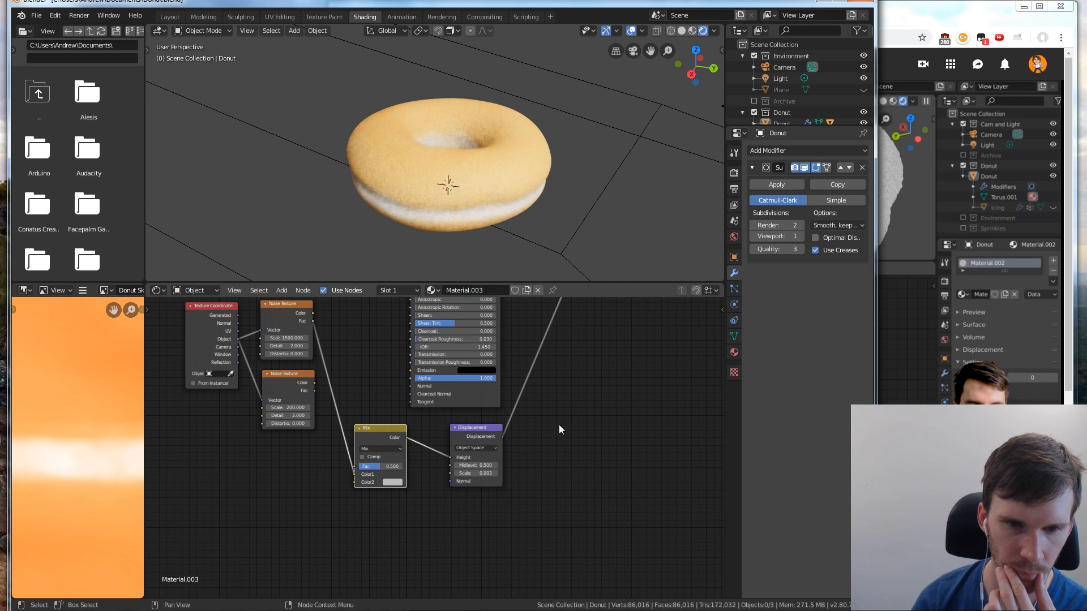
scroll(331, 430, "up", 1)
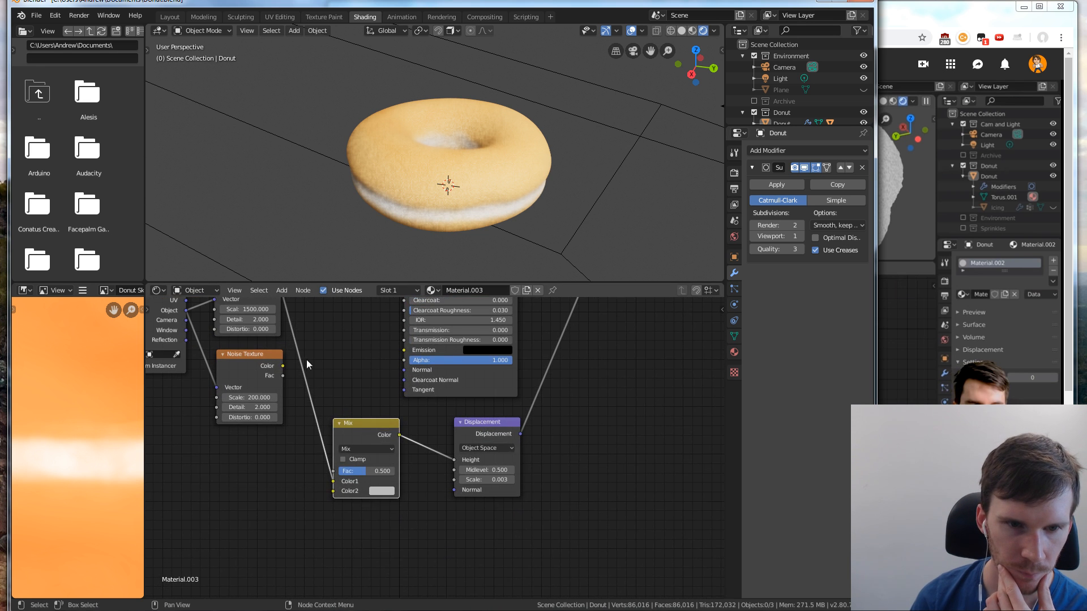
middle_click_drag(308, 363, 325, 342)
key("alt+Tab")
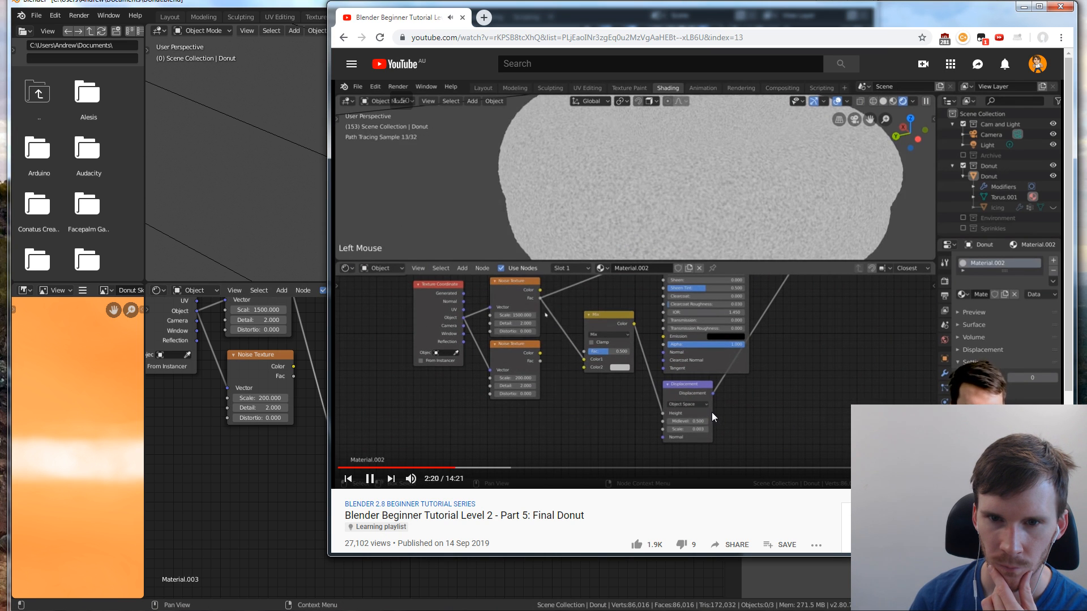
Connect the second Noise Texture's Fac output to the Mix node's Color2 input, and preview the Mix output on the donut
middle_click_drag(317, 414, 315, 444)
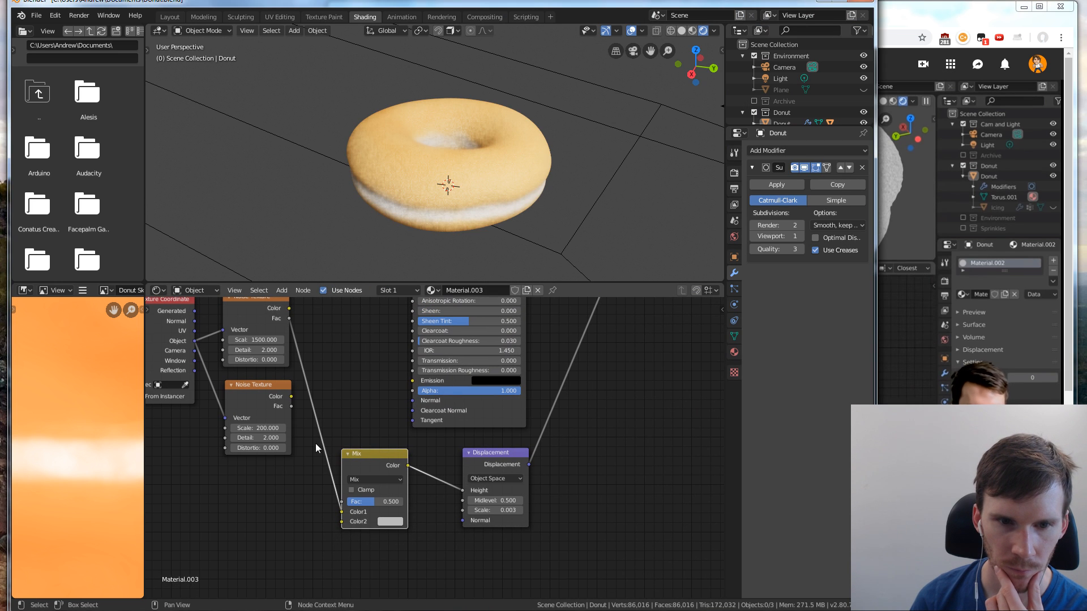
left_click_drag(290, 408, 341, 521)
left_click(892, 328)
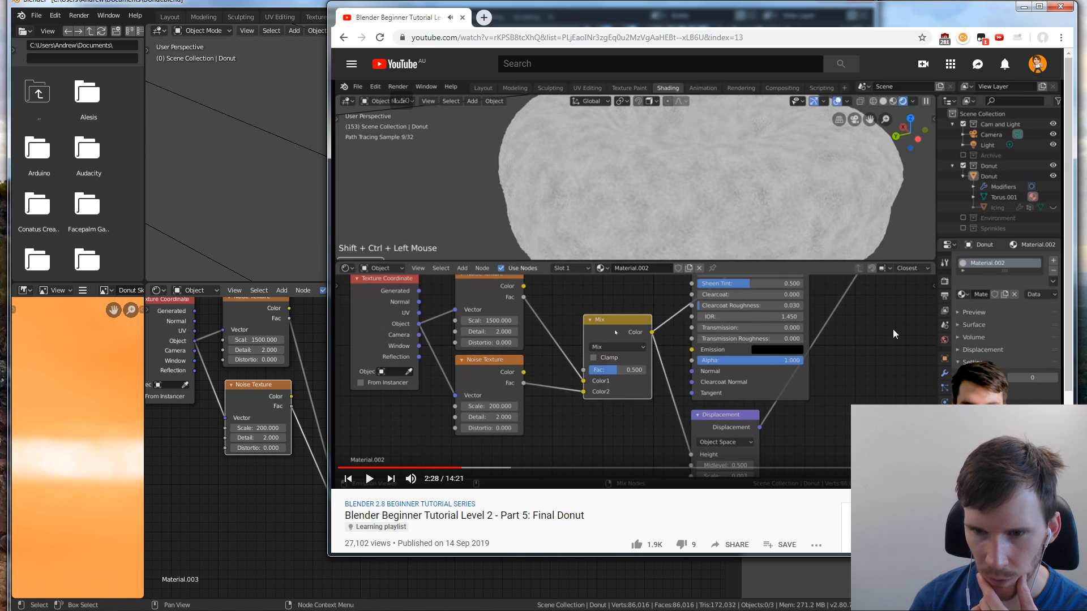
left_click(226, 514)
left_click_drag(371, 455, 365, 466)
left_click(365, 466, "ctrl+shift")
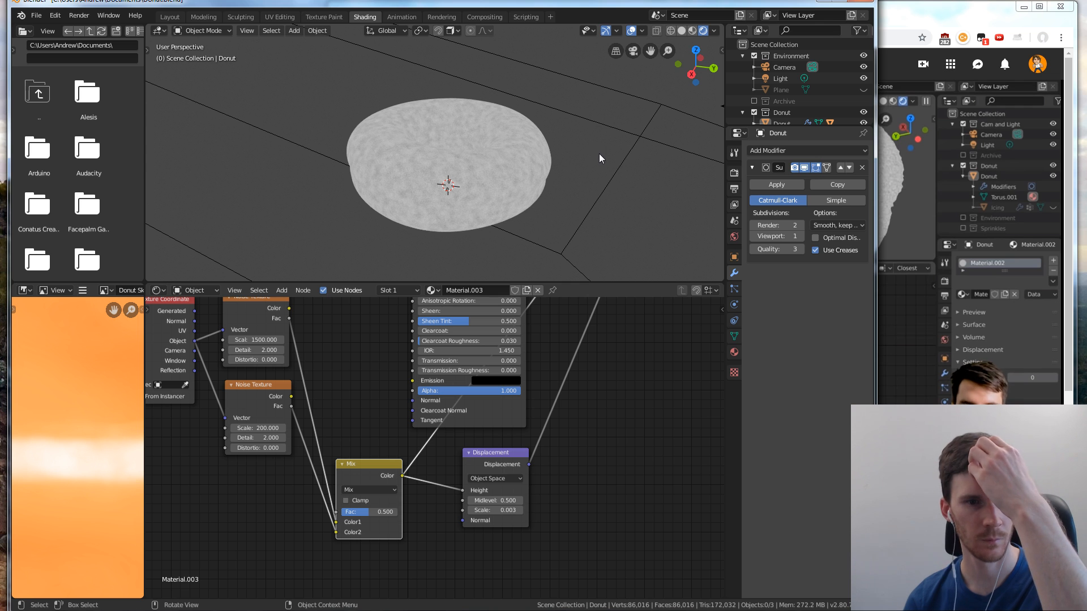
Try the Mix node's factor at 1.000, 0.558 and 0.650 to compare the blended noise, following the tutorial
left_click(906, 135)
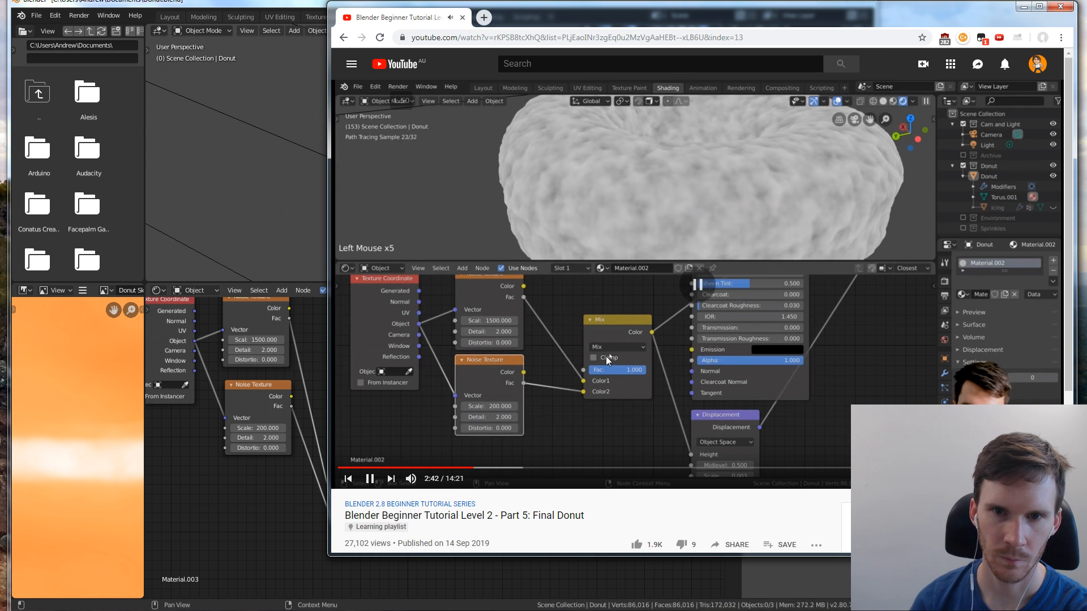
left_click(275, 482)
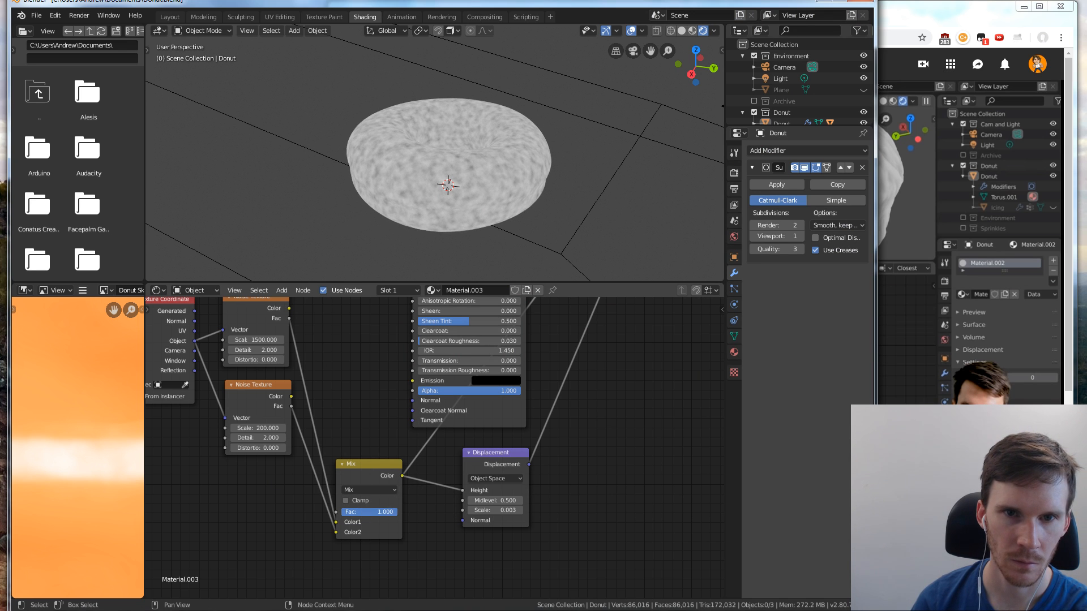
mouse_move(397, 512)
left_mouse_down()
mouse_move(342, 512)
mouse_move(396, 512)
left_mouse_up()
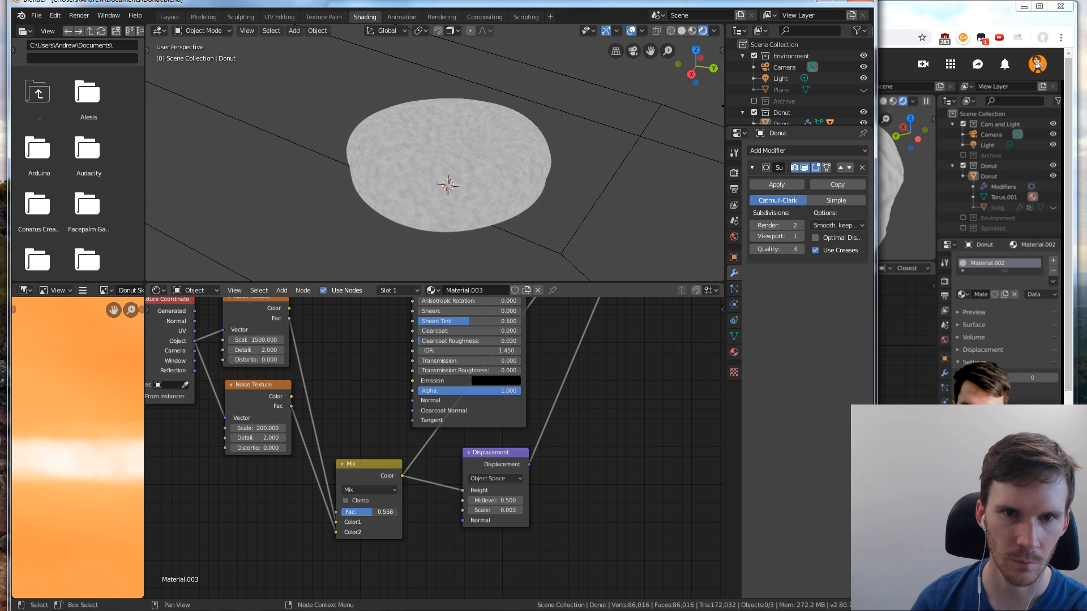
left_click(912, 373)
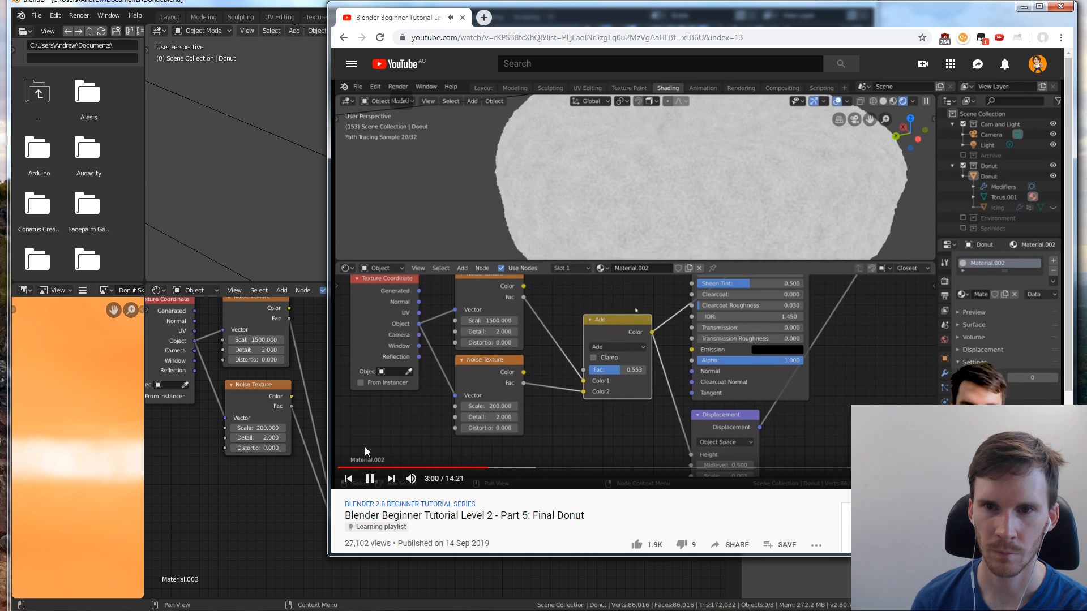
Set the Mix node's blend type to Add and its factor to 1.000, and inspect the donut's combined noise
left_click(317, 480)
left_click(359, 490)
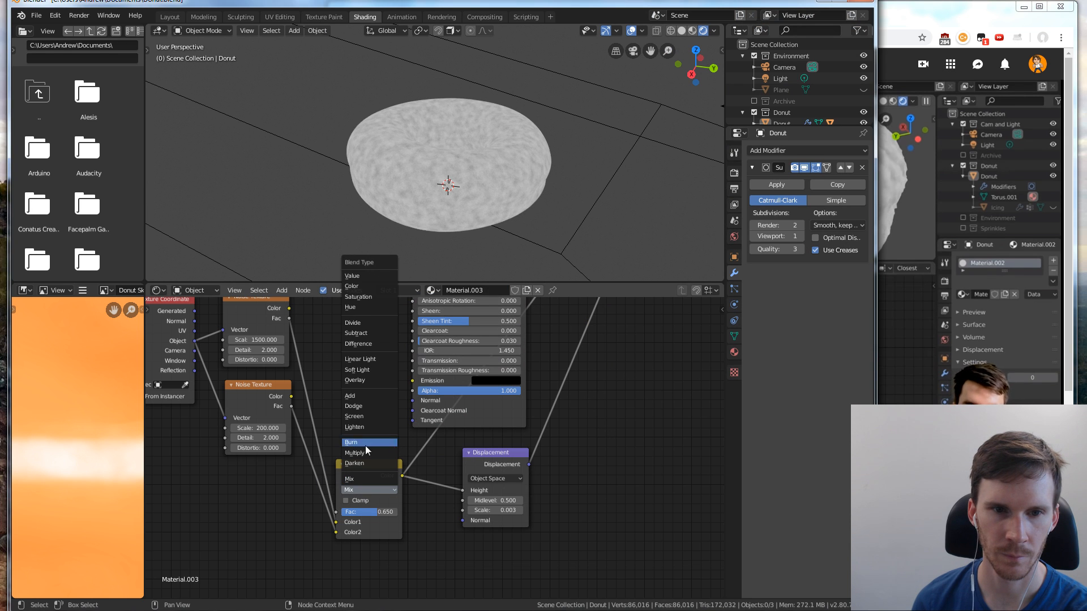
left_click(367, 397)
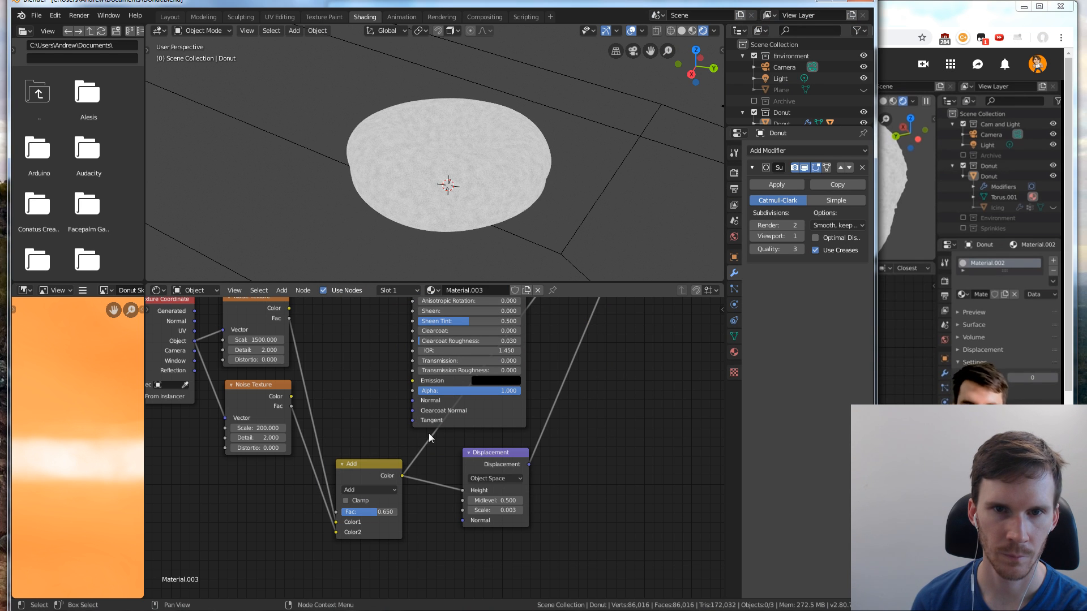
left_click(901, 498)
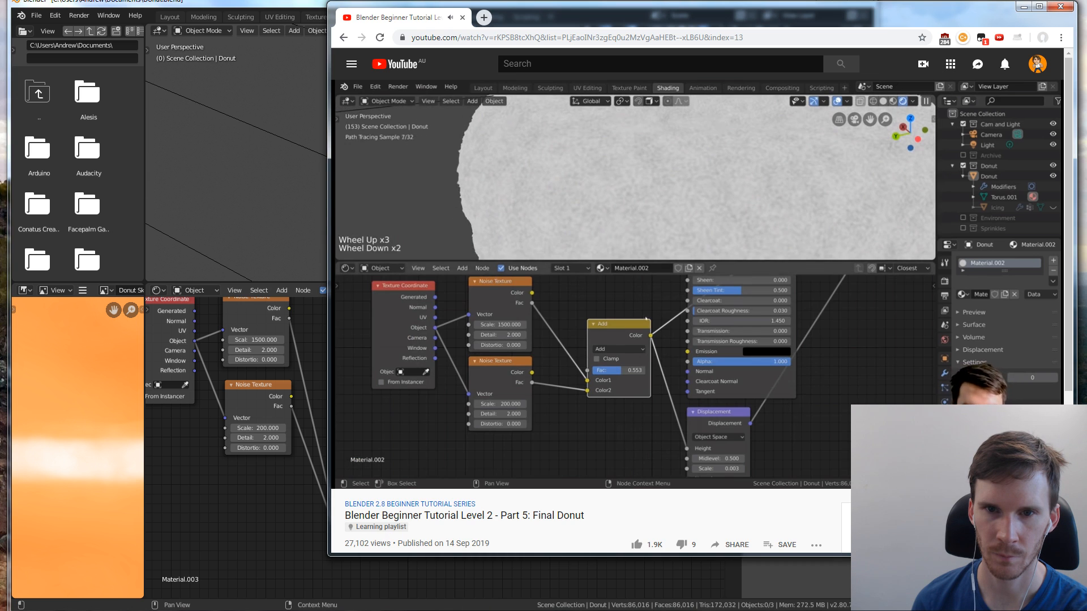
left_click(326, 506)
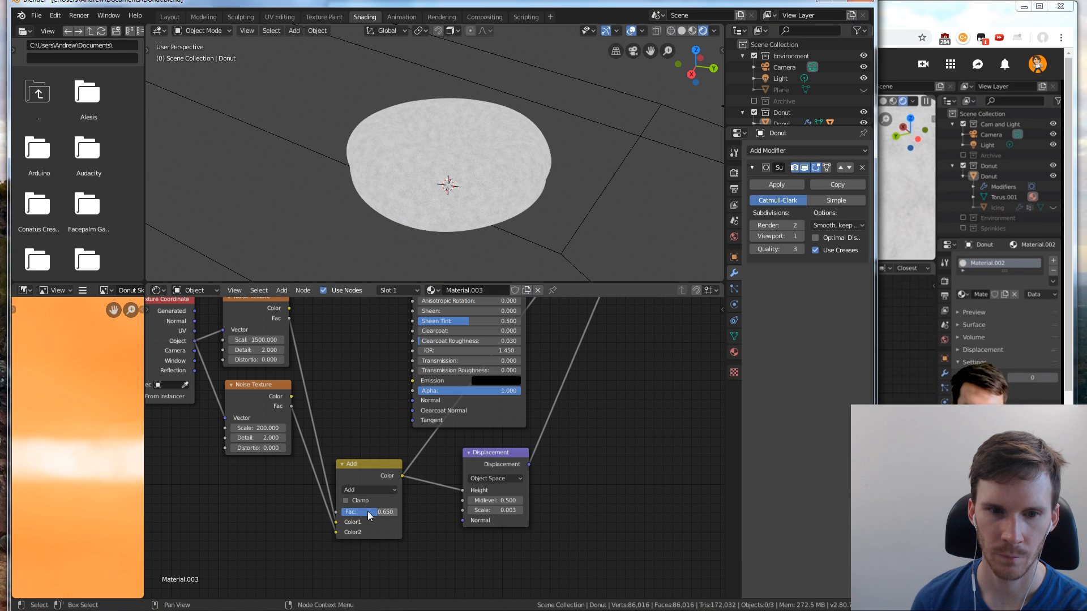
scroll(517, 185, "up", 4)
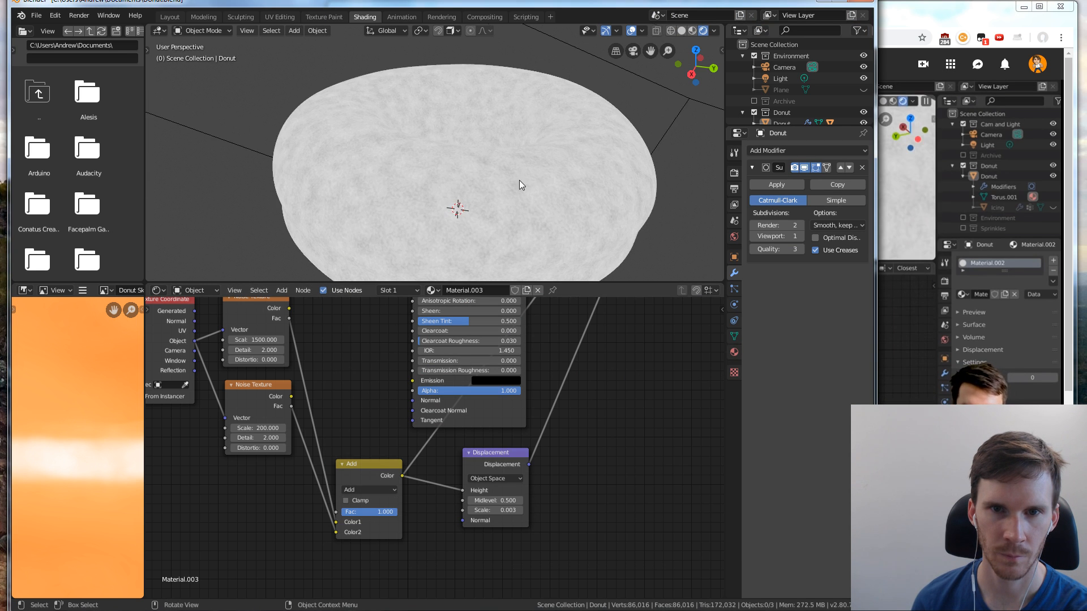
scroll(517, 202, "down", 2)
Check the tutorial in the browser, and restore the Principled BSDF's output as the donut's surface in Blender
left_click(900, 497)
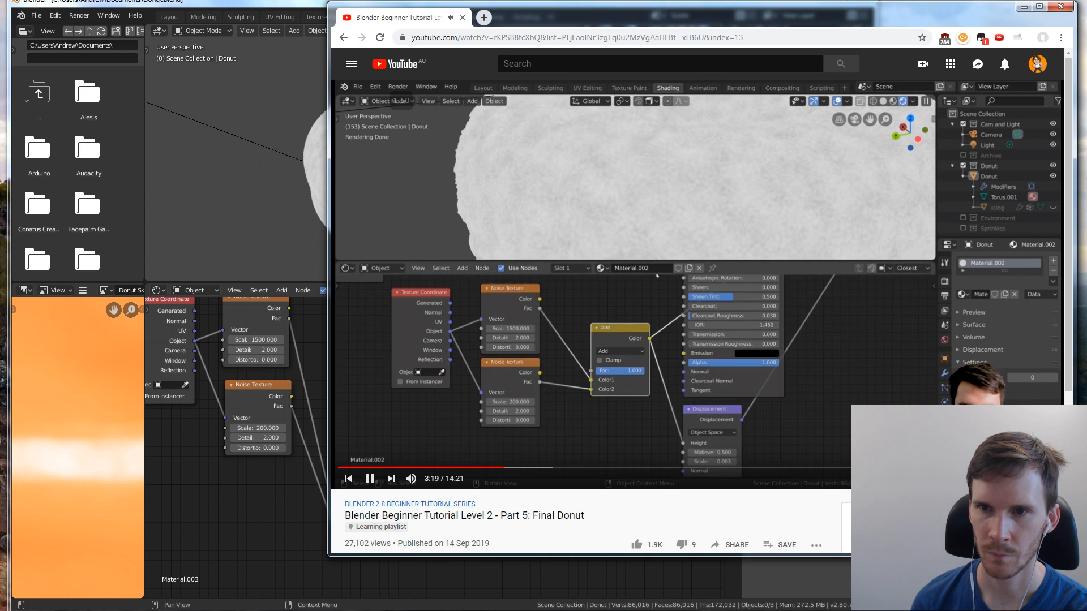
left_click(750, 350)
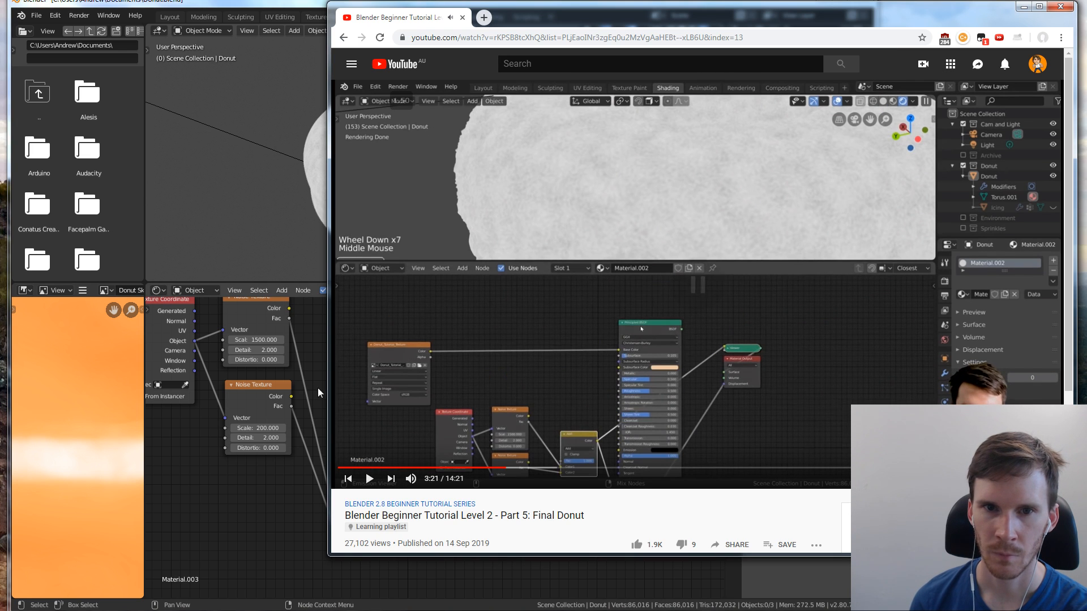
left_click(601, 337)
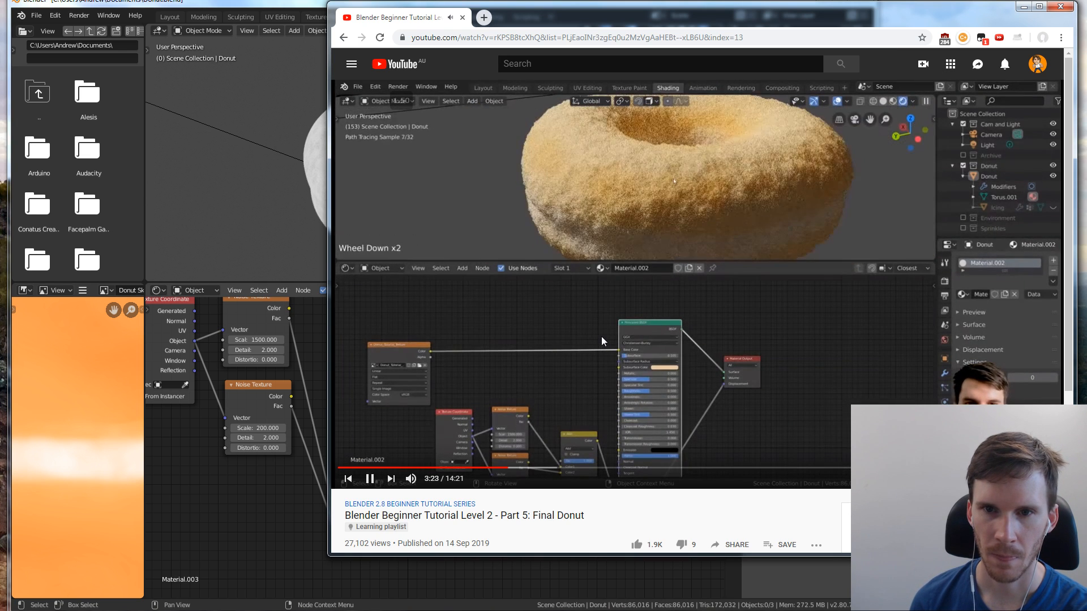
left_click(601, 337)
left_click(254, 423)
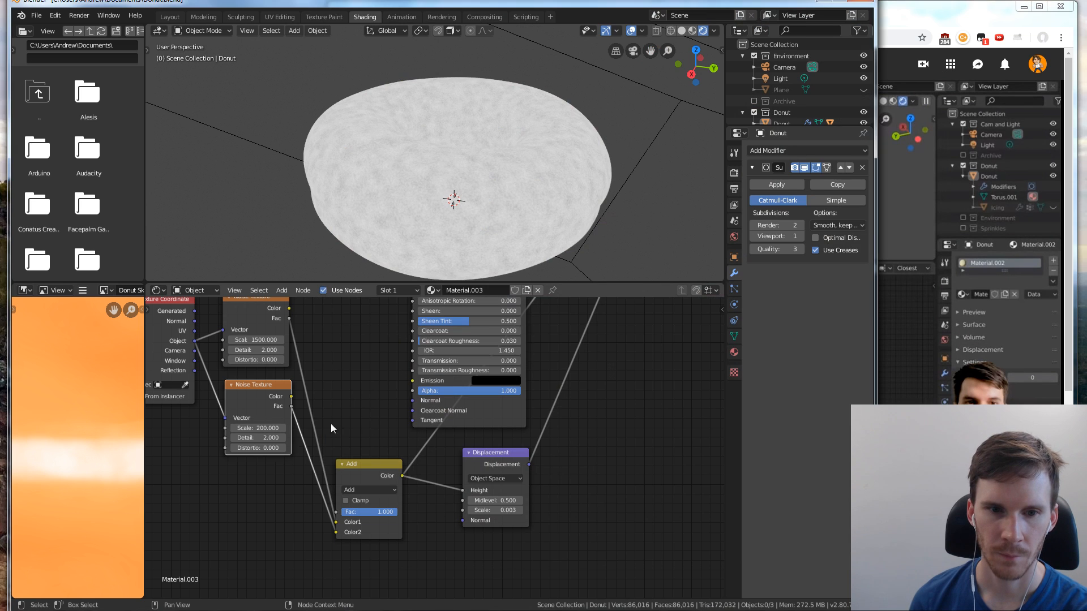
left_click(512, 409, "ctrl+shift")
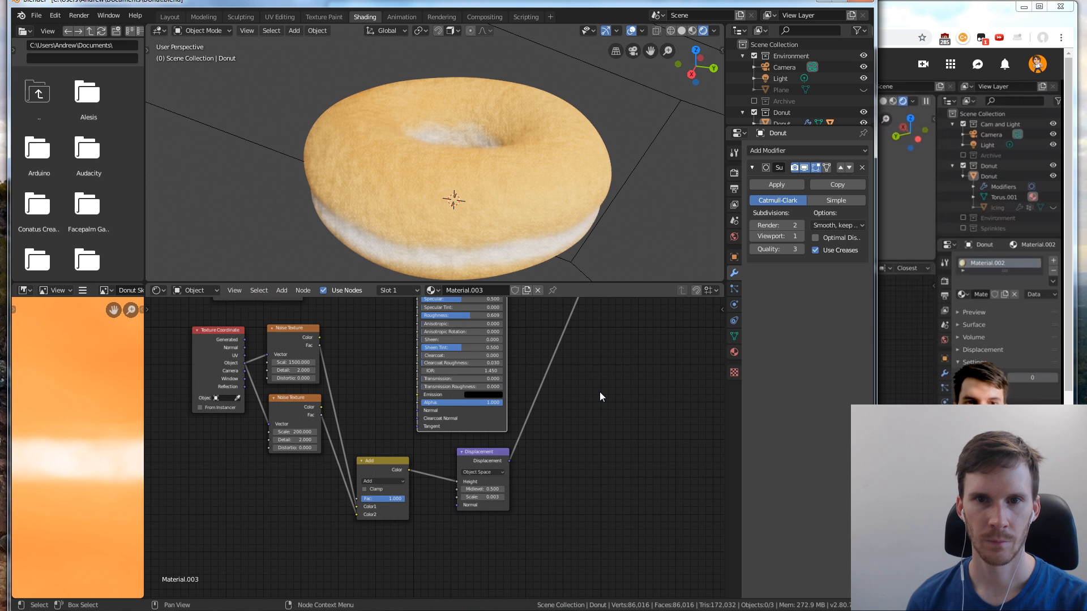
Set the render engine to Cycles and the viewport samples to 8 to preview the donut's displacement
scroll(600, 392, "up", 3)
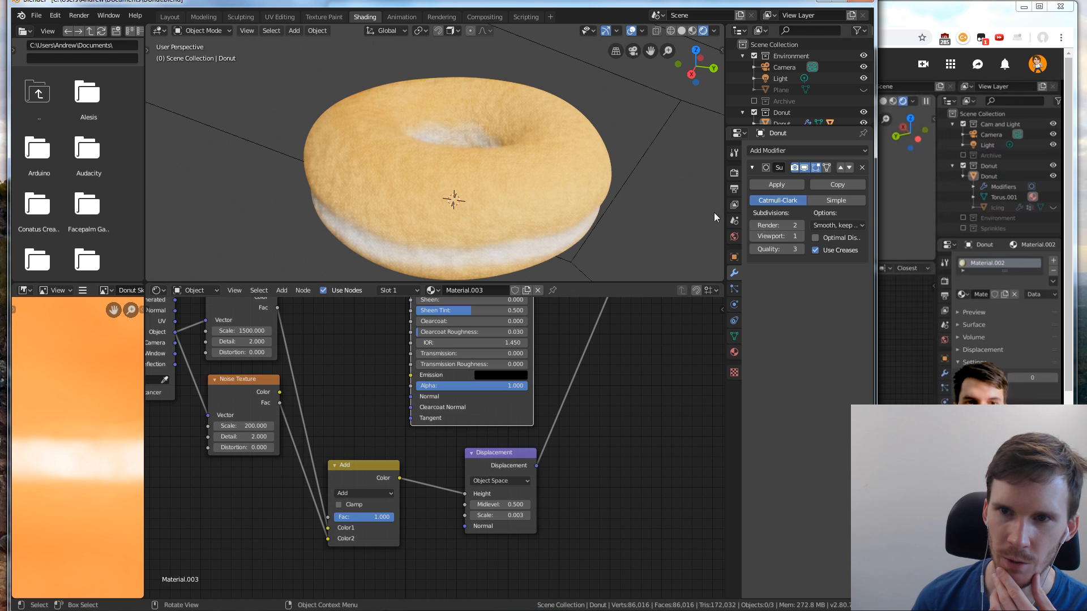
left_click(734, 172)
left_click(831, 151)
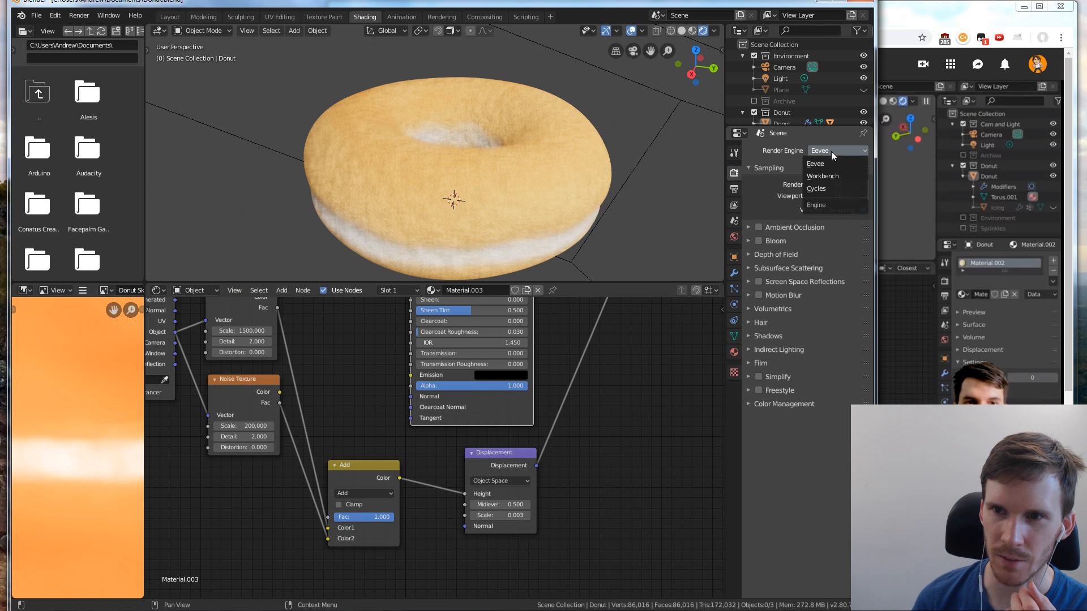
left_click(829, 186)
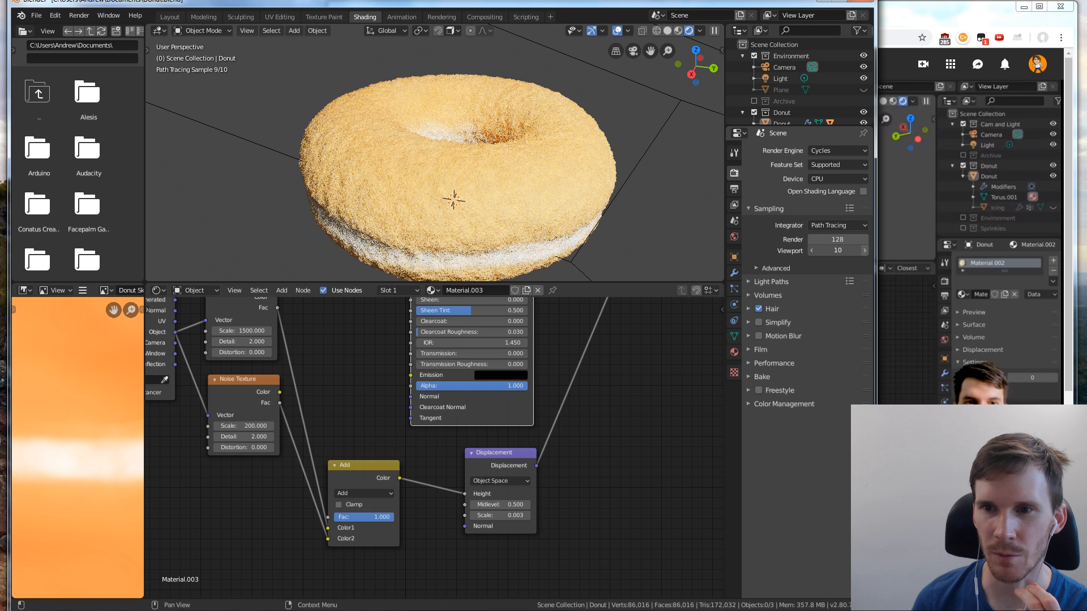
left_click_drag(838, 251, 849, 250)
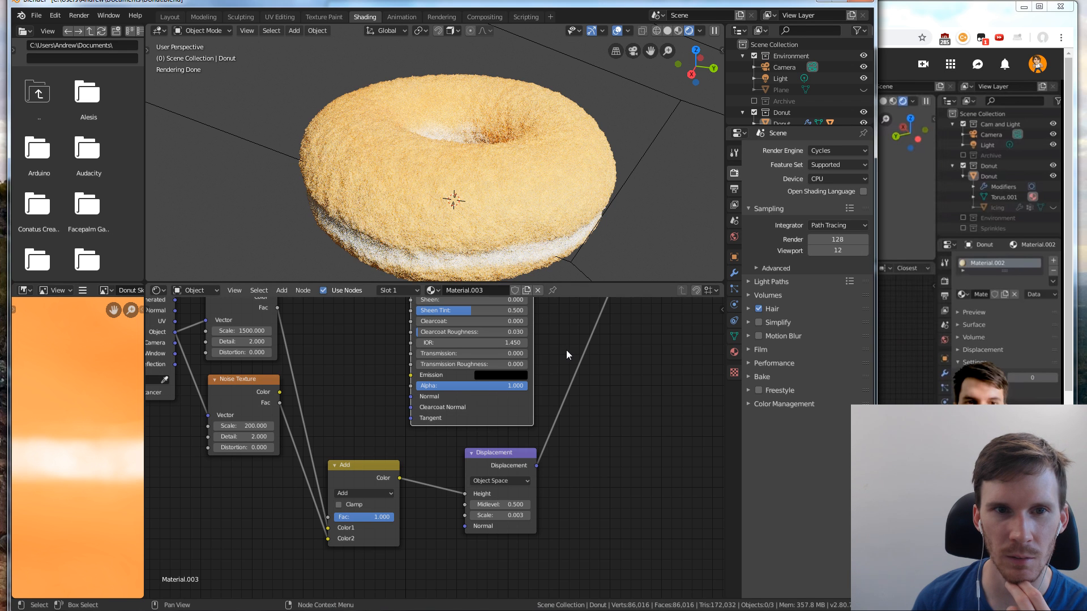
left_click(813, 251)
left_click(813, 251)
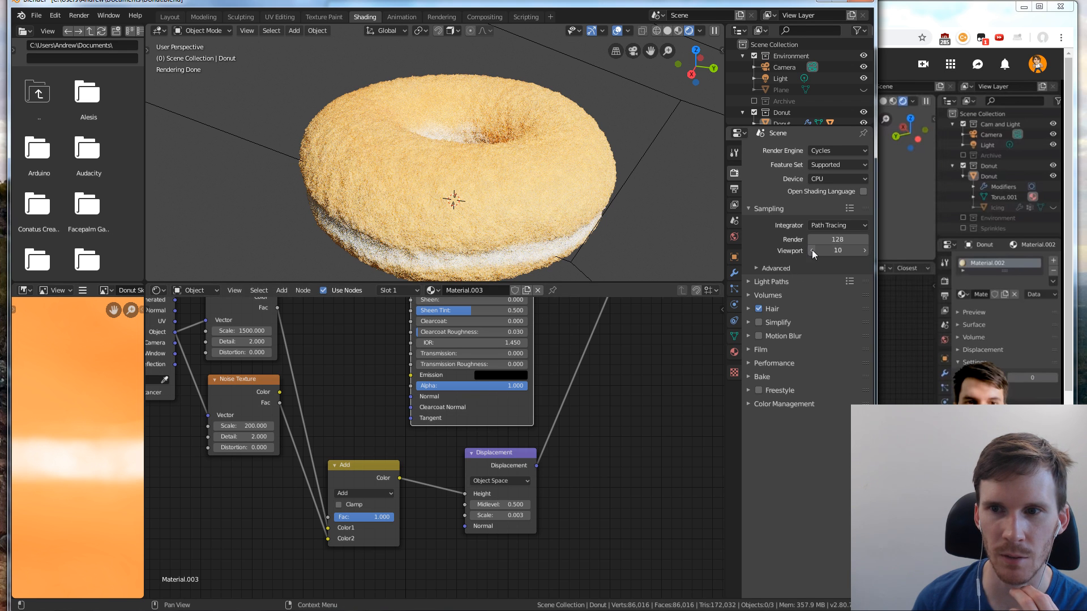
left_click(813, 251)
left_click(813, 251)
Continue the tutorial in the browser, shrink its window to uncover more of the node editor, and return to Blender
left_click(922, 324)
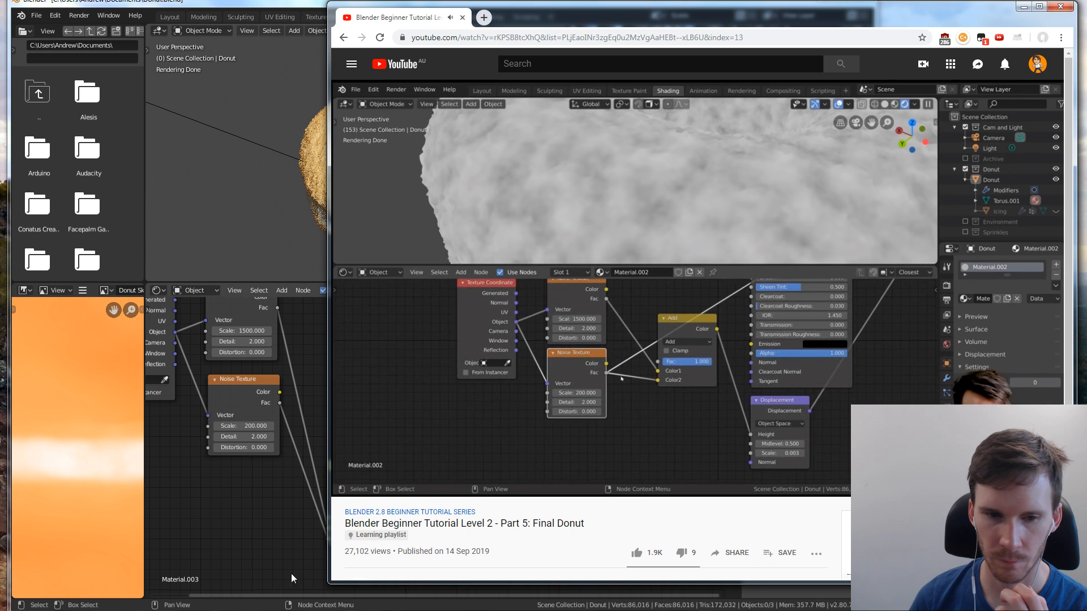
left_click_drag(329, 583, 398, 443)
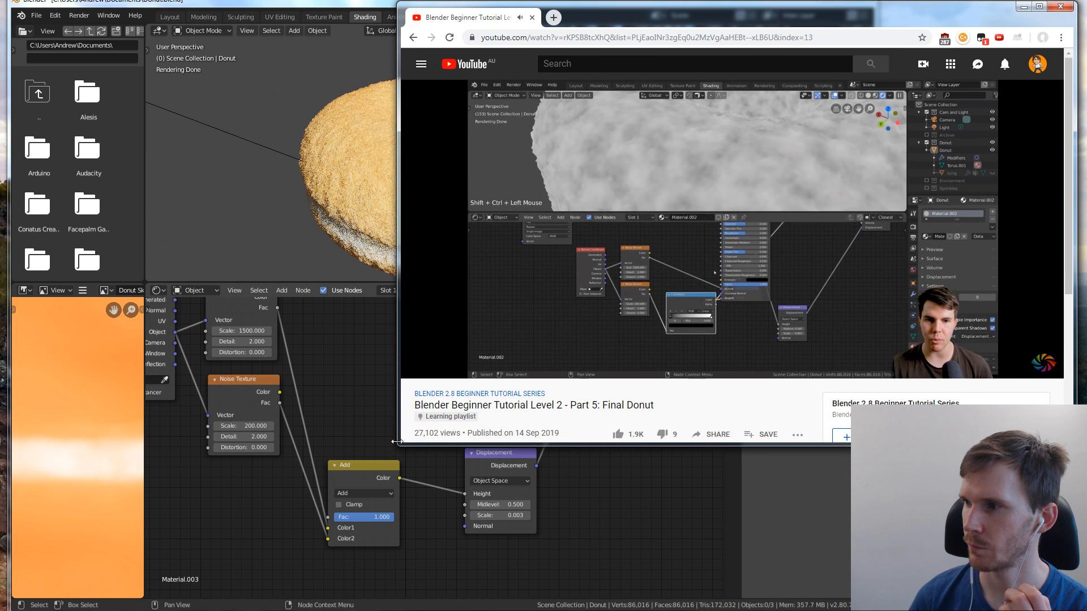
left_click(591, 524)
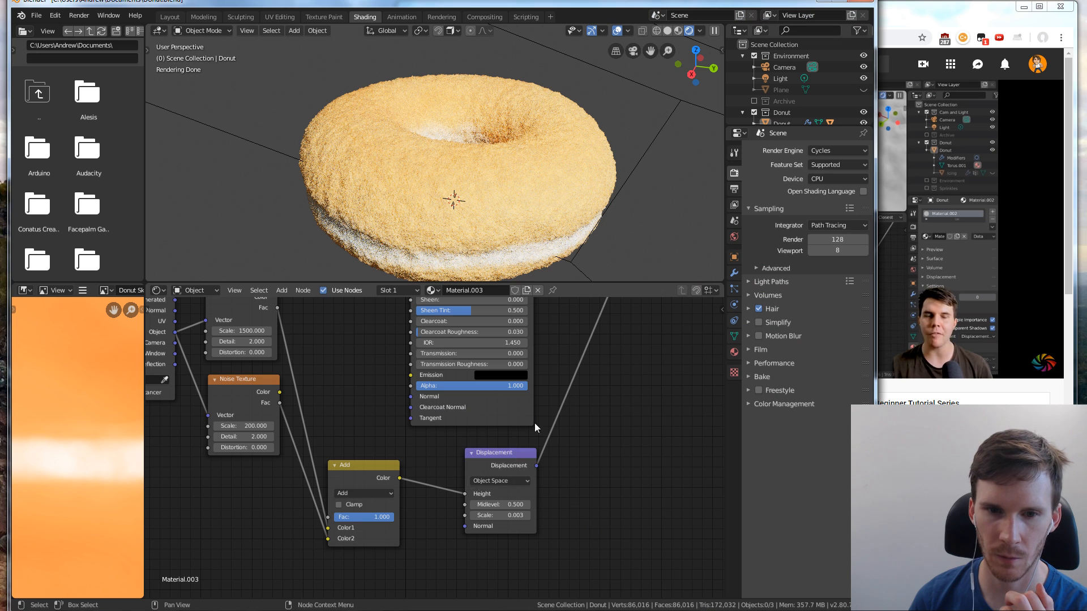
Move the Texture Coordinate and both Noise Texture nodes away from the Add node to make room between them
scroll(536, 419, "down", 3)
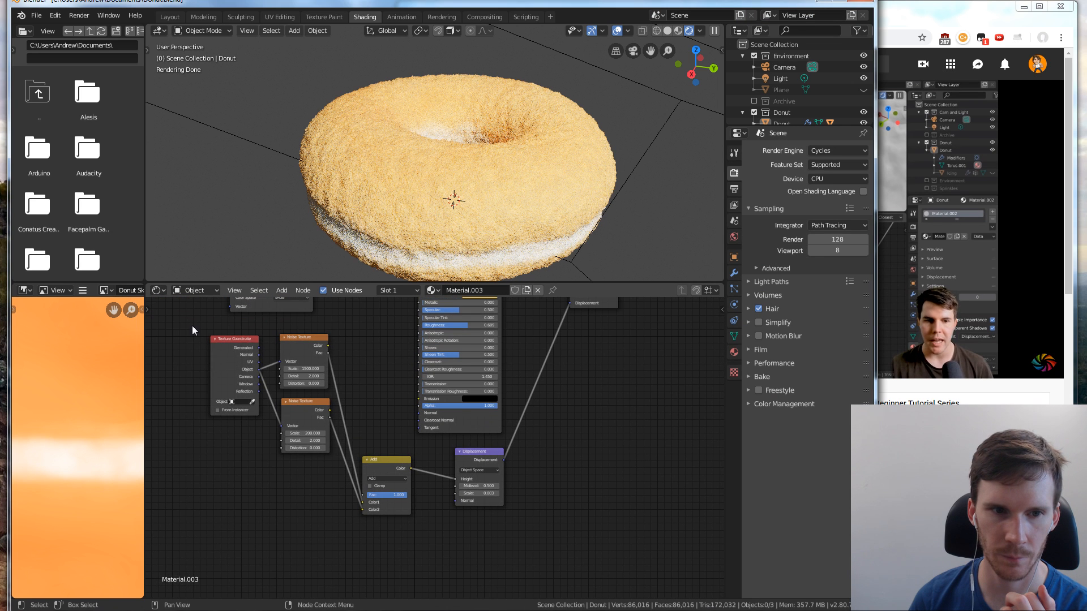
left_click_drag(192, 325, 331, 491)
left_click_drag(303, 426, 249, 437)
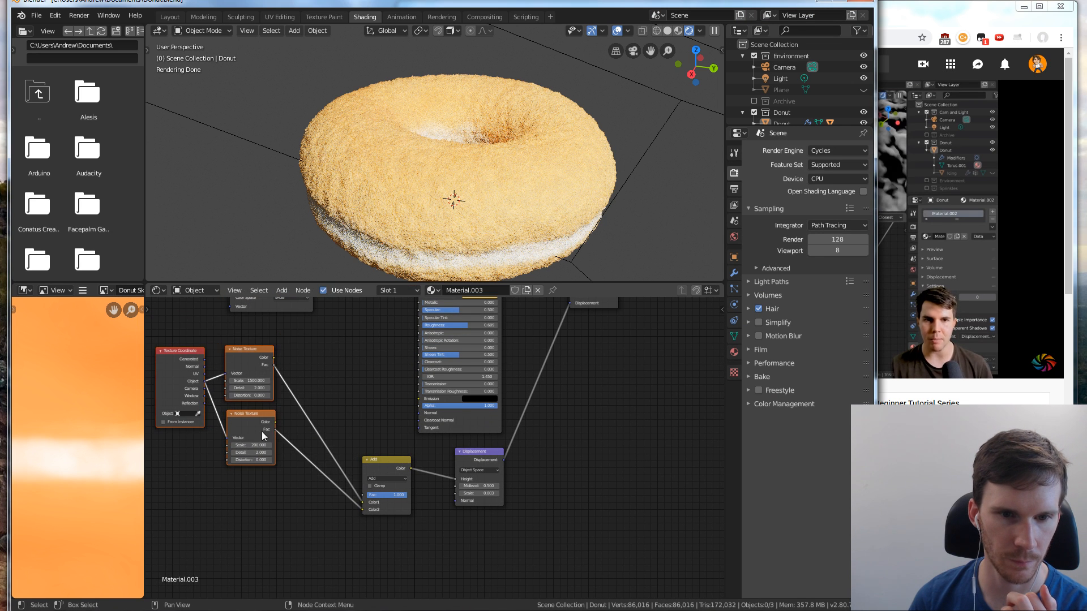
left_click_drag(384, 460, 414, 454)
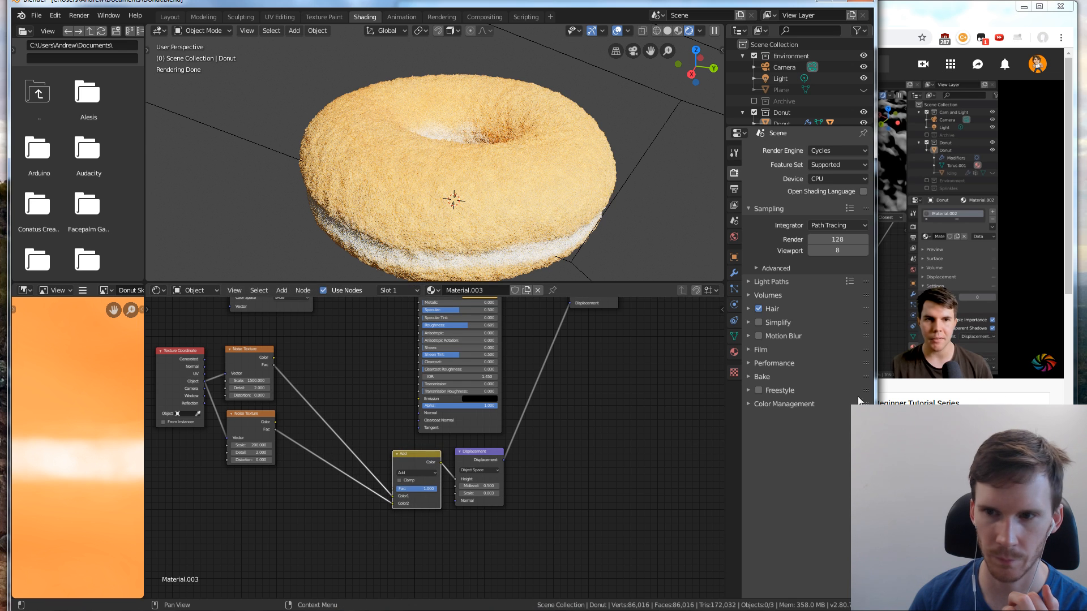
Pause the tutorial in the browser, and switch the render engine back to Eevee in Blender
left_click(916, 363)
left_click(771, 299)
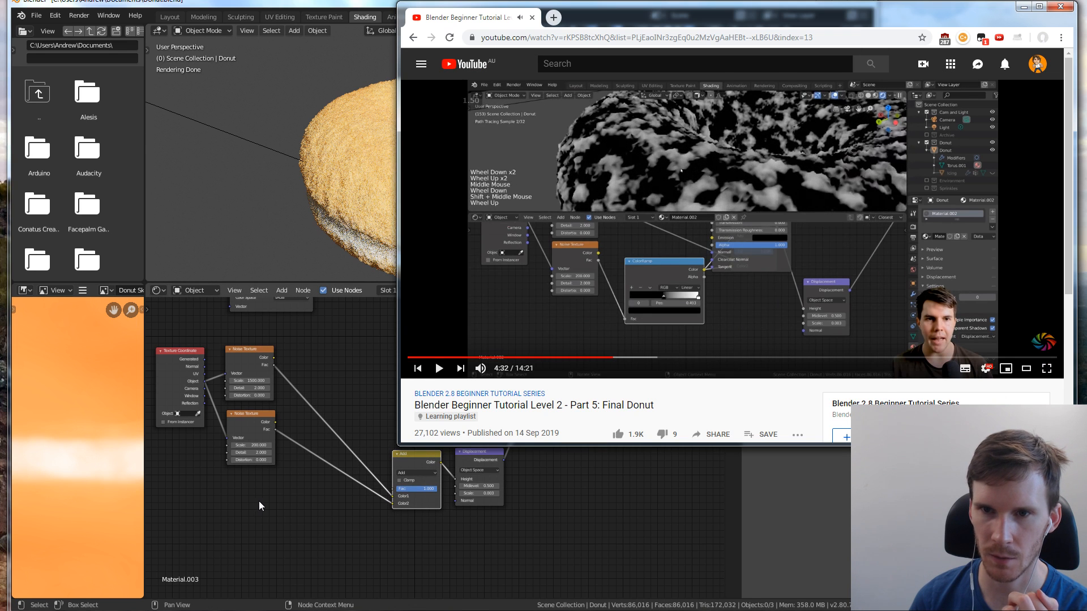
left_click(257, 507)
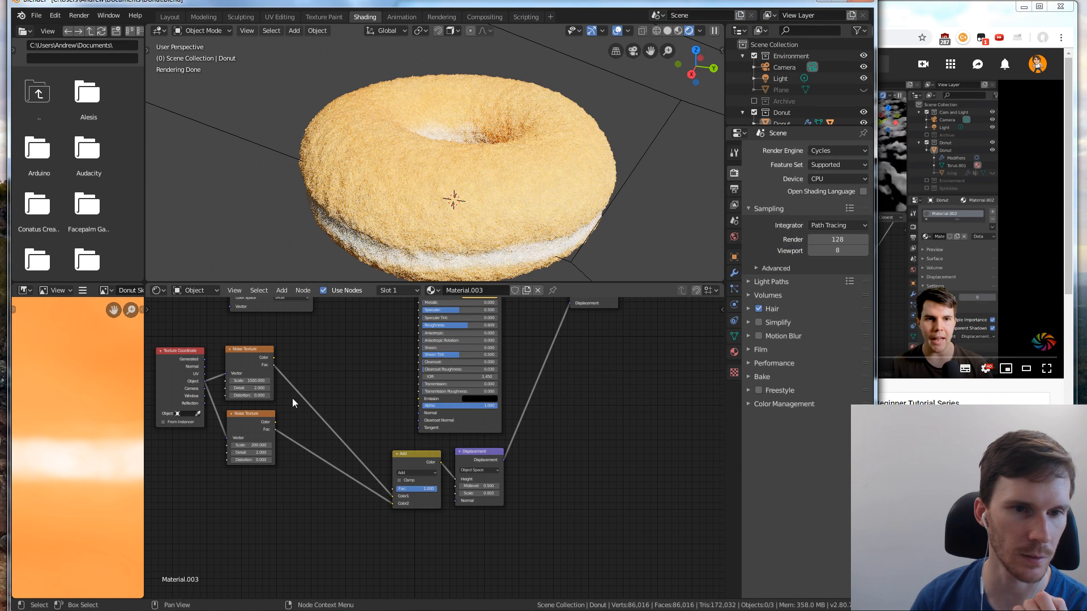
left_click(813, 150)
left_click(819, 164)
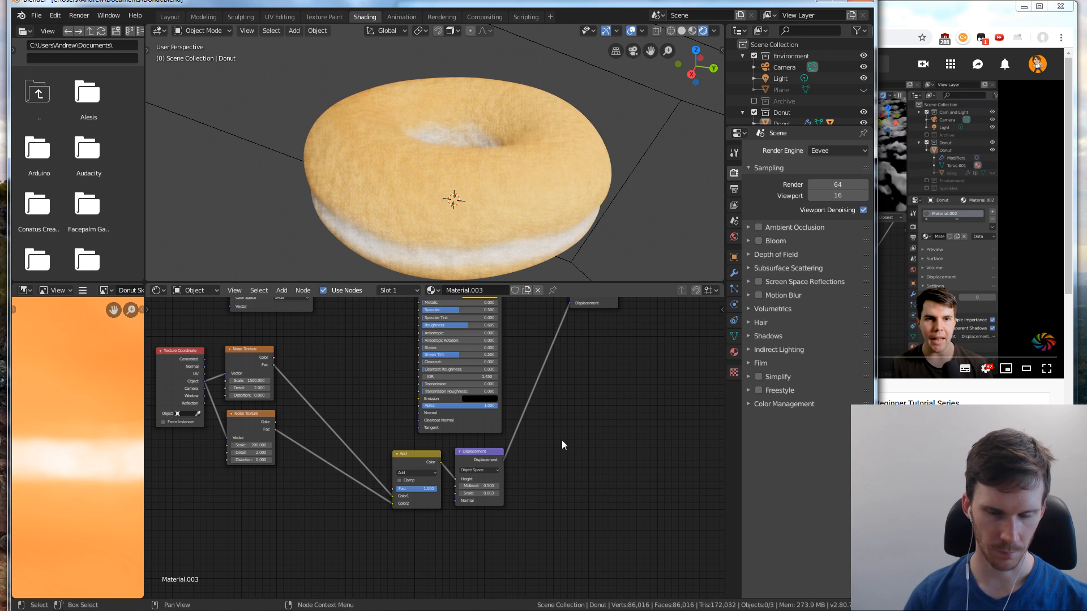
Insert a ColorRamp node between the second Noise Texture and the Add node's Color2 input, and move the two texture-side nodes lower
key("shift+a")
mouse_move(561, 442)
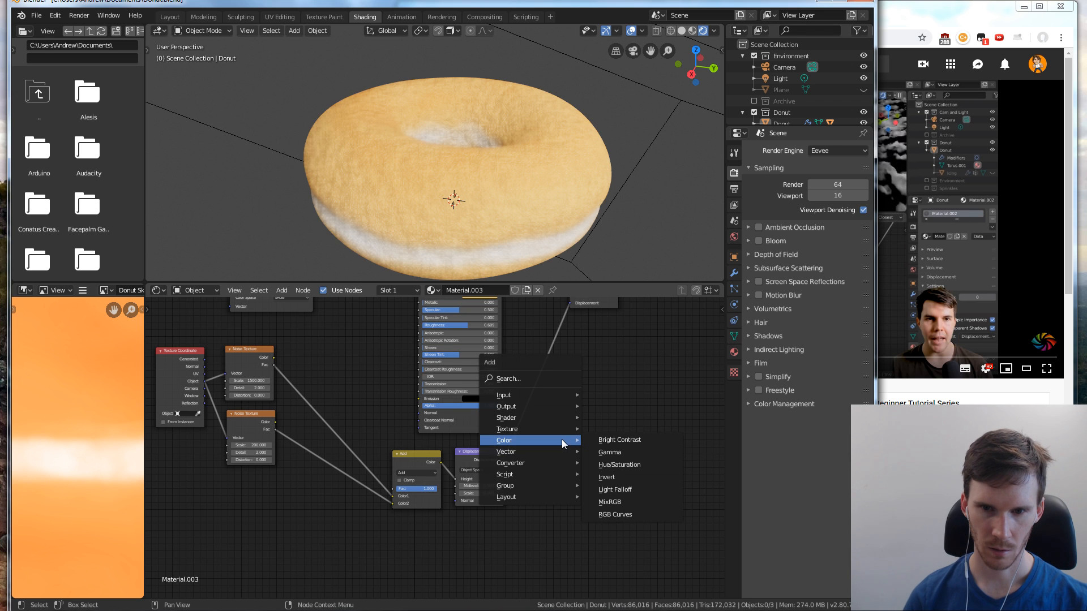
mouse_move(548, 467)
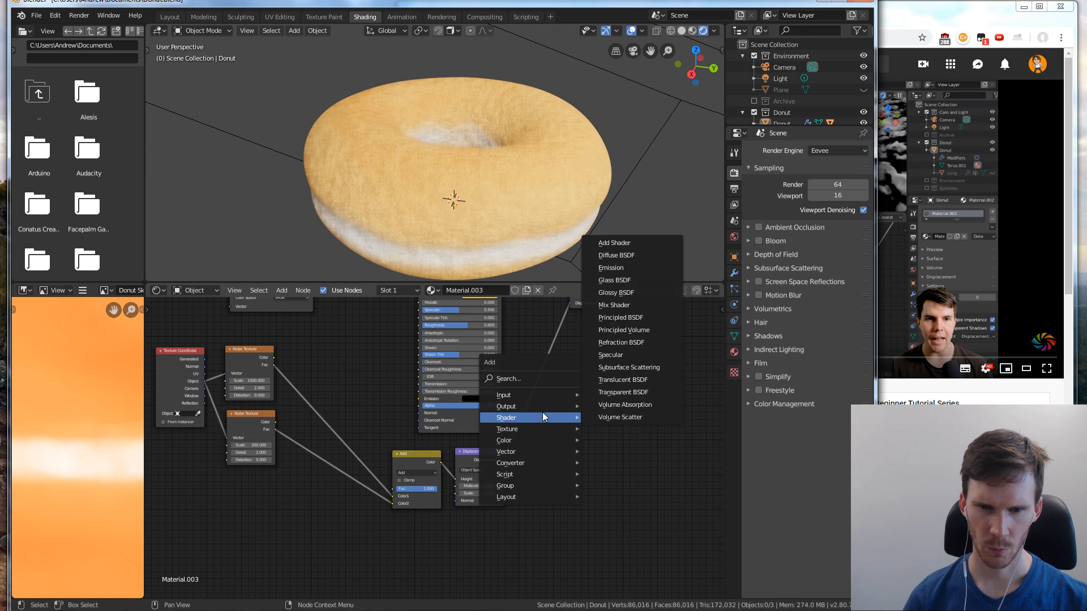
mouse_move(545, 392)
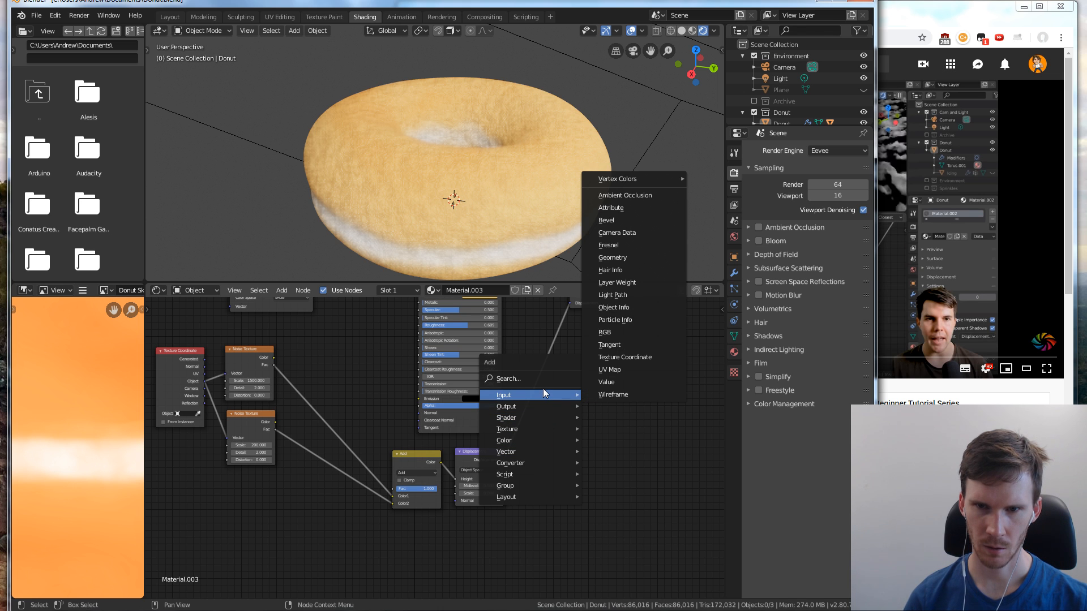
mouse_move(543, 418)
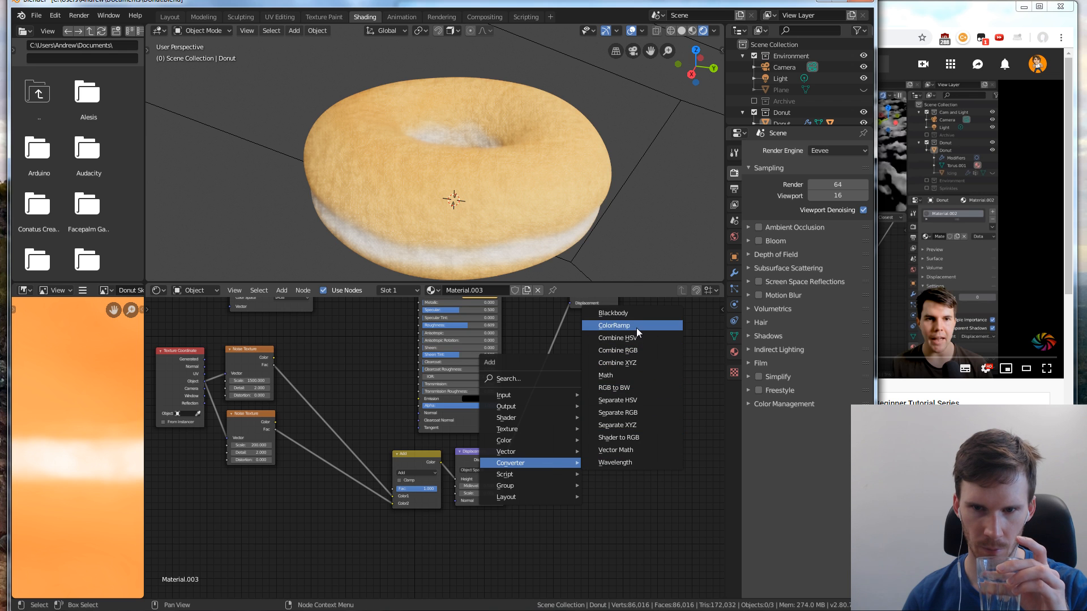
left_click(637, 327)
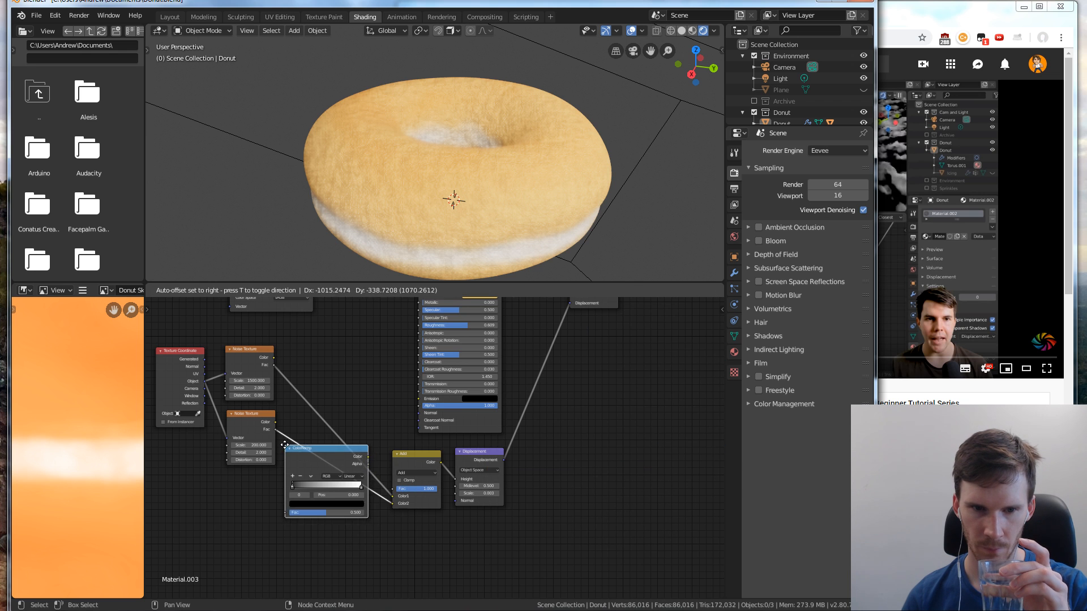
left_click(311, 465)
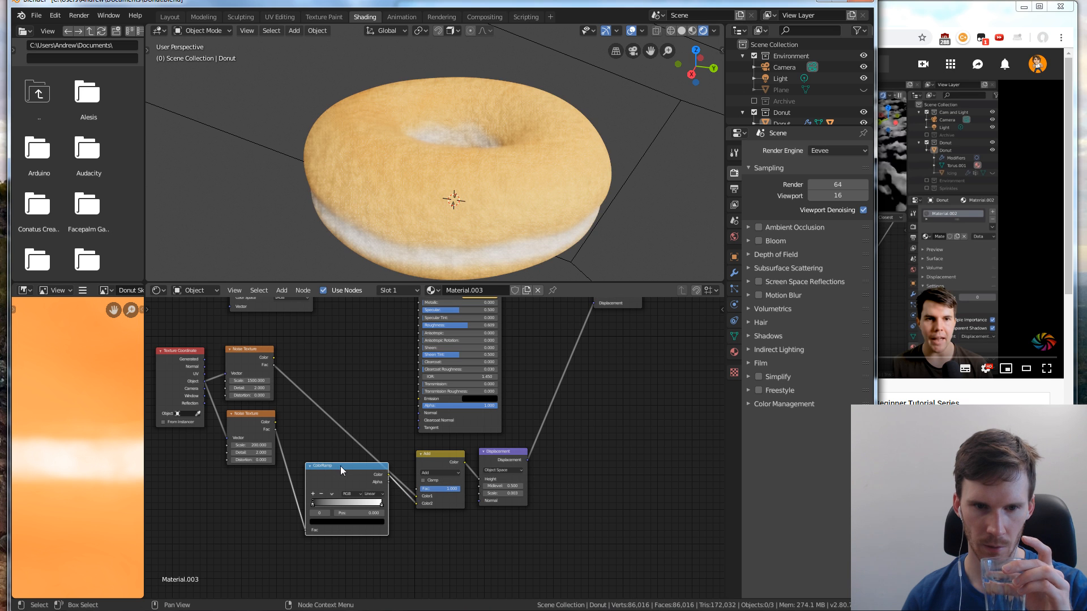
mouse_move(341, 466)
left_mouse_down()
mouse_move(327, 477)
mouse_move(335, 484)
left_mouse_up()
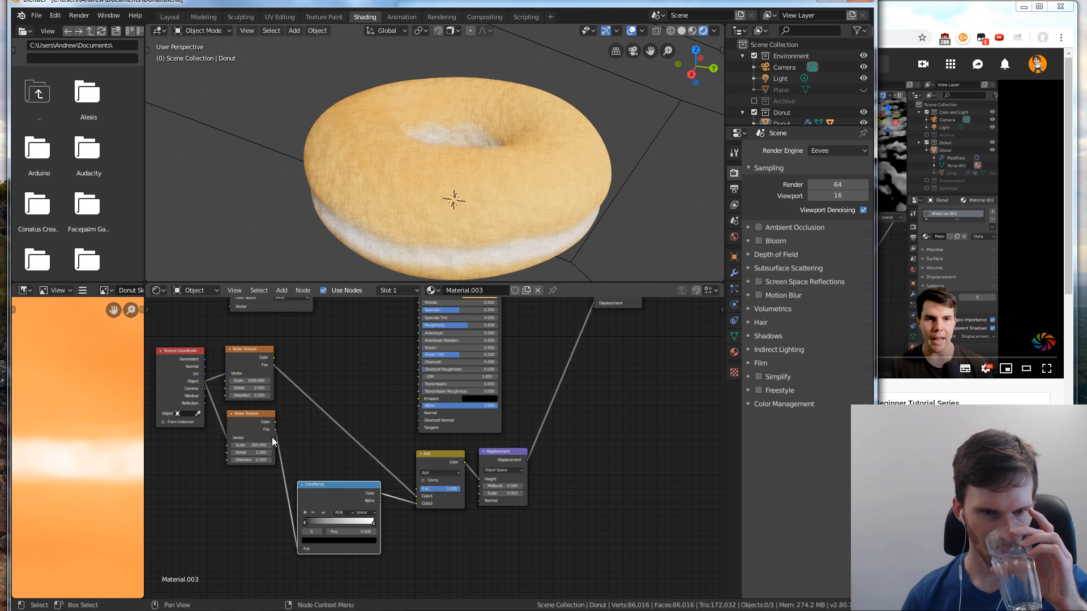
left_click_drag(257, 413, 256, 465)
left_click(319, 453)
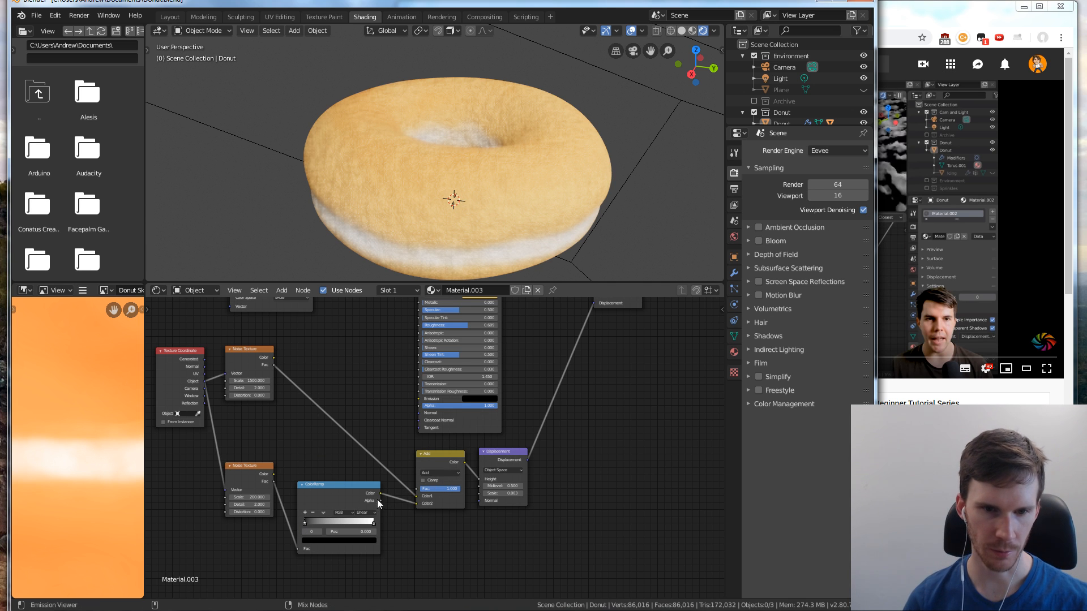
Preview the ColorRamp on the donut and bring its black stop to about 0.527 and white stop to about 0.773, following the tutorial
left_click(351, 495, "ctrl+shift")
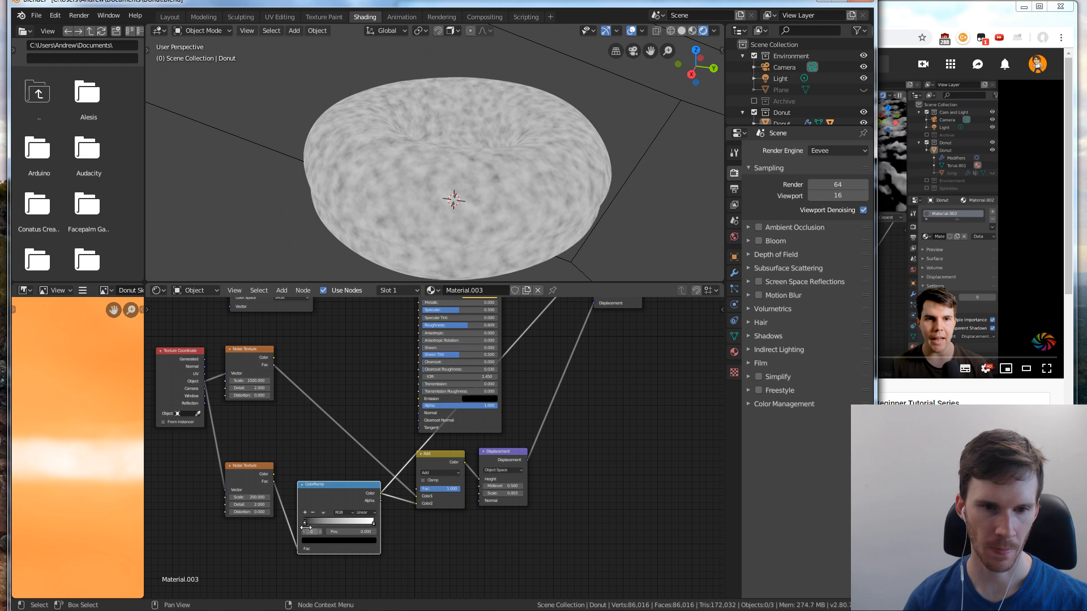
left_click_drag(306, 523, 369, 523)
mouse_move(347, 524)
left_mouse_down()
mouse_move(365, 525)
mouse_move(341, 525)
left_mouse_up()
left_click(968, 313)
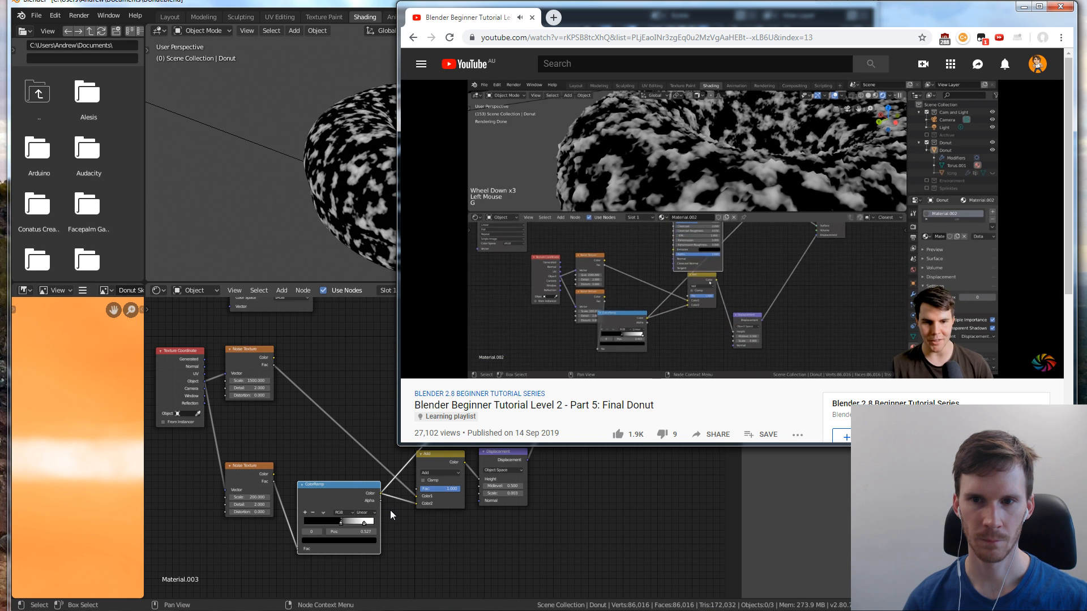
left_click_drag(364, 524, 358, 525)
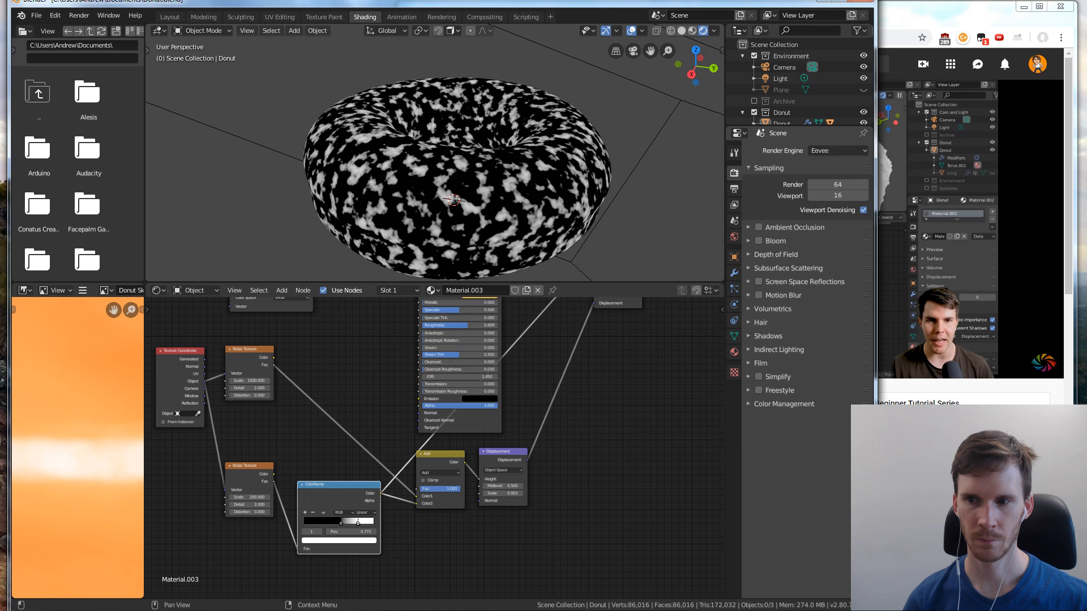
Check the tutorial in the browser, preview the Add node's output on the donut, and move the node away from the ColorRamp
key("alt+Tab")
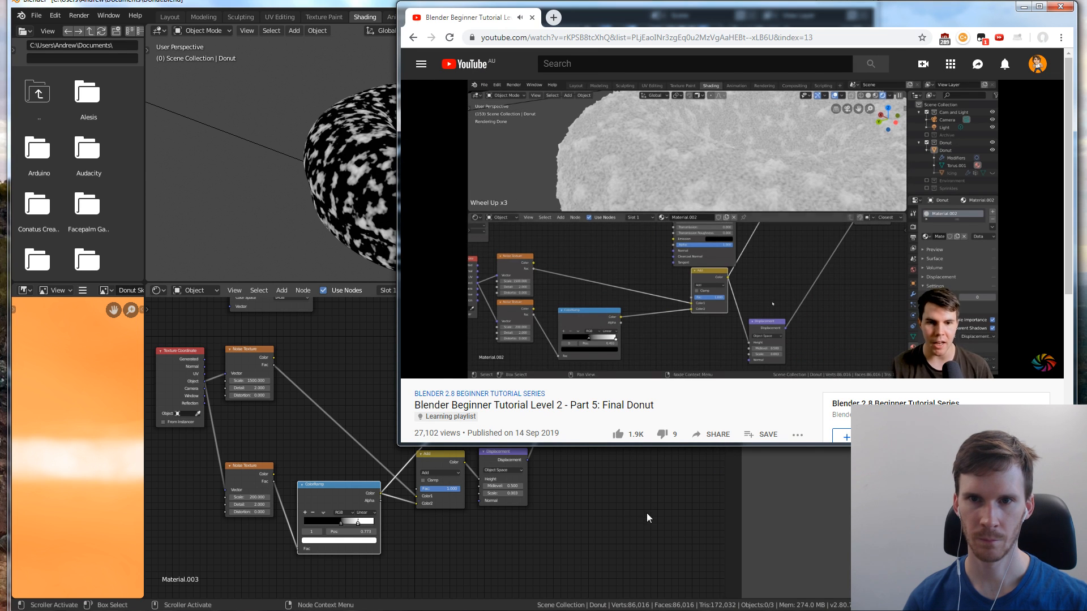
left_click(579, 559)
left_click(439, 463, "ctrl+shift")
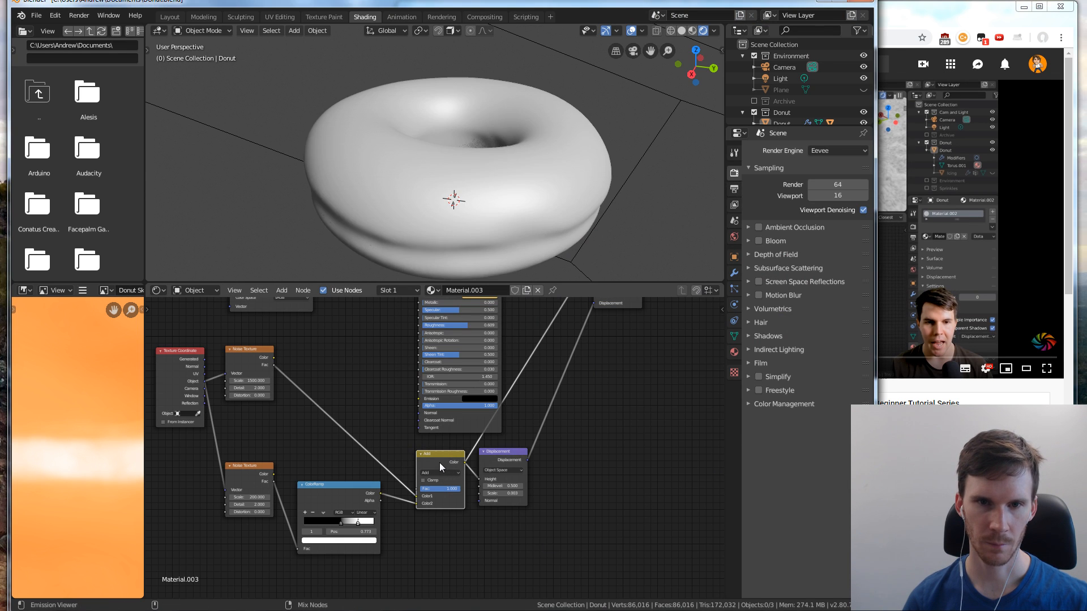
left_click_drag(459, 465, 484, 478)
left_click(886, 390)
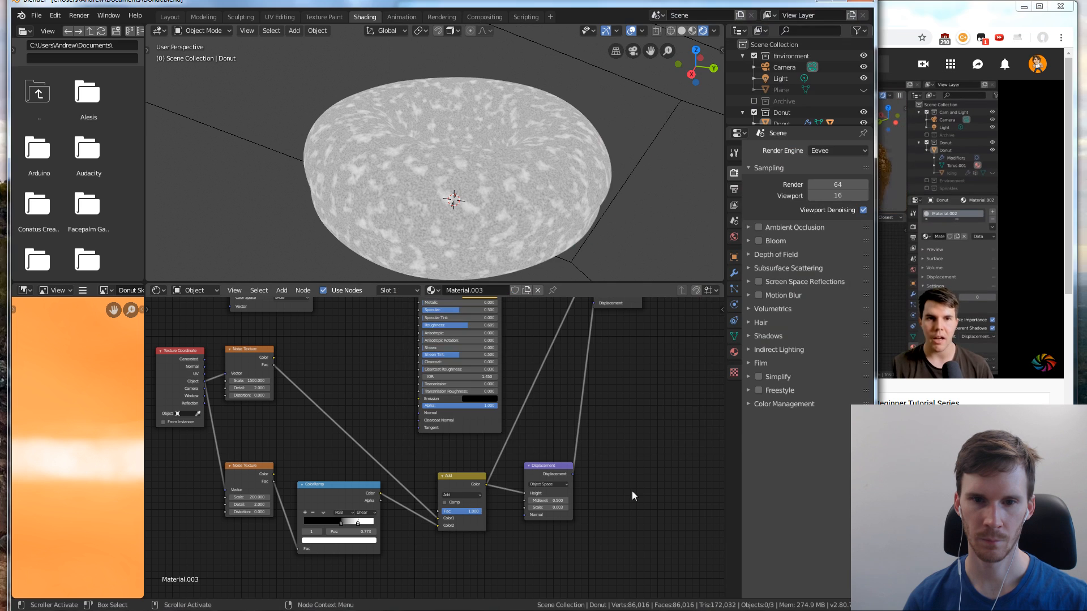
left_click(791, 304)
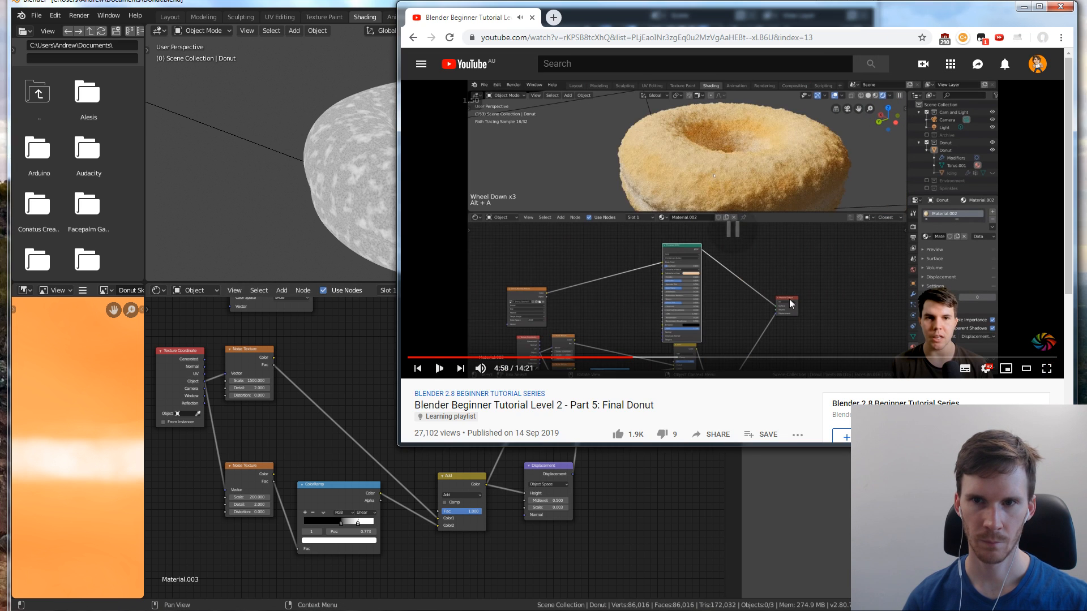
Shift the ColorRamp's white stop slightly outward and its black stop to about 0.514, and nudge the Add and ColorRamp nodes
left_click(623, 495)
left_click_drag(468, 478, 471, 471)
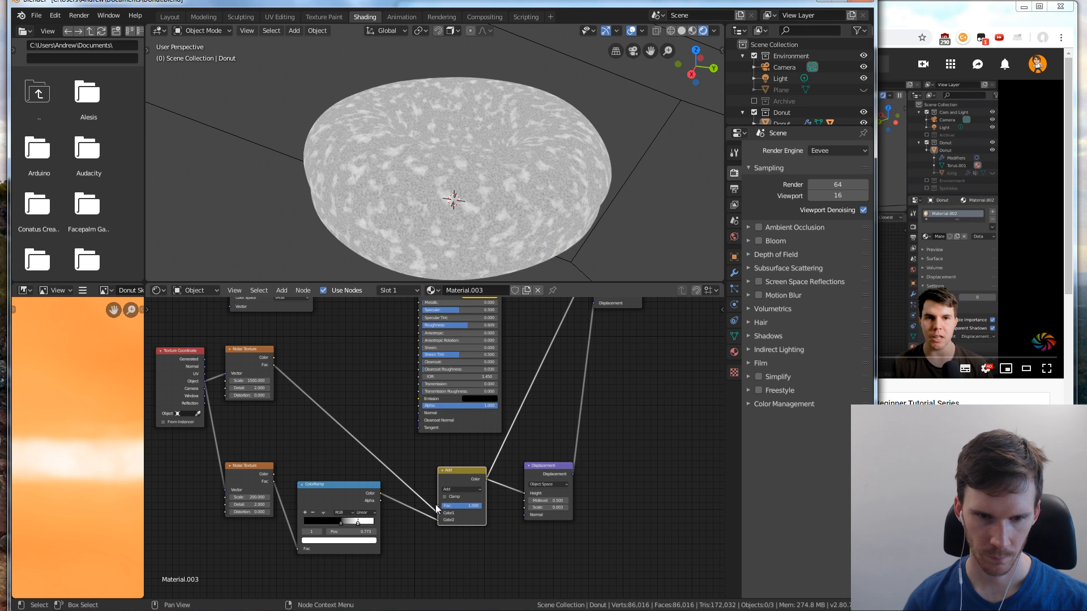
mouse_move(357, 523)
left_mouse_down()
mouse_move(376, 522)
mouse_move(342, 524)
mouse_move(362, 525)
left_mouse_up()
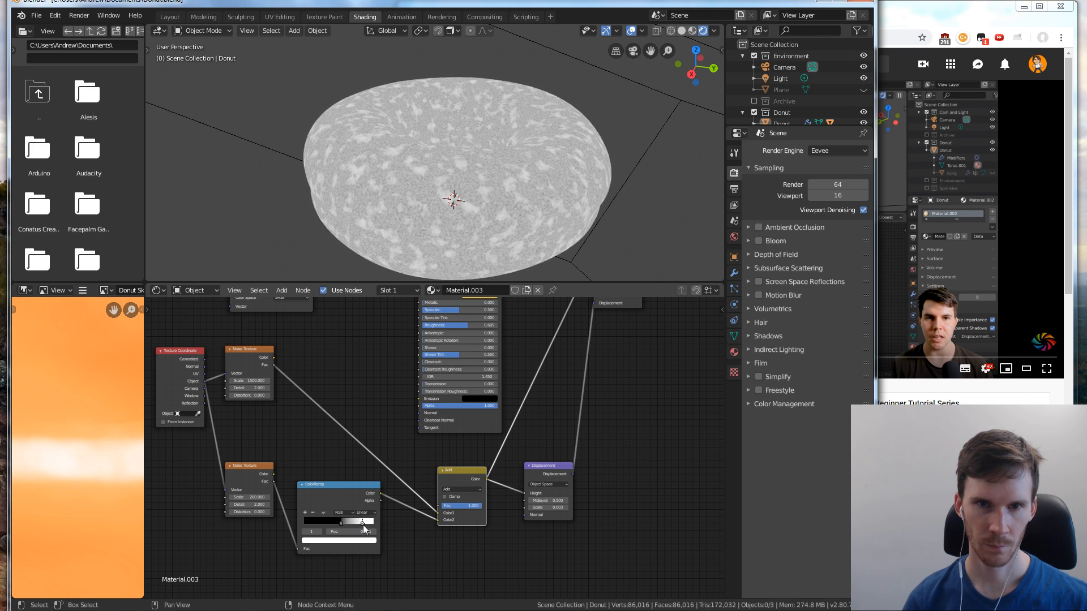
key("g")
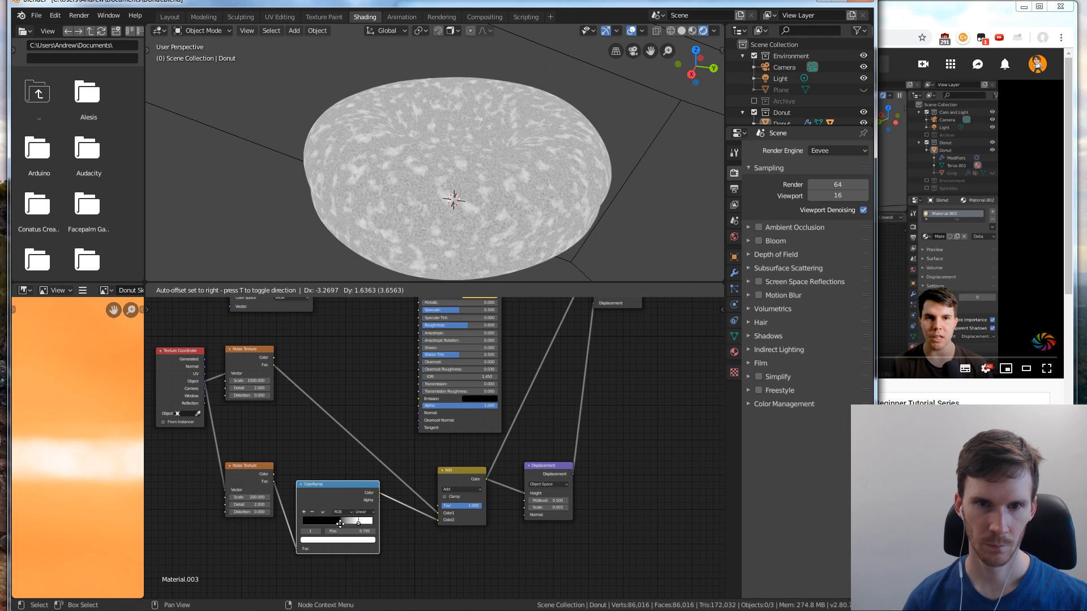
left_click(346, 524)
left_click(346, 524)
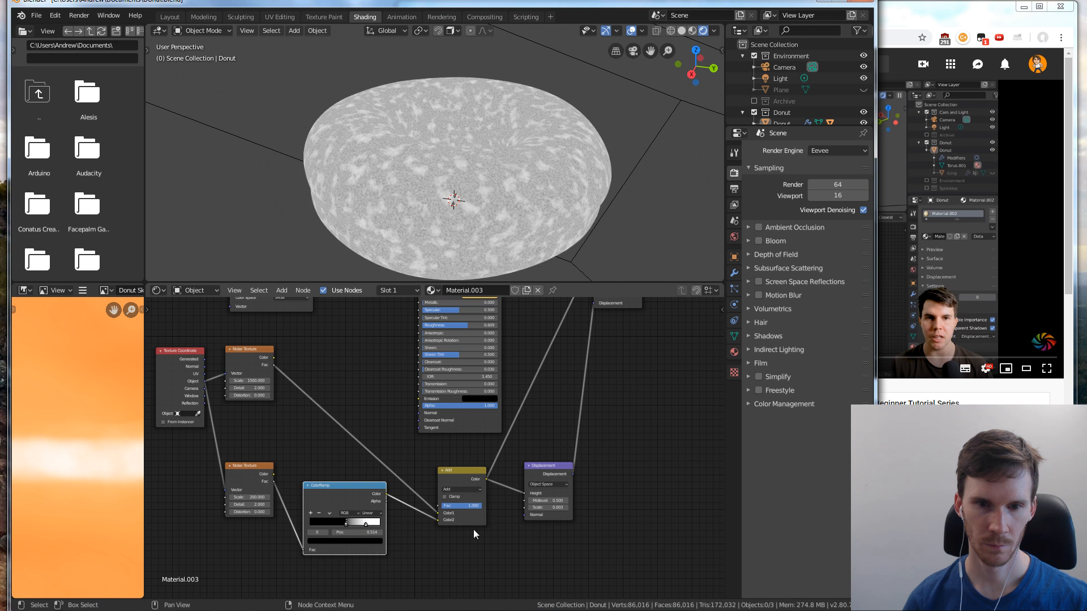
Try adjusting the Add node's factor, and change the scale of the Noise Texture feeding the ColorRamp
left_click_drag(473, 506, 481, 506)
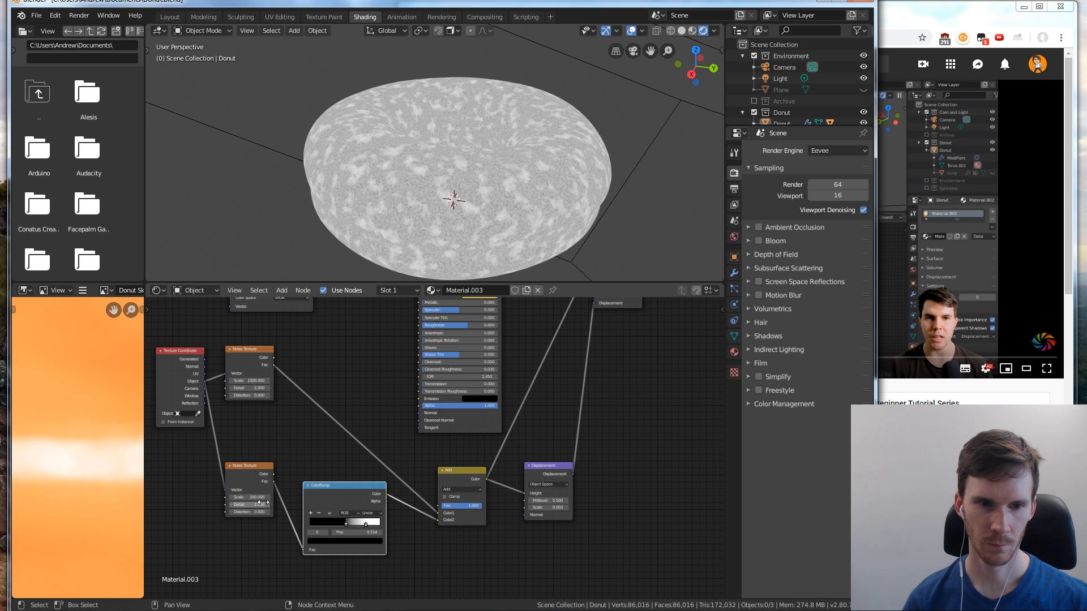
mouse_move(249, 497)
left_mouse_down()
mouse_move(269, 497)
mouse_move(256, 497)
left_mouse_up()
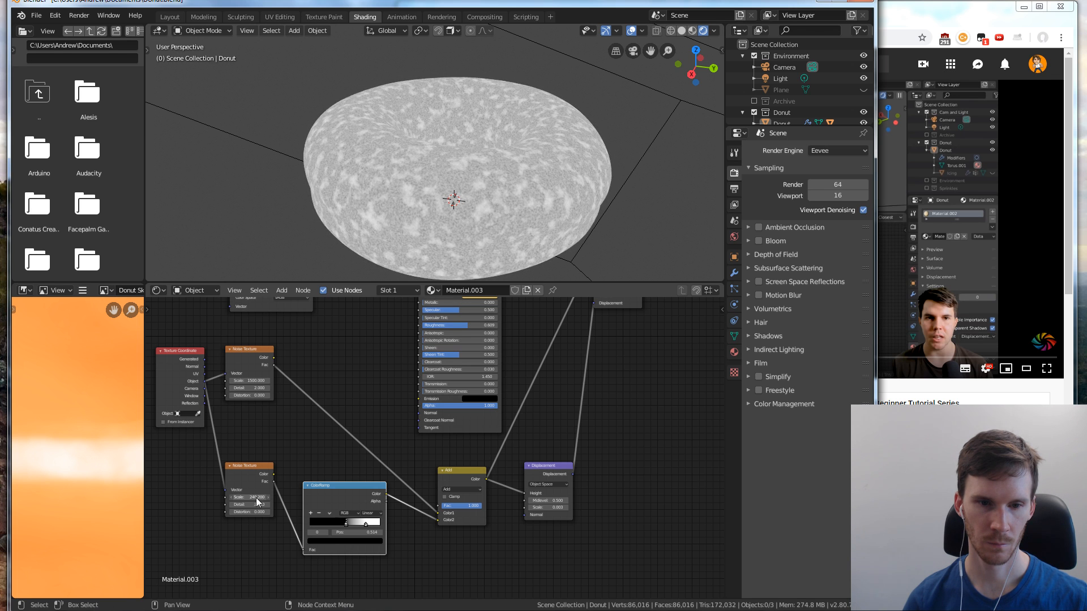
Bring the ColorRamp's black stop to about 0.402, trying B-Spline interpolation before restoring Linear, and inspect the previewed noise up close
mouse_move(345, 524)
left_mouse_down()
mouse_move(356, 525)
mouse_move(336, 524)
mouse_move(357, 524)
left_mouse_up()
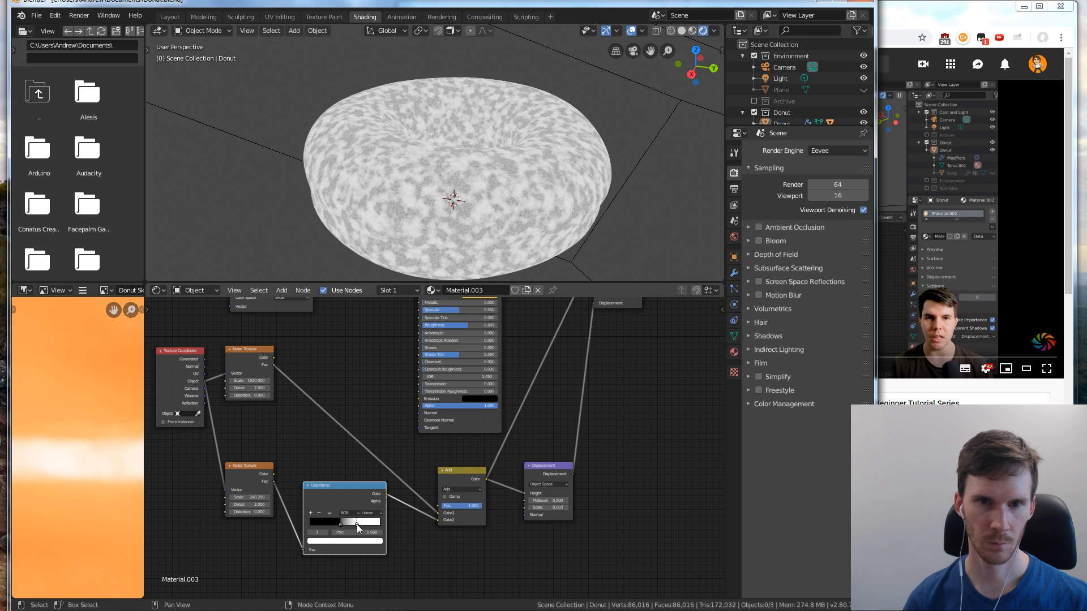
left_click(369, 515)
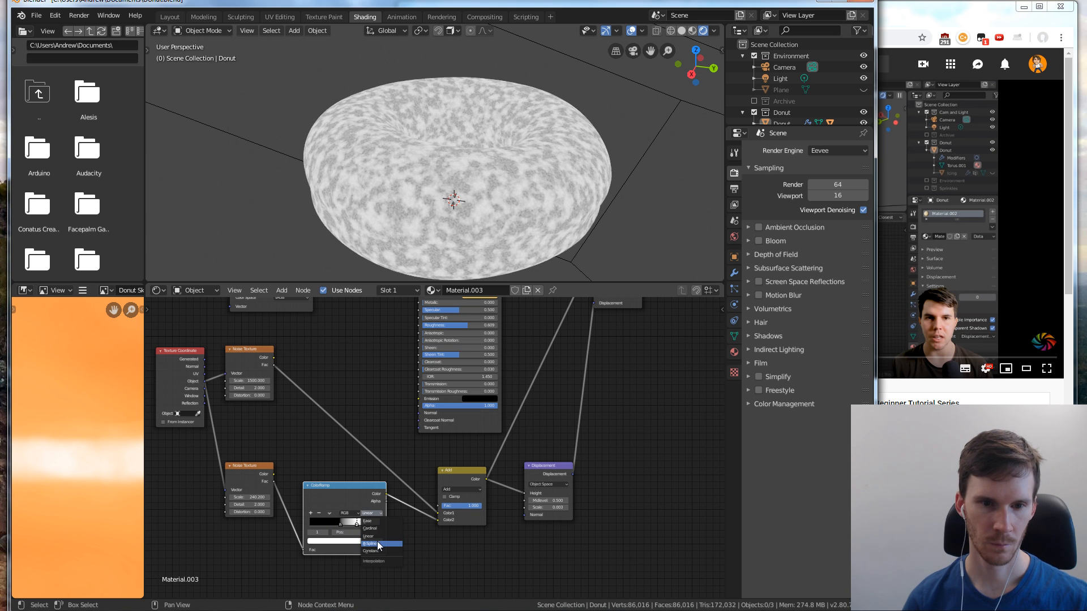
left_click(377, 542)
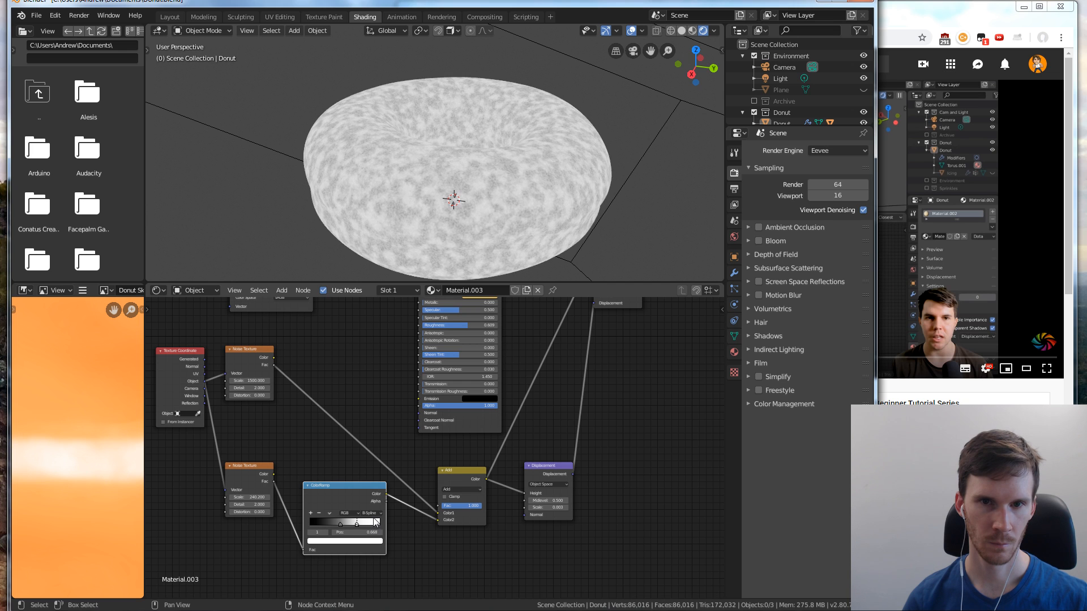
left_click(373, 513)
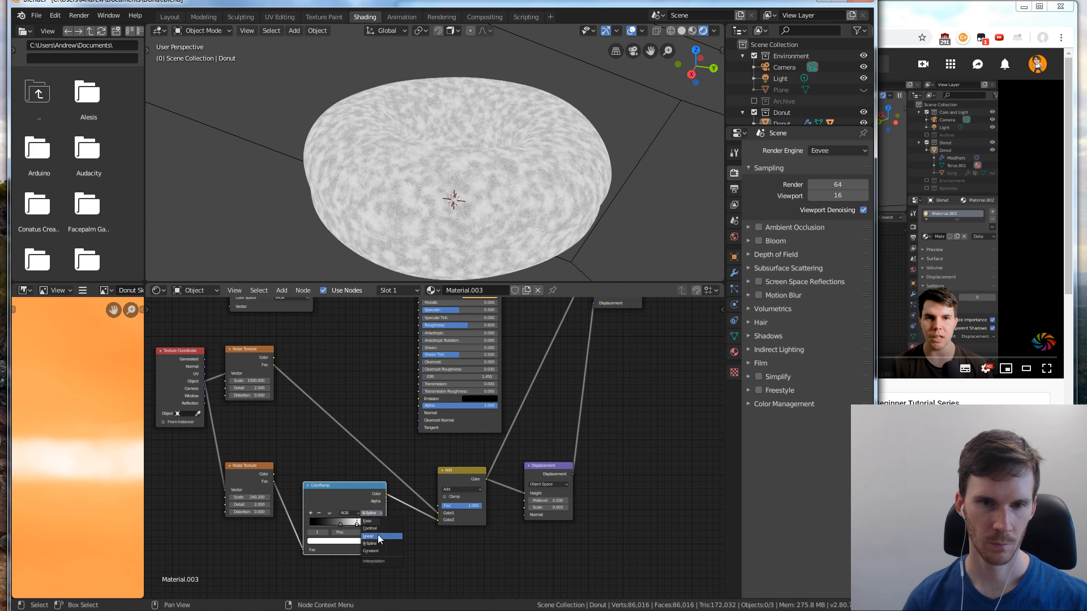
left_click(378, 534)
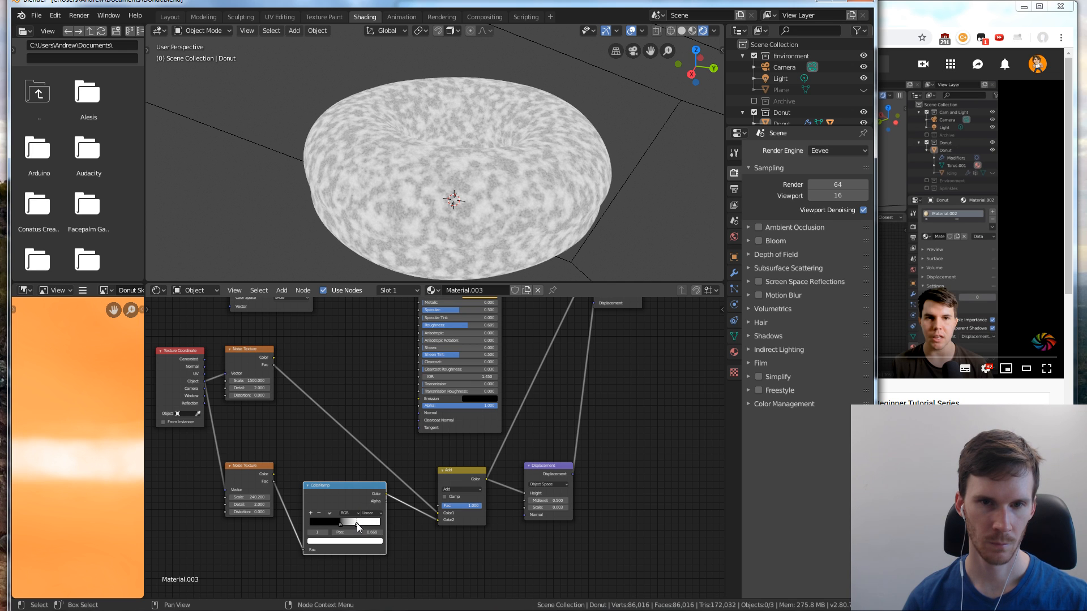
left_click_drag(356, 523, 342, 525)
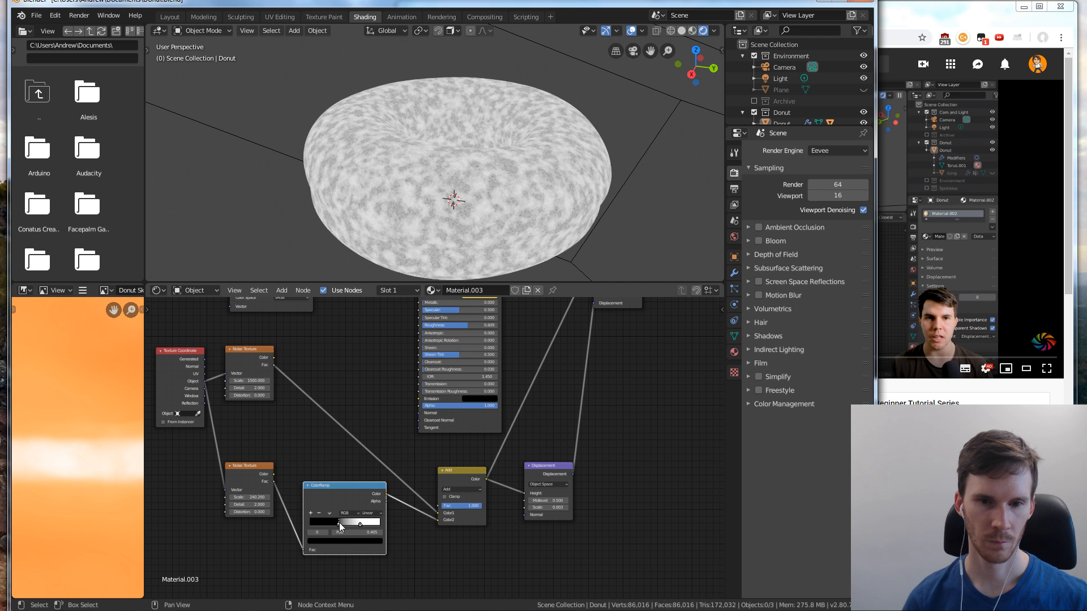
scroll(509, 200, "up", 6)
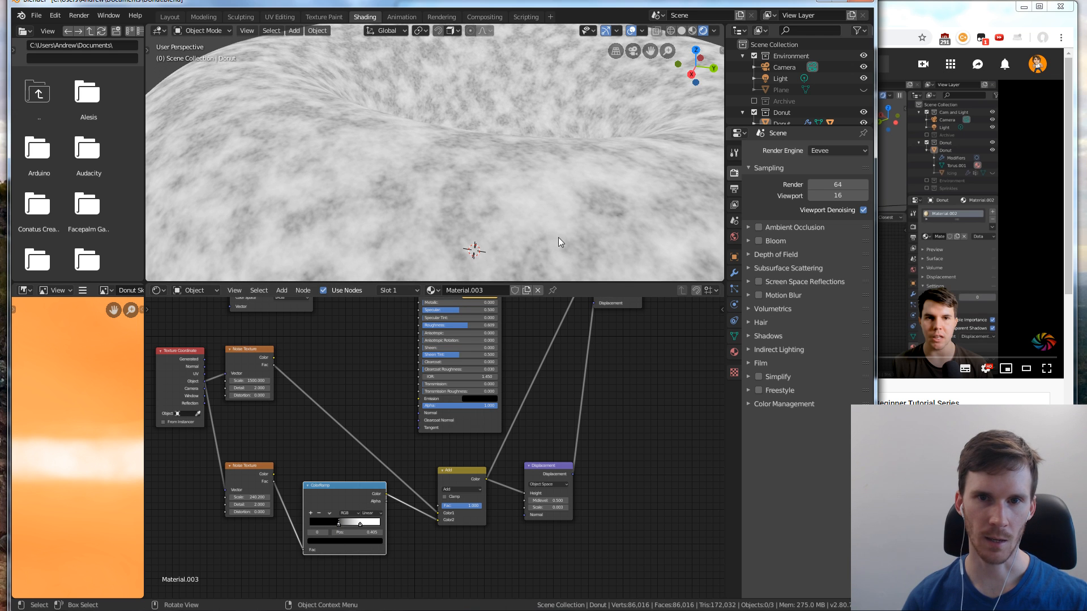
scroll(546, 208, "down", 5)
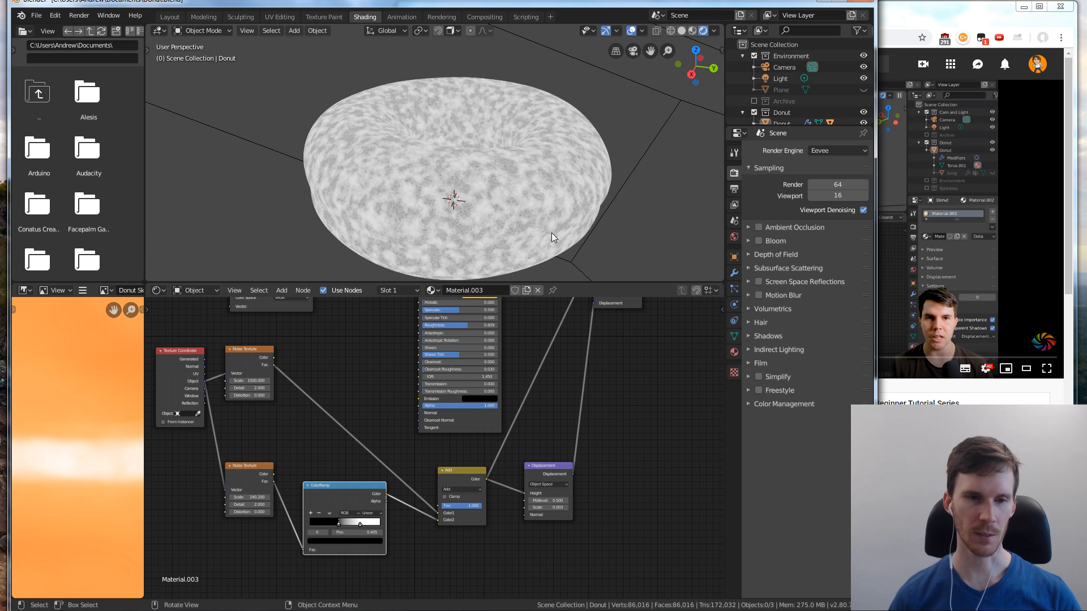
Check the tutorial video in the browser for how its donut material looks, and return to Blender
left_click(462, 490)
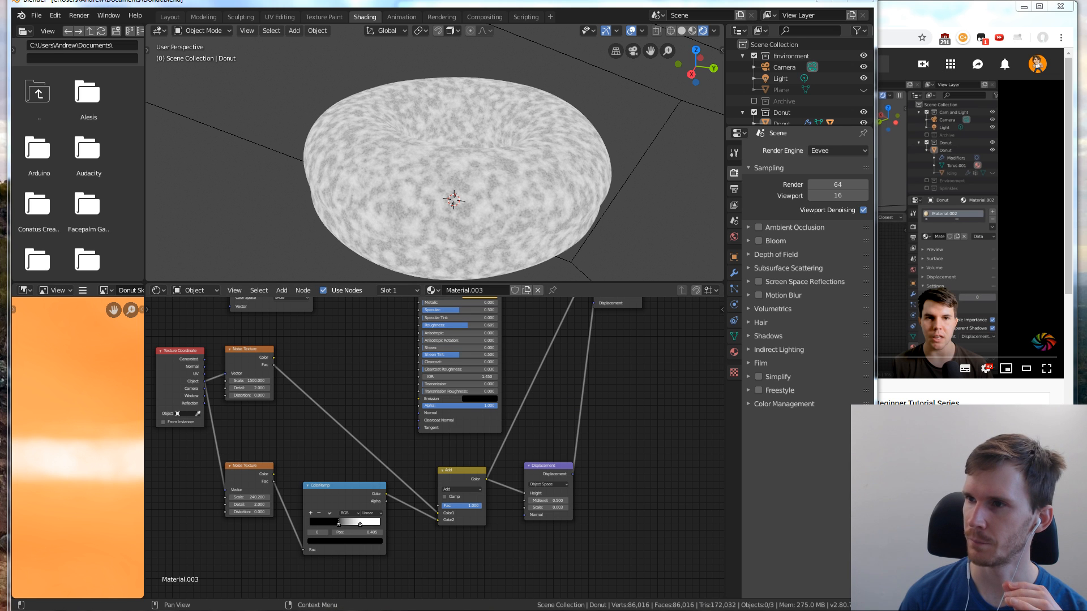
left_click(1009, 99)
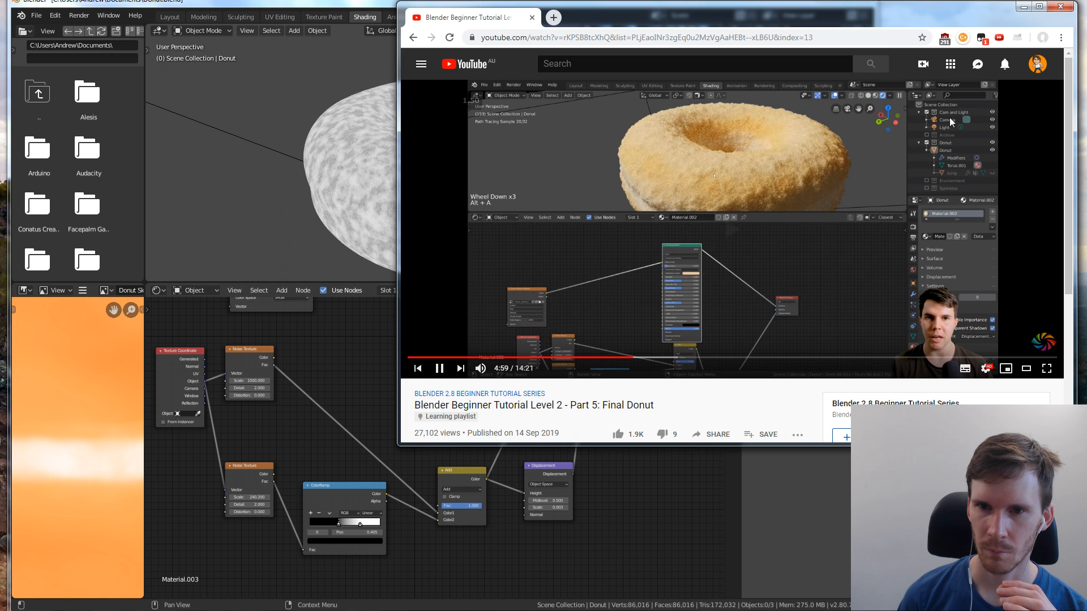
left_click(599, 539)
Reconnect the Principled BSDF to the Material Output's surface and switch the render engine to Cycles
scroll(617, 466, "down", 2)
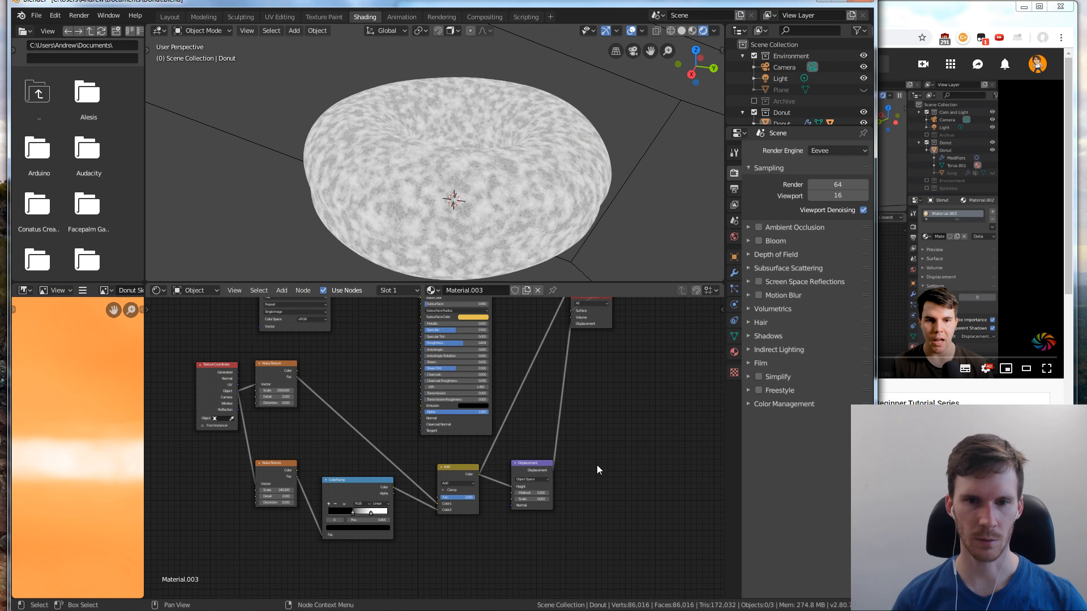
middle_click_drag(518, 321, 520, 370)
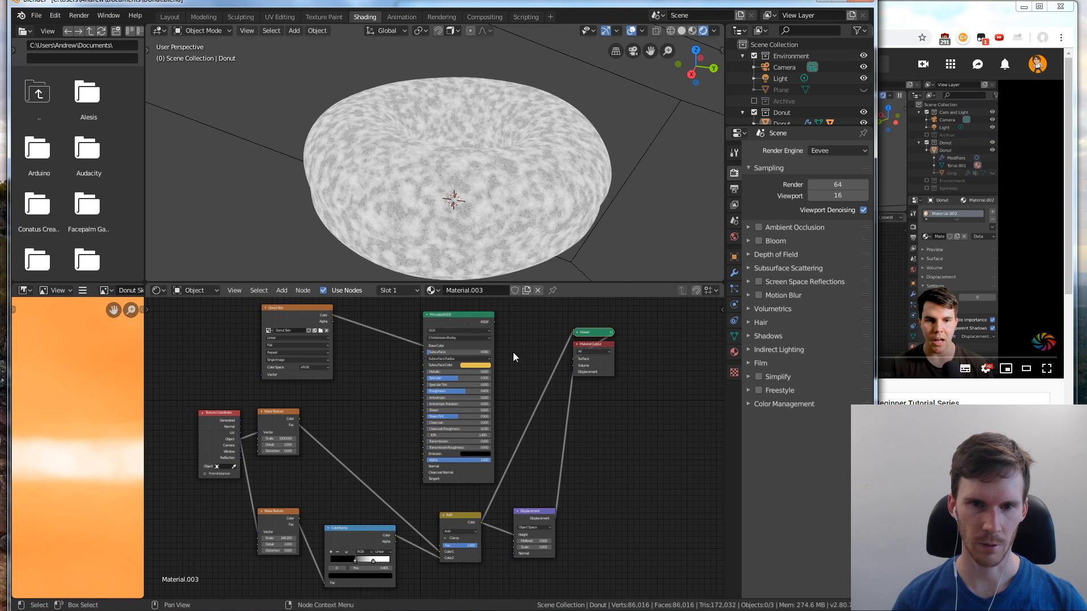
left_click(468, 315, "ctrl+shift")
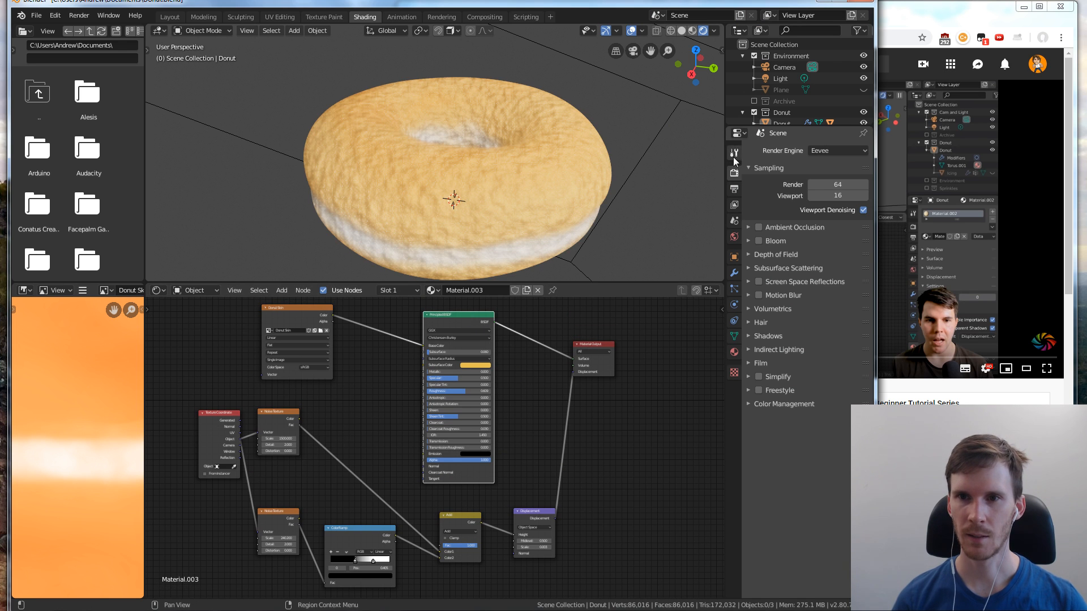
left_click(832, 151)
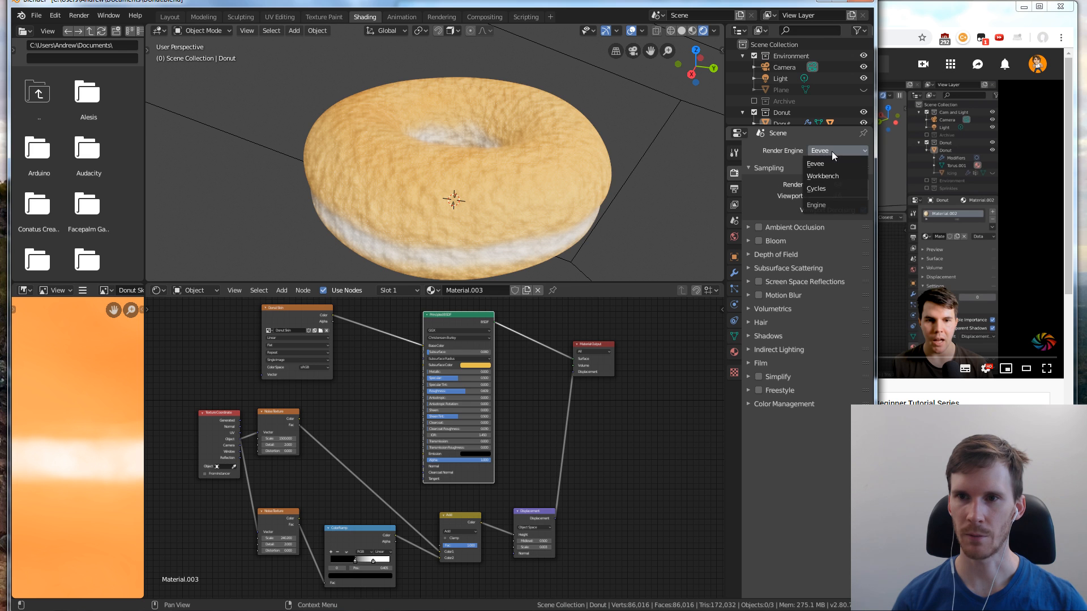
left_click(831, 188)
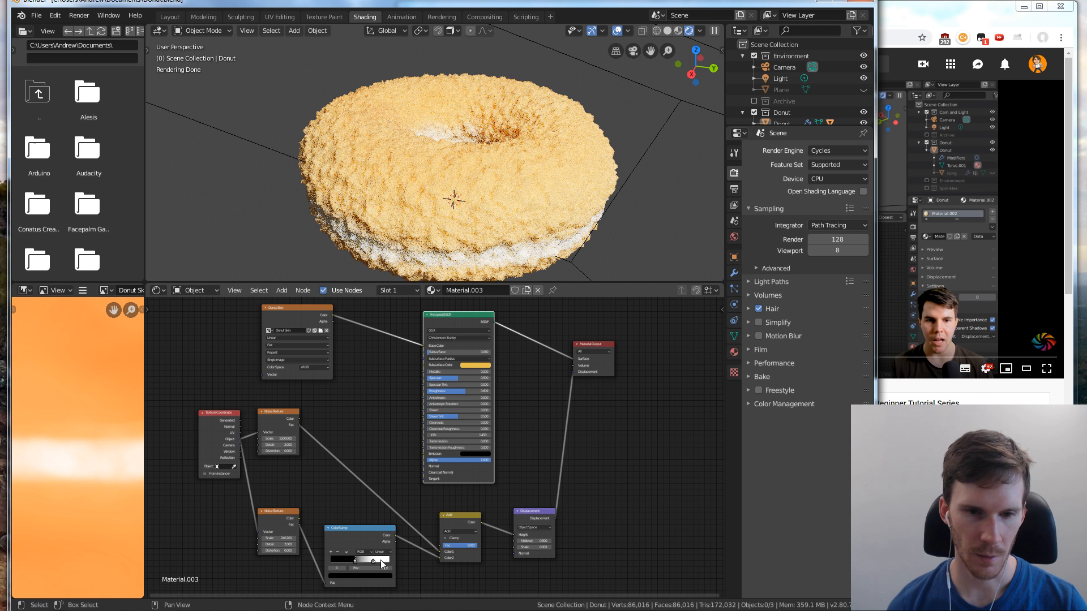
Move the ColorRamp's white stop near its far end and black stop to about 0.614, and set its Noise Texture's scale to about 181.1
left_click_drag(372, 560, 394, 559)
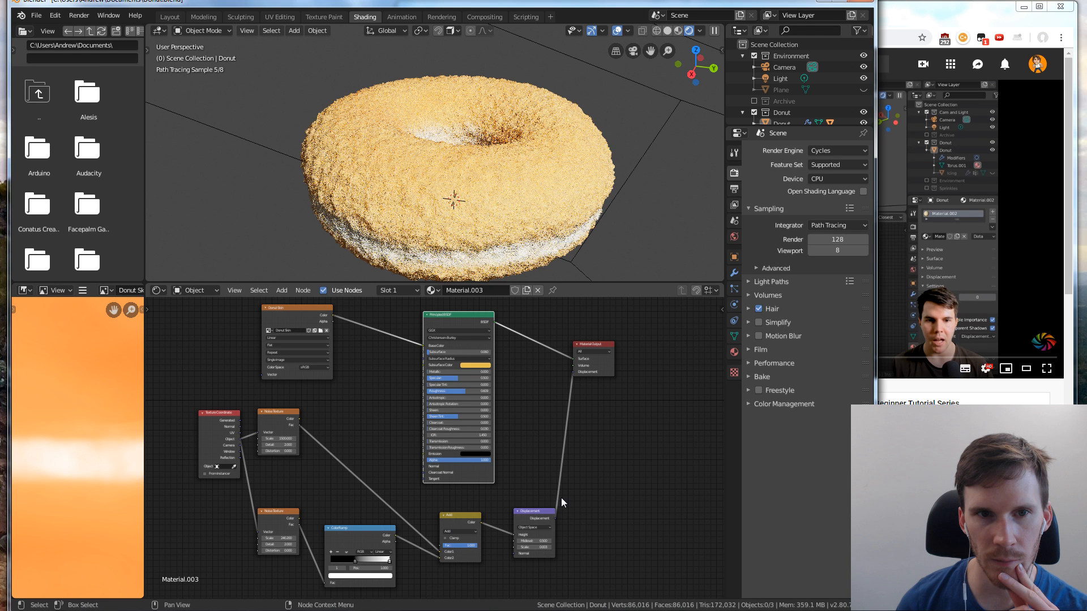
left_click_drag(355, 561, 377, 562)
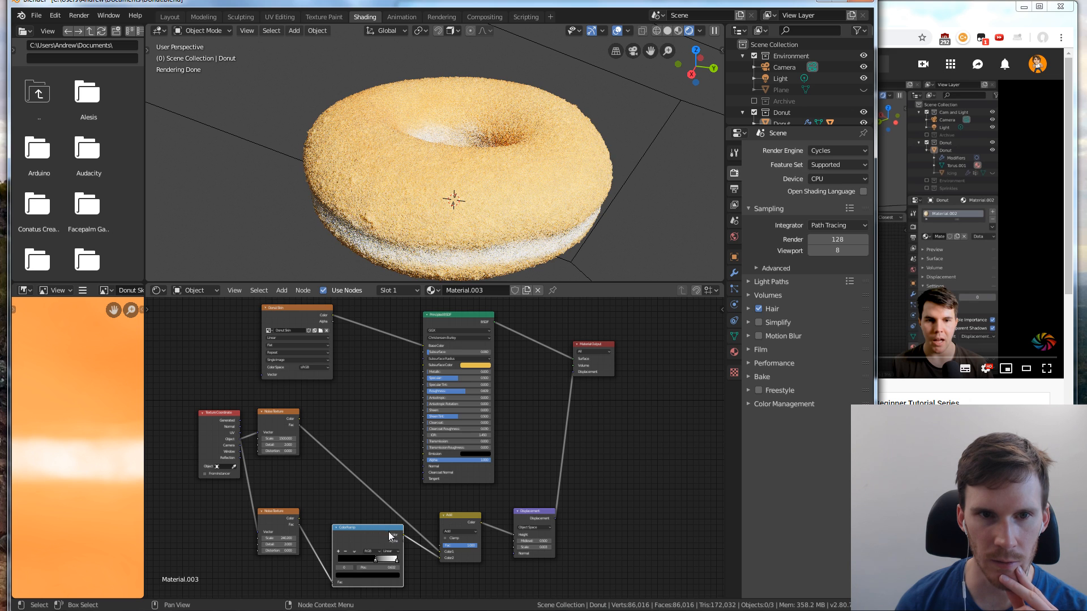
left_click_drag(372, 561, 370, 562)
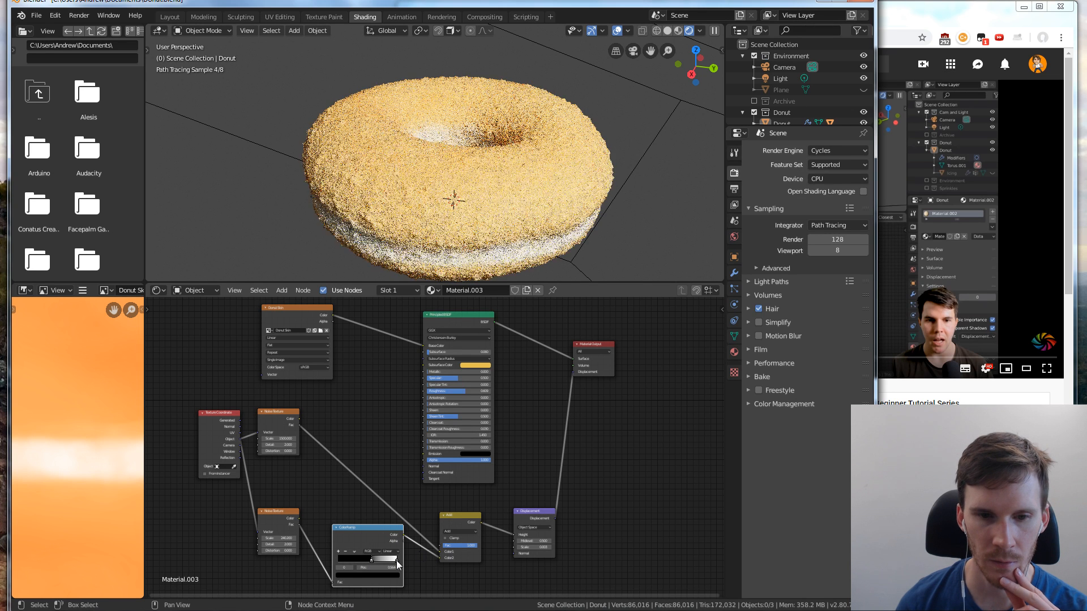
left_click(396, 561)
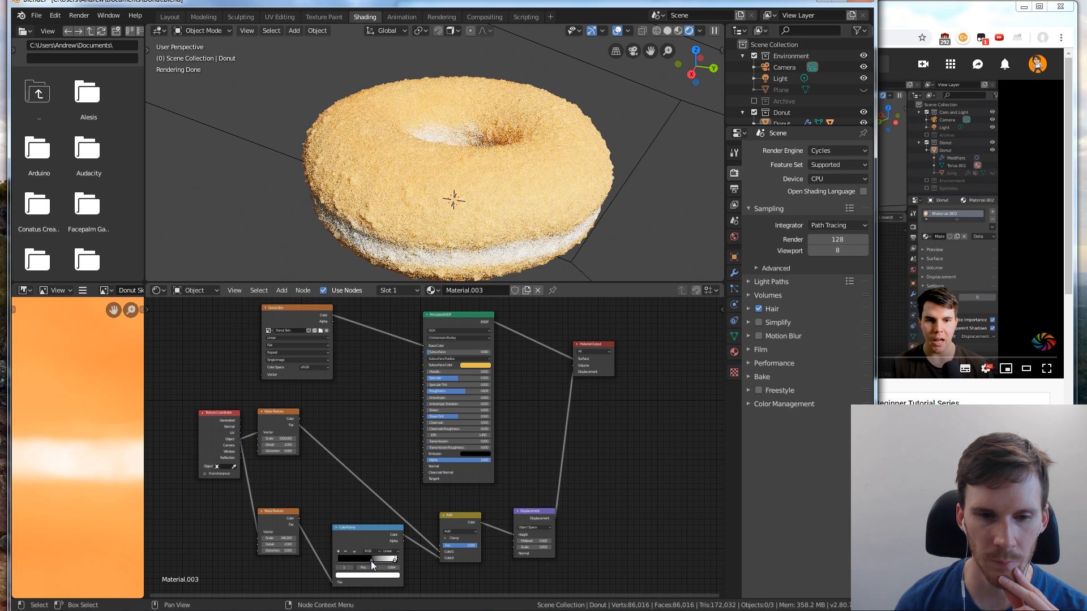
left_click_drag(372, 562, 375, 562)
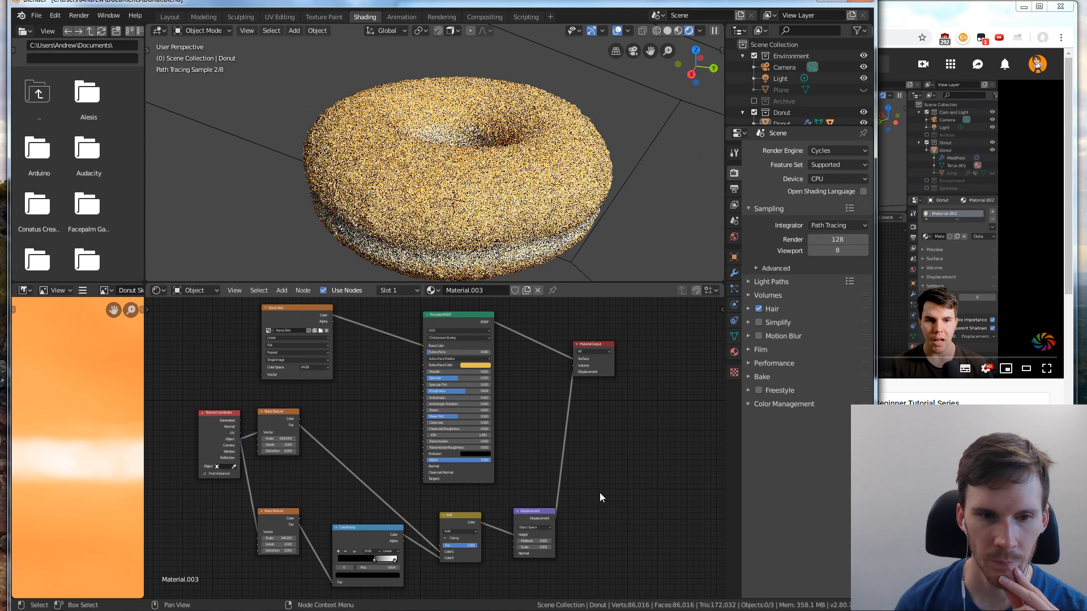
mouse_move(278, 538)
left_mouse_down()
mouse_move(290, 538)
mouse_move(277, 538)
left_mouse_up()
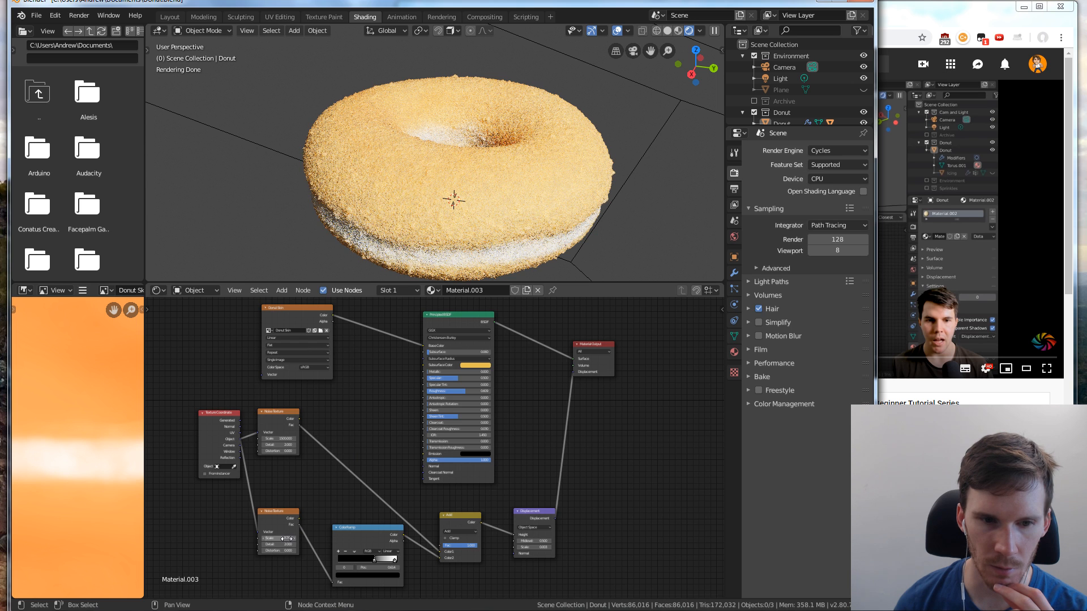
left_click_drag(287, 538, 340, 539)
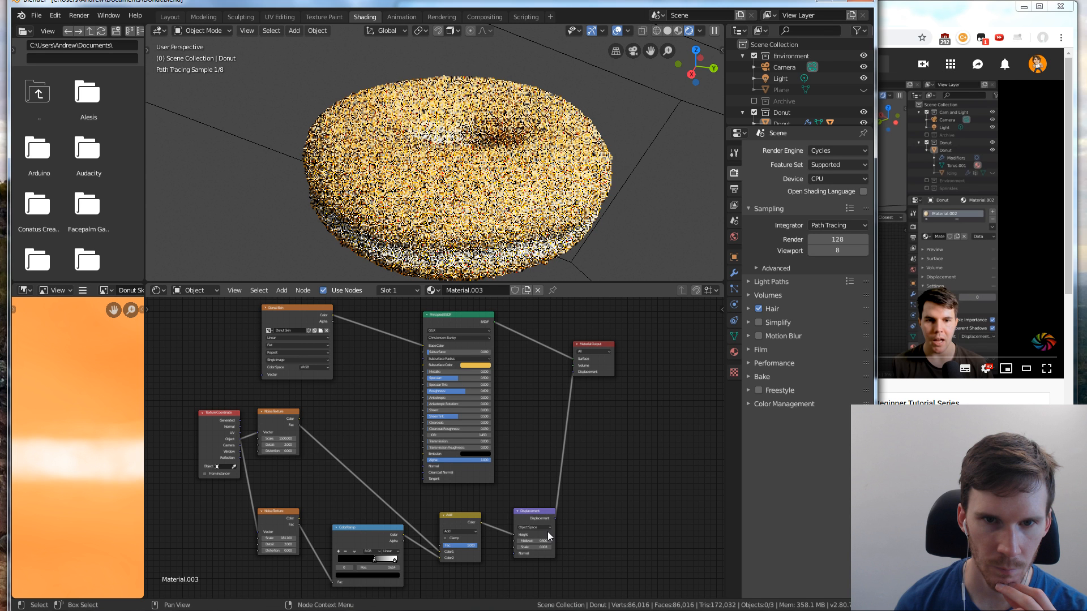
Set the donut's Subdivision Surface modifier to 2 viewport subdivisions and inspect the donut from a lower side angle
left_click(734, 273)
left_click(801, 236)
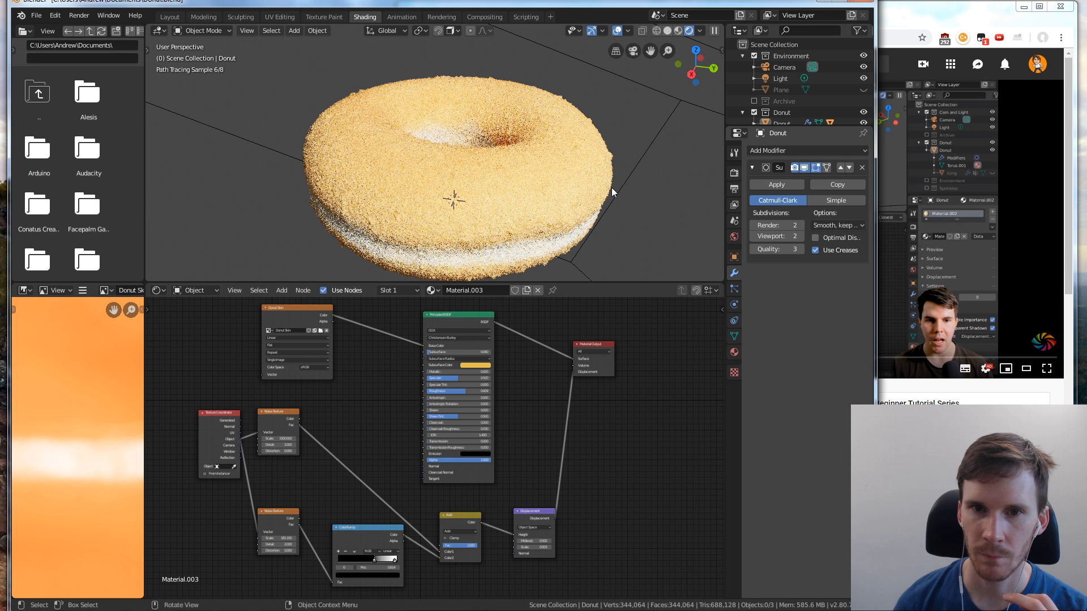
mouse_move(604, 196)
middle_mouse_down()
mouse_move(660, 222)
mouse_move(662, 260)
mouse_move(633, 180)
mouse_move(671, 121)
mouse_move(661, 134)
middle_mouse_up()
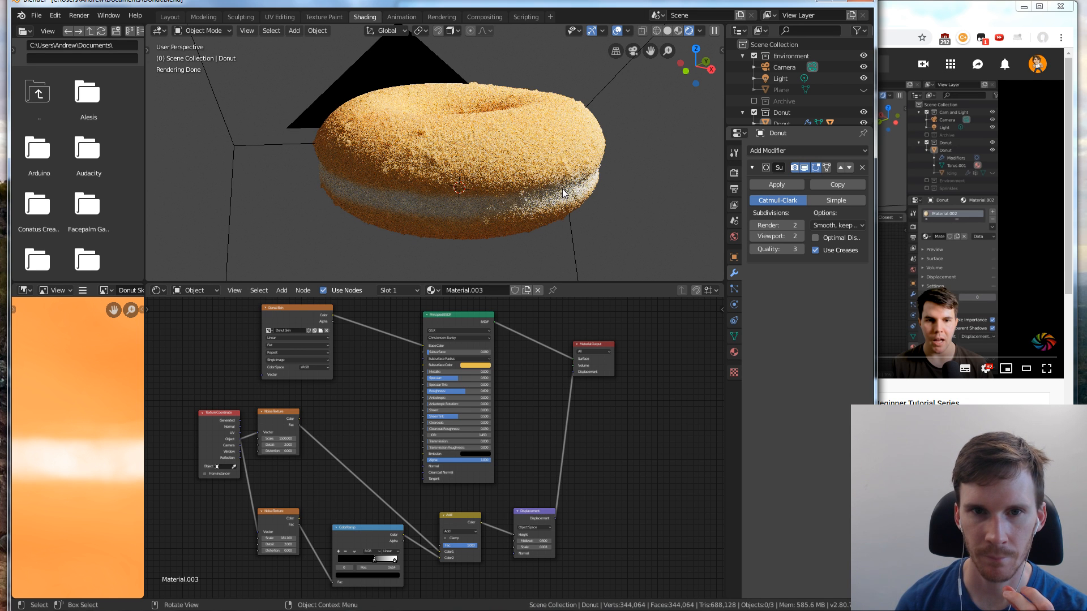
Watch the tutorial in the browser and compare its noise, ColorRamp and Add node wiring with the donut's material
left_click(904, 151)
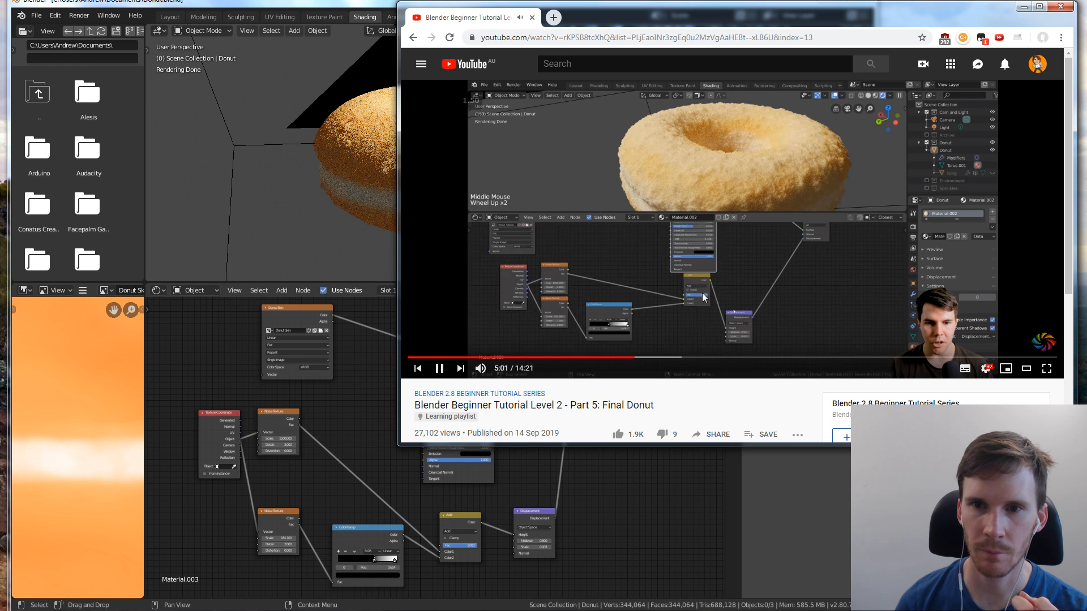
left_click(629, 472)
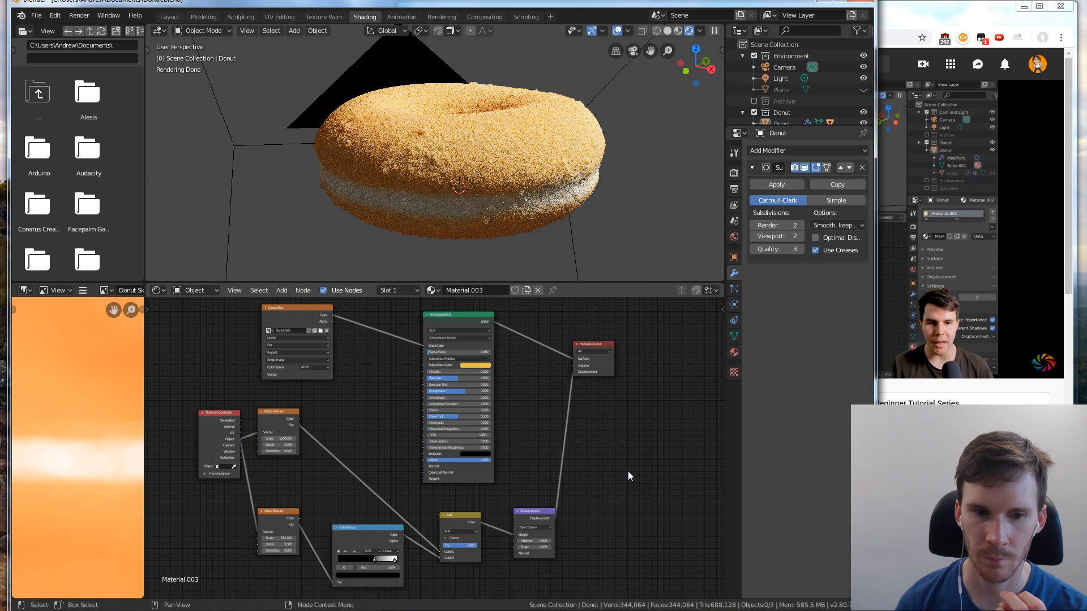
left_click(949, 206)
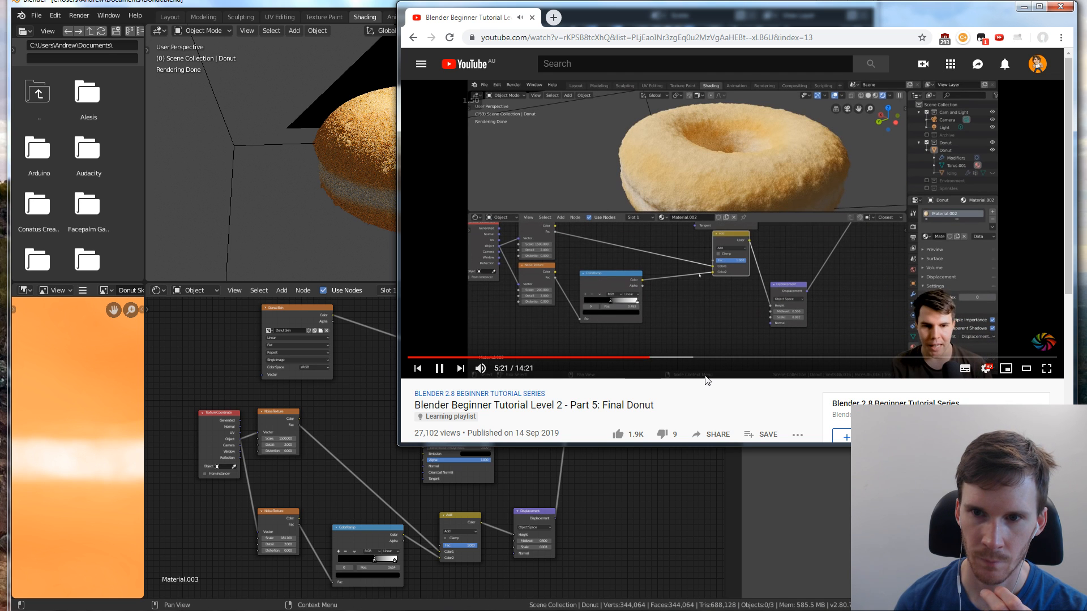
Swap the Add node's inputs so the ColorRamp feeds Color1 and the unramped Noise Texture feeds Color2
left_click(440, 556)
left_click_drag(440, 557, 434, 555)
left_click_drag(438, 553, 440, 552)
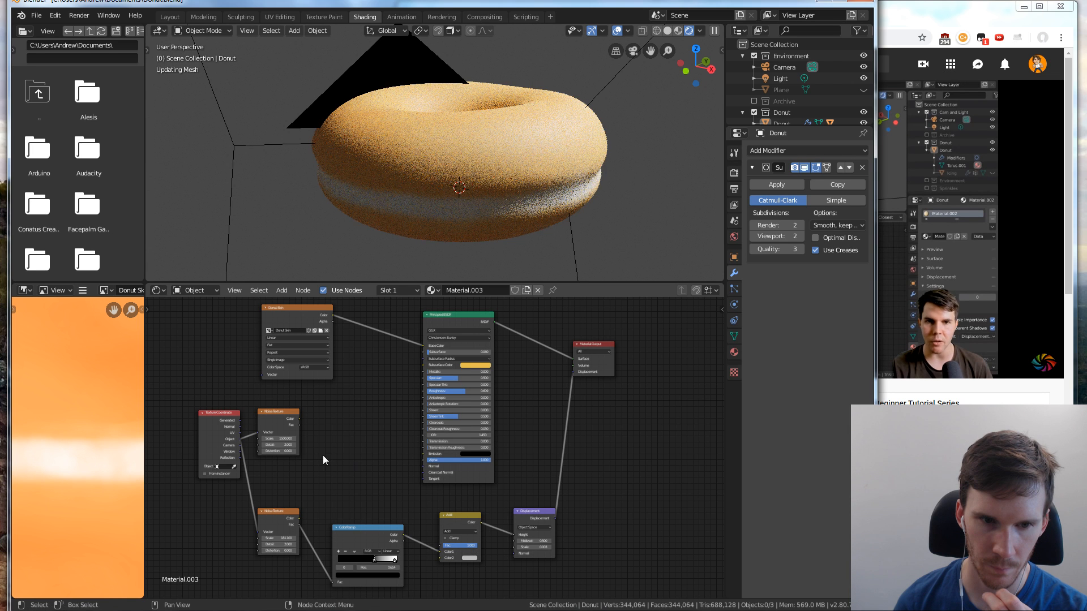
left_click(298, 419)
left_click_drag(298, 419, 440, 558)
Rearrange the nodes so the ColorRamp and its Noise Texture sit above the unramped Noise Texture
left_click(374, 527)
left_click_drag(375, 528, 379, 421)
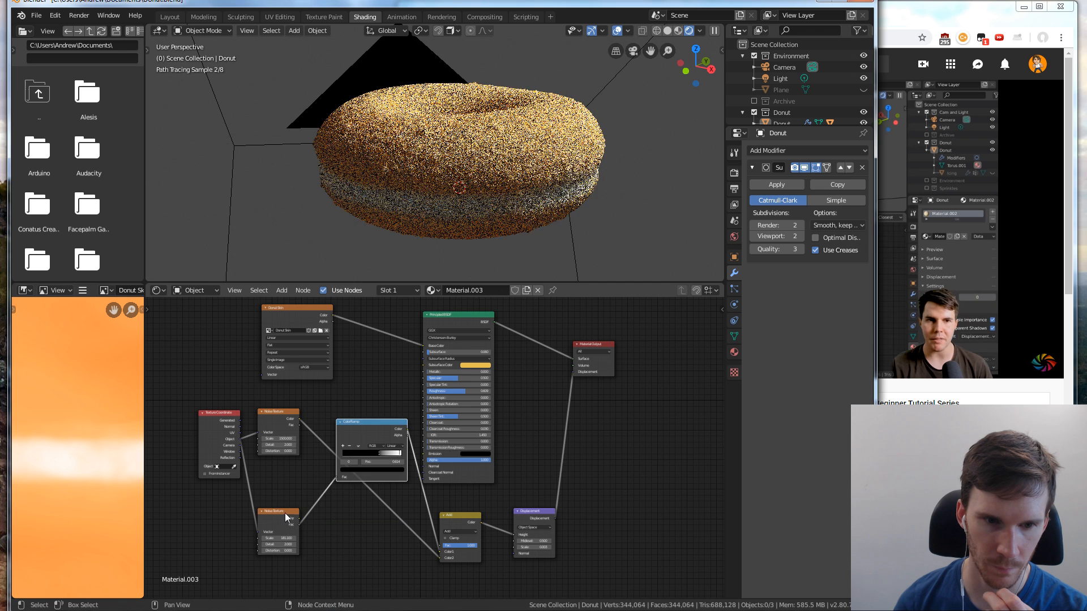
mouse_move(284, 513)
left_mouse_down()
mouse_move(298, 425)
mouse_move(292, 516)
left_mouse_up()
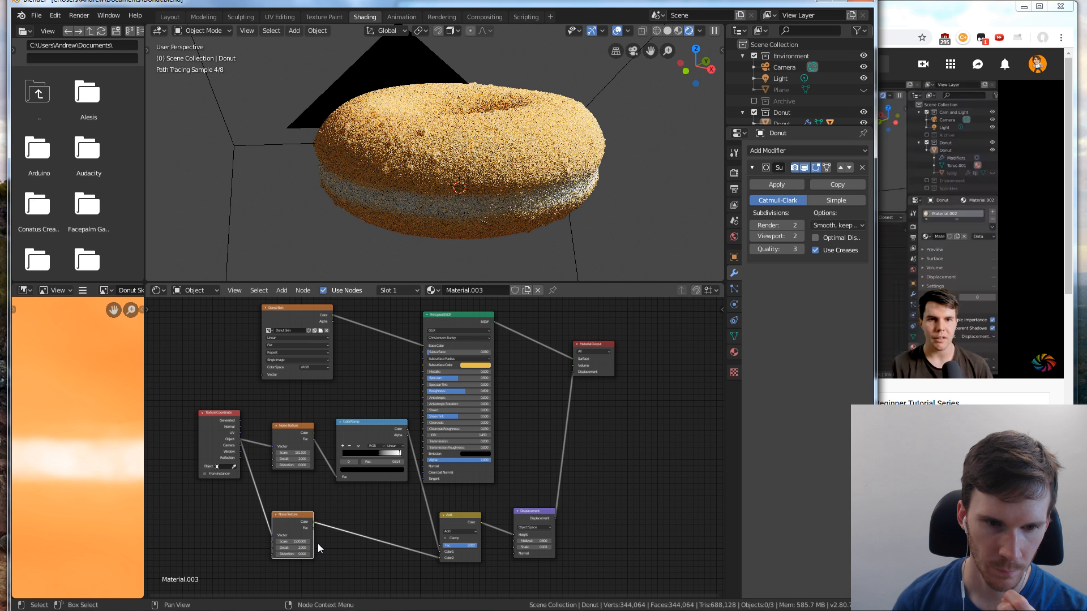
Set the lower Noise Texture's scale to about 1833.4 and the Add node's factor to about 0.73, checking the tutorial in the browser
scroll(317, 544, "up", 2)
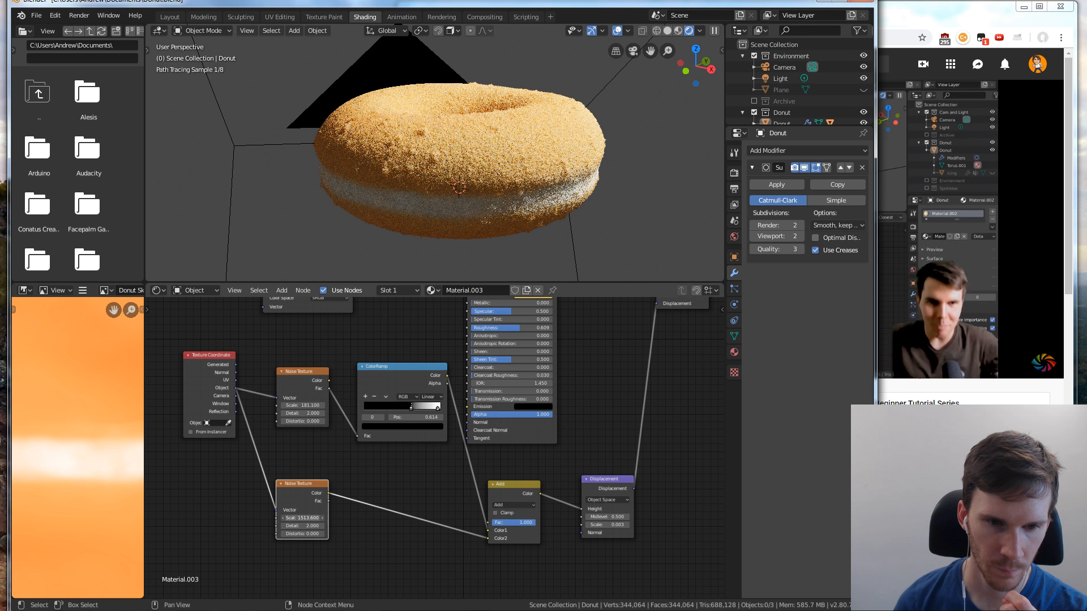
mouse_move(302, 518)
left_mouse_down()
mouse_move(331, 518)
mouse_move(303, 517)
left_mouse_up()
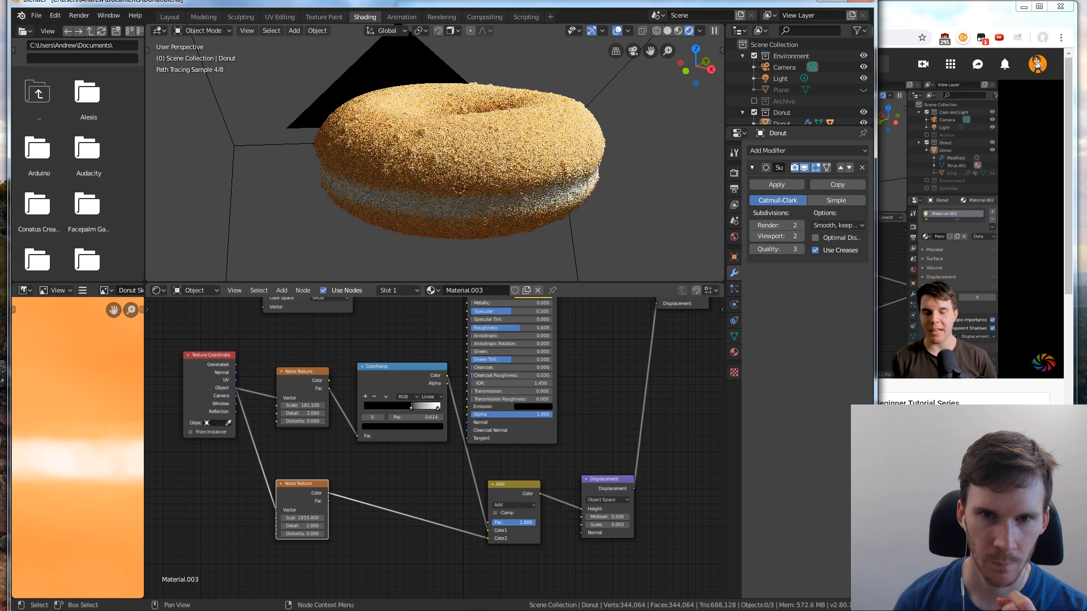
left_click_drag(534, 526, 527, 526)
key("alt+Tab")
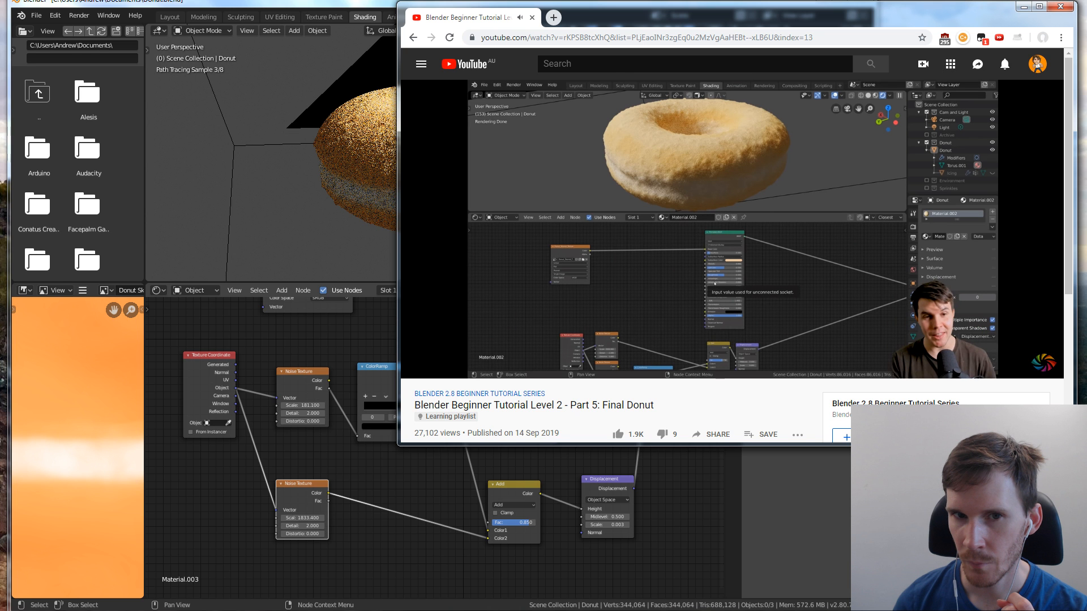
key("alt+Tab")
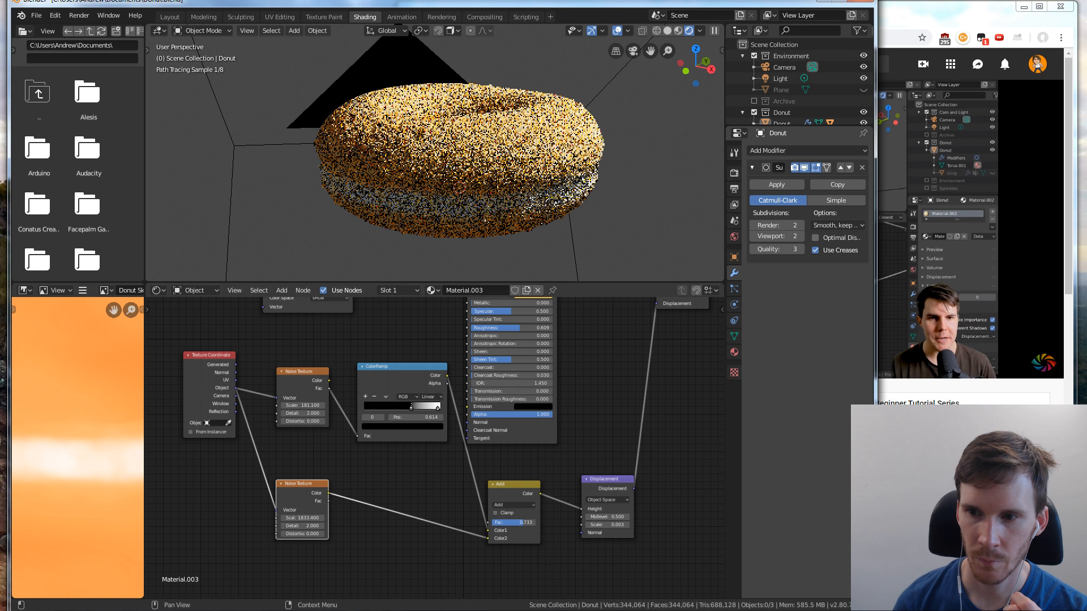
key("alt+Tab")
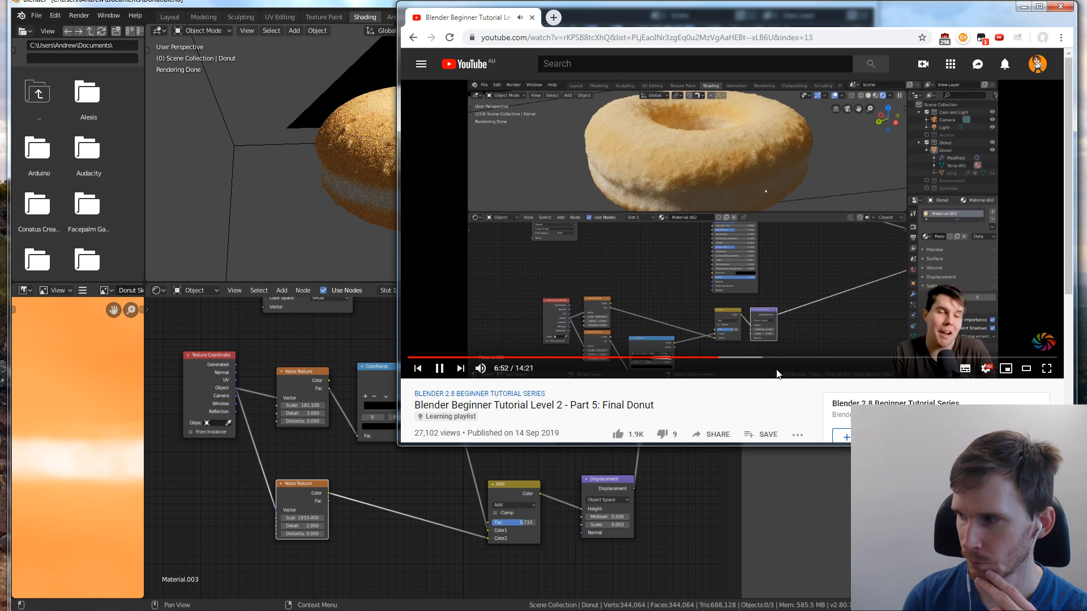
Continue the tutorial in the browser, and spread the Principled BSDF, Displacement and Material Output nodes away from the texture nodes
left_click(774, 129)
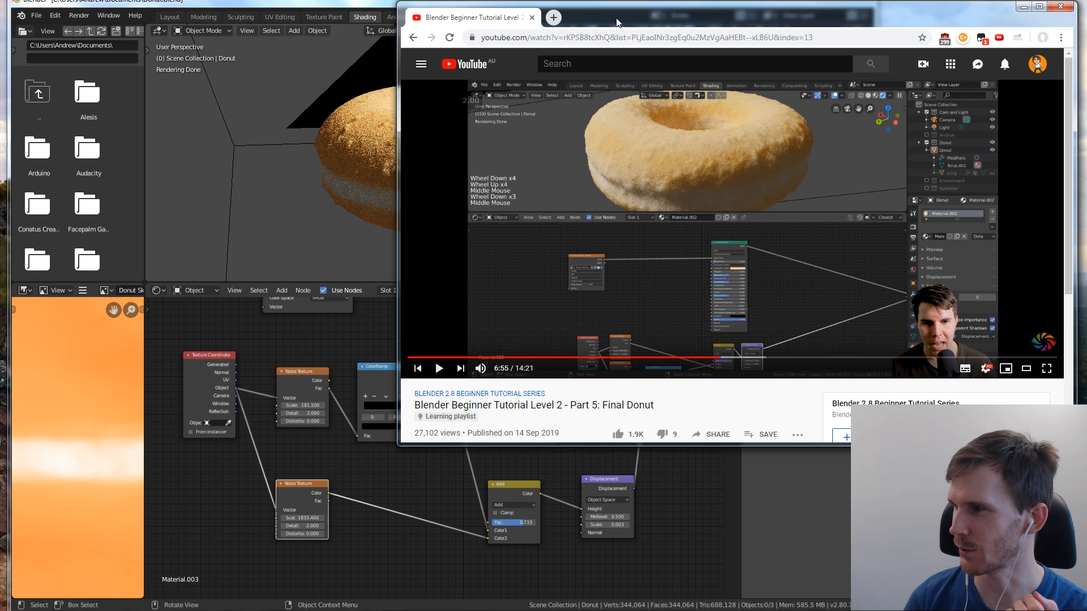
left_click(730, 117)
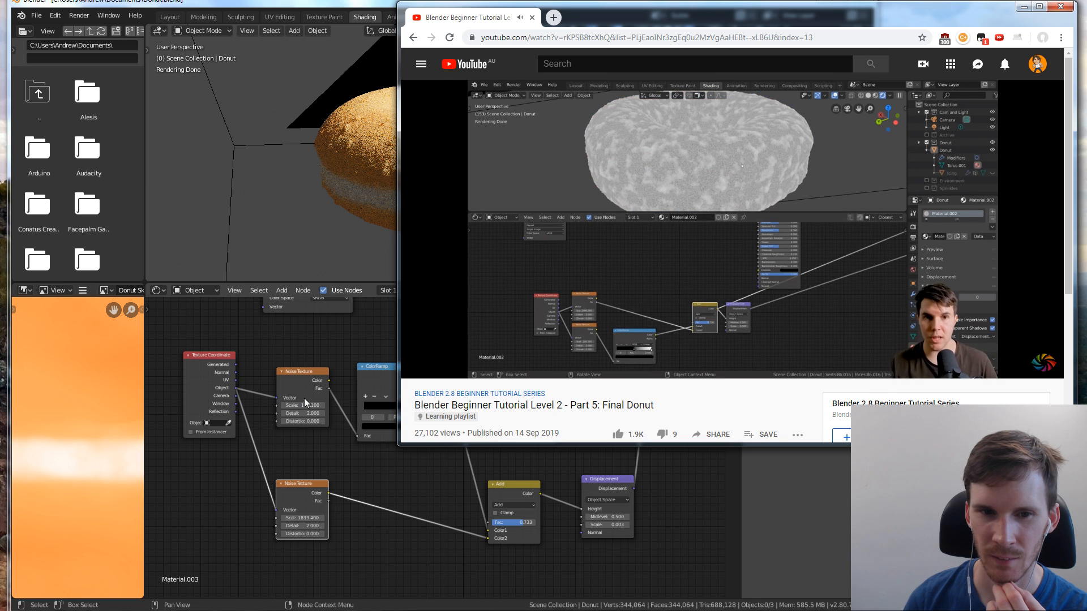
left_click(345, 355)
scroll(345, 355, "down", 1)
scroll(345, 355, "down", 2)
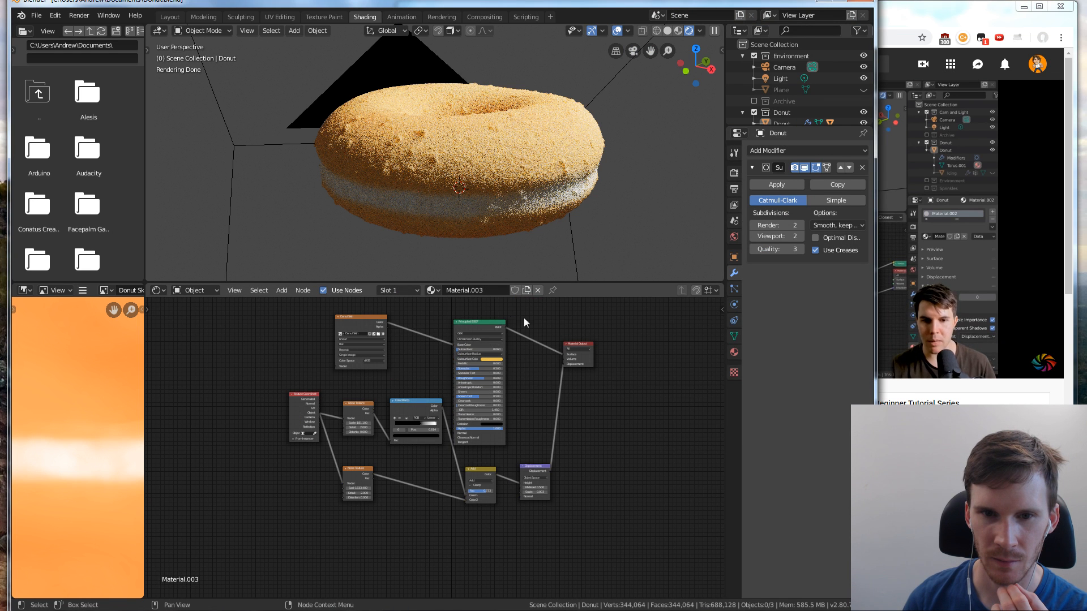
left_click_drag(487, 320, 650, 354)
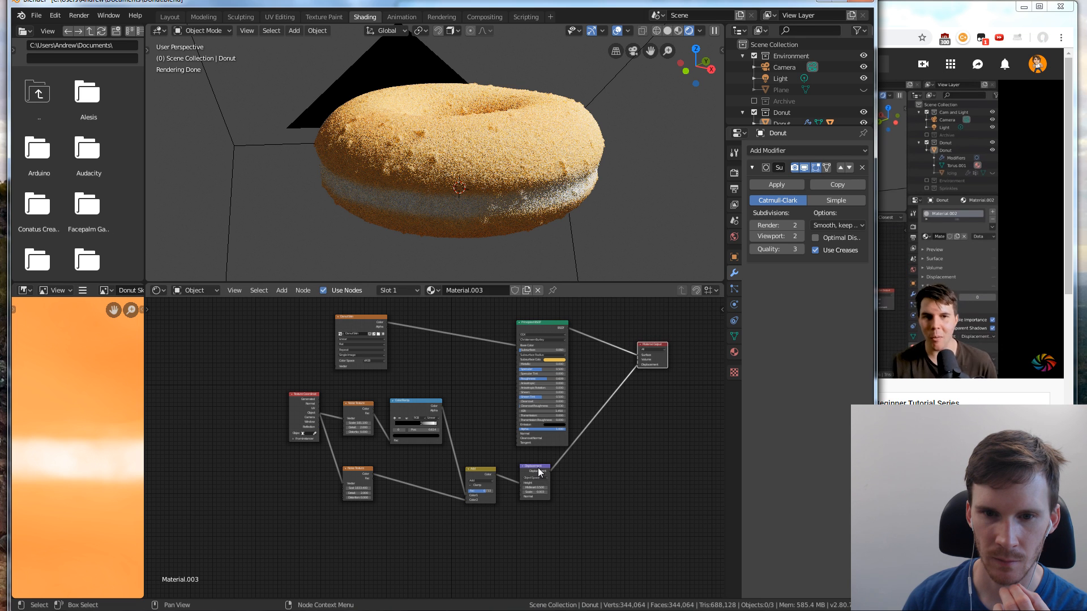
left_click_drag(539, 467, 593, 472)
left_click_drag(555, 322, 596, 318)
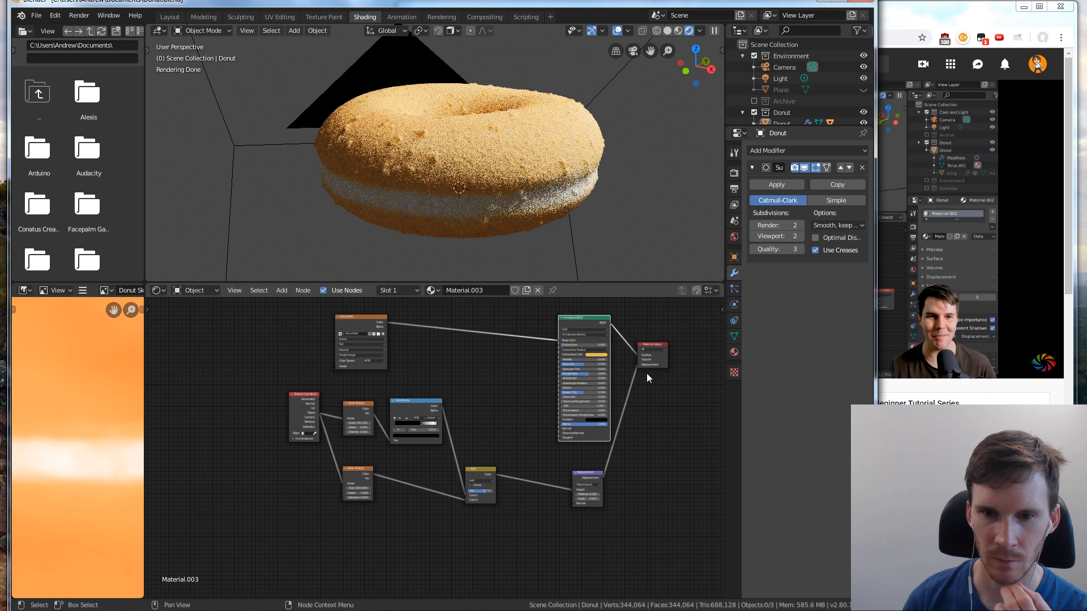
left_click(654, 345)
left_click_drag(656, 344, 685, 400)
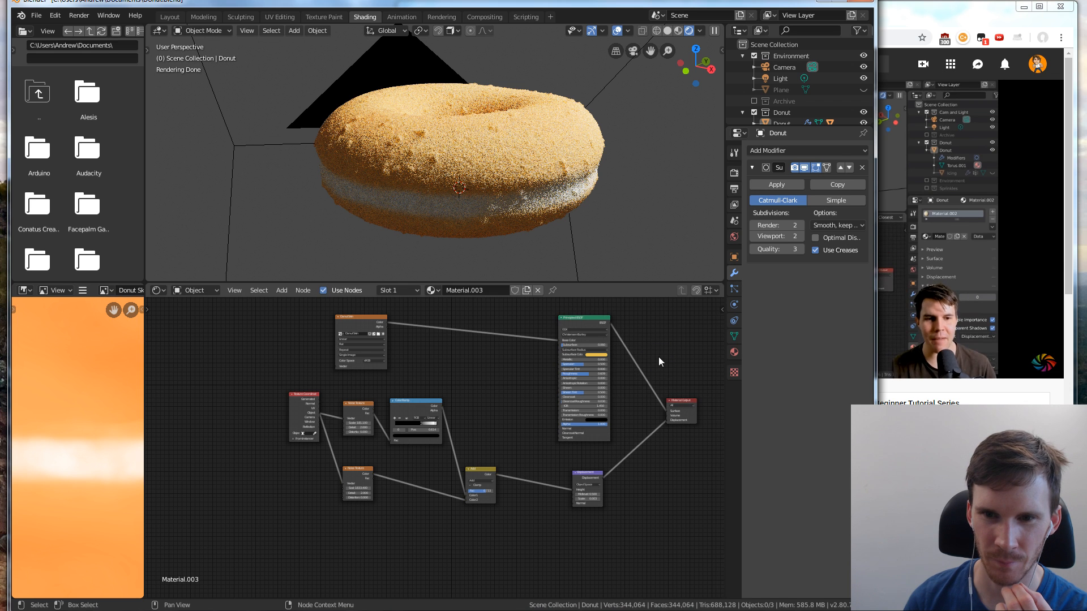
Follow the tutorial in the browser and add a MixRGB node between the Donut Skin texture and the Principled BSDF
key("alt+Tab")
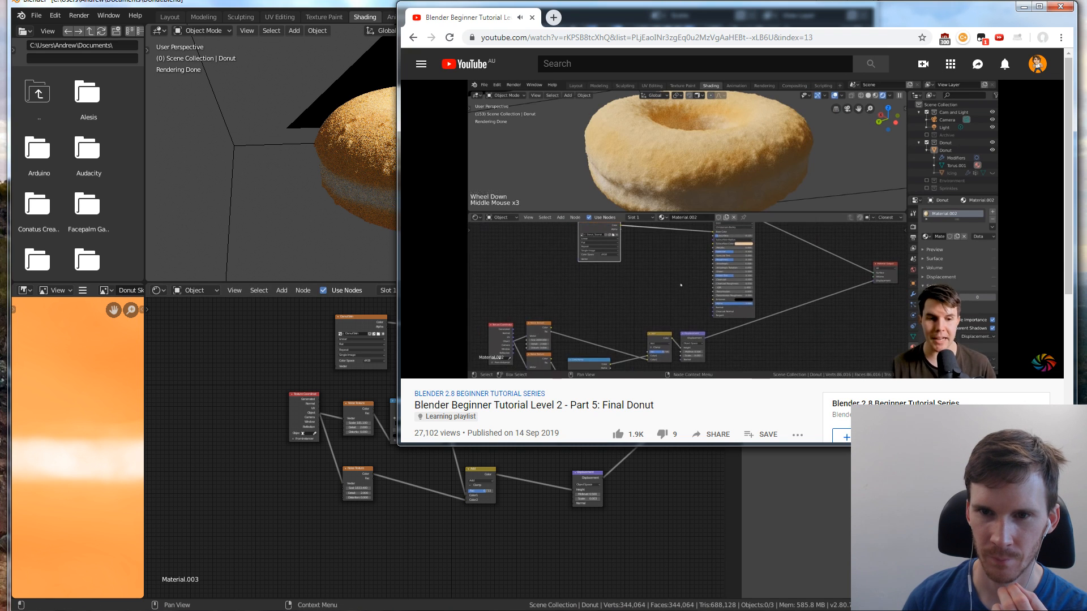
left_click(660, 476)
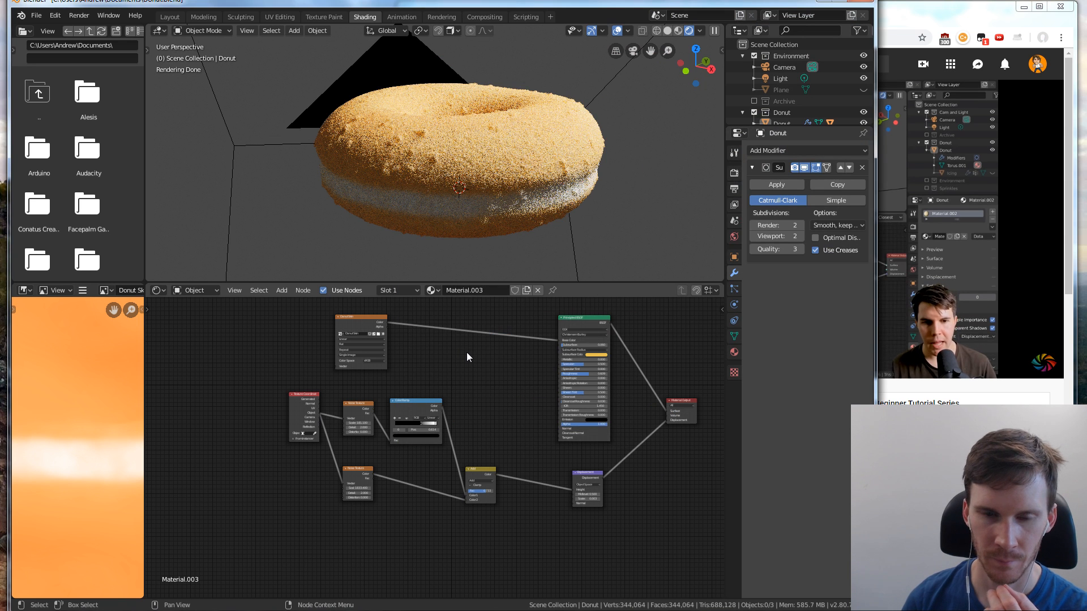
key("shift+a")
mouse_move(466, 352)
mouse_move(454, 329)
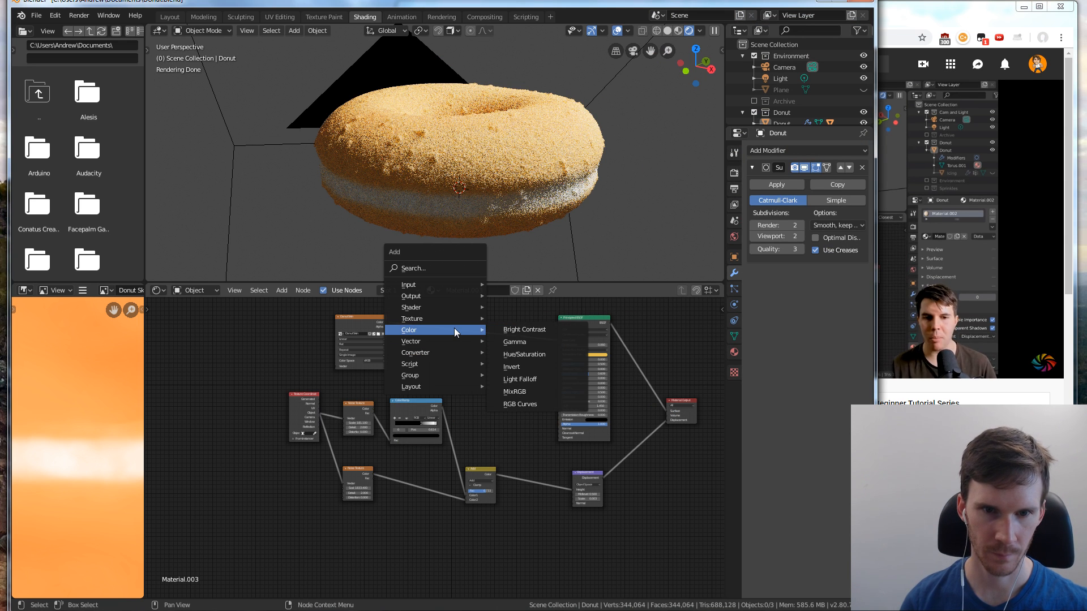
left_click(515, 392)
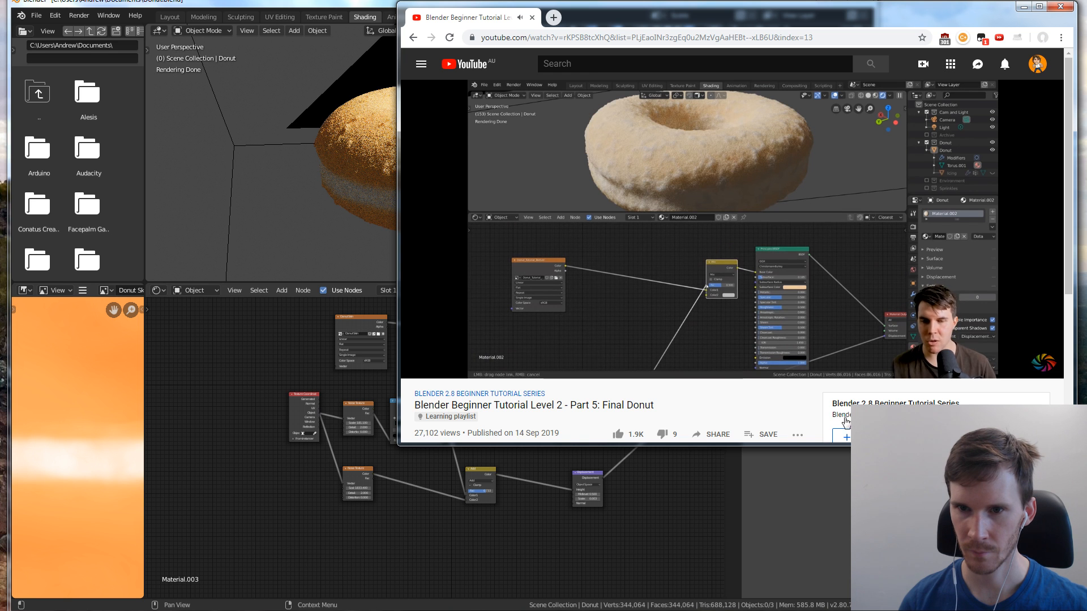
left_click(556, 482)
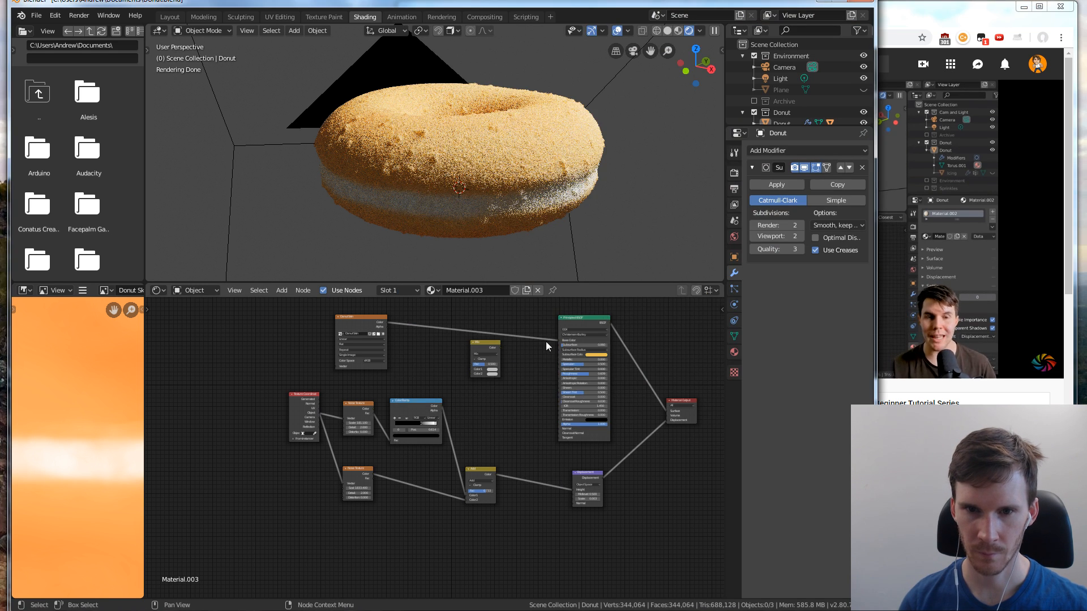
Rewind the tutorial in the browser and review how its Mix node is wired to the Add node
left_click(939, 319)
left_click(546, 453)
scroll(545, 451, "up", 2)
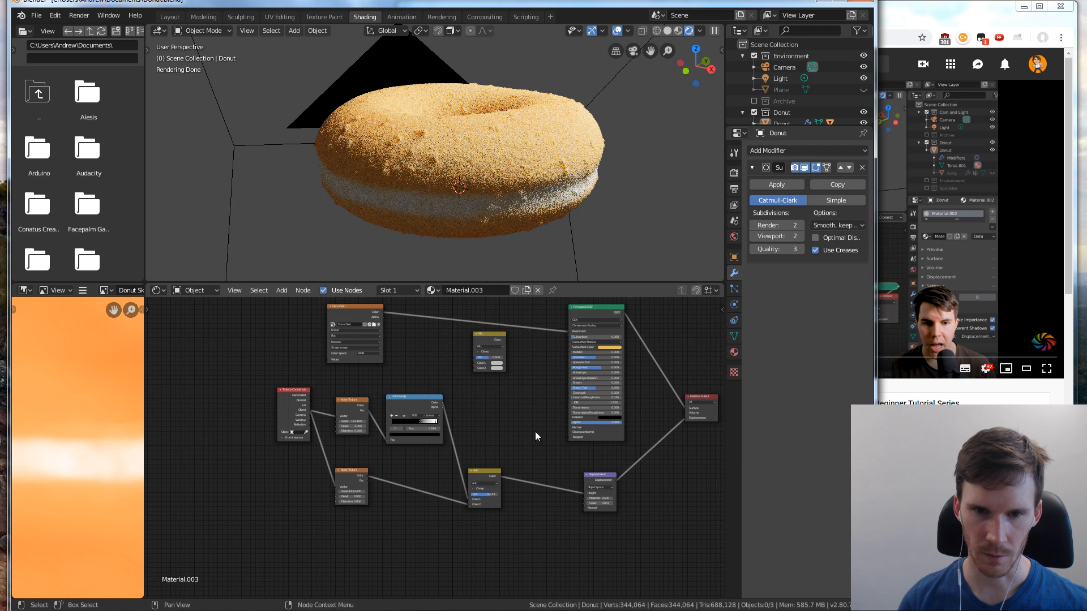
left_click(946, 309)
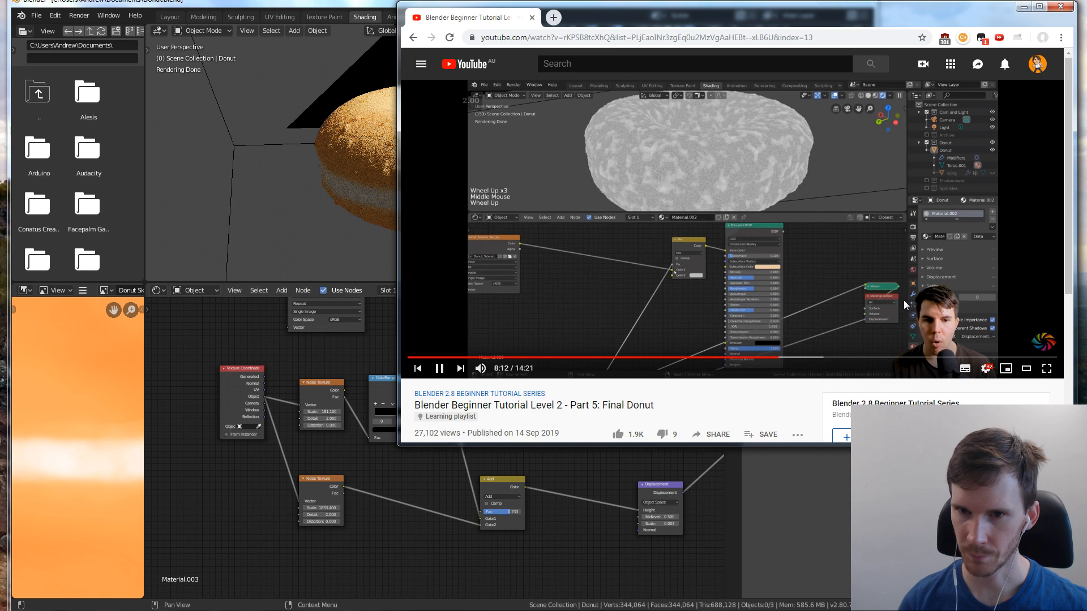
key("Left")
key("Left")
key("Left")
key("Left")
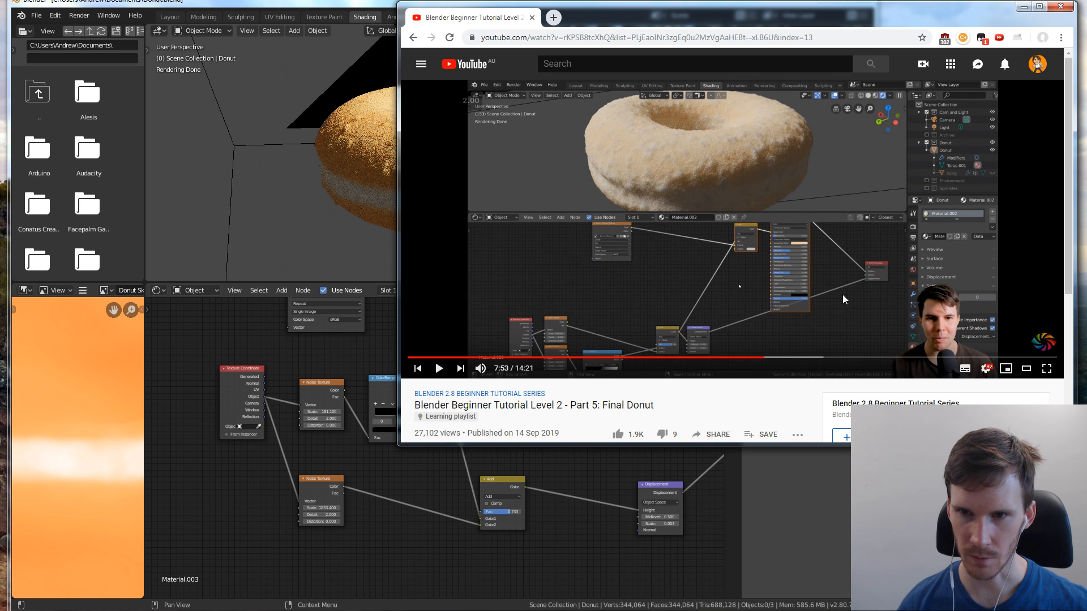
Connect the Add node's Color output to the Mix node's Fac input and move the Donut Skin texture closer to the Mix node
left_click(572, 480)
scroll(522, 376, "down", 2)
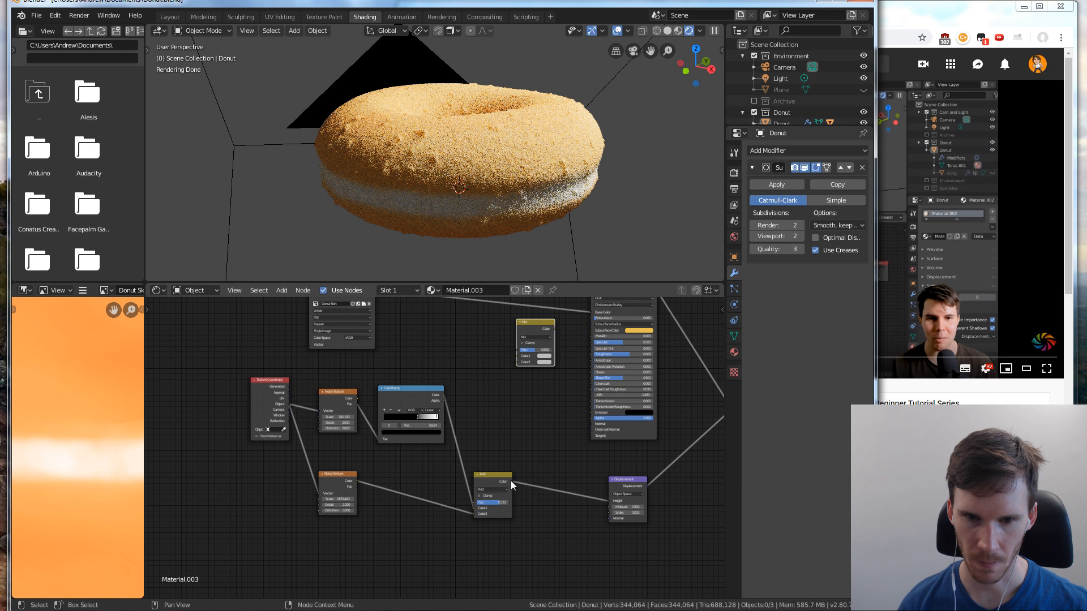
left_click_drag(511, 481, 548, 325)
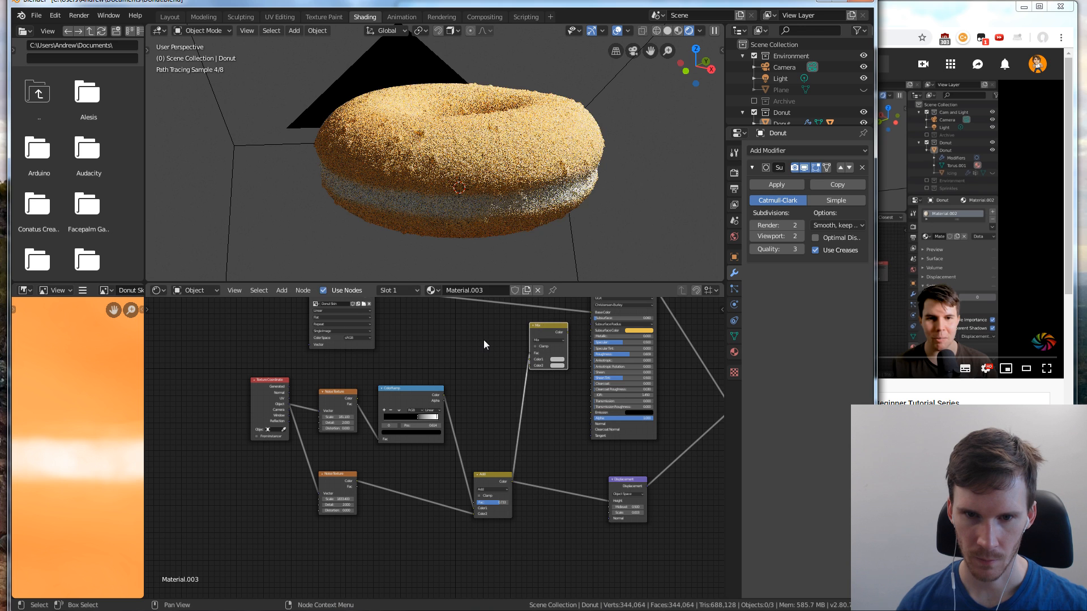
middle_click_drag(484, 339, 486, 385)
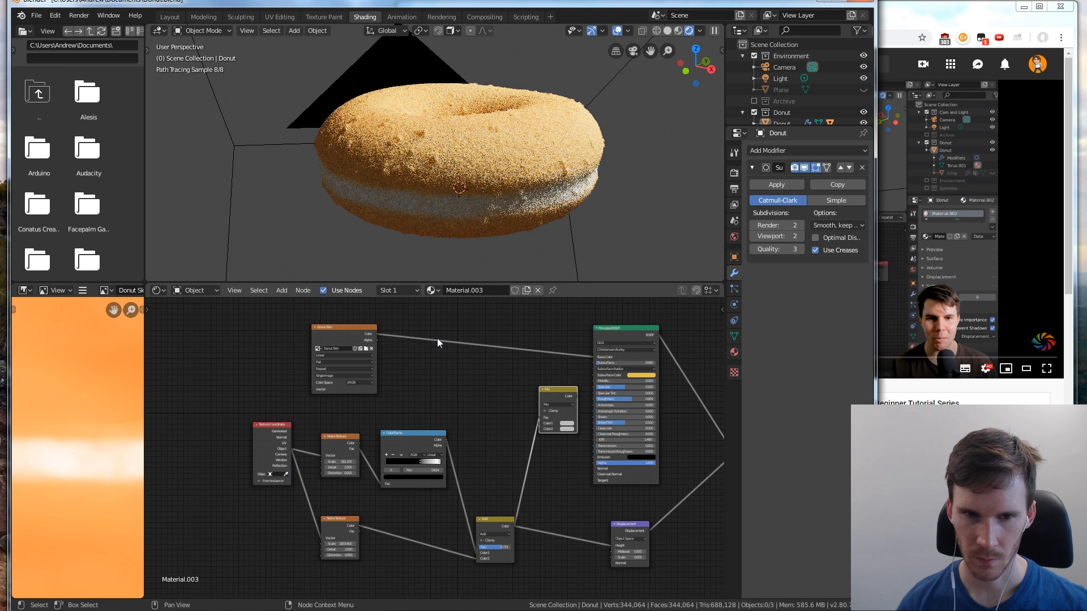
left_click_drag(341, 325, 459, 325)
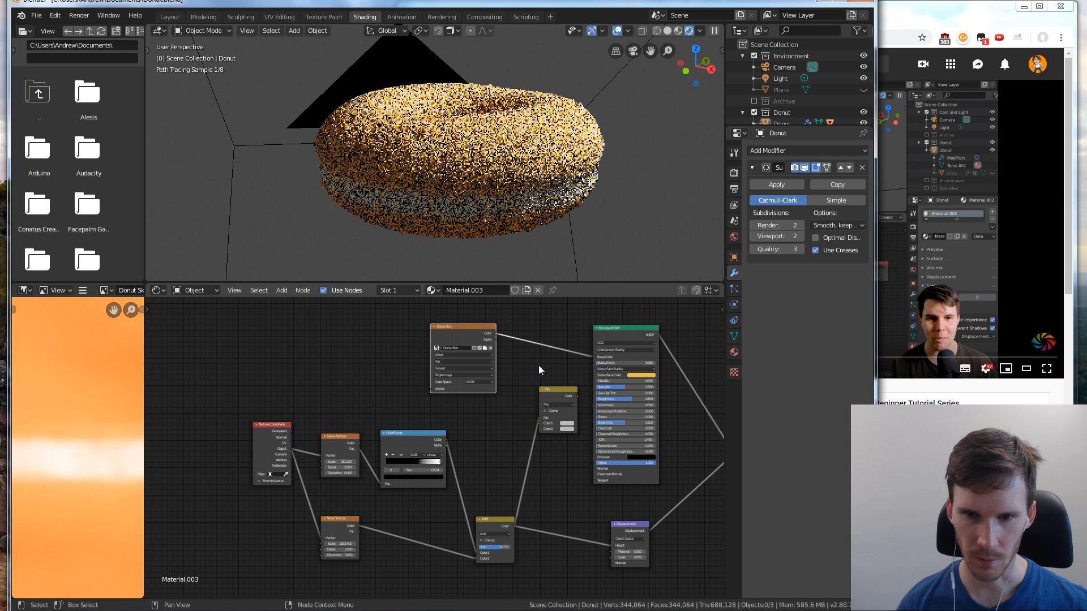
Switch the scene's render engine to Eevee
left_click(735, 173)
left_click(822, 151)
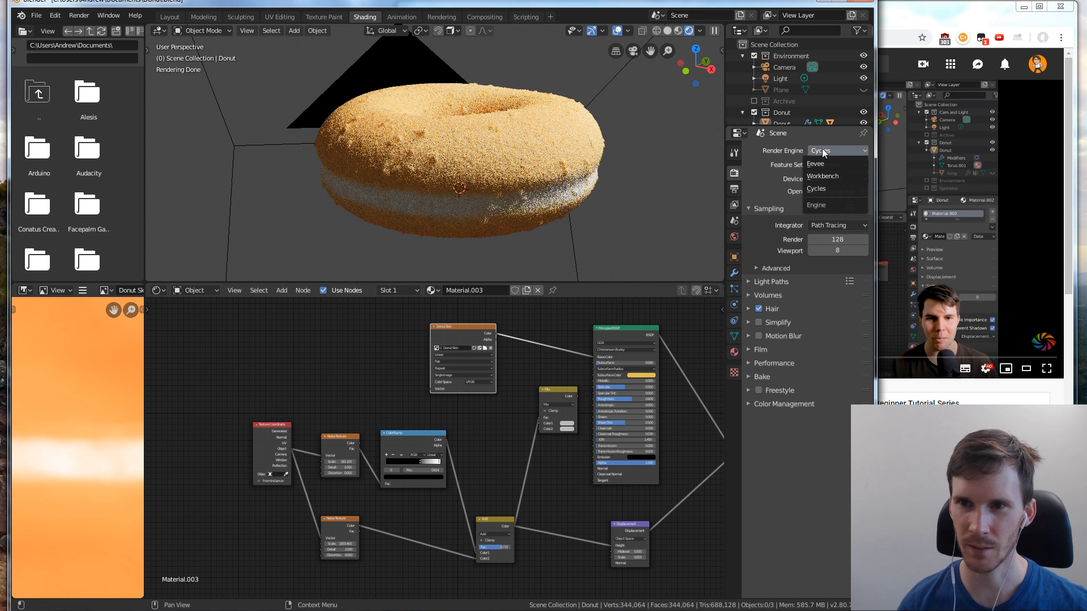
left_click(820, 164)
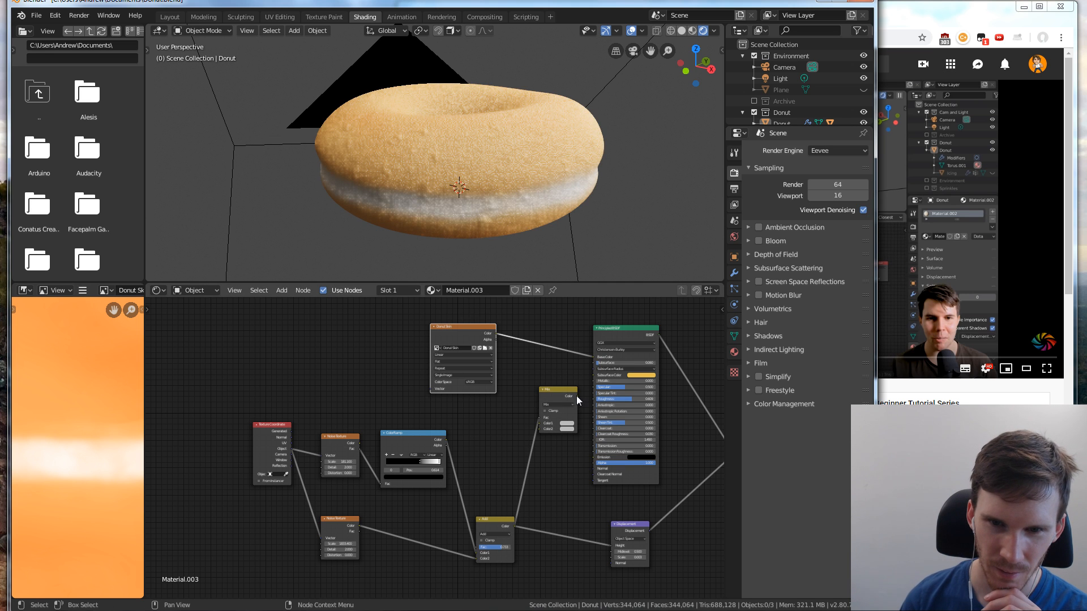
Connect the Mix node's output to the Principled BSDF's Base Color and the Donut Skin texture's Color to the Mix node's Color1
left_click_drag(577, 397, 595, 358)
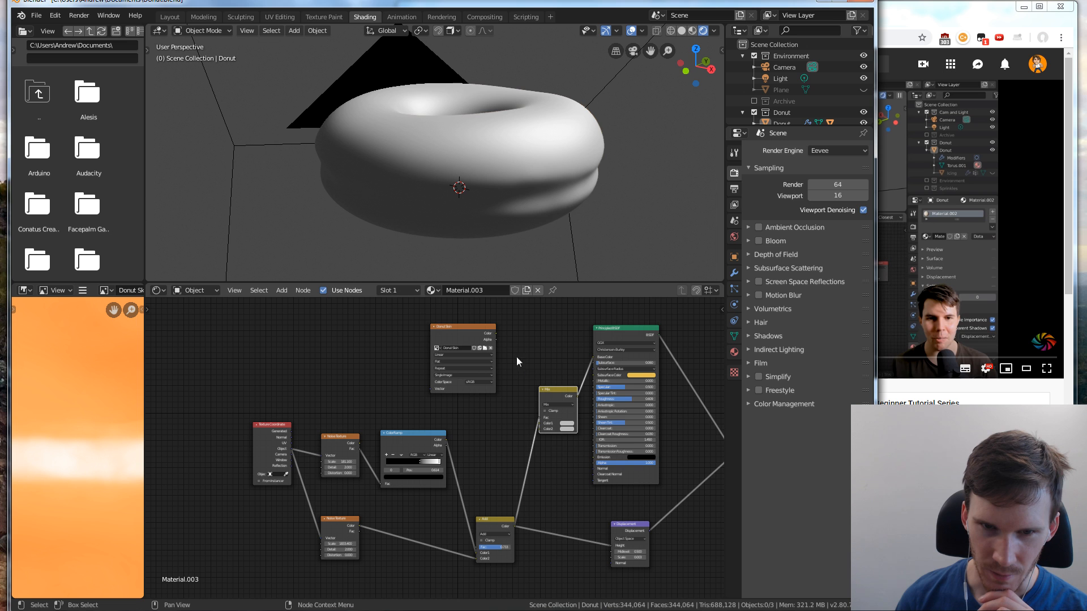
left_click(494, 332)
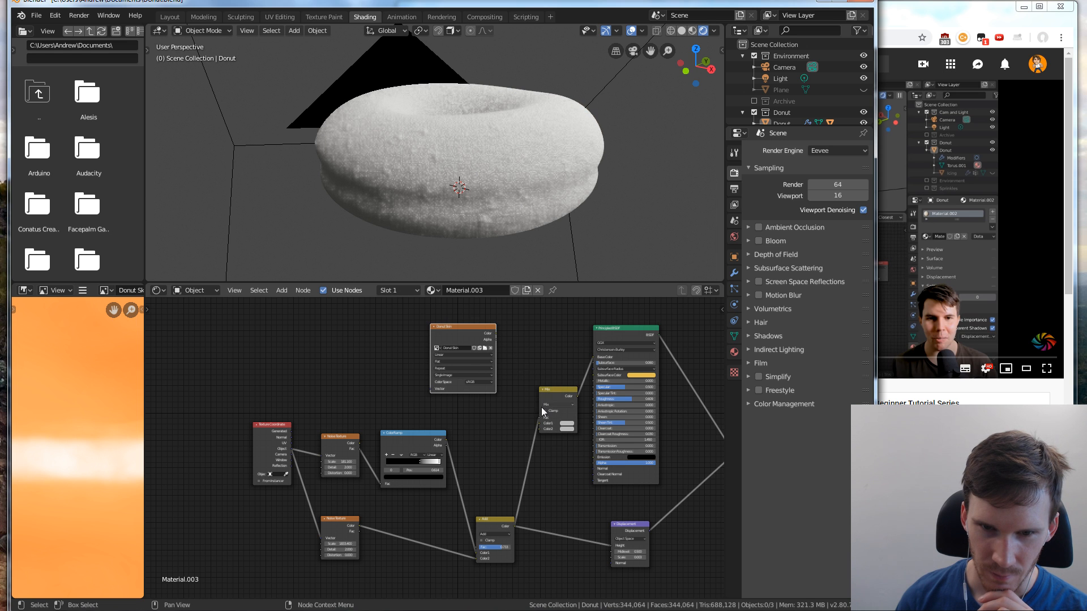
scroll(514, 380, "up", 1)
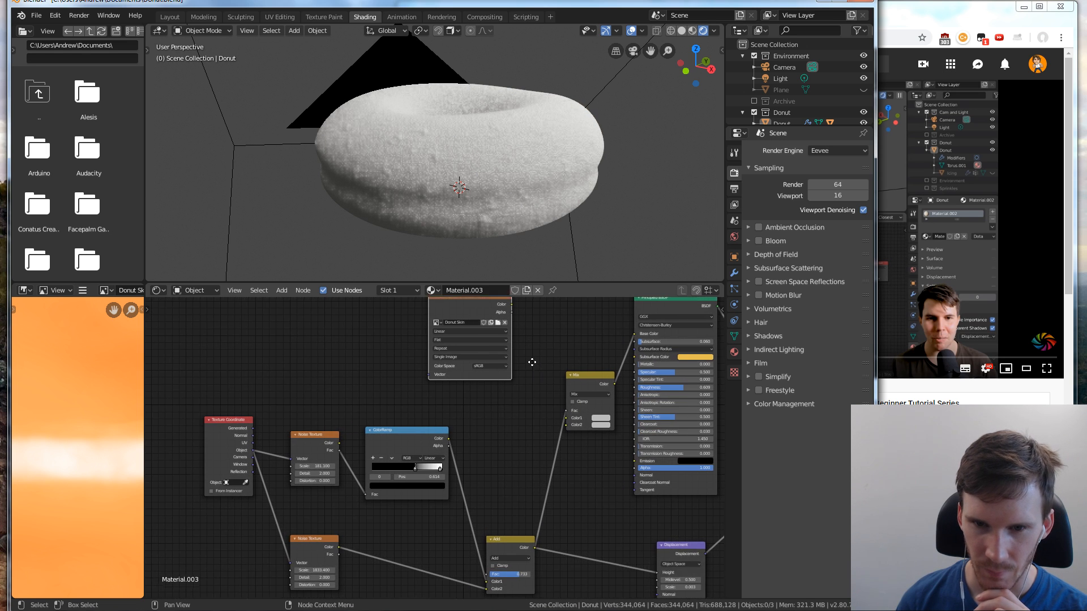
scroll(504, 338, "up", 1)
scroll(494, 332, "up", 1)
left_click_drag(491, 318, 554, 451)
Following the tutorial in the browser, set the Mix node's Color2 to brown with hue 0.079, saturation 0.690 and value 0.533
left_click(976, 250)
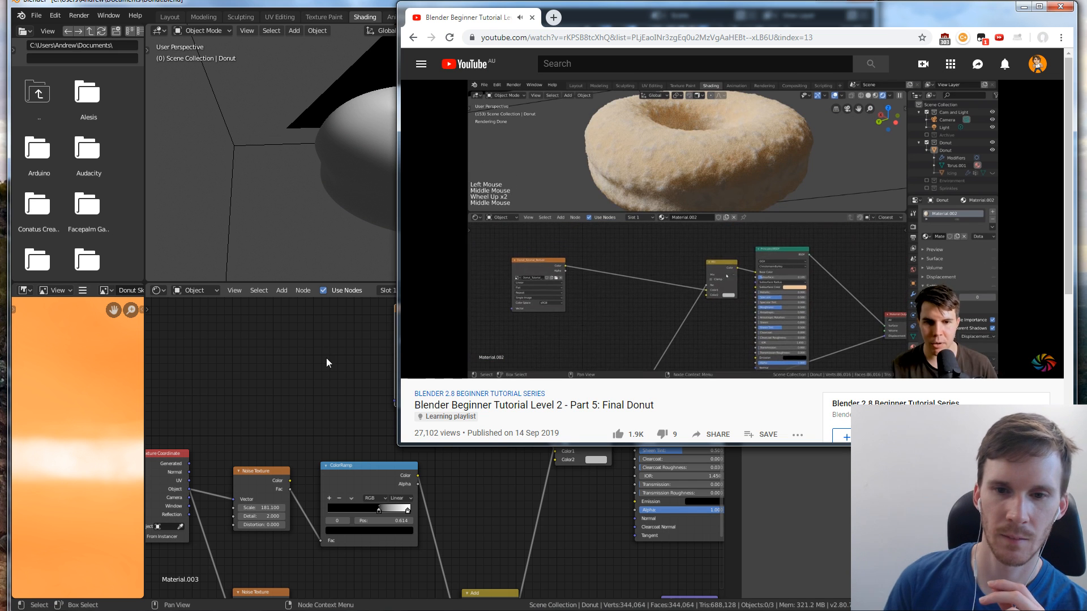
left_click(325, 359)
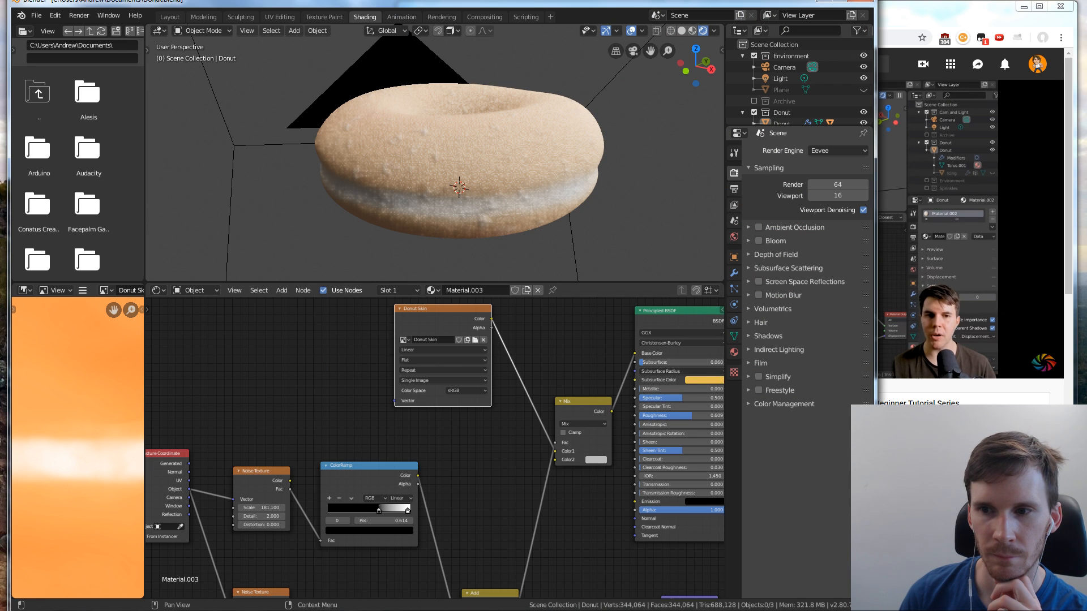
left_click(985, 392)
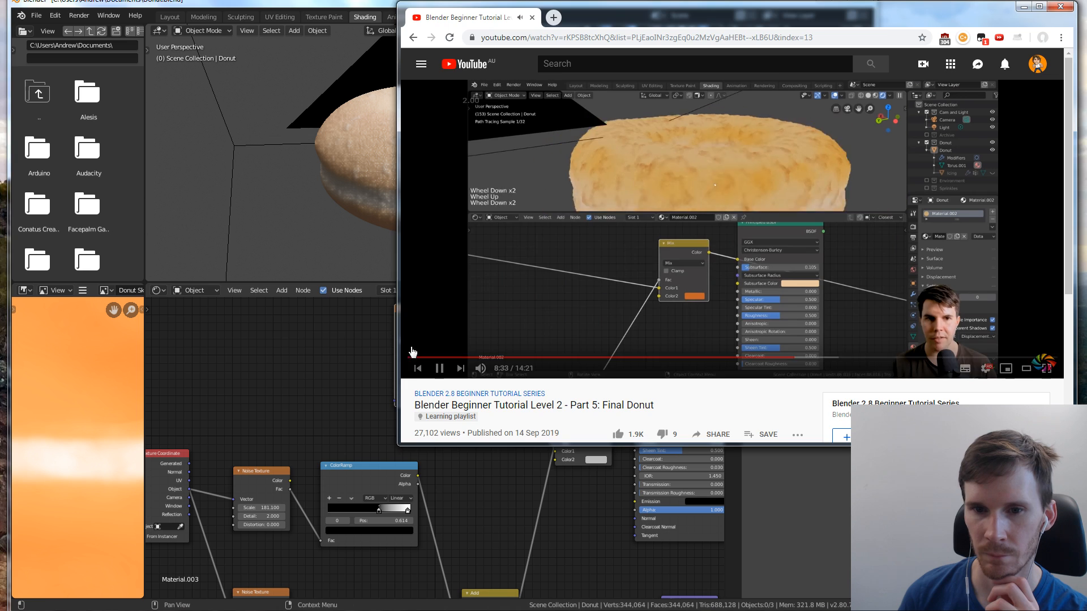
left_click(277, 333)
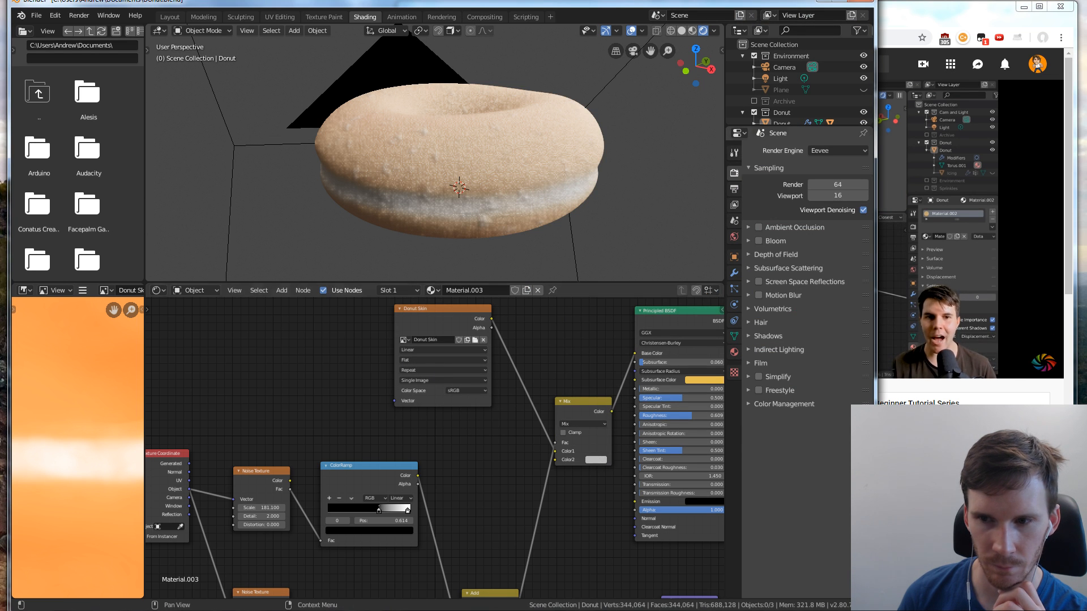
left_click(595, 459)
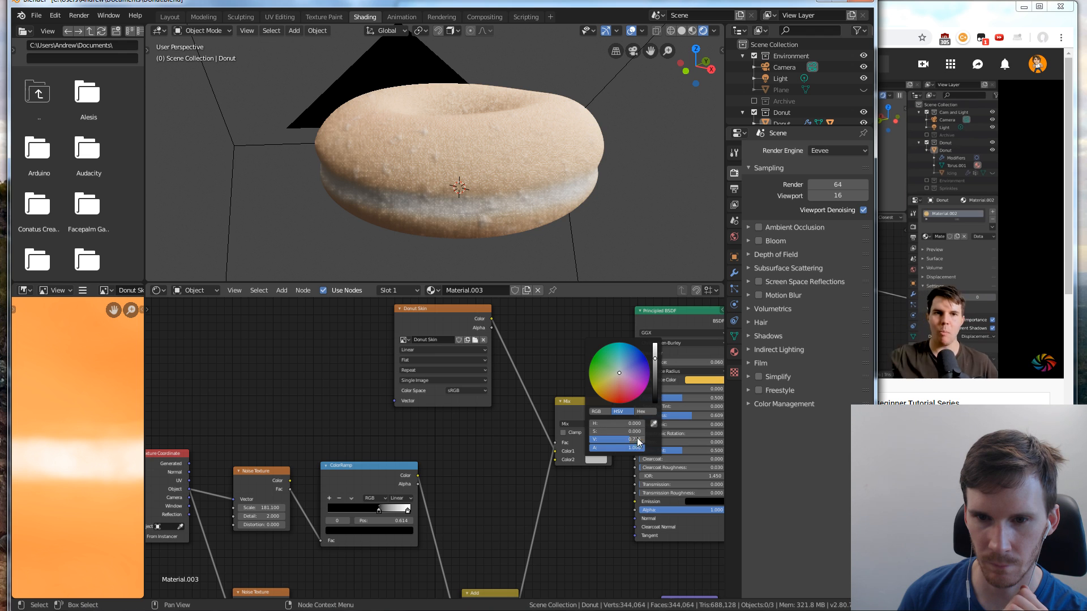
left_click_drag(615, 379, 609, 391)
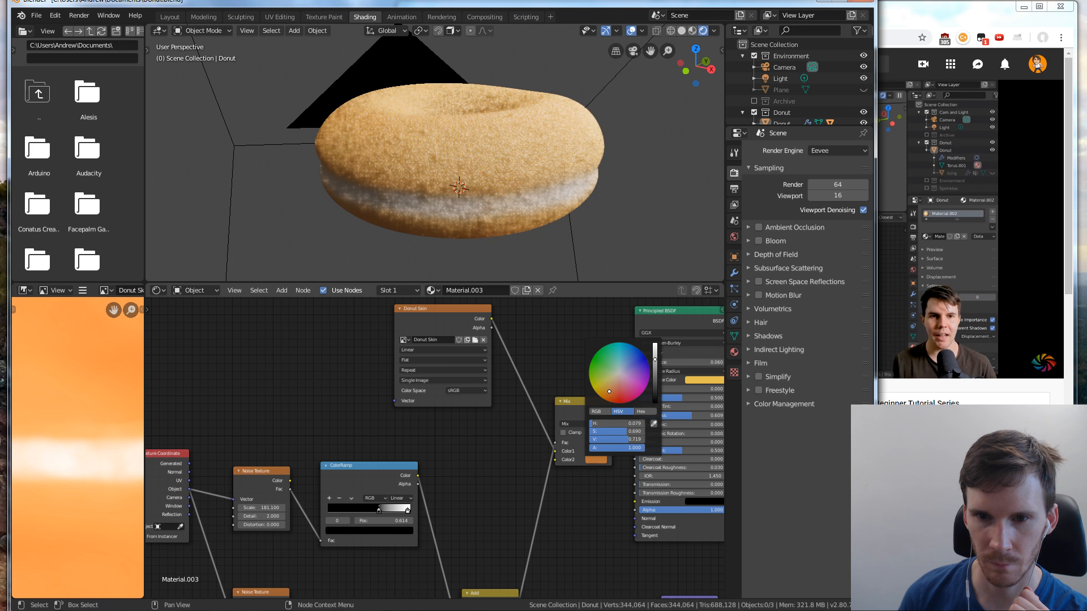
left_click_drag(655, 360, 655, 371)
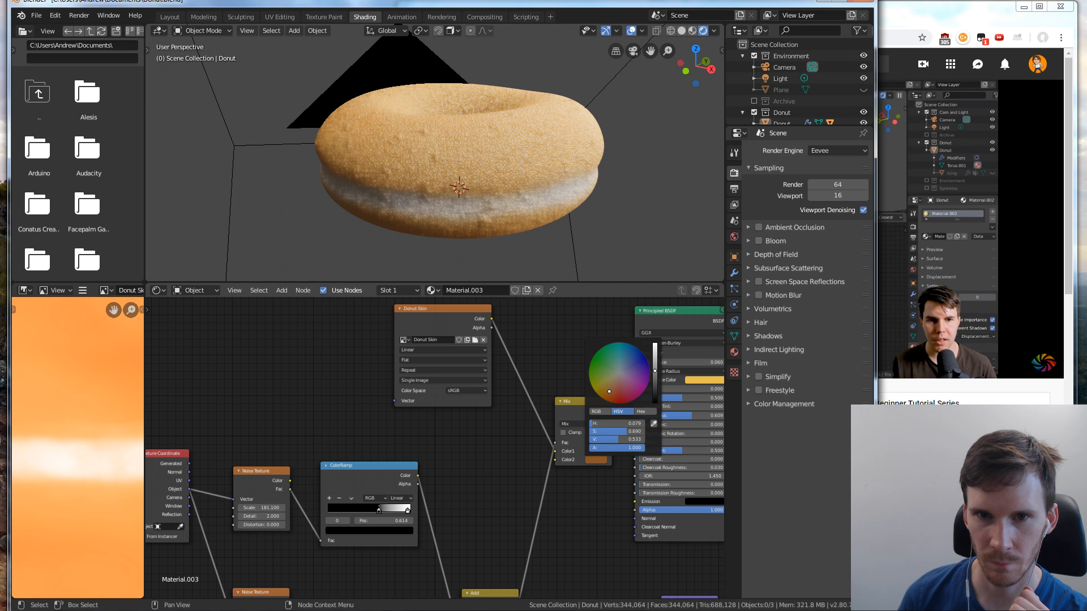
Move the Mix node up closer to the Principled BSDF and, following the tutorial in the browser, set its blend mode to Overlay
left_click(962, 280)
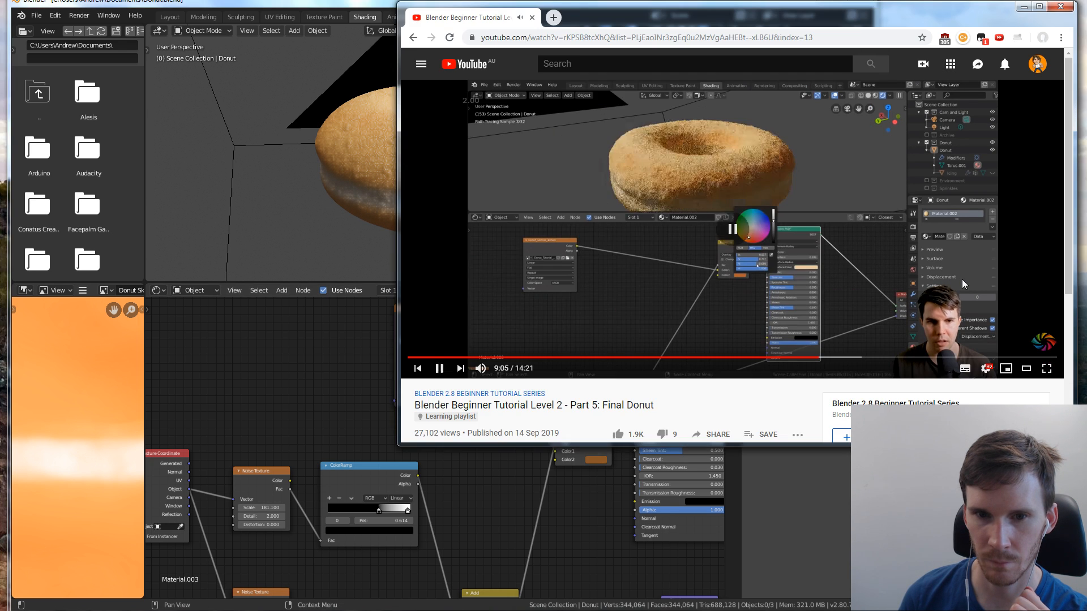
left_click(475, 491)
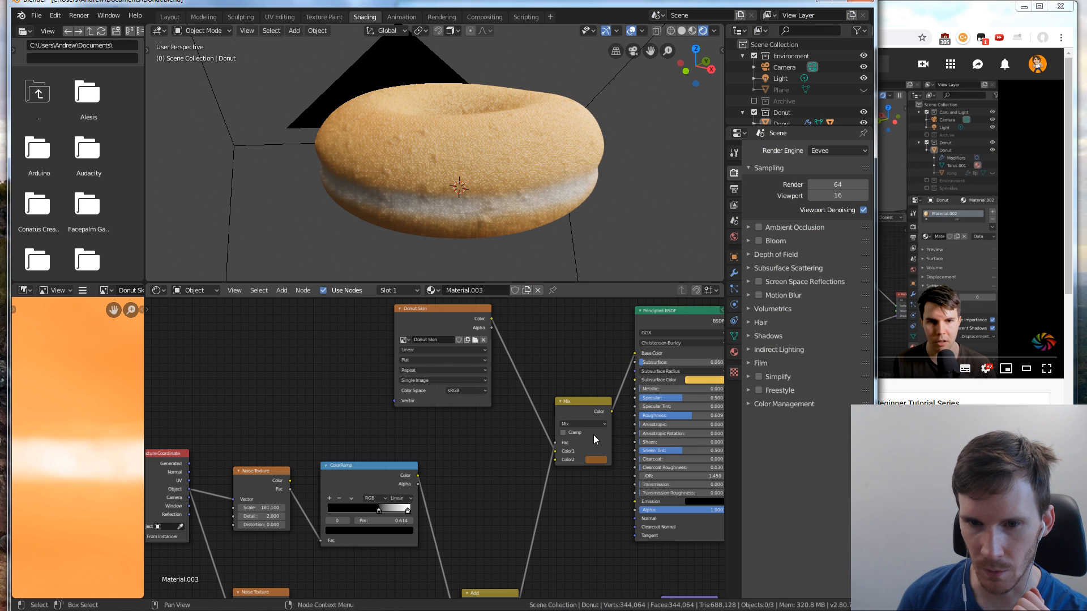
left_click_drag(582, 404, 575, 367)
left_click(571, 389)
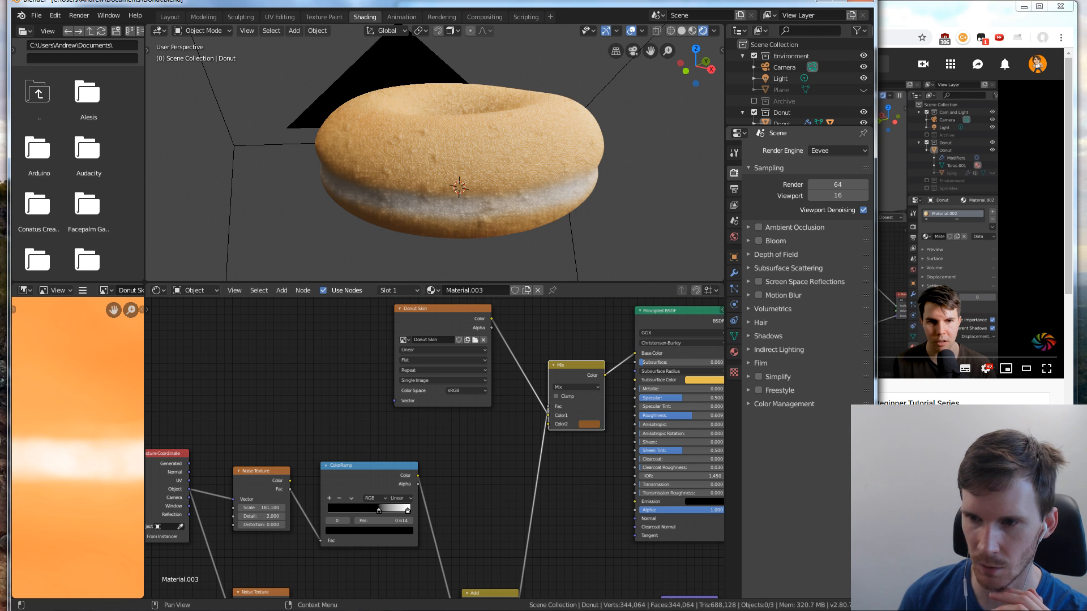
left_click(906, 396)
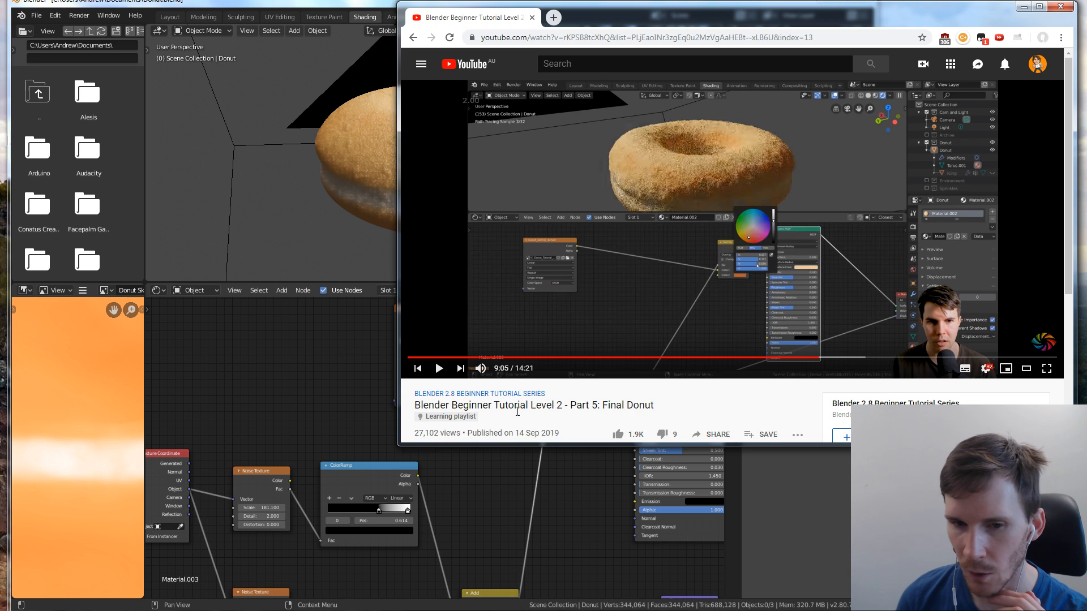
left_click(484, 449)
left_click(564, 390)
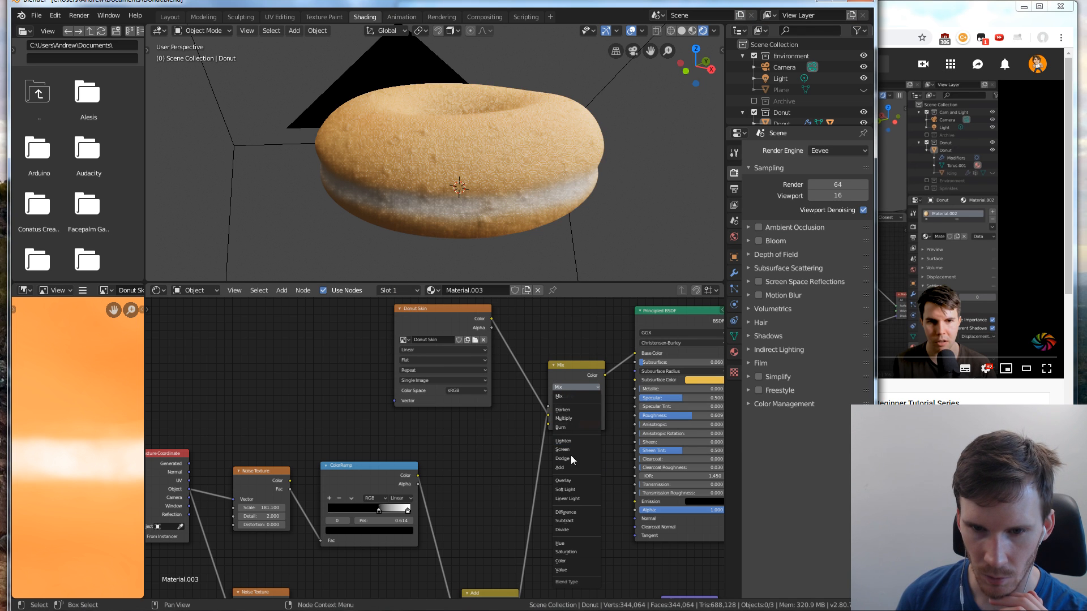
left_click(571, 477)
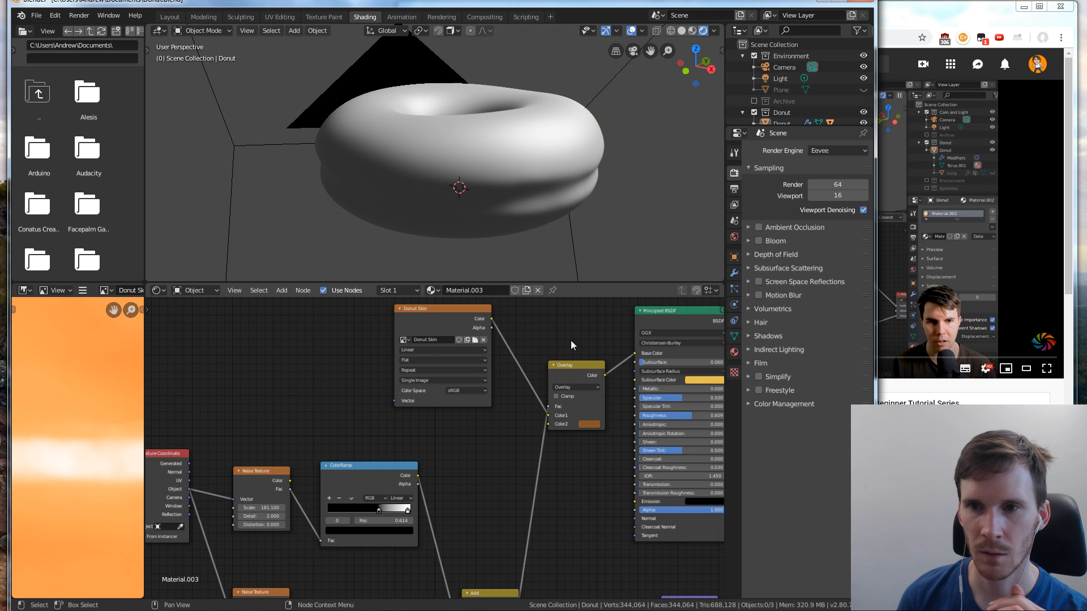
Adjust the Overlay node's Color2 to a darker, saturated brown with a hue of about 0.073
scroll(570, 341, "up", 2)
middle_click_drag(573, 325, 498, 339)
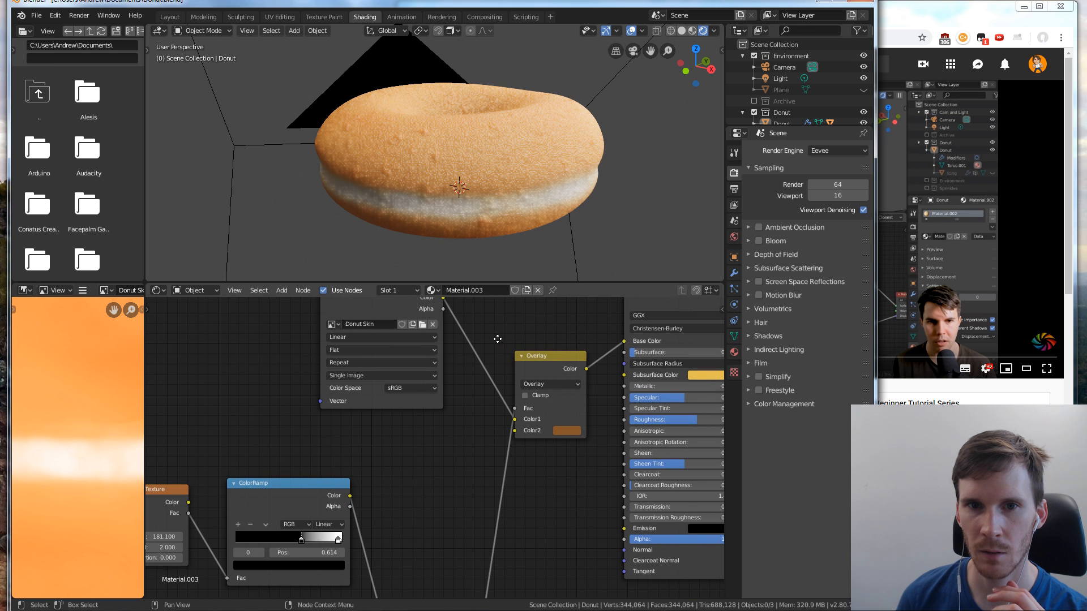
left_click(561, 431)
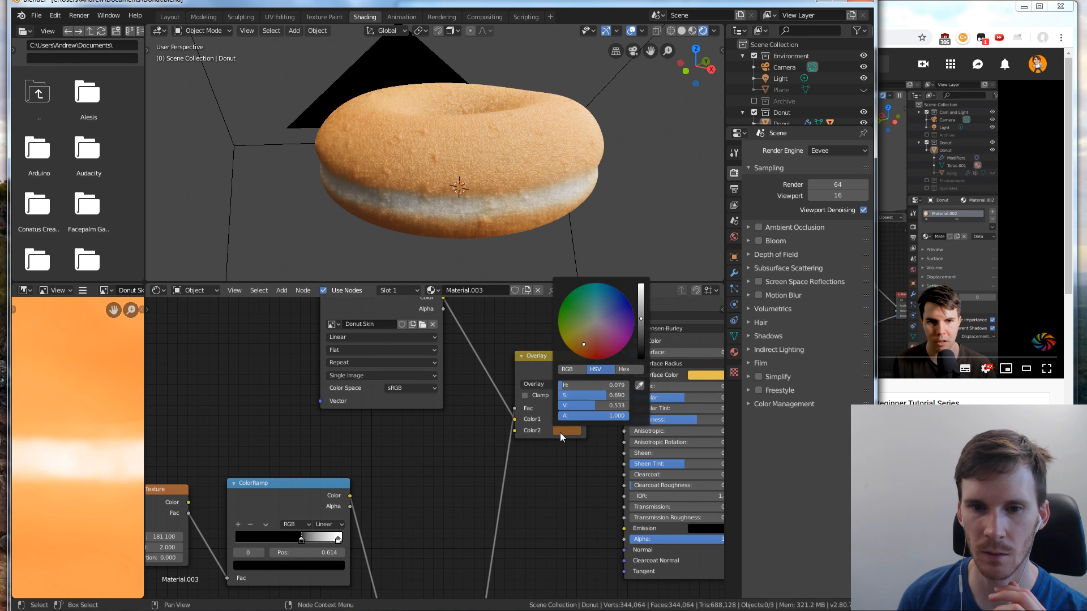
mouse_move(640, 327)
left_mouse_down()
mouse_move(641, 348)
mouse_move(641, 336)
left_mouse_up()
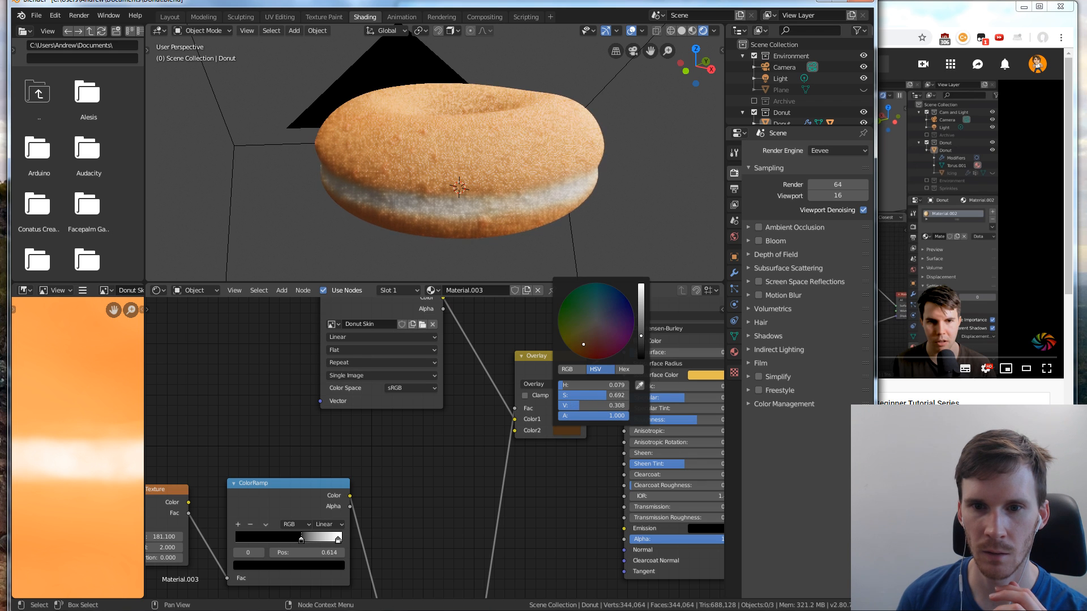
left_click(582, 340)
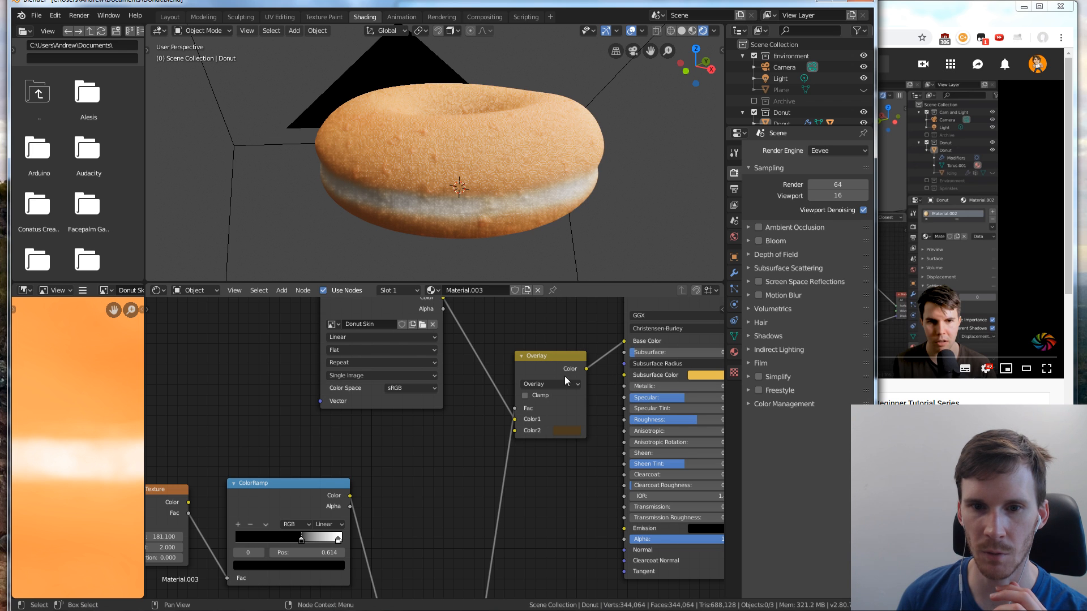
scroll(506, 380, "down", 1)
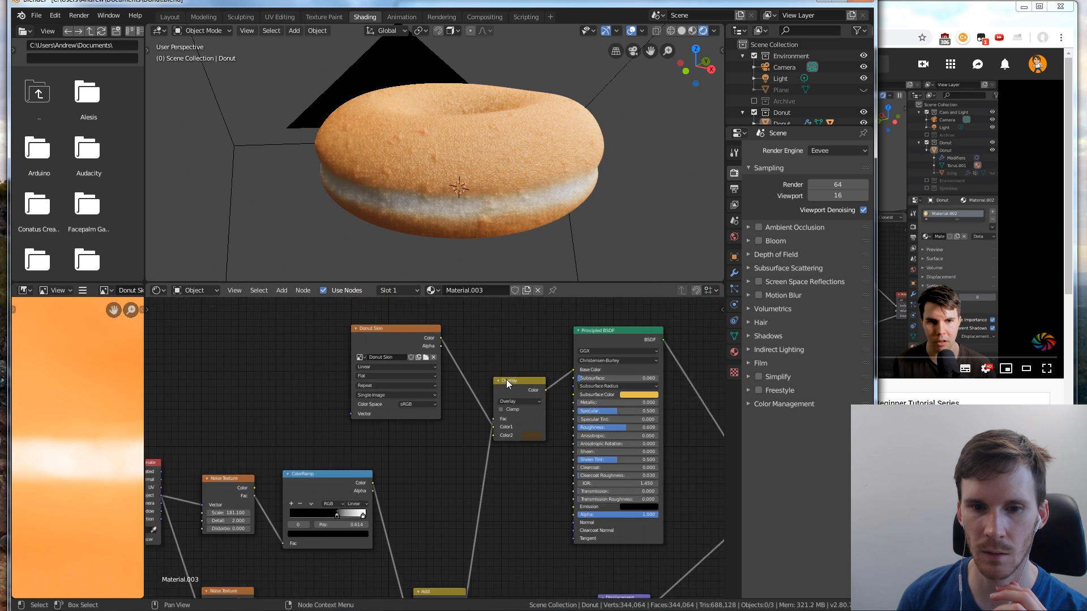
left_click(545, 433)
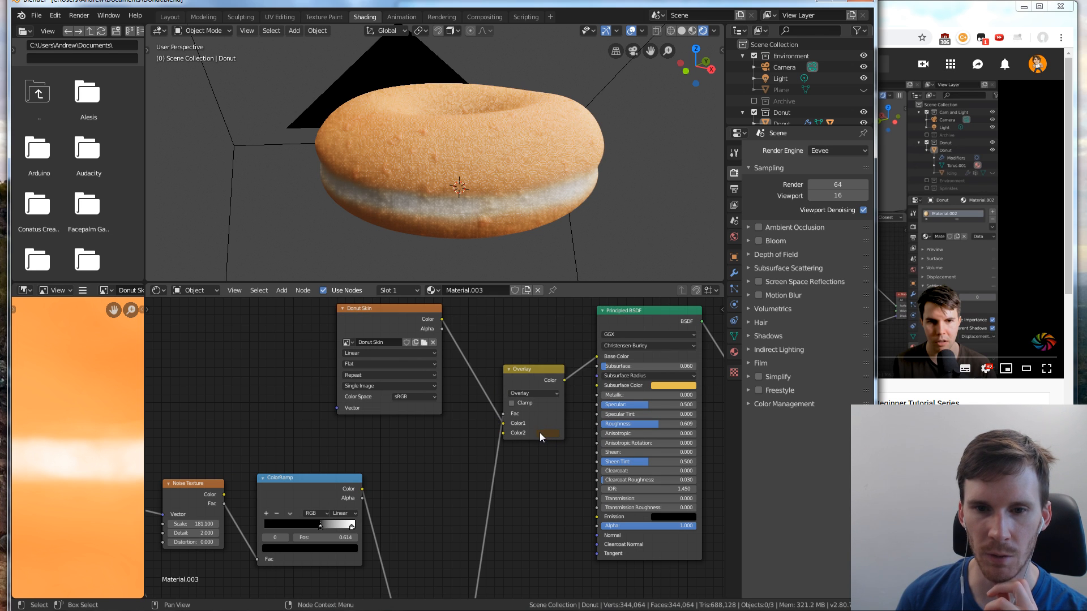
left_click(543, 433)
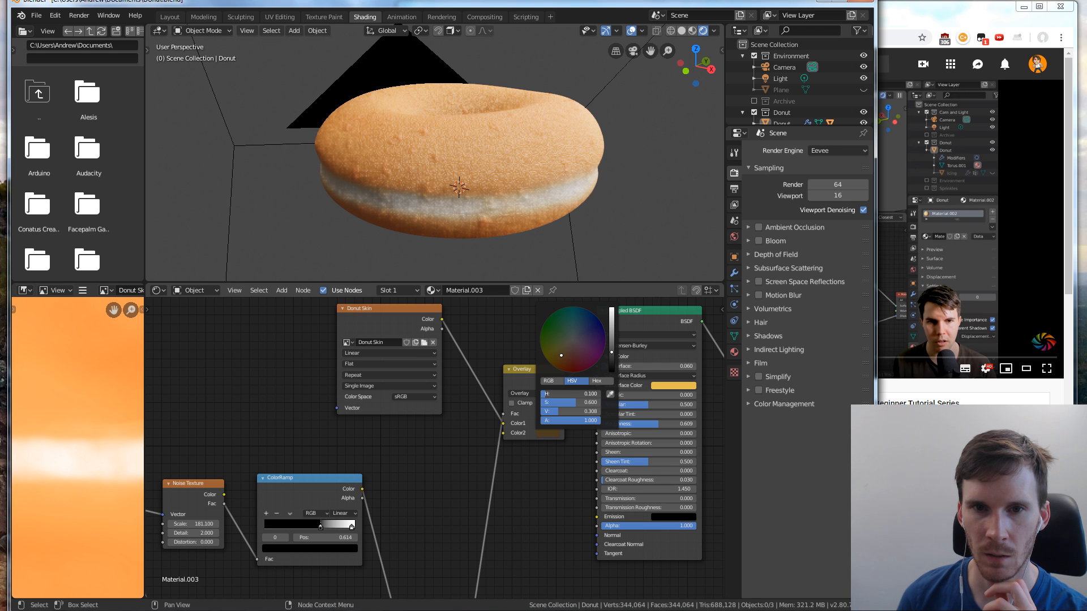
left_click_drag(571, 394, 566, 394)
scroll(586, 400, "up", 3)
scroll(586, 398, "down", 3)
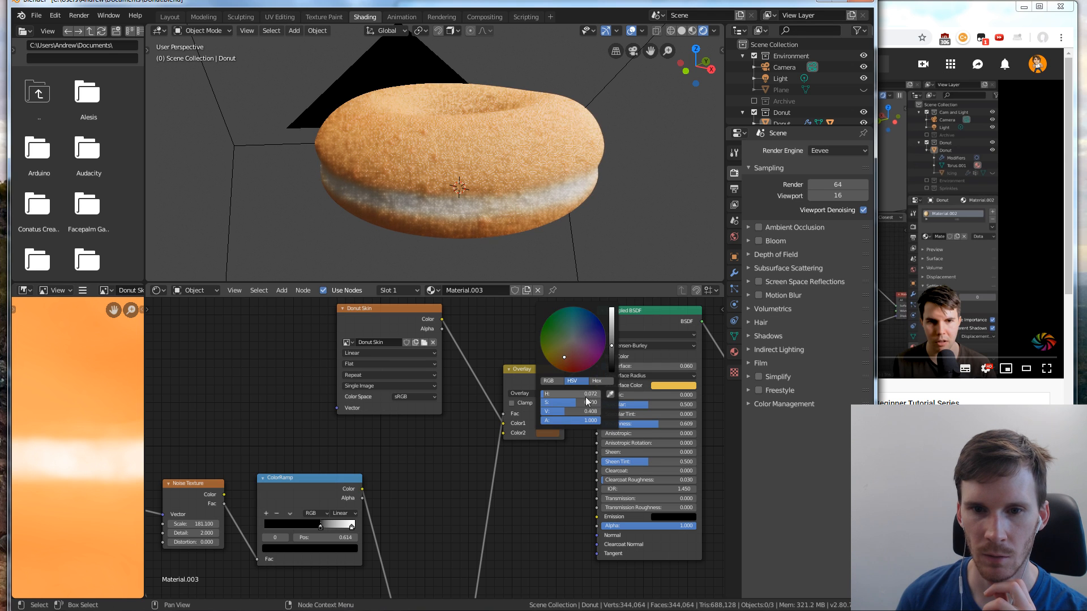
scroll(589, 403, "down", 2)
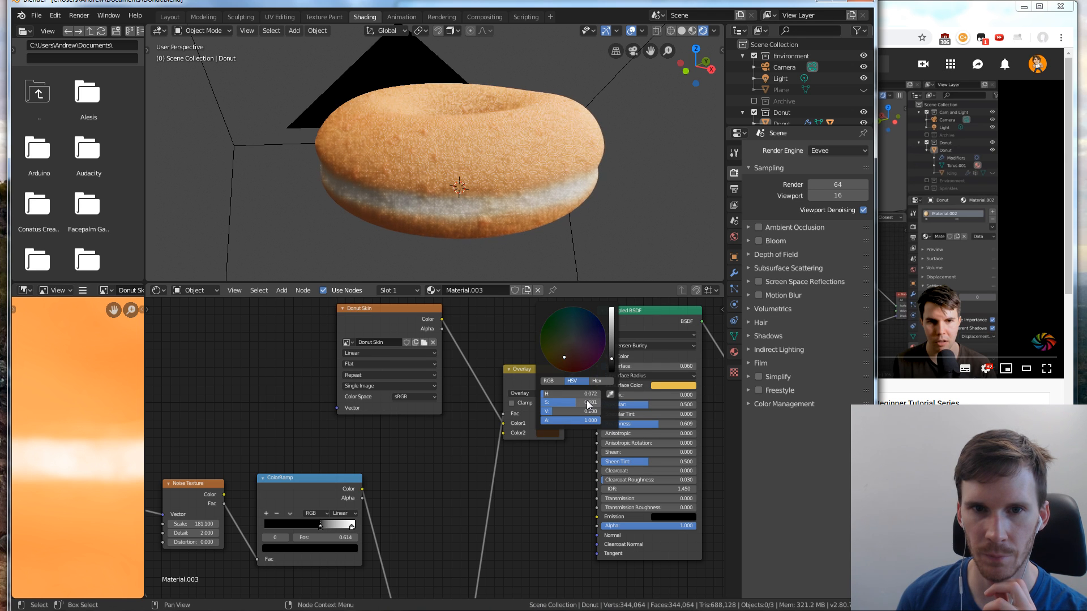
scroll(588, 404, "down", 4)
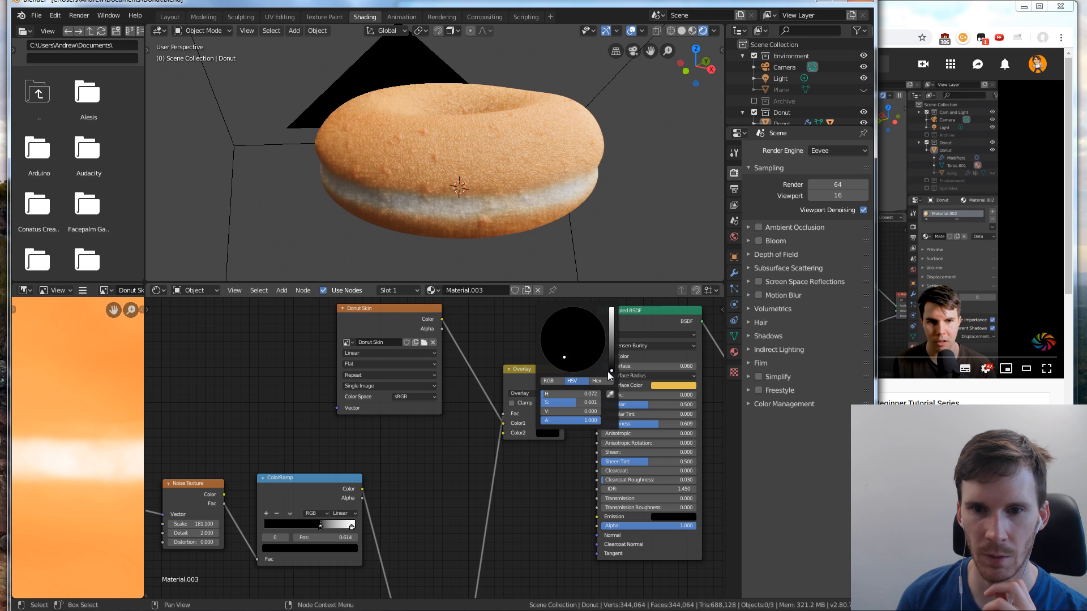
scroll(589, 403, "up", 4)
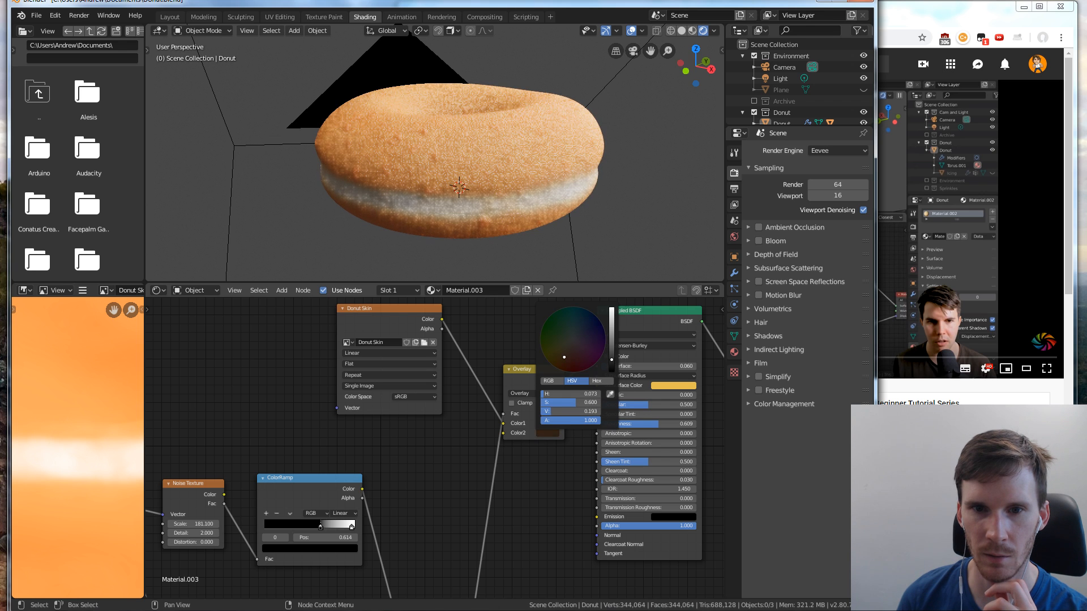
left_click_drag(612, 358, 613, 357)
left_click_drag(574, 403, 597, 403)
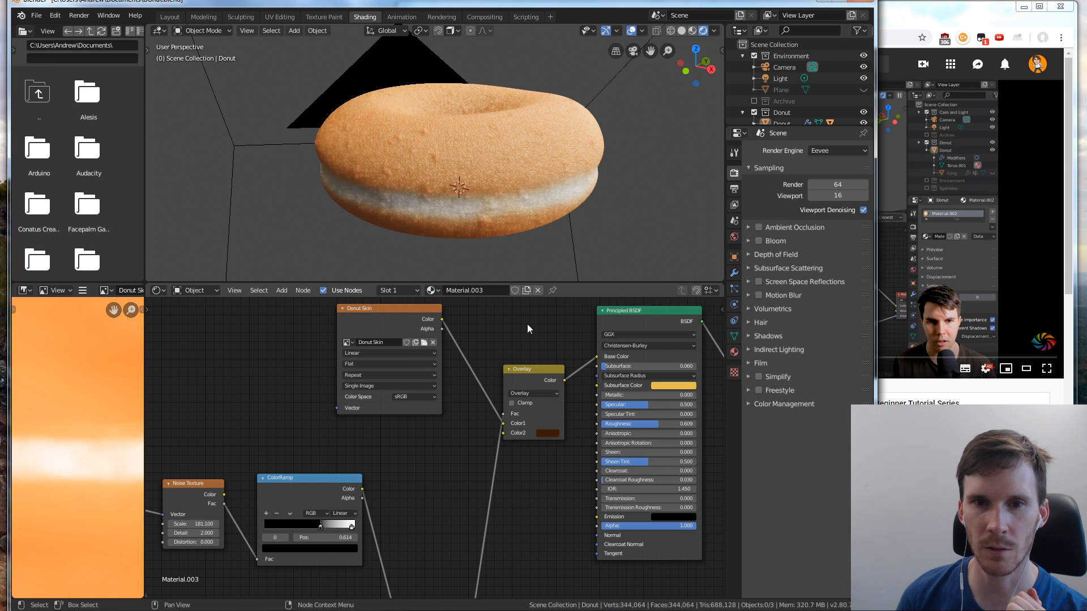
Play the Part 5: Final Donut tutorial in the browser up to the full node tree overview at 9:25, then return to Blender
left_click(984, 217)
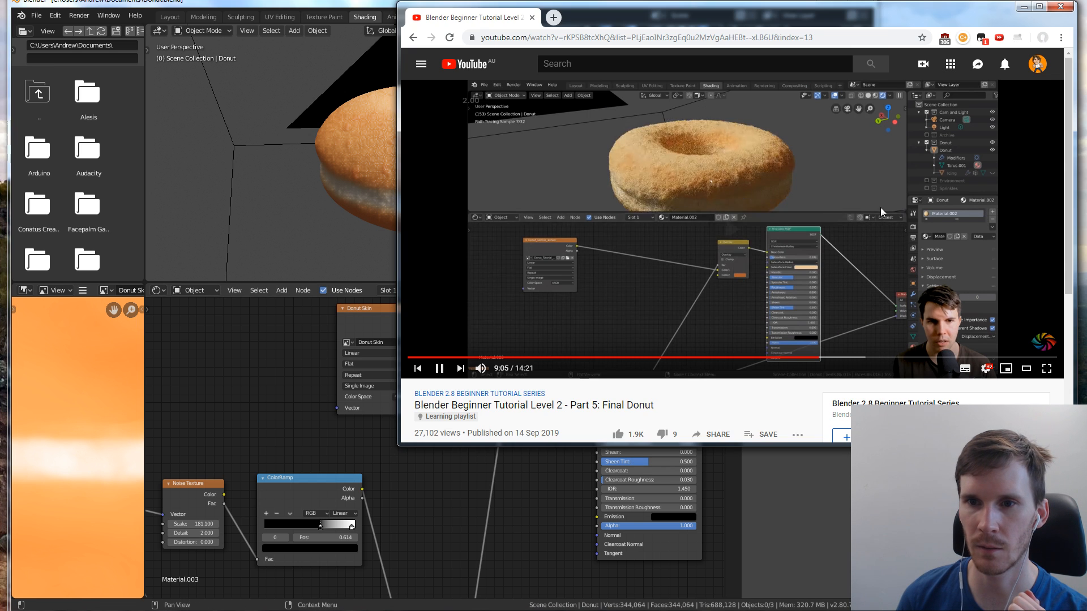
left_click(439, 453)
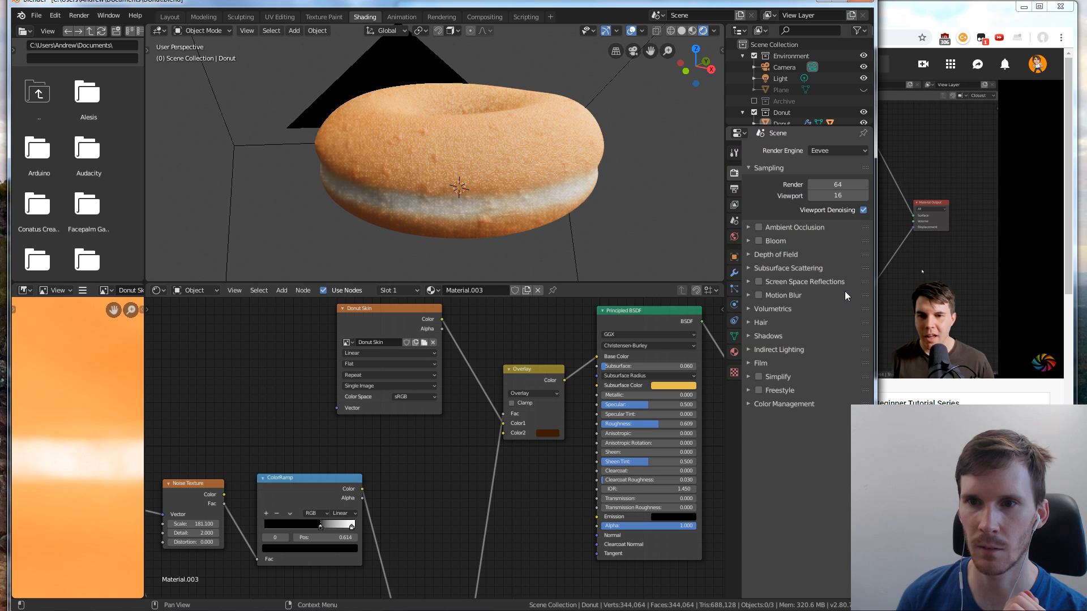
left_click(850, 150)
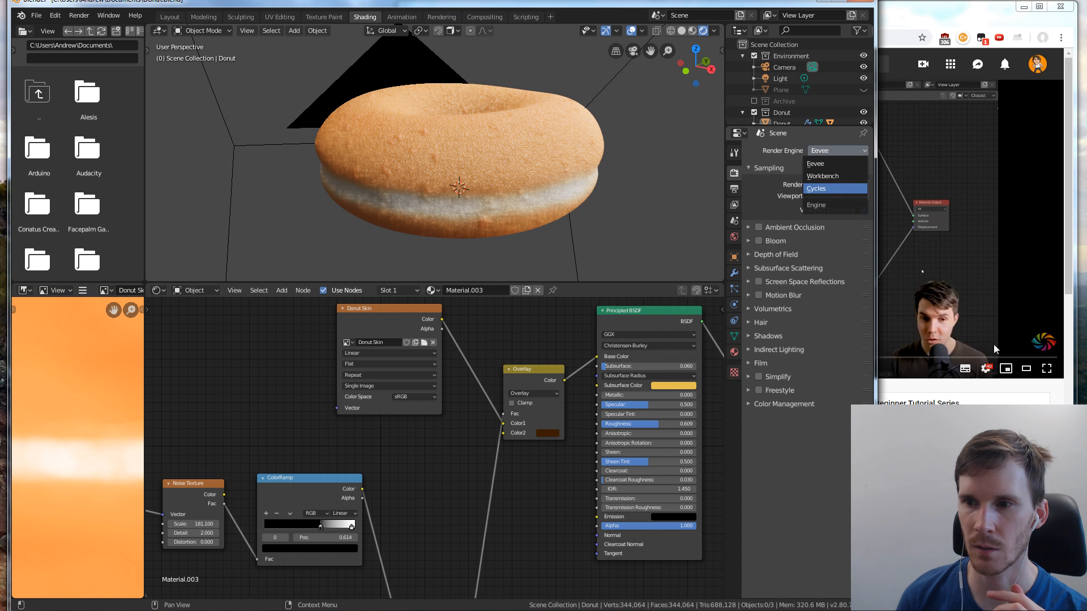
left_click(919, 378)
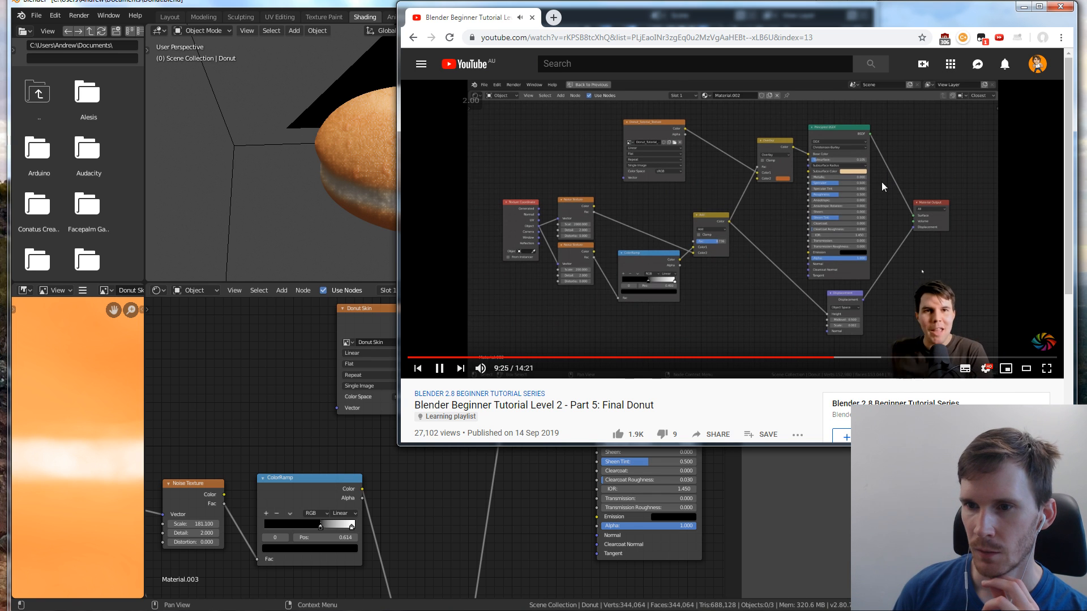
left_click(851, 185)
key("alt+Tab")
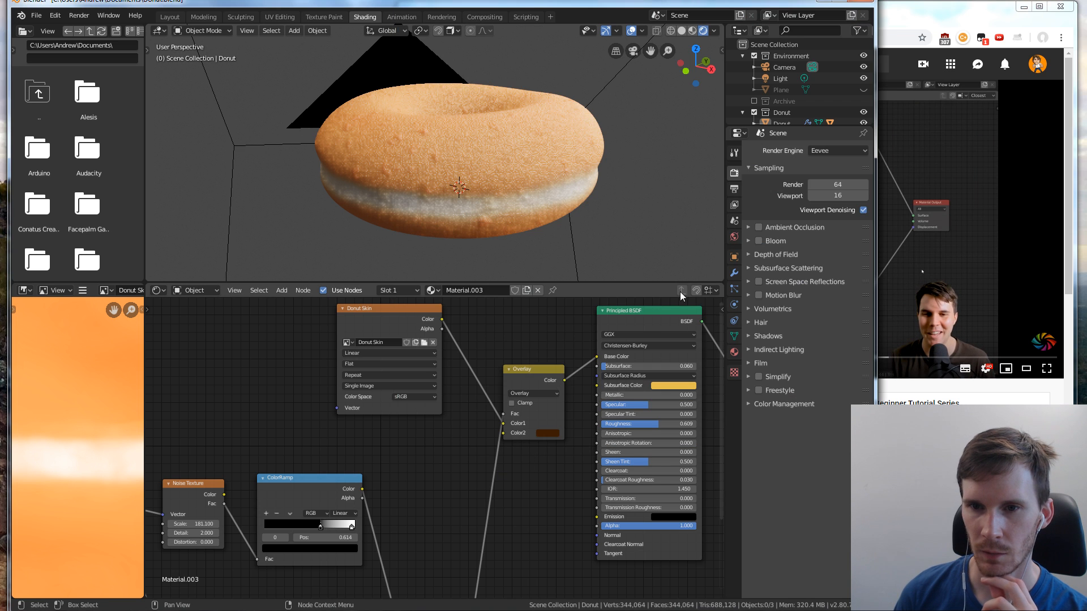
Inspect the donut from several angles, then switch the scene's render engine to Cycles
middle_click_drag(649, 225, 552, 245)
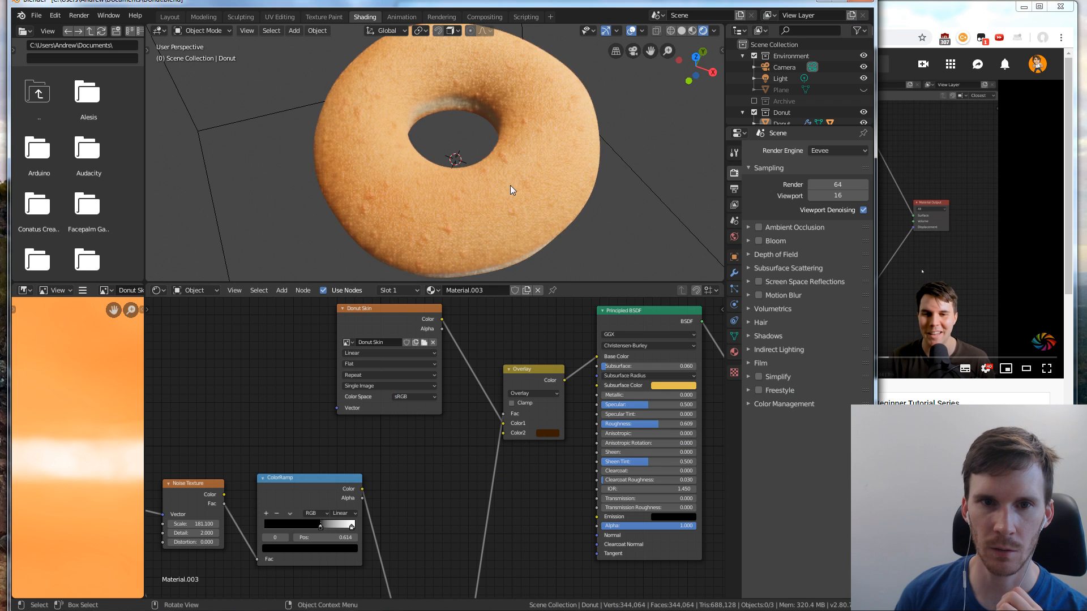
middle_click_drag(510, 185, 537, 153)
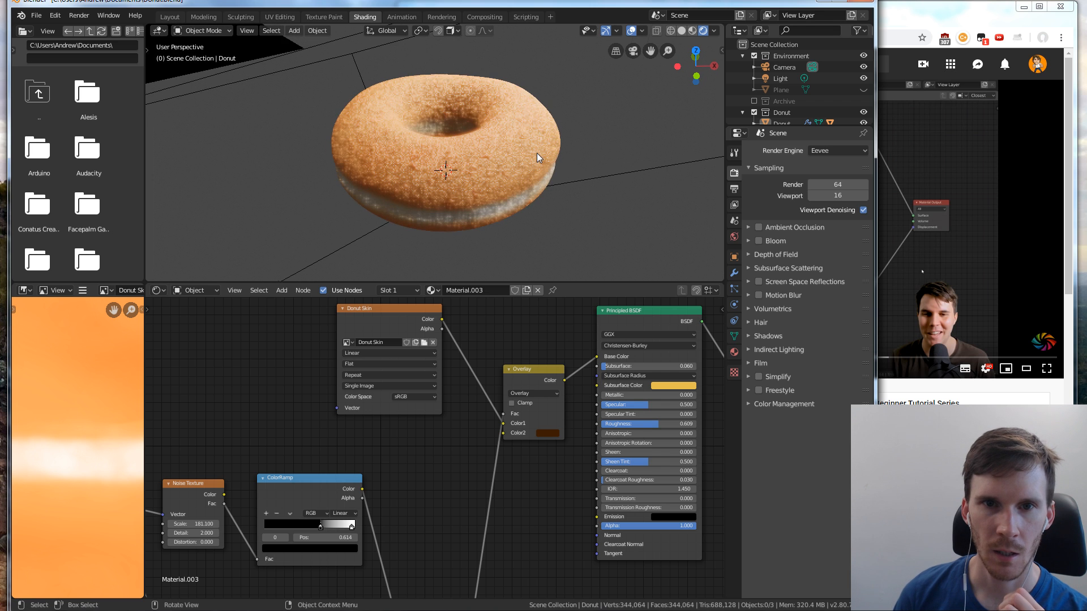
scroll(537, 154, "up", 2)
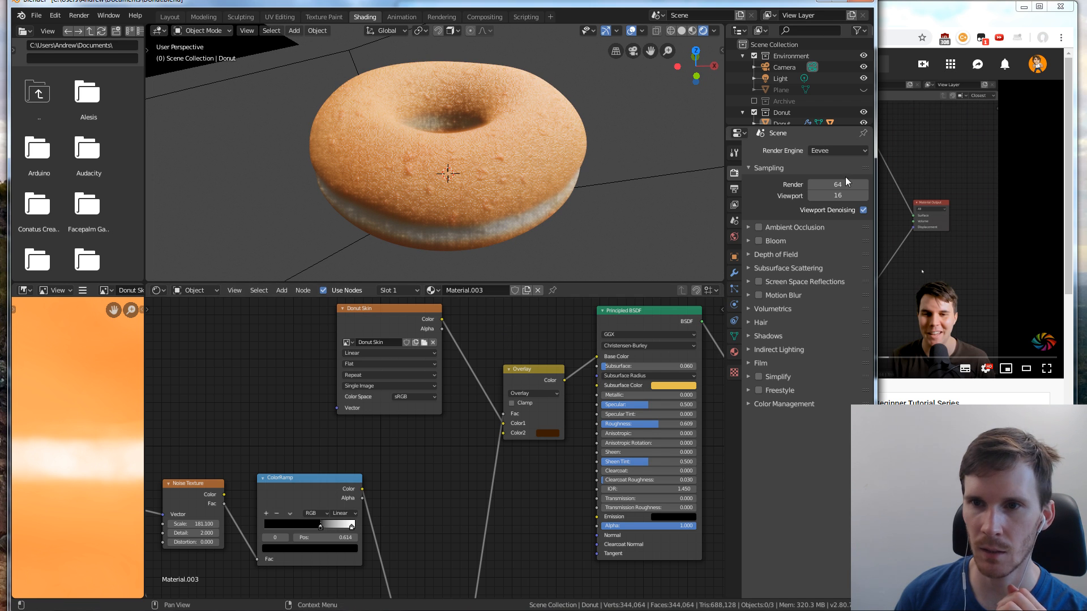
left_click(840, 151)
left_click(832, 188)
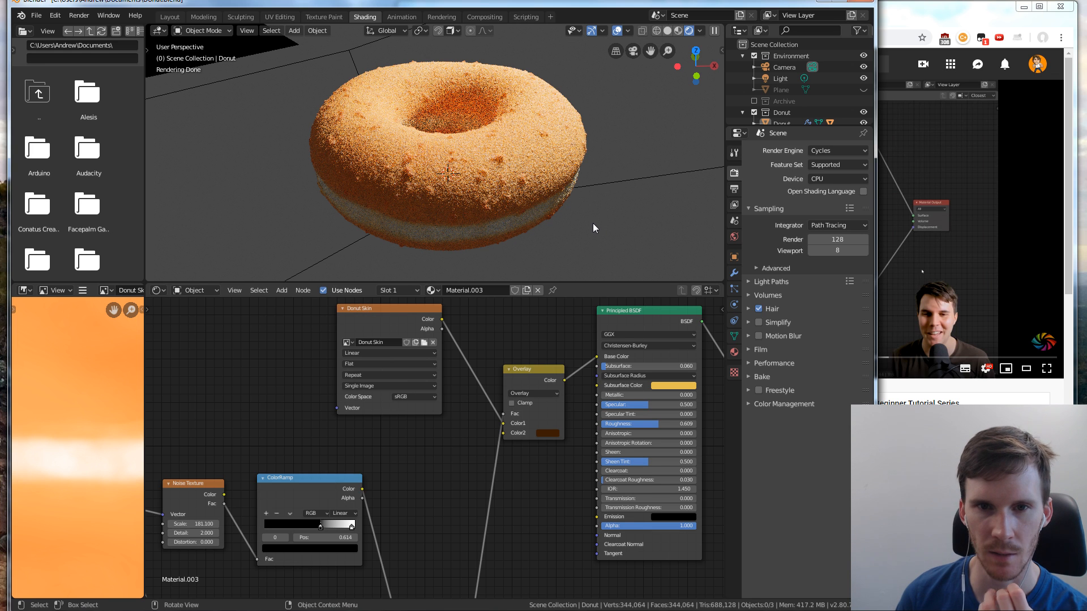
Try different scales on the lower Noise Texture while checking the donut's surface, then set its Scale to 1600
scroll(463, 393, "down", 2)
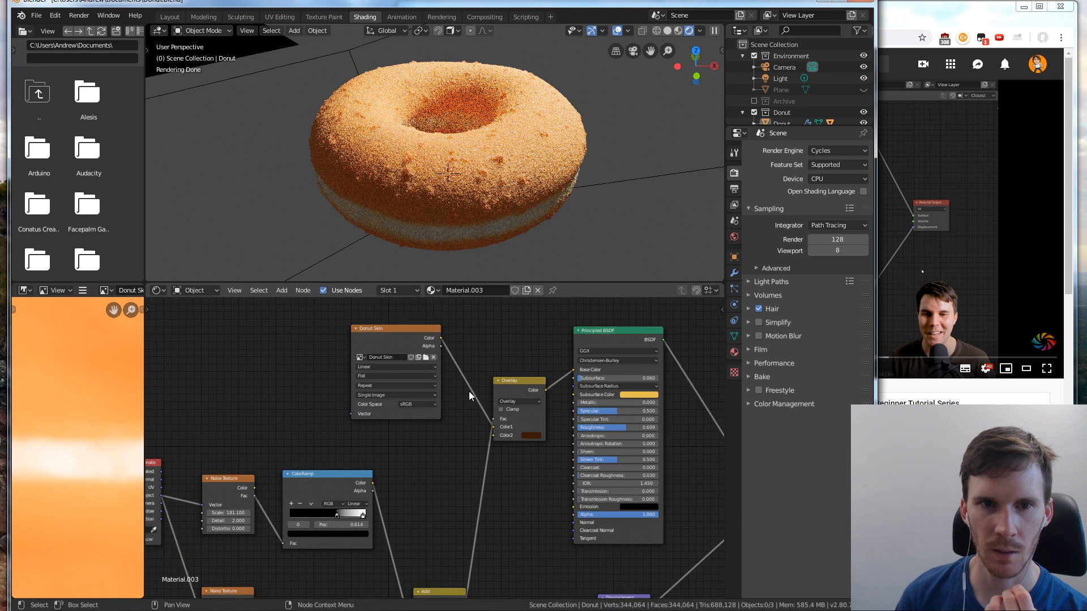
middle_click_drag(455, 458, 470, 357)
middle_click_drag(468, 420, 471, 379)
left_click_drag(469, 469, 471, 469)
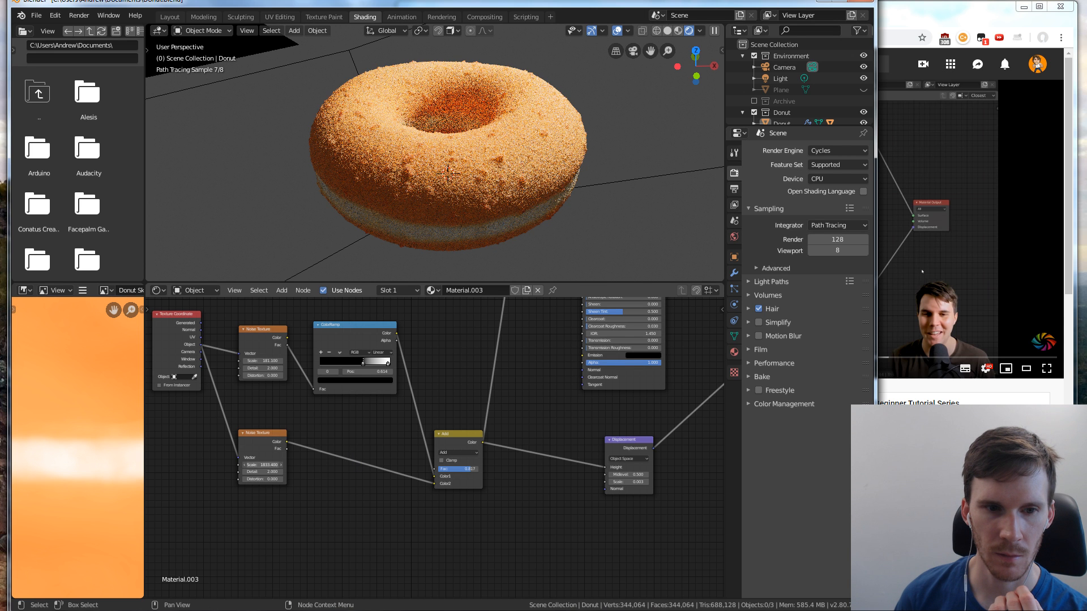
mouse_move(246, 465)
left_mouse_down()
mouse_move(271, 464)
mouse_move(246, 465)
left_mouse_up()
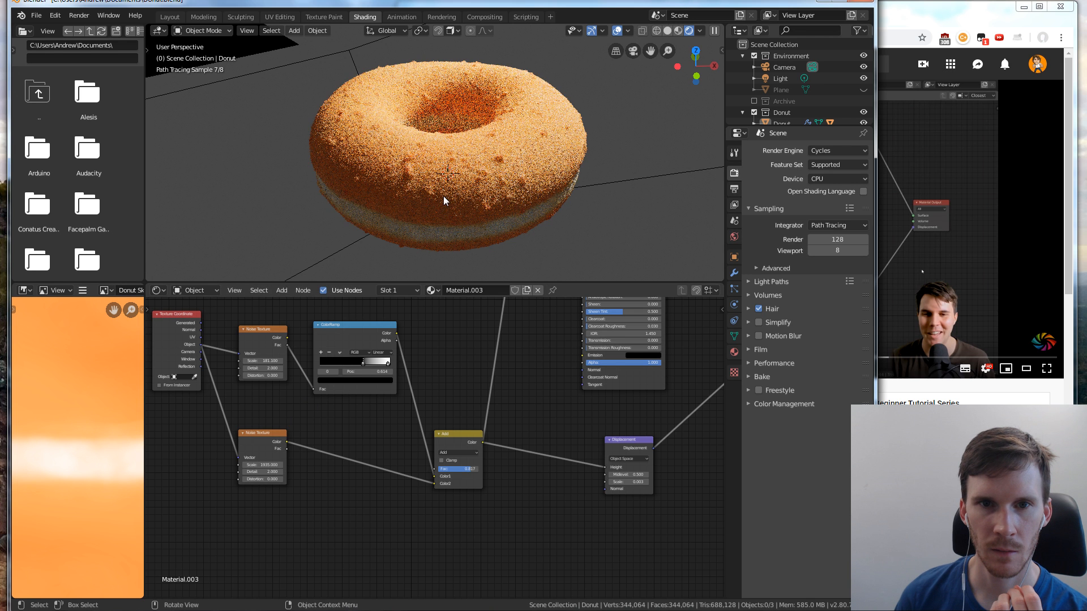
middle_click_drag(443, 196, 488, 174)
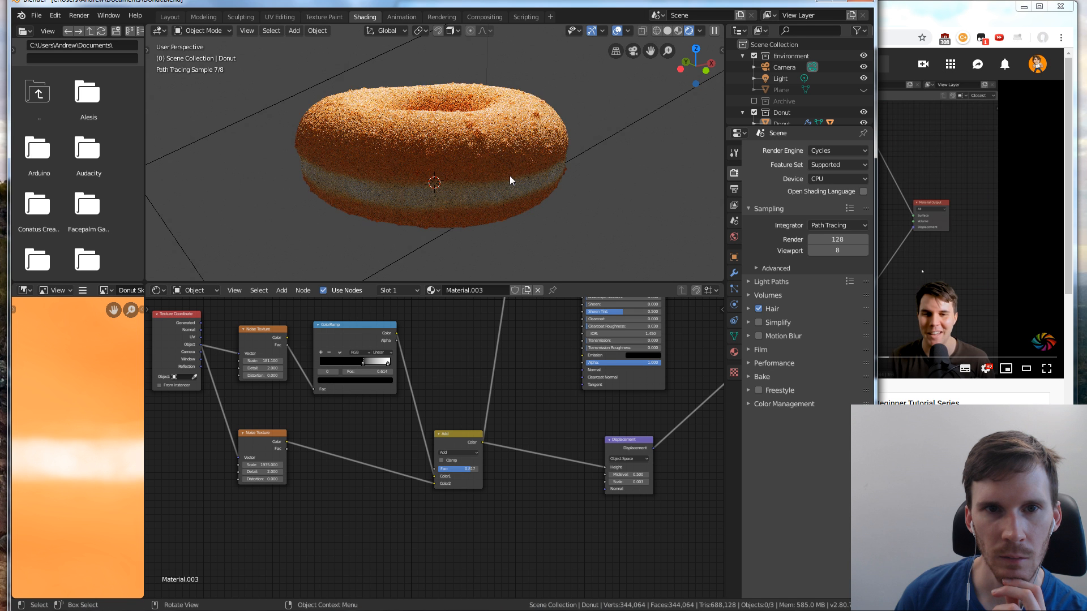
mouse_move(510, 175)
middle_mouse_down()
mouse_move(450, 187)
mouse_move(281, 161)
middle_mouse_up()
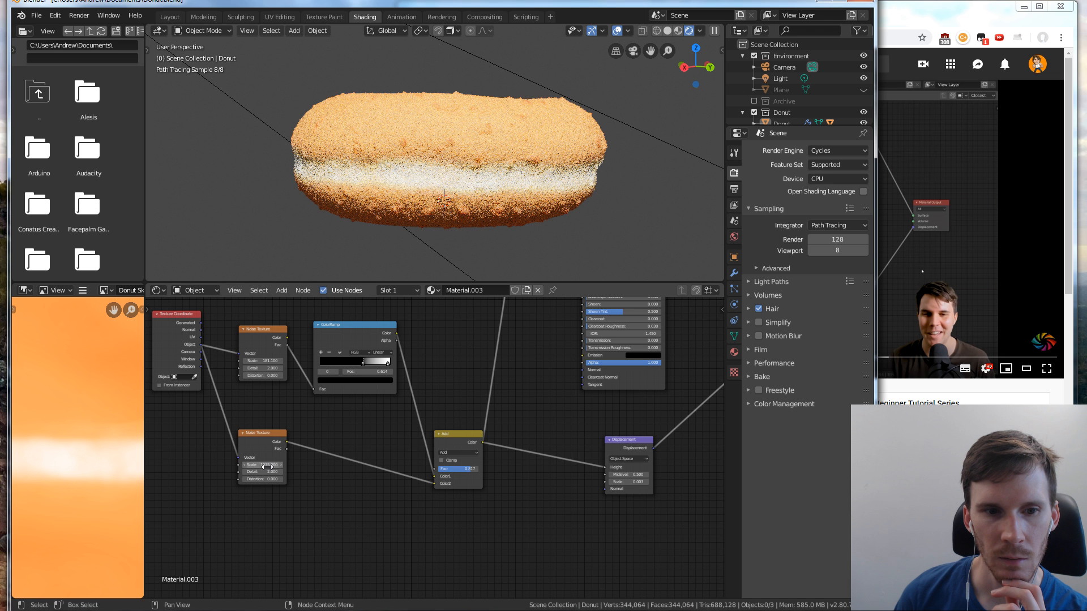
left_click_drag(266, 466, 270, 468)
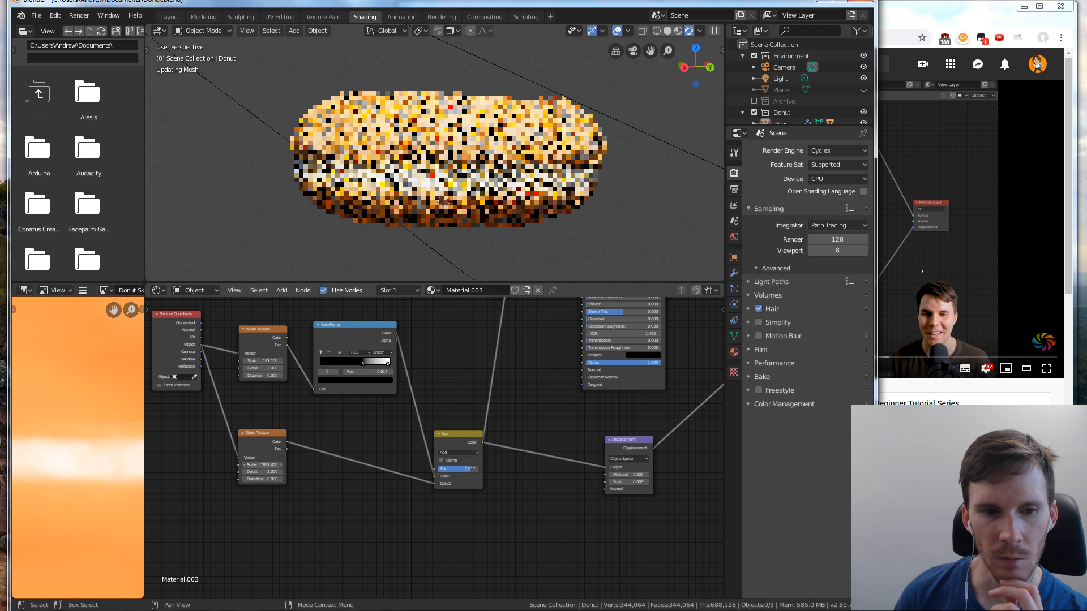
left_click(268, 468)
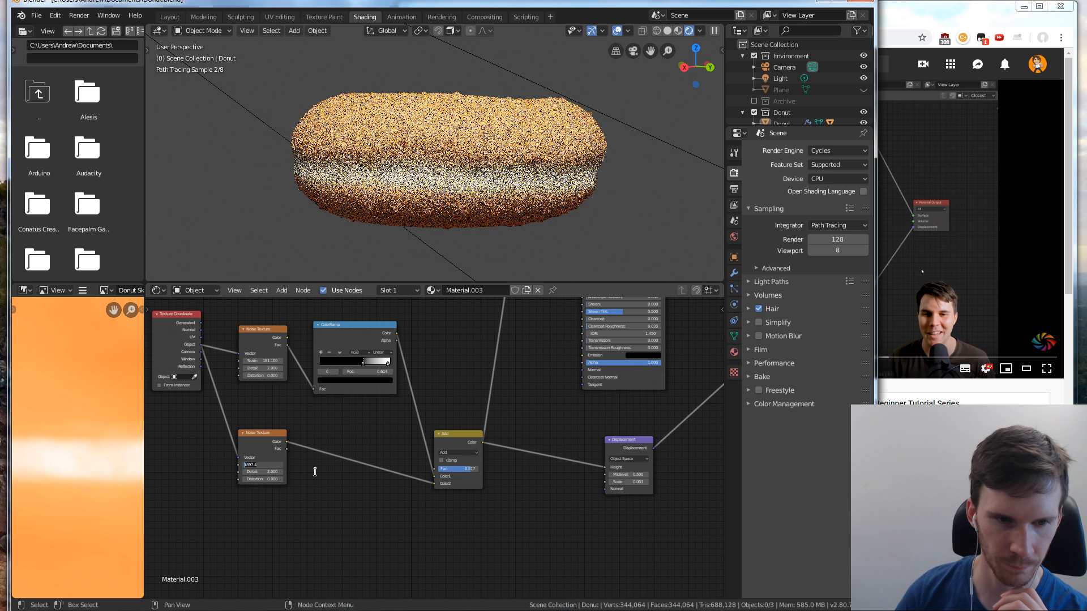
type("1600")
key("Return")
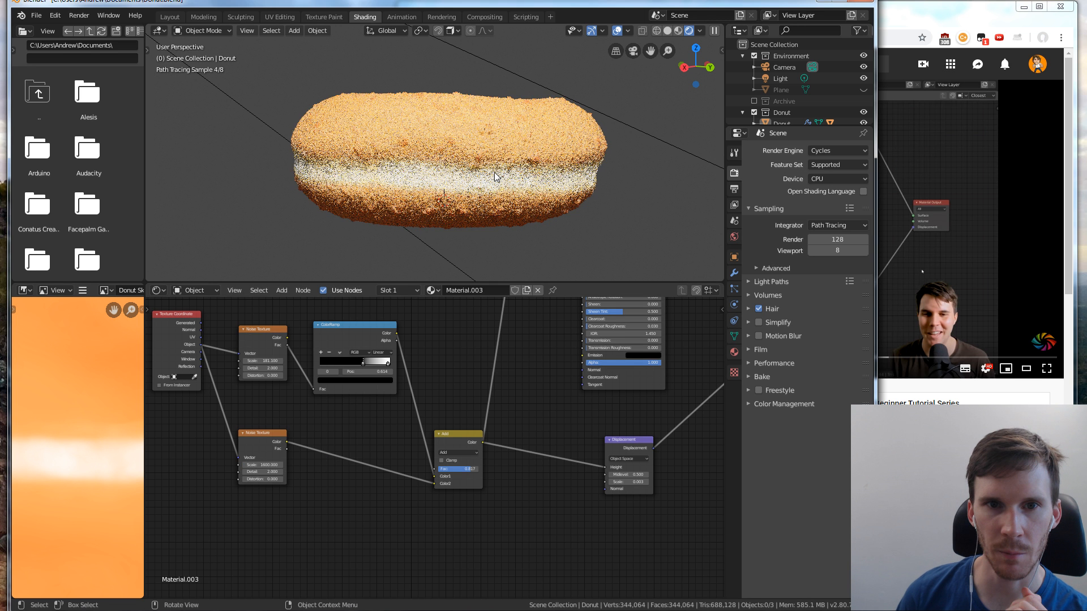
Try the Add node's Fac at both extremes, 1.000 and 0.000, while checking the donut's top surface, then set it to about 0.75
middle_click_drag(495, 176, 443, 193)
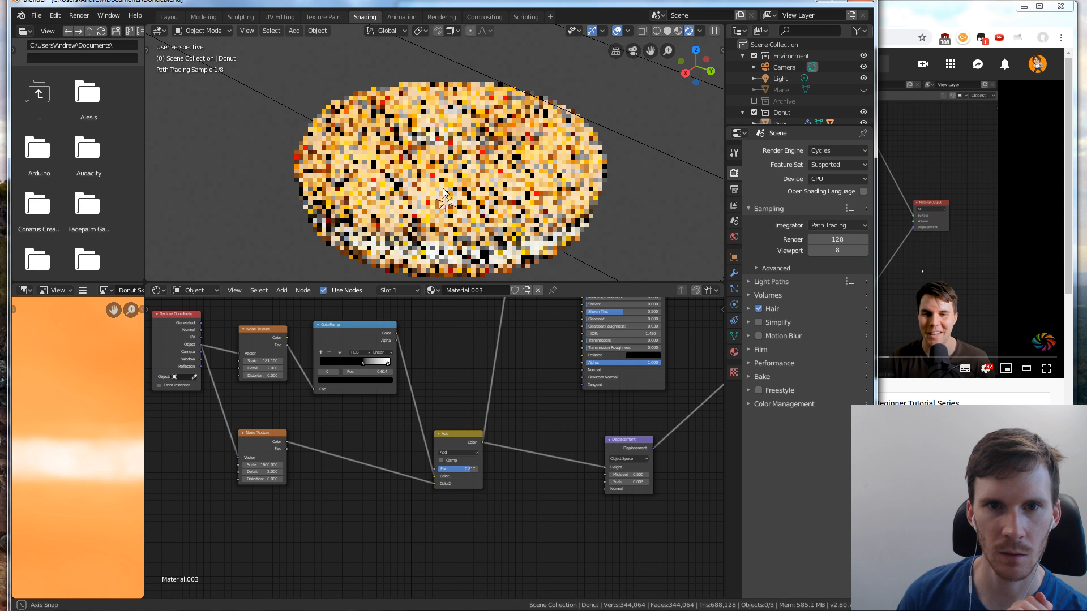
middle_click_drag(443, 193, 532, 185)
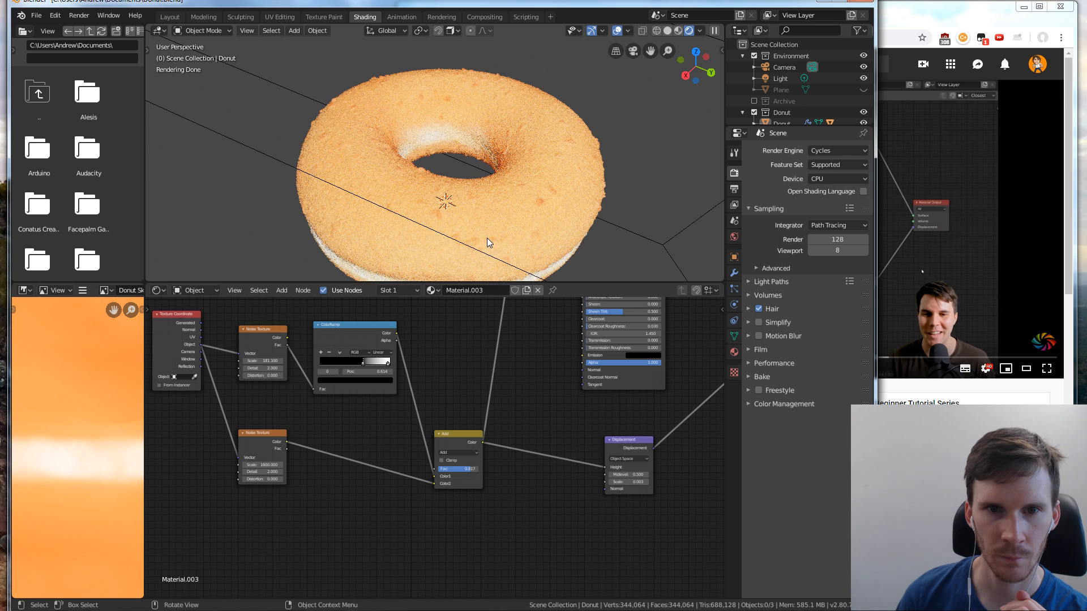
middle_click_drag(487, 238, 490, 236)
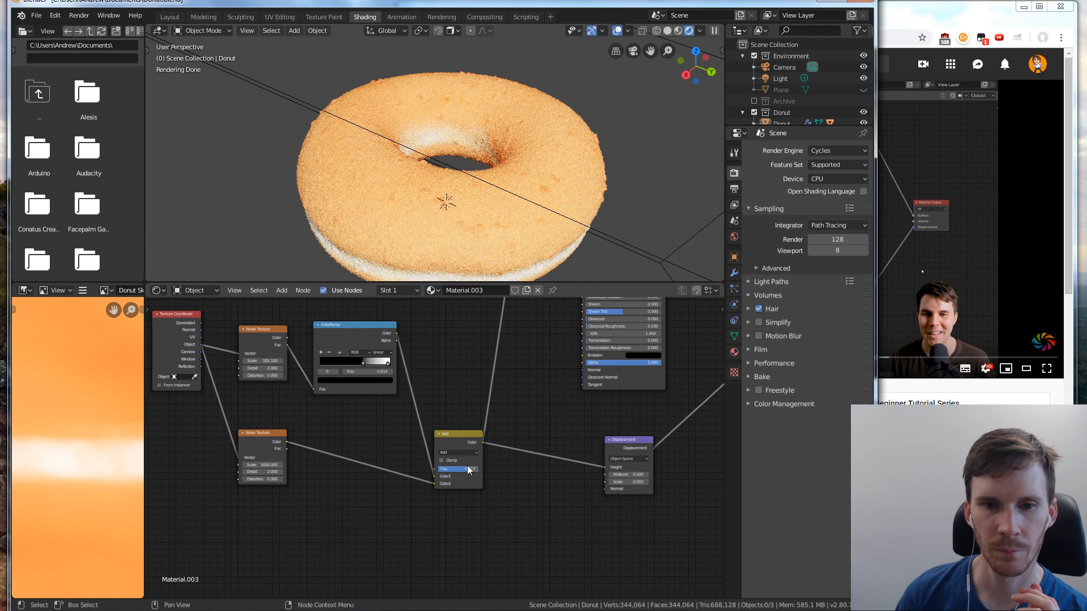
left_click_drag(469, 470, 491, 471)
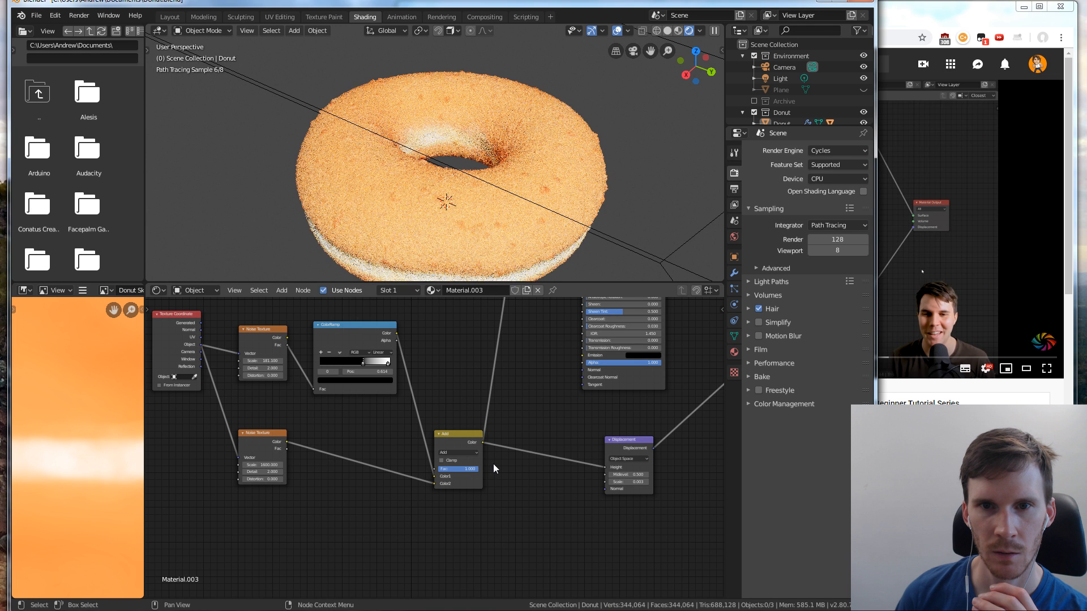
left_click_drag(476, 468, 447, 472)
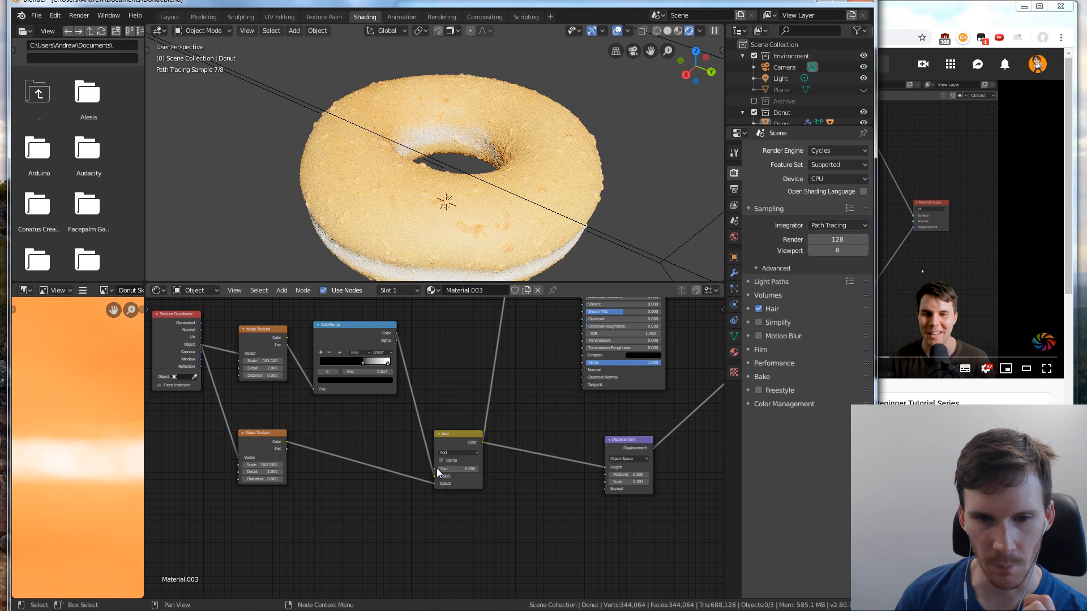
left_click_drag(437, 468, 472, 469)
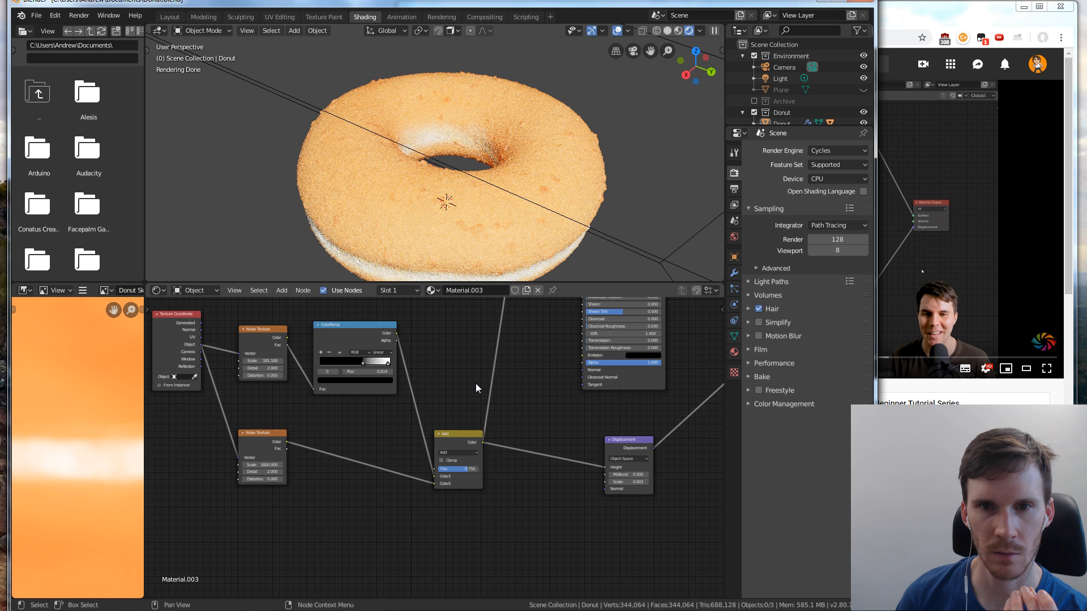
Review the donut material's node tree and switch to the tutorial in the browser to compare it with the reference node setup
middle_click_drag(484, 355, 443, 396)
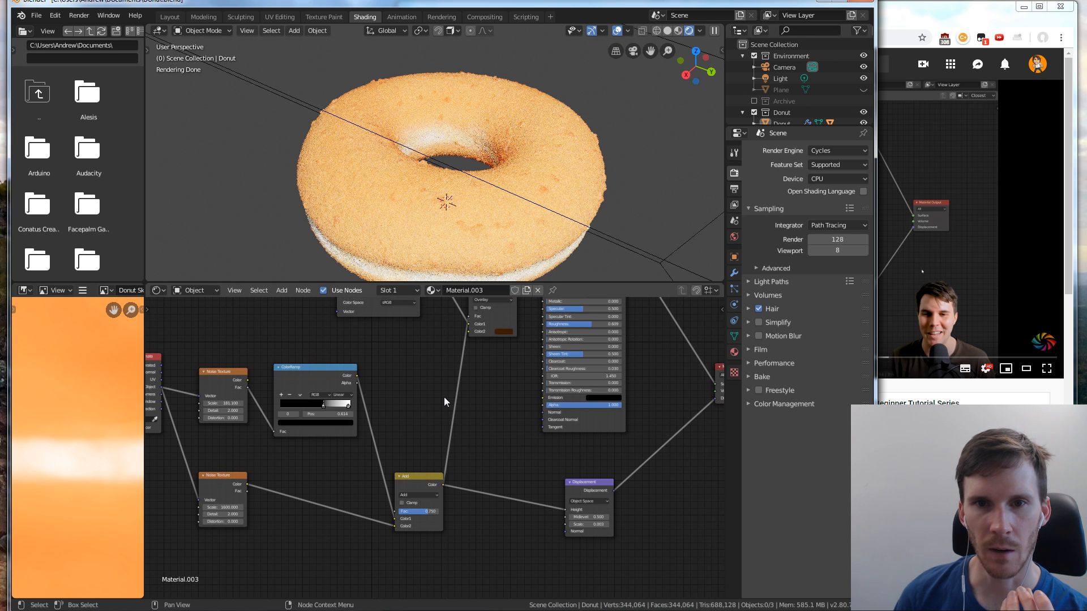
scroll(478, 355, "down", 1)
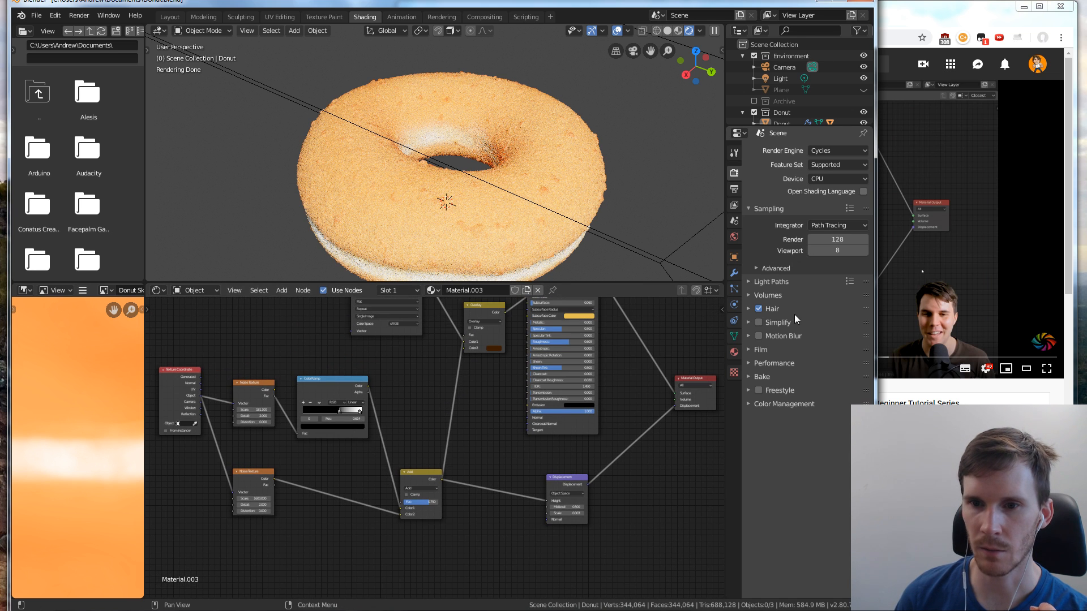
left_click(881, 178)
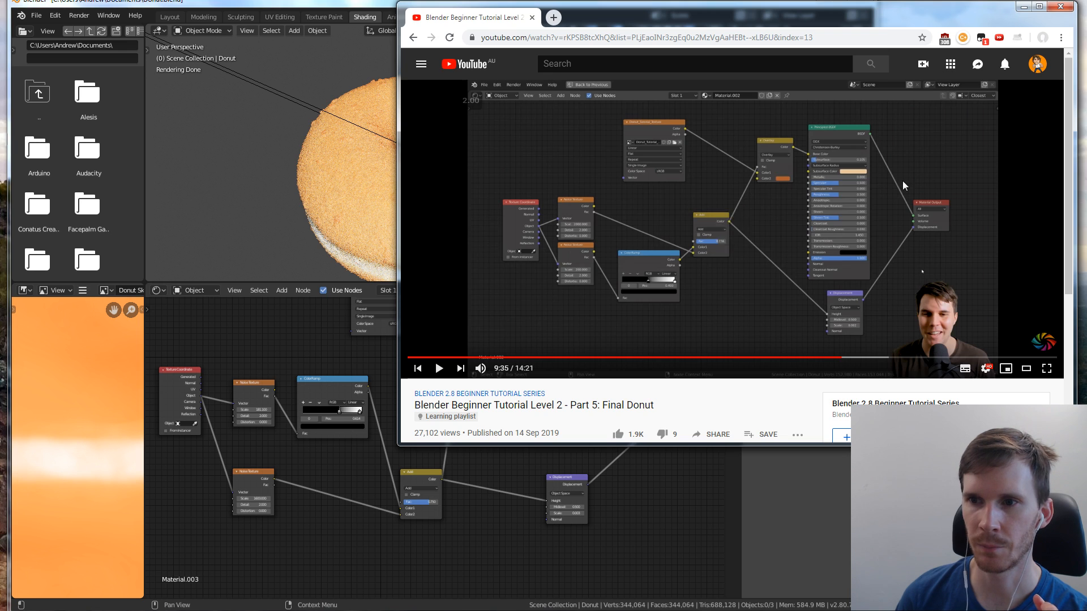
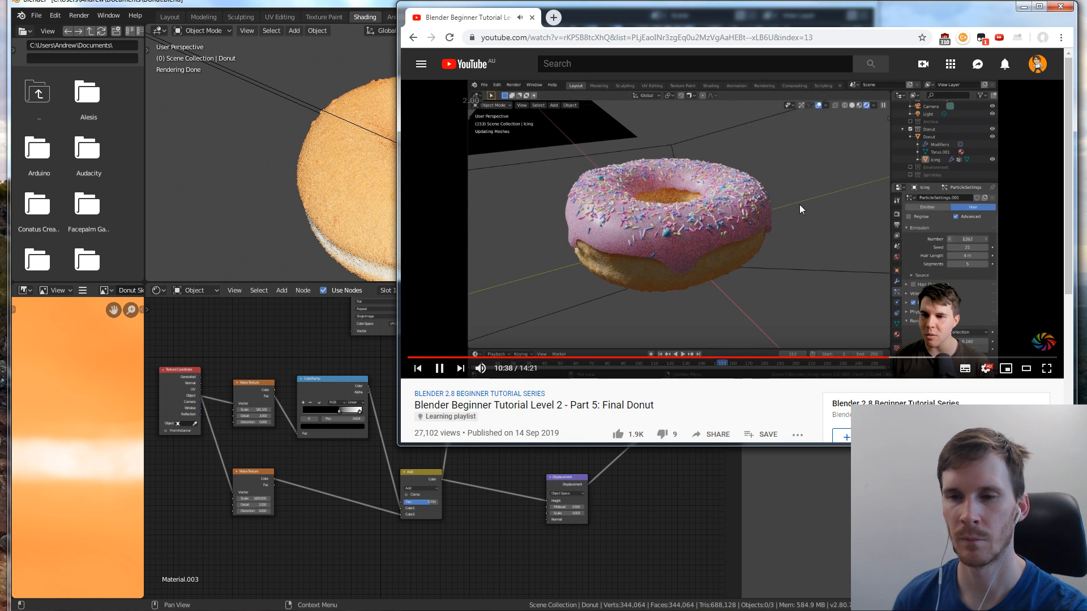
Pause the tutorial video, switch to Blender, and make the donut's Icing and the hidden ground plane visible again
left_click(782, 214)
left_click(689, 530)
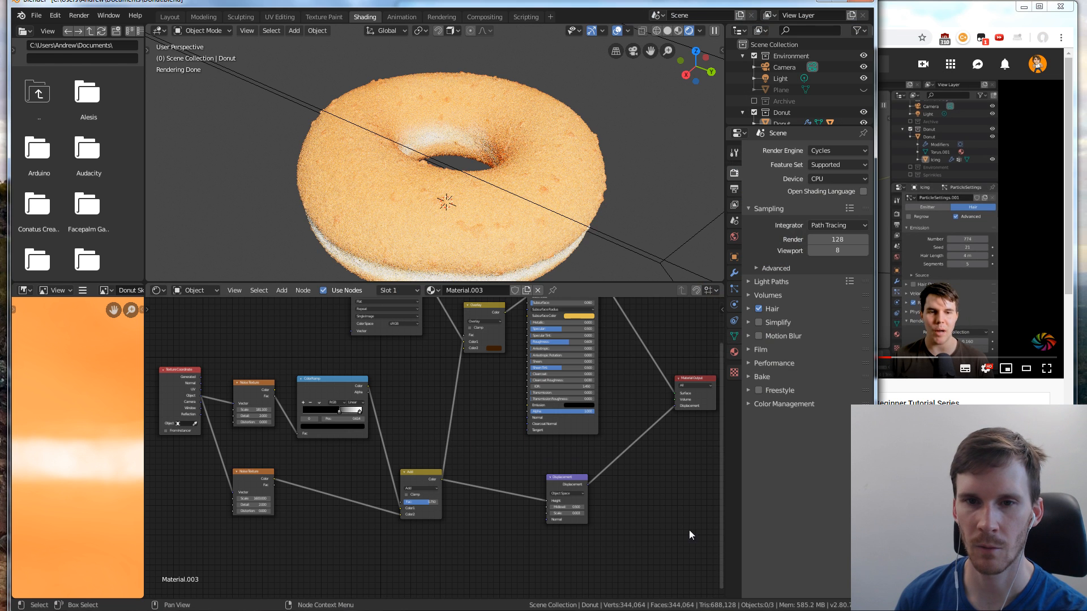
left_click_drag(757, 126, 754, 160)
left_click(753, 135)
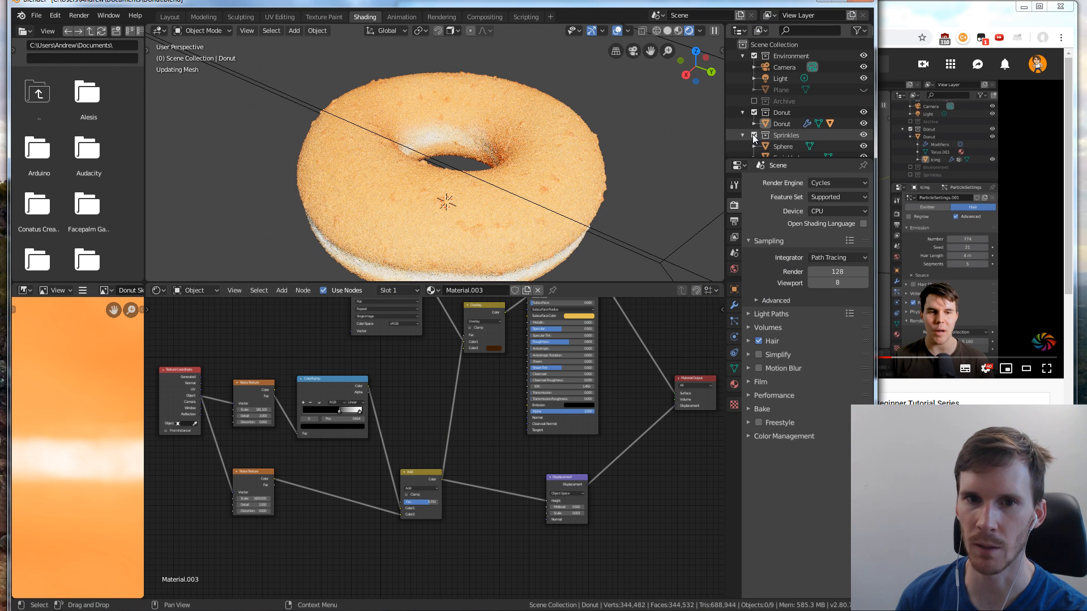
left_click(754, 136)
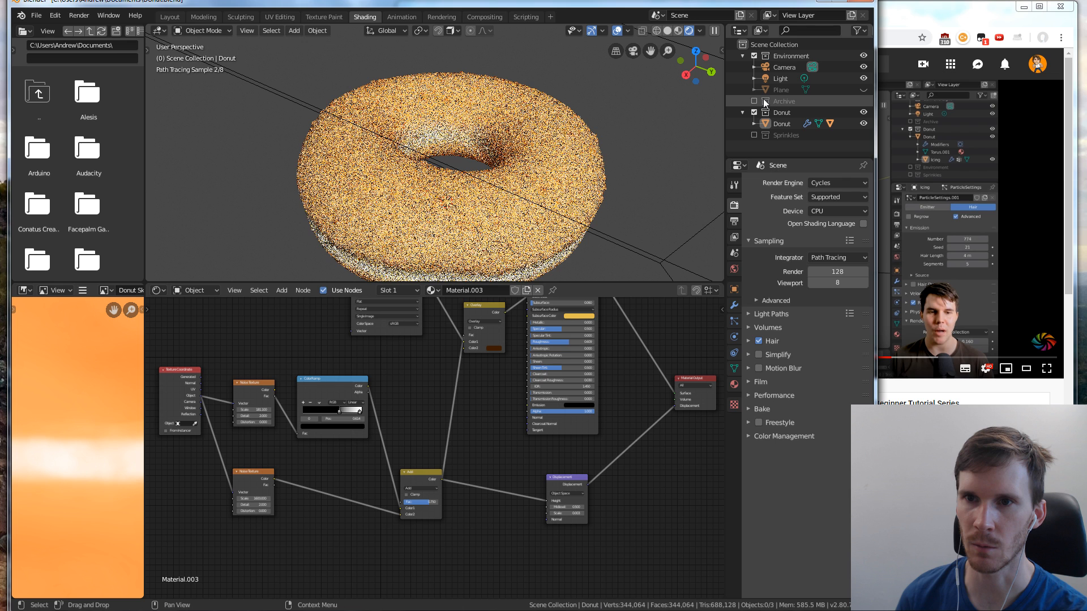
left_click(755, 124)
scroll(764, 126, "down", 1)
left_click(863, 136)
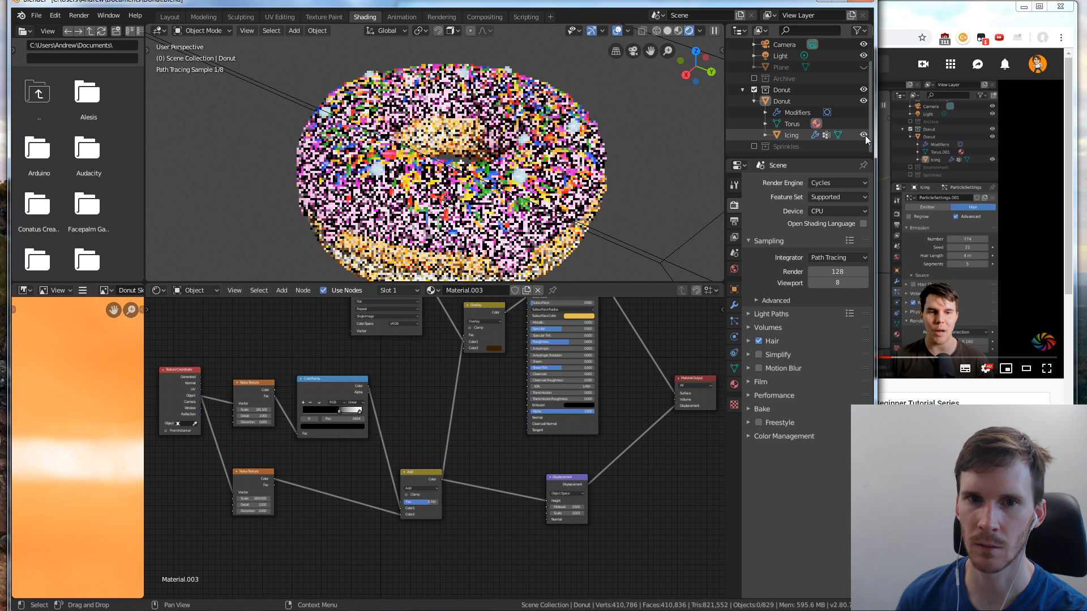
key("alt+h")
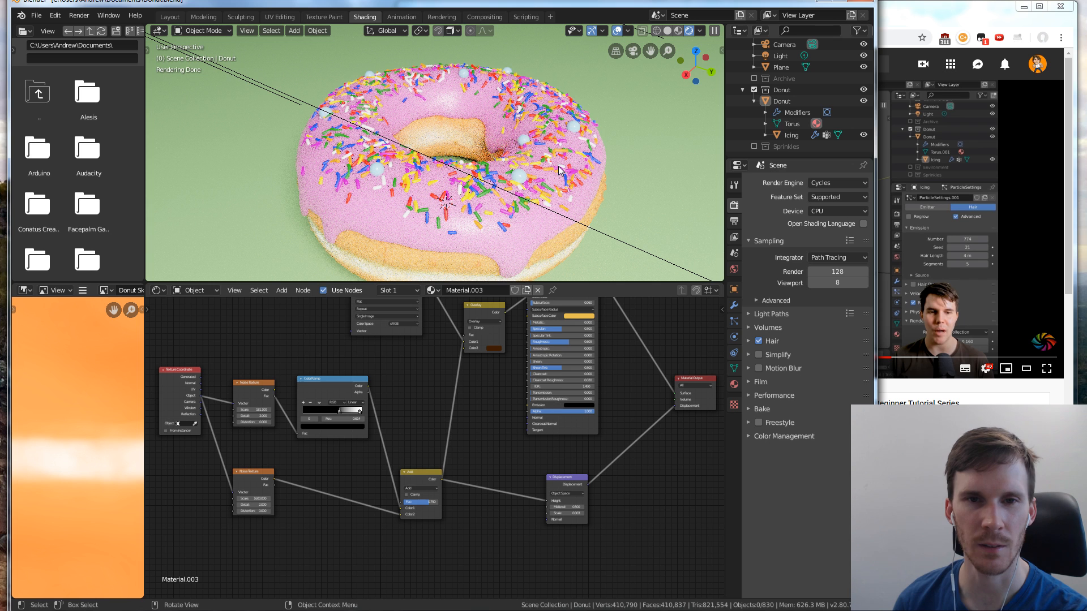
Change the render engine from Cycles to Eevee and go to the Layout workspace
left_click(830, 186)
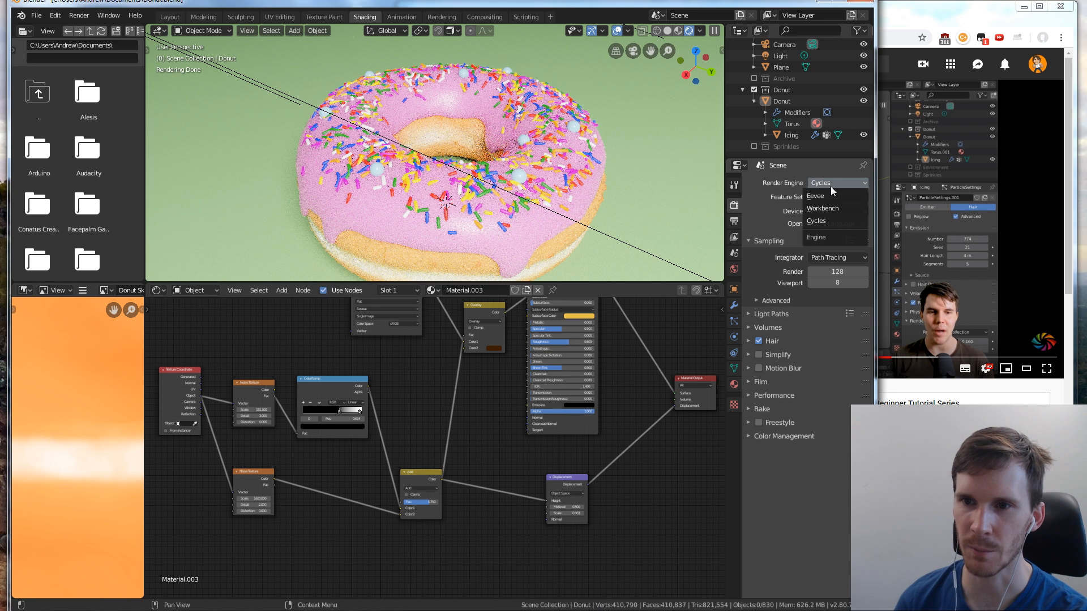
left_click(824, 197)
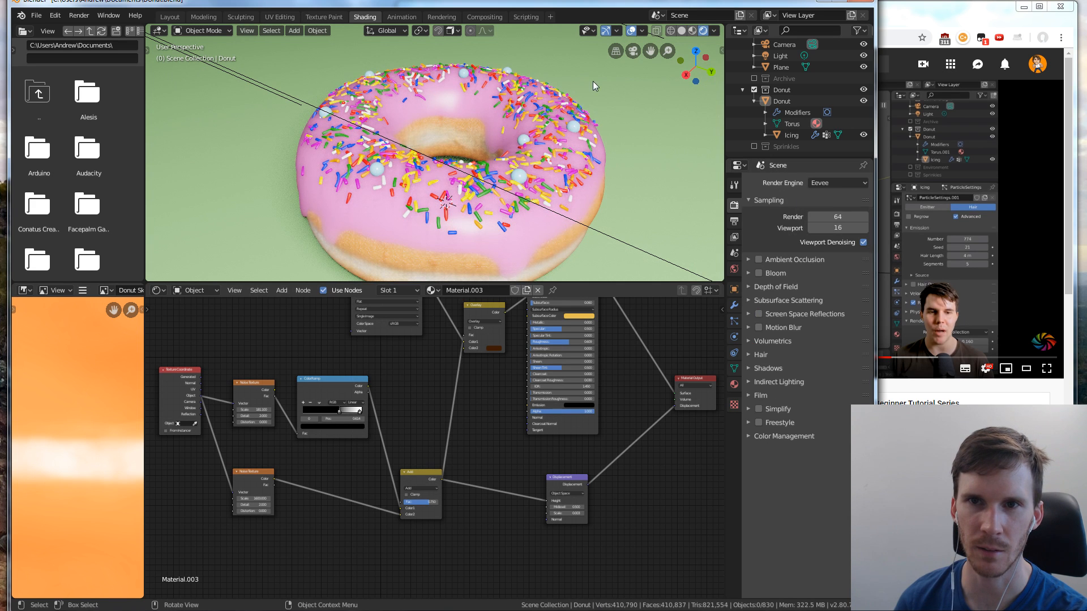
left_click(168, 17)
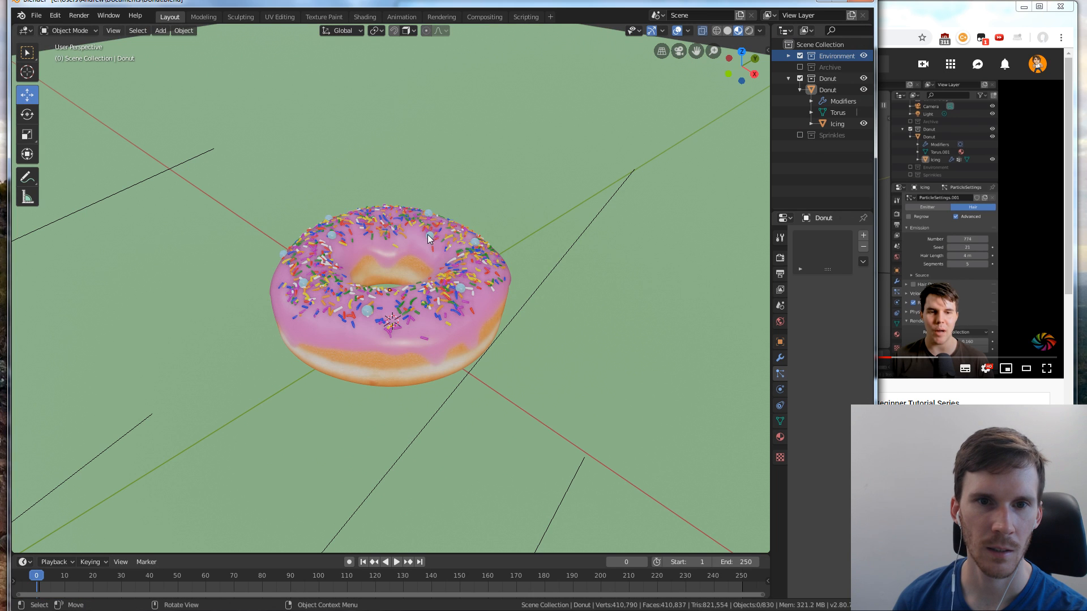
Enable the Sprinkles collection and set its Sphere's base color to blue with hue 0.588, saturation 0.533 and value 0.906
left_click(429, 238)
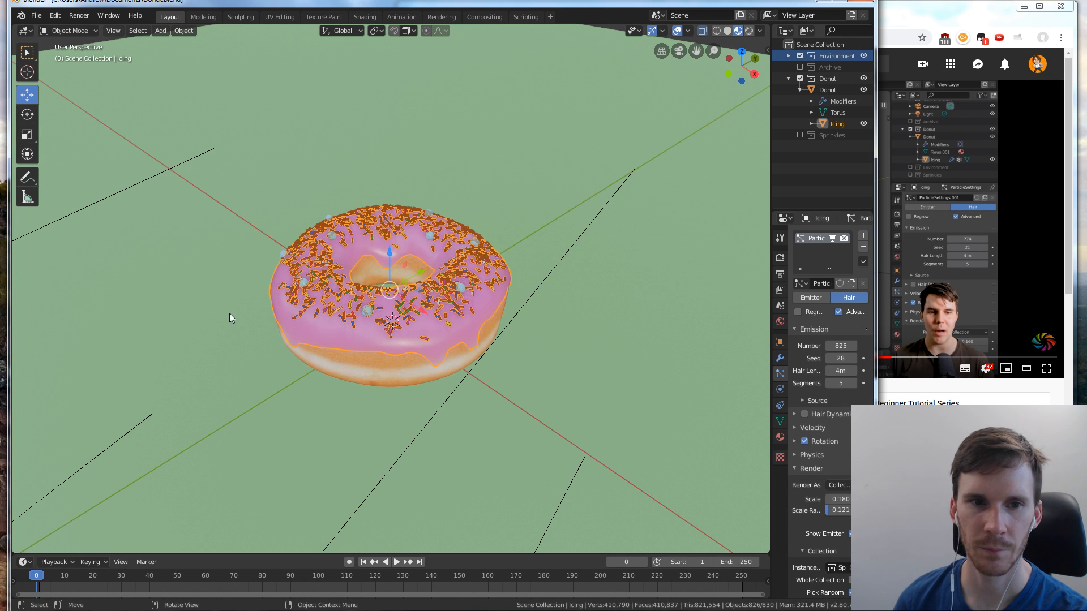
left_click(801, 135)
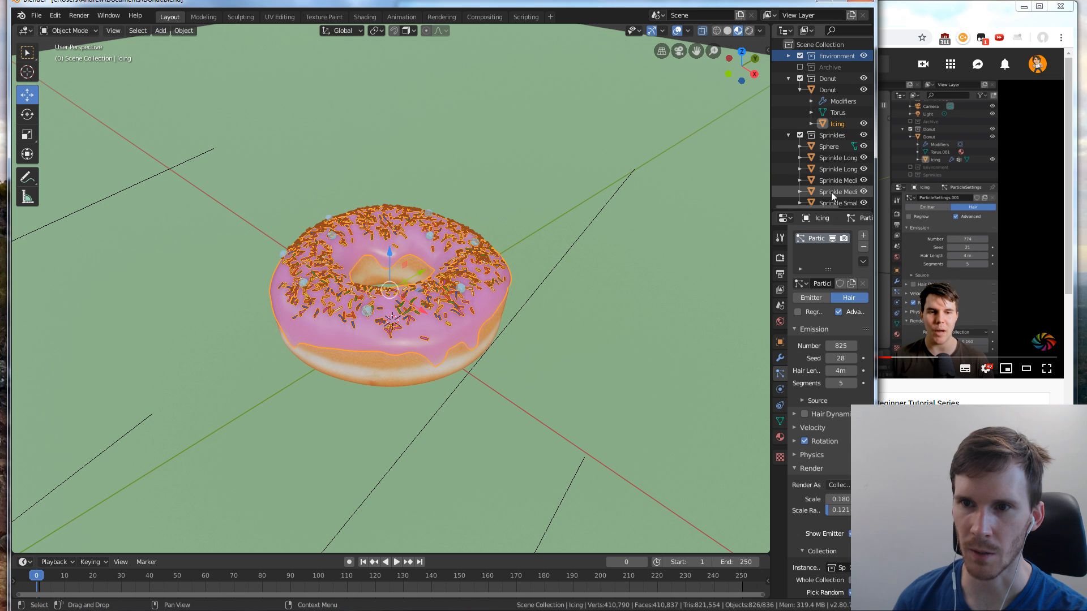
left_click(831, 147)
middle_click_drag(222, 355, 227, 343)
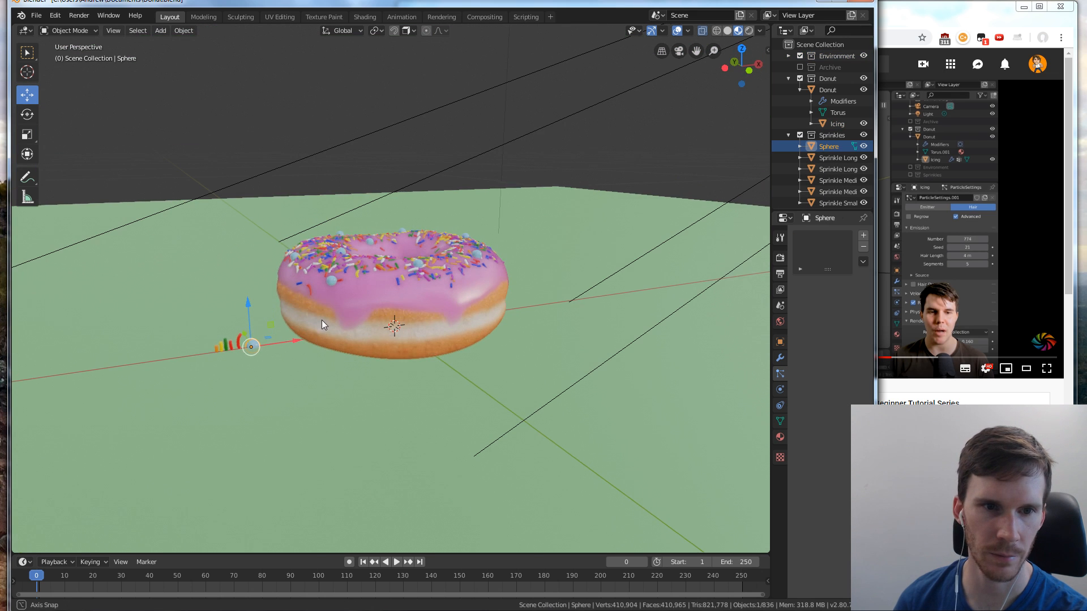
left_click(780, 438)
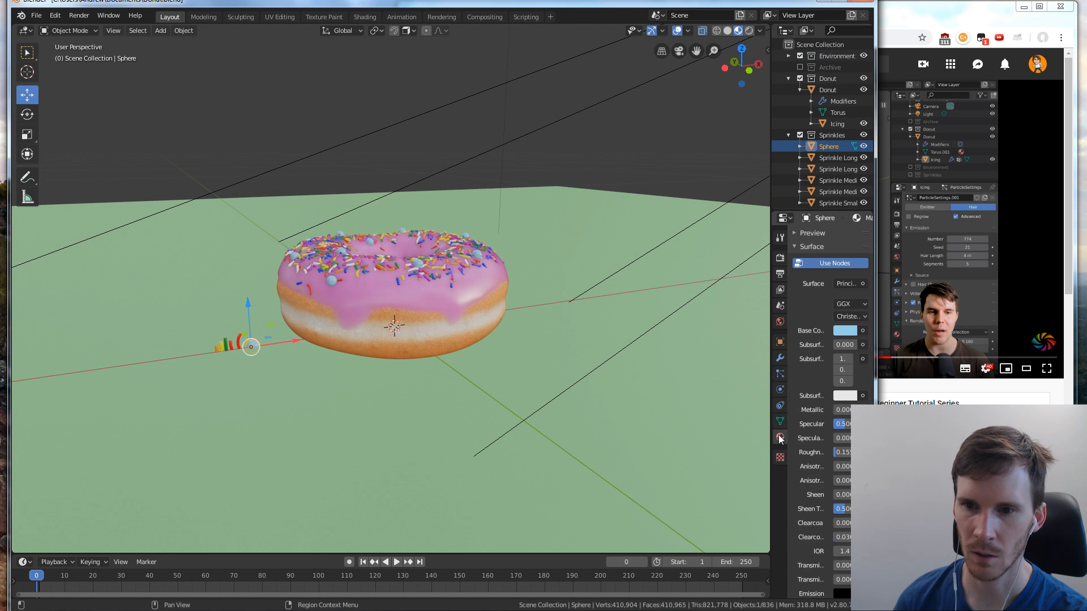
left_click_drag(770, 329, 734, 332)
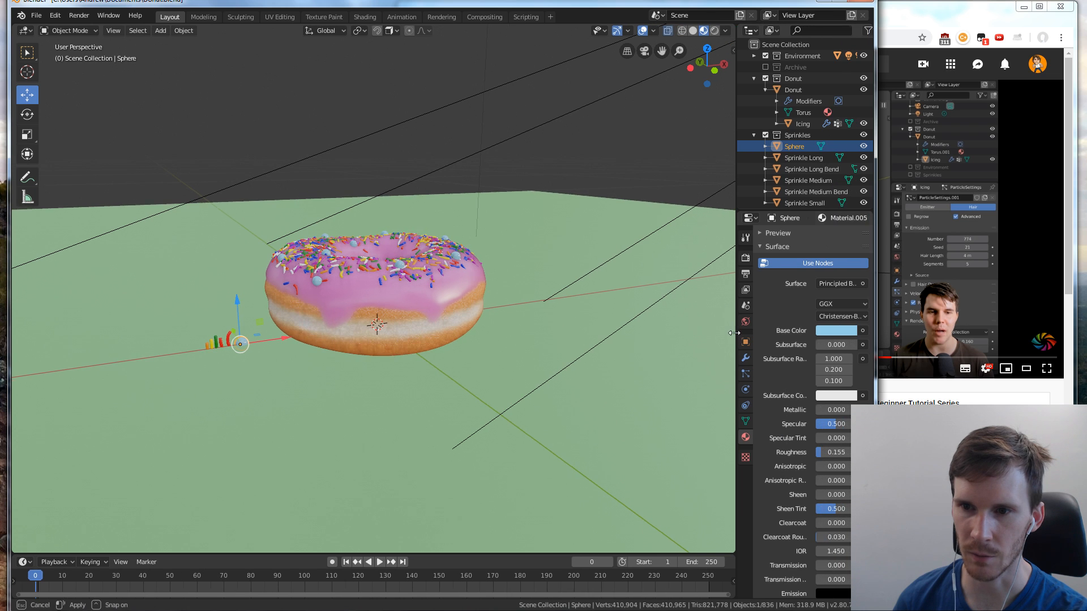
left_click(823, 333)
left_click_drag(805, 196, 801, 201)
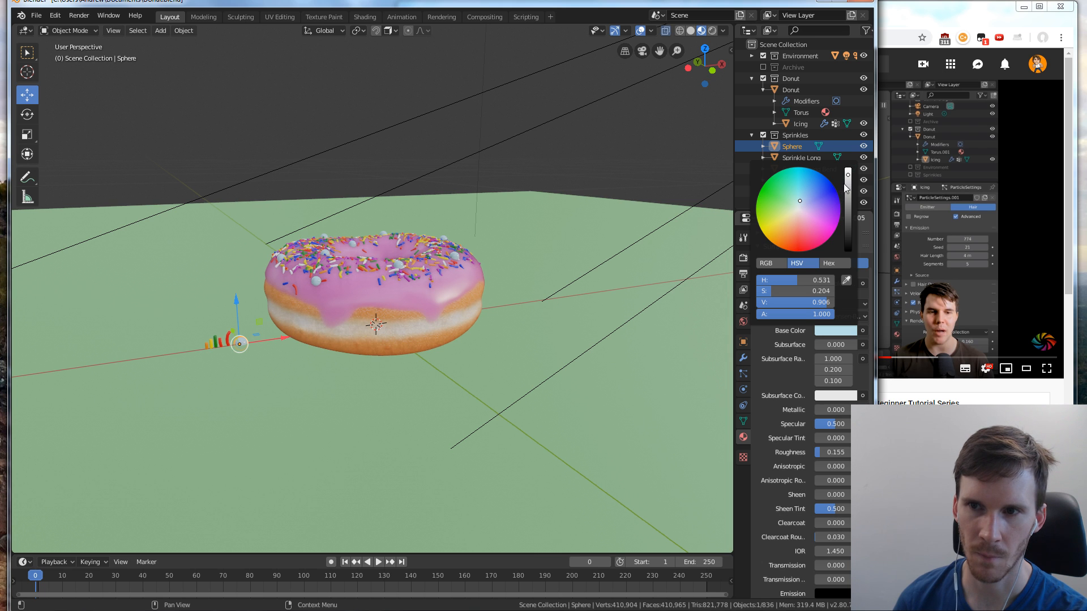
left_click_drag(804, 201, 810, 193)
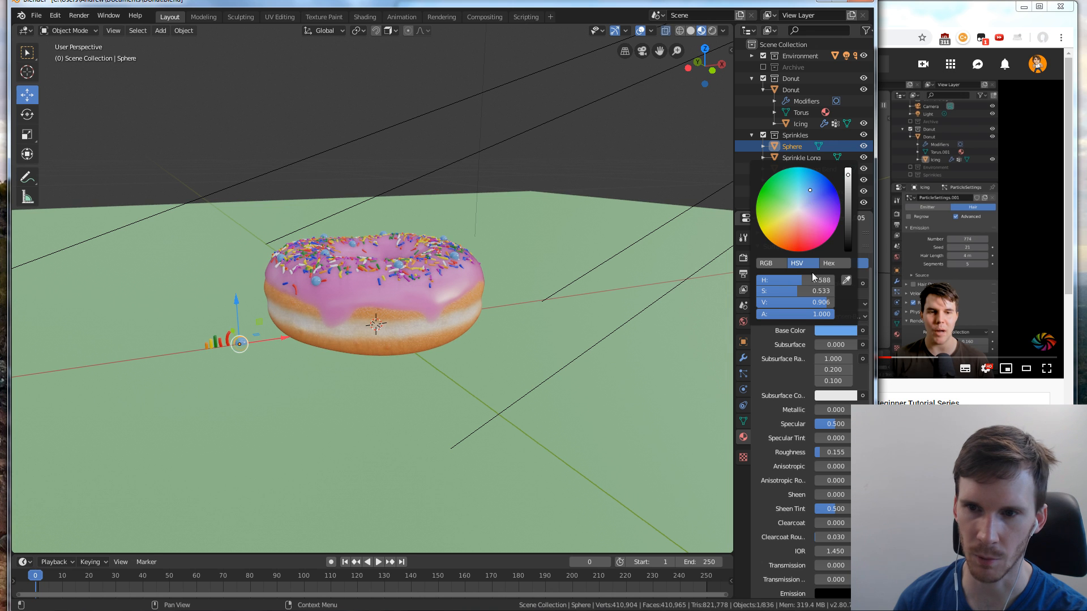
Set the Sphere material's roughness to about 0.116 and inspect the donut from other angles
left_click_drag(836, 452, 822, 452)
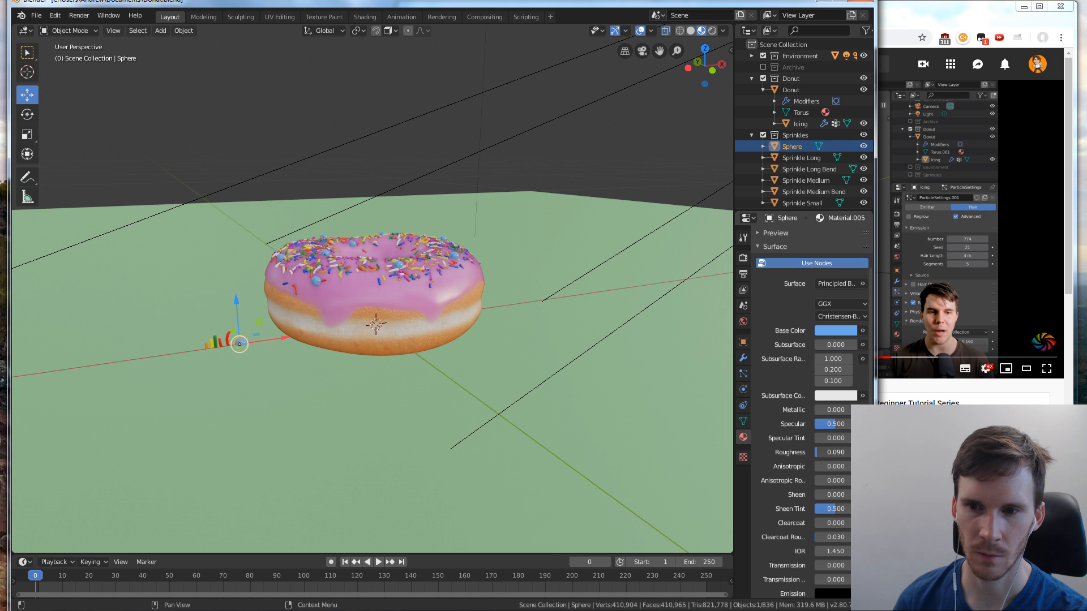
left_click(819, 457)
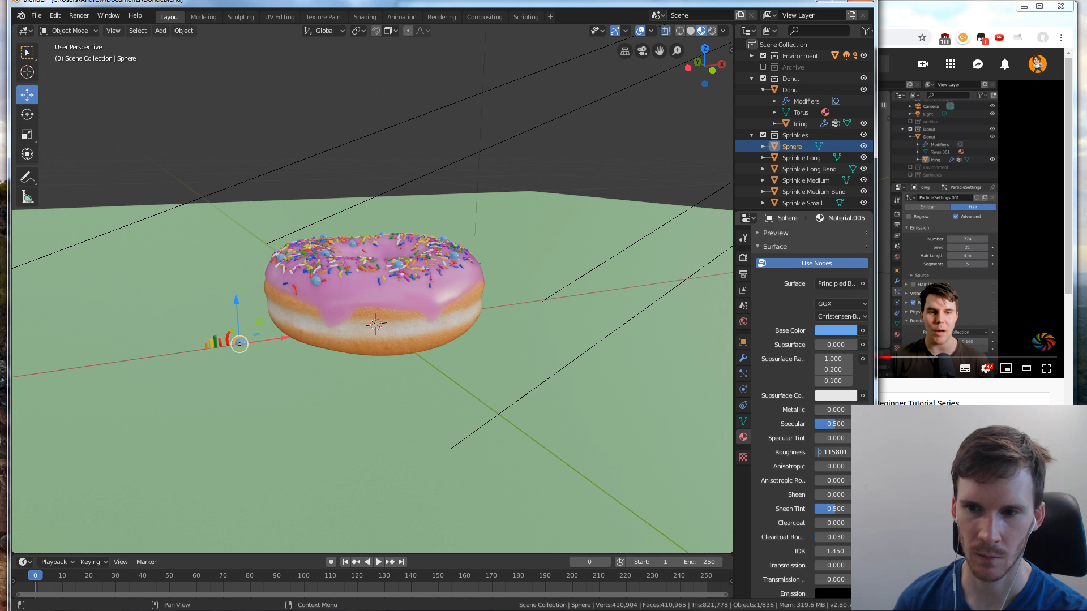
left_click(576, 423)
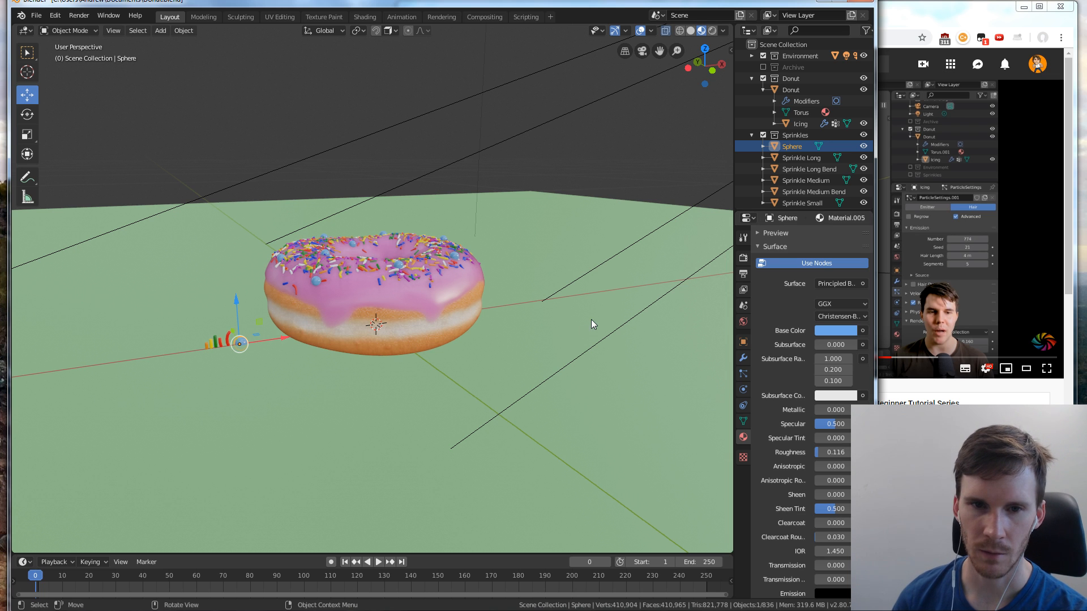
middle_click_drag(568, 280, 518, 226)
left_click(519, 226)
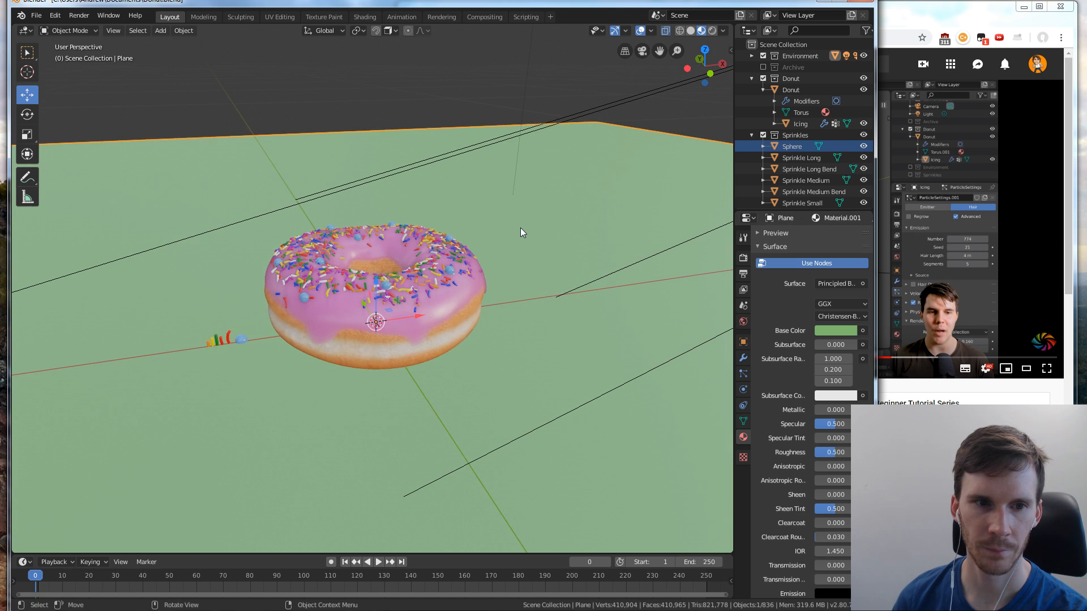
middle_click_drag(560, 299, 514, 328)
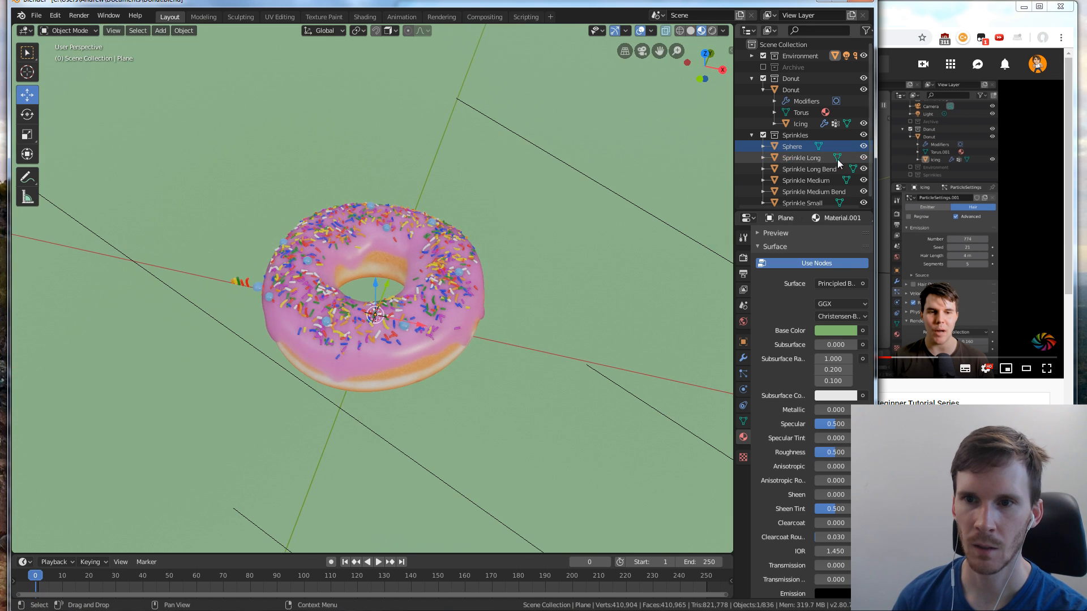
Watch the tutorial's section on weight painting the icing, and compare it with the donut seen through the scene camera
key("alt+Tab")
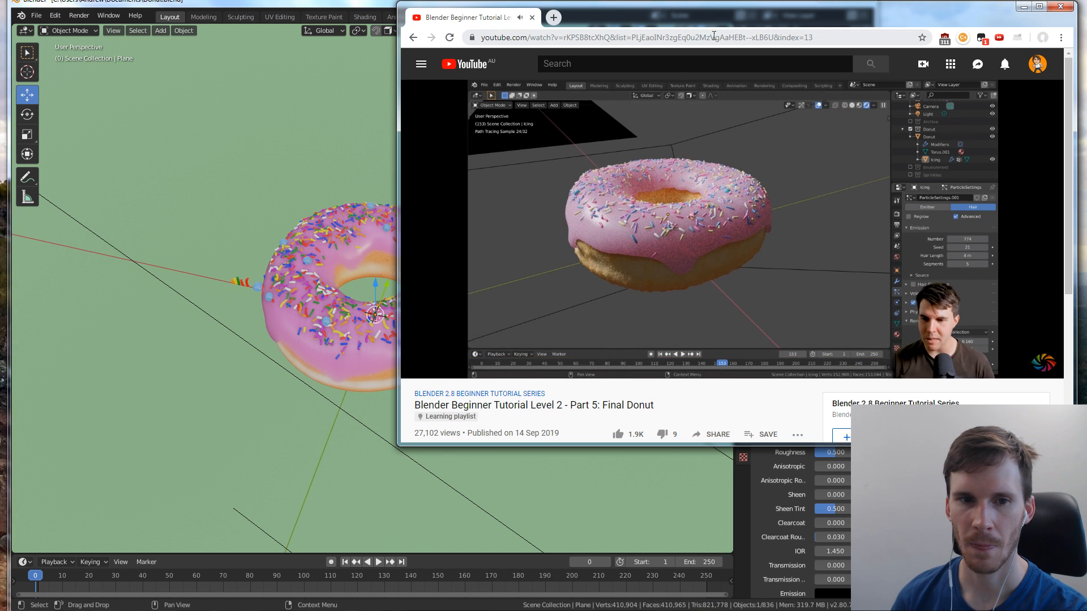
key("alt+Tab")
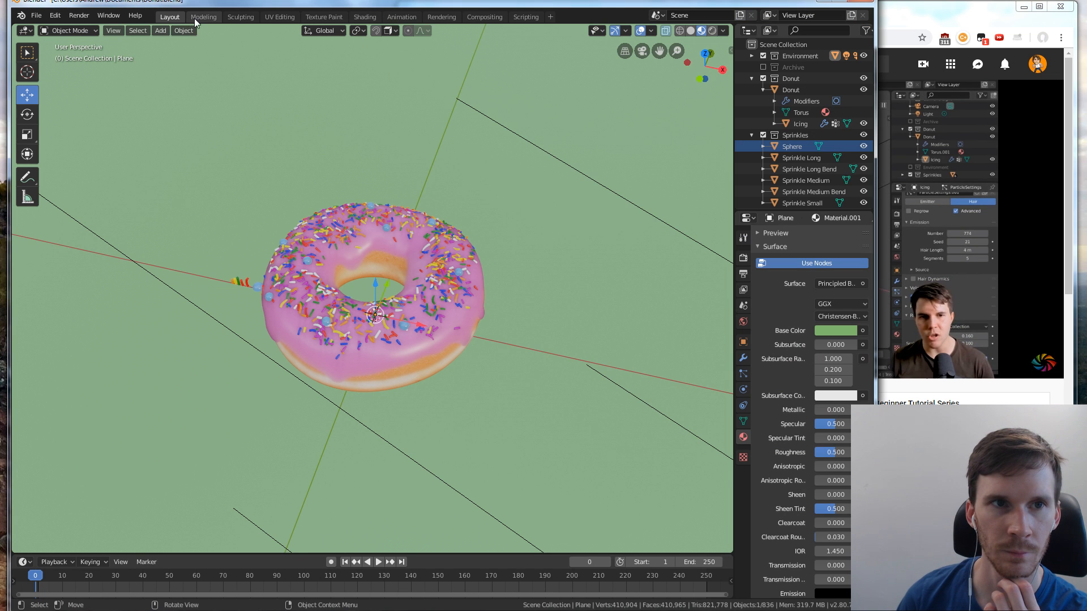
left_click(641, 51)
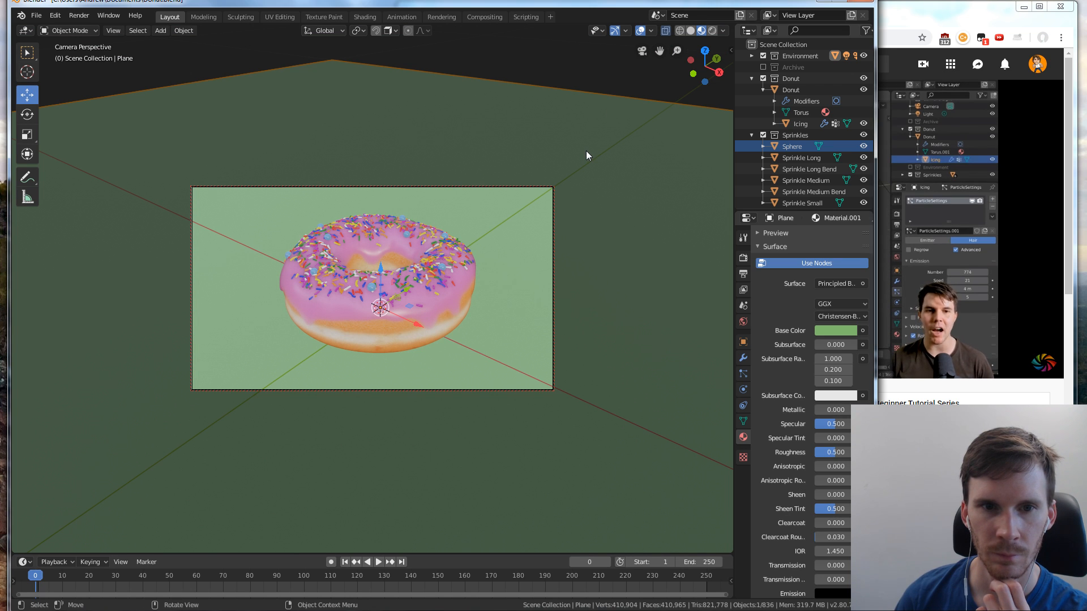
left_click(902, 12)
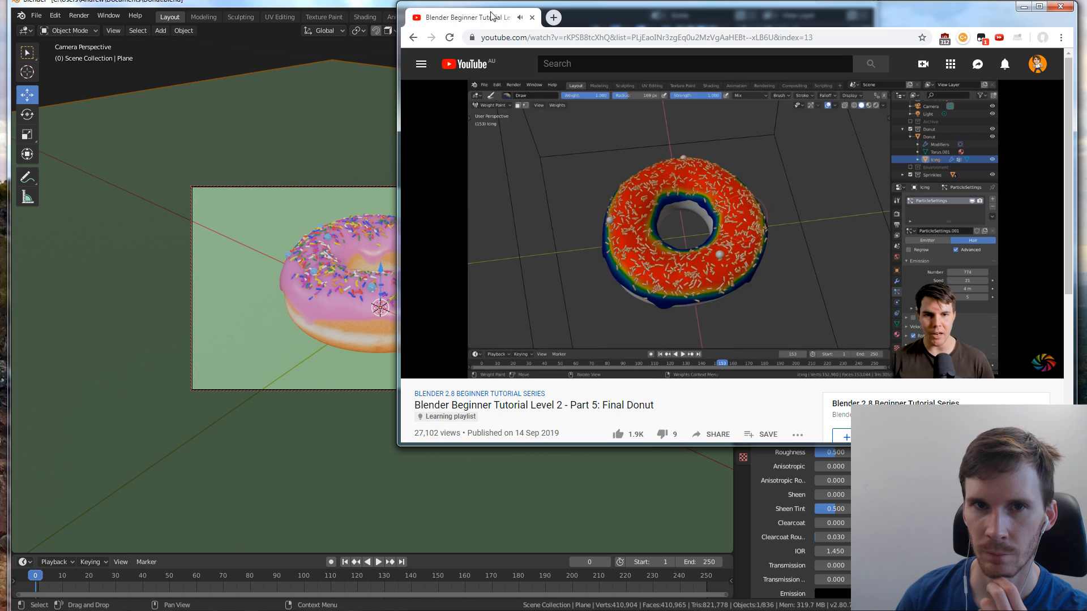
left_click(392, 3)
left_click(941, 9)
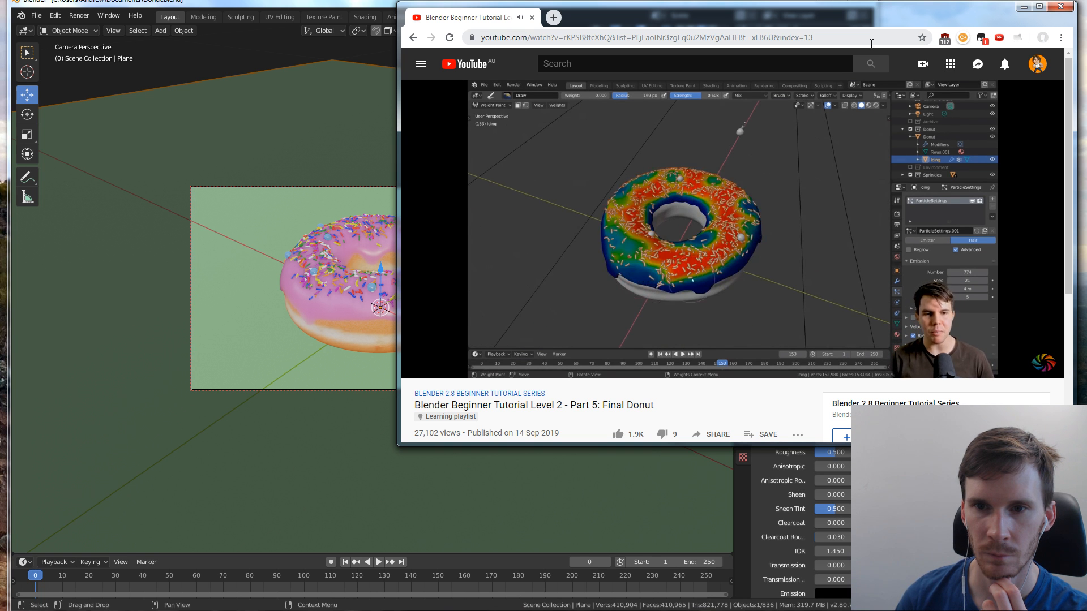
left_click(770, 198)
key("alt+Tab")
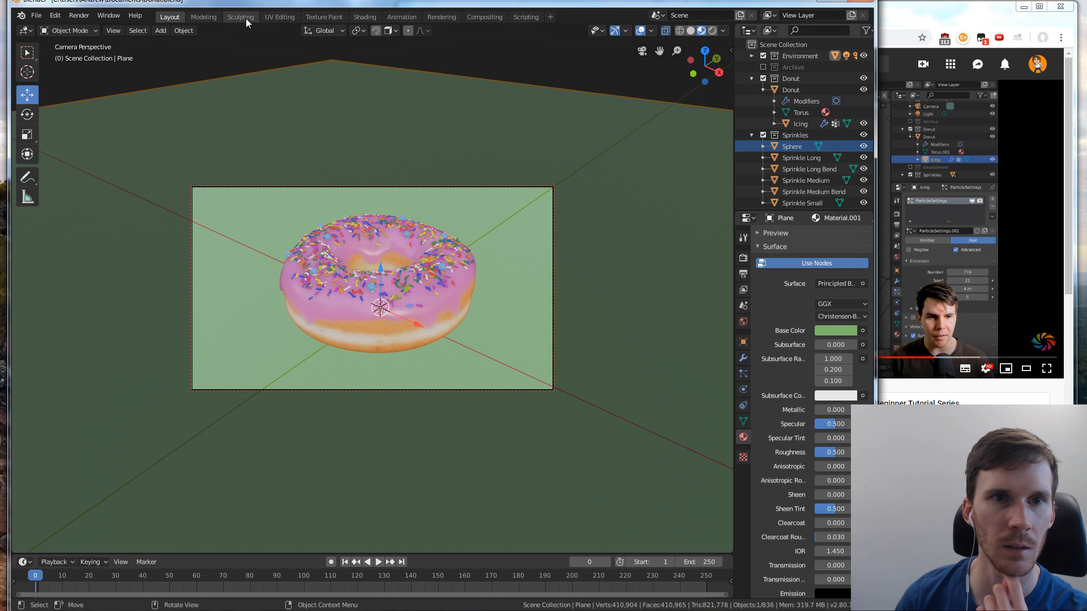
left_click(909, 8)
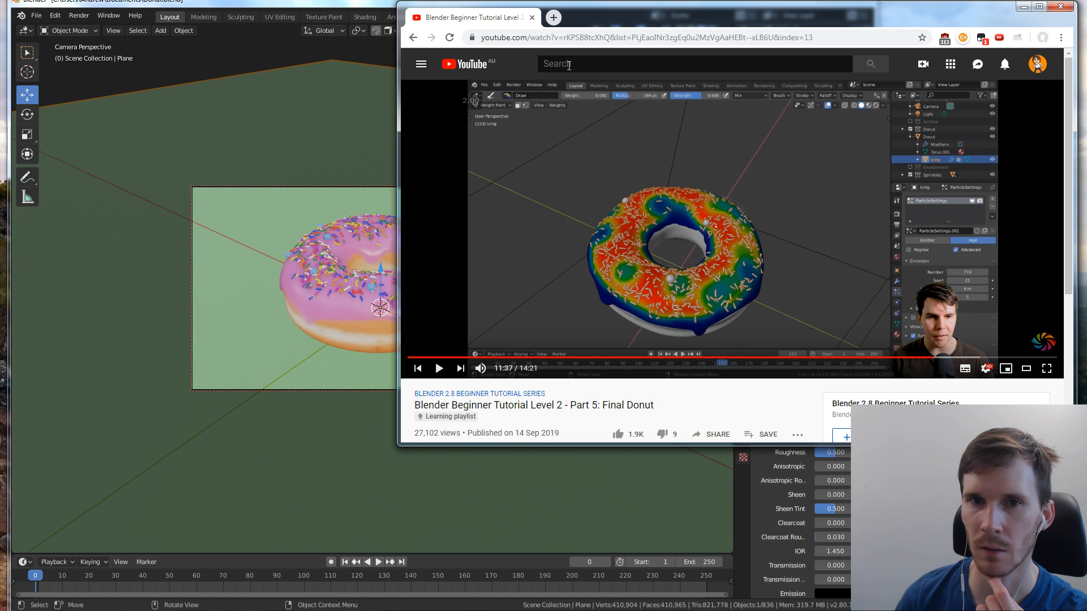
left_click(393, 9)
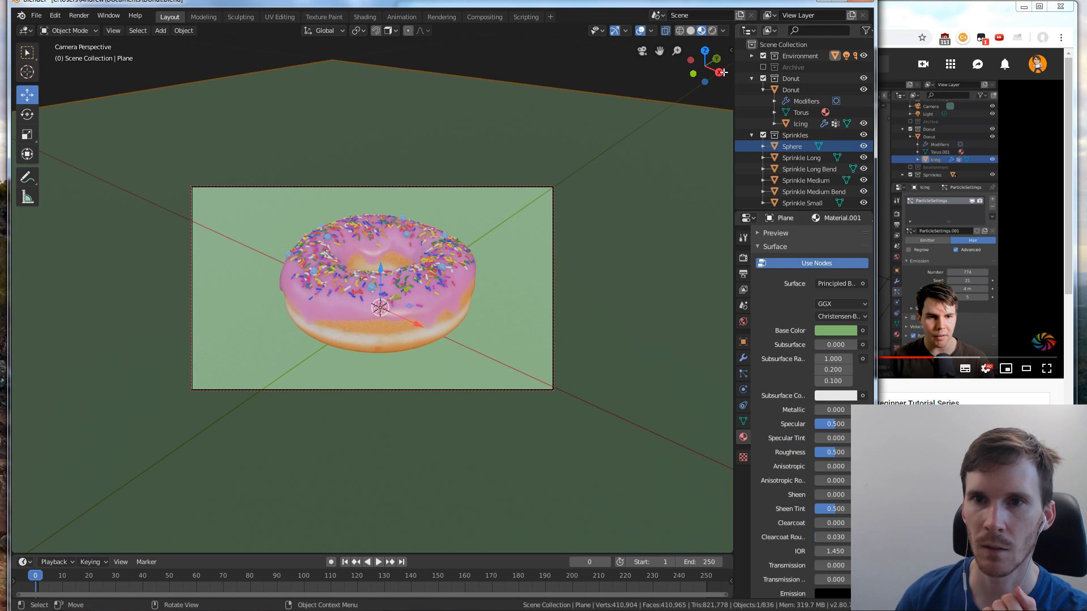
left_click(638, 54)
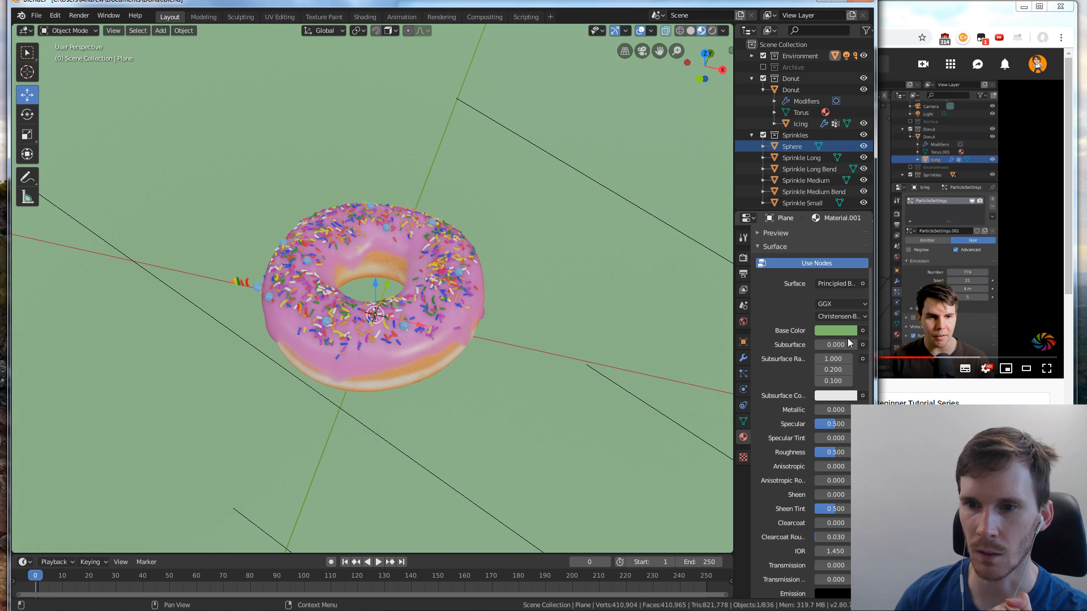
Select the icing and assign the vertex group Group as the density group of its particle system
scroll(787, 339, "down", 5)
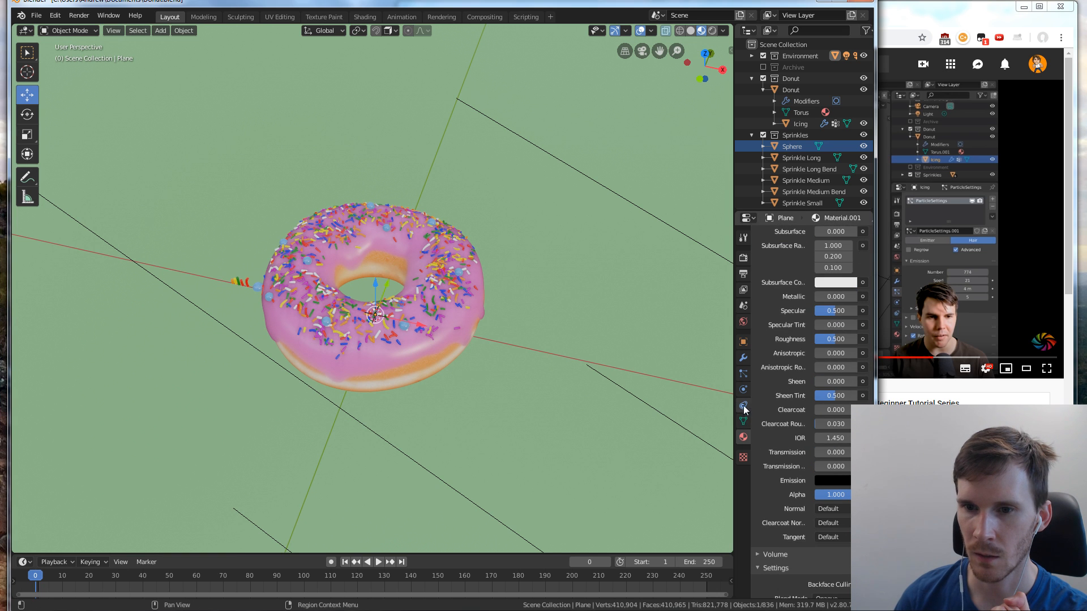
left_click(453, 332)
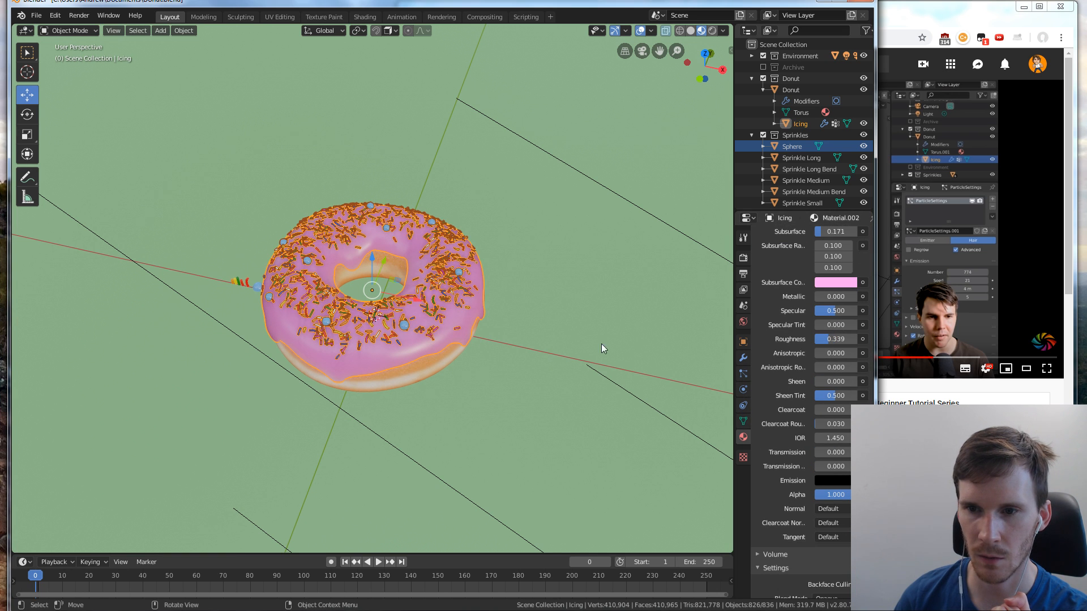
left_click(743, 374)
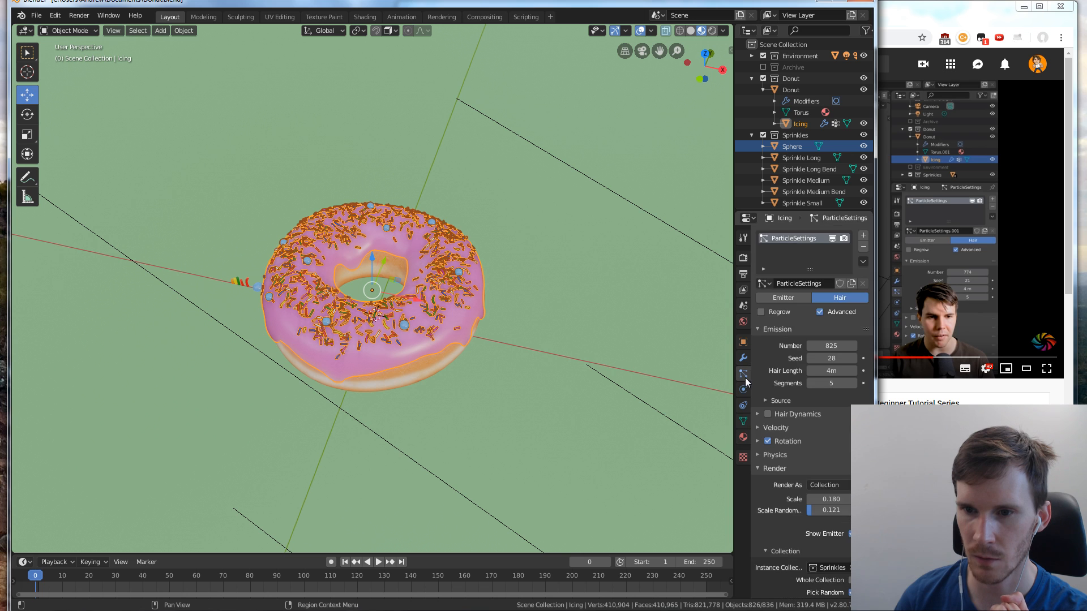
scroll(798, 379, "down", 10)
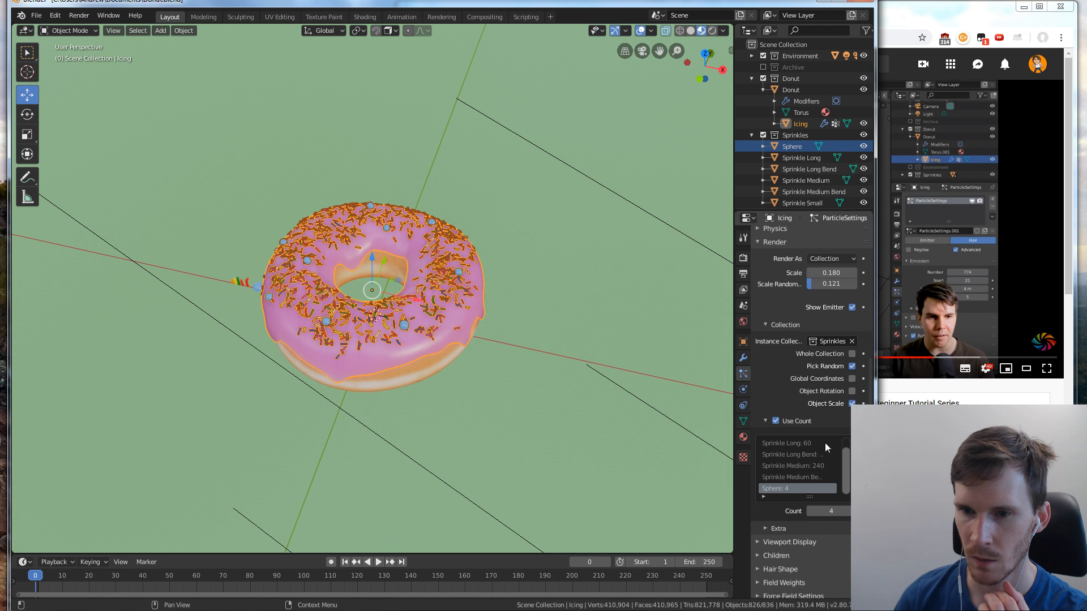
scroll(827, 440, "up", 6)
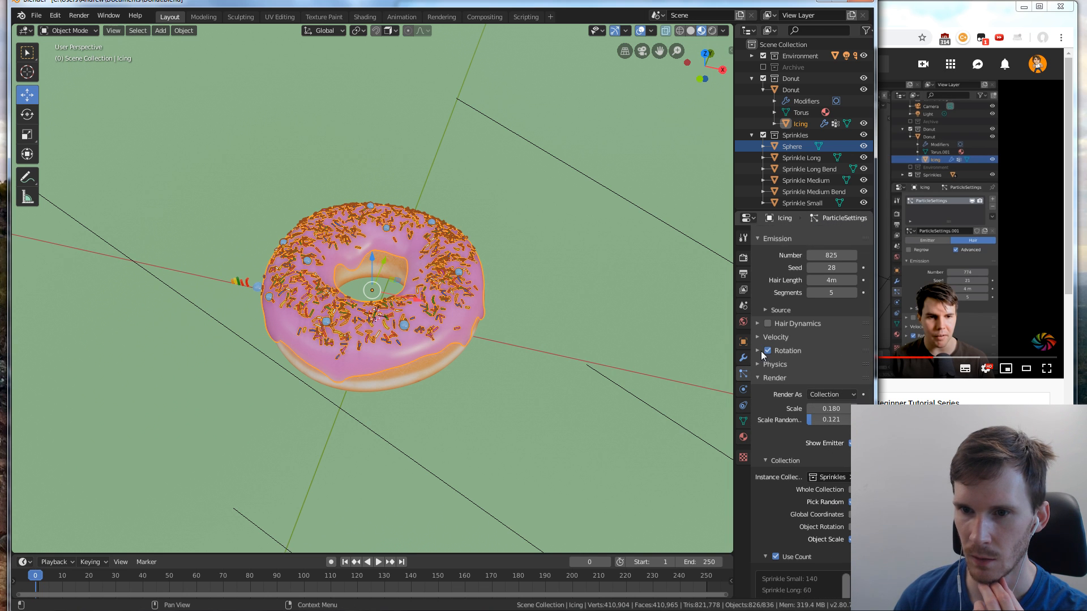
scroll(762, 354, "down", 8)
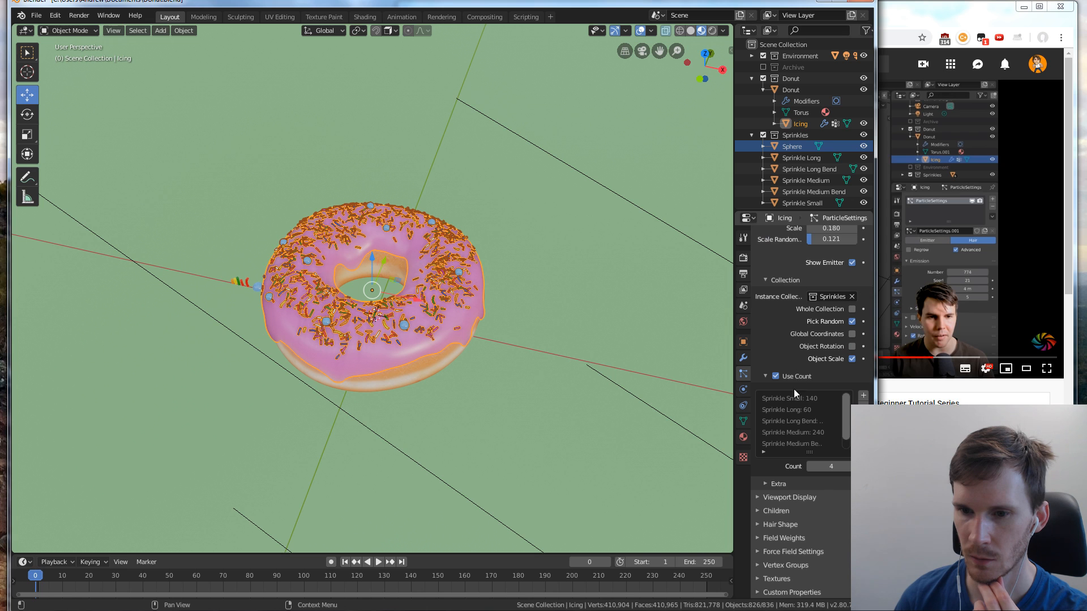
left_click(758, 565)
scroll(815, 521, "down", 3)
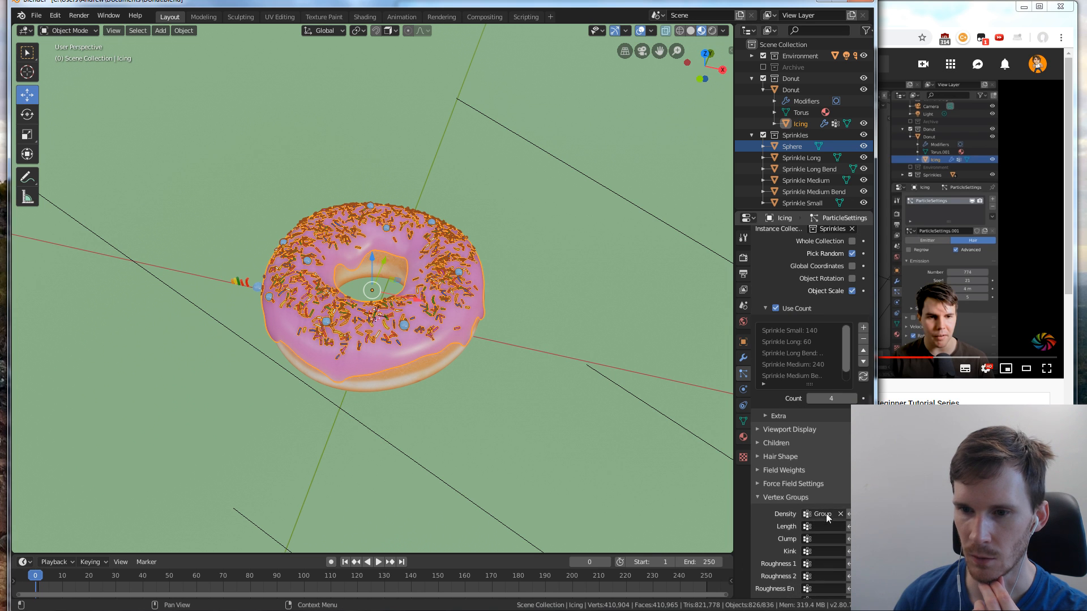
left_click(826, 513)
left_click(770, 398)
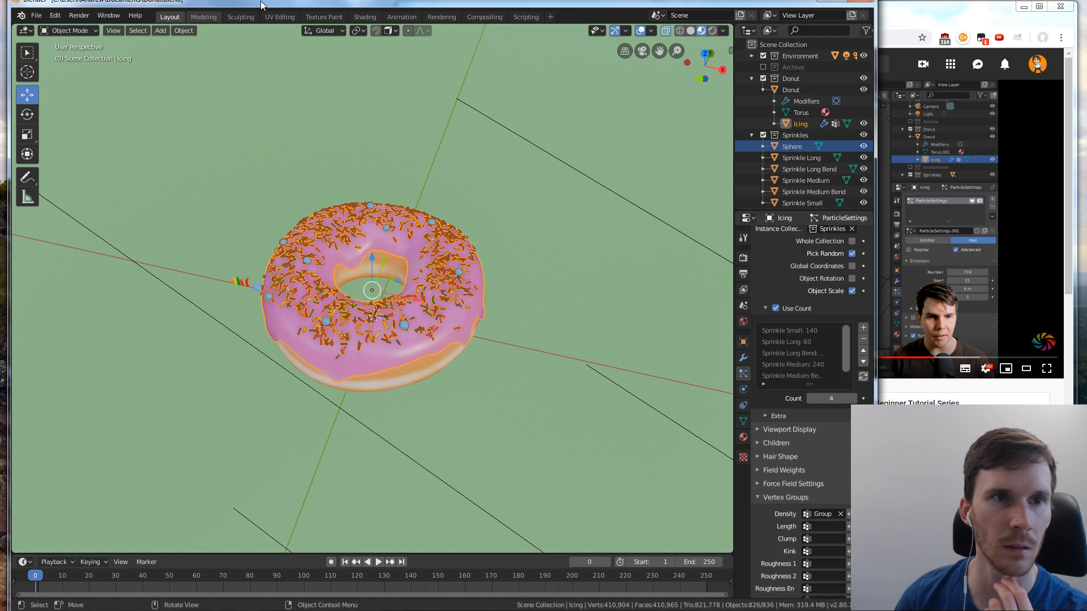
Switch the icing to Weight Paint mode, view it from above and show the Draw brush settings
left_click(68, 31)
left_click(69, 94)
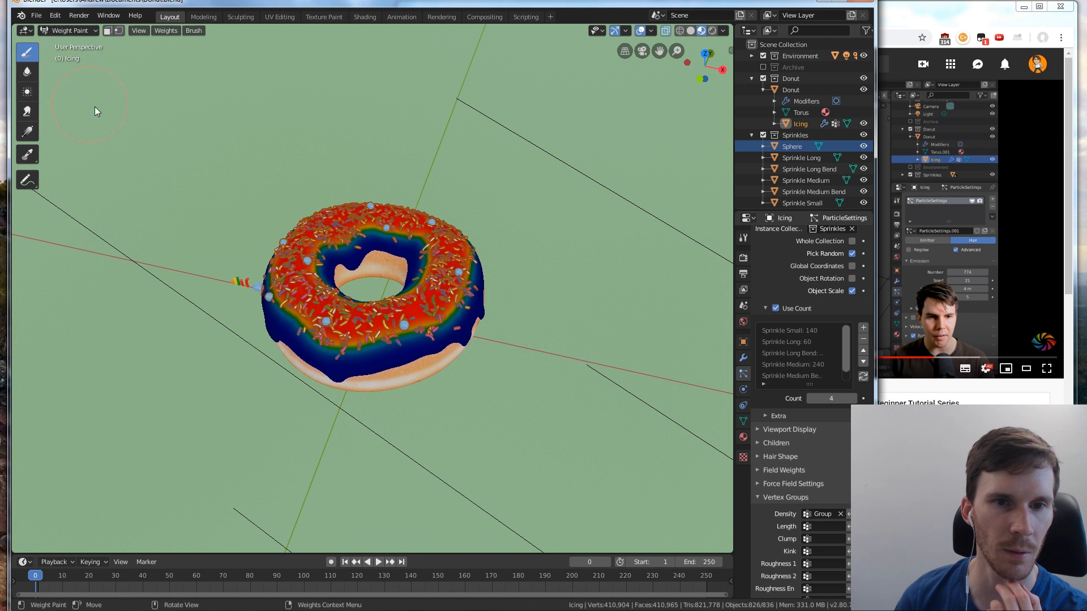
mouse_move(430, 176)
middle_mouse_down()
mouse_move(380, 297)
mouse_move(397, 254)
middle_mouse_up()
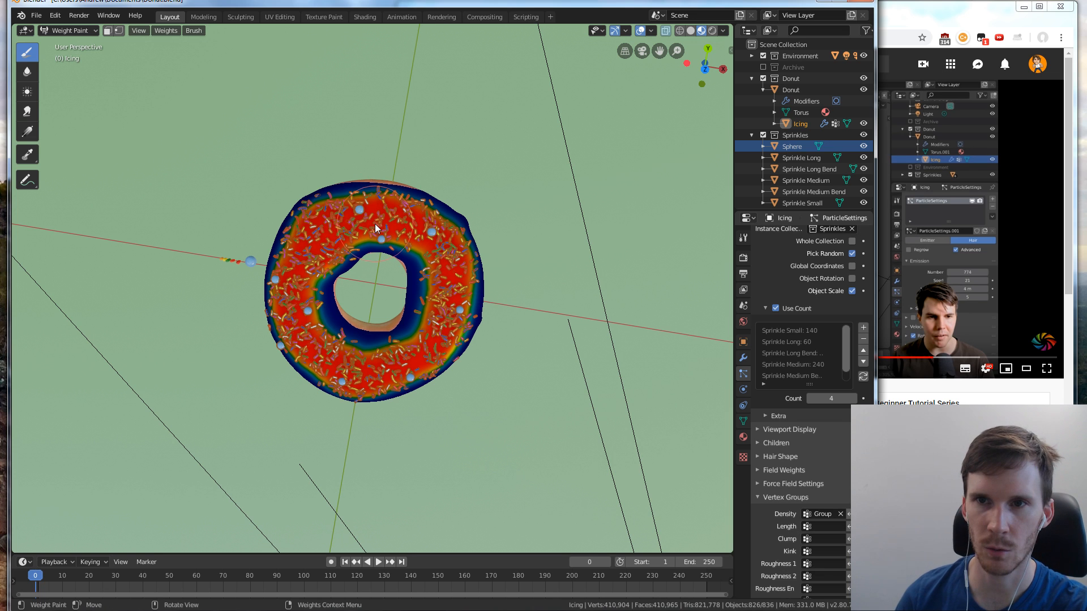
left_click(731, 50)
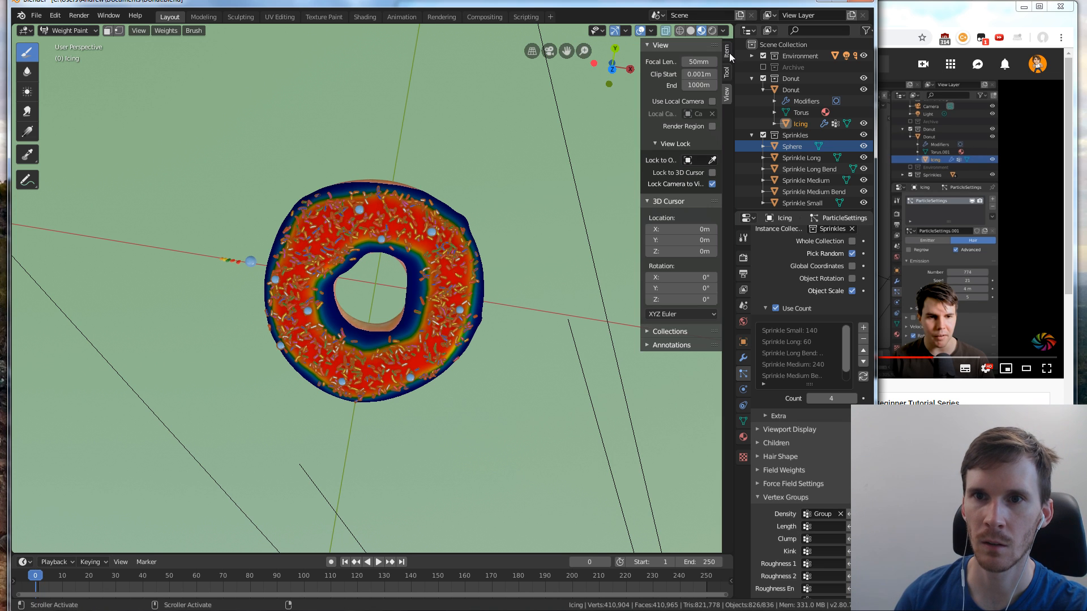
left_click(727, 74)
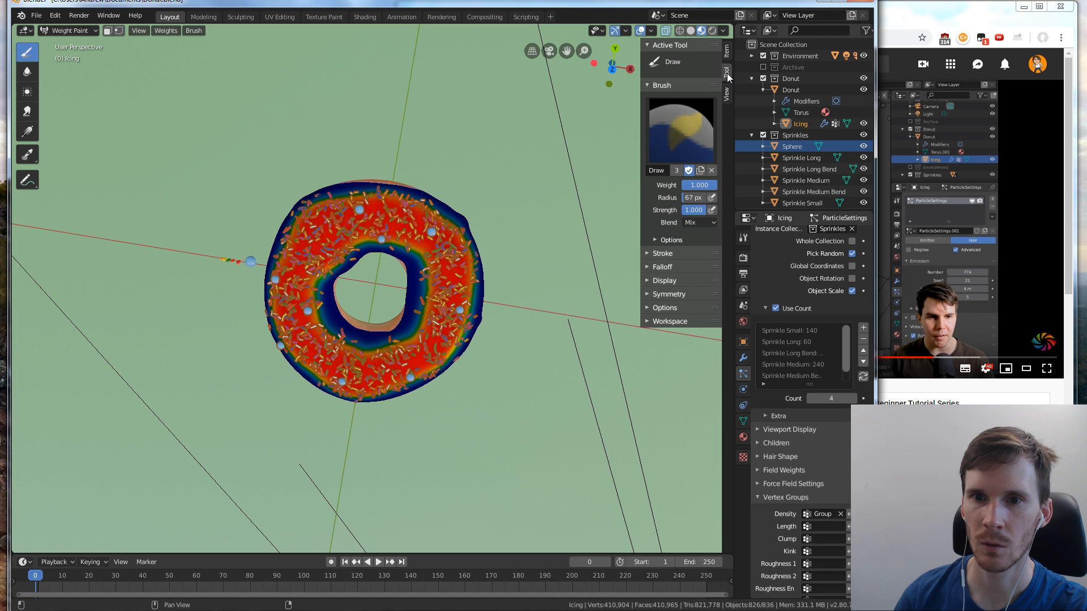
Weight paint strokes across the far side of the icing's top with the Draw brush at weight 1.000
mouse_move(367, 190)
left_mouse_down()
mouse_move(354, 238)
mouse_move(385, 210)
mouse_move(399, 225)
left_mouse_up()
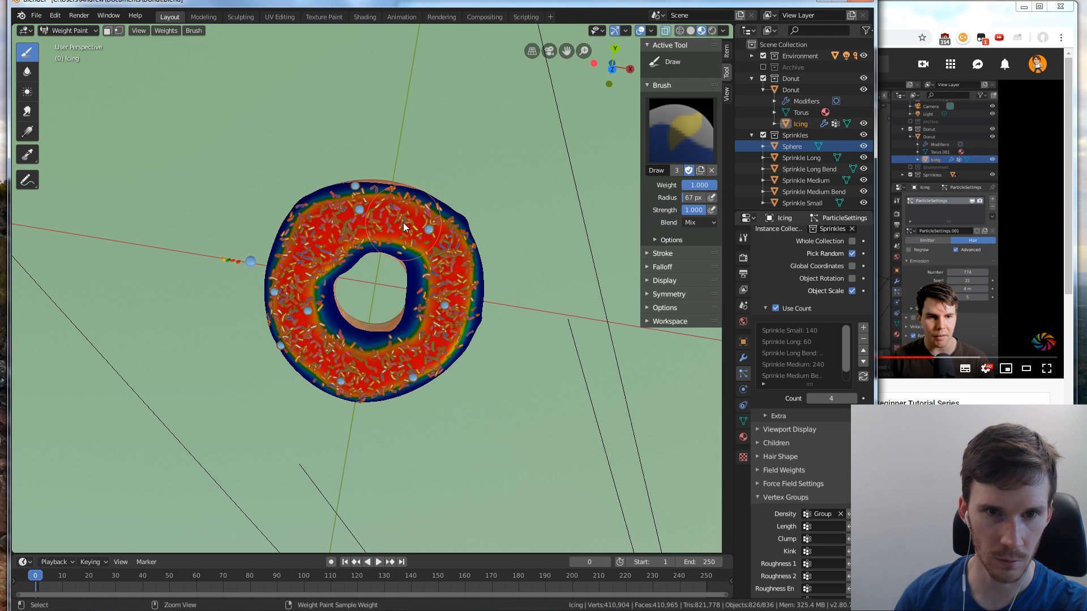
left_click(363, 219, "shift")
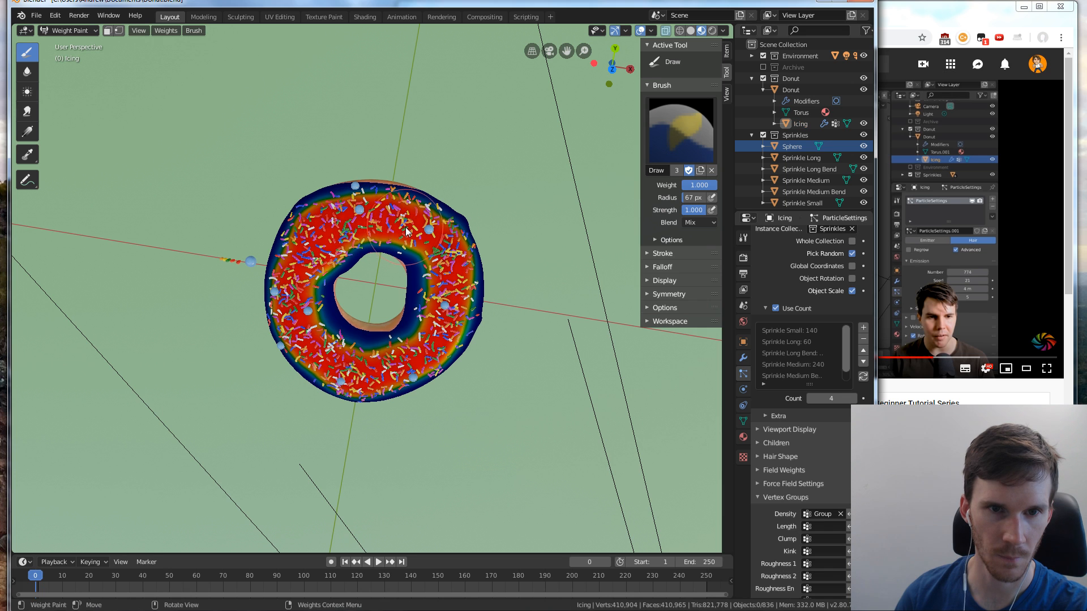
left_click(405, 228, "shift")
left_click(416, 227)
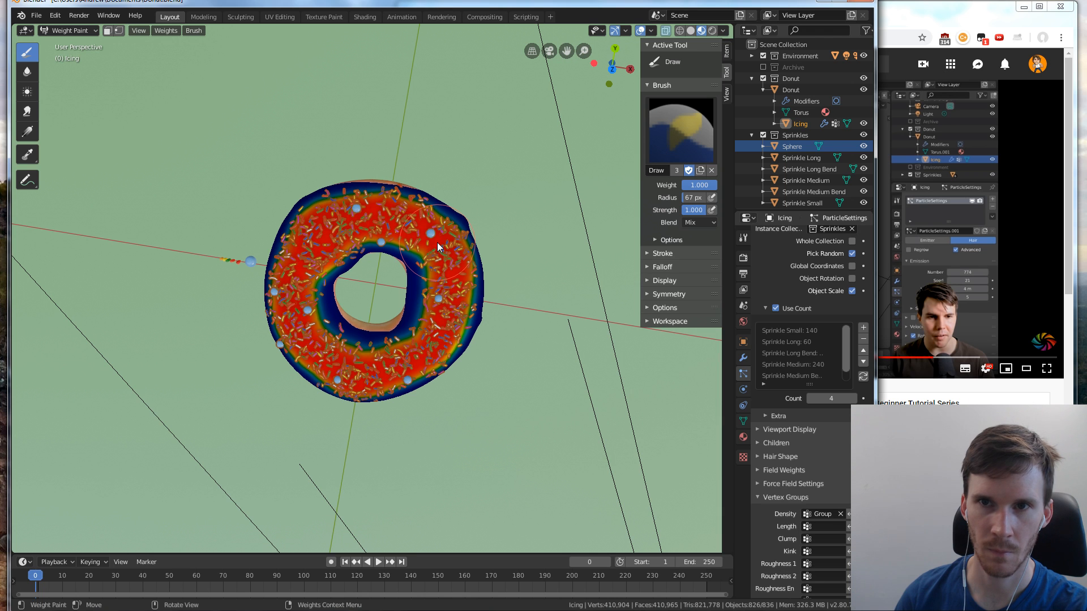
Switch to the YouTube tutorial, replay the icing weight painting section from 11:17, and return to Blender
left_click(922, 21)
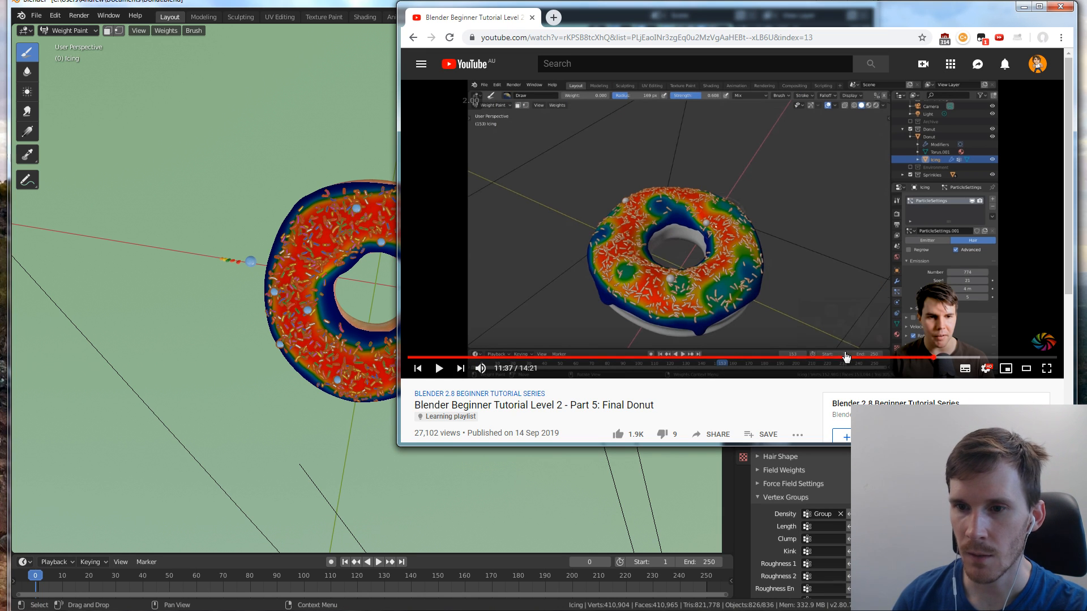
key("j")
key("j")
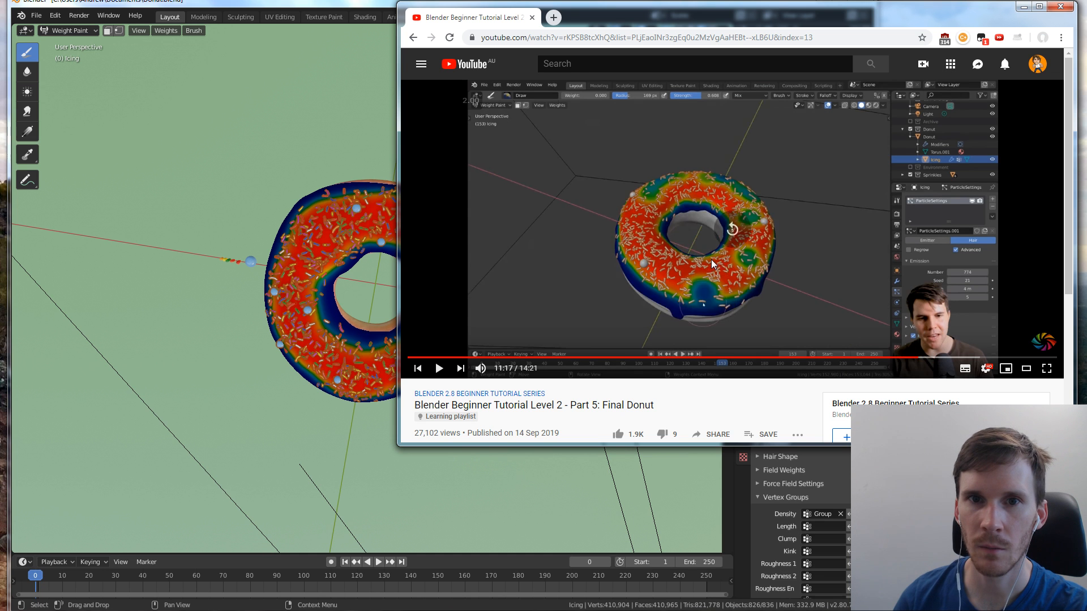
left_click(683, 171)
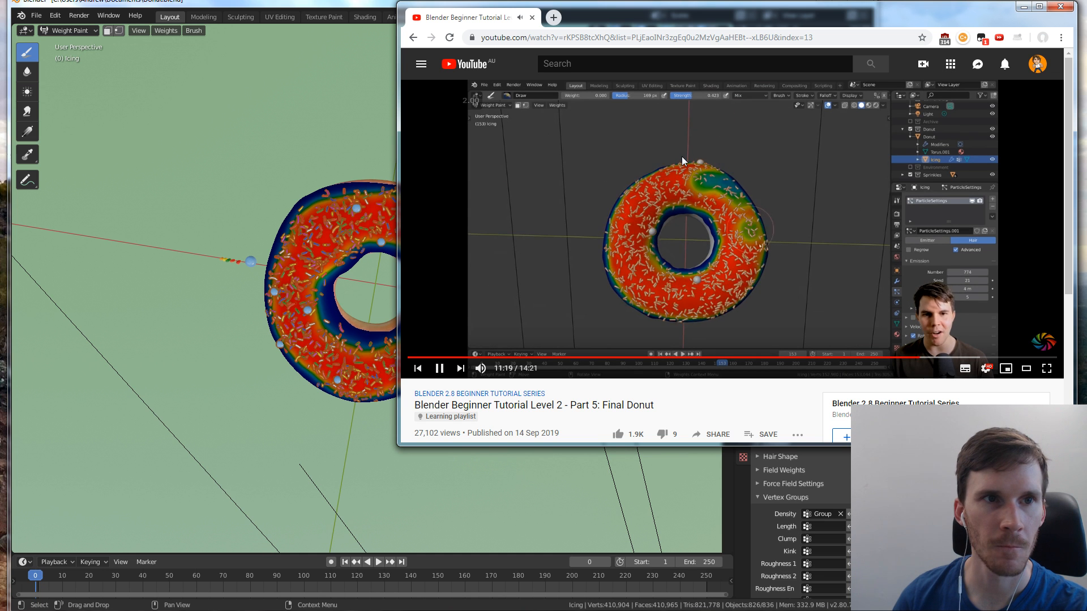
left_click(332, 2)
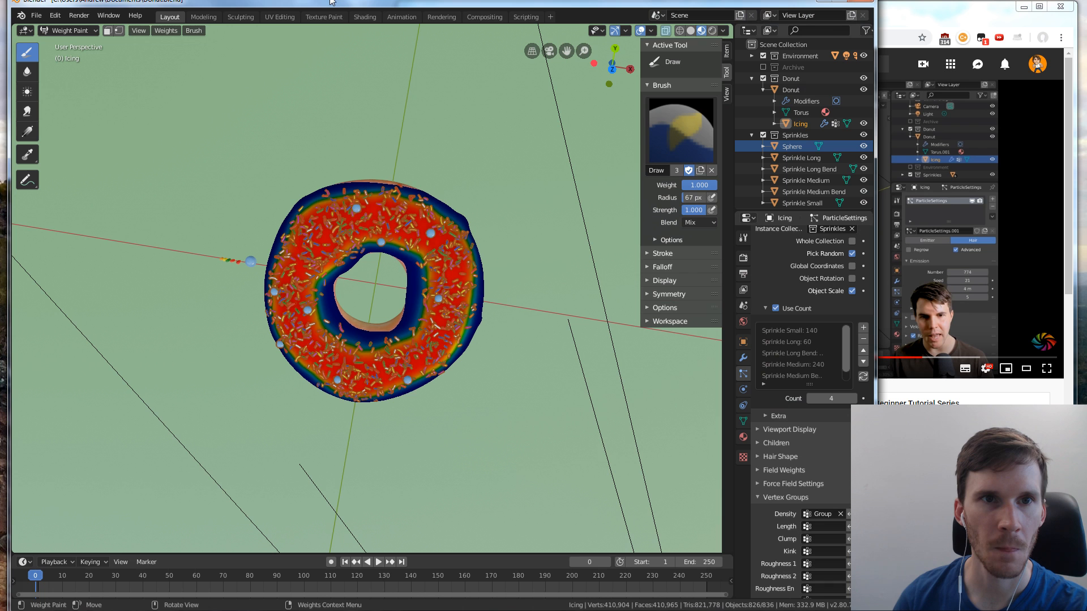
Look through the UV Editing, Sculpting and Modeling workspaces, and return to weight painting the icing in the Layout workspace
left_click(317, 16)
left_click(280, 16)
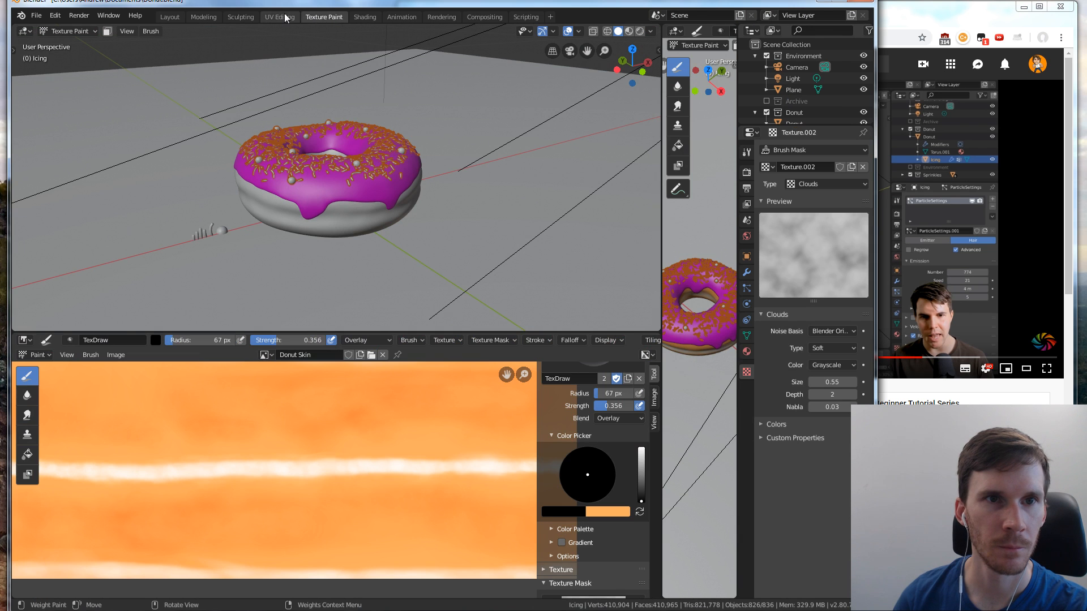
left_click(239, 17)
left_click(203, 16)
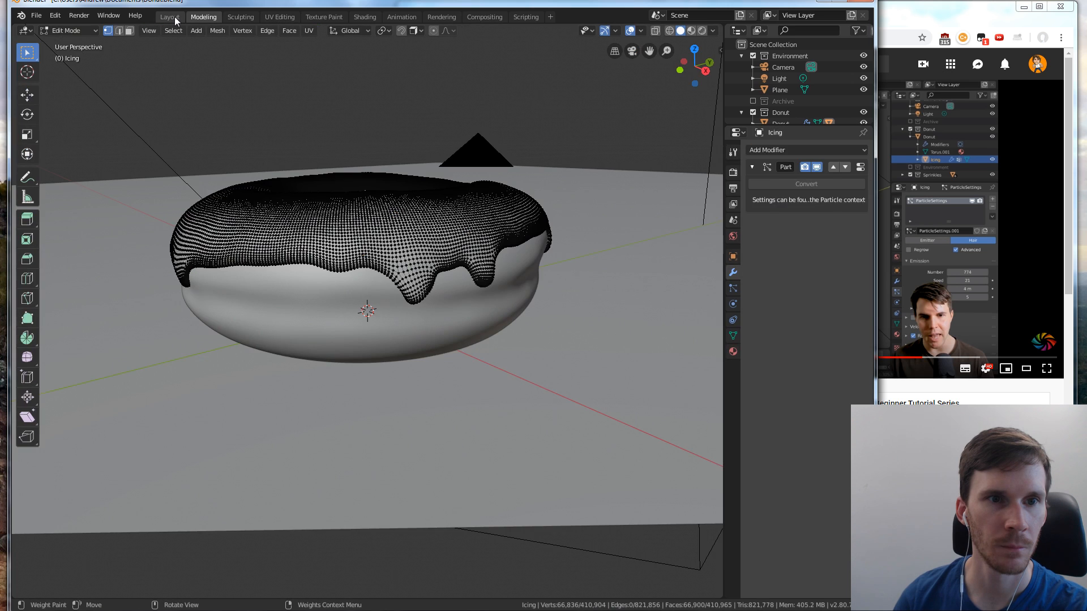
left_click(169, 17)
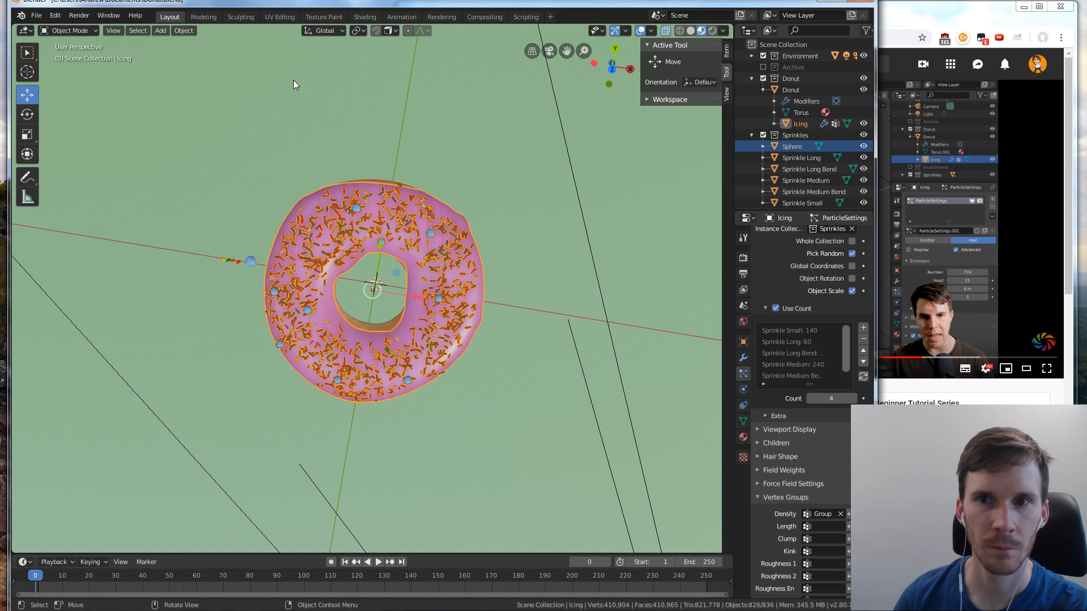
left_click(62, 30)
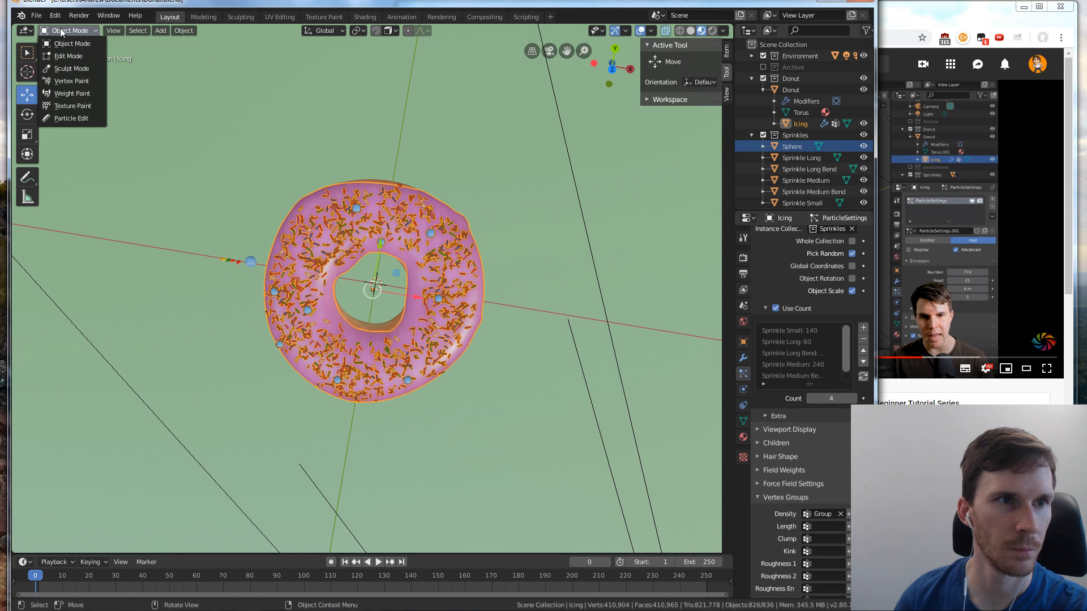
left_click(73, 93)
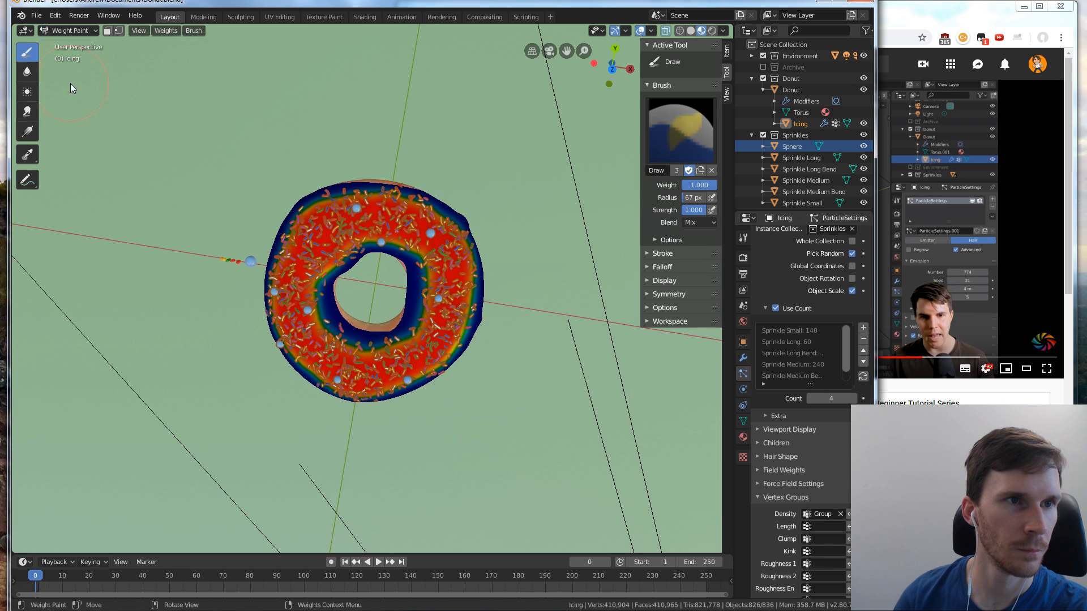
Examine the object type visibility, painting tools, brush options and blend modes for the weight painting setting used in the tutorial
left_click(24, 31)
left_click(23, 32)
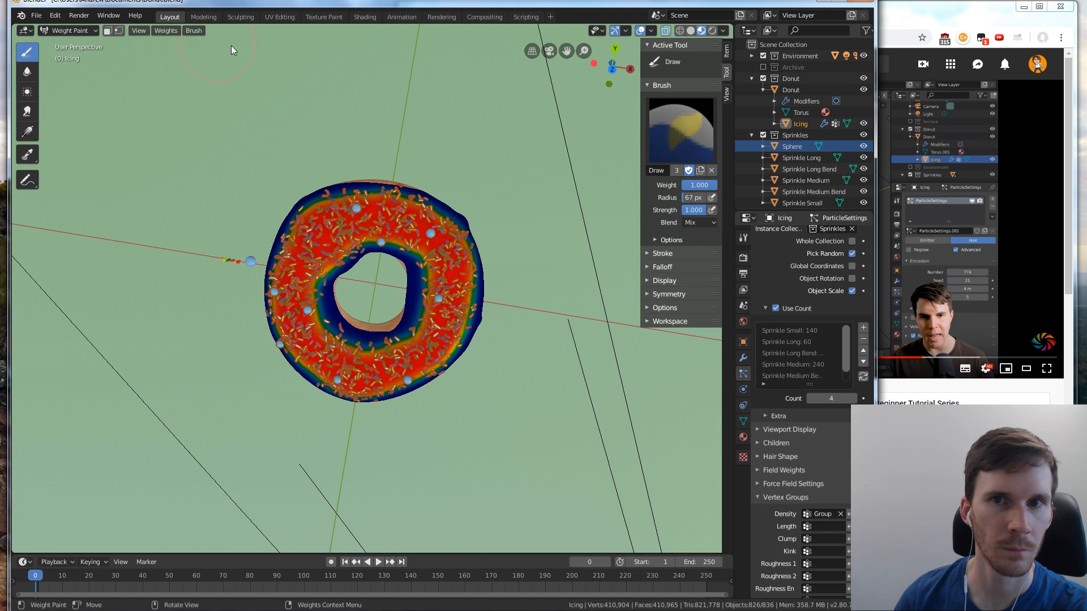
left_click(595, 31)
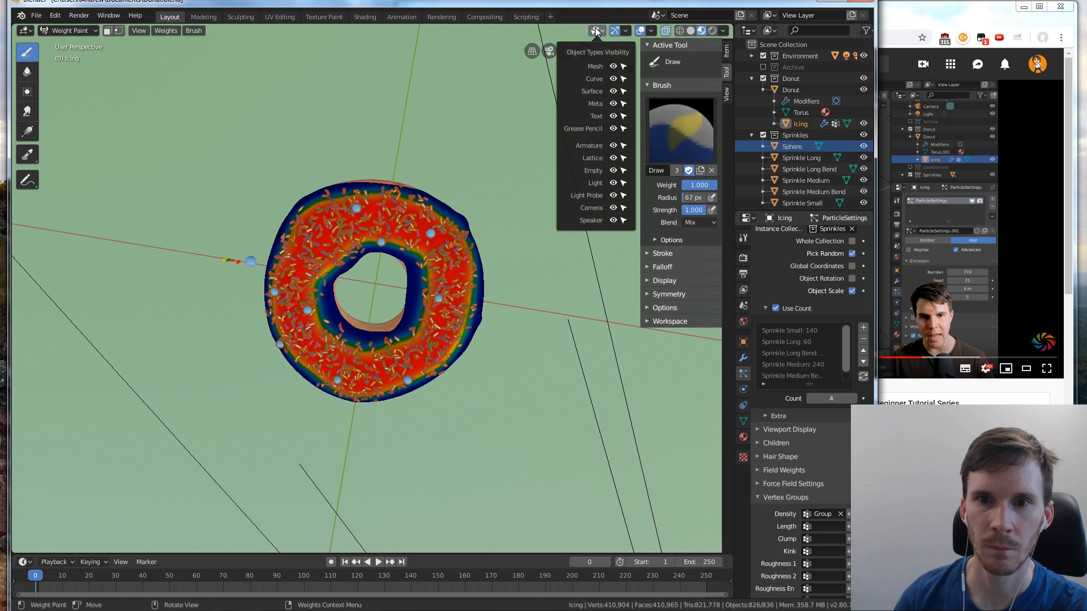
left_click(596, 28)
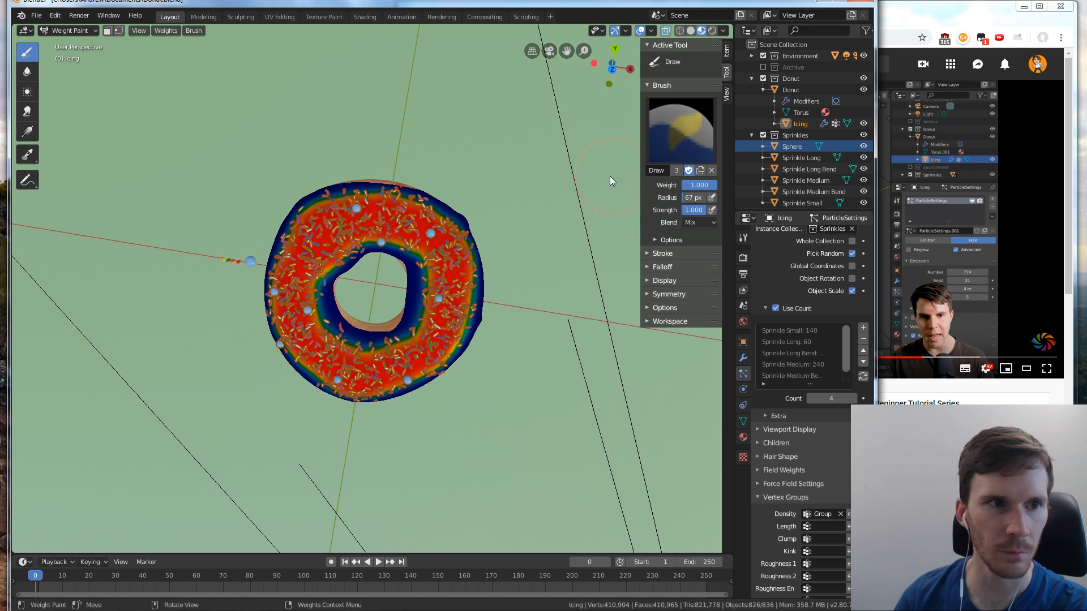
left_click(26, 181)
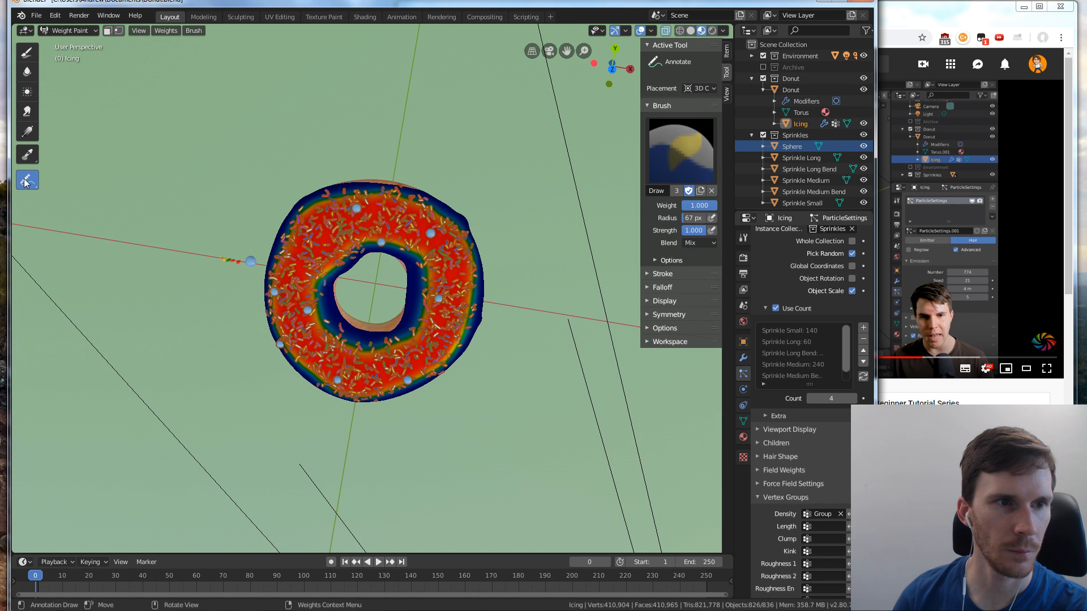
left_click(29, 52)
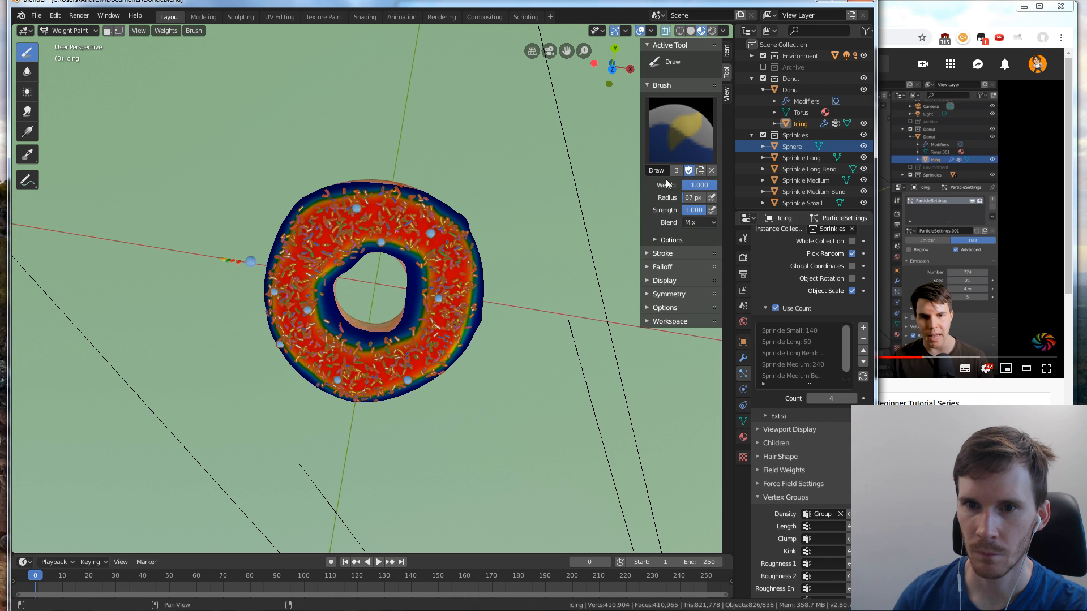
left_click(657, 240)
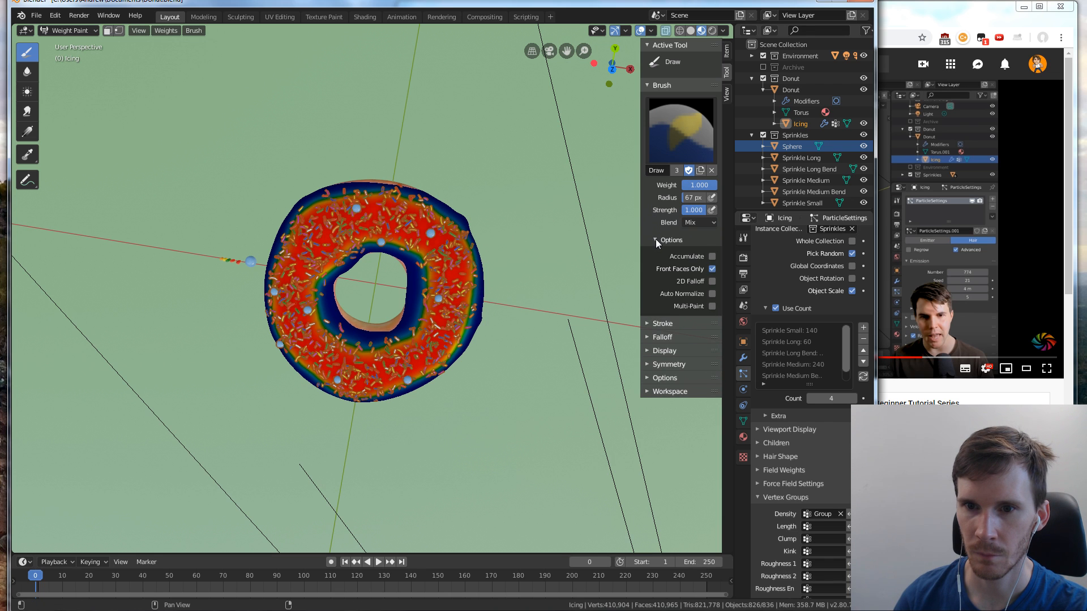
left_click(655, 239)
left_click(698, 223)
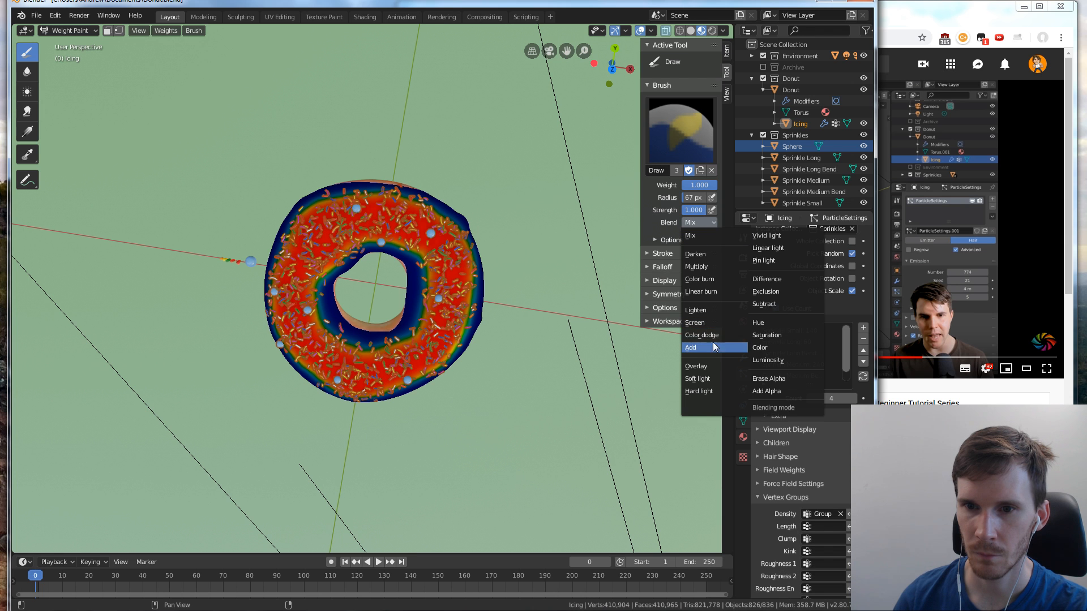
Replay the tutorial's weight painting section from about 11:15, return to Blender and set the Draw brush's weight to 0.000
left_click(907, 386)
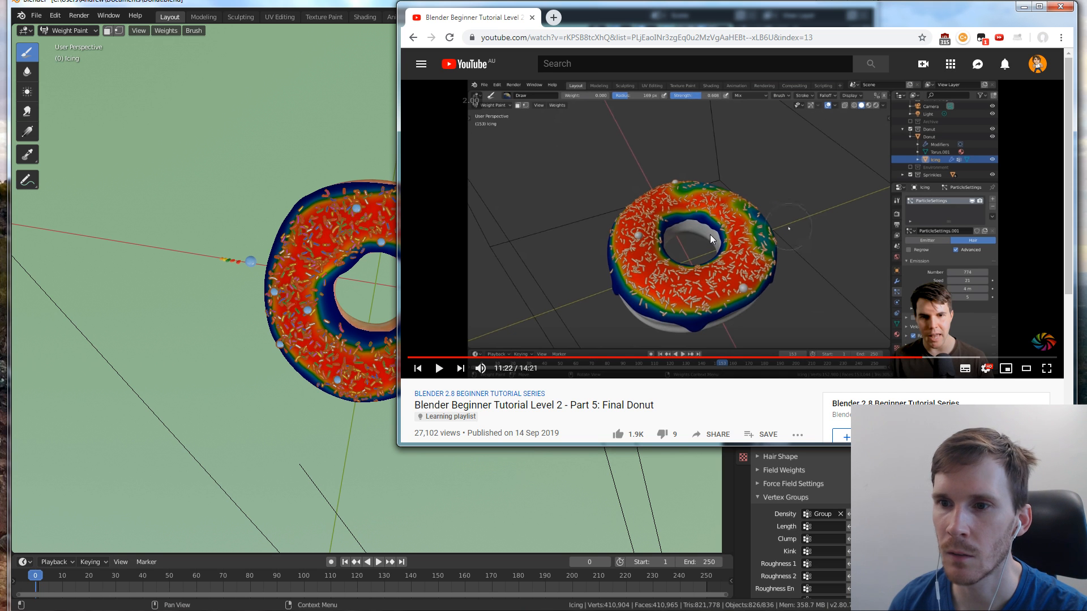
left_click(726, 224)
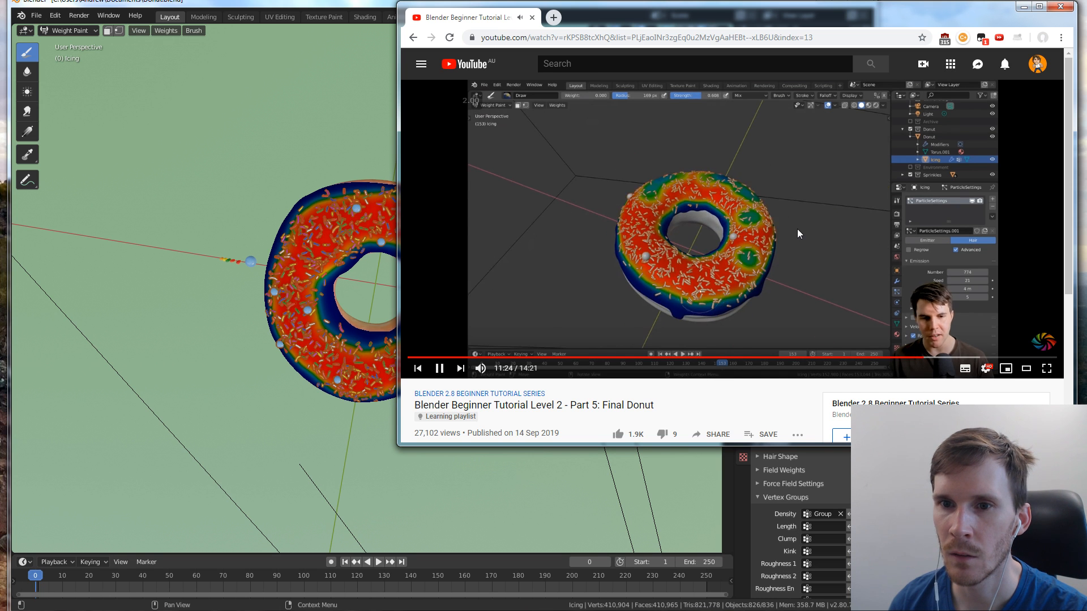
key("Left")
key("Left")
key("Left")
key("Left")
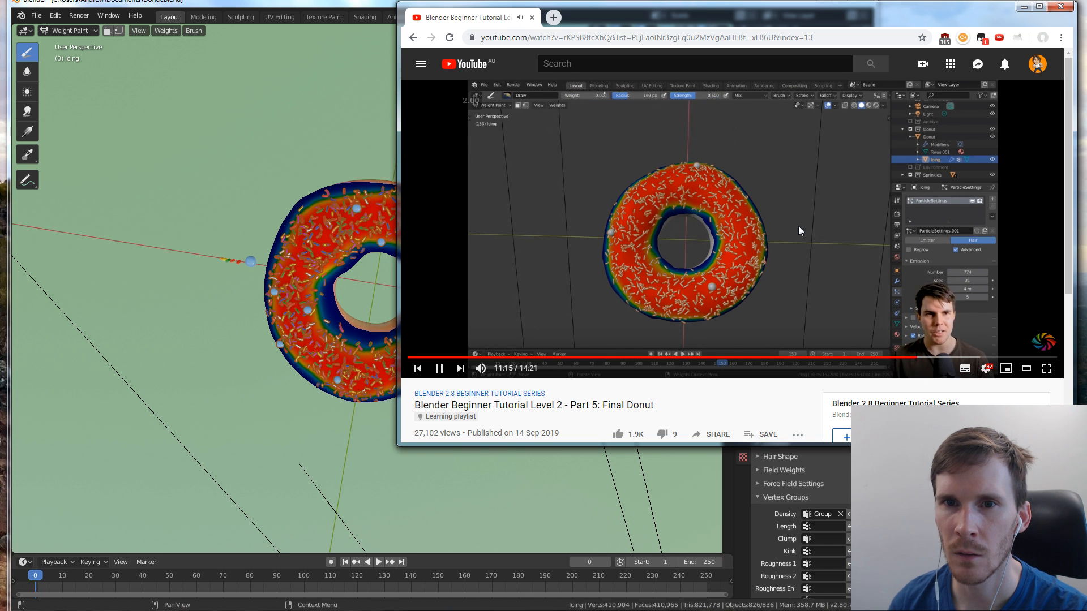
left_click(176, 30)
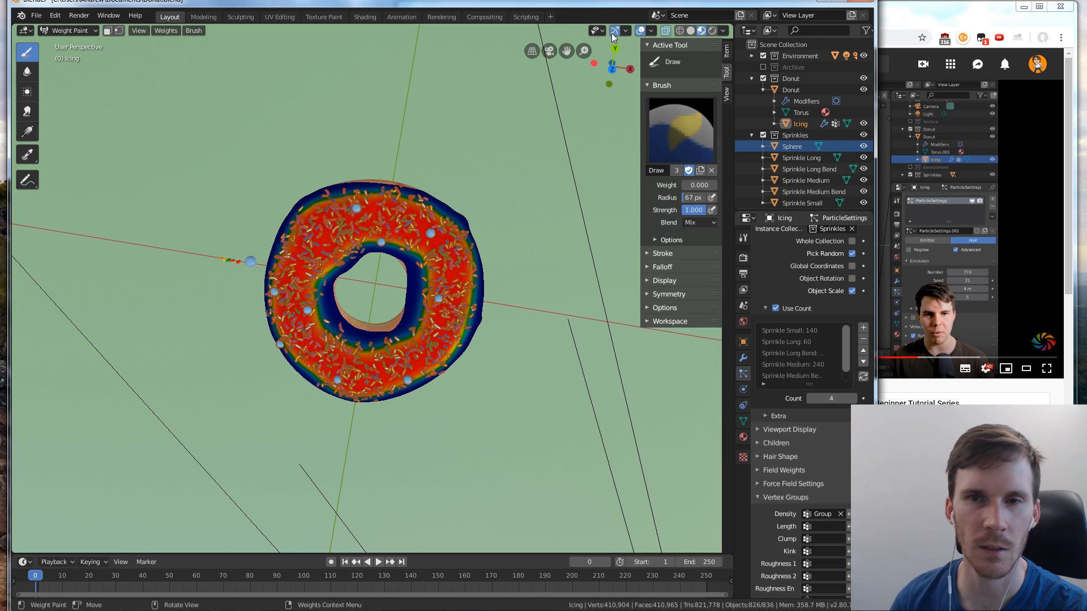
Set the Draw brush's weight to 0.185 and dab scattered low-density patches around the top of the icing ring
left_click(373, 215)
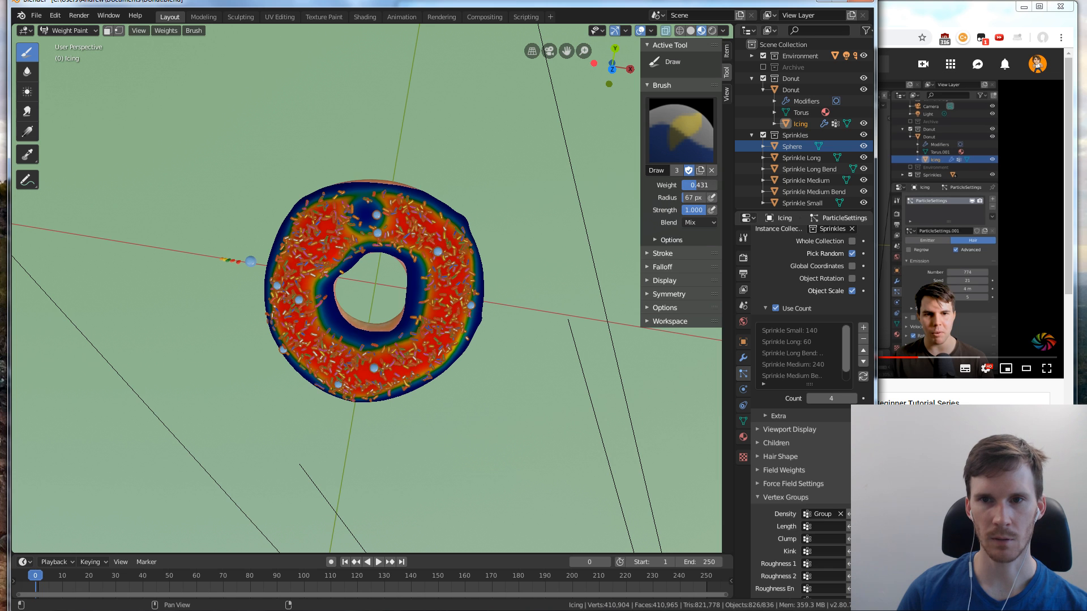
left_click_drag(699, 186, 692, 185)
left_click(362, 216)
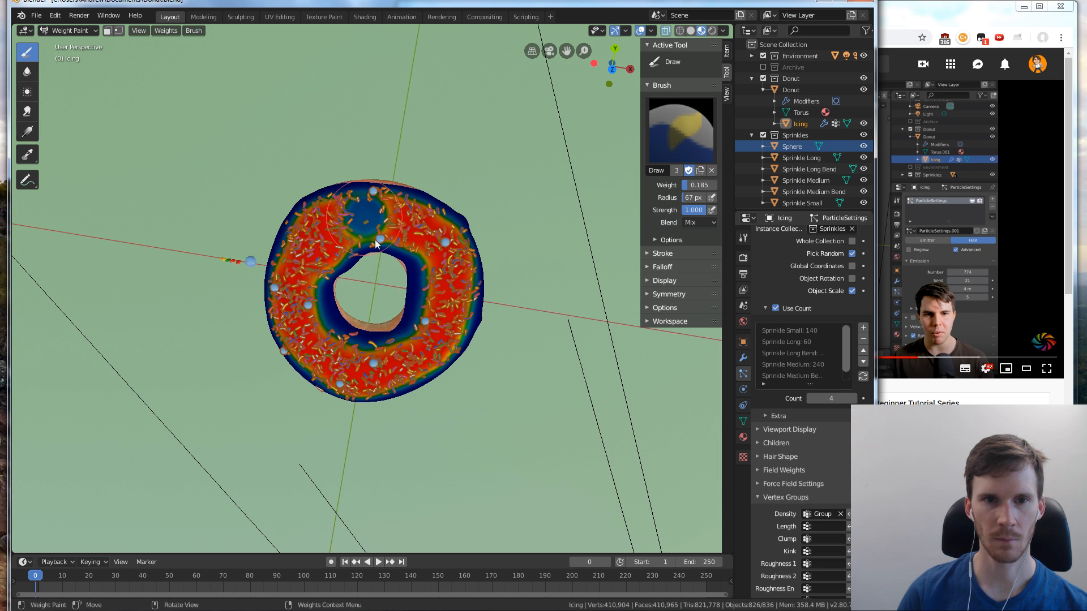
left_click(306, 314)
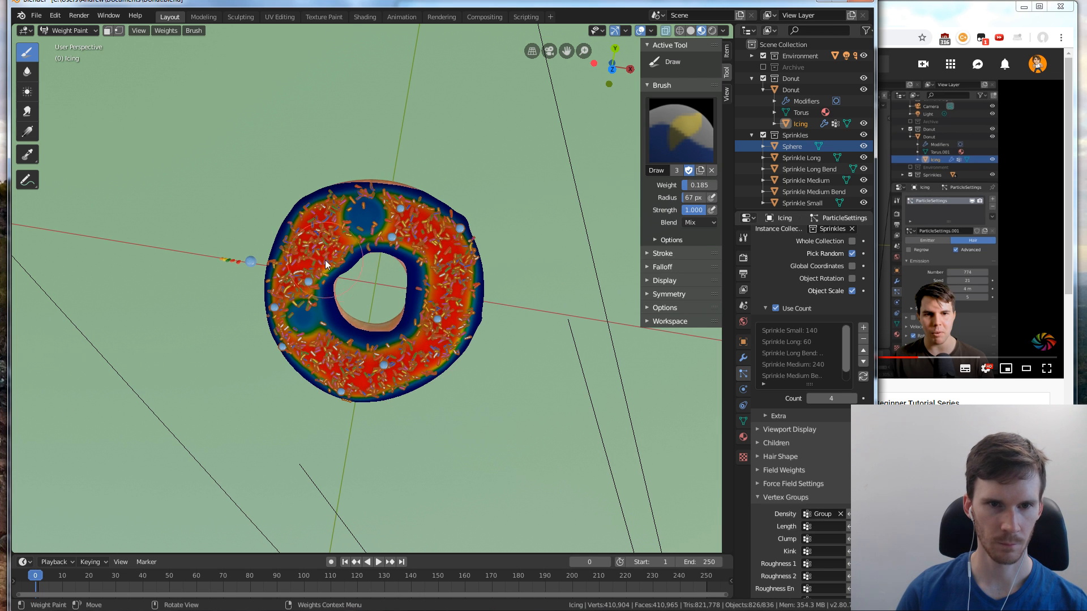
left_click(325, 243)
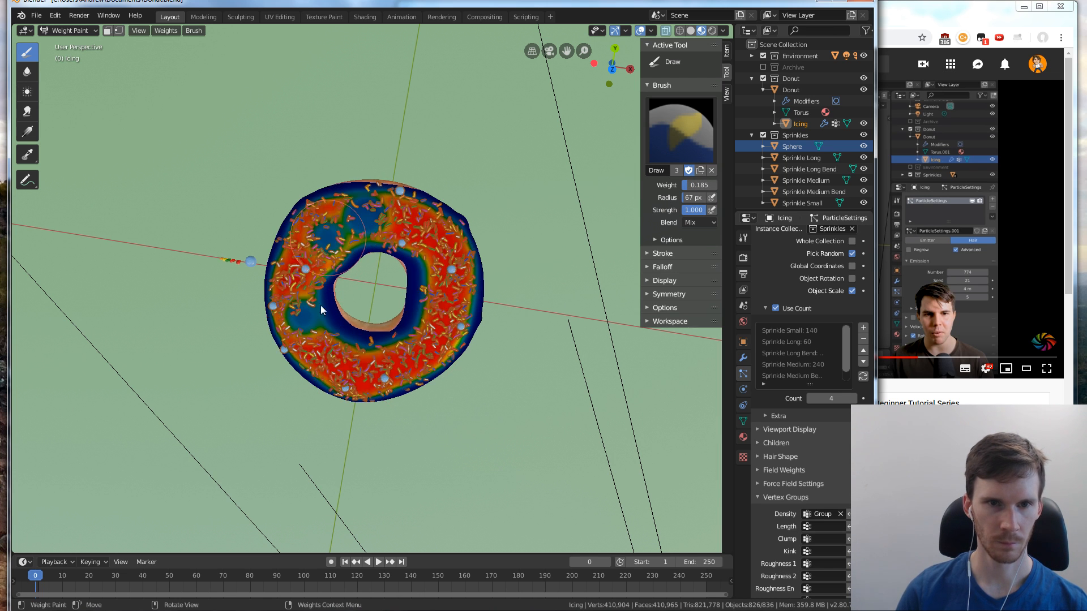
left_click(456, 299)
left_click(403, 369)
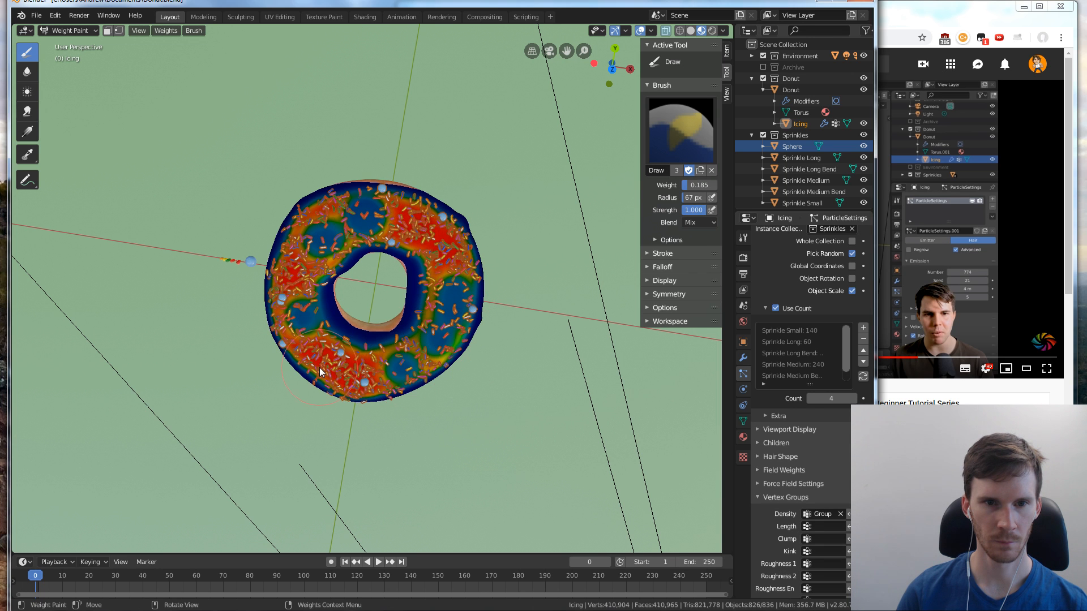
left_click(319, 372)
left_click(446, 216)
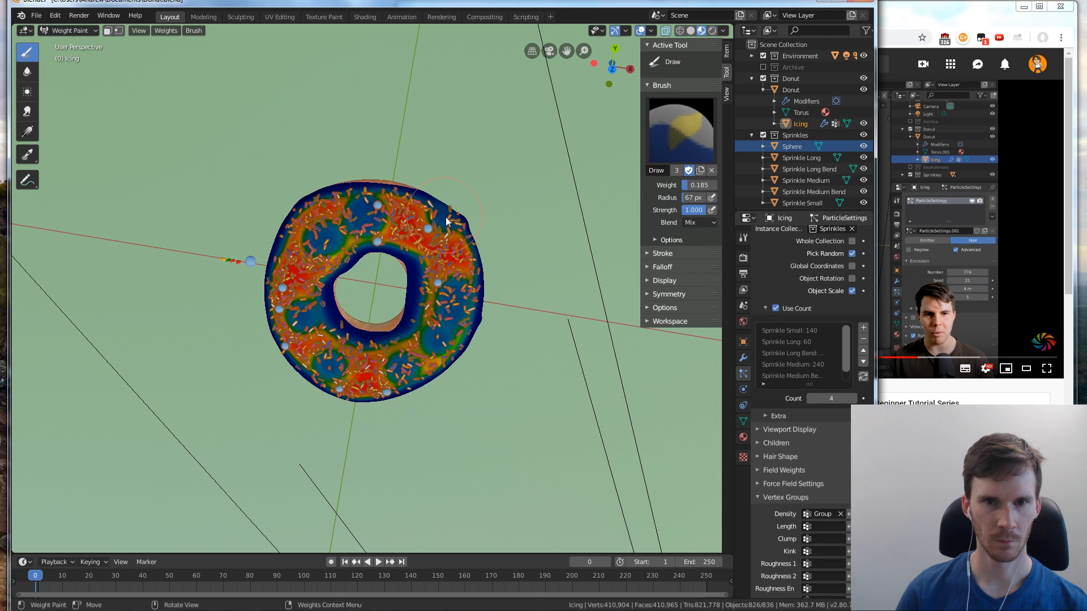
left_click(420, 202)
left_click(460, 223)
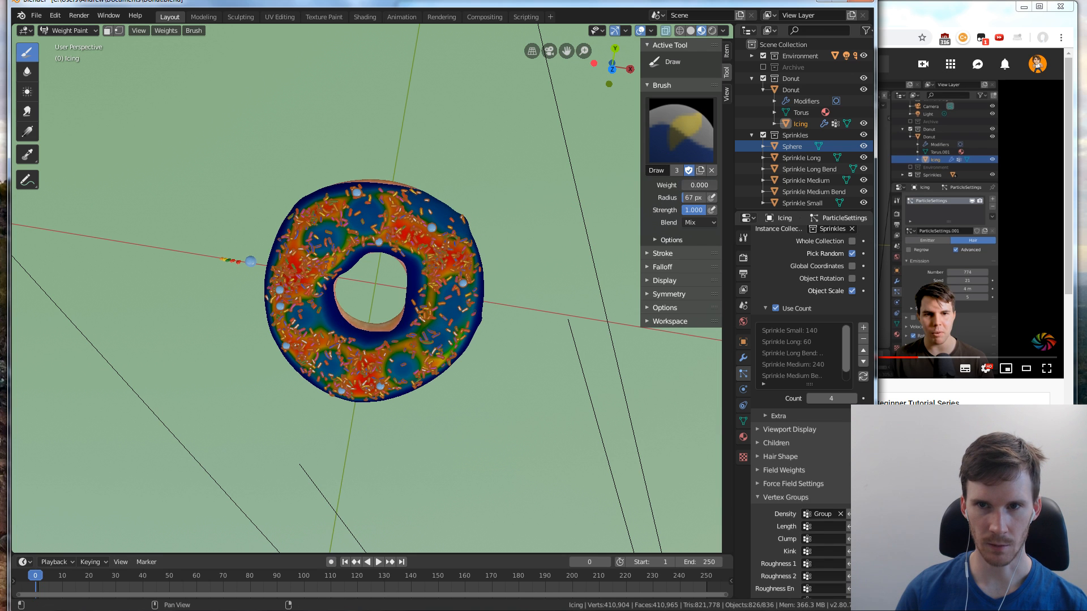
Paint with weight 0.000 along the icing's outer edge and around the donut hole to clear sprinkles there
middle_click_drag(531, 251, 352, 218)
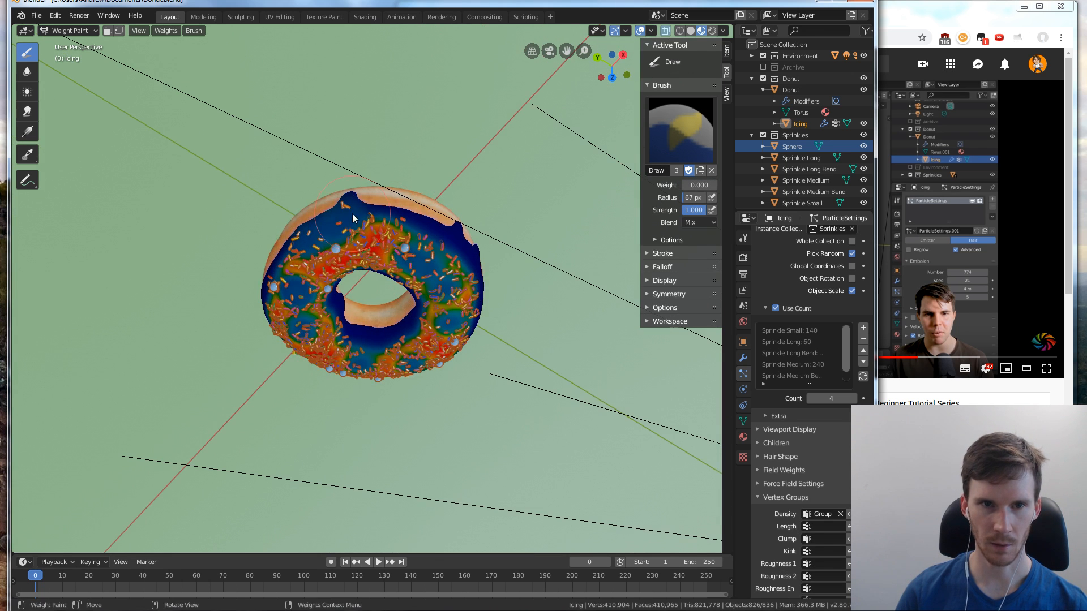
mouse_move(353, 218)
left_mouse_down()
mouse_move(398, 221)
mouse_move(299, 240)
left_mouse_up()
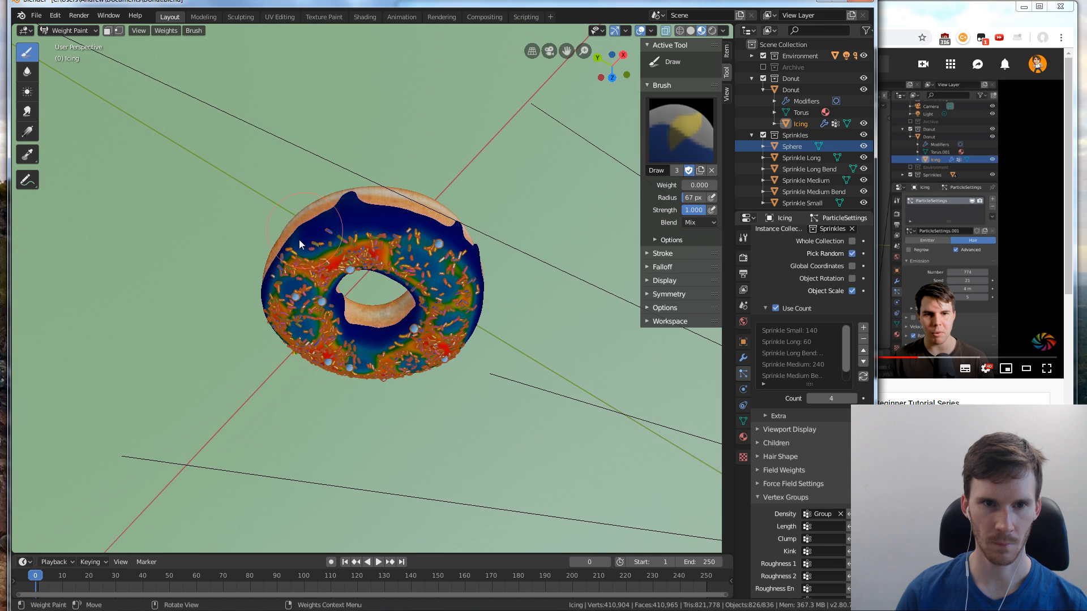
middle_click_drag(496, 313, 473, 282)
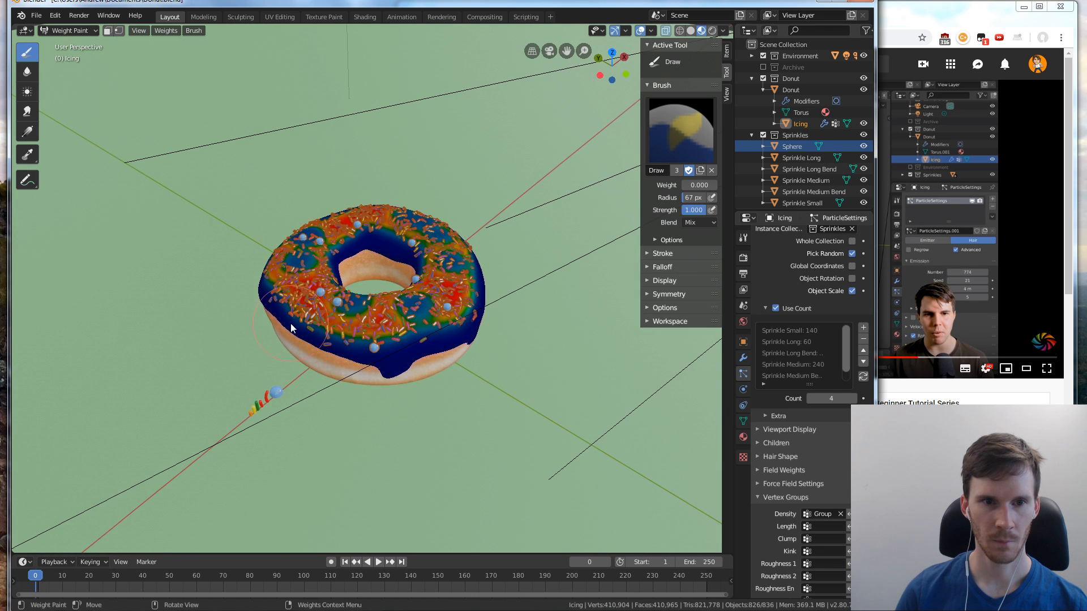
middle_click_drag(290, 324, 321, 323)
left_click_drag(305, 333, 379, 349)
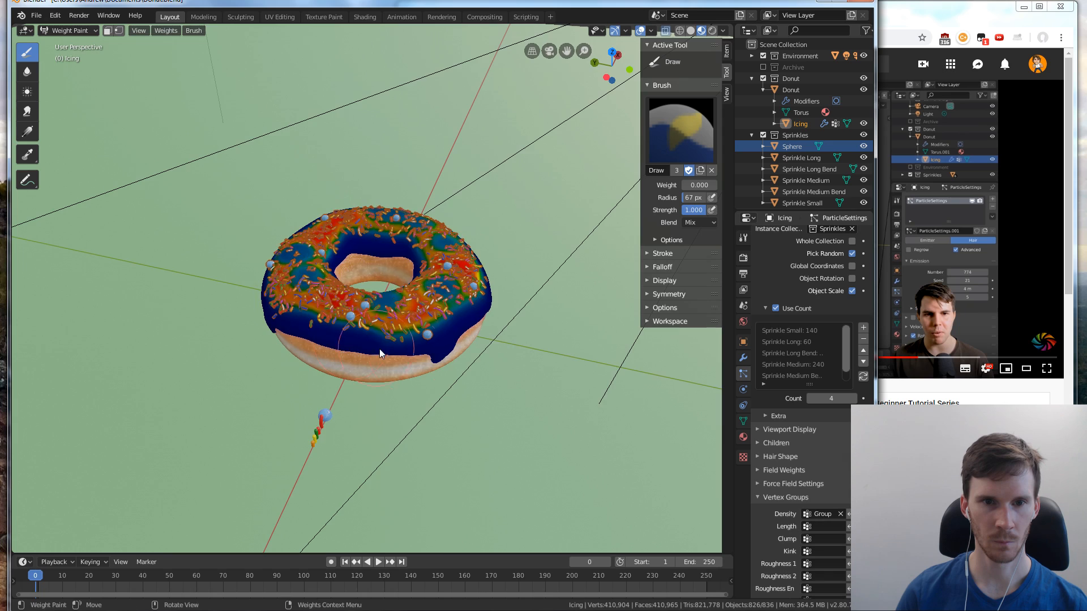
middle_click_drag(379, 349, 455, 342)
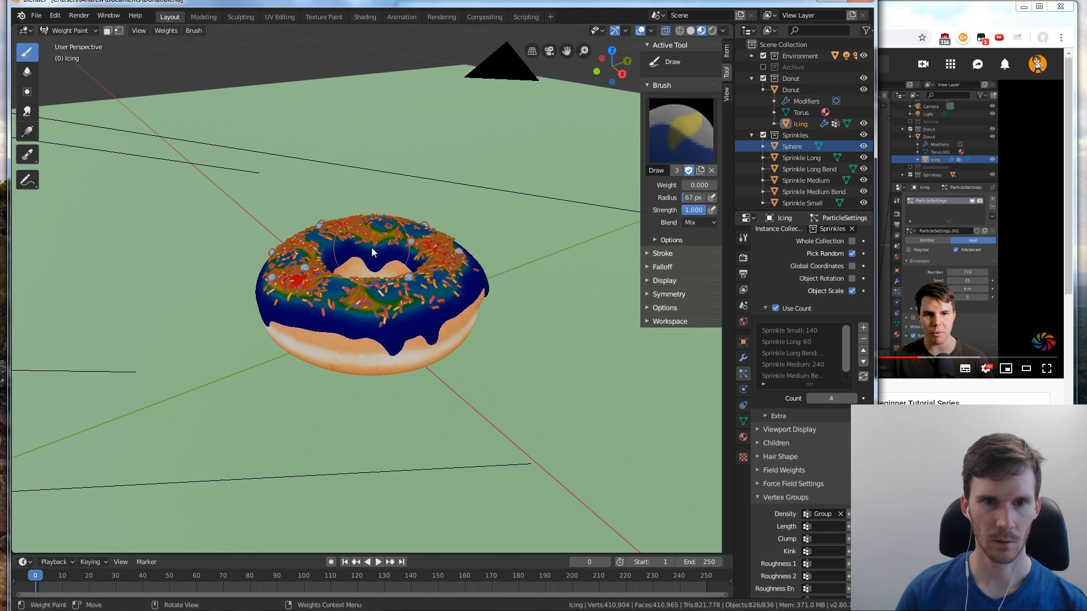
left_click_drag(371, 252, 363, 248)
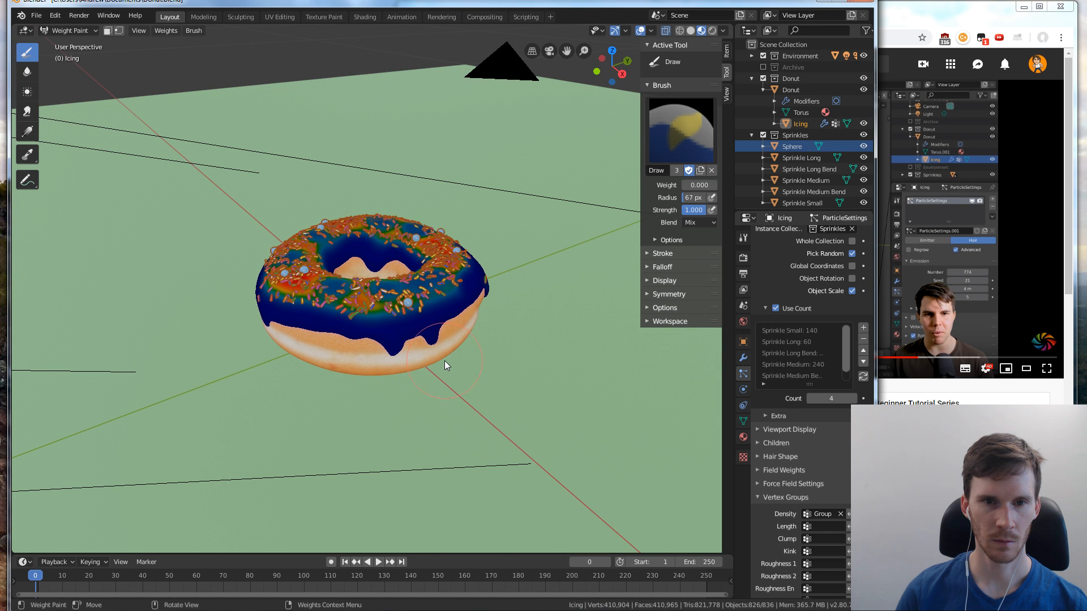
middle_click_drag(444, 366, 463, 321)
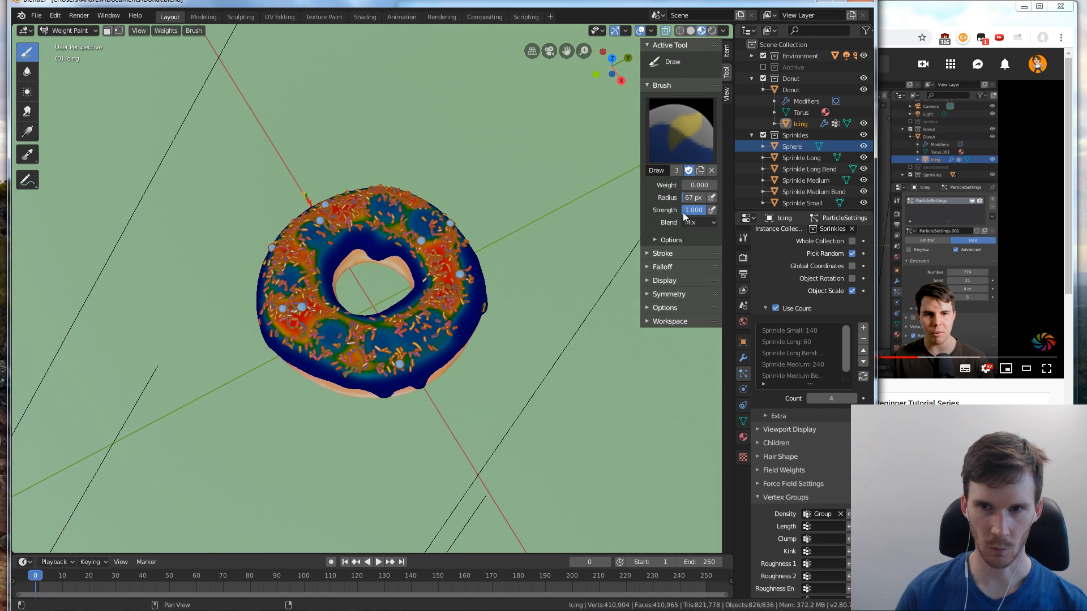
Set the Draw brush's weight to 0.800 and paint a denser sprinkle patch near the icing's front edge
left_click(701, 186)
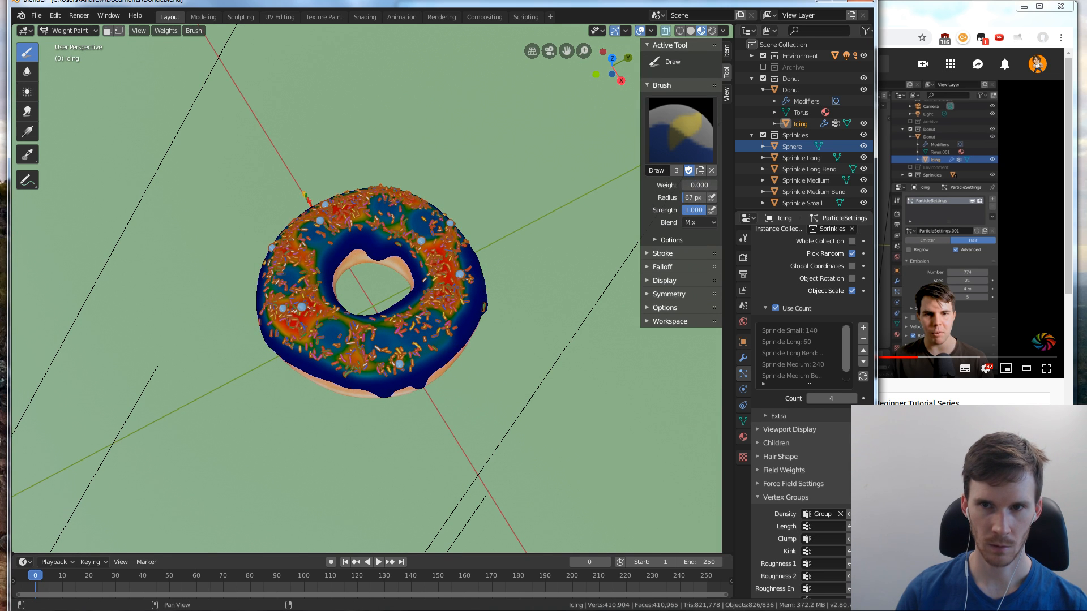
left_click_drag(698, 186, 699, 186)
left_click(450, 315)
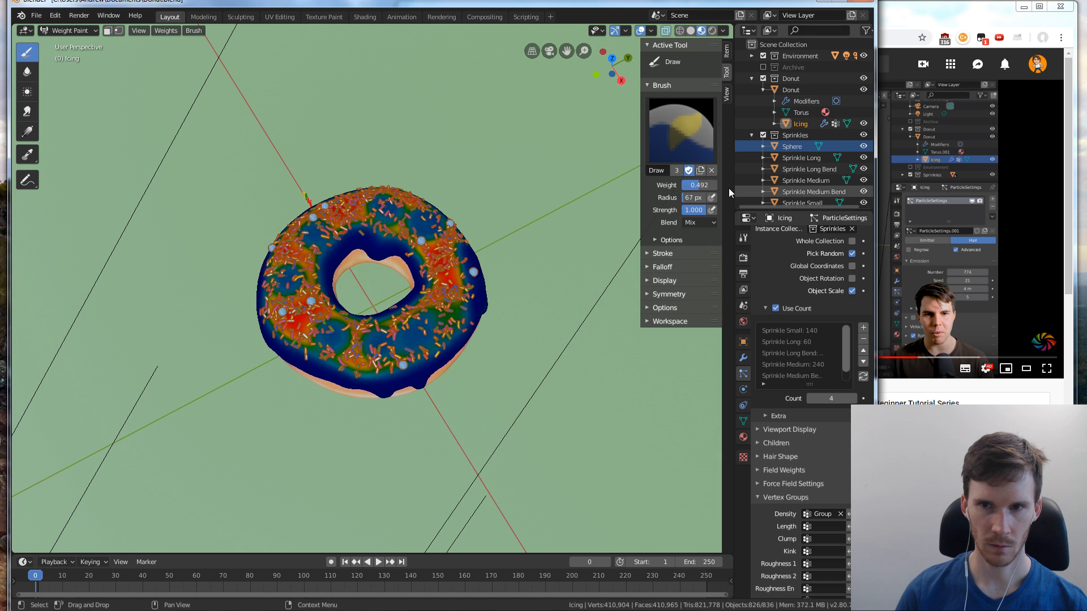
left_click(434, 336)
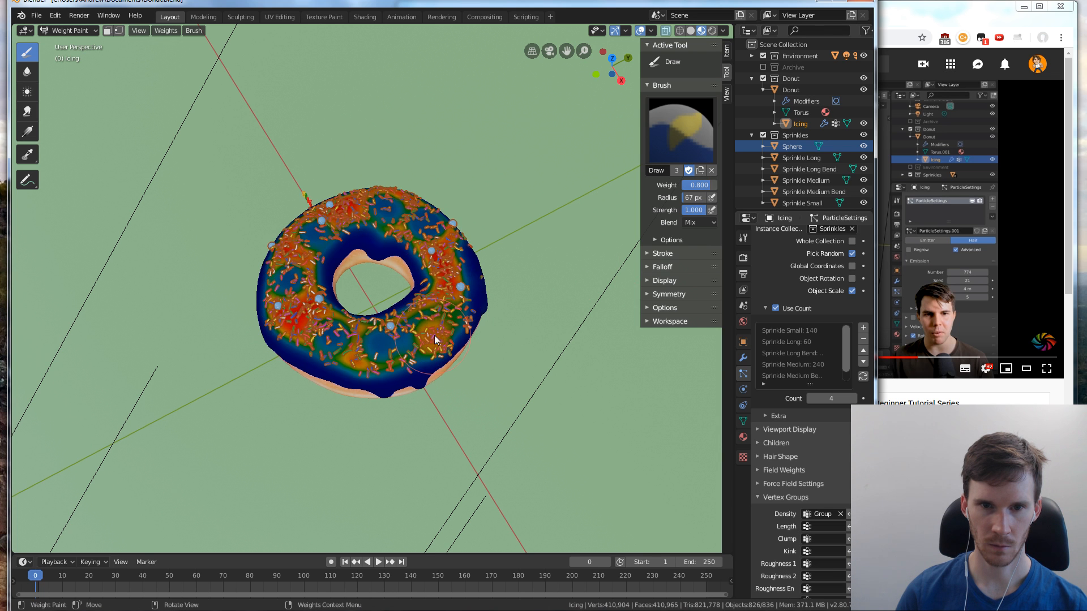
Return the icing to Object Mode and deselect it by selecting the ground plane
mouse_move(460, 379)
middle_mouse_down()
mouse_move(490, 325)
mouse_move(475, 338)
middle_mouse_up()
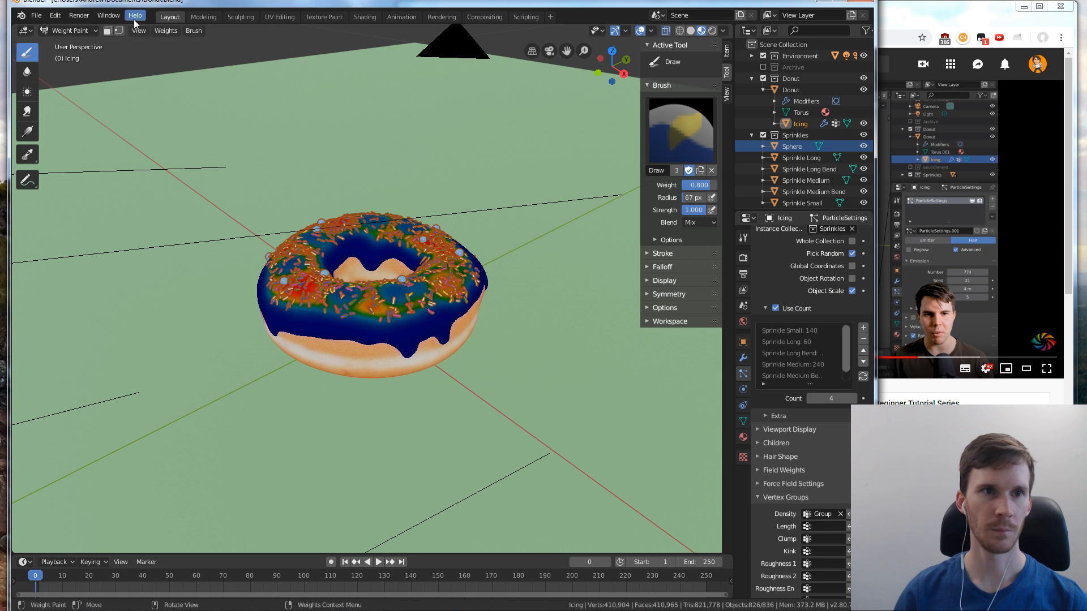
left_click(25, 30)
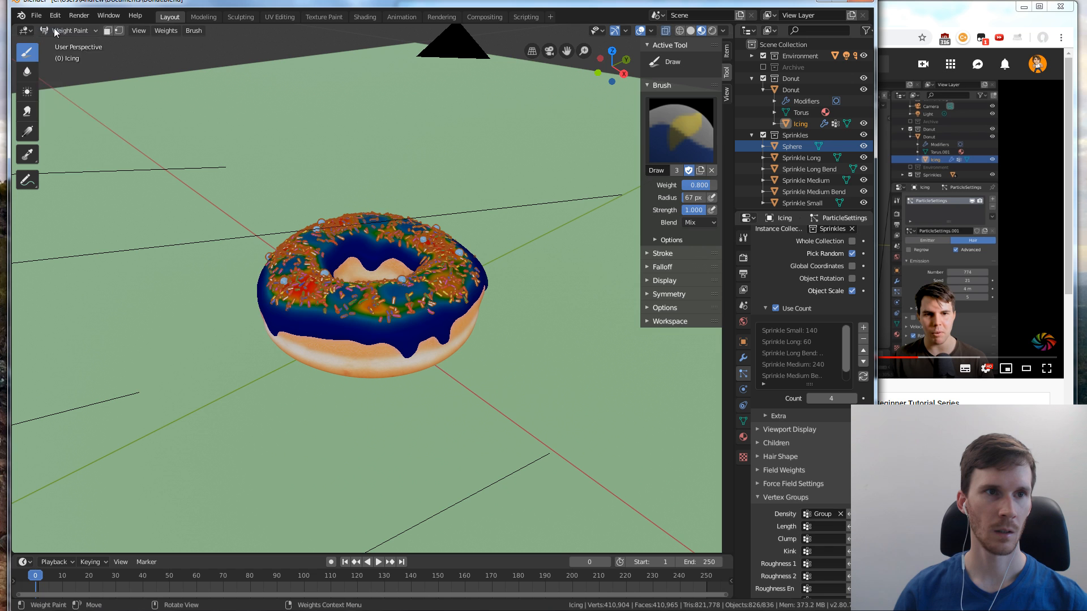
left_click(54, 28)
left_click(66, 43)
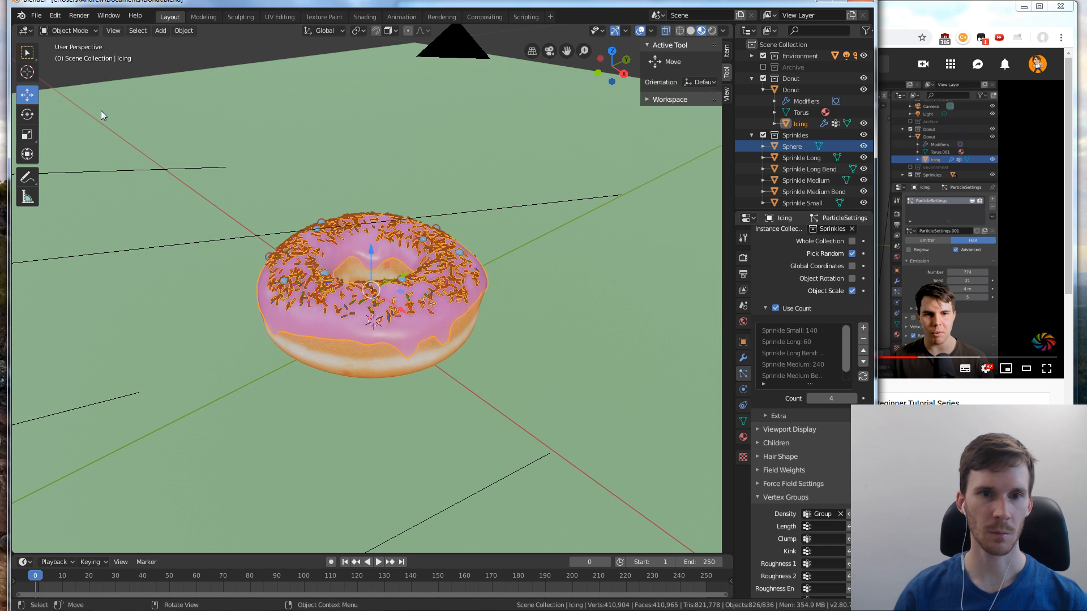
left_click(450, 195)
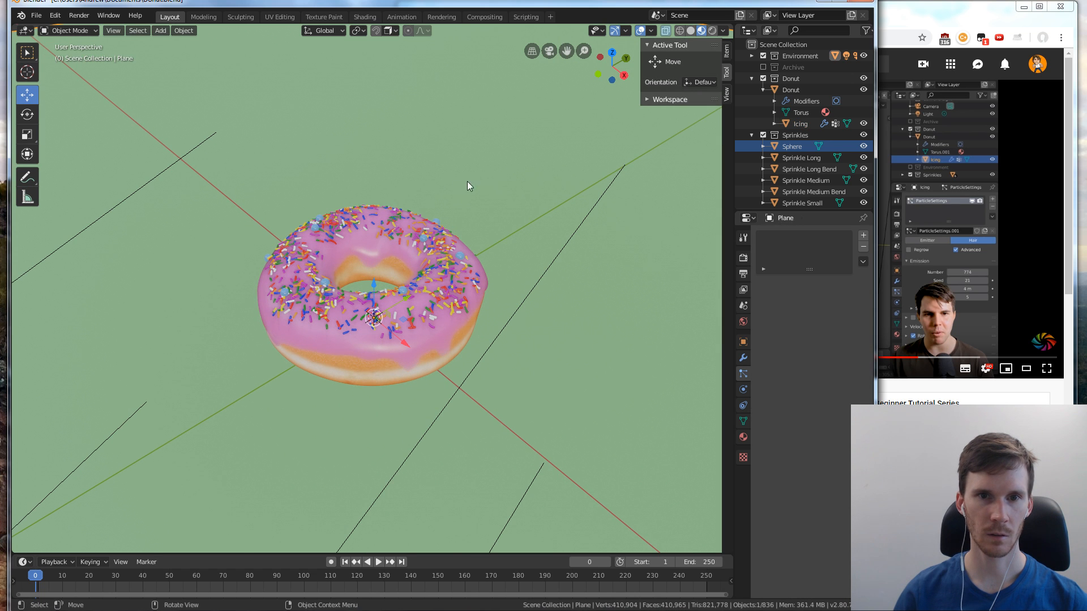
Switch the viewport to Rendered shading and preview the sprinkle distribution through the camera
left_click(691, 31)
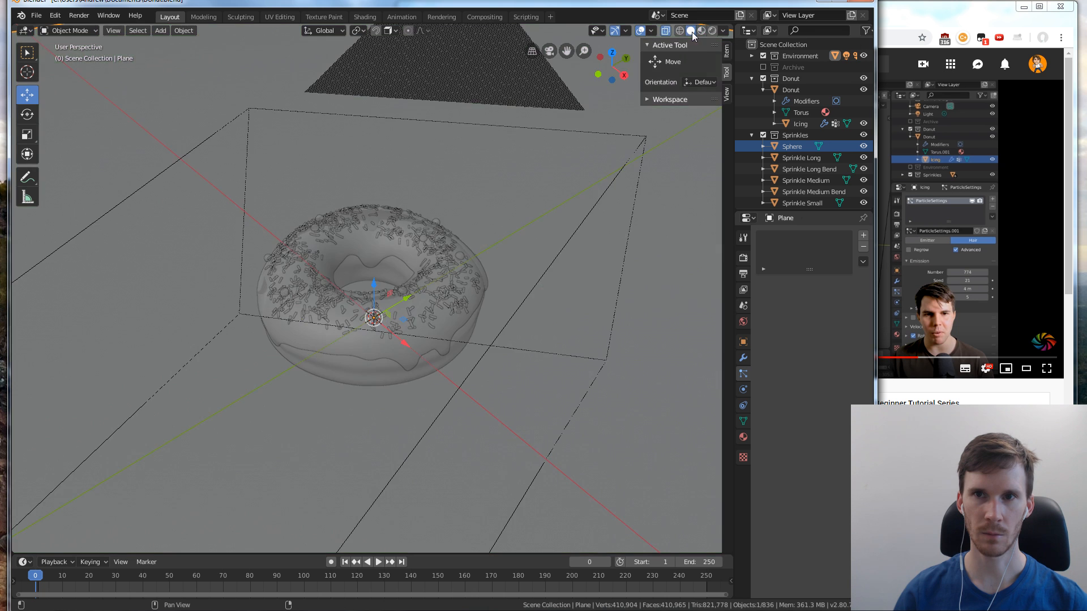
left_click(713, 30)
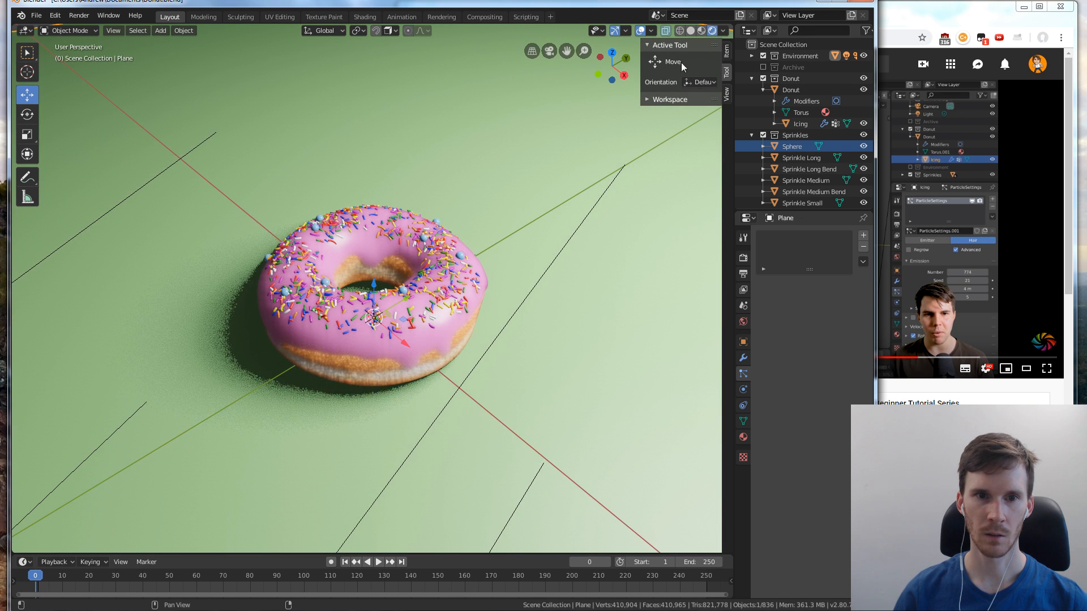
middle_click_drag(486, 318, 485, 308)
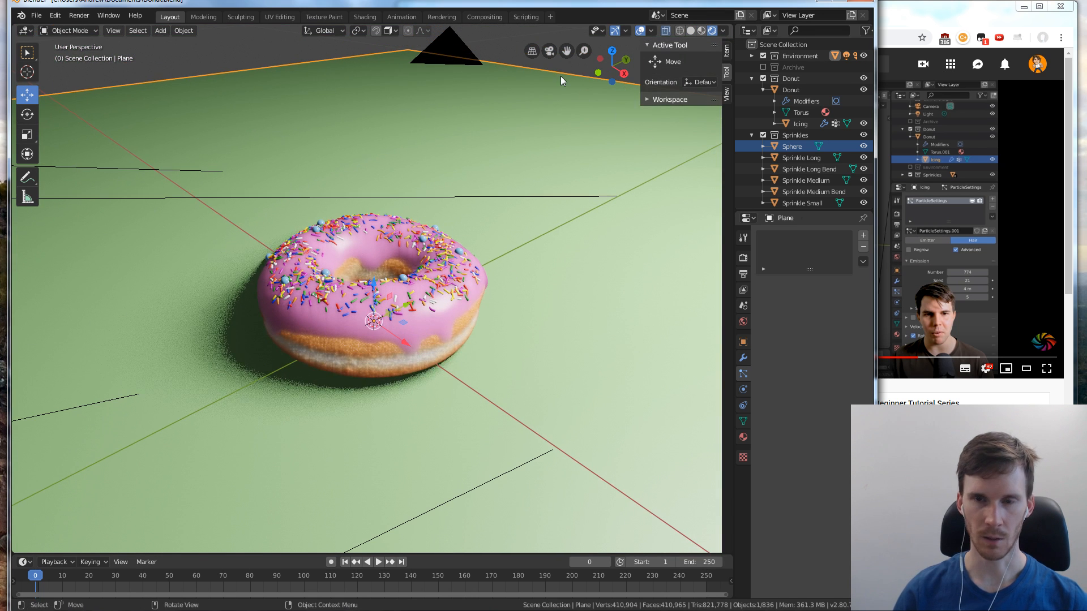
key("KP_0")
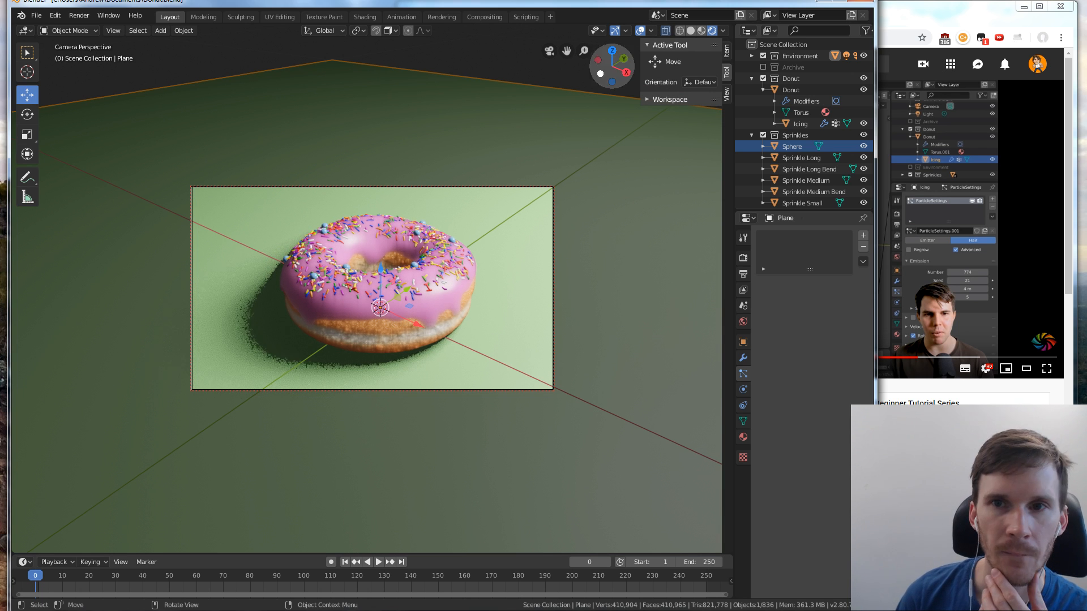
left_click(88, 32)
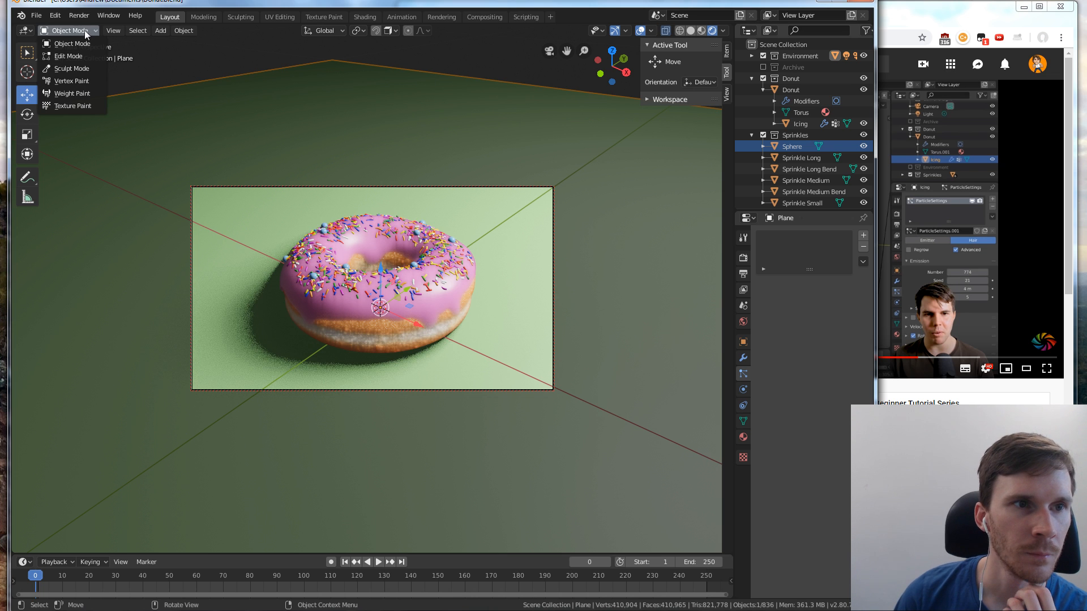
left_click(73, 93)
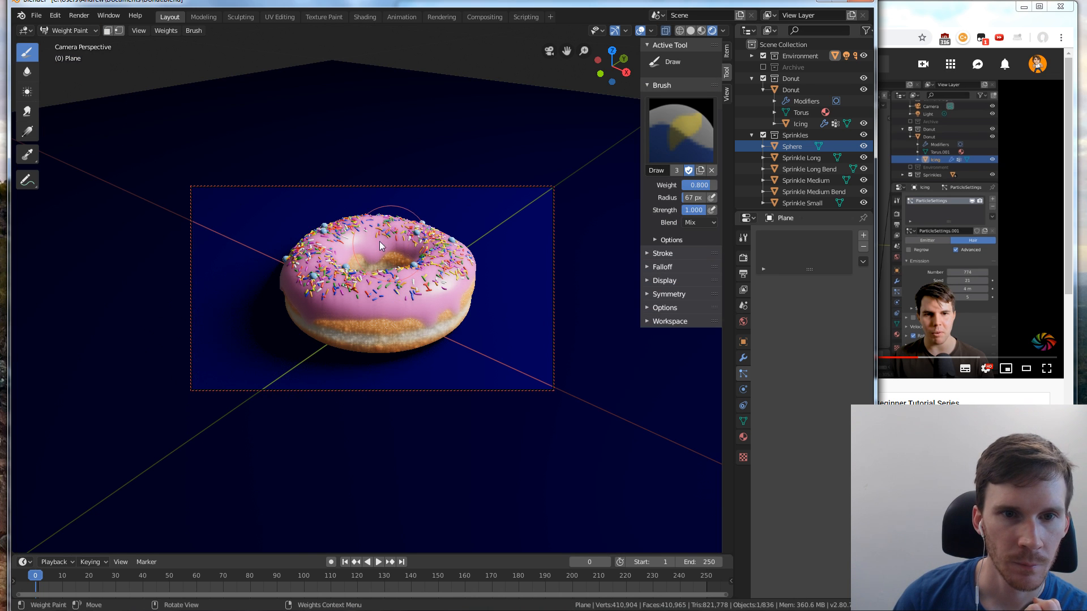
left_click(802, 123)
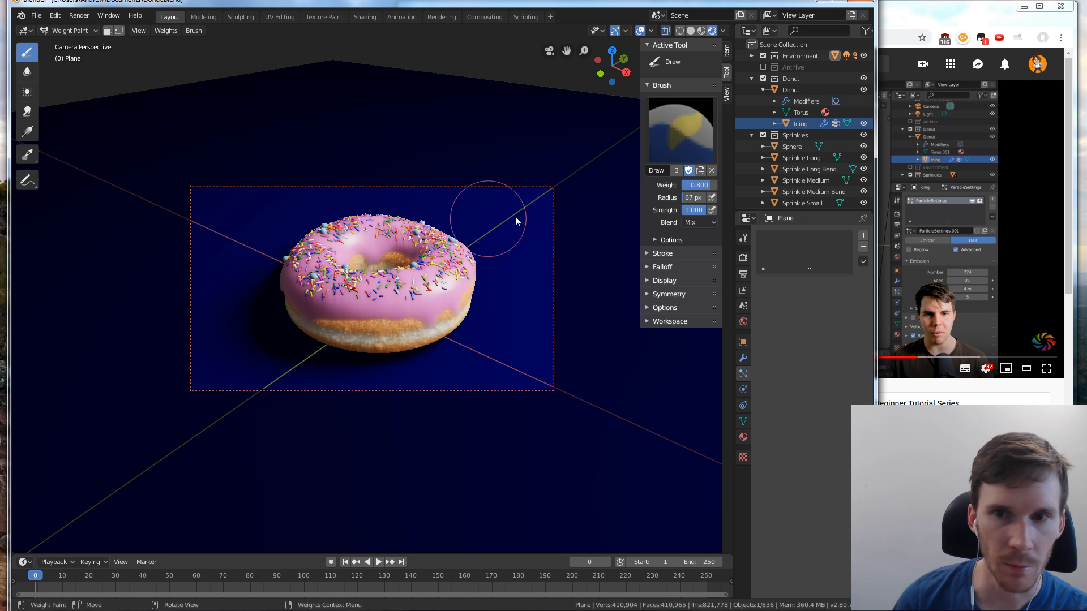
left_click(369, 225)
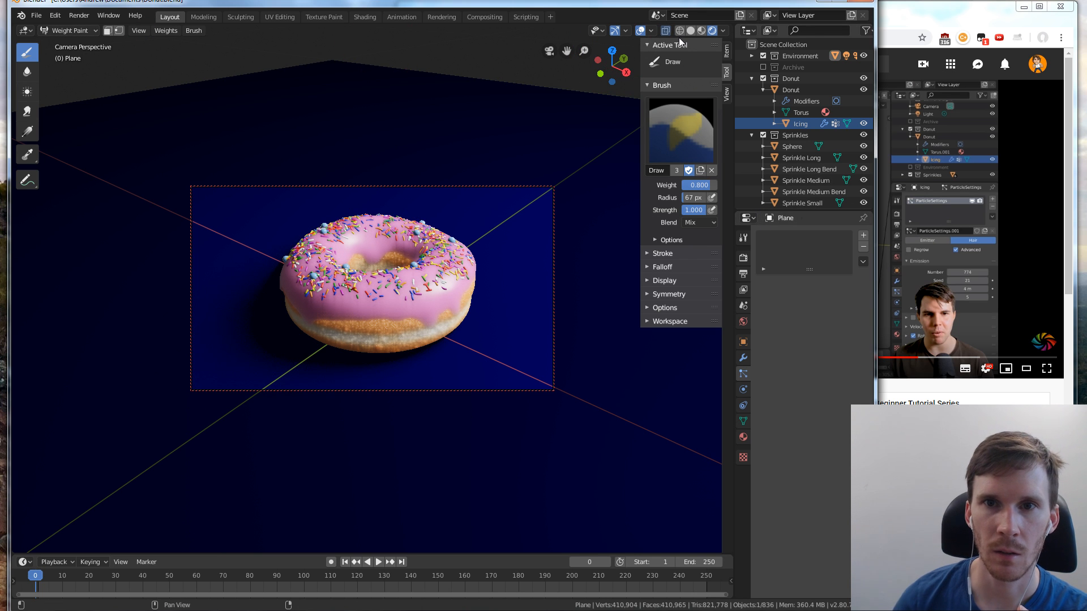
key("ctrl+z")
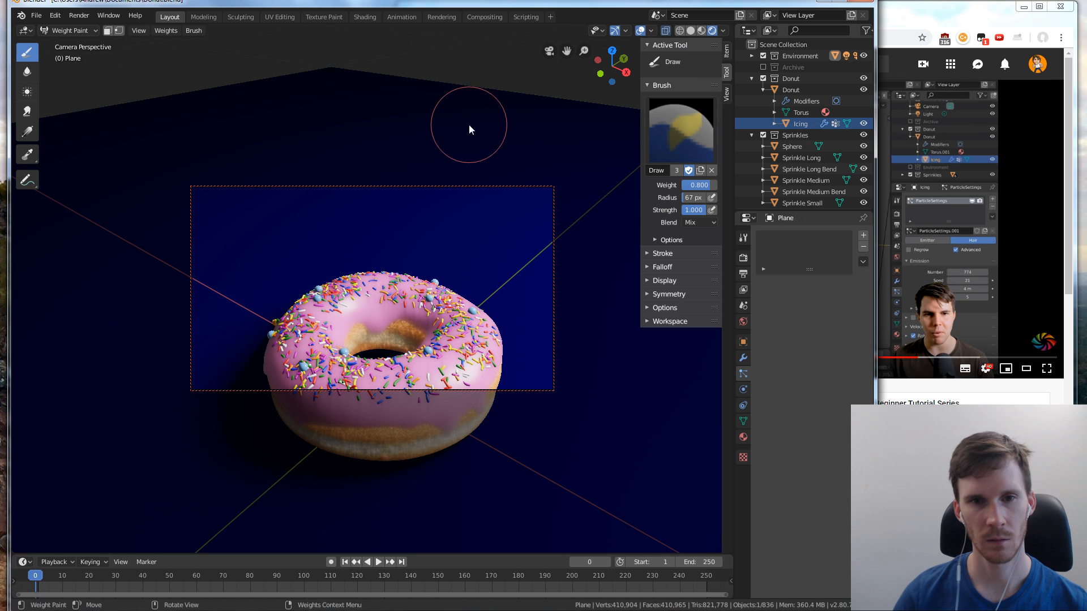
key("ctrl+z")
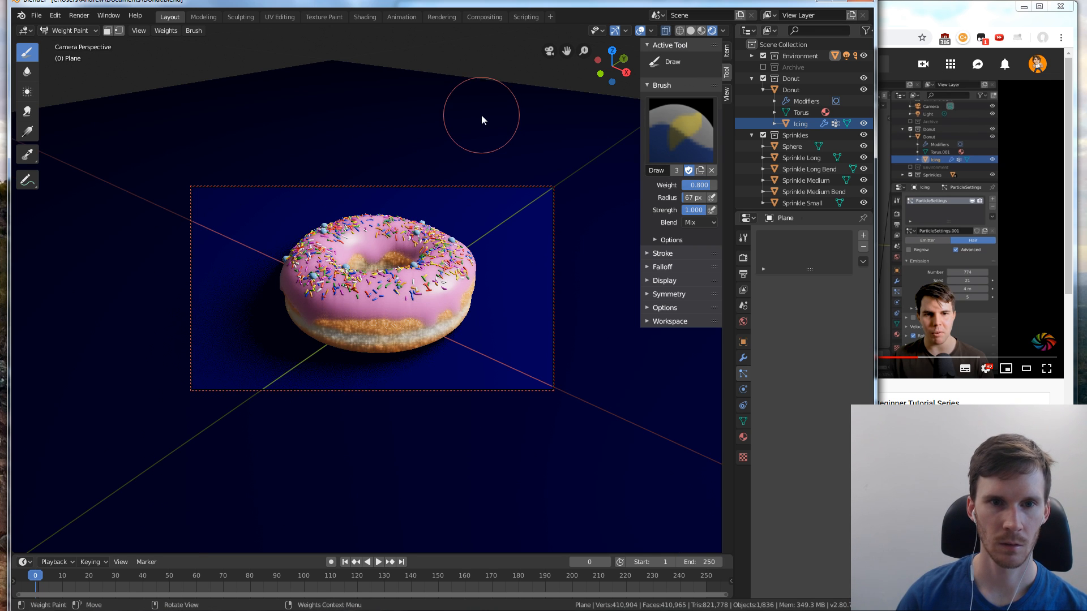
Leave the camera view and the plane's weight painting, select the icing, and enter Weight Paint mode on it
left_click(553, 52)
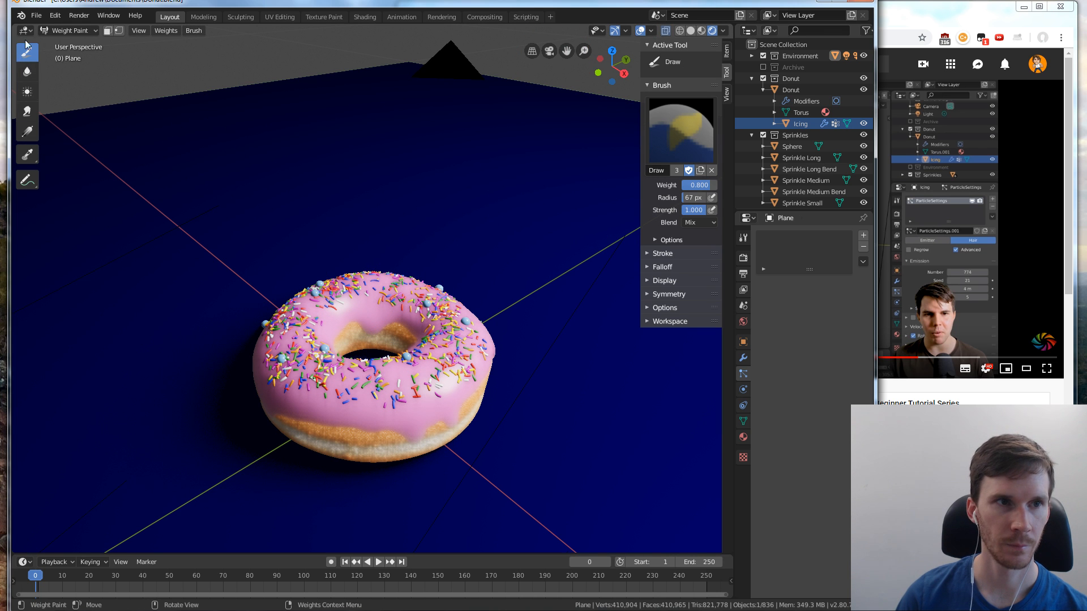
left_click(94, 30)
left_click(62, 39)
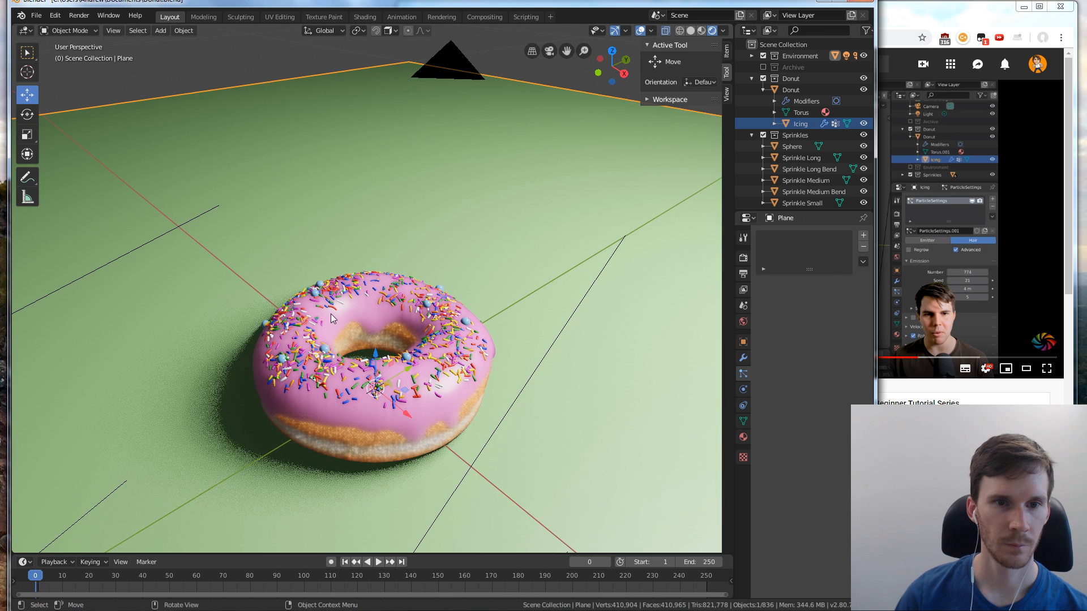
left_click(334, 318)
left_click(66, 30)
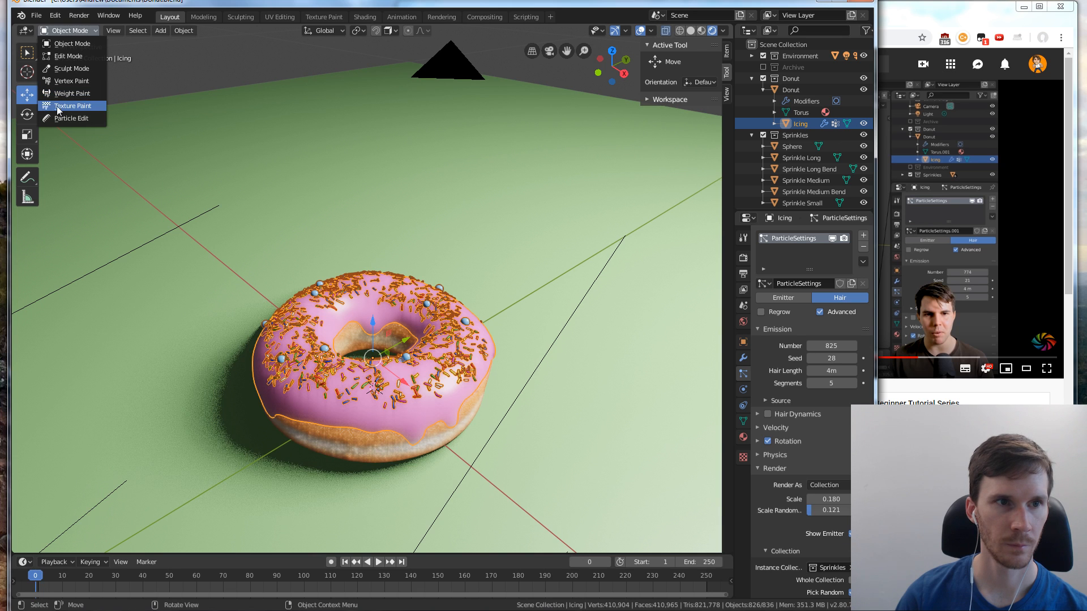
left_click(72, 94)
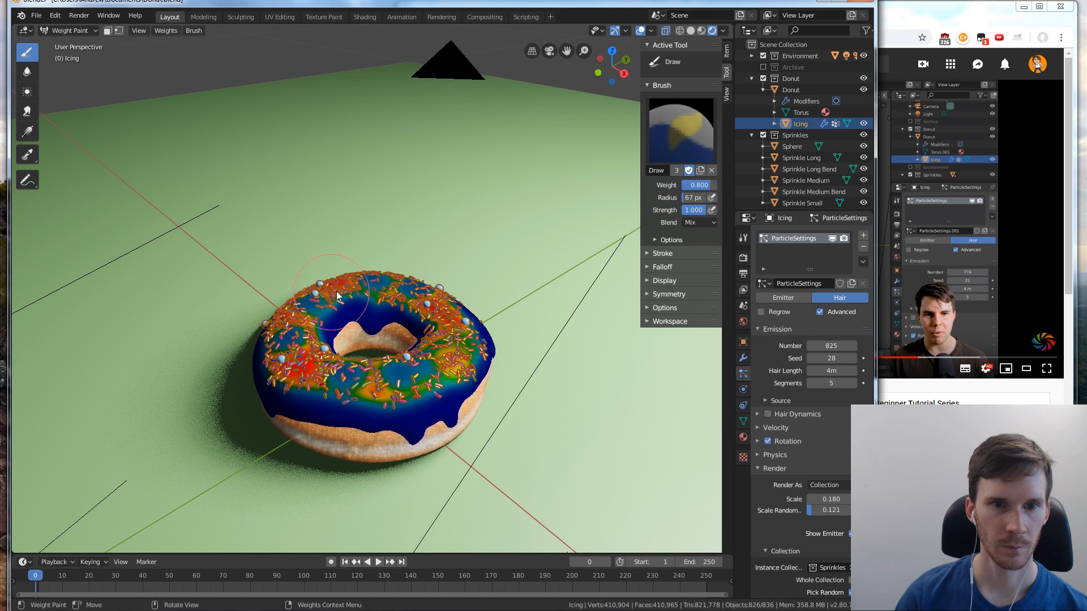
Paint the 0.800 weight over the back of the icing's top and return the icing to Object Mode
left_click(371, 293)
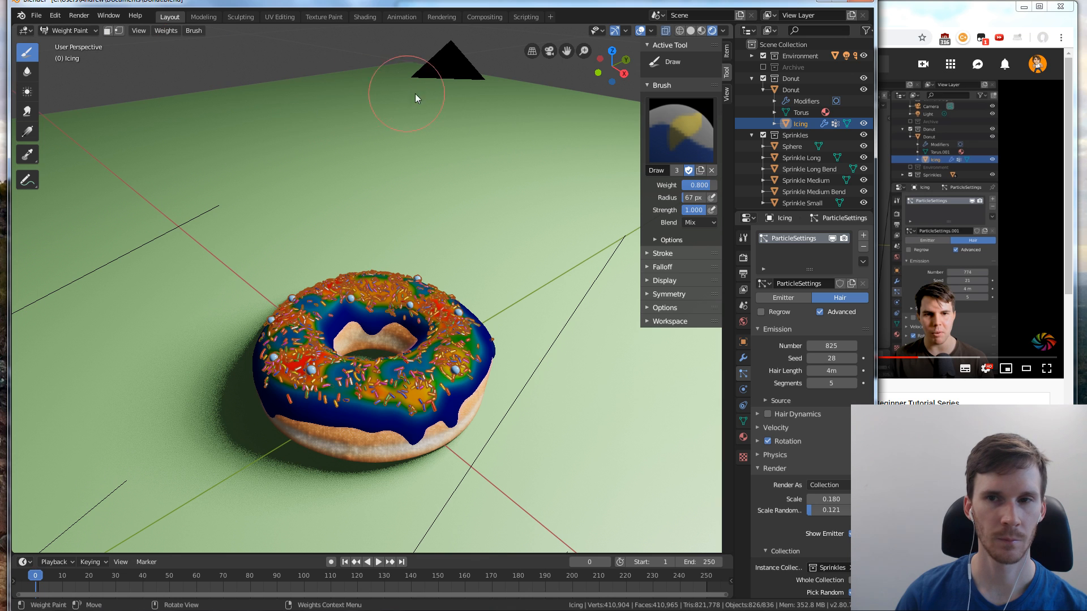
left_click(68, 31)
left_click(61, 42)
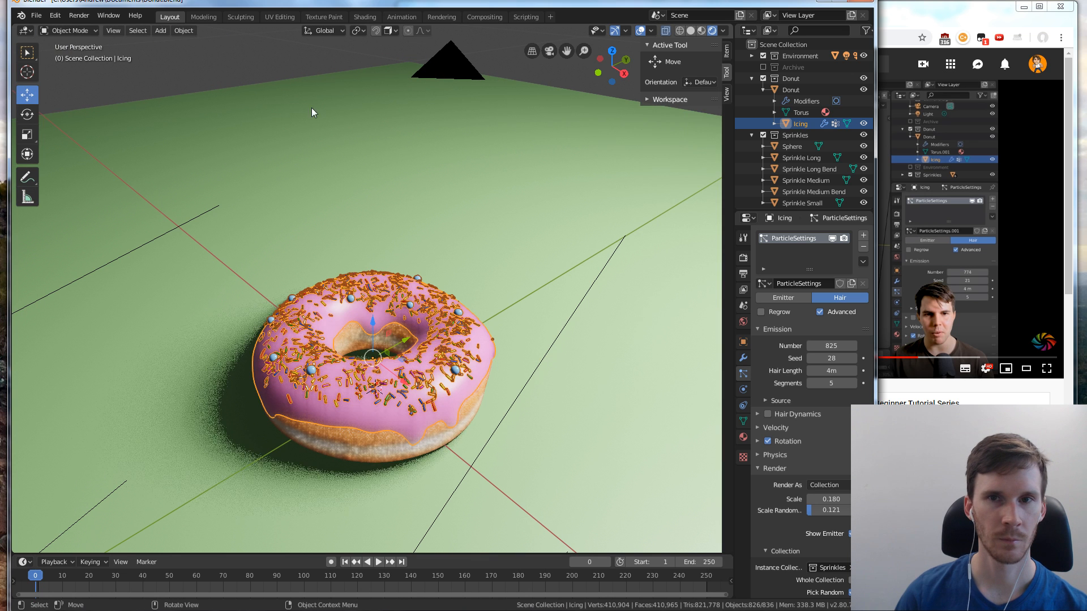
Deselect the icing and preview the repainted sprinkle distribution through the camera
left_click(477, 111)
left_click(269, 59)
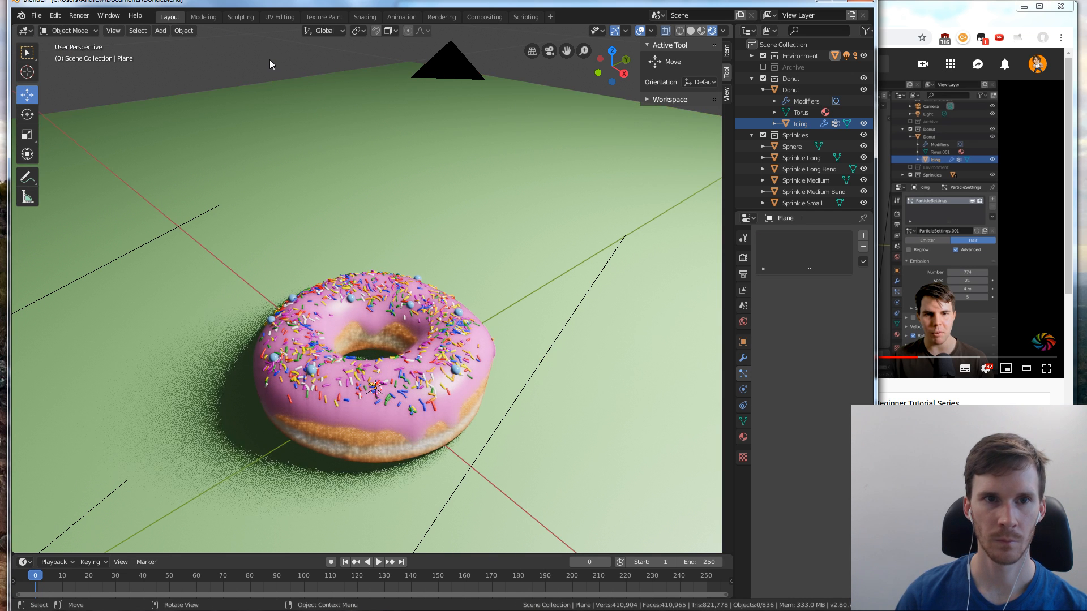
key("KP_0")
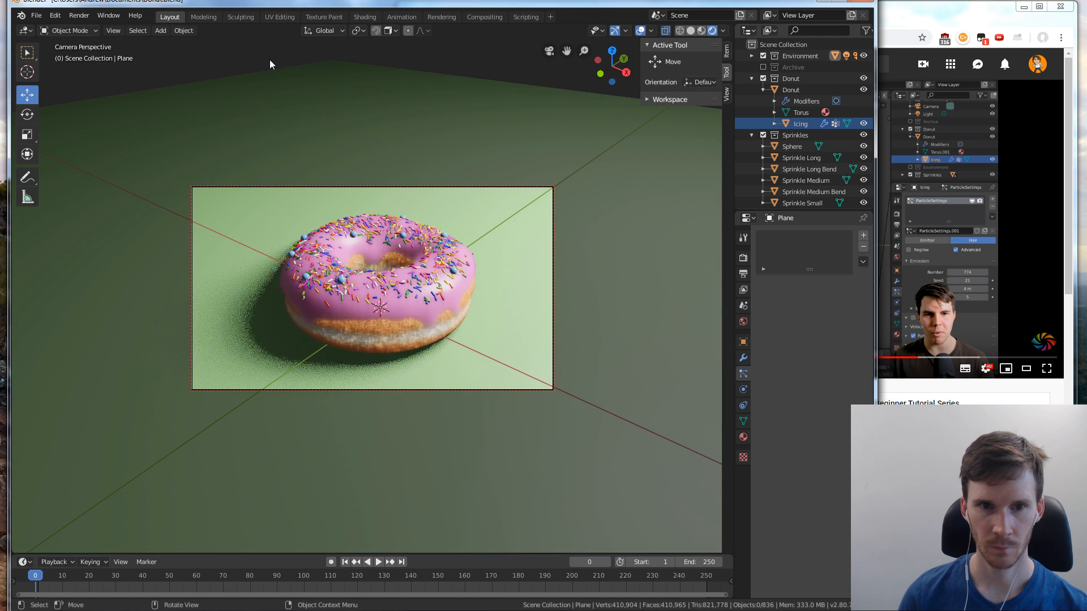
key("KP_0")
key("KP_0")
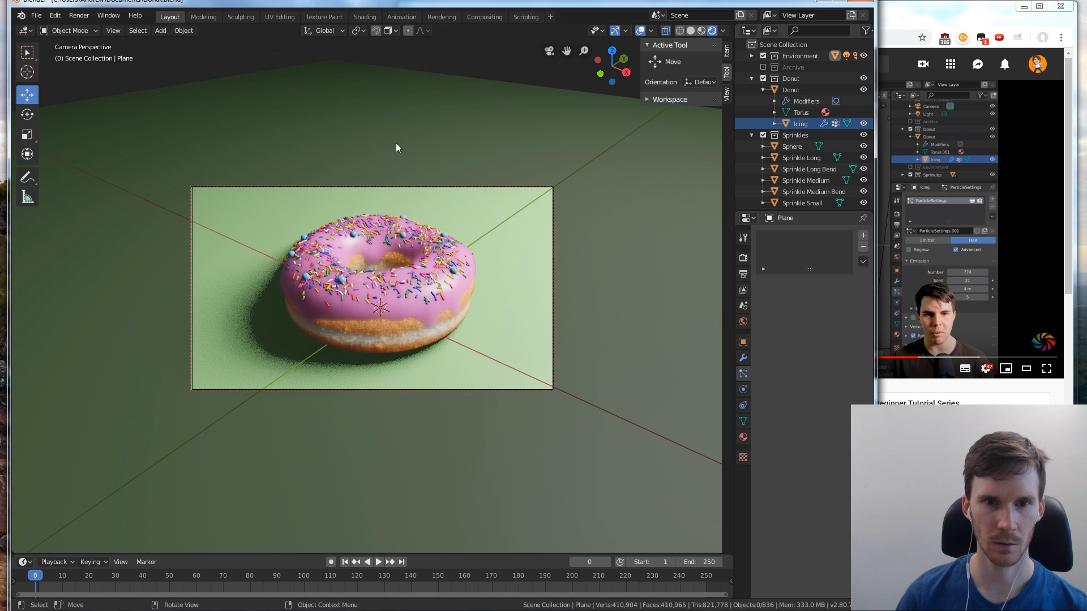
Switch to the YouTube donut tutorial in the browser, watch the next part, pause it and return to Blender
left_click(934, 221)
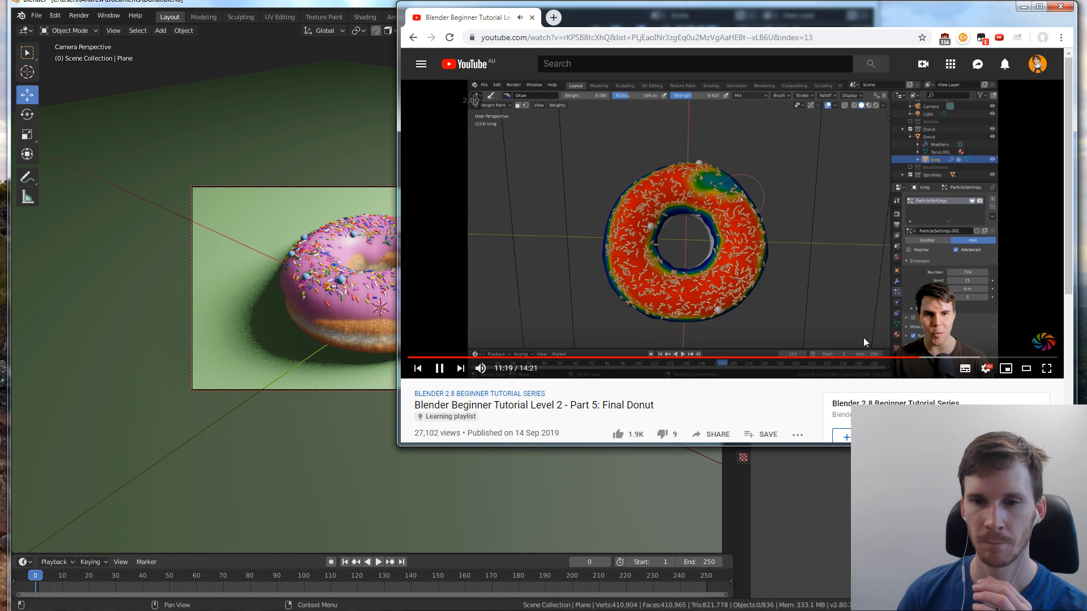
key("shift+period")
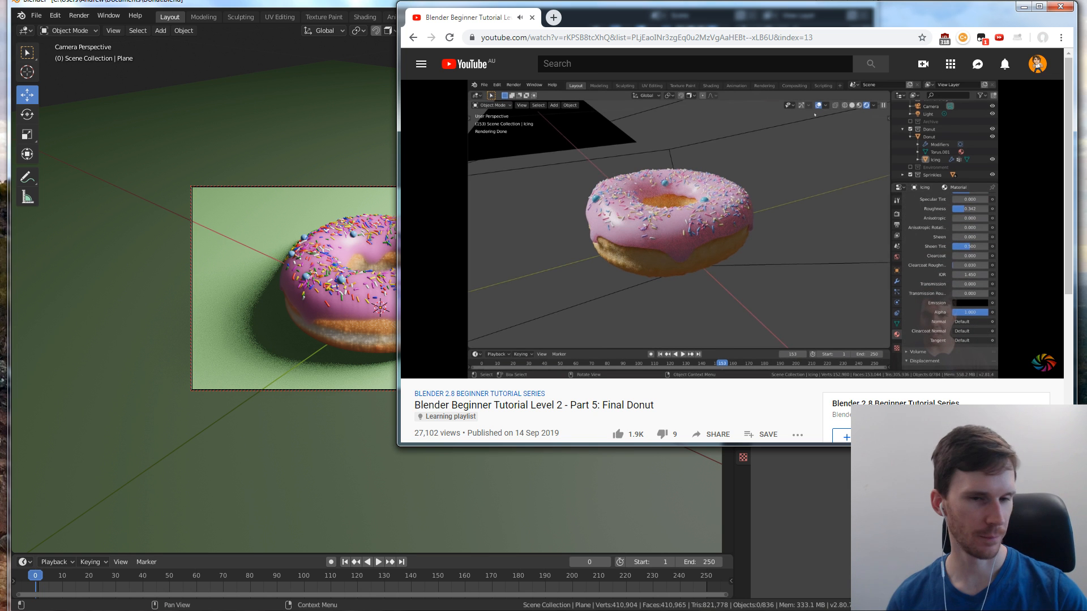
left_click(654, 161)
left_click(380, 8)
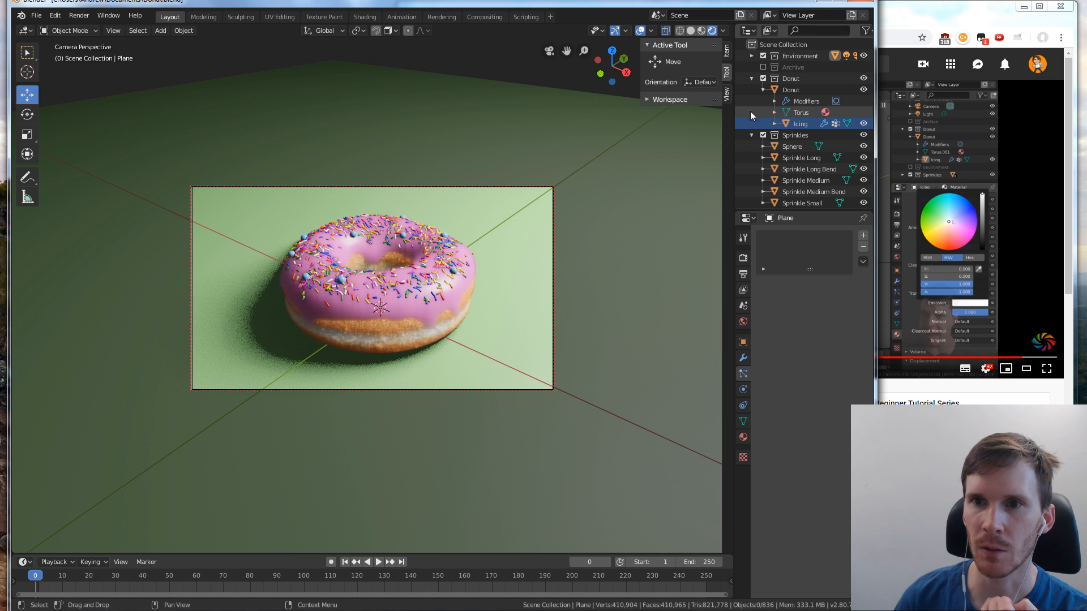
Preview the donut with the Cycles render engine and set the render engine back to Eevee
left_click(744, 258)
left_click(815, 235)
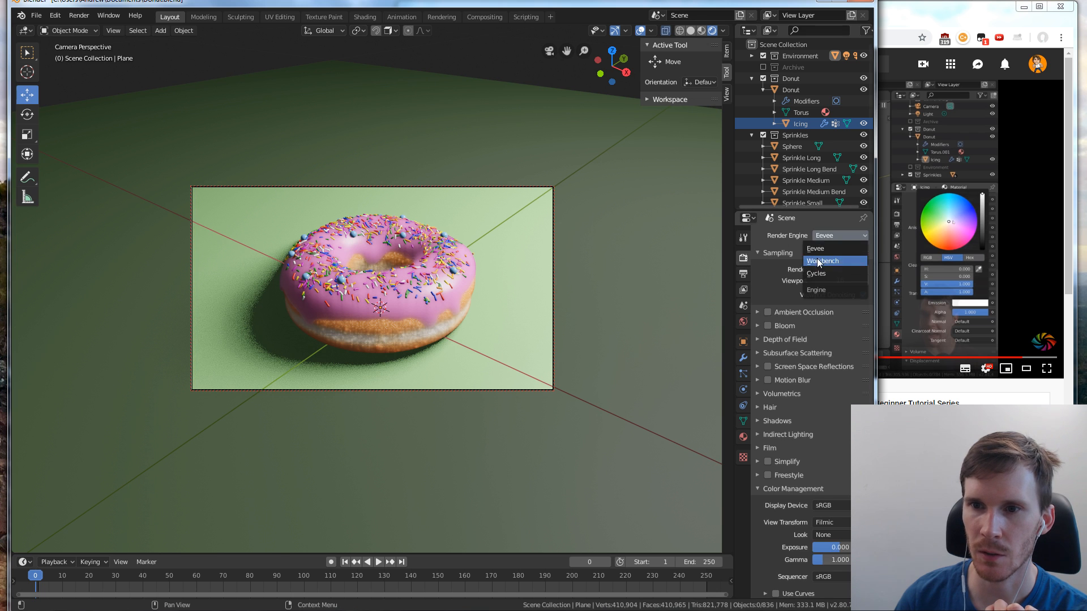
left_click(818, 275)
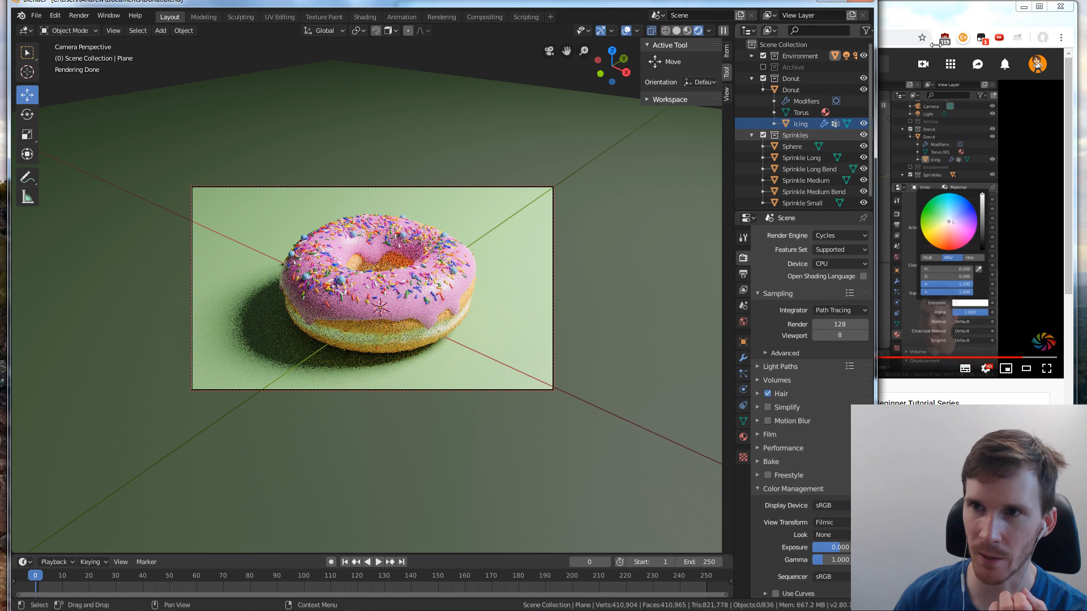
left_click(938, 24)
left_click(742, 2)
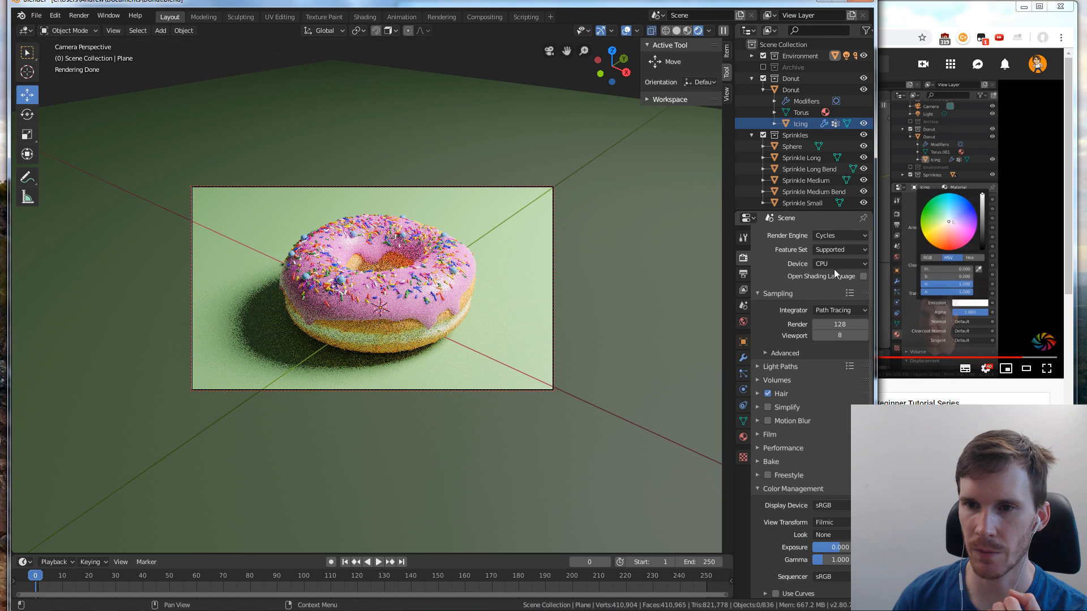
left_click(833, 236)
left_click(833, 244)
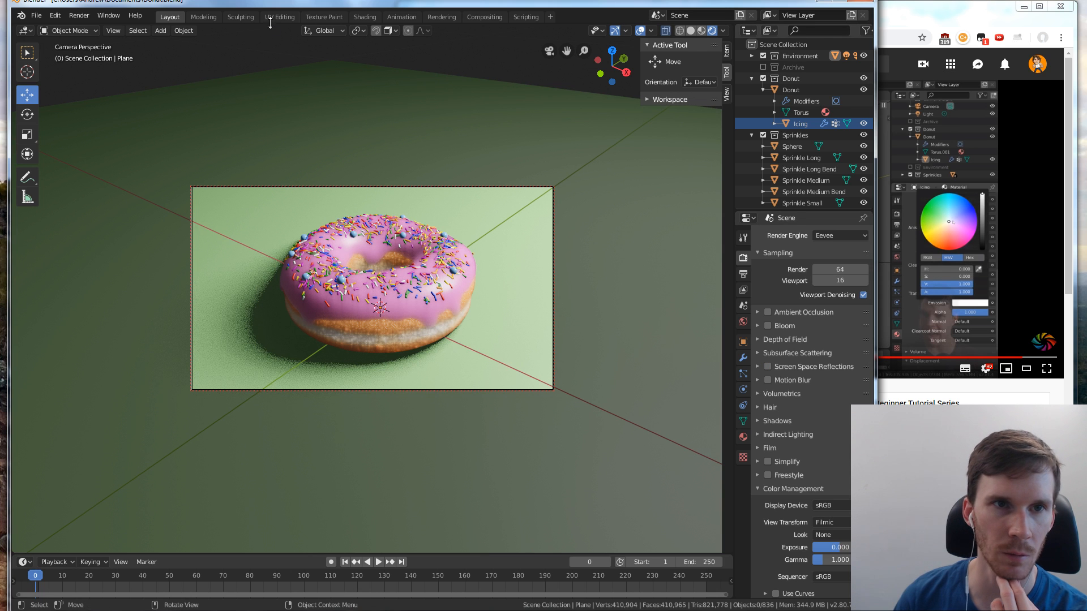
Open the Shading workspace and move the Donut Skin texture node away from the Overlay node to make room
left_click(365, 17)
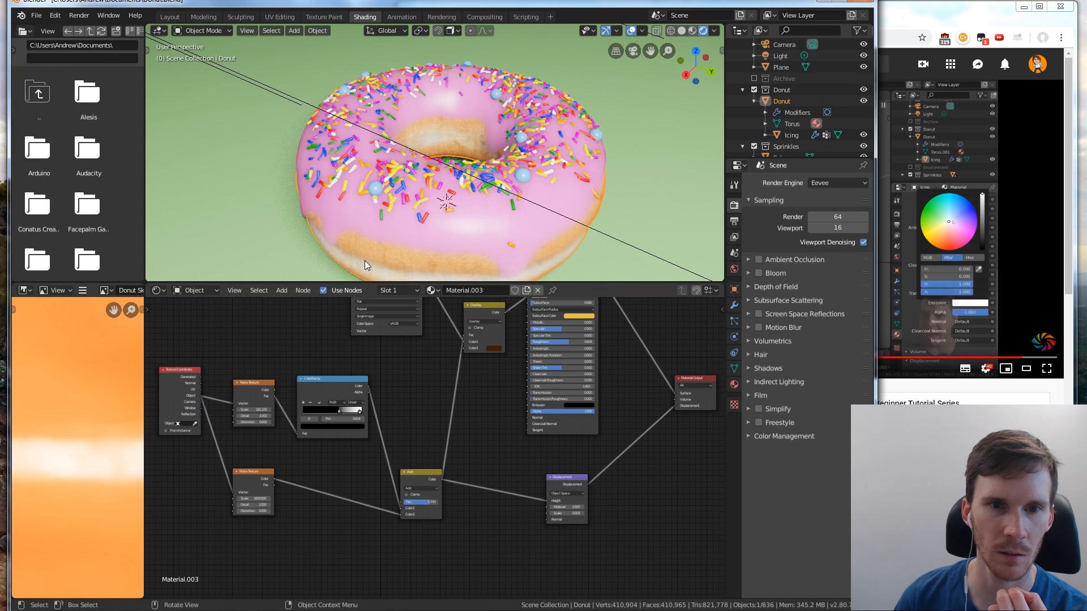
middle_click_drag(370, 253, 321, 192)
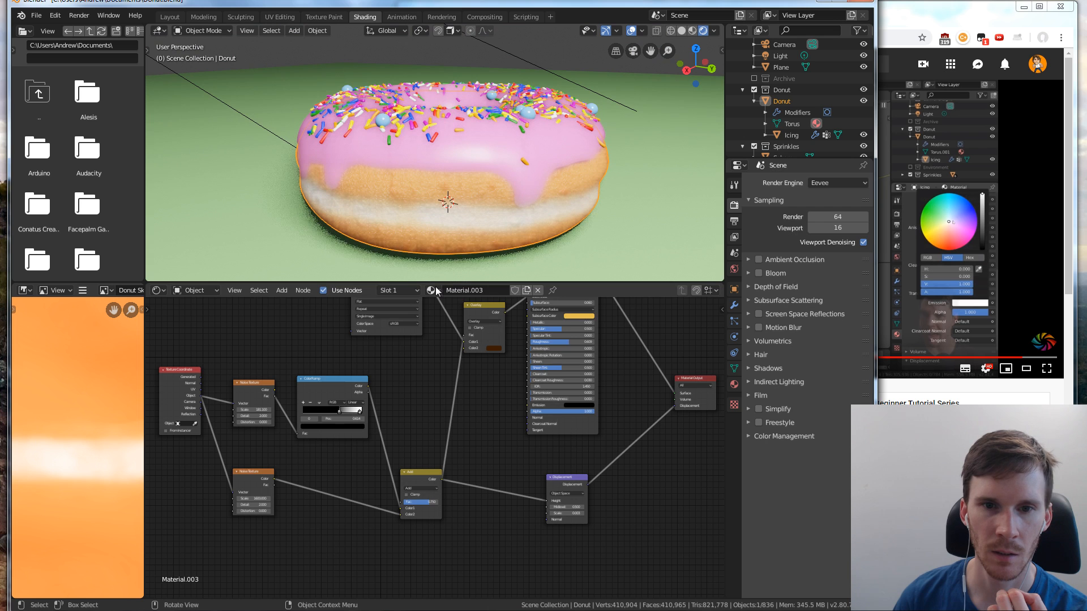
key("Home")
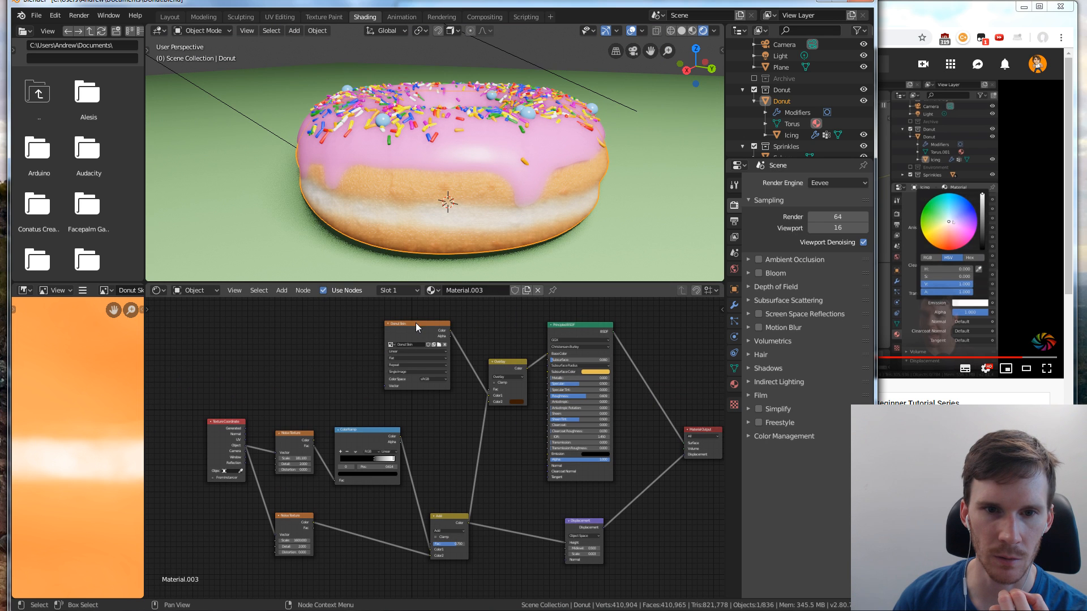
left_click_drag(416, 326, 354, 323)
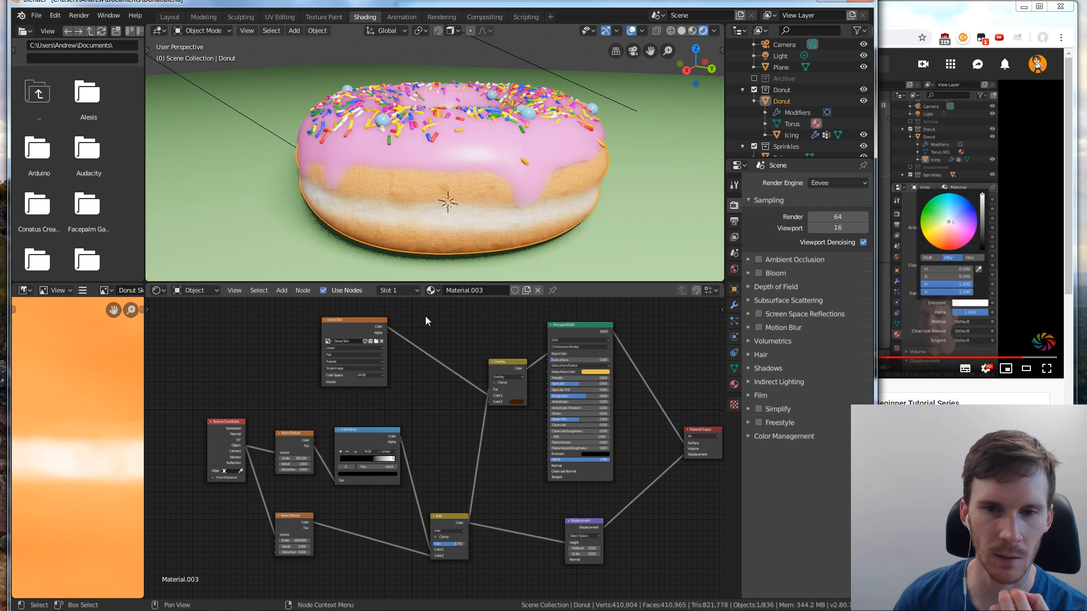
Add a MixRGB node on the link between the Donut Skin texture and the Overlay node
right_click(447, 318)
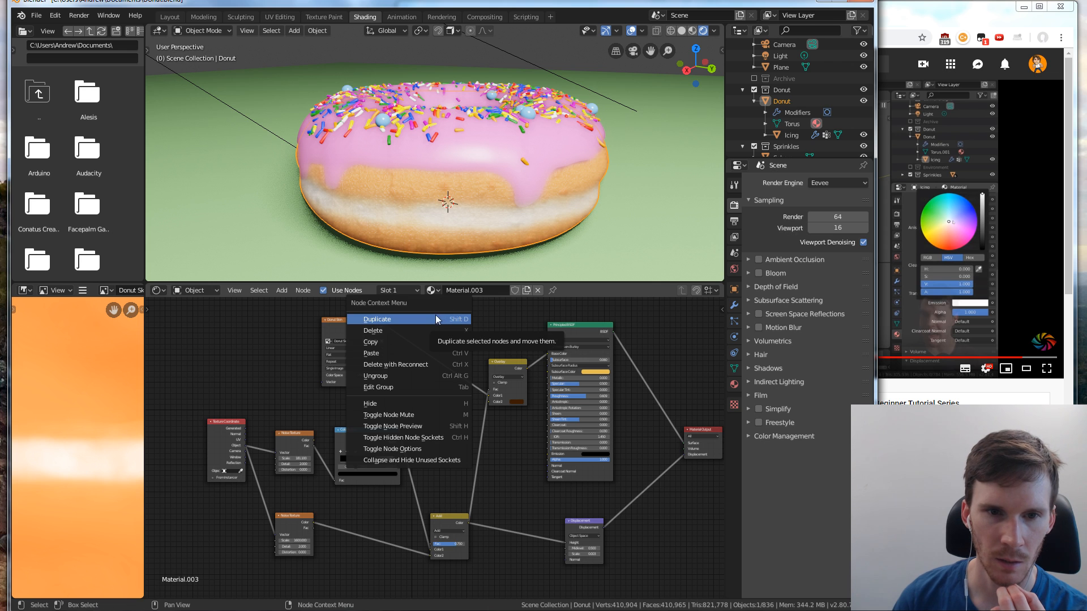
key("shift+a")
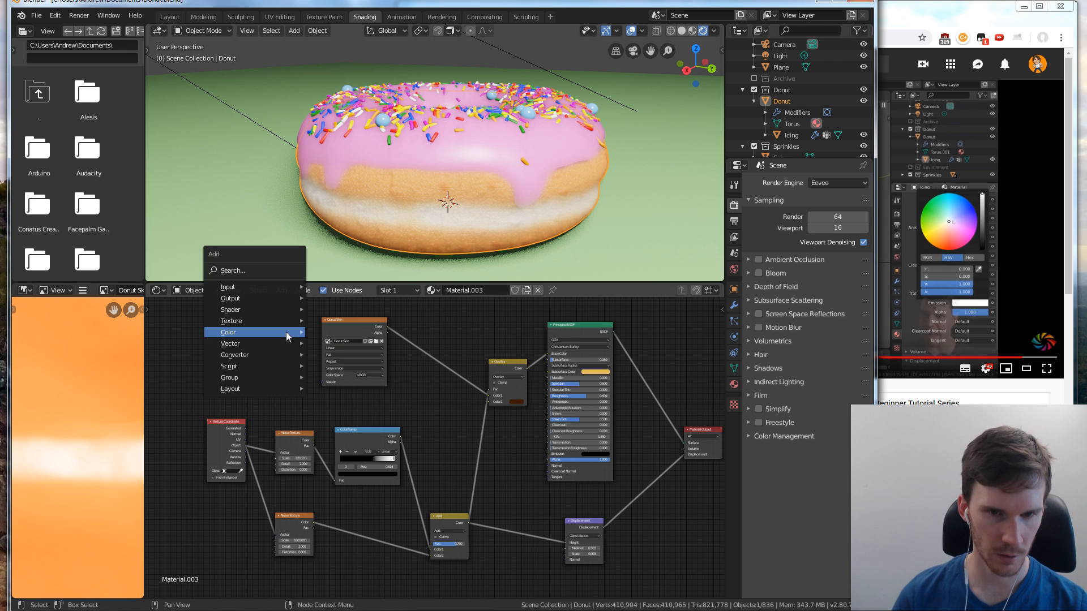
mouse_move(266, 286)
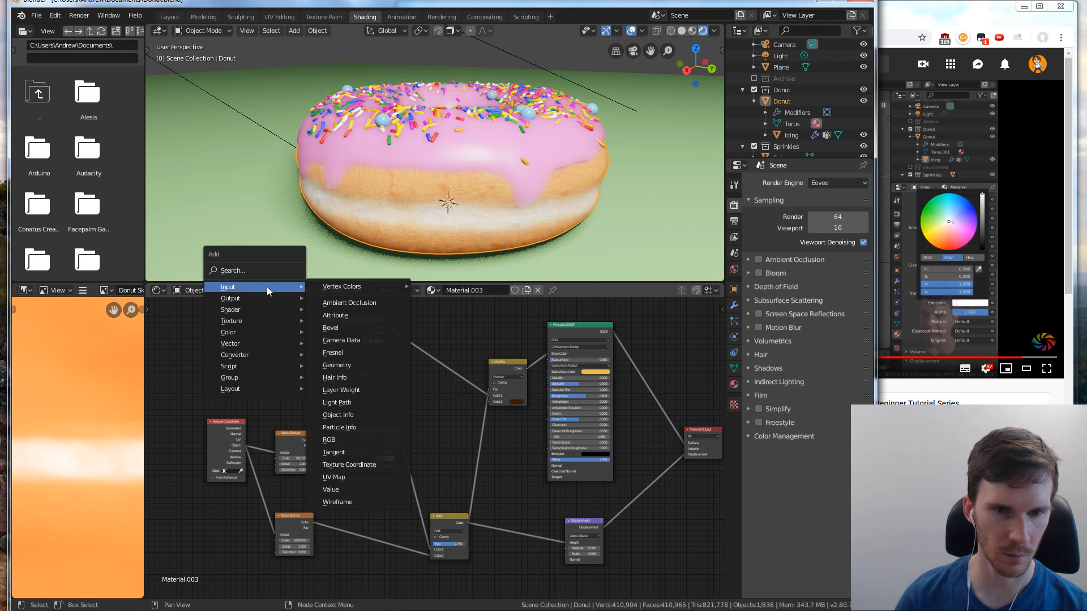
mouse_move(280, 337)
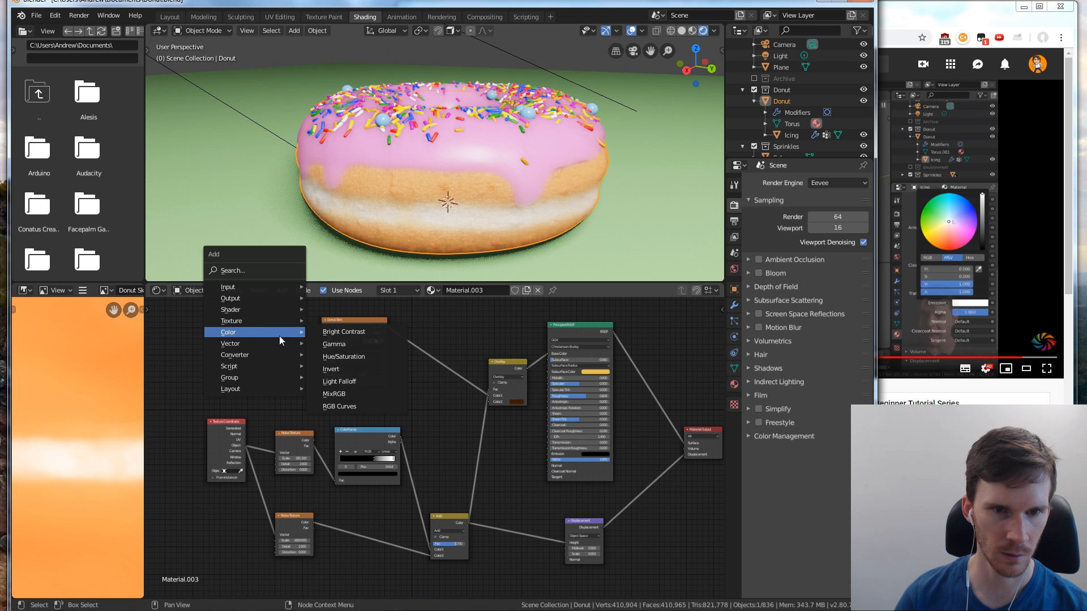
left_click(334, 394)
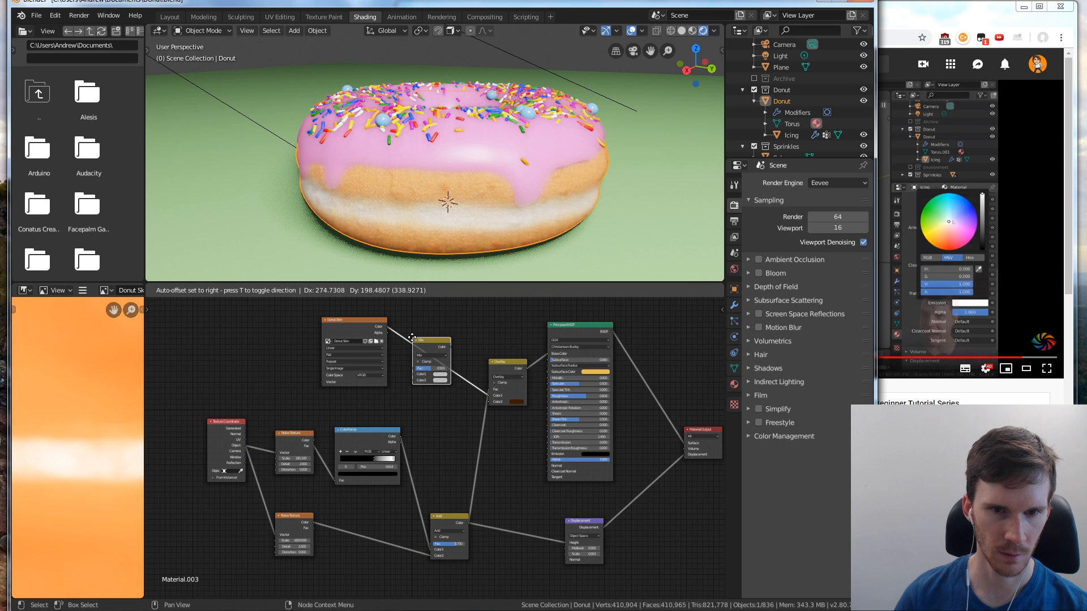
left_click(412, 338)
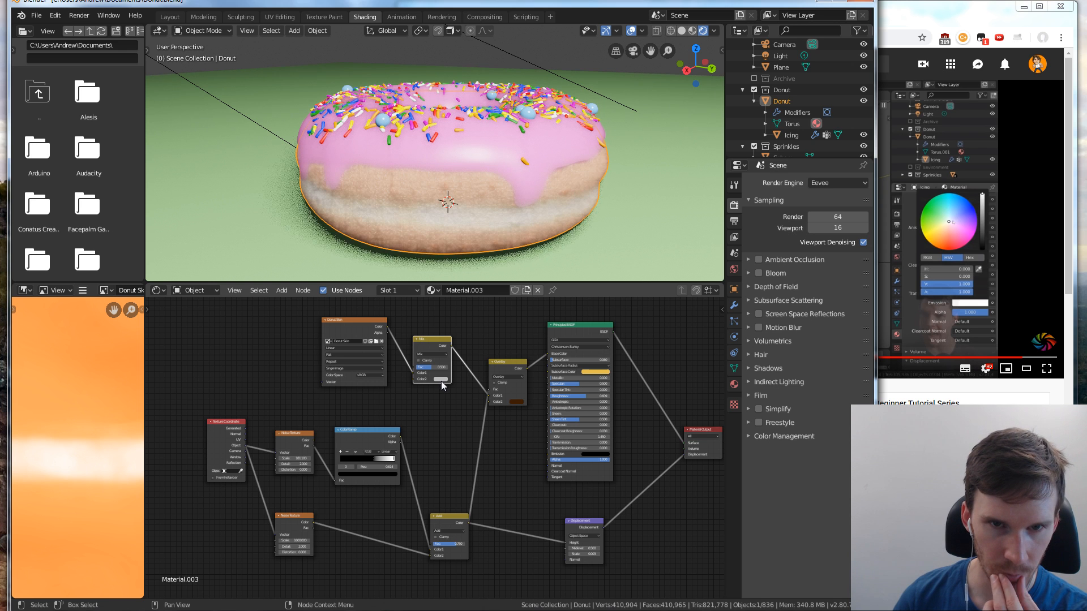
Give the Mix node's Color2 a brownish orange and raise its Fac to 1.000
left_click(440, 380)
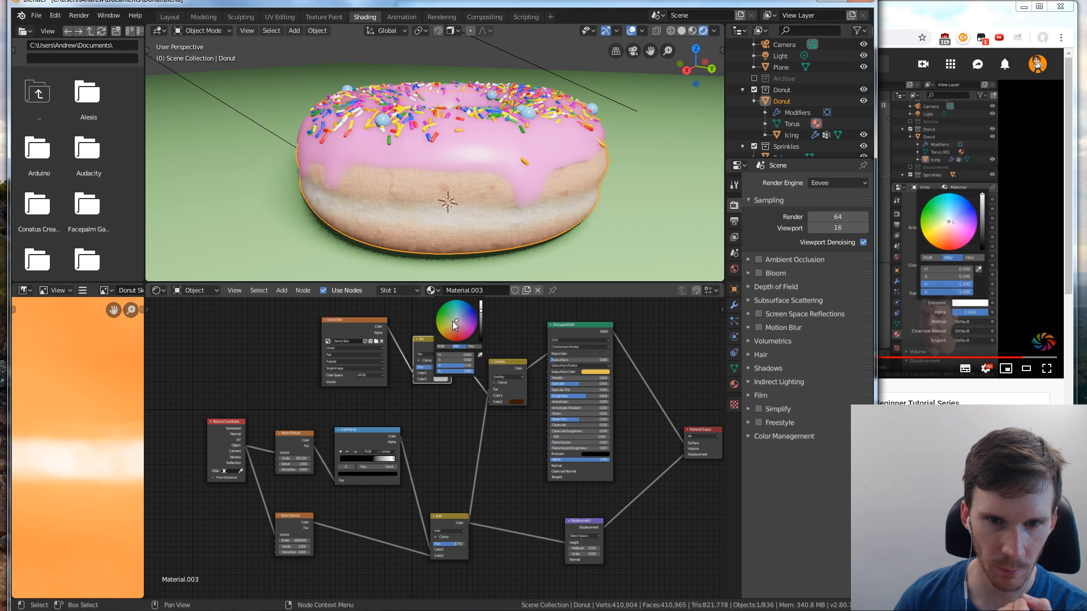
left_click_drag(455, 324, 449, 333)
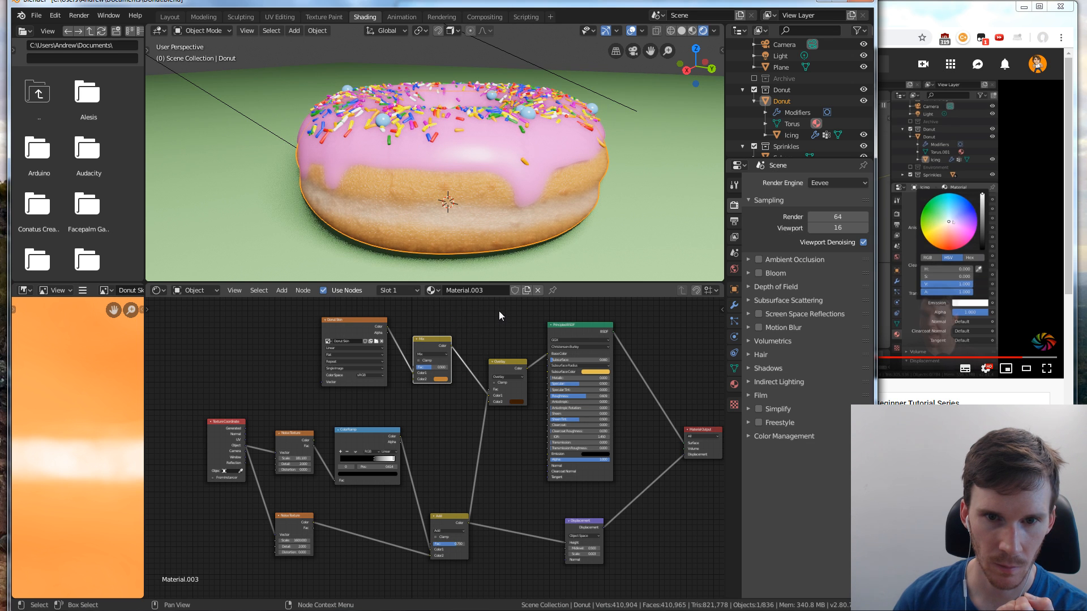
scroll(493, 323, "up", 1)
left_click_drag(430, 361, 453, 361)
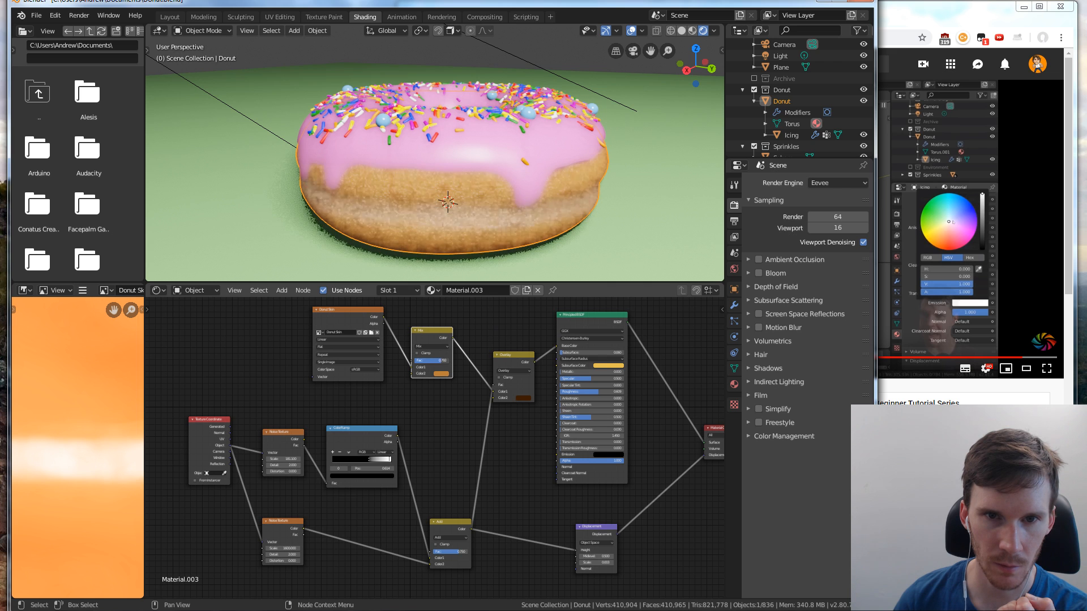
Refine the Mix node's Color2 to a light orange-brown with H 0.086, S 0.623 and V 0.812
left_click(439, 372)
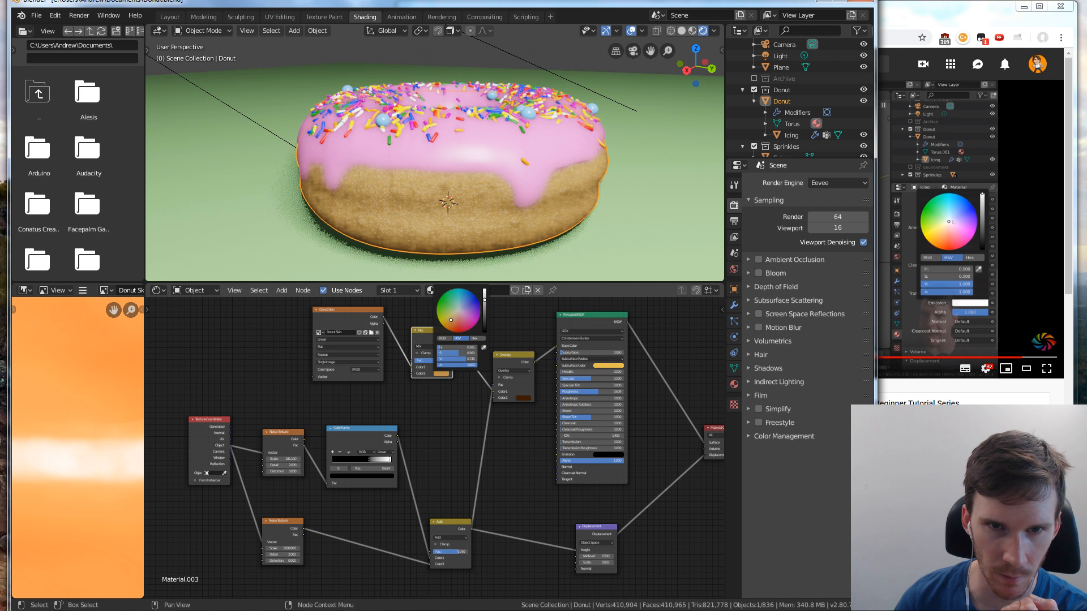
scroll(539, 339, "up", 2)
scroll(539, 338, "up", 6)
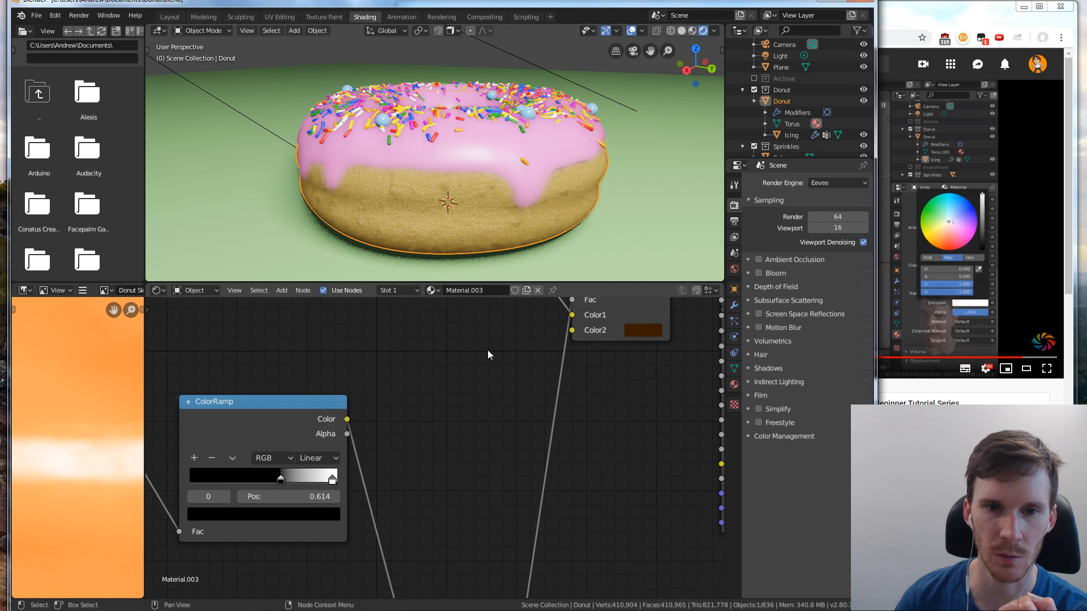
middle_click_drag(475, 349, 473, 486)
middle_click_drag(534, 341, 528, 379)
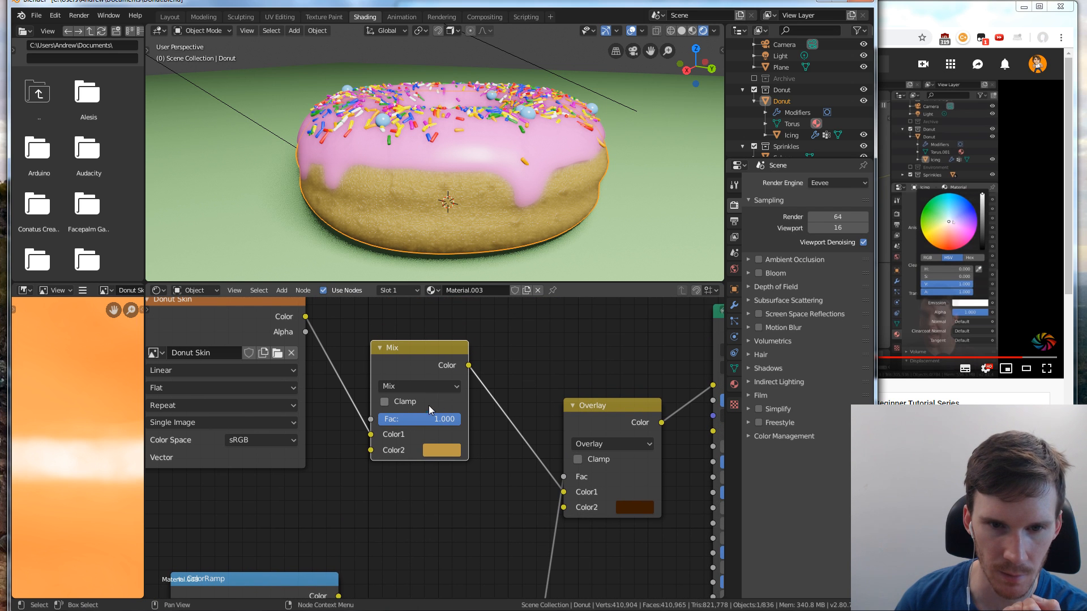
left_click(430, 450)
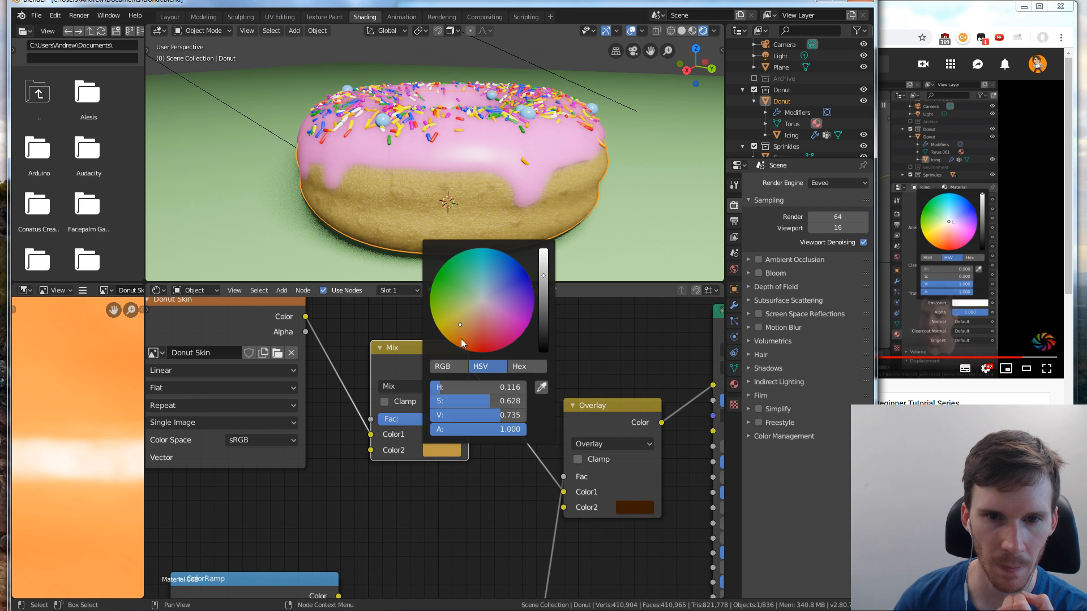
mouse_move(461, 325)
left_mouse_down()
mouse_move(472, 332)
mouse_move(463, 327)
left_mouse_up()
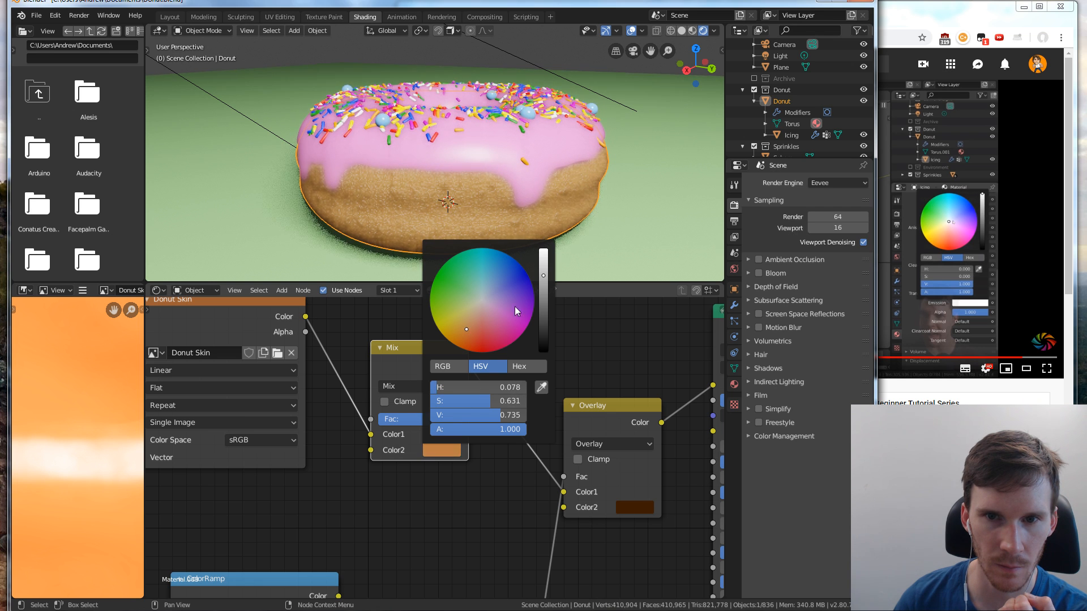
left_click_drag(544, 281, 544, 266)
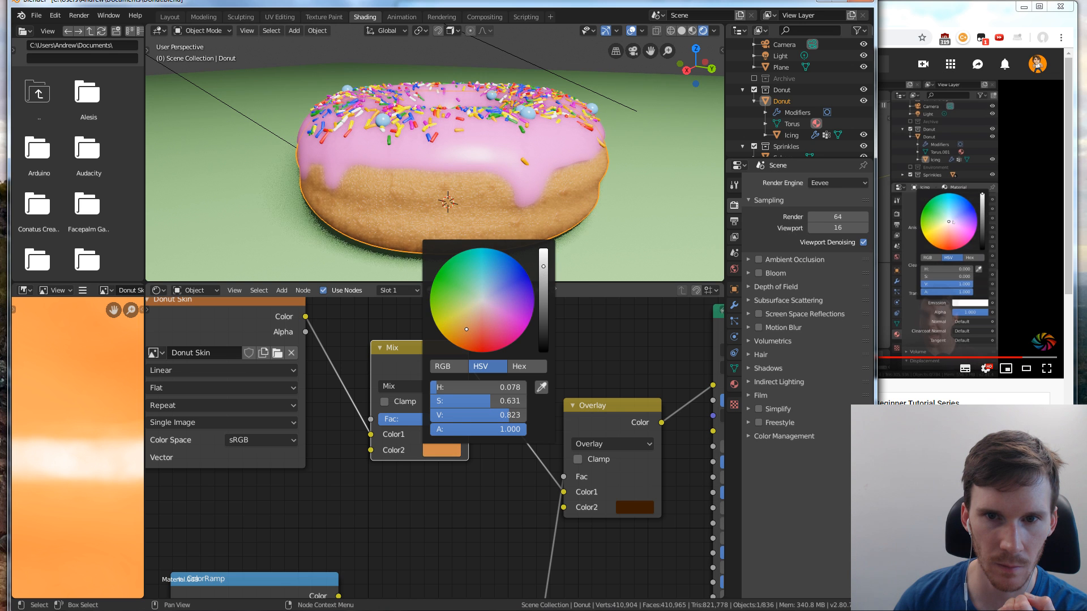
left_click_drag(469, 329, 466, 329)
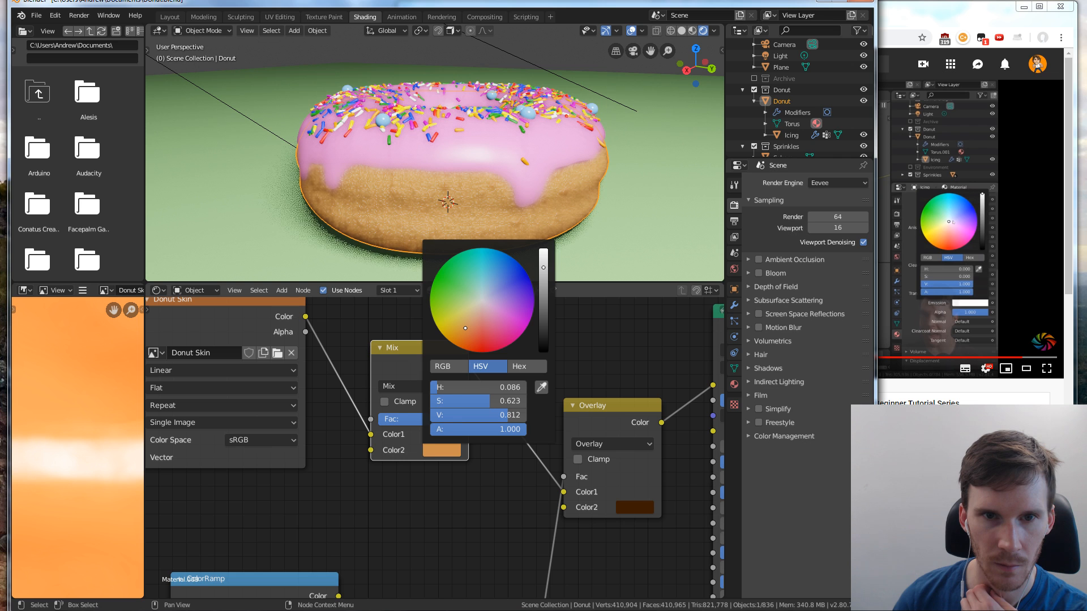
left_click(572, 342)
Lower the Mix node's Fac to 0.317 to blend the tint with the Donut Skin texture
mouse_move(460, 415)
left_mouse_down()
mouse_move(399, 419)
mouse_move(412, 419)
left_mouse_up()
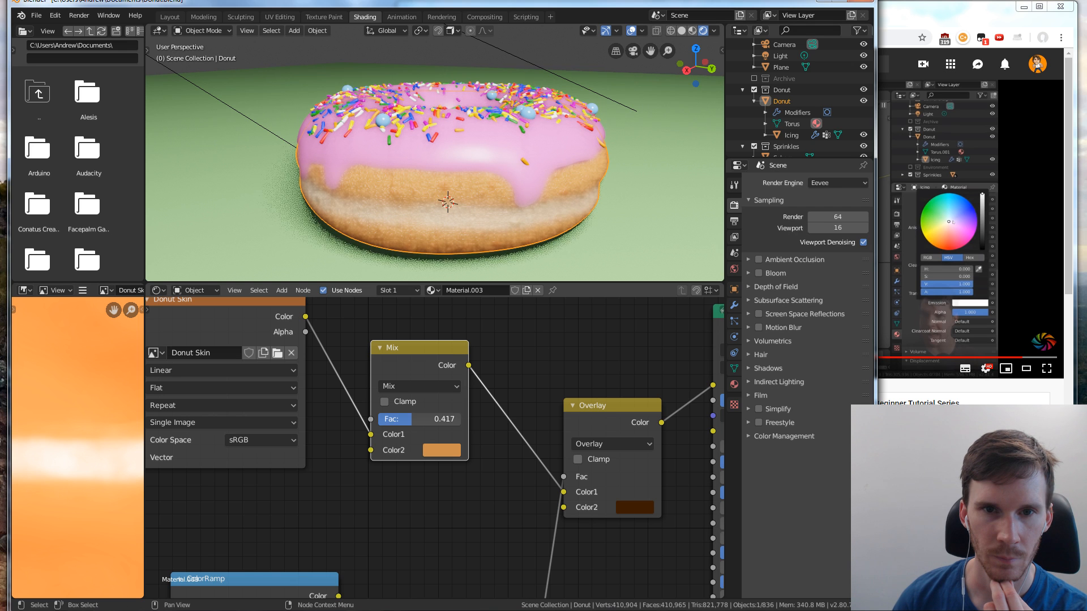
left_click_drag(412, 419, 403, 419)
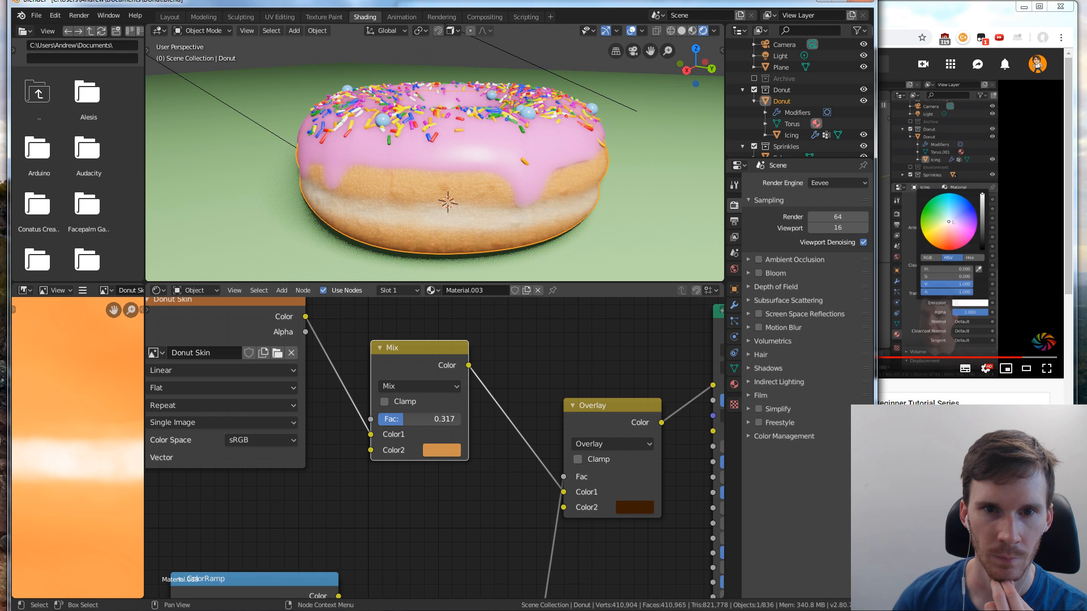
scroll(533, 367, "down", 2)
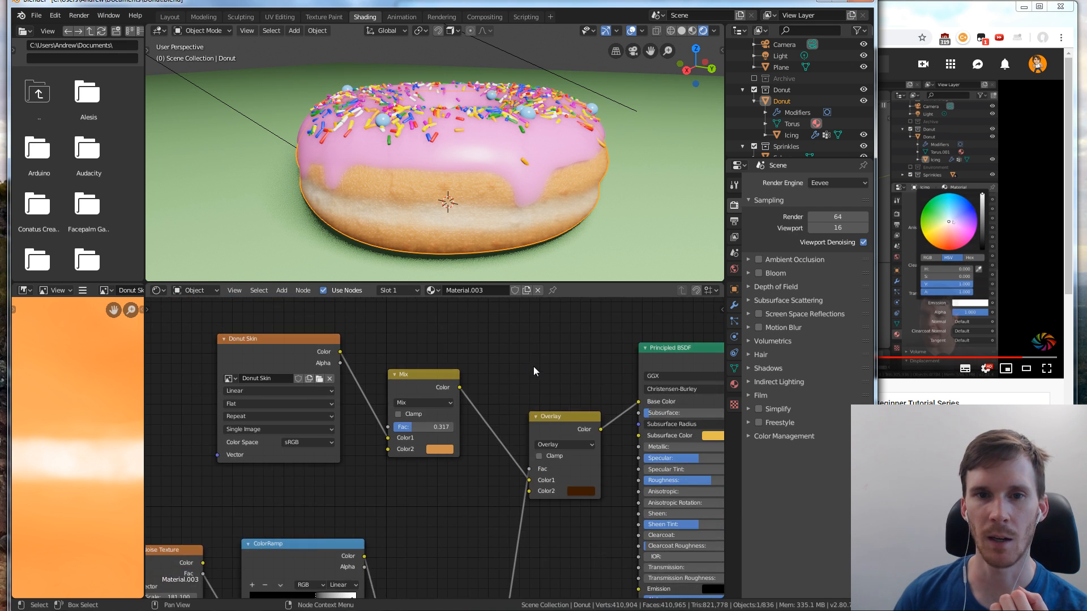
Check the tinted donut from above and through the scene camera in the Shading and Layout workspaces
middle_click_drag(488, 194, 502, 226)
scroll(501, 226, "down", 4)
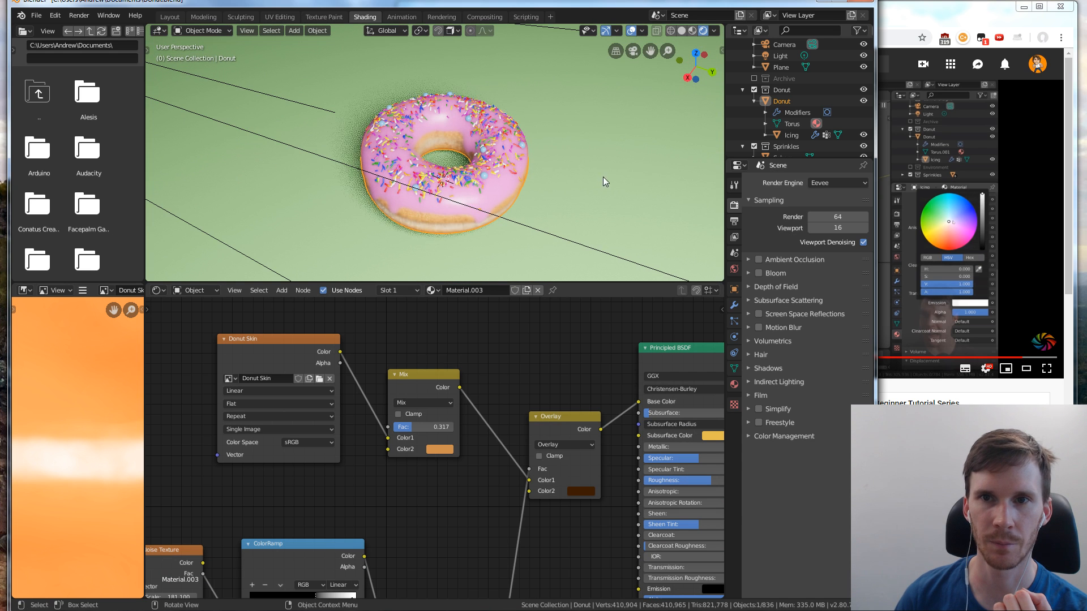
key("KP_0")
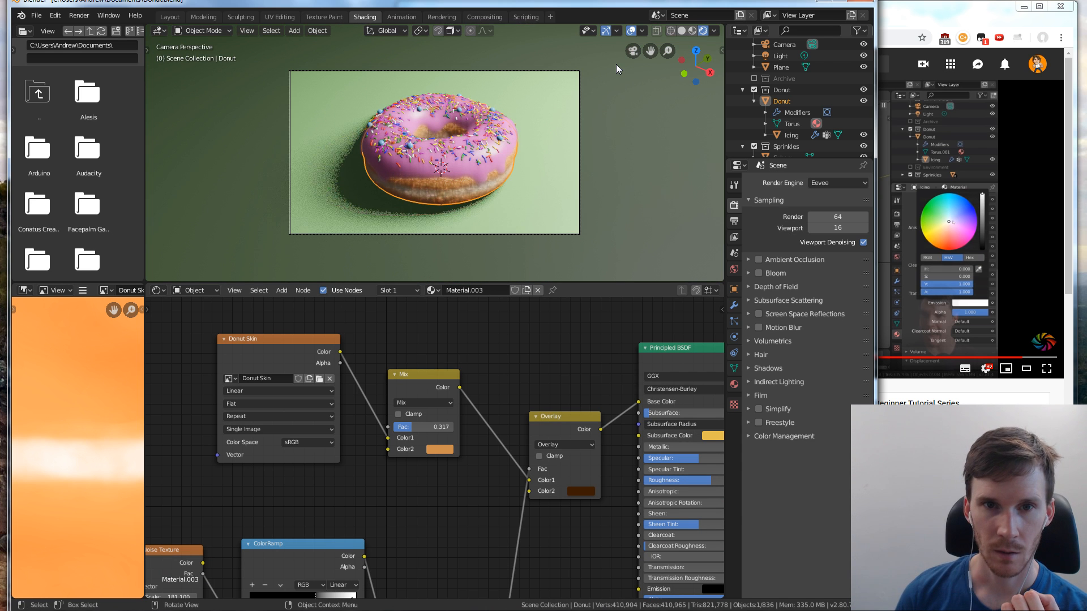
left_click(170, 16)
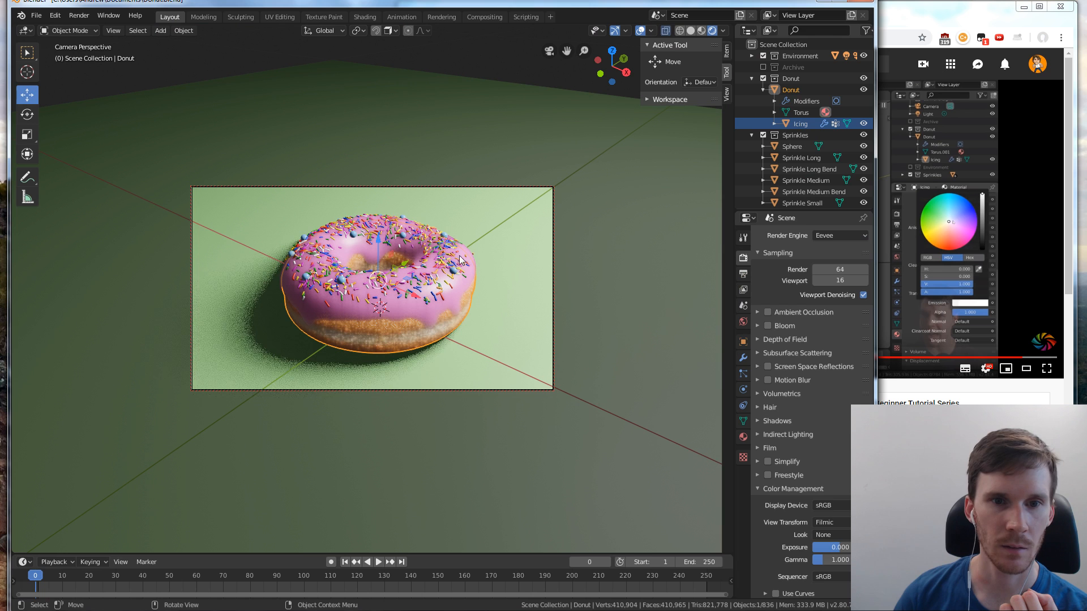
left_click(364, 17)
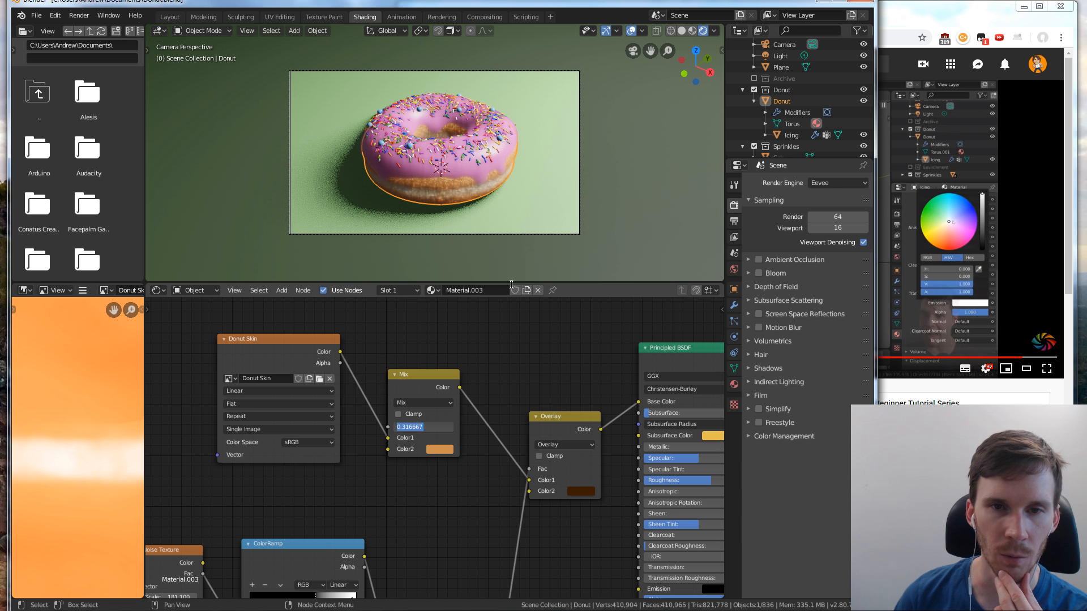
left_click(669, 158)
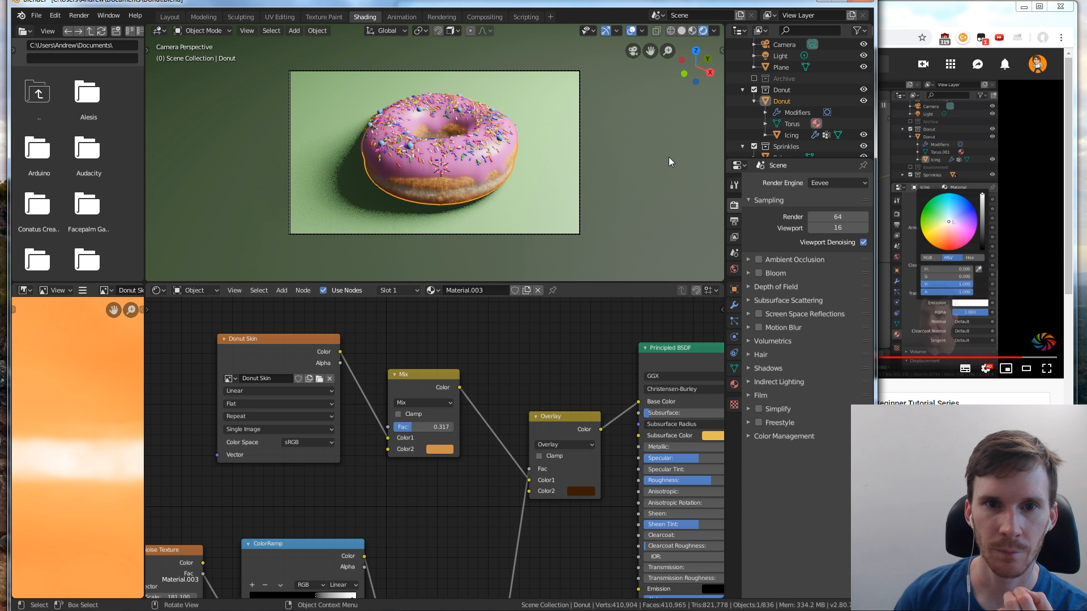
left_click(670, 158)
left_click(488, 185)
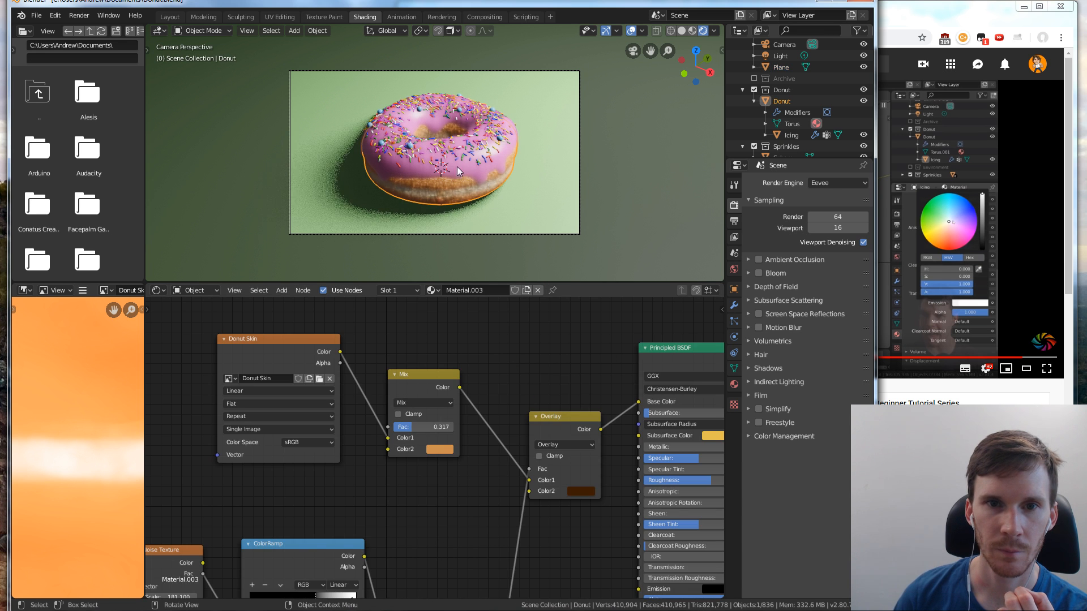
key("KP_0")
key("KP_0")
key("KP_0")
key("KP_0")
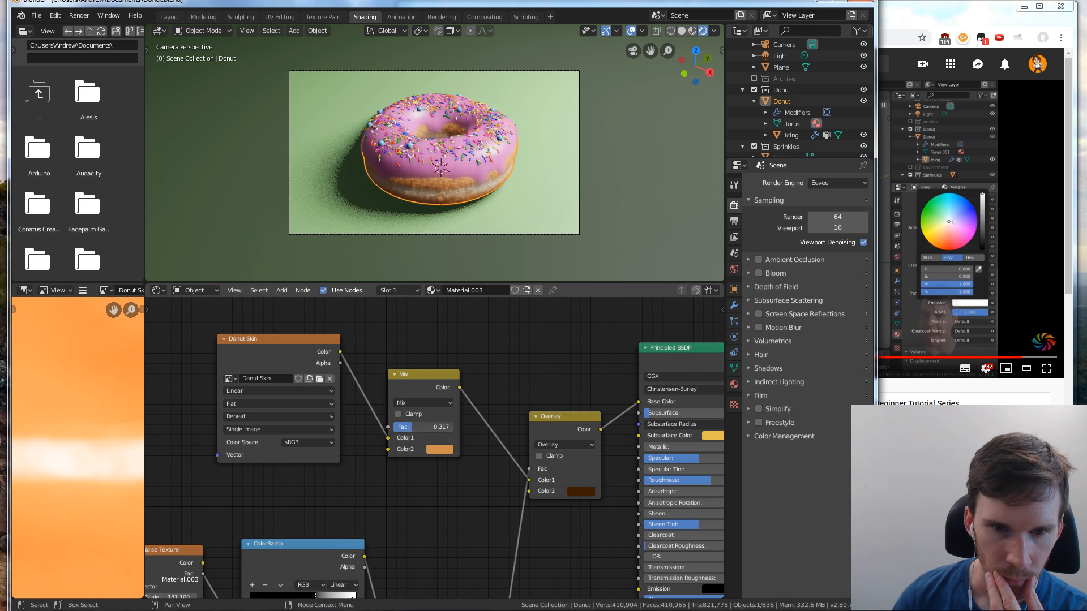
mouse_move(414, 428)
left_mouse_down()
mouse_move(398, 427)
mouse_move(426, 425)
left_mouse_up()
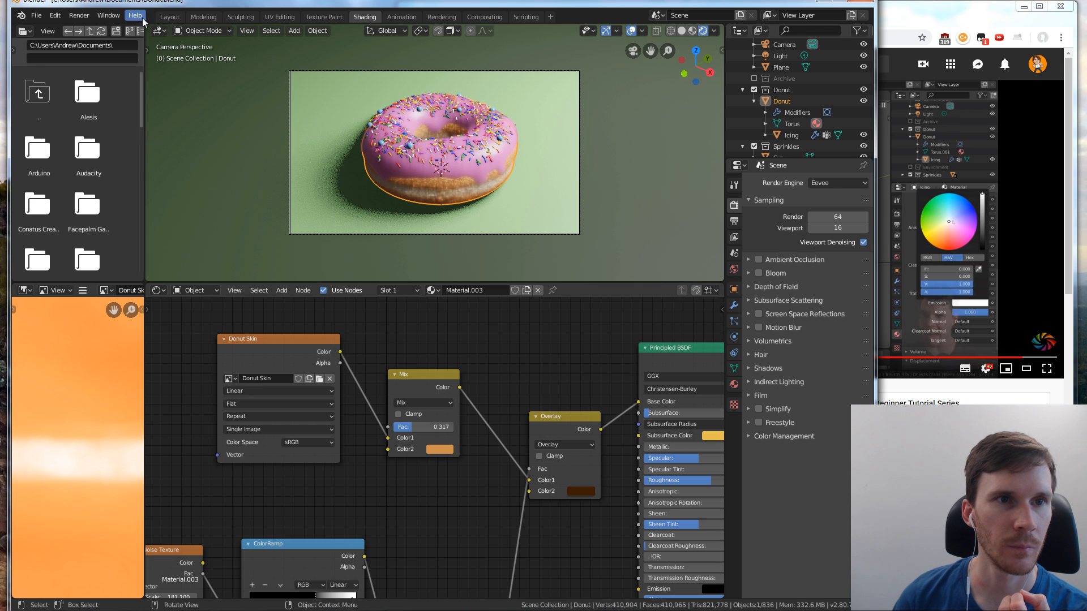
left_click(169, 17)
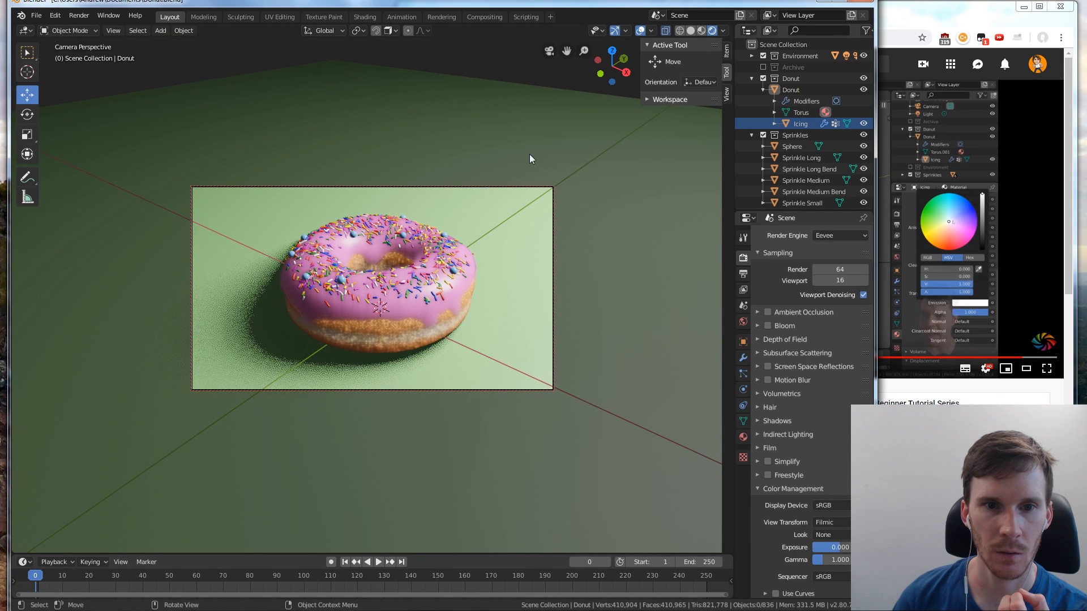
Switch to the YouTube tutorial, replay its last half minute to the end and compare its final donut with the Blender scene
left_click(916, 233)
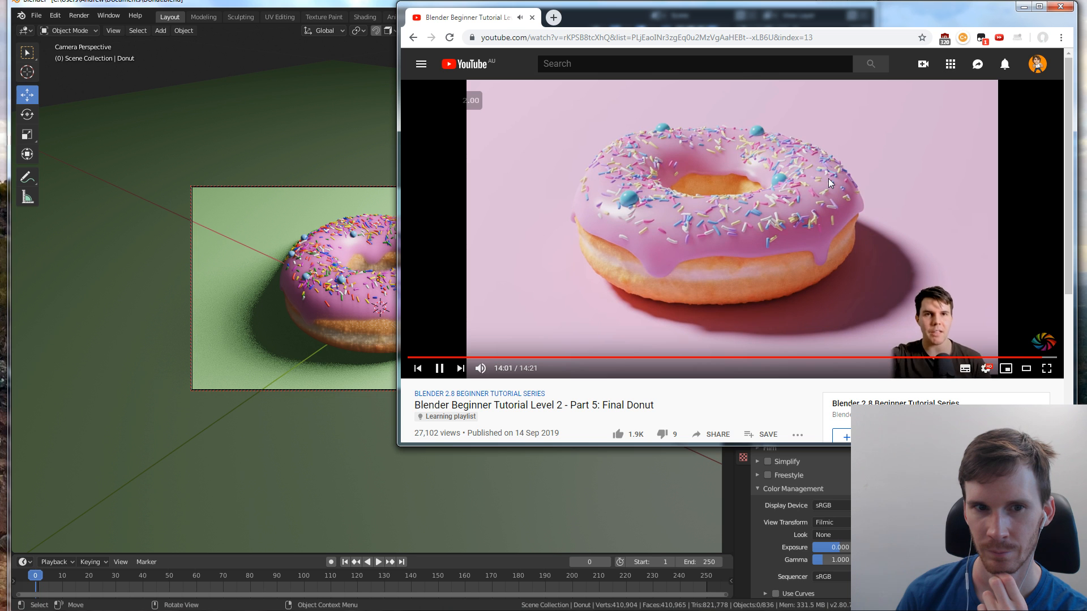
left_click(323, 49)
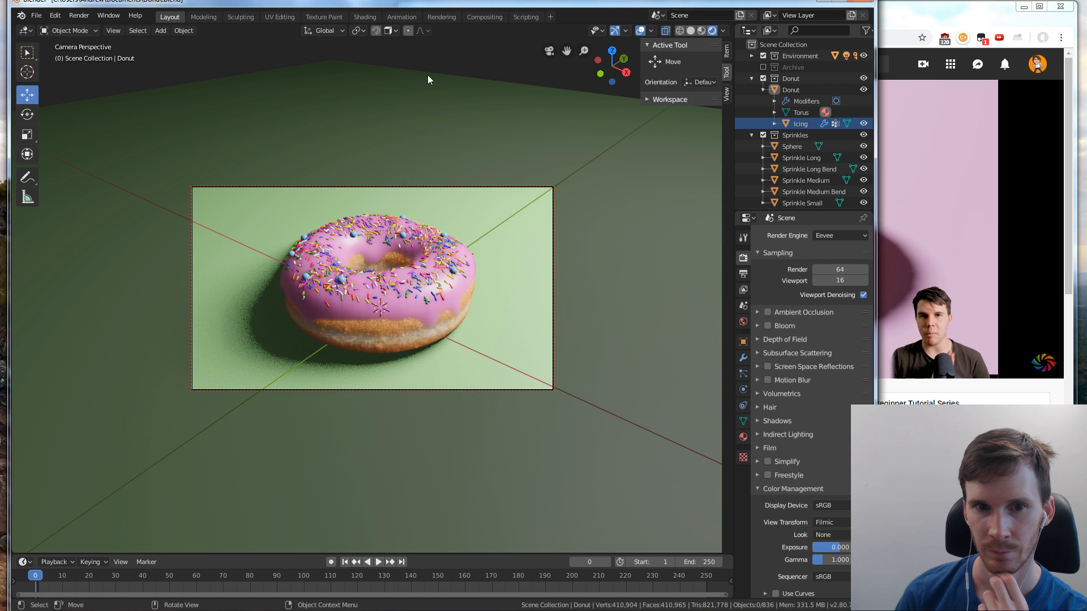
left_click(917, 22)
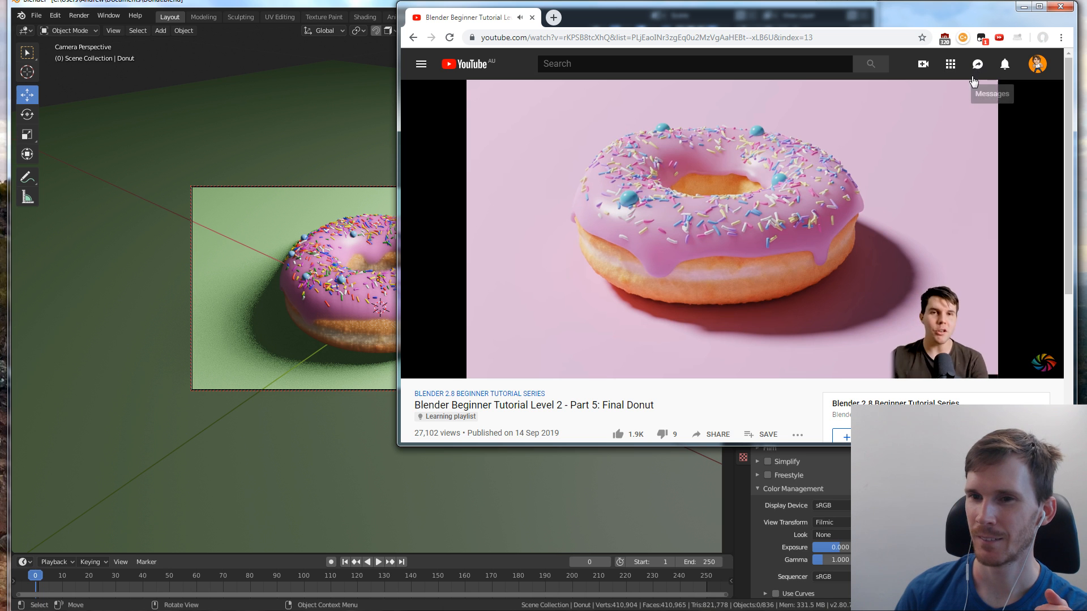
left_click(936, 179)
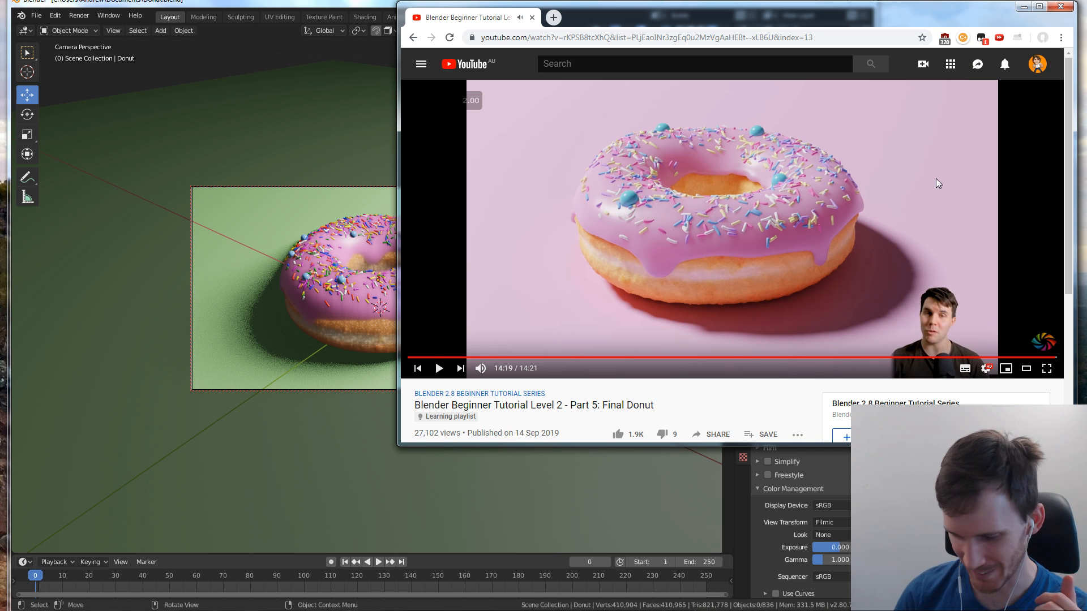
key("j")
key("j")
key("j")
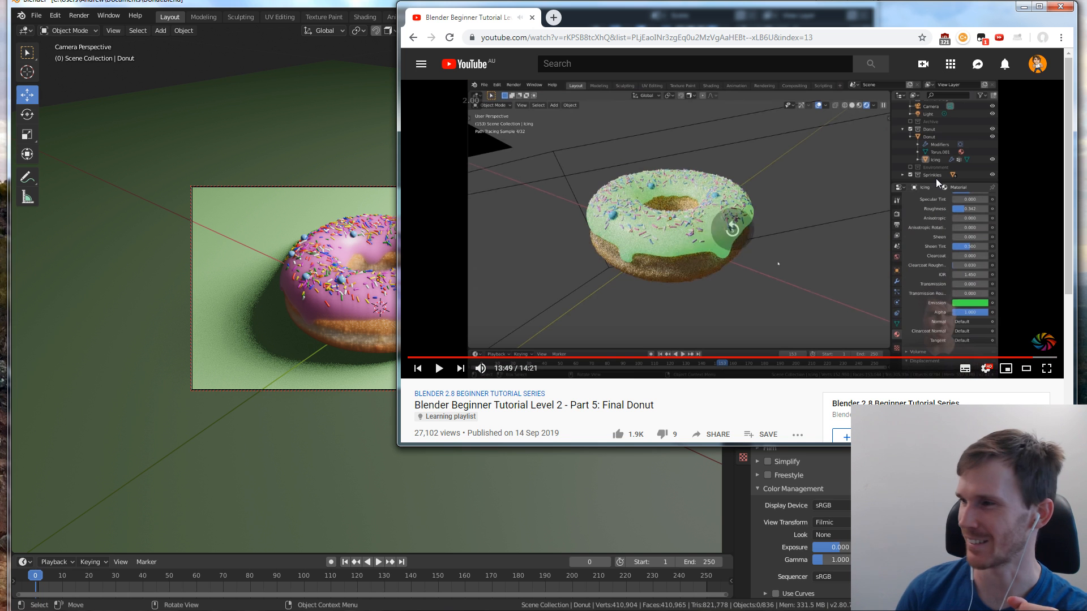
key("k")
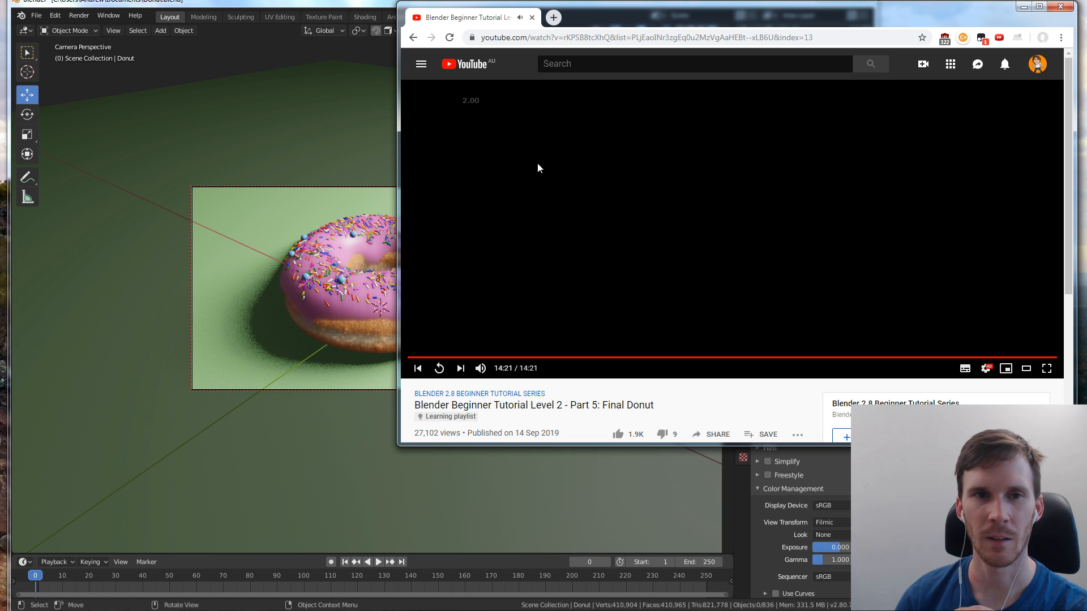
left_click(366, 2)
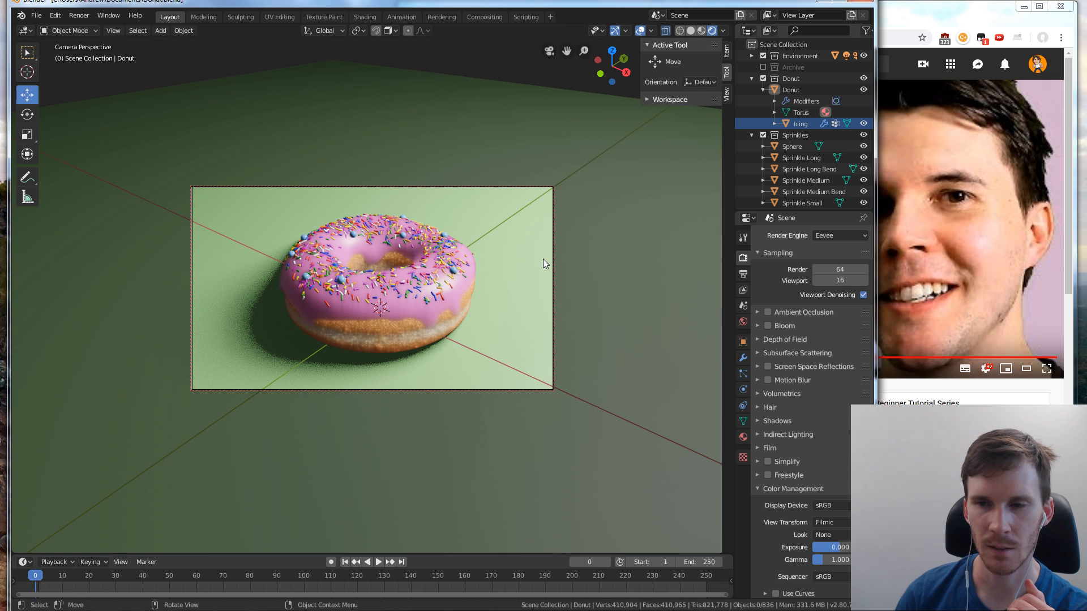
left_click(912, 345)
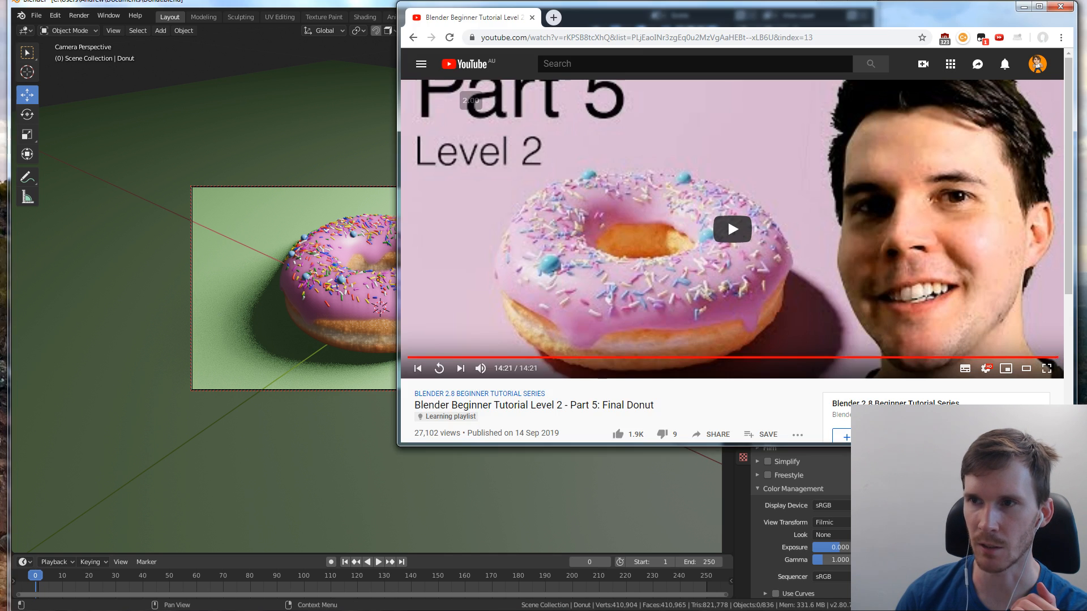
Minimize the tutorial's browser window and widen the Blender window across the freed desktop space
left_click(1024, 7)
left_click_drag(728, 5, 735, 4)
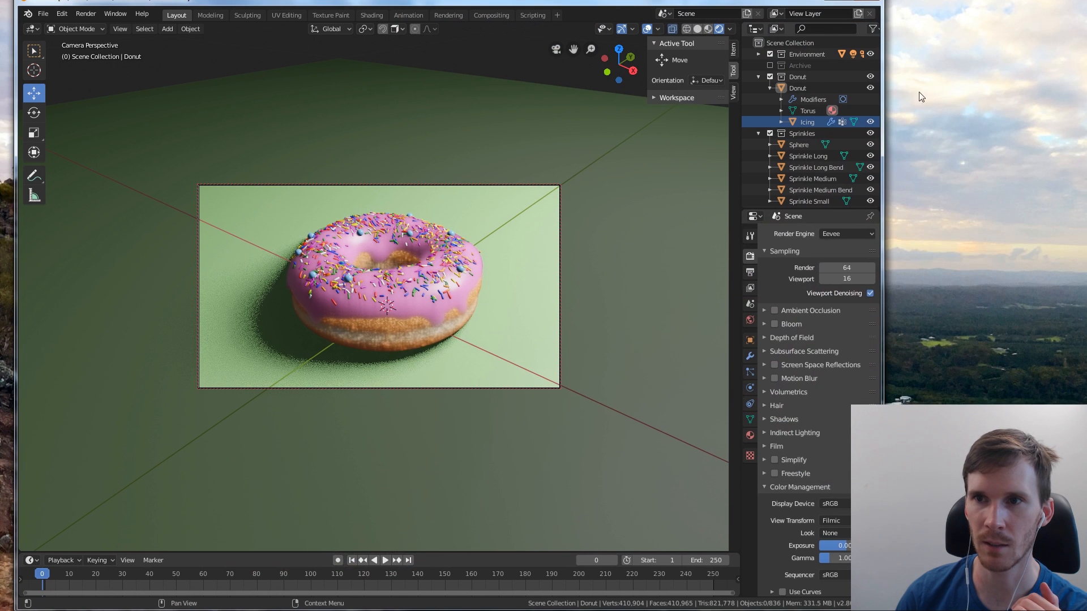
left_click_drag(883, 90, 1034, 91)
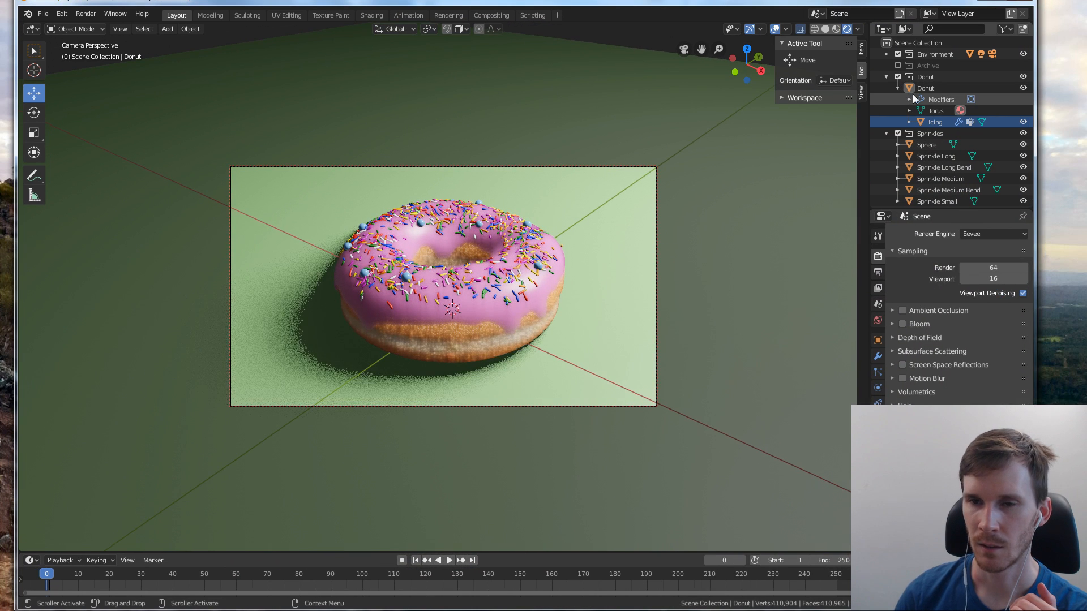
Leave the camera view and toggle the Sprinkles collection off and on again in the view layer
left_click(629, 40)
key("KP_0")
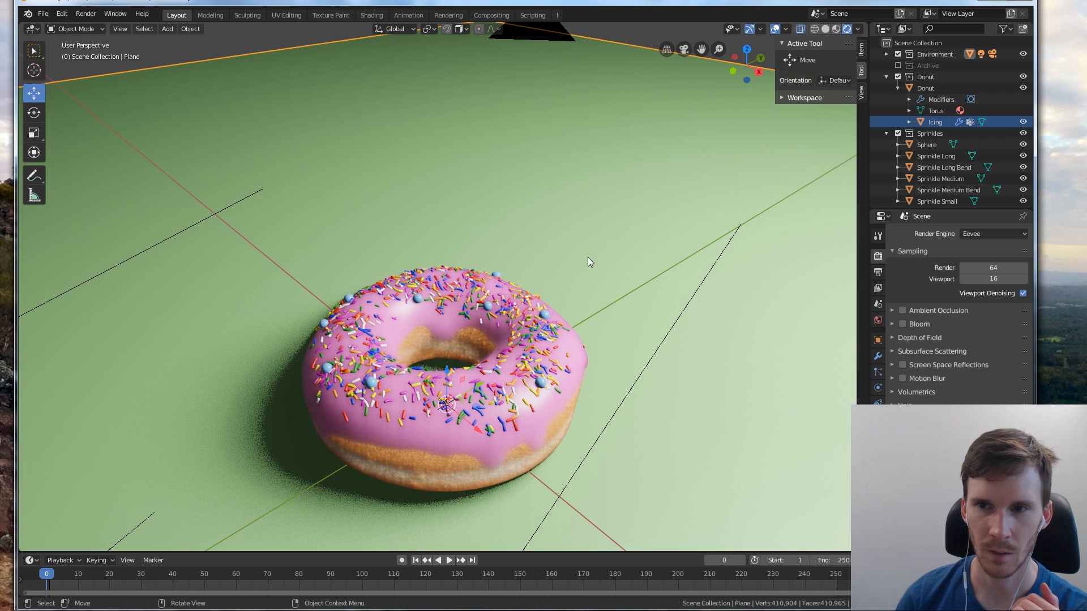
left_click(898, 134)
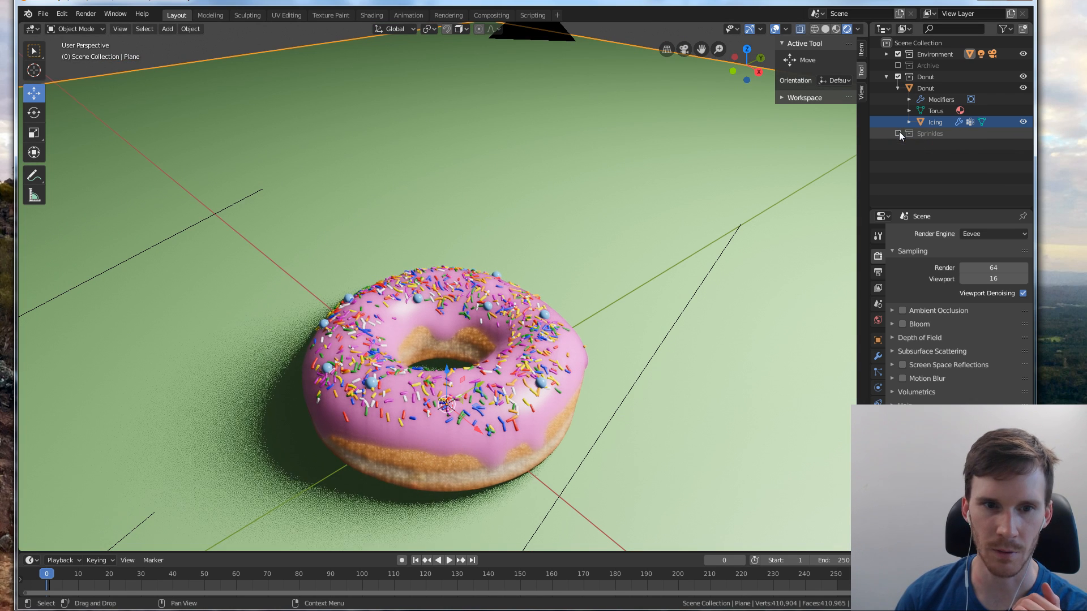
left_click(898, 134)
left_click(899, 133)
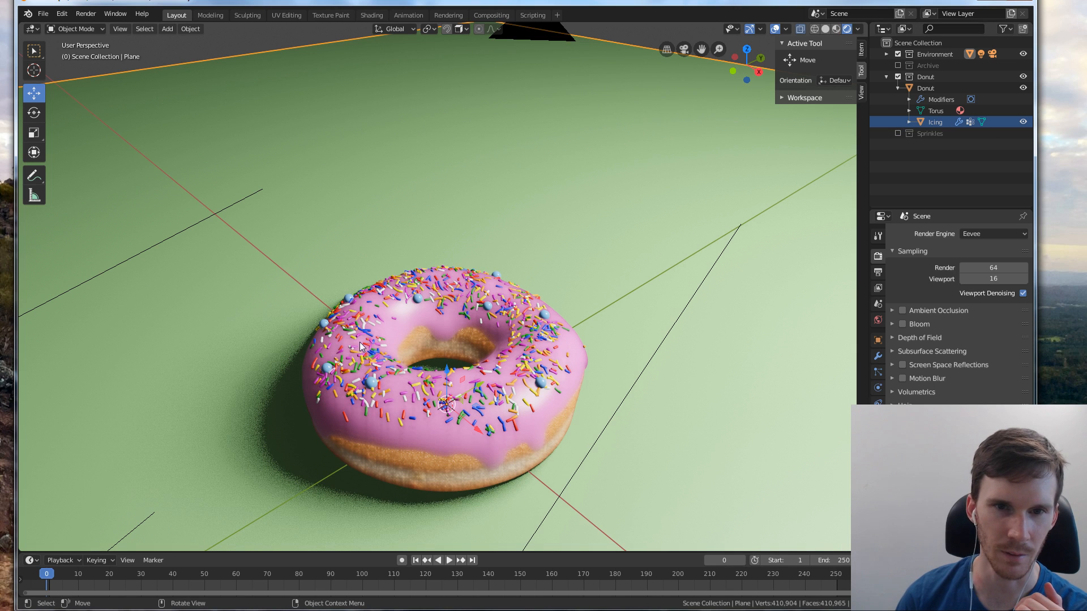
left_click(899, 133)
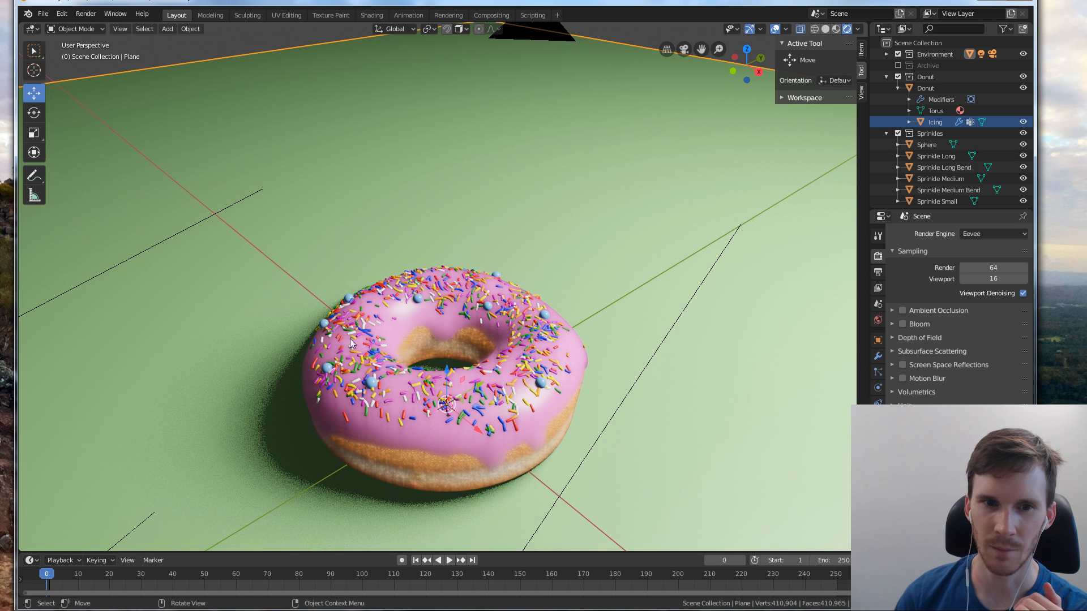
Show the viewport in material preview shading and scale the Sphere sprinkle up uniformly by 1.183
left_click(936, 145)
middle_click_drag(334, 396, 415, 368)
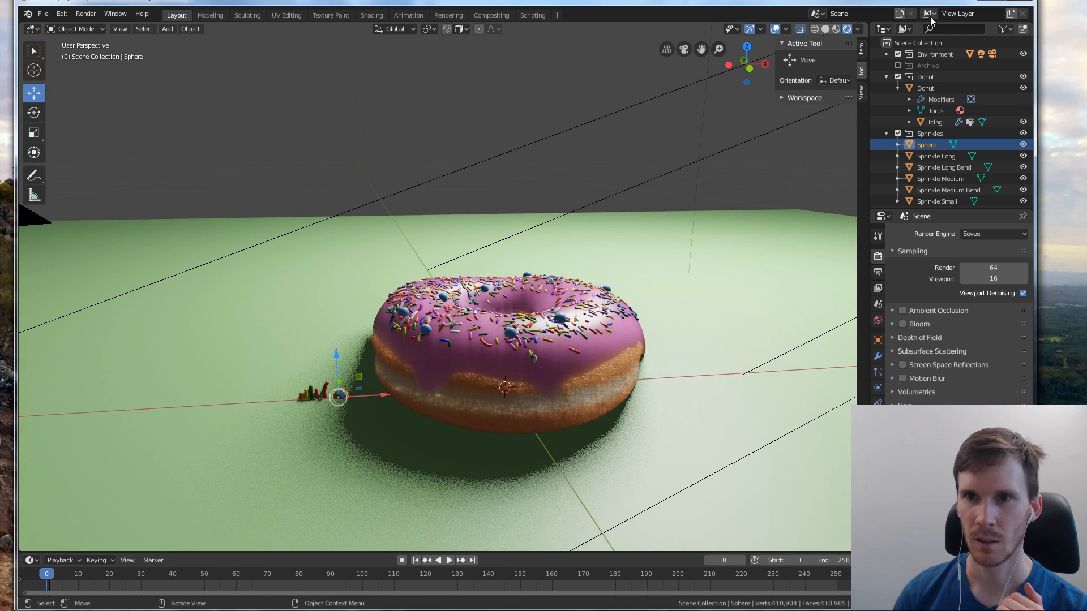
left_click(836, 28)
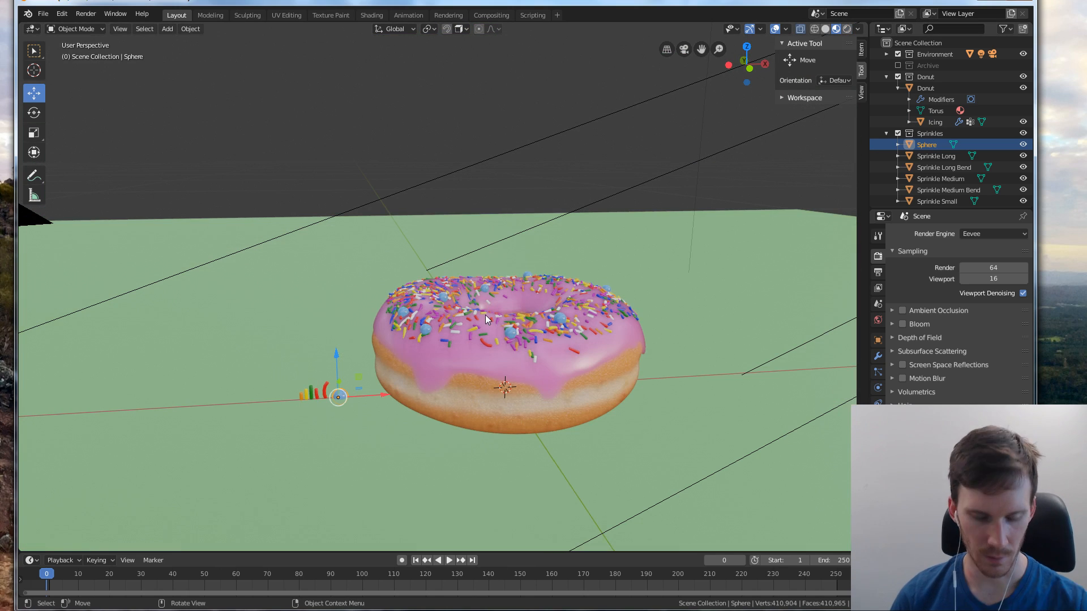
scroll(358, 447, "up", 4)
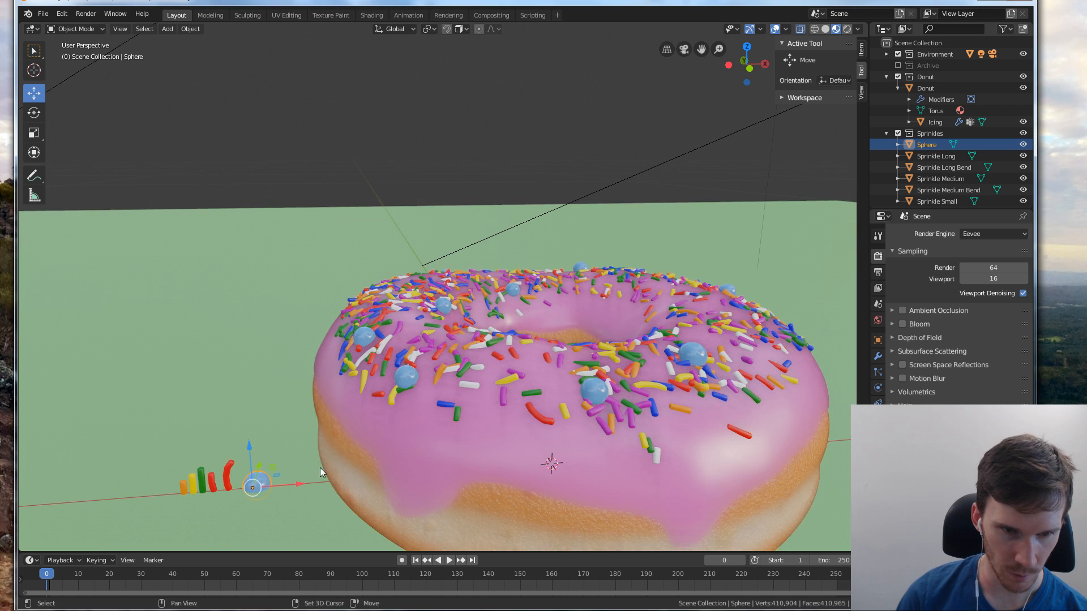
middle_click_drag(320, 468, 335, 375)
key("s")
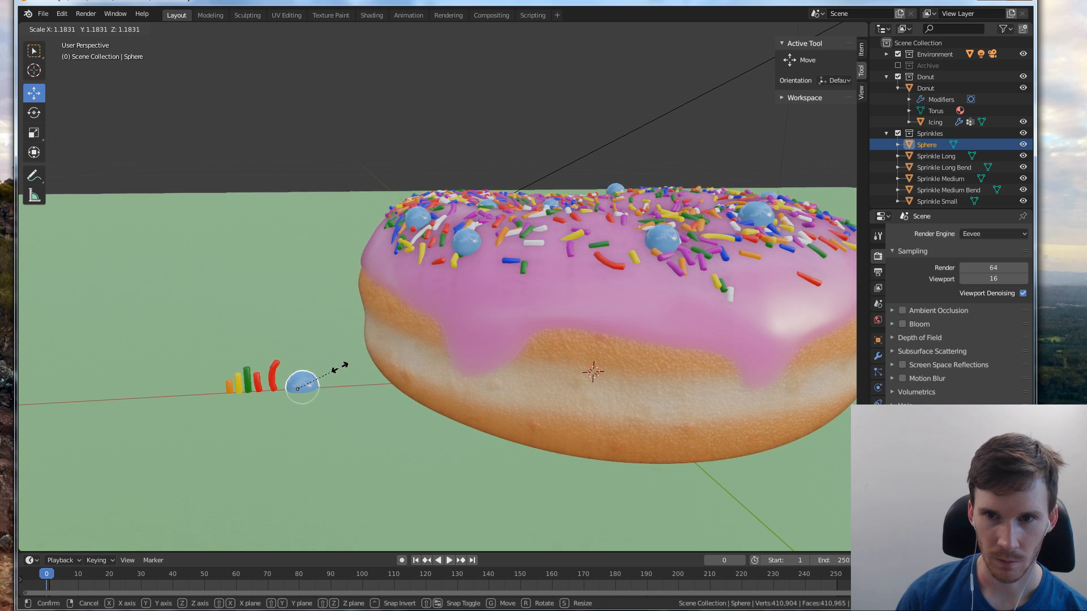
left_click(343, 366)
middle_click_drag(389, 348, 525, 355)
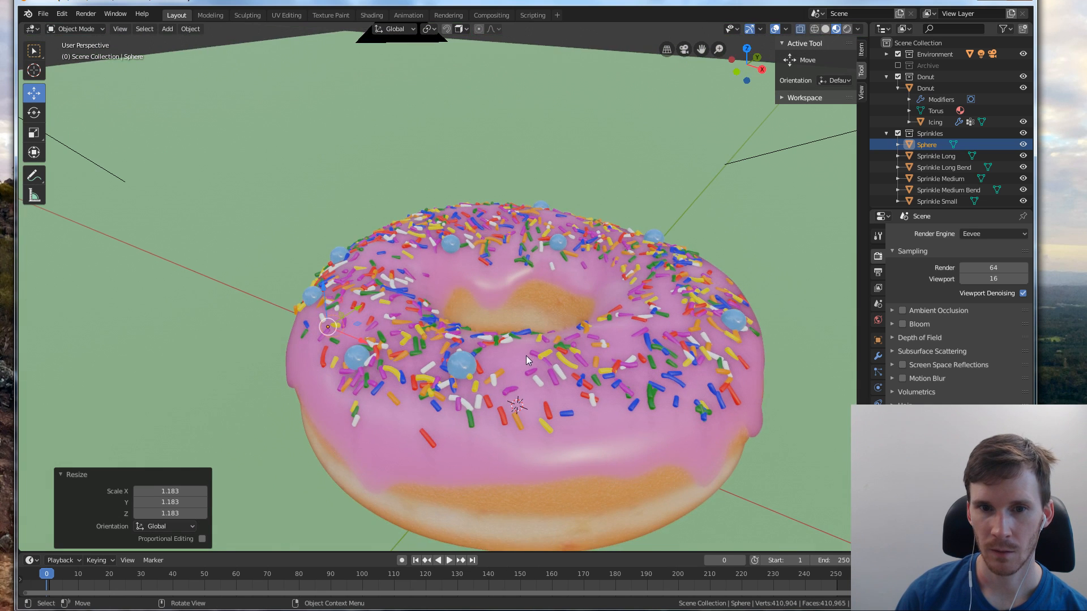
scroll(572, 355, "down", 3)
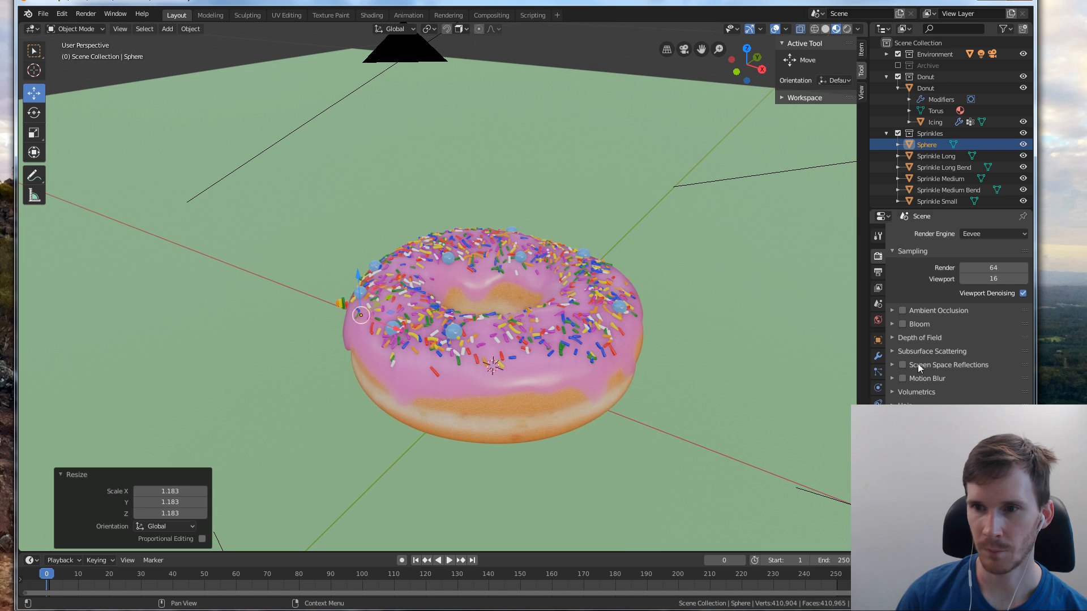
scroll(949, 385, "down", 1)
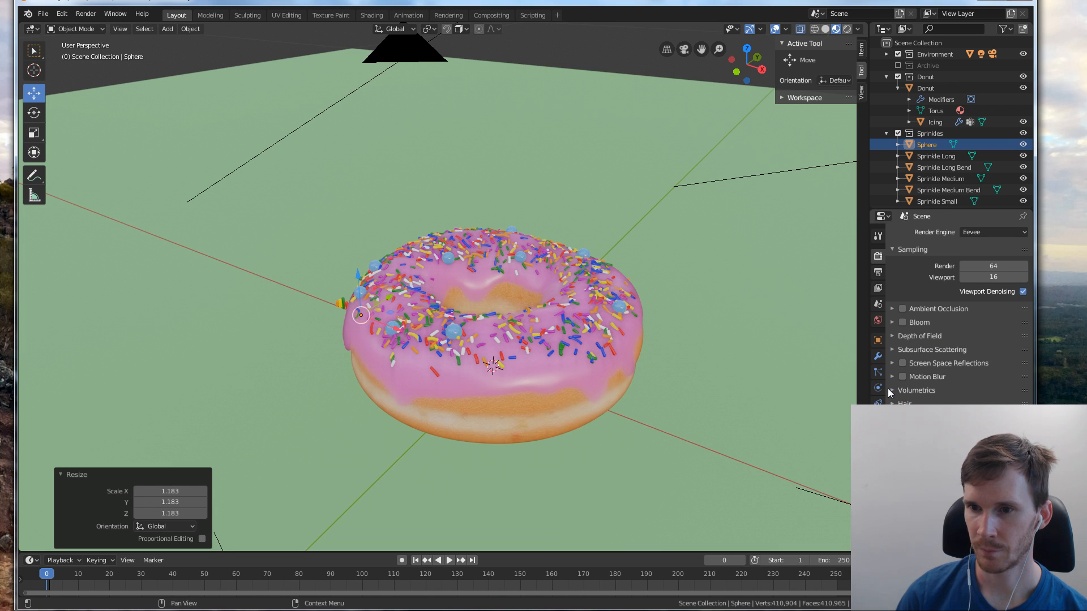
left_click(878, 372)
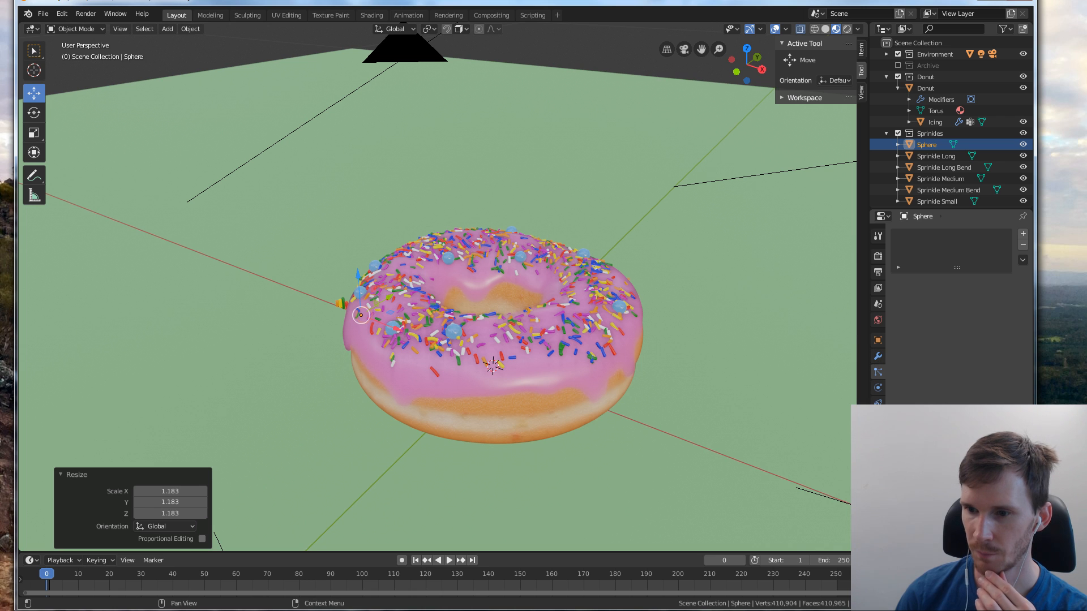
left_click(879, 389)
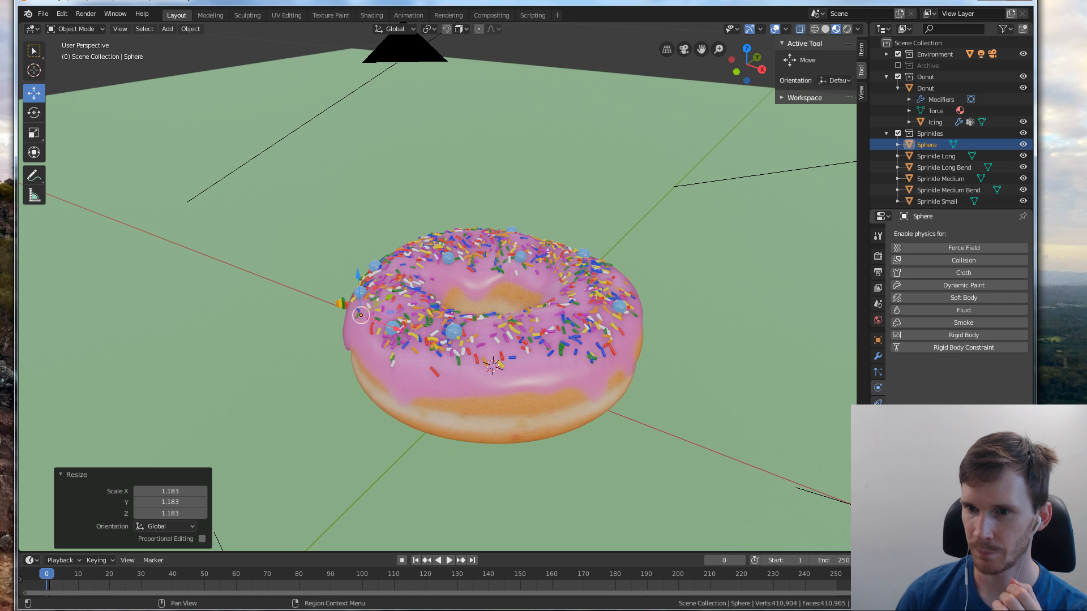
left_click(878, 356)
left_click(878, 402)
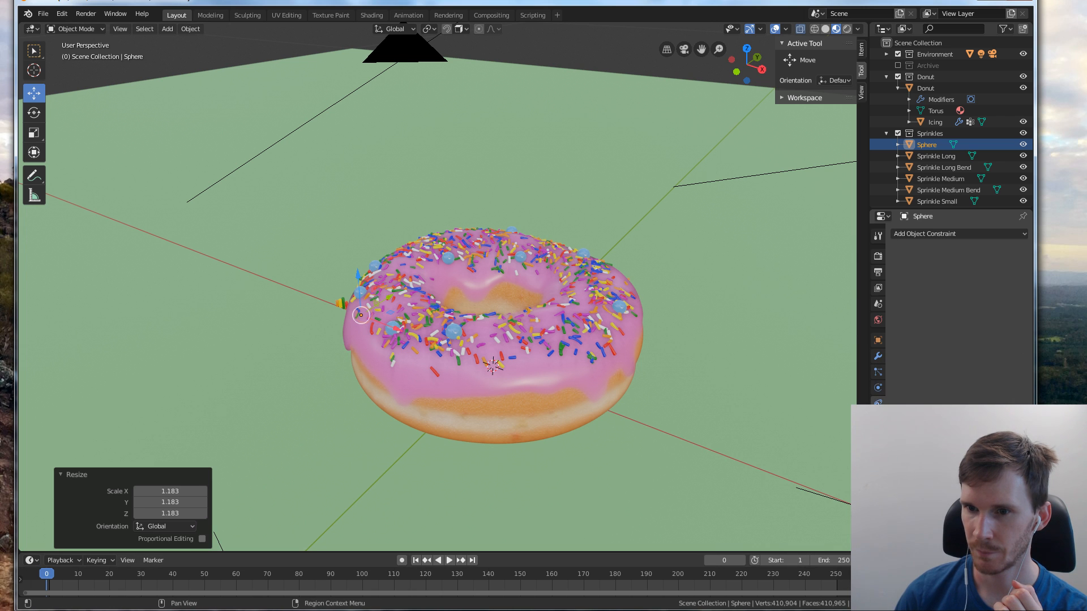
left_click(878, 418)
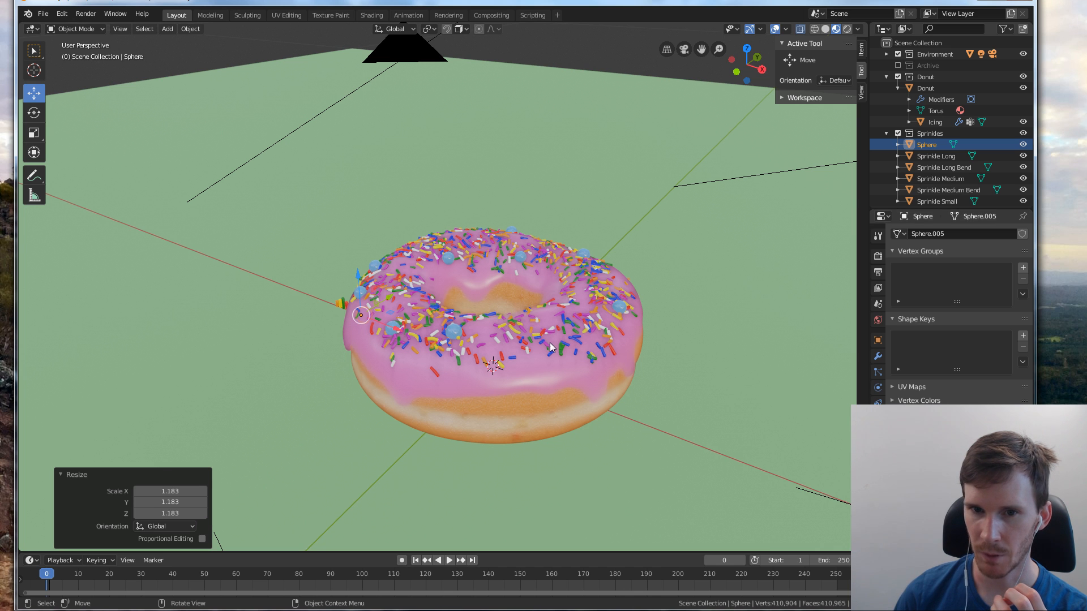
Select the icing, display its hair particle settings and switch the viewport to the camera view
left_click(490, 325)
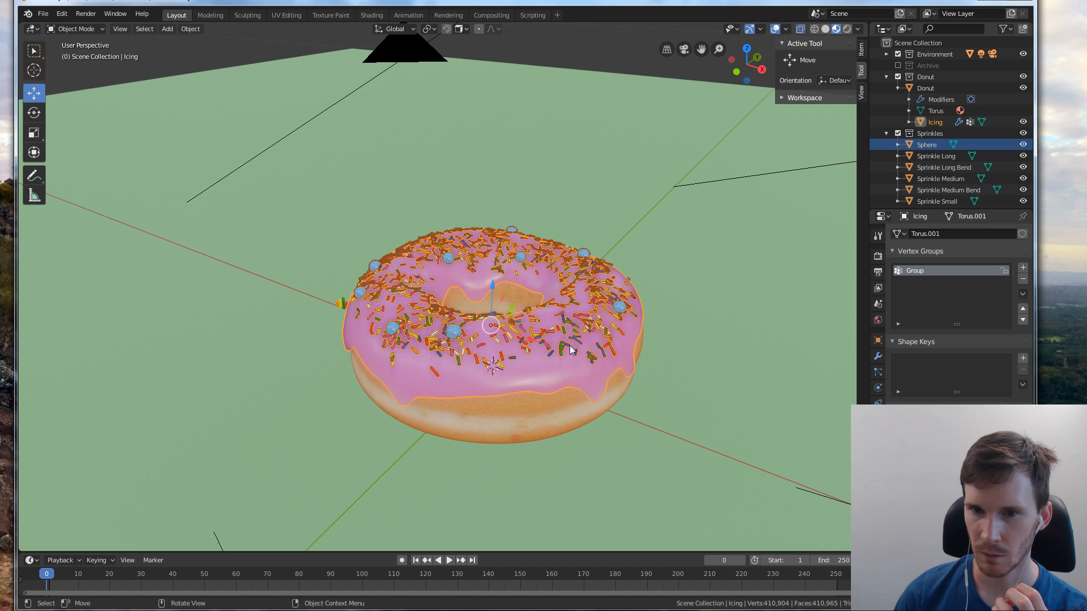
left_click(878, 372)
scroll(957, 311, "down", 10)
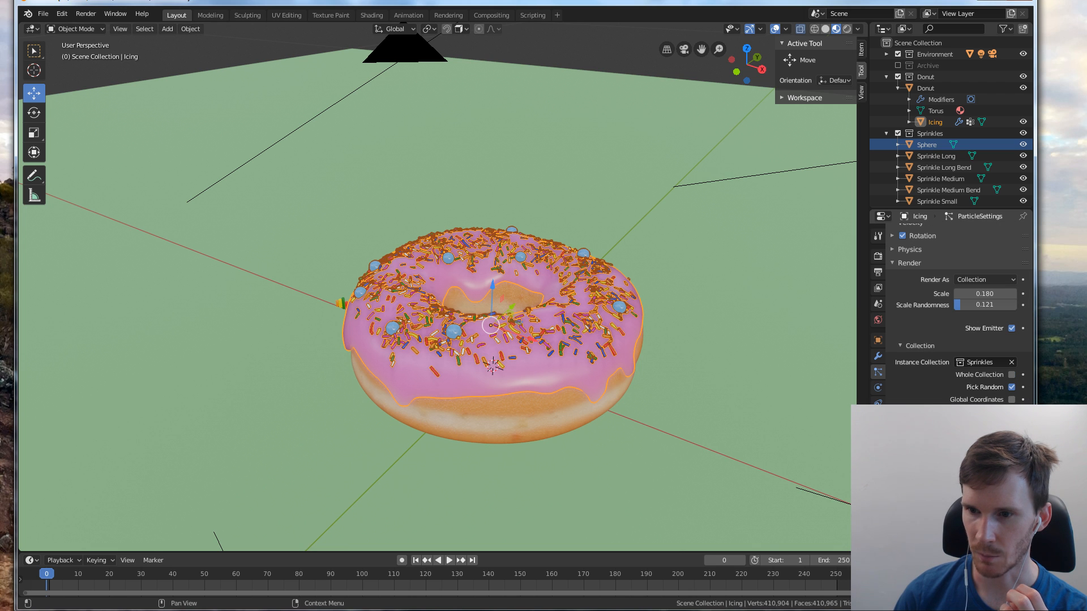
key("Return")
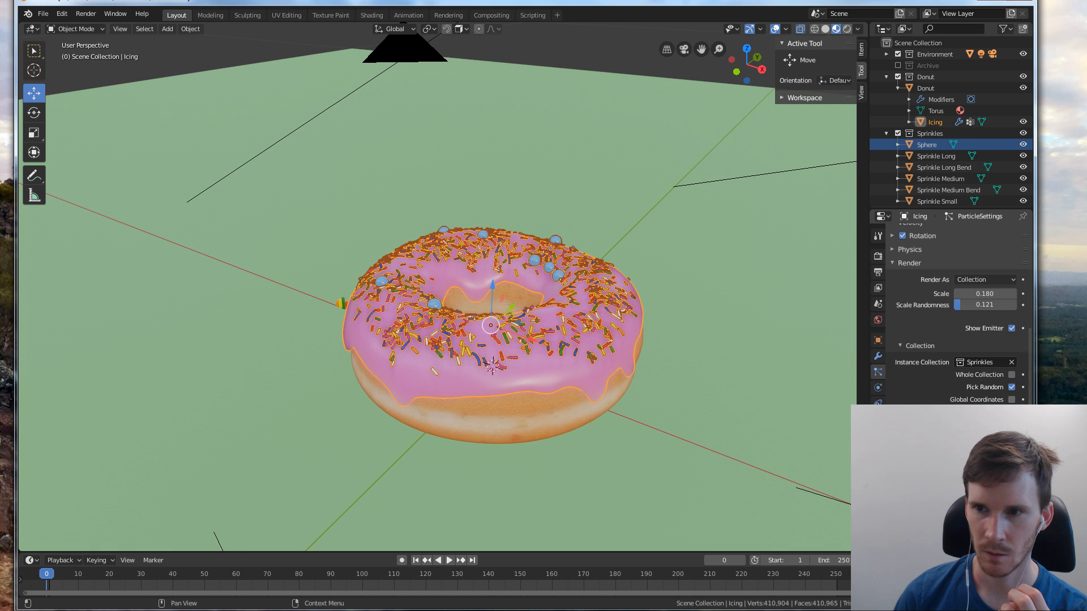
scroll(988, 332, "up", 4)
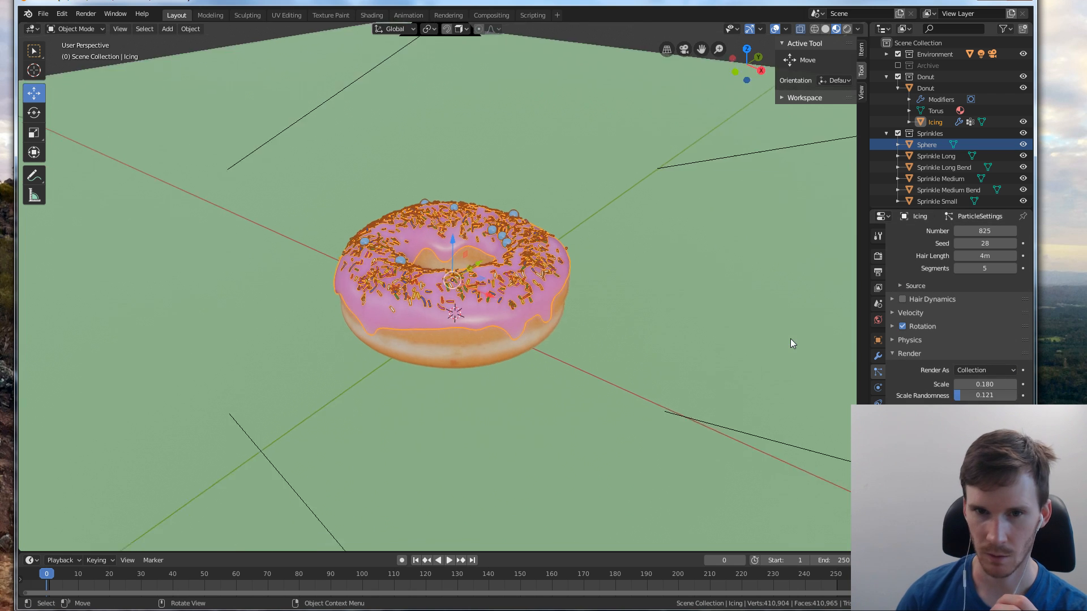
key("KP_0")
scroll(940, 339, "up", 3)
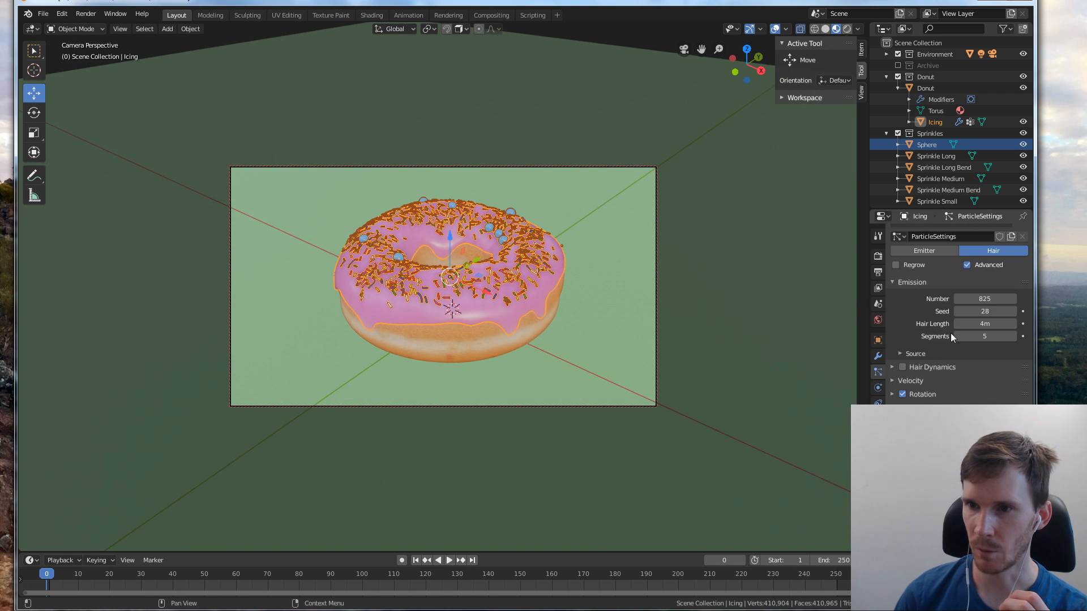
Advance the icing's particle emission seed to 35 to redistribute the sprinkles and balls
left_click(1014, 312)
left_click(1013, 311)
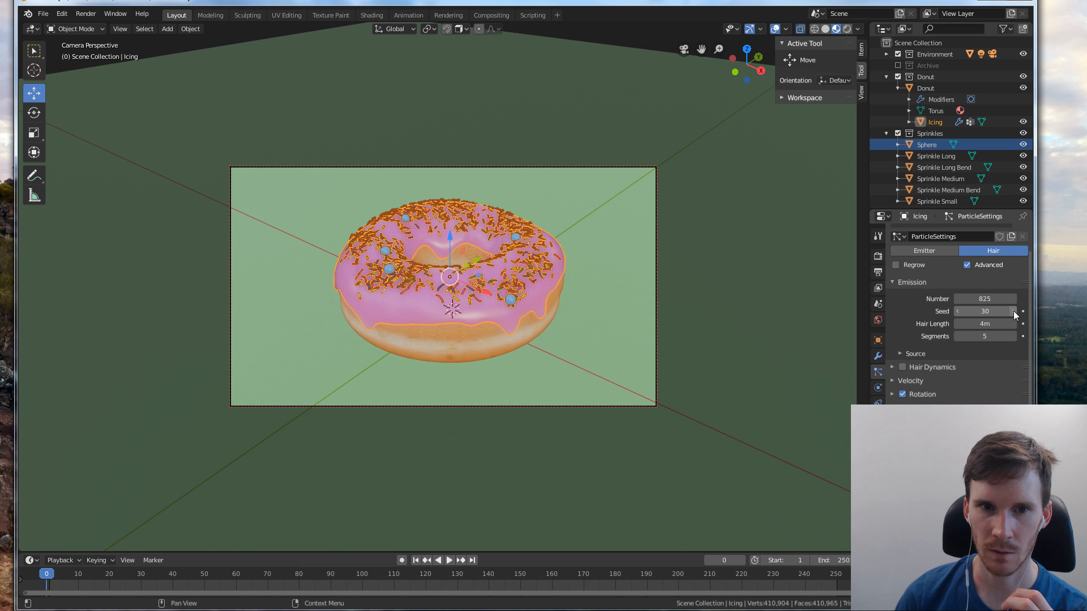
left_click(1013, 312)
left_click(1014, 311)
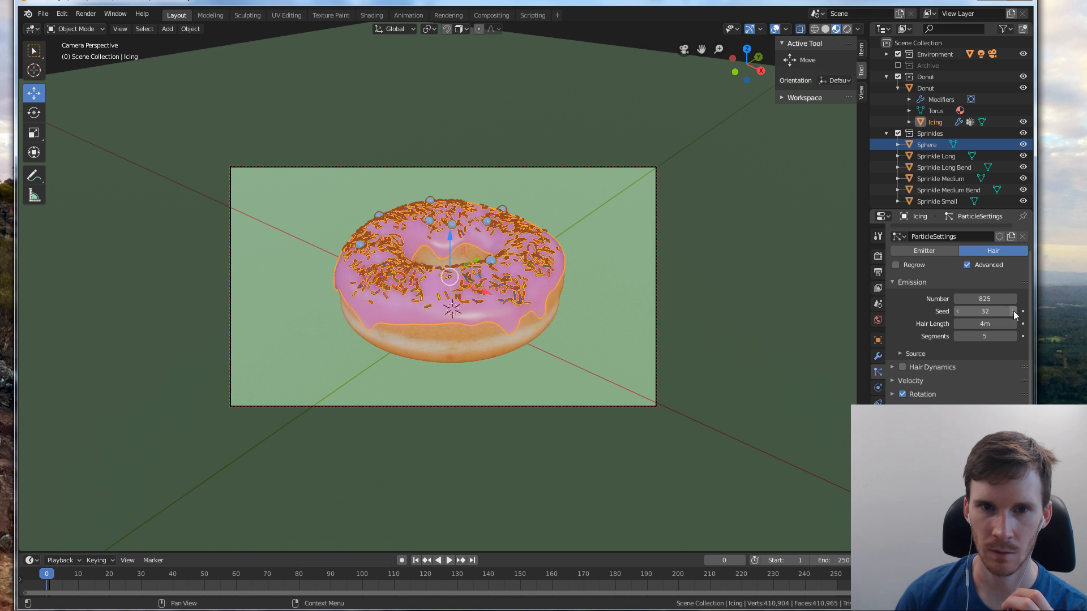
left_click(1014, 311)
left_click(1013, 311)
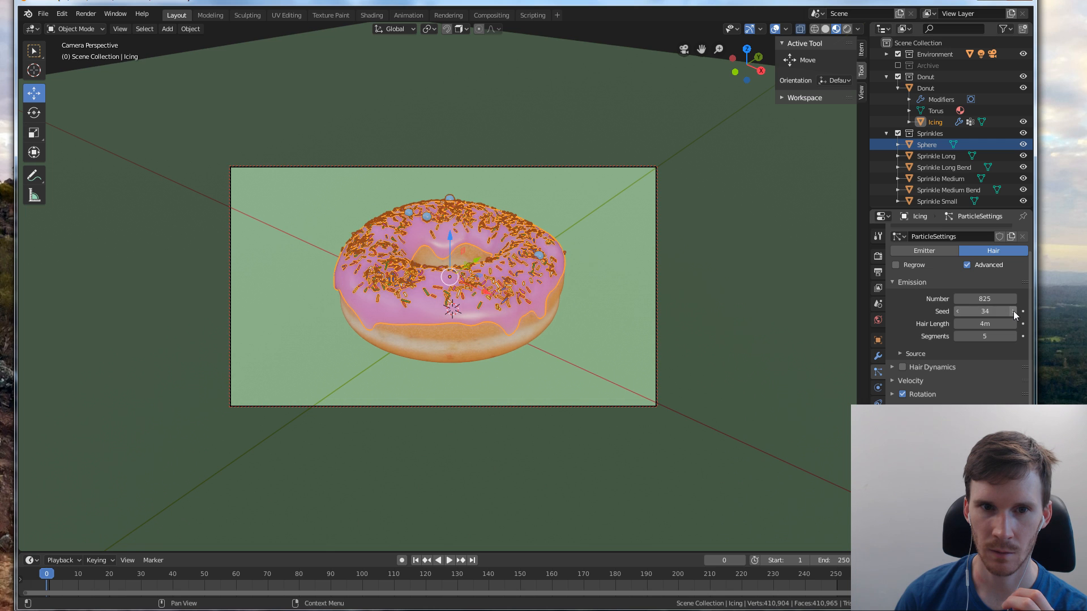
left_click(1014, 311)
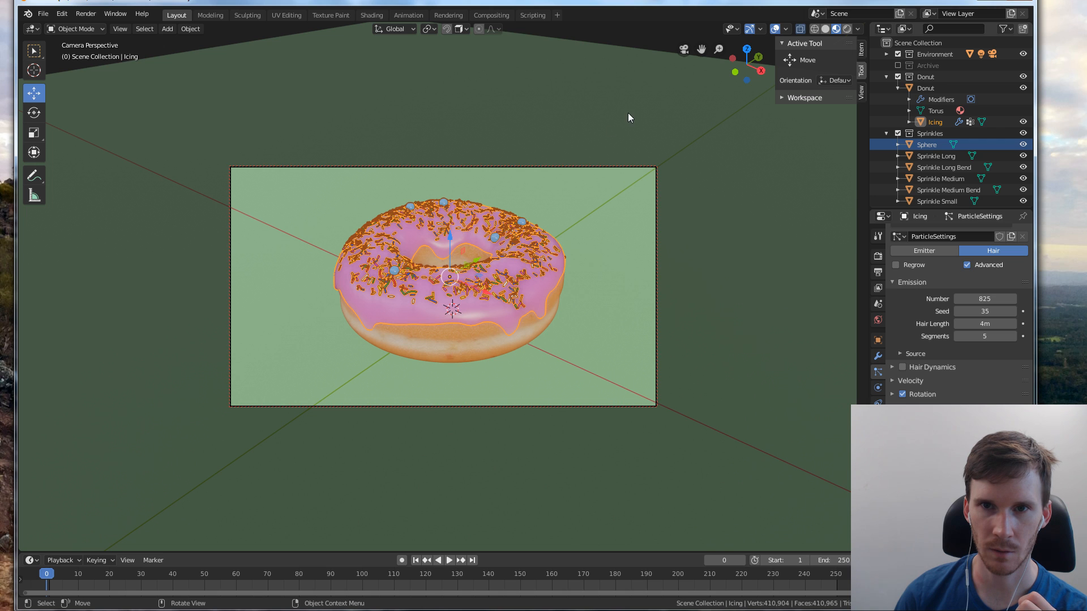
Clear the selection to preview the donut in rendered viewport shading, and save the Blender file
left_click(667, 80)
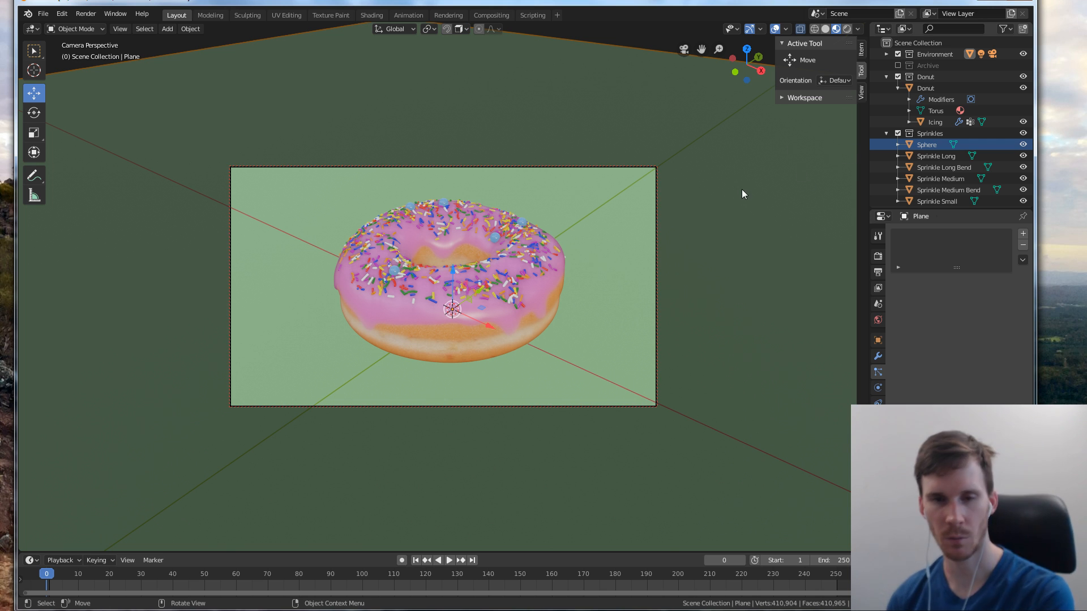
left_click(443, 349)
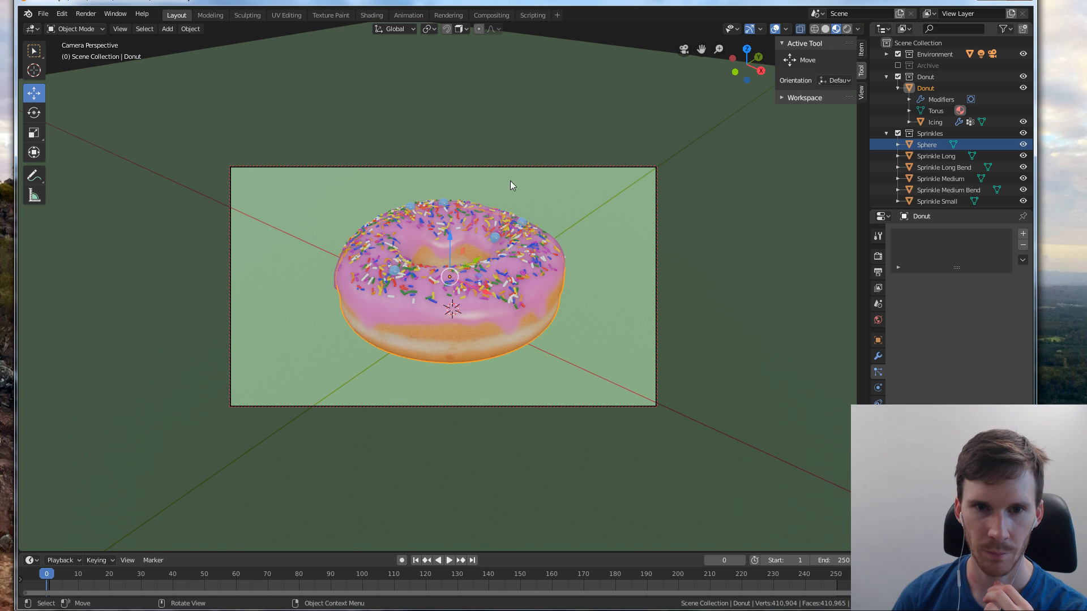
key("alt+a")
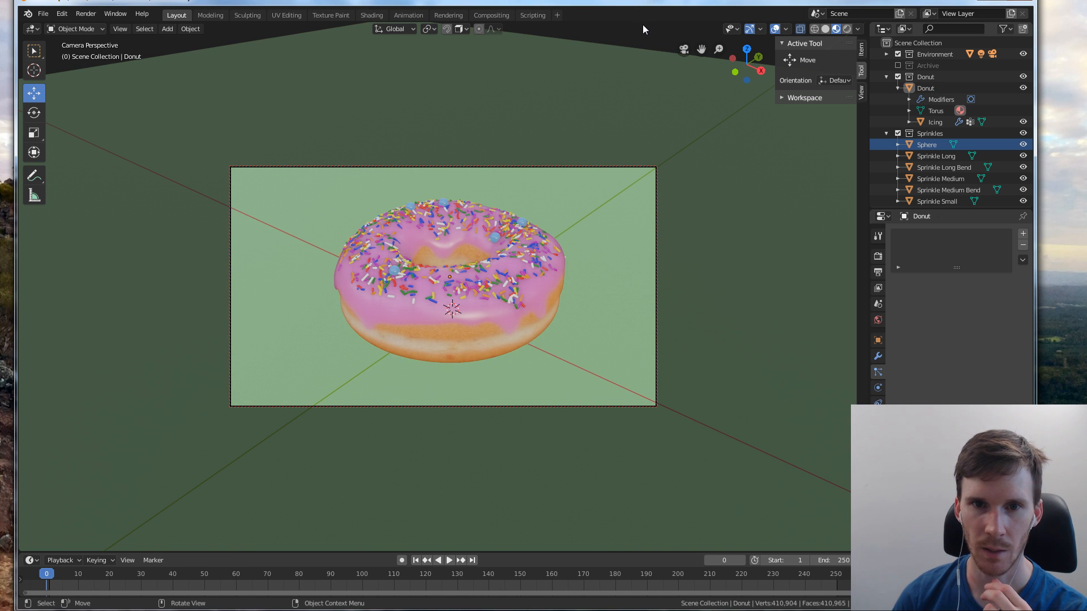
left_click(847, 29)
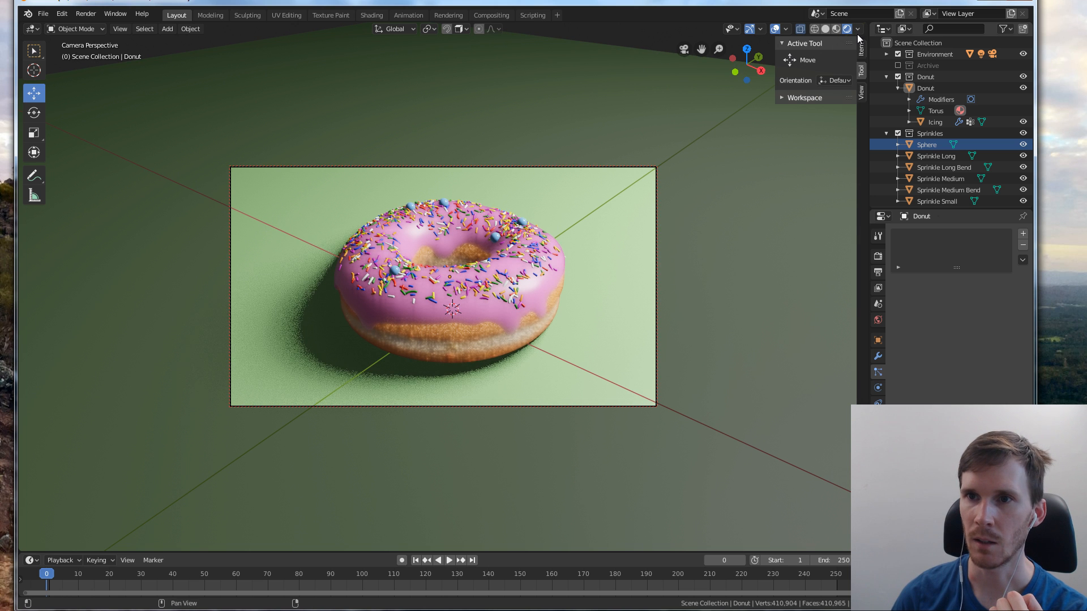
left_click(47, 14)
left_click(66, 90)
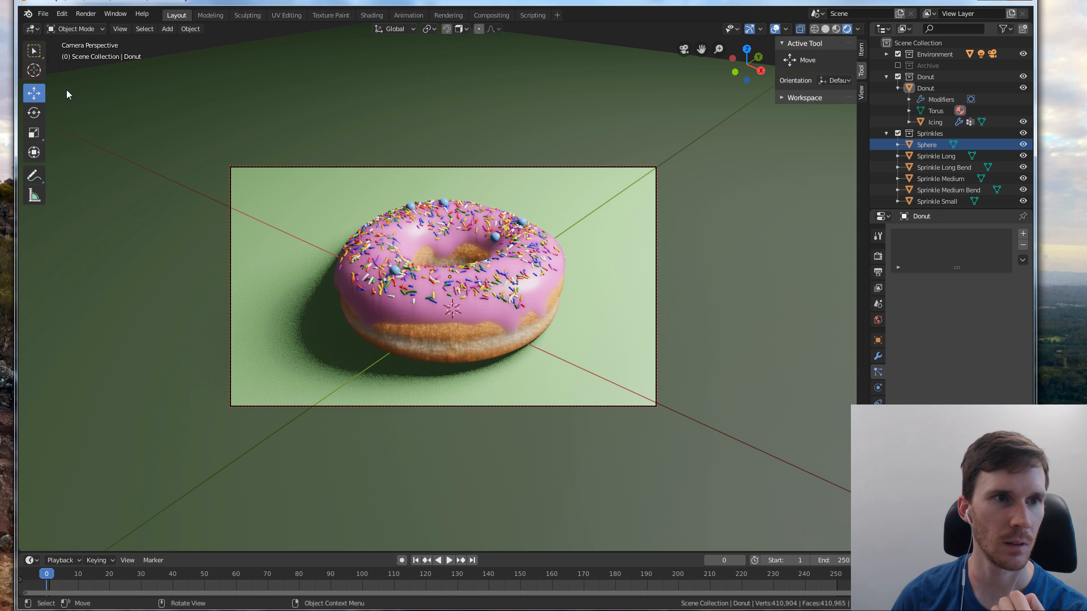
Switch the scene's render engine to Cycles and return the viewport to solid shading
left_click(878, 235)
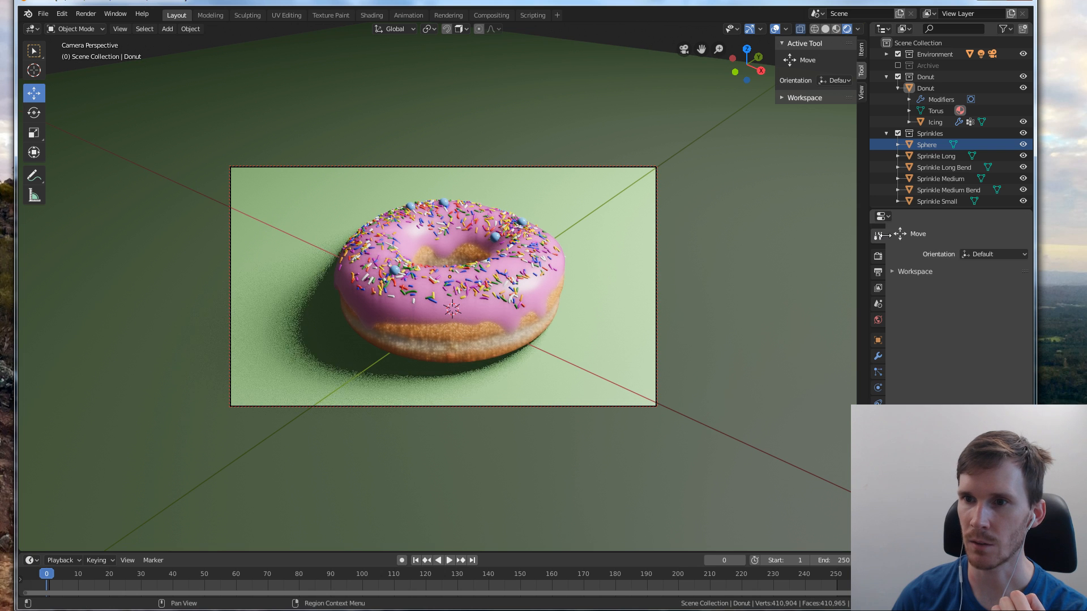
left_click(879, 256)
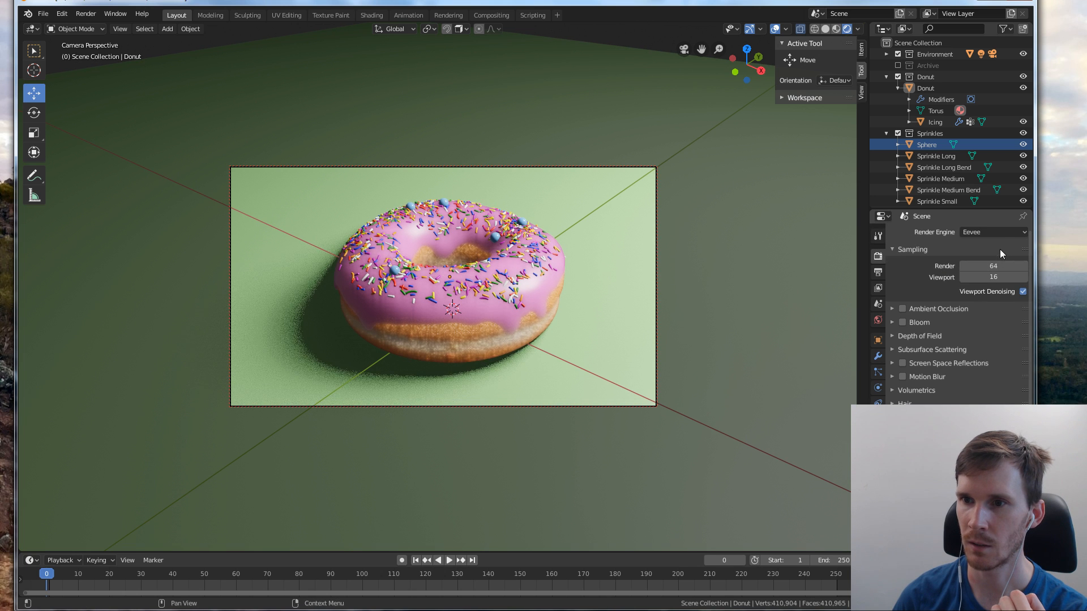
left_click(1001, 232)
left_click(980, 269)
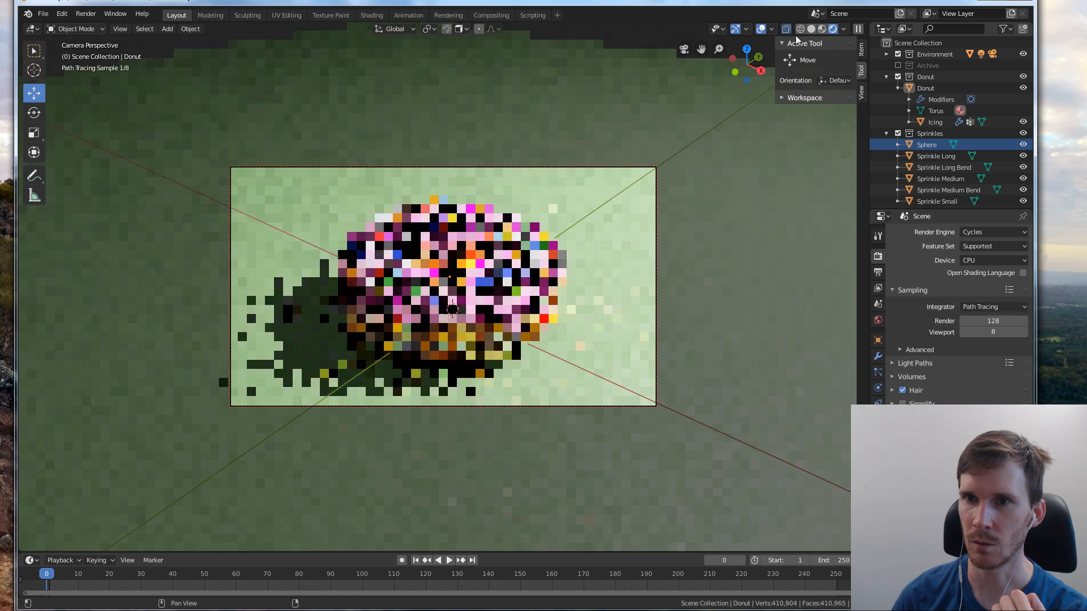
left_click(808, 27)
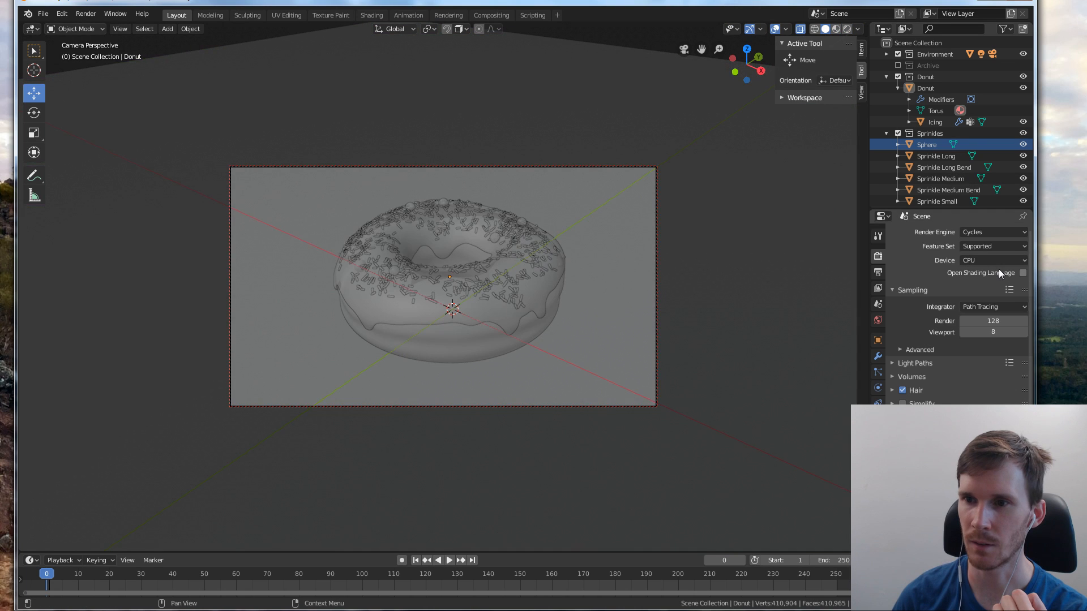
Check the Cycles integrator and advanced sampling options, and render the donut image from the camera
left_click(997, 304)
left_click(997, 305)
left_click(997, 304)
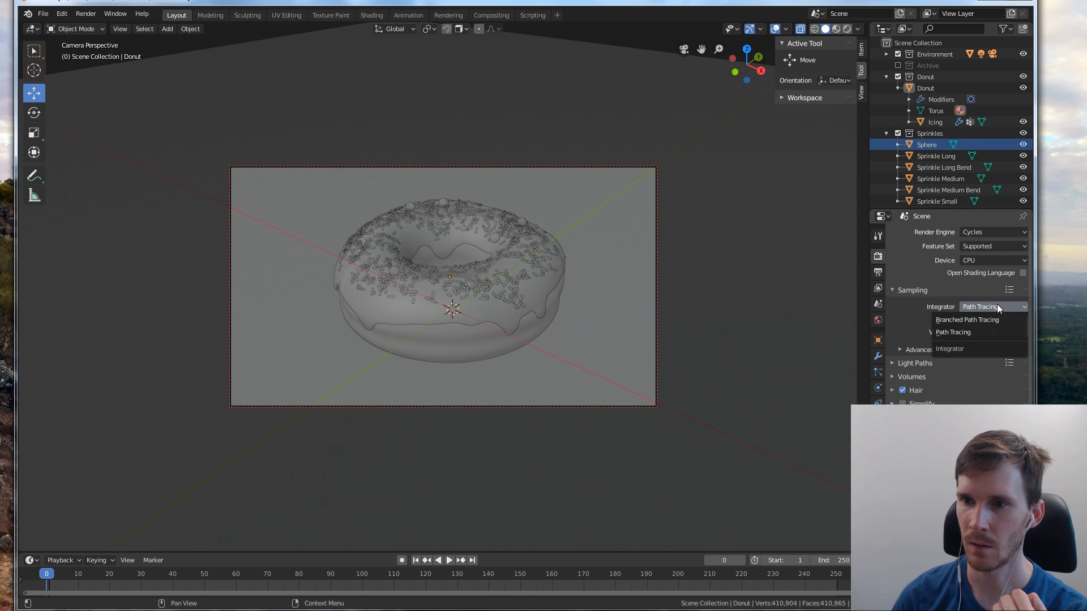
left_click(997, 304)
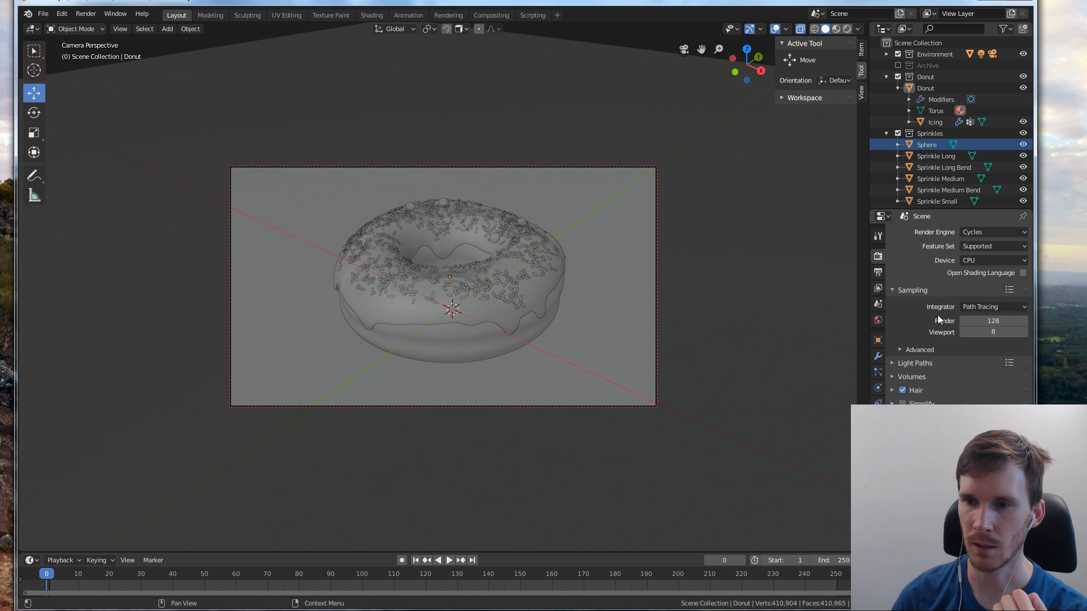
left_click(901, 349)
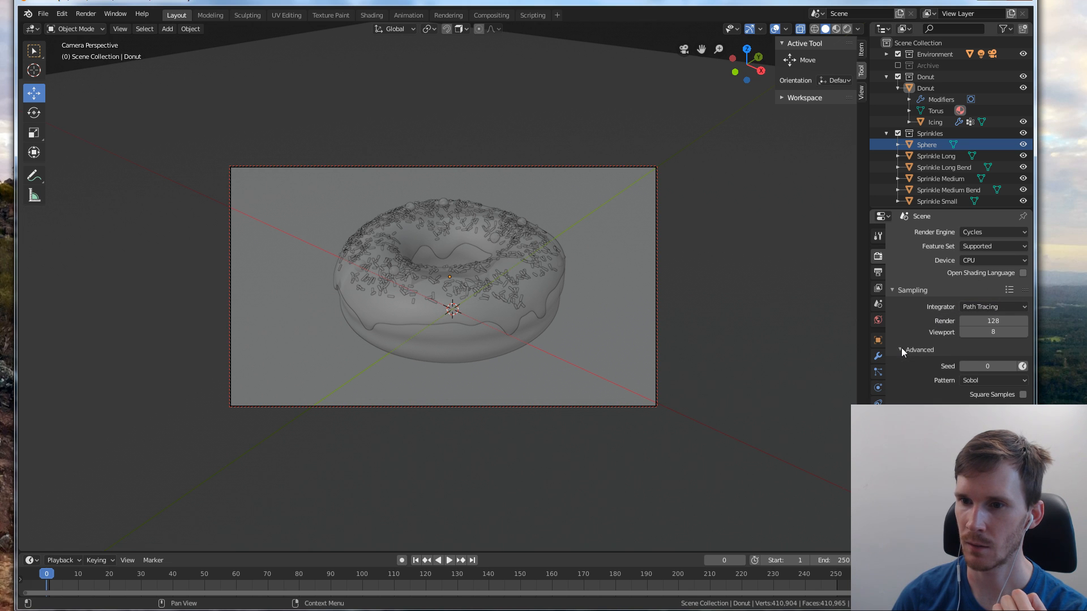
left_click(902, 349)
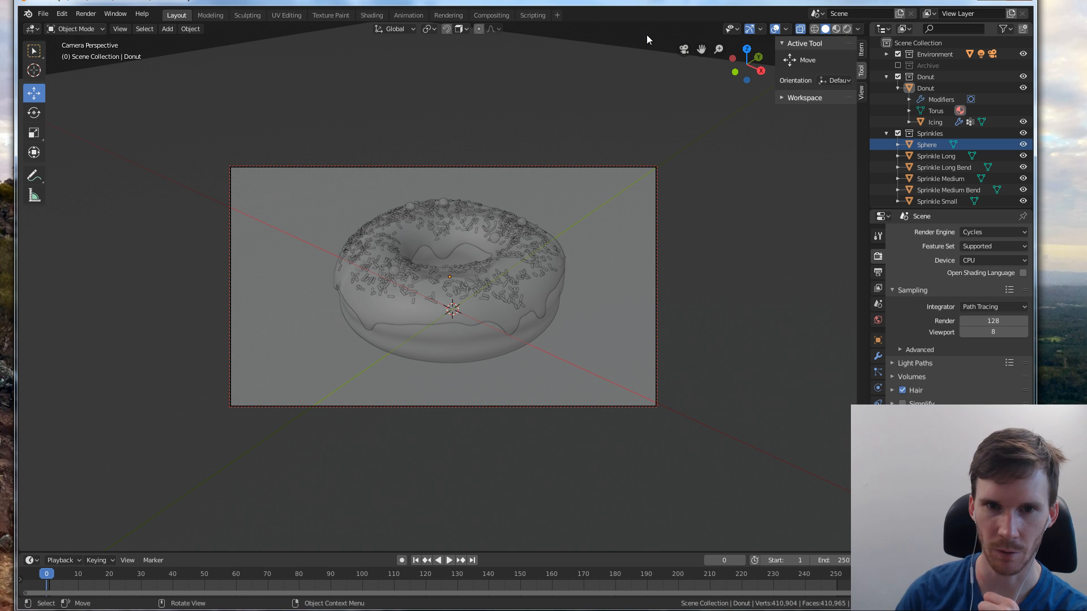
key("F12")
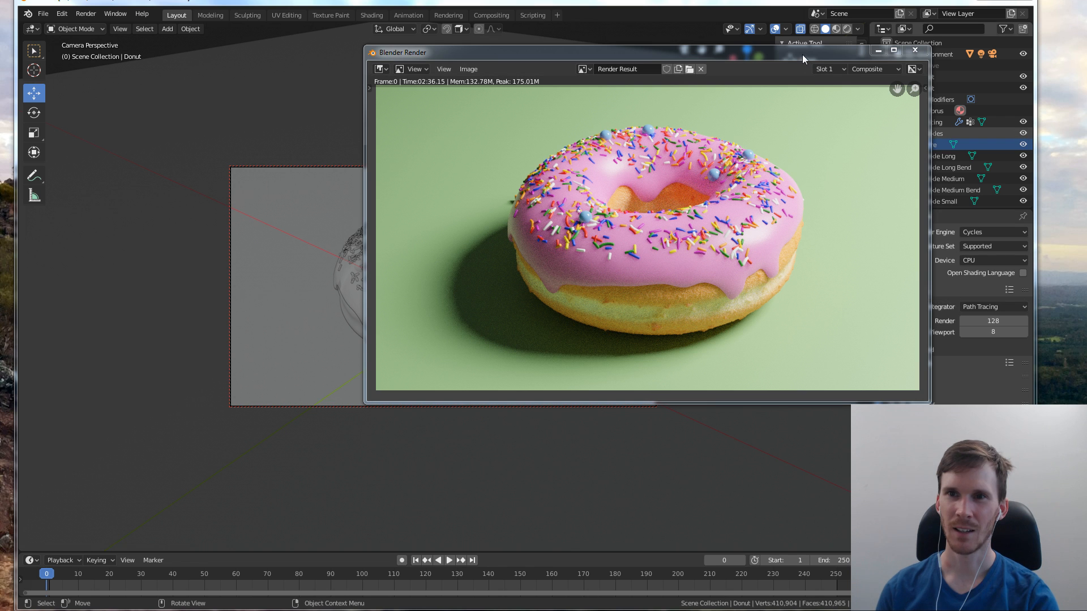
mouse_move(803, 54)
left_mouse_down()
mouse_move(817, 53)
mouse_move(797, 60)
mouse_move(804, 67)
left_mouse_up()
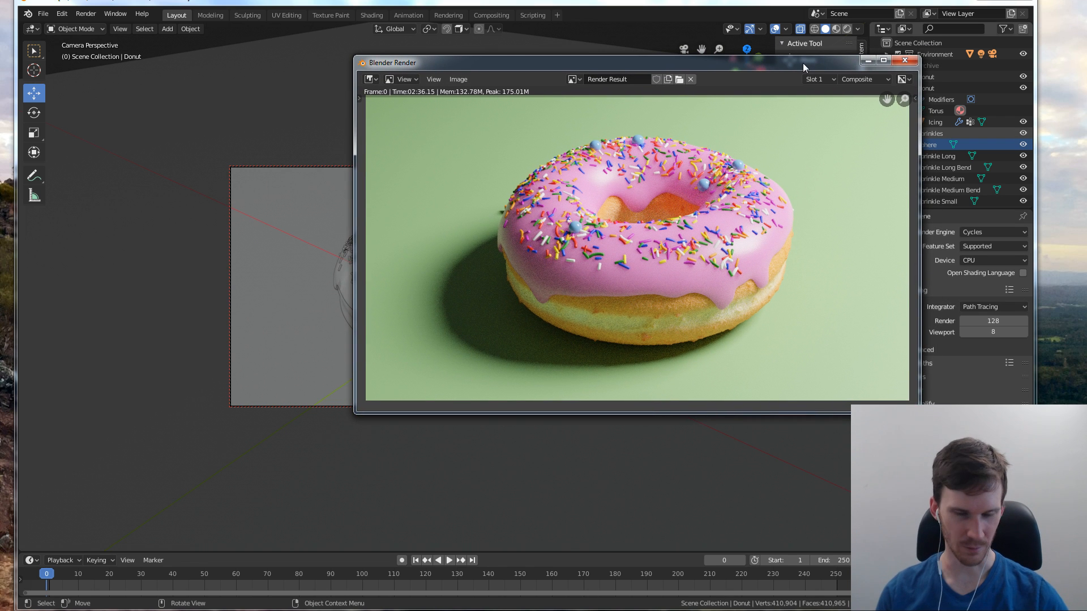
Save the rendered image as Donut 3.png in the Documents folder
key("shift+alt+s")
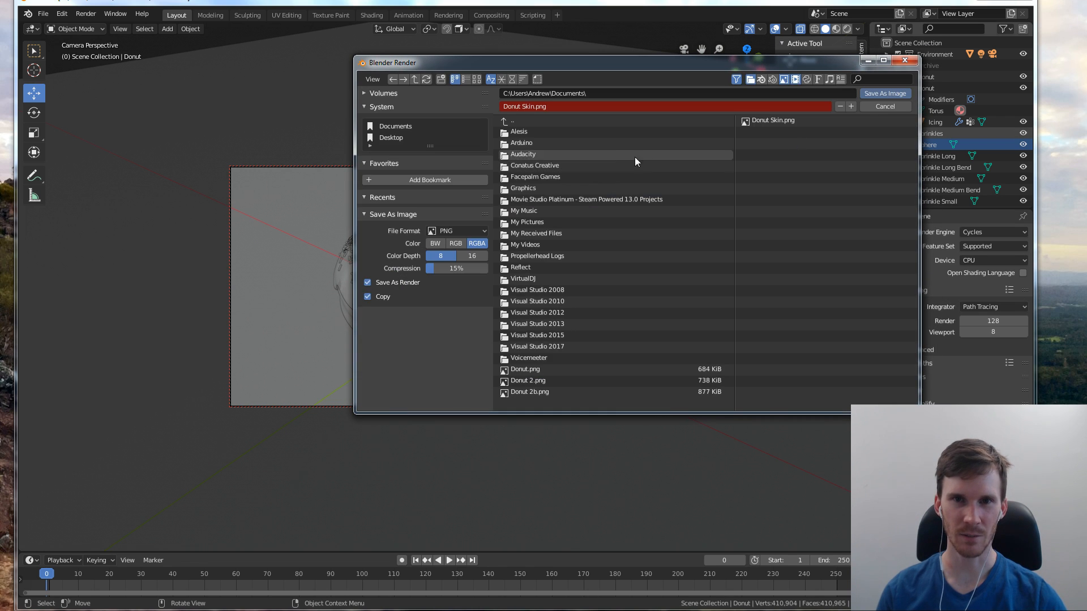
left_click(559, 105)
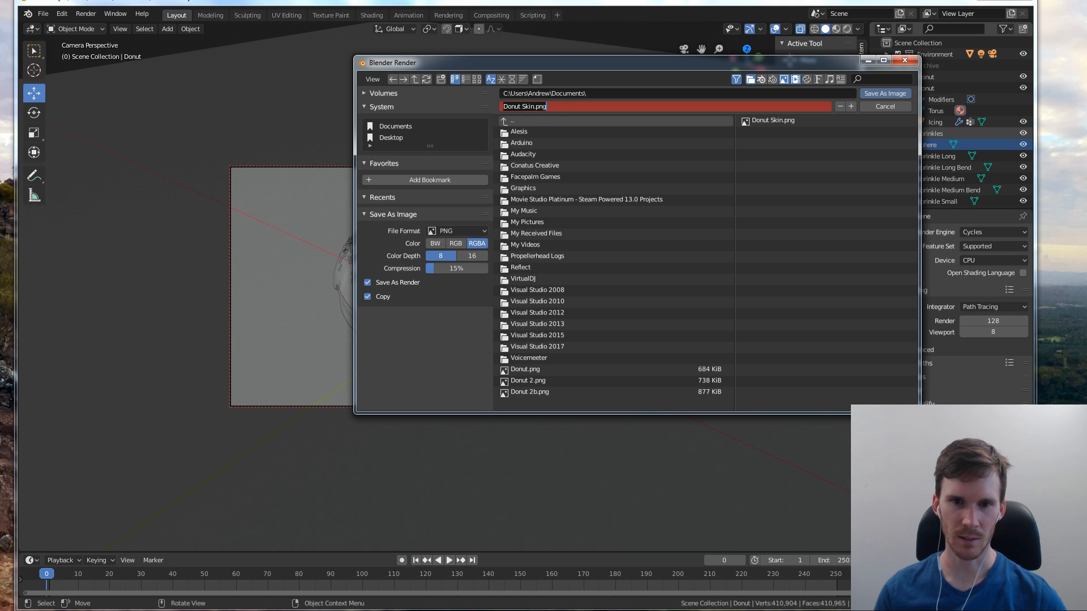
left_click(529, 395)
left_click(544, 105)
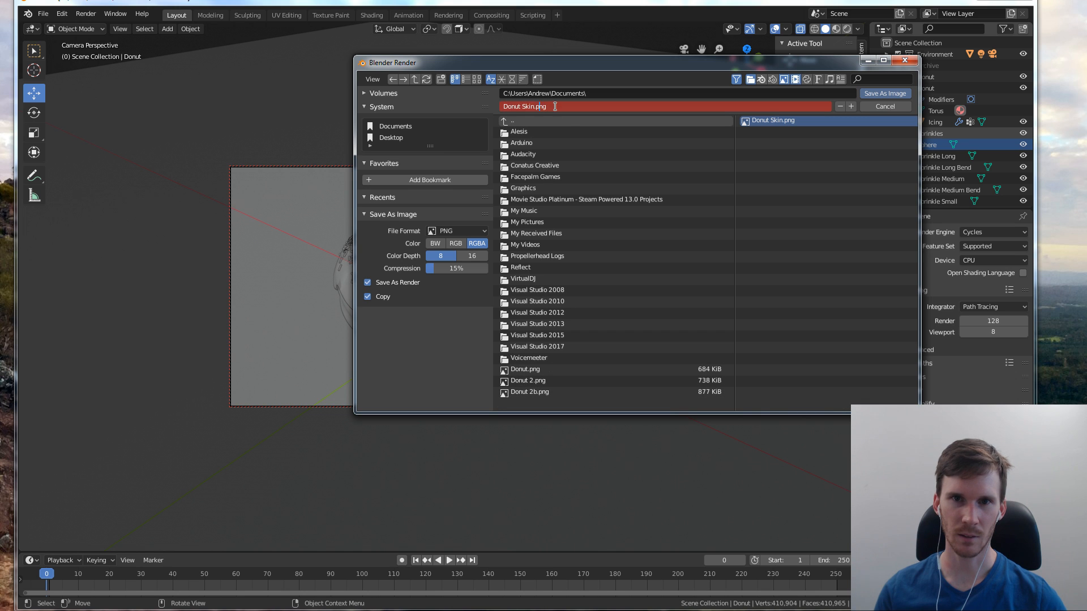
left_click_drag(553, 106, 409, 100)
type("Donut 3.png")
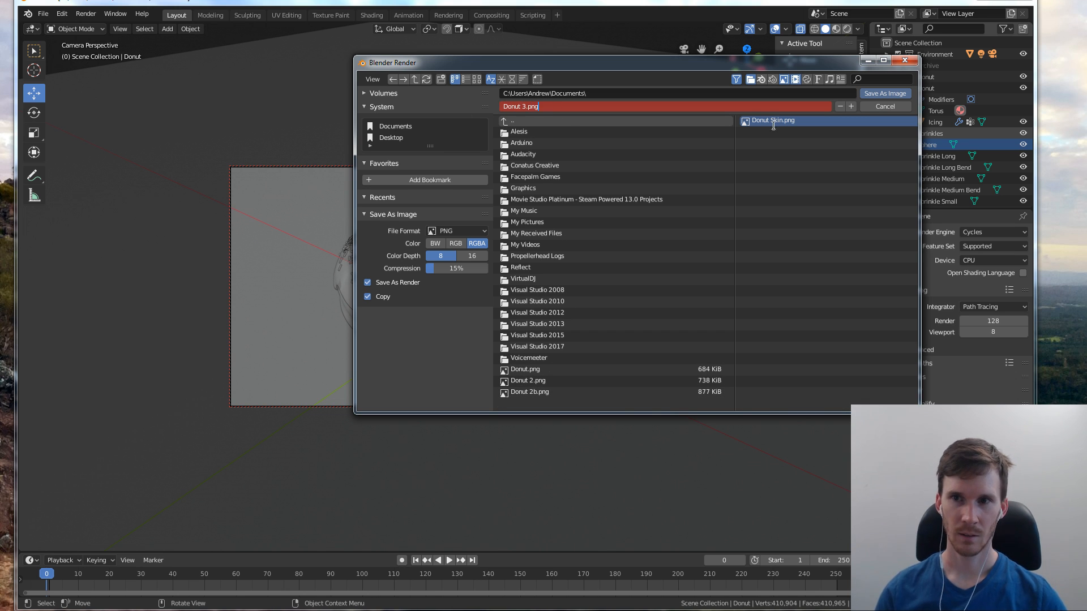
left_click(885, 94)
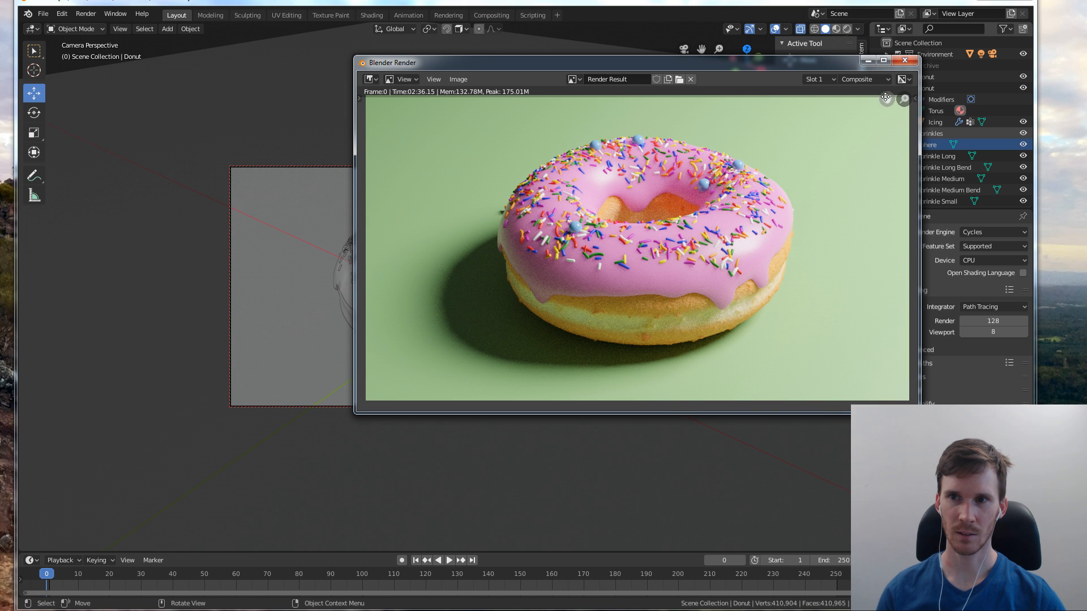
left_click_drag(736, 69, 651, 71)
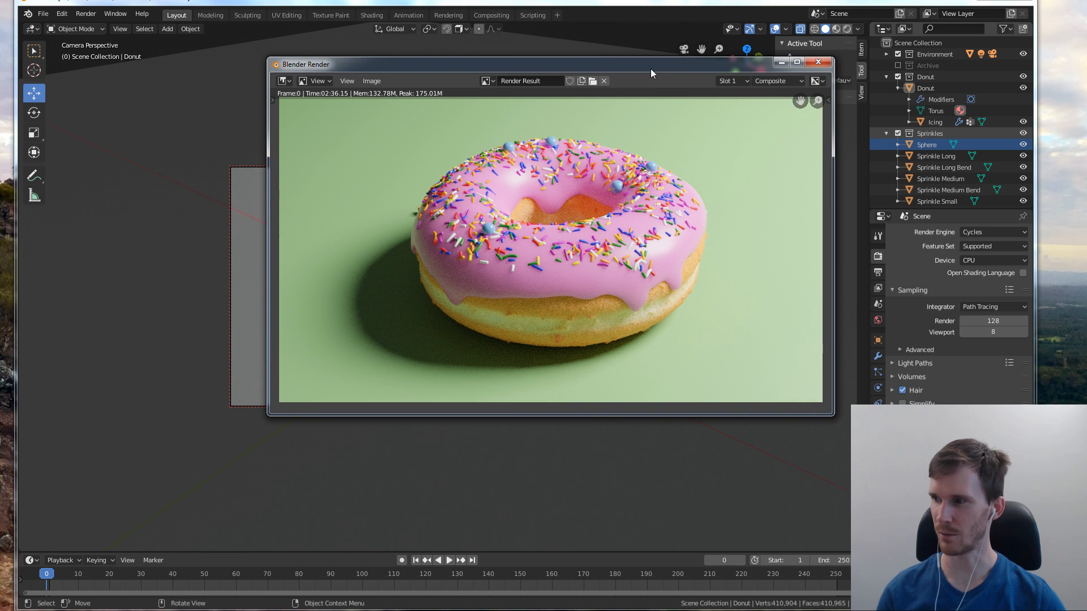